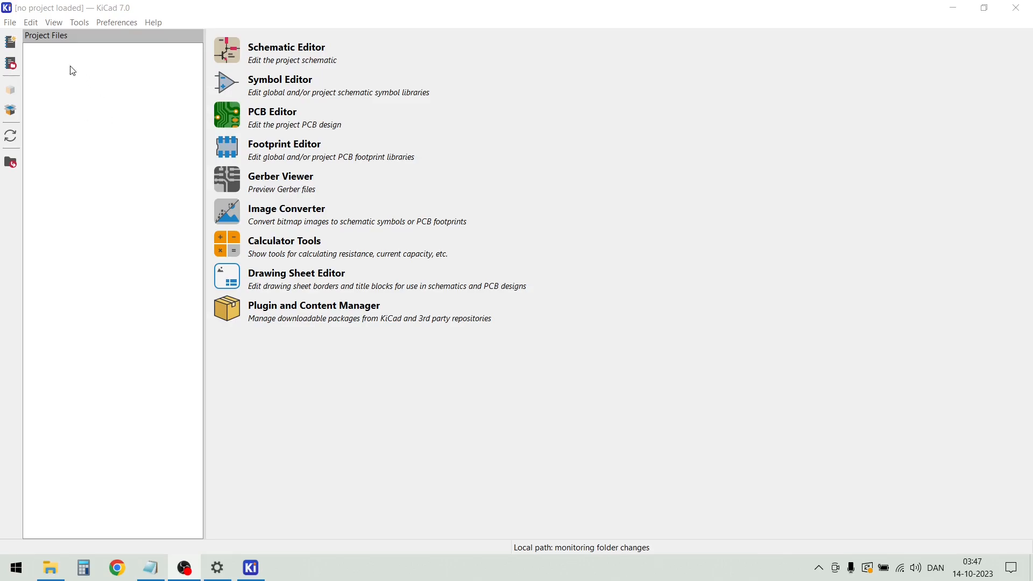
Create a new project named iot-thing in its own folder and open its schematic file iot-thing.kicad_sch
click(11, 23)
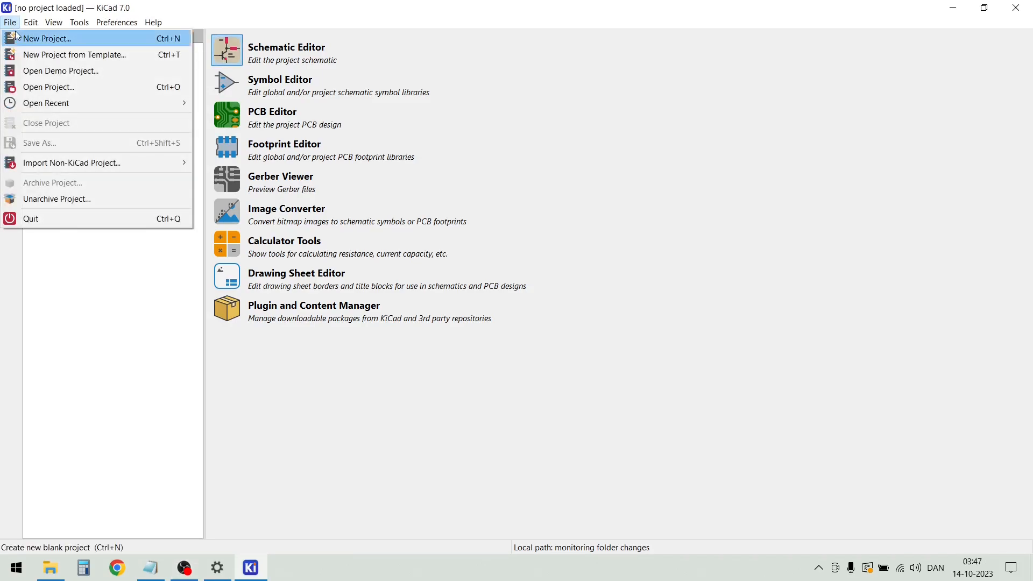
click(29, 39)
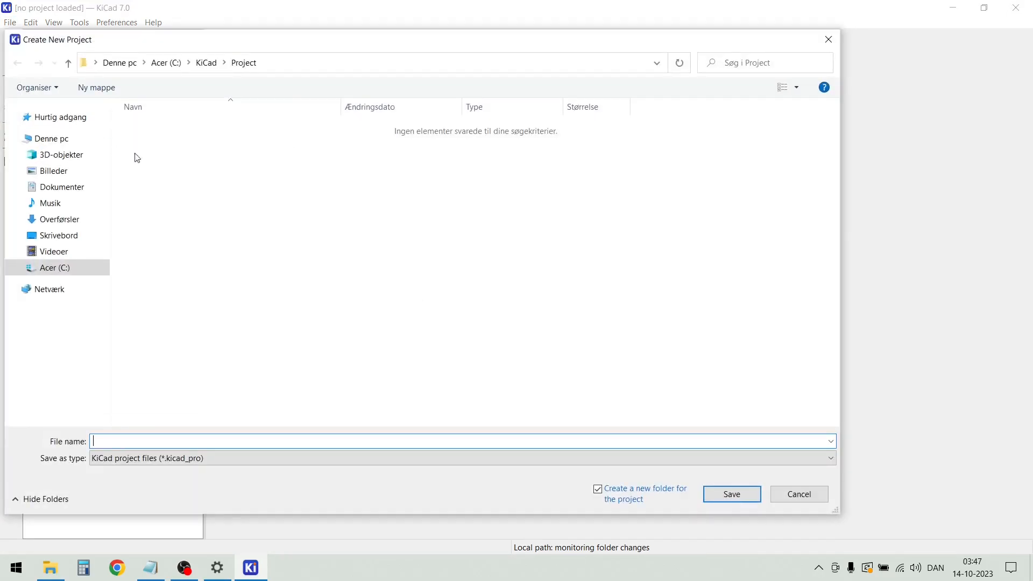
text(iot-thing)
click(733, 499)
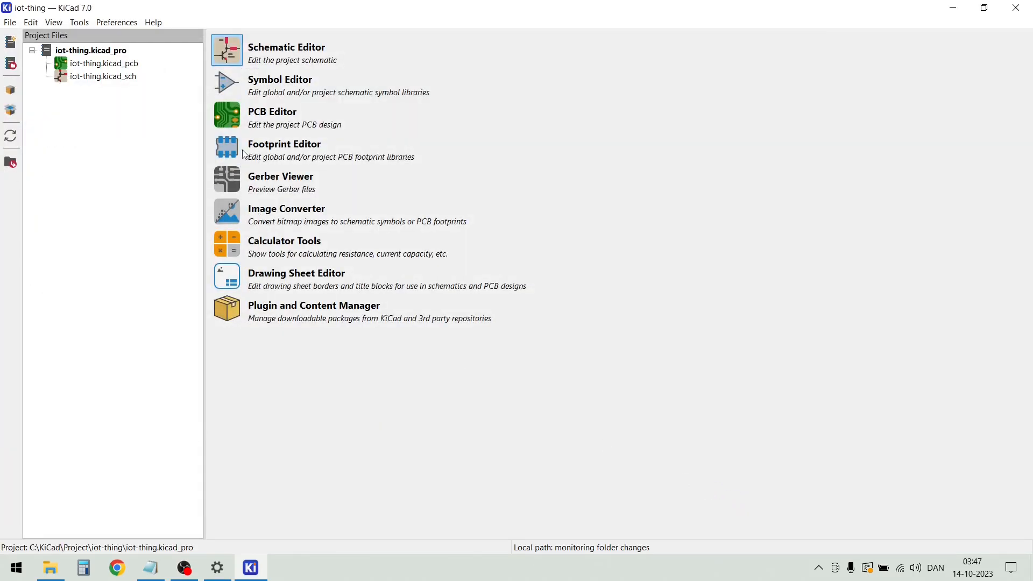
double_click(95, 78)
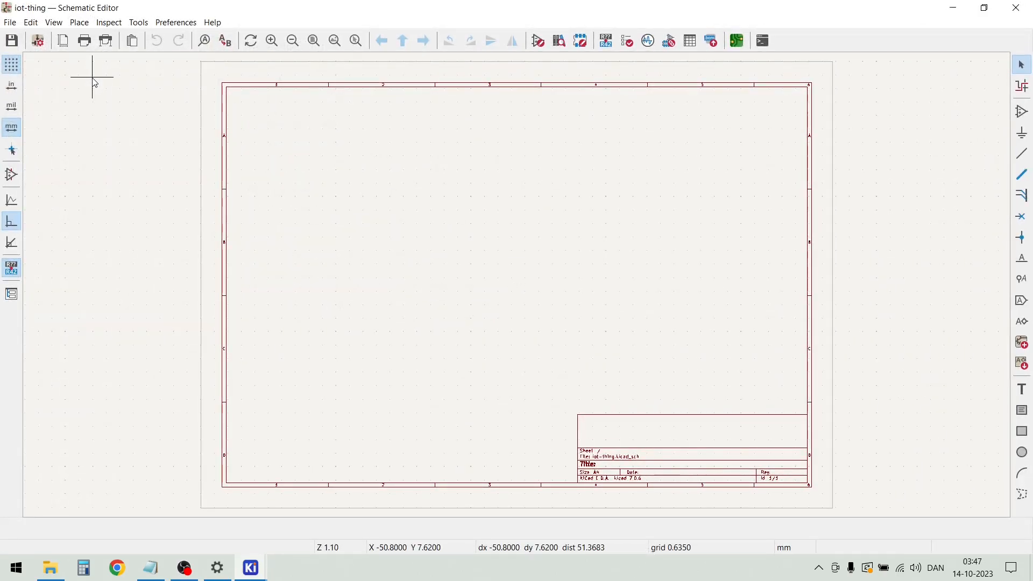
Set the schematic sheet's paper size to A3 297x420mm in the page settings
click(13, 25)
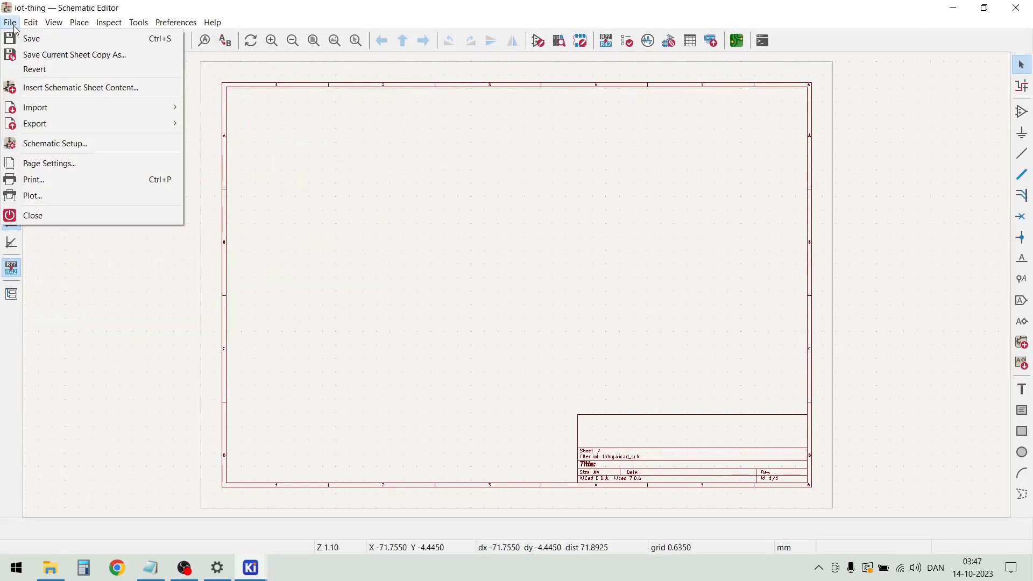
click(74, 167)
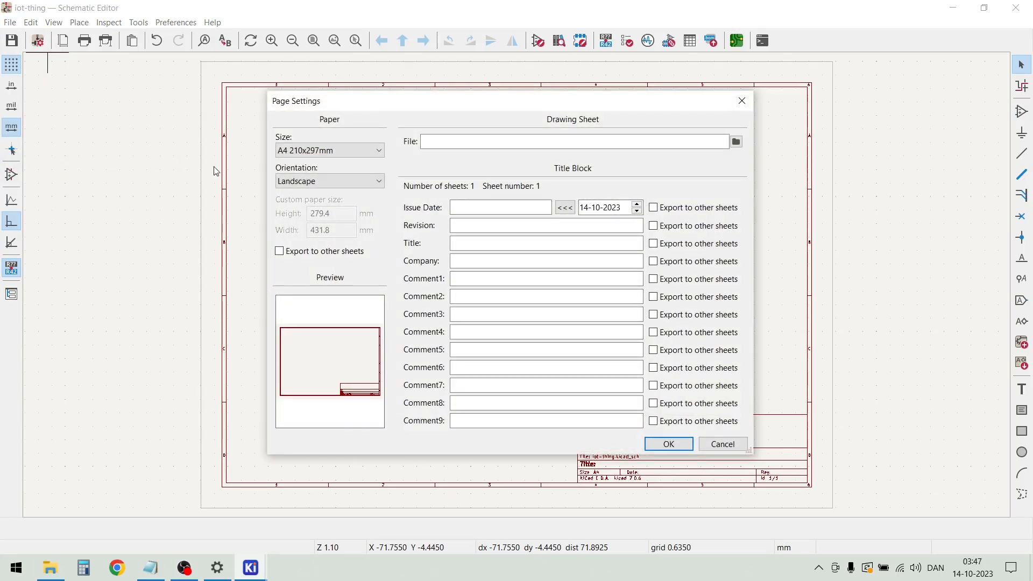
click(380, 152)
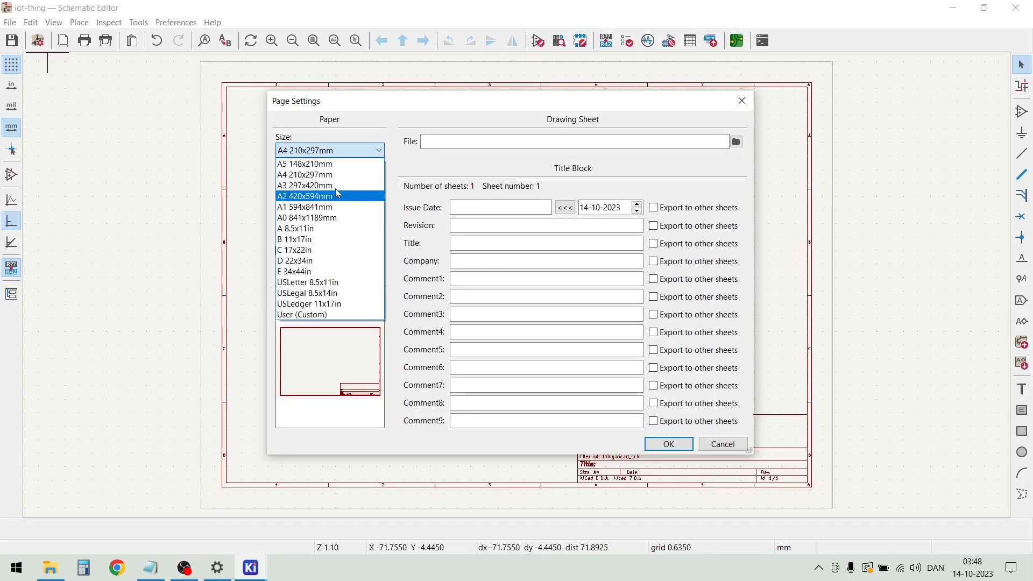
click(336, 186)
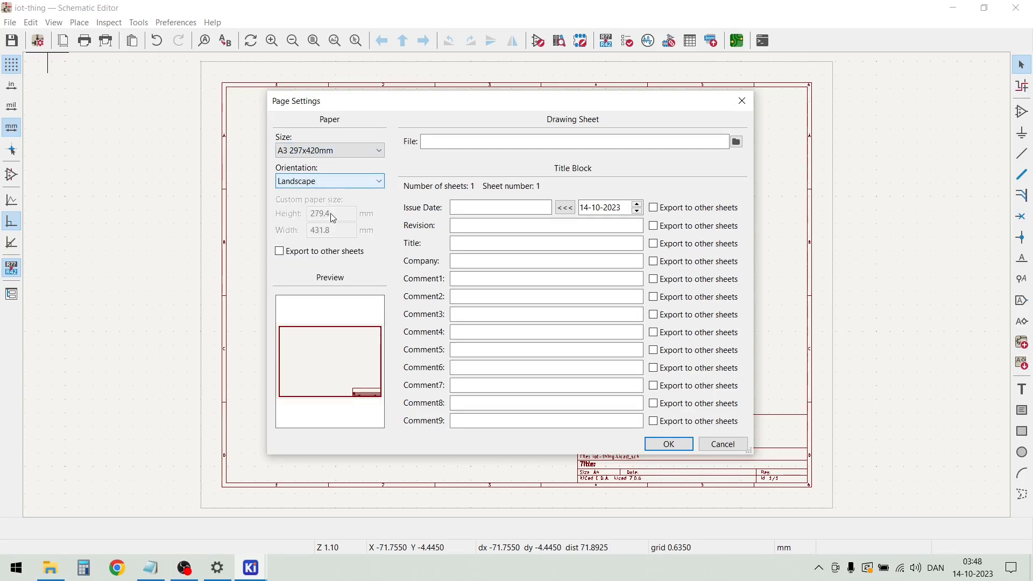
Fill in the title block's issue date as 2023-10-14 and its revision as 1.0
click(480, 208)
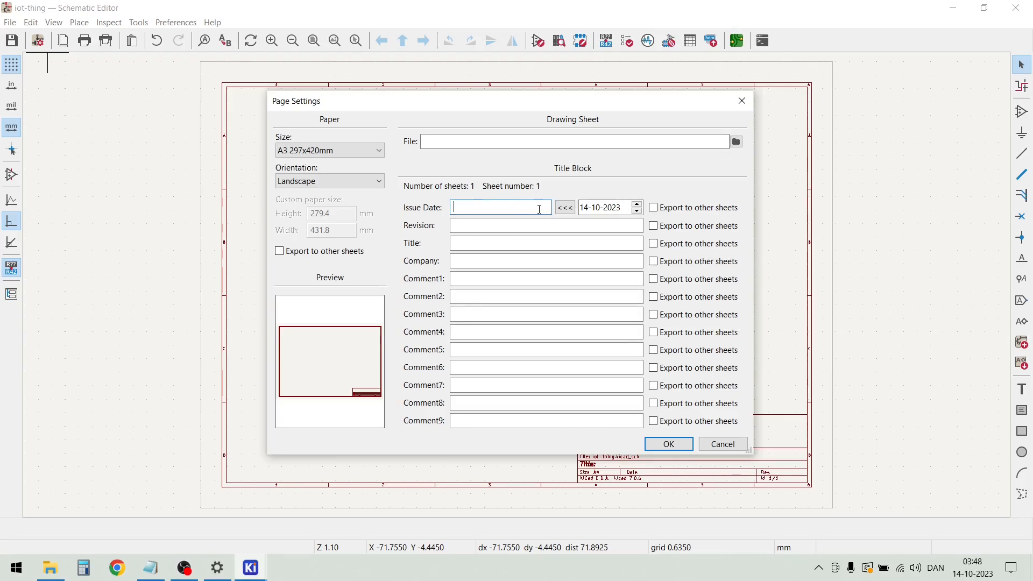
click(566, 212)
click(505, 225)
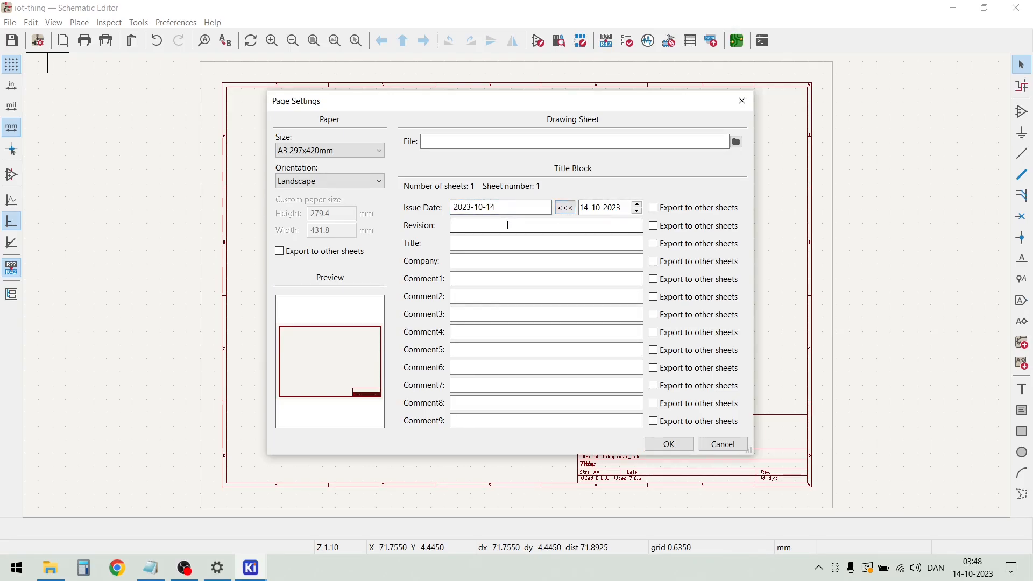
text(1.0)
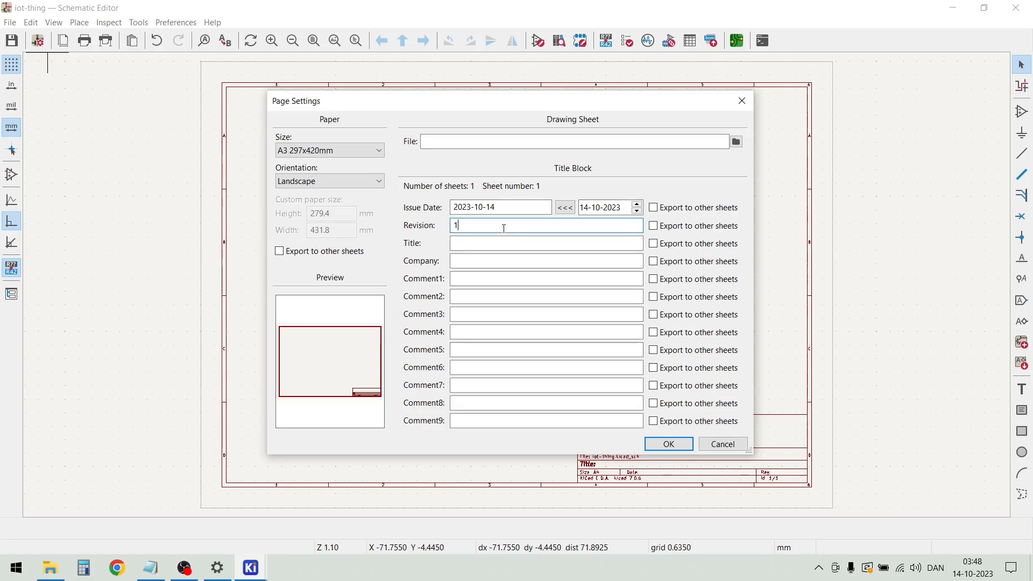
Title the sheet "iot-thing board", enter "made by" plus the author's first name as company, and apply the page settings
click(503, 246)
text(io)
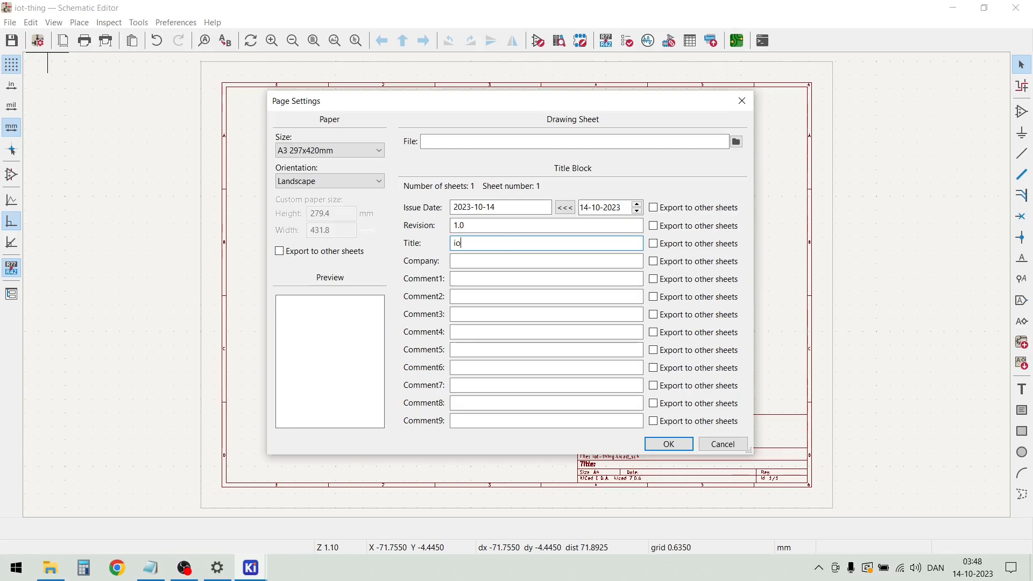
text(t-thing )
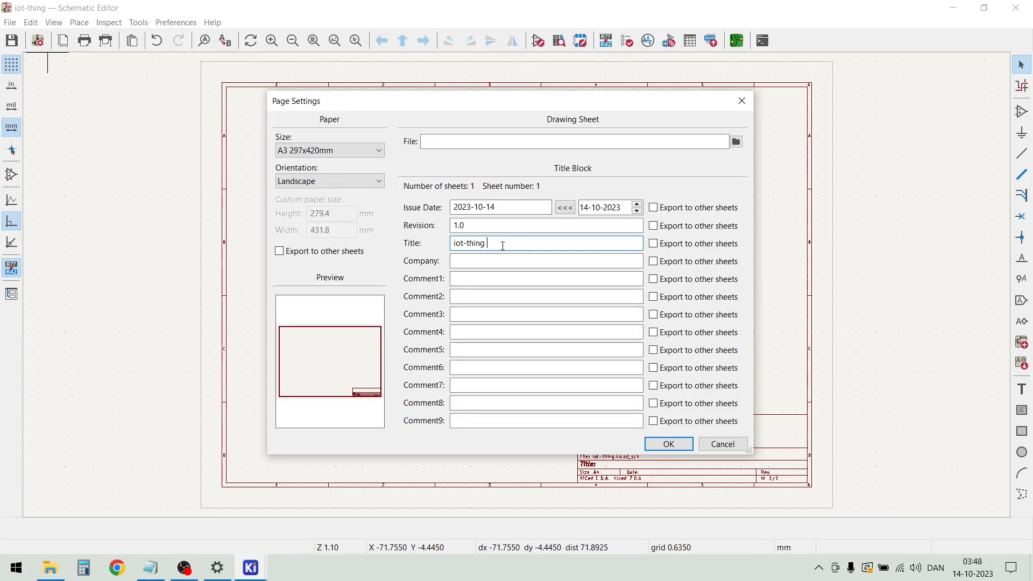
text(board)
click(477, 262)
text(made by morten)
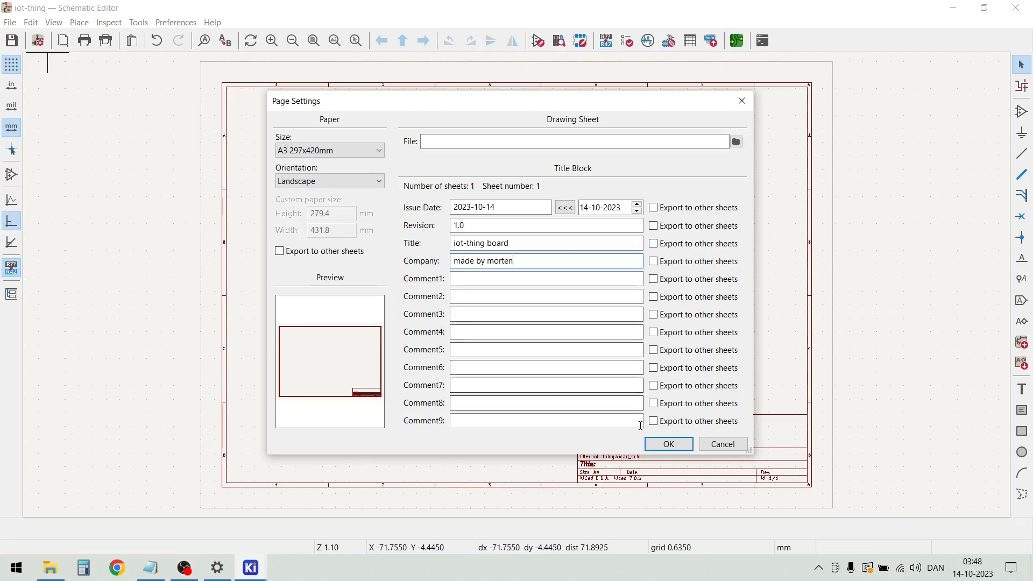
click(669, 444)
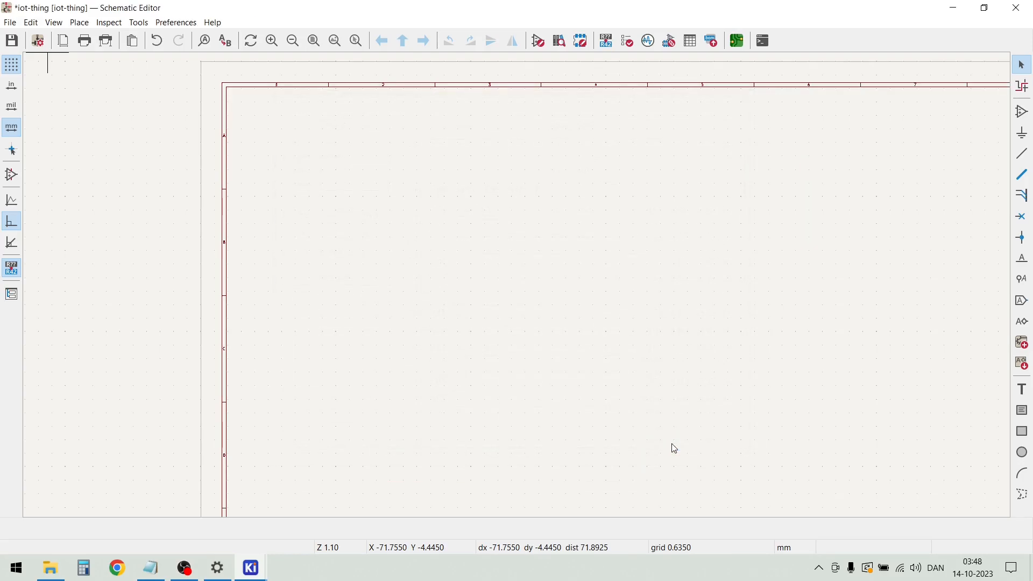
Inspect the filled-in title block and the overall layout of the A3 sheet
key(Home)
scroll(613, 412, up, 6)
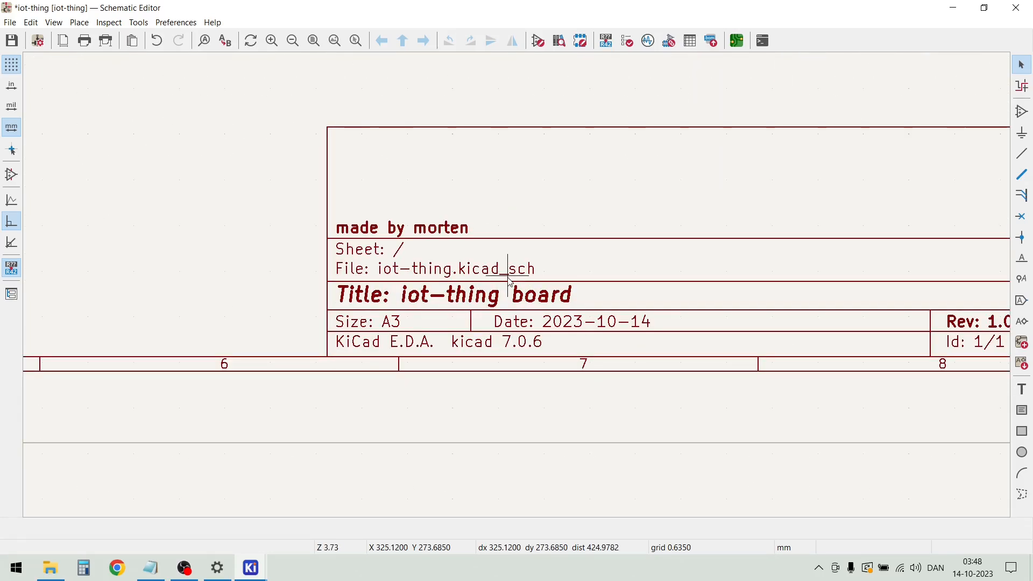
scroll(638, 296, down, 1)
scroll(519, 291, down, 4)
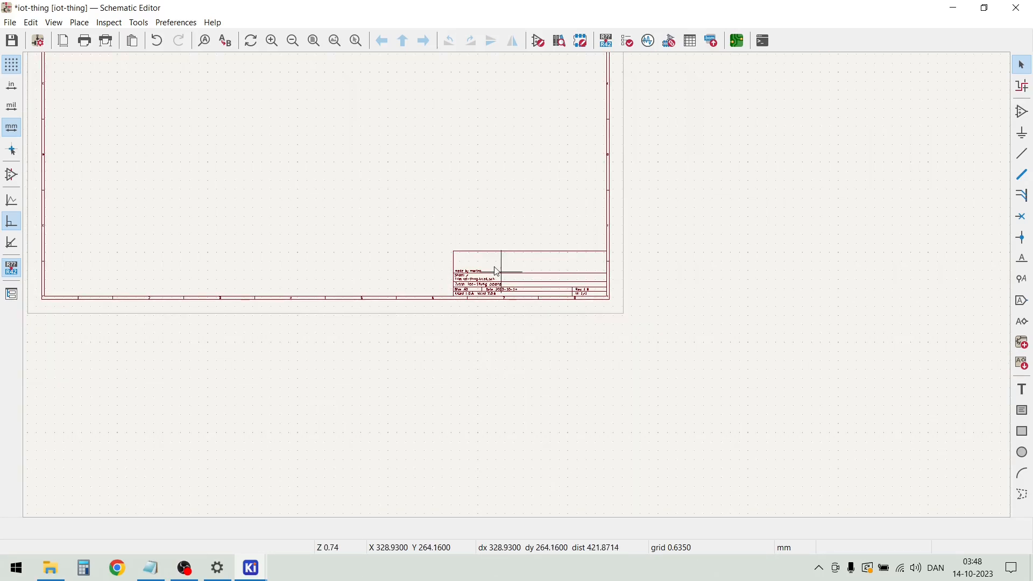
scroll(409, 193, up, 1)
scroll(519, 291, down, 2)
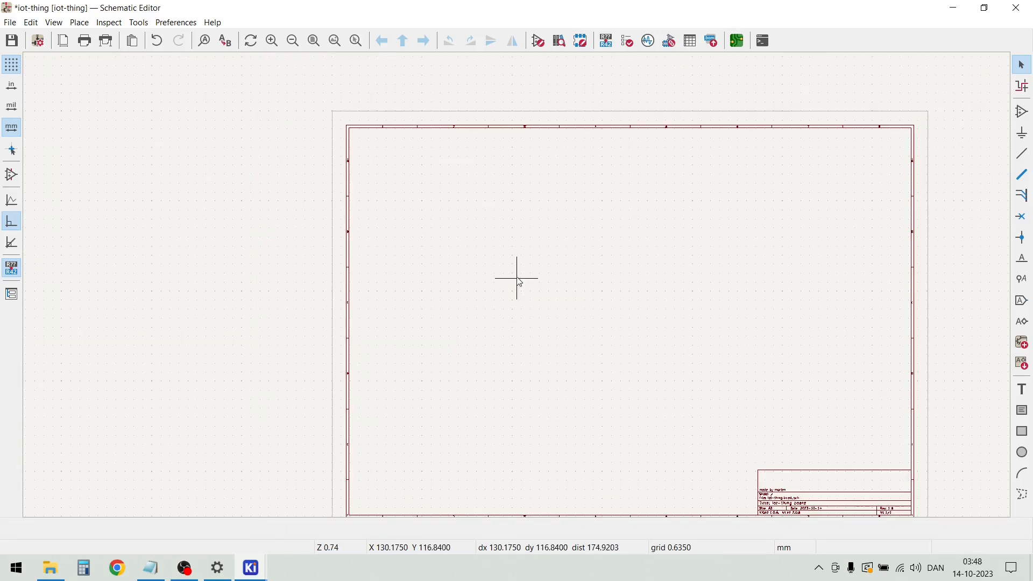
Find the ESP32-WROOM-32D symbol by searching for esp32 and place it left of the sheet's centre
scroll(516, 283, up, 3)
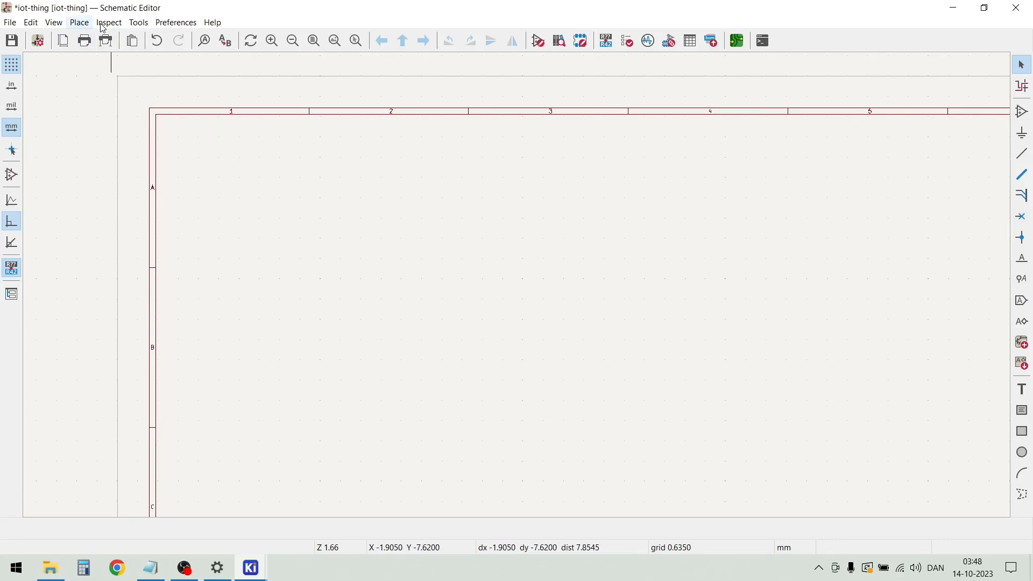
click(79, 23)
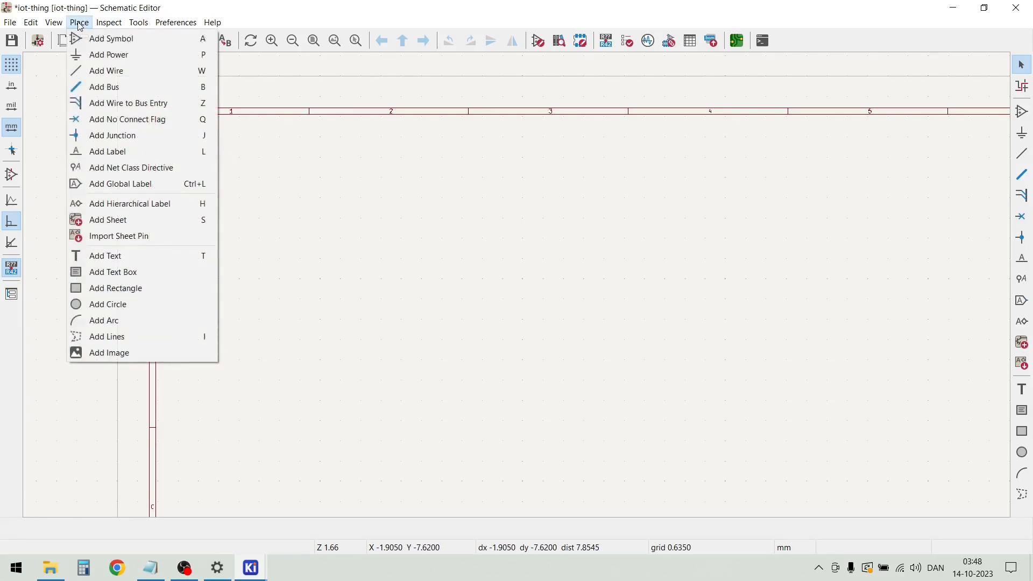
click(99, 39)
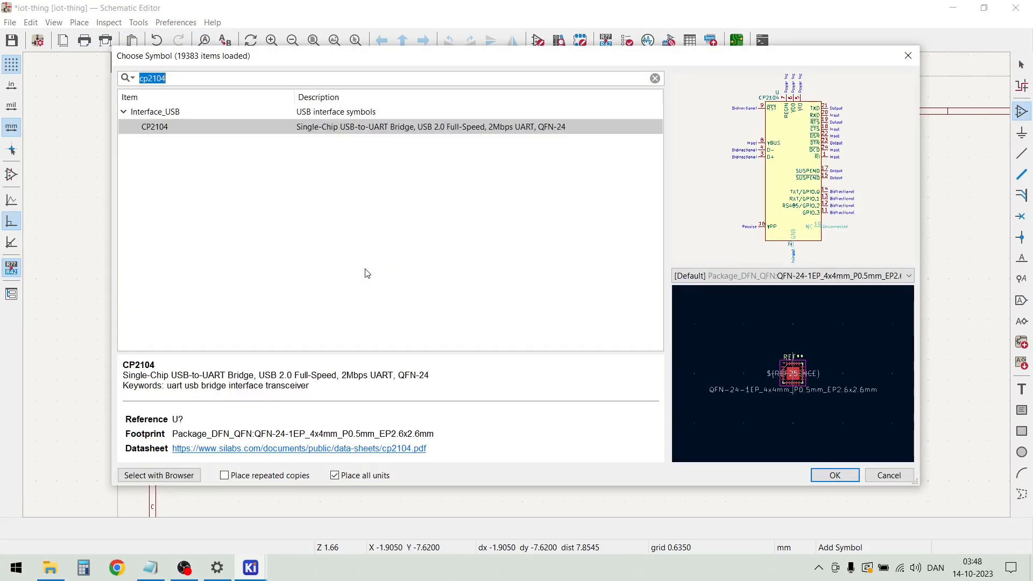
text(esp32)
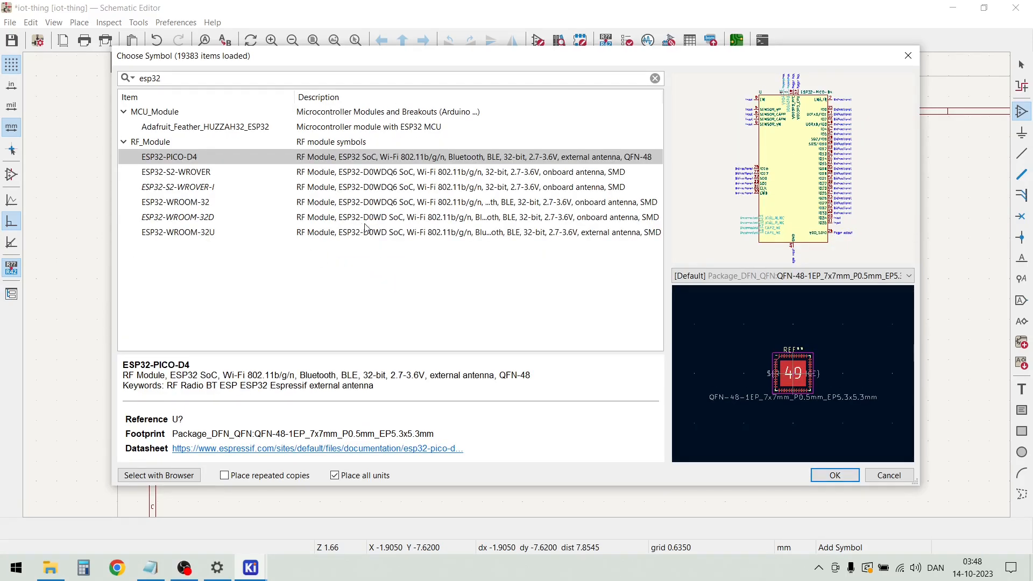
click(194, 223)
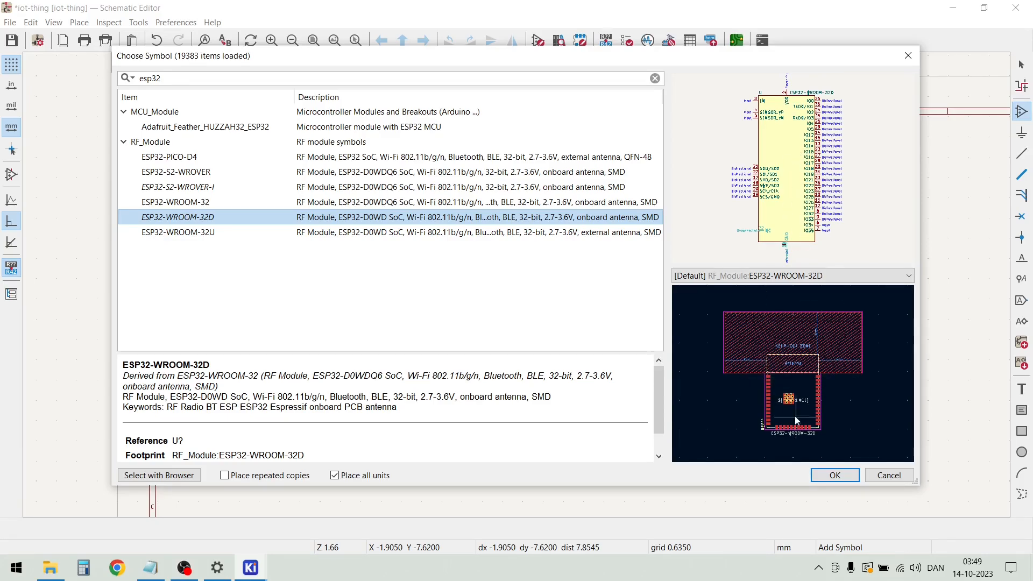
click(835, 474)
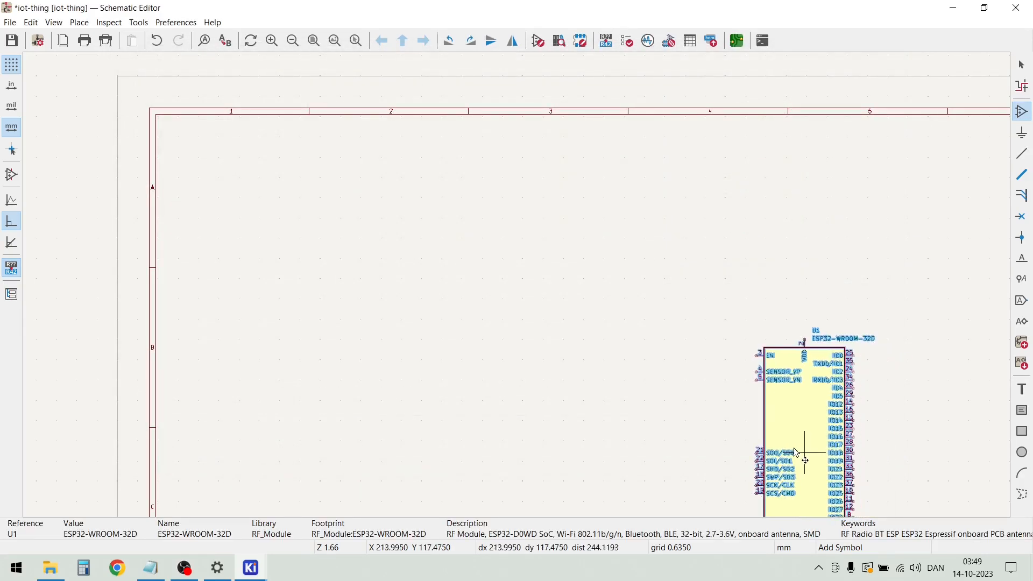
scroll(517, 288, down, 2)
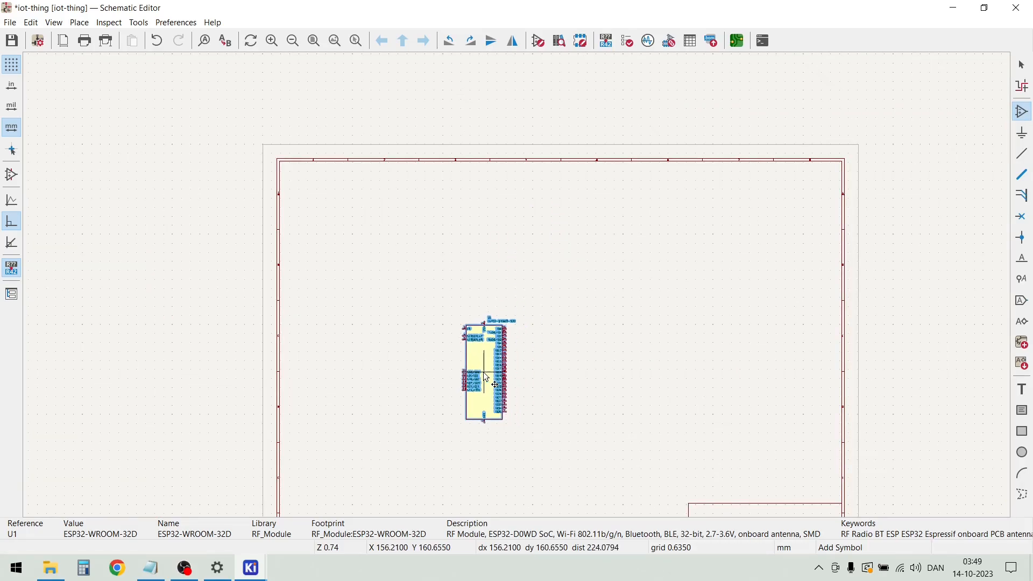
click(483, 372)
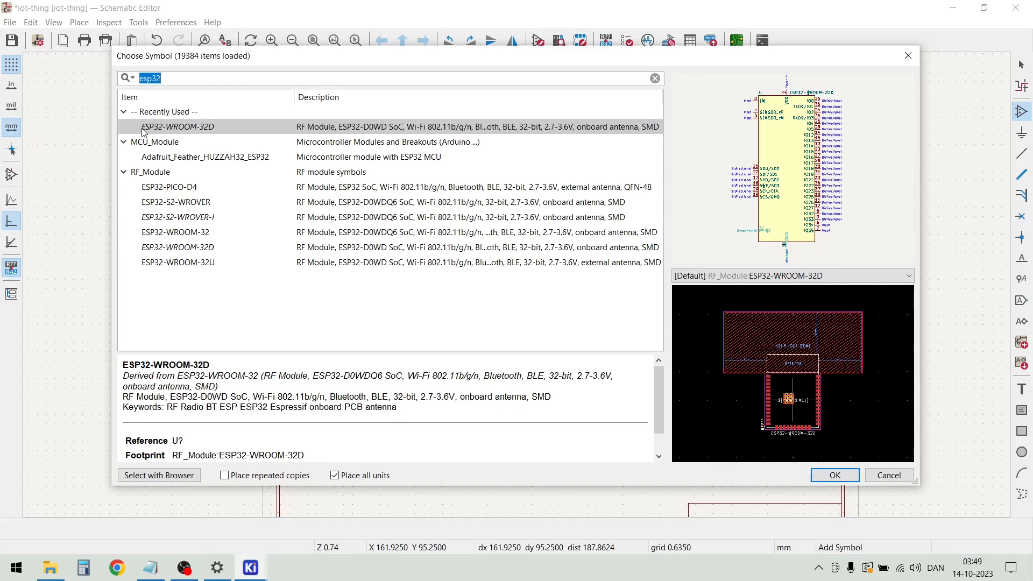
Find the USB_C_Receptacle_USB2.0 symbol by searching for usb and place it in the sheet's upper-left area
text(usb)
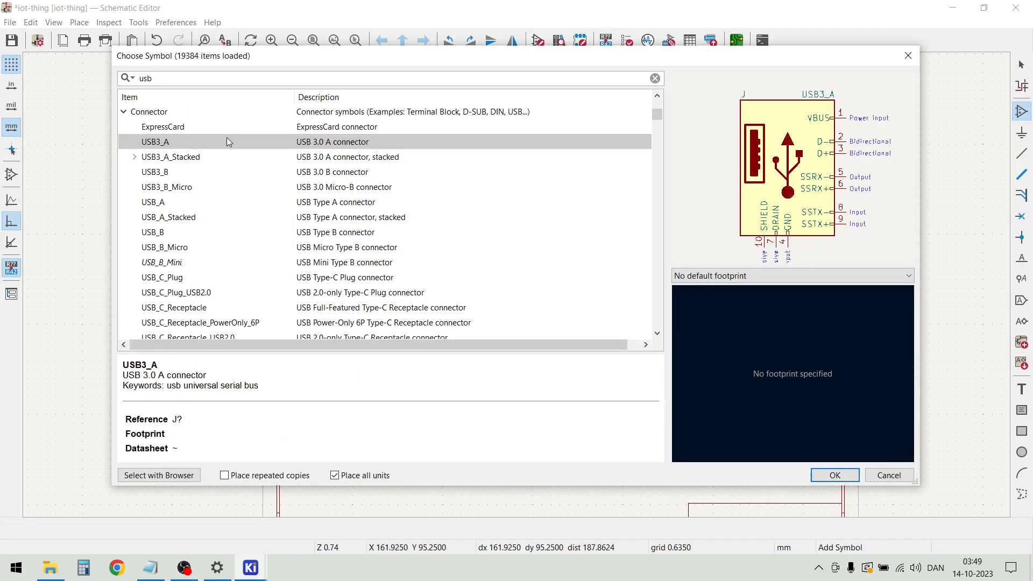
scroll(208, 166, down, 2)
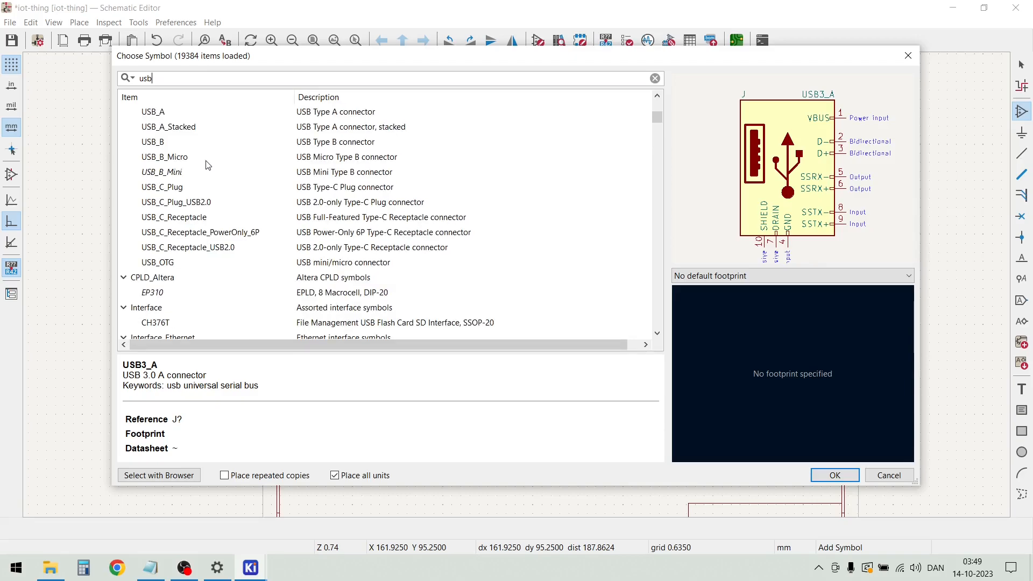
double_click(209, 249)
click(345, 243)
Find the USBLC6-2P6 ESD protection symbol by searching for usblc6 and place it to the right of the USB-C receptacle
scroll(517, 286, up, 3)
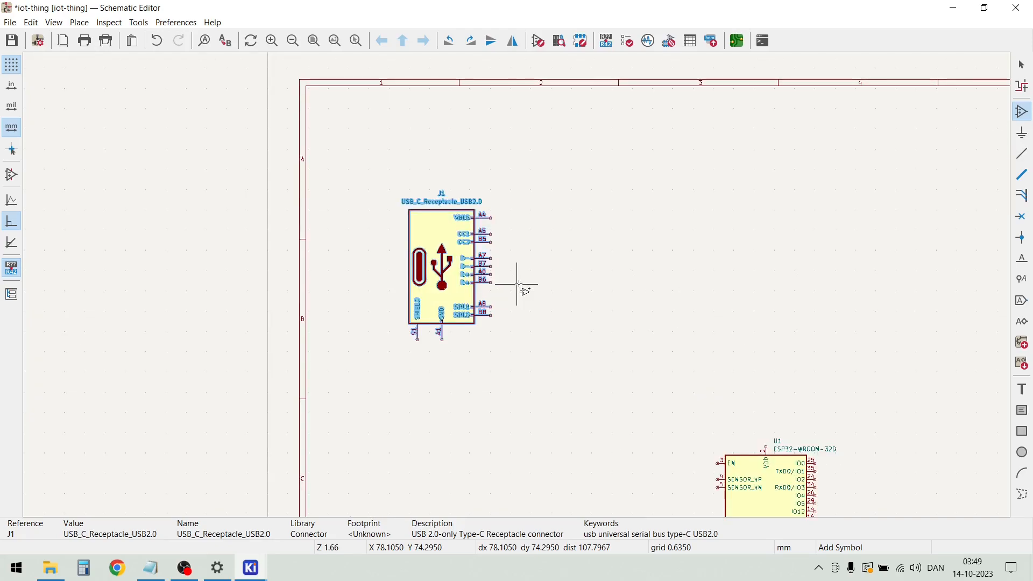
click(541, 281)
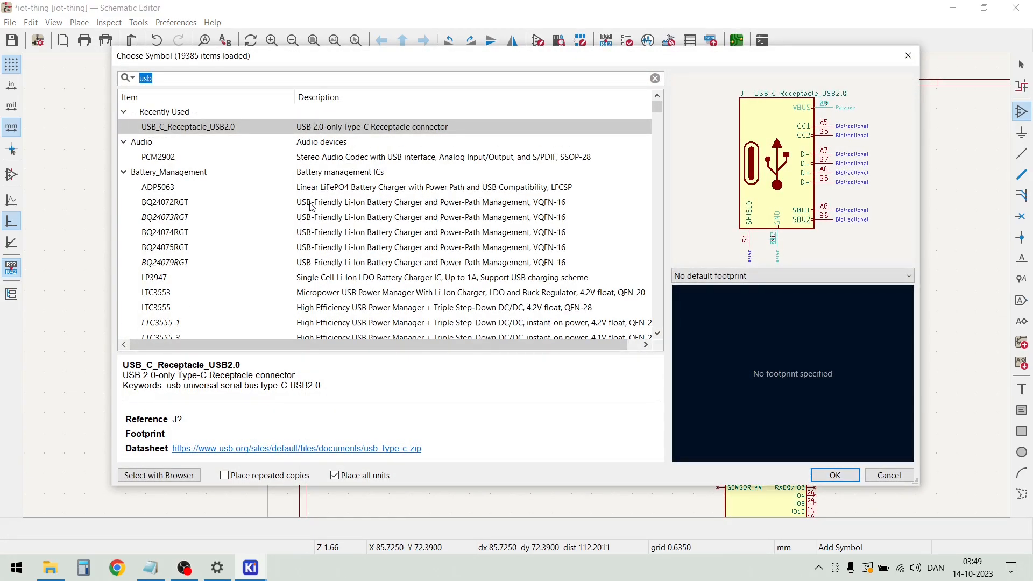
text(usbl)
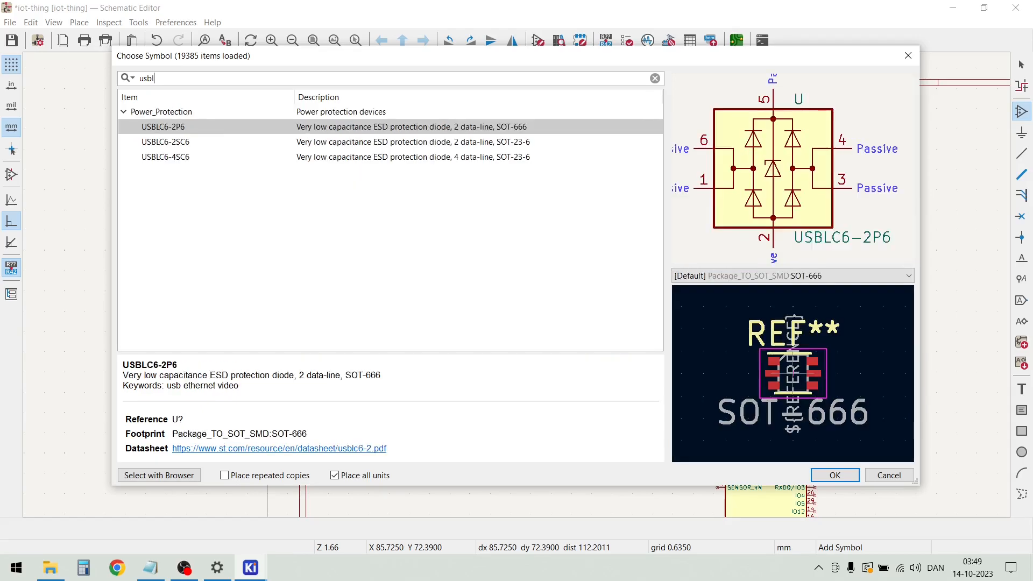
text(c6)
double_click(231, 129)
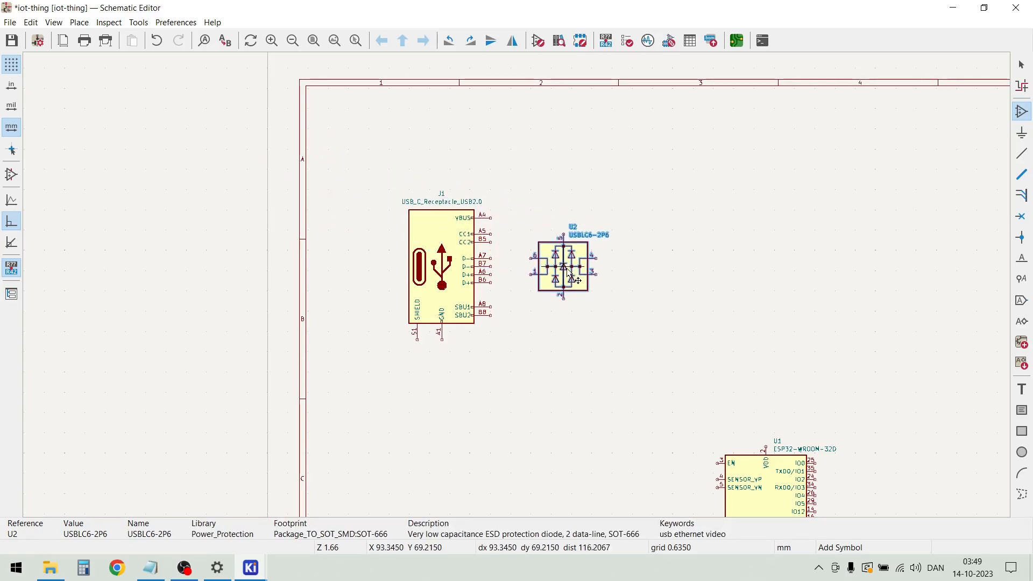
click(594, 276)
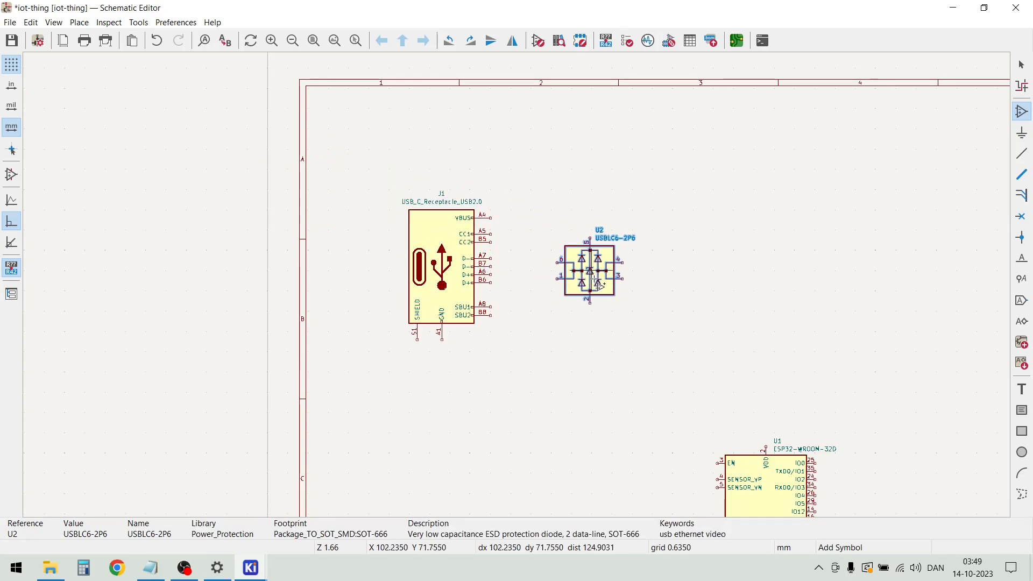
Find the CP2104 USB-to-UART bridge symbol by searching for cp2104 and place it to the right of the USBLC6-2P6
click(657, 323)
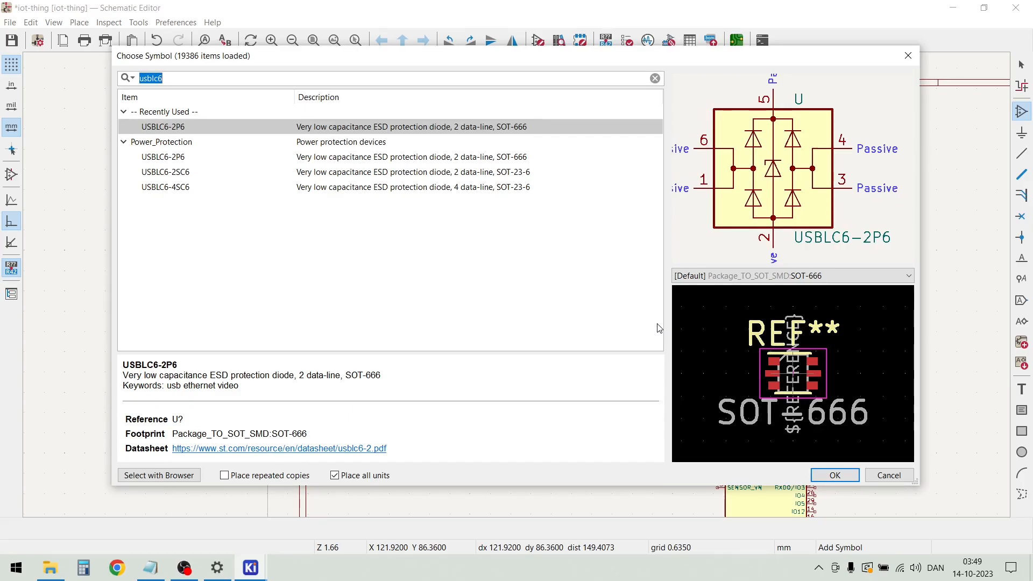
text(cp2104)
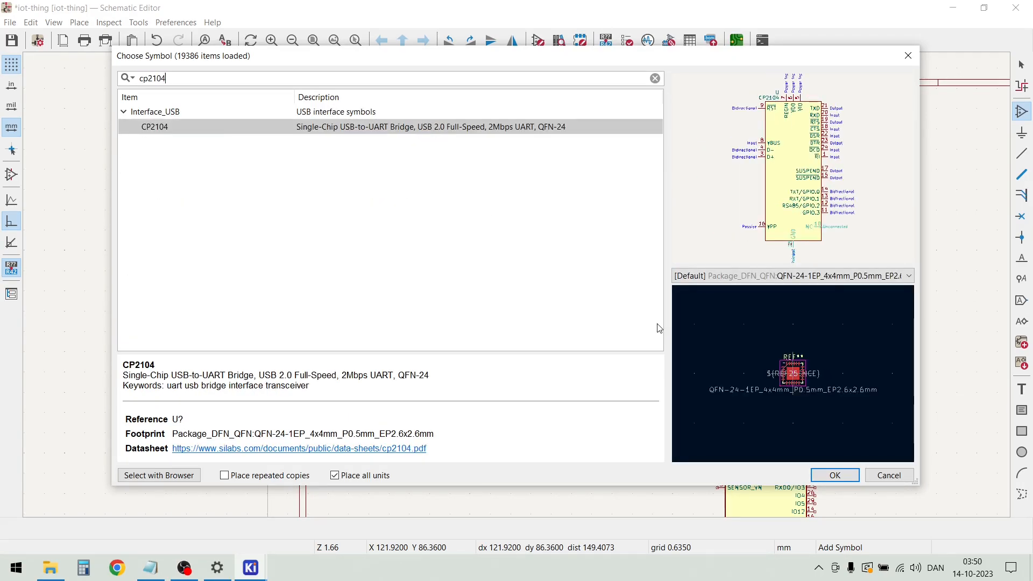
double_click(222, 129)
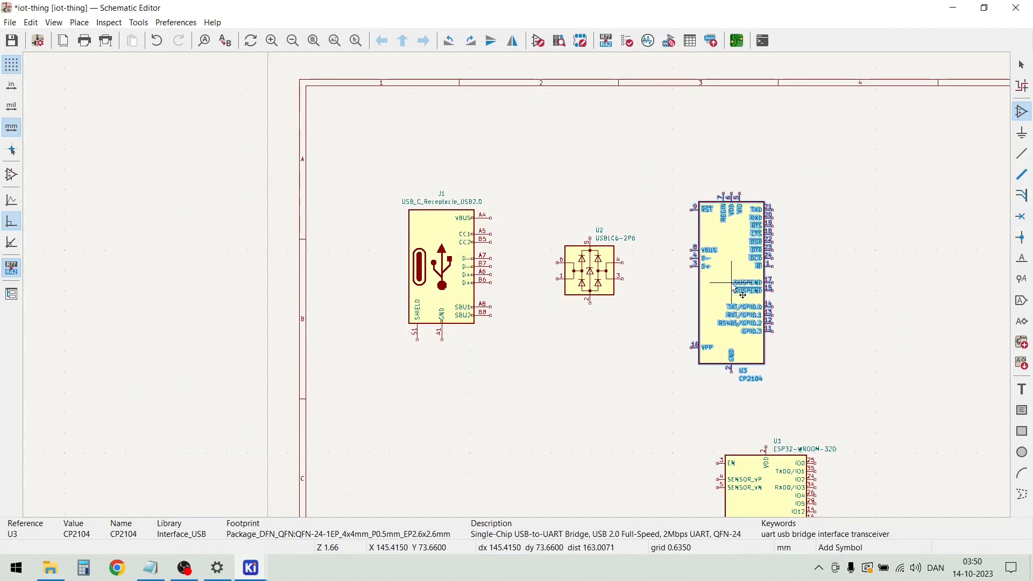
click(776, 332)
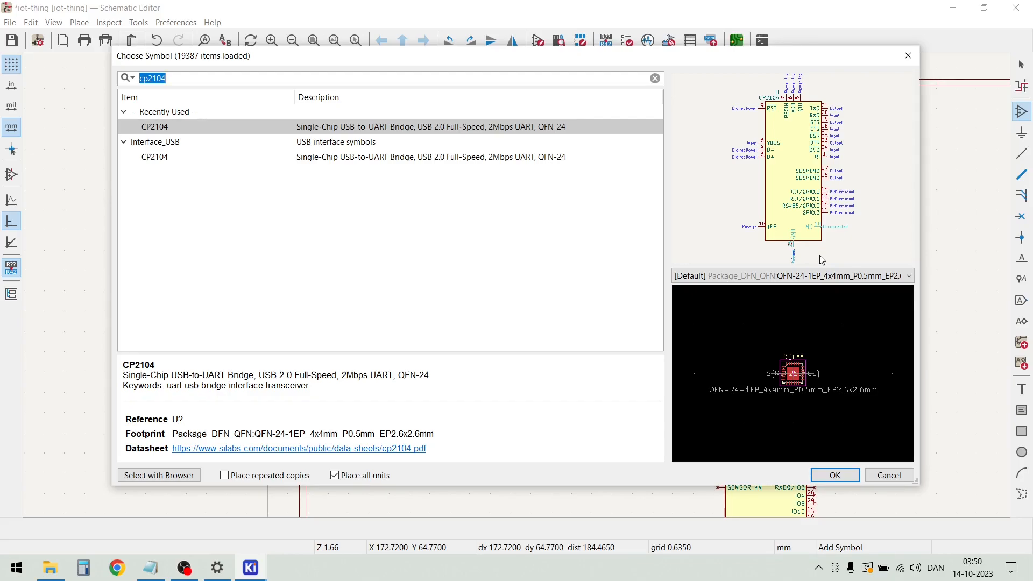
Find the UMH3N dual NPN transistor by searching for umh3n and place both units, one above the other, right of the CP2104
text(u)
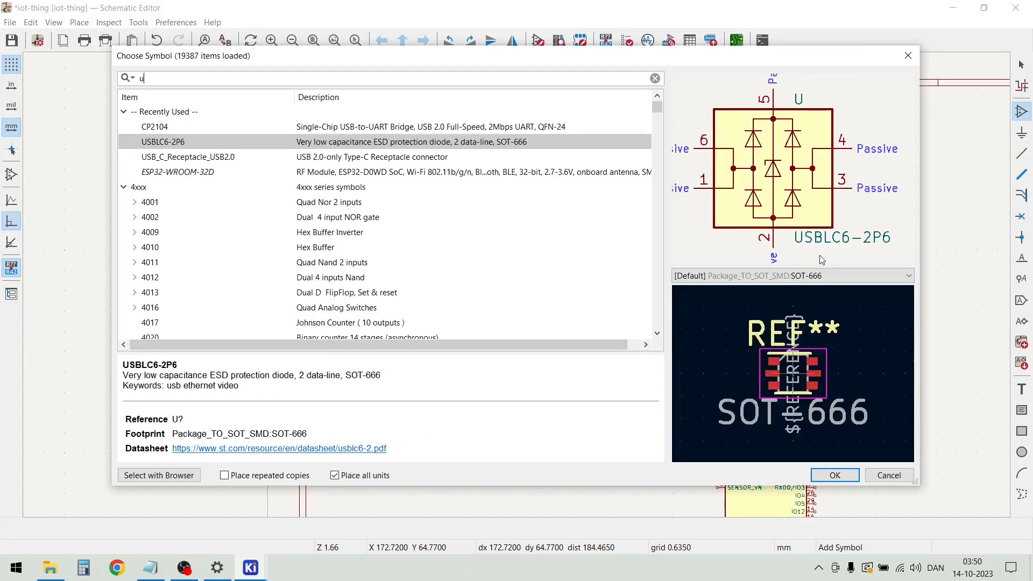
text(m)
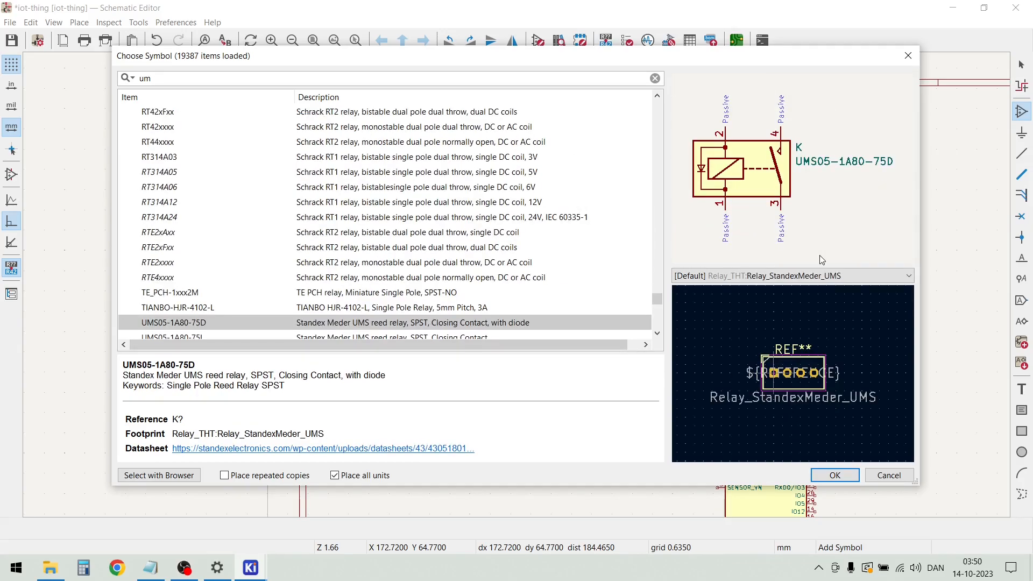
text(h3n)
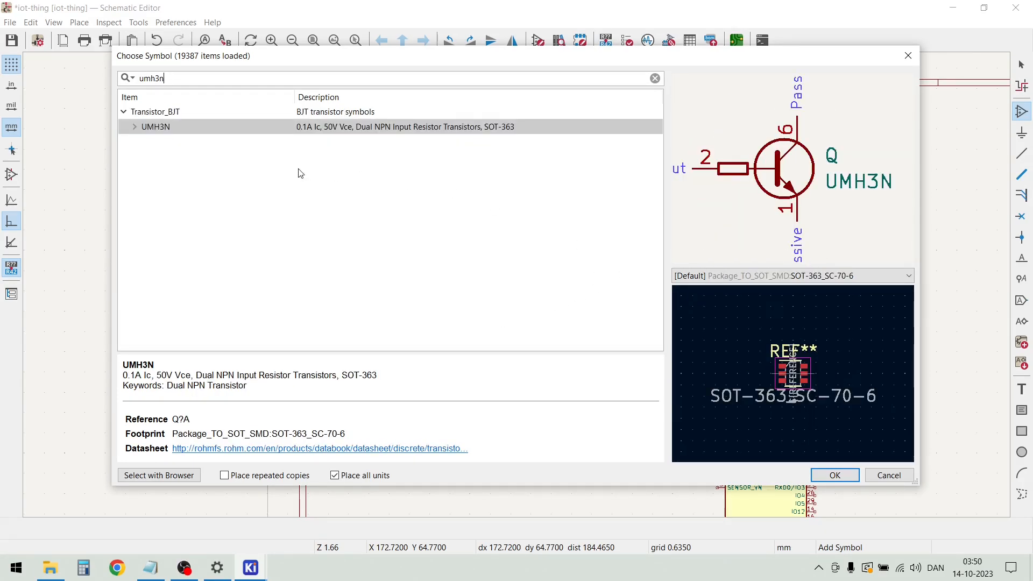
double_click(234, 126)
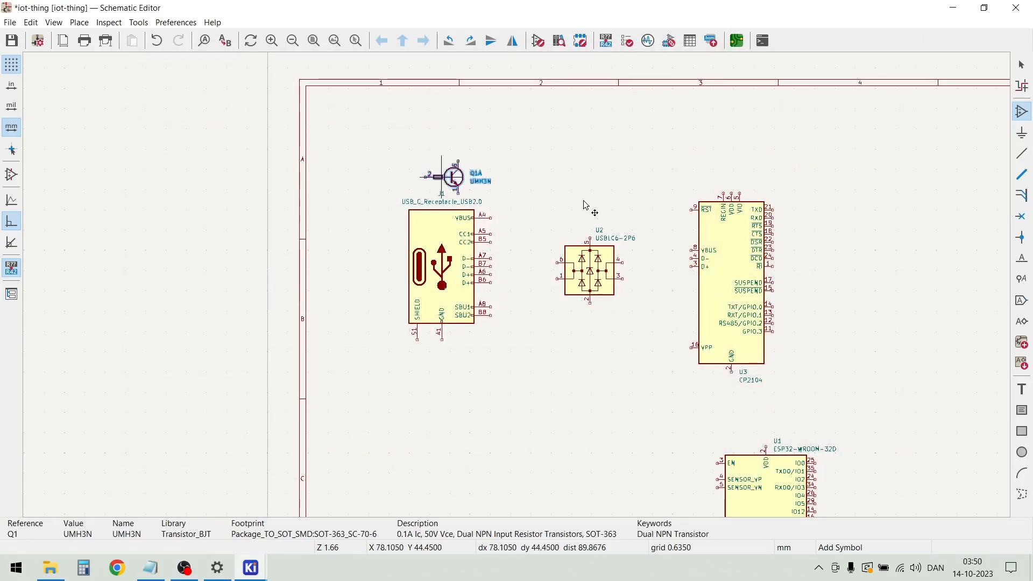
click(851, 232)
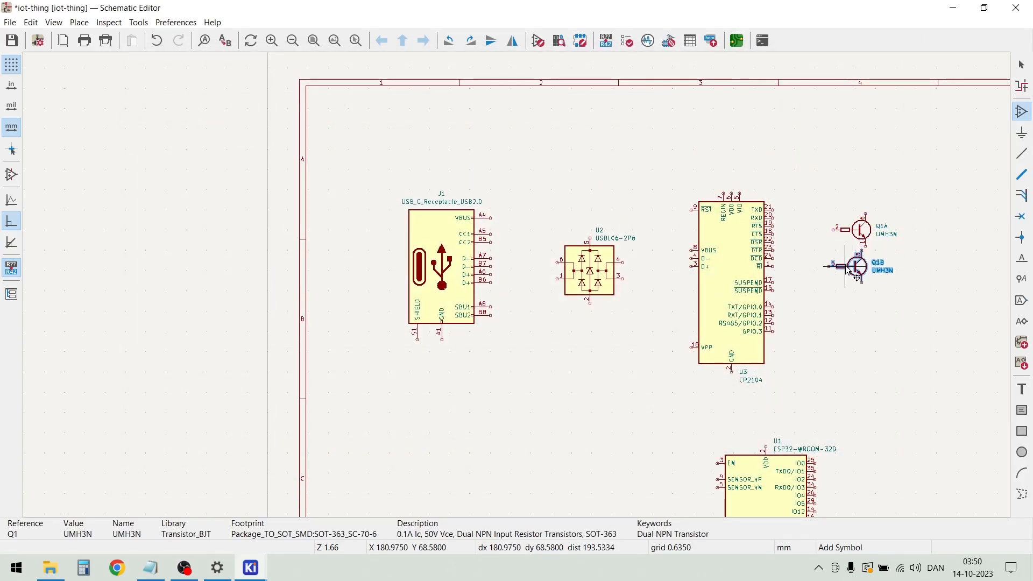
click(862, 286)
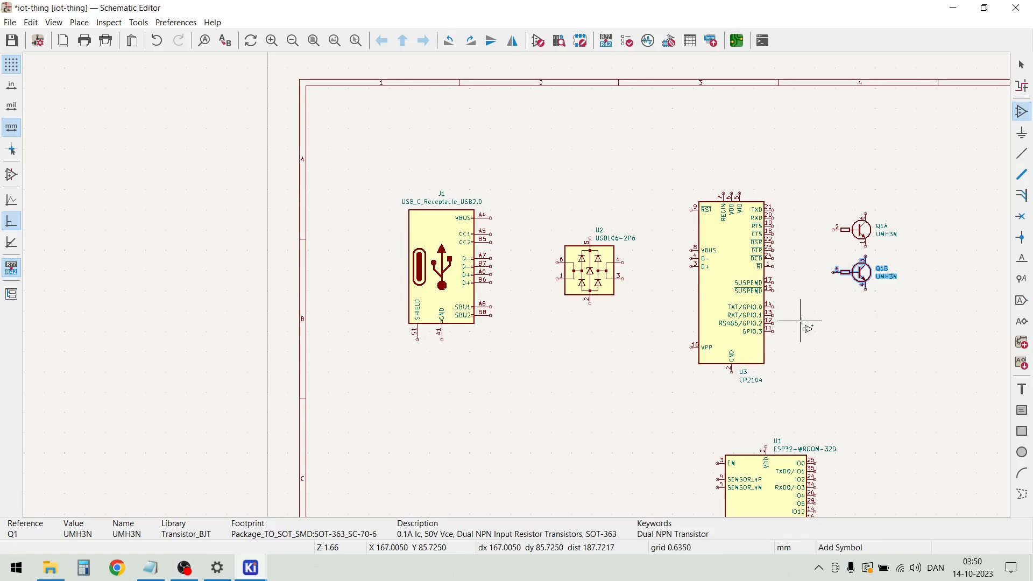
key(Escape)
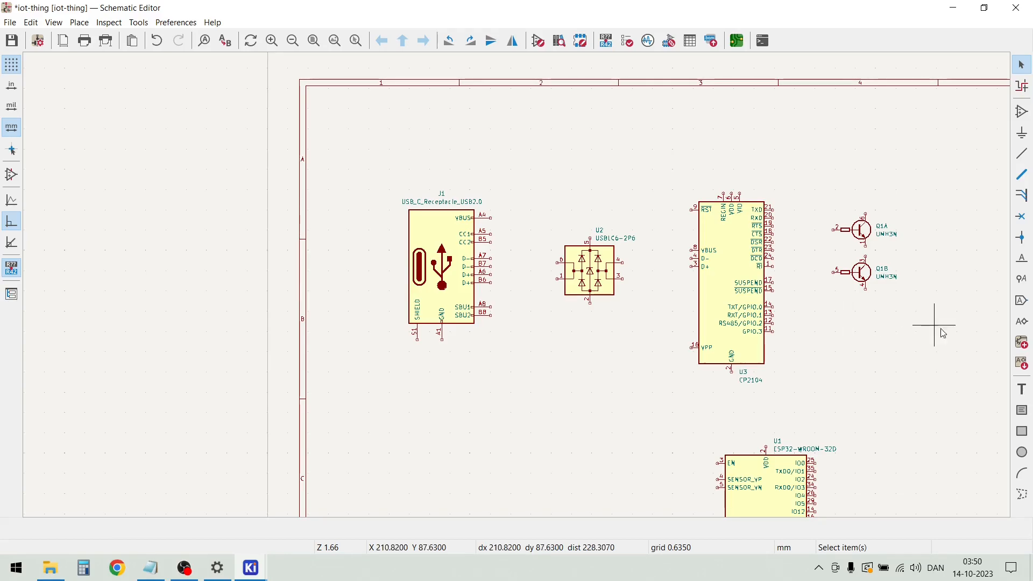
Start adding another symbol, clear the previous search filter and collapse the Transistor_BJT library in the full symbol list
scroll(931, 323, down, 2)
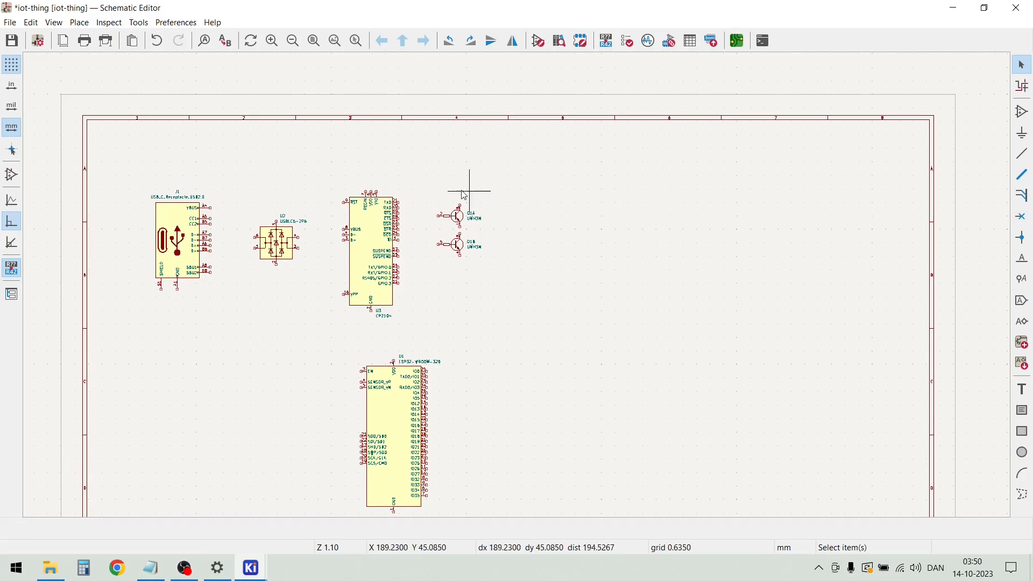
click(79, 23)
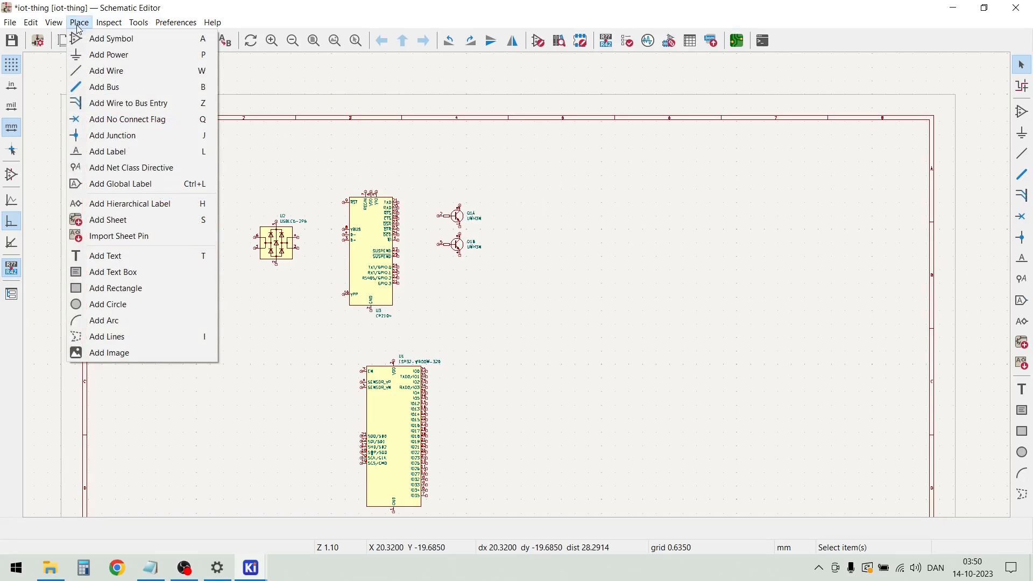
click(96, 43)
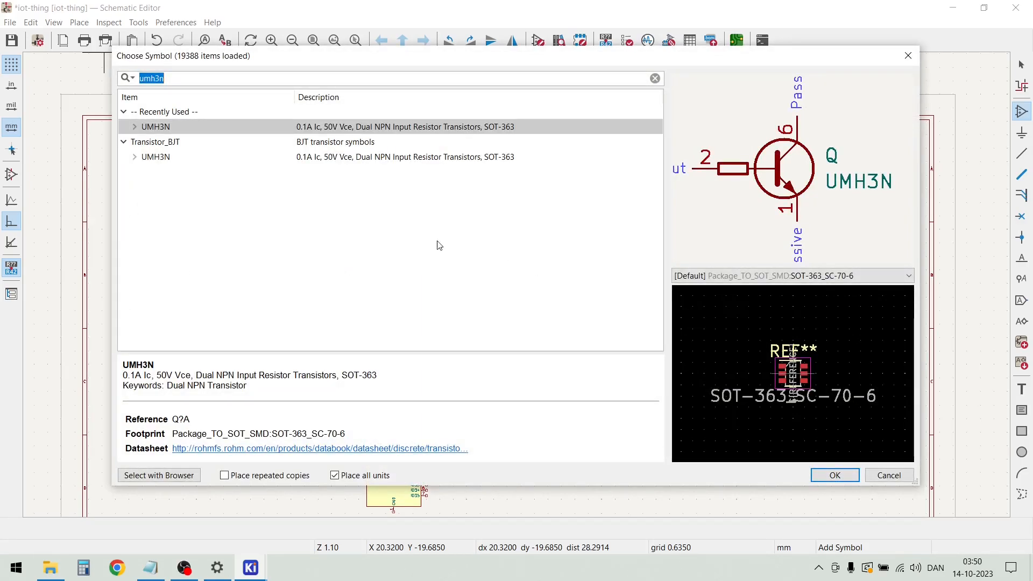
click(124, 112)
click(125, 127)
click(181, 81)
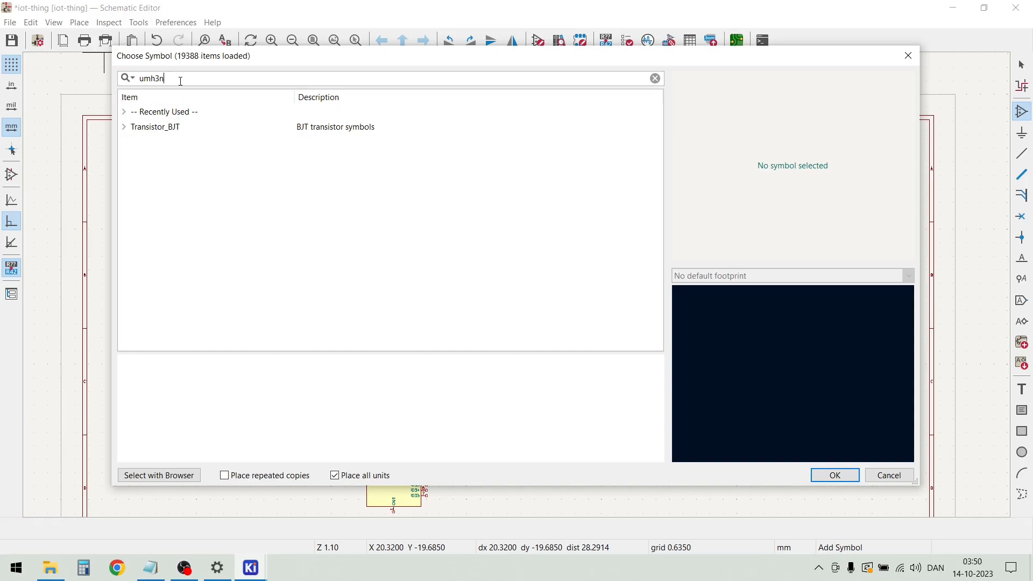
key(BackSpace)
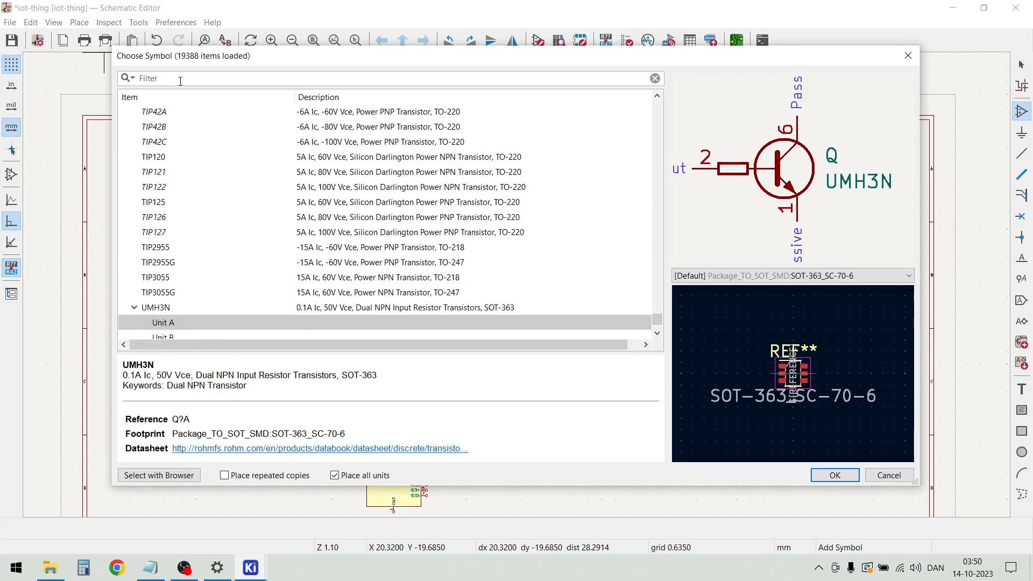
scroll(185, 158, up, 20)
scroll(190, 162, up, 20)
scroll(189, 162, up, 20)
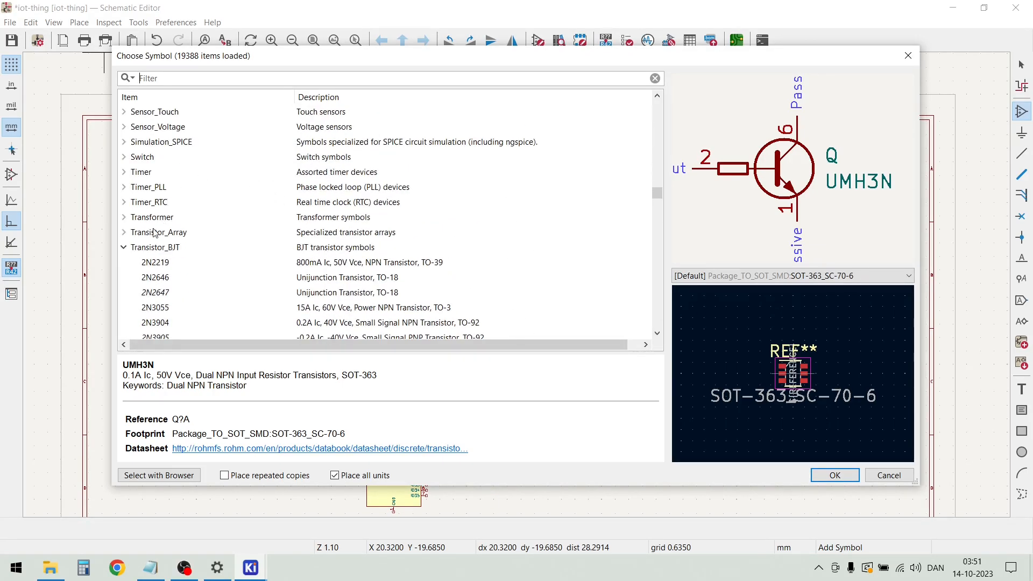
click(124, 248)
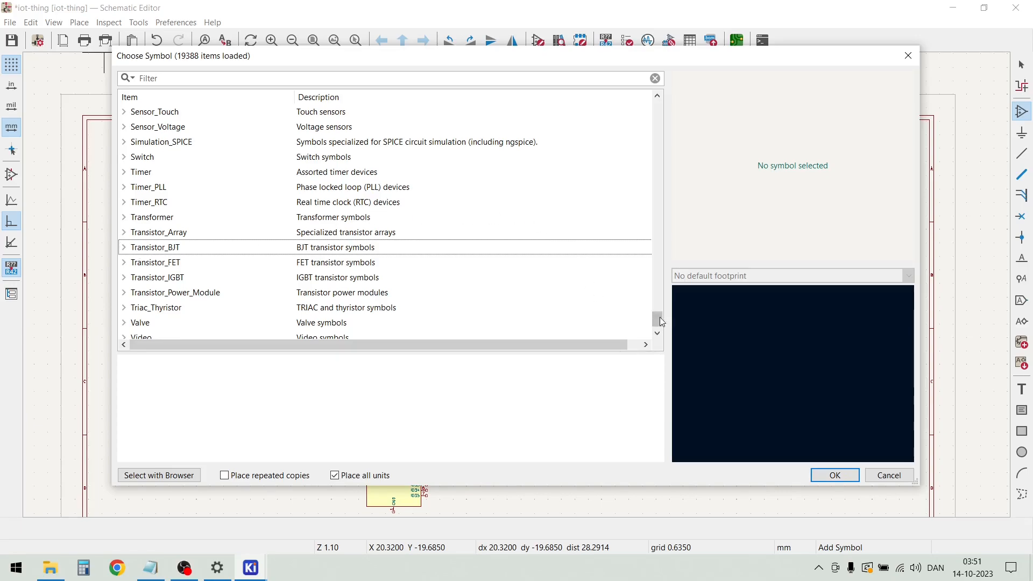
Choose the Conn_01x04 symbol from the Connector_Generic library and place it in the sheet's upper-right area
drag(657, 319, 663, 135)
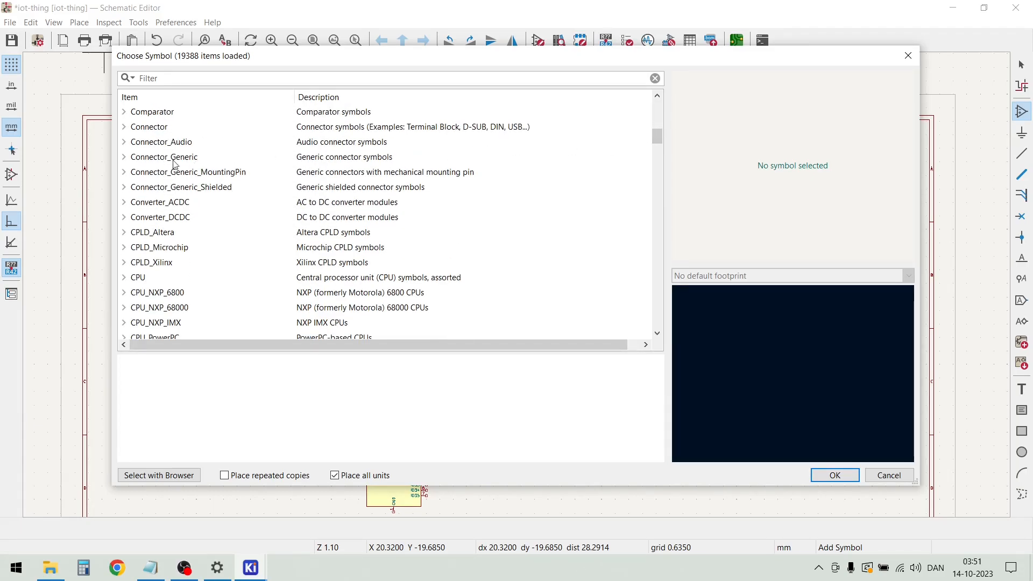
click(124, 157)
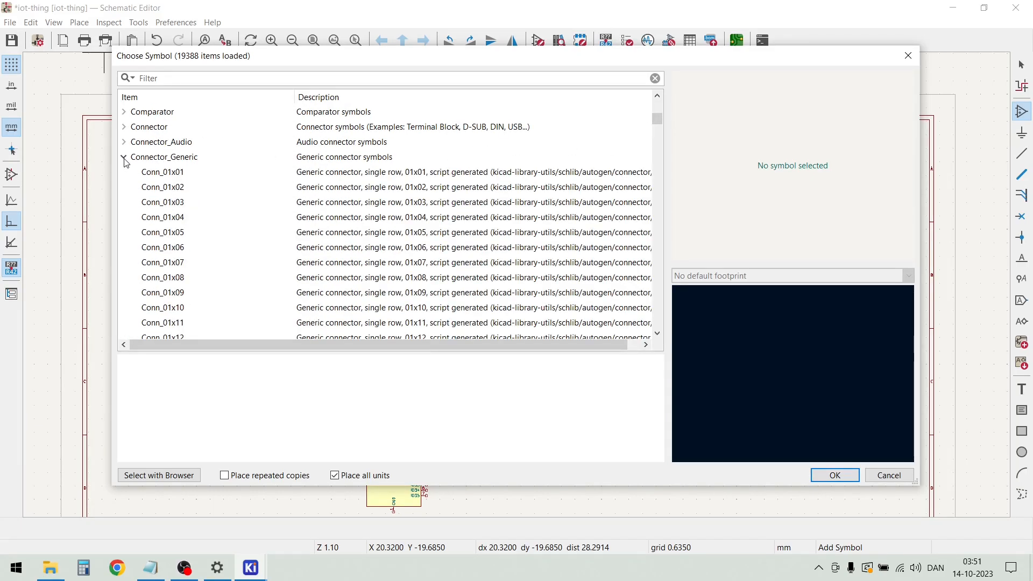
click(189, 219)
double_click(186, 215)
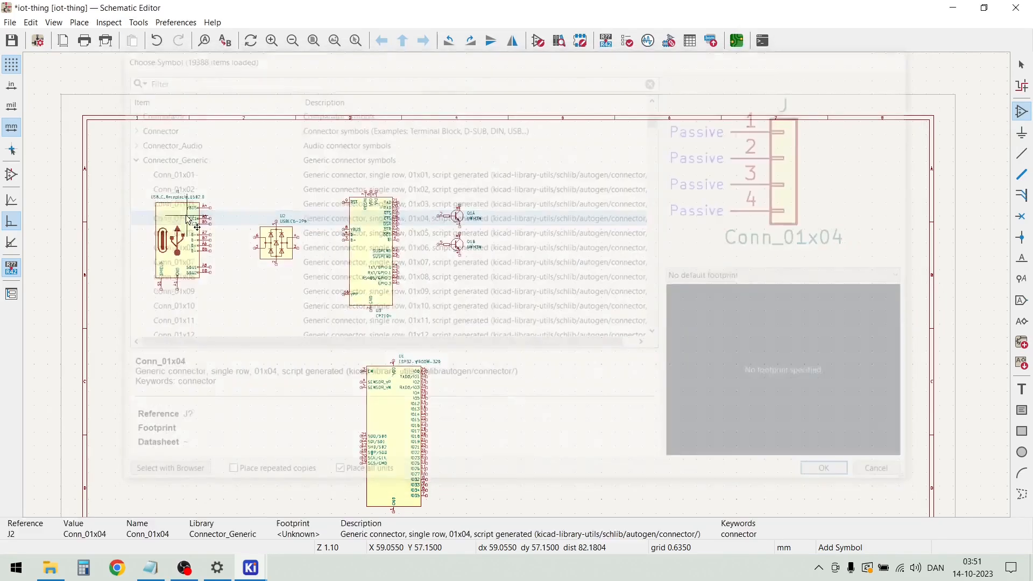
click(815, 218)
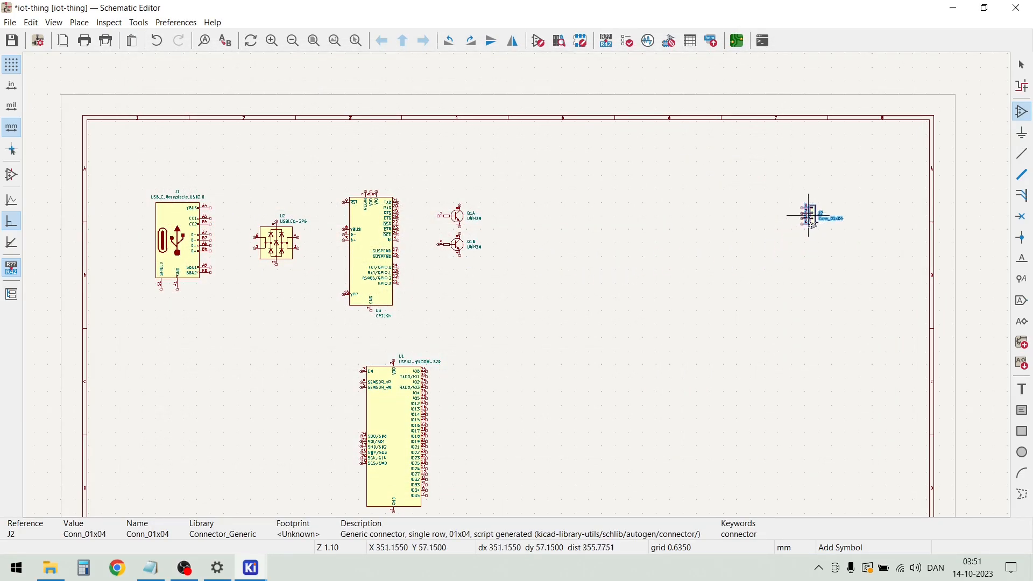
Find the Si7021-A20 humidity and temperature sensor by searching for si7021 and place it below the four-pin connector
click(794, 254)
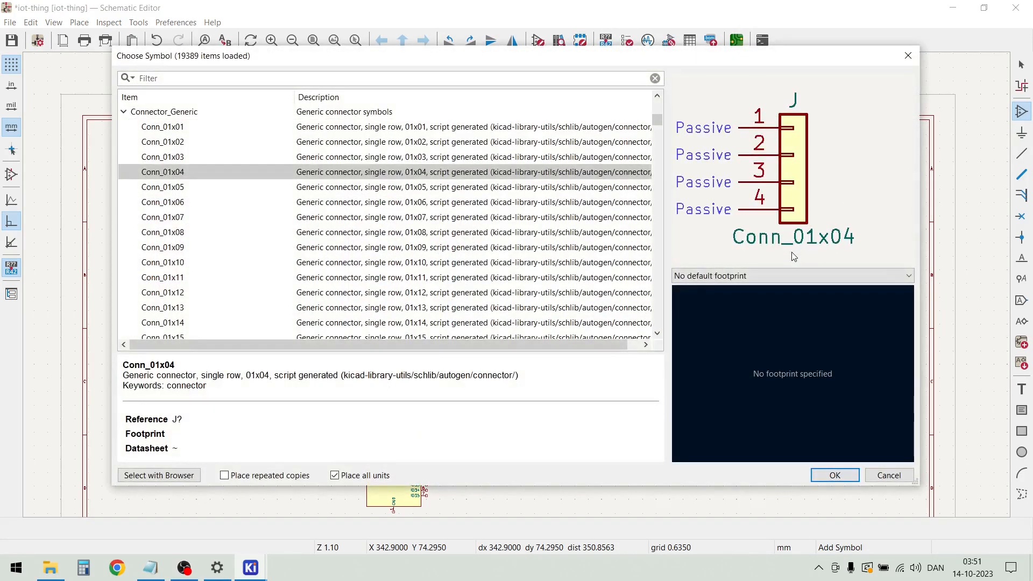
click(147, 81)
text(si7021)
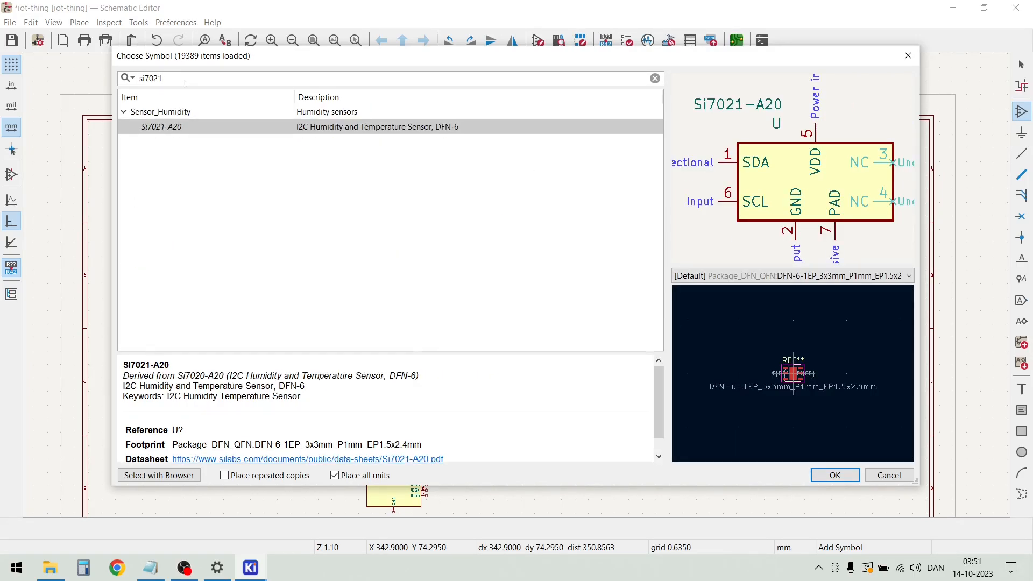
double_click(192, 128)
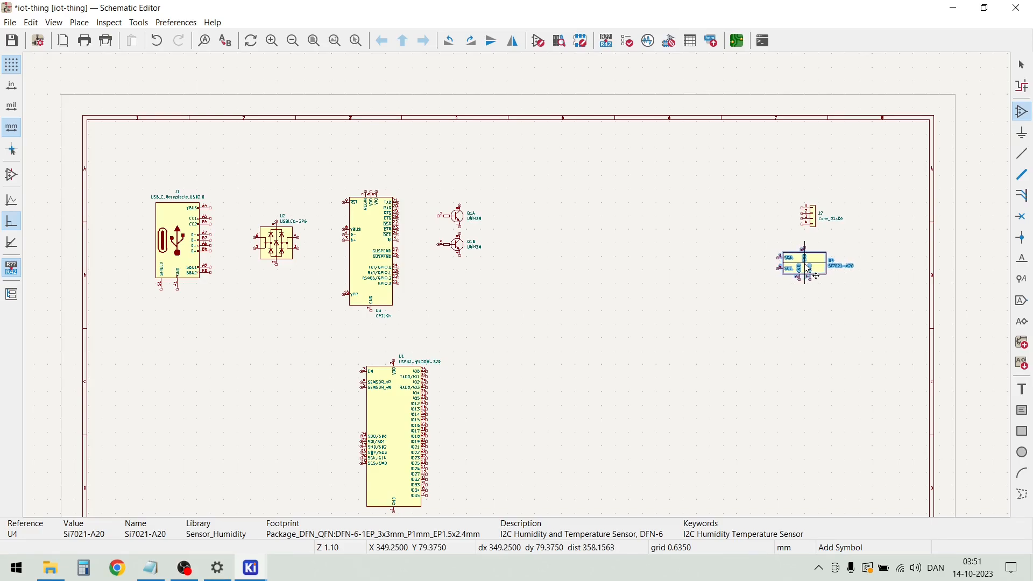
click(812, 288)
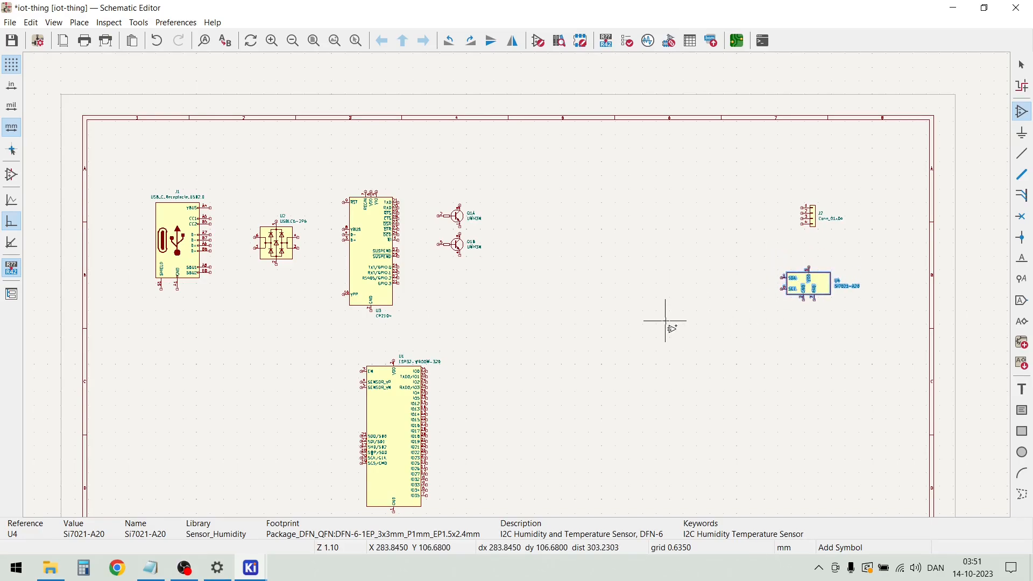
Find the 5 V RT314A05 relay by searching for rt3 and place it below the Si7021-A20 sensor
scroll(719, 415, down, 2)
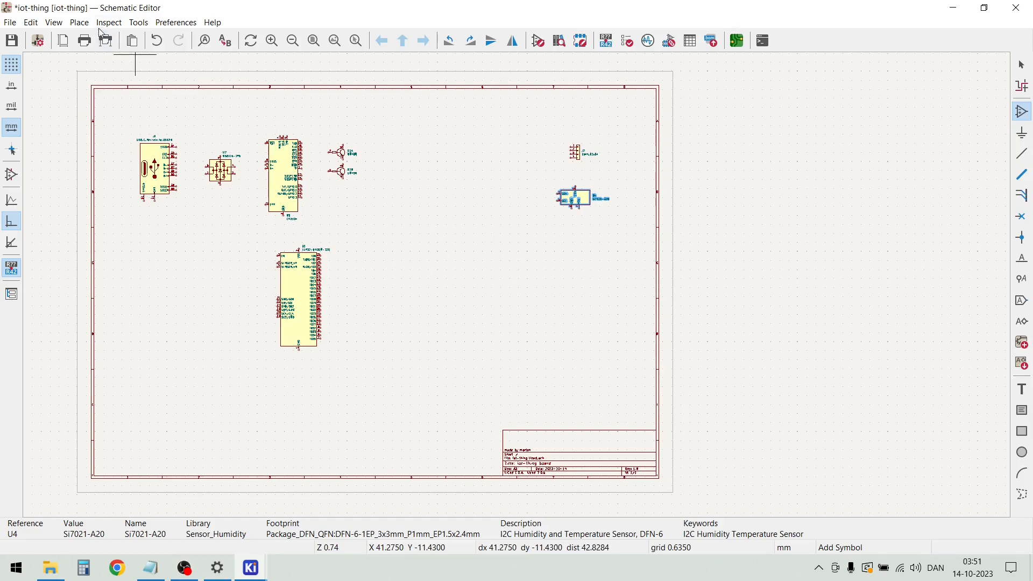
click(512, 258)
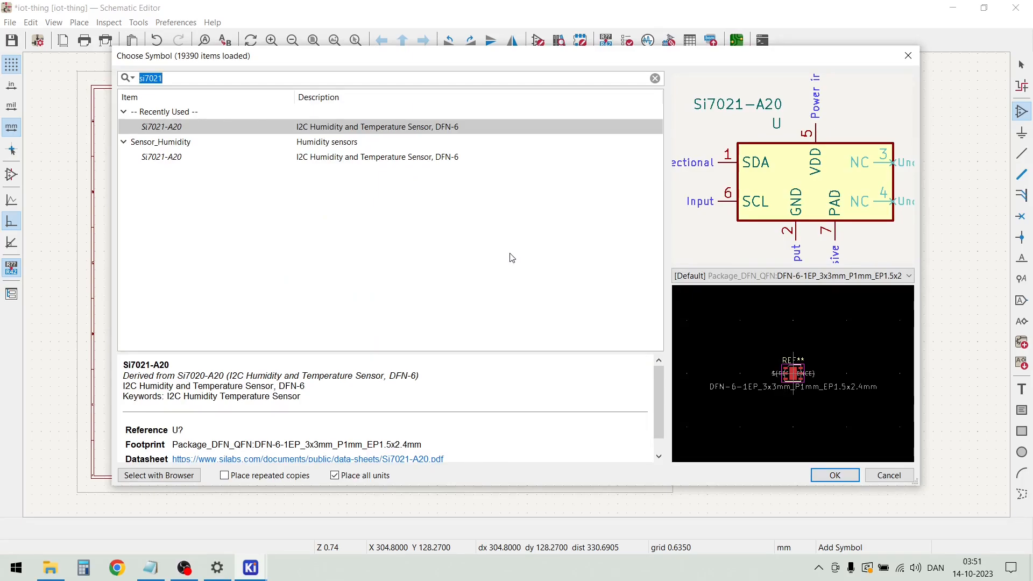
text(rt)
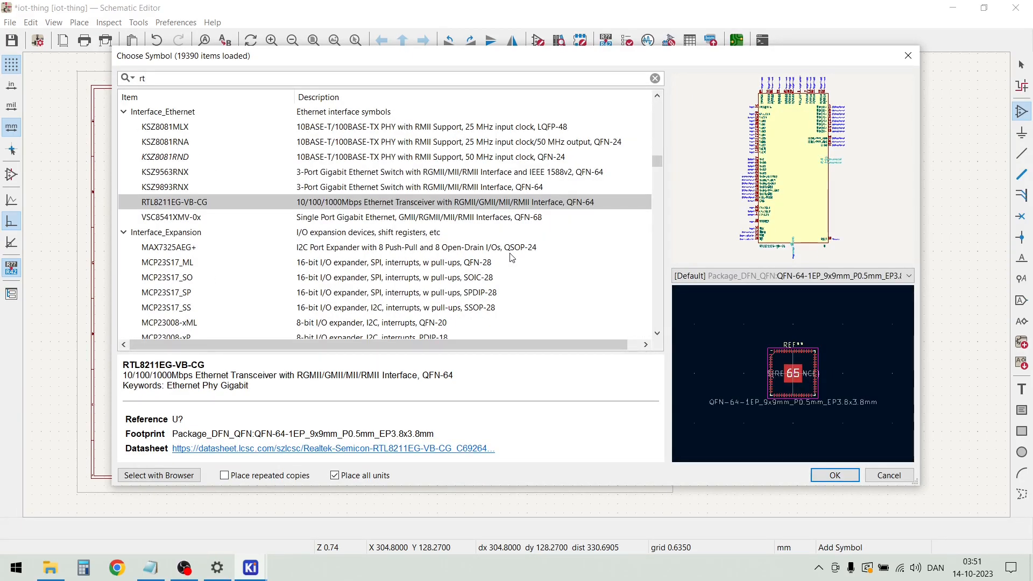
text(3)
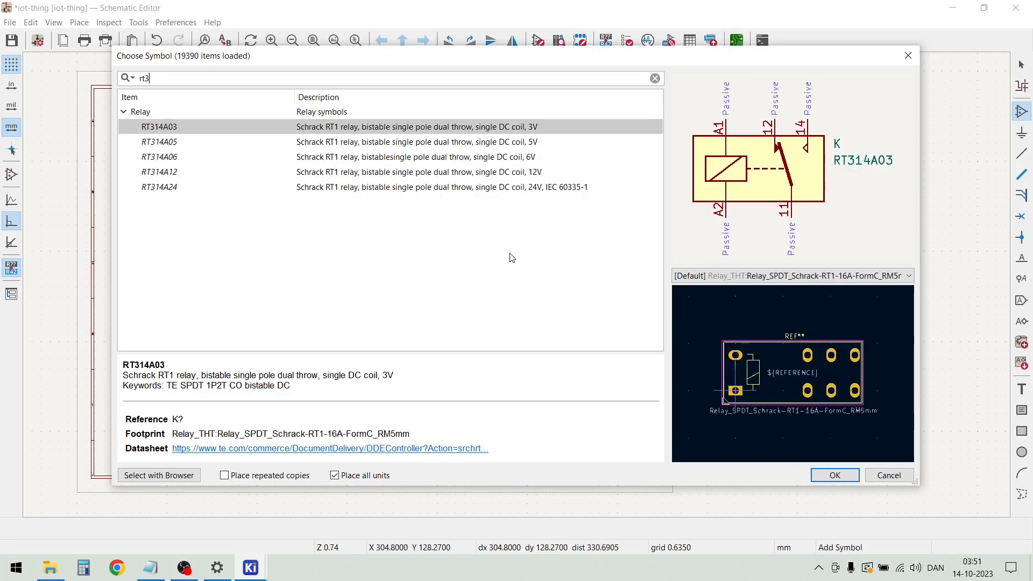
double_click(161, 142)
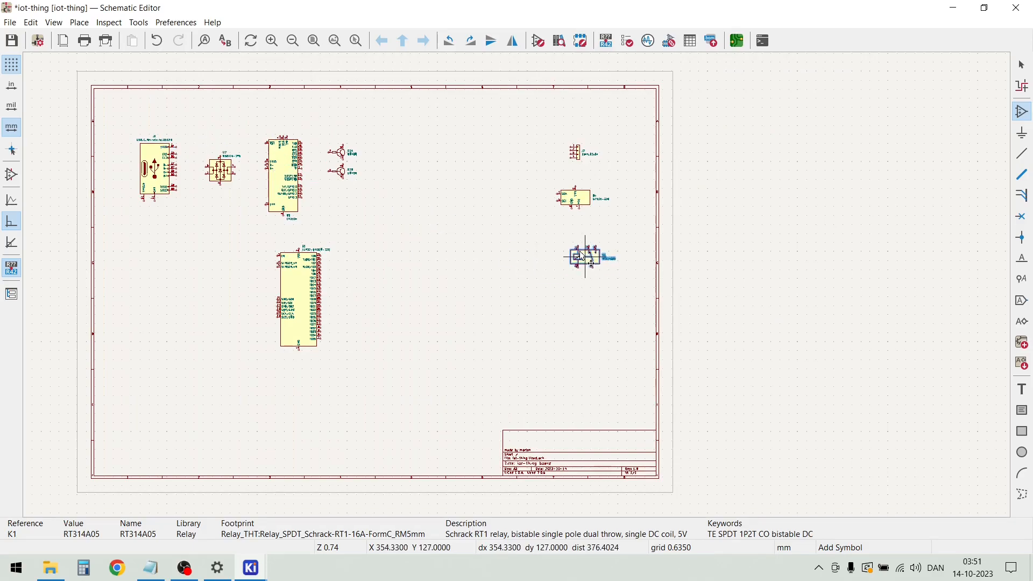
click(575, 298)
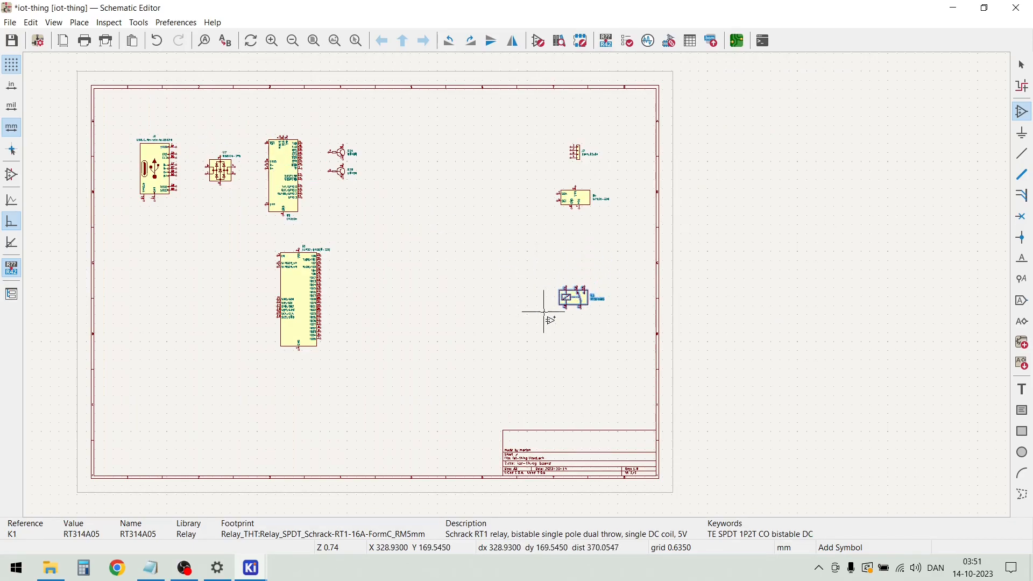
key(Escape)
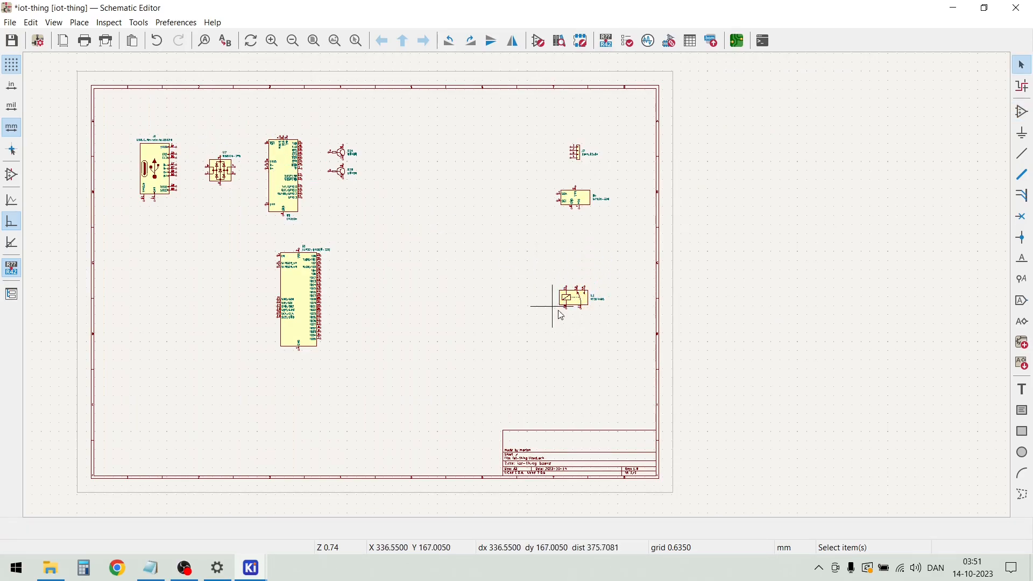
Find the BC817 NPN transistor in SOT-23 by searching for bc81 and place it below and slightly left of the relay
scroll(571, 327, up, 3)
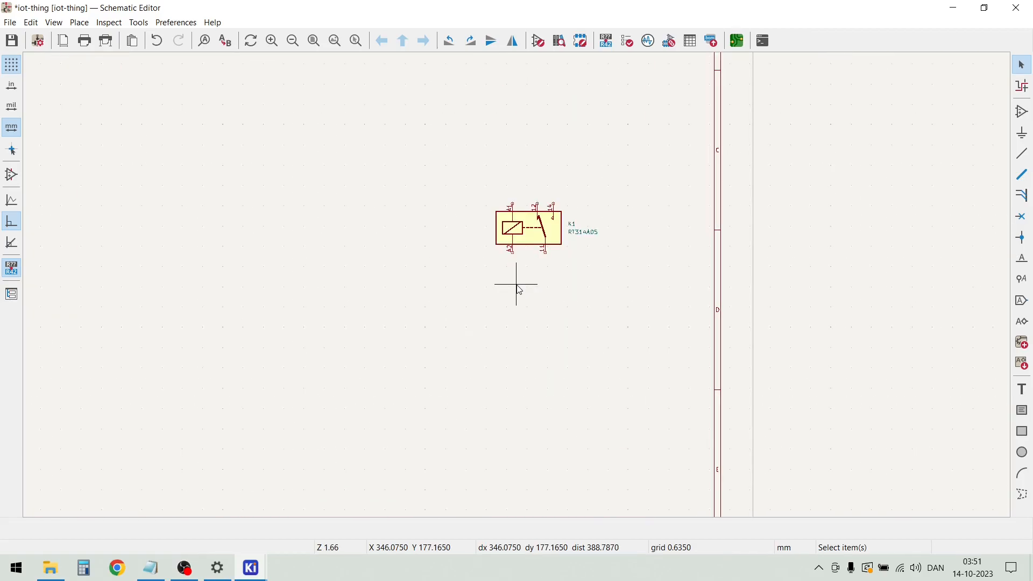
key(a)
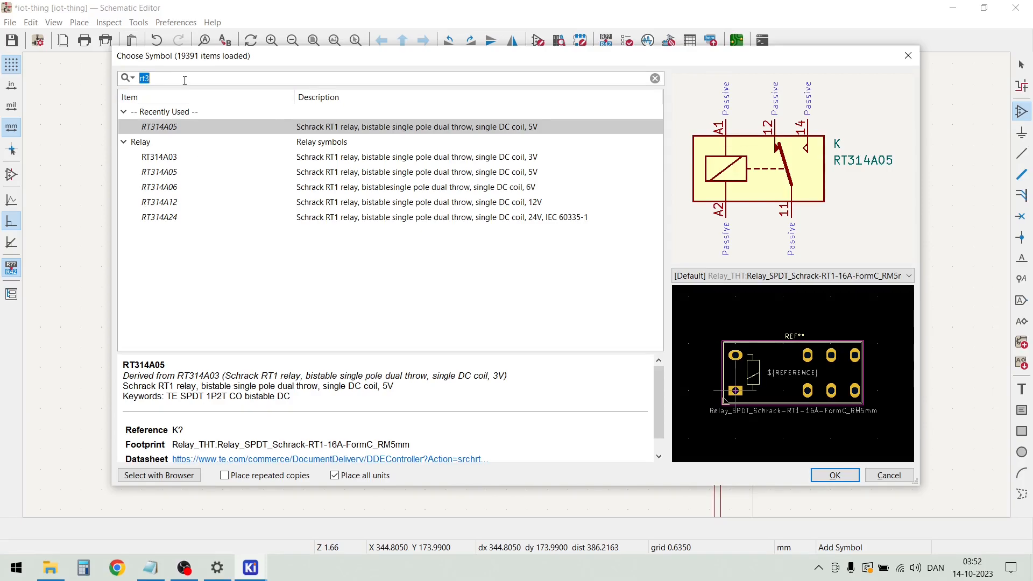
text(bc81)
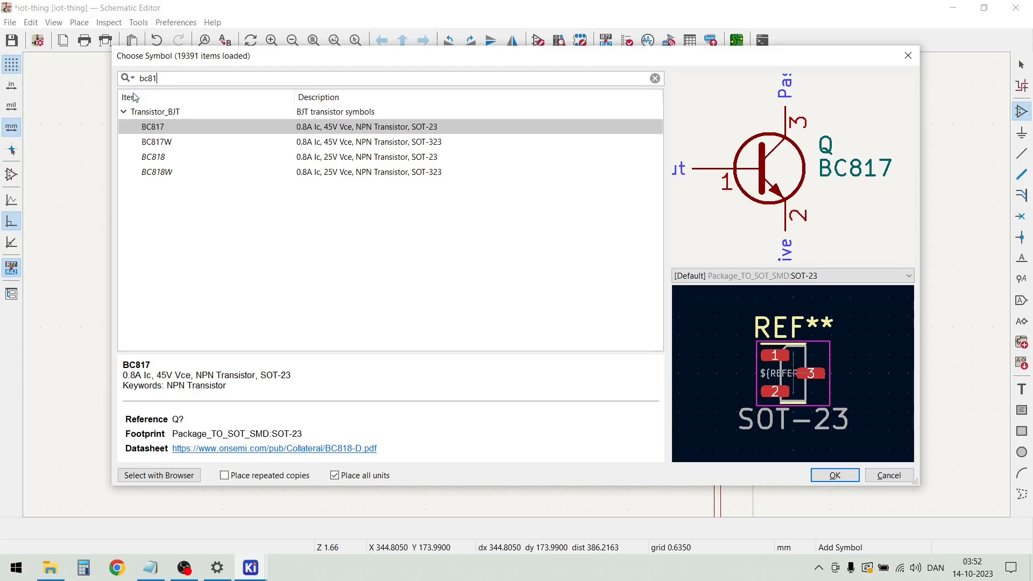
double_click(160, 129)
click(478, 318)
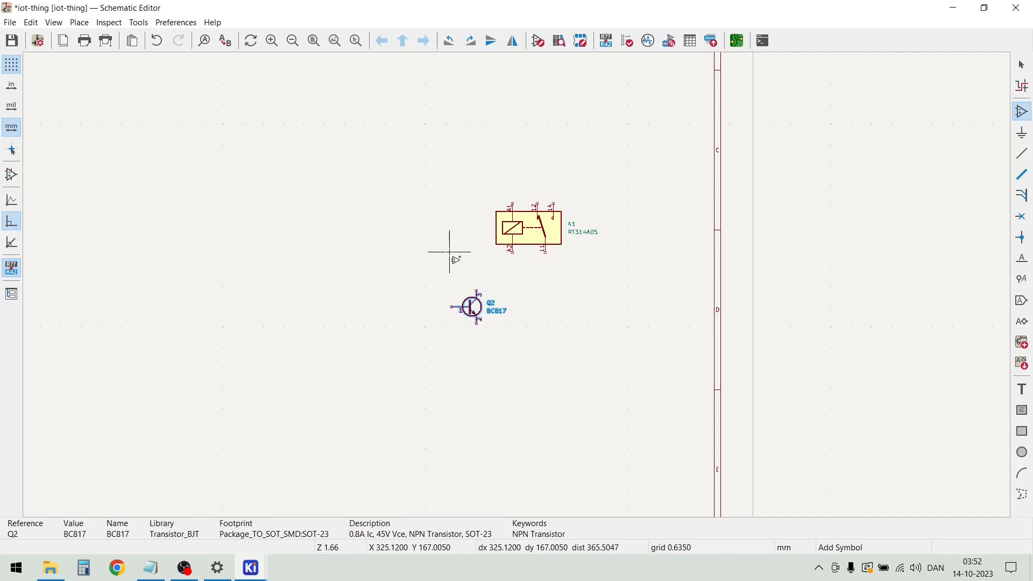
key(Escape)
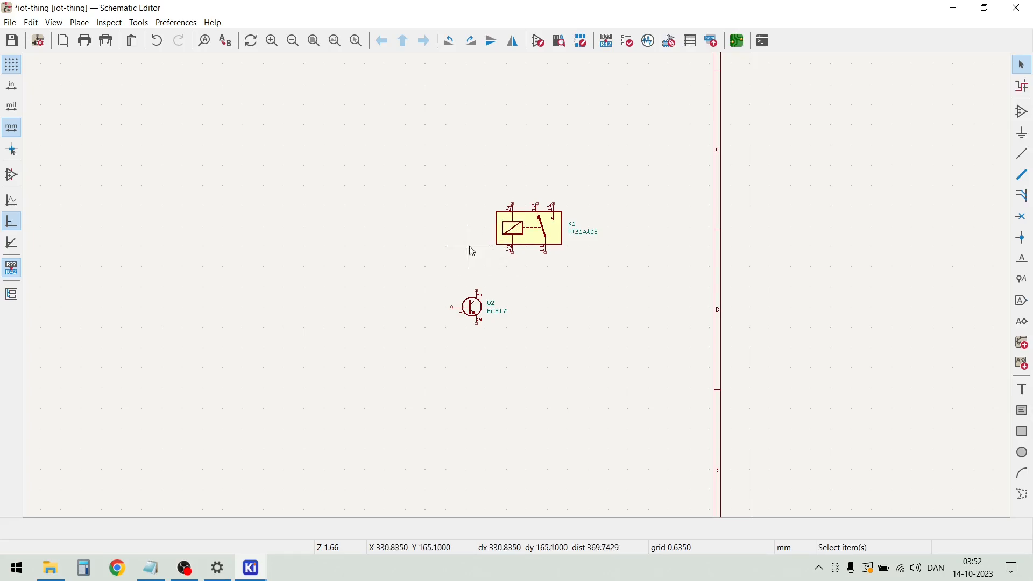
Find the LL4148 diode by searching for ll4148, rotate it upright with its cathode up and place it just left of the relay
text(a)
text(lll)
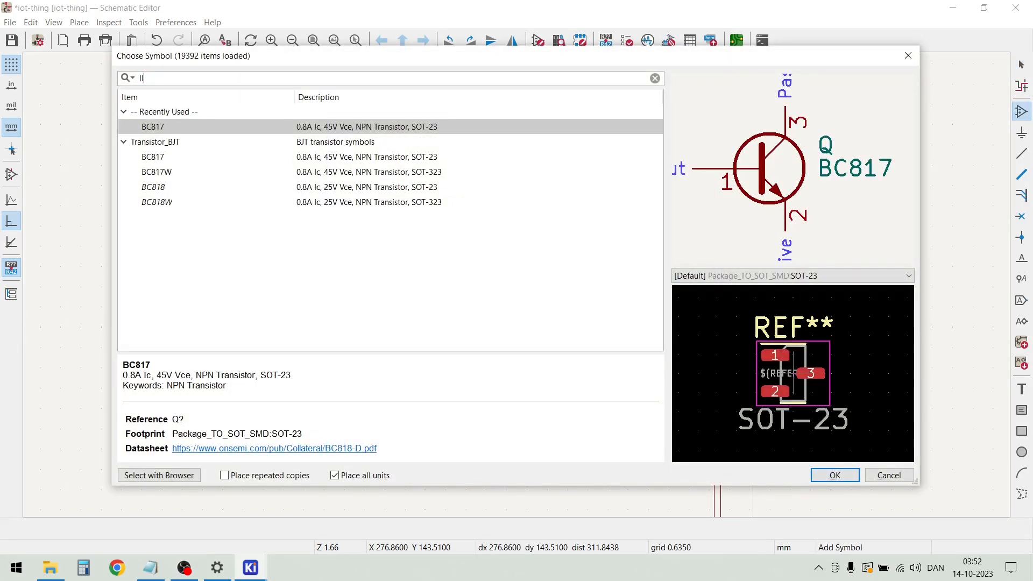
text(41)
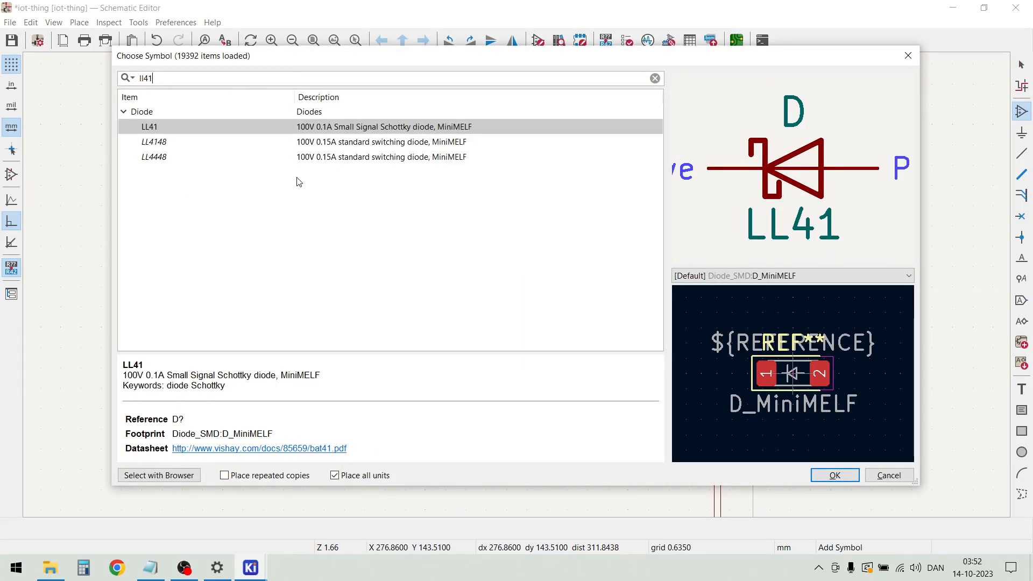
text(48)
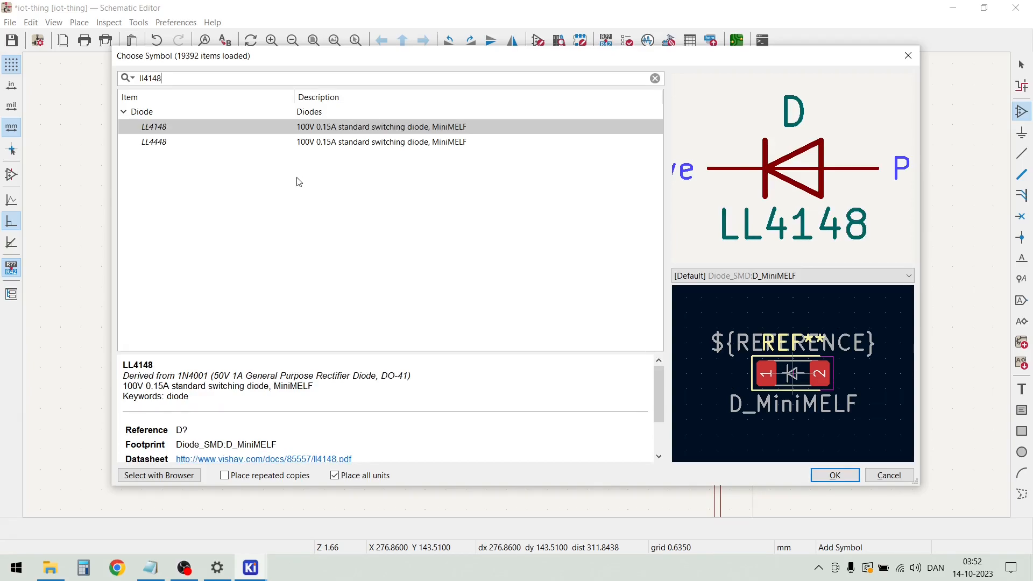
double_click(212, 127)
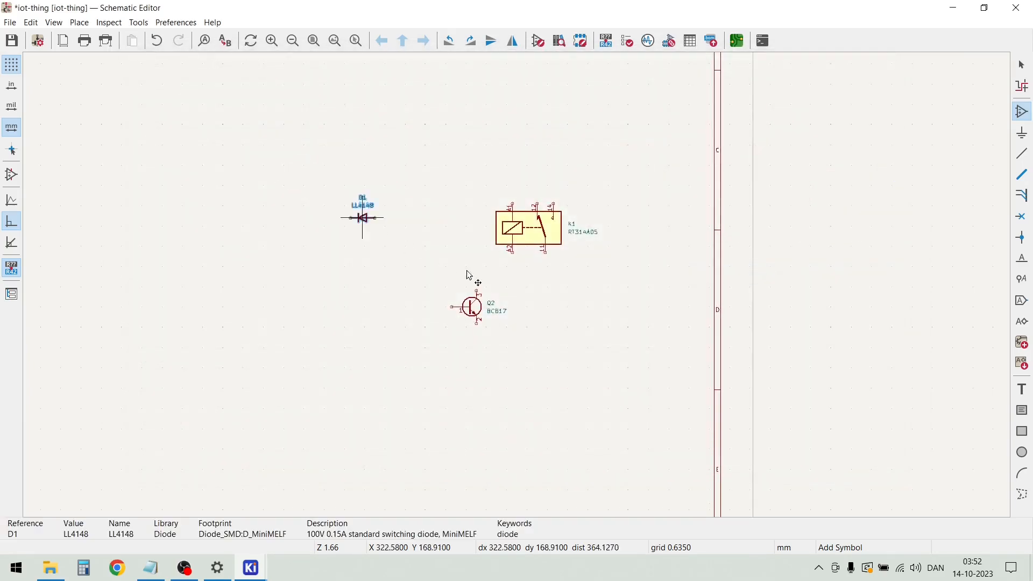
key(r)
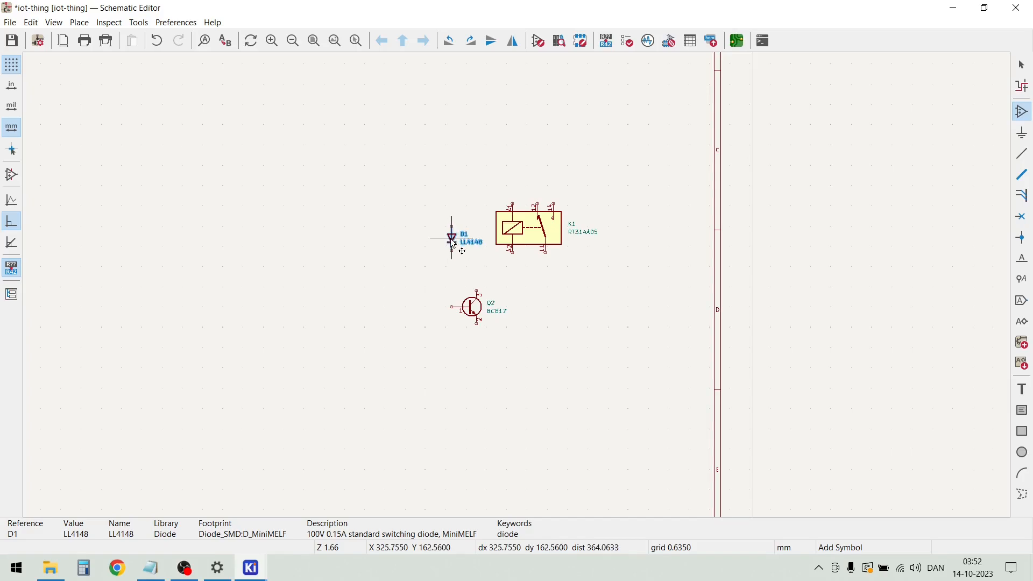
key(r)
key(r)
click(446, 230)
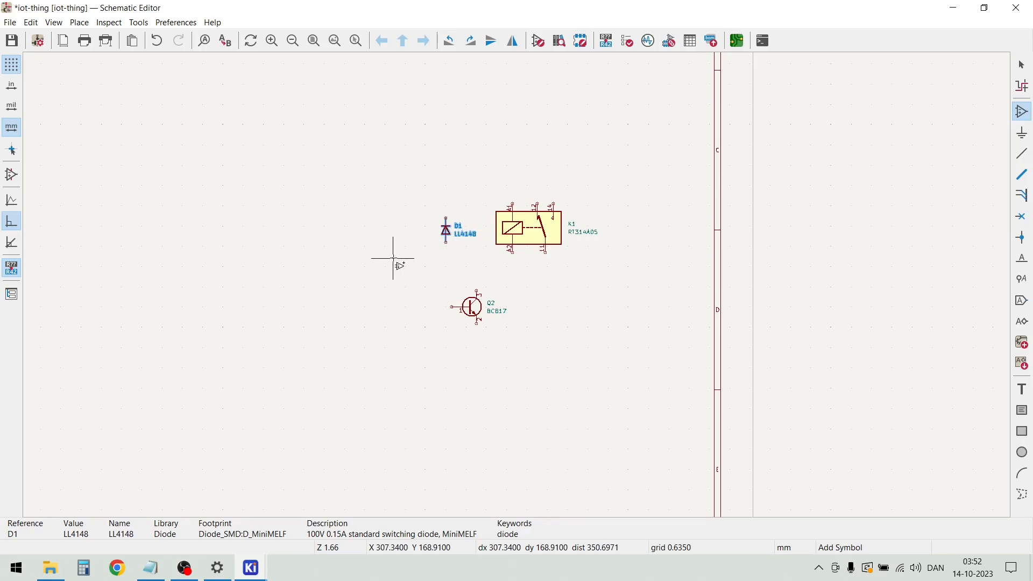
key(Escape)
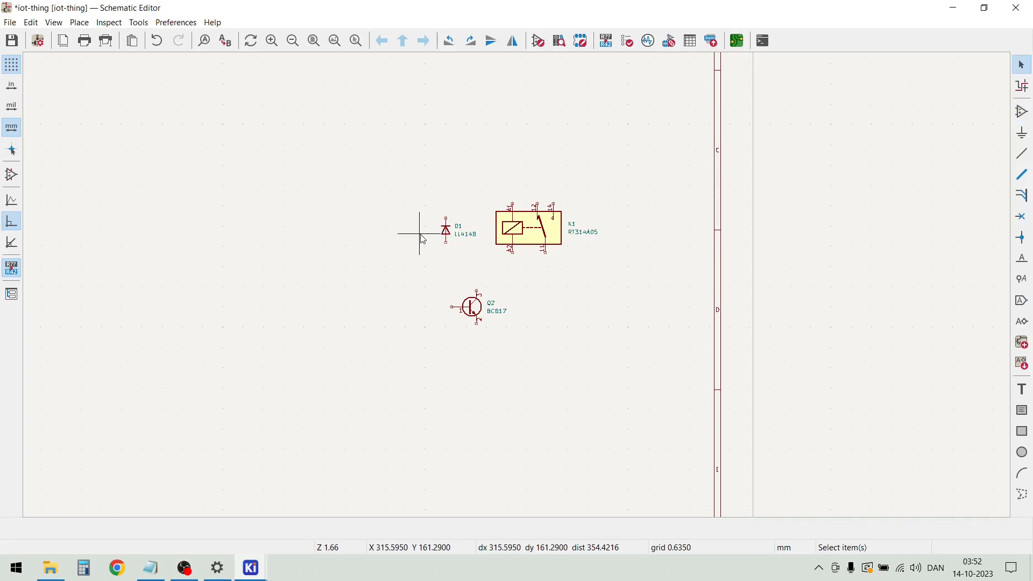
Find the generic LED symbol by searching for led, rotate it to point downward and place it left of the LL4148 diode
key(a)
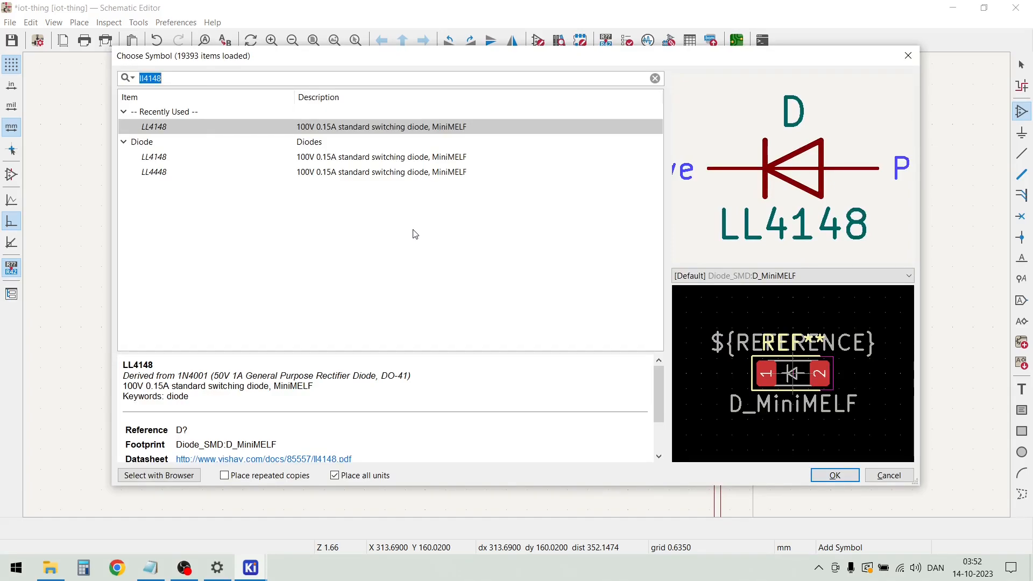
text(led)
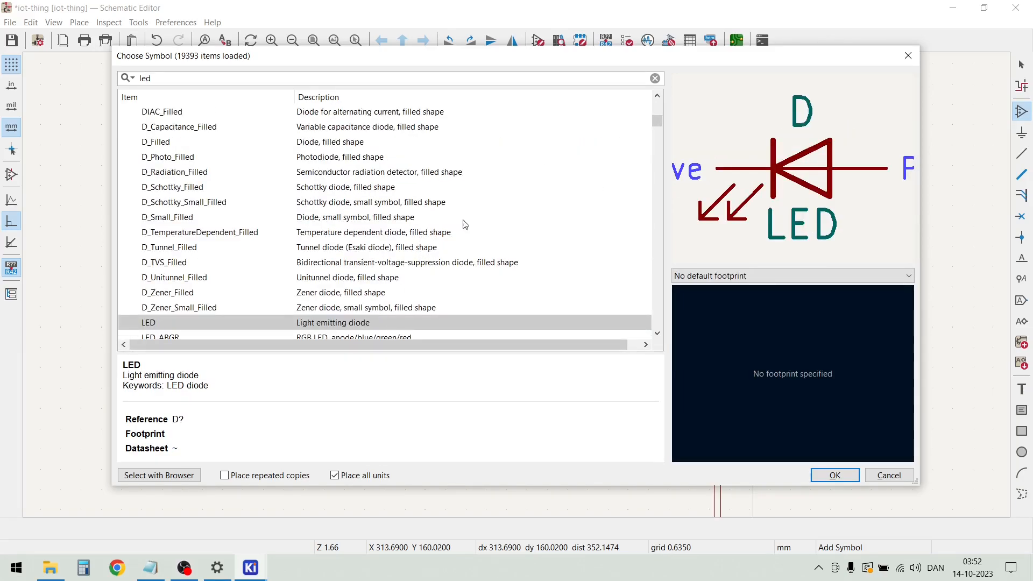
scroll(290, 312, down, 1)
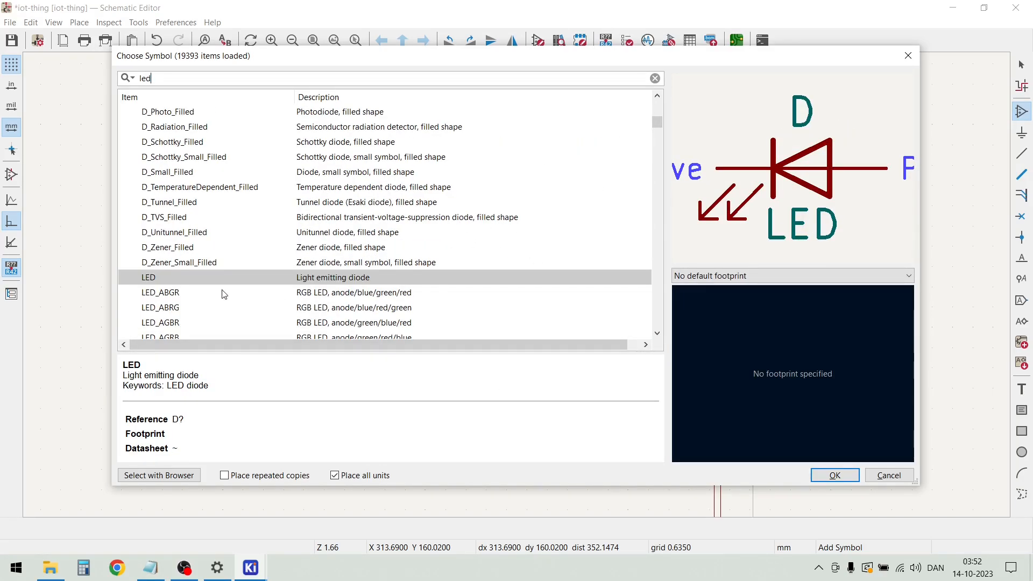
double_click(191, 277)
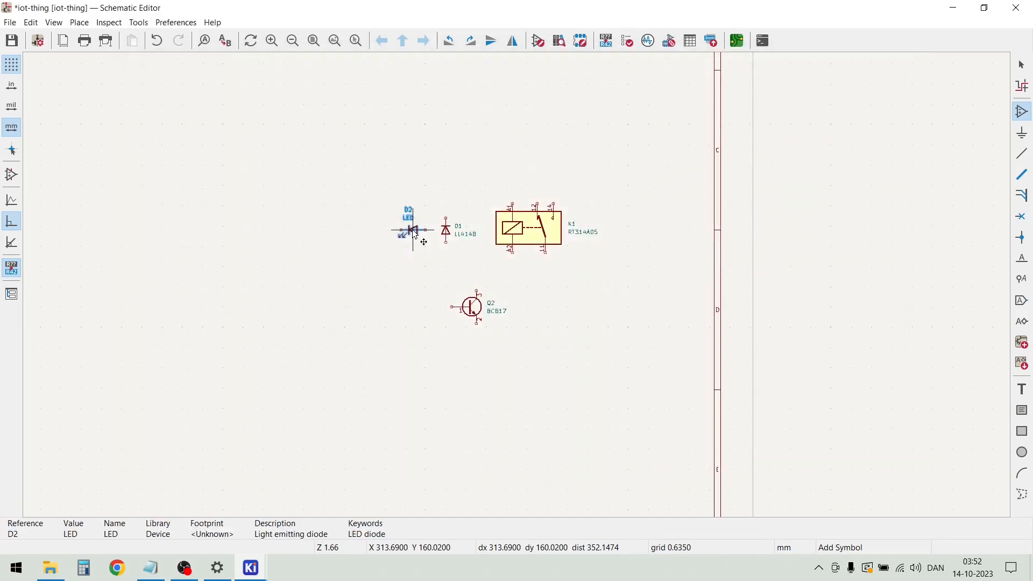
key(r)
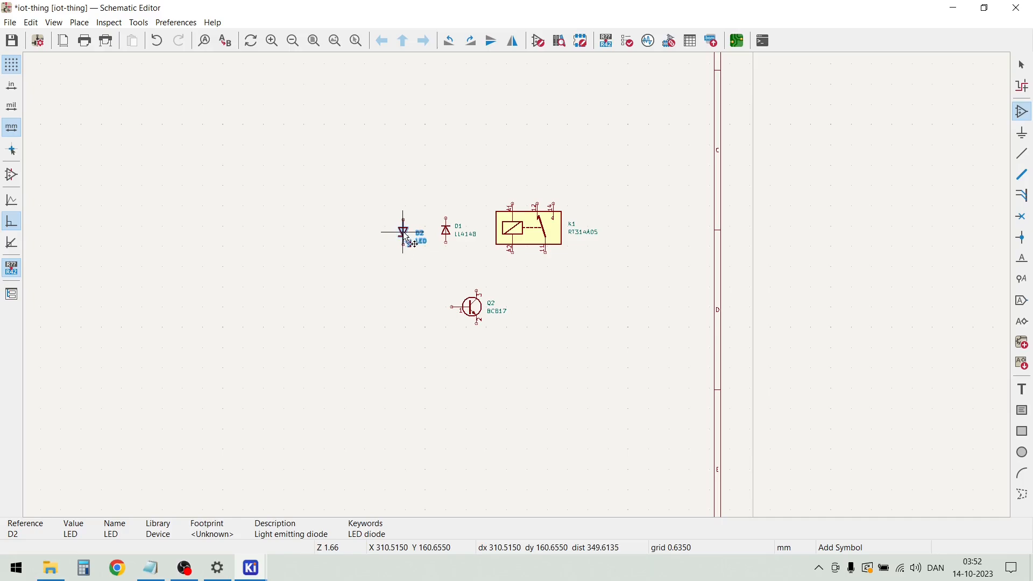
click(408, 240)
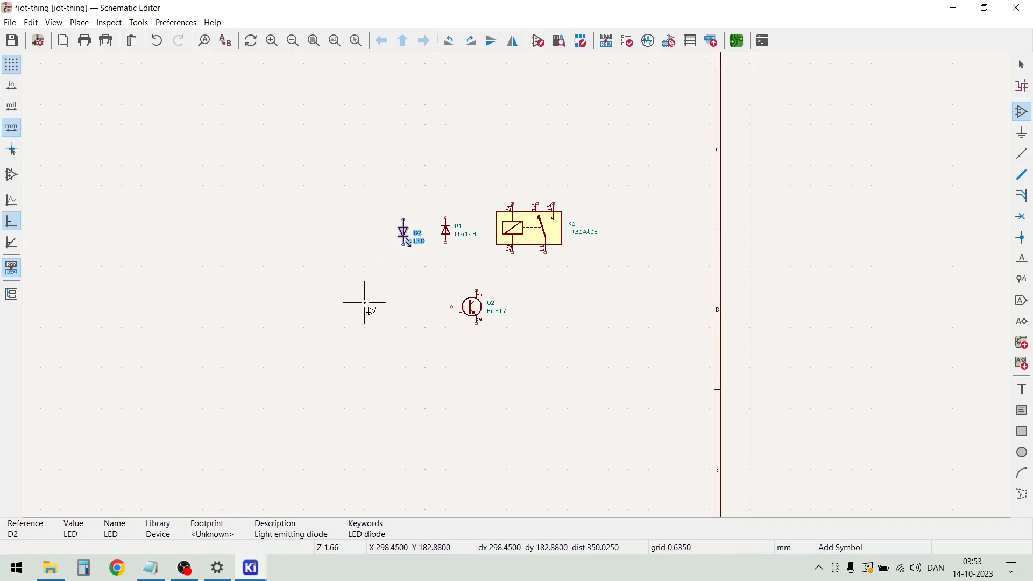
key(Escape)
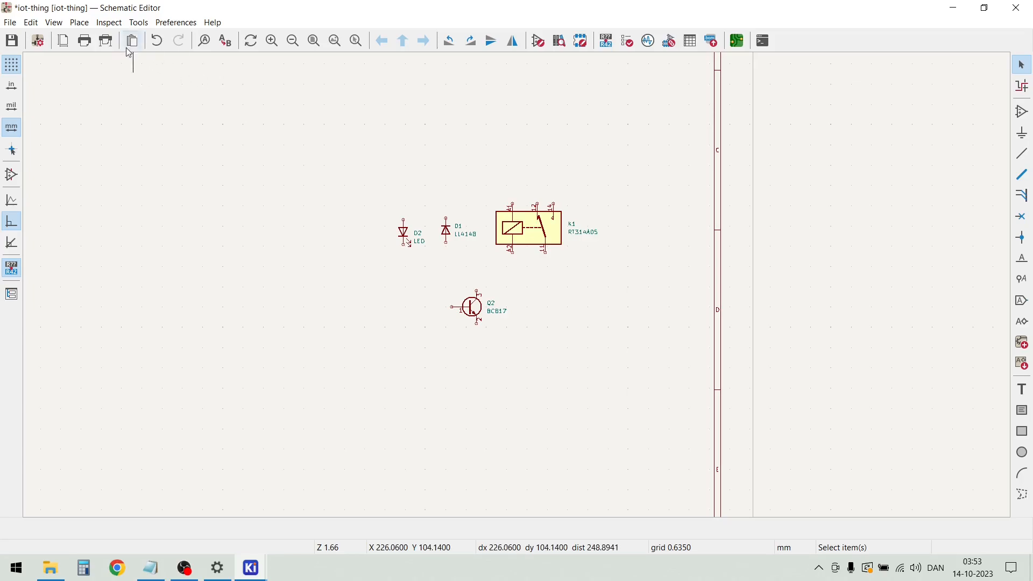
Find the Screw_Terminal_01x03 connector by searching for screw and place it to the lower right of the relay
key(a)
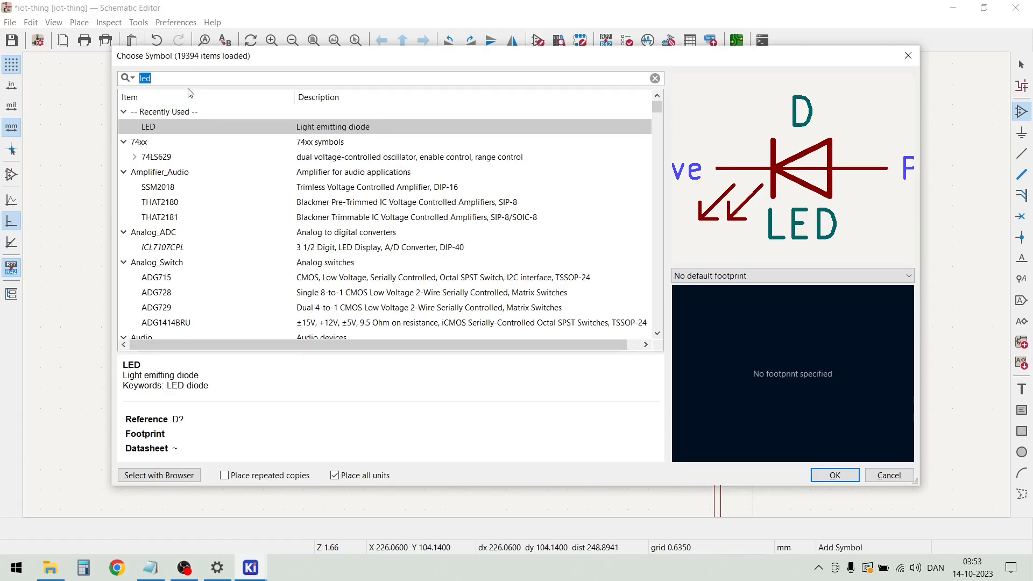
text(scr)
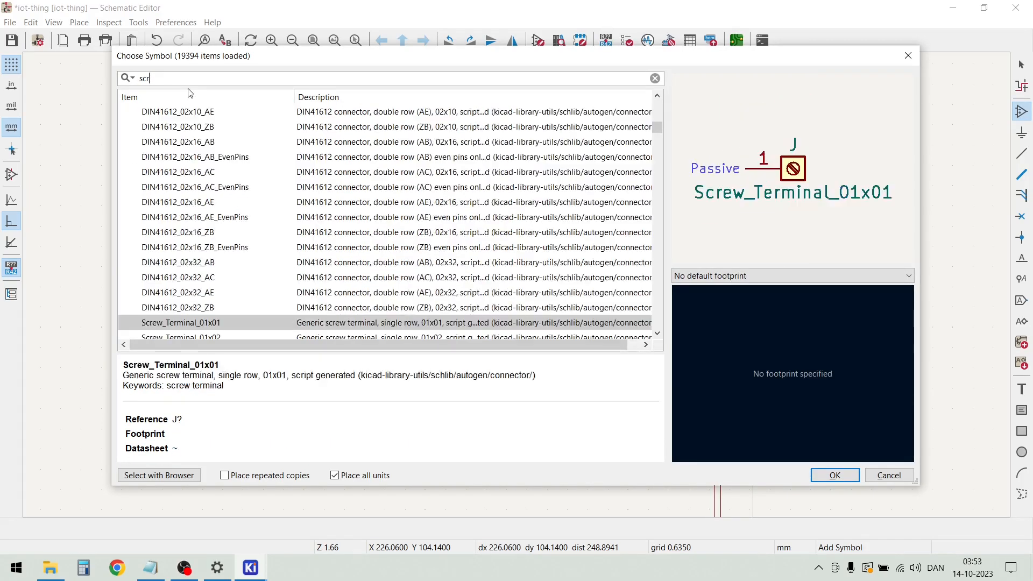
text(ew)
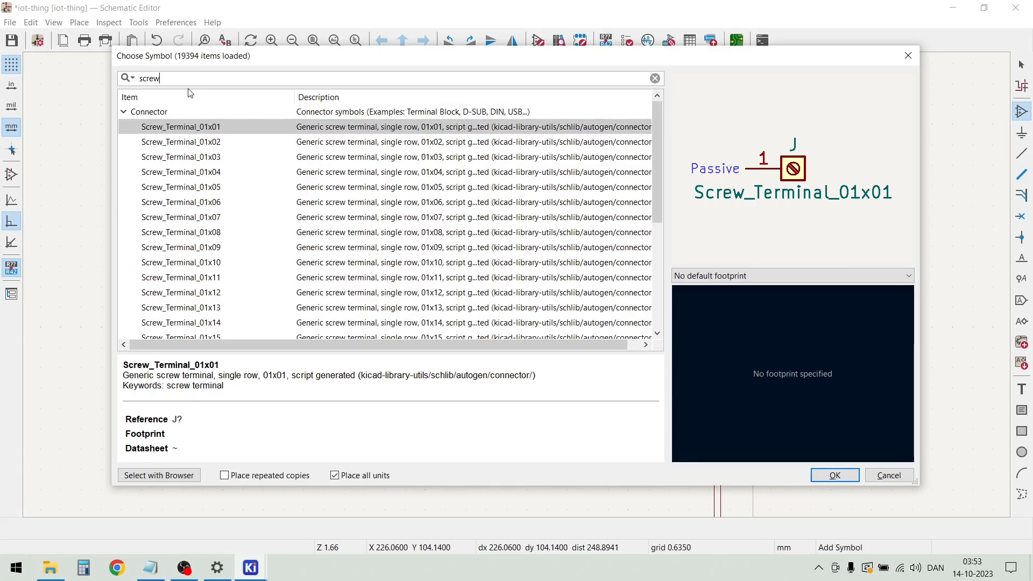
click(203, 157)
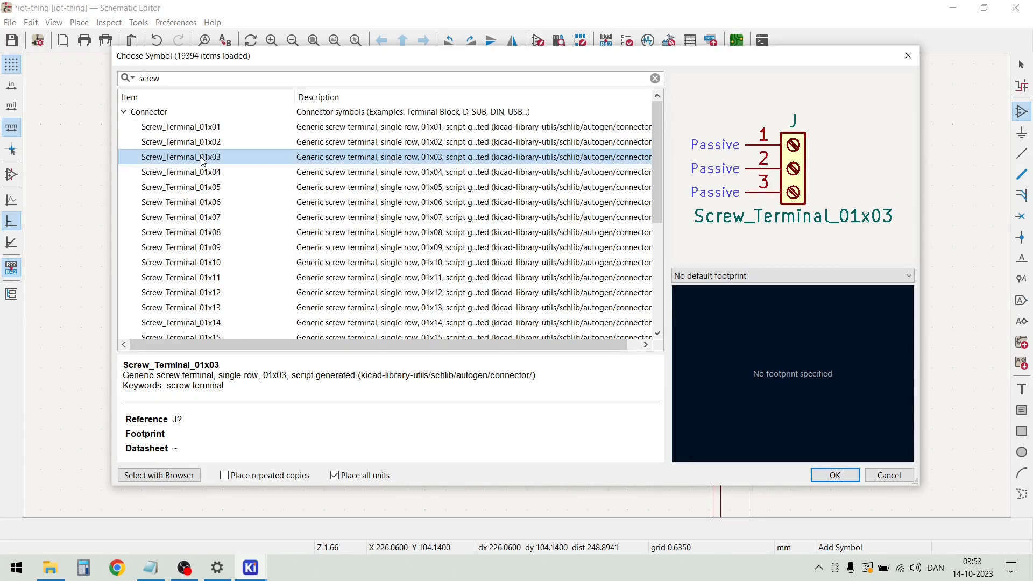
double_click(204, 157)
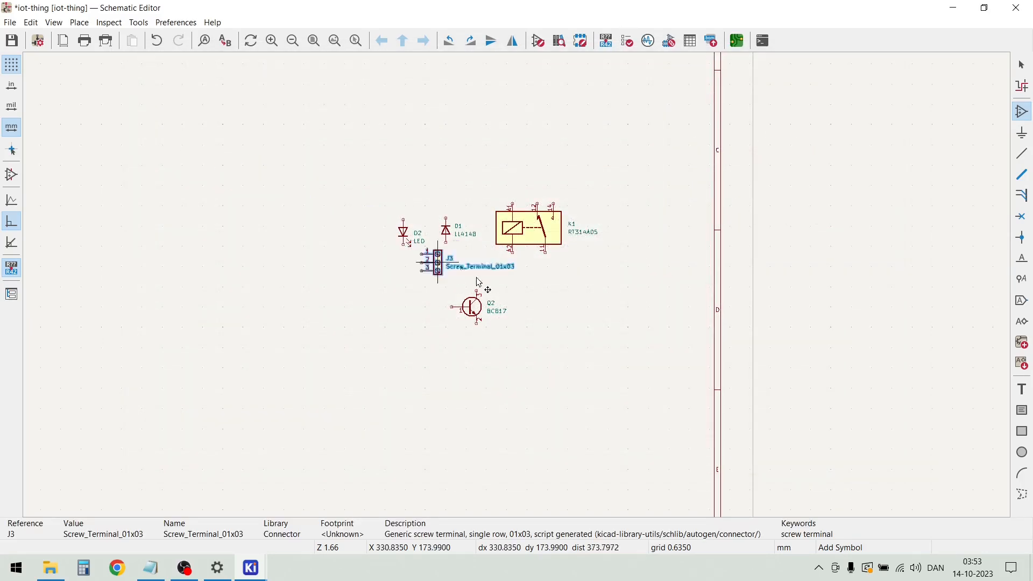
click(610, 262)
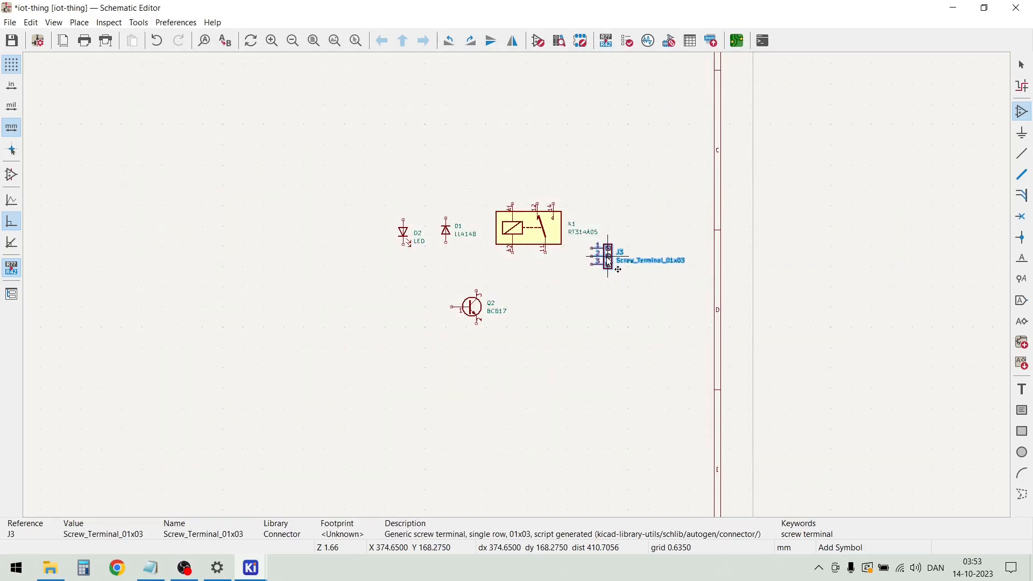
key(Escape)
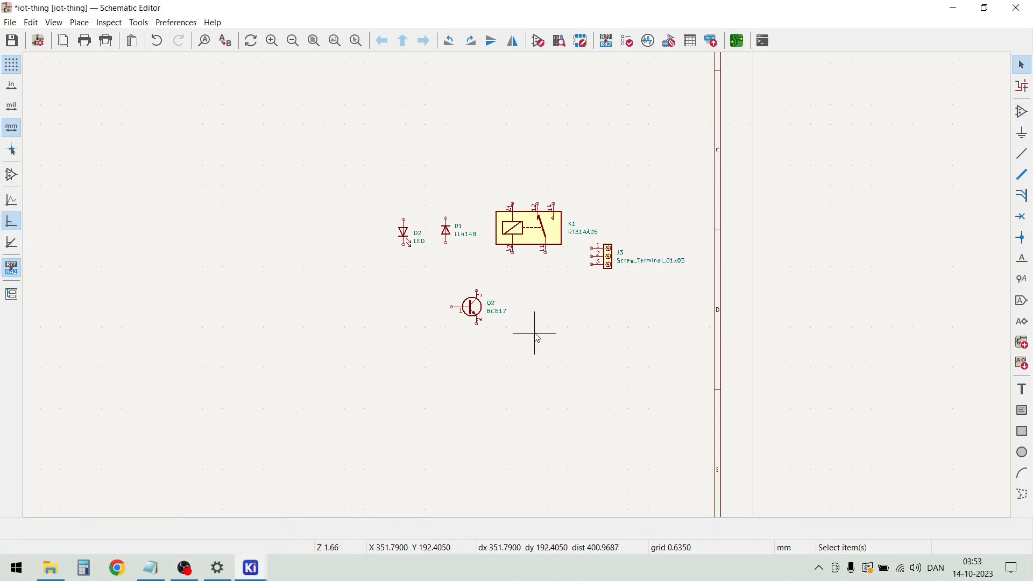
Move the relay, both diodes, the BC817 transistor and the screw terminal together upward, closer to the Si7021-A20 sensor
scroll(519, 288, up, 2)
scroll(519, 290, down, 4)
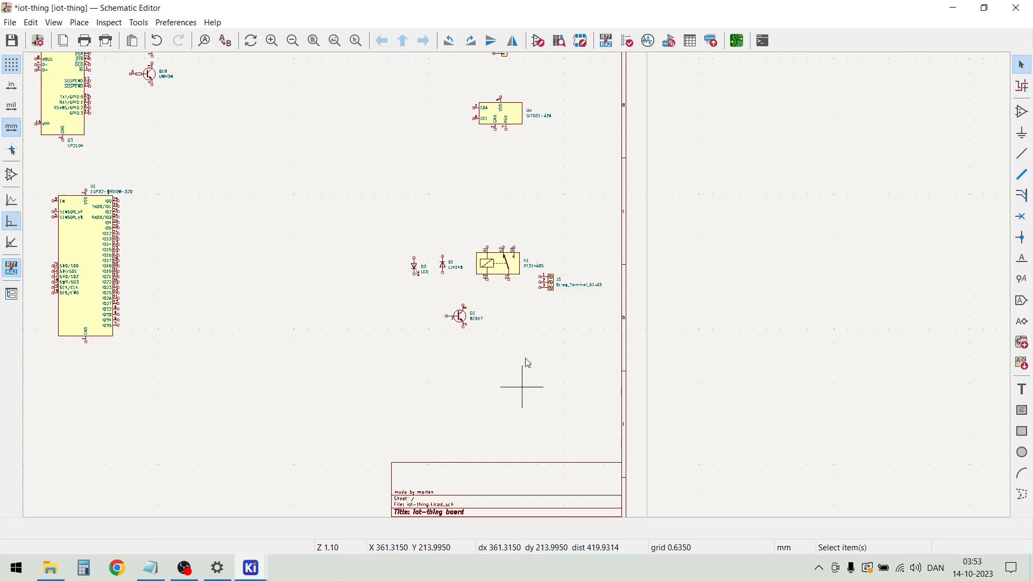
drag(378, 237, 595, 351)
drag(500, 269, 498, 206)
click(490, 354)
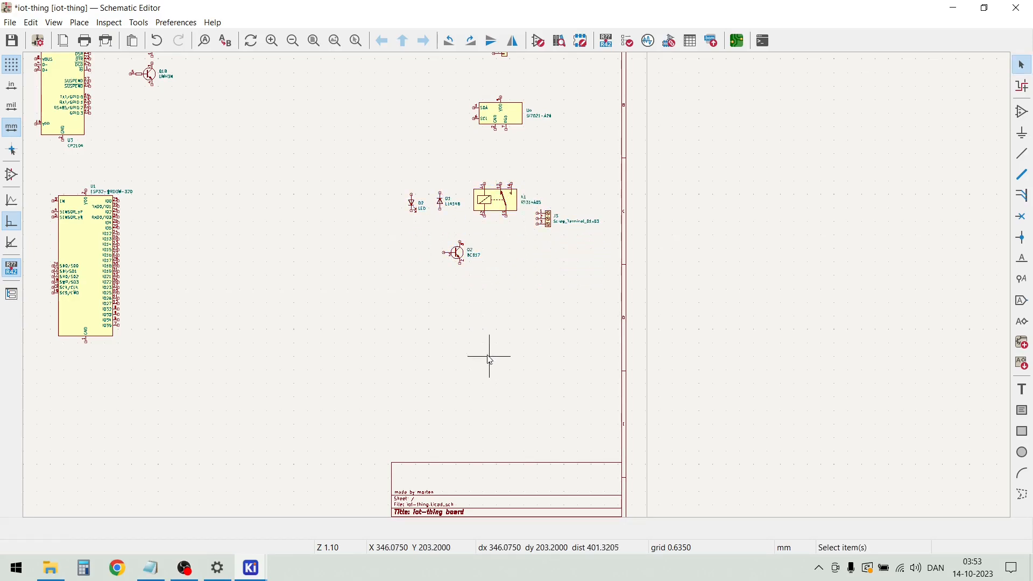
Find the 74HC245 octal bus transceiver by searching for 74hc245 and place it between the relay circuit and the title block
scroll(489, 357, up, 2)
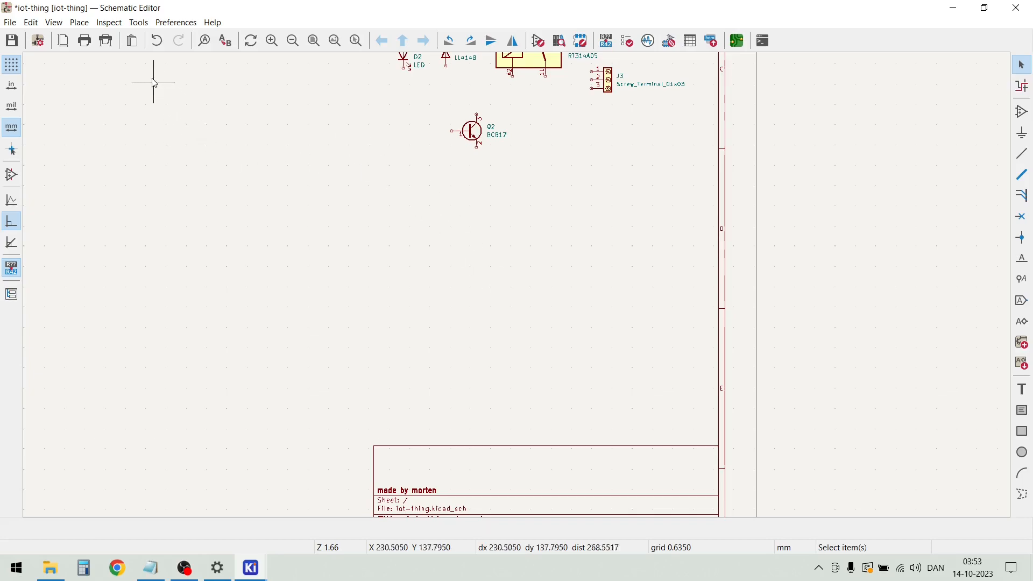
key(a)
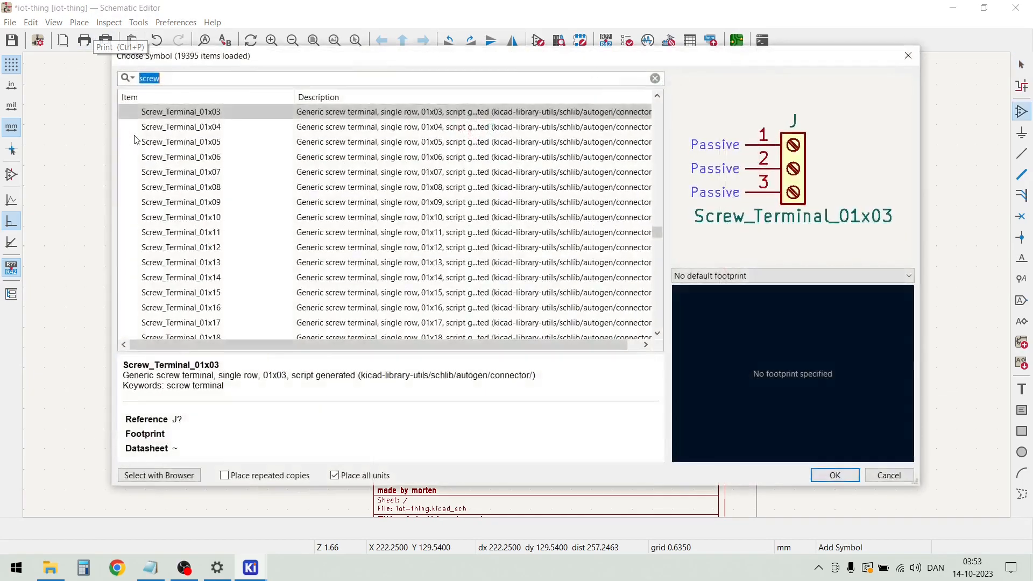
text(7)
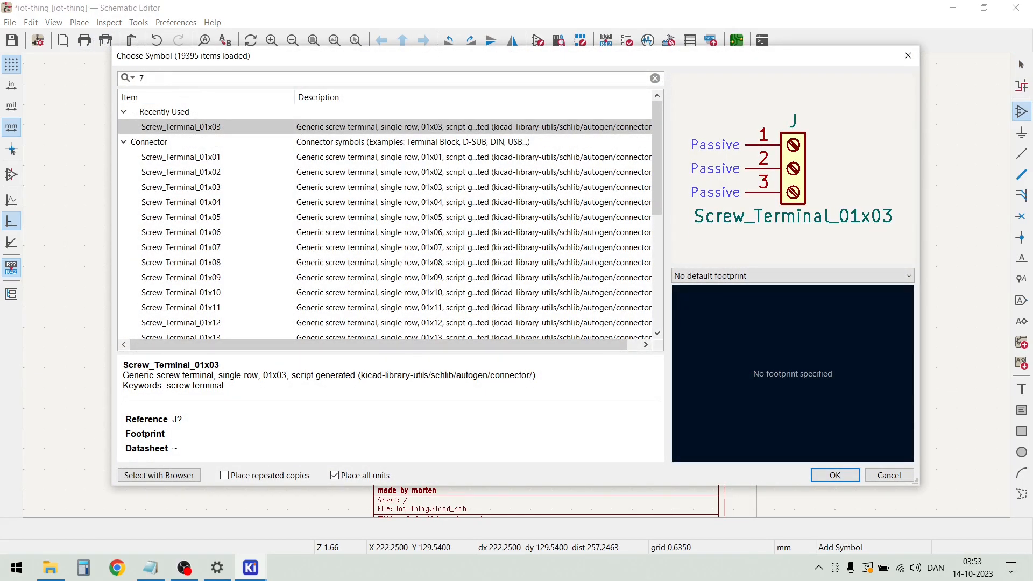
text(4hc245)
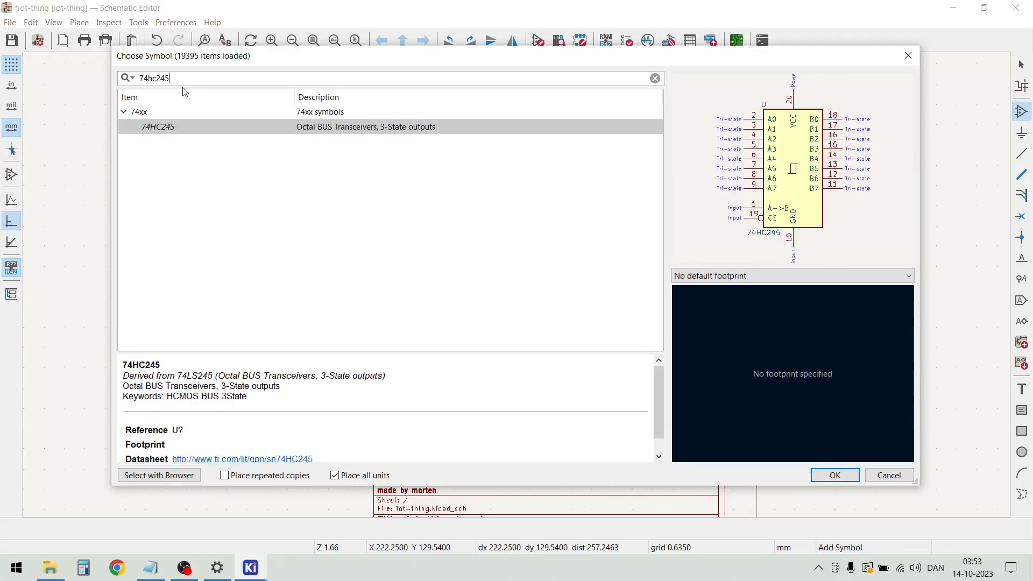
double_click(196, 127)
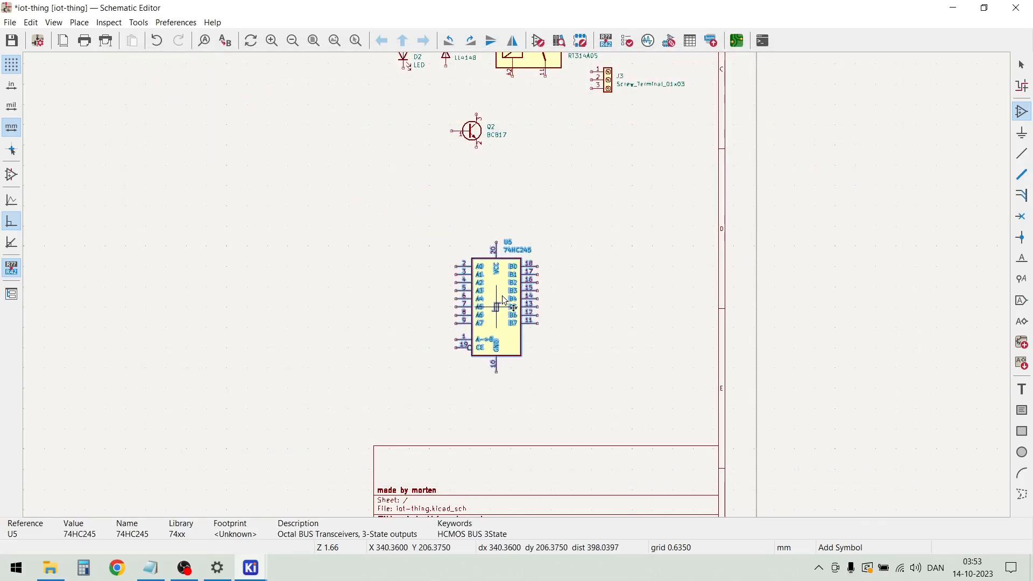
click(512, 289)
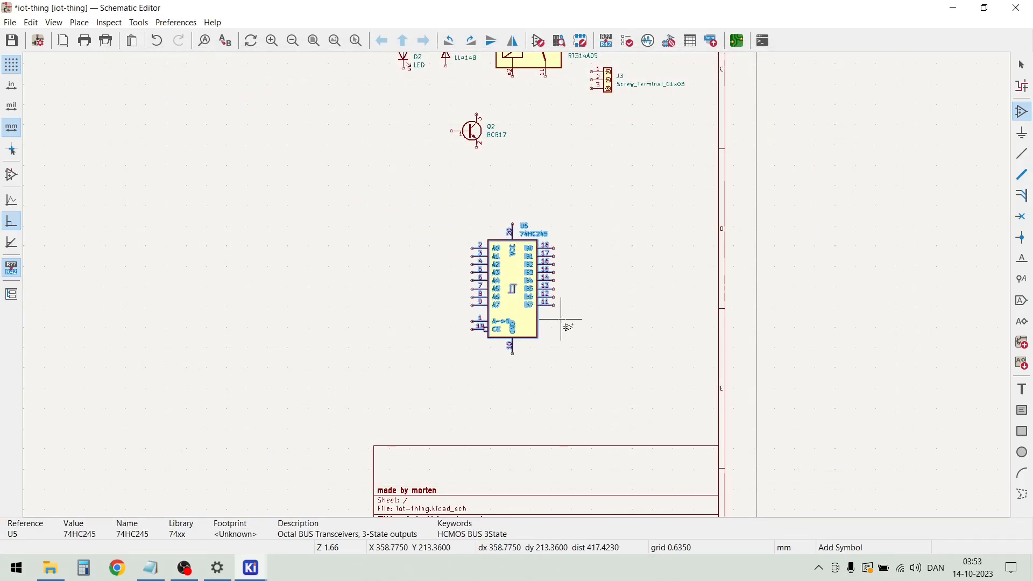
Find the Screw_Terminal_01x08 connector by searching for screw and place it to the right of the 74HC245
click(560, 355)
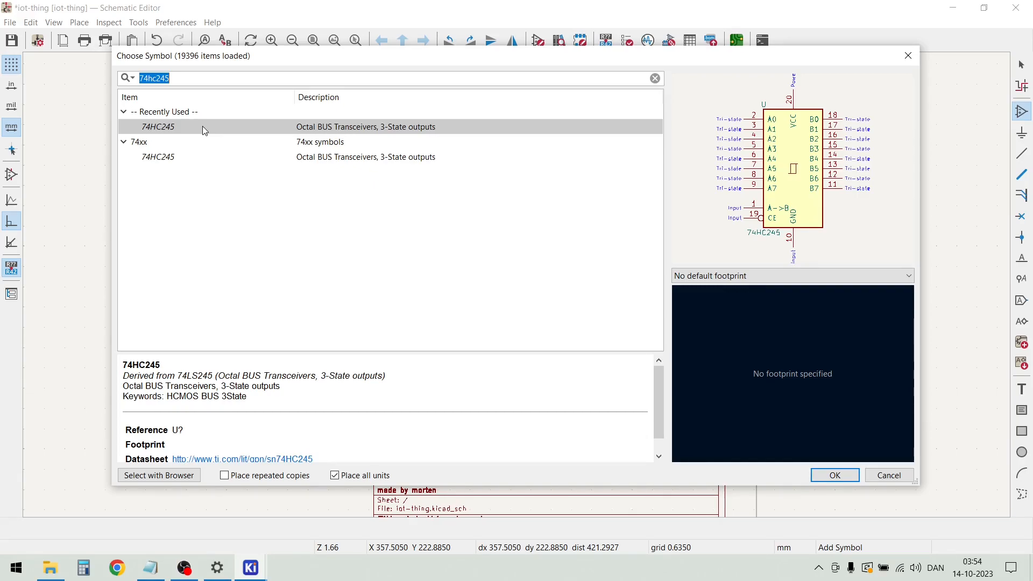
text(sce)
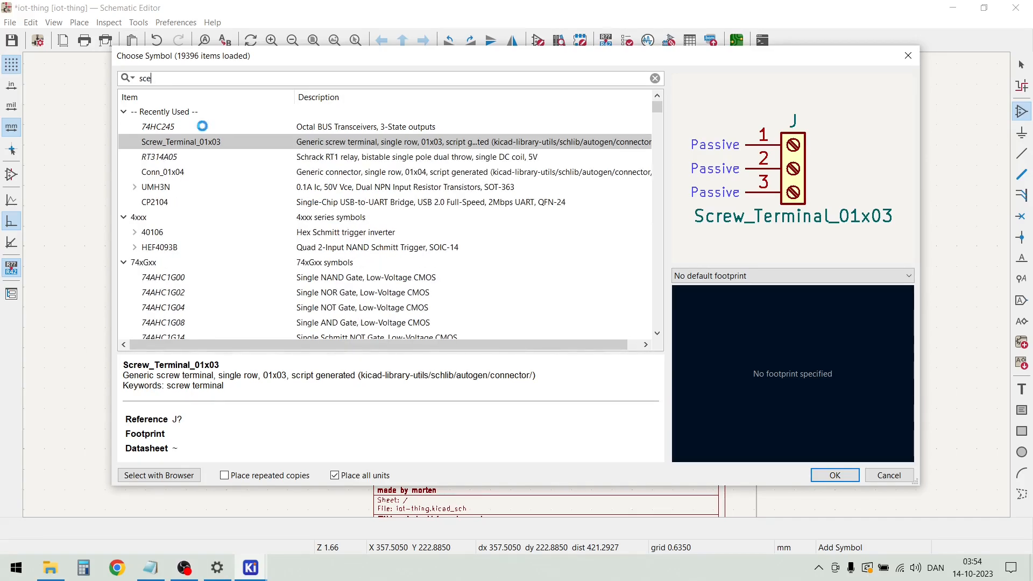
text(w)
key(BackSpace)
key(BackSpace)
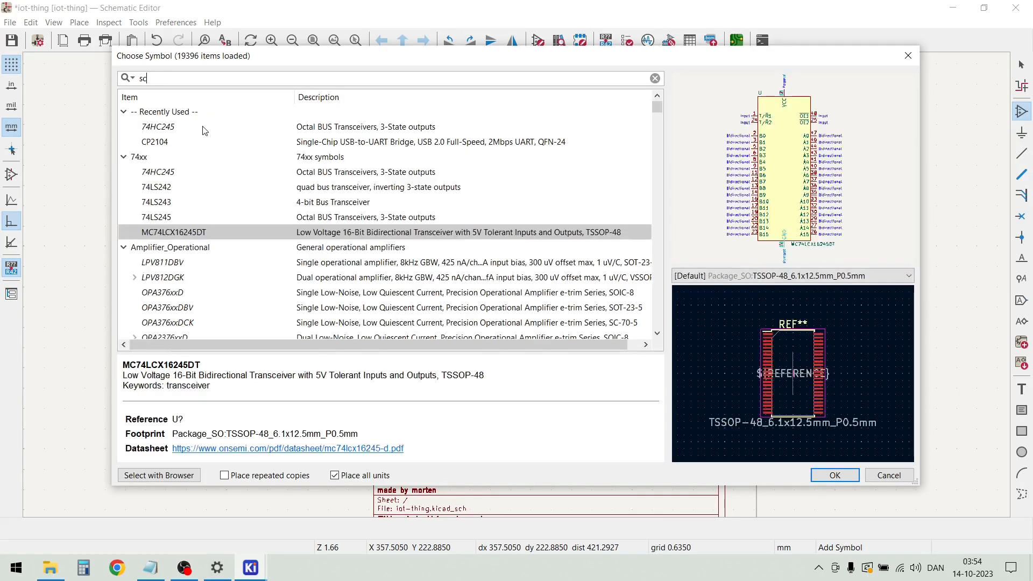
key(BackSpace)
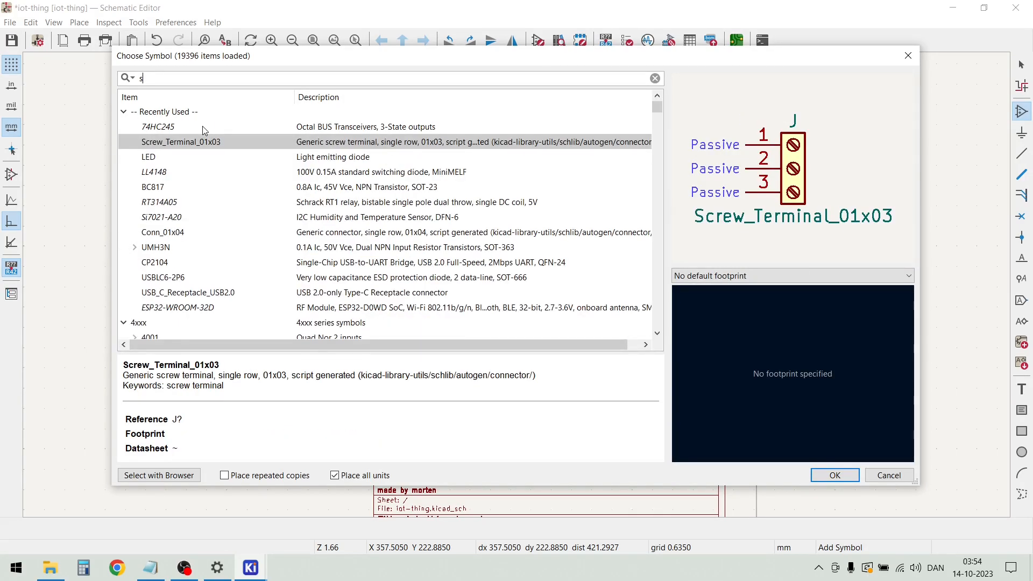
text(cre)
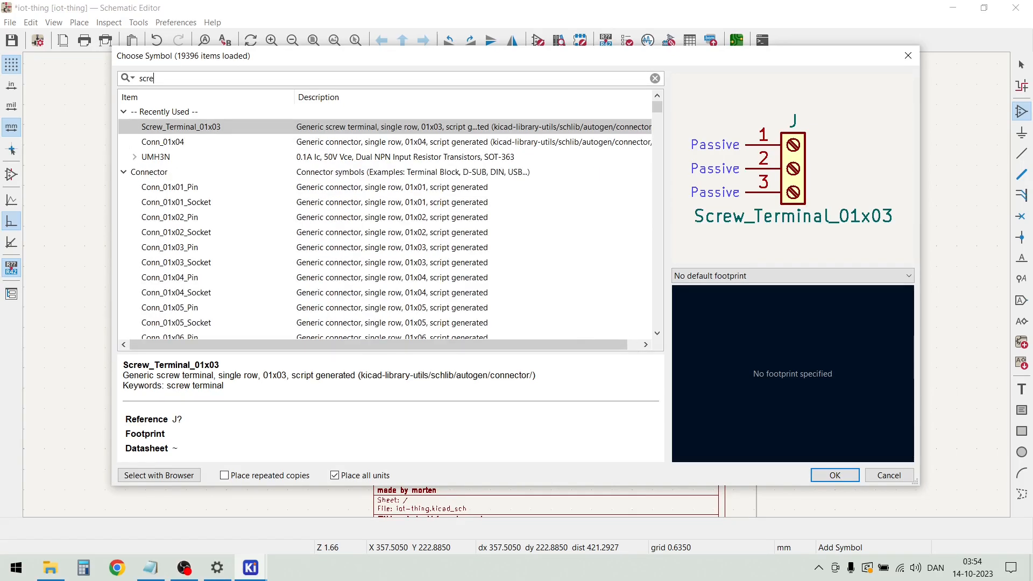
text(w)
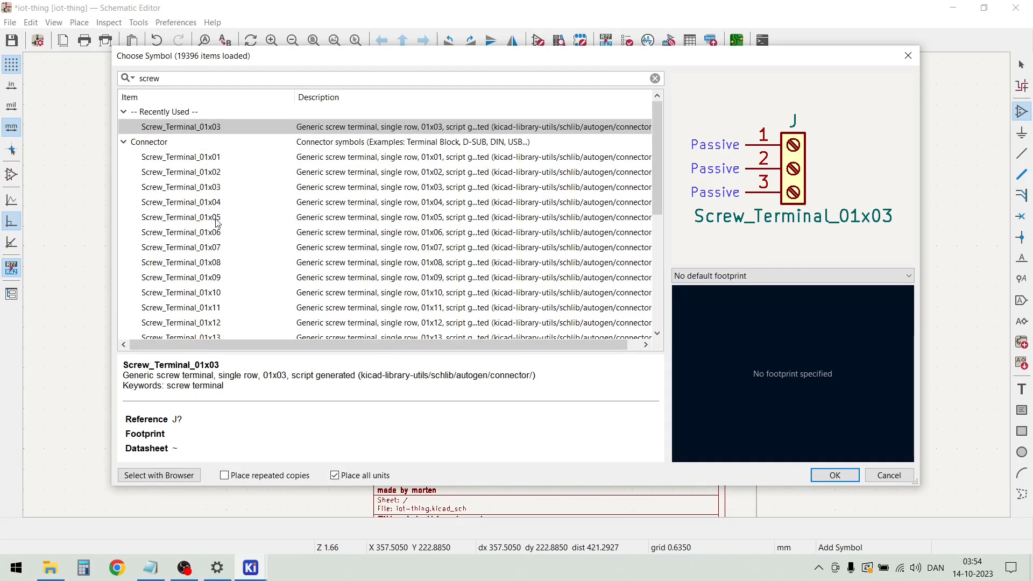
click(212, 263)
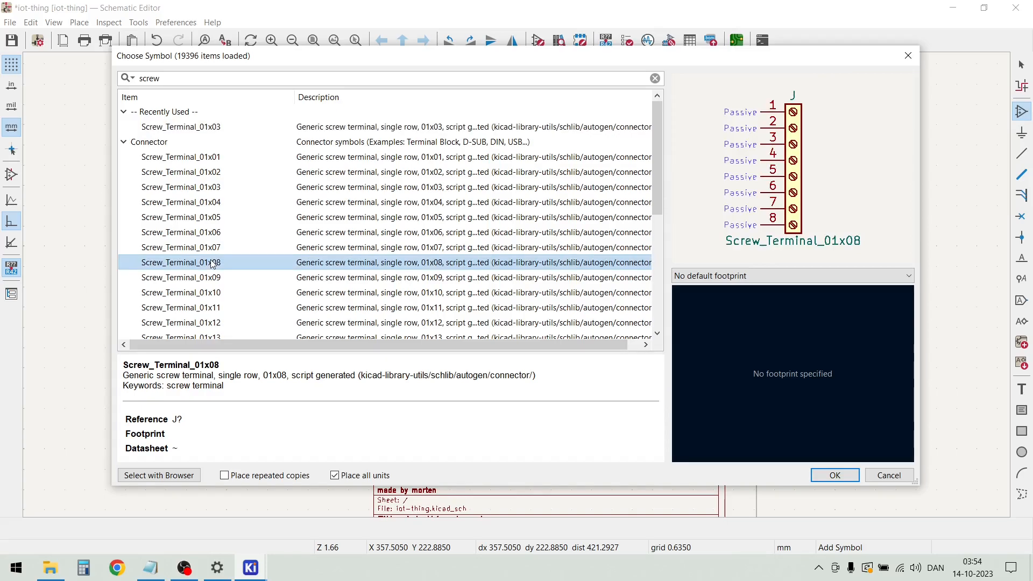
double_click(213, 262)
click(628, 311)
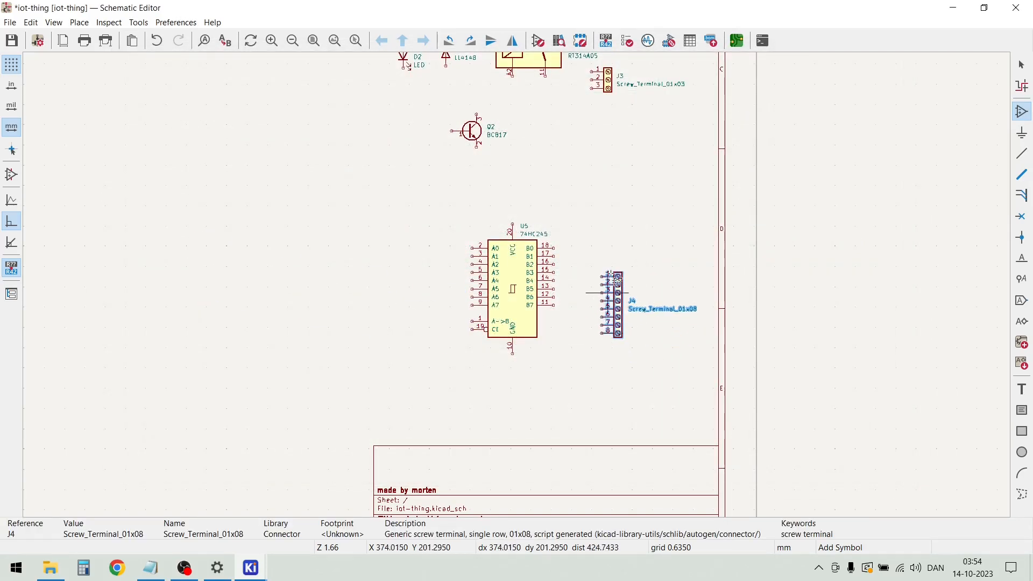
Add the Screw_Terminal_01x02 connector and place it above the eight-pin screw terminal
click(608, 215)
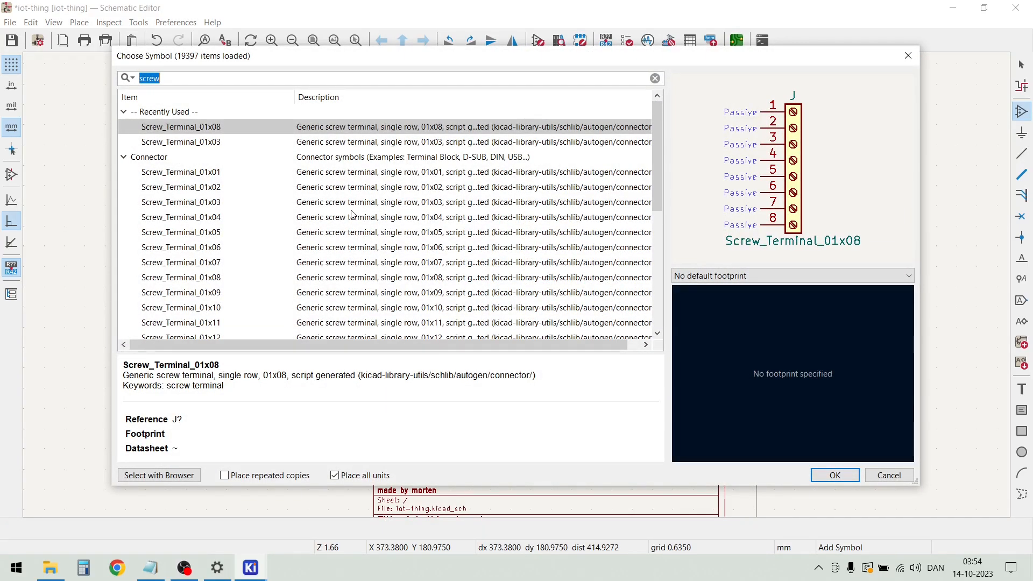
double_click(181, 187)
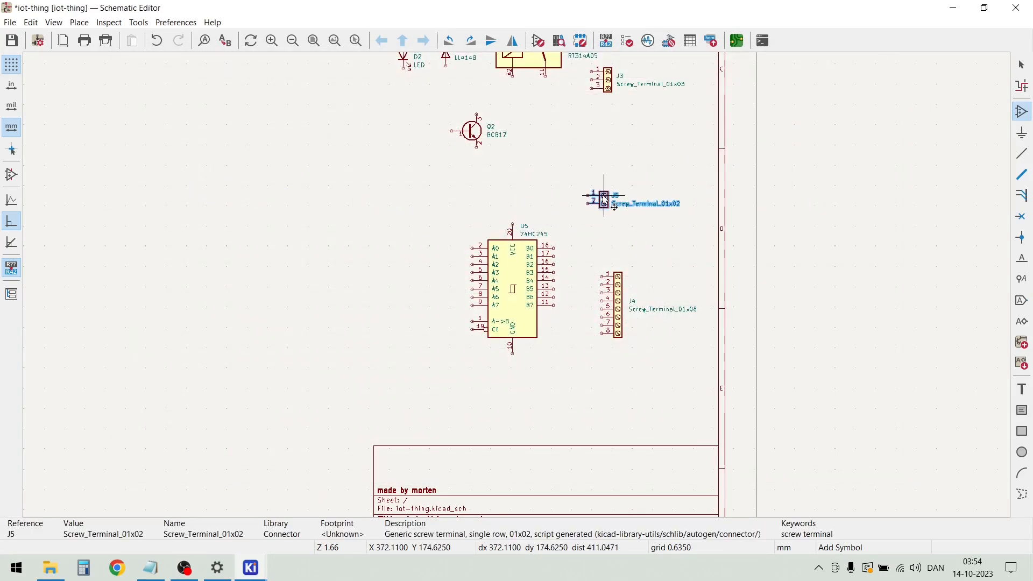
click(614, 197)
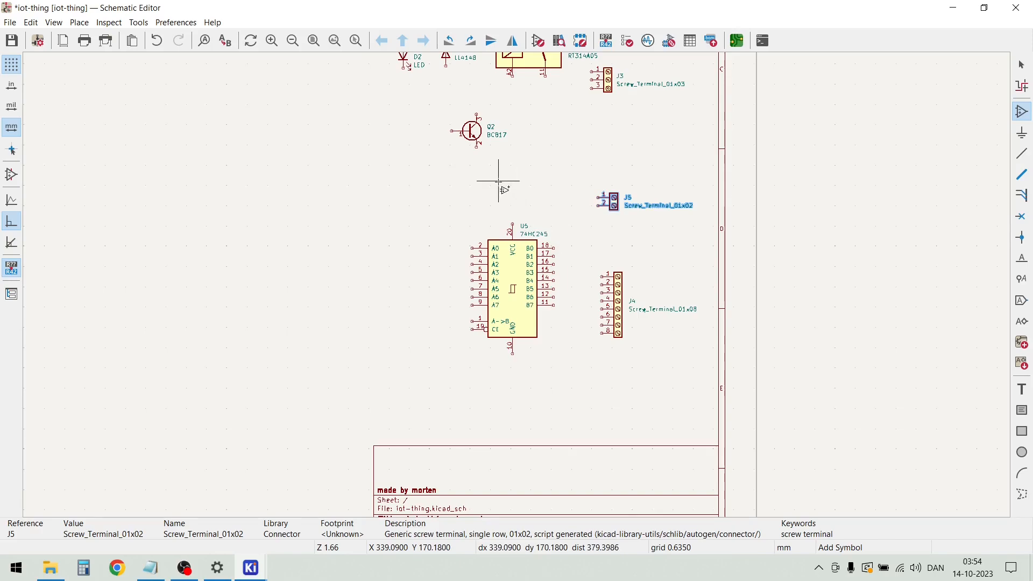
Find the standard Fuse symbol by searching for fuse and place it between the 74HC245 and the two newest screw terminals
click(438, 183)
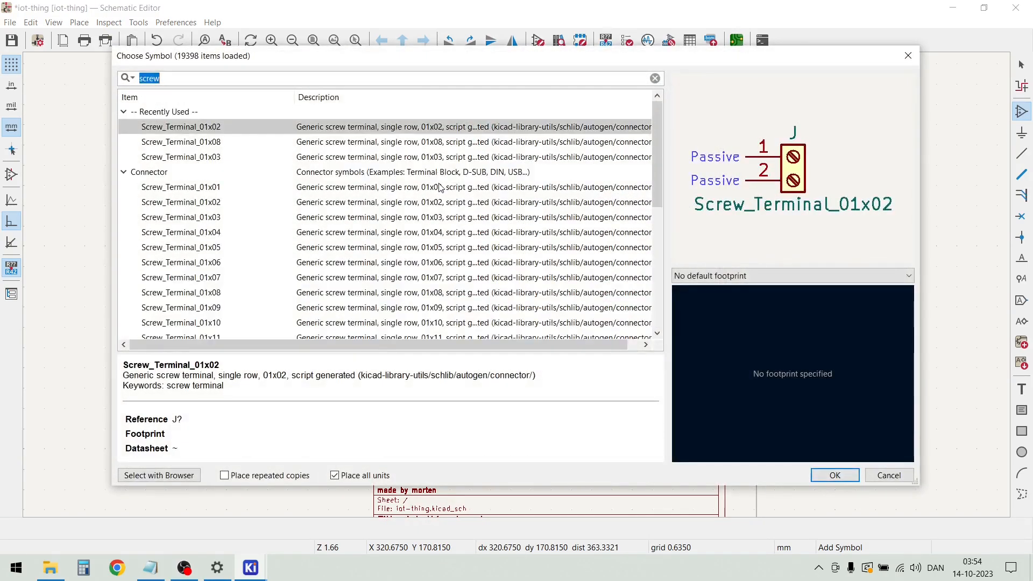
text(fuse)
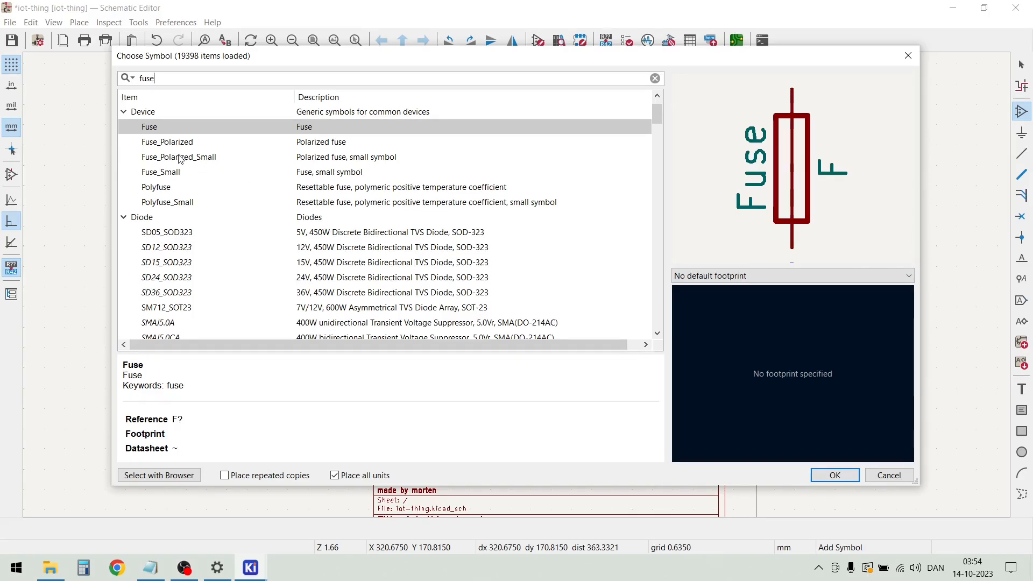
click(176, 175)
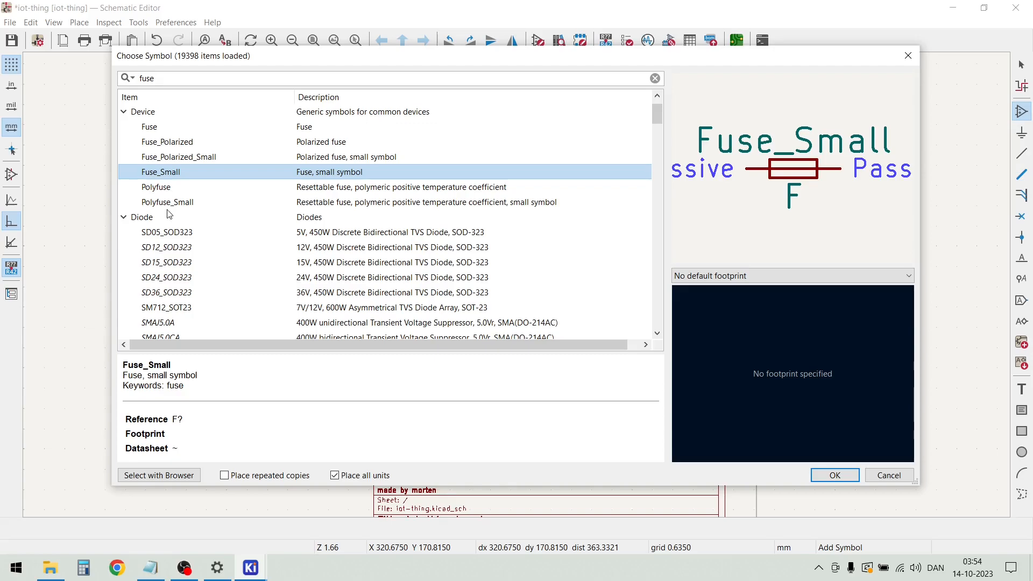
click(161, 128)
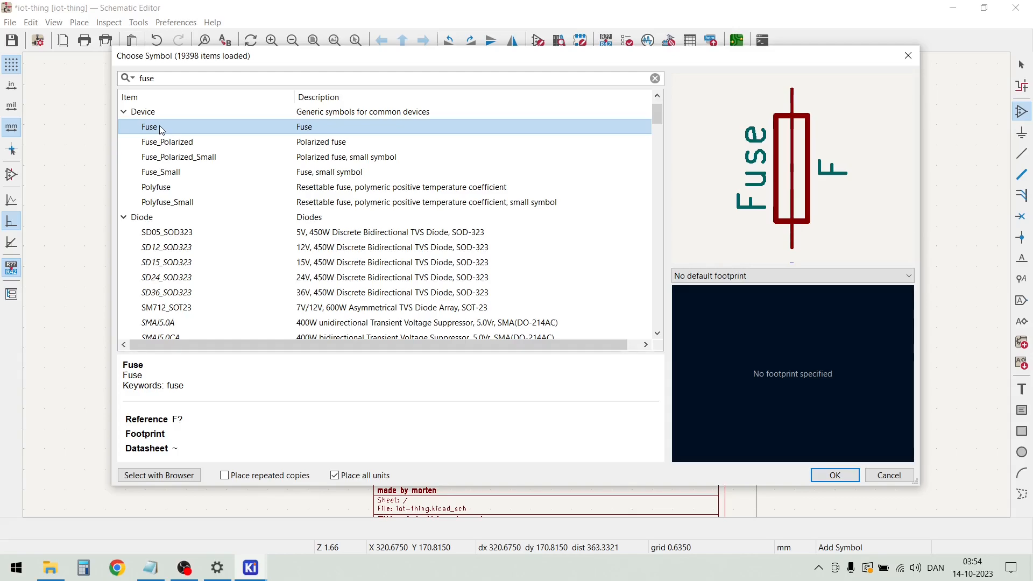
double_click(159, 127)
click(579, 245)
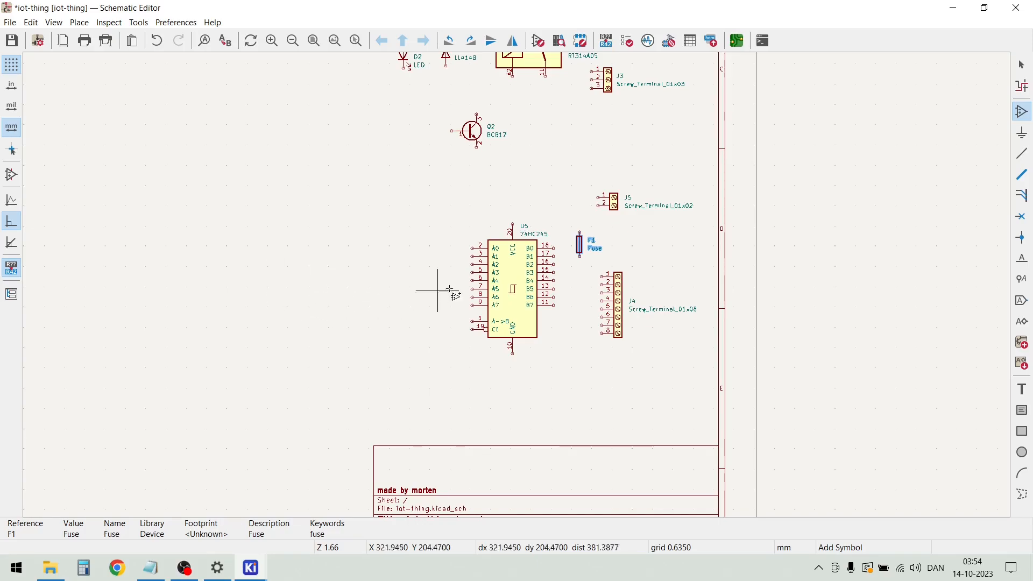
Find the C_Polarized_Small capacitor by searching for capa and place it to the right of the fuse
scroll(525, 233, up, 3)
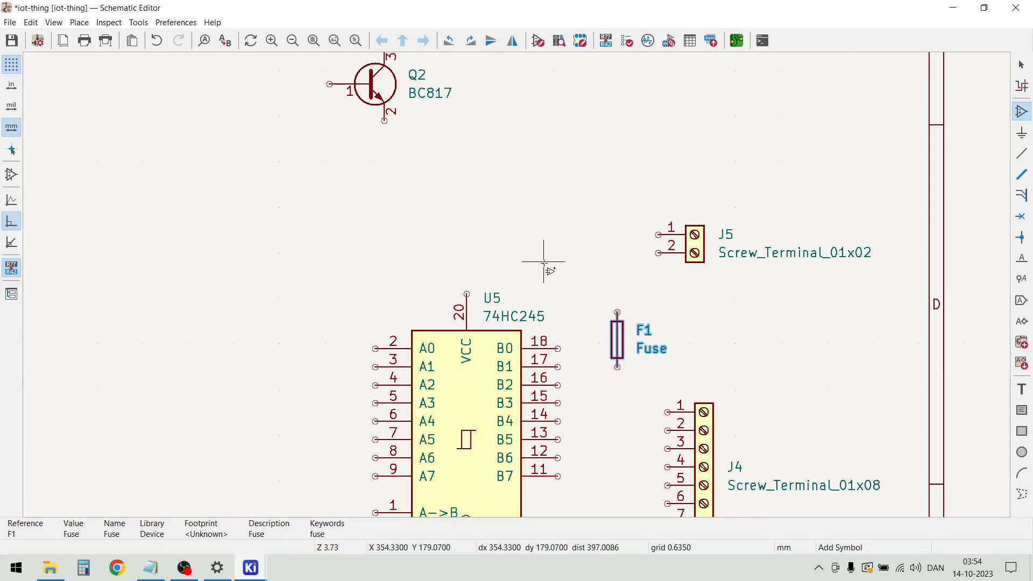
click(543, 262)
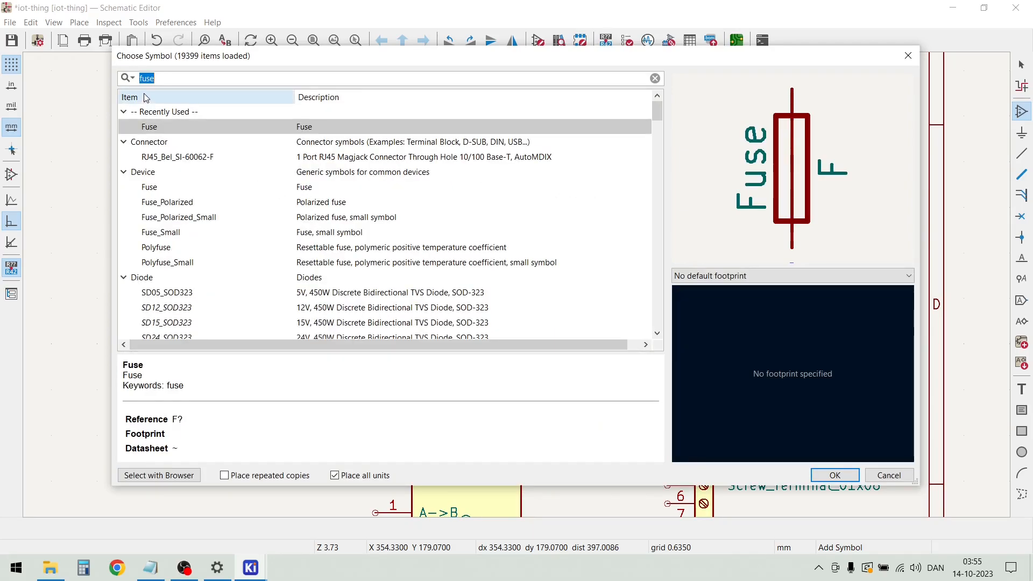
text(ca)
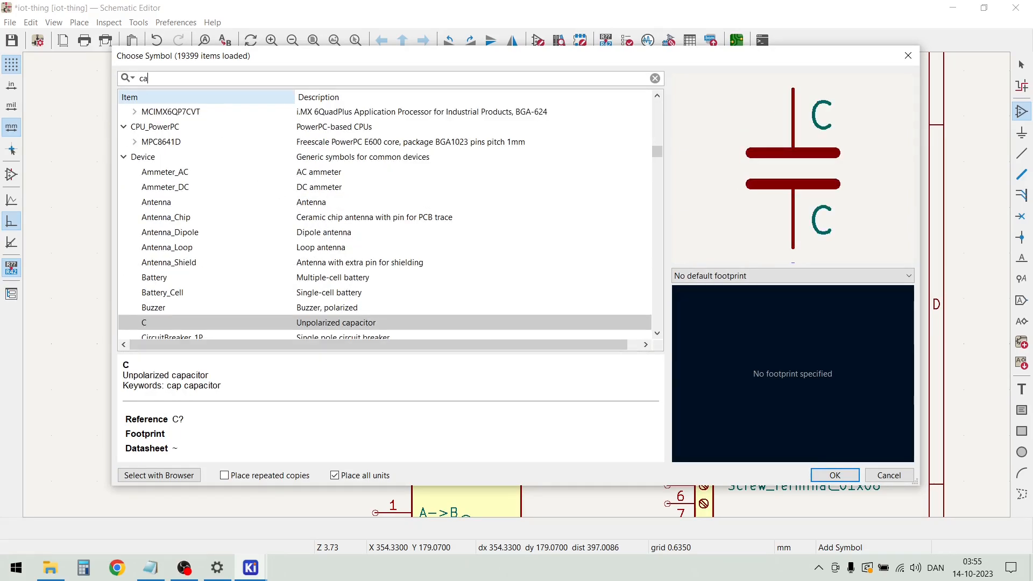
text(pa)
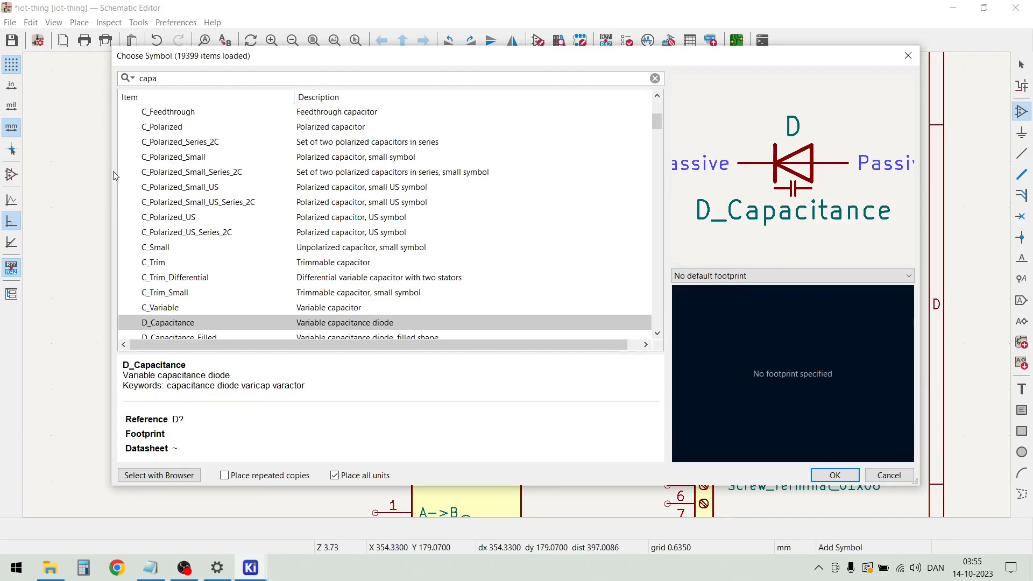
click(170, 159)
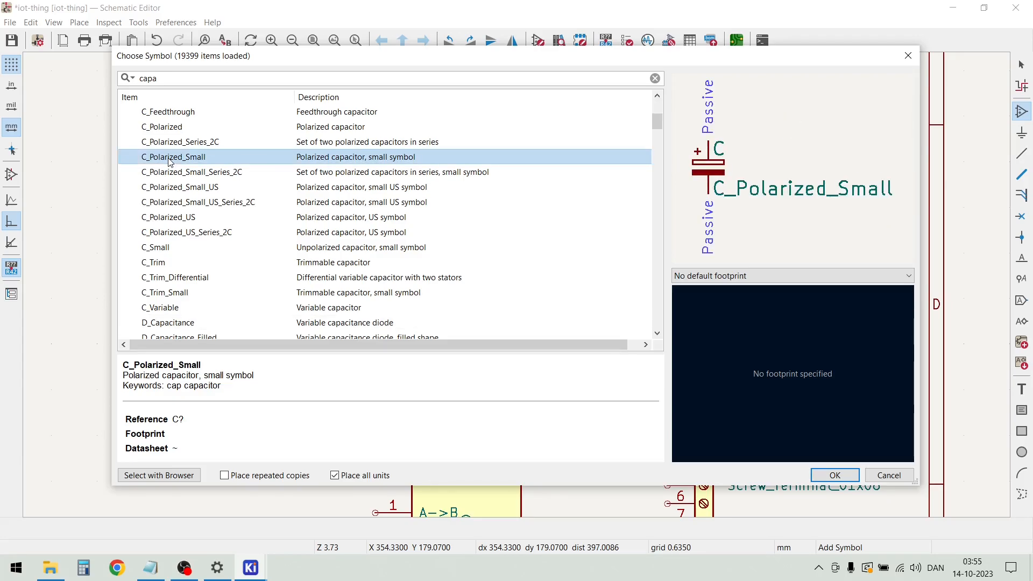
double_click(170, 157)
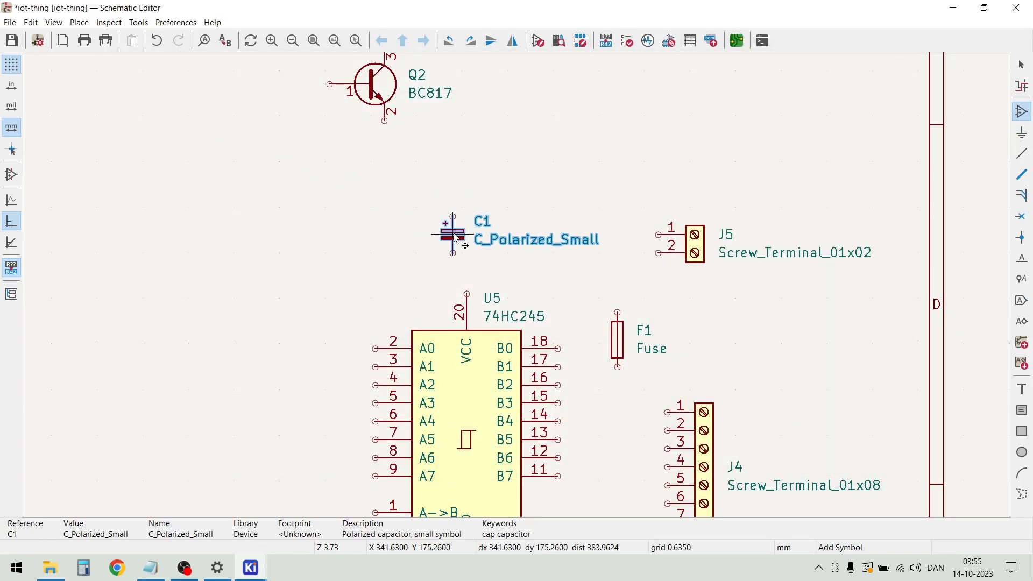
click(705, 336)
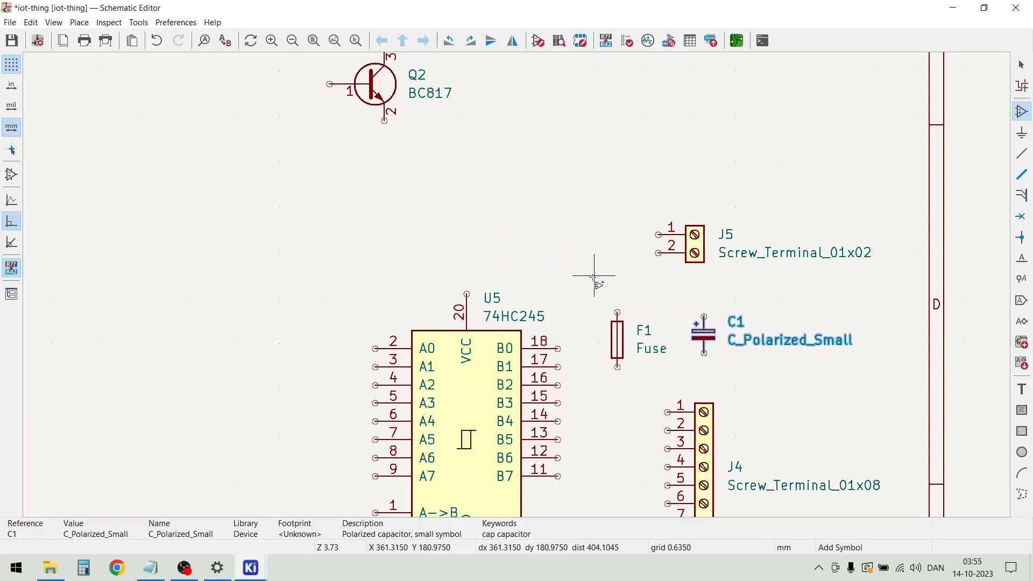
scroll(511, 290, down, 3)
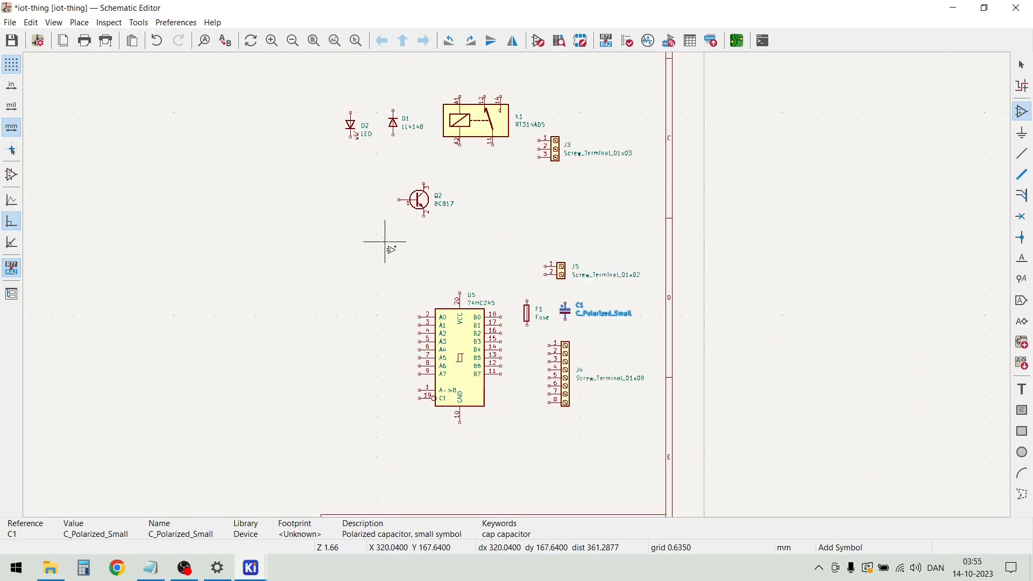
key(Escape)
Move the ESP32-WROOM-32D module down and to the right, toward the 74HC245
scroll(334, 292, down, 2)
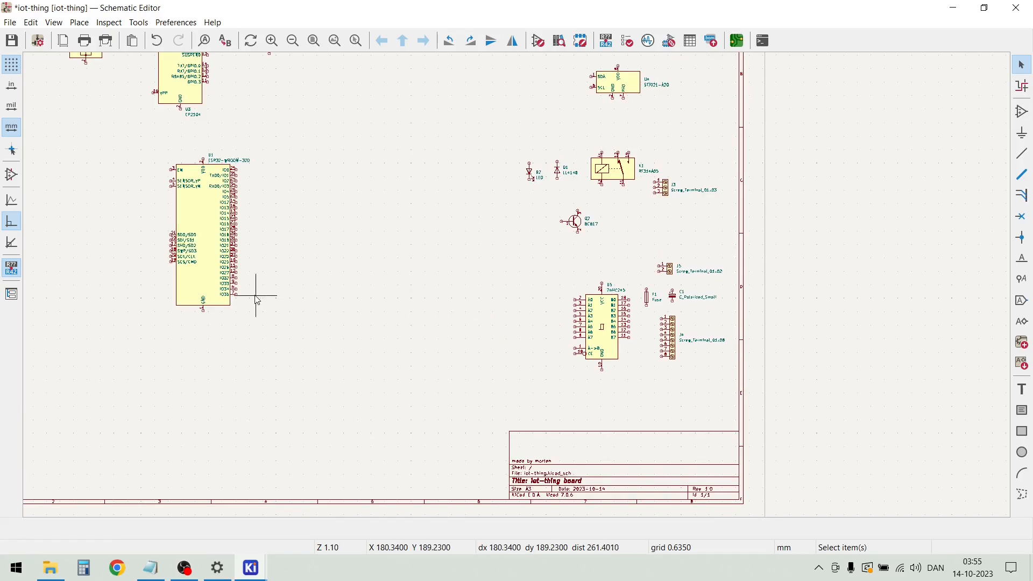
scroll(216, 262, up, 2)
scroll(512, 281, down, 2)
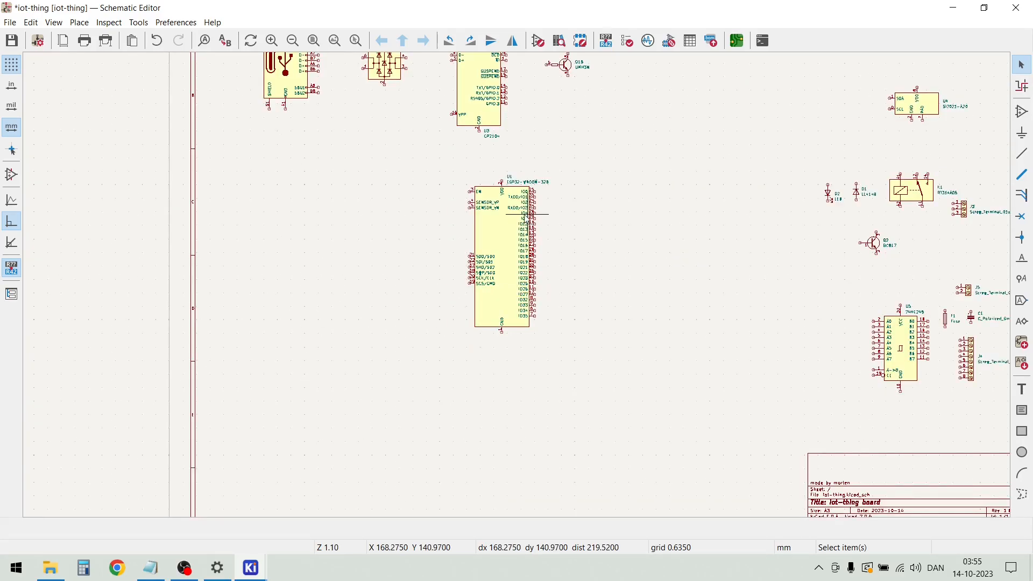
click(508, 237)
key(m)
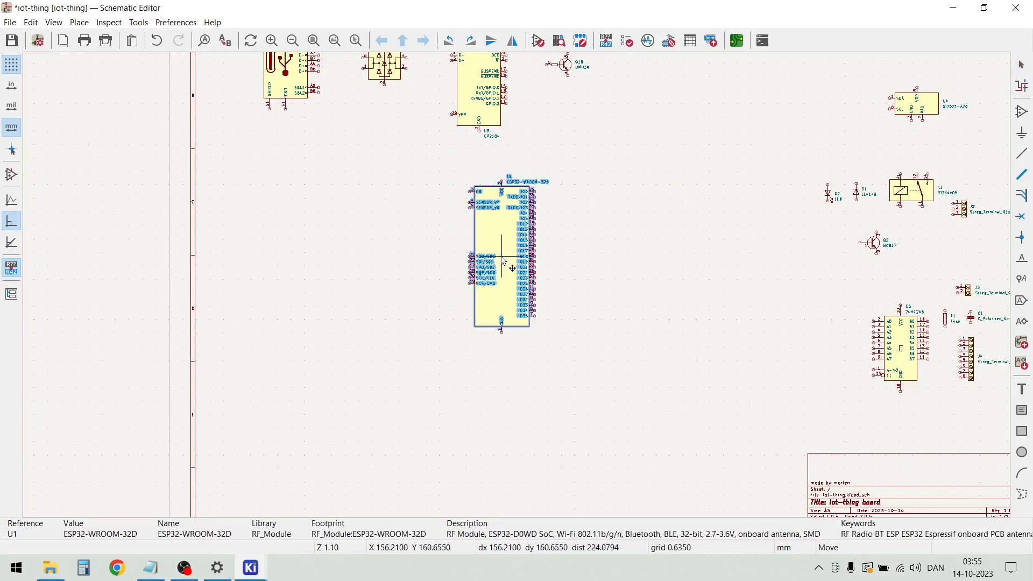
click(594, 333)
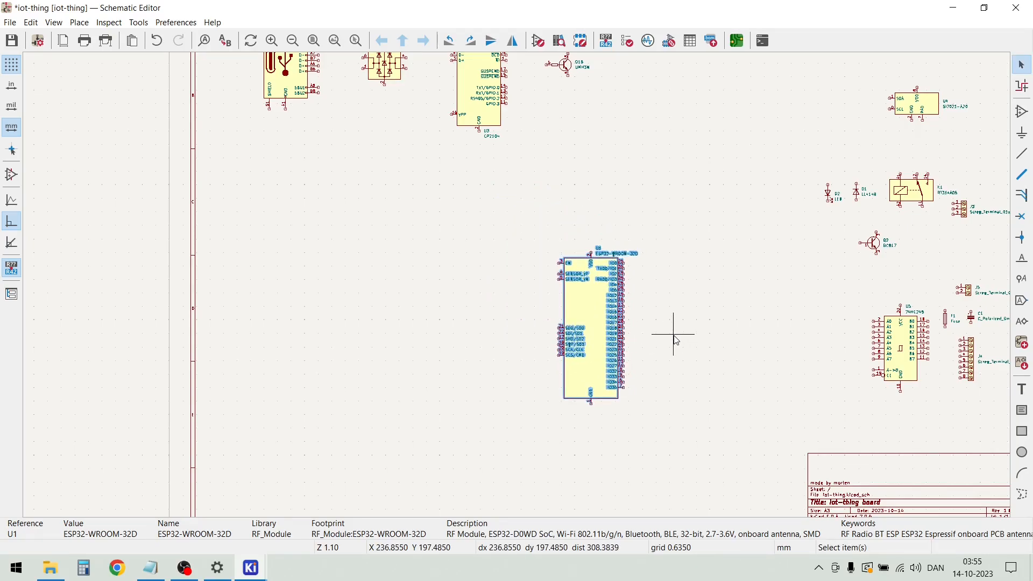
click(676, 339)
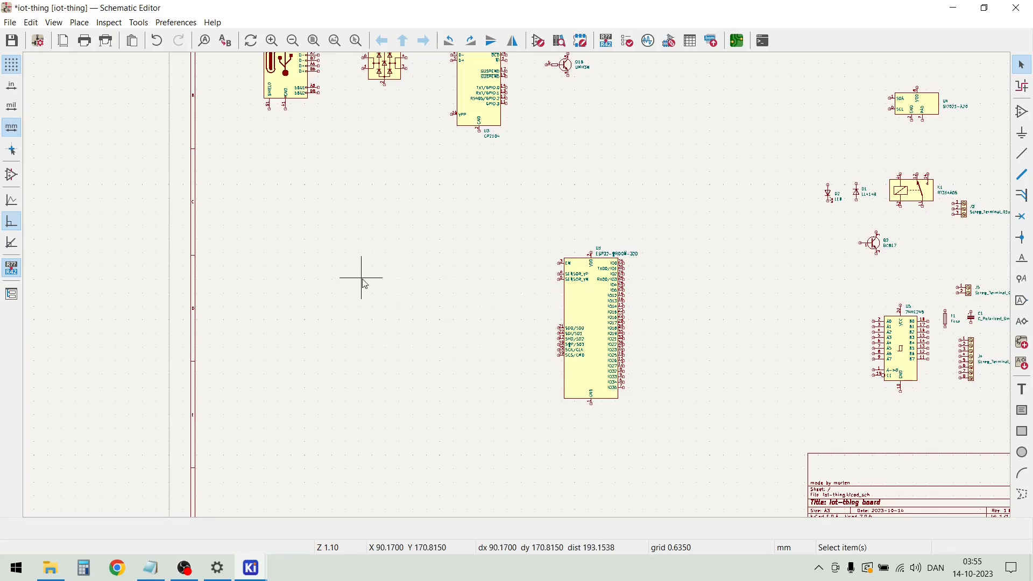
Find the LED_RGBA symbol by searching for rgb and place it to the left of the ESP32 module
click(79, 22)
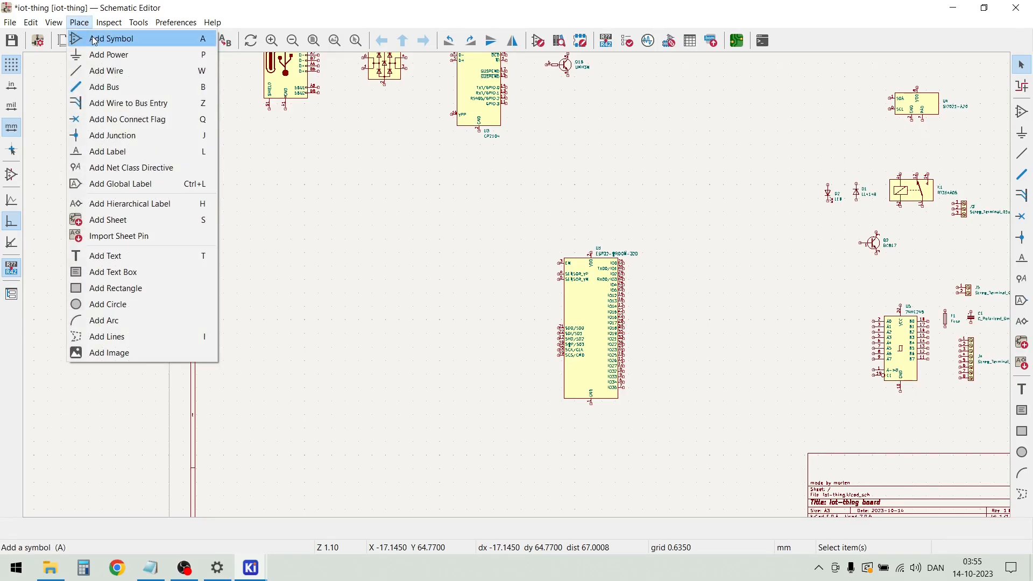
click(92, 37)
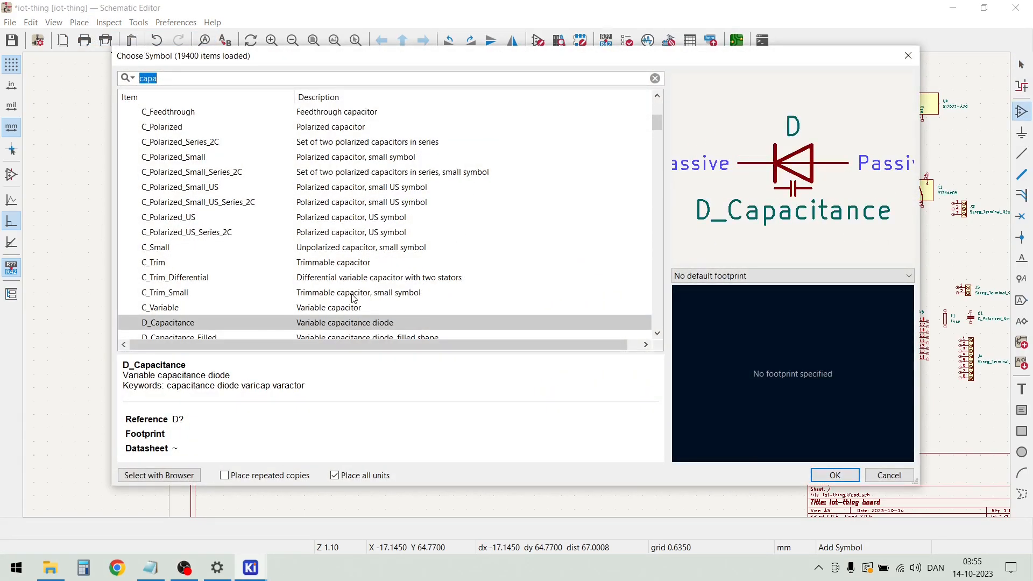
text(rgb)
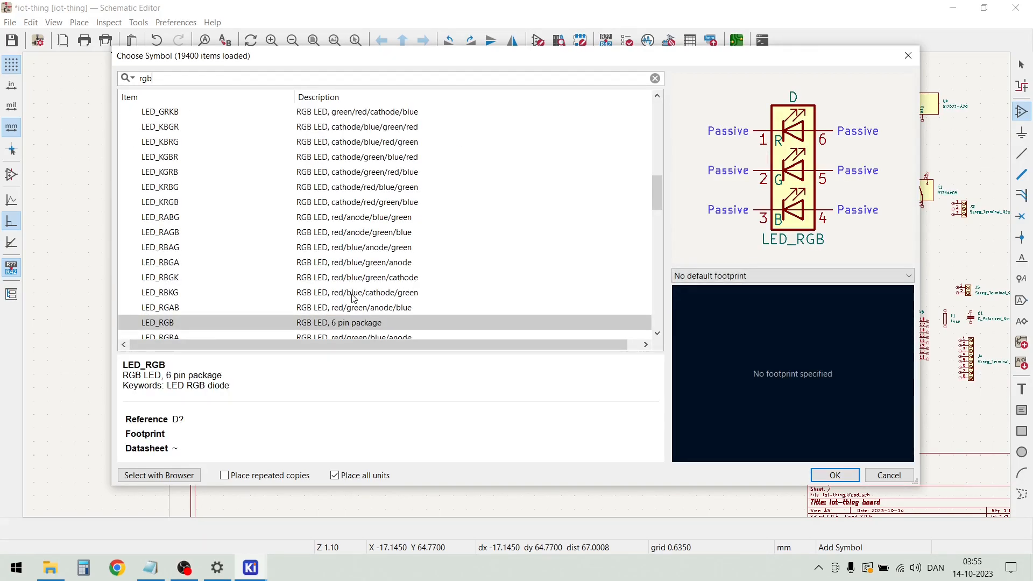
scroll(340, 254, down, 2)
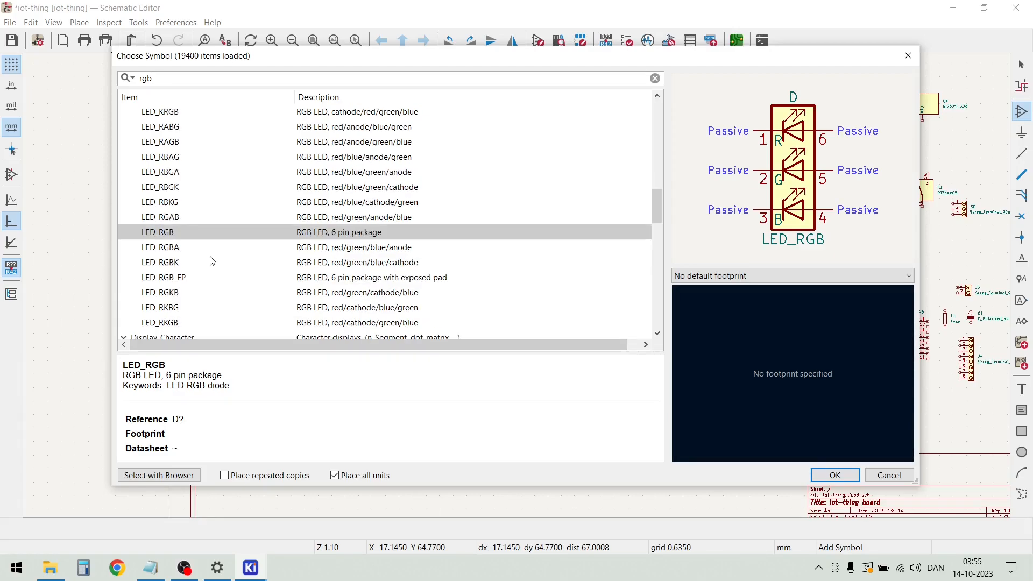
click(203, 255)
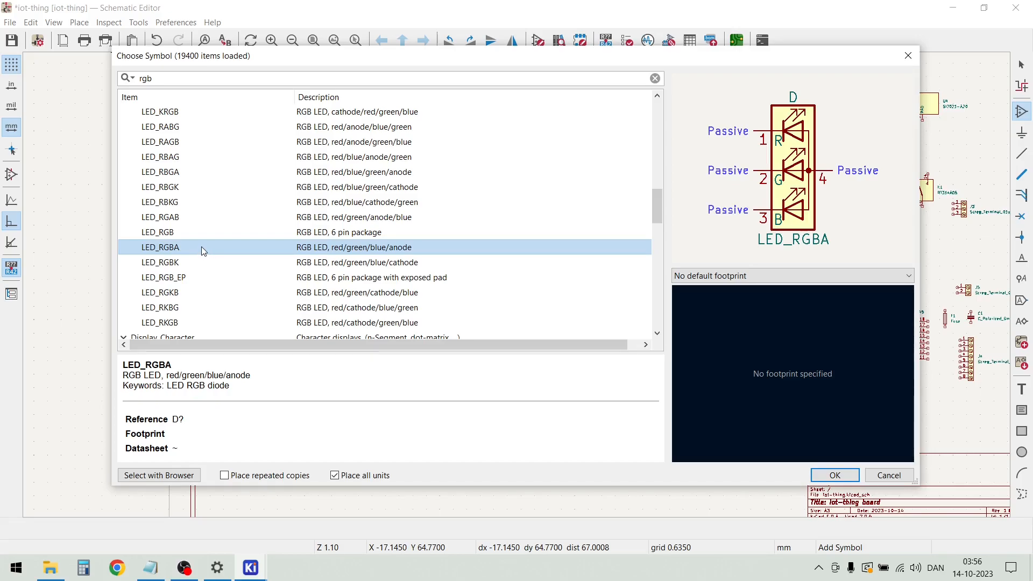
double_click(201, 246)
click(409, 312)
key(Escape)
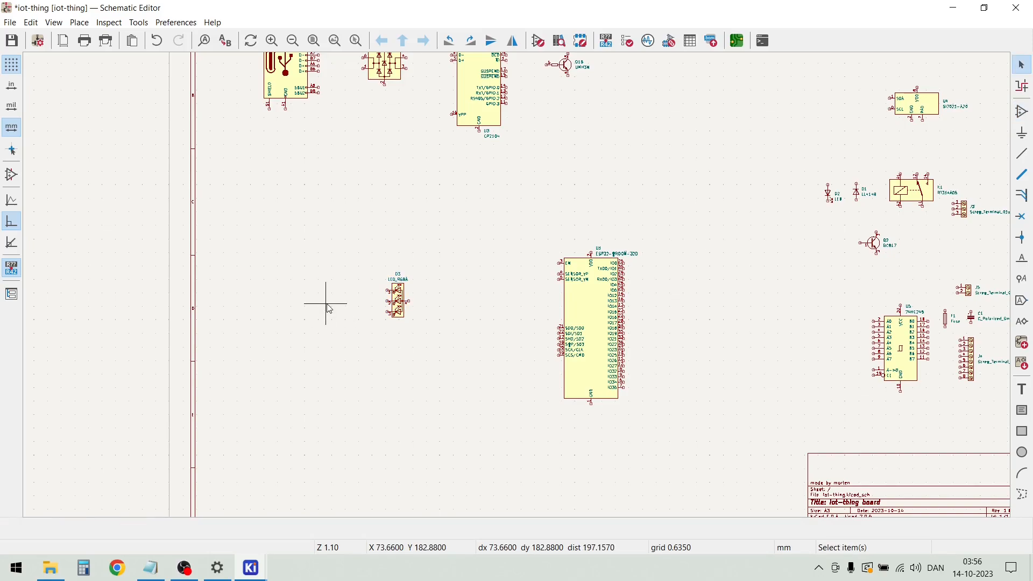
Start adding another symbol and search the symbol library for sw
key(a)
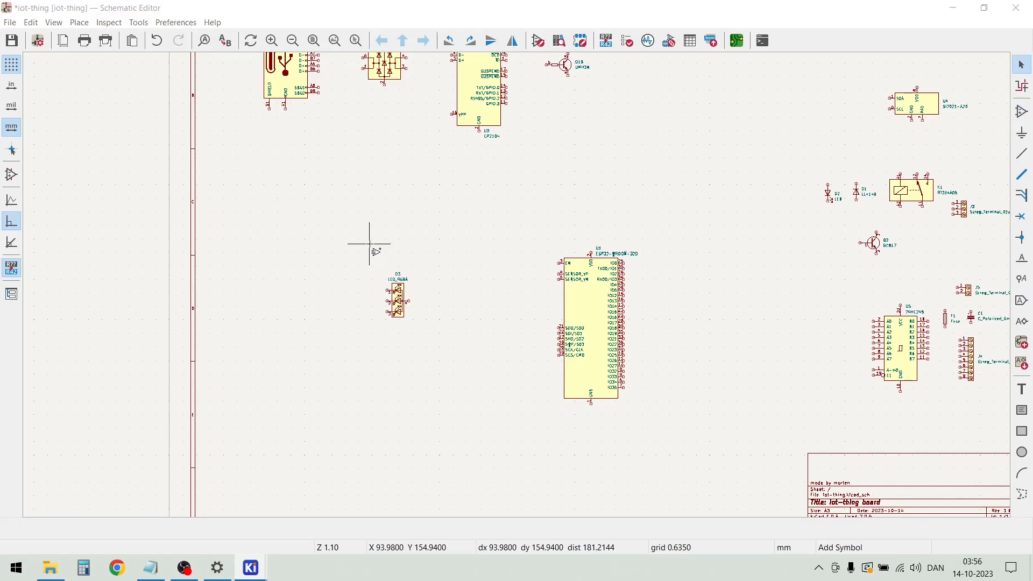
click(370, 244)
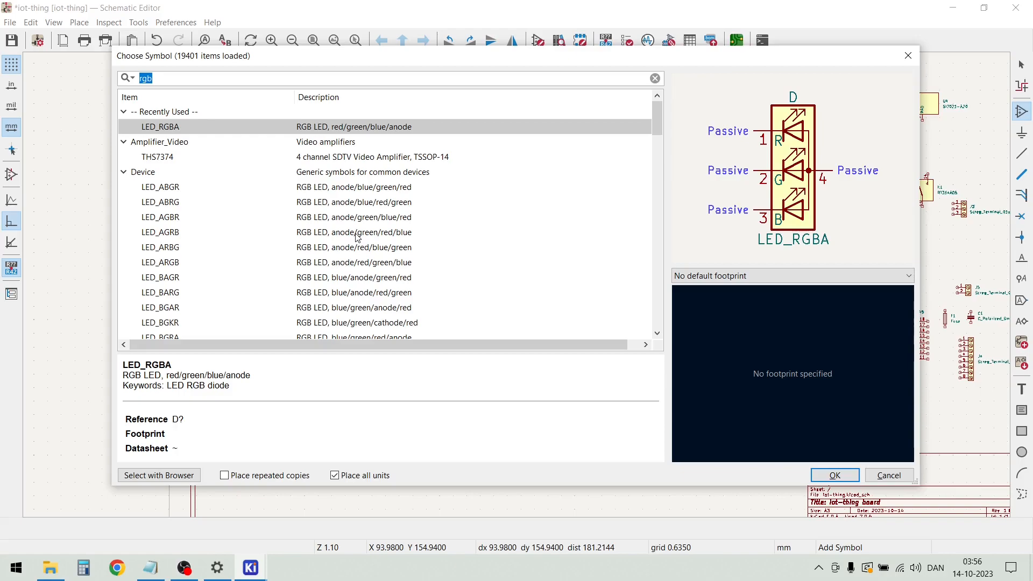
click(124, 112)
click(125, 127)
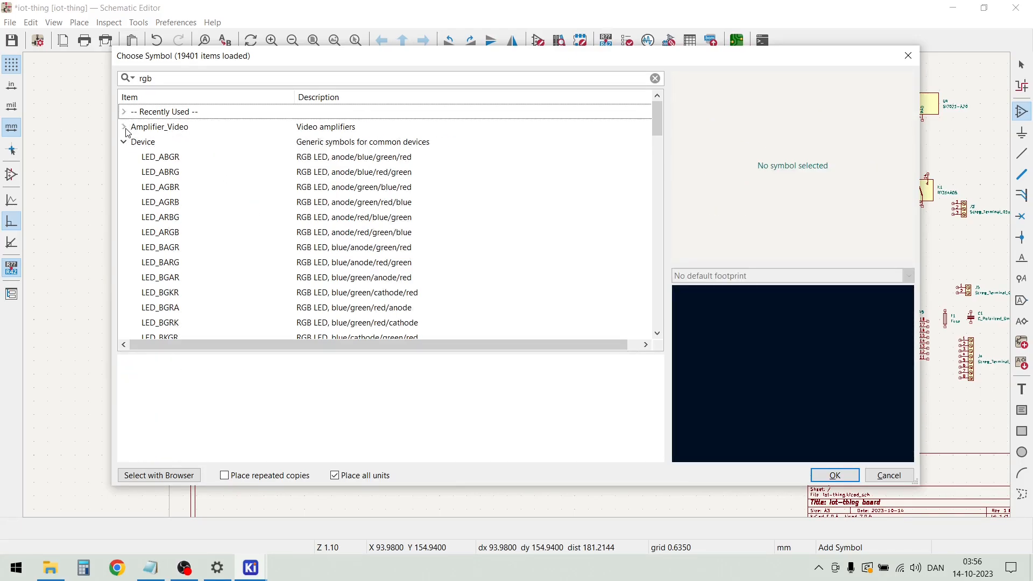
click(124, 142)
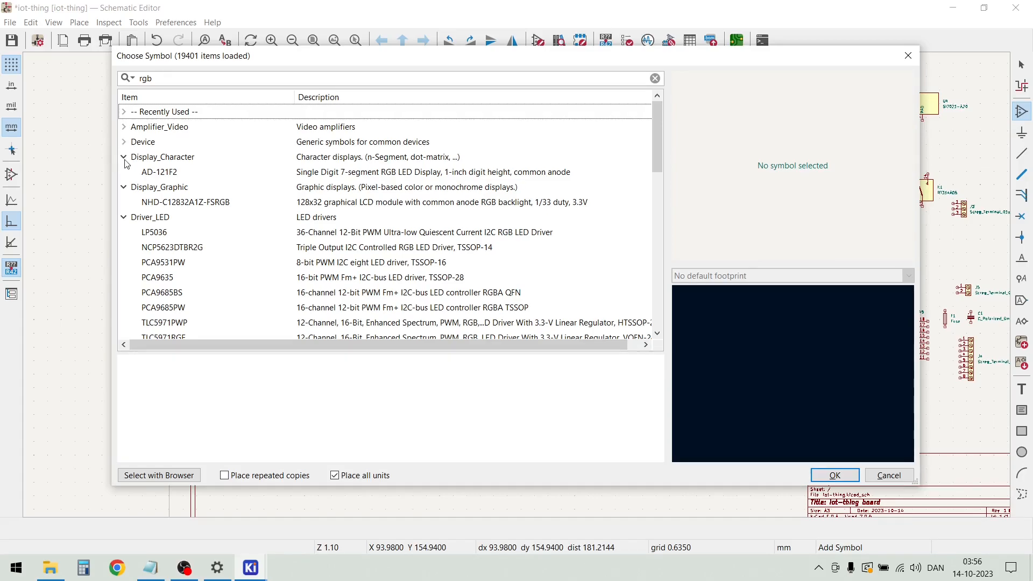
click(123, 157)
click(124, 172)
click(124, 187)
scroll(244, 195, down, 5)
scroll(241, 199, up, 5)
double_click(163, 79)
text(sw)
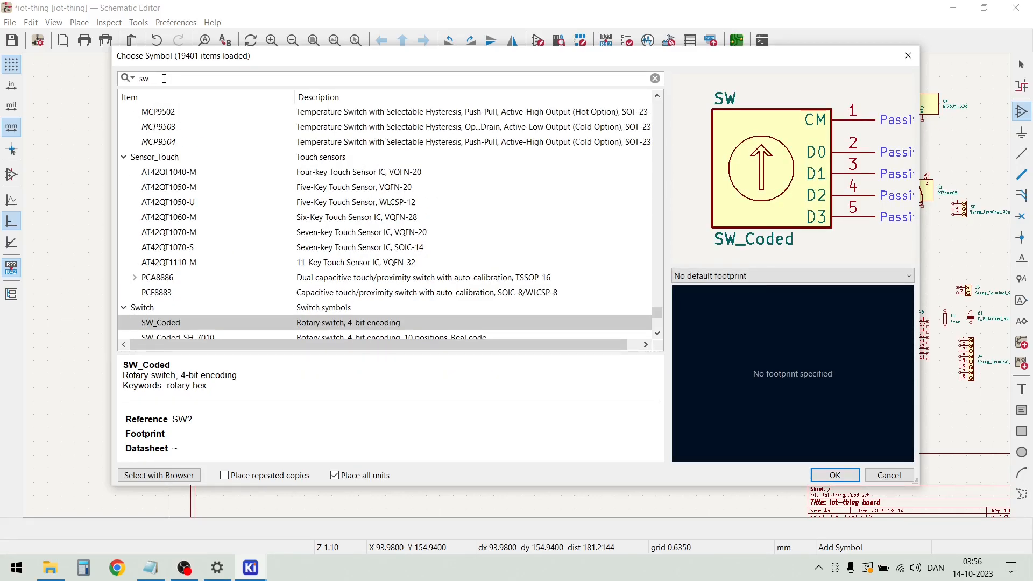
Look through the Switch library's symbols, previewing SW_Push, SW_Push_Open and SW_Push_SPDT
scroll(193, 194, down, 7)
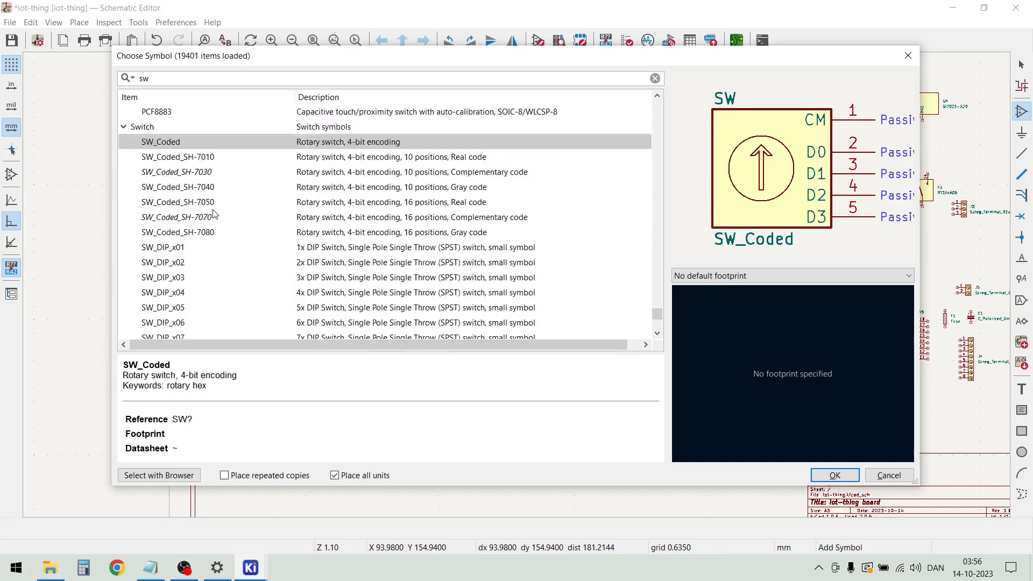
scroll(215, 234, down, 5)
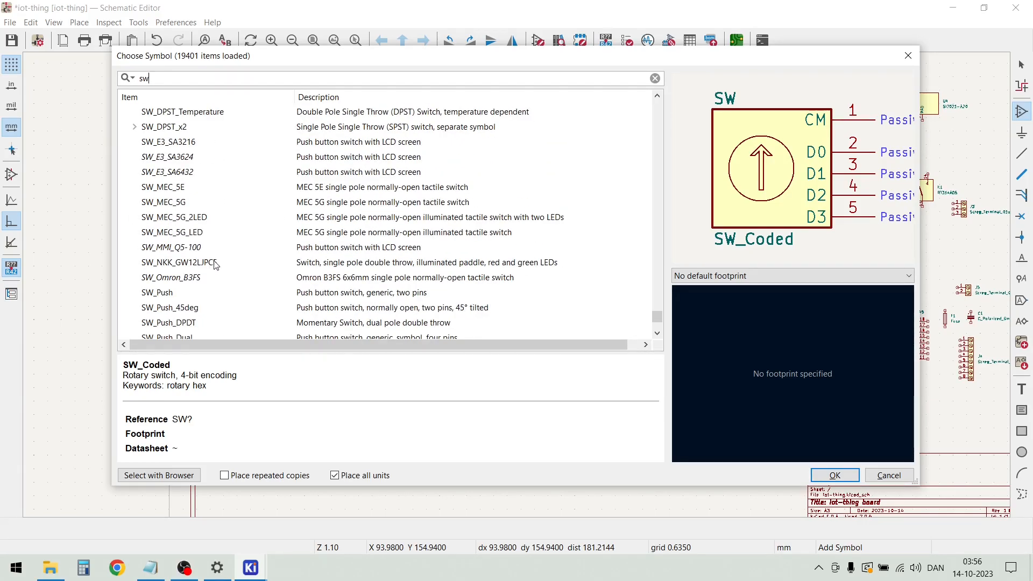
click(188, 294)
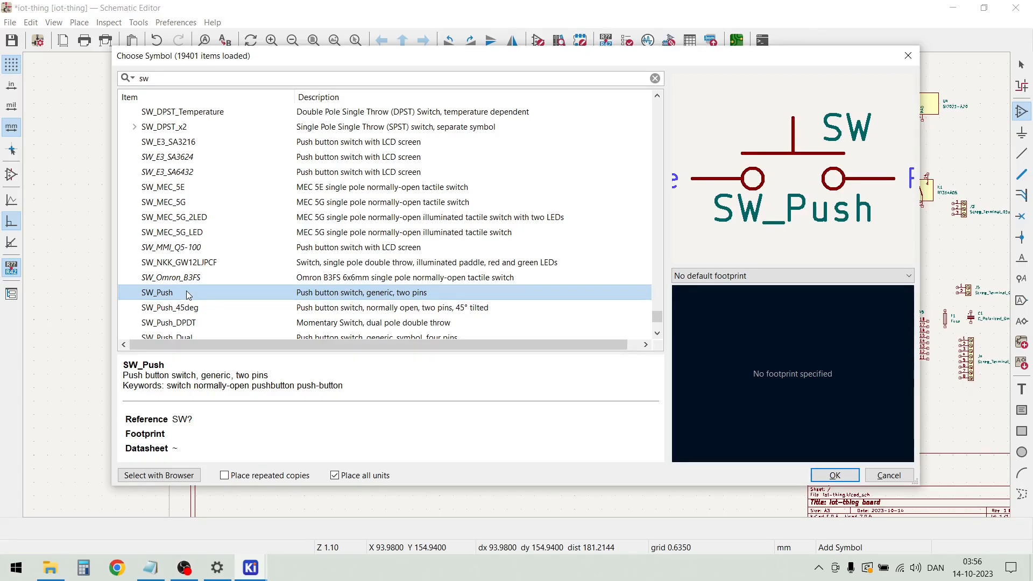
scroll(189, 291, down, 1)
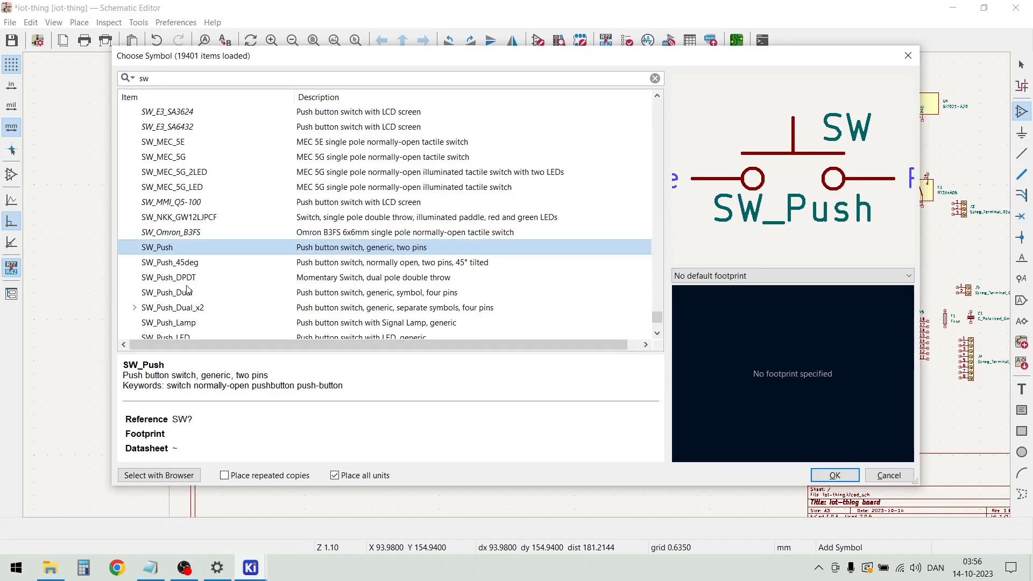
scroll(187, 301, down, 1)
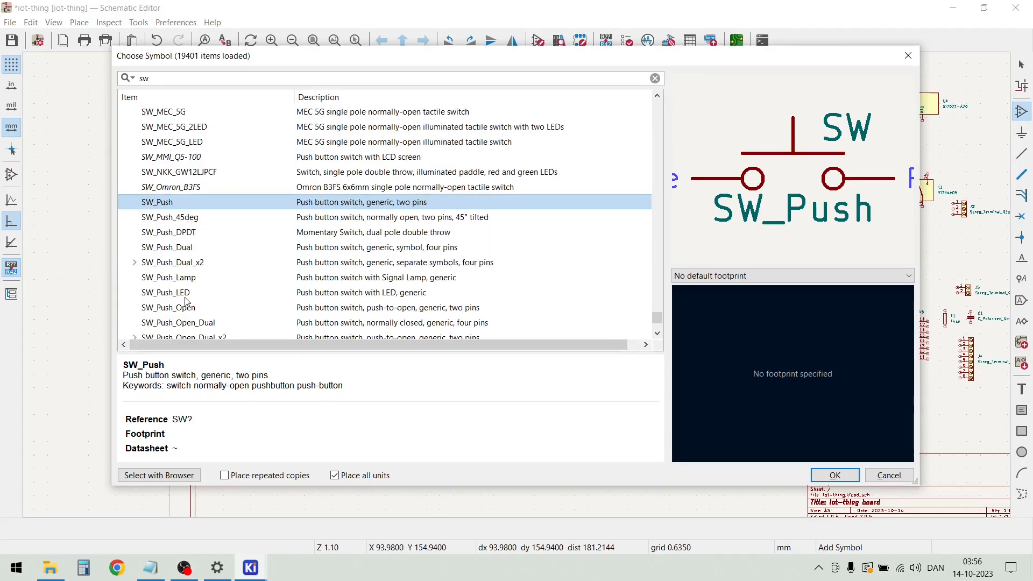
click(190, 309)
scroll(194, 305, down, 1)
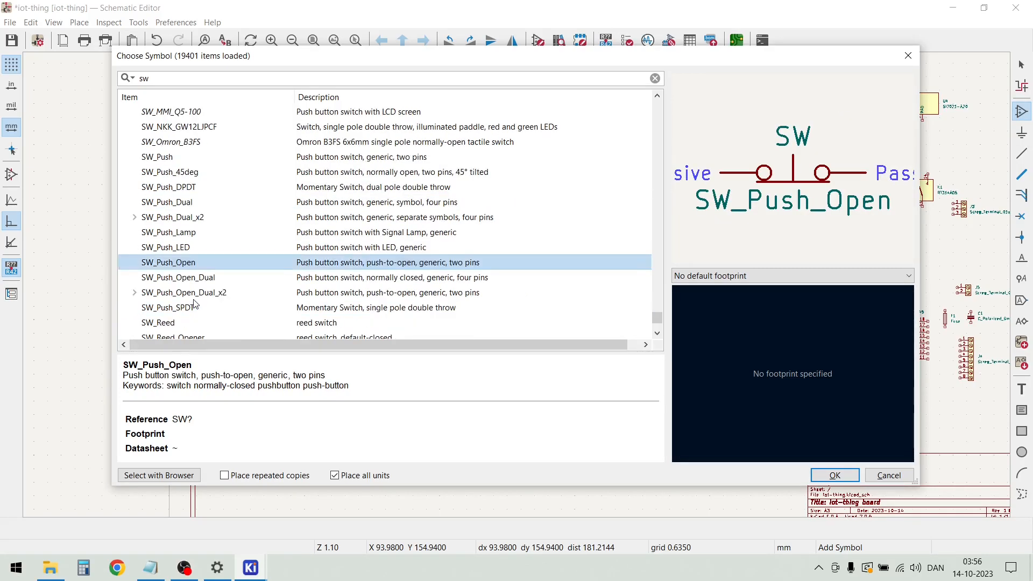
click(178, 308)
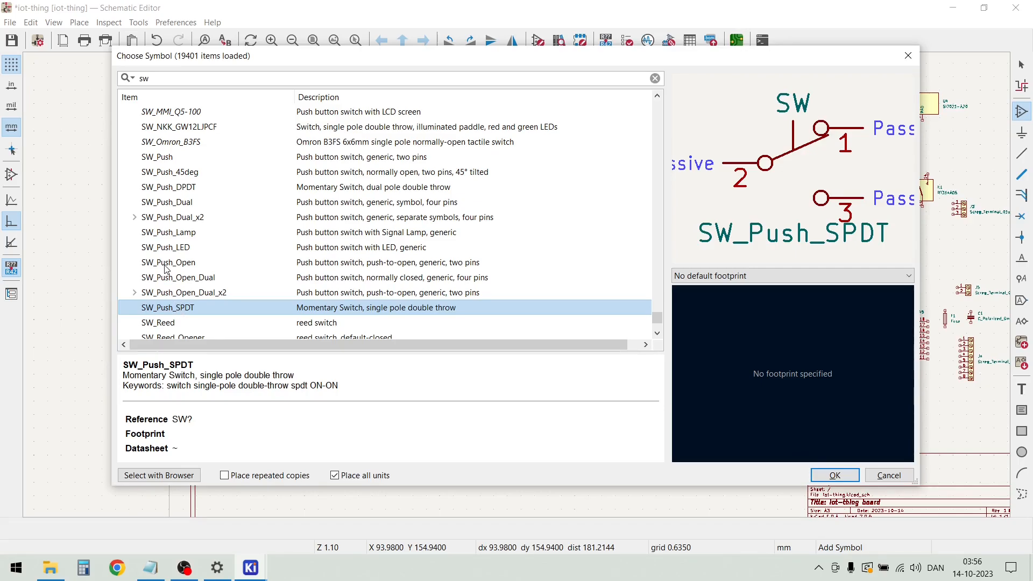
scroll(166, 269, down, 2)
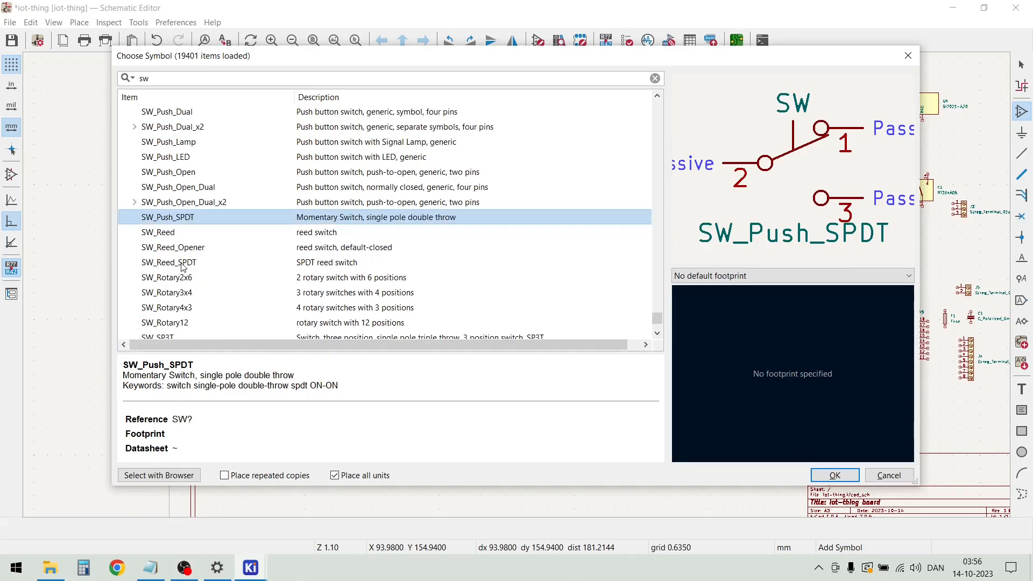
scroll(183, 268, down, 3)
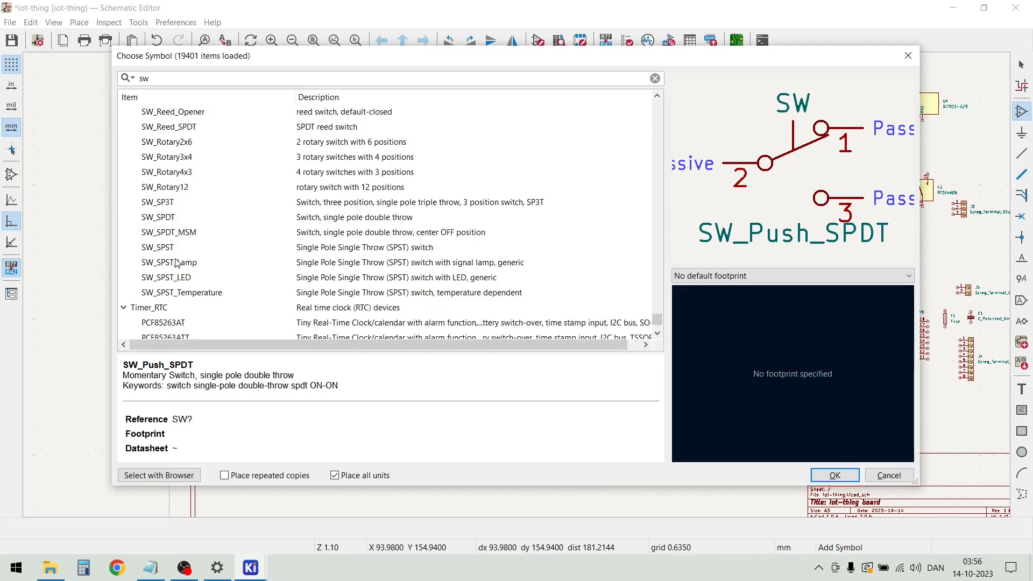
Choose the SW_SPST switch symbol and place it to the left of the LED_RGBA symbol
click(170, 250)
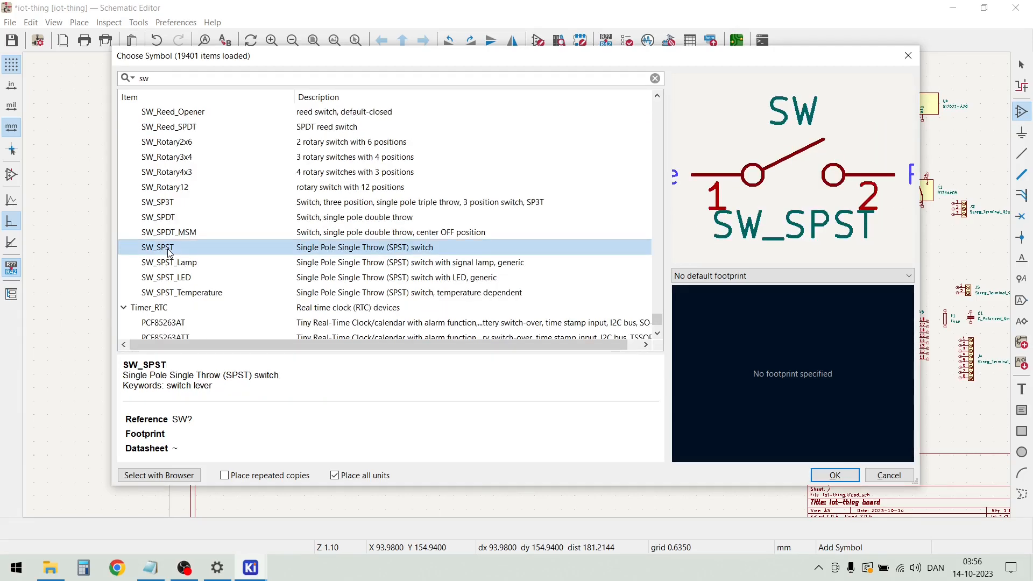
double_click(168, 248)
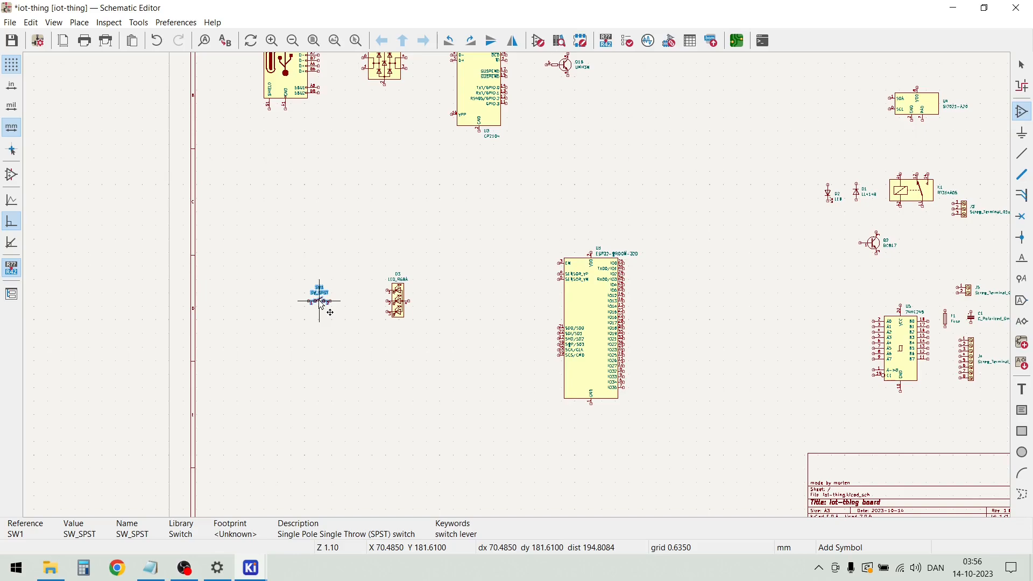
click(329, 311)
key(Escape)
Move the SW_SPST switch and the LED_RGBA symbol together slightly downward
drag(294, 260, 440, 345)
drag(393, 301, 394, 325)
click(382, 260)
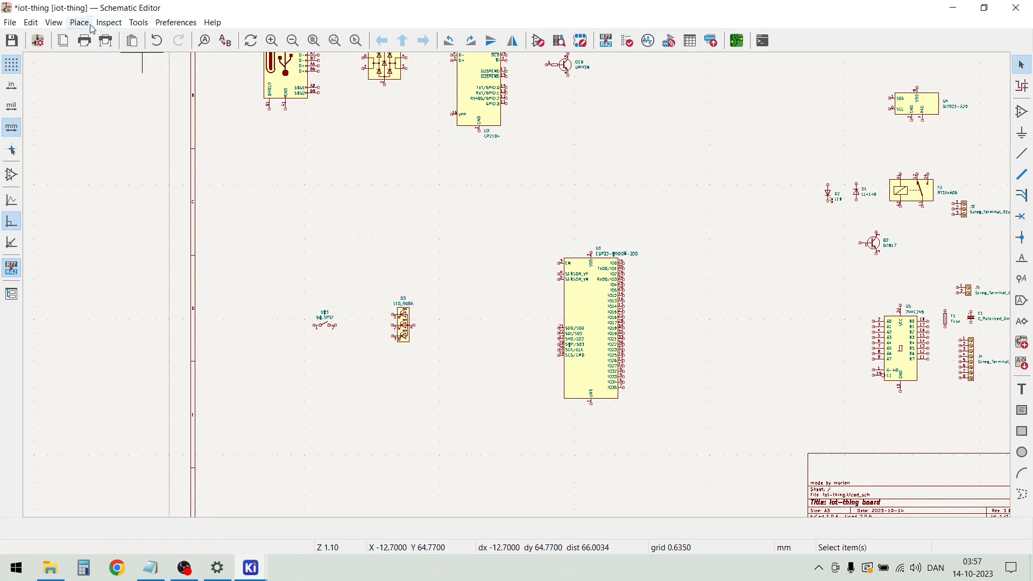
Find the LM1117MP-3.3 regulator by searching for lm1117 and place it above the switch and the RGB LED
key(a)
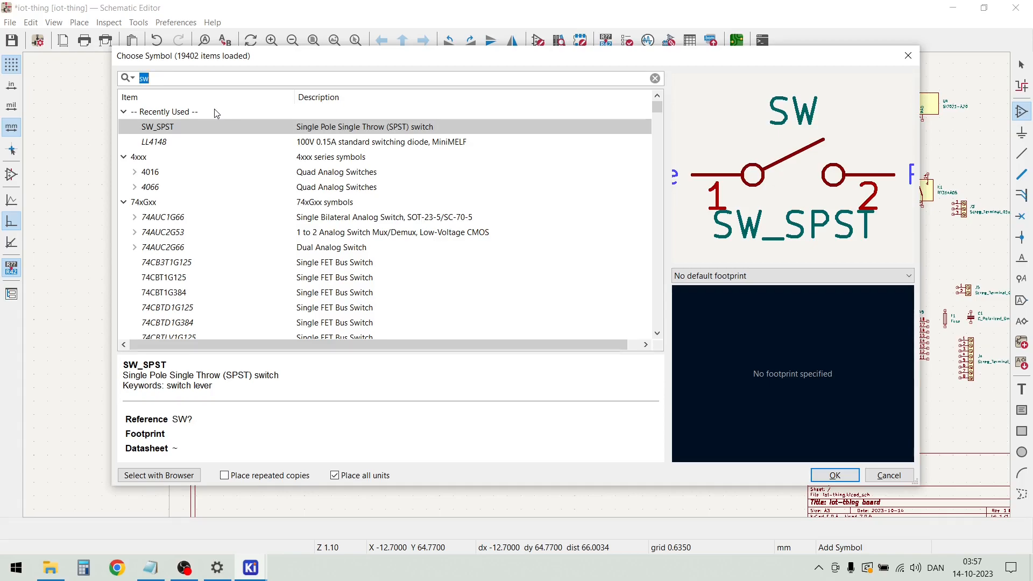
text(lm1)
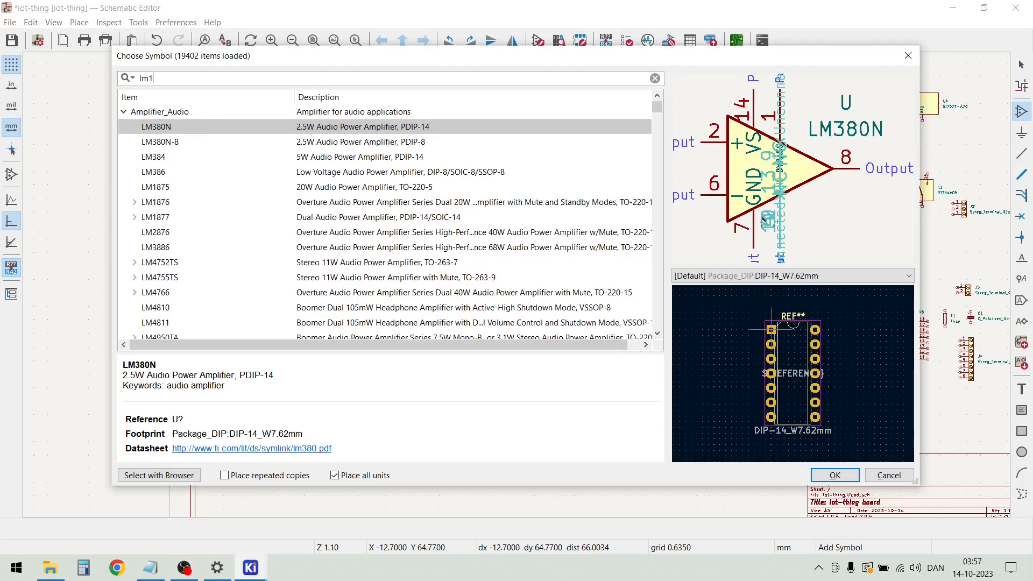
text(117)
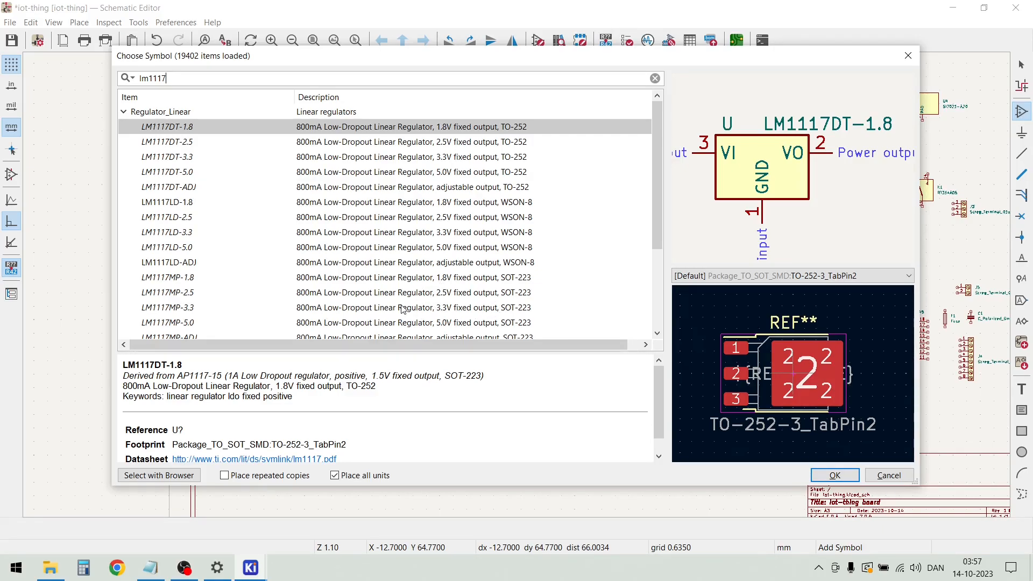
click(196, 311)
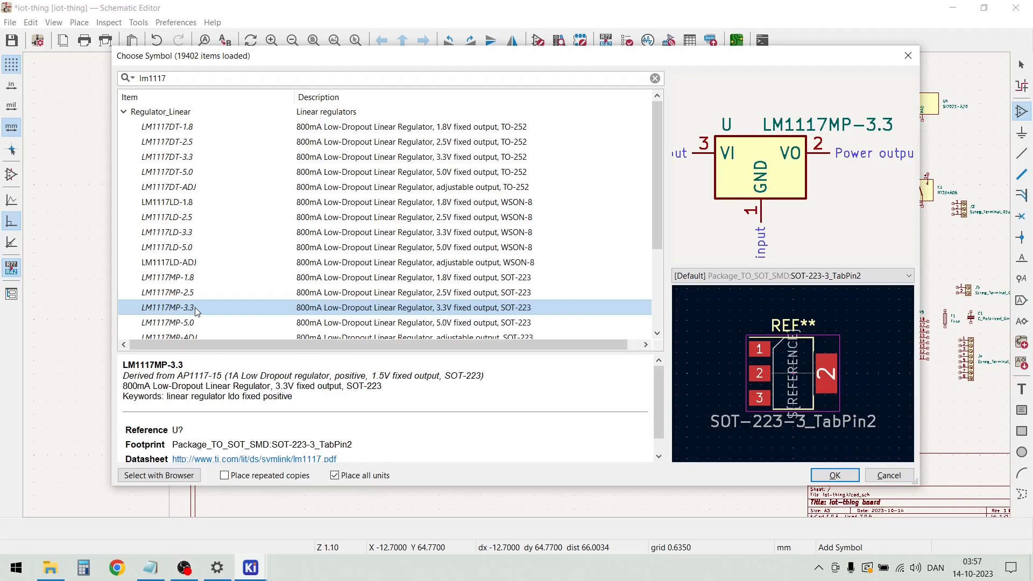
double_click(194, 307)
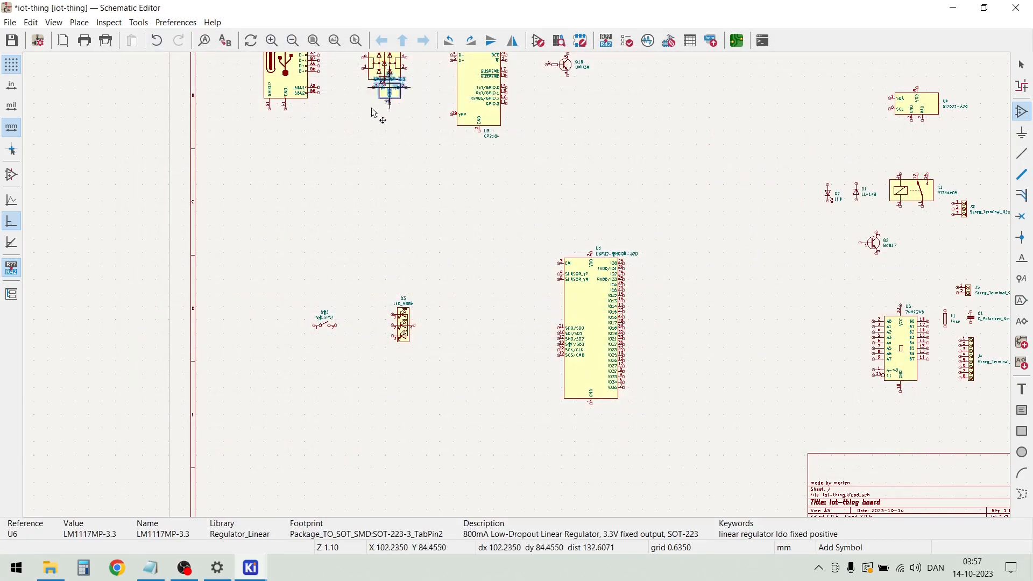
click(351, 230)
key(Escape)
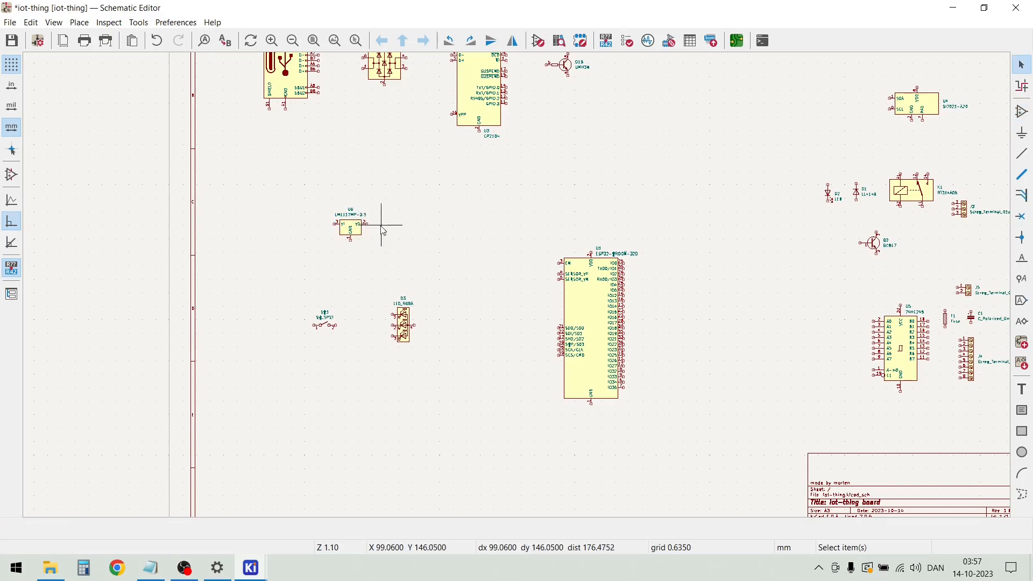
Duplicate the single LED near the relay and place the copy to the right of the LM1117MP-3.3 regulator
scroll(371, 230, up, 1)
scroll(517, 285, down, 1)
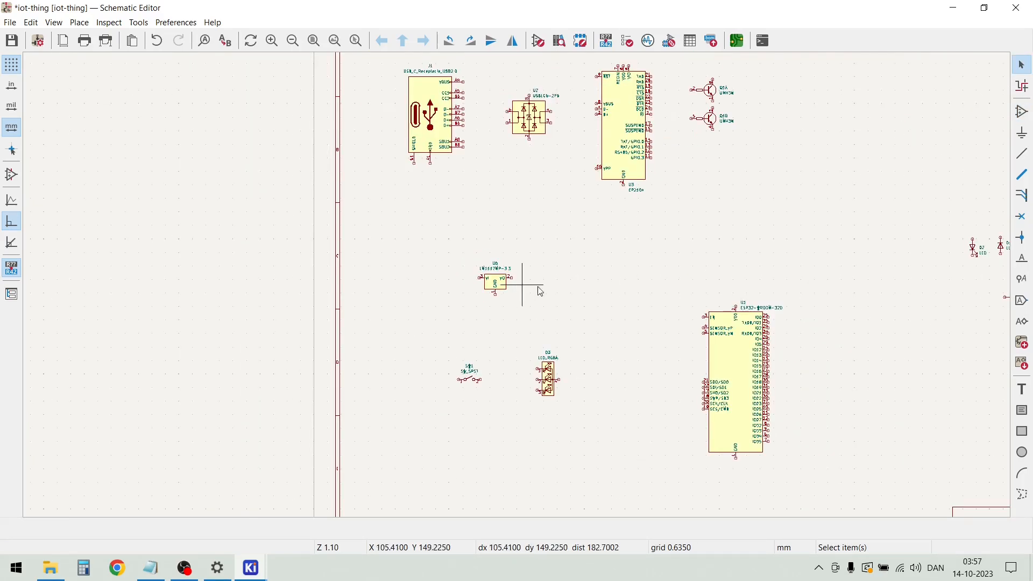
drag(985, 270, 948, 248)
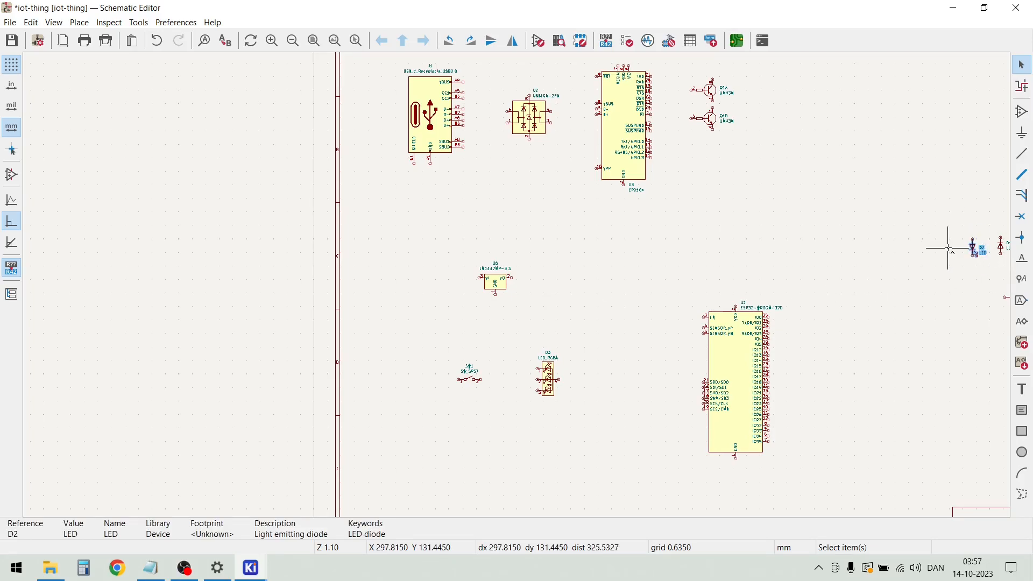
key(ctrl+d)
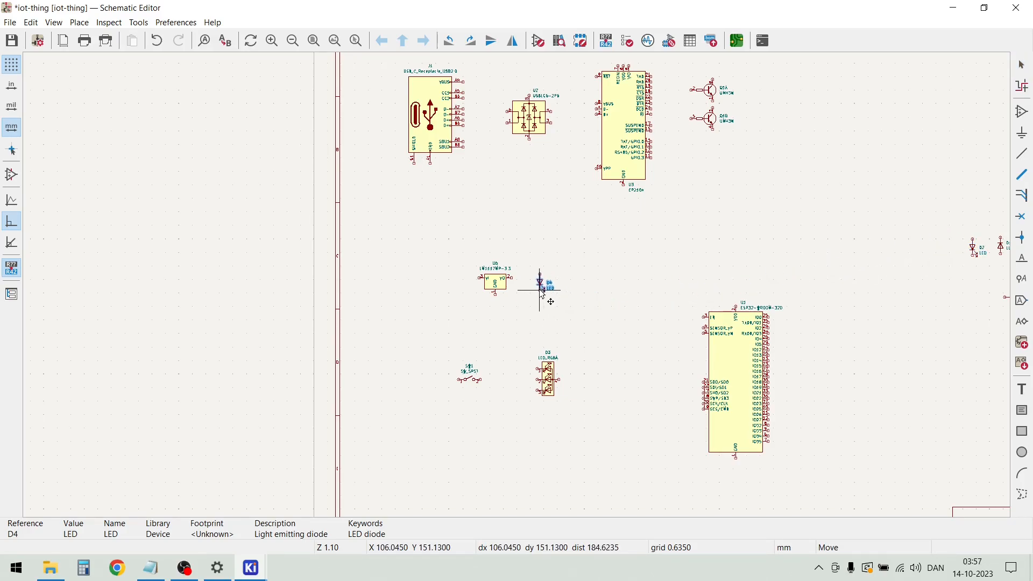
click(545, 285)
scroll(528, 296, up, 5)
scroll(527, 296, up, 2)
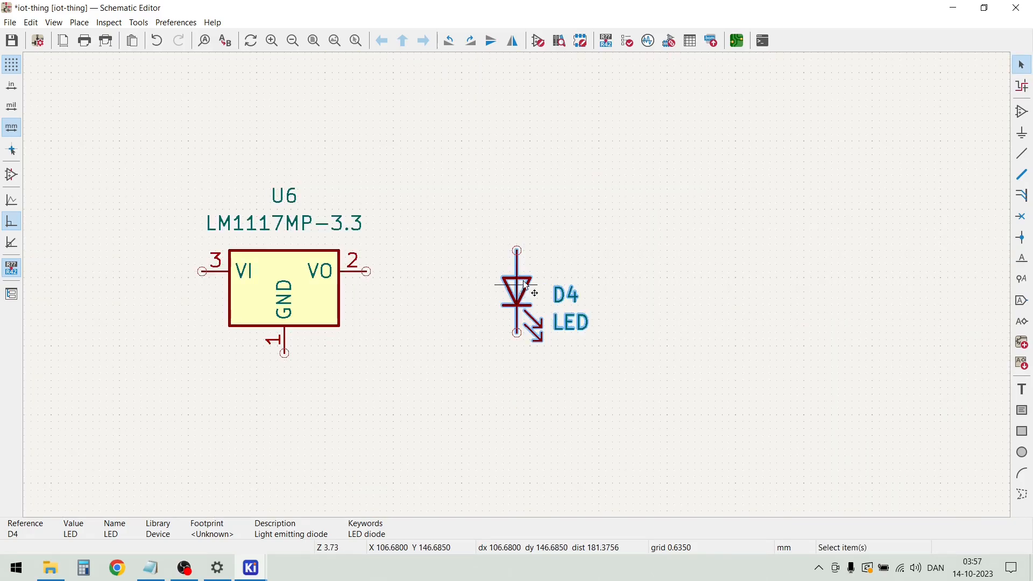
click(572, 238)
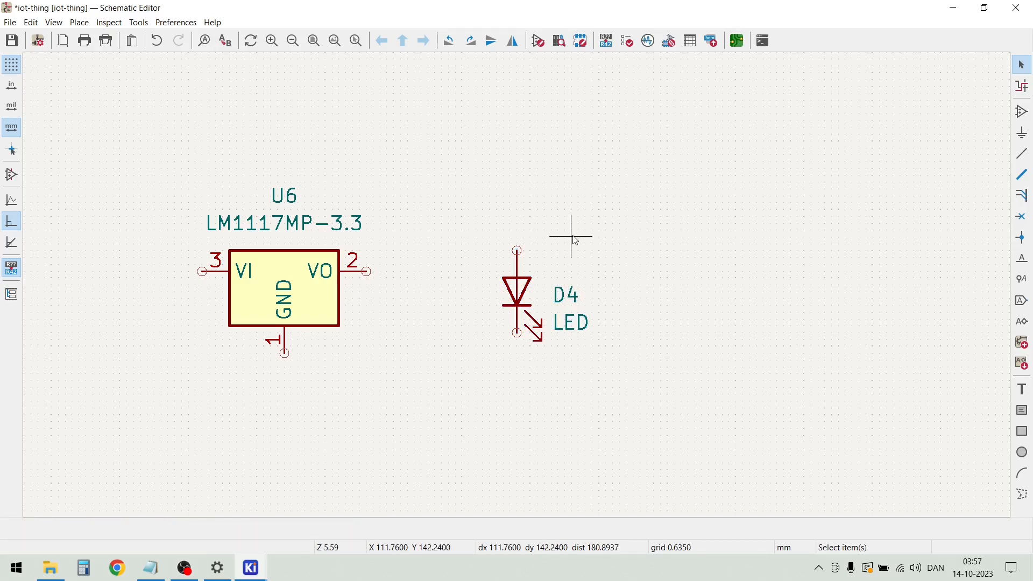
Find the MountingHole_Pad symbol by searching for mou and place it below the switch, near the sheet's lower-left corner
scroll(516, 290, down, 7)
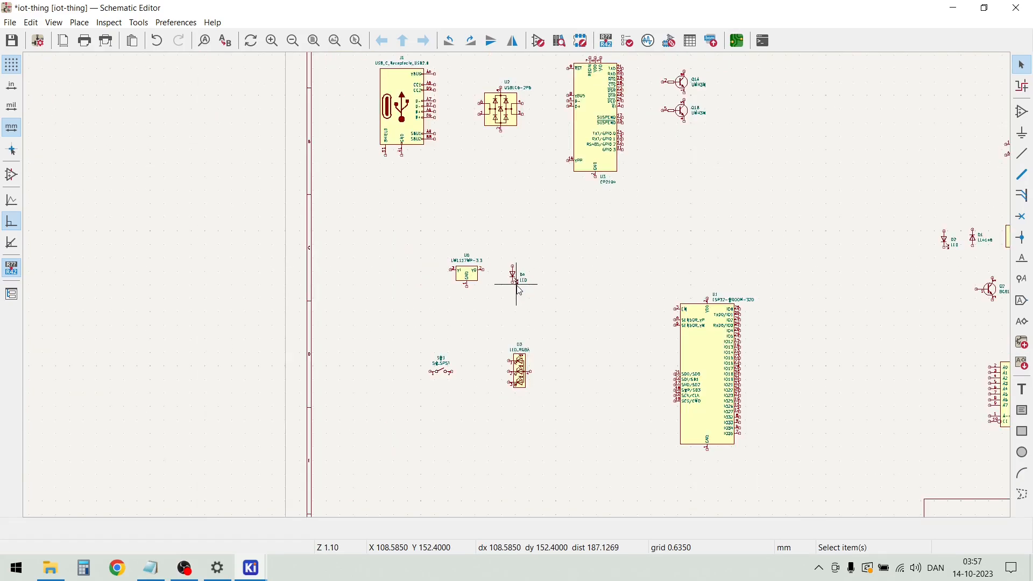
scroll(487, 398, down, 2)
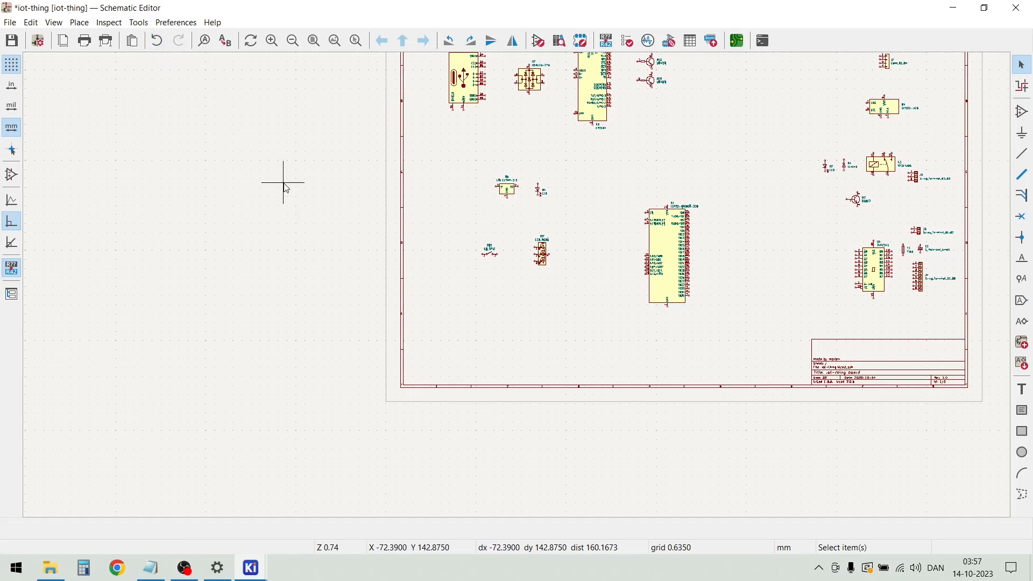
key(a)
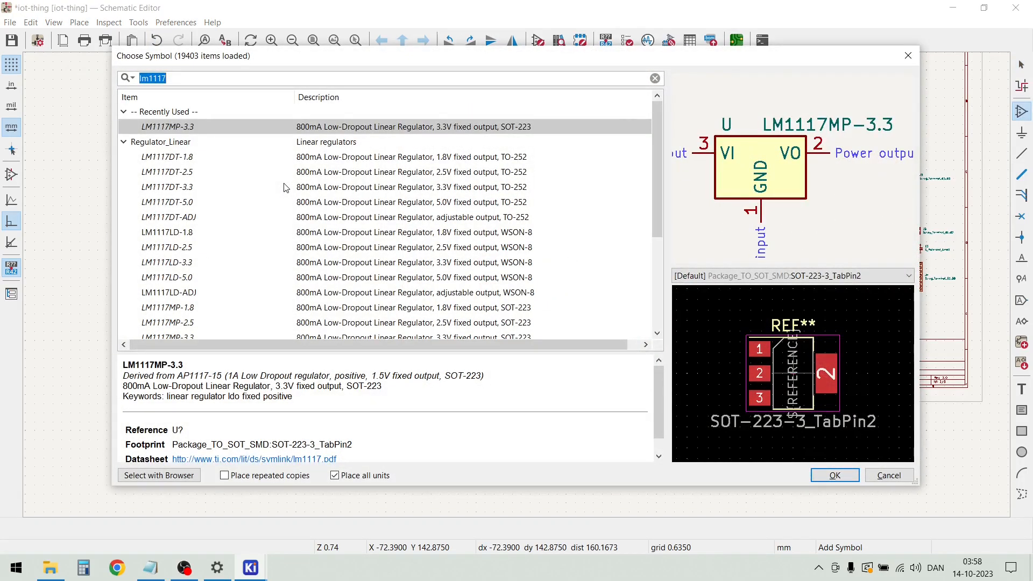
text(mou)
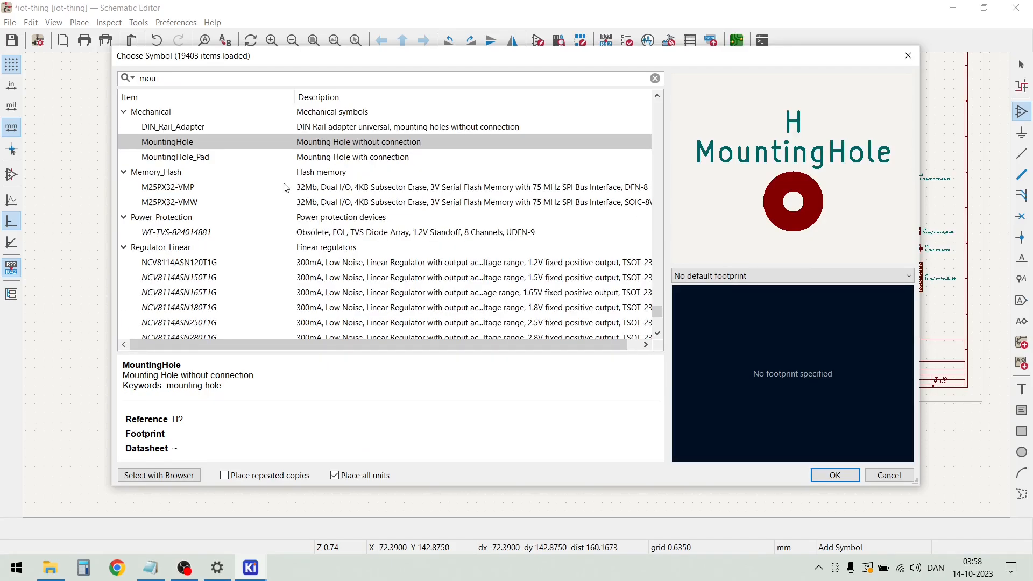
click(181, 160)
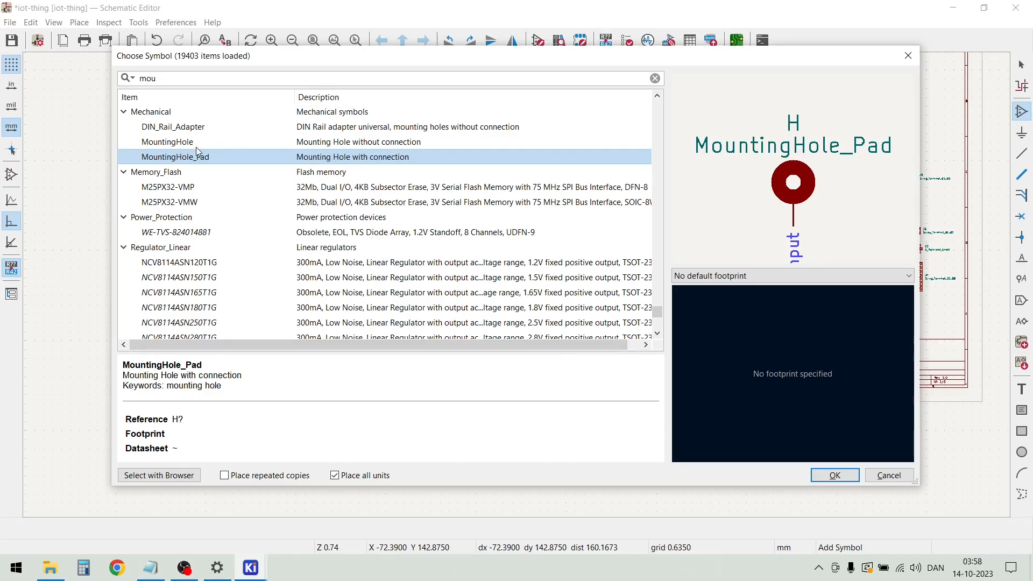
click(194, 144)
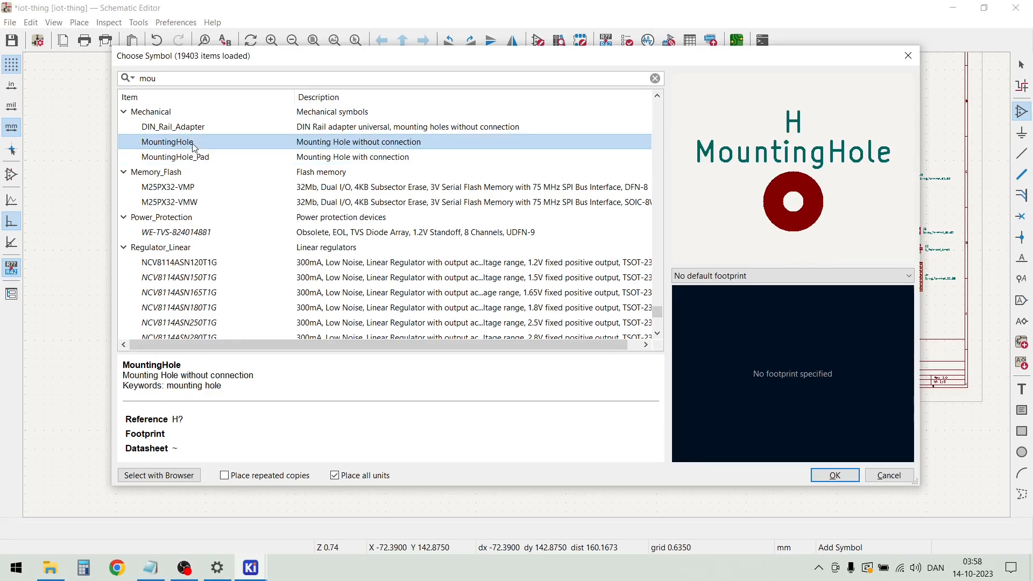
click(188, 158)
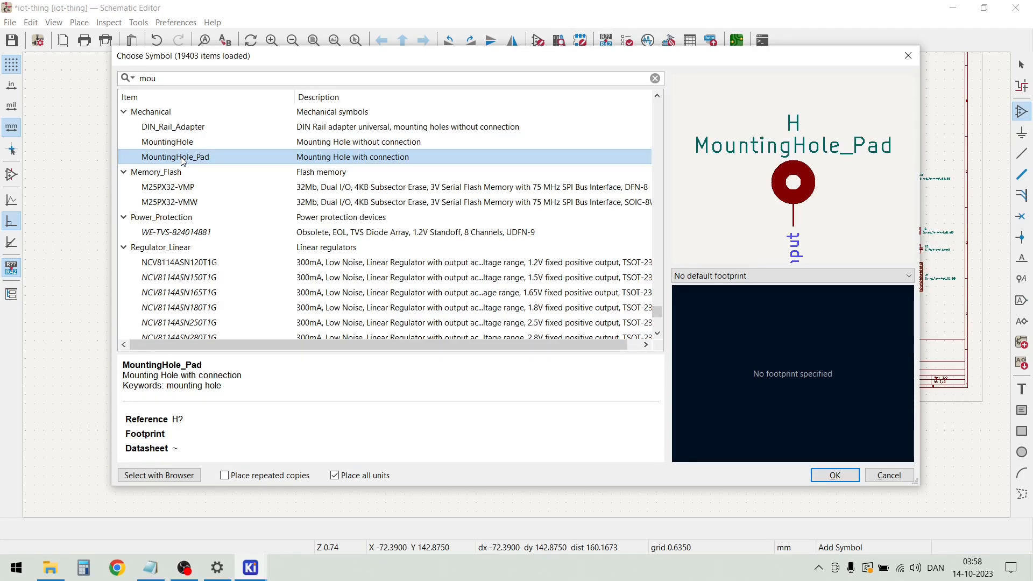
double_click(183, 157)
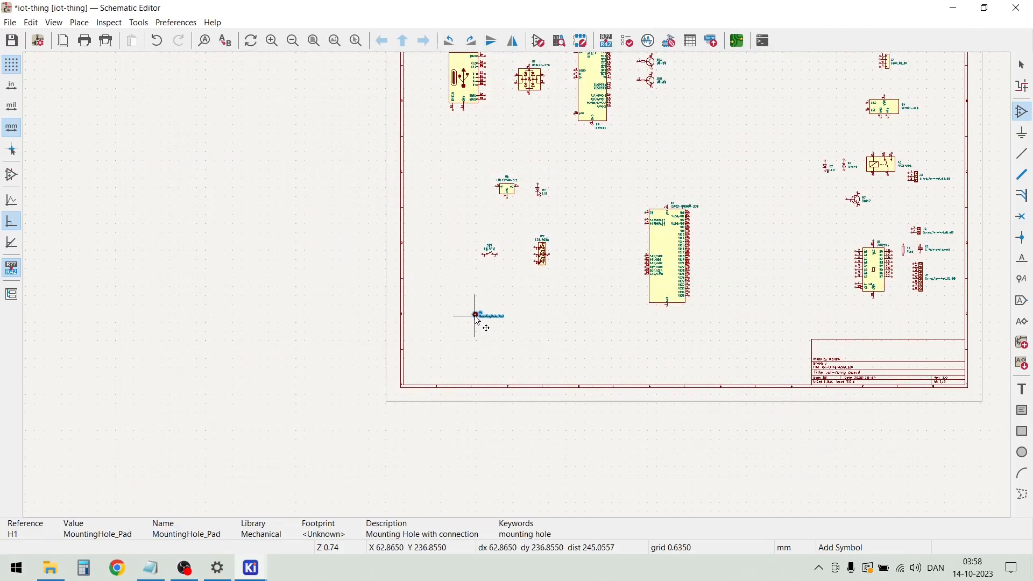
click(460, 330)
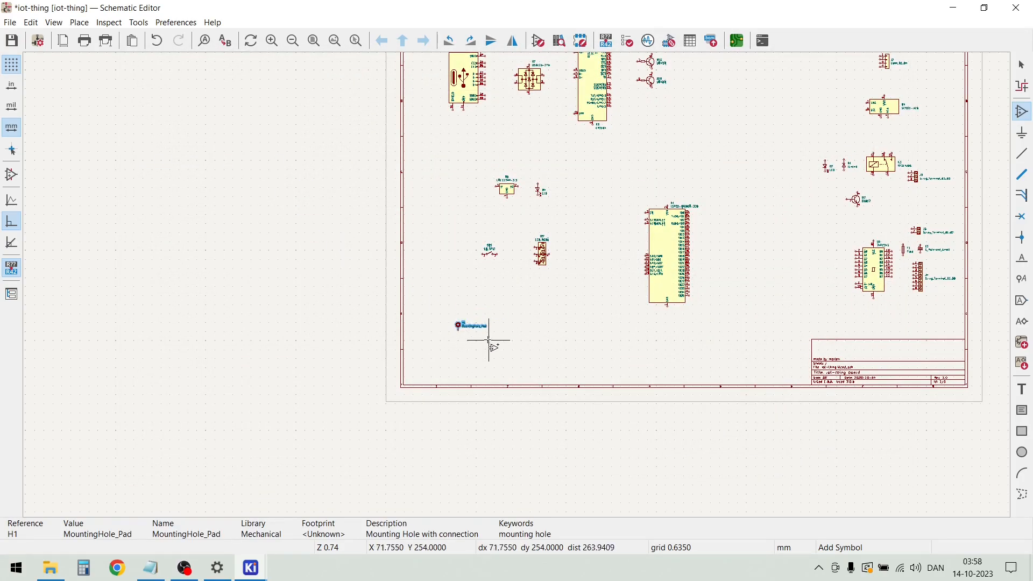
key(Escape)
Duplicate the MountingHole_Pad symbol three times in a row to its right, saving the schematic along the way
scroll(477, 336, up, 5)
drag(519, 278, 420, 200)
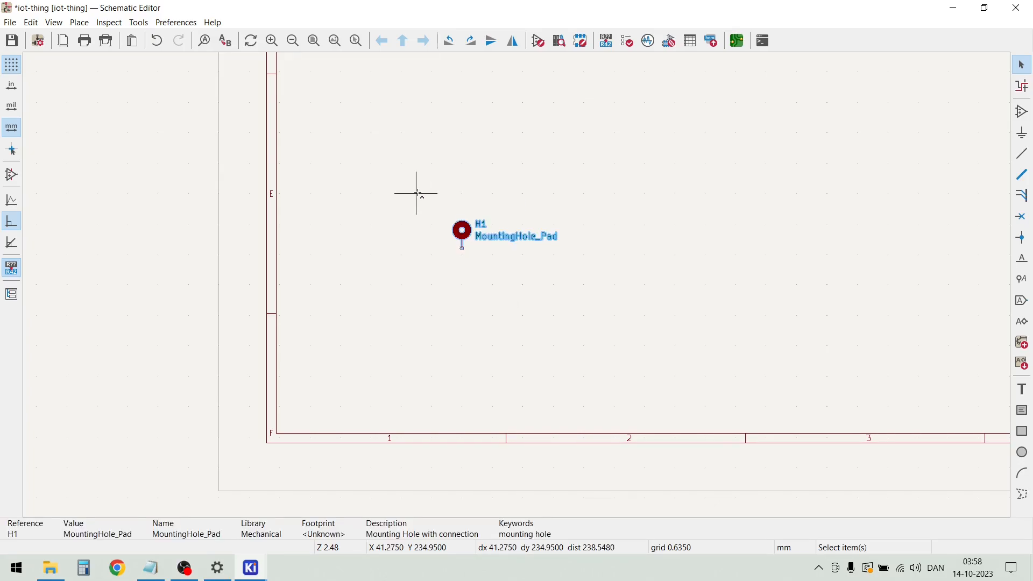
key(ctrl+d)
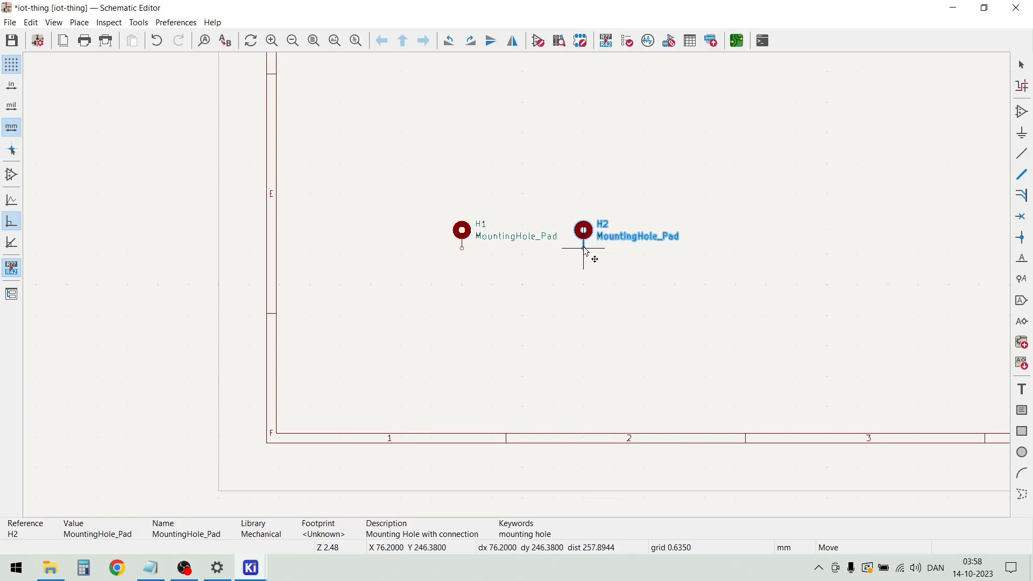
click(586, 251)
key(ctrl+d)
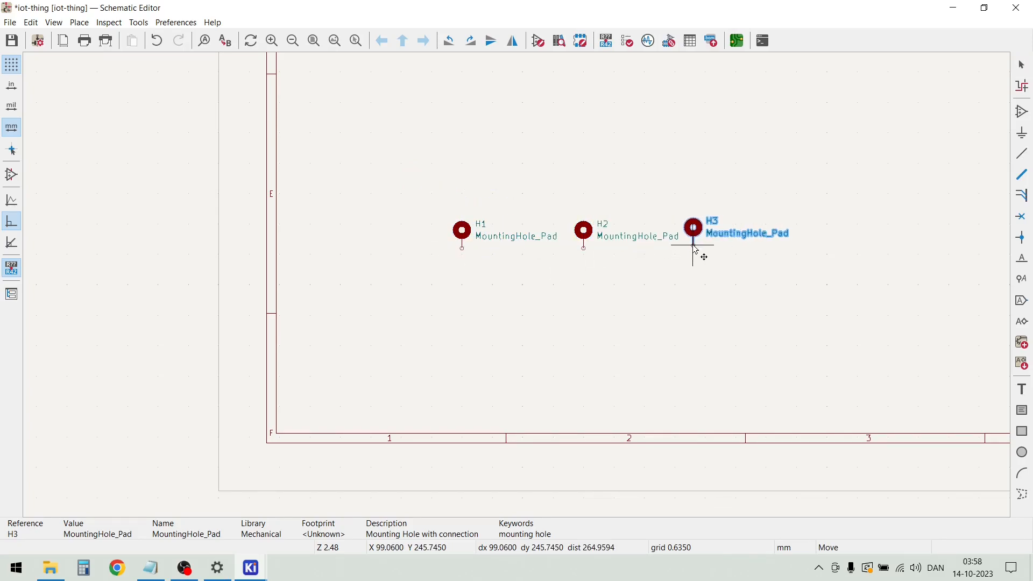
click(695, 249)
key(ctrl+d)
key(ctrl+s)
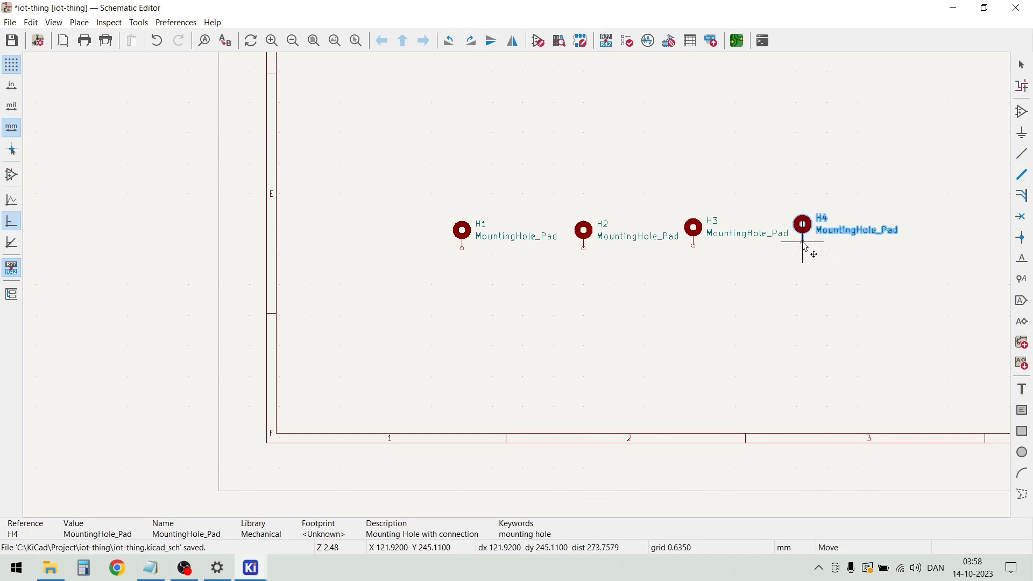
click(805, 247)
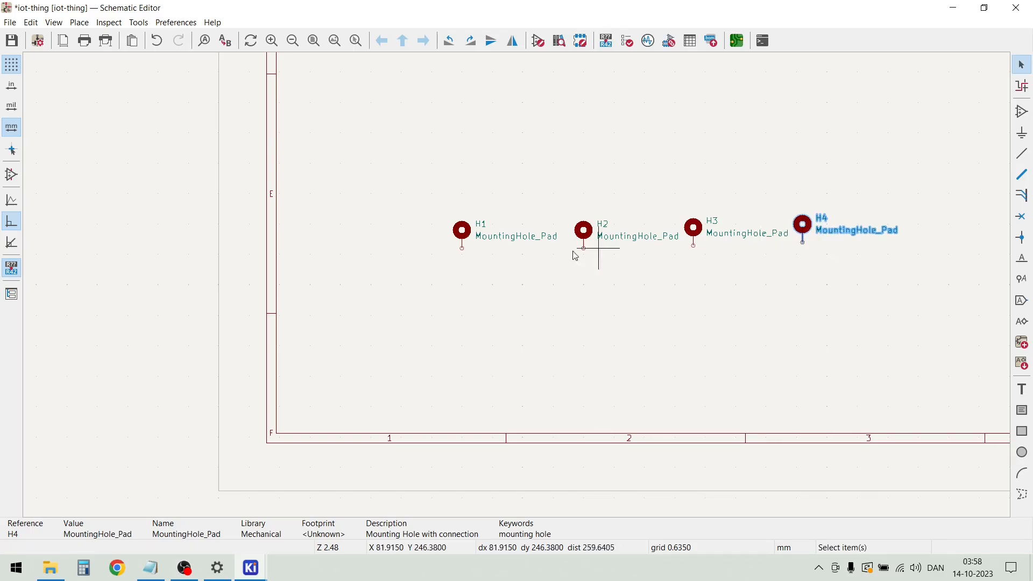
scroll(517, 287, up, 3)
scroll(517, 285, up, 3)
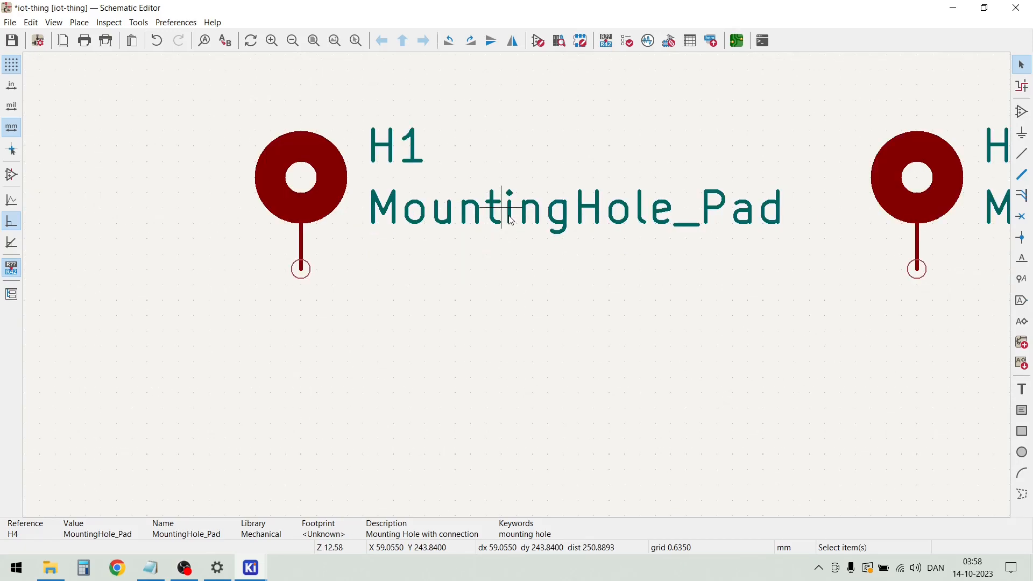
scroll(510, 221, up, 1)
double_click(510, 221)
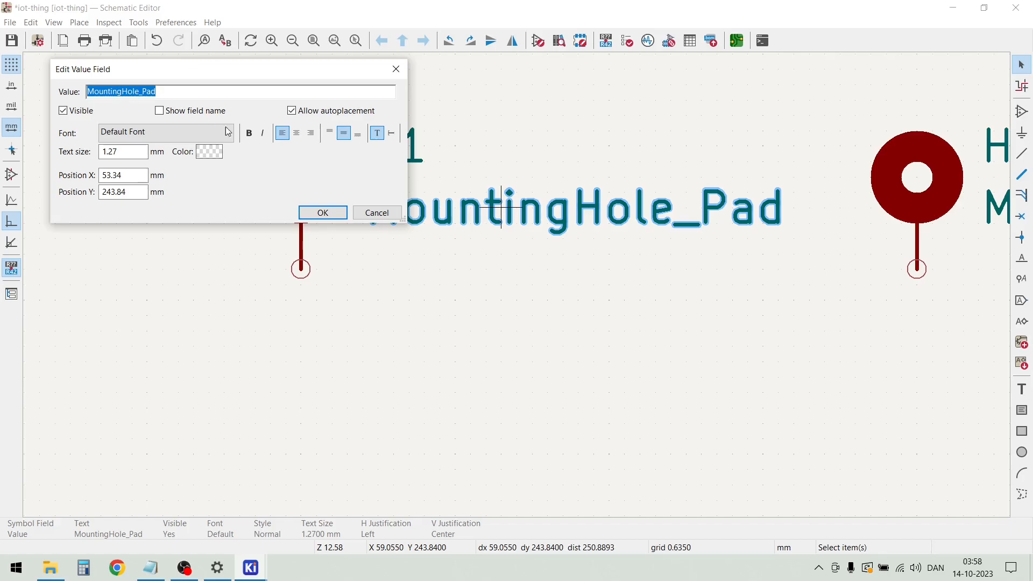
key(Escape)
Delete the three mounting hole copies H2, H3 and H4, keeping only H1
scroll(516, 288, down, 5)
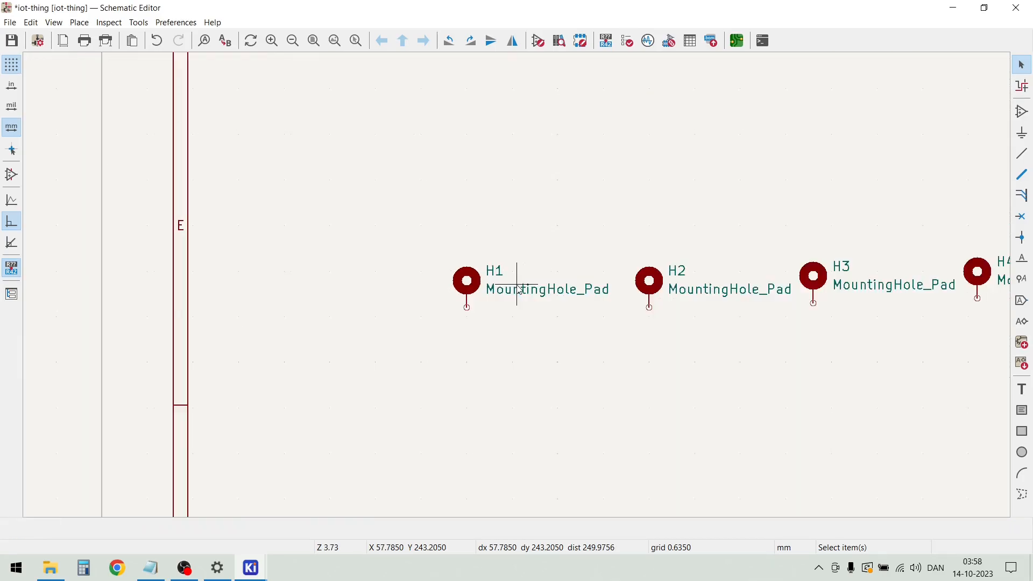
drag(885, 335, 602, 258)
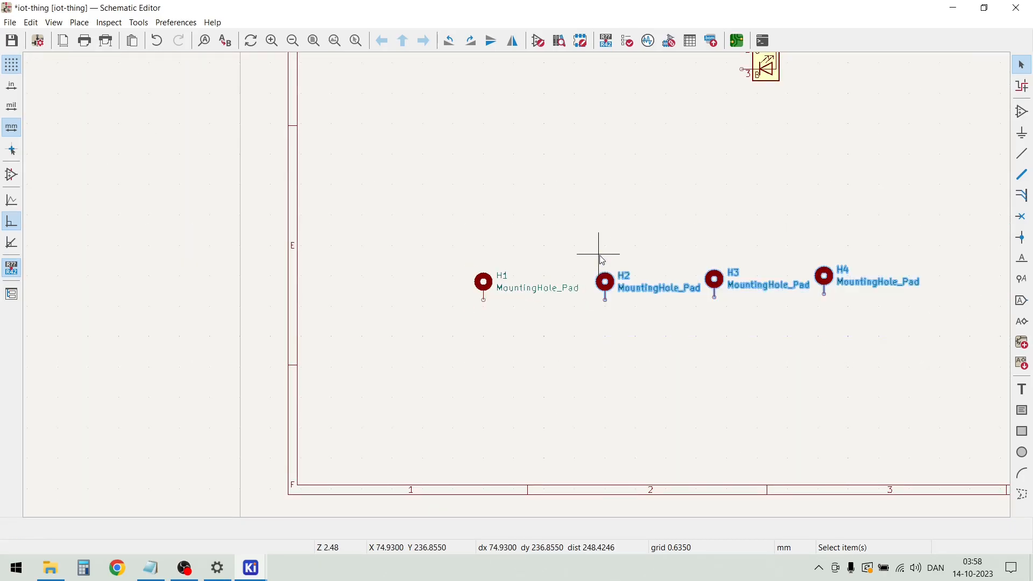
key(Delete)
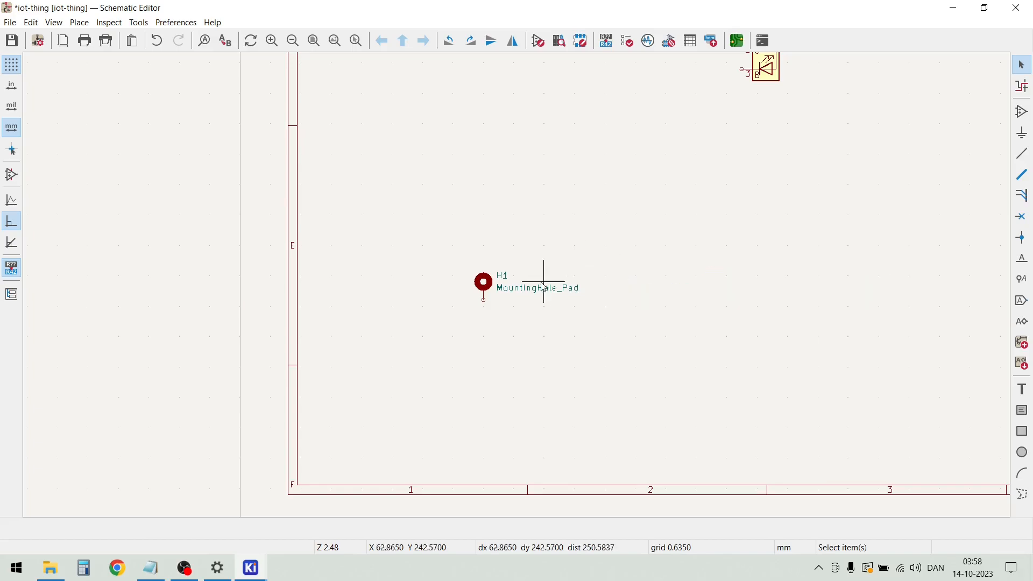
Shorten the value of mounting hole H1 to Hole_Pad
scroll(546, 288, up, 4)
double_click(499, 293)
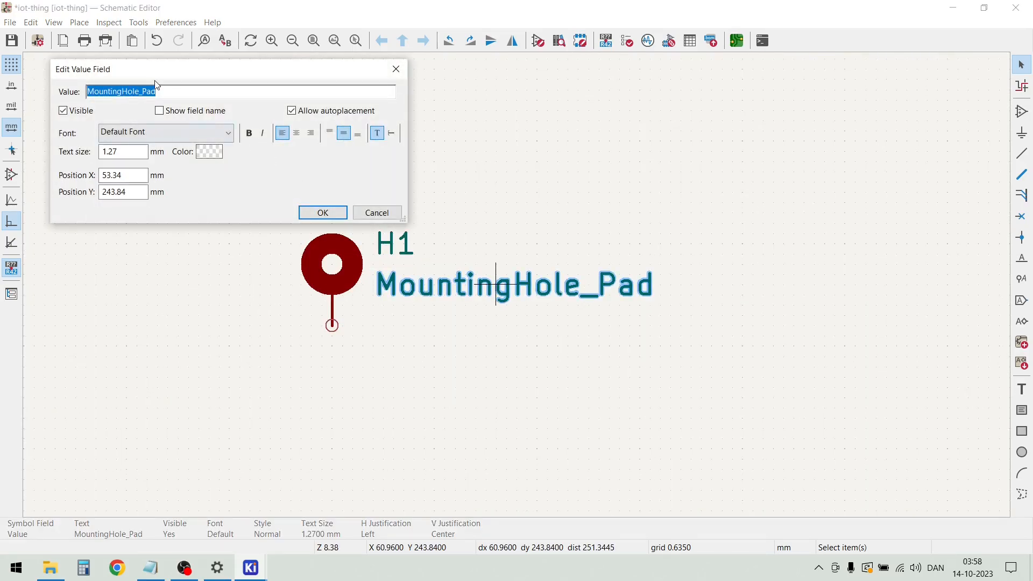
click(142, 94)
drag(142, 94, 78, 96)
click(119, 97)
key(BackSpace)
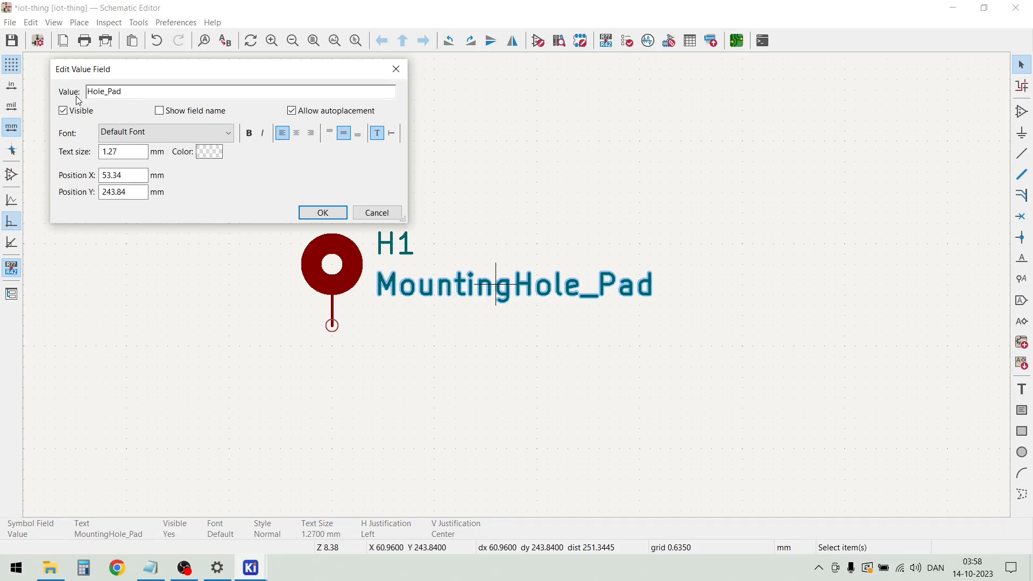
click(318, 213)
click(503, 346)
Duplicate the Hole_Pad mounting hole three times in a row to its right, and shift H1 slightly right to even the spacing
scroll(433, 329, down, 1)
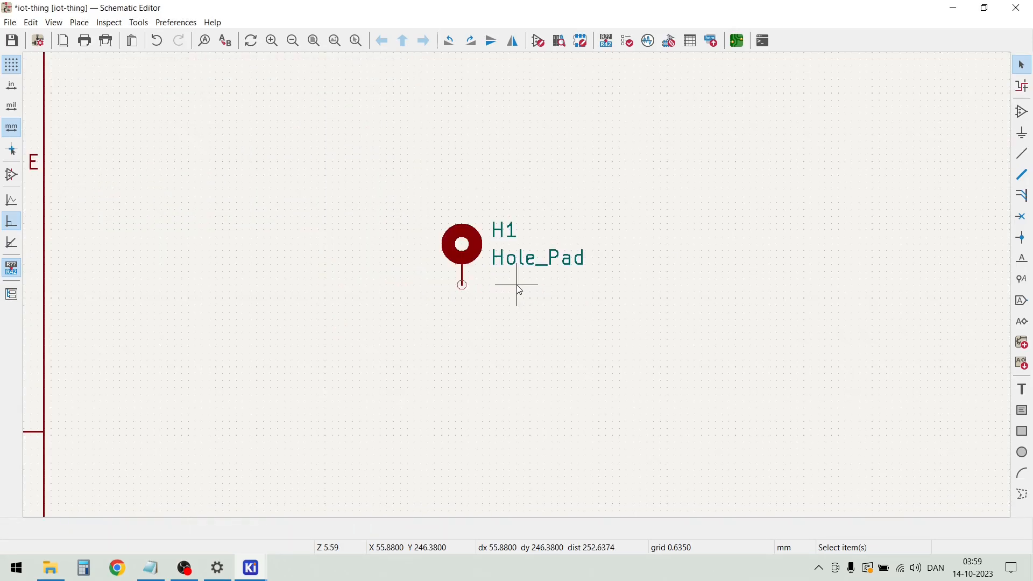
click(474, 257)
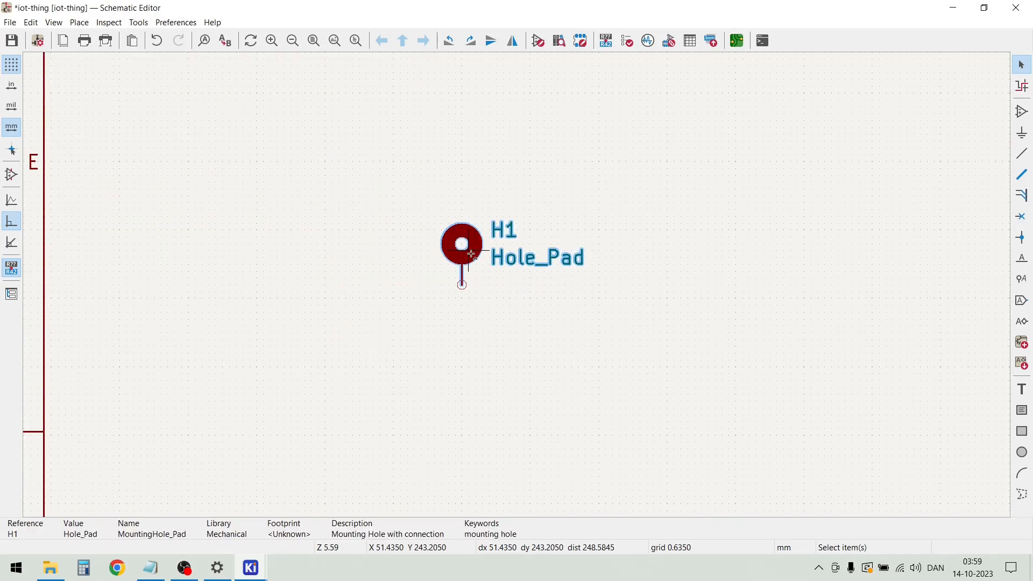
key(ctrl+d)
click(633, 285)
key(ctrl+d)
click(797, 285)
key(ctrl+d)
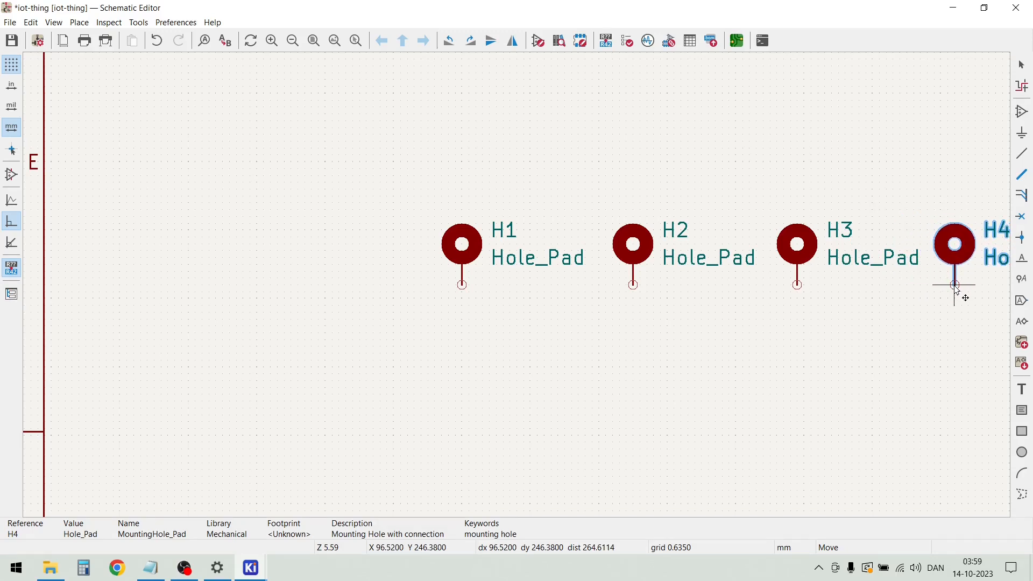
click(955, 285)
key(Escape)
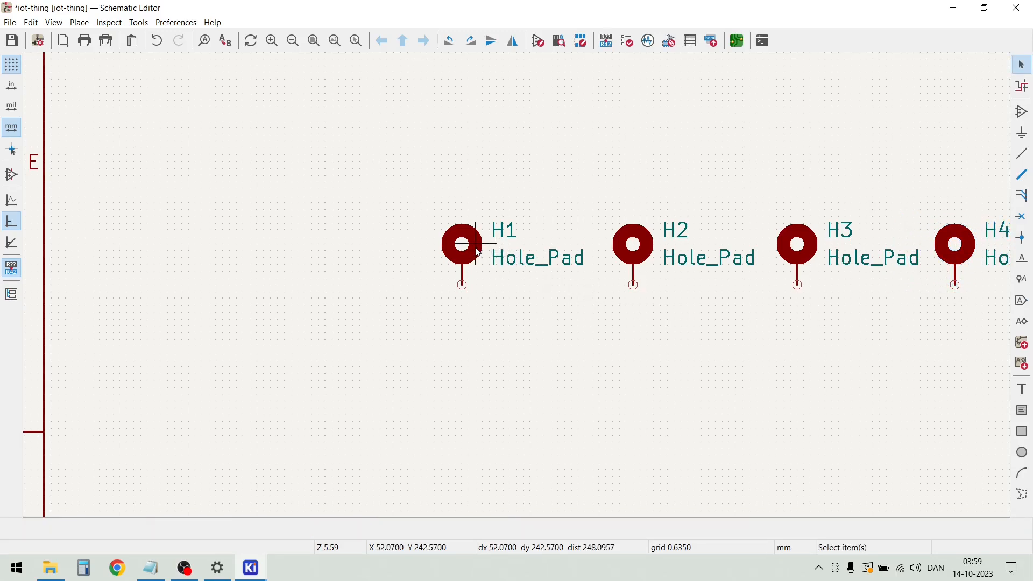
key(m)
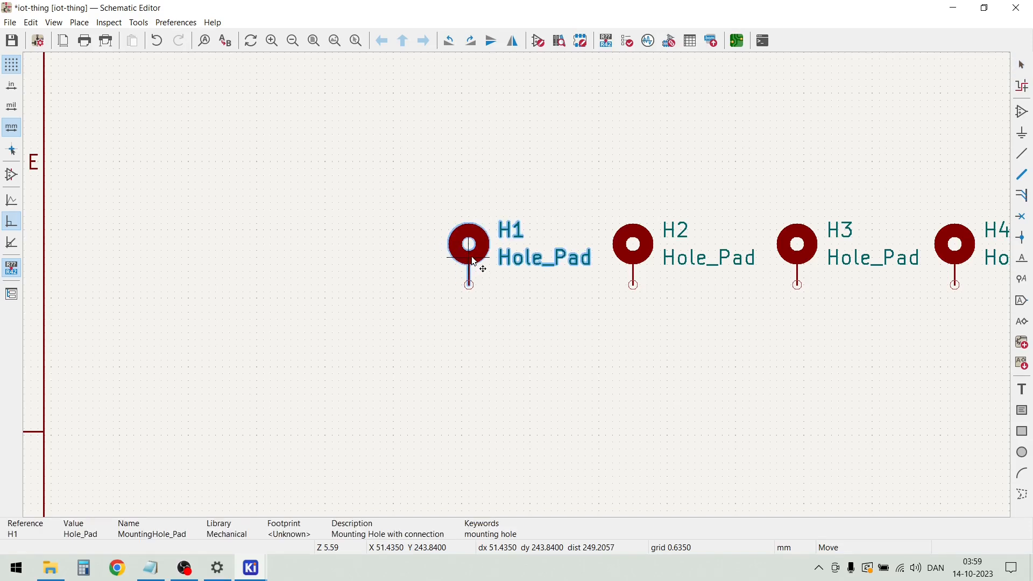
click(473, 261)
Open the USB_C_Receptacle_USB2.0 symbol J1 in the Symbol Editor
scroll(517, 285, down, 2)
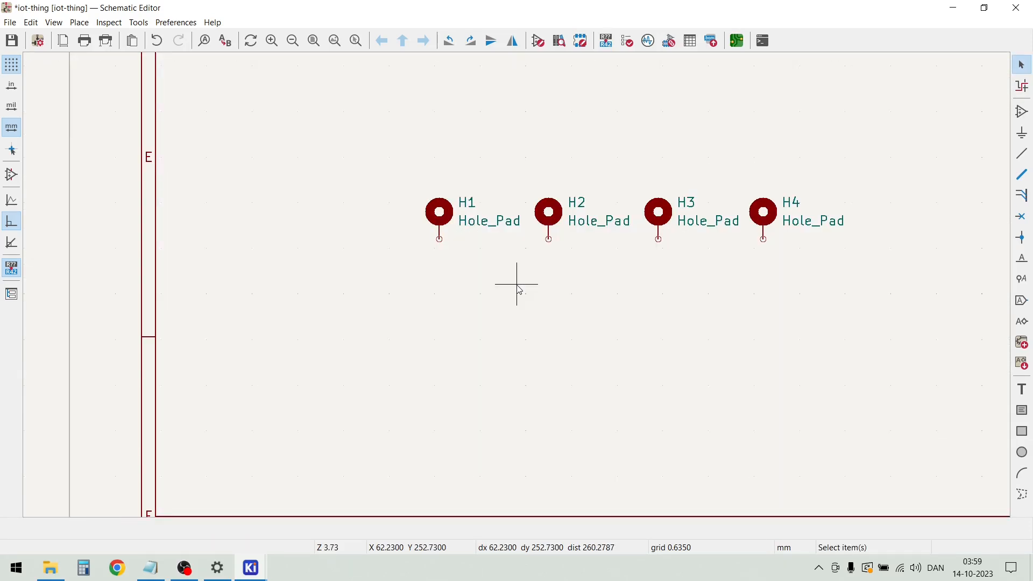
scroll(518, 285, down, 10)
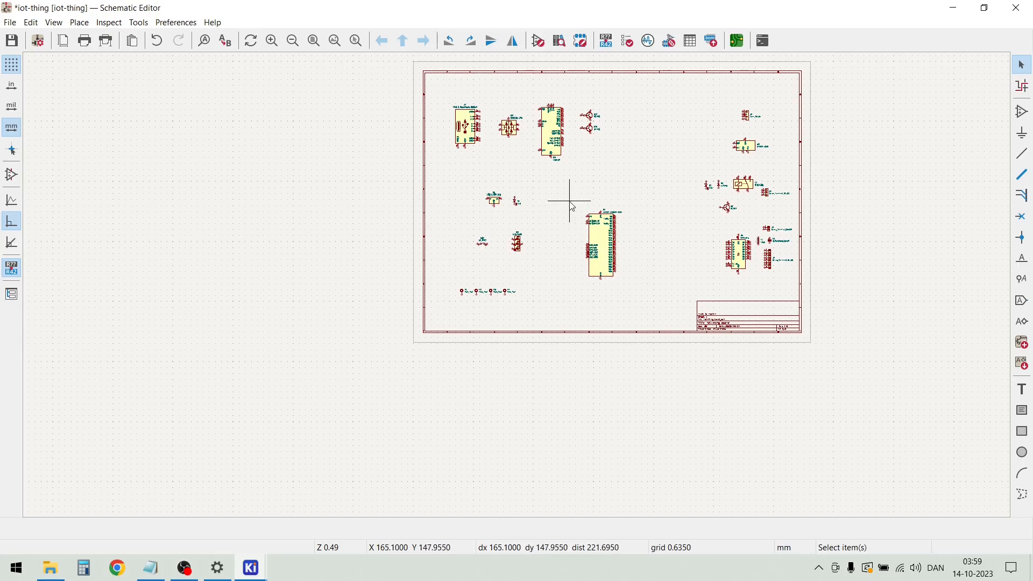
scroll(524, 140, up, 4)
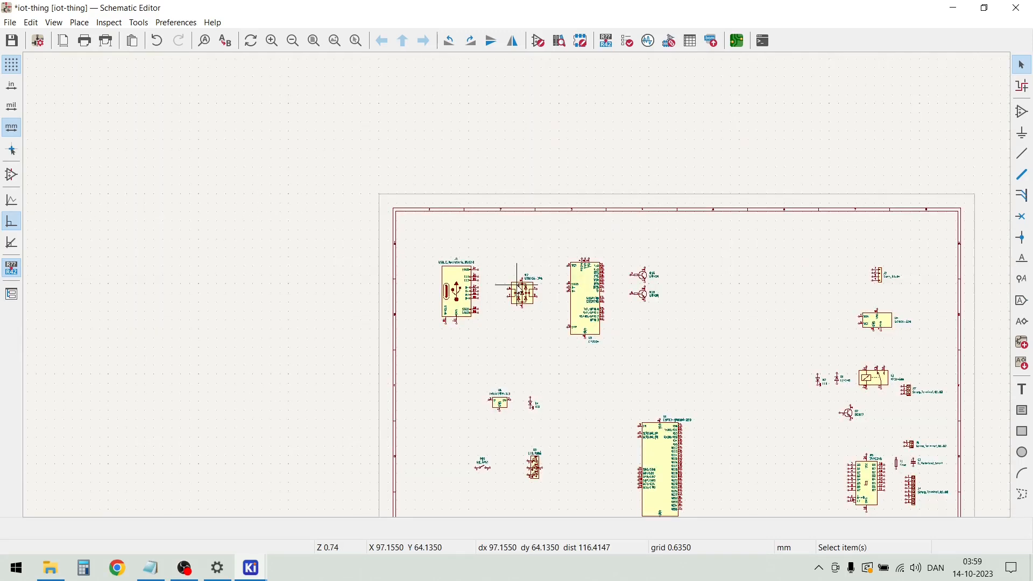
scroll(553, 321, up, 2)
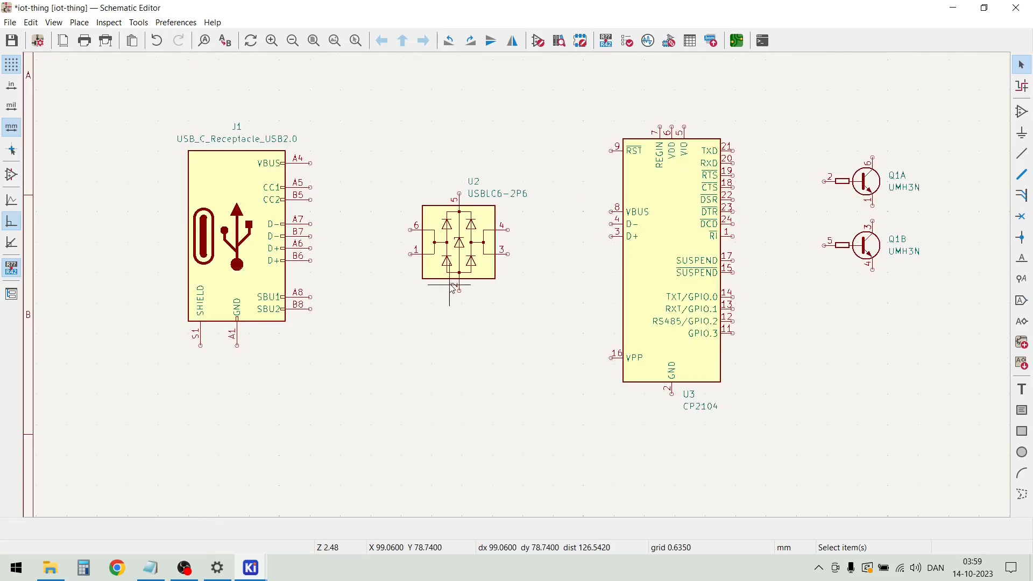
scroll(368, 288, up, 2)
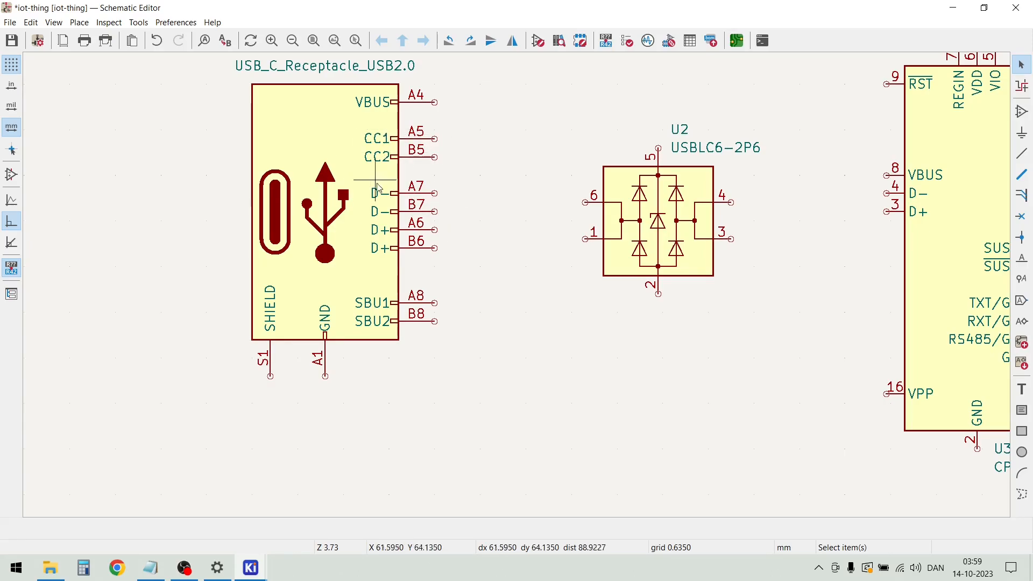
click(254, 182)
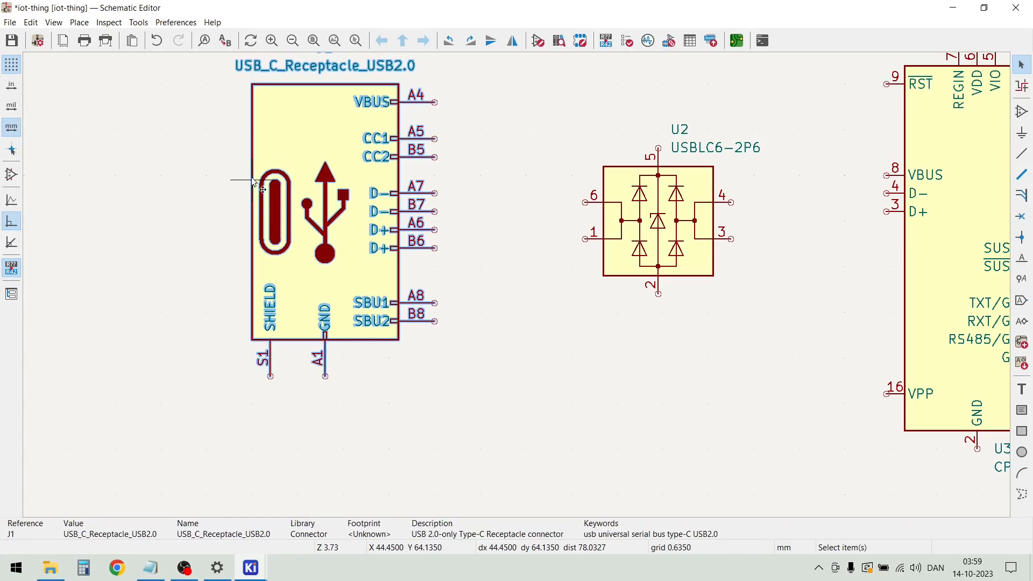
right_click(310, 164)
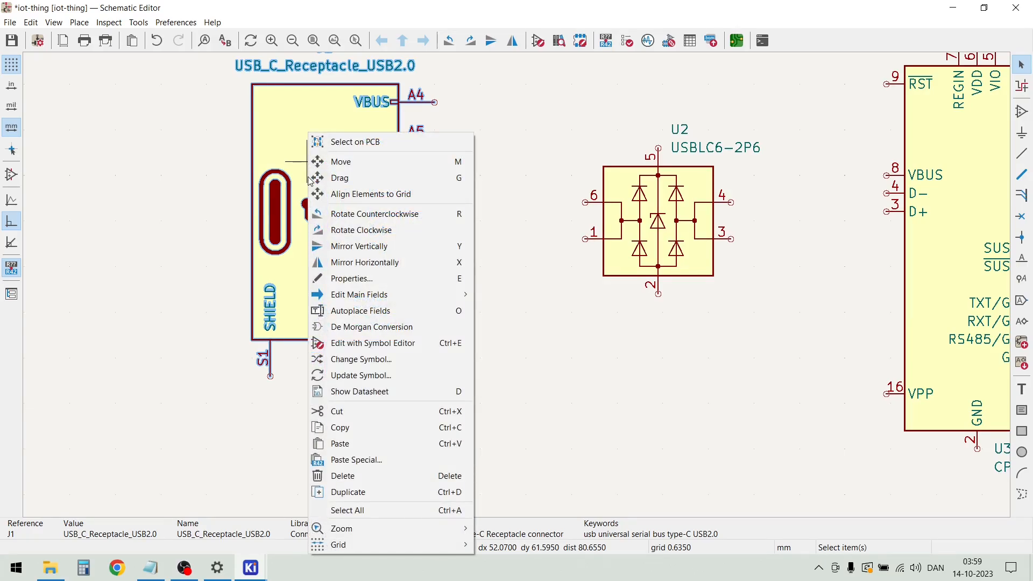
click(351, 344)
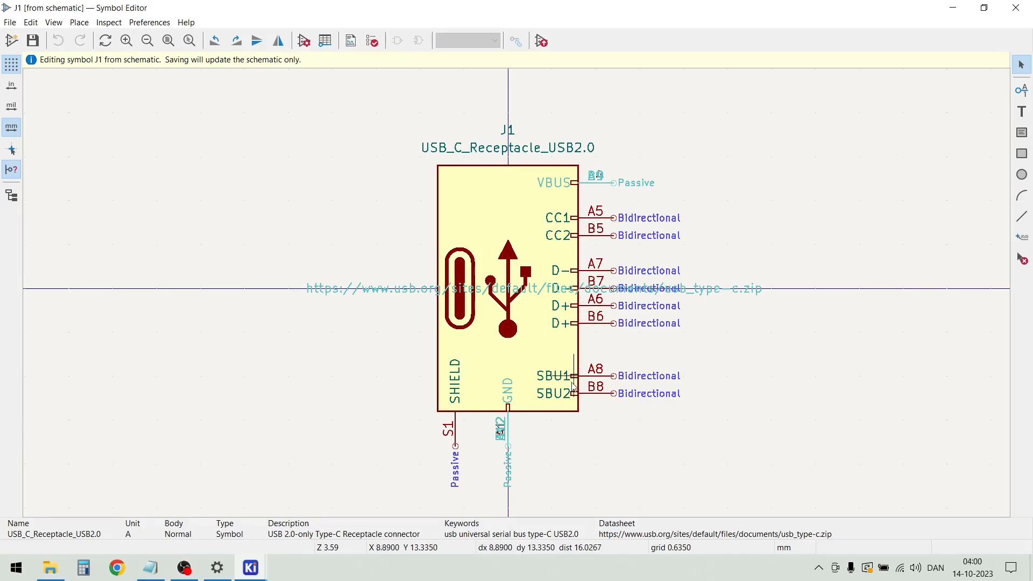
scroll(601, 359, up, 2)
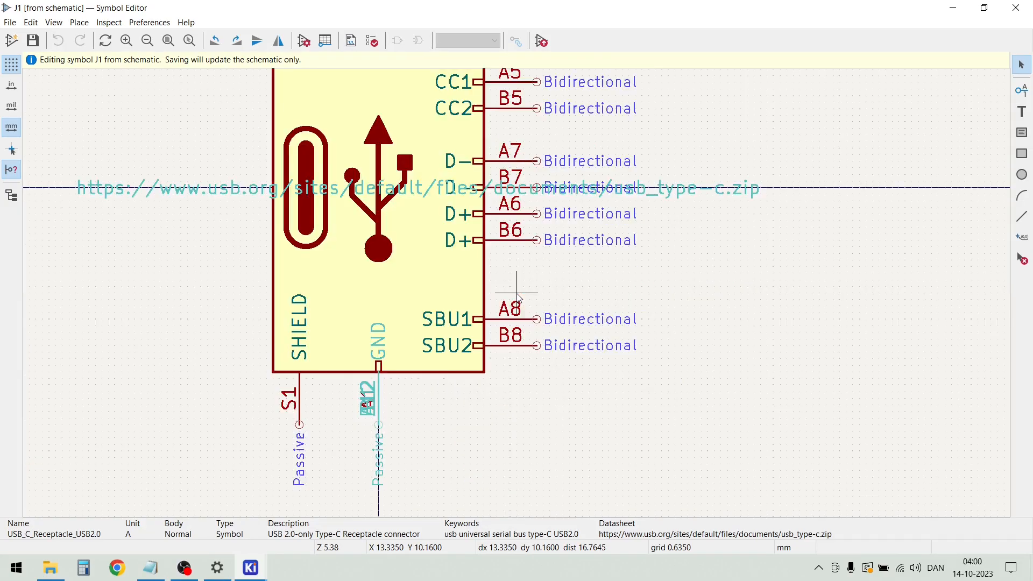
Try moving pins SBU1 and SBU2 off the symbol body, and return them to the body's lower right edge
click(478, 359)
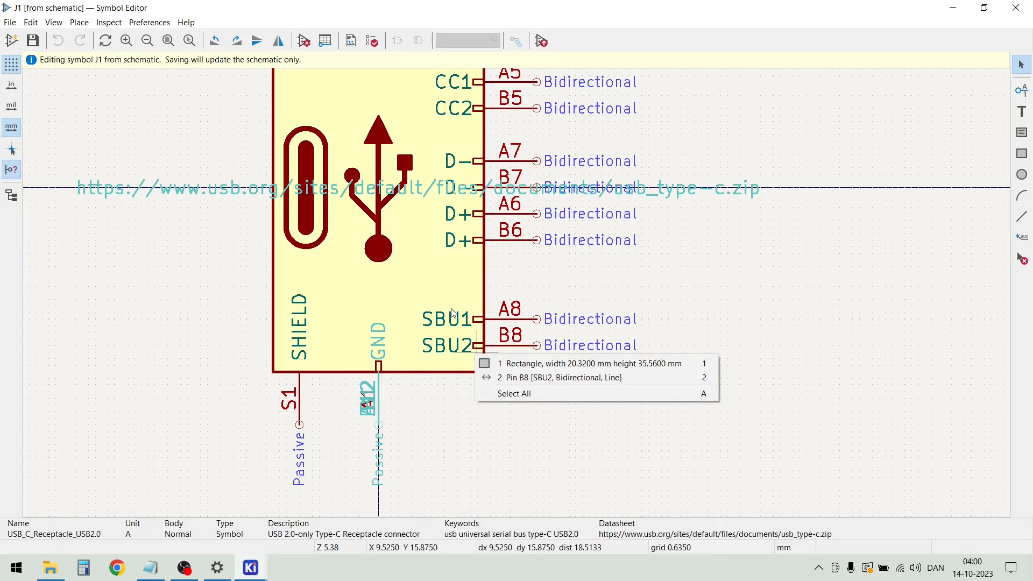
key(Escape)
scroll(478, 355, up, 4)
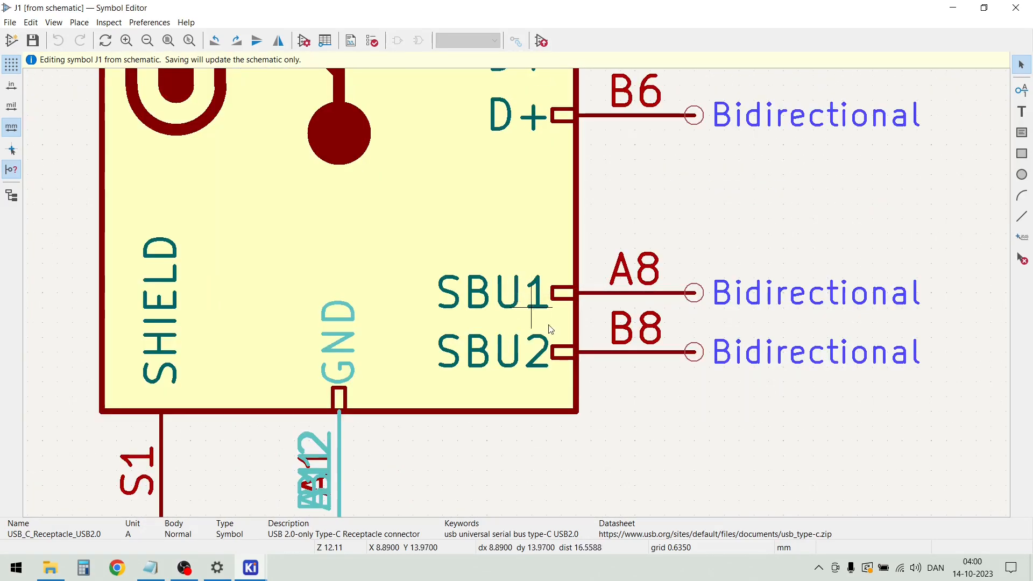
drag(448, 274, 449, 272)
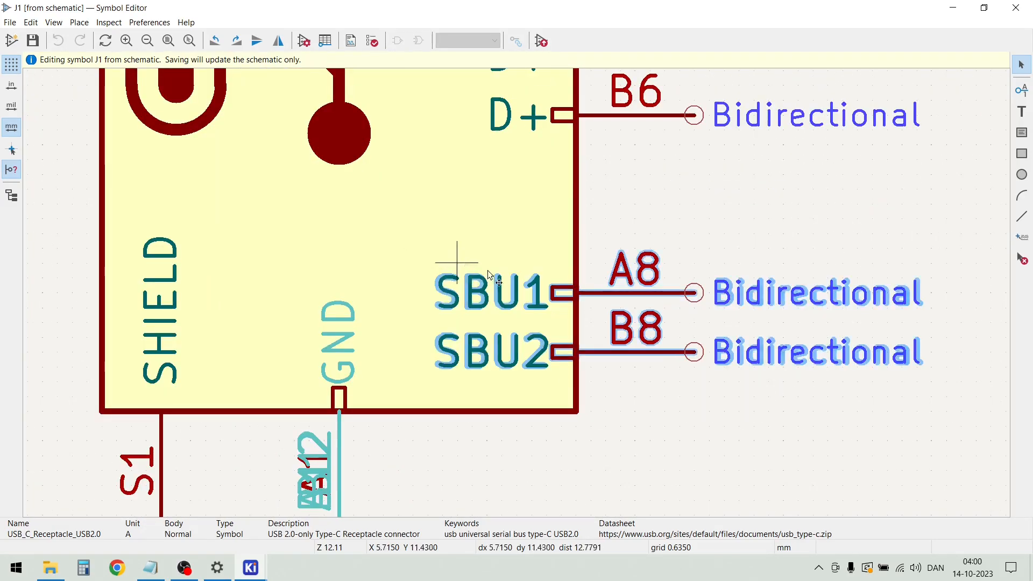
drag(693, 351, 743, 262)
scroll(796, 304, down, 3)
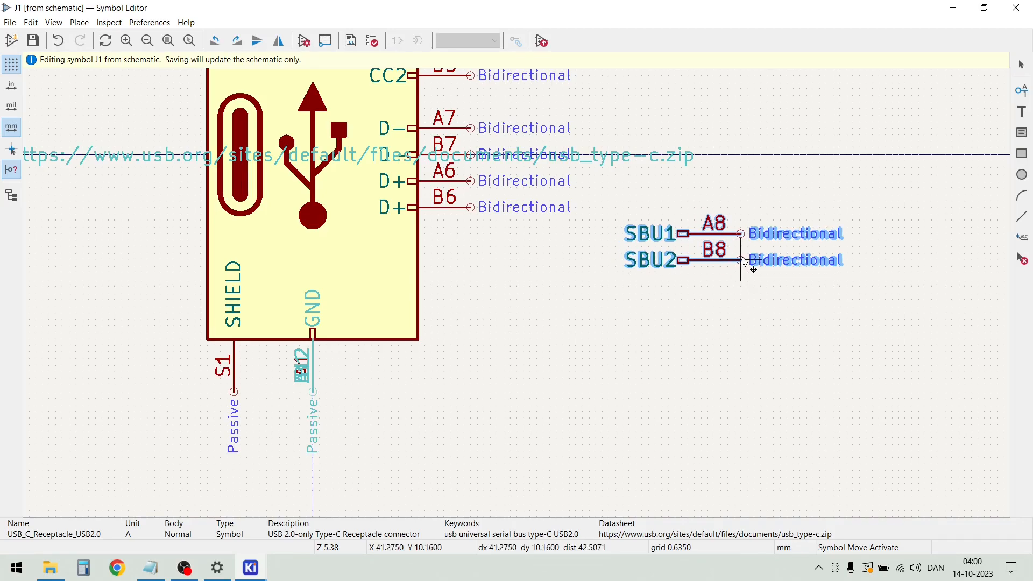
drag(743, 262, 570, 295)
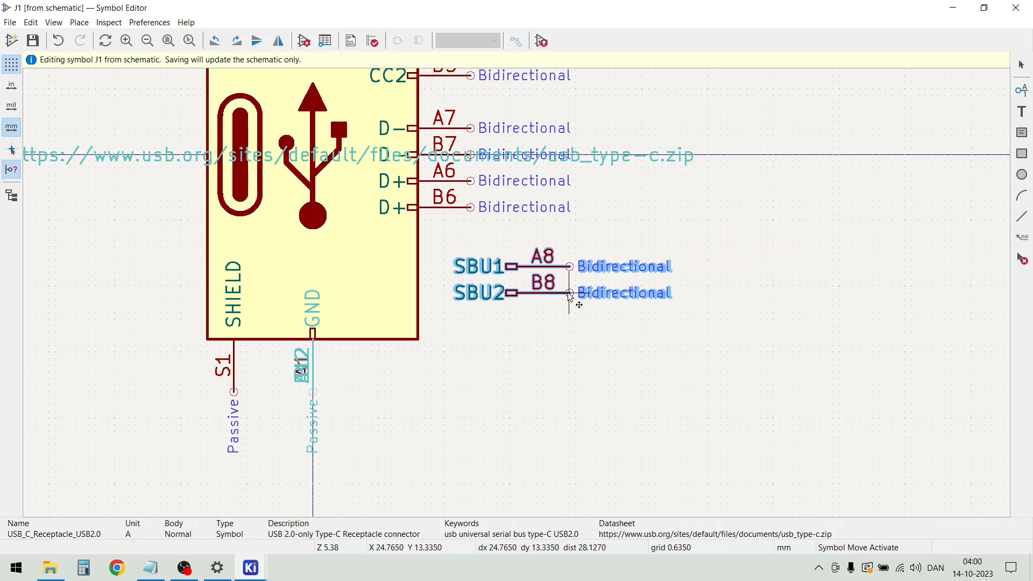
drag(569, 297, 470, 316)
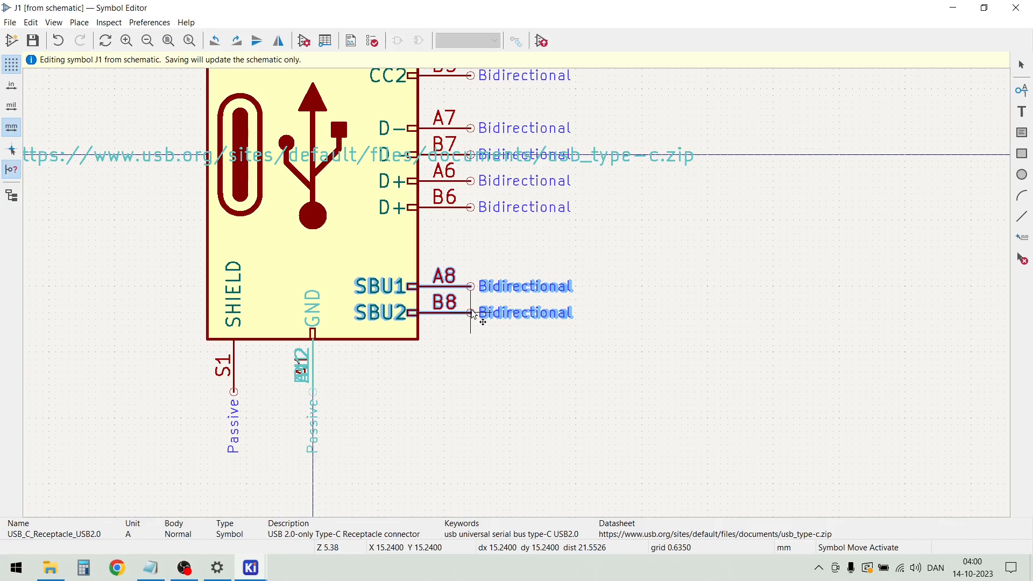
click(471, 315)
click(484, 229)
scroll(484, 229, down, 2)
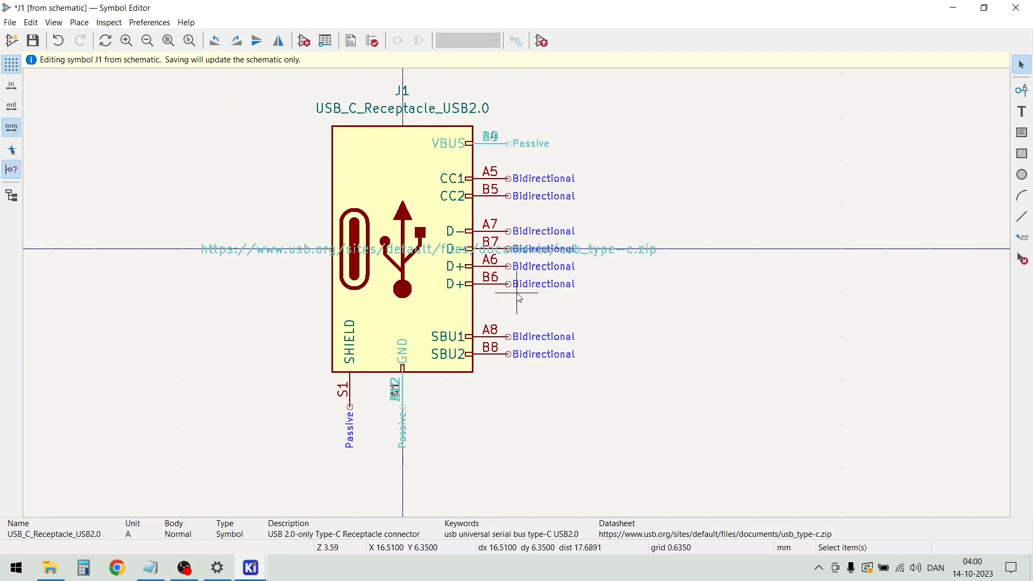
Move the four D- and D+ pins (A7, B7, A6, B6) off the symbol into the free area to its upper right
drag(463, 285, 449, 222)
key(m)
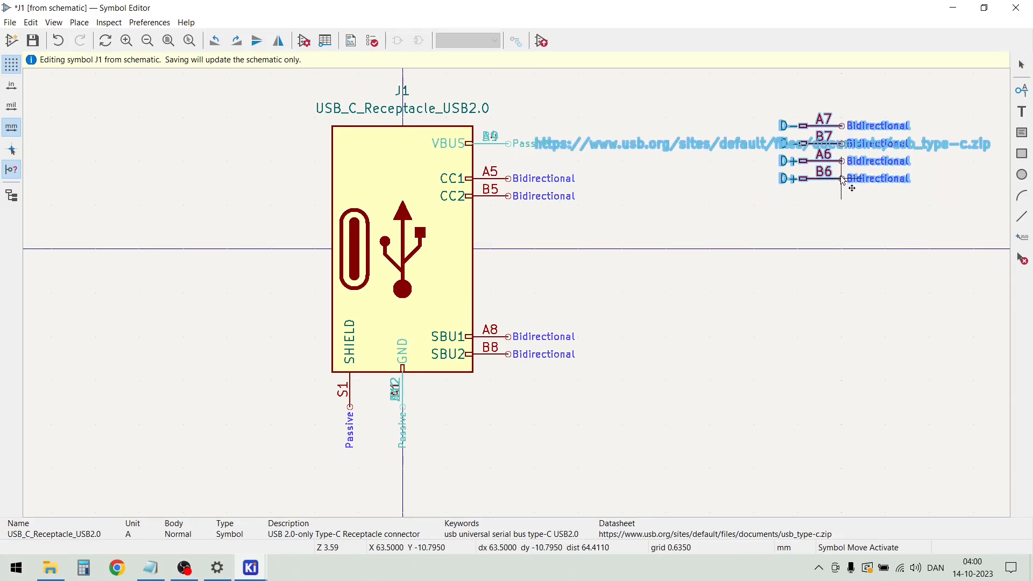
click(834, 144)
click(547, 237)
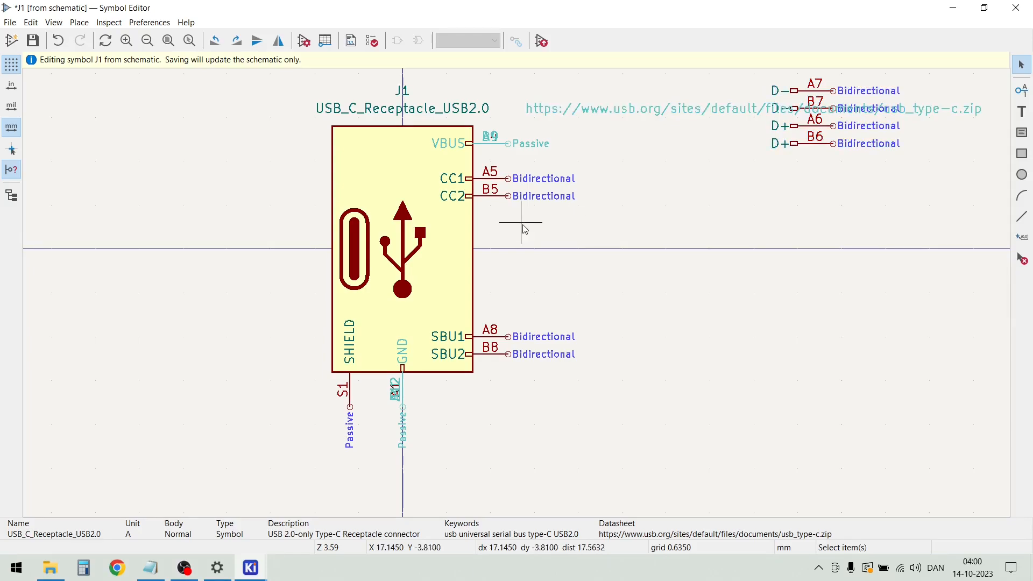
Move pins CC1 and CC2 down the symbol's right edge to just above the SBU pins
drag(469, 219, 412, 144)
key(m)
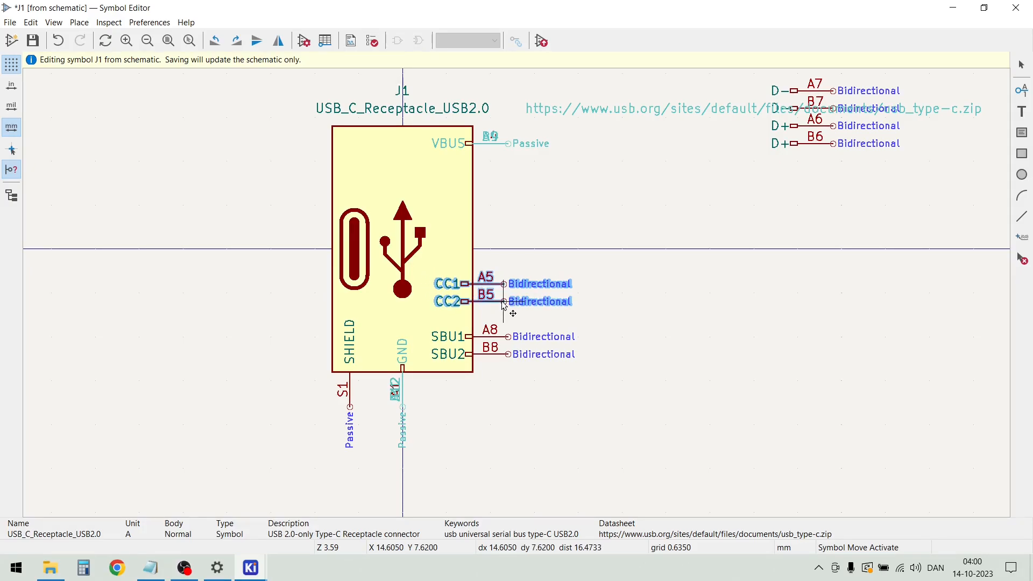
click(504, 304)
click(546, 212)
Move the four D- and D+ pins back onto the symbol's right edge, between VBUS and the CC pins
drag(872, 177, 755, 74)
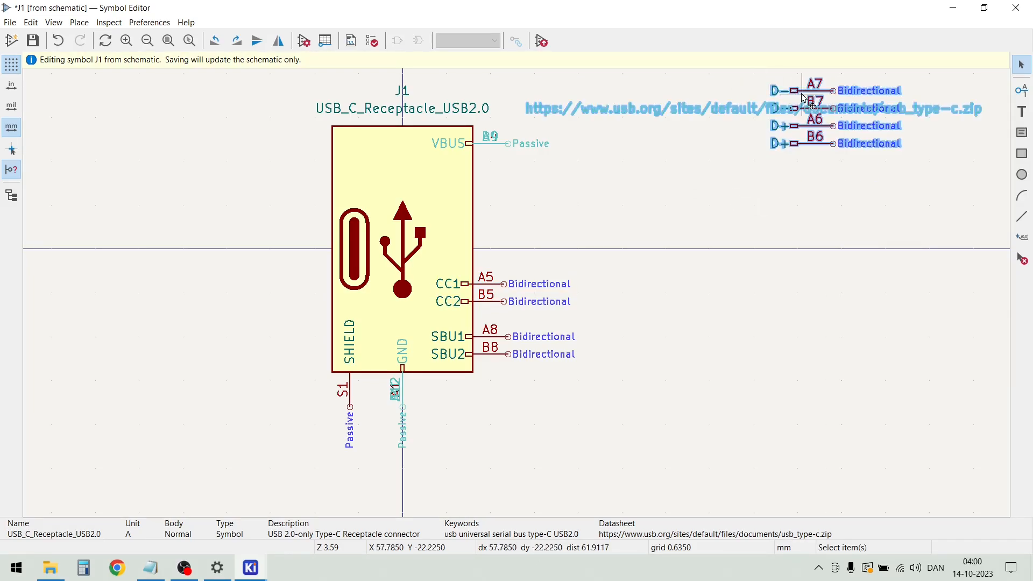
key(m)
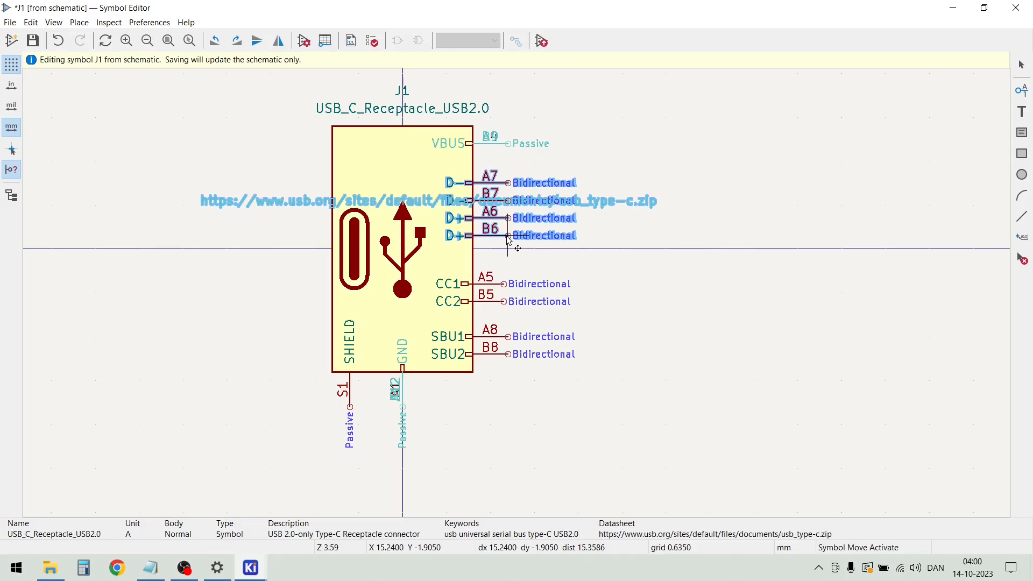
click(509, 241)
click(696, 319)
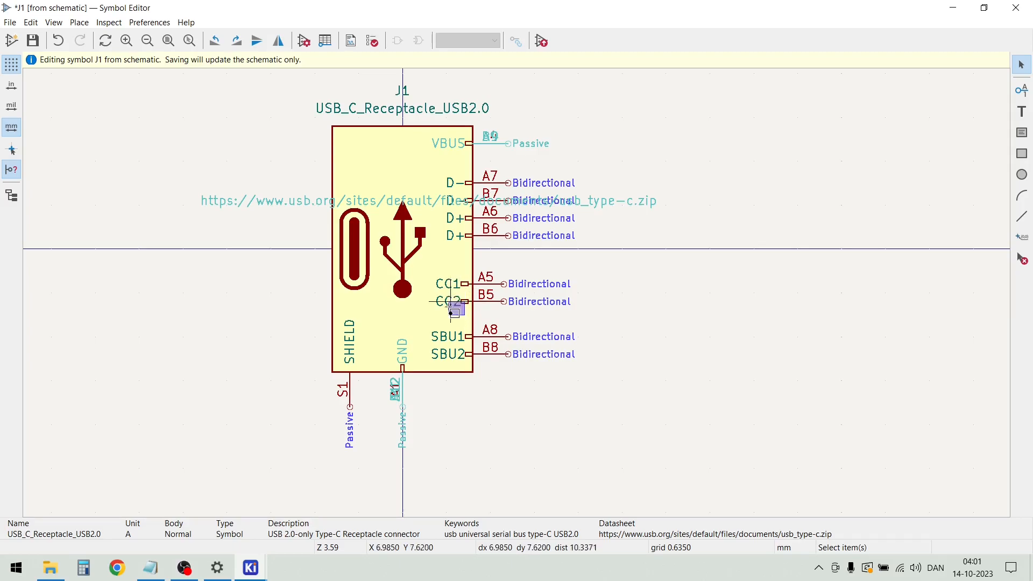
Shift pins CC1 and CC2 slightly right so they line up with the other pins on the body's edge
drag(456, 313, 414, 249)
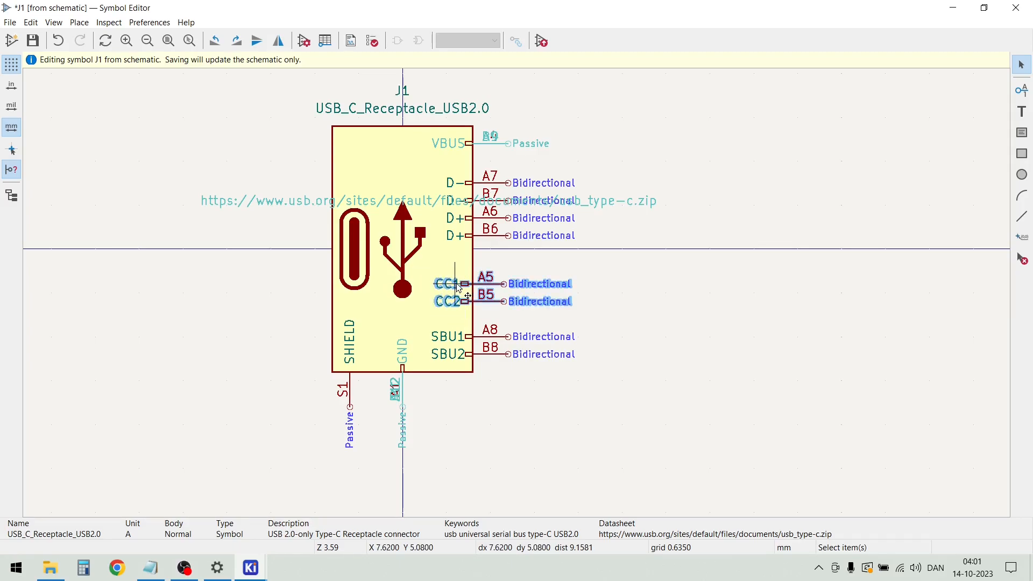
key(m)
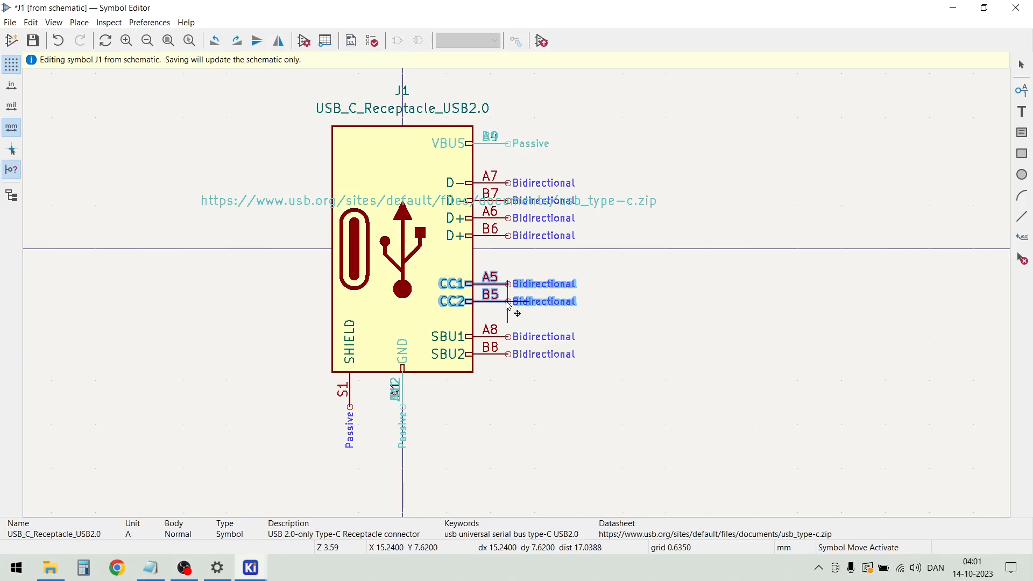
click(508, 303)
click(692, 337)
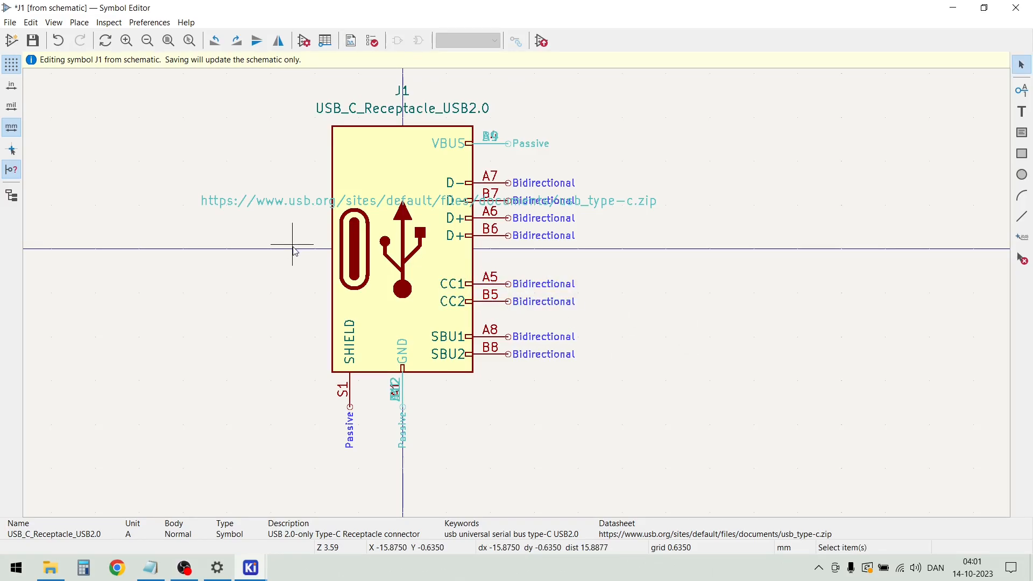
Save the rearranged J1 symbol to the schematic and close the Symbol Editor
click(32, 43)
click(9, 23)
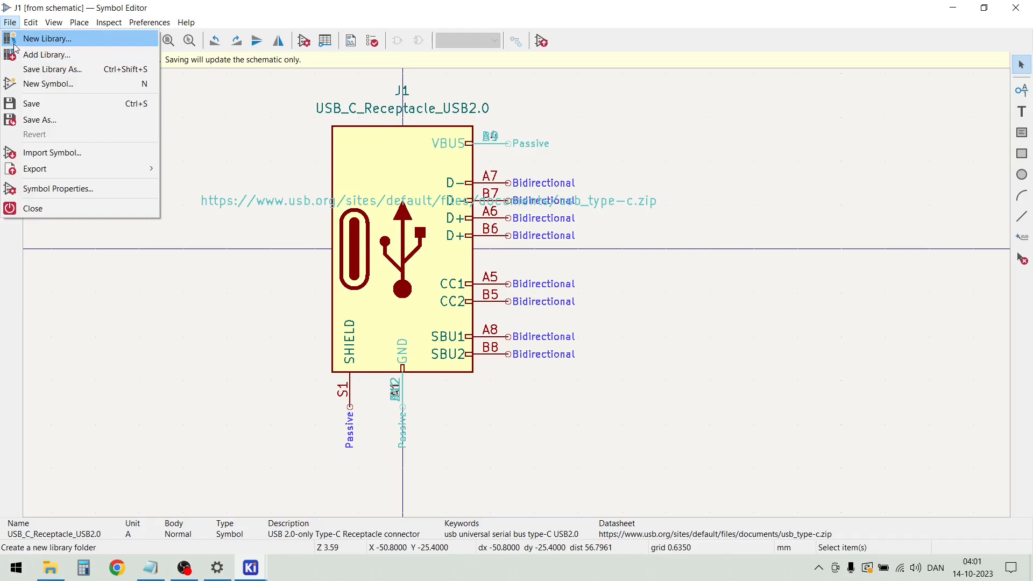
click(51, 104)
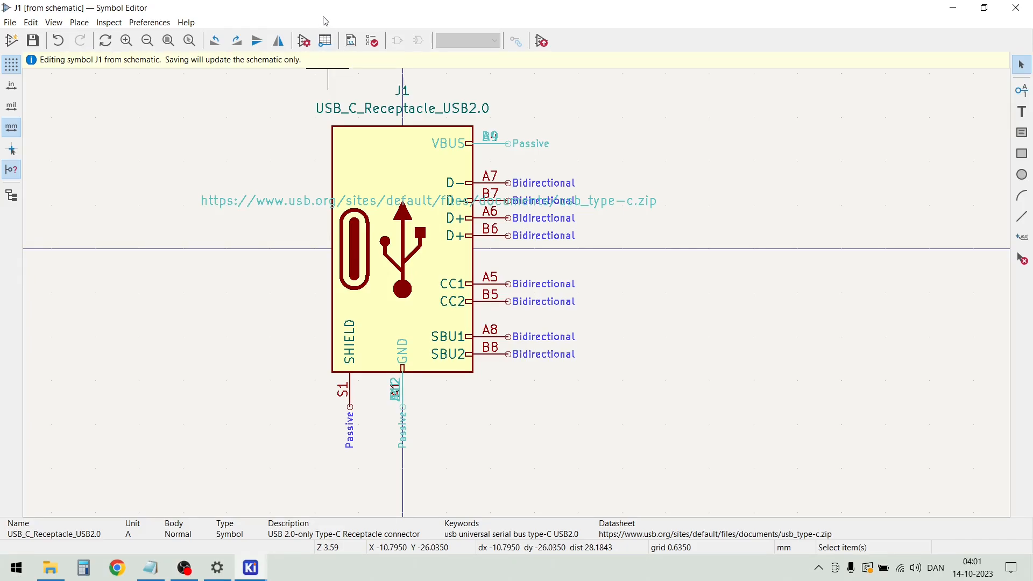
click(11, 22)
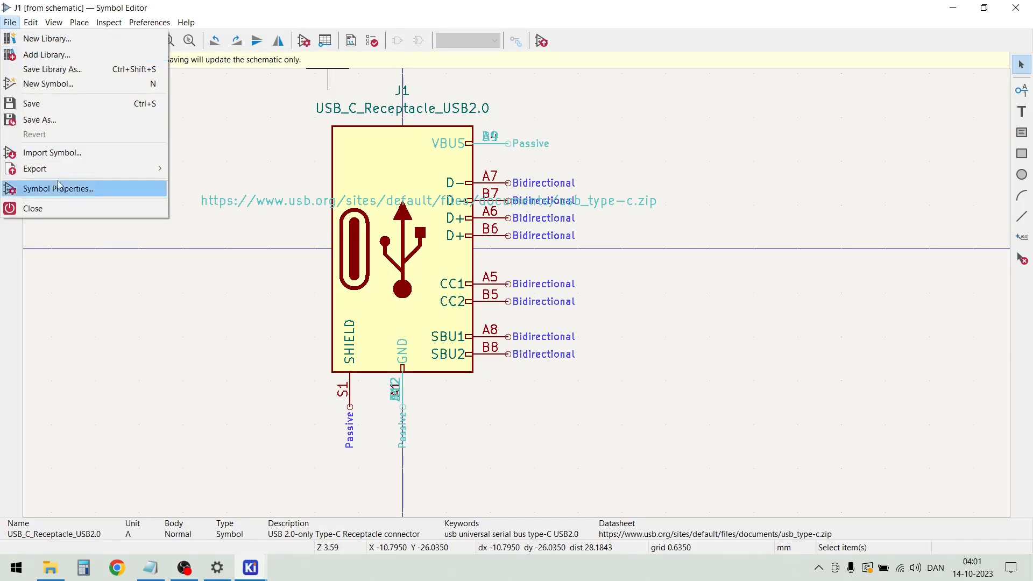
click(60, 208)
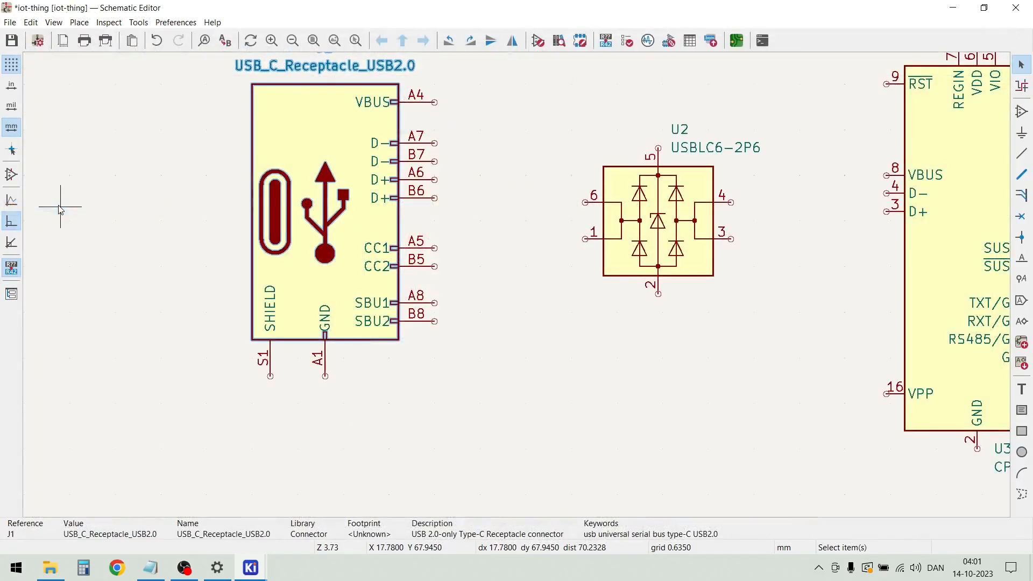
click(520, 345)
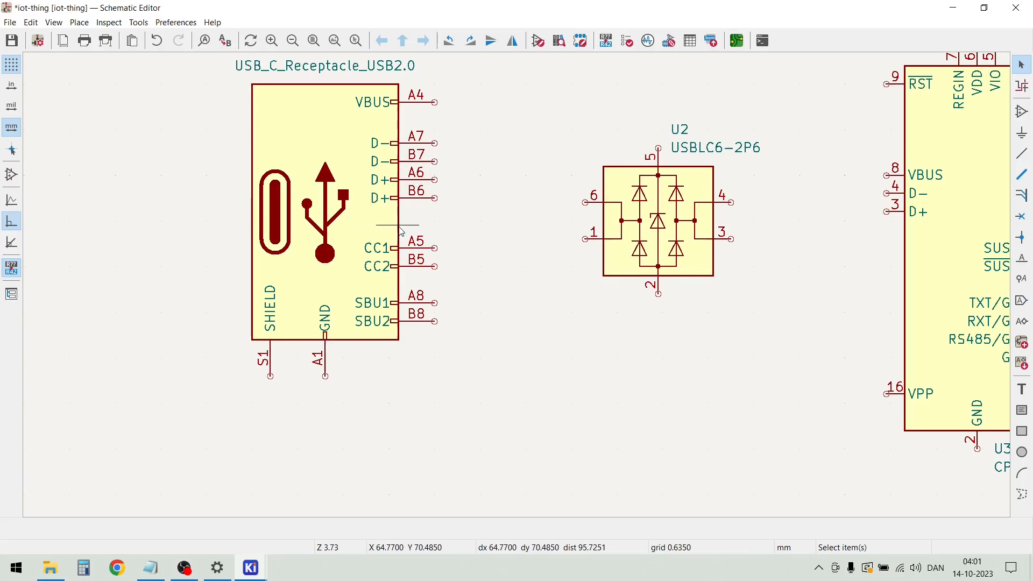
Move the USB-C receptacle J1 further left, away from U2, and slightly up
key(m)
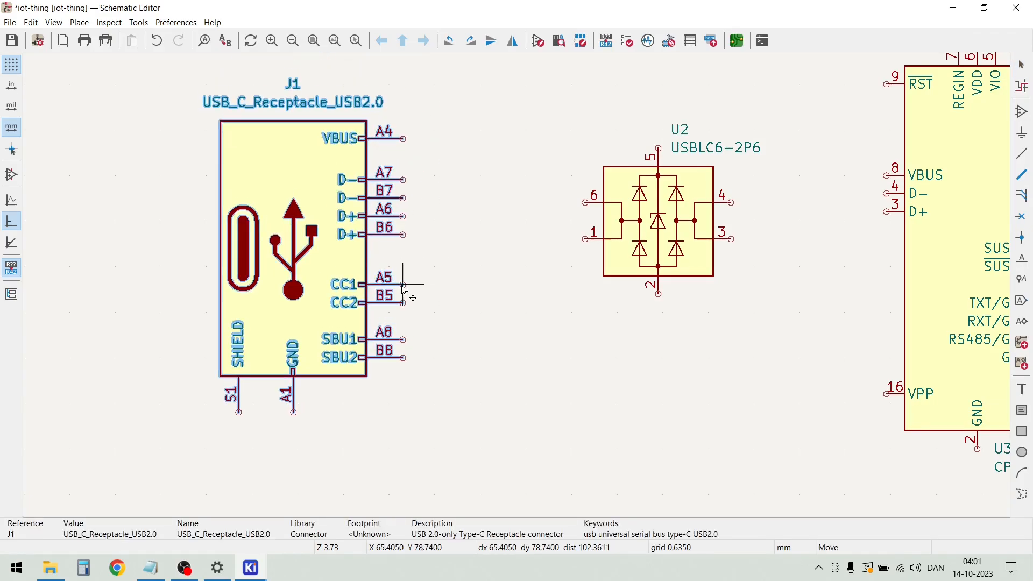
scroll(402, 284, down, 2)
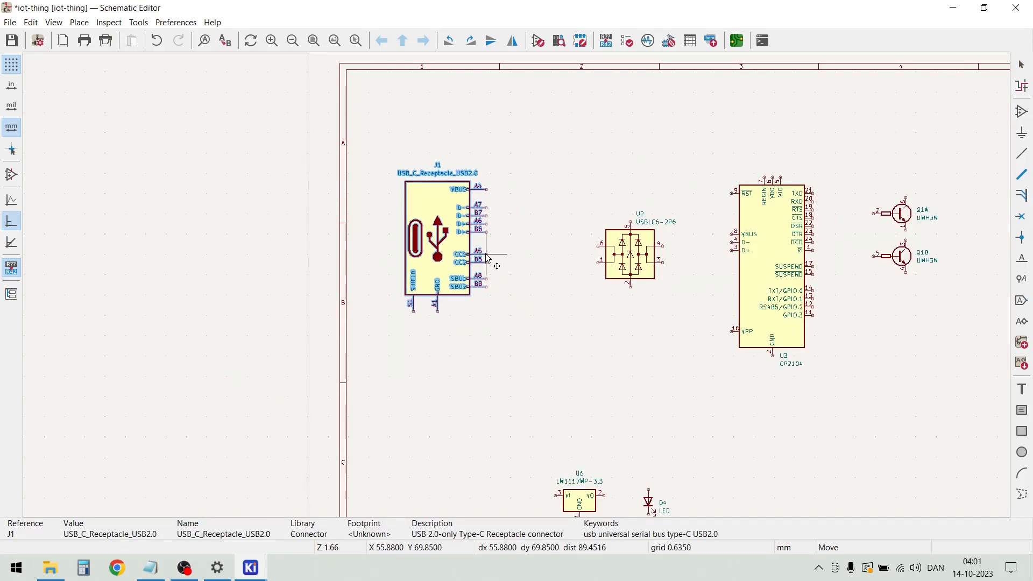
click(495, 265)
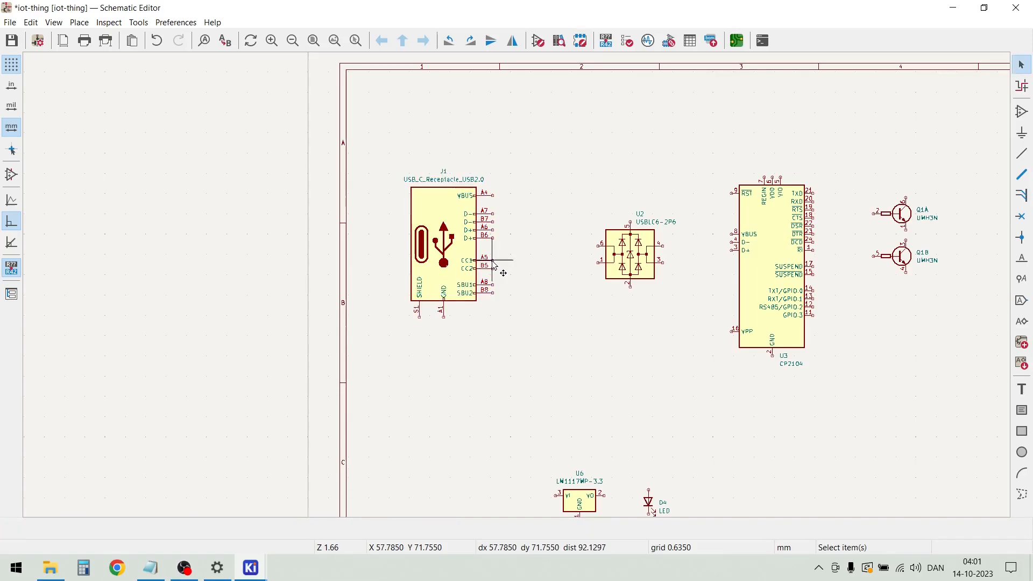
scroll(497, 271, up, 2)
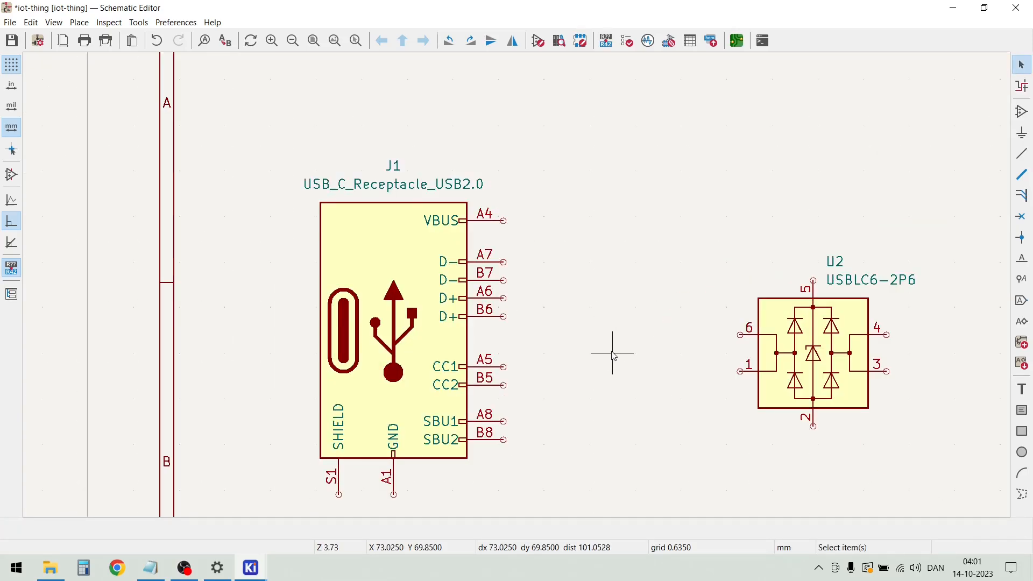
scroll(546, 351, down, 2)
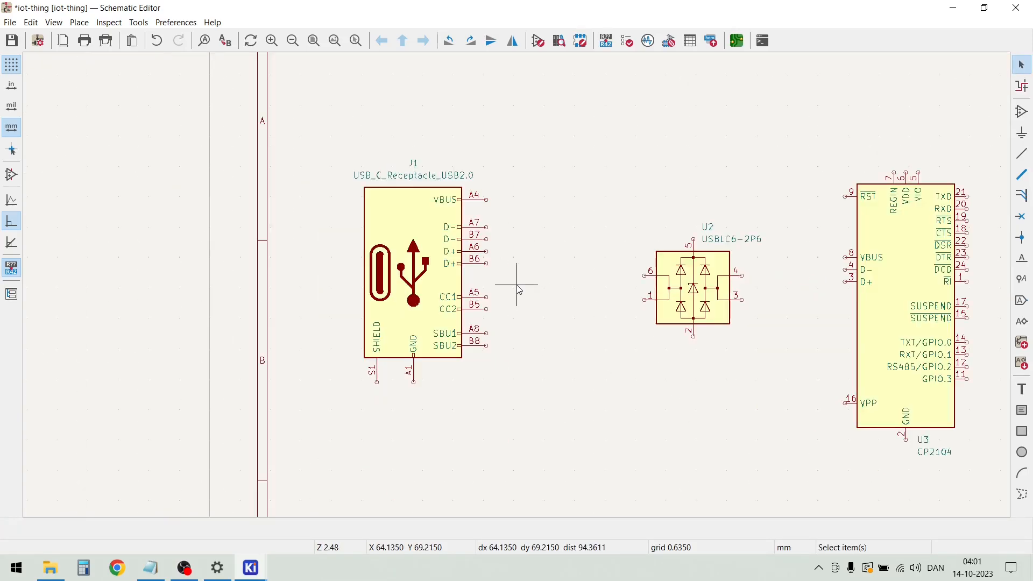
Search the symbols for "resistor" and place one R_Small between J1 and U2, level with J1's SBU pins
click(528, 310)
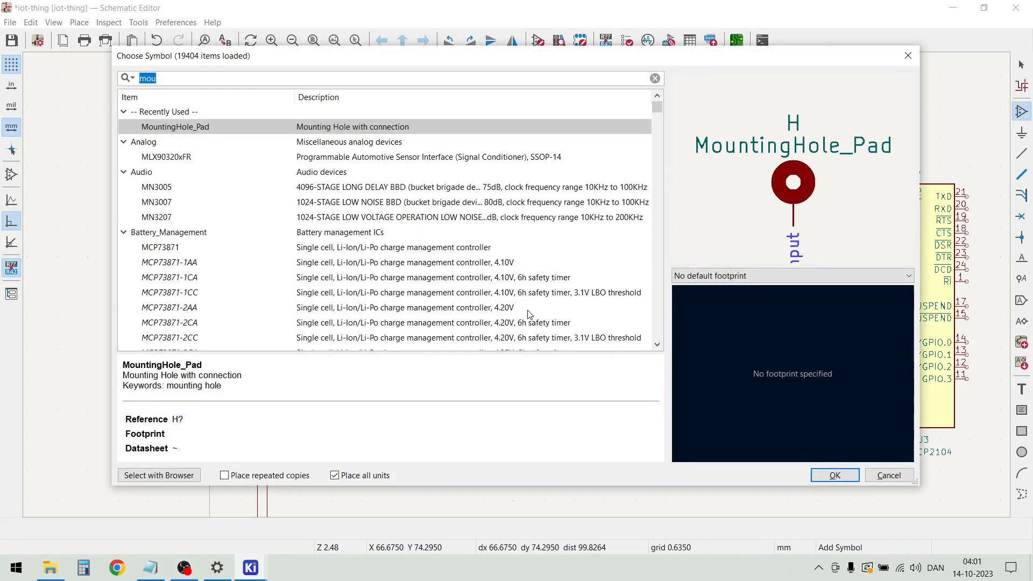
text(resis)
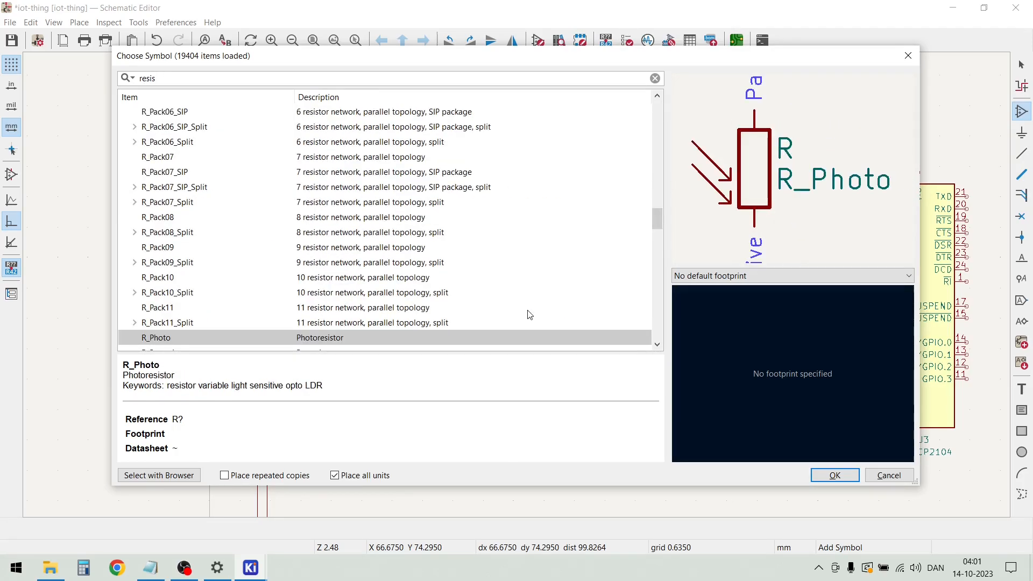
text(tor)
scroll(291, 258, down, 4)
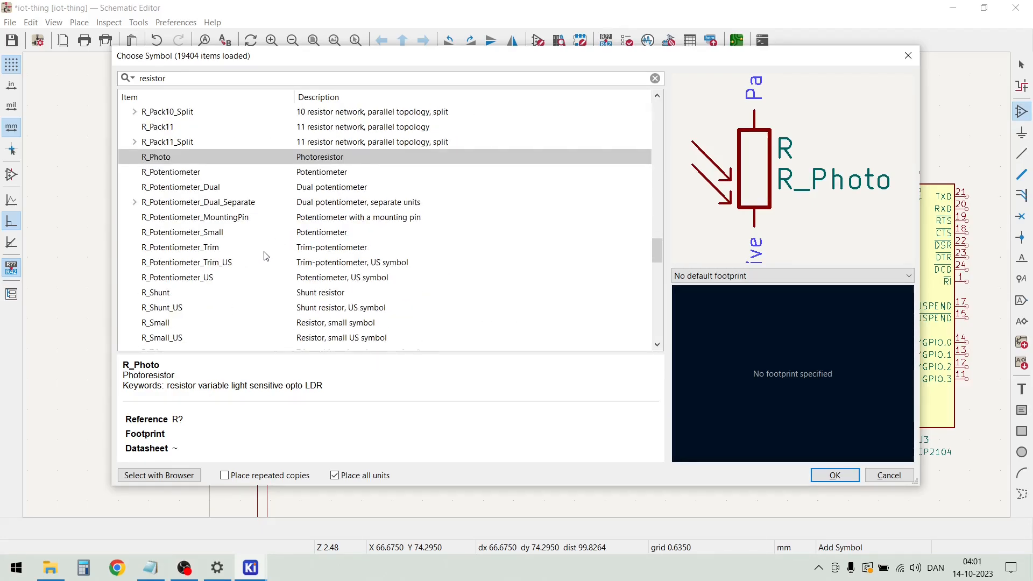
scroll(264, 255, down, 3)
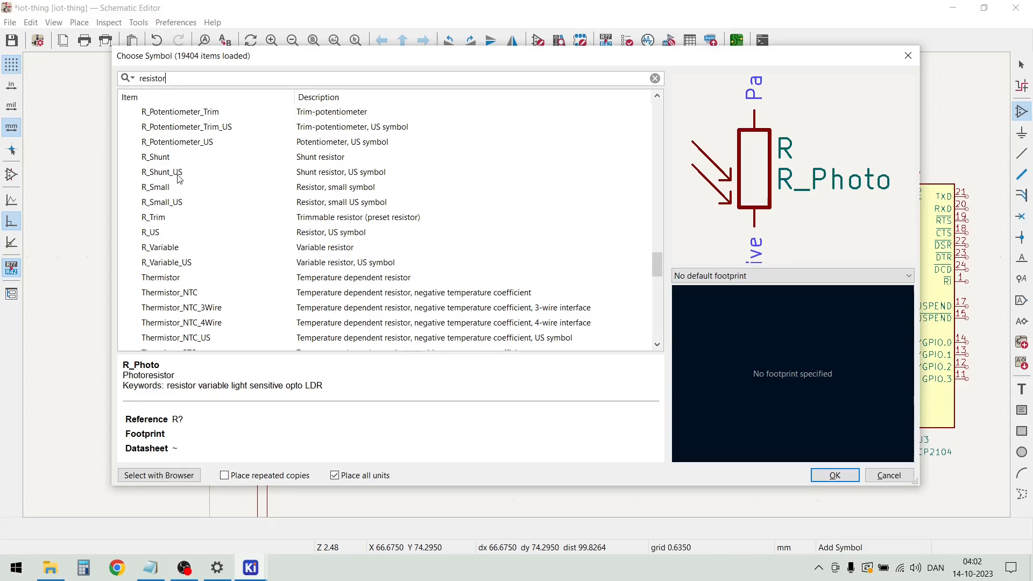
click(161, 188)
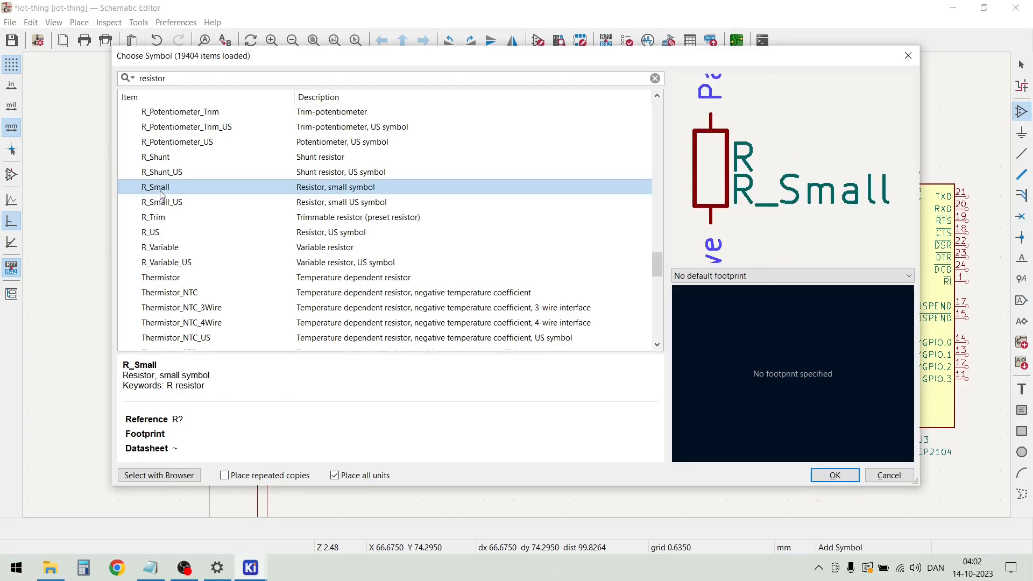
double_click(161, 188)
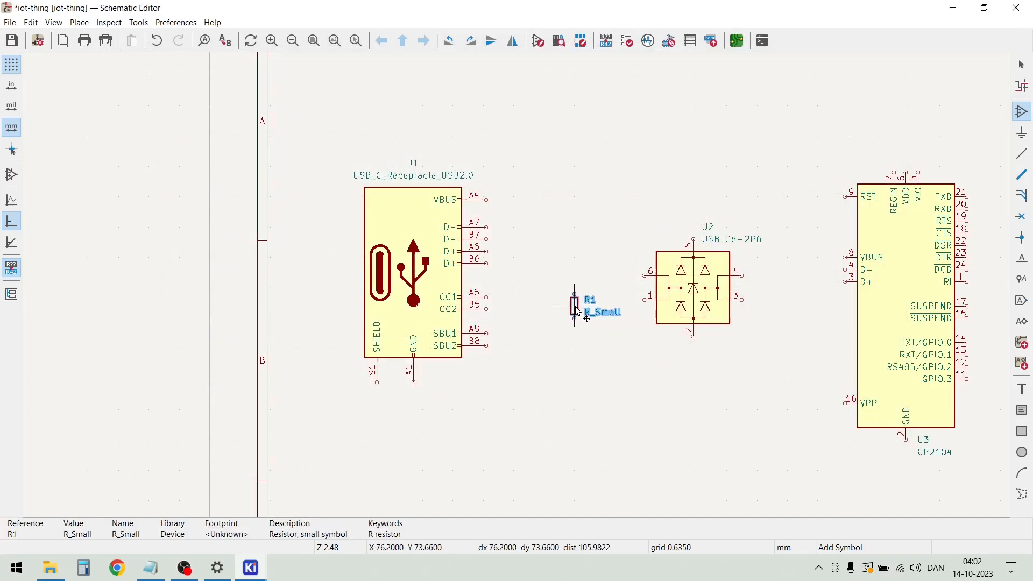
click(545, 339)
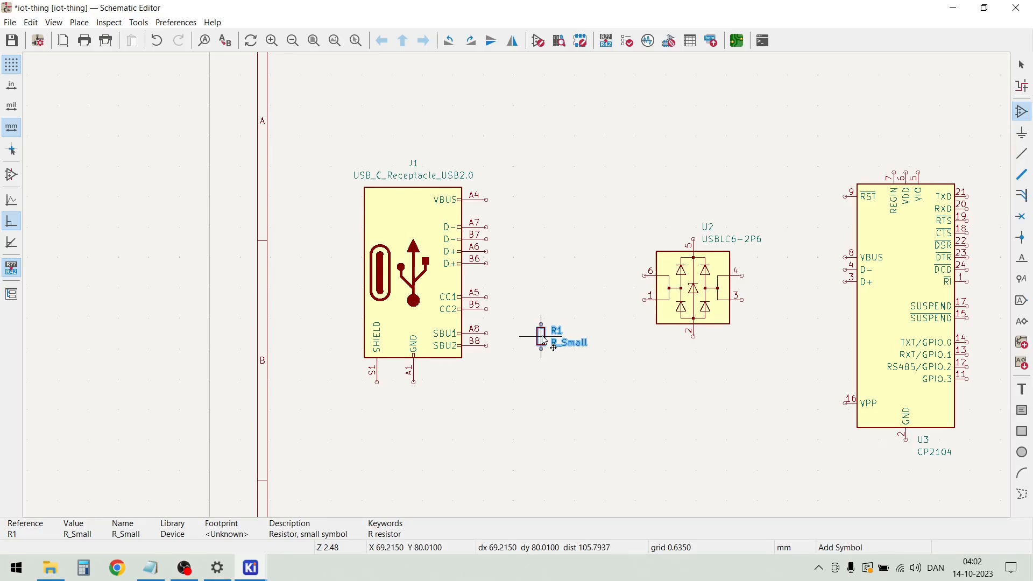
key(Escape)
Set the value of resistor R1 to 5K1
scroll(556, 352, up, 2)
scroll(519, 290, up, 2)
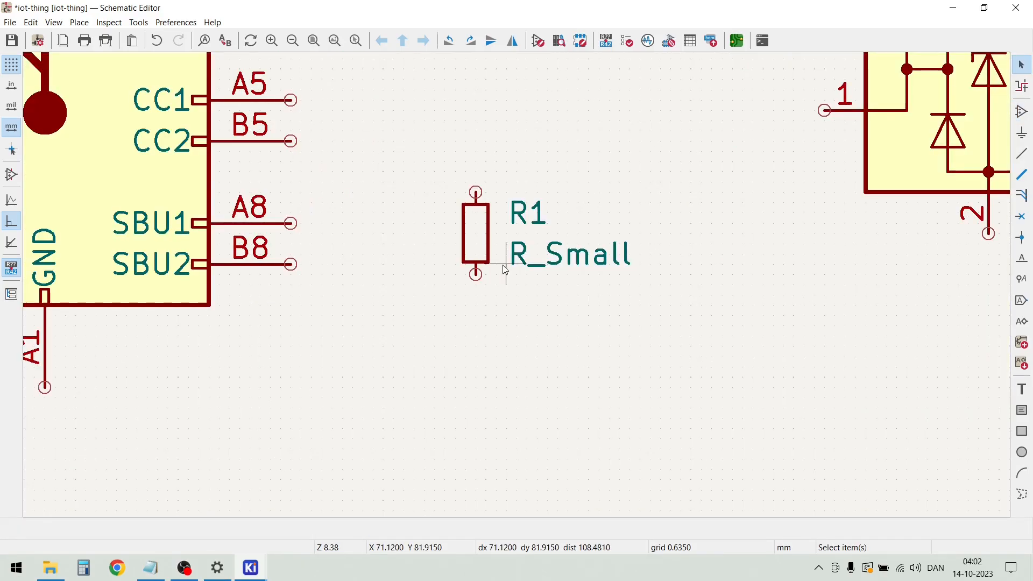
double_click(538, 264)
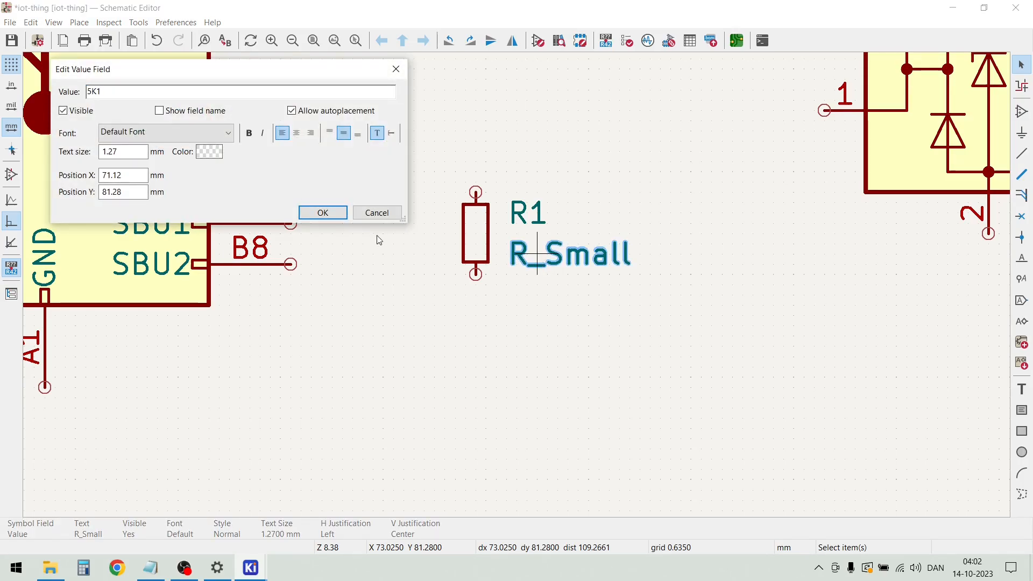
click(333, 215)
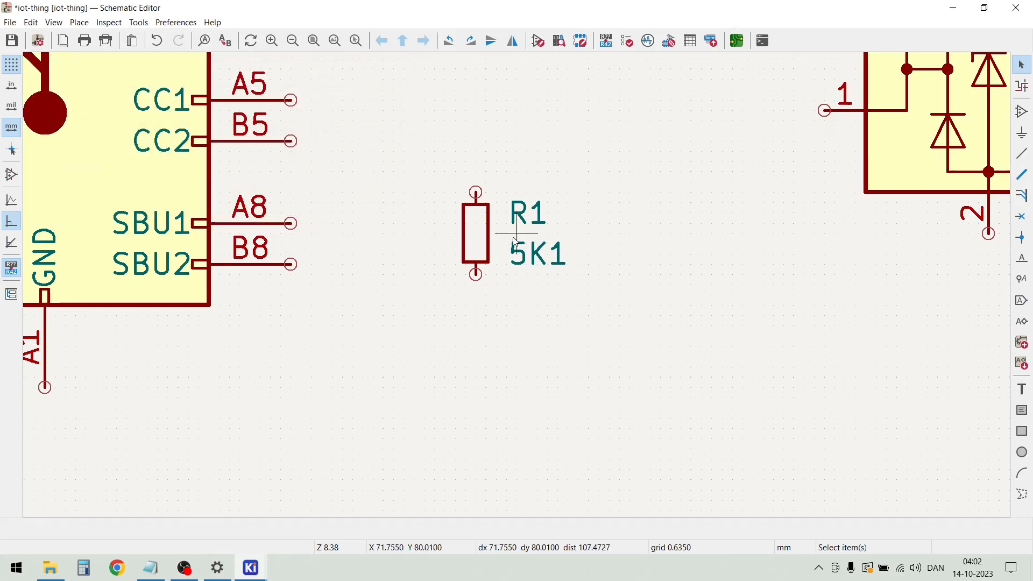
Move R1's reference label down close to its value, and shift the resistor slightly left and up toward J1
click(525, 222)
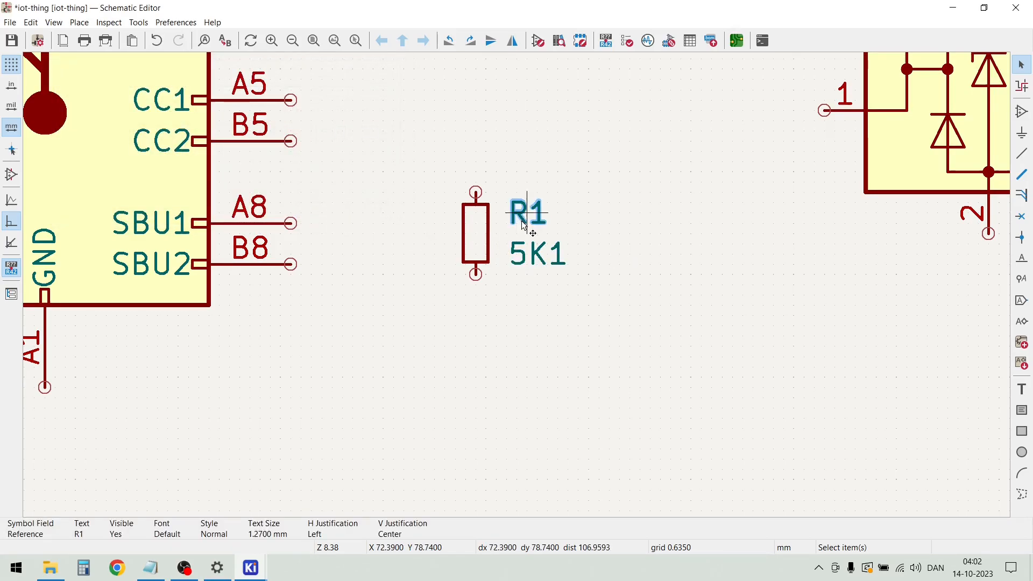
mouse_move(523, 217)
mouse_down()
mouse_move(507, 214)
mouse_move(508, 223)
mouse_up()
click(649, 223)
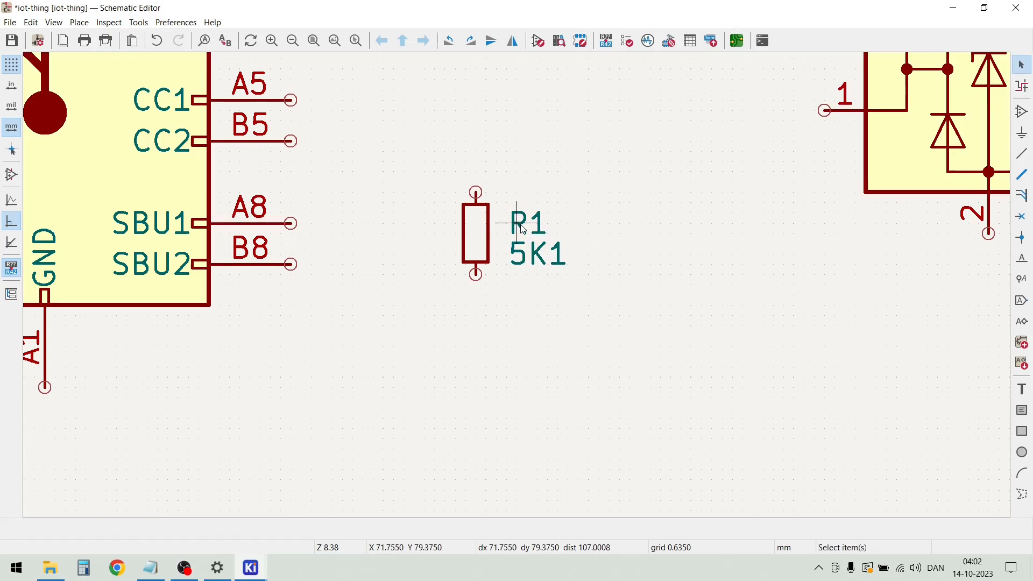
click(541, 232)
drag(542, 232, 443, 217)
key(Escape)
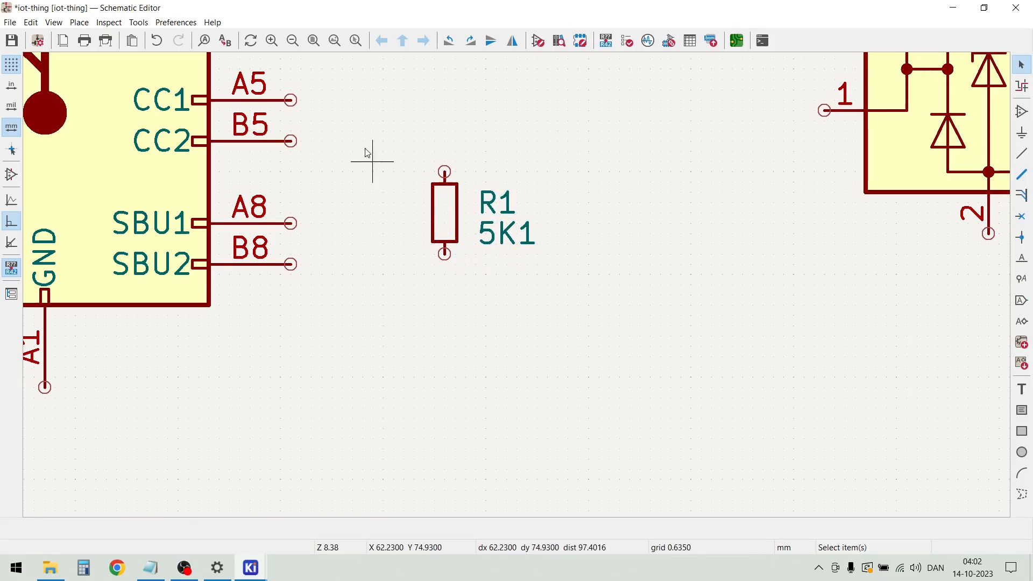
Duplicate resistor R1 and place the copy to its right at the same height
click(454, 210)
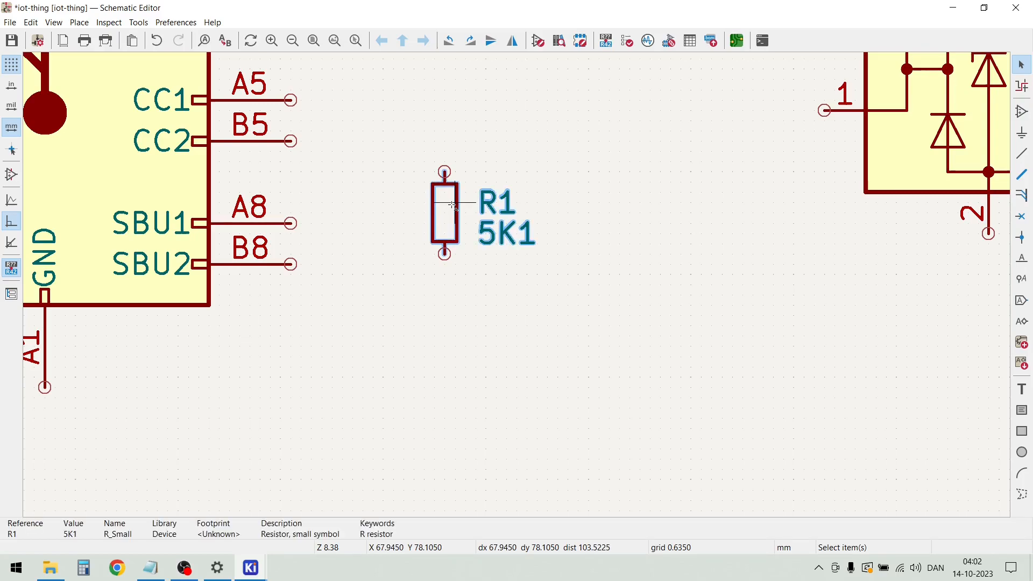
key(ctrl+d)
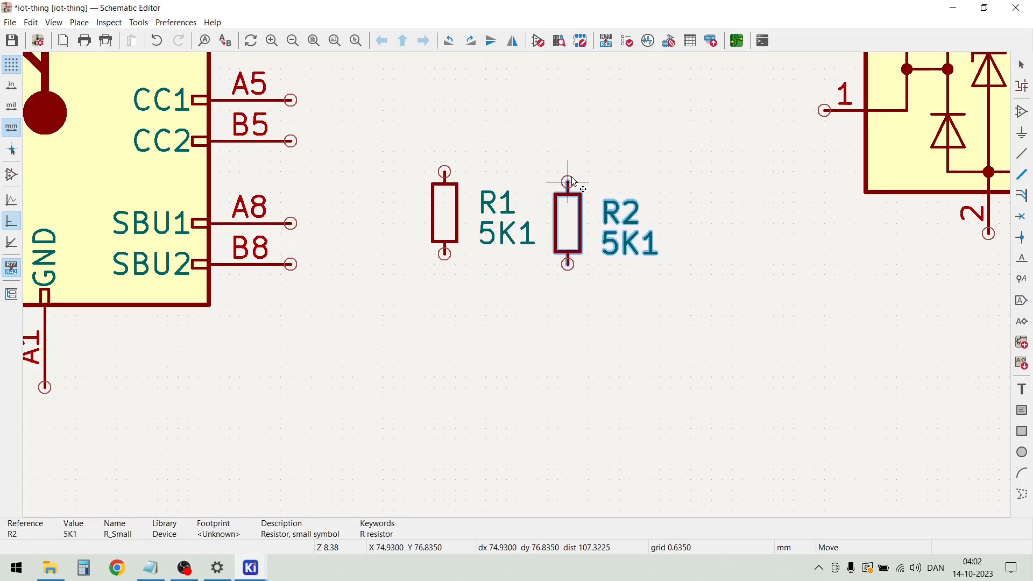
click(573, 177)
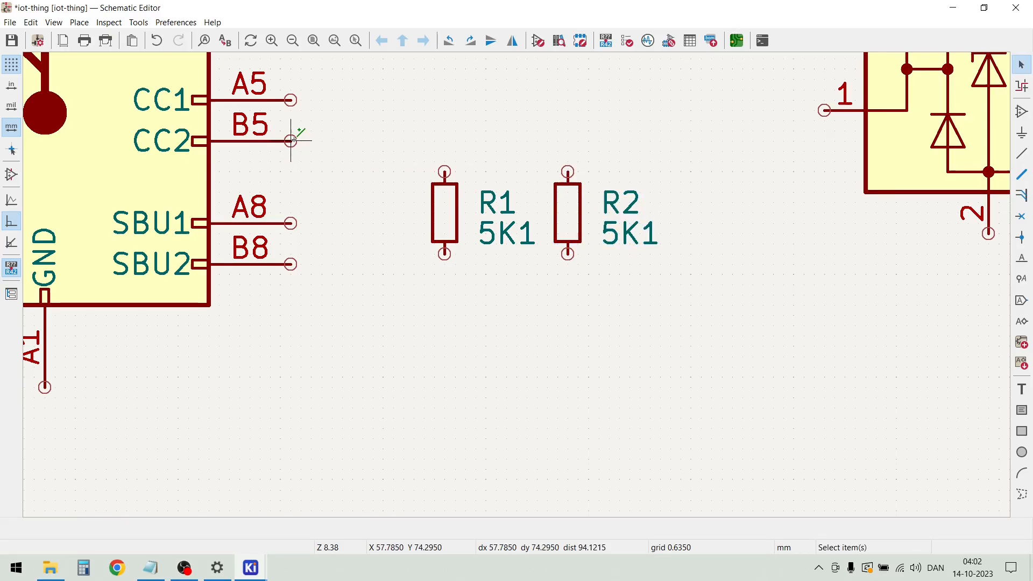
Wire J1's CC2 pin to the upper end of R1 and its CC1 pin to the upper end of R2
key(w)
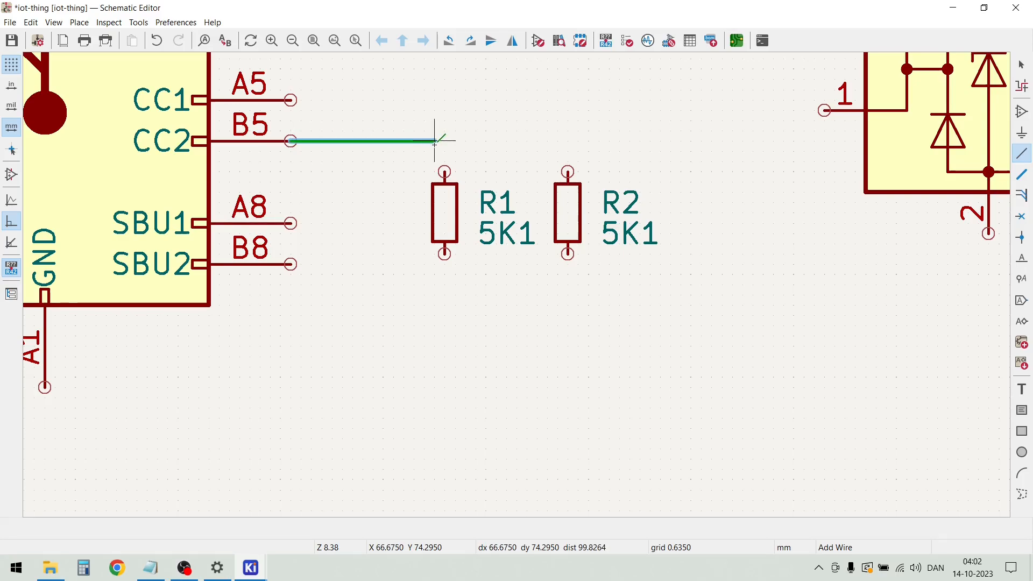
click(444, 171)
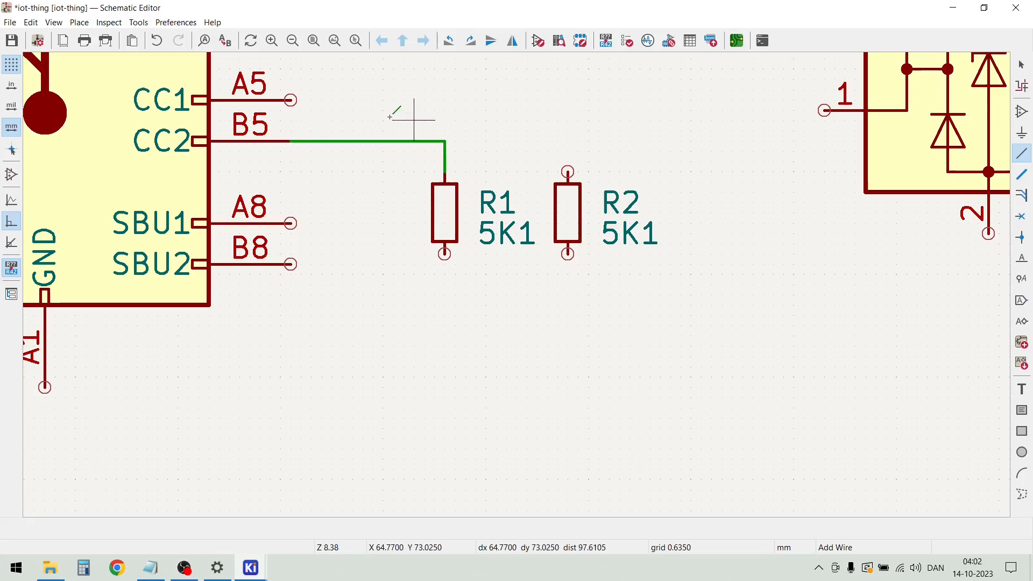
click(290, 100)
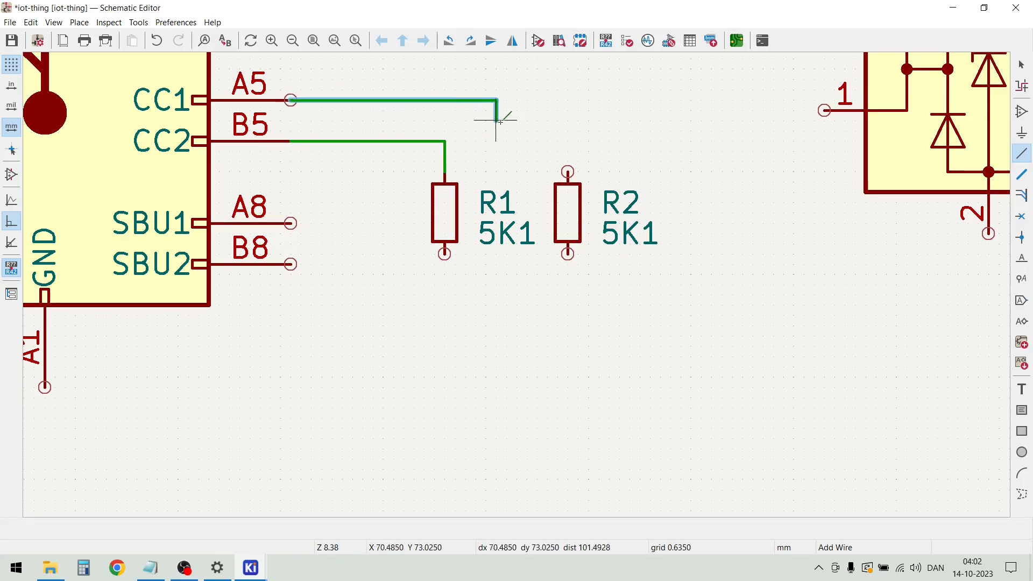
click(568, 171)
key(Escape)
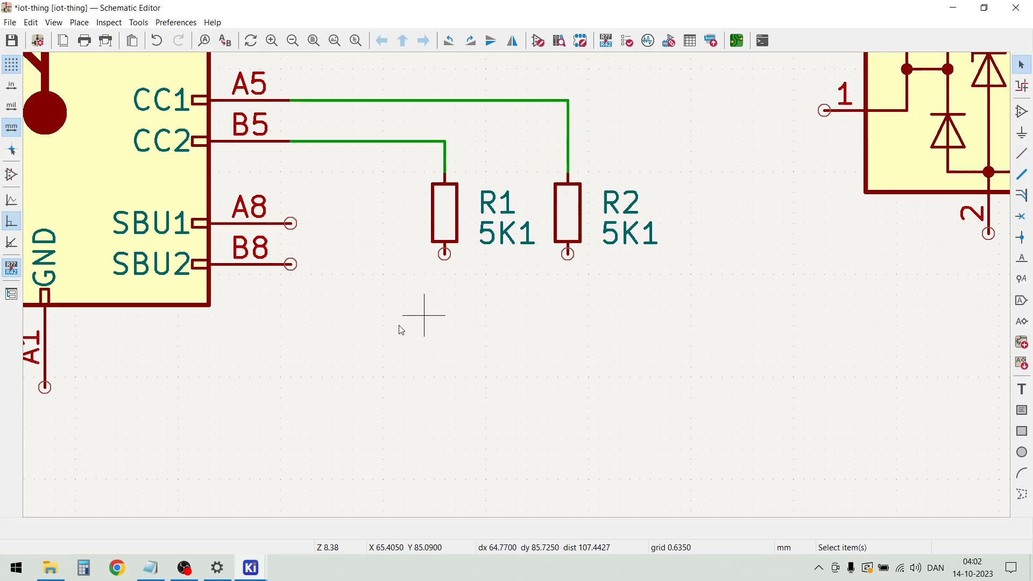
Add a GND power symbol from the power library directly below J1's SHIELD pin S1
scroll(519, 291, down, 2)
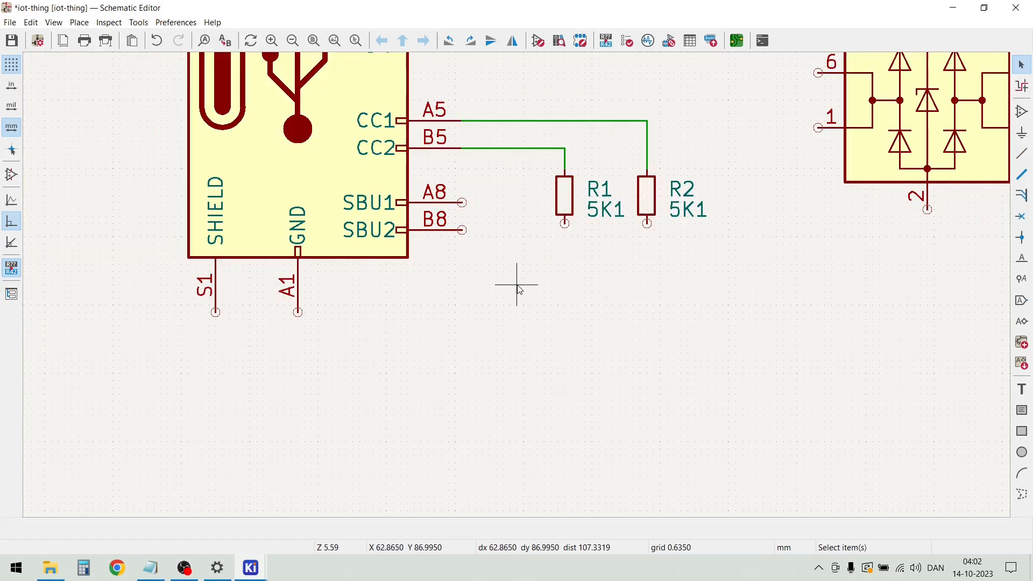
click(79, 23)
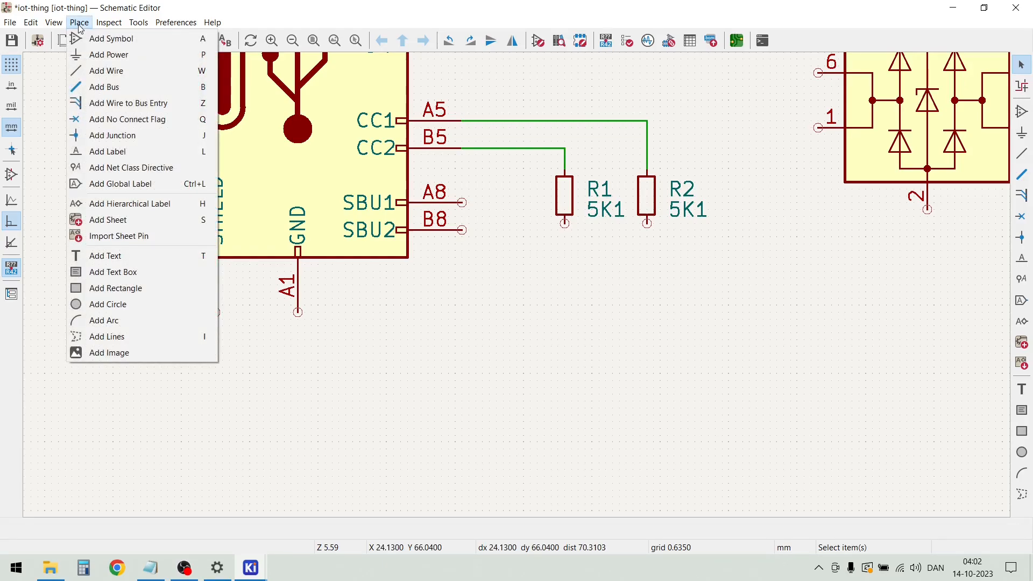
click(94, 52)
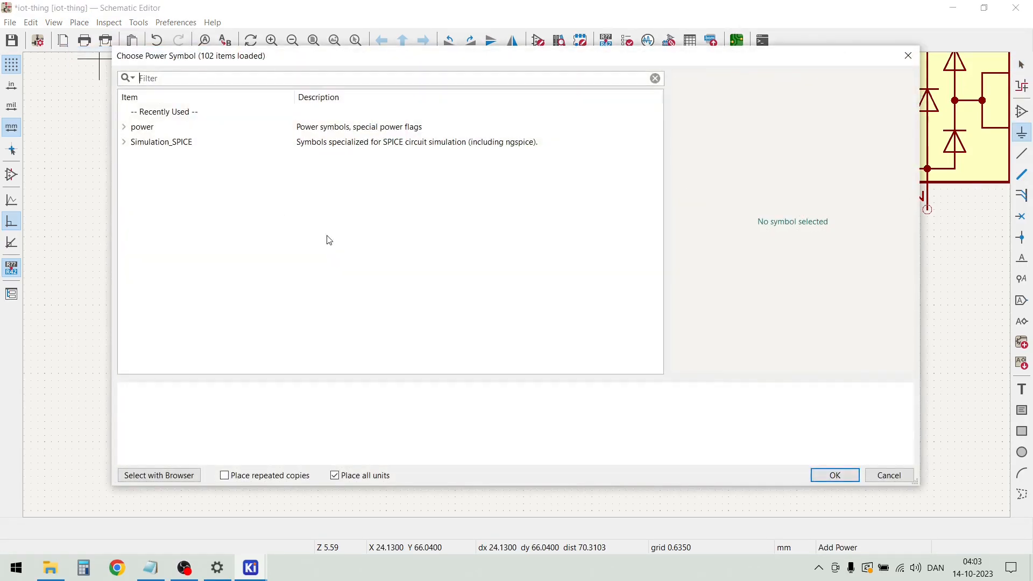
click(125, 128)
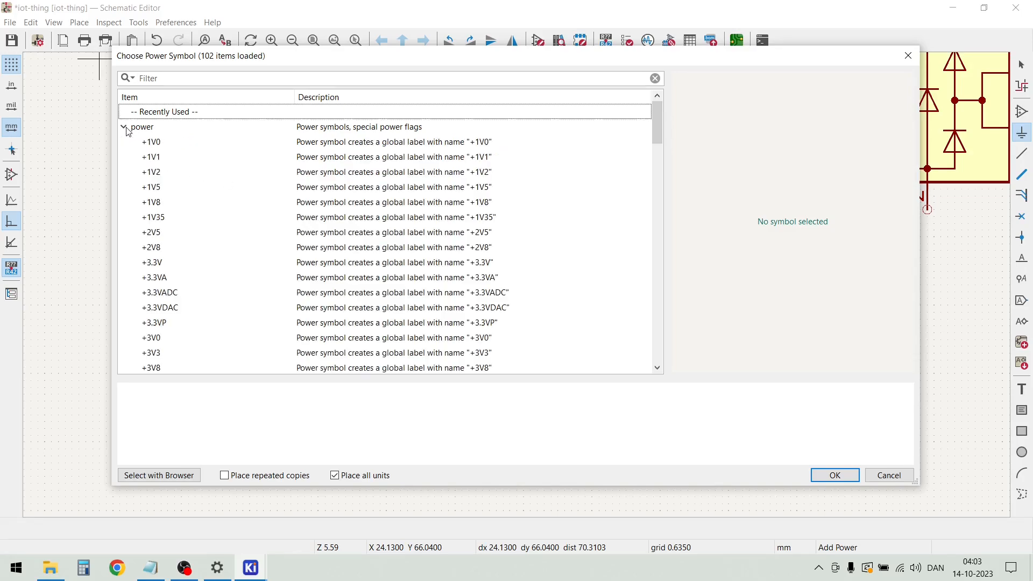
scroll(304, 198, down, 15)
scroll(291, 234, down, 2)
scroll(277, 243, up, 6)
scroll(215, 268, down, 4)
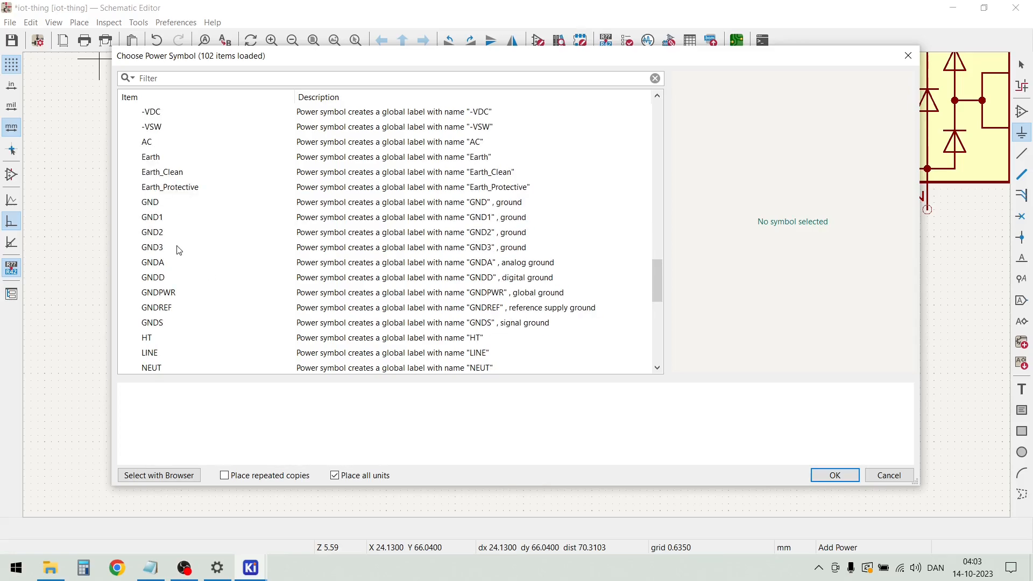
double_click(159, 203)
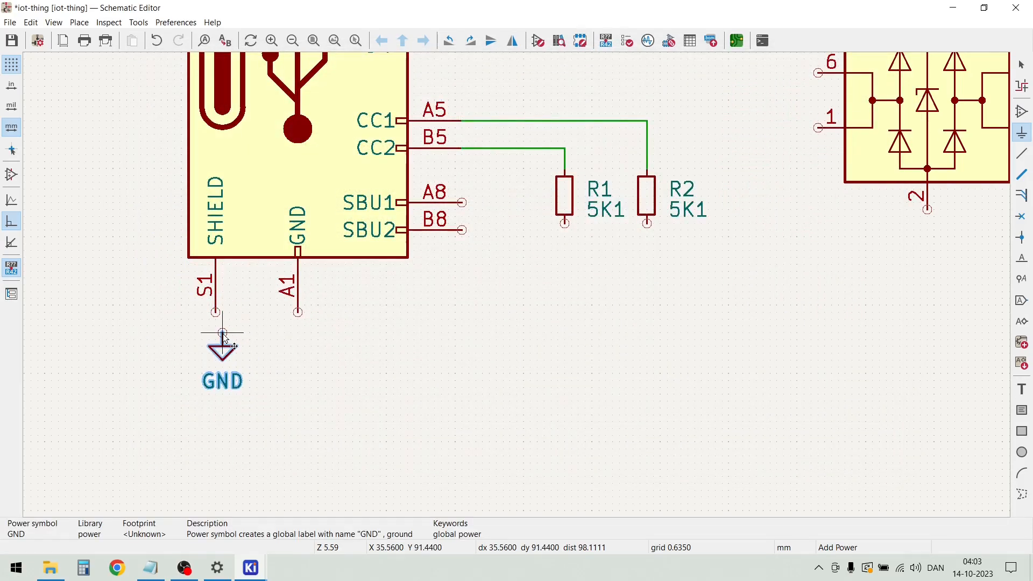
scroll(221, 299, up, 3)
scroll(517, 289, up, 2)
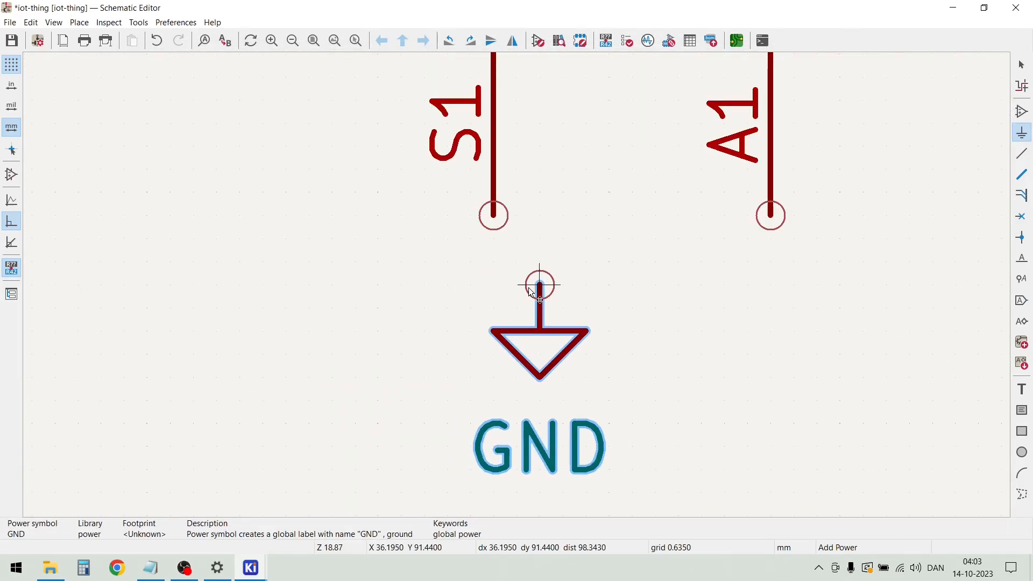
click(494, 285)
key(Escape)
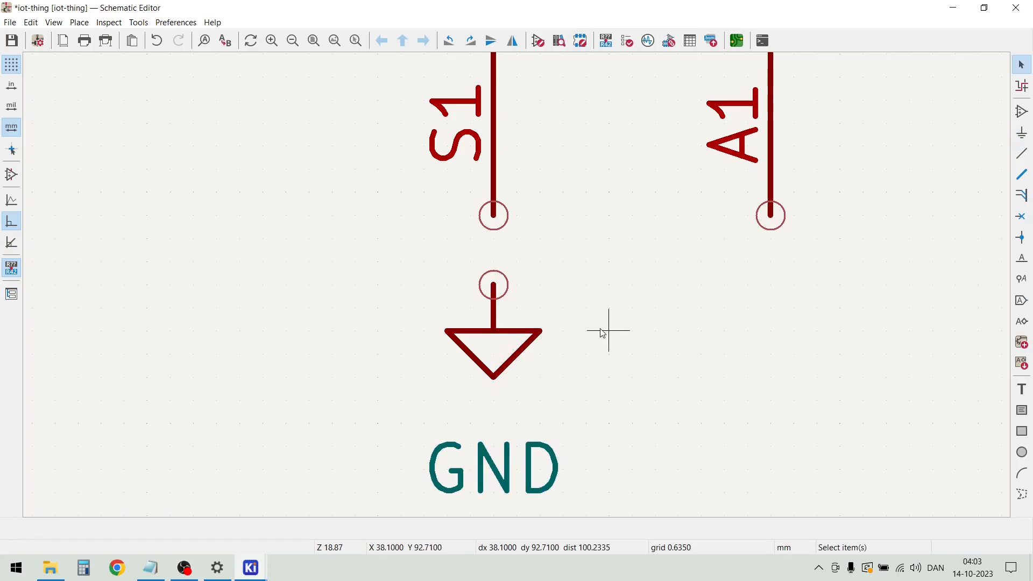
Move the GND label up close to its ground symbol, and shift the whole symbol slightly down from pin S1
click(493, 467)
key(m)
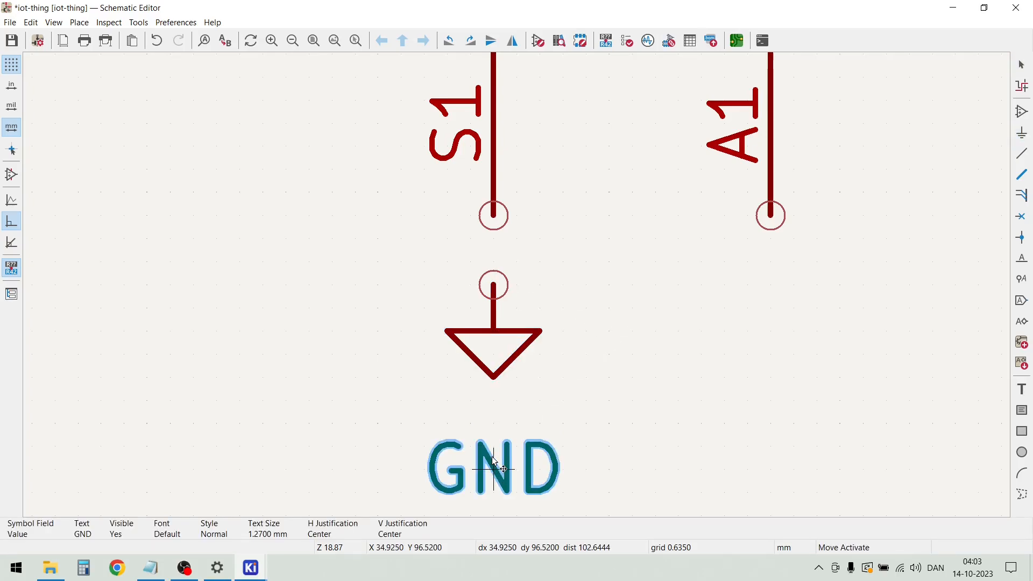
click(494, 428)
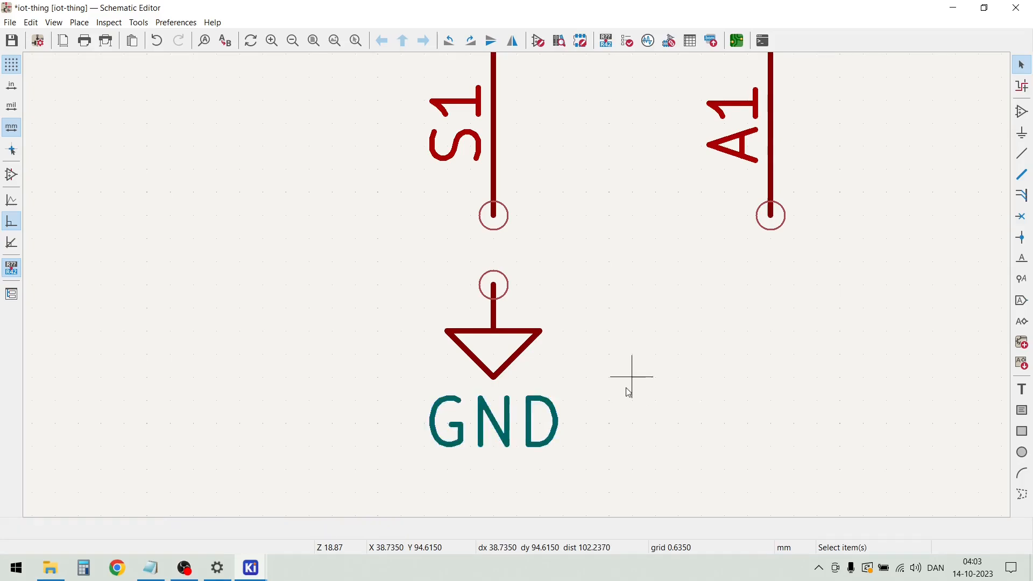
click(507, 350)
scroll(508, 355, down, 3)
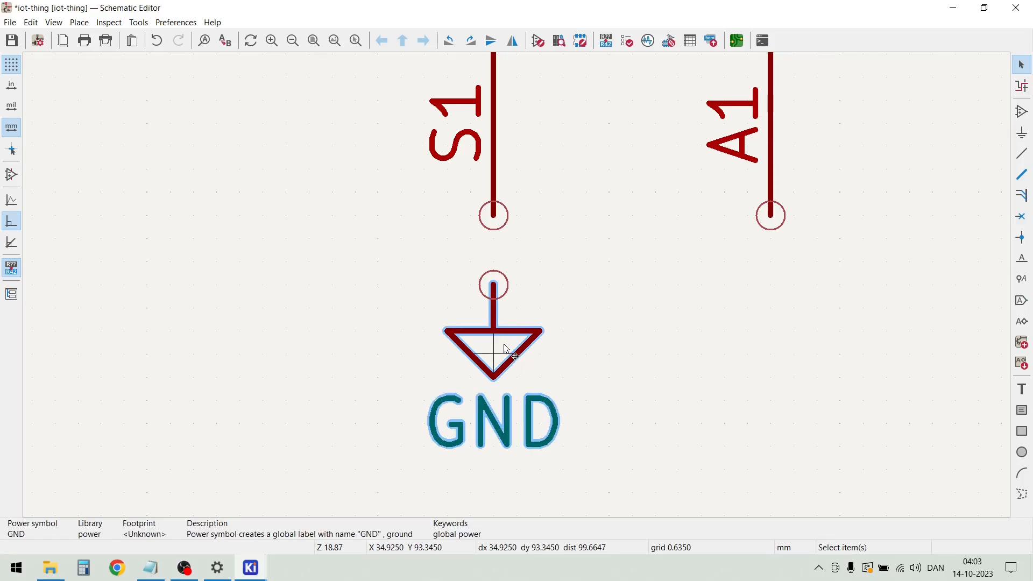
key(m)
click(506, 285)
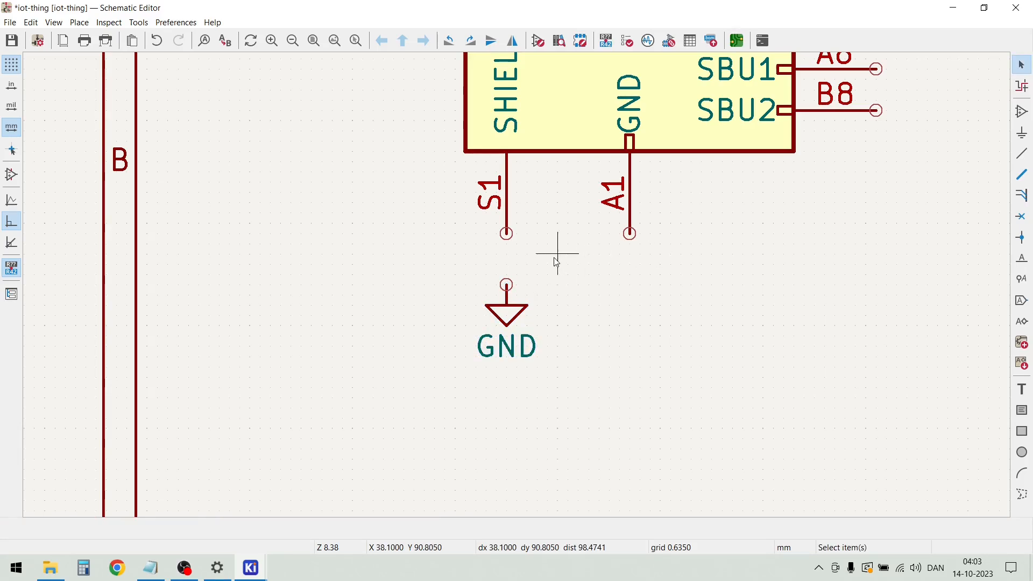
Wire J1's SHIELD pin S1 and GND pin A1 together to the GND symbol below them
key(w)
click(505, 232)
click(630, 234)
click(507, 254)
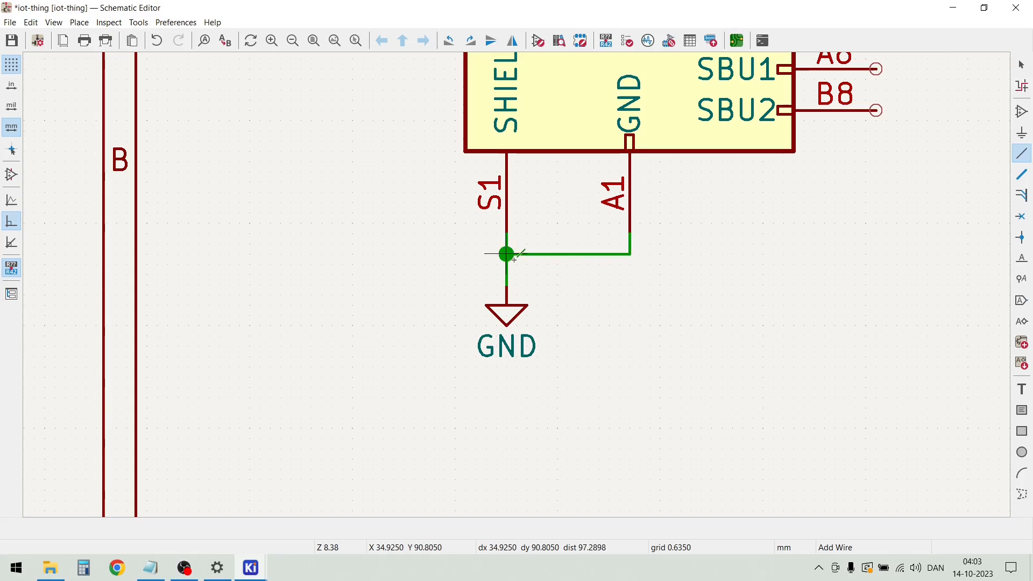
scroll(719, 281, down, 3)
key(Escape)
Duplicate the GND symbol twice, placing one copy below R1 and the other below R2 at the same height
drag(449, 329, 398, 286)
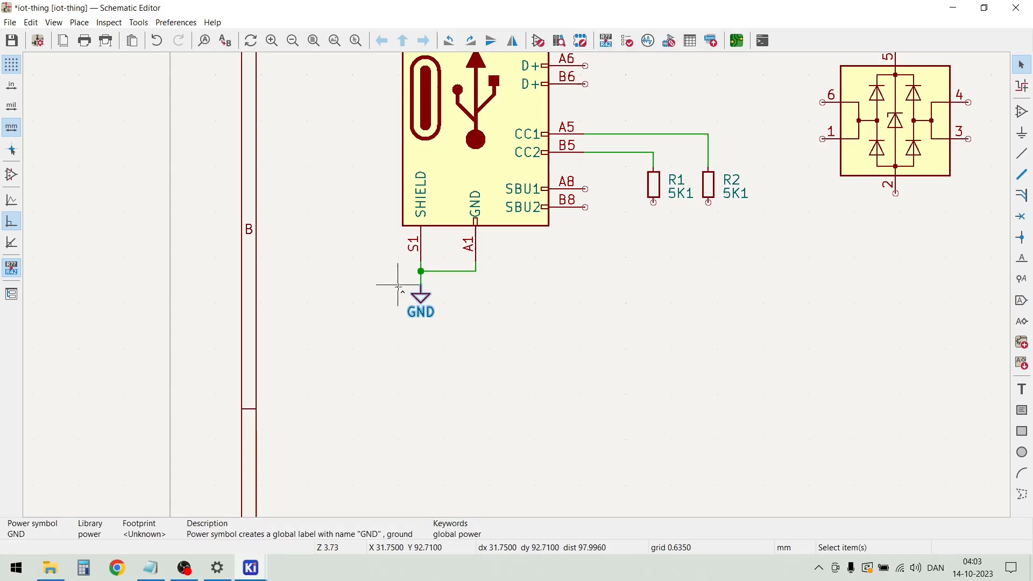
key(ctrl+d)
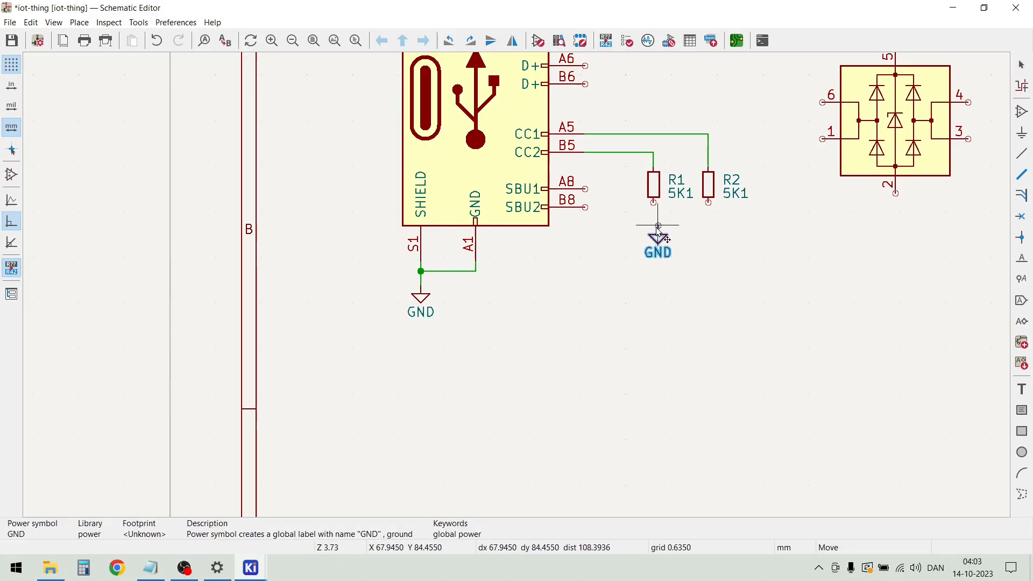
click(654, 235)
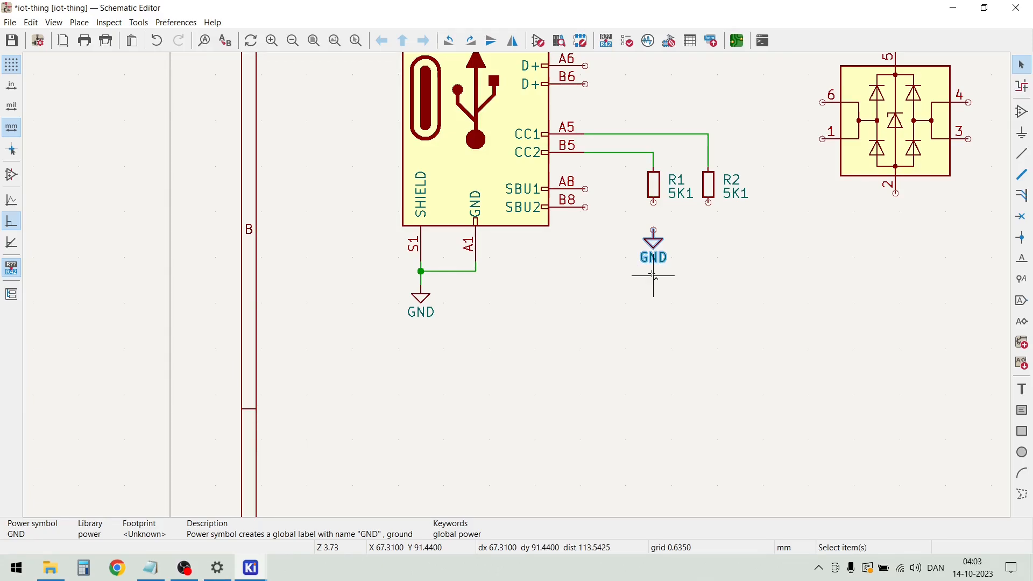
key(ctrl+d)
scroll(708, 229, up, 4)
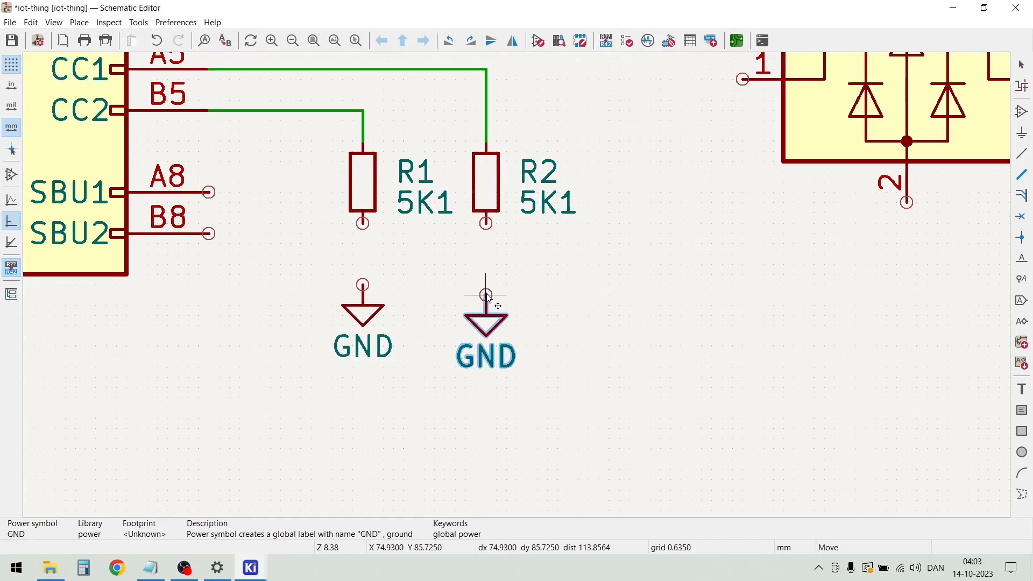
click(486, 286)
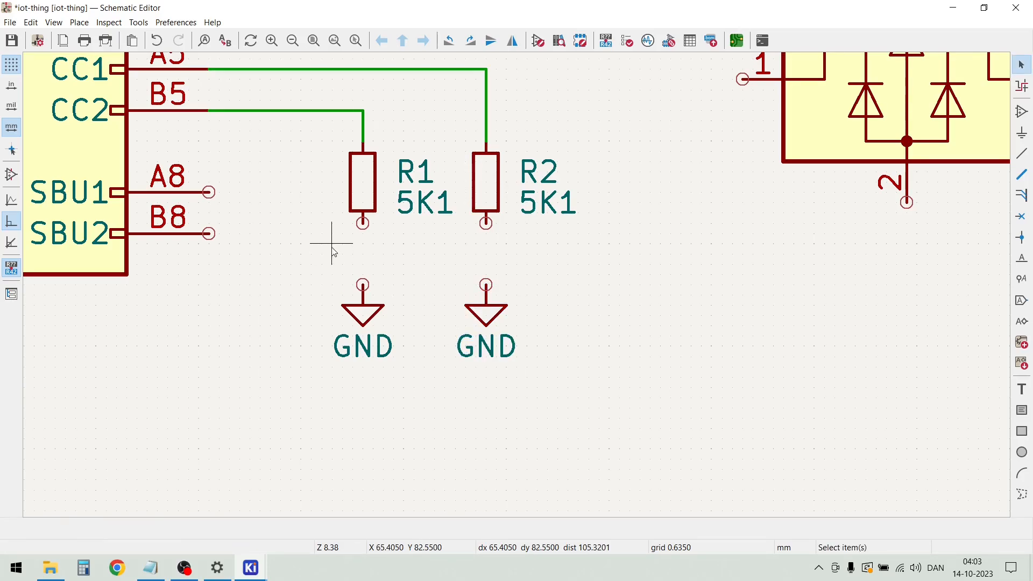
Wire the lower ends of R1 and R2 to the GND symbols beneath them
click(363, 223)
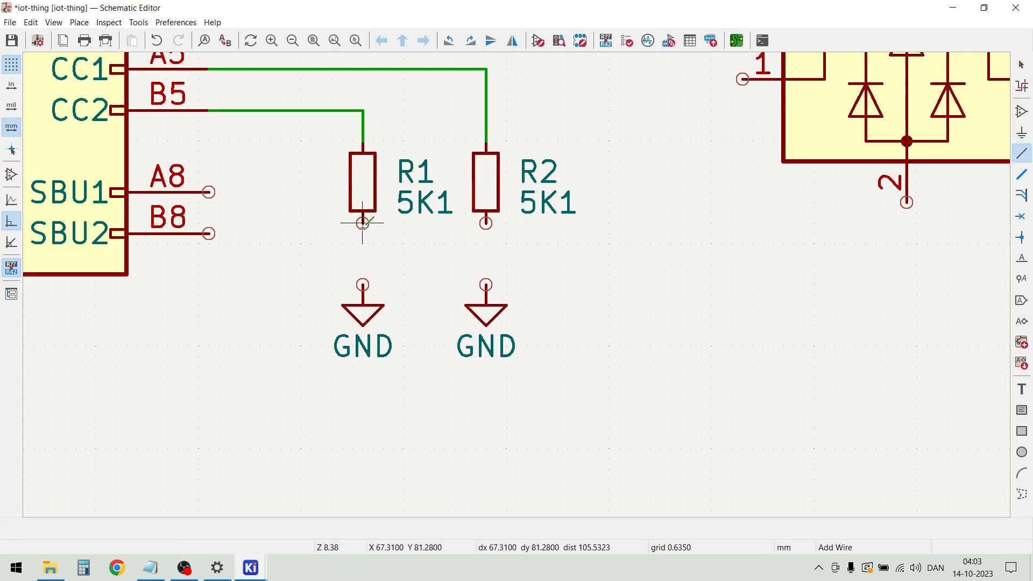
click(363, 285)
click(479, 221)
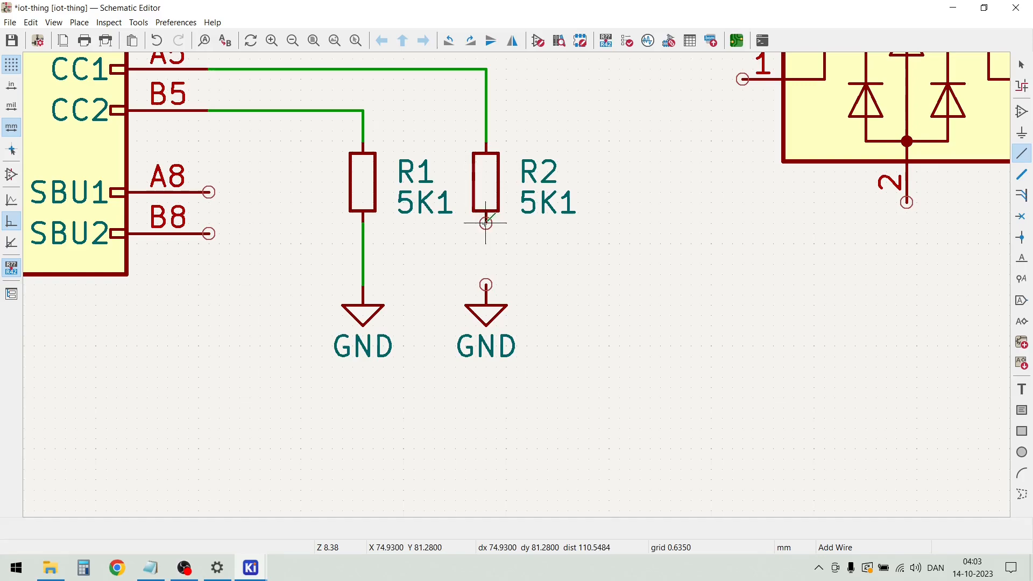
click(486, 285)
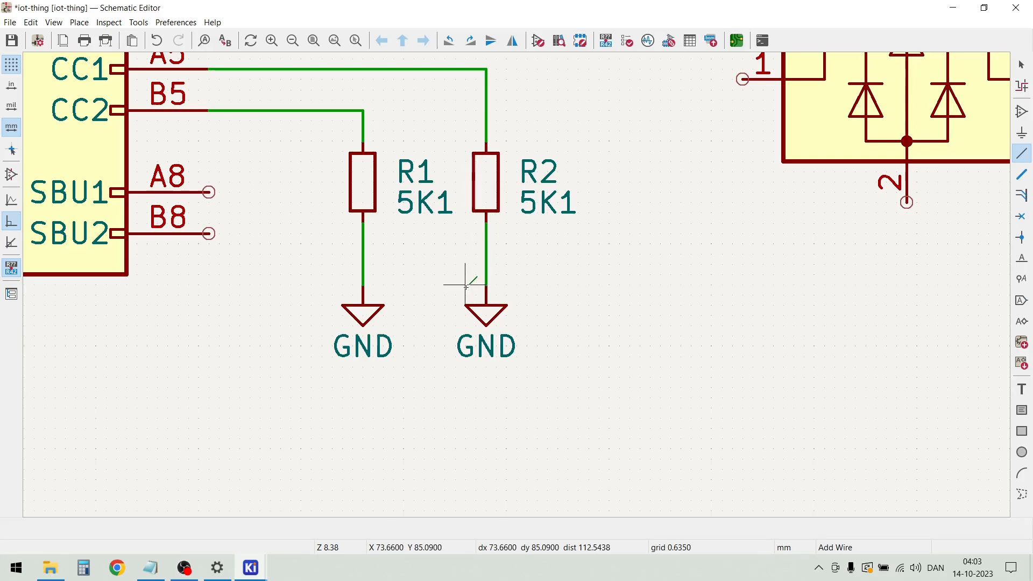
key(Escape)
key(d)
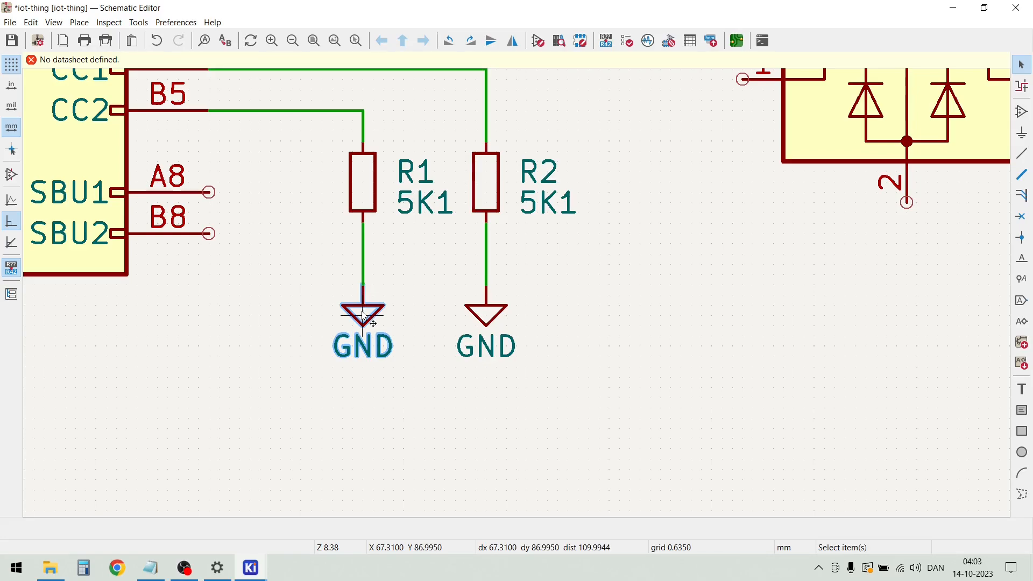
key(Escape)
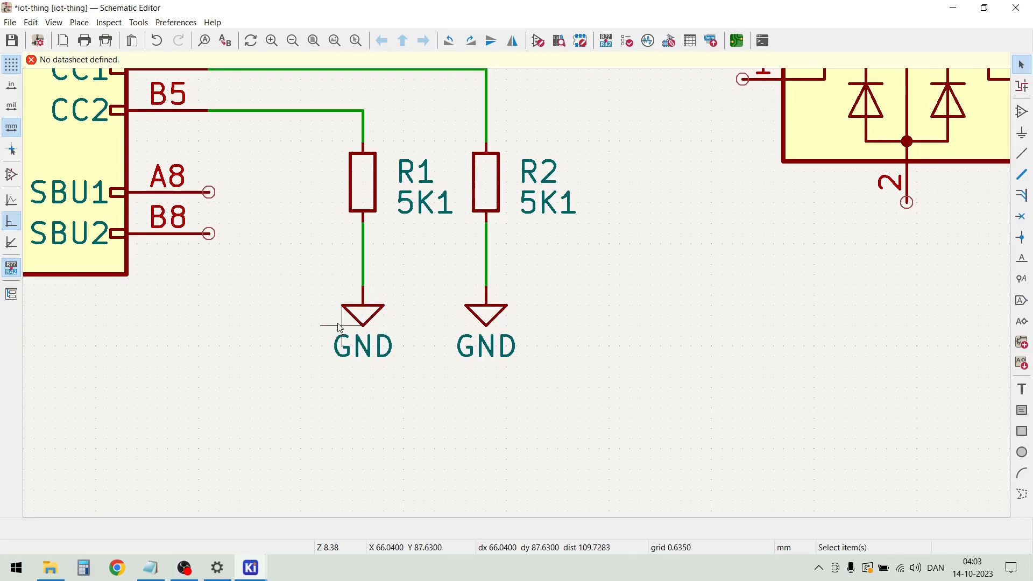
key(m)
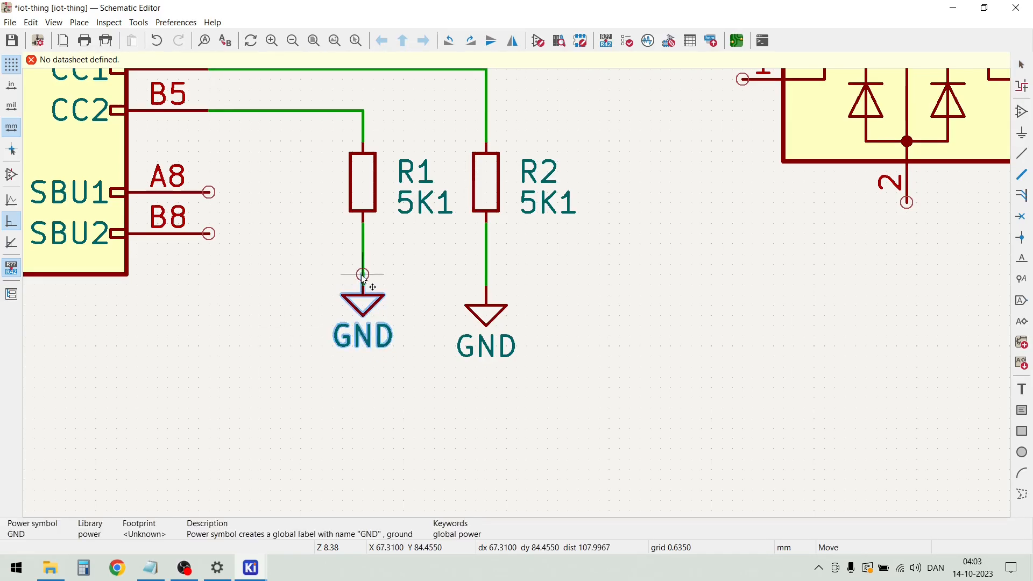
click(364, 269)
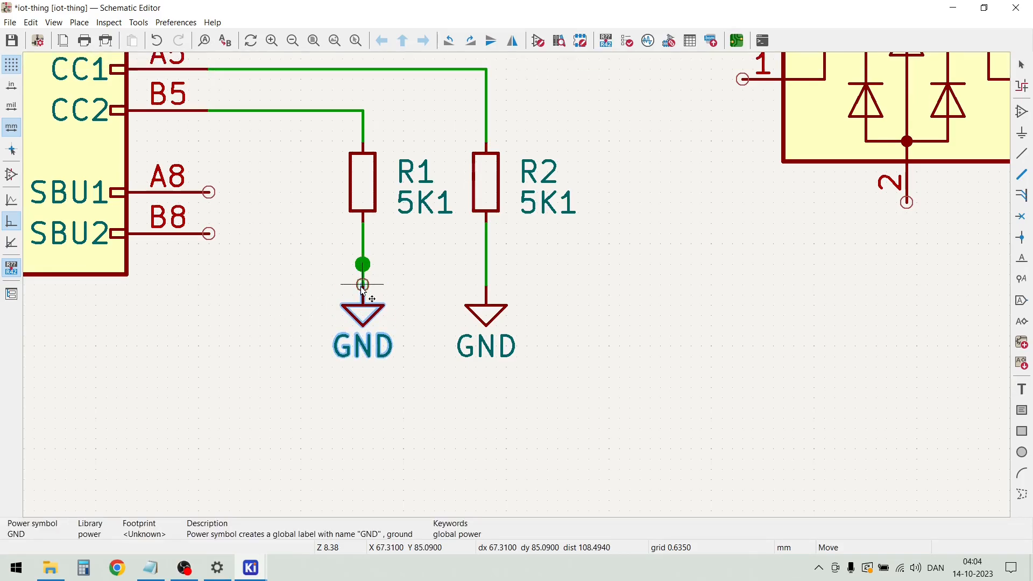
key(Escape)
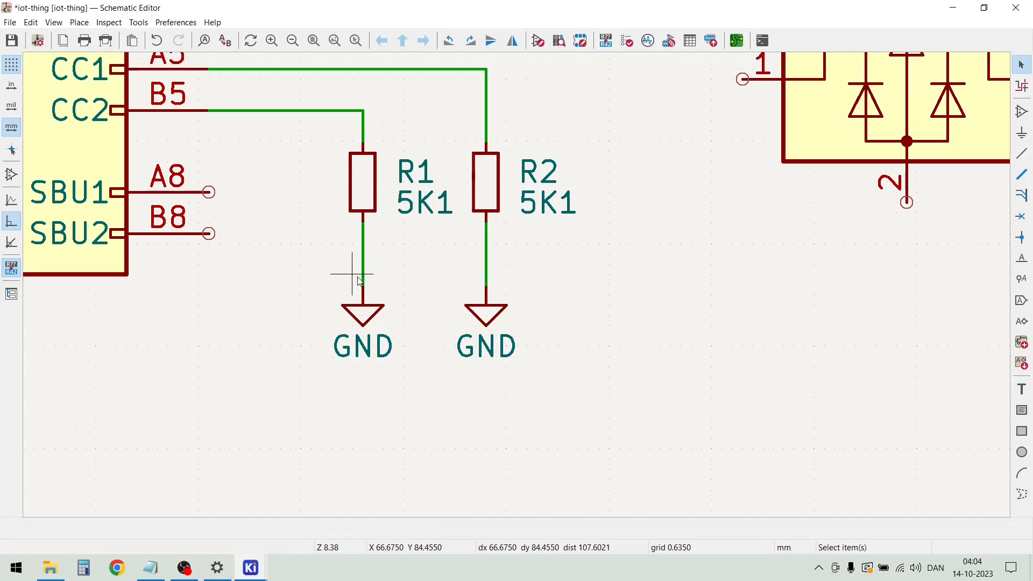
Drag the GND symbol below R1 up closer to the resistor, keeping its wire attached
click(362, 318)
right_click(362, 317)
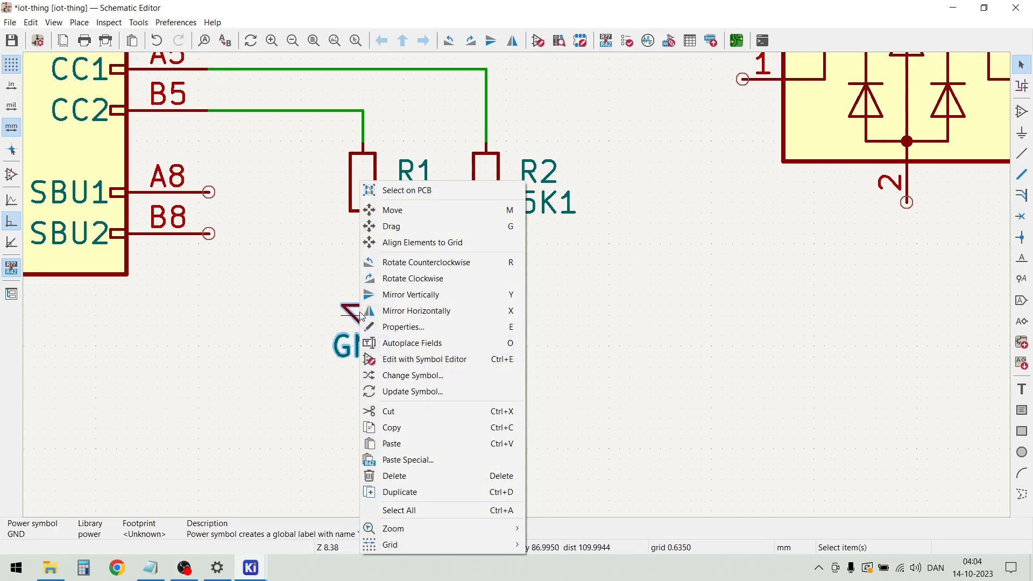
click(445, 235)
click(364, 319)
key(g)
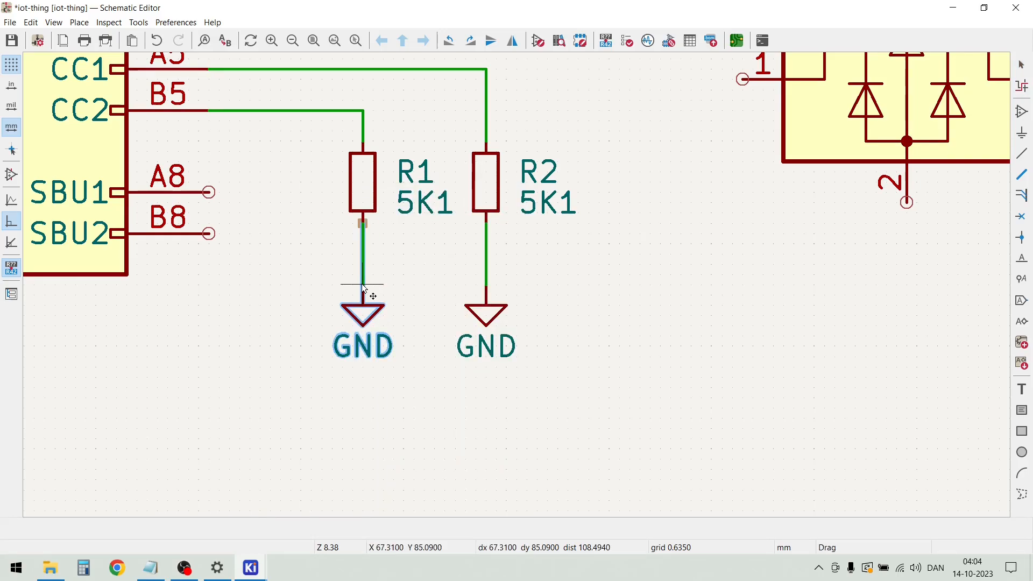
click(365, 259)
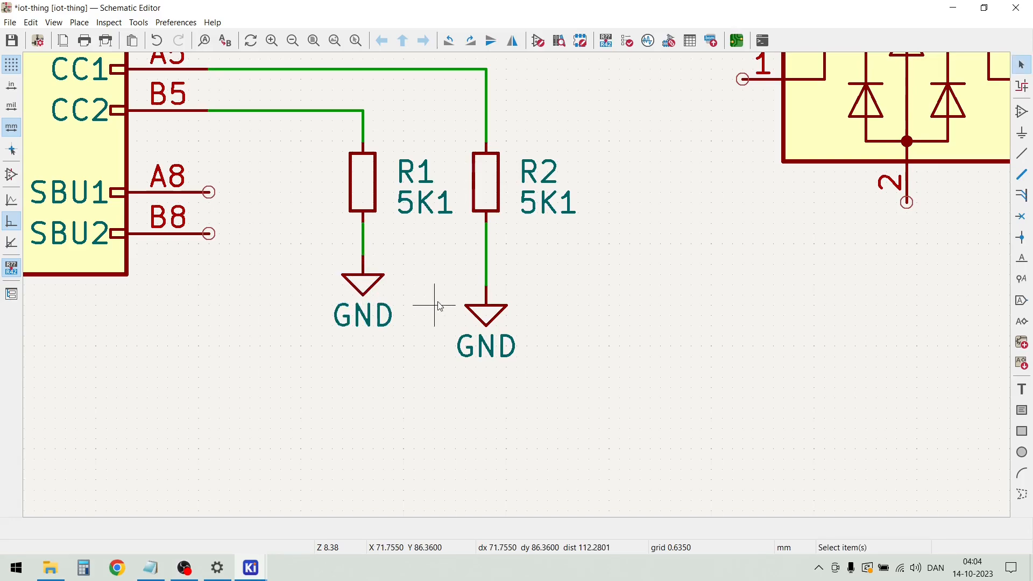
Drag the GND symbol below R2 up with its wire attached, straight under R2 and level with R1's GND symbol
key(g)
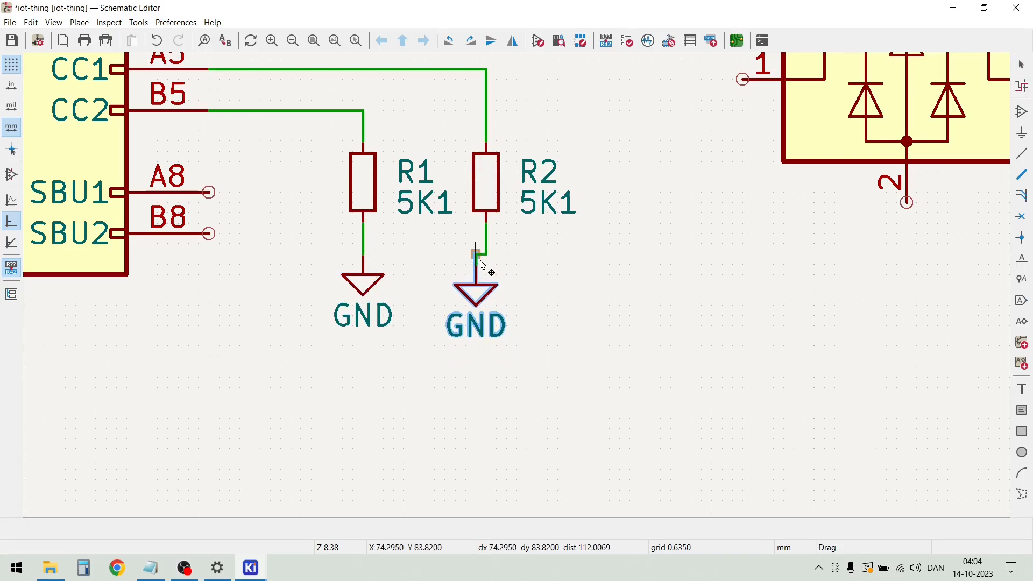
click(483, 254)
scroll(592, 300, down, 4)
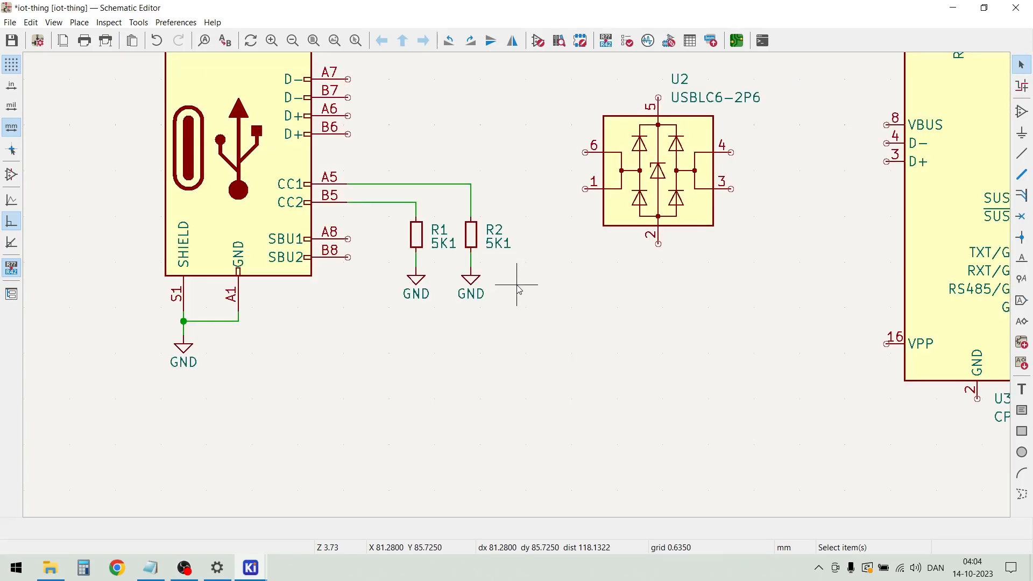
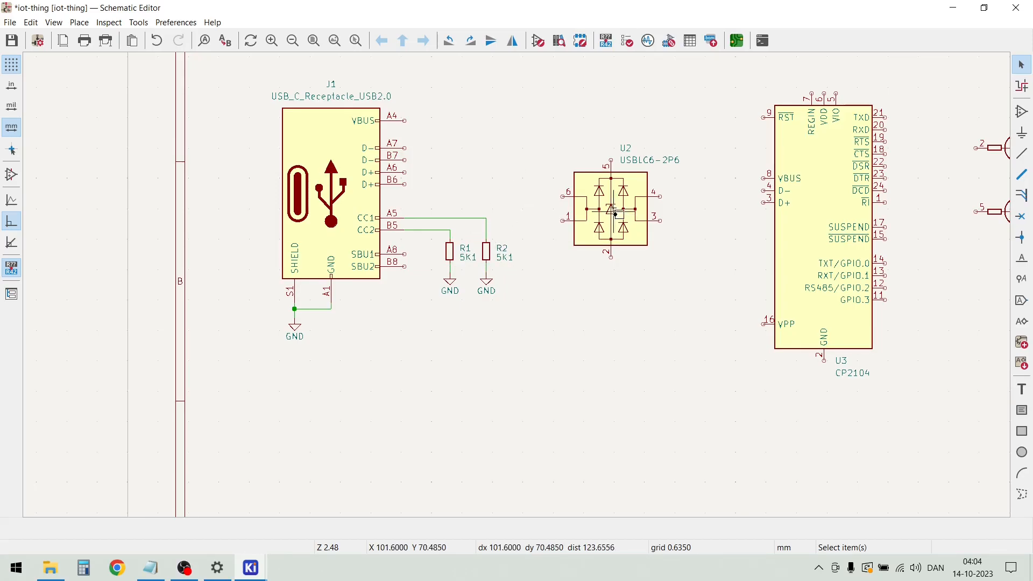
Move the U2 USBLC6-2P6 symbol up and closer to J1, level with the receptacle's data pins
click(618, 216)
drag(619, 215, 594, 188)
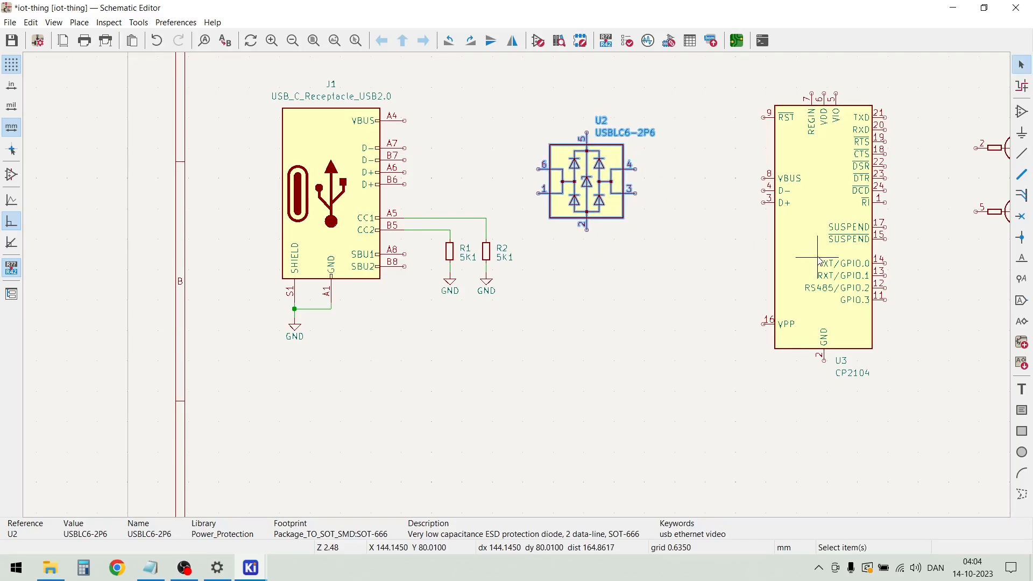
key(Escape)
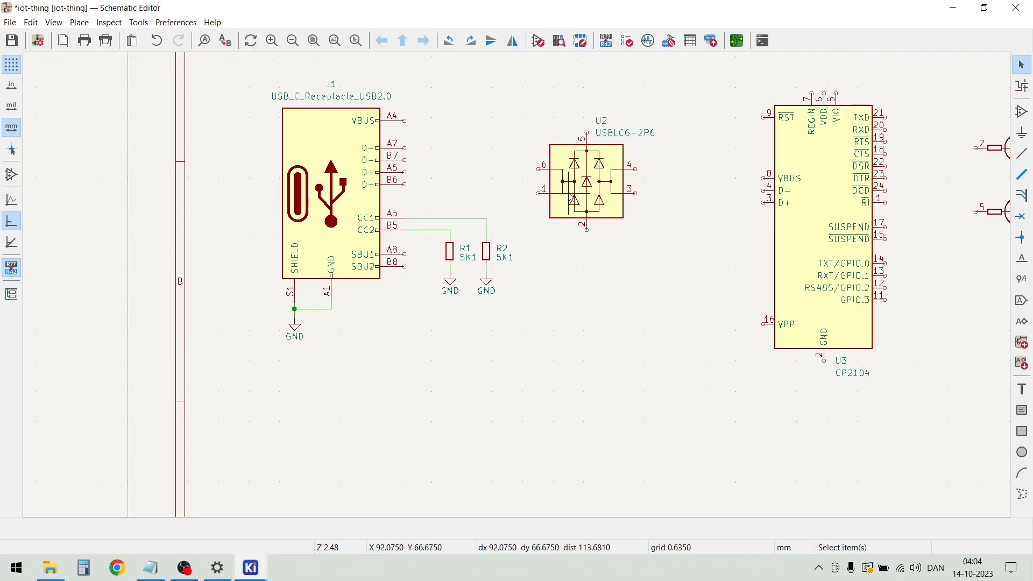
Join J1's two D+ pins (B6 and A6) with a short wire loop, and its two D- pins (A7 and B7) likewise
scroll(517, 156, up, 2)
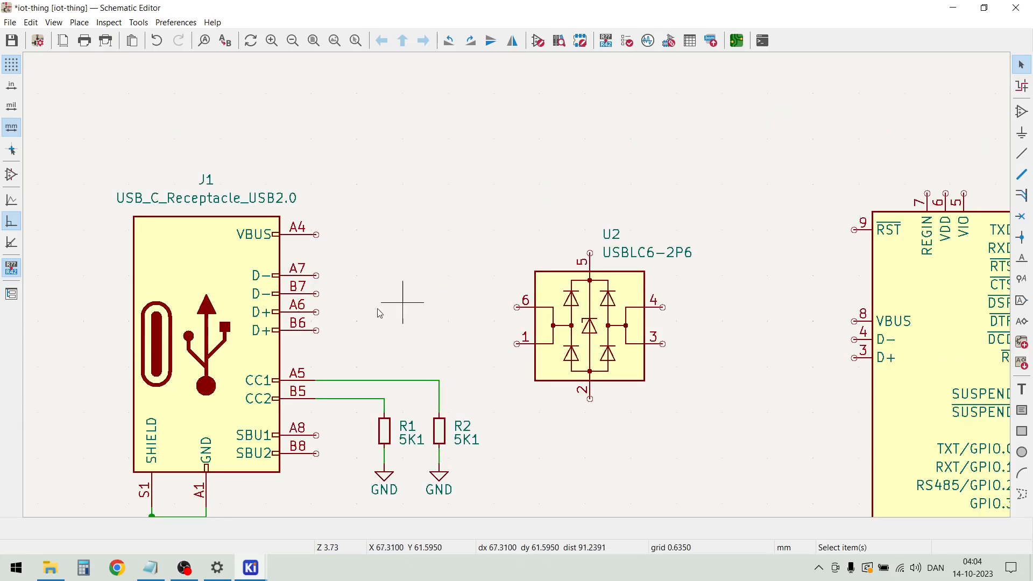
click(315, 330)
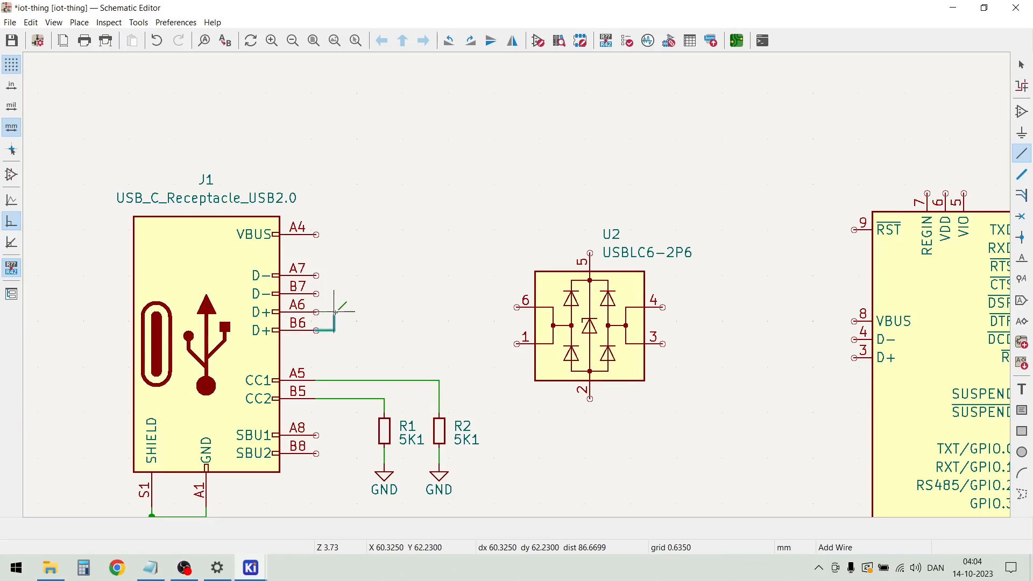
click(334, 311)
click(316, 311)
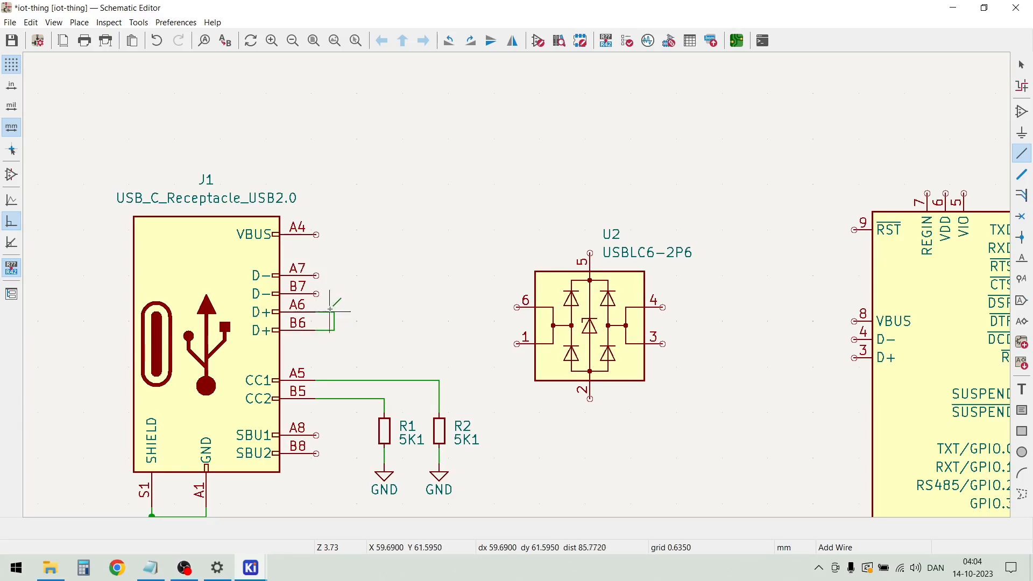
click(316, 274)
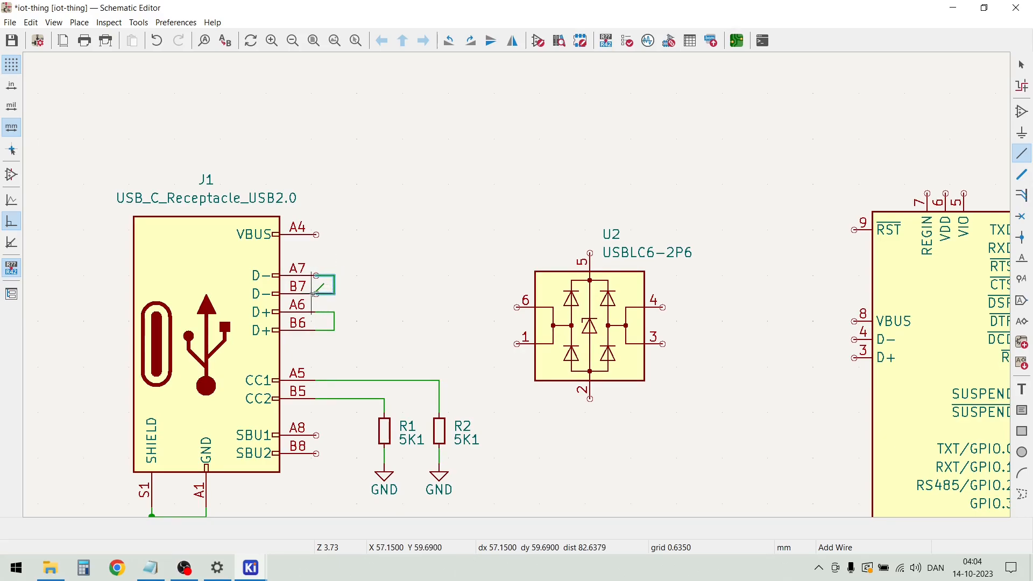
click(316, 293)
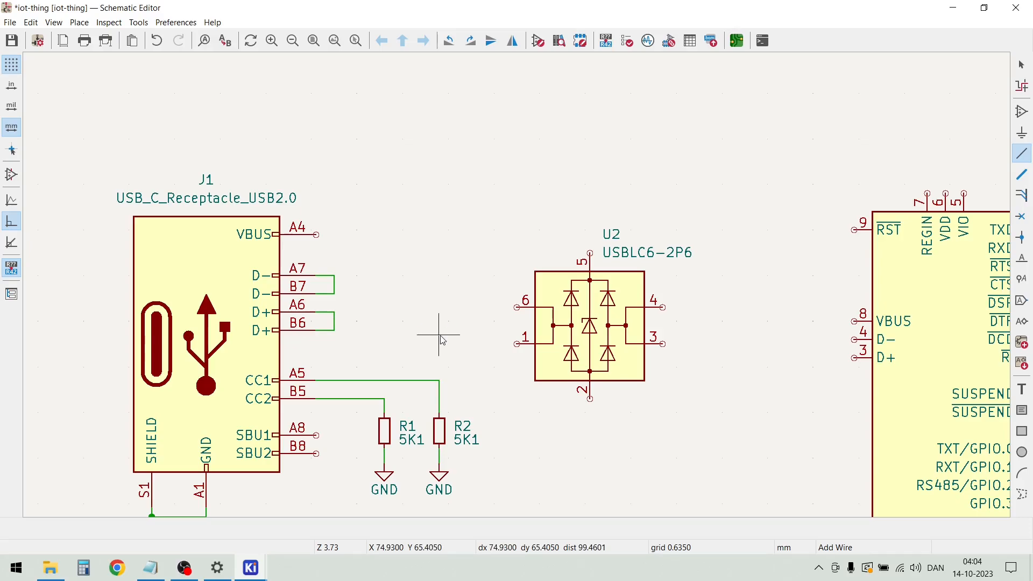
key(Escape)
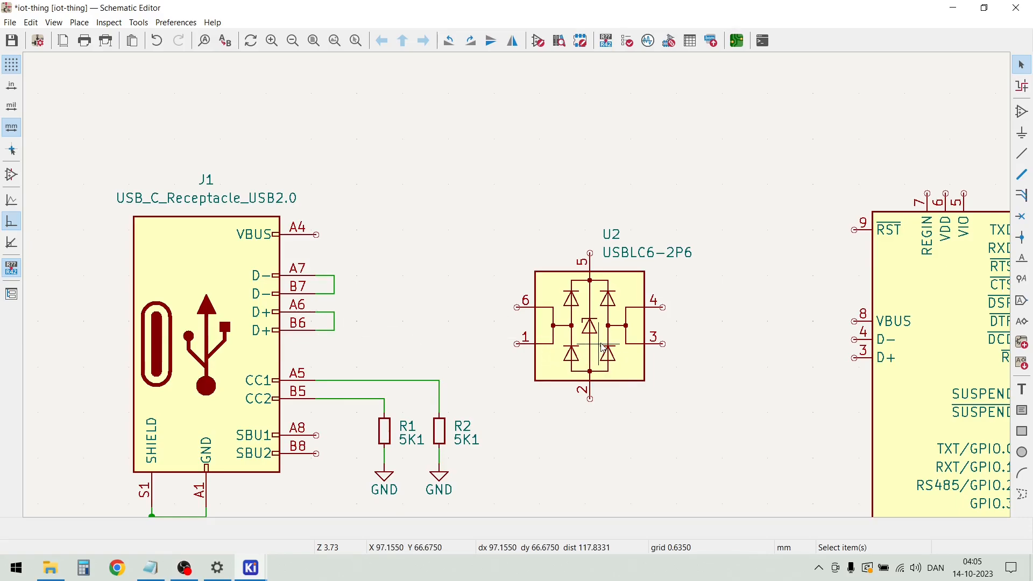
Move U2 slightly up and away from J1, and rotate it so pins 1 and 6 face up and pins 3 and 4 face down
drag(604, 348, 612, 294)
click(612, 299)
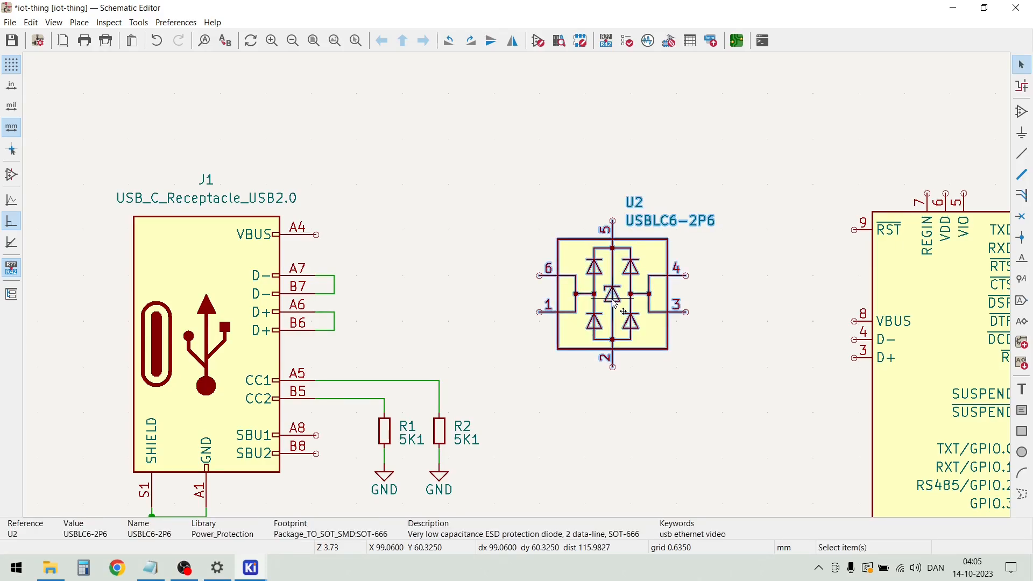
key(r)
key(r)
key(r)
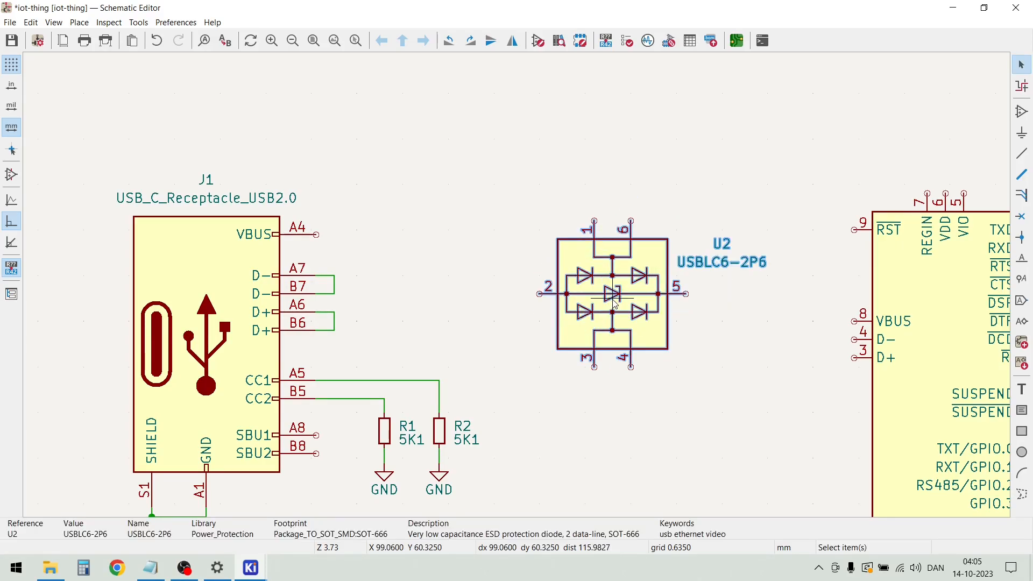
key(Escape)
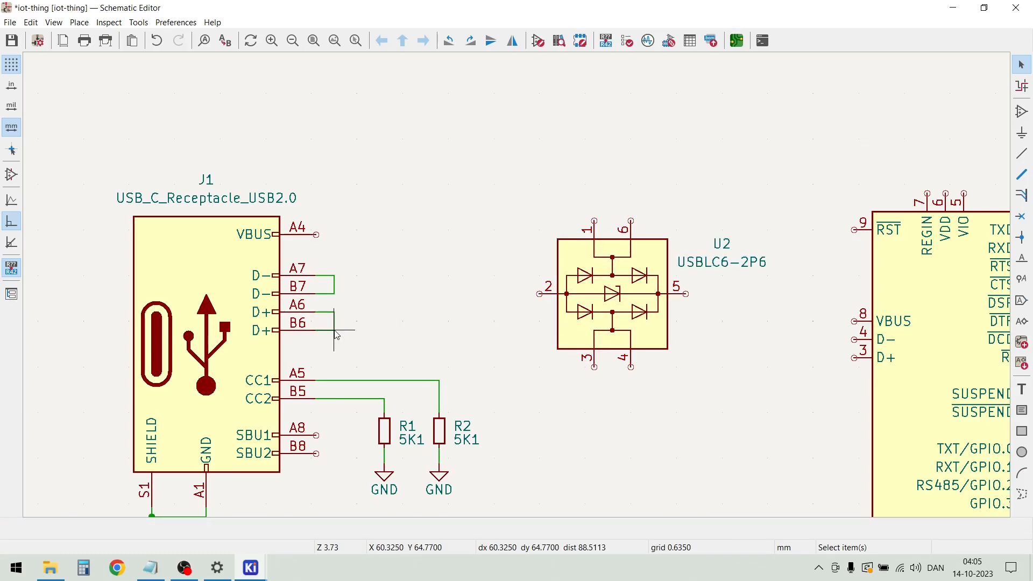
Wire J1's joined D+ pins to U2 pin 3, and run an open-ended wire from pin 4 toward U3
key(w)
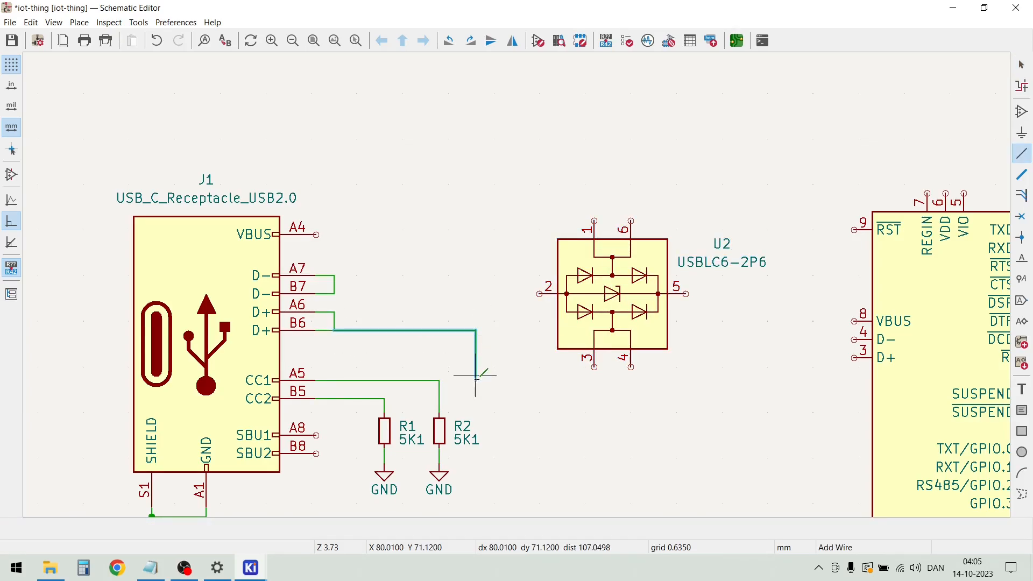
click(475, 380)
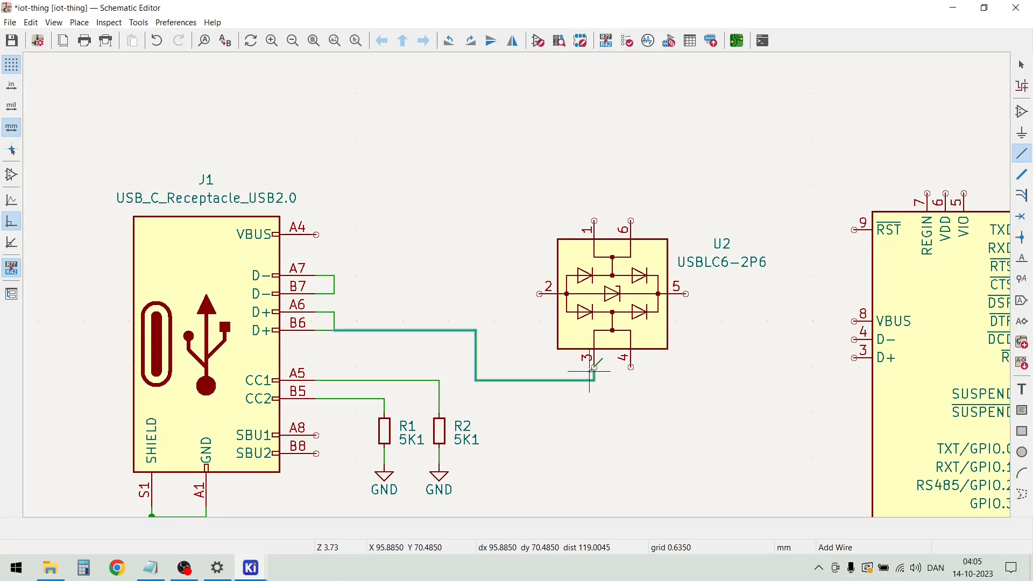
click(594, 366)
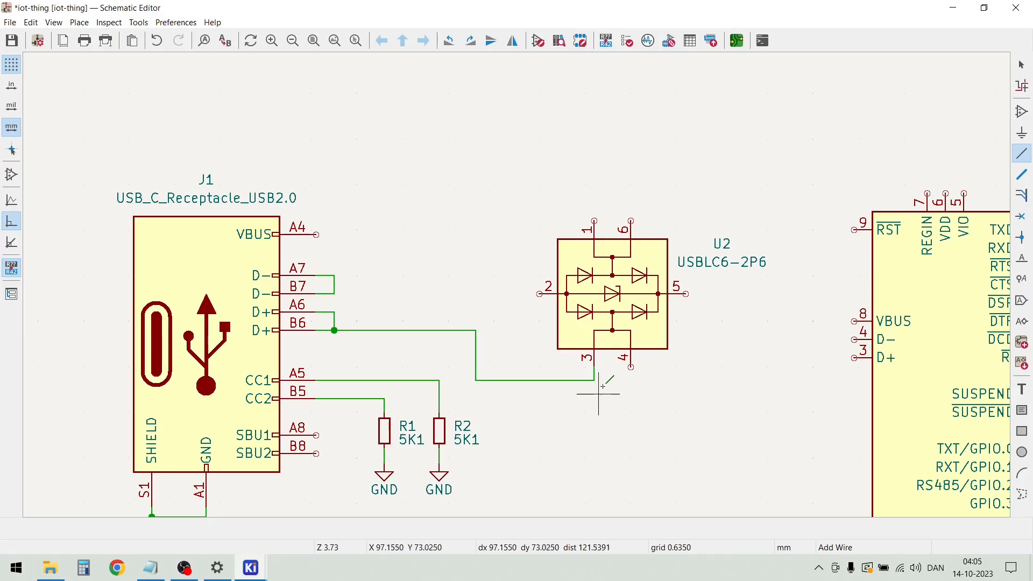
click(630, 366)
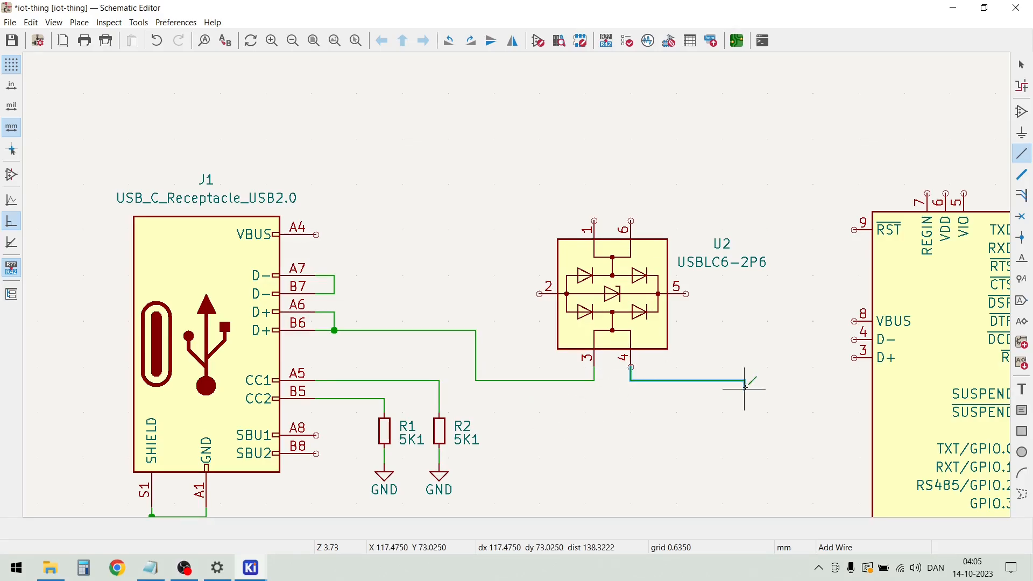
scroll(748, 384, down, 2)
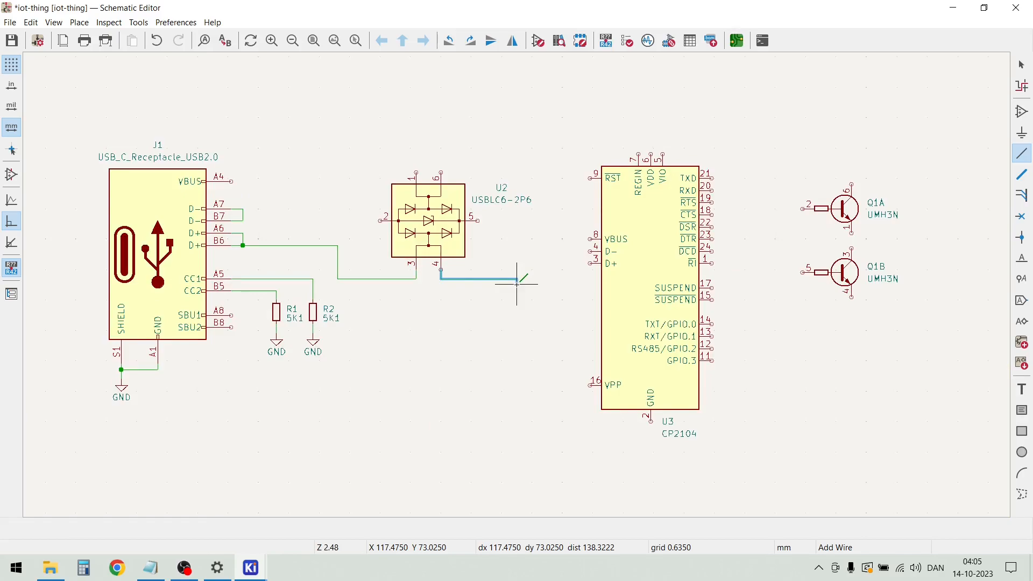
double_click(568, 284)
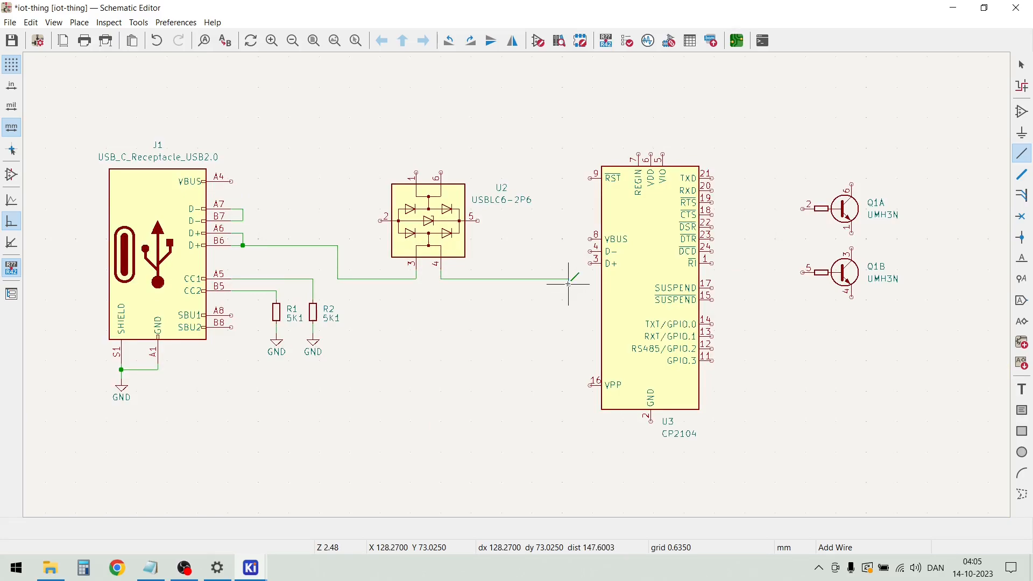
key(Escape)
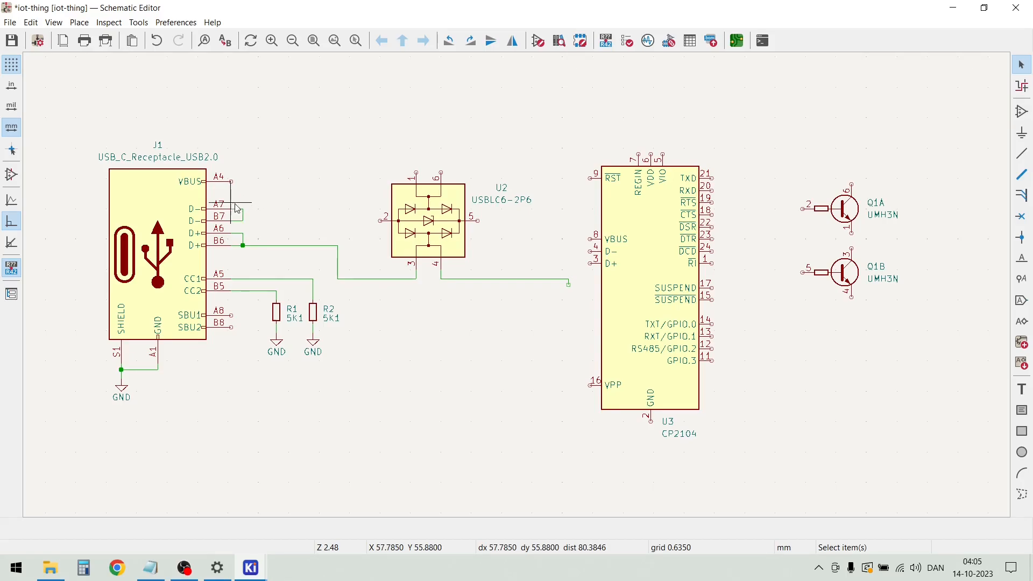
Wire J1's joined D- pins over to U2 pin 1, and run an open-ended wire from pin 6 toward U3
key(w)
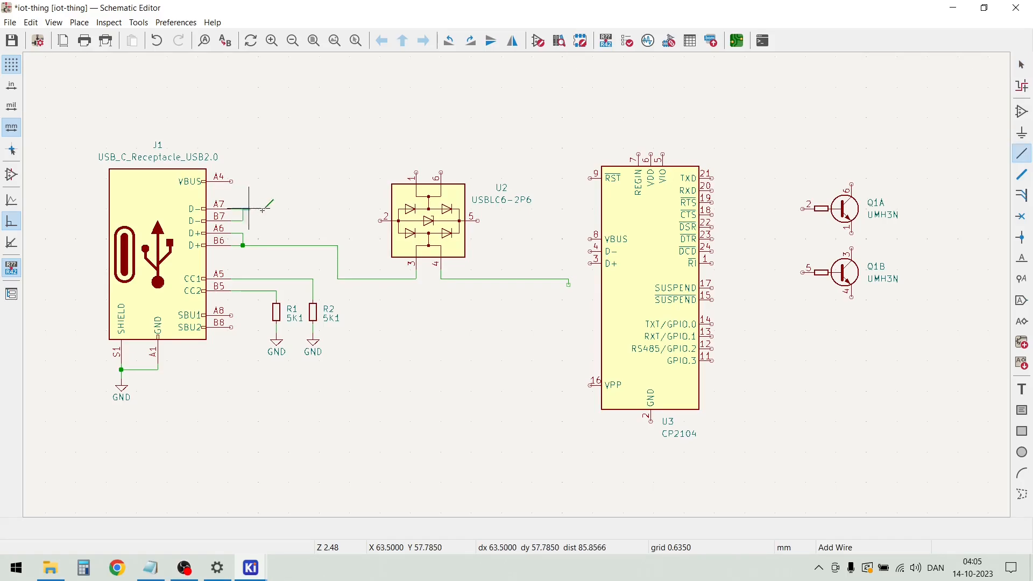
click(337, 162)
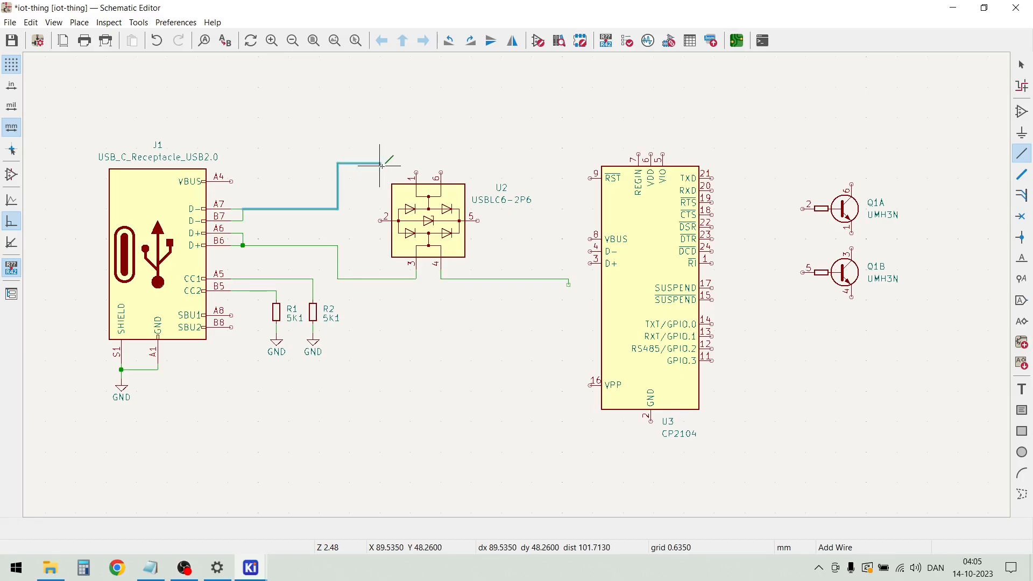
click(417, 171)
click(440, 171)
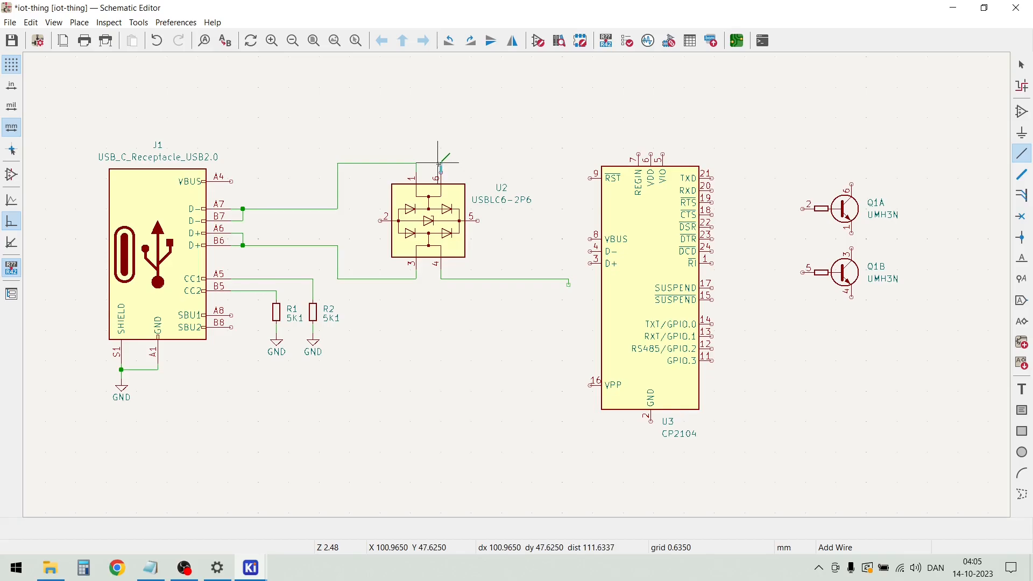
double_click(559, 164)
scroll(435, 196, up, 2)
key(Escape)
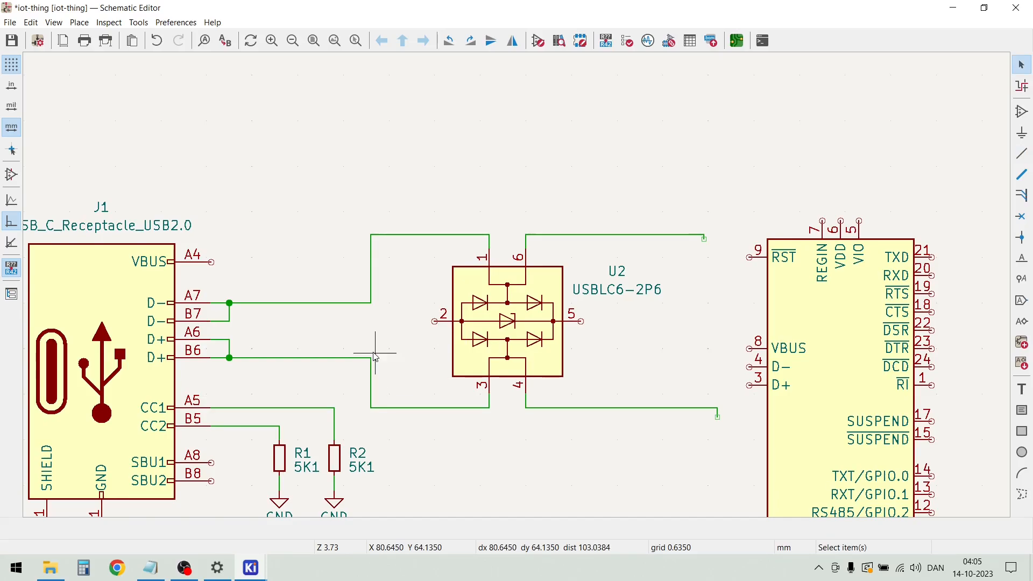
Drag U2 one grid step down with its wires attached, centring it between the upper and lower wires
click(510, 321)
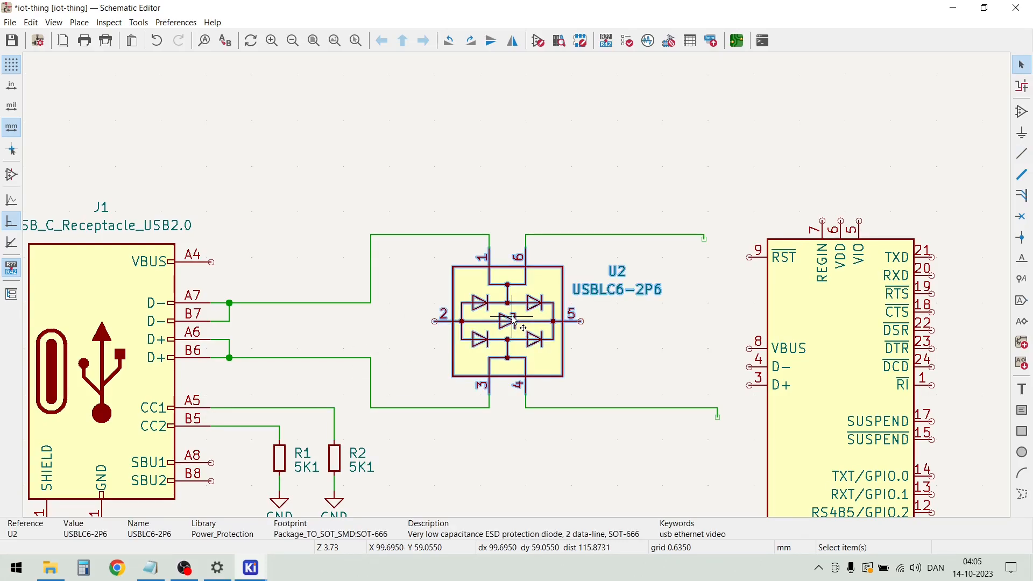
key(g)
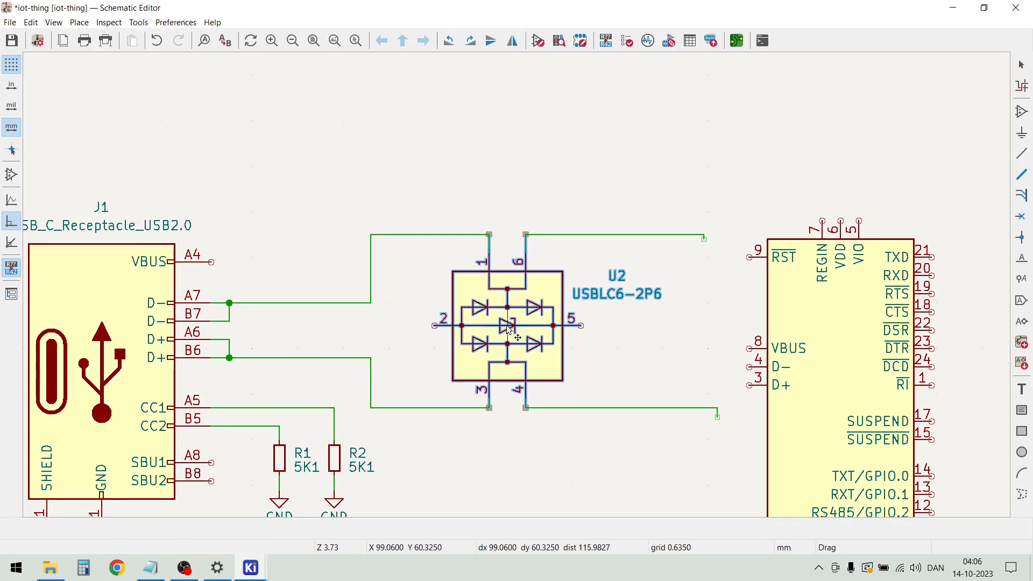
click(510, 330)
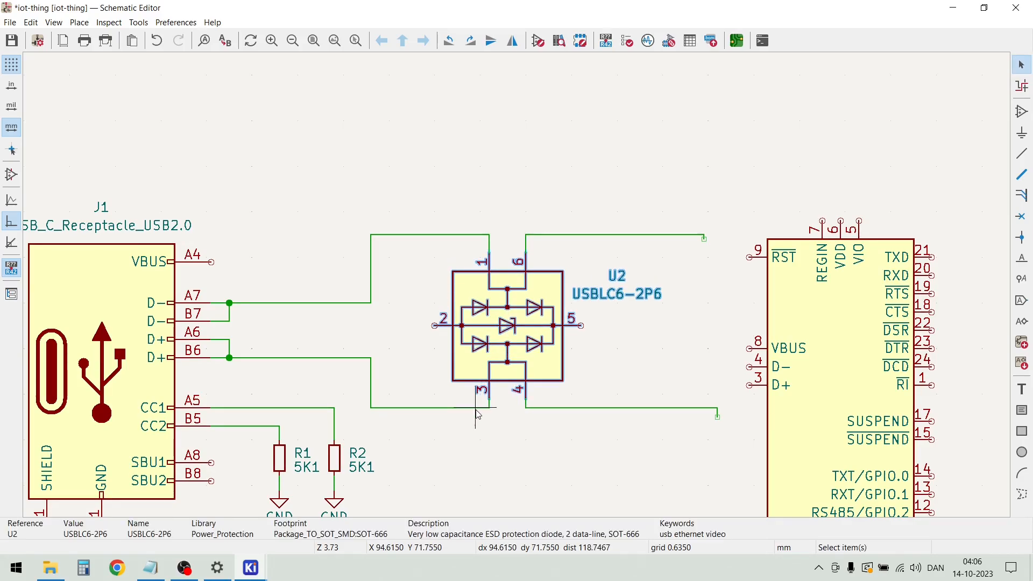
click(504, 453)
Drag the horizontal wires leading to U2's pins 3 and 4 one grid step down, keeping both at the same height
click(440, 408)
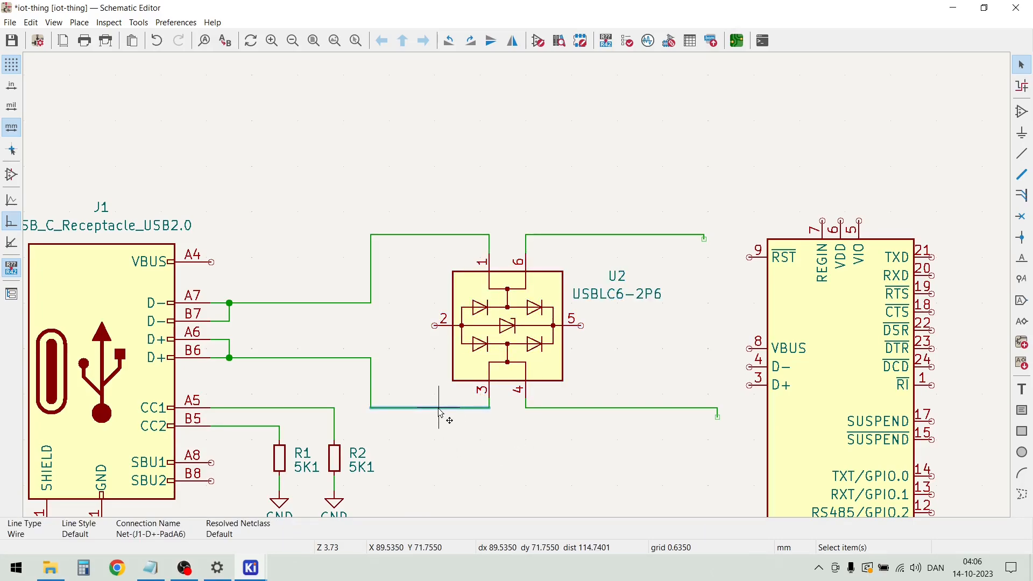
key(g)
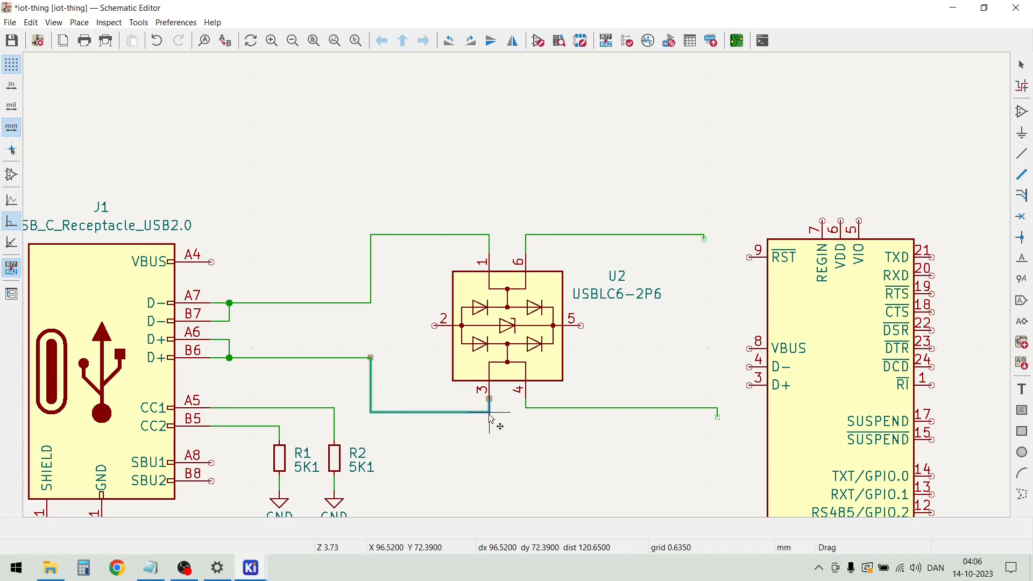
click(491, 417)
key(g)
key(Escape)
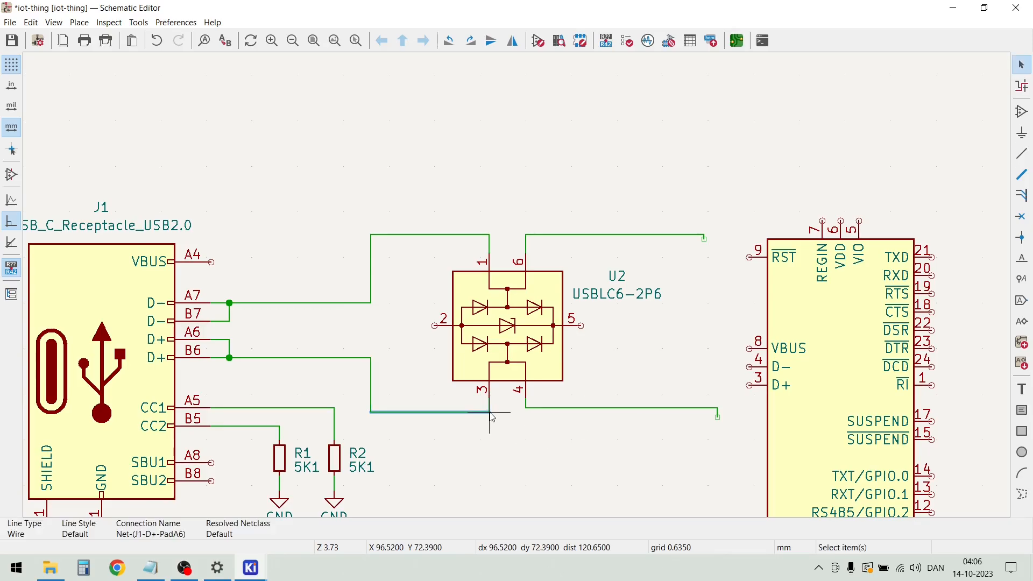
key(Escape)
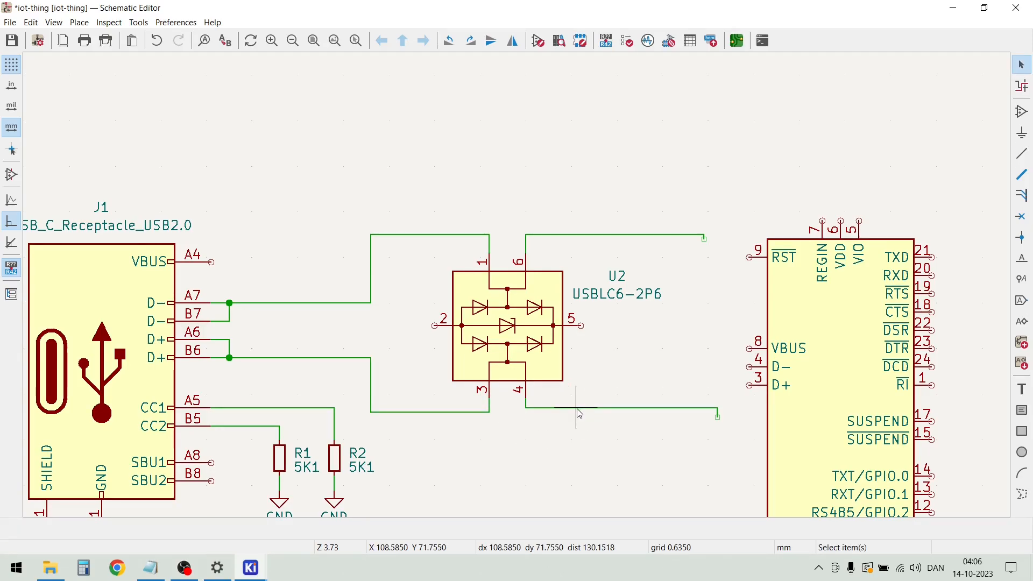
key(g)
key(Escape)
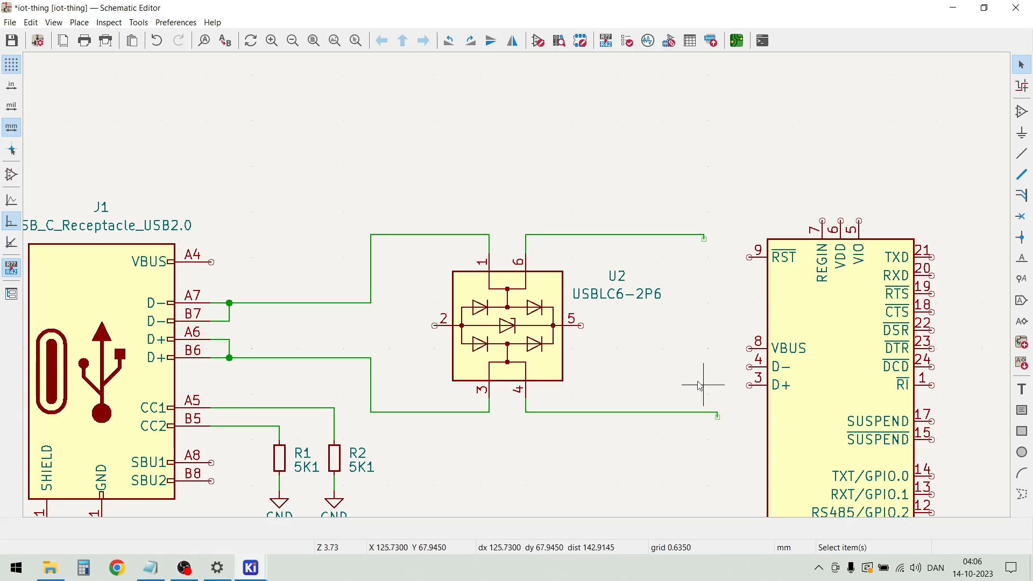
Move U3 (CP2104) farther from U2 and slightly up, so its D- pin lines up with U2's pins 2 and 5
scroll(726, 430, up, 2)
scroll(518, 286, down, 2)
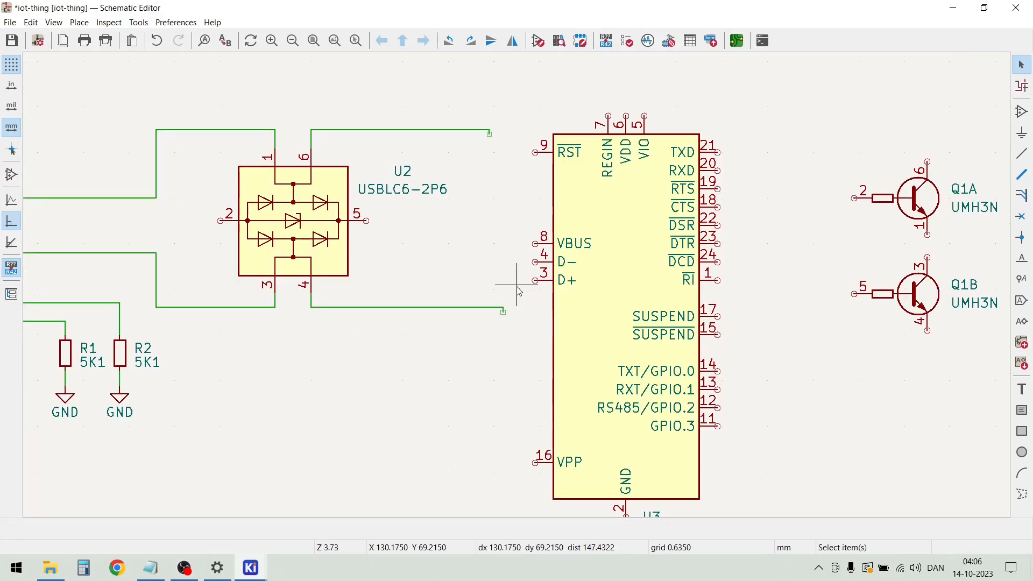
scroll(640, 299, down, 2)
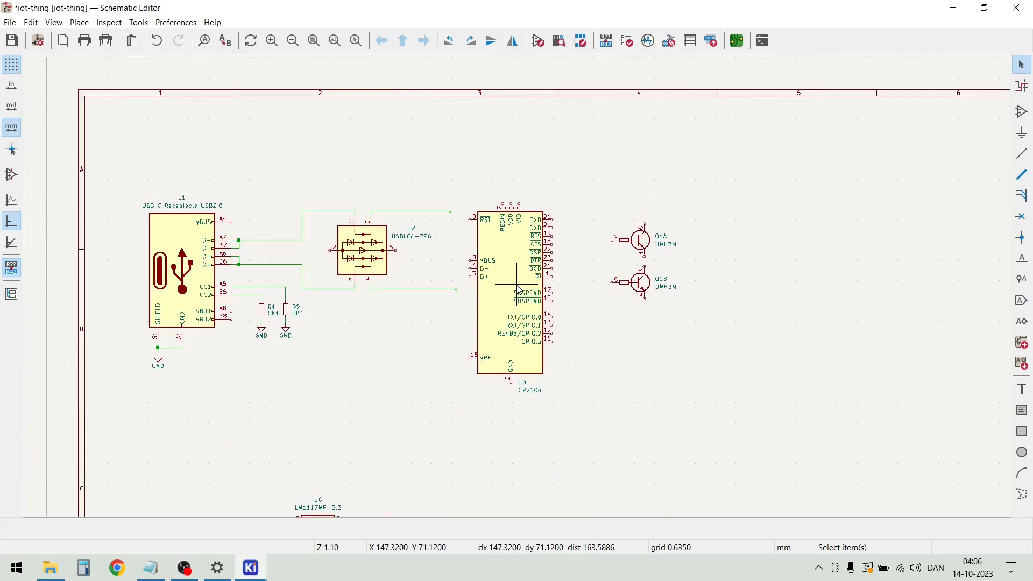
drag(516, 280, 551, 277)
Extend the open wire coming from U2 pin 6 to U3's D- pin (pin 4)
scroll(501, 251, up, 2)
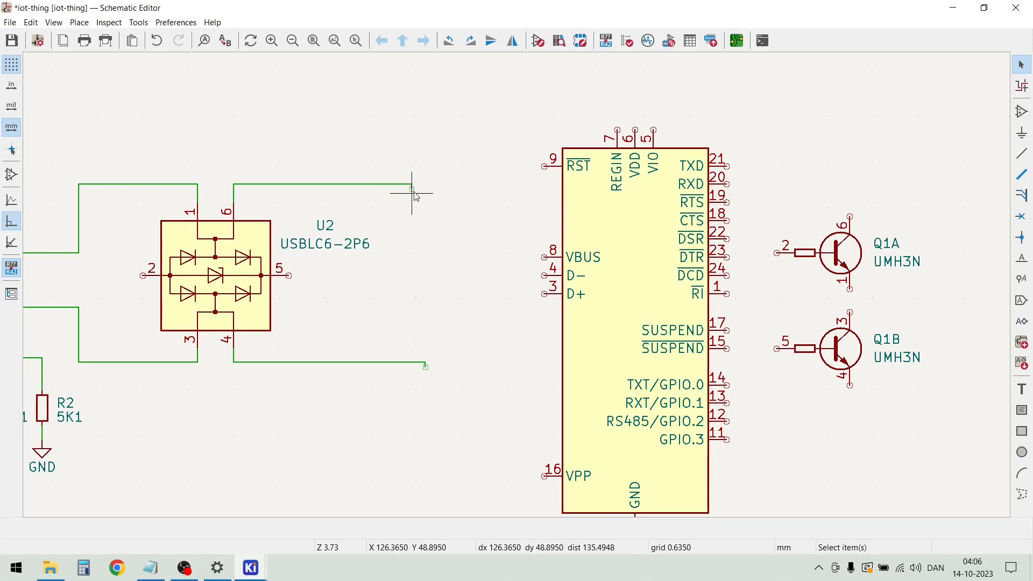
key(w)
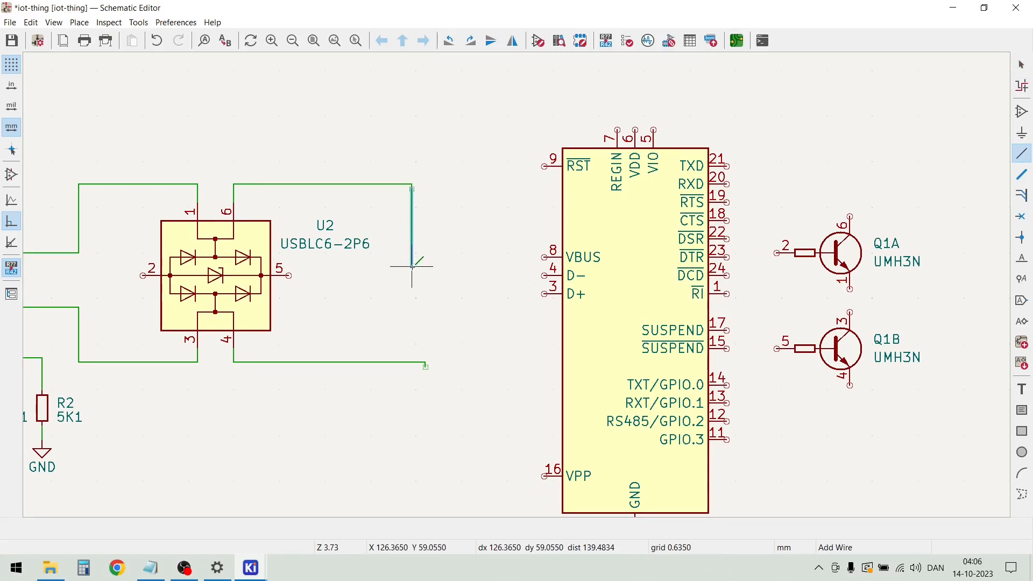
click(544, 275)
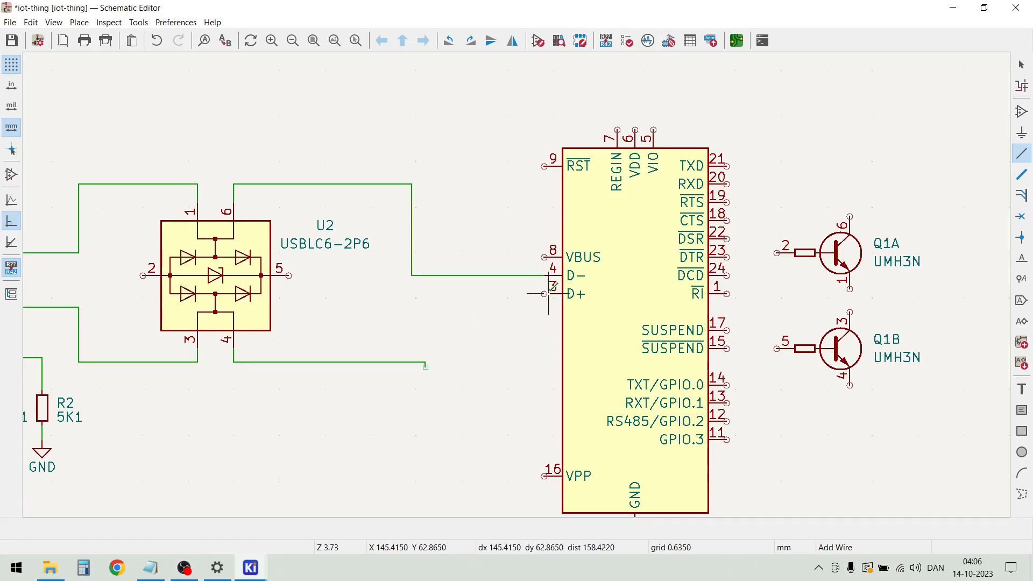
Wire U3's D+ pin (pin 3) to the open wire from U2 pin 4 and delete the leftover wire stub
click(544, 294)
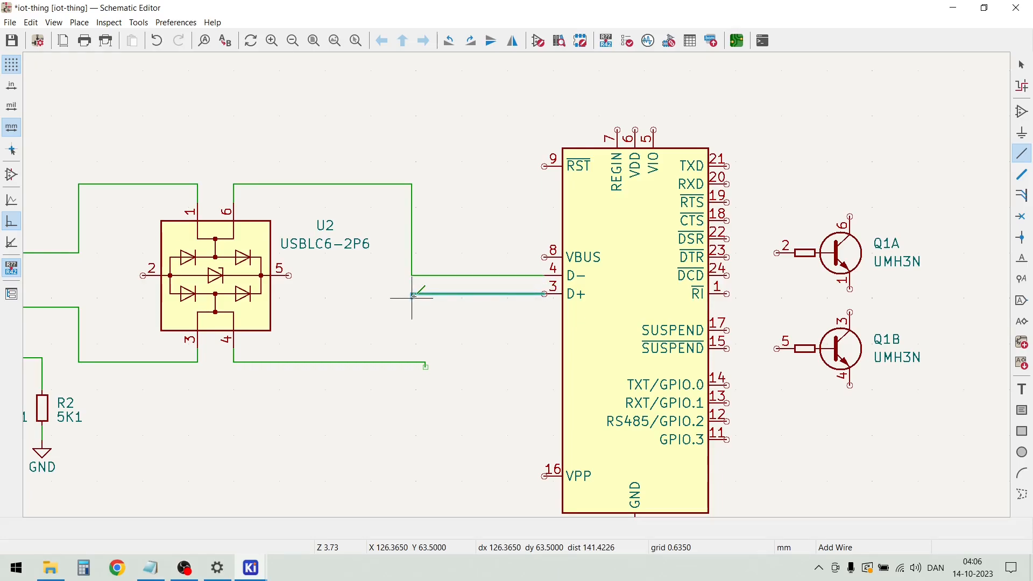
click(412, 362)
key(Escape)
scroll(425, 366, up, 6)
drag(544, 328, 514, 250)
key(Delete)
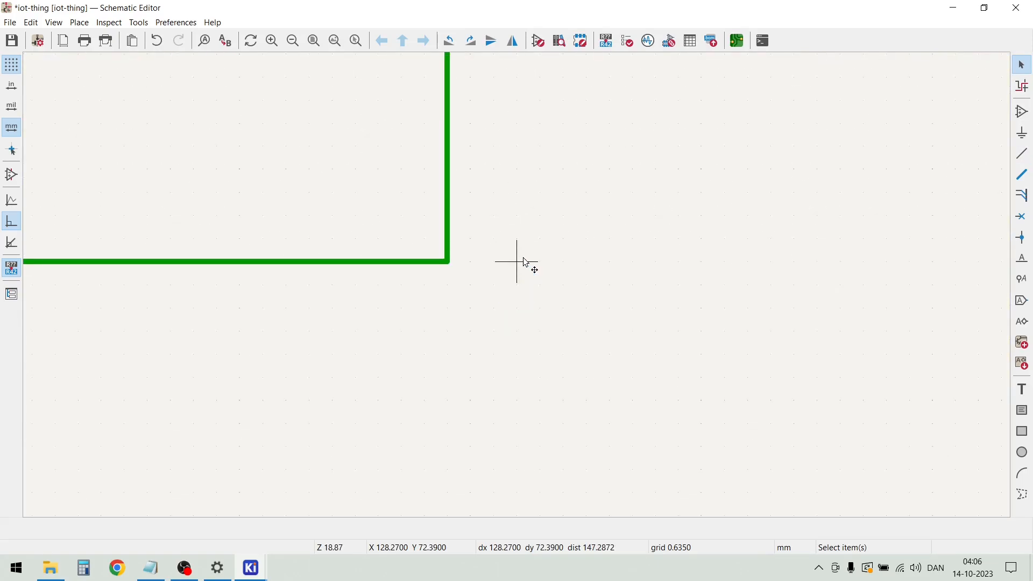
Draw an open wire from U2 pin 2, about 2.5 mm outward and about 3 mm down
scroll(525, 260, down, 8)
scroll(576, 237, up, 2)
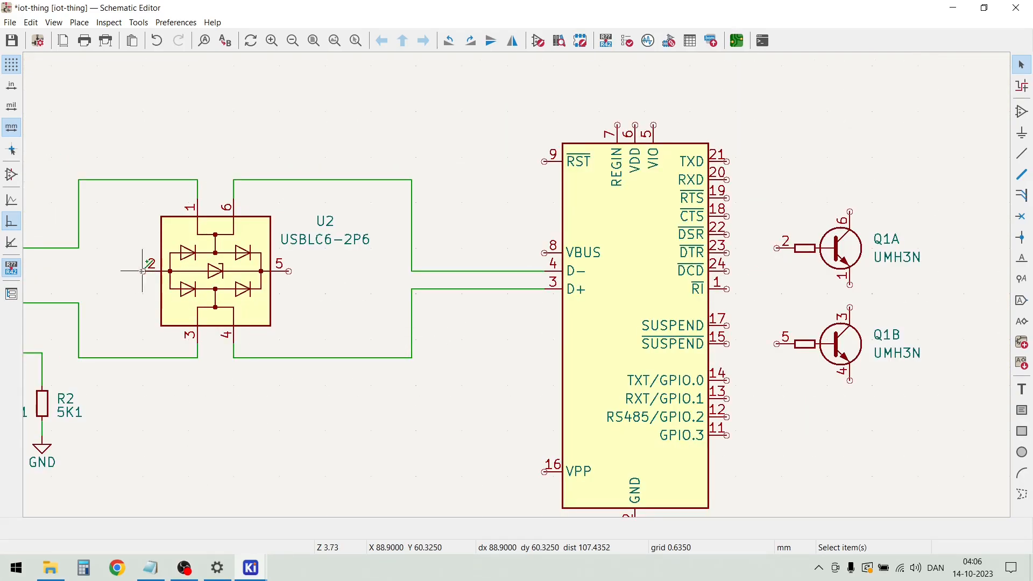
key(w)
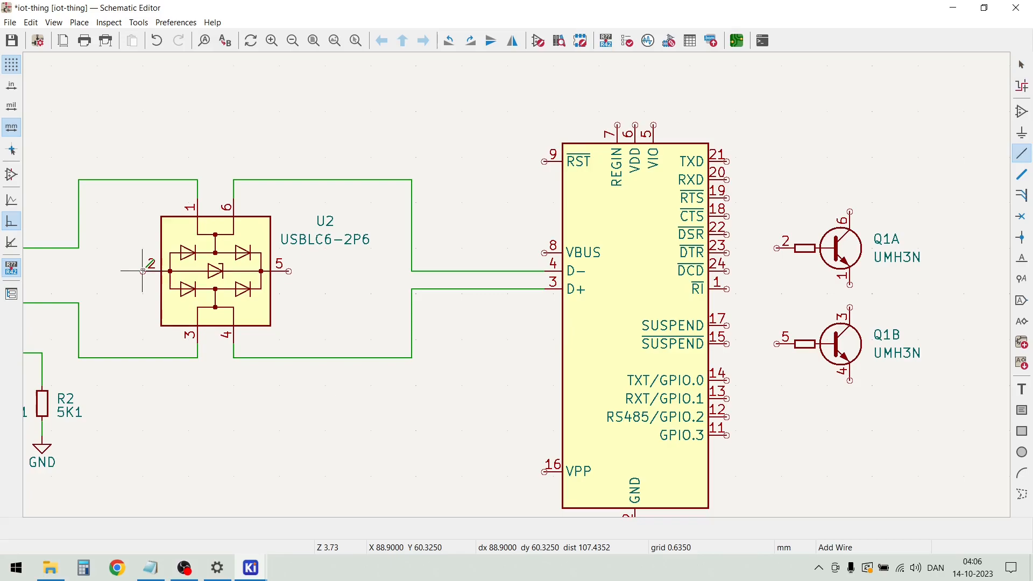
double_click(124, 294)
scroll(125, 293, down, 3)
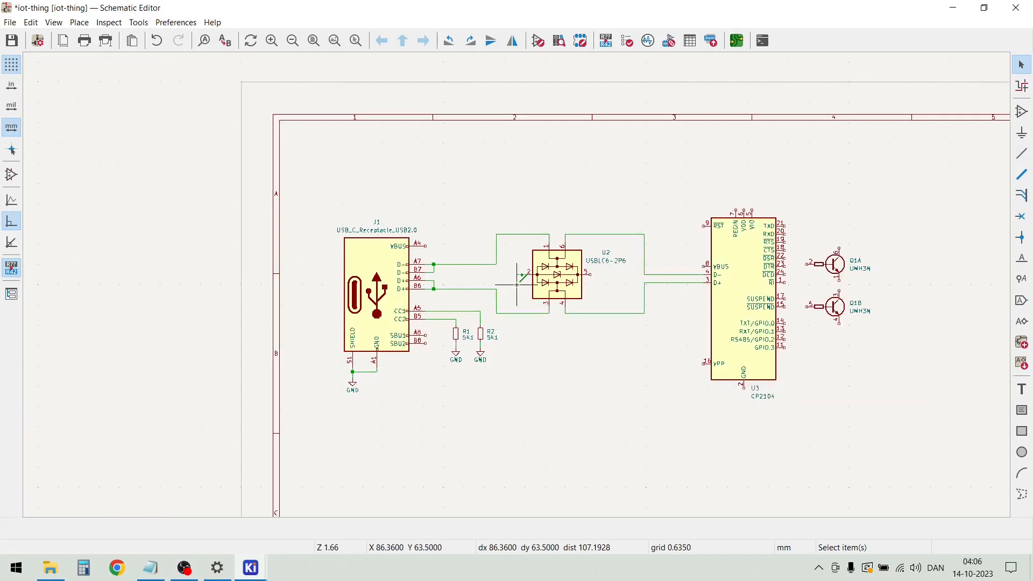
Duplicate the GND symbol under R2 and attach the copy to the open end of U2 pin 2's wire
scroll(523, 369, up, 3)
drag(457, 284, 417, 259)
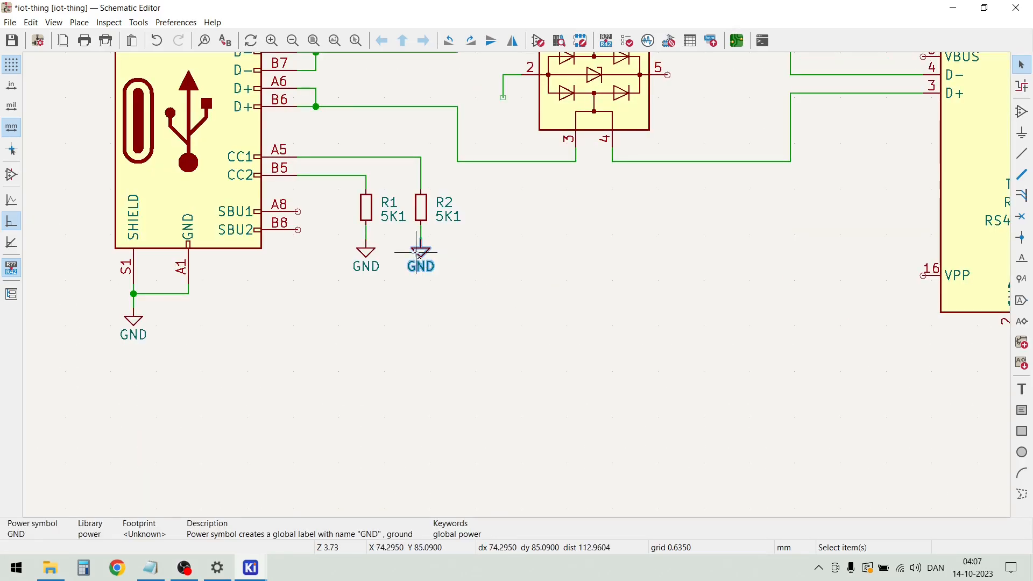
key(m)
scroll(500, 111, up, 2)
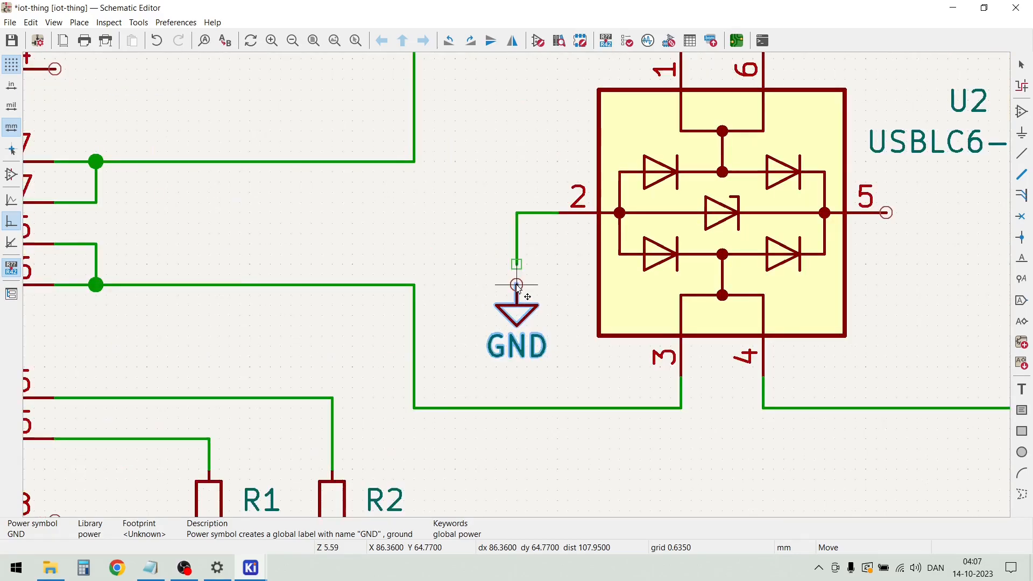
click(517, 264)
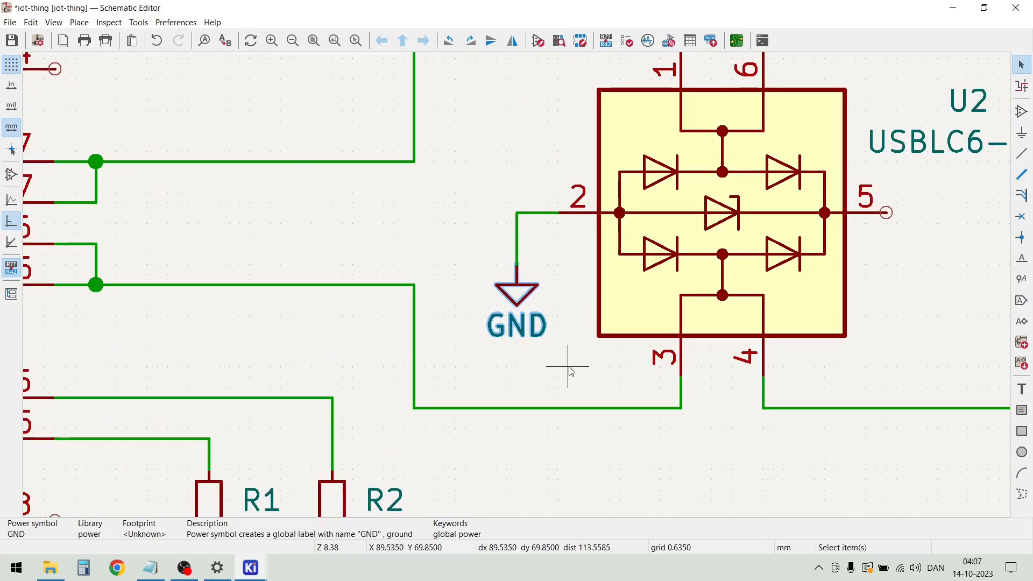
key(Escape)
scroll(570, 371, down, 4)
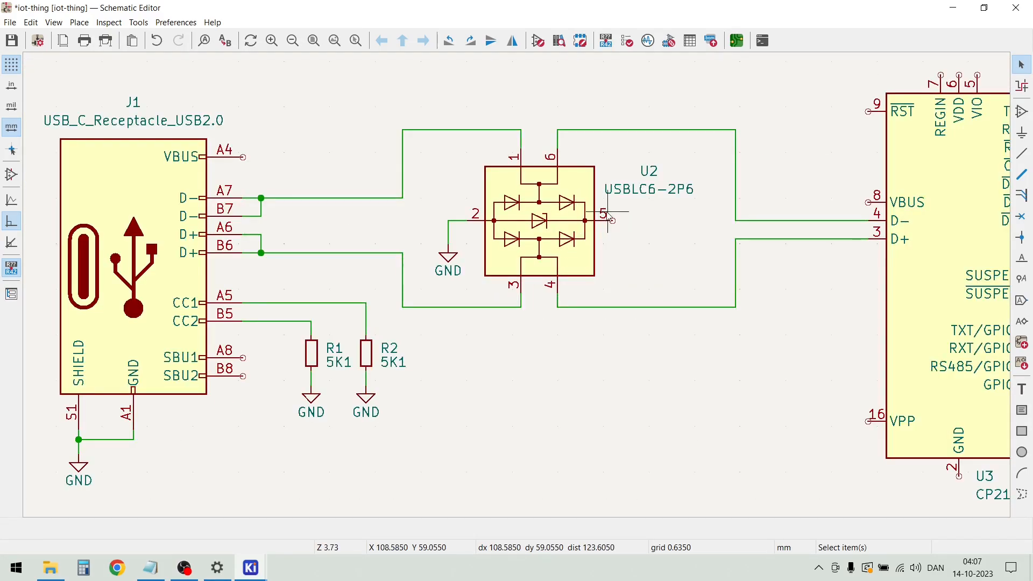
Move U2's reference and its USBLC6-2P6 value text below pin 5, clear of the pin's wiring space
drag(649, 195, 653, 264)
click(649, 171)
drag(651, 175, 618, 248)
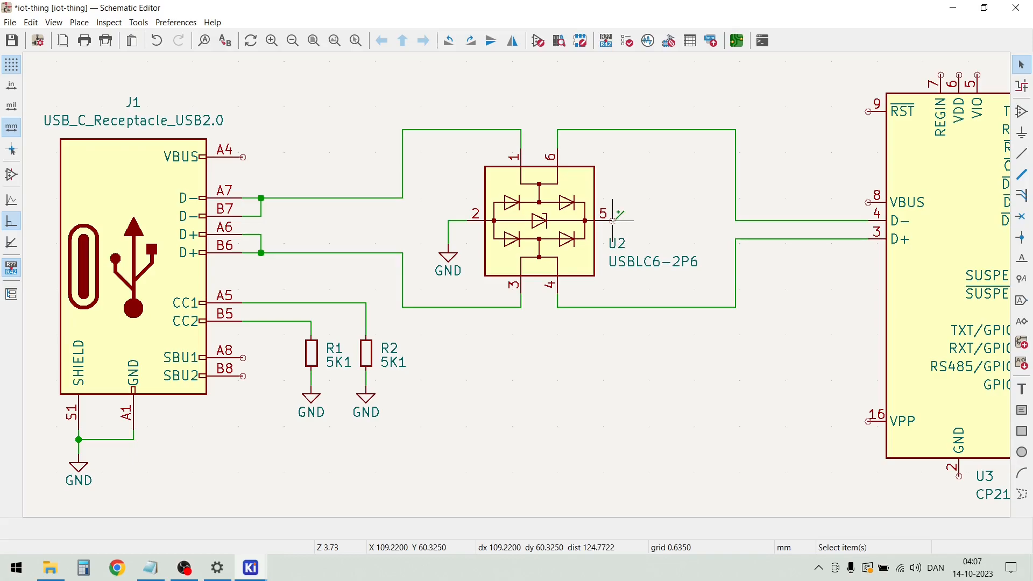
Draw an open wire from U2 pin 5, about 5 mm outward and about 4 mm up
key(w)
click(648, 221)
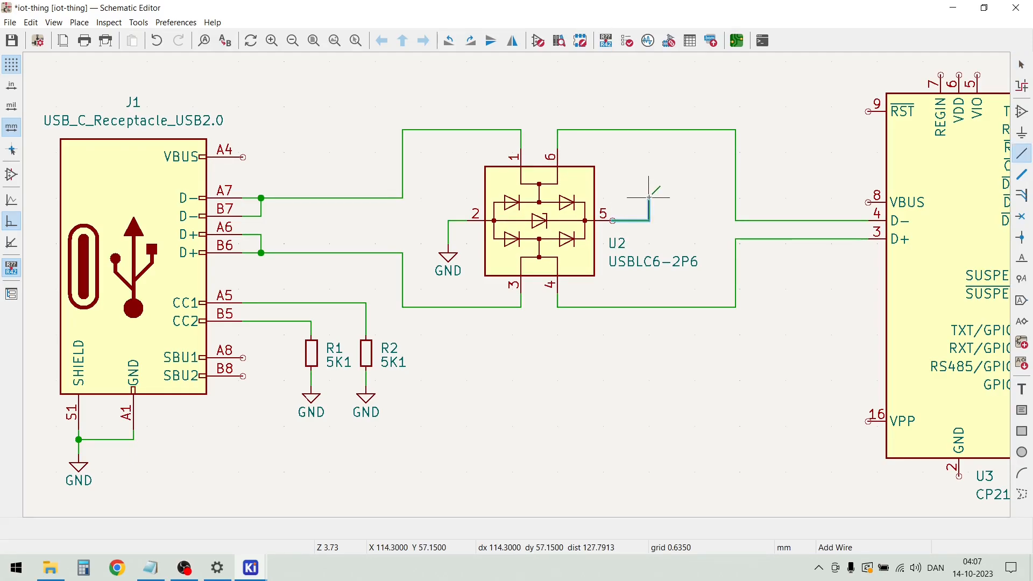
double_click(649, 193)
key(Escape)
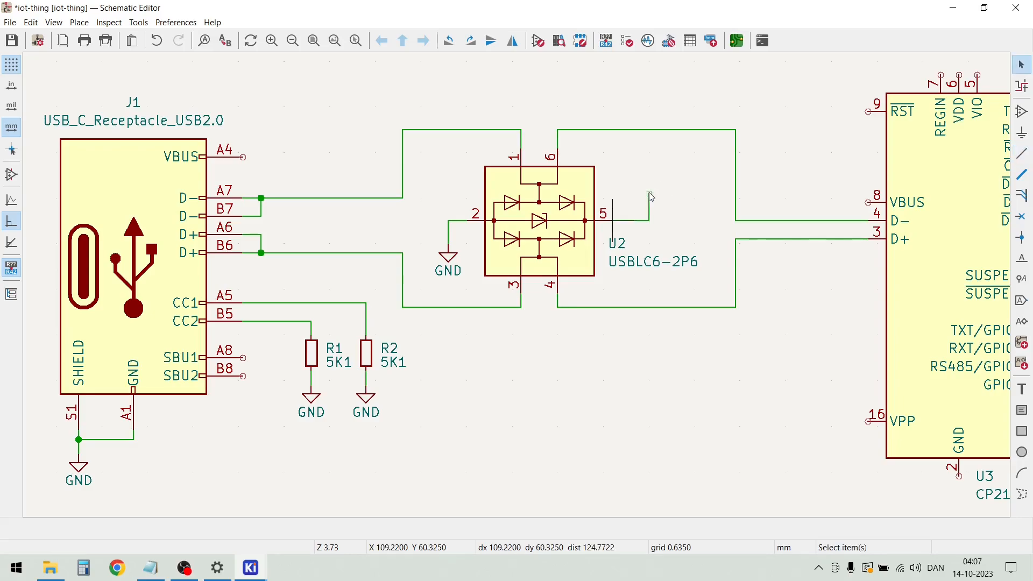
Draw an open wire from J1's VBUS pin (A4), about 8 mm outward and about 19 mm up
scroll(651, 197, down, 2)
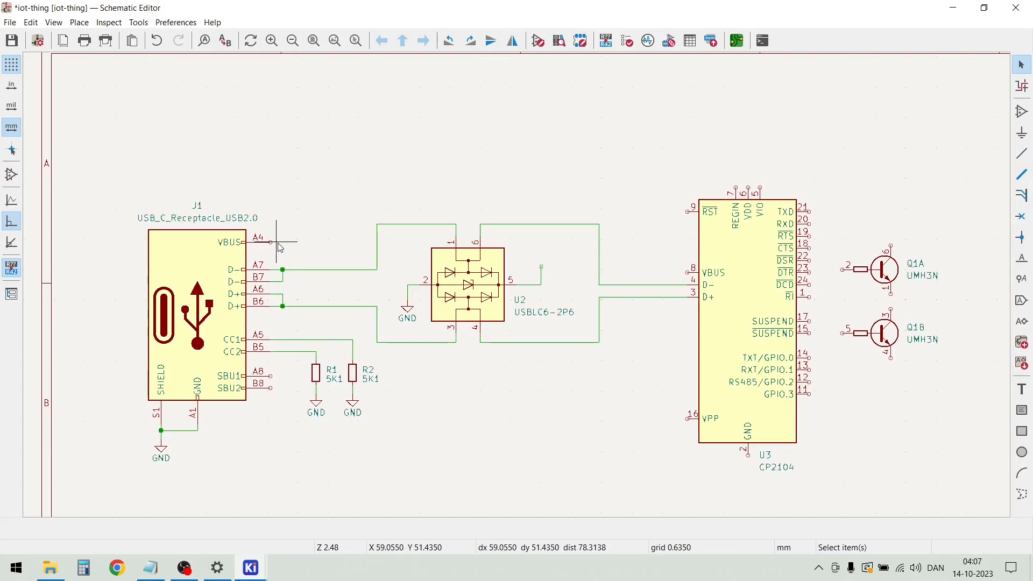
key(w)
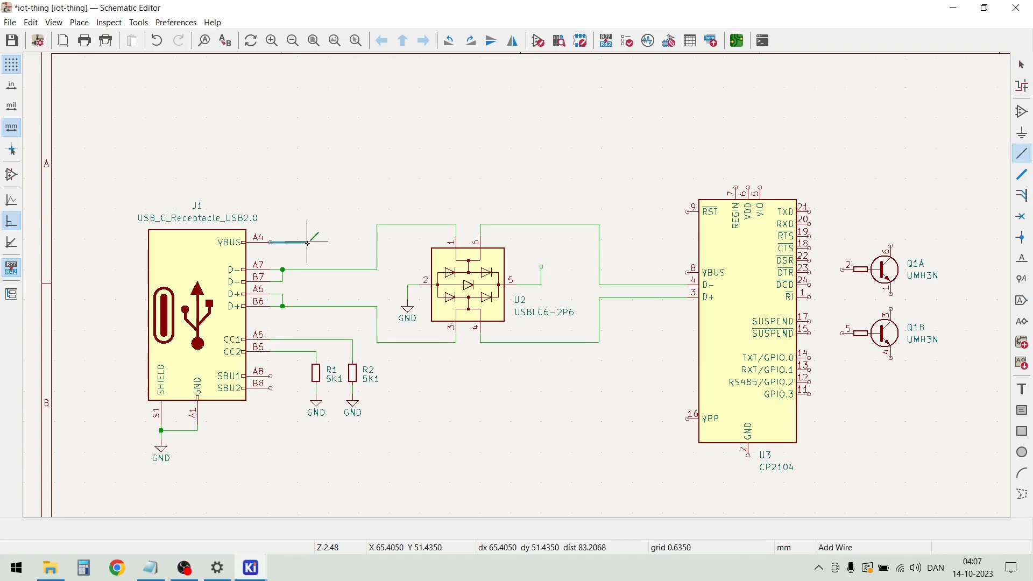
double_click(307, 151)
key(Escape)
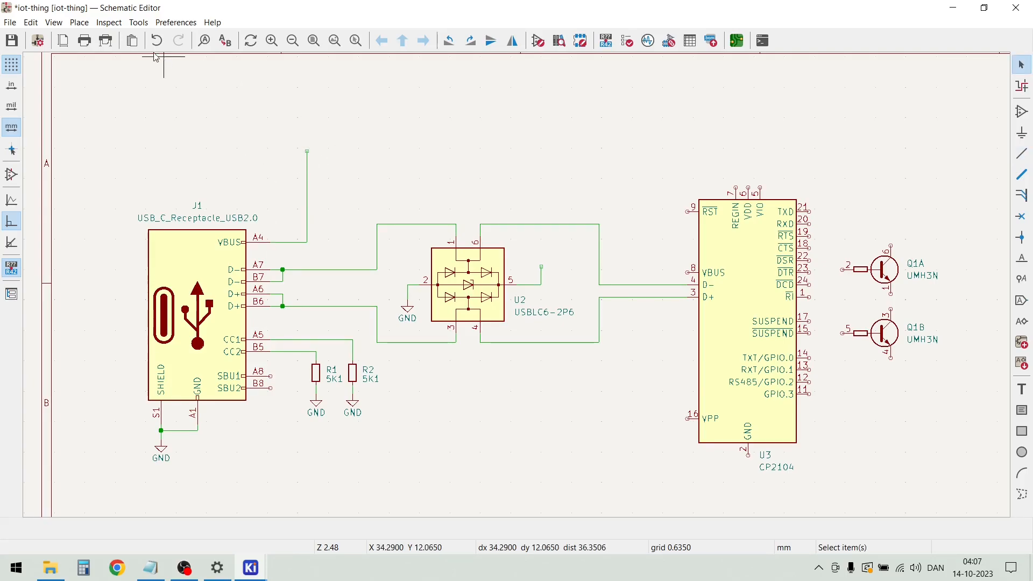
Place a +5VP power symbol on the open upper end of J1's VBUS wire
click(79, 22)
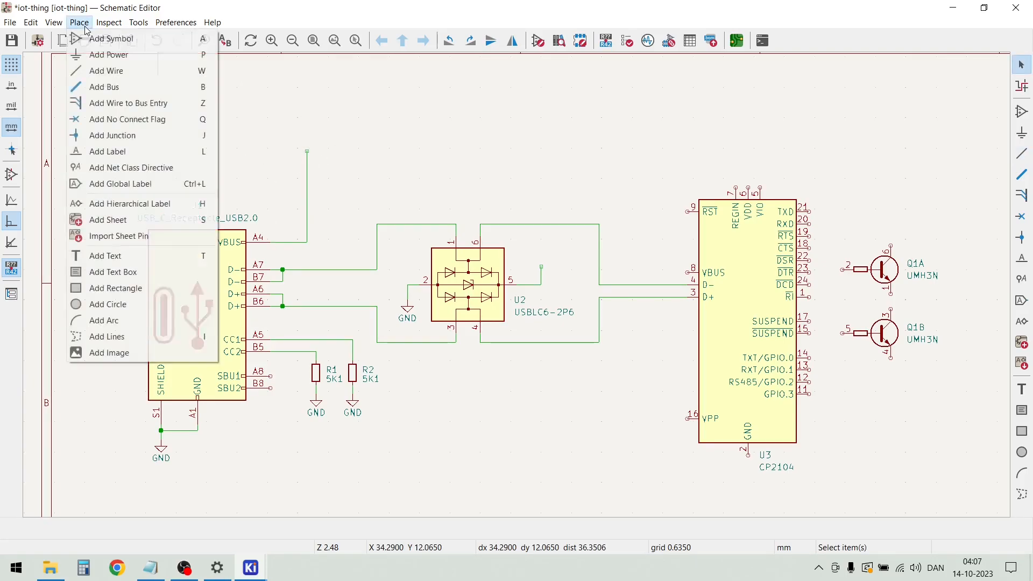
click(98, 61)
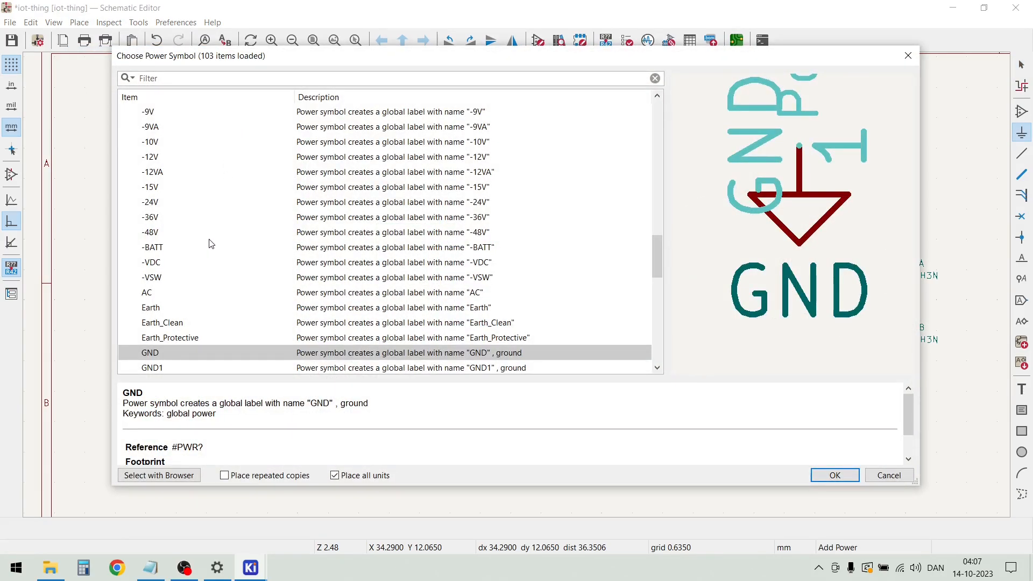
scroll(202, 229, up, 15)
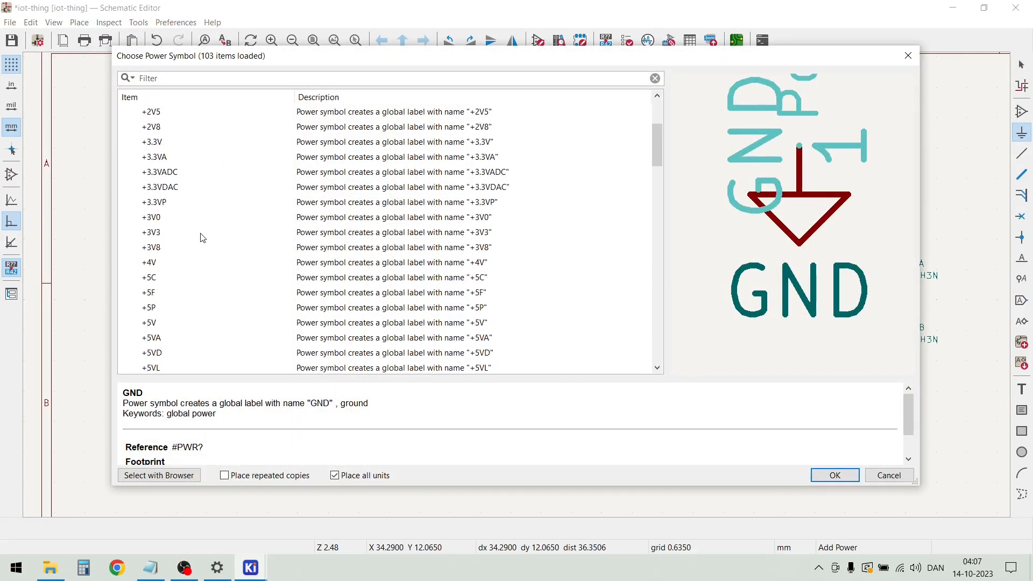
scroll(202, 237, down, 3)
scroll(203, 237, down, 2)
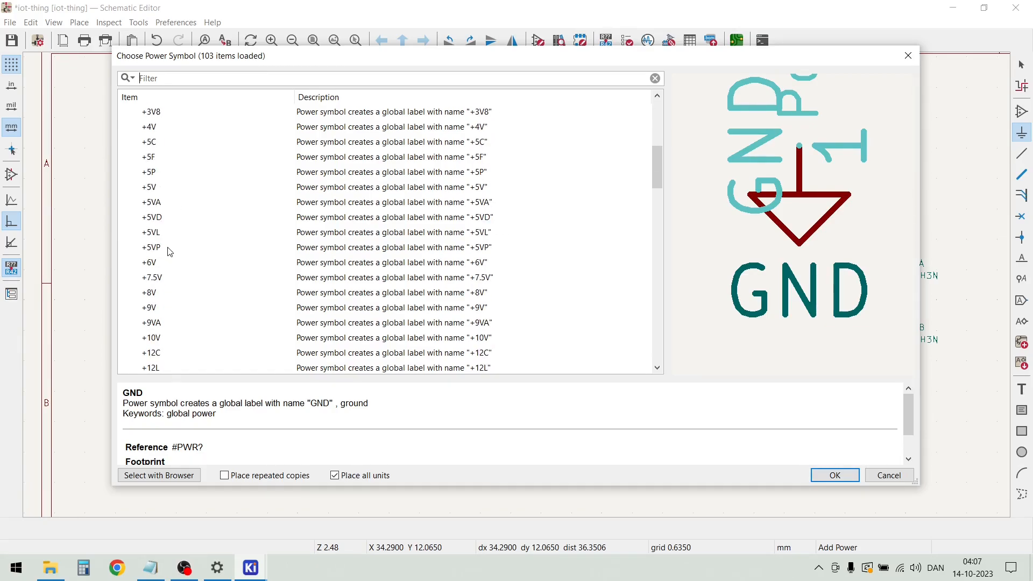
double_click(161, 251)
scroll(254, 231, up, 5)
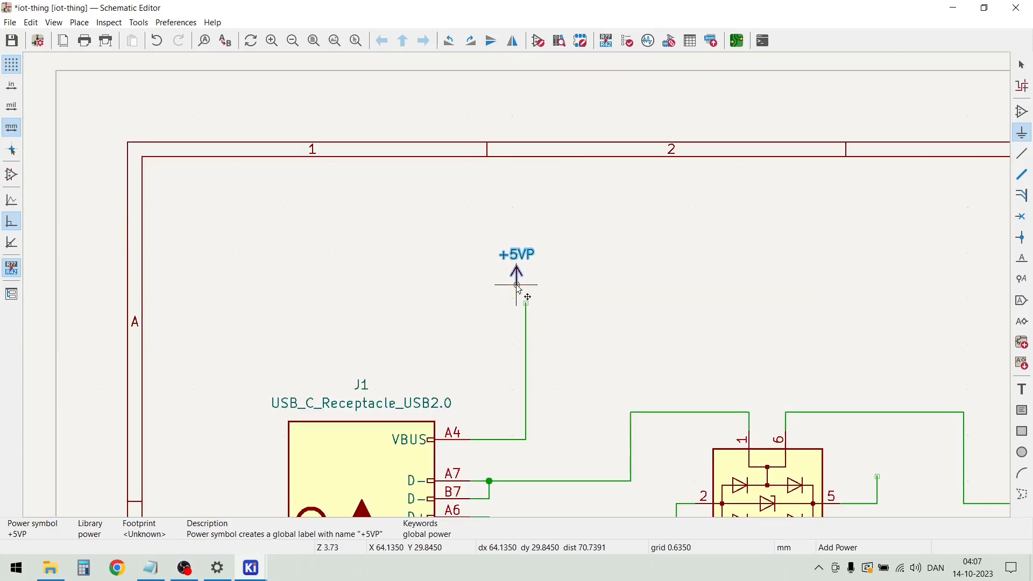
click(538, 326)
key(Escape)
Nudge the +5VP symbol's label slightly down, closer to its arrow
scroll(659, 346, down, 3)
scroll(516, 288, up, 5)
click(474, 267)
drag(473, 268, 472, 283)
click(625, 303)
scroll(623, 298, down, 5)
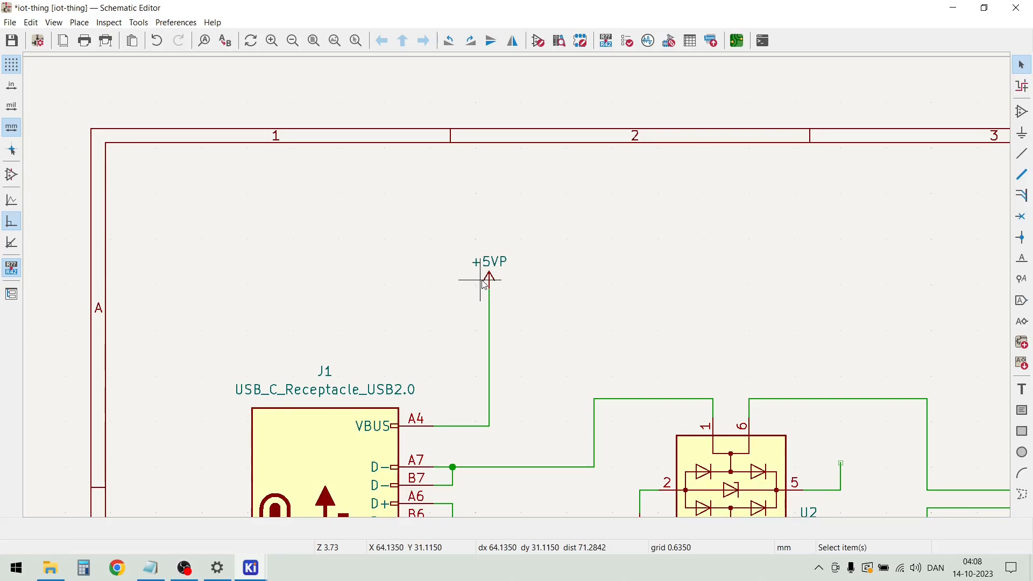
Place a FerriteBead_Small symbol, rotated to horizontal, to the right of J1's VBUS wire just below the +5VP symbol
click(79, 22)
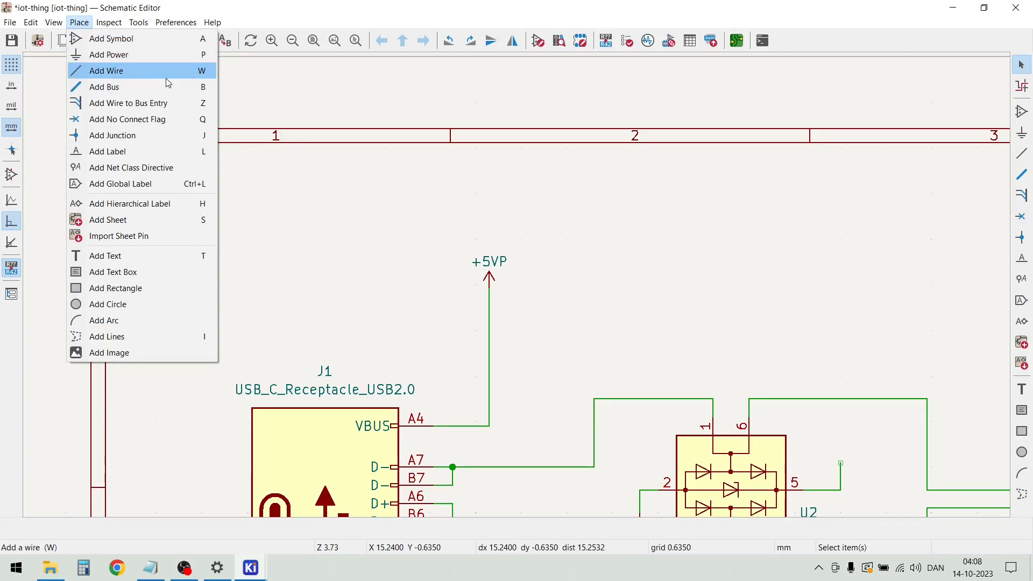
click(128, 41)
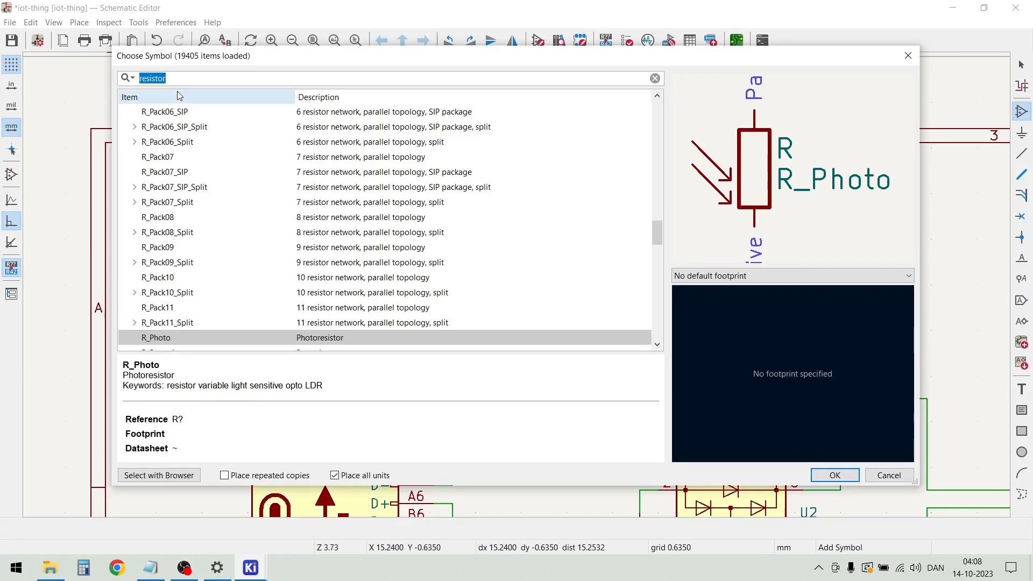
text(f)
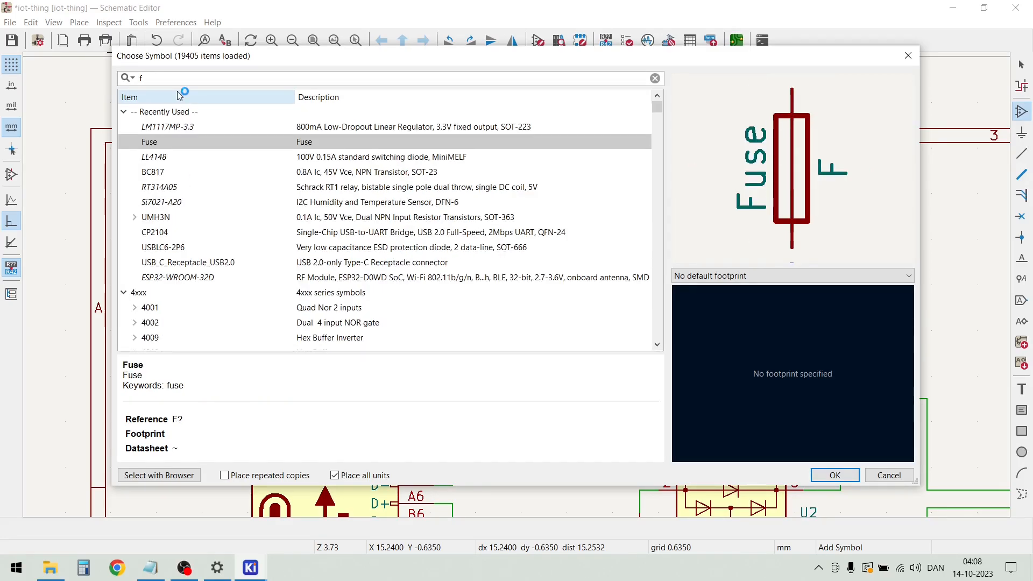
key(BackSpace)
text(l)
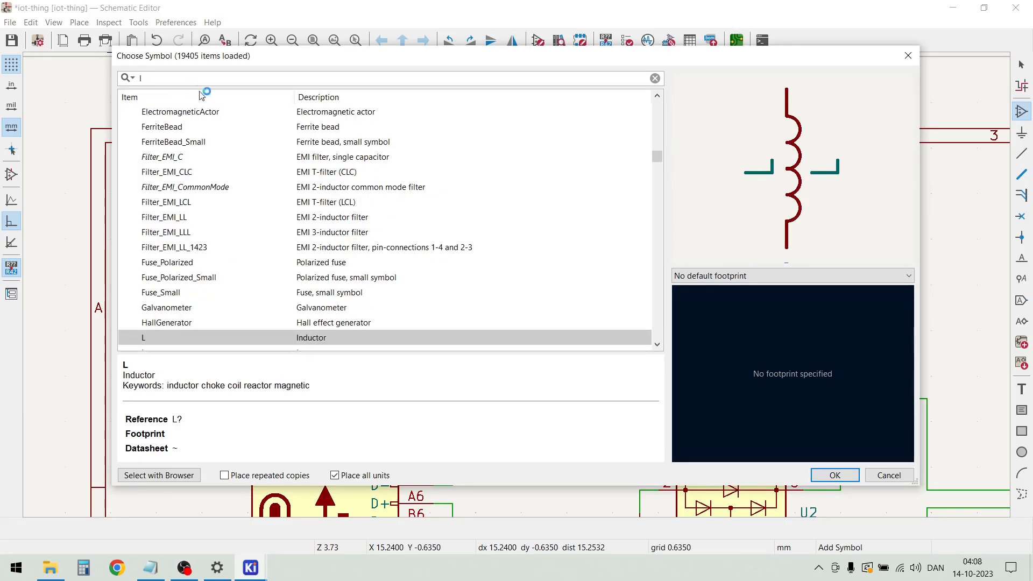
click(173, 142)
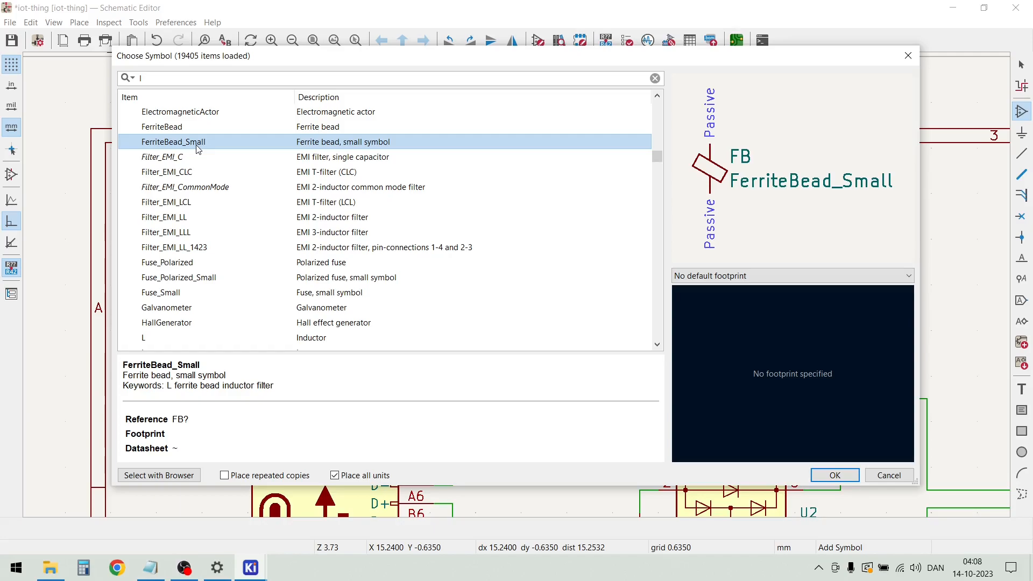
double_click(197, 150)
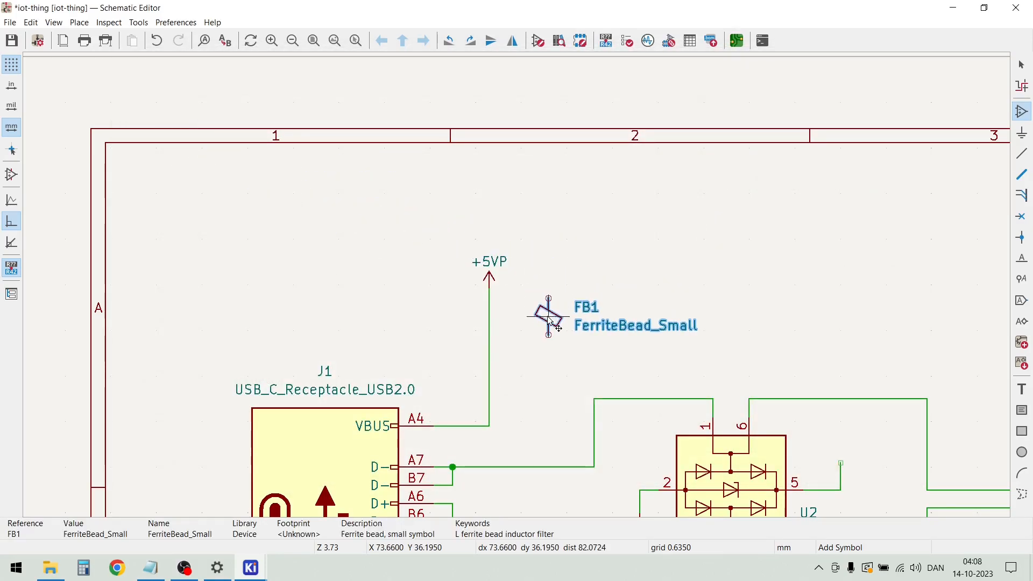
key(r)
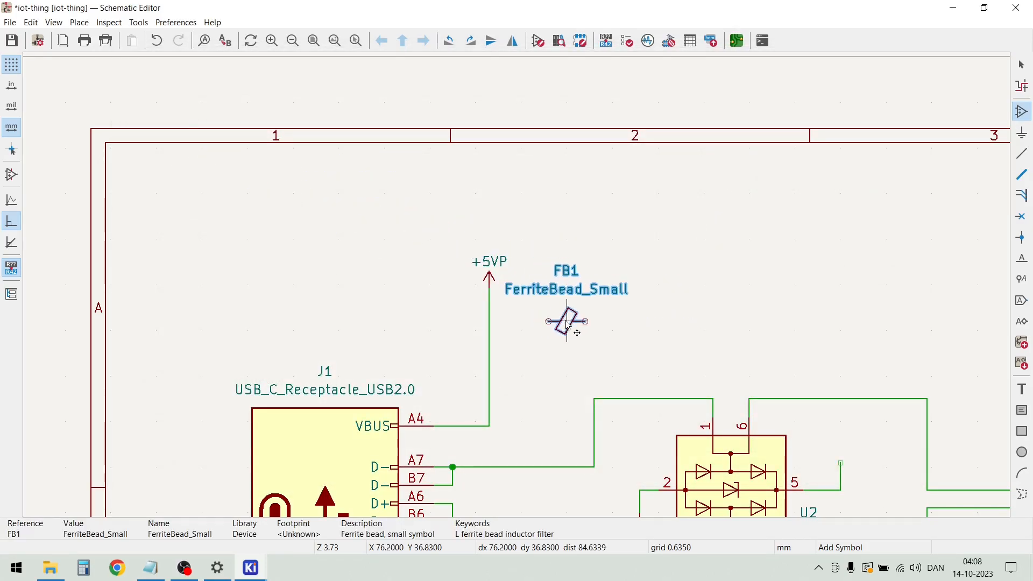
click(571, 329)
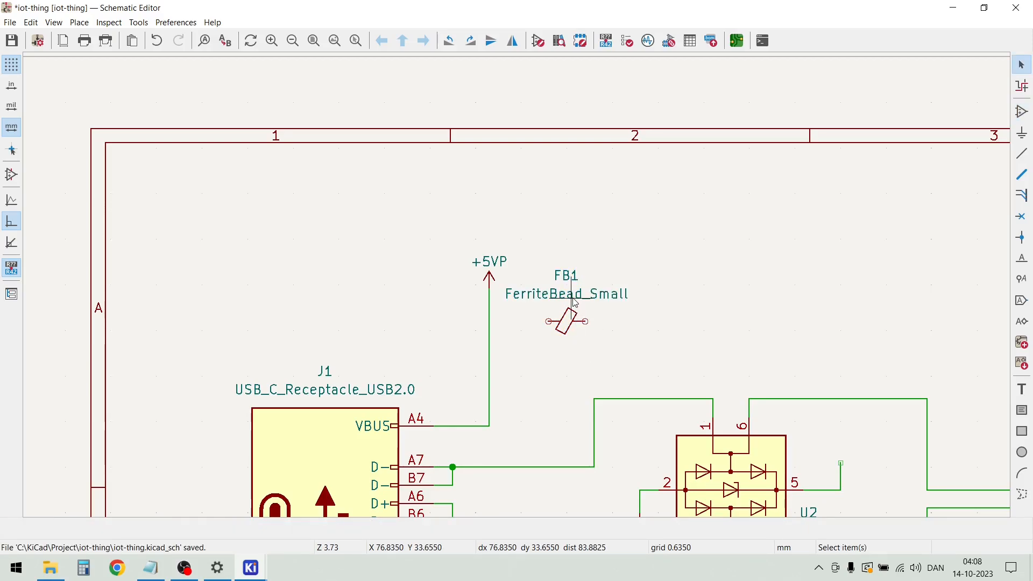
Set the value of ferrite bead FB1 to BLM21PG221
double_click(574, 302)
text(BLM21PG221)
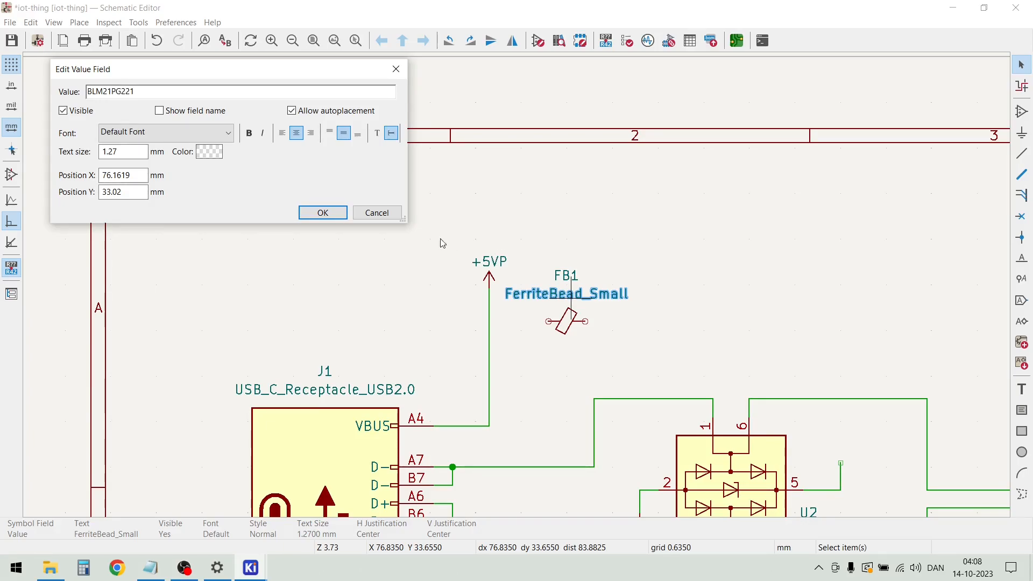
click(315, 213)
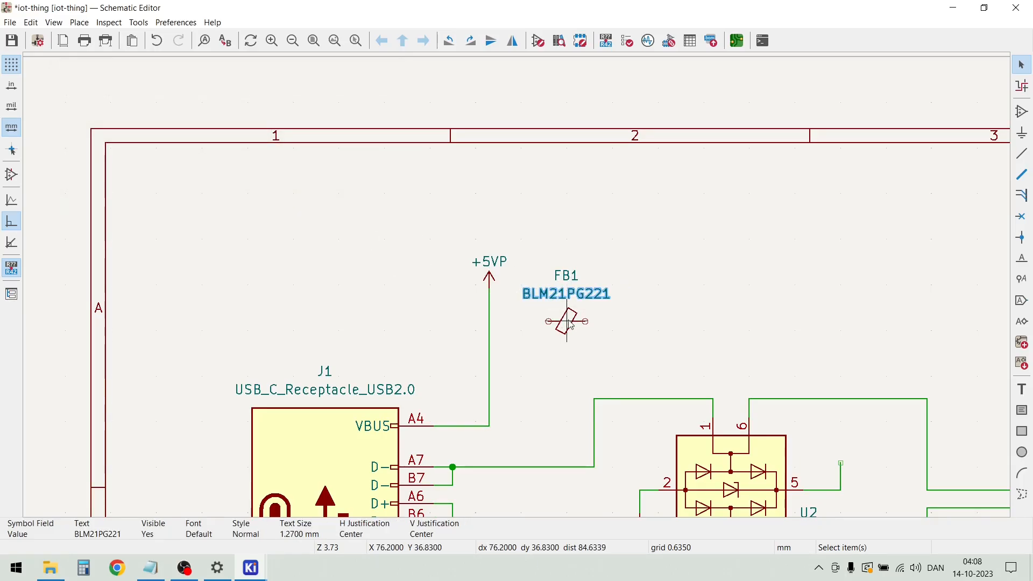
key(Escape)
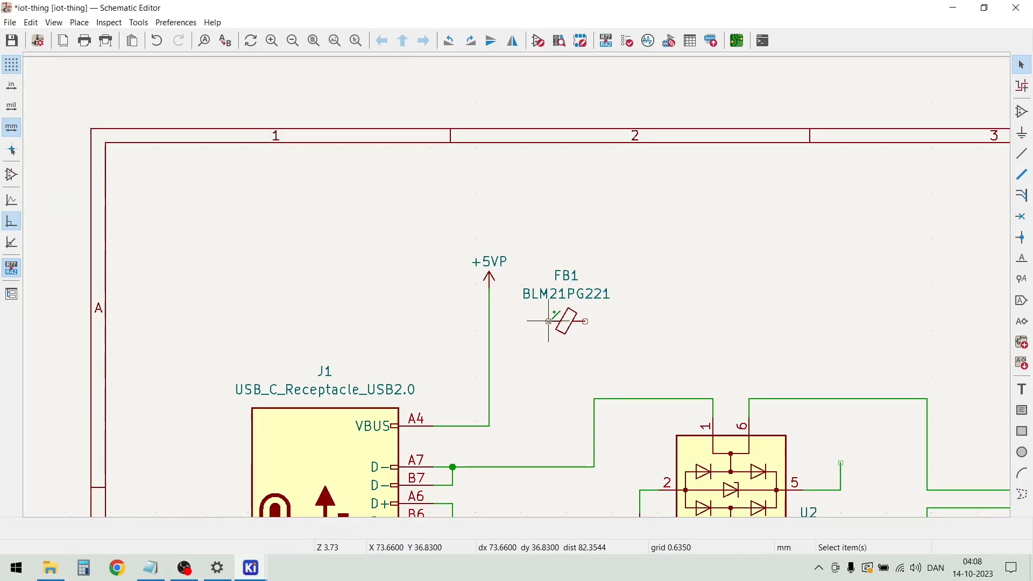
Wire FB1's near end to the VBUS wire and extend an open wire about 10 mm from its other end
key(w)
click(489, 321)
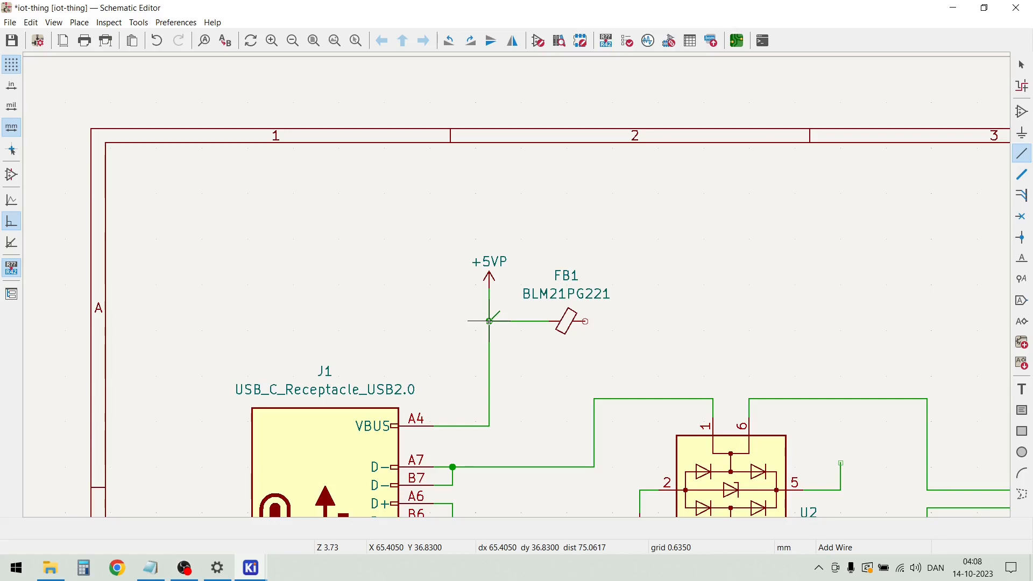
click(585, 321)
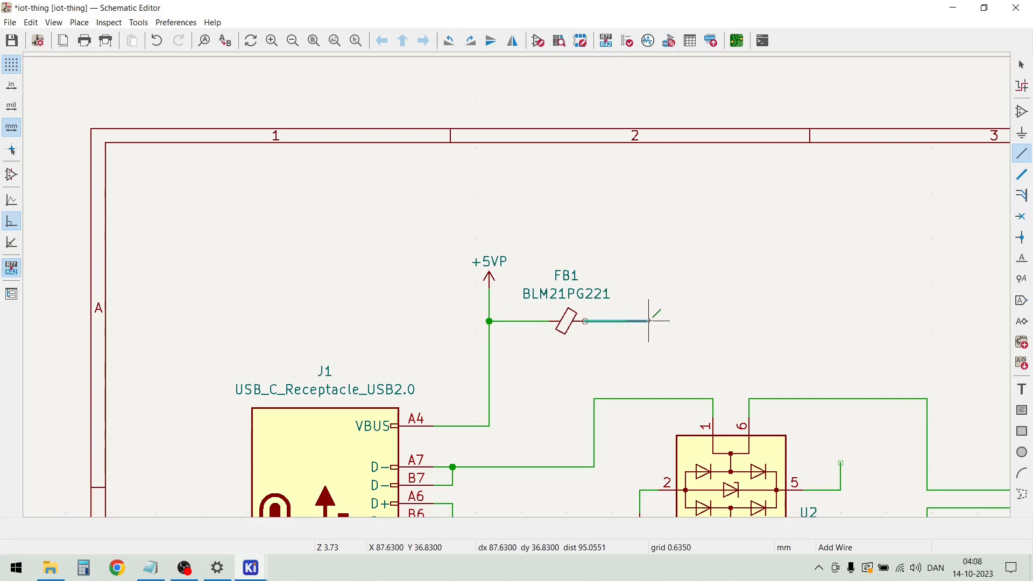
double_click(659, 321)
key(Escape)
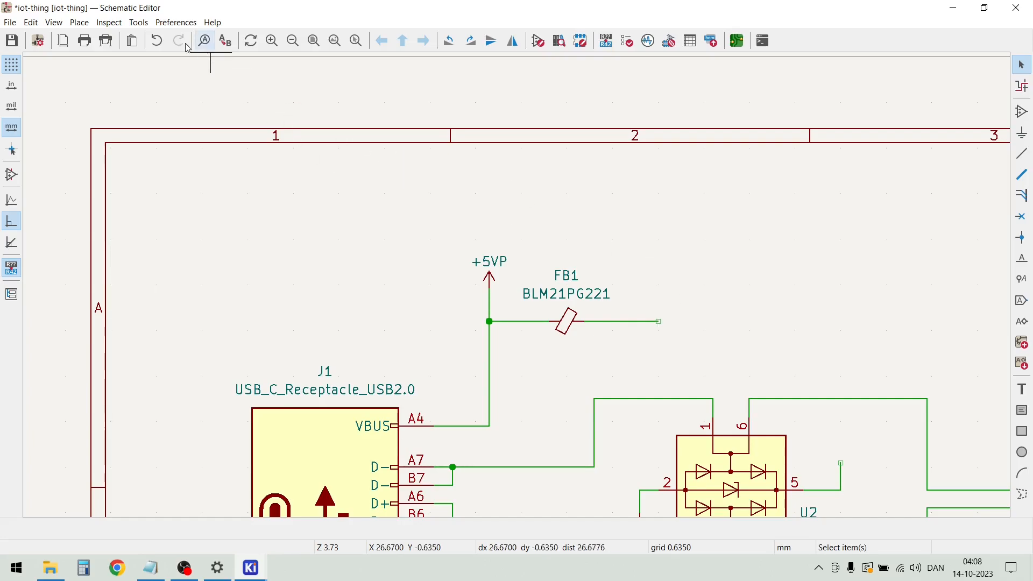
Place a Polyfuse_Small symbol, rotated to horizontal, on the open end of the wire from FB1
key(a)
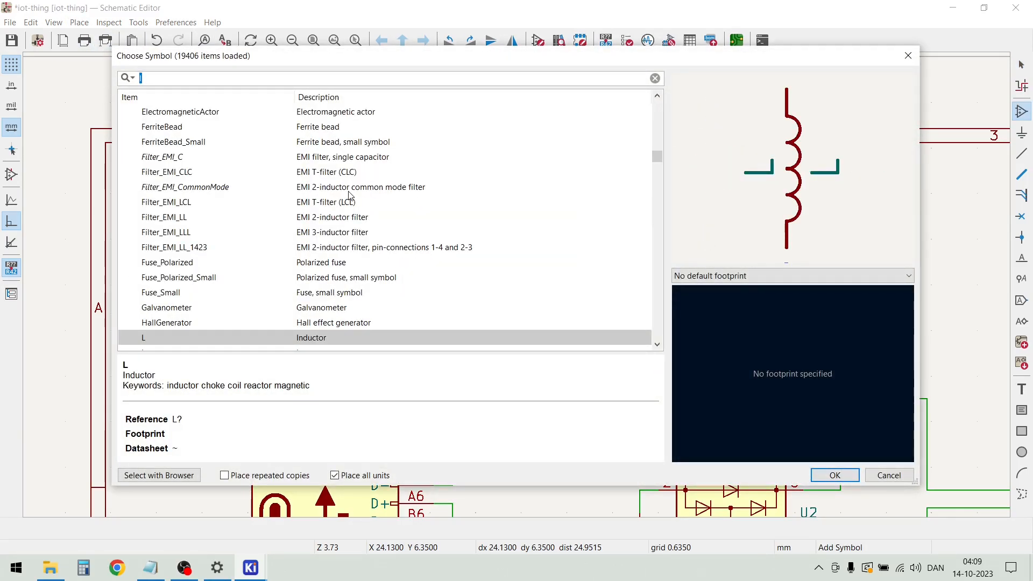
text(fuse)
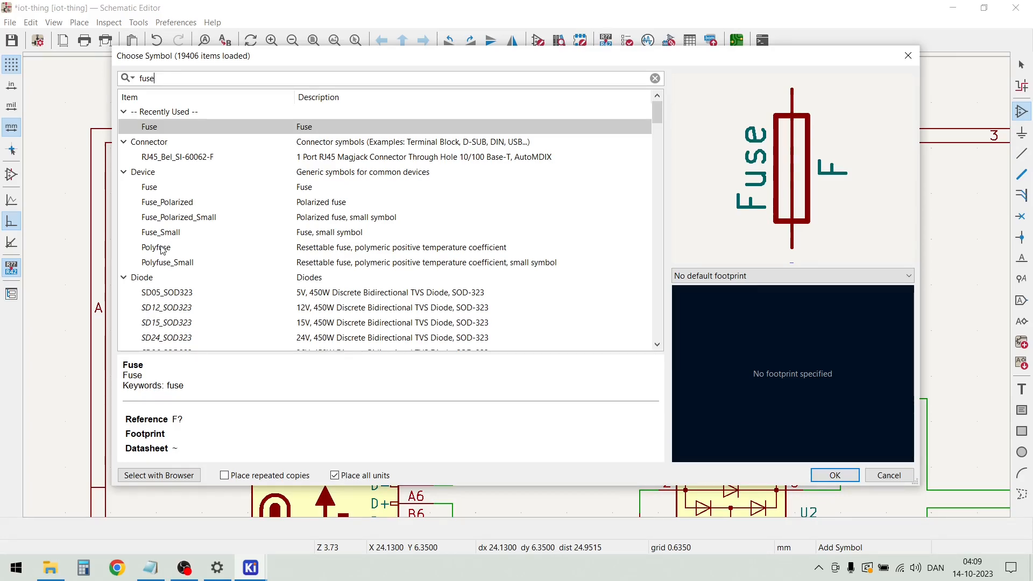
click(174, 263)
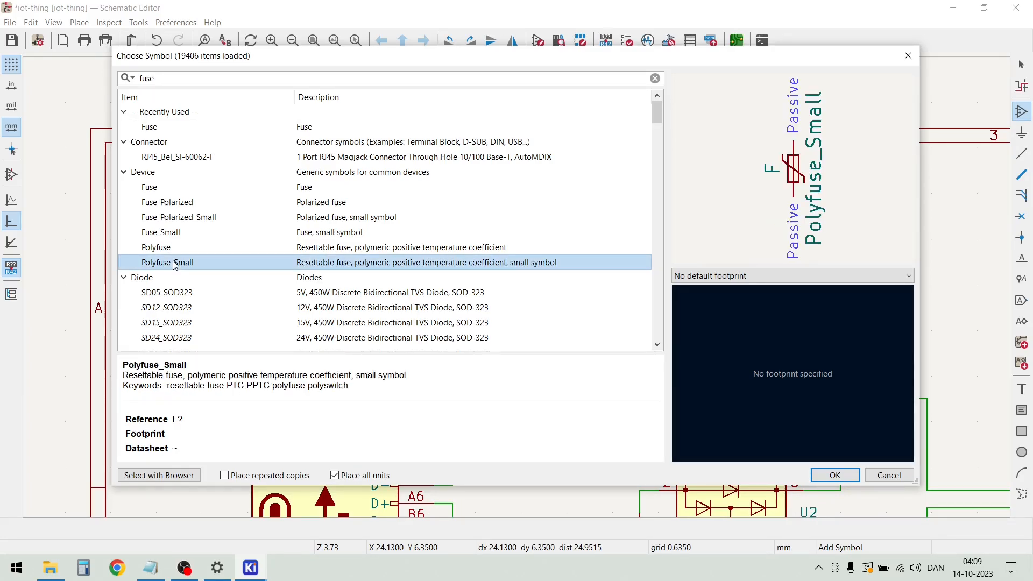
double_click(175, 263)
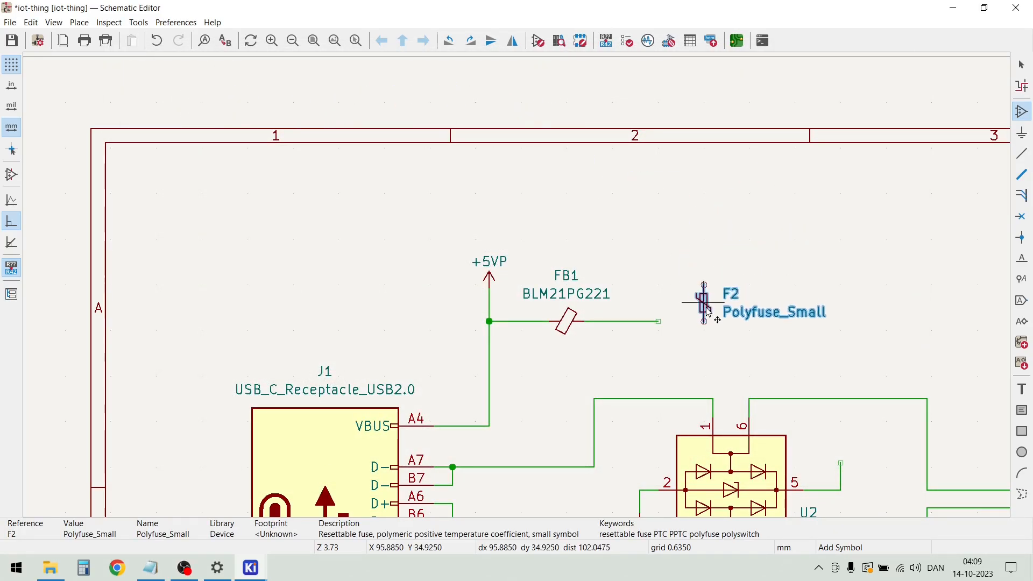
key(r)
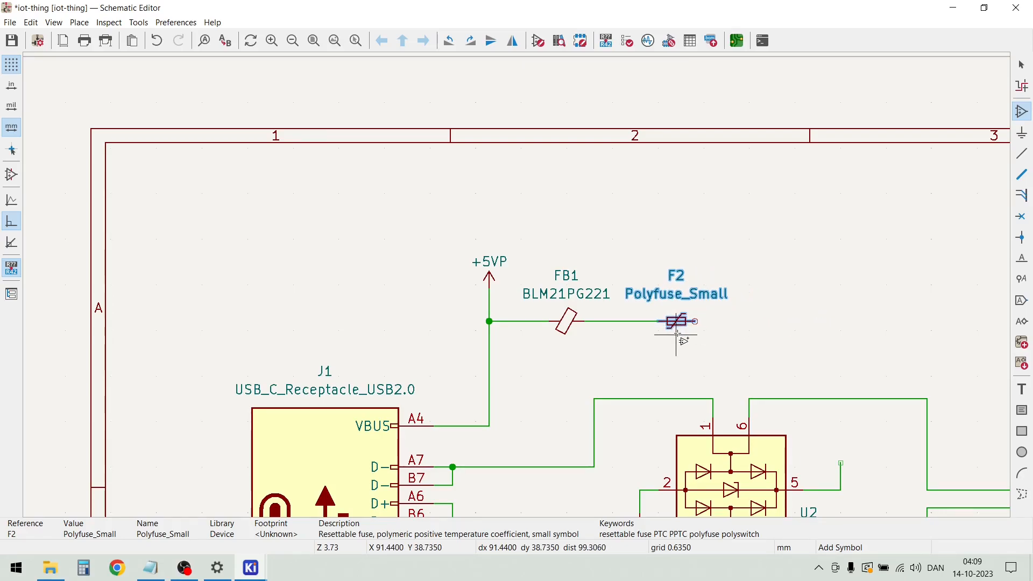
click(677, 322)
Set the value of fuse F2 to Polyfuse 1A
click(679, 295)
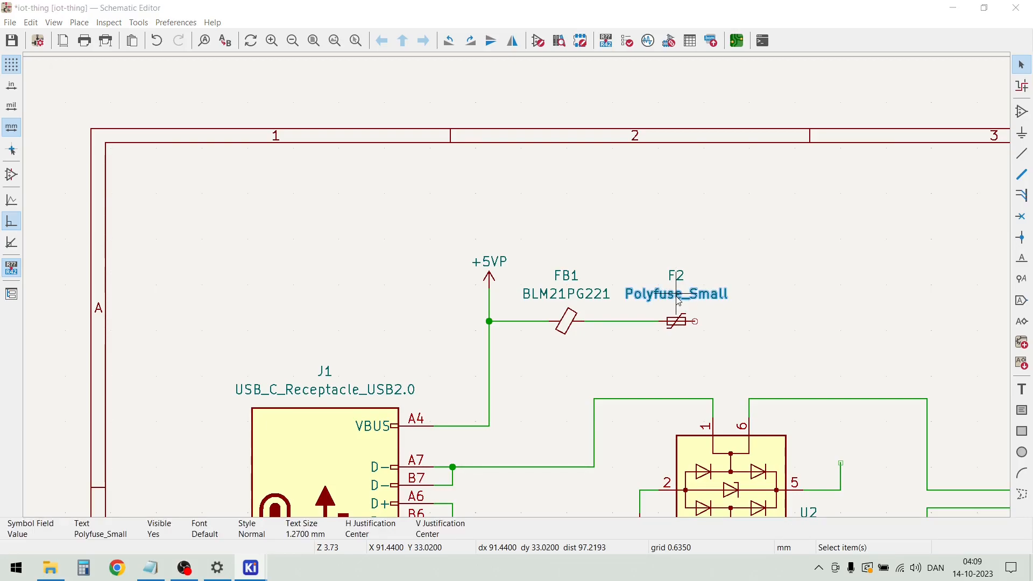
double_click(679, 296)
text(1A)
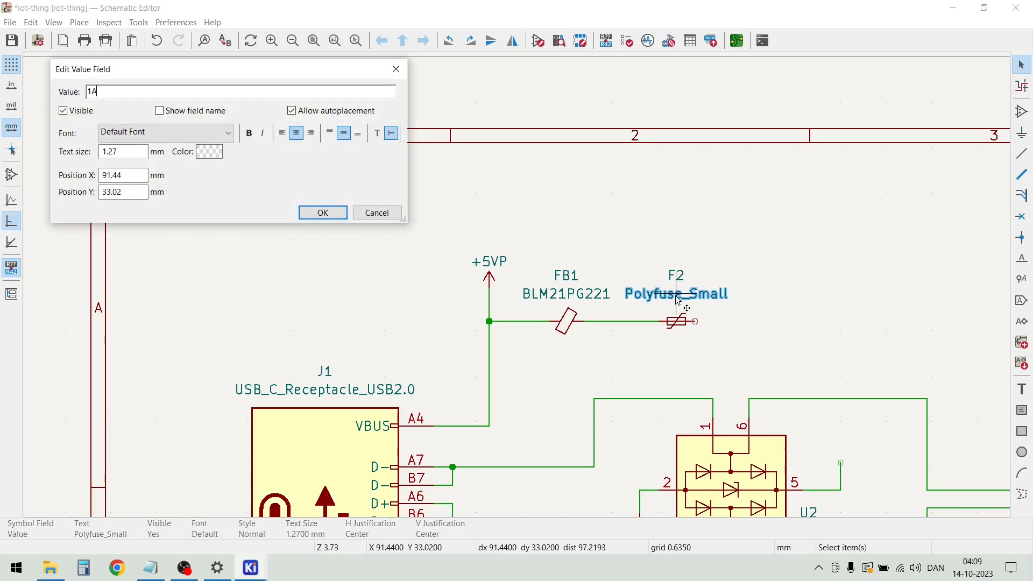
key(Return)
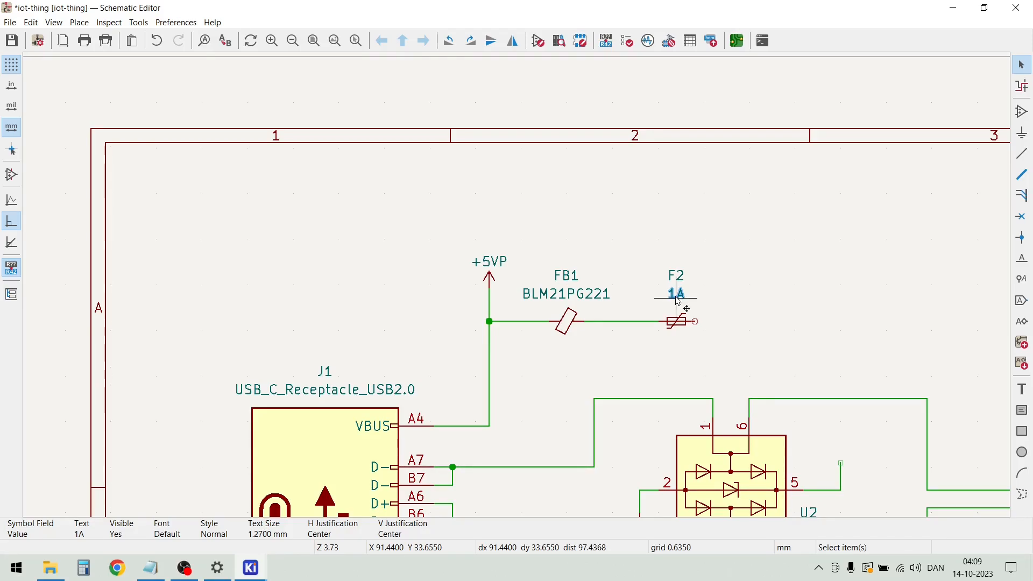
double_click(676, 294)
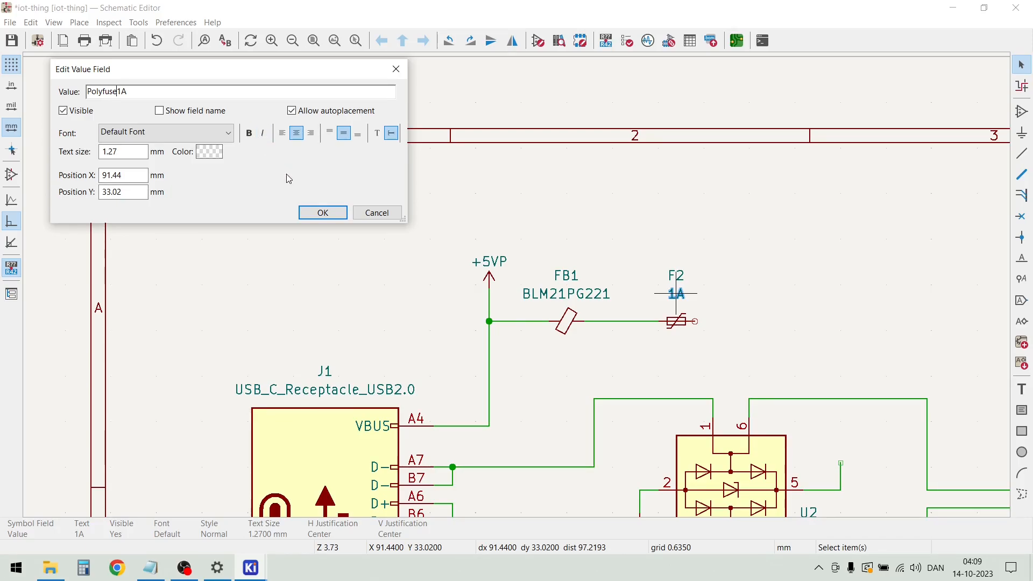
click(322, 212)
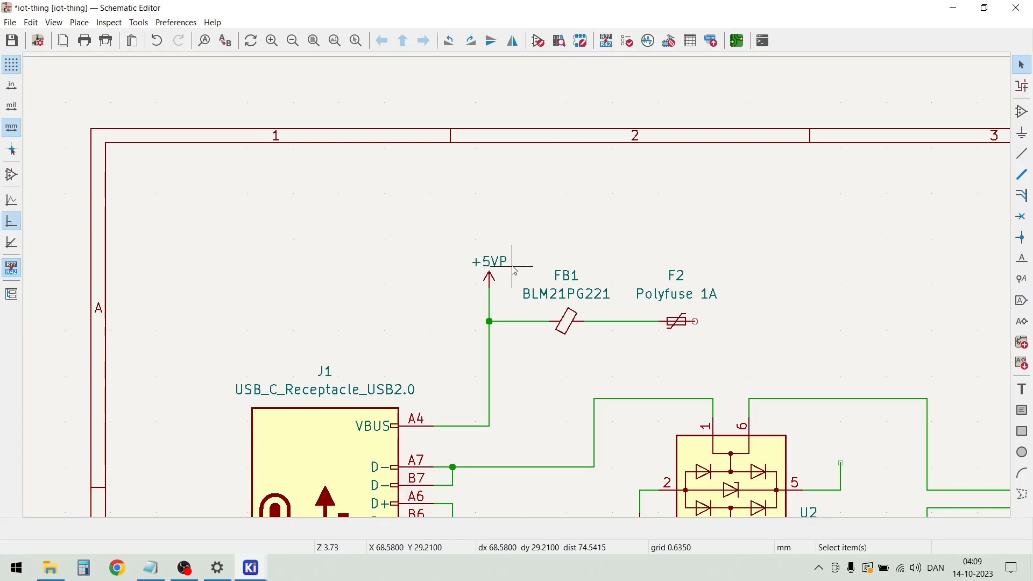
Draw a wire from F2's free end about 8 mm to the right and about 4.5 mm up, leaving it open
click(695, 321)
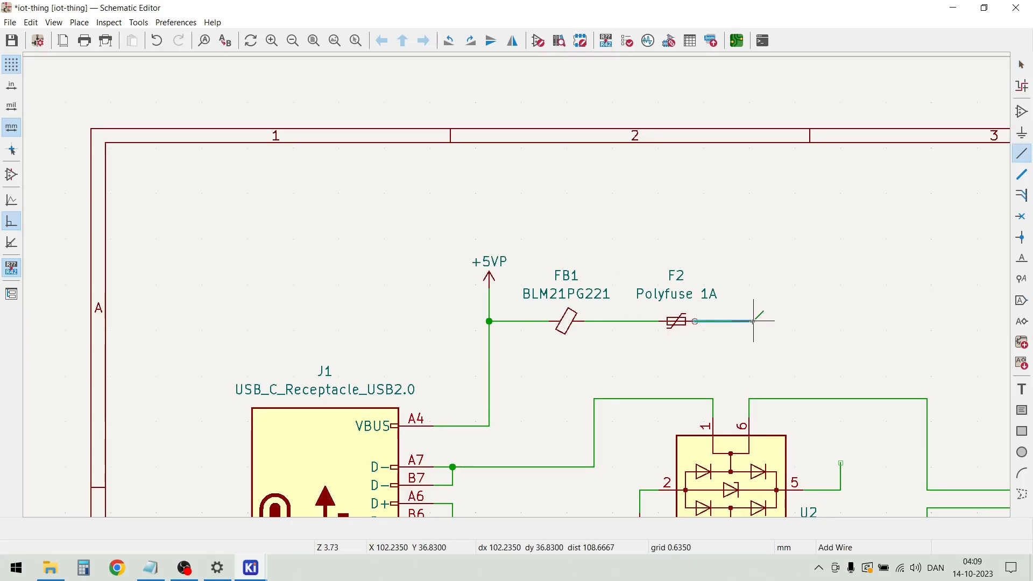
double_click(753, 289)
key(Escape)
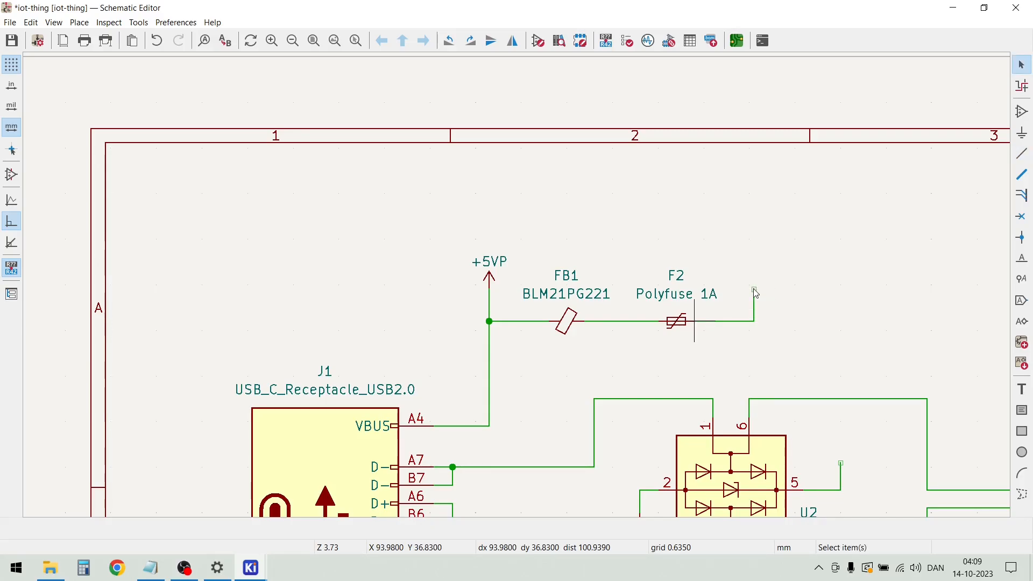
Place a +5V power symbol on the open wire end after F2 and nudge its label slightly down, closer to the arrow
key(p)
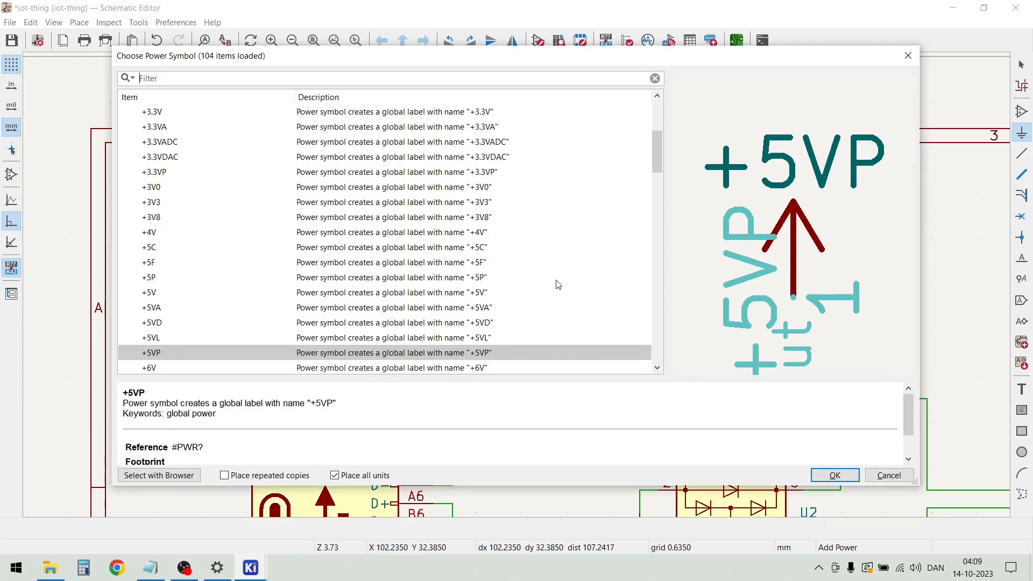
double_click(170, 295)
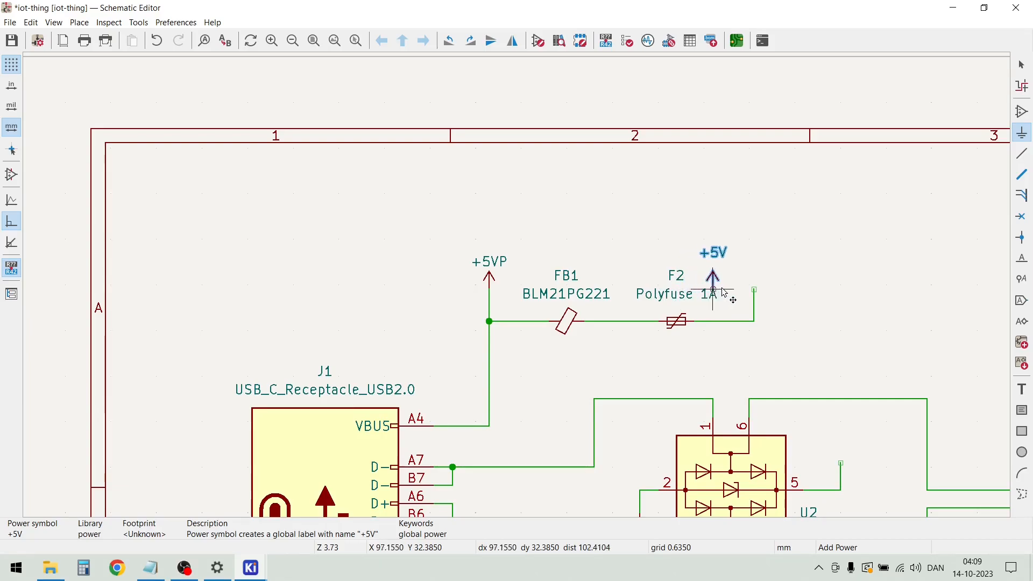
click(756, 289)
key(Escape)
scroll(758, 272, up, 5)
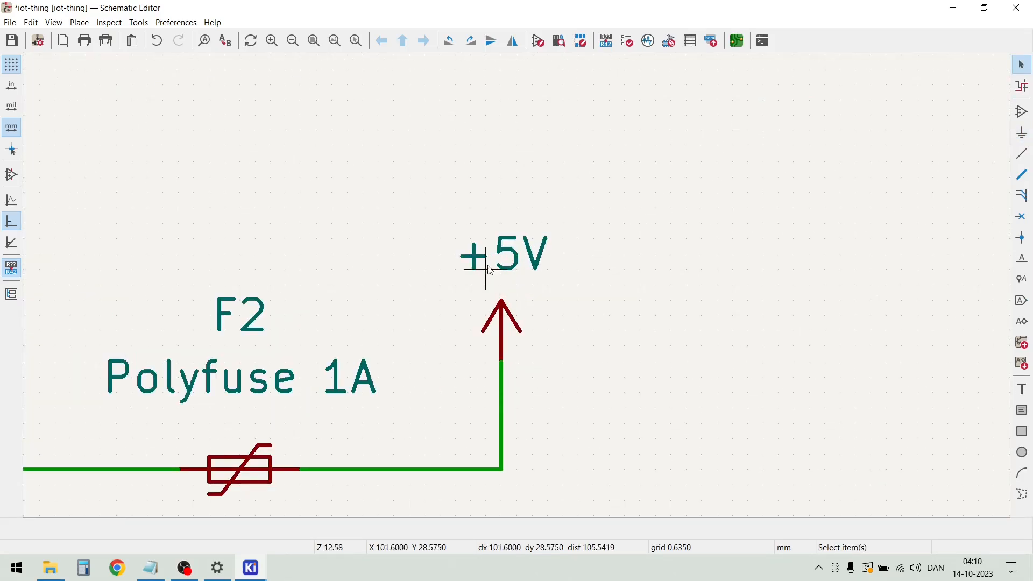
click(524, 275)
key(m)
key(Escape)
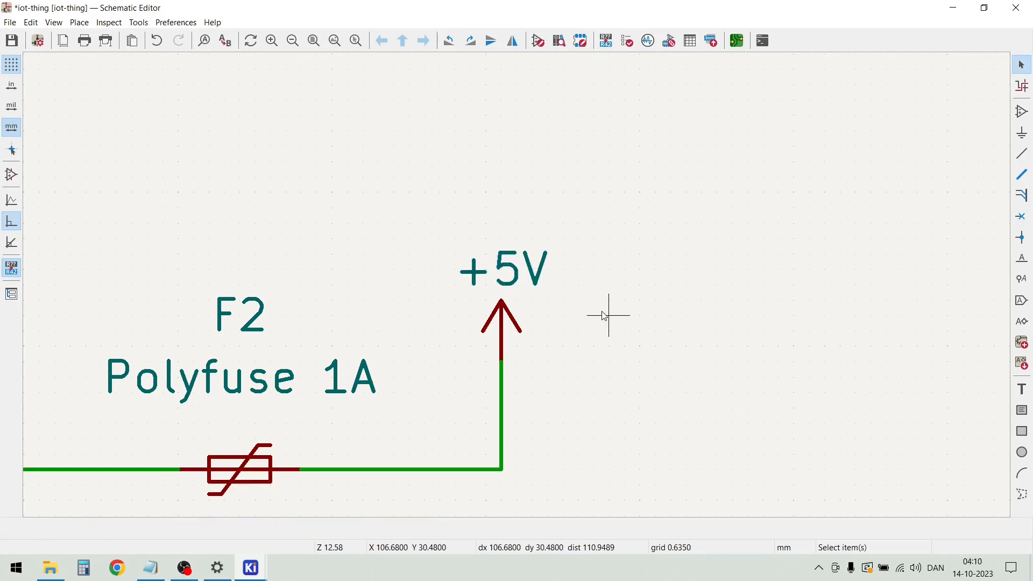
Duplicate the +5V power symbol onto the open end of the wire from U2's pin 5
scroll(516, 285, down, 6)
scroll(518, 342, down, 2)
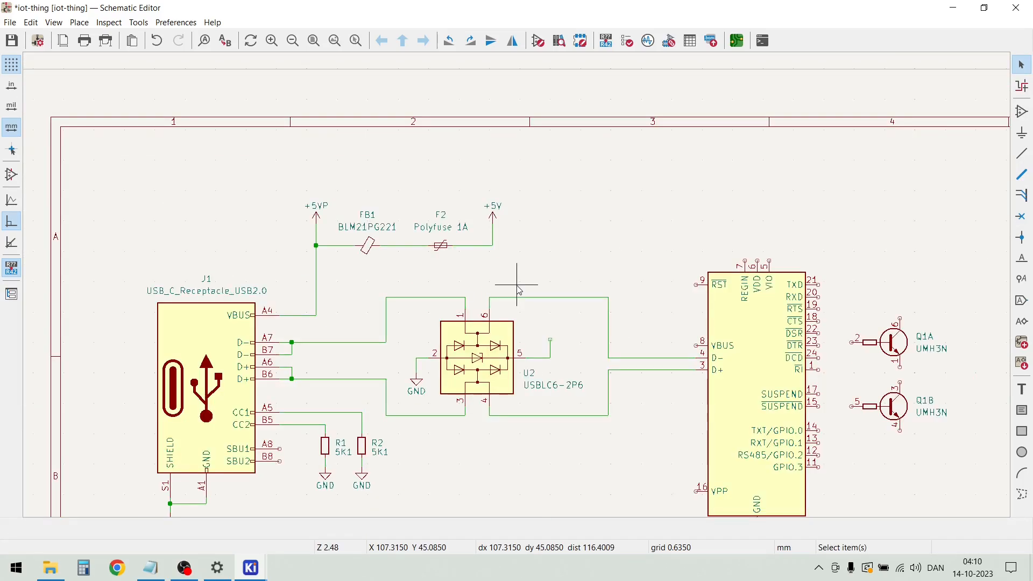
click(493, 216)
key(m)
scroll(560, 322, up, 5)
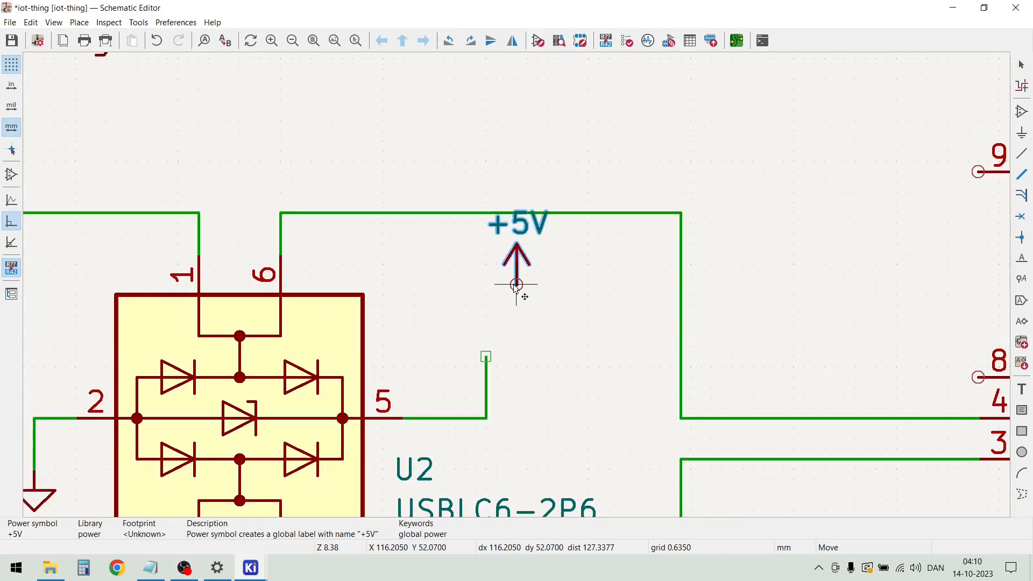
click(512, 350)
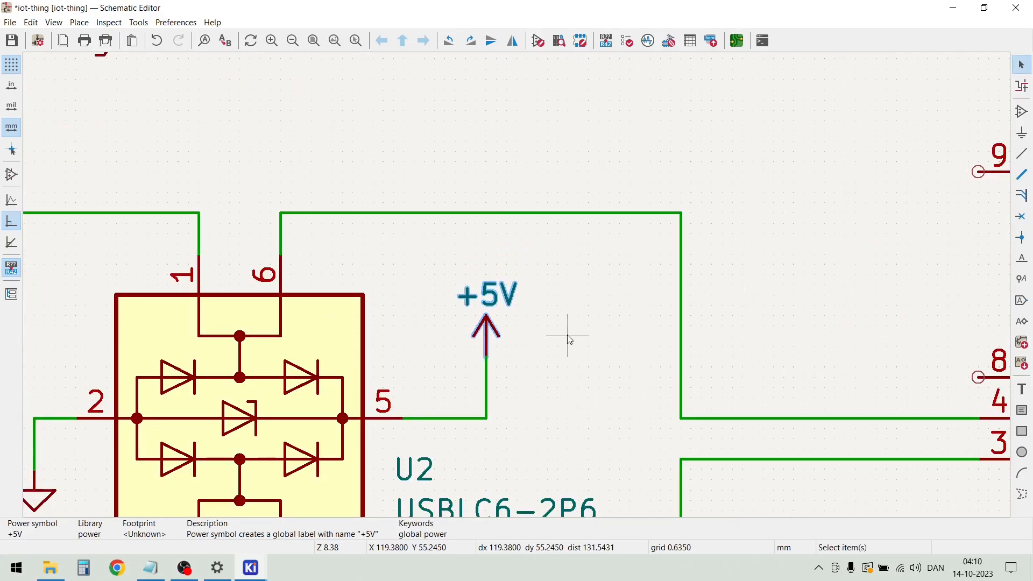
scroll(518, 290, down, 3)
click(518, 290)
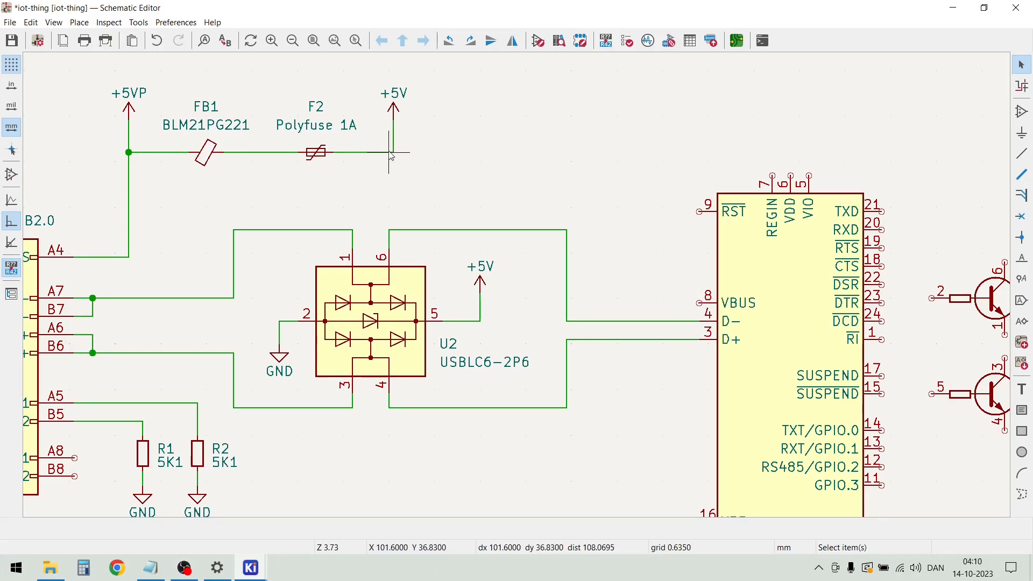
Wire the corner below the +5V symbol next to F2 to the CP2104's VBUS pin 8
key(w)
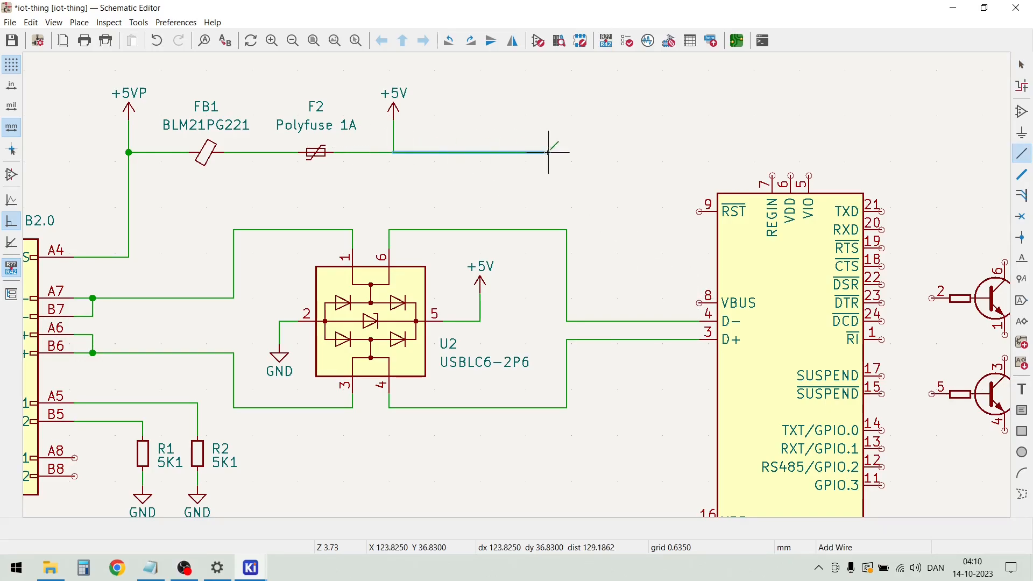
click(607, 152)
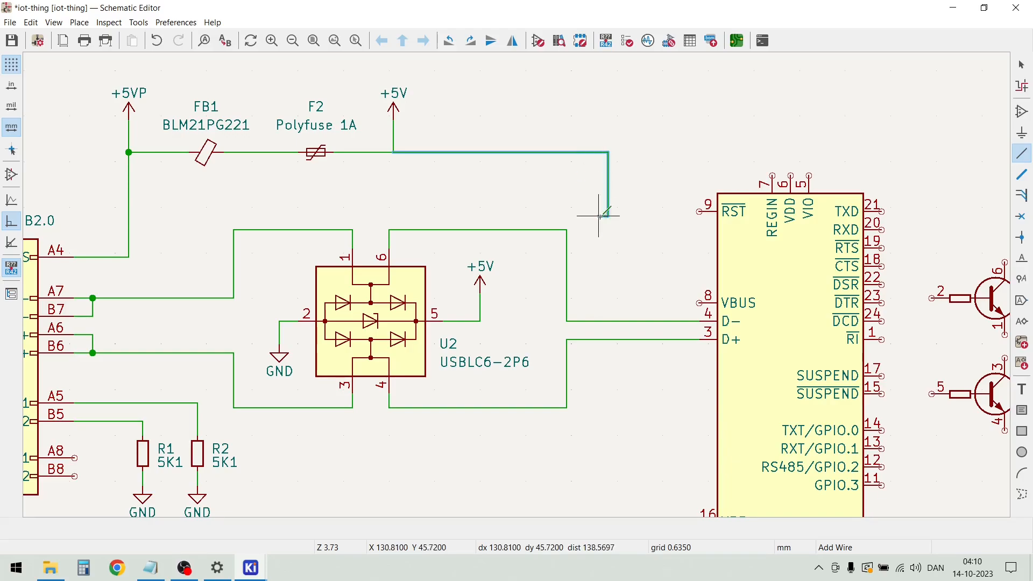
click(701, 303)
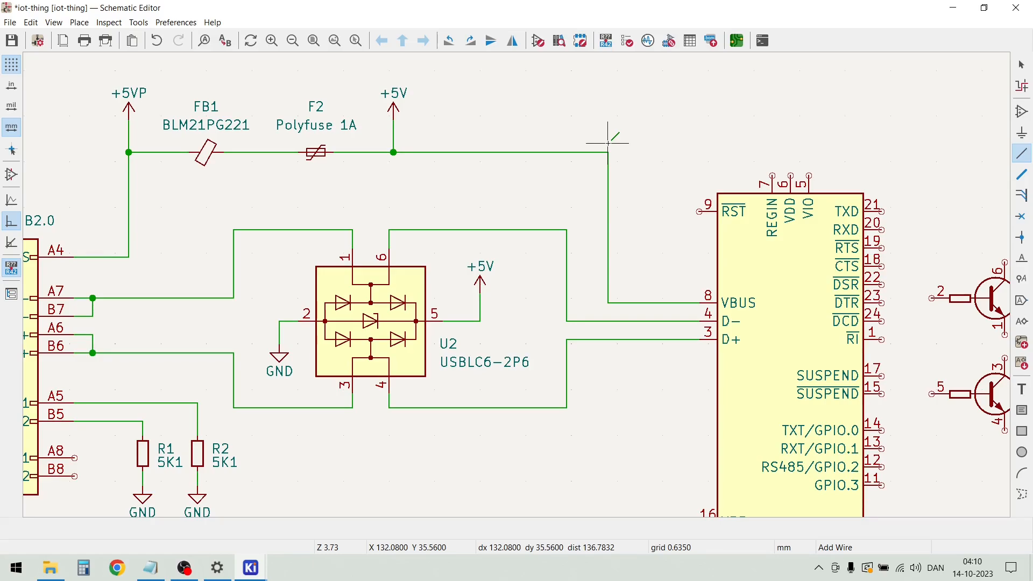
Wire the CP2104's REGIN pin 7 to the upper corner of the +5V wire that leads to VBUS
click(771, 175)
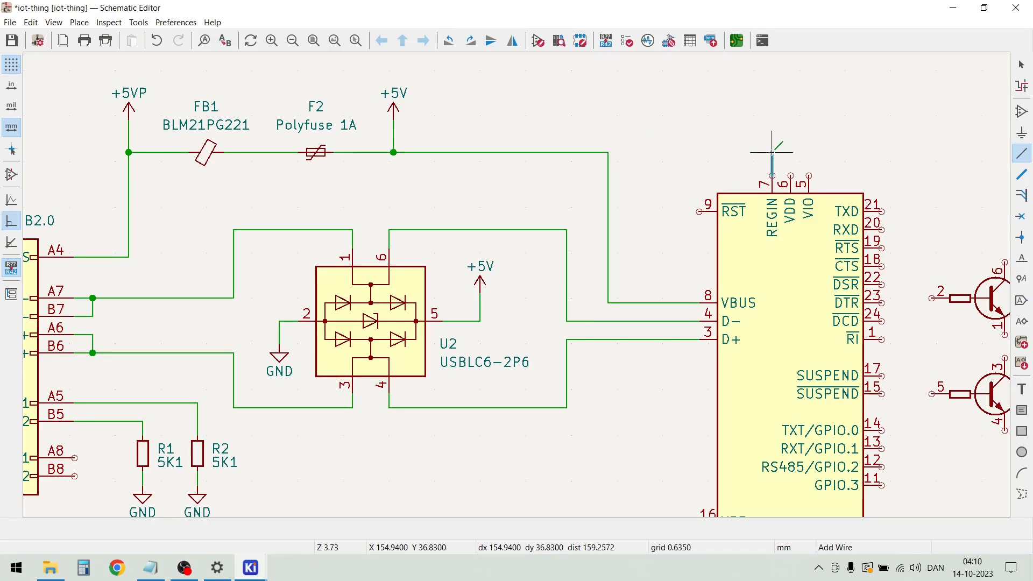
double_click(607, 153)
key(Escape)
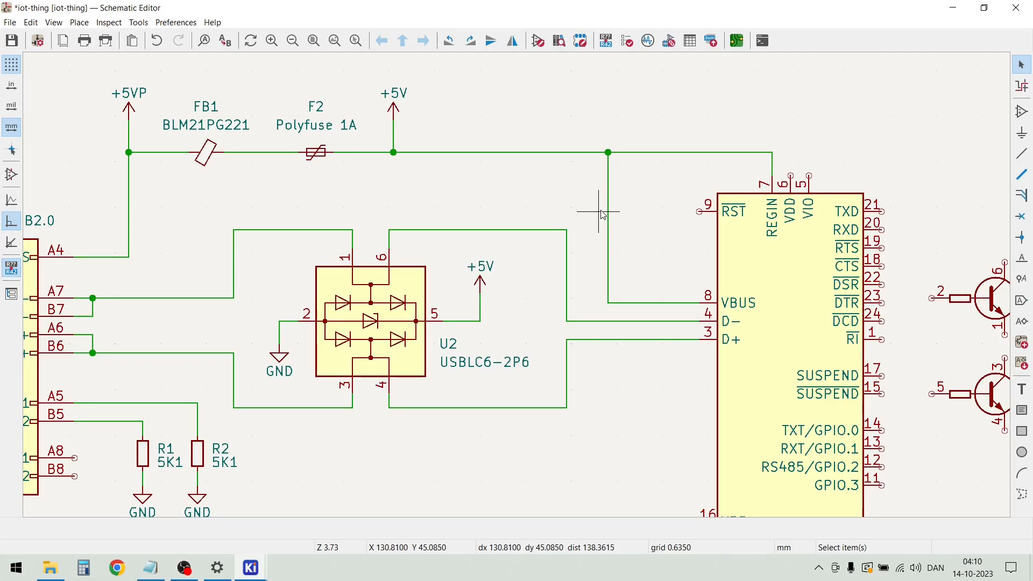
Find the unpolarized C_Small capacitor in the symbol library and place it above the +5V wire, between the +5V symbol and the VBUS junction
scroll(667, 212, down, 1)
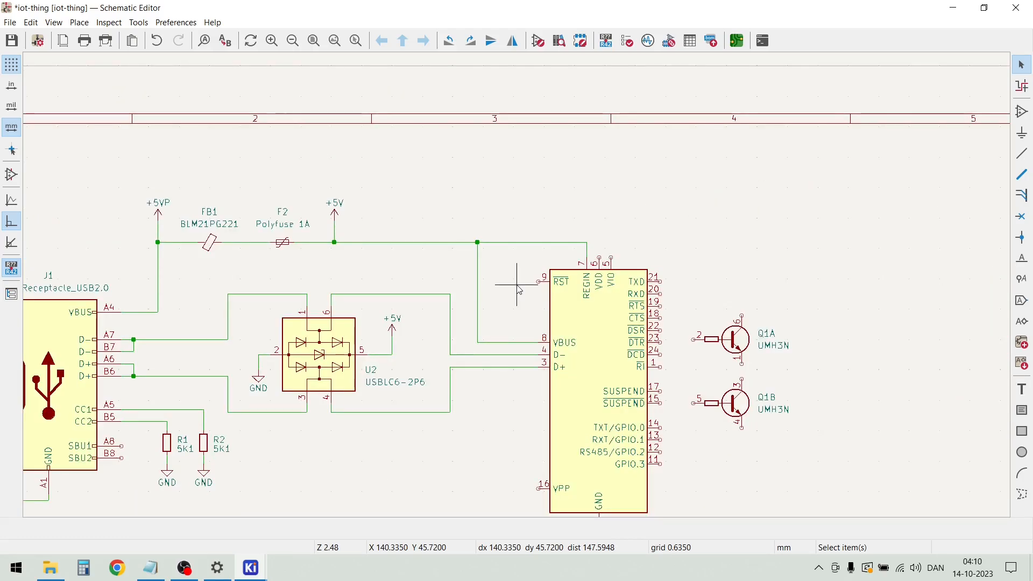
scroll(517, 288, up, 1)
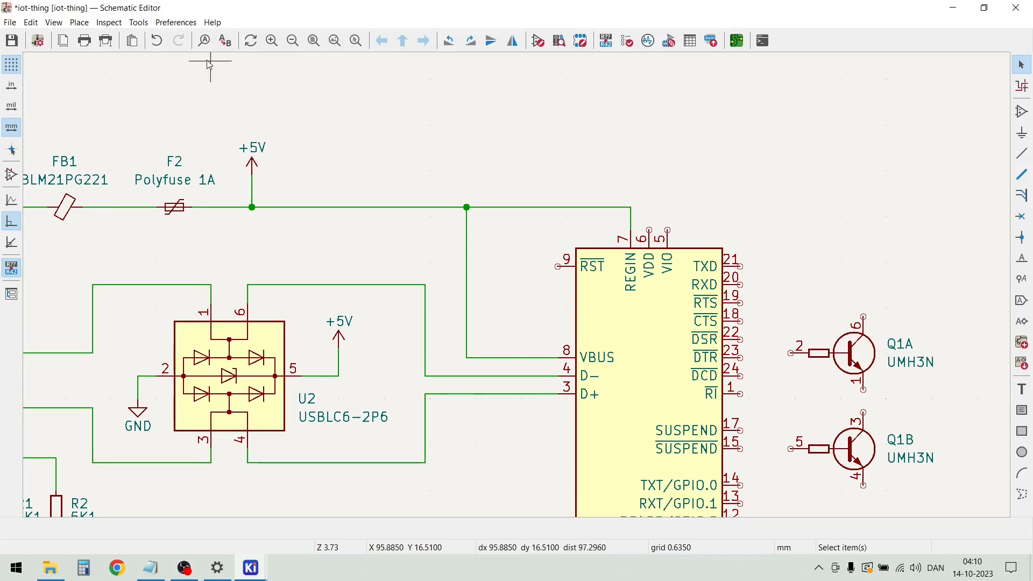
click(85, 25)
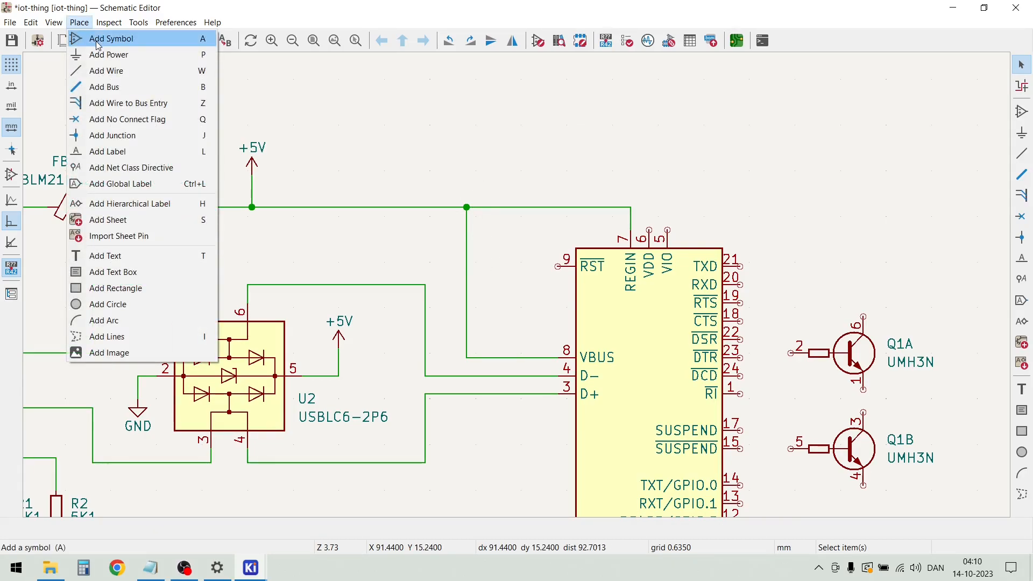
click(98, 38)
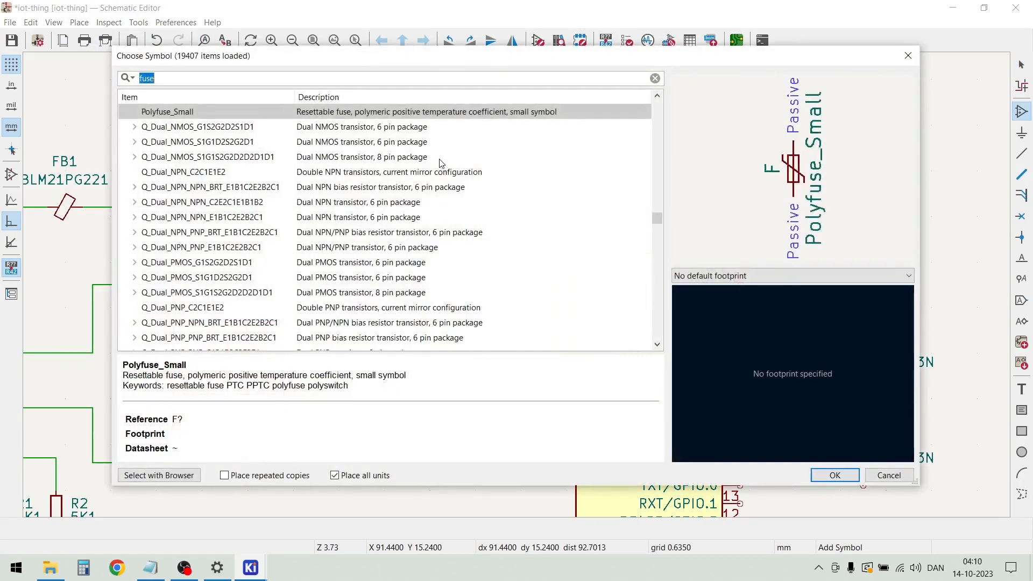
text(c)
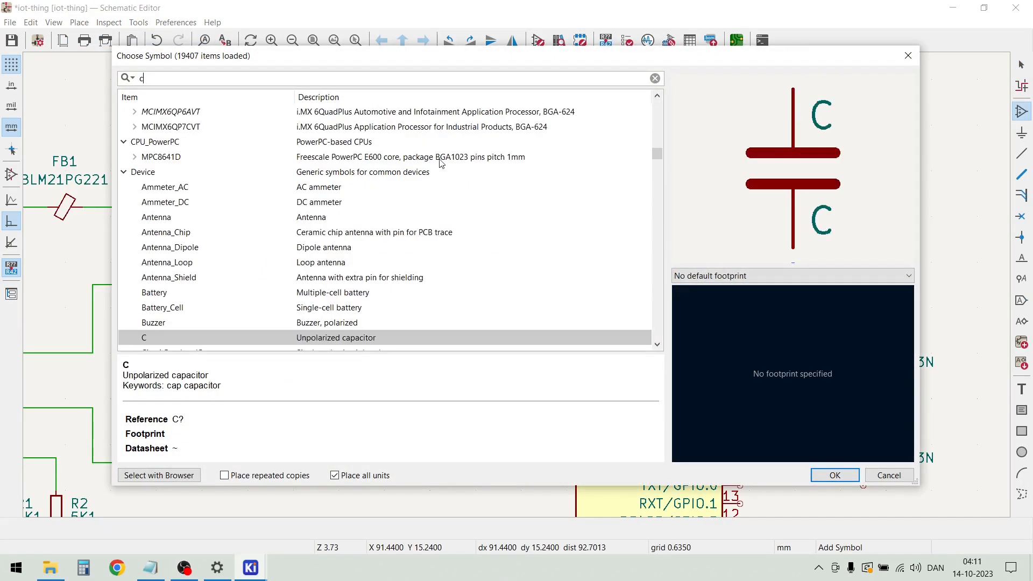
text(ap)
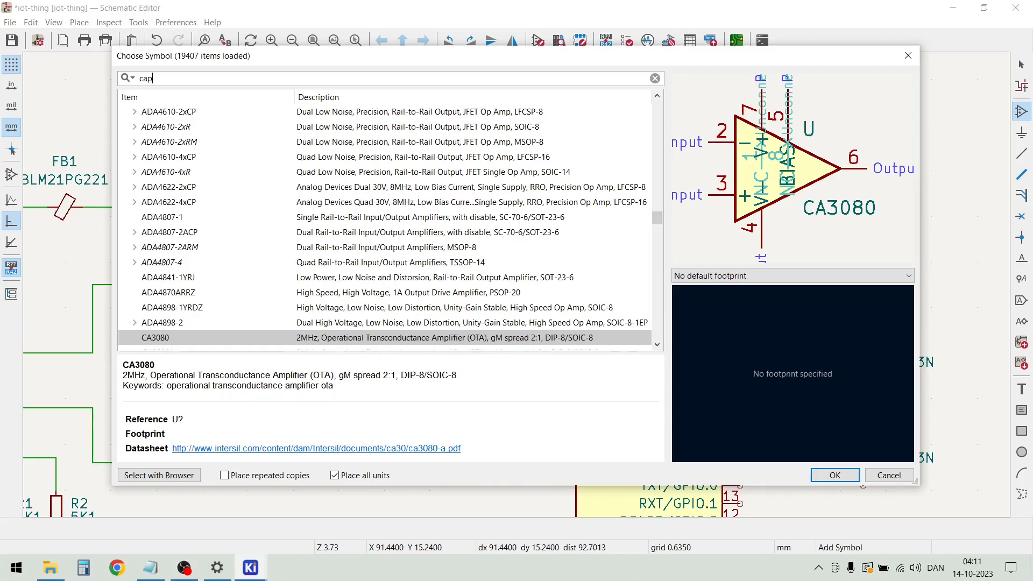
text(a)
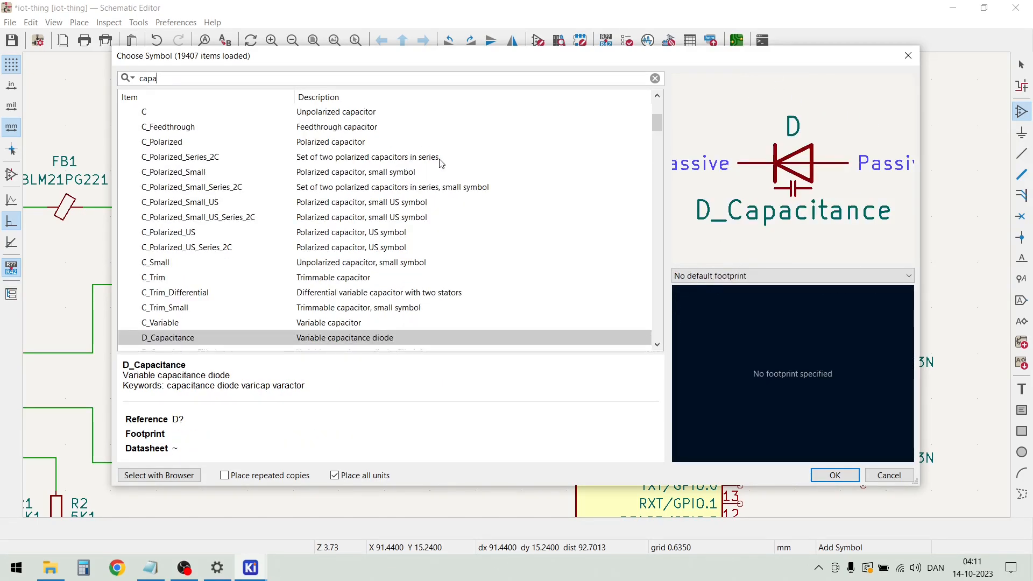
scroll(307, 243, down, 2)
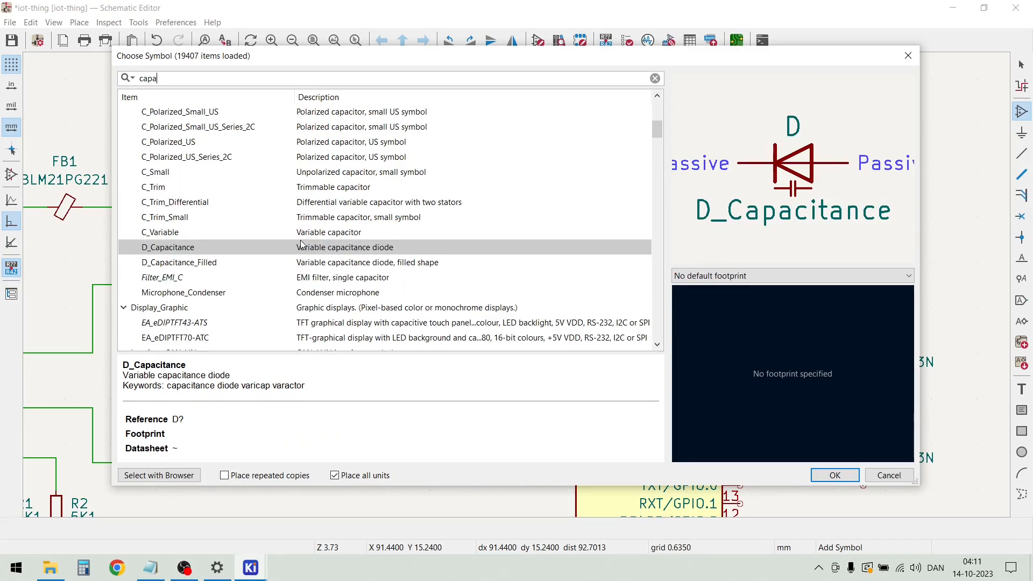
scroll(243, 246, down, 3)
scroll(188, 178, up, 4)
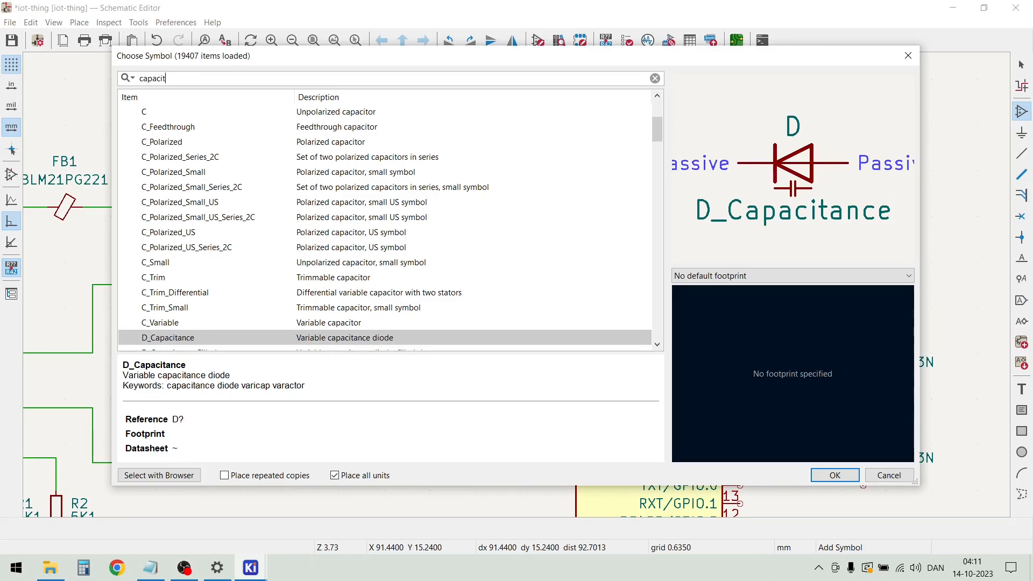
text(or)
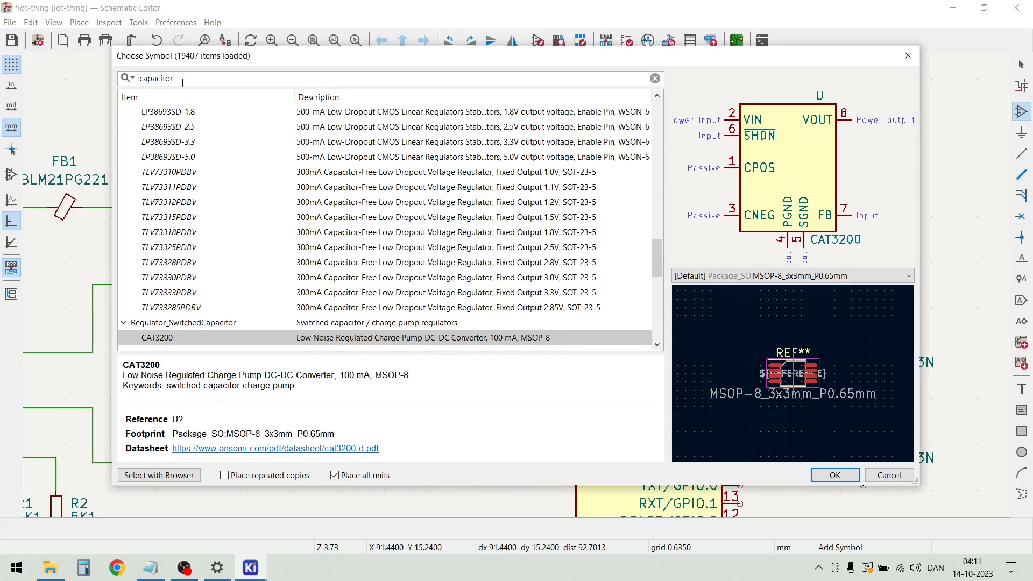
scroll(181, 111, down, 1)
scroll(180, 112, up, 12)
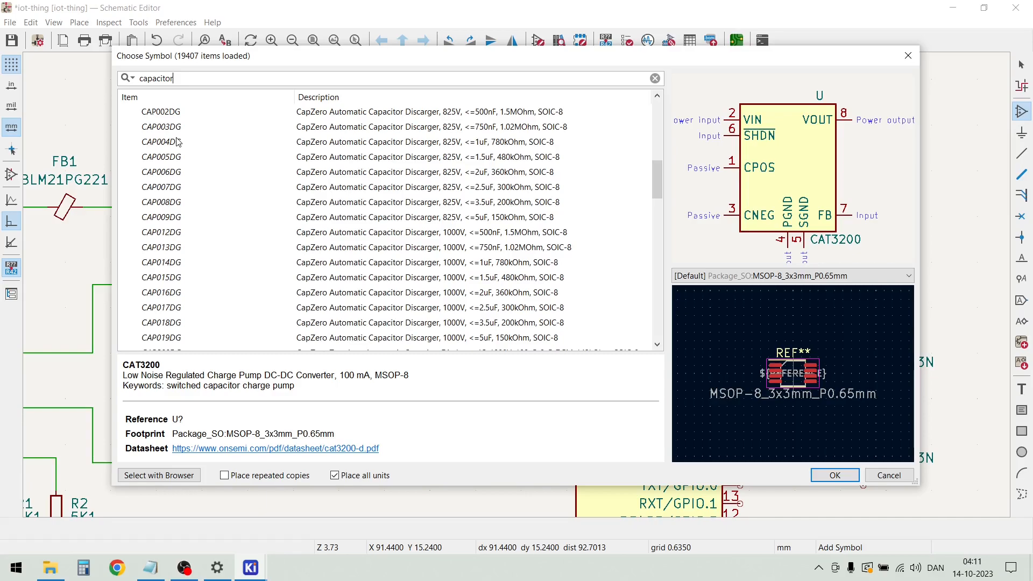
scroll(178, 145, down, 4)
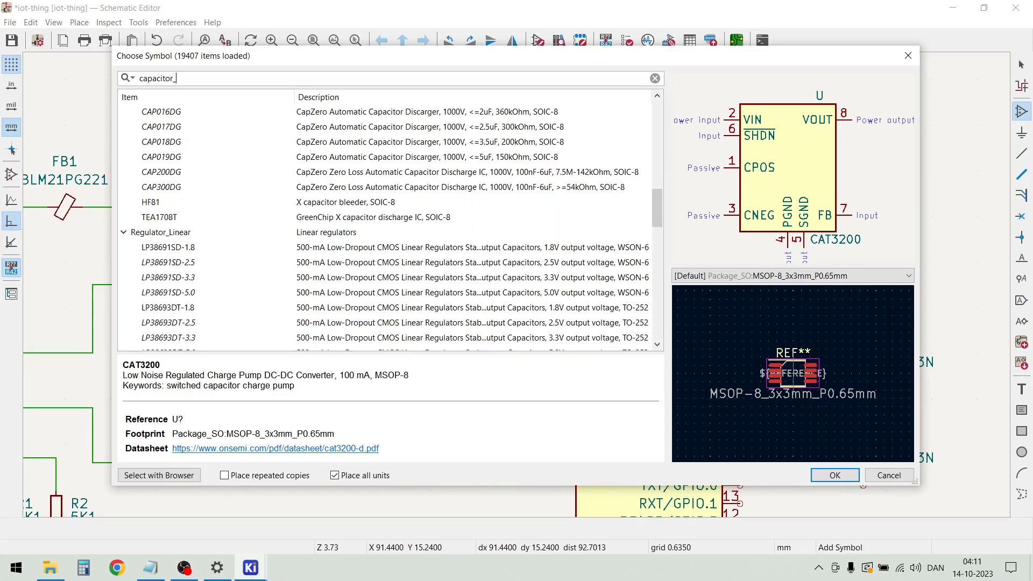
key(BackSpace)
key(BackSpace)
key(BackSpace)
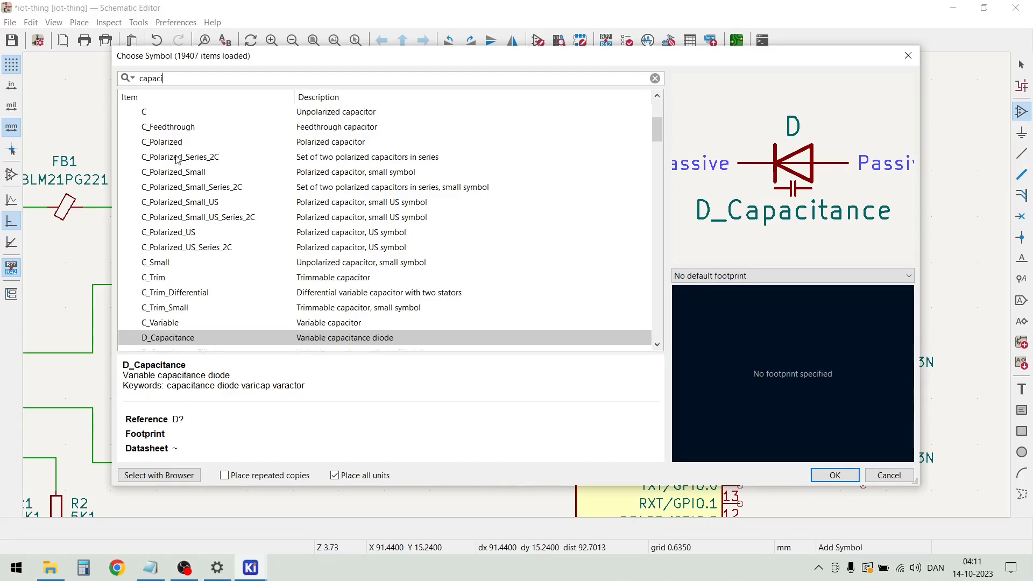
click(168, 263)
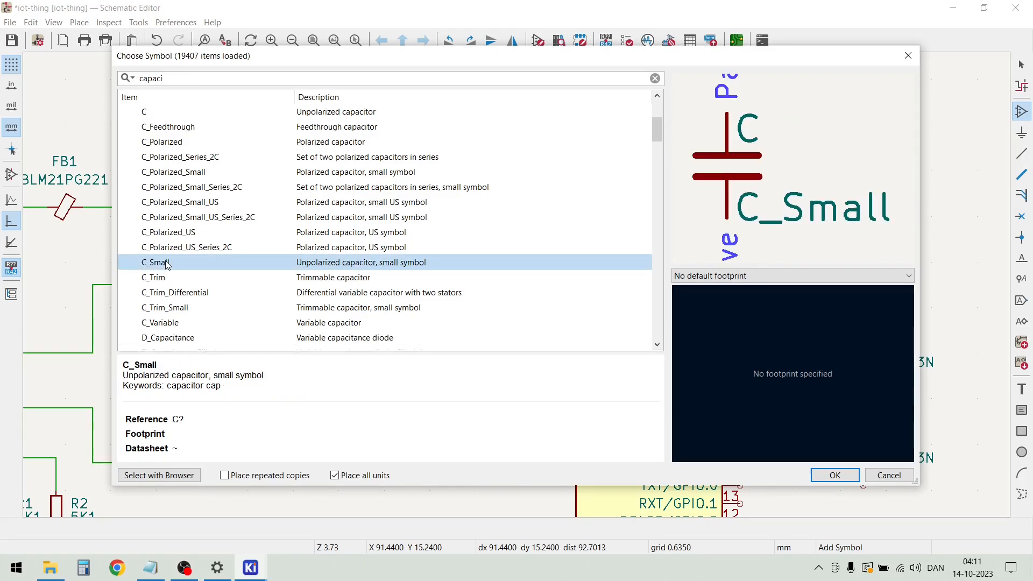
double_click(167, 263)
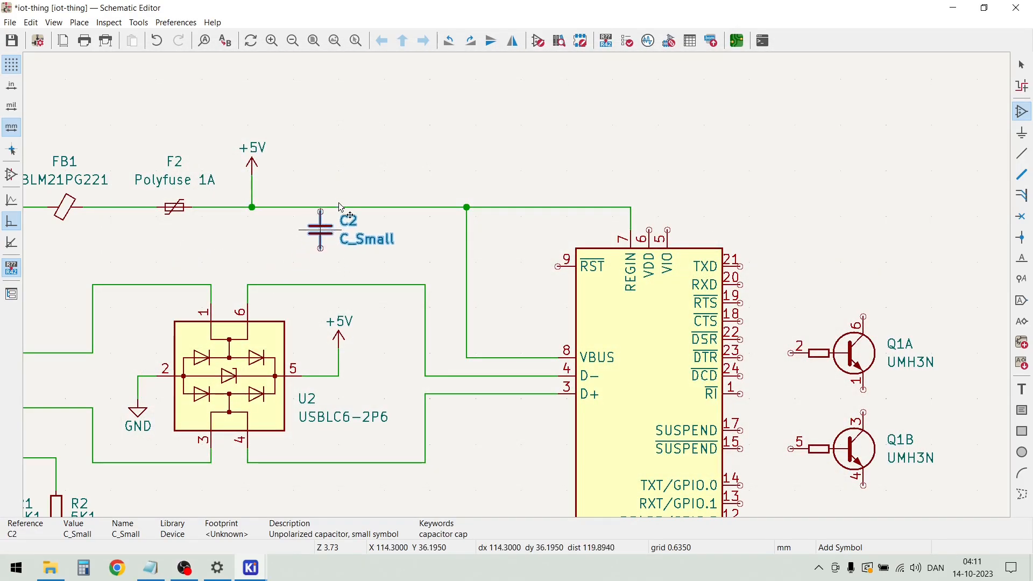
click(356, 138)
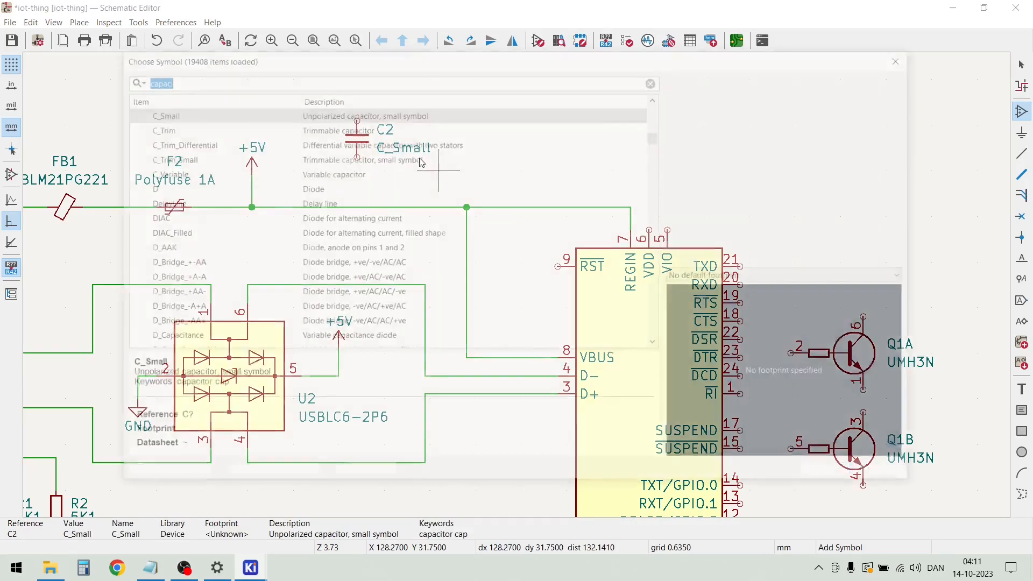
key(Escape)
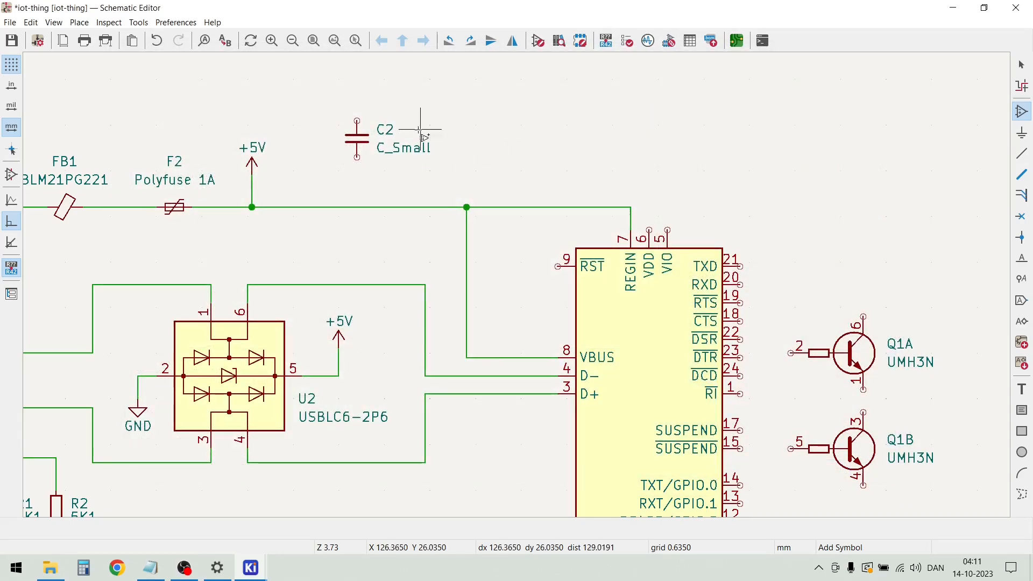
Set capacitor C2's value to 100n
click(399, 151)
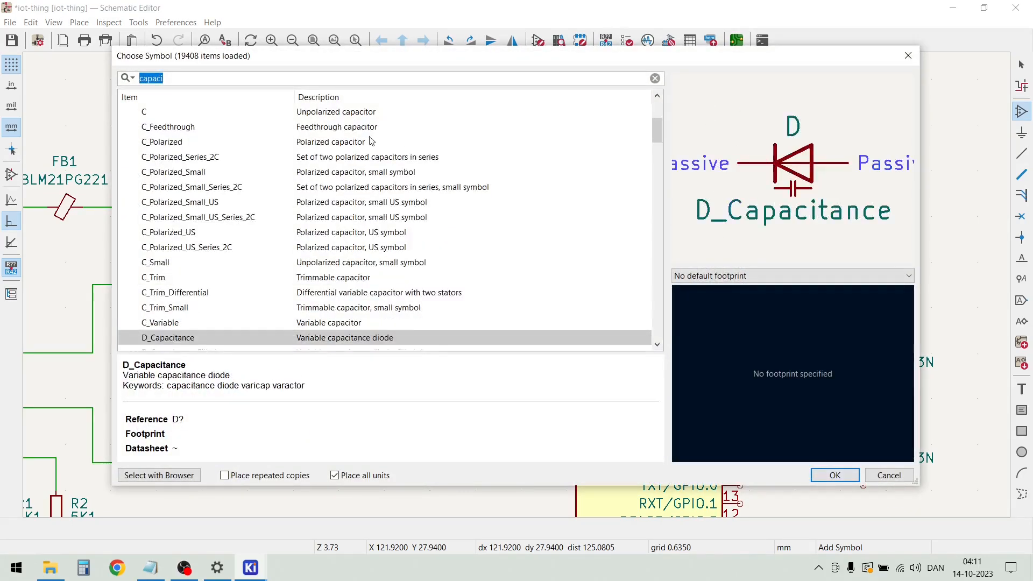
key(Escape)
double_click(392, 150)
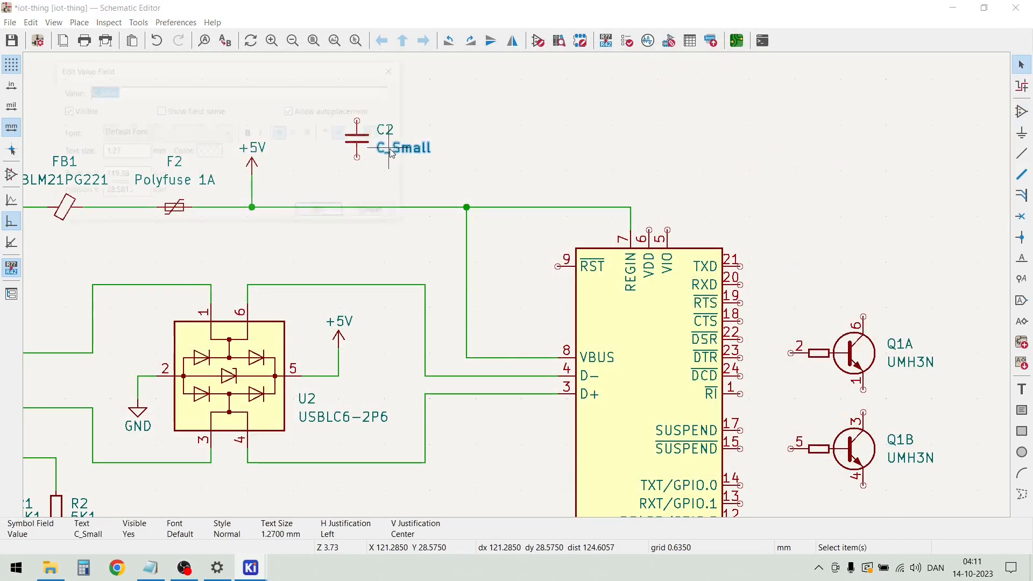
text(100n)
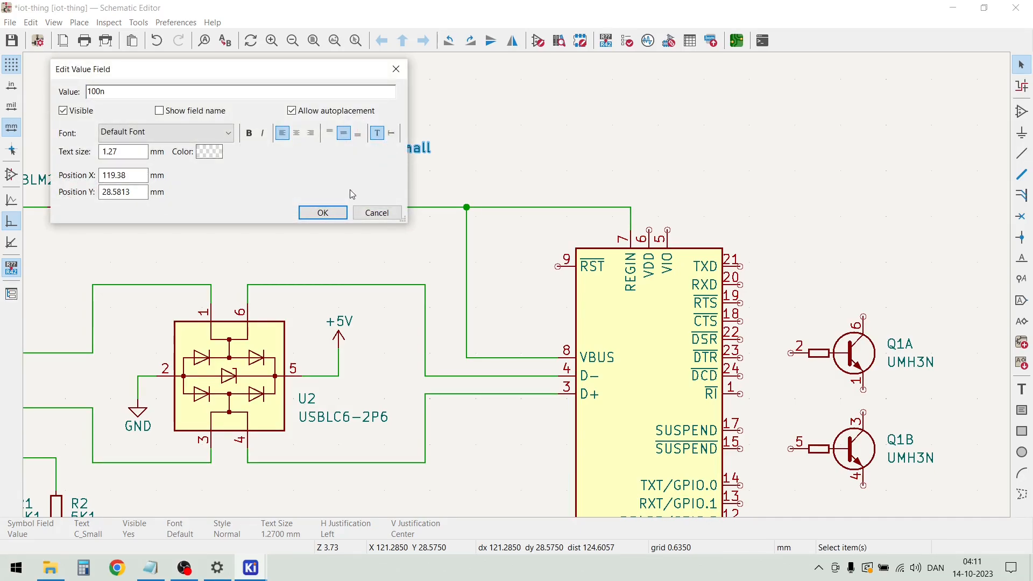
click(323, 213)
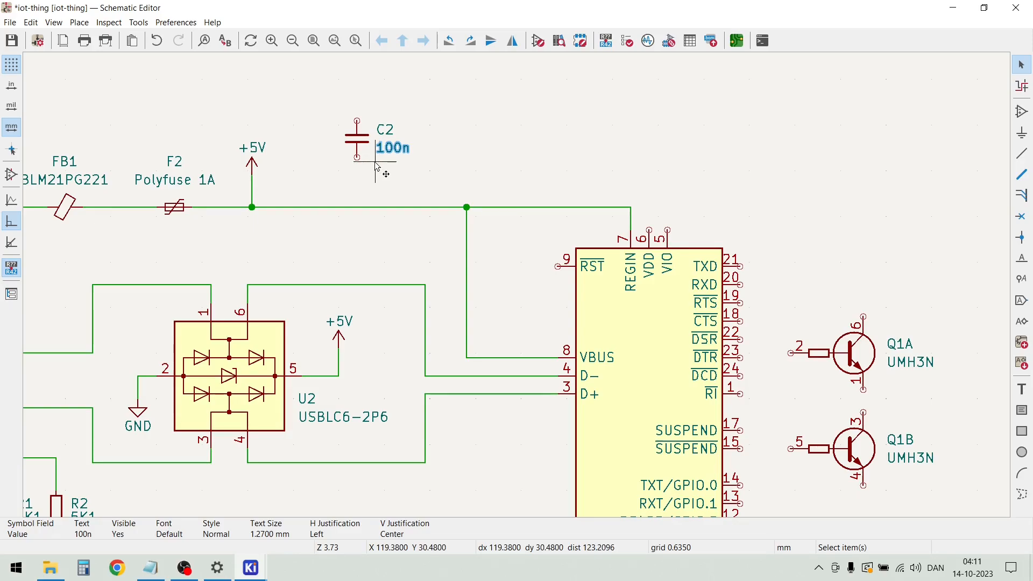
click(376, 167)
Duplicate the 100n capacitor to its right and set the copy's value to 4u7
click(363, 141)
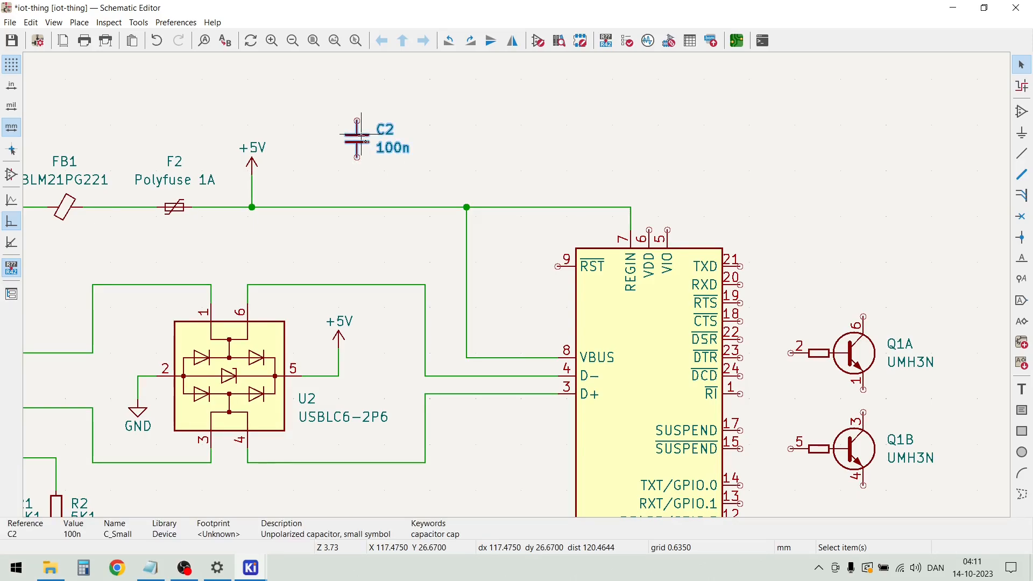
key(ctrl+d)
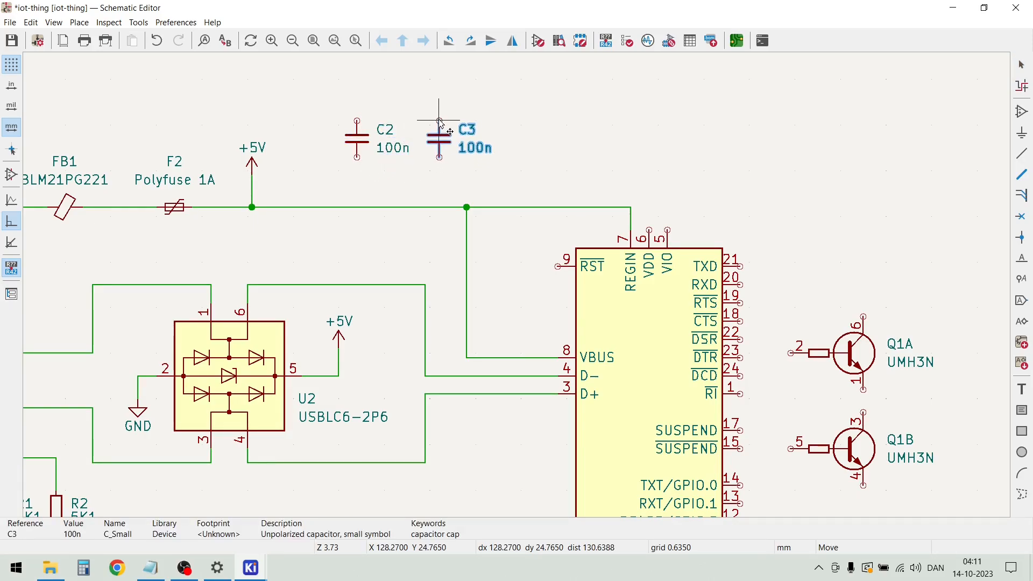
click(440, 123)
double_click(472, 148)
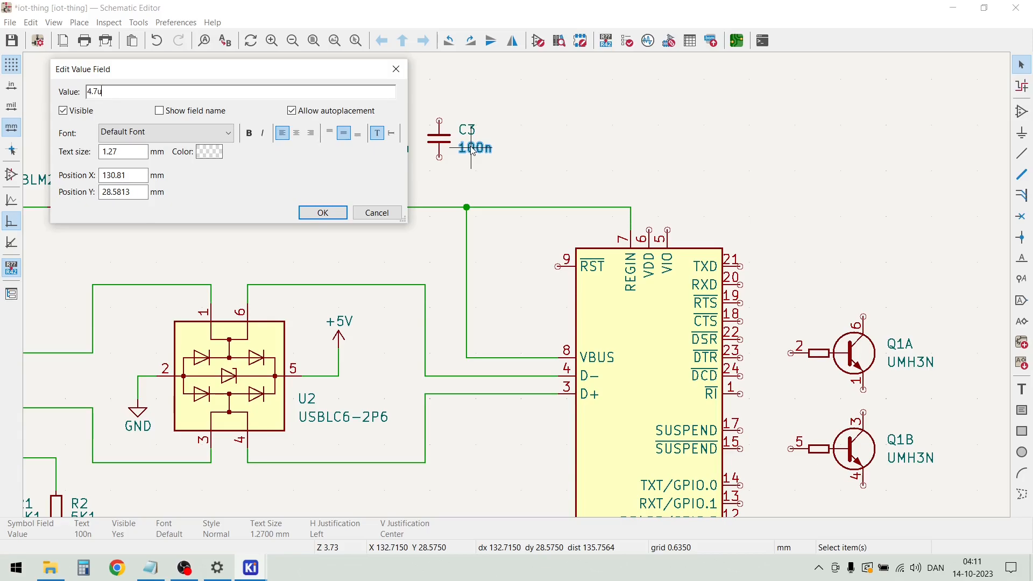
click(323, 213)
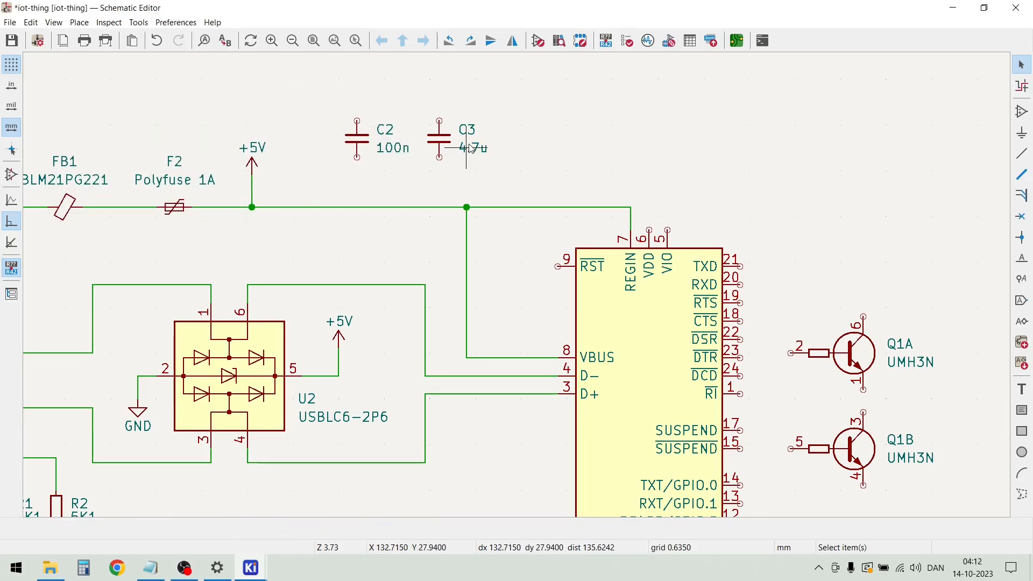
double_click(479, 150)
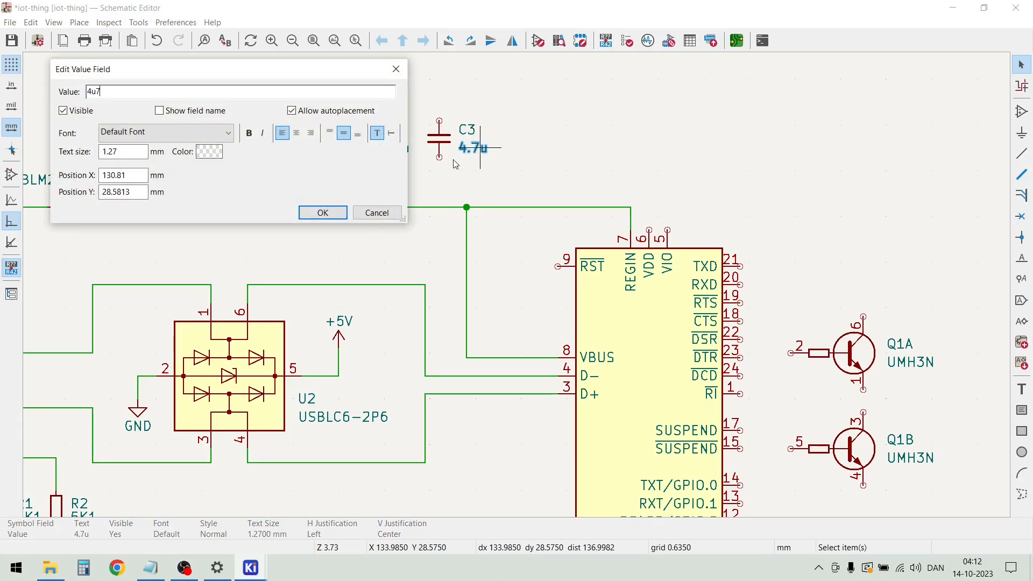
click(323, 212)
click(446, 150)
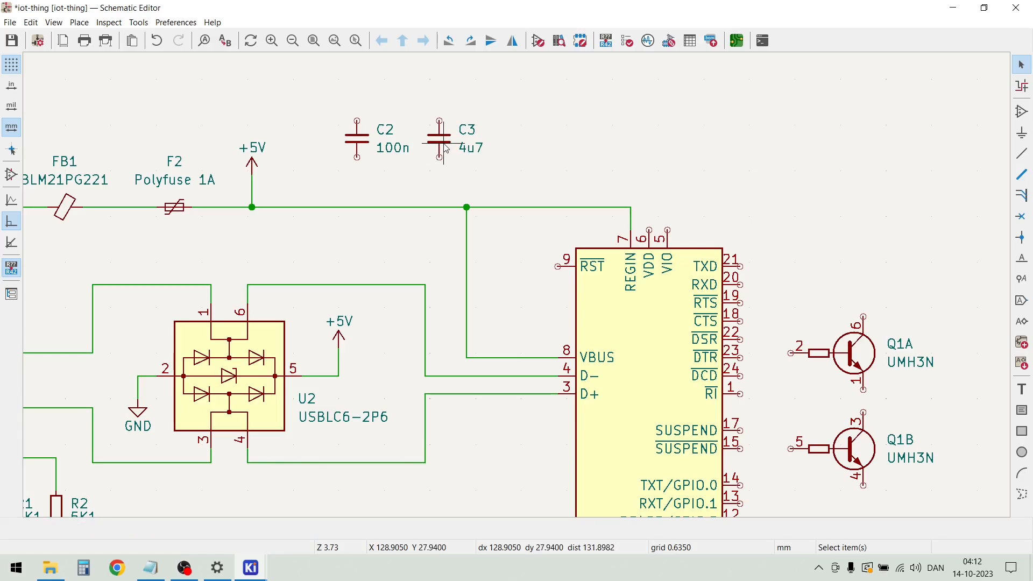
Duplicate the 4u7 capacitor to its right and set the copy's value to 22u
click(446, 150)
key(ctrl+d)
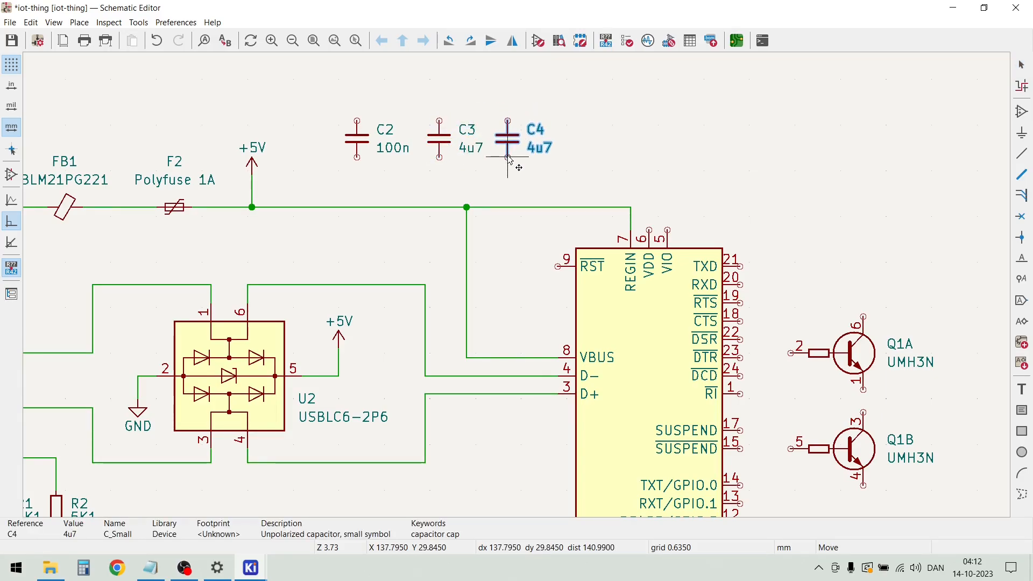
click(508, 157)
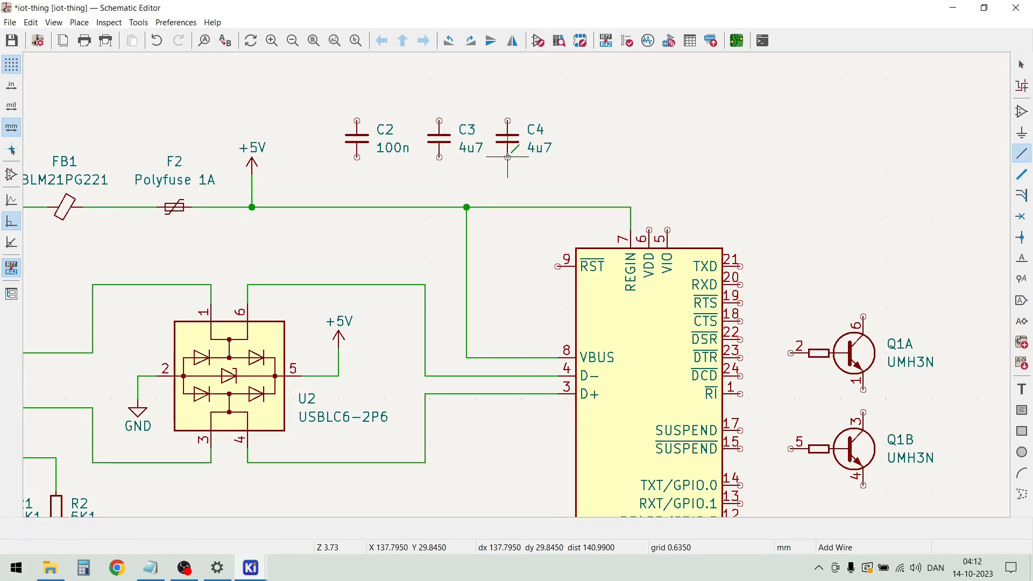
double_click(539, 155)
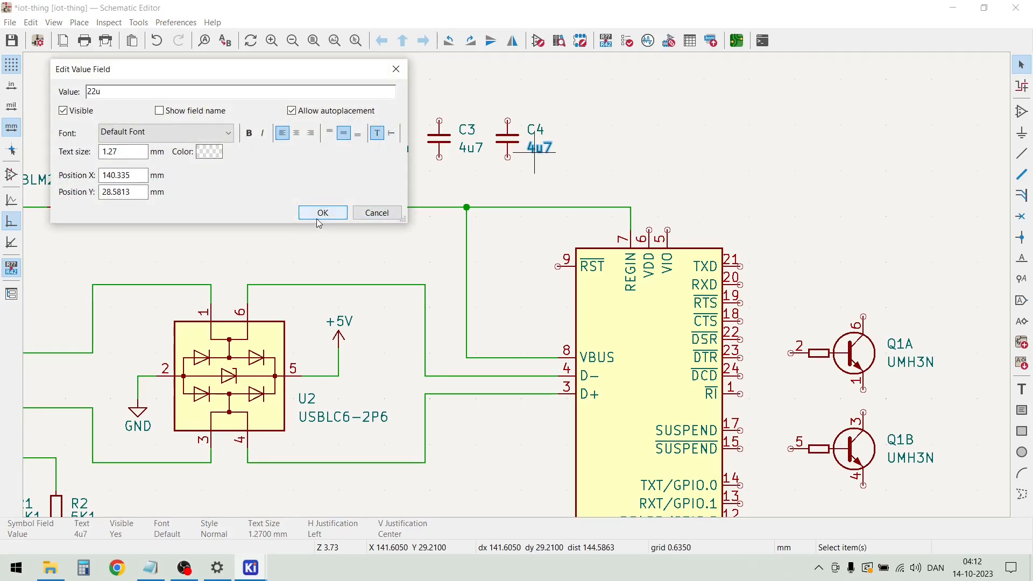
click(337, 213)
click(547, 192)
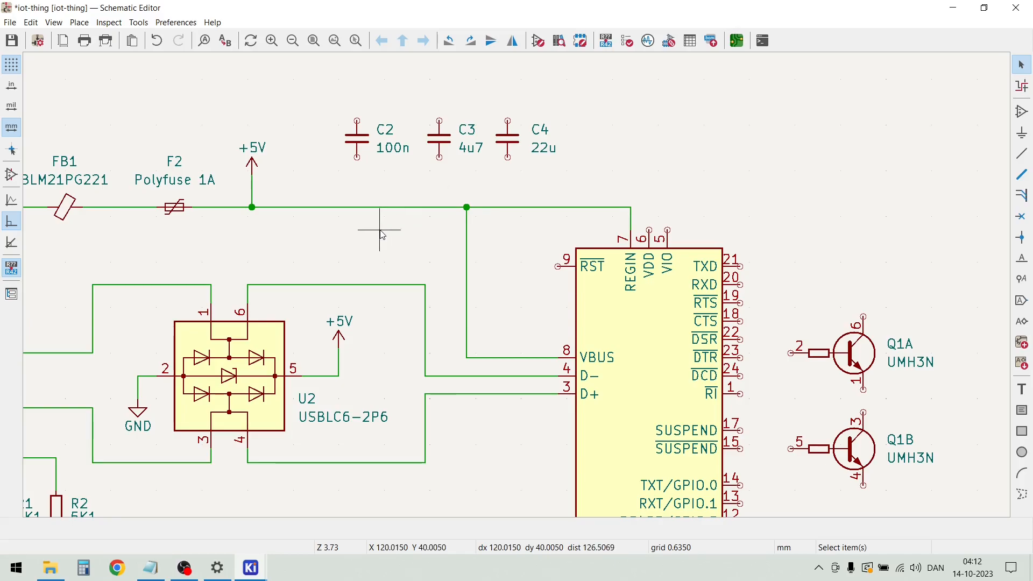
Shift the +5VP/+5V supply line with FB1, F2, its power symbols and capacitors C2 to C4 slightly up, keeping the wires attached
scroll(384, 235, down, 2)
scroll(526, 281, up, 2)
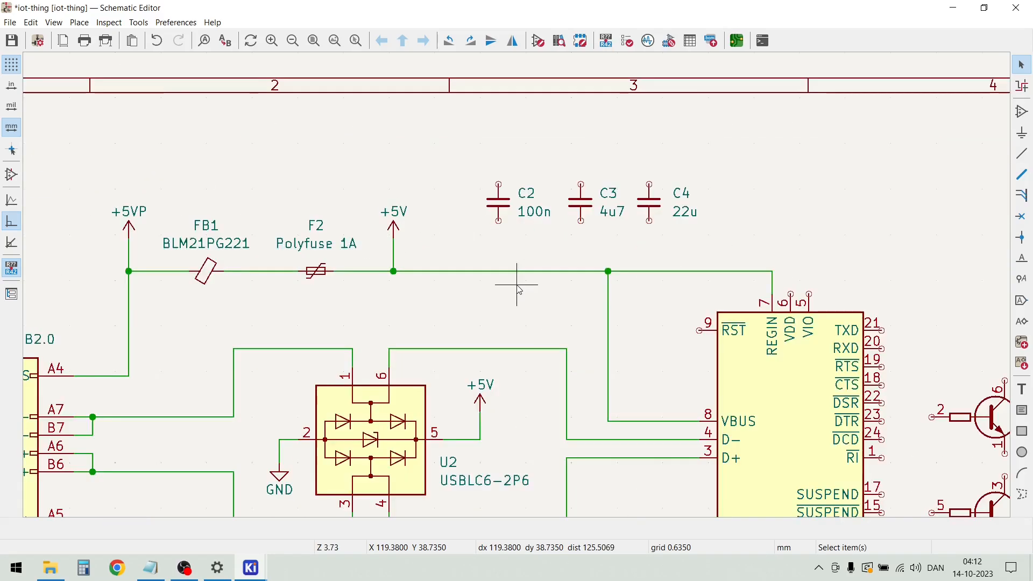
mouse_move(88, 172)
mouse_down()
mouse_move(611, 223)
mouse_move(735, 248)
mouse_move(772, 281)
mouse_move(741, 266)
mouse_move(272, 201)
mouse_move(99, 159)
mouse_up()
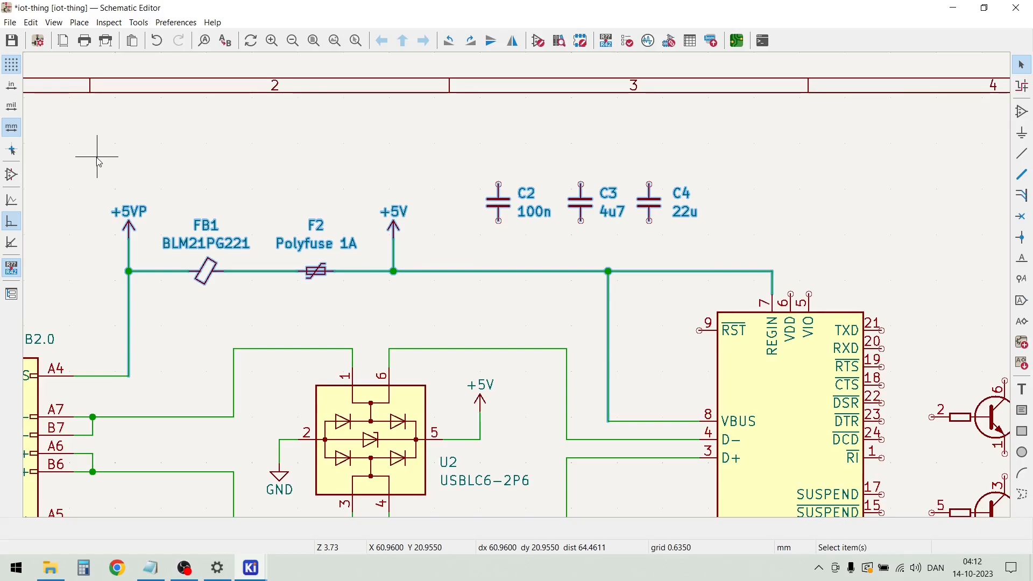
drag(129, 245, 131, 215)
click(78, 291)
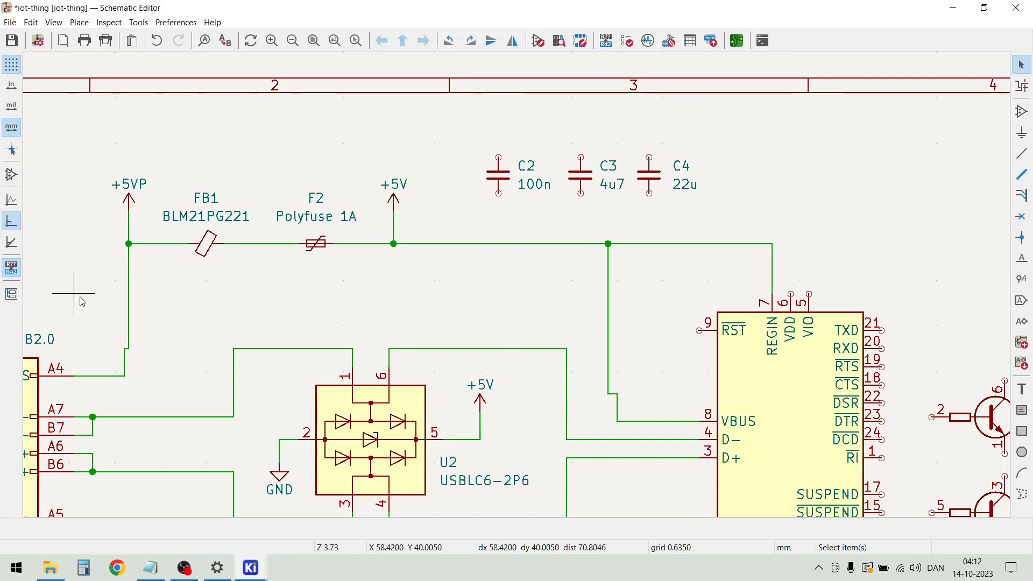
Straighten the vertical wire running from J1's VBUS pin to the +5VP supply junction so it has no jogs
drag(124, 305, 125, 352)
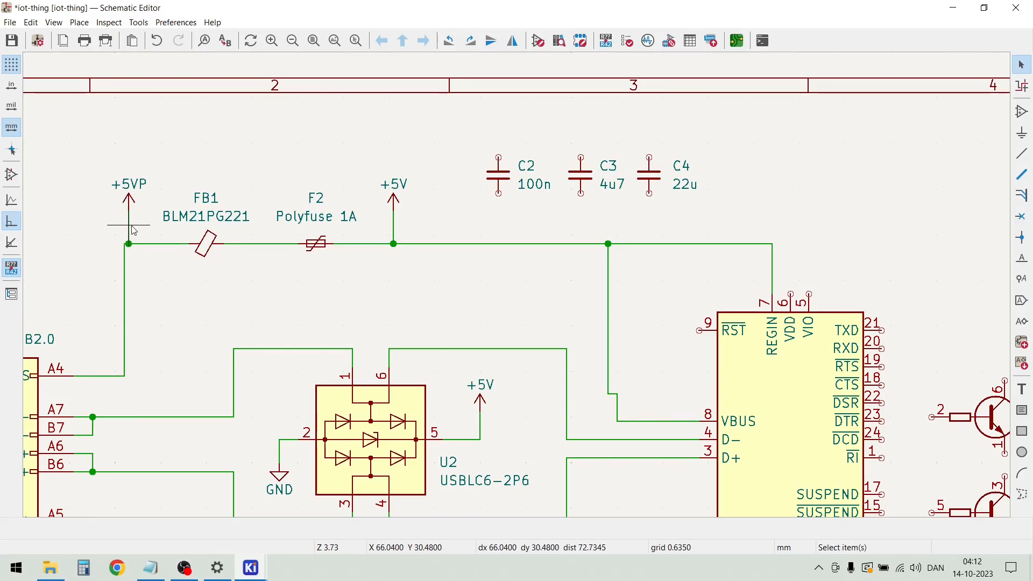
drag(133, 230, 128, 217)
scroll(125, 236, up, 5)
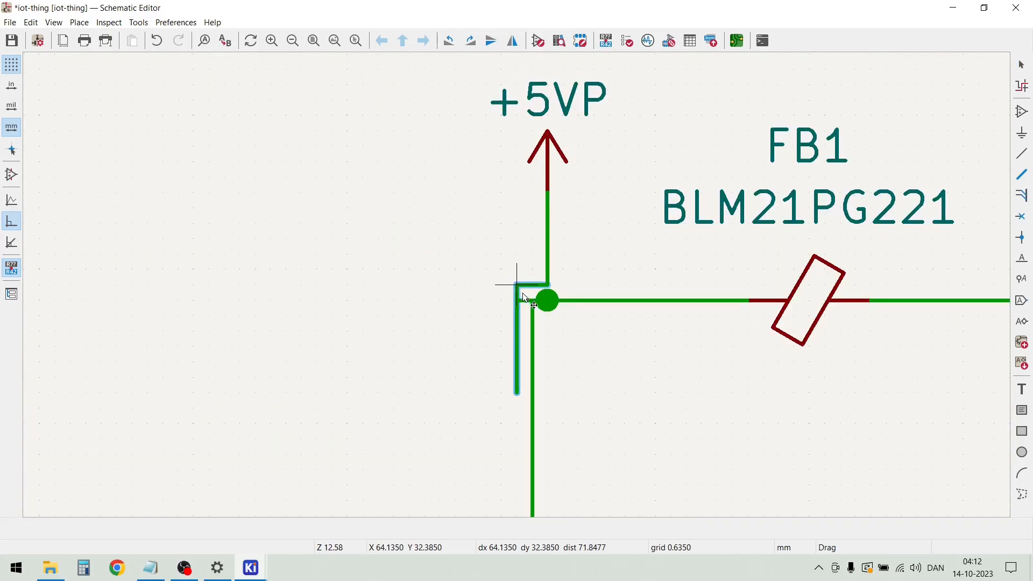
click(537, 297)
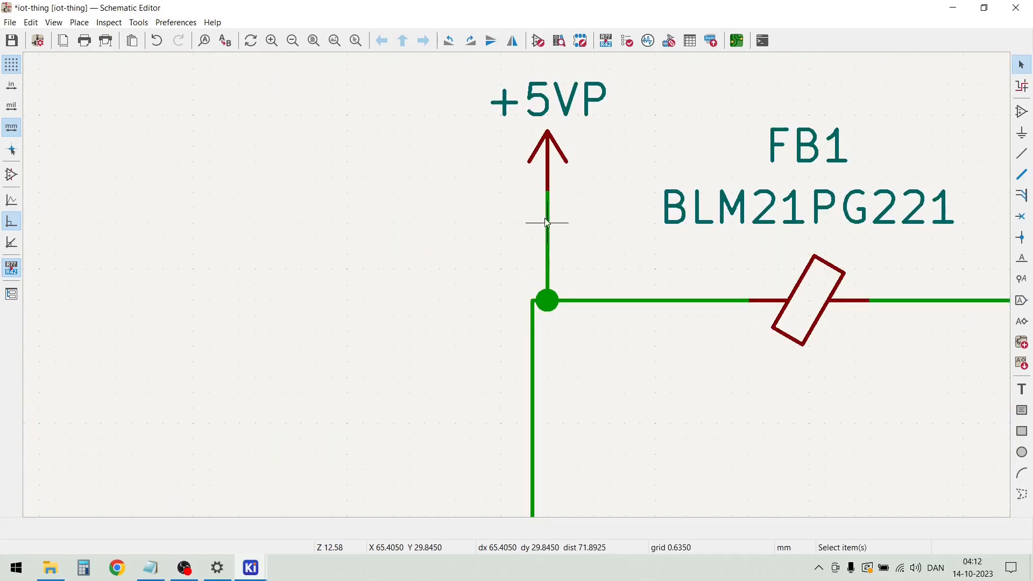
Move the +5VP and +5V power symbols down closer to the supply line, keeping them connected
drag(547, 147, 541, 224)
scroll(538, 301, down, 4)
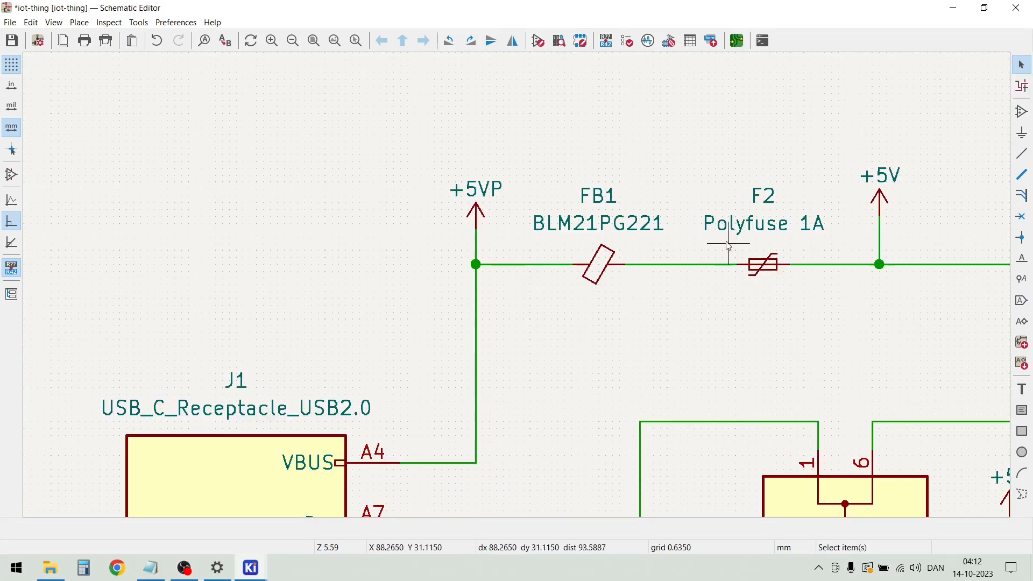
drag(880, 216, 879, 232)
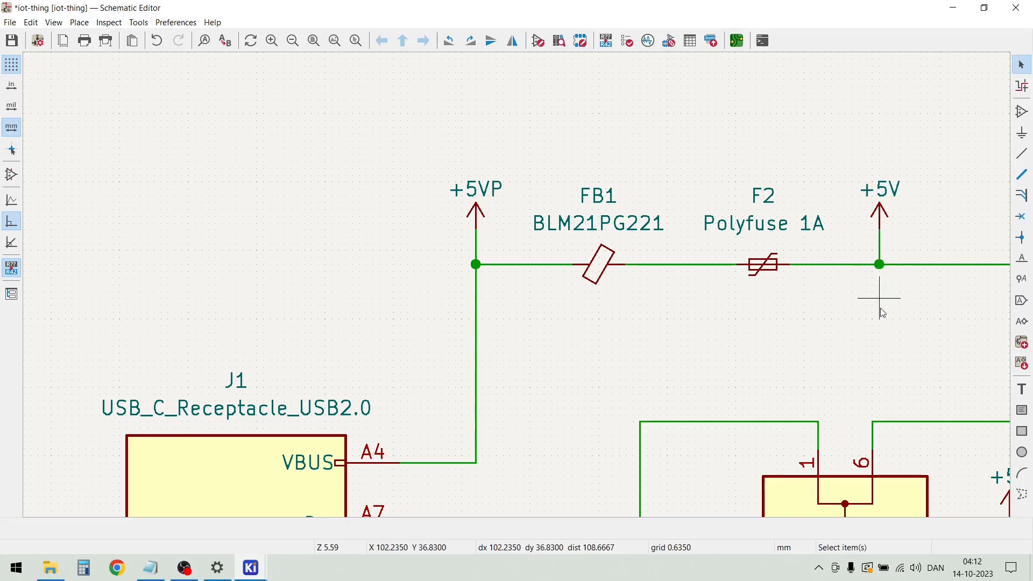
Remove the jog in the wire from the +5V line to the CP2104's VBUS pin so it makes a single corner
scroll(519, 290, down, 2)
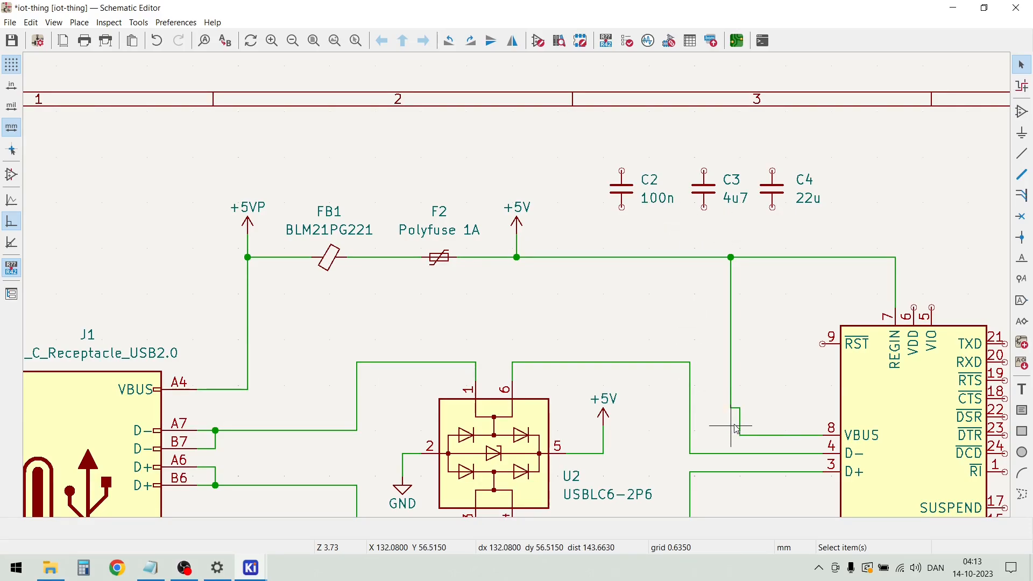
drag(738, 426, 731, 437)
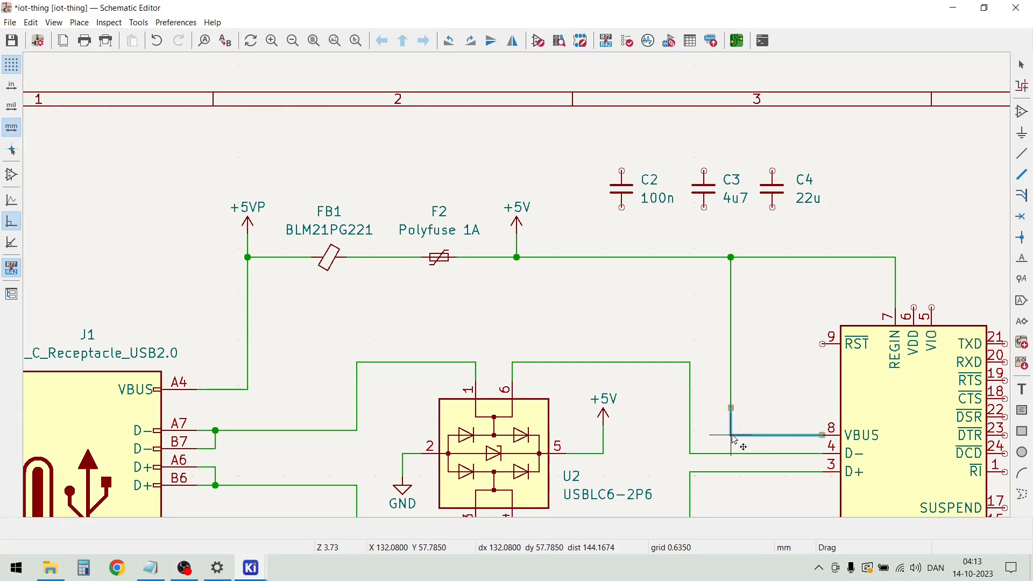
click(734, 439)
Move C4 and C2 side by side below the +5V line just right of the +5V symbol, and C3 below the line near REGIN
drag(800, 233, 759, 161)
key(m)
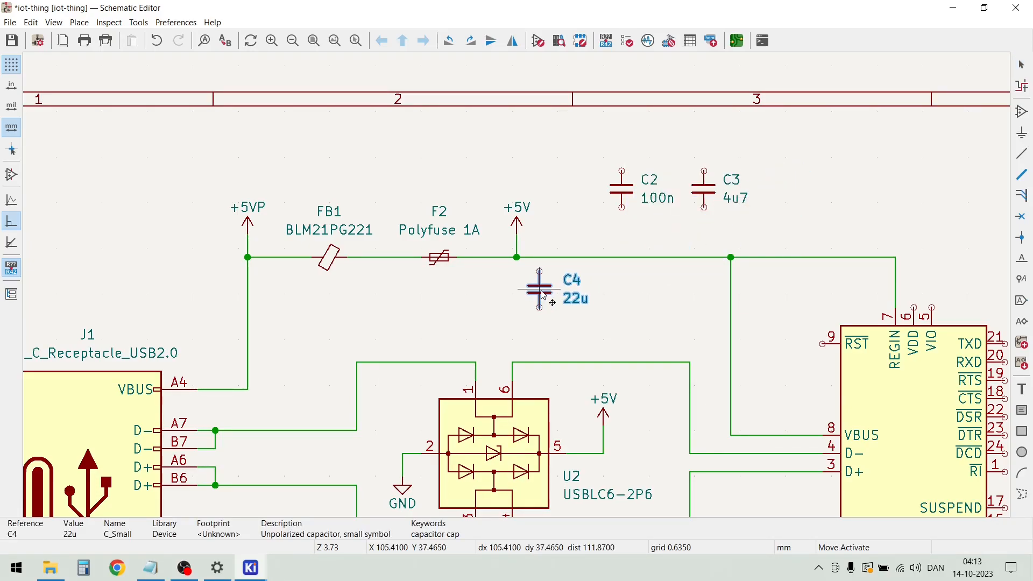
click(547, 295)
drag(728, 217, 678, 150)
key(m)
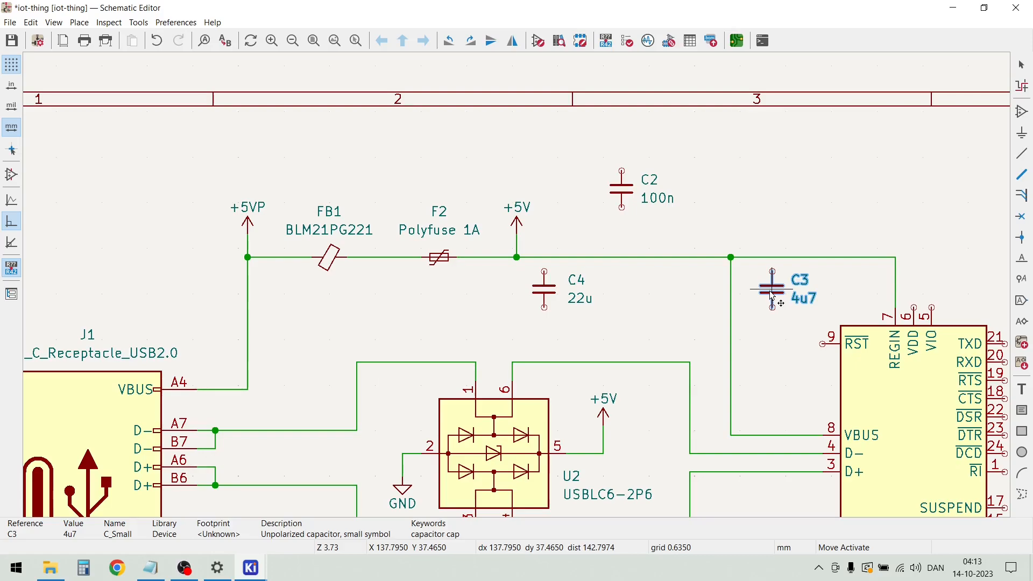
click(773, 295)
drag(700, 229, 601, 156)
key(m)
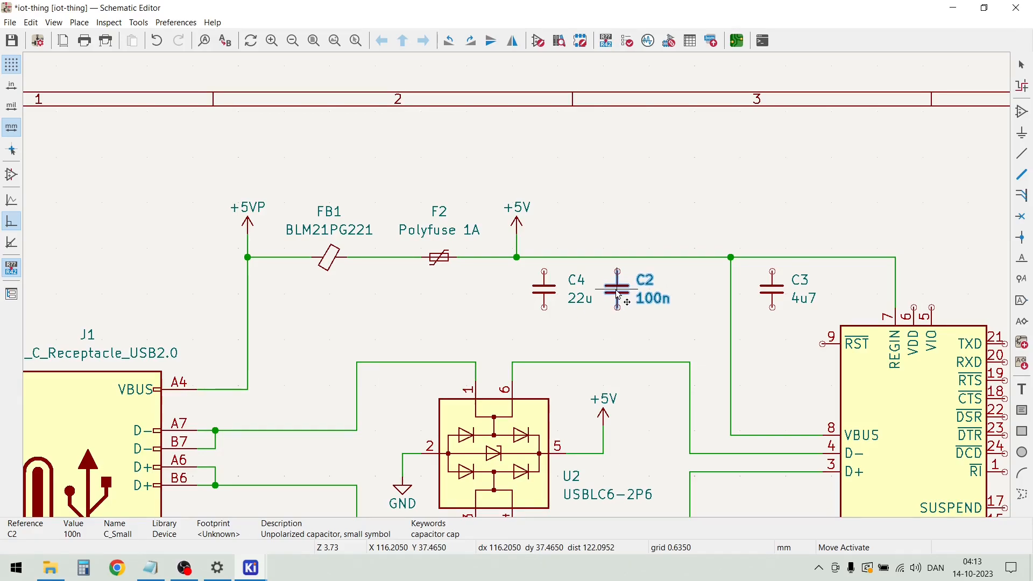
click(617, 295)
click(617, 176)
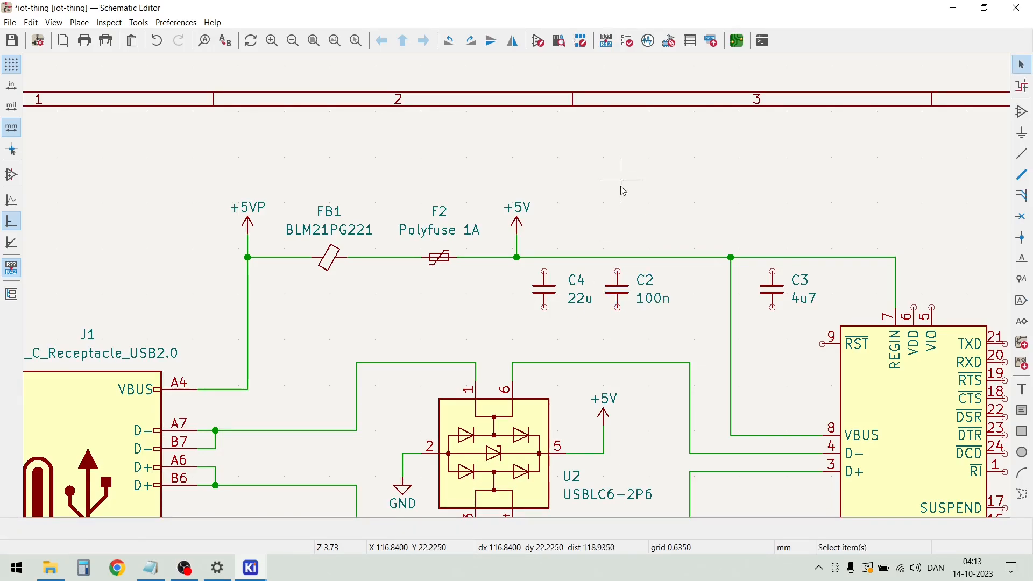
Duplicate an existing GND symbol and place one copy below each of the capacitors C4, C2 and C3
scroll(517, 290, up, 2)
scroll(518, 290, down, 4)
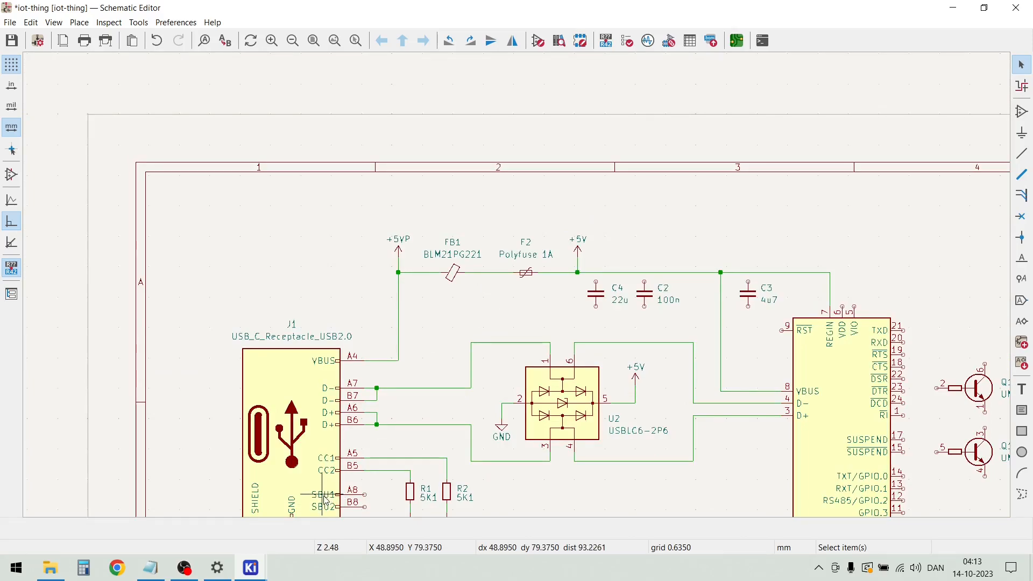
scroll(518, 293, down, 2)
drag(588, 335, 565, 297)
scroll(699, 161, up, 5)
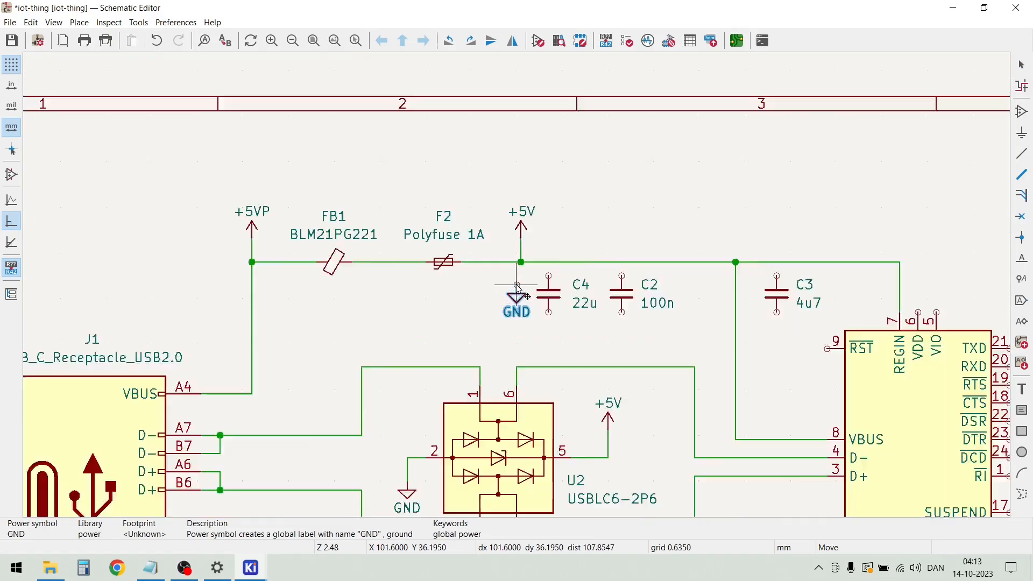
click(564, 345)
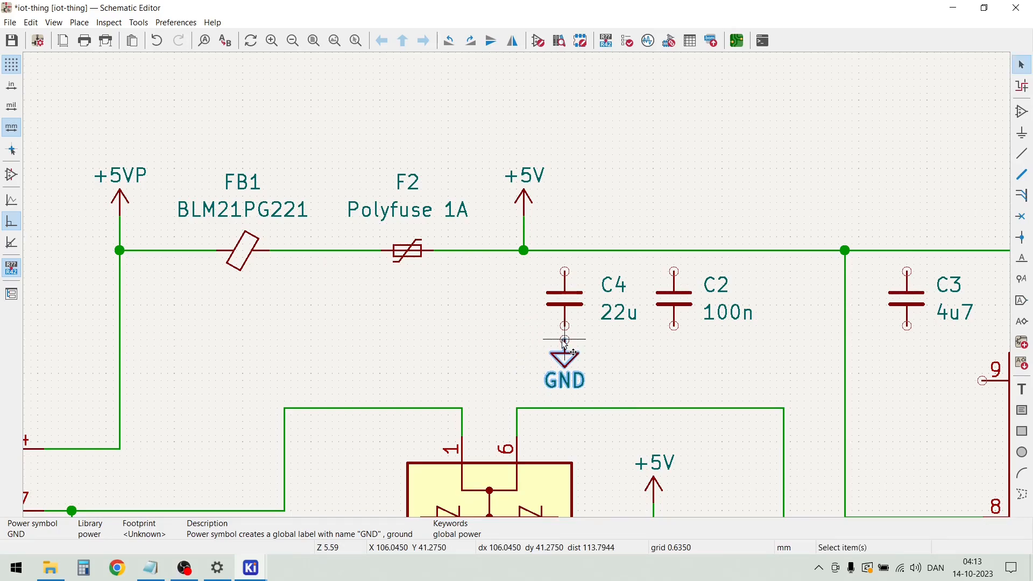
key(ctrl+d)
click(674, 342)
key(ctrl+d)
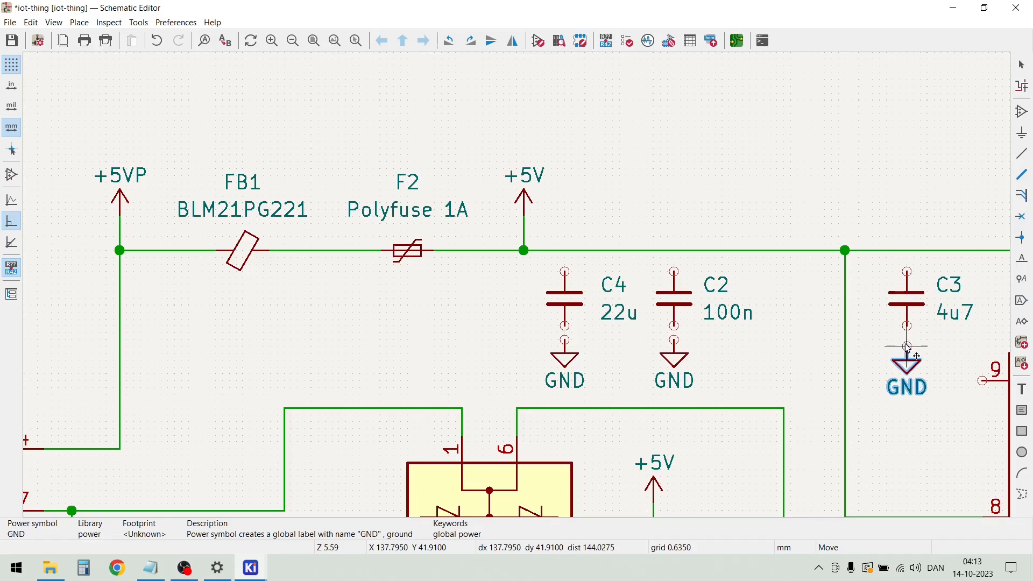
click(846, 351)
key(Escape)
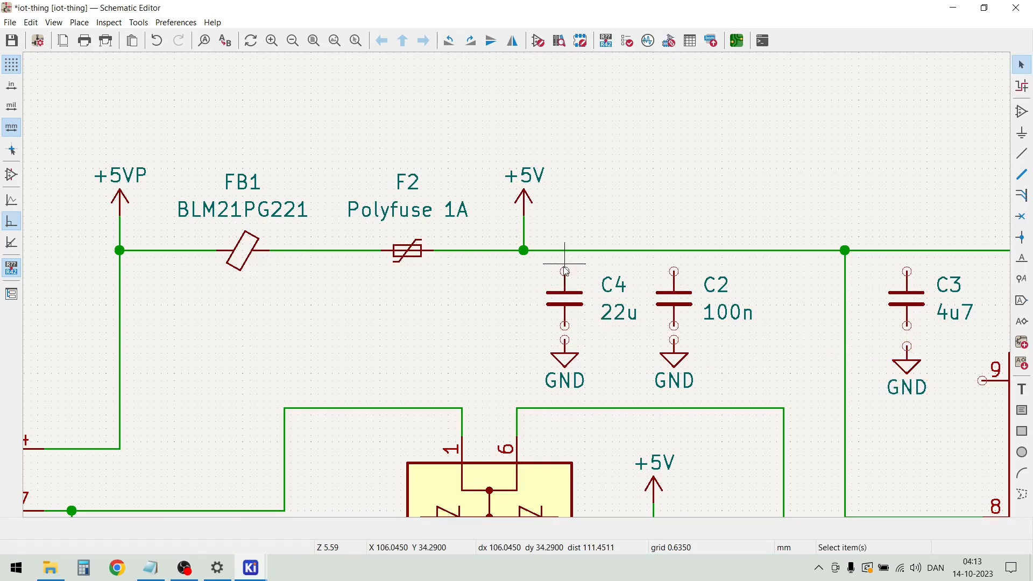
Wire capacitors C4 and C2 between the +5V line and their GND symbols
key(w)
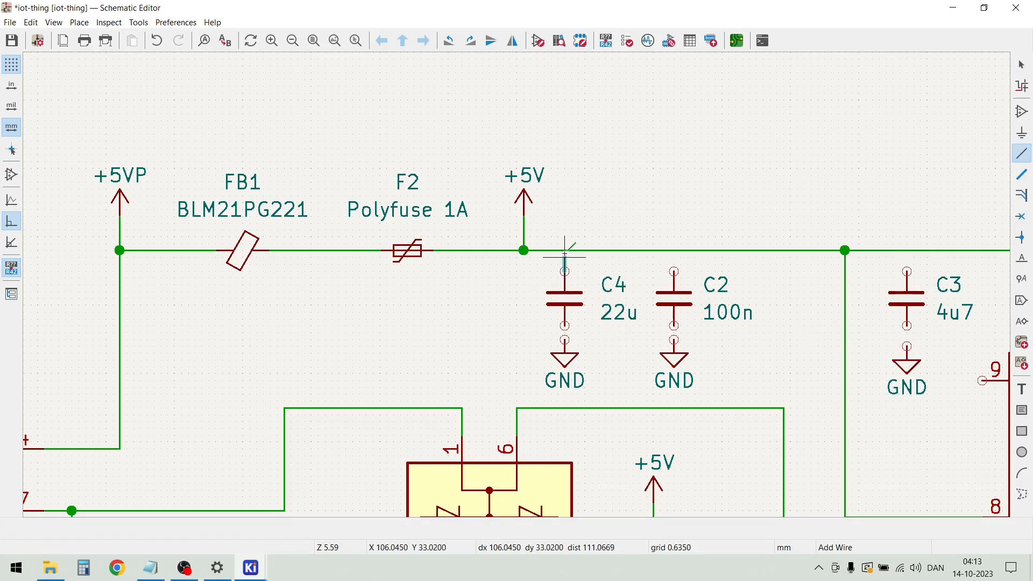
click(564, 250)
click(564, 325)
click(564, 339)
click(674, 271)
click(674, 250)
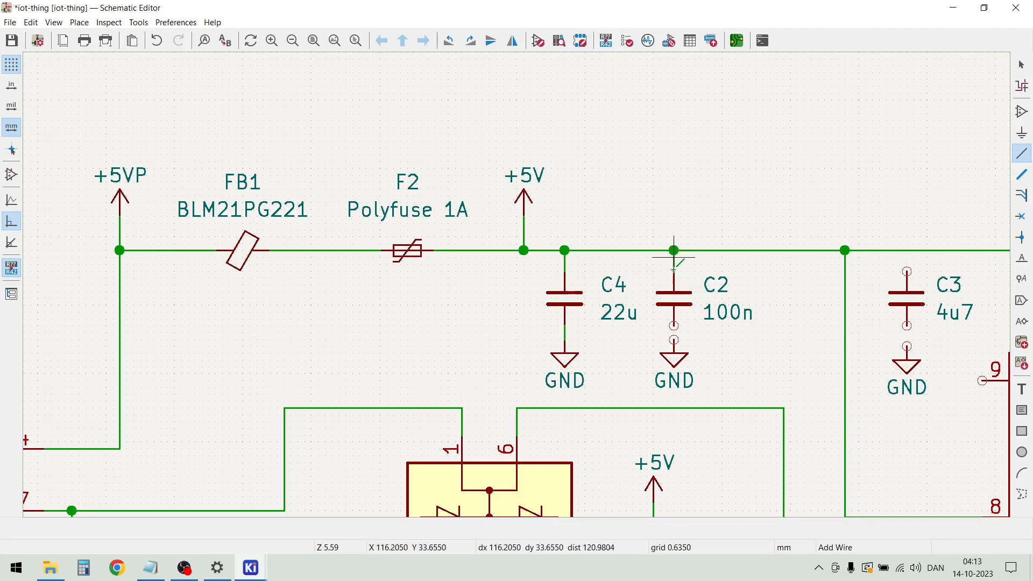
click(674, 325)
click(674, 340)
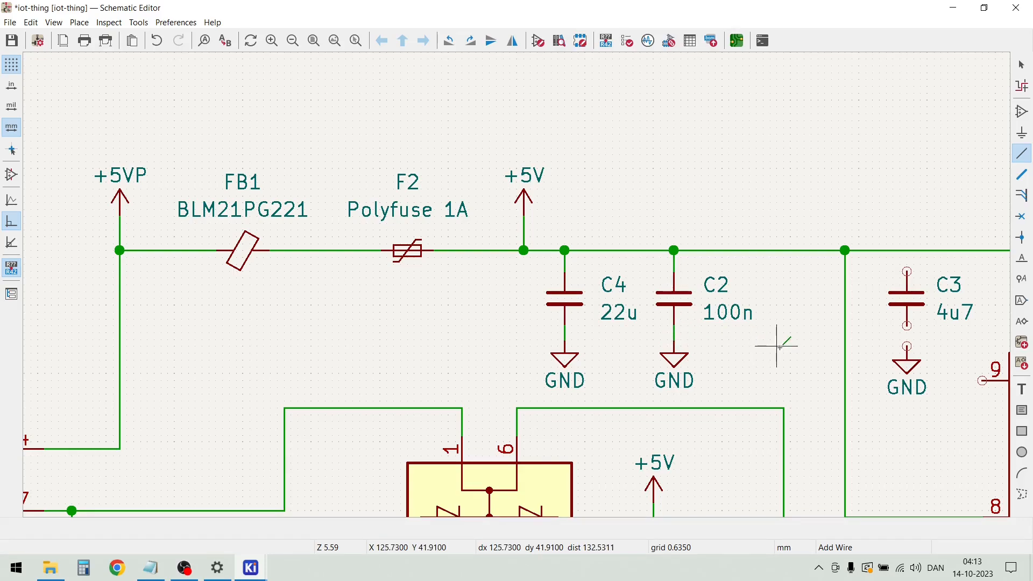
Wire capacitor C3 between the +5V line and its GND symbol
scroll(784, 345, down, 2)
click(603, 235)
click(603, 220)
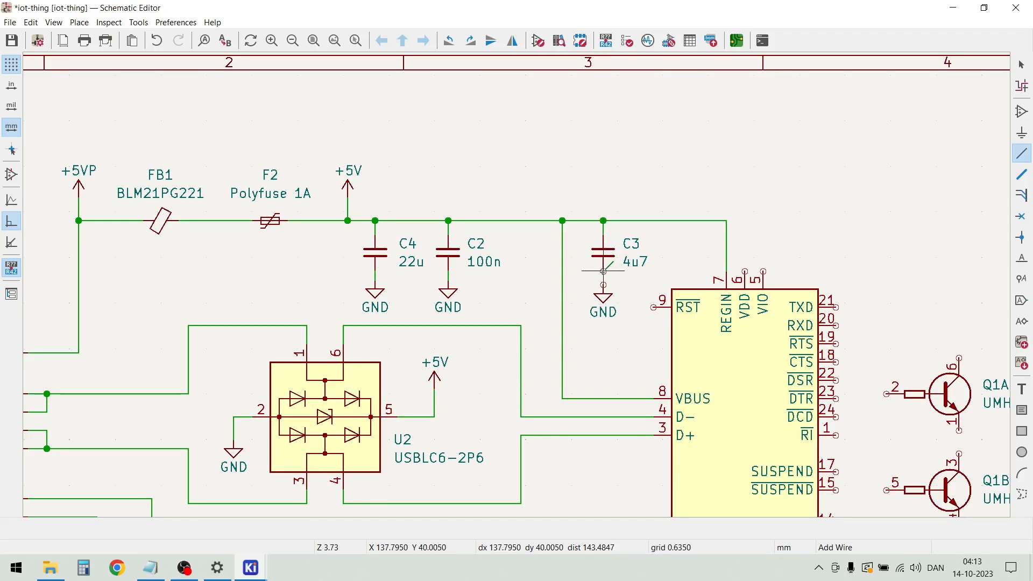
click(603, 293)
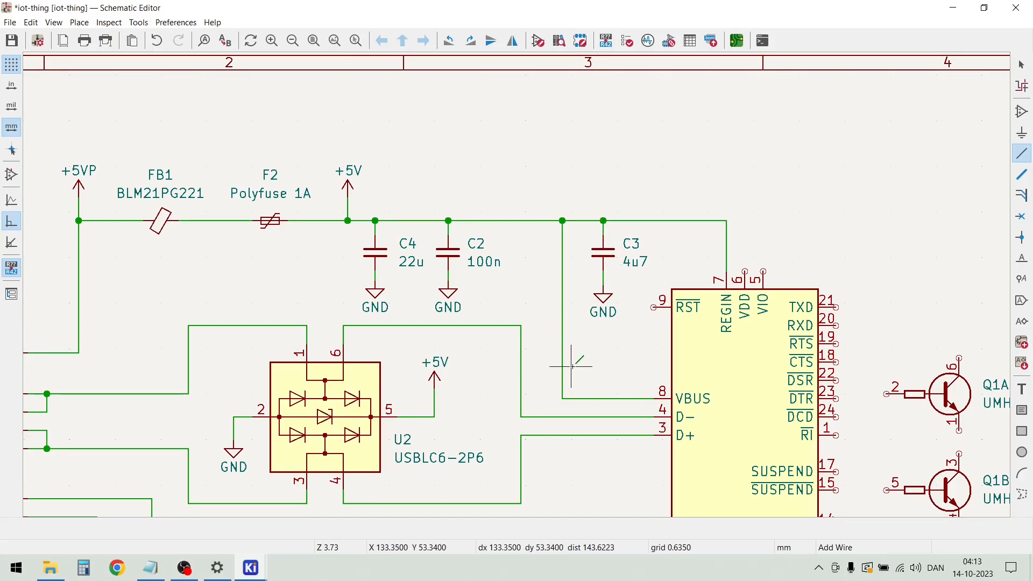
key(Escape)
Move transistors Q1A and Q1B farther right, and shift the CP2104 slightly right with its wires attached
scroll(573, 357, down, 2)
drag(831, 415, 731, 271)
drag(762, 314, 922, 333)
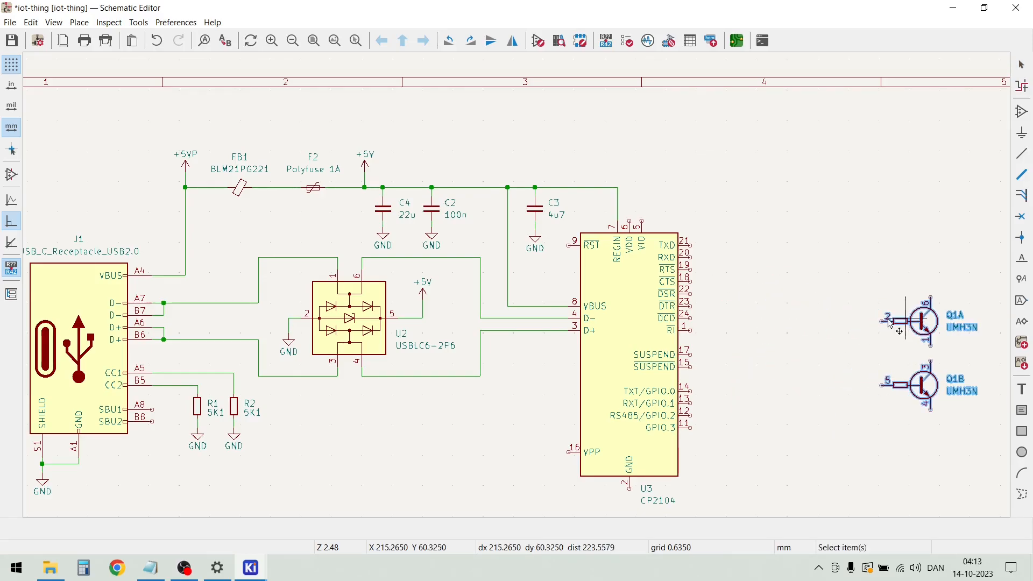
click(724, 357)
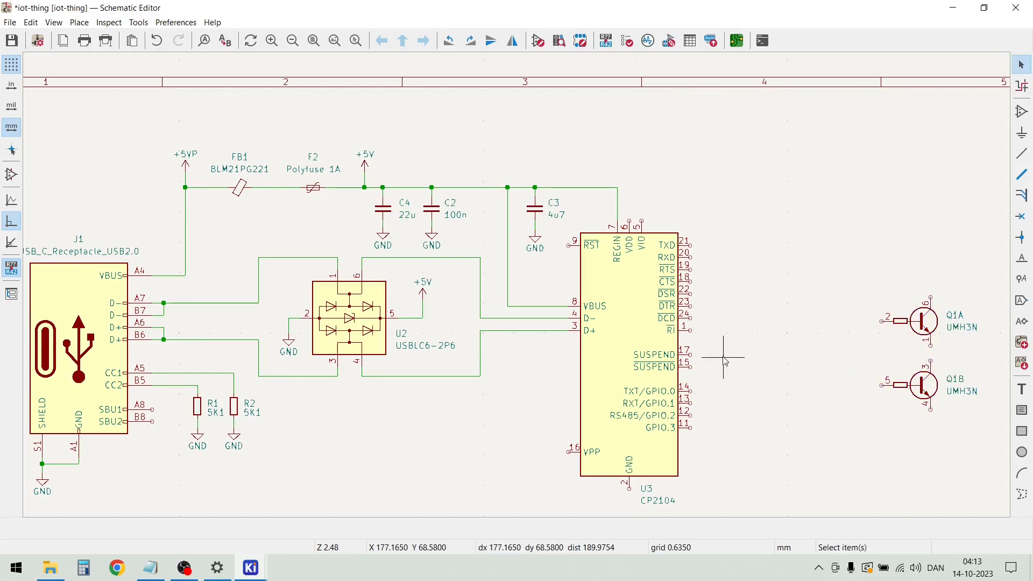
click(629, 335)
drag(629, 333, 676, 359)
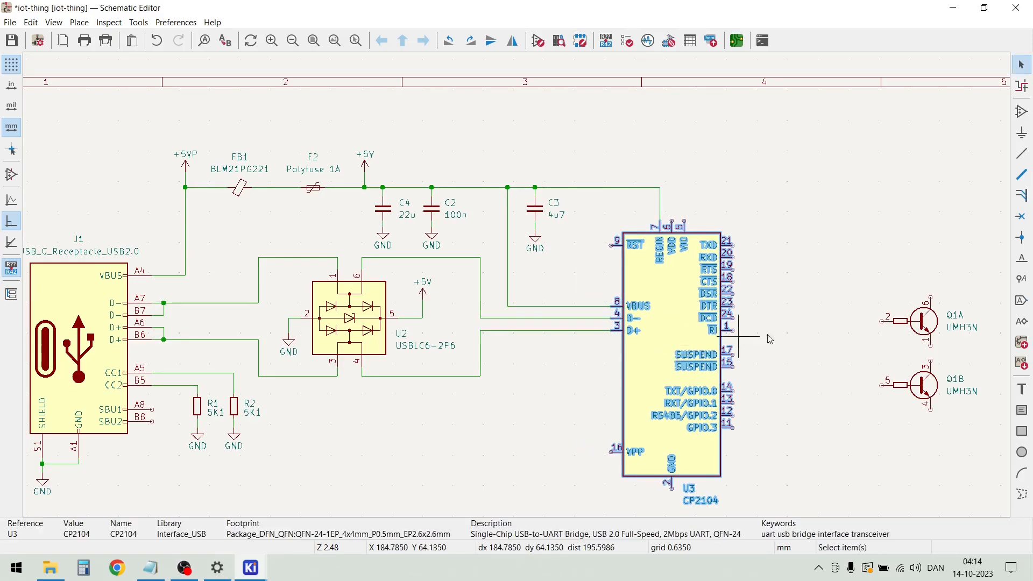
key(Escape)
Draw parallel open-ended wires about 11 mm upward from the CP2104's VDD and VIO pins
scroll(583, 262, up, 2)
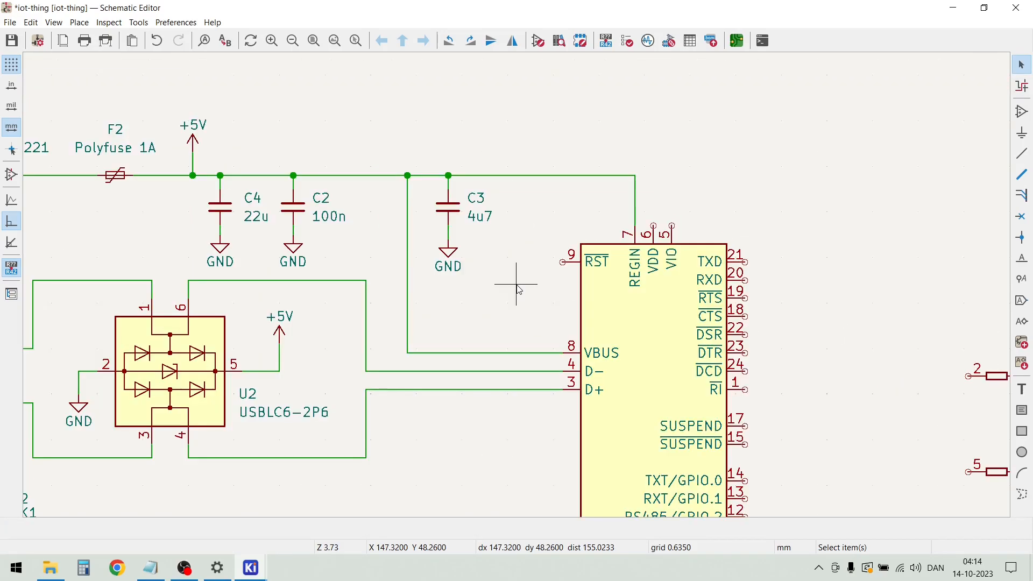
scroll(516, 284, down, 2)
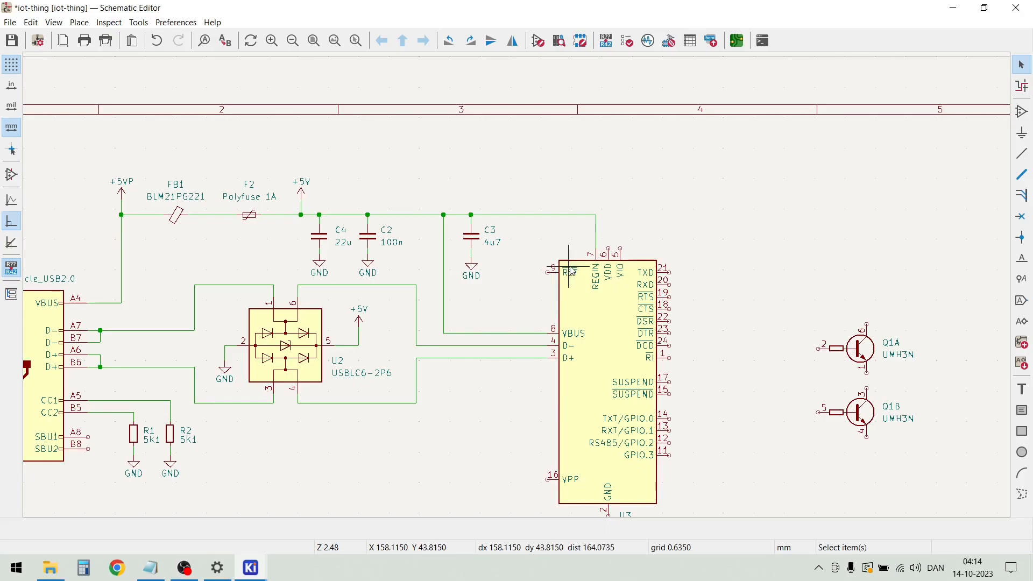
scroll(609, 256, up, 3)
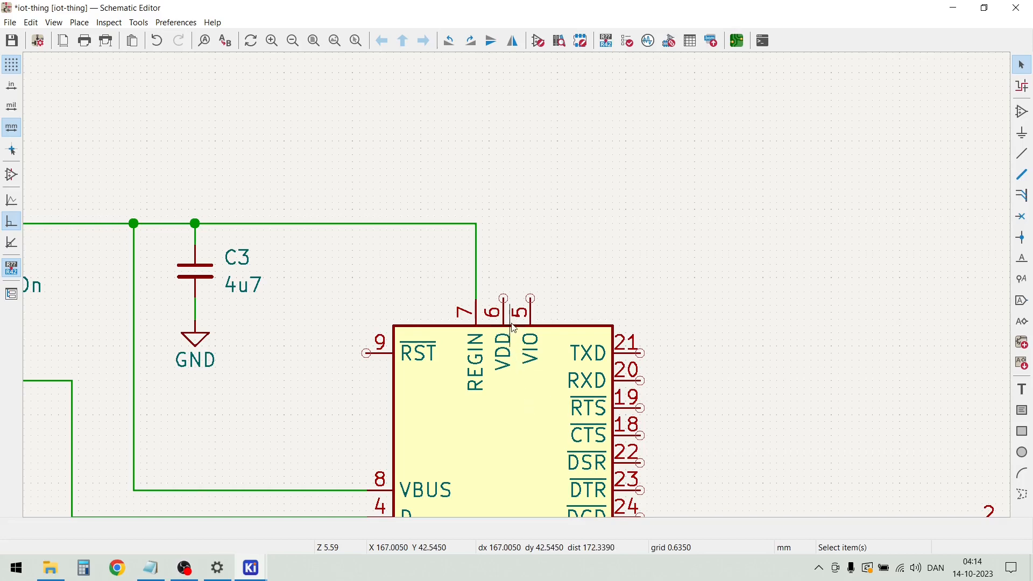
scroll(520, 293, down, 2)
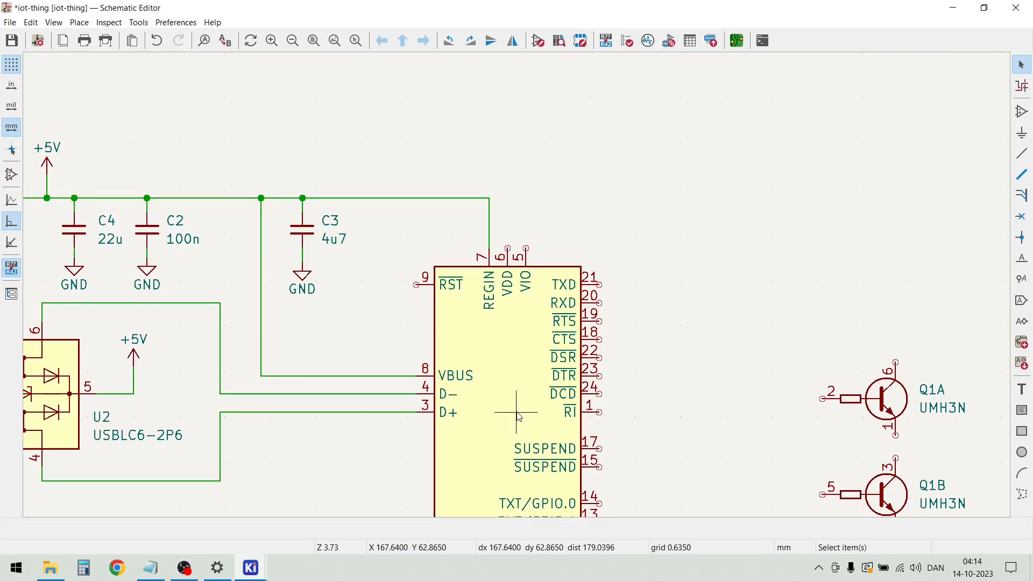
scroll(515, 416, down, 1)
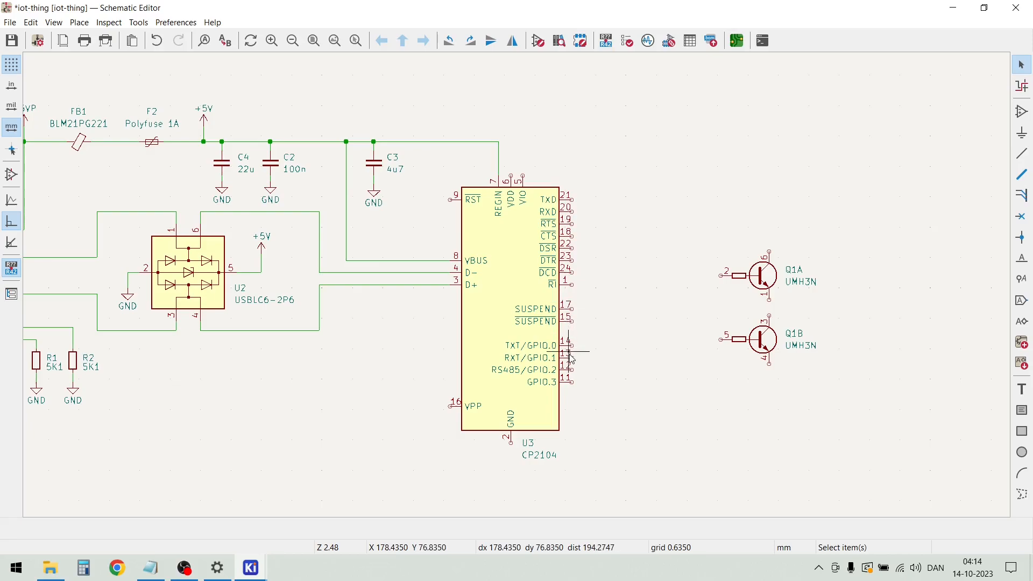
click(511, 175)
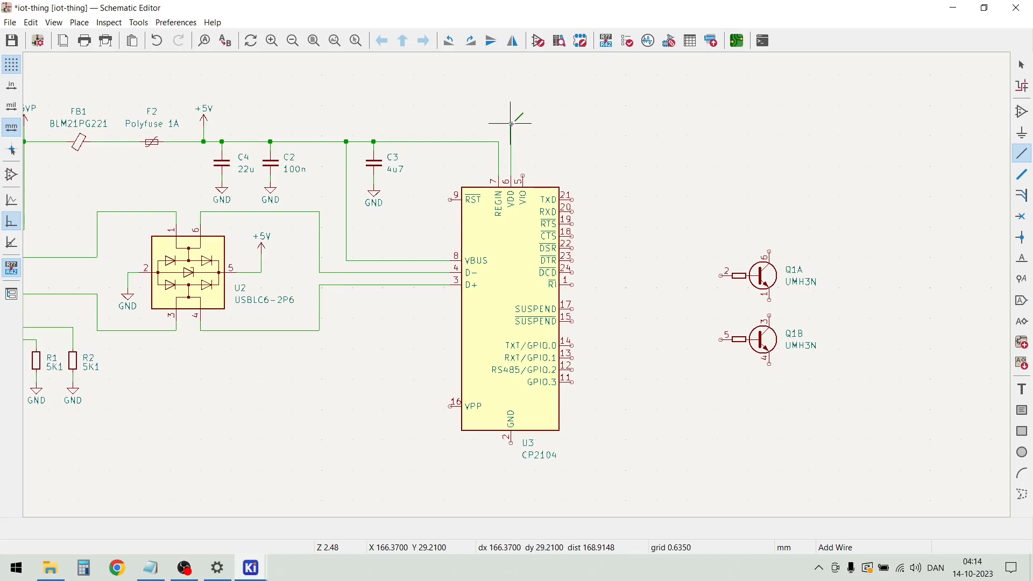
double_click(510, 123)
key(Escape)
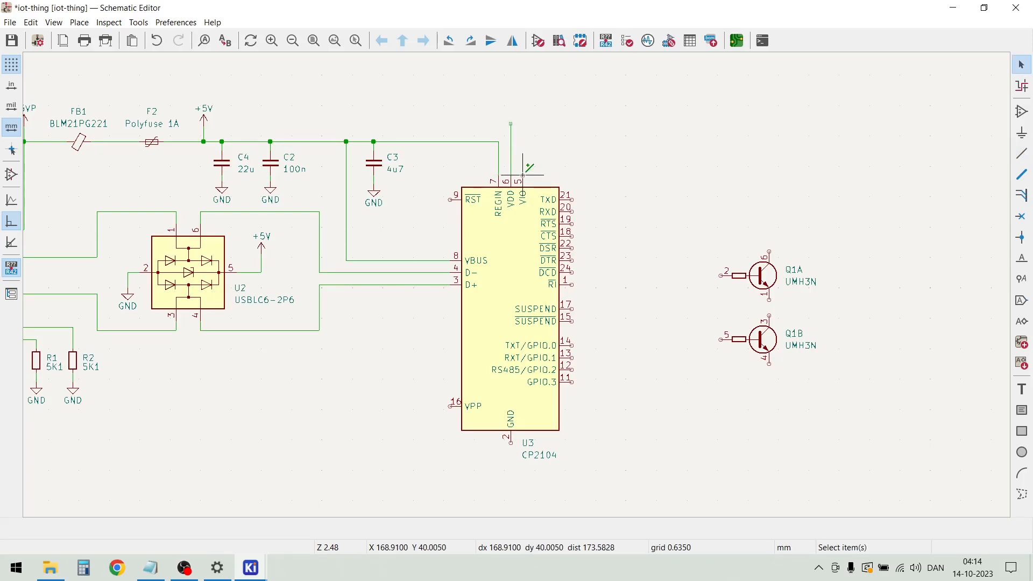
key(w)
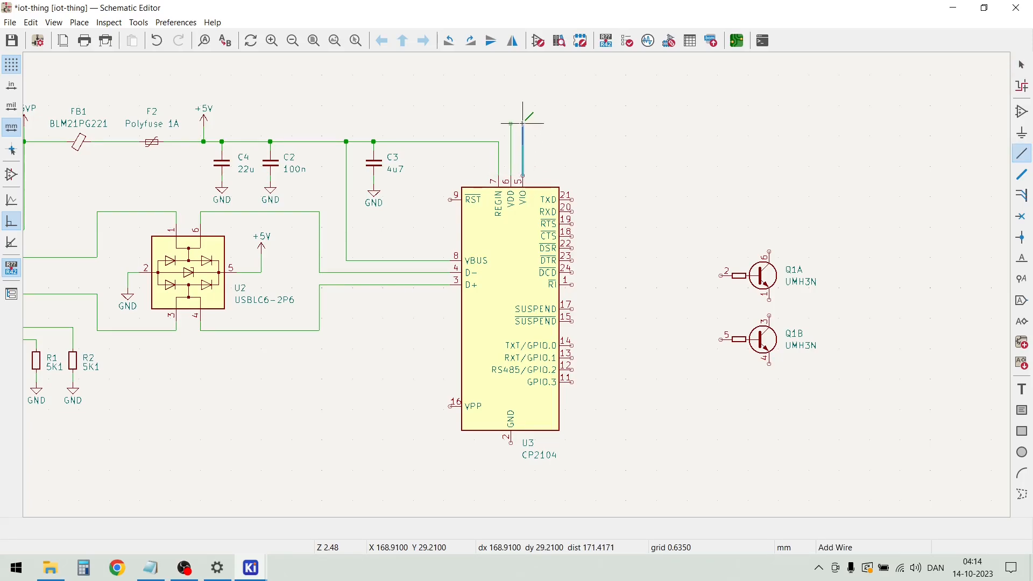
double_click(522, 123)
key(Escape)
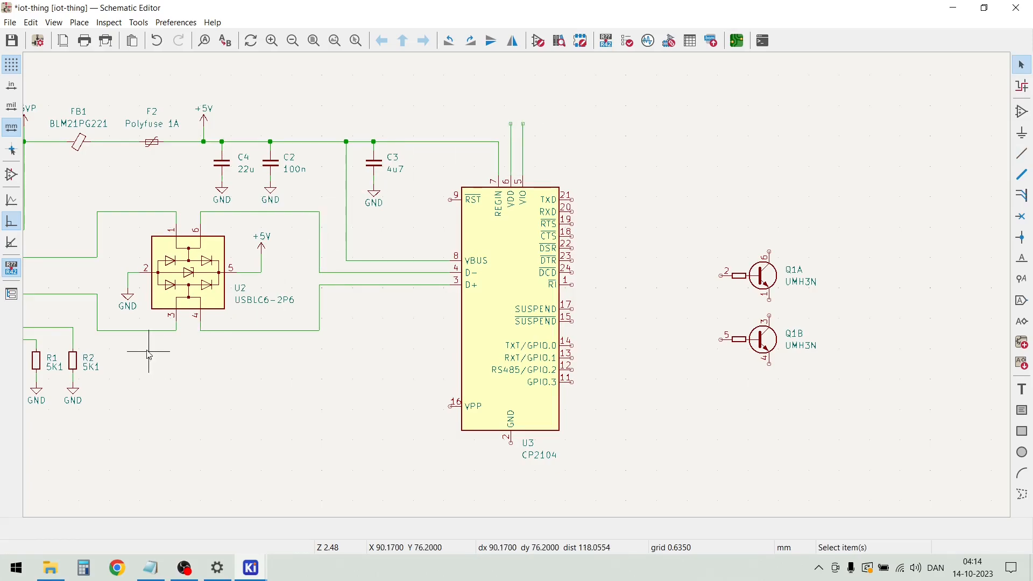
Duplicate the 5K1 resistor R2 and place the copy between C3 and the CP2104, just above the RST pin
click(85, 364)
key(ctrl+d)
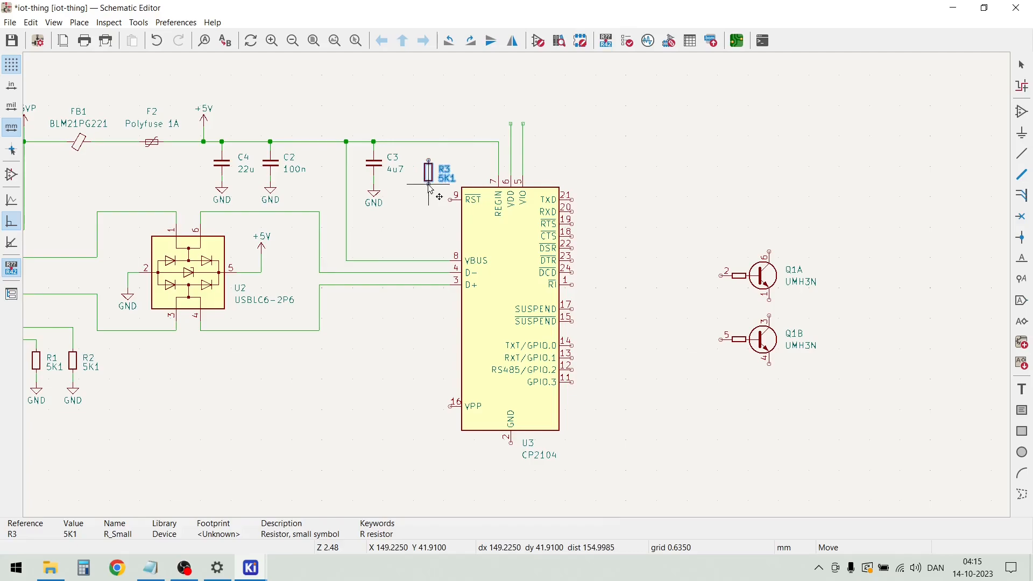
click(430, 188)
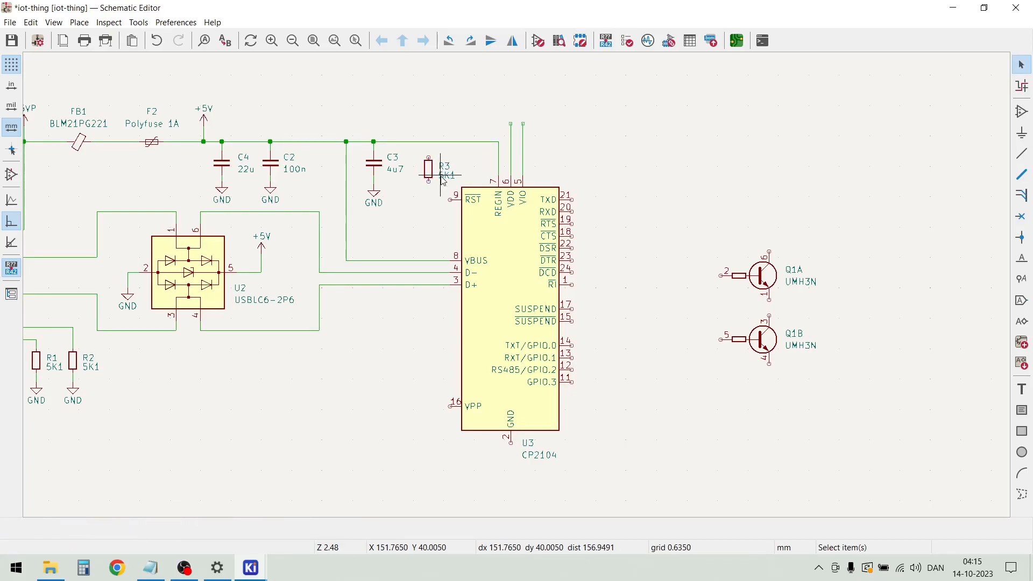
Set the value of resistor R3 beside the CP2104's RST pin to 10K
scroll(441, 181, up, 3)
double_click(518, 289)
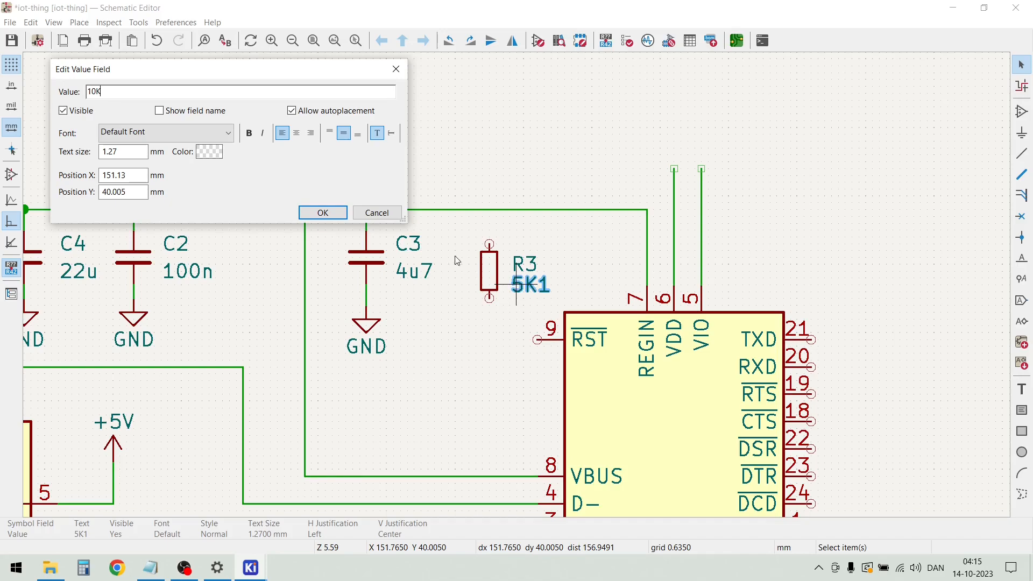
click(323, 213)
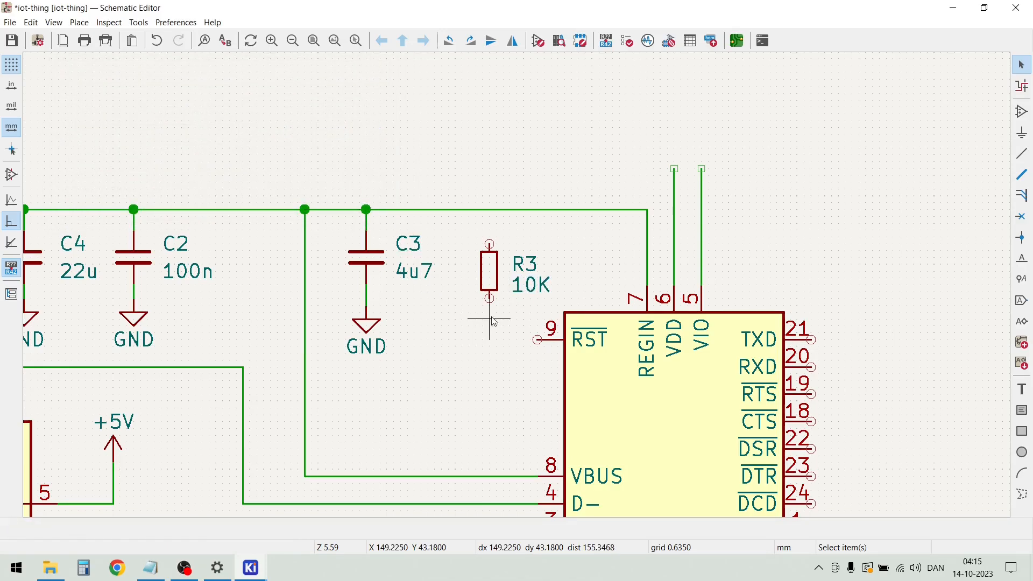
Wire R3's lower end to the CP2104's RST pin and its upper end to the open end of the VDD wire
click(490, 297)
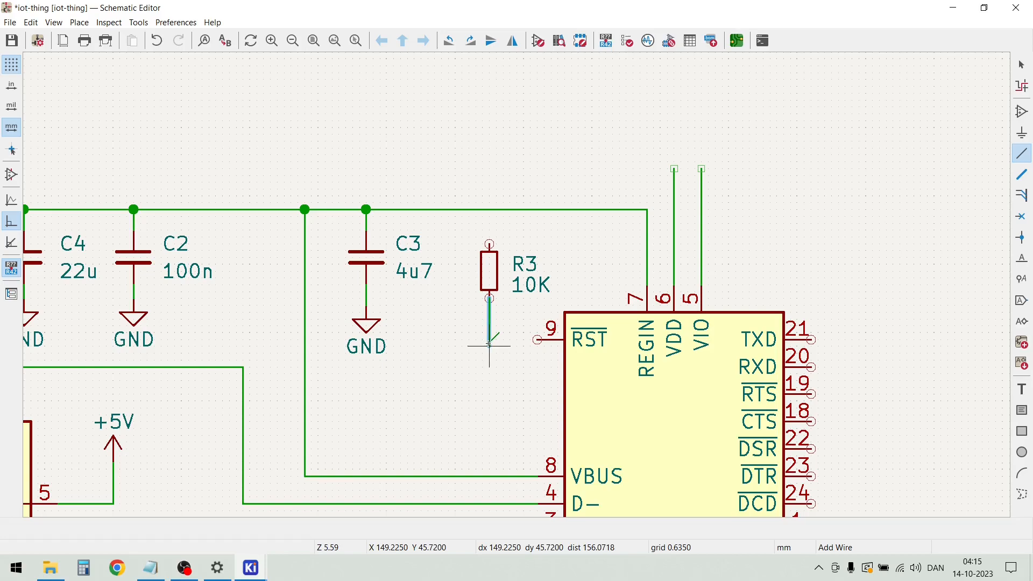
click(537, 339)
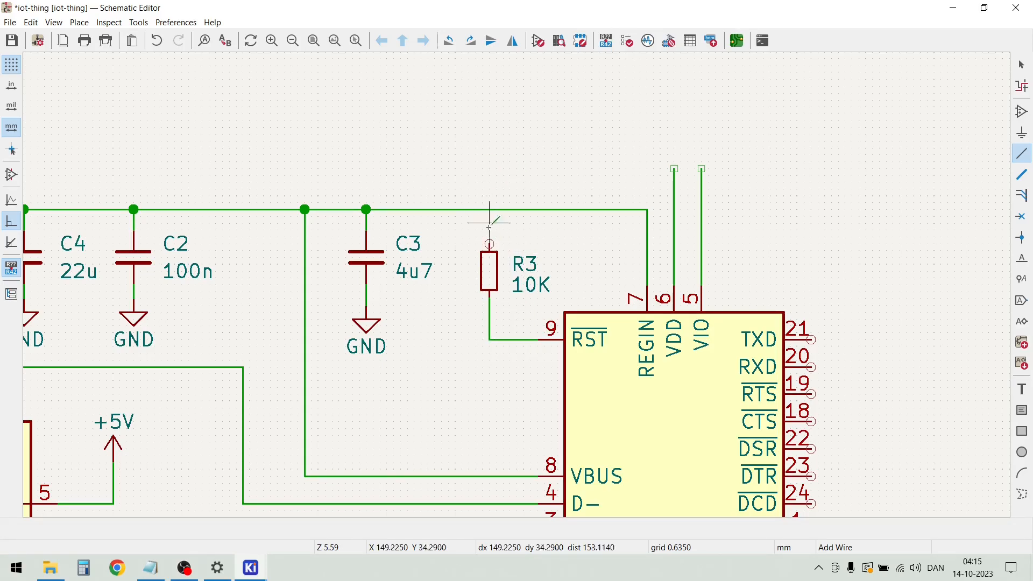
click(490, 244)
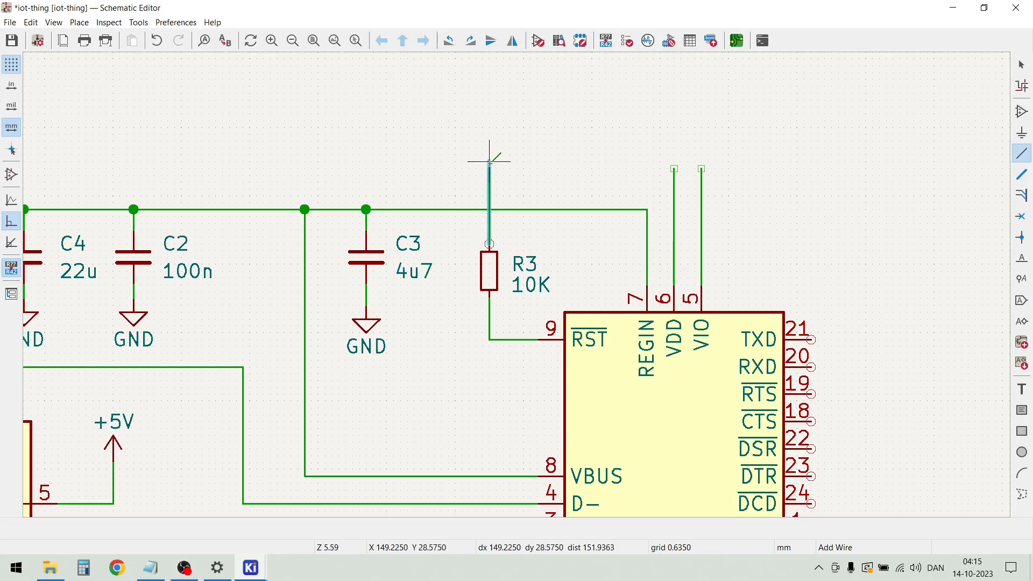
click(674, 168)
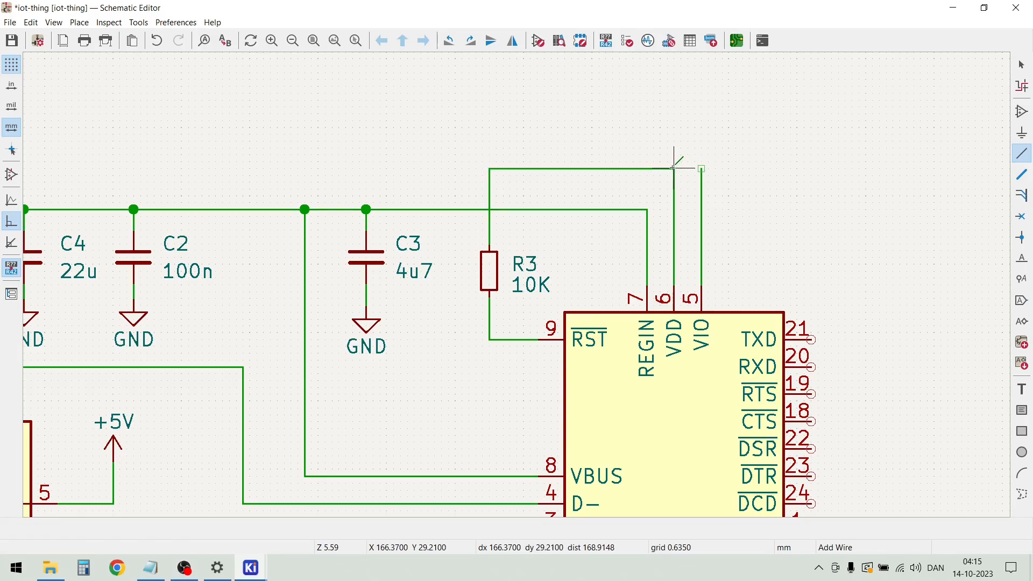
Join the upper ends of the VDD and VIO wires and extend the line about 15 mm to the right
click(675, 169)
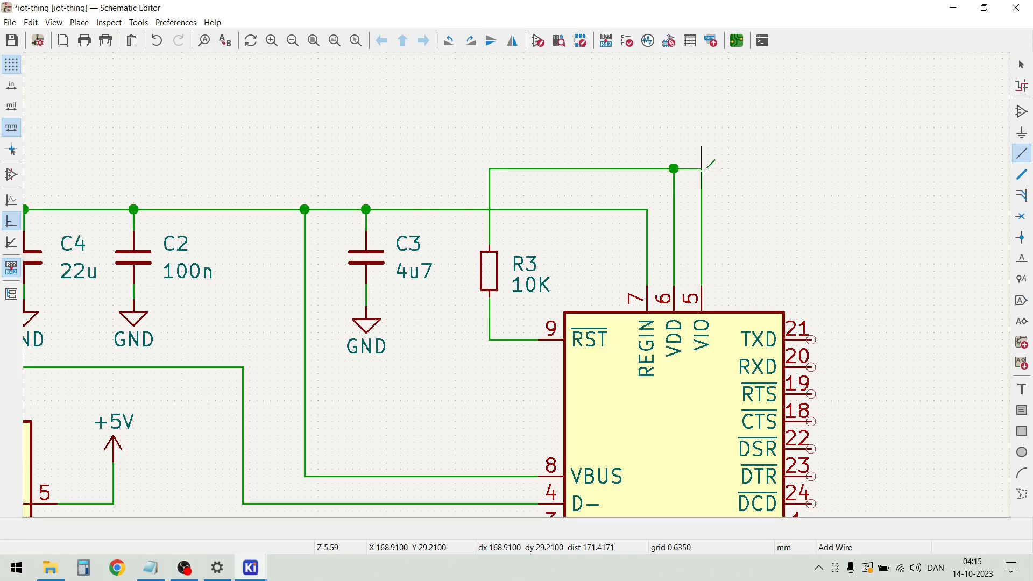
click(702, 169)
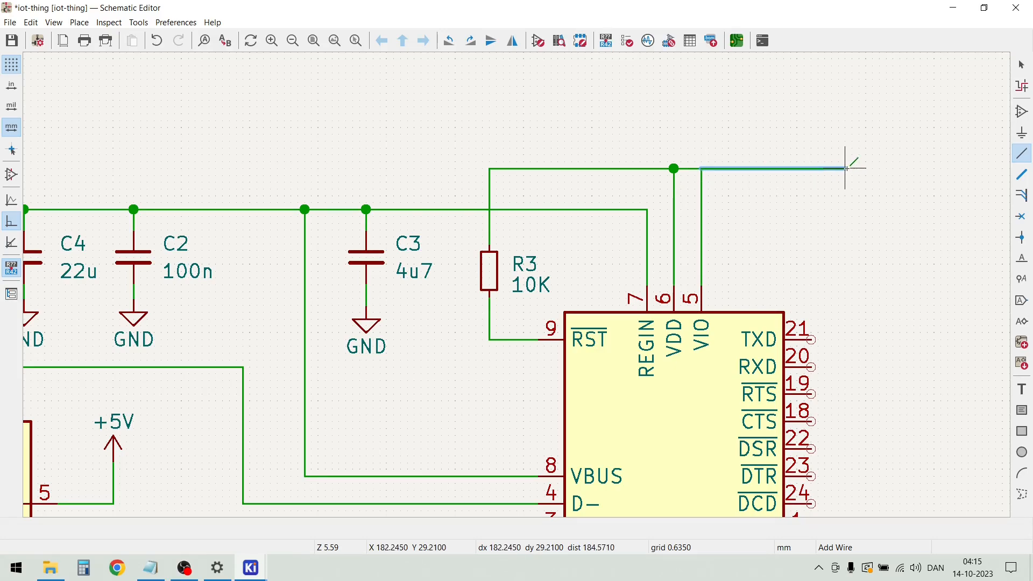
double_click(866, 168)
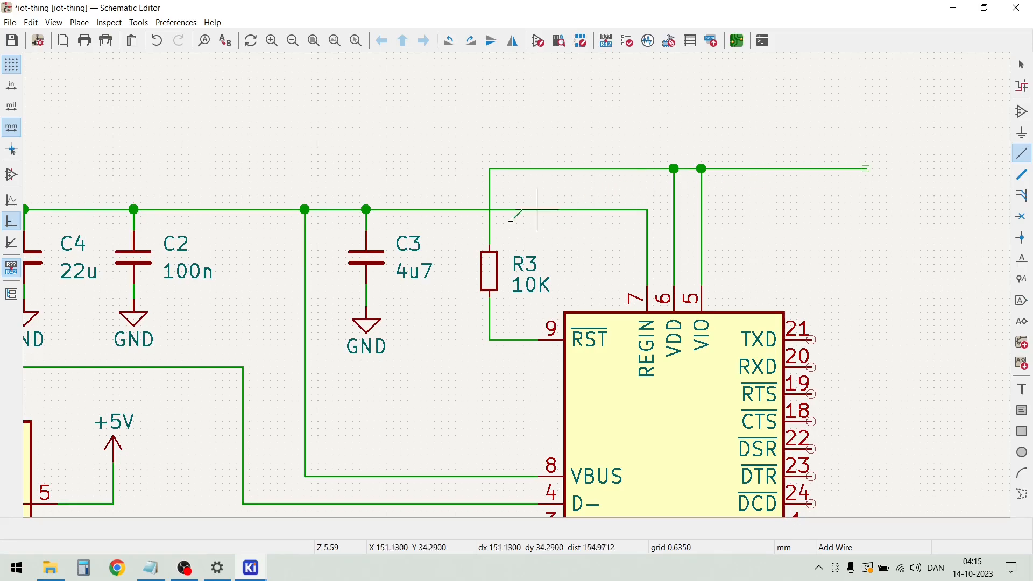
key(Escape)
Duplicate capacitors C4 and C2 with their GND symbols and place the copies below the open end of the VDD/VIO line
scroll(285, 291, down, 2)
drag(479, 324, 330, 259)
key(ctrl+d)
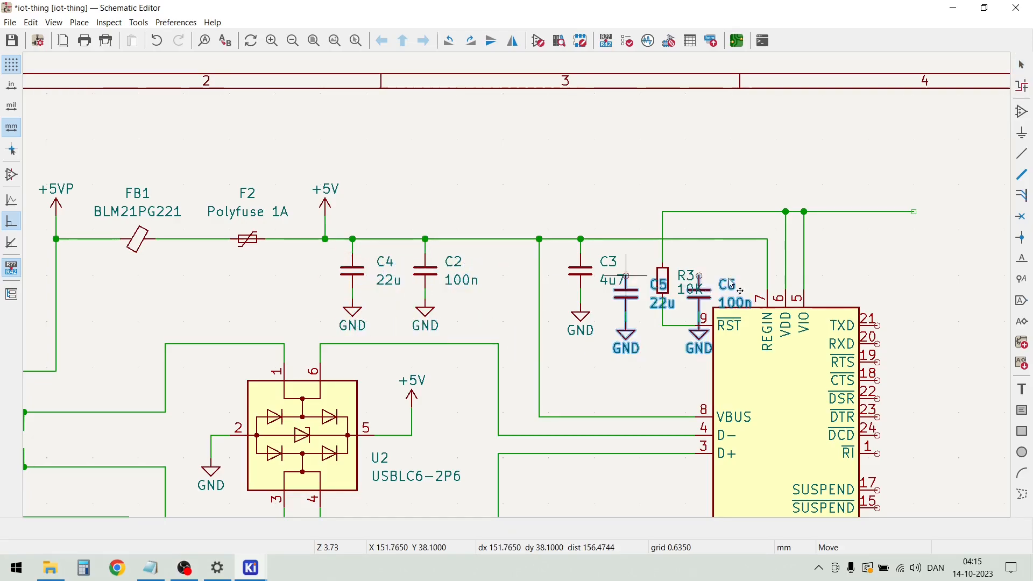
scroll(885, 231, down, 2)
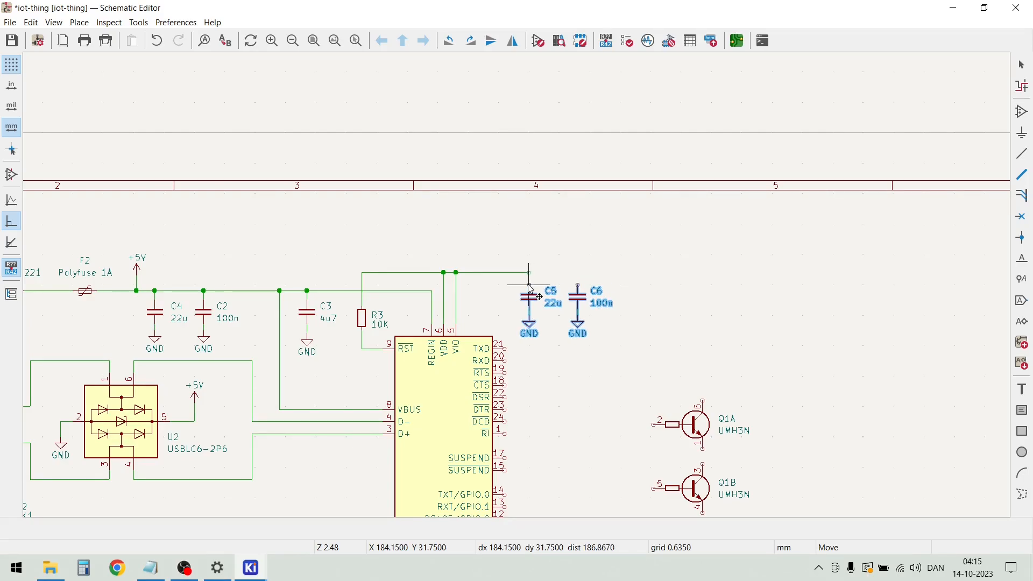
click(530, 286)
Shorten the wires below C5 and C6 by dragging their GND symbols closer to the capacitors
scroll(524, 290, up, 6)
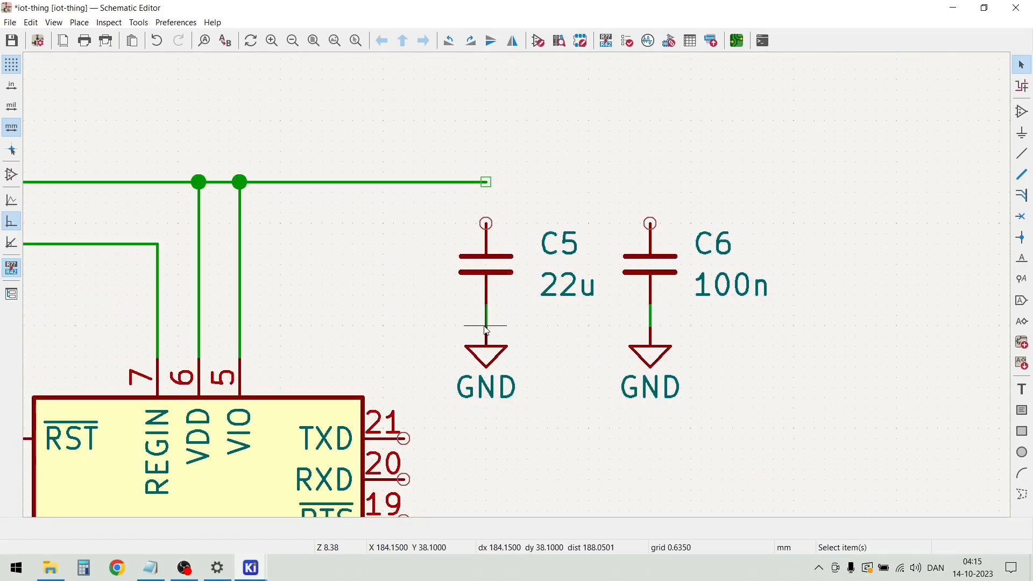
drag(485, 362, 488, 318)
click(486, 309)
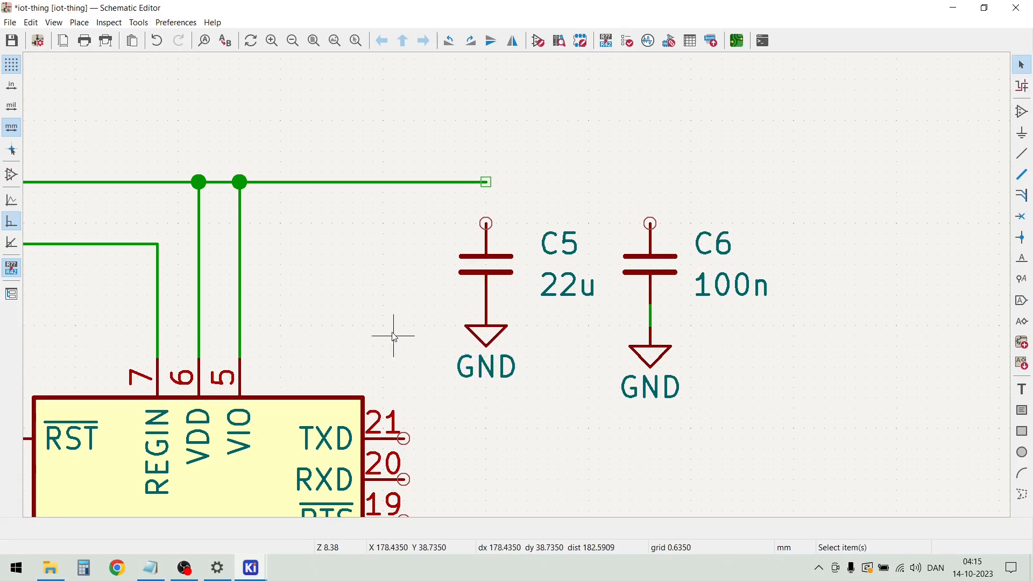
key(g)
click(486, 321)
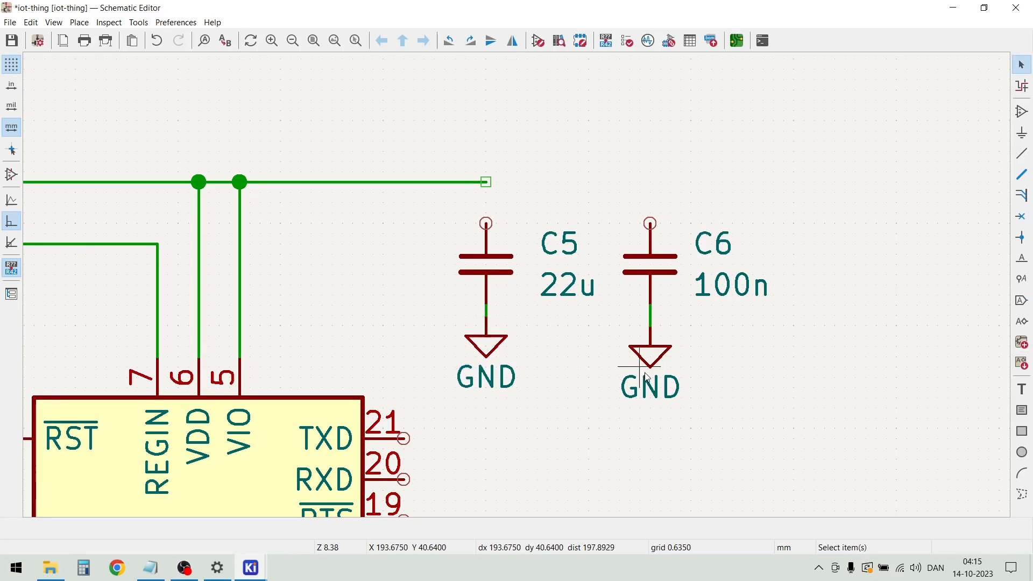
drag(653, 364, 652, 320)
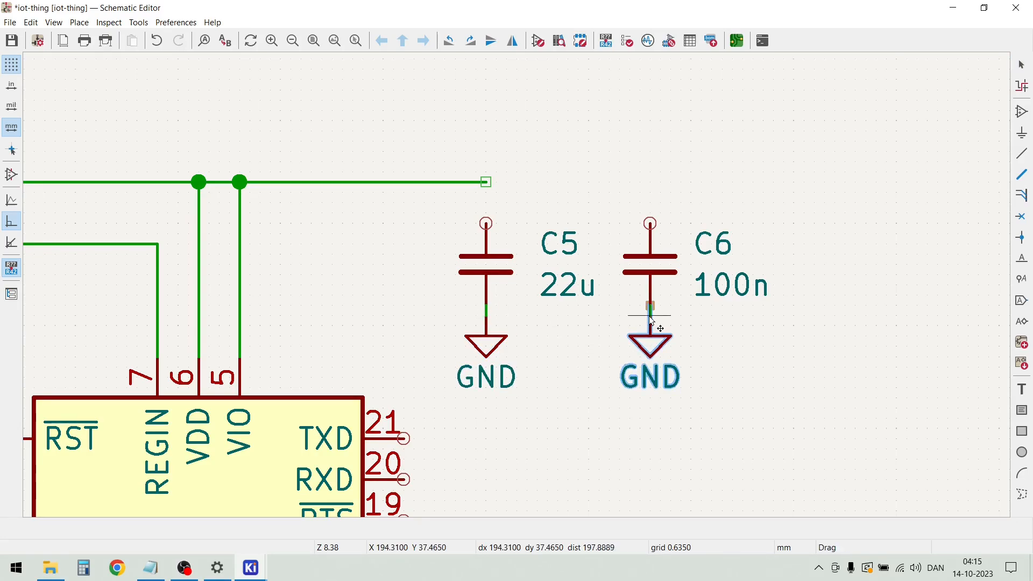
click(652, 321)
Move C5, C6 and their GND symbols together to the left and slightly up, closer to the VDD/VIO line
drag(756, 405, 484, 225)
key(m)
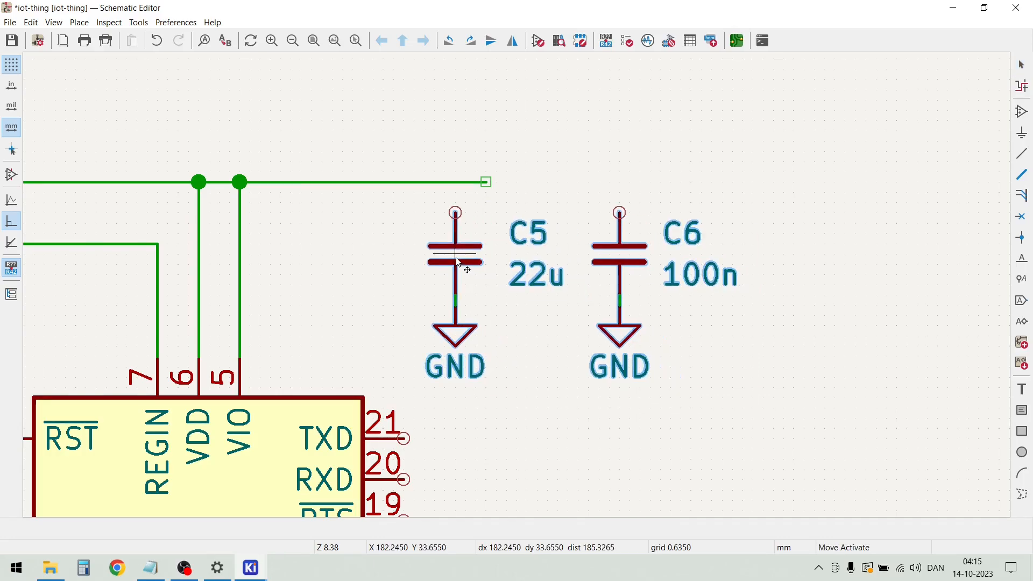
click(421, 255)
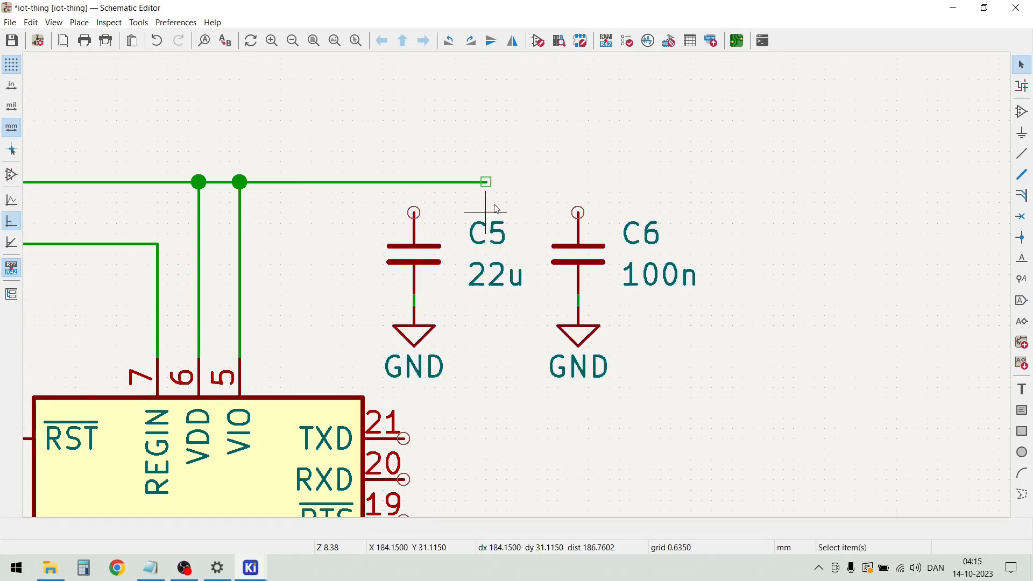
Wire the upper pin of C5 to the VDD/VIO line and the line's open end to C6
key(w)
click(425, 183)
click(486, 182)
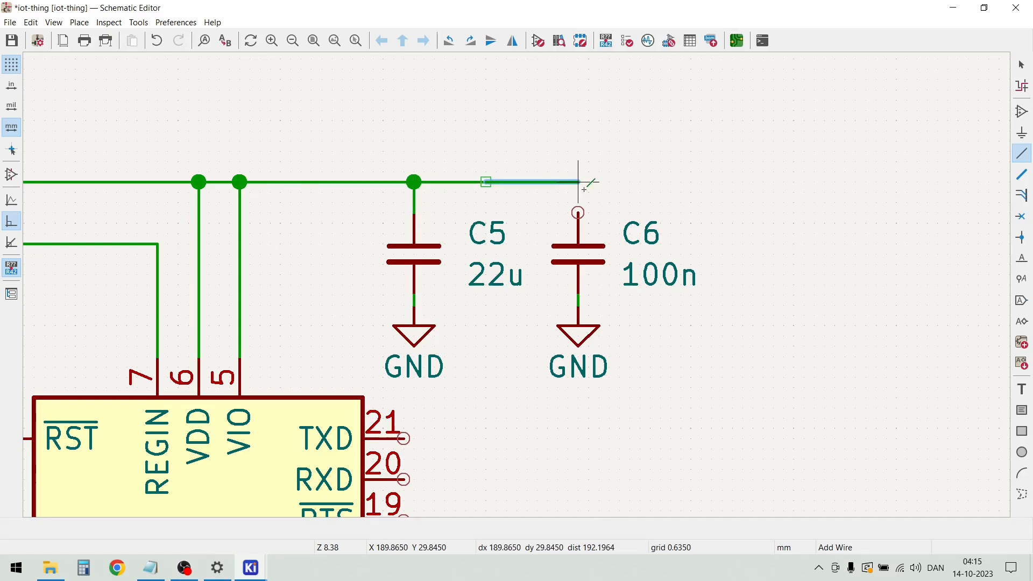
click(578, 213)
key(Escape)
Place a +3.3VA power symbol above the CP2104's VDD wire and connect it to the VDD/VIO line
scroll(518, 292, down, 3)
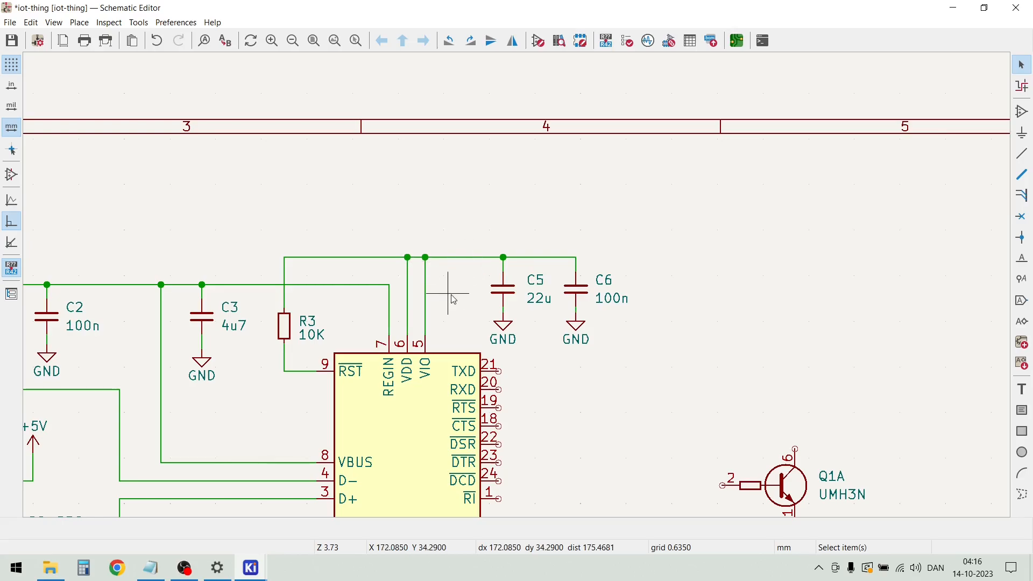
click(79, 23)
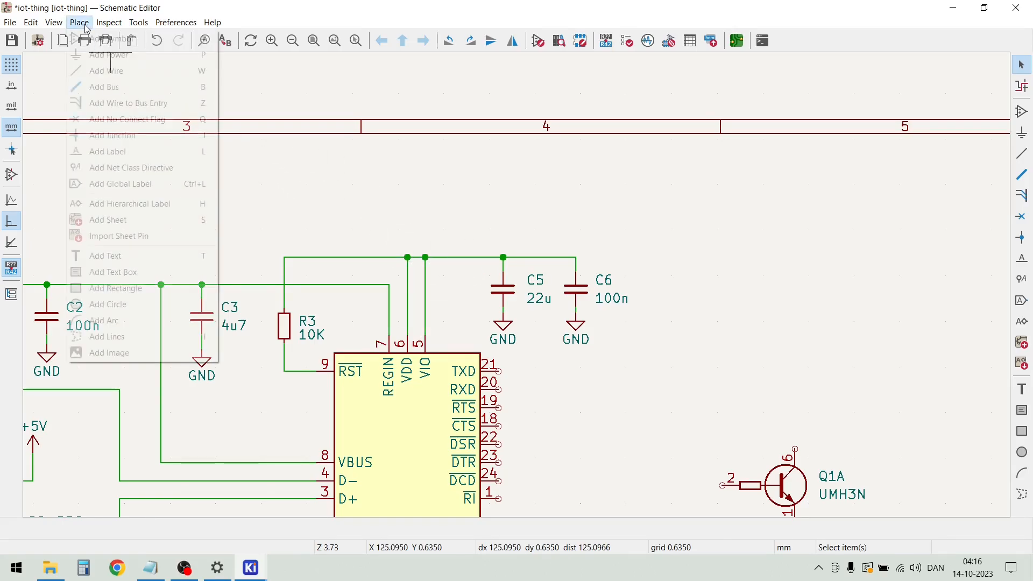
click(94, 55)
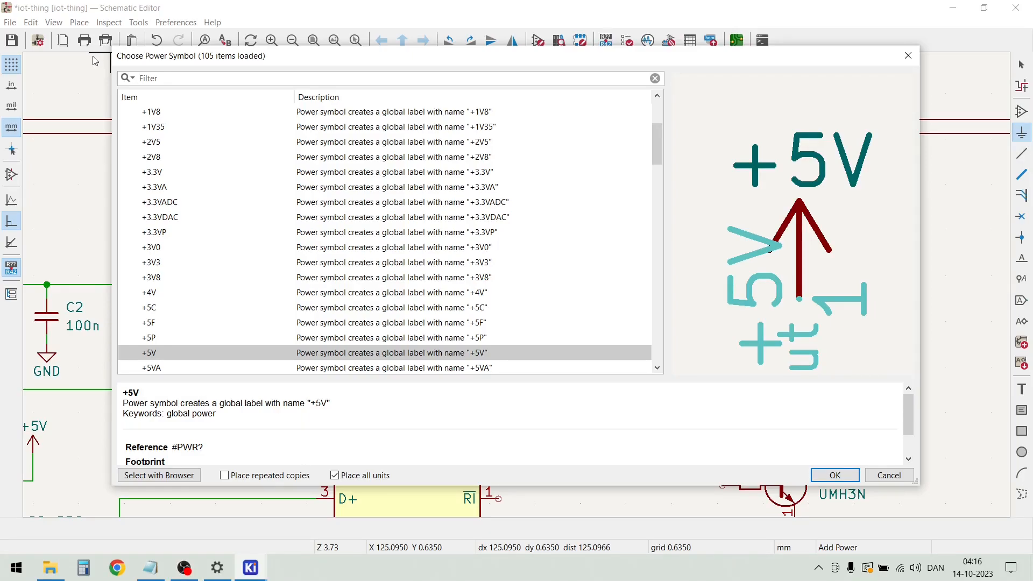
double_click(167, 189)
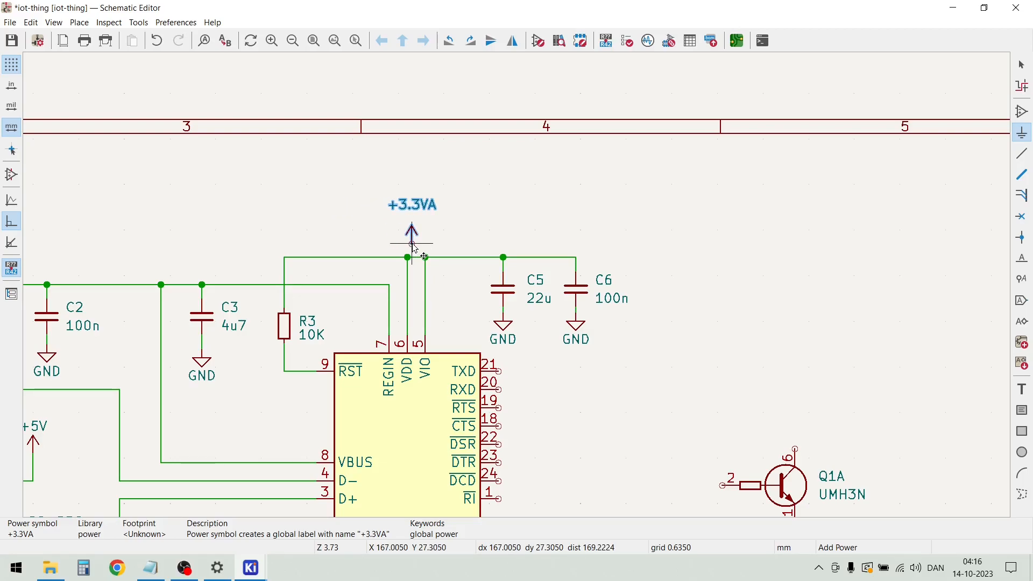
click(408, 248)
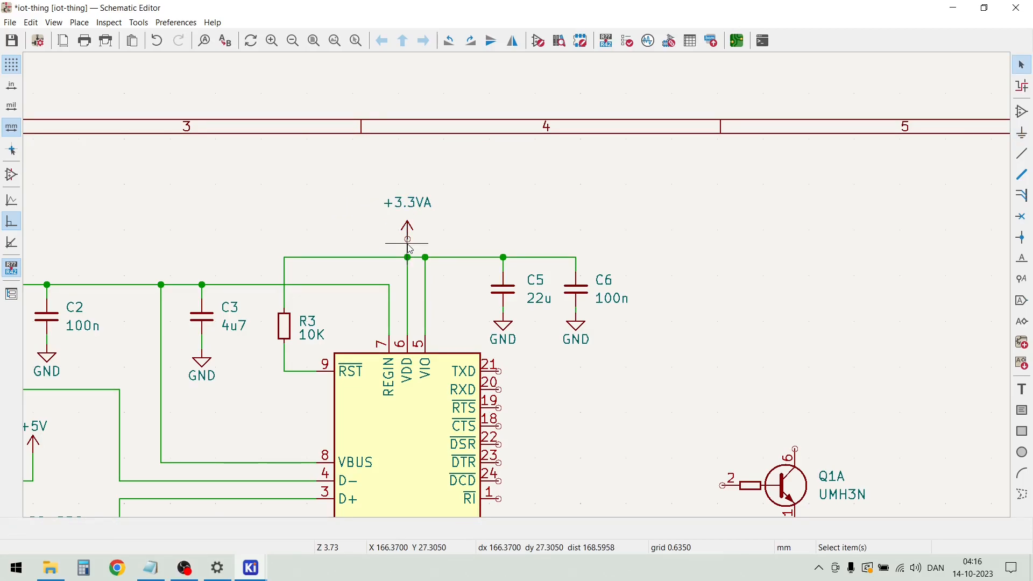
key(w)
key(Escape)
key(Escape)
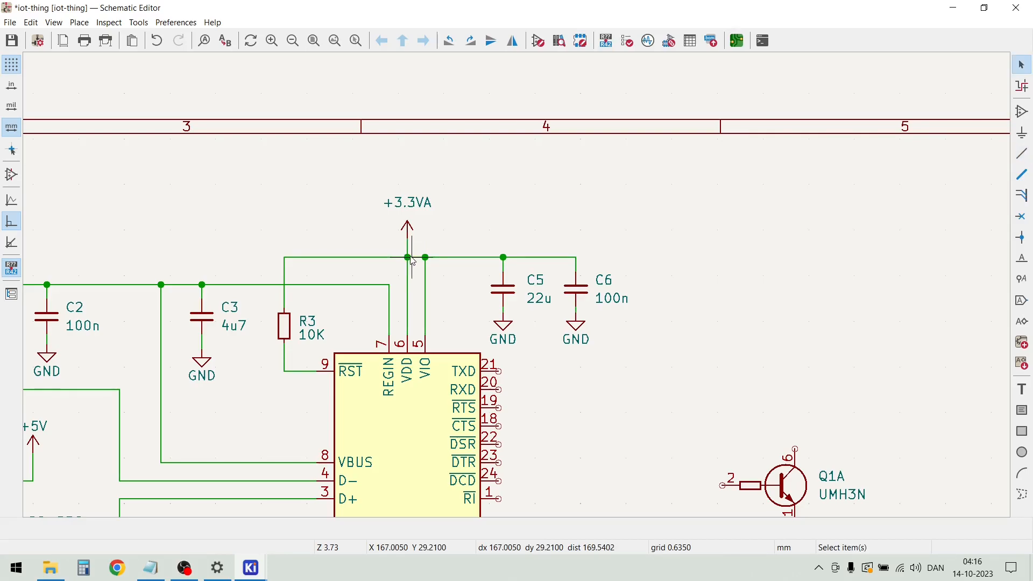
Draw an open-ended wire from the CP2104's VPP pin about 6 mm to the left and 3 mm down
scroll(460, 265, down, 3)
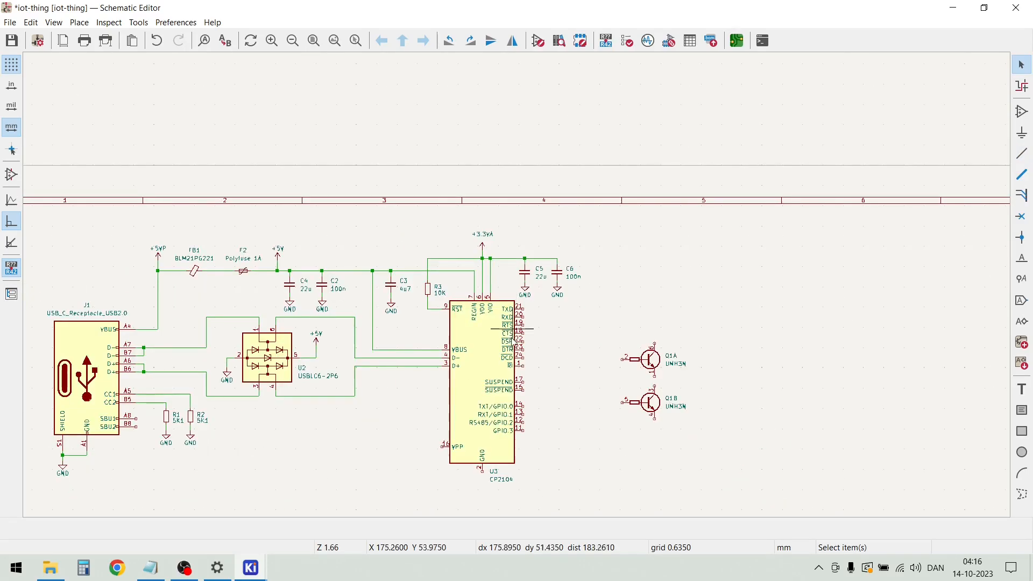
scroll(487, 405, up, 2)
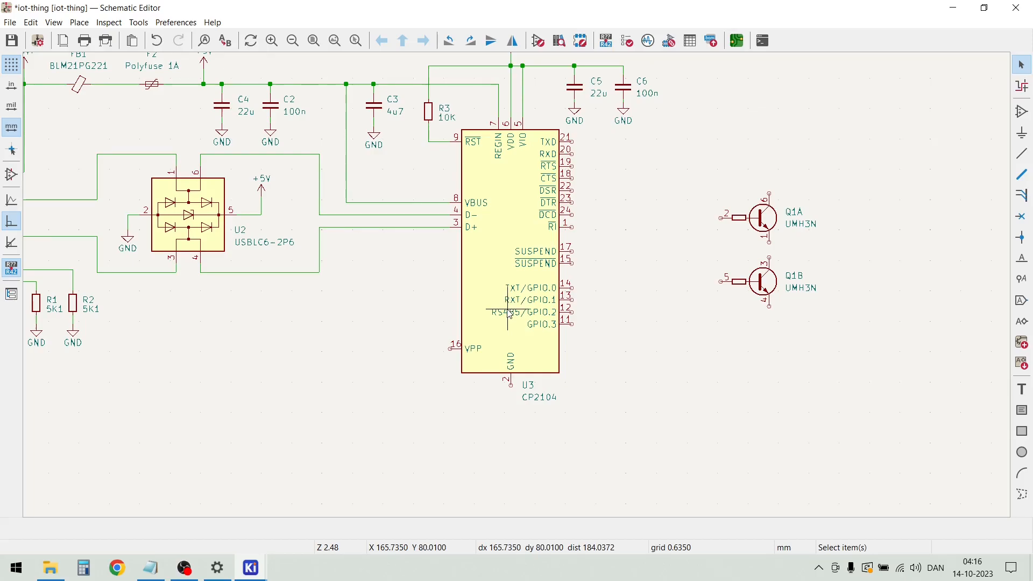
scroll(506, 310, up, 2)
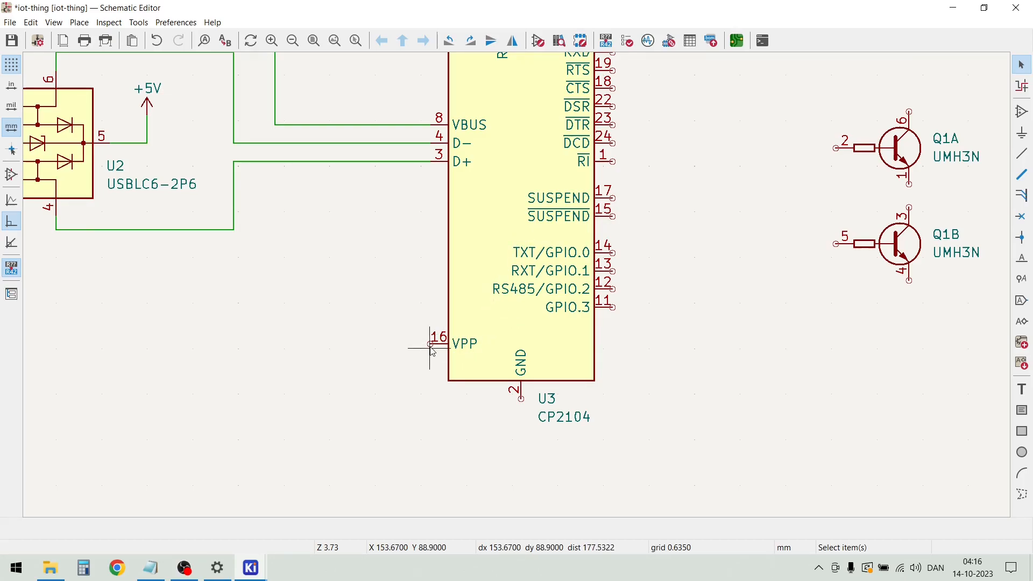
key(w)
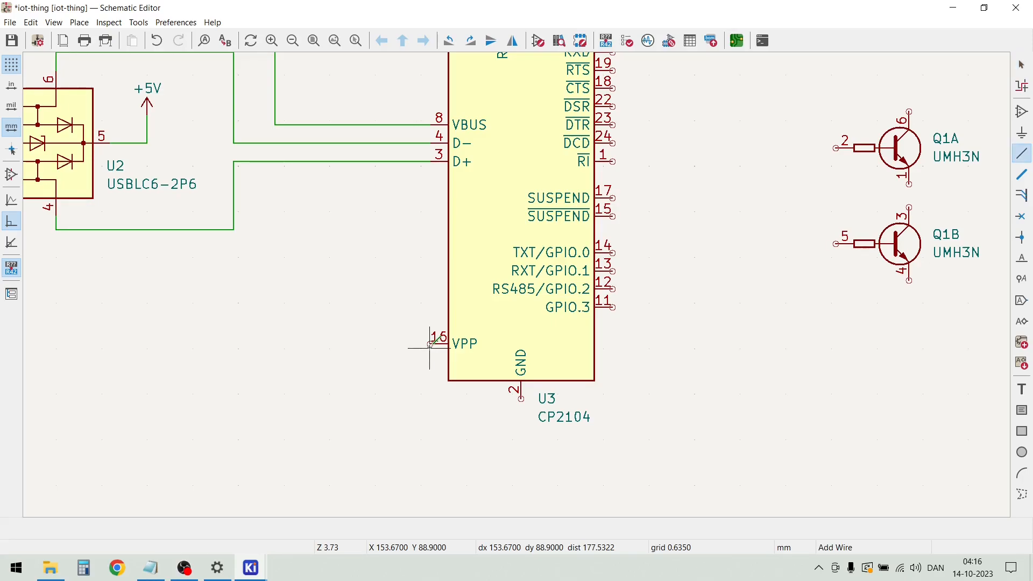
key(Escape)
scroll(430, 343, up, 5)
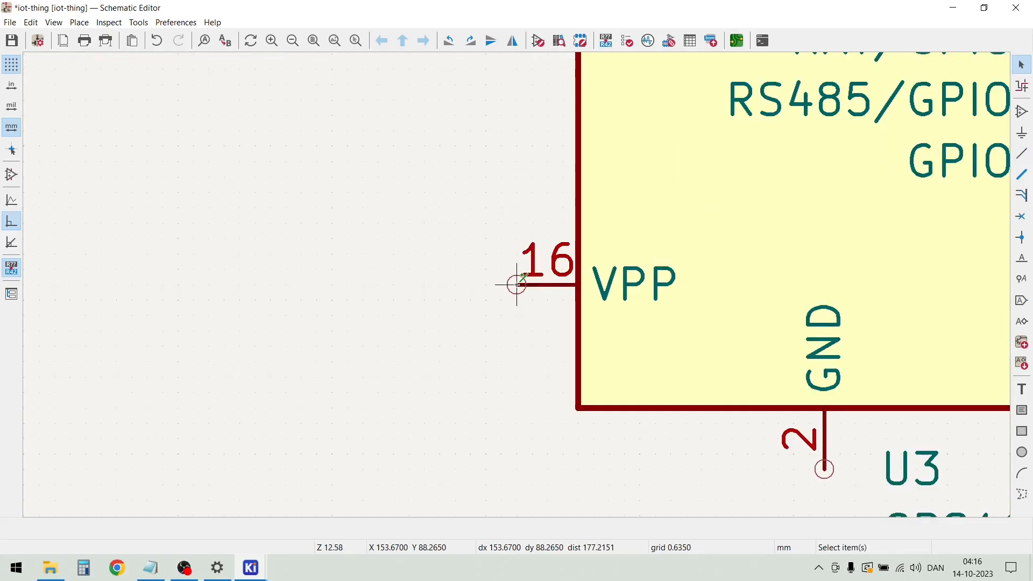
key(w)
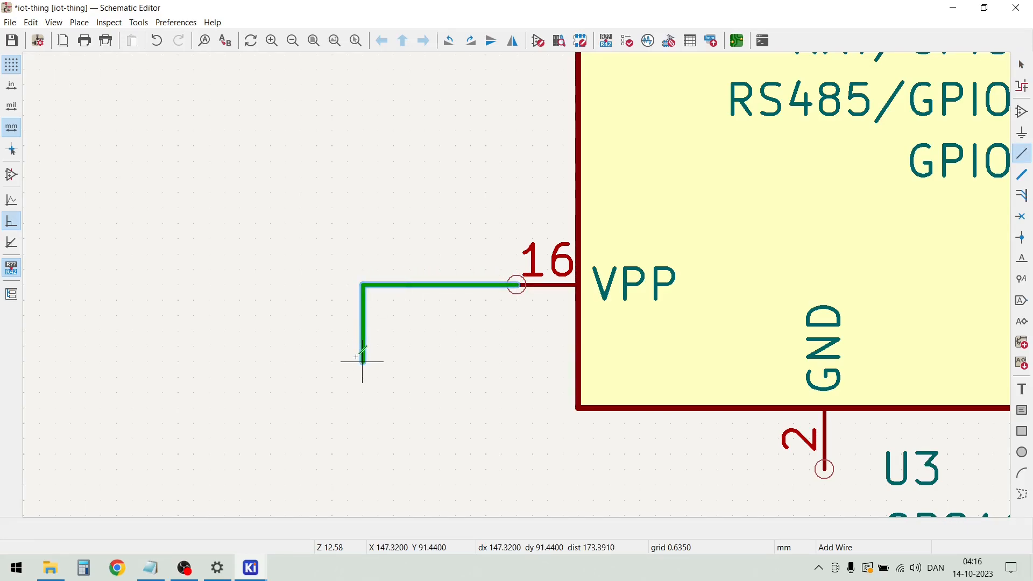
double_click(362, 360)
key(Escape)
Duplicate capacitor C3 with its GND symbol and place the copy on the open end of the VPP wire
scroll(360, 362, down, 5)
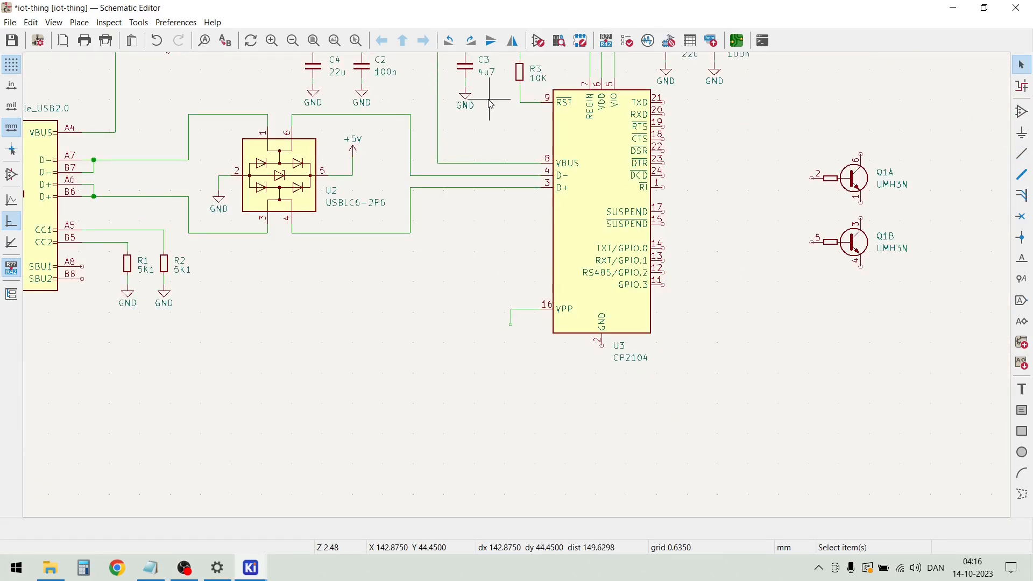
scroll(369, 88, up, 2)
drag(512, 306, 463, 223)
key(ctrl+d)
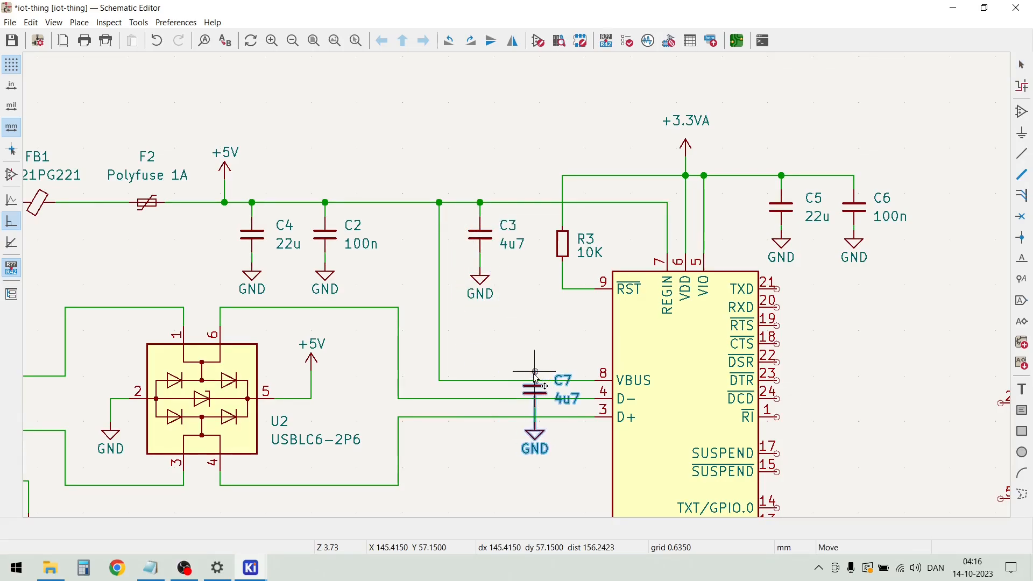
scroll(530, 384, down, 2)
scroll(523, 463, up, 2)
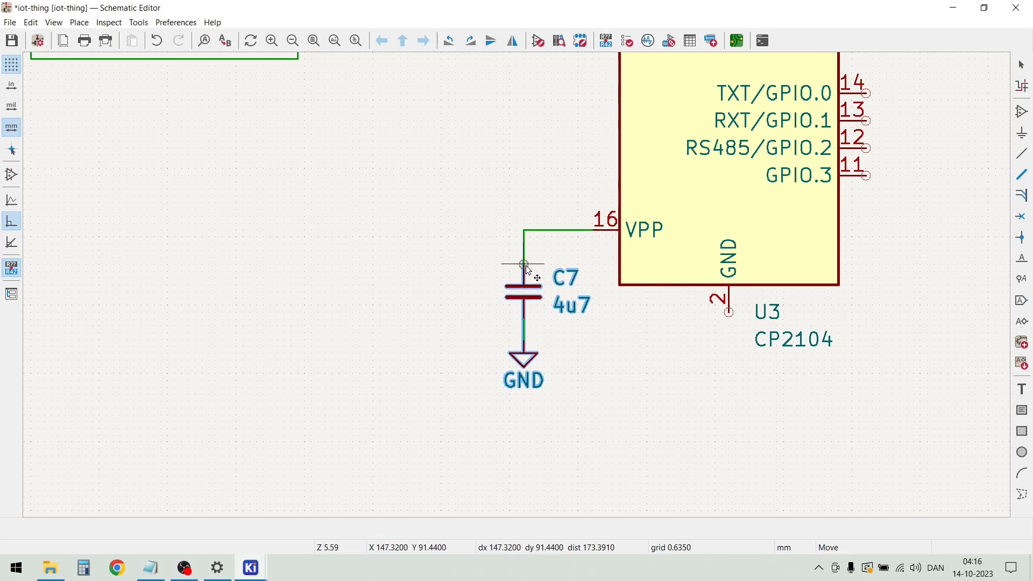
click(527, 270)
click(467, 302)
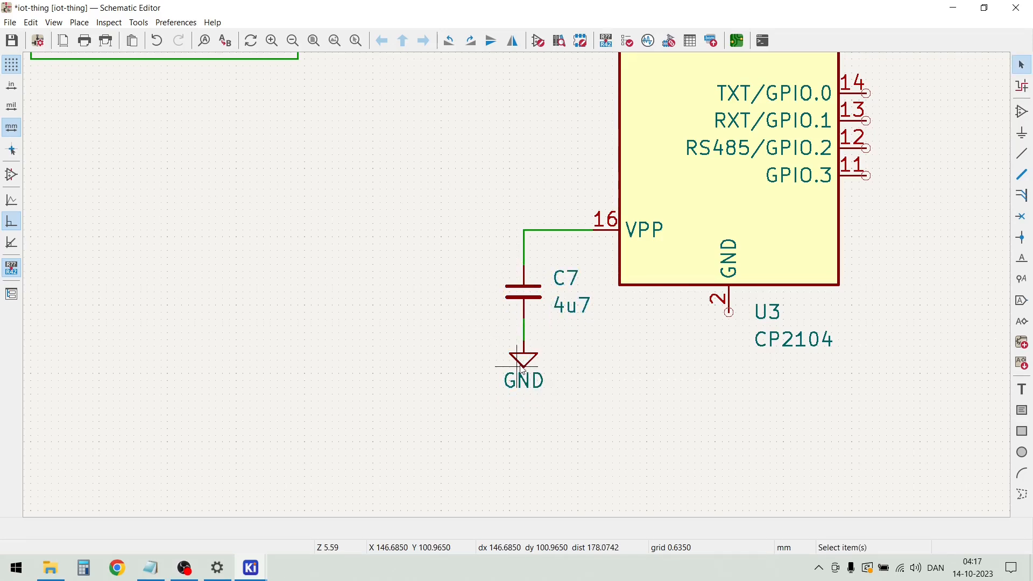
Drag C7 and its GND symbol upward to shorten the wires between VPP, the capacitor and ground
drag(531, 363, 531, 350)
drag(533, 294, 532, 273)
drag(519, 354, 525, 321)
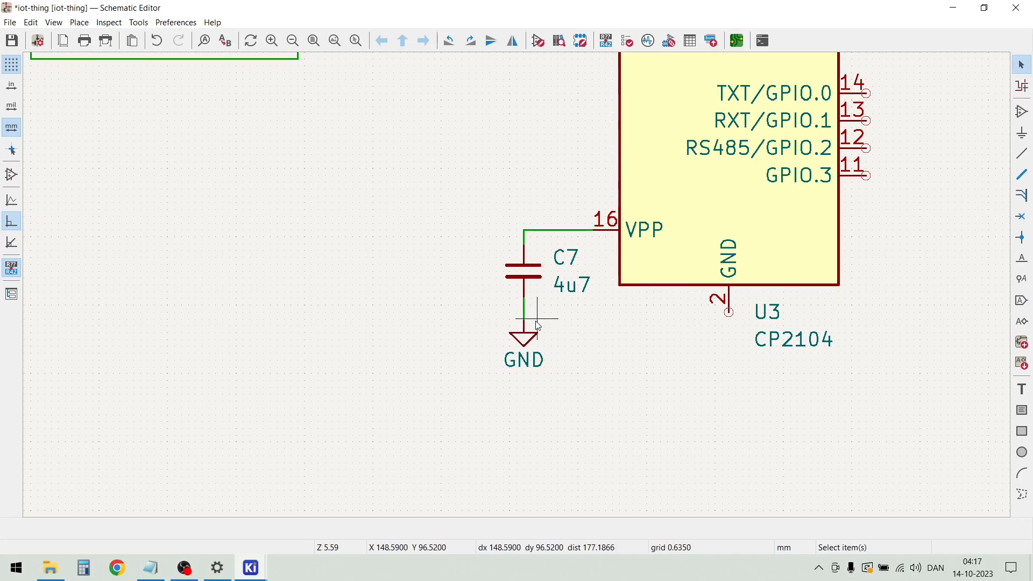
Exclude capacitor C7 at the CP2104's VPP pin from the bill of materials in its symbol properties
click(524, 277)
key(Escape)
double_click(526, 273)
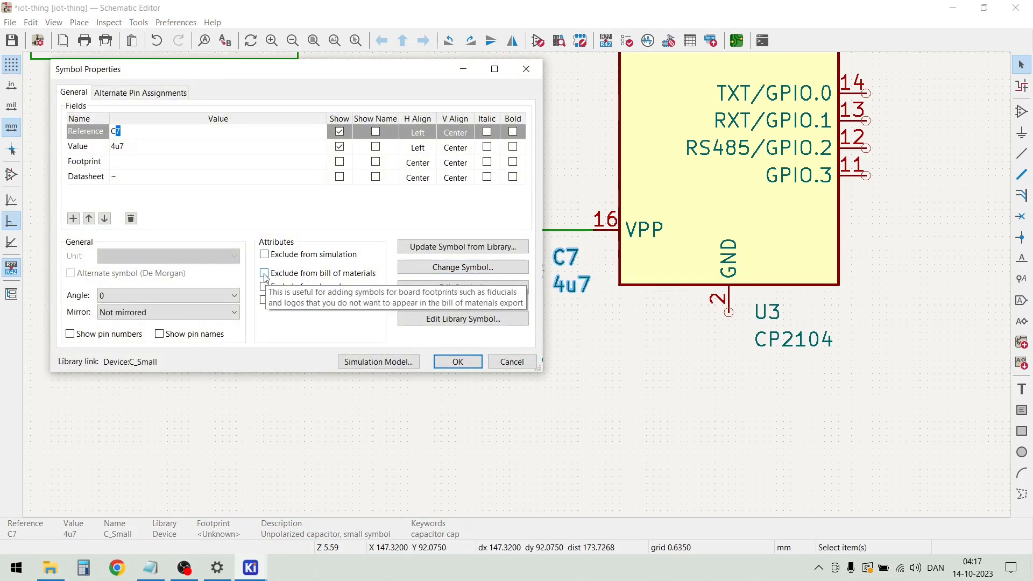
click(263, 274)
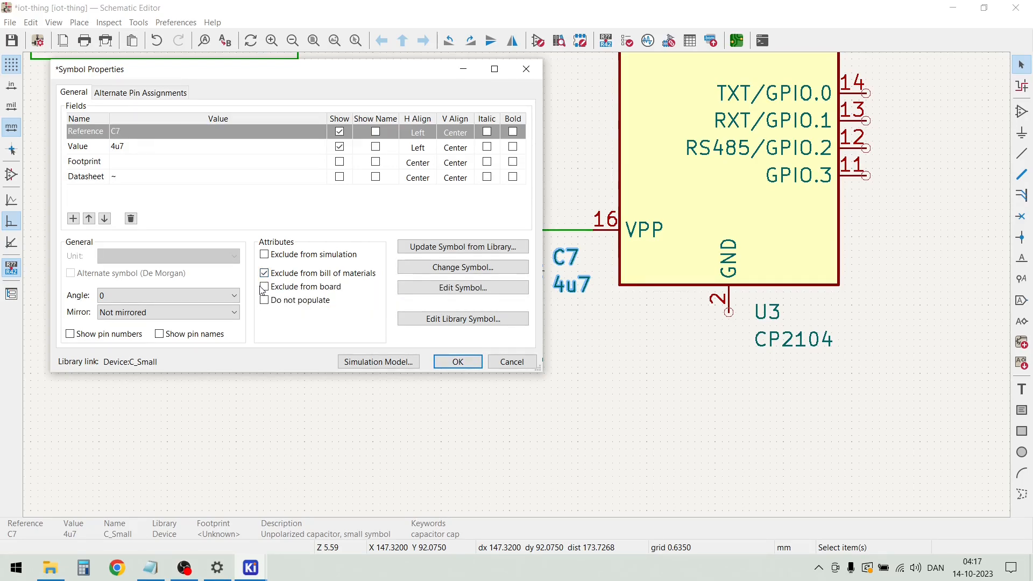
click(452, 362)
key(Escape)
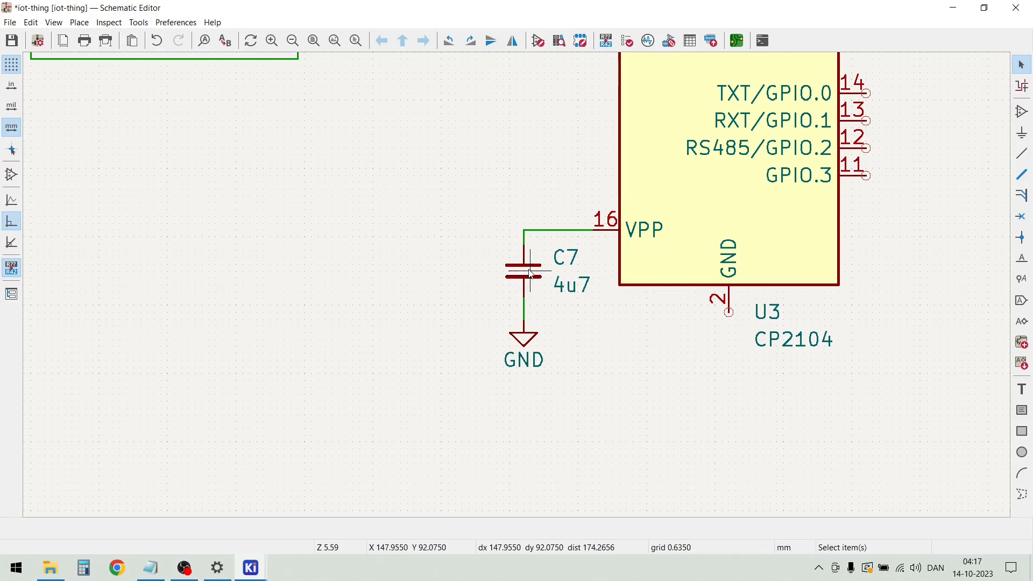
Set capacitor C7's attributes to Exclude from board and Do not populate
double_click(519, 275)
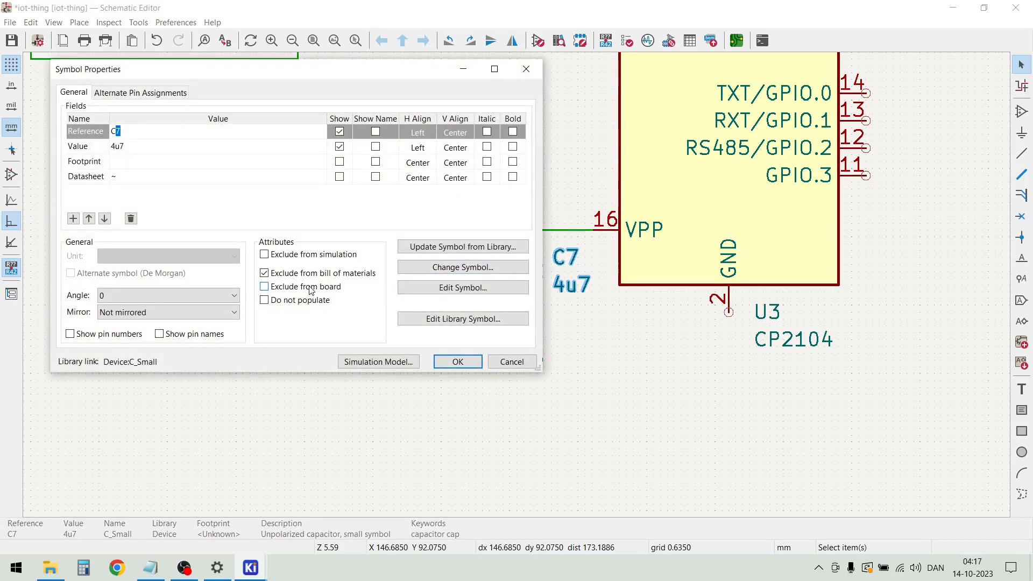
click(457, 361)
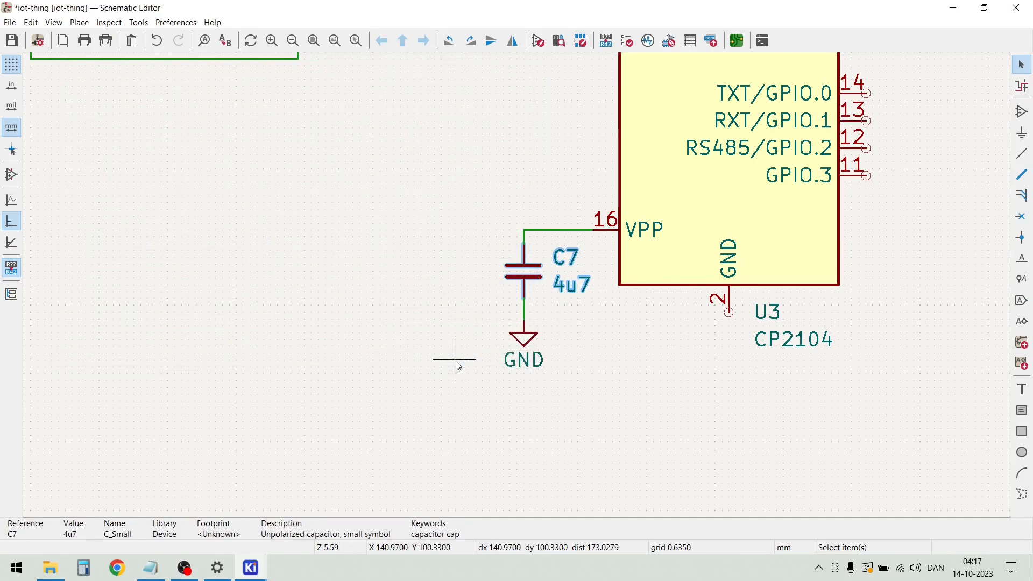
key(Escape)
double_click(524, 272)
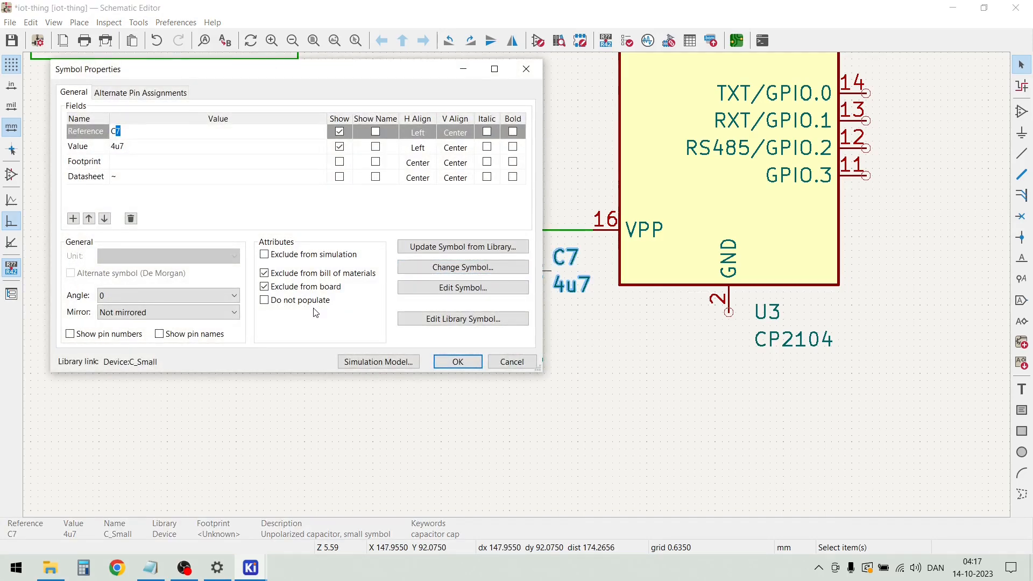
click(309, 302)
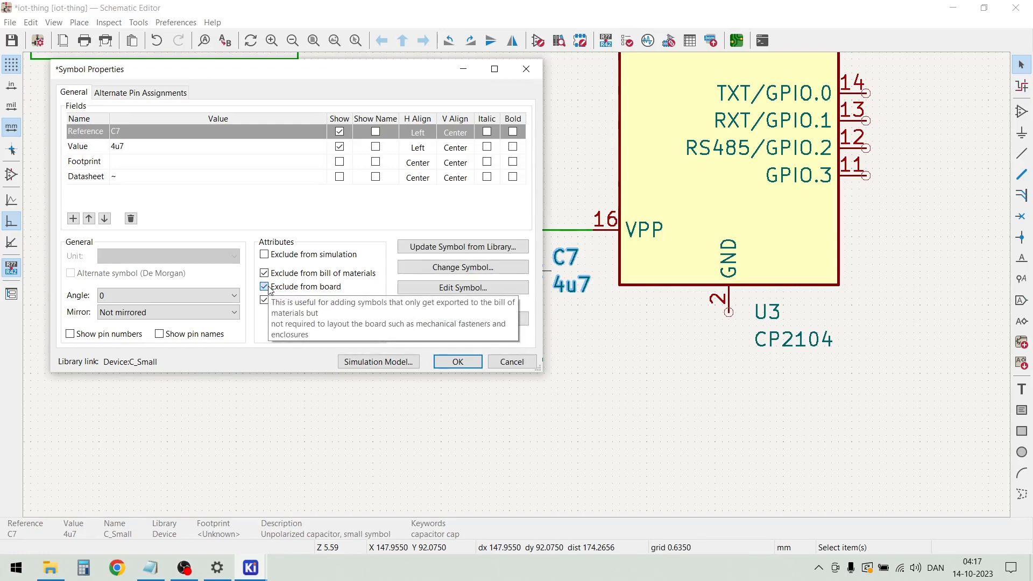
click(458, 362)
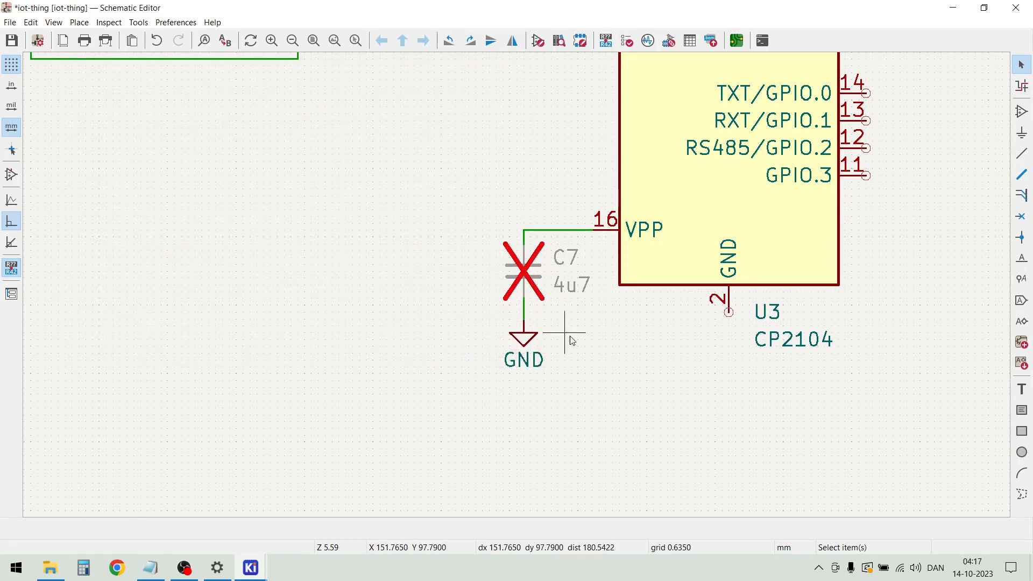
Duplicate the GND symbol under C7, place the copy just below the CP2104's GND pin and wire it to the pin
scroll(519, 290, down, 3)
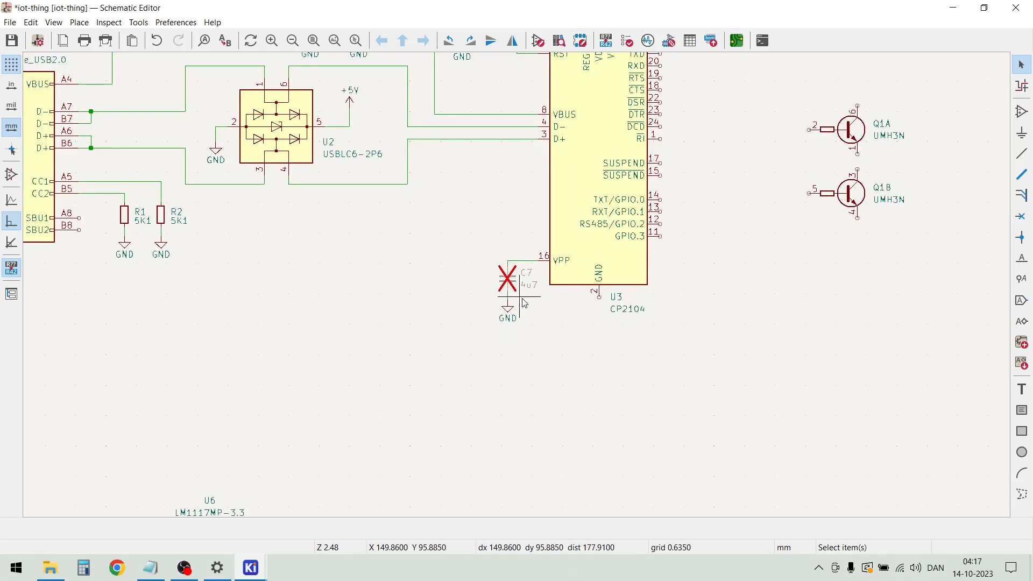
scroll(516, 287, up, 3)
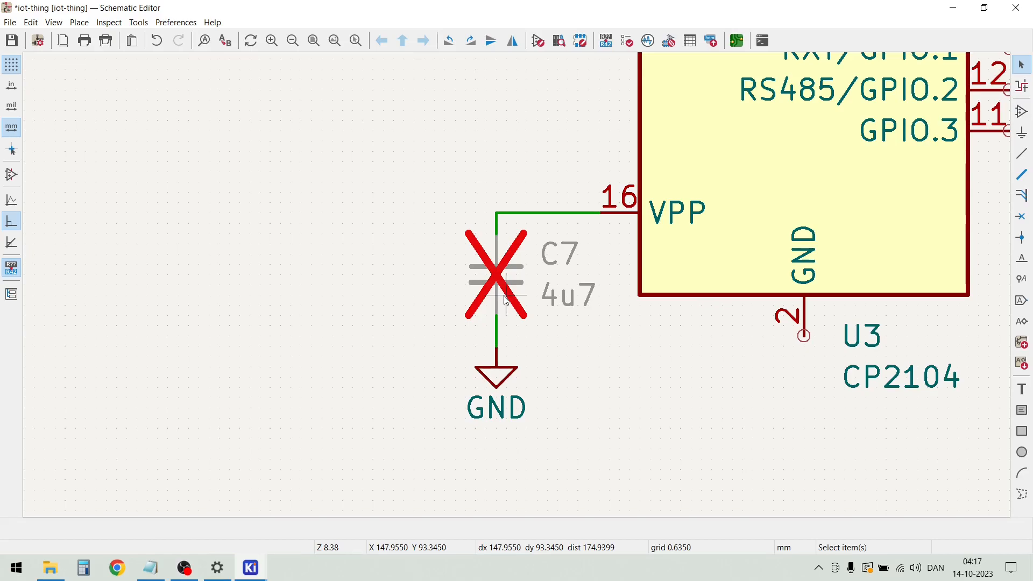
scroll(505, 302, down, 1)
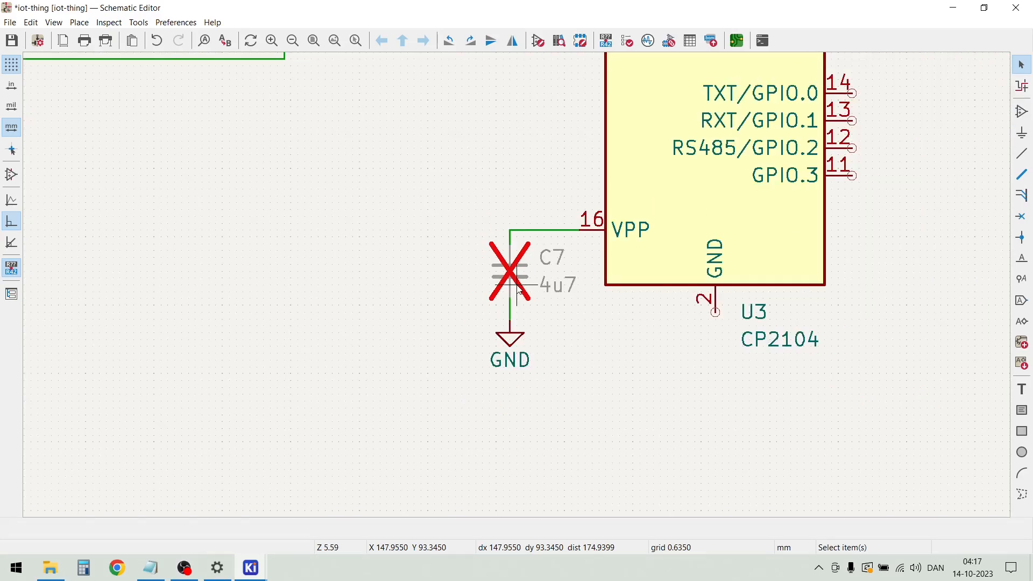
drag(541, 380, 482, 334)
key(ctrl+d)
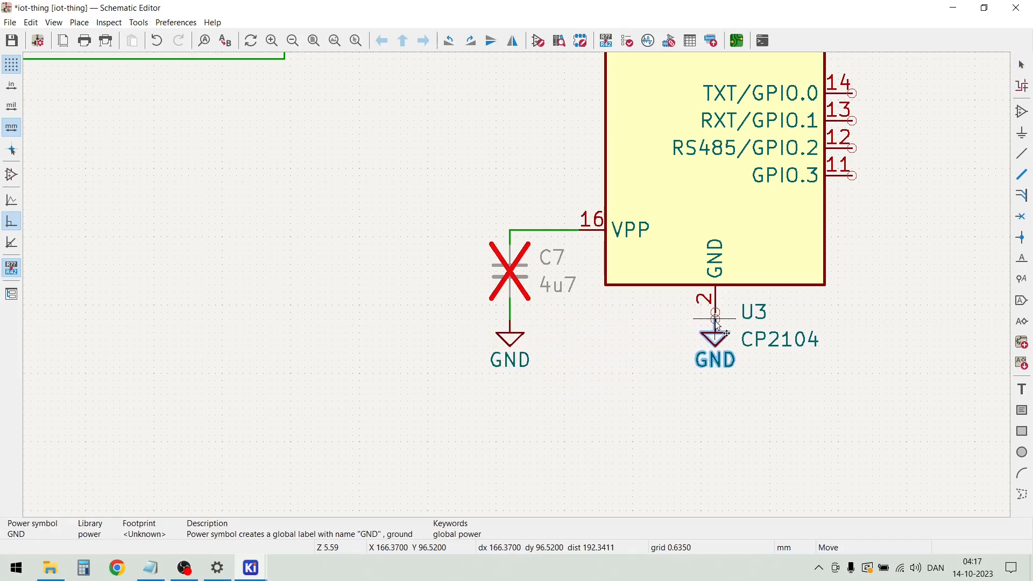
click(718, 326)
key(Escape)
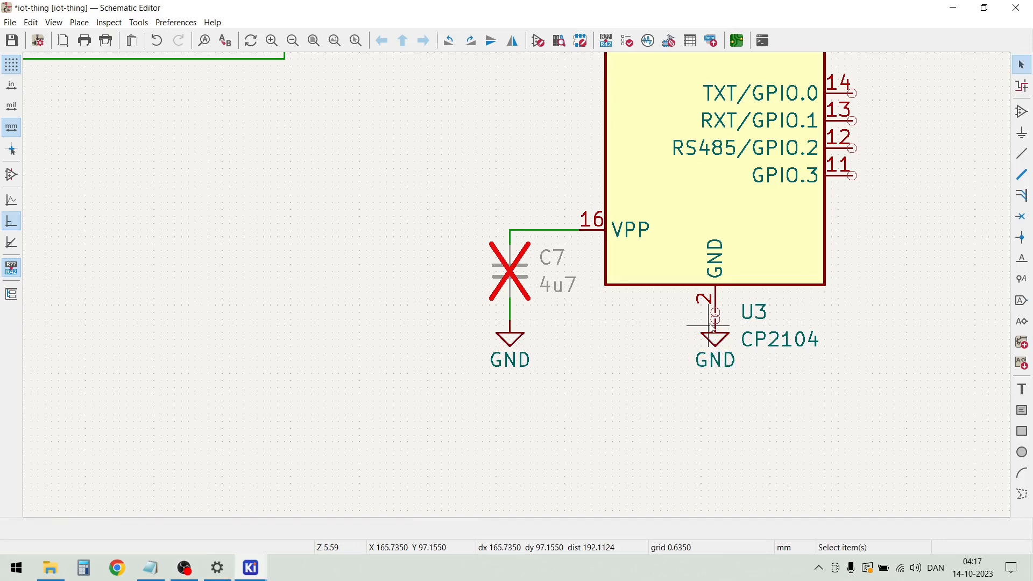
key(w)
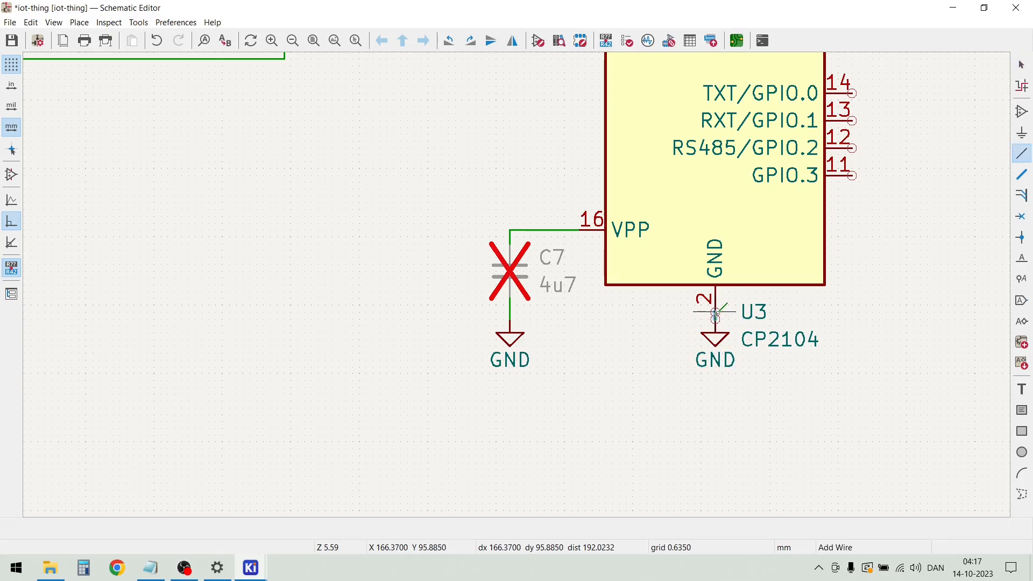
key(Escape)
Shift U3's CP2104 value and reference texts to the right, clear of the new GND symbol
scroll(748, 347, down, 1)
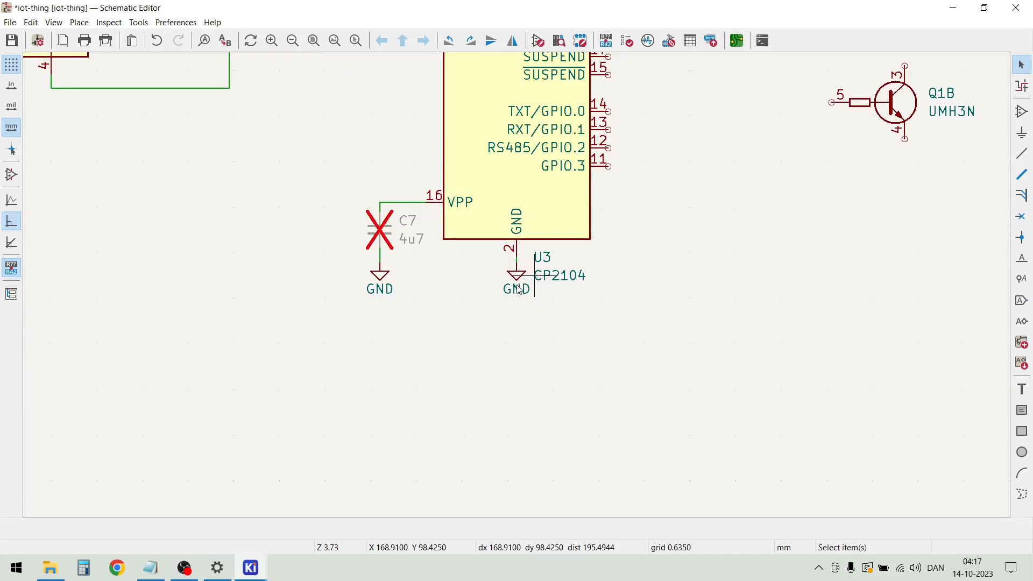
scroll(540, 282, up, 3)
scroll(537, 288, down, 2)
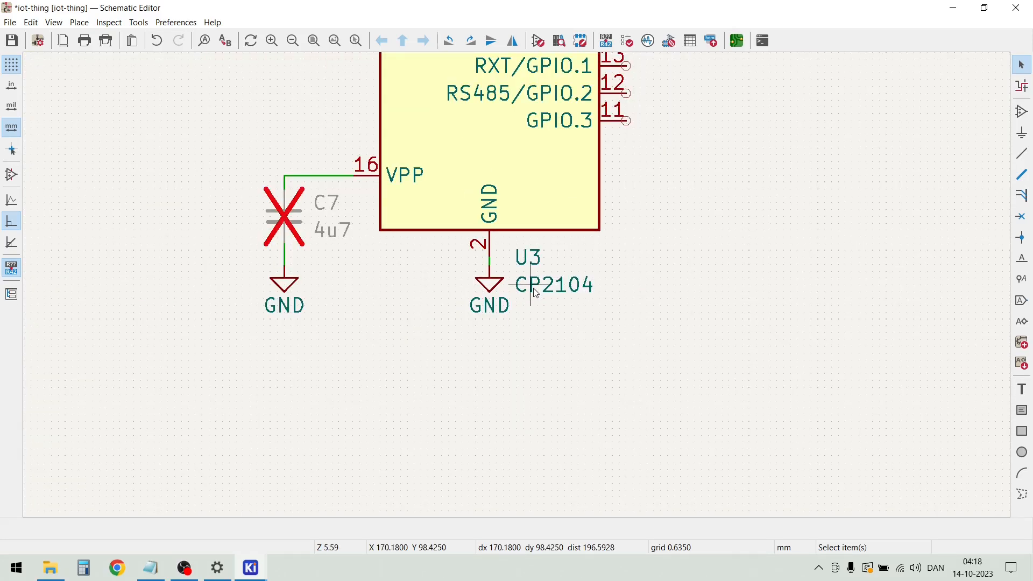
drag(536, 293, 568, 293)
drag(529, 257, 548, 268)
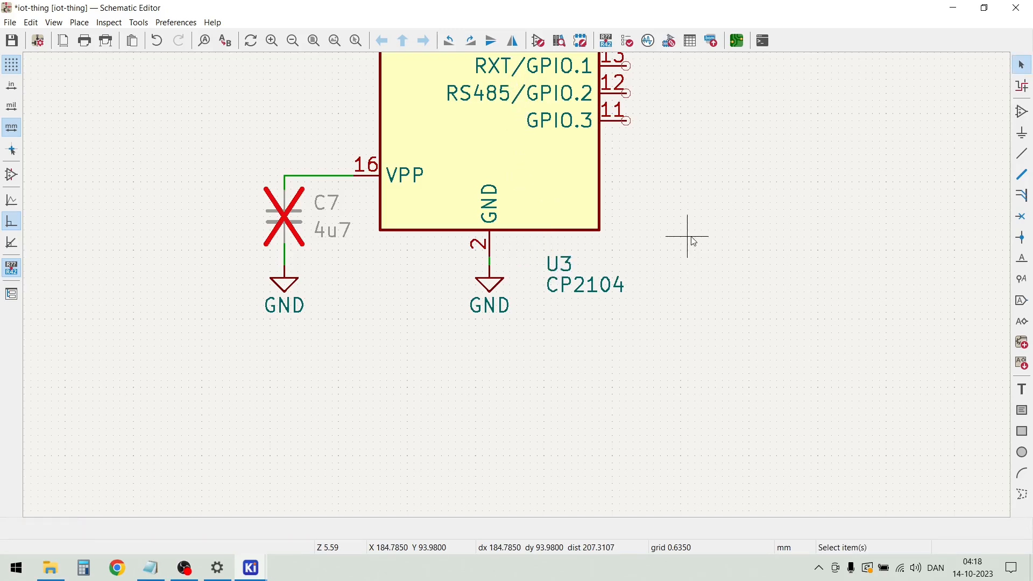
Duplicate resistor R3, place the copy in the free area right of the CP2104 and rotate it to lie horizontally
scroll(524, 289, down, 3)
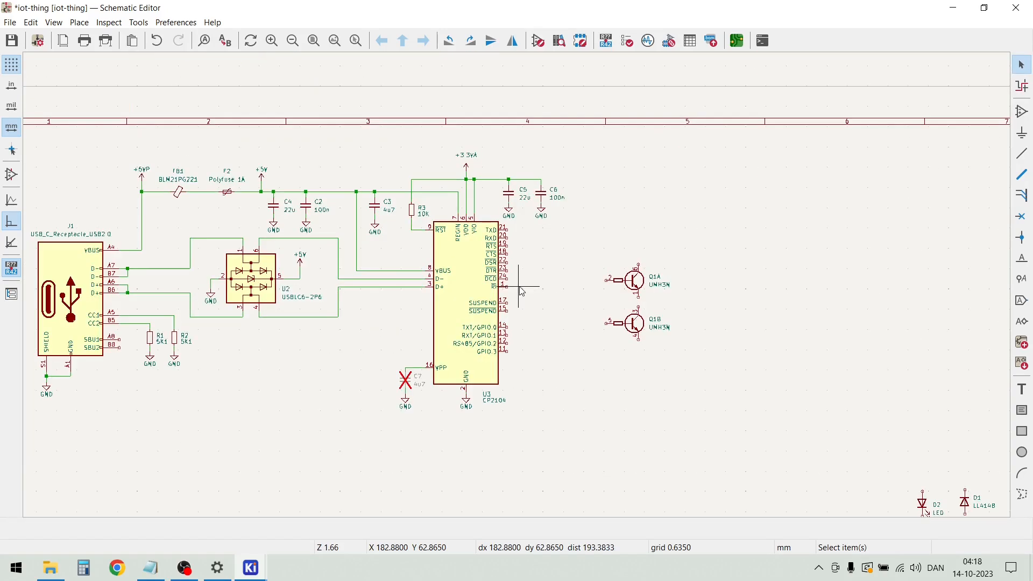
scroll(522, 292, up, 3)
scroll(519, 292, down, 3)
scroll(518, 292, down, 2)
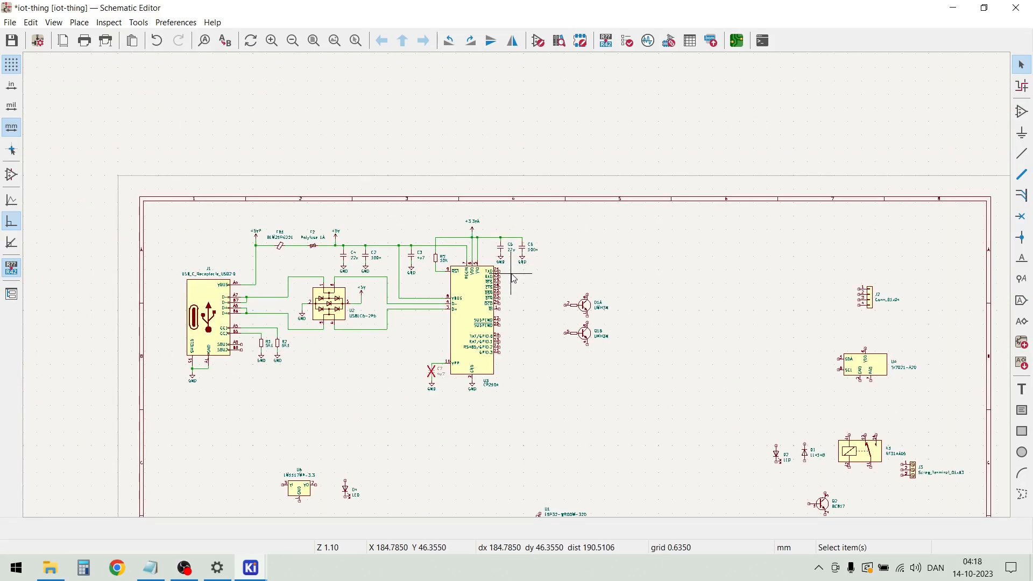
scroll(519, 290, up, 4)
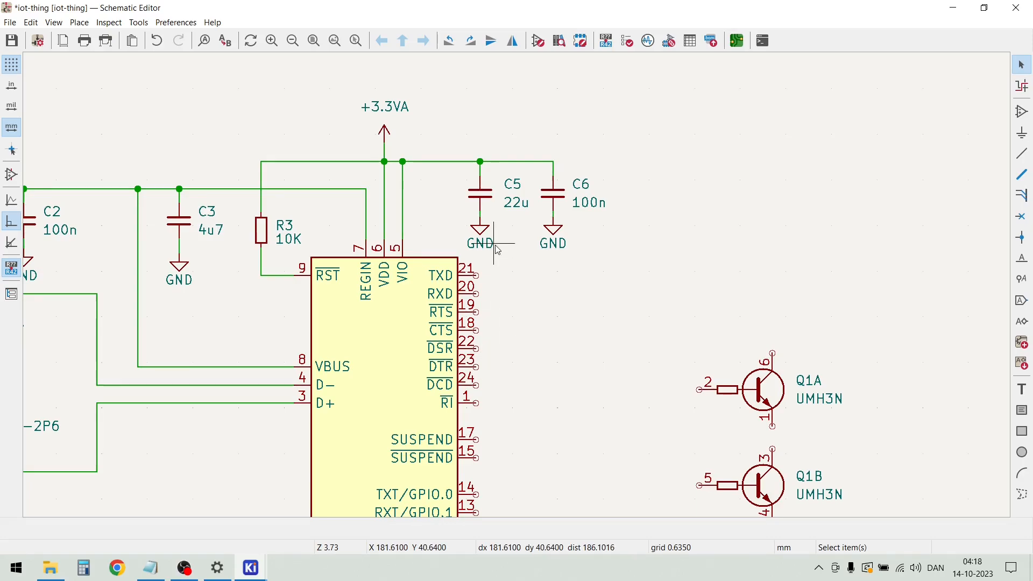
click(266, 235)
key(ctrl+d)
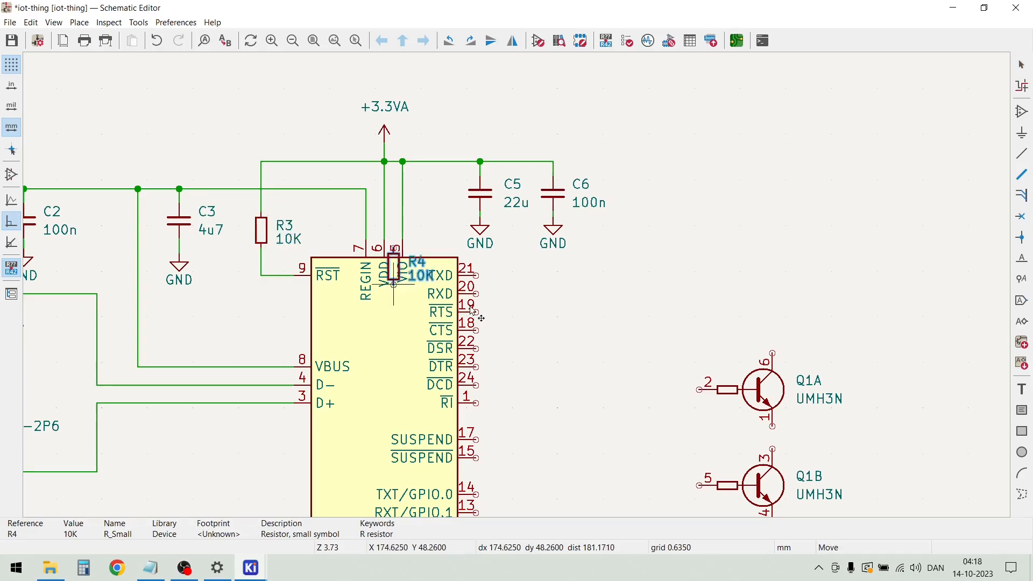
click(602, 337)
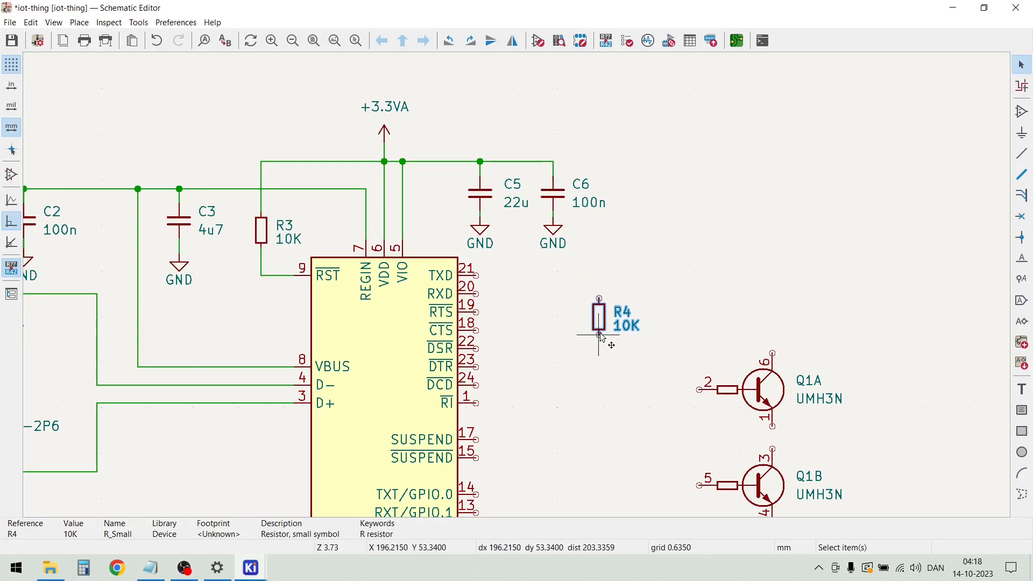
key(r)
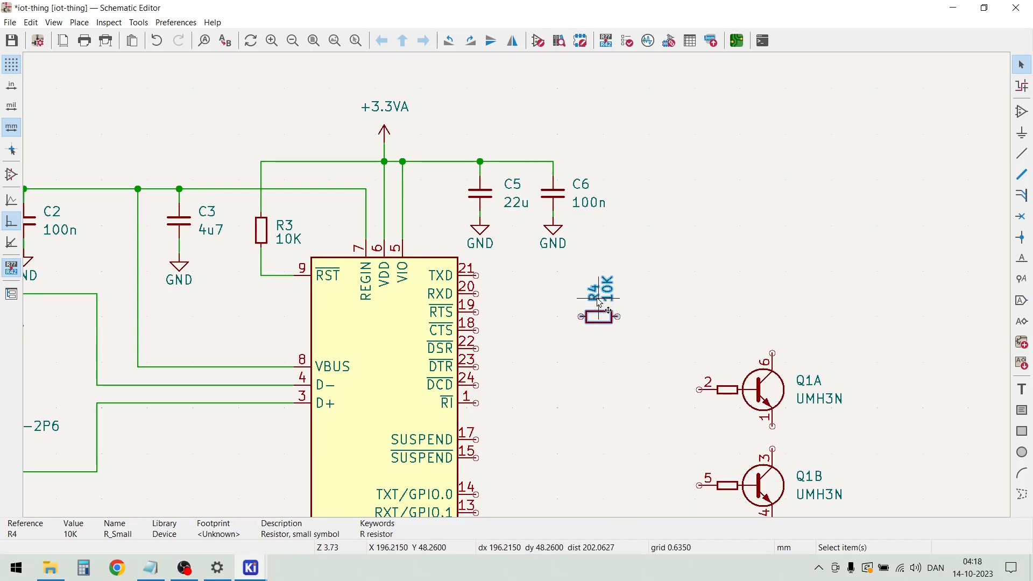
Set the value of resistor R4 to 22R
scroll(599, 301, up, 5)
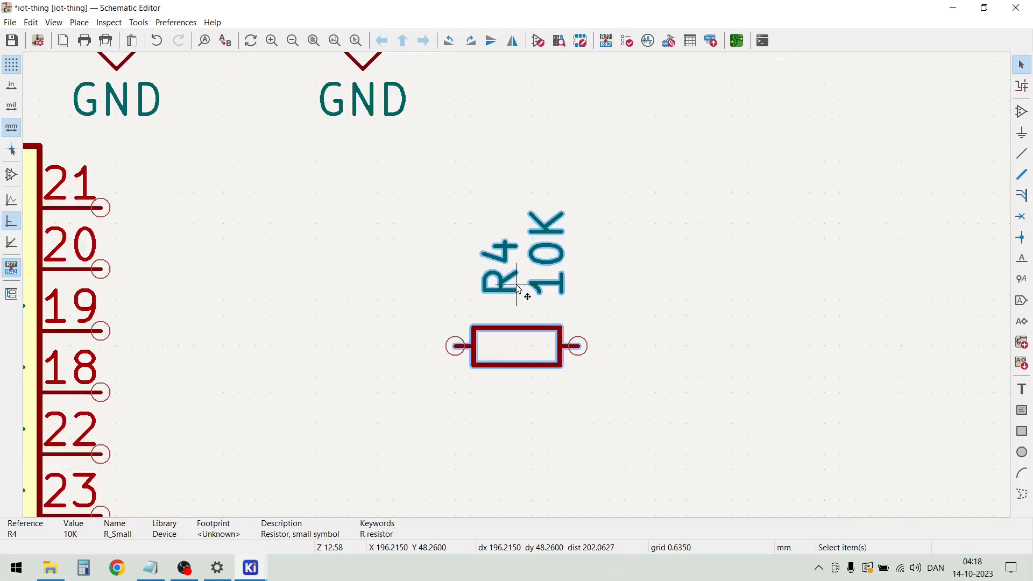
double_click(556, 266)
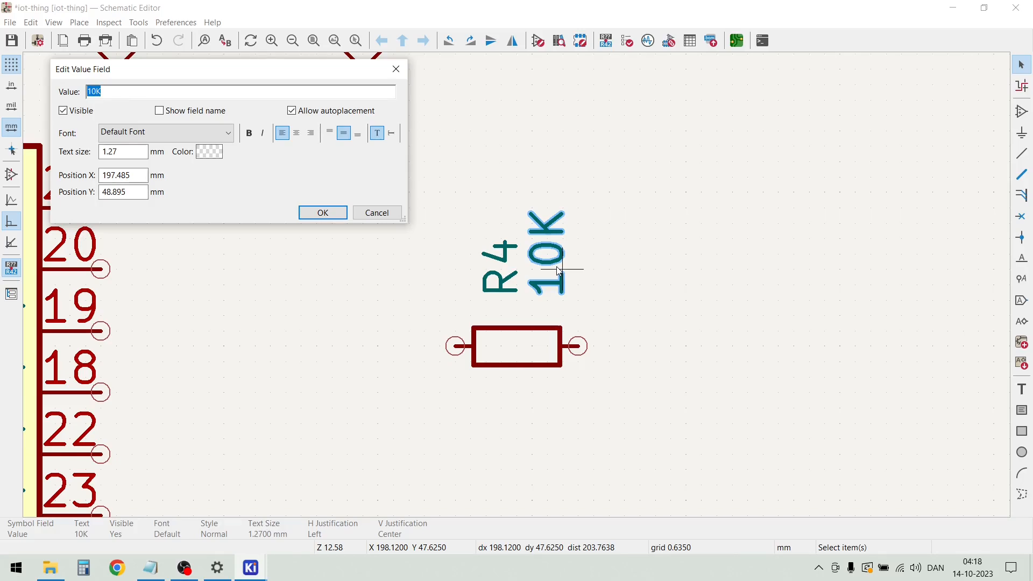
key(Return)
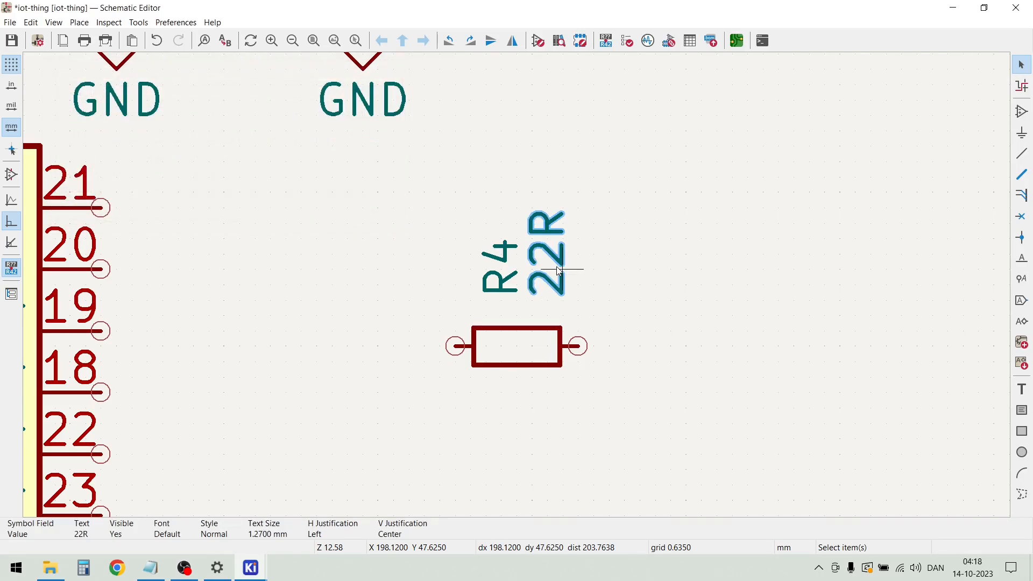
Rotate the R4 reference text to horizontal, save the schematic and center the text above the resistor
click(491, 265)
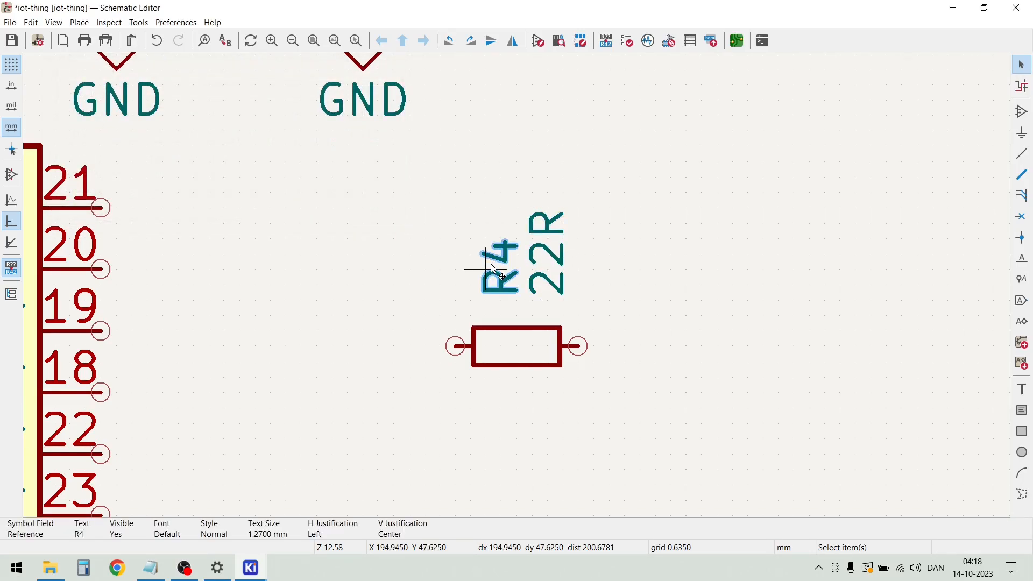
key(r)
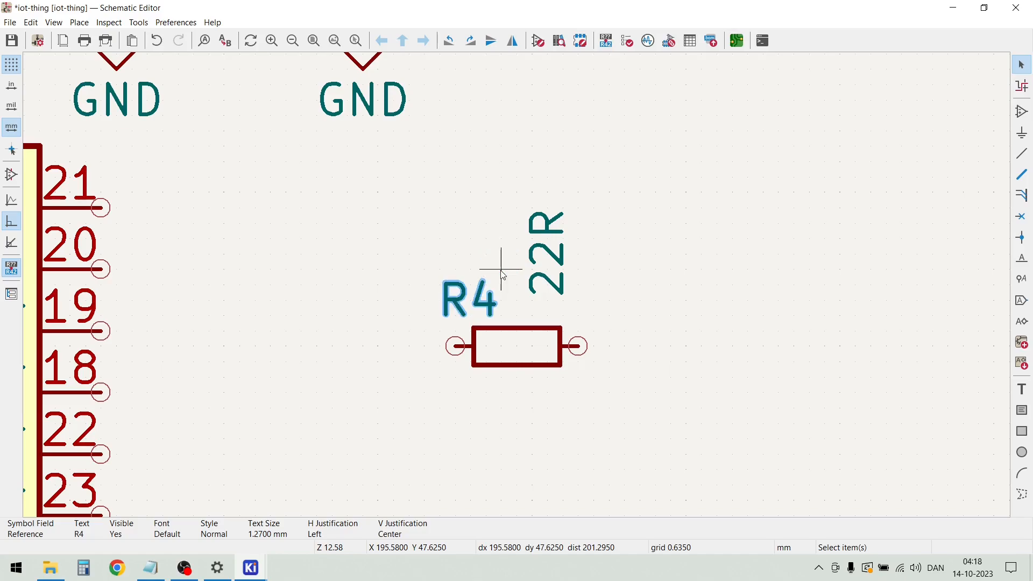
key(ctrl+s)
key(m)
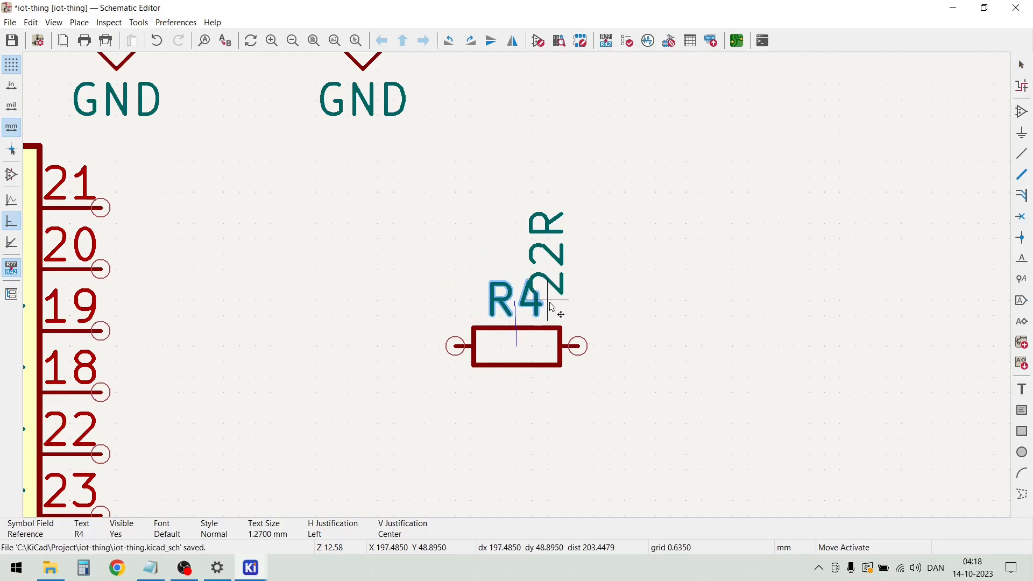
click(553, 307)
Move the 22R value text below resistor R4 and rotate it to horizontal
click(548, 285)
key(m)
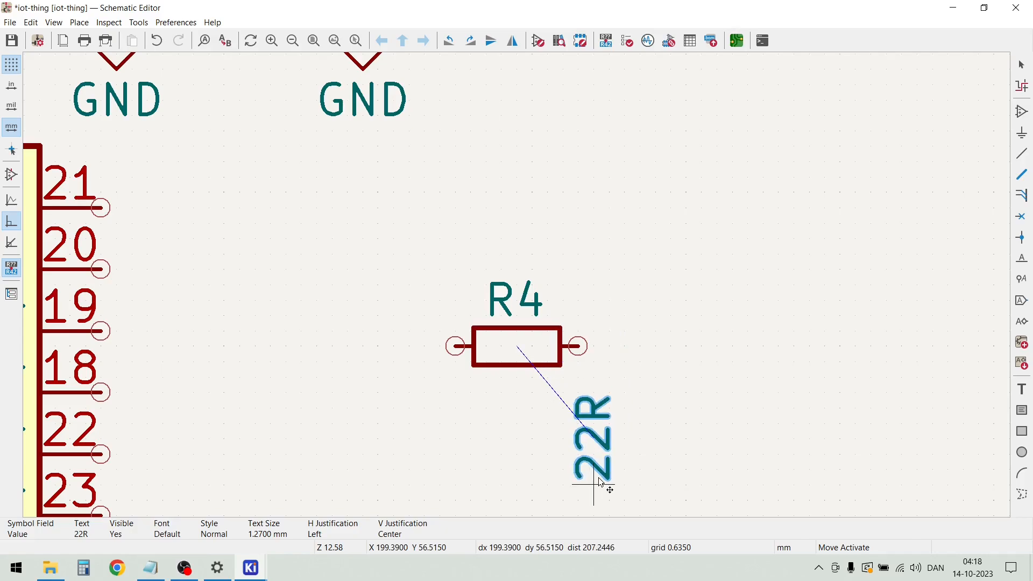
key(r)
click(601, 482)
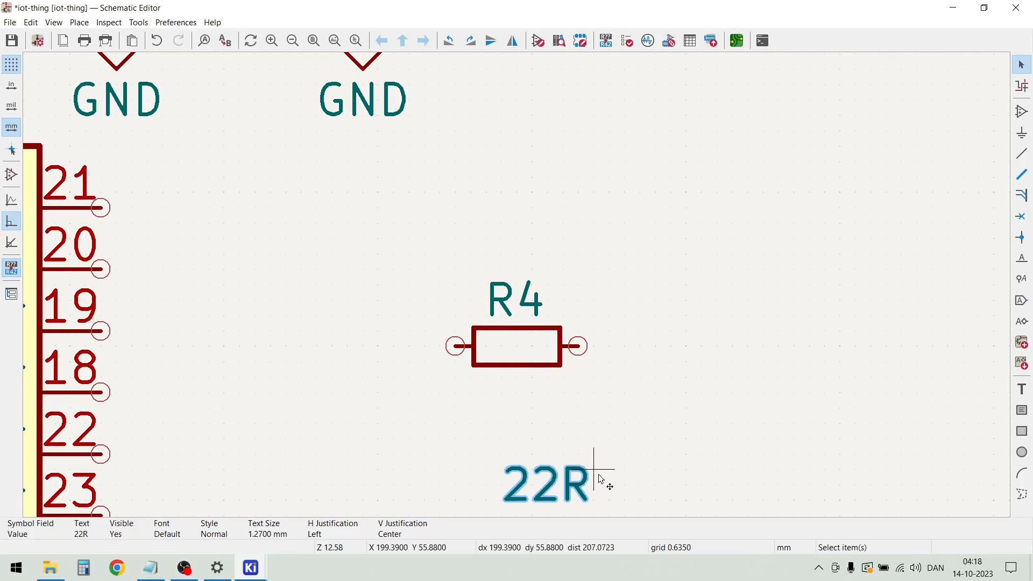
Move the R4 reference text to the resistor's upper left and the 22R value text to its upper right
click(525, 295)
key(m)
click(460, 318)
click(451, 322)
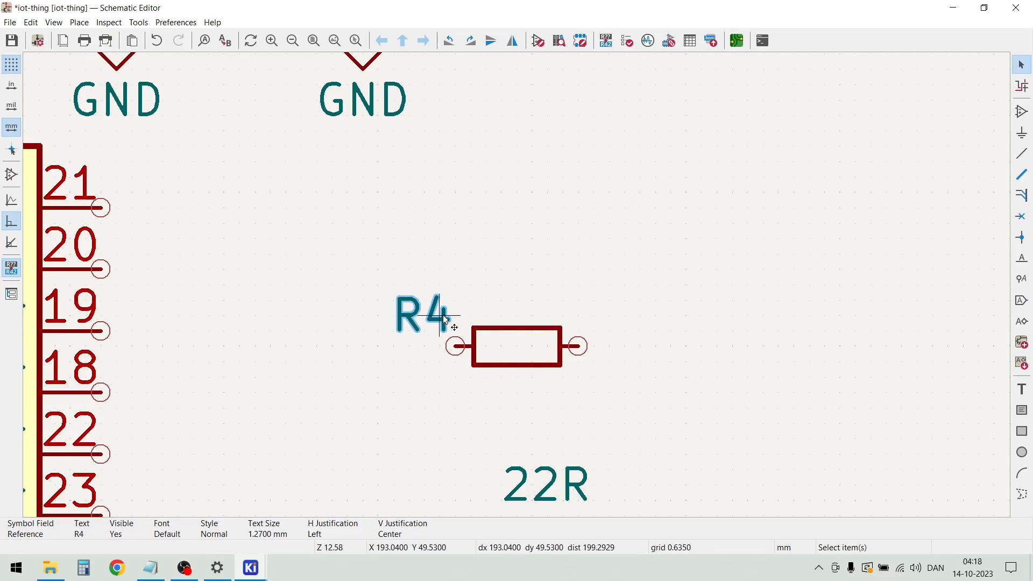
key(m)
click(445, 319)
drag(545, 486, 629, 411)
click(570, 484)
key(m)
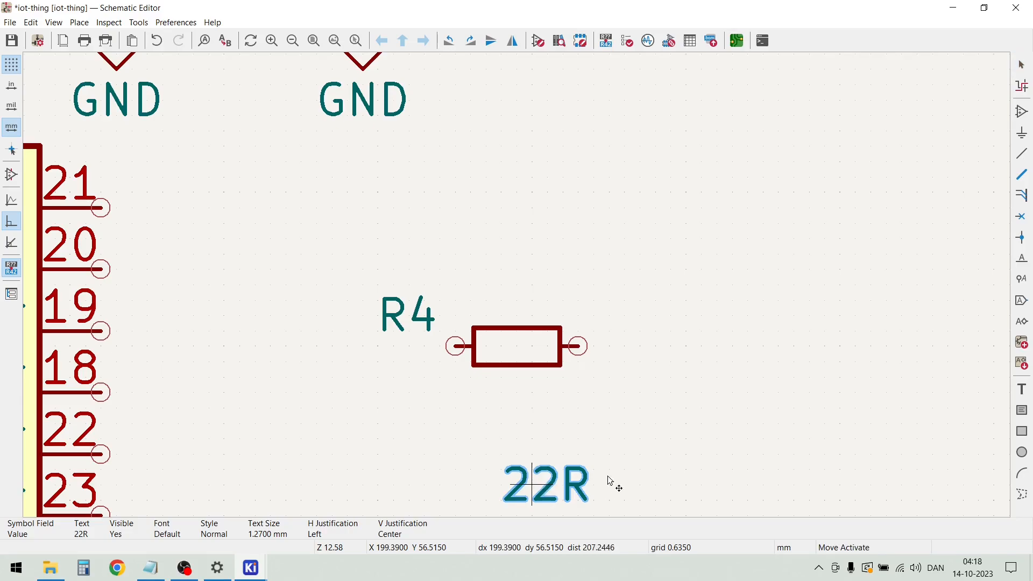
click(708, 326)
Move resistor R4 up and to the right so it lines up horizontally with the CP2104's TXD pin
scroll(517, 285, down, 2)
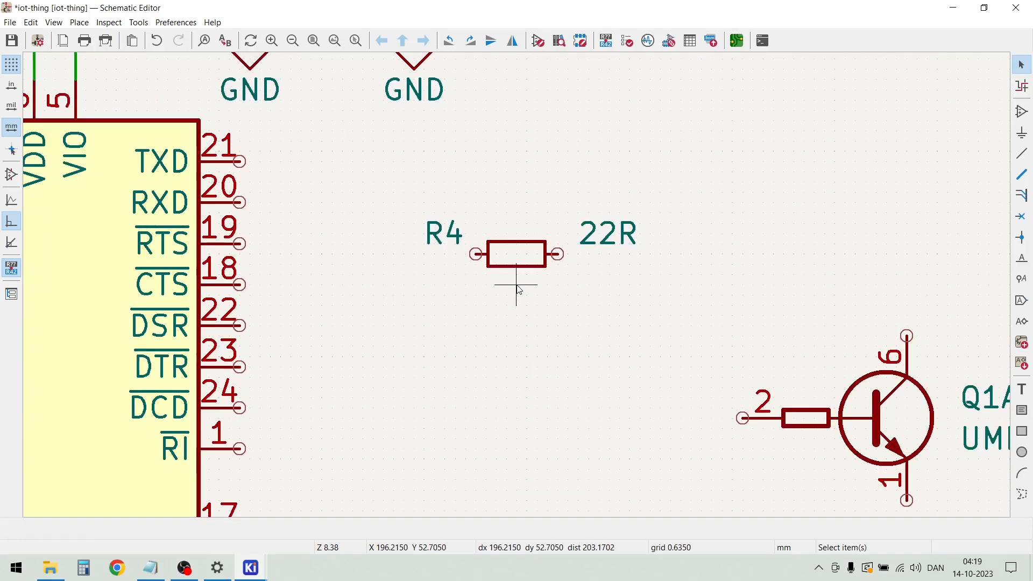
click(517, 254)
key(m)
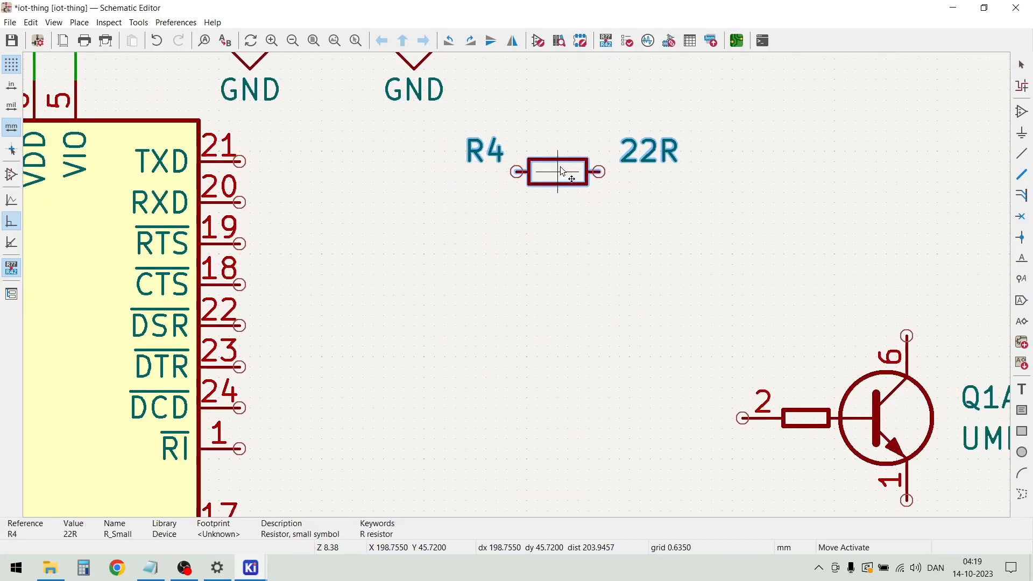
click(566, 162)
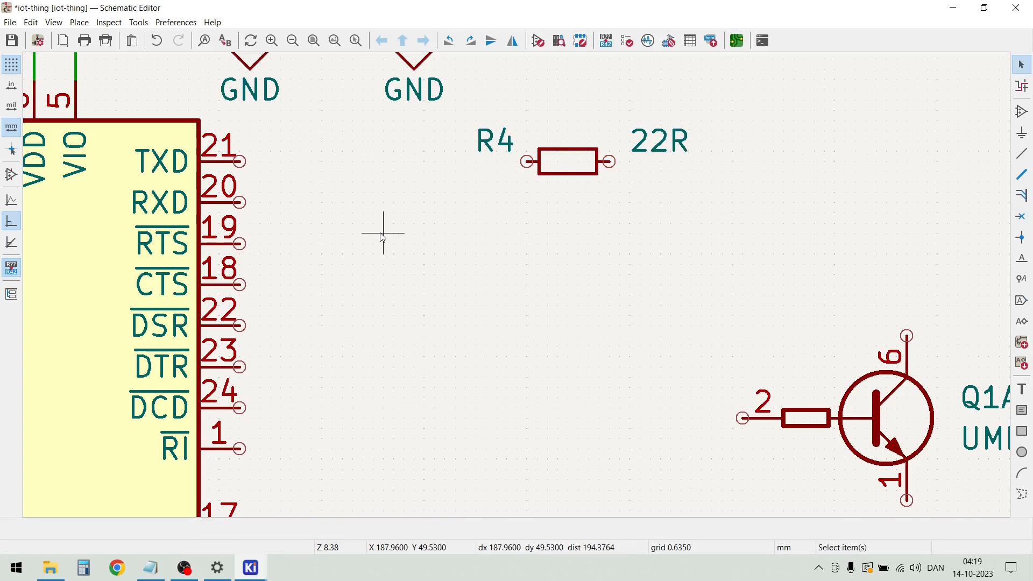
Duplicate the 22R resistor R4 and place the copy directly below it, in line with the RXD pin
click(581, 168)
key(ctrl+d)
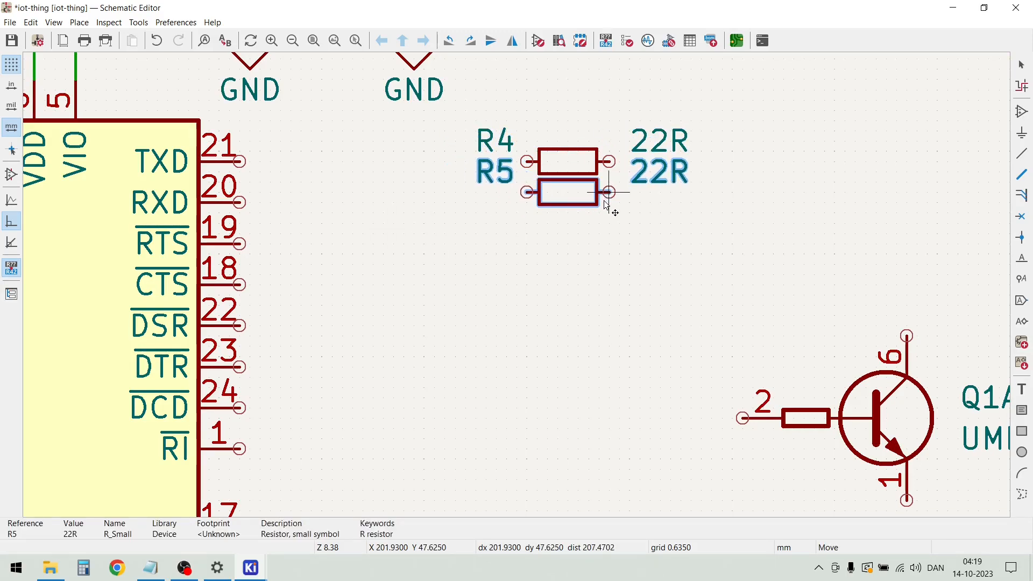
click(606, 203)
click(452, 202)
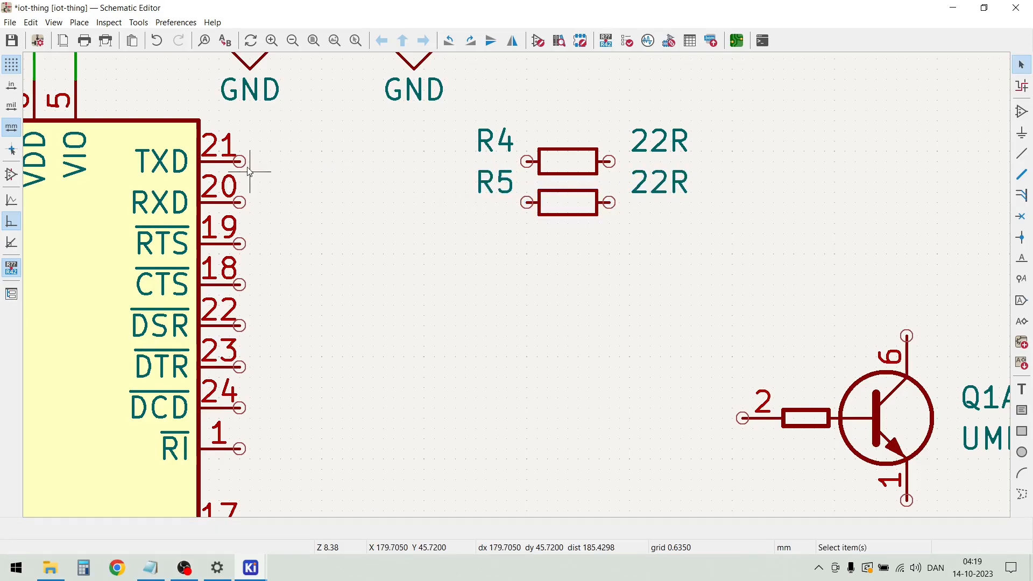
Wire the TXD pin to the left end of R4 and the RXD pin to the left end of R5
key(w)
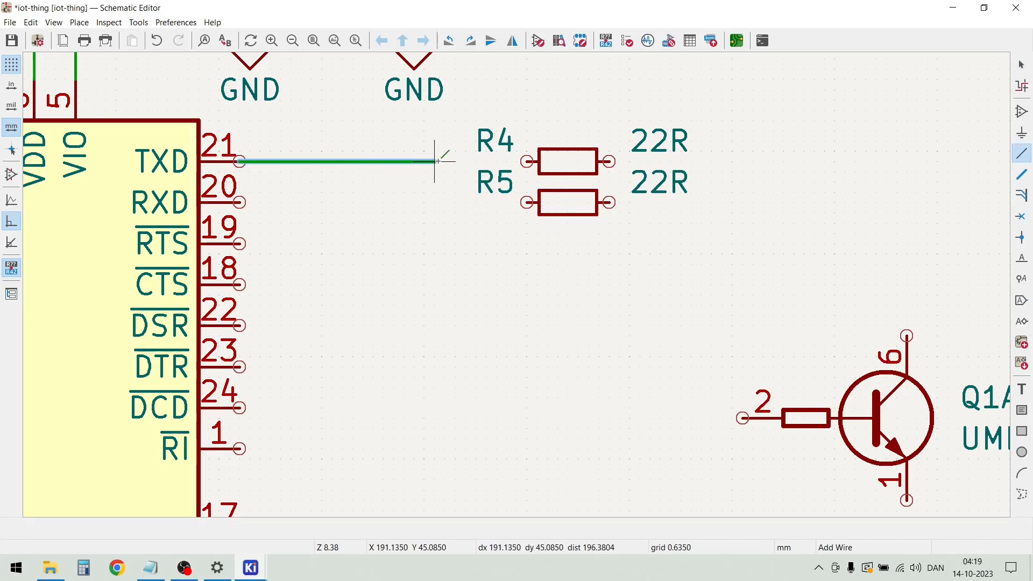
click(528, 161)
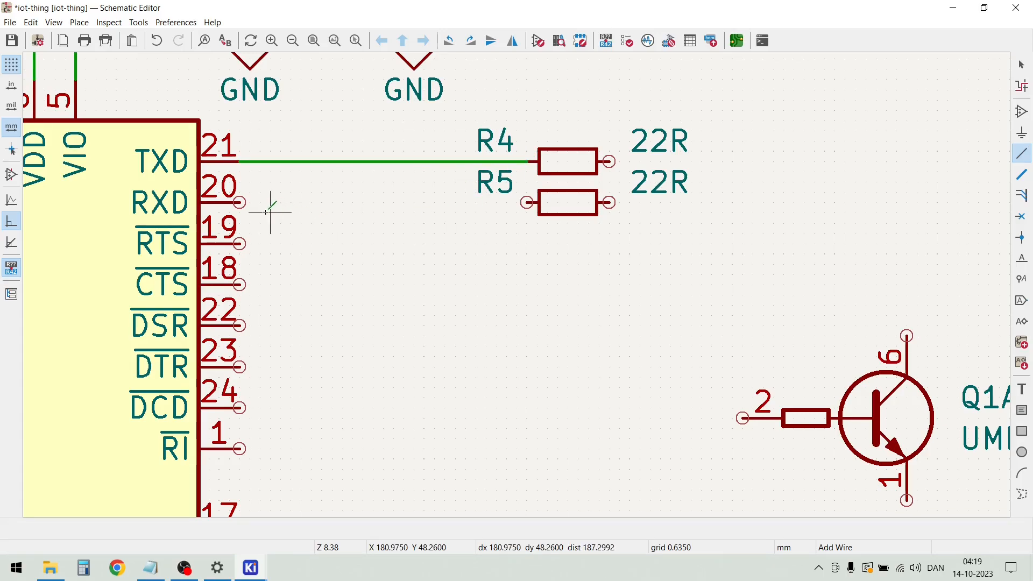
click(240, 202)
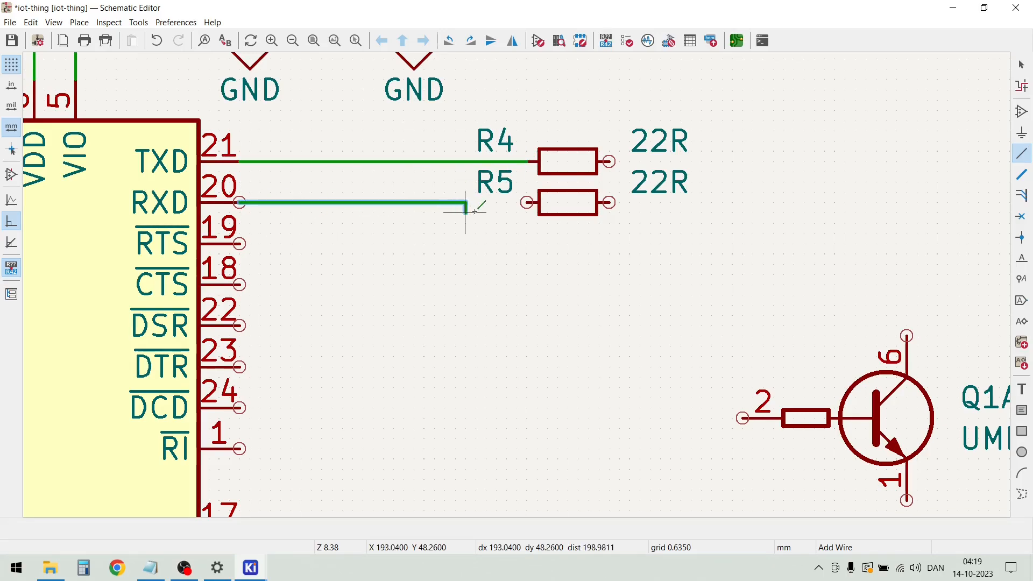
click(528, 202)
Draw horizontal wires about 15 mm long from the right ends of R4 and R5, ending both at the same horizontal position
click(608, 161)
double_click(844, 161)
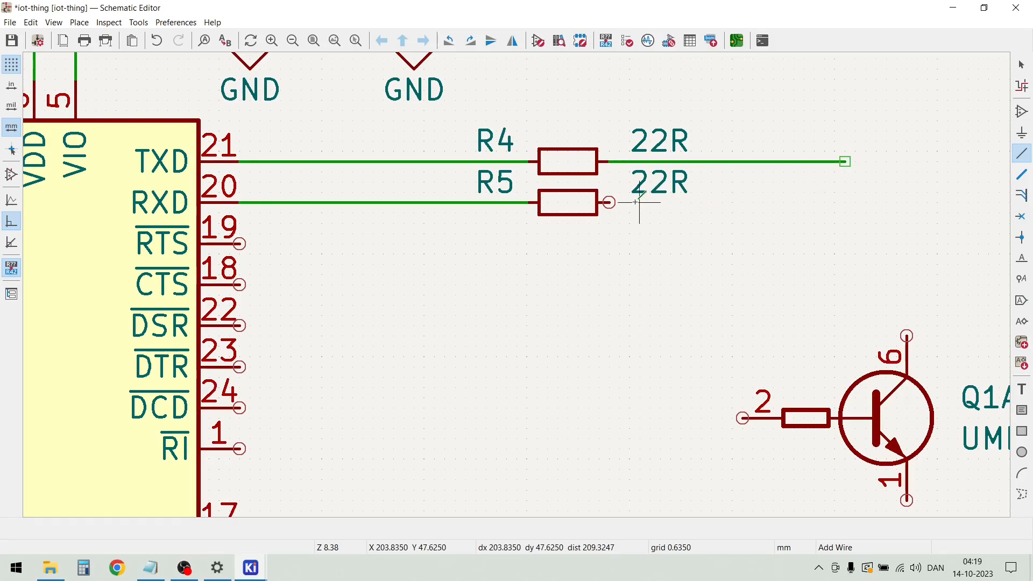
click(609, 203)
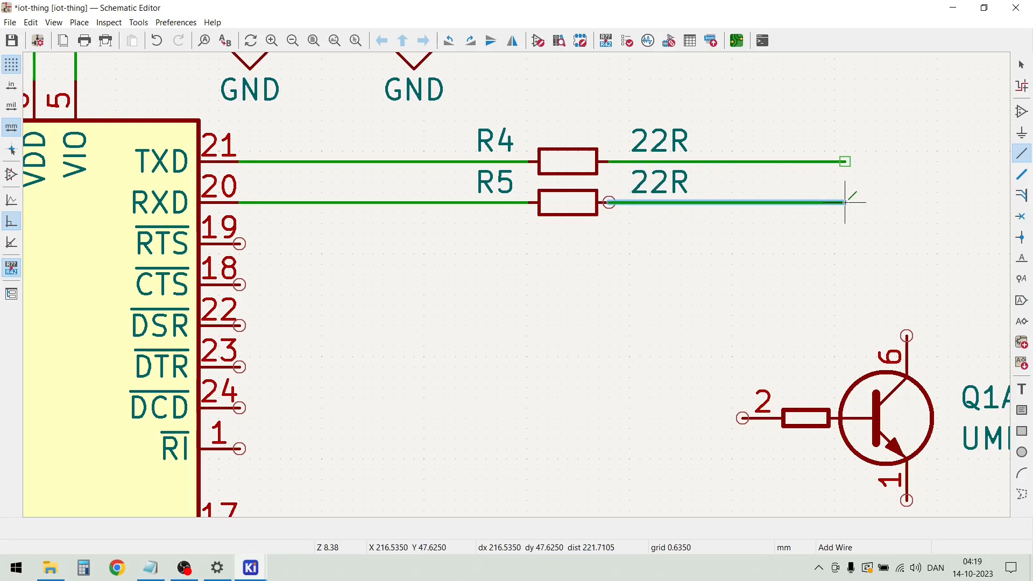
double_click(845, 202)
key(Escape)
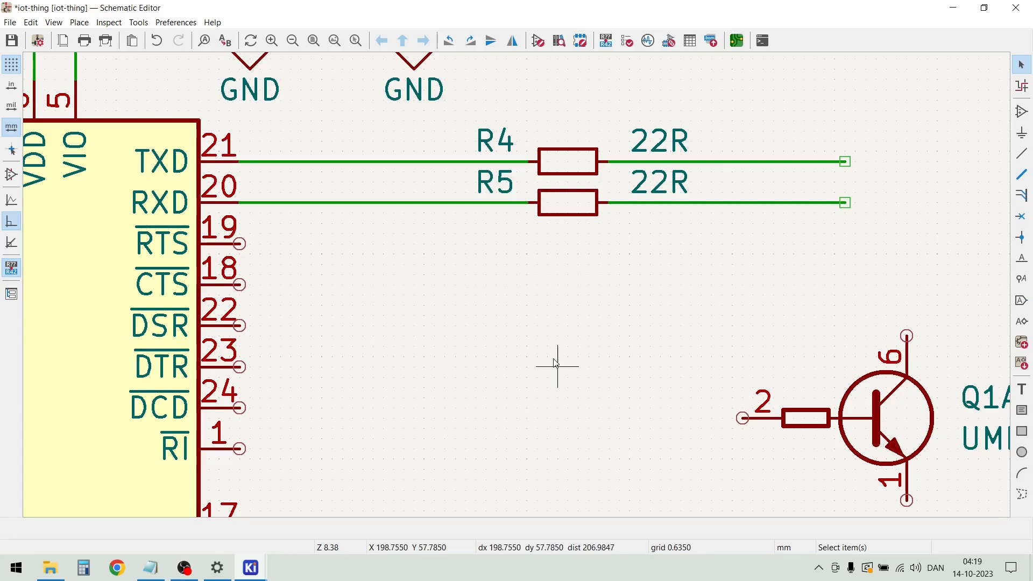
Draw horizontal stub wires about 13 mm long to the right from the RTS and DTR pins
scroll(543, 361, down, 1)
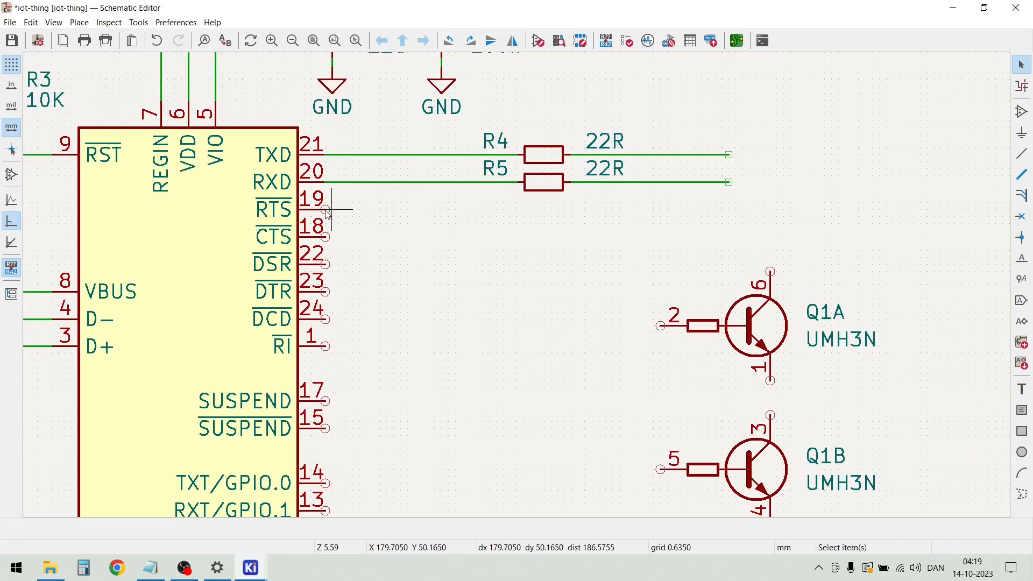
key(w)
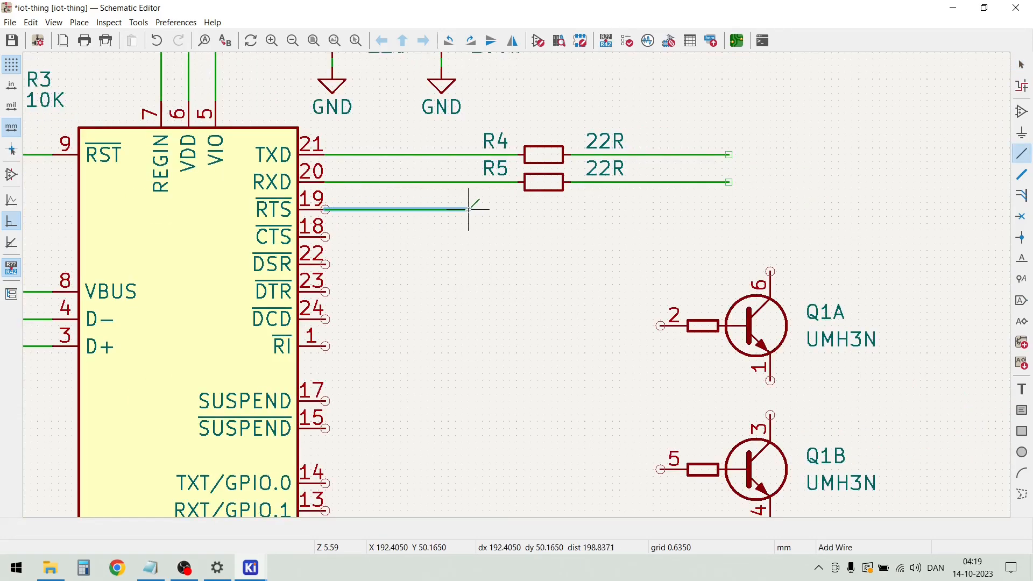
double_click(469, 209)
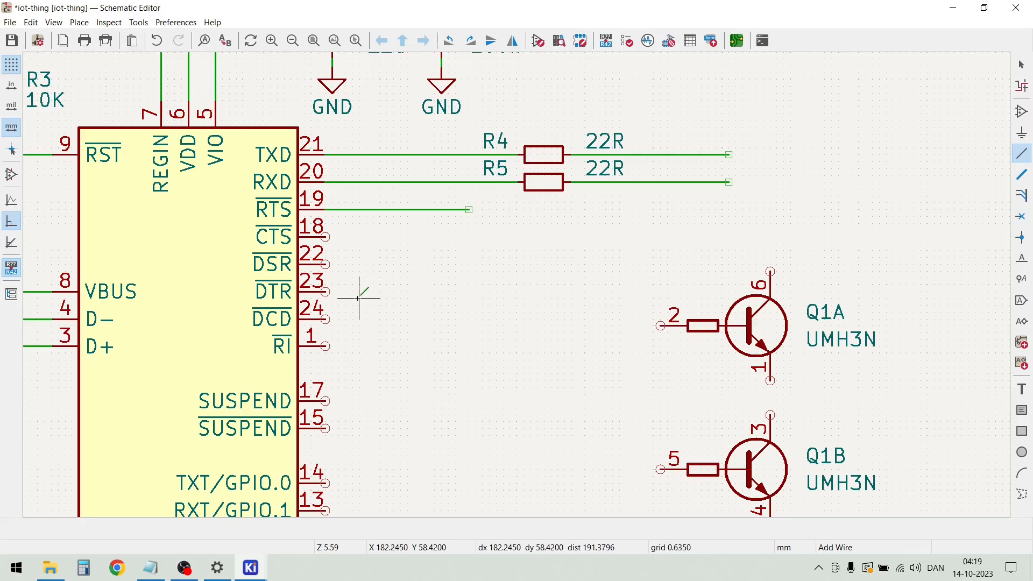
click(334, 291)
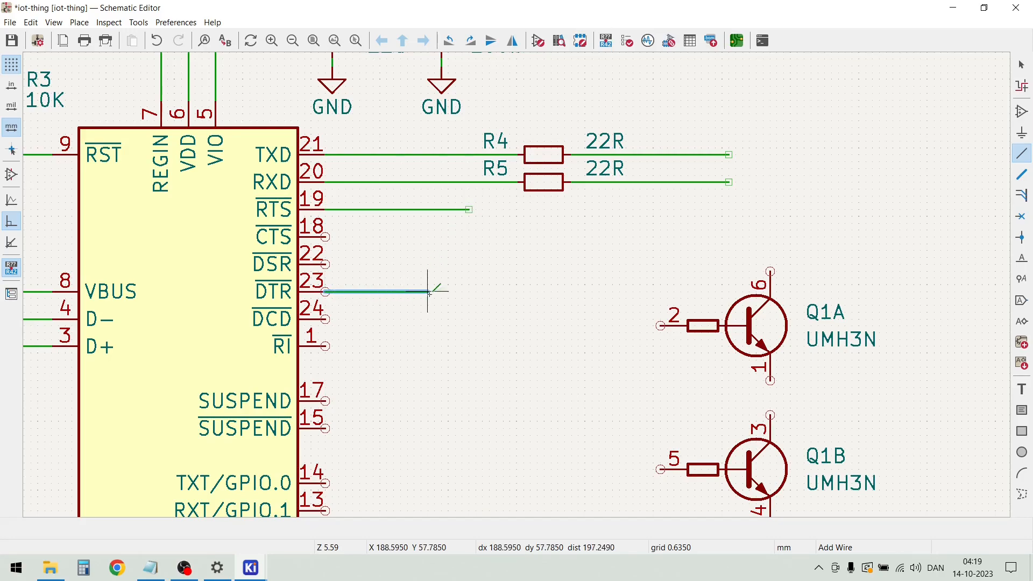
double_click(469, 292)
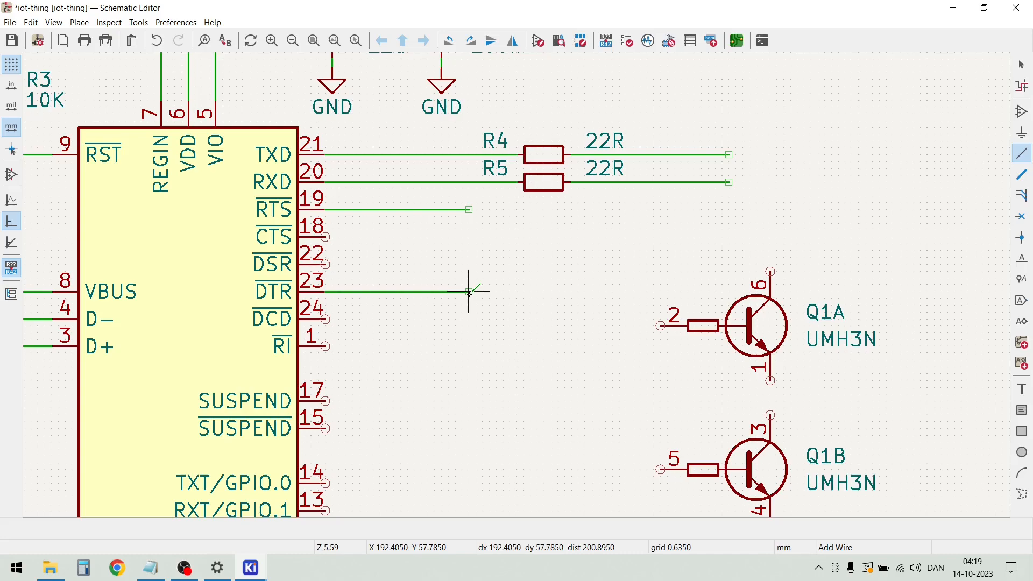
key(Escape)
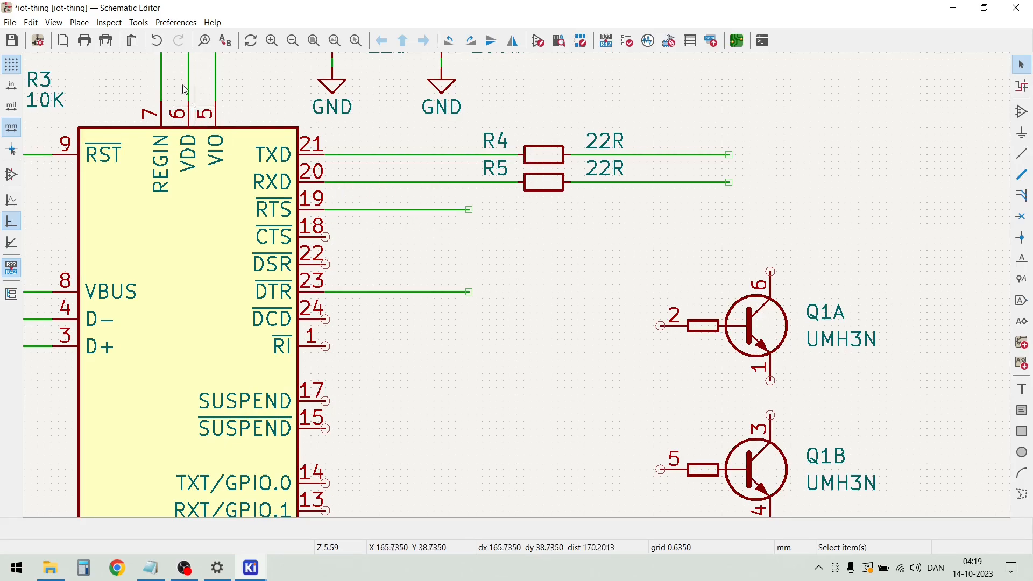
Add a net label RTS on the RTS pin's wire, near its free end
click(80, 22)
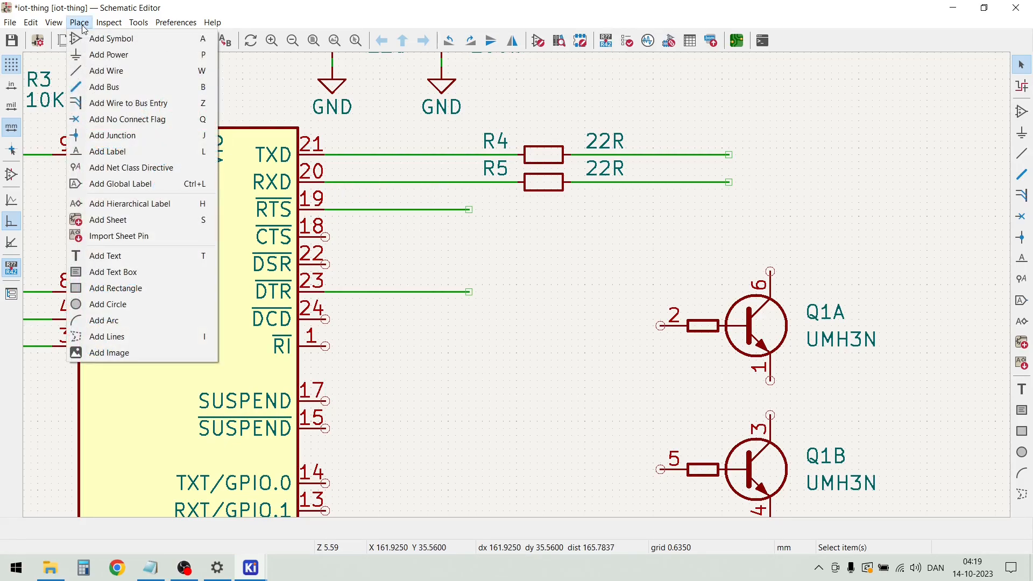
click(119, 152)
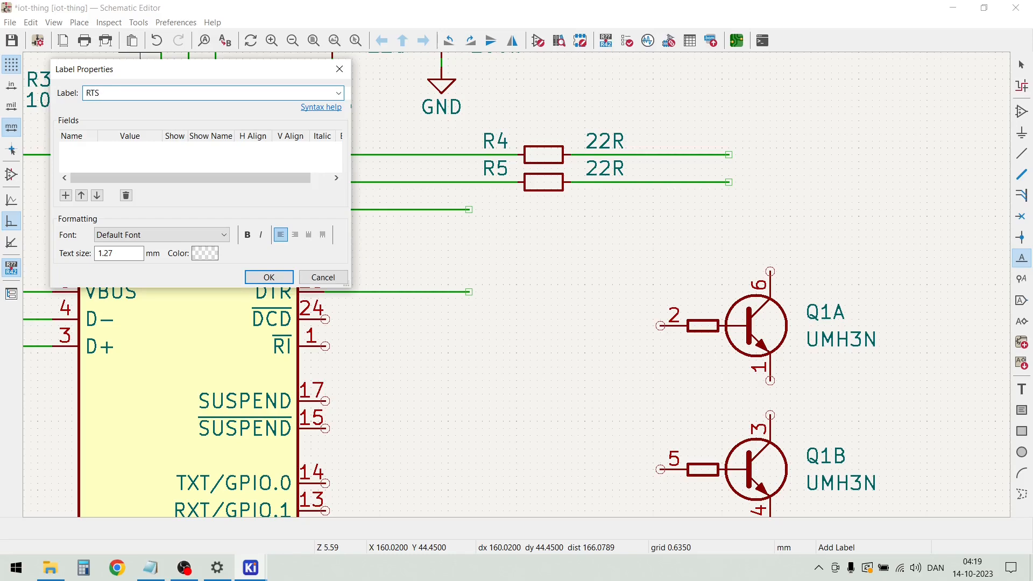
click(284, 279)
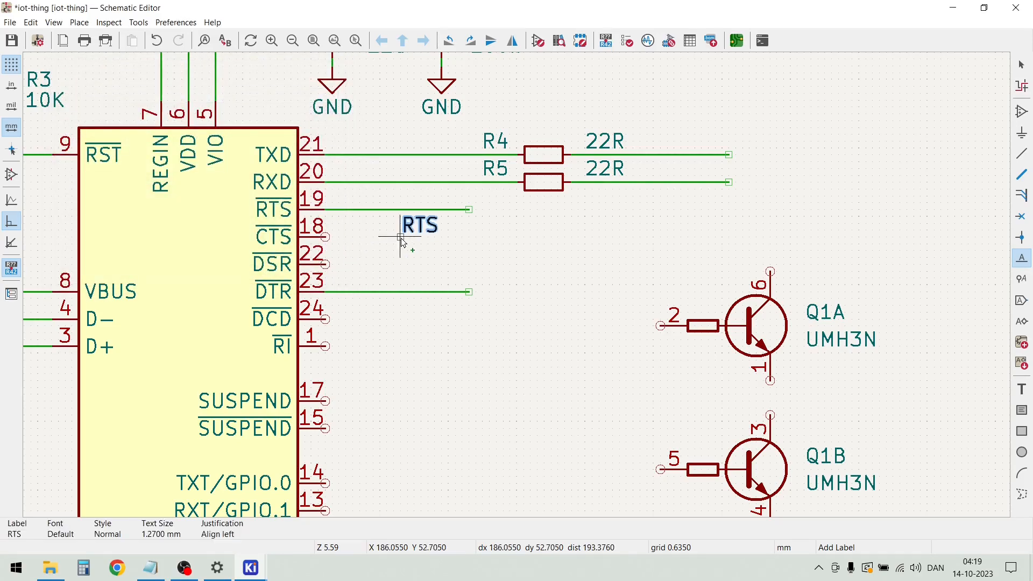
click(428, 210)
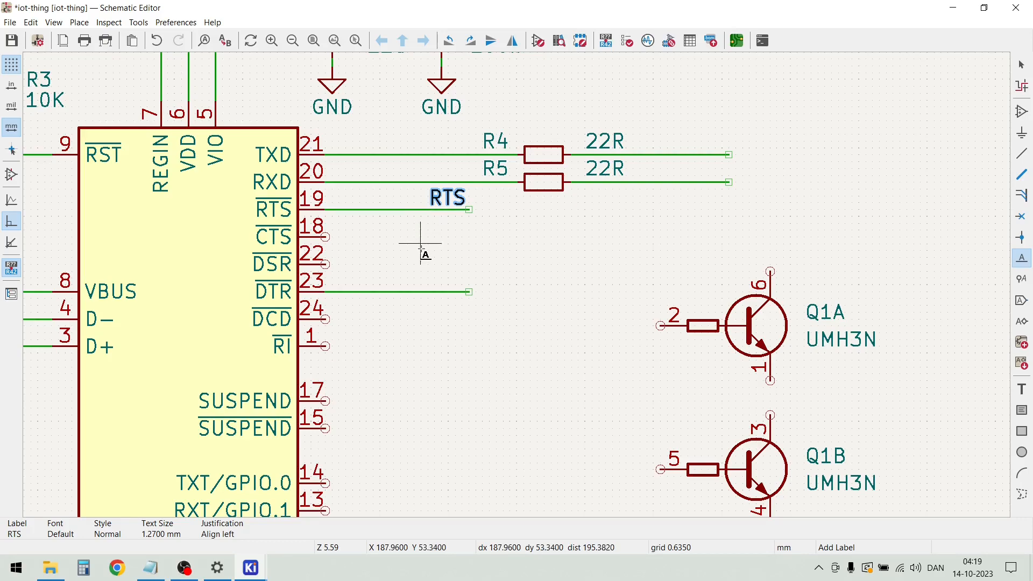
Add a net label DTR on the DTR pin's wire, aligned below the RTS label
click(428, 292)
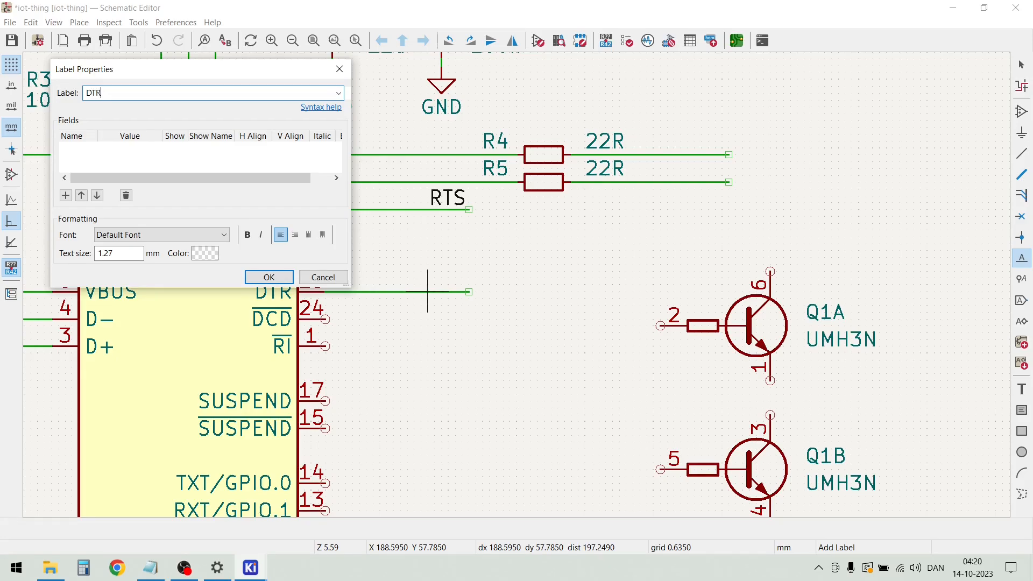
click(281, 278)
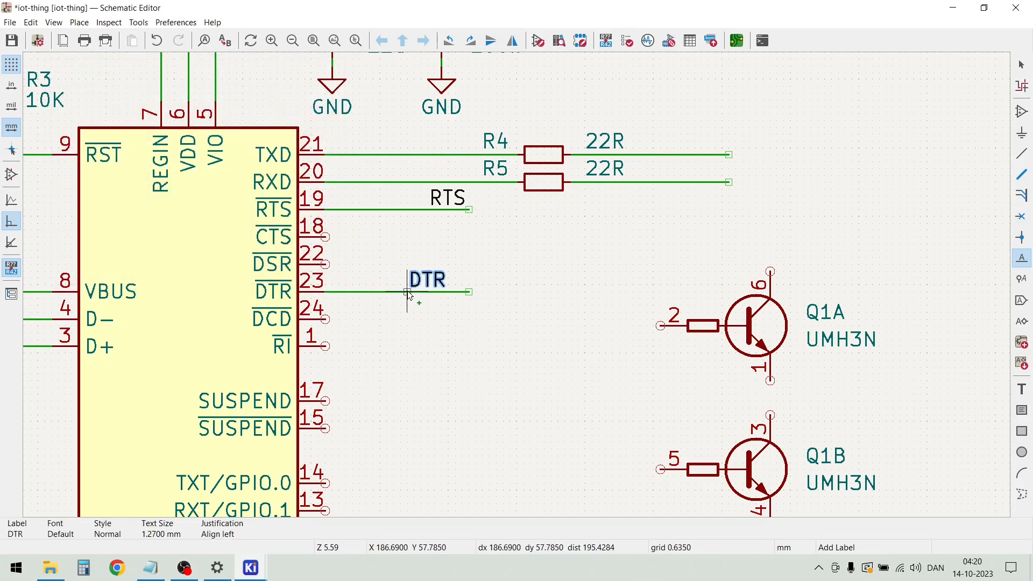
click(428, 293)
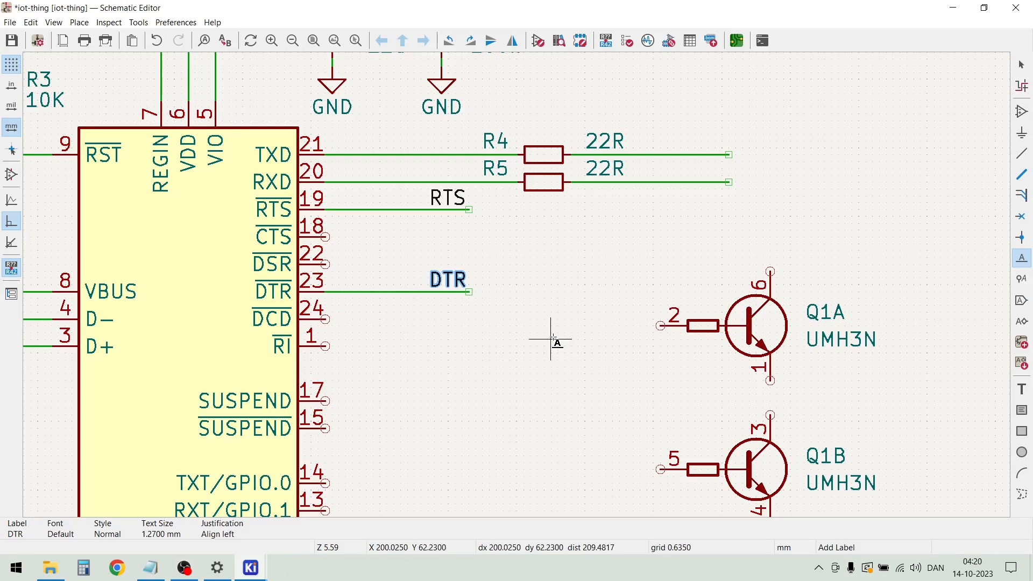
key(Escape)
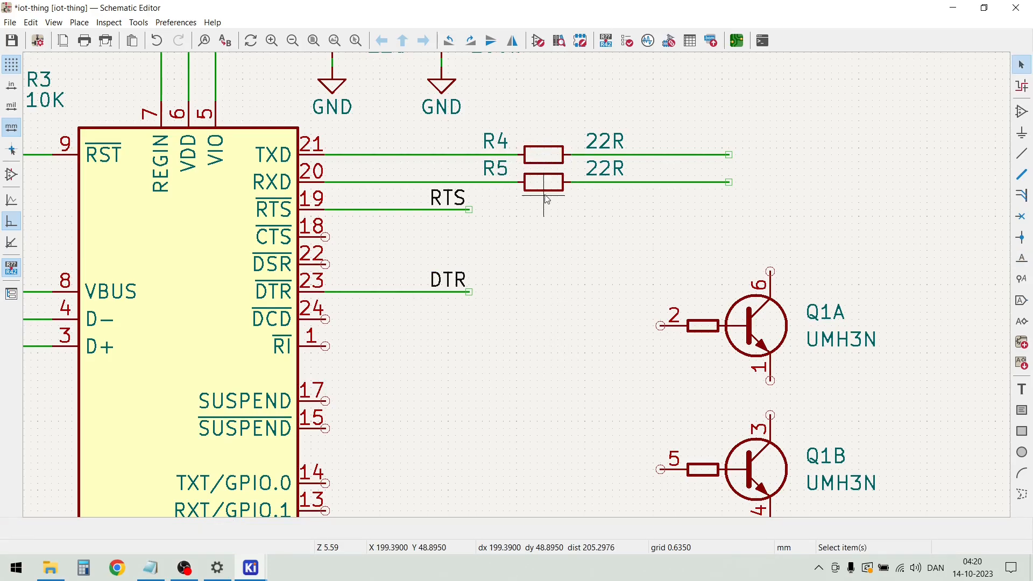
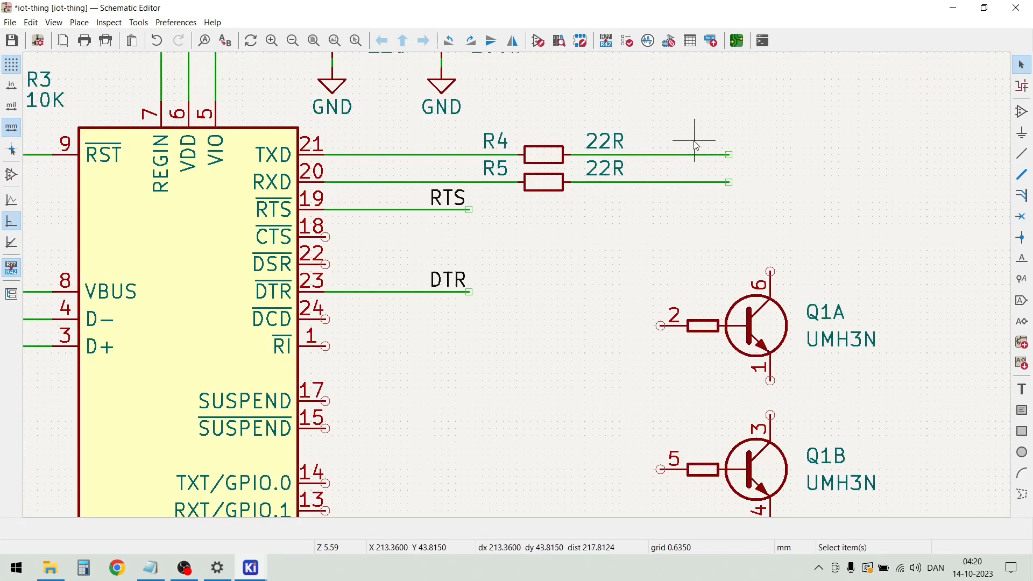
Add a net label RX on the wire leaving R4, near its free end
key(l)
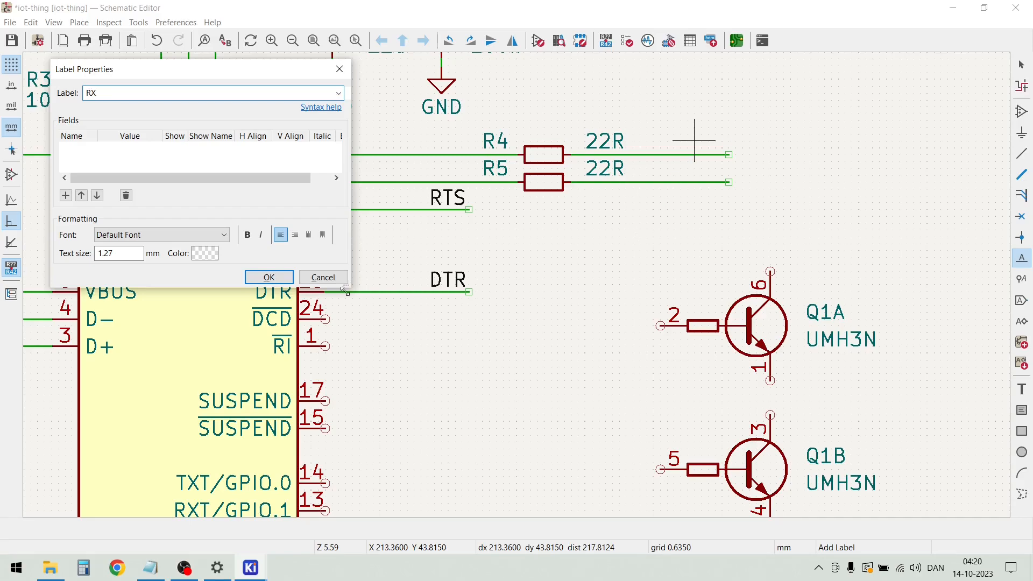
click(269, 277)
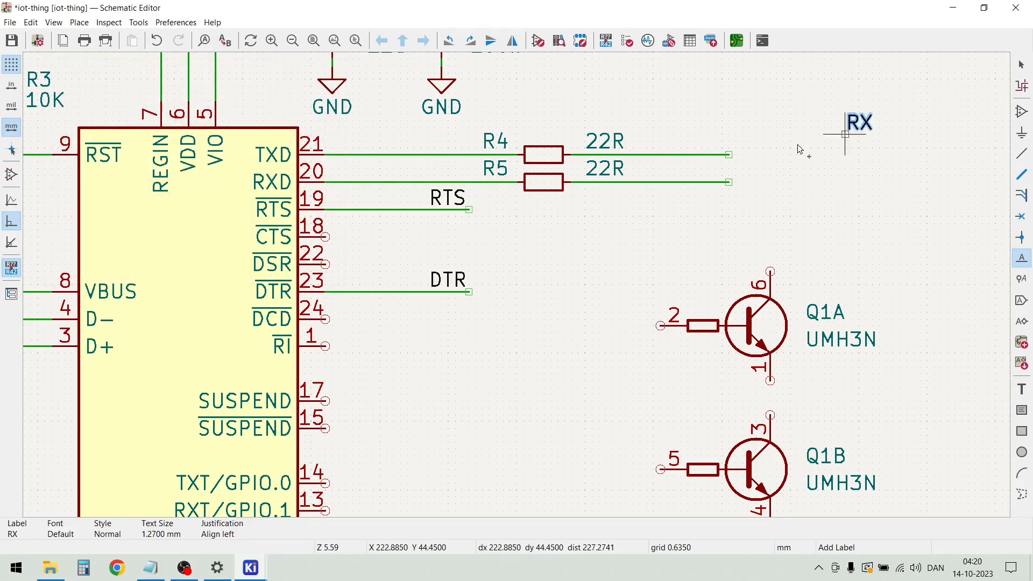
click(695, 154)
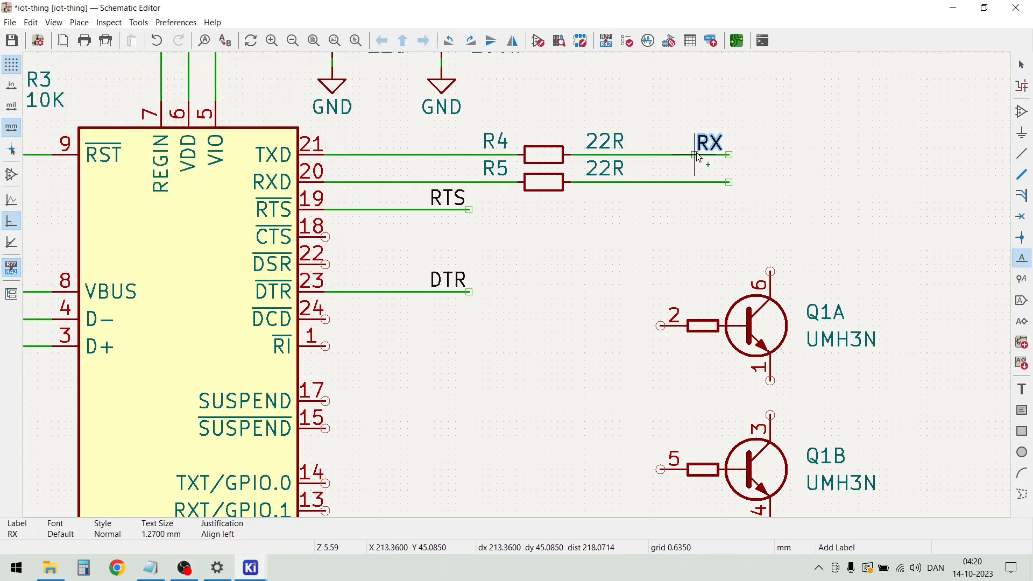
Add a net label TX on the wire leaving R5, aligned below the RX label
click(698, 183)
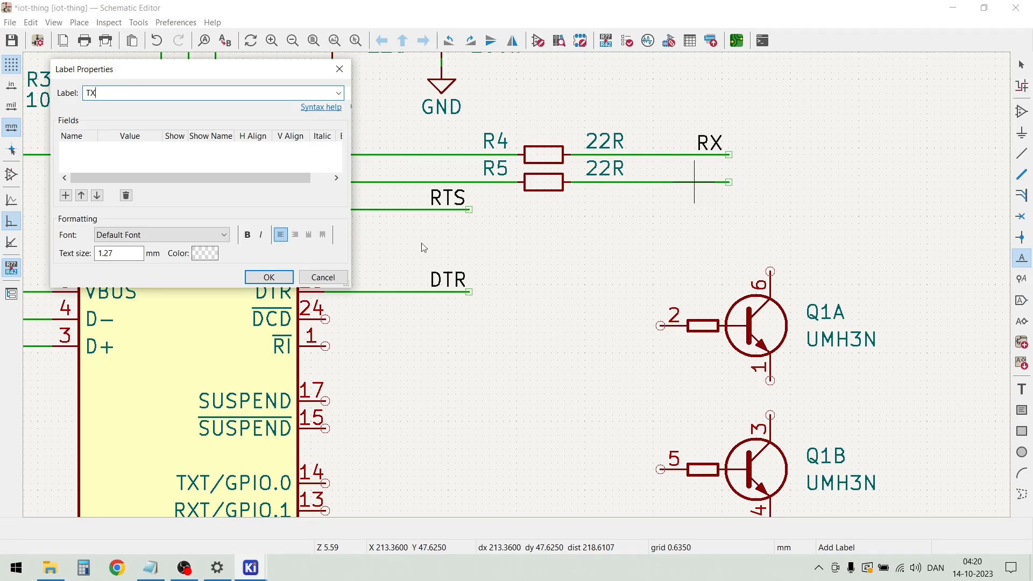
click(269, 277)
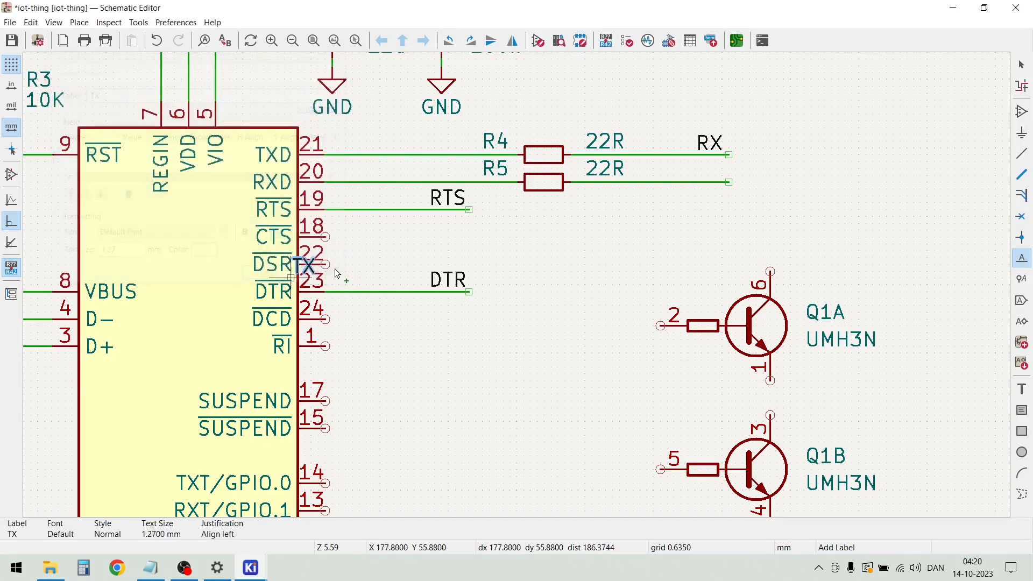
click(695, 183)
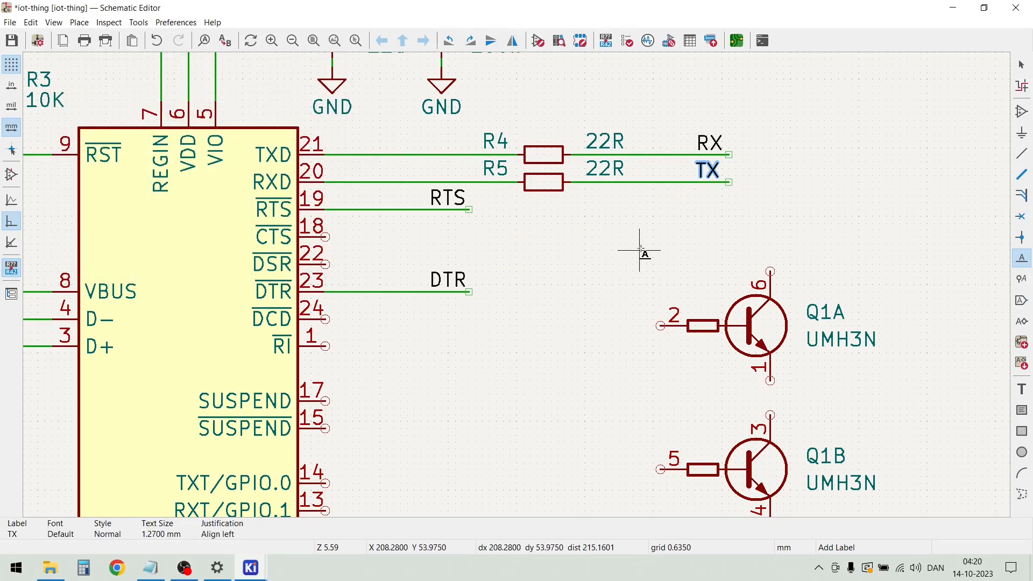
click(687, 216)
key(Escape)
key(Escape)
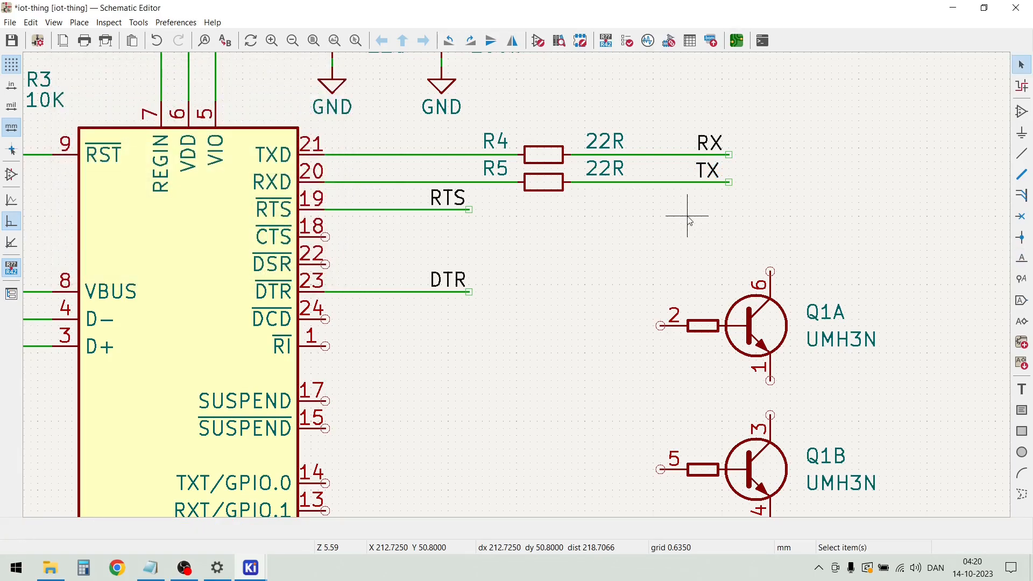
Move transistors Q1A and Q1B together about 11 mm right and 8 mm down, and lower Q1B by about 2 mm more
scroll(689, 218, down, 4)
drag(602, 448, 482, 293)
key(m)
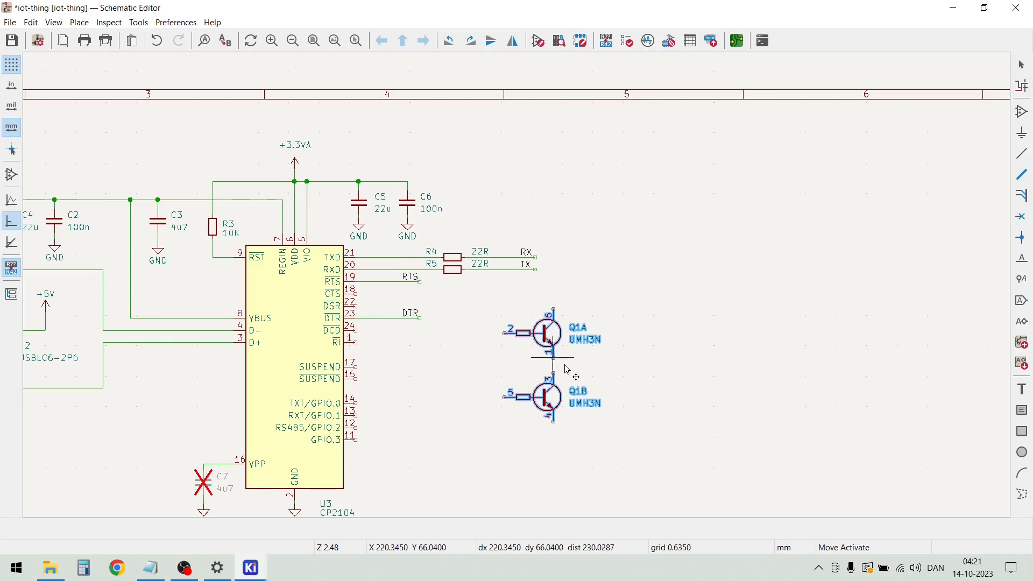
click(608, 400)
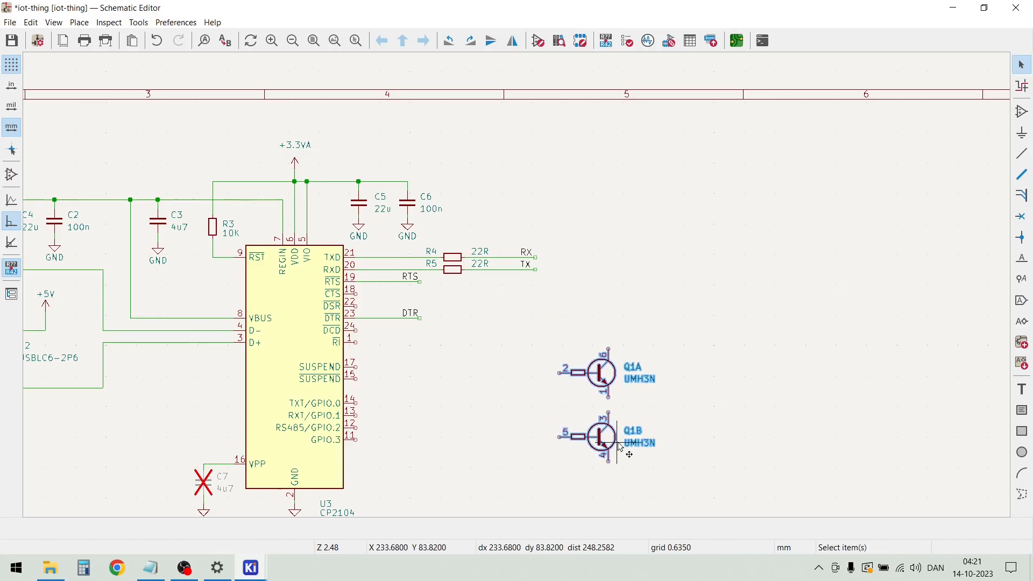
key(Escape)
drag(605, 443, 593, 455)
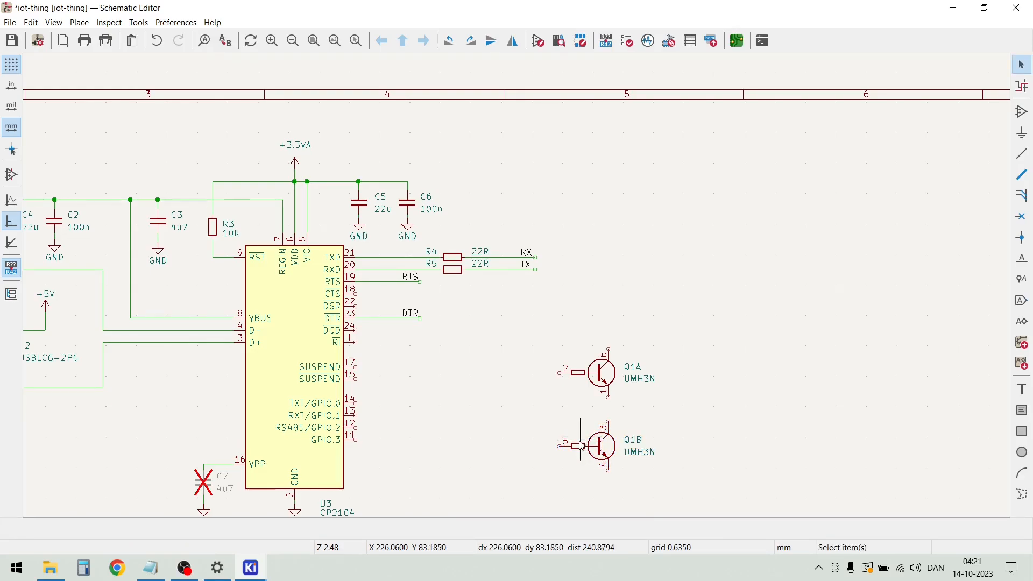
Duplicate the labelled RTS and DTR wires and place the copies between the CP2104 and the Q1 transistors
scroll(545, 391, up, 2)
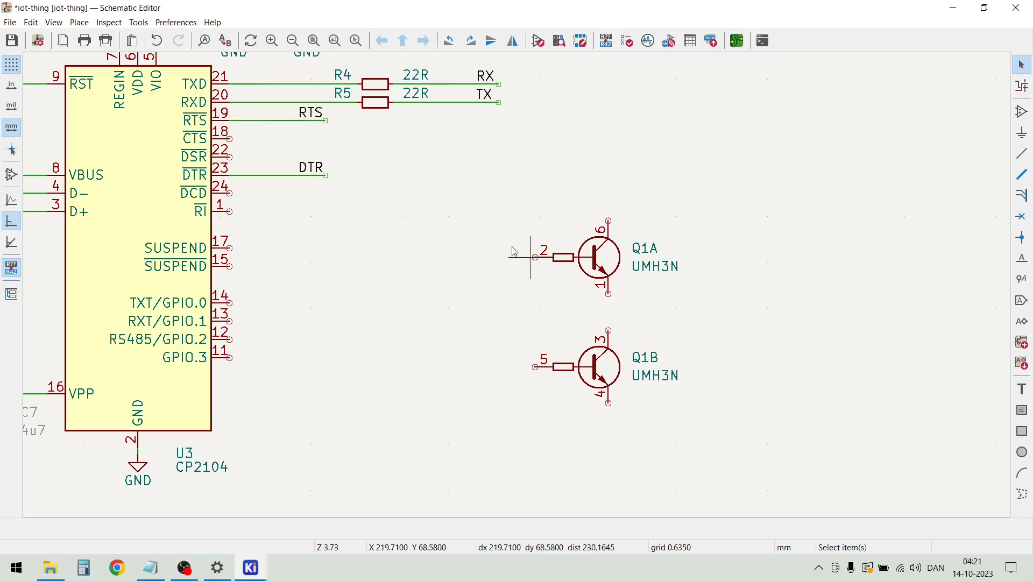
drag(341, 201, 272, 118)
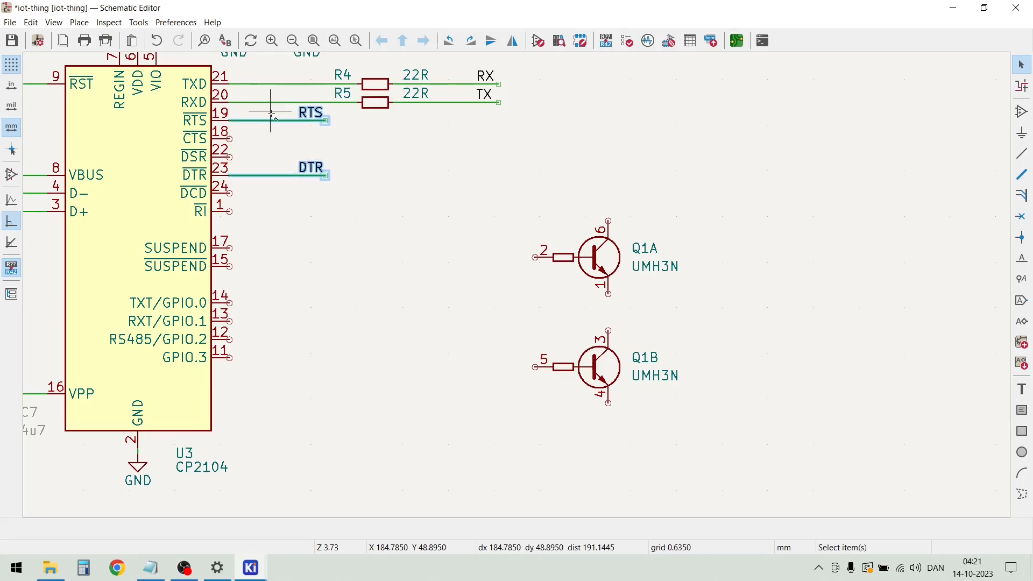
key(ctrl+d)
click(497, 314)
Move the copied RTS wire with its label so that its right end connects to Q1A's pin 2
drag(511, 334, 374, 274)
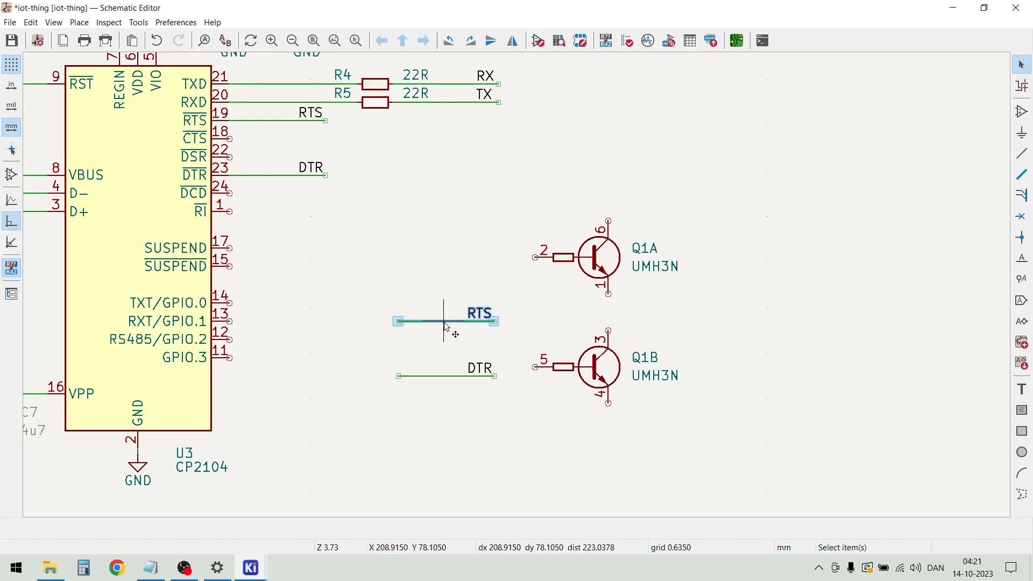
key(m)
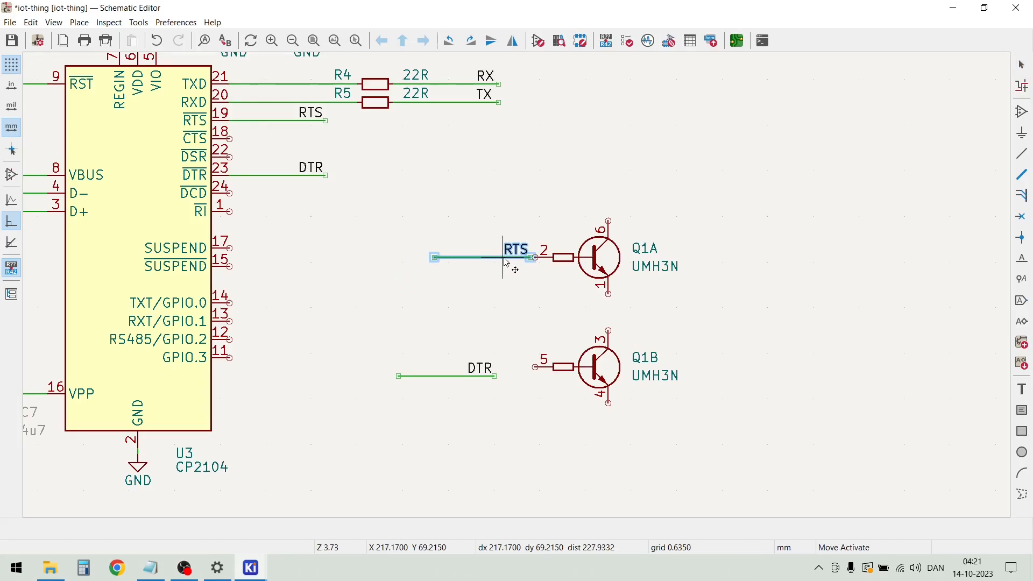
click(512, 264)
key(Escape)
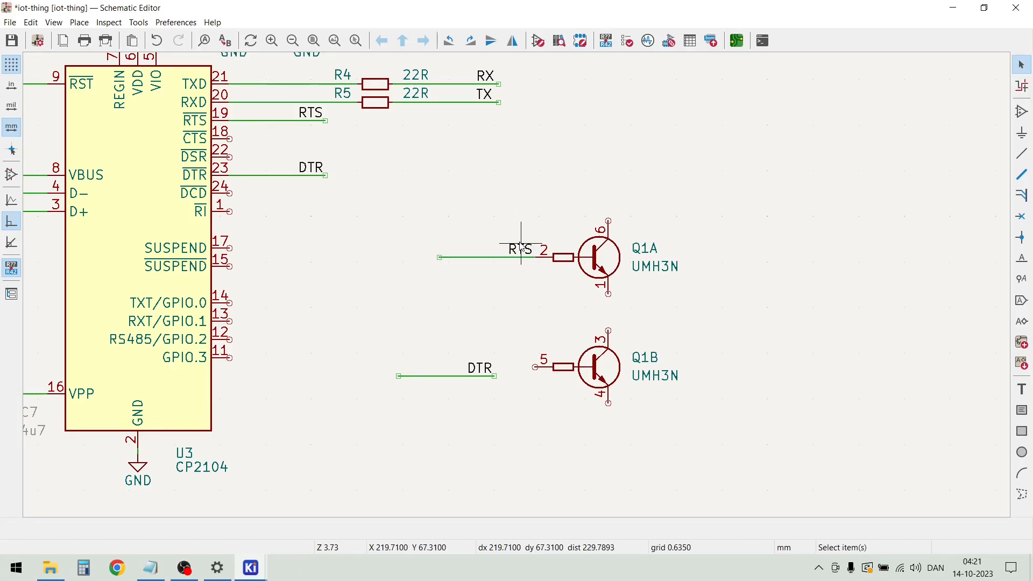
Move the RTS label at Q1A to the free left end of its wire
click(520, 249)
key(m)
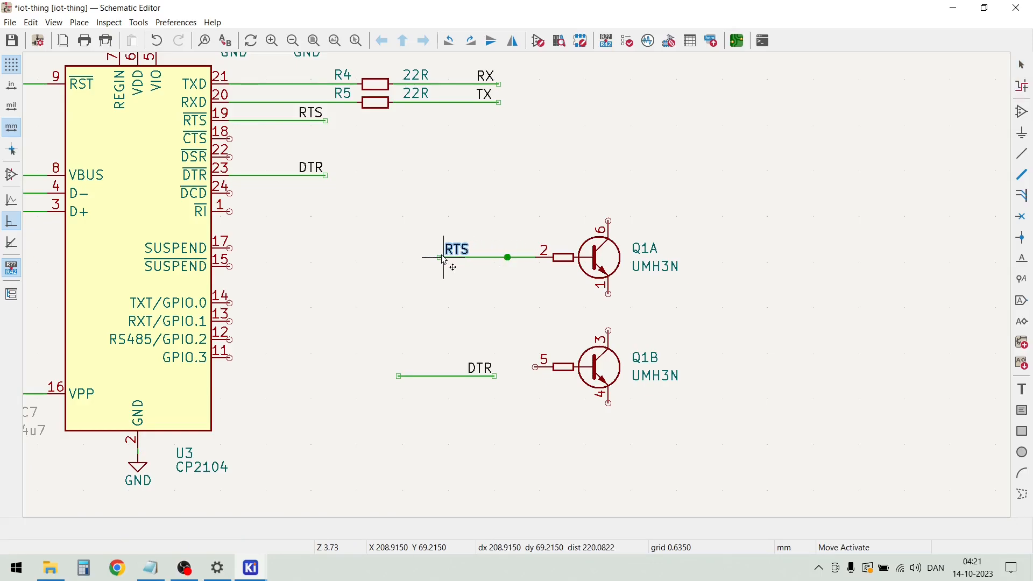
click(442, 257)
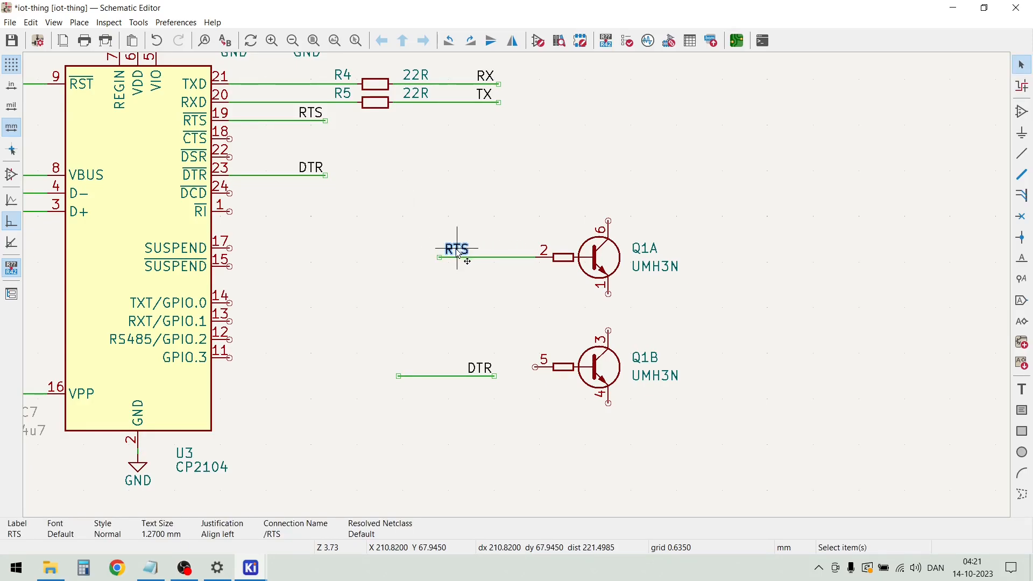
key(m)
click(445, 258)
click(425, 202)
drag(494, 416, 379, 318)
click(457, 256)
drag(460, 252, 439, 257)
Move the copied DTR wire with its label so that its right end connects to Q1B's pin 5
drag(512, 411, 368, 351)
drag(444, 380, 511, 375)
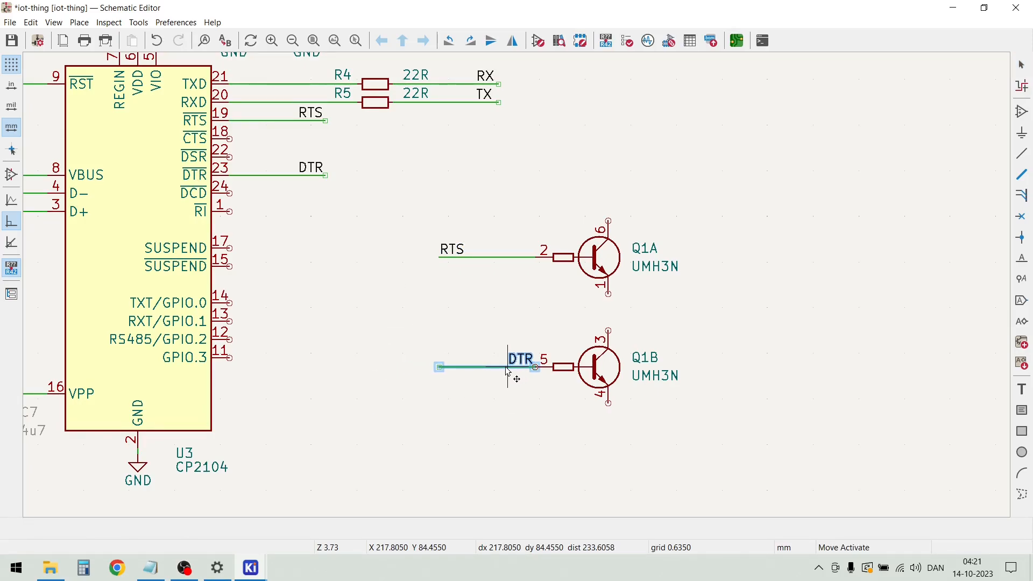
click(473, 307)
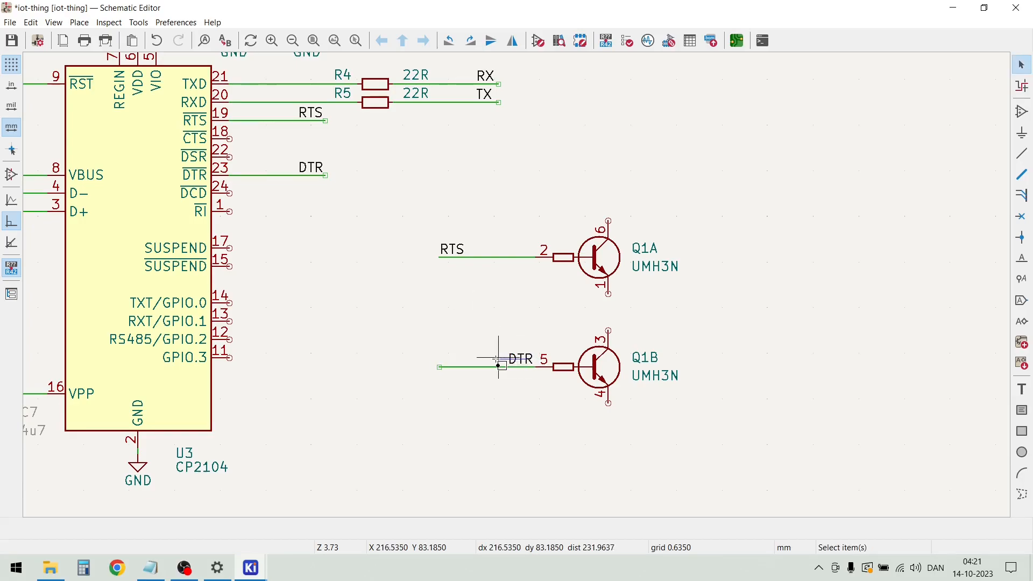
Move the DTR label at Q1B to the free left end of its wire
click(513, 358)
drag(511, 357, 433, 370)
click(456, 336)
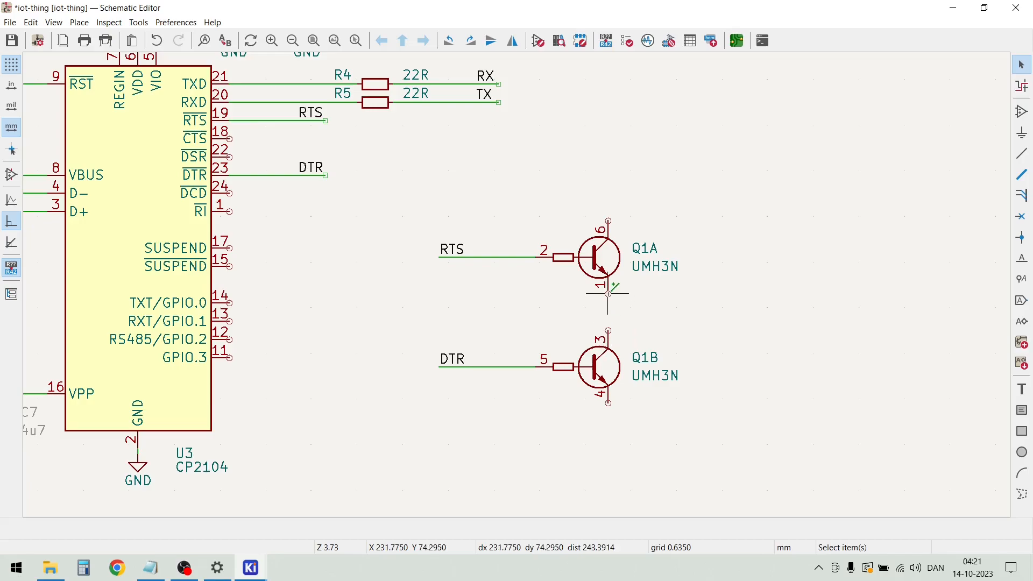
key(w)
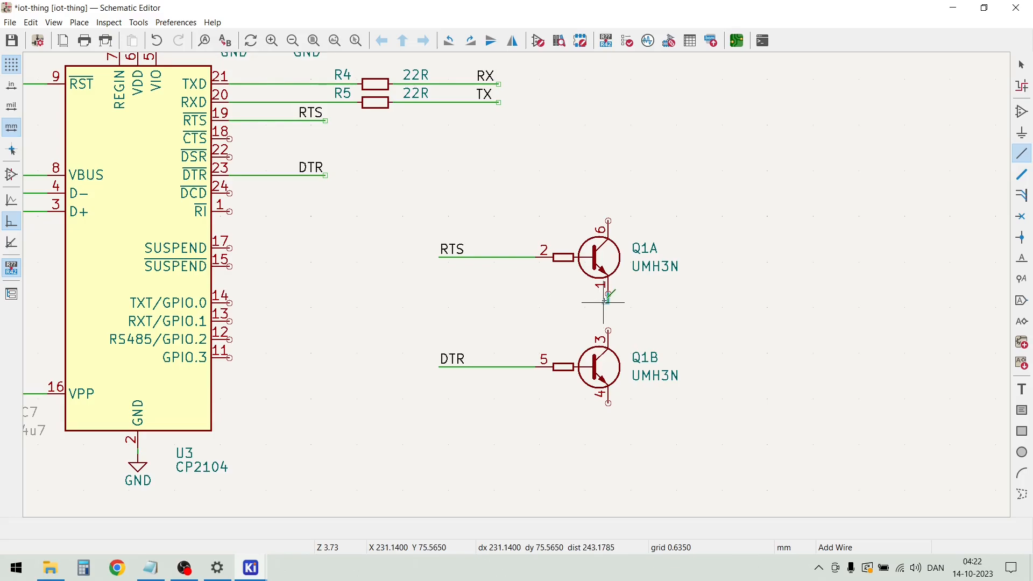
click(607, 295)
right_click(599, 308)
click(603, 316)
key(Escape)
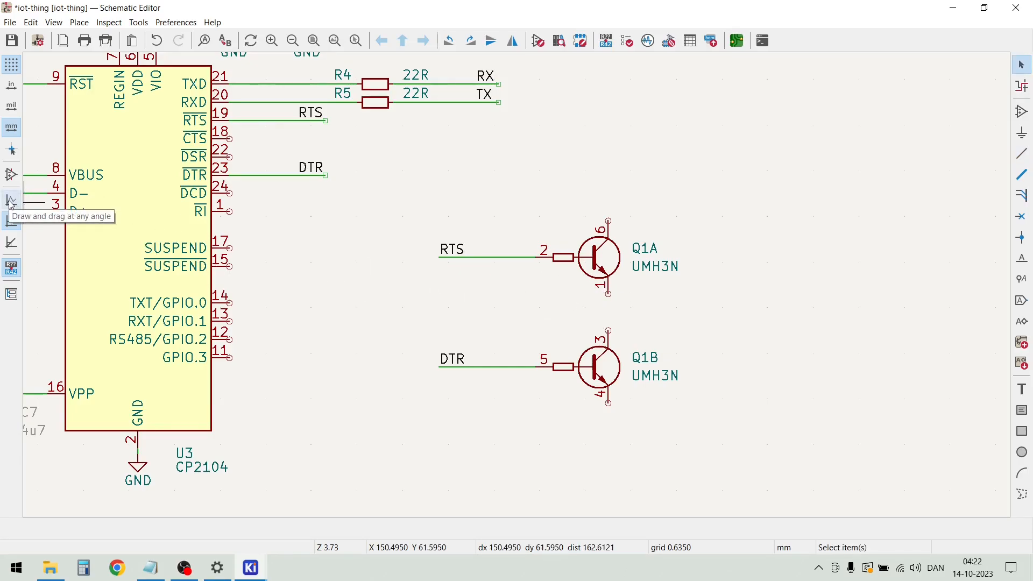
Set wire drawing to 45-degree angles and try a wire down from Q1A's pin 1
click(13, 243)
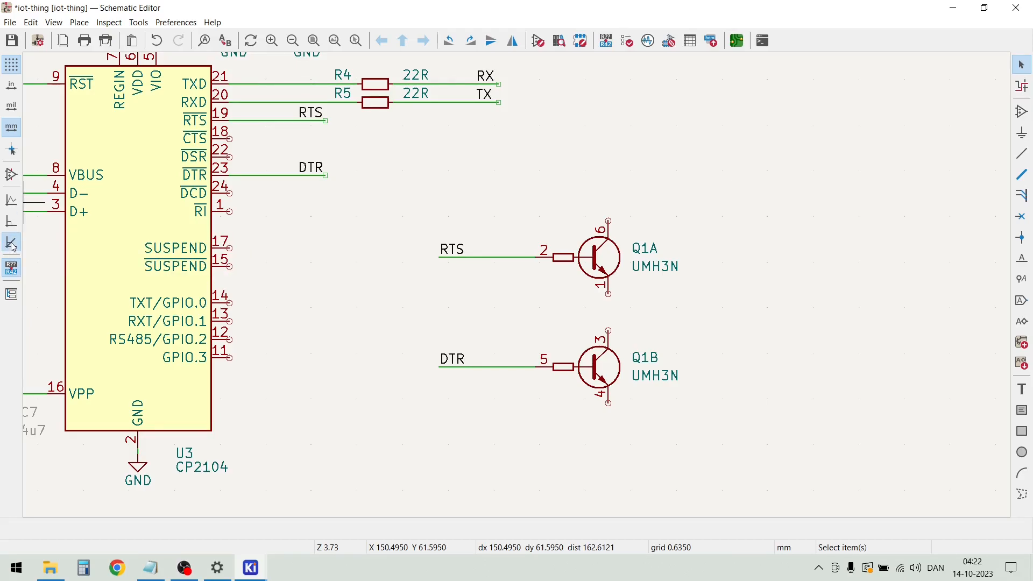
key(w)
click(608, 301)
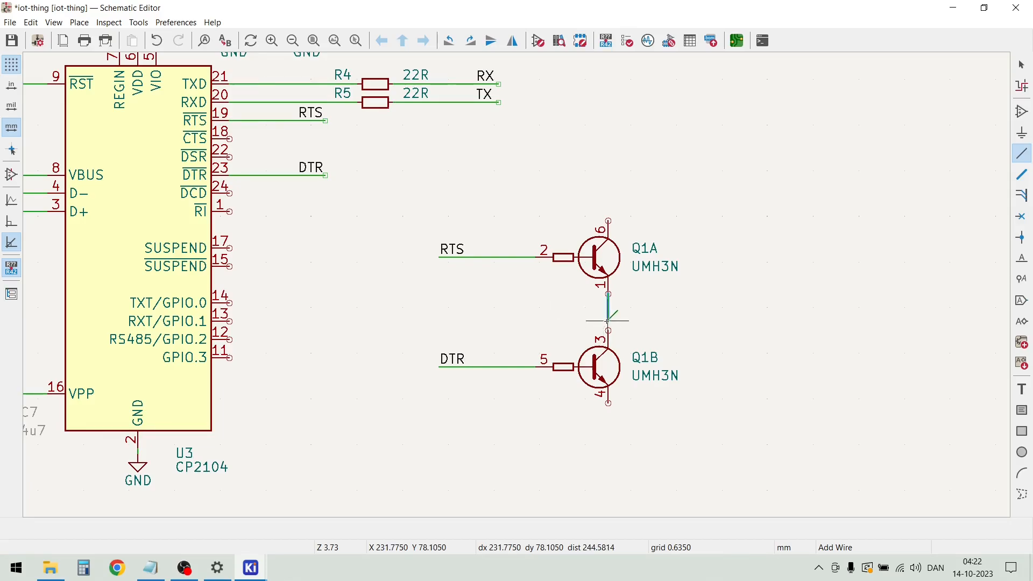
key(Escape)
key(Escape)
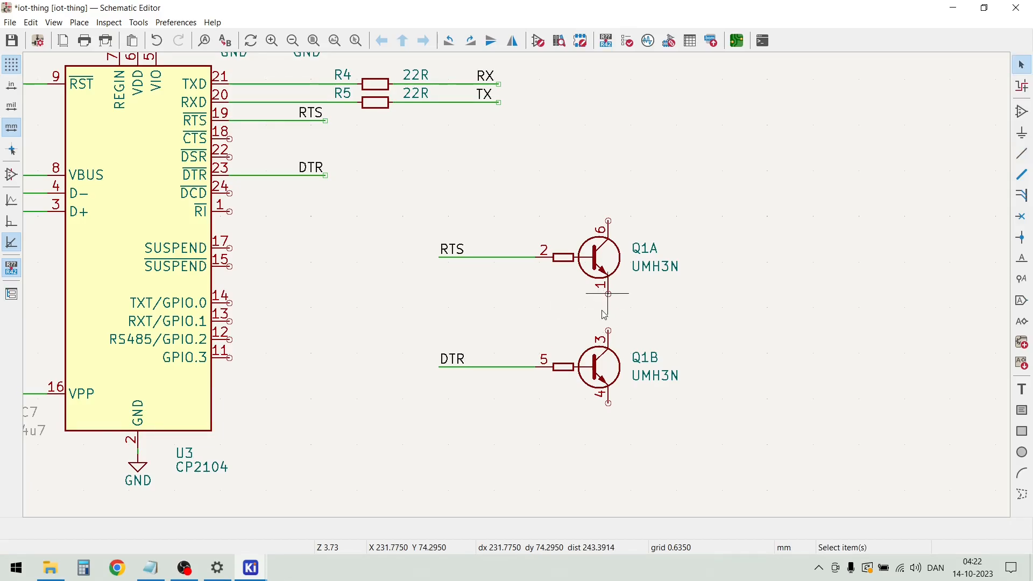
Wire Q1A's pin 1 diagonally down, left between the two transistors, and down onto the DTR wire
key(w)
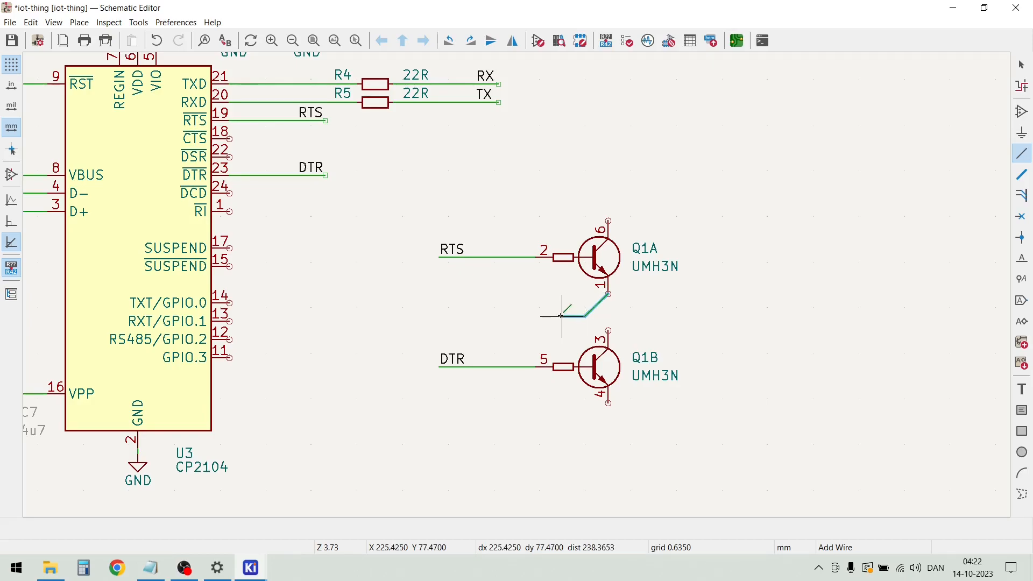
click(512, 316)
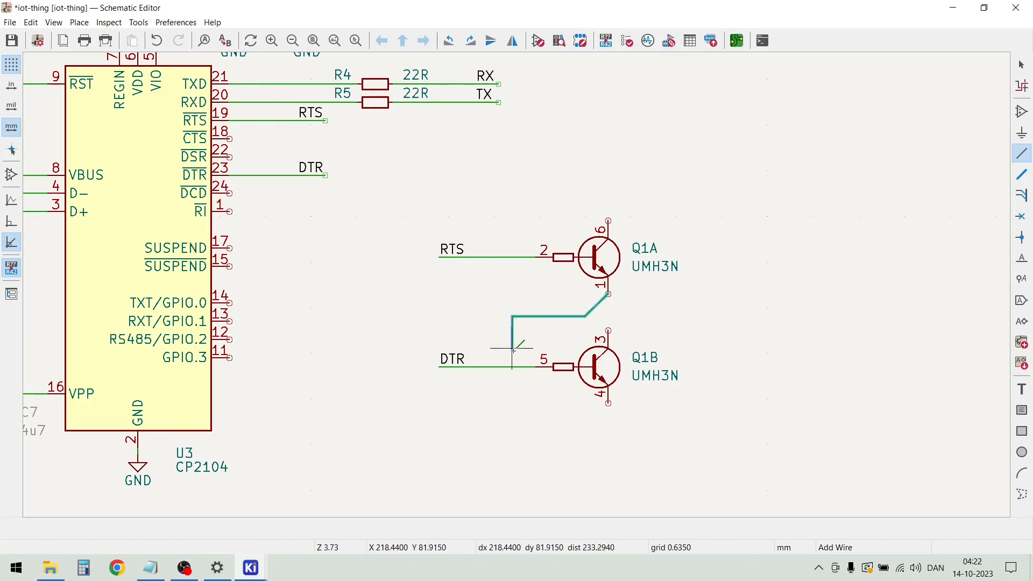
click(512, 366)
key(Escape)
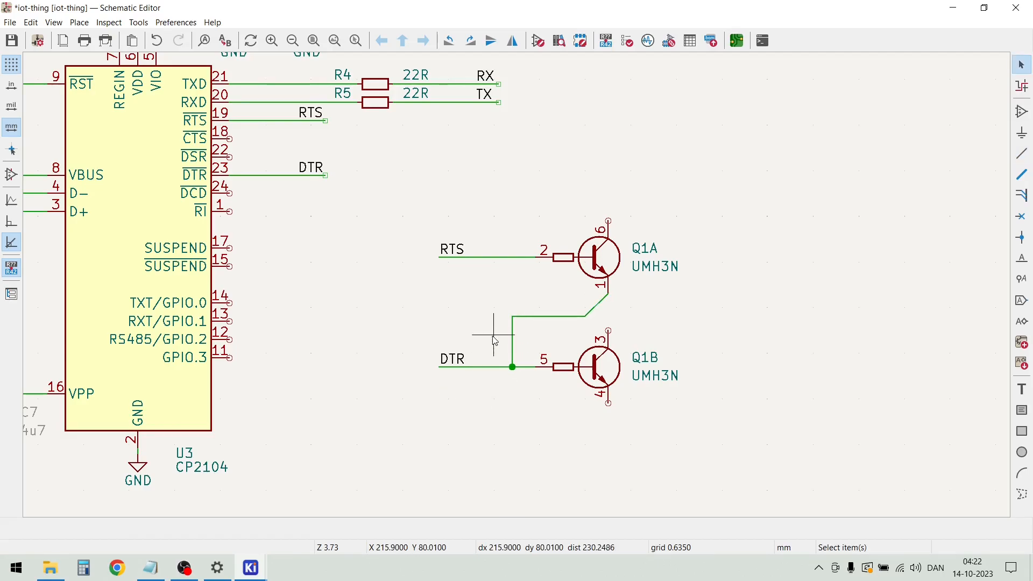
Wire the RTS wire down, right and diagonally to Q1B's pin 3, crossing the DTR branch on its diagonal
click(512, 257)
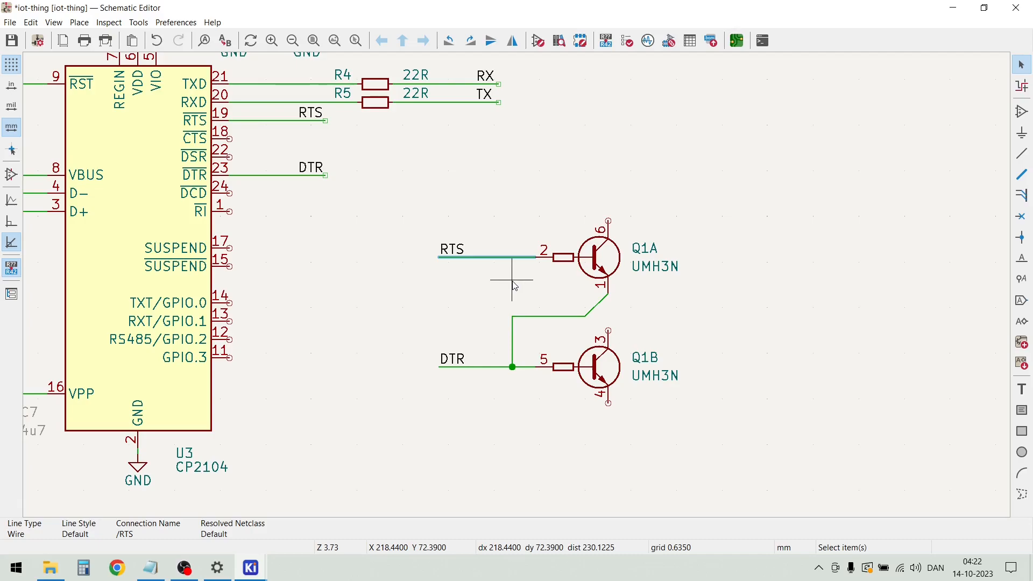
key(Escape)
click(512, 258)
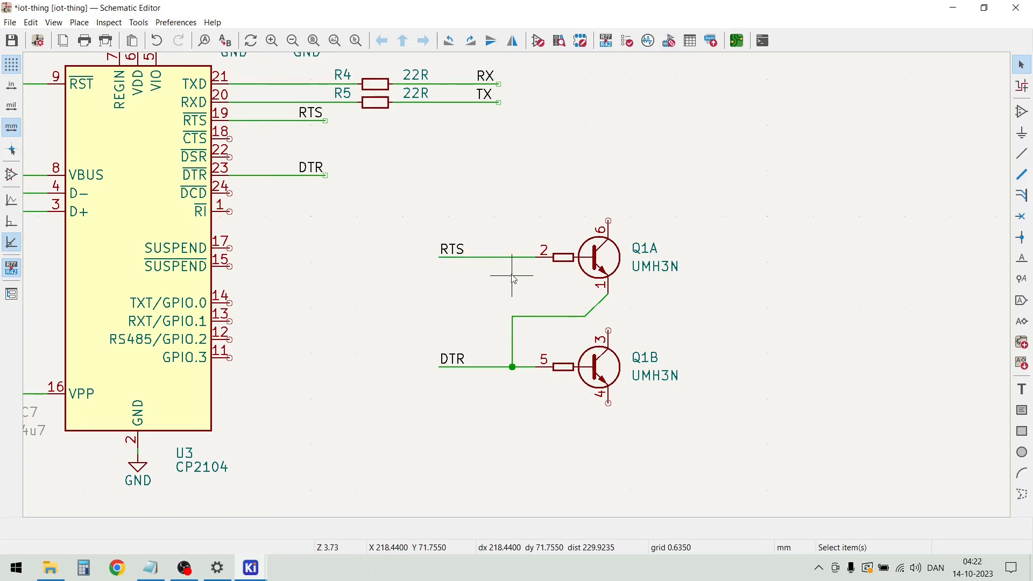
key(Escape)
key(w)
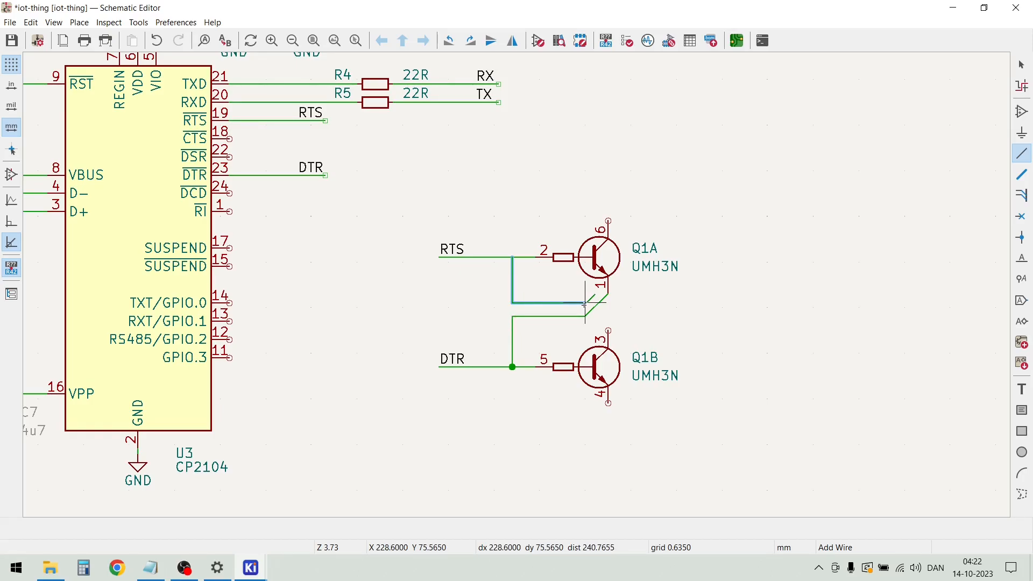
click(607, 329)
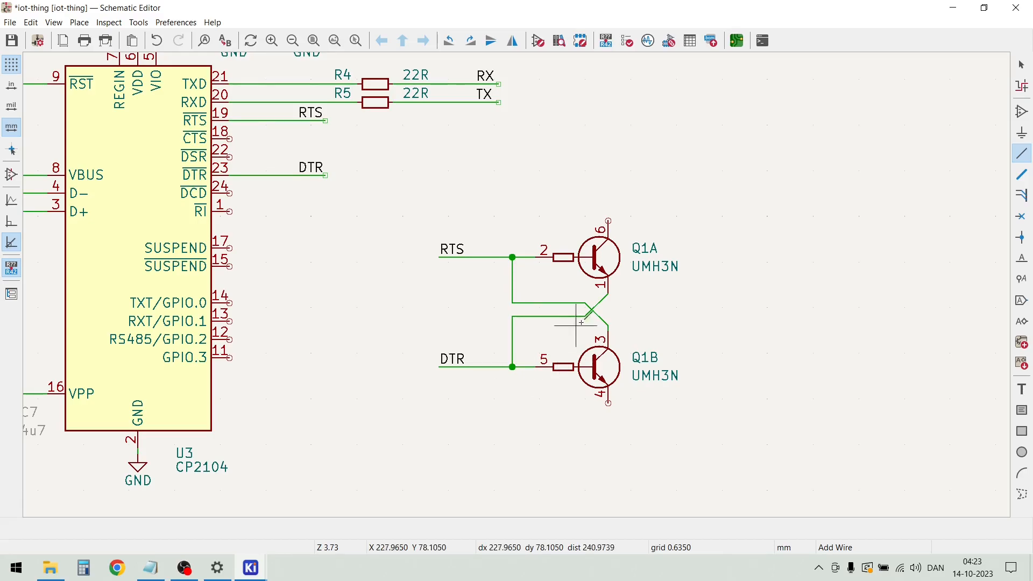
key(Escape)
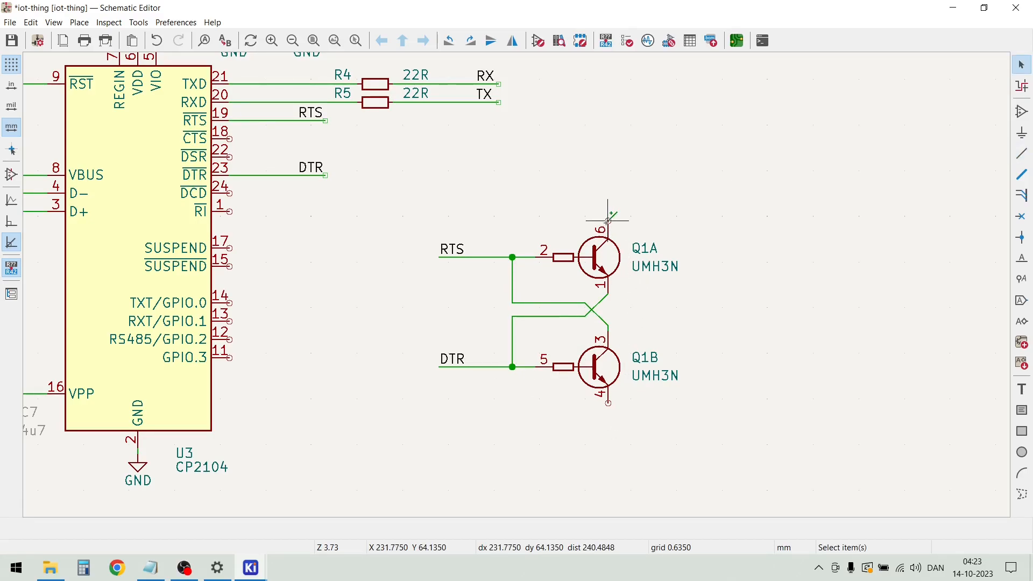
Draw a wire from Q1A's pin 6 about 2.5 mm up and about 13 mm to the right
key(w)
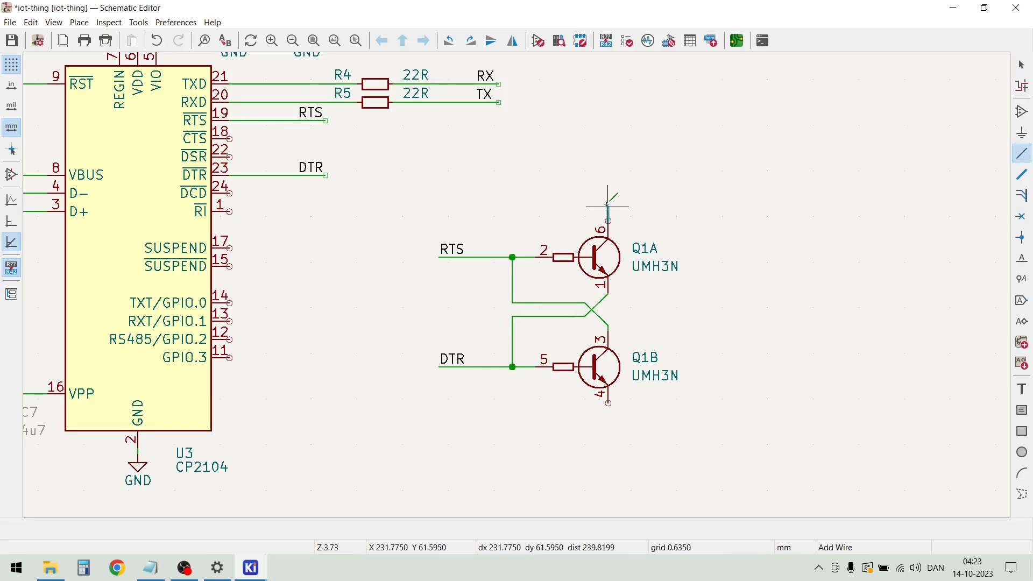
click(703, 202)
key(Escape)
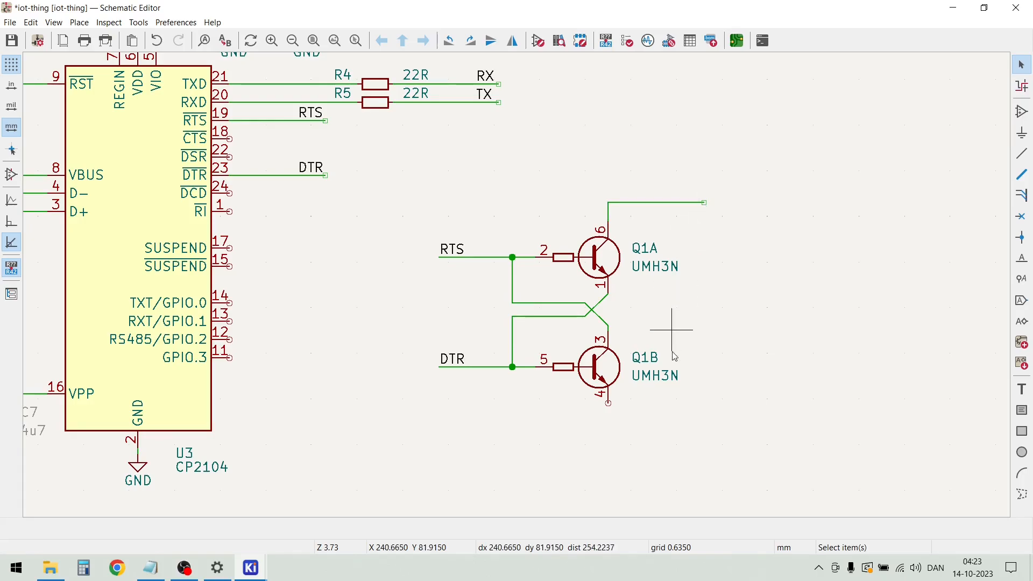
Draw a wire from Q1B's pin 4 about 1.9 mm down and about 14 mm to the right
click(607, 403)
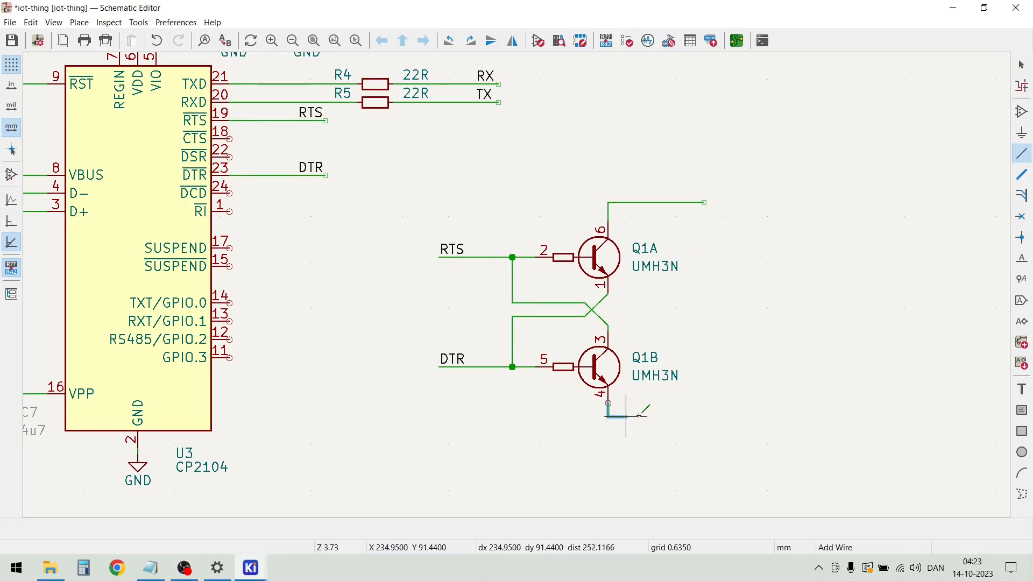
double_click(710, 417)
key(Escape)
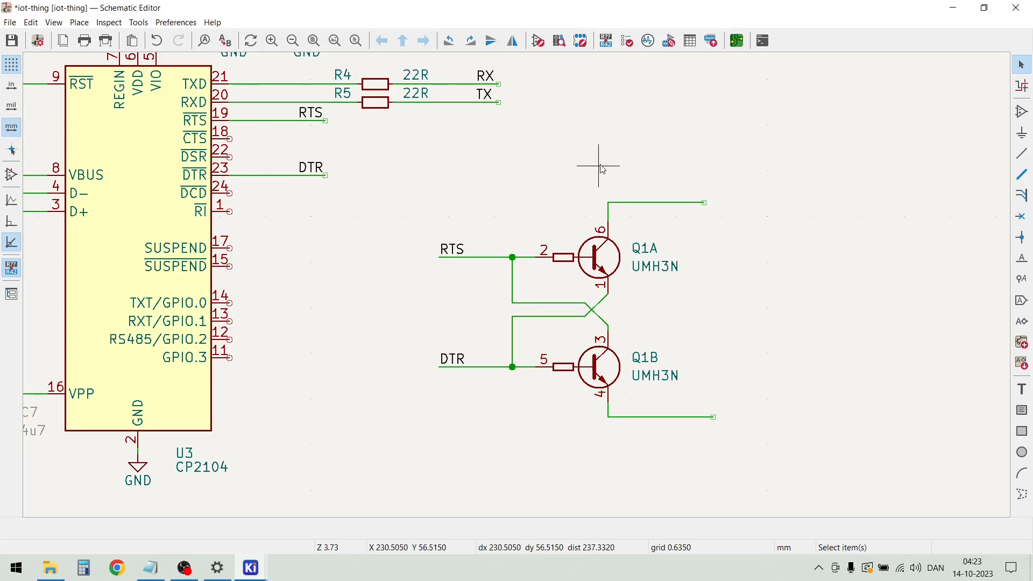
Place a net label IO0 on the wire from Q1A's pin 6, near its free end
key(l)
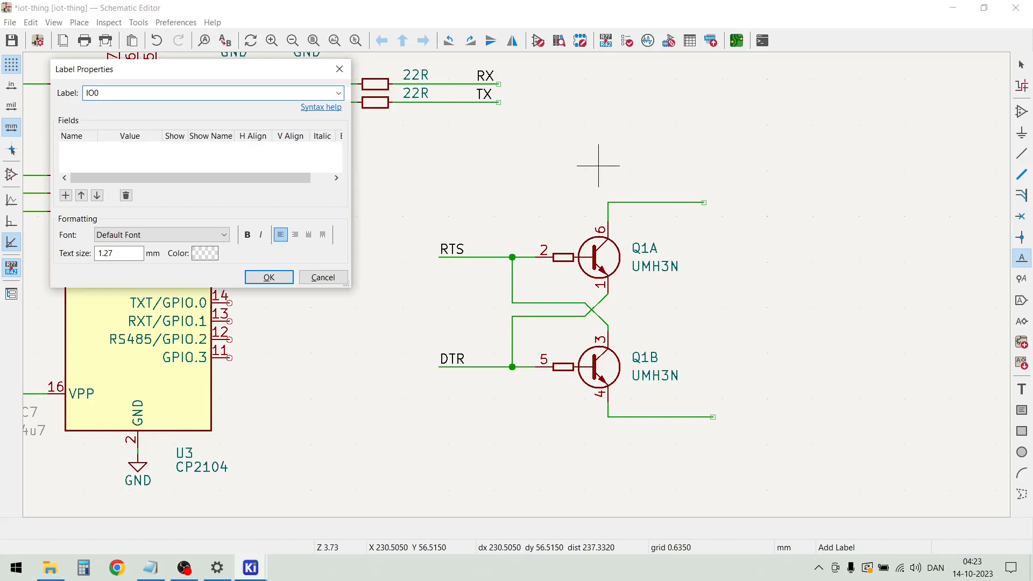
click(267, 277)
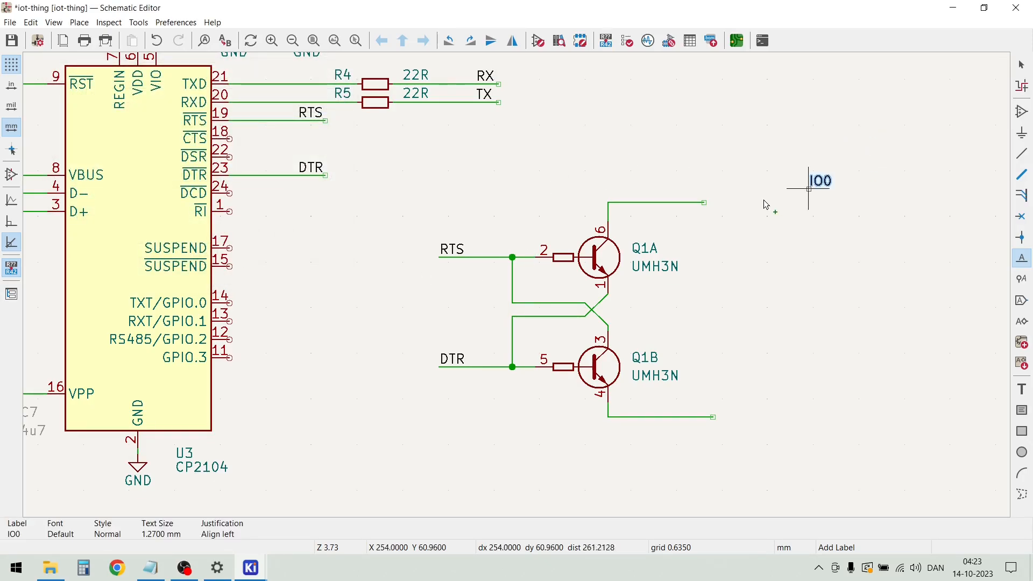
click(686, 205)
key(Escape)
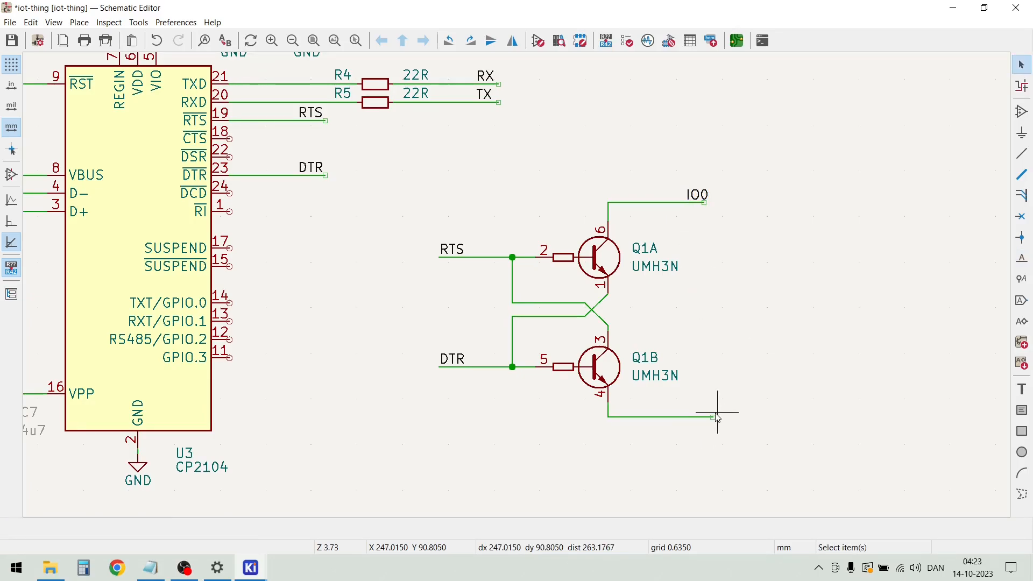
Place a net label EN on the wire from Q1B's pin 4, near its free end
key(l)
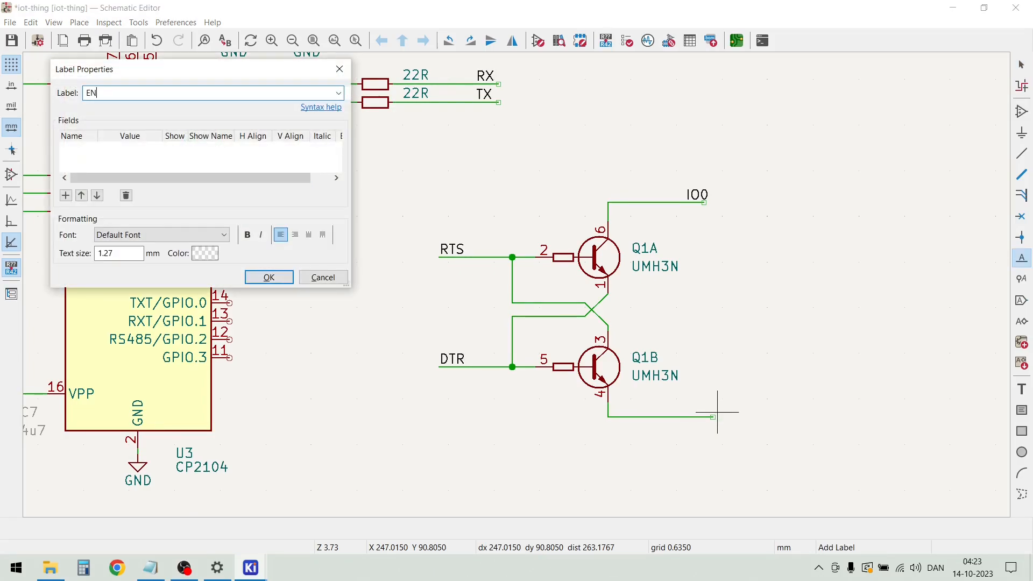
text(EN)
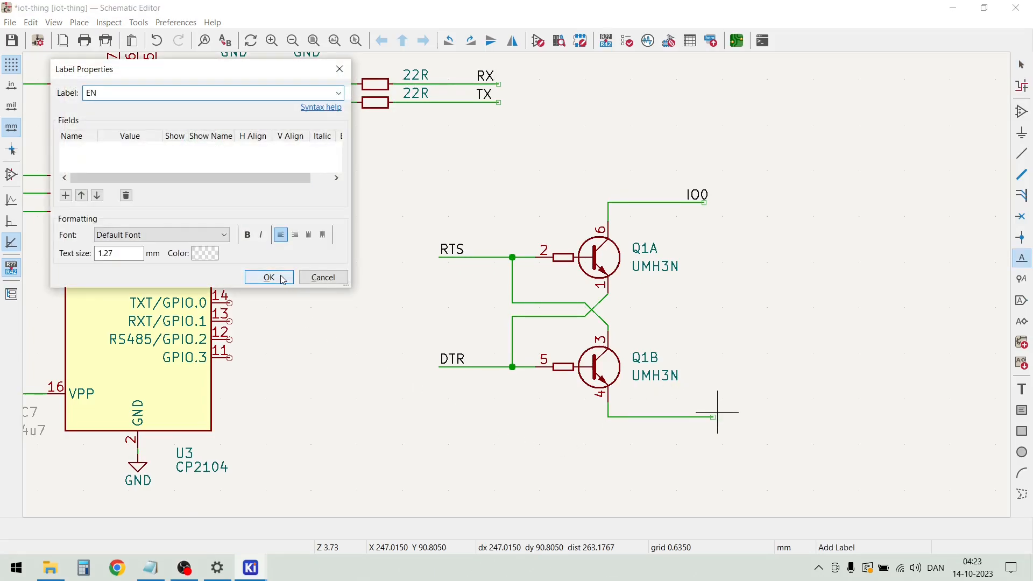
click(269, 277)
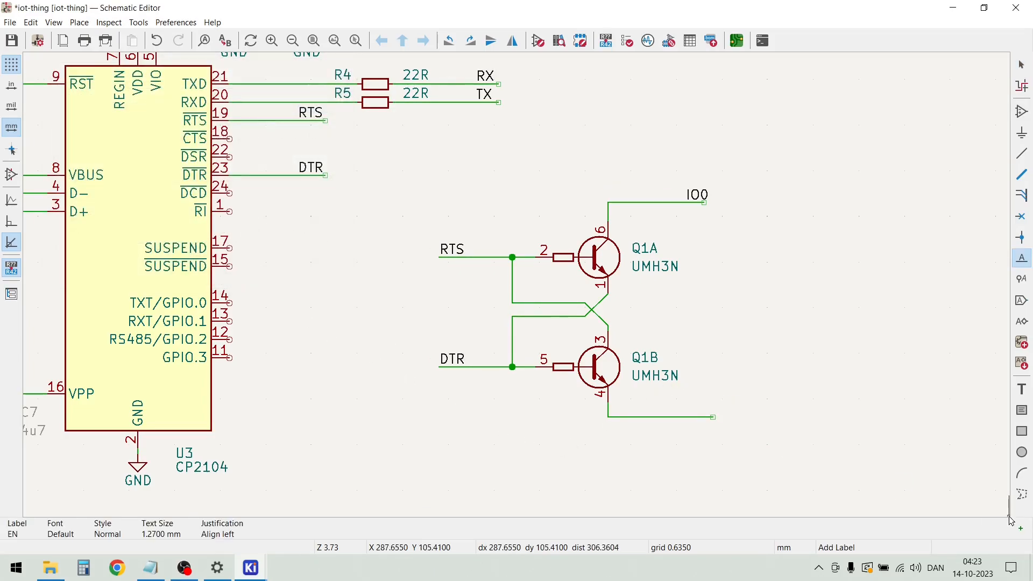
click(691, 418)
key(Escape)
Stretch the free end of the IO0 wire about 1.3 mm to the right, in line with the EN wire's end
drag(776, 445, 712, 189)
click(704, 207)
key(Escape)
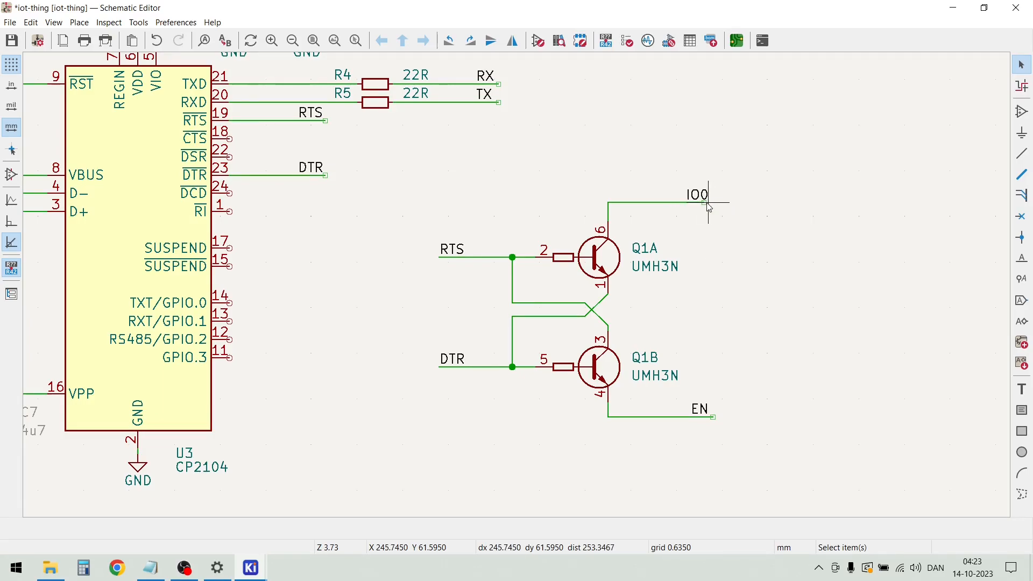
key(g)
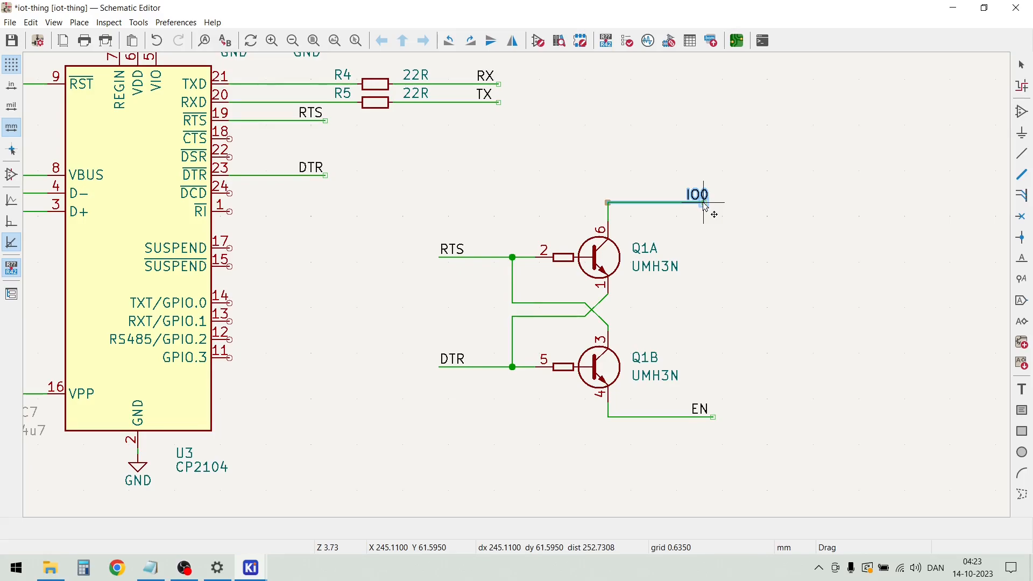
click(714, 206)
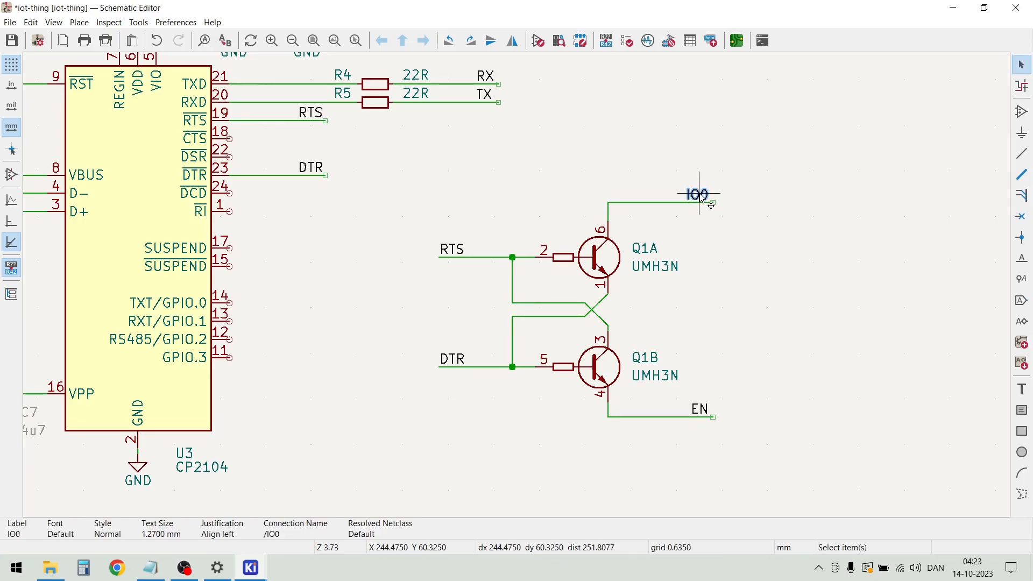
drag(829, 464, 714, 159)
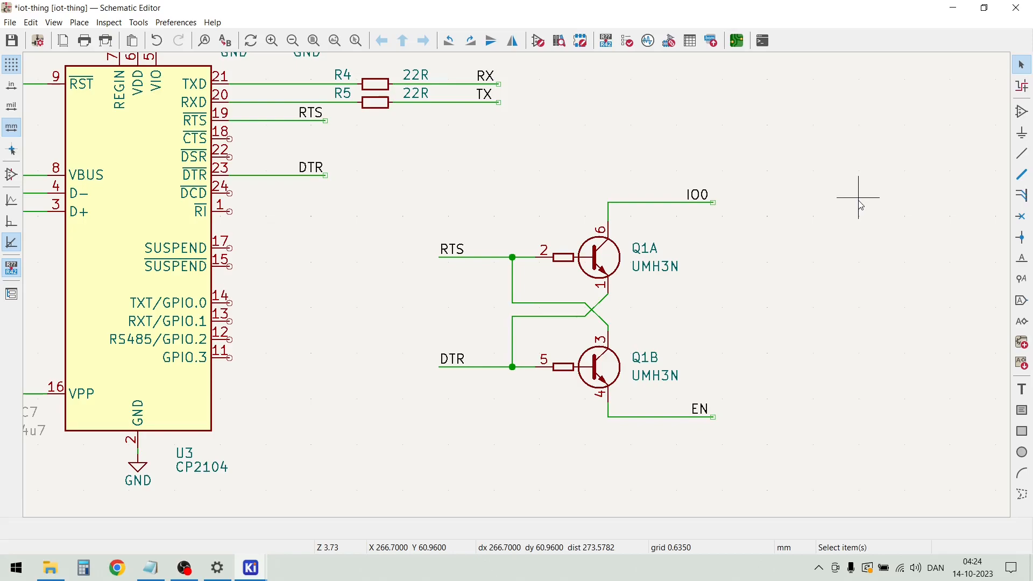
Look over the wired USB and CP2104 circuit with its +3.3VA supply, and the unwired voltage regulator U6 below it
scroll(858, 204, down, 2)
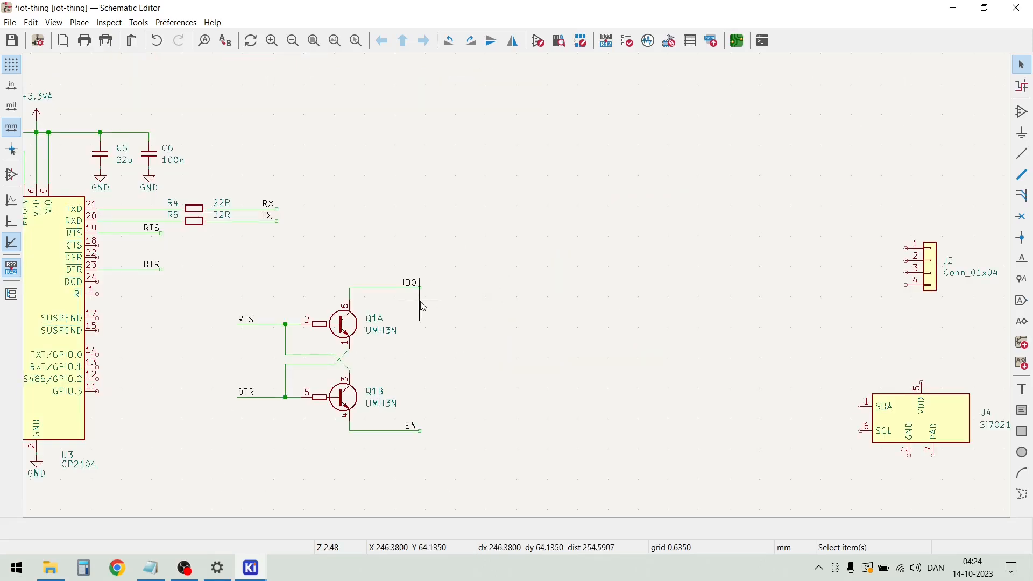
drag(568, 410, 395, 260)
drag(457, 304, 437, 343)
click(598, 332)
scroll(600, 334, down, 3)
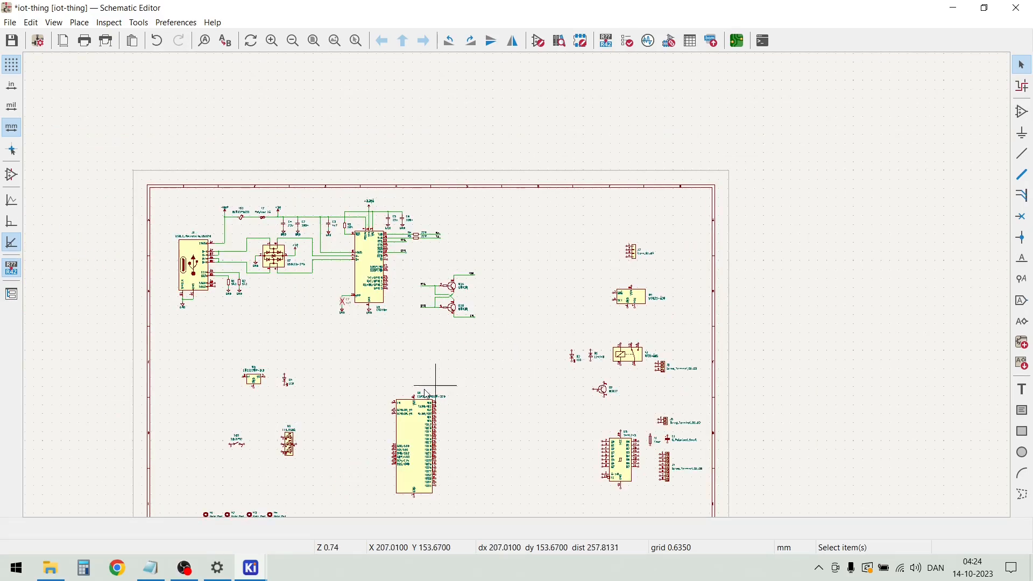
scroll(520, 290, up, 6)
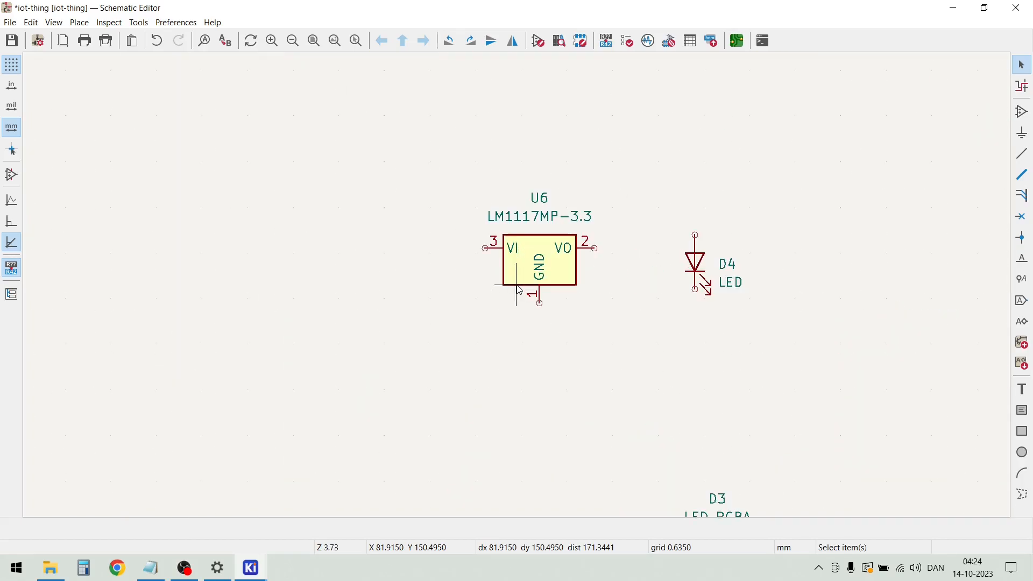
scroll(534, 266, up, 2)
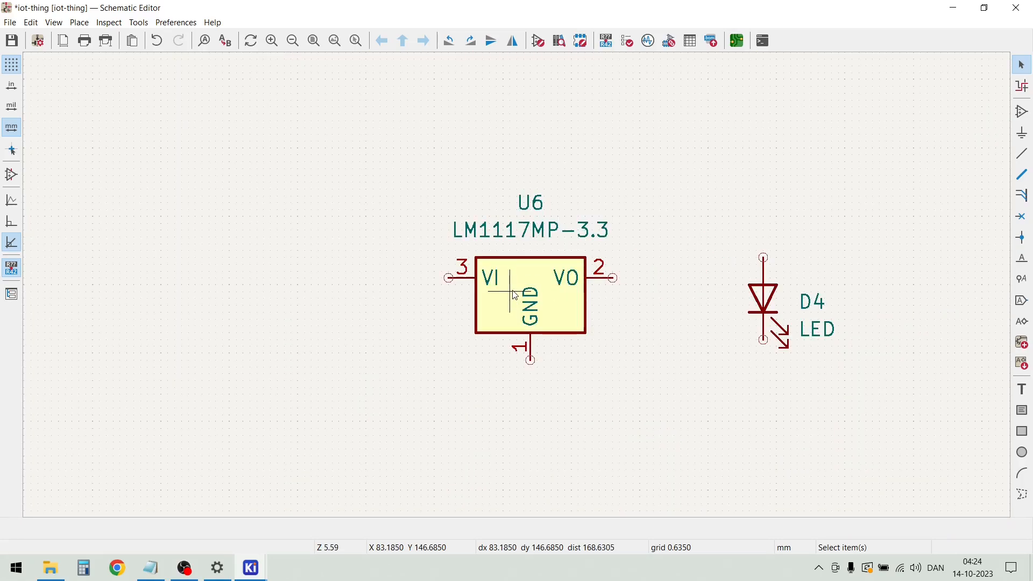
scroll(514, 295, down, 2)
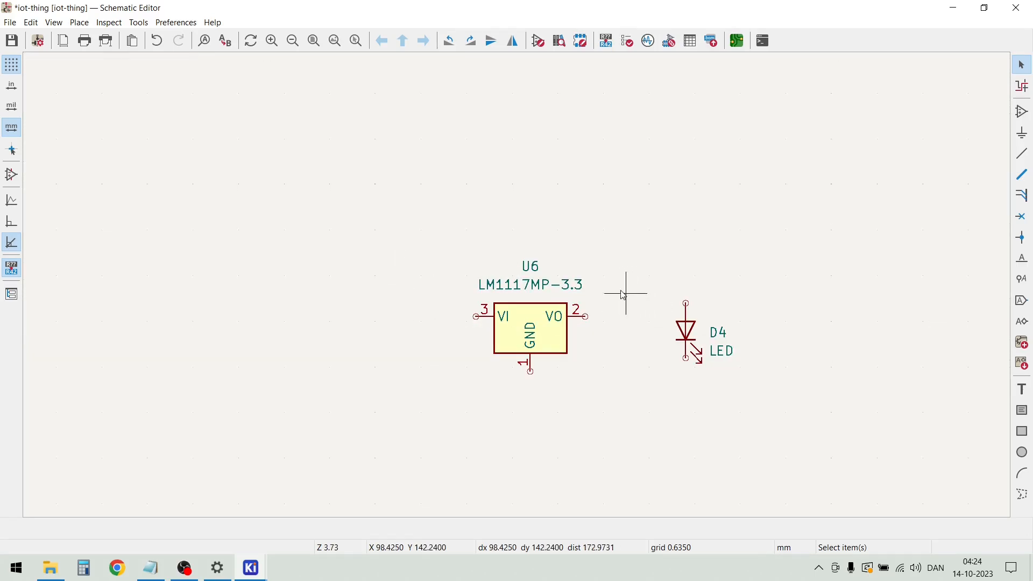
scroll(588, 321, down, 2)
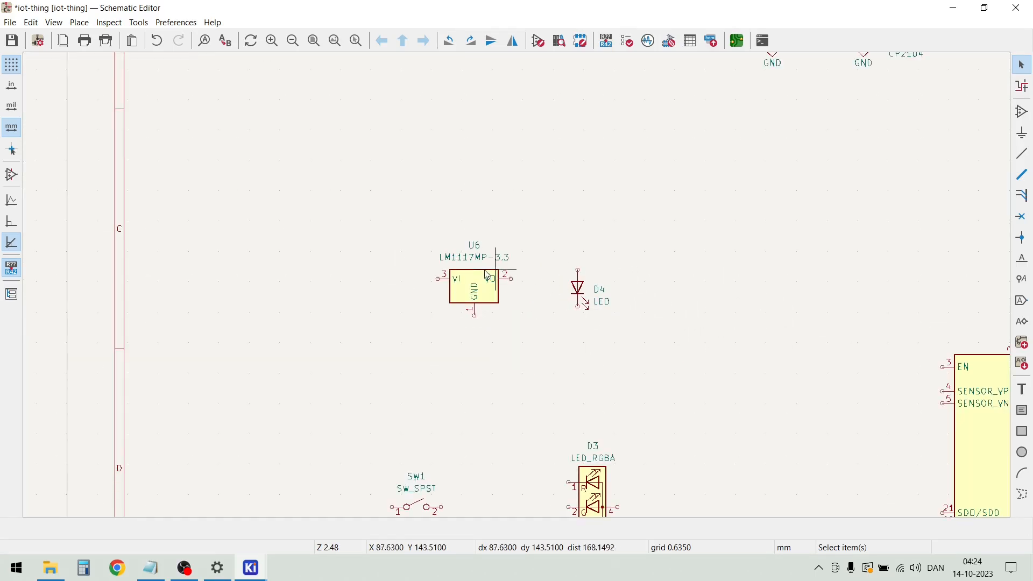
scroll(530, 263, down, 4)
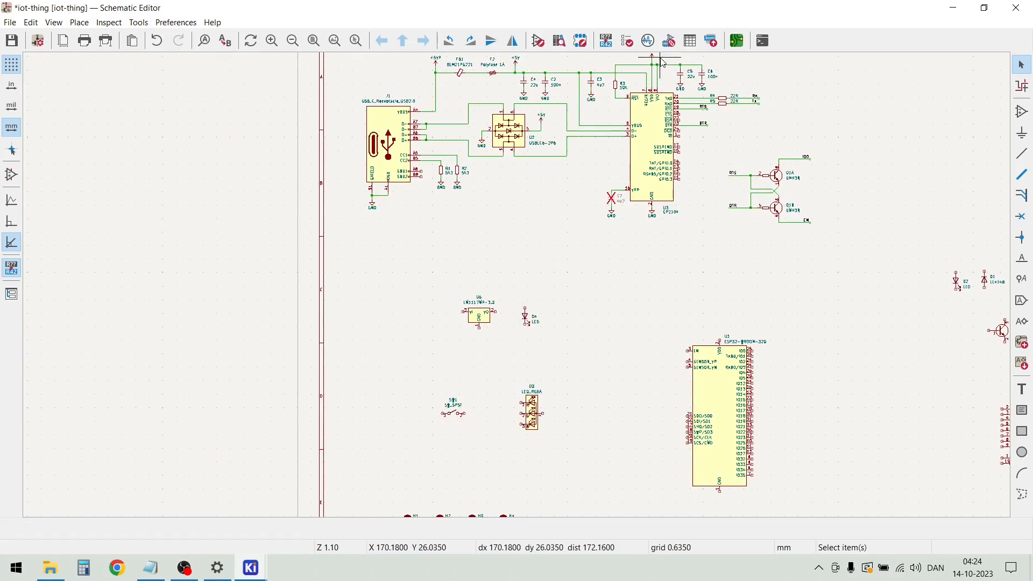
scroll(663, 63, up, 4)
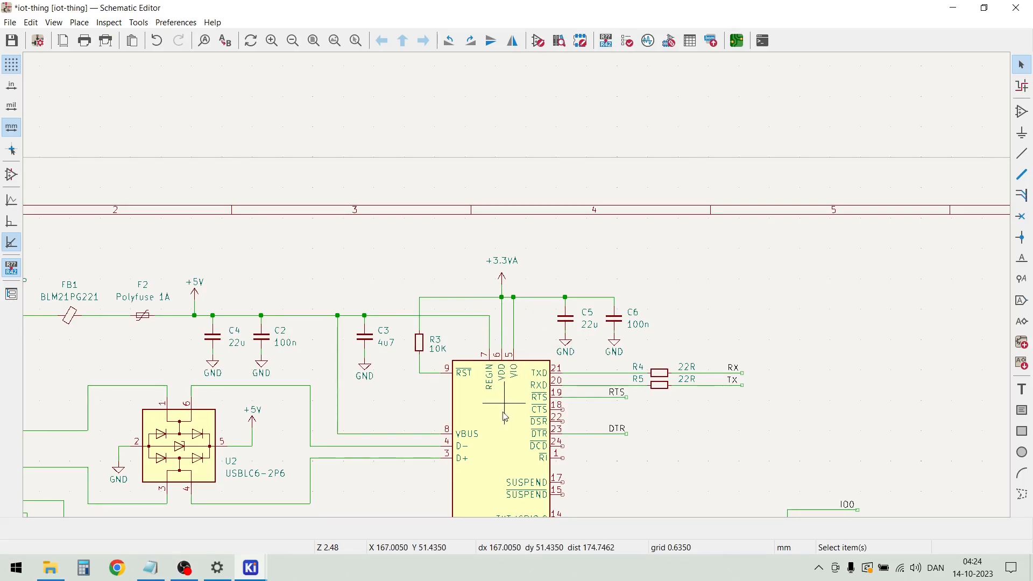
scroll(510, 427, down, 2)
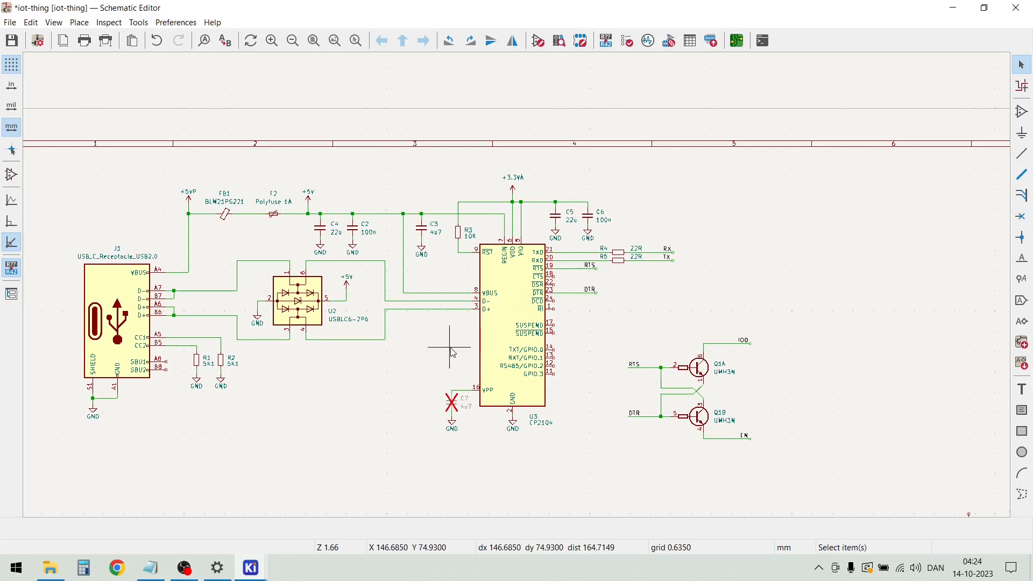
scroll(413, 444, down, 1)
scroll(413, 444, up, 5)
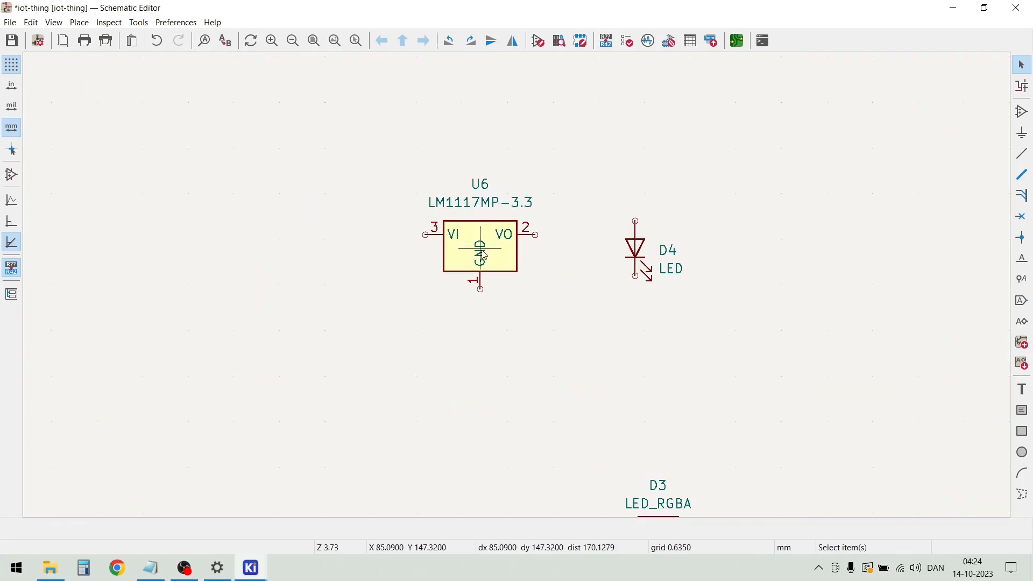
Change U6's value to TLV1117LV-3.3
double_click(476, 209)
click(204, 94)
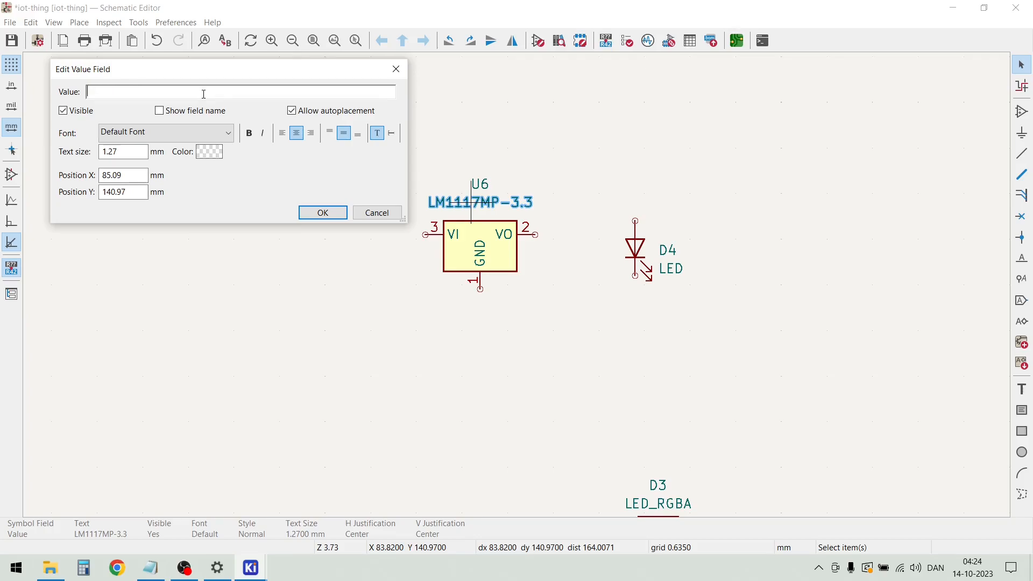
text(TLV1117LV-3.3)
key(Return)
key(Escape)
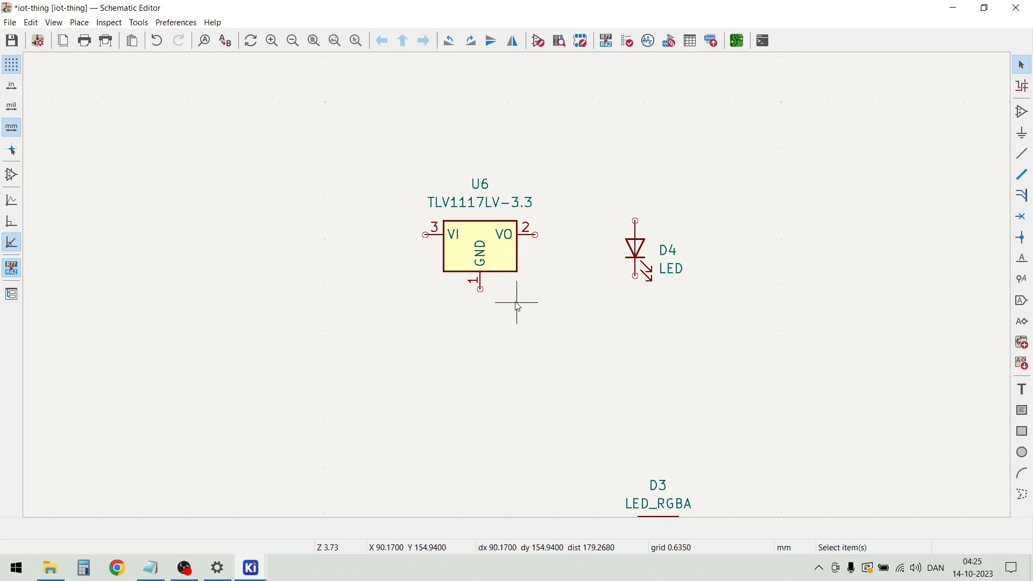
Duplicate the 22u capacitor C4 with its GND symbol and place the copy left of U6, slightly below its VI pin
scroll(461, 287, down, 5)
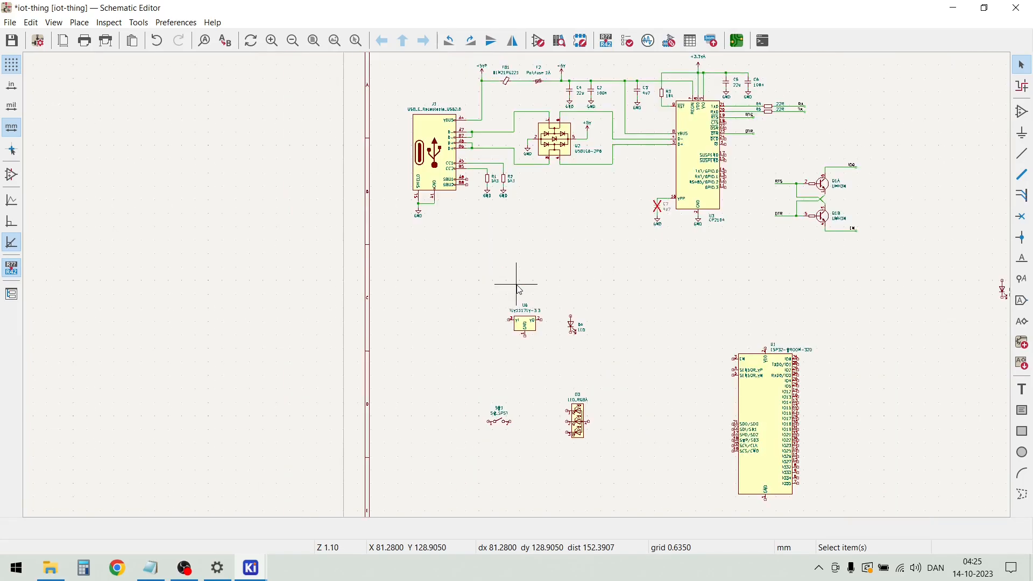
scroll(574, 80, up, 3)
scroll(538, 317, up, 2)
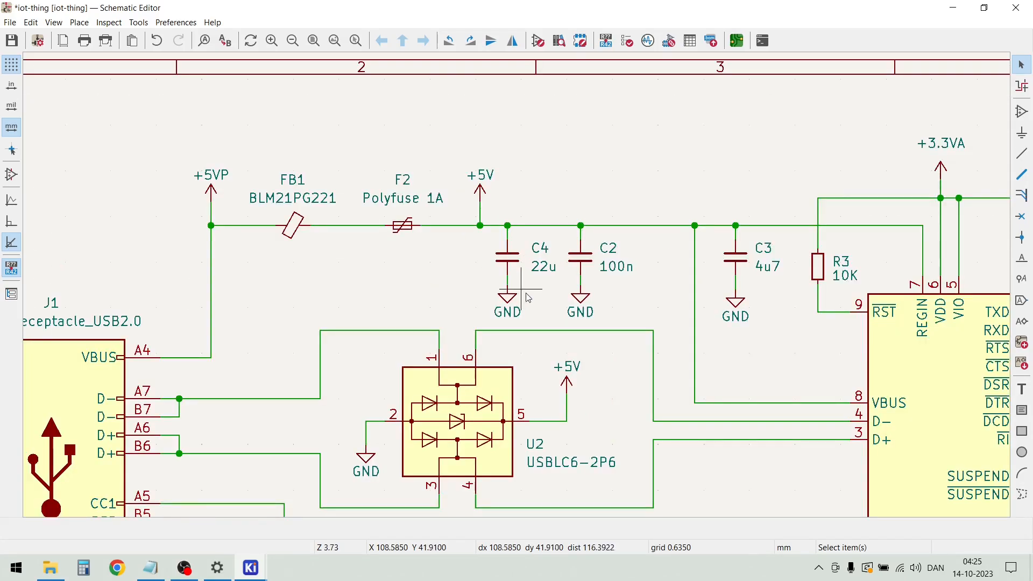
drag(536, 316, 486, 246)
key(m)
scroll(500, 269, down, 3)
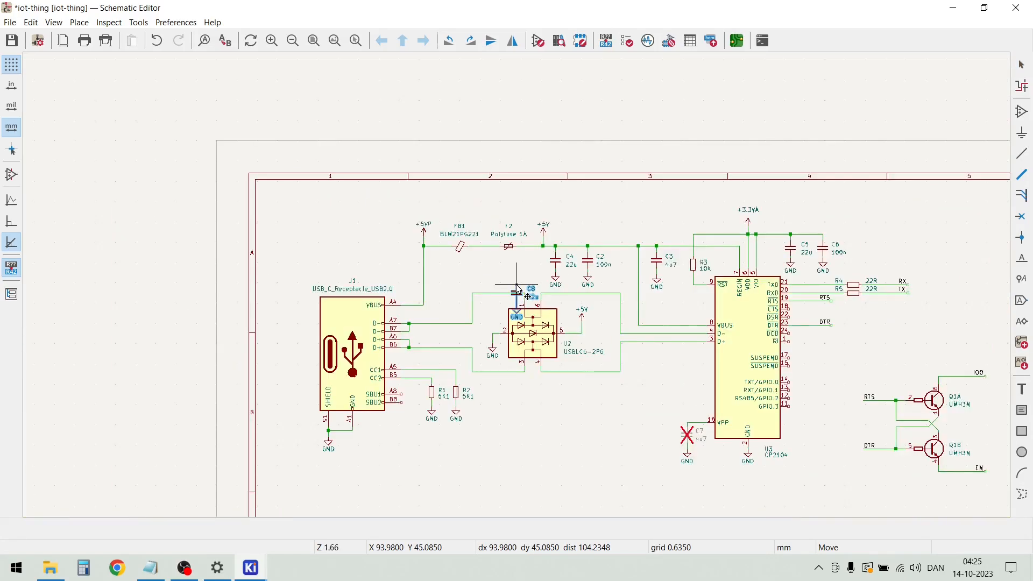
scroll(517, 318, down, 2)
scroll(492, 422, up, 5)
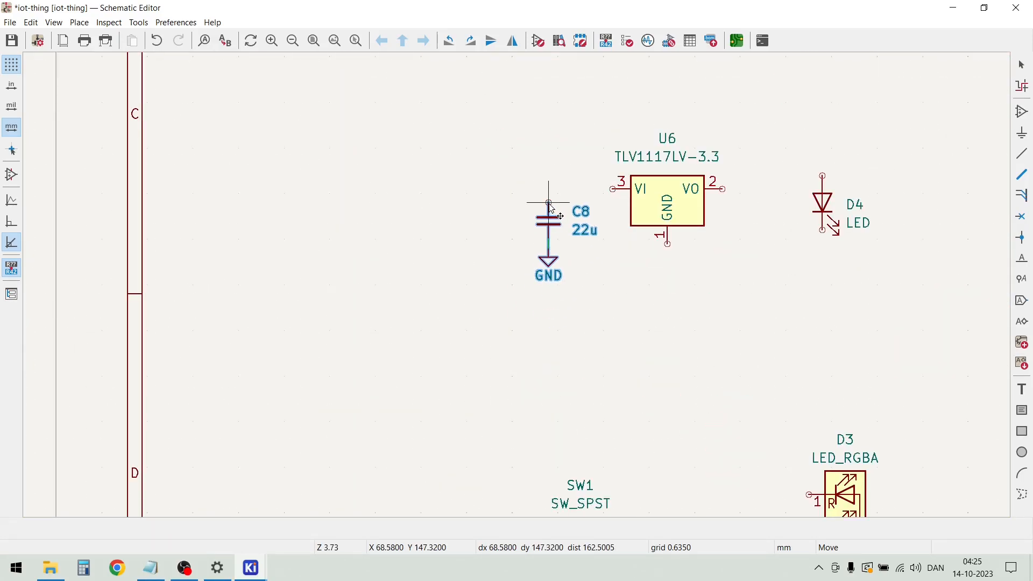
click(550, 205)
Duplicate C8 with its GND symbol to the right of U6's VO pin, and move LED D4 farther right and down
drag(579, 317, 521, 143)
key(ctrl+d)
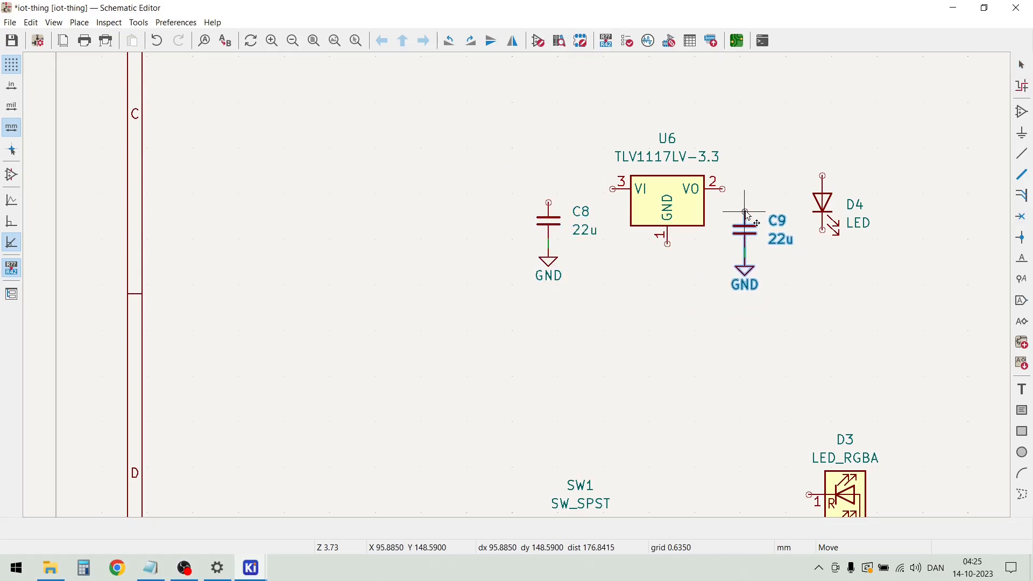
click(747, 213)
drag(856, 263, 919, 264)
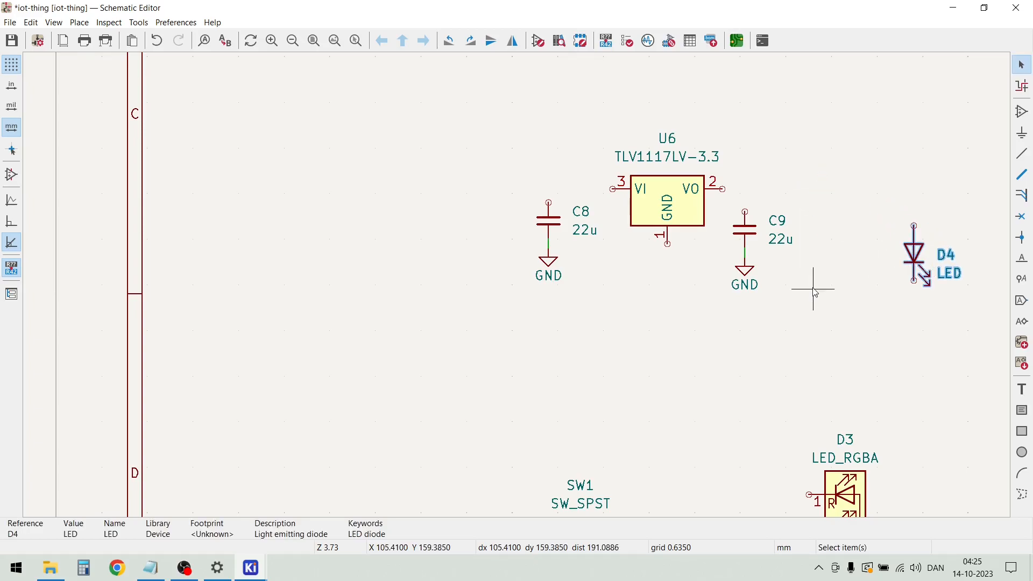
click(696, 360)
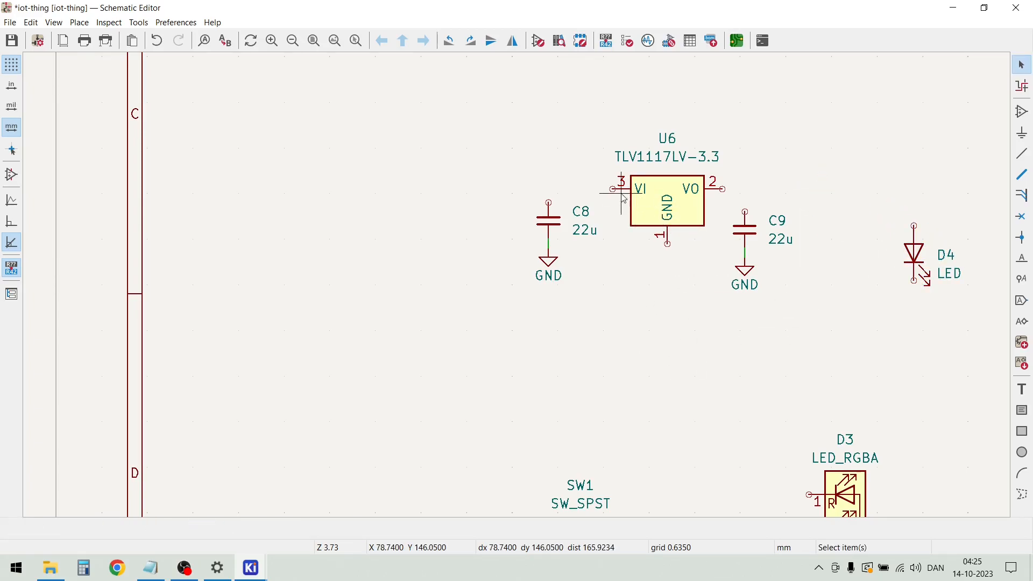
Set wire drawing to 90-degree angles and wire U6's VI pin left and down to C8's upper pin
key(w)
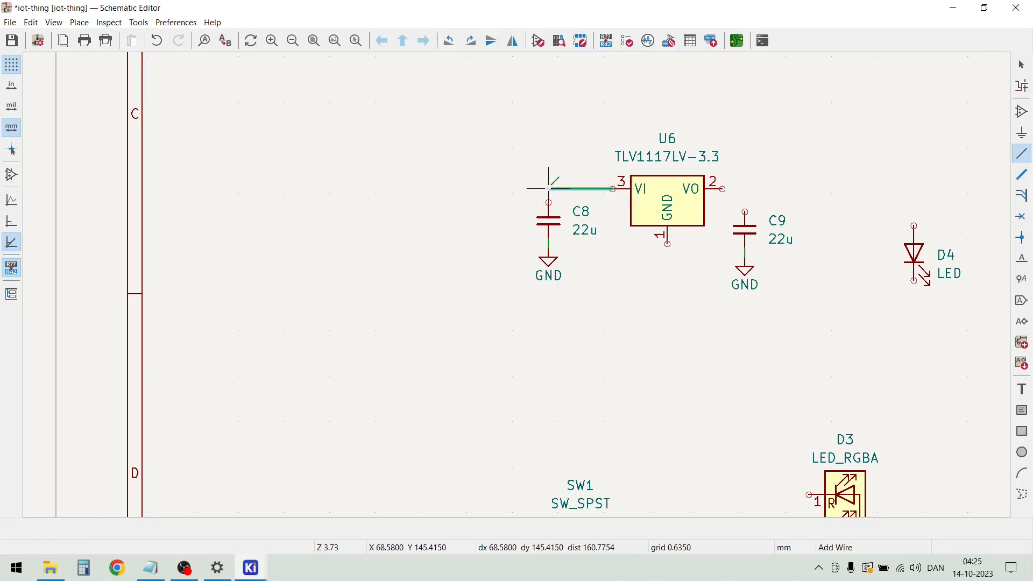
key(Escape)
key(Escape)
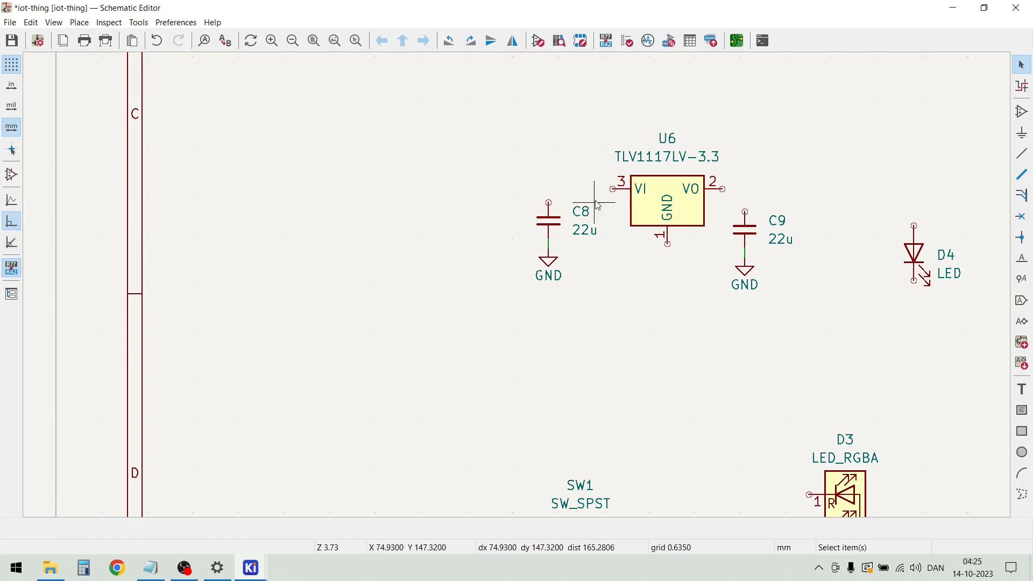
key(w)
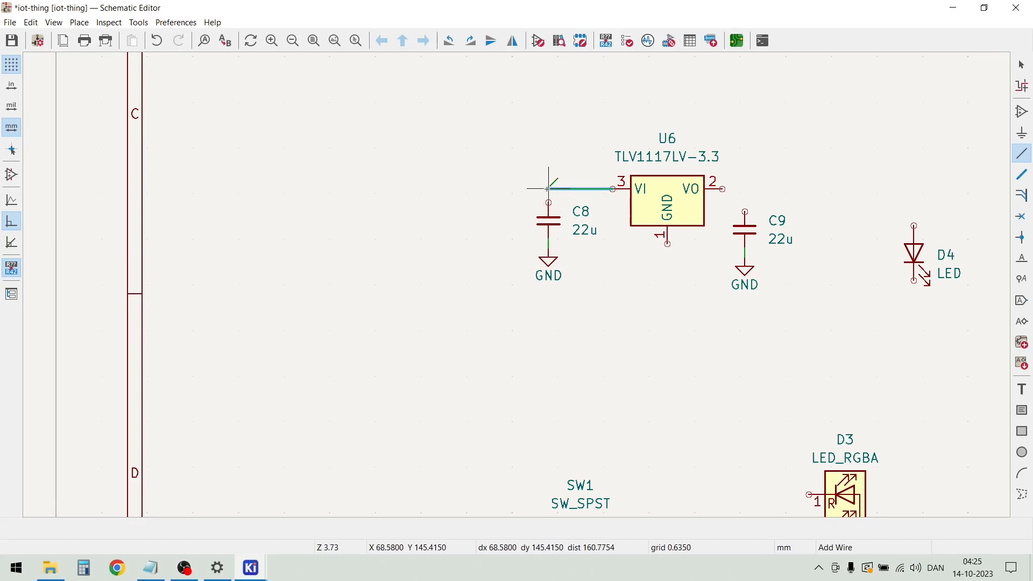
click(548, 202)
key(Escape)
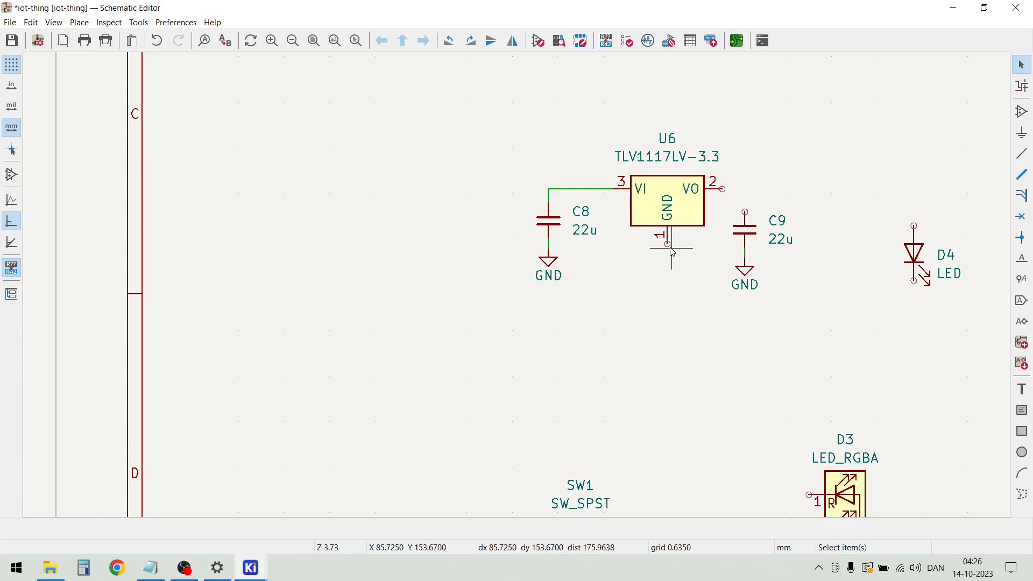
Wire U6's GND pin downward, attach a duplicate of C8's GND symbol, and raise that symbol level with C8's ground
key(w)
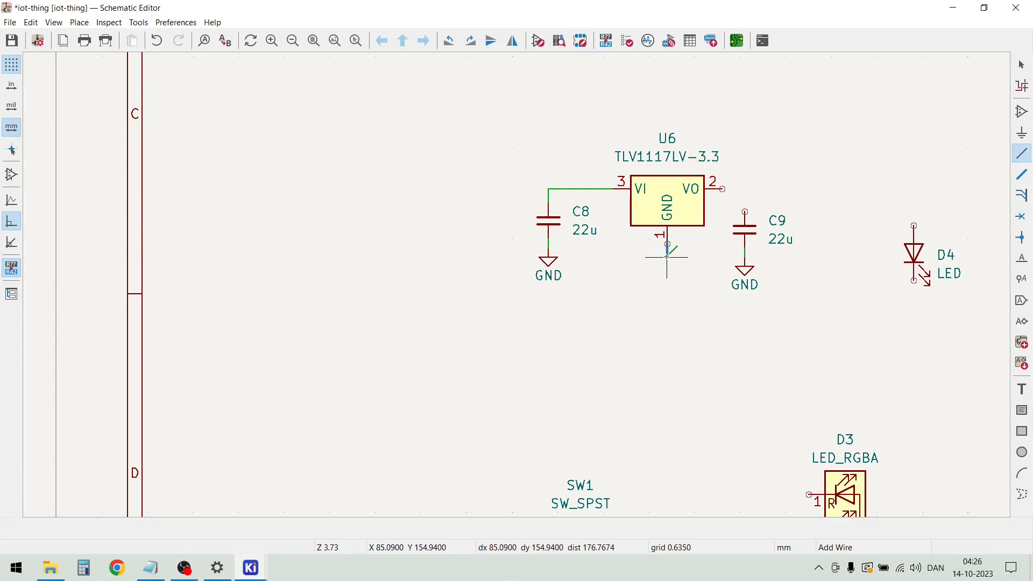
click(667, 256)
key(Escape)
key(Escape)
drag(574, 306, 522, 256)
key(ctrl+d)
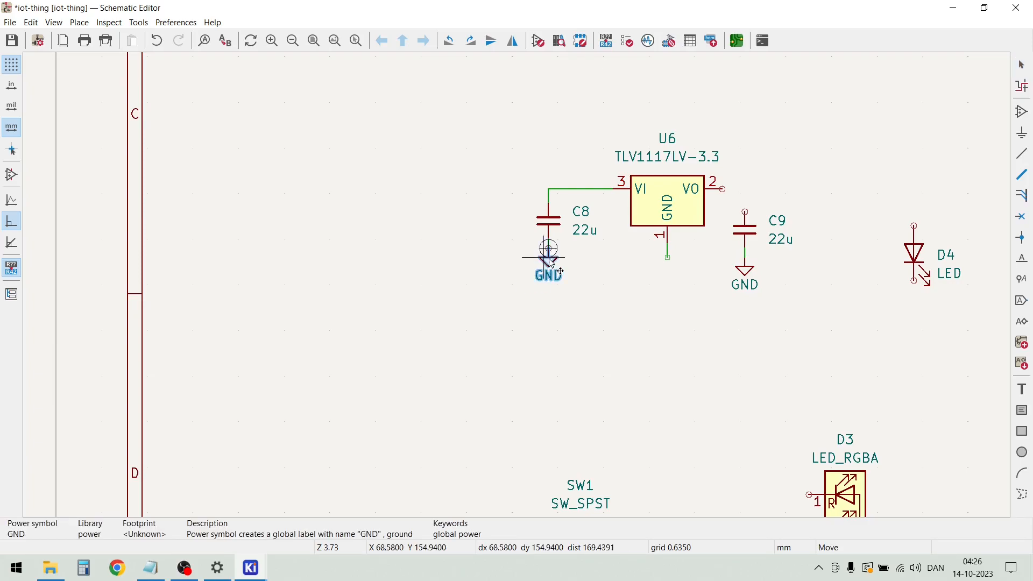
click(667, 261)
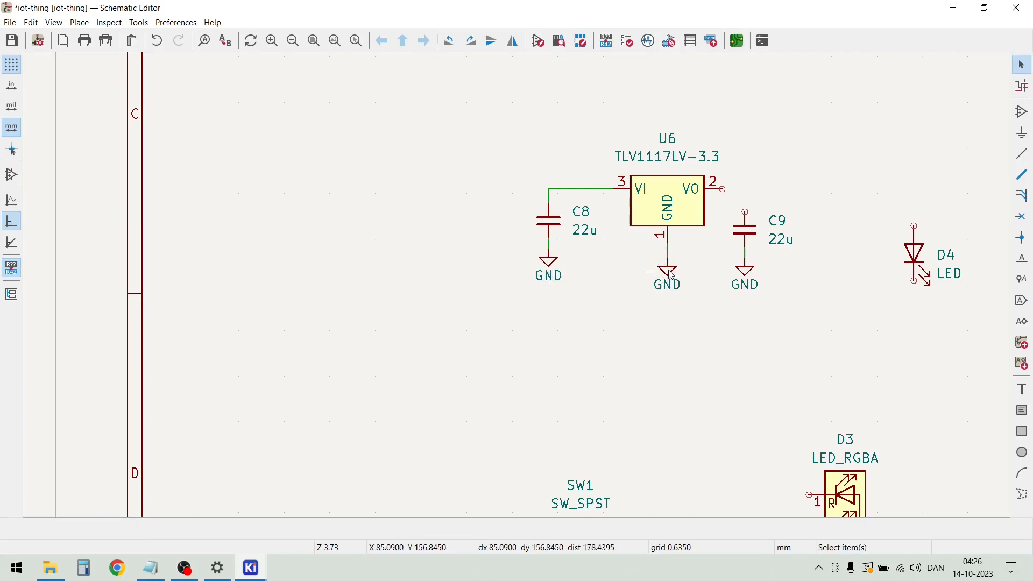
drag(670, 274, 669, 253)
Move the U6 regulator circuit, with both capacitors and all GND symbols, about 21 mm to the left
drag(753, 341, 444, 111)
drag(613, 203, 462, 194)
click(667, 157)
Duplicate the +5V symbol with its wire from beside polyfuse F2 and attach the copy above C8 on U6's VI wire
scroll(511, 284, down, 5)
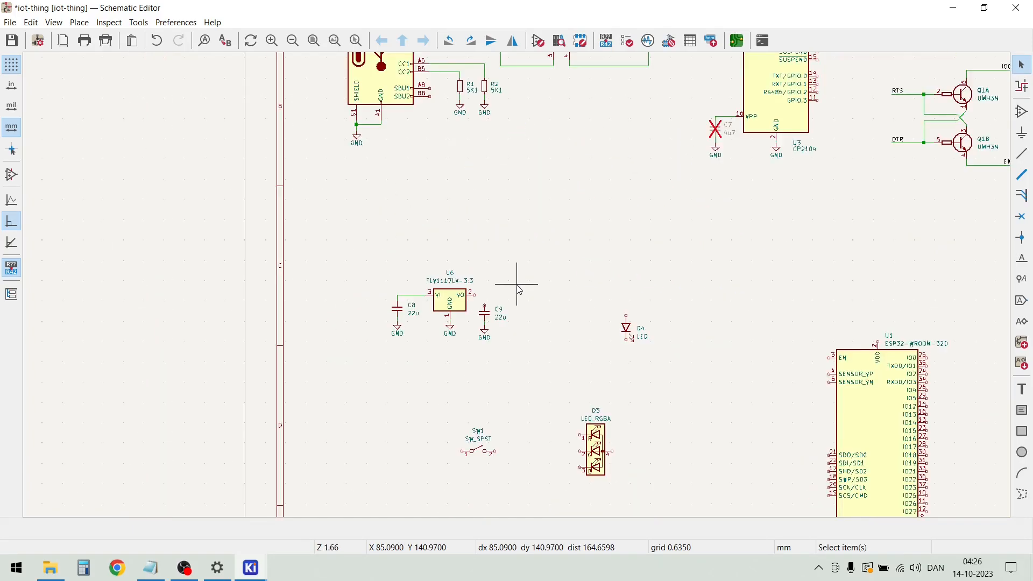
scroll(519, 291, up, 3)
scroll(519, 290, down, 3)
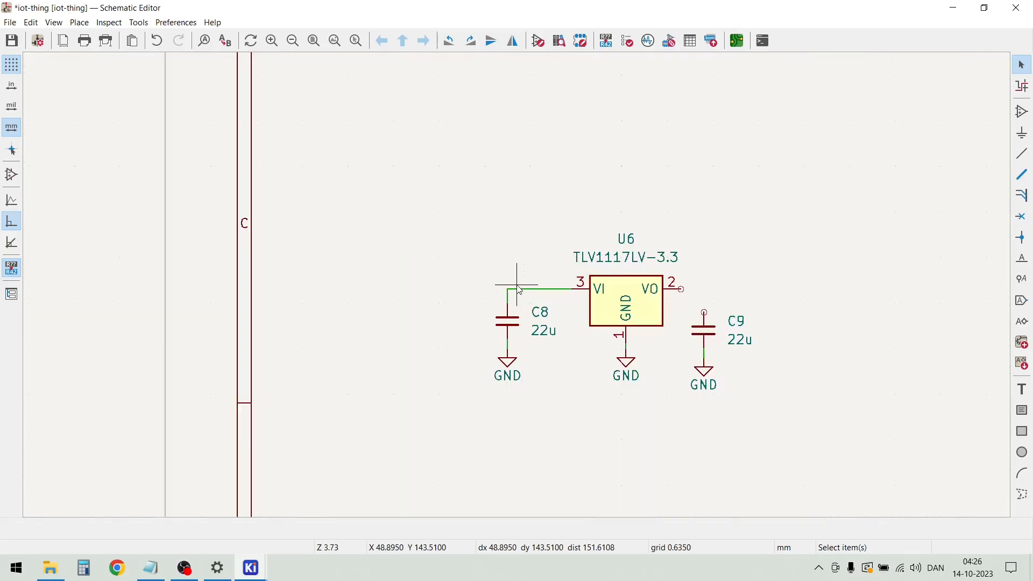
scroll(671, 101, down, 2)
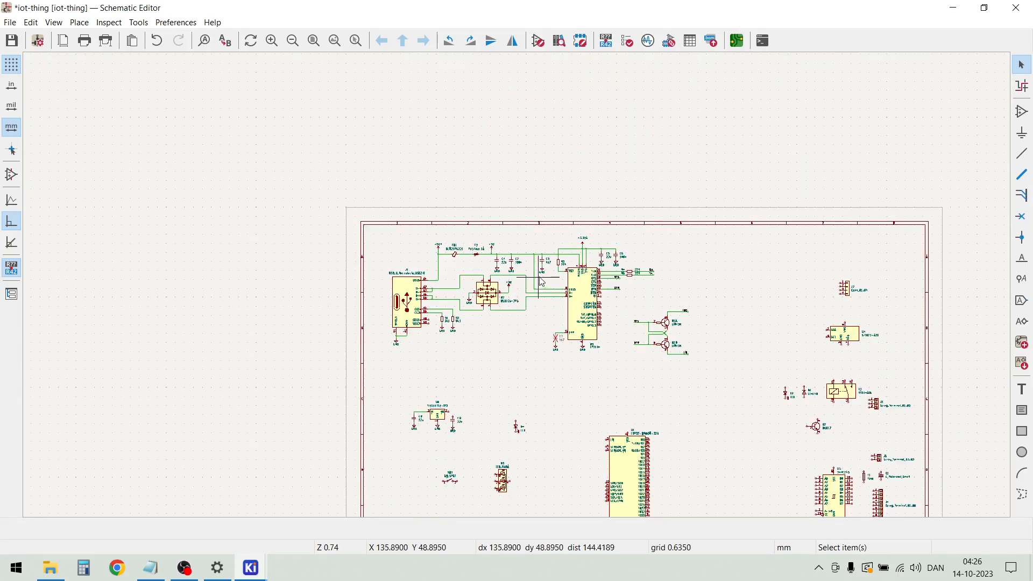
scroll(516, 285, up, 2)
scroll(518, 293, up, 3)
mouse_move(469, 295)
mouse_down()
mouse_move(518, 338)
mouse_move(470, 285)
mouse_up()
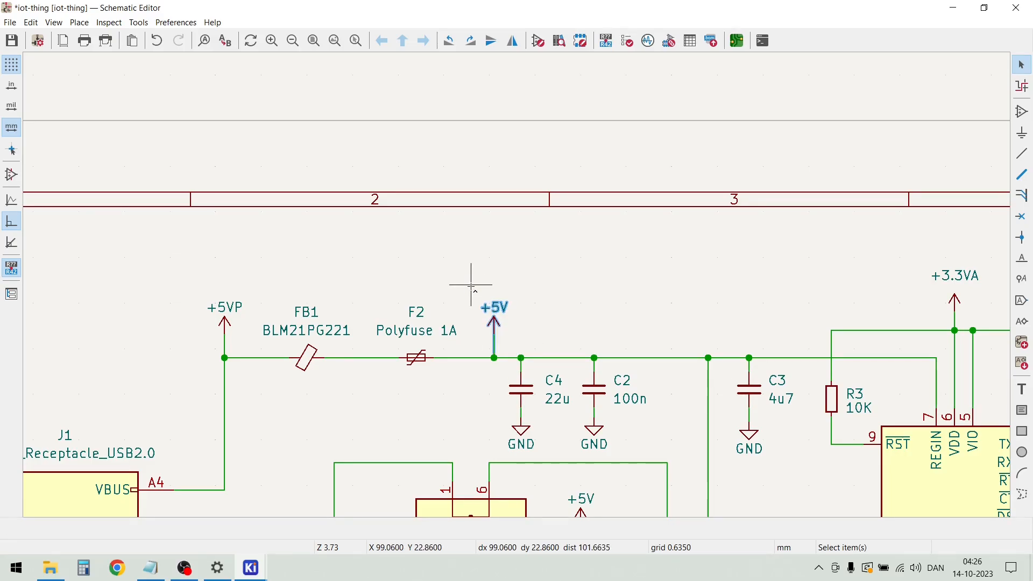
scroll(474, 291, down, 6)
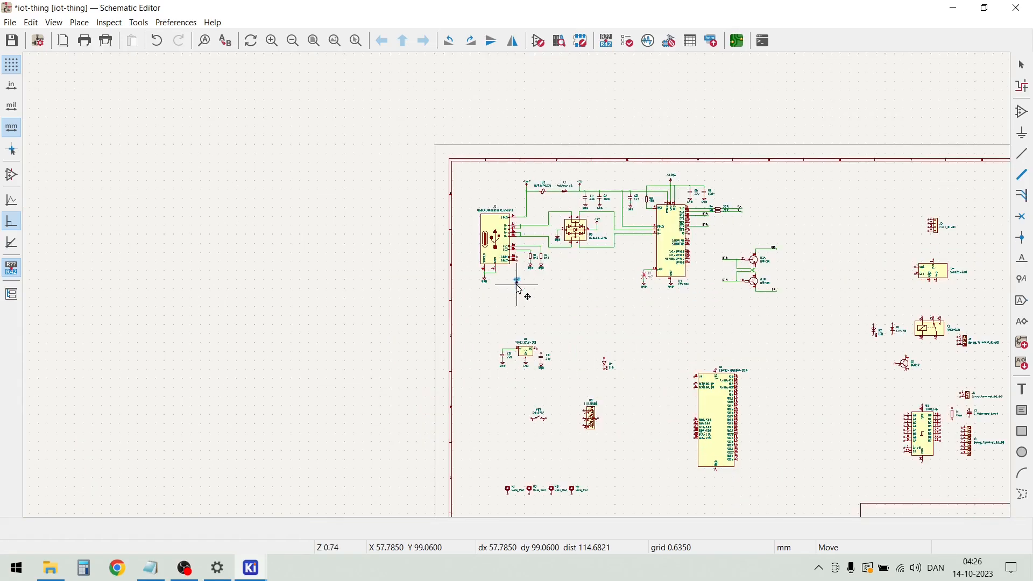
scroll(530, 329, up, 8)
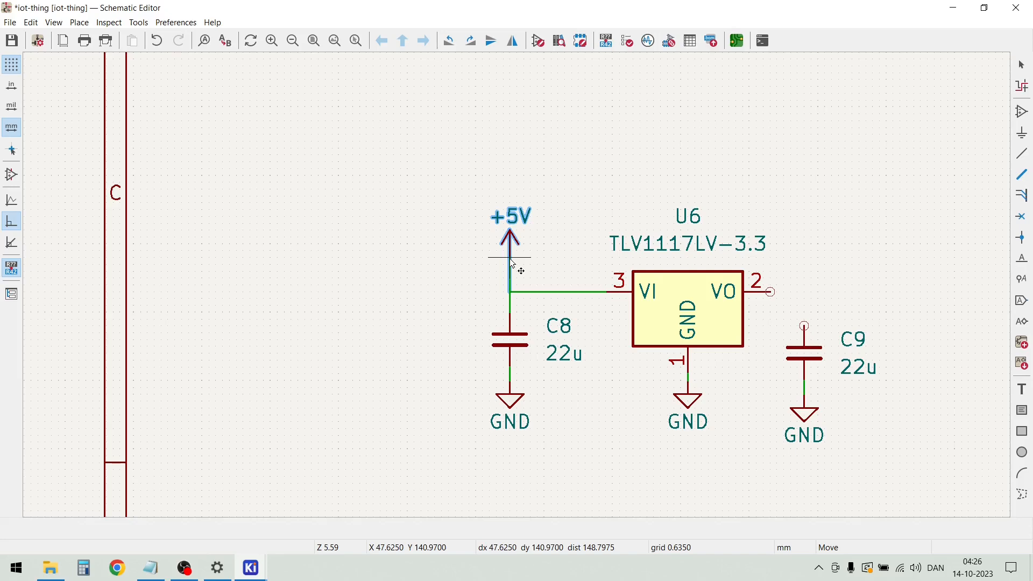
click(512, 264)
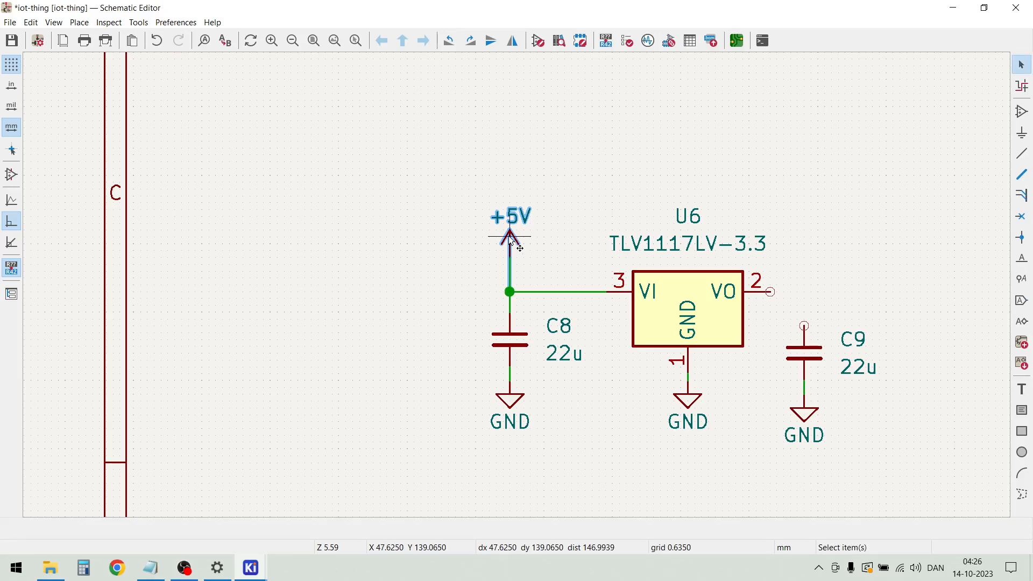
click(546, 190)
Move C9 with its GND symbol farther right of U6 and slightly up, level with C8
scroll(546, 189, down, 4)
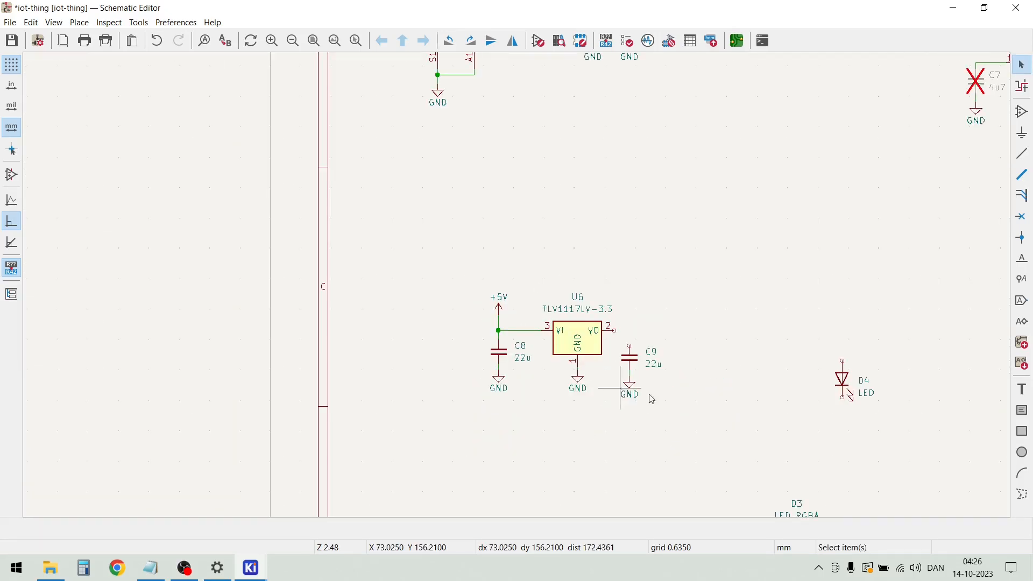
scroll(517, 285, up, 4)
drag(511, 395, 407, 231)
key(m)
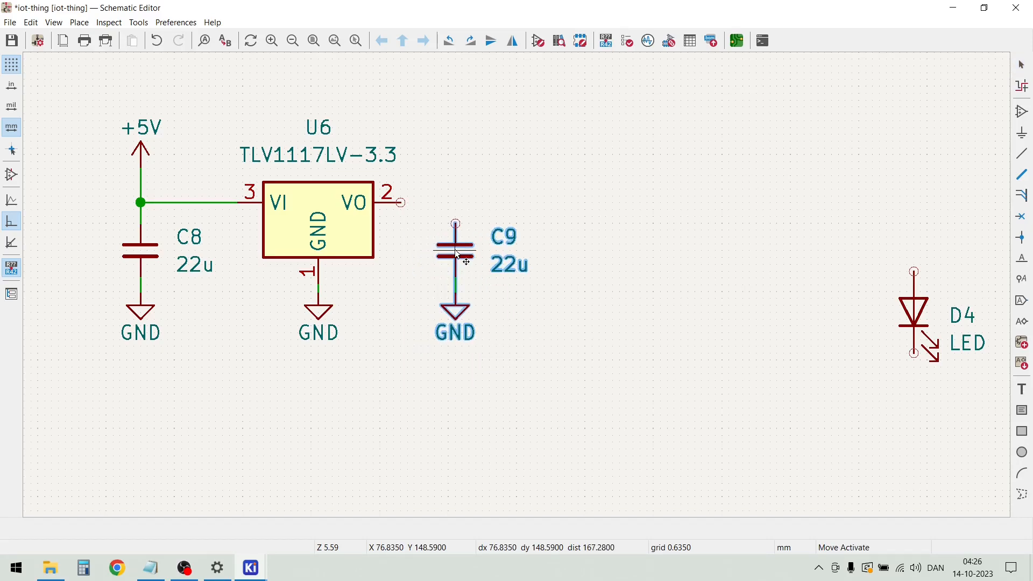
click(473, 257)
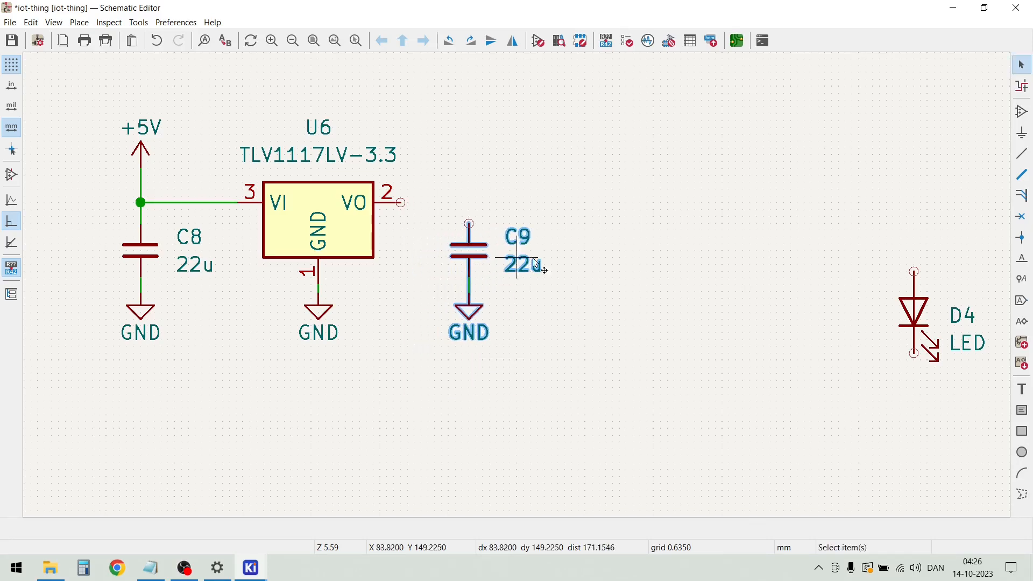
click(633, 312)
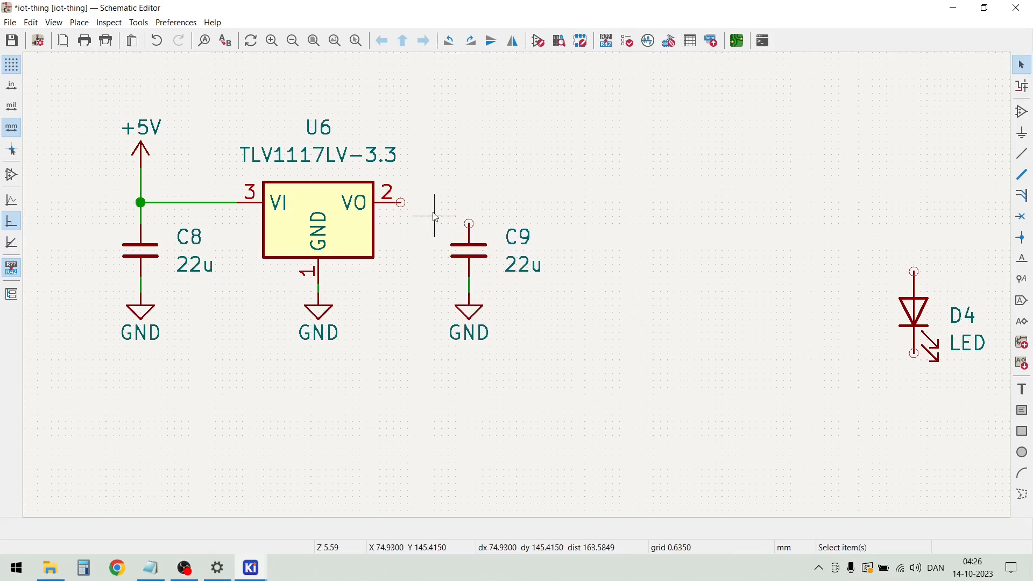
Wire U6's VO pin right and down to C9's upper pin, then shift C9 with its wire and GND slightly right
key(w)
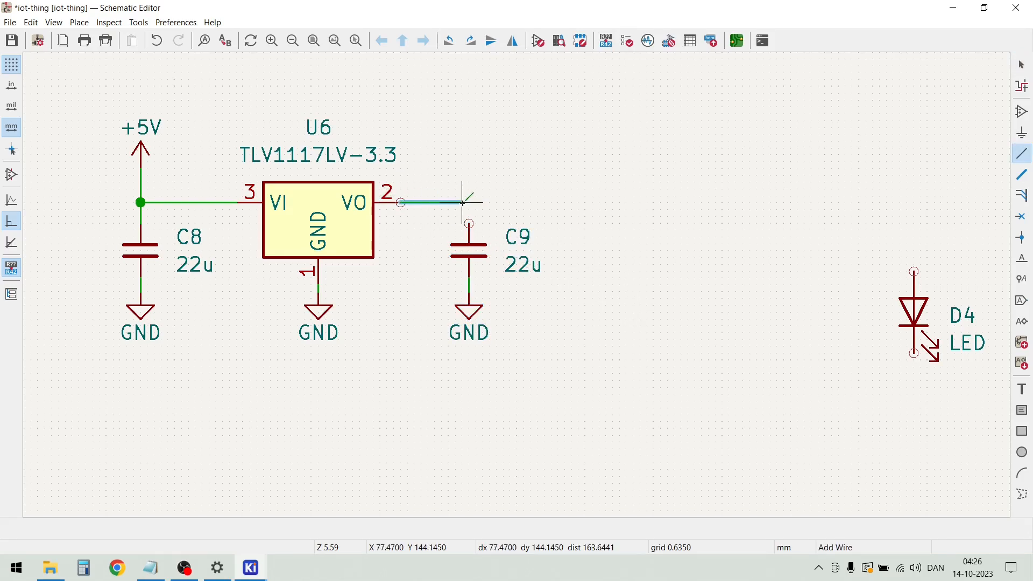
click(470, 222)
key(Escape)
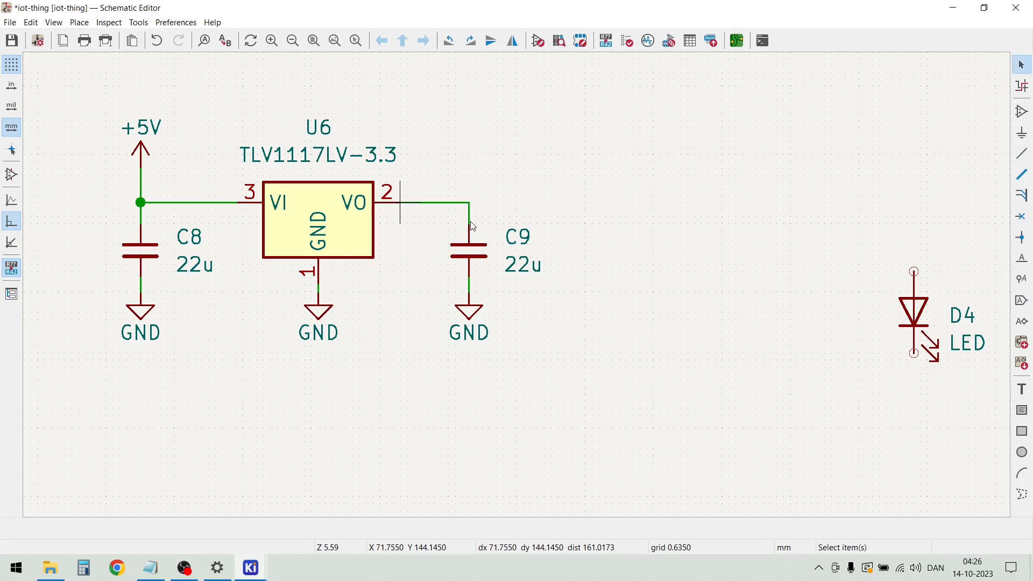
drag(553, 405, 452, 243)
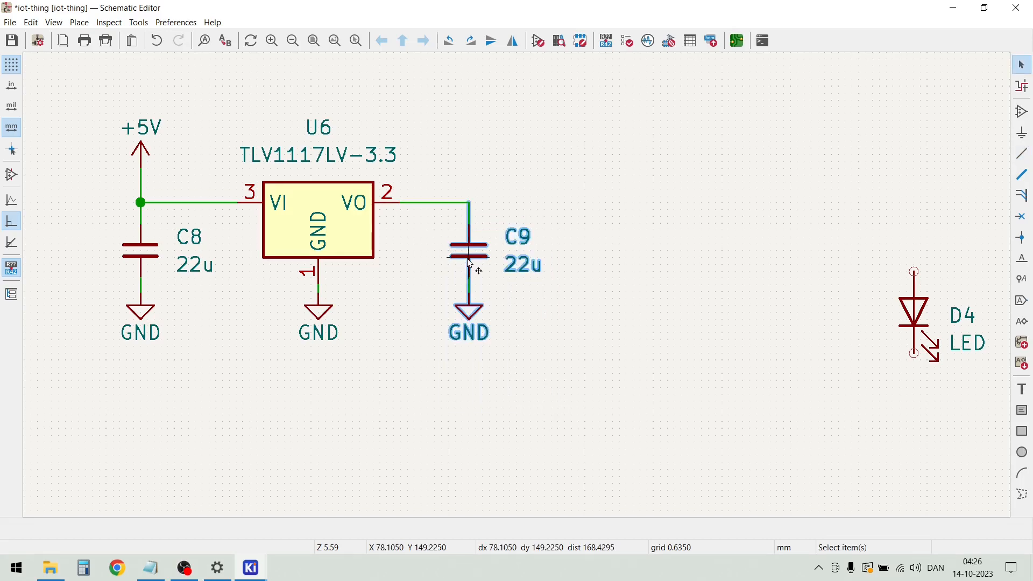
key(m)
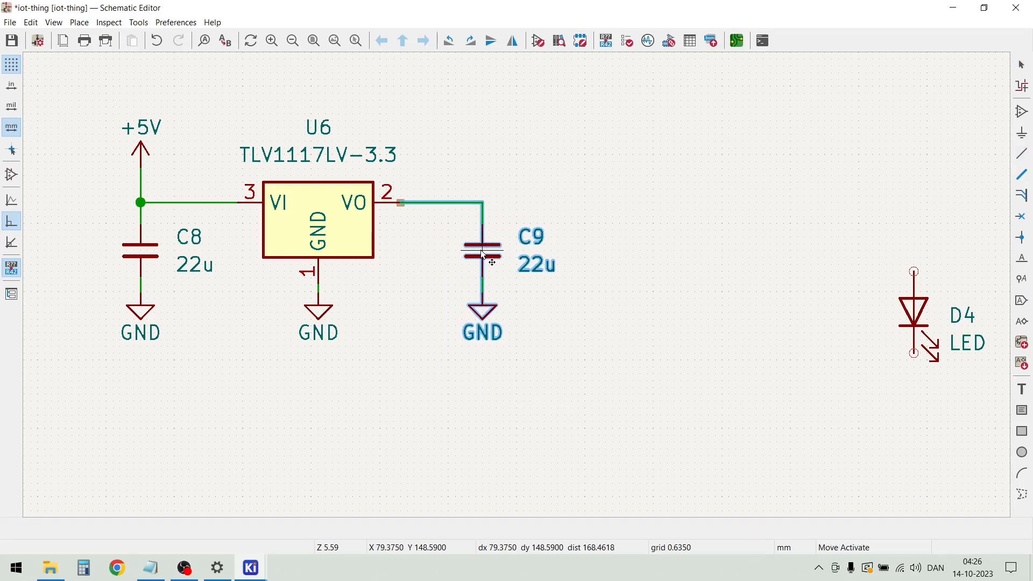
click(483, 255)
key(Escape)
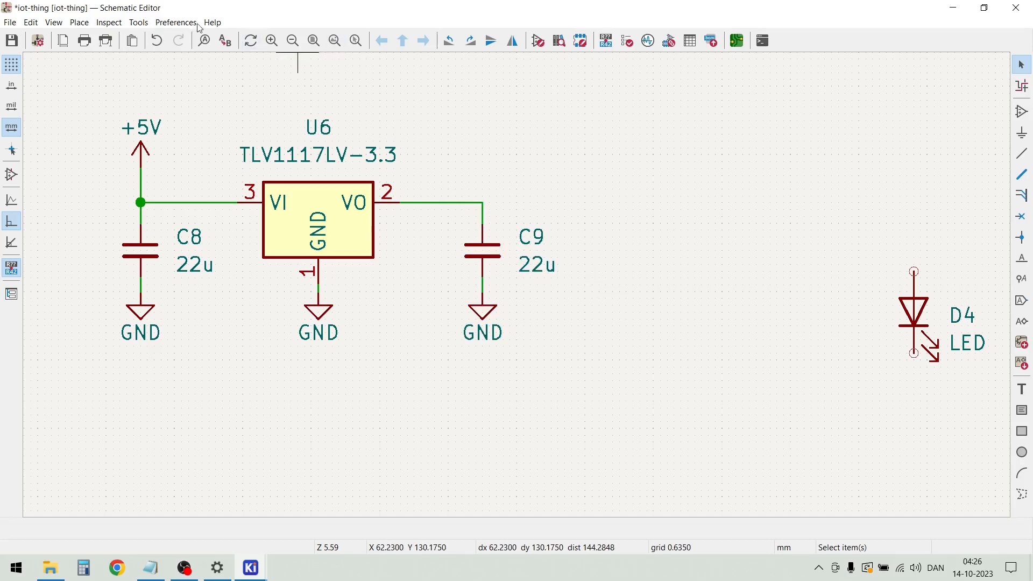
Place a +3.3V power symbol directly above C9 and move its text down close to the arrow
key(p)
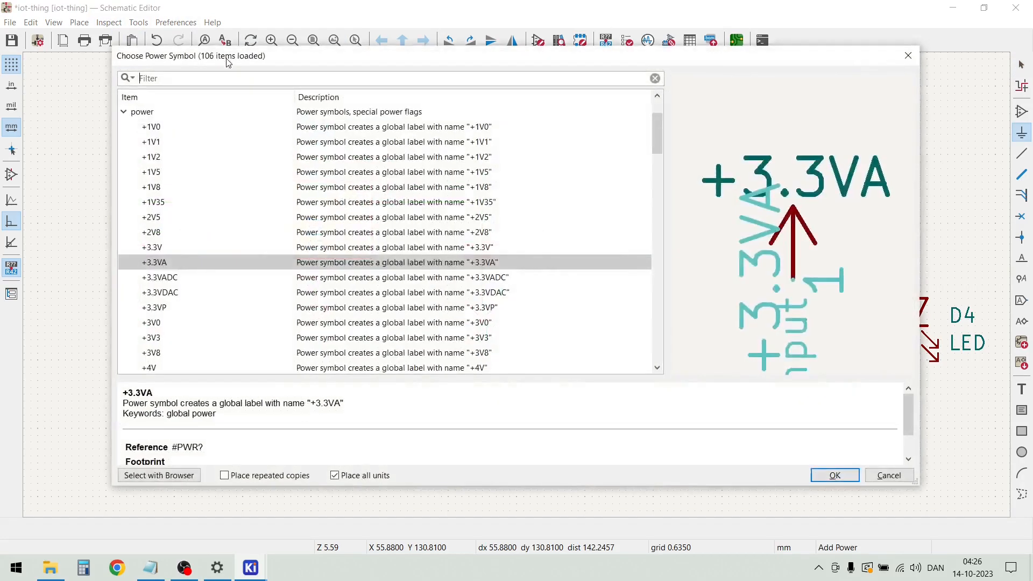
double_click(163, 249)
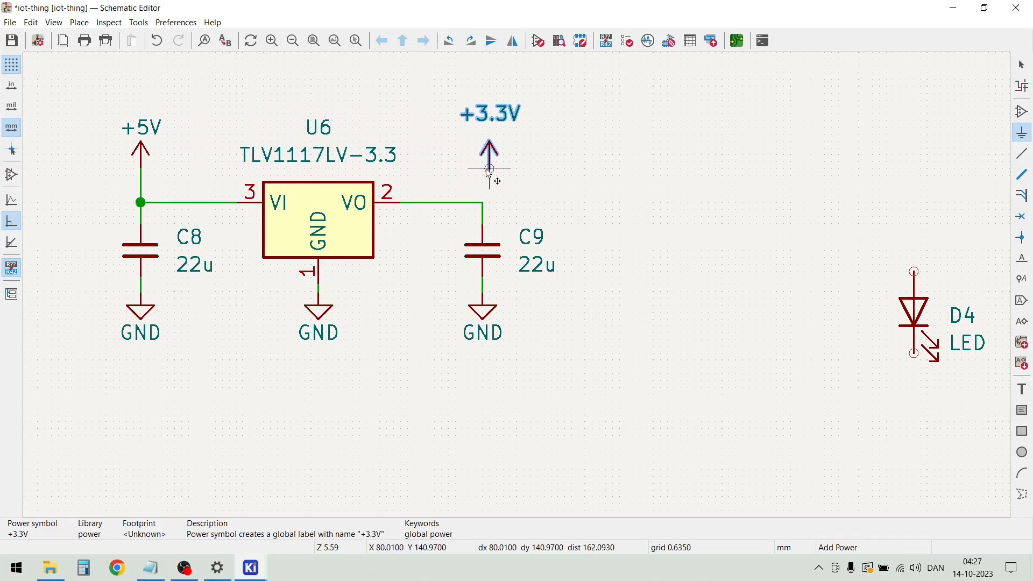
click(482, 170)
key(Escape)
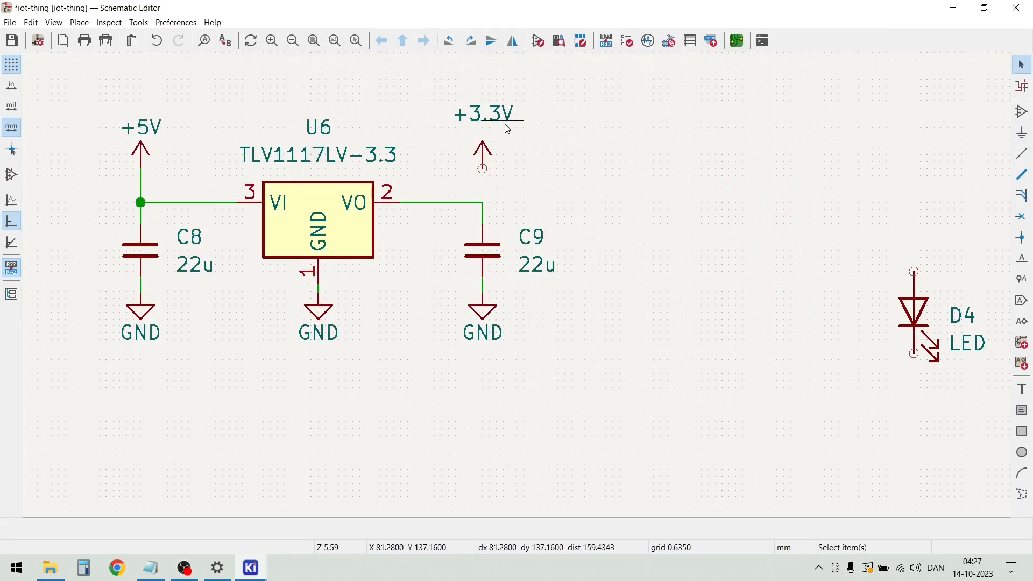
click(495, 114)
key(m)
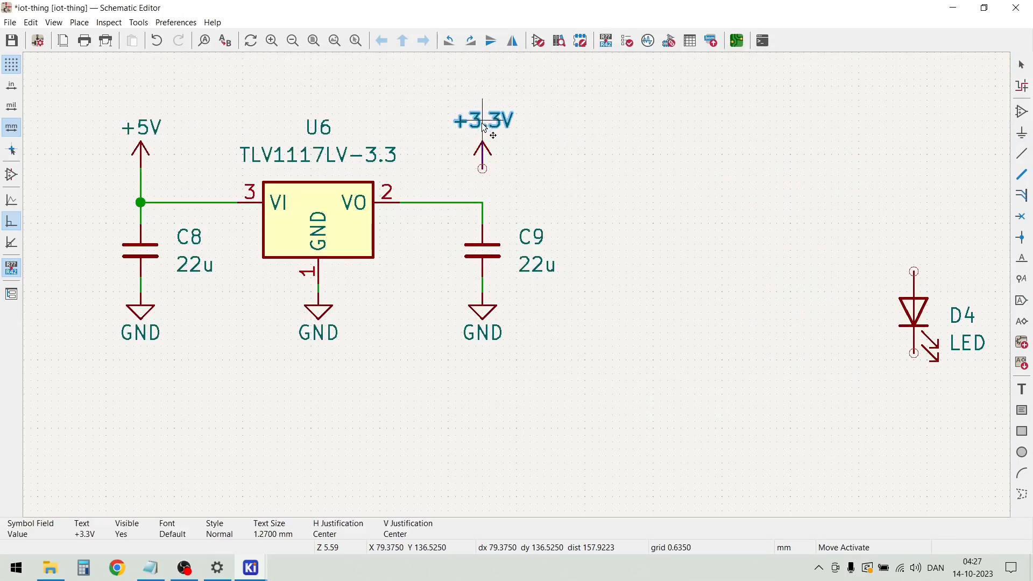
click(484, 135)
click(576, 134)
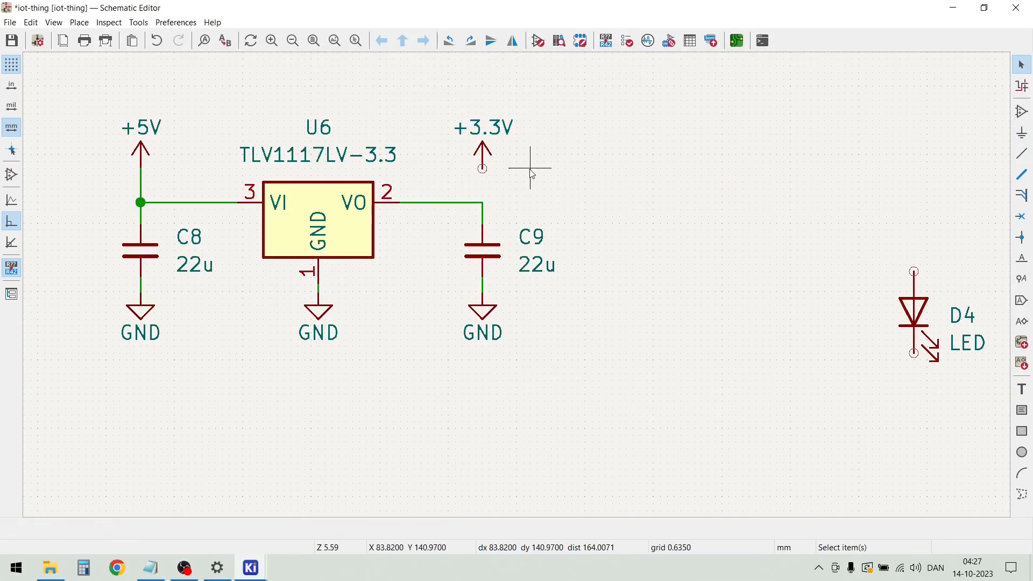
Wire the +3.3V symbol down to the corner of the wire between VO and C9
click(483, 168)
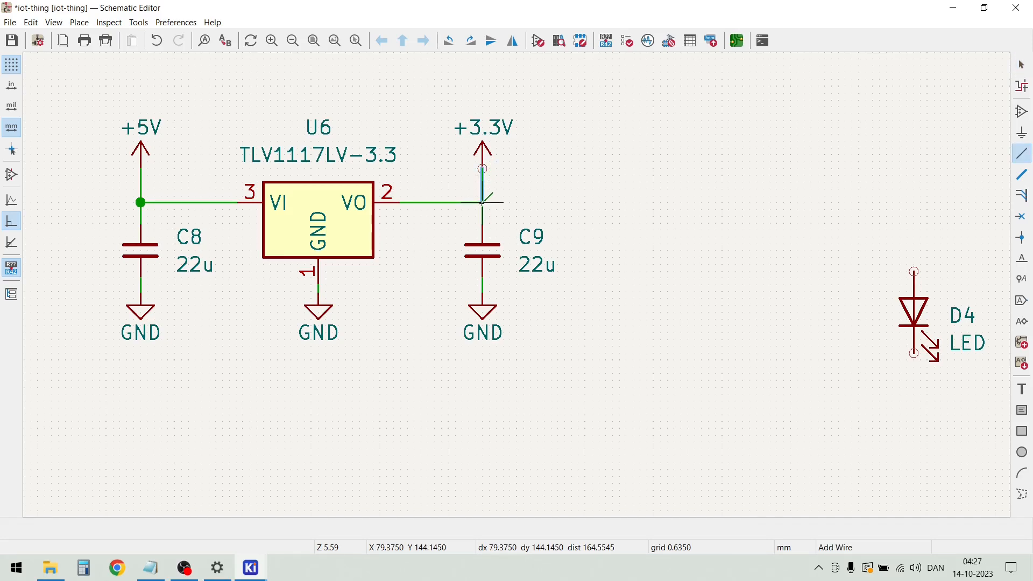
click(483, 202)
key(Escape)
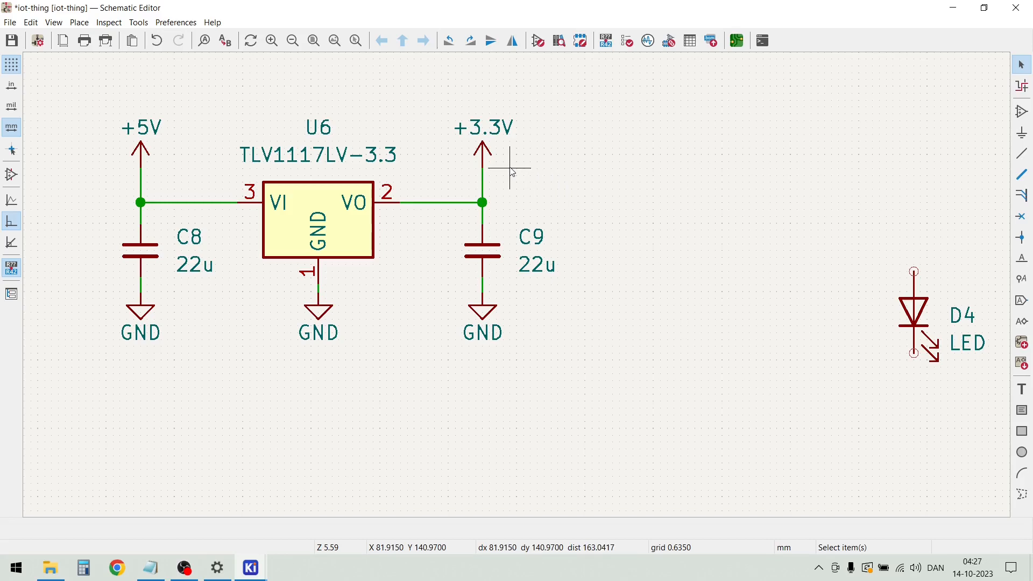
Move LED D4 left and slightly up, closer to the regulator circuit
scroll(512, 162, down, 3)
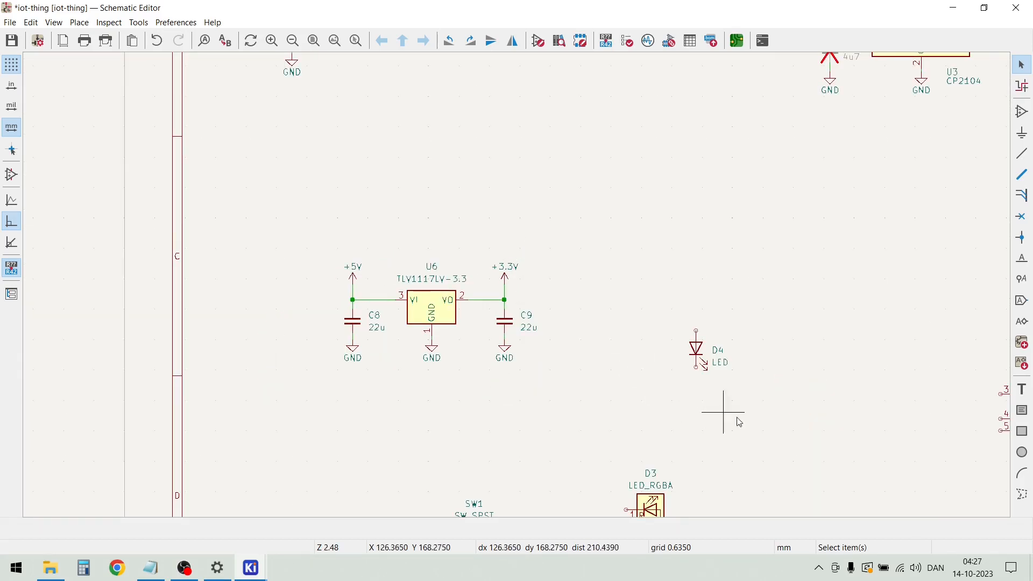
drag(753, 418, 661, 312)
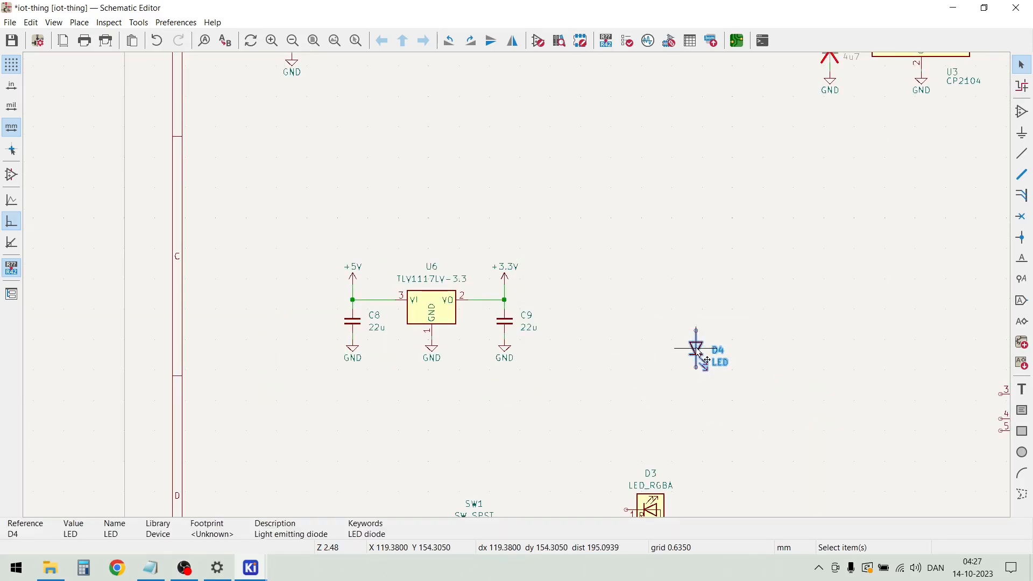
drag(699, 353, 634, 345)
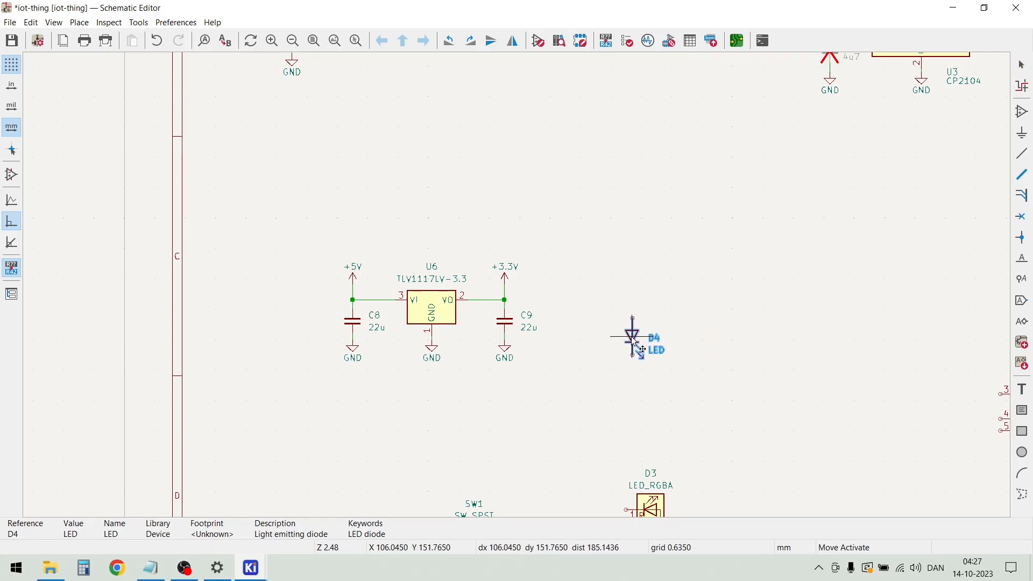
Duplicate the +3.3V symbol from above C9 and place the copy above D4, leaving a gap to its upper pin
drag(535, 285, 493, 253)
key(ctrl+d)
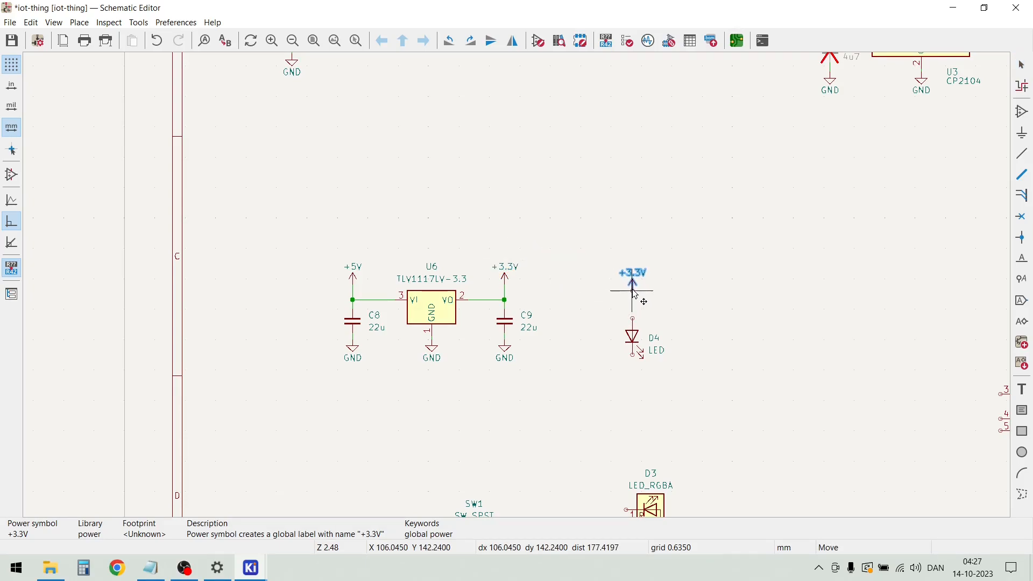
click(634, 293)
click(645, 312)
Duplicate resistor R2, place the copy beside the gap above D4, and set its value to 1K
scroll(647, 315, up, 3)
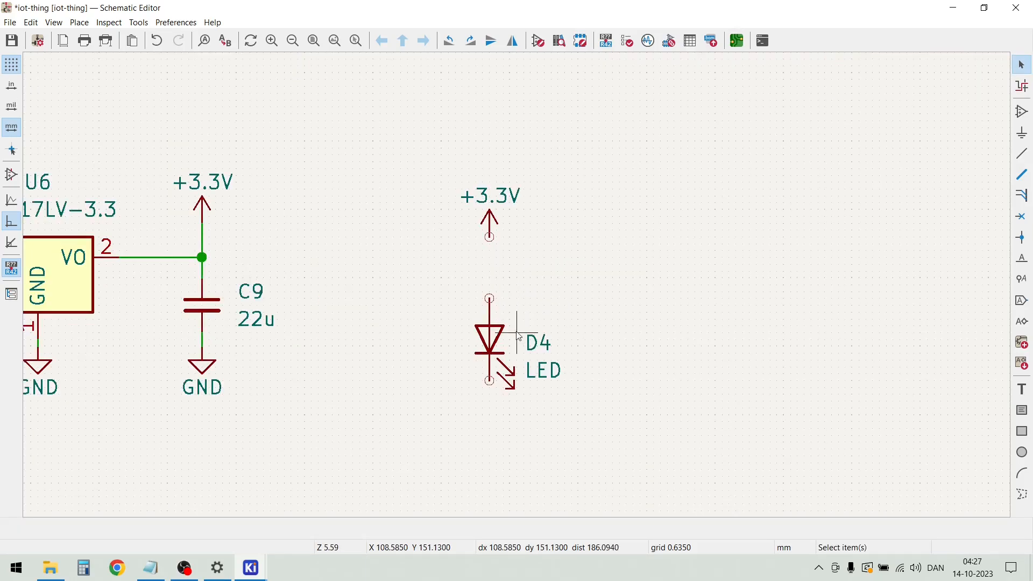
scroll(497, 343, down, 6)
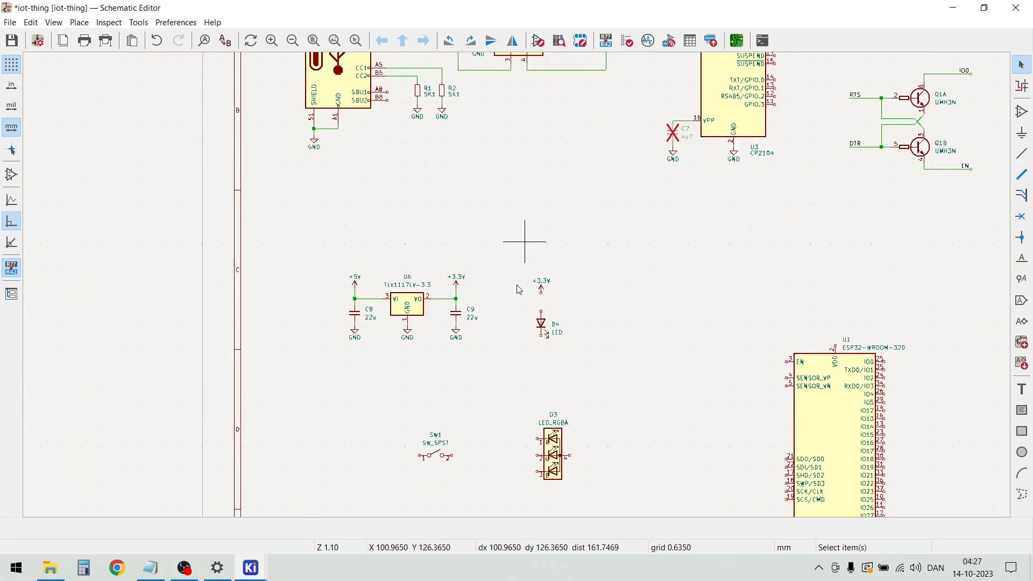
scroll(465, 186, up, 3)
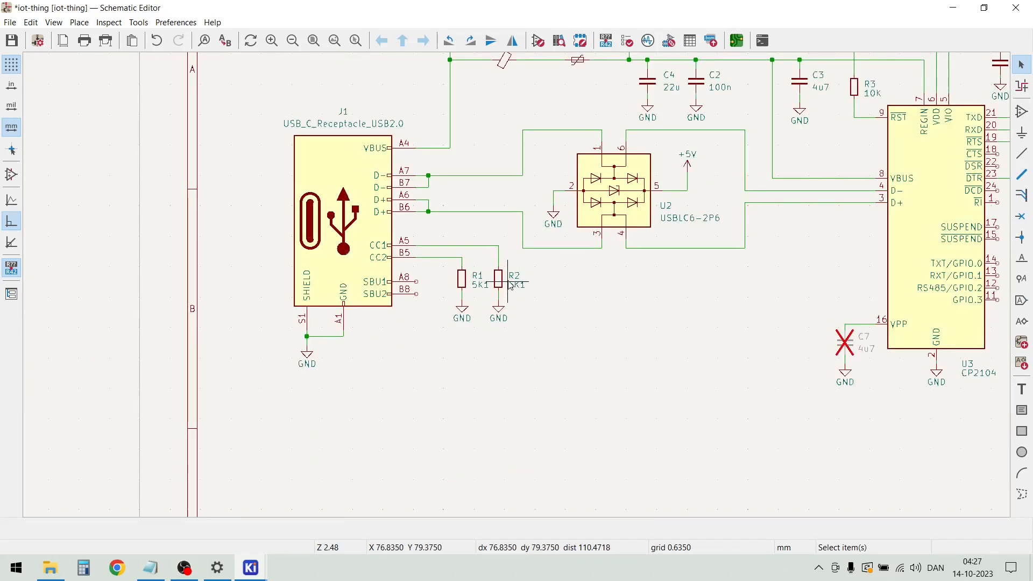
click(505, 285)
key(ctrl+d)
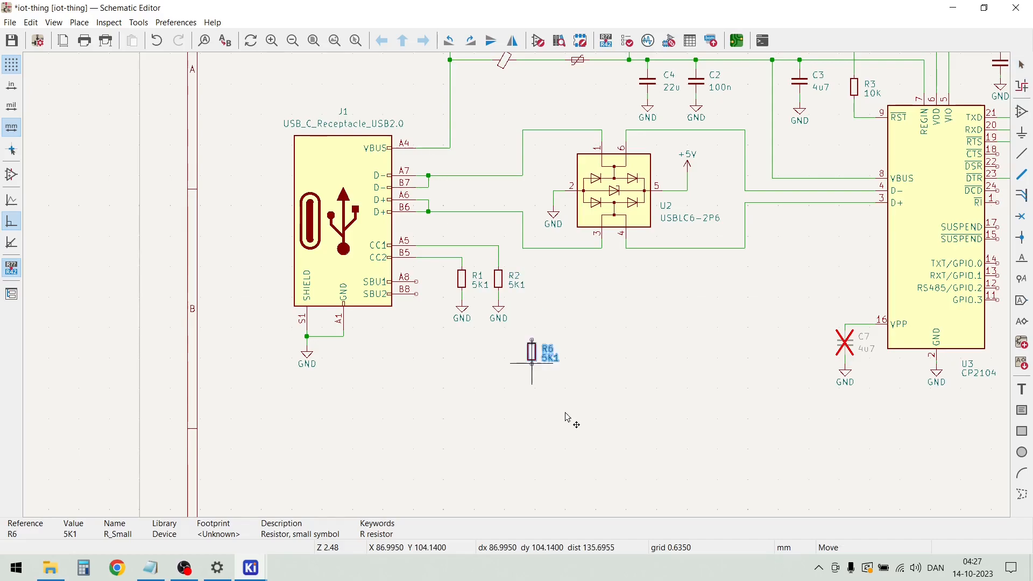
scroll(514, 304, down, 3)
scroll(554, 398, up, 6)
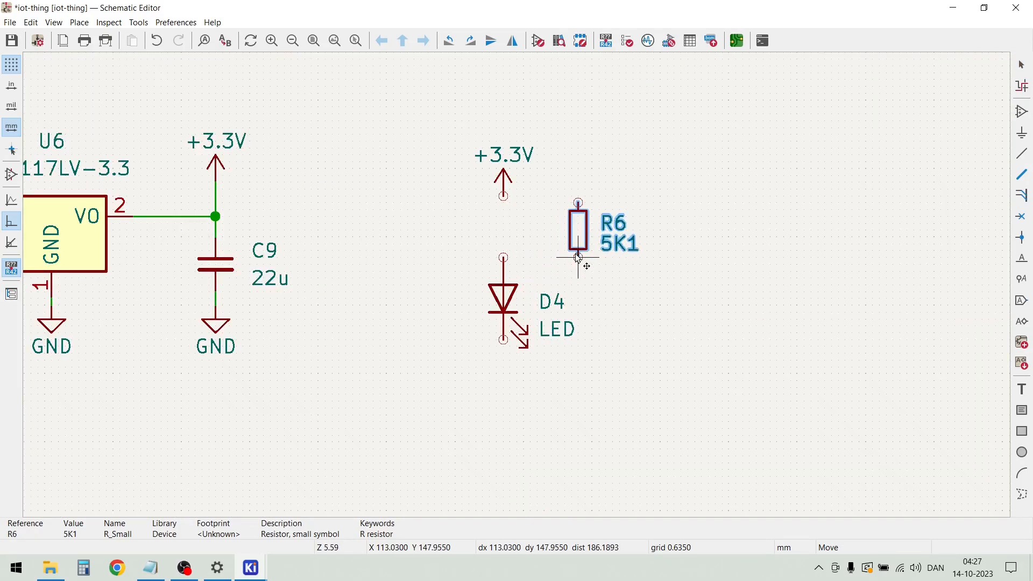
click(577, 257)
double_click(616, 246)
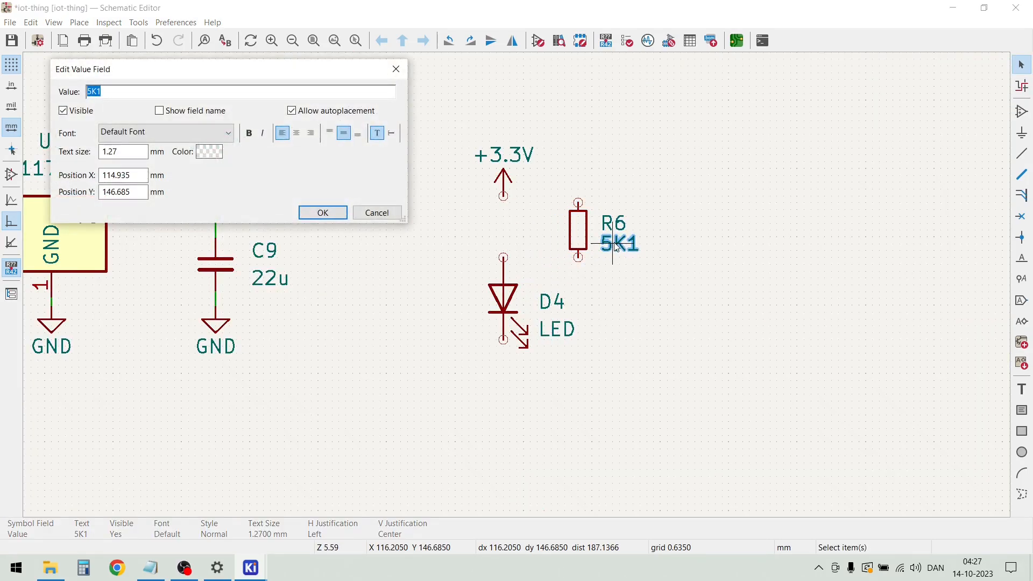
key(Return)
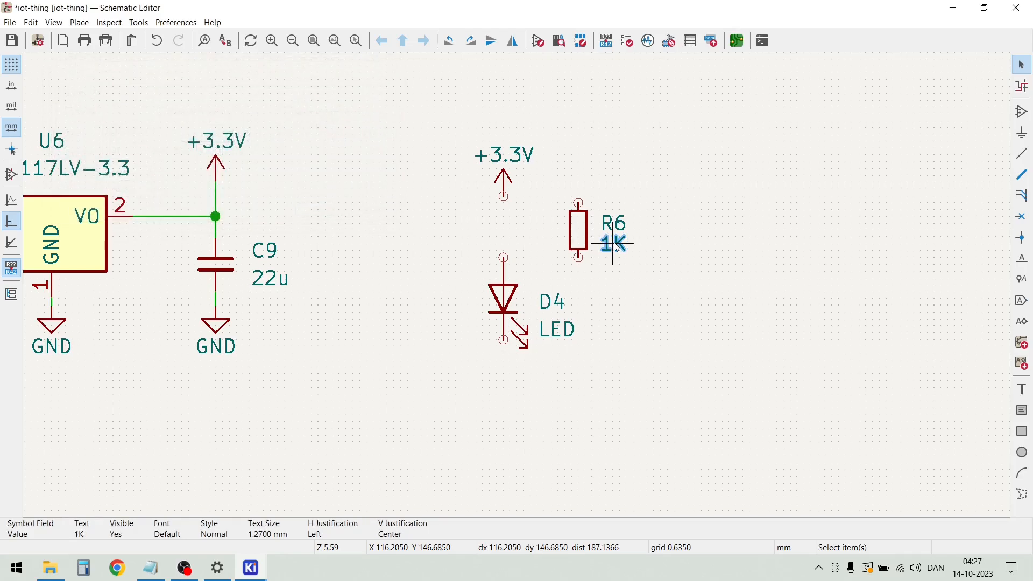
Shift D4 slightly down and fit resistor R6 between it and the +3.3V symbol, connecting them in series with short wires
click(581, 235)
mouse_move(581, 235)
mouse_down()
mouse_move(508, 234)
mouse_move(627, 253)
mouse_up()
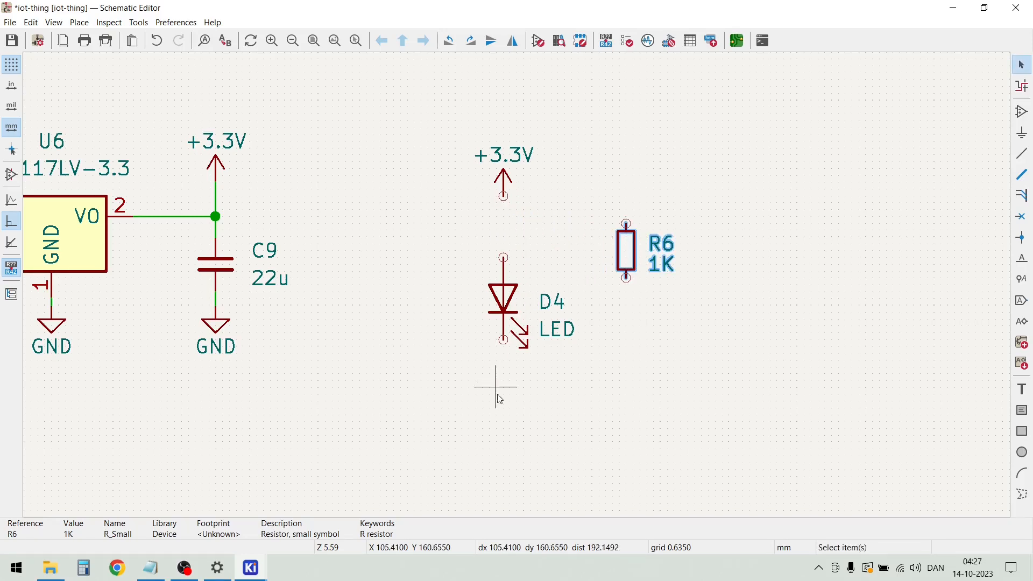
click(490, 429)
mouse_move(576, 405)
mouse_down()
mouse_move(517, 355)
mouse_move(478, 261)
mouse_up()
drag(500, 295, 502, 323)
click(616, 305)
drag(622, 256, 506, 238)
click(633, 240)
click(504, 232)
click(579, 278)
drag(509, 340, 513, 318)
click(639, 271)
click(629, 305)
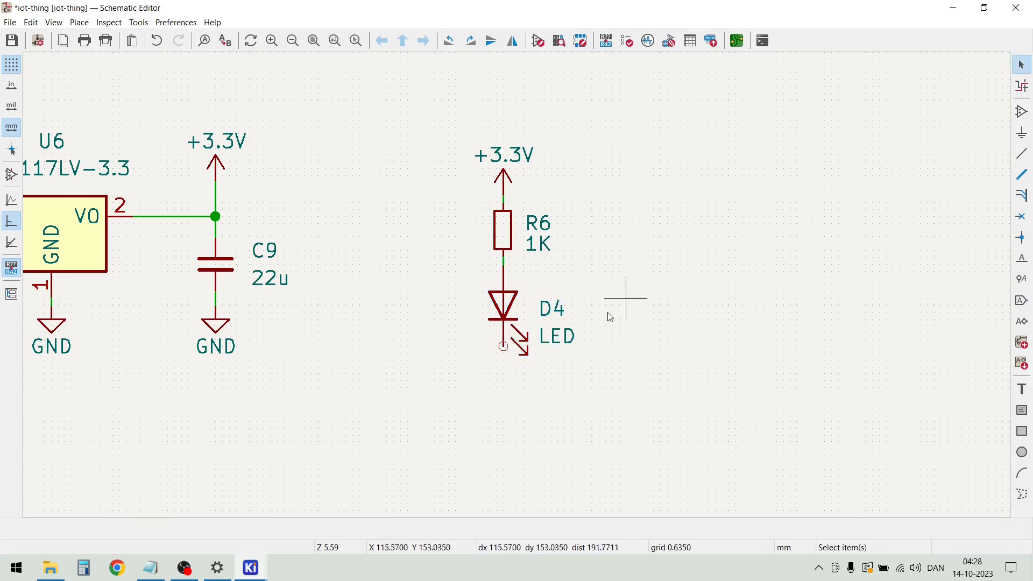
Duplicate the GND symbol below C9, place the copy under D4, and wire it to the LED's lower pin
click(218, 327)
key(ctrl+d)
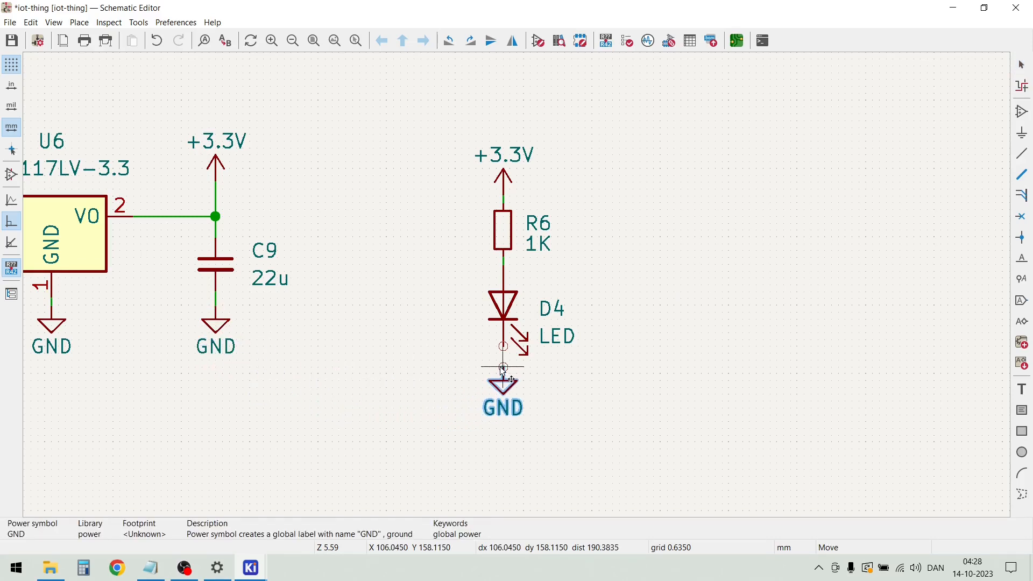
click(503, 360)
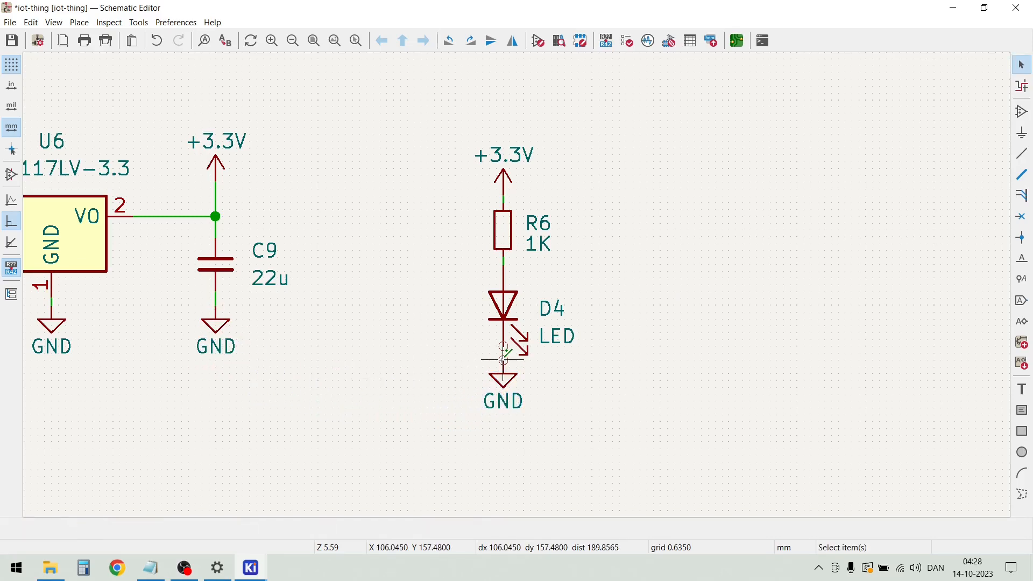
key(w)
key(Escape)
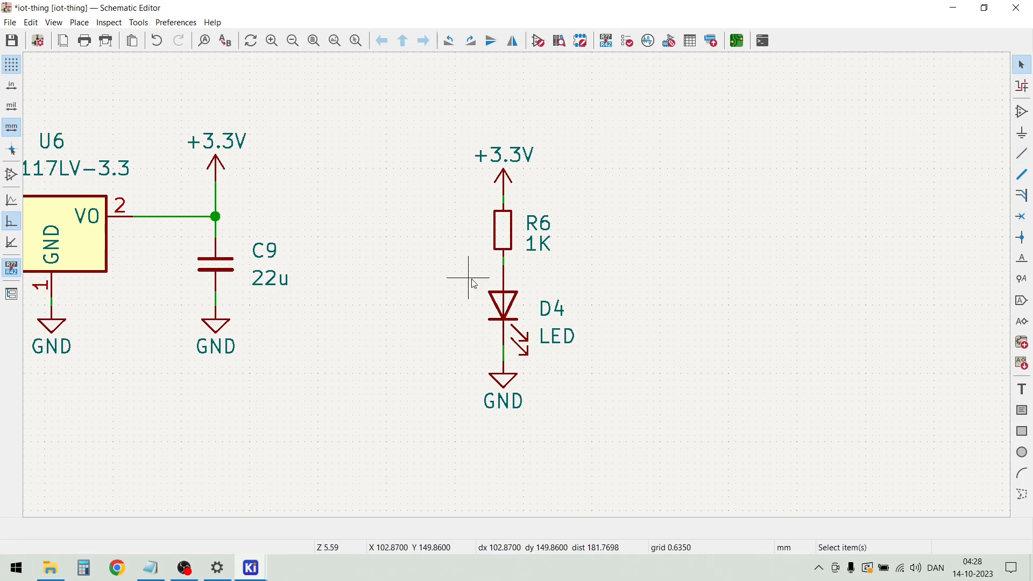
Move the whole R6 and D4 branch, including its +3.3V and GND symbols, slightly up and left
scroll(500, 258, down, 2)
click(540, 225)
key(m)
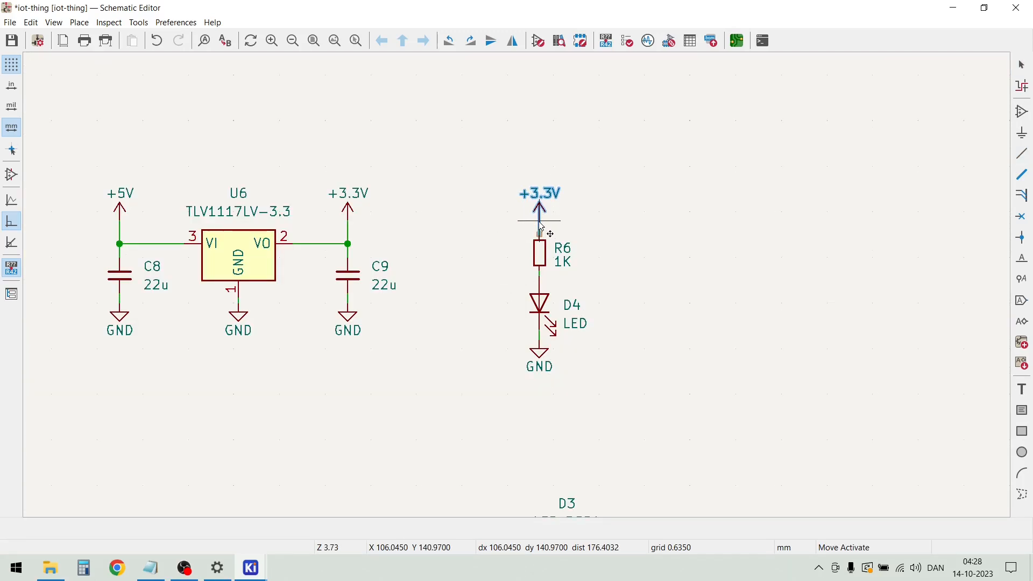
click(539, 220)
click(458, 241)
drag(459, 150, 613, 417)
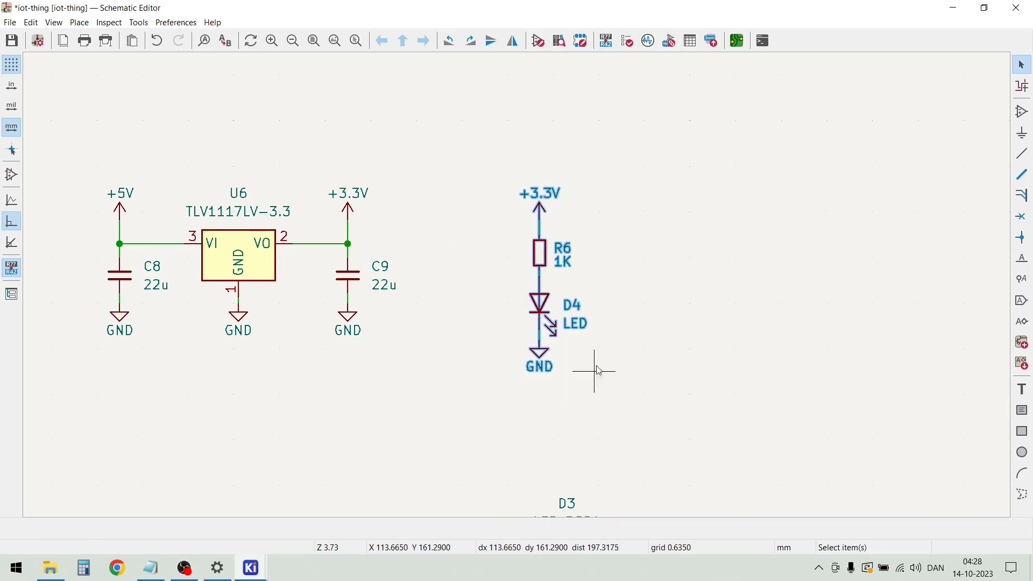
key(m)
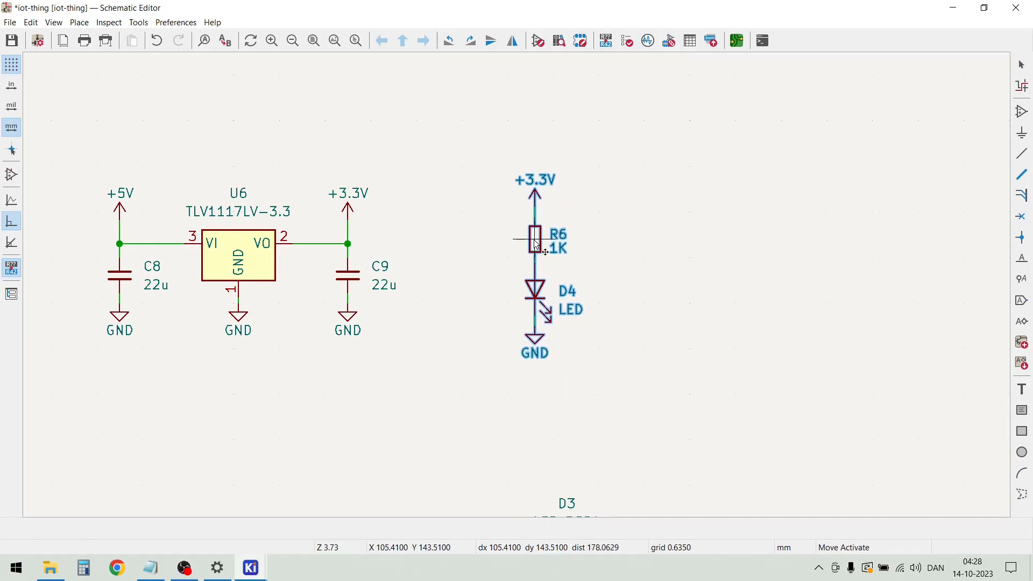
click(532, 243)
Draw a wire from pin 1 of switch SW1 to the left and then down, ending it in open space
scroll(715, 295, down, 3)
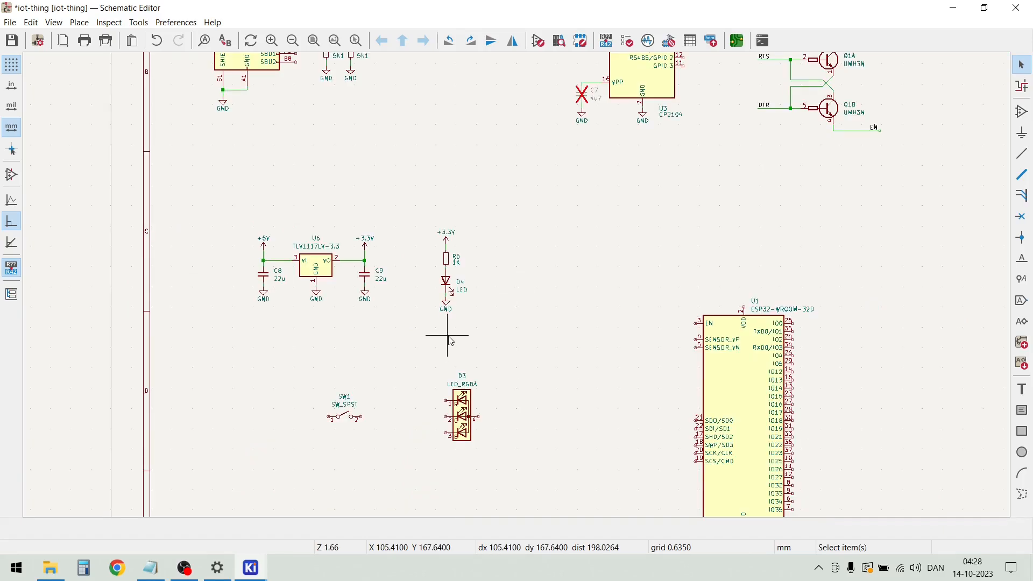
scroll(398, 385, down, 2)
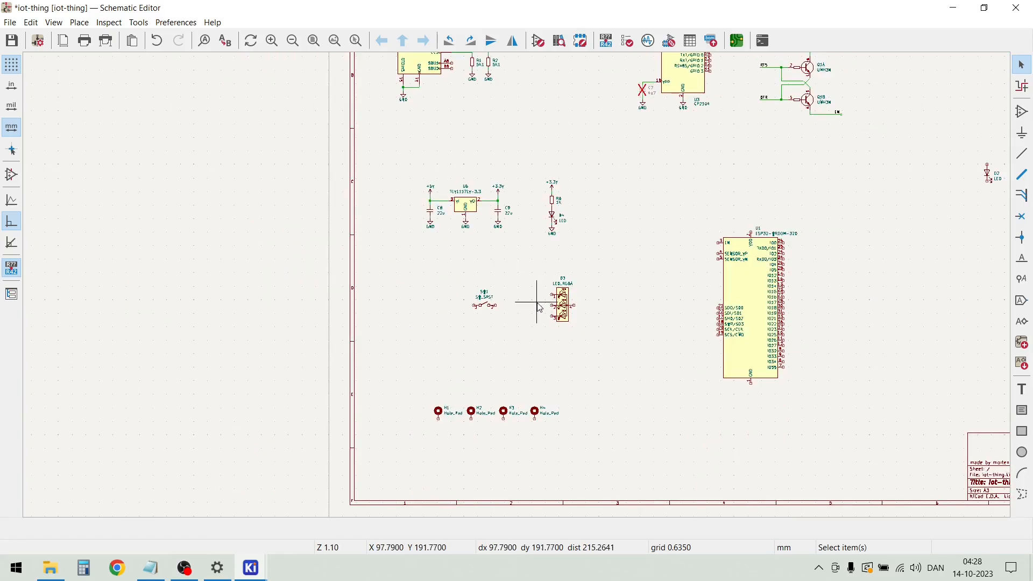
scroll(536, 310, up, 4)
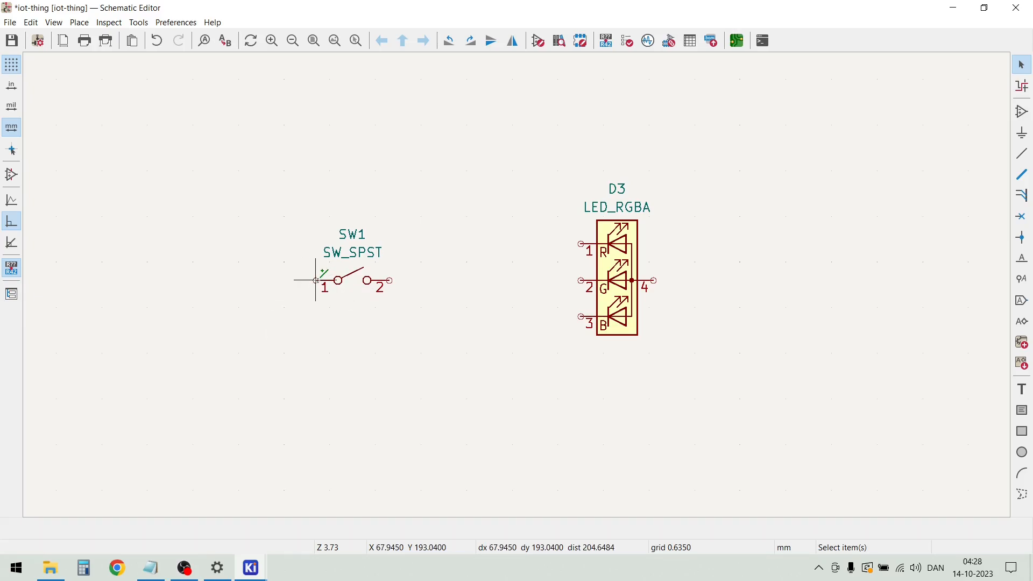
key(w)
double_click(271, 354)
key(Escape)
Duplicate the GND symbol below C8 and attach the copy to the lower end of SW1's wire
scroll(242, 284, down, 2)
drag(503, 120, 454, 102)
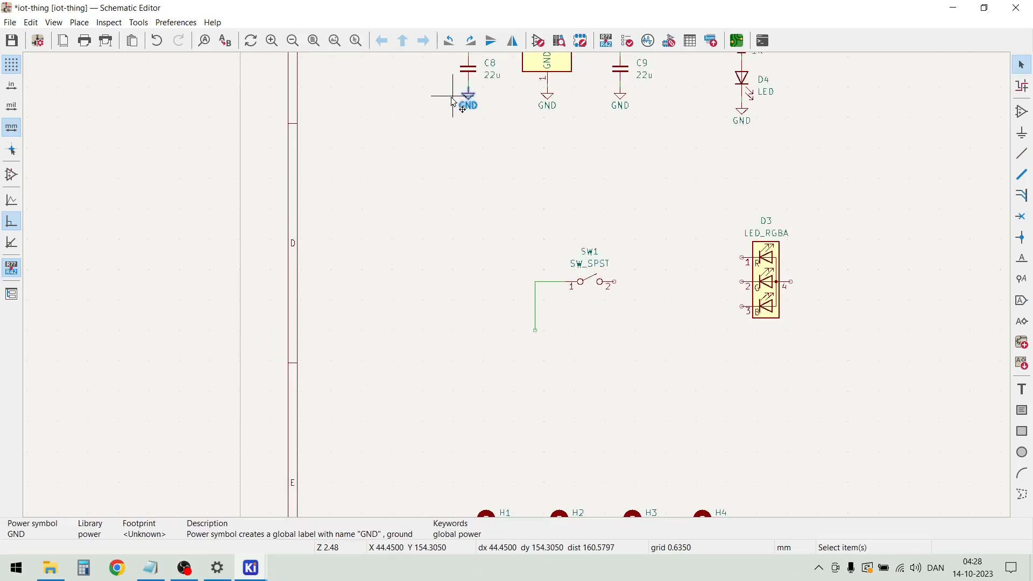
key(m)
scroll(530, 333, up, 4)
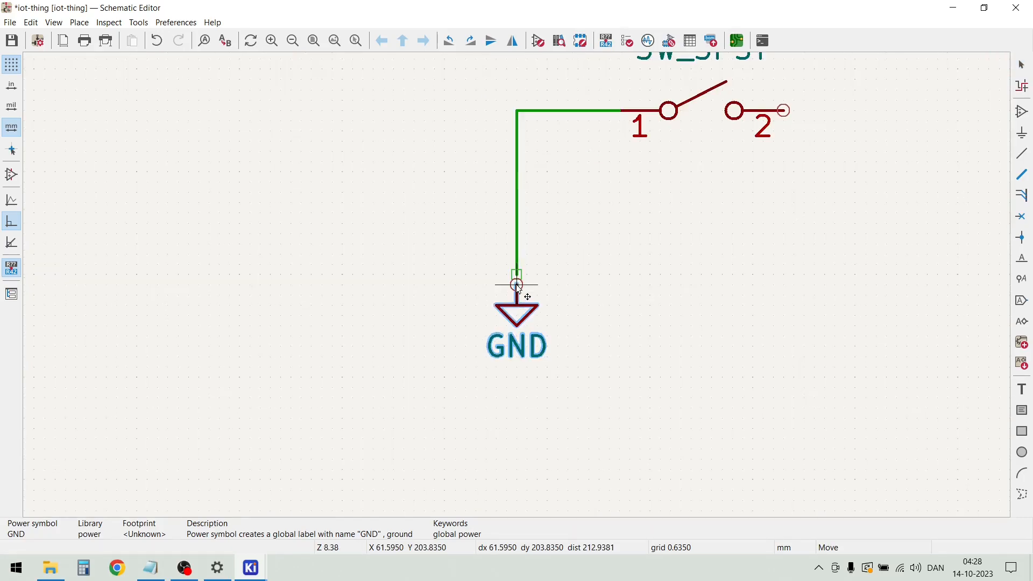
click(516, 274)
Move SW1 together with its wire and GND symbol to the left, away from D3
scroll(525, 282, down, 3)
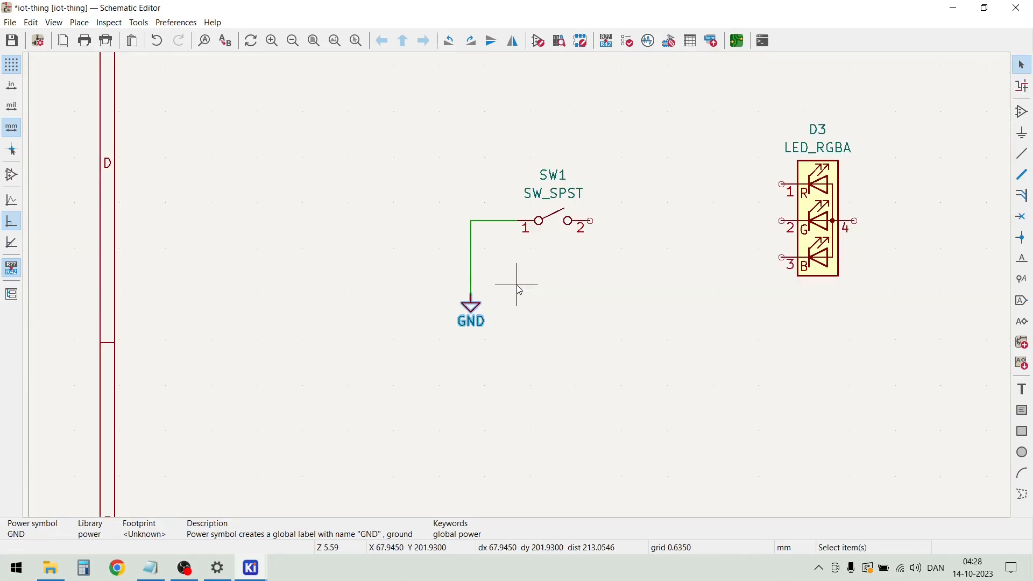
drag(393, 156, 633, 350)
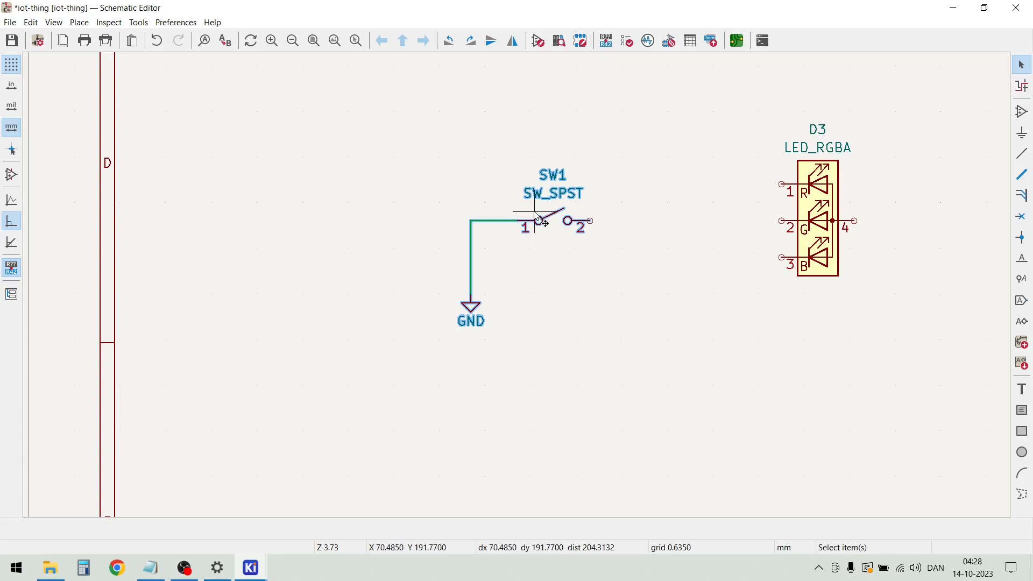
key(ctrl+s)
drag(538, 225, 396, 225)
click(544, 184)
Duplicate the 10K resistor R3 and place the copy above and to the right of SW1's pin 2
scroll(544, 185, down, 1)
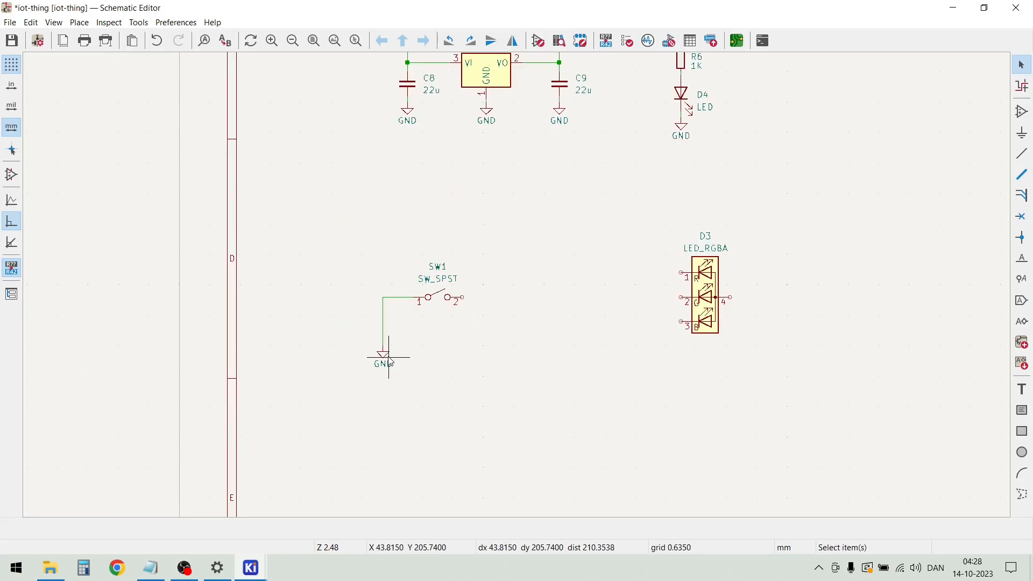
scroll(446, 344, down, 2)
scroll(512, 282, down, 3)
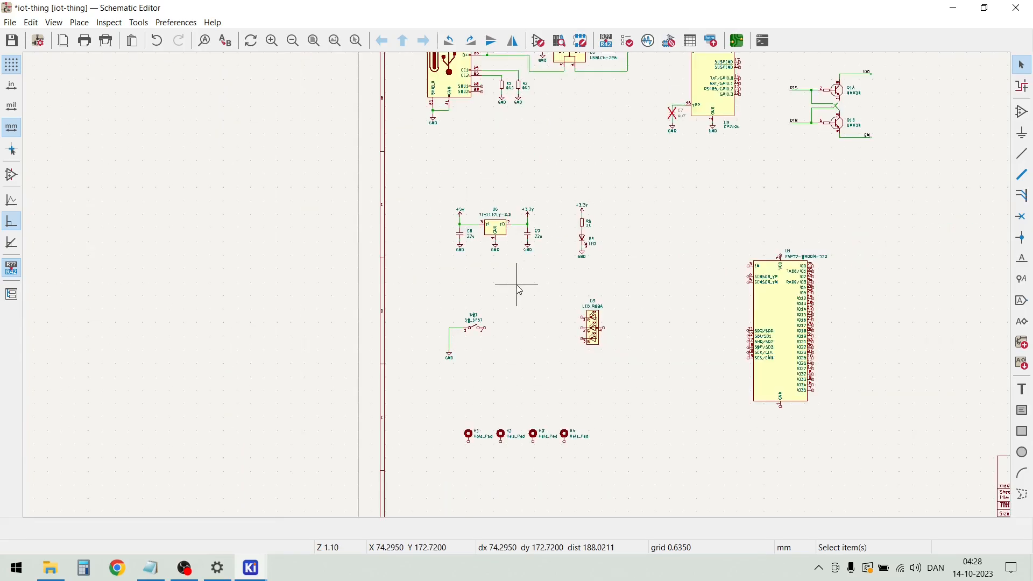
scroll(530, 168, up, 3)
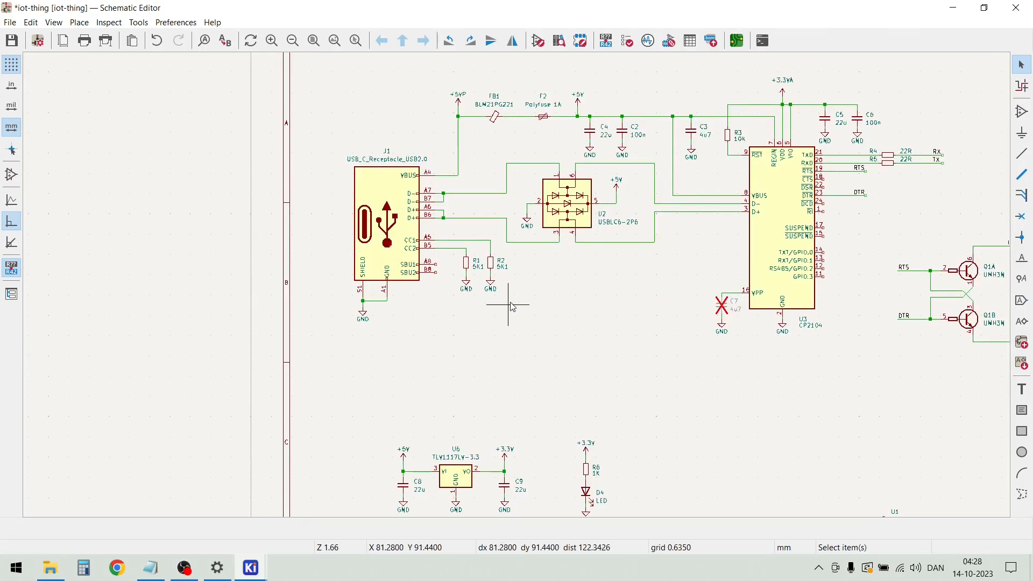
click(498, 268)
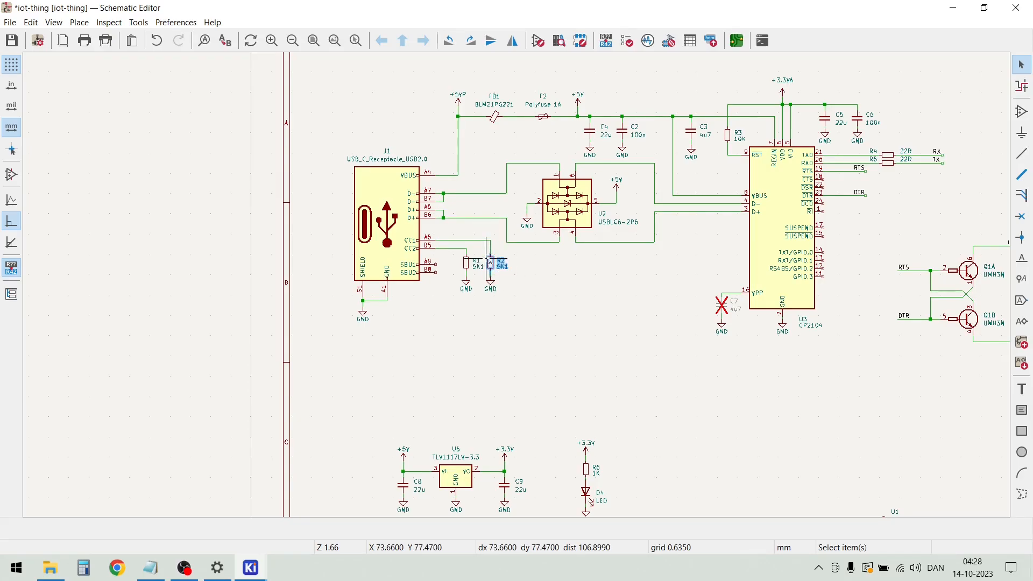
click(720, 137)
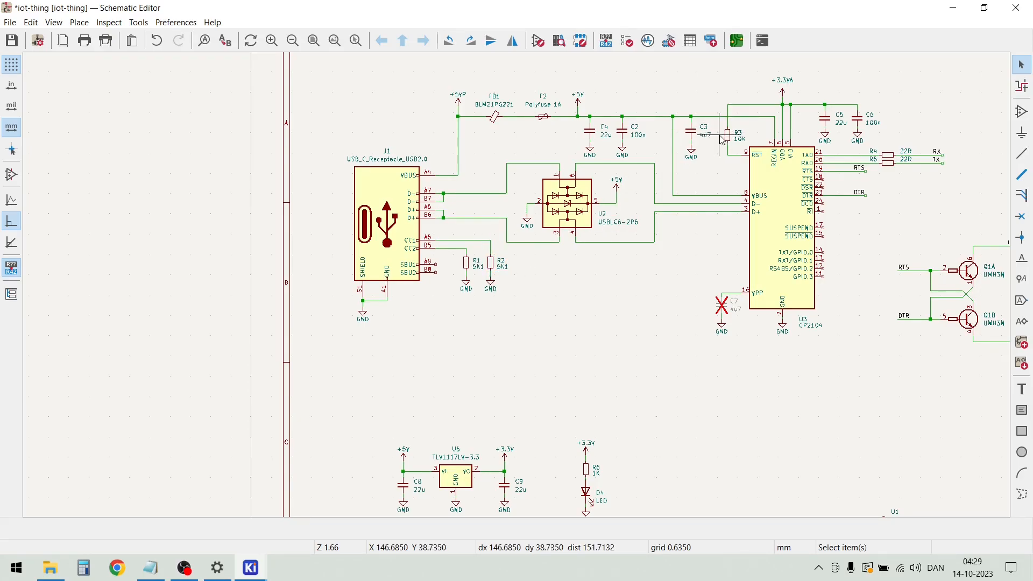
key(m)
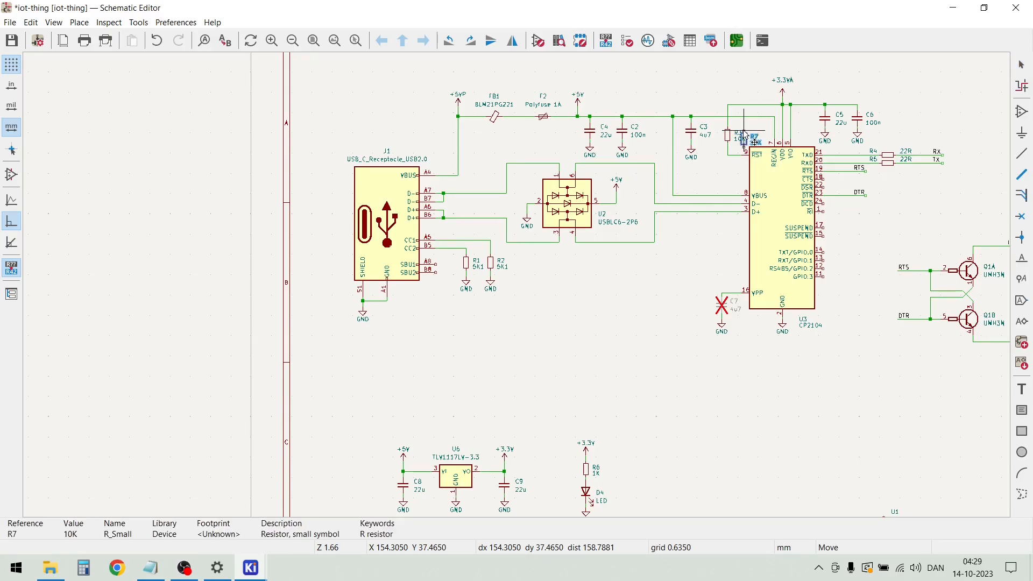
scroll(473, 279, down, 3)
scroll(482, 401, up, 3)
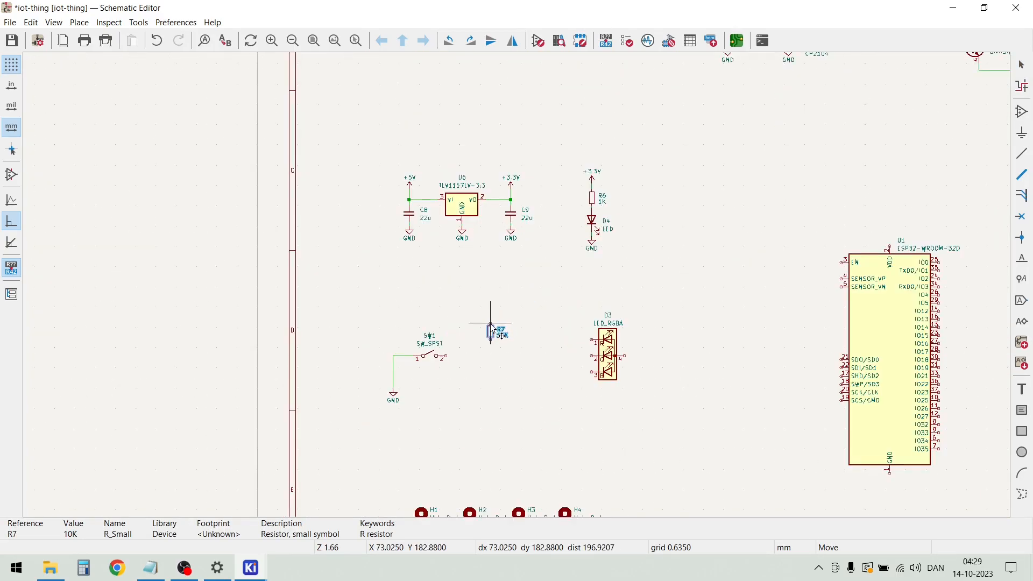
click(479, 331)
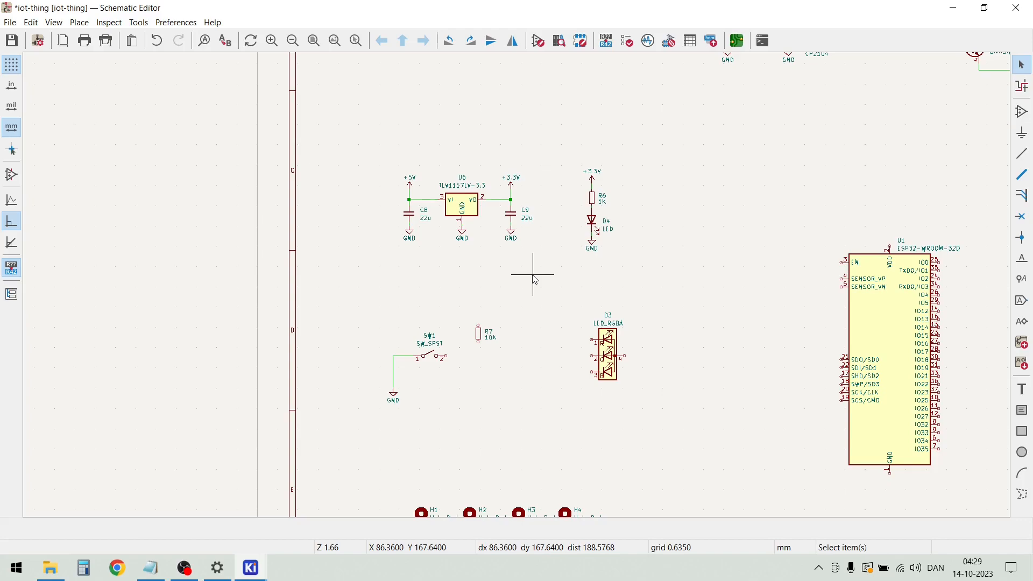
Duplicate the 100n capacitor C2 with its wire and GND symbol, and place the copy below R7, right of SW1
scroll(534, 277, down, 3)
scroll(548, 156, up, 2)
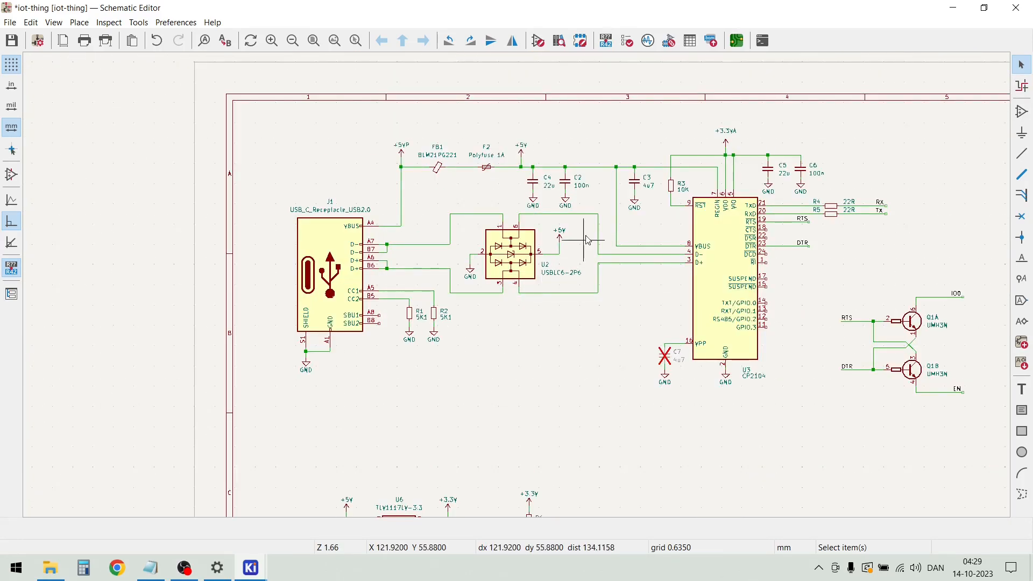
drag(581, 214, 556, 179)
key(ctrl+d)
scroll(554, 174, down, 3)
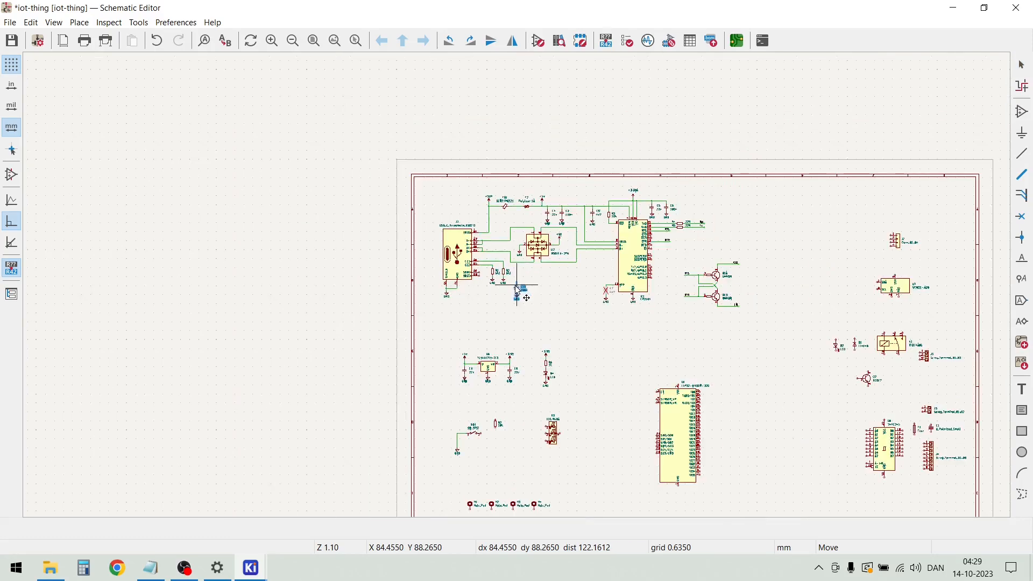
scroll(511, 425, up, 4)
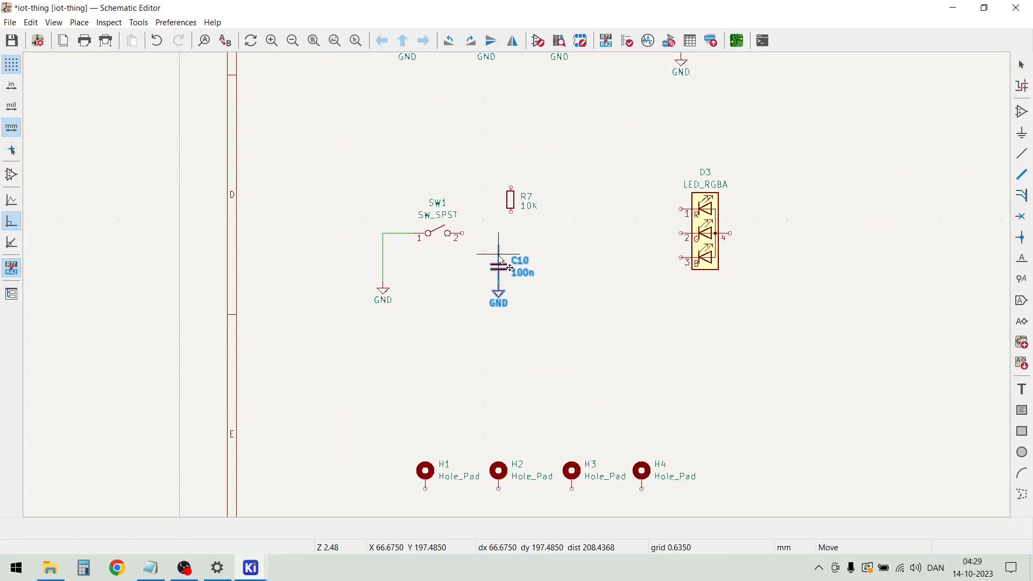
click(500, 263)
Move C10 with its wires and GND symbol slightly up, closer to the level of SW1's pin 2
scroll(462, 306, up, 3)
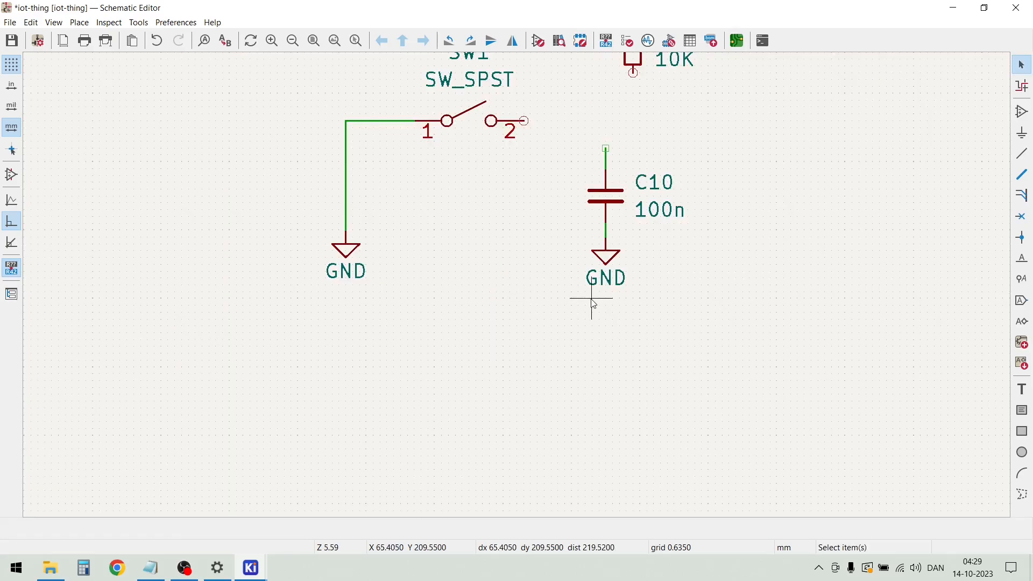
drag(741, 355, 554, 366)
drag(668, 308, 577, 167)
key(m)
click(607, 197)
drag(708, 377, 244, 280)
scroll(457, 307, down, 4)
scroll(519, 291, up, 2)
scroll(519, 291, up, 4)
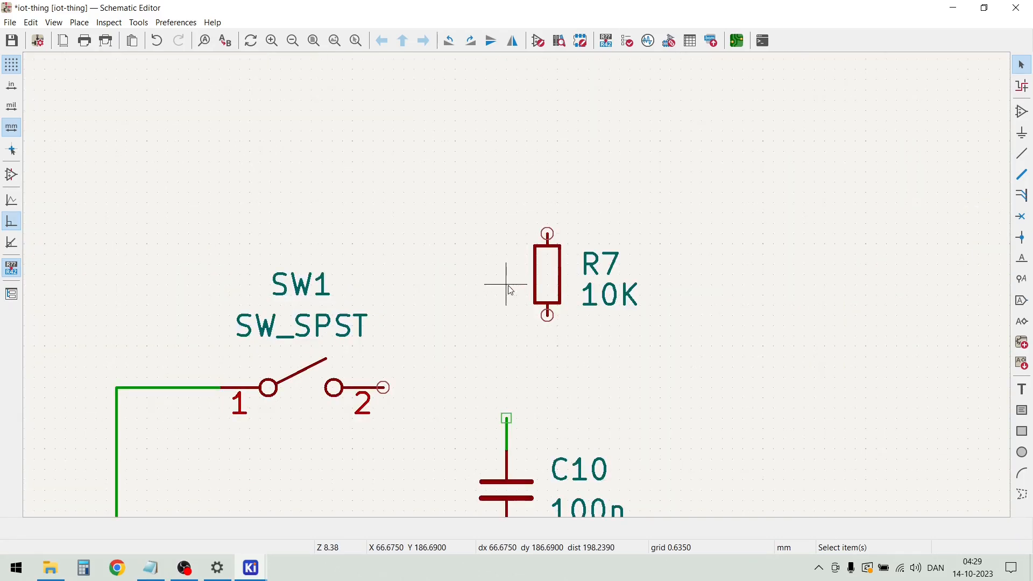
Align R7 directly above C10 and wire SW1's pin 2 to C10 and to R7's lower pin
click(559, 278)
drag(559, 278, 504, 285)
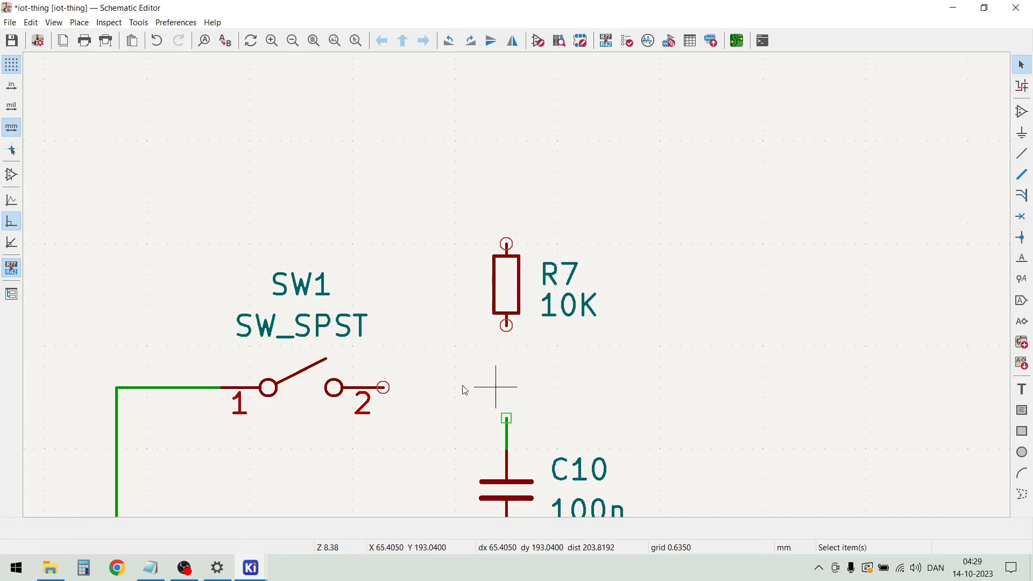
click(384, 387)
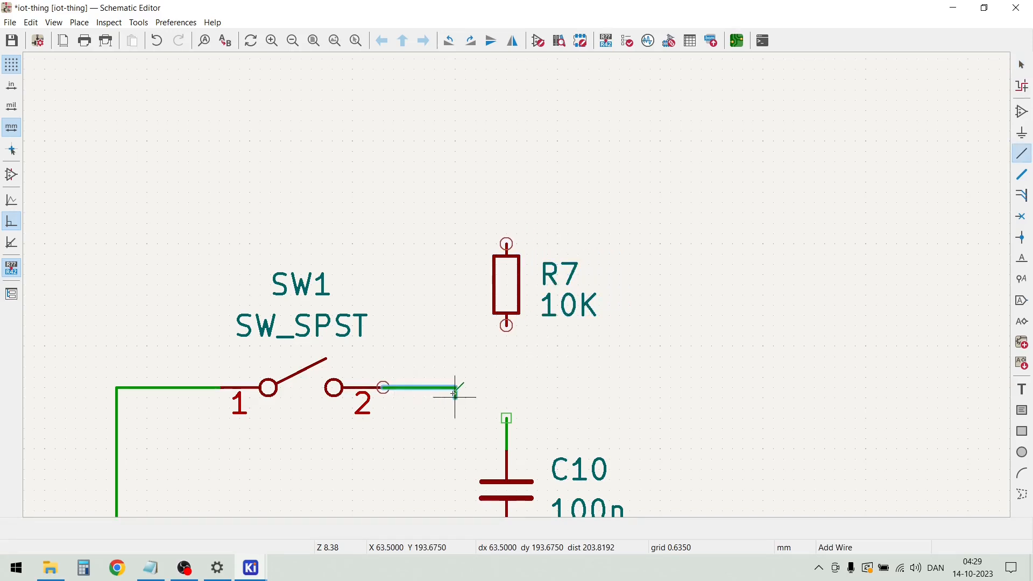
click(506, 418)
click(506, 325)
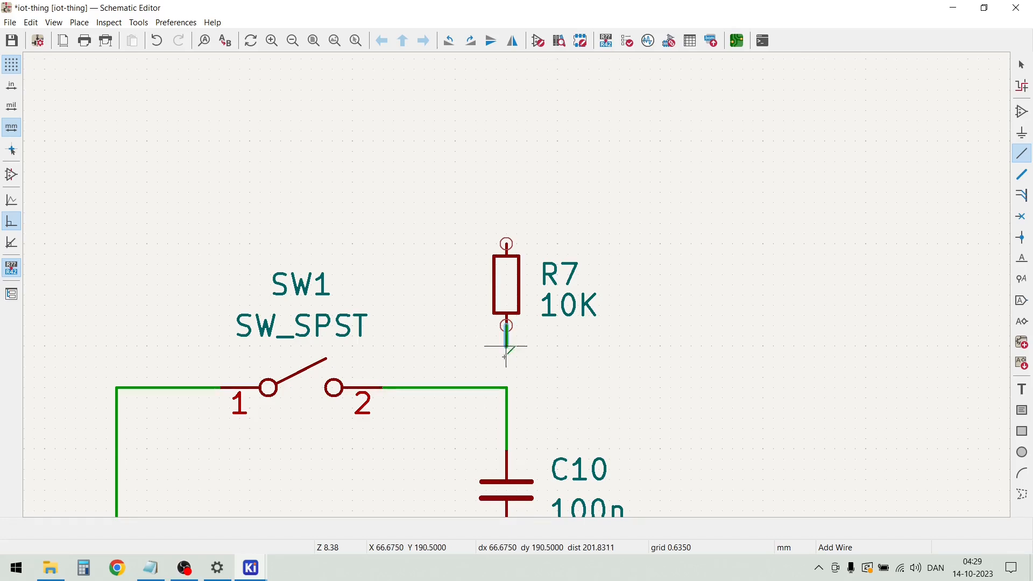
click(506, 387)
key(Escape)
Duplicate the regulator output's +3.3V symbol with its wire and connect the copy to R7's upper pin
scroll(599, 357, down, 3)
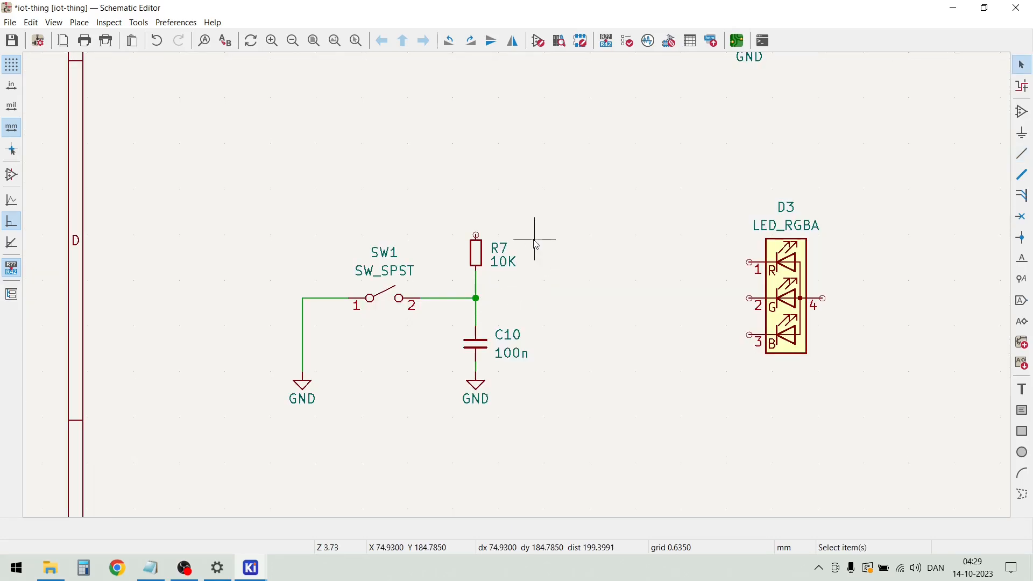
scroll(536, 245, down, 3)
scroll(562, 134, up, 3)
drag(434, 275, 461, 273)
key(ctrl+d)
scroll(455, 319, down, 3)
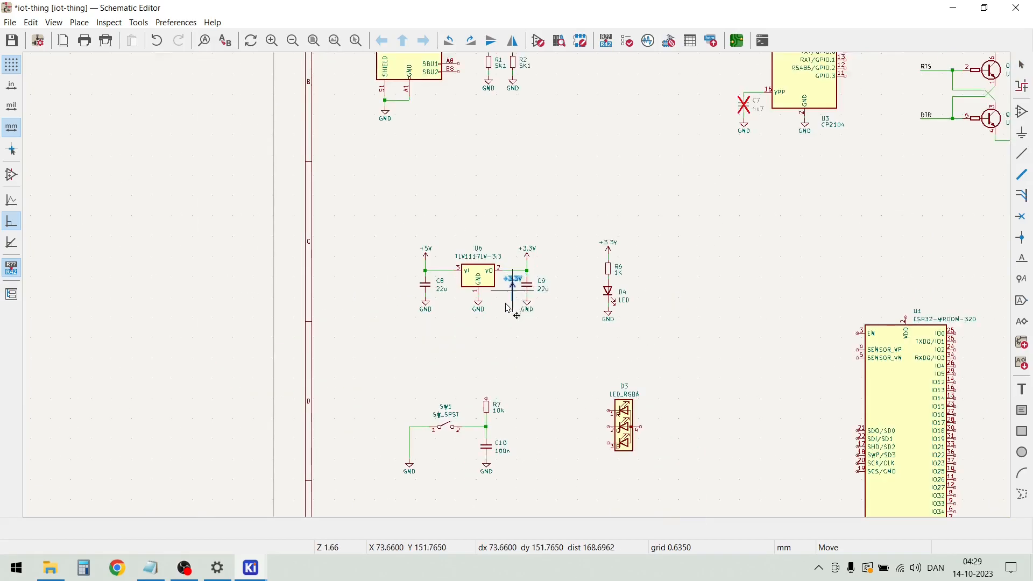
scroll(493, 376, up, 4)
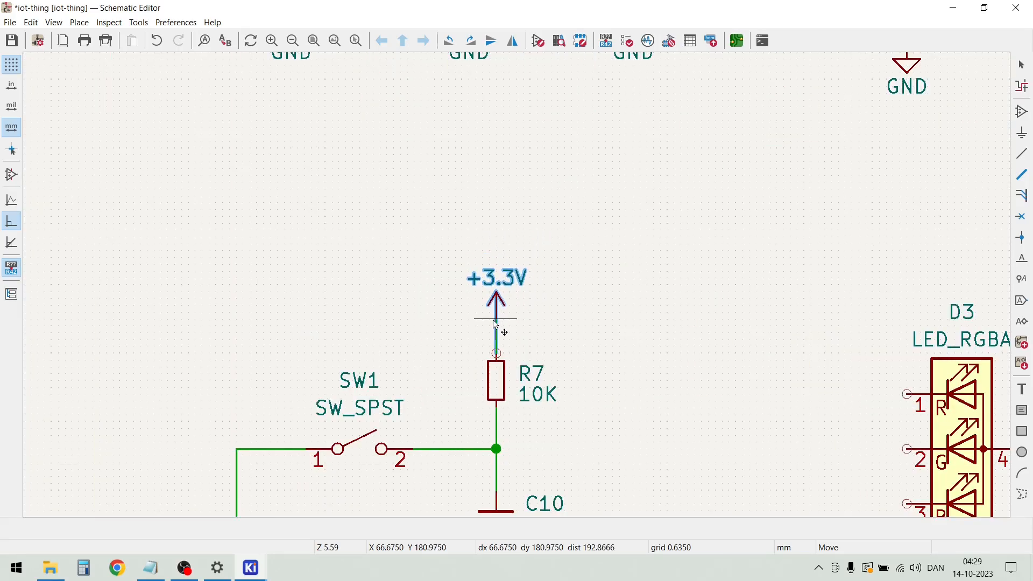
click(496, 324)
click(398, 331)
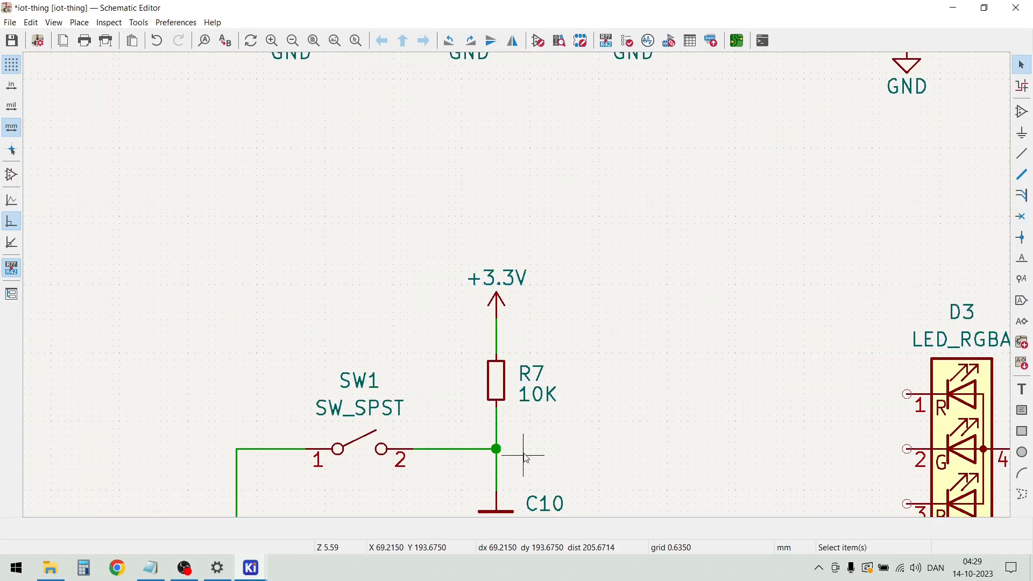
Draw a wire to the right from the R7–C10 junction and place the net label SW at its end
key(w)
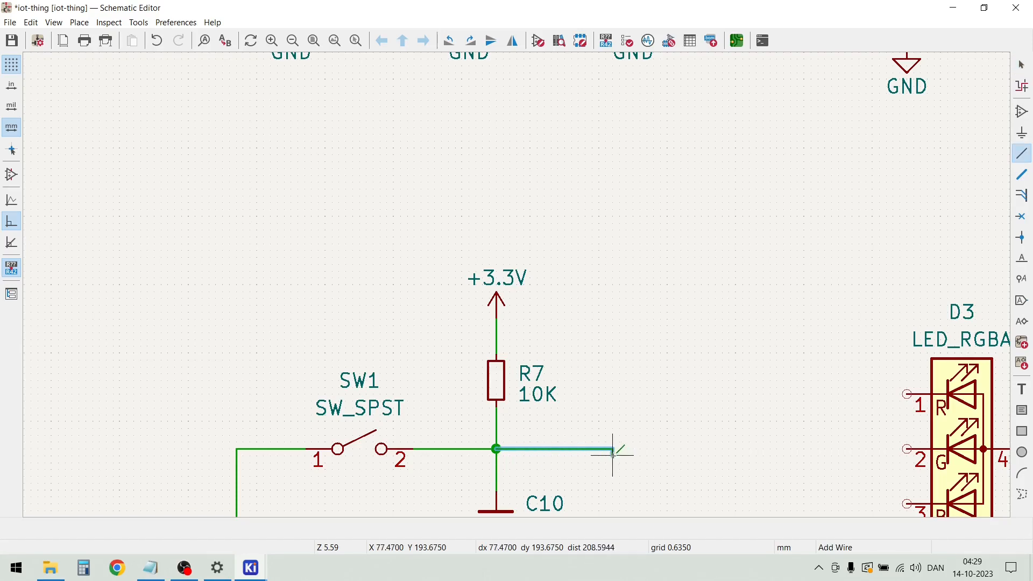
key(Escape)
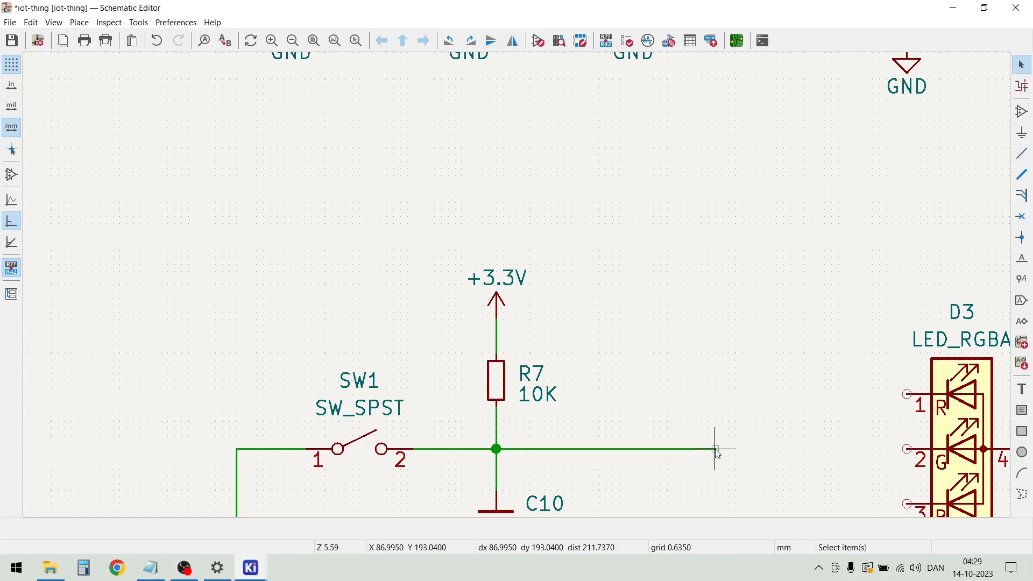
click(715, 449)
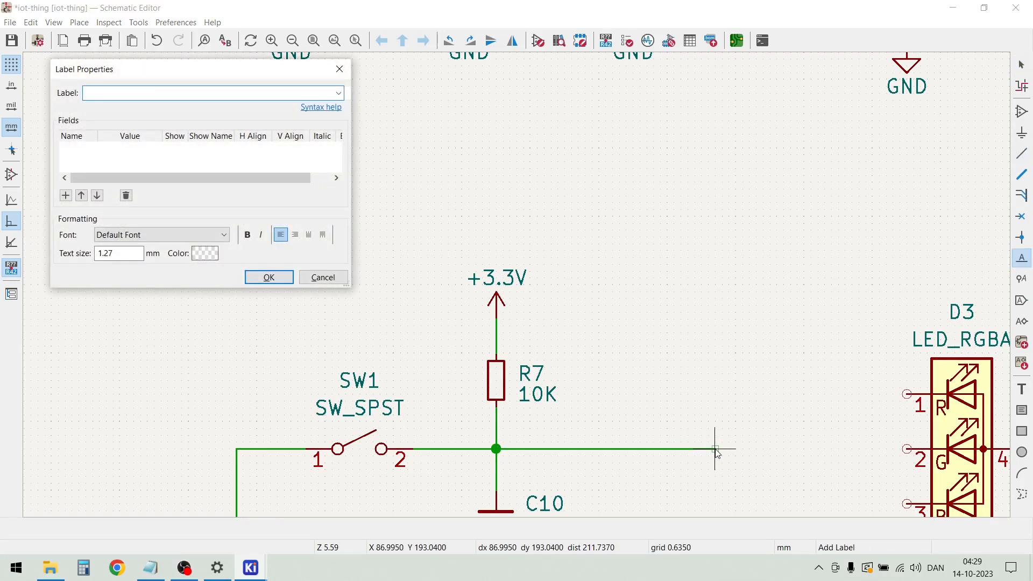
key(Return)
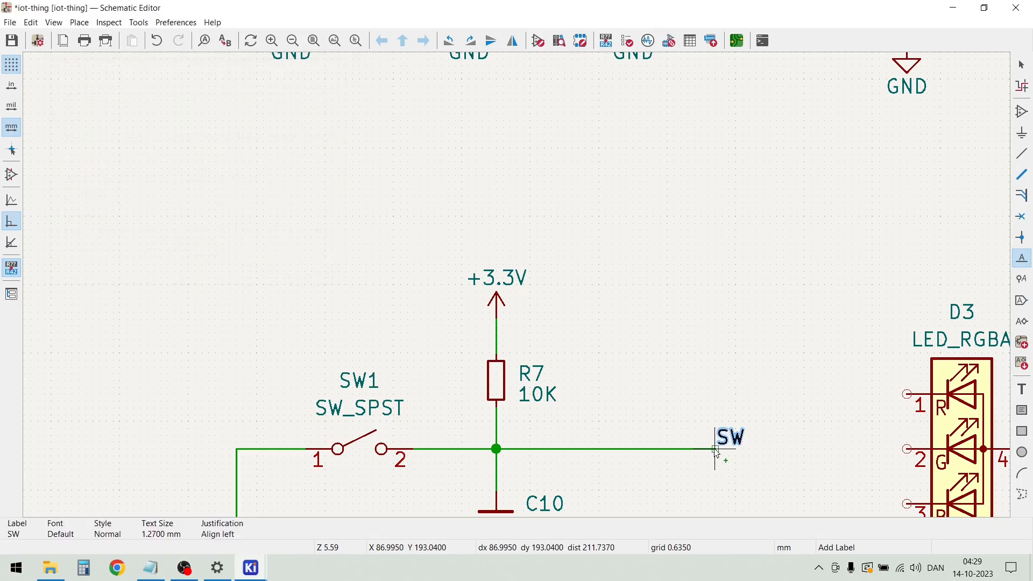
click(715, 449)
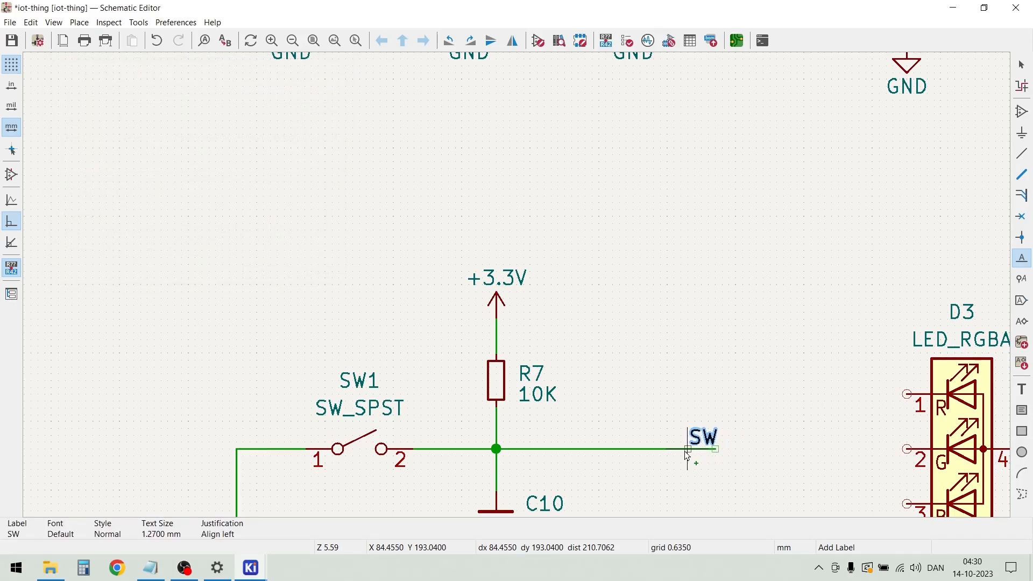
key(Escape)
Move D3 slightly to the right and draw a wire from its pin 4 to the right and up
scroll(692, 495, down, 2)
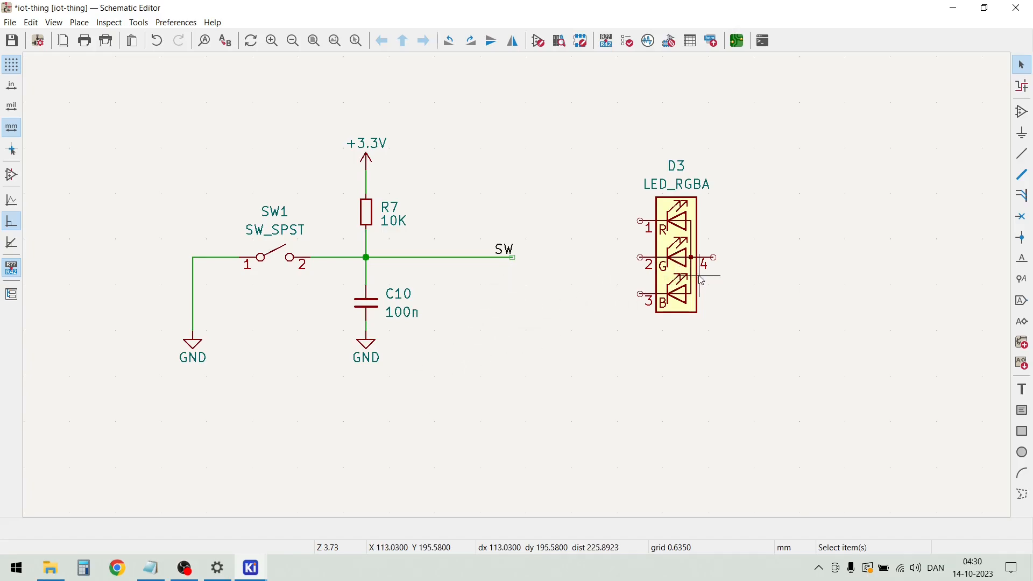
click(692, 258)
drag(697, 261, 734, 266)
key(w)
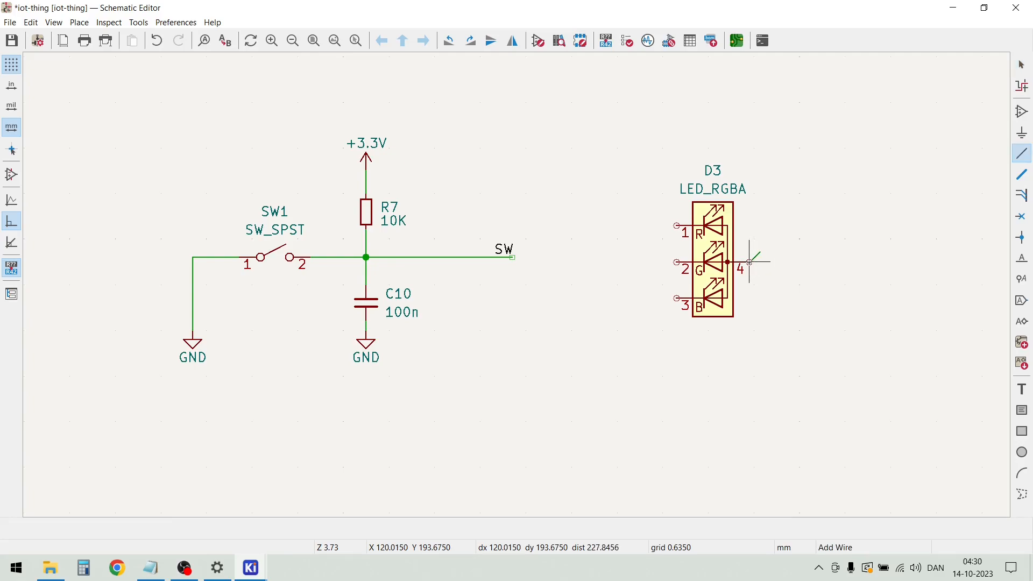
click(795, 262)
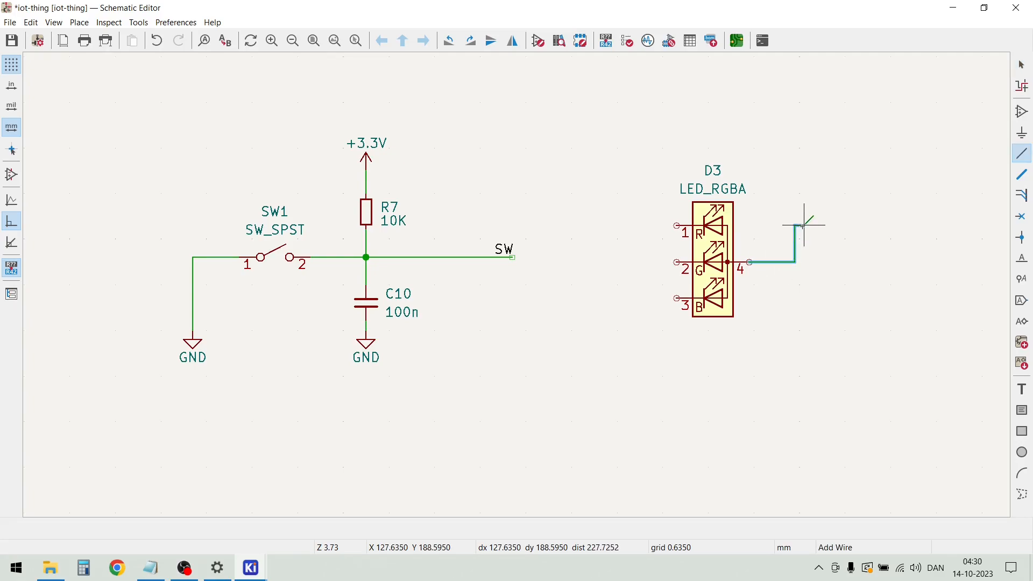
double_click(794, 226)
key(Escape)
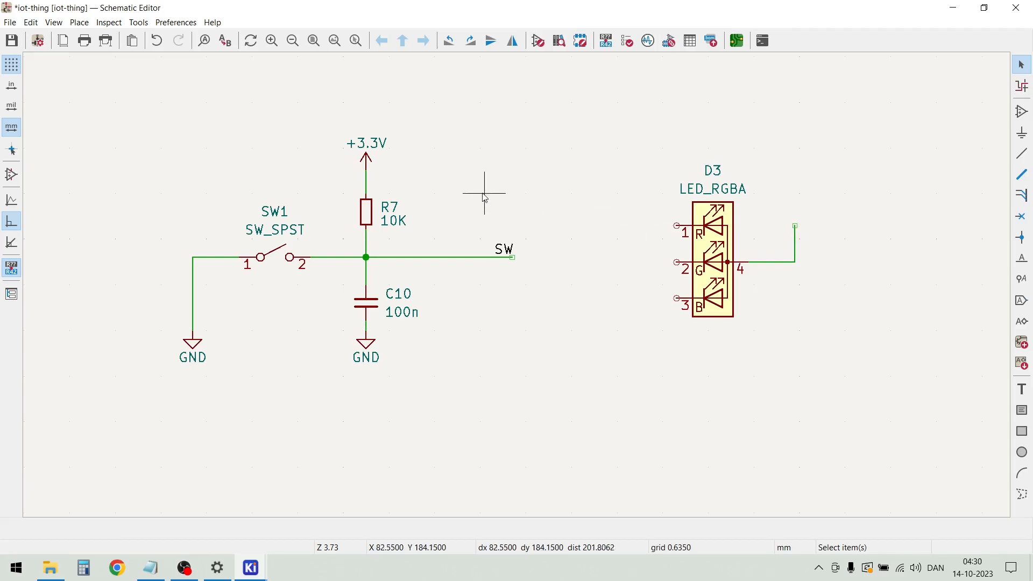
Duplicate the +3.3V symbol above R7 and place the copy on the end of D3's pin 4 wire
drag(394, 163, 325, 125)
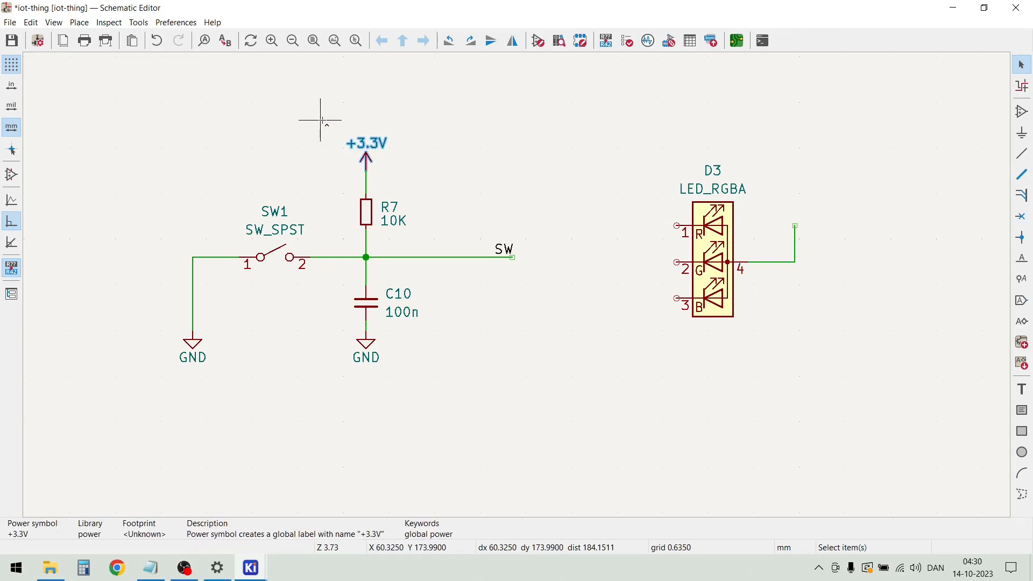
key(ctrl+d)
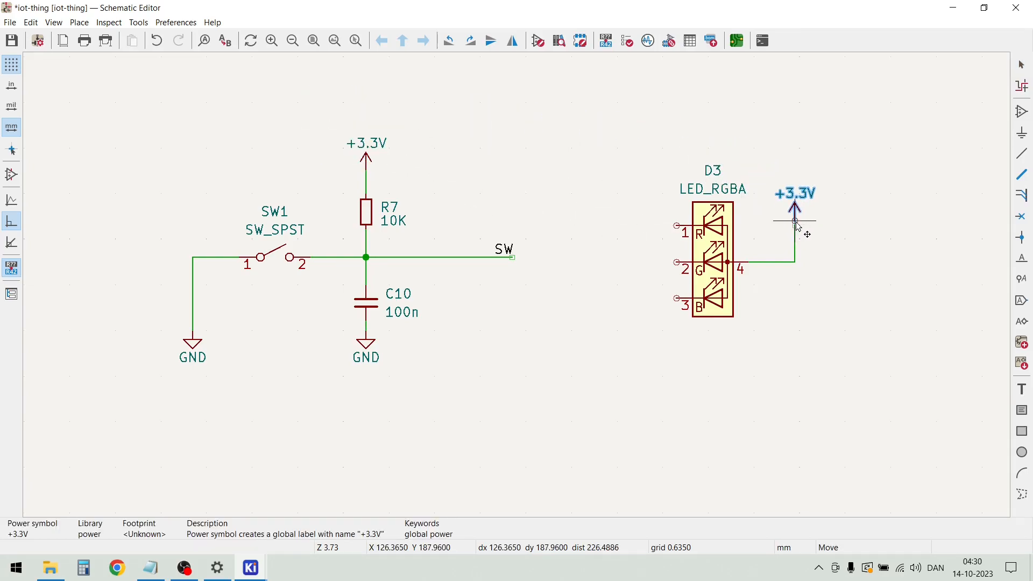
click(797, 230)
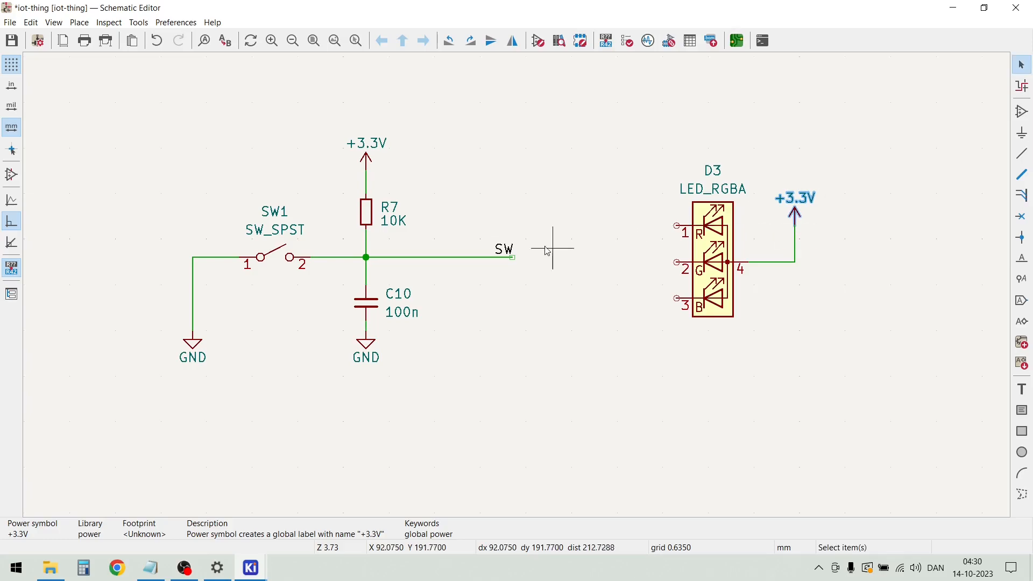
key(Escape)
Duplicate the 1K resistor R6 and place the copy to the left of D3
scroll(521, 249, down, 3)
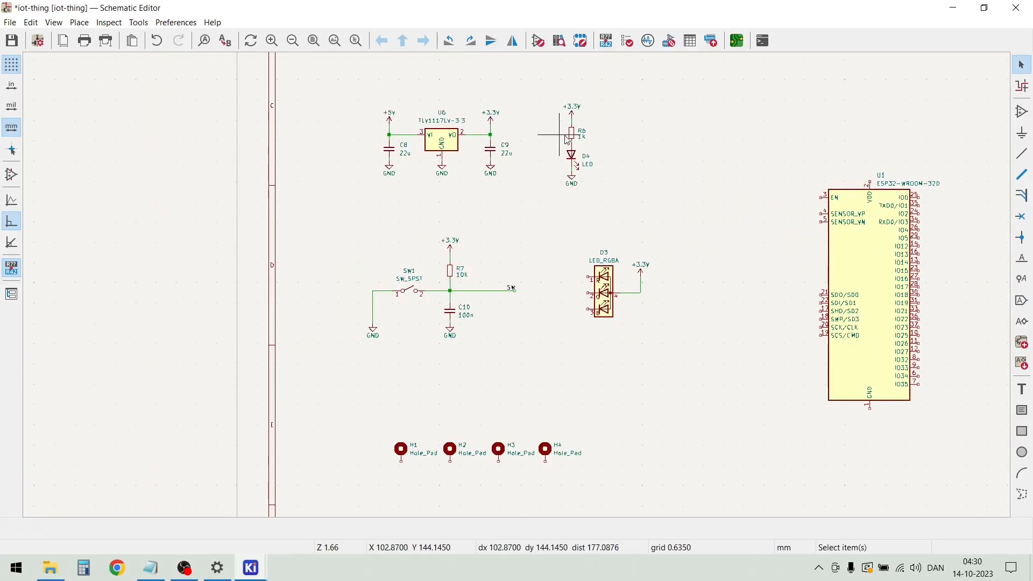
drag(595, 145, 556, 139)
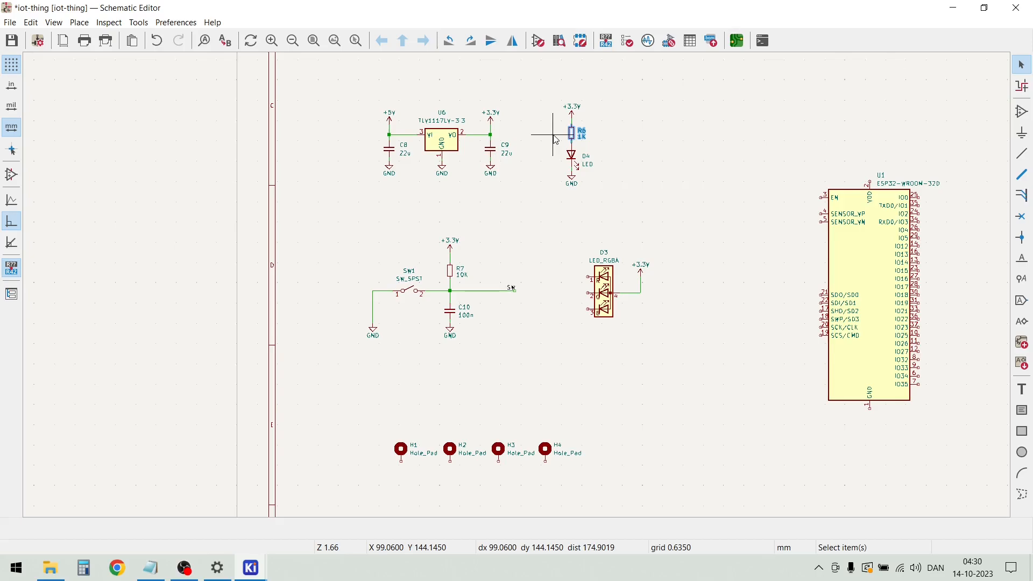
key(ctrl+d)
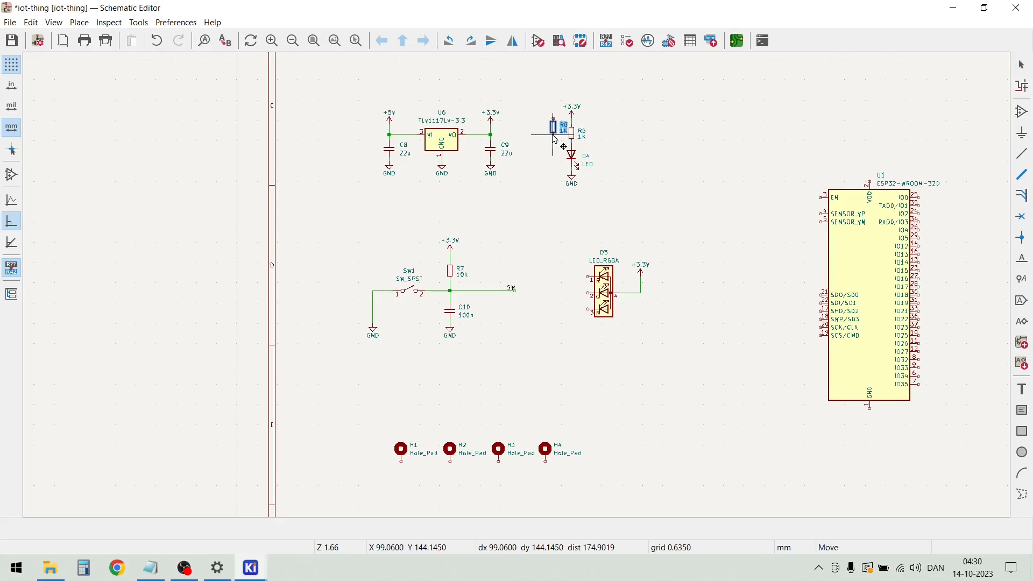
scroll(541, 323, down, 2)
scroll(570, 290, up, 2)
scroll(586, 282, up, 8)
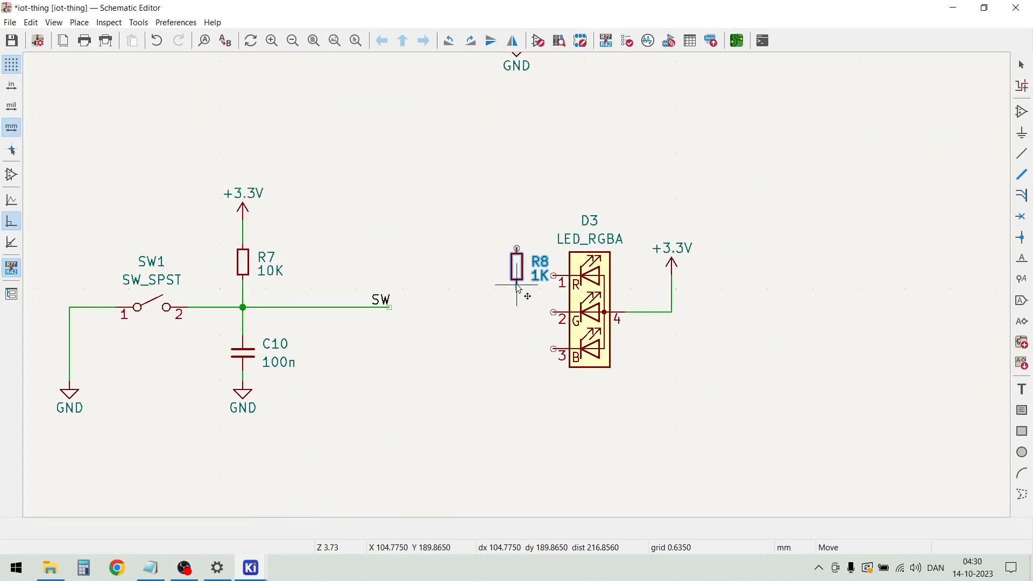
click(456, 256)
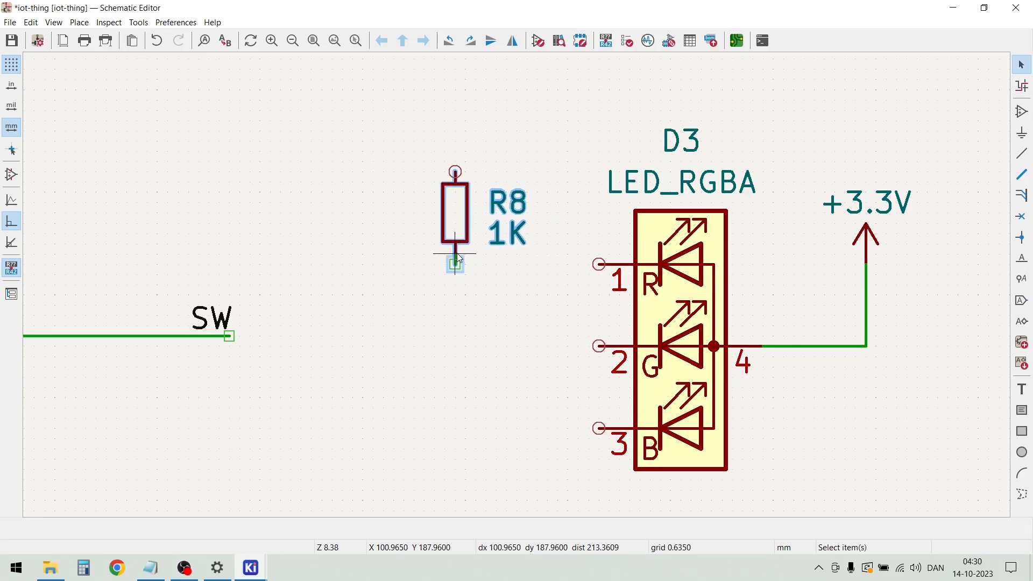
Rotate resistor R8 to horizontal and delete the leftover wire stub below it
click(454, 214)
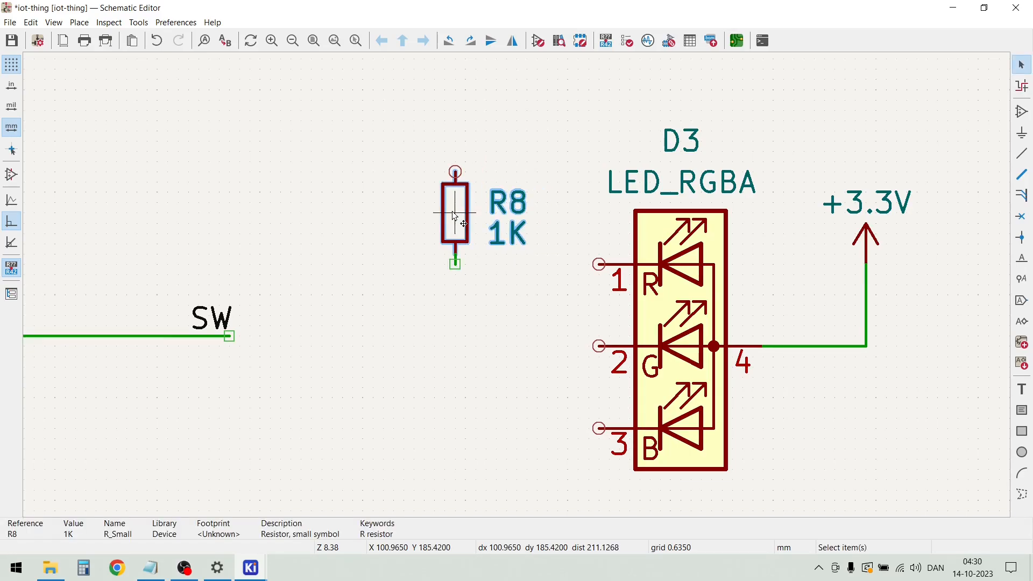
key(r)
key(Escape)
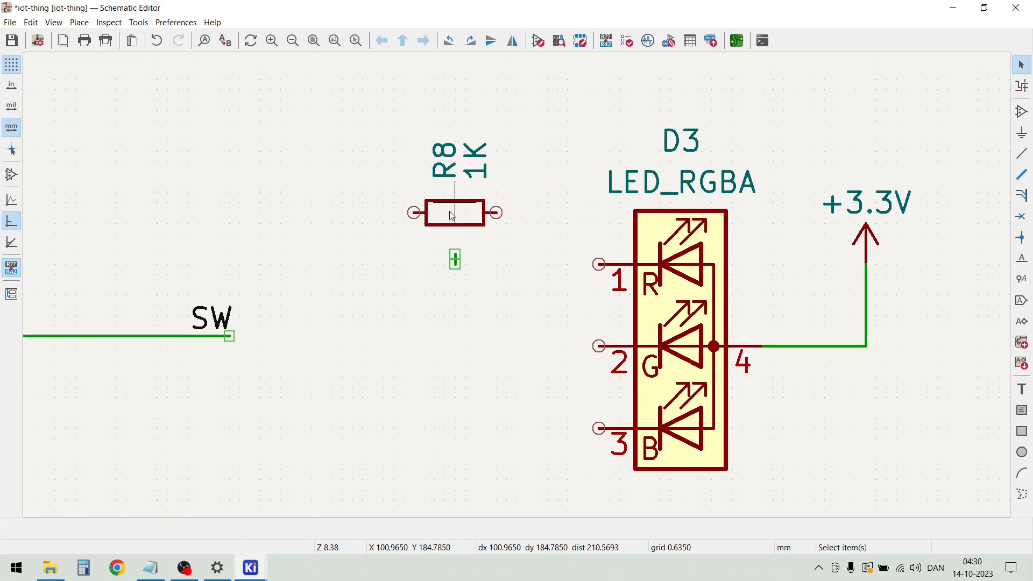
drag(475, 285, 429, 255)
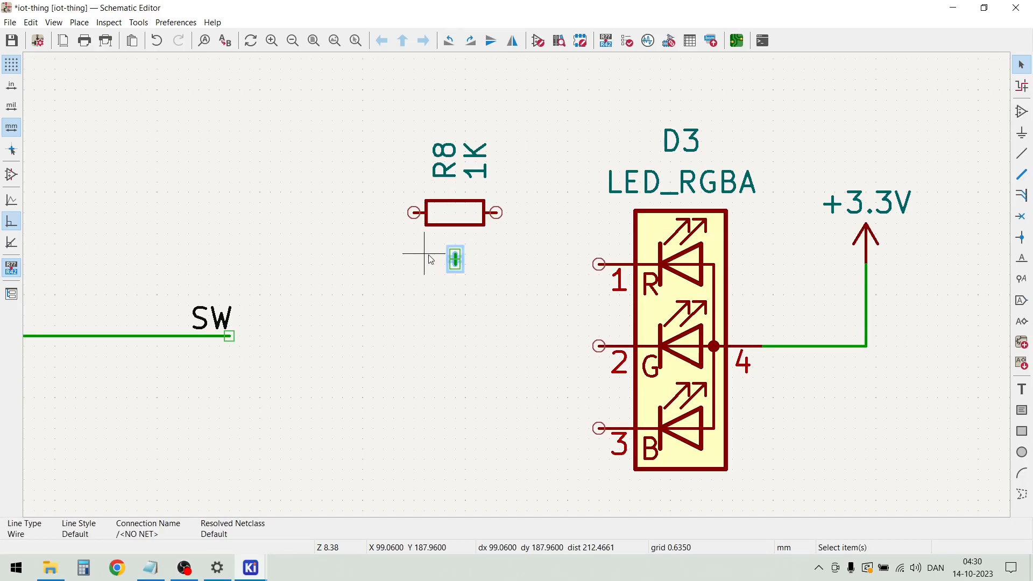
key(Delete)
Rotate R8's reference and value texts to horizontal, placing R8 left of the resistor body and 1K right of it
click(446, 168)
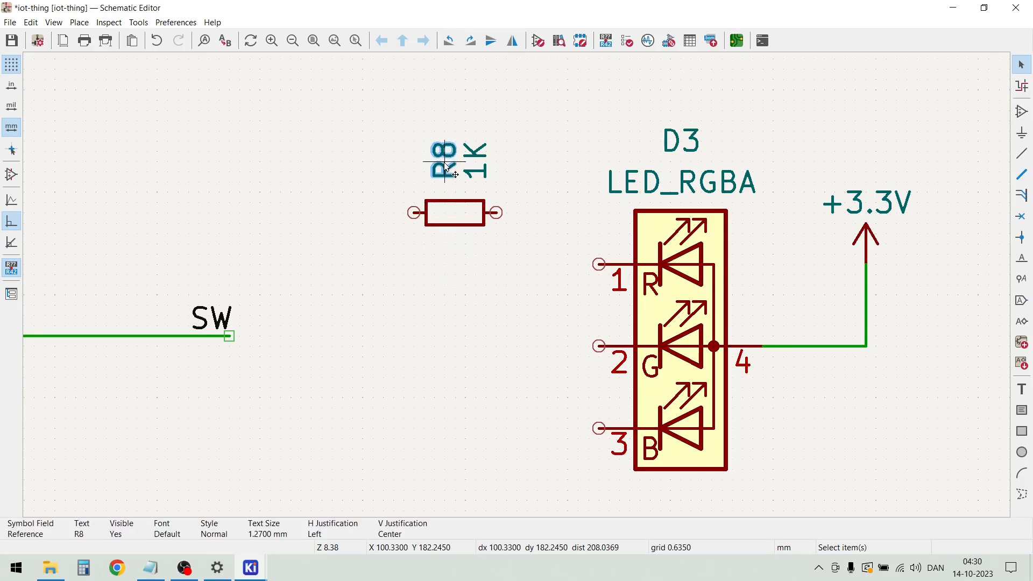
key(r)
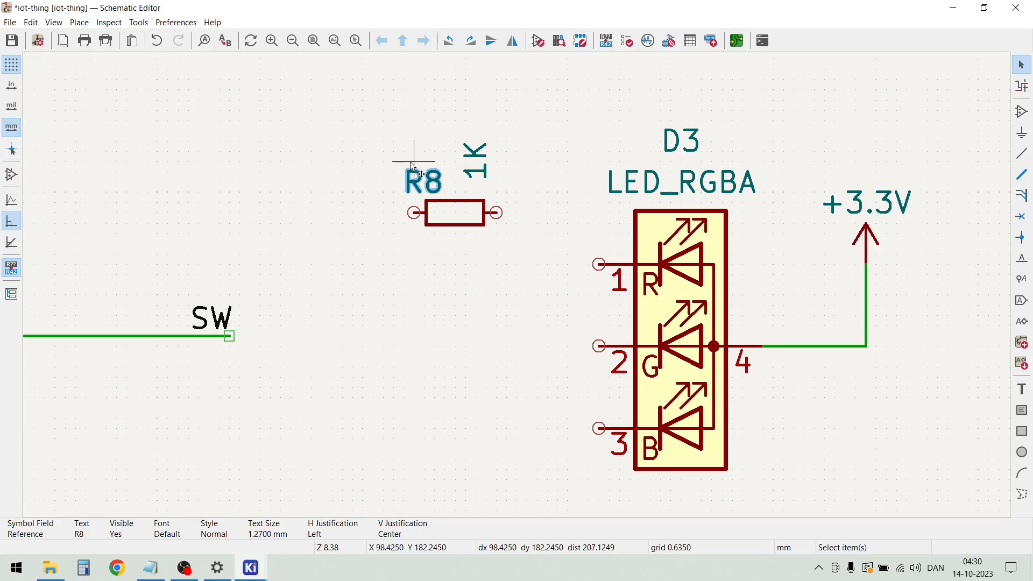
drag(414, 180, 362, 190)
click(486, 161)
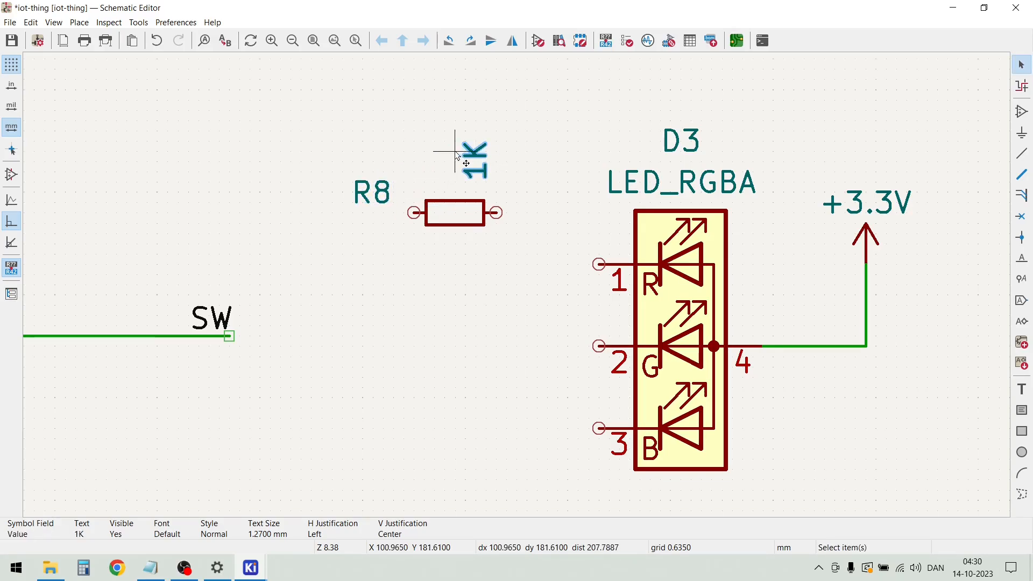
drag(485, 162, 542, 206)
key(r)
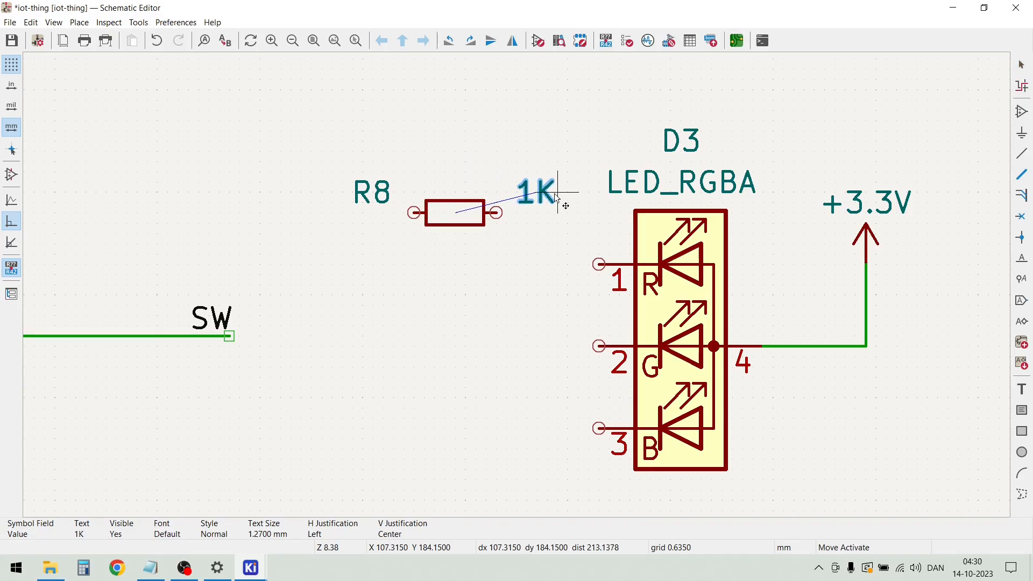
click(562, 198)
Move resistor R8 down and to the right so it lines up with D3's pin 1
drag(450, 216, 477, 258)
click(457, 215)
drag(466, 216, 474, 240)
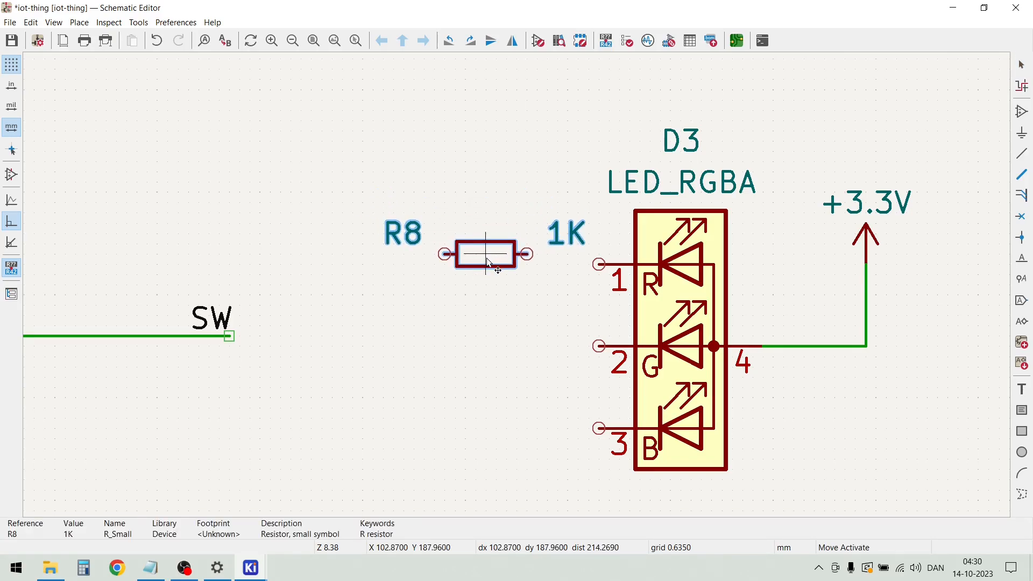
click(486, 266)
Move R8, D3 and its +3.3V symbol together farther right, away from the SW label
scroll(463, 364, down, 3)
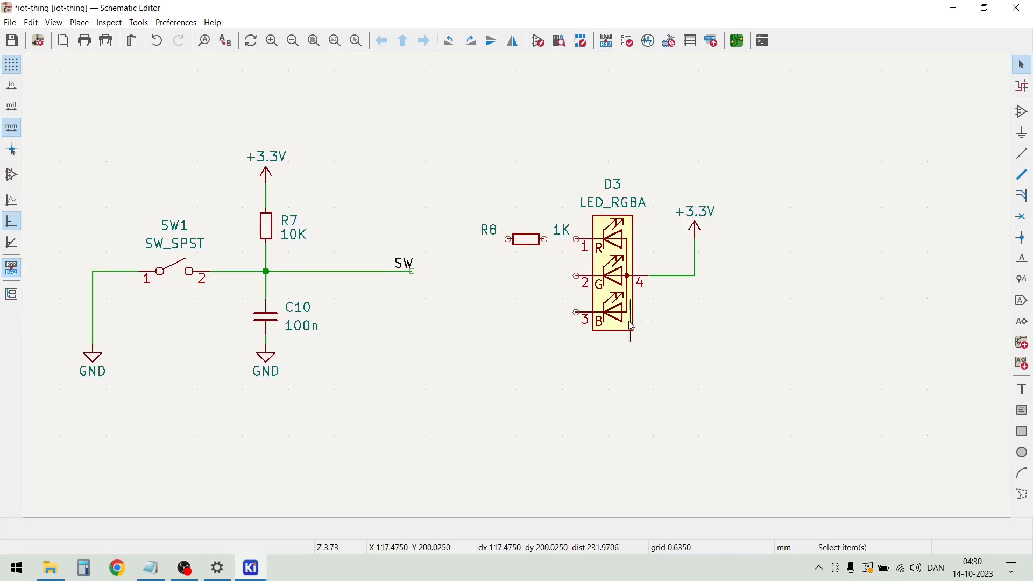
scroll(591, 301, down, 6)
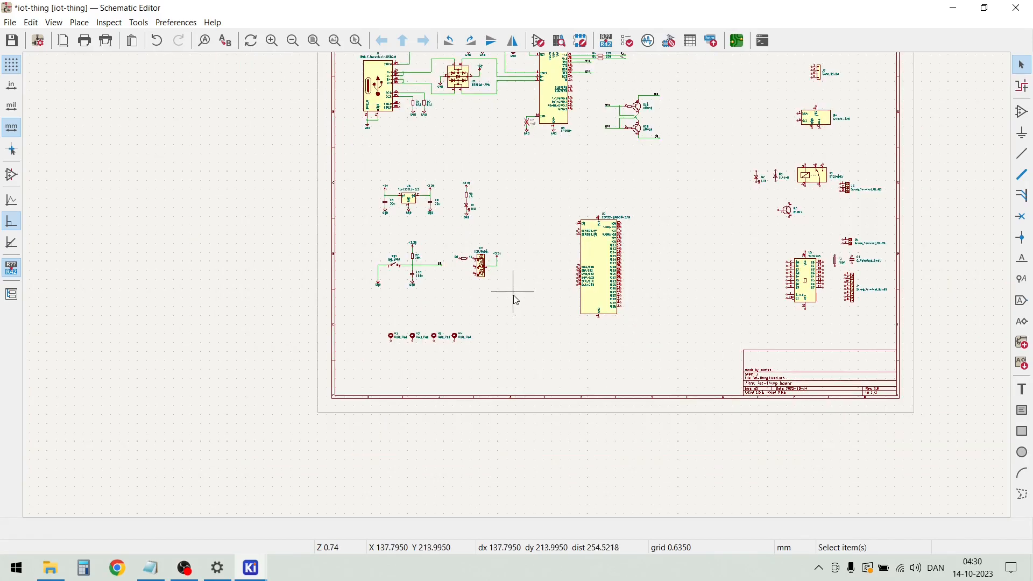
drag(512, 301, 450, 243)
drag(487, 276, 506, 277)
click(473, 282)
scroll(484, 263, up, 5)
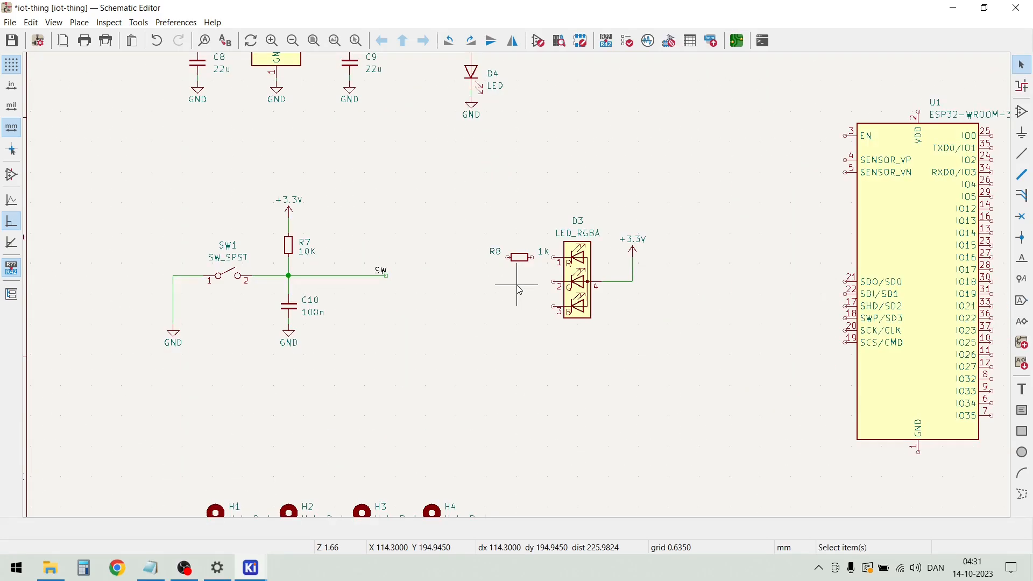
Wire R8's right end to D3's pin 1 and draw a free-ended wire leftwards from R8's other end
scroll(519, 279, up, 2)
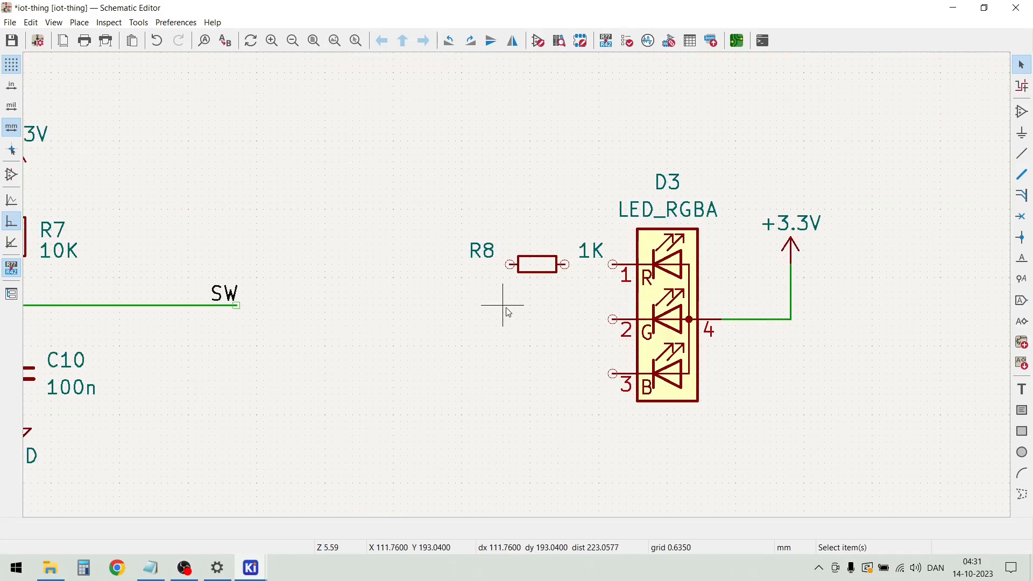
click(564, 264)
click(612, 264)
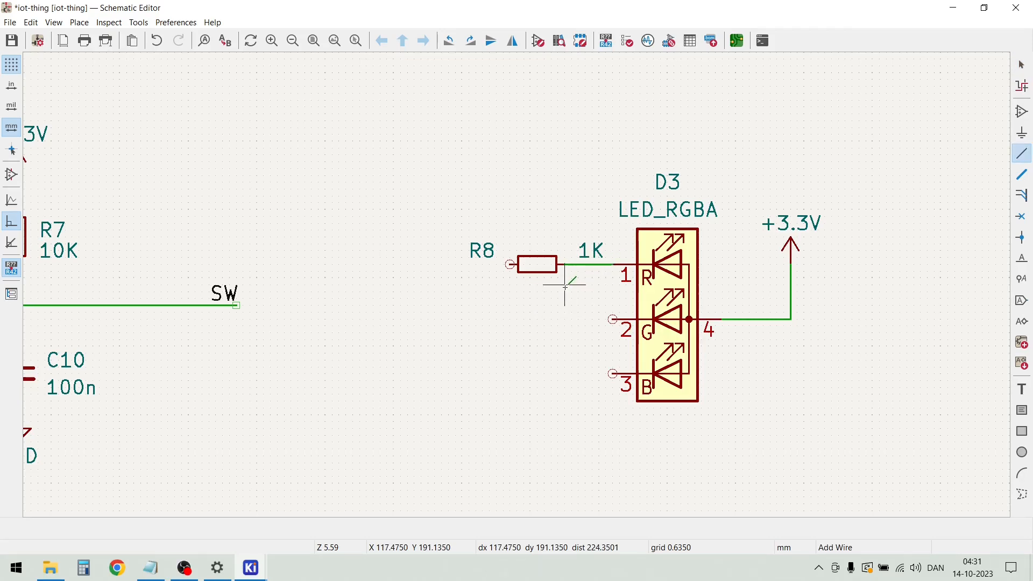
key(Escape)
click(510, 264)
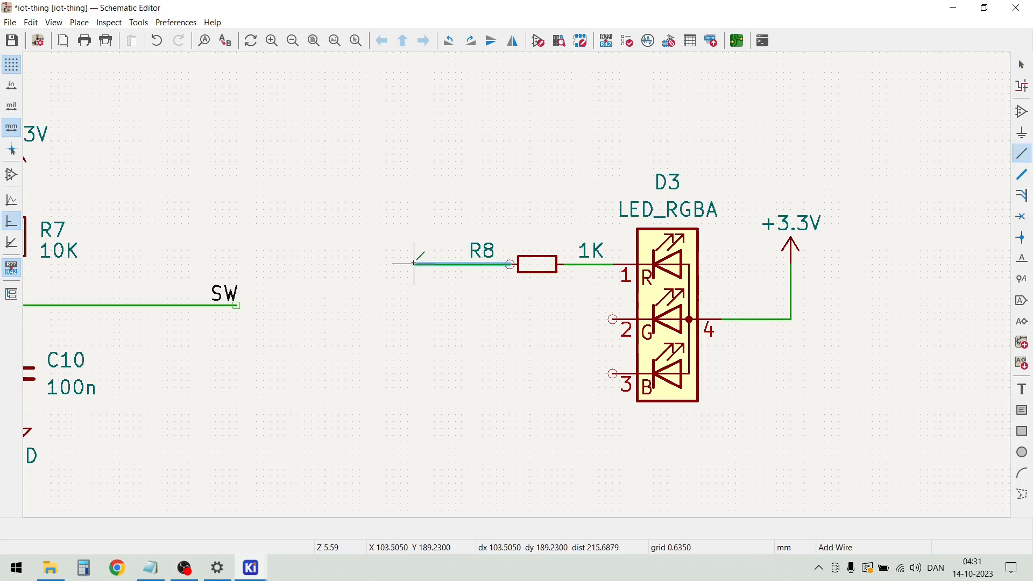
double_click(393, 263)
key(Escape)
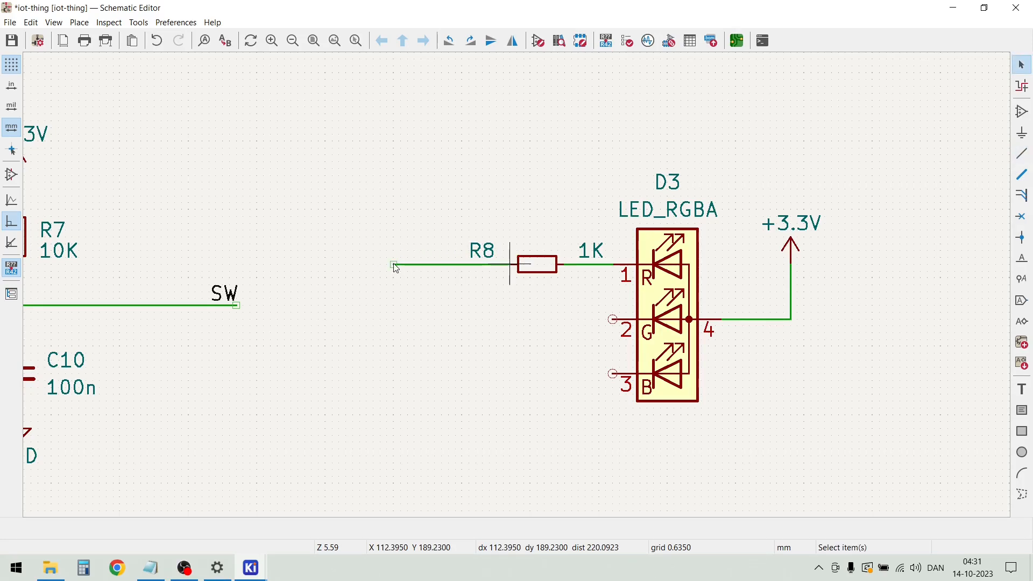
Add the net label LED_R at the free end of R8's left wire
key(l)
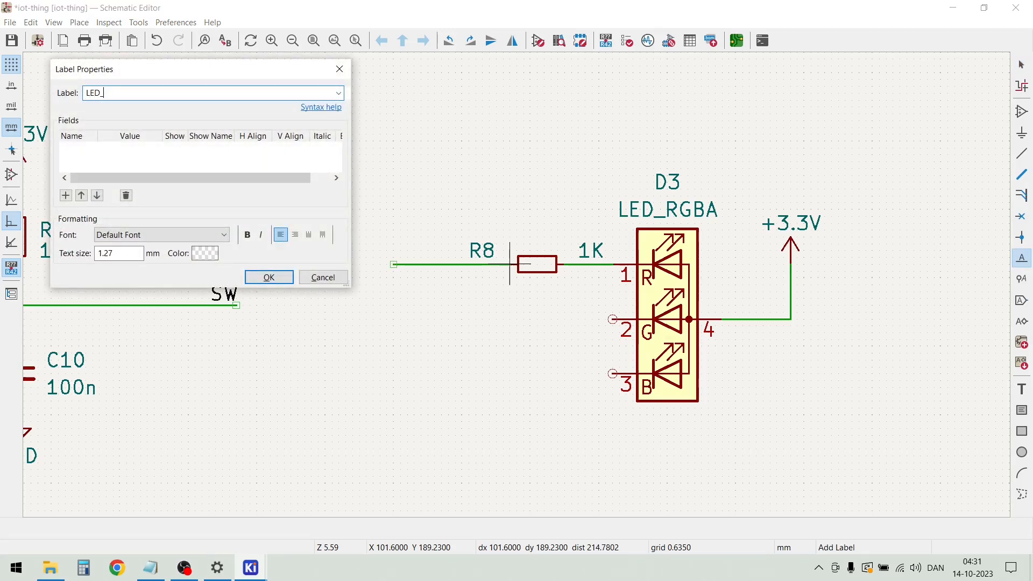
click(269, 277)
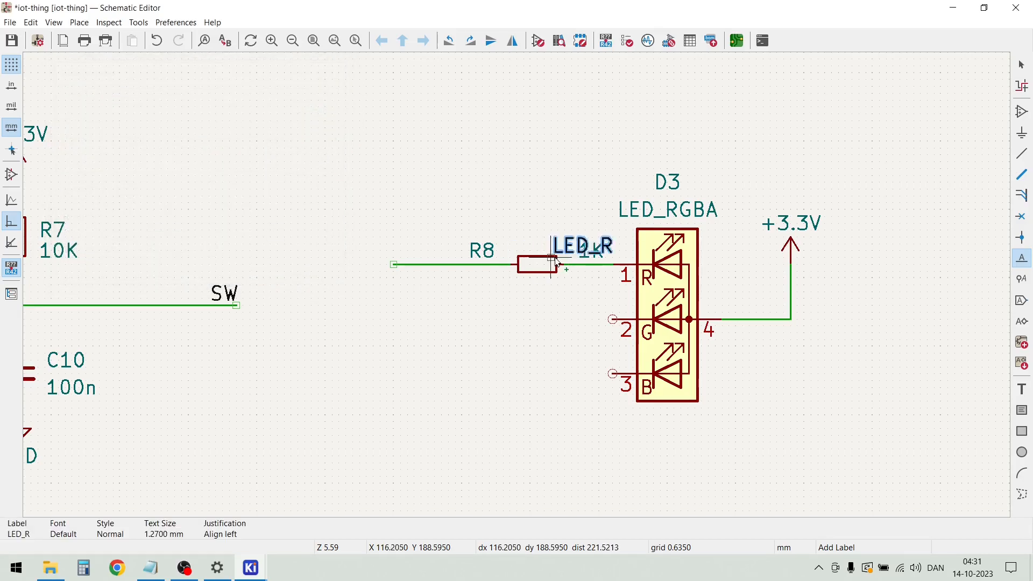
click(391, 262)
key(Escape)
Shift R8's reference text and its 1K value text slightly to the right, clear of the LED_R label
scroll(474, 260, up, 5)
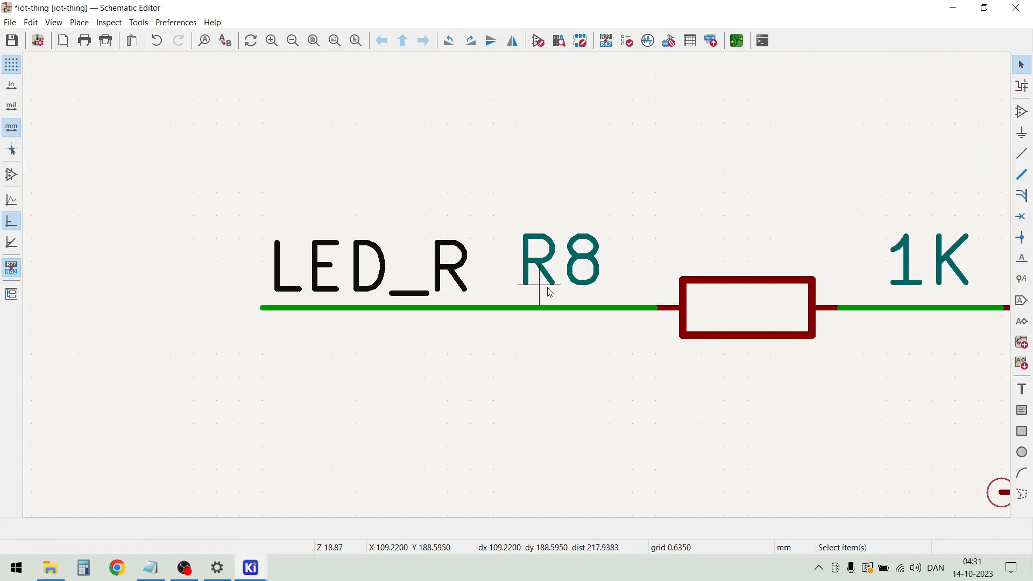
click(570, 267)
drag(571, 268, 640, 267)
click(923, 270)
click(923, 263)
drag(924, 263, 947, 262)
click(885, 173)
Duplicate the labelled R8 resistor branch with its wires twice, connecting the copies to D3's pins 2 and 3
scroll(885, 173, down, 2)
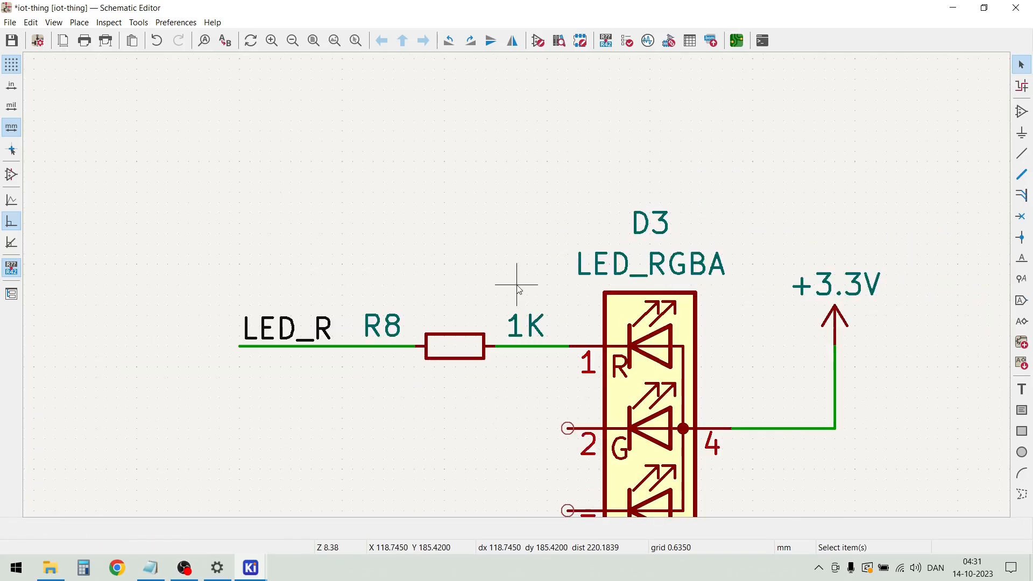
drag(545, 384, 224, 277)
key(ctrl+d)
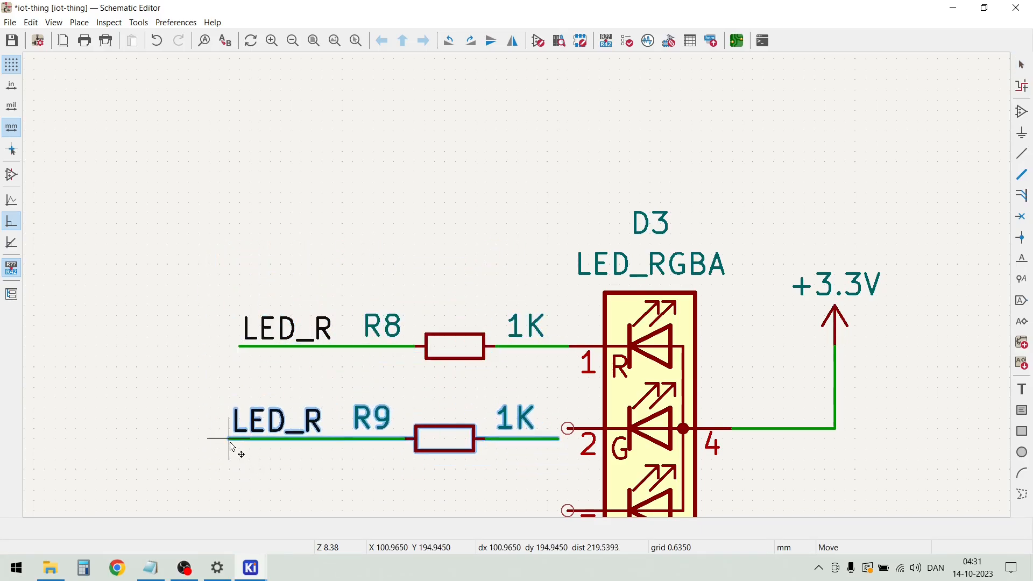
click(235, 429)
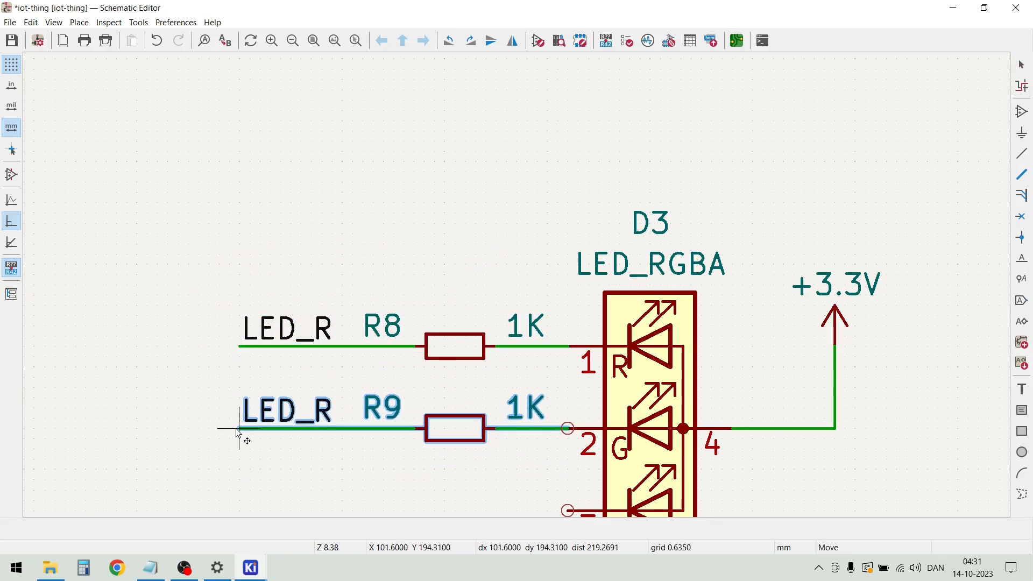
scroll(526, 281, down, 3)
key(ctrl+d)
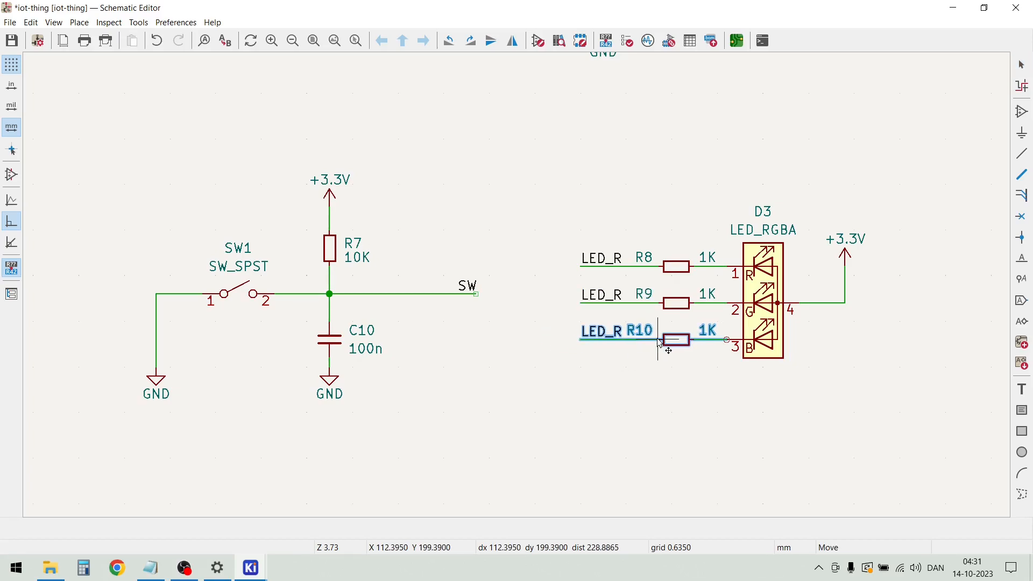
click(659, 342)
Rename the net label on the pin 2 branch to LED_G and the one on the pin 3 branch to LED_B
scroll(605, 305, up, 2)
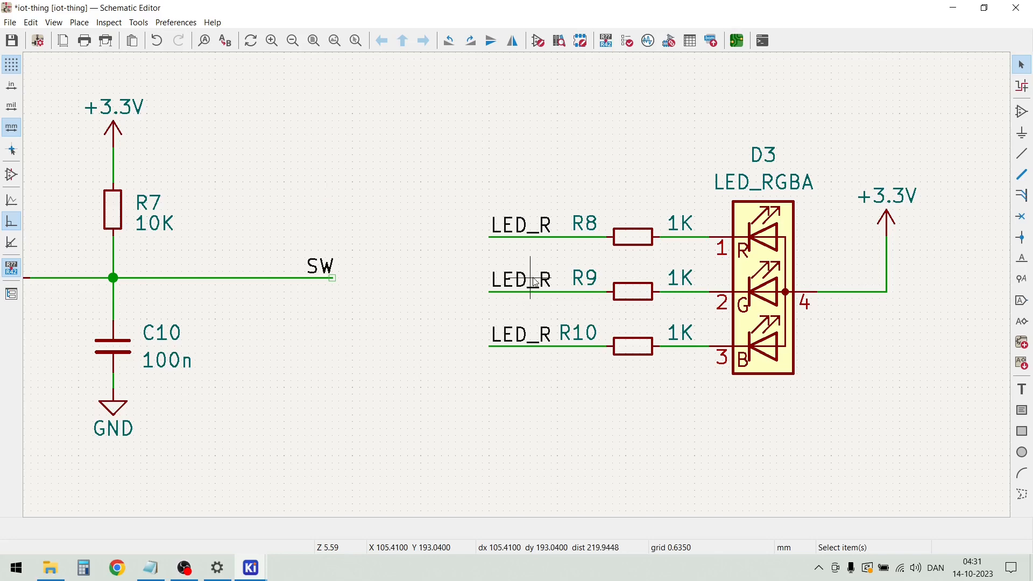
double_click(547, 285)
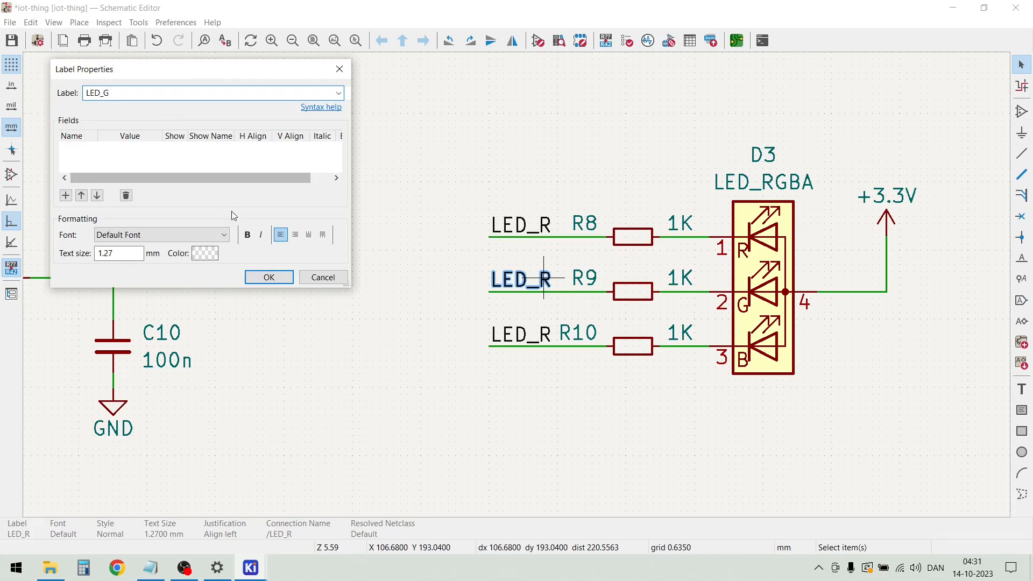
click(269, 277)
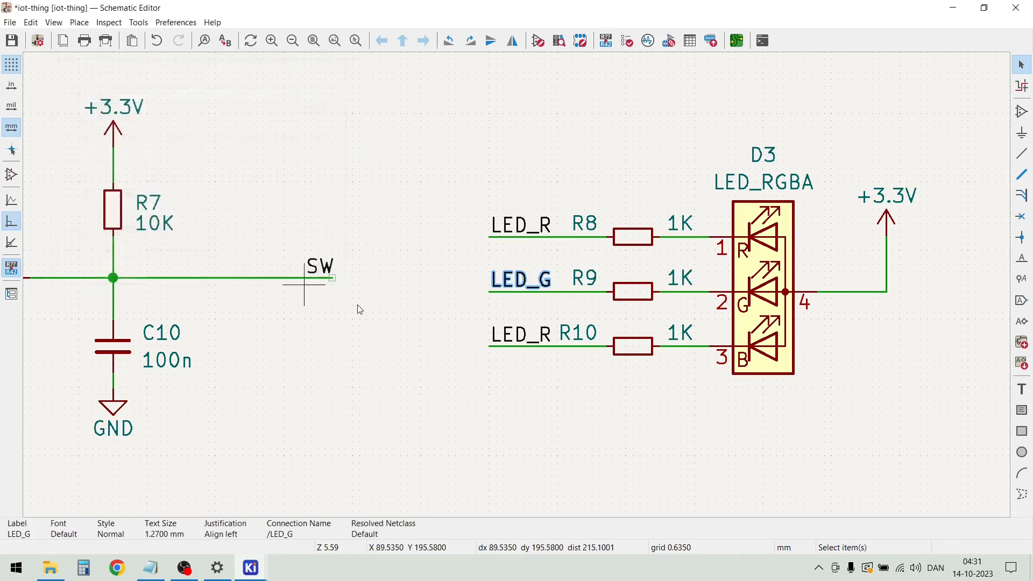
double_click(537, 337)
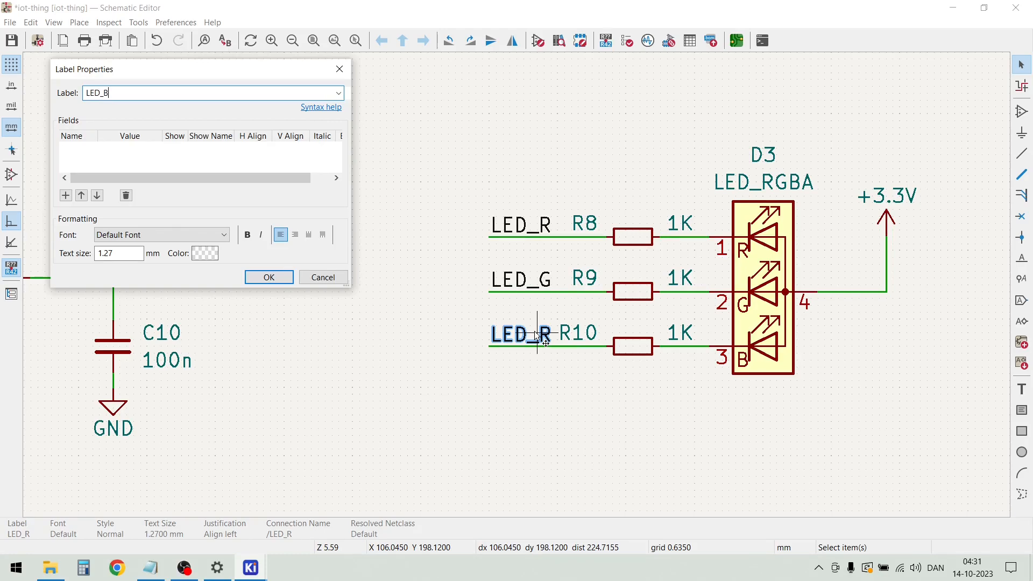
click(285, 279)
Duplicate the switch circuit's GND symbol below mounting hole H1 and wire it to the H1 pin
scroll(519, 291, down, 3)
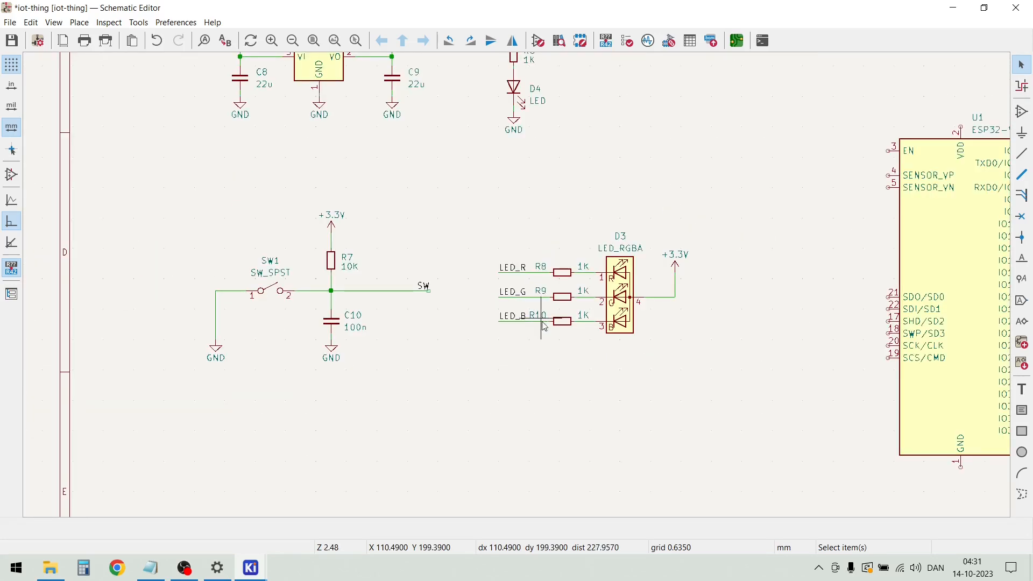
scroll(710, 391, down, 2)
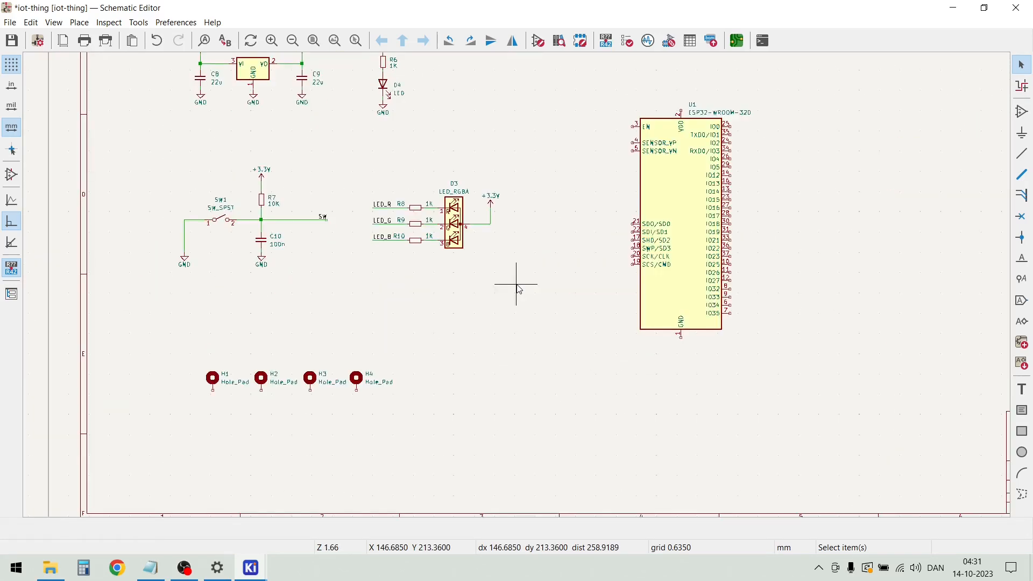
scroll(293, 394, down, 1)
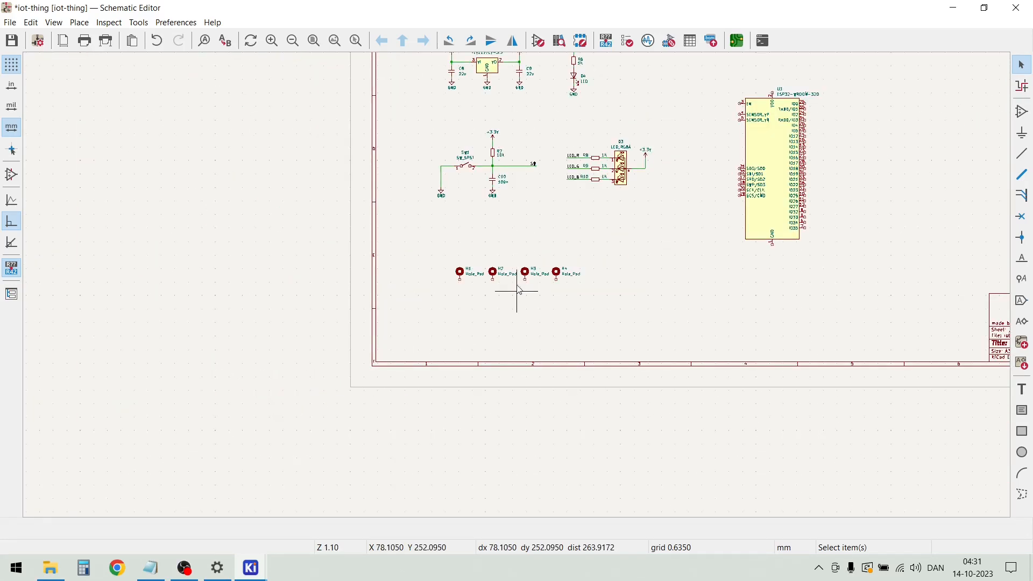
scroll(519, 290, up, 4)
scroll(511, 280, down, 2)
drag(486, 119, 435, 83)
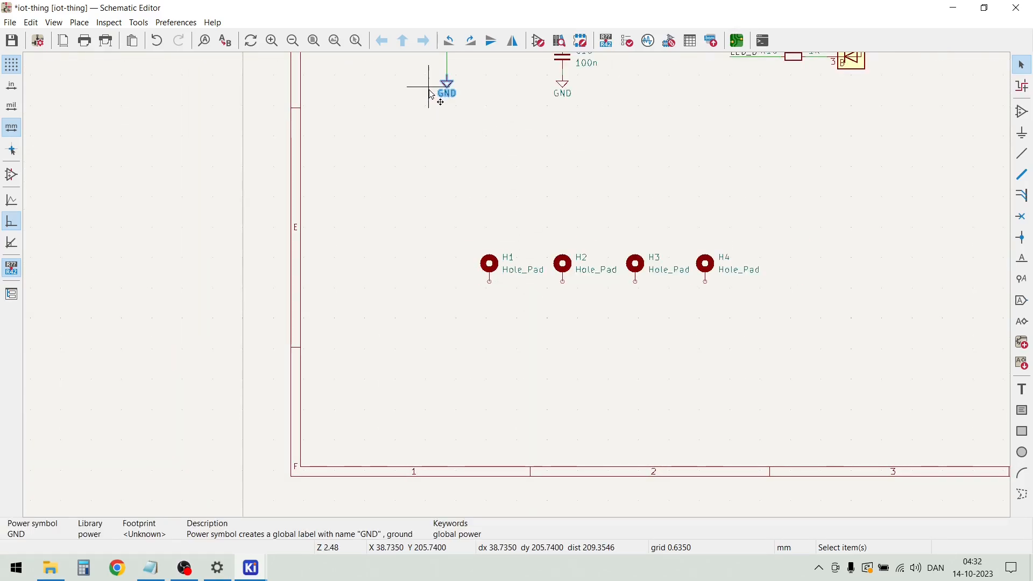
key(ctrl+d)
scroll(519, 290, up, 3)
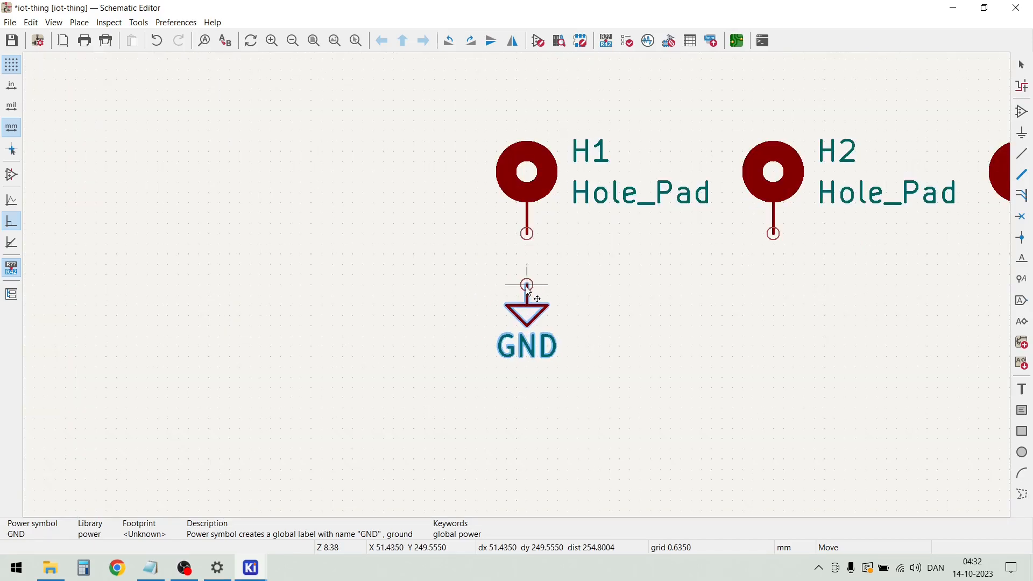
click(525, 278)
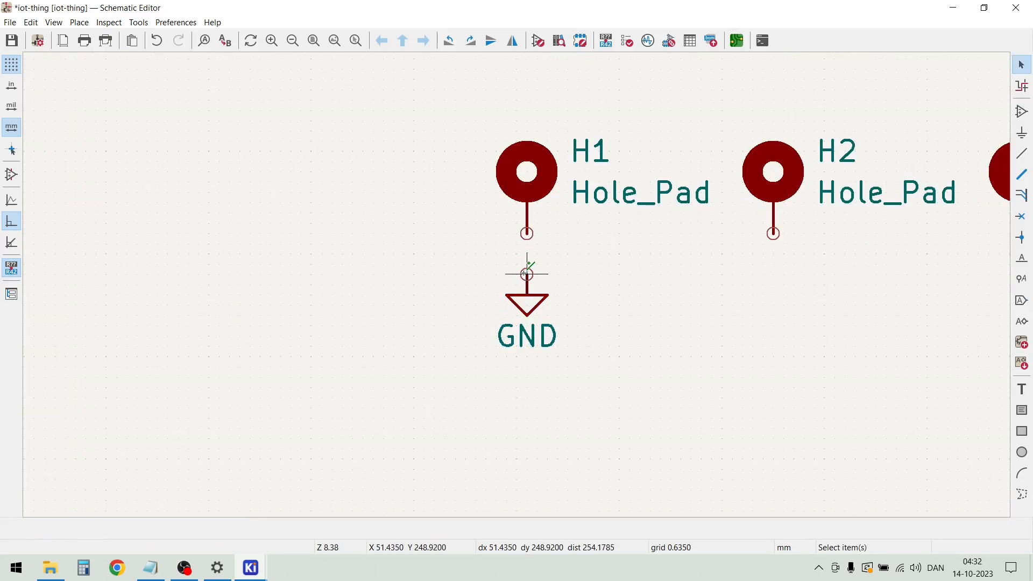
key(w)
click(526, 233)
key(Escape)
Duplicate H1's GND symbol and wire onto the pins of mounting holes H2, H3 and H4
drag(570, 353, 479, 247)
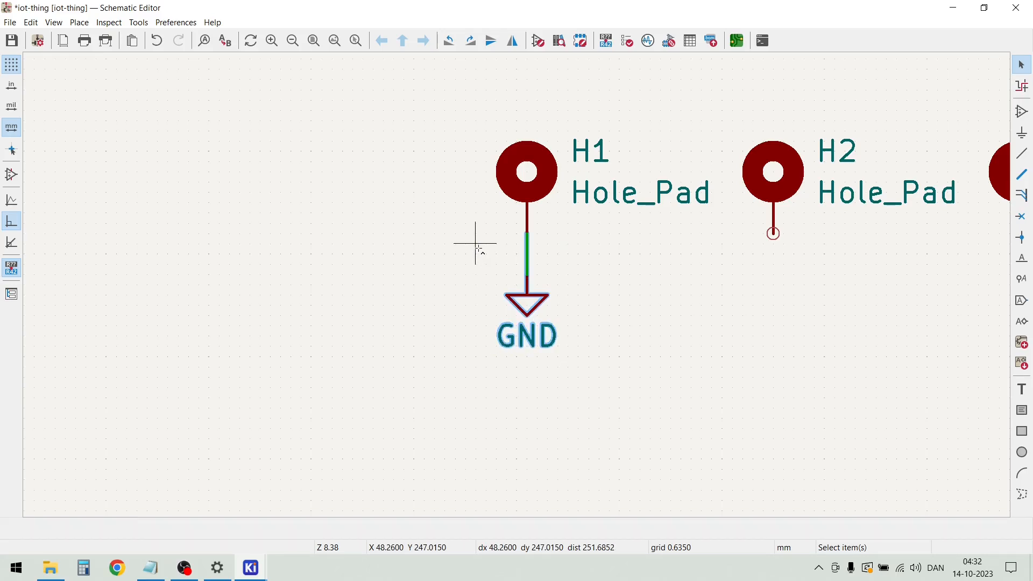
key(ctrl+d)
click(773, 232)
scroll(773, 232, down, 3)
key(ctrl+d)
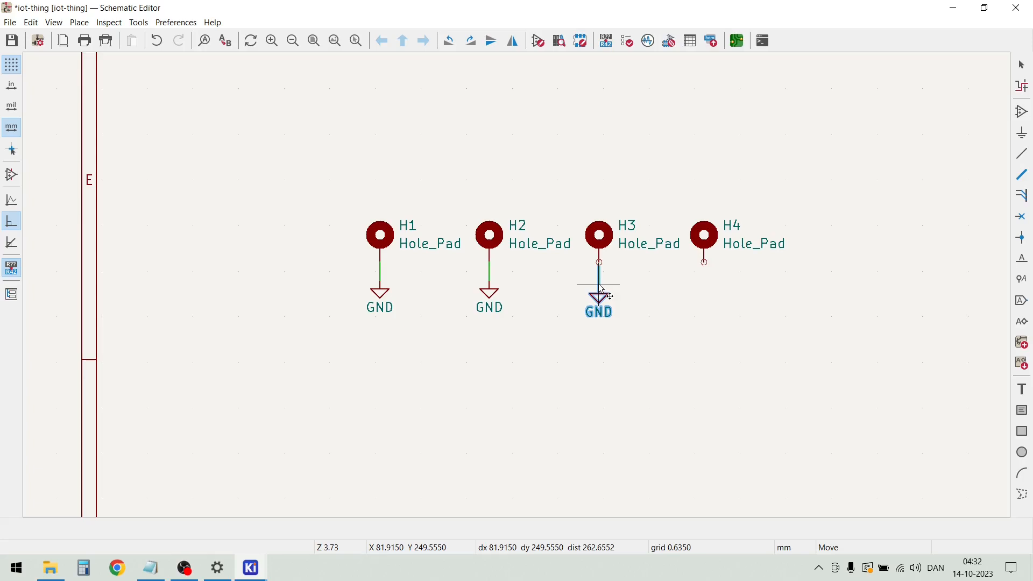
click(602, 291)
key(ctrl+d)
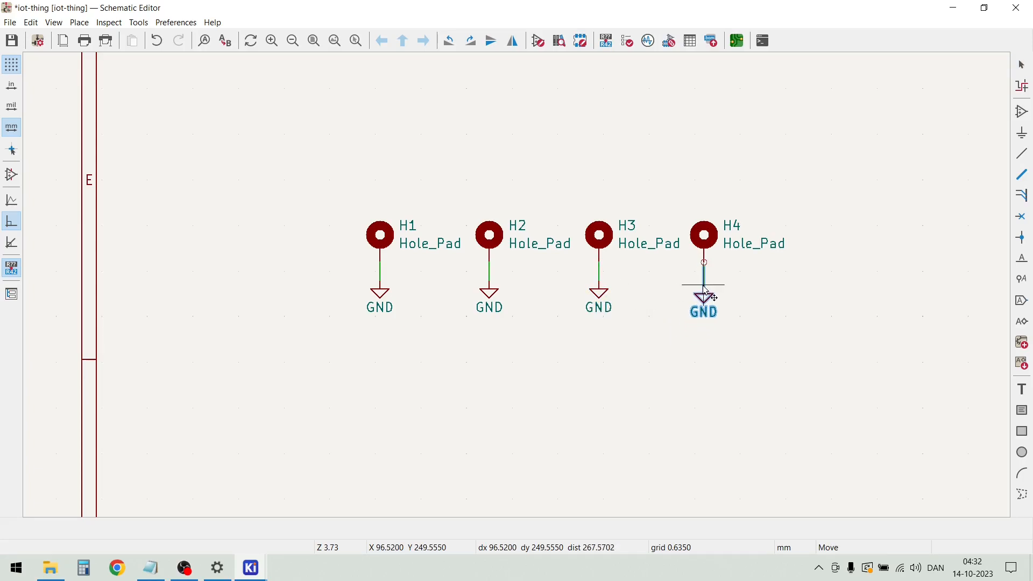
click(706, 285)
click(724, 369)
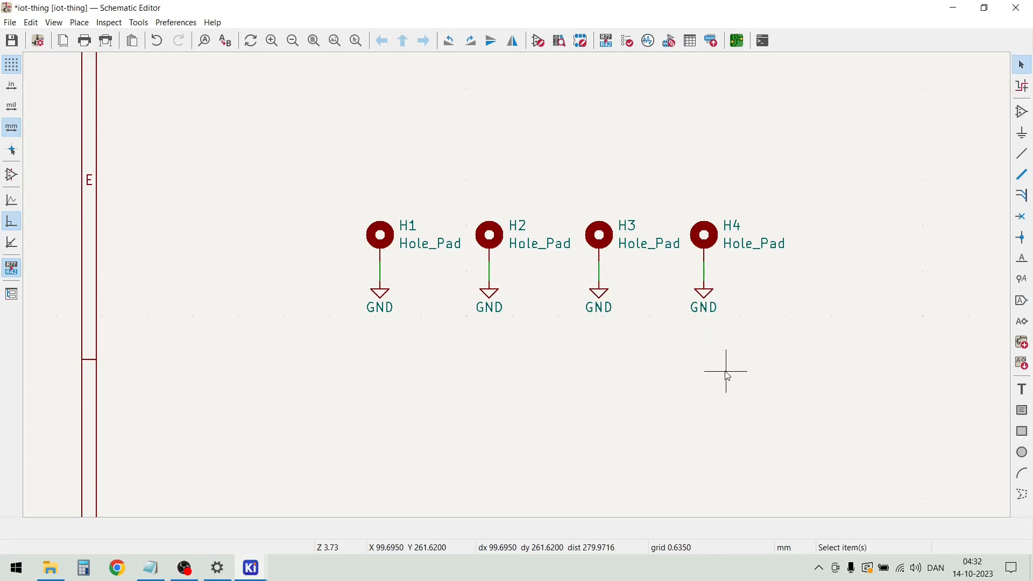
Move the ESP32-WROOM-32D module U1 farther right, away from the RGB LED circuit
scroll(724, 369, down, 5)
scroll(519, 290, down, 3)
scroll(519, 290, up, 5)
scroll(519, 291, up, 1)
scroll(517, 291, down, 1)
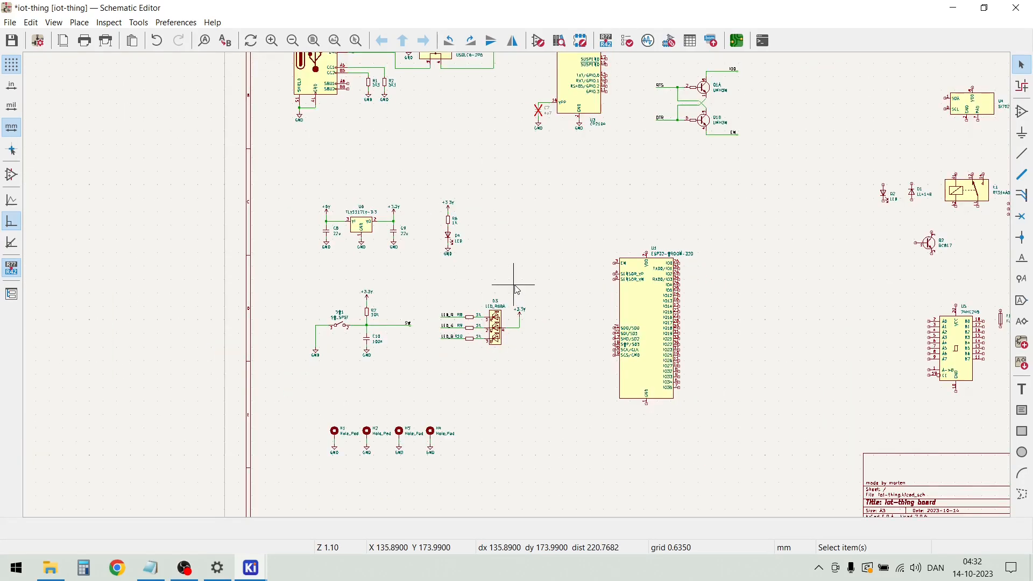
scroll(485, 271, down, 3)
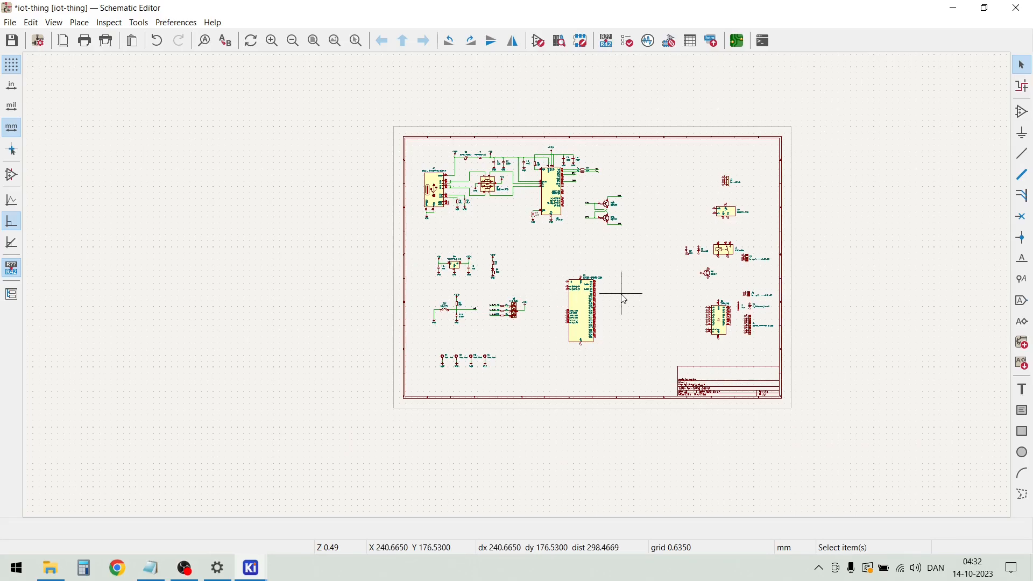
scroll(621, 294, up, 2)
drag(527, 381, 403, 223)
drag(457, 315, 492, 311)
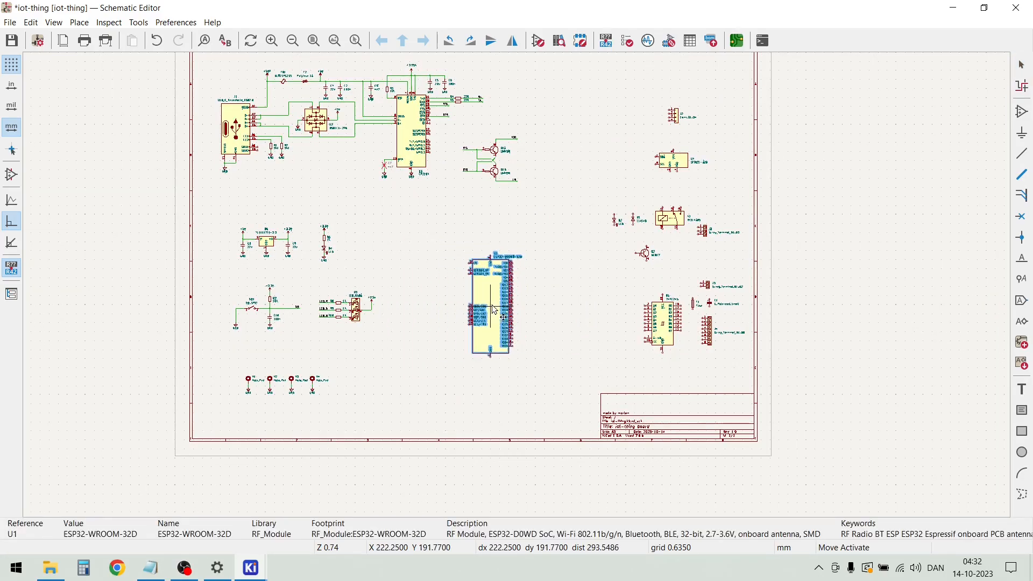
click(560, 263)
Move the four-pin connector J2 to the right, above the Si7021-A20 sensor U4
scroll(694, 133, up, 6)
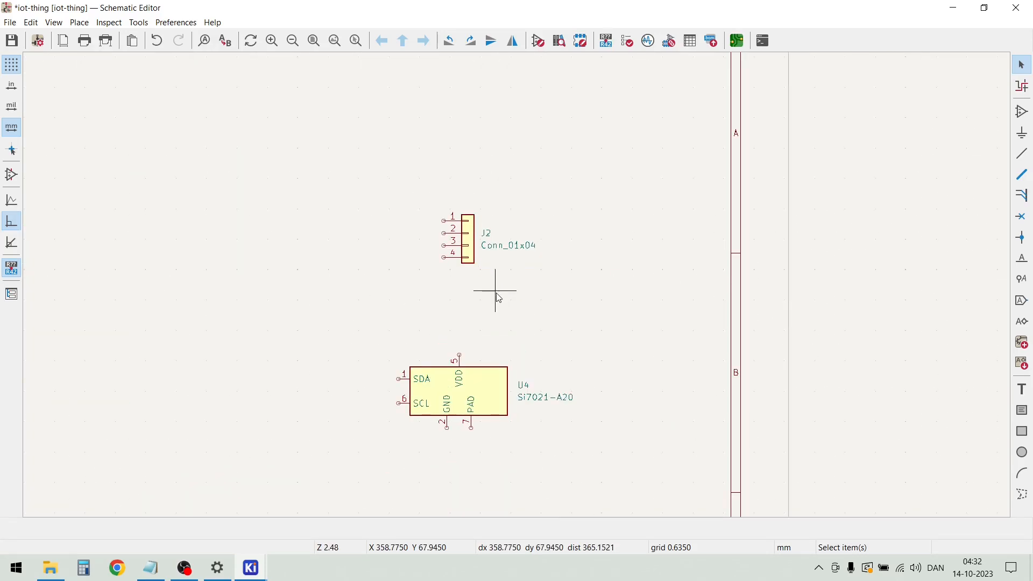
scroll(494, 320, up, 2)
scroll(516, 286, down, 2)
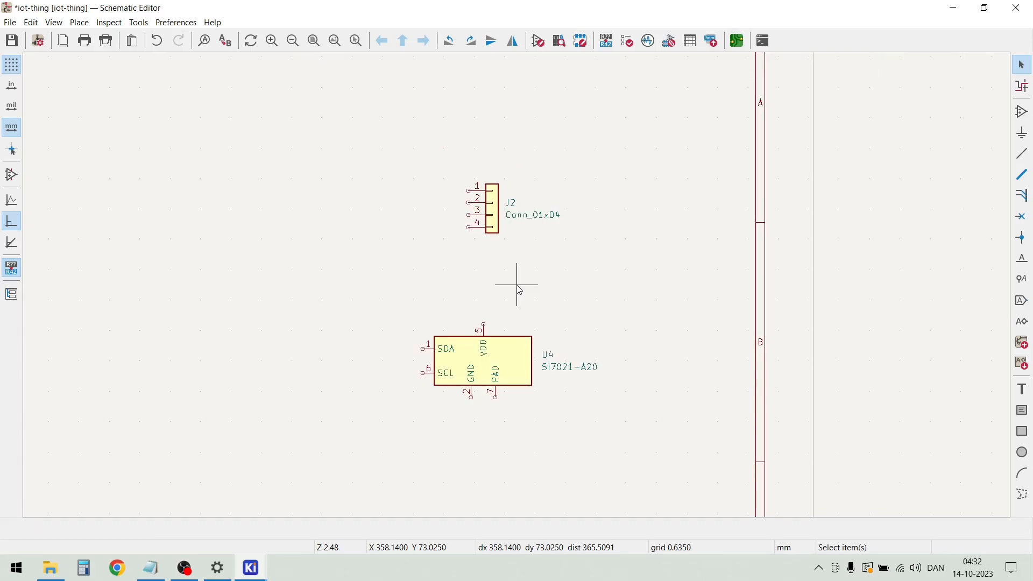
drag(513, 259, 448, 156)
drag(487, 210, 539, 206)
click(471, 206)
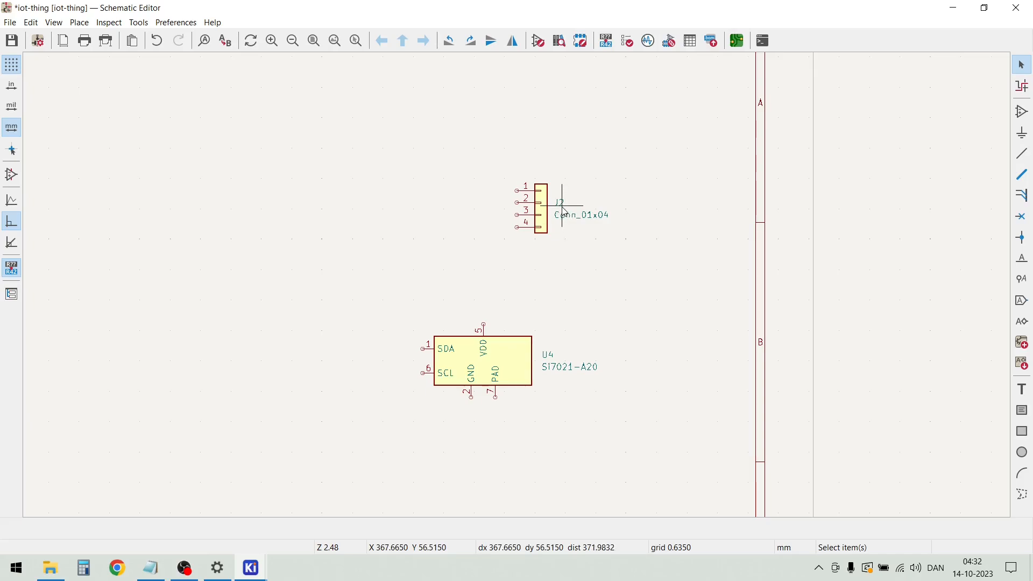
Move J2's reference and Conn_01x04 value texts to just above the connector body
drag(576, 258, 554, 185)
key(m)
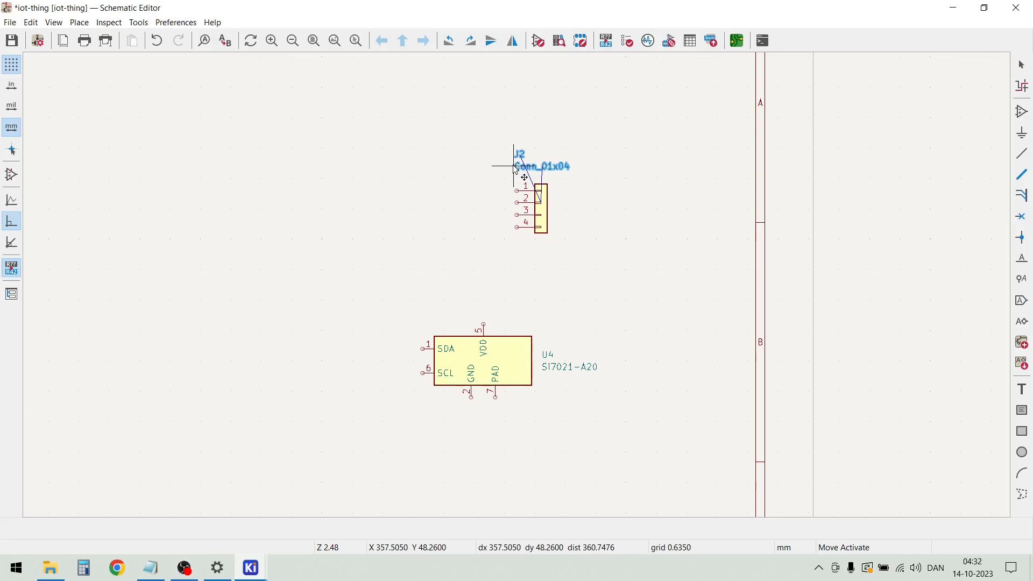
key(Escape)
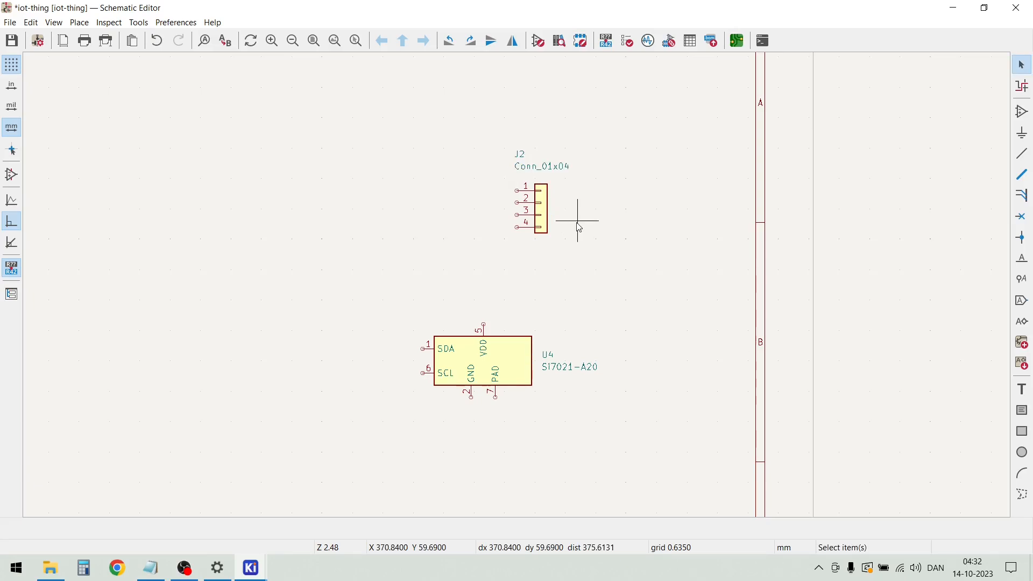
Add a text note reading GND beside pin 1 of connector J2
click(79, 23)
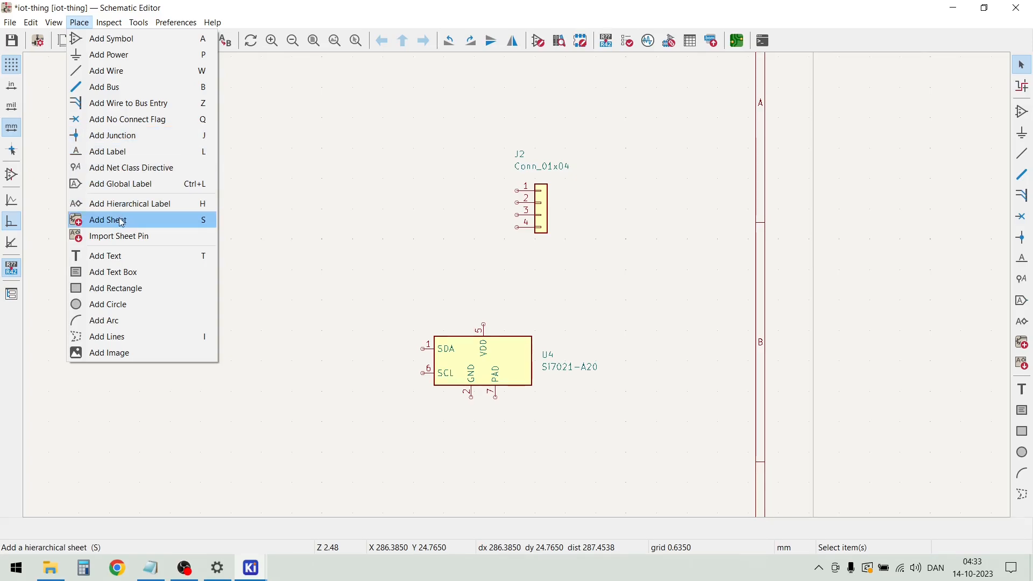
click(128, 257)
click(499, 220)
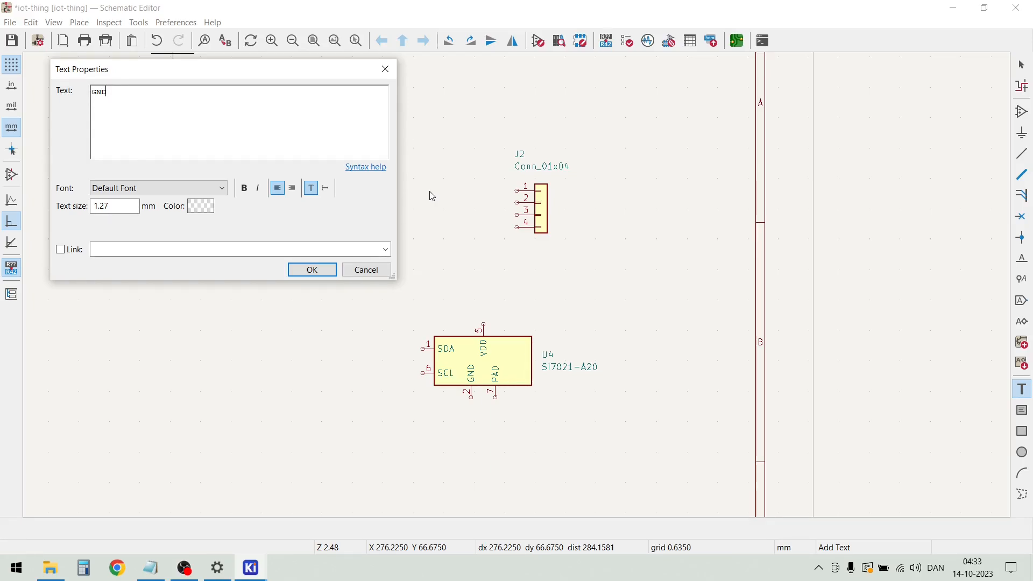
click(308, 269)
scroll(576, 184, up, 5)
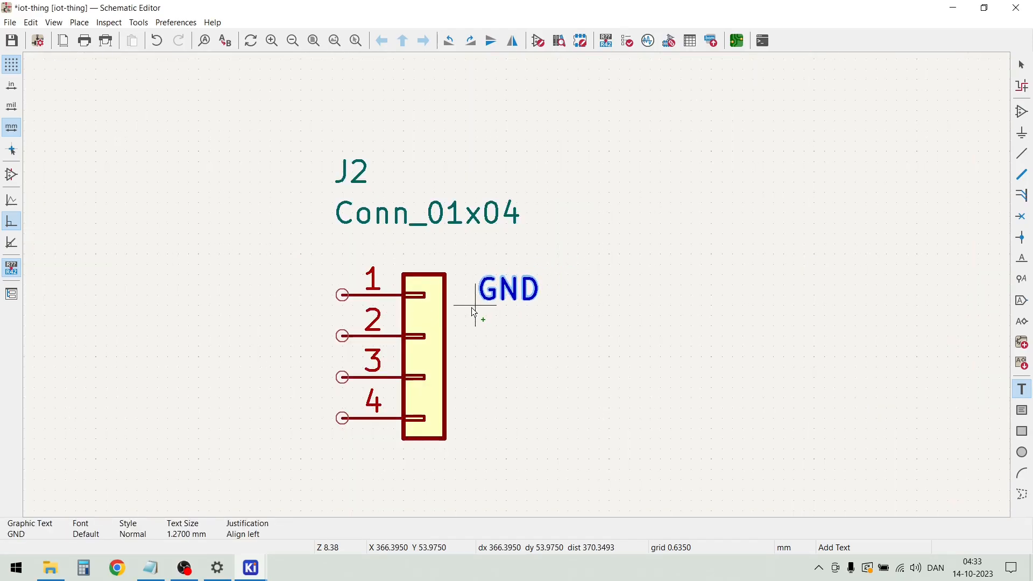
click(470, 309)
key(Escape)
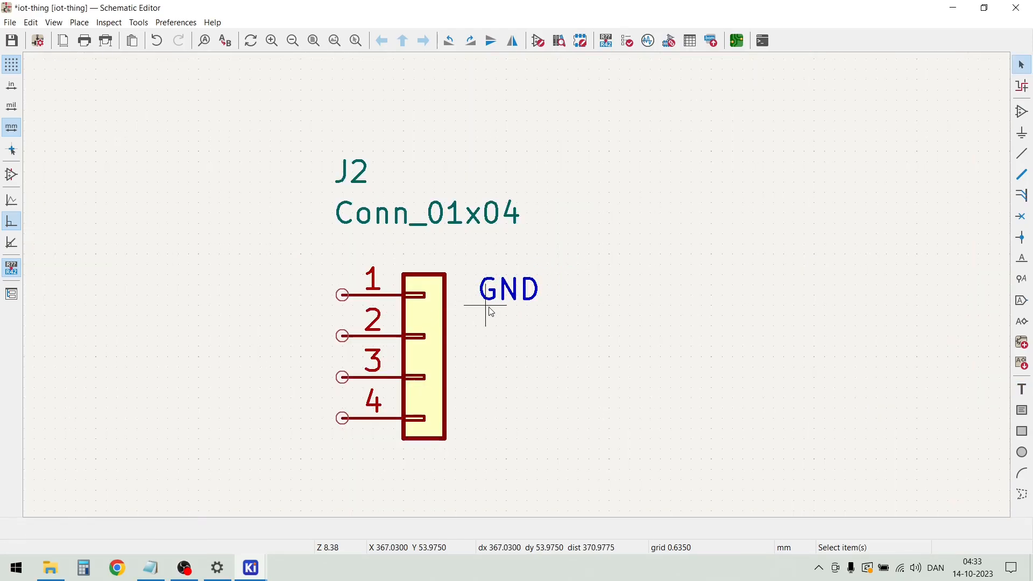
Duplicate the GND note three times, placing the copies beside pins 2, 3 and 4 of J2
click(500, 296)
key(ctrl+d)
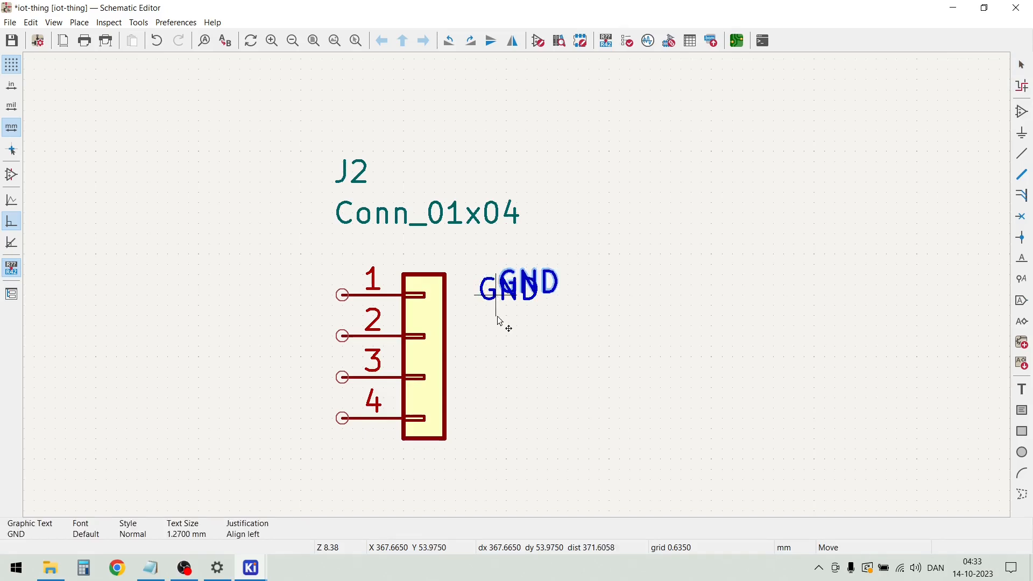
click(476, 364)
key(ctrl+d)
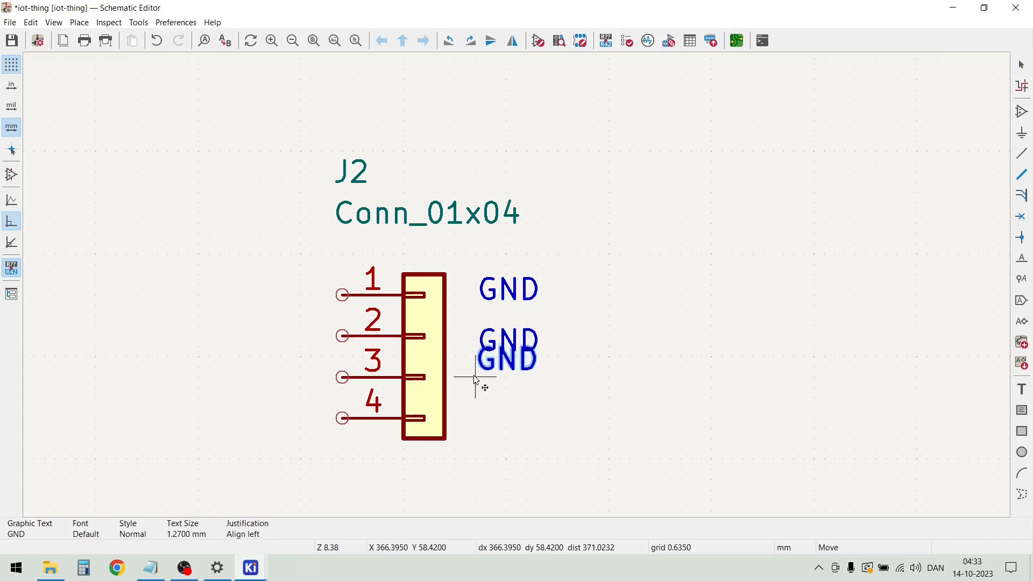
click(475, 401)
key(ctrl+d)
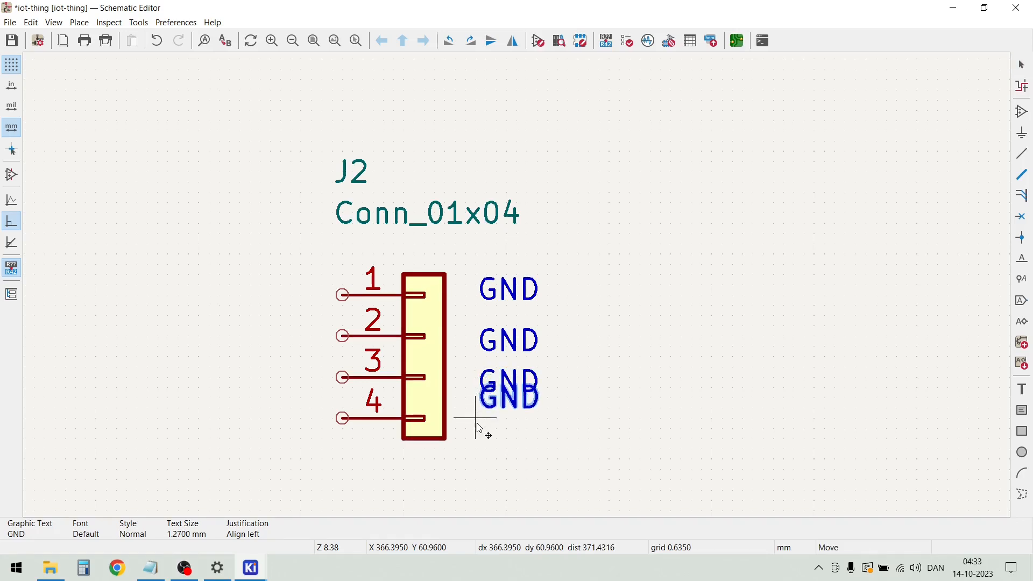
click(480, 444)
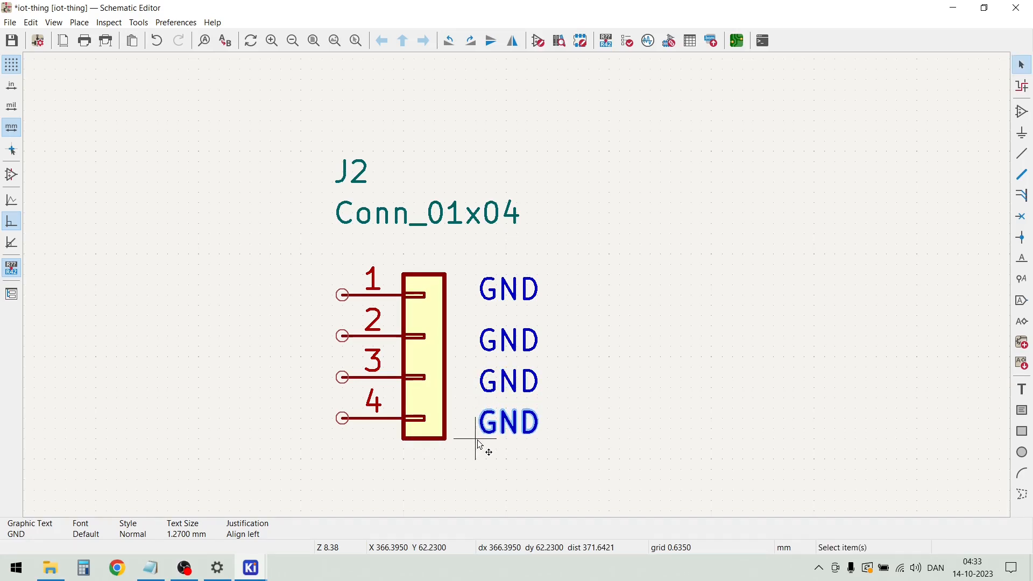
Move the uppermost GND note slightly down to line up with pin 1 of J2
click(506, 294)
drag(504, 290, 475, 317)
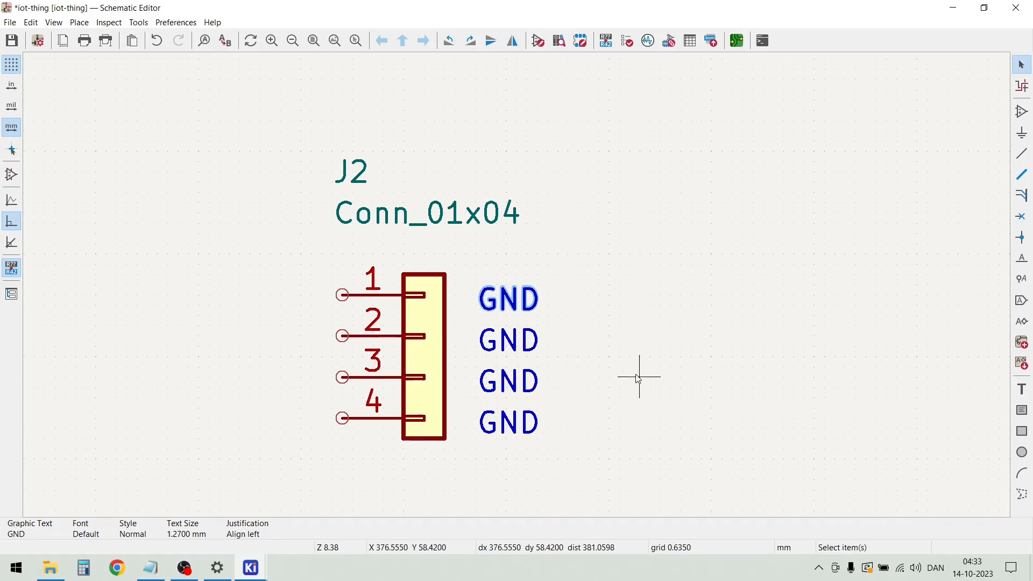
click(624, 379)
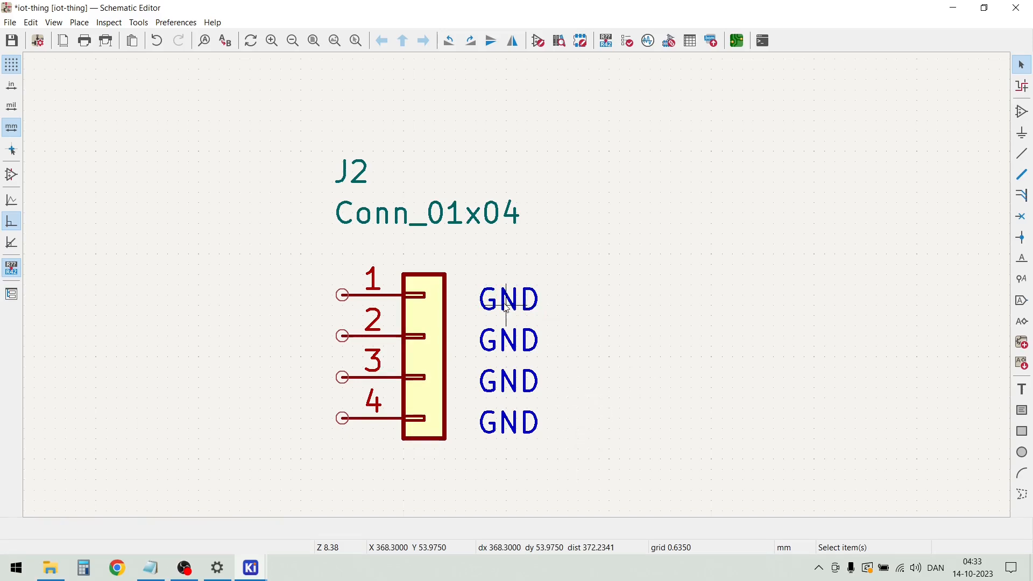
Change the notes beside J2's pins 2, 3 and 4 to VCC, SDA and SCL
double_click(509, 342)
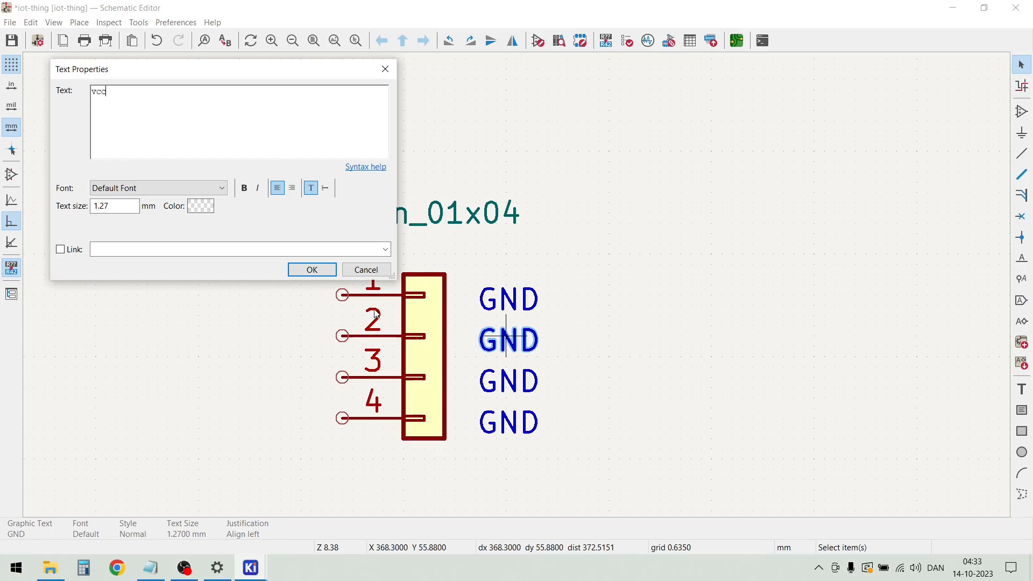
click(303, 270)
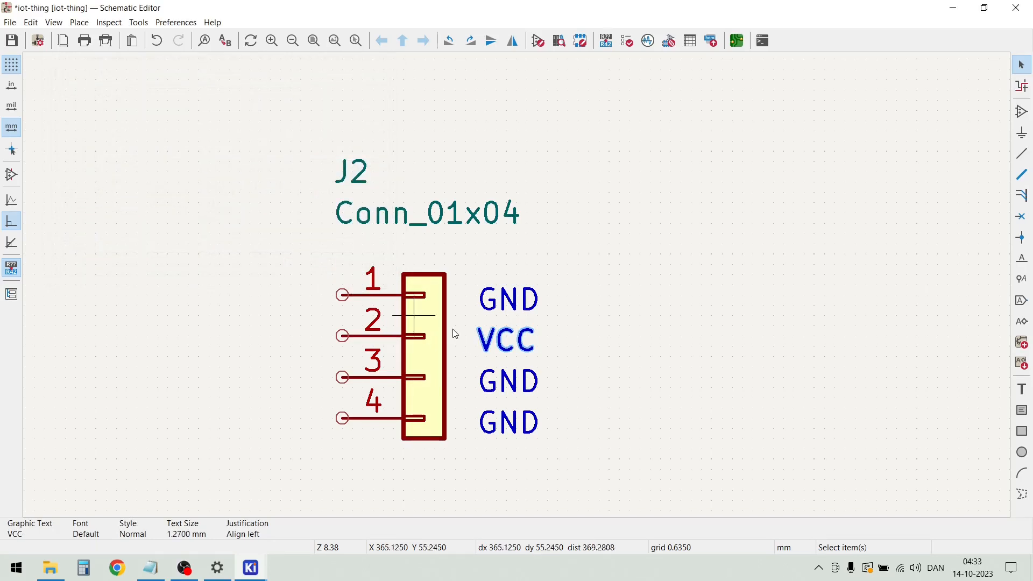
double_click(530, 386)
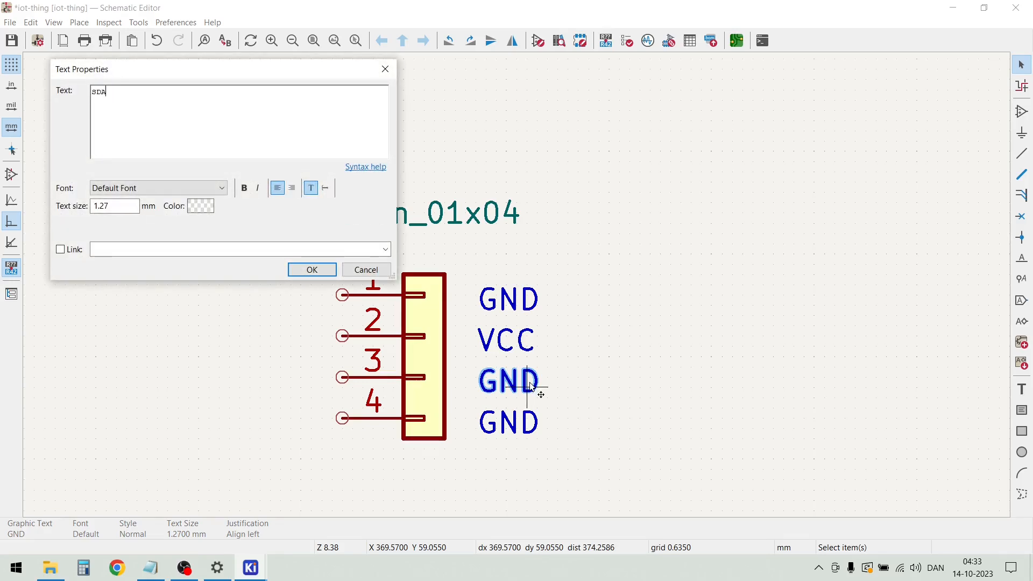
click(323, 273)
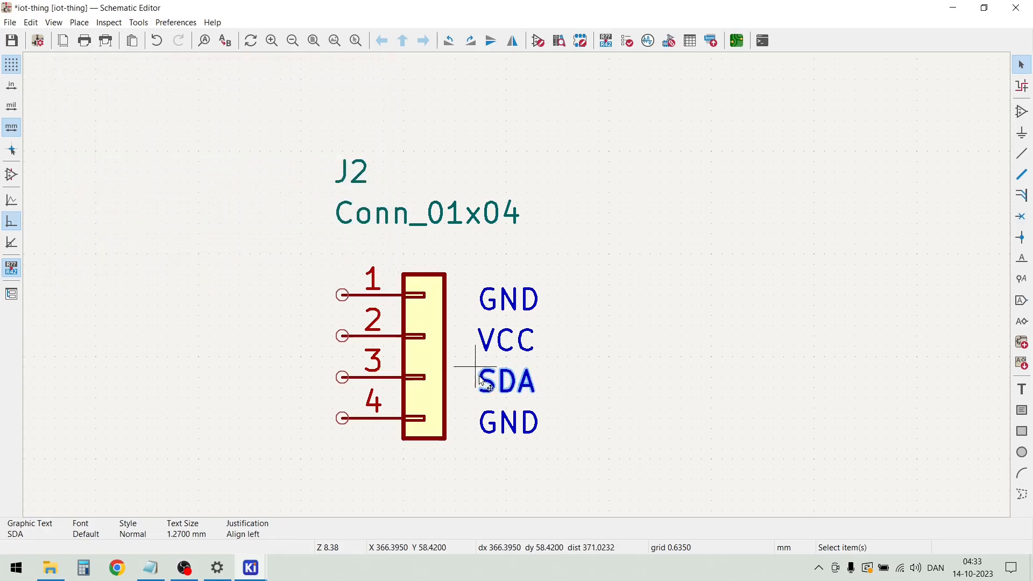
double_click(506, 420)
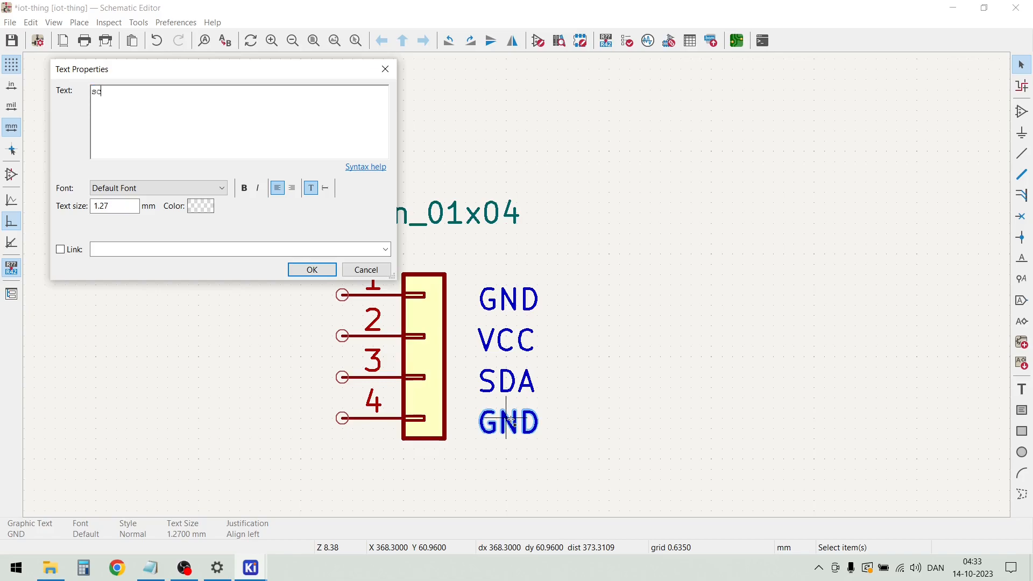
click(314, 270)
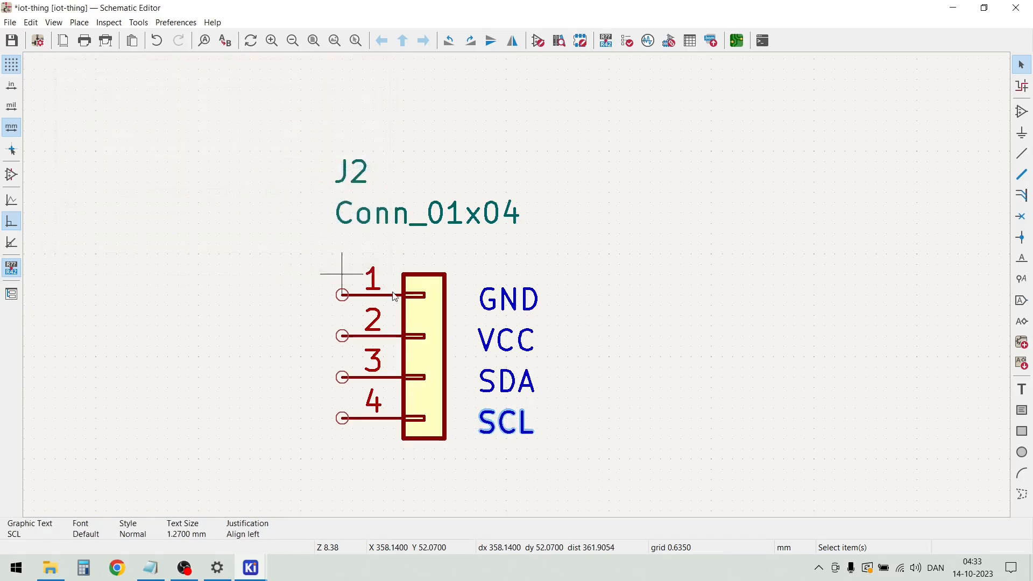
click(624, 416)
Draw a wire from J2 pin 1 a short way left and then down past pin 4
scroll(519, 288, down, 2)
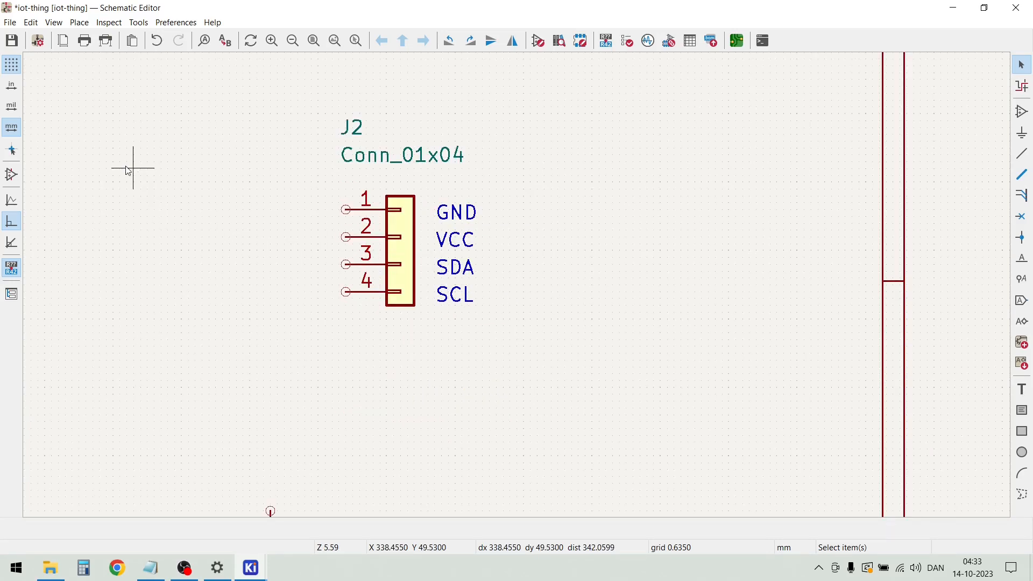
key(w)
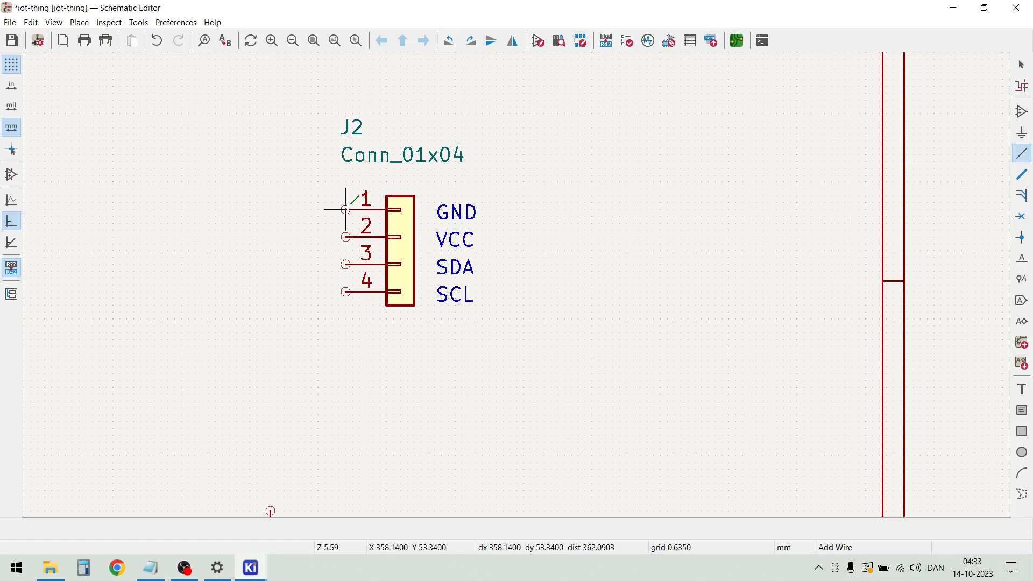
double_click(304, 325)
key(Escape)
Duplicate the switch circuit's 10K resistor and 100n capacitor with their +3.3V, GND and wires, placing the copy right of J2
scroll(304, 325, down, 3)
scroll(519, 292, down, 4)
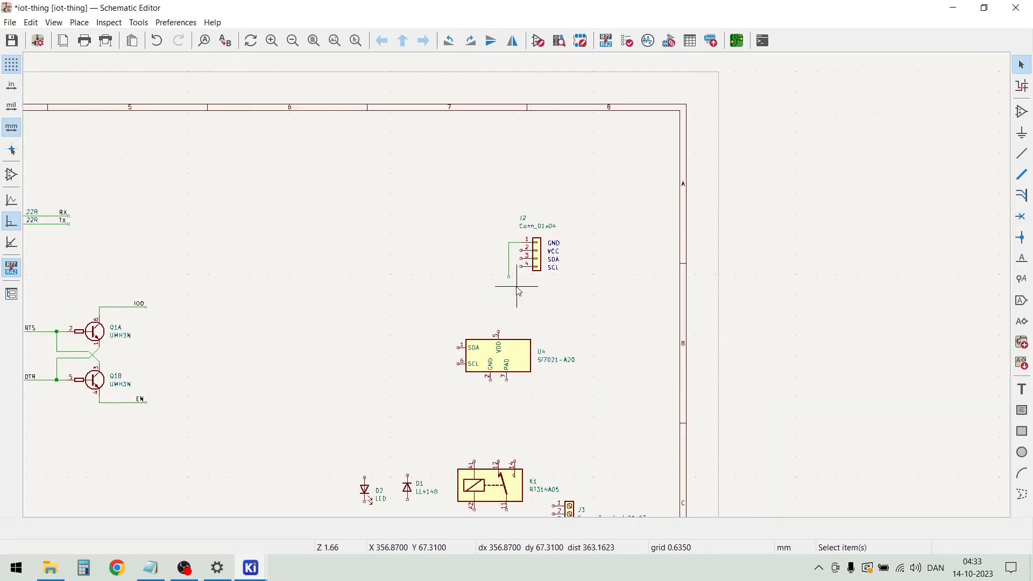
scroll(158, 438, down, 2)
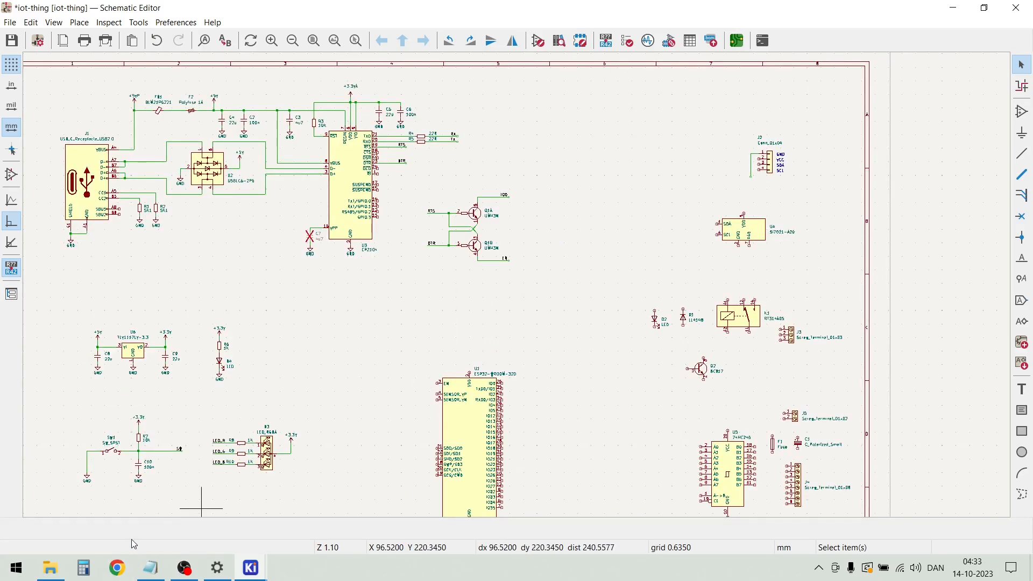
scroll(151, 478, up, 2)
scroll(519, 291, up, 2)
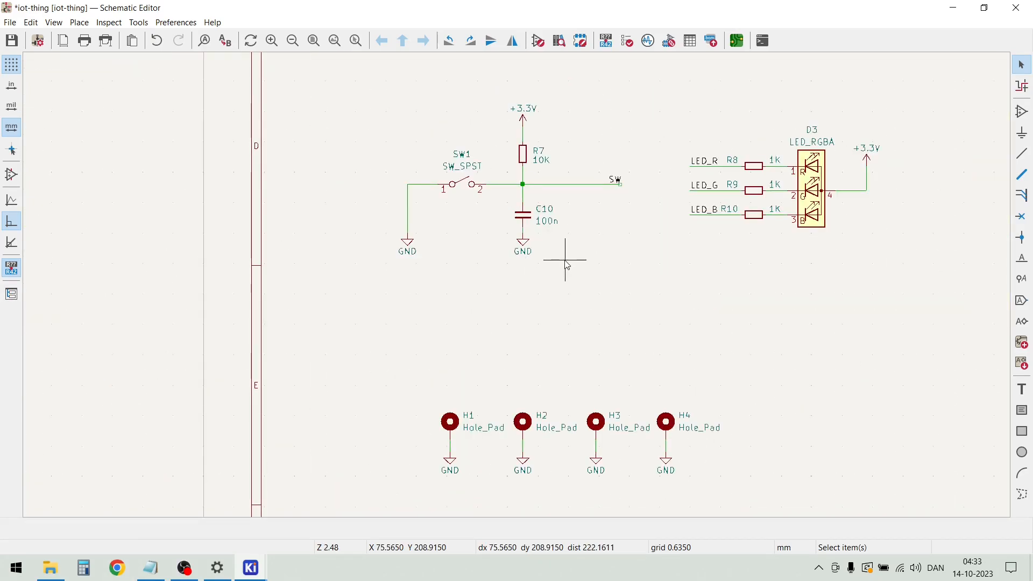
drag(559, 275, 512, 100)
key(m)
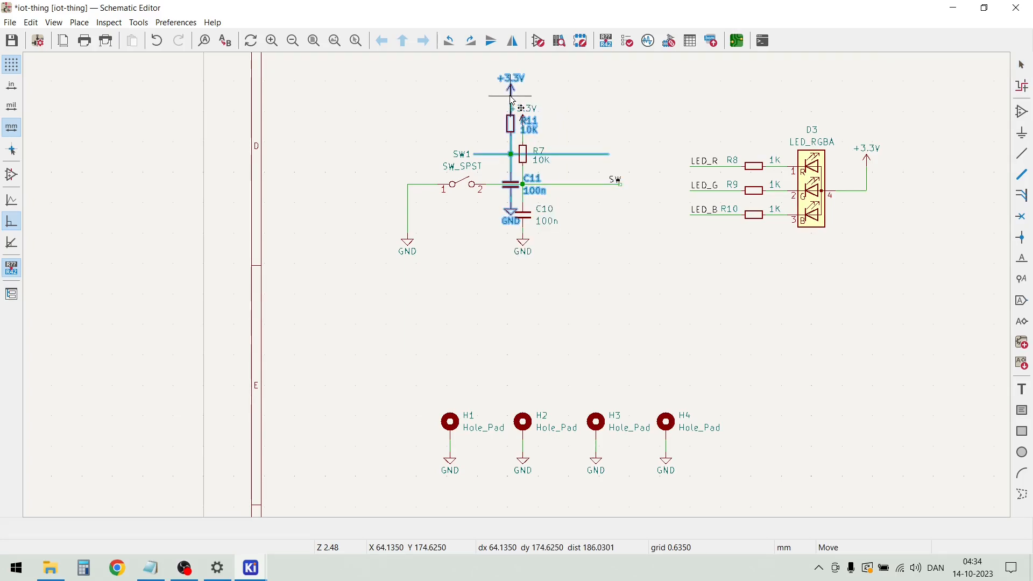
scroll(511, 97, down, 5)
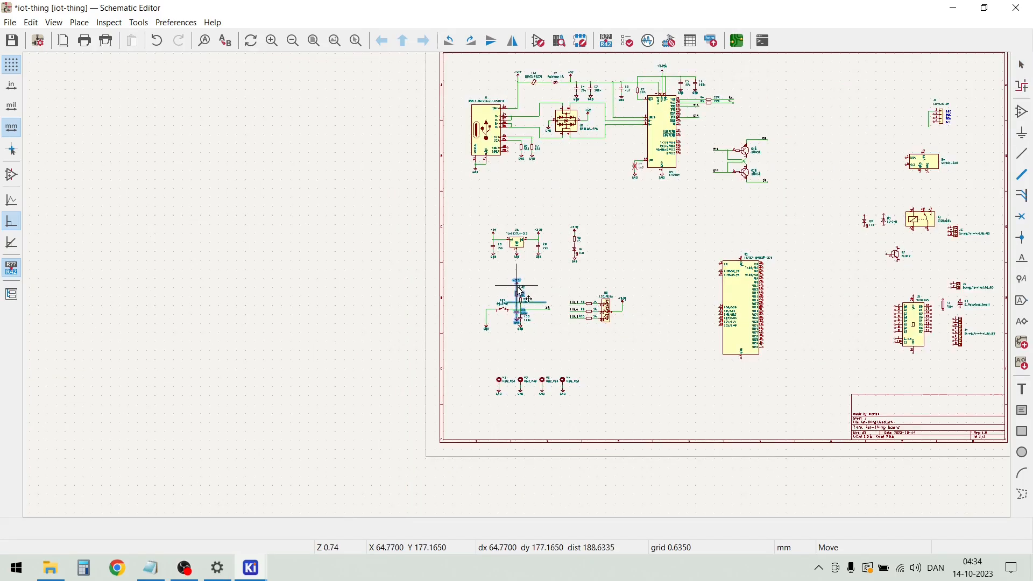
click(945, 123)
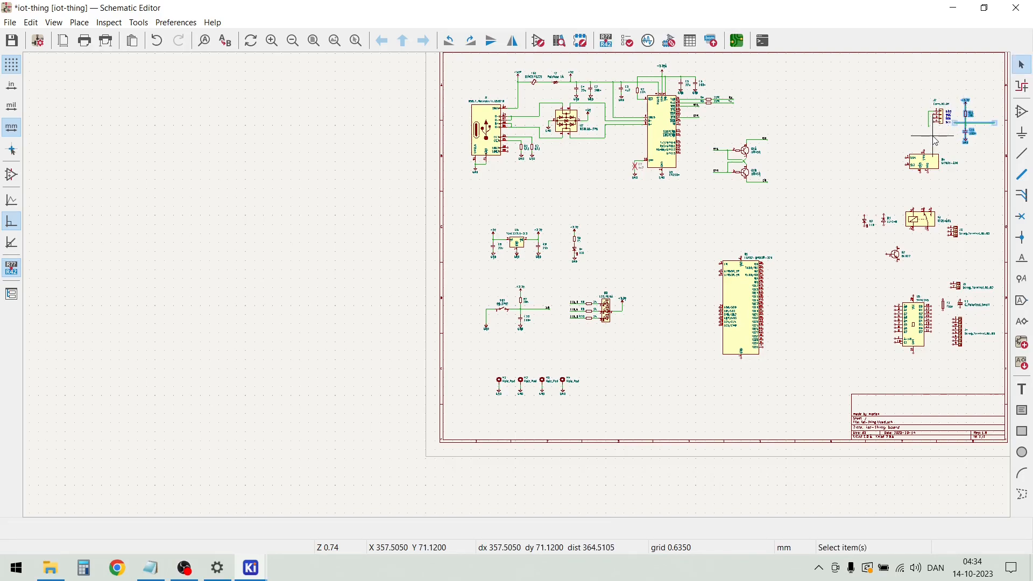
Duplicate the GND symbol from the copied resistor-capacitor circuit onto the lower end of J2's pin 1 wire
scroll(949, 127, up, 4)
scroll(476, 193, up, 1)
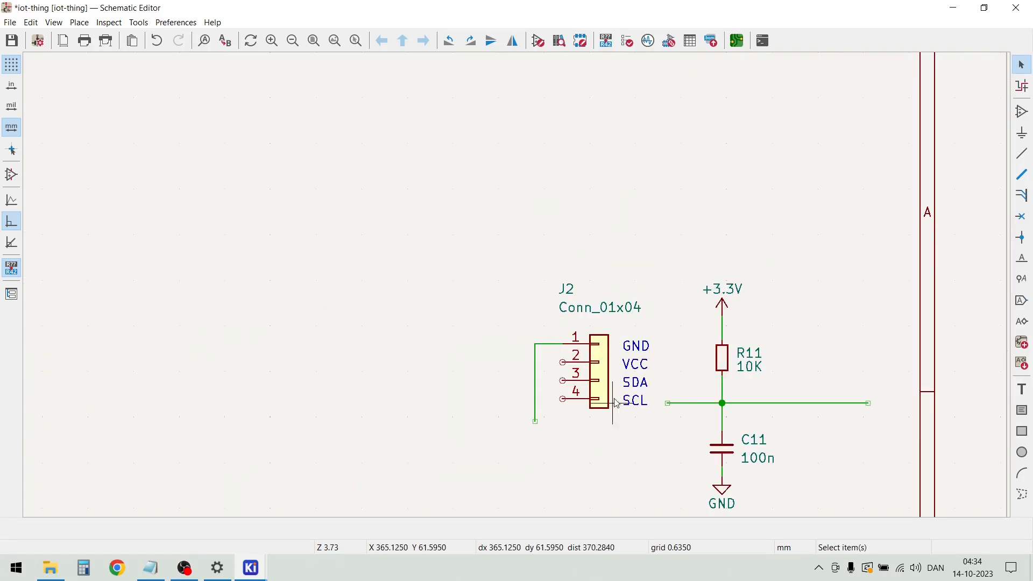
scroll(617, 388, down, 1)
drag(609, 380, 575, 344)
key(ctrl+d)
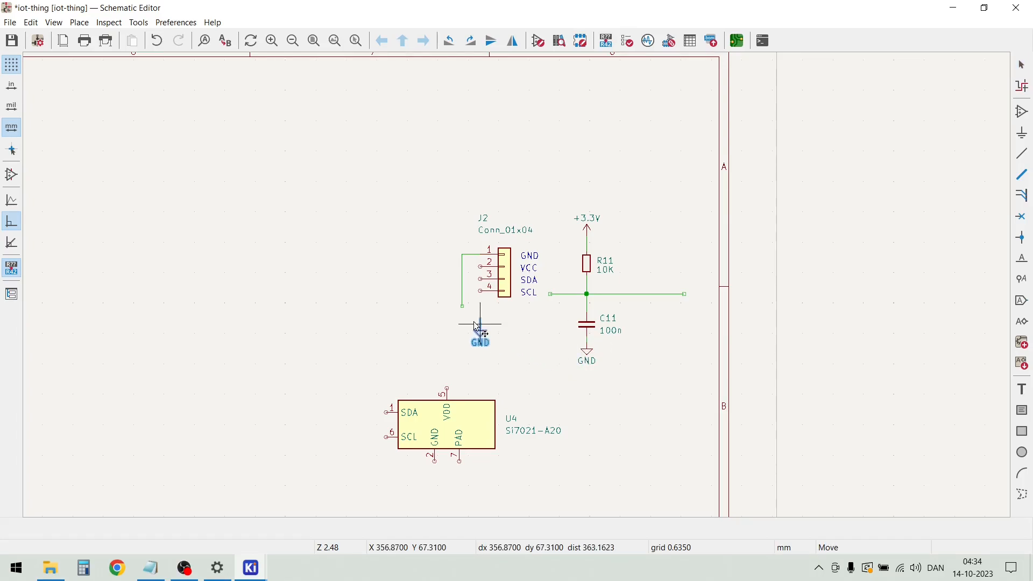
scroll(463, 317, up, 2)
click(510, 279)
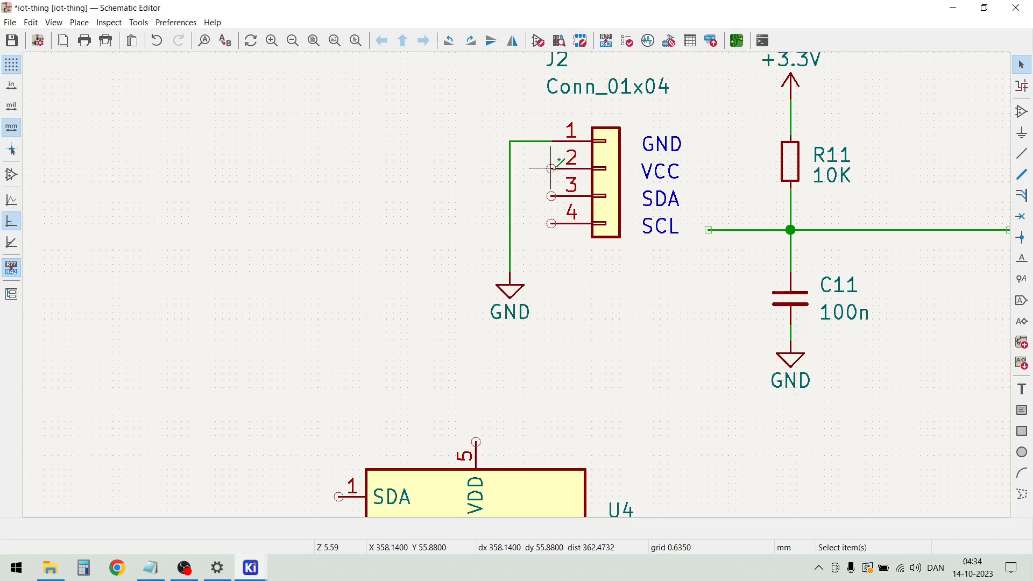
Draw a wire from J2 pin 2 to the left, crossing the ground wire, and then up above the connector
key(w)
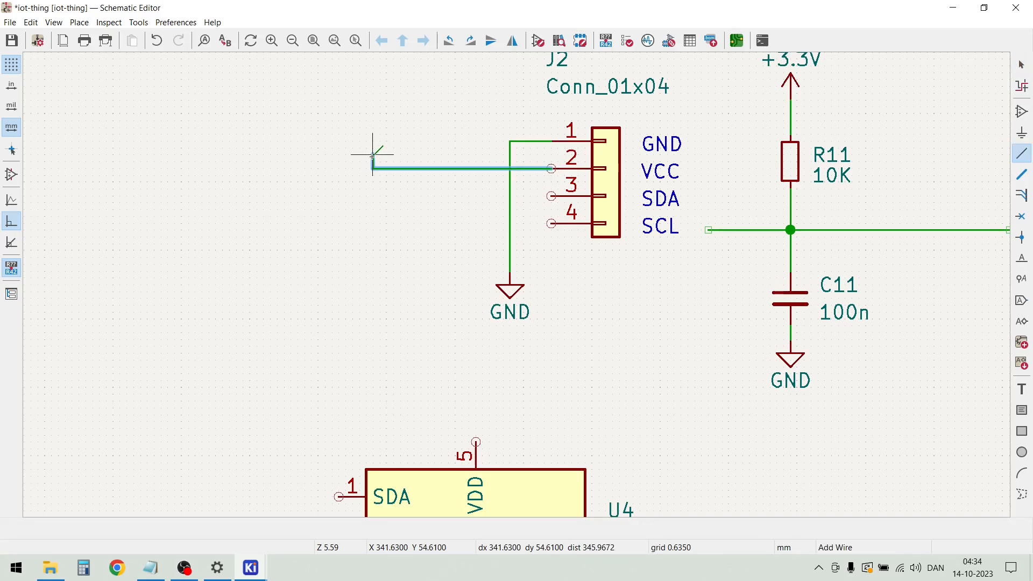
scroll(372, 141, down, 1)
scroll(525, 288, up, 2)
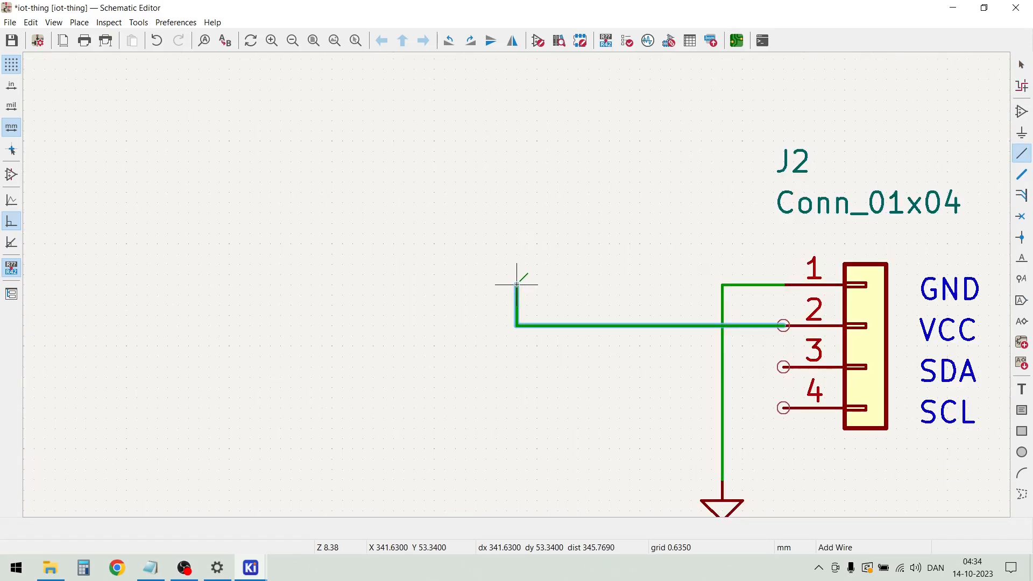
double_click(517, 141)
key(Escape)
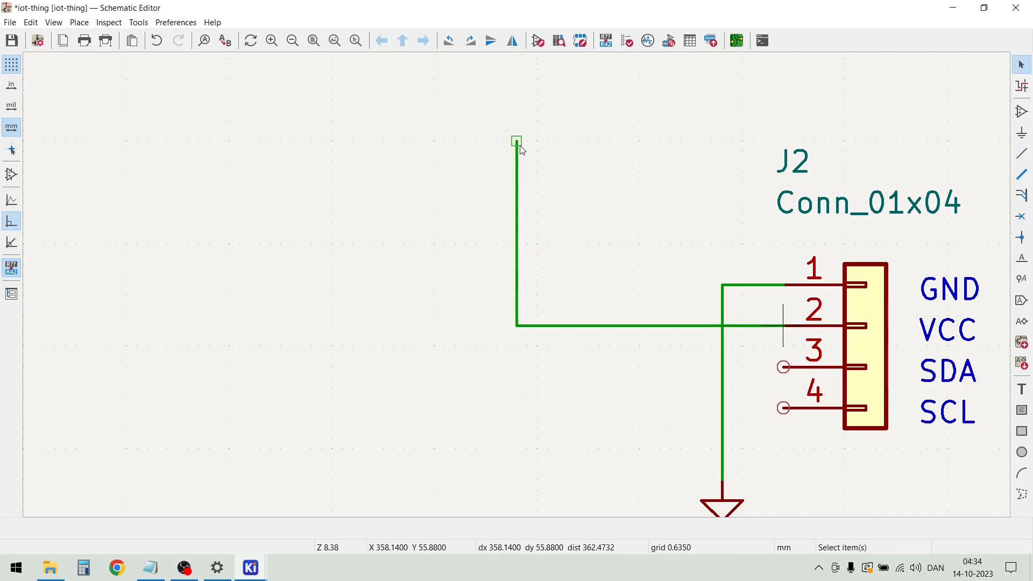
Duplicate the +3.3V symbol above R11 onto the upper end of J2's pin 2 wire
scroll(742, 269, down, 3)
drag(706, 225, 622, 172)
key(ctrl+d)
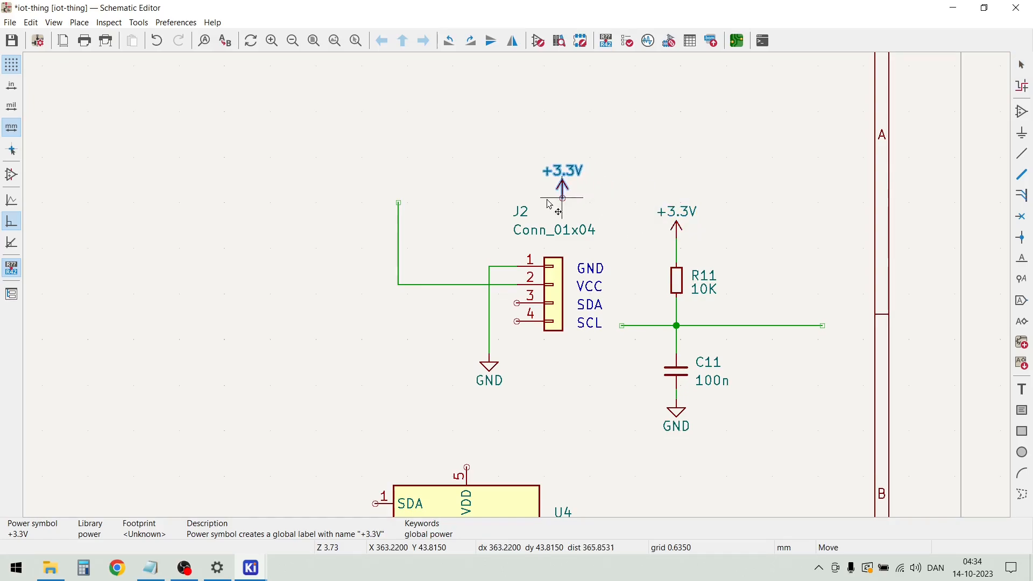
click(399, 203)
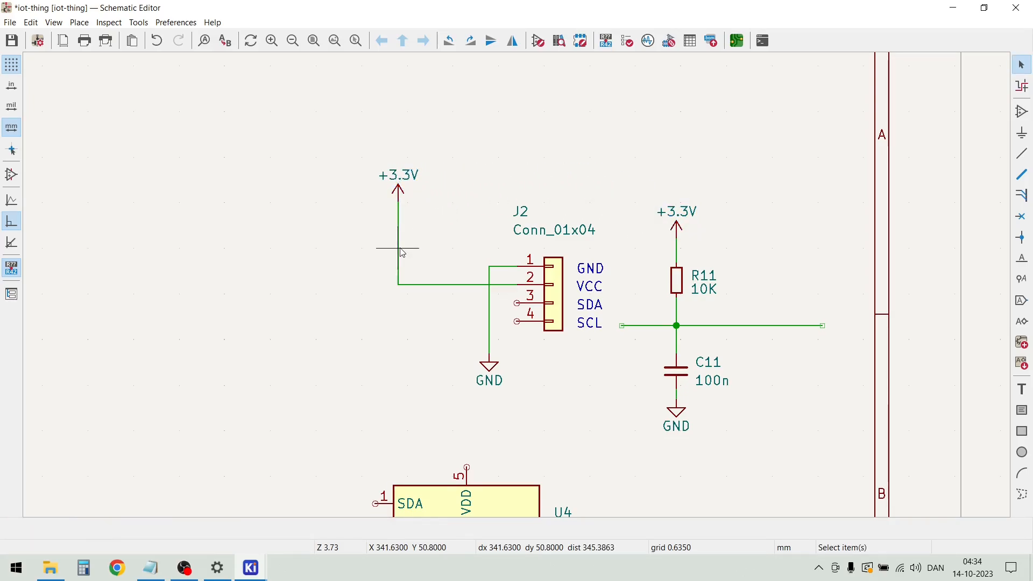
Duplicate the 22u capacitor C5 with its GND symbol and bring the copy over to the J2 circuit
scroll(518, 291, down, 5)
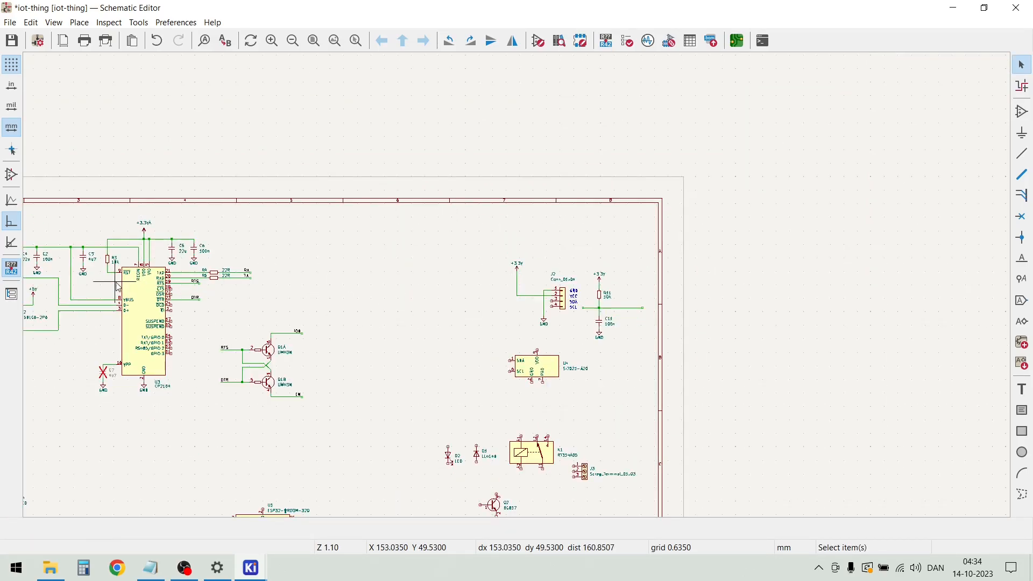
scroll(197, 245, up, 3)
drag(474, 335, 448, 285)
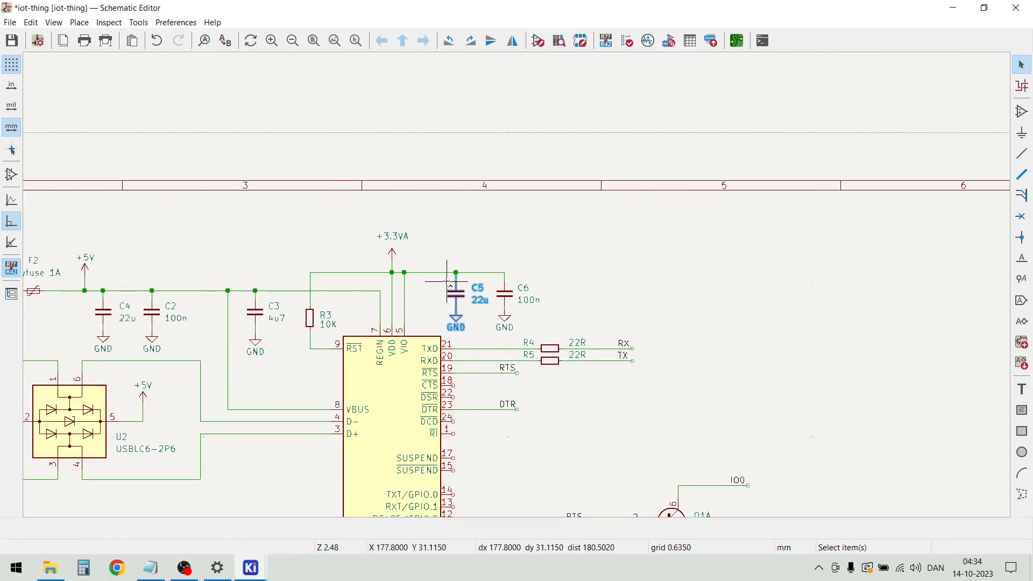
key(ctrl+d)
scroll(519, 288, down, 4)
scroll(682, 309, up, 4)
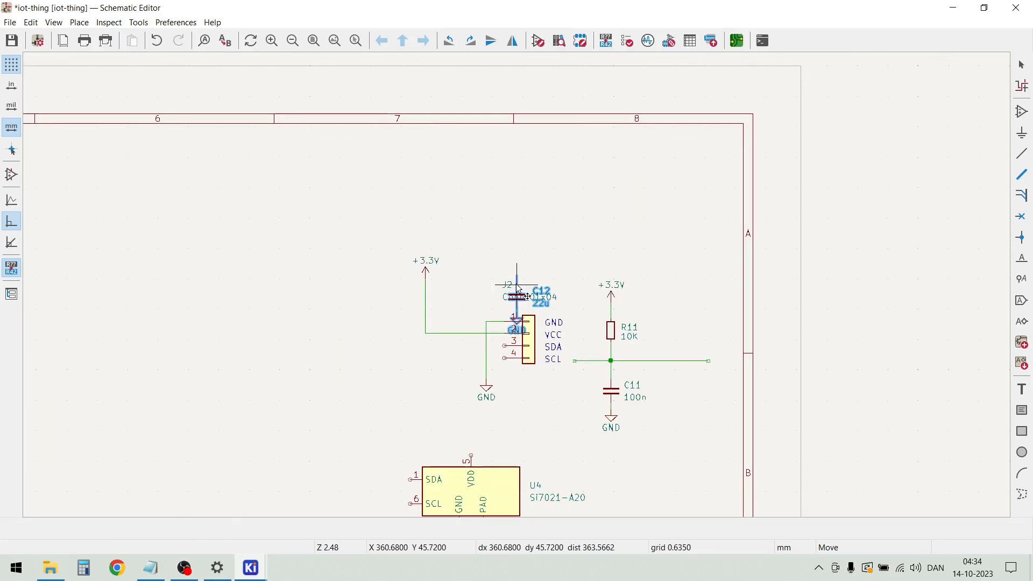
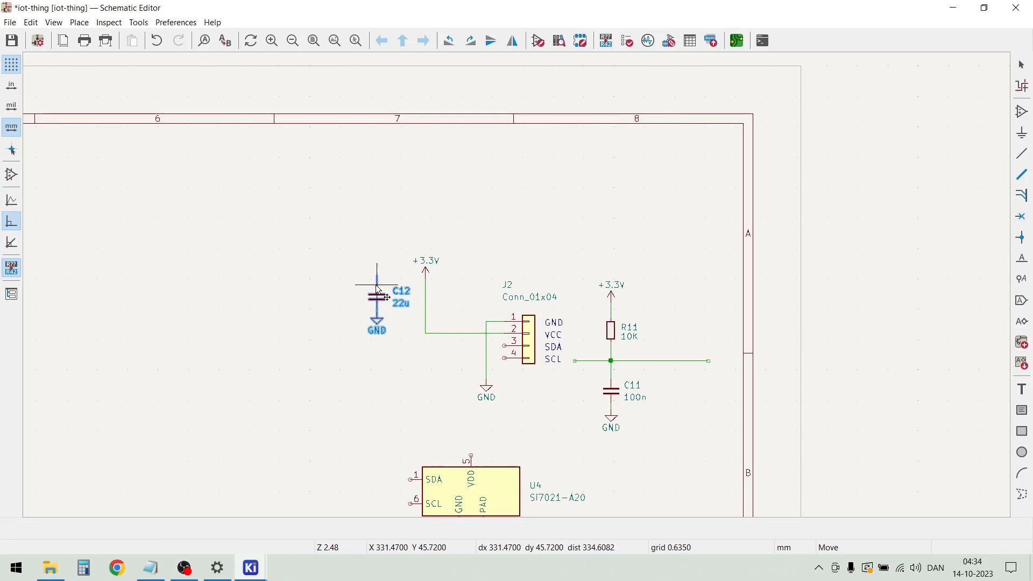
Place the 22u capacitor copy left of J2's supply wire and move the +3.3V symbol a little higher
click(378, 294)
scroll(445, 258, up, 3)
key(Escape)
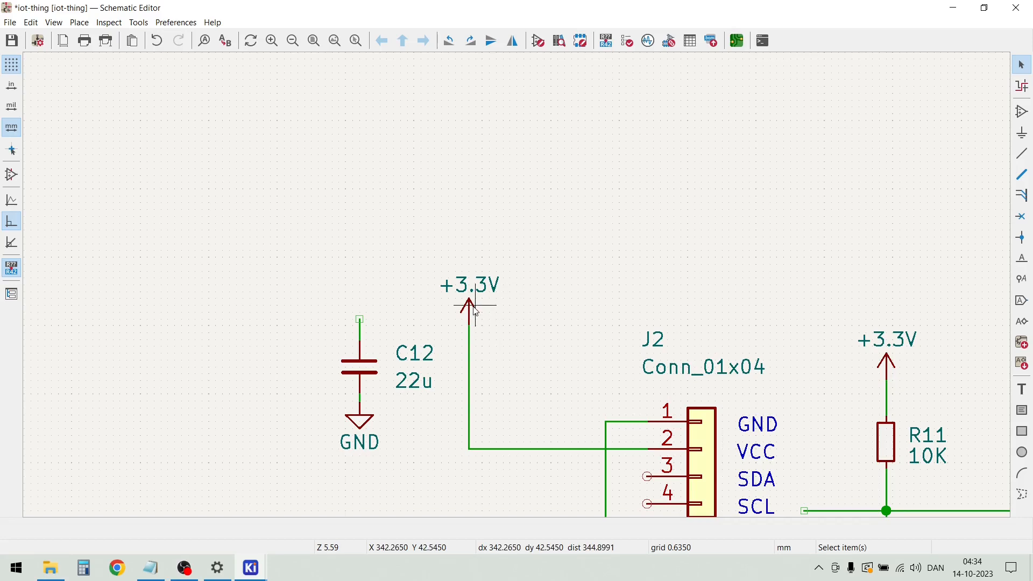
drag(476, 327, 465, 287)
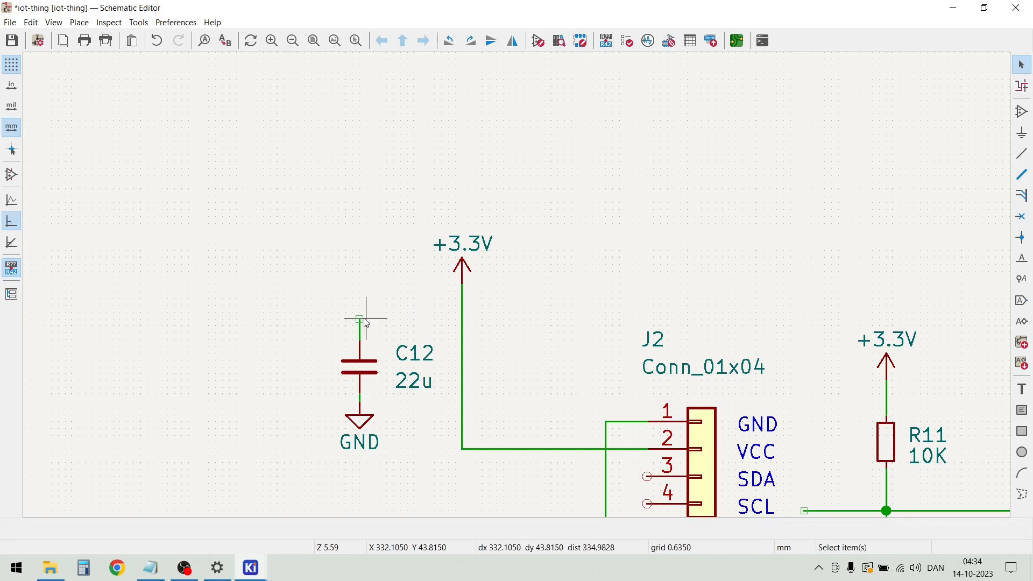
Wire the upper end of C12 to J2's +3.3V wire and lower the +3.3V symbol to just above the junction
key(w)
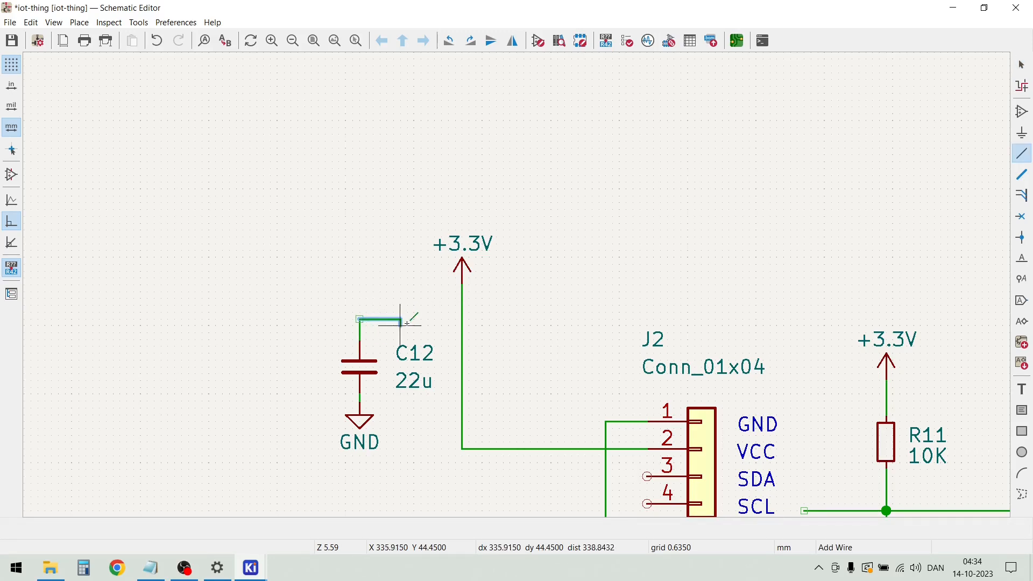
click(461, 319)
key(Escape)
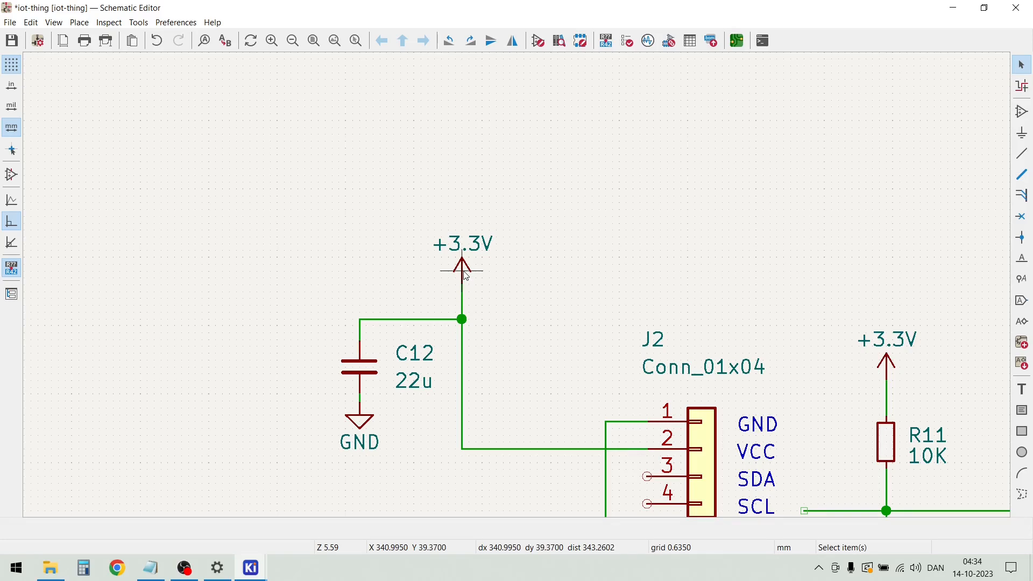
drag(465, 273, 467, 298)
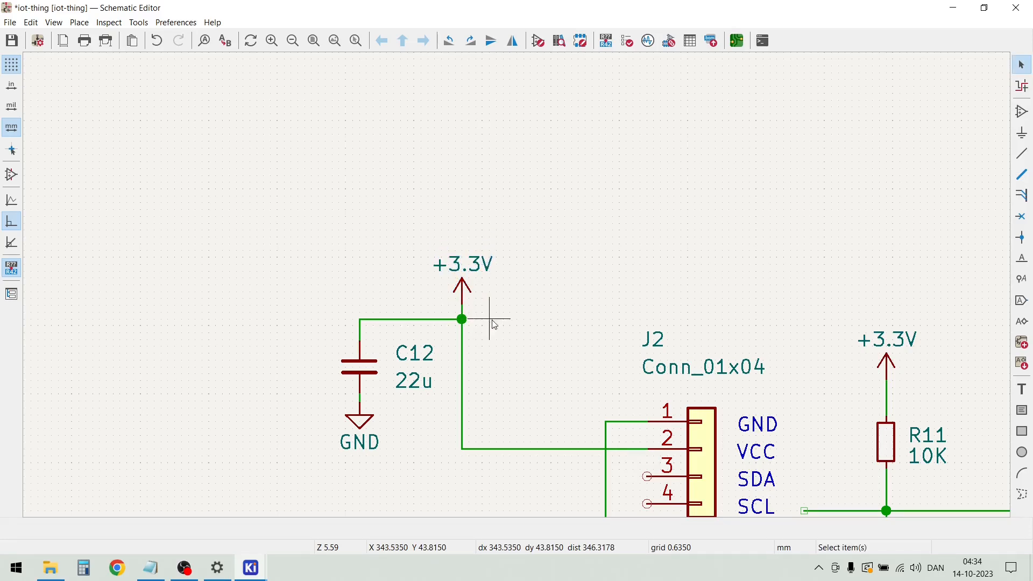
Draw a long horizontal wire from J2 pin 3 (SDA) to the left, ending well past C12
scroll(519, 290, down, 2)
scroll(519, 290, down, 1)
scroll(557, 339, up, 2)
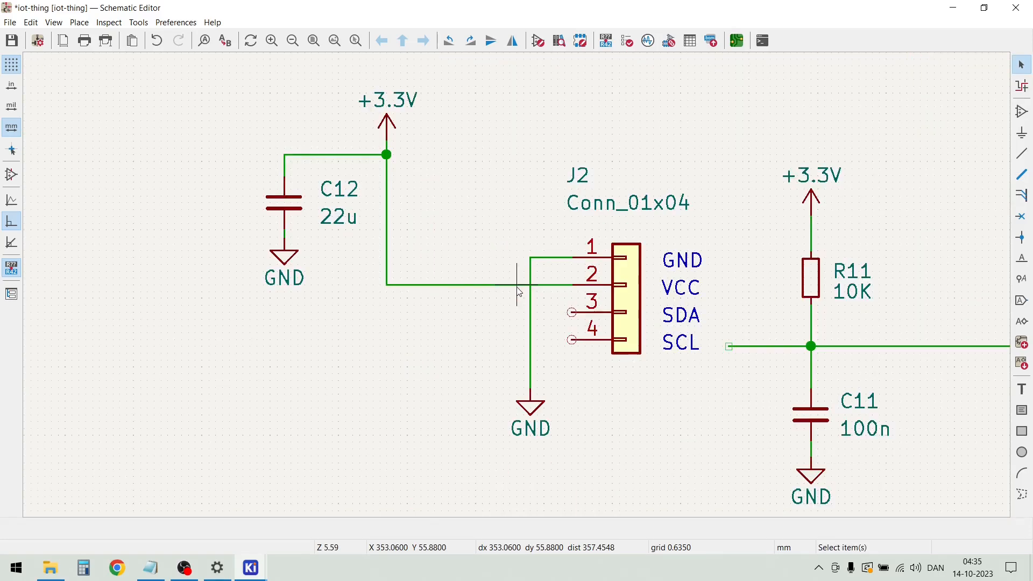
click(572, 312)
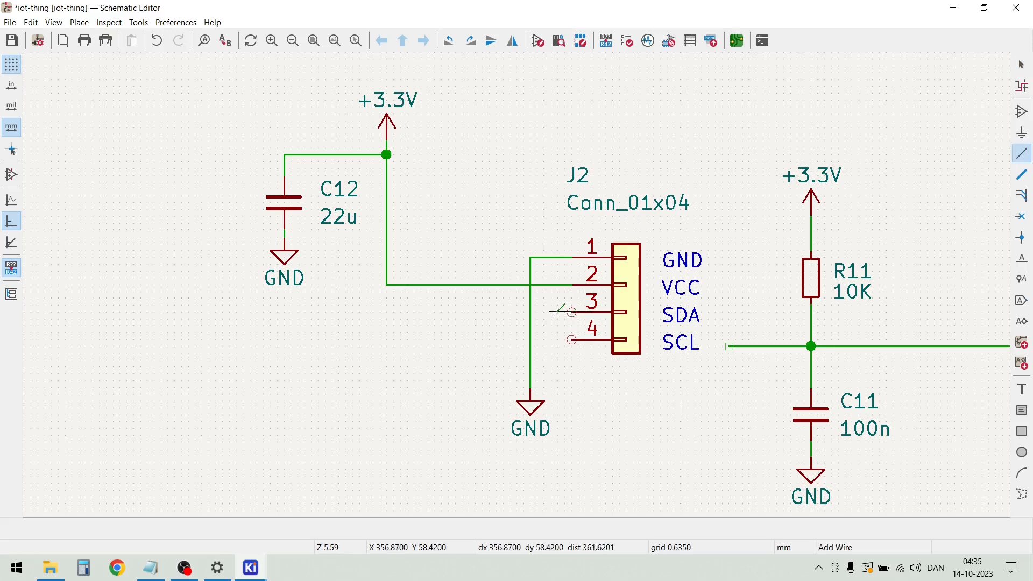
scroll(334, 307, down, 2)
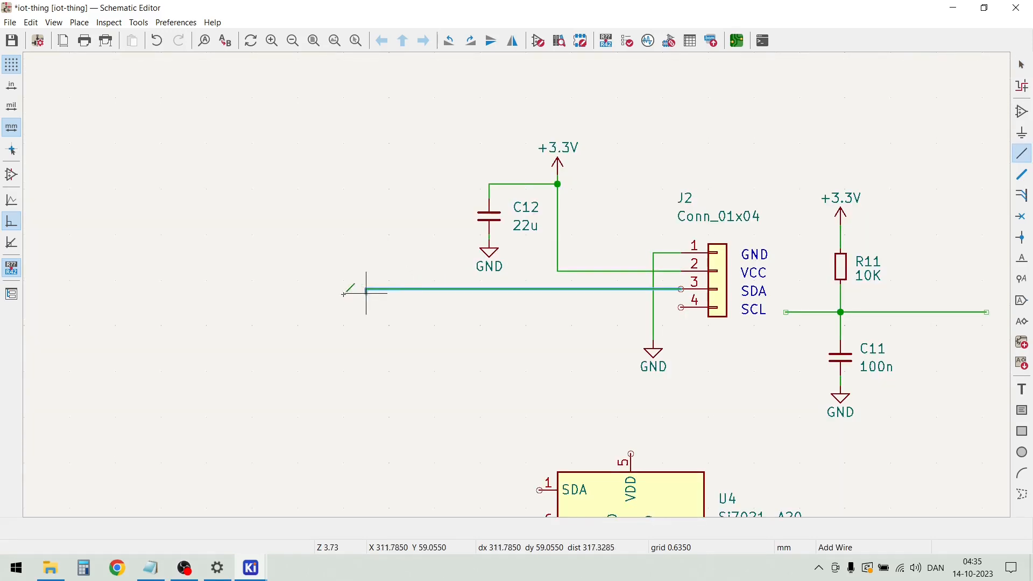
double_click(215, 289)
key(Escape)
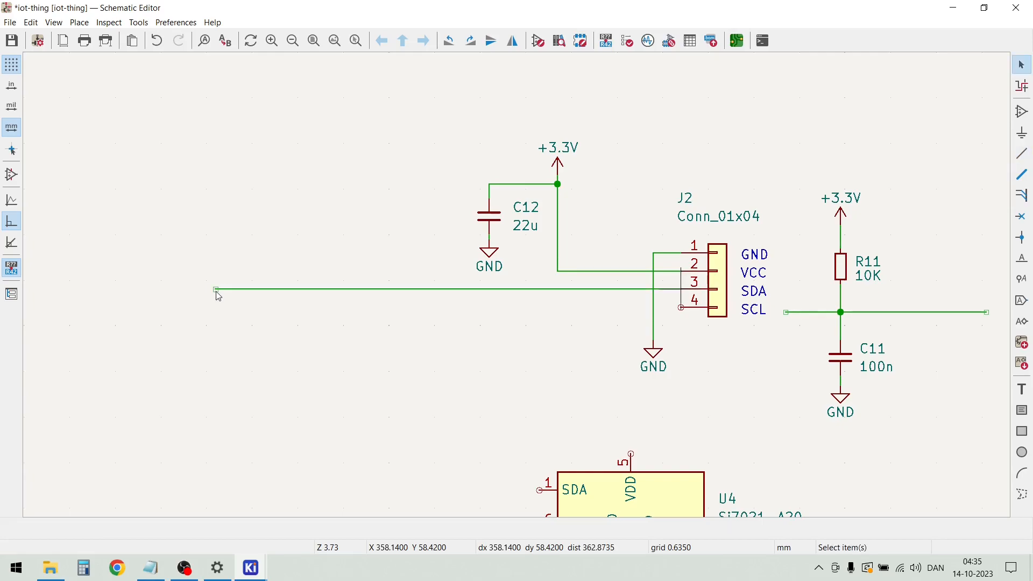
Draw a parallel wire from J2 pin 4 (SCL) to the left, ending level with the SDA wire's end
click(680, 307)
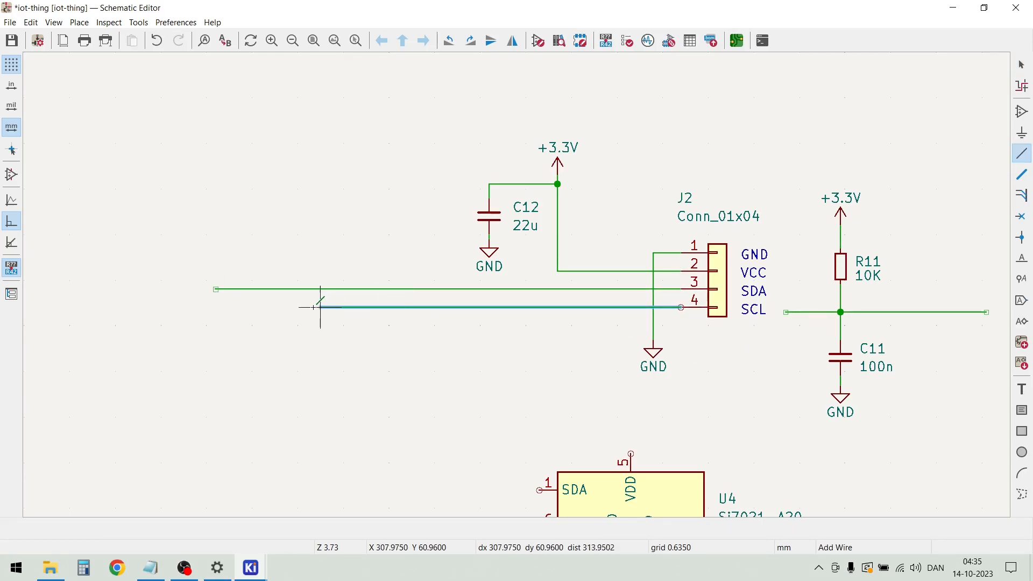
double_click(215, 307)
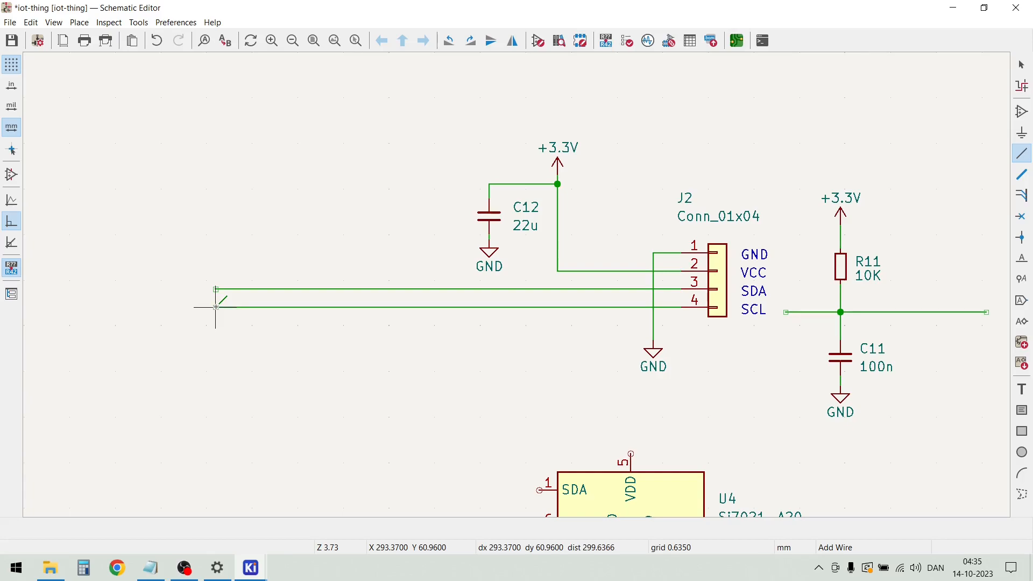
key(Escape)
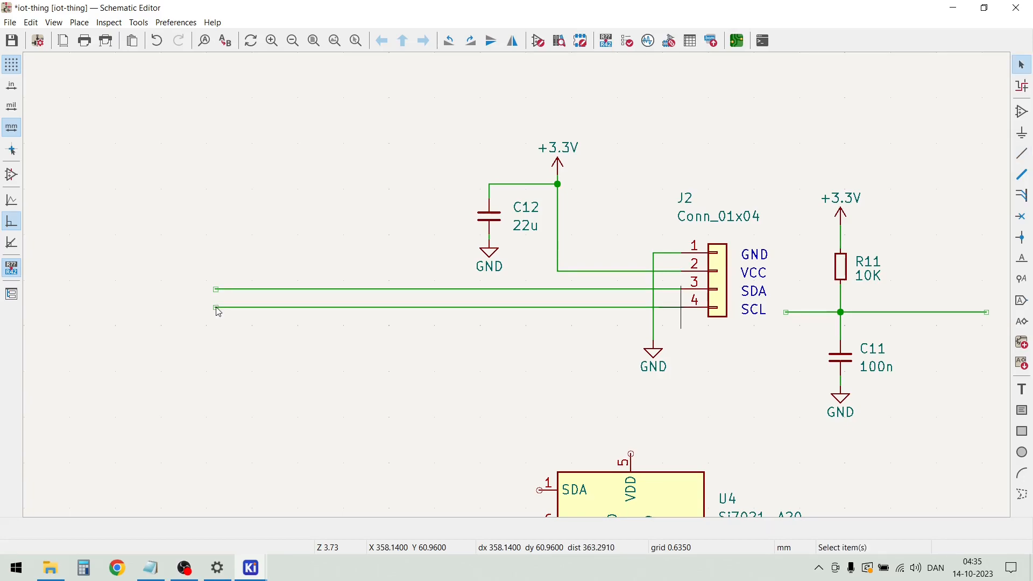
Move the Si7021-A20 sensor U4 slightly left and down to make room beneath the J2 circuit
scroll(219, 312, down, 2)
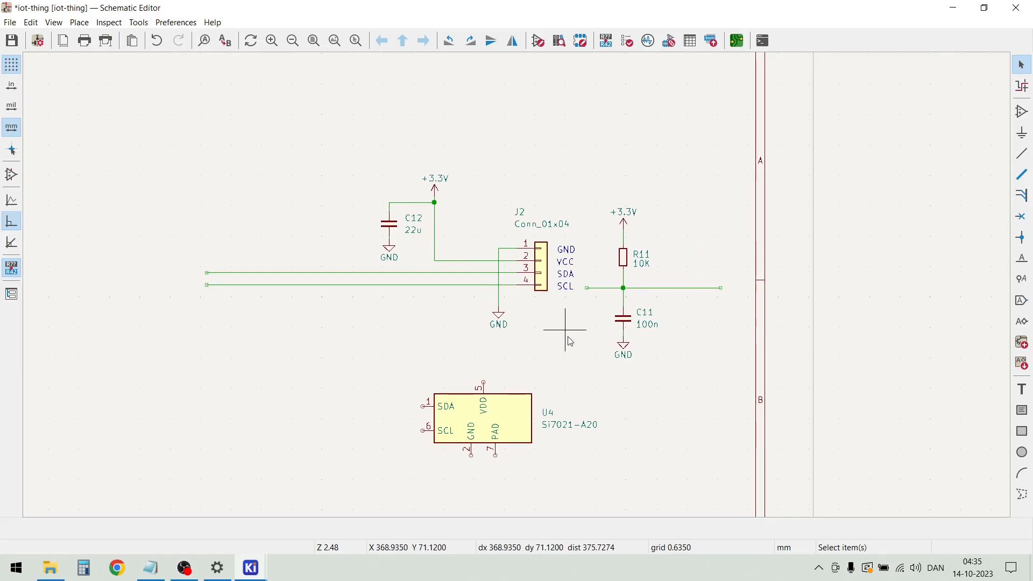
click(511, 428)
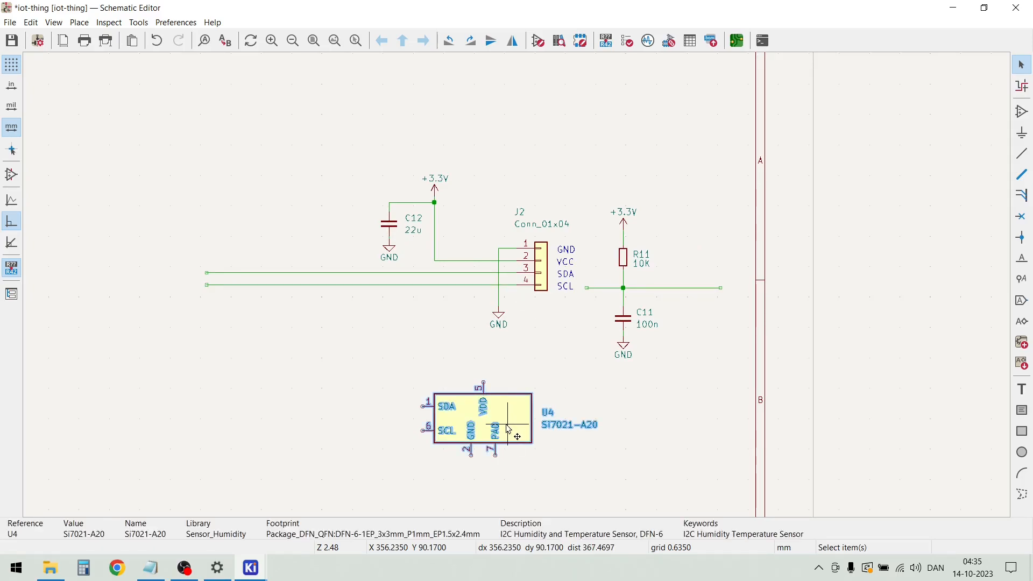
key(m)
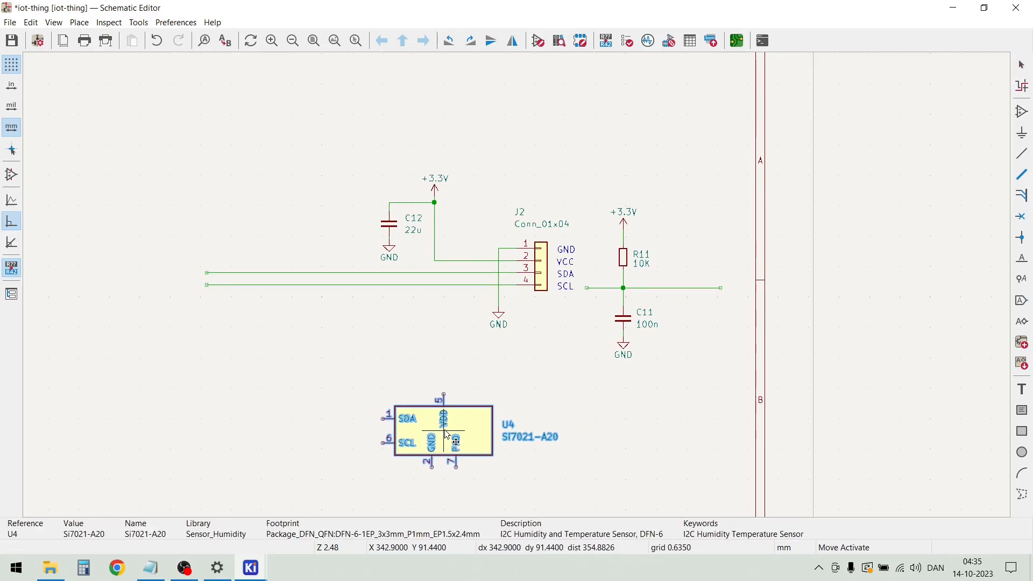
drag(433, 421, 444, 439)
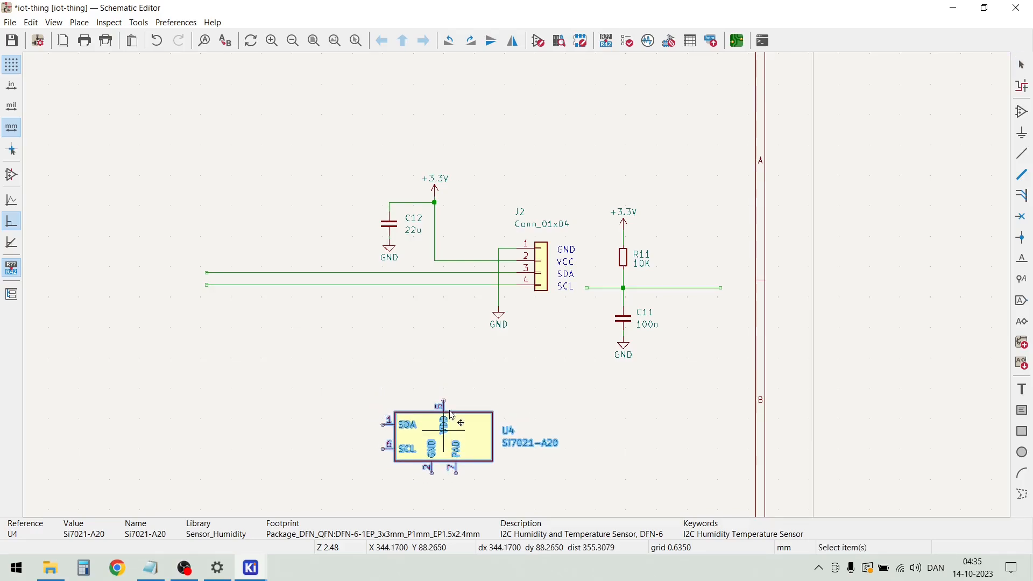
click(456, 359)
Duplicate the 100n capacitor C11 with its GND symbol and place the copy above and left of U4
drag(646, 386, 600, 303)
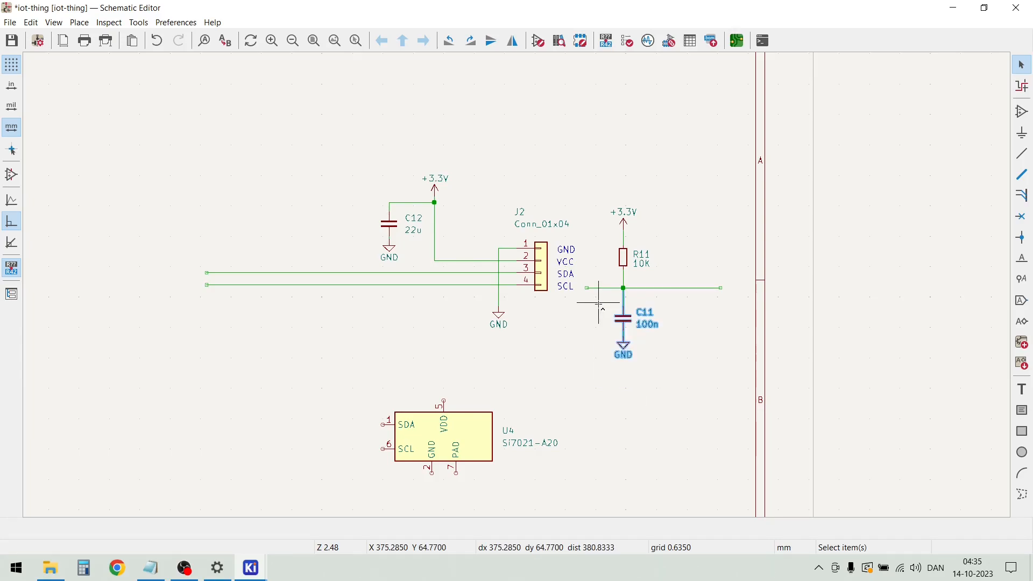
key(ctrl+d)
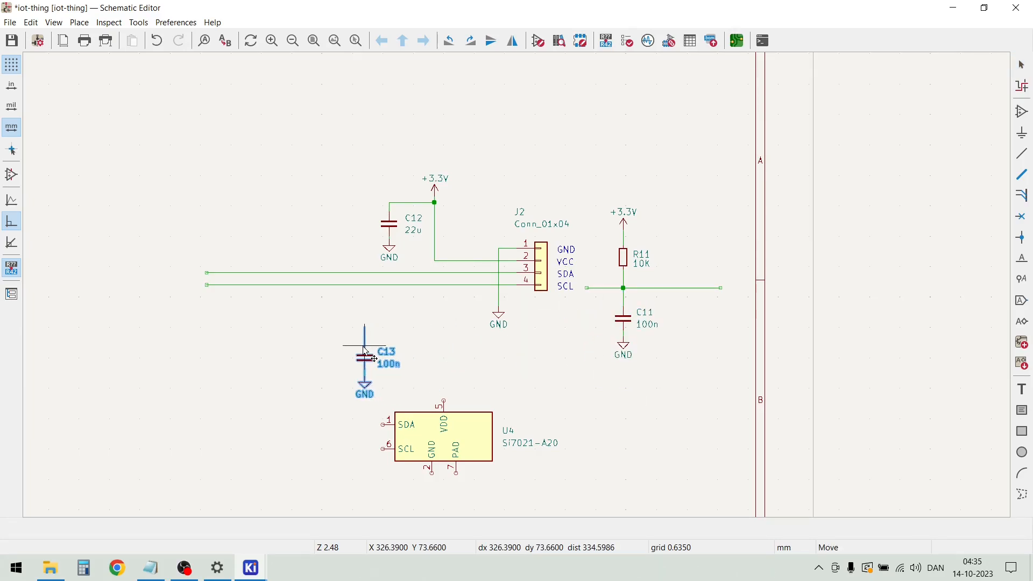
click(356, 354)
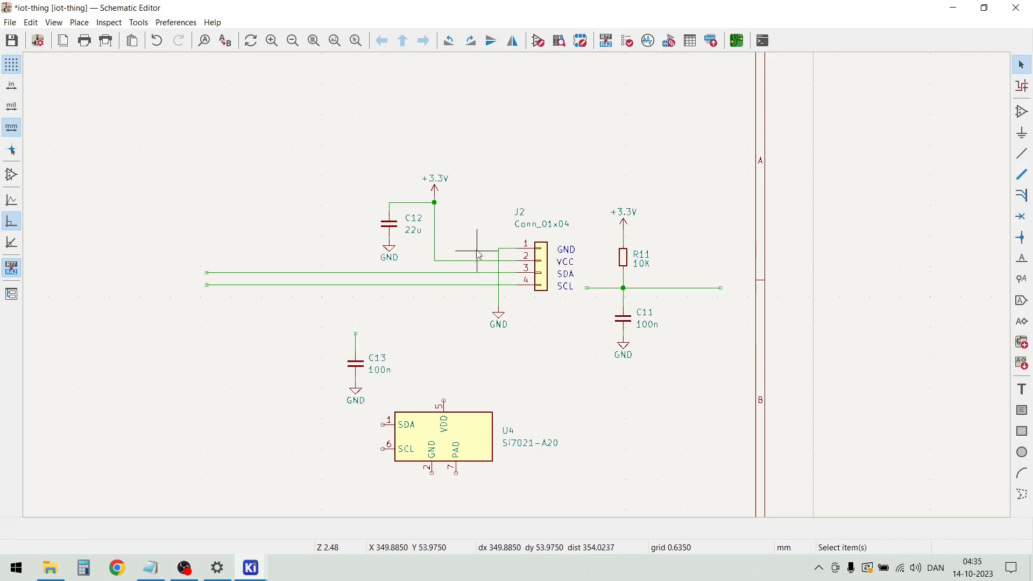
Duplicate the +3.3V symbol of the J2 circuit and place the copy directly above U4's VDD pin
drag(457, 197, 422, 179)
key(ctrl+d)
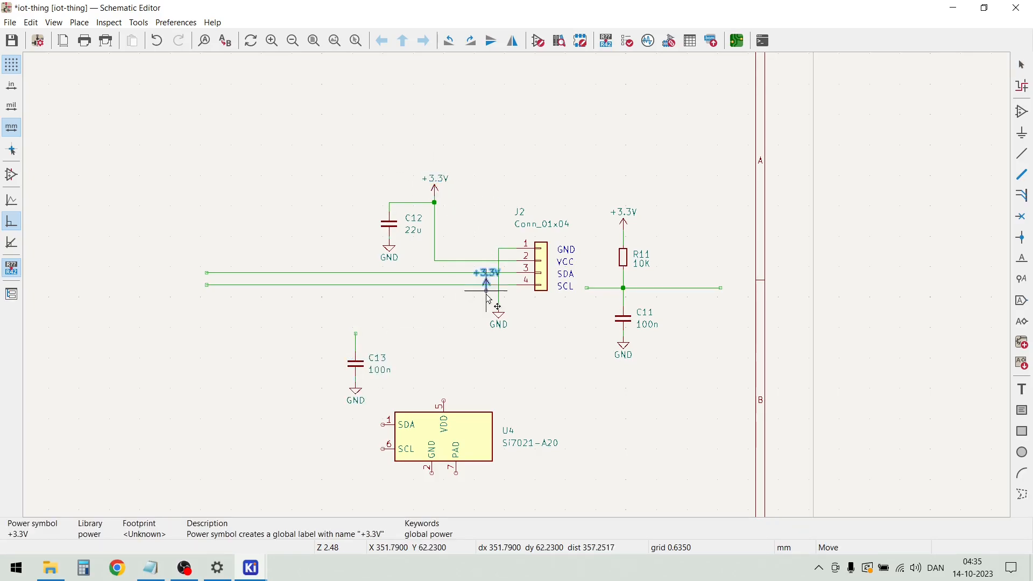
click(444, 340)
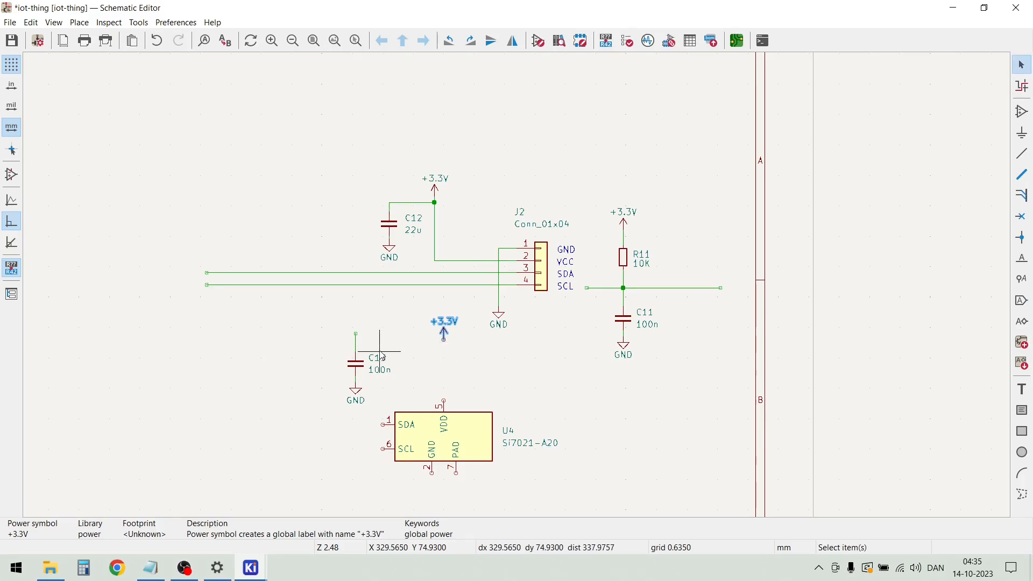
key(Escape)
Wire U4 pin 1 (SDA) to the left and up to J2's SDA wire
scroll(382, 359, up, 1)
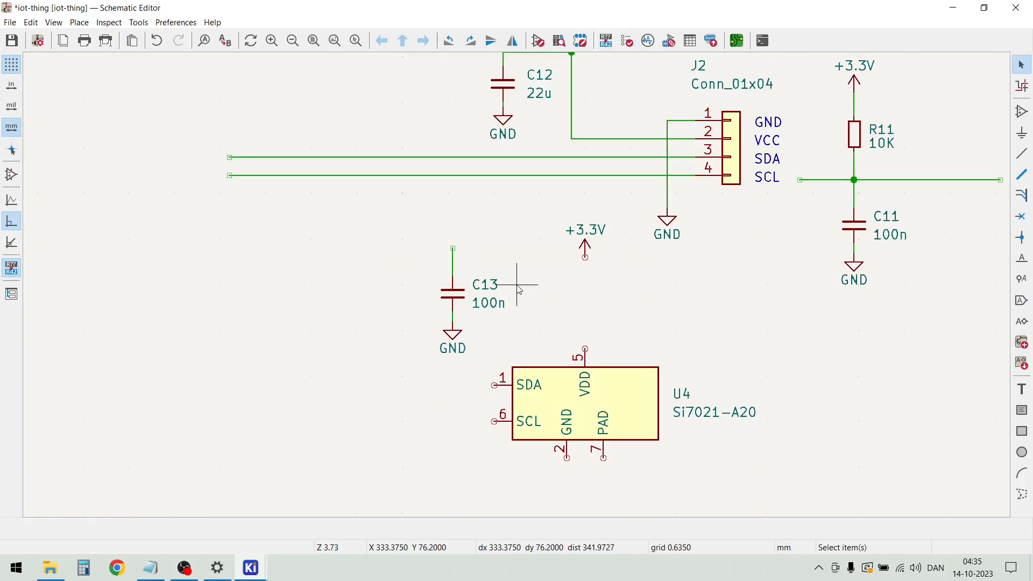
scroll(526, 281, down, 1)
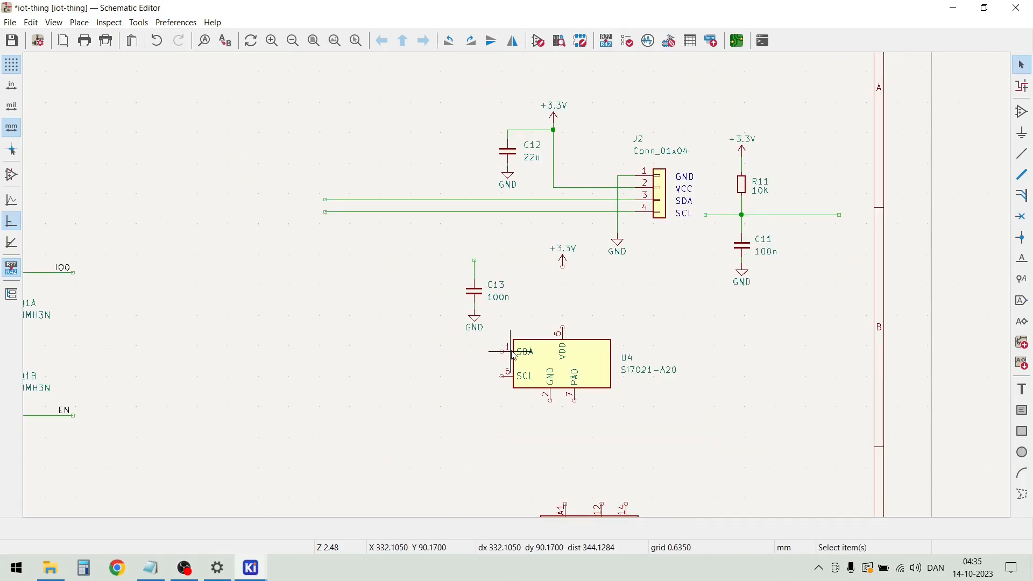
key(w)
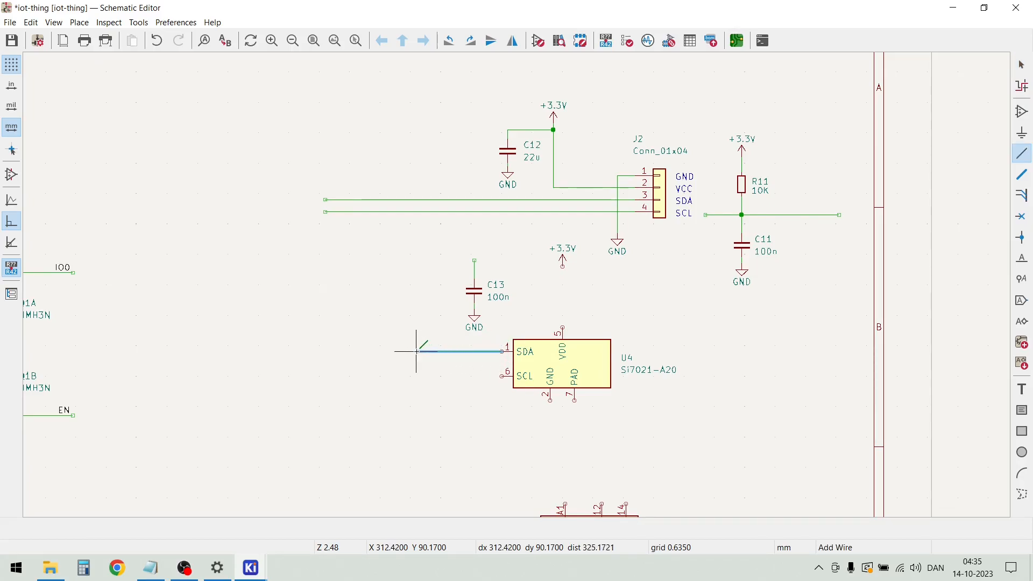
click(416, 199)
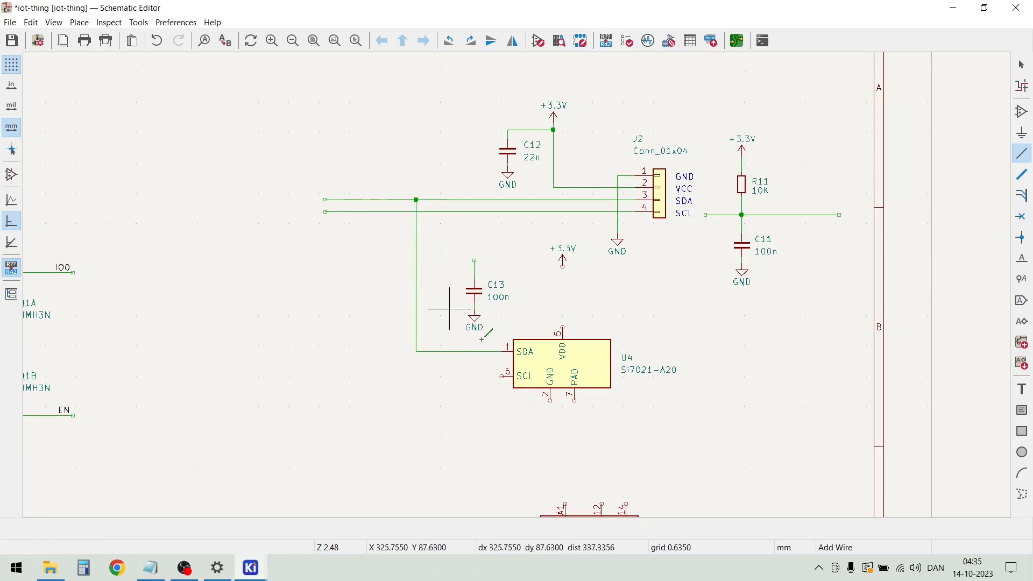
Wire U4 pin 6 (SCL) to the left and up to J2's SCL wire, outside the SDA wire
click(501, 375)
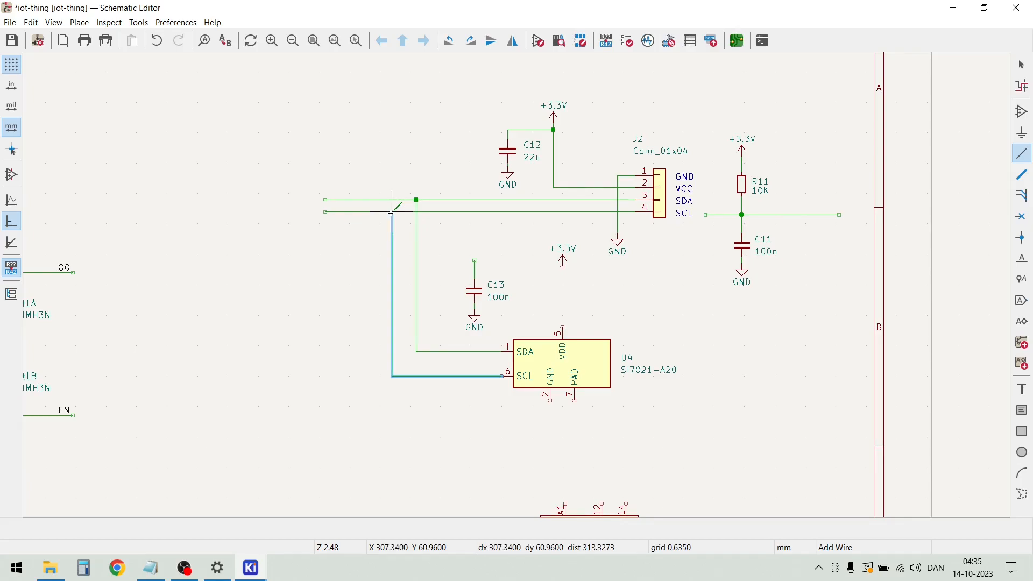
click(391, 212)
key(Escape)
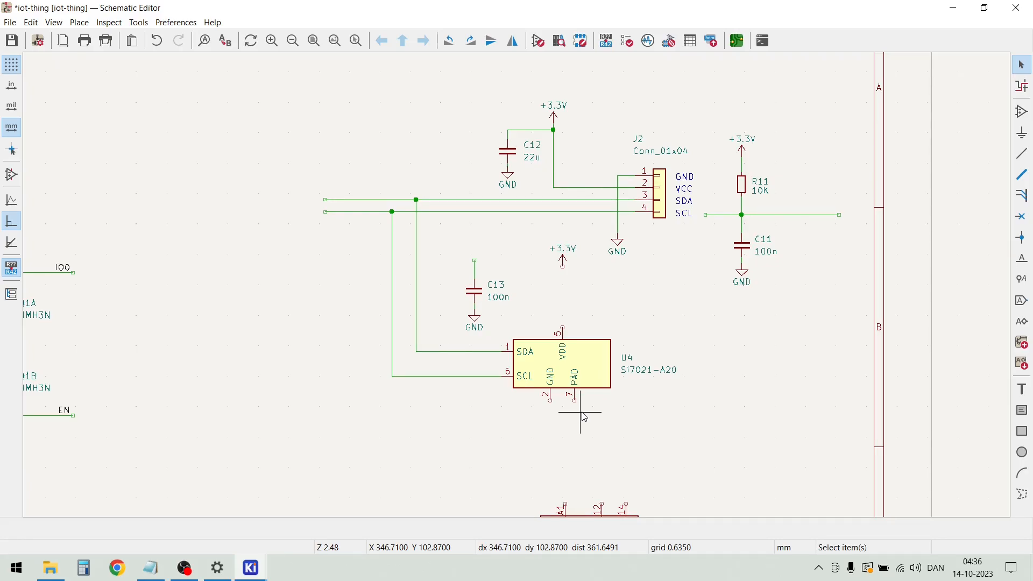
Duplicate the GND symbol under C13 and place the copy below U4 pin 2
scroll(585, 417, up, 2)
drag(408, 169, 368, 132)
key(m)
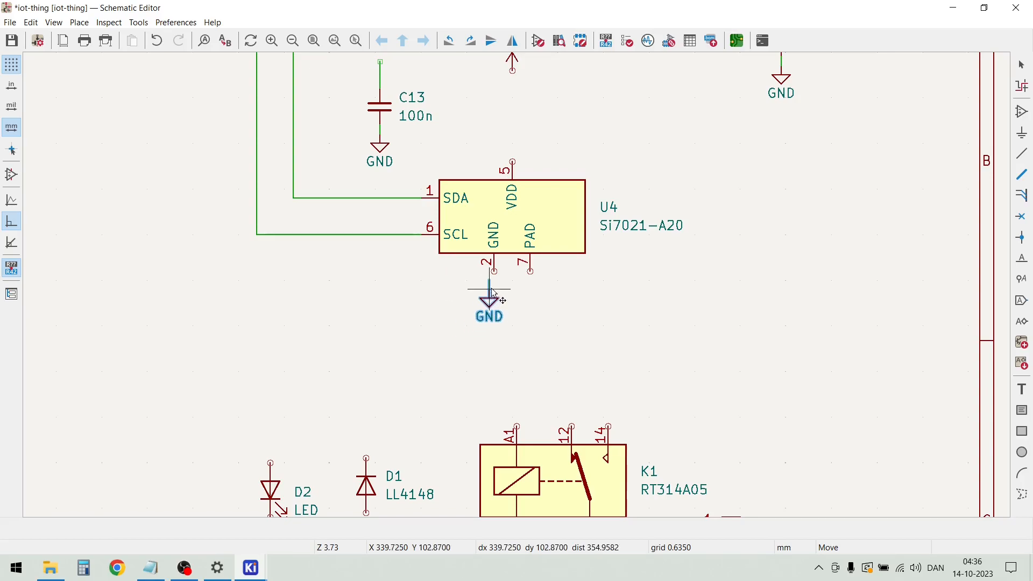
click(495, 294)
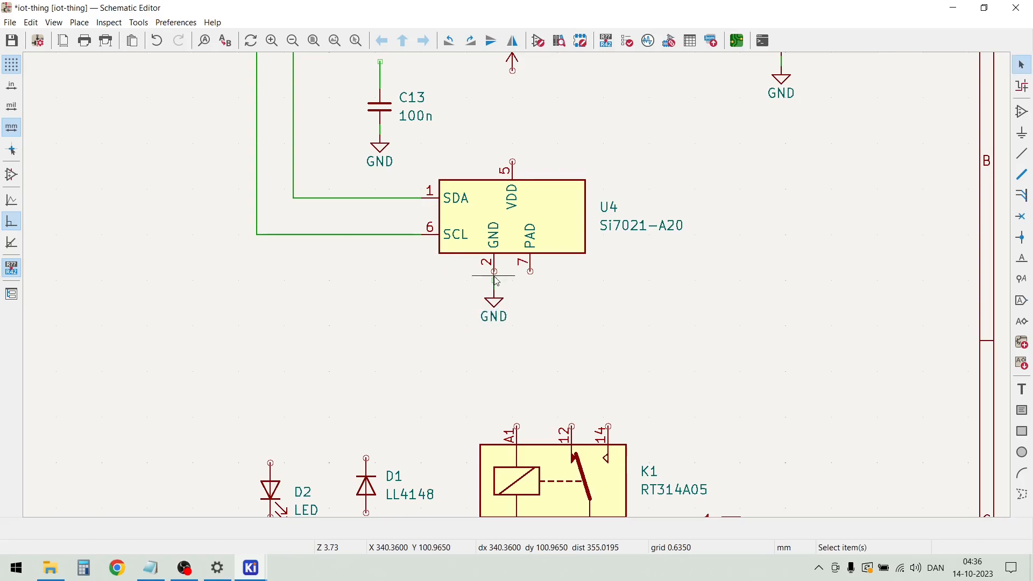
Move the GND symbol under U4 further down, leaving a gap below pin 2
scroll(495, 294, up, 3)
drag(565, 433, 477, 288)
key(m)
click(522, 350)
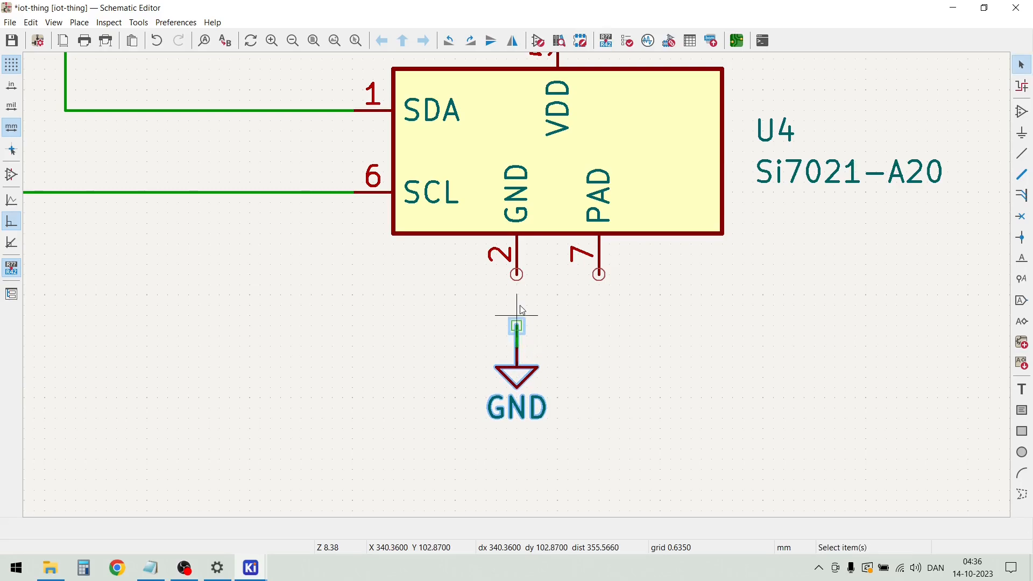
Wire the GND symbol to U4 pin 2 and connect the PAD pin 7 to that ground wire
key(w)
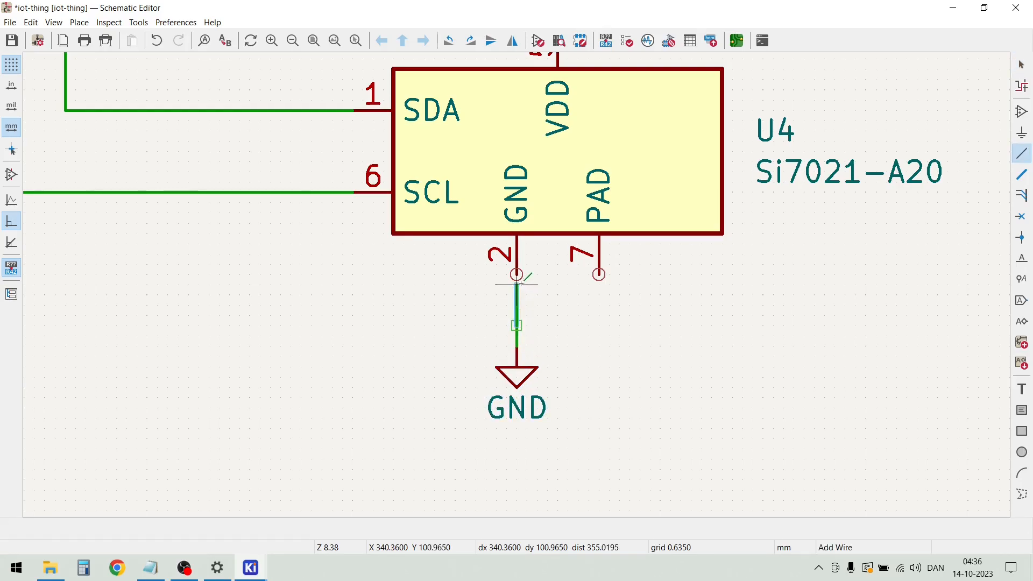
click(516, 275)
click(516, 295)
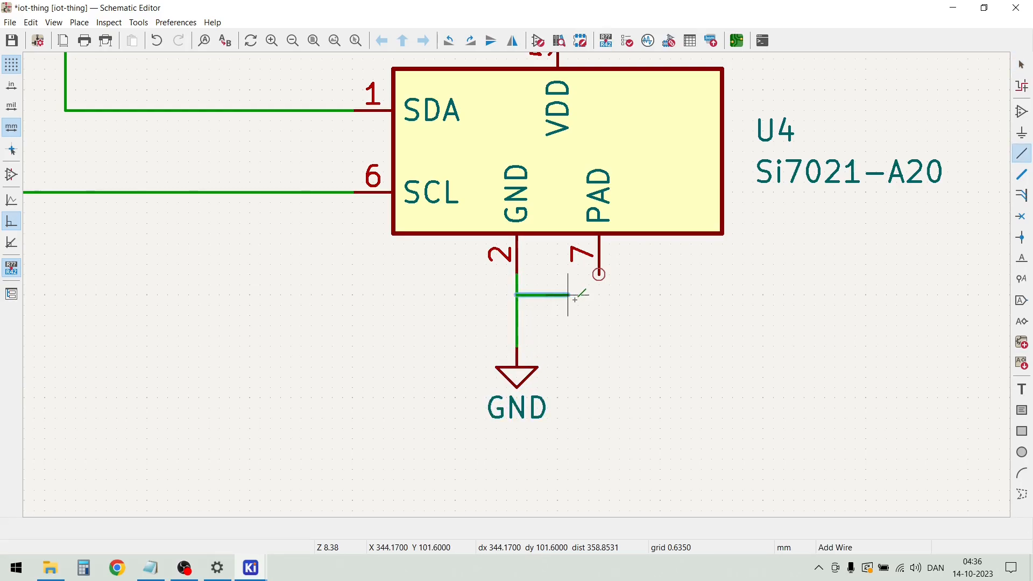
click(599, 275)
key(Escape)
scroll(519, 296, down, 3)
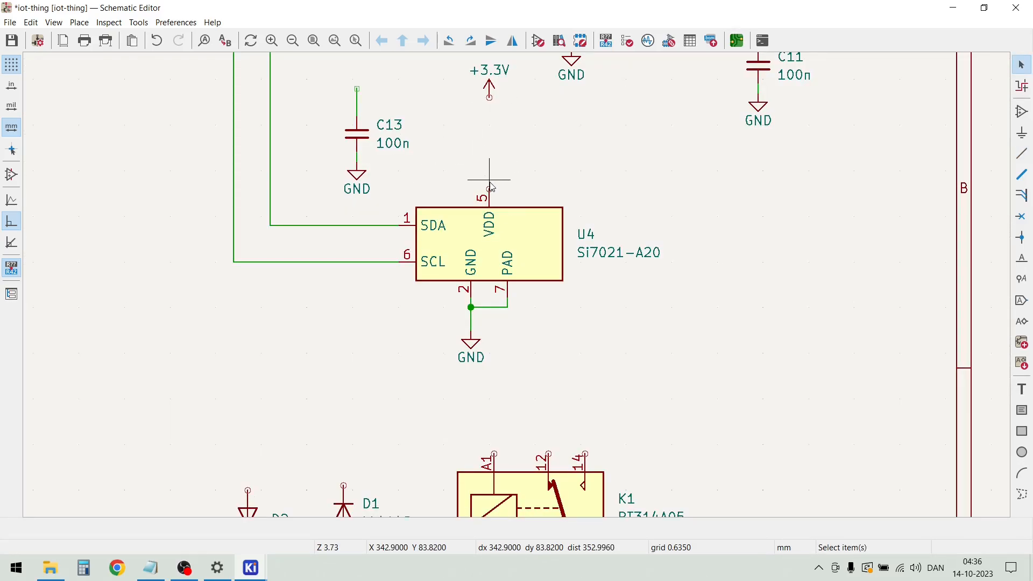
Wire U4's VDD pin 5 straight up to the +3.3V symbol
key(w)
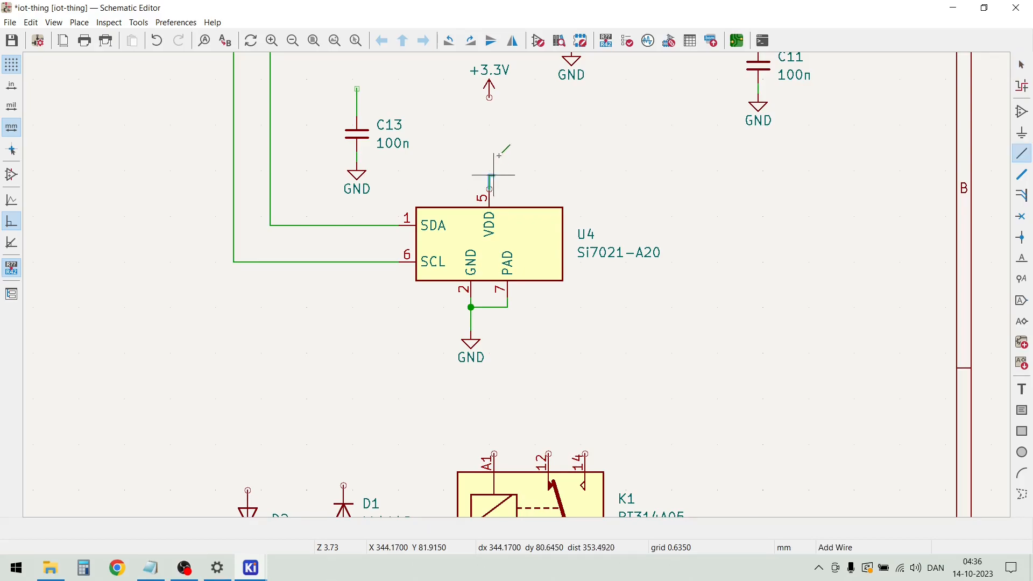
click(489, 97)
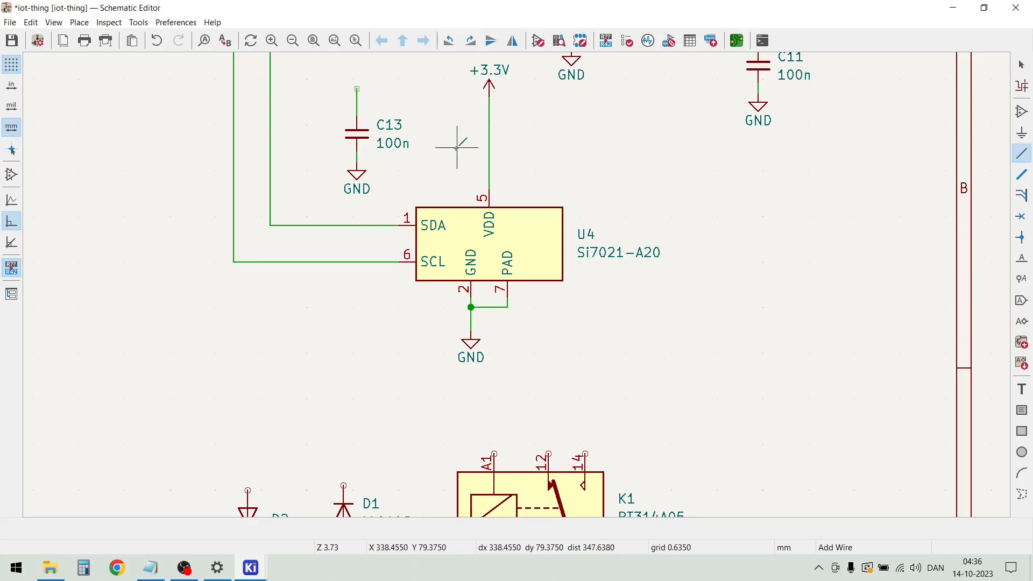
Move C13 with its GND symbol closer to the +3.3V line that feeds U4's VDD pin
key(Escape)
drag(394, 185, 419, 143)
scroll(380, 99, up, 5)
click(334, 207)
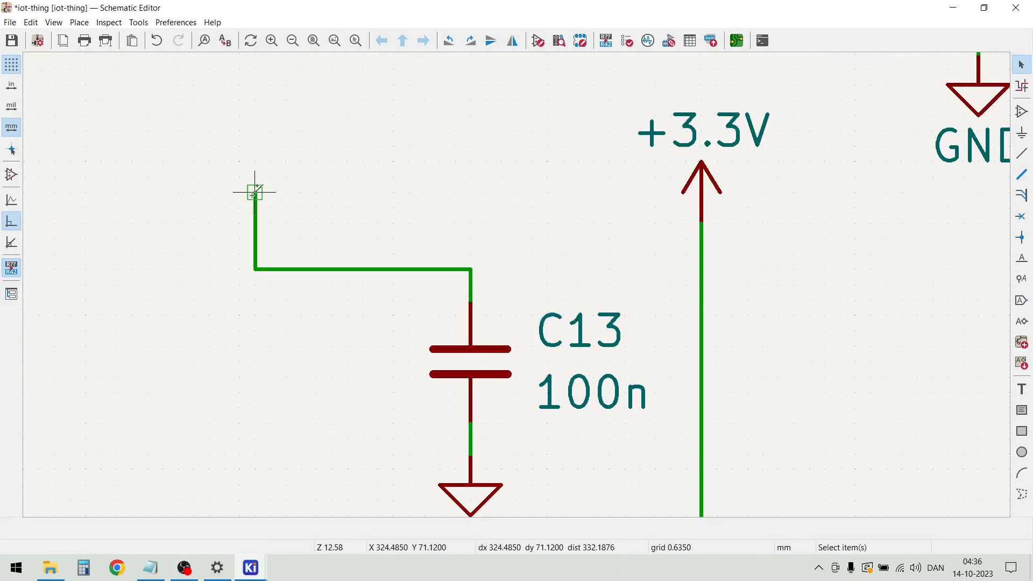
Delete the bent wire segments above C13, leaving only the short vertical stub on its upper pin
drag(346, 240, 246, 316)
key(Home)
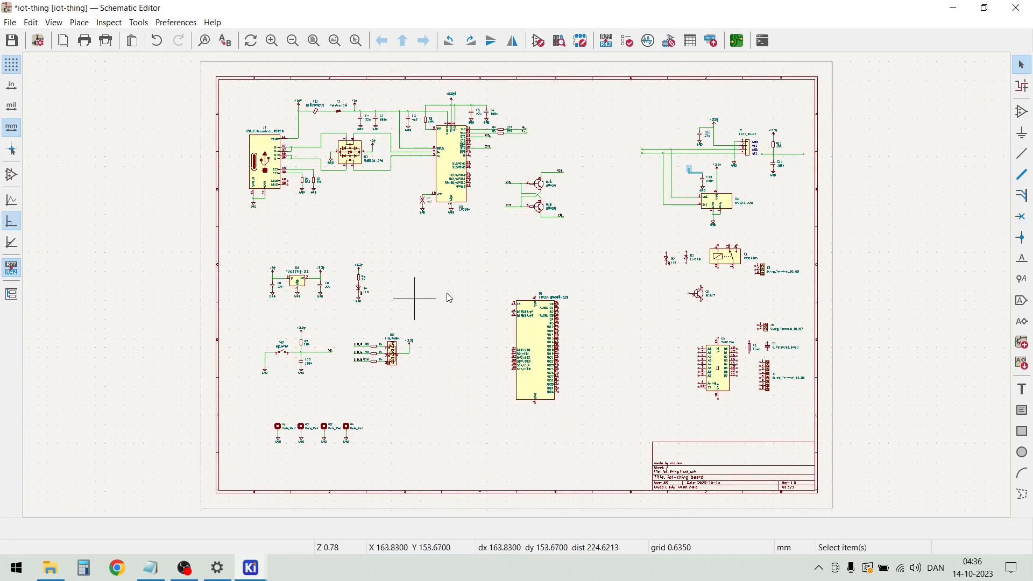
scroll(701, 176, up, 9)
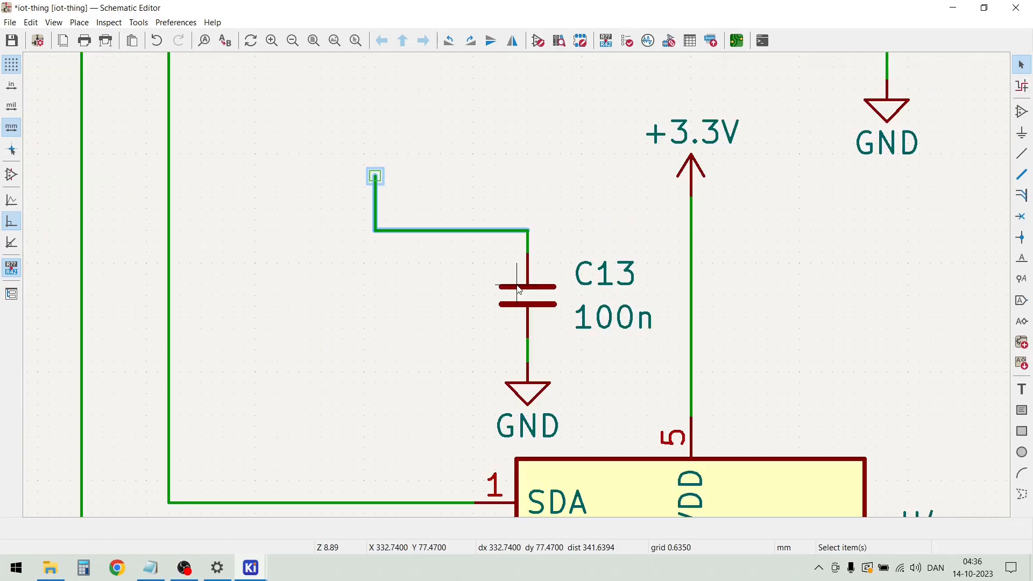
drag(461, 251, 298, 207)
key(Delete)
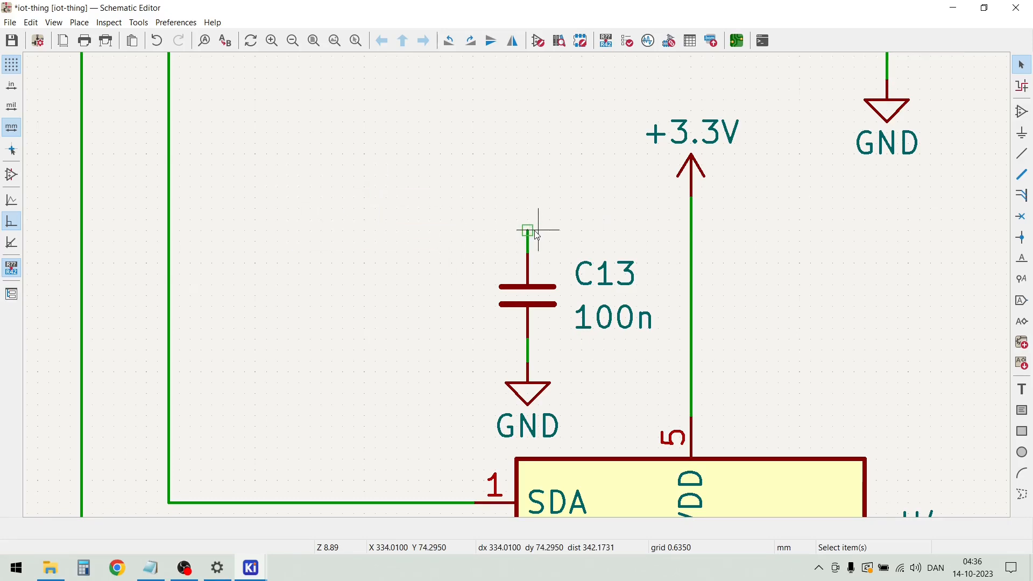
Wire the upper end of C13 horizontally to U4's vertical +3.3V supply line
key(w)
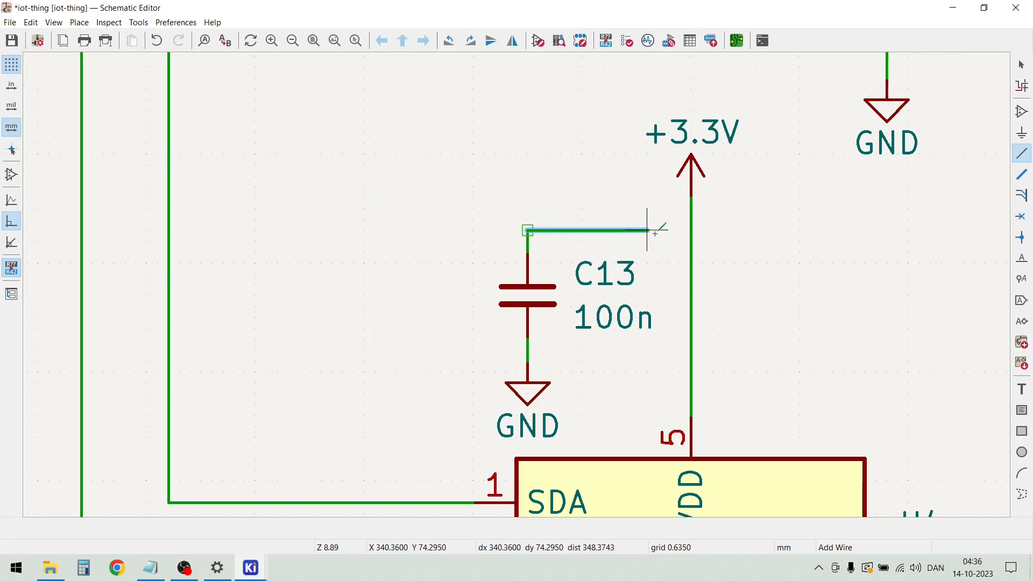
click(690, 230)
scroll(532, 231, down, 2)
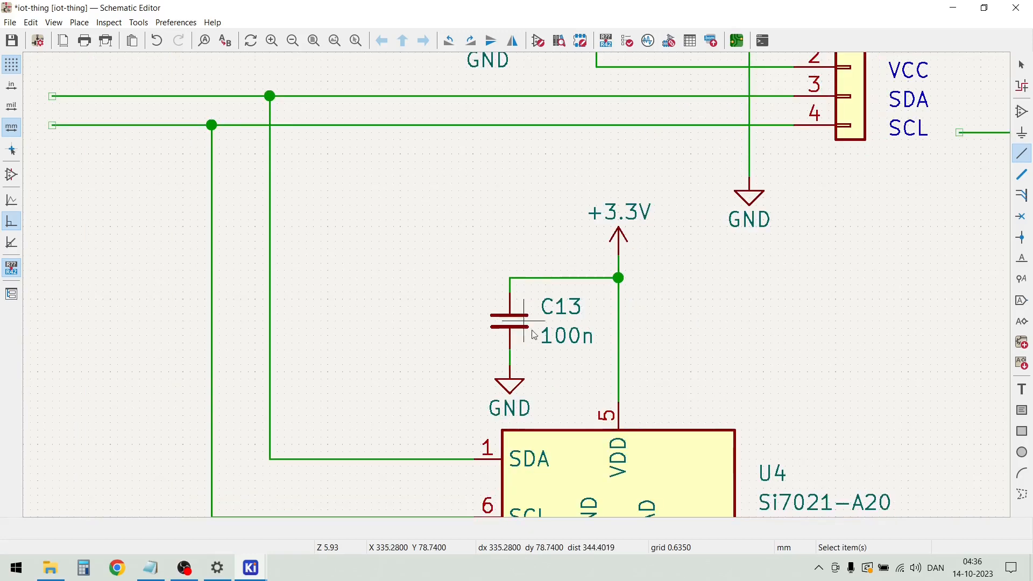
key(Escape)
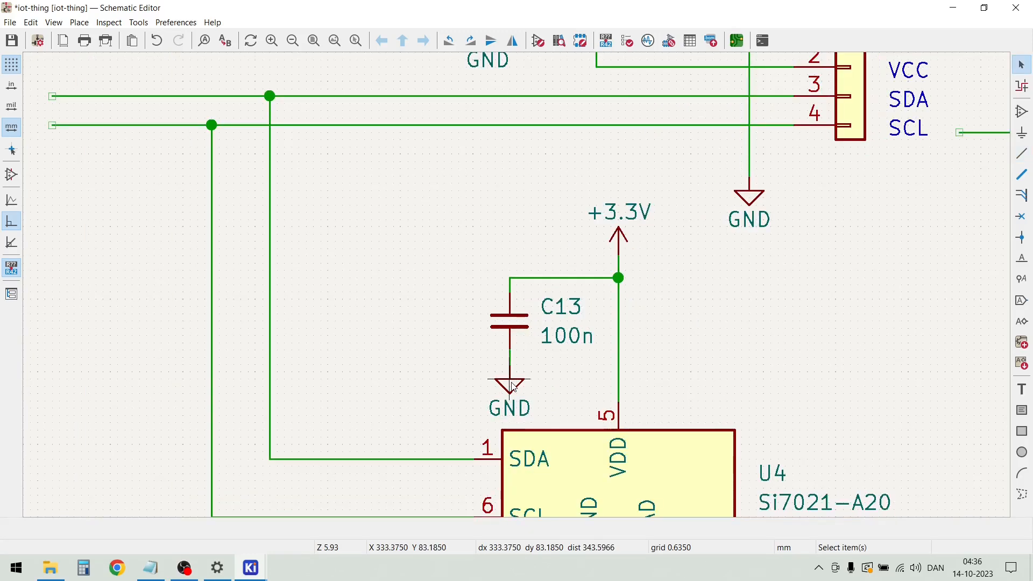
Move the GND symbol under C13 slightly up, closer to the capacitor
drag(514, 390, 511, 367)
scroll(392, 330, down, 2)
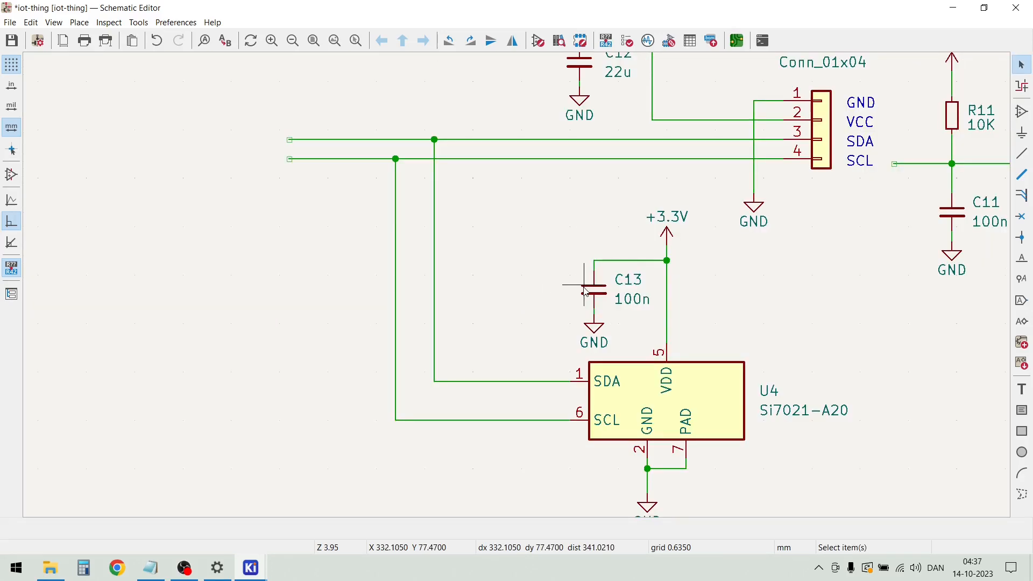
scroll(585, 292, down, 2)
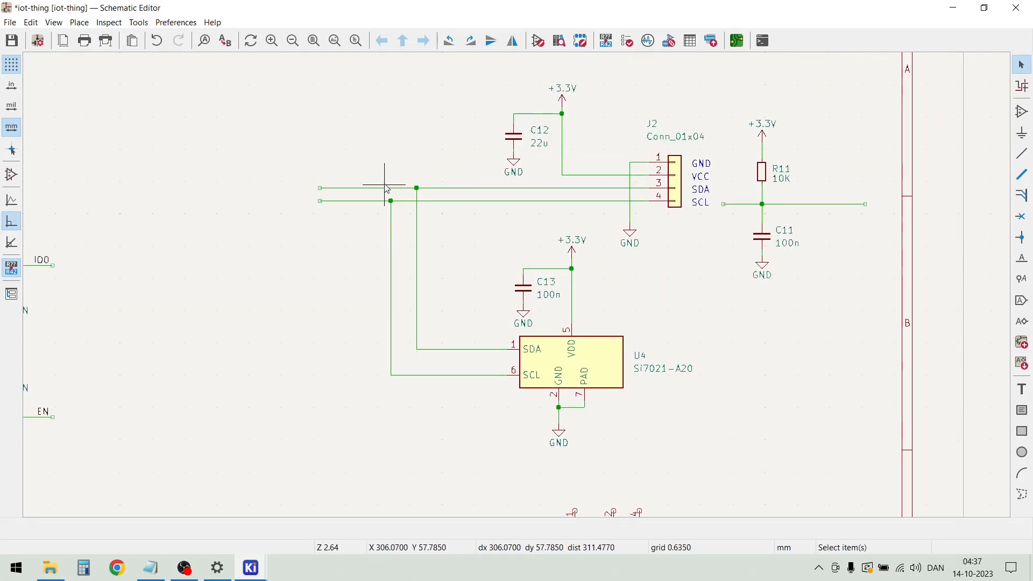
Move the R11 and C11 network with its wires and power symbols away from J2 to a free area lower on the sheet
drag(839, 319, 715, 89)
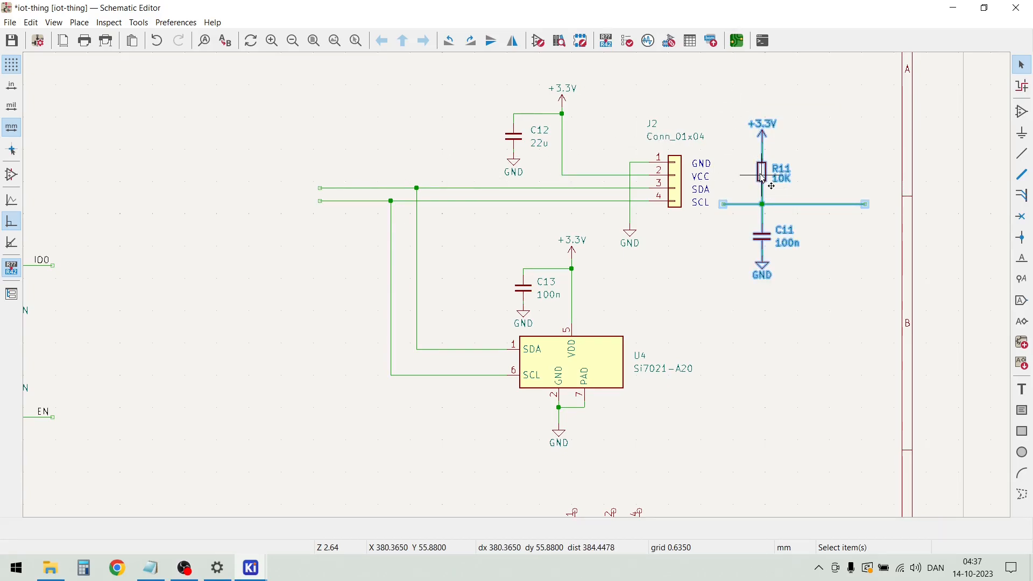
key(m)
scroll(768, 289, down, 2)
scroll(454, 397, down, 1)
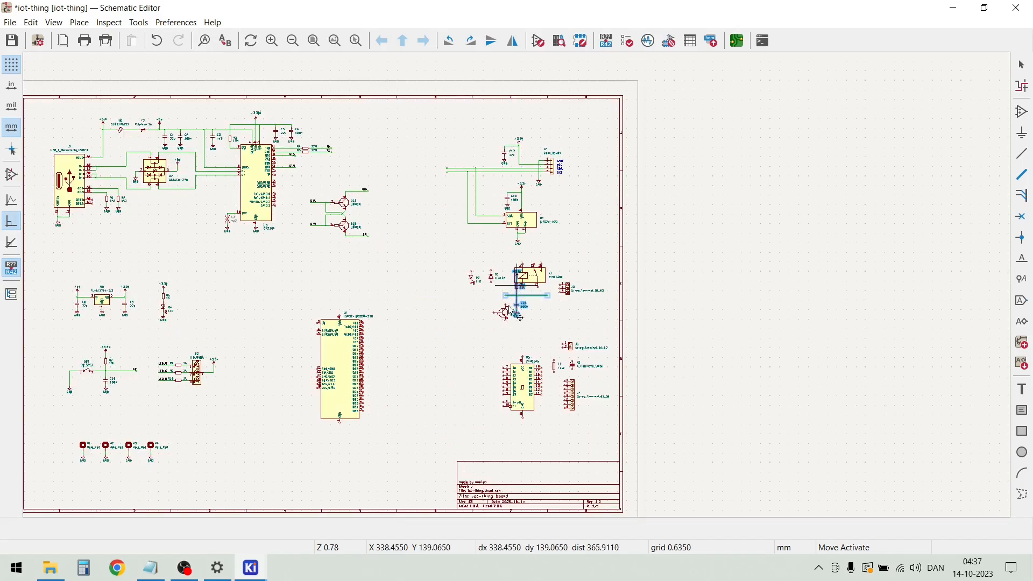
click(456, 415)
click(446, 346)
Duplicate the SCL text beside J2, place the copy below the connector and change its text to QWIIC
scroll(511, 160, up, 3)
scroll(519, 290, down, 1)
scroll(520, 290, up, 1)
scroll(519, 291, up, 1)
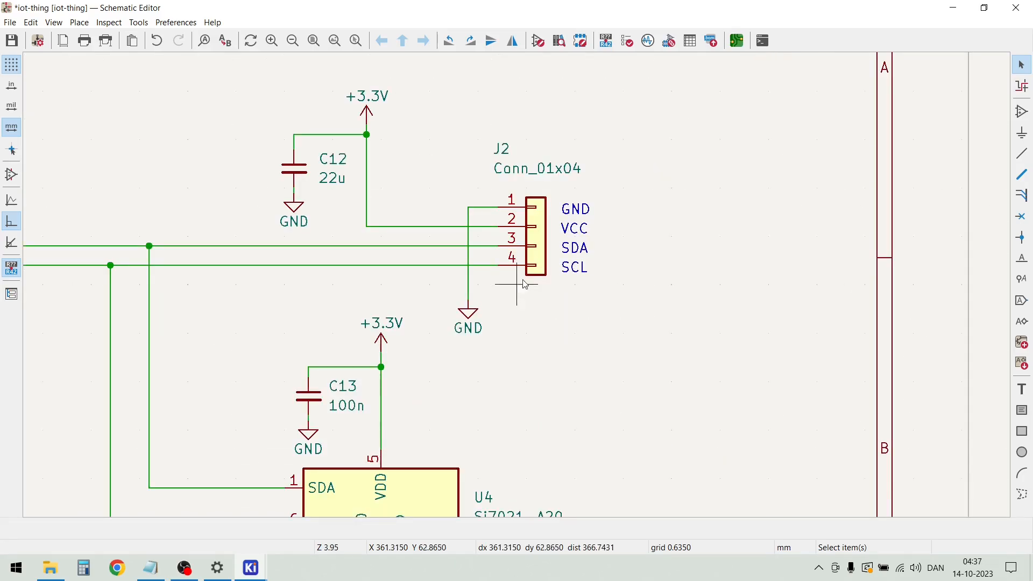
click(581, 274)
key(ctrl+d)
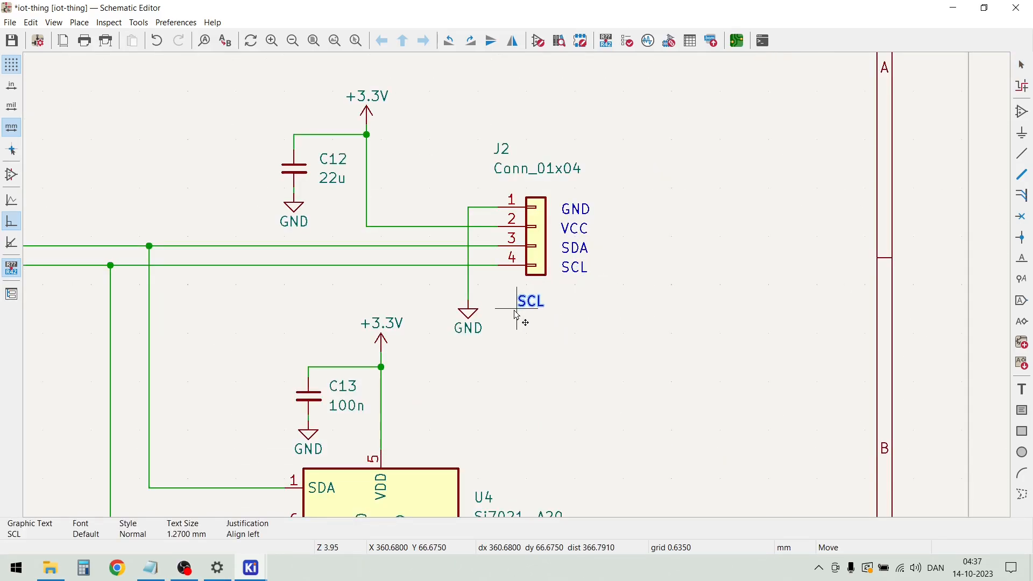
click(531, 317)
double_click(526, 313)
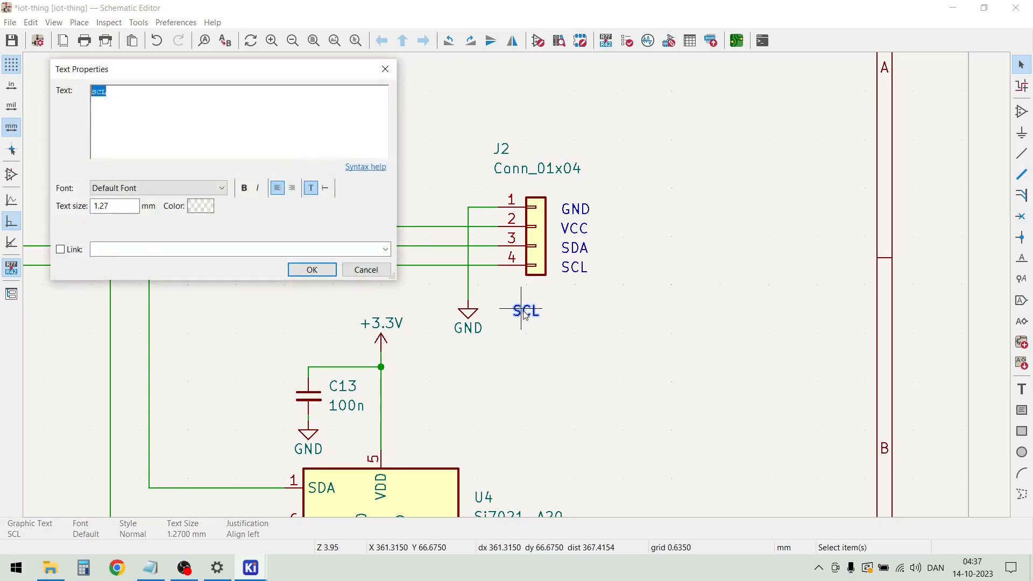
text(c)
click(313, 274)
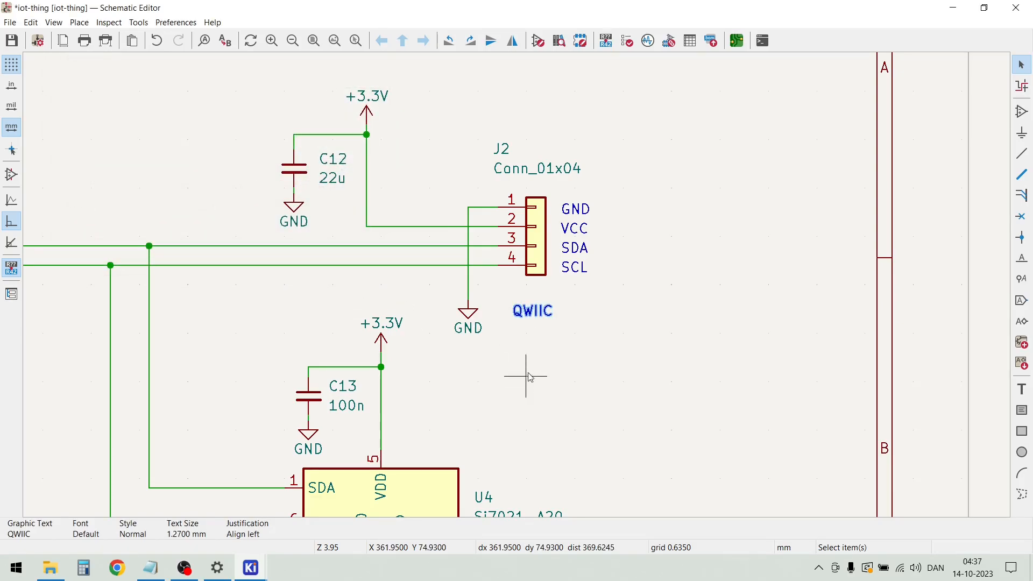
Reposition the QWIIC text so it sits closer beneath connector J2
click(535, 317)
key(m)
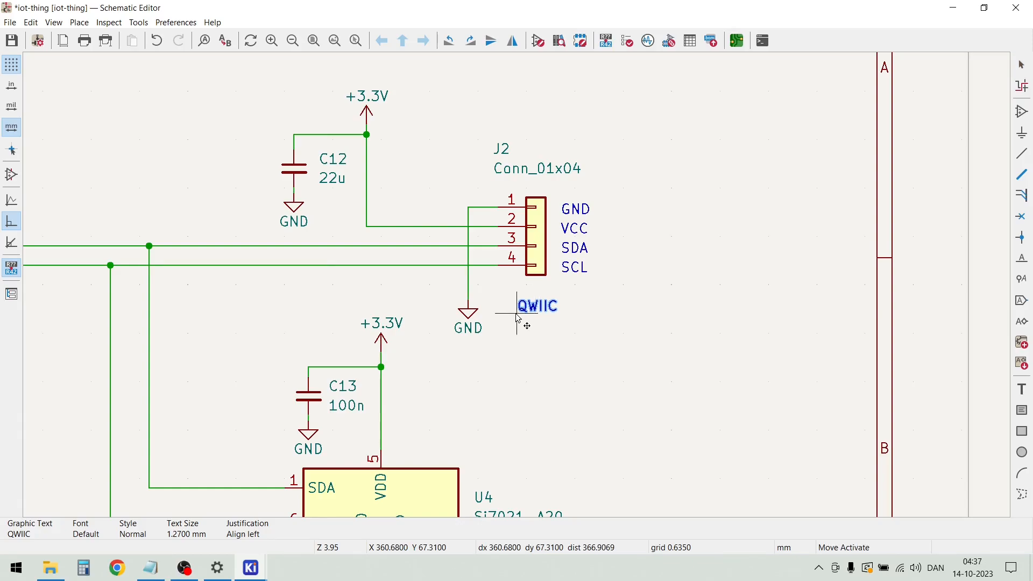
click(522, 312)
scroll(511, 281, down, 4)
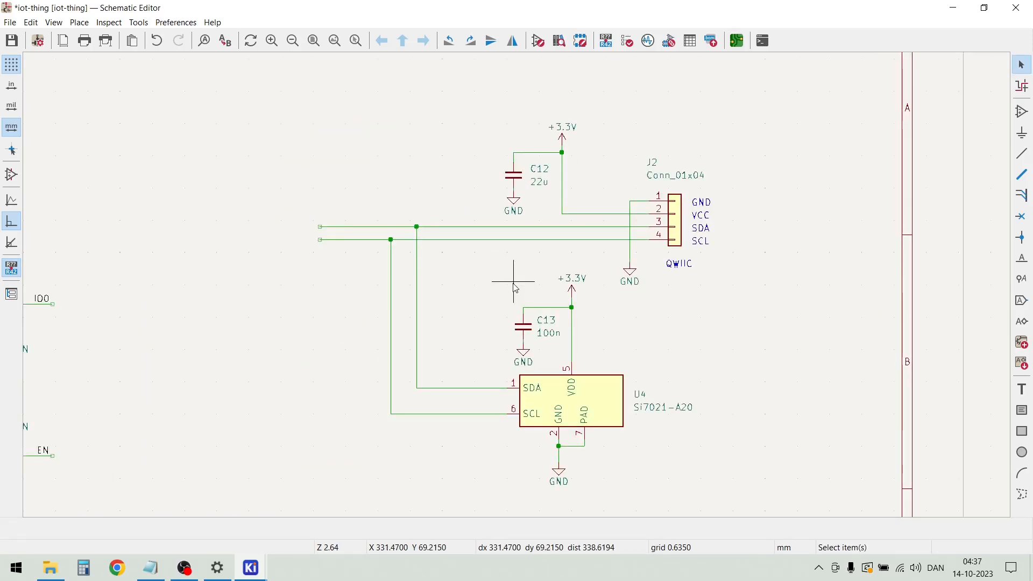
scroll(402, 253, up, 2)
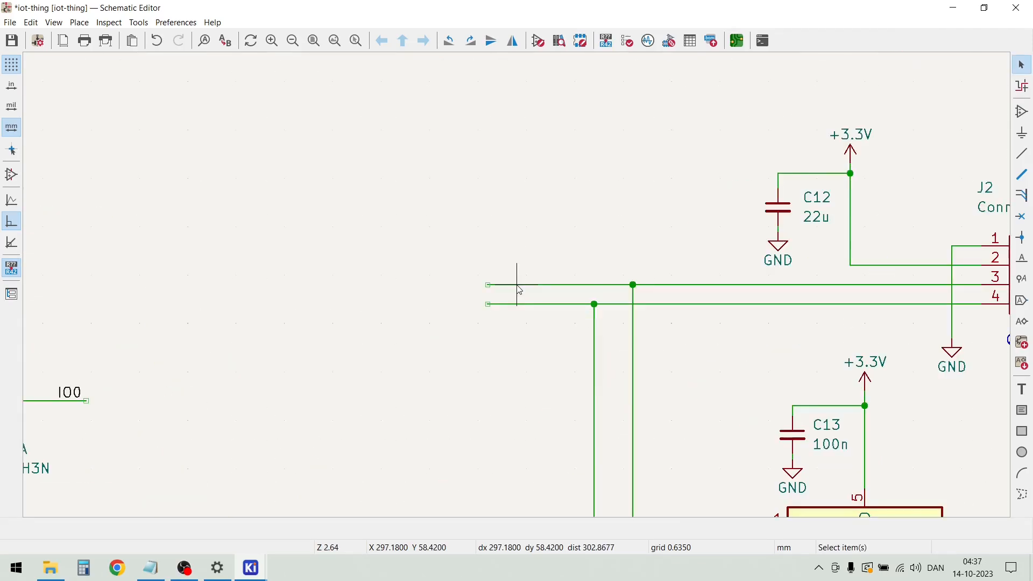
click(487, 284)
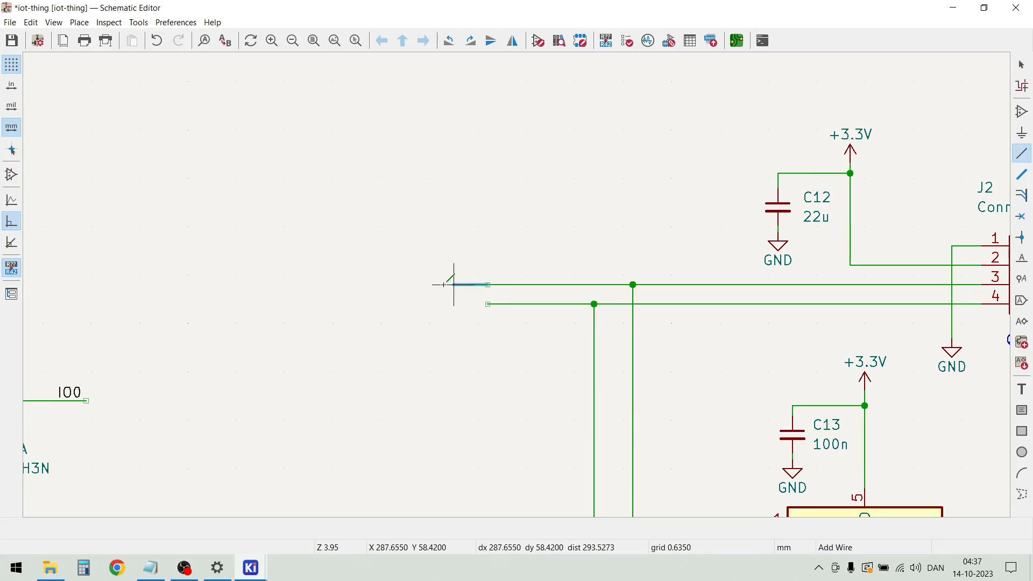
key(Escape)
key(Escape)
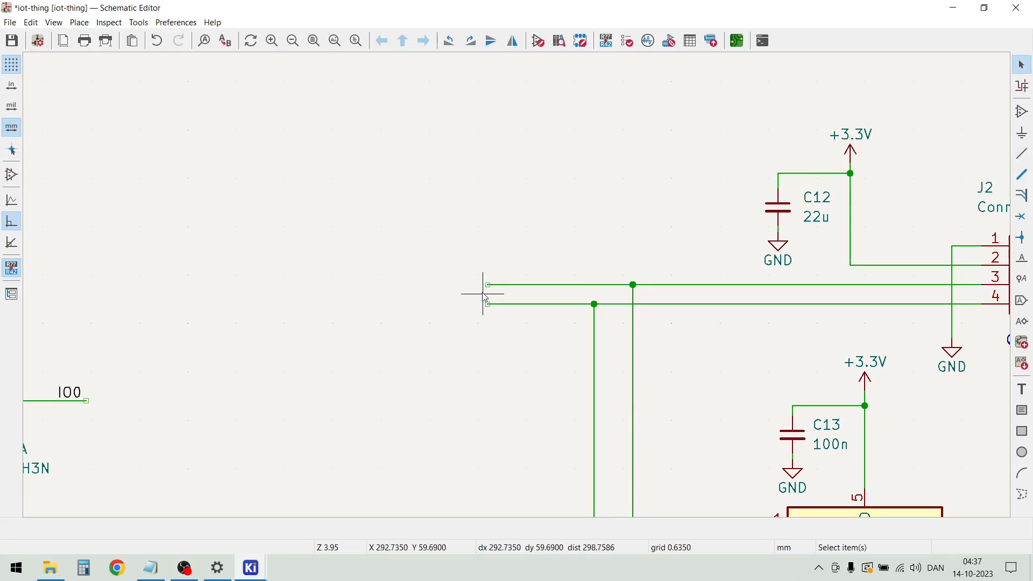
Extend the open ends of J2's SDA and SCL wires further left to the same length
drag(487, 283, 371, 285)
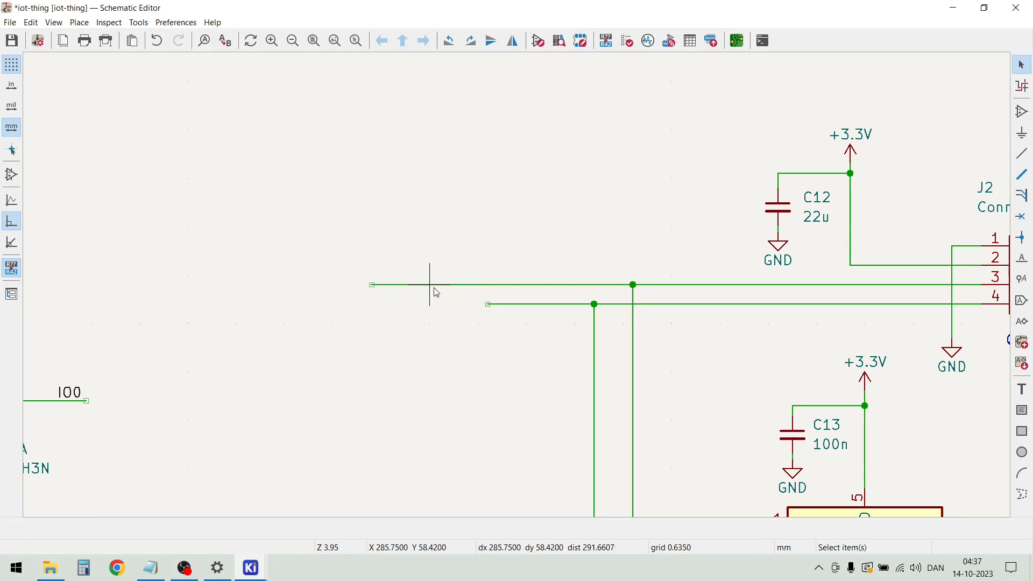
drag(488, 304, 372, 304)
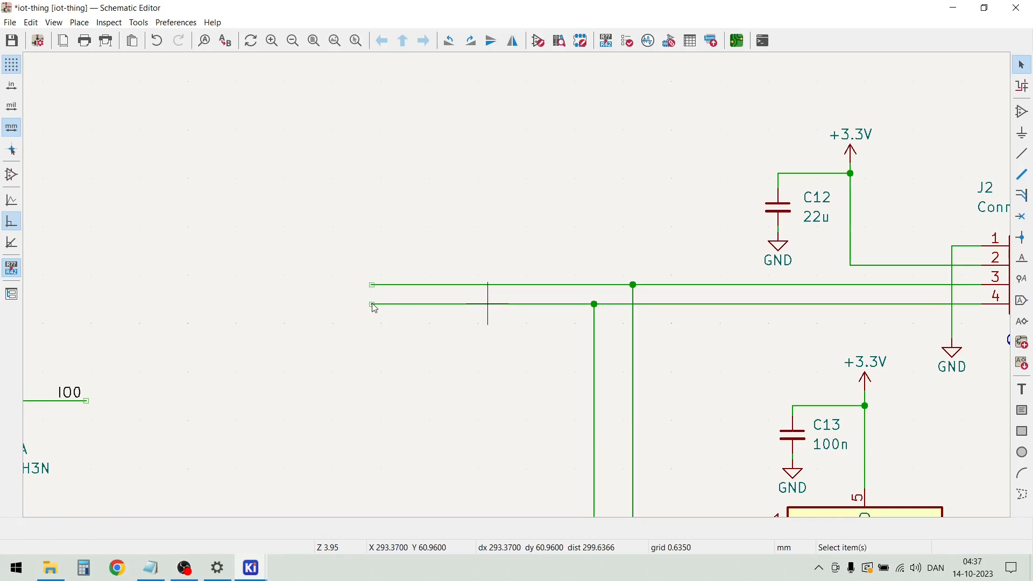
Duplicate the 10K pull-up R7 with its +3.3V symbol and place the copy above the open left part of the SDA wire
scroll(375, 308, down, 3)
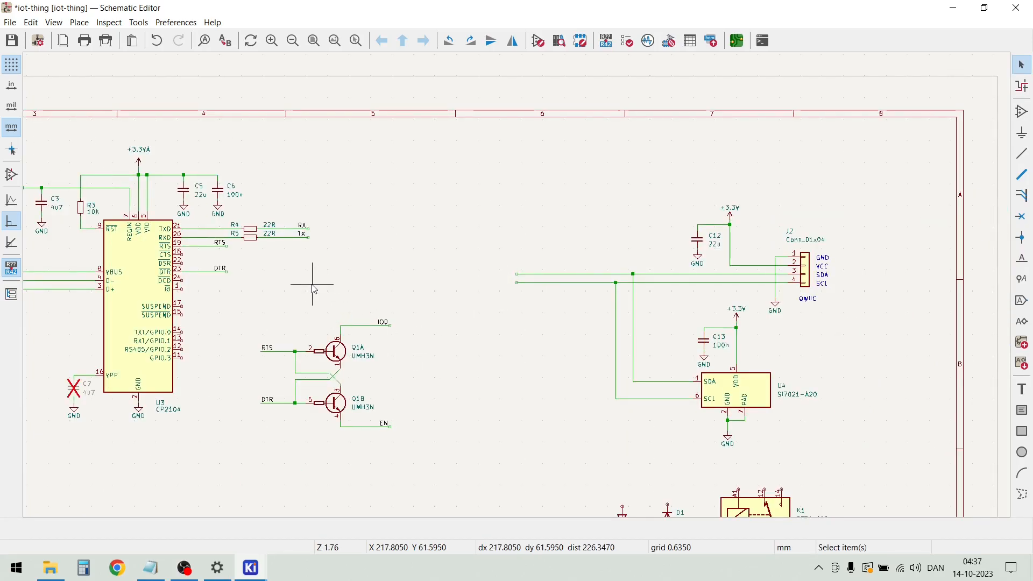
scroll(221, 368, down, 1)
scroll(324, 391, up, 1)
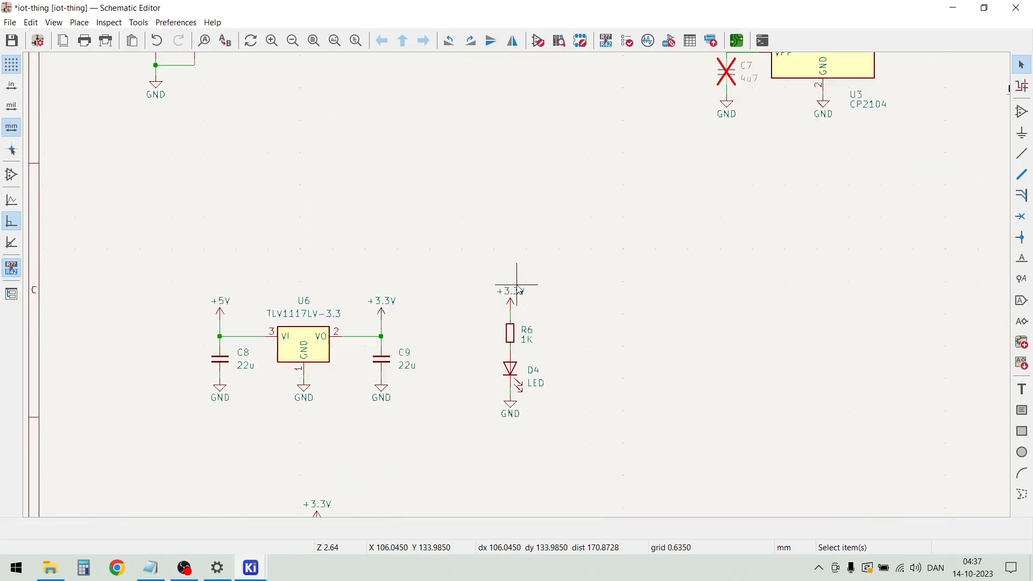
drag(415, 475, 376, 426)
key(m)
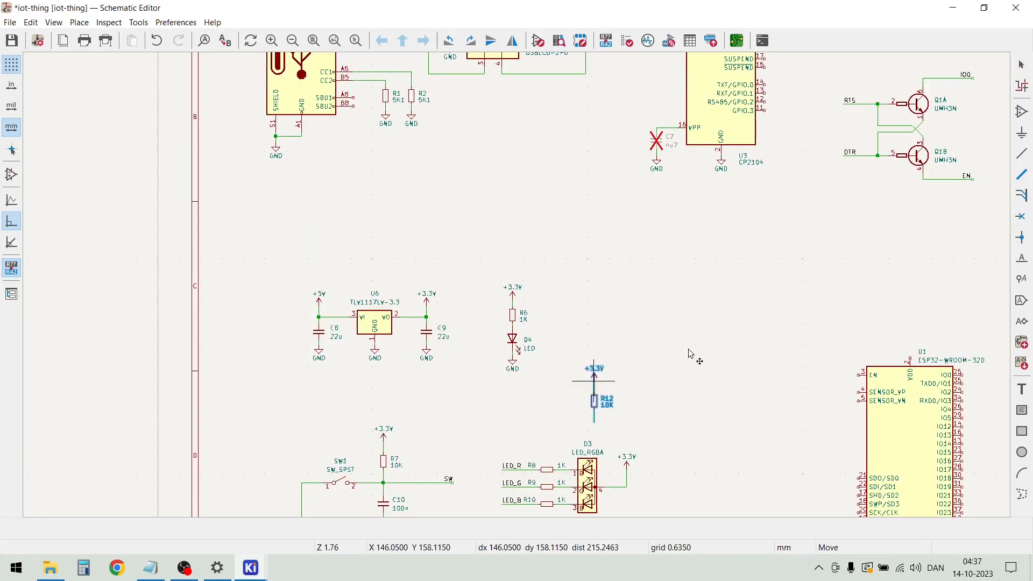
scroll(522, 286, down, 4)
scroll(729, 124, up, 6)
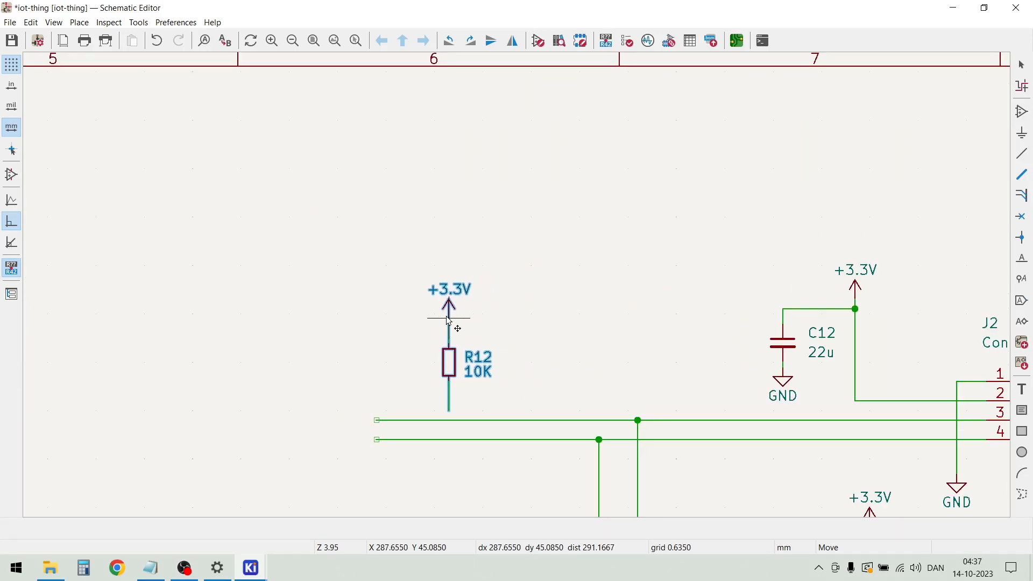
click(467, 324)
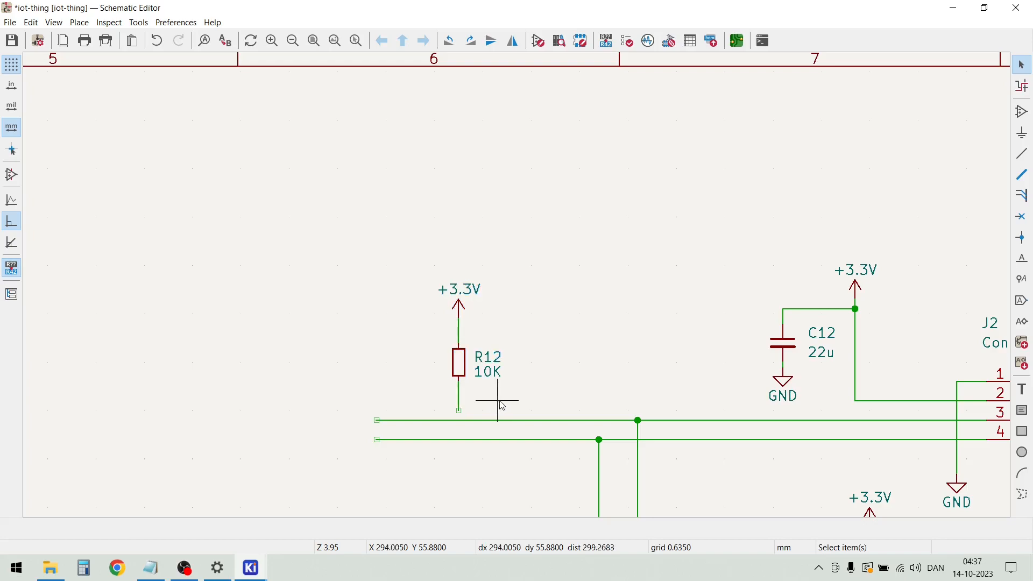
Move the +3.3V symbol closer to R12 and set the resistor's value to 4K7
scroll(476, 307, up, 3)
drag(491, 276, 484, 345)
double_click(556, 425)
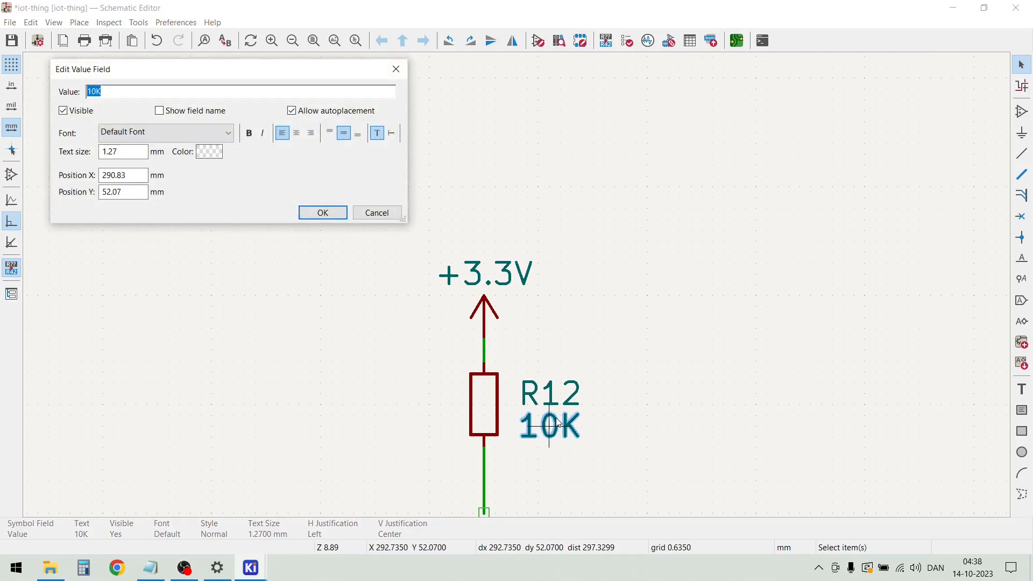
key(Return)
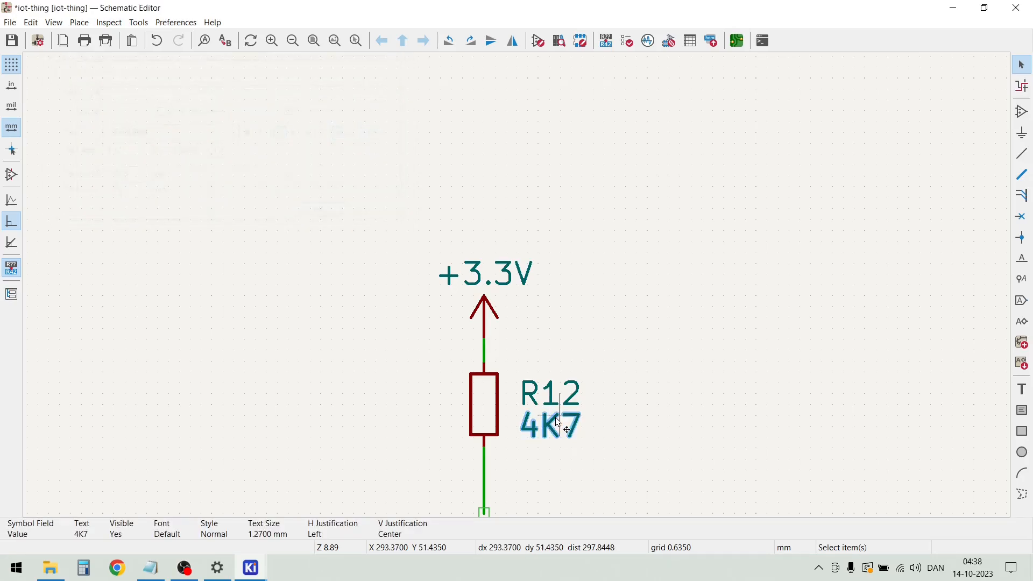
Shorten the wire below R12 and move the whole pull-up with its +3.3V symbol slightly down and left, just above the SDA wire
scroll(519, 291, down, 2)
scroll(517, 289, up, 1)
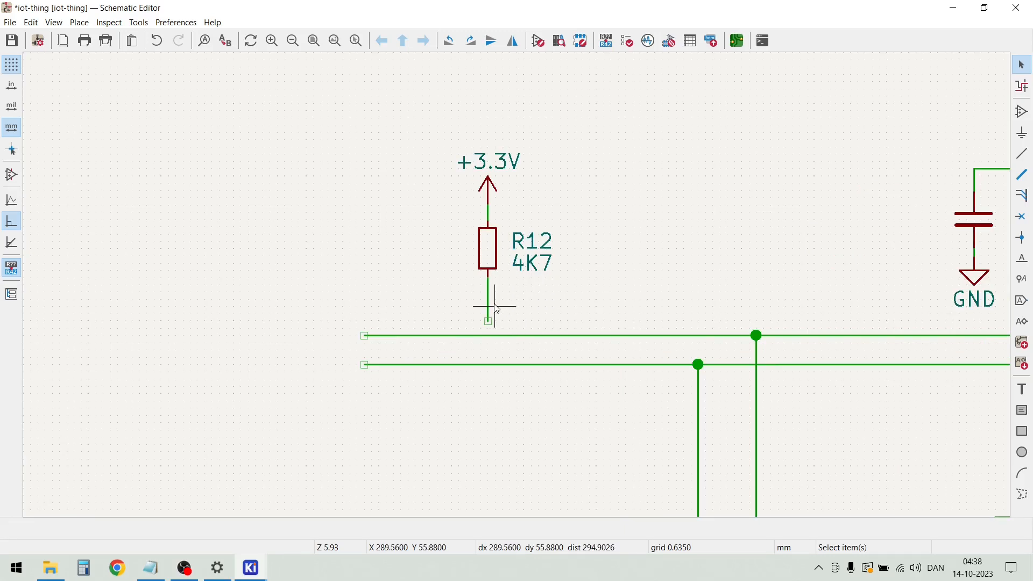
drag(488, 321, 451, 164)
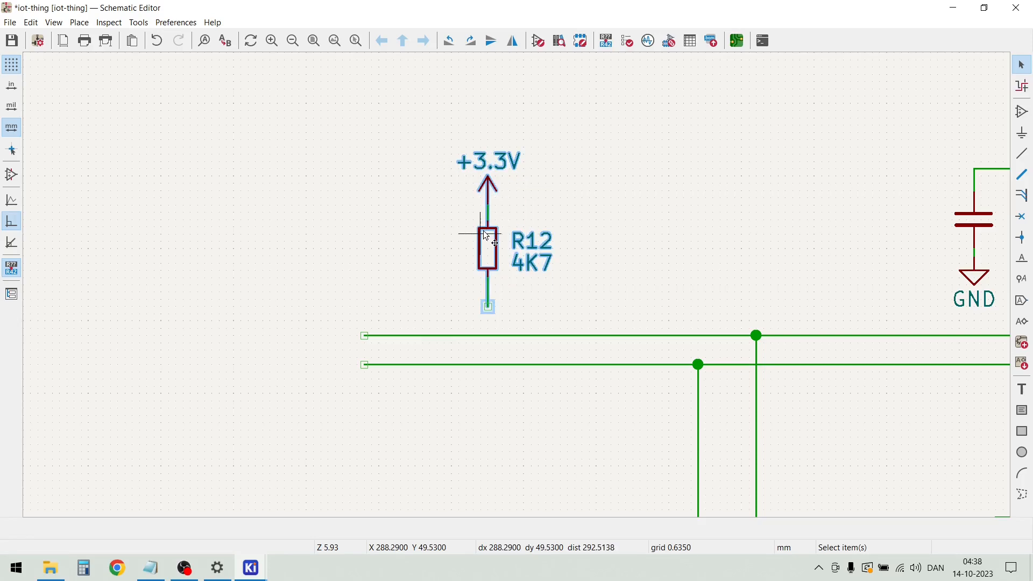
key(m)
click(471, 262)
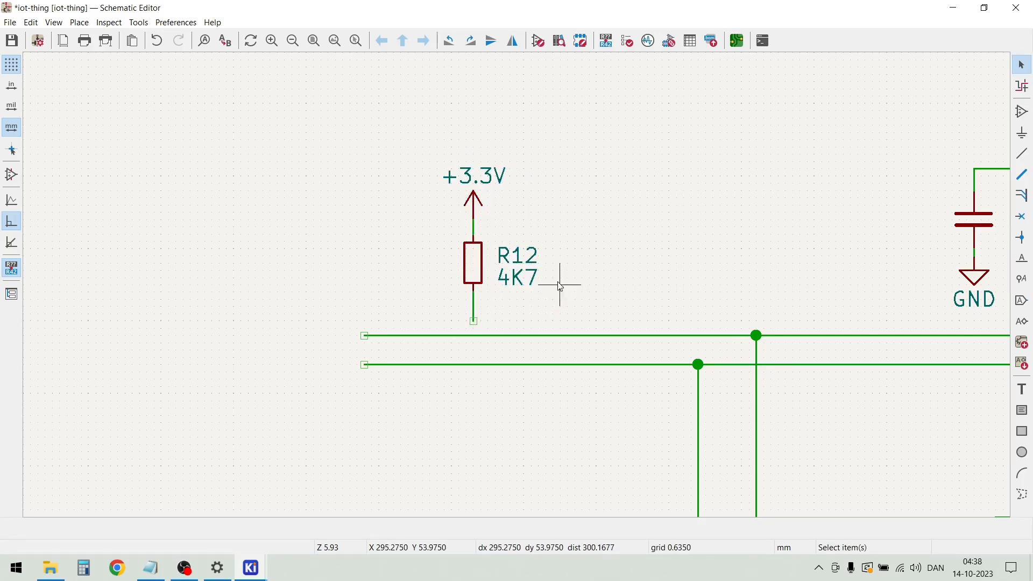
Wire the lower end of R12 down to the SDA line
scroll(537, 285, down, 3)
scroll(471, 272, up, 5)
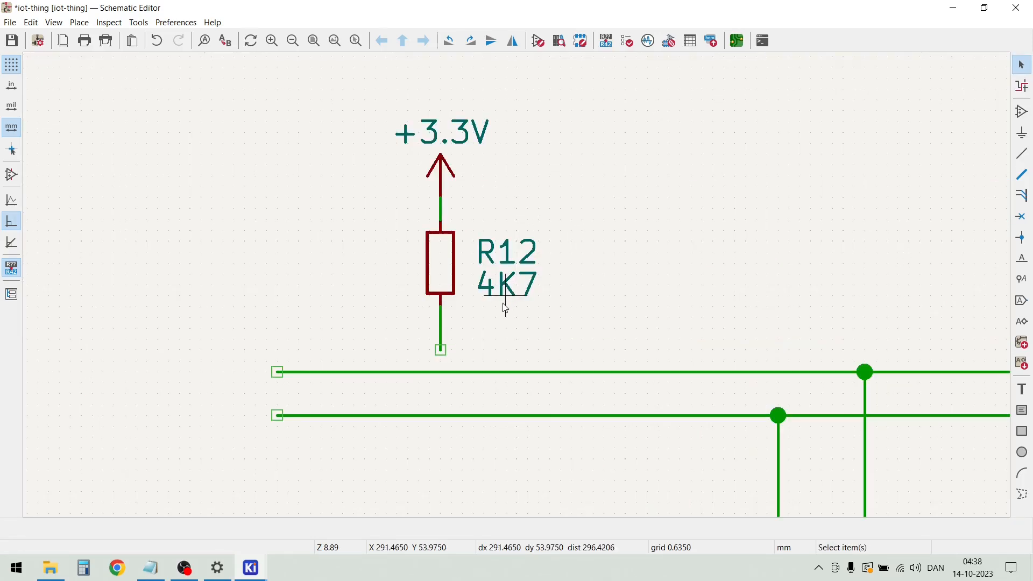
click(440, 350)
click(440, 372)
key(Escape)
Duplicate the R12 pull-up with its +3.3V symbol and wire, and place the copy to its right above the SDA line
mouse_move(330, 88)
mouse_down()
mouse_move(499, 262)
mouse_move(555, 342)
mouse_move(382, 97)
mouse_up()
key(ctrl+d)
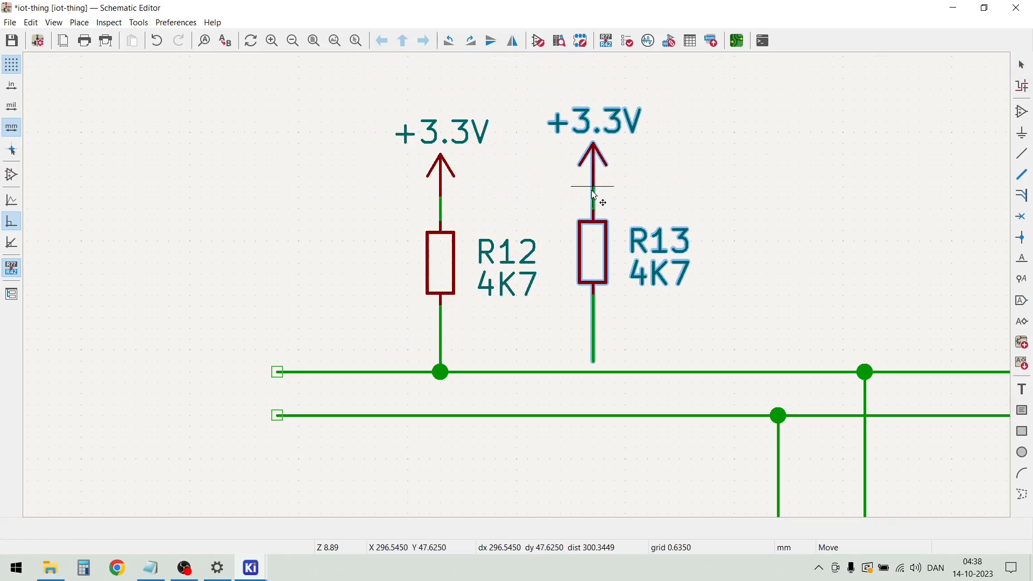
click(593, 193)
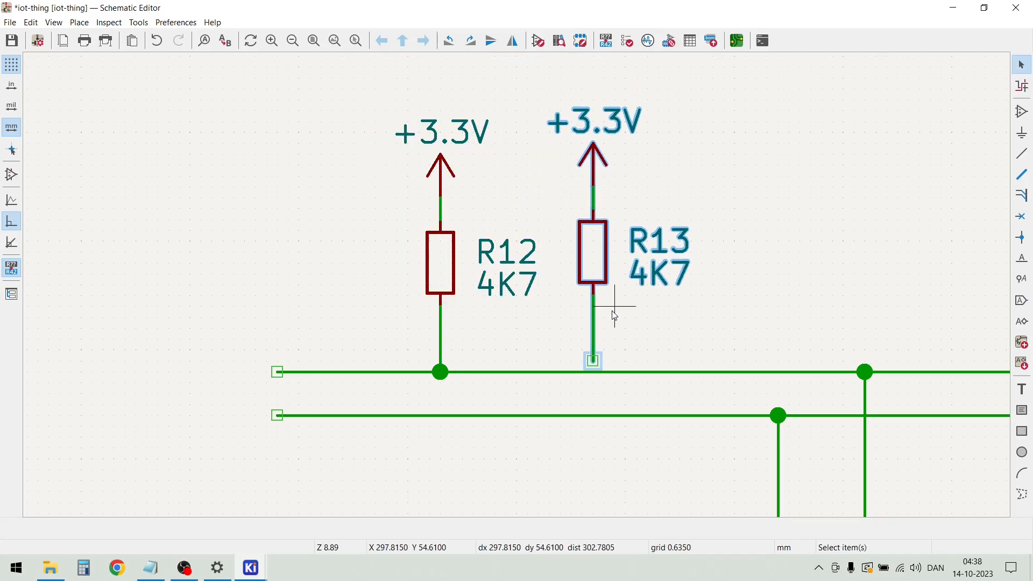
Align the R13 pull-up level with R12 and wire its lower end down to the SCL line
drag(593, 359, 563, 99)
key(m)
click(586, 264)
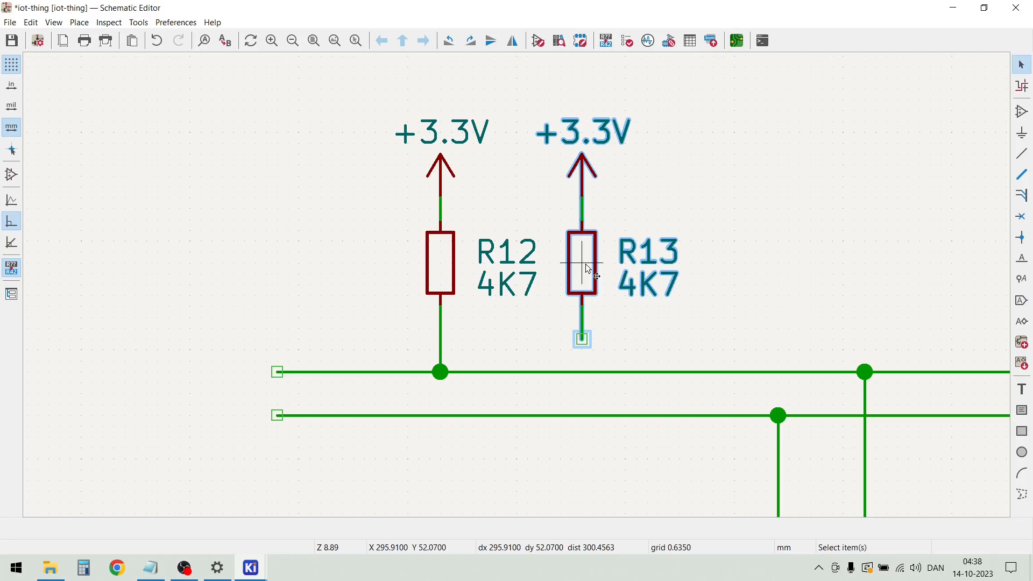
key(Escape)
key(w)
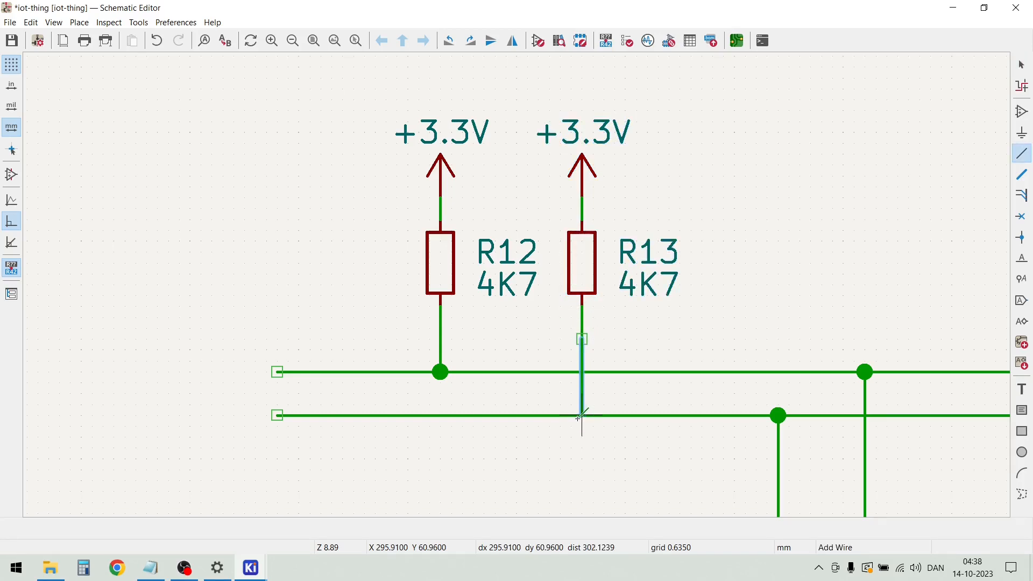
click(581, 416)
key(Escape)
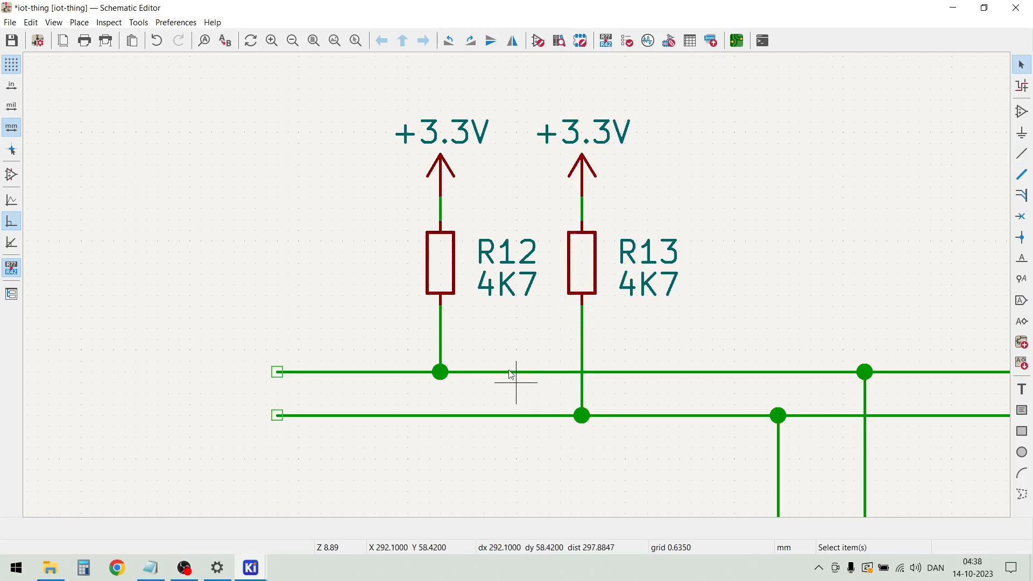
Add the net label SDA to the open left end of the upper I2C wire, and save the schematic
scroll(517, 286, down, 5)
scroll(516, 286, up, 2)
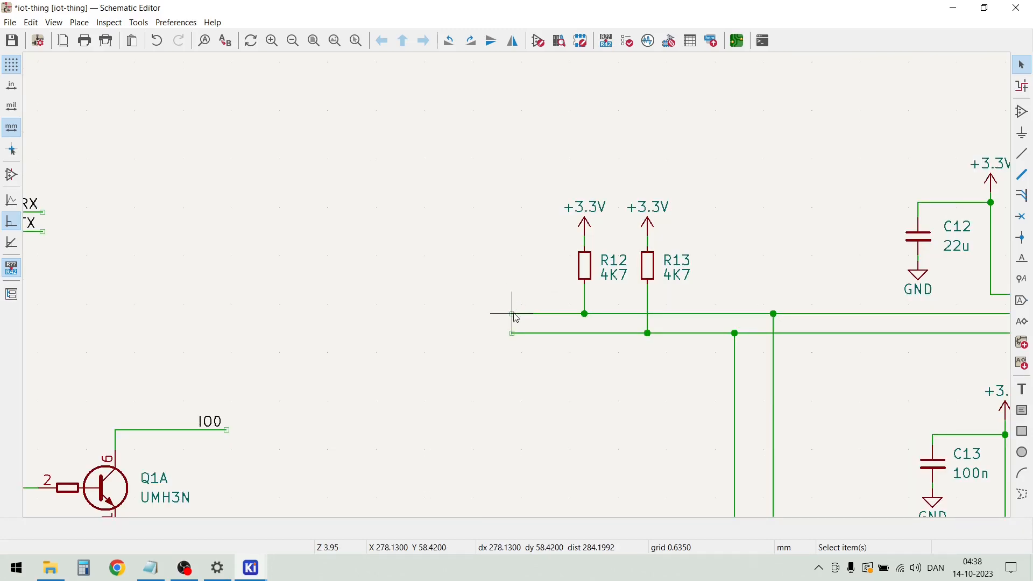
key(l)
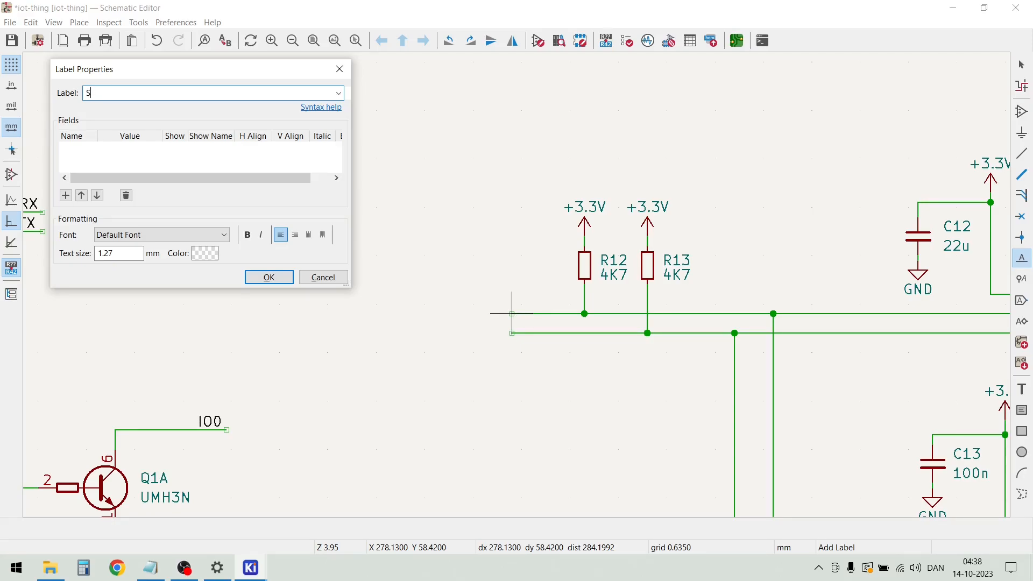
key(ctrl+s)
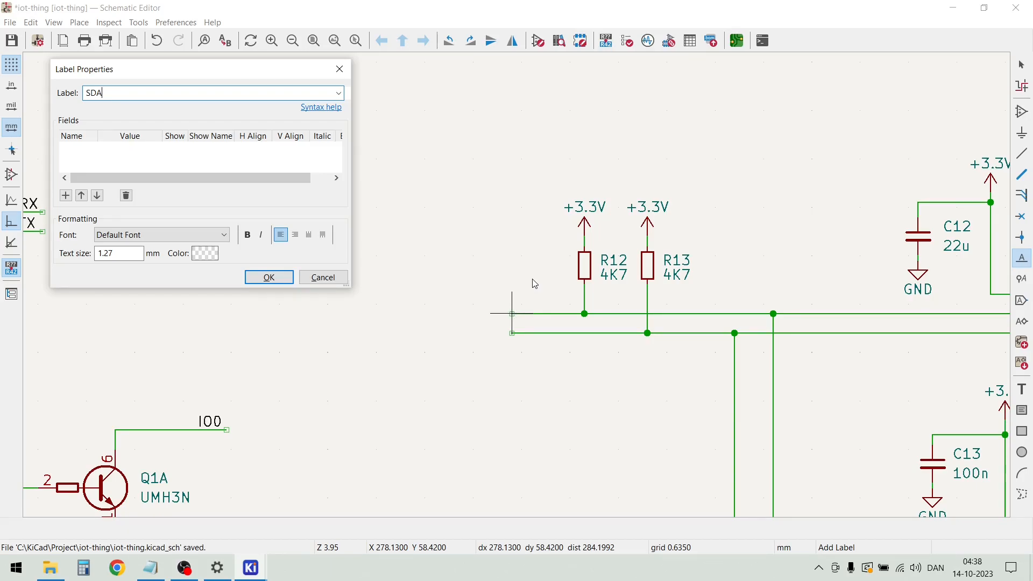
click(268, 277)
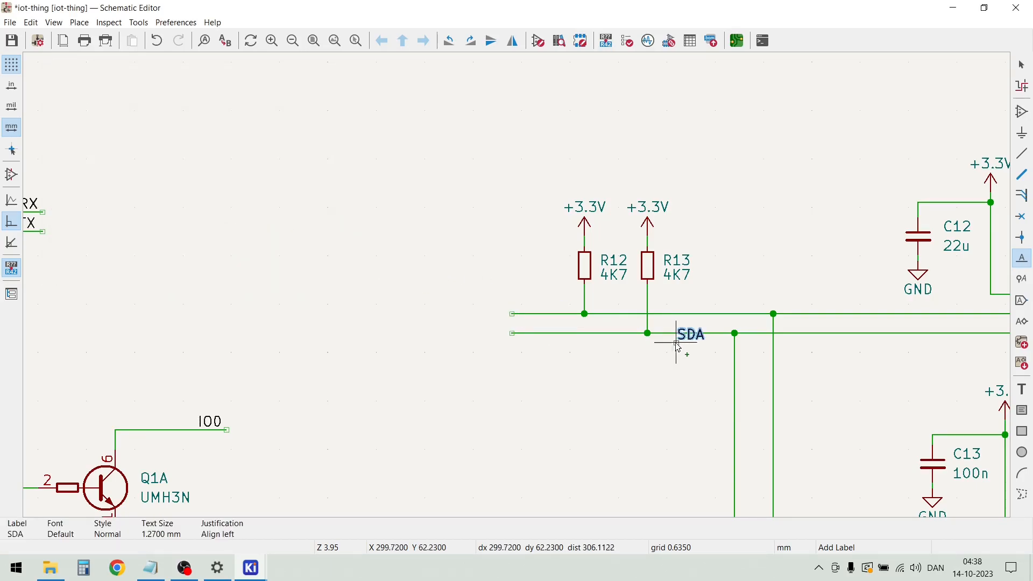
click(514, 314)
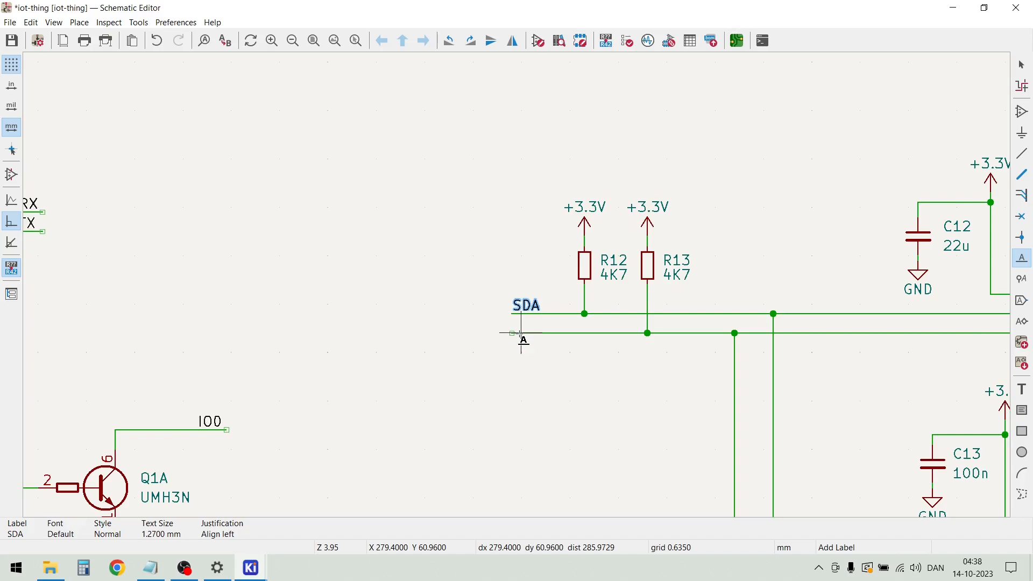
Add the net label SCL to the open left end of the lower I2C wire
click(512, 333)
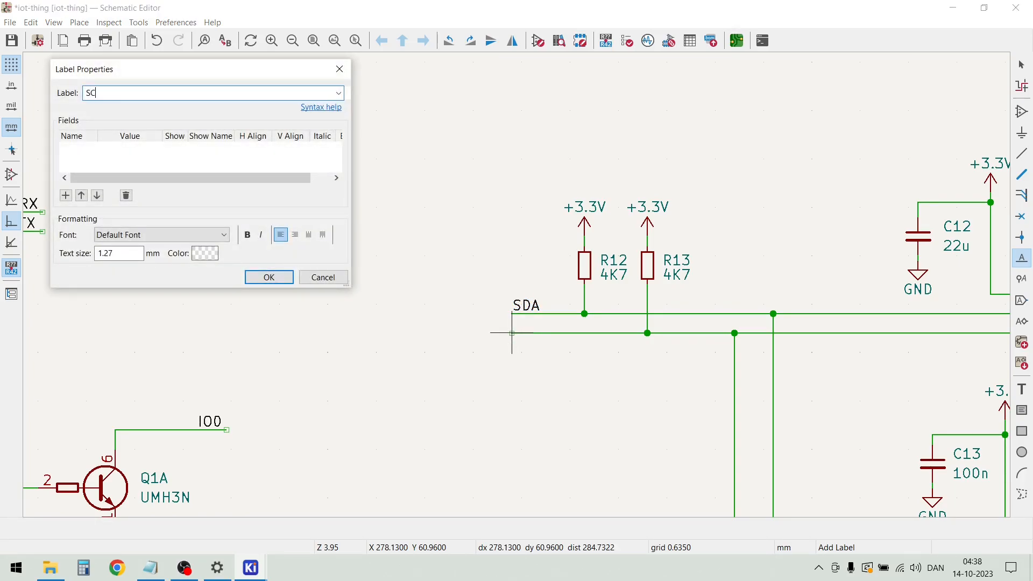
click(271, 282)
click(512, 334)
scroll(516, 301, down, 3)
key(Escape)
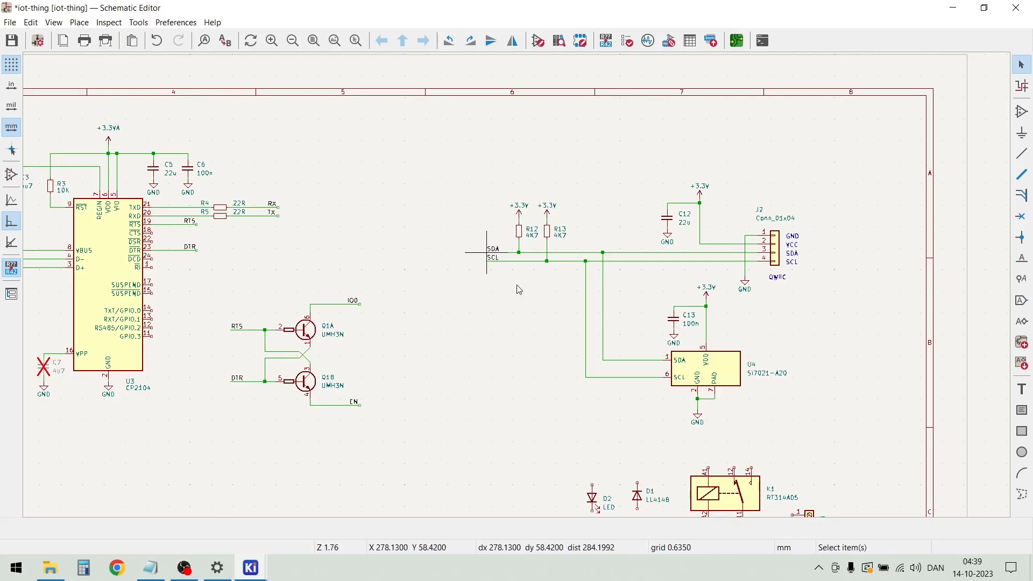
Review the QWIIC connector and U4 sensor circuit and the unwired relay and terminal parts below it
scroll(518, 291, down, 2)
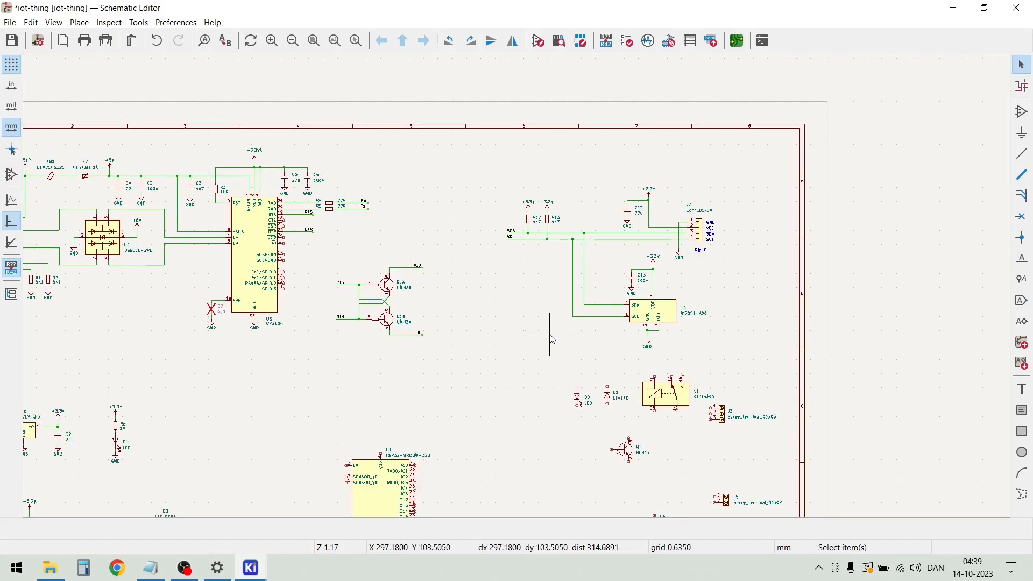
scroll(676, 437, up, 3)
scroll(517, 290, up, 2)
scroll(517, 290, down, 4)
scroll(518, 290, down, 4)
scroll(500, 202, up, 2)
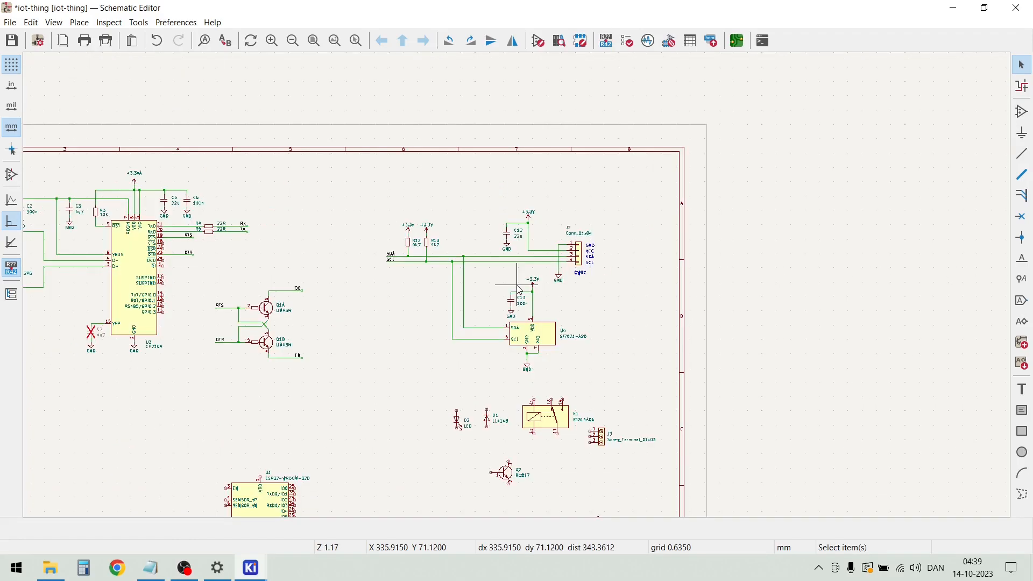
scroll(506, 310, up, 2)
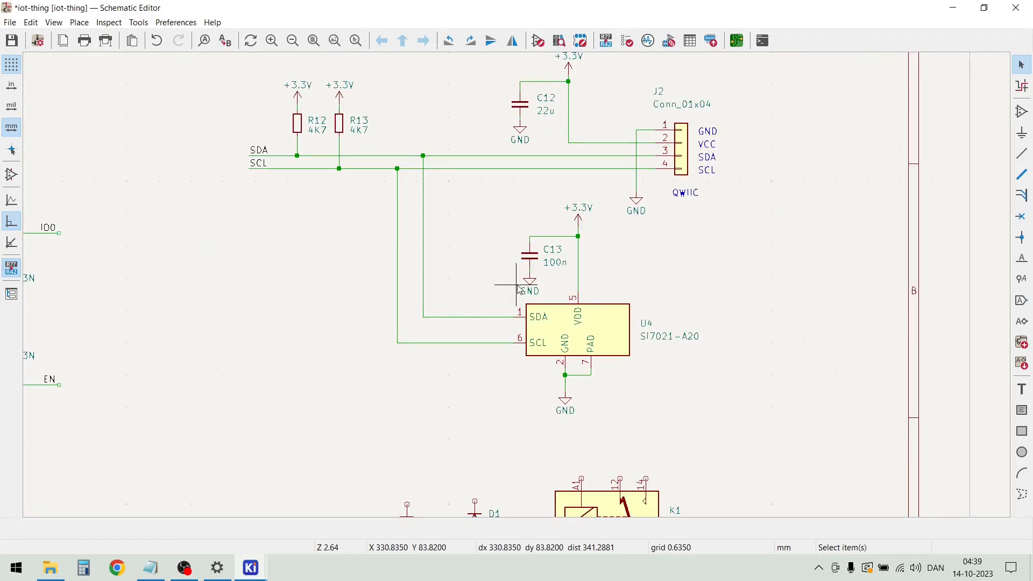
scroll(519, 291, down, 2)
scroll(570, 473, up, 1)
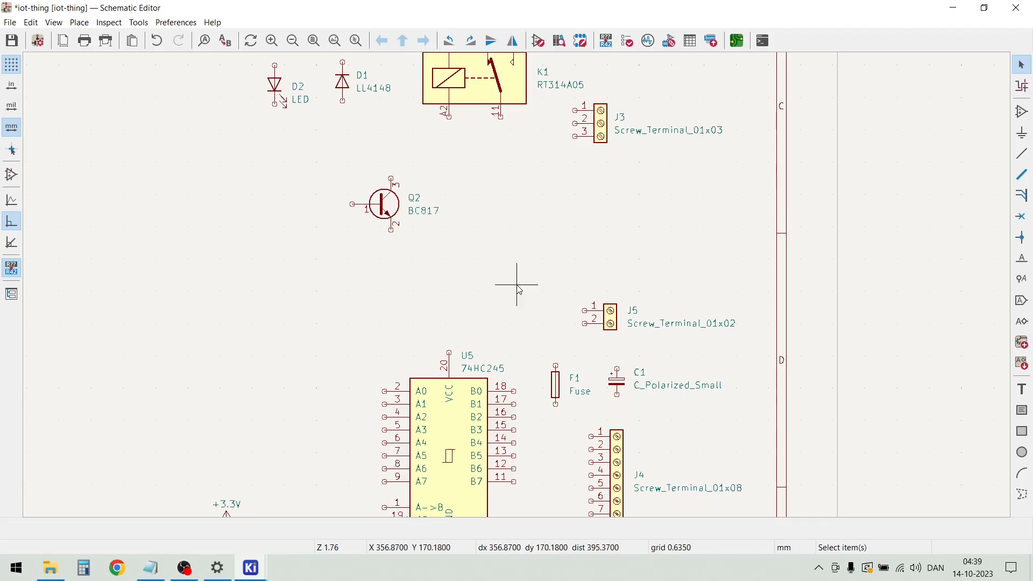
Move transistor Q2 directly beneath relay K1's A2 pin and wire its collector, pin 3, up to A2
scroll(519, 290, down, 1)
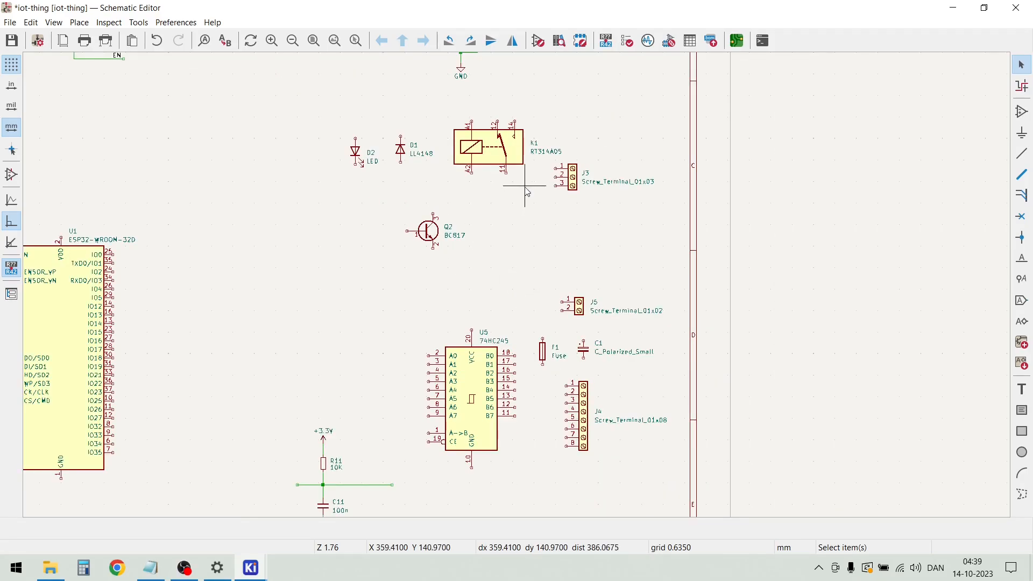
scroll(482, 201, up, 2)
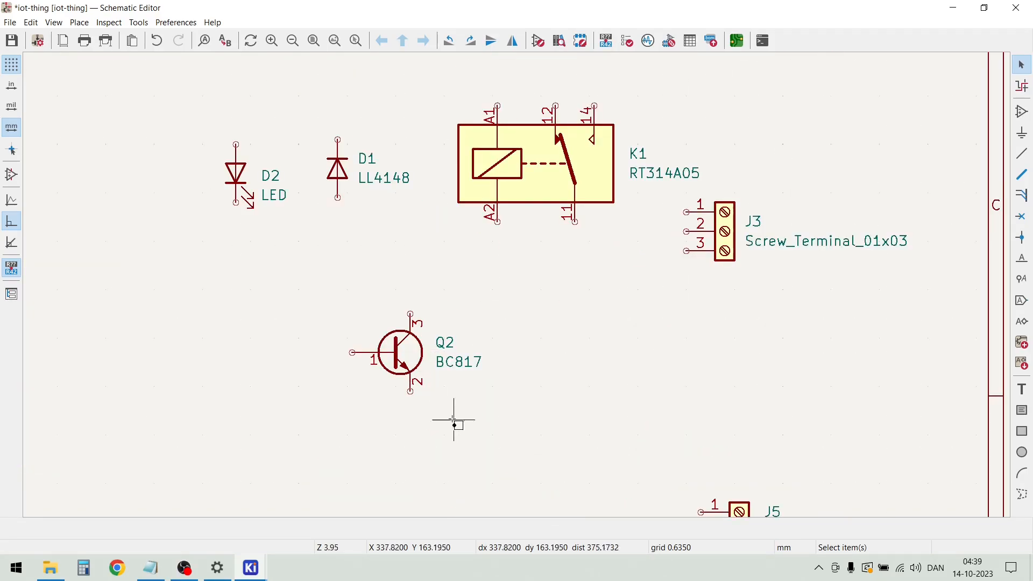
click(407, 349)
drag(397, 356, 477, 323)
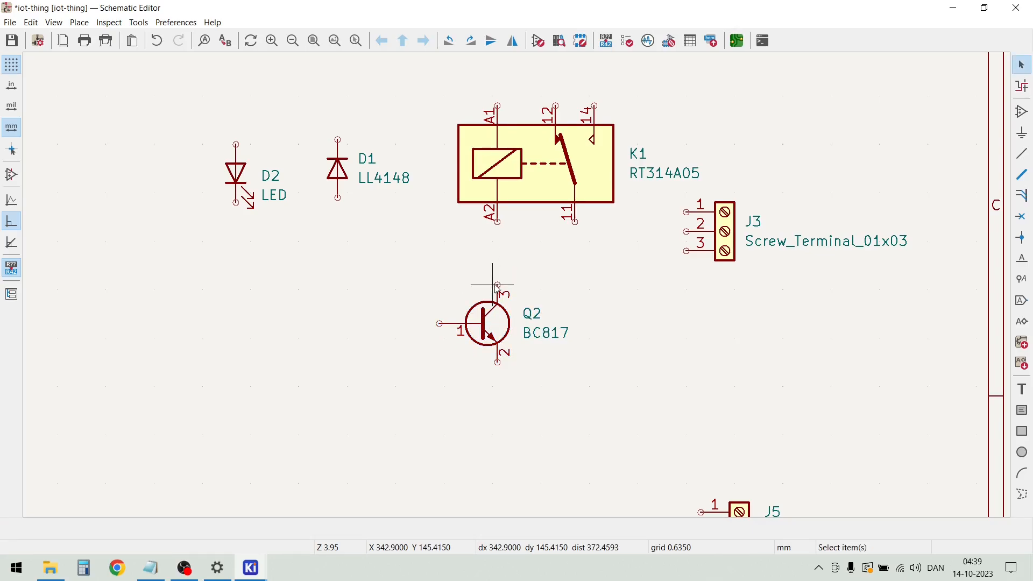
key(w)
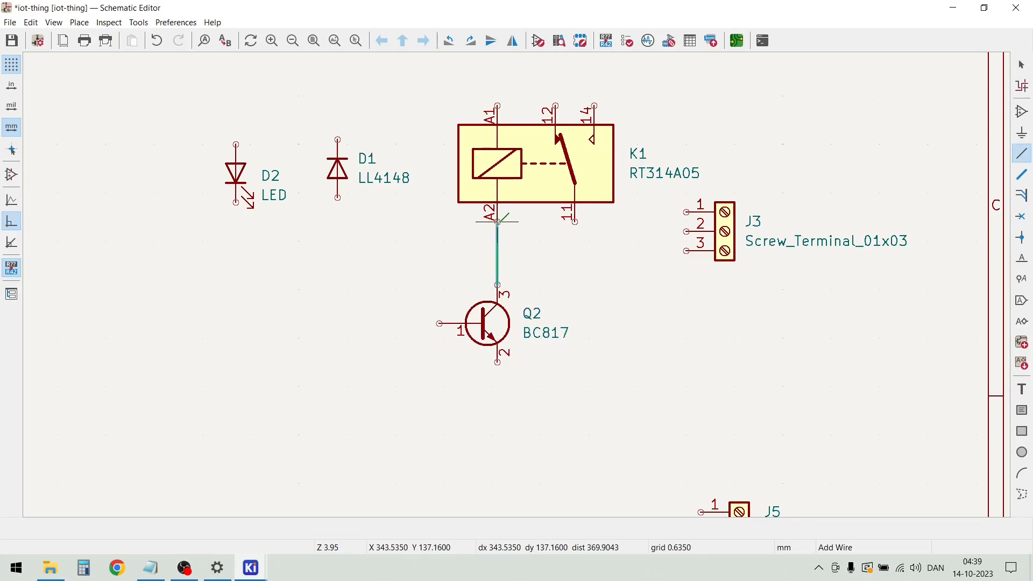
click(497, 221)
Draw a short open-ended wire straight down from Q2's emitter, pin 2
click(497, 362)
double_click(497, 414)
key(Escape)
Duplicate the R11 and C11 group with its +3.3V and GND symbols, and place the copy to the left of D2
scroll(533, 285, down, 3)
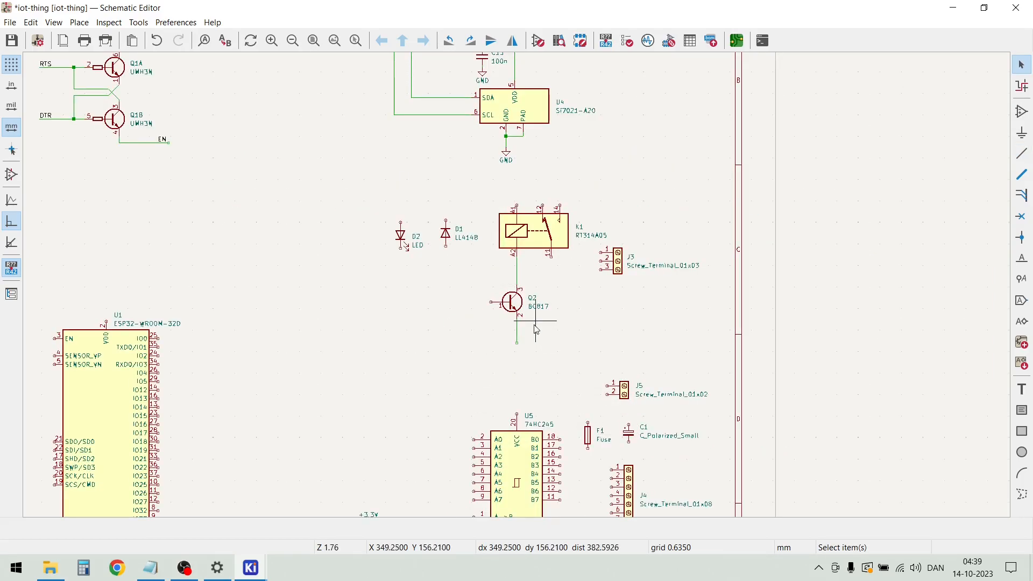
scroll(407, 263, down, 3)
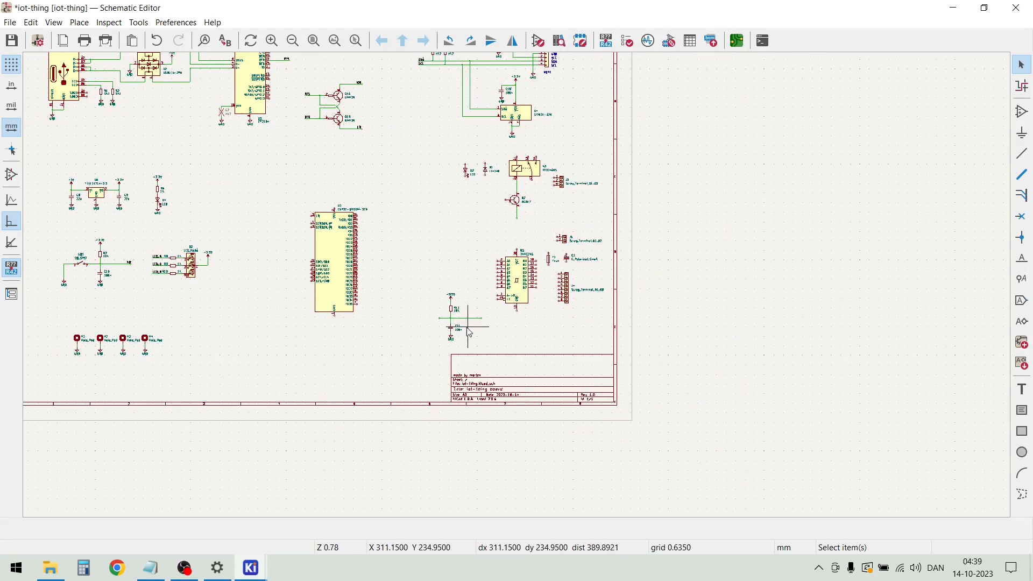
drag(470, 348, 418, 263)
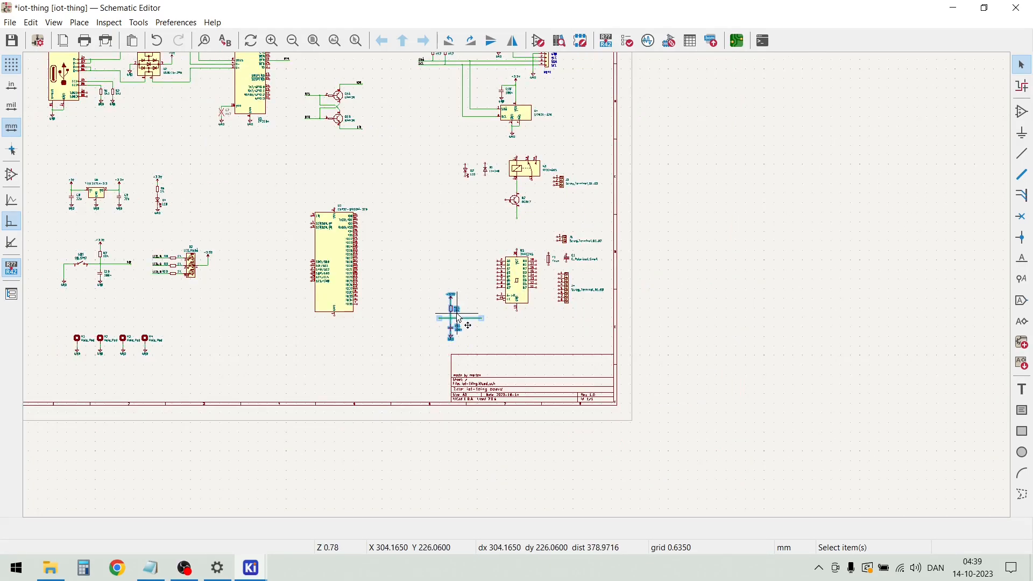
drag(461, 318, 430, 177)
scroll(445, 173, up, 4)
scroll(518, 290, up, 2)
click(579, 338)
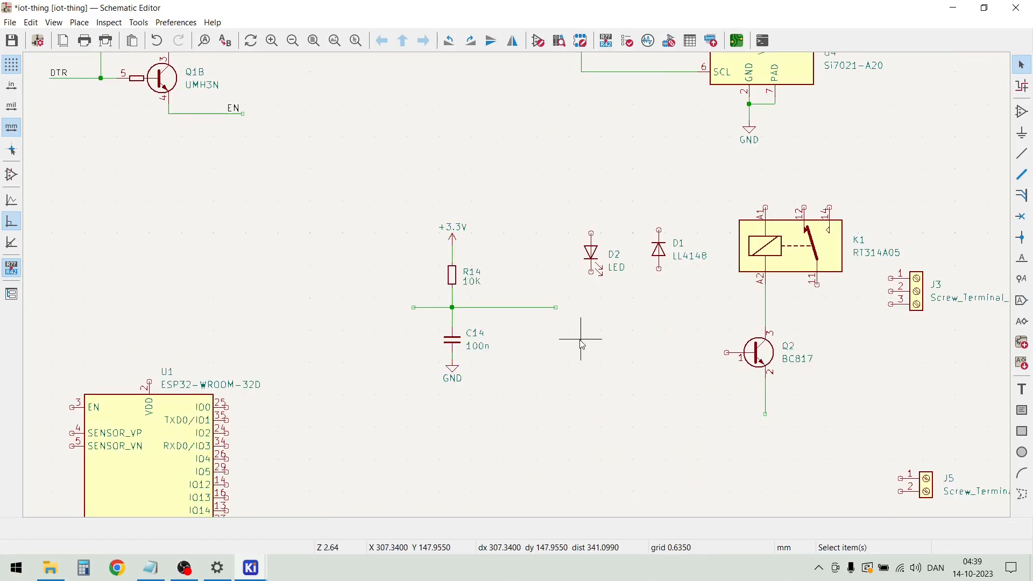
Duplicate C14's GND symbol onto the end of Q2's emitter wire and pull it up closer to the transistor
drag(471, 397, 417, 359)
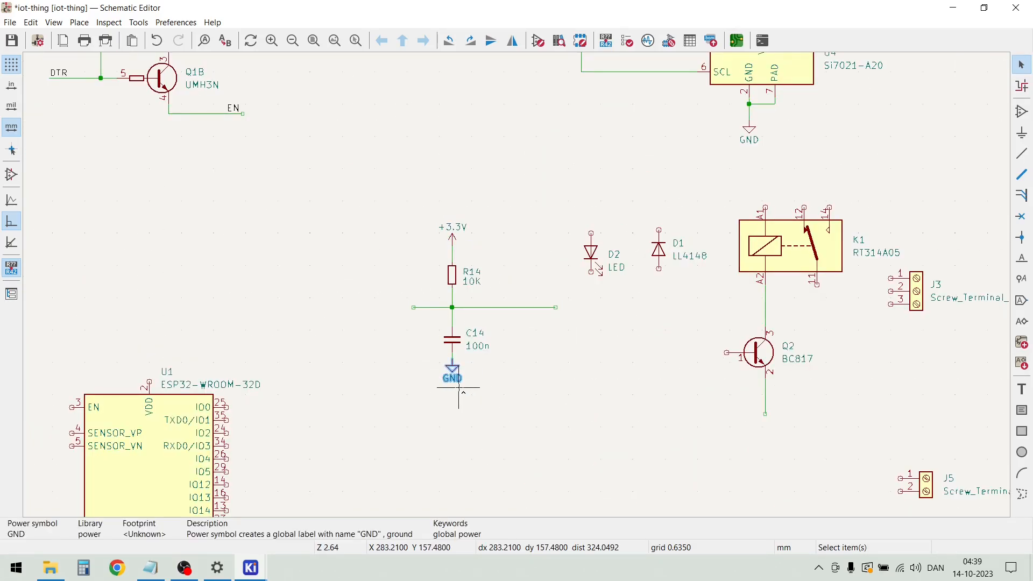
key(ctrl+d)
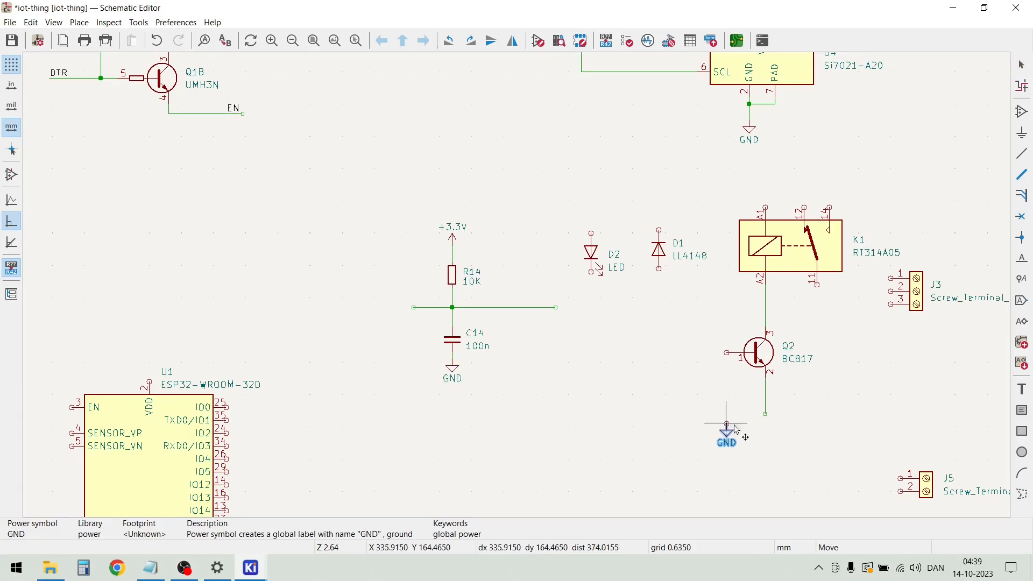
scroll(764, 415, up, 4)
click(518, 290)
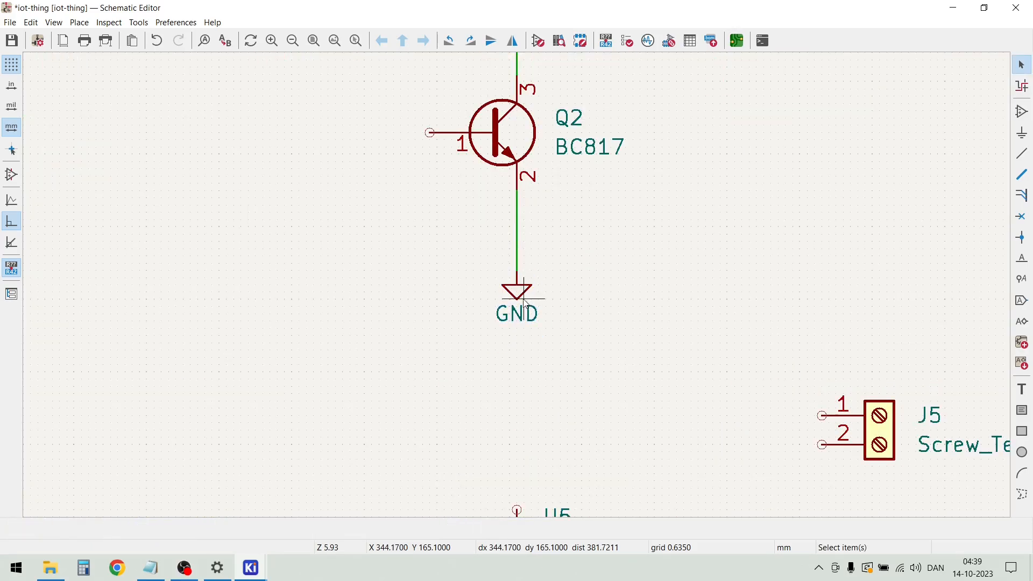
drag(519, 295, 519, 239)
Draw a short open-ended wire to the left from Q2's base, pin 1
scroll(519, 238, down, 2)
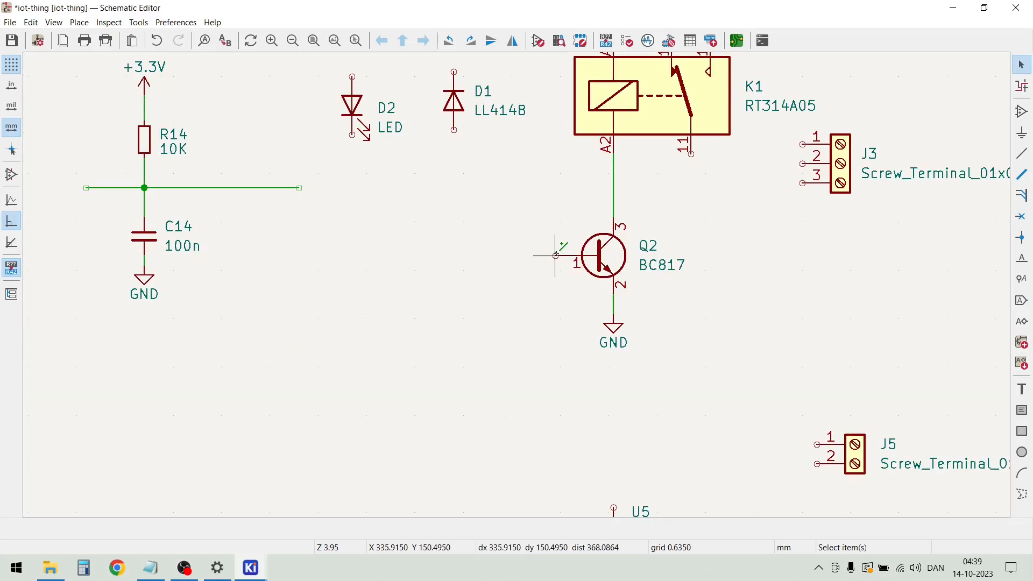
key(w)
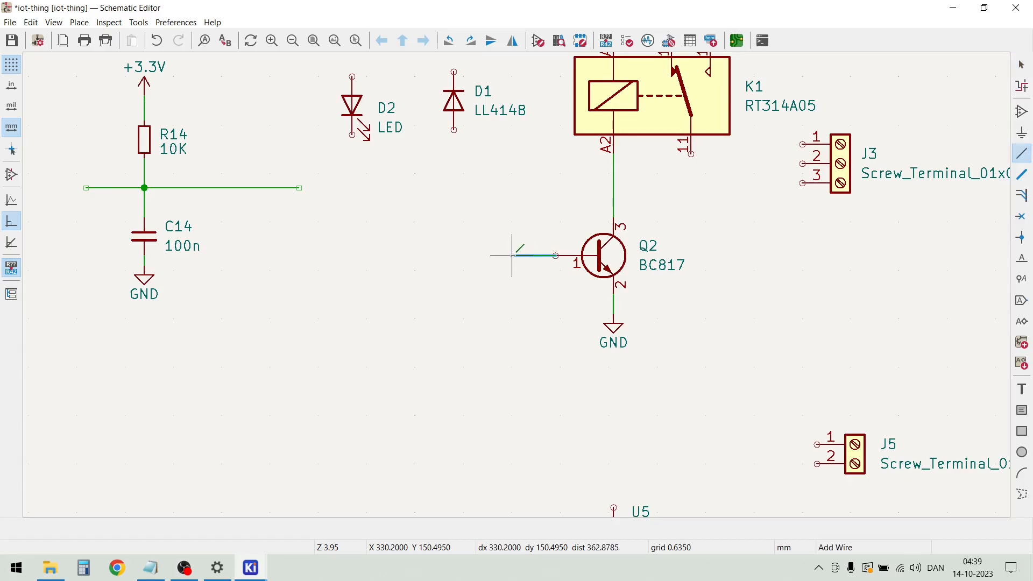
double_click(512, 256)
key(Escape)
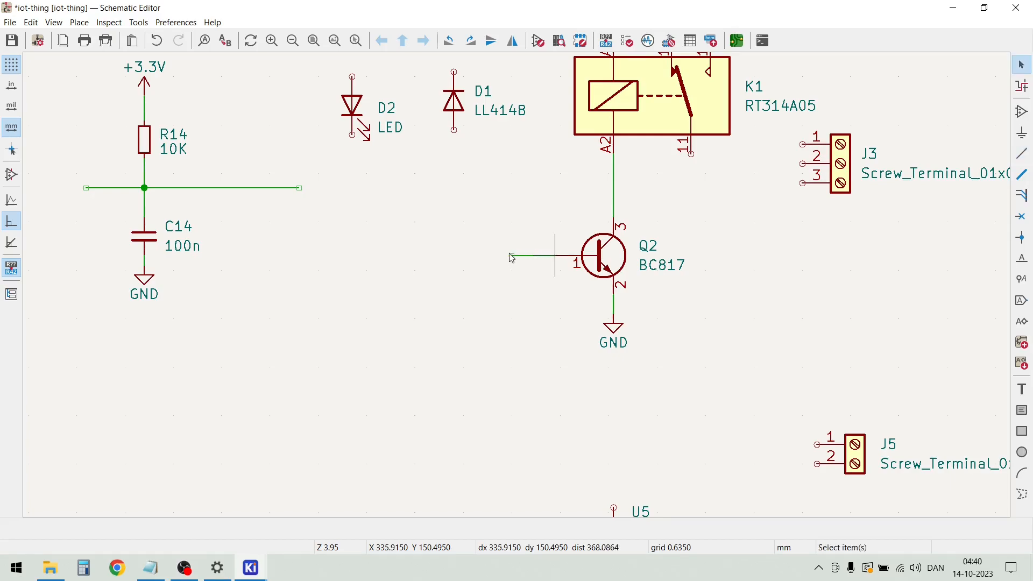
Duplicate the 10K resistor R14, place the copy below the end of Q2's base wire and connect its upper pin to it
drag(193, 159, 141, 125)
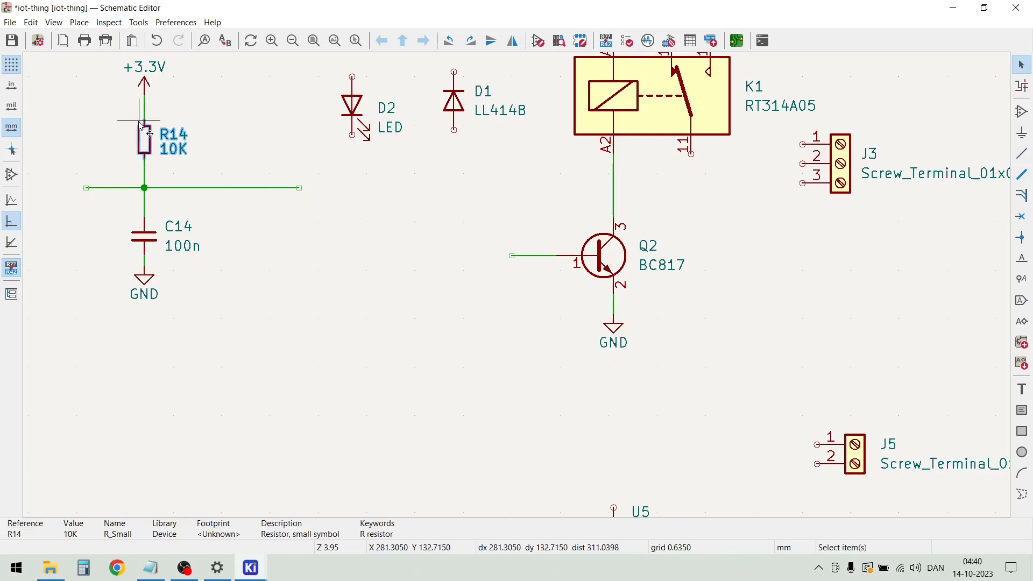
key(ctrl+d)
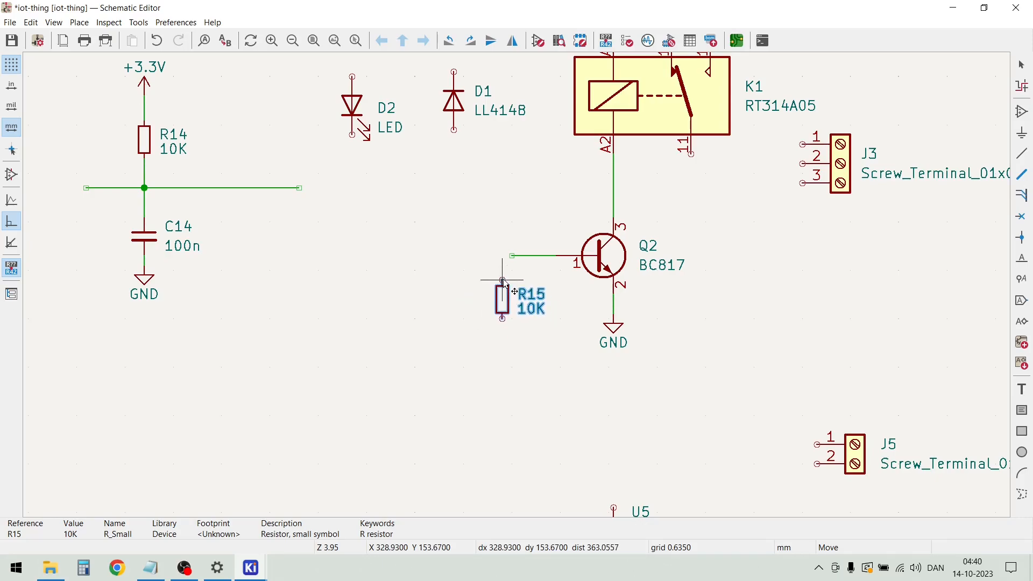
click(512, 275)
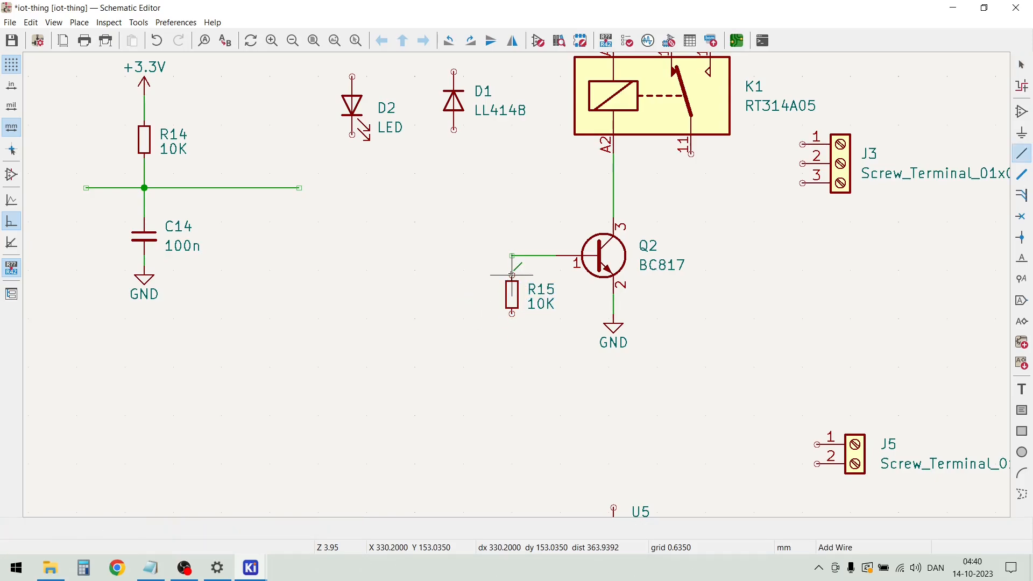
key(Escape)
Duplicate Q2's GND symbol to the lower end of R15 and move it up level with the original
drag(680, 370, 586, 323)
key(ctrl+d)
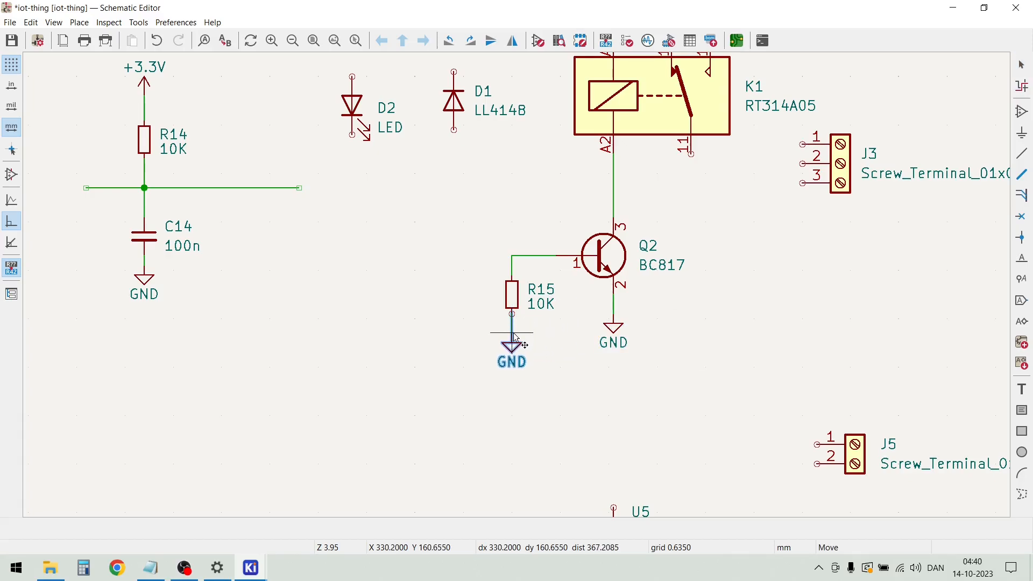
click(514, 349)
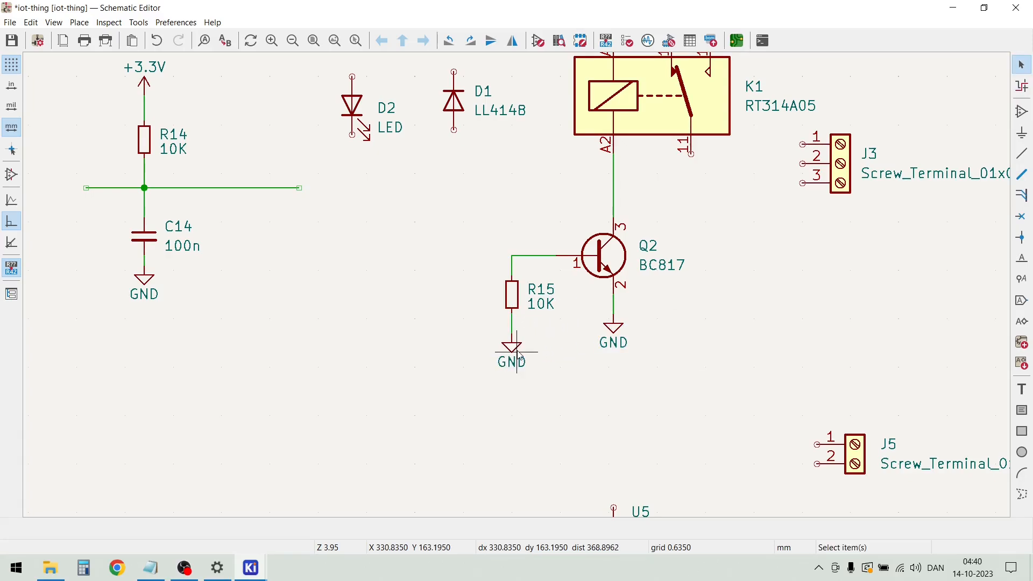
drag(514, 350, 516, 326)
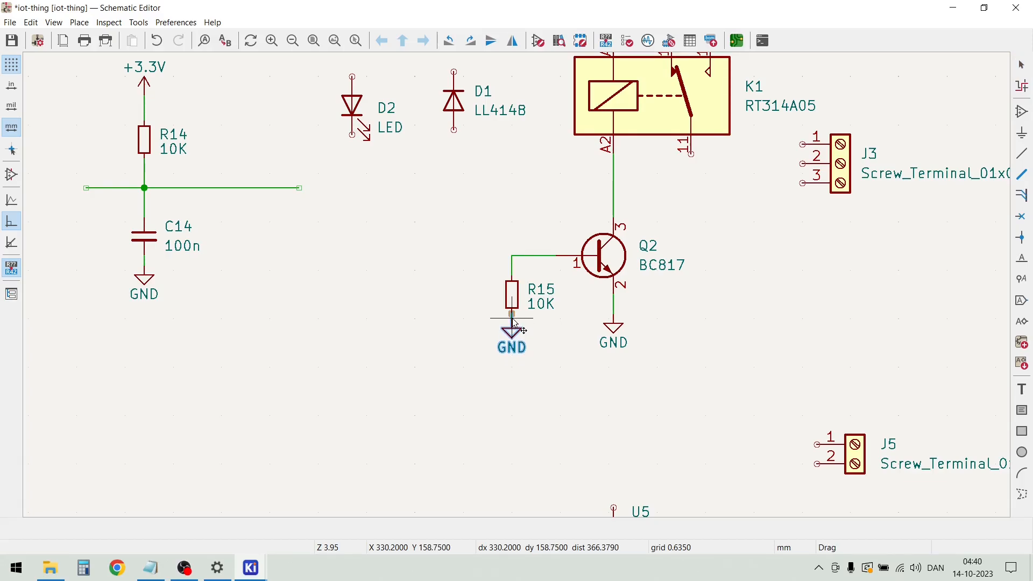
click(512, 313)
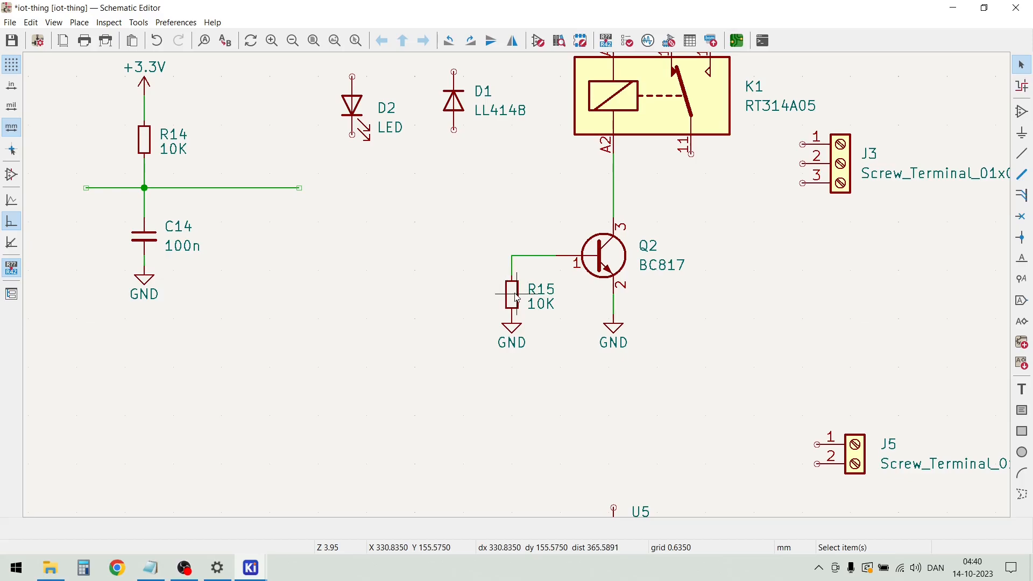
Shift R15 slightly up with its wires attached, and place a horizontal duplicate of it left of the base wire's corner
key(g)
click(514, 291)
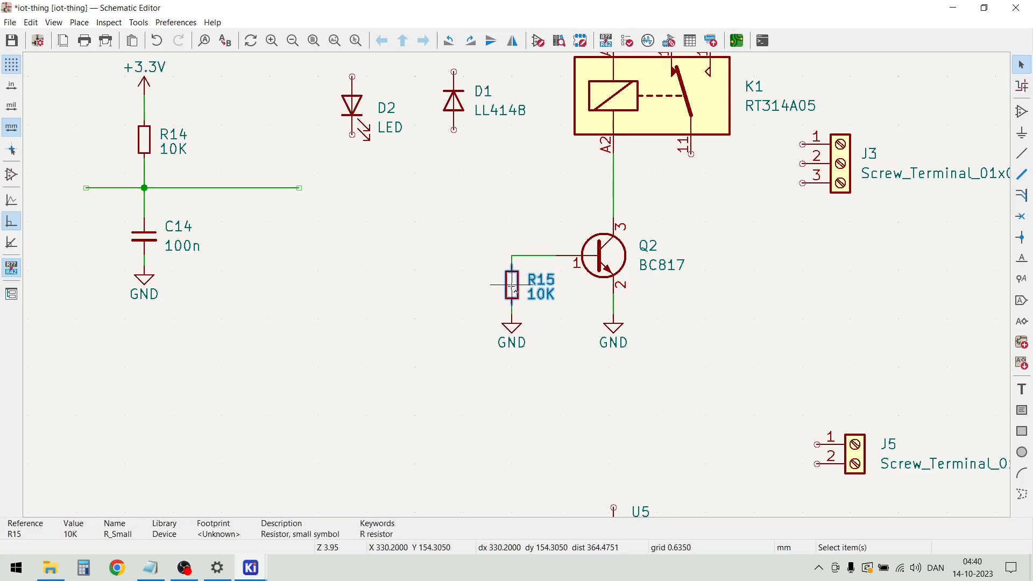
key(ctrl+d)
key(r)
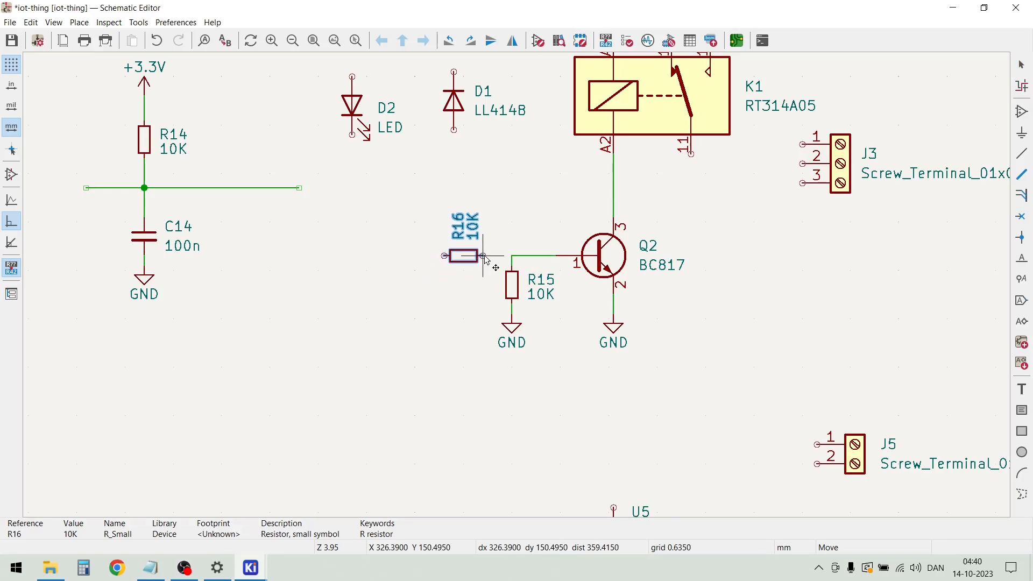
click(483, 257)
key(Escape)
Wire R16's right pin to the corner joining R15 and Q2's base, and draw an open-ended wire left from R16's left pin
key(w)
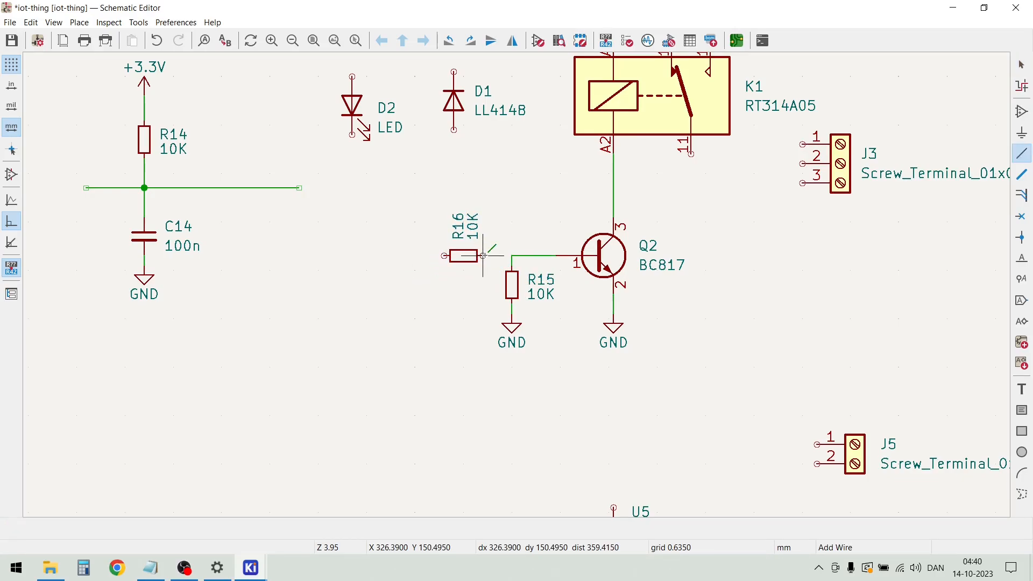
click(511, 256)
key(w)
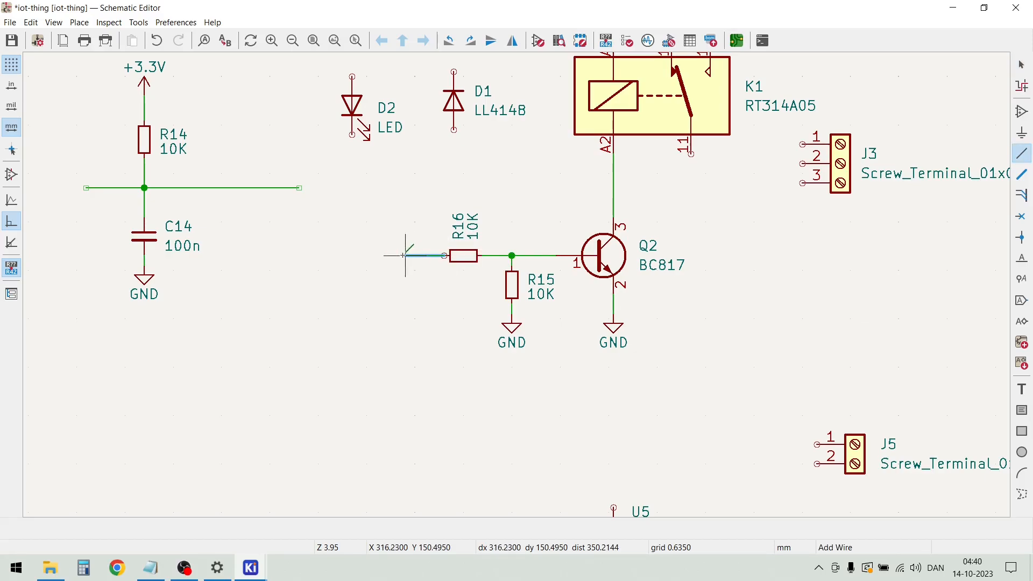
double_click(347, 256)
key(Escape)
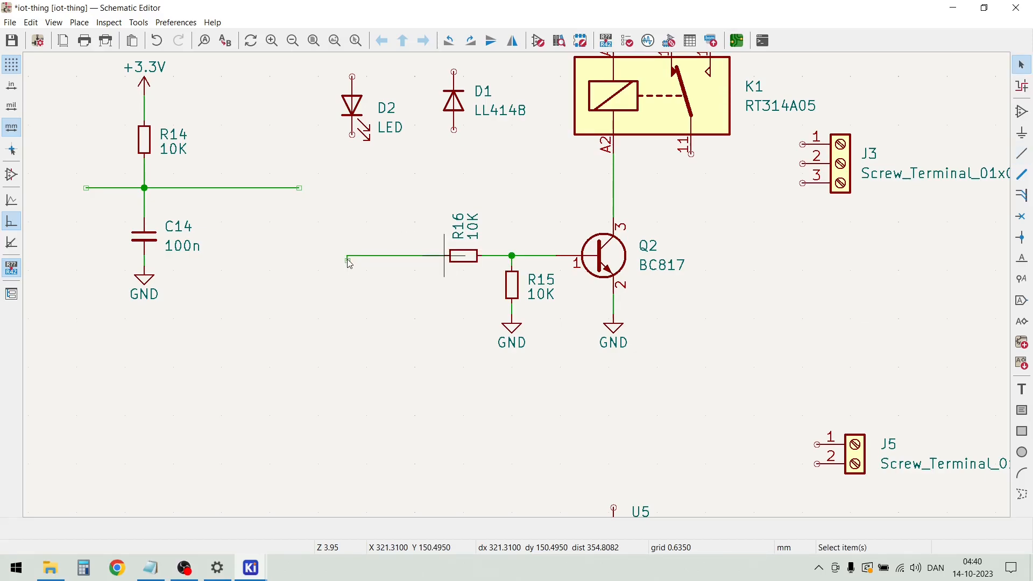
Place a net label RELAY on the open end of the wire left of R16
scroll(348, 258, up, 5)
drag(516, 287, 515, 273)
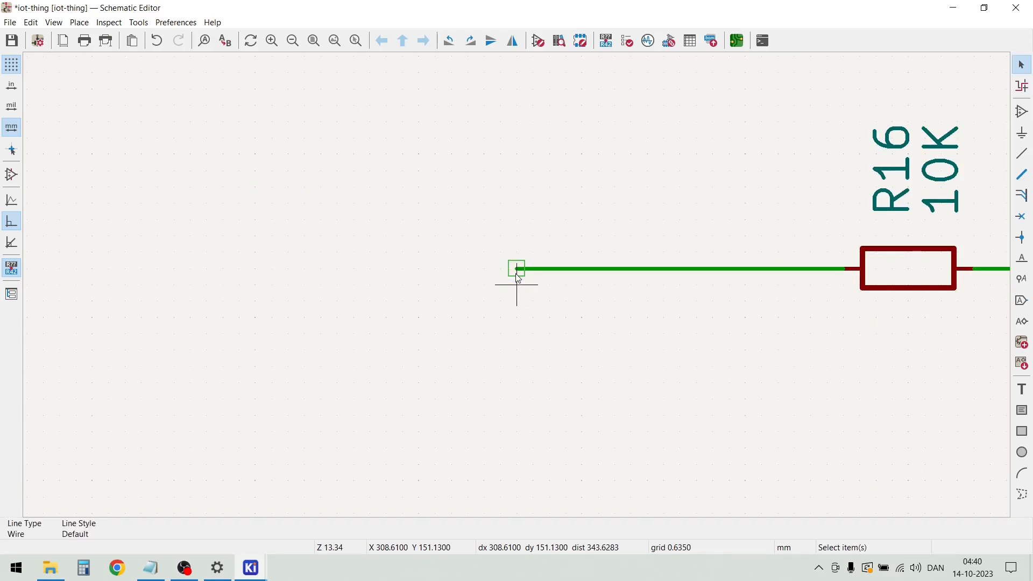
key(l)
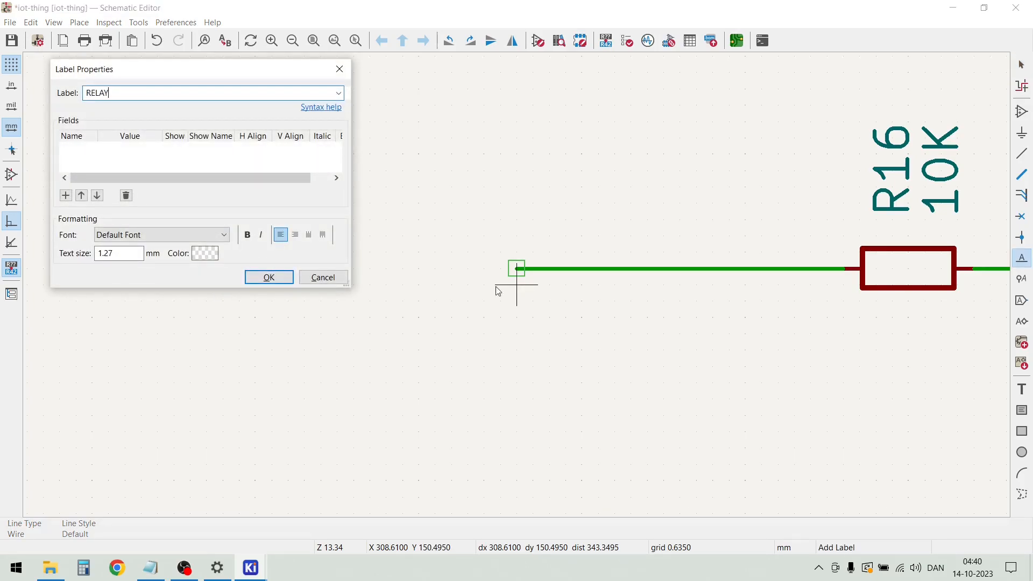
click(269, 277)
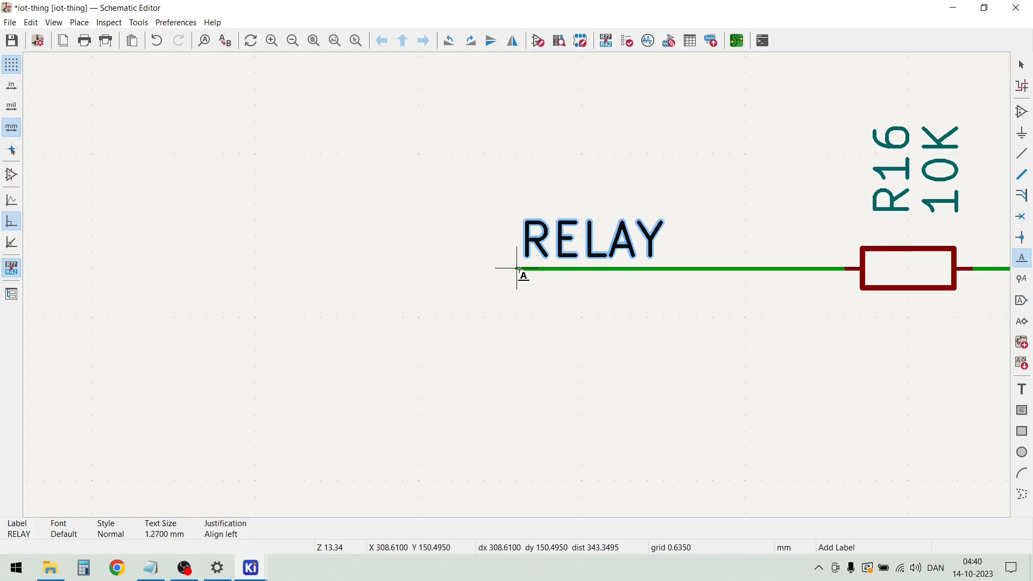
click(517, 267)
key(Escape)
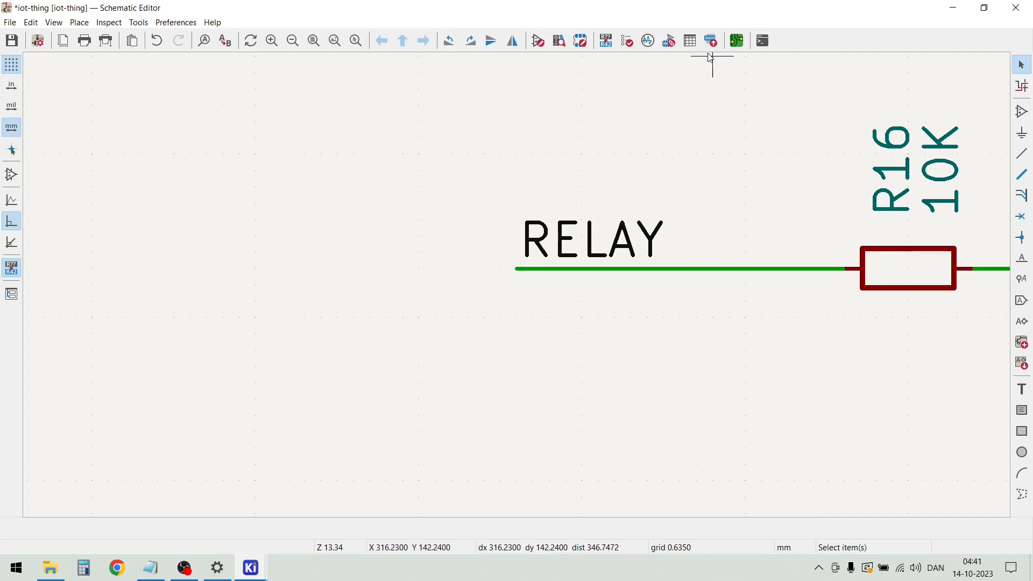
Turn R16's reference and value texts horizontal and move the value text below the resistor
scroll(740, 67, down, 2)
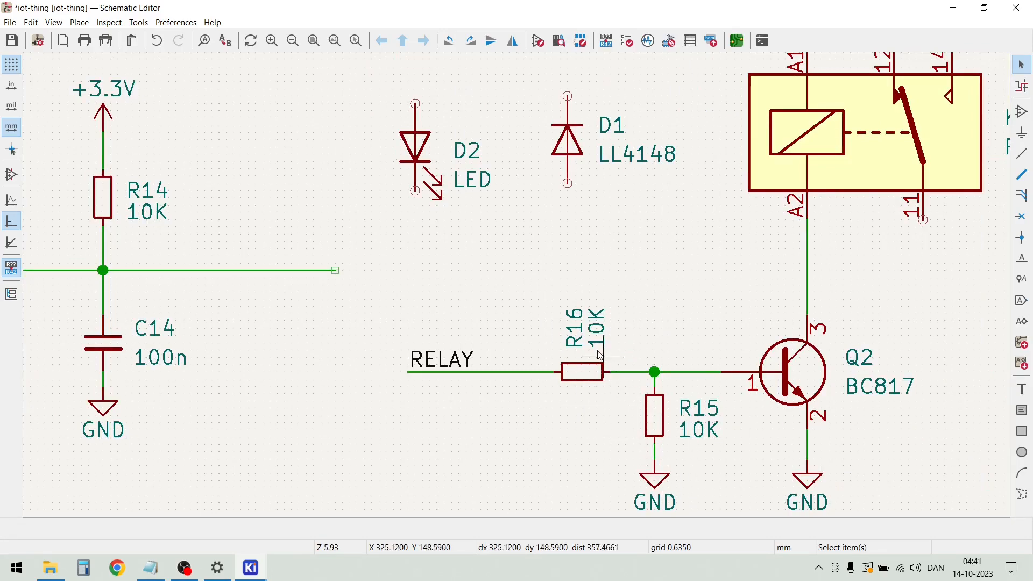
key(r)
key(r)
key(r)
click(598, 329)
drag(600, 326, 584, 438)
key(r)
Set R16's value to 1K and centre its value text just below and its reference text just above the resistor
double_click(565, 442)
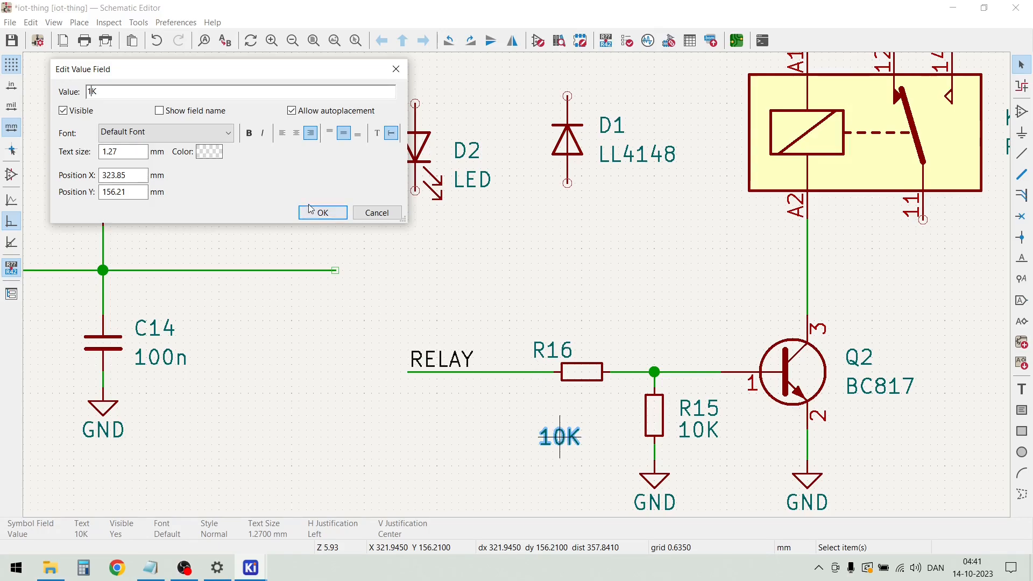
click(323, 212)
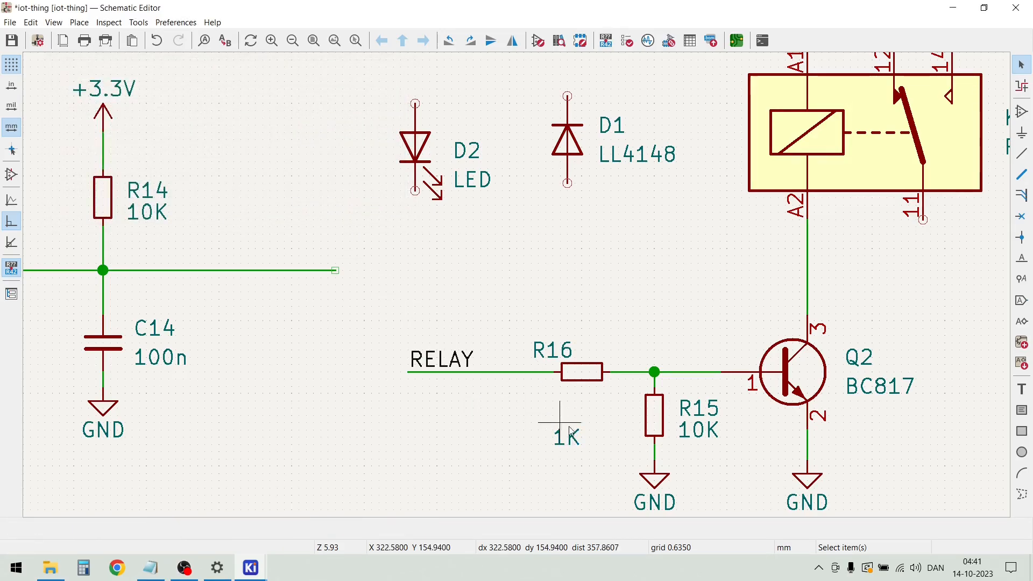
drag(589, 437, 596, 403)
drag(555, 357, 604, 354)
Move diode D1 horizontally a little closer to relay K1
scroll(555, 429, down, 2)
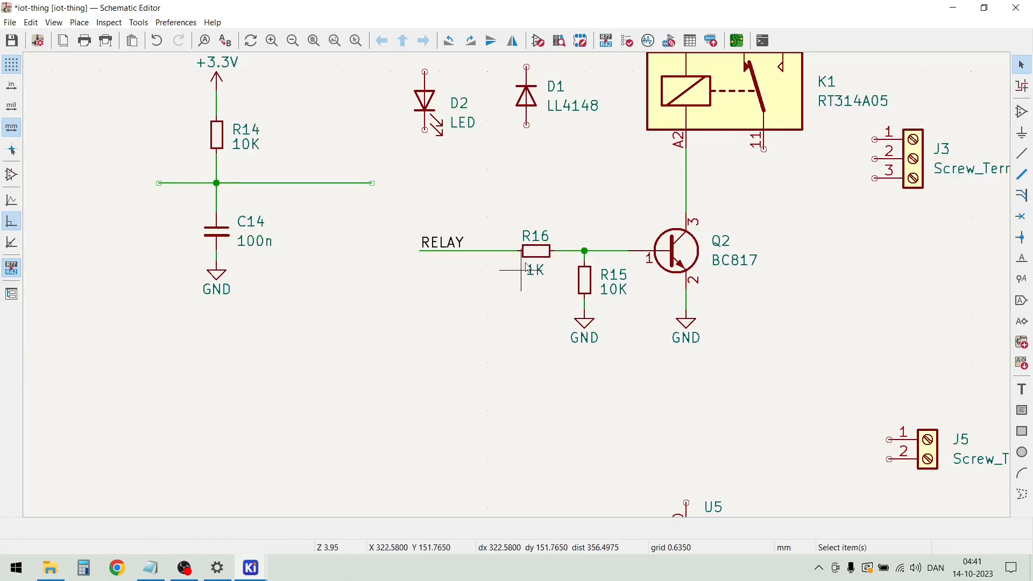
scroll(611, 203, down, 2)
scroll(538, 240, up, 4)
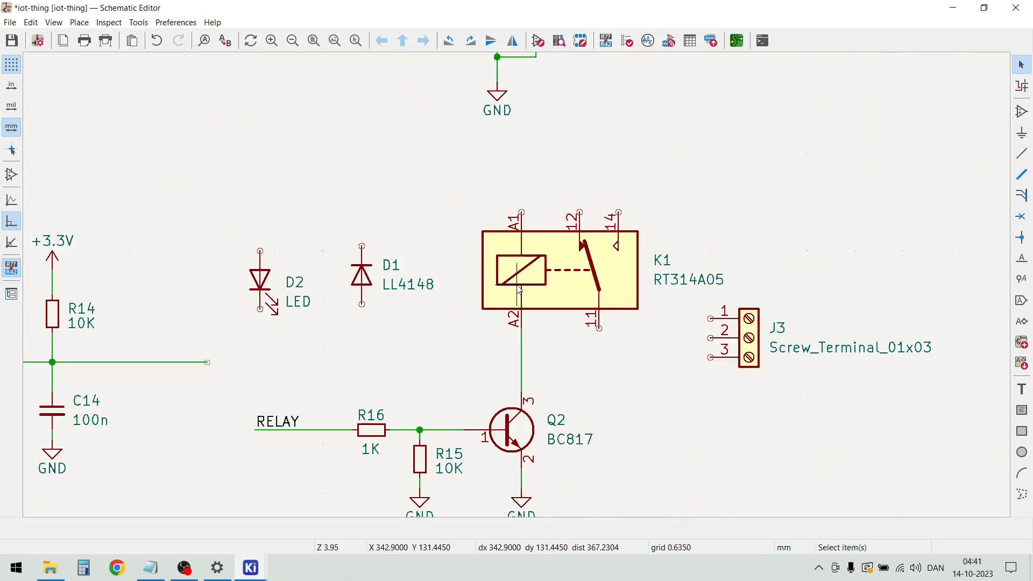
drag(289, 279, 316, 278)
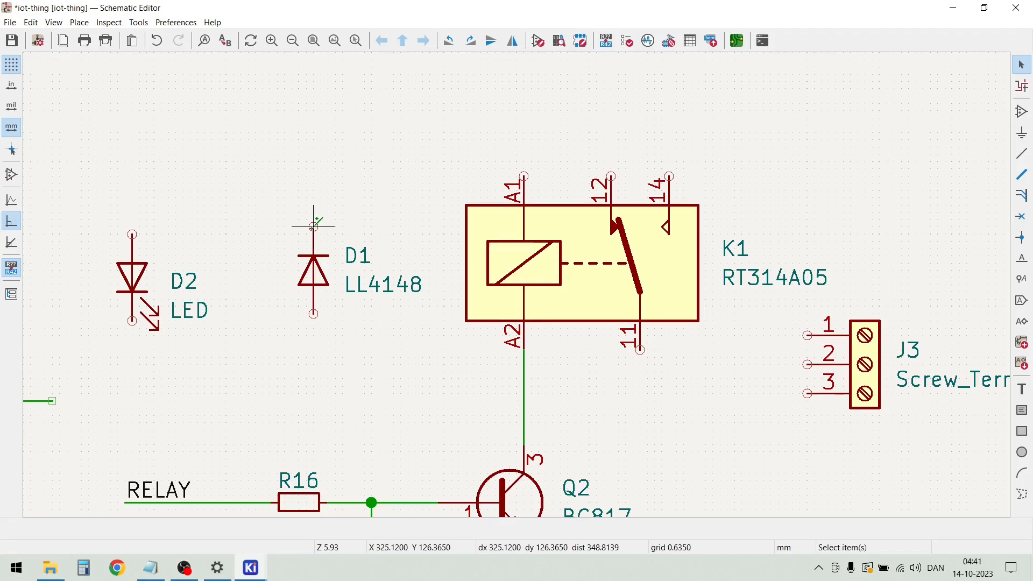
Wire D1 across K1's coil, with its cathode to pin A1 and its anode to the wire between A2 and Q2's collector
key(w)
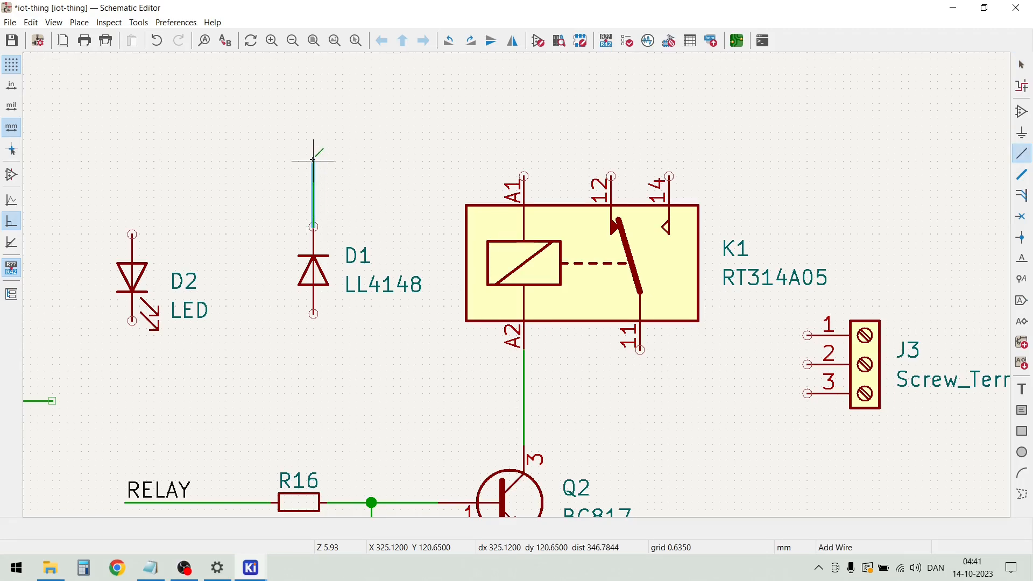
click(313, 138)
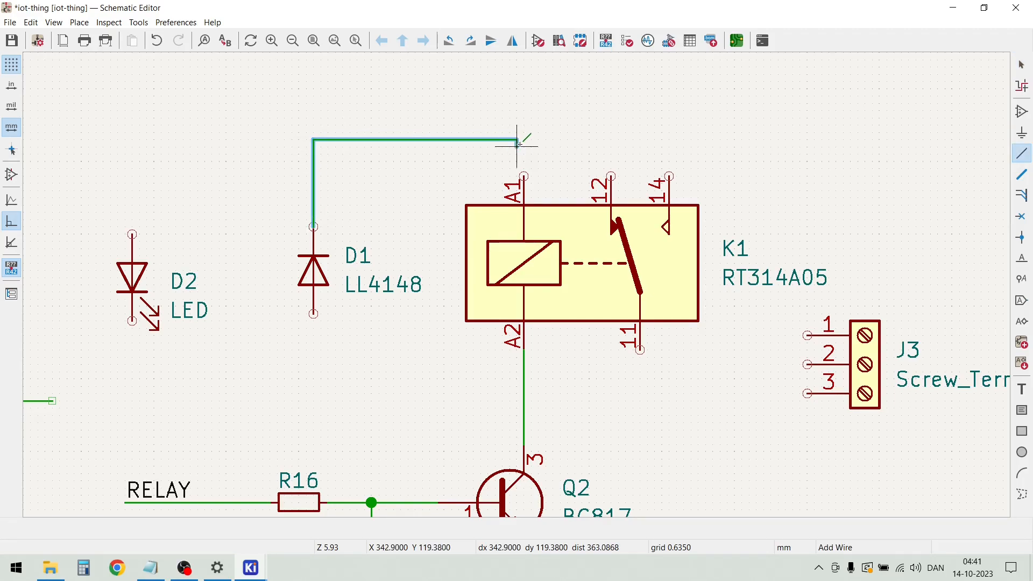
click(523, 176)
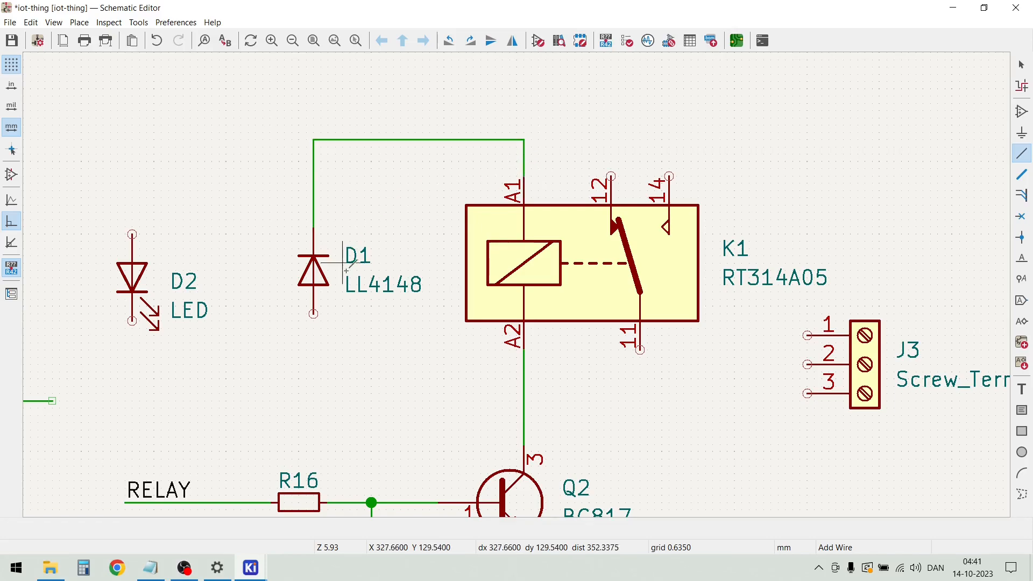
click(313, 314)
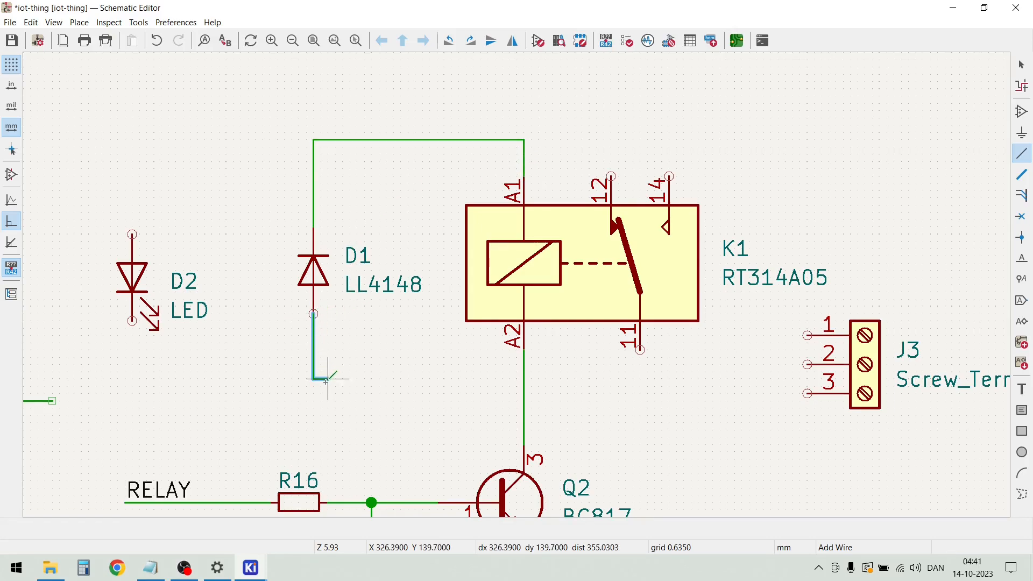
click(524, 378)
key(Escape)
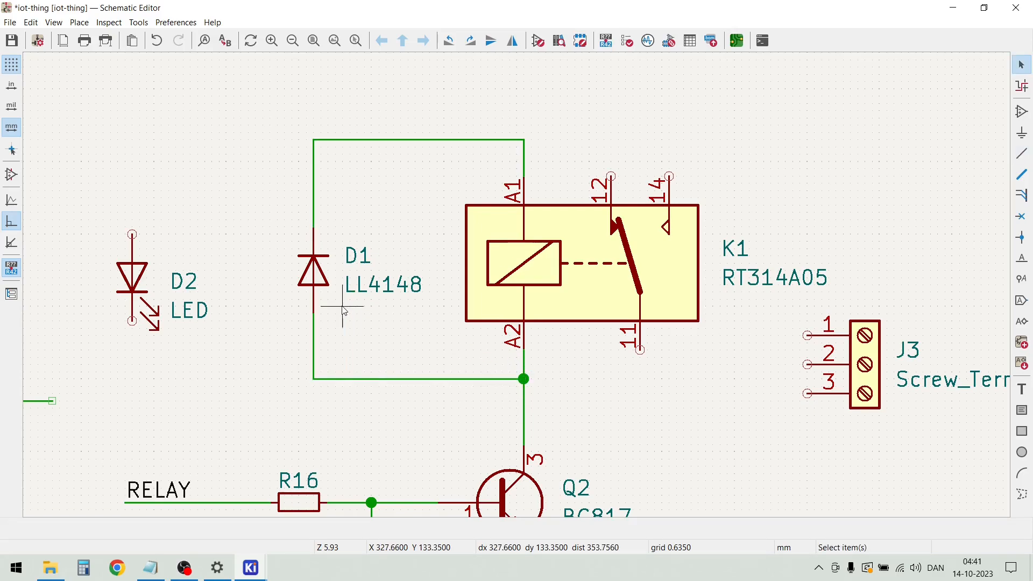
Move LED D2 closer to diode D1 and slightly lower
click(135, 277)
drag(135, 277, 184, 294)
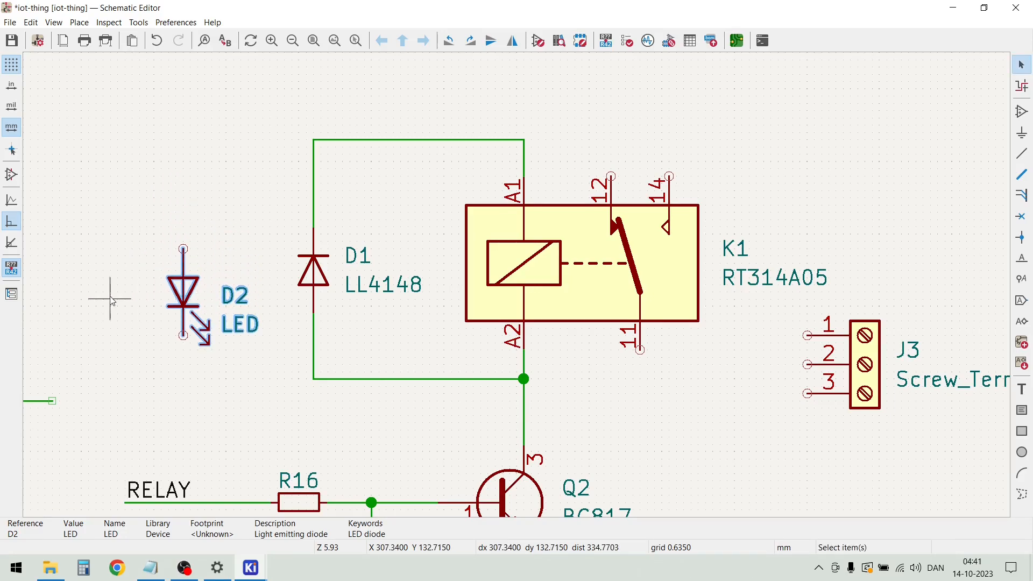
click(113, 301)
Duplicate the 10K resistor R14 and place the copy directly above LED D2
scroll(113, 301, down, 3)
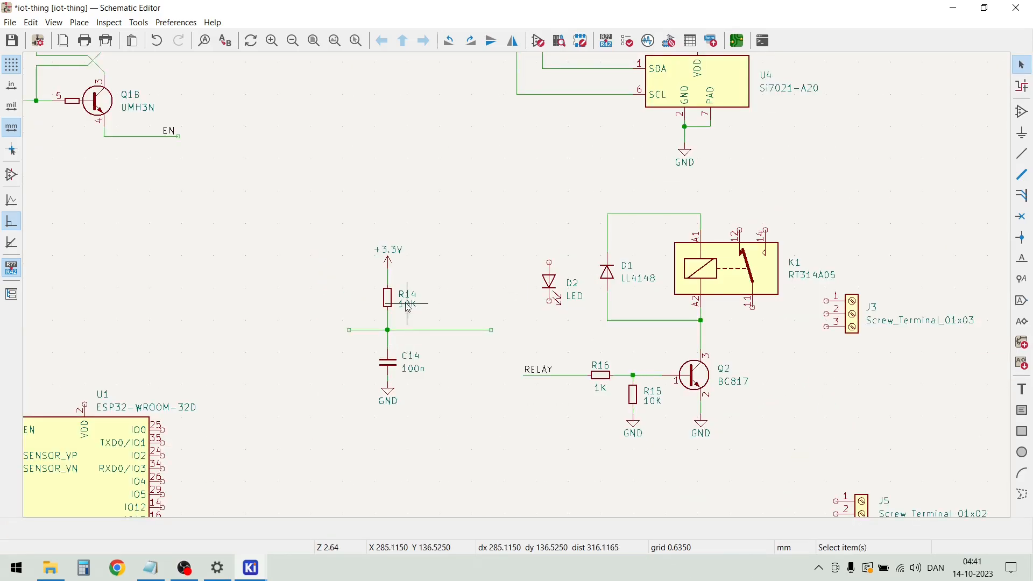
click(387, 302)
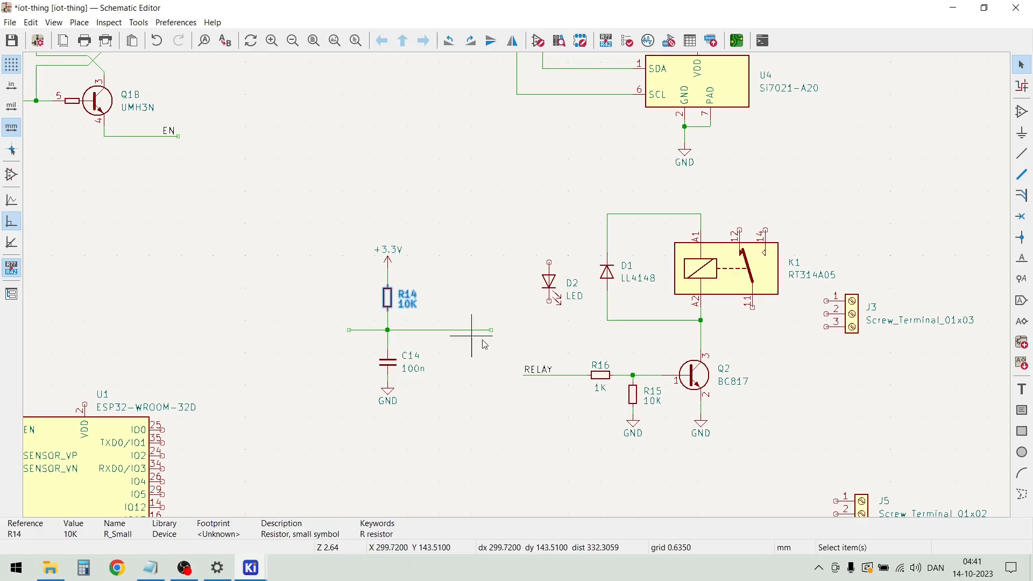
key(ctrl+d)
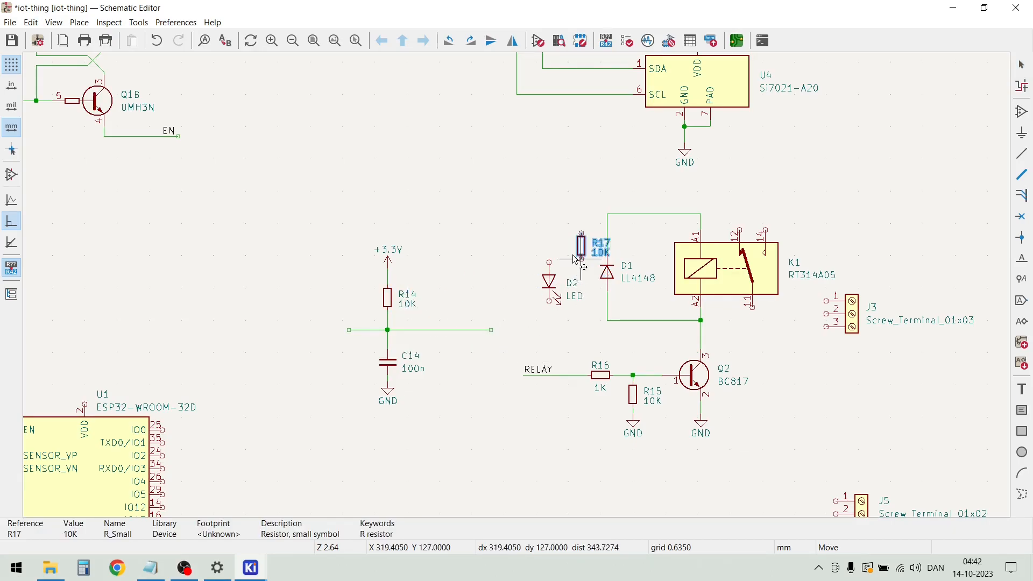
scroll(538, 293, up, 3)
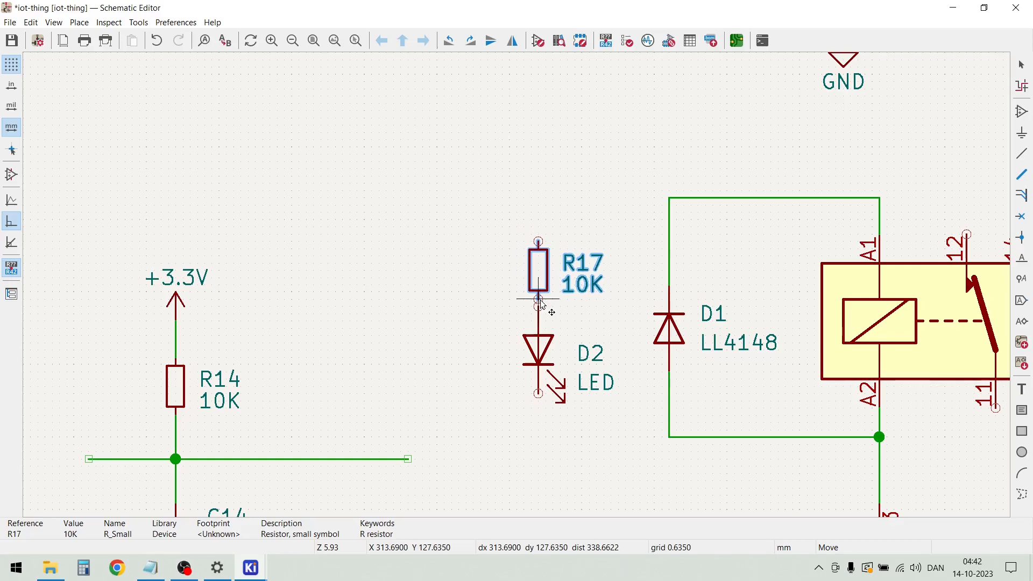
click(539, 285)
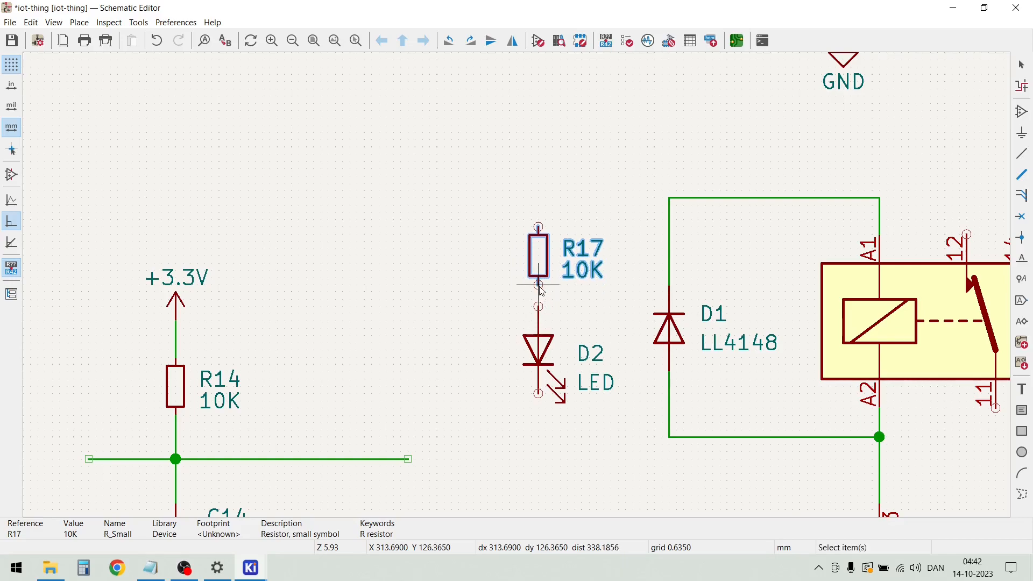
Set R17's value to 1K
double_click(576, 279)
text(1K)
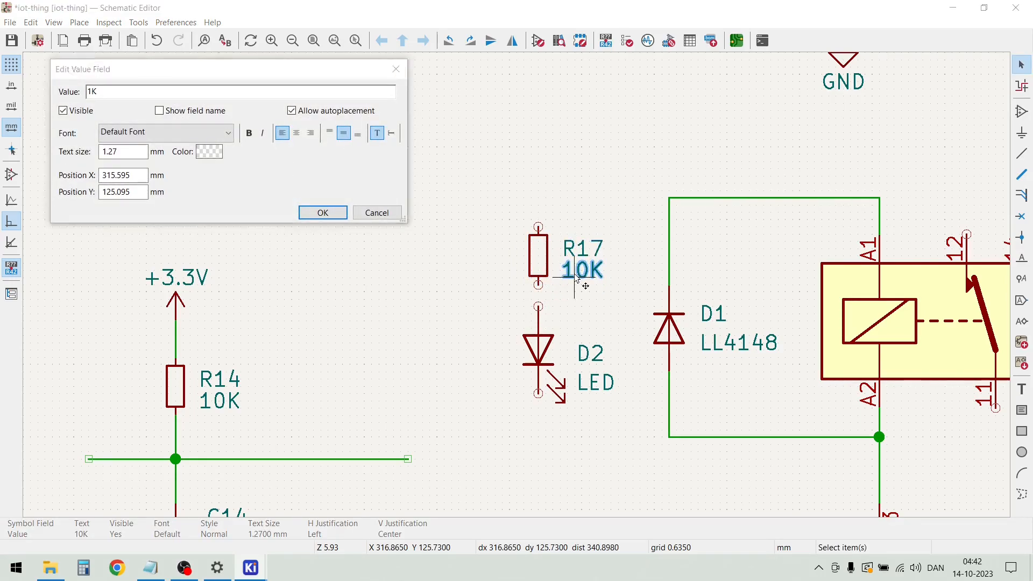
key(Return)
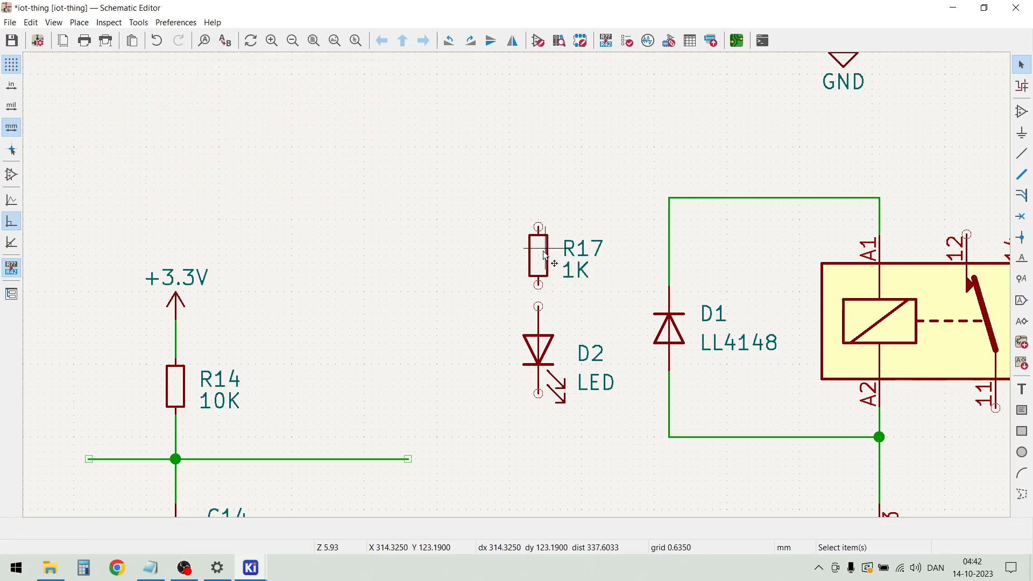
Lower R17 onto D2's upper pin and pull it back up slightly to leave a short connecting wire
click(539, 269)
drag(542, 271, 546, 293)
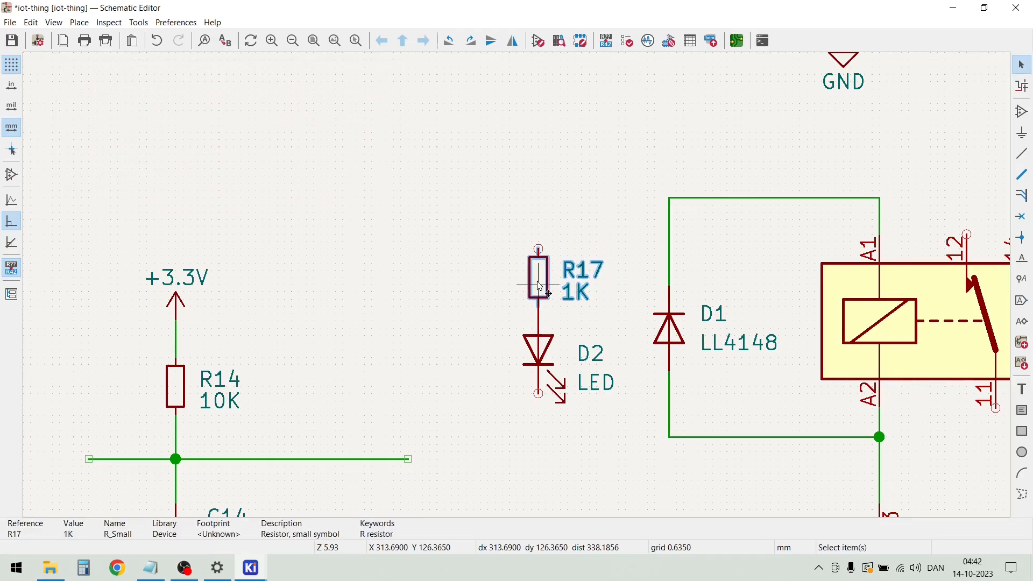
click(460, 350)
click(541, 285)
drag(543, 285, 542, 271)
click(477, 253)
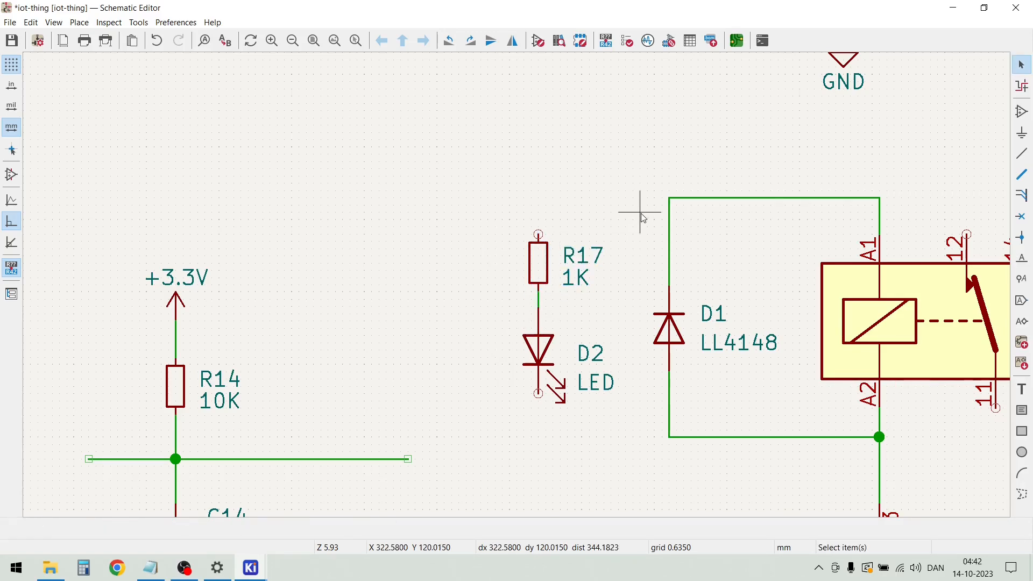
Wire R17's upper pin to the corner above D1 and D2's lower pin to the corner below D1
key(w)
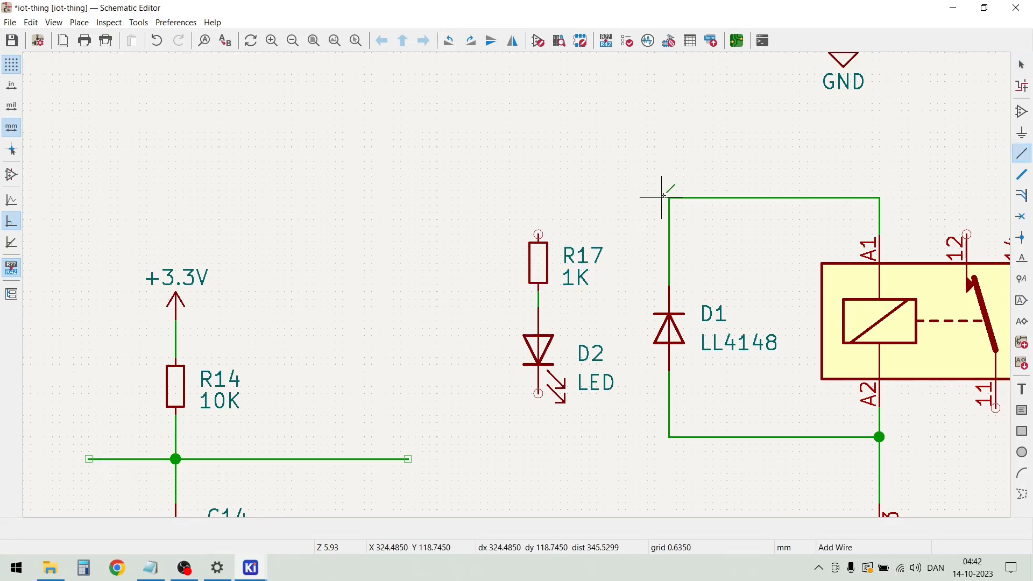
click(669, 198)
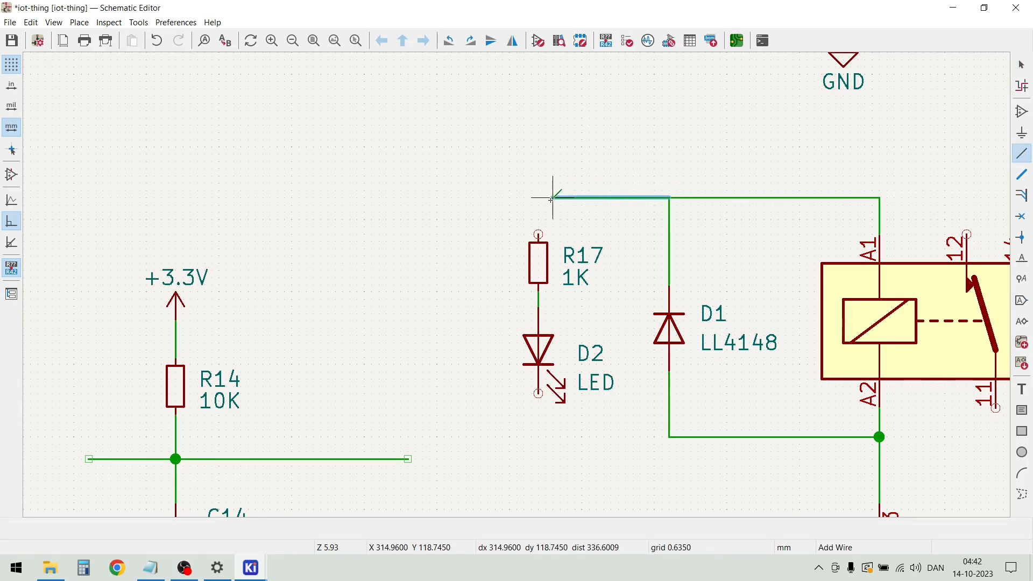
click(538, 234)
click(538, 395)
click(669, 436)
key(Escape)
Change LED D2's value to YELLOW
double_click(591, 383)
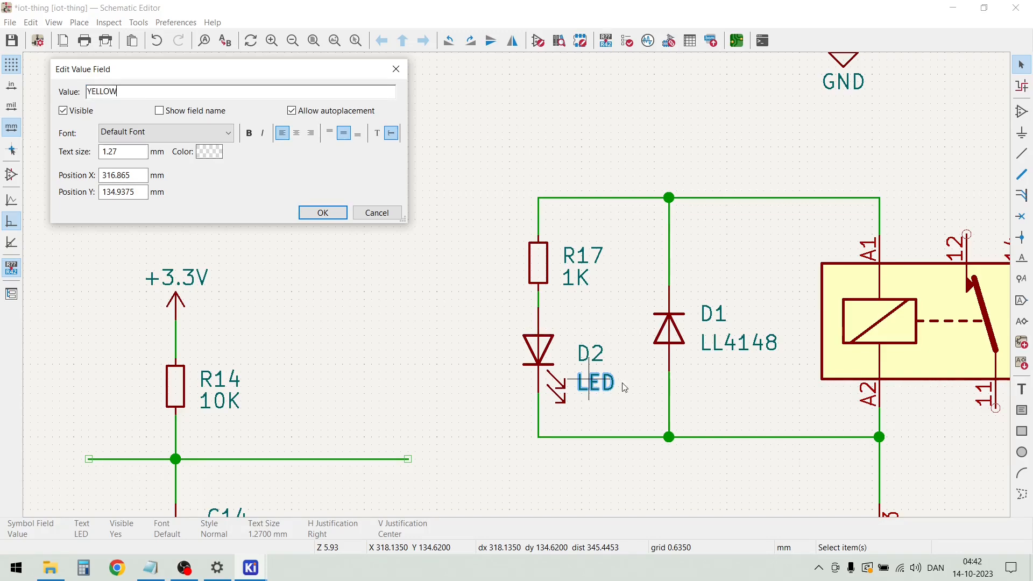
click(323, 212)
click(355, 213)
scroll(364, 212, down, 3)
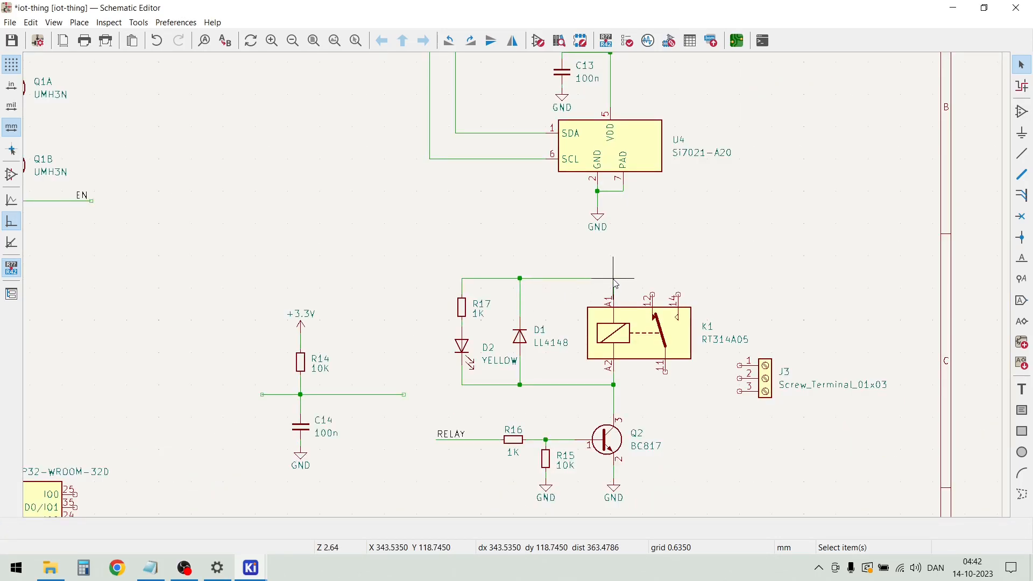
Draw a short wire upward from the junction above K1's pin A1 and place a copy of the +5V power symbol on its end
key(w)
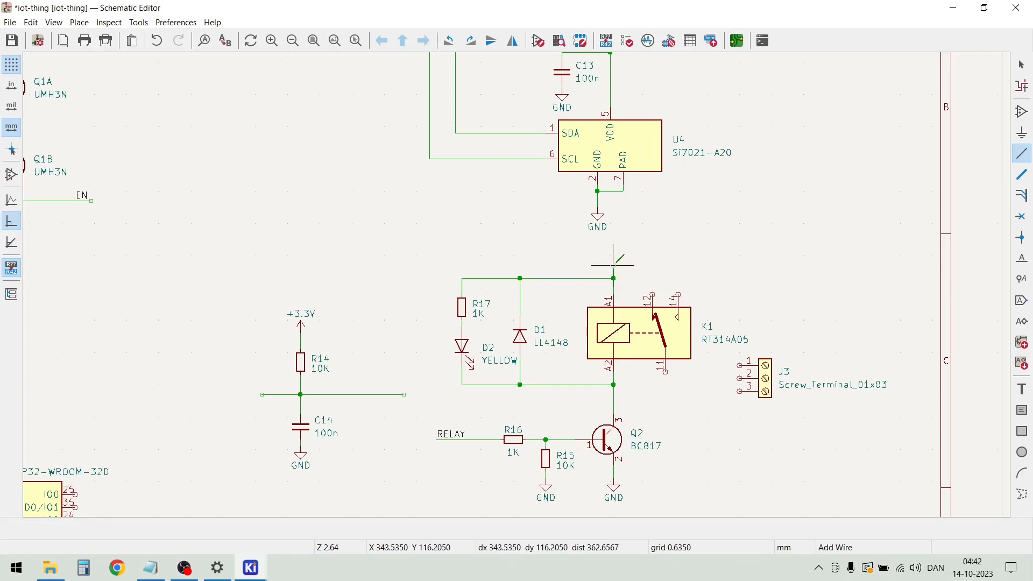
key(Escape)
scroll(468, 274, down, 1)
scroll(468, 279, down, 1)
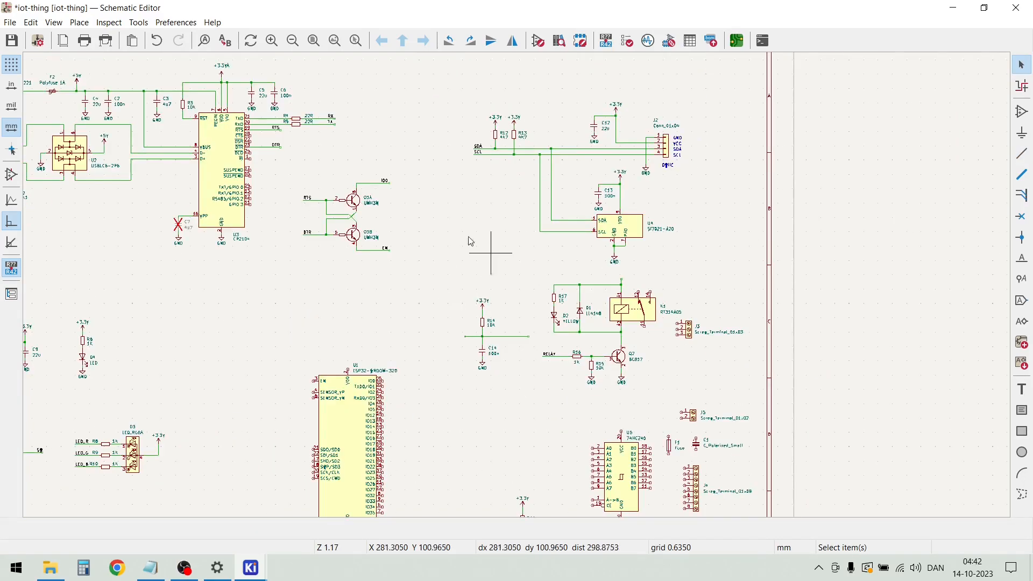
scroll(77, 78, up, 2)
click(470, 296)
click(471, 300)
key(m)
scroll(461, 284, down, 5)
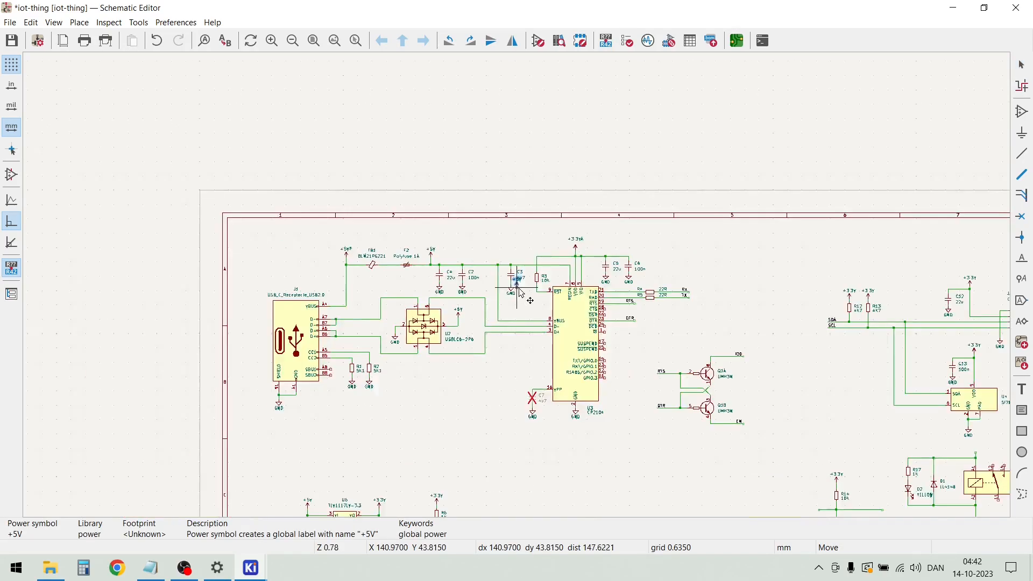
scroll(826, 454, up, 5)
scroll(518, 272, up, 1)
scroll(514, 252, down, 1)
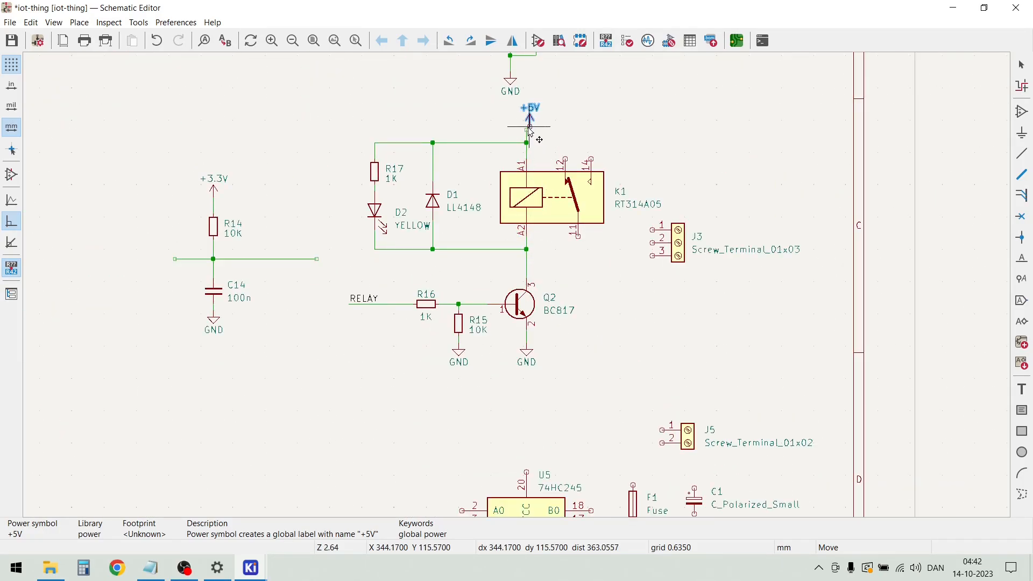
scroll(536, 141, up, 5)
click(504, 294)
scroll(407, 317, down, 5)
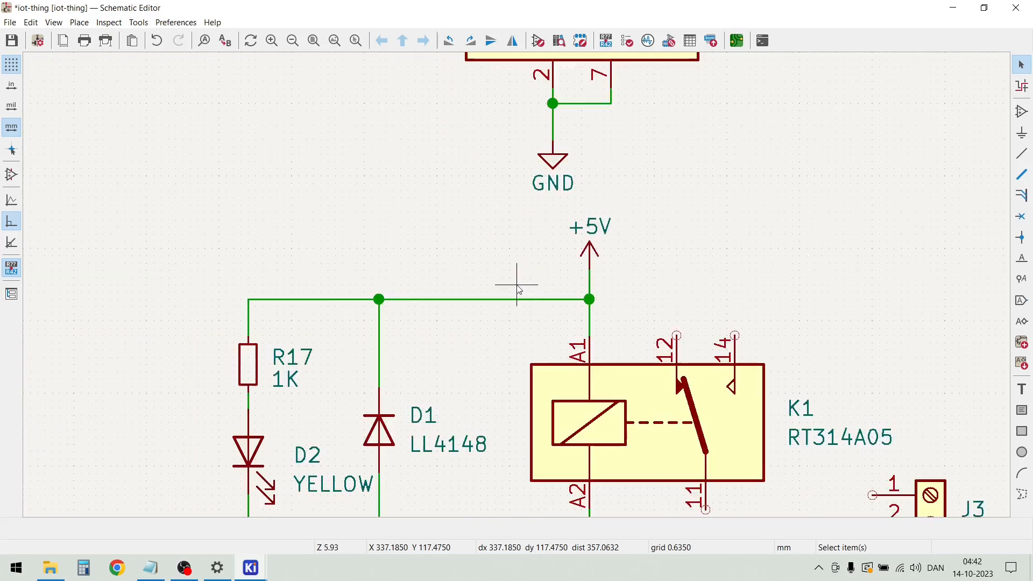
Move screw terminal J3 up and outward so it sits level with relay K1's body
scroll(383, 449, up, 1)
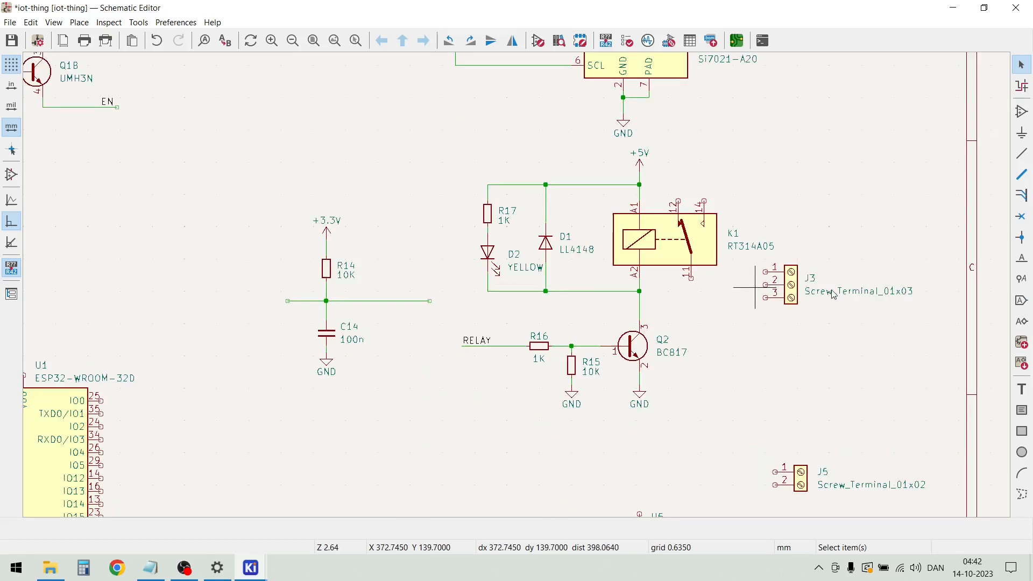
click(795, 295)
key(m)
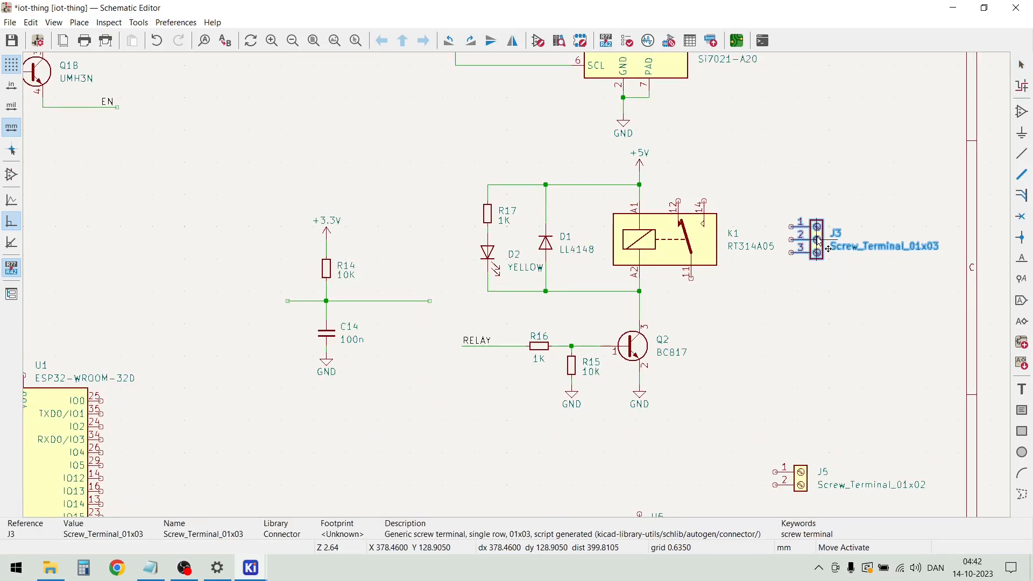
click(835, 261)
click(799, 295)
Wire K1's pin 11 down and across to J3's pin 2
scroll(797, 291, up, 2)
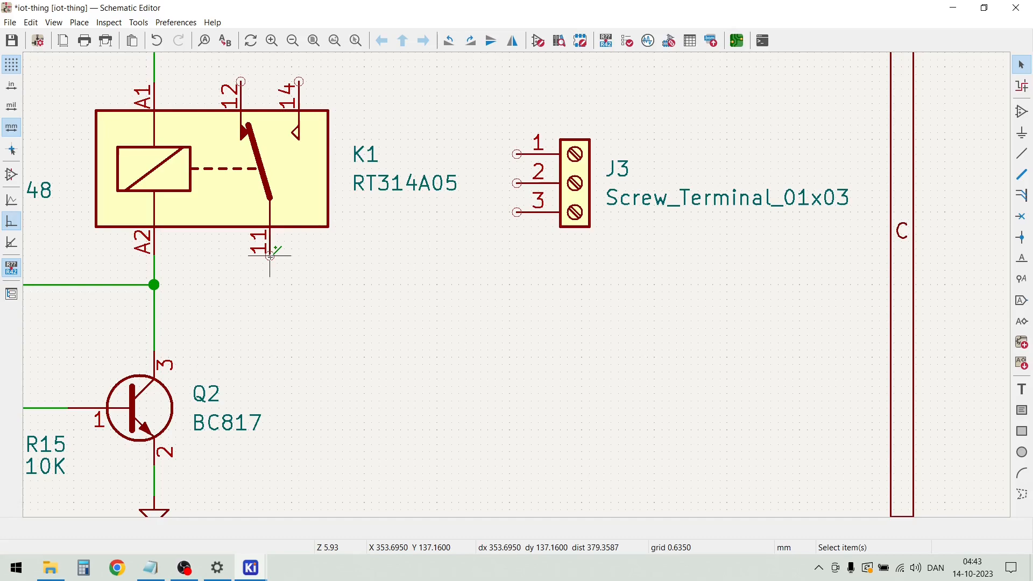
key(w)
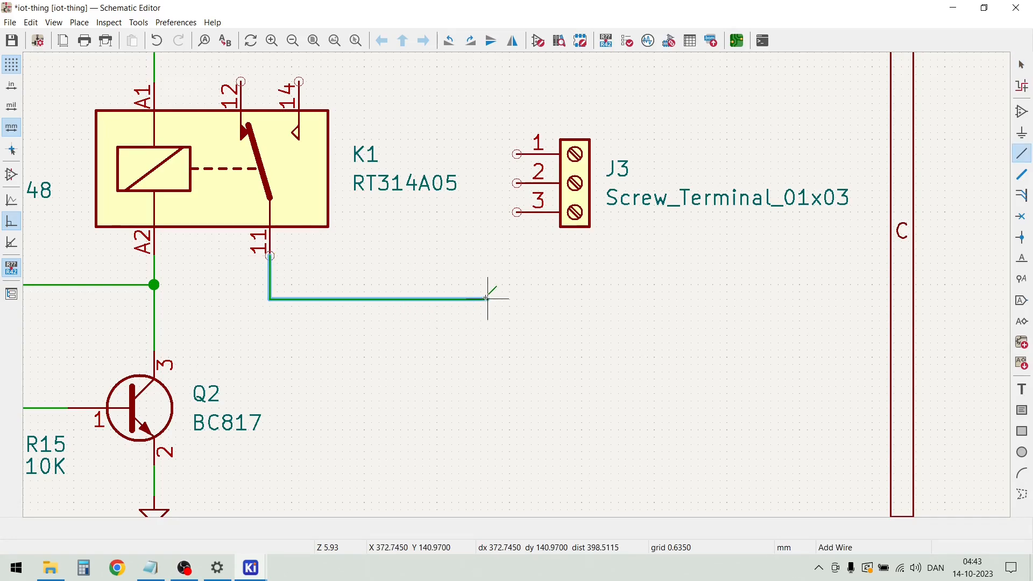
click(487, 298)
click(517, 184)
scroll(484, 258, down, 2)
key(Escape)
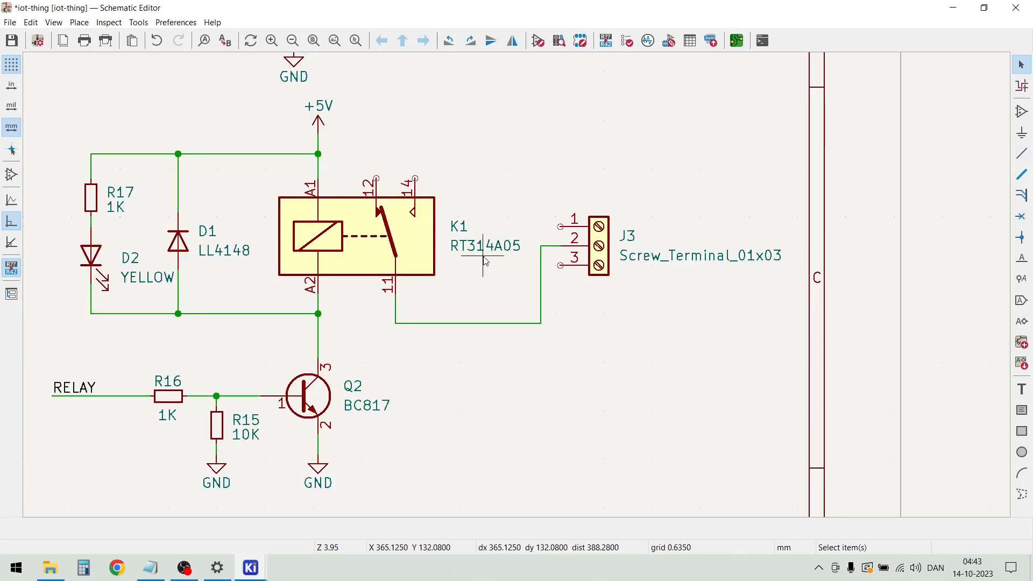
Wire K1's pin 14 to J3's pin 3 and K1's pin 12 to J3's pin 1
click(416, 178)
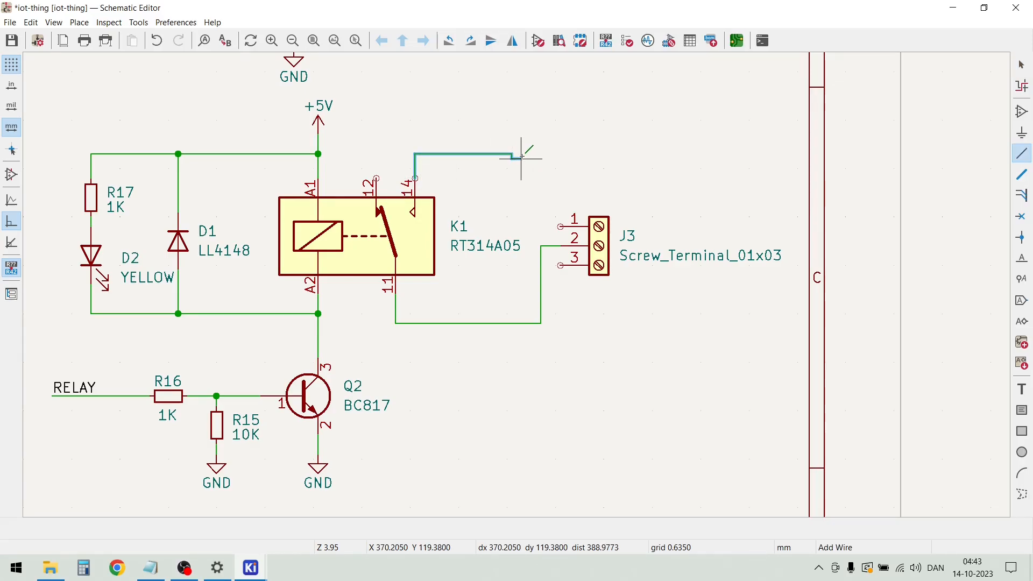
click(561, 265)
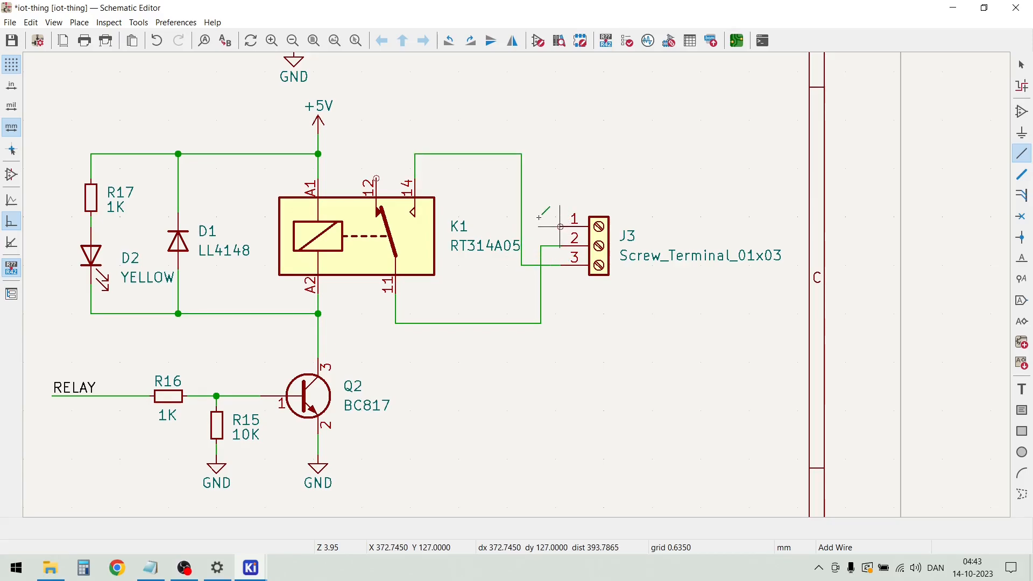
click(376, 179)
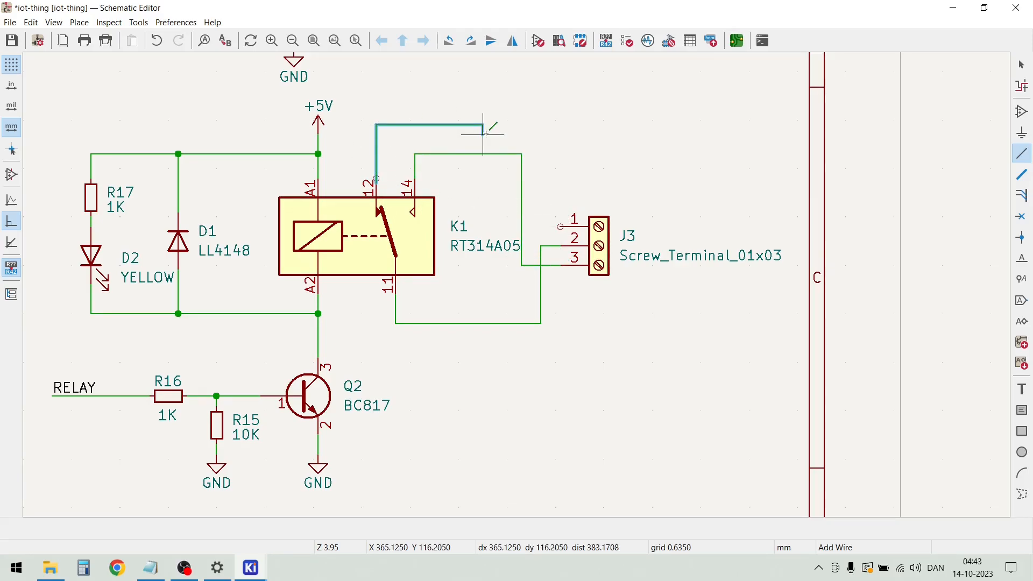
click(546, 125)
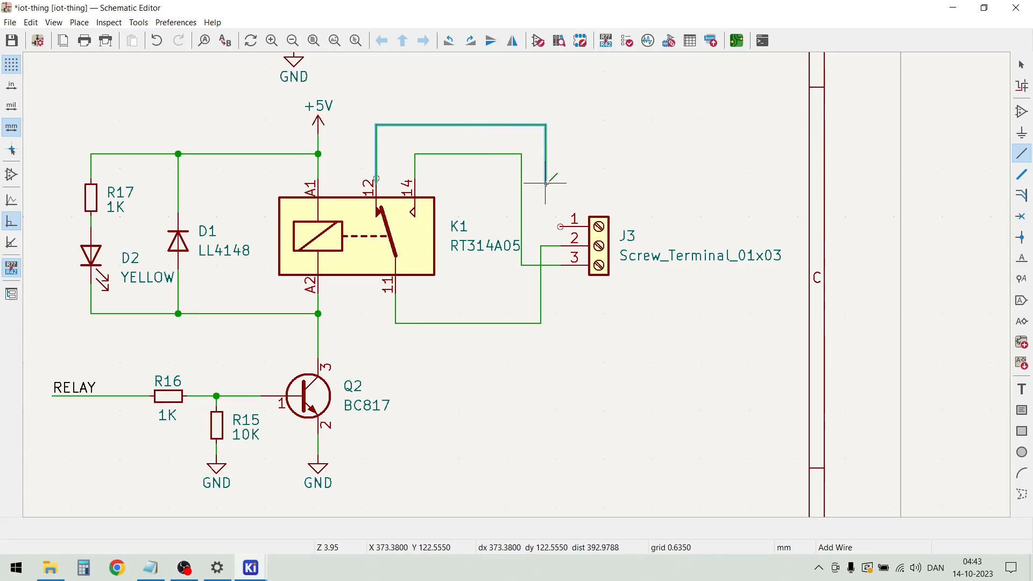
click(561, 227)
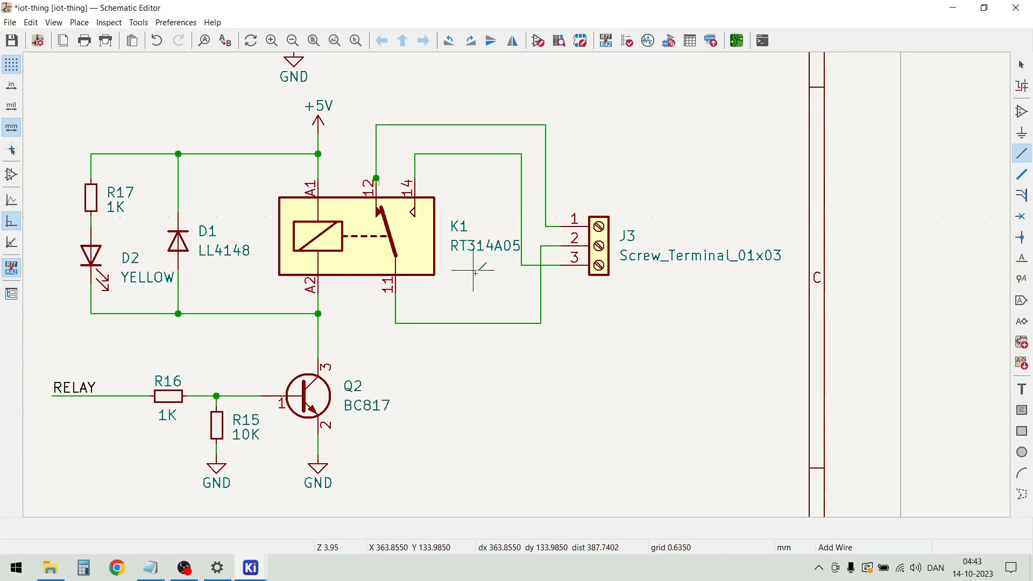
key(Escape)
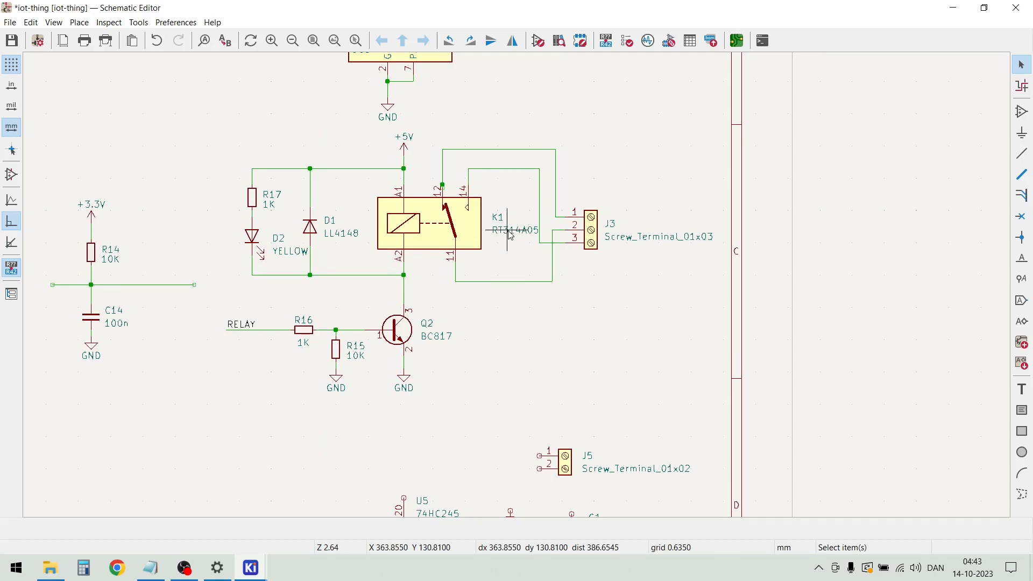
Move K1's RT314A05 value text below the relay body, above the horizontal wire from pin 11
scroll(510, 235, up, 3)
click(515, 286)
key(m)
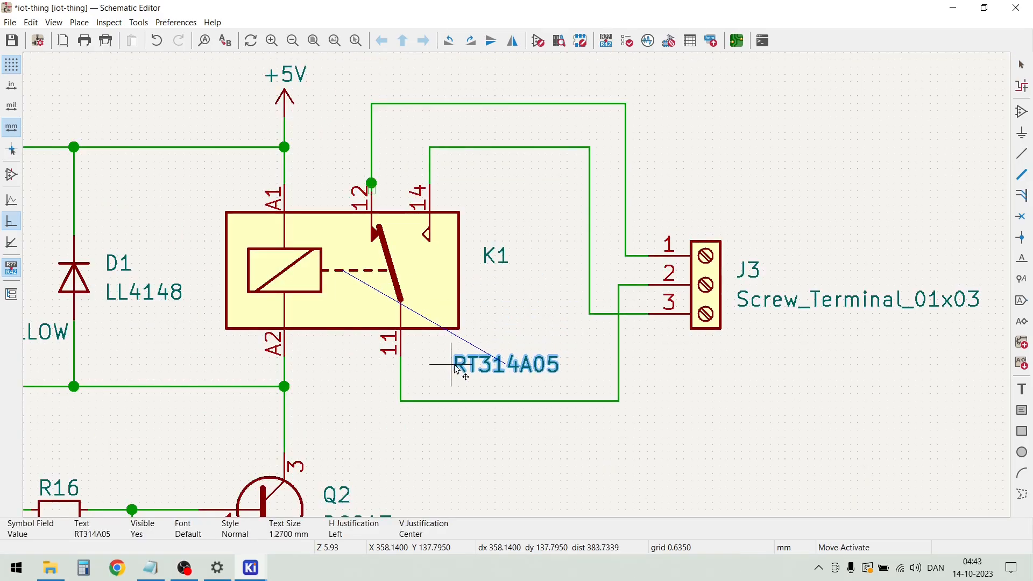
click(452, 366)
Move the whole relay circuit, J3 and the R14/C14 network together to the left, away from the sheet border
scroll(693, 379, up, 2)
scroll(516, 285, down, 5)
scroll(519, 291, down, 2)
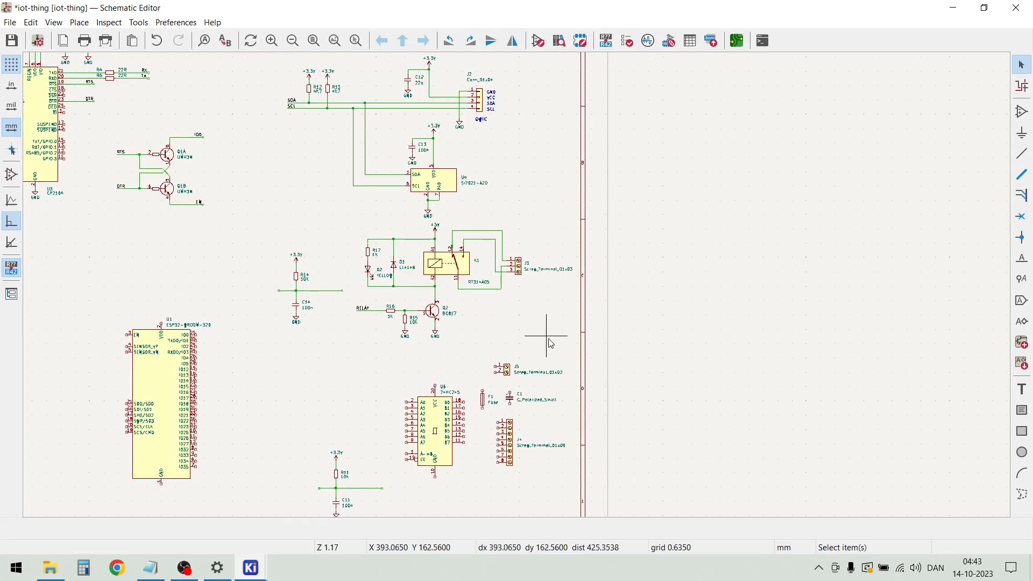
drag(561, 348, 291, 243)
drag(444, 269, 384, 272)
click(453, 340)
Move J3 and the vertical wire sections beside it slightly right to widen the gap from K1
scroll(444, 293, up, 2)
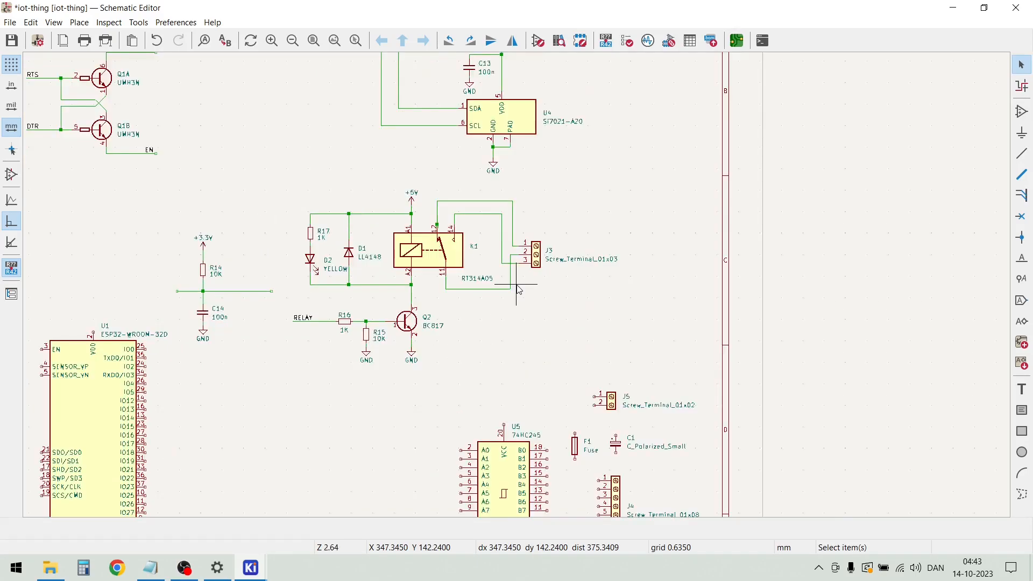
scroll(519, 291, up, 3)
scroll(521, 285, down, 2)
drag(521, 279, 429, 191)
drag(491, 229, 516, 238)
Place the RT314A05 value text beside the relay body and lower the K1 reference to sit just above it
scroll(460, 251, up, 3)
click(388, 323)
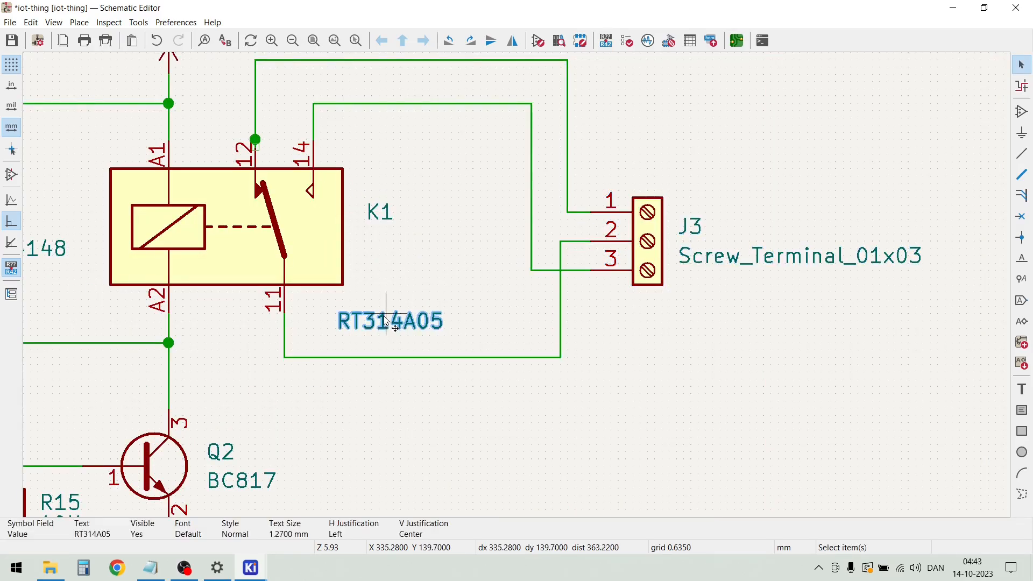
drag(385, 325, 366, 253)
click(382, 210)
drag(381, 210, 376, 223)
Shift the vertical section of the pin 14 wire left and align the pin 12 wire's vertical section with that of pin 11
scroll(469, 219, up, 2)
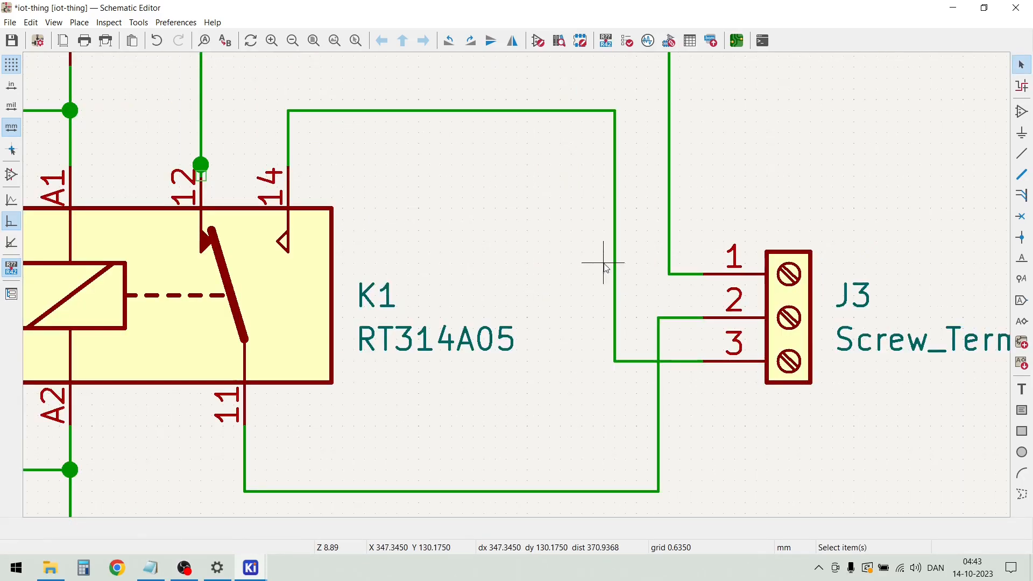
drag(614, 357, 571, 362)
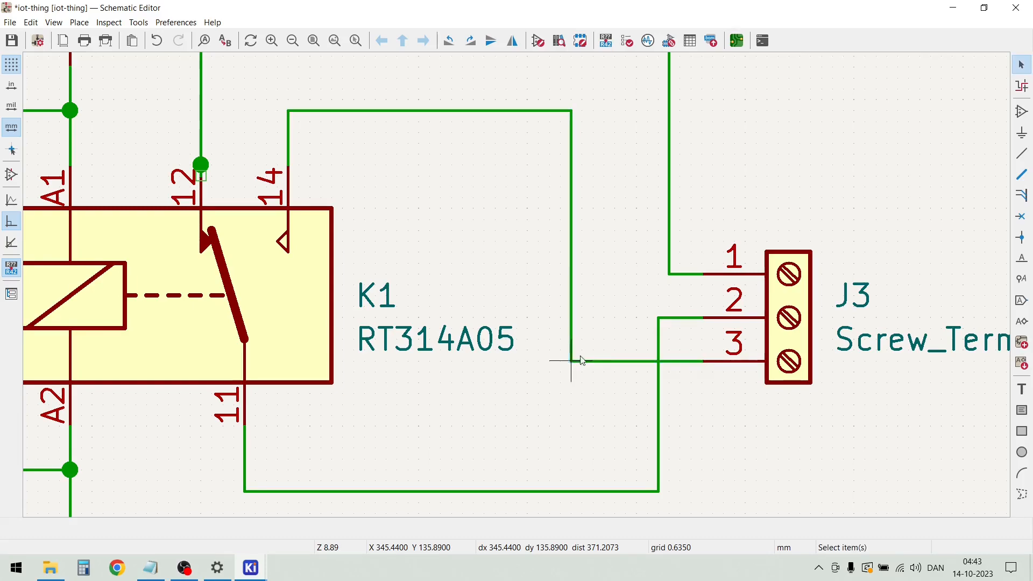
drag(667, 271, 659, 281)
scroll(572, 369, down, 3)
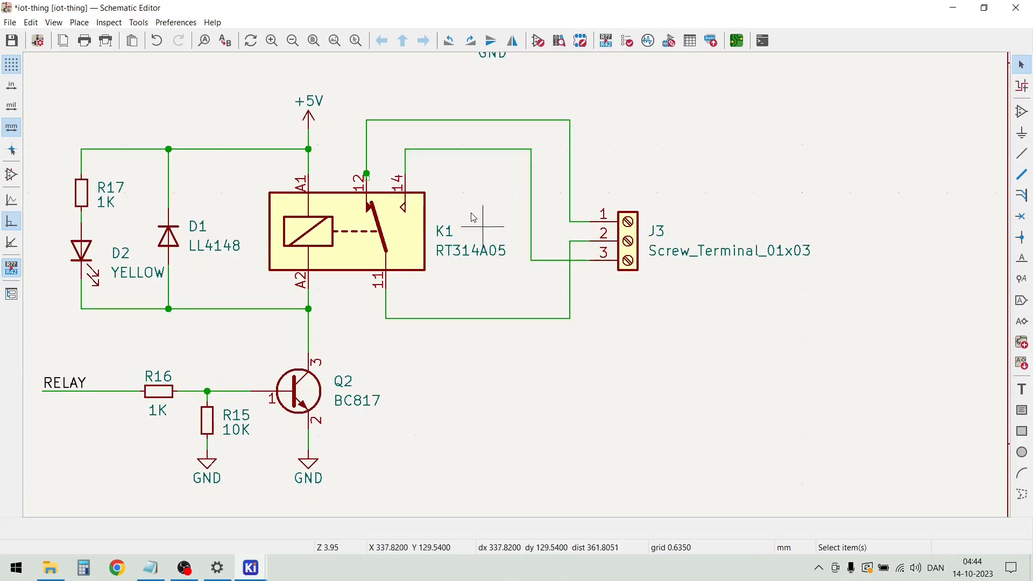
Delete the vertical wire segment above K1's pin 12
scroll(366, 174, up, 5)
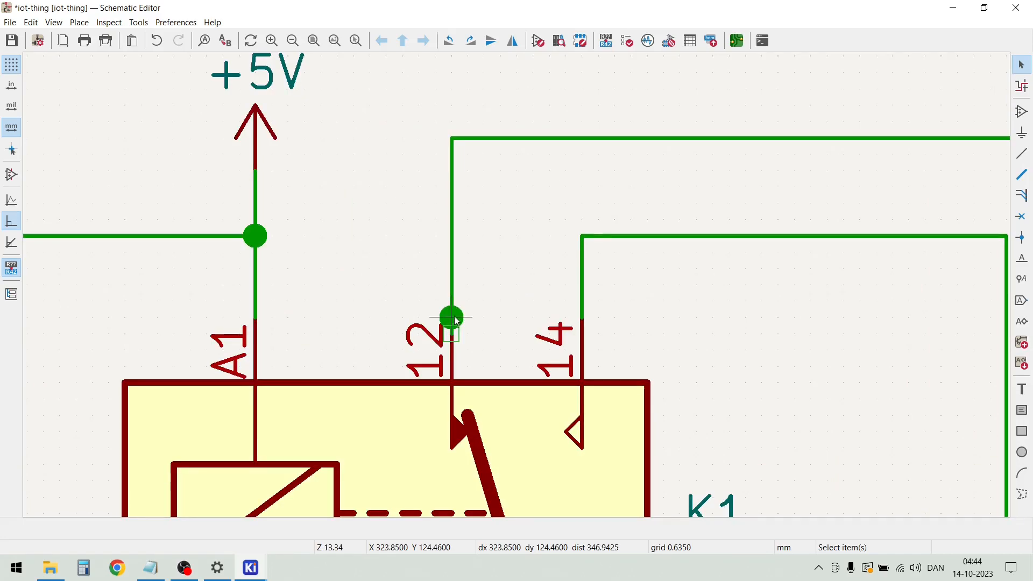
click(458, 286)
key(Delete)
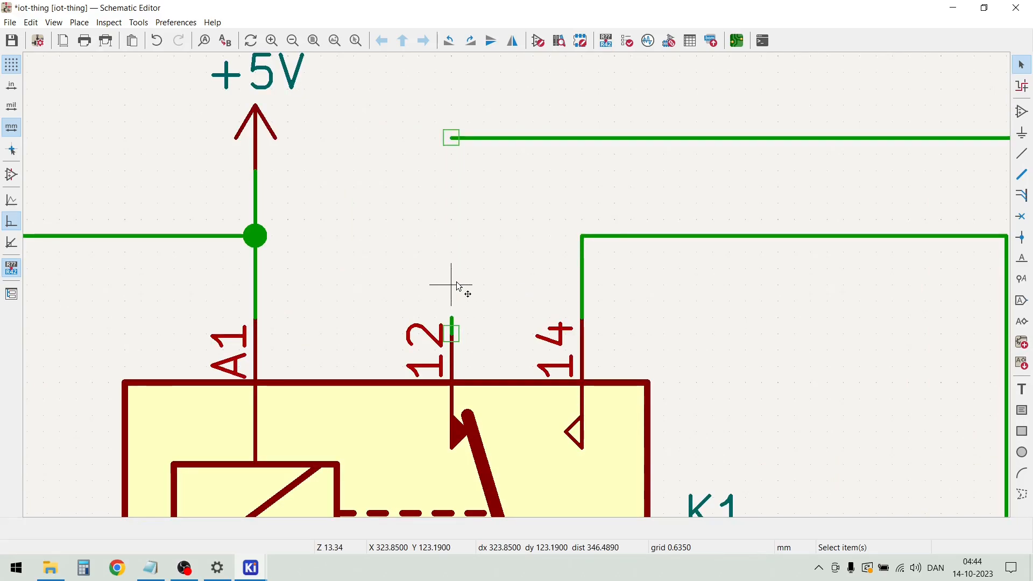
Try to select the short leftover wire stub overlapping K1's pin 12
click(453, 321)
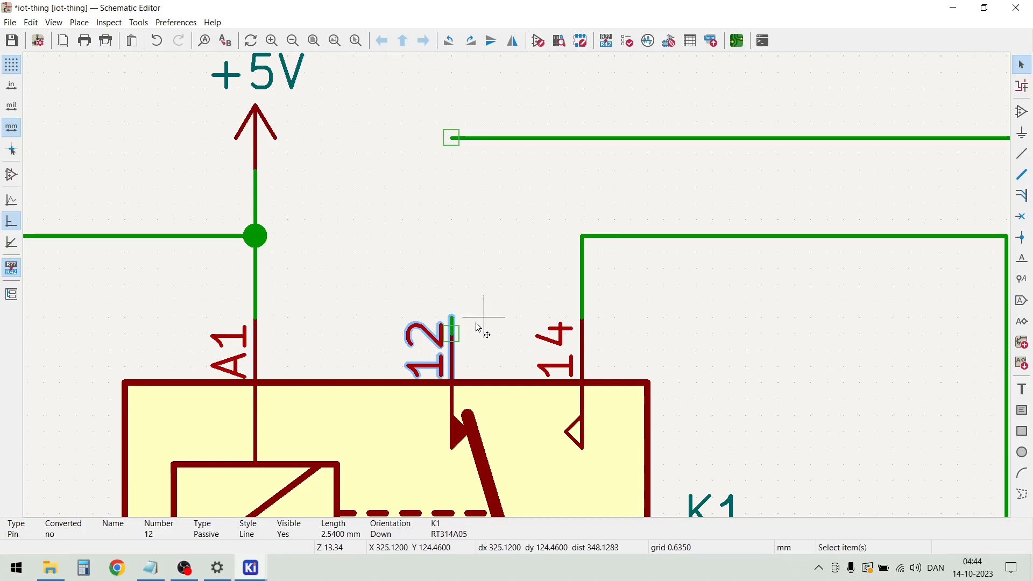
click(467, 324)
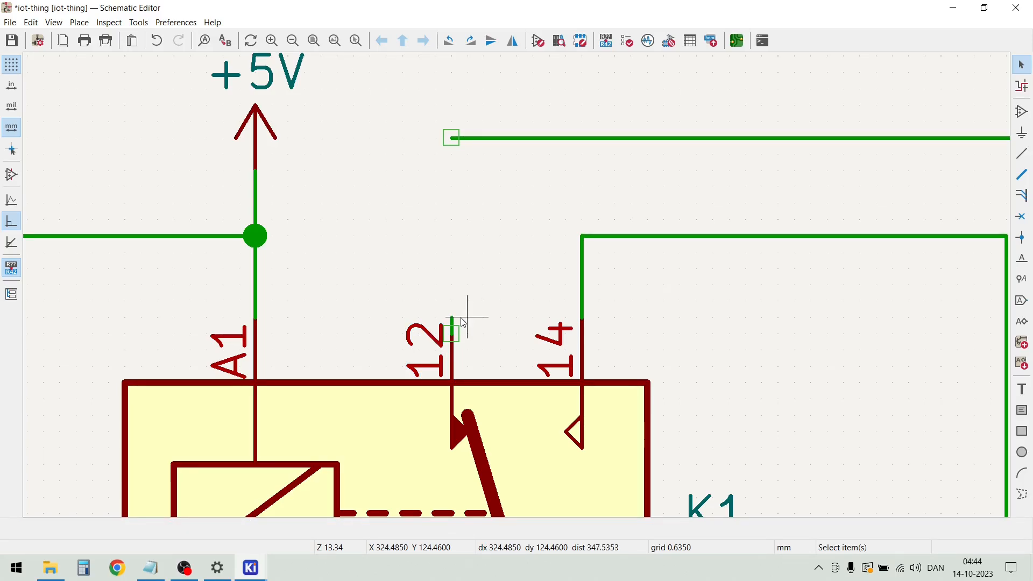
click(452, 323)
click(481, 315)
scroll(479, 310, up, 5)
click(463, 302)
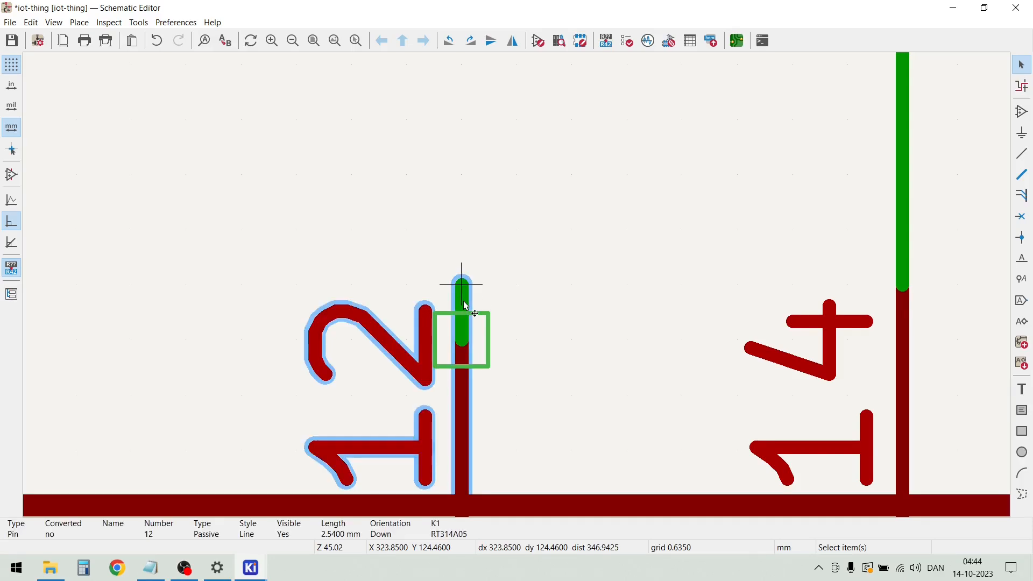
click(483, 323)
click(486, 337)
click(495, 339)
drag(495, 339, 478, 316)
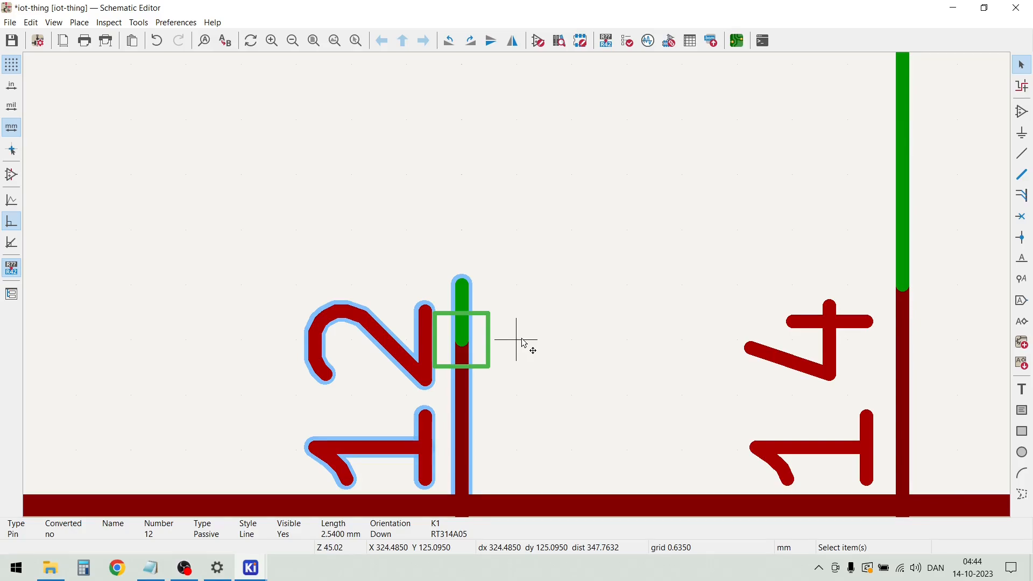
scroll(521, 338, down, 2)
Reconnect K1's pin 12 with a vertical wire up to the open end of the J3 pin 1 wire
click(507, 271)
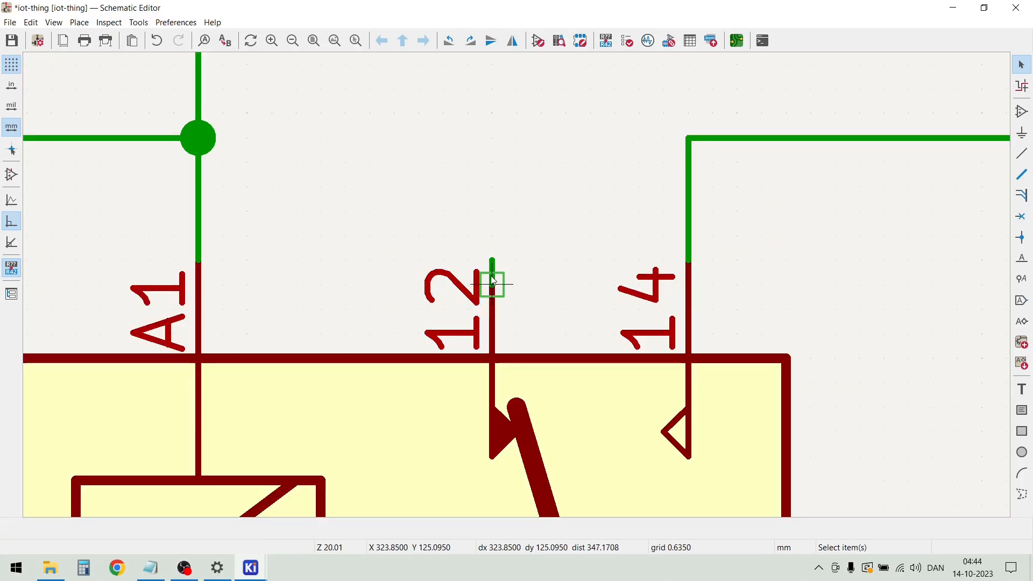
drag(493, 282, 517, 154)
scroll(491, 179, down, 1)
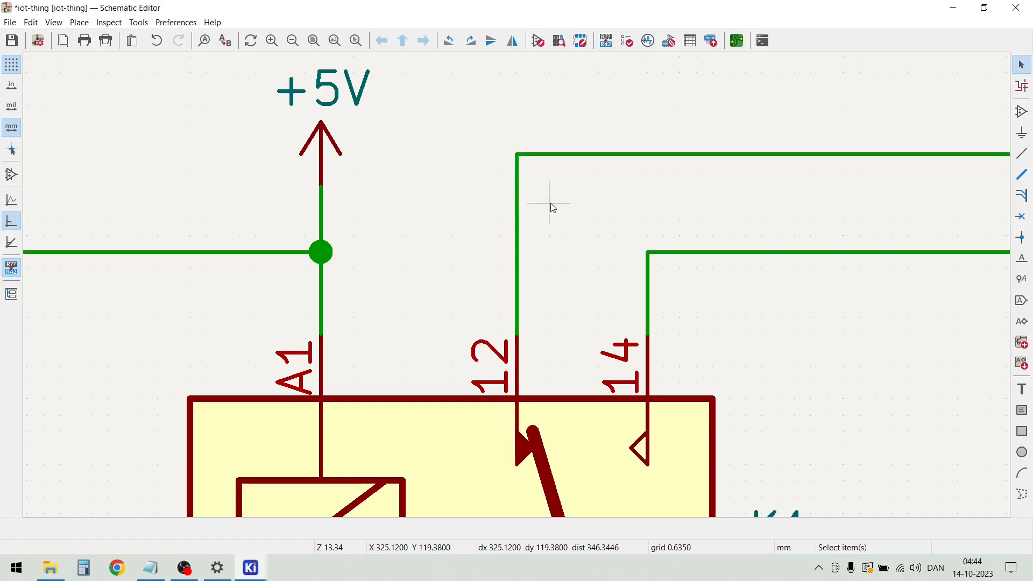
Move the R14/C14 network with its +3.3V and GND symbols left, away from the relay circuit, to the area above U1
scroll(551, 207, down, 1)
scroll(519, 289, down, 3)
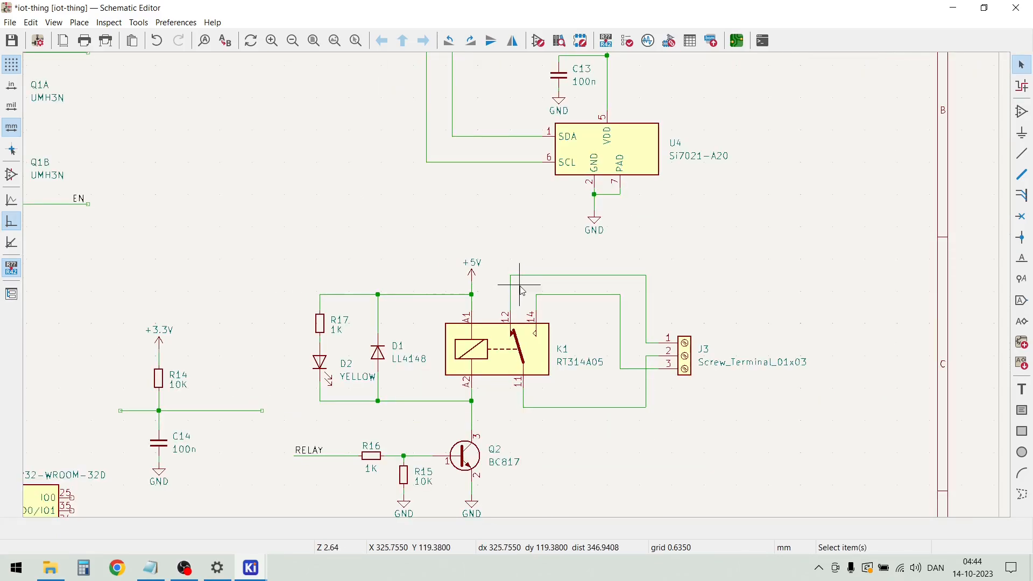
scroll(519, 285, up, 2)
scroll(519, 288, down, 1)
scroll(519, 289, down, 2)
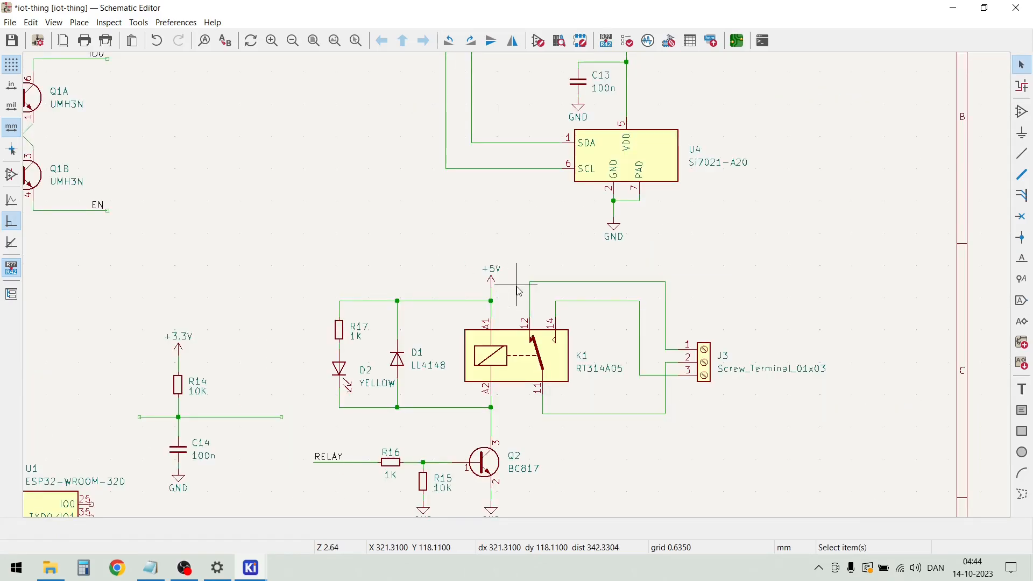
drag(331, 431, 246, 286)
drag(282, 338, 88, 326)
click(378, 418)
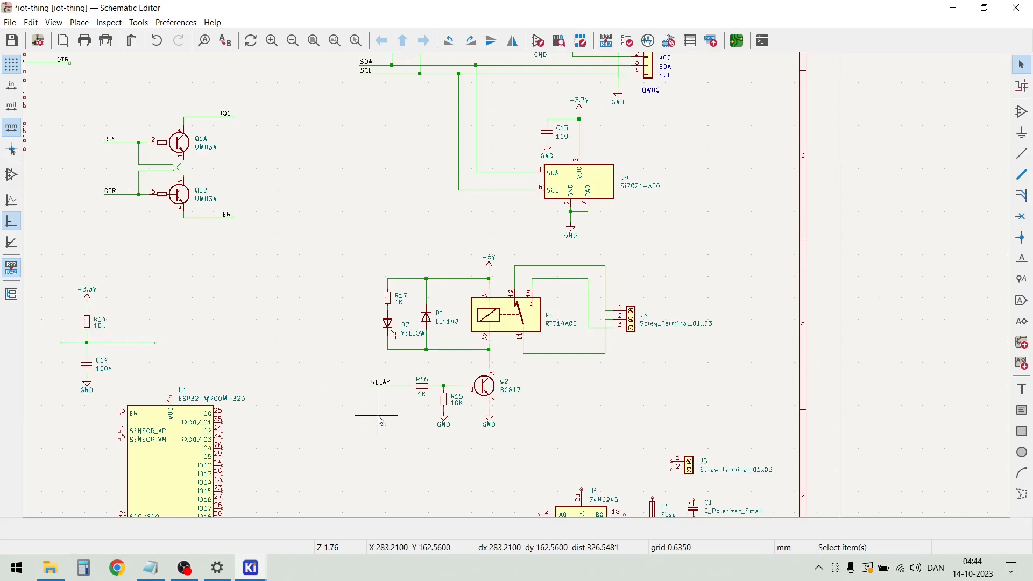
scroll(643, 477, down, 2)
scroll(504, 354, up, 3)
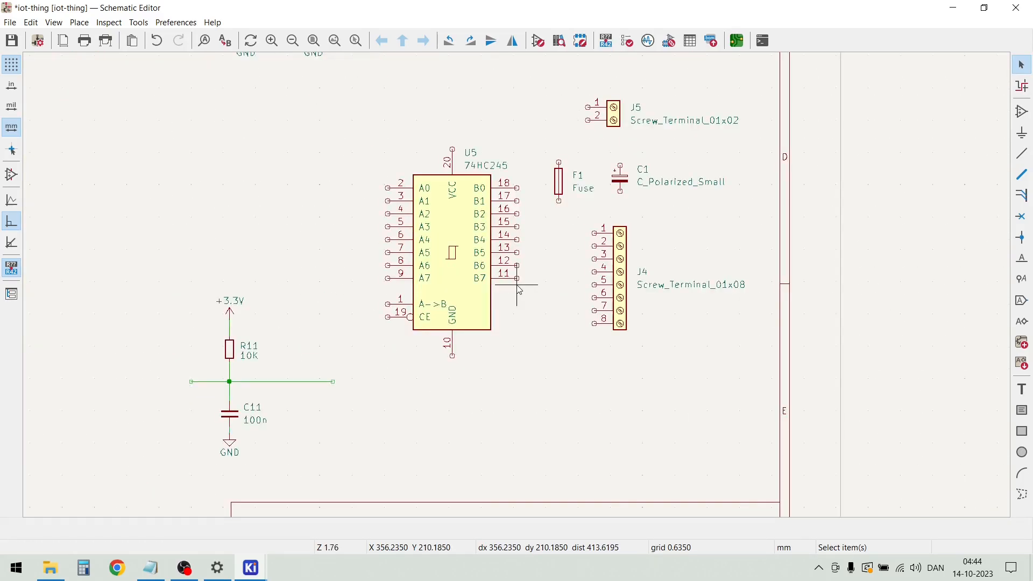
Change U5's value to 74AHCT245
scroll(519, 290, up, 3)
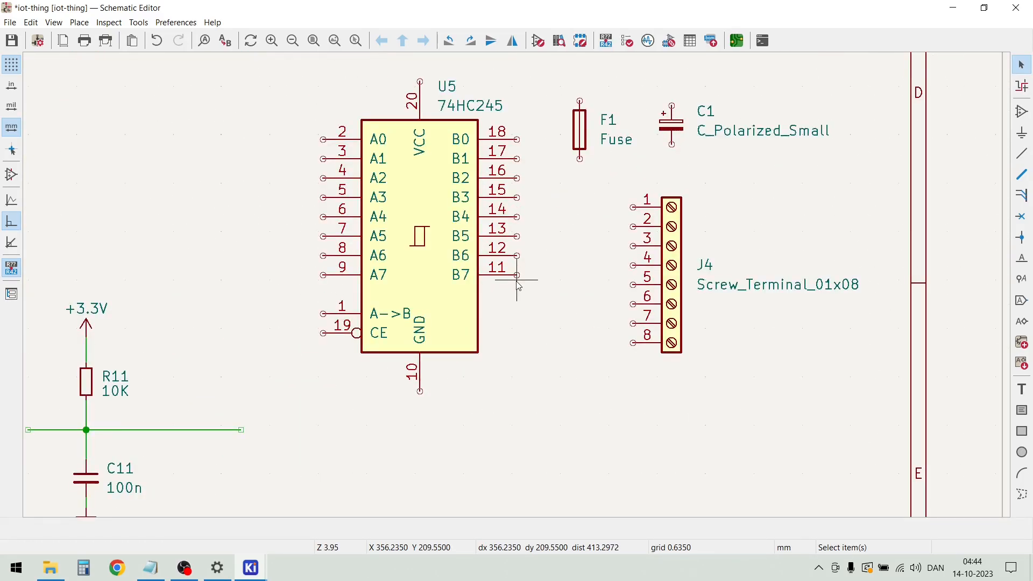
scroll(517, 271, down, 2)
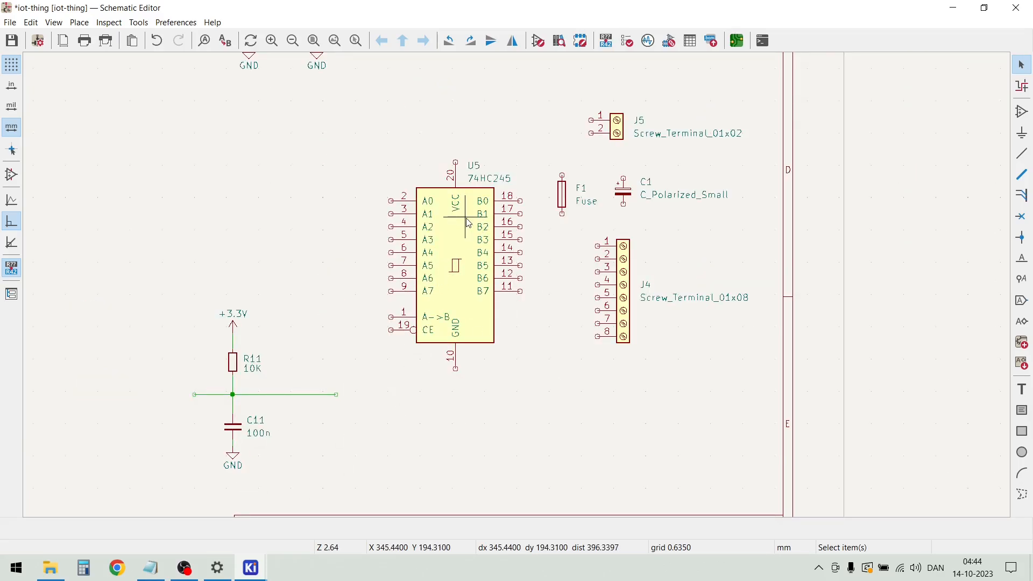
scroll(483, 202, up, 1)
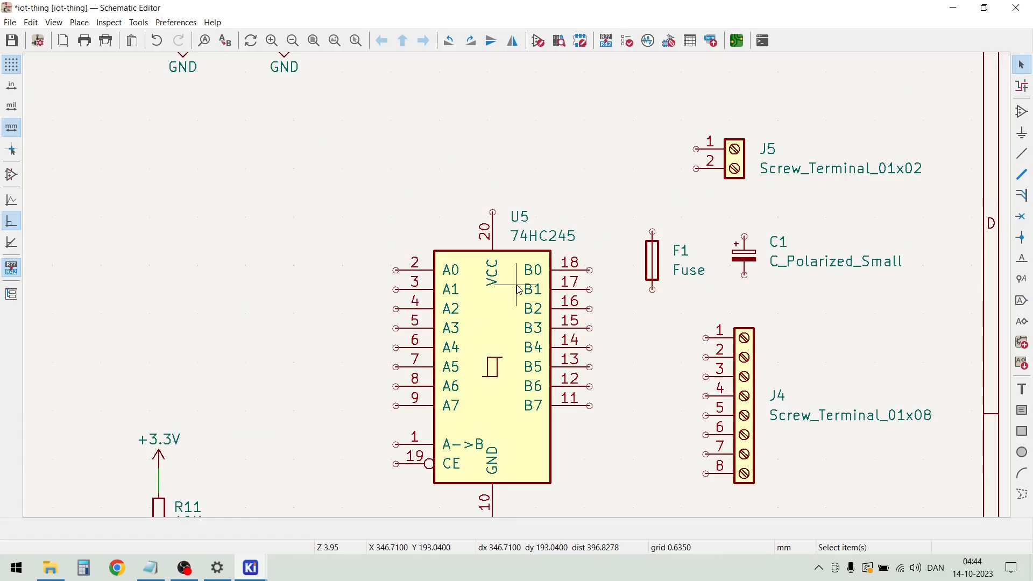
double_click(538, 243)
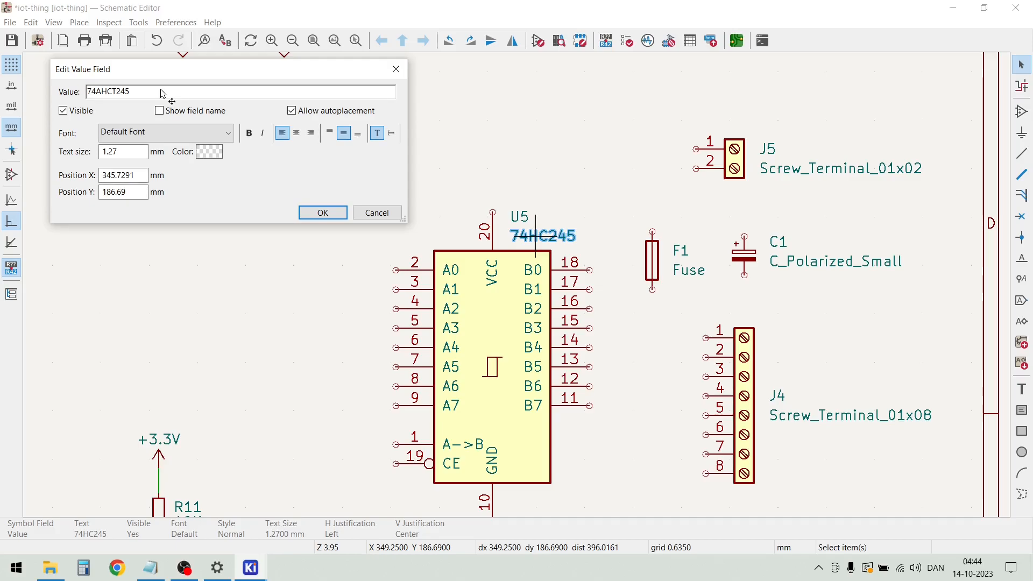
click(320, 213)
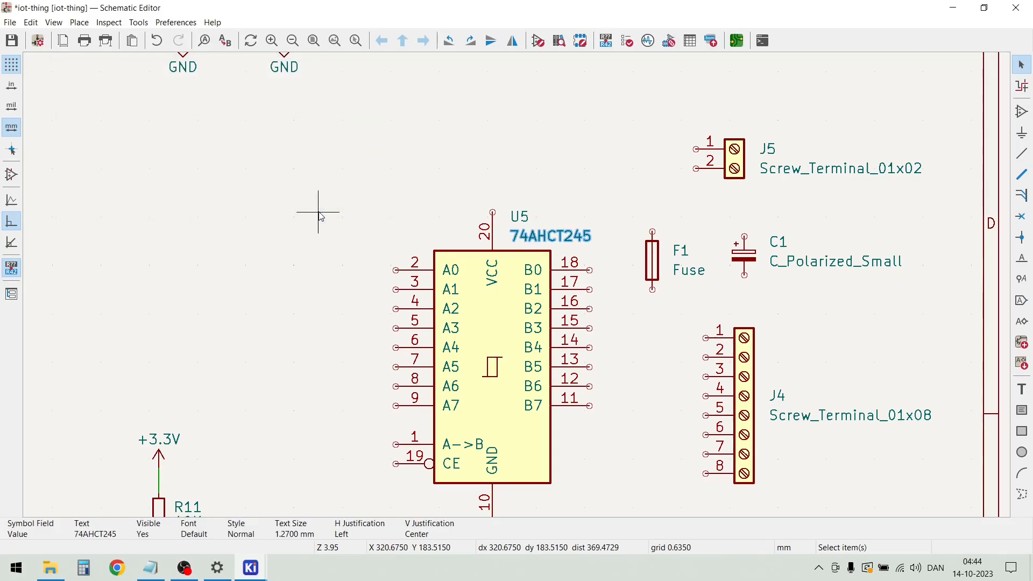
click(452, 175)
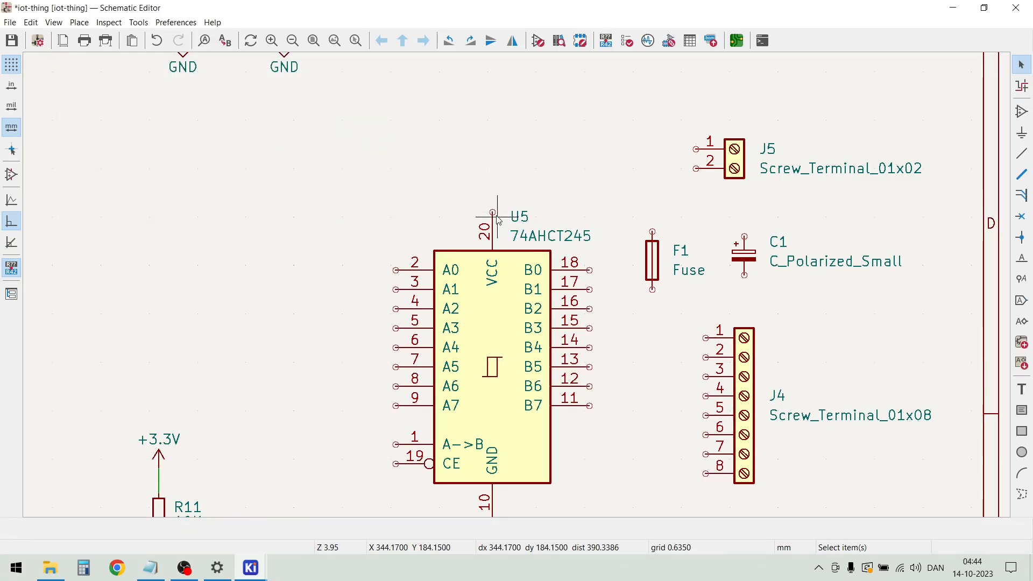
Draw a short vertical wire upward from U5's VCC pin 20, leaving its upper end open
key(w)
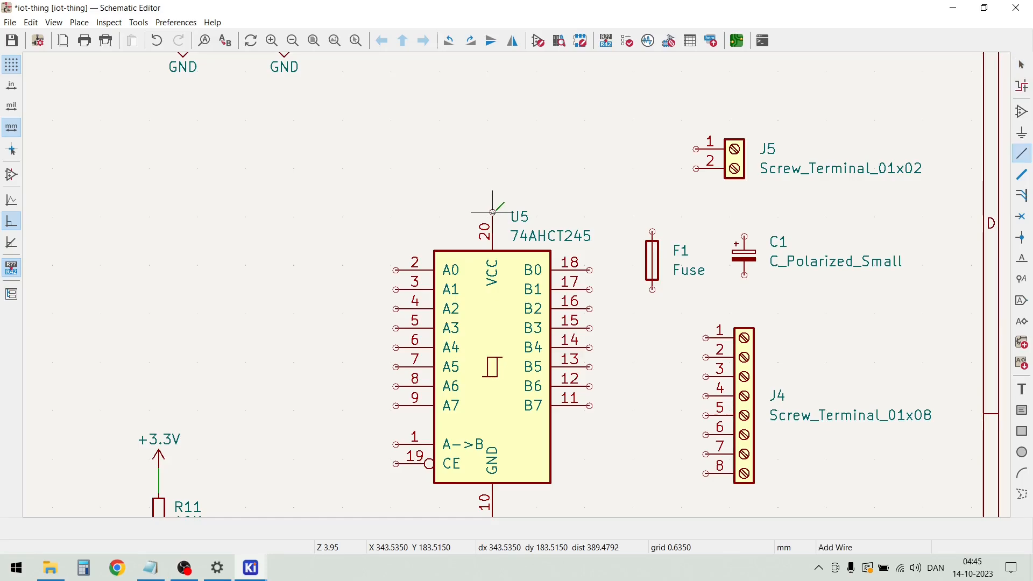
double_click(492, 169)
key(Escape)
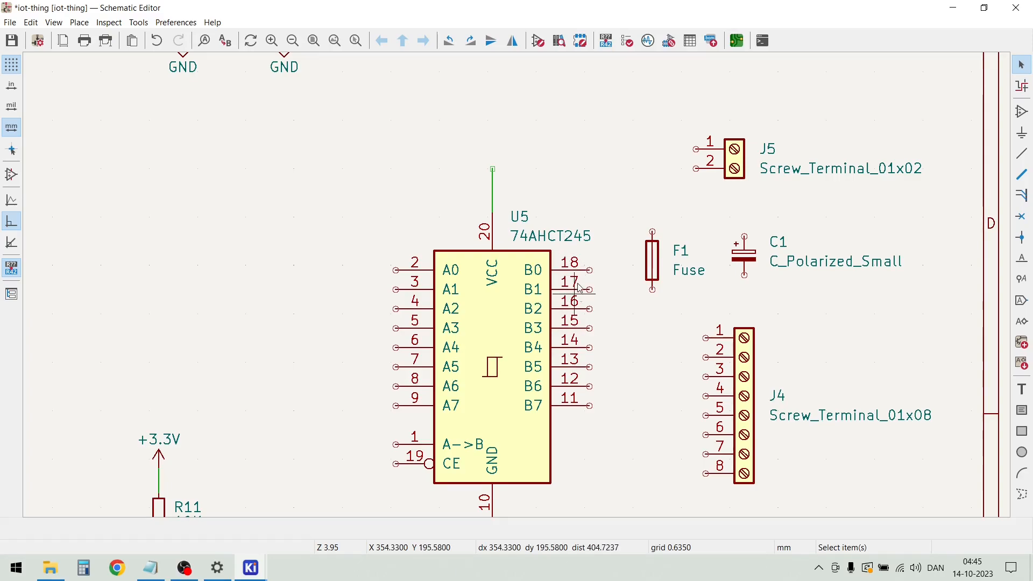
Duplicate the +5V power symbol above relay K1 and place the copy on the open end of U5's VCC wire
scroll(574, 329, down, 2)
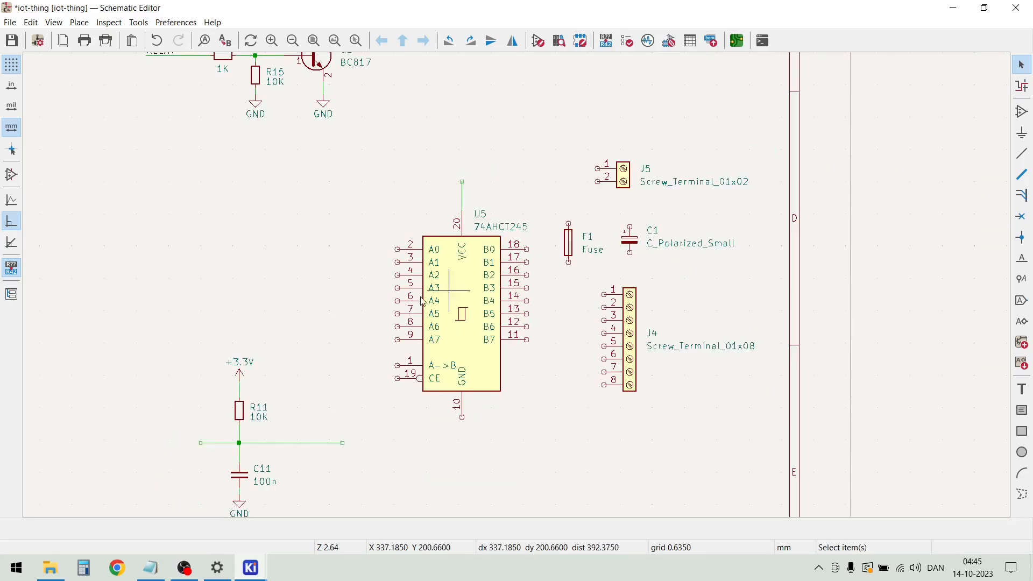
scroll(380, 288, down, 1)
scroll(518, 289, down, 1)
scroll(494, 184, up, 2)
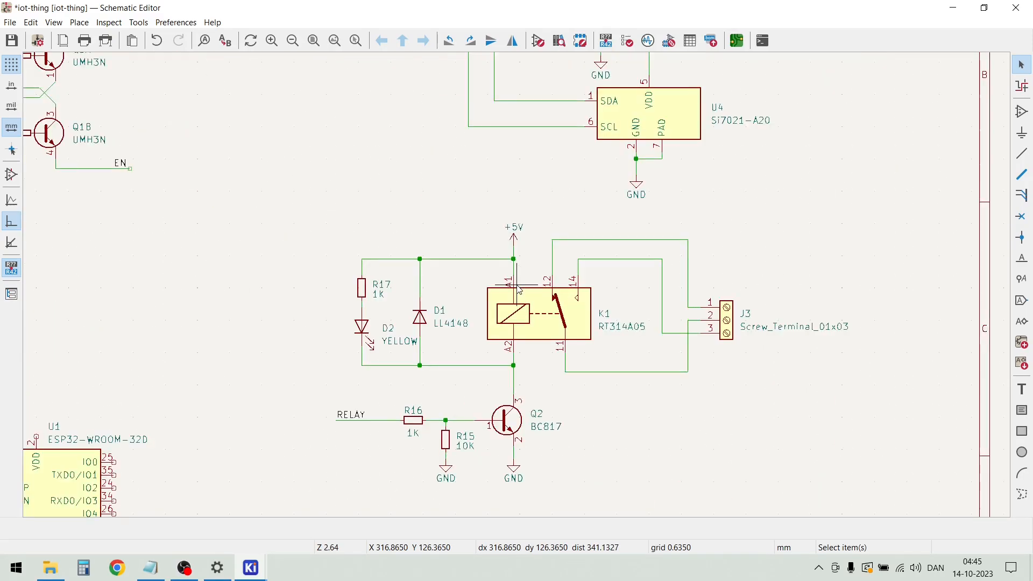
click(517, 231)
drag(523, 240, 526, 246)
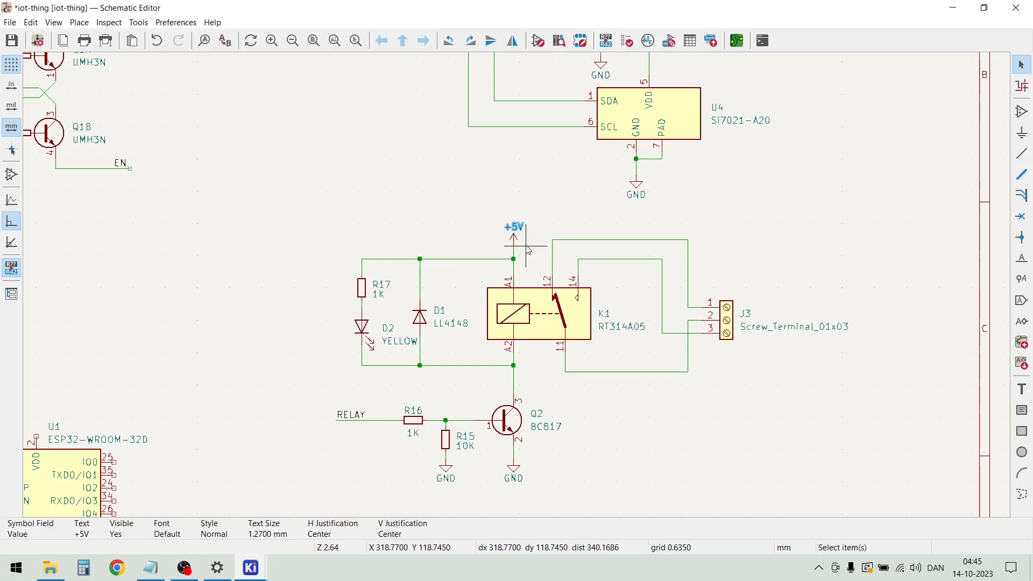
click(527, 250)
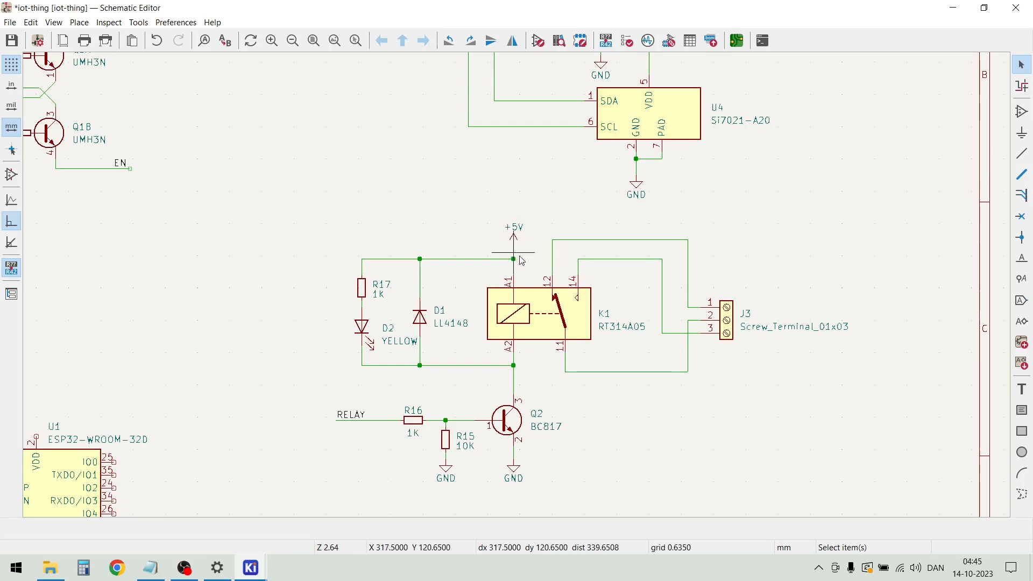
drag(528, 245, 477, 204)
key(ctrl+d)
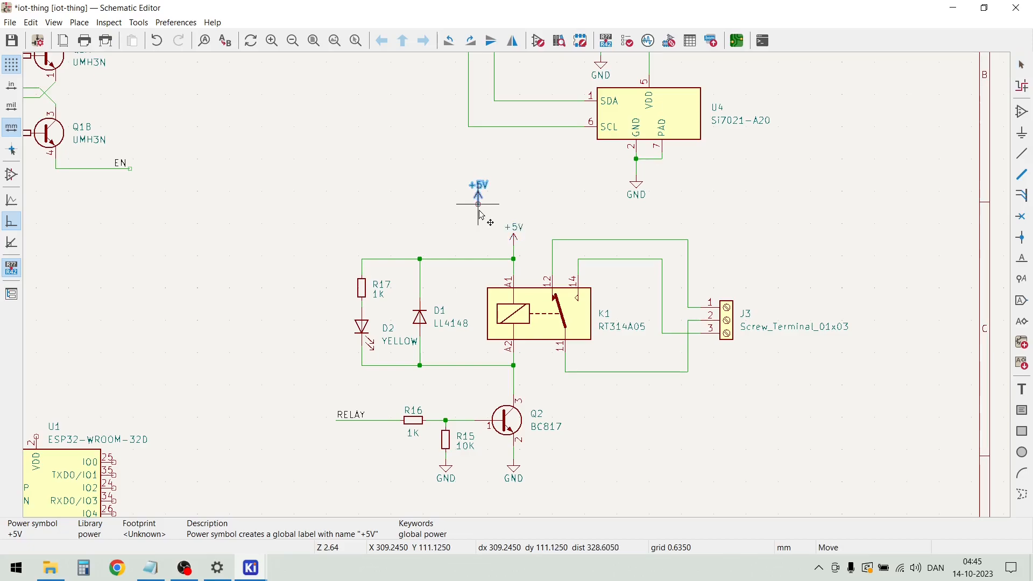
scroll(512, 285, down, 3)
scroll(575, 402, up, 5)
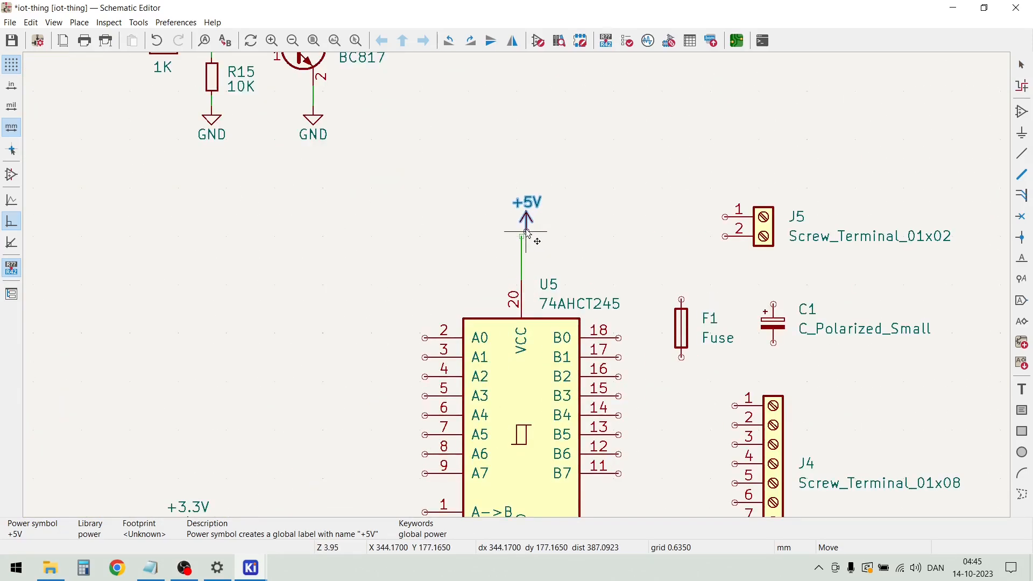
click(521, 232)
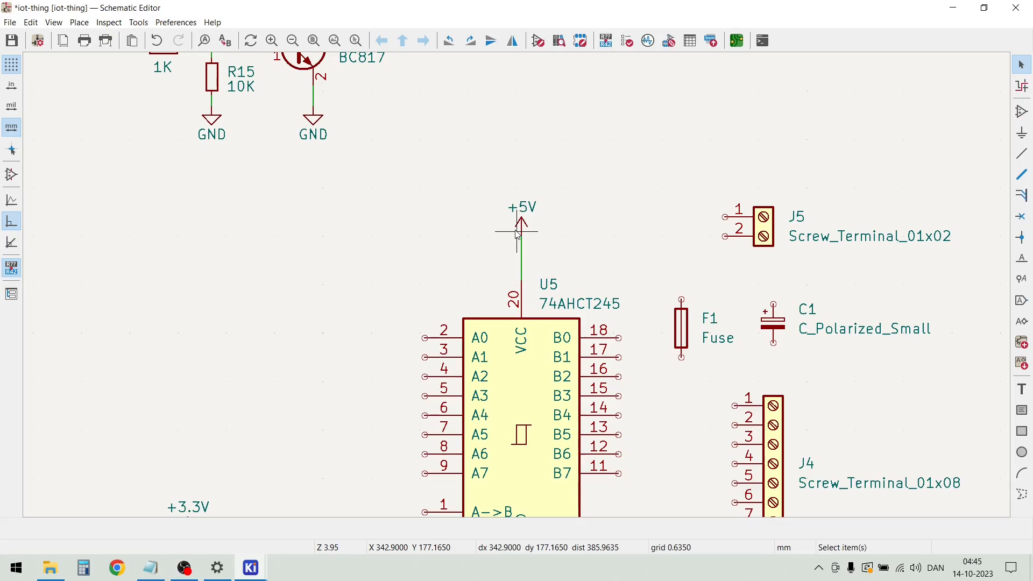
Duplicate the 100n capacitor C11 with its GND symbol and place the copy left of U5's VCC wire
scroll(516, 279, down, 3)
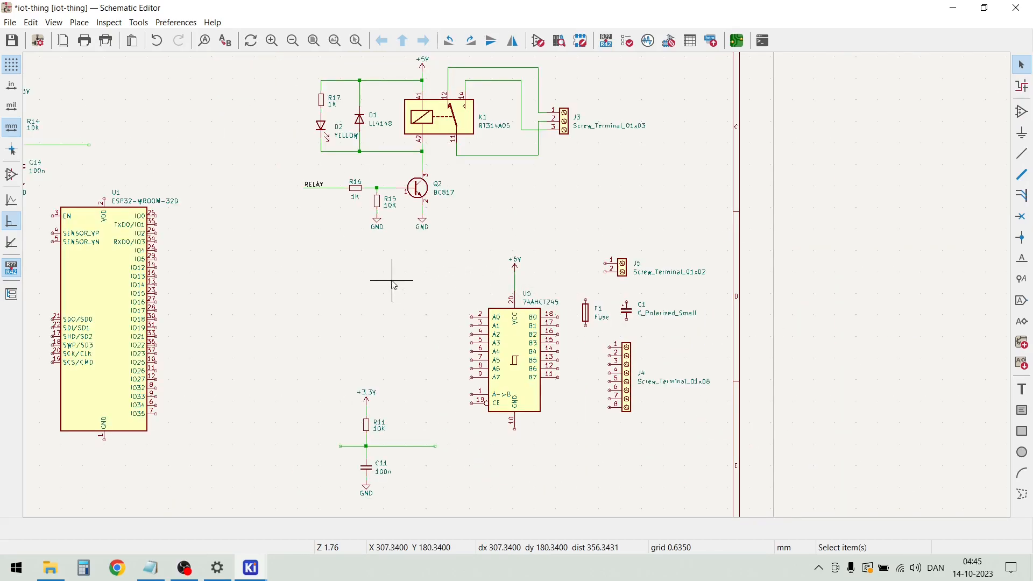
drag(394, 497, 337, 466)
key(ctrl+d)
scroll(403, 232, up, 3)
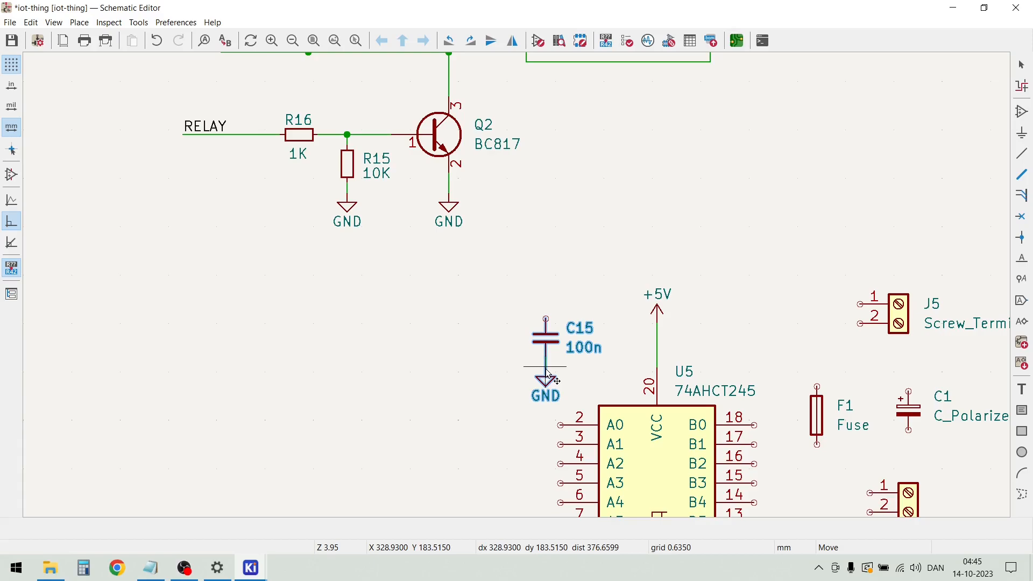
click(547, 380)
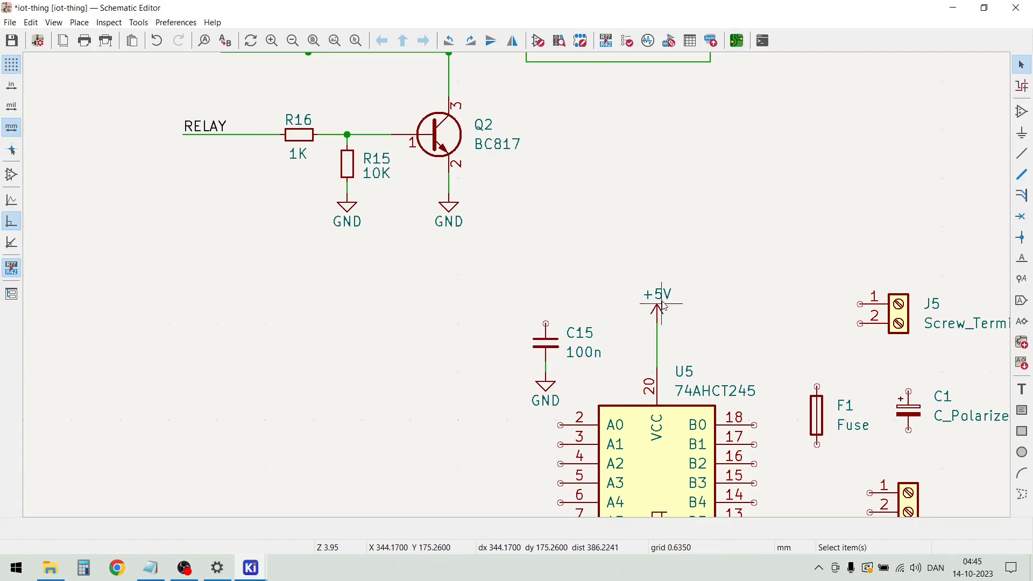
Raise the +5V symbol above U5 and wire the upper end of capacitor C15 to the VCC line beneath it
drag(659, 320, 657, 300)
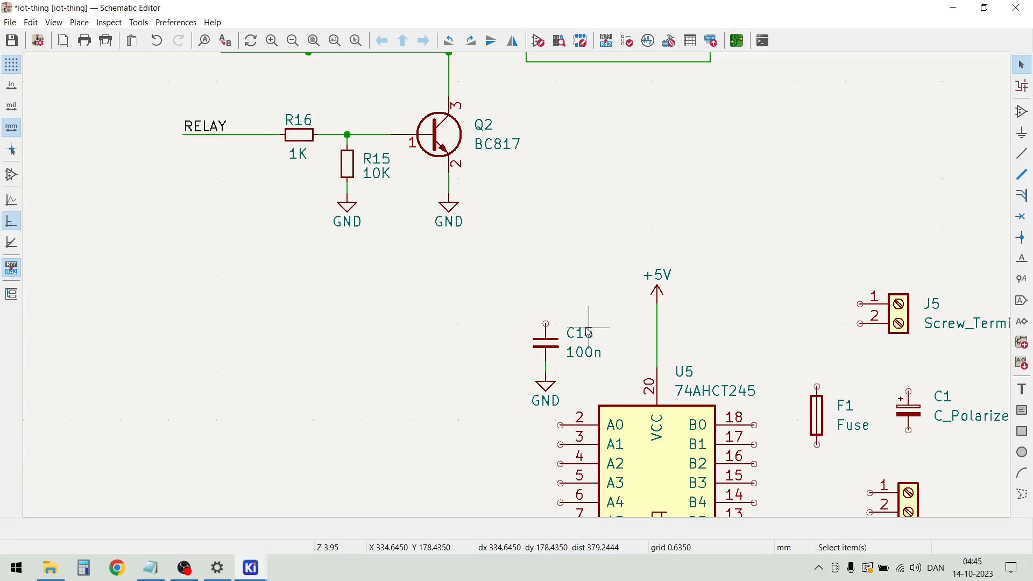
key(w)
click(546, 314)
click(657, 313)
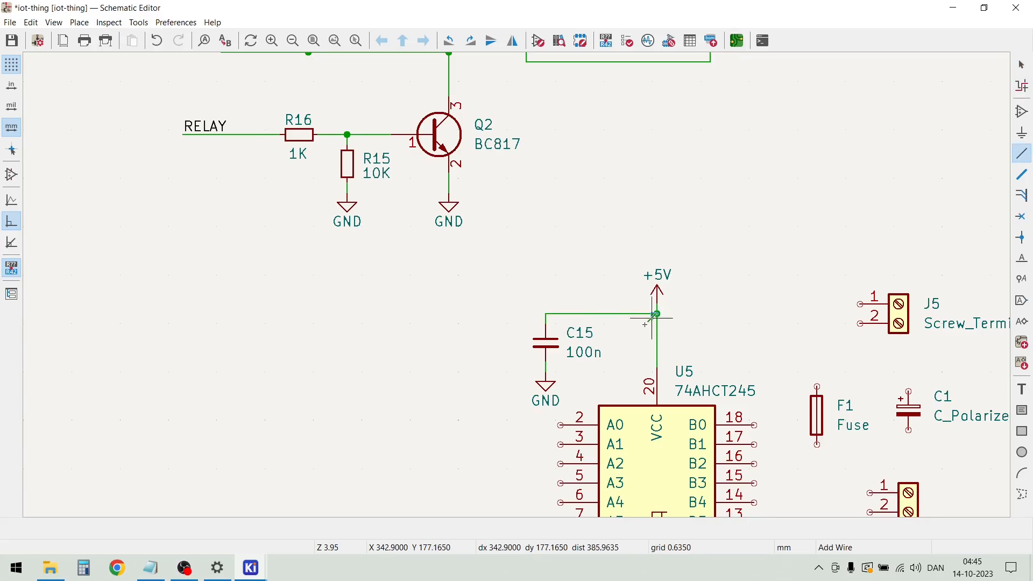
key(Escape)
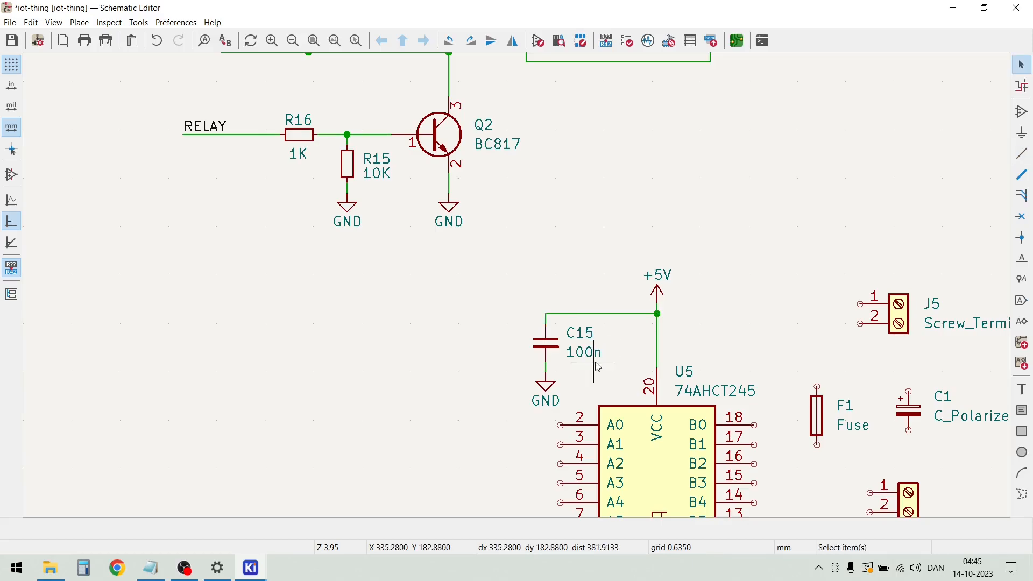
Shift capacitor C15 slightly down between its supply wire and GND symbol, keeping both connections attached
key(g)
click(549, 350)
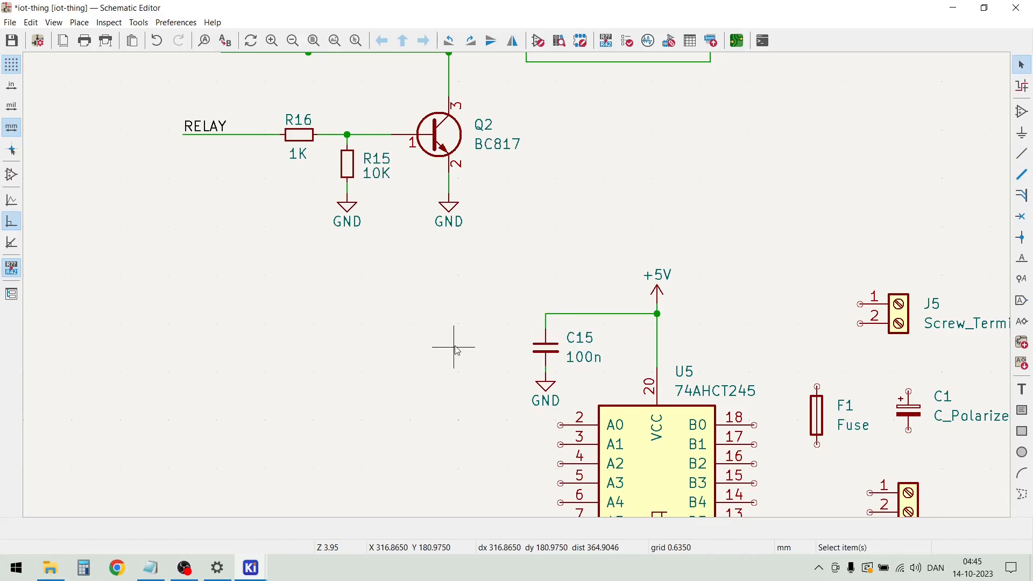
Duplicate the +5V symbol above U5 and place the copy to the left of U5's A->B pin 1
scroll(454, 346, down, 2)
scroll(686, 406, down, 1)
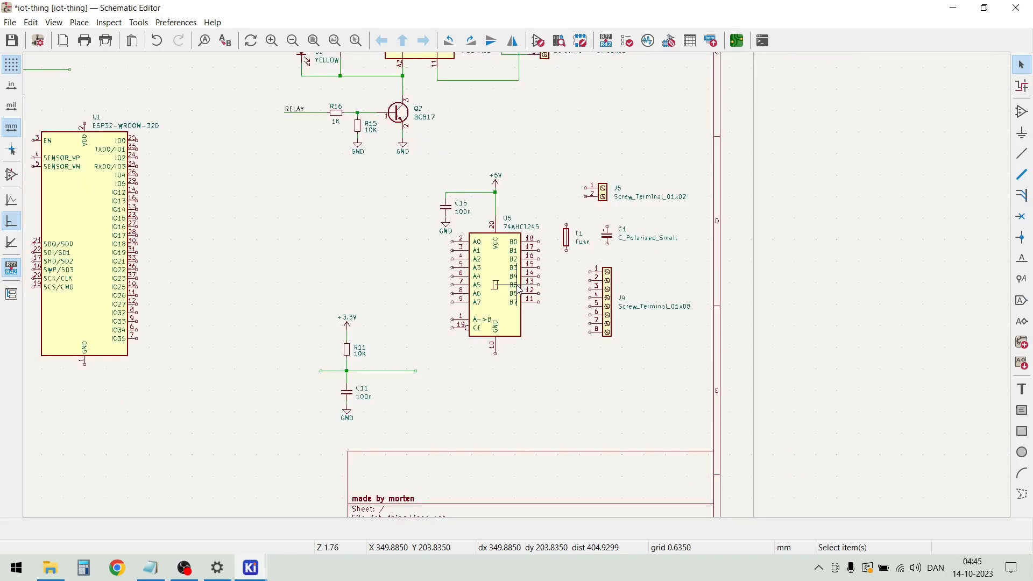
scroll(518, 288, up, 2)
scroll(518, 288, up, 1)
scroll(518, 289, down, 1)
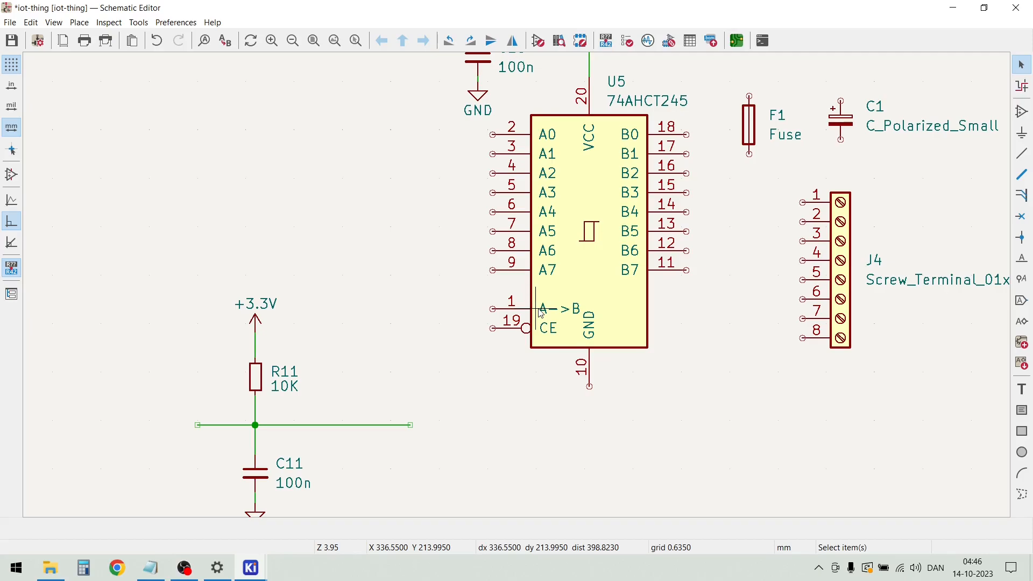
scroll(540, 313, down, 2)
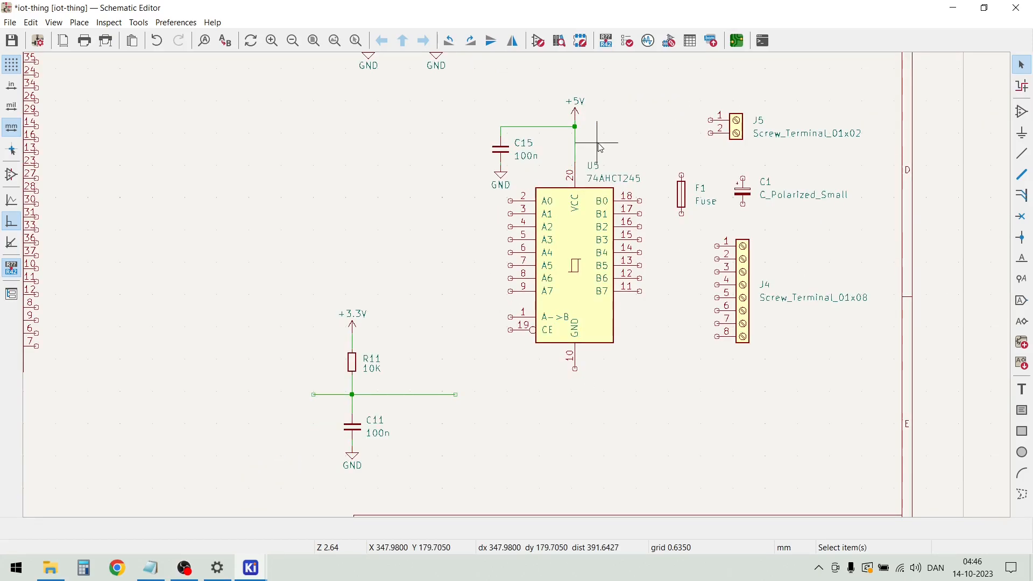
click(560, 104)
drag(558, 100, 556, 91)
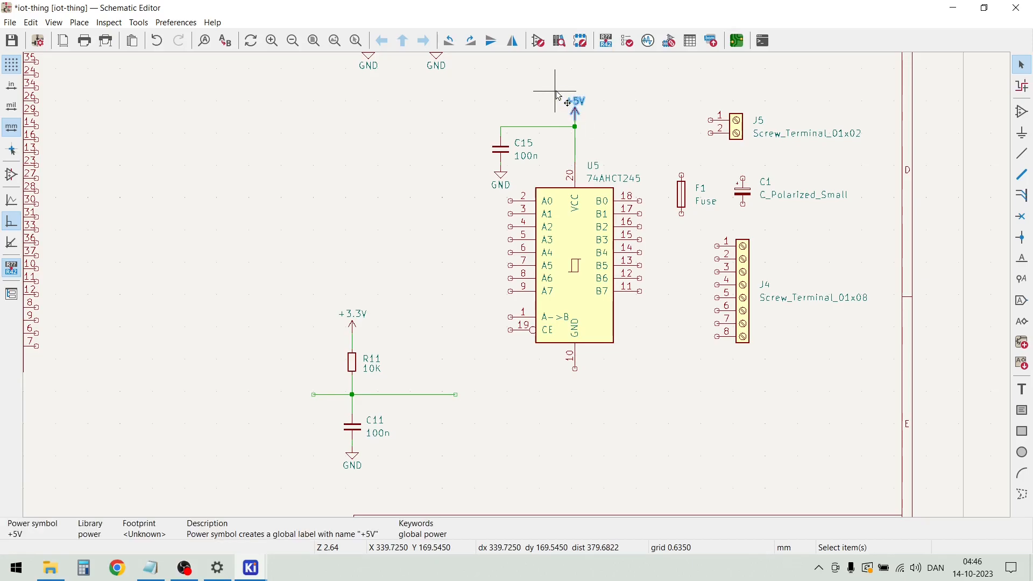
key(ctrl+d)
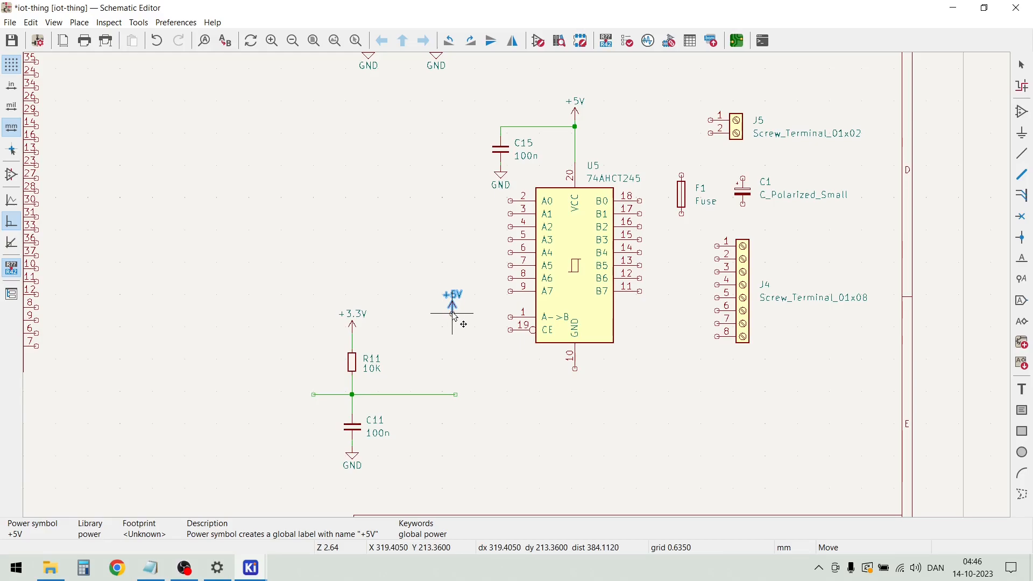
click(452, 311)
Wire U5's A->B pin 1 to the +5V symbol beside it
scroll(430, 343, up, 3)
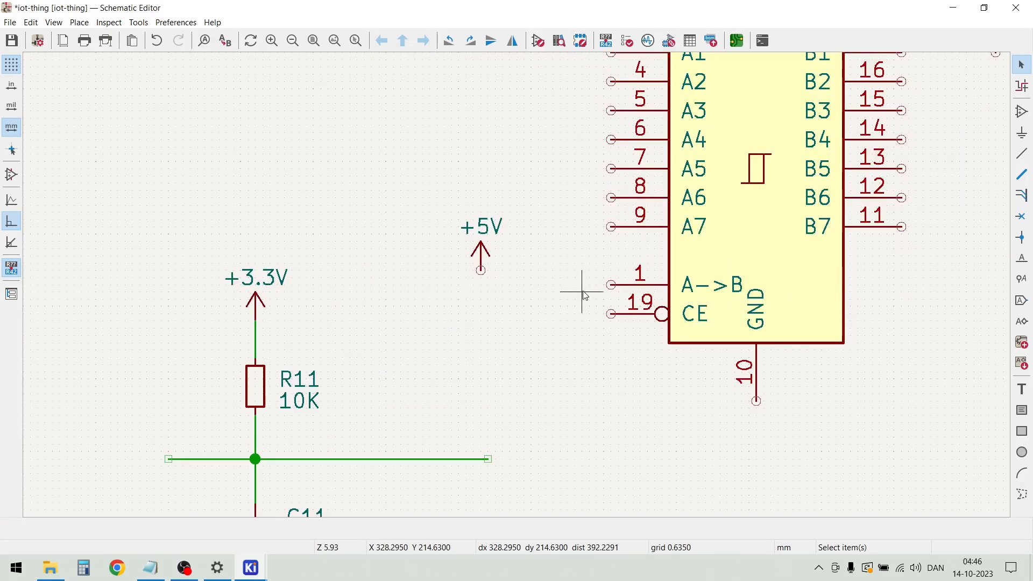
click(611, 285)
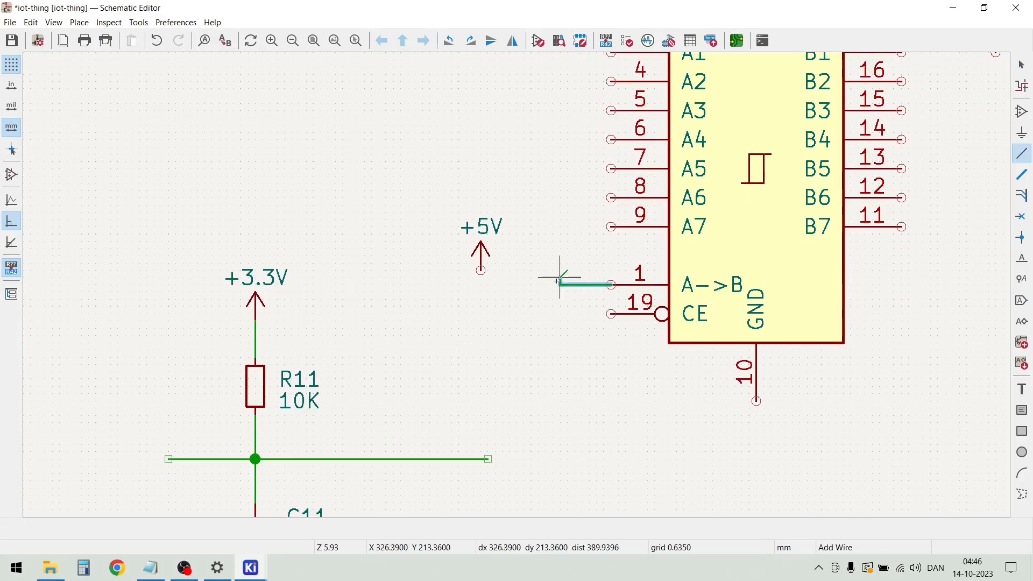
click(480, 271)
key(Escape)
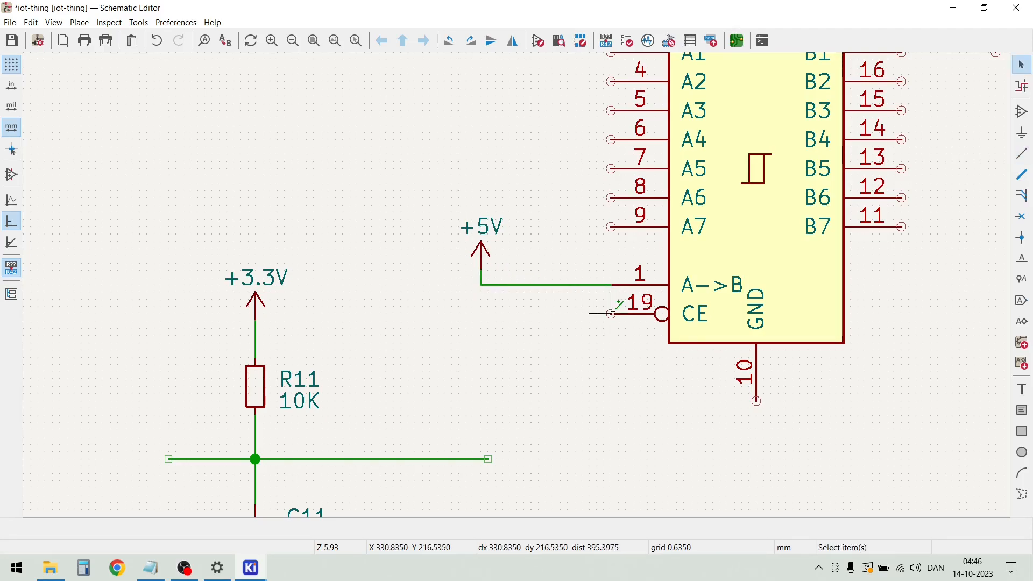
Wire U5's CE pin 19 to its GND pin 10, routing down and around below the chip
key(w)
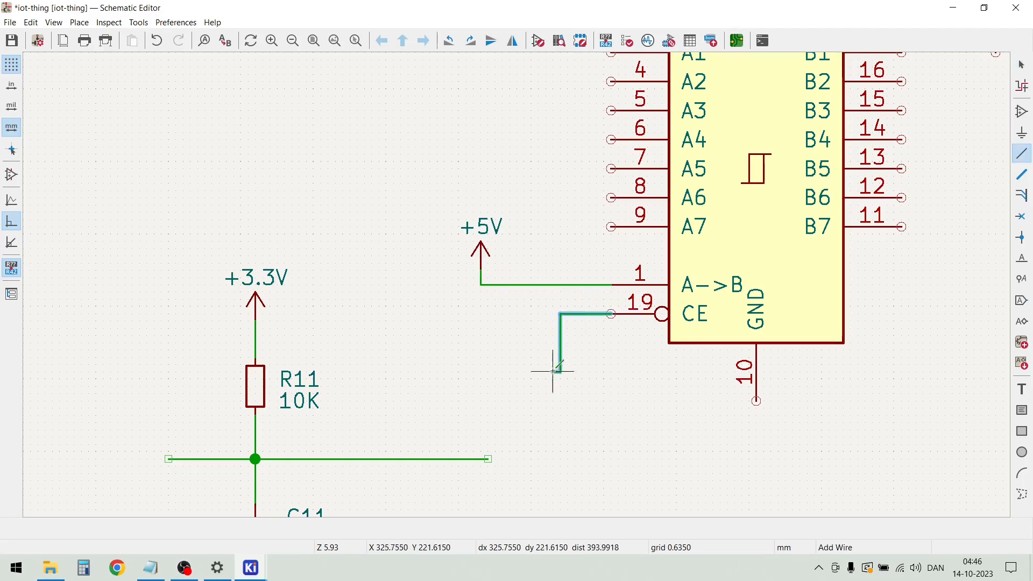
click(559, 430)
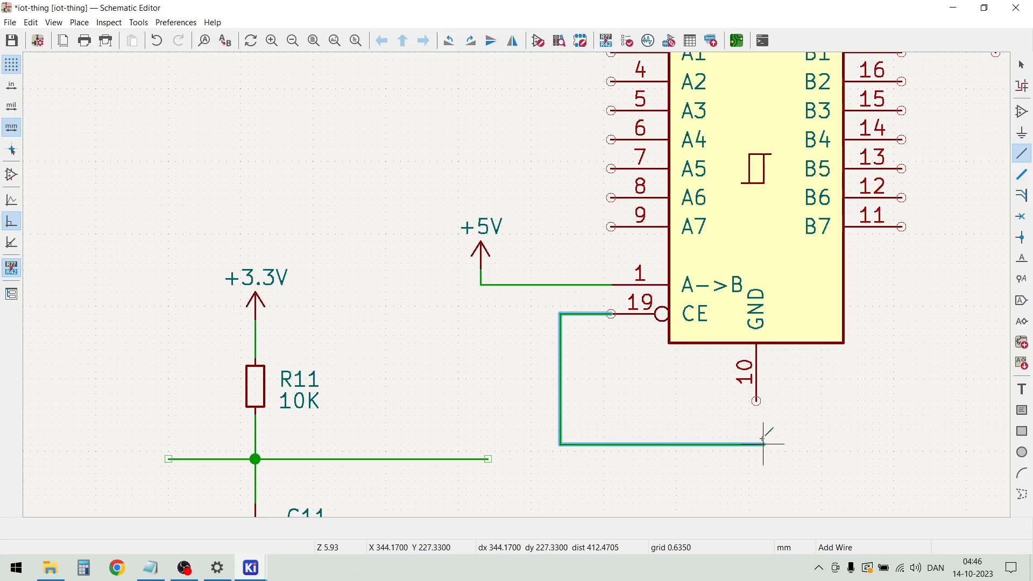
click(756, 401)
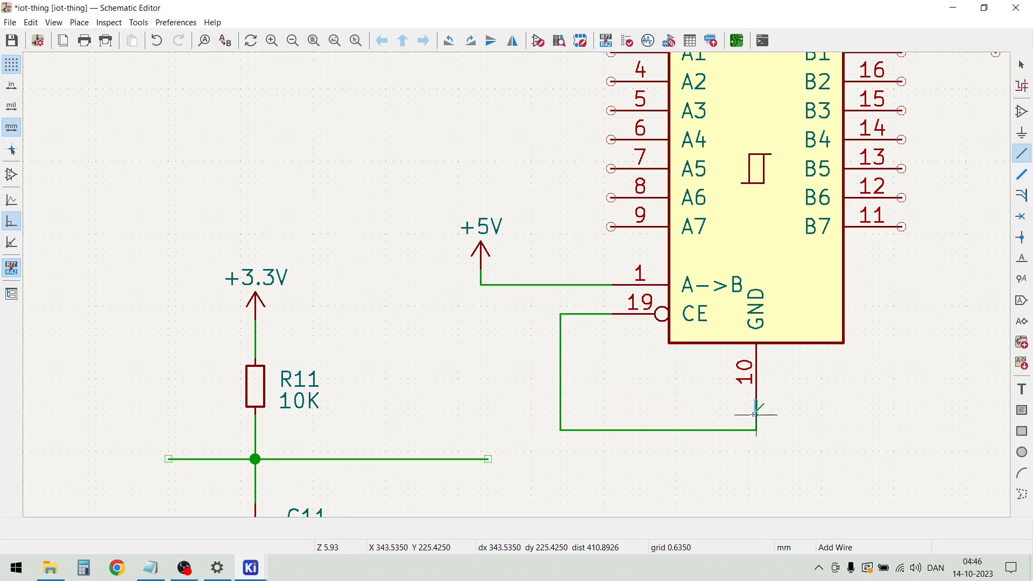
key(Escape)
Duplicate the GND symbol below C11, place it under the corner of U5's CE-to-GND wire and connect it to that corner
scroll(422, 422, down, 2)
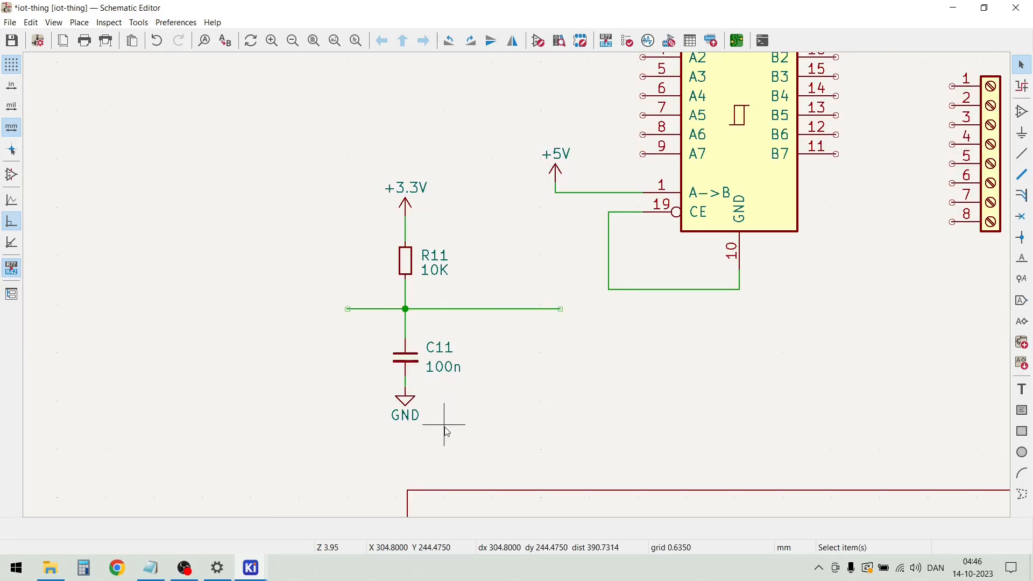
click(390, 401)
drag(388, 396, 376, 382)
key(ctrl+d)
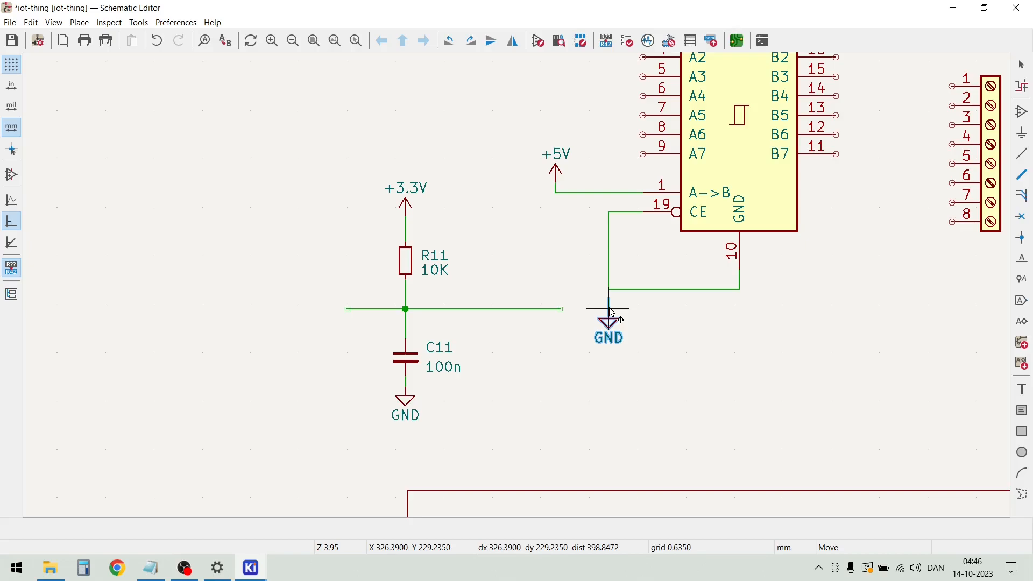
click(612, 311)
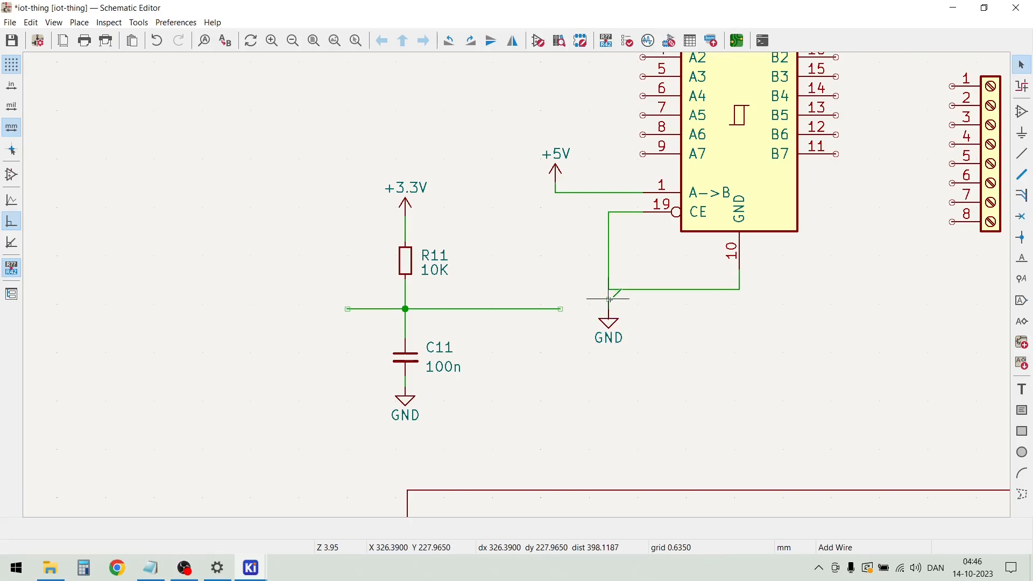
click(609, 289)
key(Escape)
Wire U5's A4 pin 6 down to the grounded wire at CE pin 19
scroll(589, 258, down, 2)
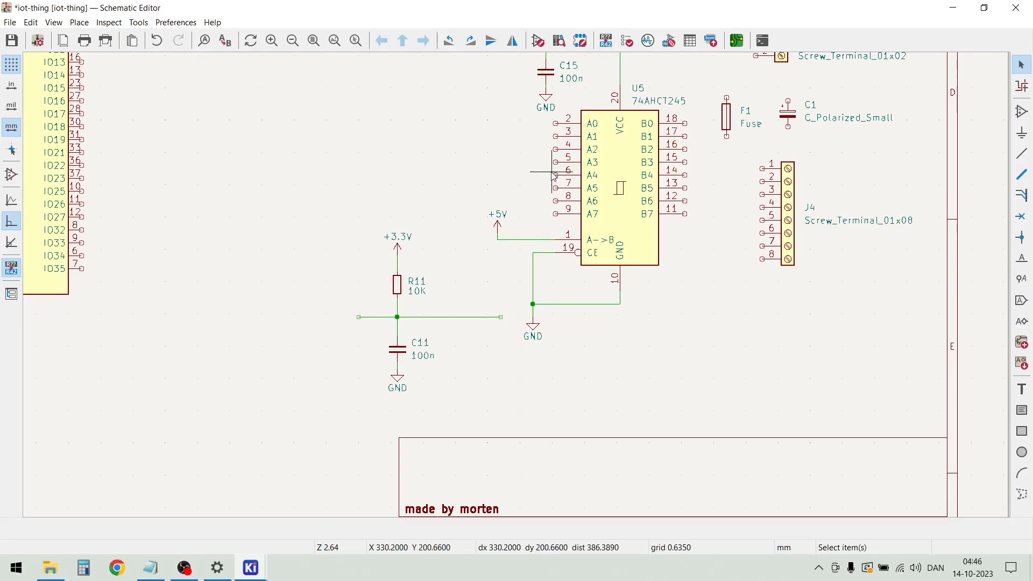
scroll(553, 174, up, 2)
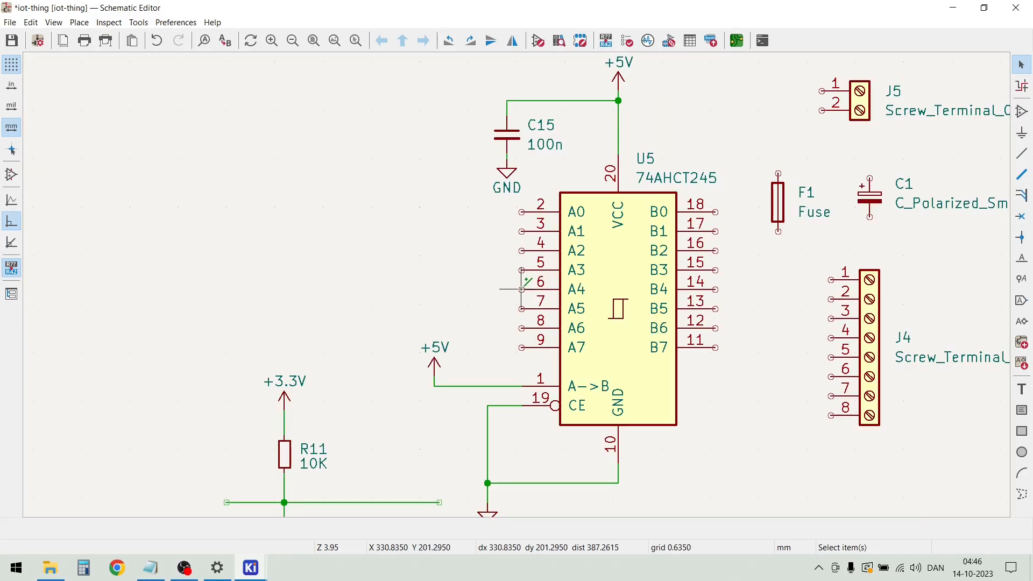
key(w)
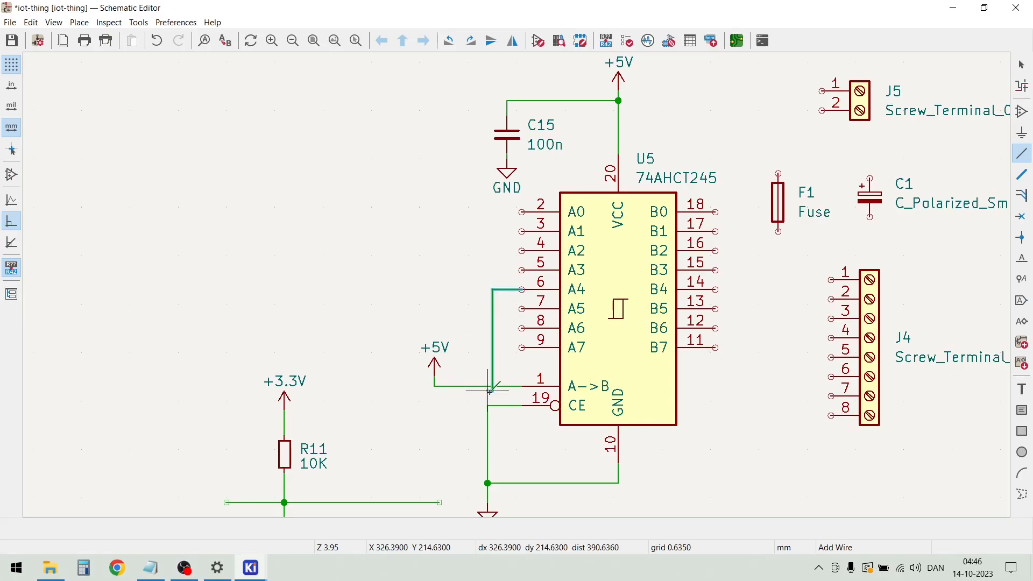
scroll(488, 399, up, 4)
scroll(525, 273, down, 4)
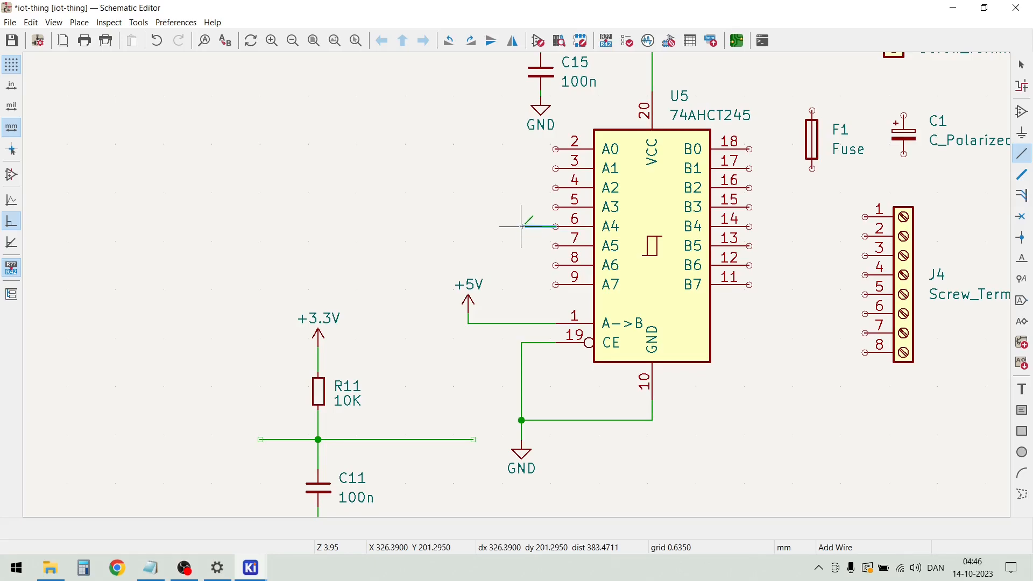
click(522, 343)
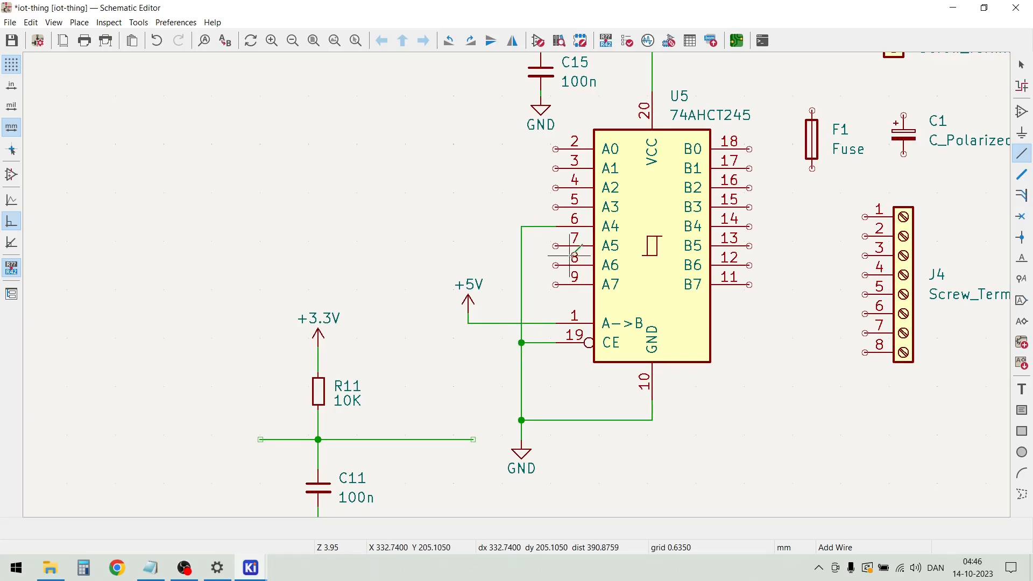
Wire U5's A5, A6 and A7 pins to the vertical ground wire beside them
click(556, 246)
click(521, 246)
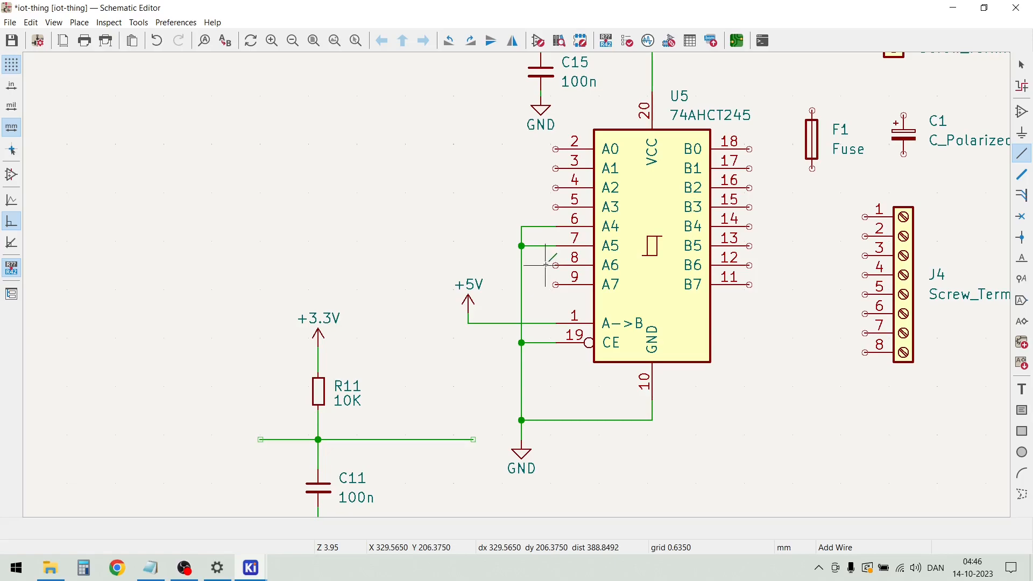
click(555, 265)
click(521, 265)
click(555, 285)
click(521, 285)
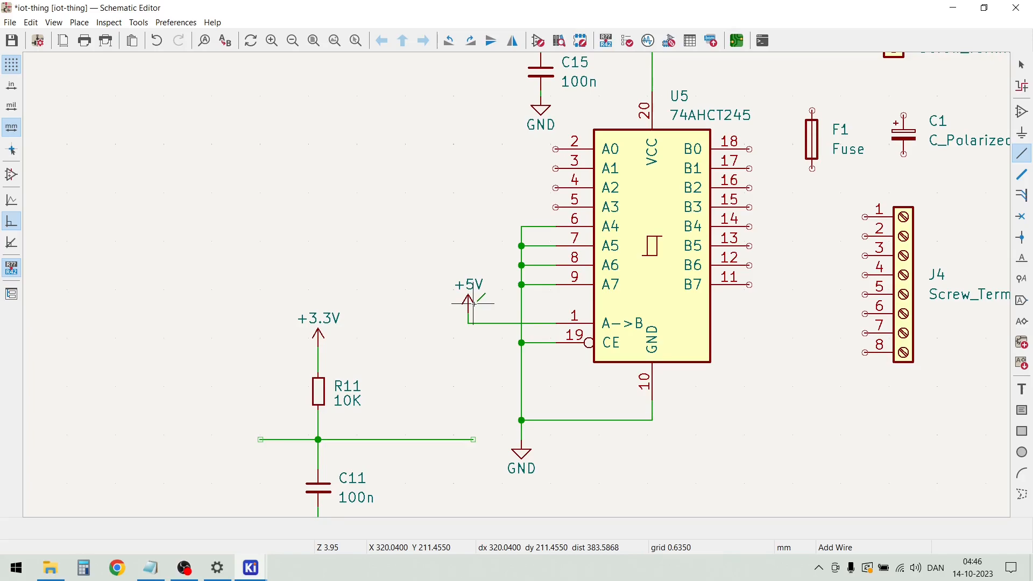
key(Escape)
Place no-connect flags on U5's B4, B5, B6 and B7 pins, aligning the B4 flag exactly with its pin end
scroll(479, 301, down, 1)
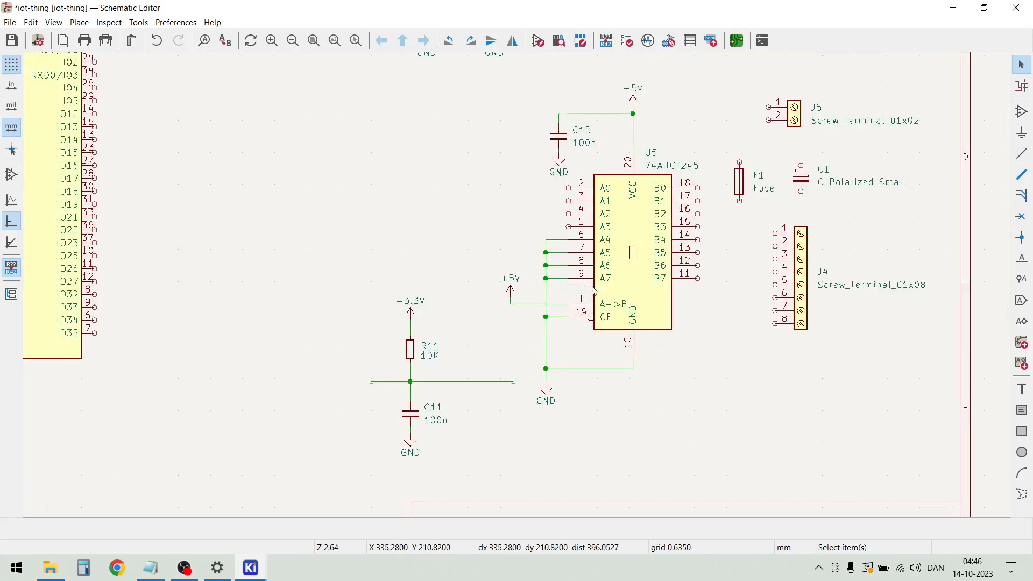
scroll(694, 269, up, 1)
scroll(517, 285, up, 1)
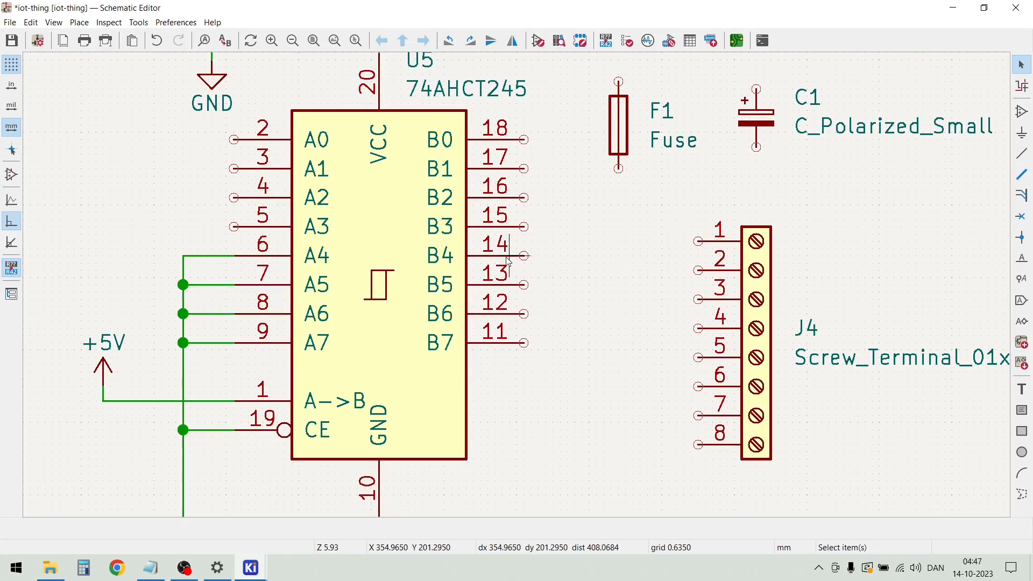
click(81, 25)
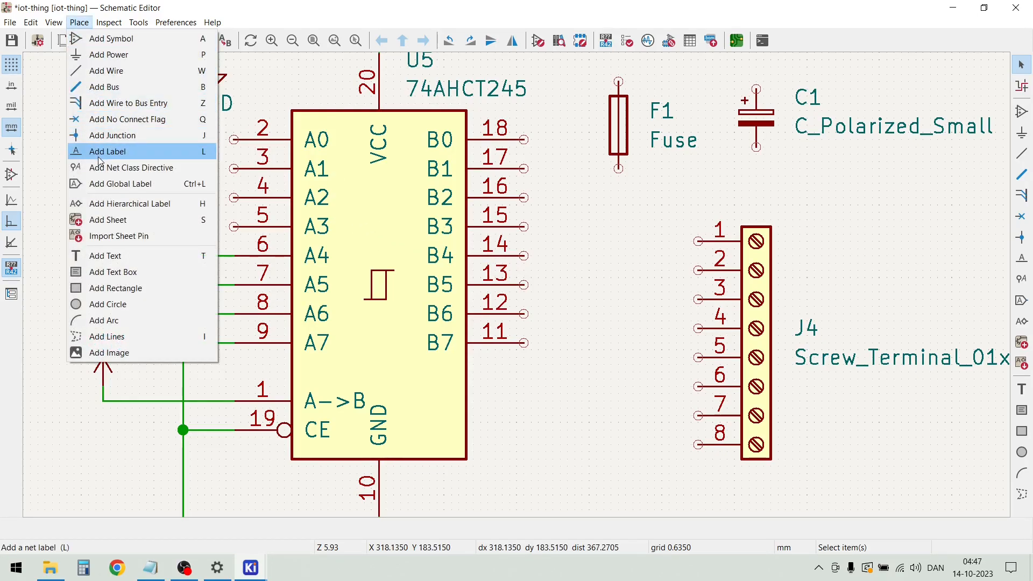
click(104, 122)
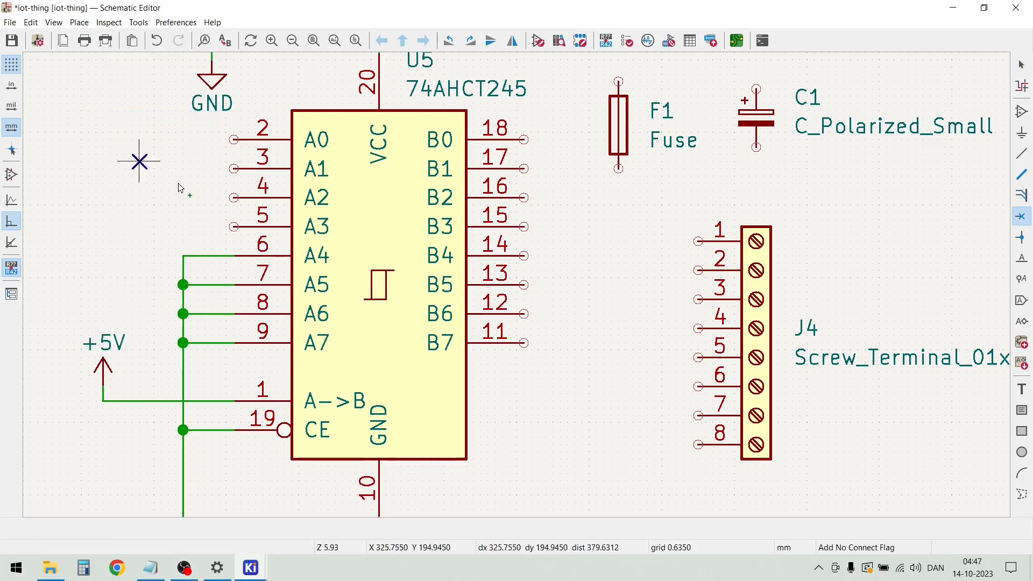
click(525, 263)
click(525, 285)
click(525, 314)
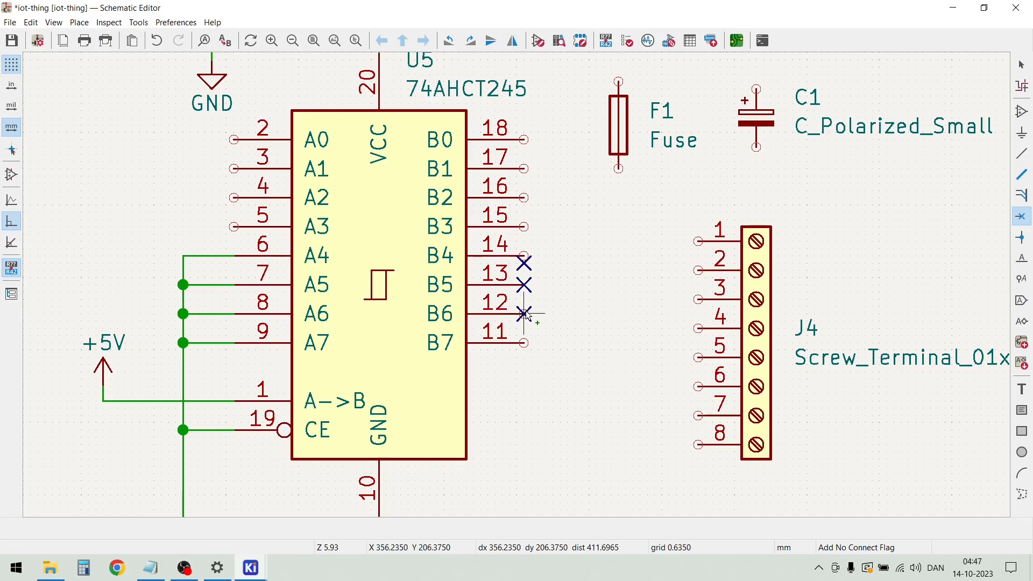
click(524, 342)
key(Escape)
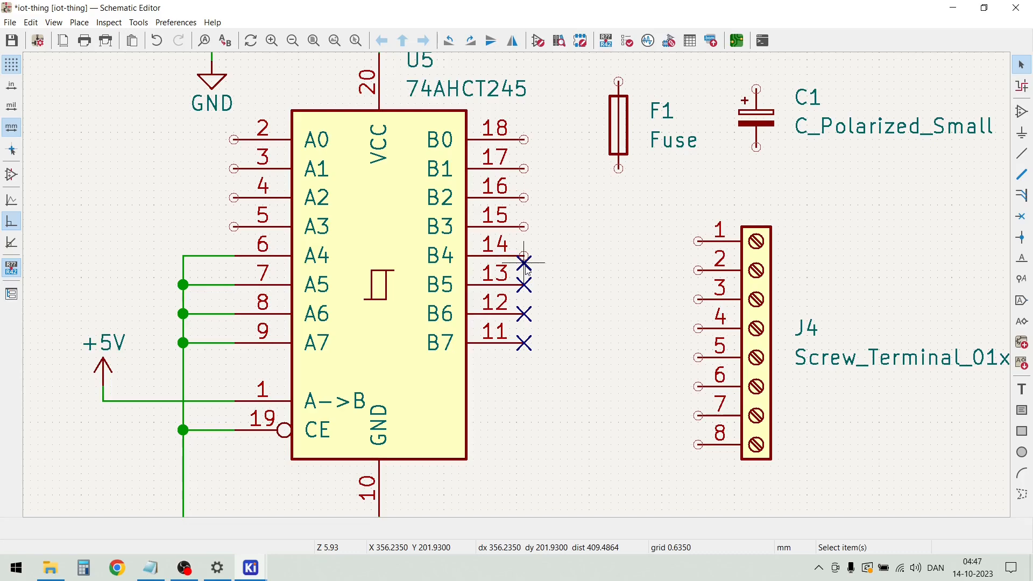
key(m)
click(524, 257)
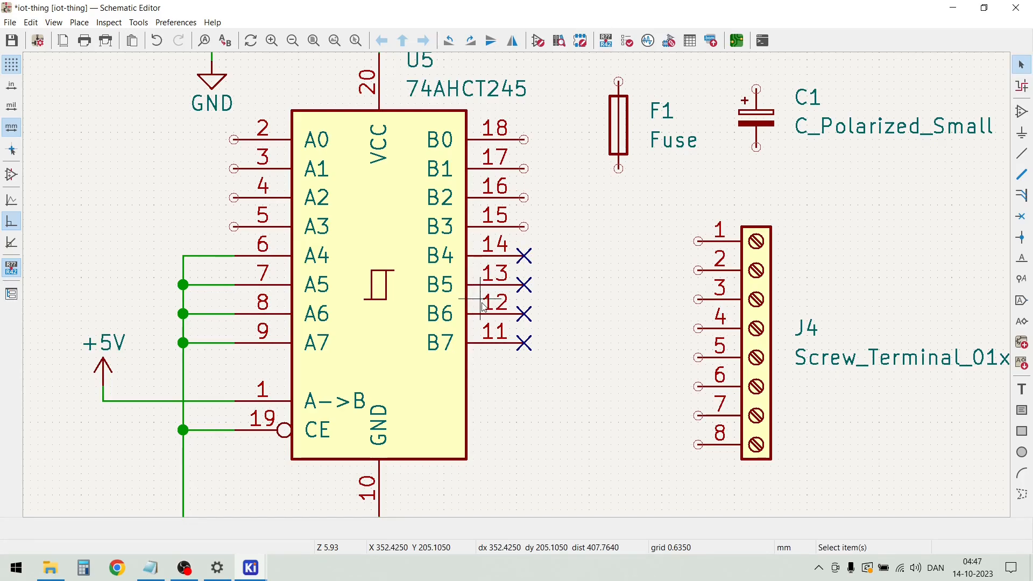
scroll(566, 292, down, 2)
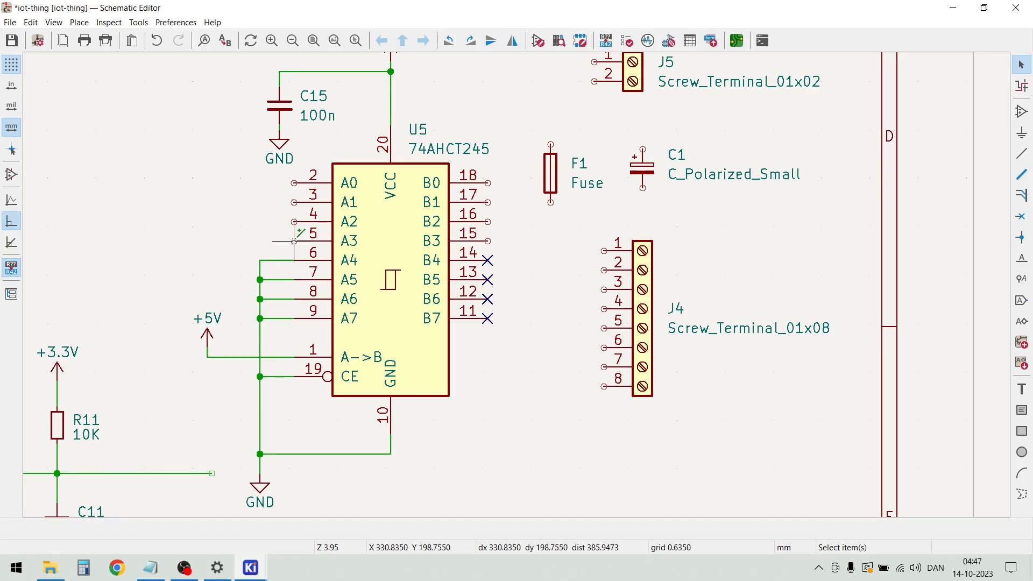
scroll(291, 243, down, 2)
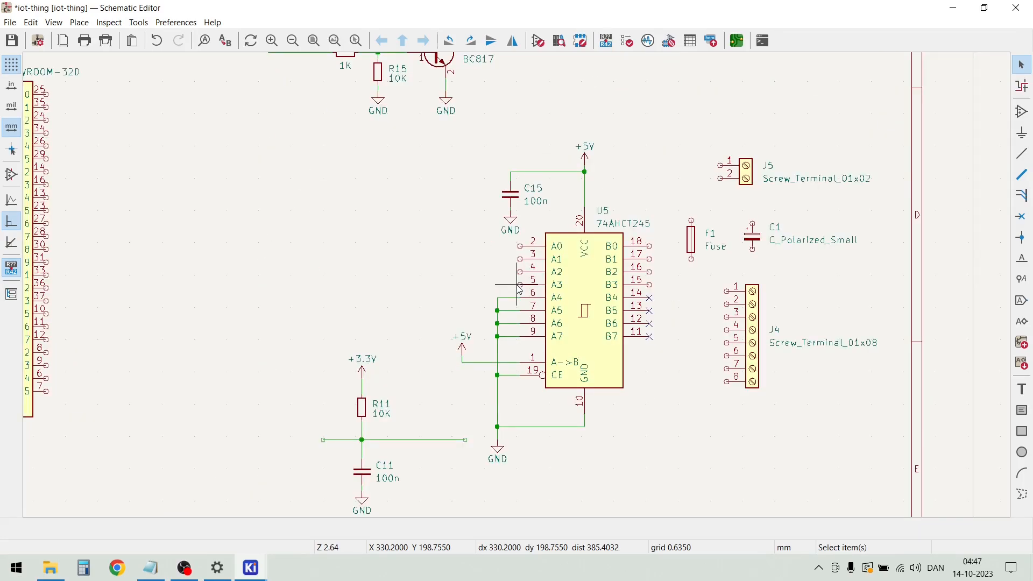
scroll(519, 288, up, 4)
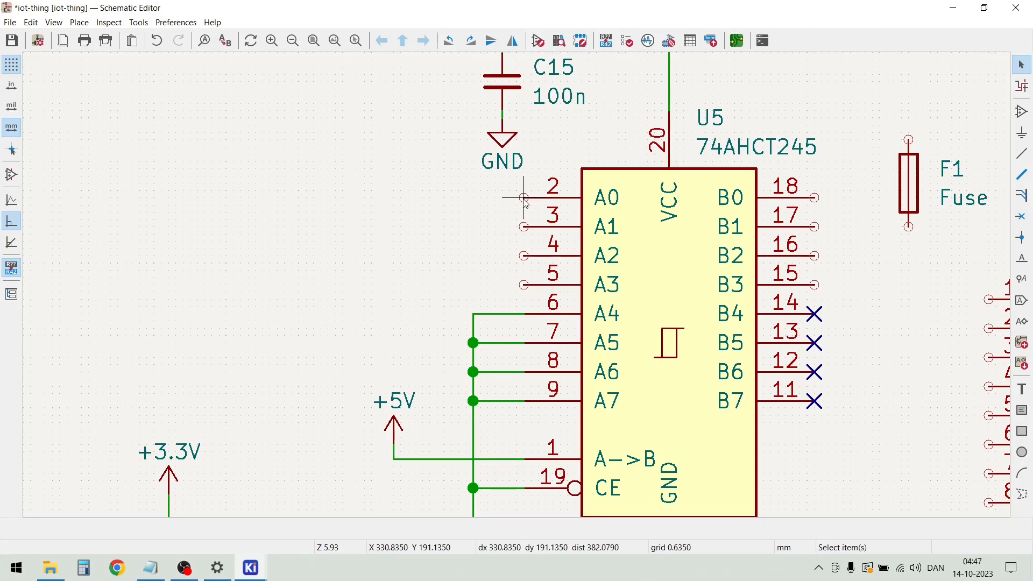
Draw a horizontal wire out from pin A0 of U5 and attach the net label LEDSTR1 to its free end
key(w)
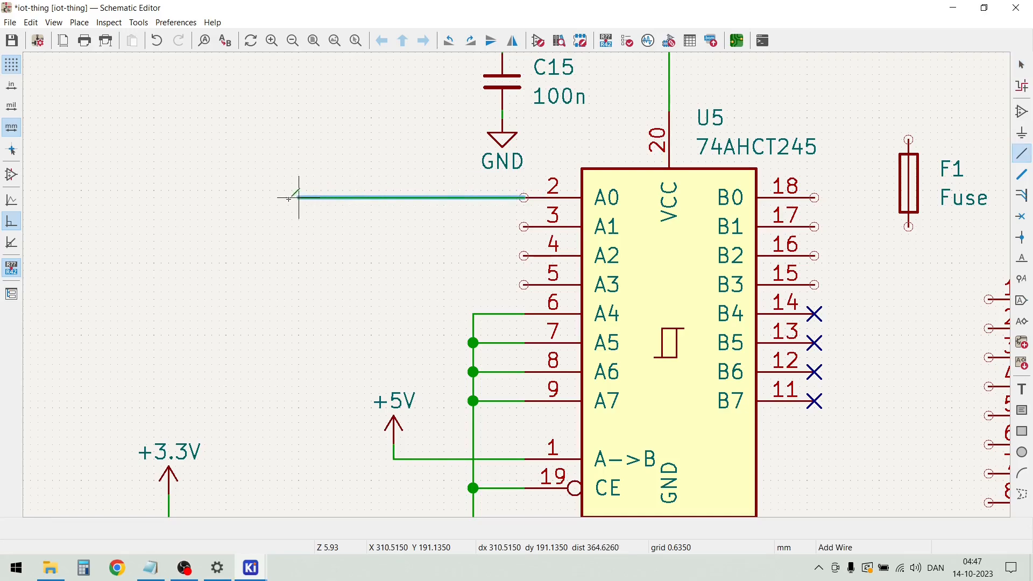
double_click(284, 198)
key(Escape)
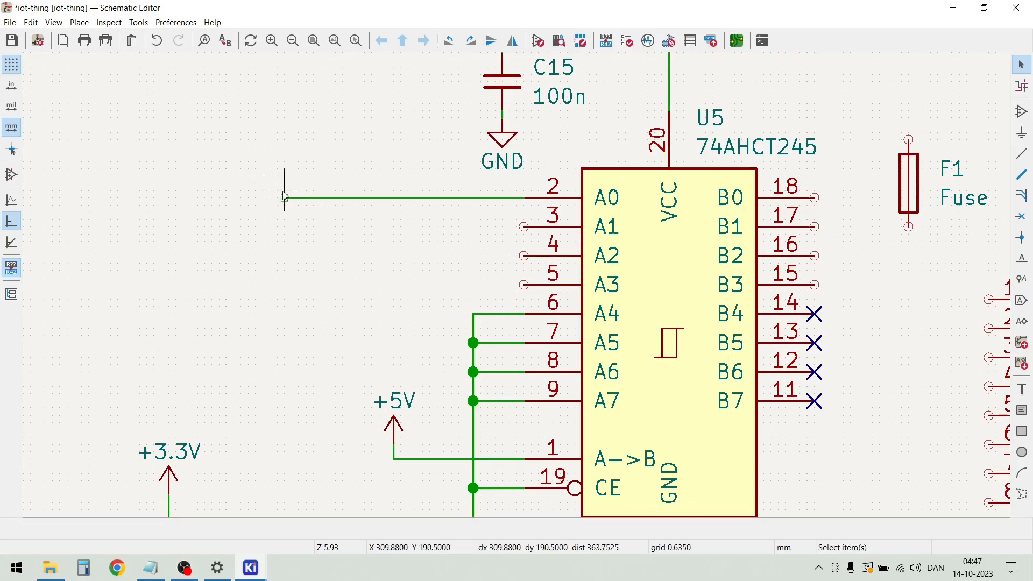
key(l)
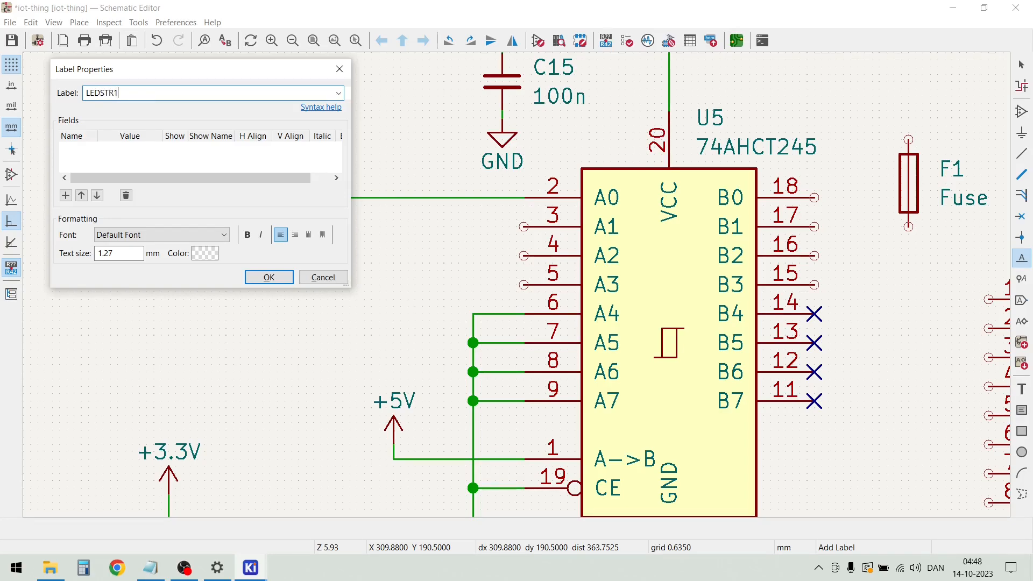
click(272, 277)
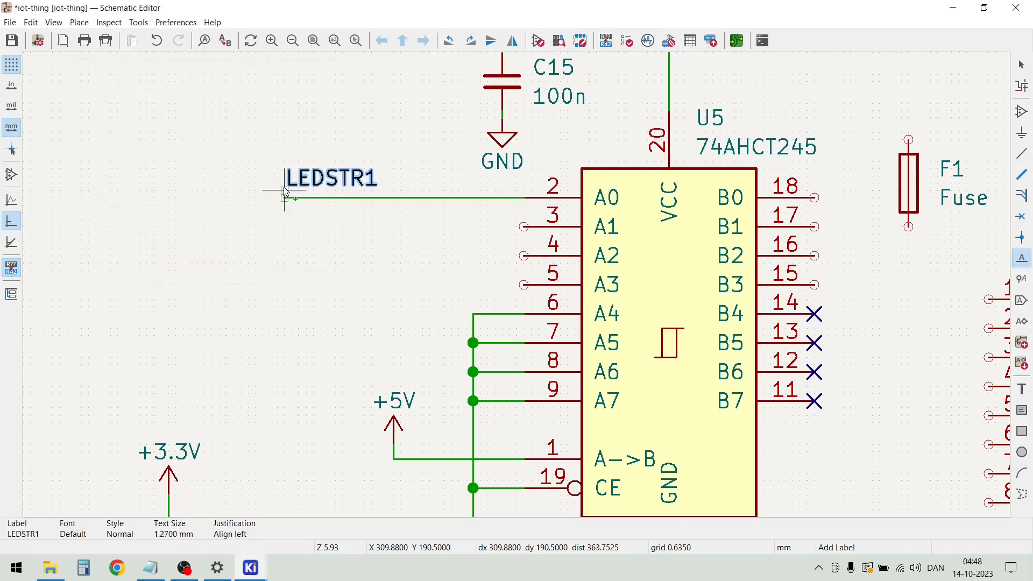
click(285, 198)
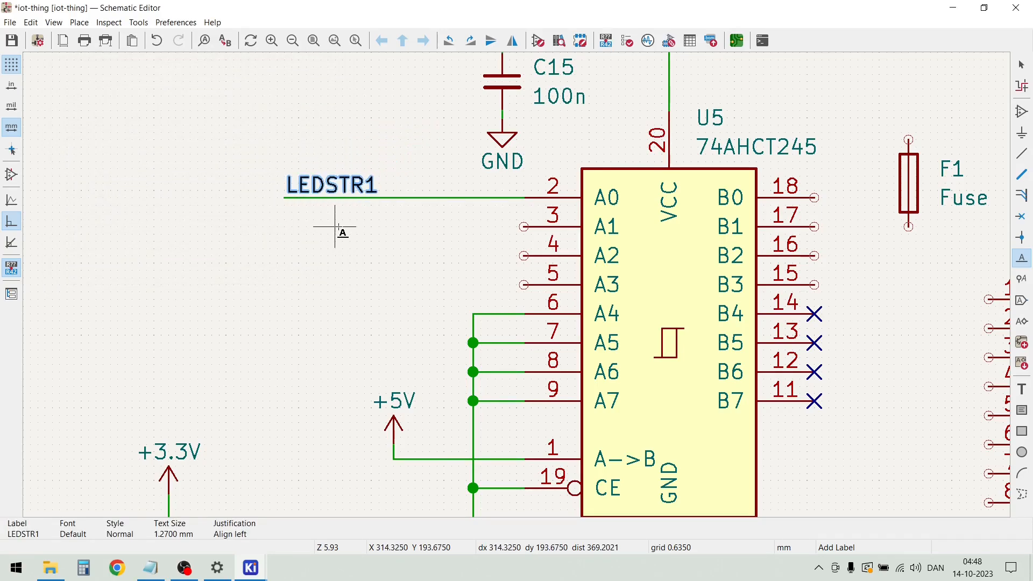
key(Escape)
Duplicate the labelled A0 wire onto pins A1, A2 and A3 of U5
drag(368, 232, 283, 162)
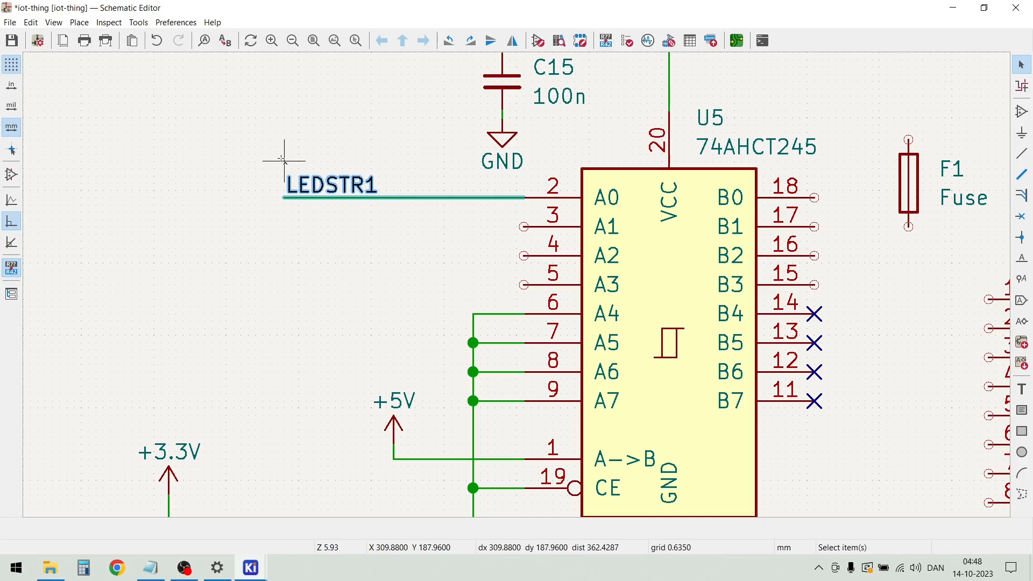
key(ctrl+d)
click(285, 226)
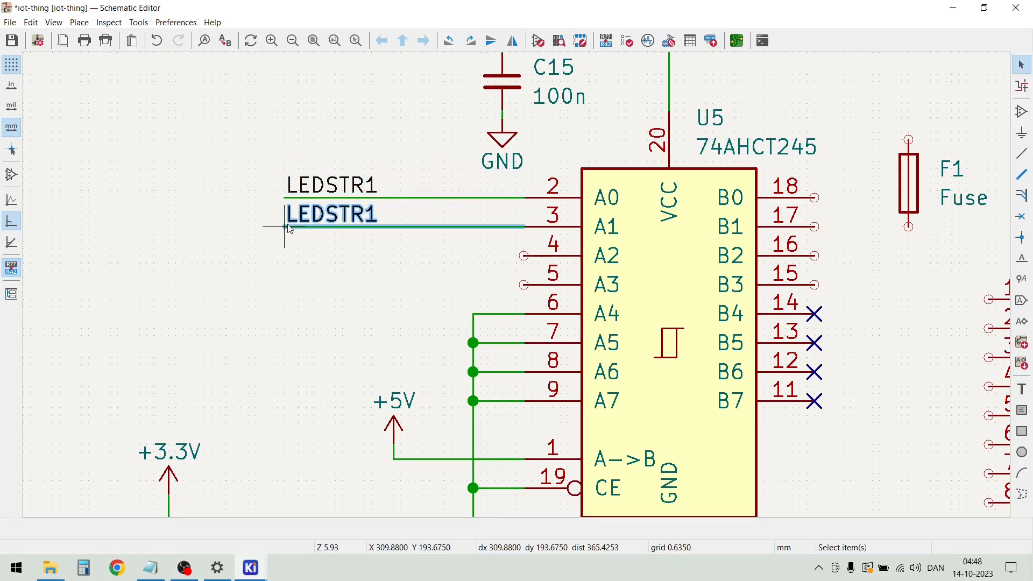
key(ctrl+d)
click(286, 256)
key(ctrl+d)
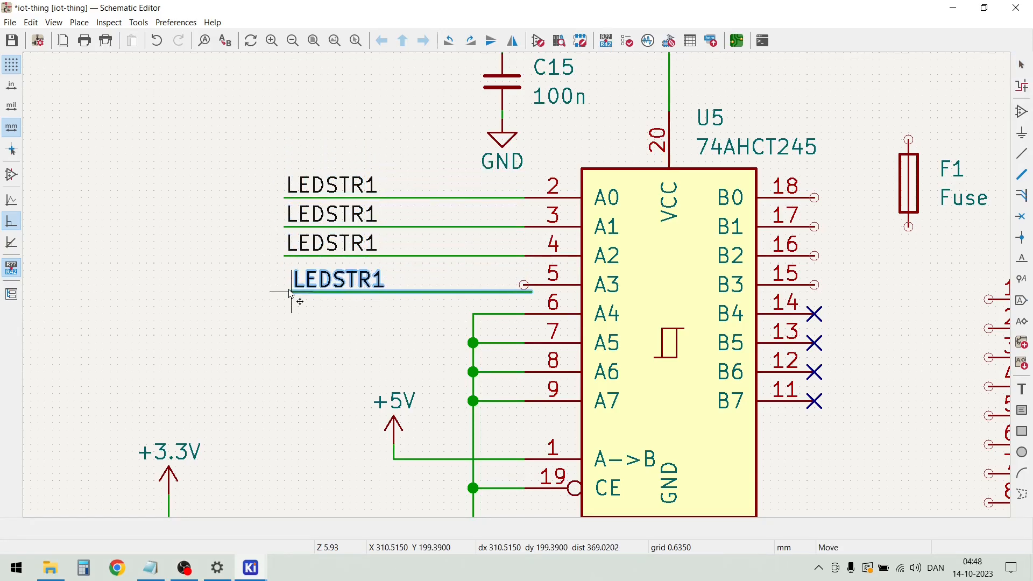
click(286, 285)
Rename the net labels on the A1, A2 and A3 wires to LEDSTR2, LEDSTR3 and LEDSTR4
double_click(332, 221)
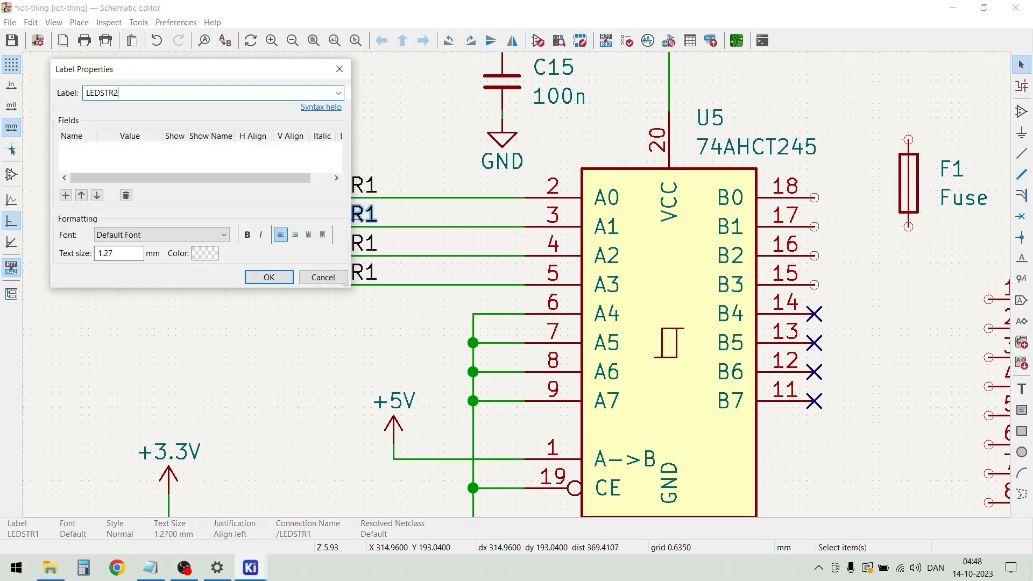
text(LEDSTR2)
key(Return)
click(161, 92)
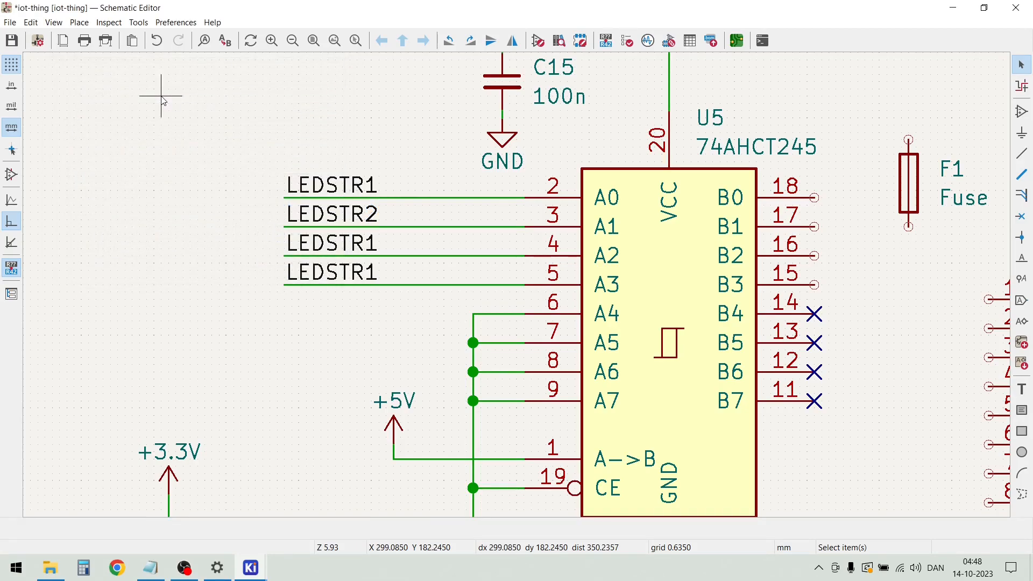
double_click(338, 246)
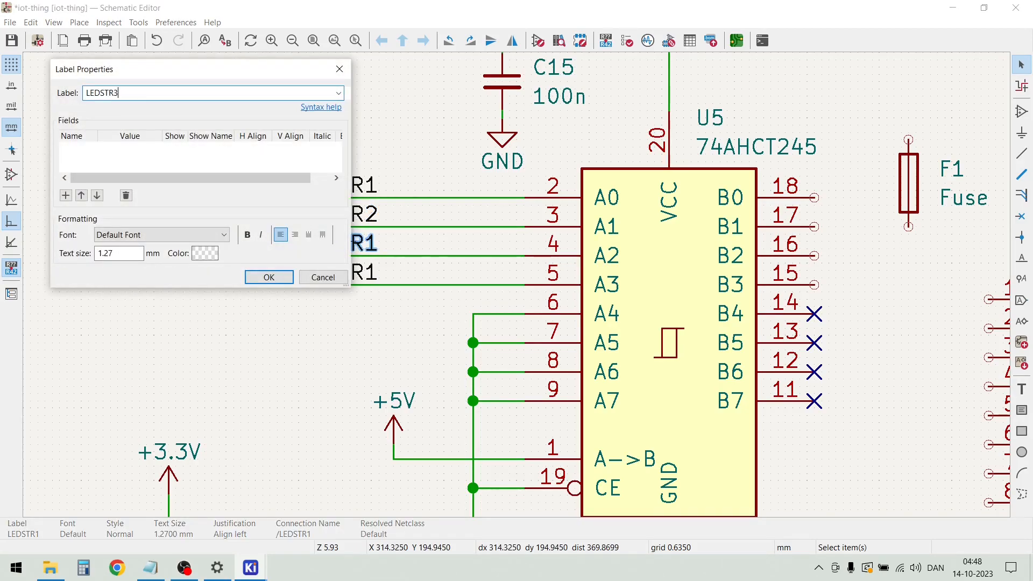
click(269, 277)
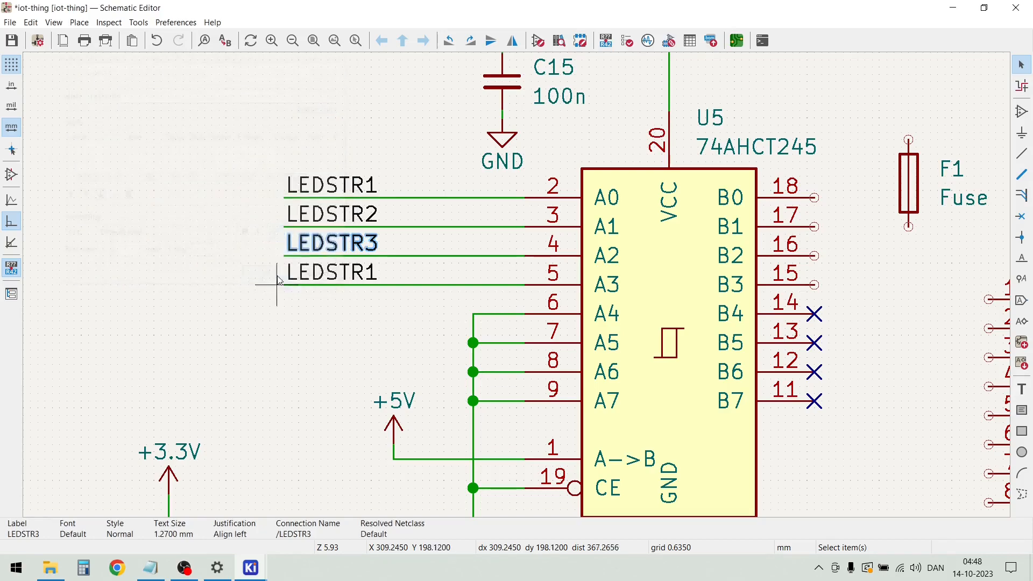
click(355, 274)
double_click(355, 275)
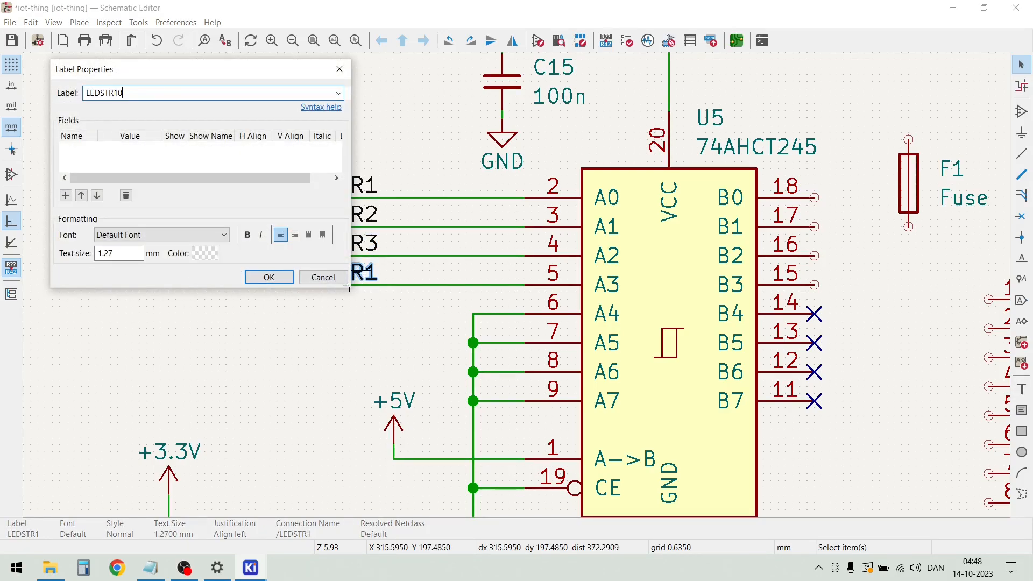
text(LEDSTR4)
key(Return)
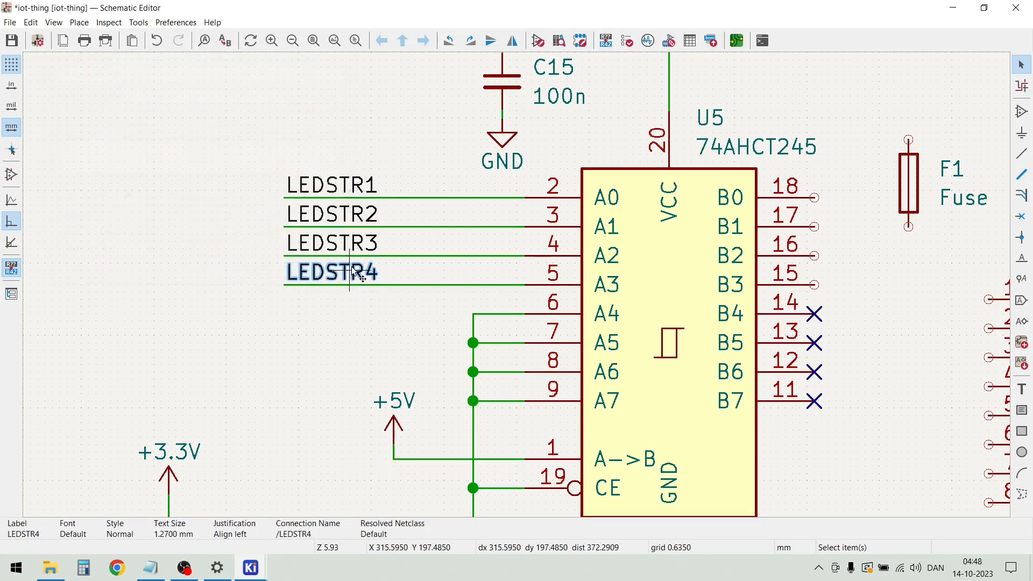
Move connector J5, fuse F1 and capacitor C1 together upward, clear of the area between U5 and J4
scroll(438, 242, down, 3)
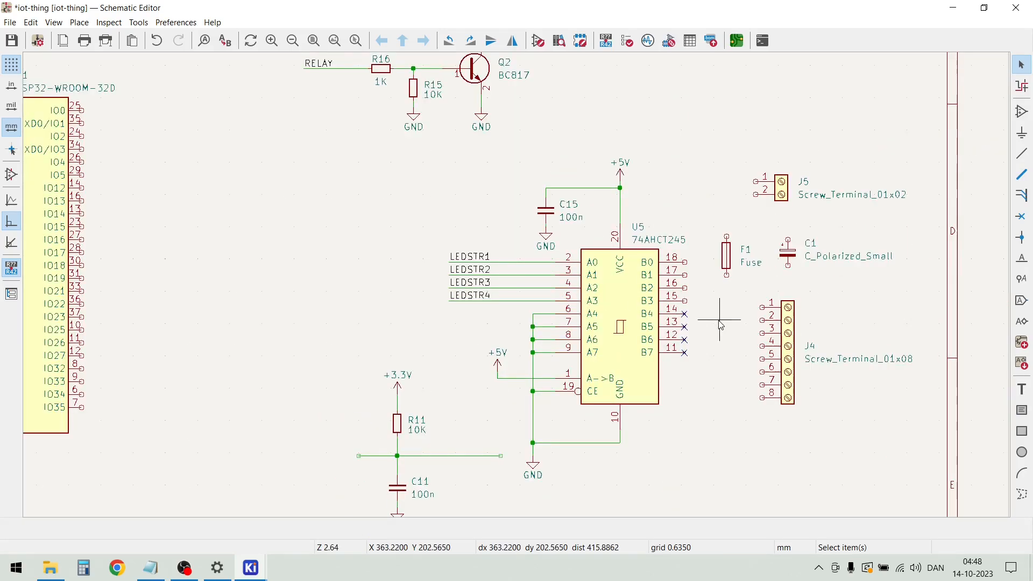
scroll(706, 319, up, 3)
scroll(705, 319, down, 3)
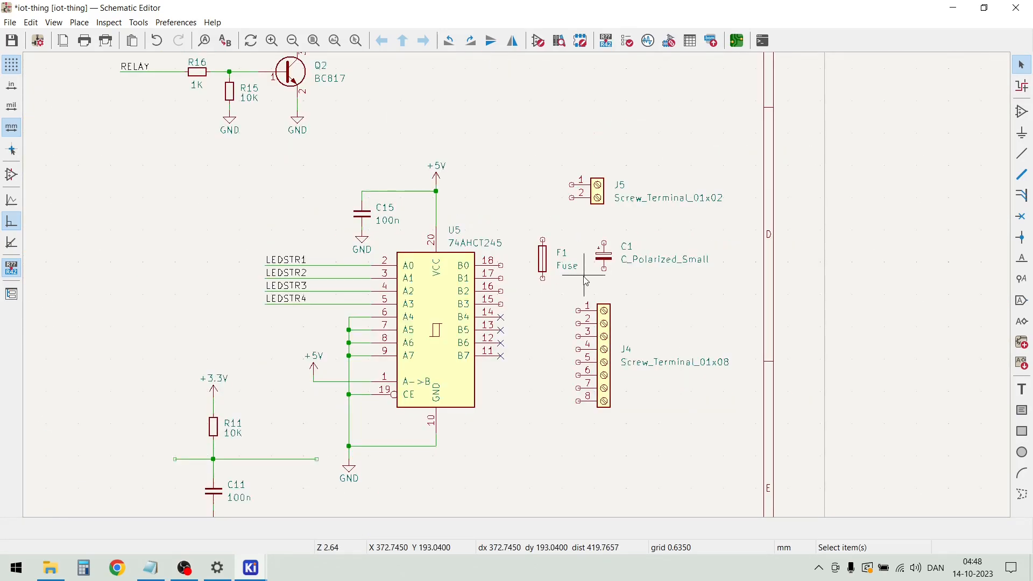
drag(554, 284, 603, 246)
click(638, 261)
key(m)
key(Escape)
key(Escape)
drag(678, 280, 595, 81)
scroll(425, 391, down, 2)
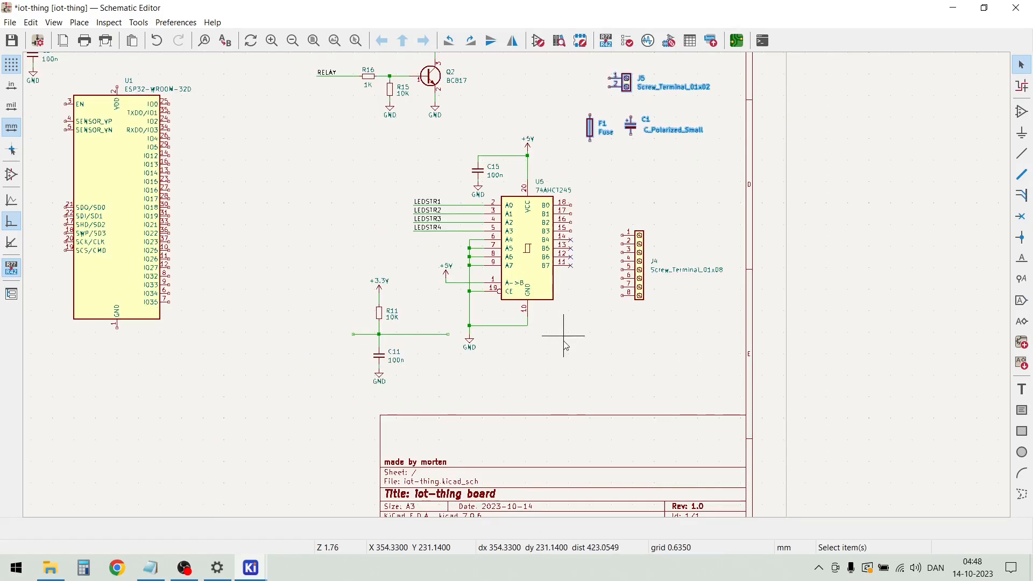
Move the U5 circuit together with fuse F1 and the R11/C11 network farther away from terminal J4
drag(606, 394, 315, 135)
drag(530, 237, 473, 253)
scroll(519, 289, up, 2)
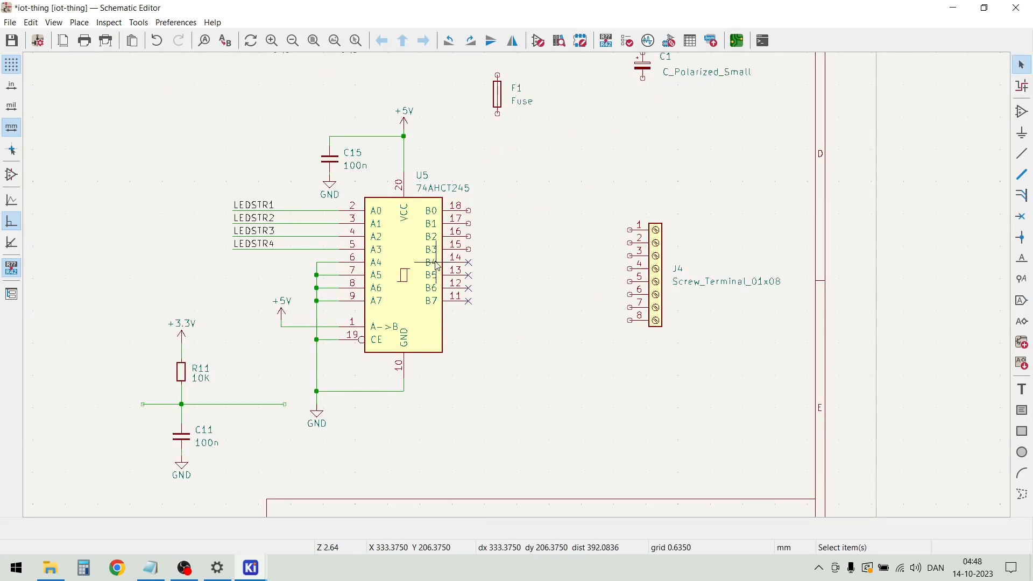
Duplicate the 22R resistor R5 with its output wire and place the copy in line with pin B0 of U5
scroll(429, 251, down, 4)
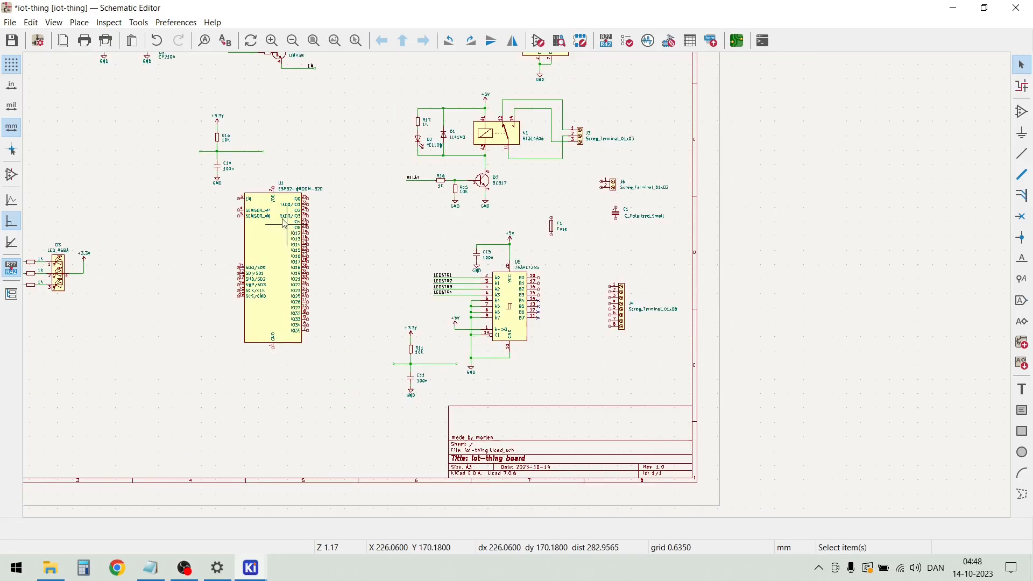
scroll(263, 142, down, 2)
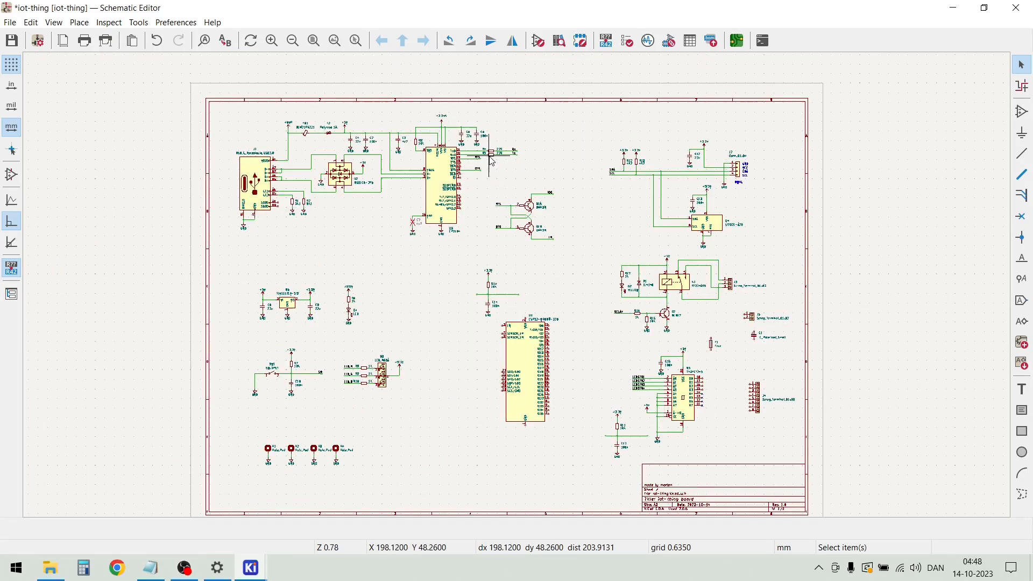
scroll(498, 164, up, 6)
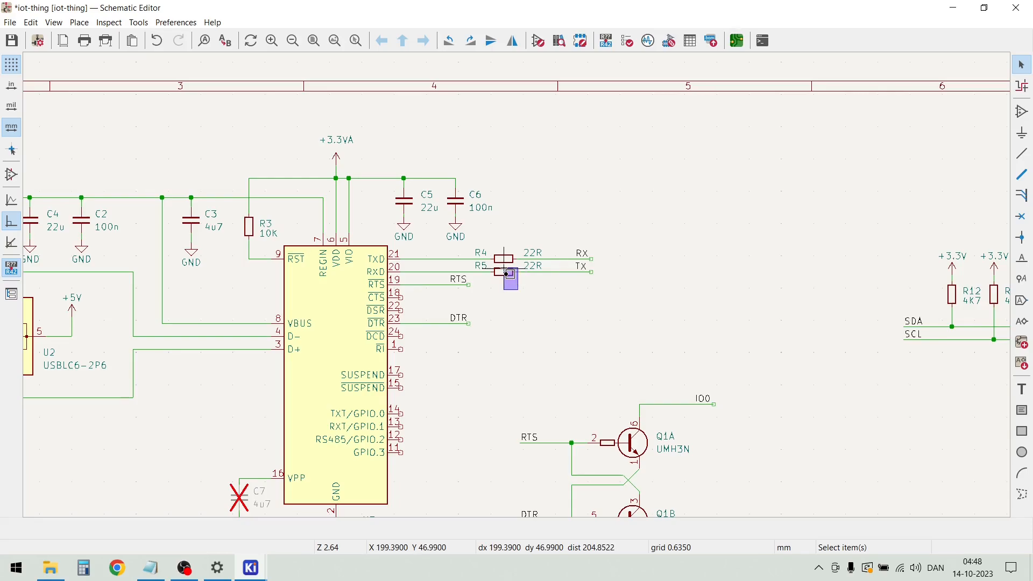
click(507, 272)
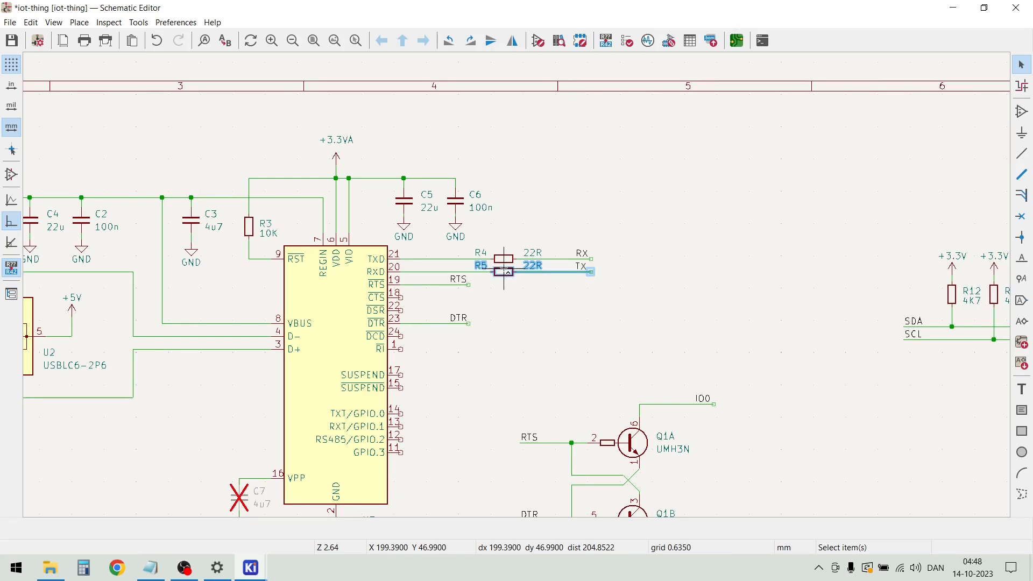
key(ctrl+d)
scroll(561, 285, down, 7)
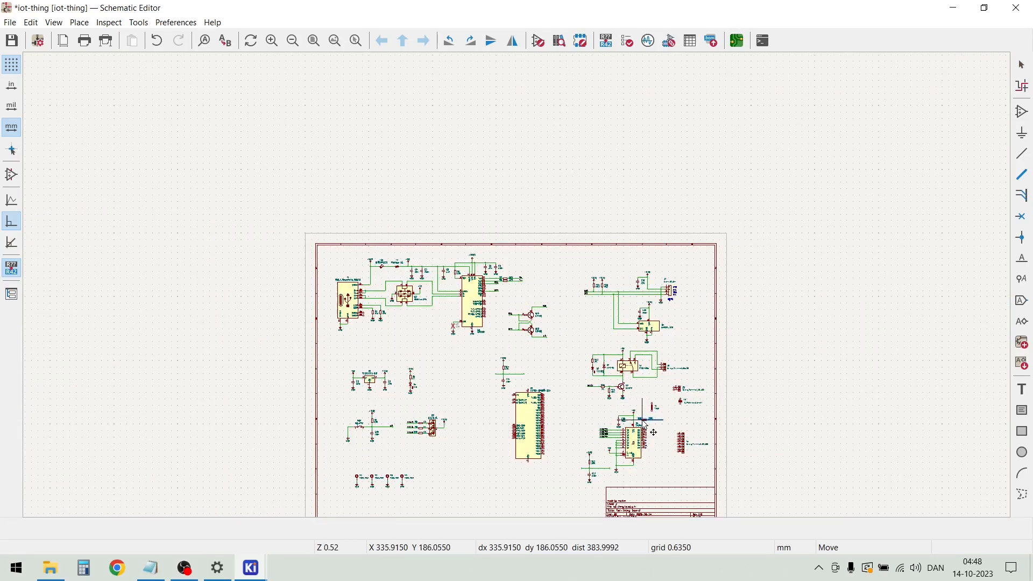
scroll(645, 425, up, 12)
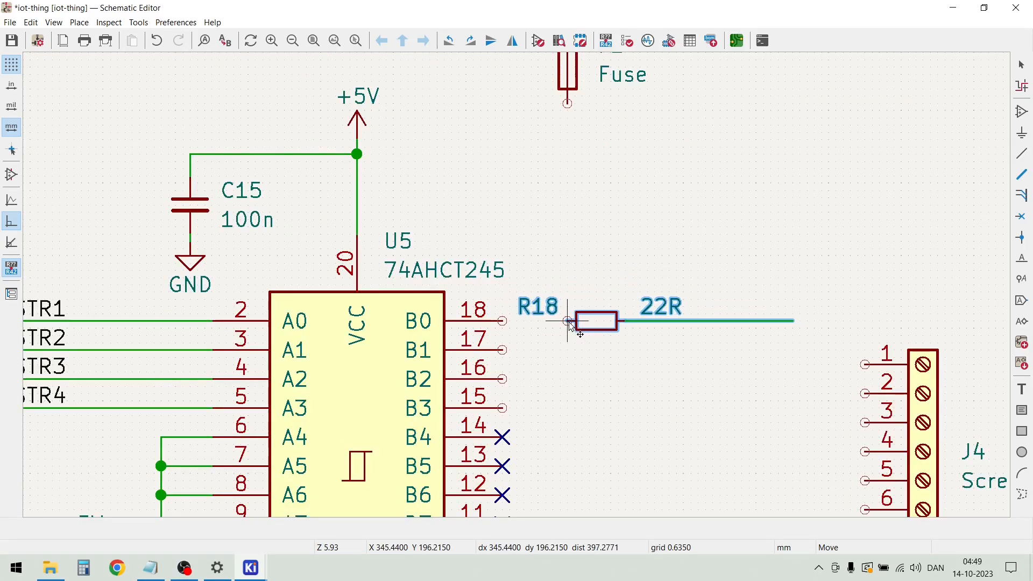
click(574, 321)
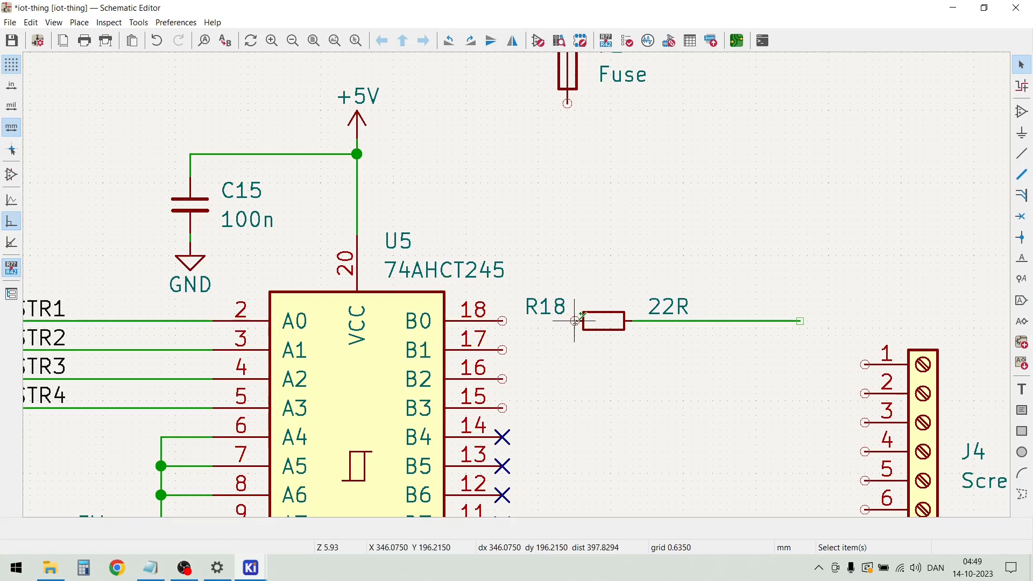
Wire the copied 22R resistor to pin B0 of U5 and shorten the wire on its output side
key(w)
click(501, 321)
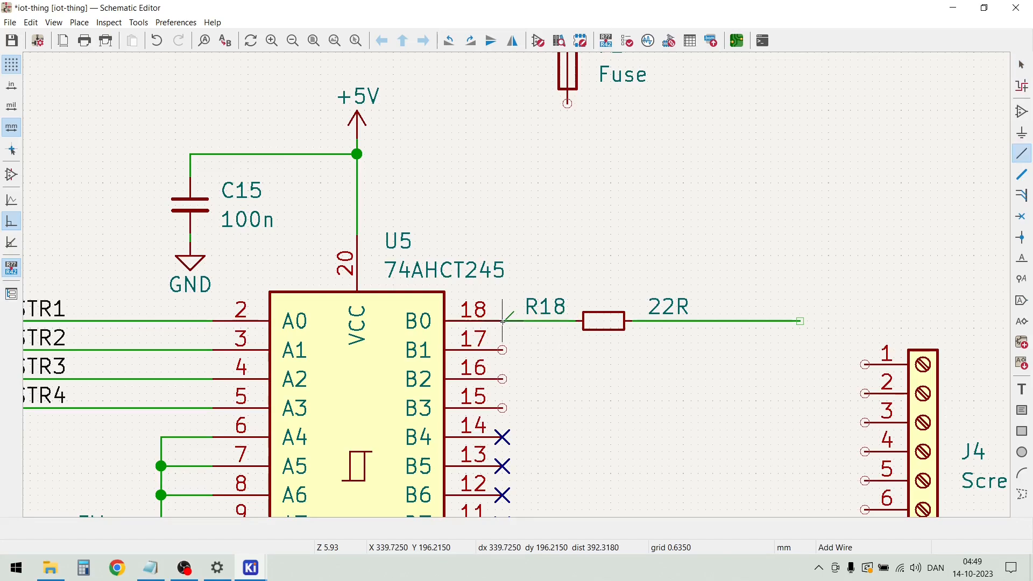
key(Escape)
drag(800, 321, 756, 322)
double_click(754, 321)
key(Escape)
key(Escape)
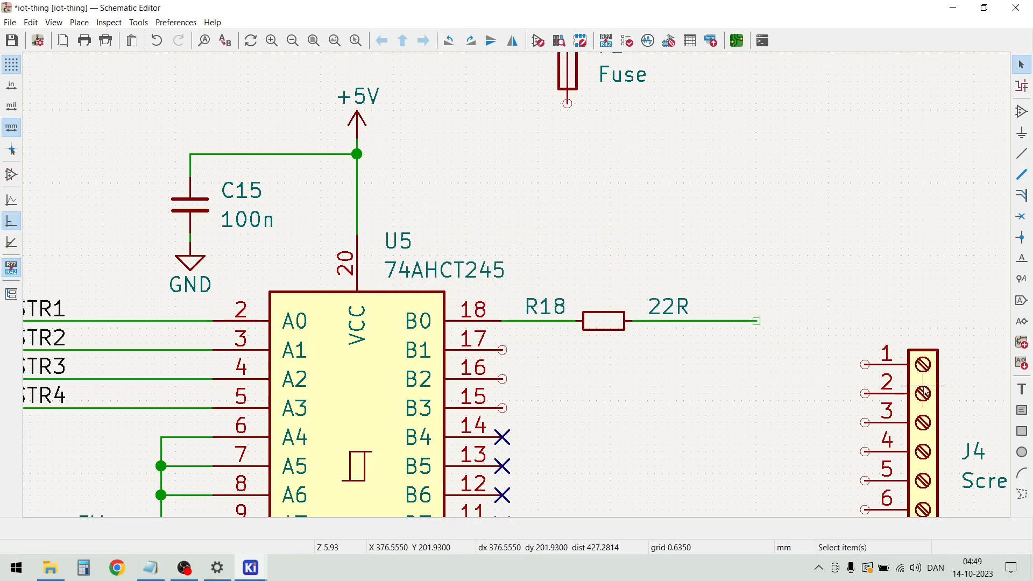
Move screw terminal J4 so its pin 3 meets the end of the 22R resistor's output wire
click(926, 417)
key(m)
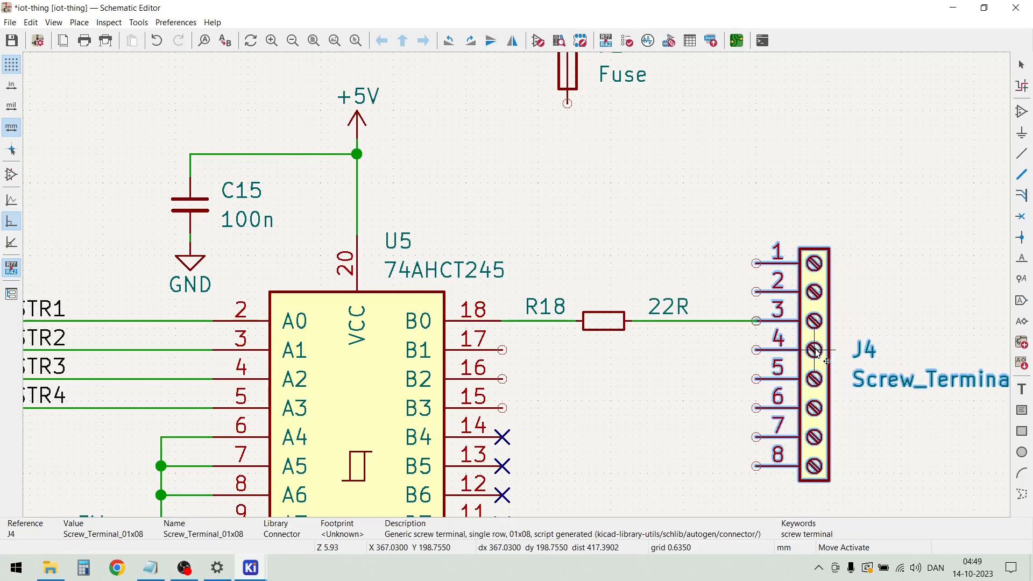
click(818, 350)
click(864, 300)
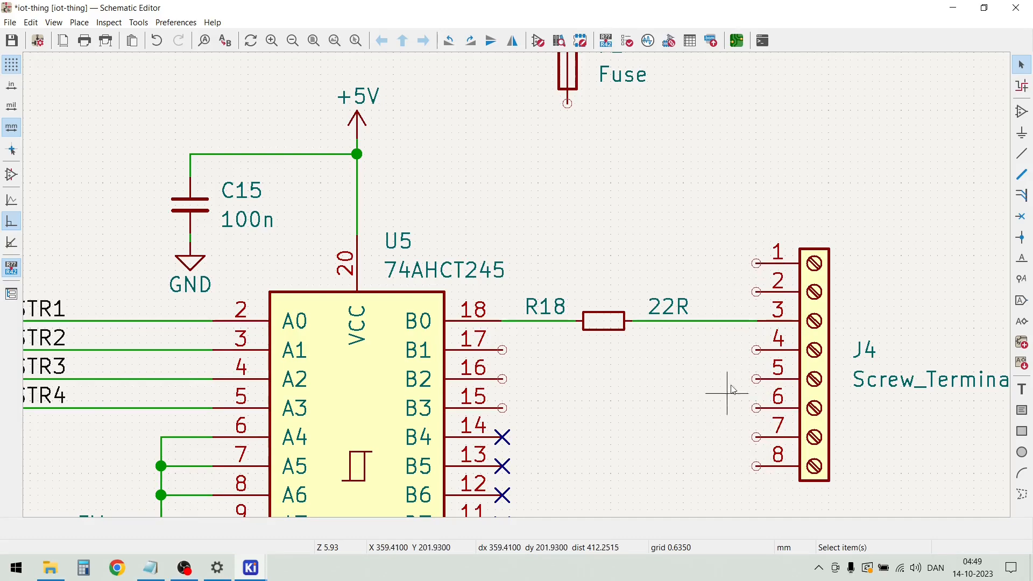
Duplicate the B0 series resistor and its wires to connect U5 pins B1, B2 and B3 to J4 pins 4, 5 and 6
drag(718, 358, 532, 292)
key(ctrl+d)
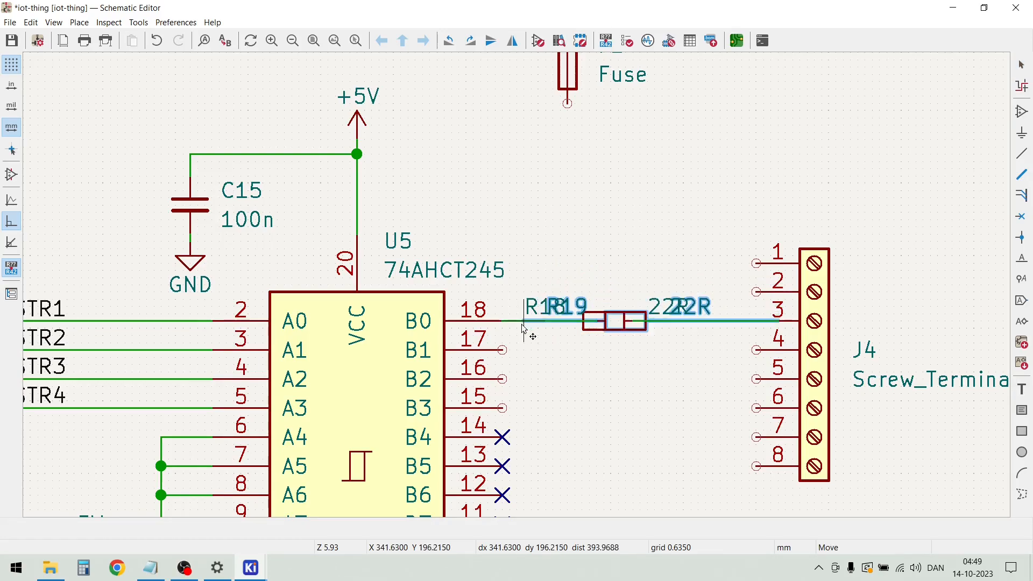
click(501, 356)
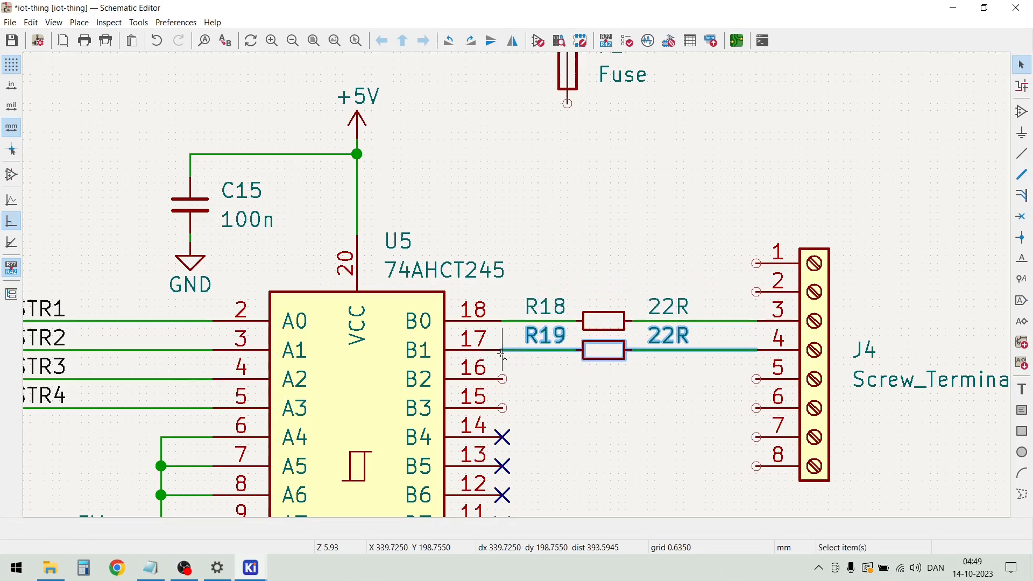
key(ctrl+d)
click(506, 383)
key(ctrl+d)
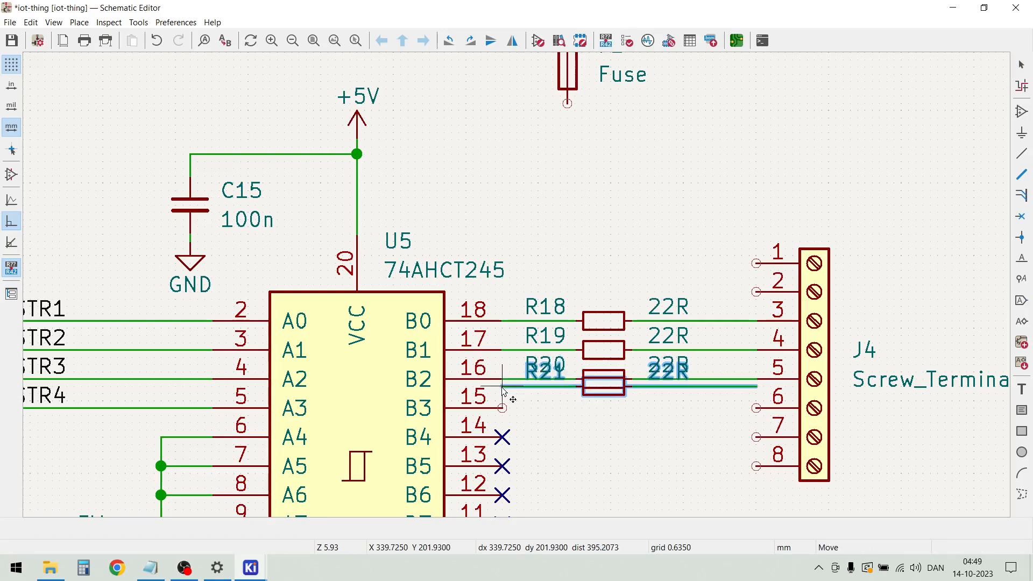
click(504, 411)
key(Escape)
Duplicate the GND symbol below U5 with its short wire and place the copy just below and left of J4's pin 8
scroll(592, 453, down, 2)
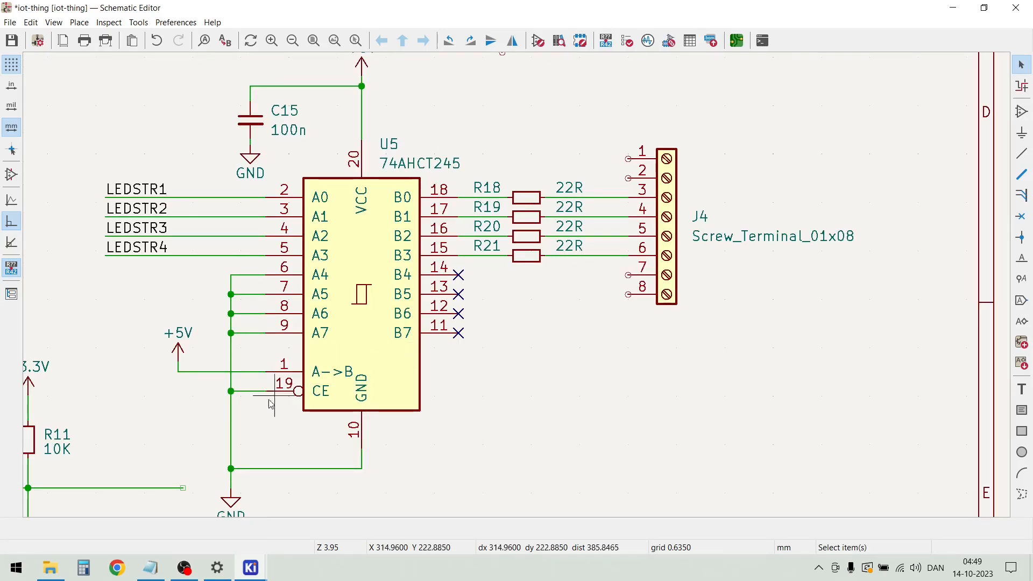
scroll(231, 497, down, 2)
click(497, 294)
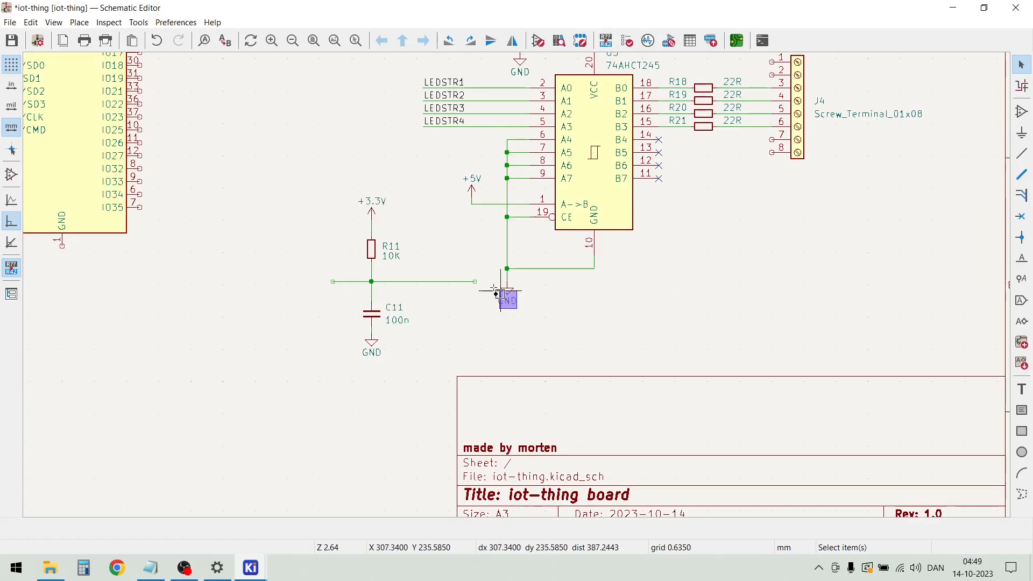
key(ctrl+d)
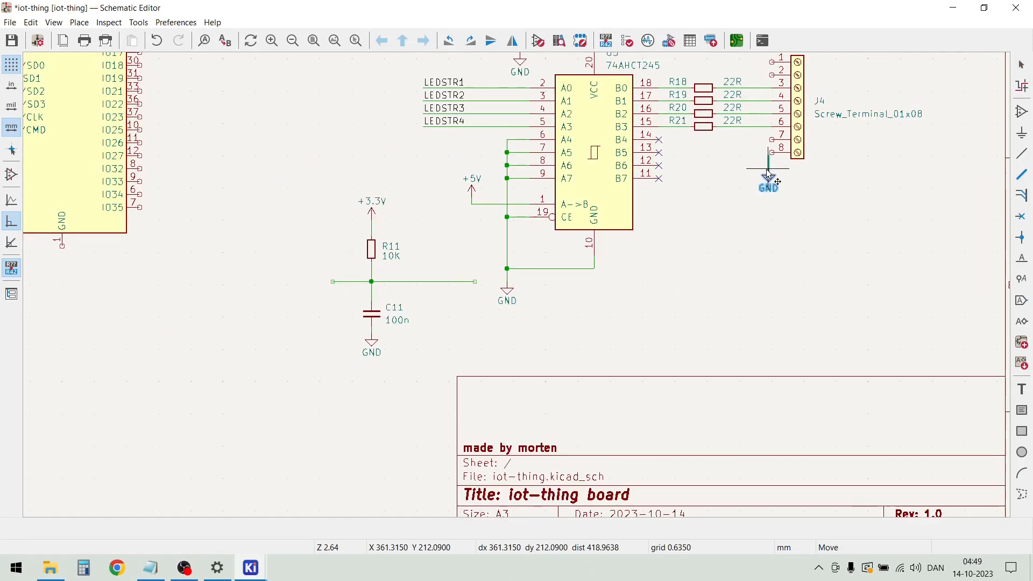
click(749, 173)
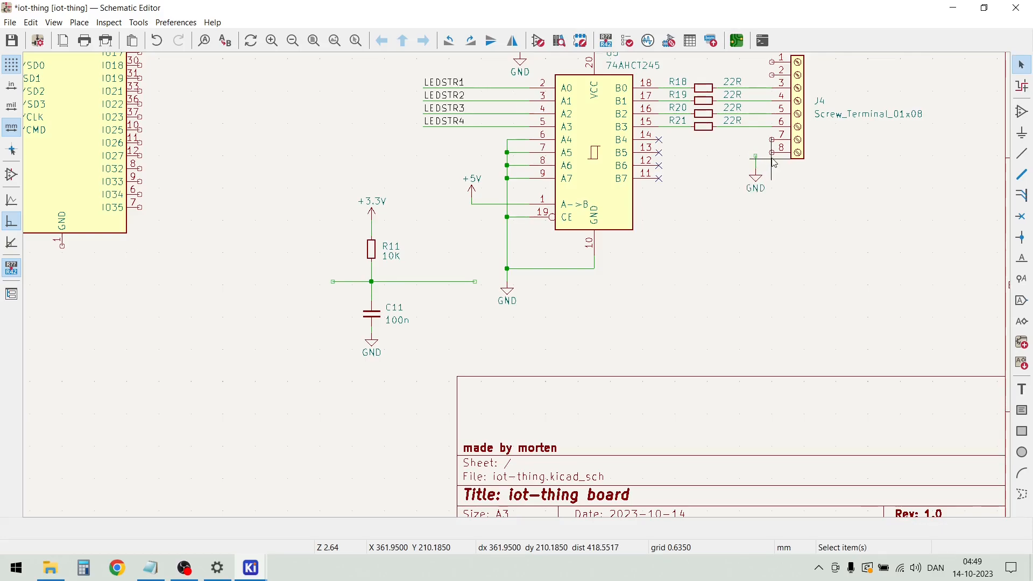
Wire pins 7 and 8 of screw terminal J4 to the copied GND symbol
scroll(770, 154, up, 2)
key(w)
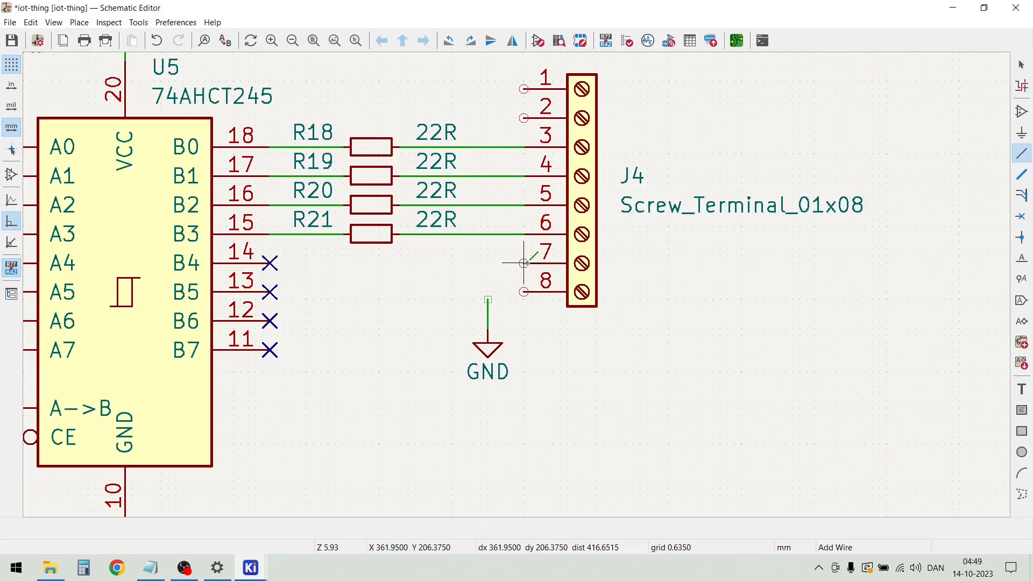
click(487, 299)
click(524, 291)
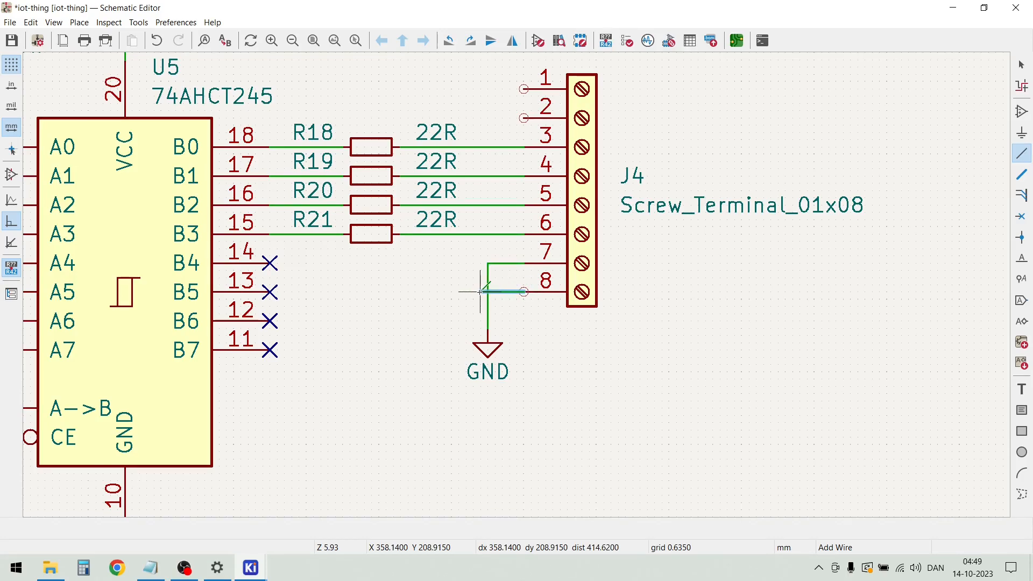
click(486, 292)
key(Escape)
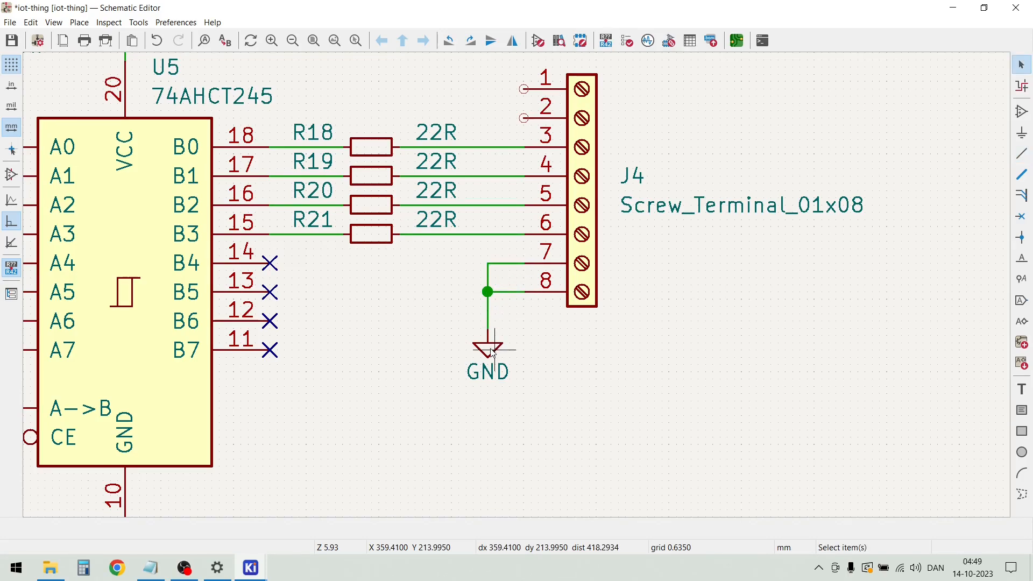
Drag J4's GND symbol up closer to the junction of pins 7 and 8, keeping its wire attached
key(f)
key(Escape)
key(d)
key(Escape)
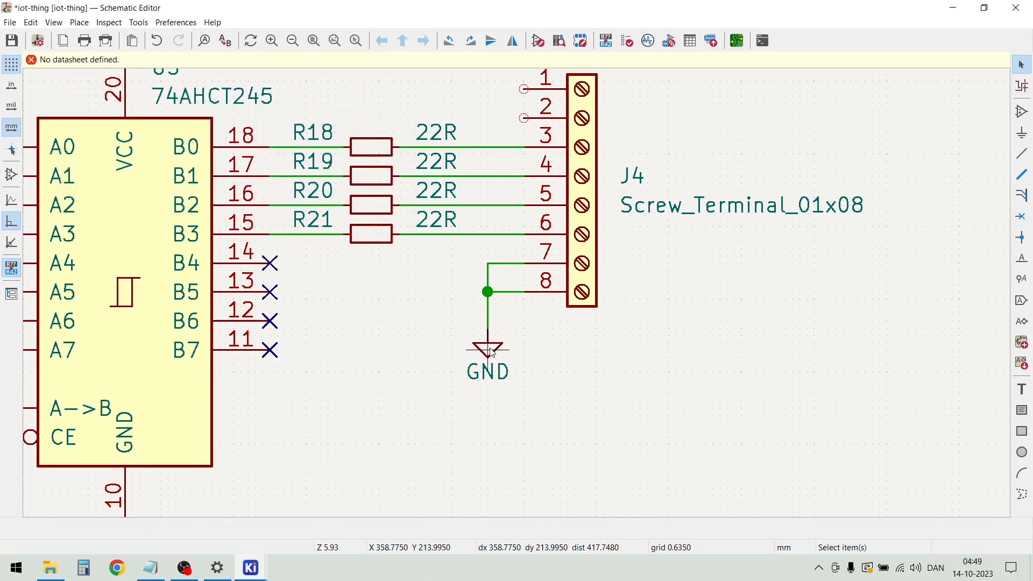
key(g)
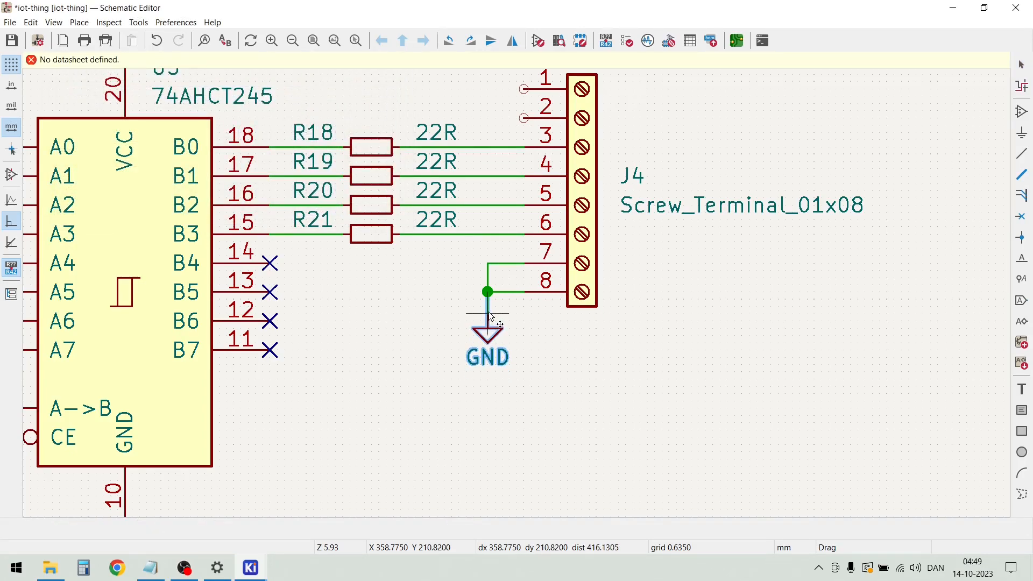
click(490, 318)
Move fuse F1 to just above pins 1 and 2 of screw terminal J4
scroll(517, 296, down, 2)
scroll(474, 178, up, 4)
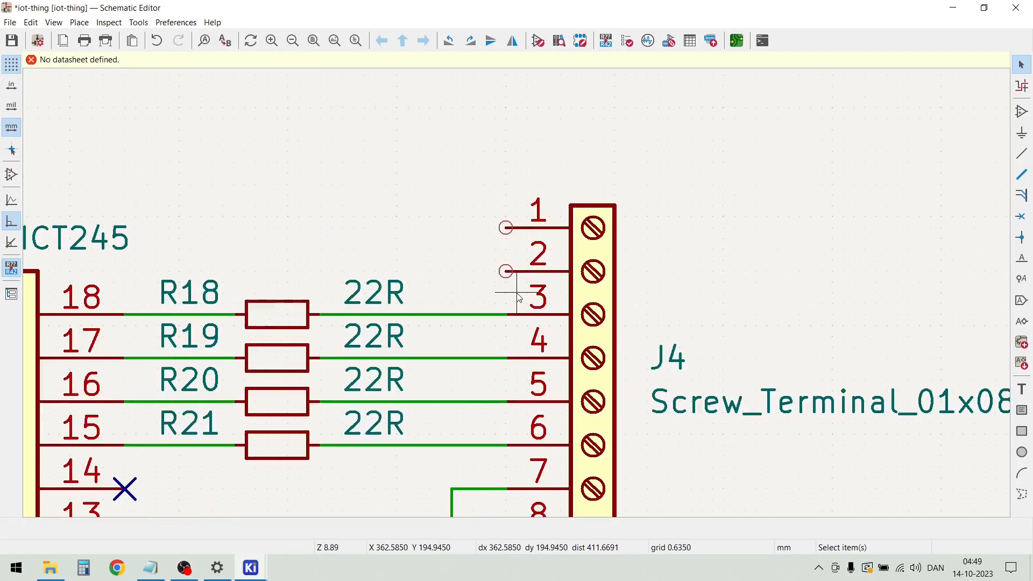
scroll(518, 296, down, 4)
click(385, 127)
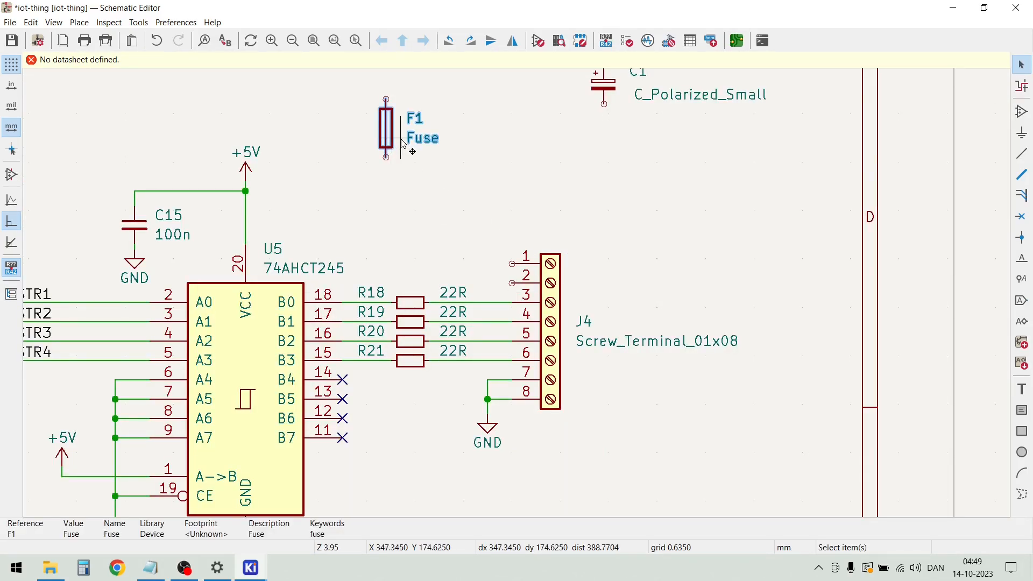
drag(385, 127, 491, 213)
click(572, 200)
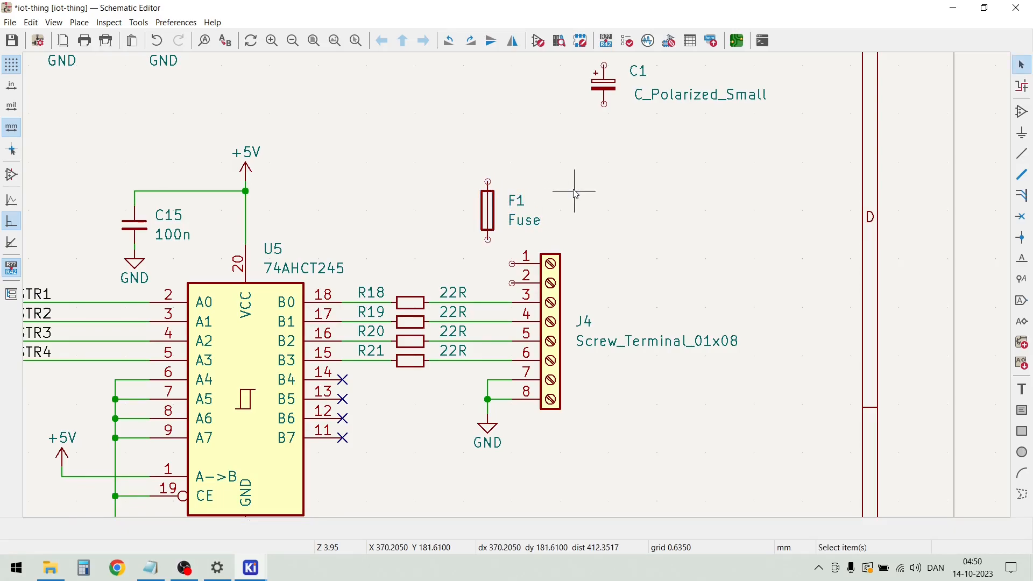
Move capacitor C1 to the lower right of transistor Q2, and screw terminal J5 above fuse F1 in line with J4
scroll(572, 200, down, 2)
click(537, 216)
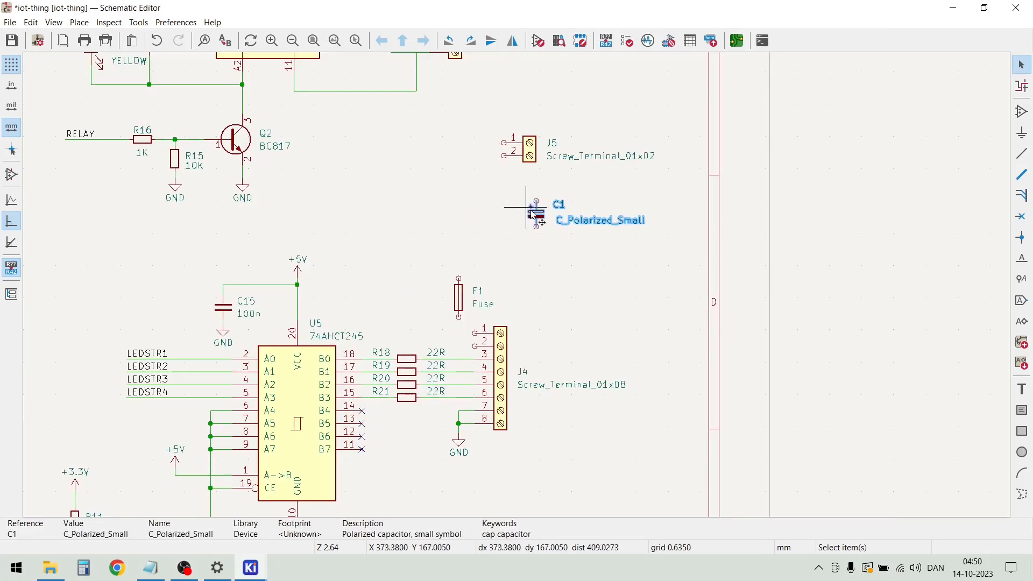
drag(536, 216, 332, 188)
click(529, 154)
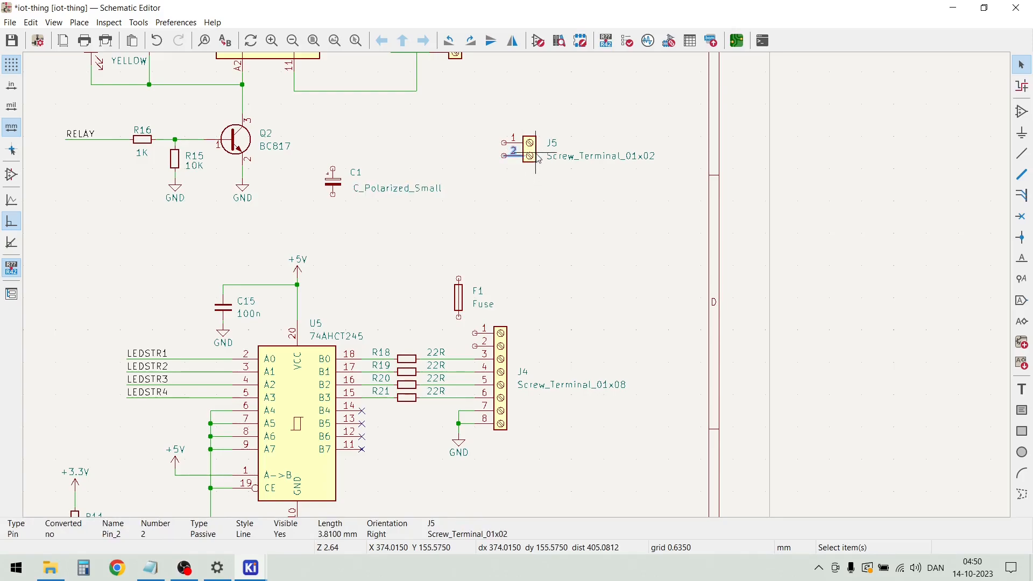
key(m)
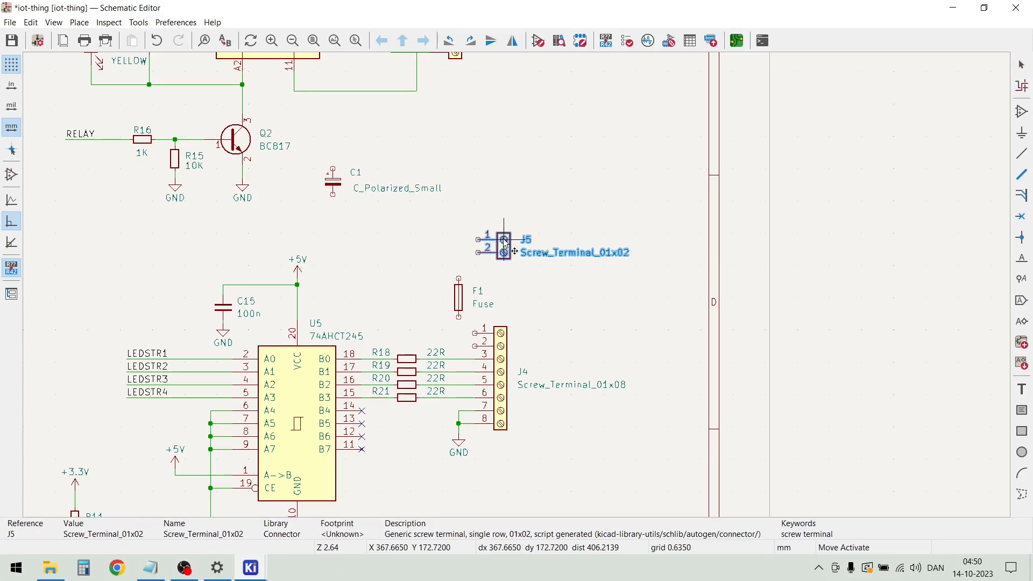
click(502, 245)
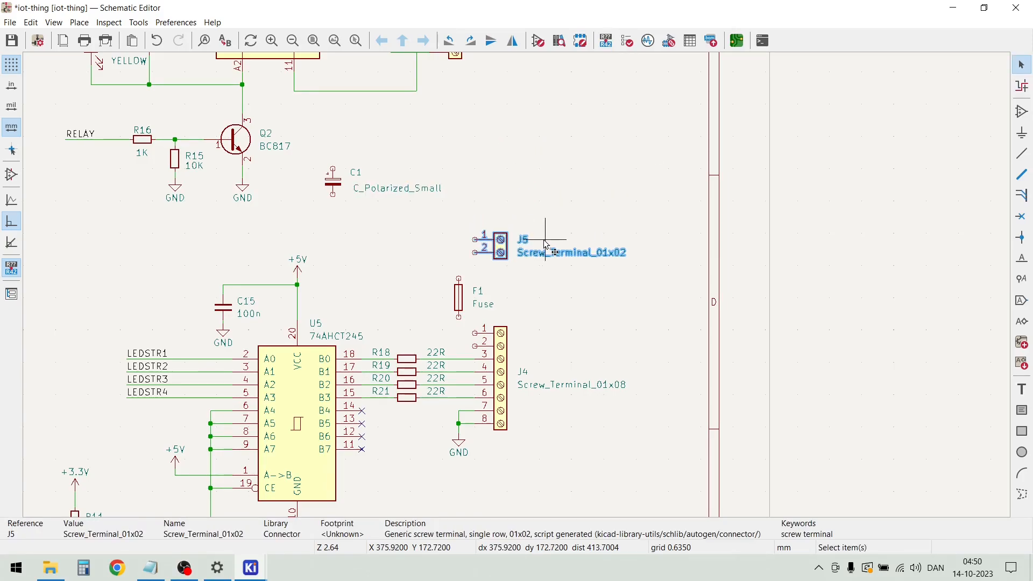
click(596, 262)
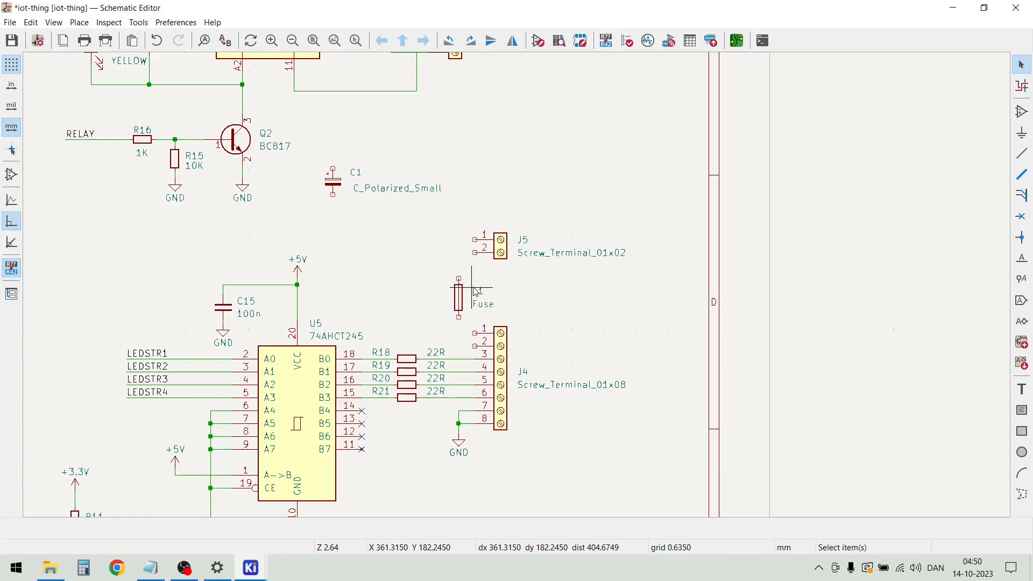
Duplicate J4's GND symbol and place the copy between J5's pins and fuse F1
drag(465, 472, 448, 437)
key(m)
scroll(461, 281, up, 3)
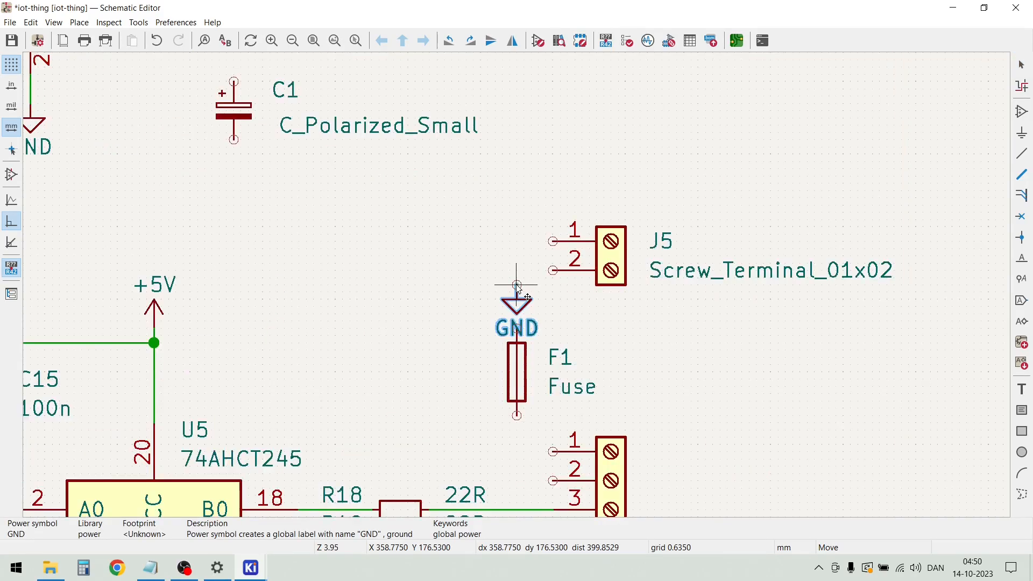
scroll(538, 285, down, 3)
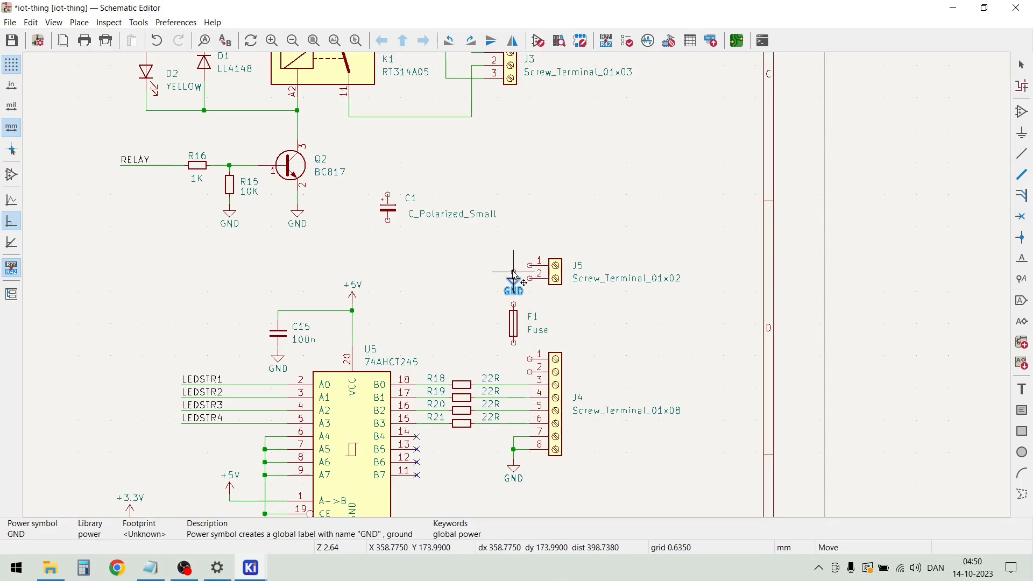
click(513, 279)
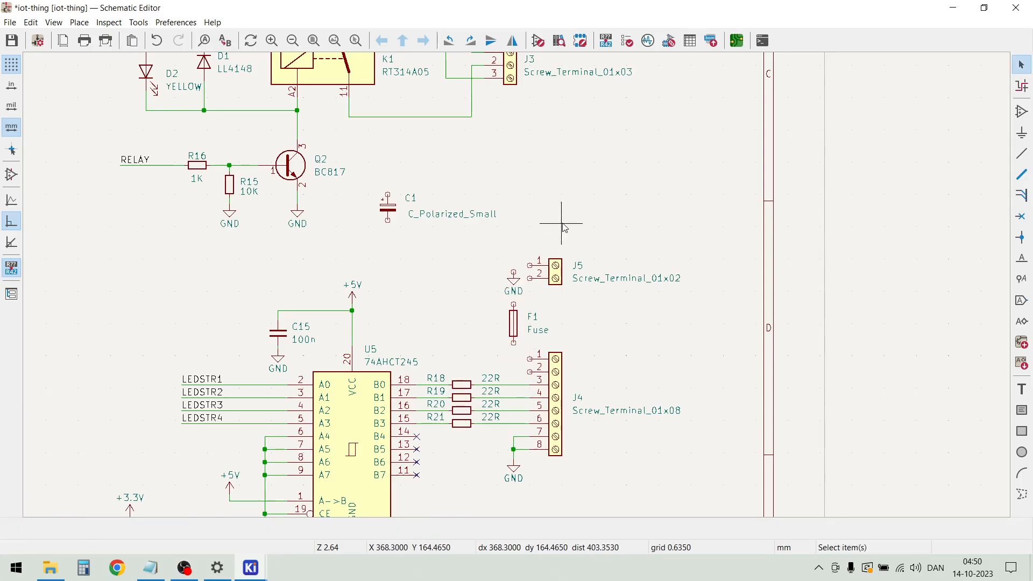
Move screw terminal J5 up slightly and wire its pin 2 to the GND symbol beside it
scroll(520, 274, up, 3)
click(524, 321)
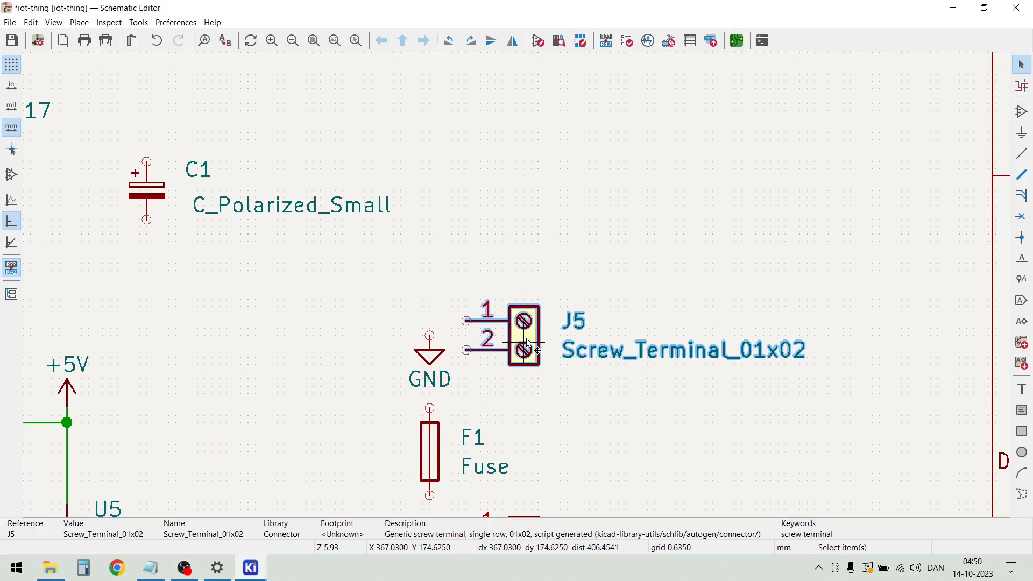
key(m)
click(525, 291)
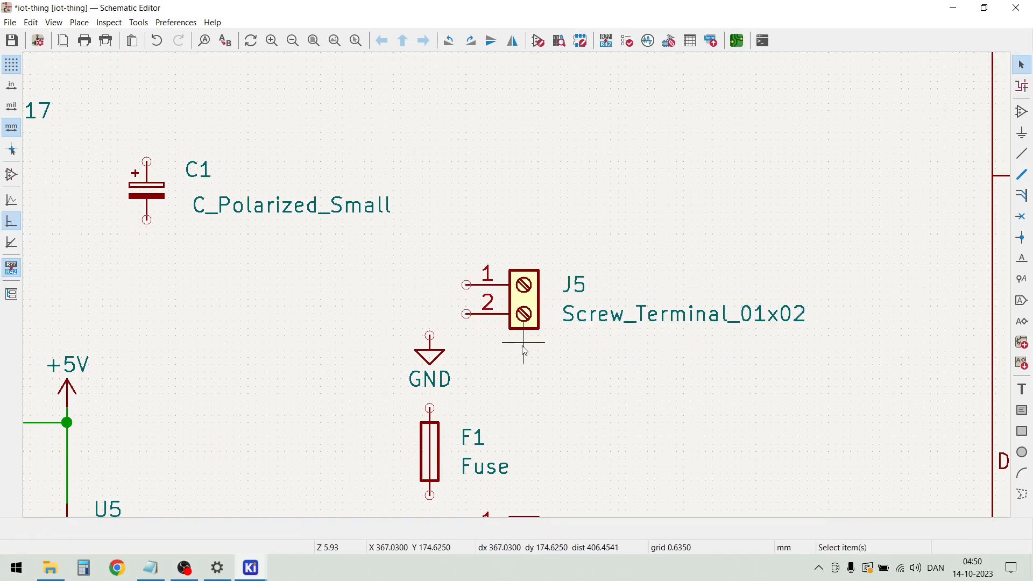
key(w)
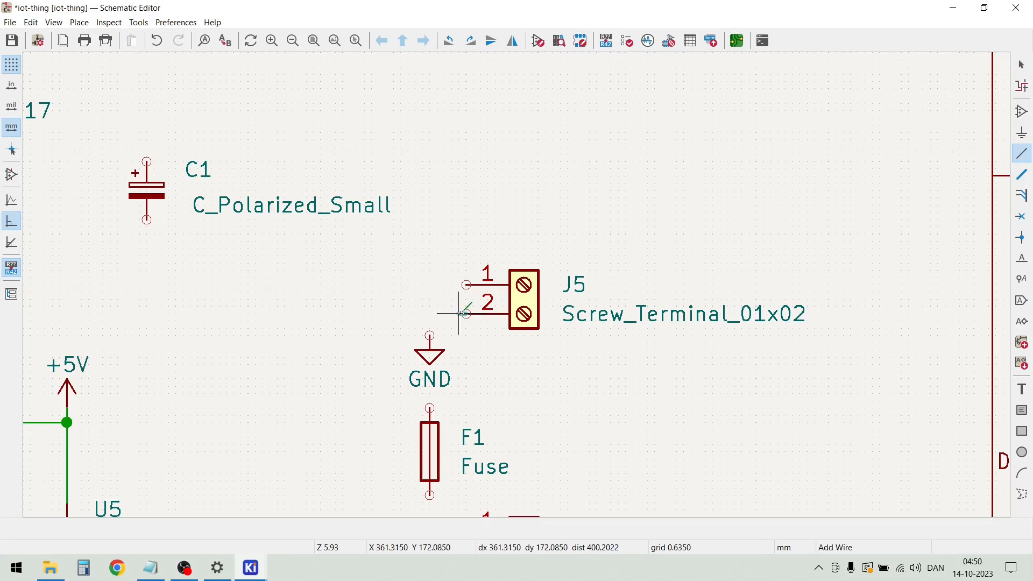
click(430, 327)
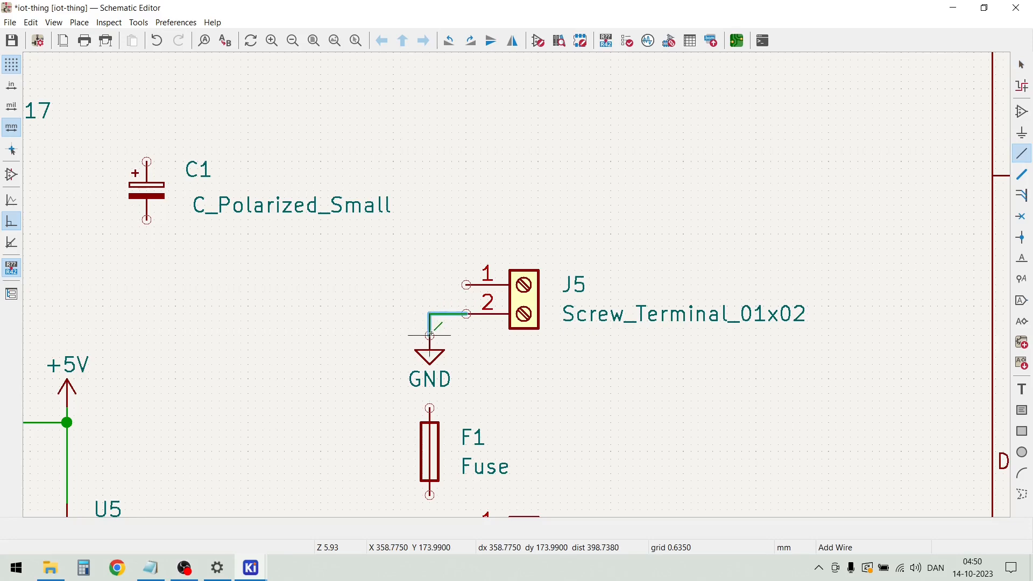
key(Escape)
Draw a wire from pin 1 of J5 out past the GND symbol and down, ending above fuse F1
scroll(510, 347, down, 3)
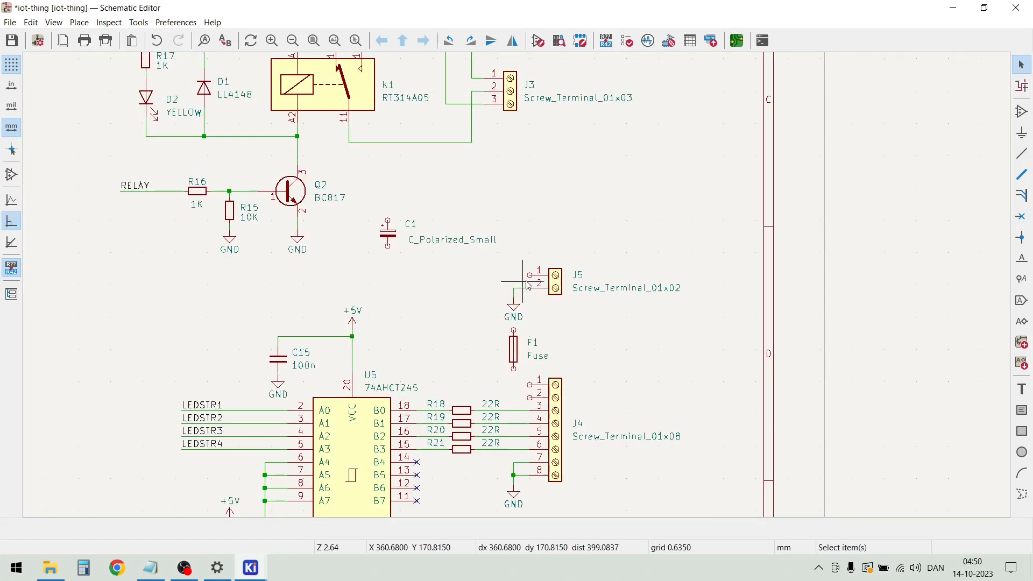
key(w)
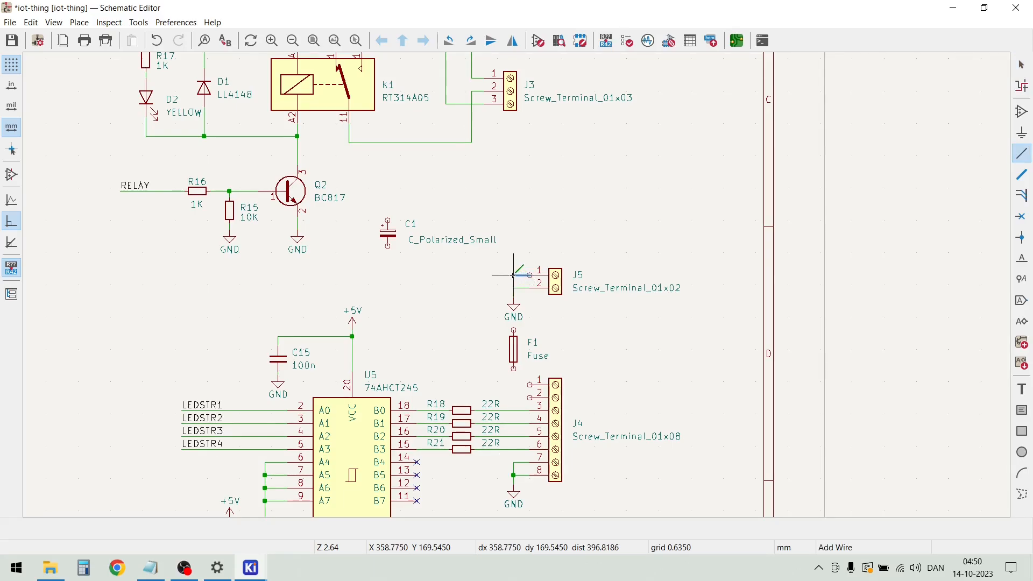
double_click(484, 320)
key(Escape)
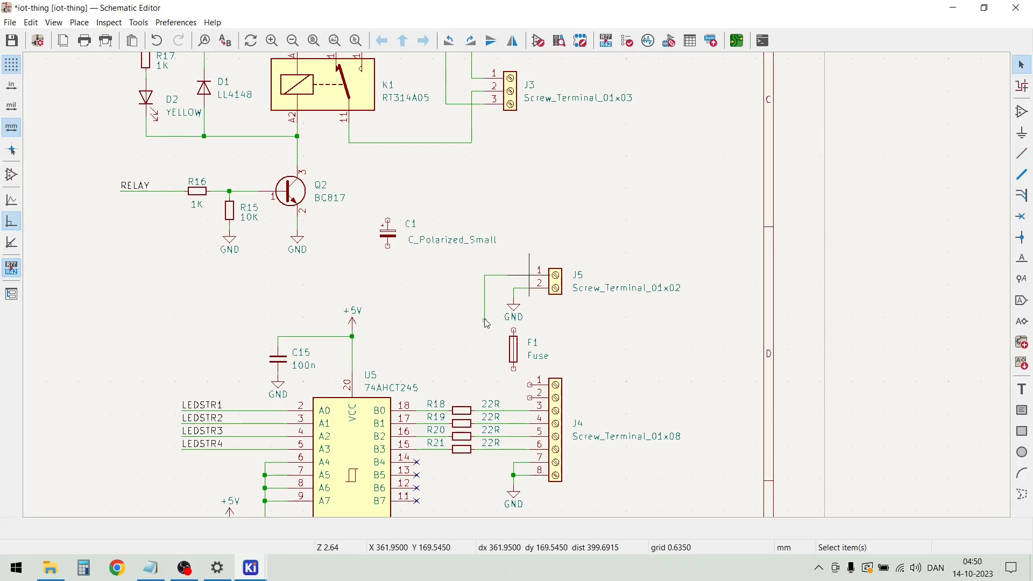
Move fuse F1 so its upper pin meets the free end of the wire from J5 pin 1
click(513, 357)
key(m)
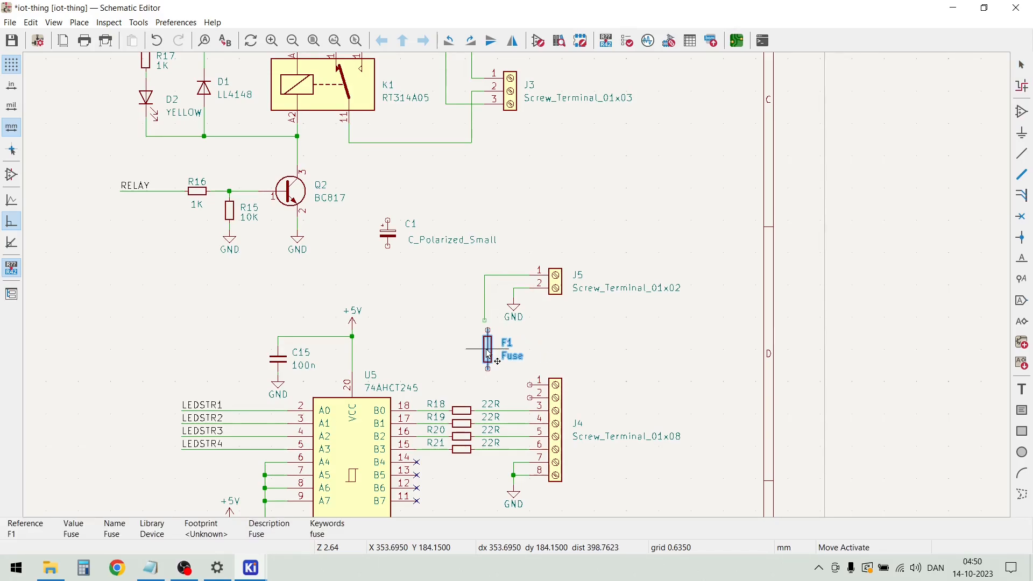
click(486, 345)
click(493, 369)
Wire the lower pin of fuse F1 to pins 1 and 2 of screw terminal J4
scroll(493, 370, up, 3)
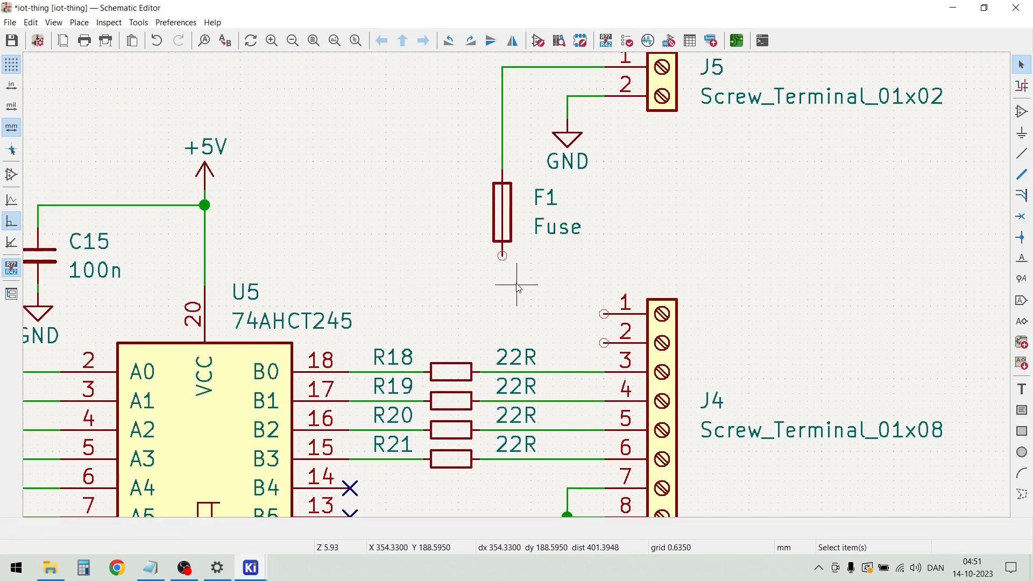
key(w)
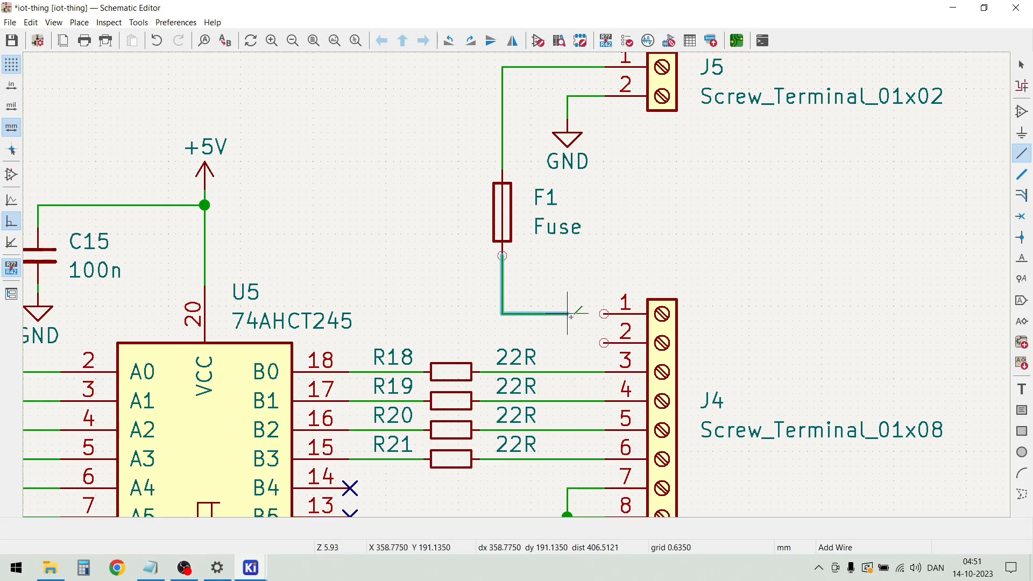
click(603, 314)
click(603, 343)
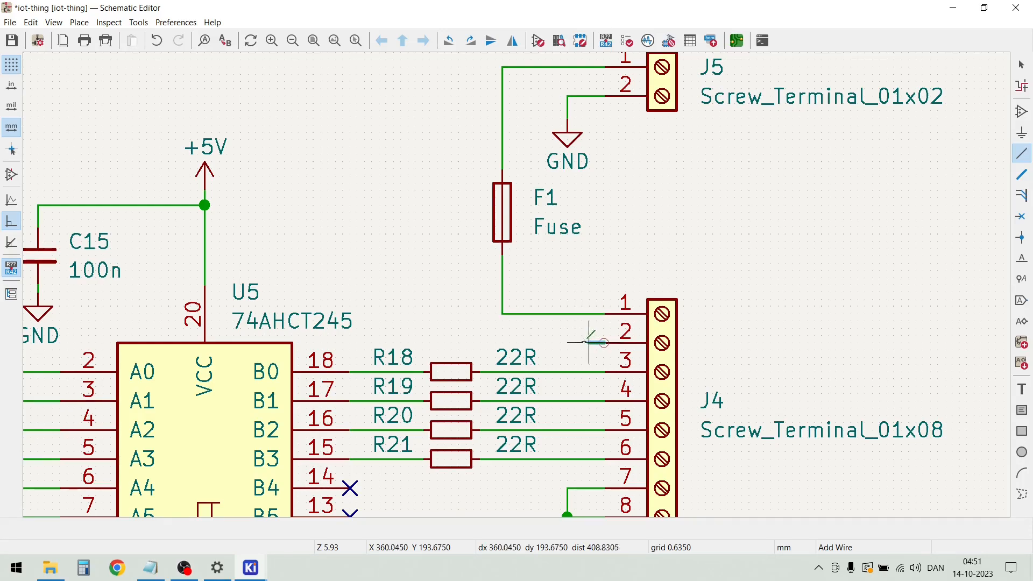
click(503, 314)
key(Escape)
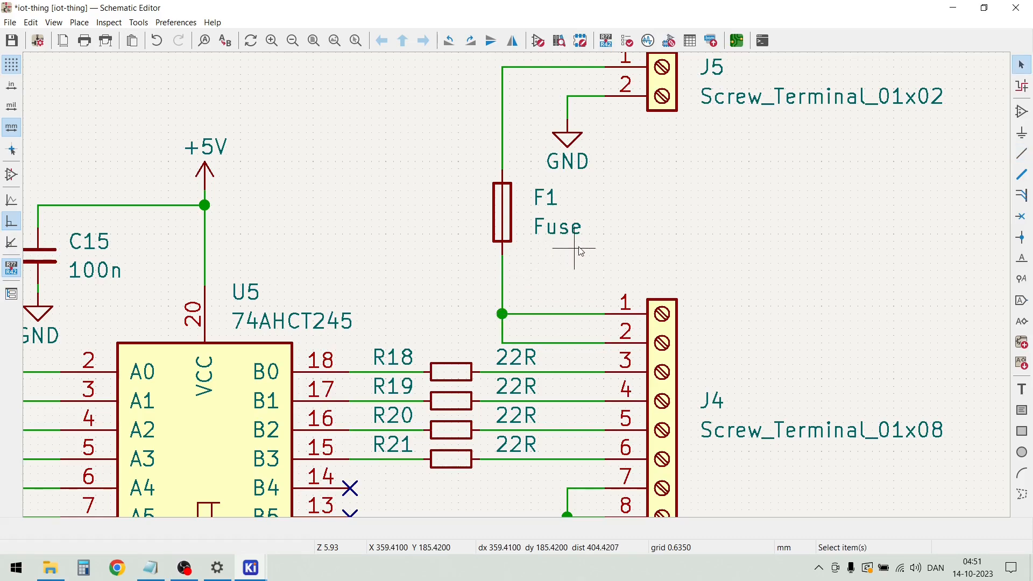
Move the value and reference labels of fuse F1 slightly closer to its symbol
double_click(550, 229)
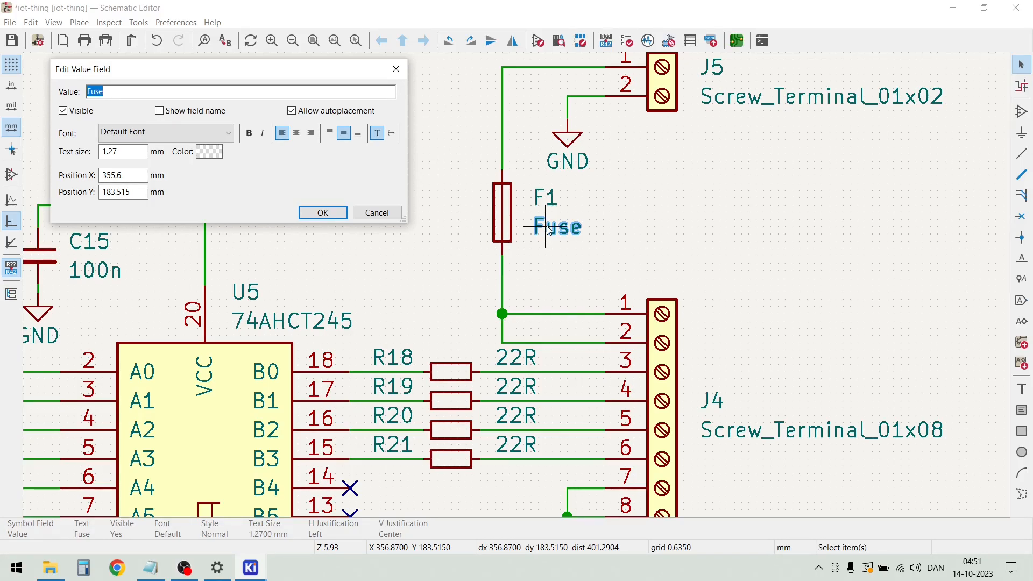
key(Escape)
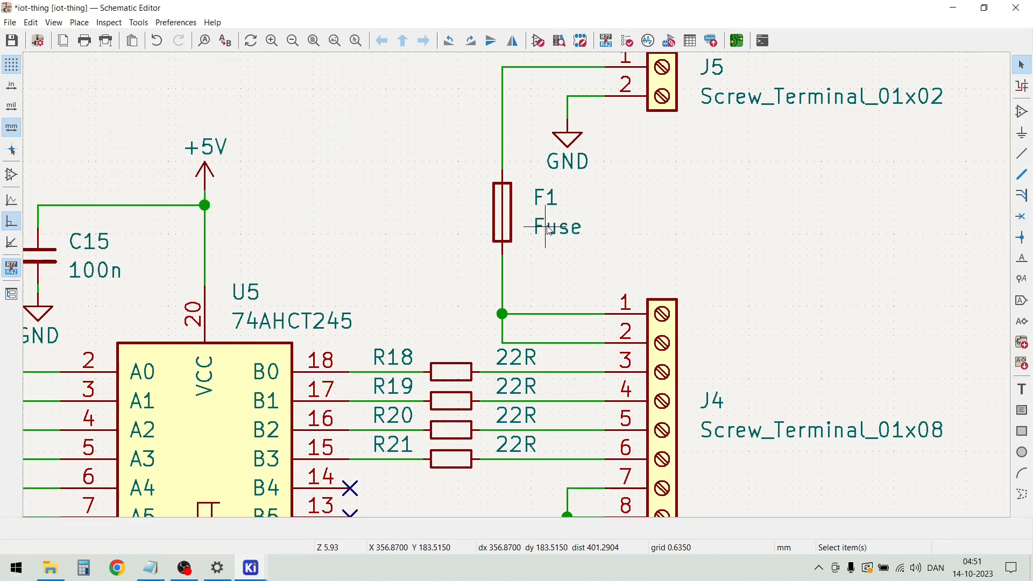
click(549, 230)
key(m)
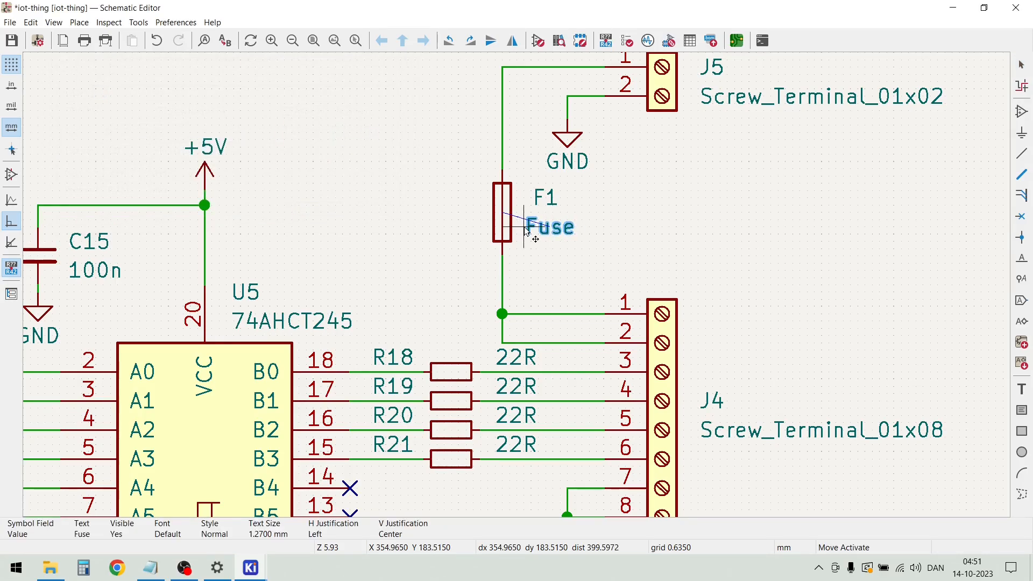
click(527, 230)
click(530, 204)
key(m)
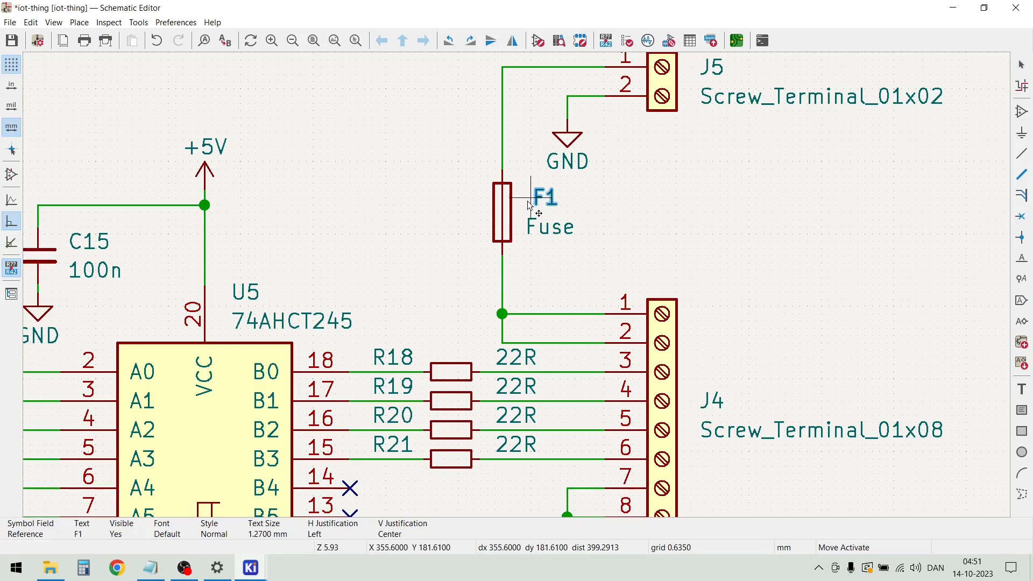
click(527, 205)
Set the value of polarized capacitor C1 to 1000u/25V
scroll(592, 220, down, 2)
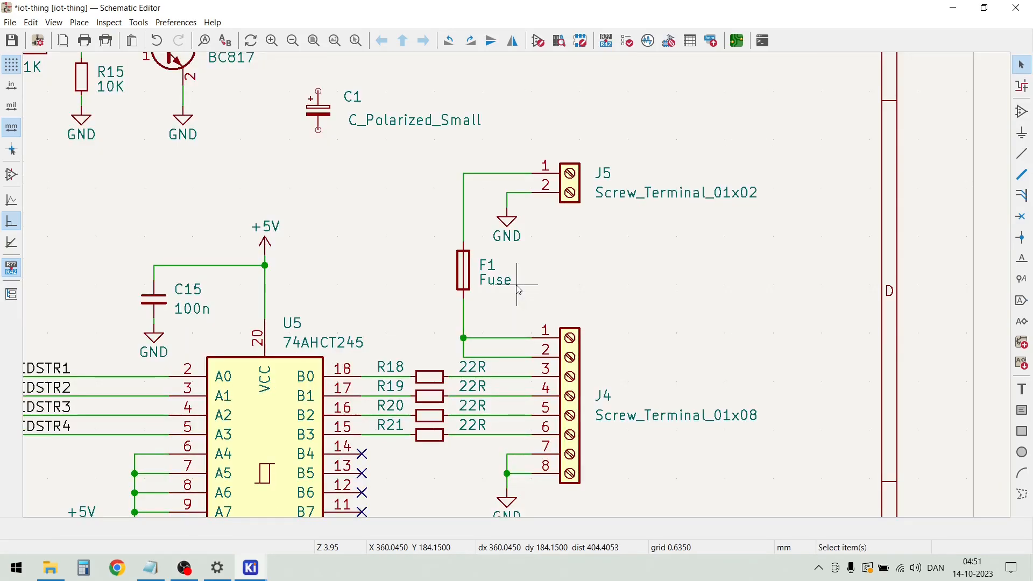
scroll(516, 285, down, 1)
scroll(473, 242, up, 2)
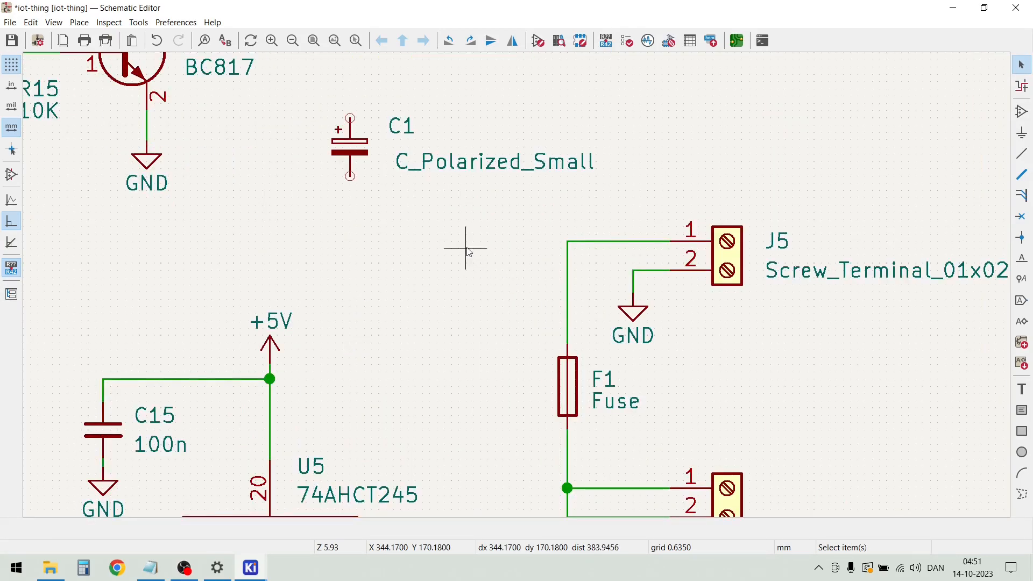
double_click(448, 168)
text(1000u/25V)
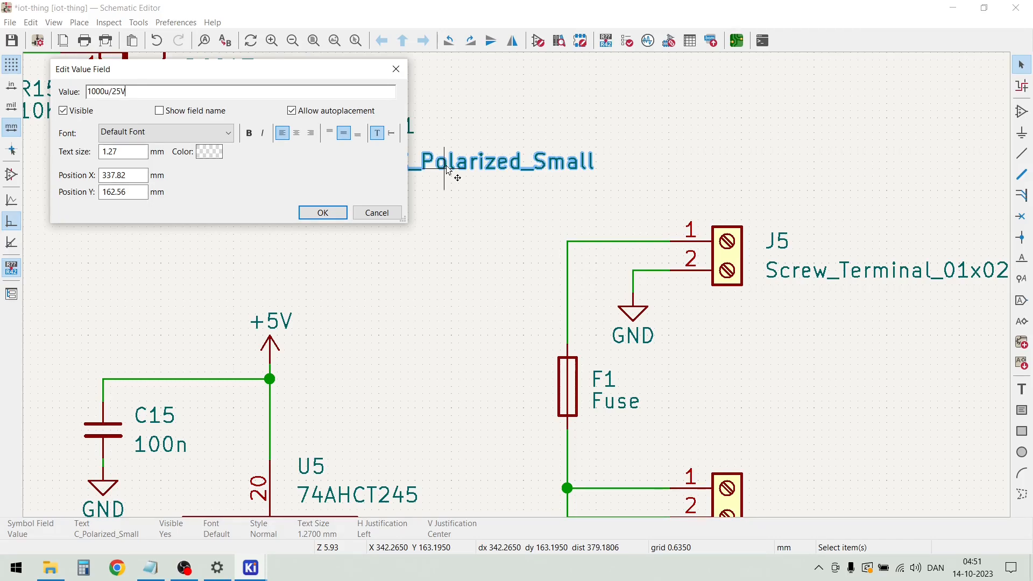
key(Return)
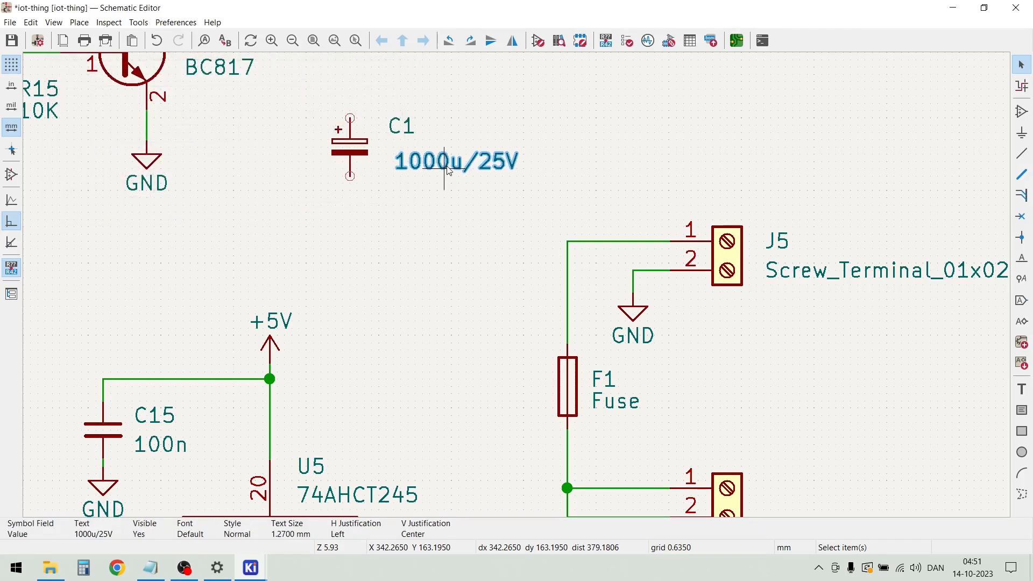
Move capacitor C1 down beside the wire between J5 pin 1 and fuse F1, on the side away from J5
click(359, 152)
click(465, 165)
drag(461, 163, 281, 207)
click(355, 150)
drag(355, 149, 360, 294)
click(529, 288)
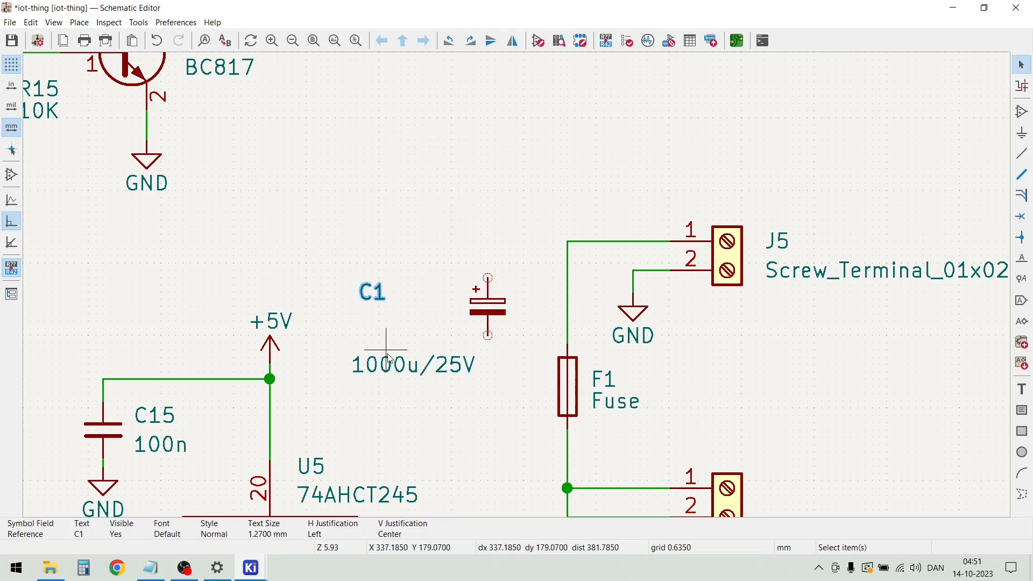
Stack C1's reference and value labels to the left of the capacitor symbol
click(392, 361)
drag(393, 358, 355, 301)
click(366, 301)
click(343, 336)
click(356, 299)
click(357, 242)
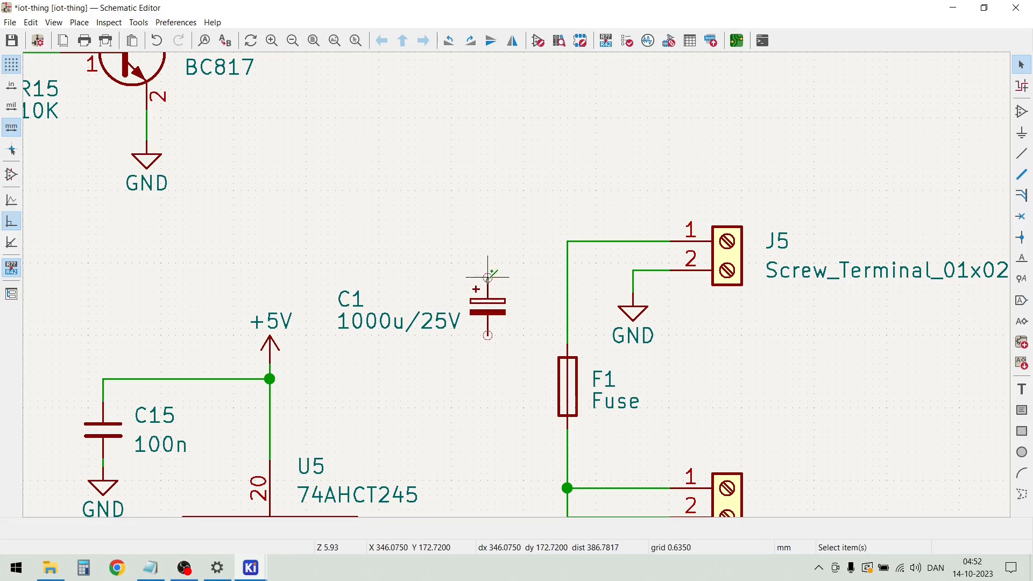
Wire C1's positive pin to the wire joining J5 pin 1 and fuse F1
key(w)
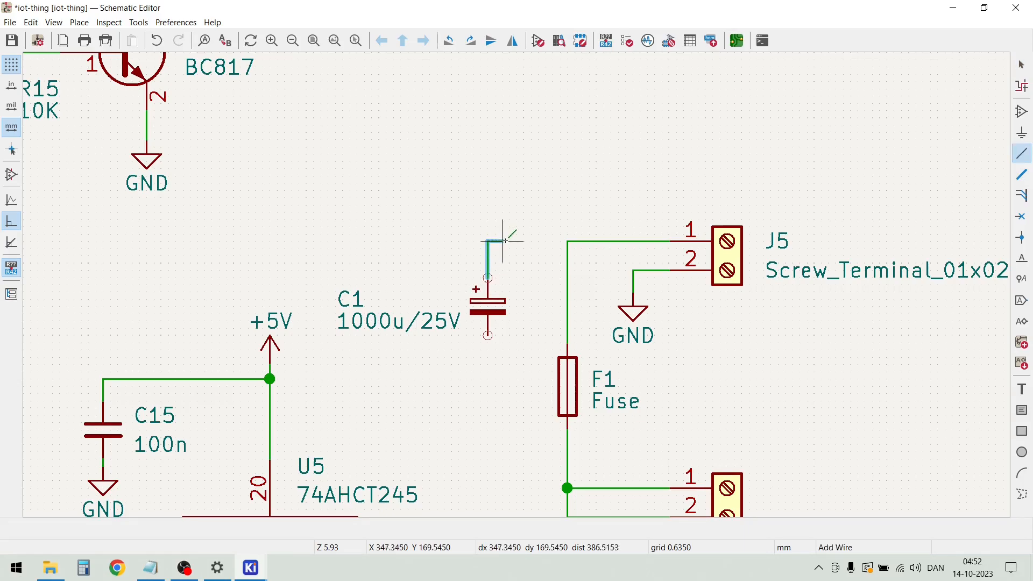
click(568, 241)
key(Escape)
Duplicate the GND symbol at J4 and attach the copy to C1's lower pin
scroll(540, 285, down, 3)
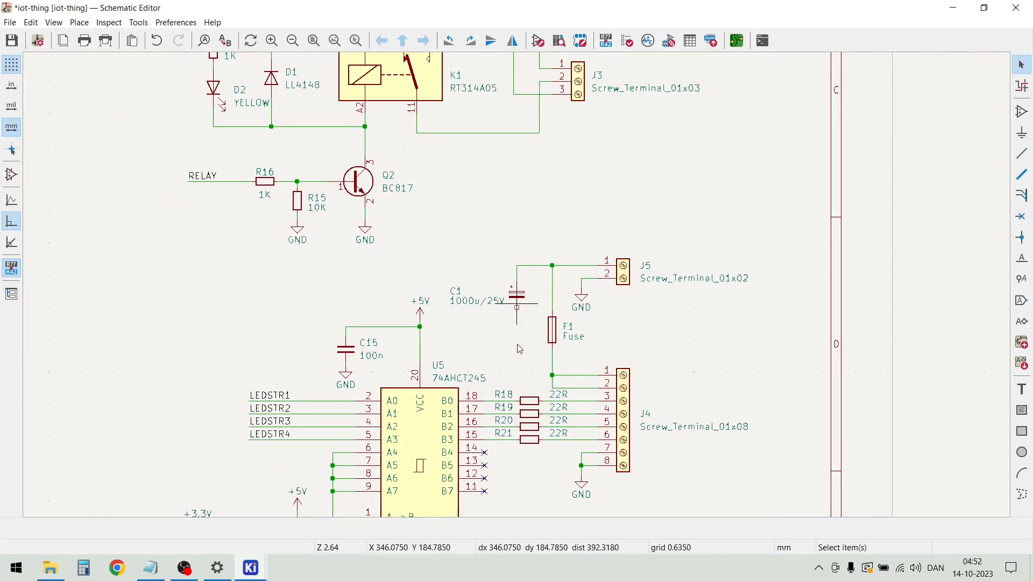
scroll(562, 437, down, 2)
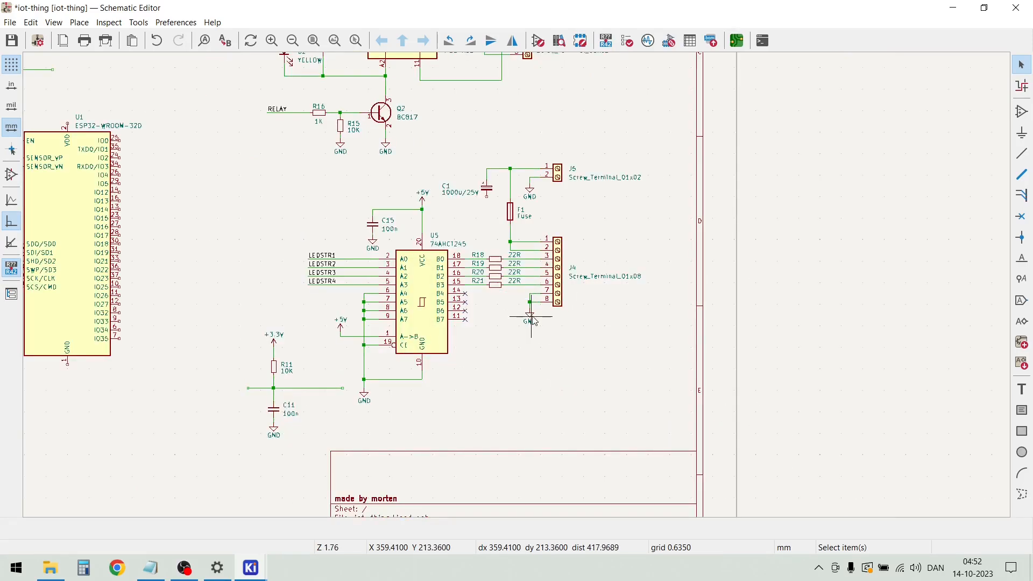
drag(545, 332, 516, 318)
key(m)
scroll(486, 200, up, 3)
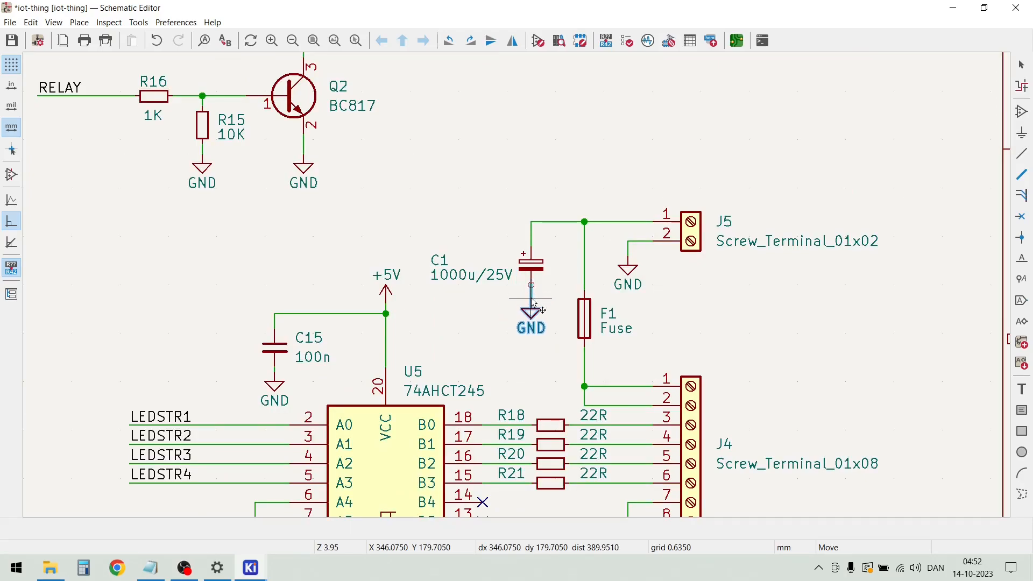
click(532, 303)
click(474, 333)
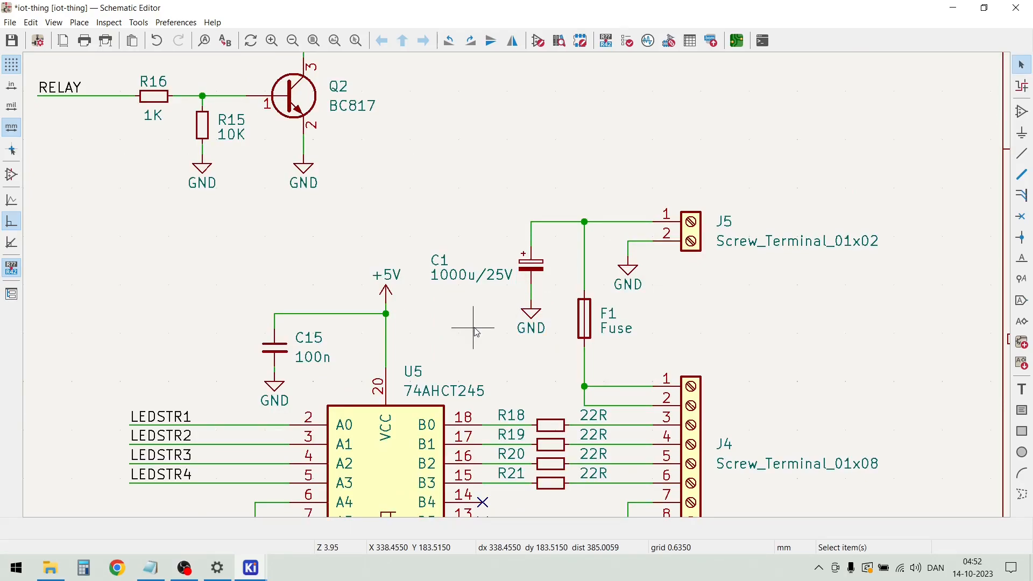
Move the R11/C11 network with its +3.3V and GND symbols from beside U5 to the free area left of R14/C14
scroll(476, 332, down, 2)
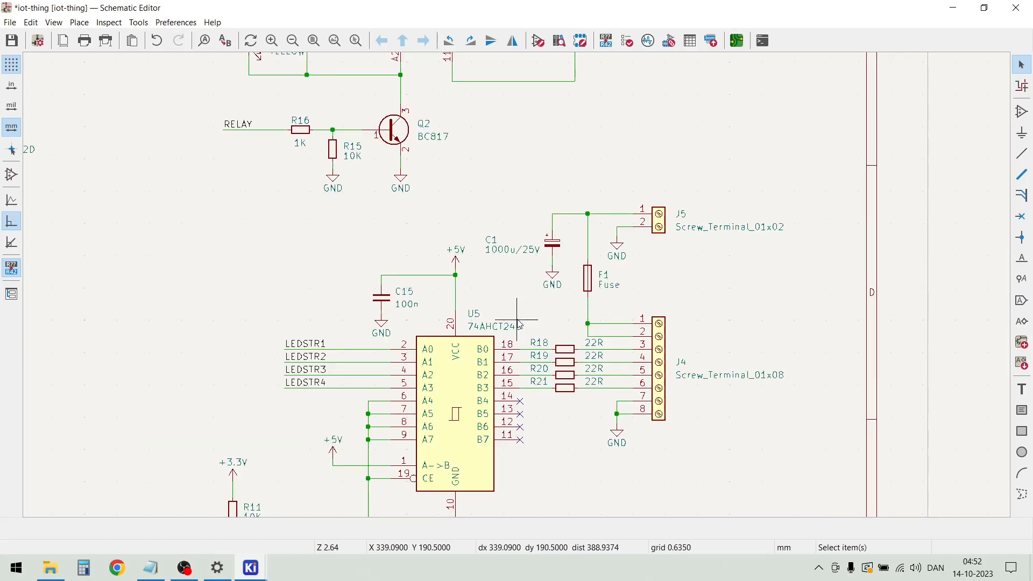
scroll(517, 324, down, 2)
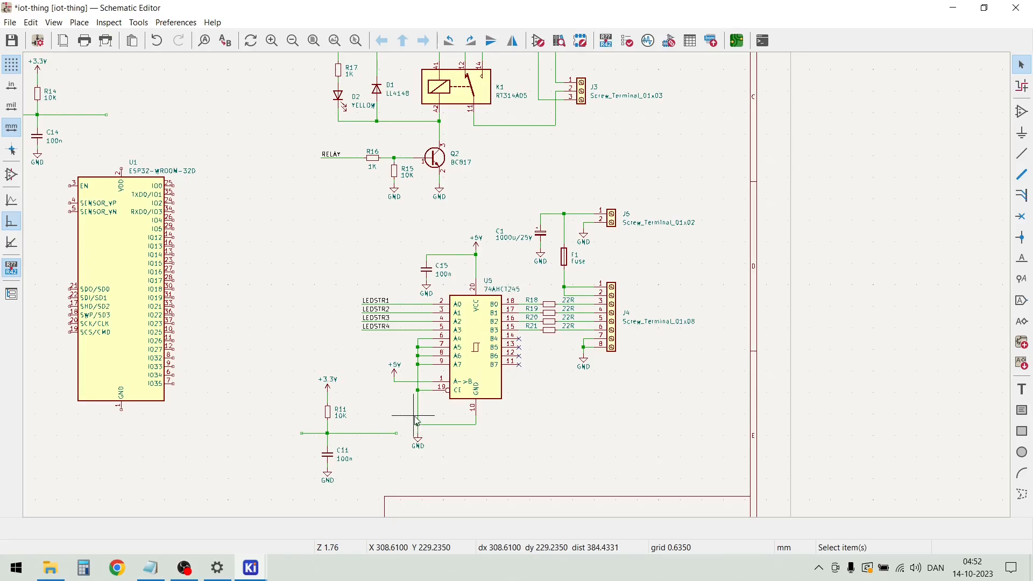
drag(388, 476, 275, 382)
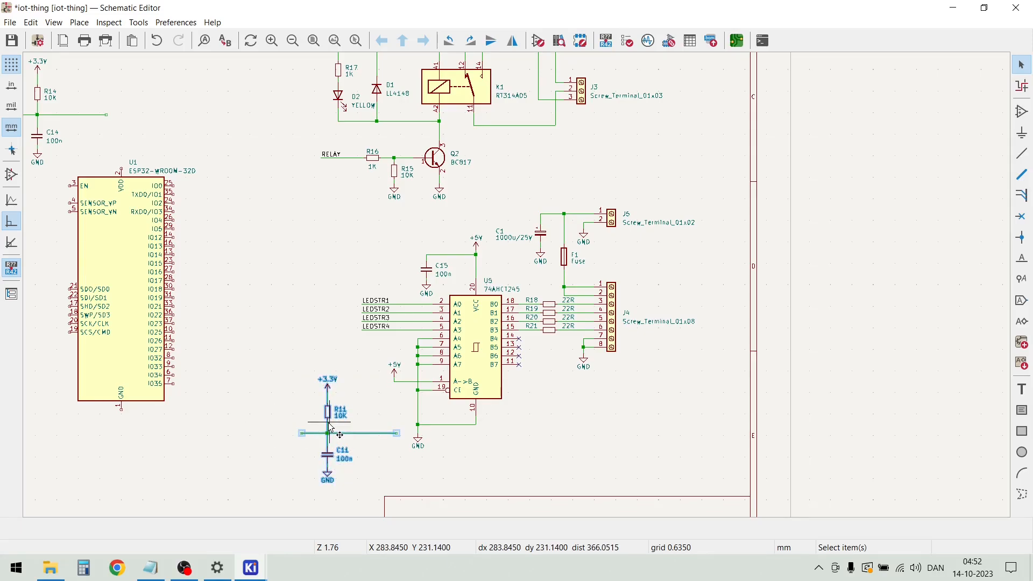
drag(328, 423, 226, 437)
scroll(226, 447, down, 3)
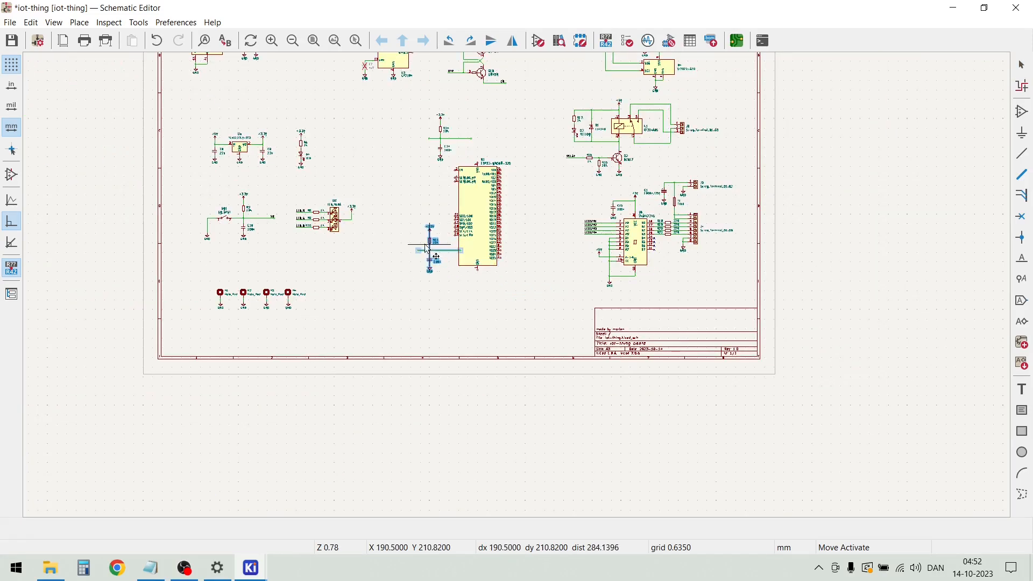
drag(395, 248, 376, 125)
click(429, 164)
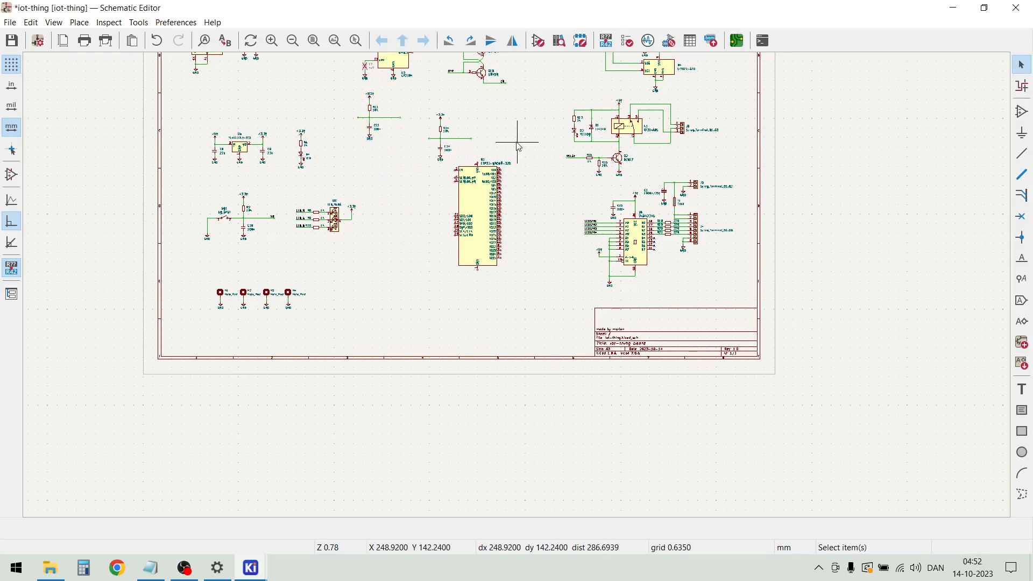
Move the ESP32 module U1 down to leave more room below the R14/C14 network
scroll(519, 144, up, 4)
click(525, 343)
drag(525, 343, 508, 386)
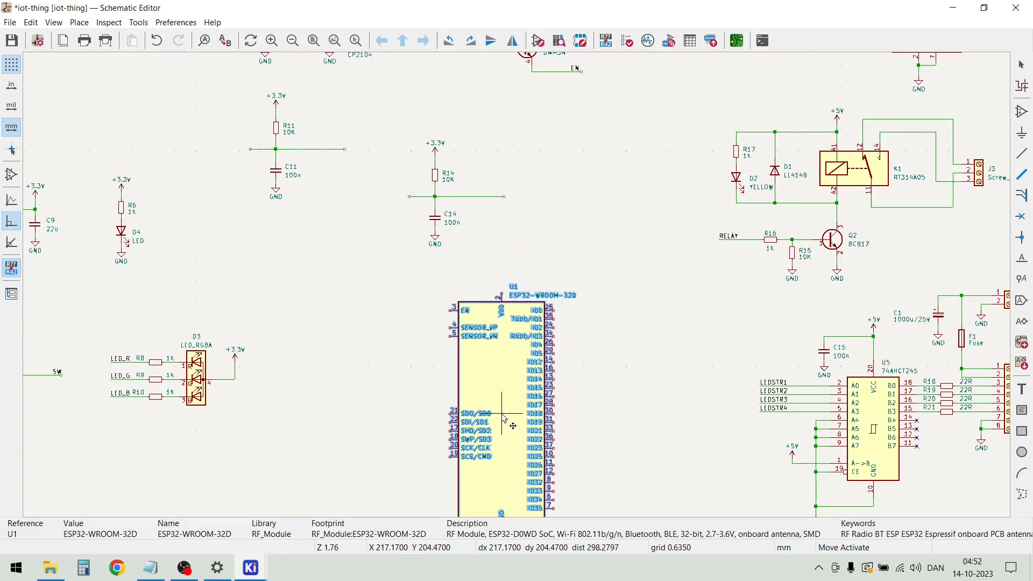
click(535, 241)
Duplicate the +3.3V symbol above R14, place the copy above U1, and wire it to the VDD pin
scroll(491, 269, up, 2)
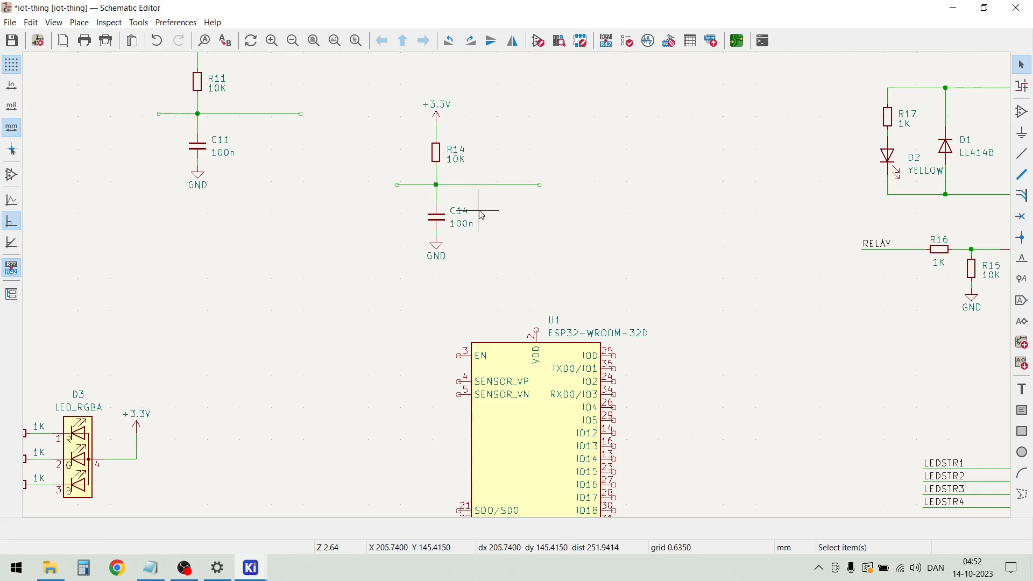
drag(495, 277, 395, 194)
drag(455, 124, 422, 102)
key(ctrl+d)
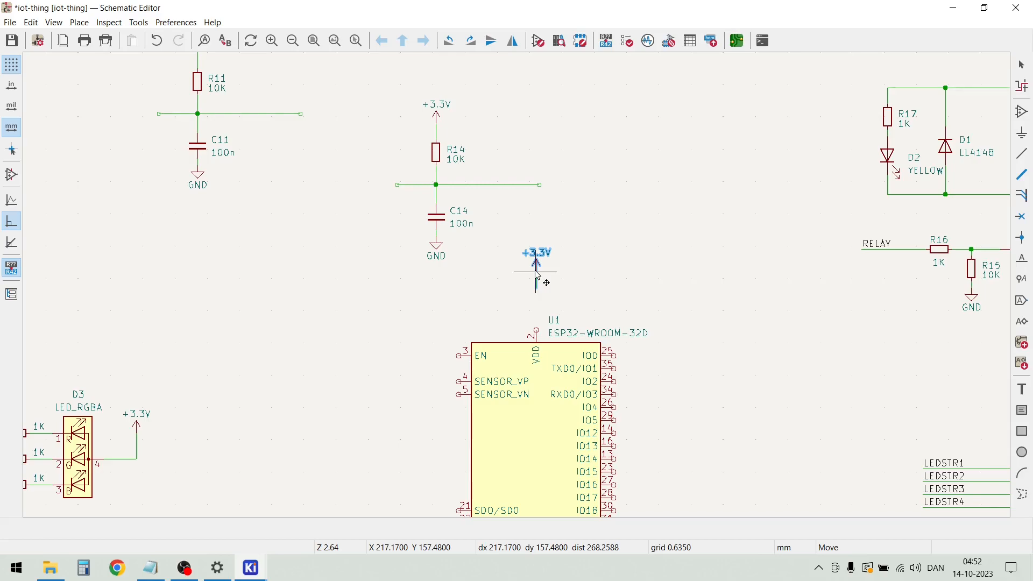
click(538, 276)
key(Escape)
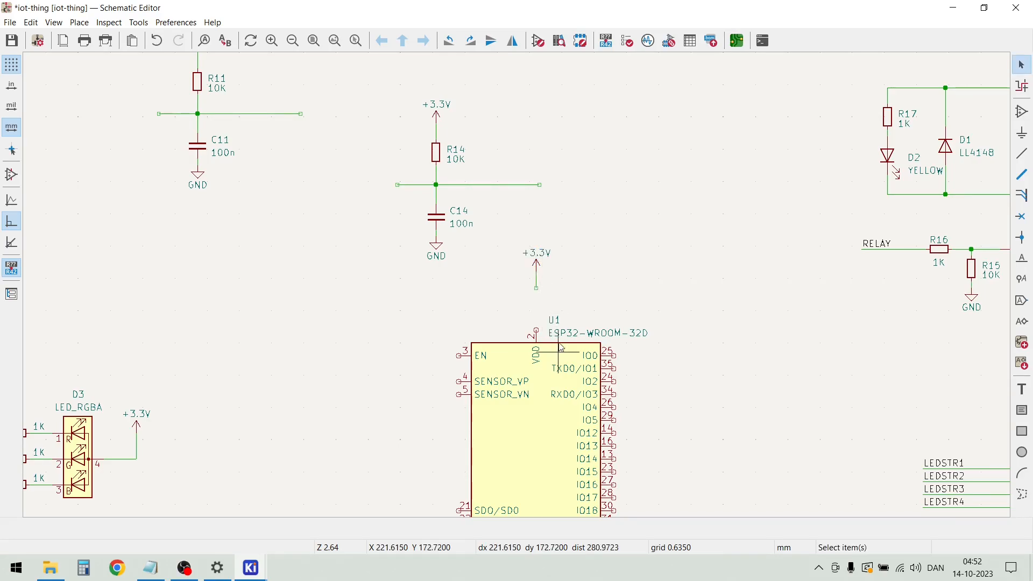
key(w)
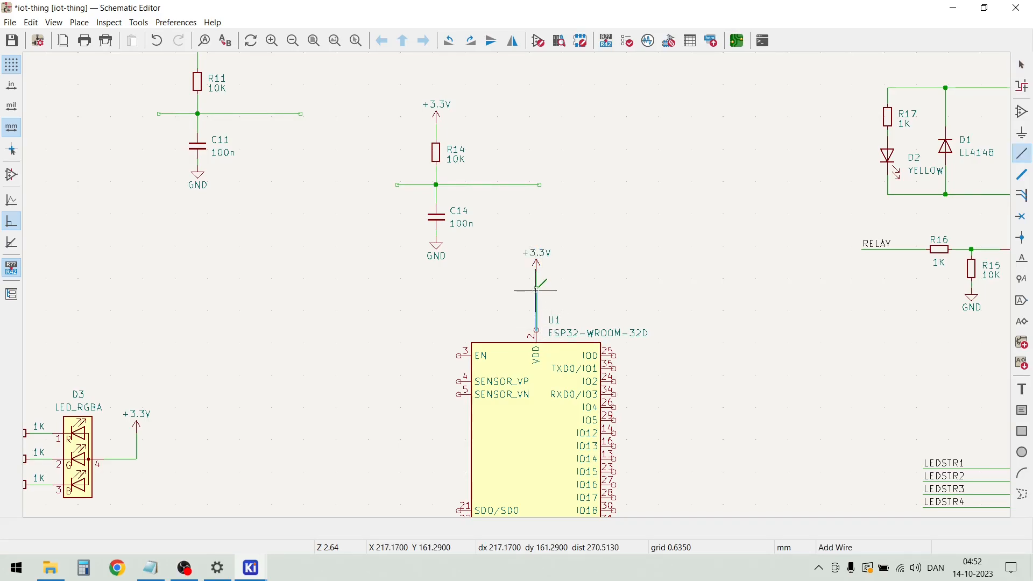
click(536, 287)
key(Escape)
Duplicate the 100n capacitor C14 with its GND symbol and place the copy between C14 and U1, left of the VDD wire
drag(469, 280, 424, 225)
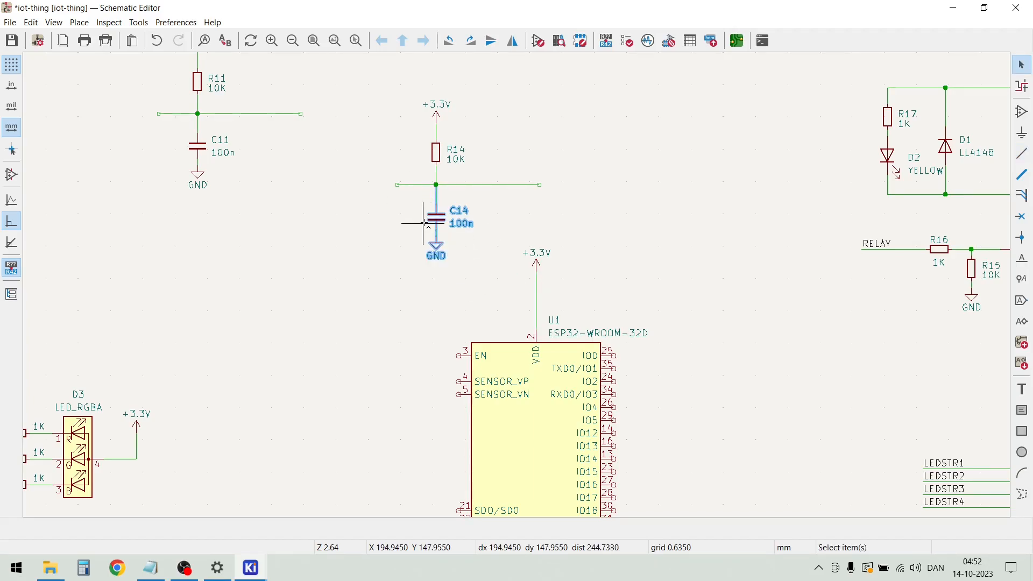
key(ctrl+d)
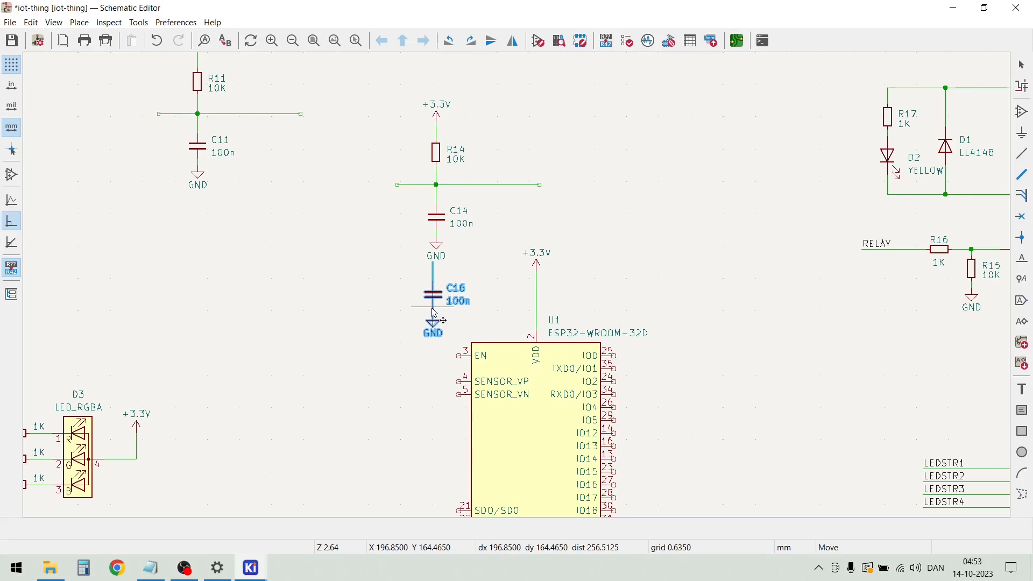
click(427, 318)
click(286, 224)
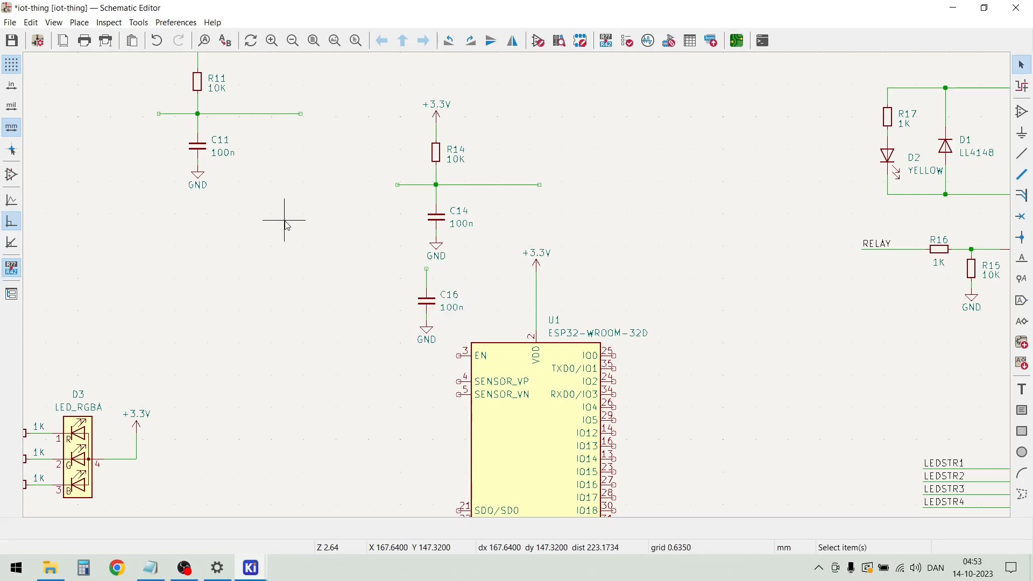
Duplicate the 22u capacitor C9 with its GND symbol and place the copy directly left of C16
scroll(397, 194, down, 3)
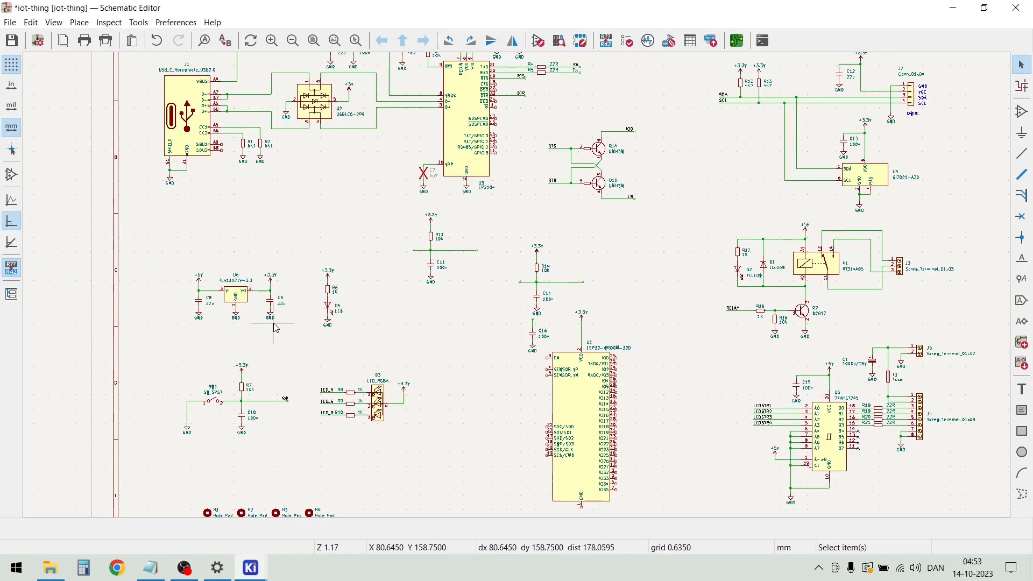
drag(285, 325, 260, 296)
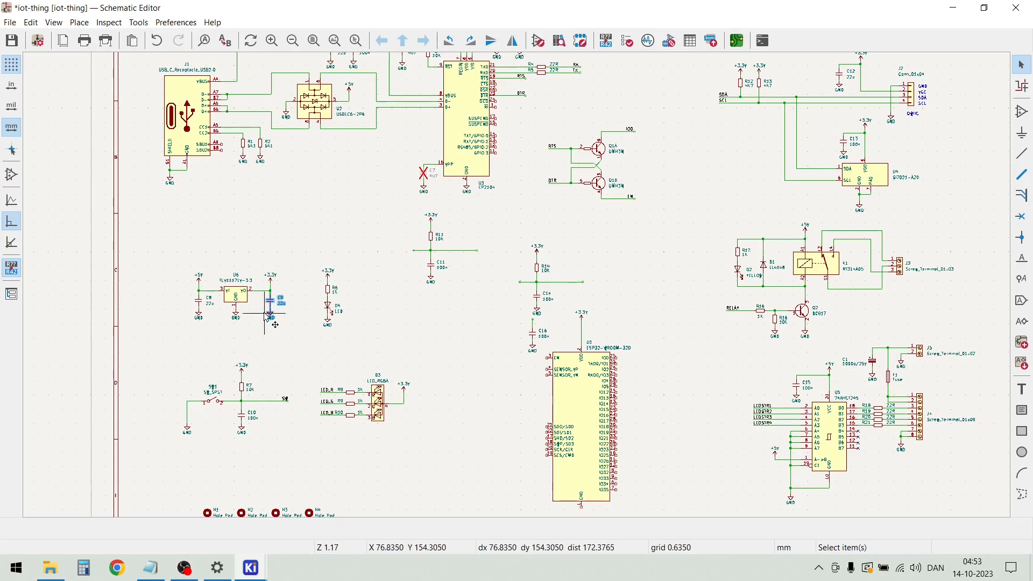
key(ctrl+d)
scroll(523, 338, up, 5)
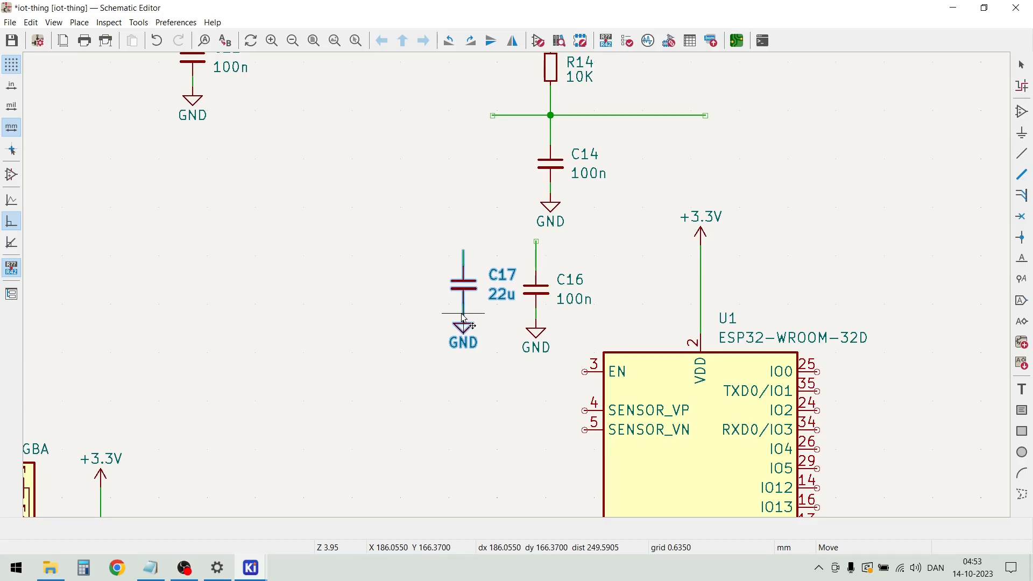
click(464, 318)
Move the R14/C14 network up, away from the C16 and C17 capacitors and the ESP32 module
scroll(519, 290, down, 3)
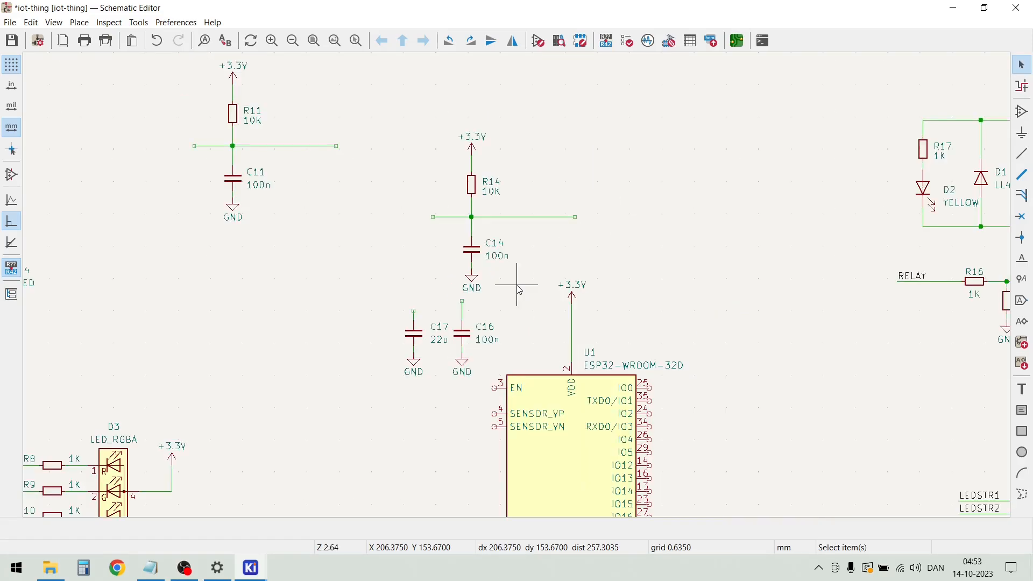
drag(527, 291, 433, 135)
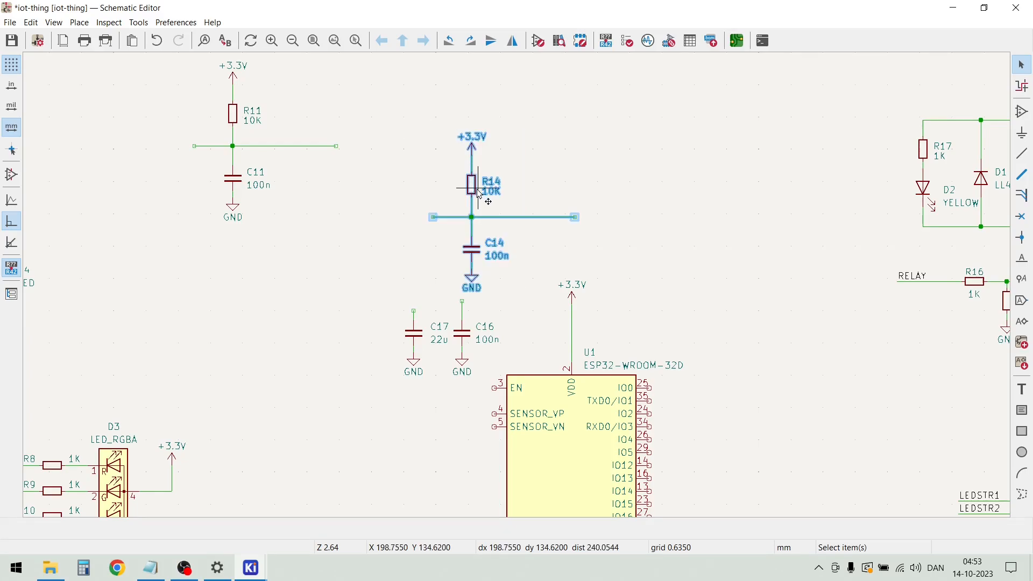
key(m)
click(450, 76)
scroll(502, 265, up, 4)
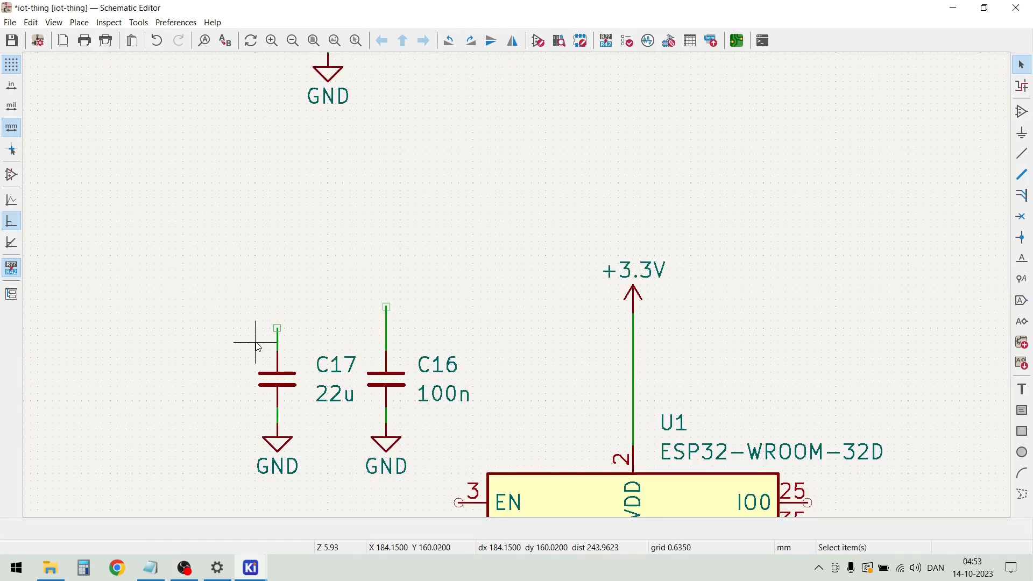
scroll(442, 335, down, 2)
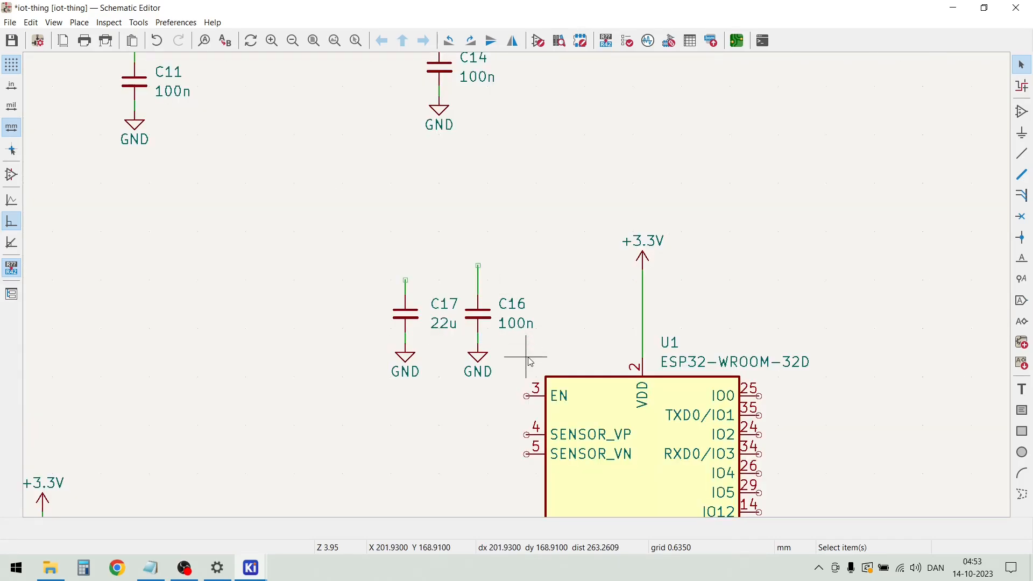
Move the GND symbols of C16 and C17 closer to the capacitors, then shift both capacitor networks nearer U1's VDD wire
scroll(484, 356, up, 2)
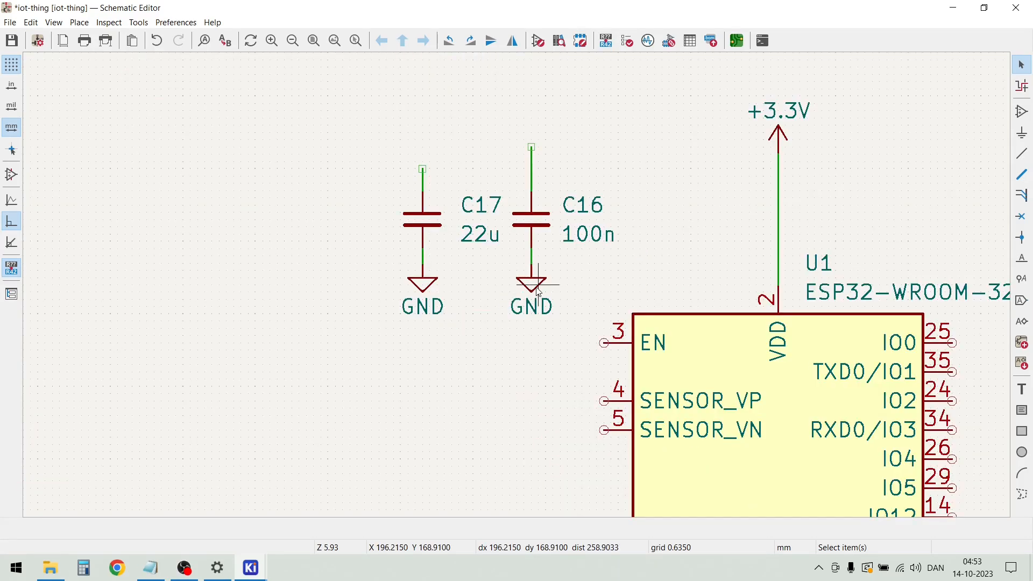
drag(537, 291, 538, 284)
drag(429, 287, 424, 263)
drag(324, 127, 602, 320)
key(m)
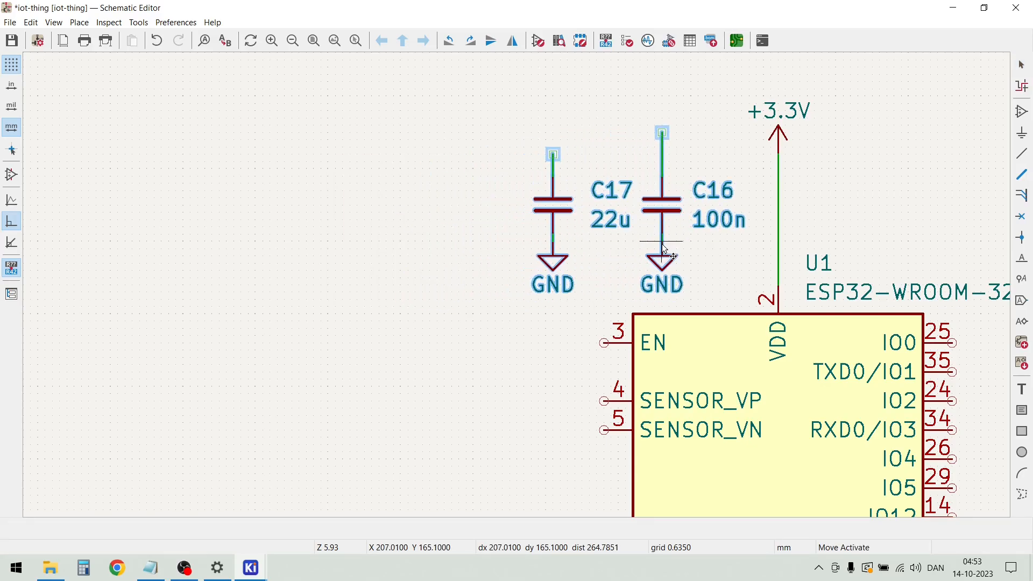
click(665, 246)
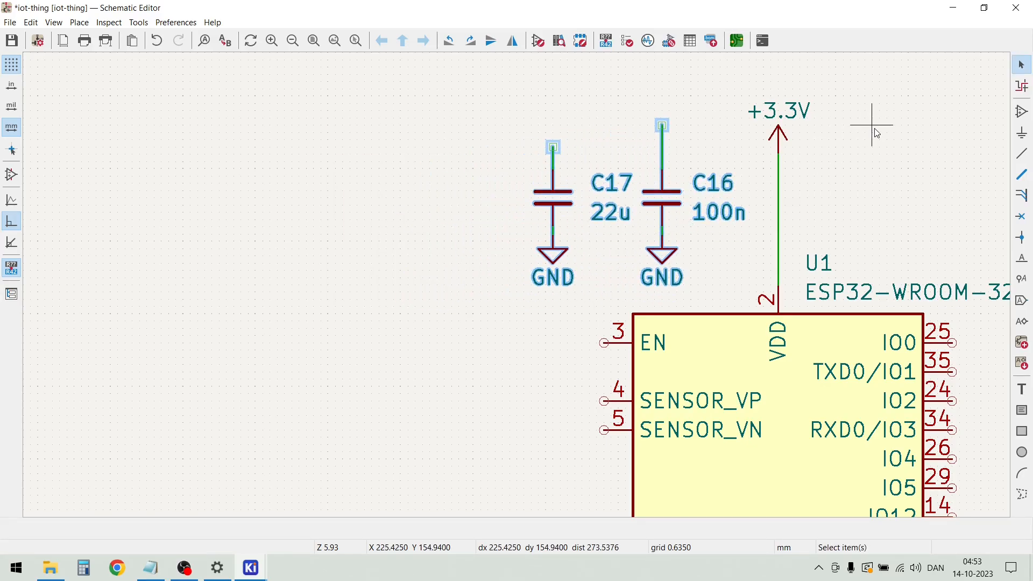
Shorten C16's upper wire to C17's height and wire both capacitors across to the +3.3V line above U1
scroll(871, 128, up, 3)
drag(326, 295, 330, 258)
scroll(346, 285, down, 2)
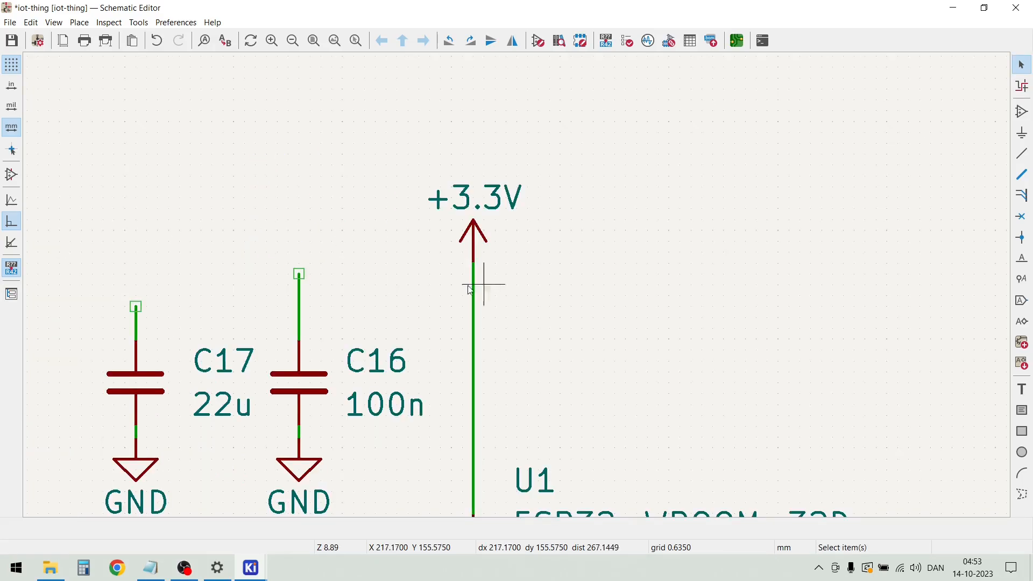
scroll(483, 292, down, 2)
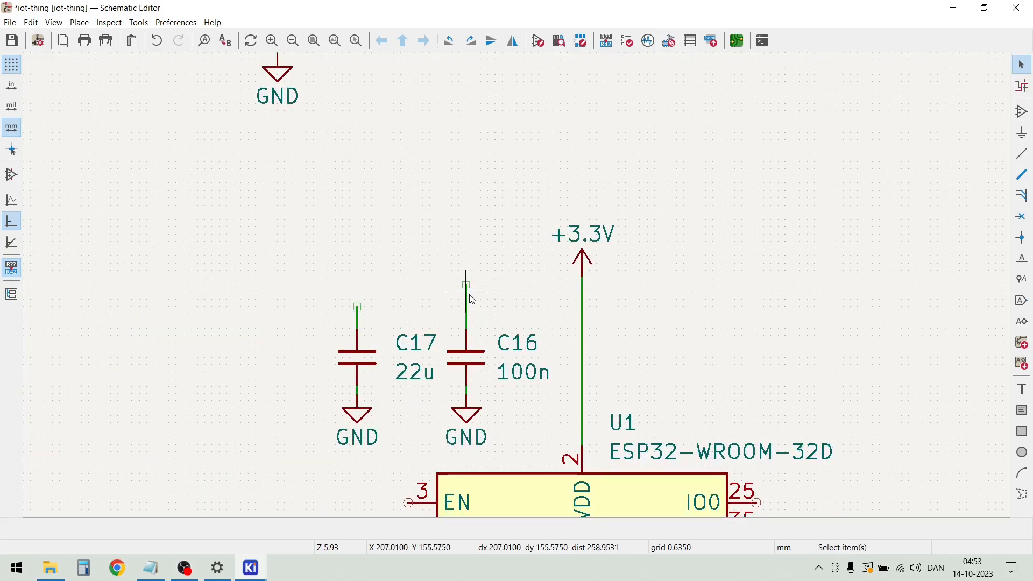
drag(466, 283, 466, 307)
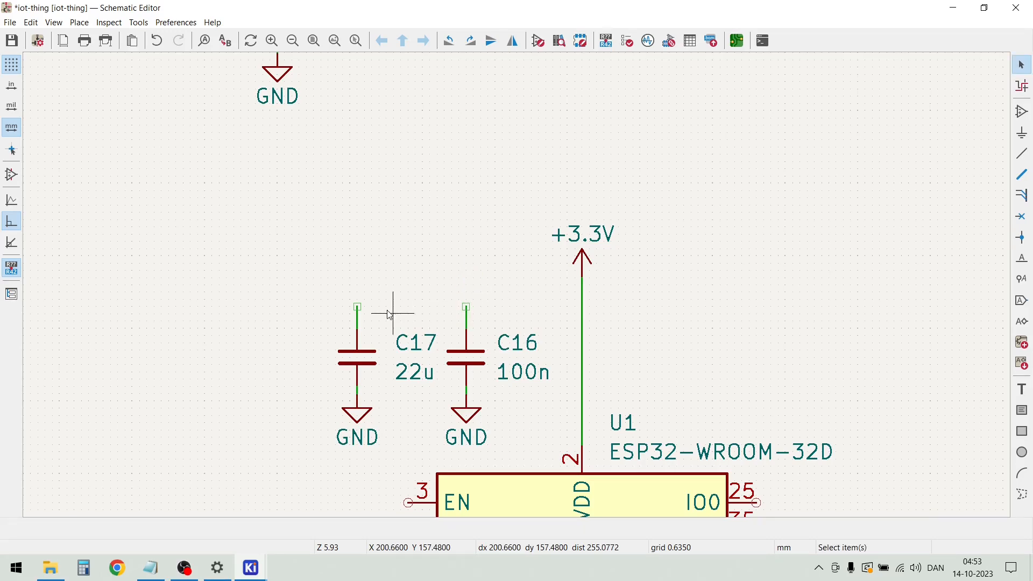
click(357, 306)
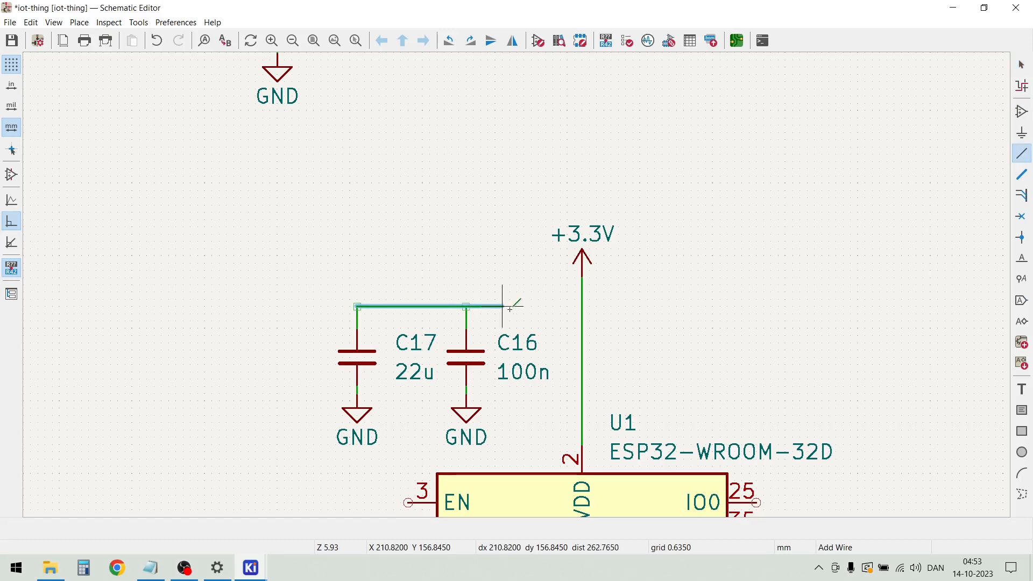
click(581, 307)
key(Escape)
Move the R14/C14 pull-up network down beside U1 so its horizontal wire lines up with the EN pin
scroll(447, 308, down, 4)
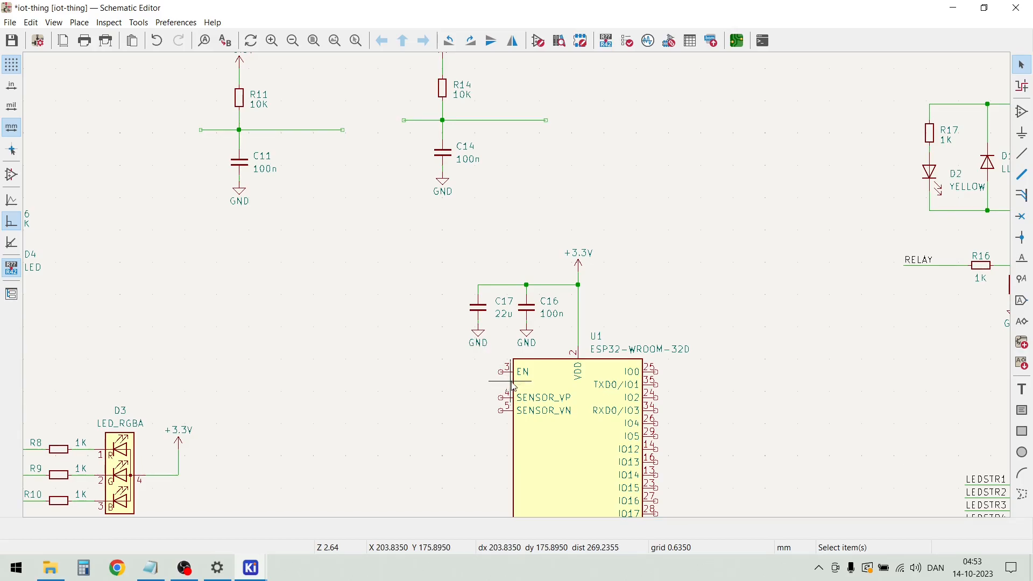
scroll(516, 207, down, 2)
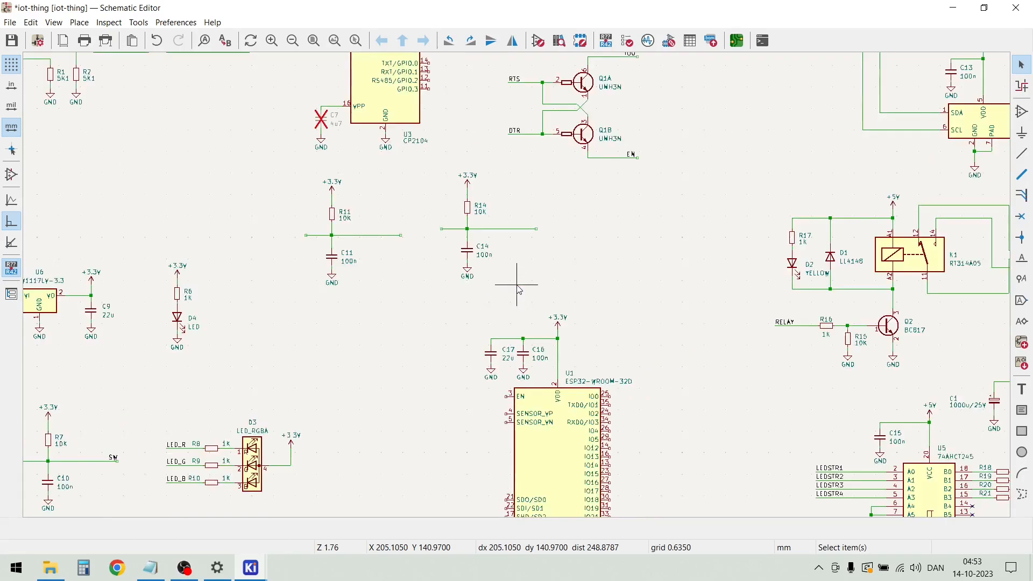
drag(521, 285, 440, 156)
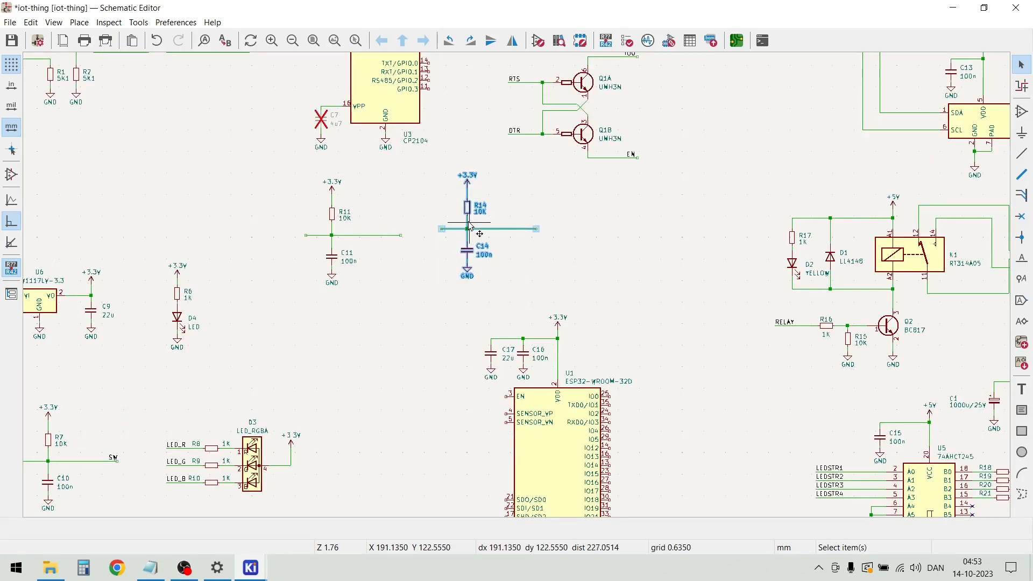
drag(469, 214, 436, 377)
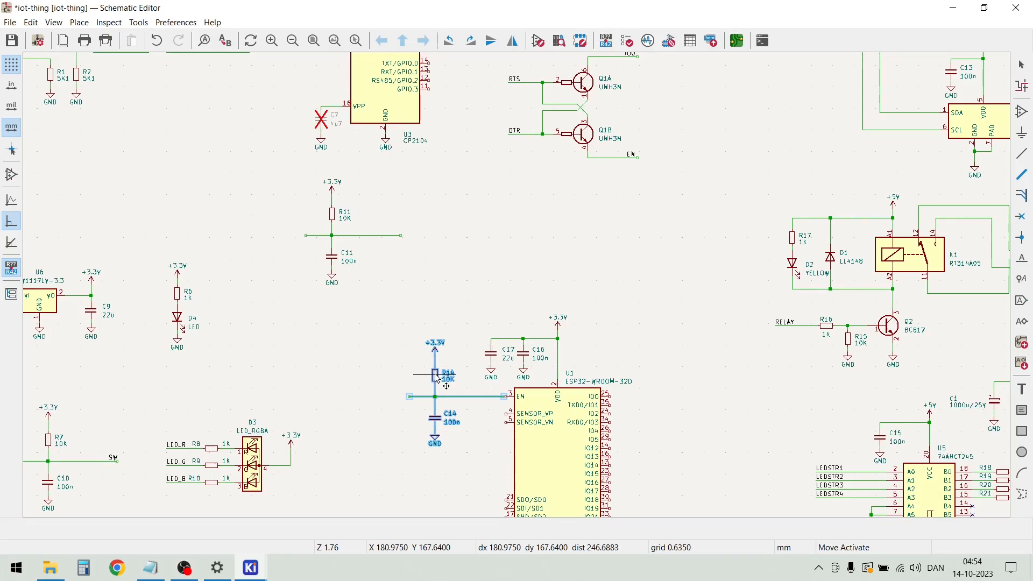
click(371, 338)
Wire the R14/C14 node to U1's EN pin and delete the unused wire stub left of the junction
scroll(439, 371, up, 4)
scroll(518, 289, up, 3)
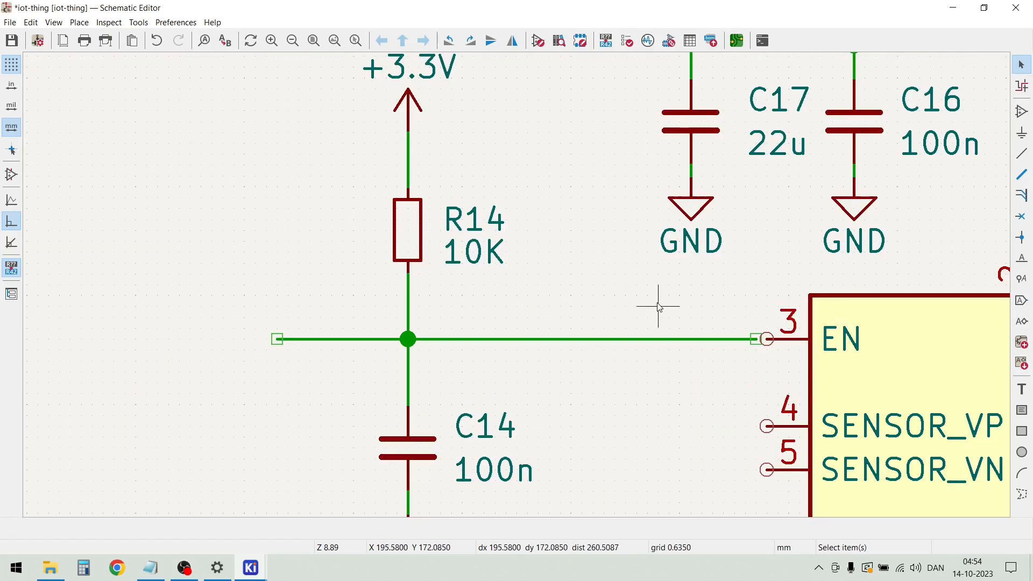
key(w)
key(Escape)
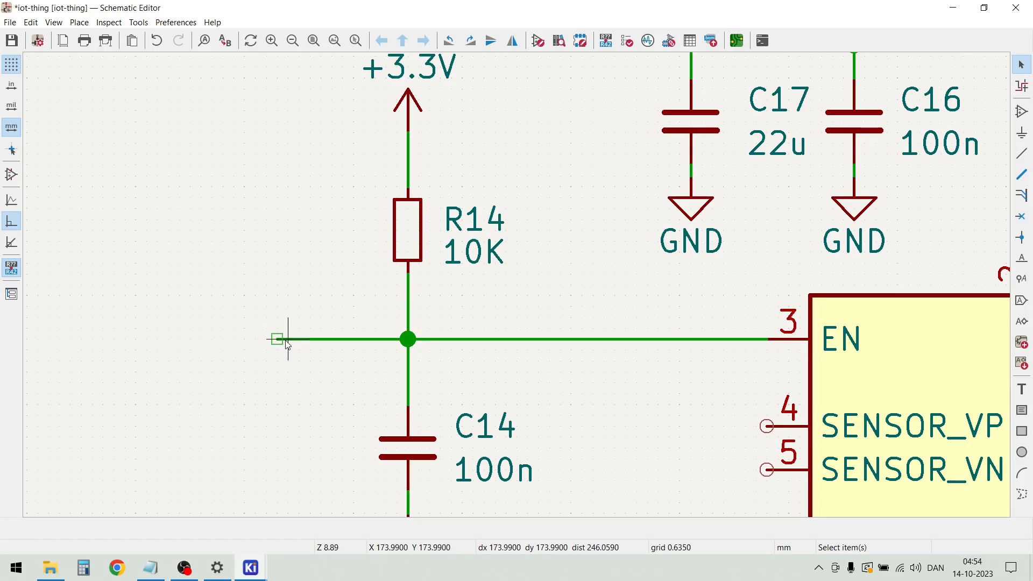
click(289, 336)
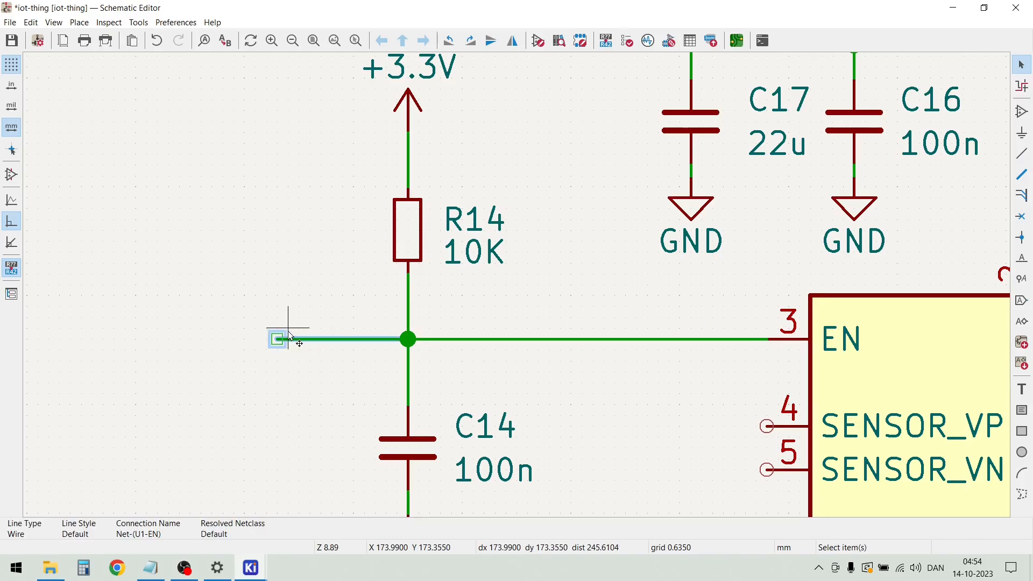
key(Delete)
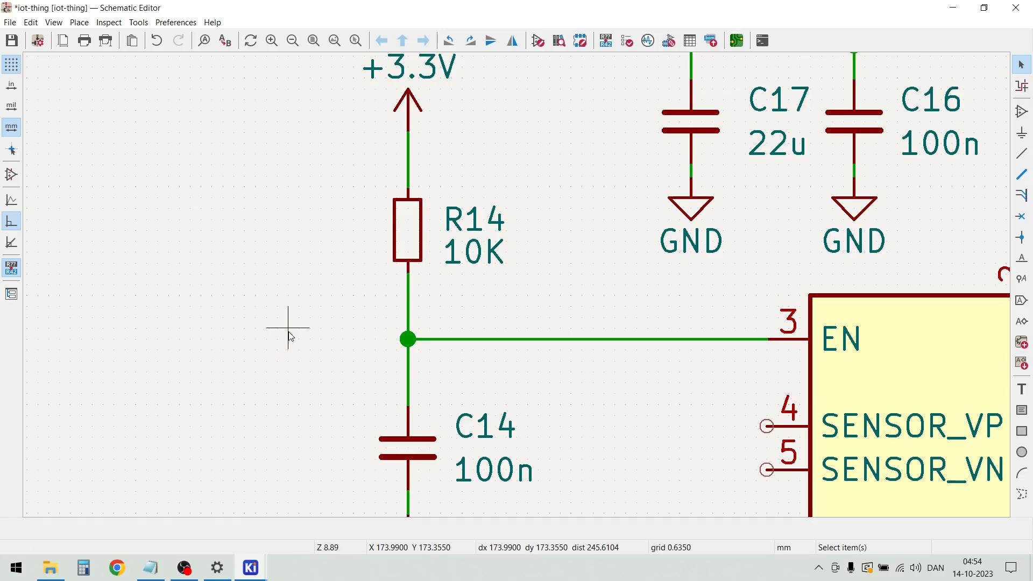
Add the net label EN to the wire between the R14/C14 node and U1's EN pin
key(l)
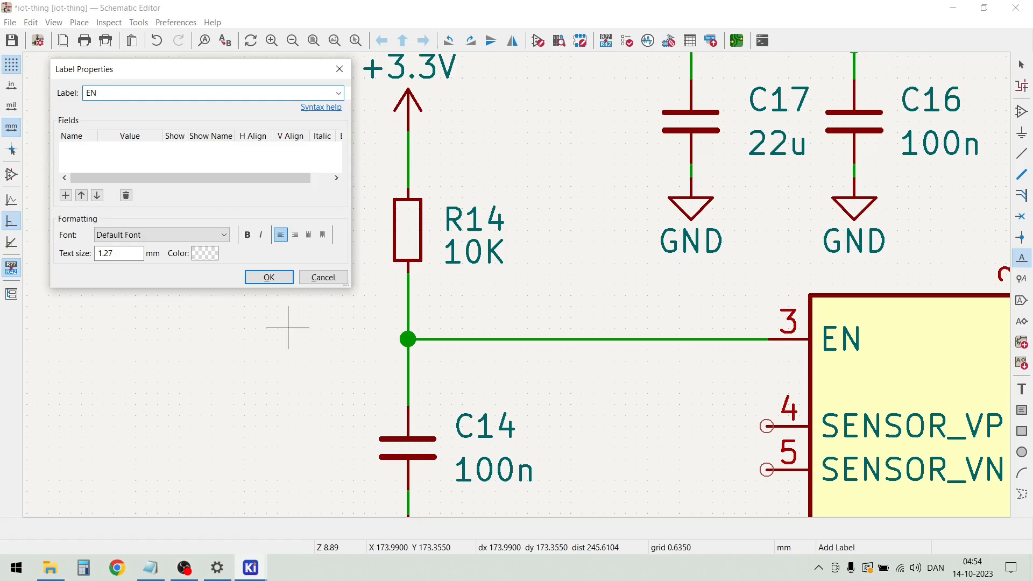
click(270, 277)
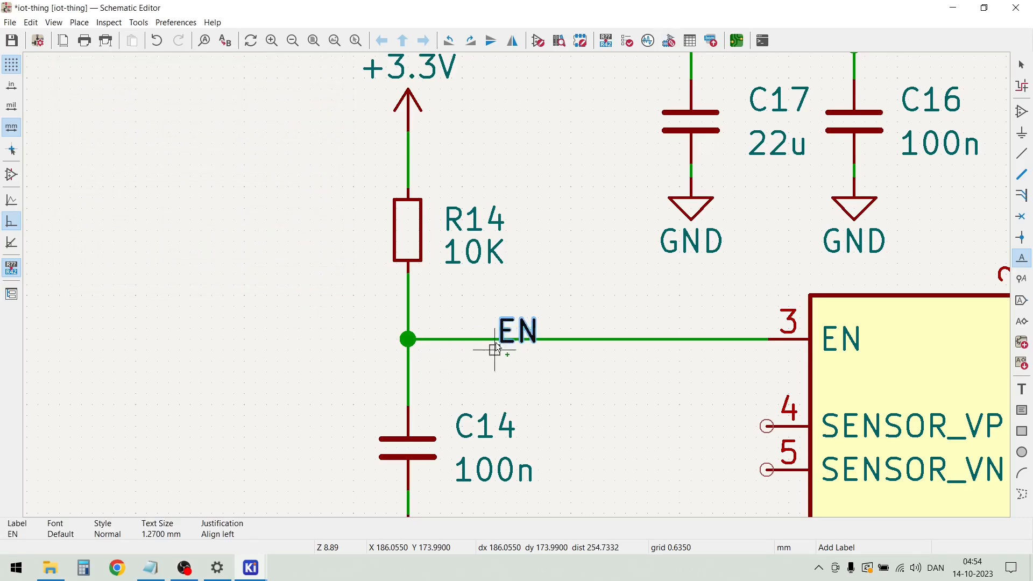
click(537, 339)
key(Escape)
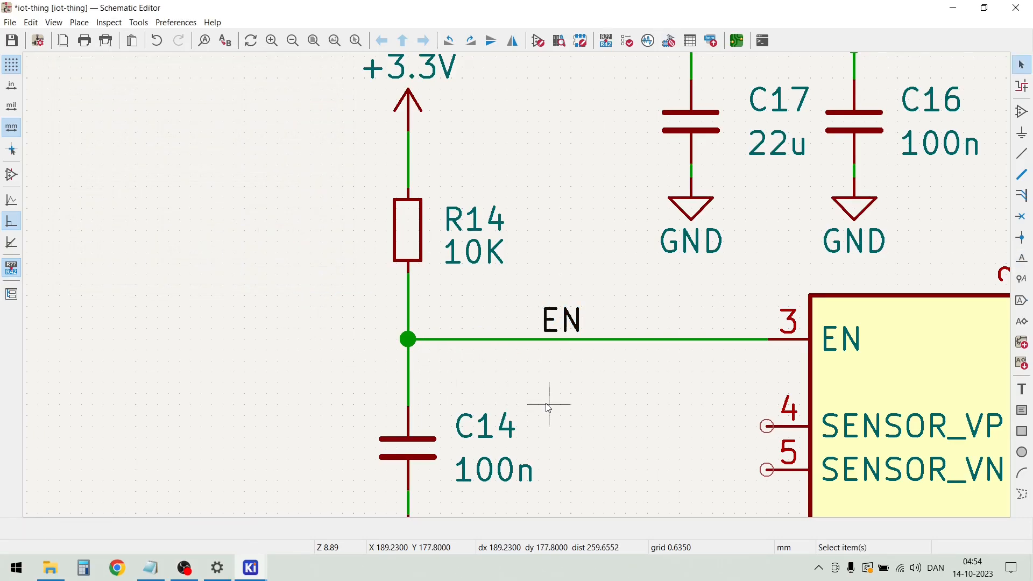
Inspect the Q1A/Q1B transistor circuit and the EN label on Q1B's output wire
scroll(548, 403, down, 2)
scroll(522, 291, down, 6)
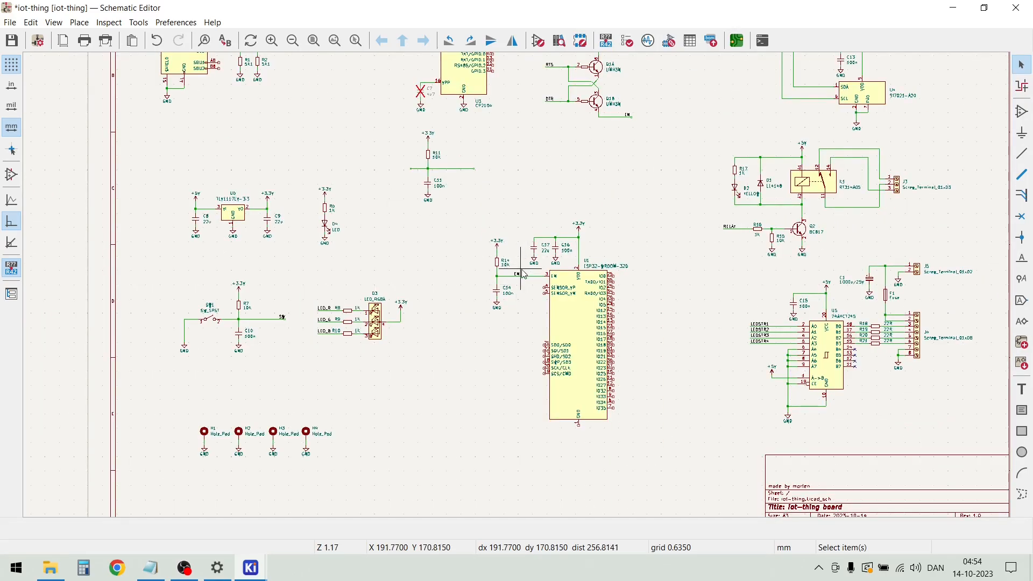
scroll(525, 264, up, 2)
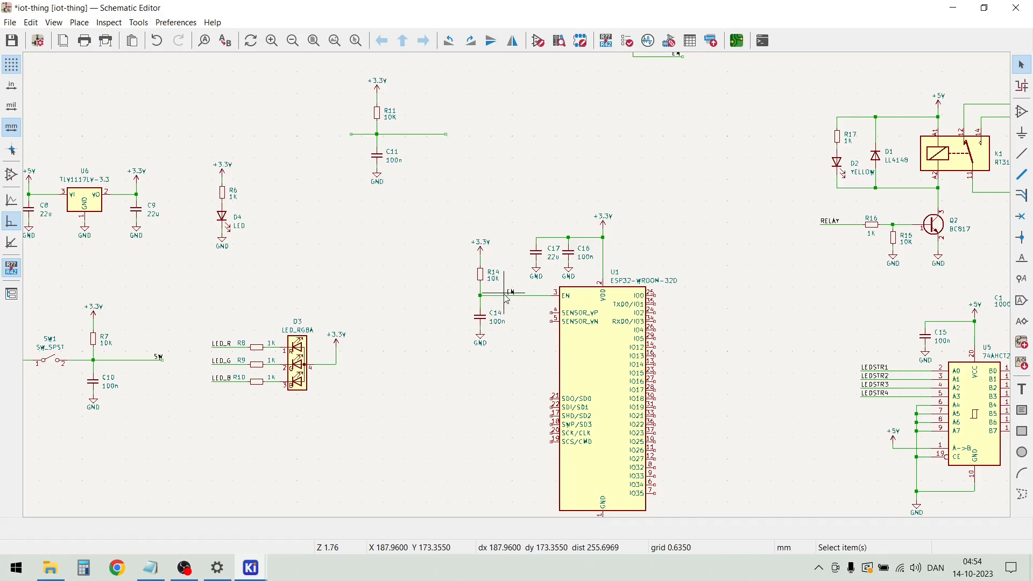
scroll(528, 281, up, 1)
scroll(530, 226, down, 1)
scroll(528, 187, down, 1)
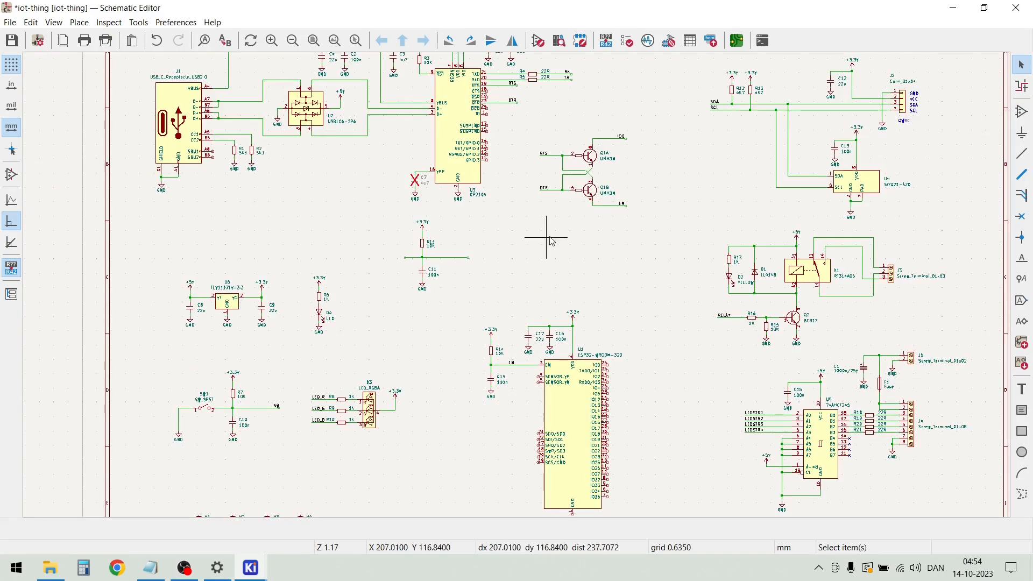
scroll(624, 215, up, 1)
scroll(506, 231, up, 1)
scroll(517, 285, down, 1)
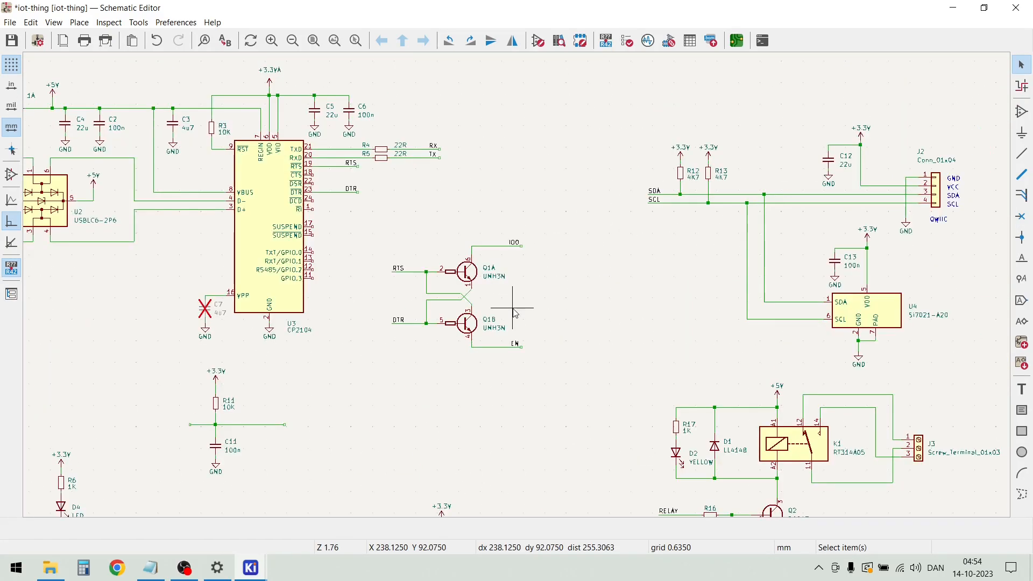
scroll(519, 286, up, 2)
scroll(517, 356, up, 1)
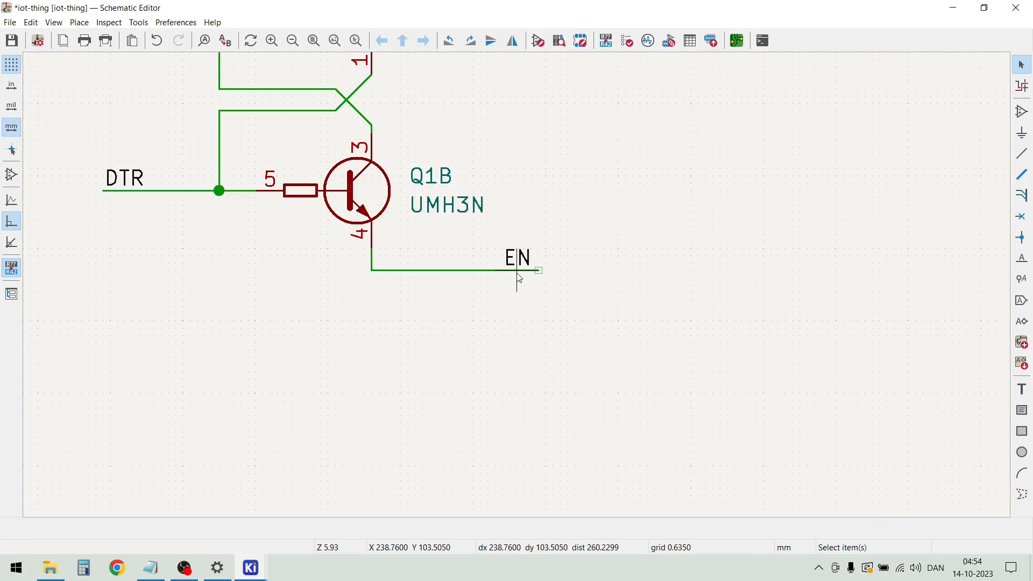
Duplicate the labelled IO0 wire from Q1A and place the copy next to U1's IO0 pin
scroll(520, 278, down, 2)
drag(530, 140, 507, 114)
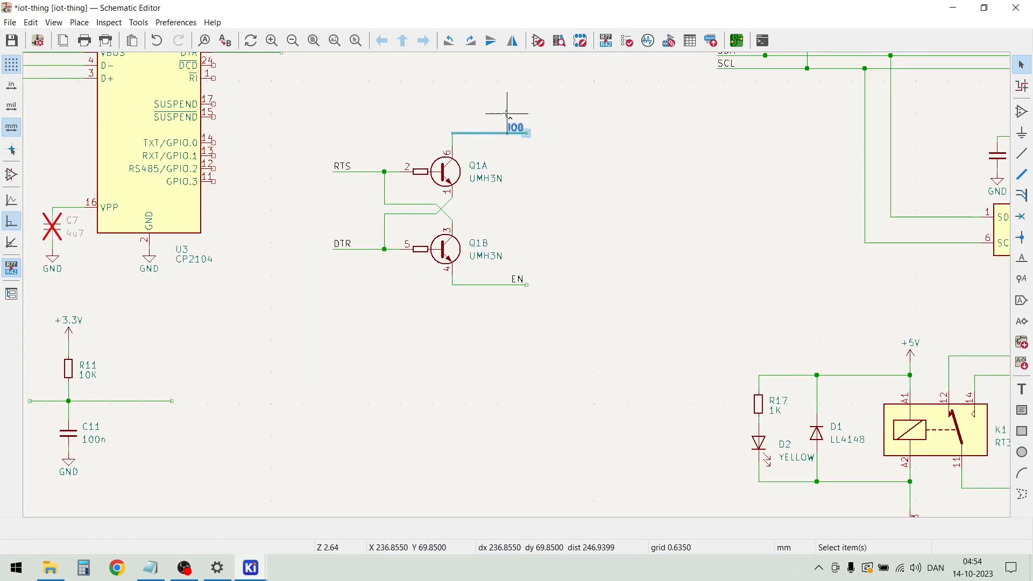
key(m)
scroll(516, 293, down, 3)
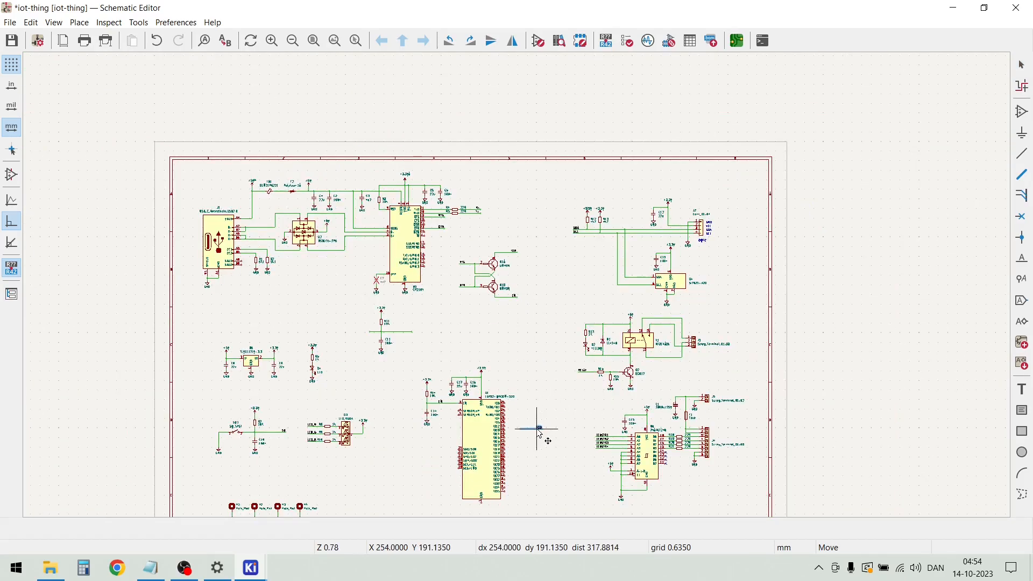
scroll(540, 429, up, 5)
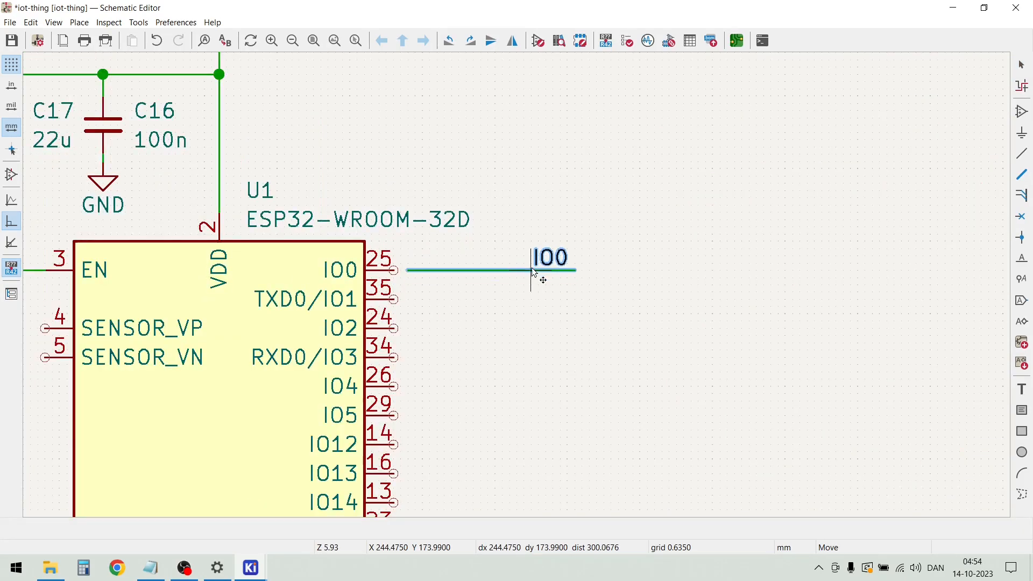
click(515, 266)
Duplicate the labelled RX and TX wires beside R4 and R5 and place the copies to the right of U1
scroll(525, 281, down, 4)
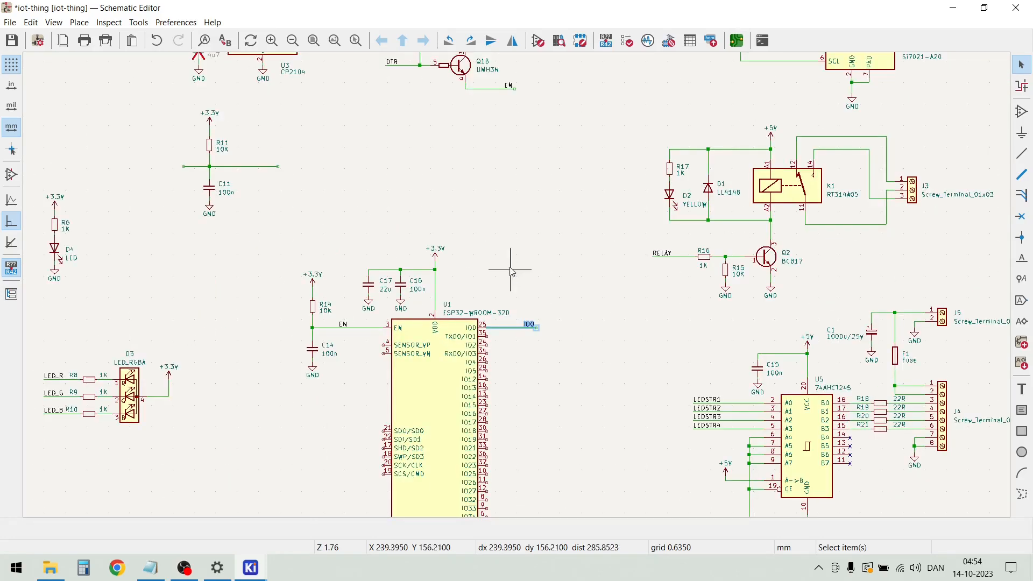
scroll(431, 90, up, 2)
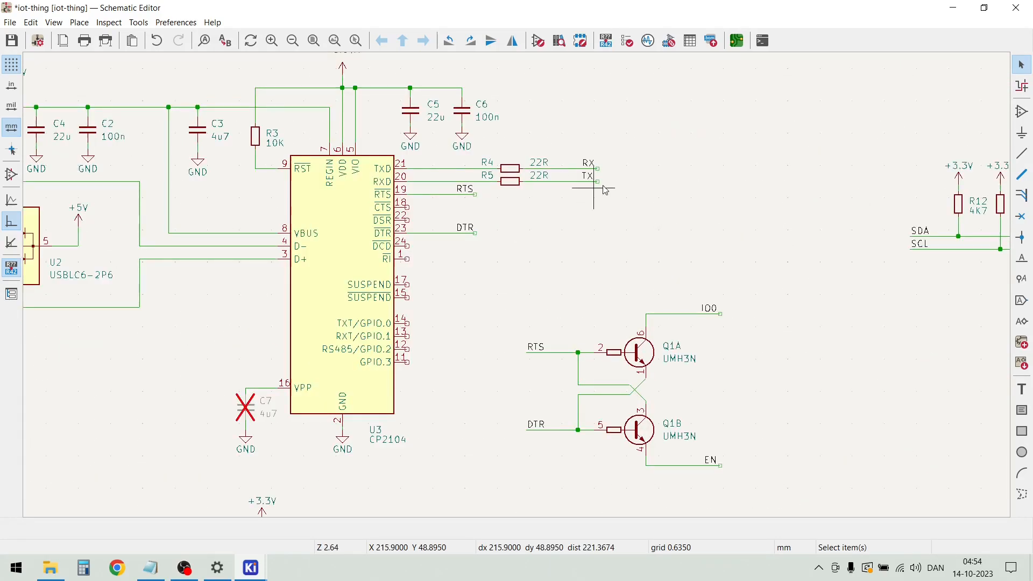
drag(617, 204, 578, 134)
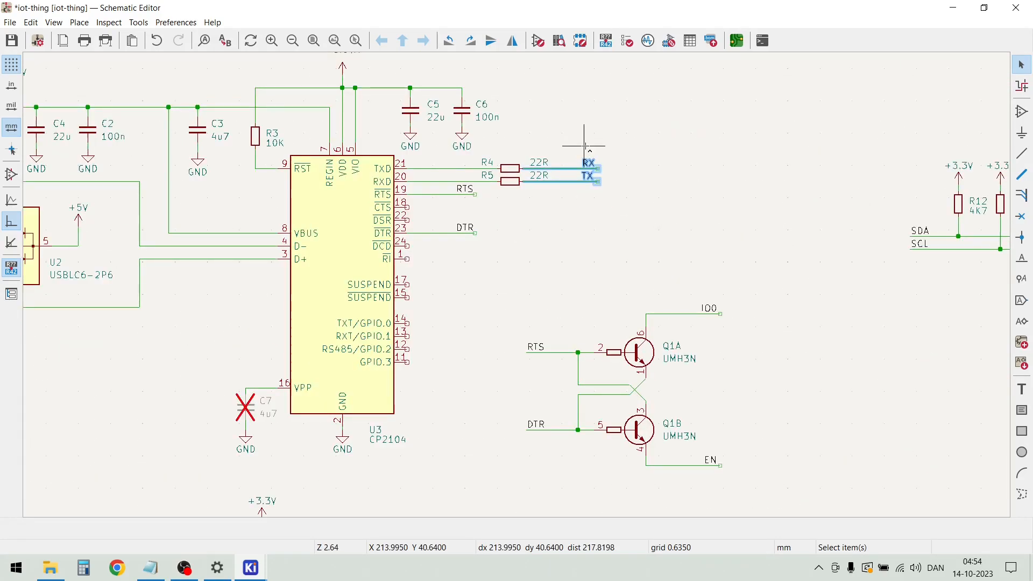
key(m)
scroll(586, 159, down, 4)
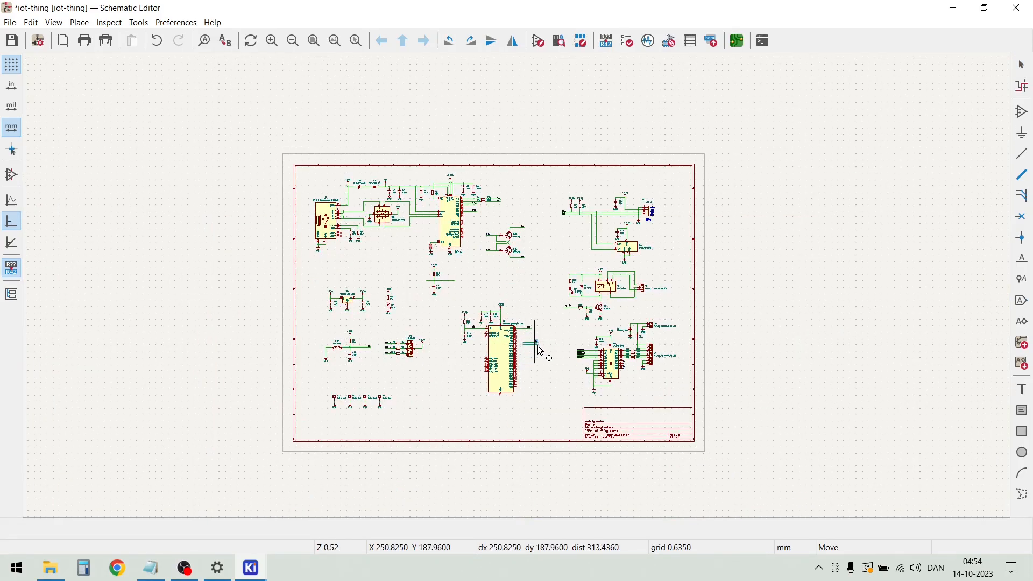
click(541, 351)
click(421, 391)
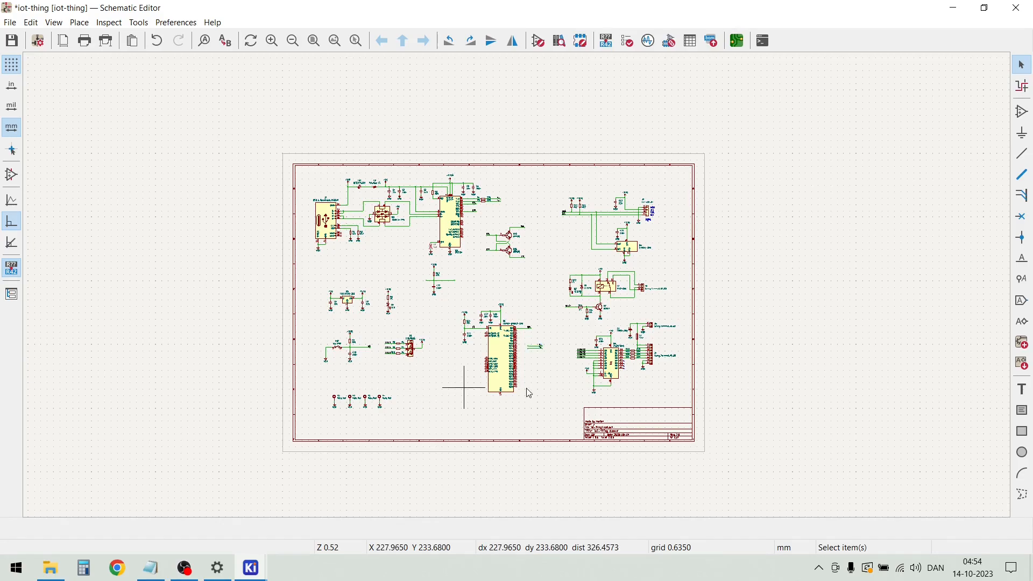
Duplicate the LEDSTR1 to LEDSTR4 wires and labels from U5's inputs and place them below the copied RX/TX wires
scroll(590, 373, up, 5)
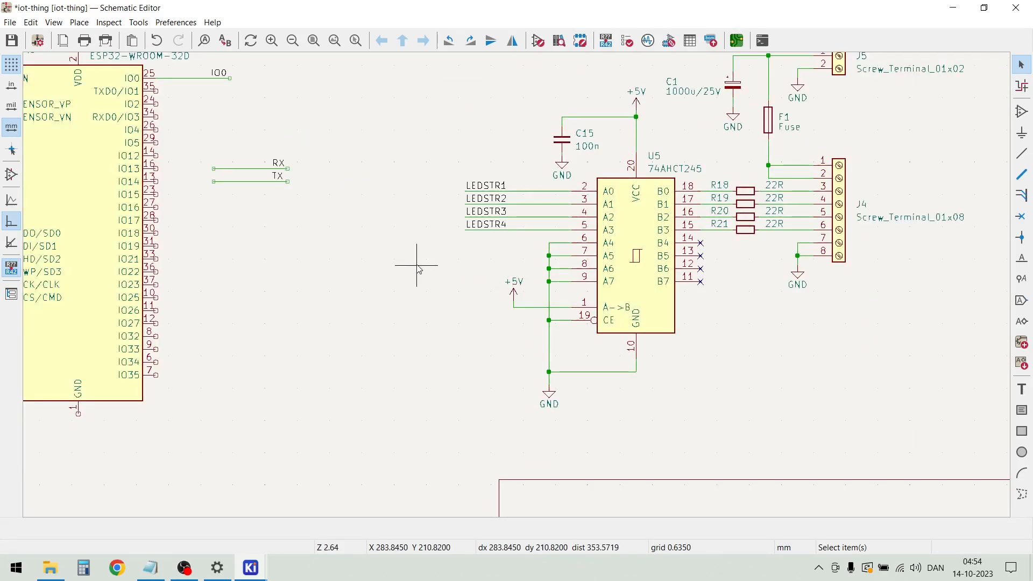
drag(510, 254, 448, 168)
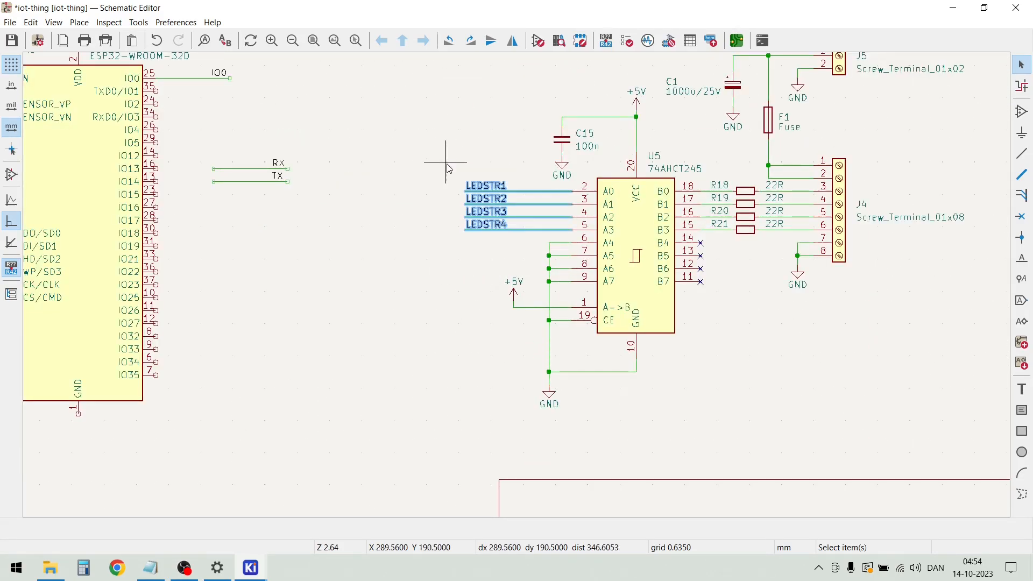
key(ctrl+d)
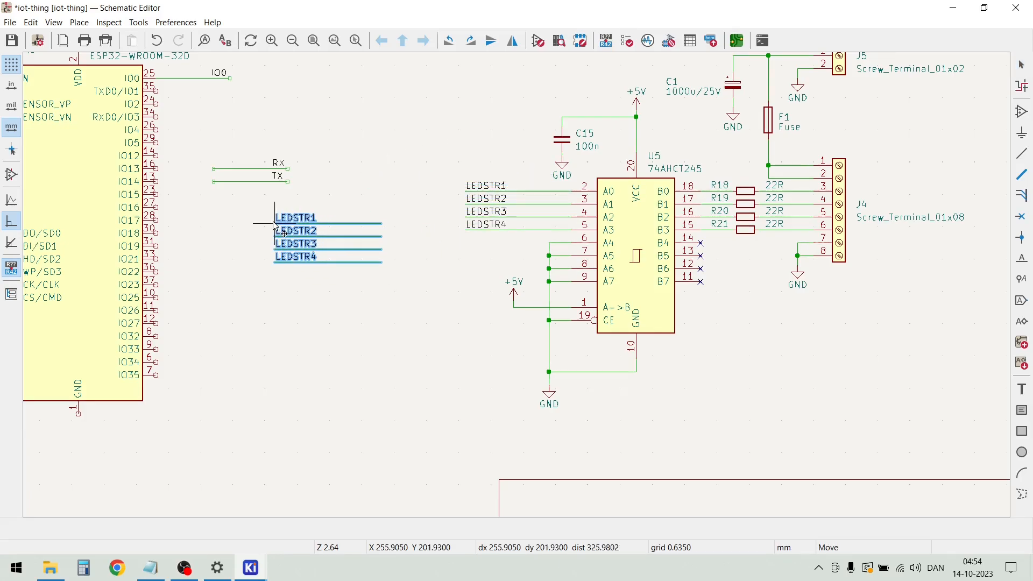
click(255, 215)
scroll(355, 150, down, 2)
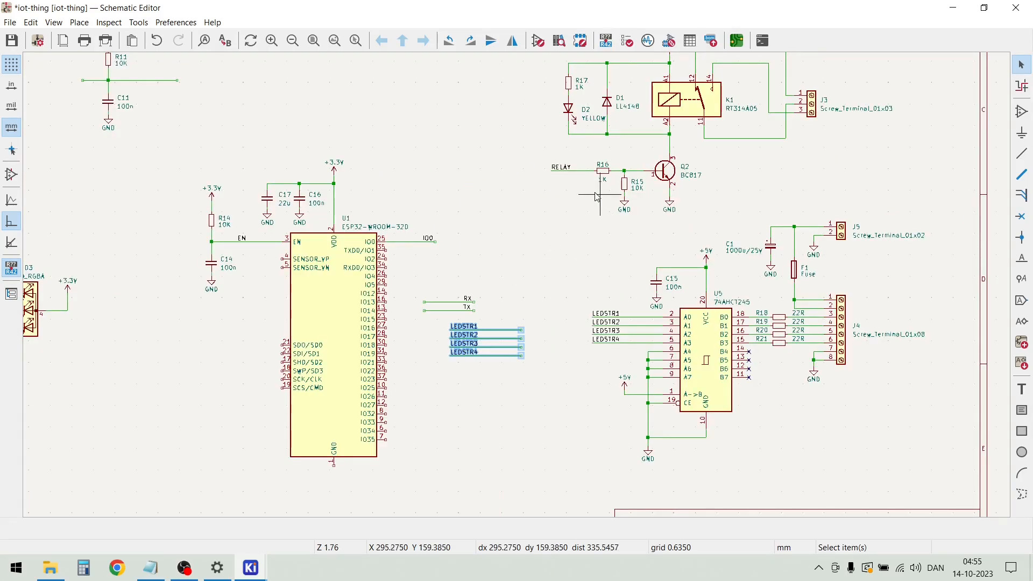
Duplicate the labelled RELAY wire from R16's input and place the copy below the copied LEDSTR wires beside U1
drag(567, 184, 544, 151)
key(ctrl+d)
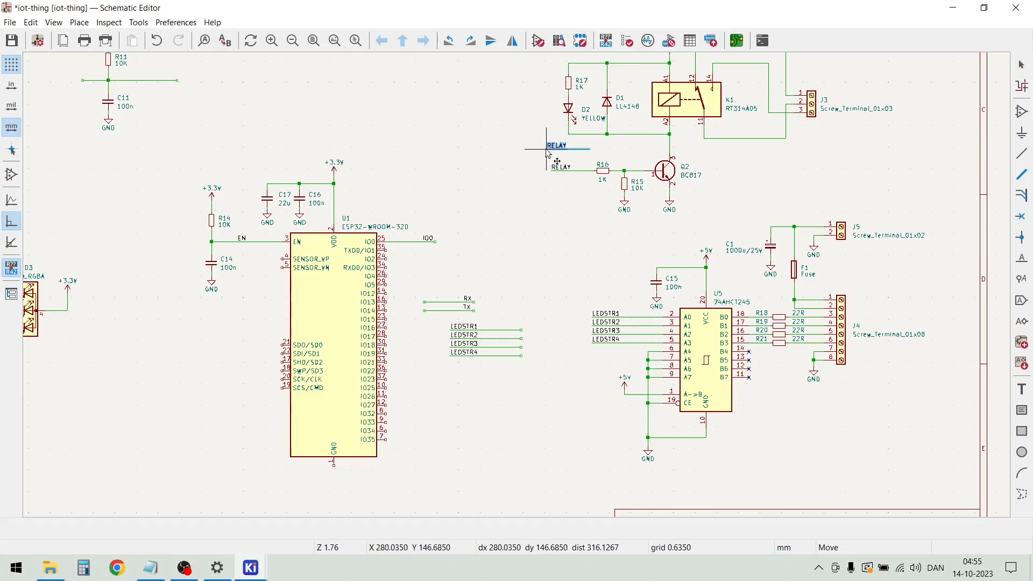
click(443, 387)
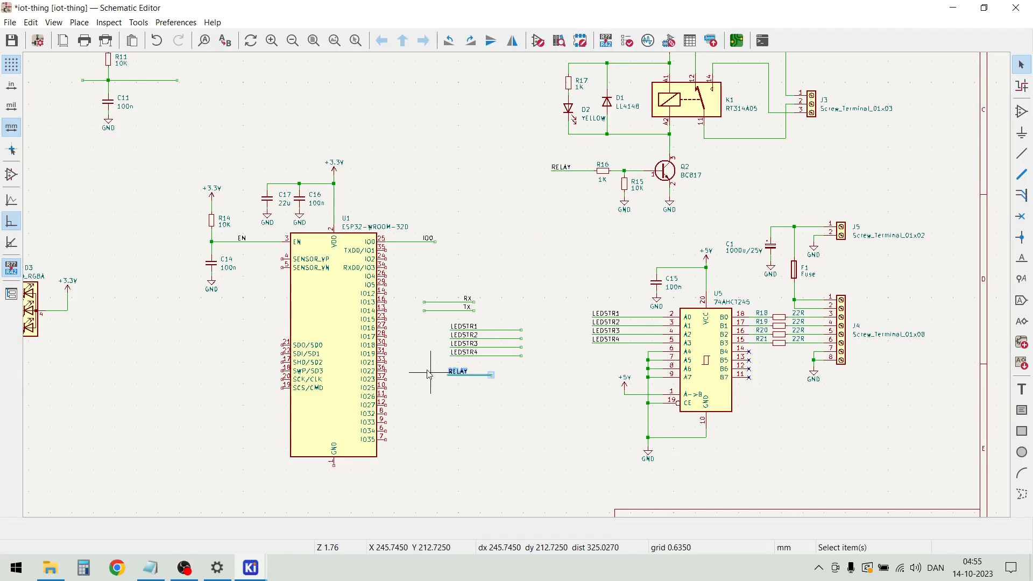
Duplicate the labelled SW wire from the SW1 switch circuit and place the copy below the RELAY wire beside U1
scroll(127, 374, down, 2)
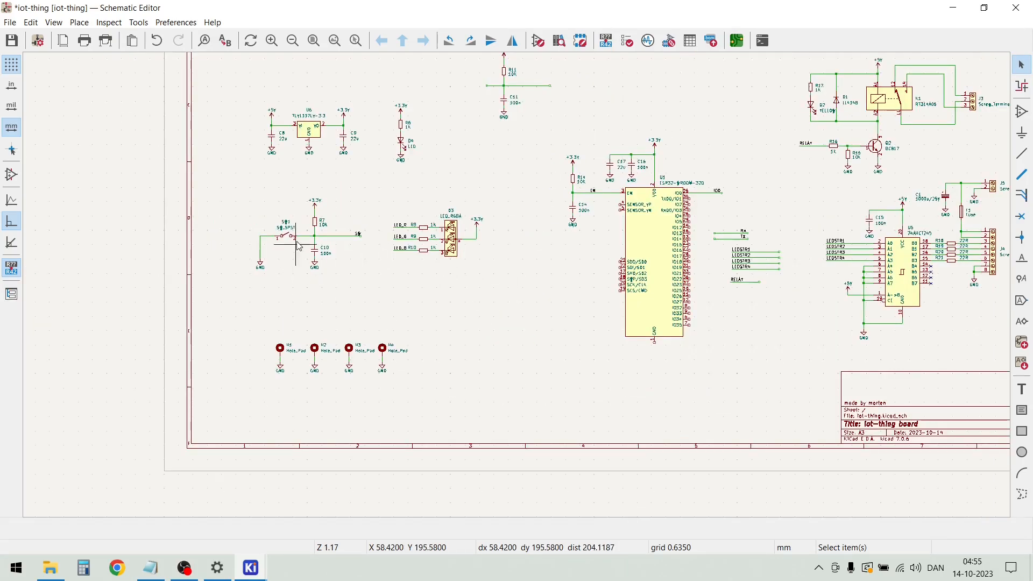
scroll(352, 240, up, 4)
drag(540, 295, 516, 253)
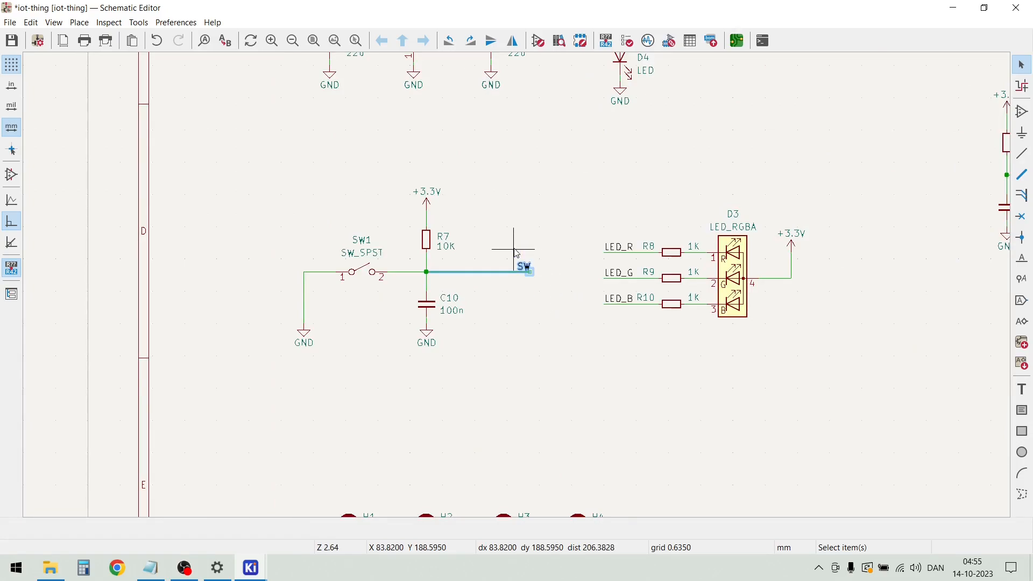
key(m)
scroll(514, 249, down, 4)
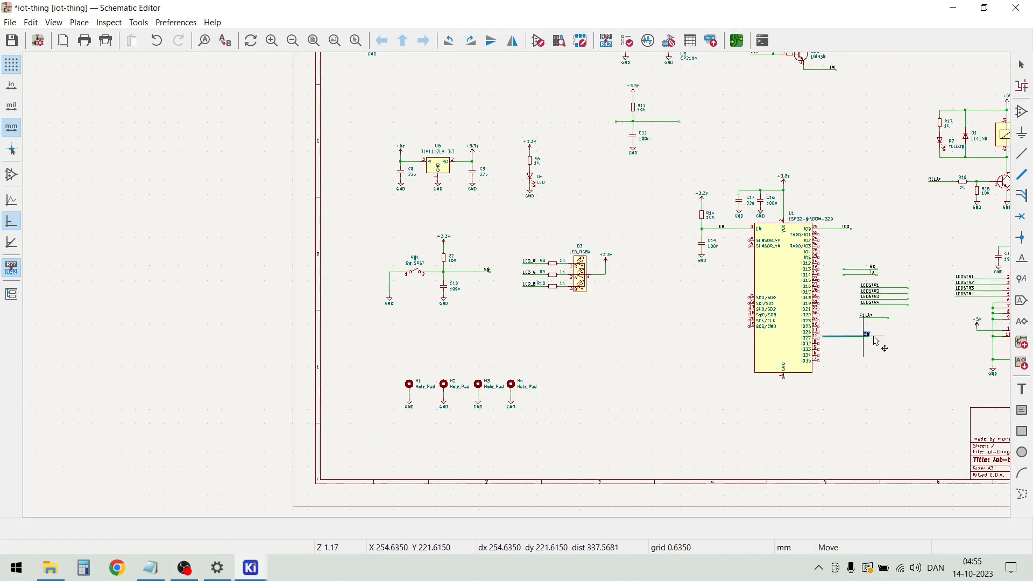
click(886, 339)
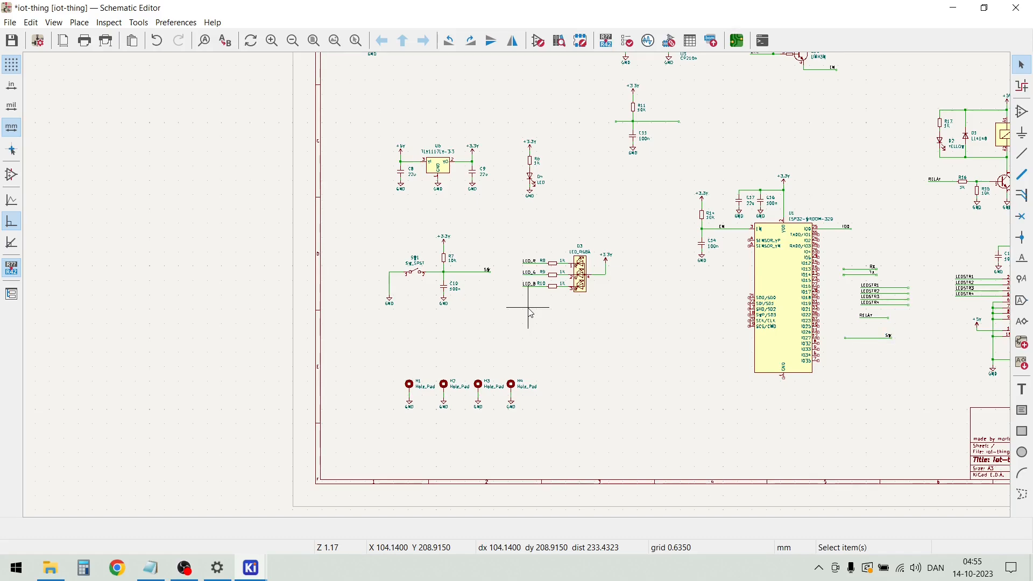
Duplicate the LED_R, LED_G and LED_B wires and labels from D3's resistors and place them below the copied SW wire
drag(548, 309, 509, 242)
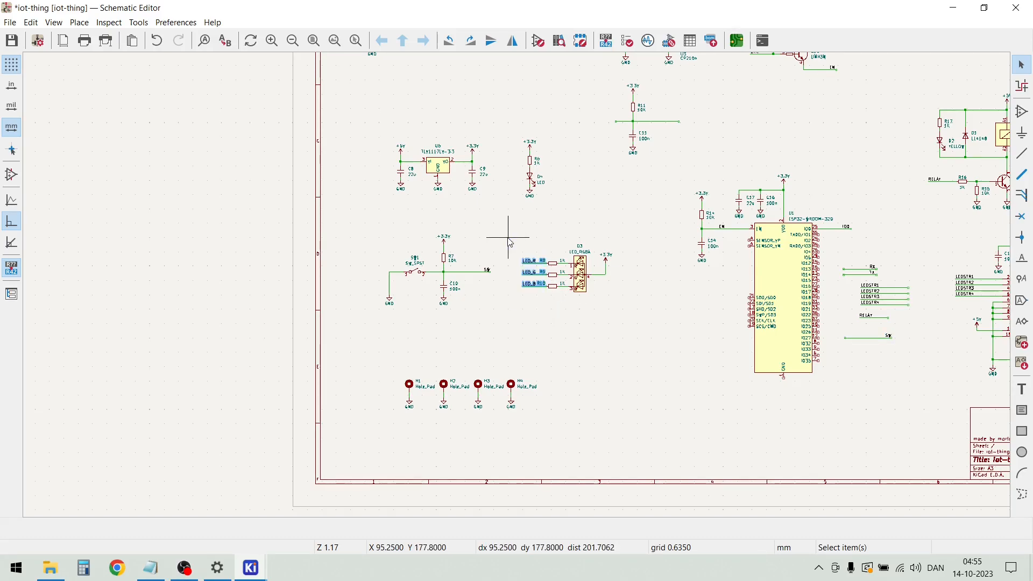
key(m)
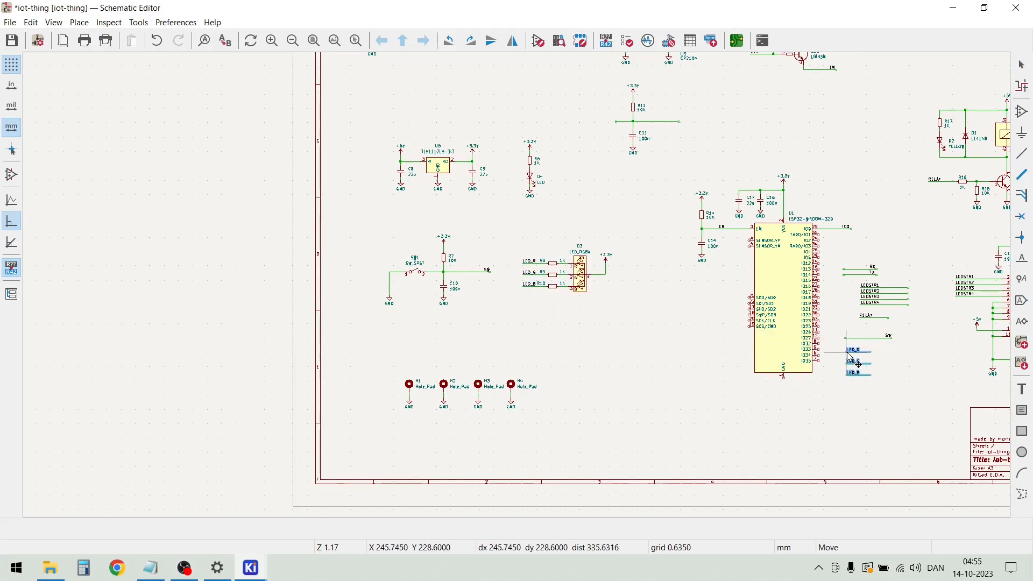
click(895, 371)
click(906, 355)
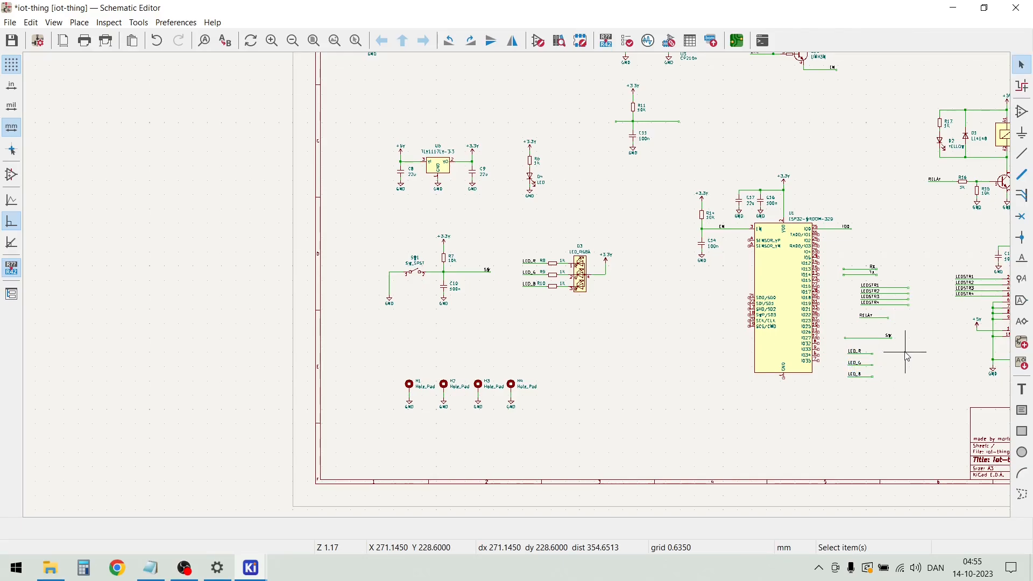
Delete the leftover R11/C11 network together with its horizontal wire, +3.3V symbol and GND symbol
scroll(907, 357, down, 2)
scroll(452, 206, up, 2)
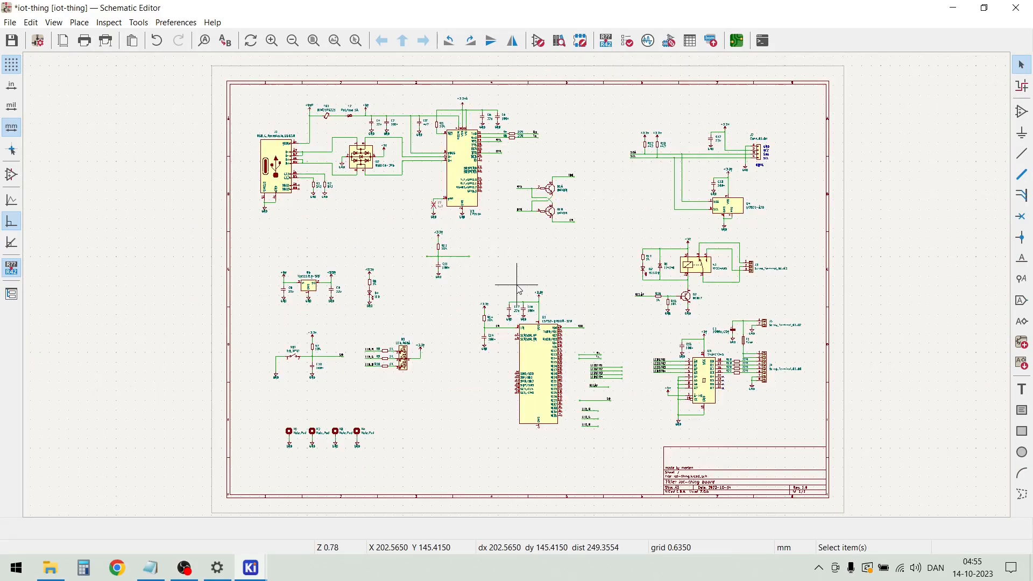
drag(448, 286, 339, 174)
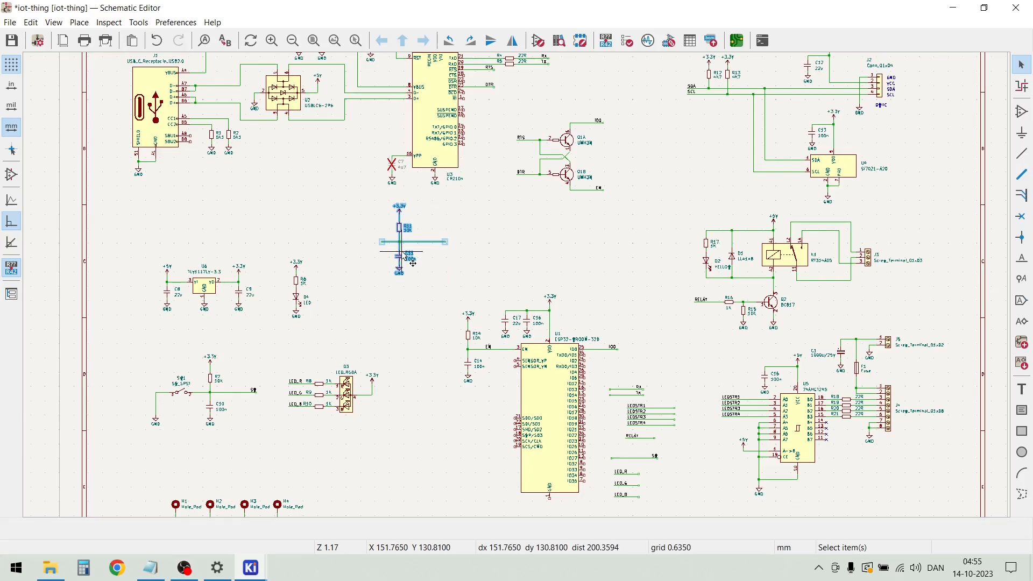
key(Delete)
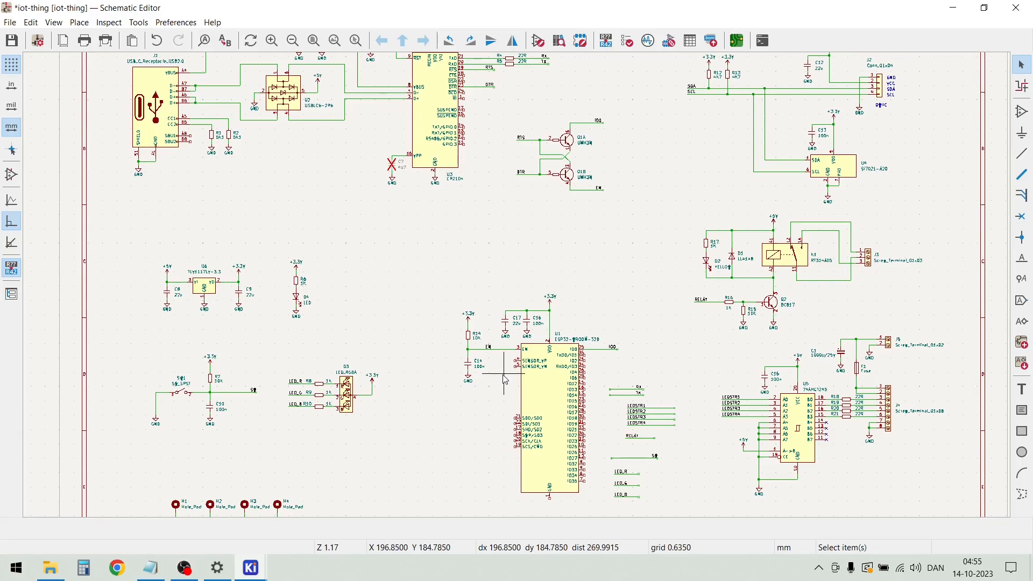
scroll(517, 395, up, 1)
scroll(516, 285, down, 1)
scroll(602, 303, up, 2)
scroll(519, 290, up, 2)
scroll(519, 290, down, 3)
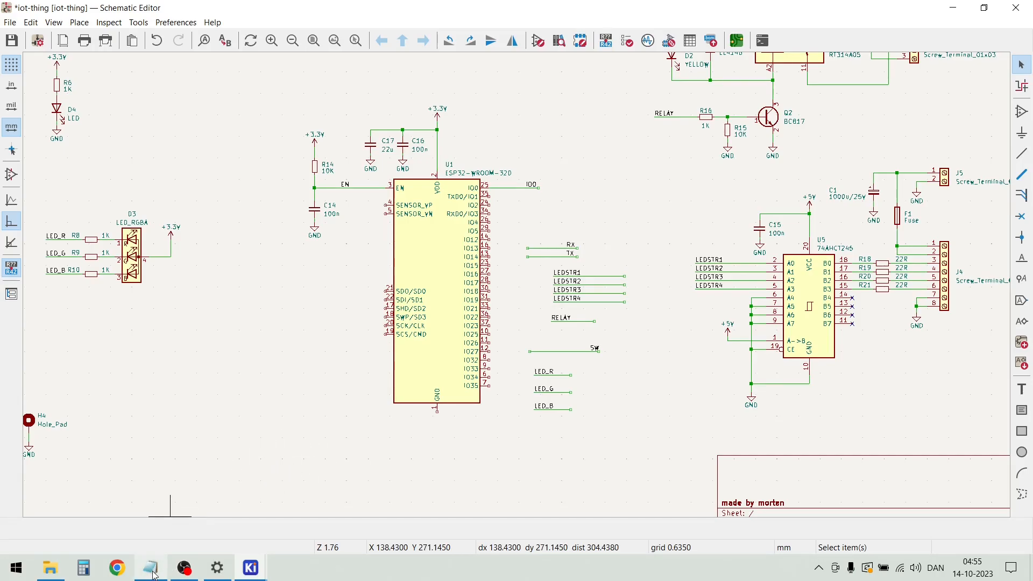
Switch to Notepad, copy the full note on boot control pins and ADC2, and return to the schematic
mouse_move(153, 572)
click(150, 526)
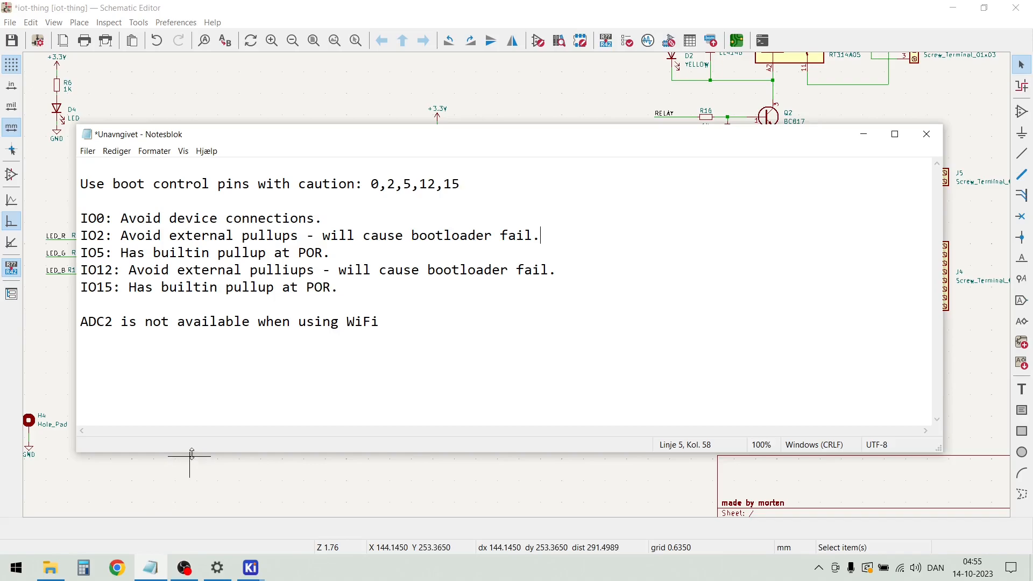
drag(403, 325, 79, 186)
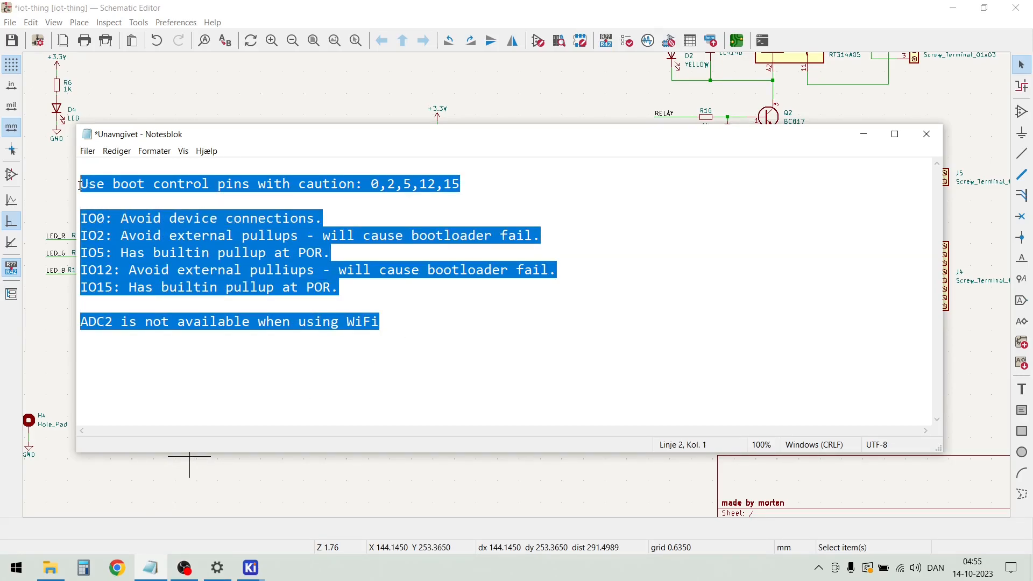
right_click(127, 221)
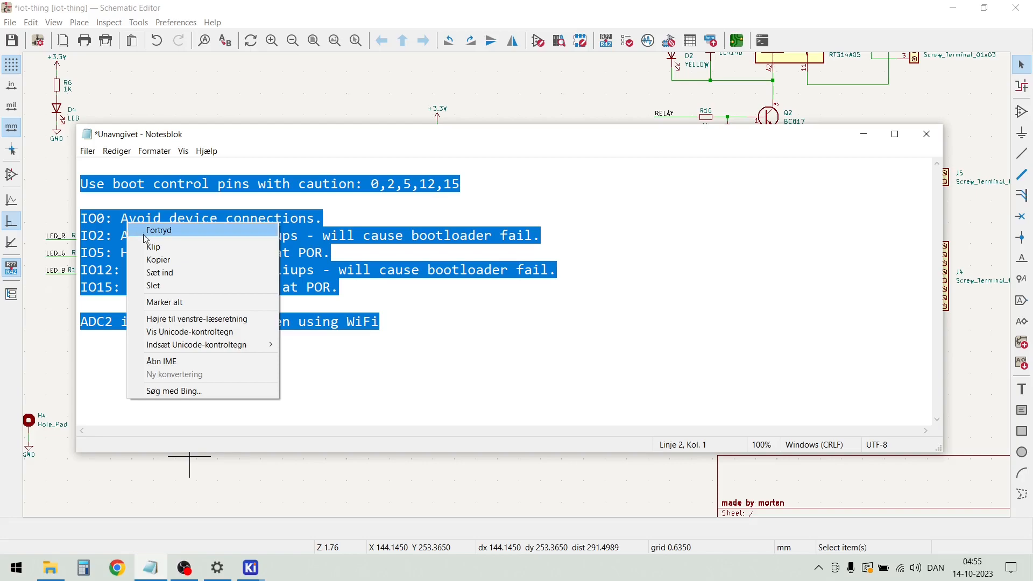
click(168, 263)
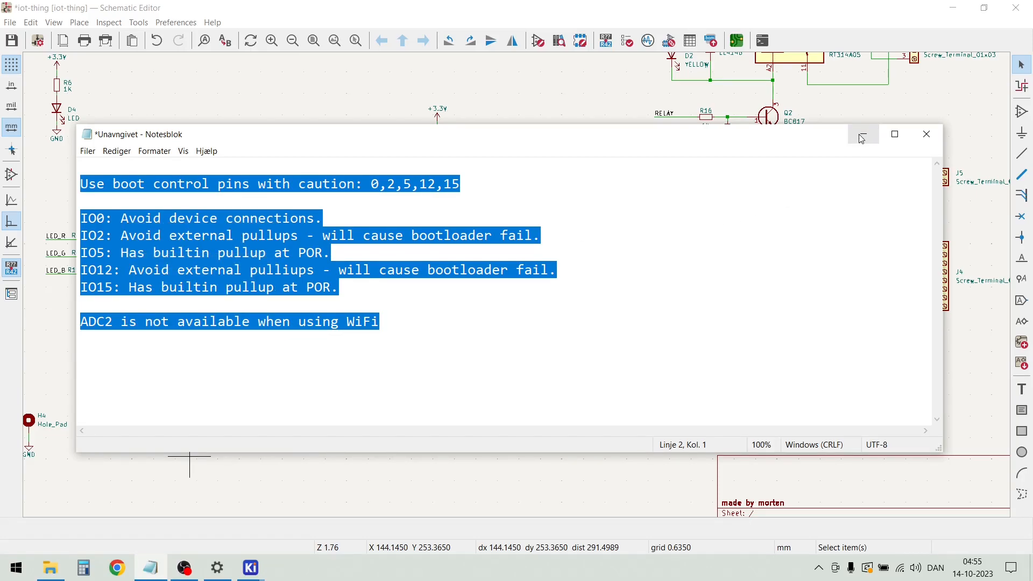
click(856, 140)
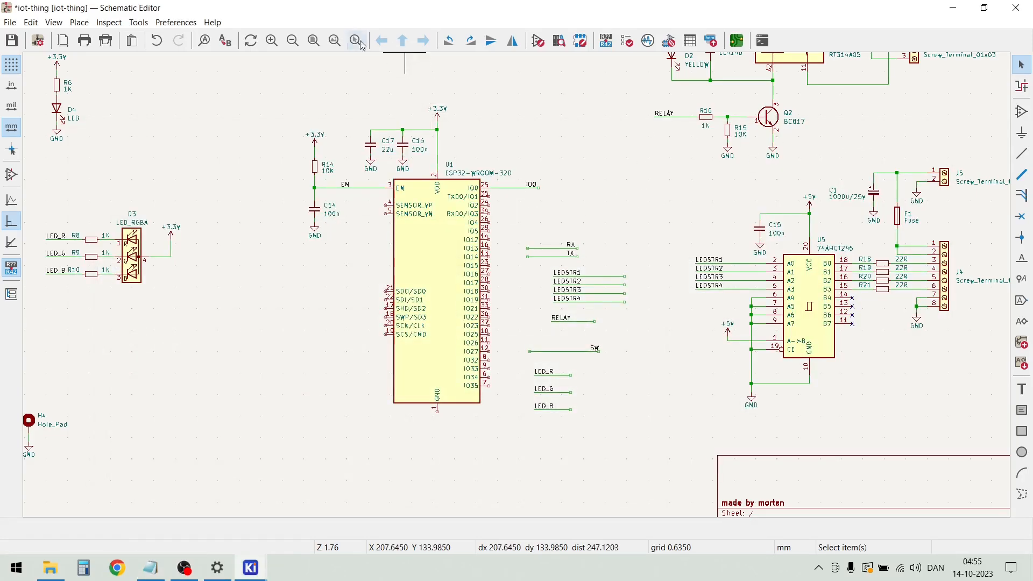
Add a text box about 43 × 13 mm below U1 containing the copied notes on boot control pins and ADC2
click(79, 23)
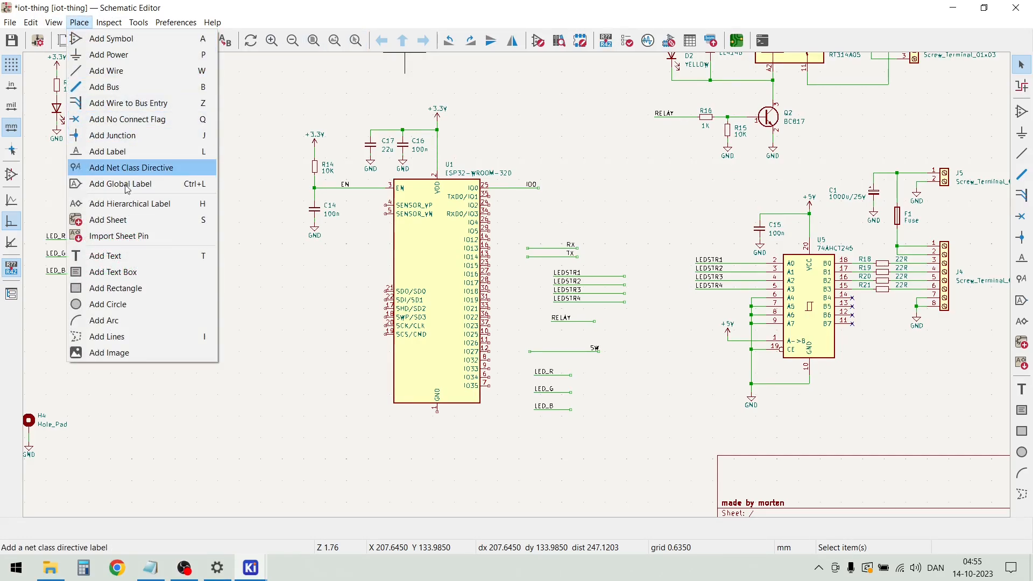
click(125, 271)
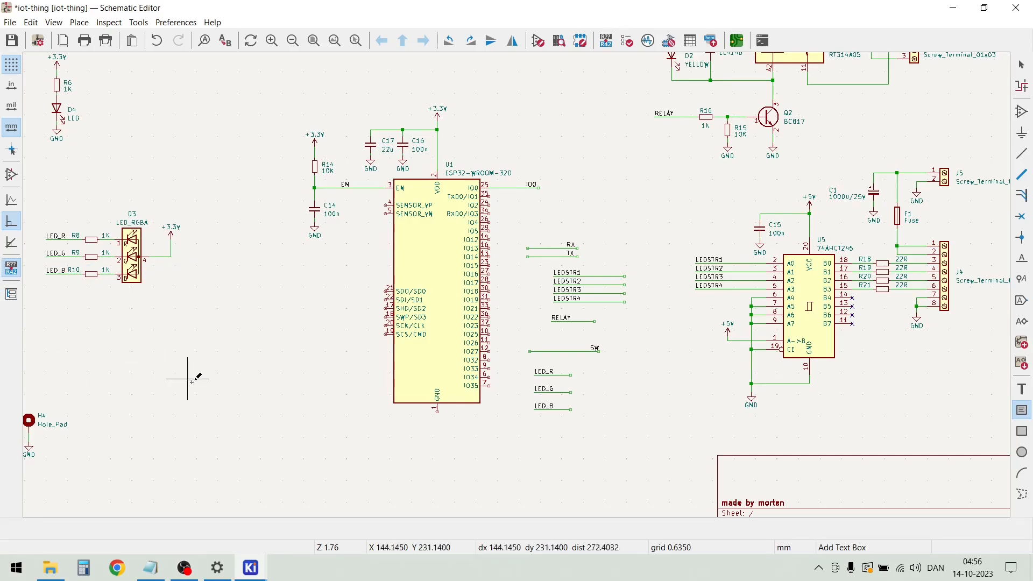
scroll(492, 273, down, 2)
click(470, 289)
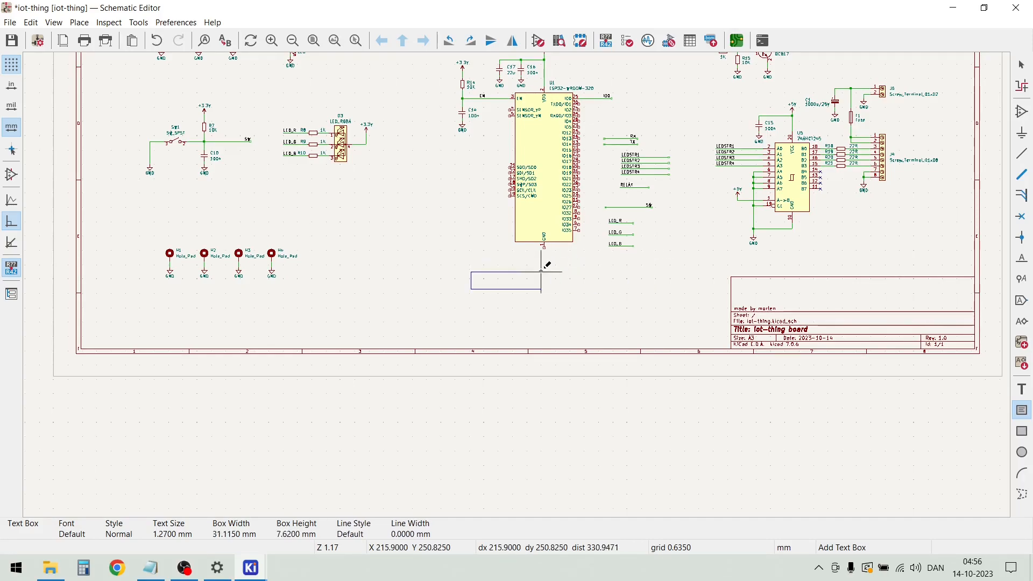
click(569, 261)
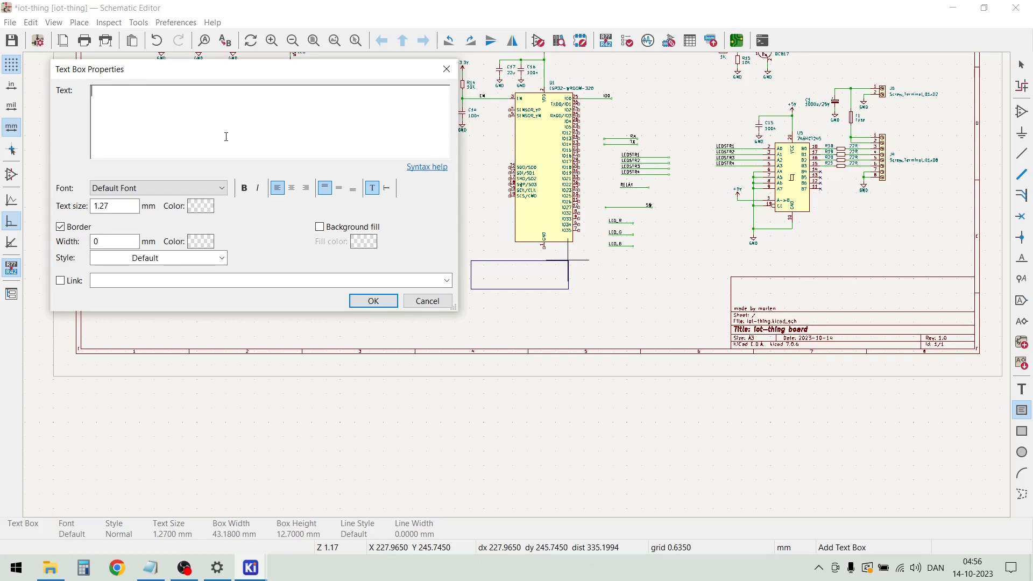
key(ctrl+v)
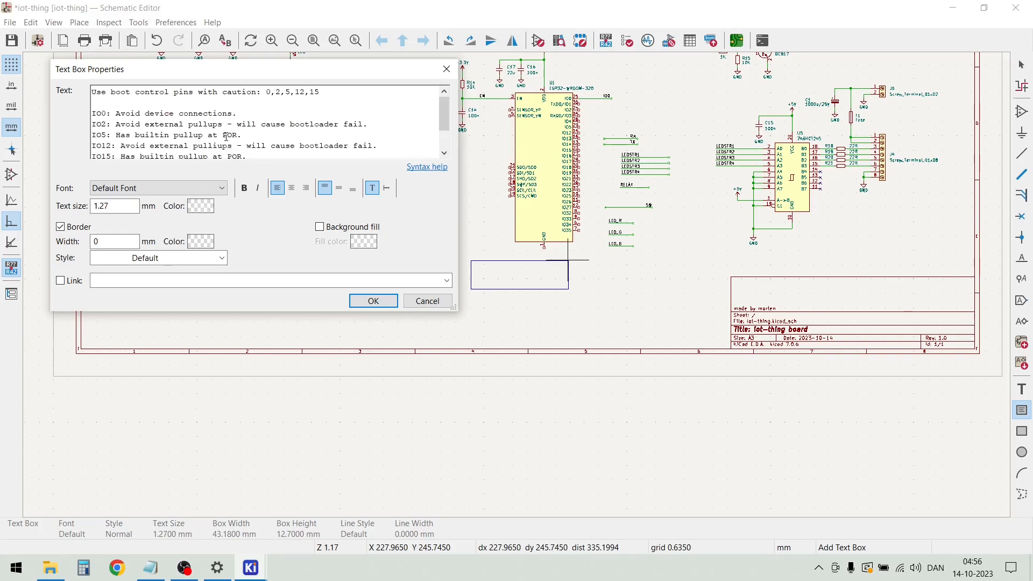
click(373, 300)
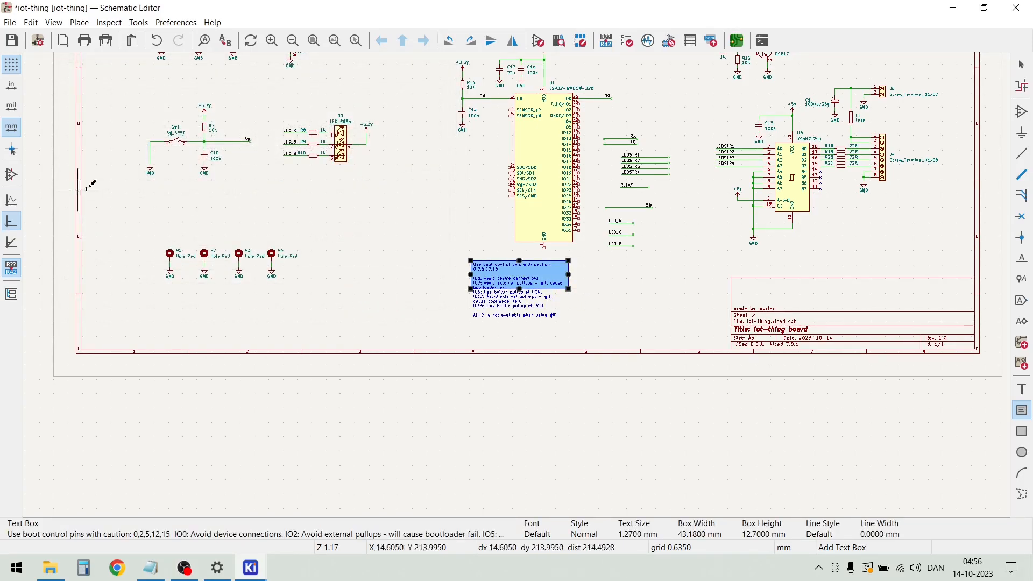
scroll(555, 282, up, 5)
key(Escape)
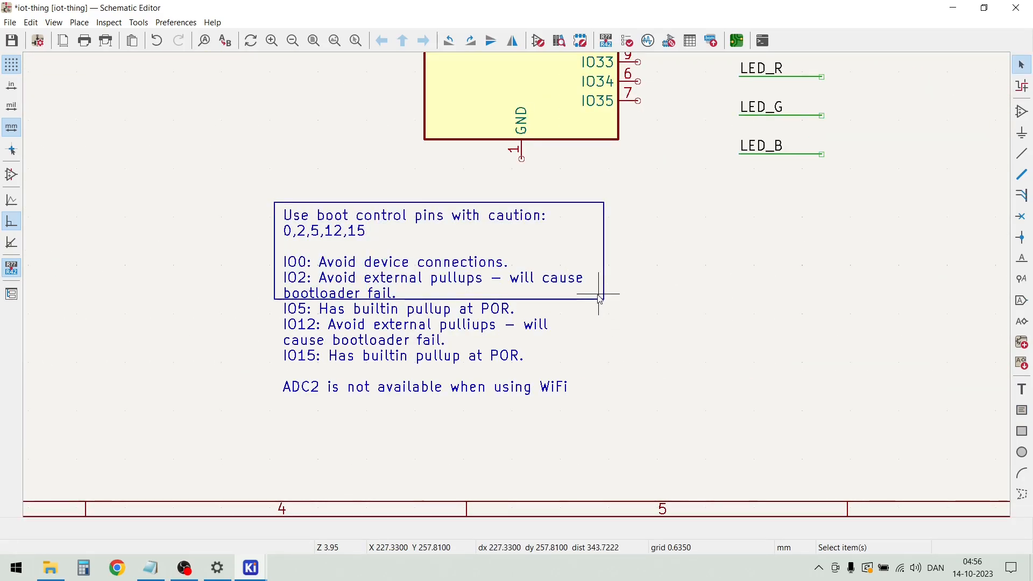
Enlarge the boot-pin text box to about 60 × 20 mm so it encloses all lines, and shift it further away from U1's GND pin
click(588, 277)
drag(604, 299, 735, 358)
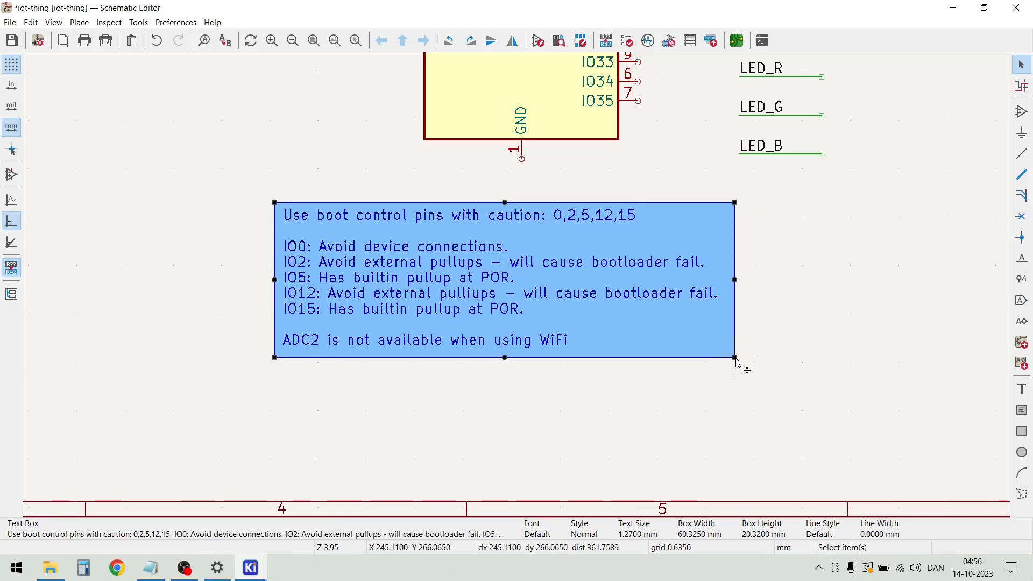
click(543, 398)
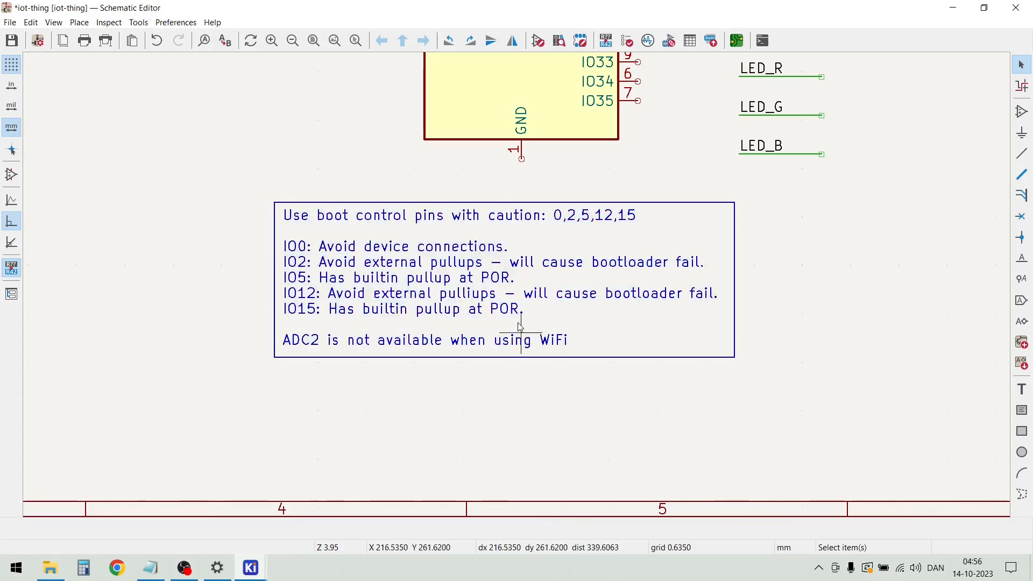
click(616, 330)
drag(616, 331, 429, 256)
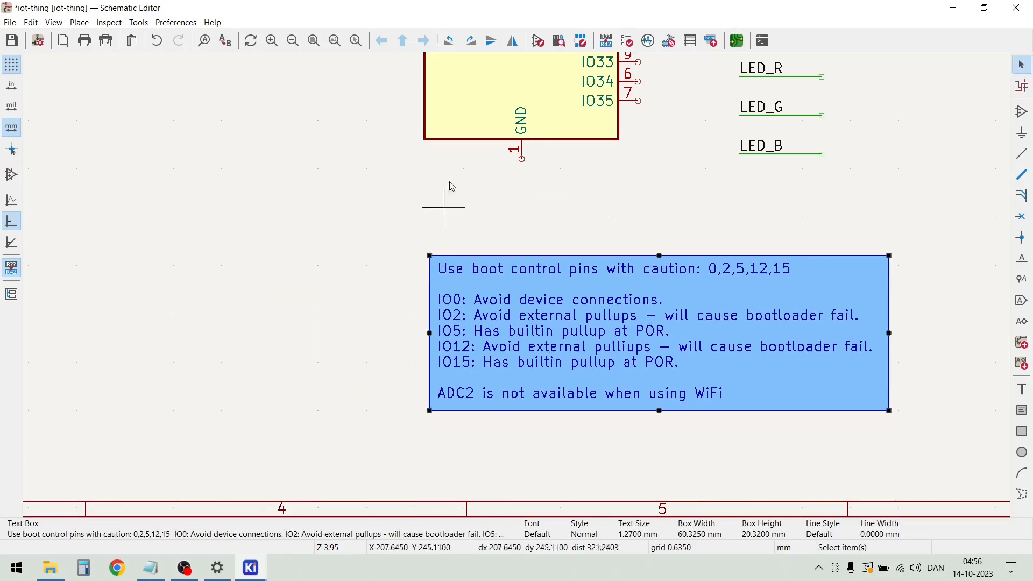
click(510, 228)
Read the boot-pin notes and compare them with U1's IO pins and the unconnected net labels
scroll(720, 253, up, 1)
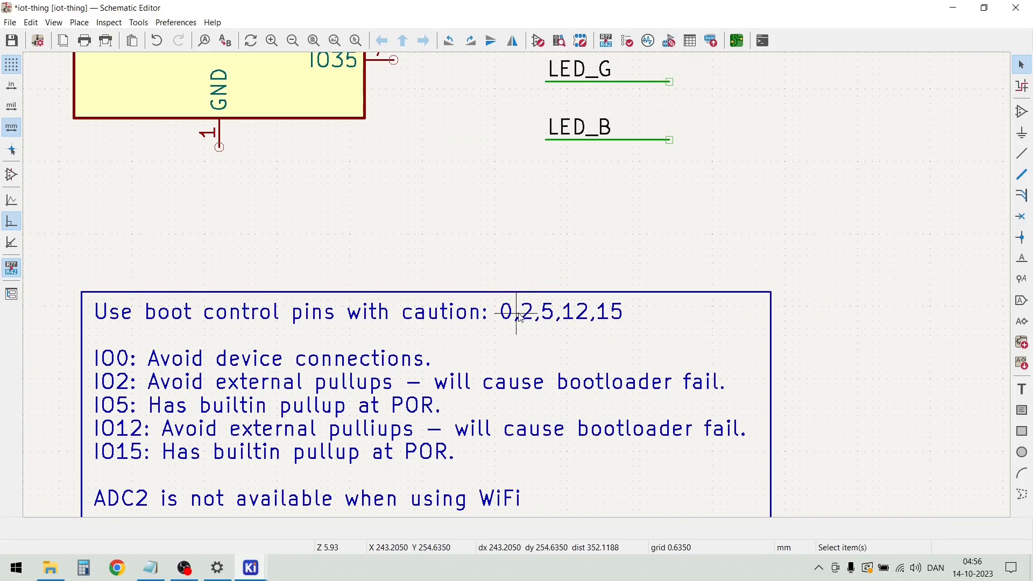
scroll(517, 318, down, 1)
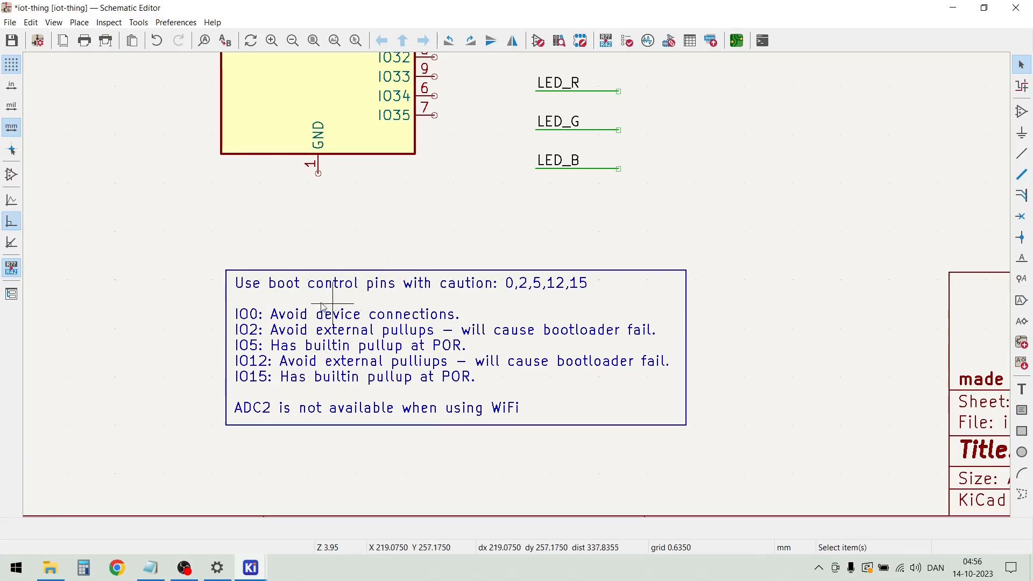
middle_drag(496, 121, 519, 290)
scroll(519, 291, down, 3)
scroll(519, 291, up, 2)
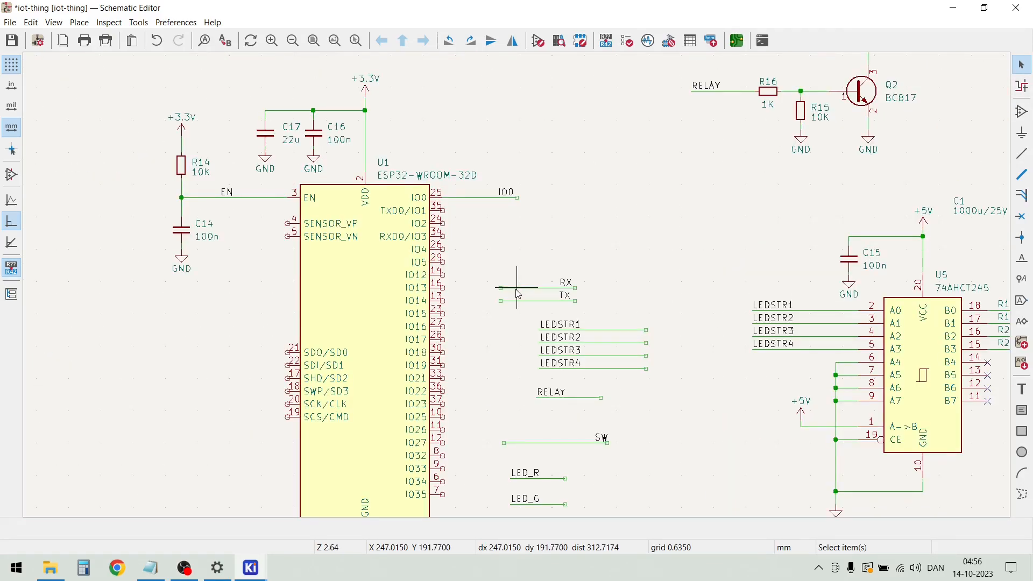
scroll(519, 293, down, 1)
scroll(530, 295, up, 2)
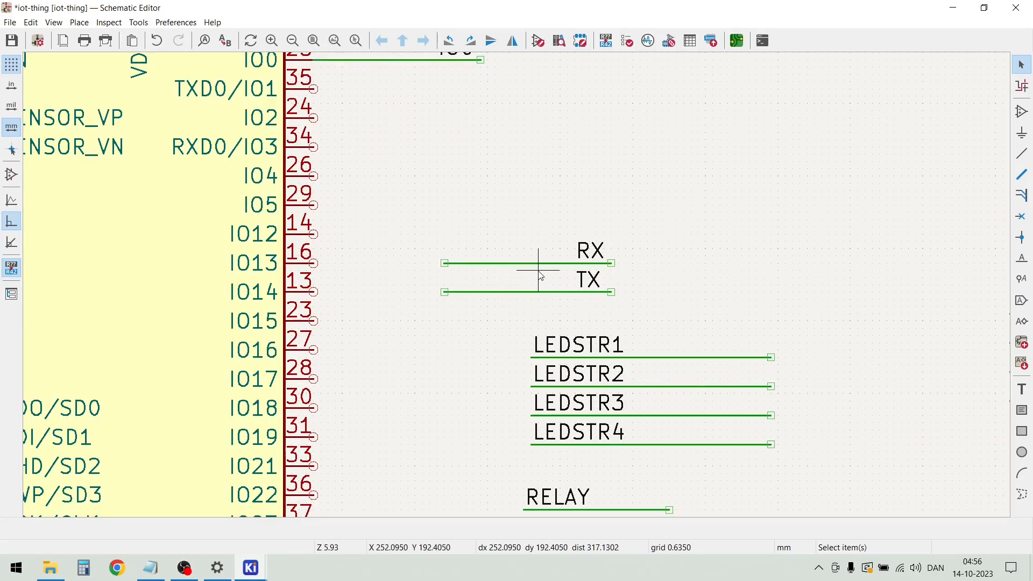
scroll(535, 265, down, 1)
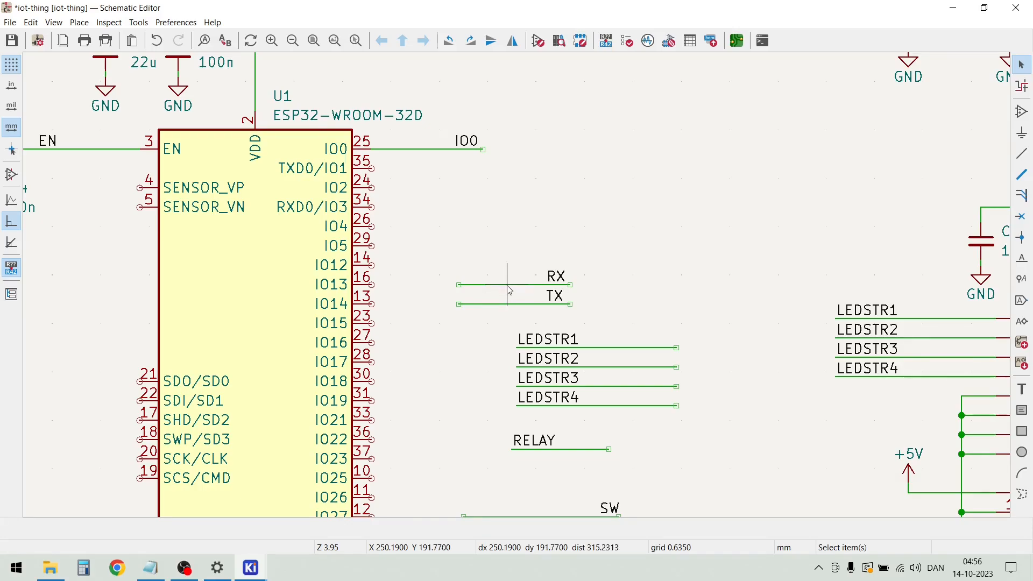
Attach the RX net to U1's TXD0/IO1 pin and the TX net to its RXD0/IO3 pin
click(509, 285)
drag(512, 289, 461, 175)
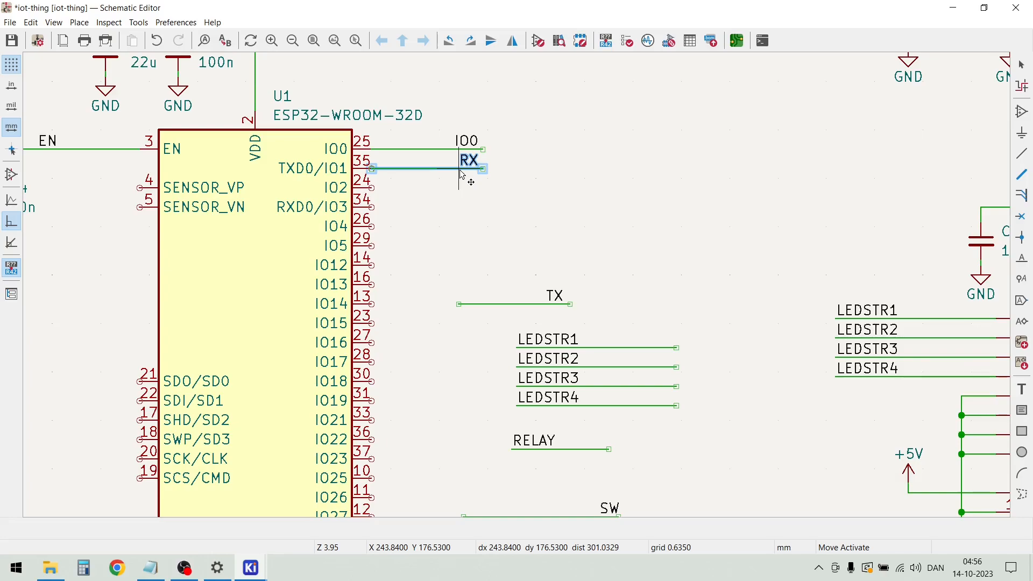
drag(459, 170, 459, 171)
click(464, 204)
drag(566, 317, 503, 291)
key(m)
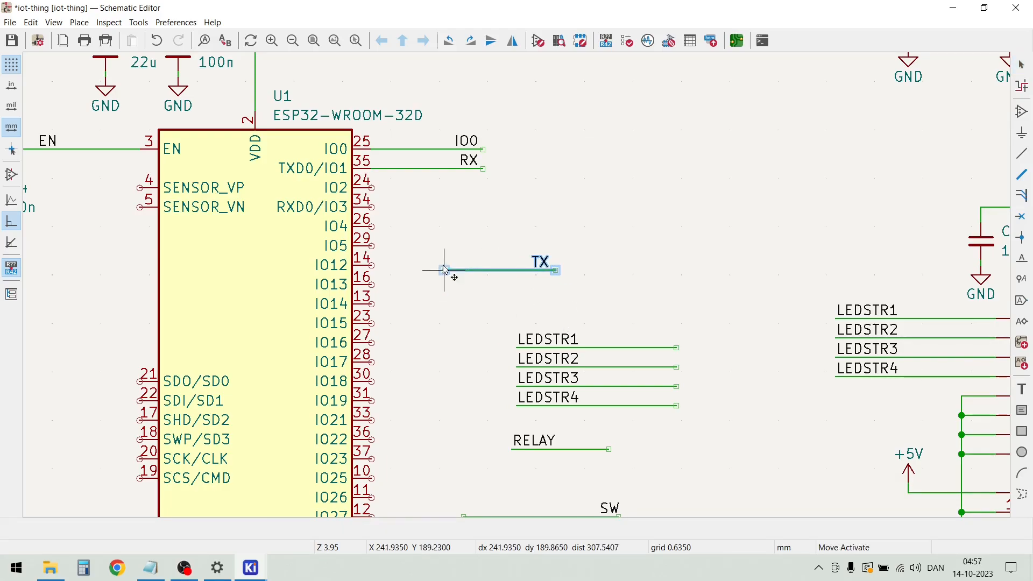
click(373, 211)
click(413, 232)
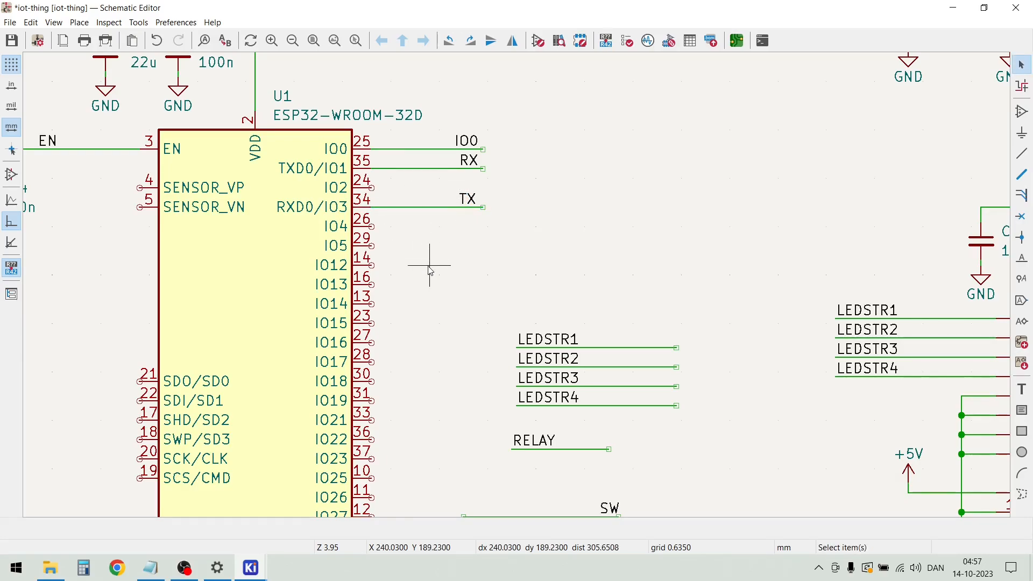
Move the LED_R, LED_G and LED_B nets together from below SW to the free area beside the RX and TX nets
scroll(411, 341, down, 2)
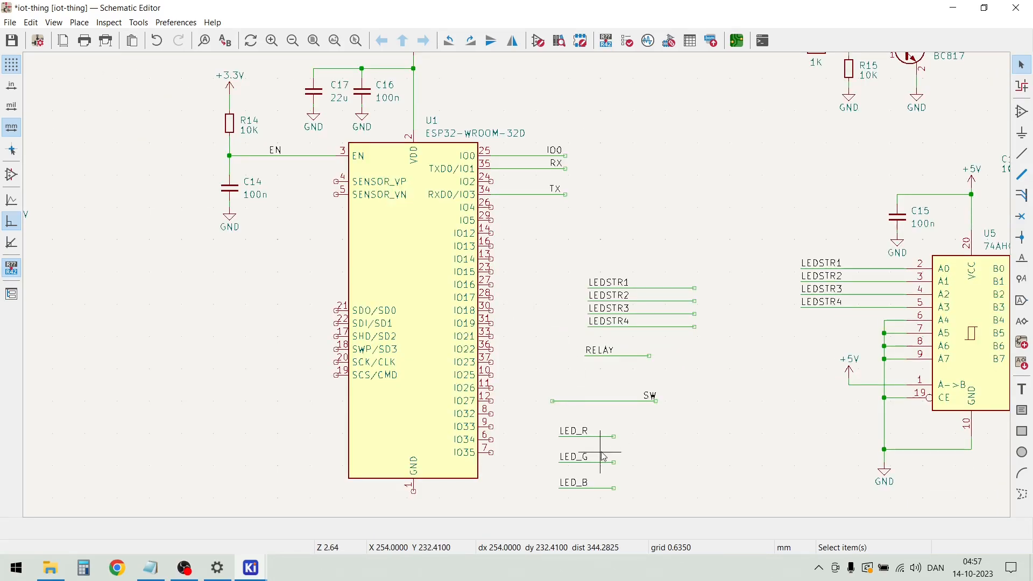
drag(612, 498, 557, 423)
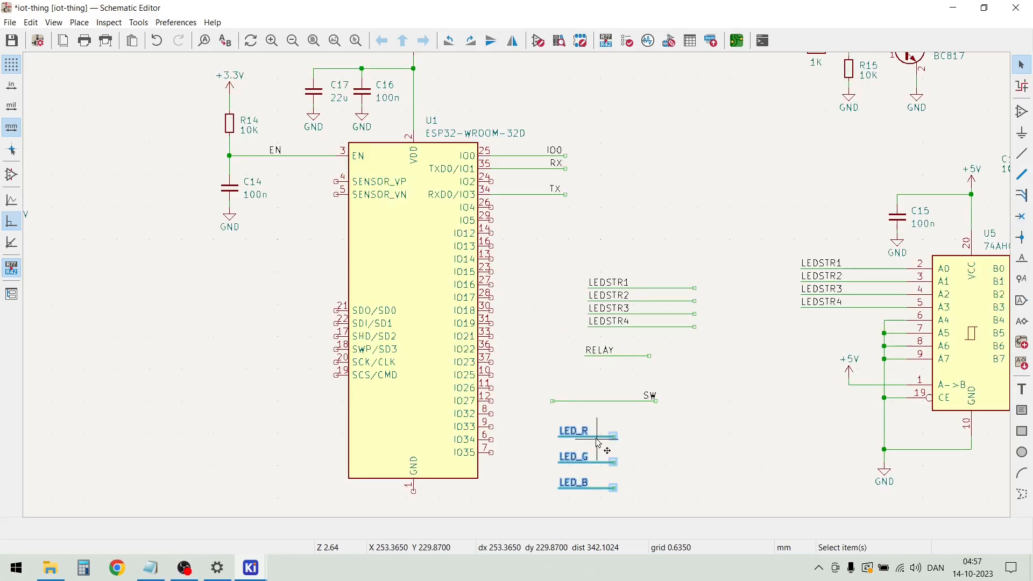
key(m)
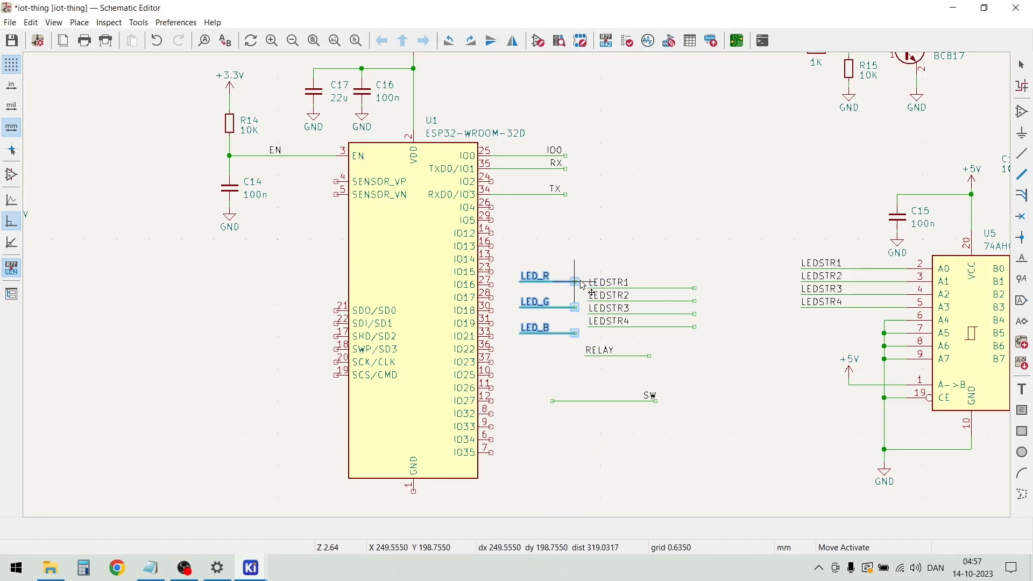
click(665, 175)
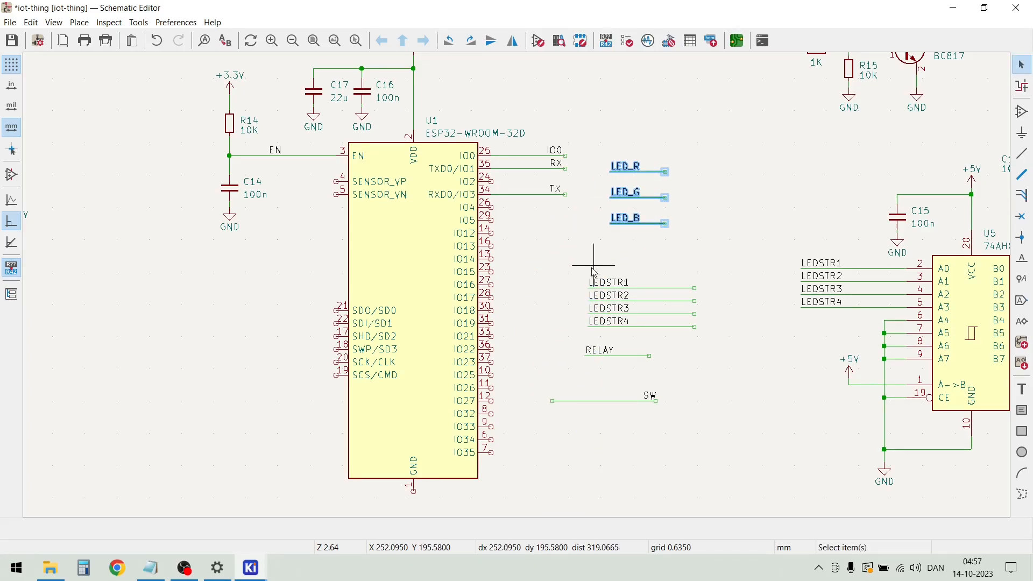
click(511, 253)
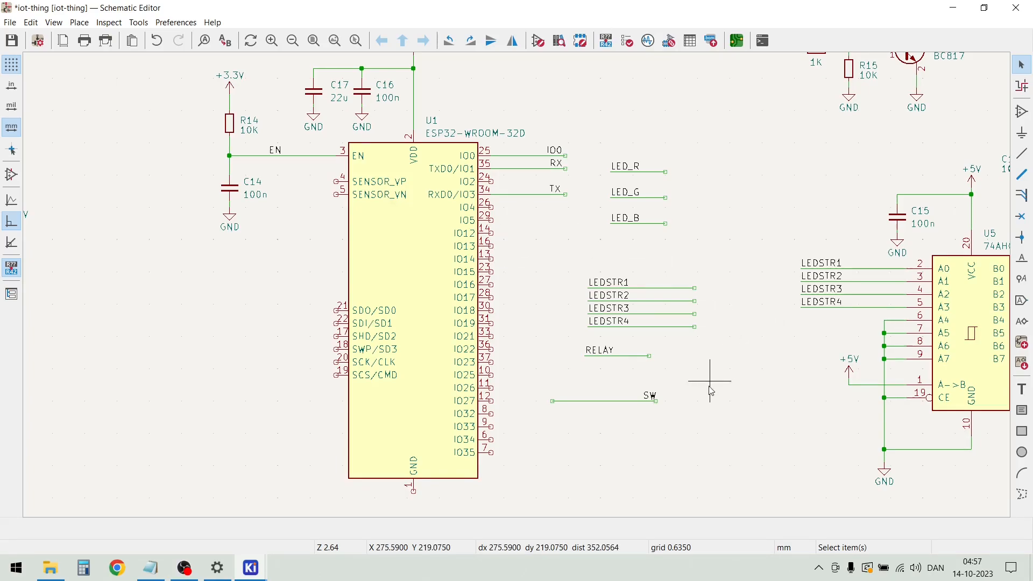
Attach the LED_R net to IO13, extend its wire to line up with the TX wire end, and shift its label towards that end
mouse_move(669, 182)
mouse_down()
mouse_move(623, 165)
mouse_move(657, 175)
mouse_up()
key(m)
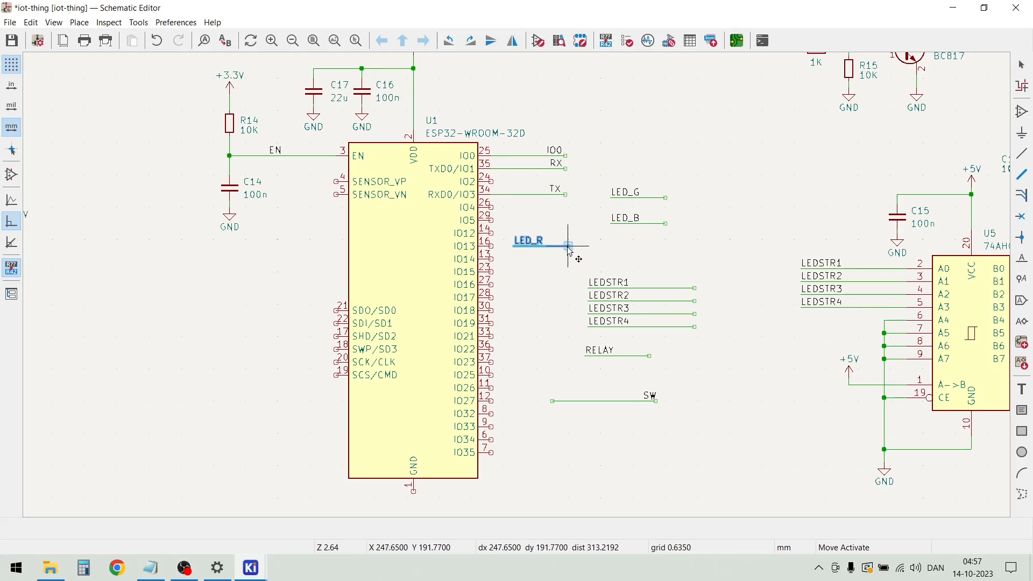
click(547, 247)
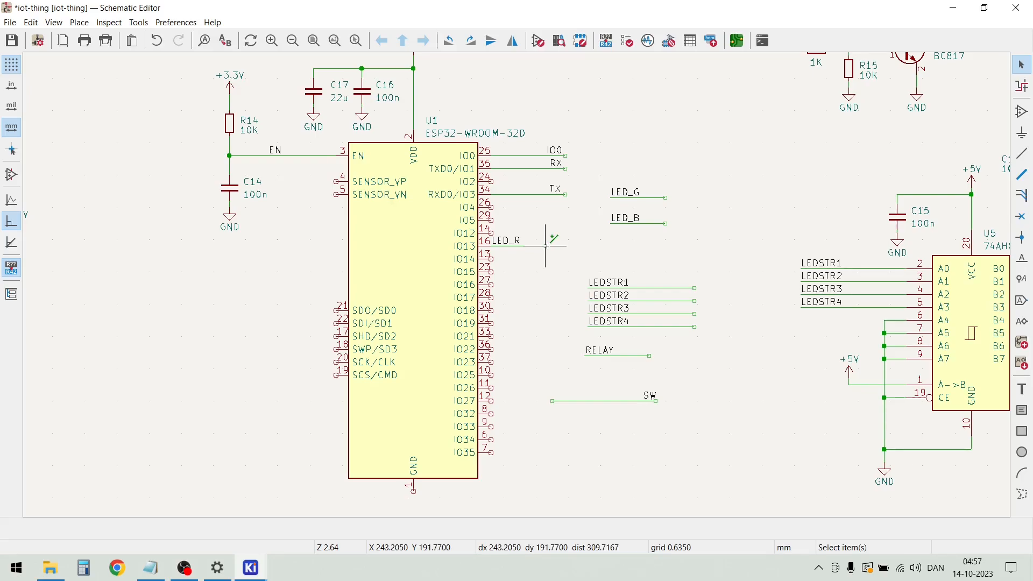
click(546, 246)
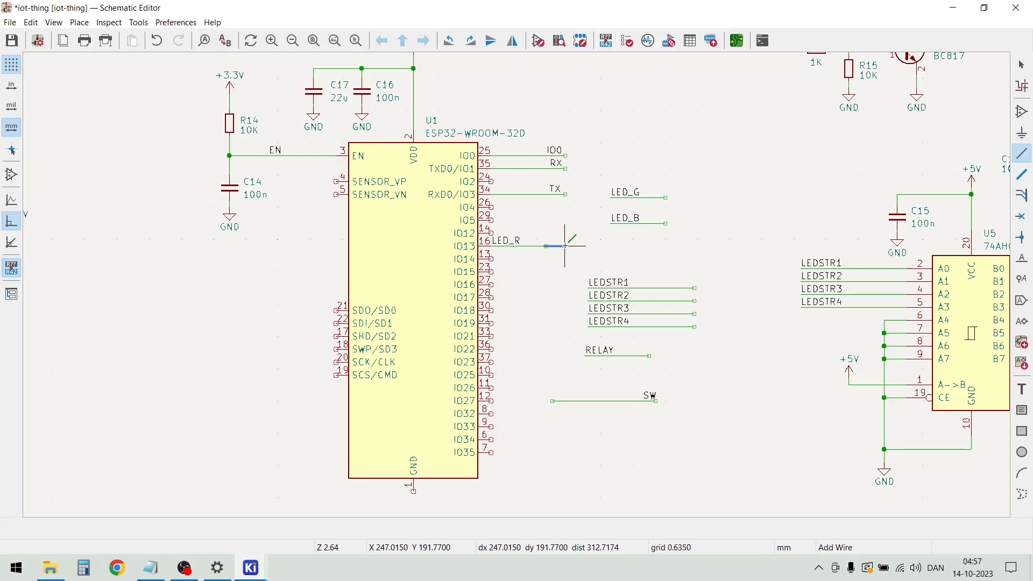
double_click(564, 246)
key(Escape)
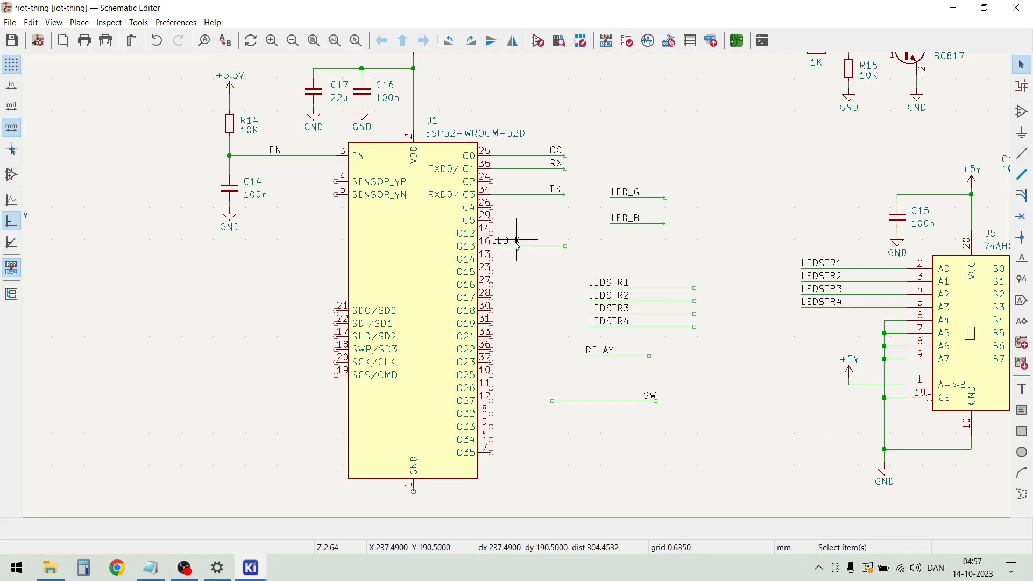
click(516, 245)
drag(515, 244, 554, 244)
click(534, 226)
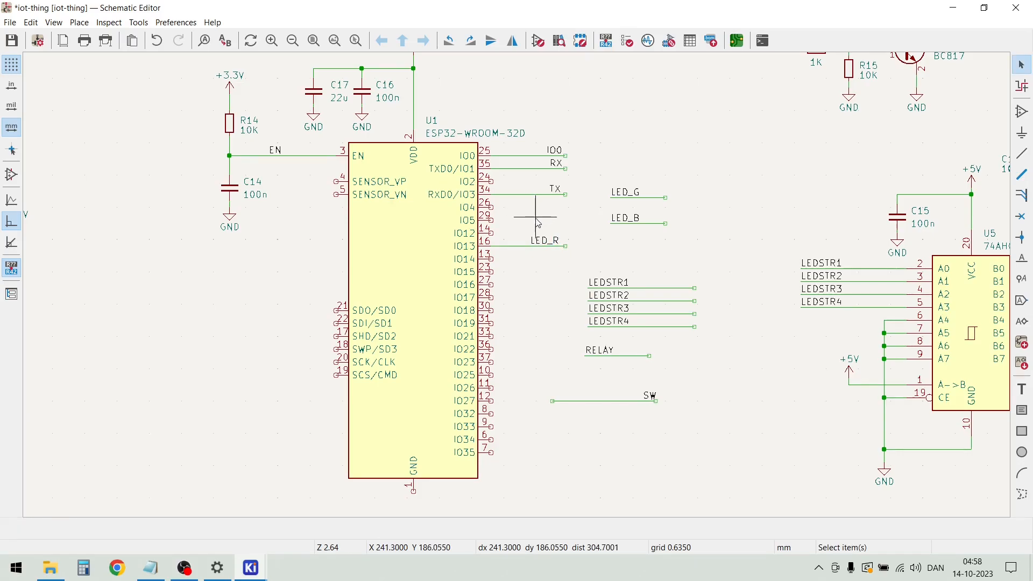
Attach the LED_B net to IO14, with its wire end and label lined up with those of LED_R
scroll(534, 233, up, 2)
drag(698, 322, 560, 342)
click(542, 397)
drag(472, 340, 517, 352)
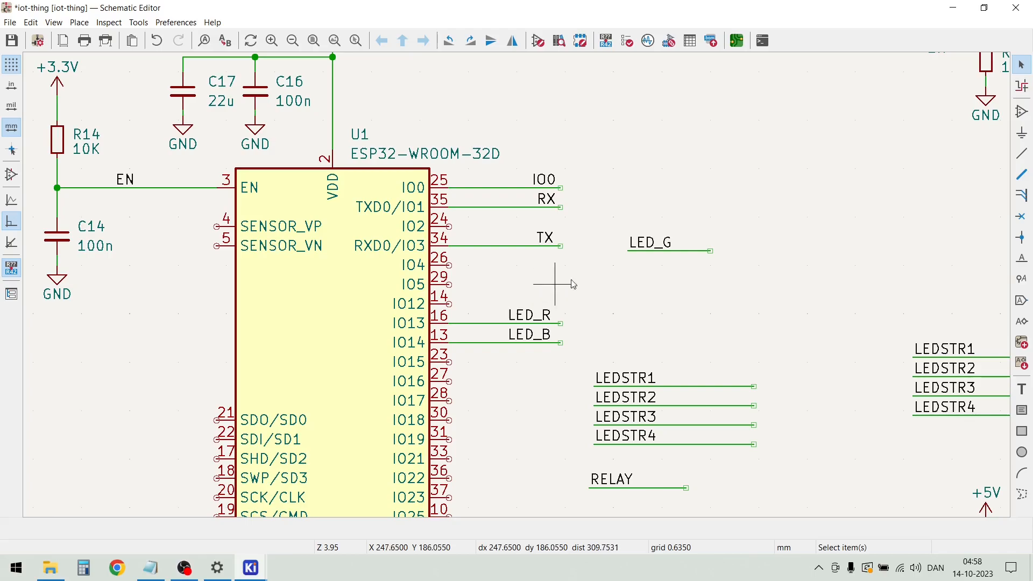
Attach the LED_G net to IO15, extend its wire to match the LED_B wire, and move its label under LED_B
drag(662, 282, 633, 225)
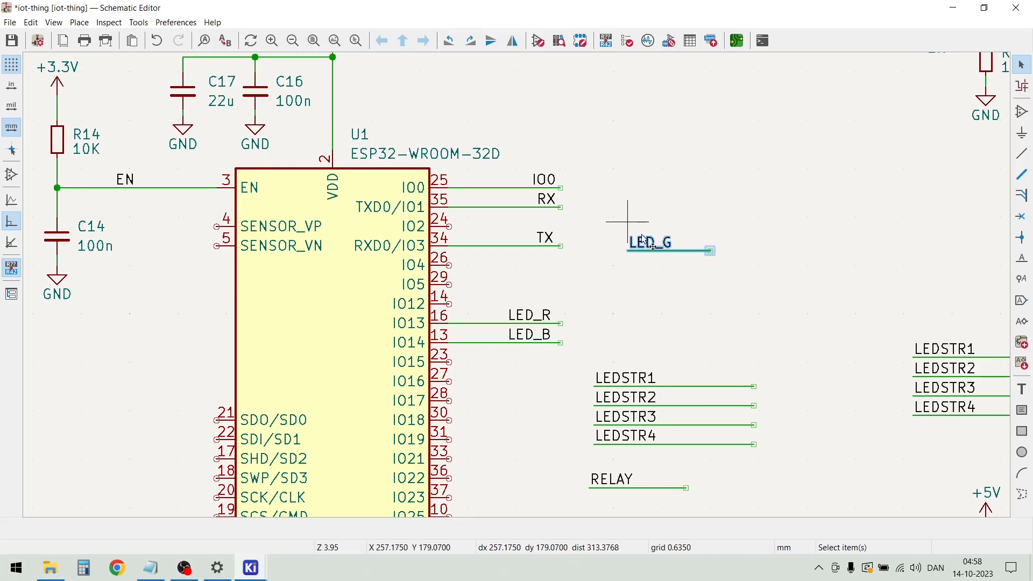
key(m)
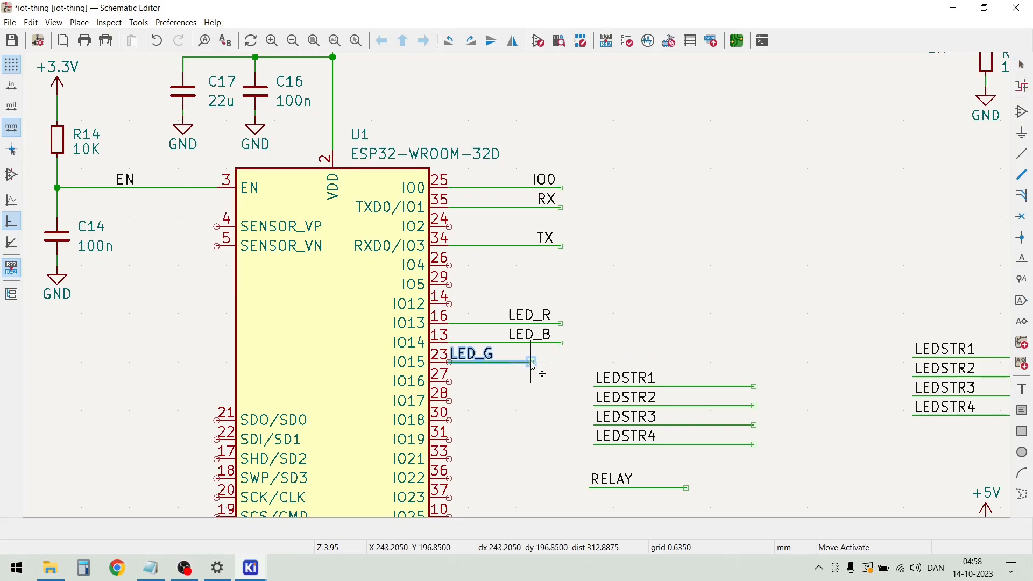
click(531, 361)
click(516, 401)
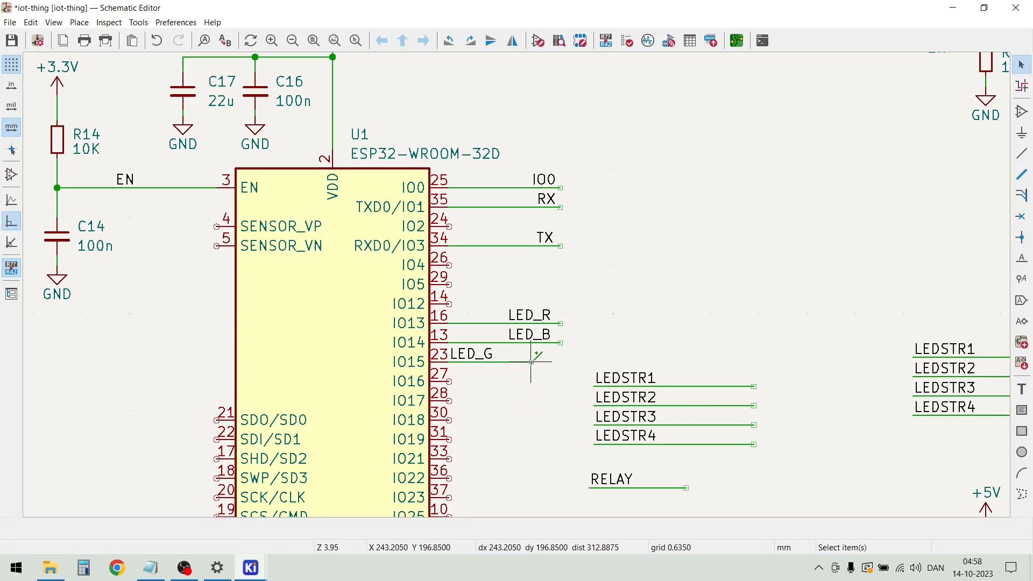
drag(531, 361, 560, 362)
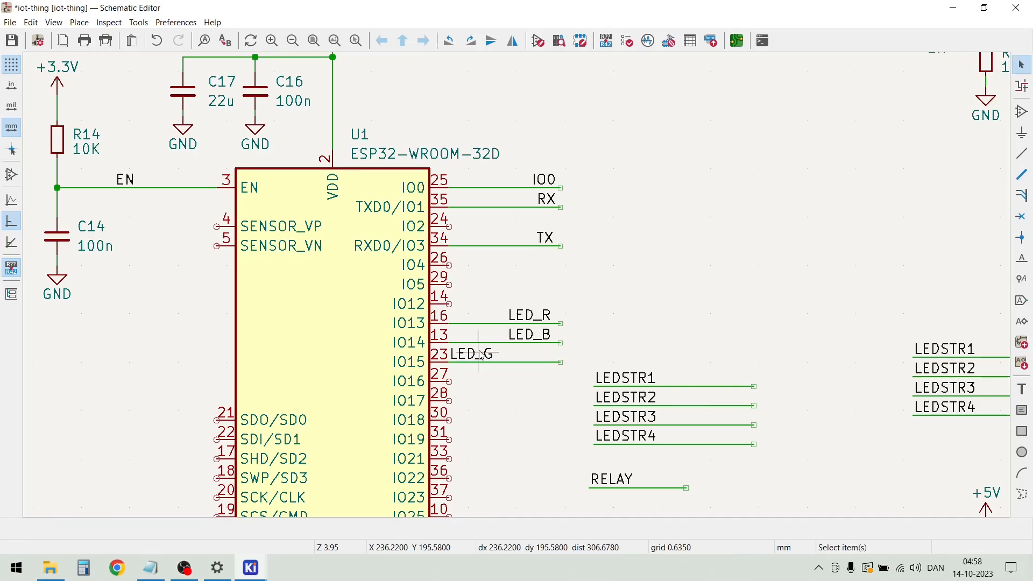
drag(478, 355, 509, 363)
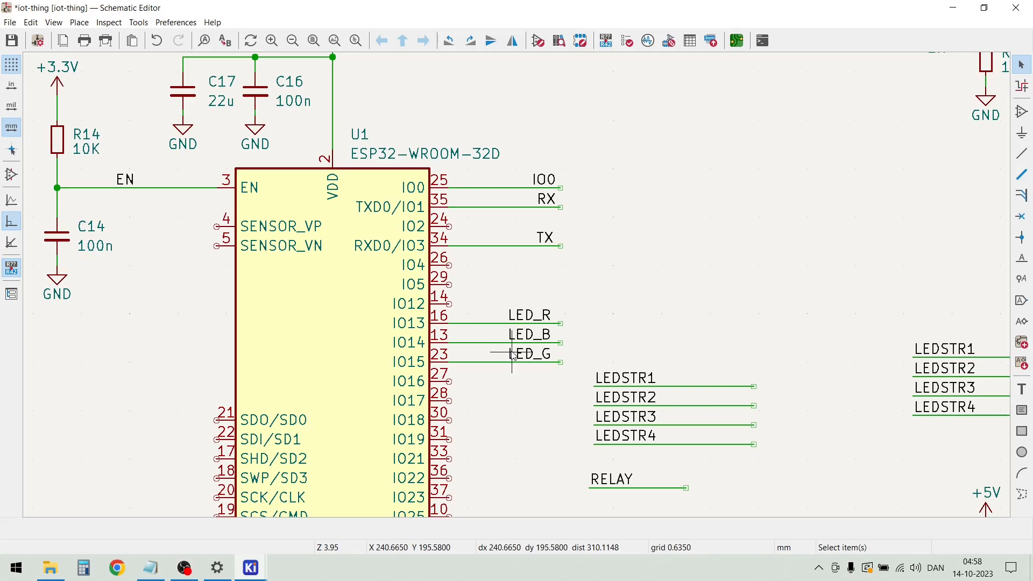
Move the four LEDSTR nets together so LEDSTR1 to LEDSTR4 connect to pins IO16 to IO19
scroll(613, 358, down, 2)
scroll(517, 285, up, 4)
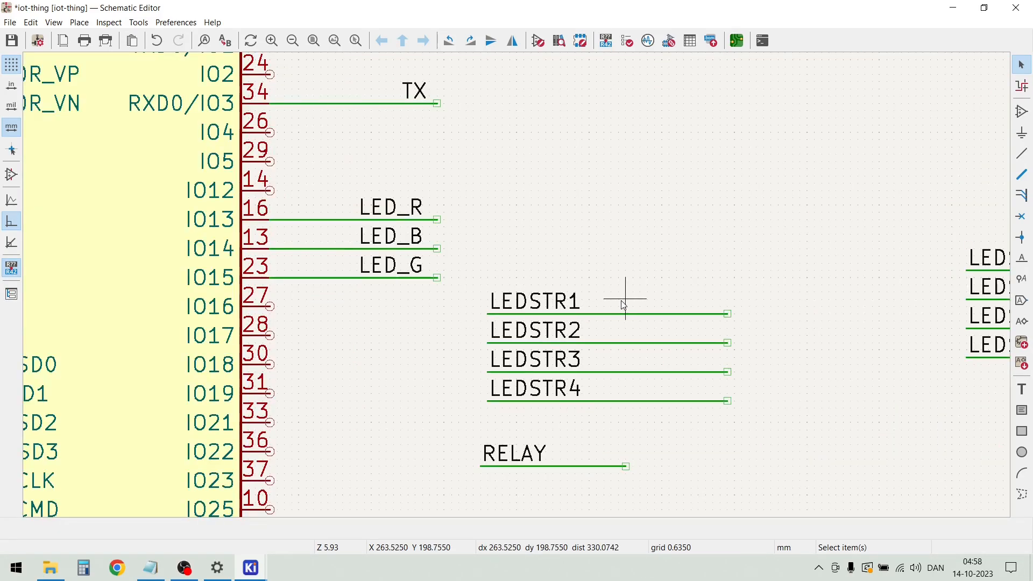
drag(719, 422, 597, 304)
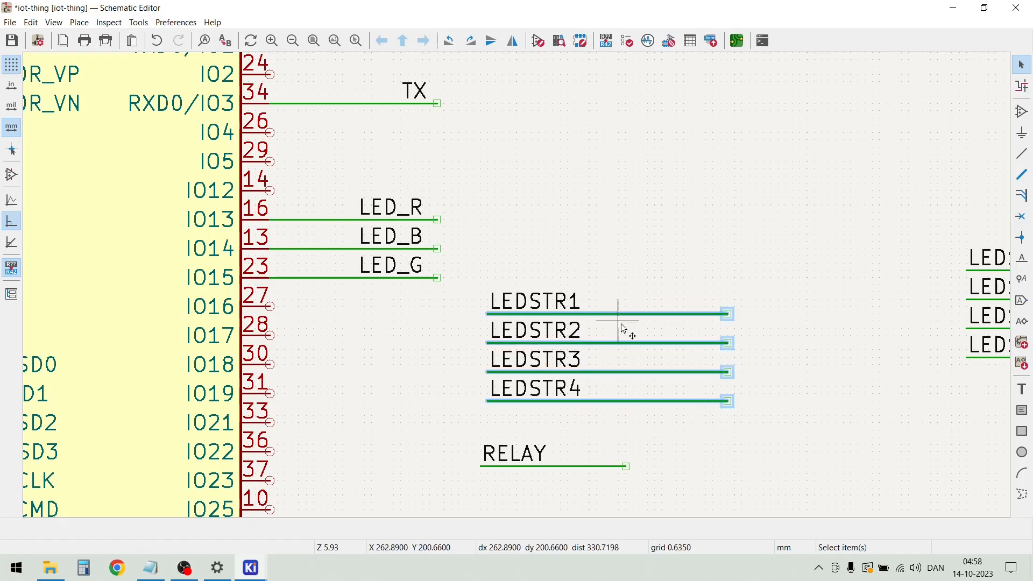
key(m)
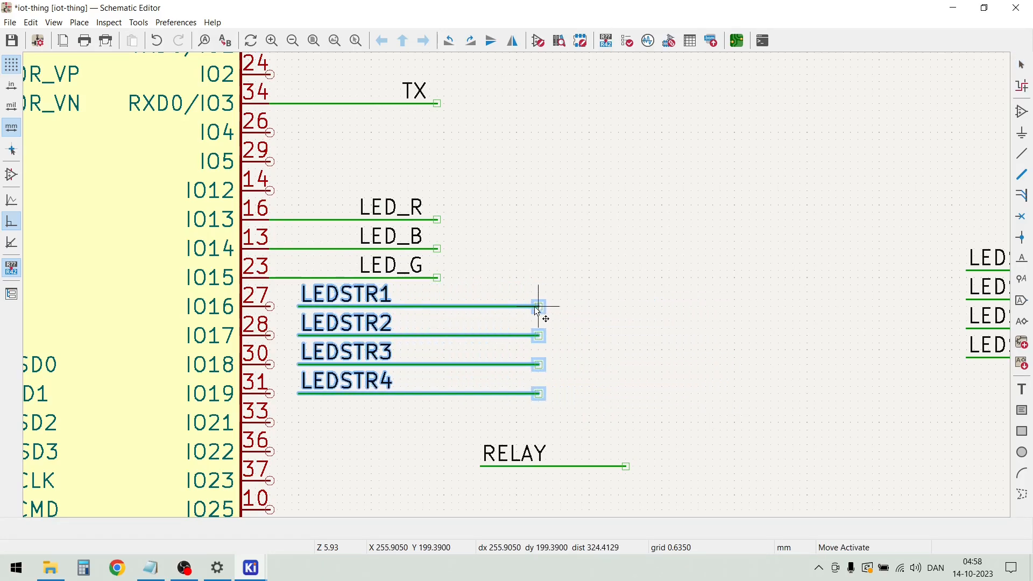
click(511, 308)
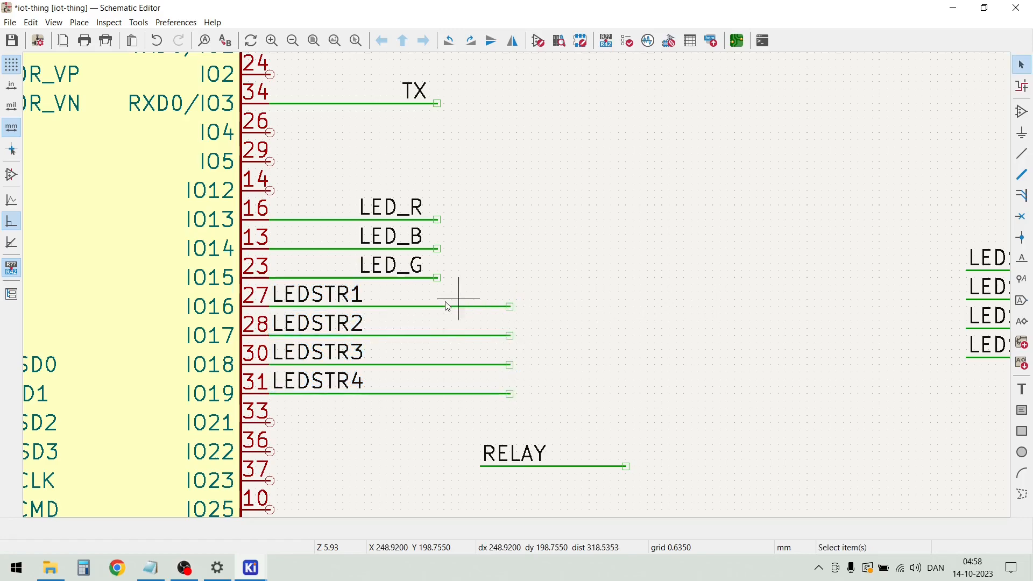
Shorten the four LEDSTR wires so their free ends line up with the LED_G wire end
drag(509, 306, 437, 306)
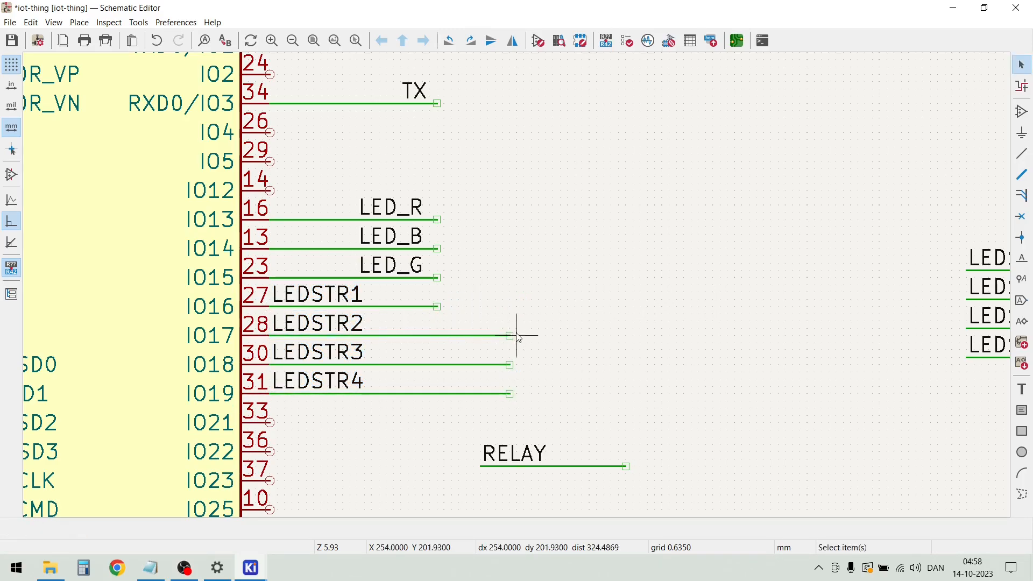
drag(511, 335, 438, 336)
drag(510, 365, 438, 364)
drag(510, 394, 438, 396)
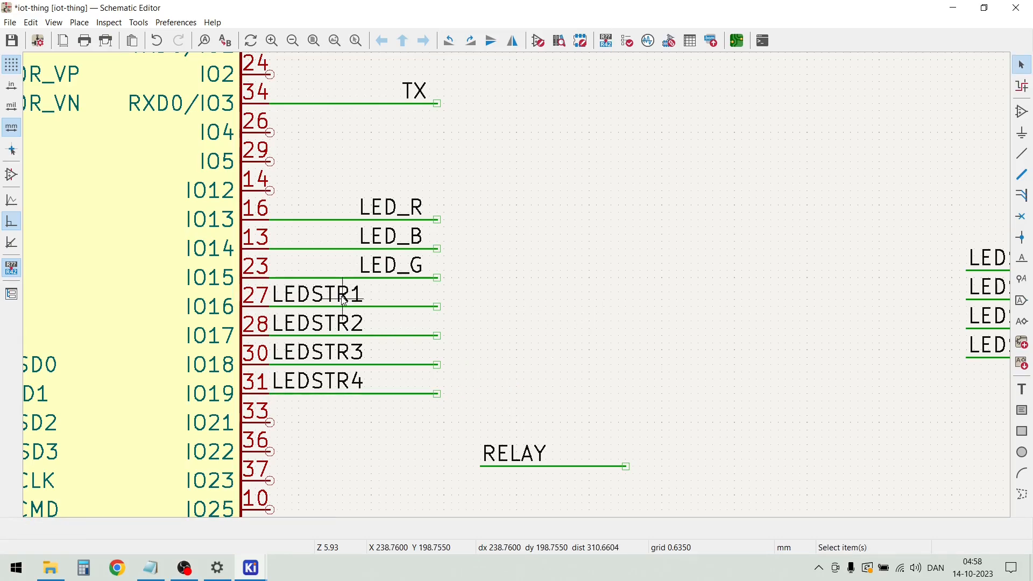
Shift the LEDSTR1 to LEDSTR4 labels along their wires to the free ends, all starting at the same position
click(343, 300)
key(m)
drag(337, 312, 340, 307)
click(340, 306)
click(423, 324)
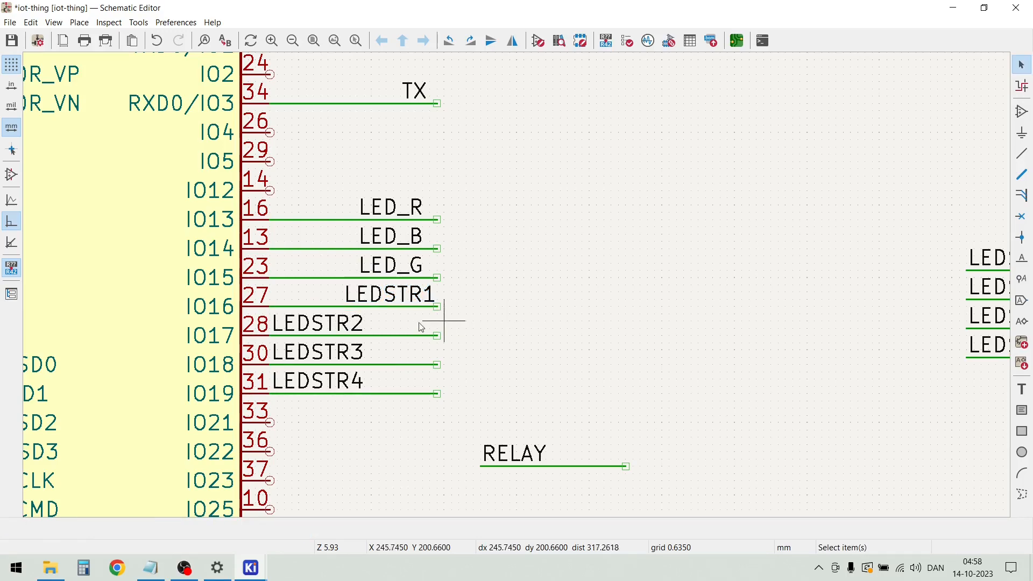
click(330, 324)
key(m)
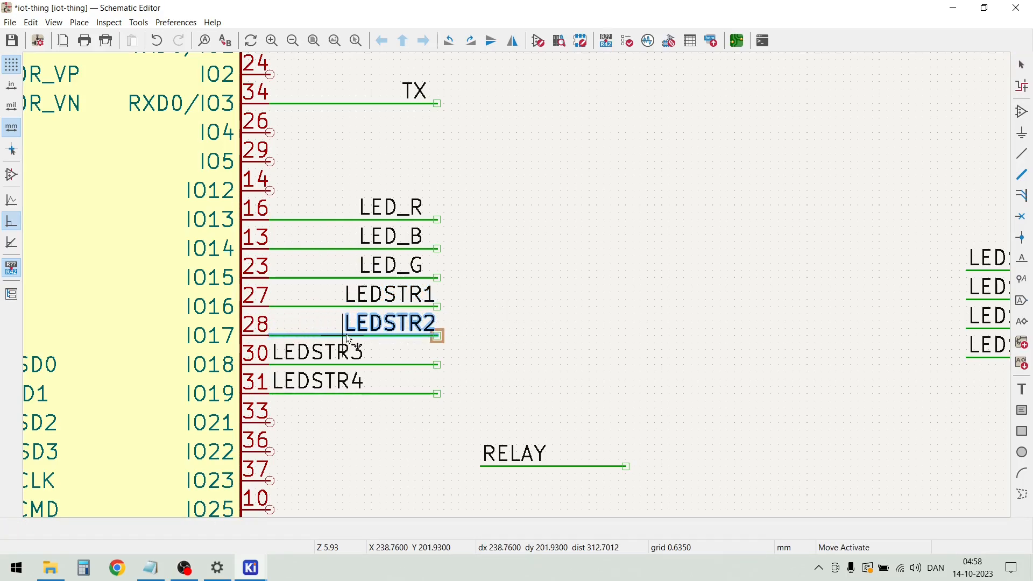
click(344, 333)
click(324, 351)
key(m)
click(342, 360)
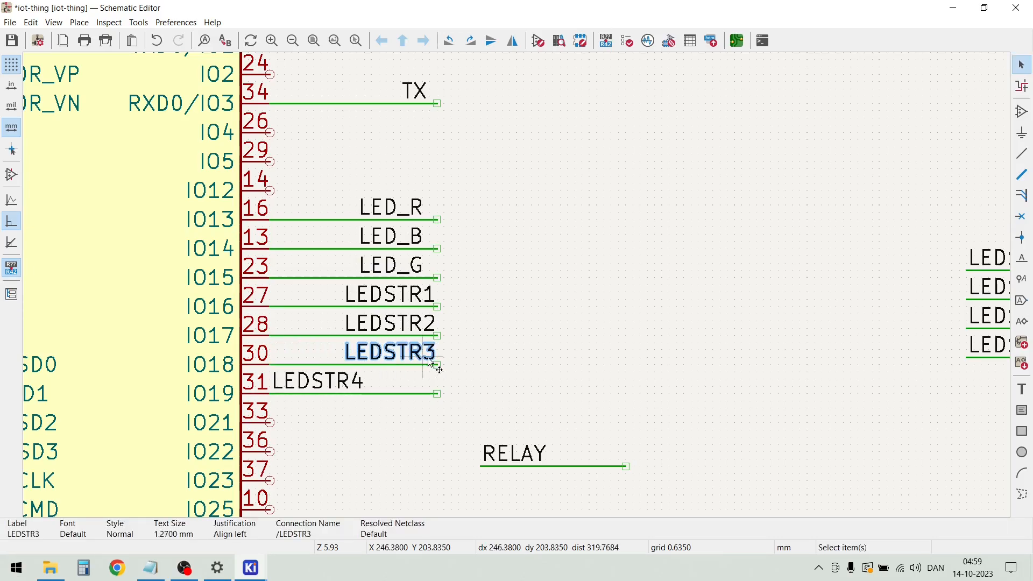
click(337, 388)
key(m)
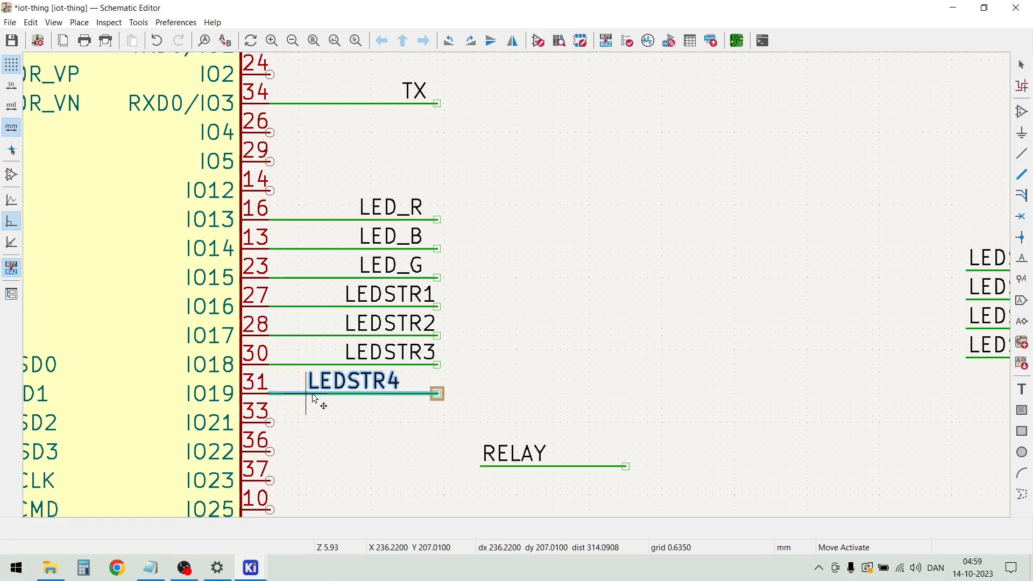
click(340, 393)
click(521, 383)
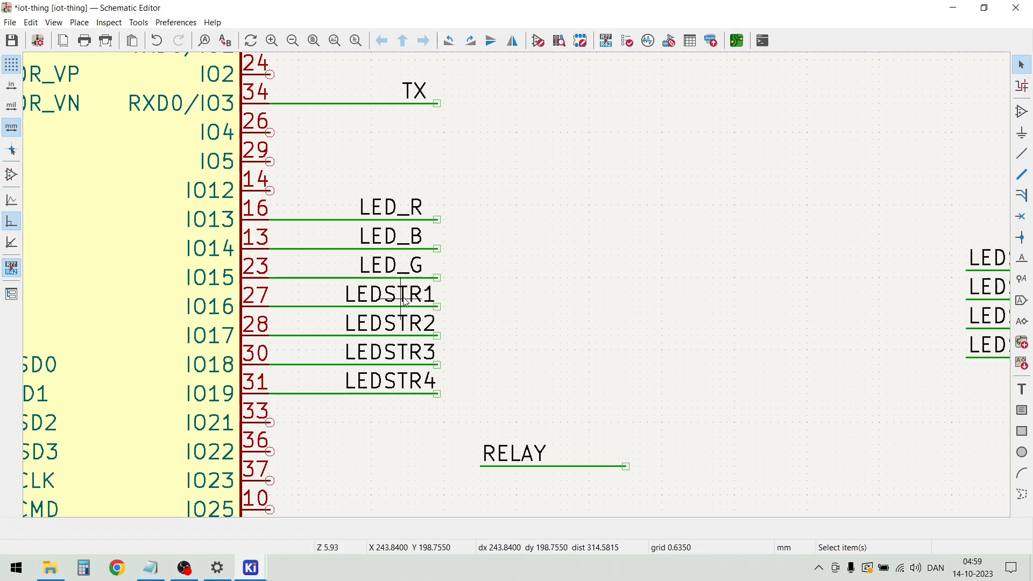
Align the start of the LED_G, LED_B and LED_R labels with the LEDSTR labels and save the schematic
click(391, 269)
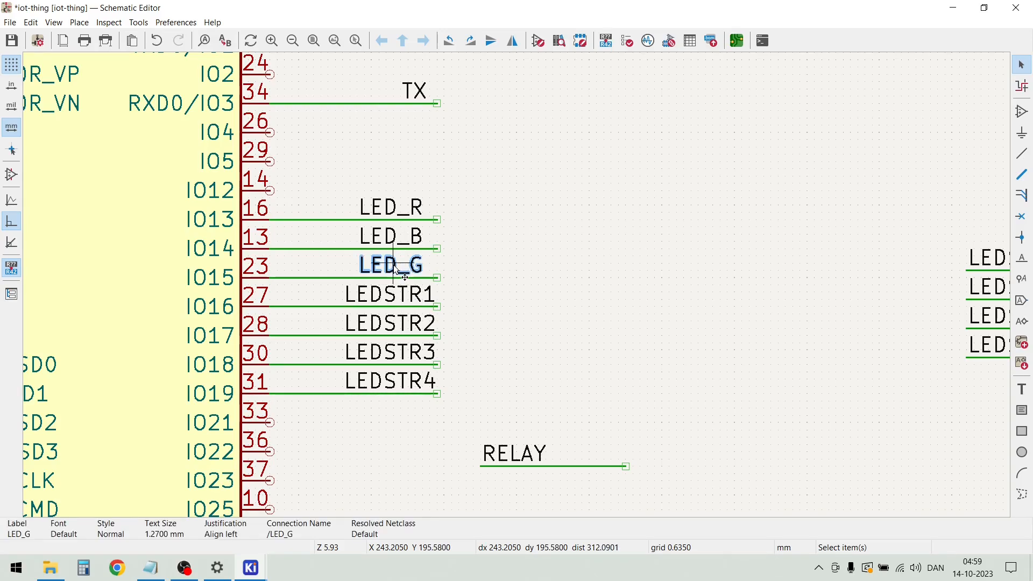
key(m)
click(348, 280)
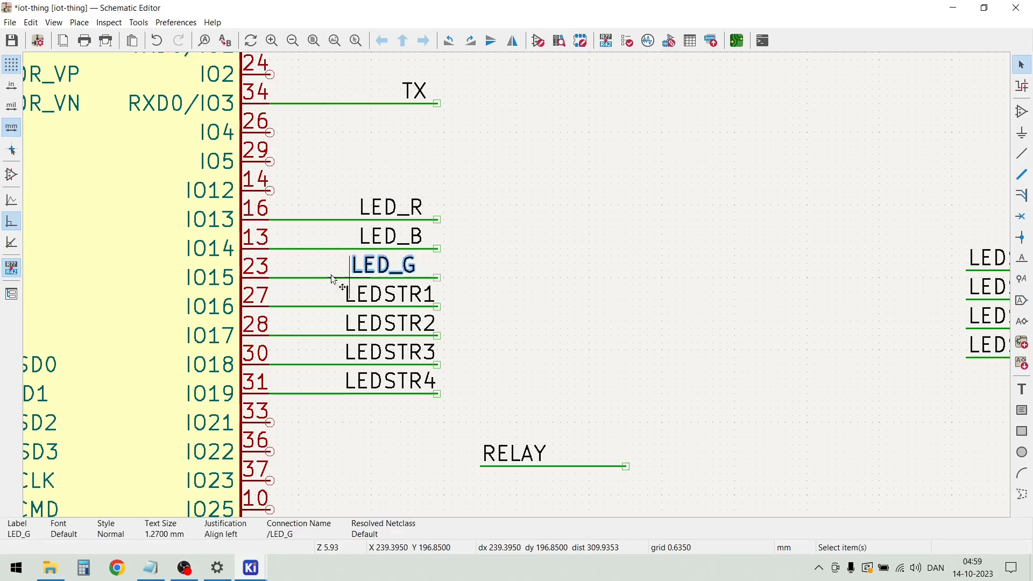
key(m)
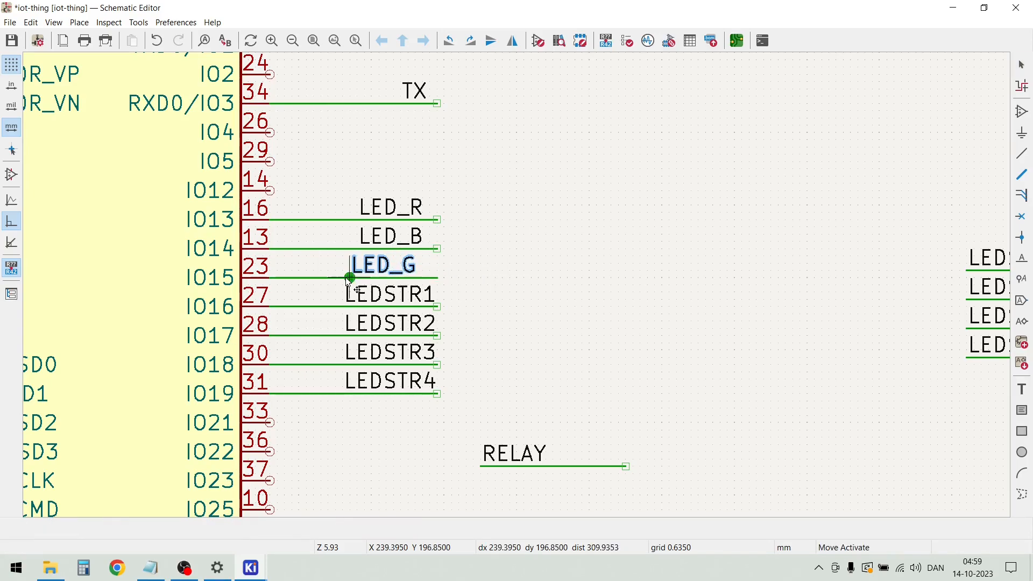
click(344, 277)
click(377, 237)
key(m)
click(344, 248)
click(401, 213)
key(m)
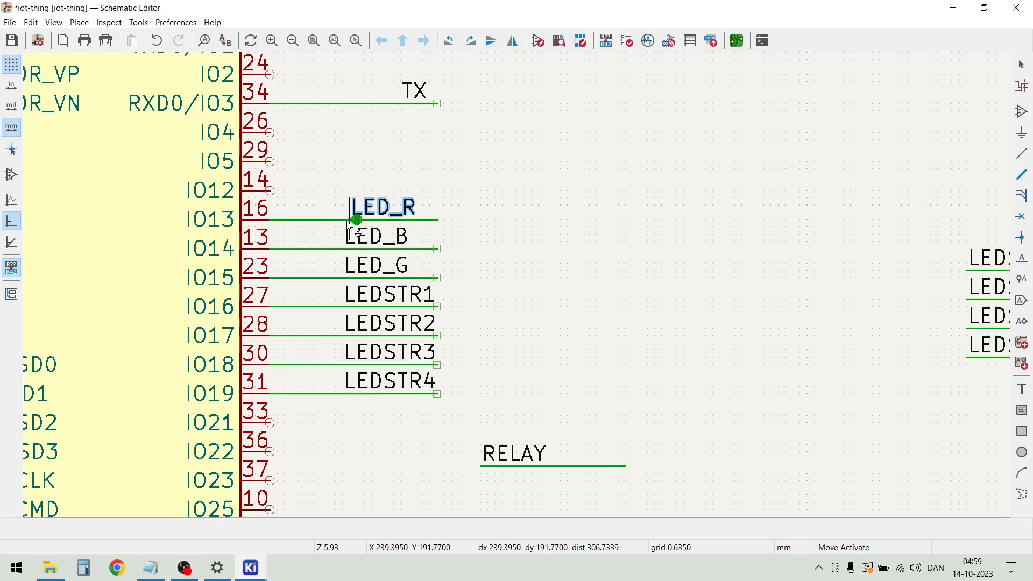
click(344, 222)
key(ctrl+s)
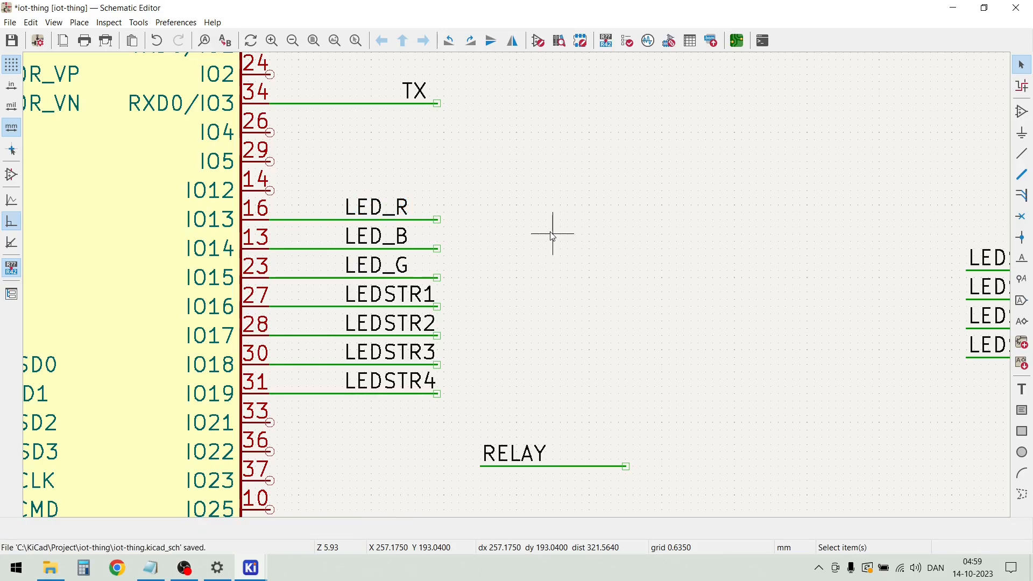
Shift the TX, RX and IO0 labels along their wires toward U1 so all three start at the same position
scroll(517, 282, up, 2)
scroll(516, 282, down, 3)
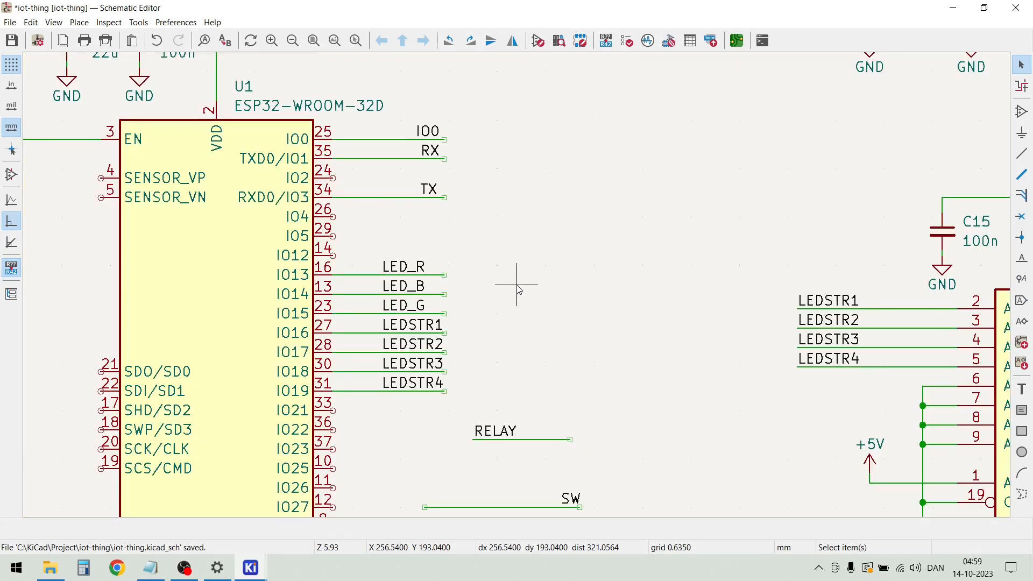
click(434, 195)
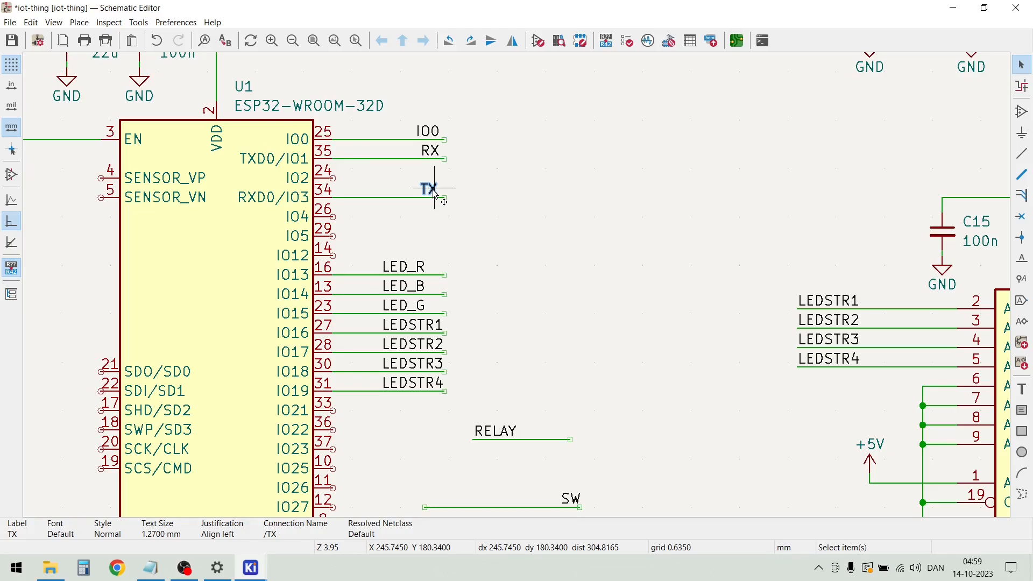
key(m)
click(387, 200)
click(435, 153)
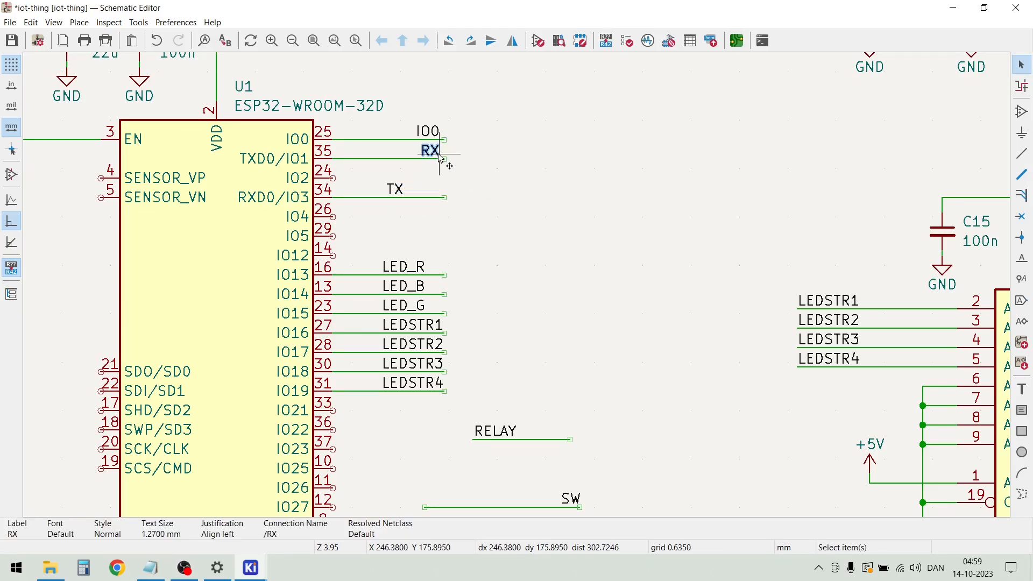
key(m)
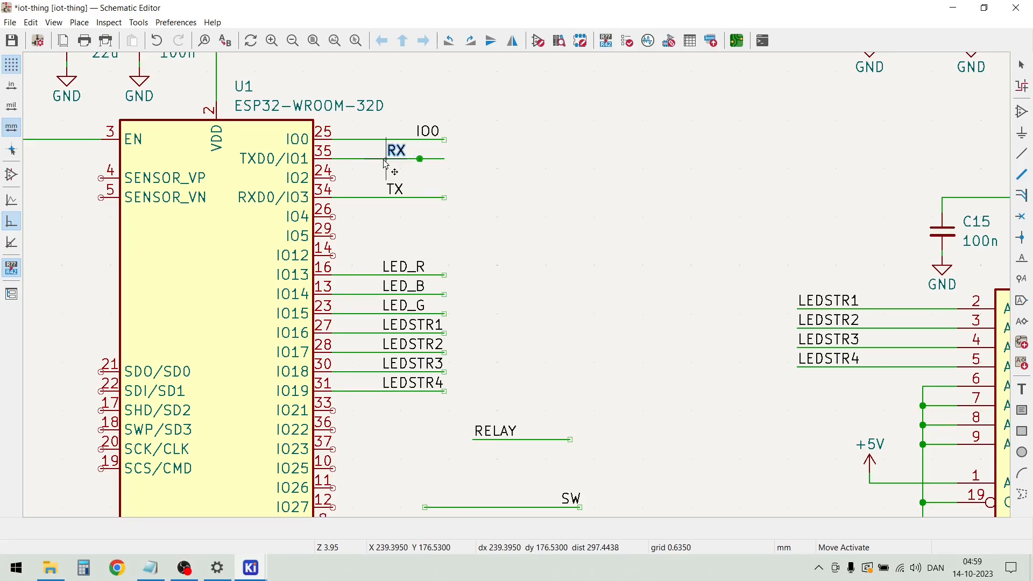
click(386, 164)
click(439, 198)
click(512, 280)
click(427, 131)
key(m)
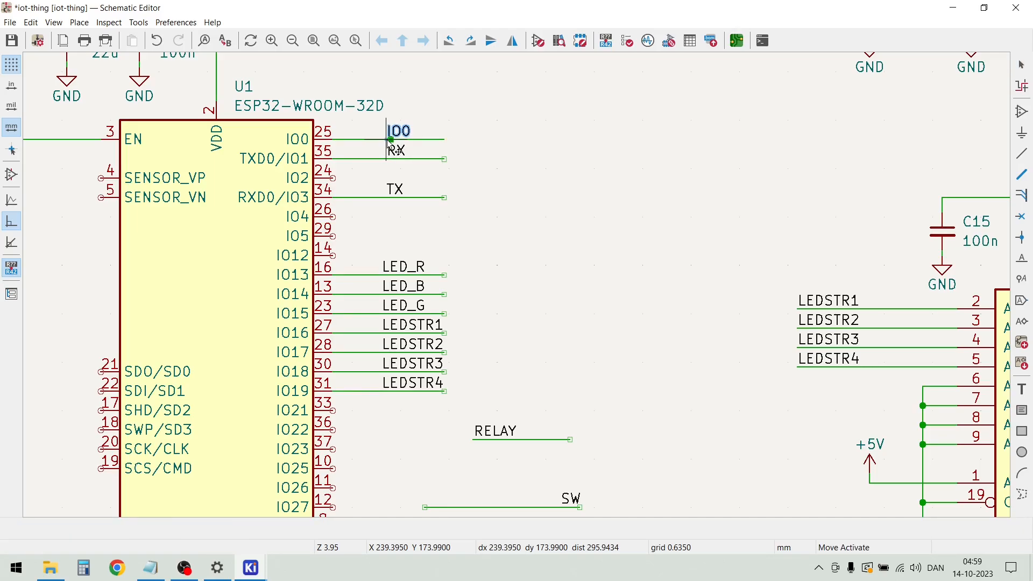
click(389, 140)
Move the U1 reference and the ESP32-WROOM-32D value up and away from the VDD wire, keeping the reference directly above the value
scroll(519, 288, down, 2)
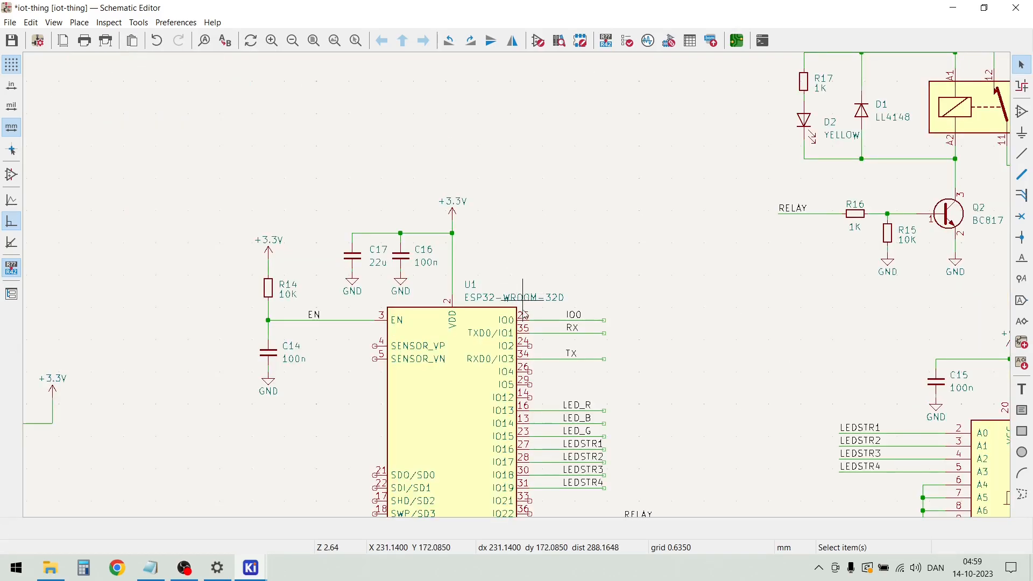
click(470, 284)
key(m)
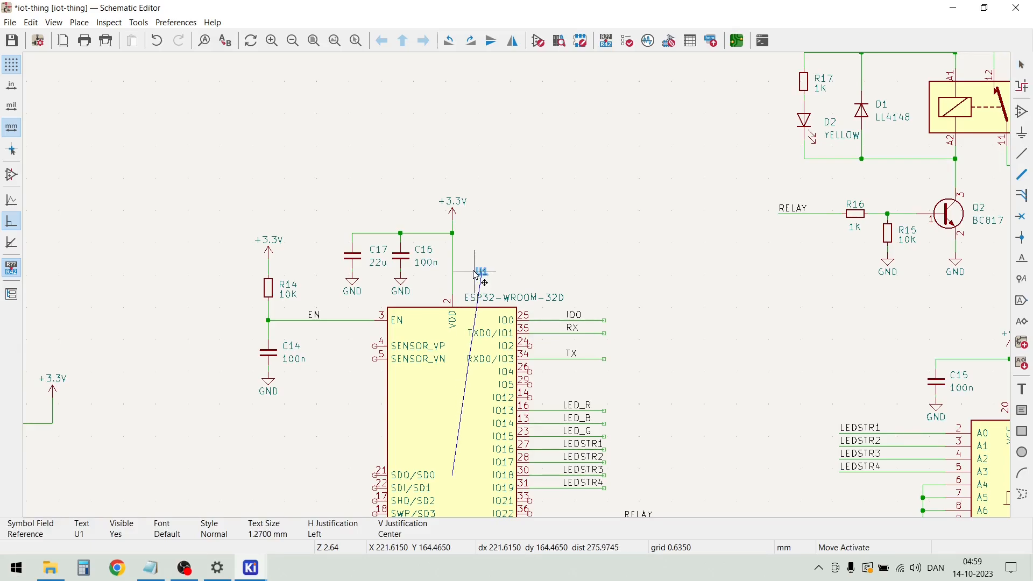
click(482, 271)
click(531, 299)
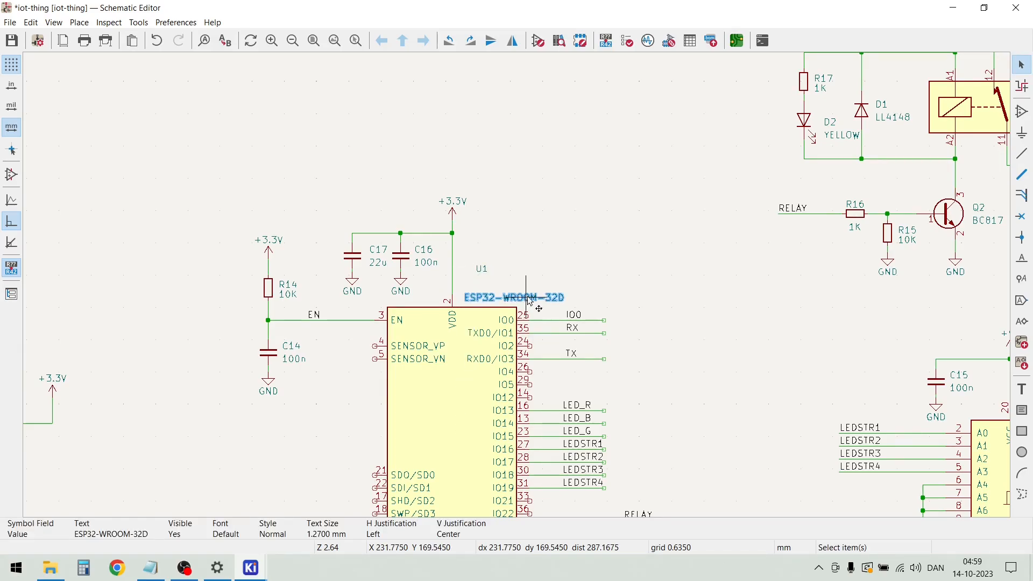
key(m)
click(479, 285)
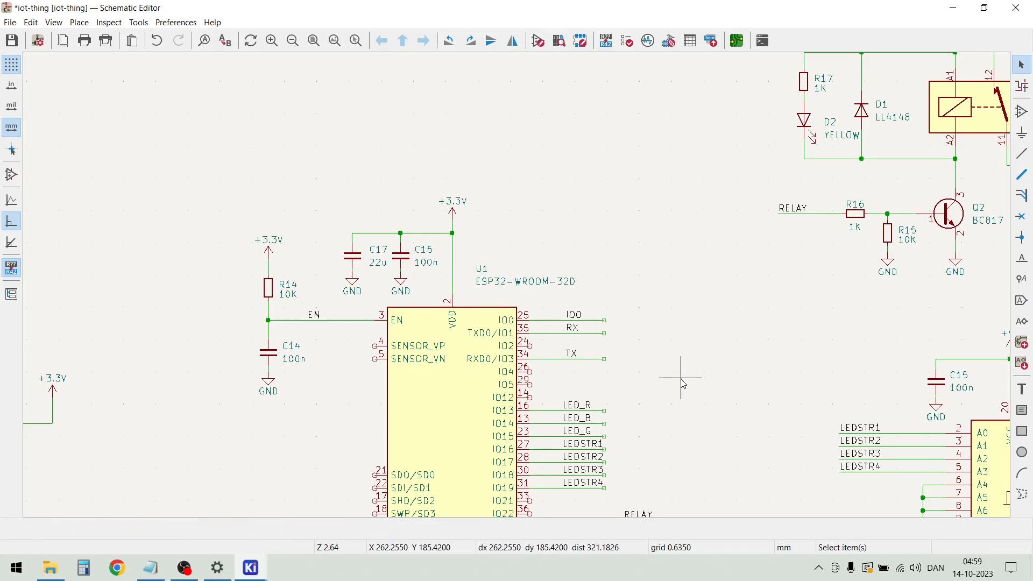
Extend the free ends of the LEDSTR4, LEDSTR3, LEDSTR2 and LEDSTR1 wires by about 1.27 mm past their labels
scroll(603, 479, up, 2)
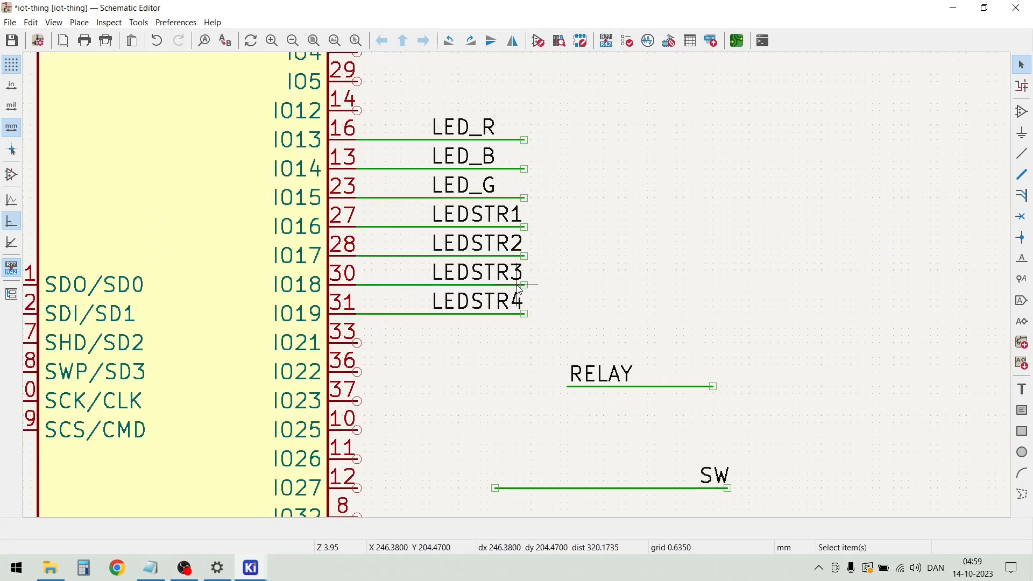
scroll(519, 289, up, 4)
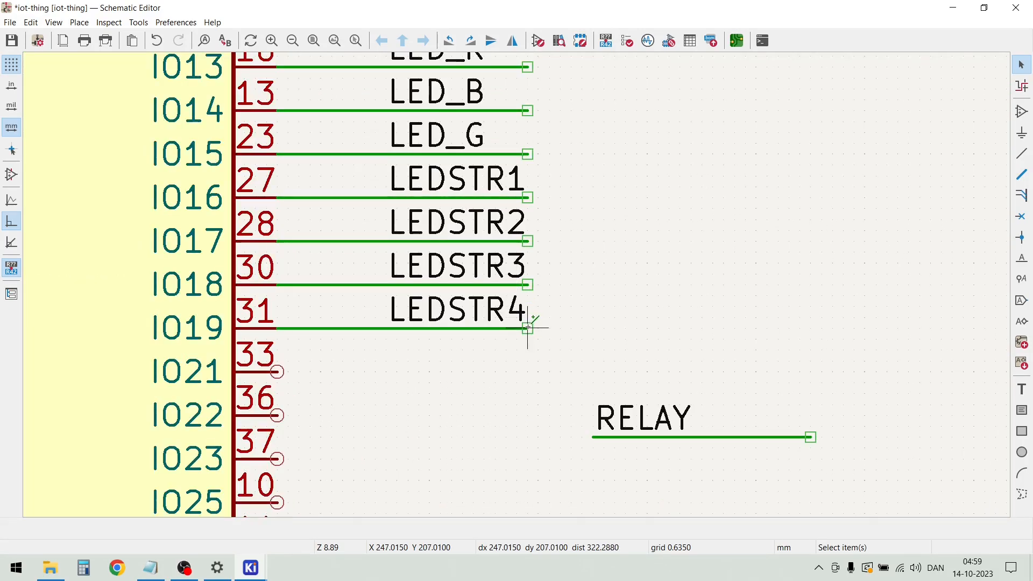
key(w)
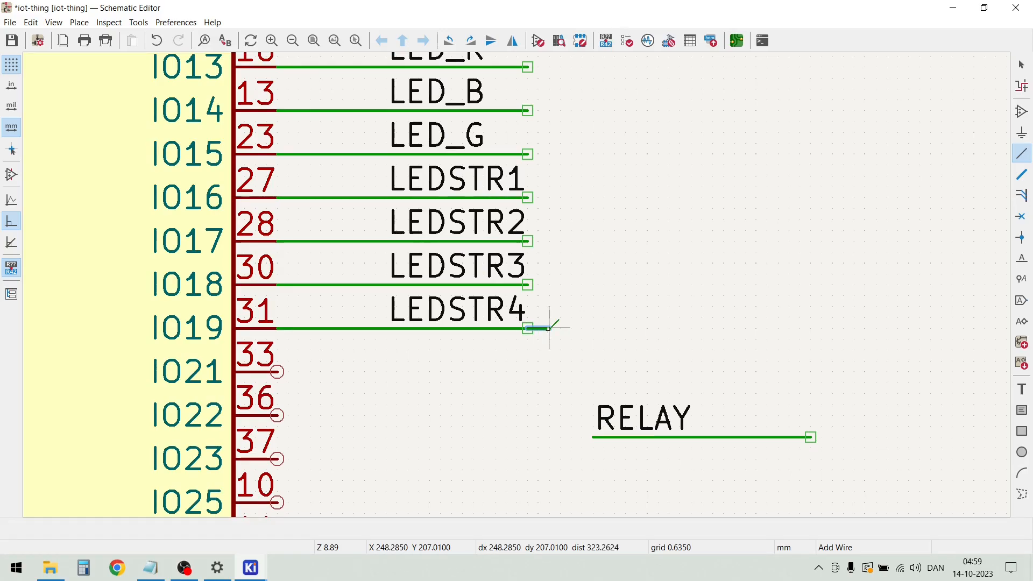
double_click(549, 328)
key(Escape)
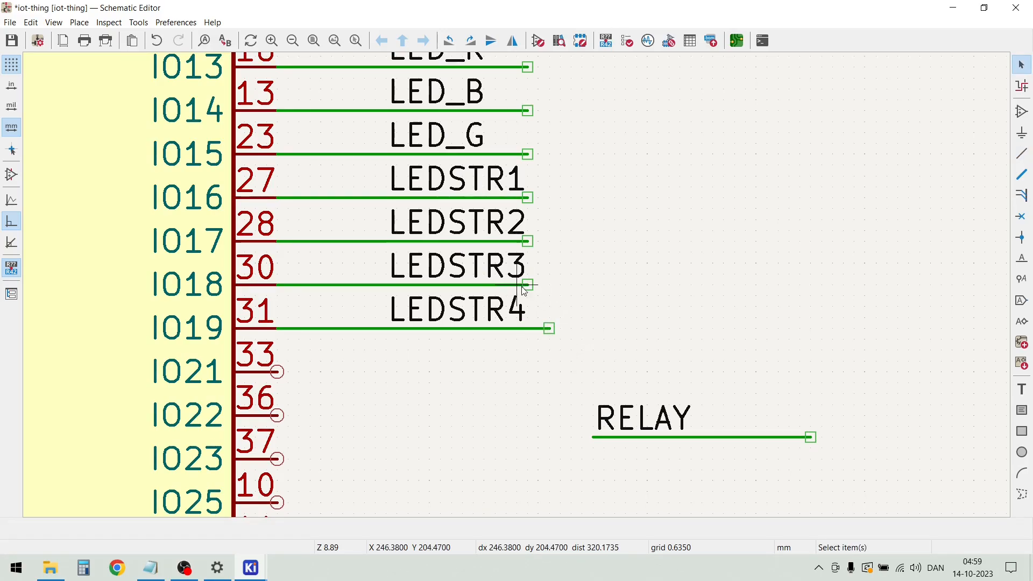
key(w)
double_click(548, 285)
key(Escape)
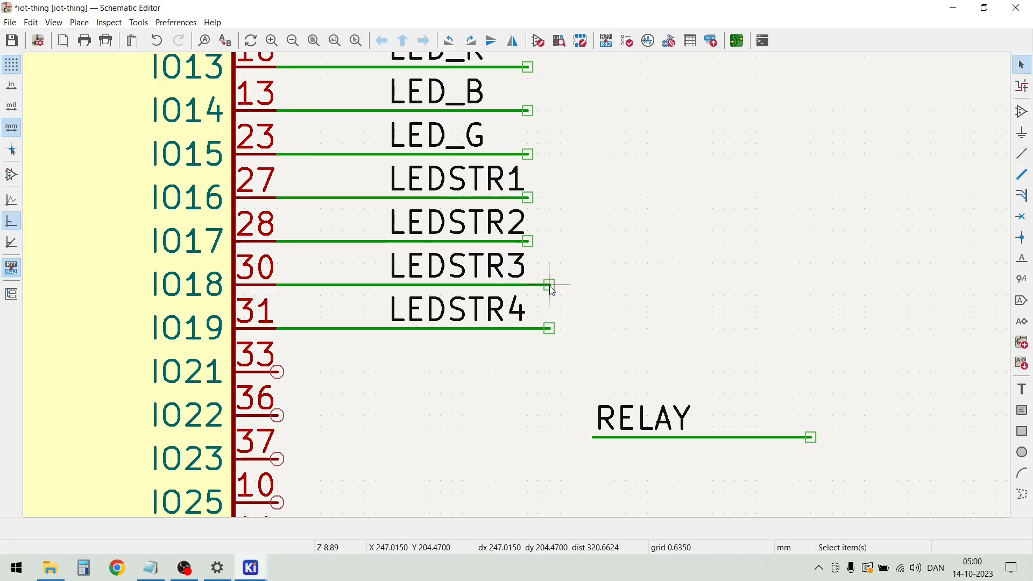
key(w)
double_click(549, 241)
key(Escape)
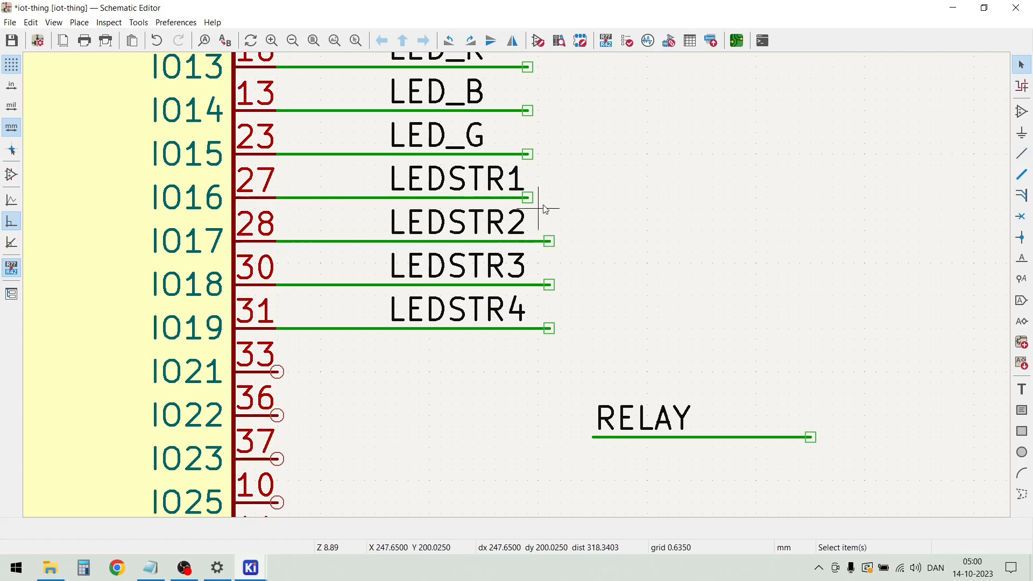
key(w)
double_click(549, 198)
key(Escape)
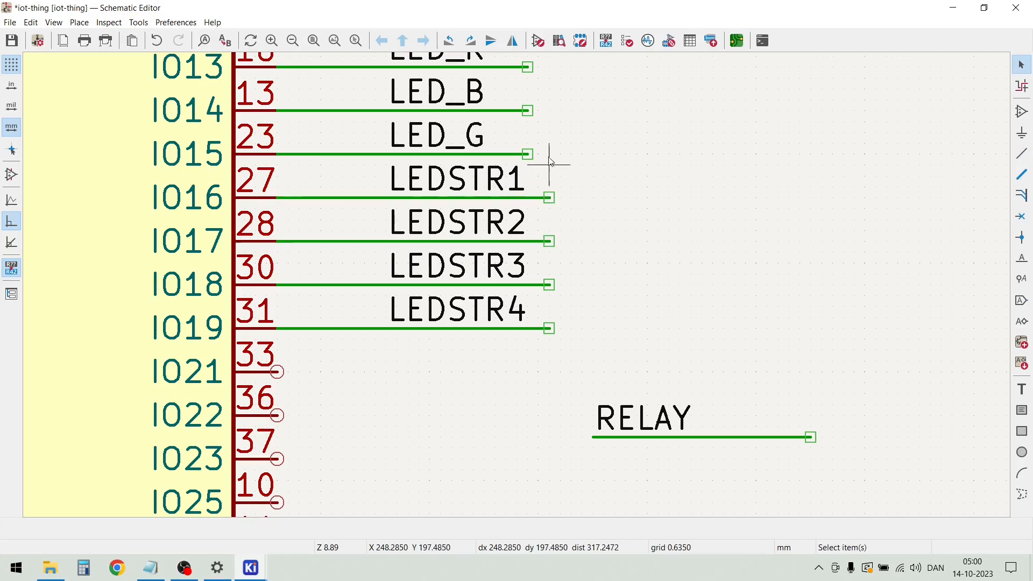
Lengthen the LED_G, LED_B and LED_R wires so their free ends line up with the LEDSTR wire ends
key(w)
key(g)
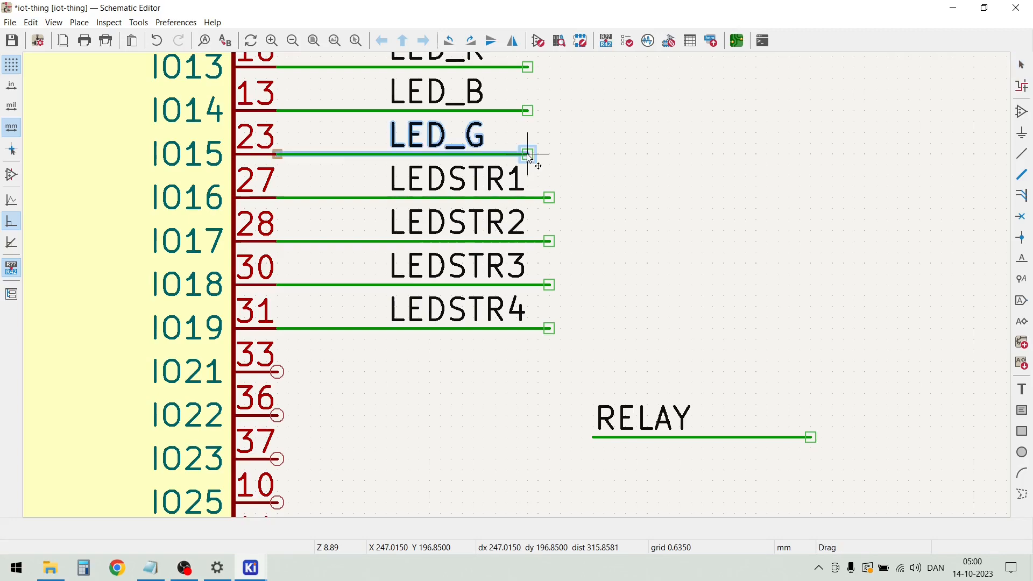
click(548, 154)
drag(527, 111, 549, 110)
drag(527, 67, 549, 67)
Lengthen the TX, RX and IO0 wires so their free ends line up with the LED wire ends
scroll(571, 107, down, 2)
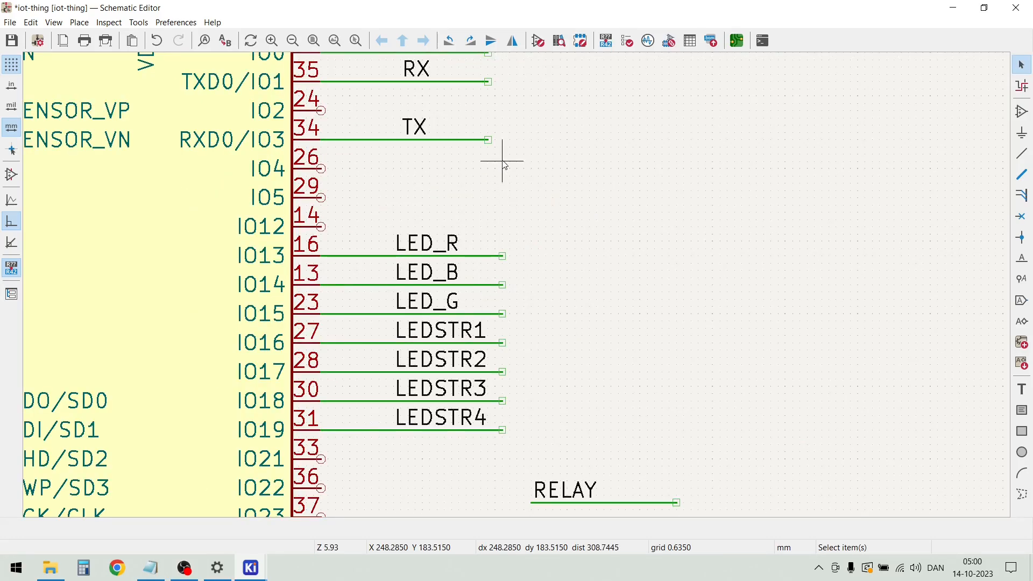
drag(490, 140, 502, 140)
double_click(502, 140)
key(Escape)
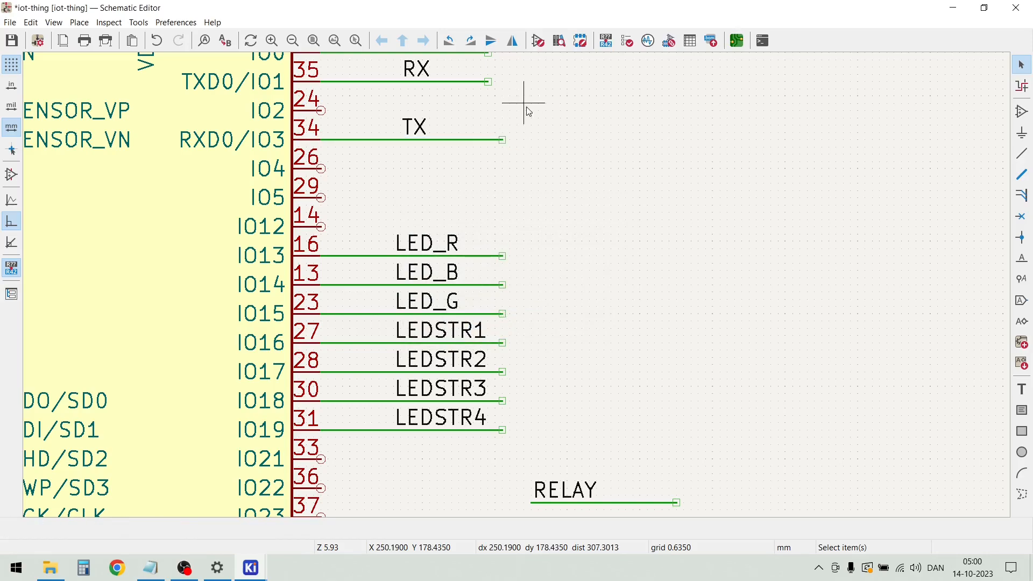
scroll(529, 111, down, 2)
scroll(512, 270, up, 3)
drag(473, 296, 495, 295)
drag(473, 252, 496, 251)
Copy the SDA and SCL labels with their wire stubs from the sensor circuit and place them below the SW net beside U1
scroll(518, 286, down, 3)
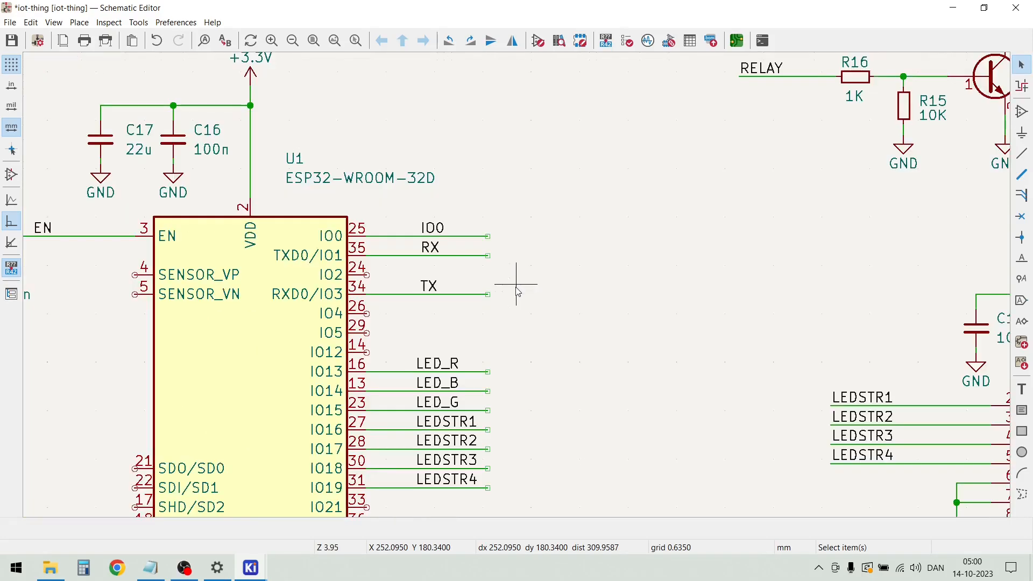
scroll(519, 290, up, 3)
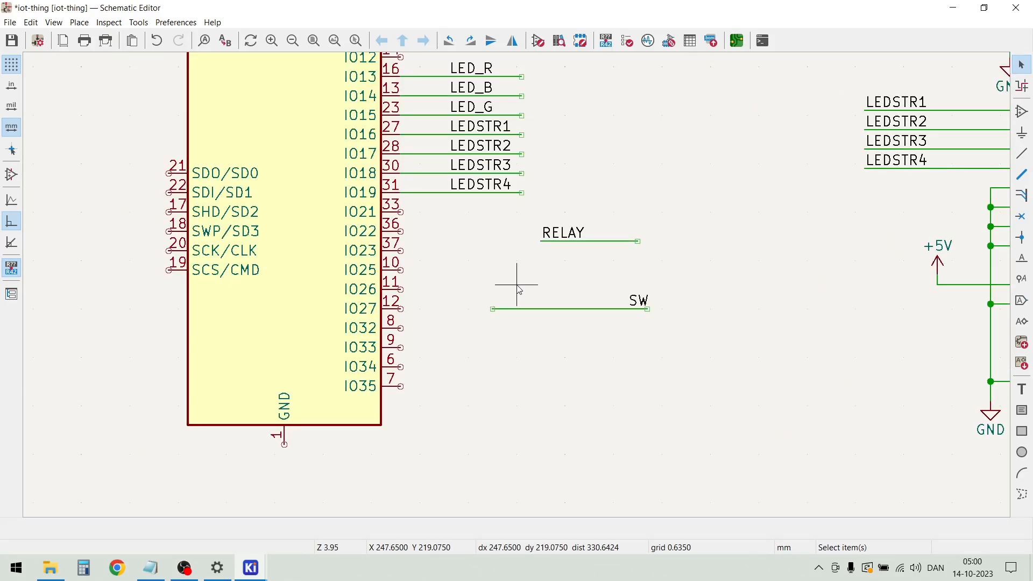
scroll(507, 290, down, 5)
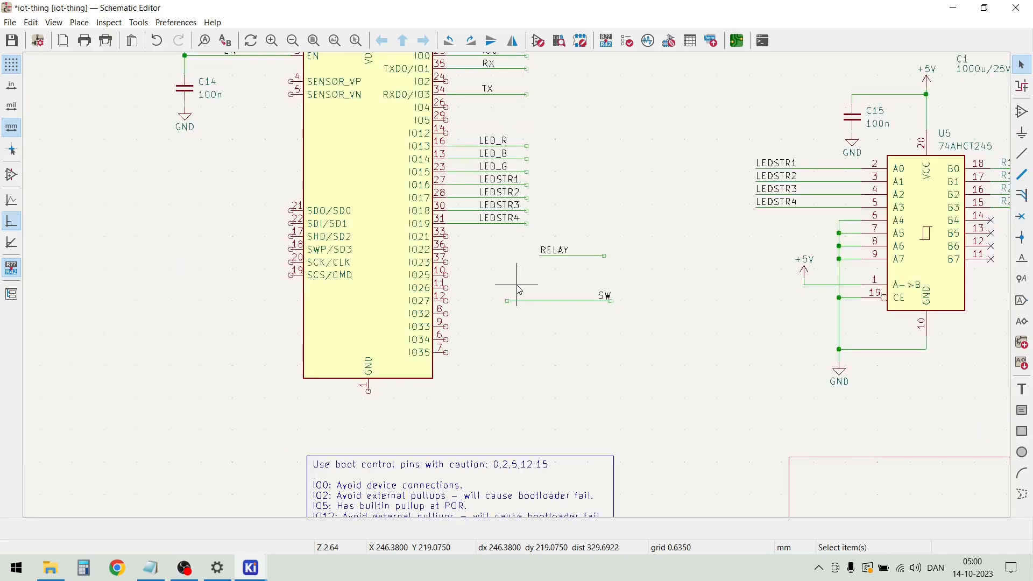
scroll(511, 288, down, 2)
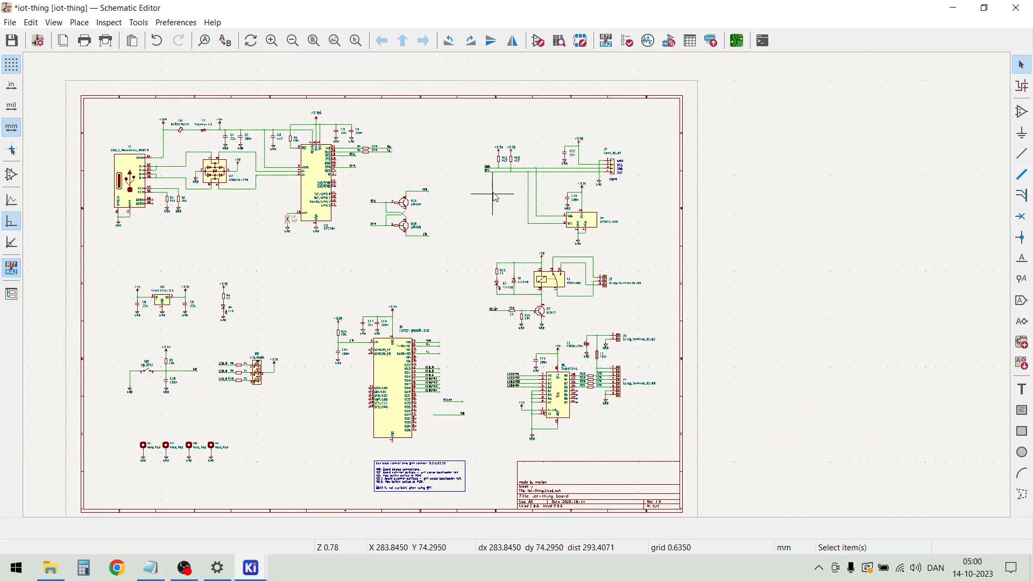
scroll(479, 177, up, 5)
drag(510, 239, 476, 190)
key(m)
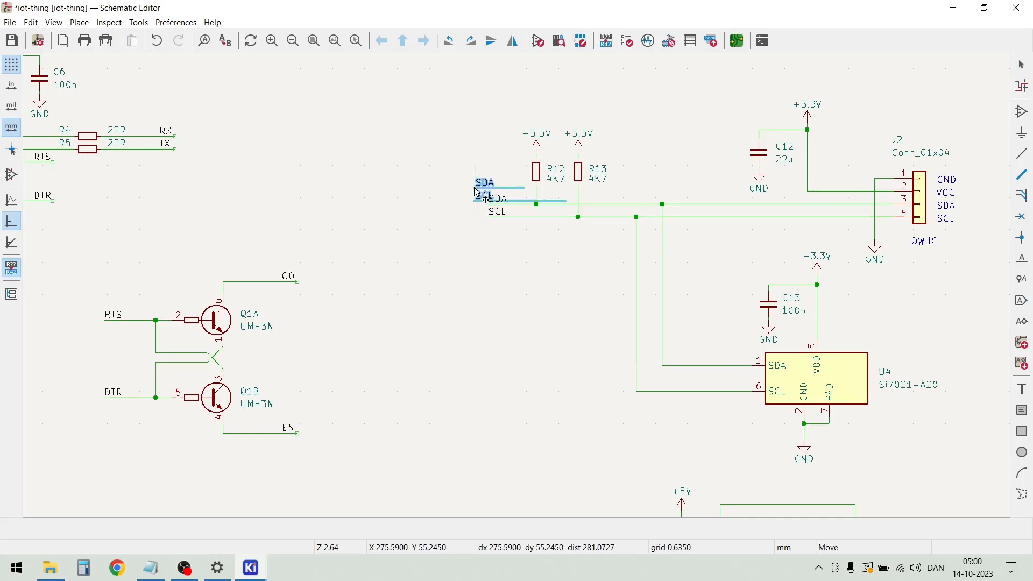
scroll(519, 298, down, 5)
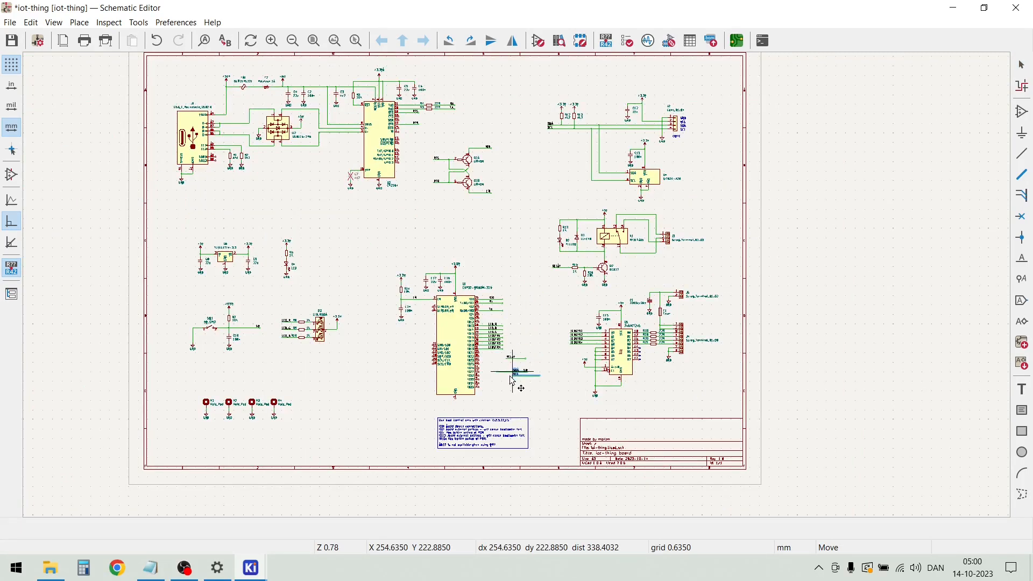
scroll(497, 384, up, 7)
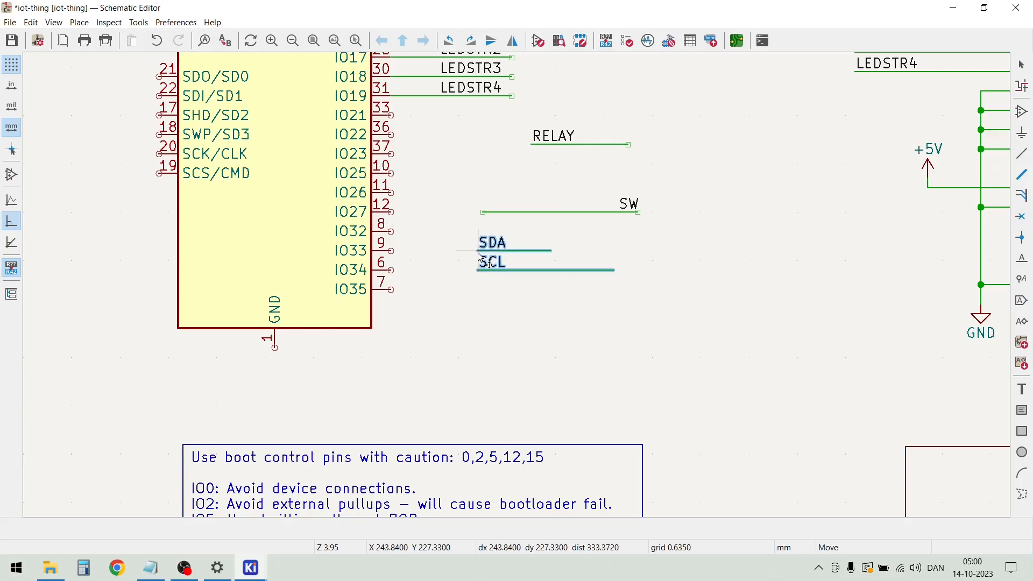
click(479, 252)
key(Escape)
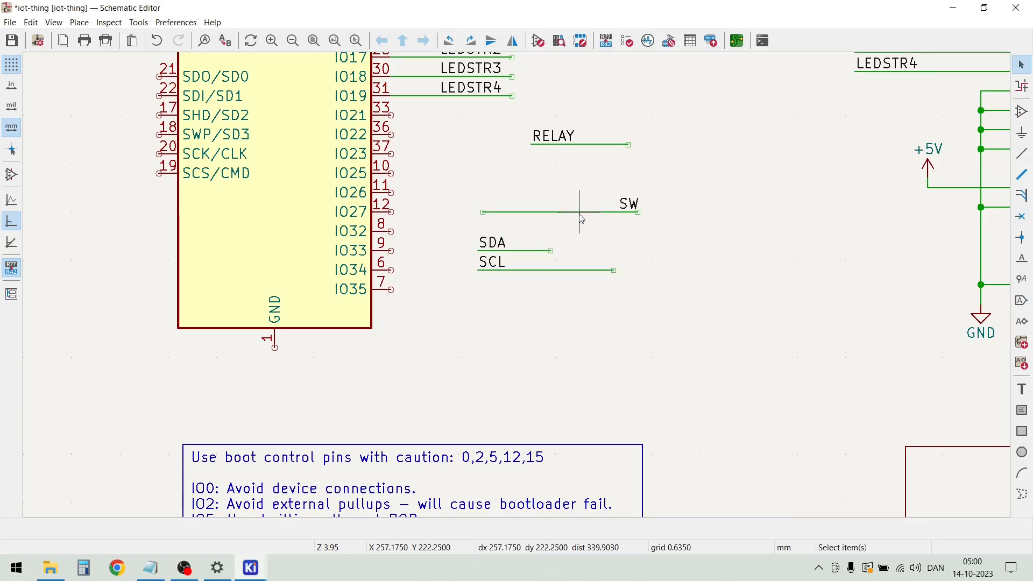
Move the RELAY net aside next to the SDA net and connect the SW net to pin IO21 of U1
drag(571, 154, 735, 247)
click(604, 233)
click(583, 212)
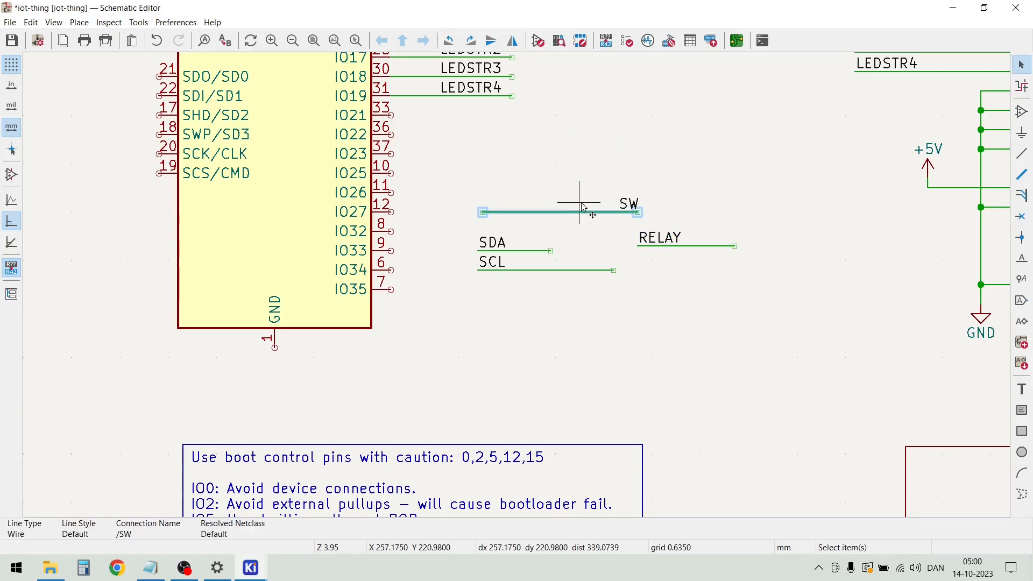
click(655, 223)
drag(658, 224, 588, 168)
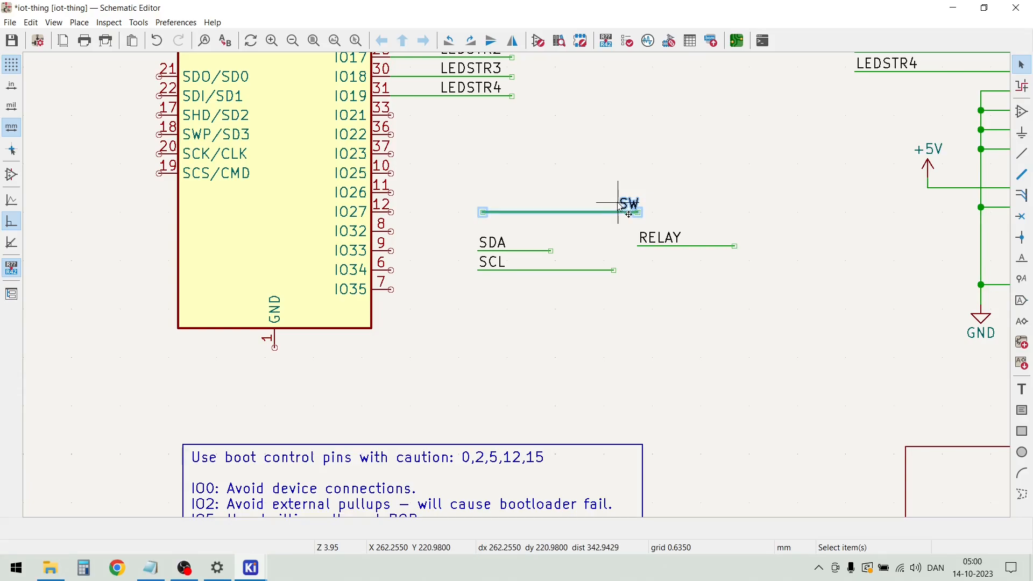
drag(608, 218, 528, 119)
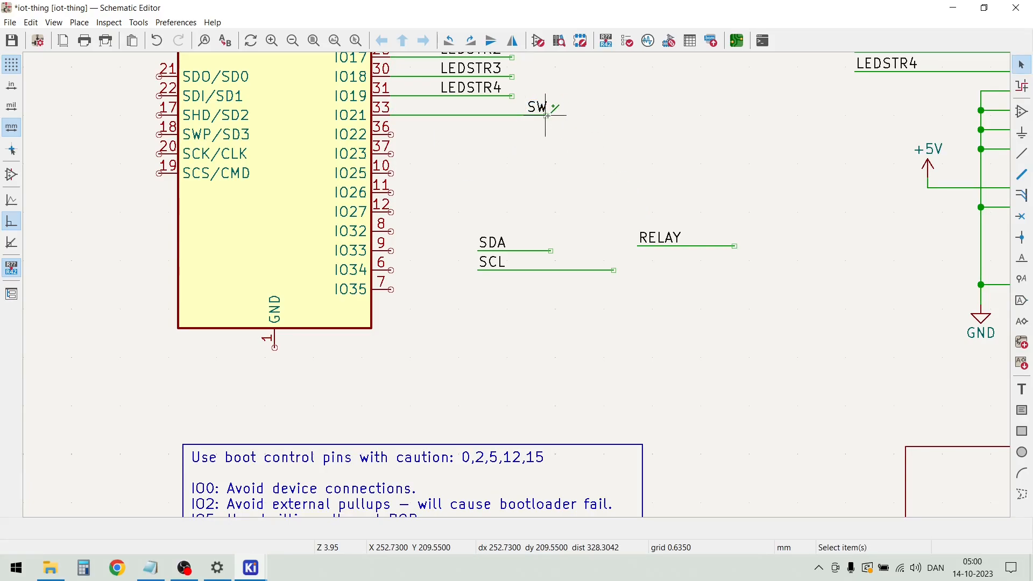
Move the SW label along its wire toward U1 so it starts in line with the LEDSTR4 label
click(523, 115)
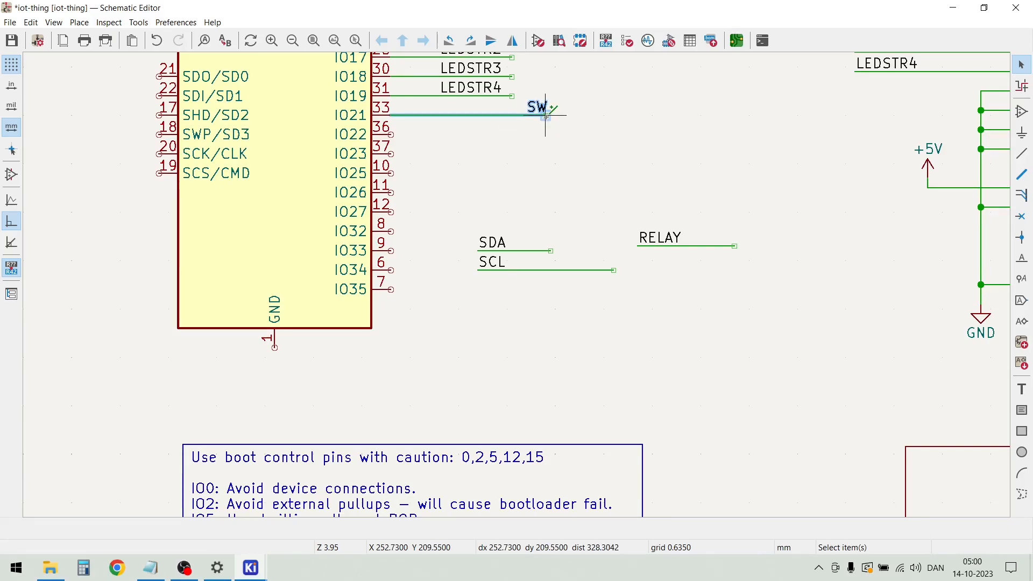
drag(545, 115, 569, 115)
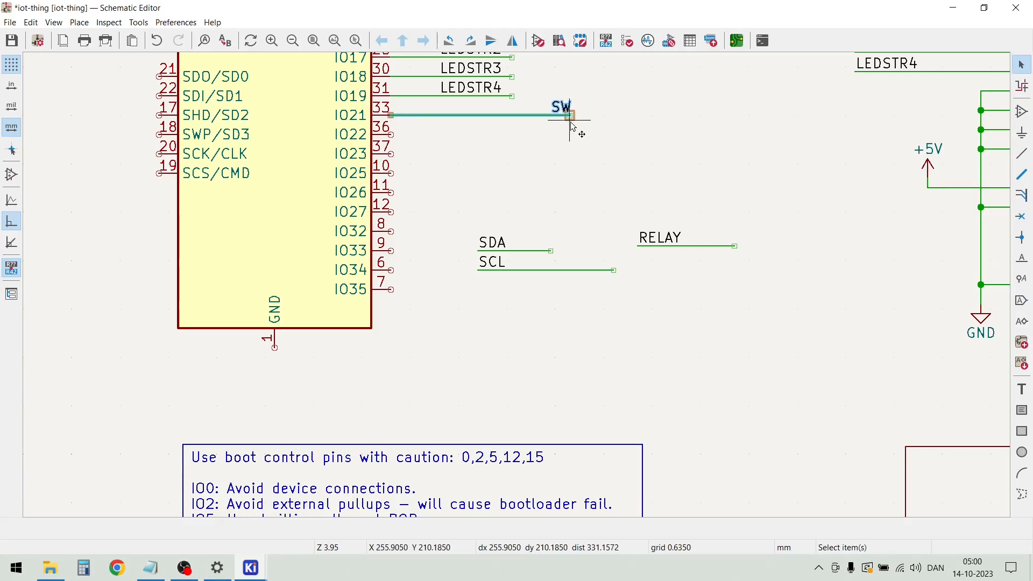
scroll(571, 126, up, 5)
click(571, 116)
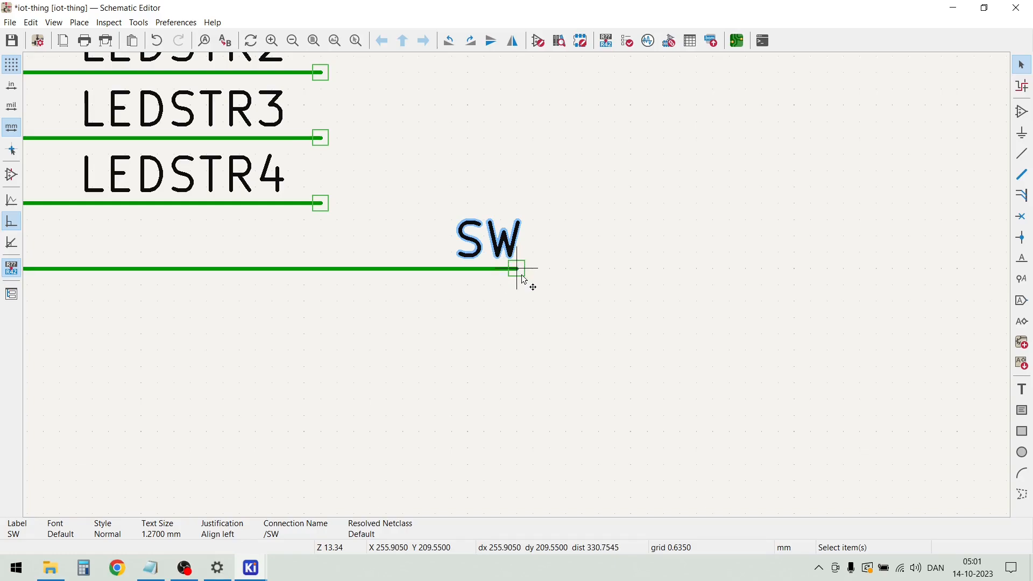
drag(524, 278, 92, 268)
Shorten the SW wire so its free end lines up with the LEDSTR4 wire end
scroll(108, 285, down, 3)
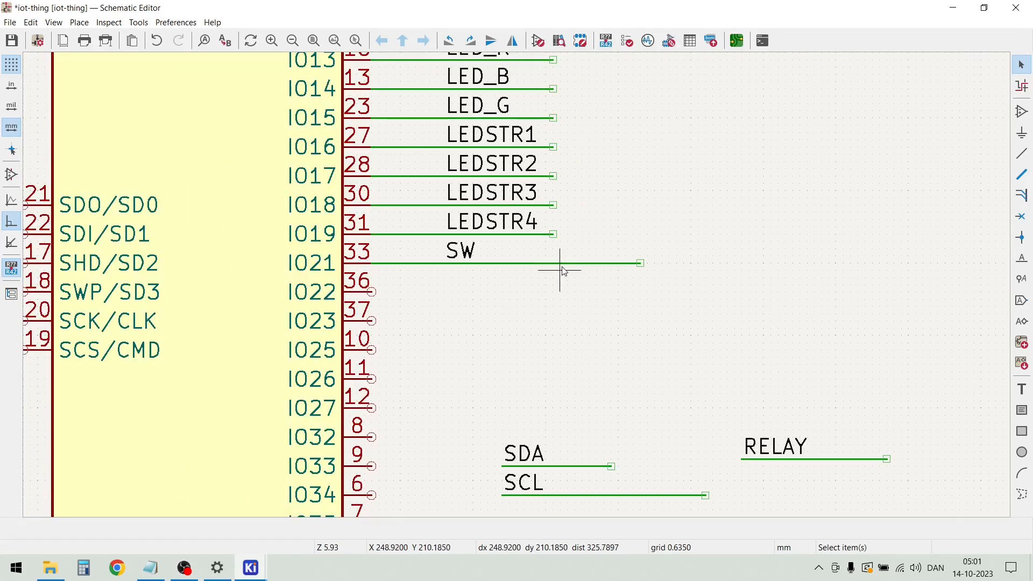
drag(640, 263, 552, 263)
click(563, 329)
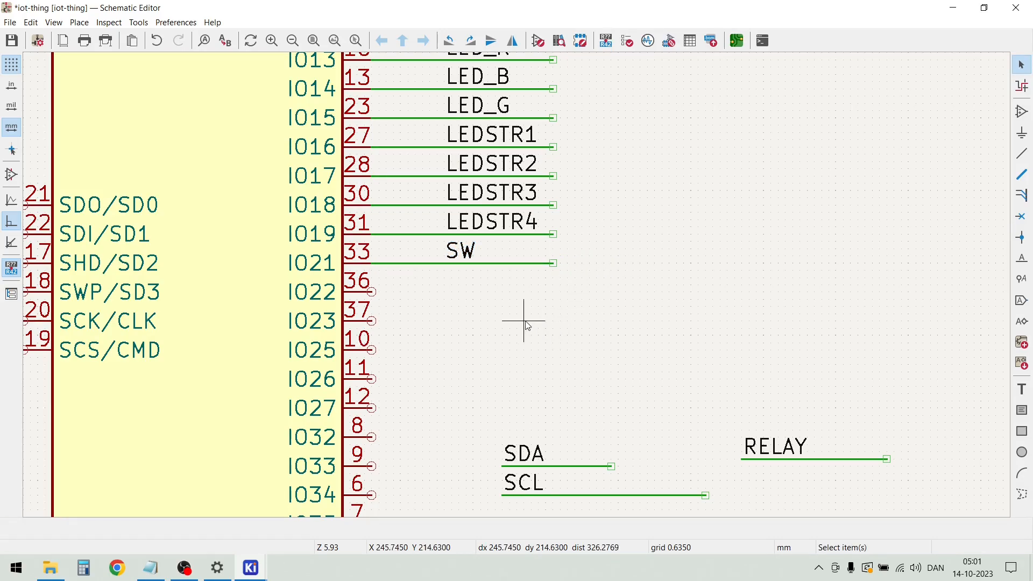
Connect the SDA net to pin IO22 of U1 and align its label and wire end with the SW net above
drag(591, 476, 491, 294)
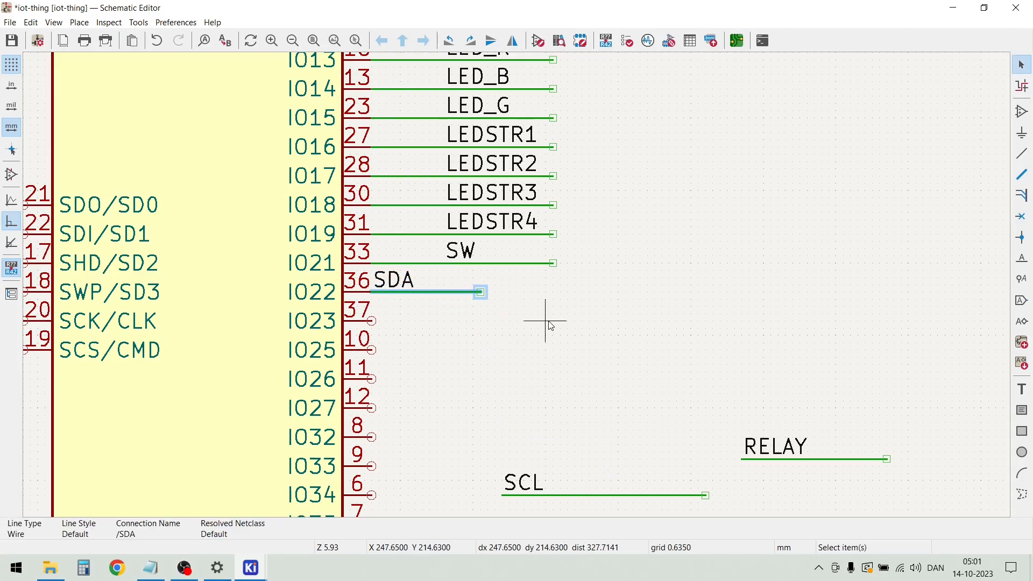
click(480, 292)
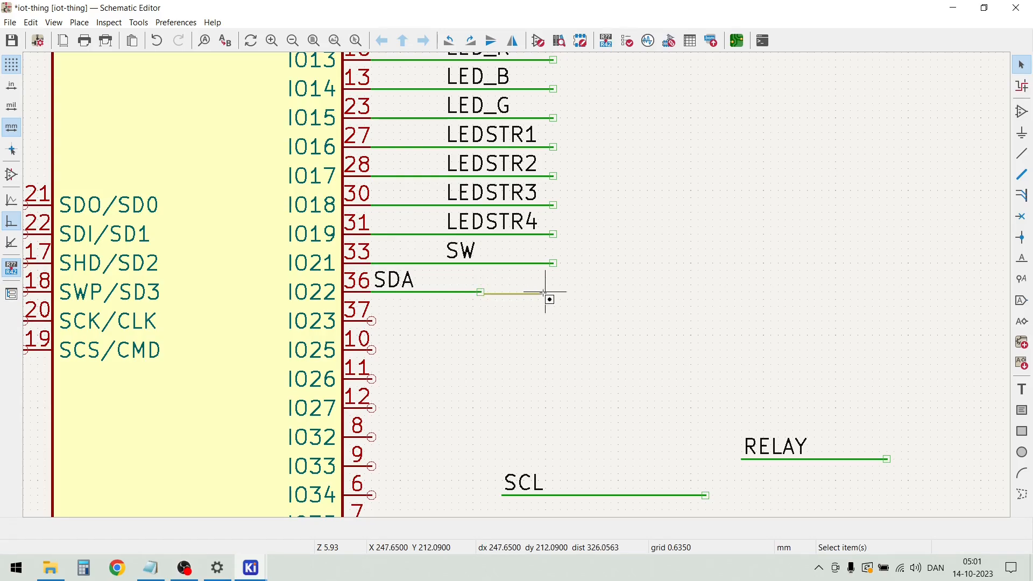
key(Escape)
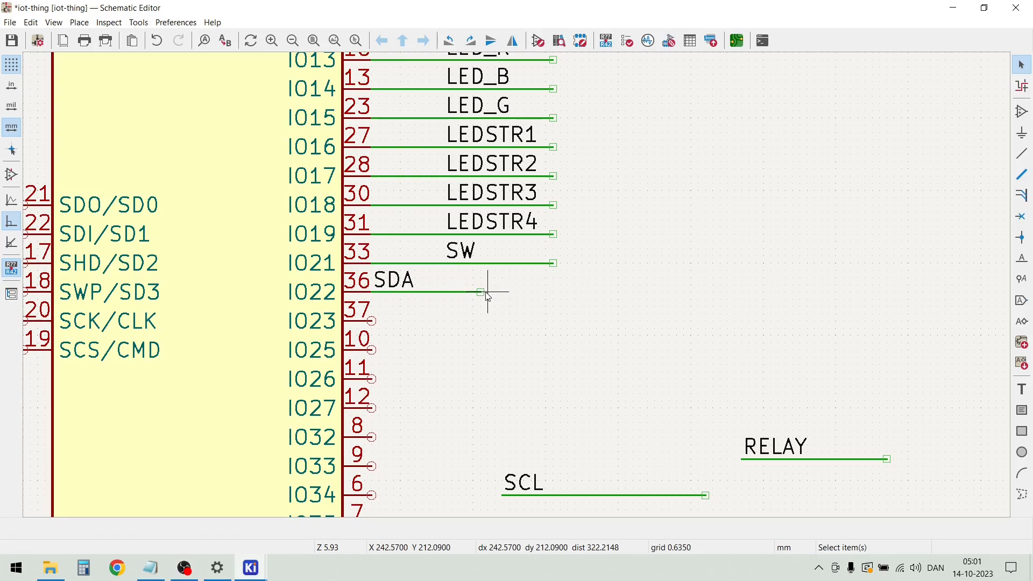
key(w)
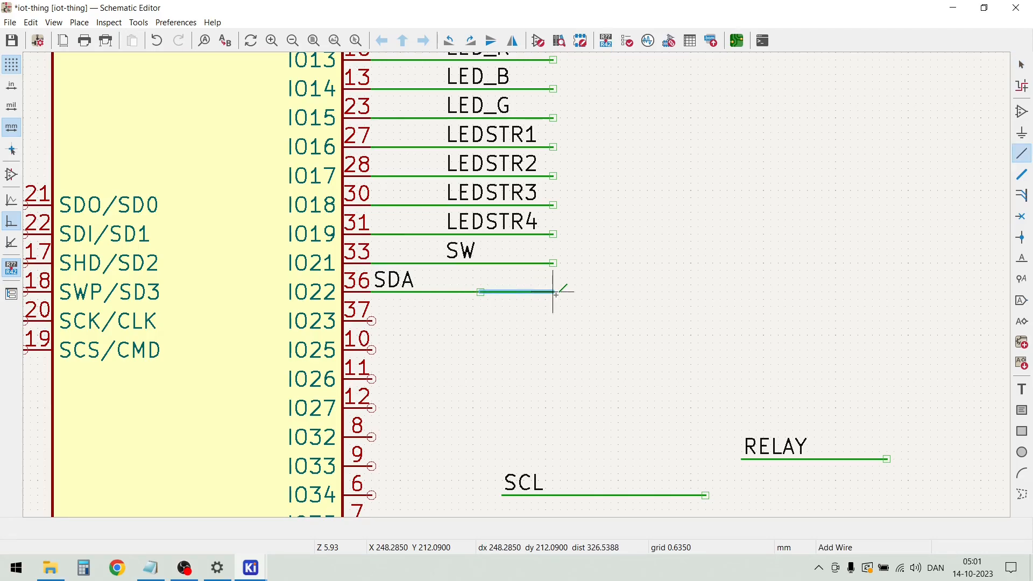
double_click(555, 292)
key(Escape)
drag(407, 285, 449, 305)
Connect the SCL net with its wire to pin IO23 of U1
drag(608, 499, 463, 439)
key(m)
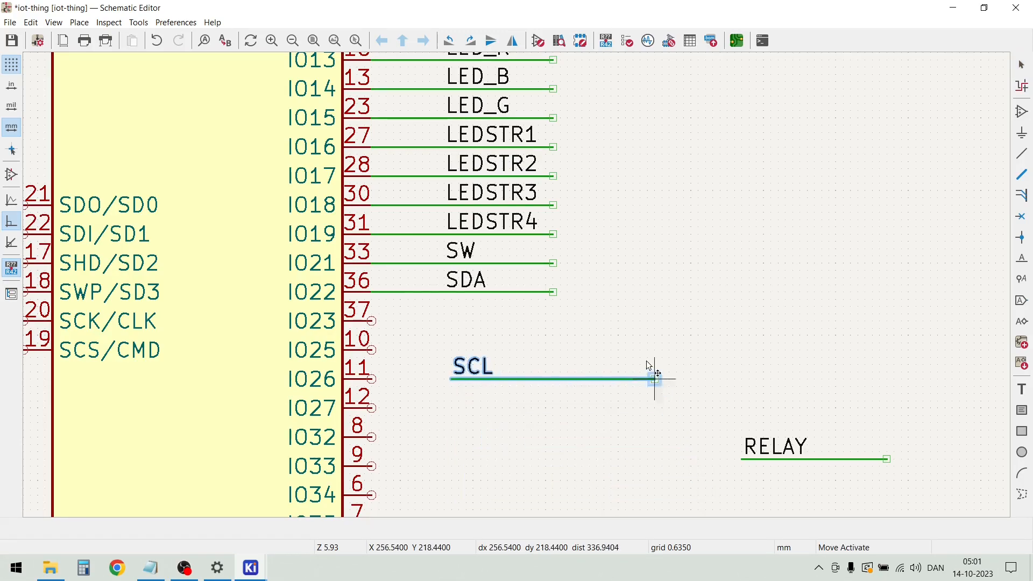
click(580, 322)
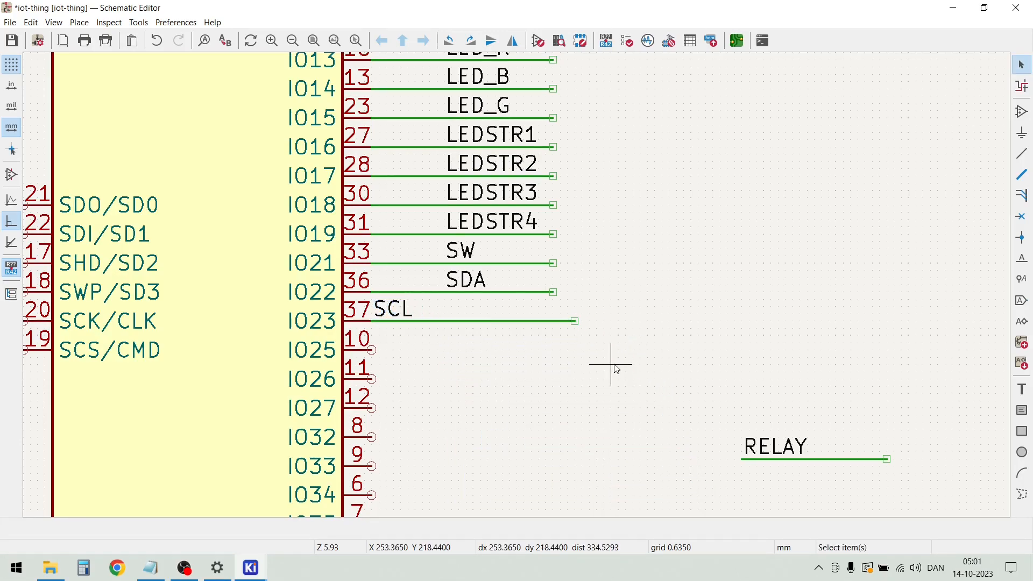
click(588, 327)
Shorten the SCL wire to the end of the SDA wire and line the SCL label up with the SDA label
drag(574, 321, 555, 324)
click(401, 308)
key(m)
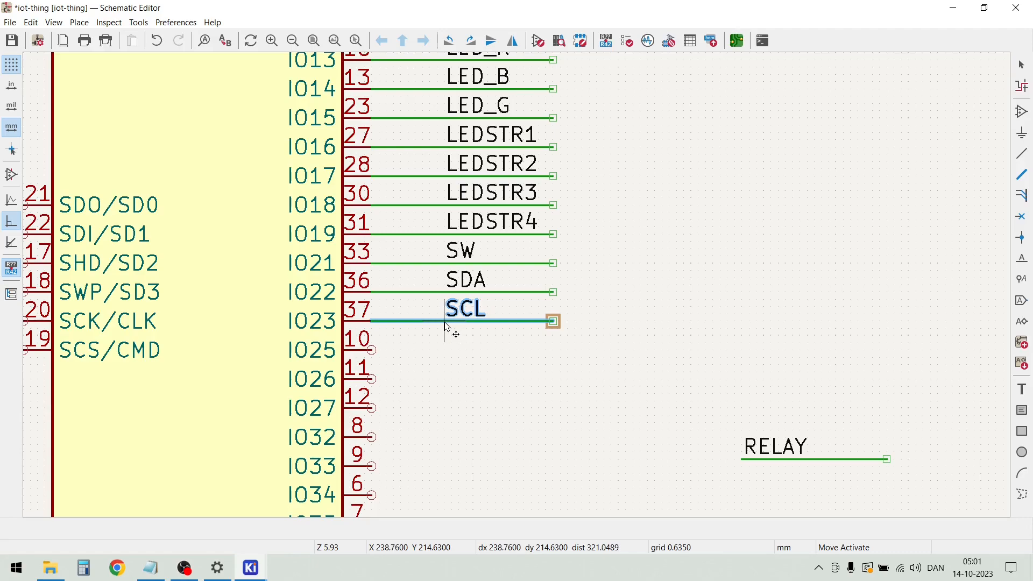
click(450, 325)
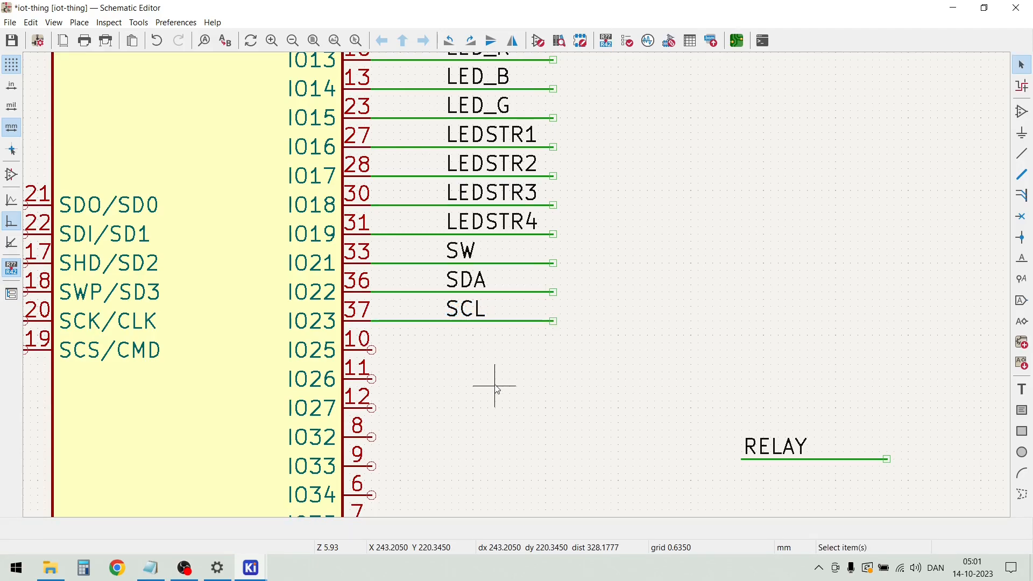
Connect the RELAY net with its wire to pin IO25 of U1
drag(836, 473, 684, 423)
key(m)
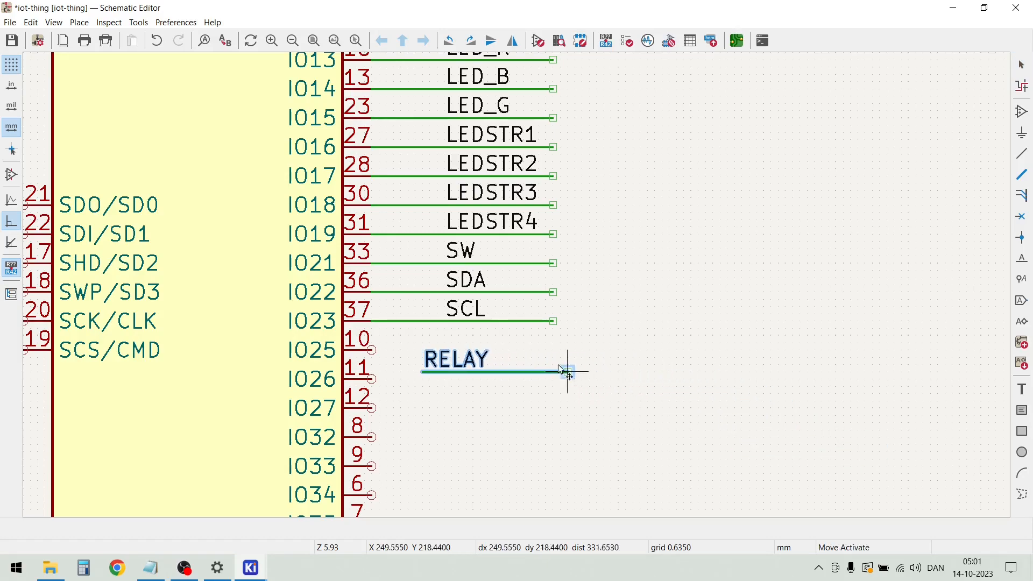
click(517, 350)
click(560, 405)
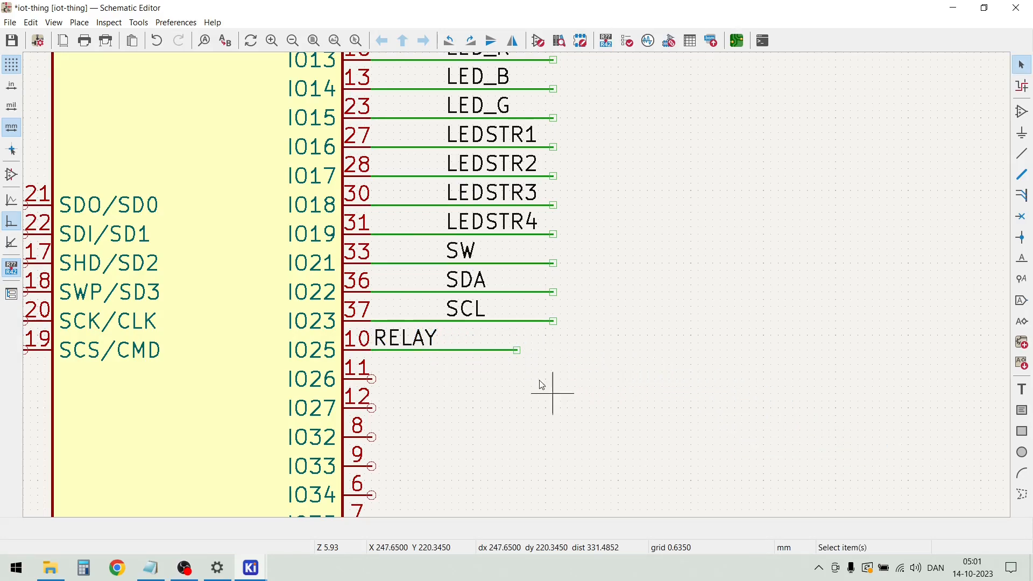
Extend the RELAY wire to the end of the SCL wire and line the RELAY label up with the SCL label
drag(518, 350, 554, 350)
click(423, 338)
drag(420, 338, 447, 354)
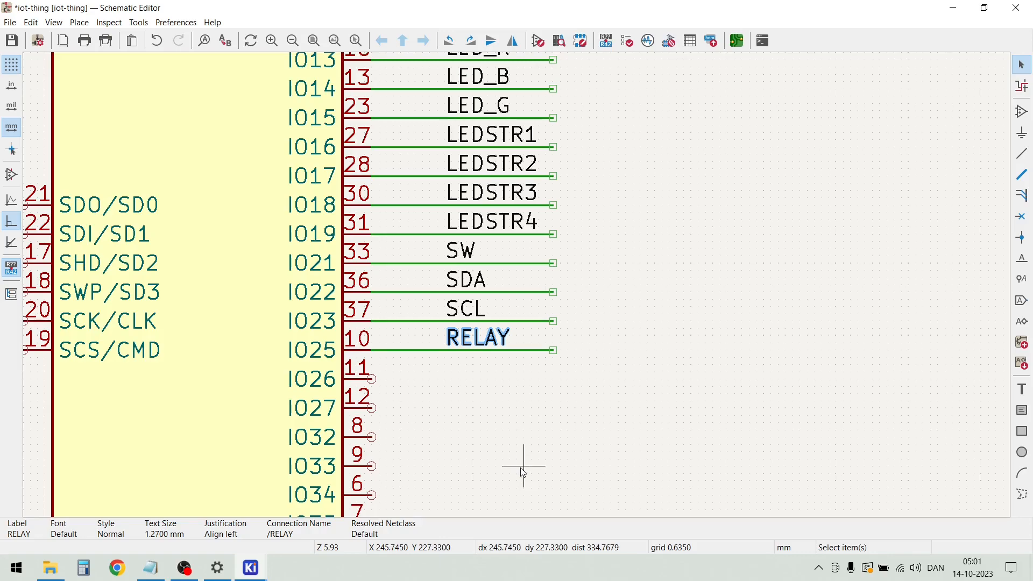
click(468, 422)
Place a copy of the GND symbol and wire stub from below C14 on GND pin 1 of U1
scroll(468, 422, down, 3)
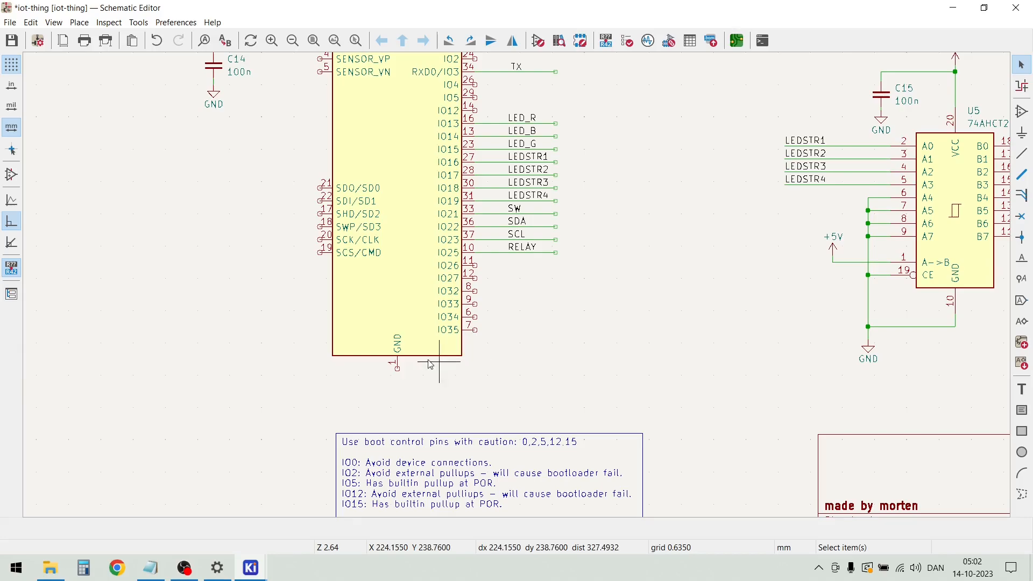
scroll(519, 291, up, 2)
scroll(519, 290, down, 4)
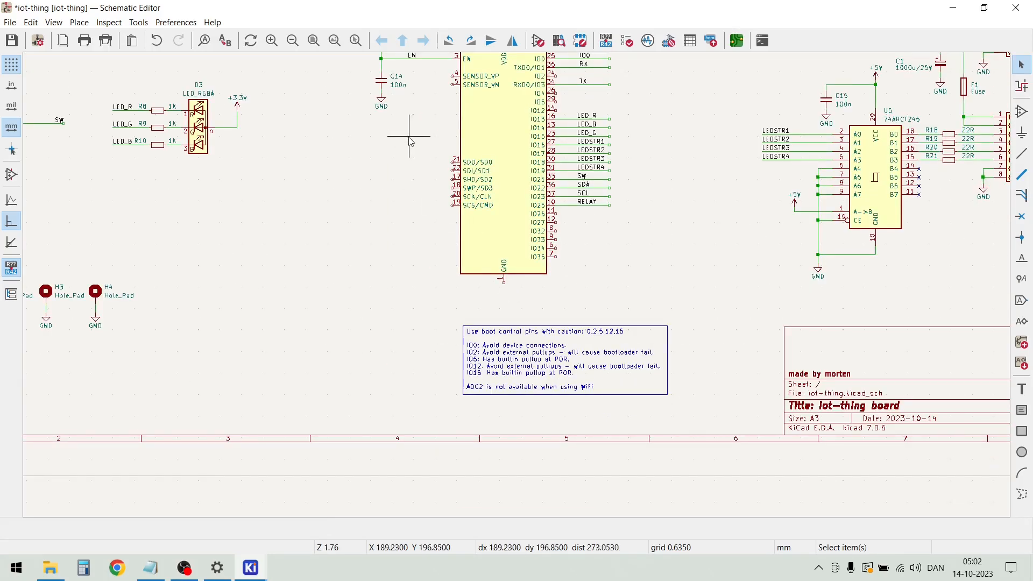
drag(392, 125, 366, 94)
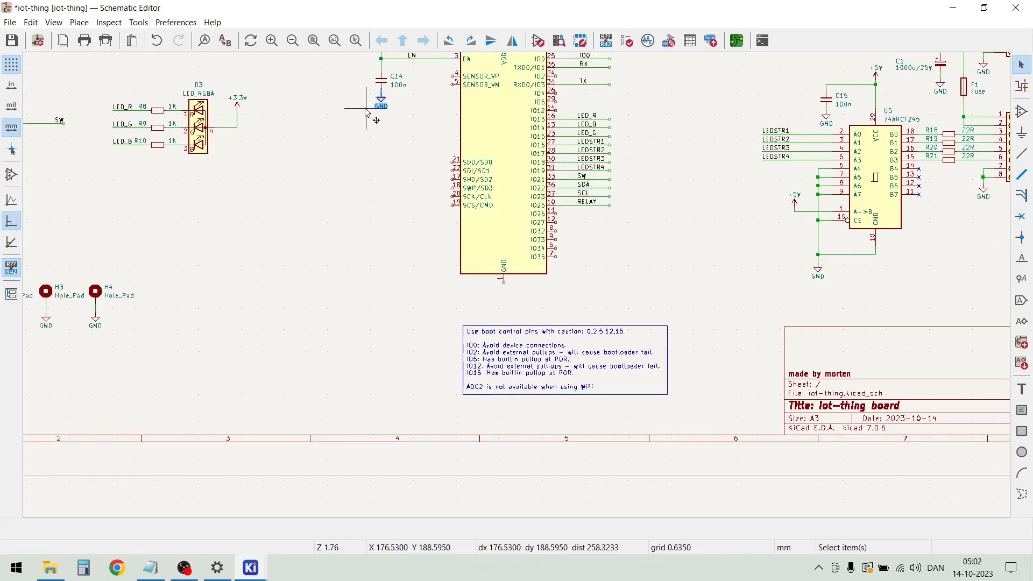
key(m)
scroll(516, 290, up, 5)
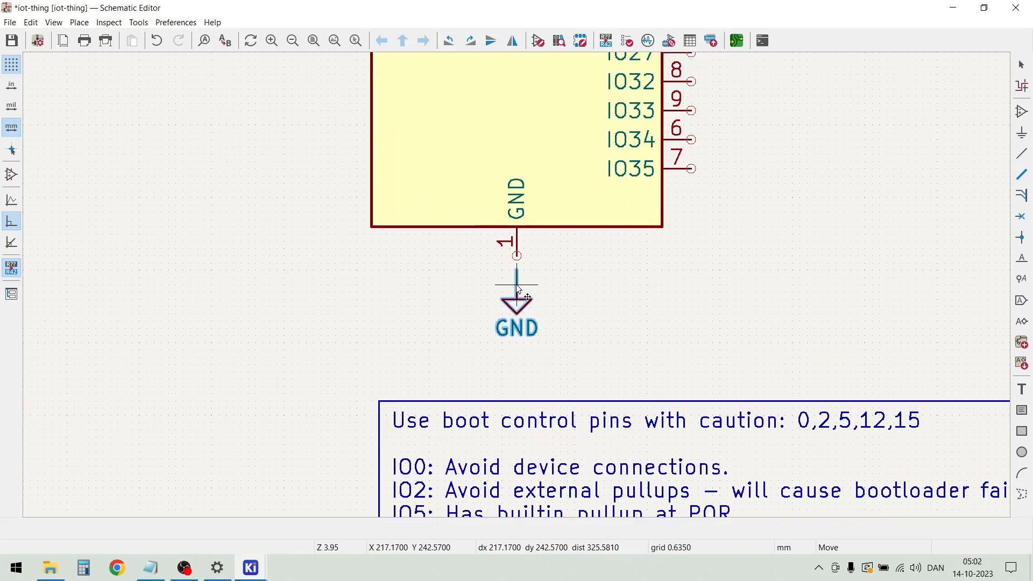
click(518, 280)
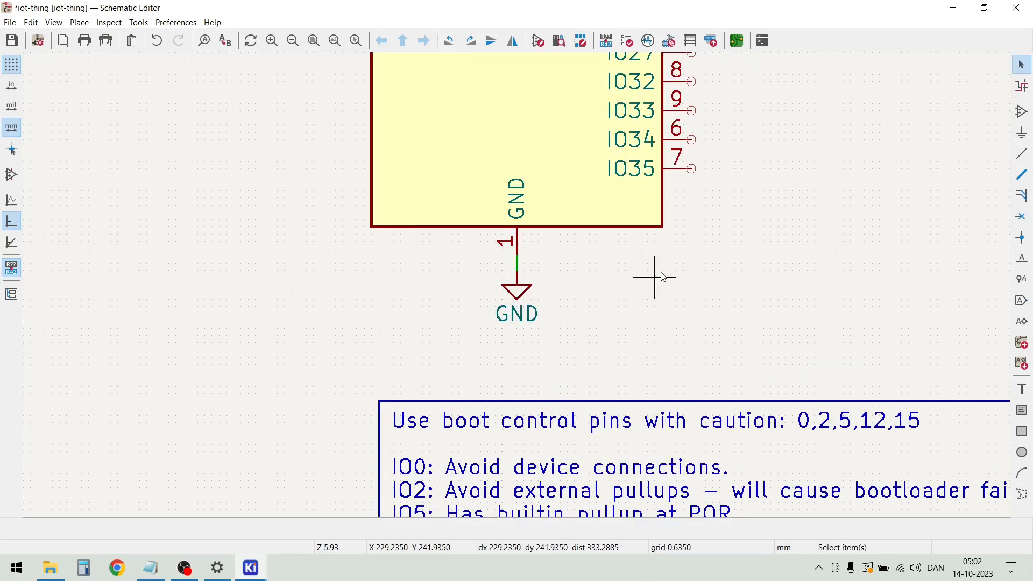
Draw a horizontal wire from pin IO26 of U1 that ends in line with the RELAY wire
scroll(520, 290, down, 2)
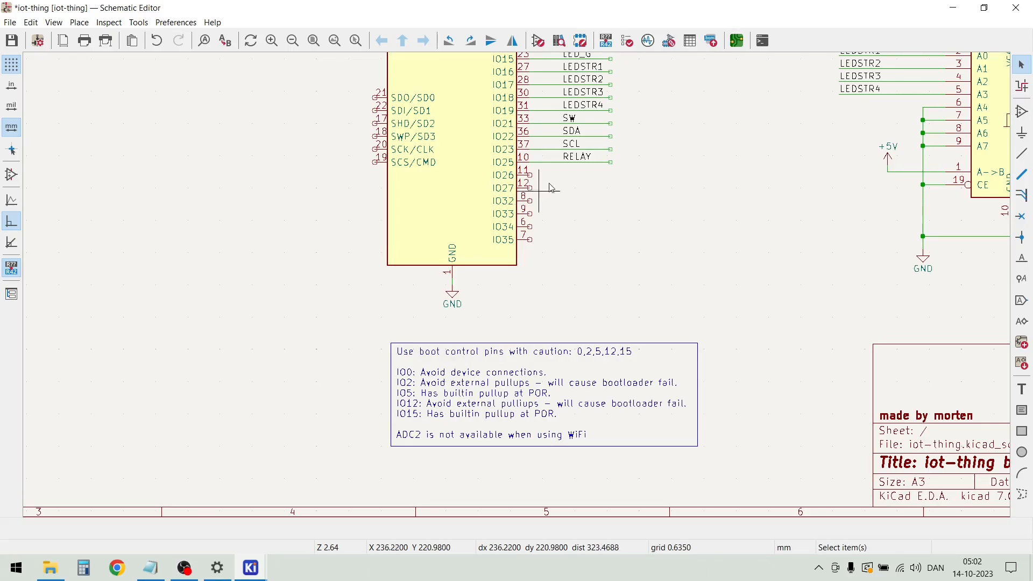
scroll(551, 185, up, 2)
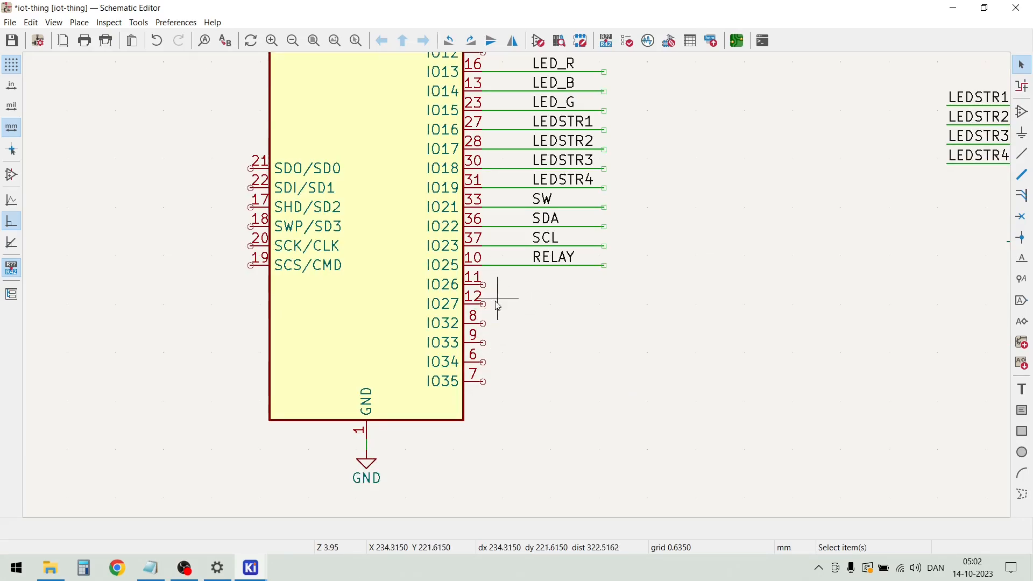
click(483, 285)
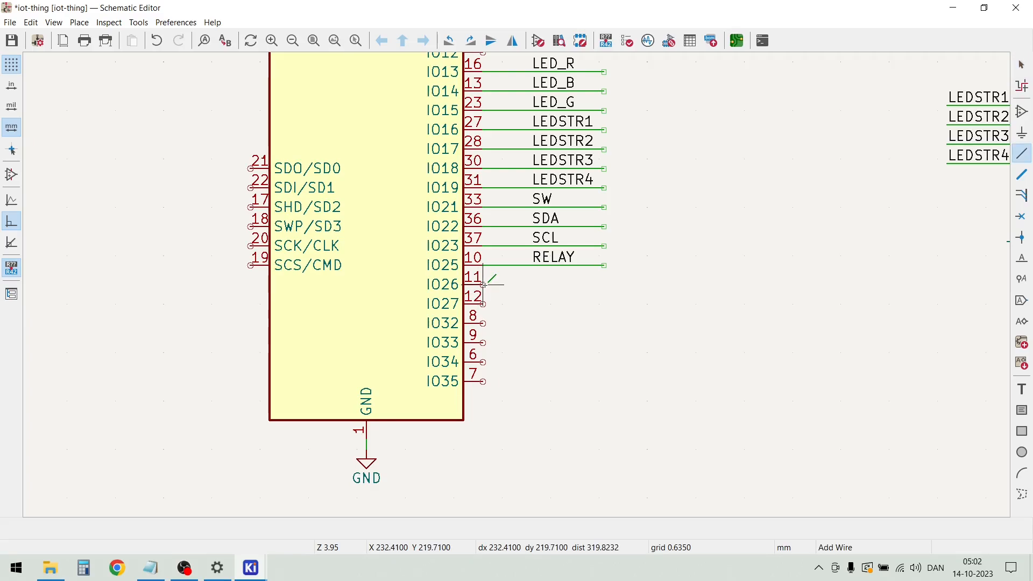
double_click(604, 285)
key(Escape)
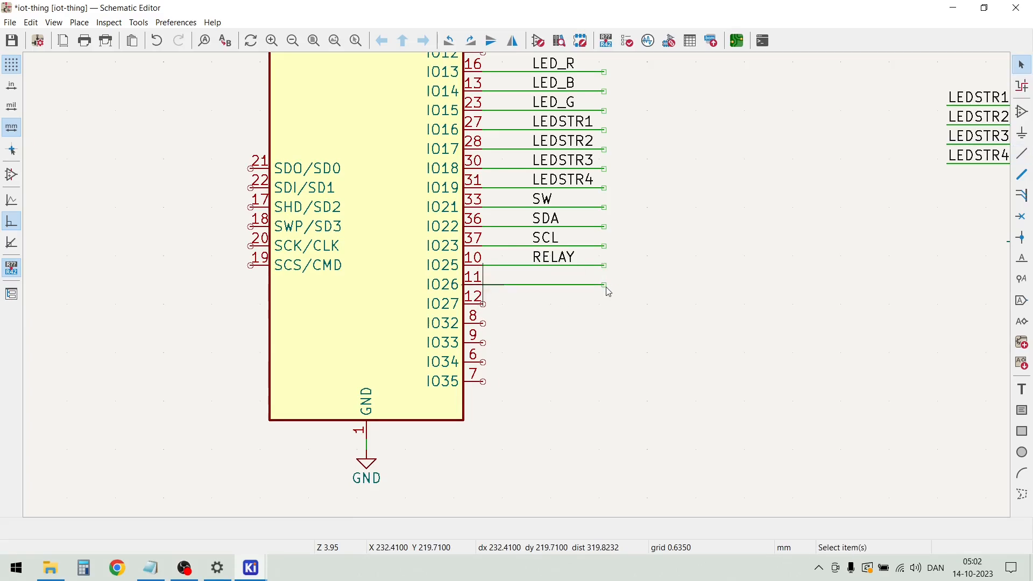
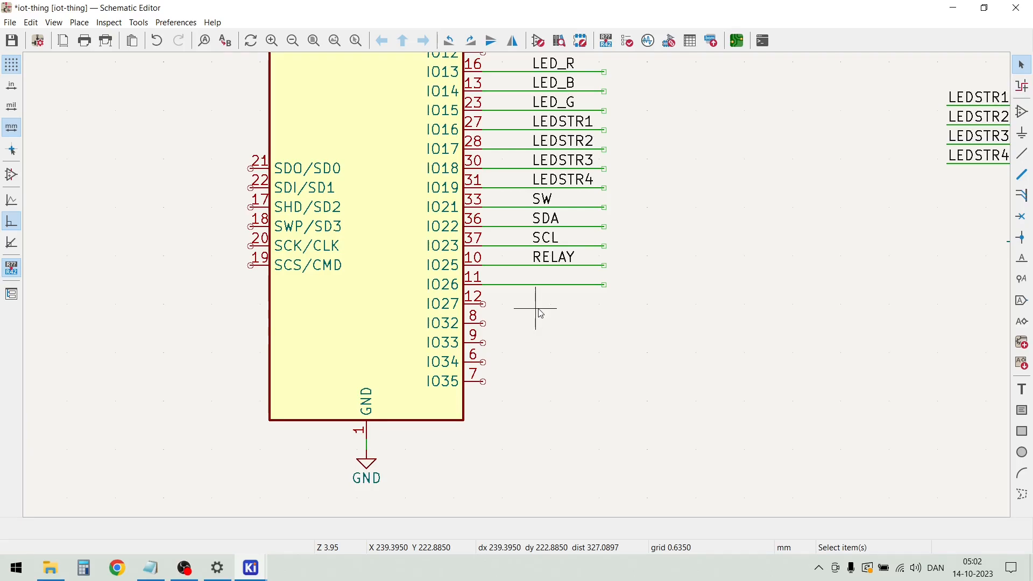
Add the net label GPIO26 to the wire on pin IO26 of U1, in line with the RELAY label
key(l)
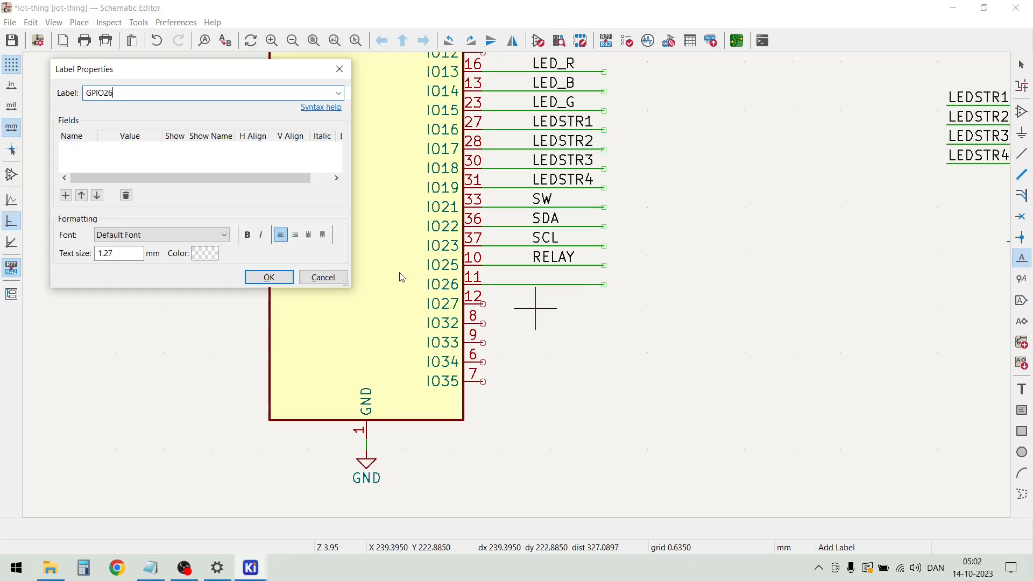
click(269, 277)
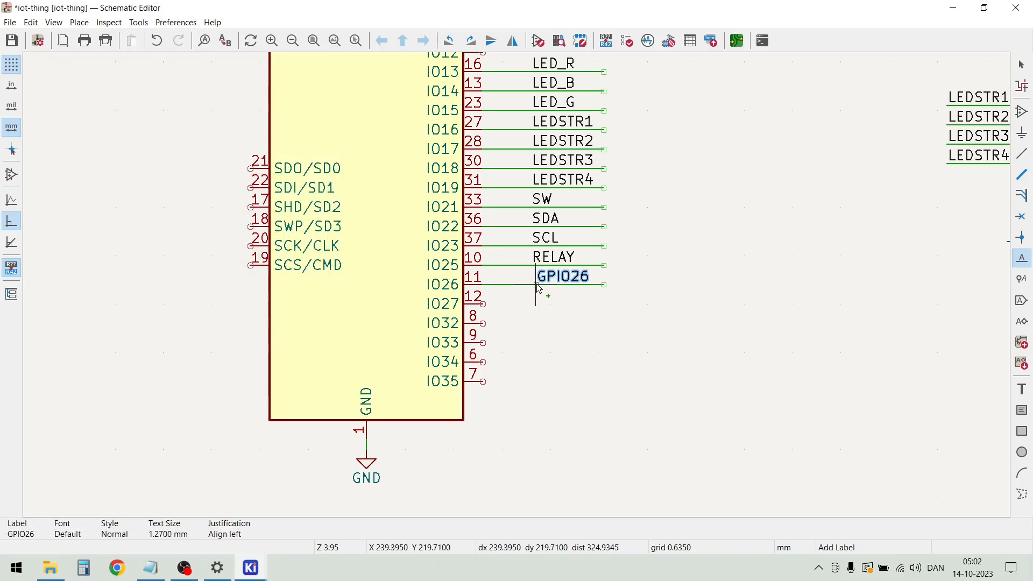
click(533, 289)
key(Escape)
Duplicate the GPIO26 wire with its label onto pins IO27, IO32, IO33, IO34 and IO35 of U1
drag(585, 322, 515, 280)
key(ctrl+d)
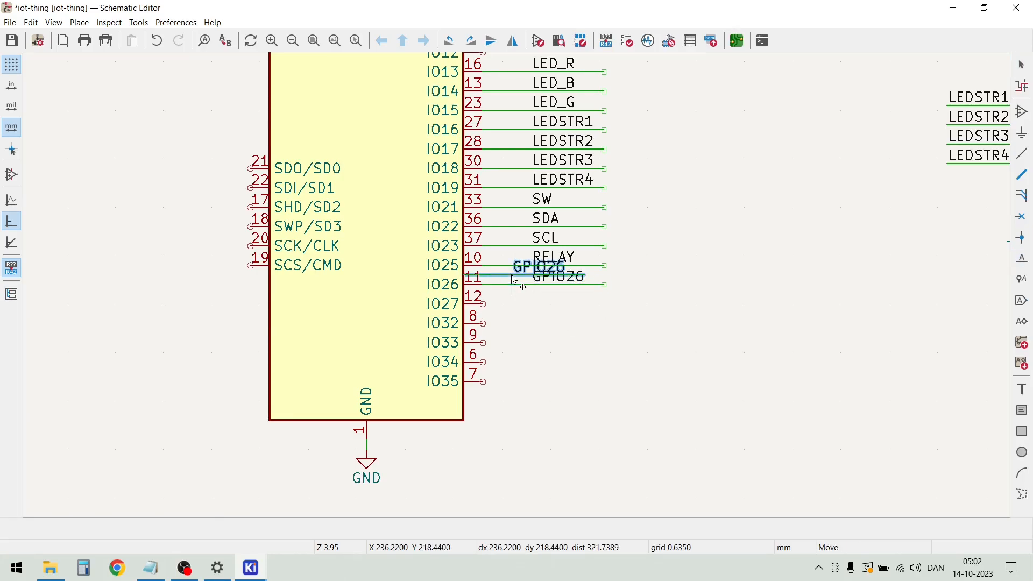
click(536, 310)
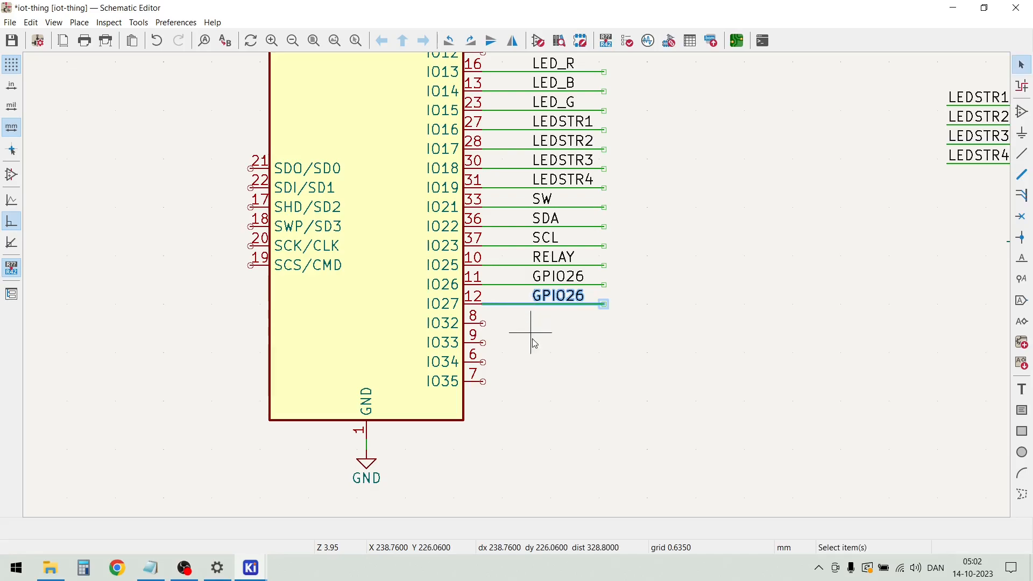
key(ctrl+d)
click(534, 329)
key(ctrl+d)
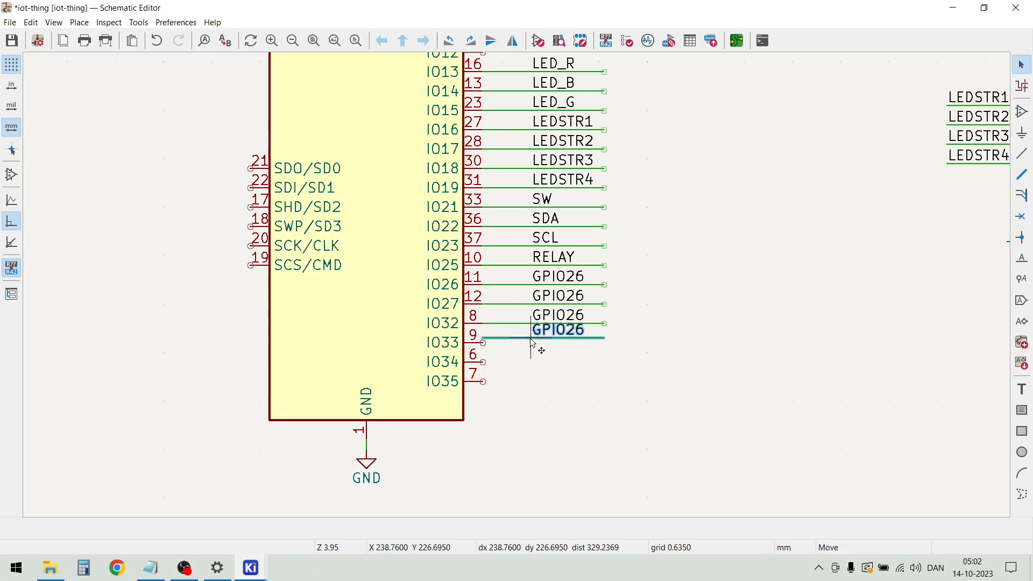
click(533, 354)
key(ctrl+d)
click(531, 368)
key(ctrl+d)
click(531, 385)
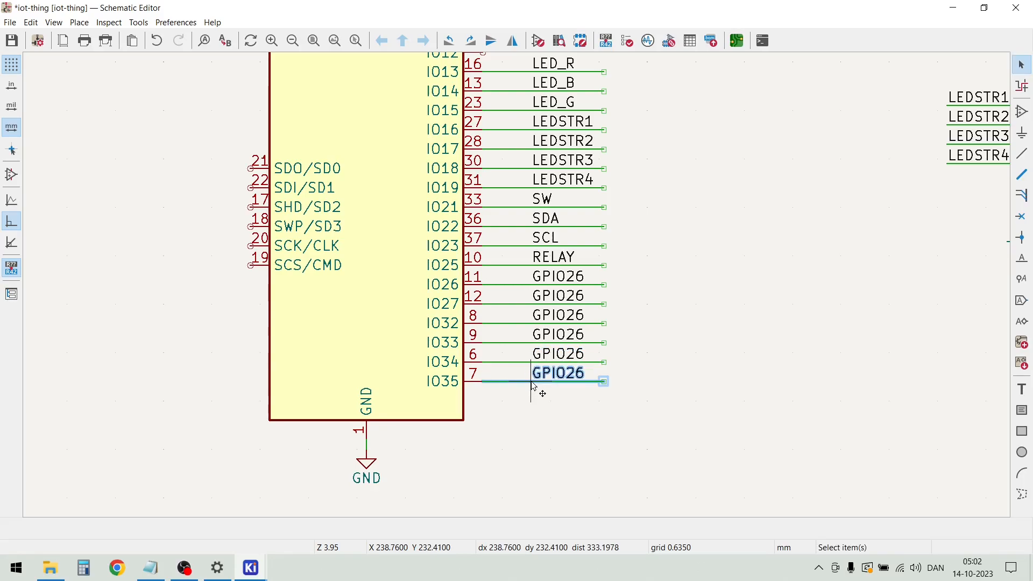
key(Escape)
Rename the net labels on pins IO27 and IO32 of U1 to GPIO27 and GPIO32
scroll(569, 296, up, 2)
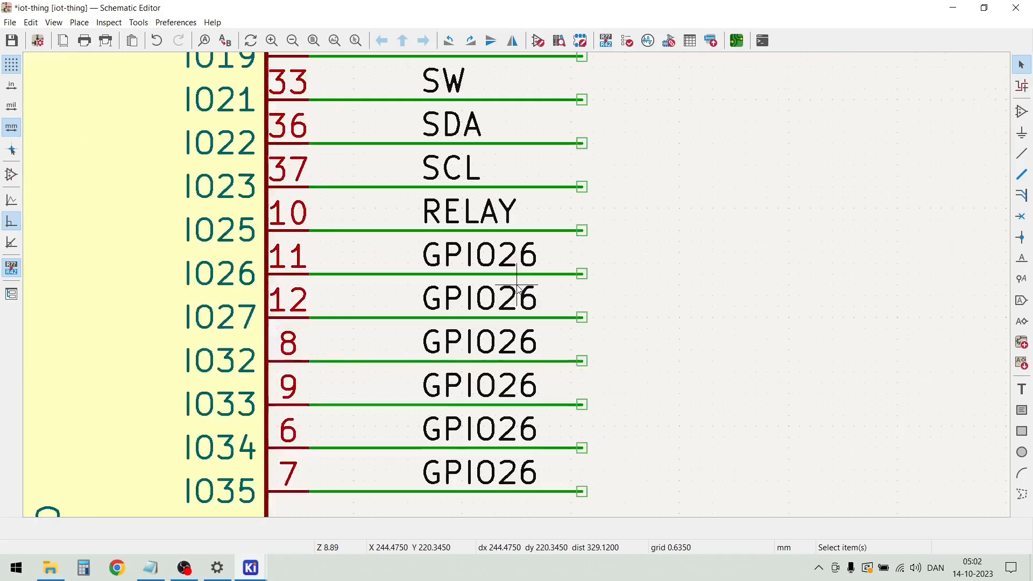
double_click(519, 295)
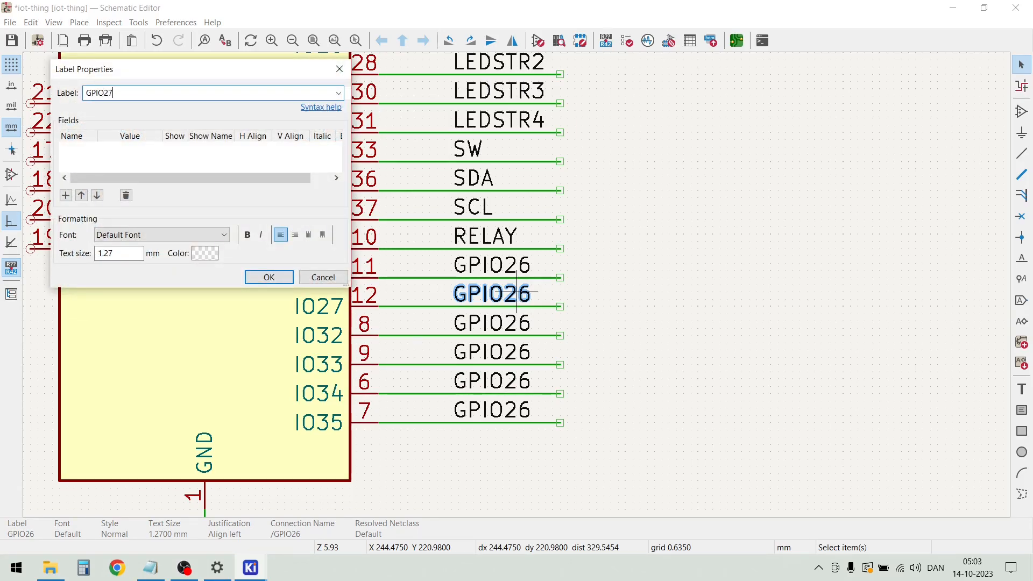
key(Return)
key(Escape)
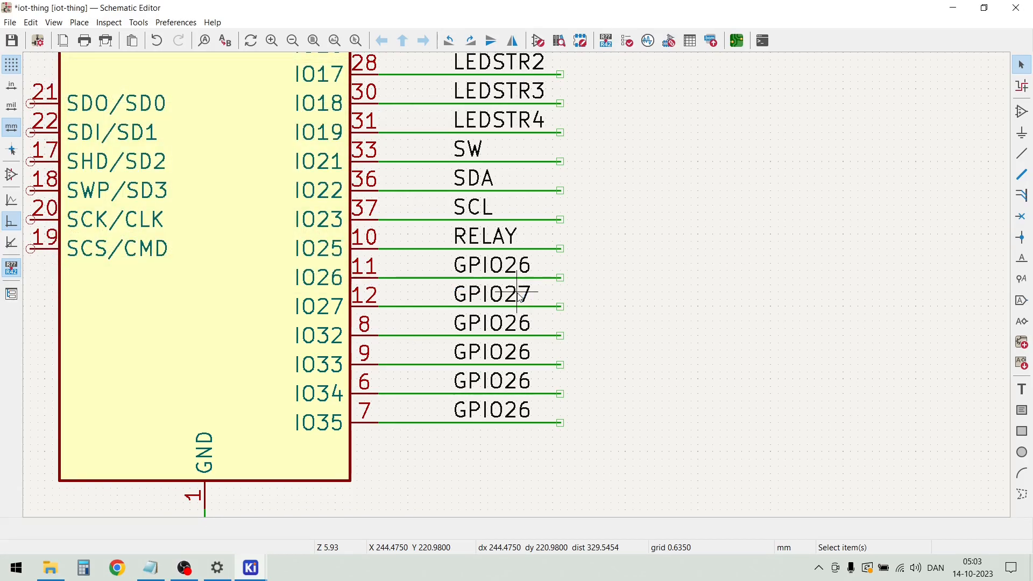
double_click(516, 323)
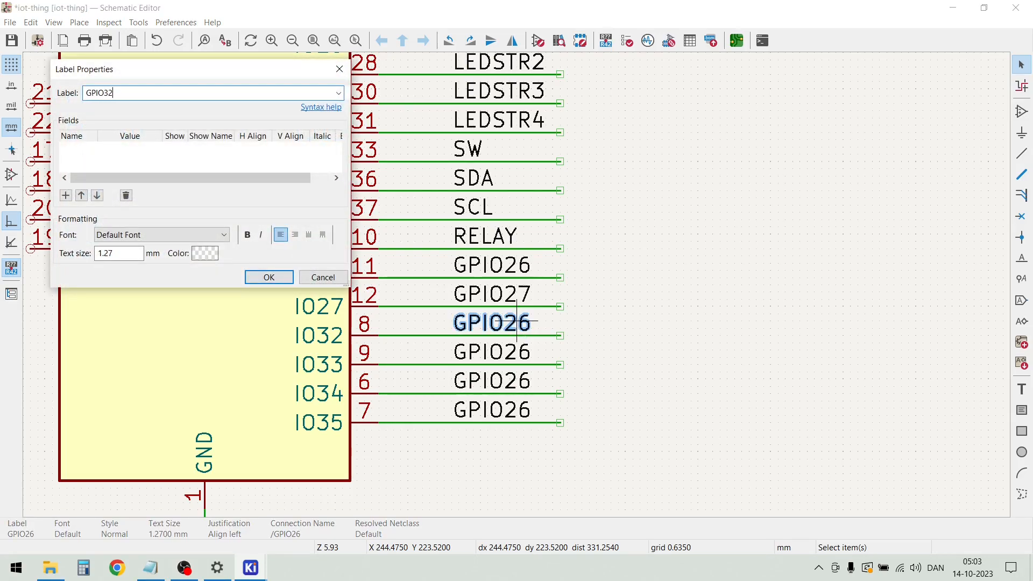
text(GPIO32)
key(Return)
key(Escape)
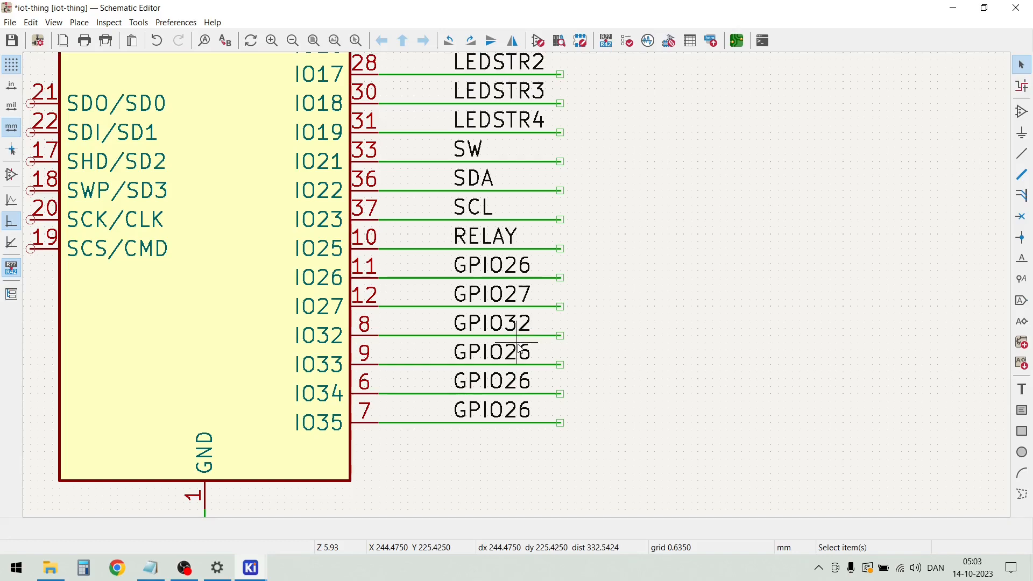
Rename the net labels on pins IO33, IO34 and IO35 of U1 to GPIO33, GPIO34 and GPIO35
double_click(519, 352)
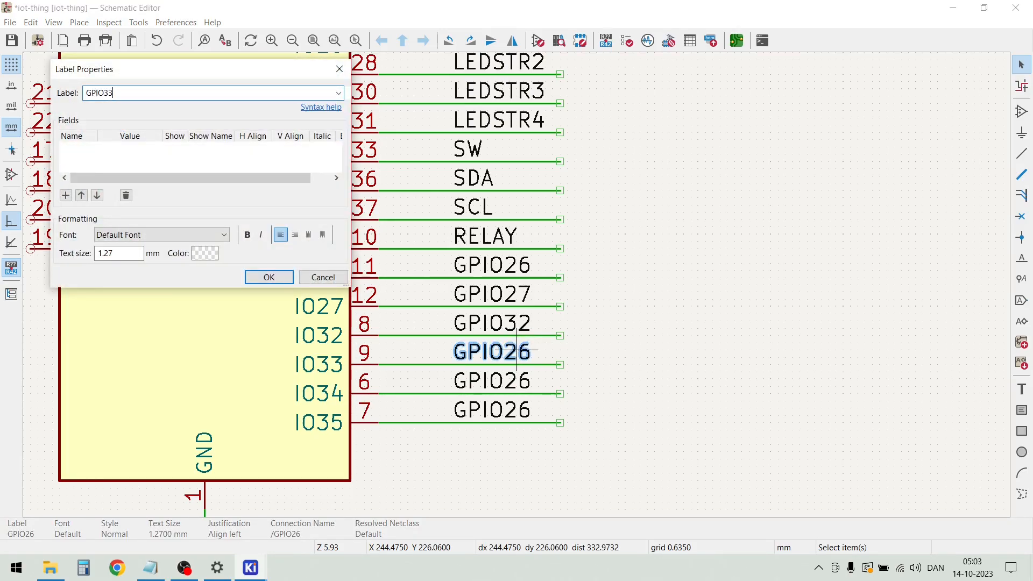
text(GPIO33)
key(Return)
key(Escape)
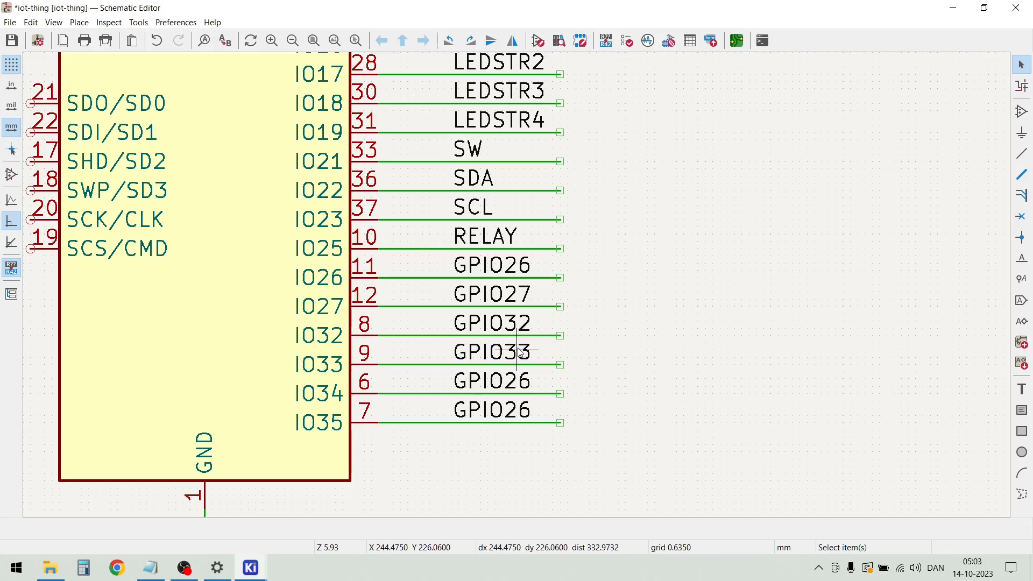
double_click(517, 381)
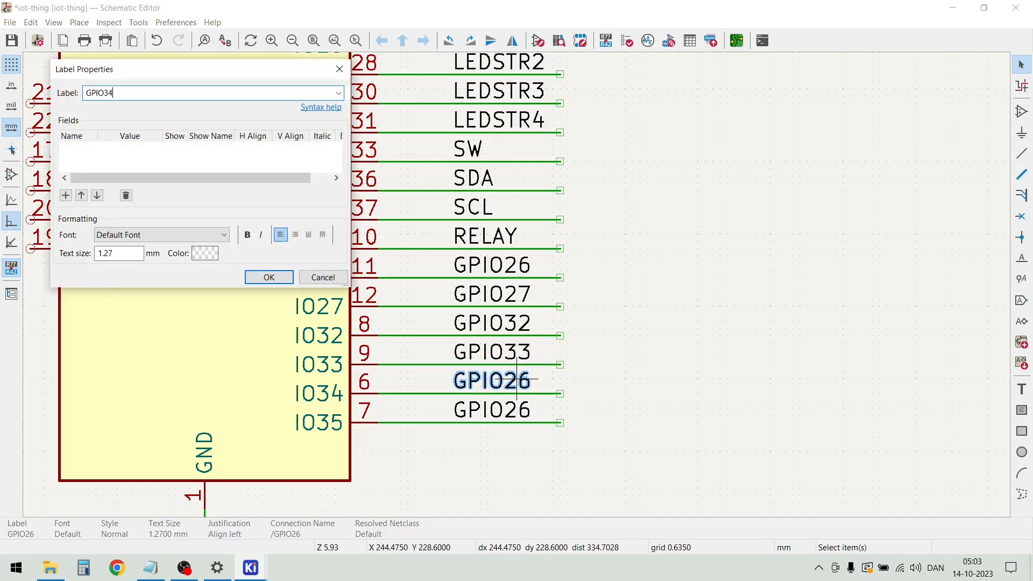
key(Return)
key(Escape)
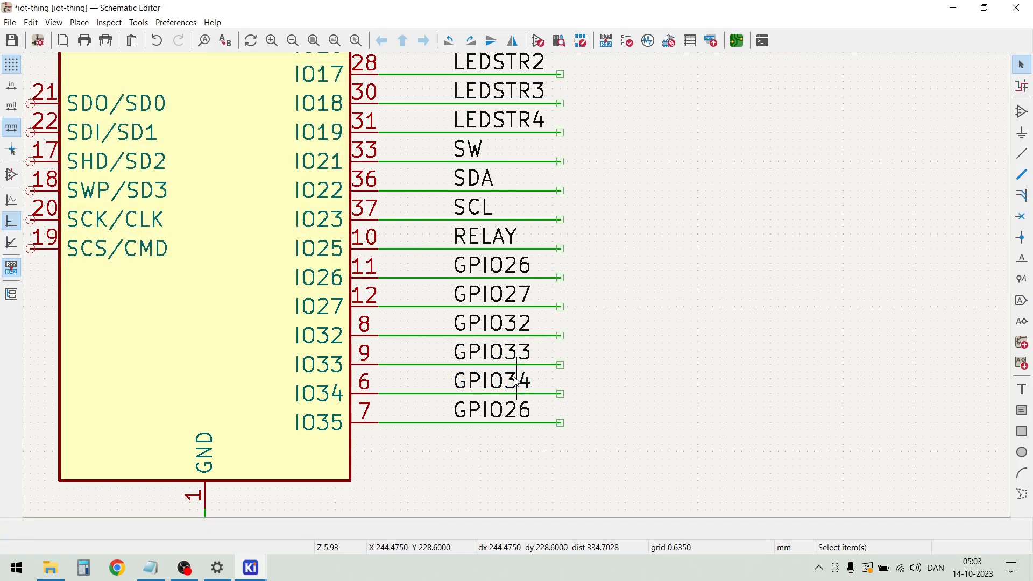
double_click(525, 412)
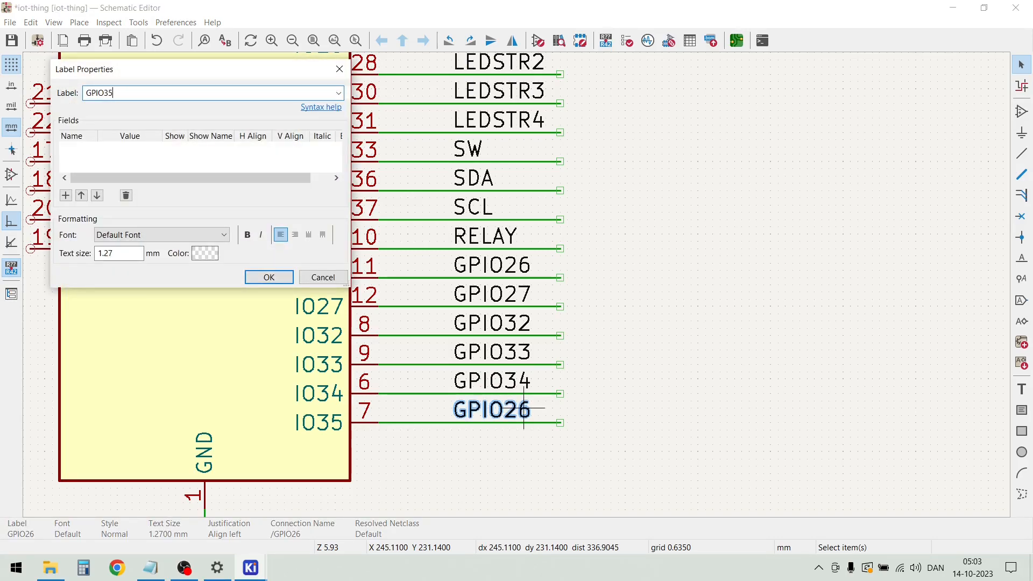
text(GPIO35)
key(Return)
key(Escape)
Start adding a symbol and browse the Connector_Generic library for a double-row connector
scroll(646, 376, down, 2)
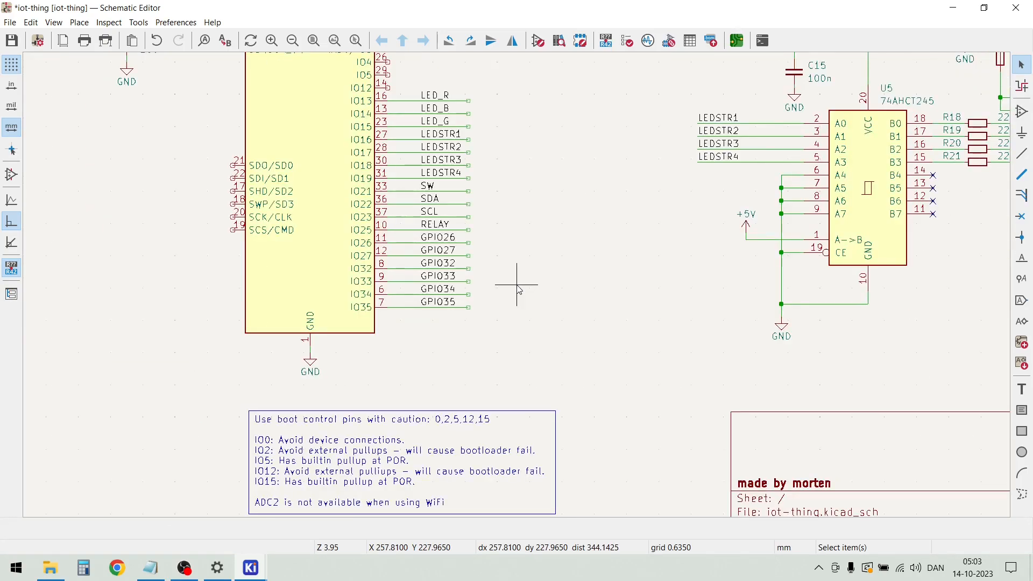
scroll(519, 291, down, 5)
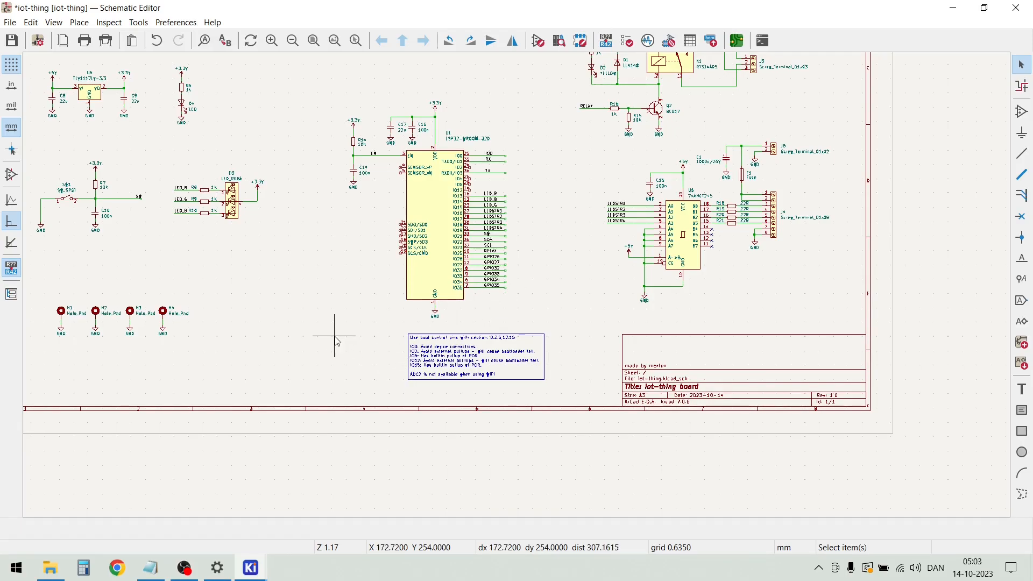
scroll(371, 331, up, 2)
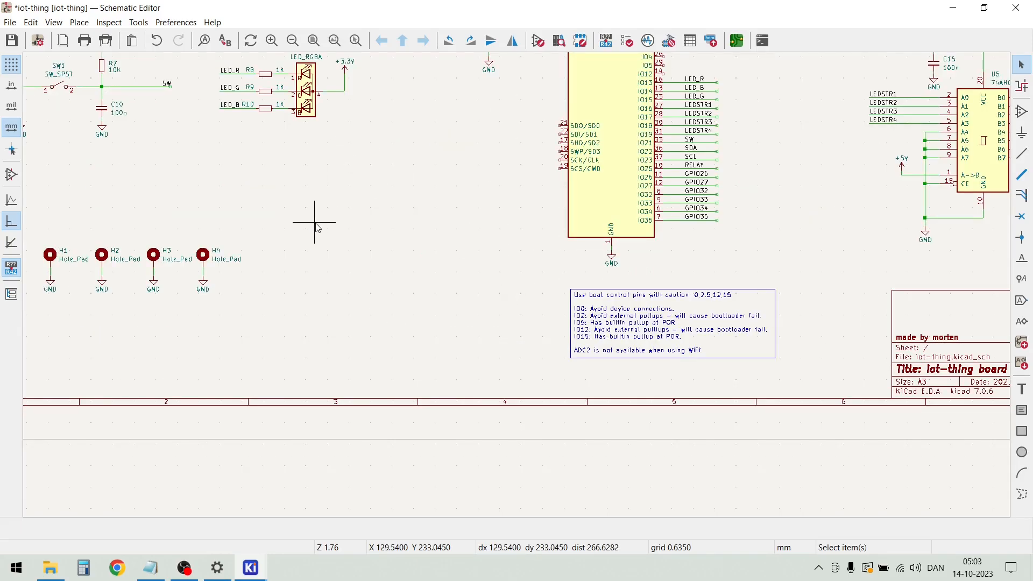
key(a)
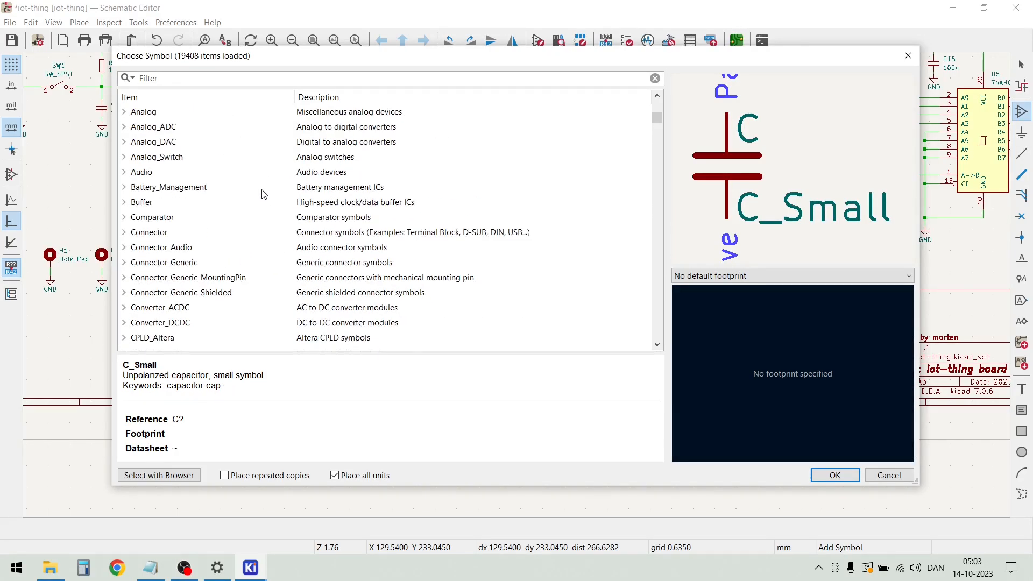
scroll(222, 202, down, 2)
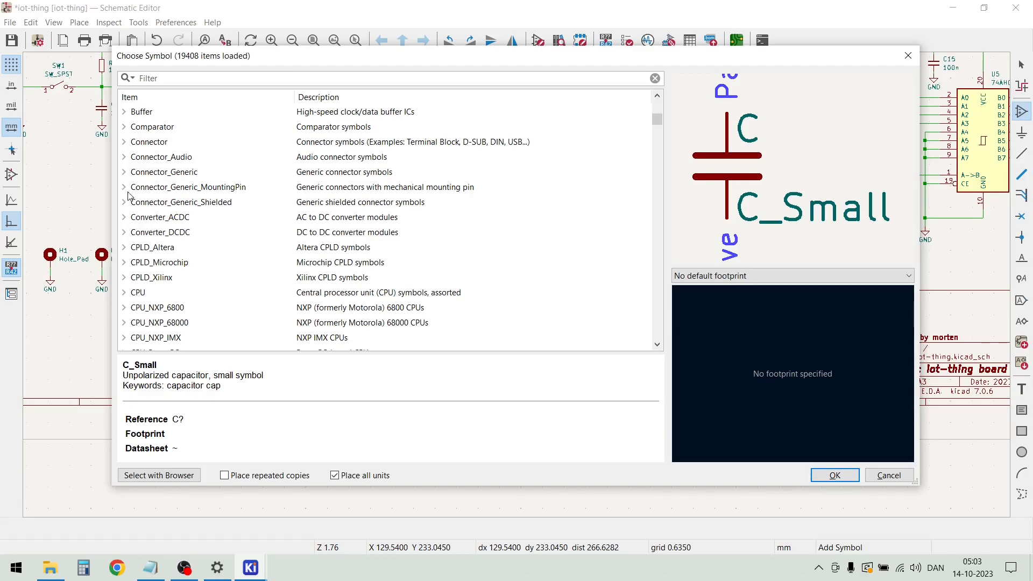
click(124, 142)
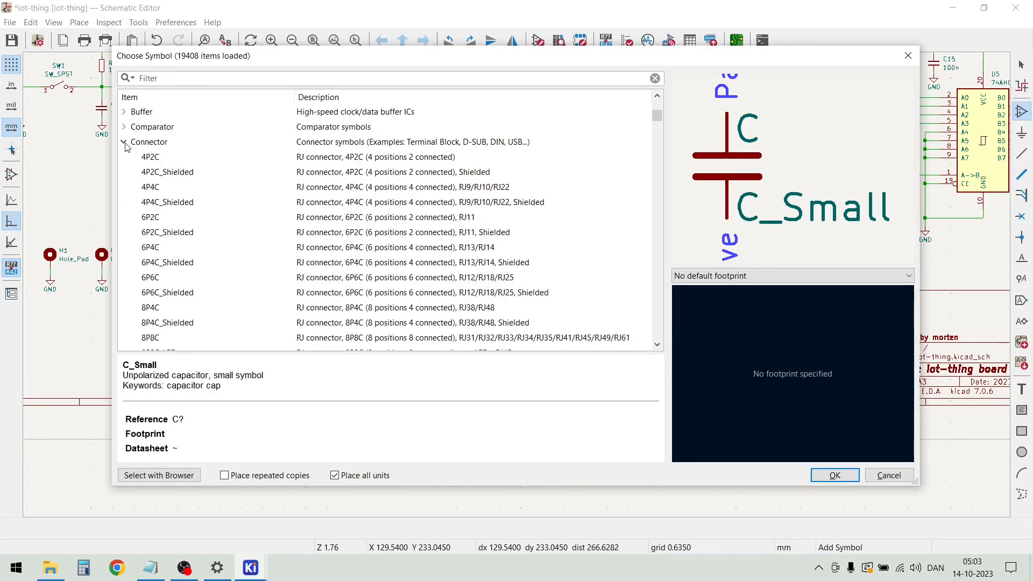
click(124, 142)
click(124, 171)
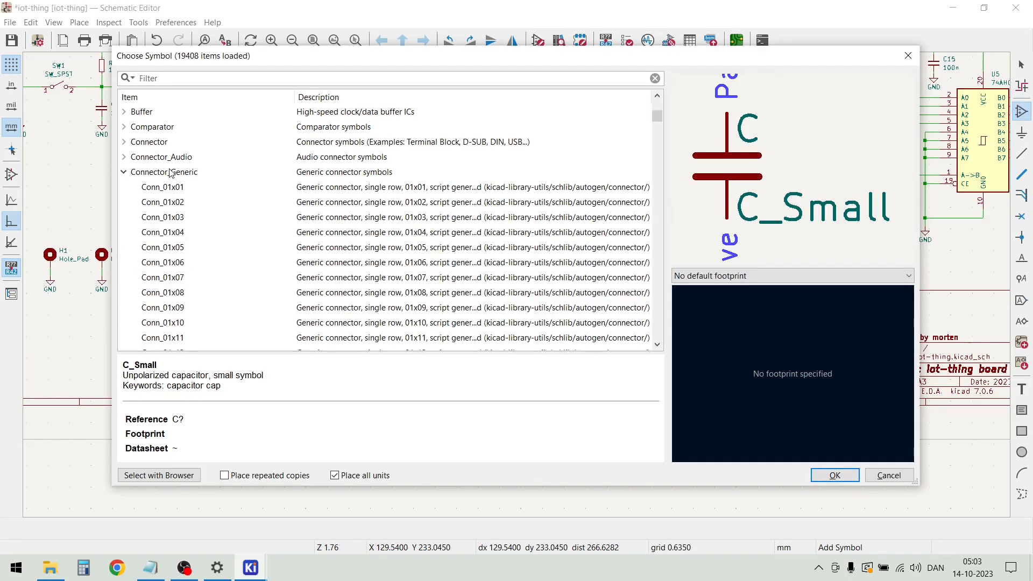
scroll(169, 177, down, 14)
scroll(169, 179, down, 7)
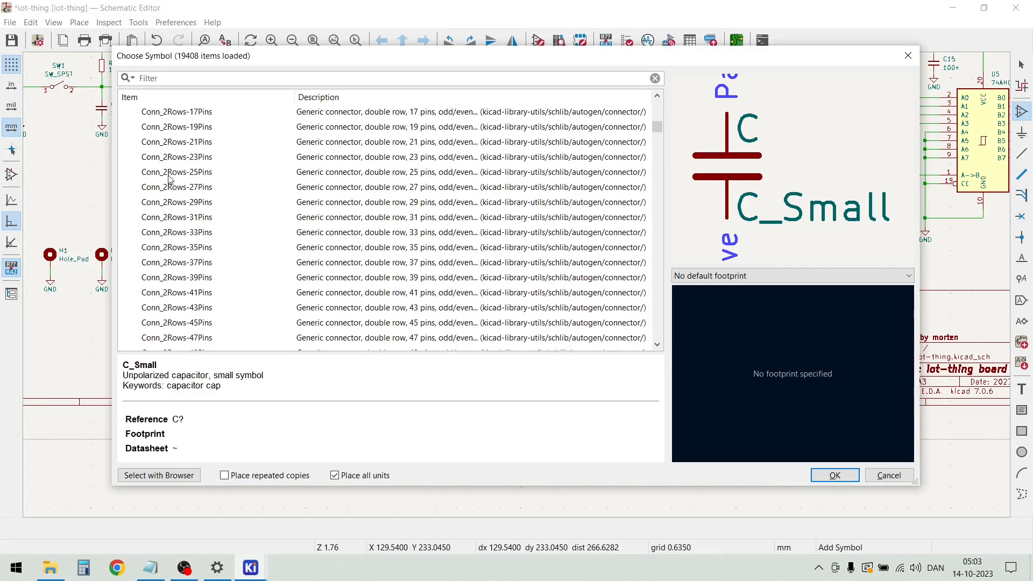
scroll(179, 191, up, 6)
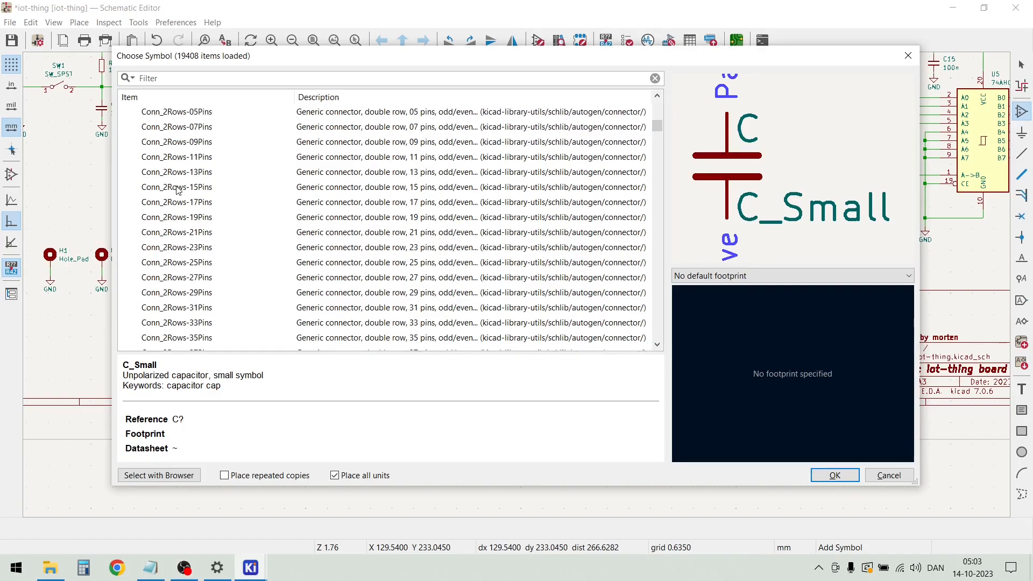
scroll(178, 185, up, 1)
Place a Conn_02x05_Odd_Even connector in the free area beside the boot control pins note
click(169, 163)
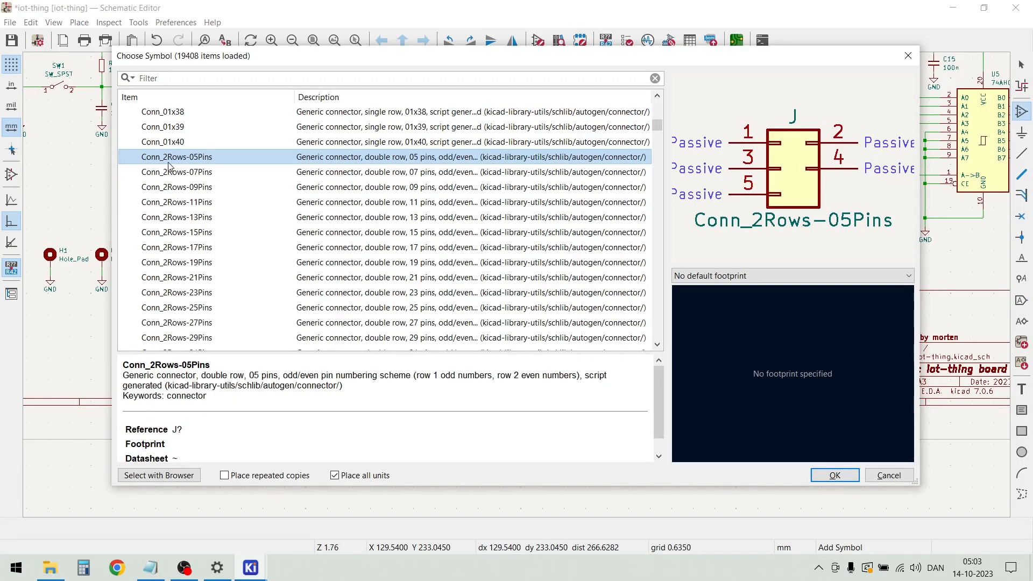
scroll(169, 167, down, 15)
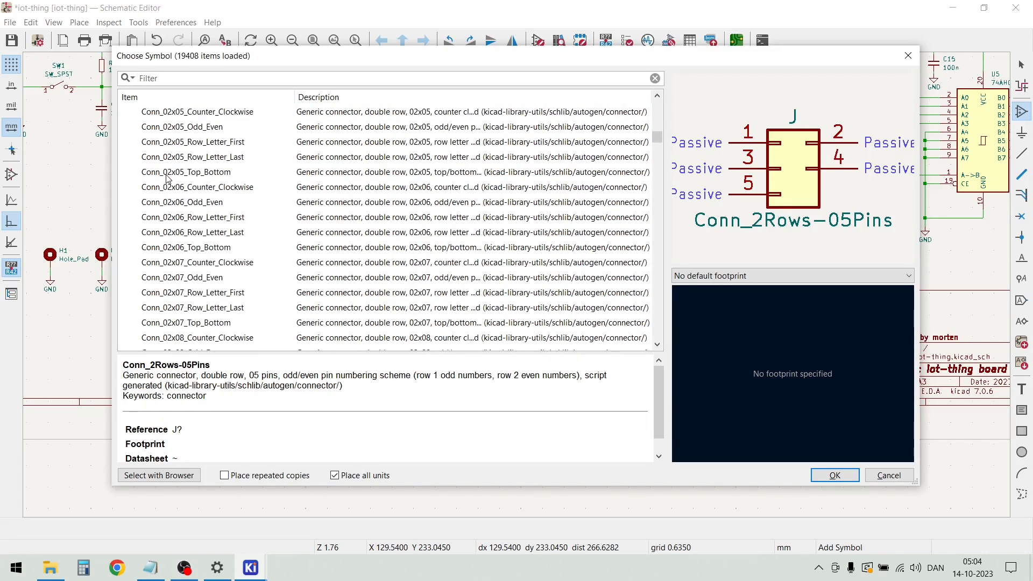
click(158, 142)
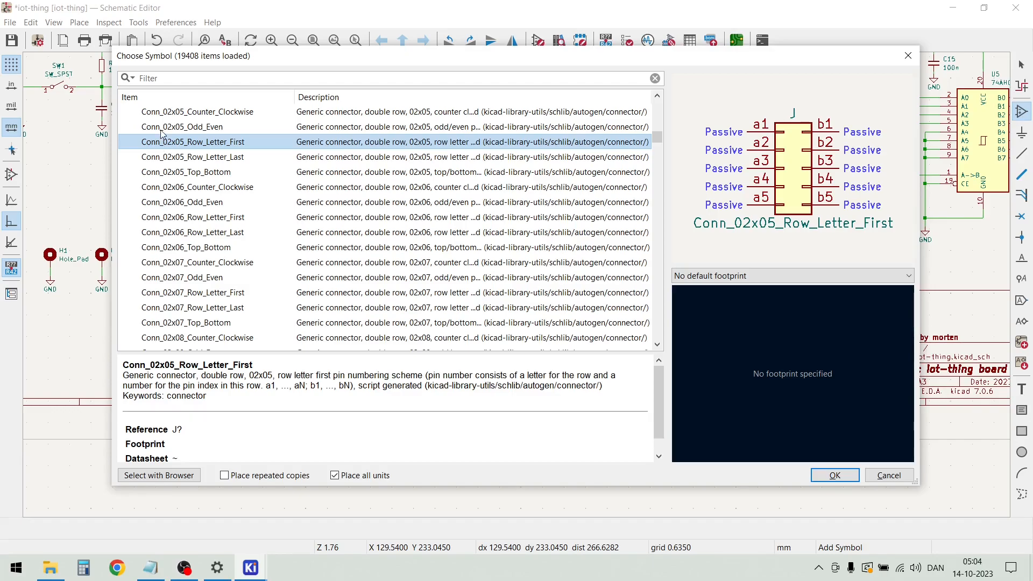
click(163, 128)
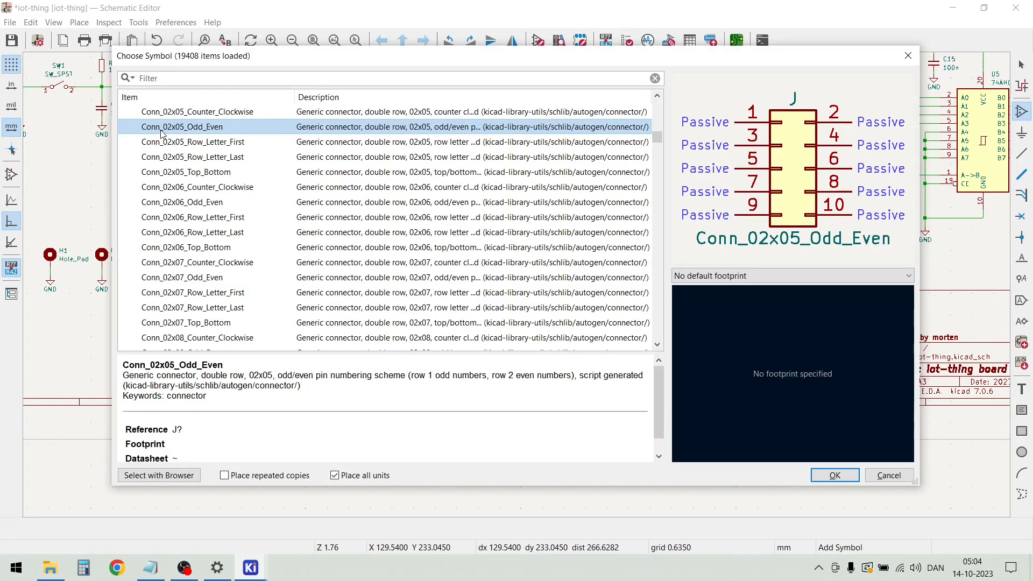
double_click(162, 129)
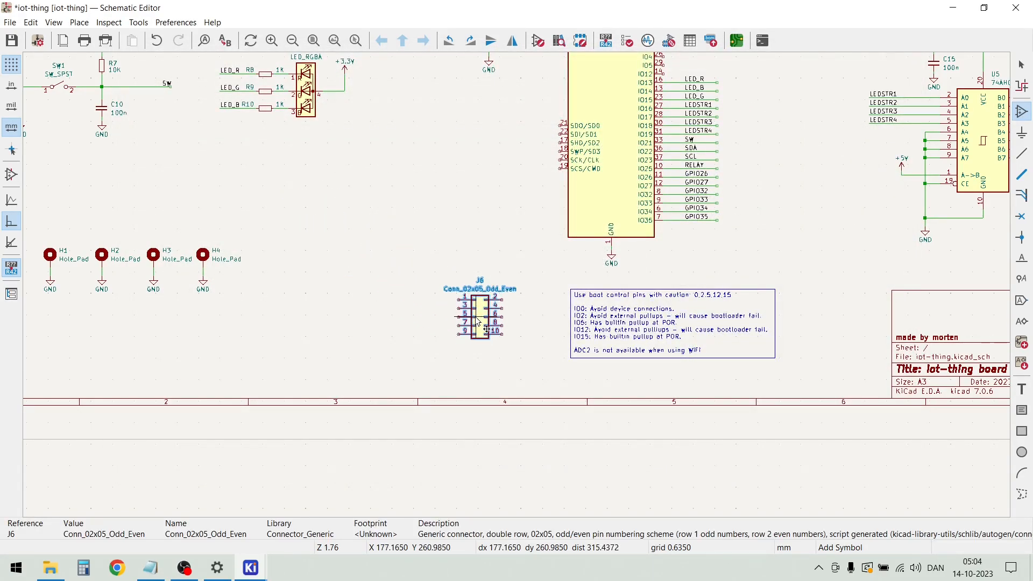
click(478, 322)
key(Escape)
Draw a wire from pin 1 of connector J6, about 8.3 mm outward and about 9.5 mm up
scroll(479, 321, up, 2)
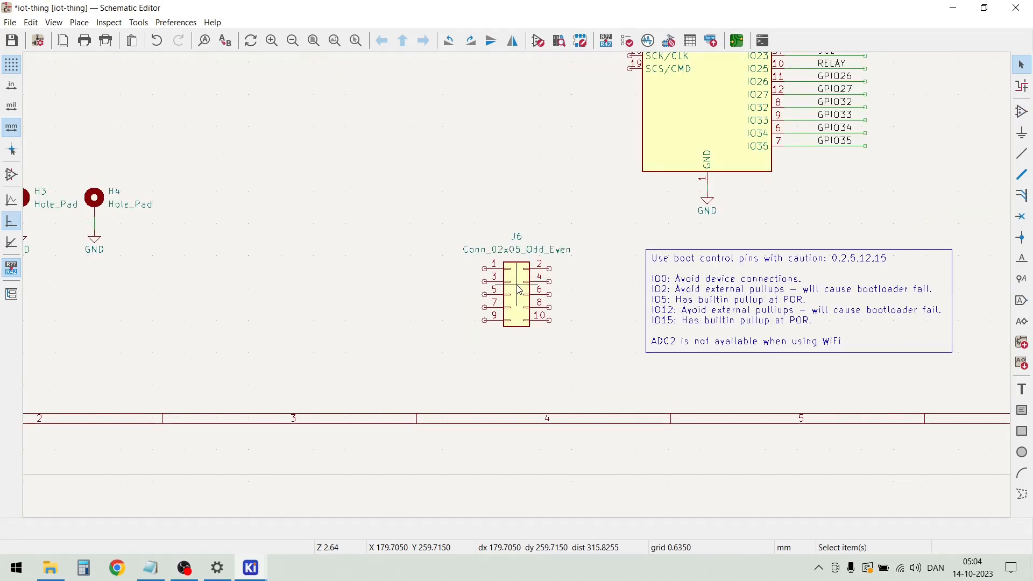
scroll(485, 268, up, 2)
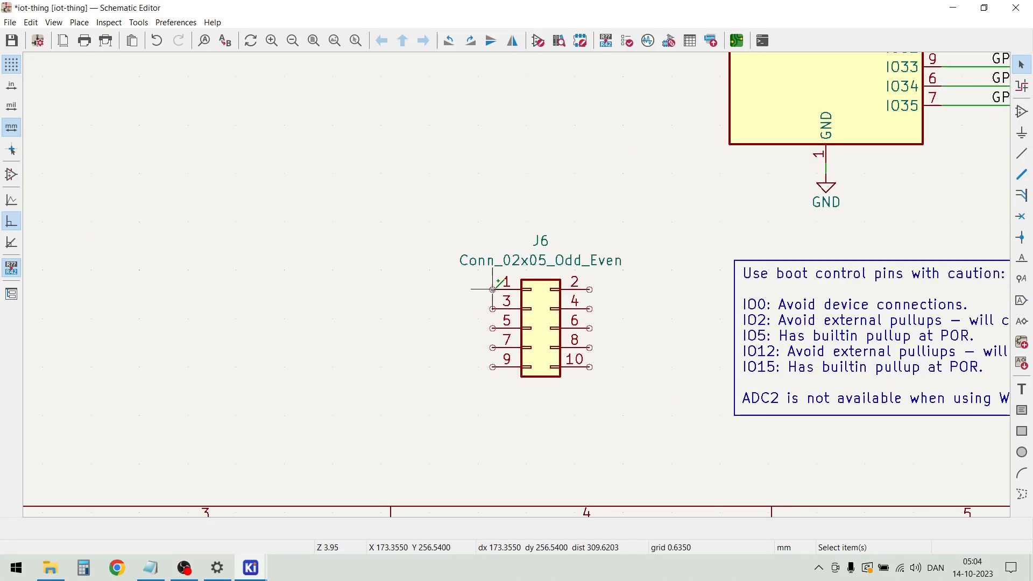
key(w)
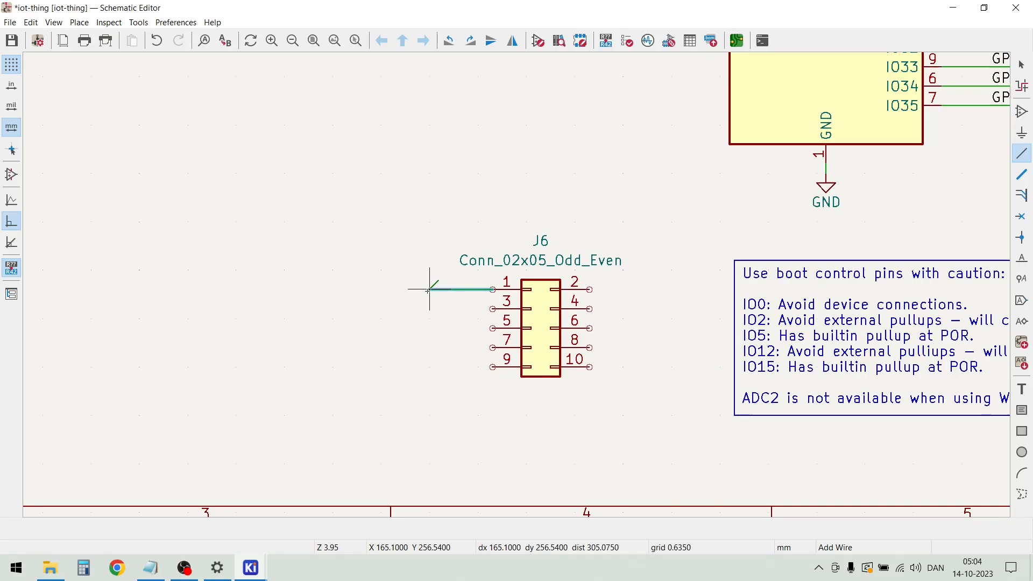
click(429, 290)
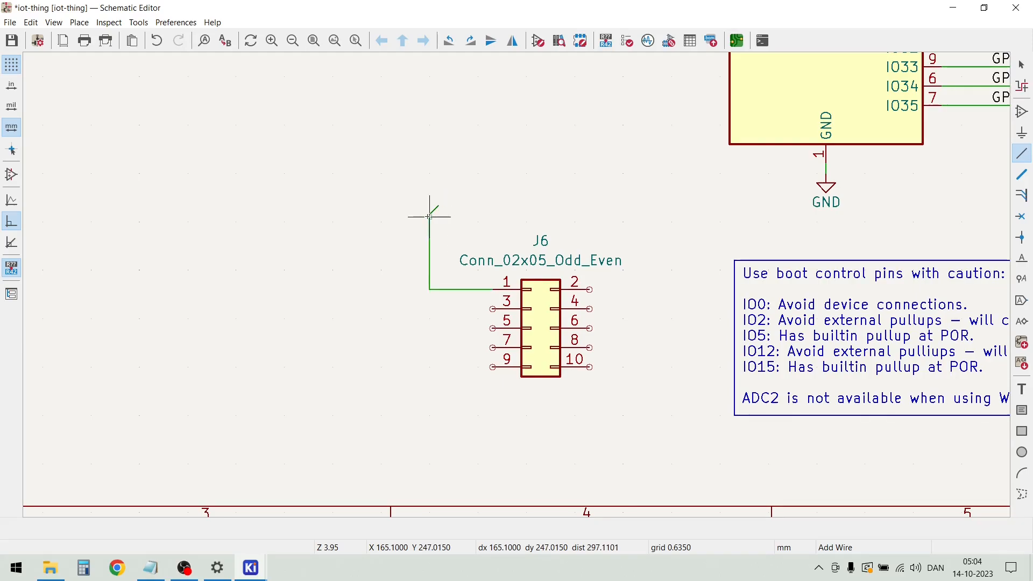
key(Escape)
Place a +3.3V power symbol at the free end of J6's pin 1 wire, reusing the symbol above R14
scroll(426, 212, down, 2)
scroll(526, 231, down, 2)
scroll(527, 168, up, 2)
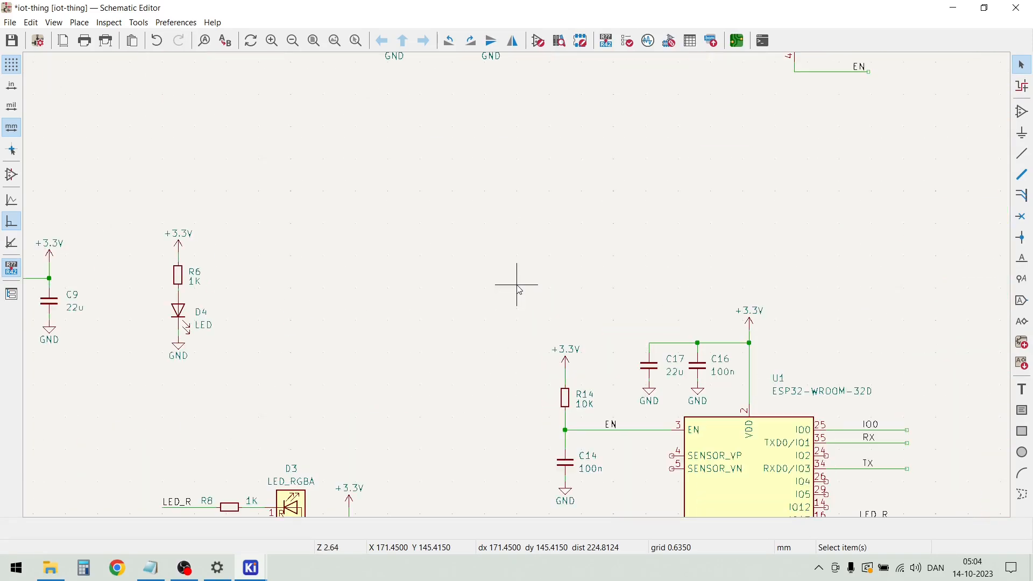
drag(532, 321, 585, 372)
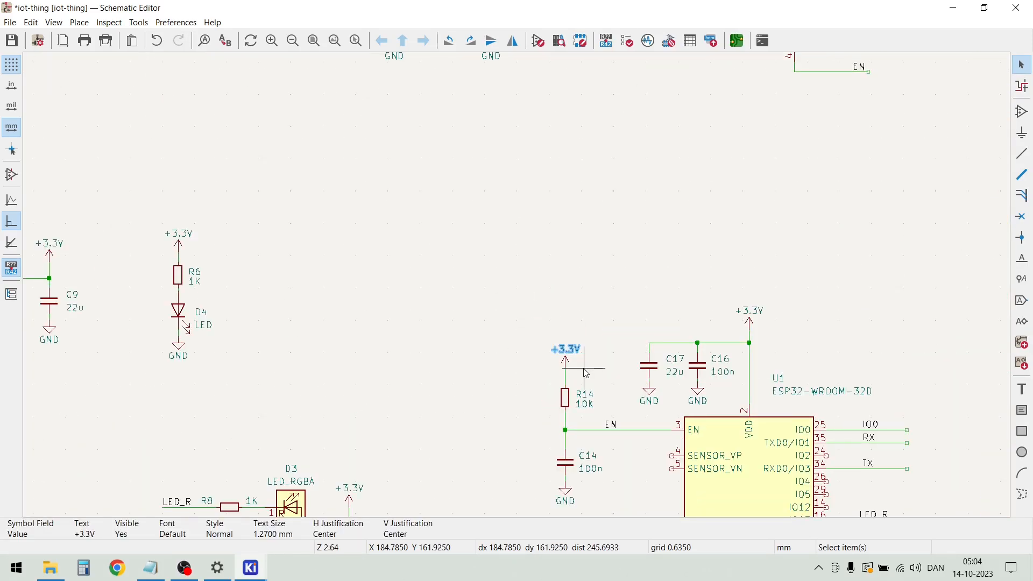
scroll(547, 409, down, 2)
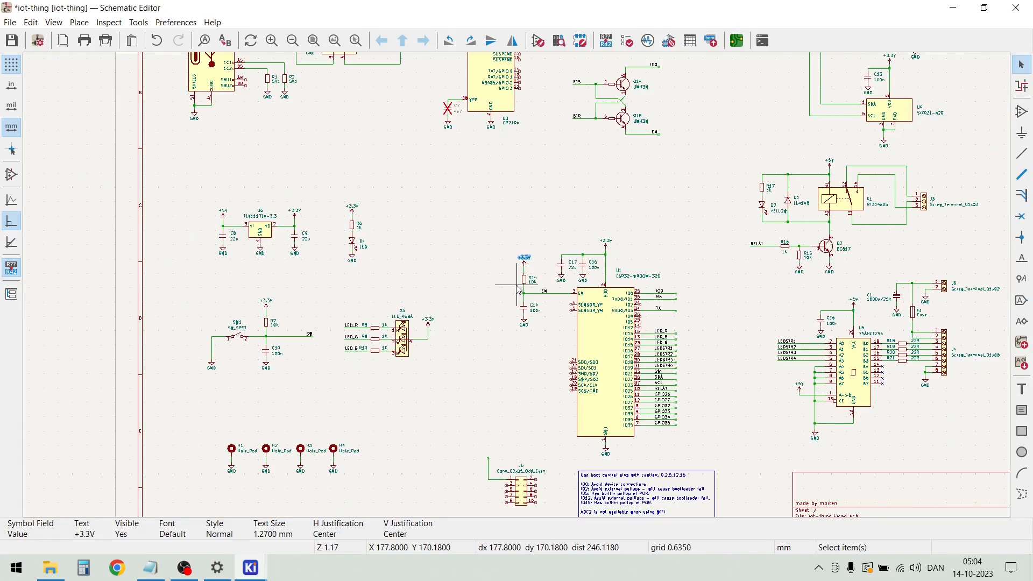
click(509, 351)
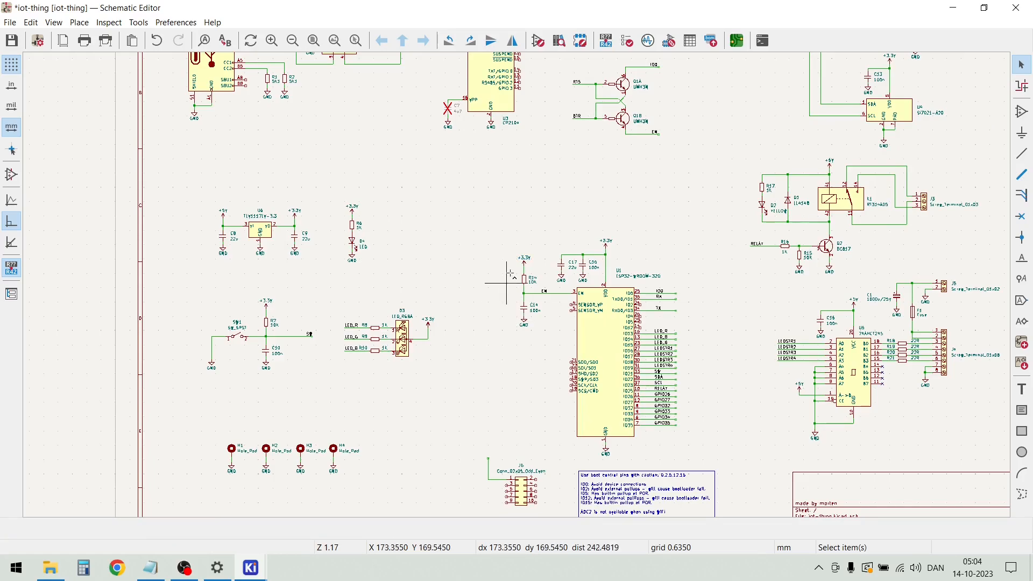
drag(513, 241, 533, 267)
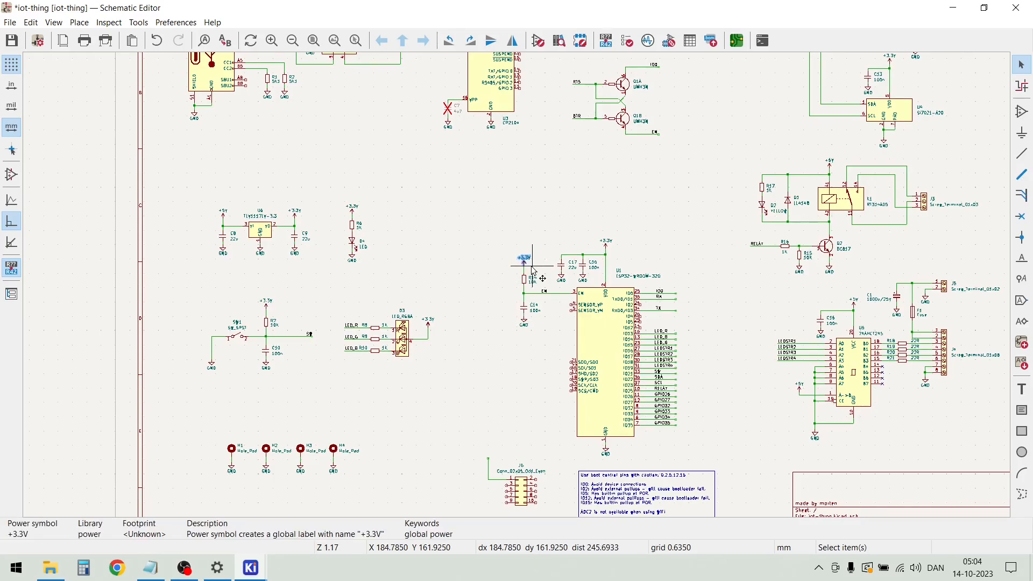
key(m)
scroll(489, 357, up, 2)
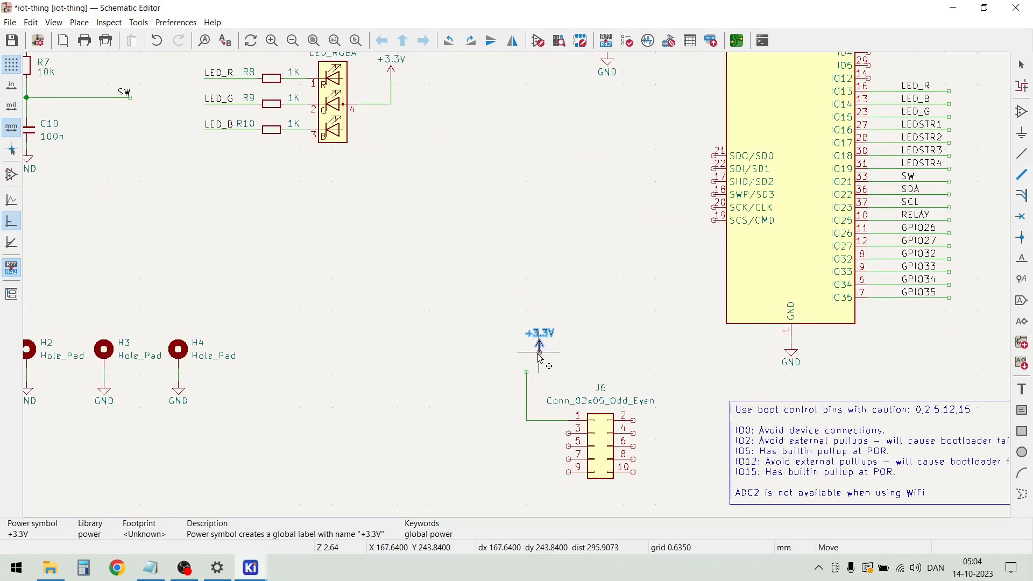
scroll(536, 334, up, 4)
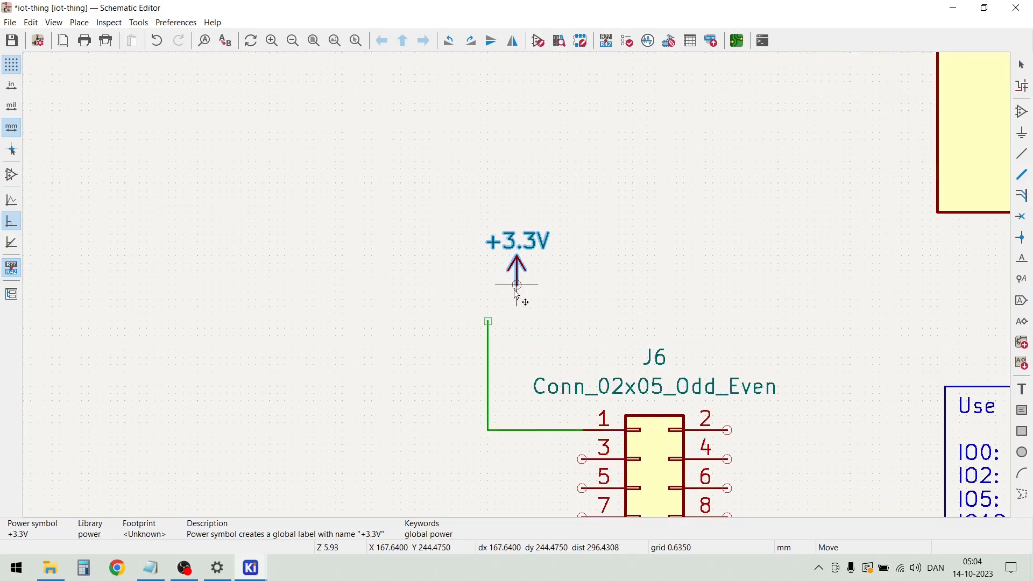
click(490, 323)
key(Escape)
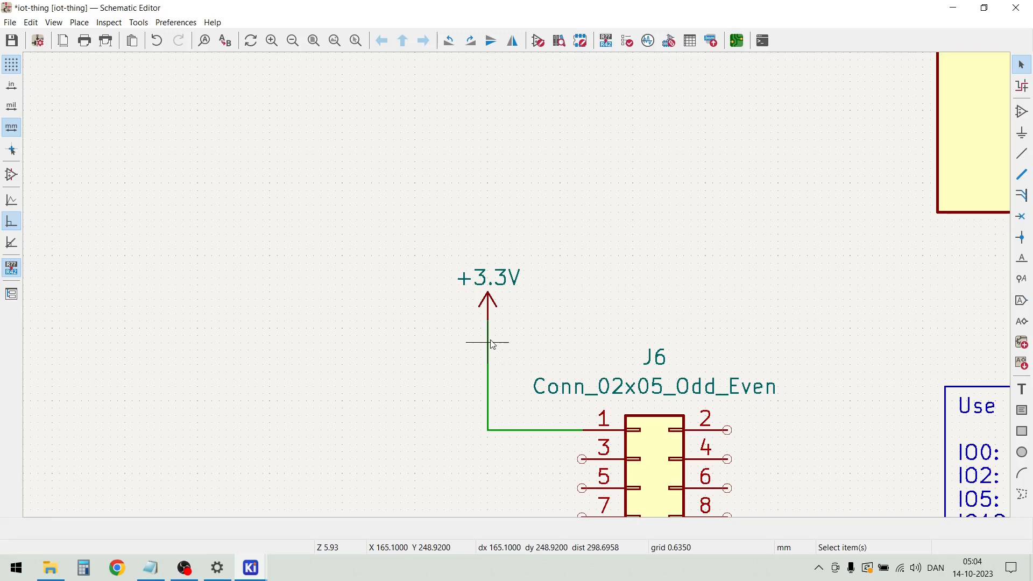
key(w)
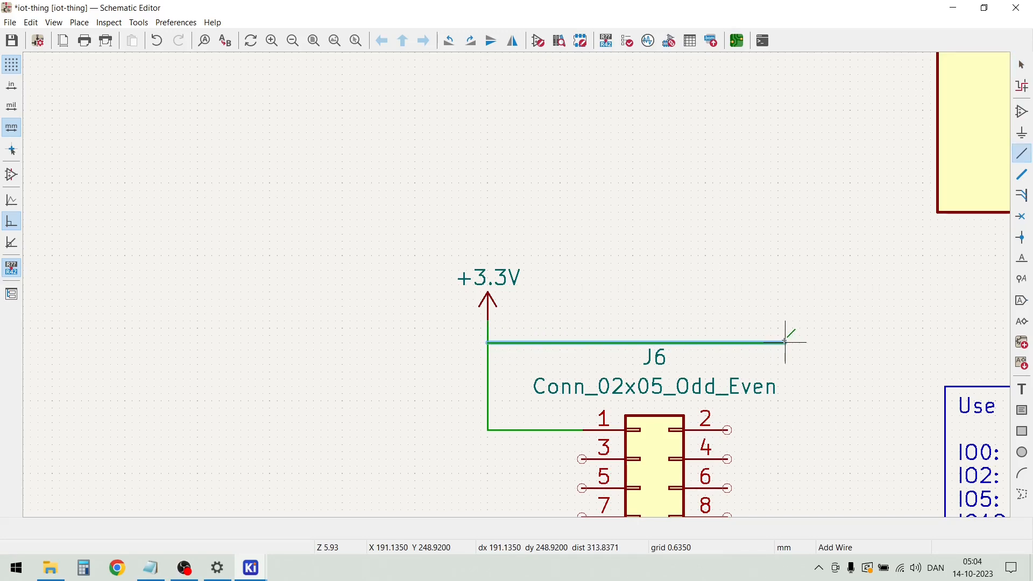
key(Escape)
key(Escape)
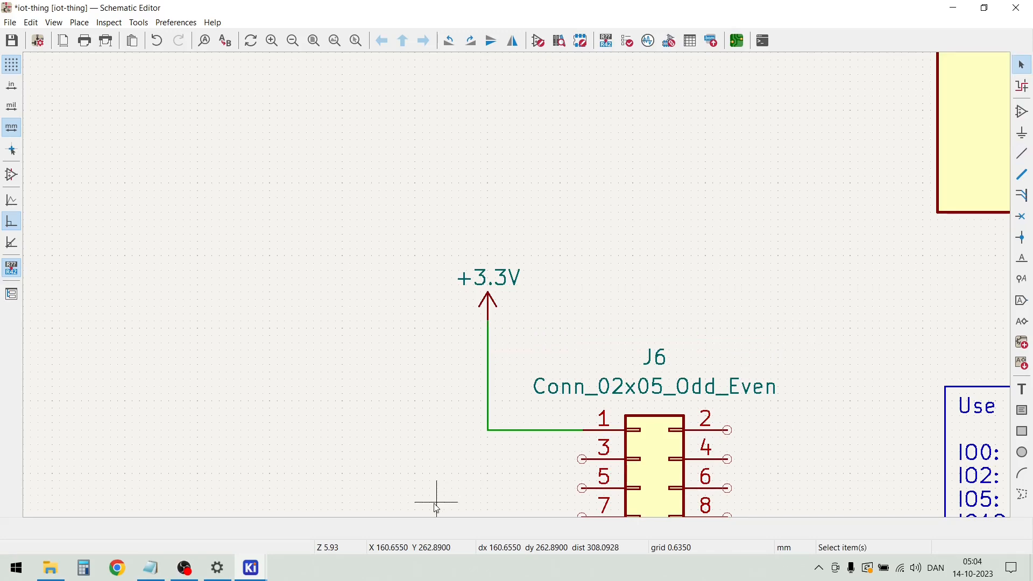
Duplicate pin 1's horizontal wire onto pin 2 of J6 and wire its outer end over the connector to the +3.3V net
click(544, 430)
key(ctrl+d)
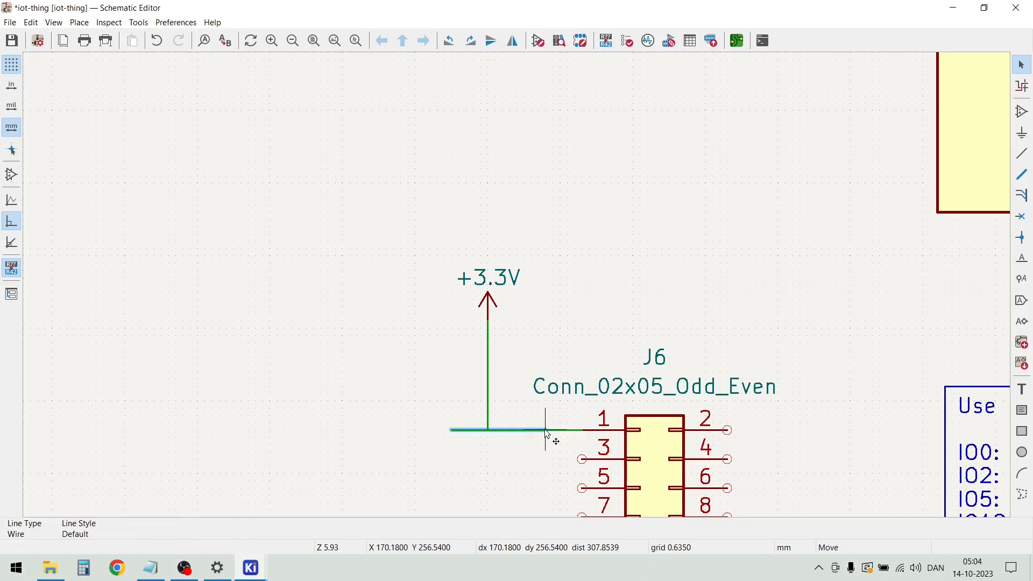
click(823, 430)
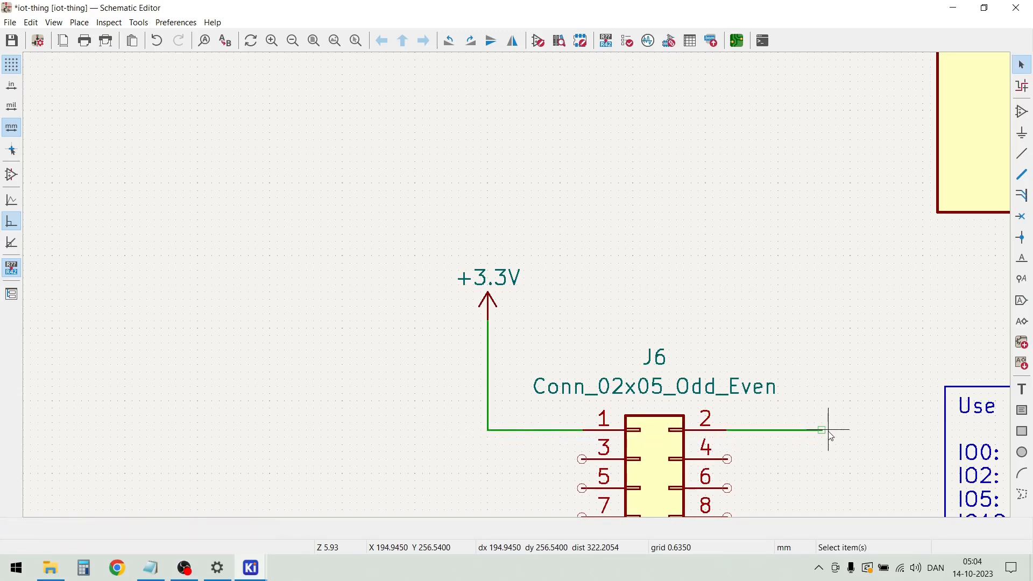
key(w)
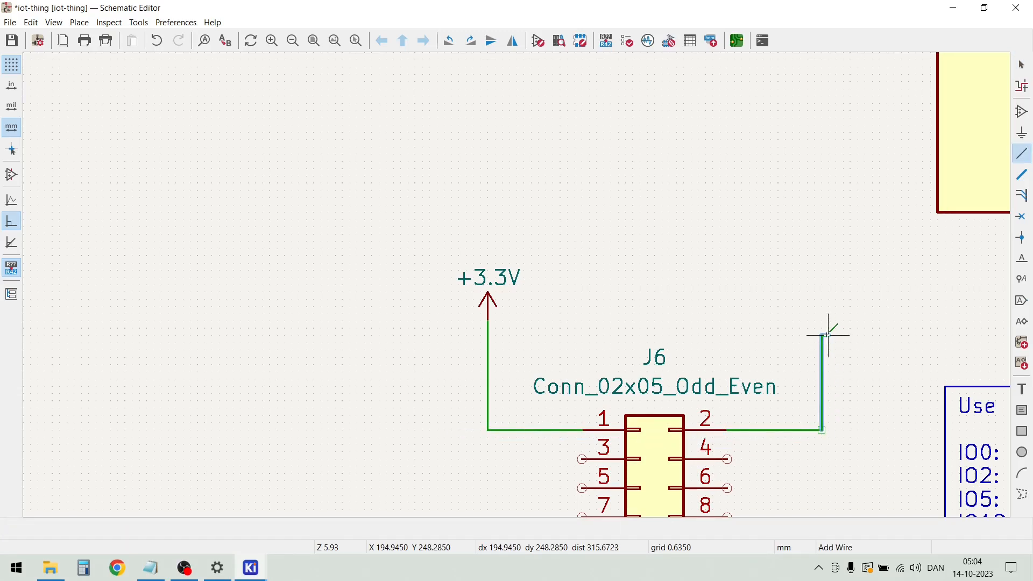
click(488, 335)
scroll(487, 335, down, 3)
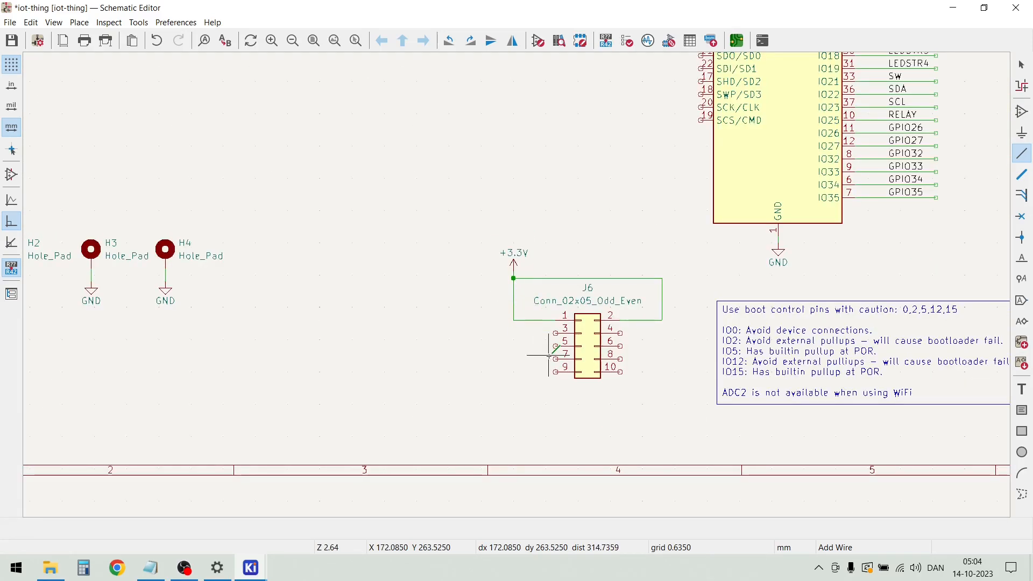
scroll(548, 355, up, 5)
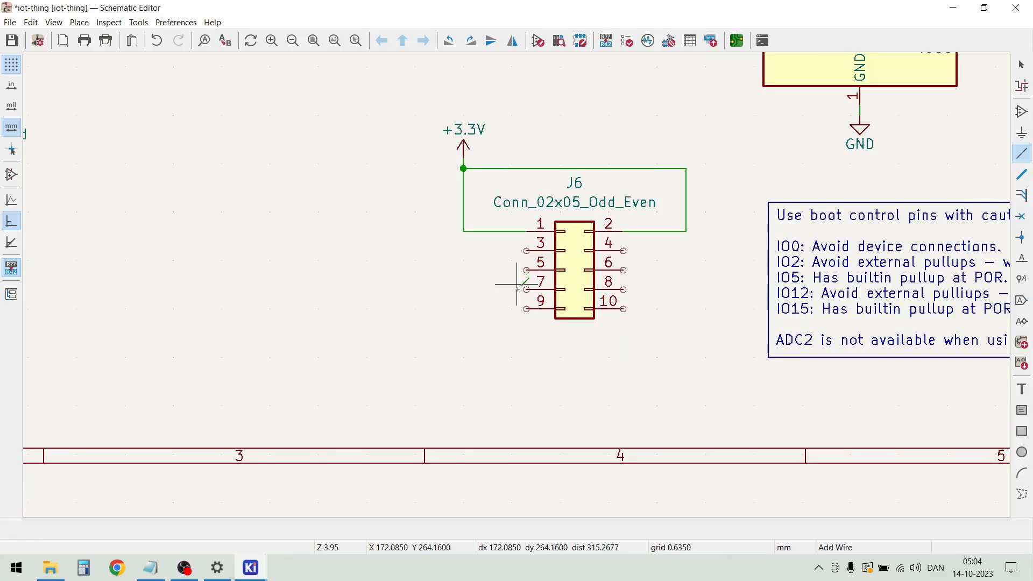
key(Escape)
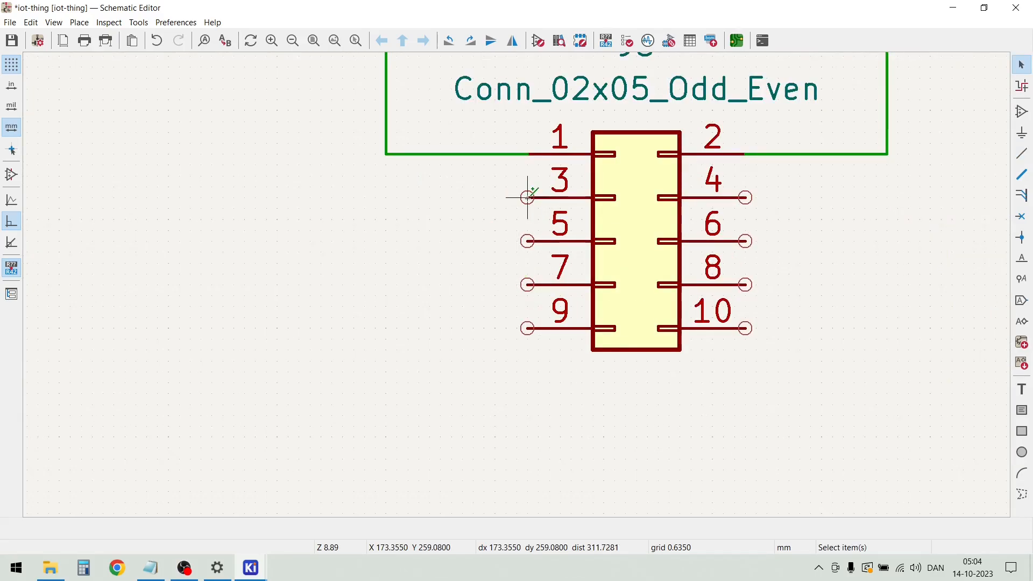
Copy the GPIO26, GPIO27 and GPIO32 to GPIO35 wires with their labels from U1 into the free area beside J6's odd pins
scroll(528, 198, down, 7)
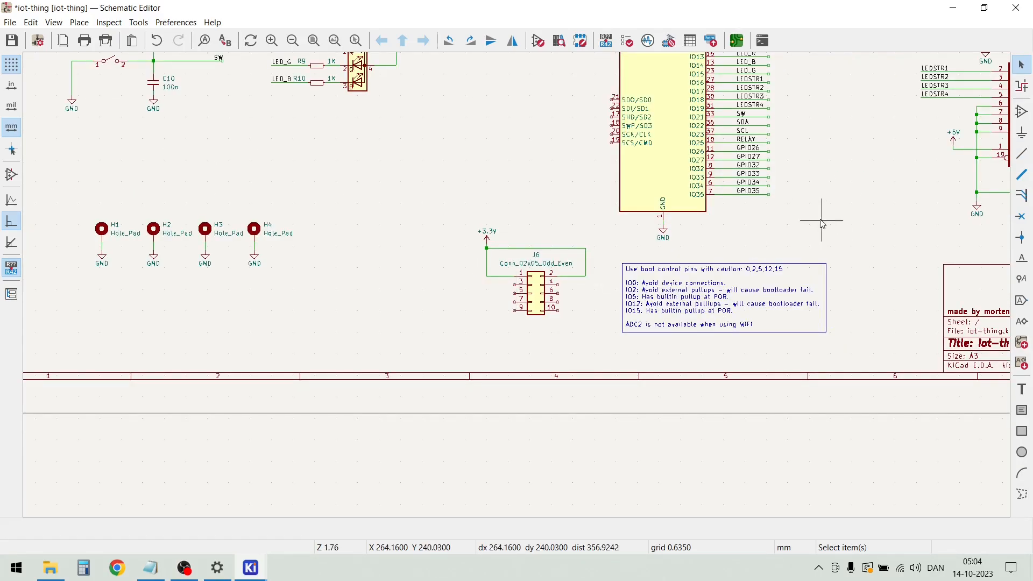
drag(784, 216, 436, 290)
scroll(436, 291, up, 5)
click(521, 281)
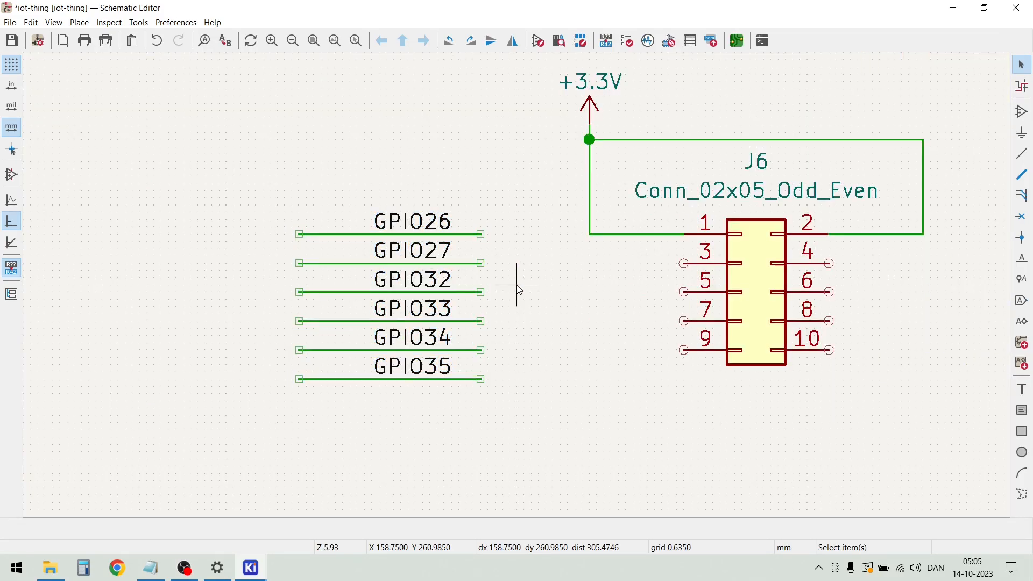
Move the copied GPIO26 wire and label so the wire connects to pin 3 of J6
click(352, 235)
click(489, 238)
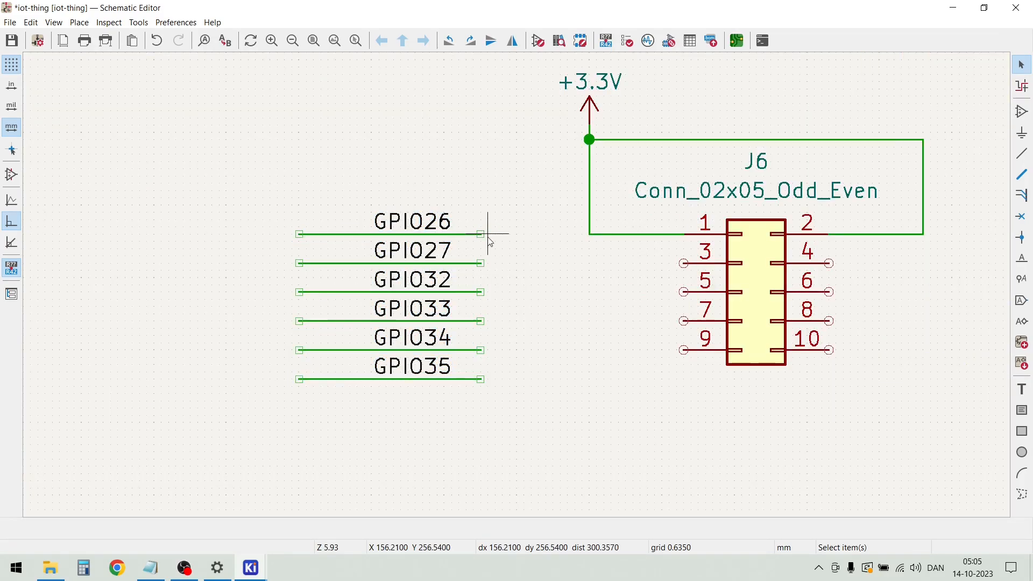
drag(489, 235, 687, 270)
click(611, 295)
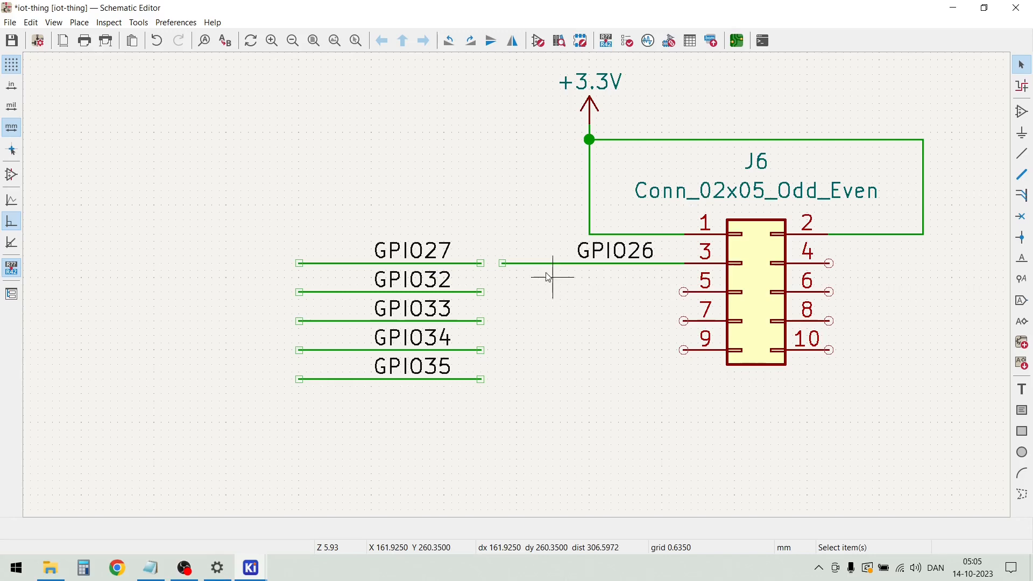
key(w)
click(502, 263)
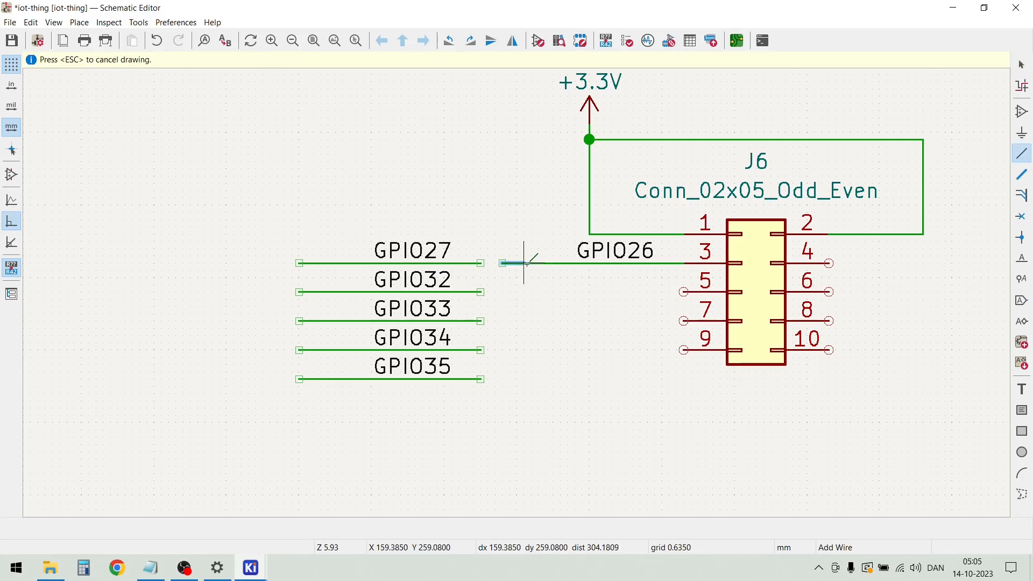
key(Escape)
Shorten the GPIO26 wire to line up with pin 1's wire, and move the GPIO27 wire and label onto pin 5 of J6
drag(505, 266, 590, 265)
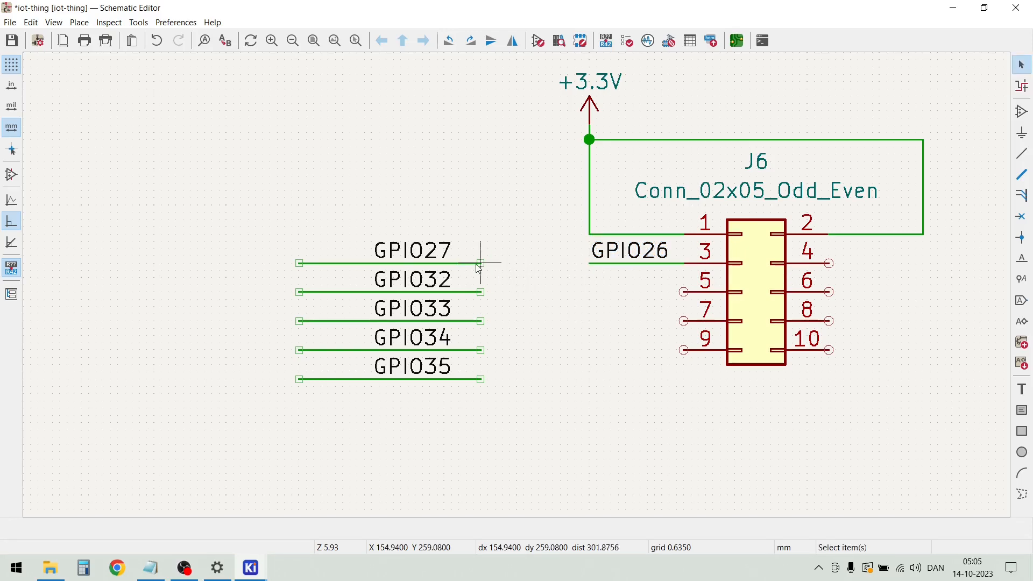
click(351, 260)
key(Escape)
drag(500, 265, 400, 234)
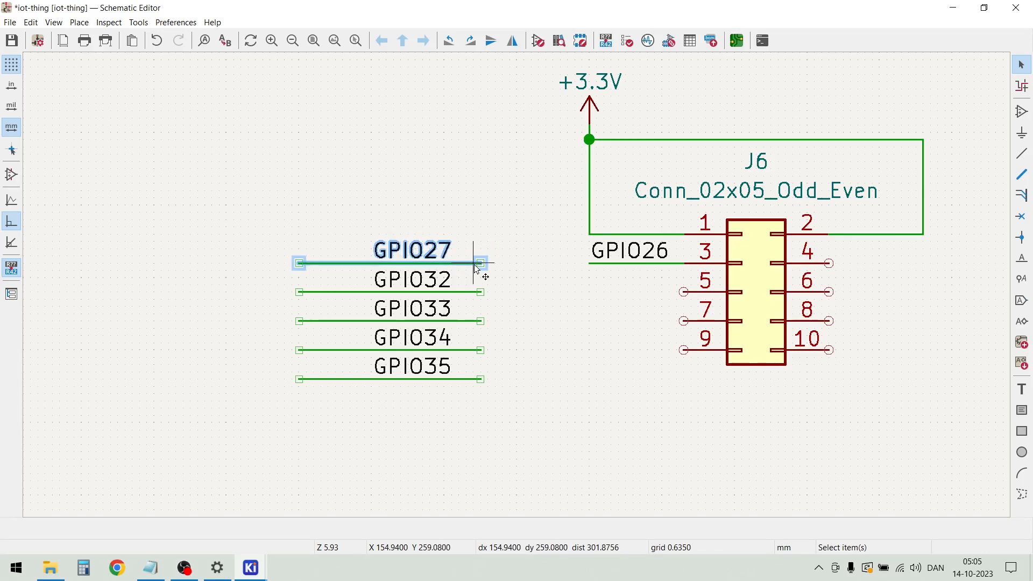
drag(463, 263, 684, 292)
click(628, 353)
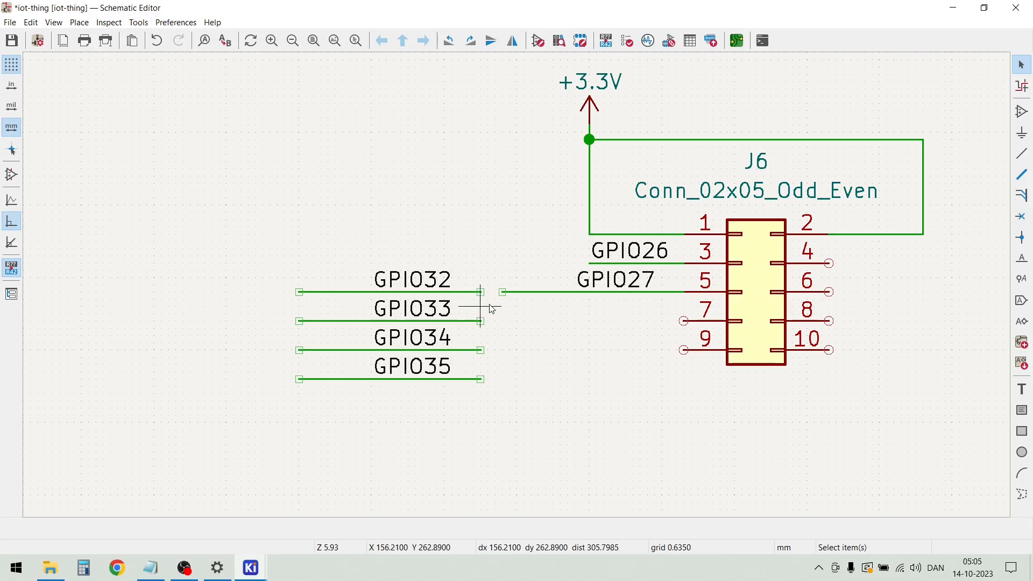
Move the copied GPIO32 wire and label so the wire connects to pin 7 of J6
click(474, 292)
click(476, 277)
drag(488, 291, 686, 327)
click(582, 379)
Move the GPIO33, GPIO34 and GPIO35 wires with their labels together onto pins 4, 6 and 8 of J6
drag(437, 420, 276, 260)
drag(405, 322, 905, 265)
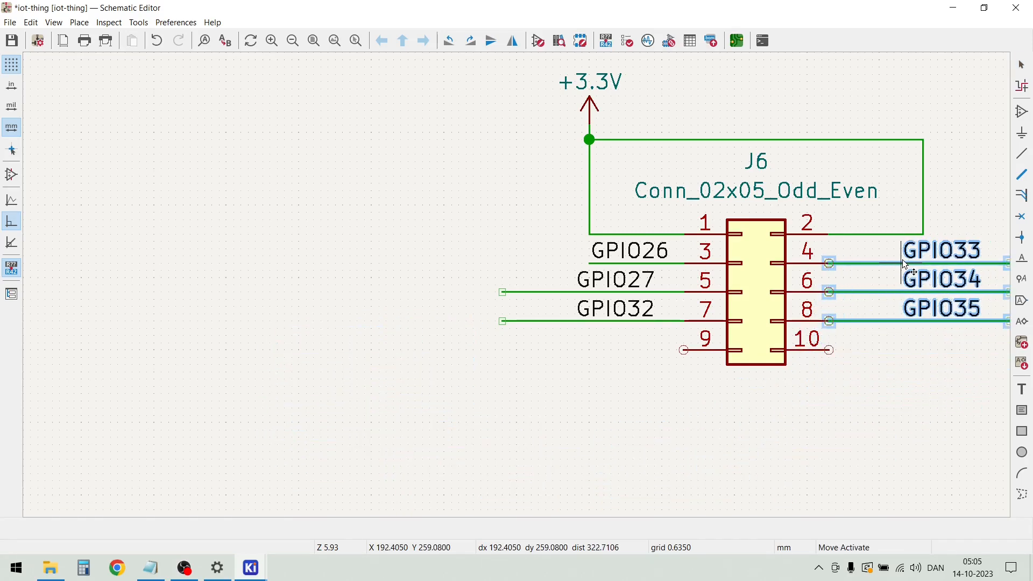
click(888, 341)
Shorten the GPIO33 wire on pin 4 to line up with pin 2's wire and move its label back over the shortened wire
scroll(888, 341, down, 2)
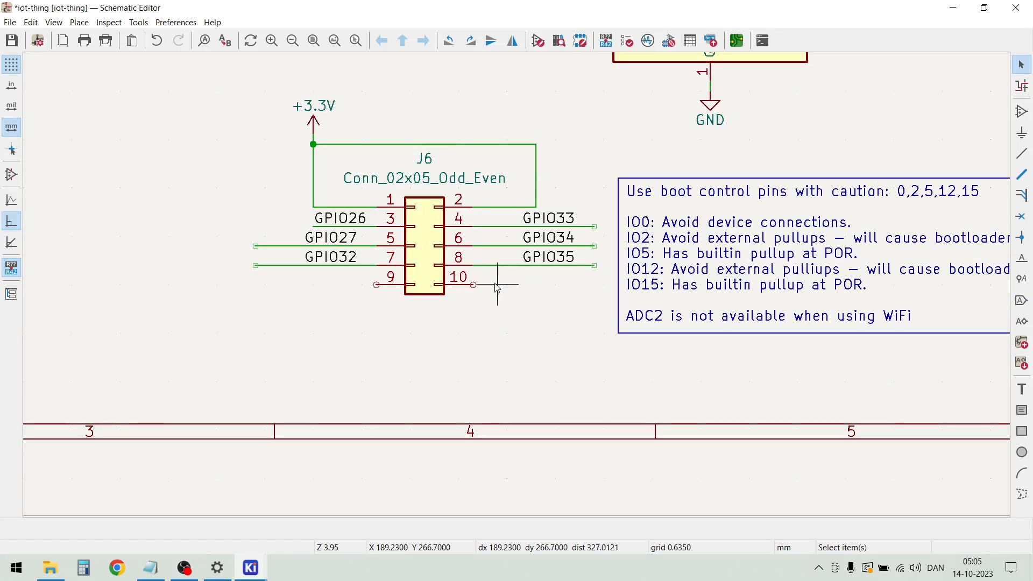
scroll(449, 267, up, 2)
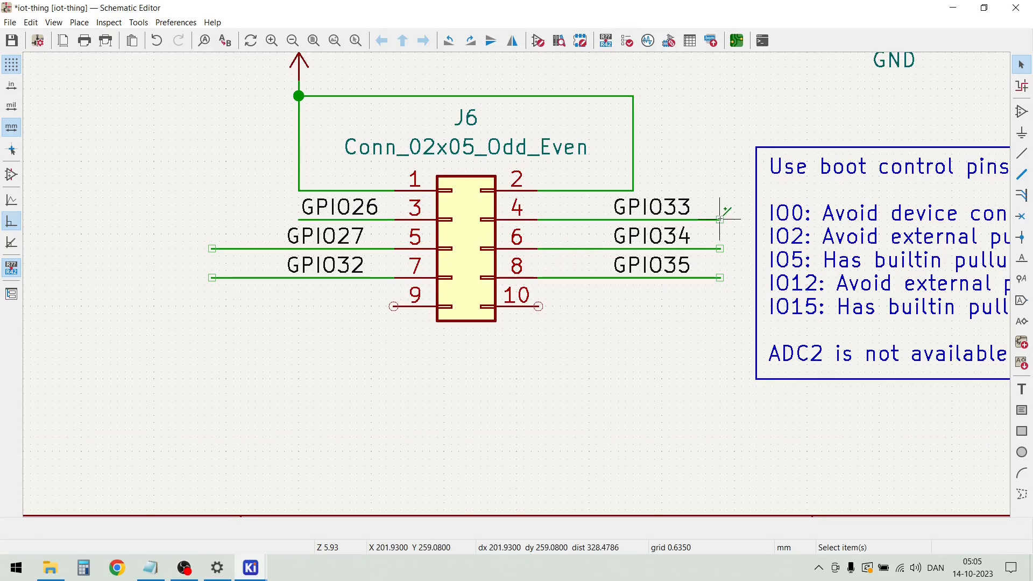
drag(719, 219, 632, 220)
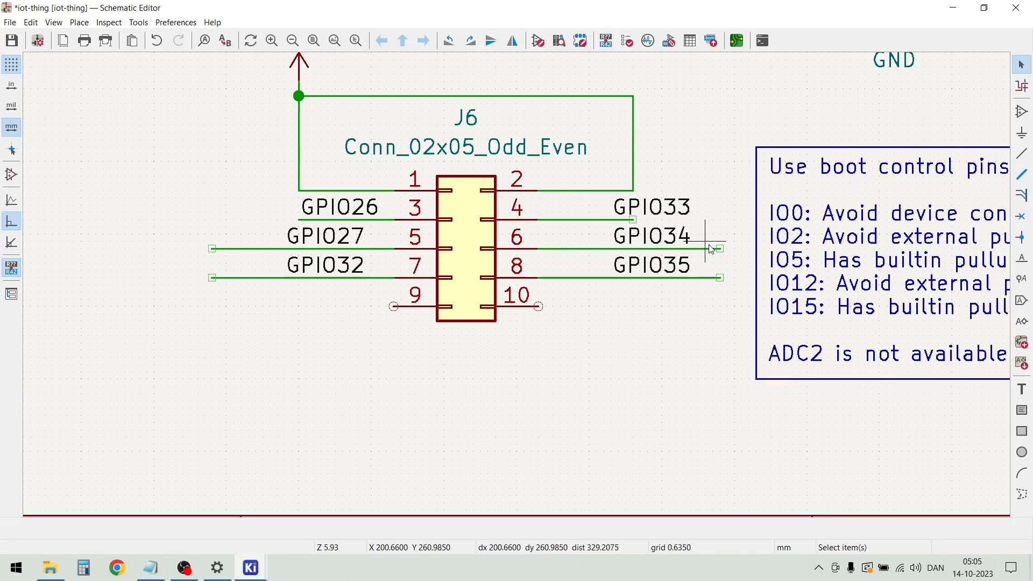
click(667, 211)
key(m)
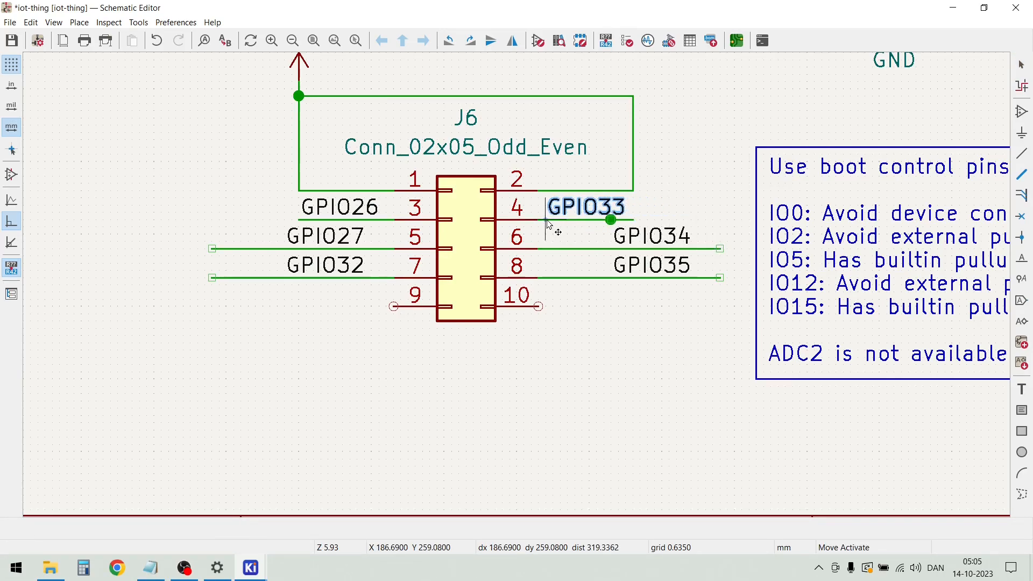
key(Escape)
key(Escape)
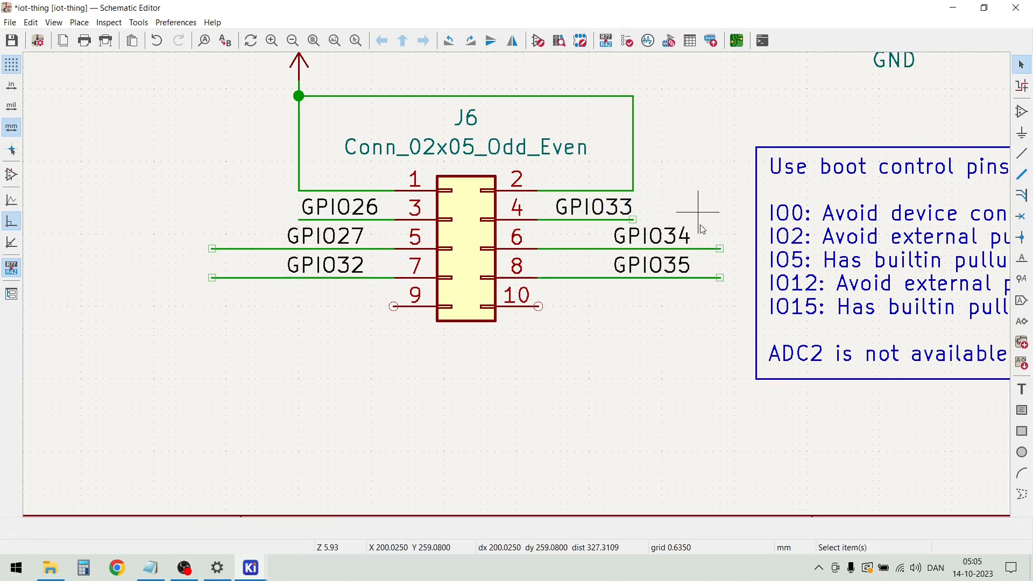
Shorten the GPIO34 and GPIO35 wires on pins 6 and 8 to match GPIO33 and move their labels over the wires
drag(719, 248, 633, 249)
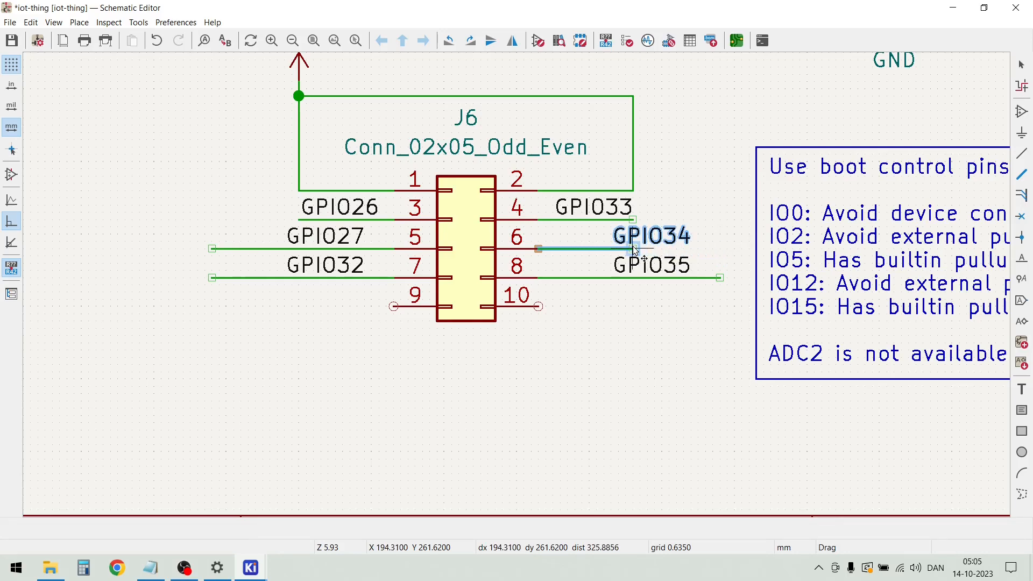
drag(719, 277, 632, 277)
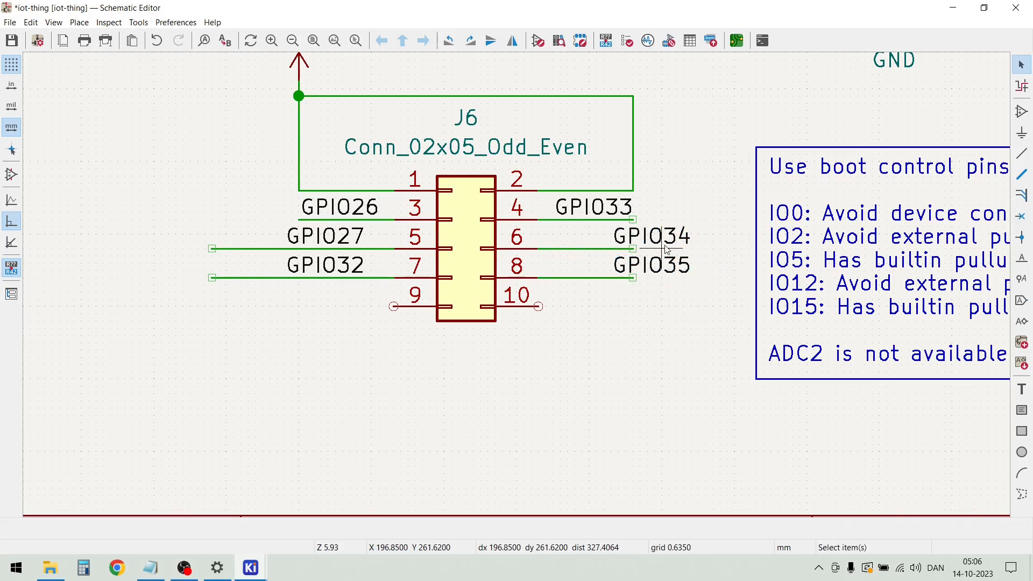
drag(664, 244, 553, 250)
drag(616, 277, 554, 278)
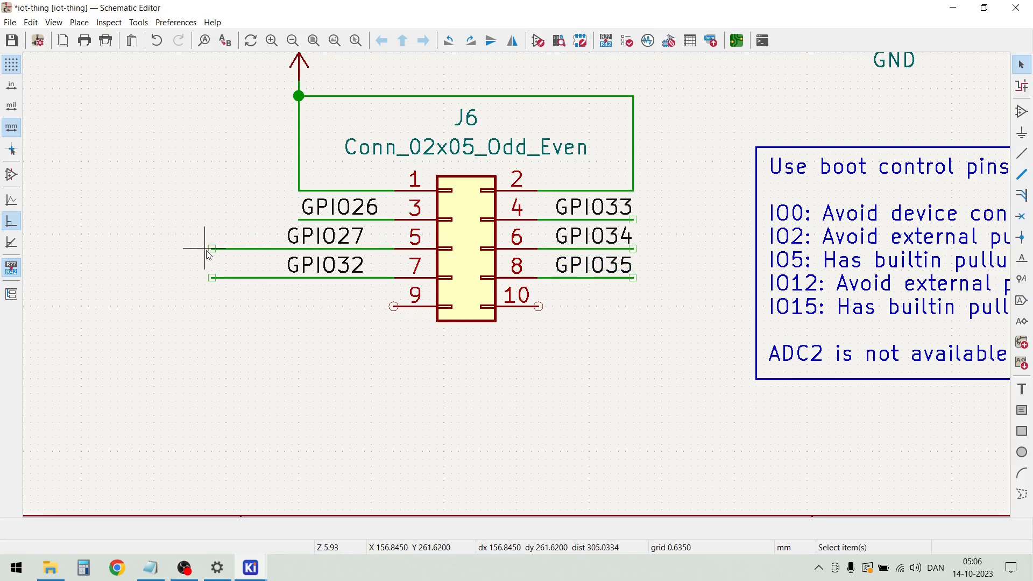
Shorten the GPIO27 and GPIO32 wires on pins 5 and 7 of J6 to line up with the GPIO26 wire
key(g)
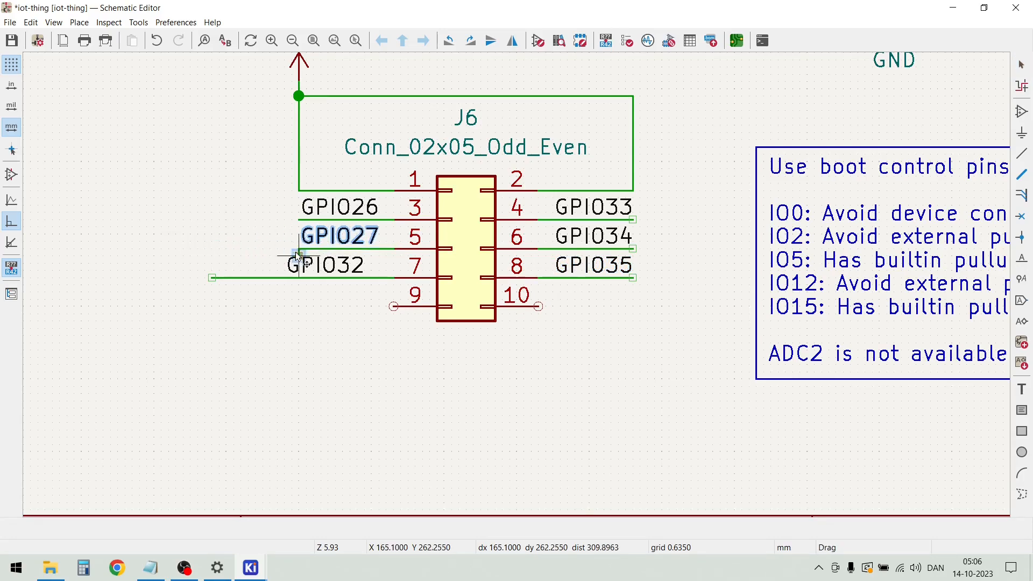
click(298, 255)
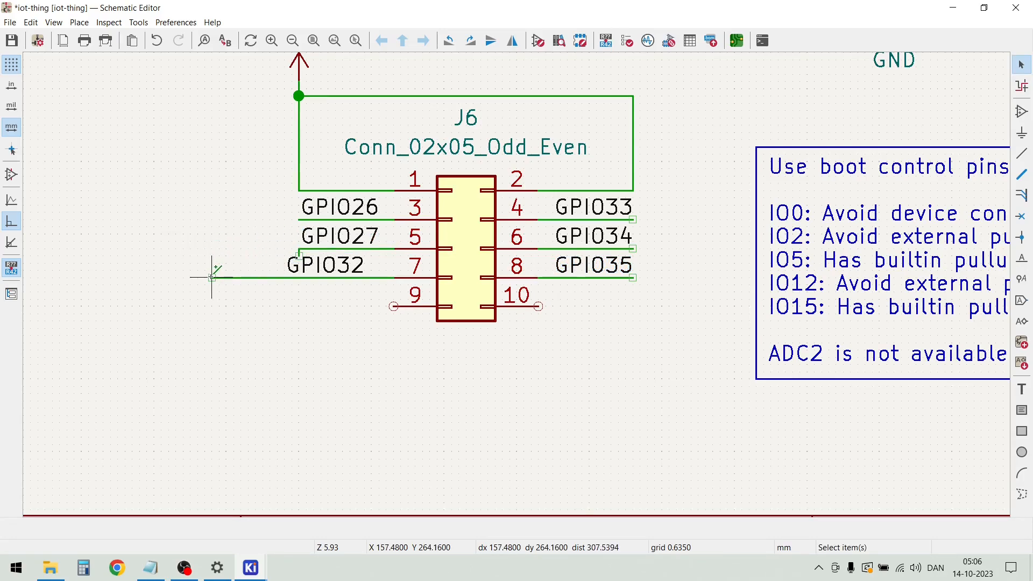
key(g)
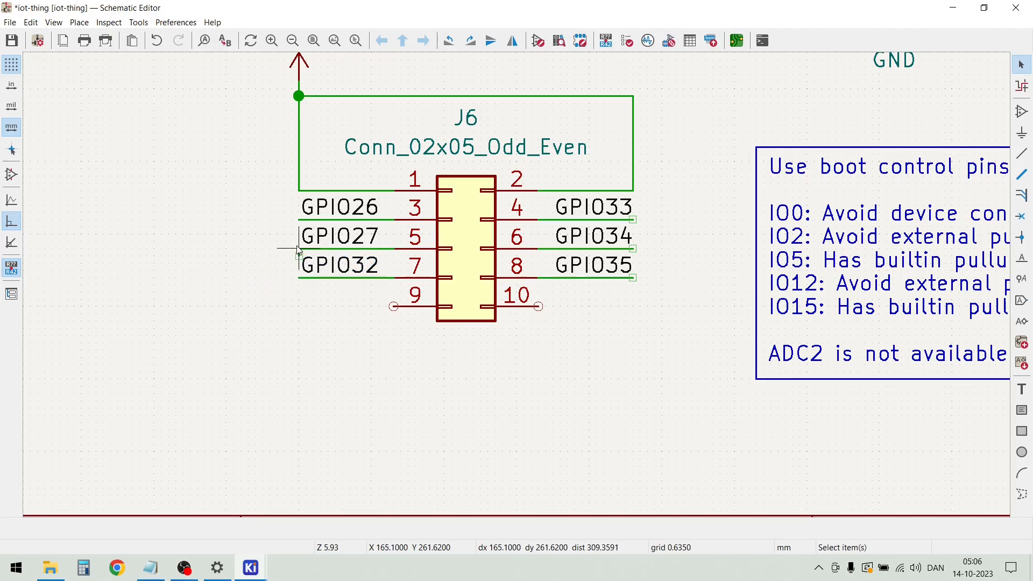
scroll(299, 280, up, 4)
click(517, 311)
Draw a wire from pin 9 of J6 out to the end of the GPIO wires above it and a short way down
scroll(488, 330, down, 4)
scroll(623, 300, down, 4)
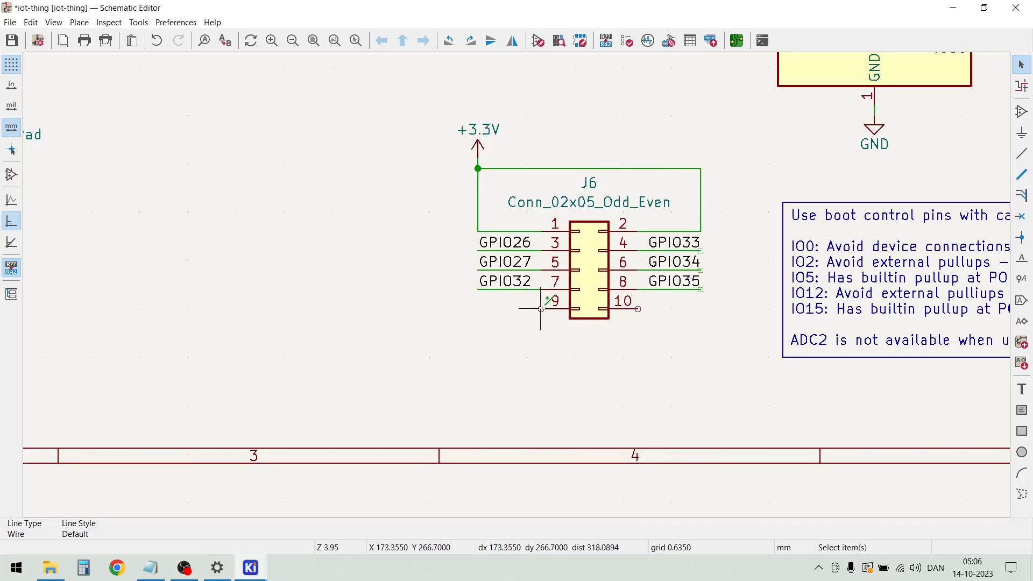
click(540, 308)
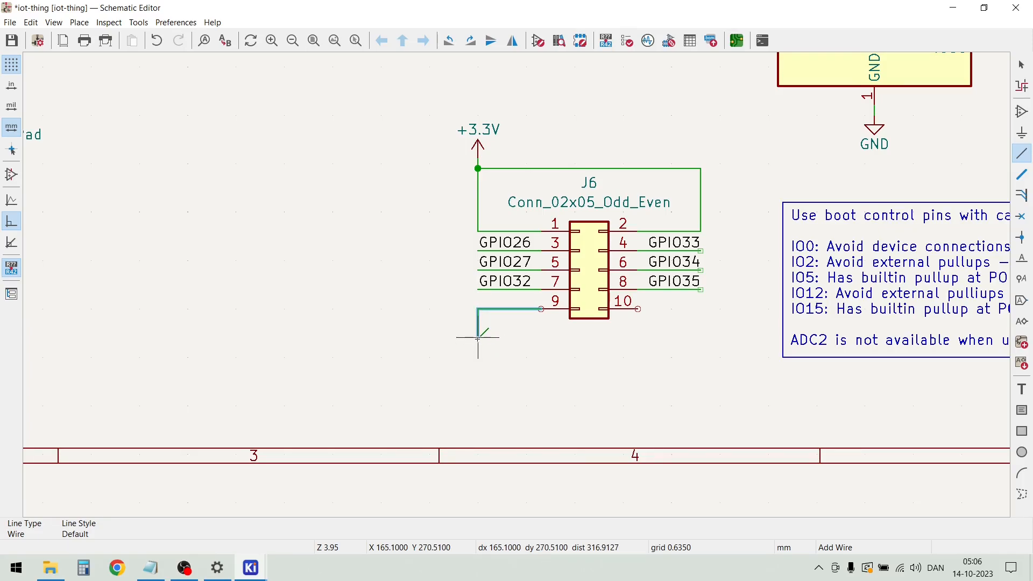
double_click(477, 336)
key(Escape)
Place a copy of U1's GND symbol at the end of the pin 9 wire and move it up to shorten the vertical segment
scroll(678, 260, down, 2)
drag(883, 235, 823, 198)
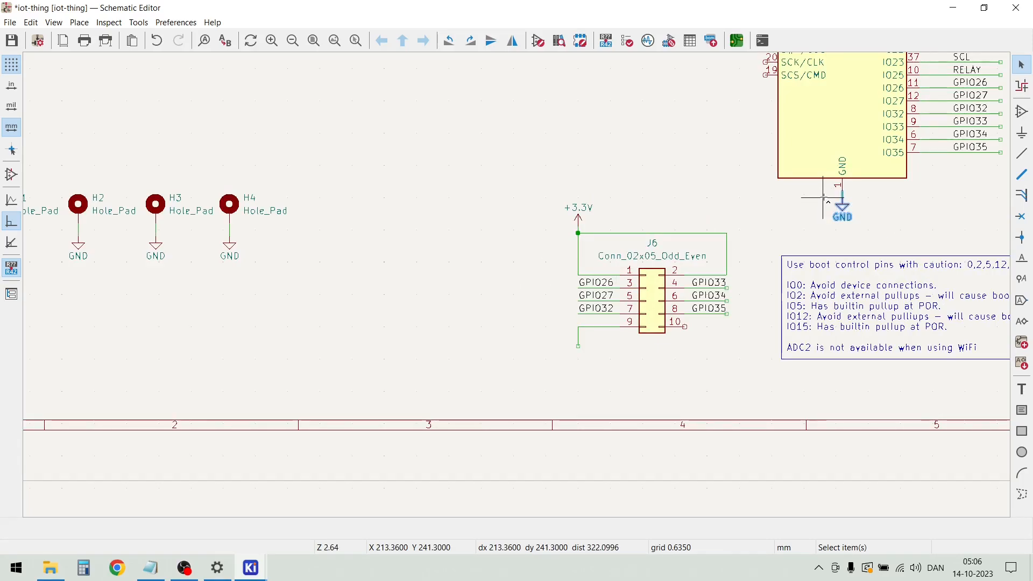
key(m)
scroll(592, 366, up, 3)
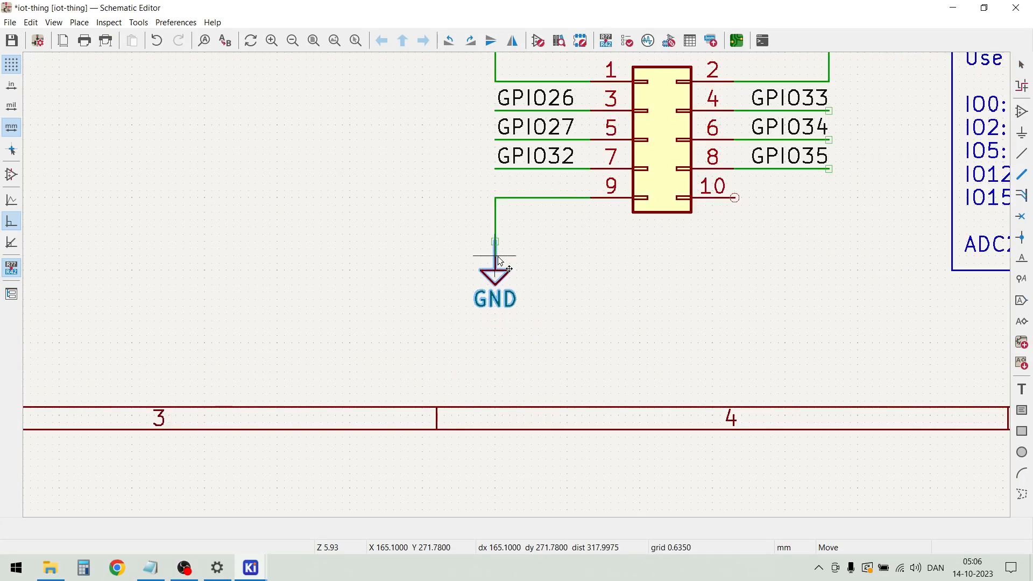
click(500, 279)
drag(496, 280, 496, 245)
Duplicate the pin 9 GND symbol with its vertical wire, place it below the GPIO35 wire's end and wire it to pin 10
drag(530, 298, 466, 212)
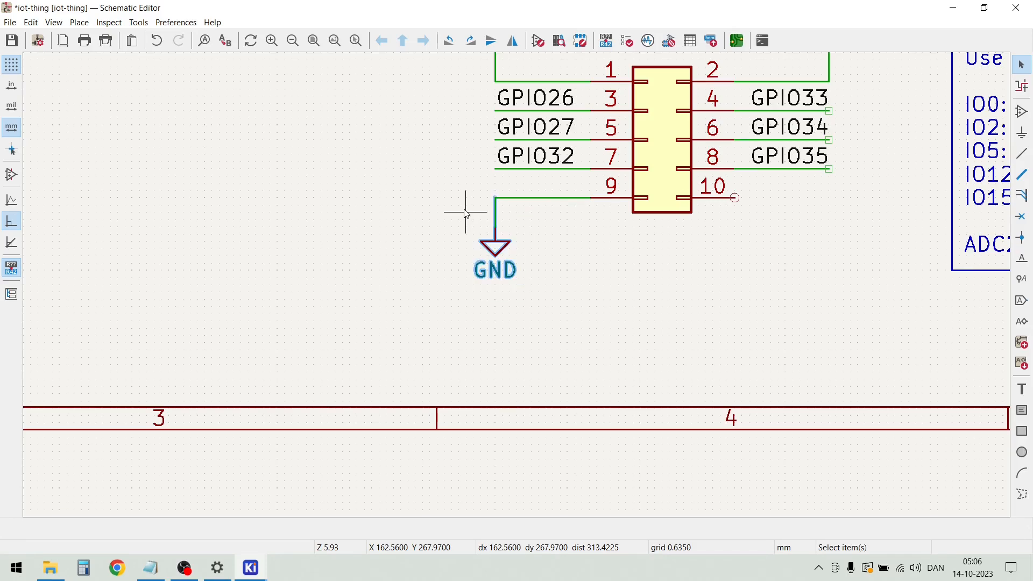
key(ctrl+d)
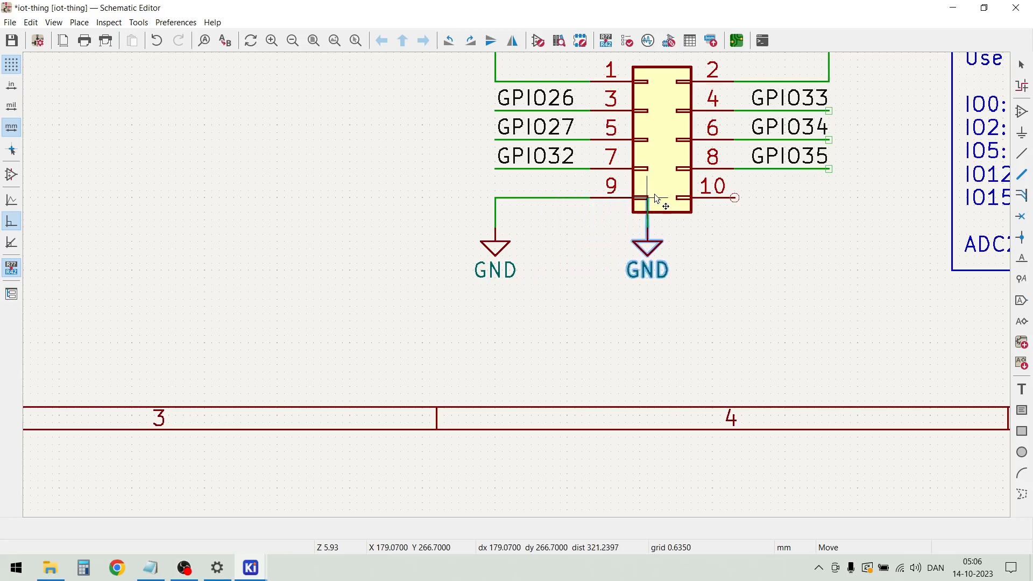
click(829, 199)
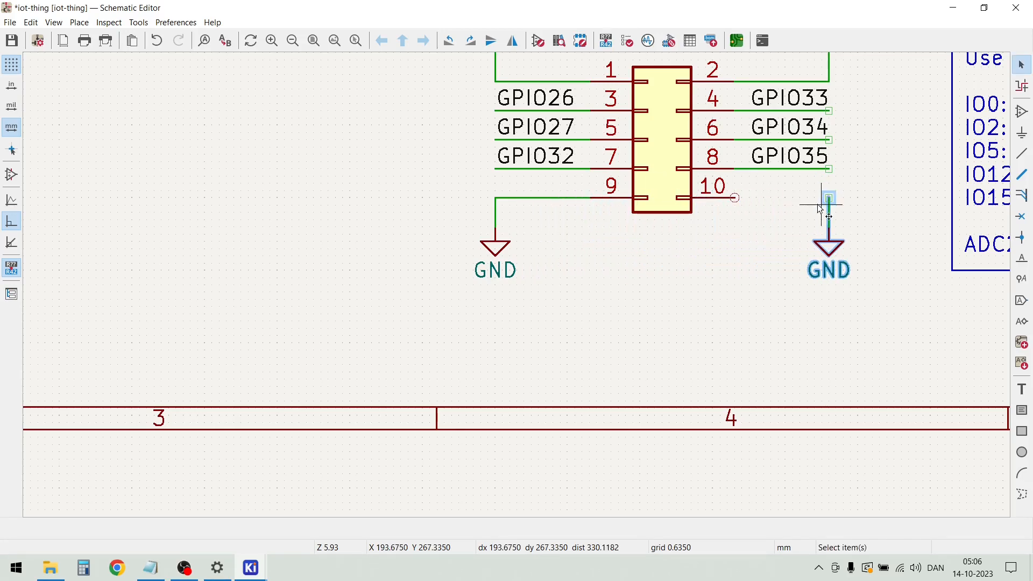
key(w)
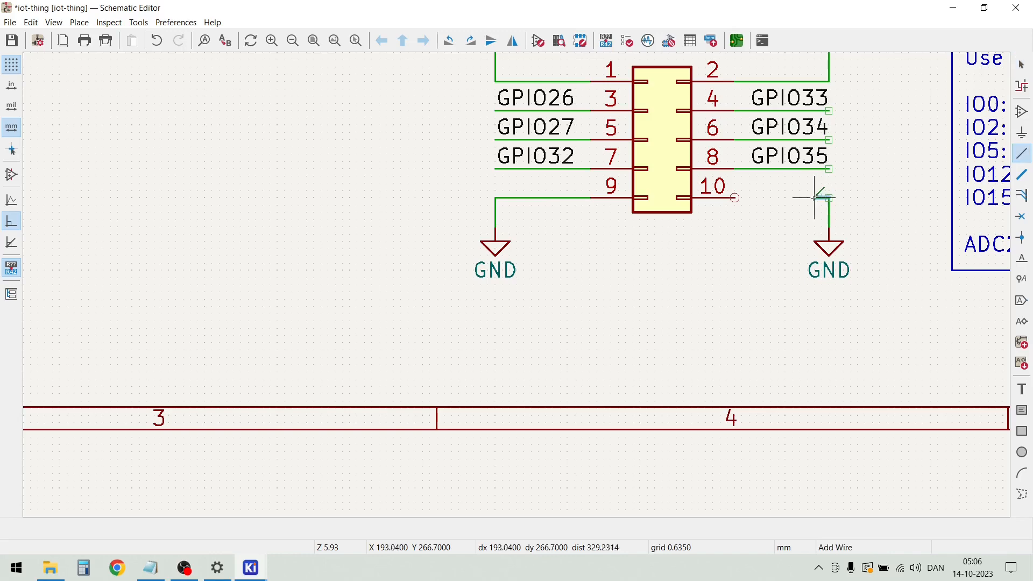
key(Escape)
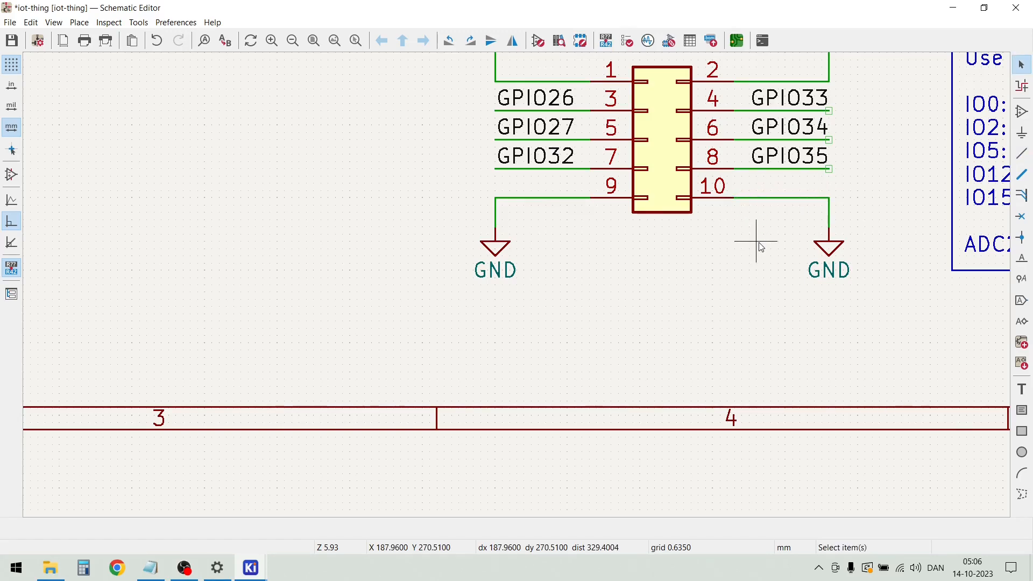
Add no-connect flags to the SENSOR_VP, SENSOR_VN, IO2, IO4, IO5 and IO12 pins of U1
scroll(754, 238, down, 3)
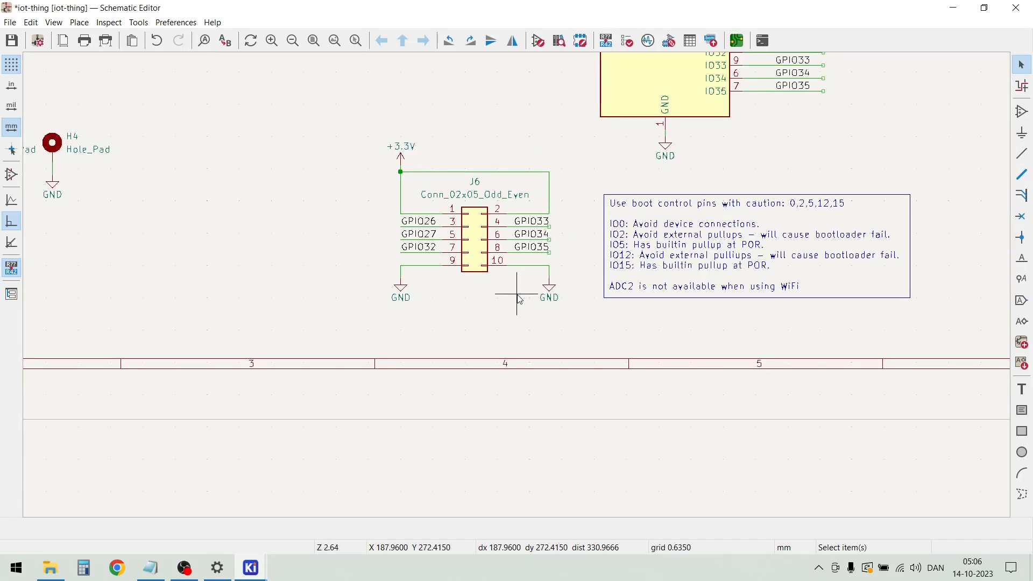
scroll(519, 298, down, 3)
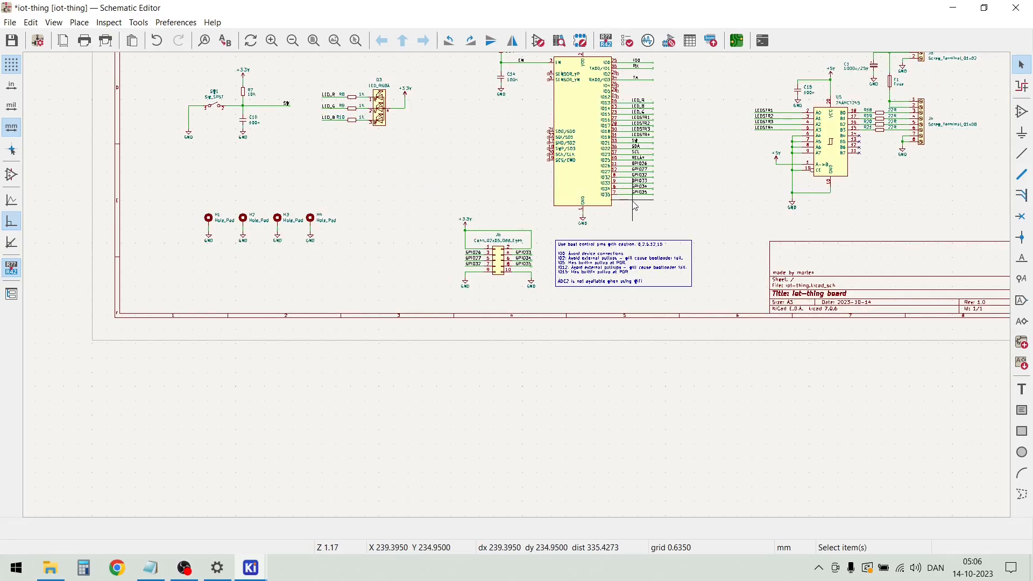
scroll(519, 290, up, 2)
scroll(519, 287, up, 1)
scroll(519, 290, down, 1)
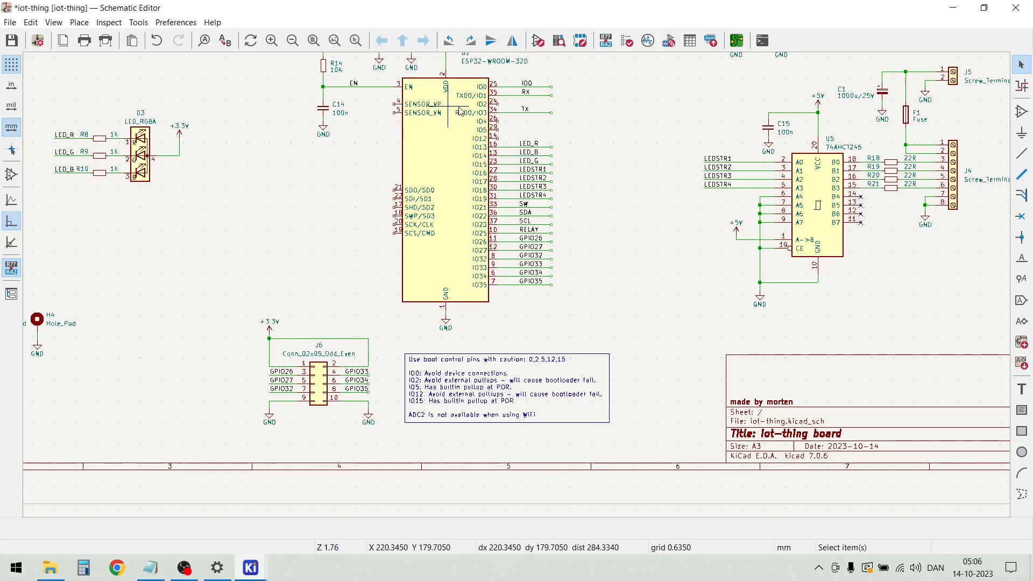
scroll(401, 112, up, 1)
scroll(517, 288, up, 1)
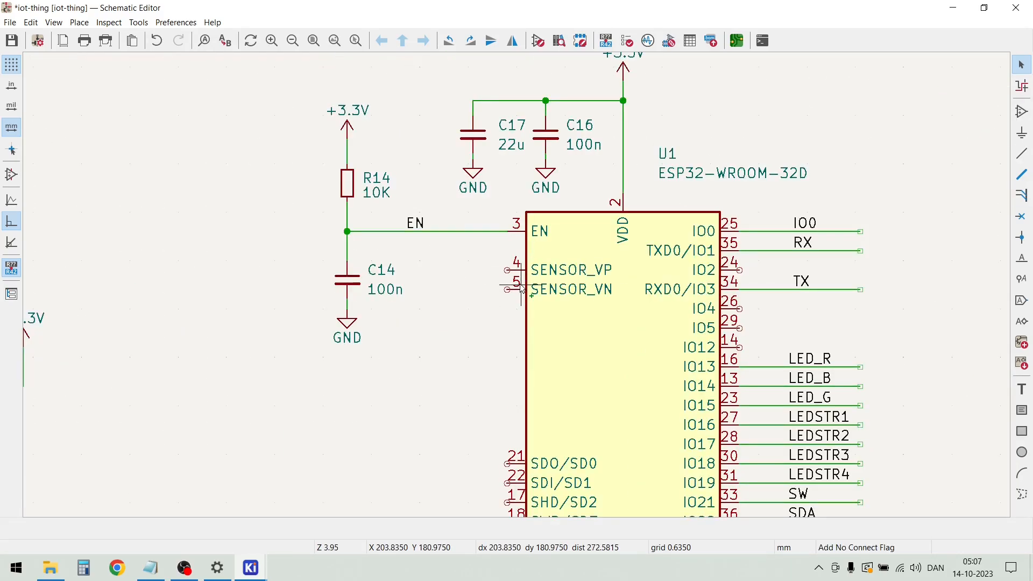
key(q)
click(507, 270)
click(507, 289)
click(738, 270)
click(738, 309)
click(739, 328)
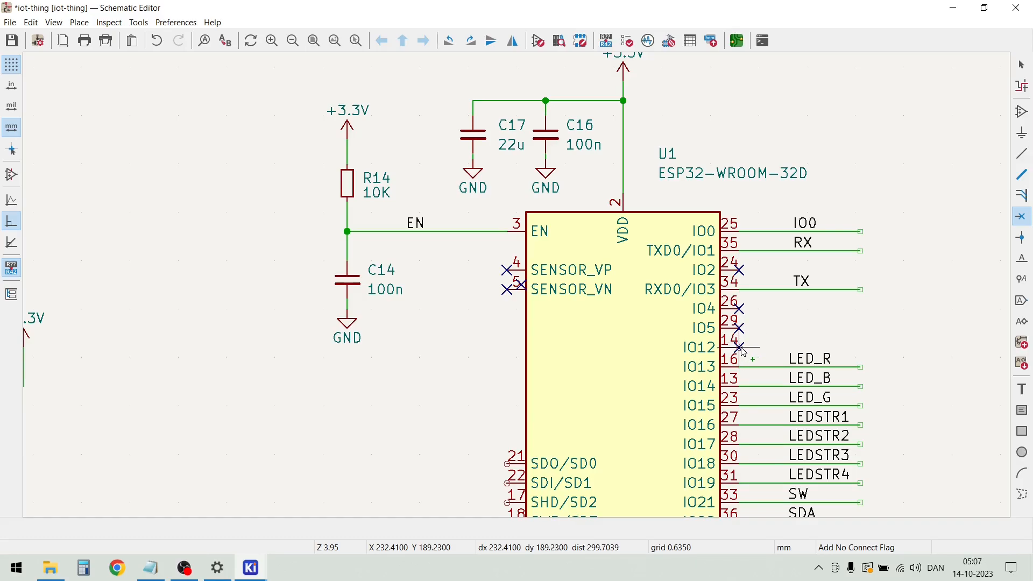
click(739, 347)
Review U1's pin assignments and labels, then the layout of the circuit blocks across the whole schematic sheet
scroll(741, 349, down, 3)
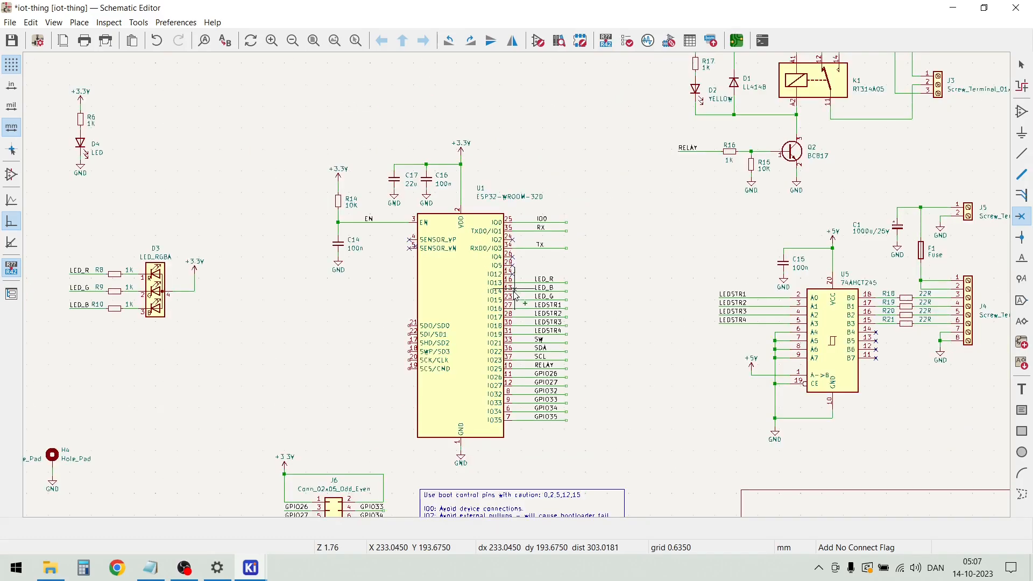
scroll(509, 466, up, 2)
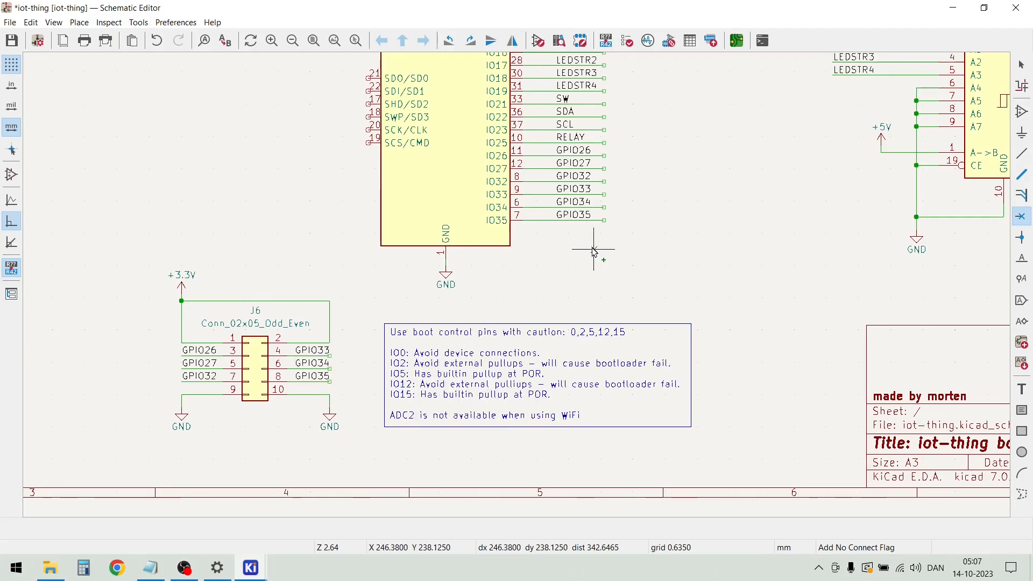
scroll(605, 141, down, 2)
scroll(518, 288, up, 2)
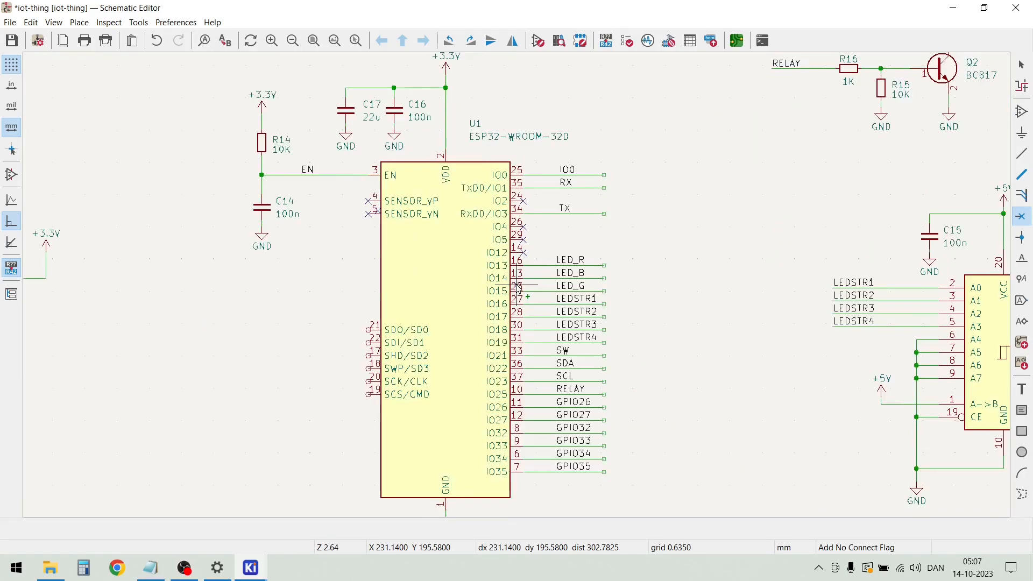
scroll(516, 285, up, 4)
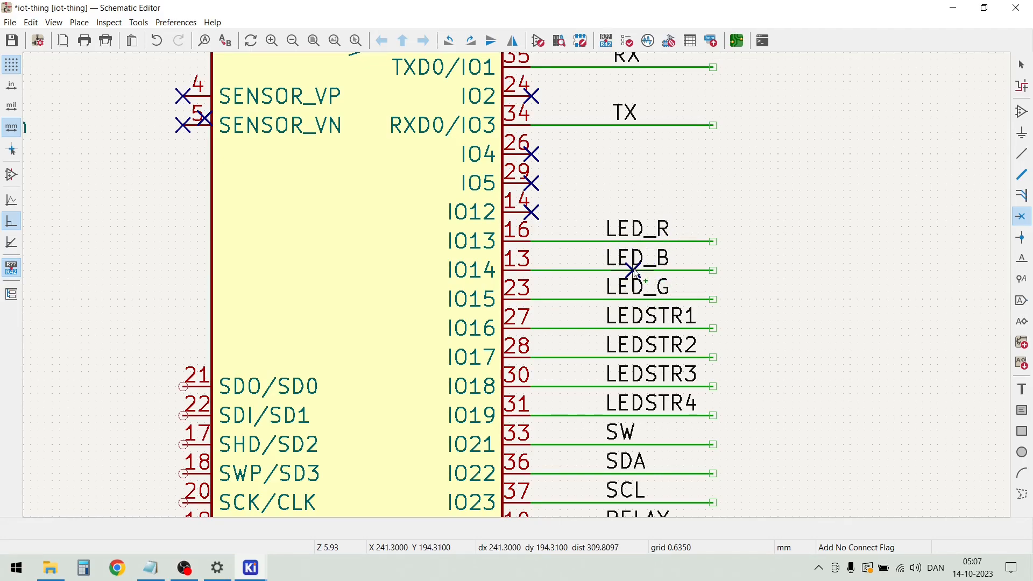
scroll(635, 273, down, 2)
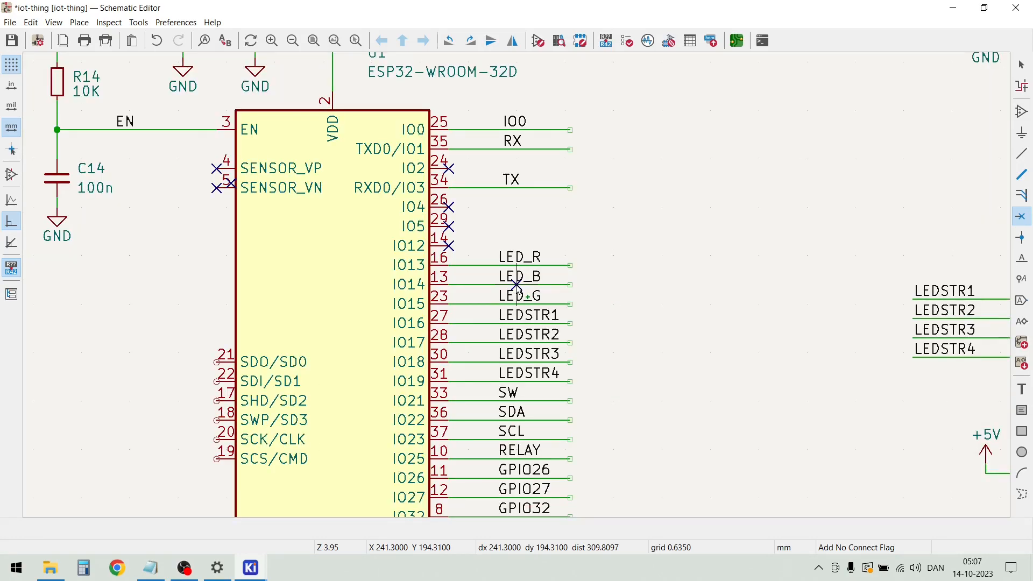
scroll(517, 285, down, 2)
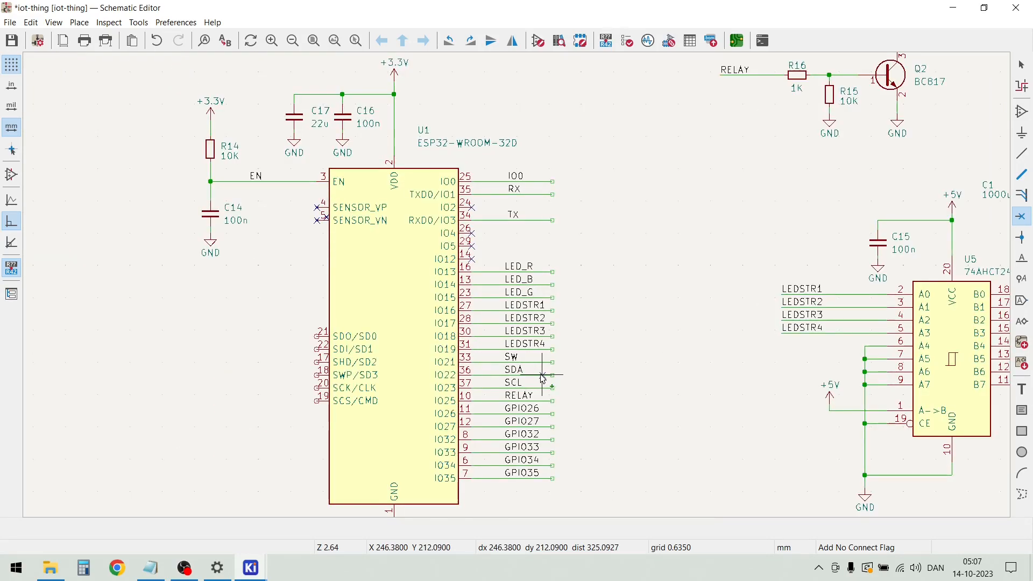
scroll(542, 376, down, 2)
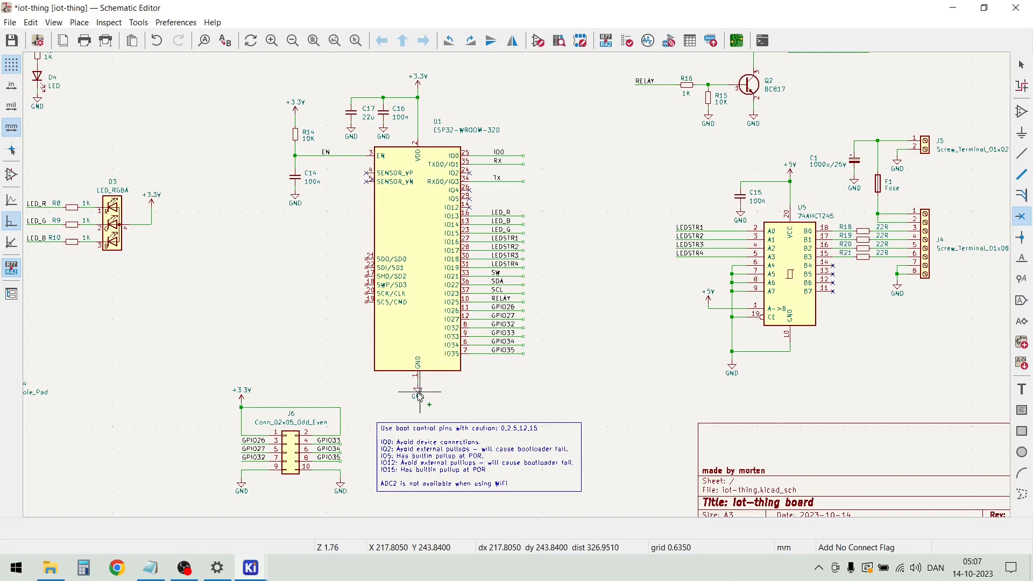
scroll(332, 339, down, 2)
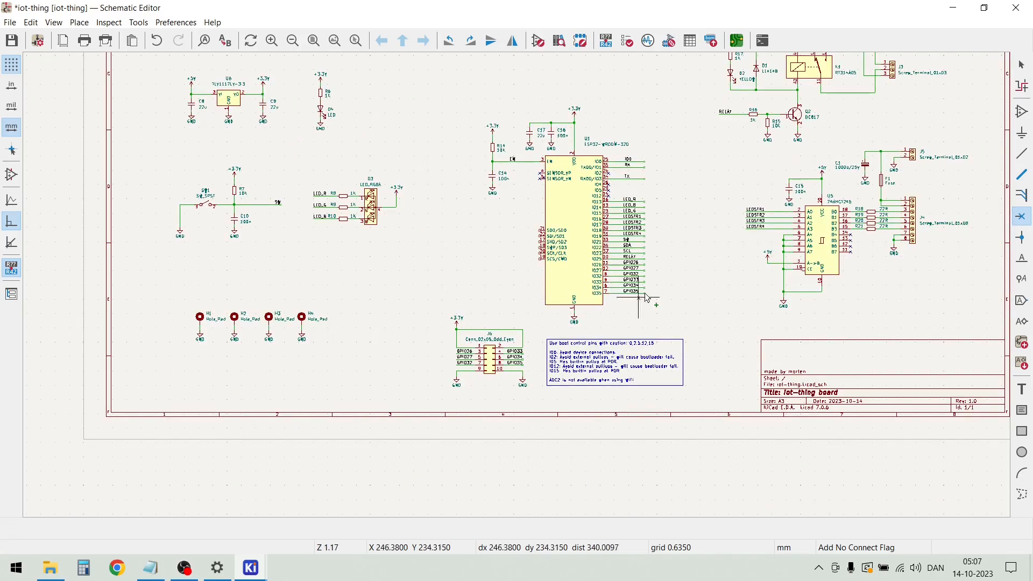
scroll(705, 237, down, 2)
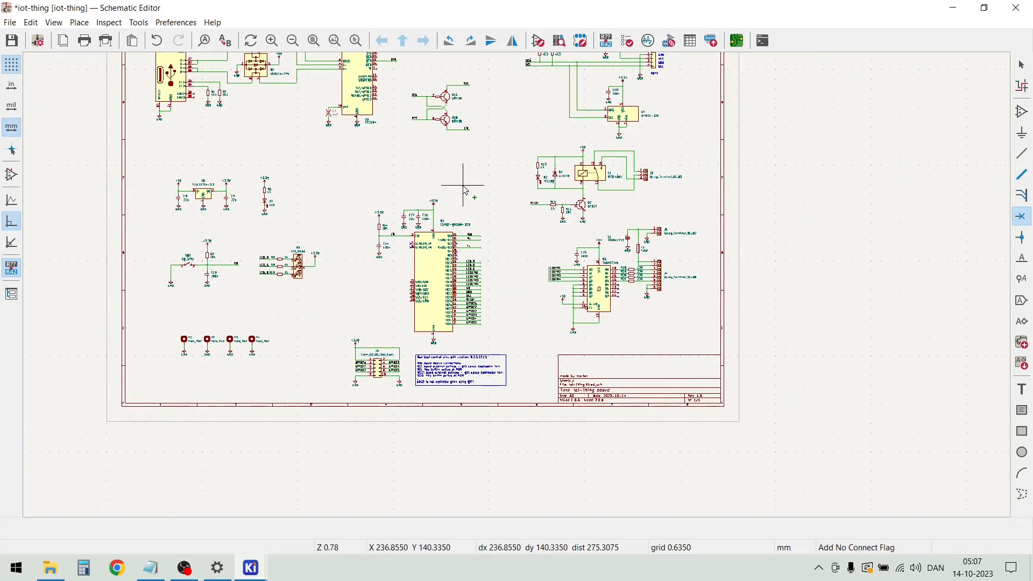
scroll(462, 185, down, 2)
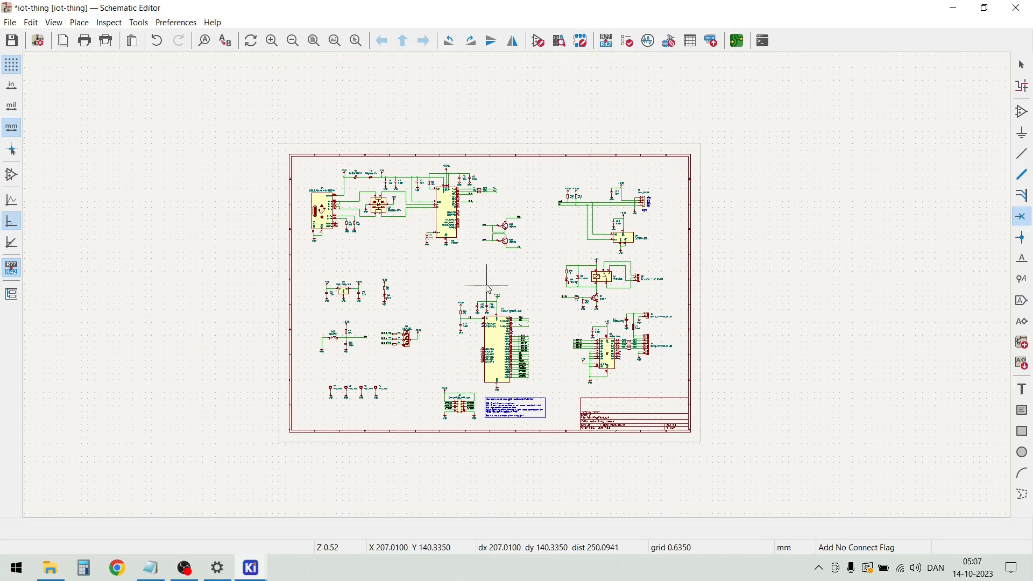
key(Escape)
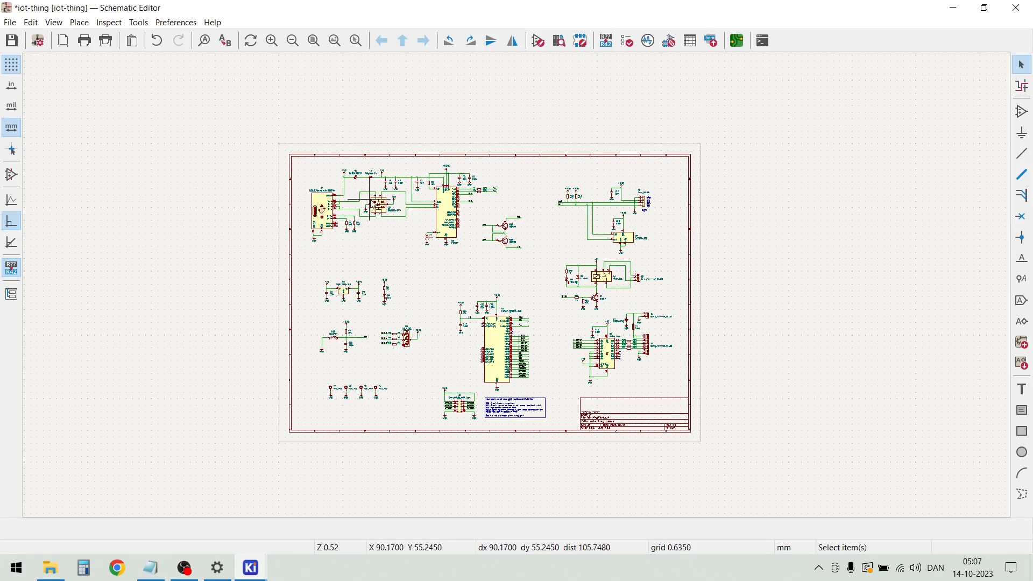
Start a new schematic text reading "POWER + PROGRAMMING INETRFACE" for the USB circuit block
scroll(378, 206, up, 2)
scroll(517, 284, up, 4)
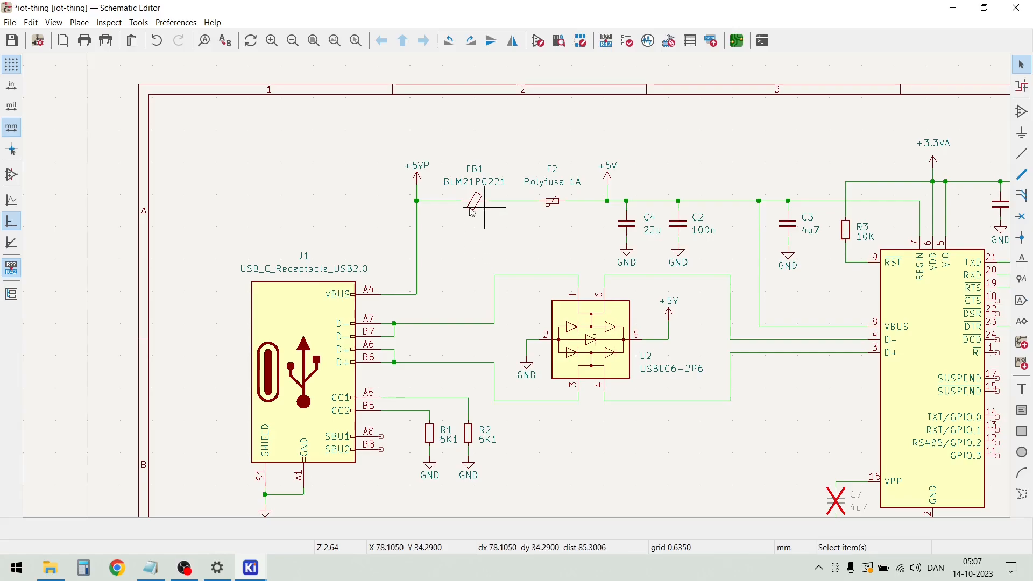
click(80, 23)
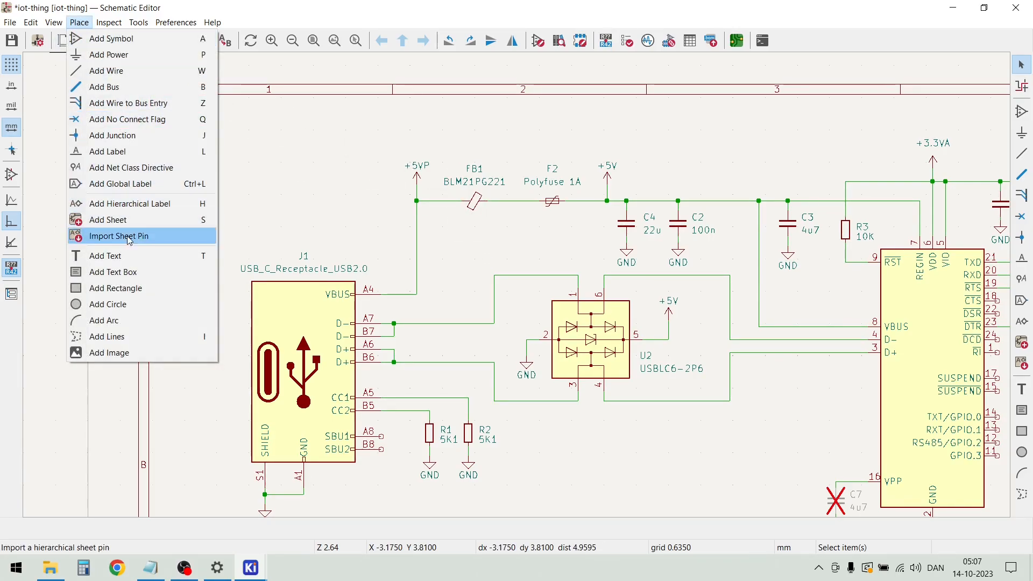
click(135, 257)
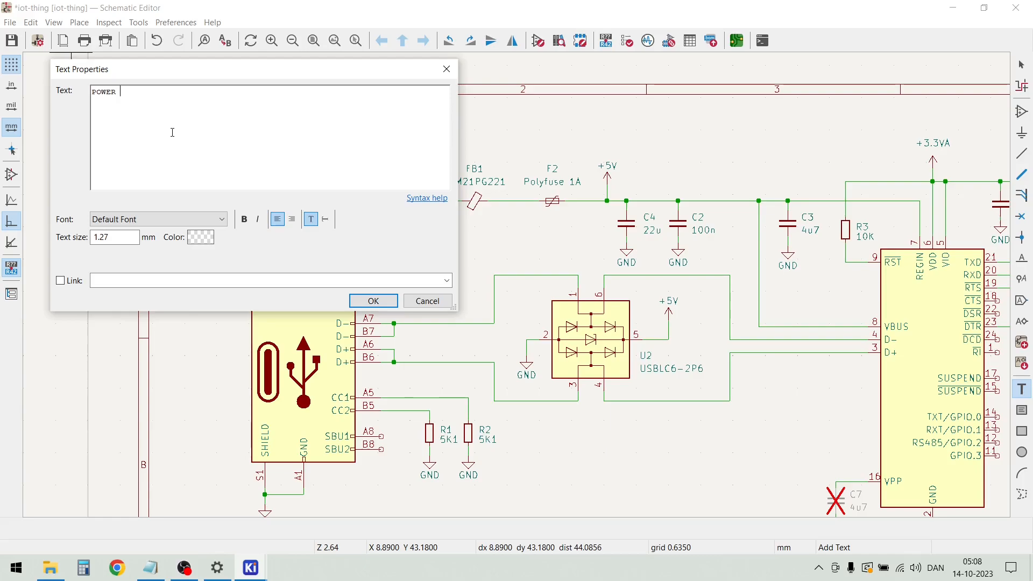
text(POWER + PROGRAMMING INETRFACE)
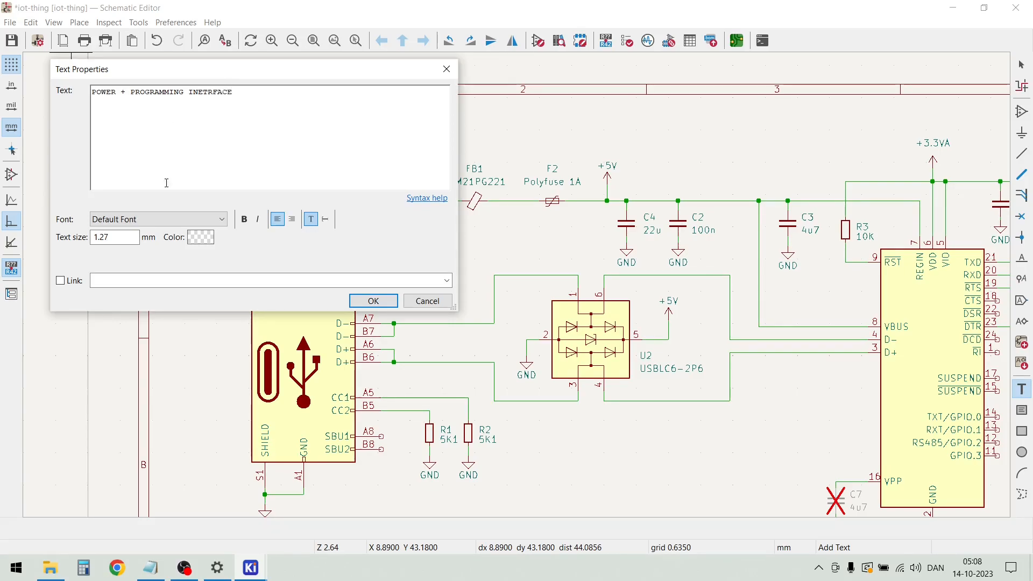
Set the heading's text size to 3 mm and place it above the USB connector circuit, near the sheet's upper-left corner
double_click(116, 237)
text(3)
click(364, 305)
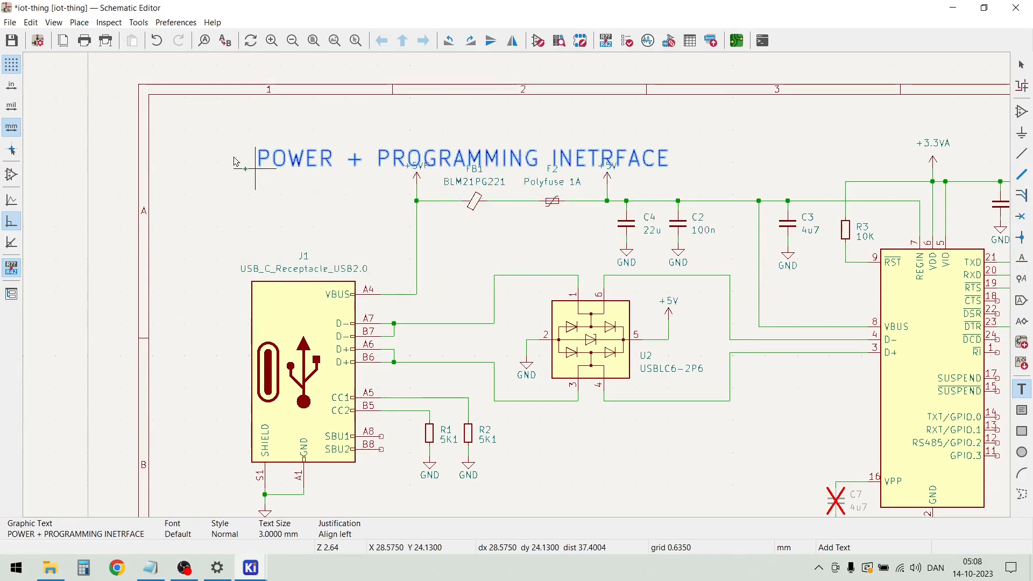
click(185, 145)
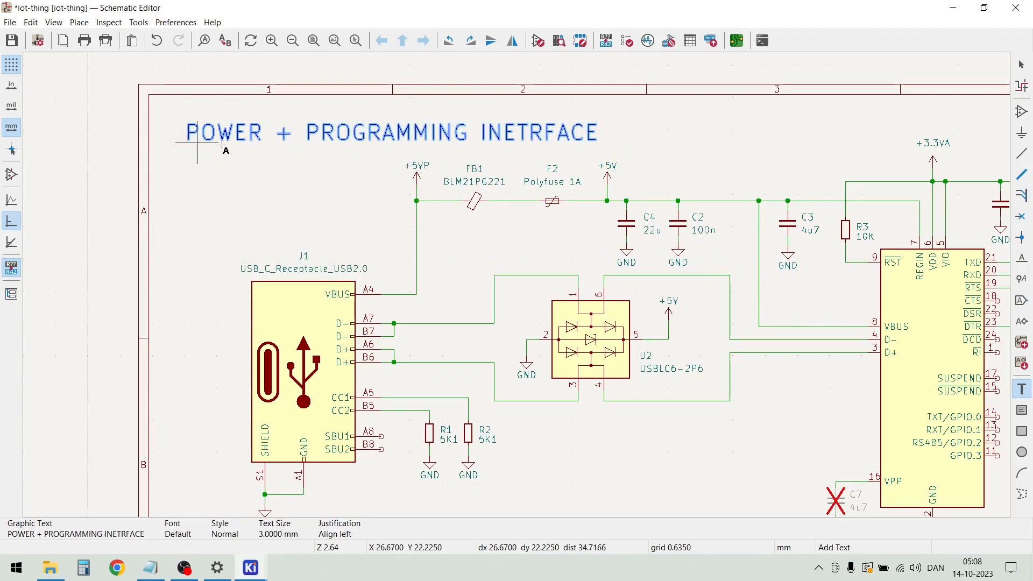
key(Escape)
Correct the spelling of the heading above the USB connector circuit so it reads "POWER + PROGRAMMING INTERFACE"
double_click(546, 131)
click(260, 111)
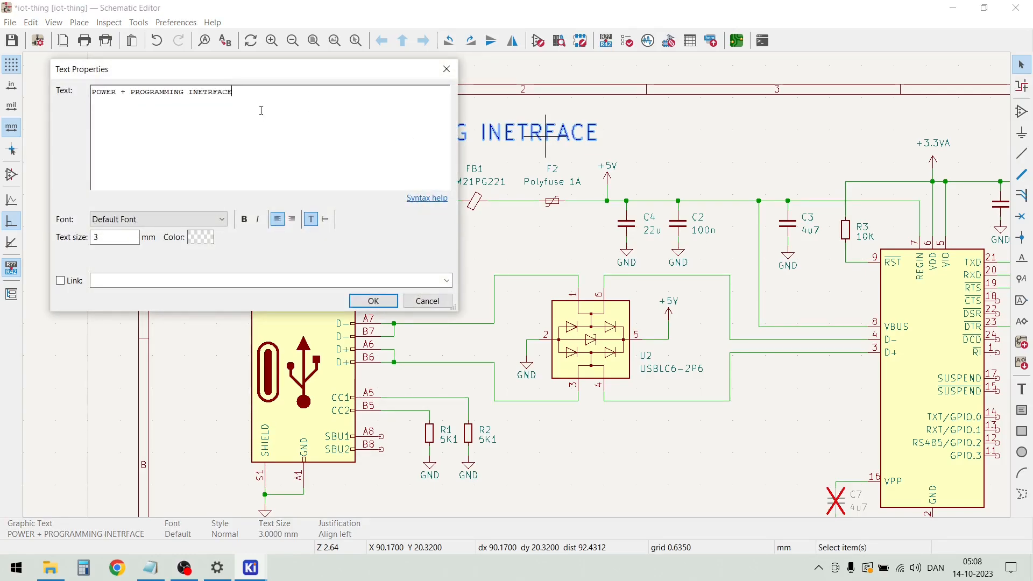
key(BackSpace)
key(BackSpace)
key(BackSpace)
key(BackSpace)
key(BackSpace)
key(BackSpace)
text(TERFACE)
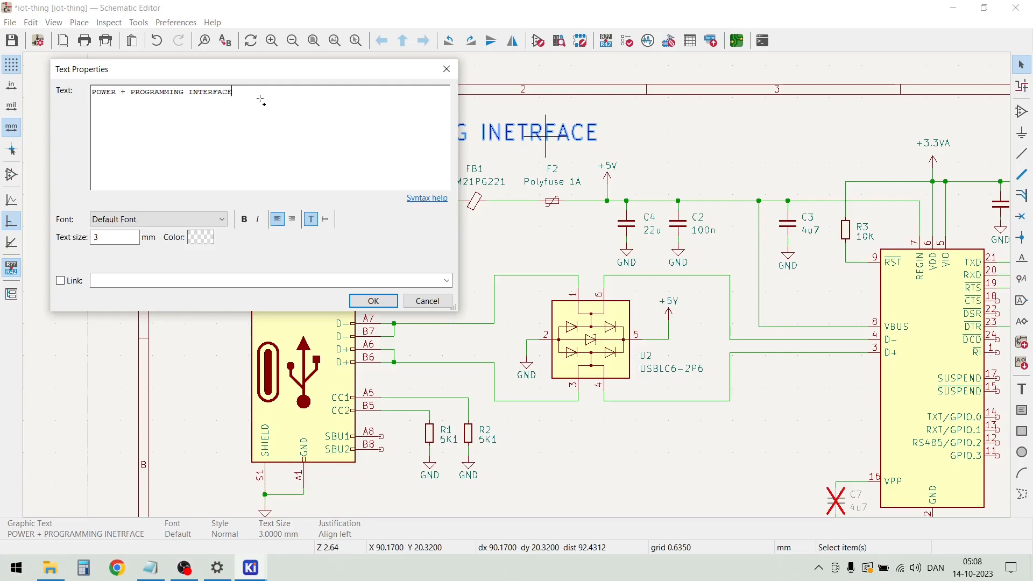
key(Return)
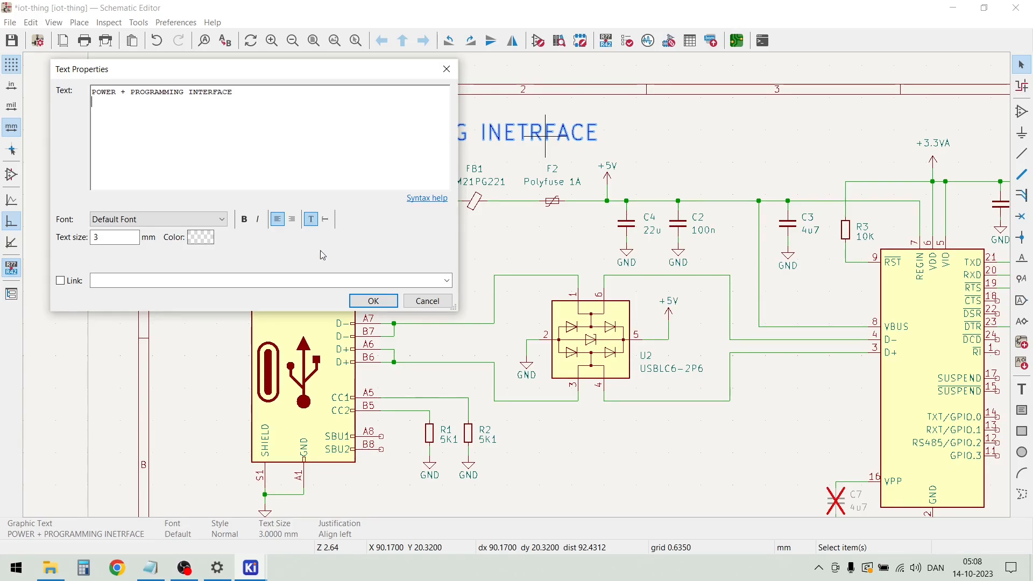
click(373, 301)
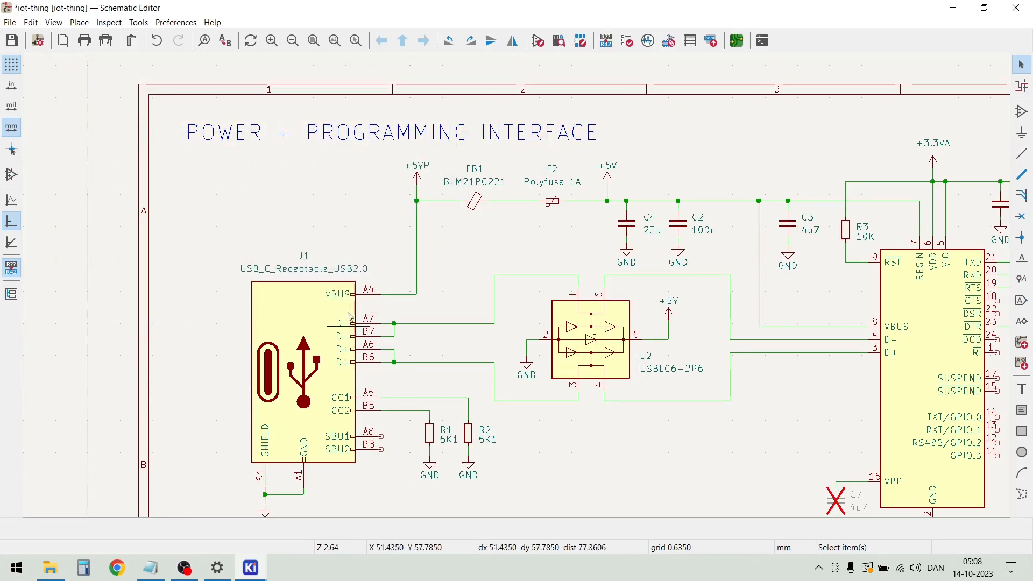
Duplicate the "POWER + PROGRAMMING INTERFACE" heading and place the copy above the voltage regulator circuit
click(259, 137)
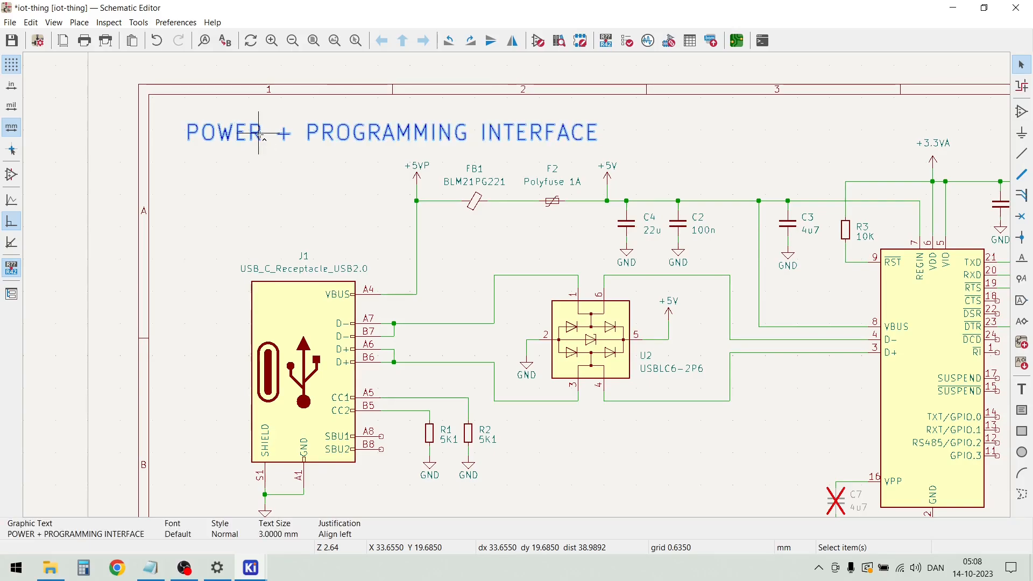
key(ctrl+d)
scroll(259, 137, down, 1)
scroll(520, 308, down, 2)
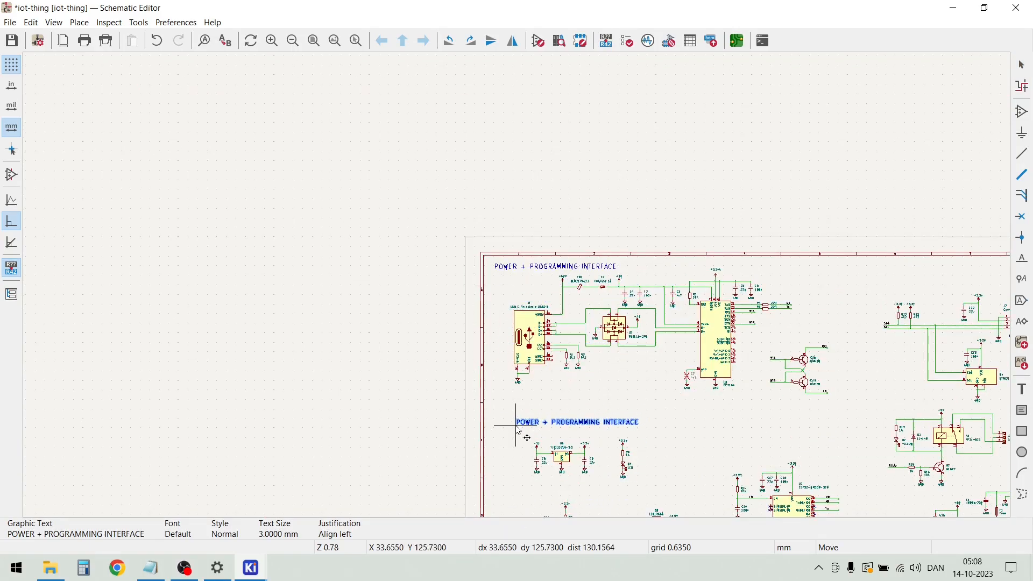
click(518, 428)
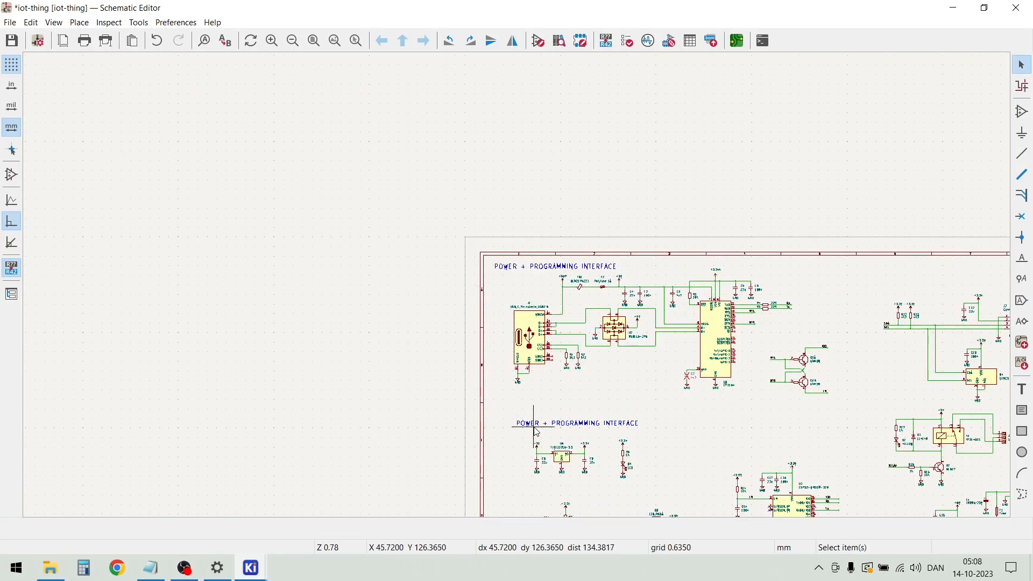
Change the text of the copied heading above the voltage regulator circuit to "LDO 5V TO 3.3V"
double_click(538, 429)
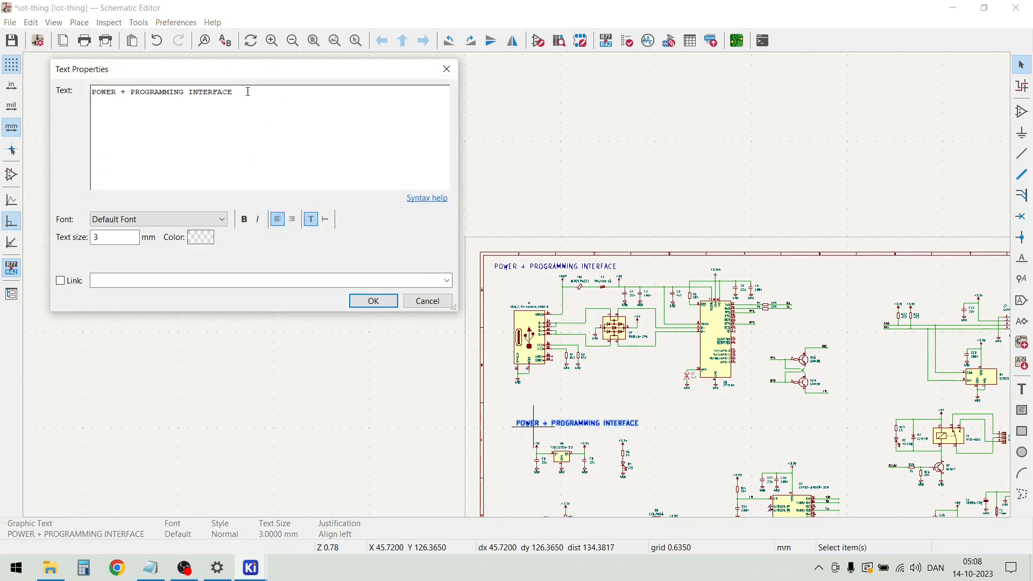
drag(96, 104, 84, 100)
drag(253, 98, 96, 96)
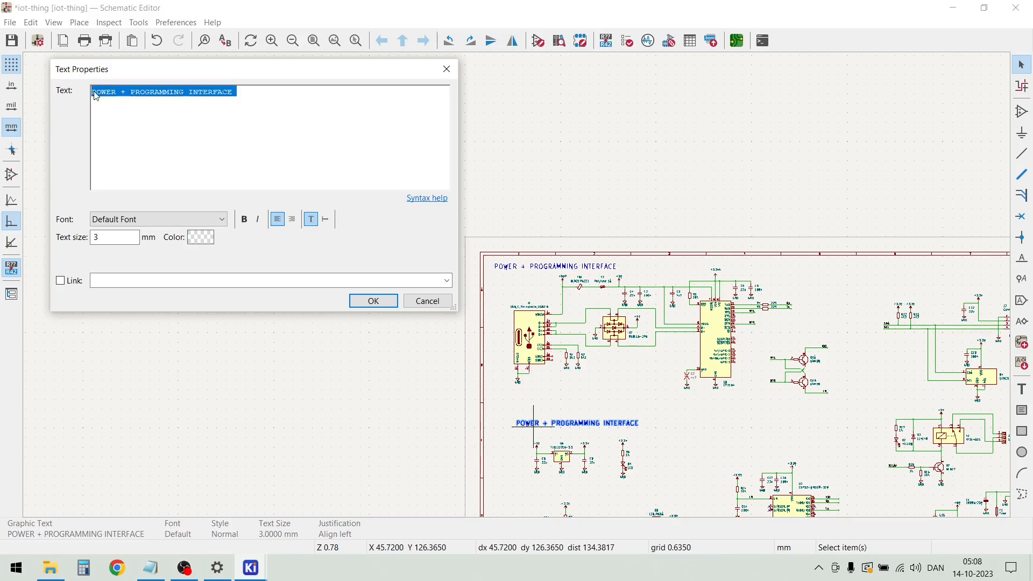
key(BackSpace)
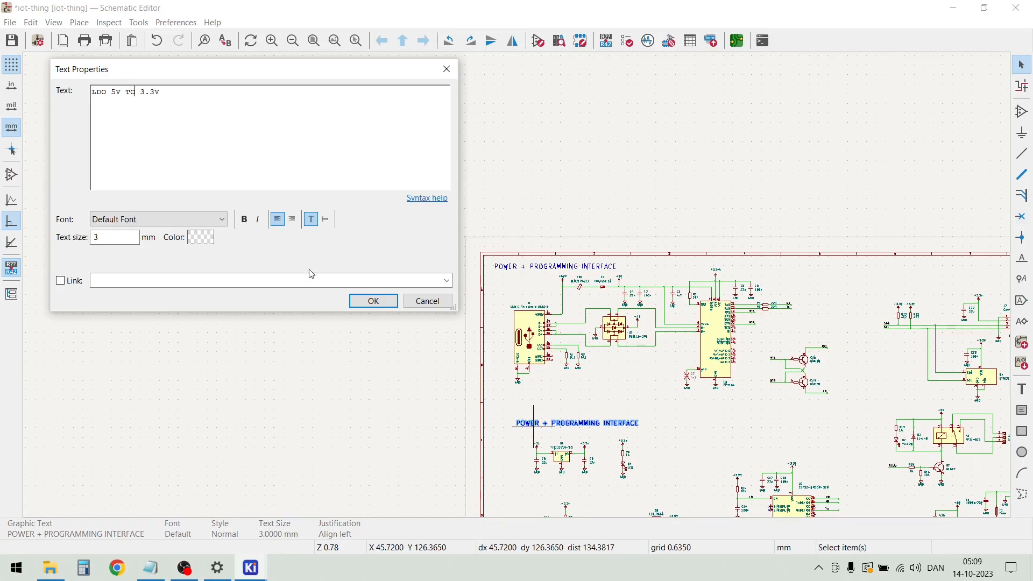
click(373, 301)
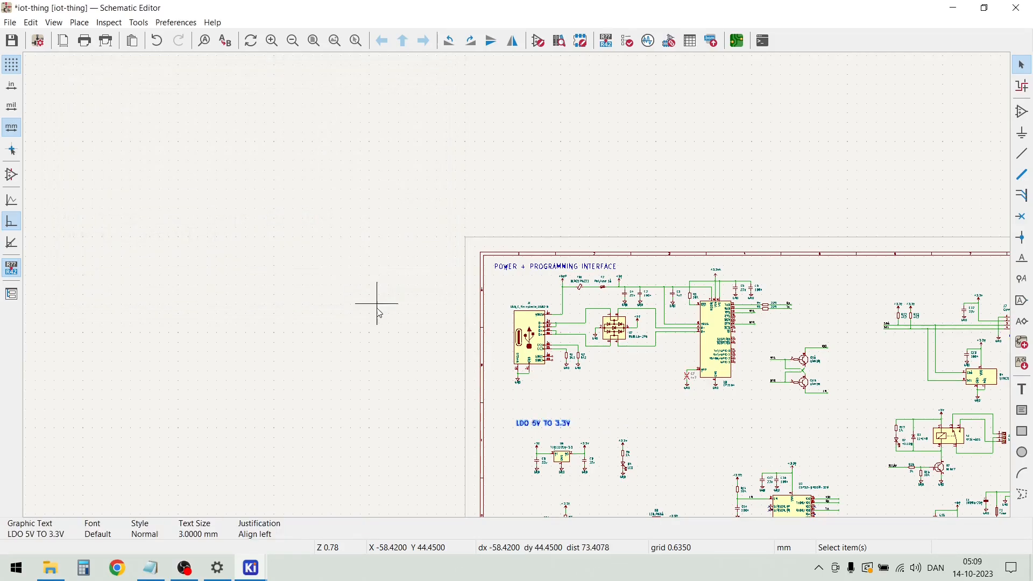
Duplicate the "LDO 5V TO 3.3V" heading and place the copy above the SW1 switch circuit
scroll(484, 410, down, 3)
scroll(520, 290, up, 1)
scroll(520, 291, up, 1)
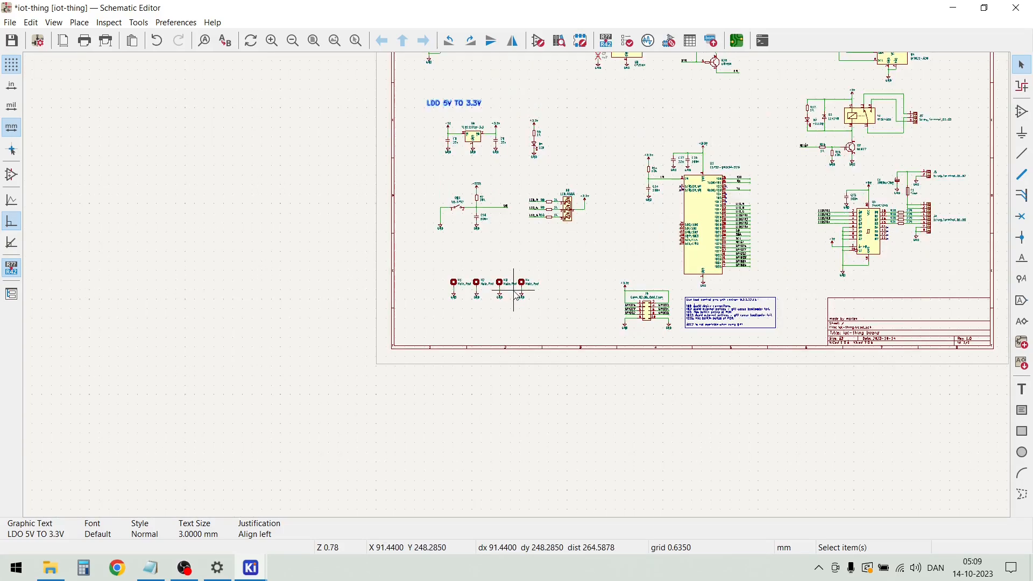
scroll(520, 291, up, 1)
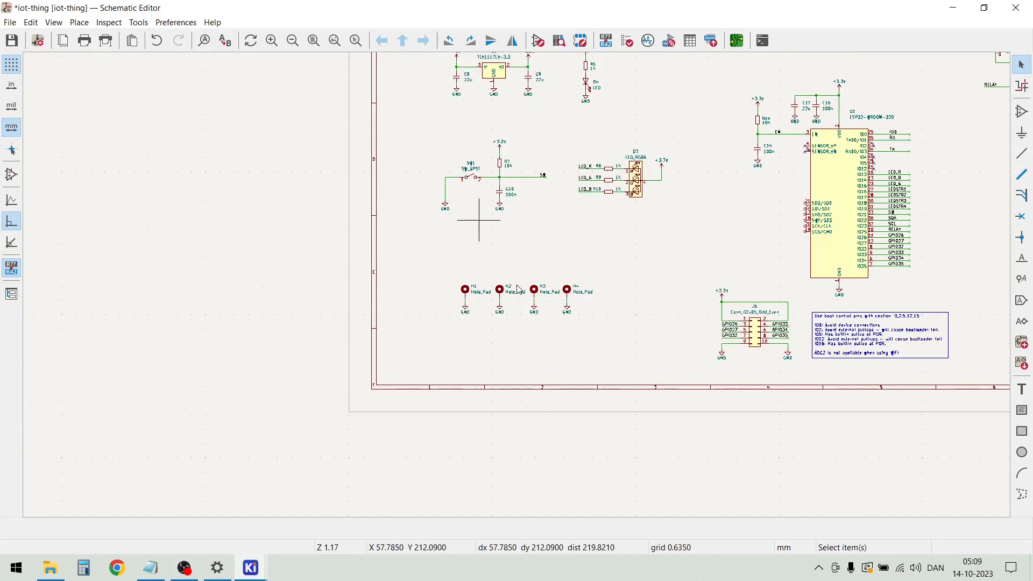
scroll(479, 221, down, 1)
click(511, 152)
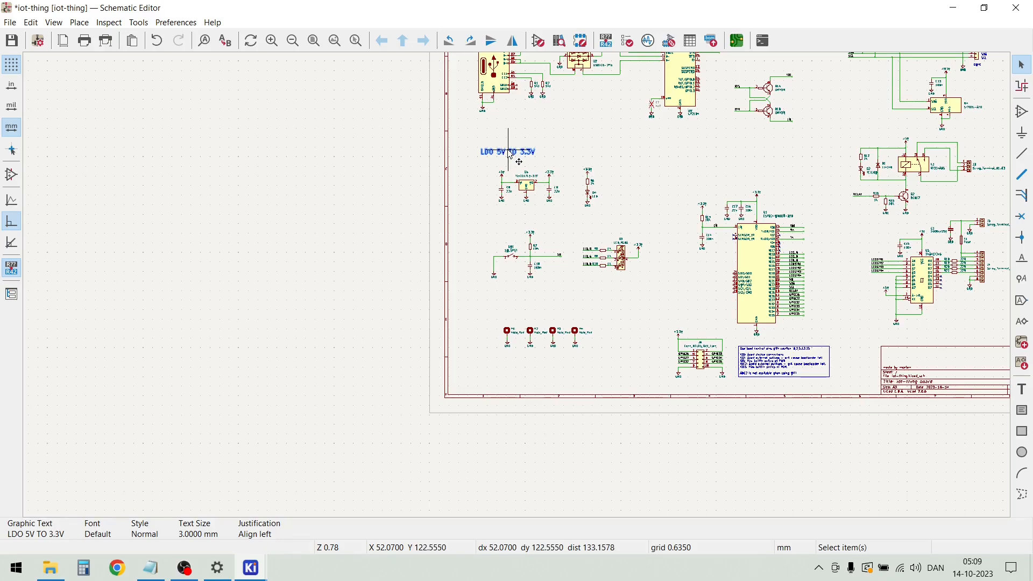
key(ctrl+d)
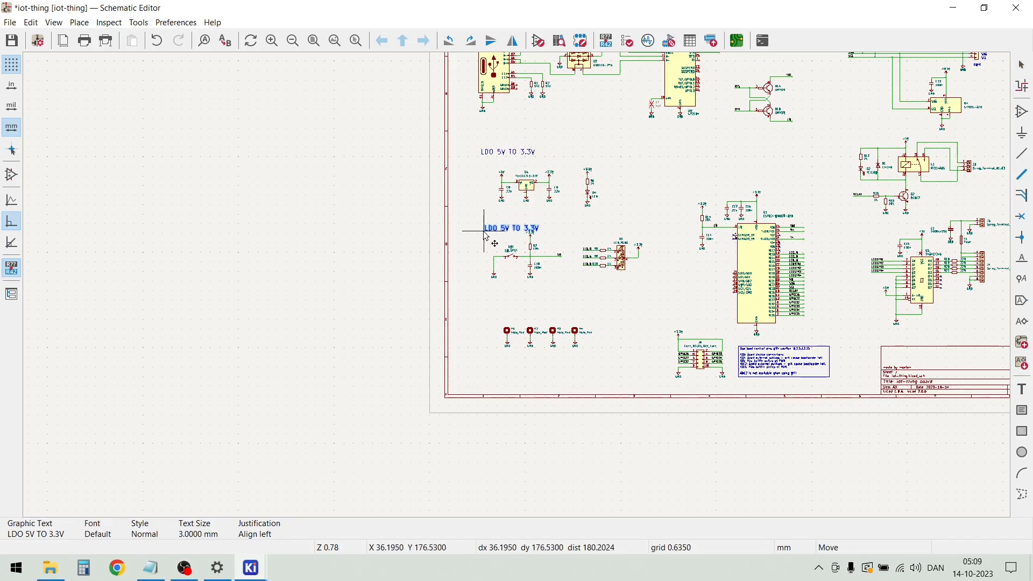
click(492, 226)
Change the text of the copied heading above the SW1 switch circuit to "USER I/O"
double_click(500, 222)
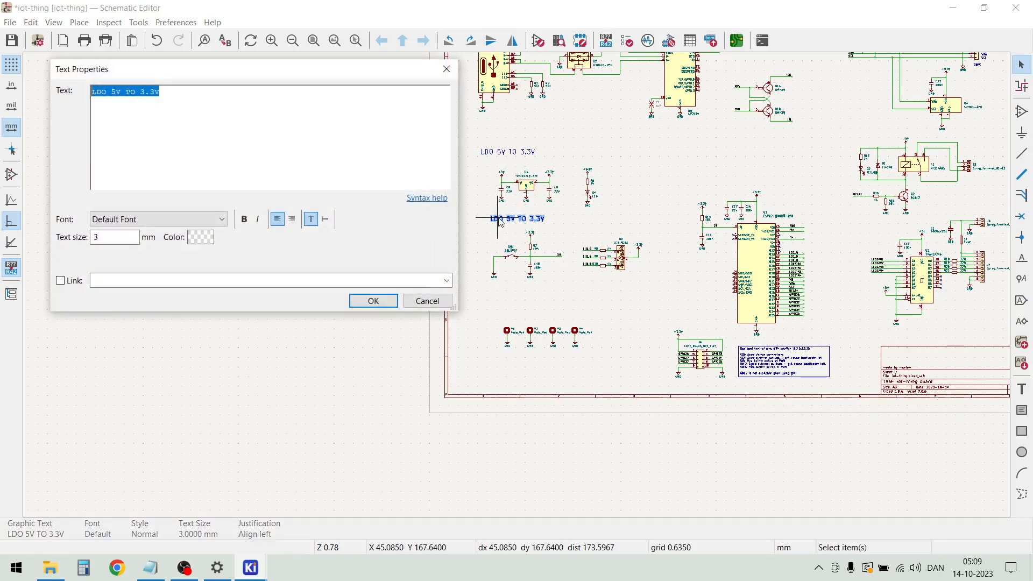
text(USER I/O)
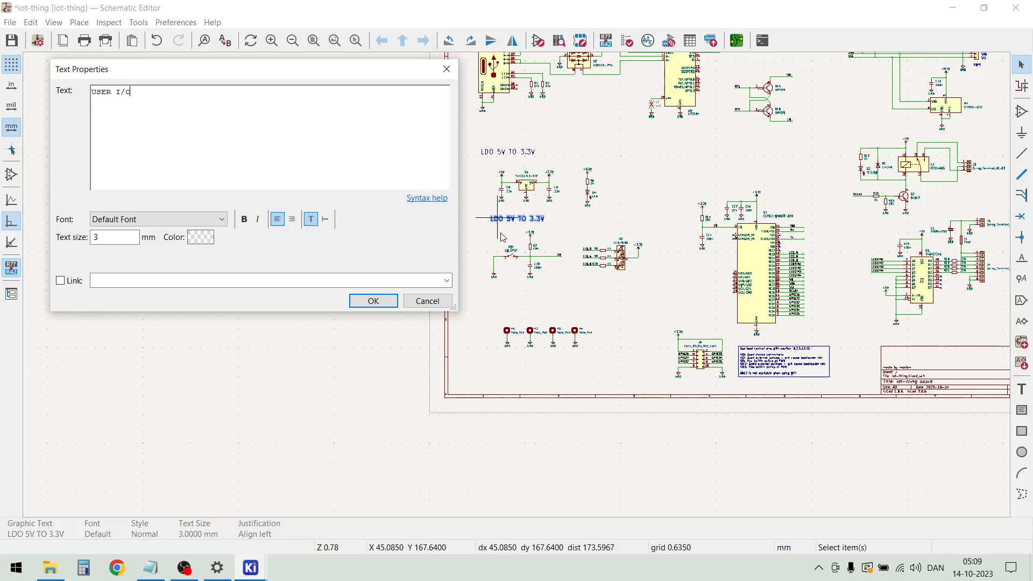
click(376, 300)
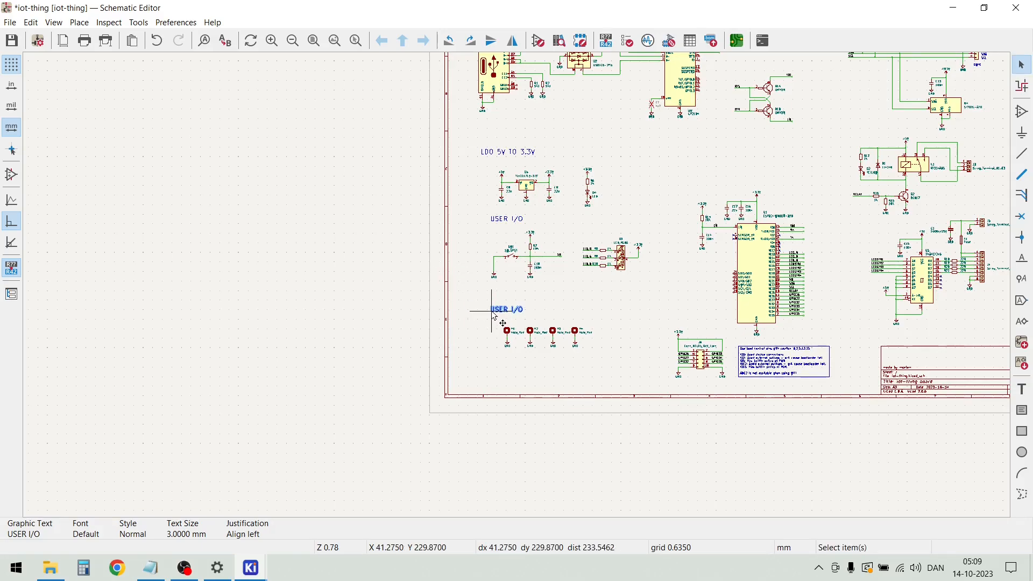
Change the text of the "USER I/O" copy above the mounting holes to "MOUNTING" and save the schematic
double_click(493, 312)
text(MCUNTING)
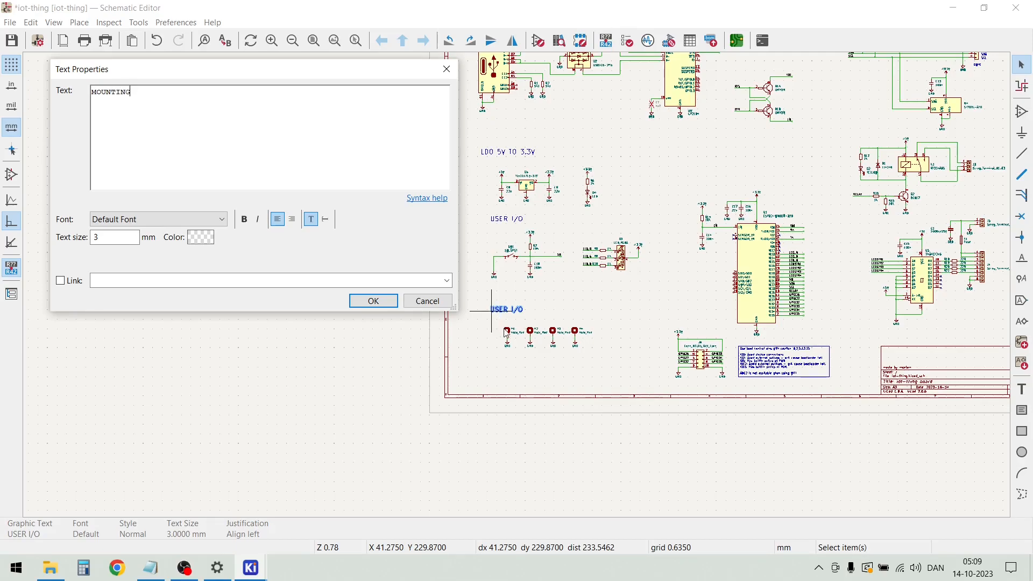
click(373, 301)
click(602, 301)
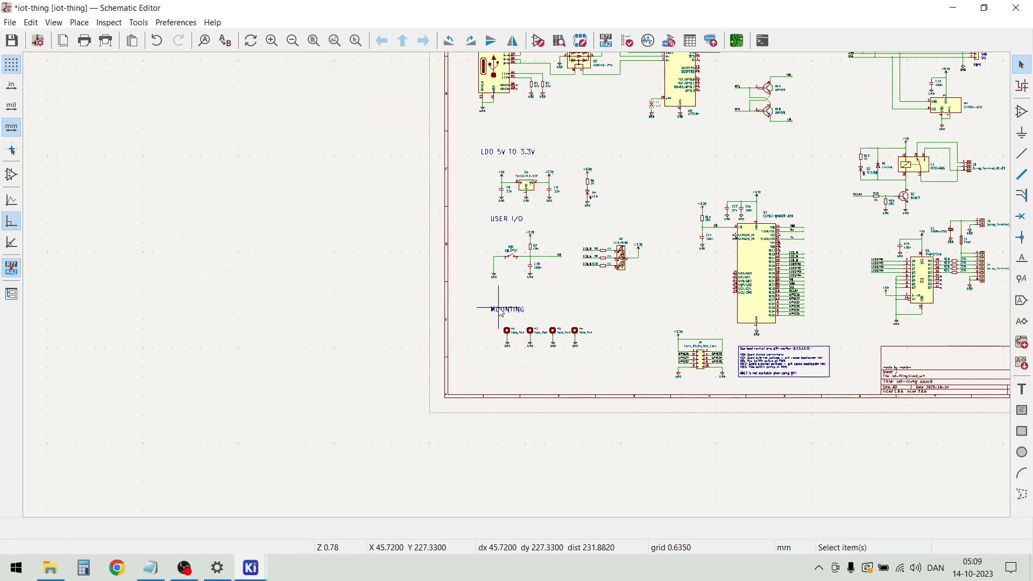
key(ctrl+s)
Draw a vertical graphic line about 135 mm long from the sheet's upper border, between the Q1 transistors and the I2C connector circuit
scroll(518, 249, down, 2)
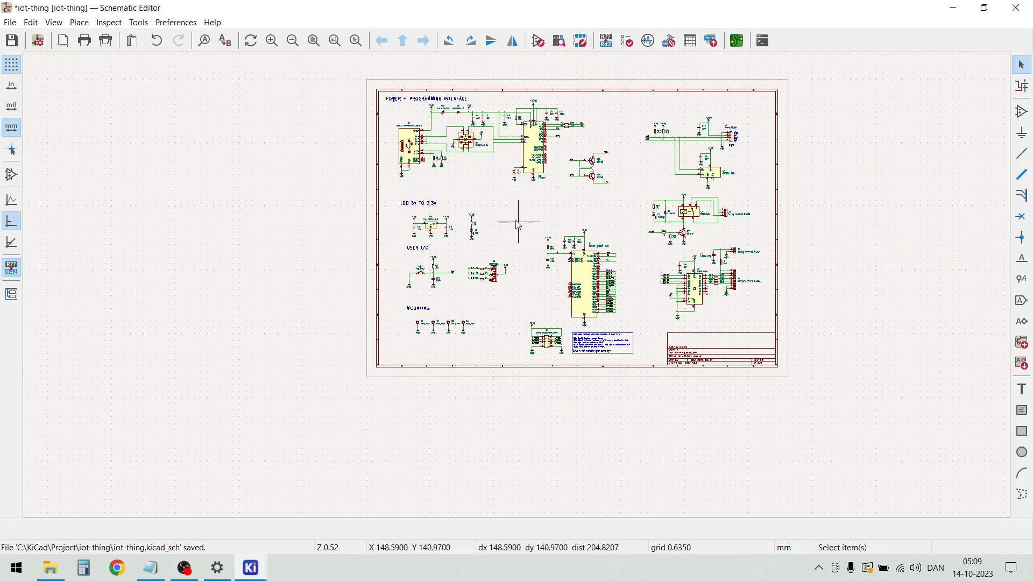
scroll(505, 130, up, 4)
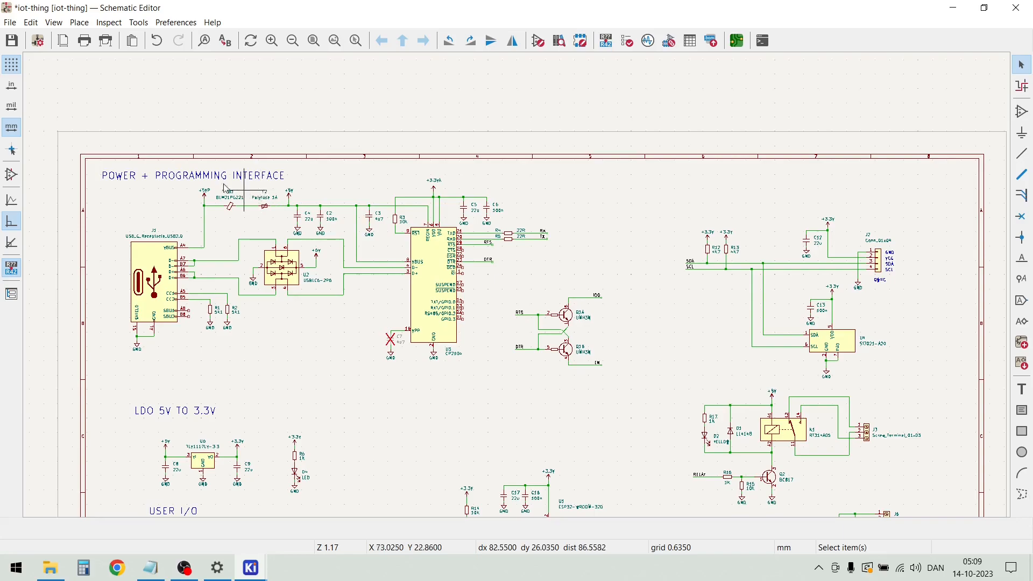
click(81, 24)
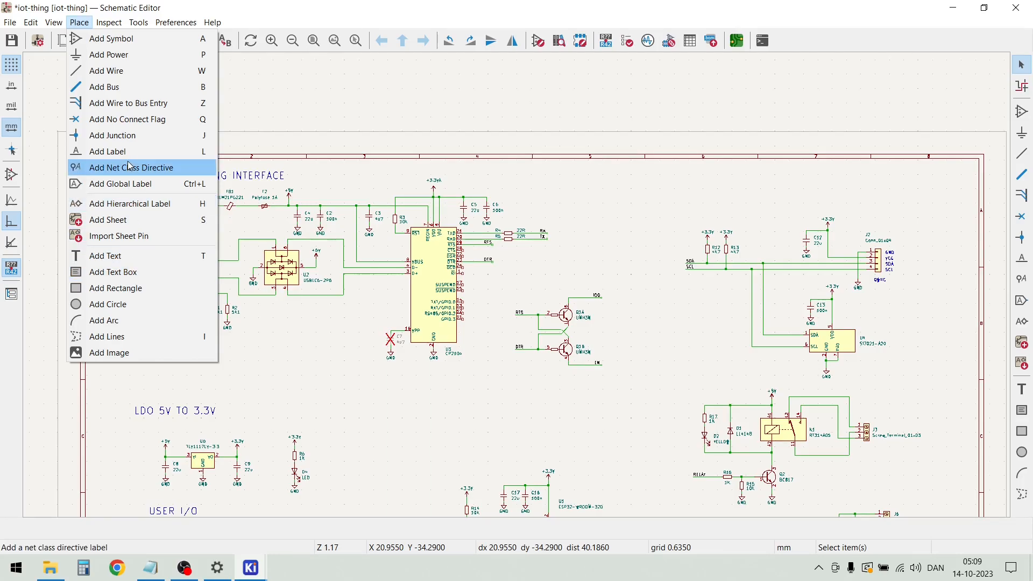
click(137, 338)
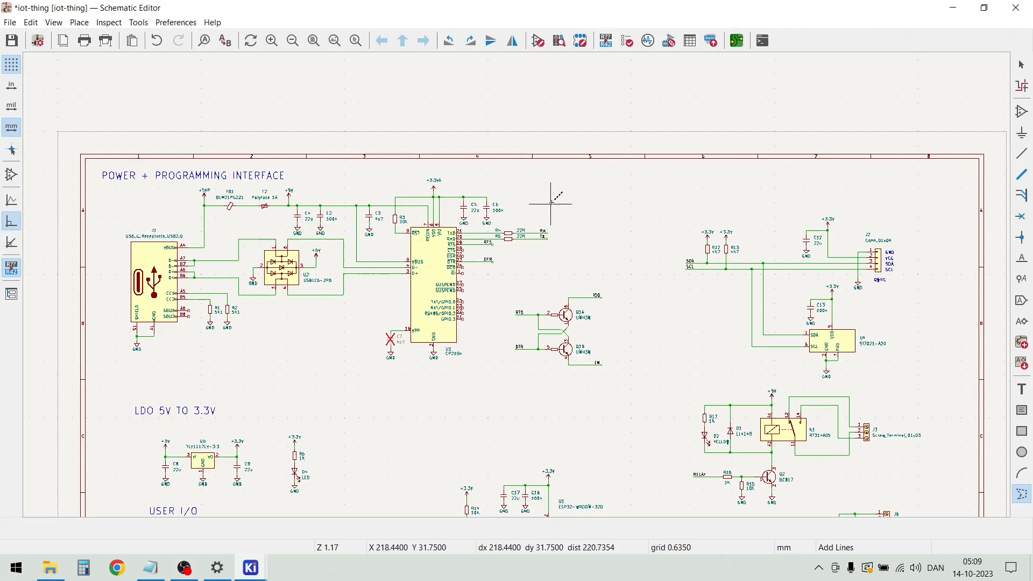
click(633, 160)
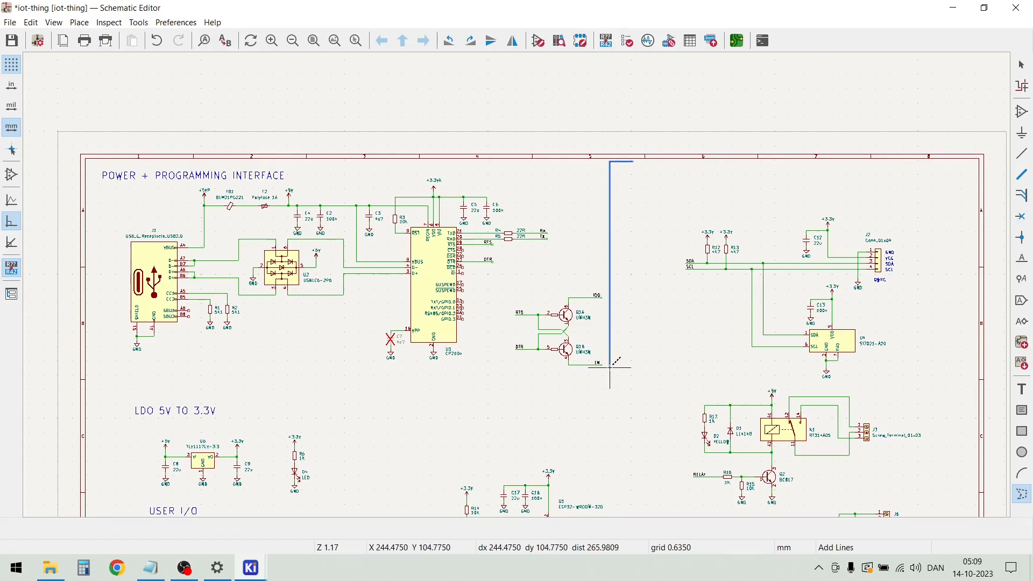
scroll(633, 392, down, 3)
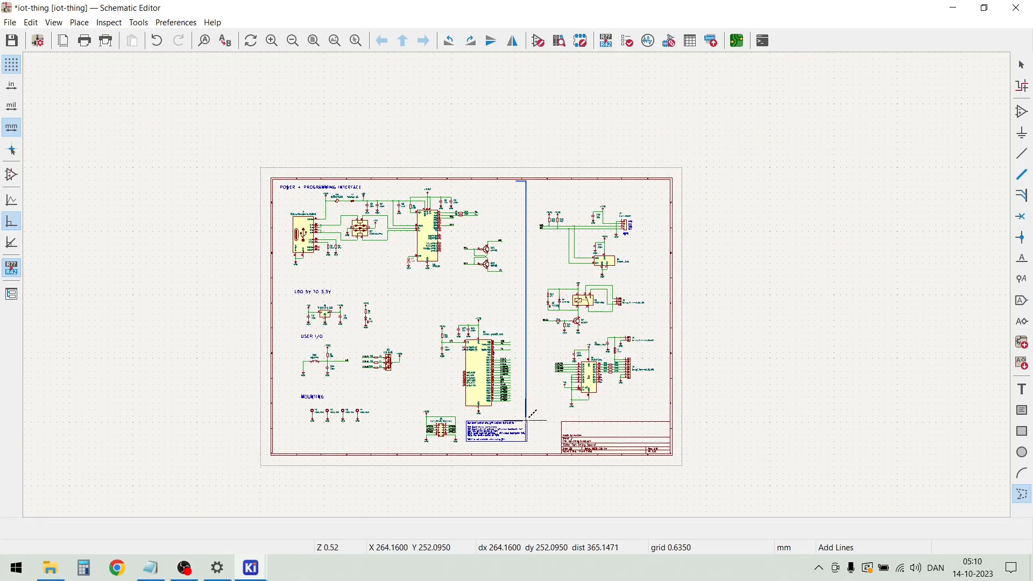
scroll(516, 284, up, 1)
scroll(516, 283, down, 1)
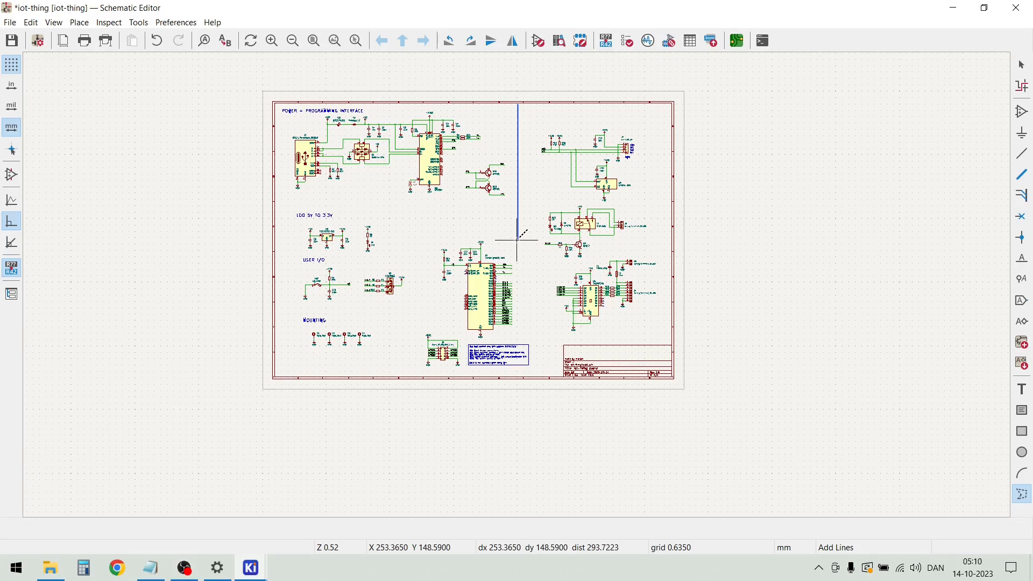
click(516, 239)
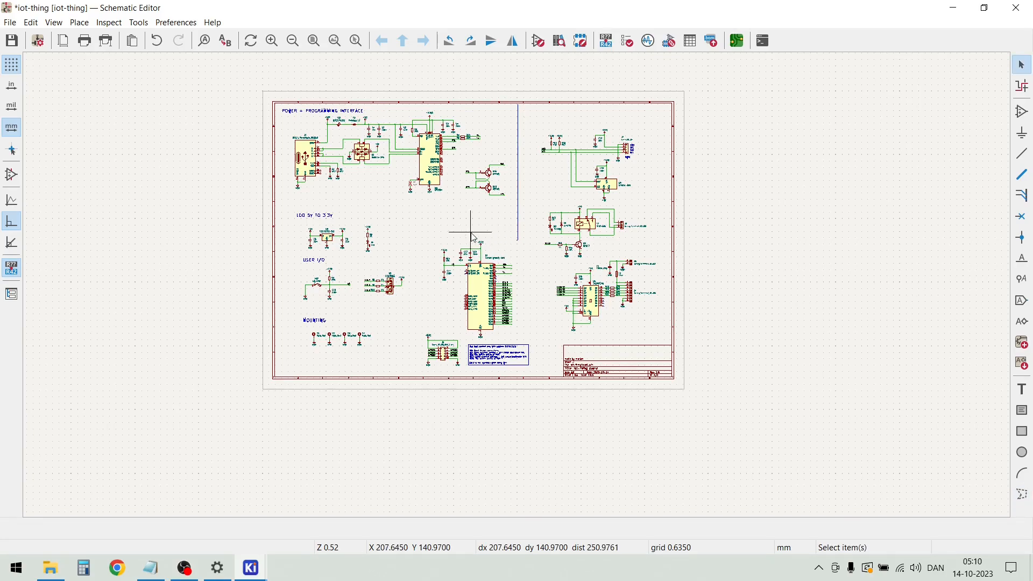
scroll(518, 285, up, 4)
scroll(520, 290, down, 2)
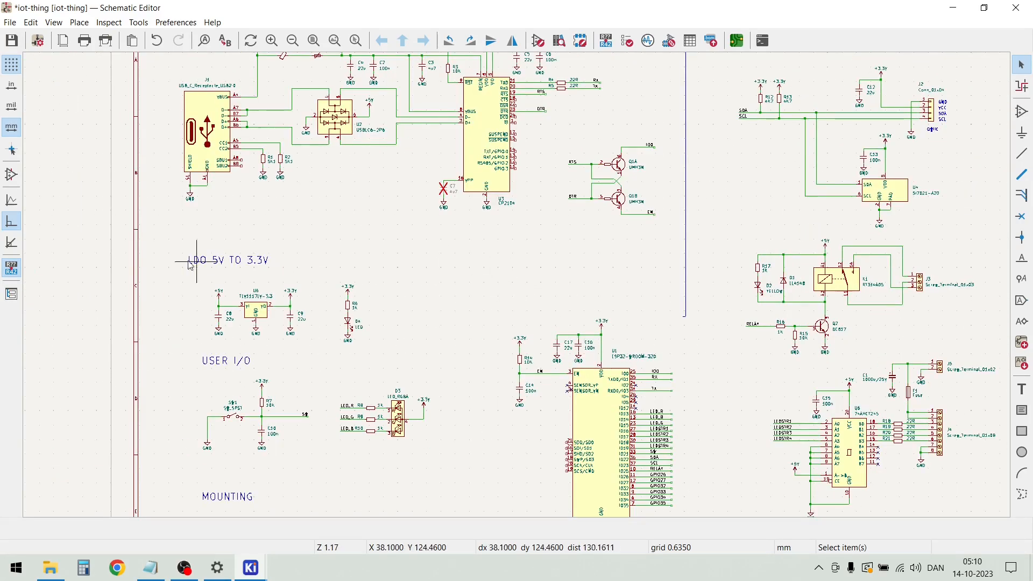
scroll(519, 289, down, 2)
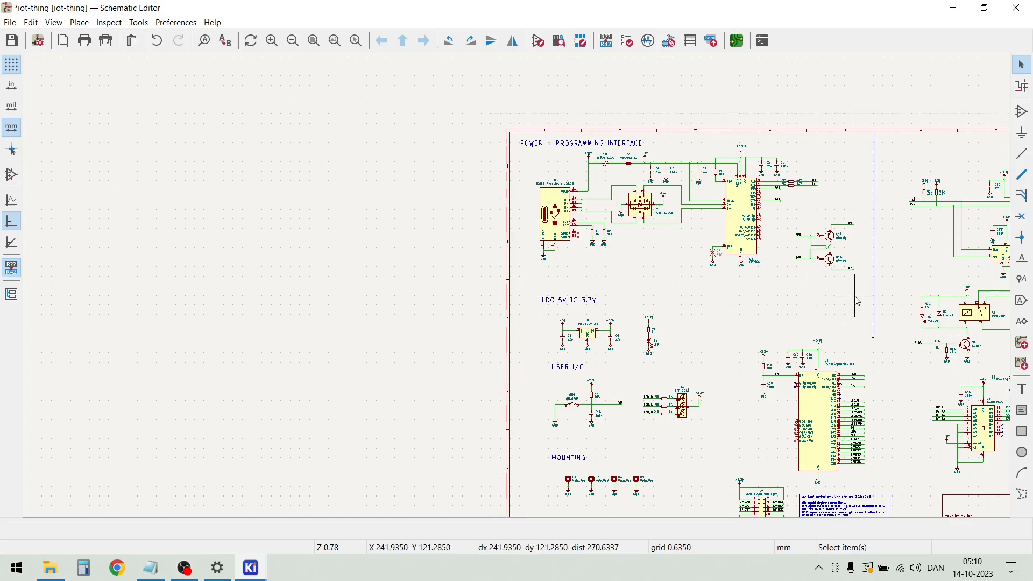
scroll(858, 293, up, 3)
click(550, 285)
click(429, 289)
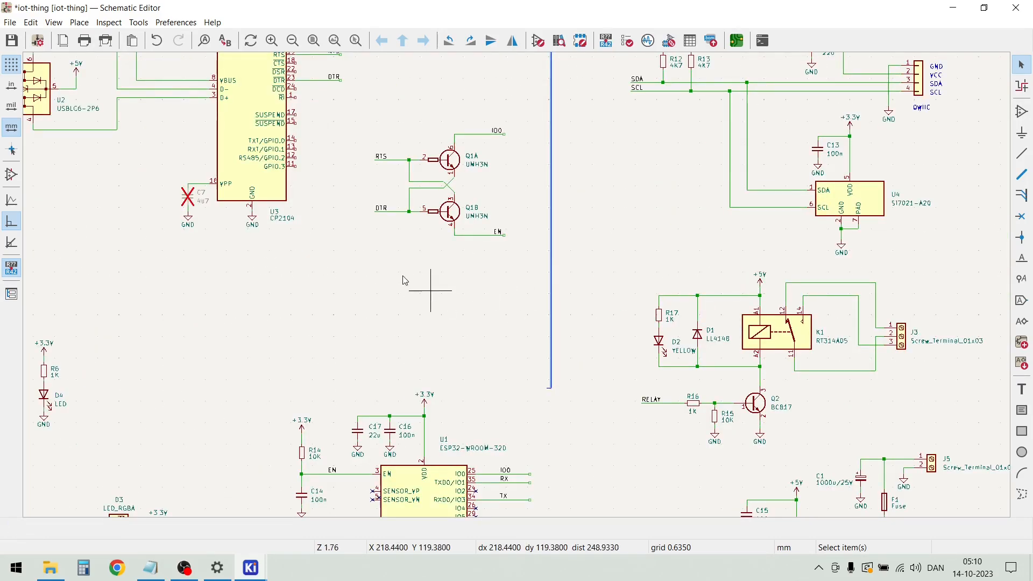
click(79, 22)
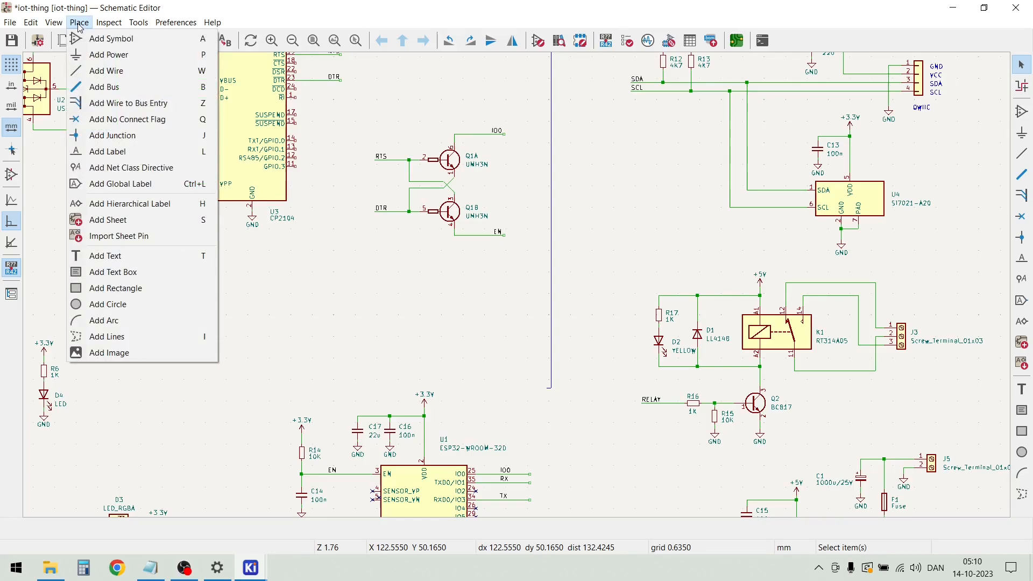
click(133, 337)
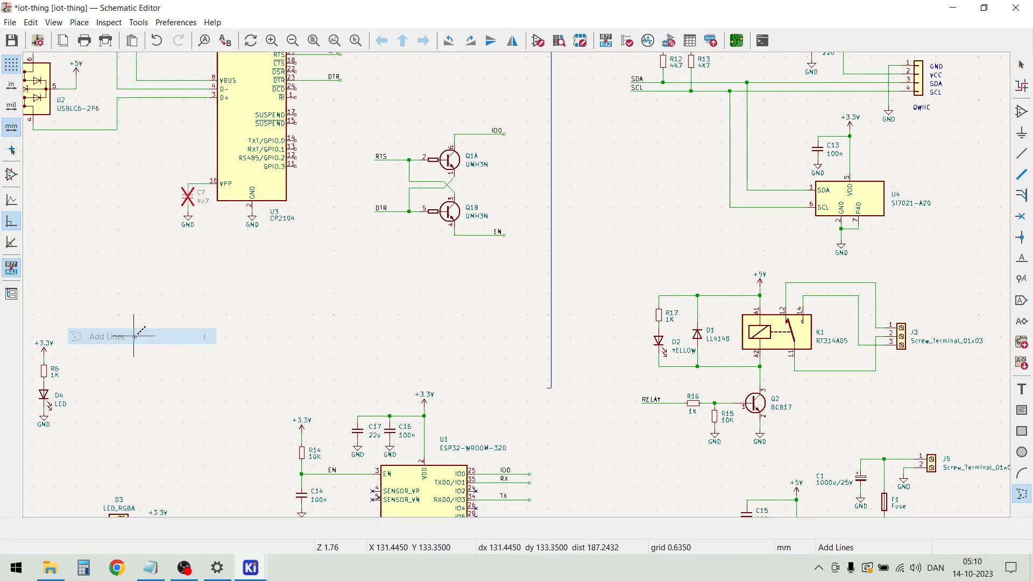
click(550, 314)
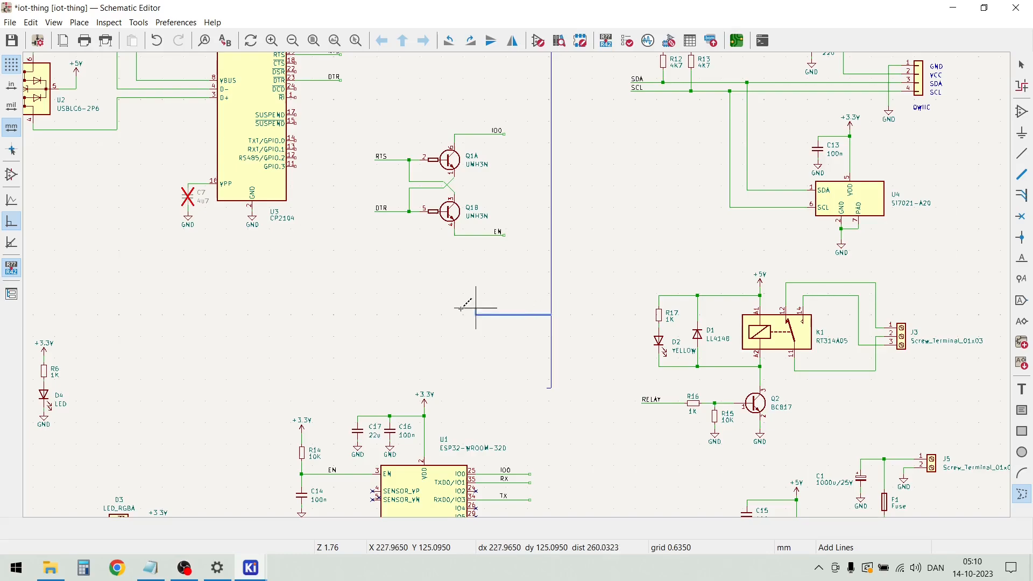
scroll(525, 281, down, 4)
key(Escape)
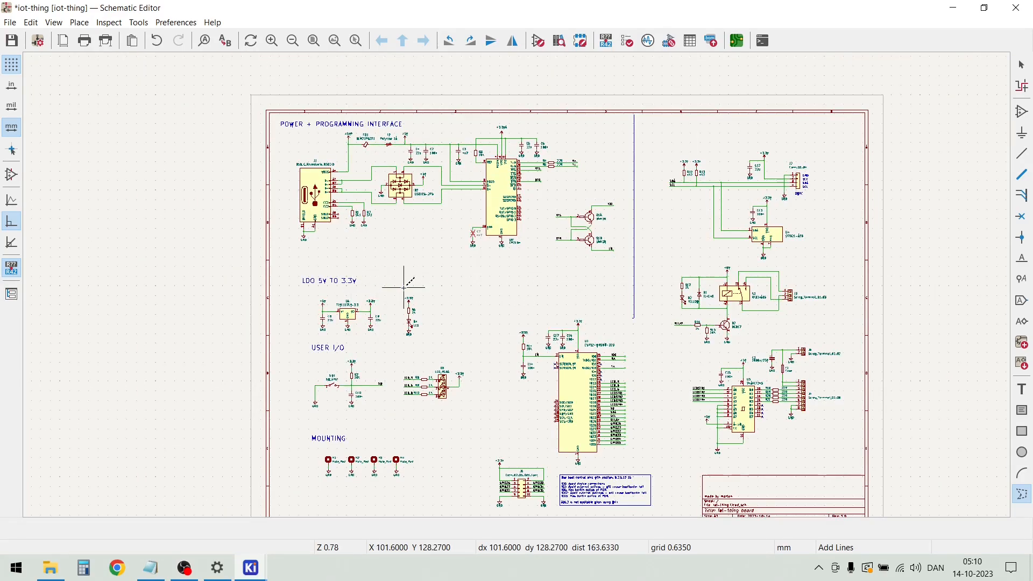
Draw a horizontal graphic line about 242 mm long from the sheet's left border to the vertical line, above the "LDO 5V TO 3.3V" heading
click(270, 269)
scroll(609, 274, up, 8)
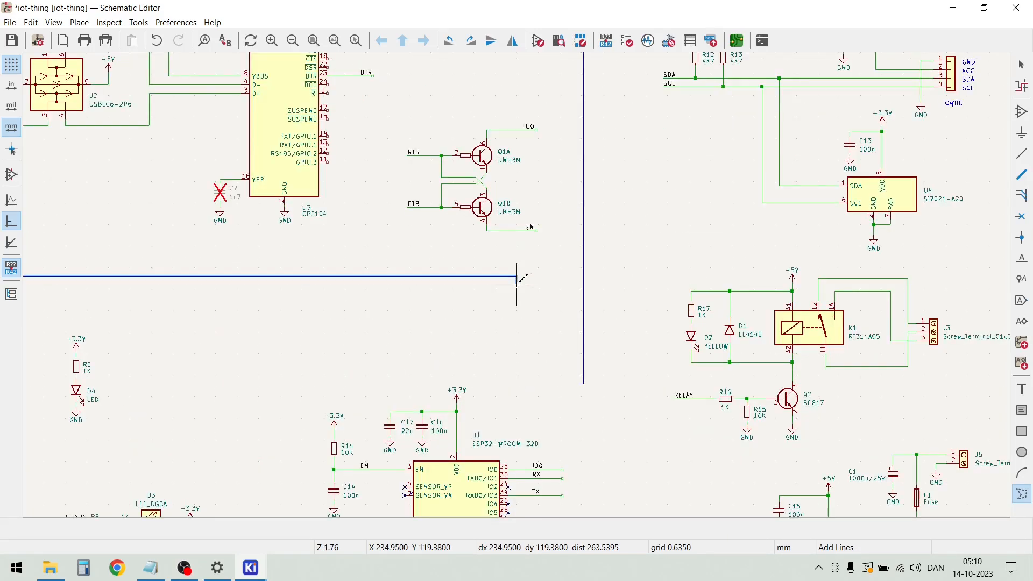
double_click(666, 265)
scroll(492, 274, down, 7)
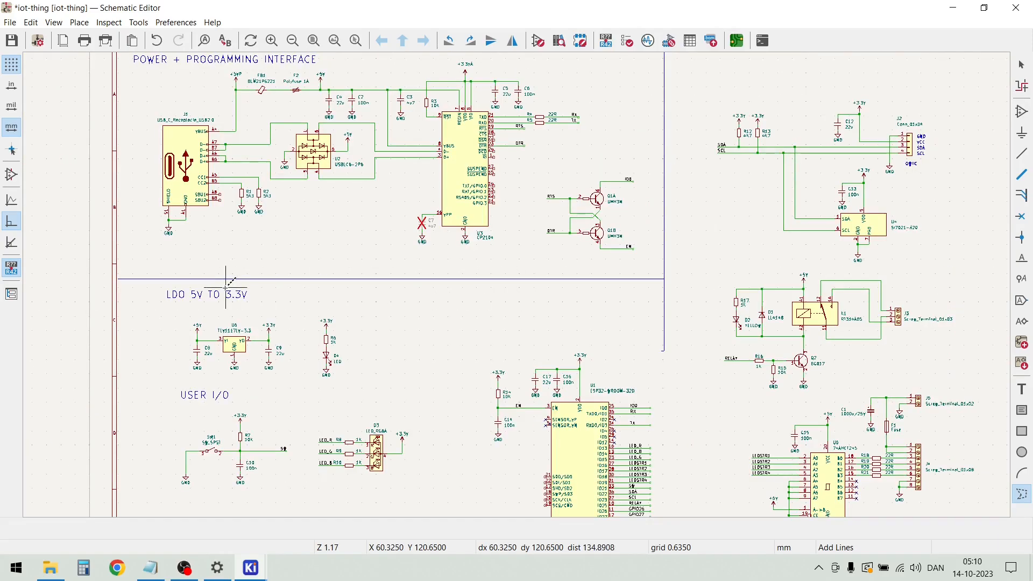
scroll(108, 285, up, 7)
scroll(518, 280, down, 7)
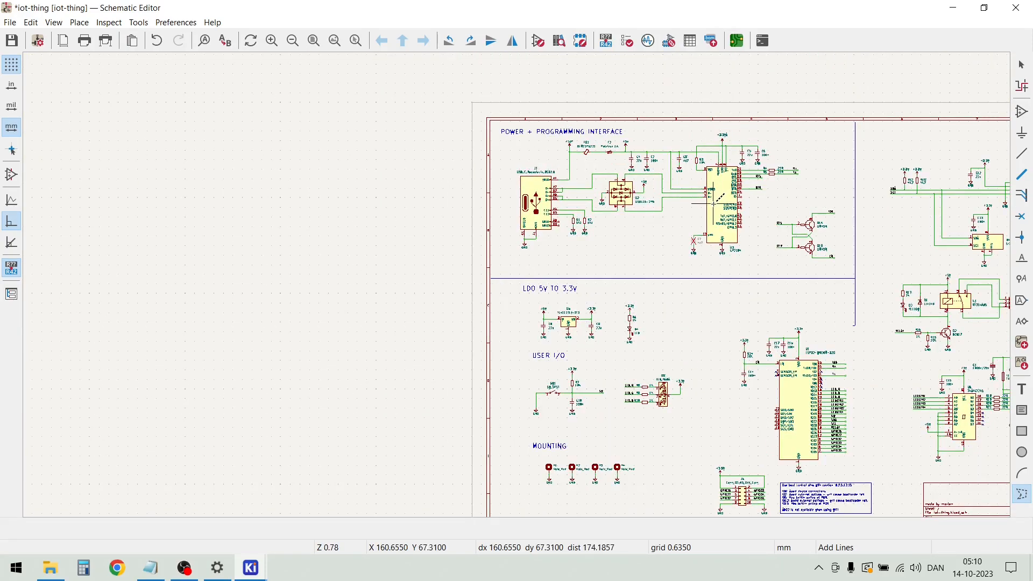
scroll(839, 331, up, 3)
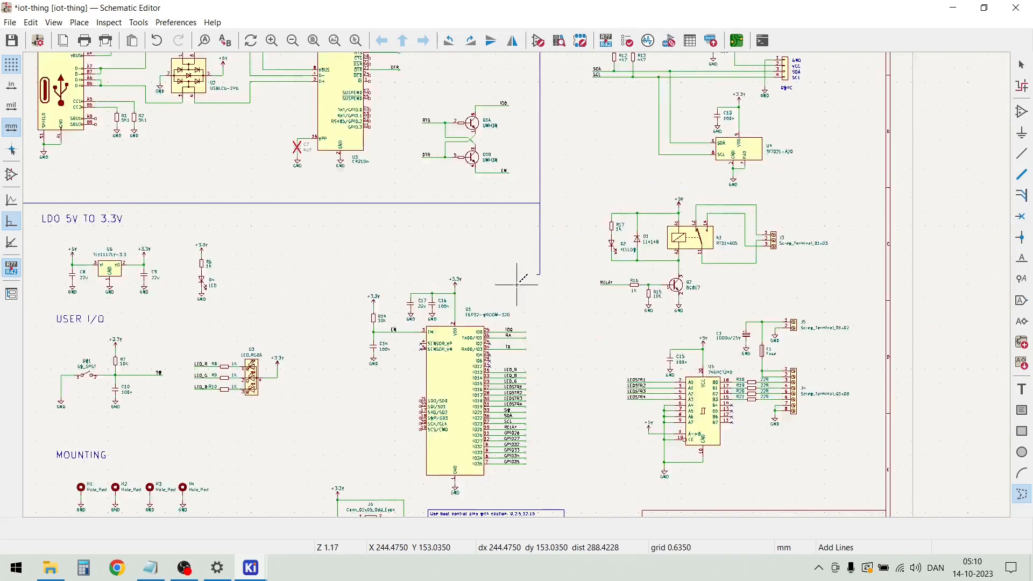
scroll(564, 329, down, 1)
scroll(495, 342, down, 1)
key(Escape)
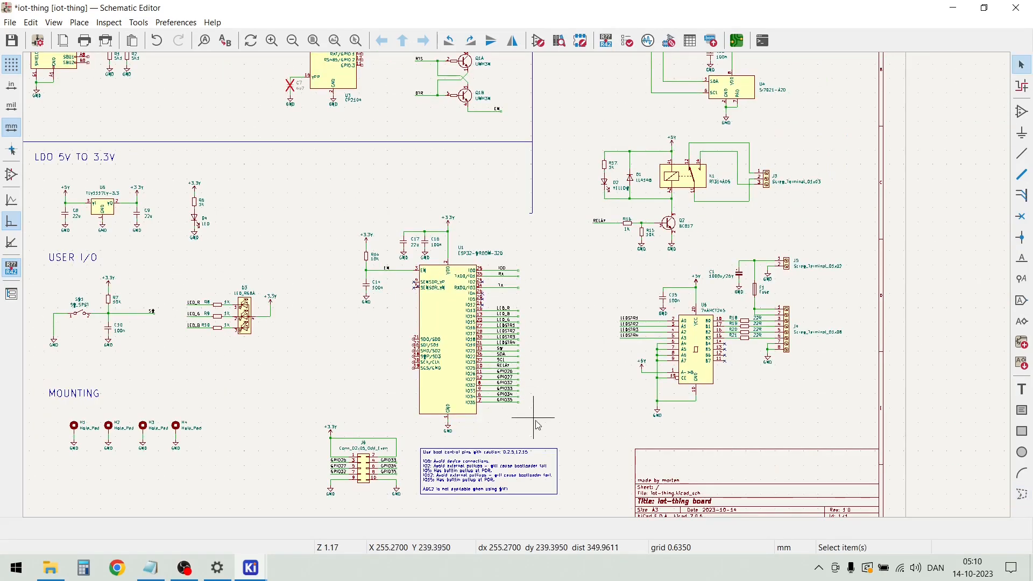
Move the ESP32 circuit, the J6 connector and the boot-pin note box together to the left, clear of the vertical dividing line's path
scroll(530, 420, down, 1)
drag(570, 338, 398, 147)
drag(492, 230, 460, 223)
scroll(518, 289, up, 2)
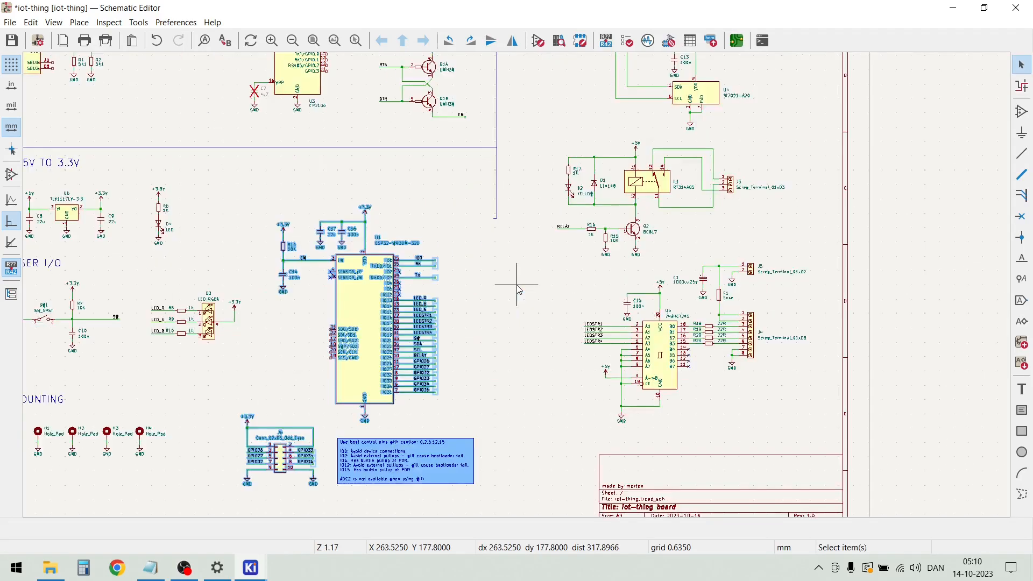
scroll(506, 278, up, 6)
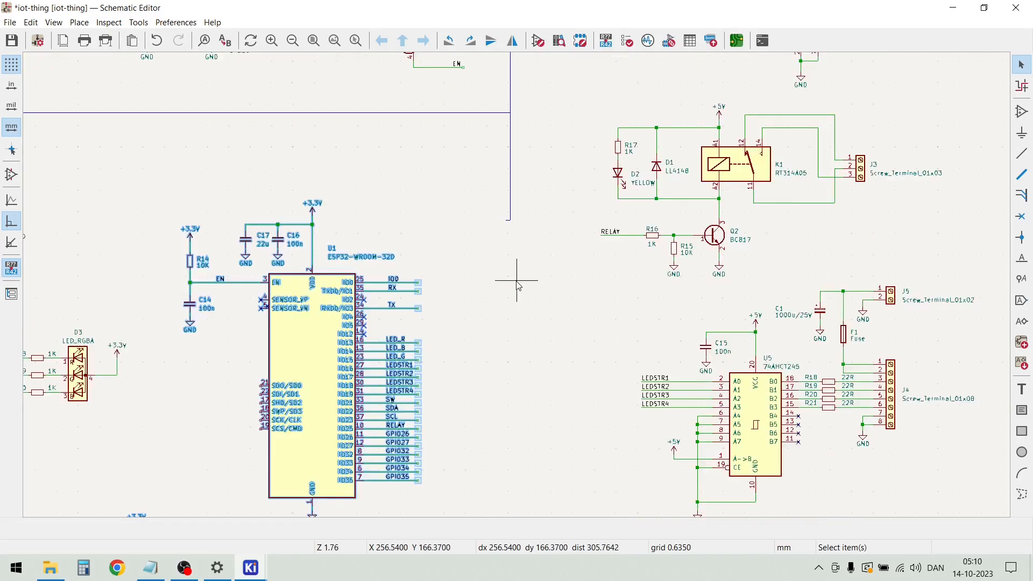
Remove the short horizontal stub at the vertical dividing line's lower end and stretch the line straight down beside the ESP32
click(490, 154)
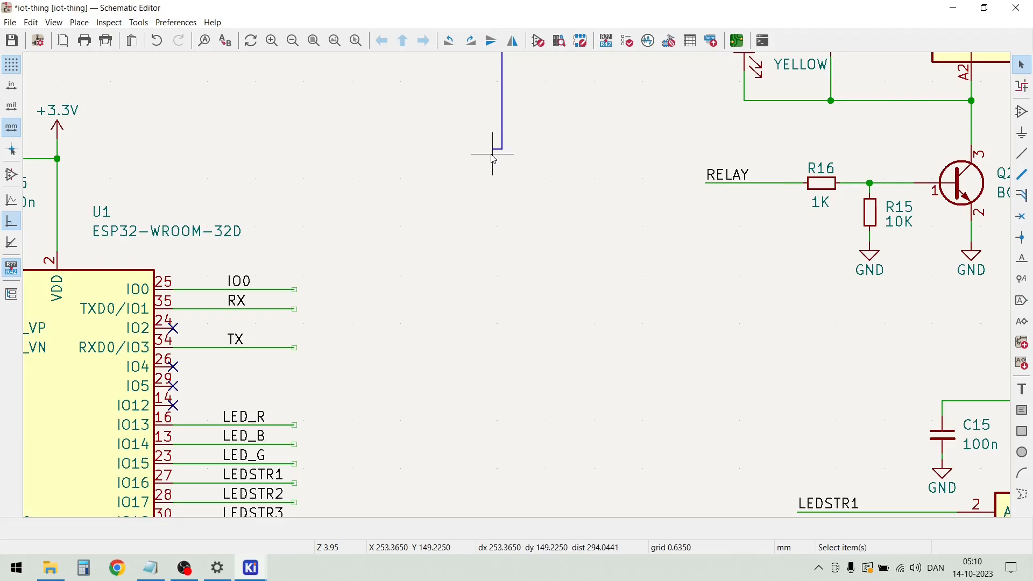
click(493, 151)
drag(502, 153, 507, 323)
click(540, 347)
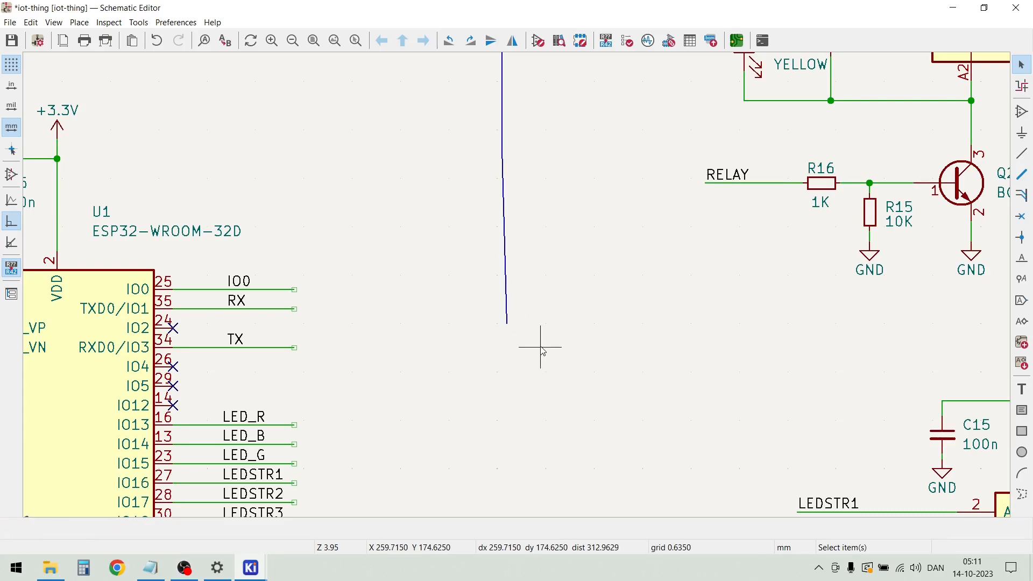
click(507, 318)
drag(504, 326, 502, 328)
scroll(503, 329, down, 5)
click(515, 294)
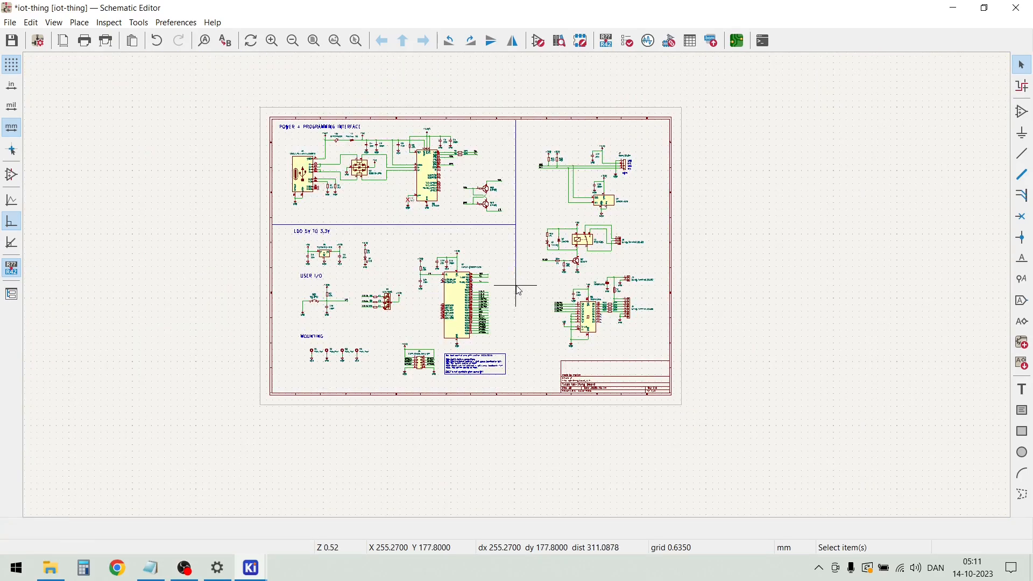
Extend the lower end of the vertical dividing line down to just above the sheet's lower border
scroll(519, 291, up, 6)
click(515, 263)
drag(514, 263, 520, 460)
scroll(519, 410, down, 3)
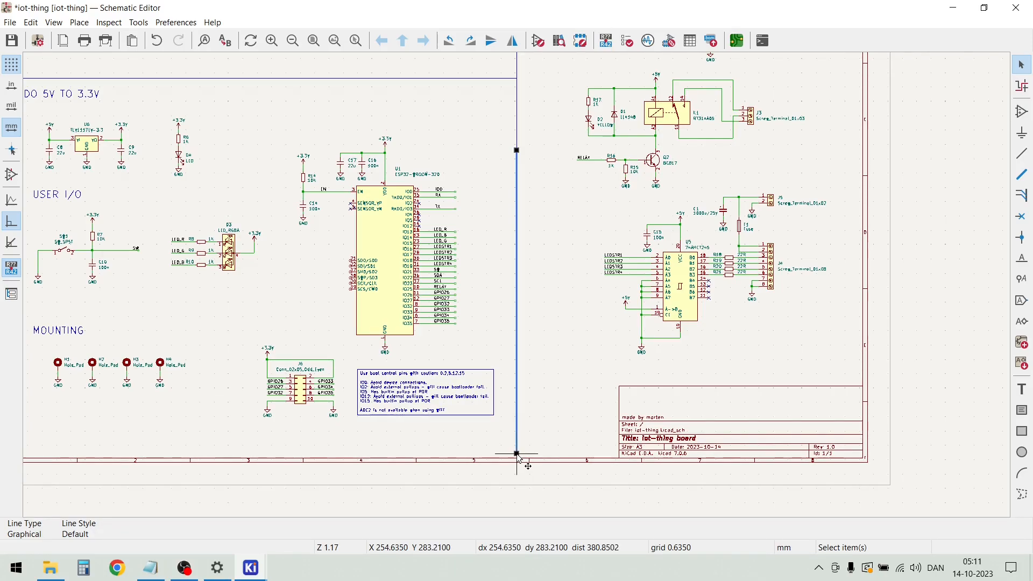
click(542, 409)
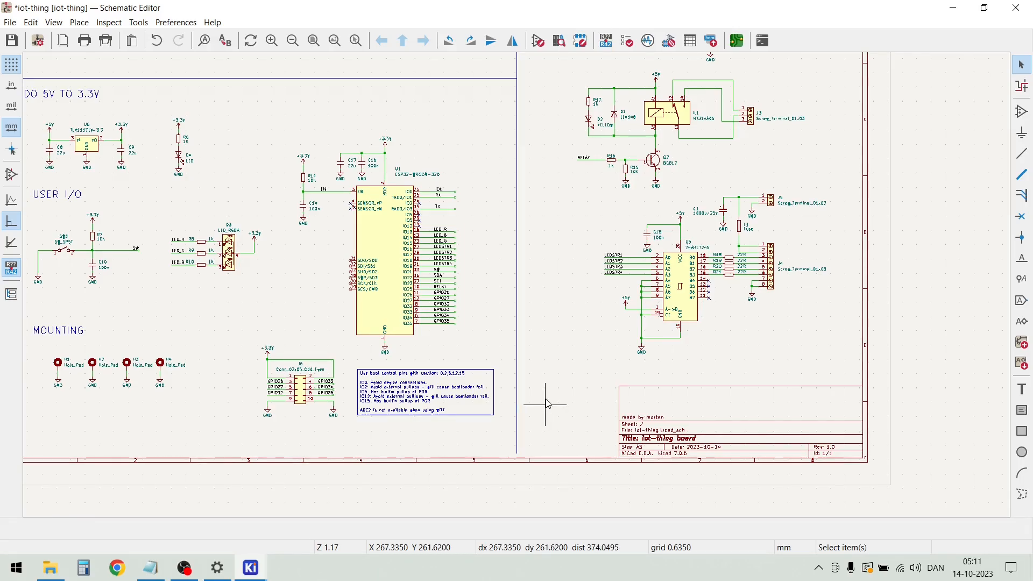
Add a graphic line segment about 1.3 mm long to the vertical divider's lower end, toward the sheet's lower border
scroll(528, 429, up, 3)
scroll(519, 290, up, 3)
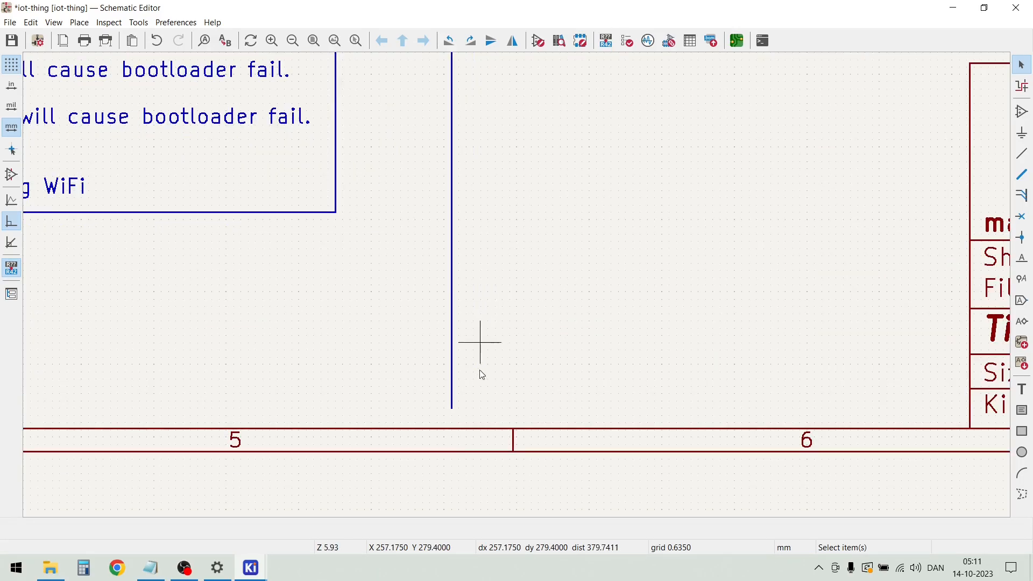
scroll(480, 357, up, 6)
key(i)
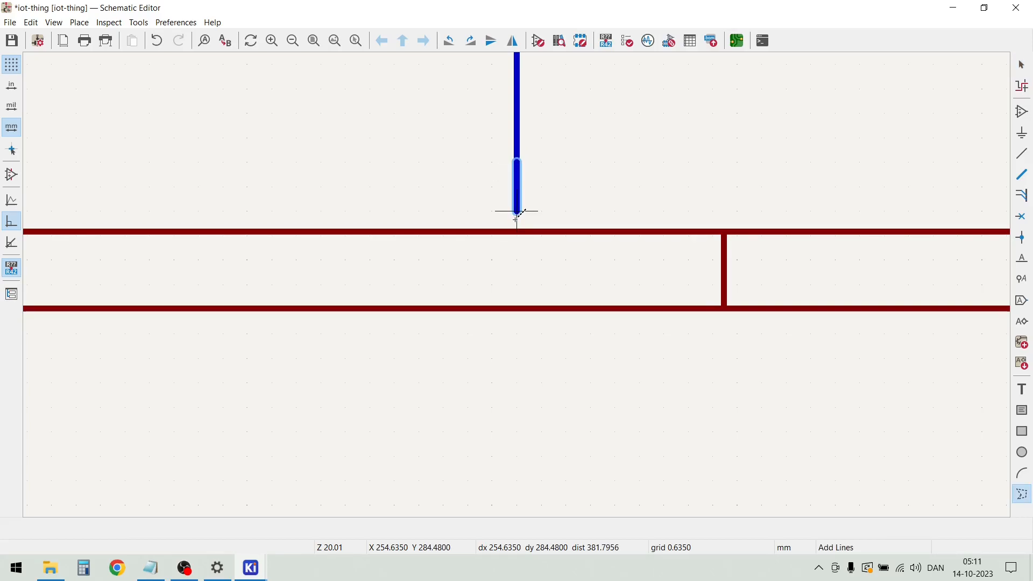
key(Escape)
key(Escape)
scroll(518, 285, down, 8)
scroll(520, 290, down, 6)
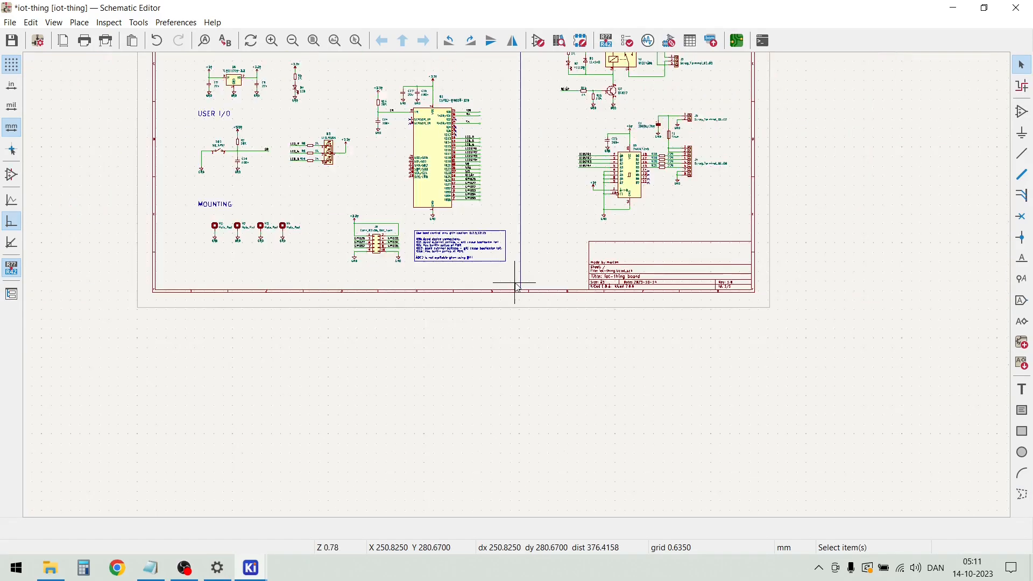
Move the "USER I/O" heading with the SW1 switch and D3 LED circuits slightly left and down
scroll(380, 208, up, 6)
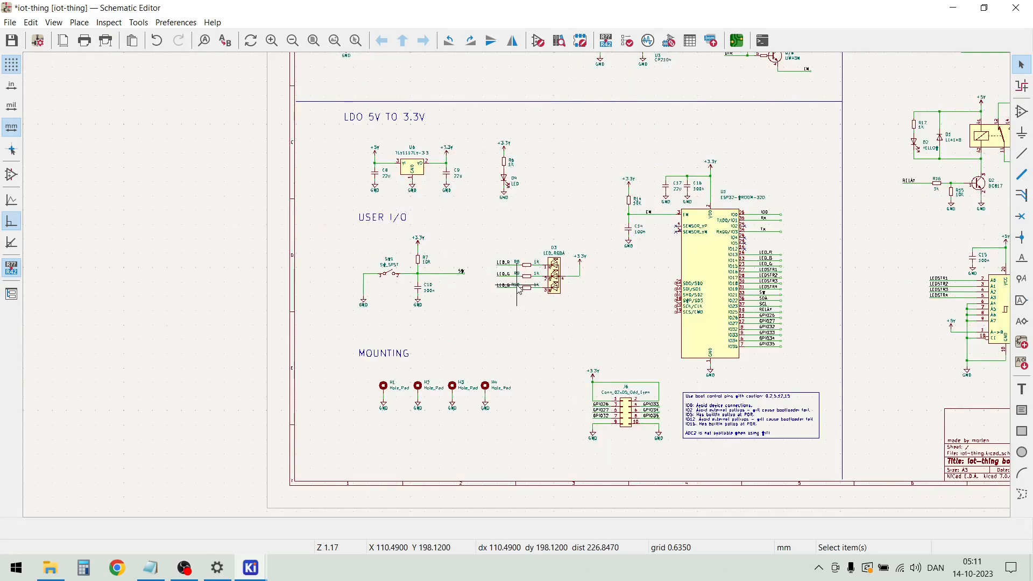
scroll(477, 326, down, 3)
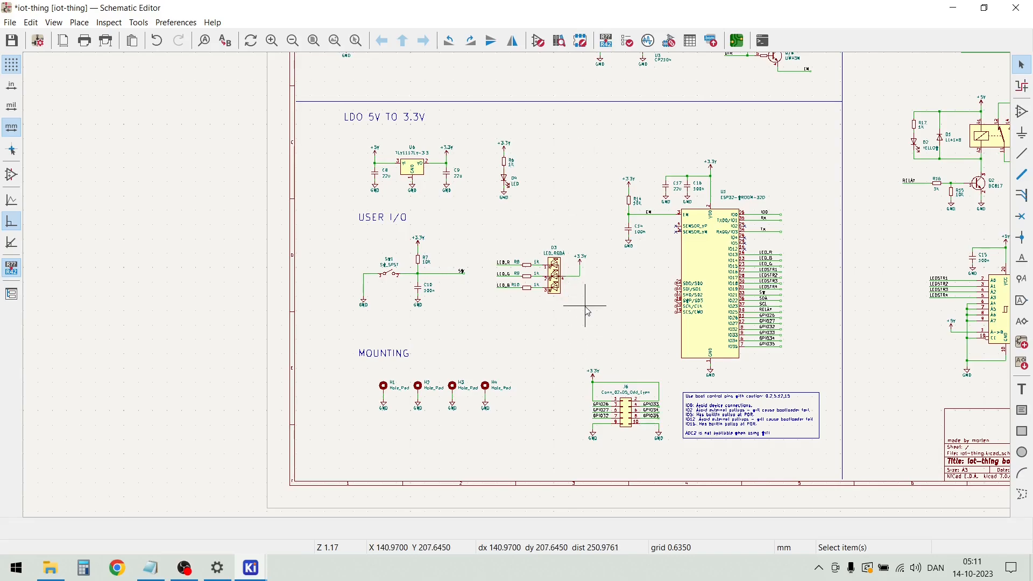
drag(597, 314, 302, 206)
drag(425, 277, 391, 290)
click(487, 425)
Move the "MOUNTING" heading and the four mounting holes left and down, toward the sheet's lower-left corner
drag(518, 441, 320, 320)
drag(421, 396, 385, 430)
click(549, 347)
Move the whole "USER I/O" block further down and shift the D3 LED circuit slightly left toward the switch circuit
drag(584, 337, 316, 225)
drag(386, 284, 386, 304)
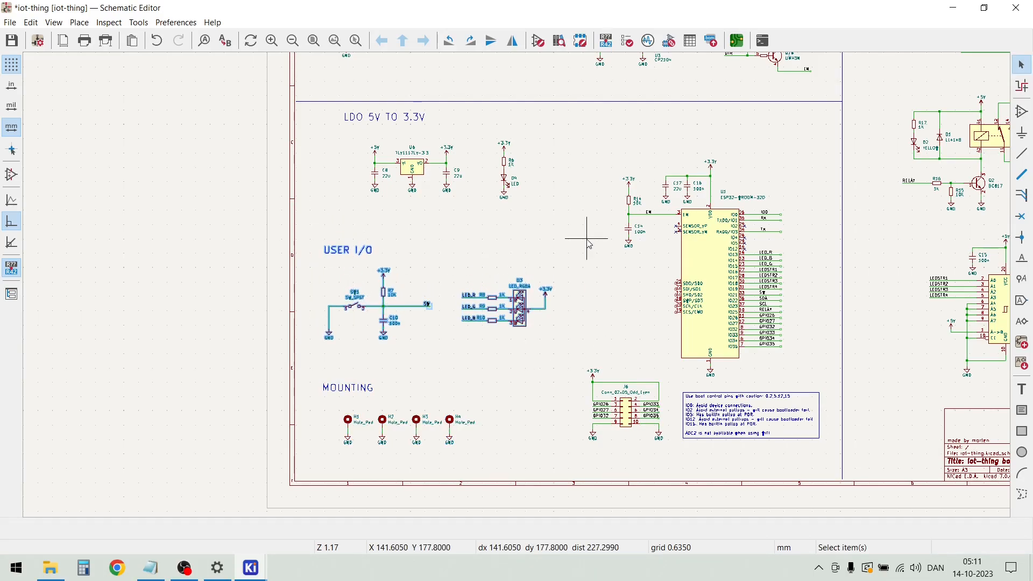
click(588, 258)
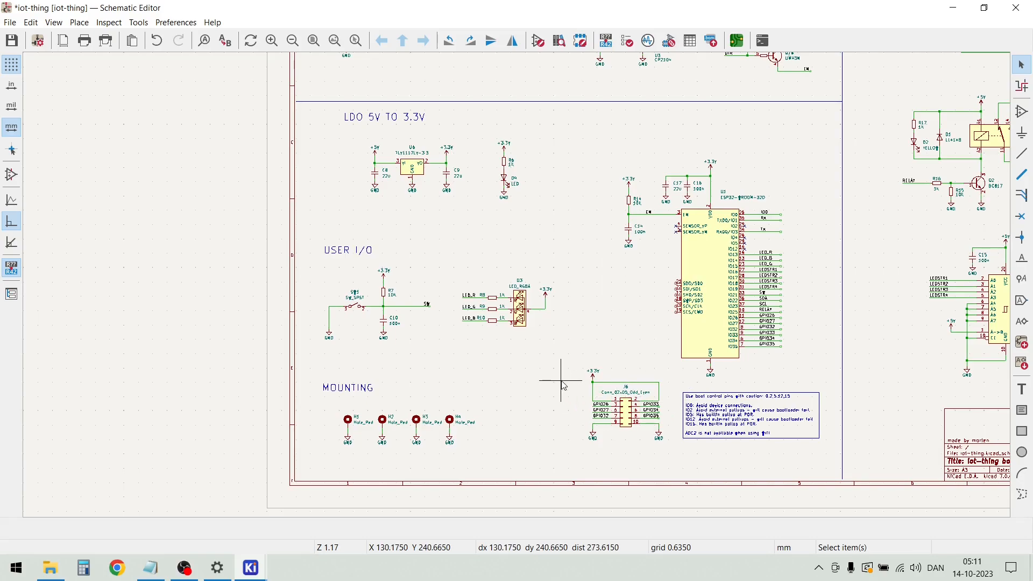
drag(556, 359, 458, 269)
drag(508, 317, 493, 315)
Shorten the output wire of the SW1 switch circuit and bring its SW label closer to R7 and C10
scroll(429, 315, up, 5)
click(517, 279)
drag(516, 255, 442, 263)
click(478, 250)
click(497, 304)
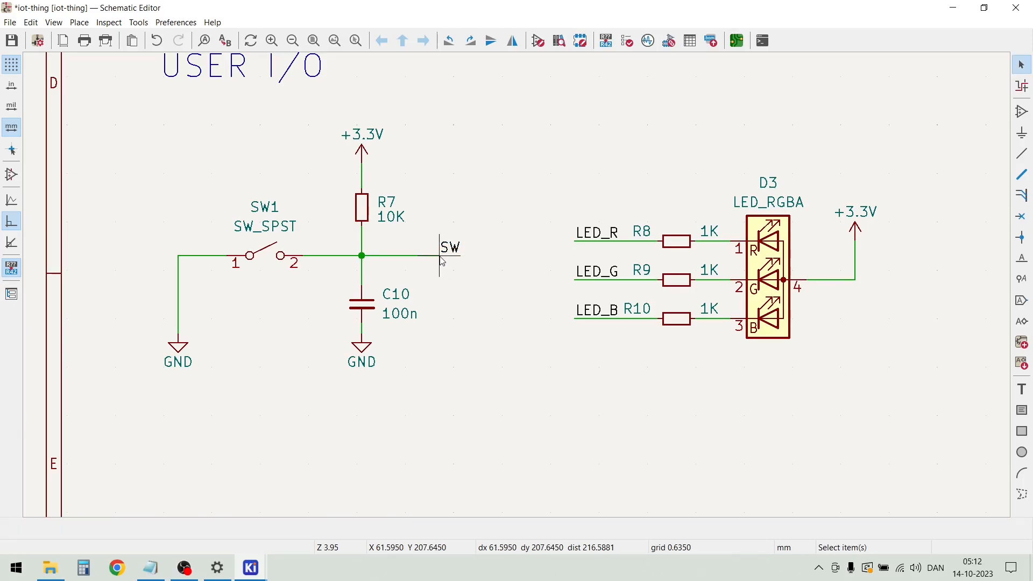
key(w)
key(Escape)
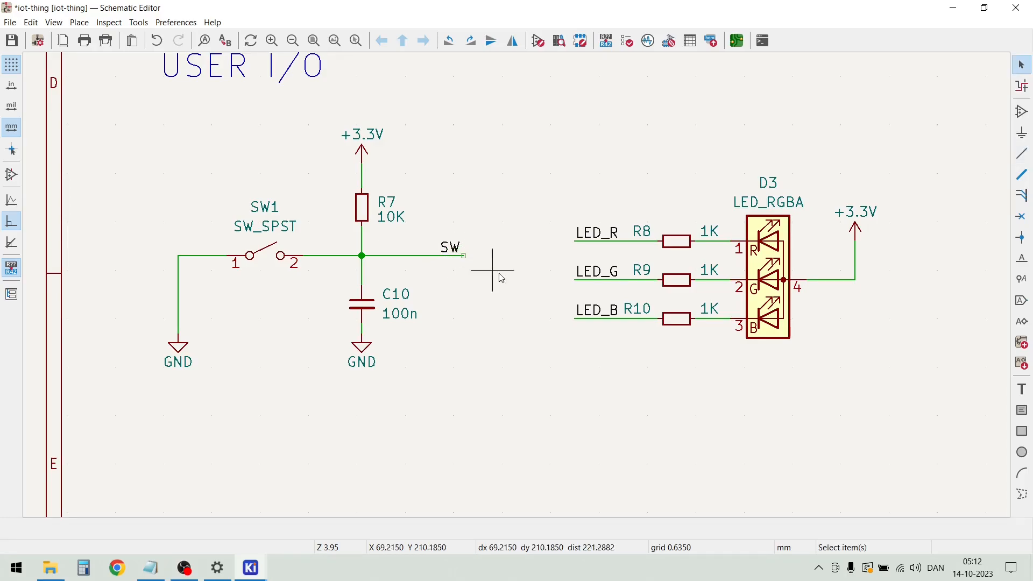
Draw a vertical graphic line about 166 mm long from the horizontal divider to the sheet's lower border, between the D3 LED and ESP32 circuits
scroll(511, 288, down, 3)
scroll(518, 289, down, 4)
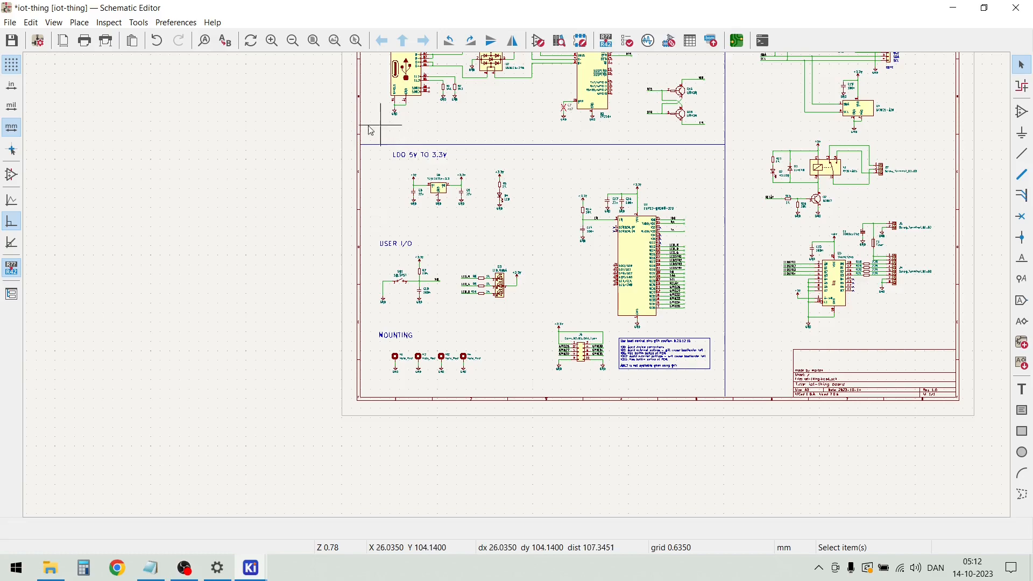
click(79, 22)
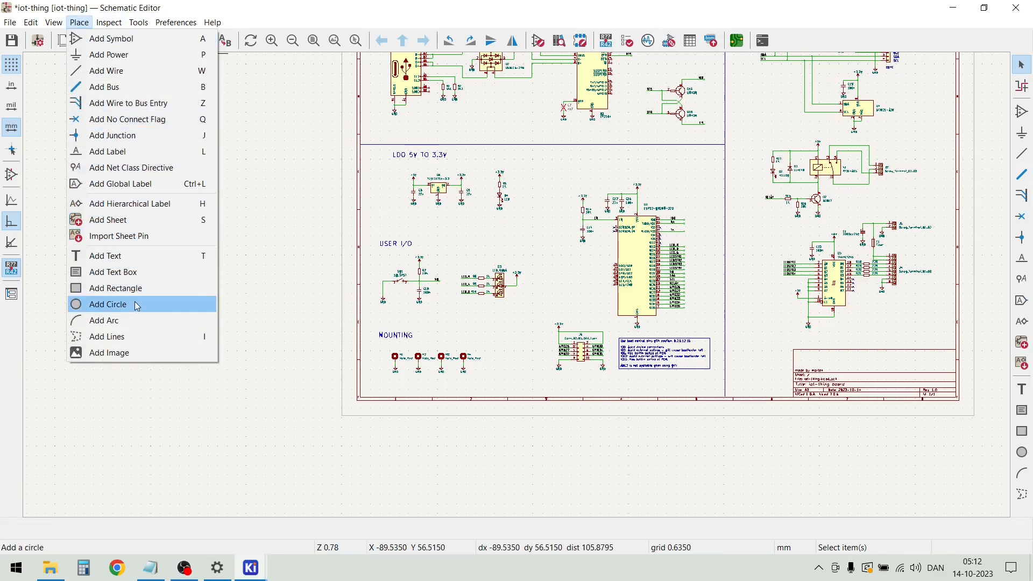
click(142, 337)
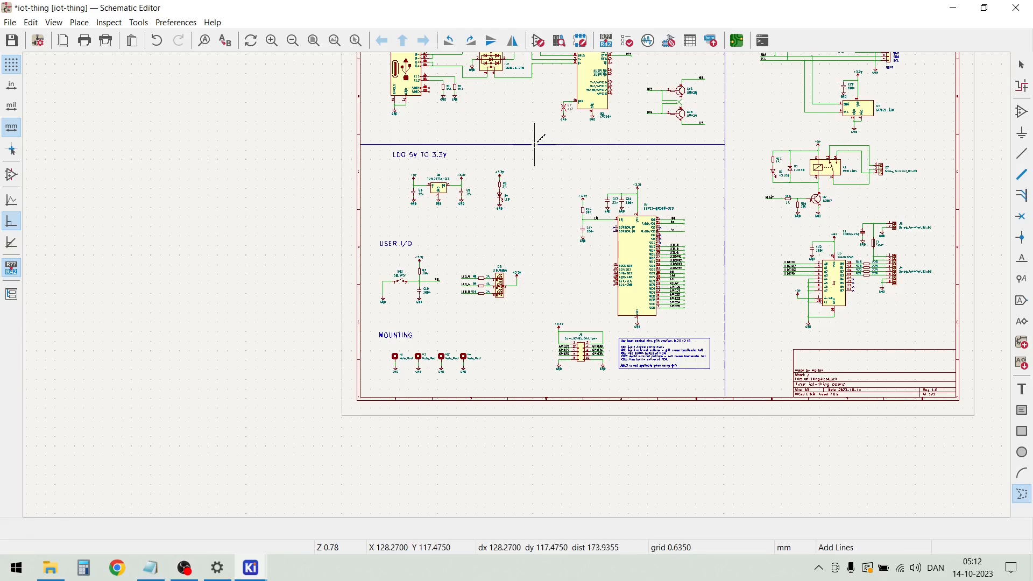
scroll(532, 147, up, 2)
scroll(517, 284, up, 2)
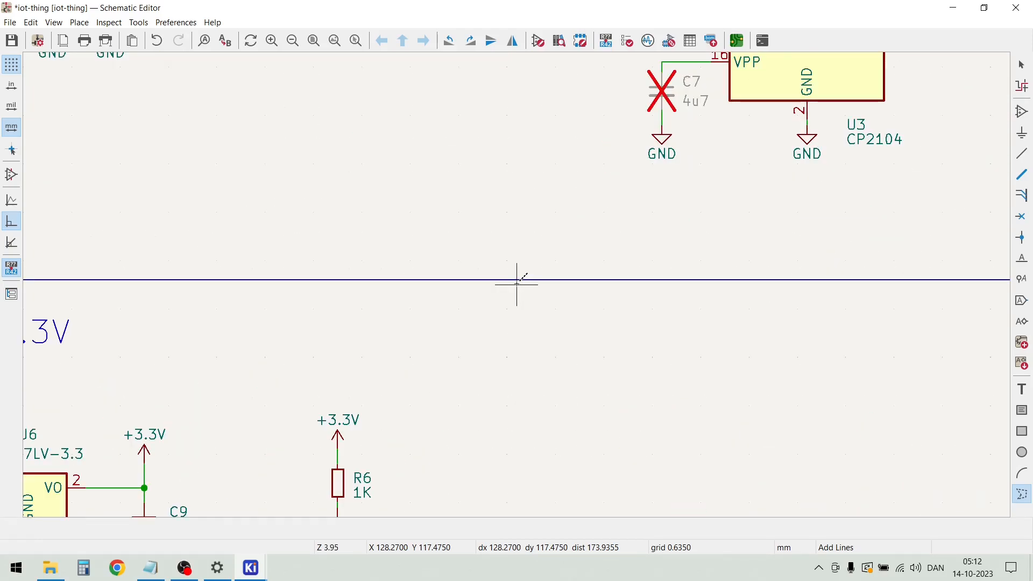
click(516, 279)
scroll(510, 446, down, 7)
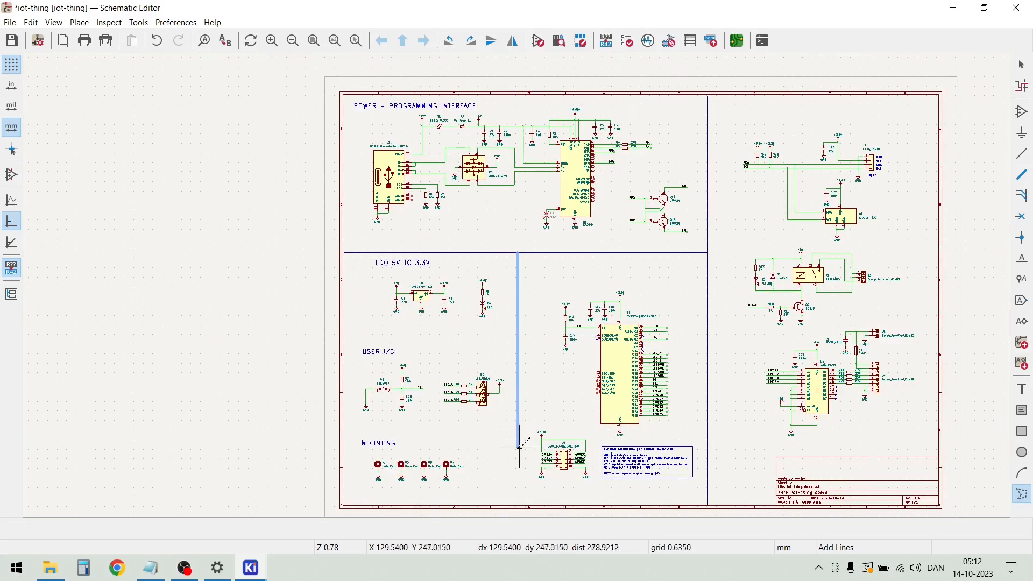
scroll(516, 502, up, 4)
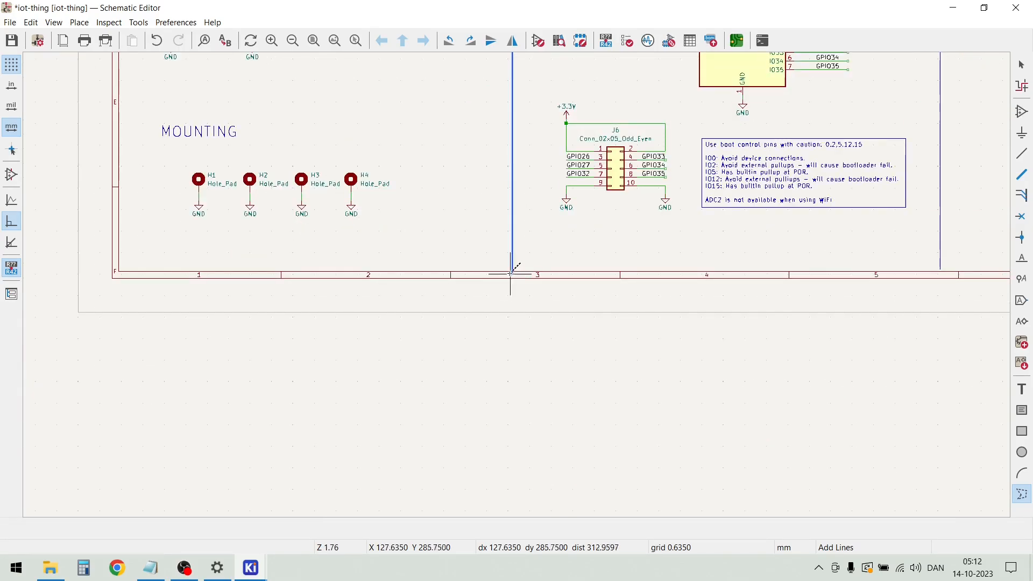
key(Escape)
key(Escape)
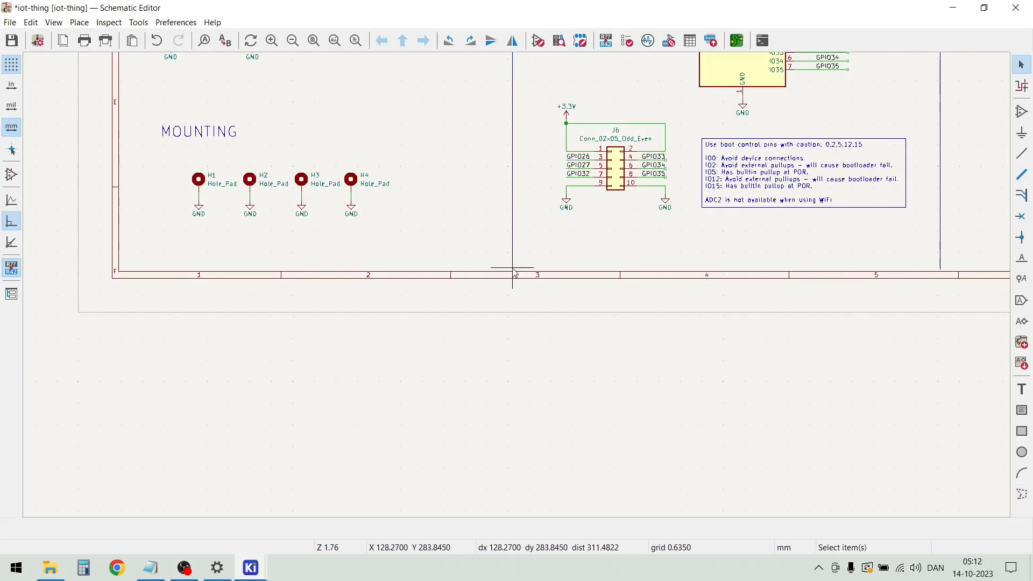
scroll(480, 152, down, 4)
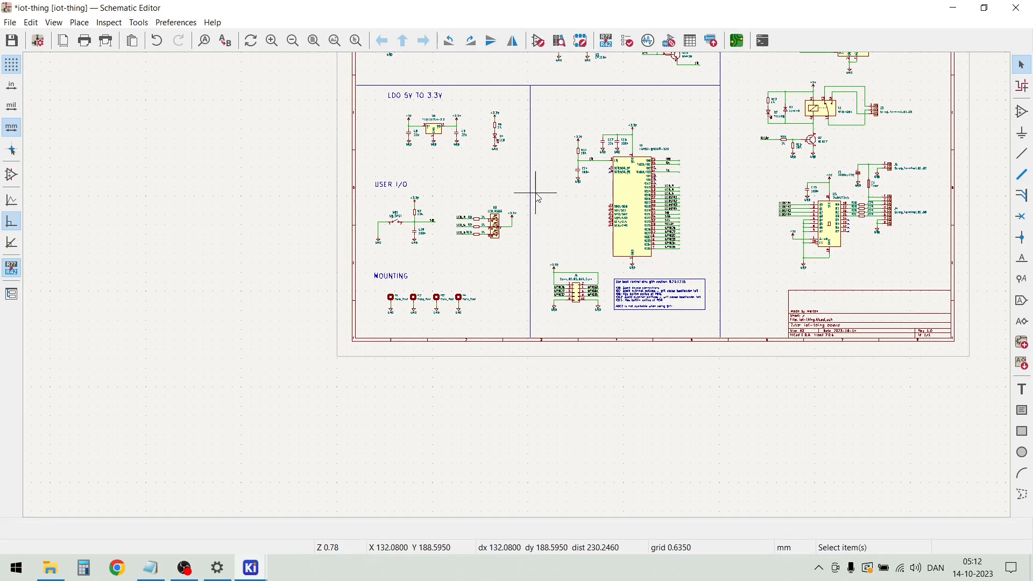
Draw a horizontal graphic line about 116 mm long from the vertical divider to the sheet's left border, between the LDO and USER I/O blocks
scroll(516, 285, up, 2)
scroll(517, 284, up, 4)
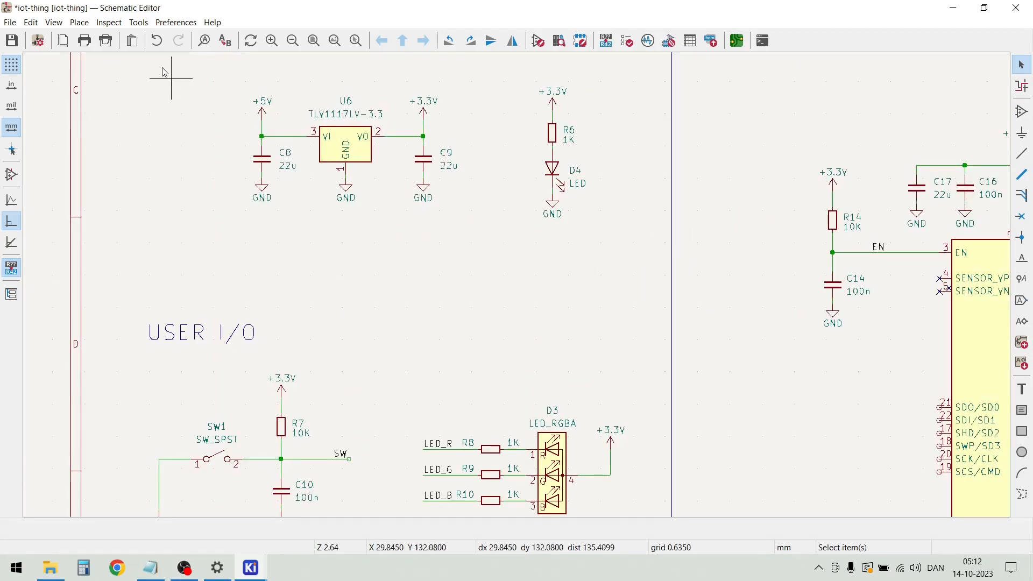
click(79, 22)
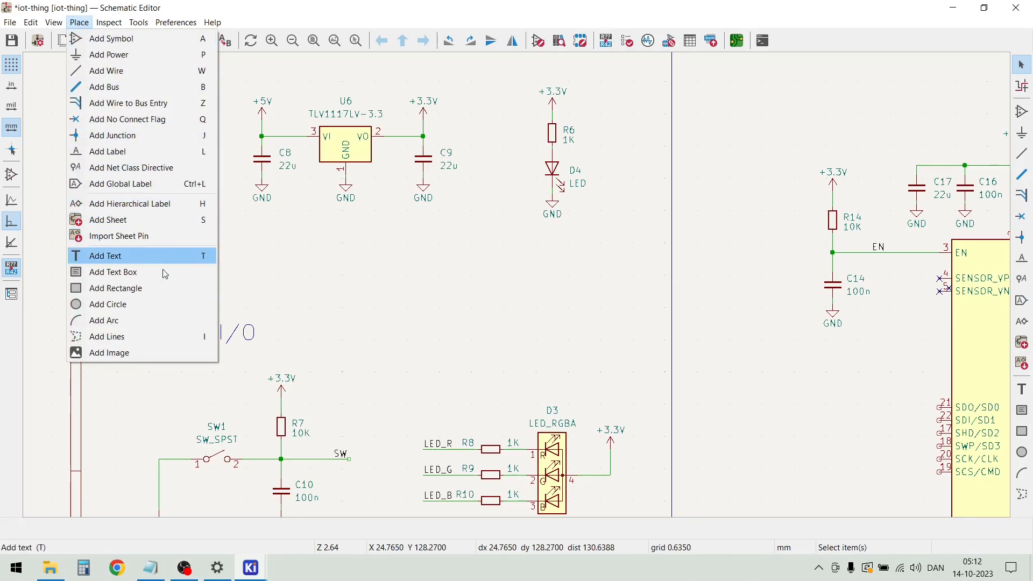
click(190, 340)
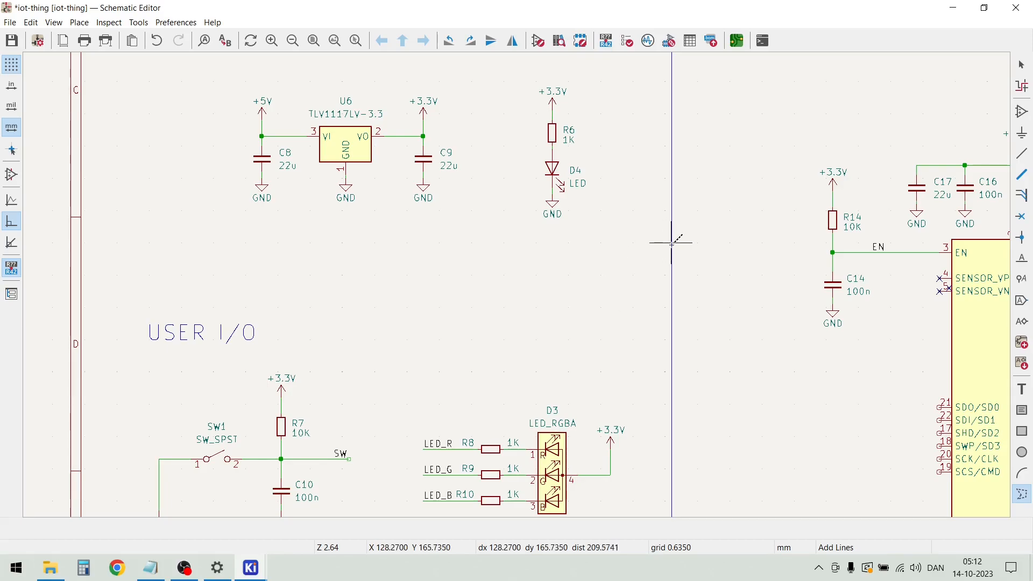
scroll(672, 245, up, 2)
scroll(516, 283, up, 4)
scroll(516, 283, down, 7)
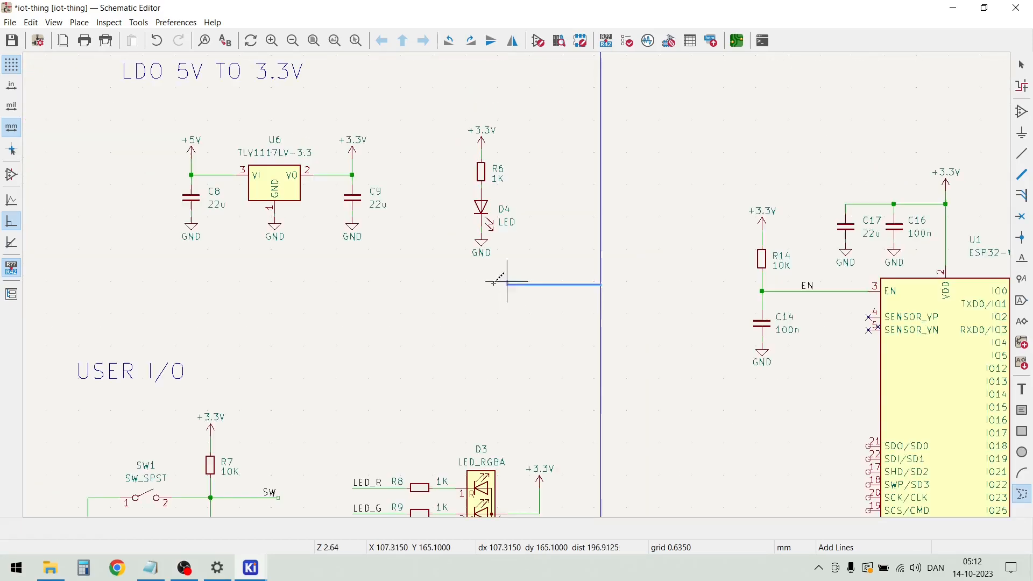
scroll(81, 299, up, 5)
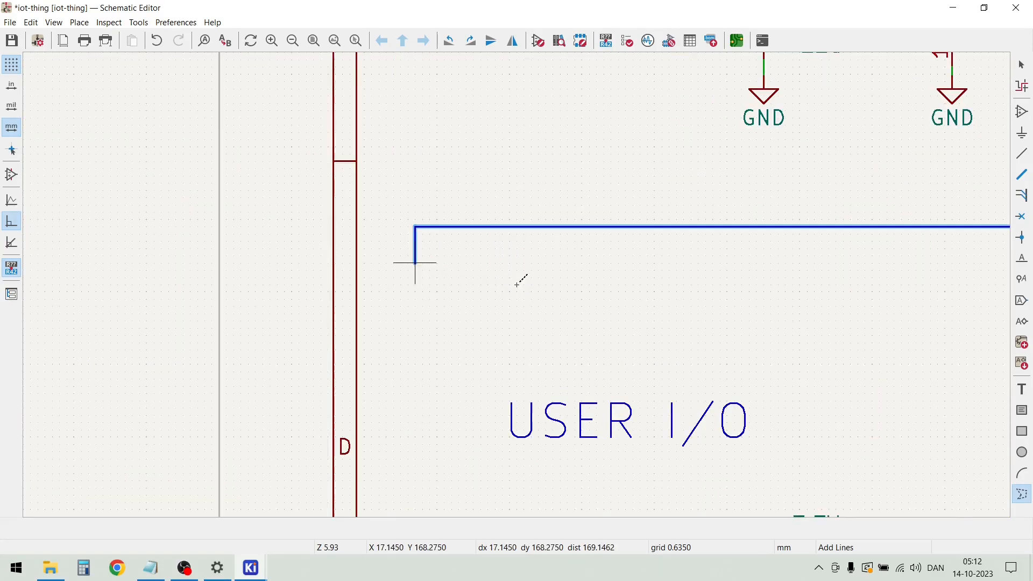
scroll(415, 270, down, 6)
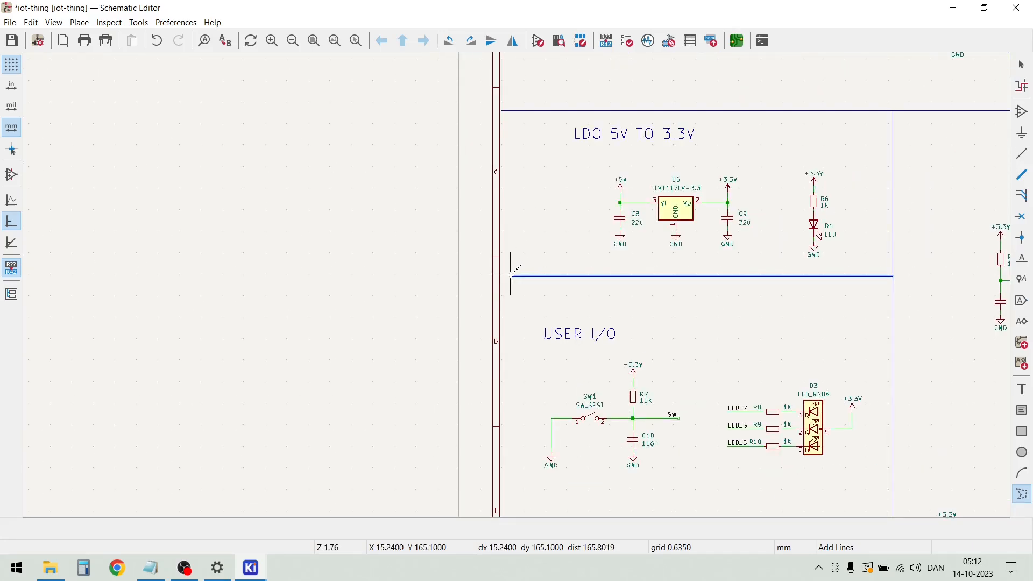
scroll(513, 281, up, 6)
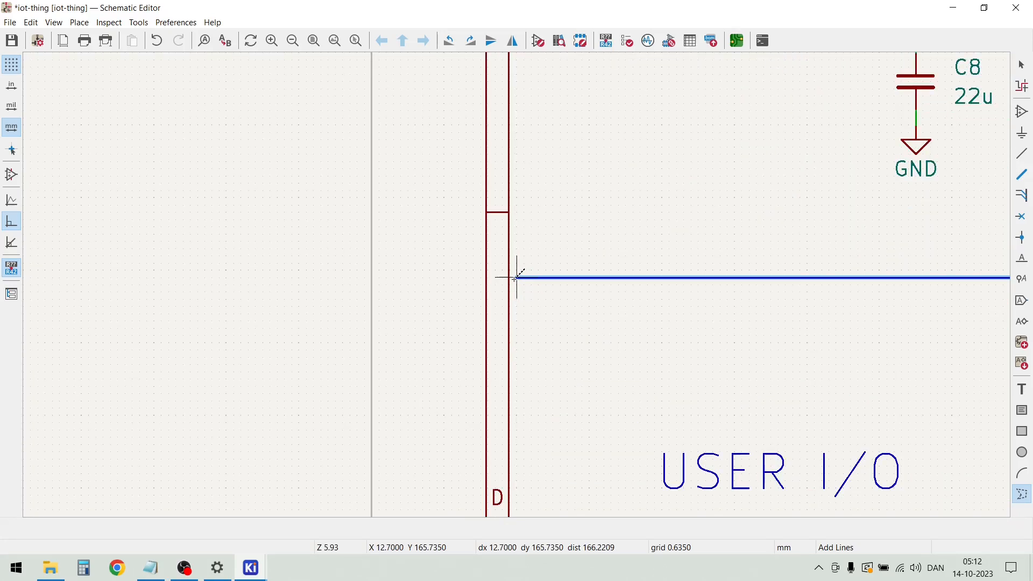
double_click(510, 278)
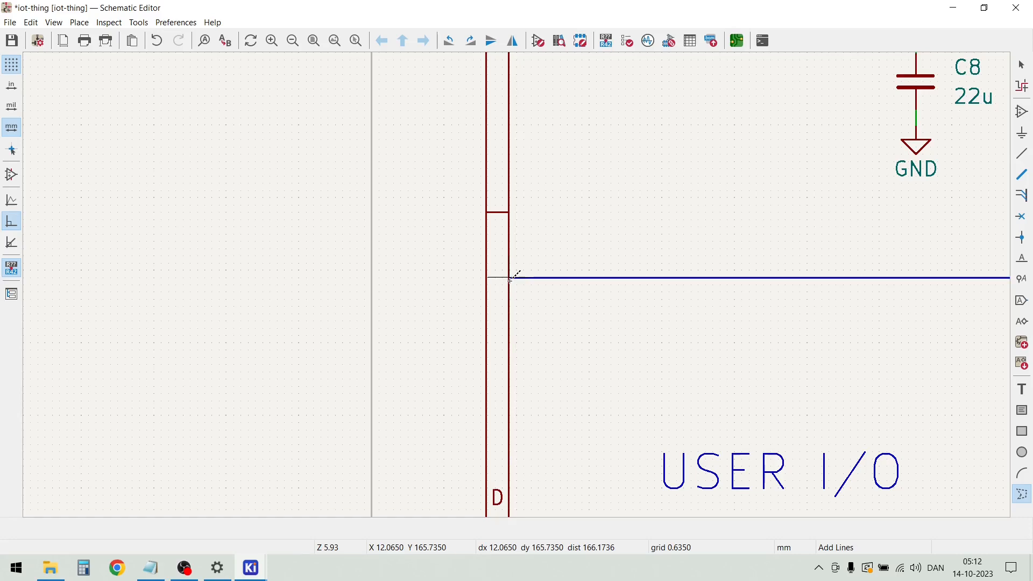
key(Escape)
Close the gap between the horizontal divider above the LDO heading and the sheet's left border with a short graphic line
scroll(512, 285, down, 7)
scroll(512, 237, up, 7)
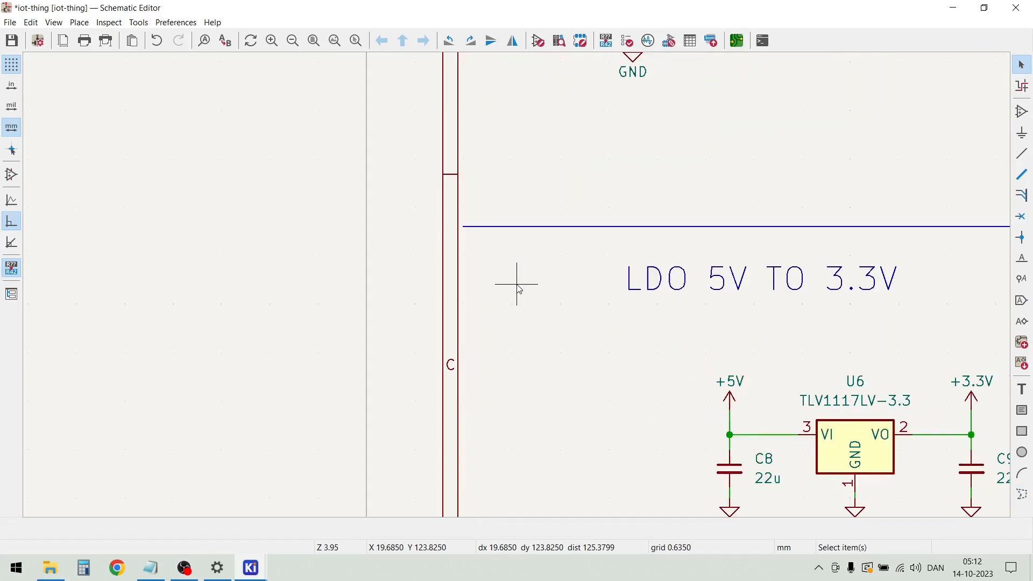
key(i)
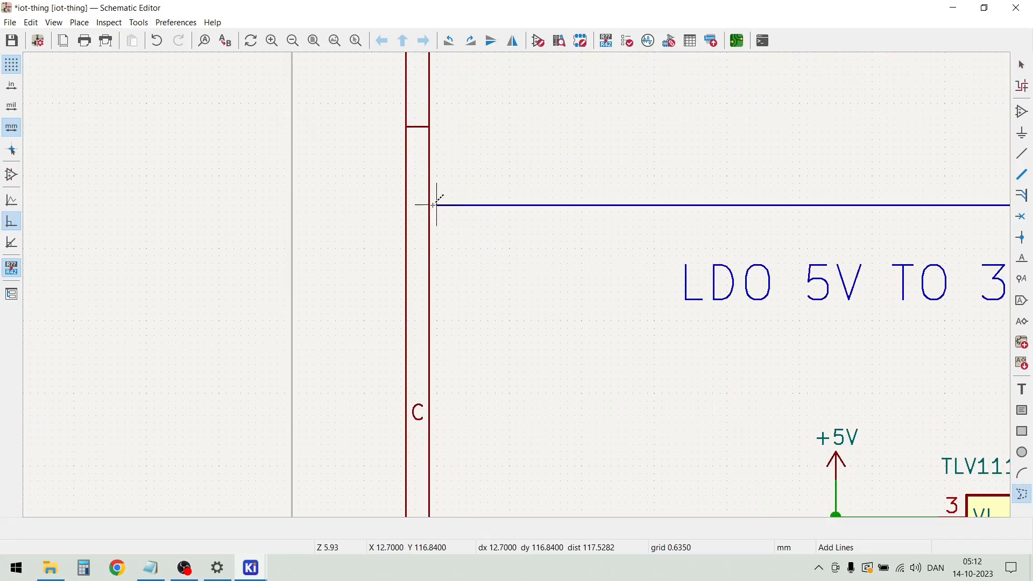
key(Escape)
scroll(521, 299, down, 5)
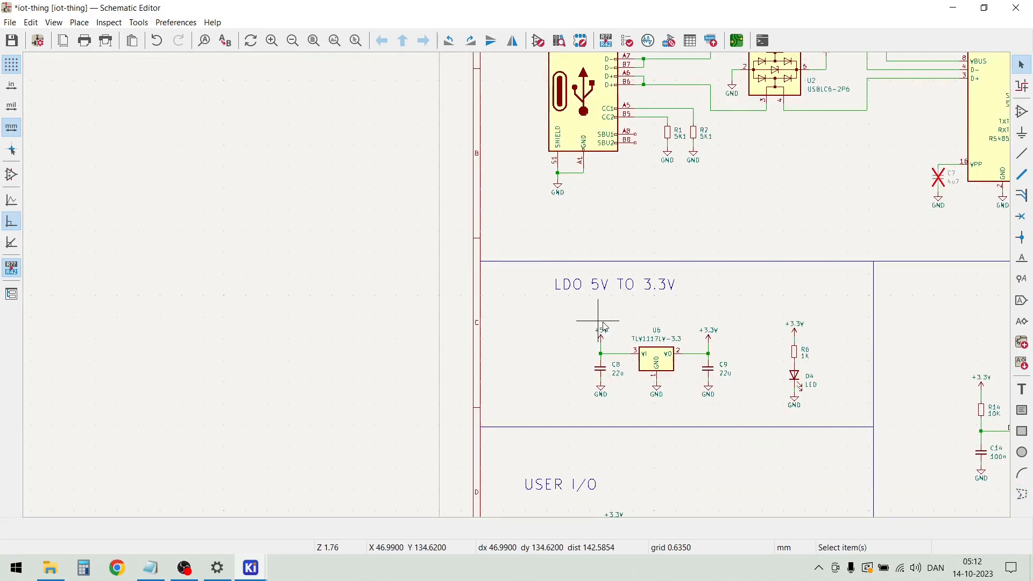
Move the whole USER I/O block, heading and both circuits, slightly up toward the divider above it
scroll(599, 328, down, 3)
scroll(573, 421, up, 2)
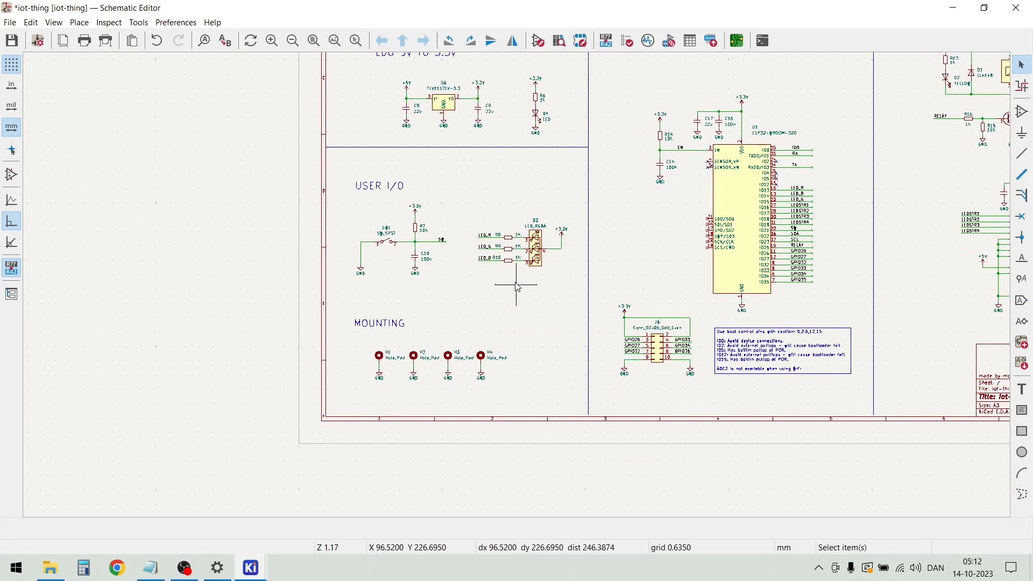
drag(564, 300, 341, 142)
drag(418, 243, 415, 230)
click(444, 266)
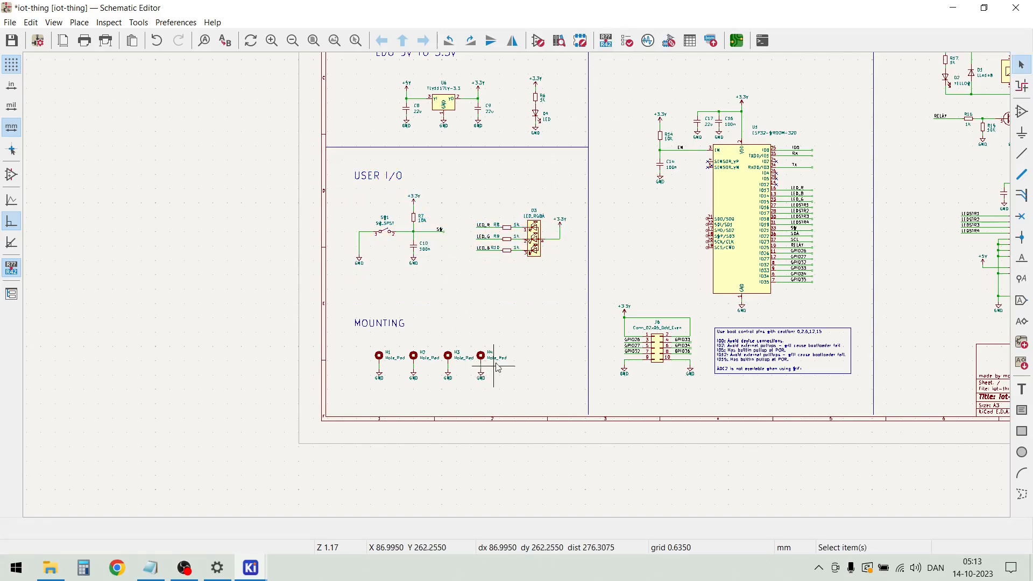
Duplicate the horizontal divider above USER I/O and place the copy above the MOUNTING heading, ending on the vertical divider
scroll(583, 316, up, 1)
scroll(519, 279, down, 1)
drag(487, 165, 470, 136)
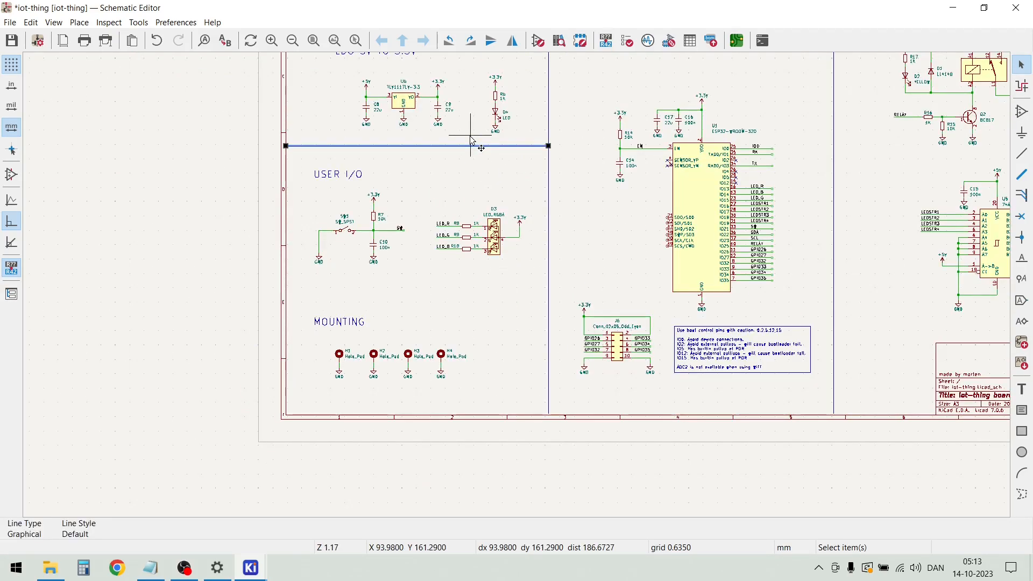
key(ctrl+d)
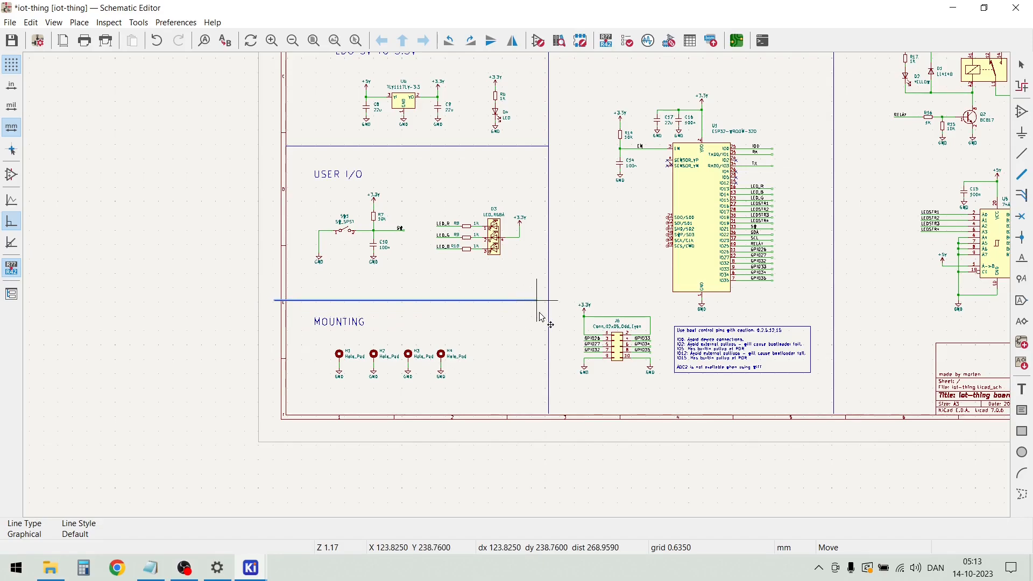
scroll(541, 311, up, 2)
scroll(518, 290, up, 3)
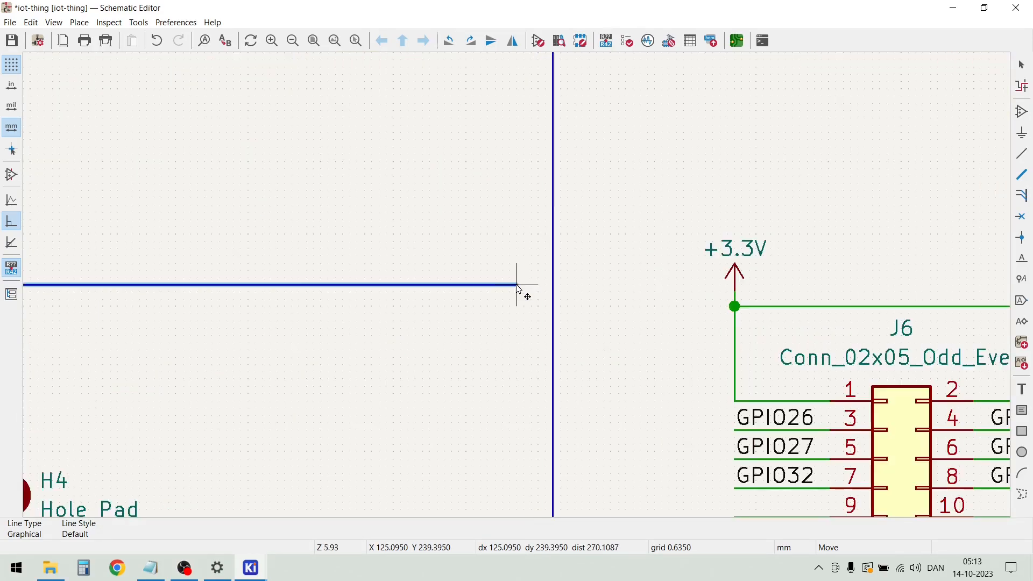
key(Escape)
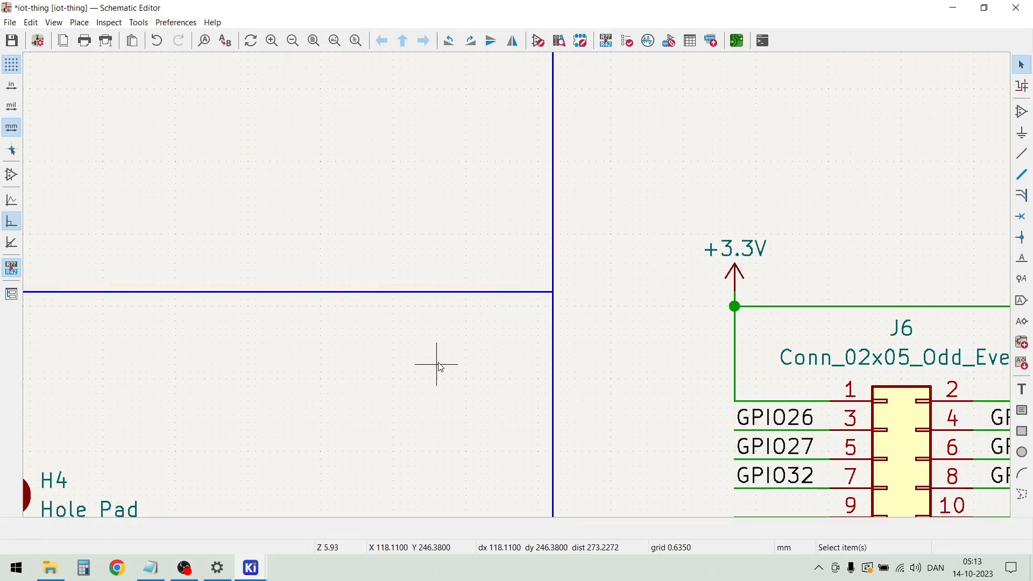
Move the four mounting holes H1 to H4 with their GND symbols right and slightly down within the MOUNTING section
scroll(519, 288, down, 5)
drag(434, 391, 188, 279)
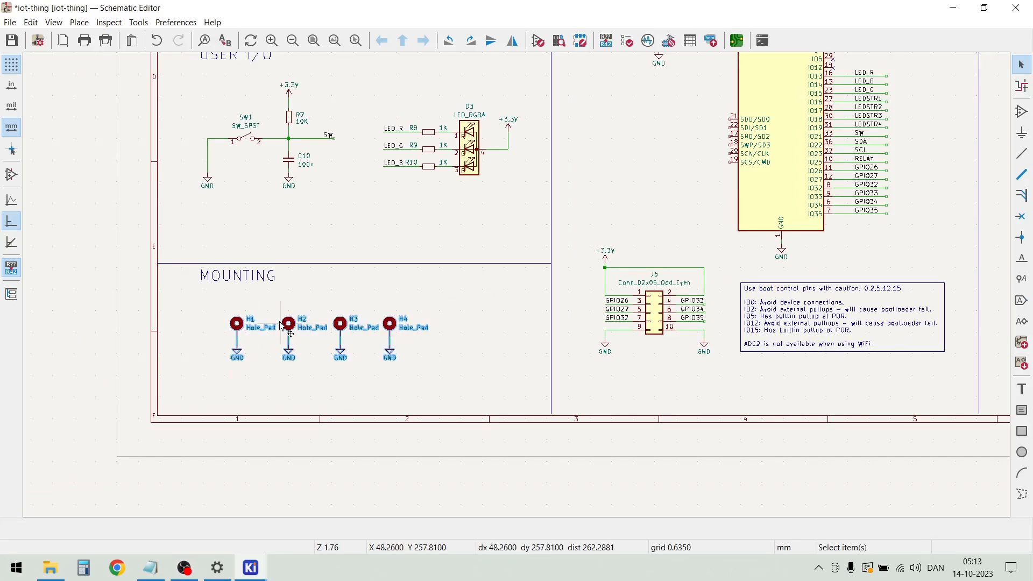
drag(290, 326, 326, 337)
click(271, 289)
Move the "MOUNTING" heading left into the upper-left corner of its section, just below the divider
scroll(237, 305, up, 5)
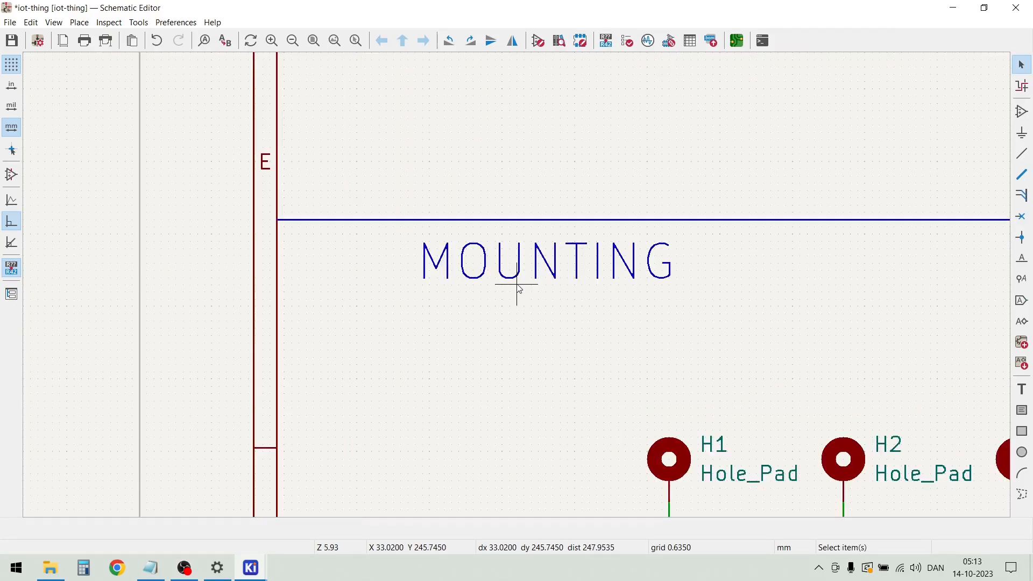
drag(537, 266, 299, 294)
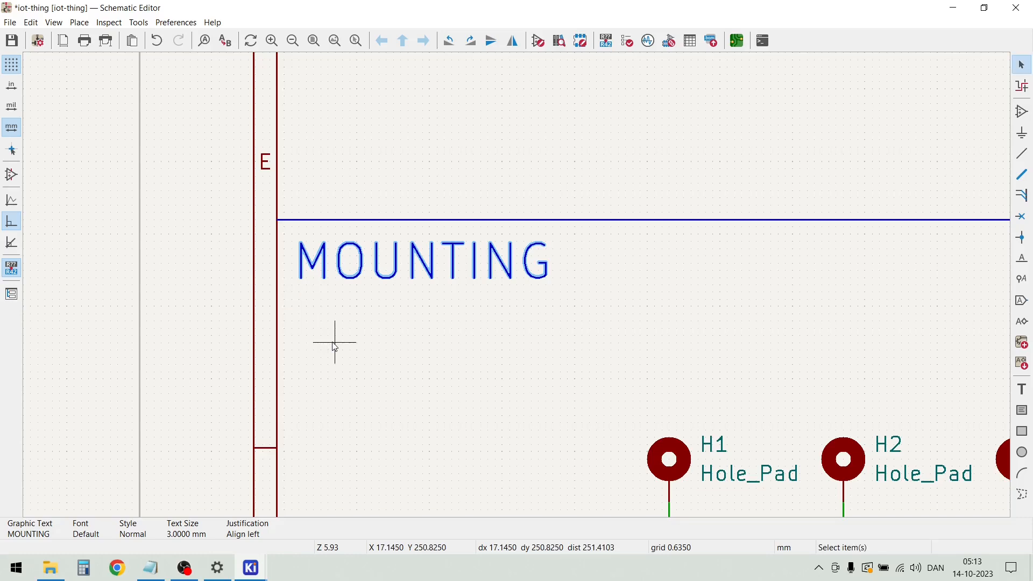
click(334, 349)
scroll(334, 348, down, 6)
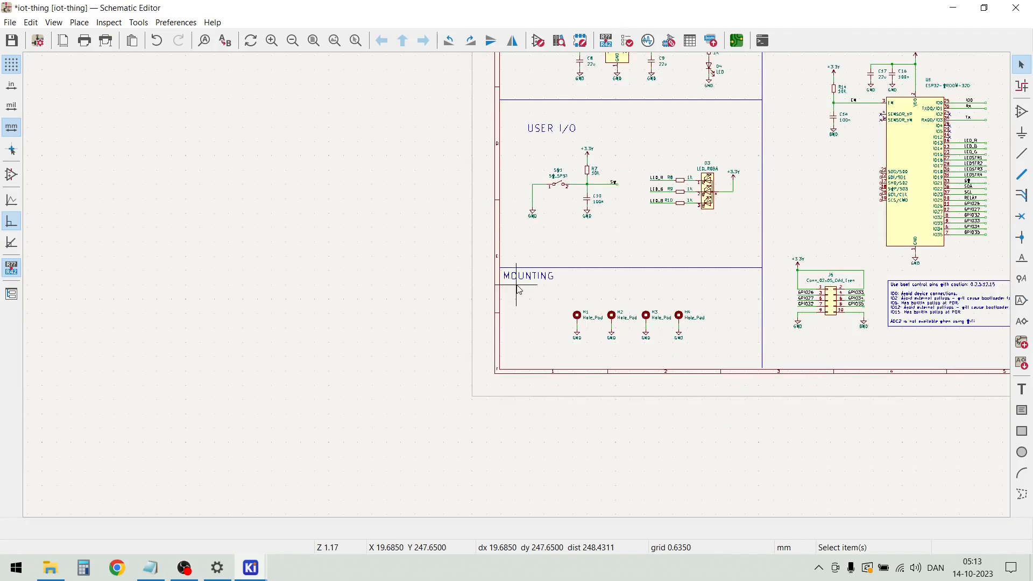
Move the "USER I/O" heading into the upper-left corner of its section, close to the divider and sheet border
scroll(542, 191, up, 3)
drag(521, 204, 438, 166)
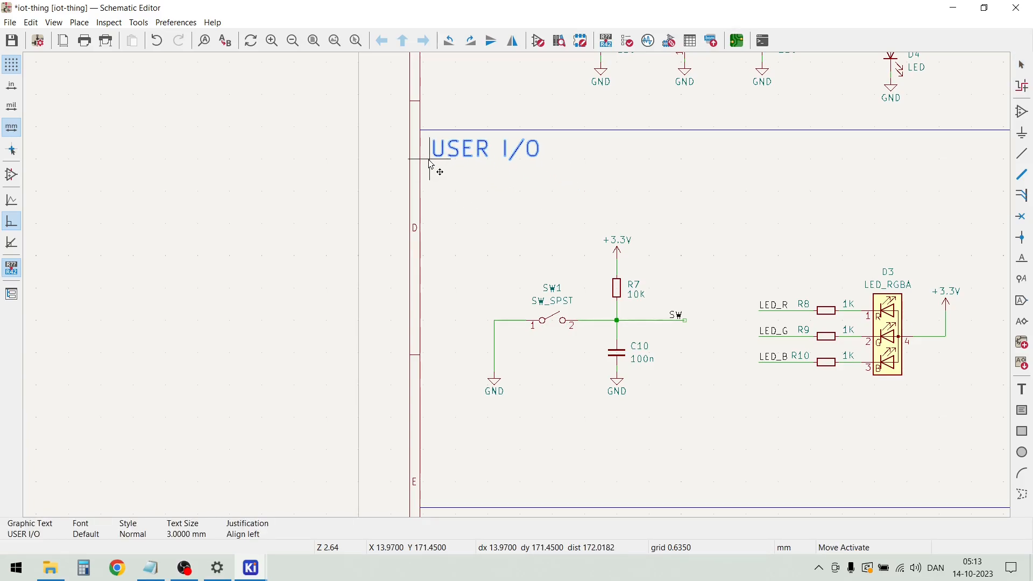
click(434, 166)
scroll(519, 291, down, 2)
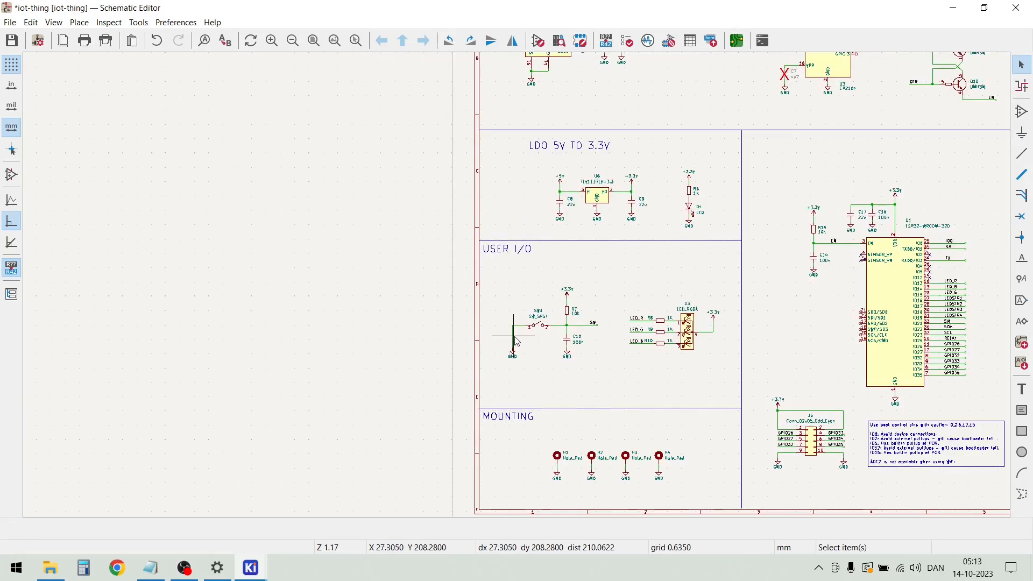
Move the "LDO 5V TO 3.3V" heading into the upper-left corner of its section
scroll(535, 215, up, 2)
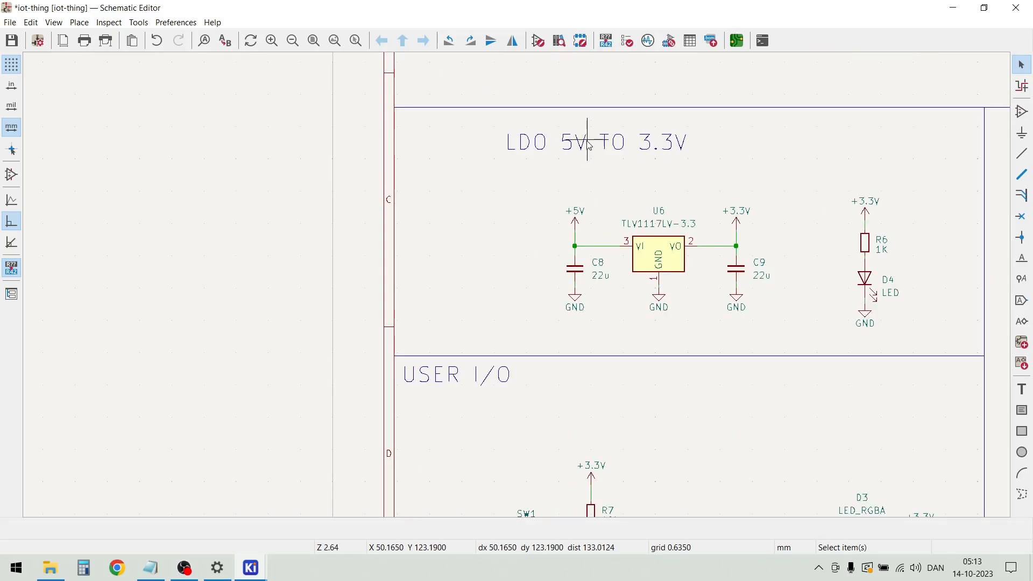
click(602, 145)
key(m)
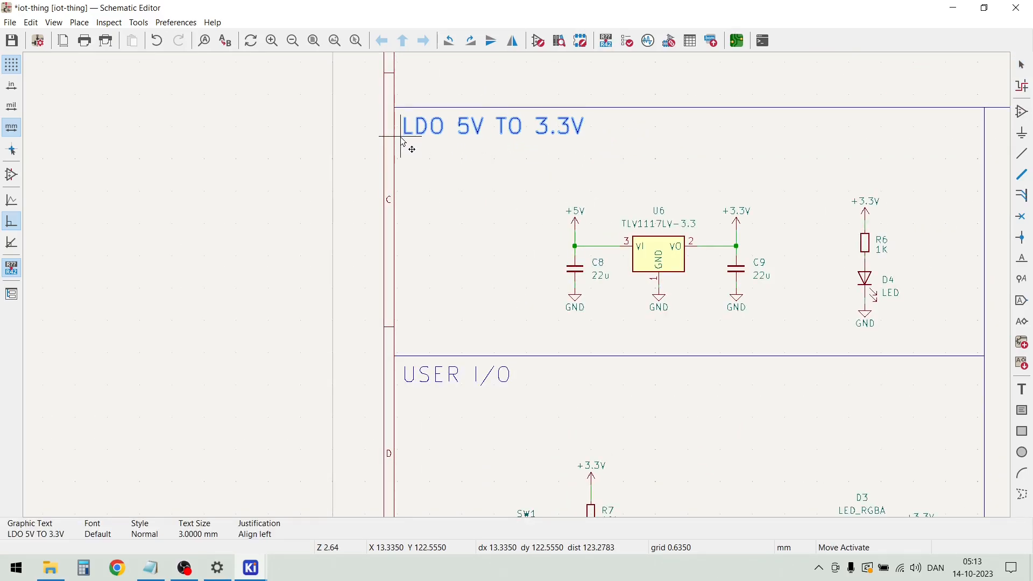
click(407, 146)
Move the "POWER + PROGRAMMING INTERFACE" heading into the sheet's upper-left corner, close to the border
scroll(449, 202, down, 5)
scroll(519, 290, down, 2)
scroll(540, 170, up, 6)
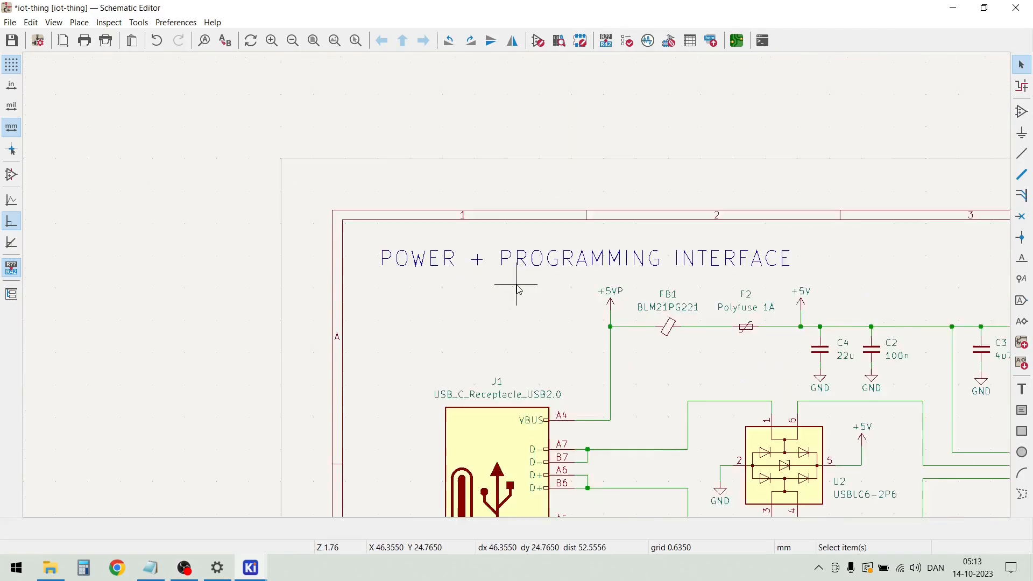
click(472, 250)
key(m)
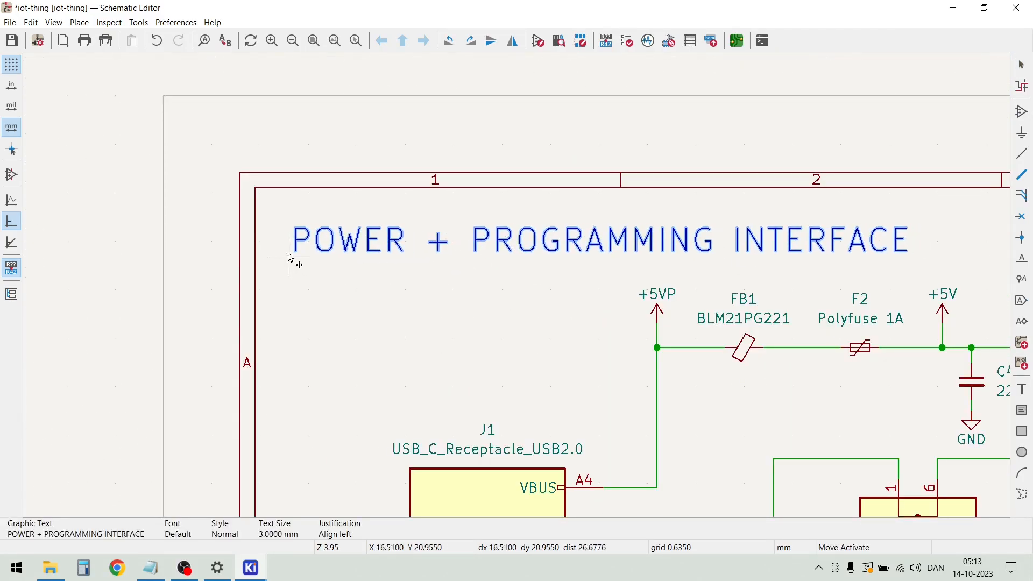
click(270, 242)
click(304, 277)
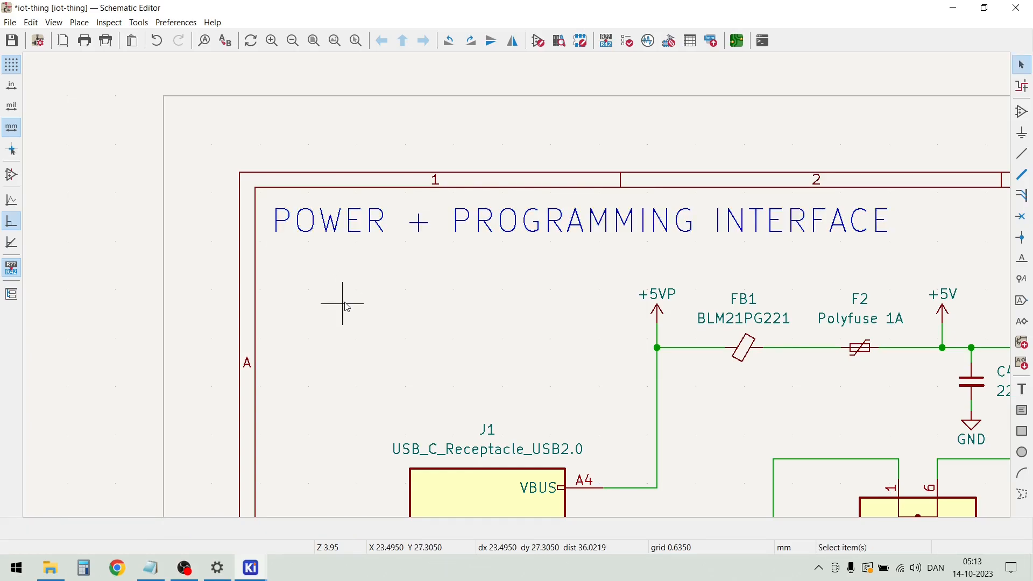
Duplicate the "LDO 5V TO 3.3V" heading and place the copy in the upper-left corner of the ESP32 section
scroll(519, 284, down, 8)
scroll(524, 301, down, 2)
scroll(592, 409, up, 5)
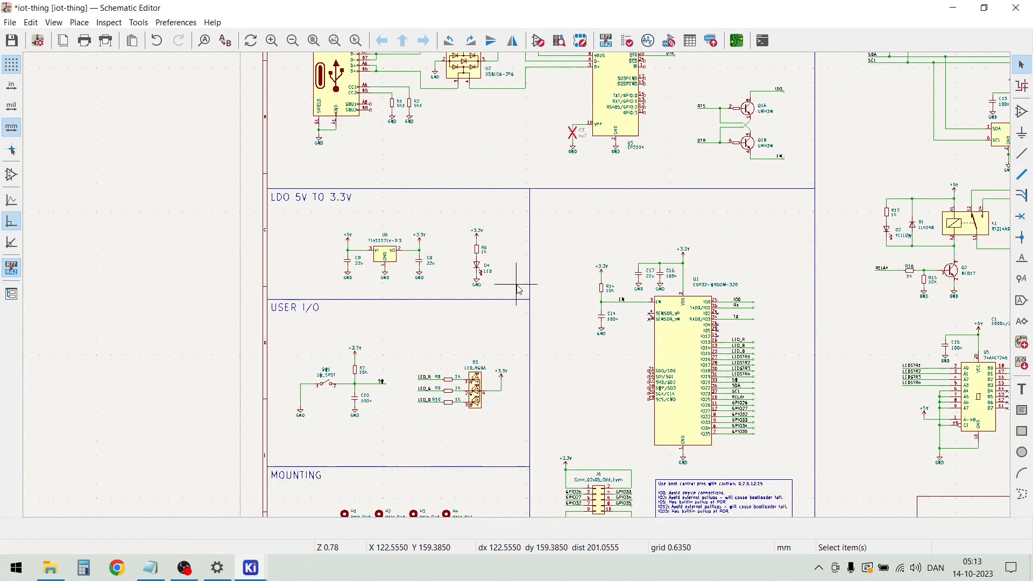
click(304, 200)
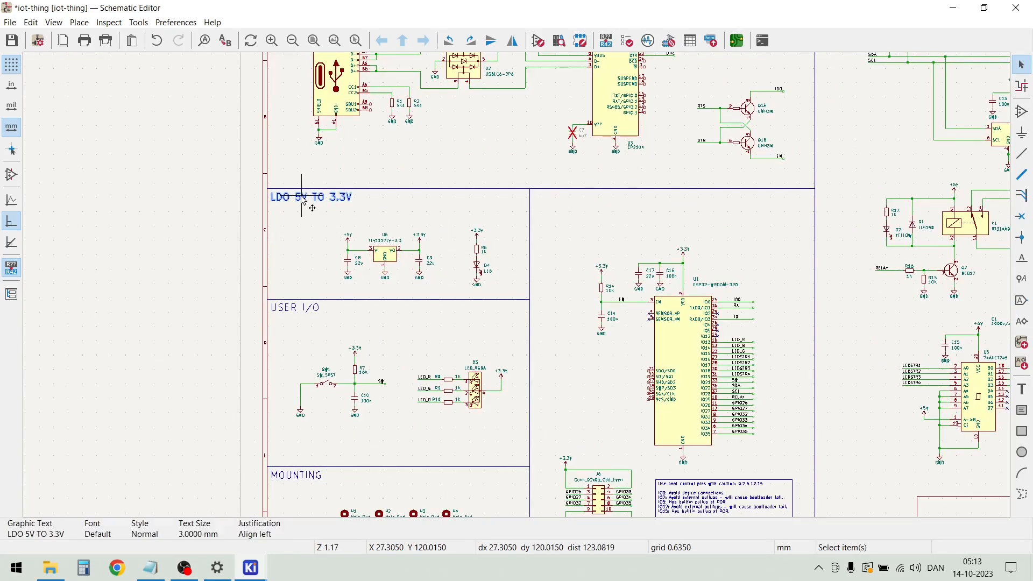
key(m)
scroll(302, 202, up, 4)
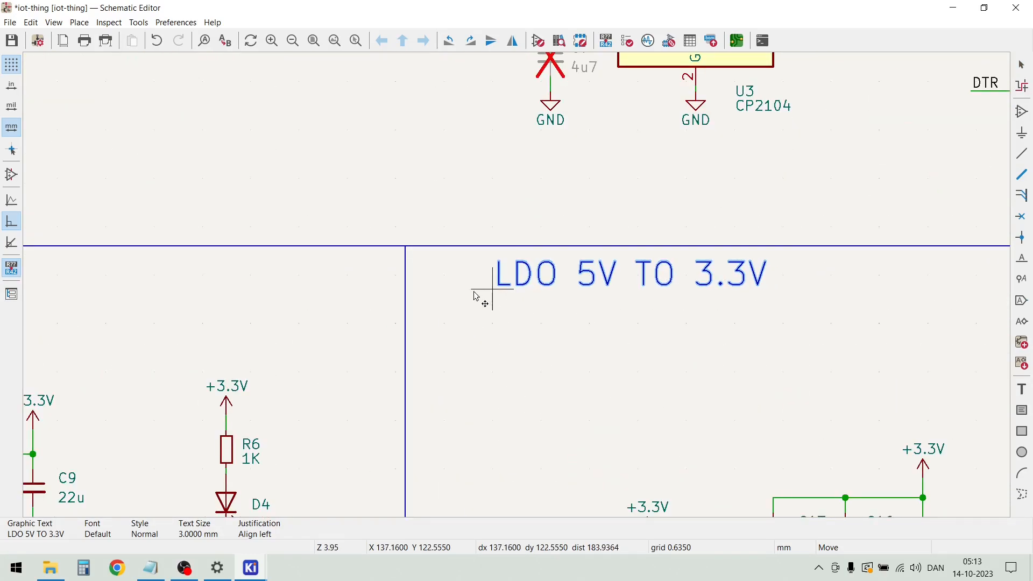
click(423, 304)
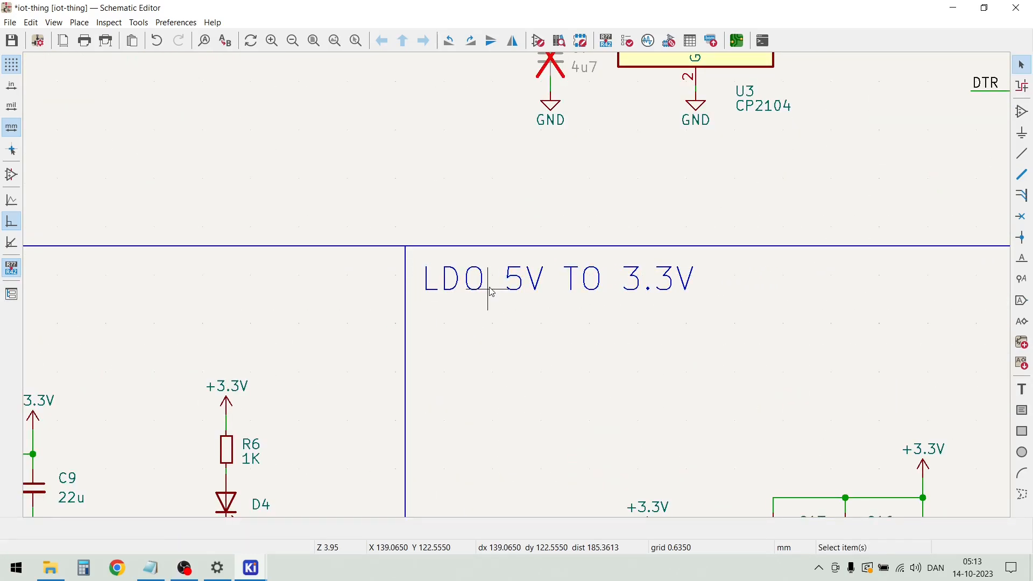
Change the text of the copied heading in the ESP32 section to "MCU"
double_click(493, 287)
text(MCU)
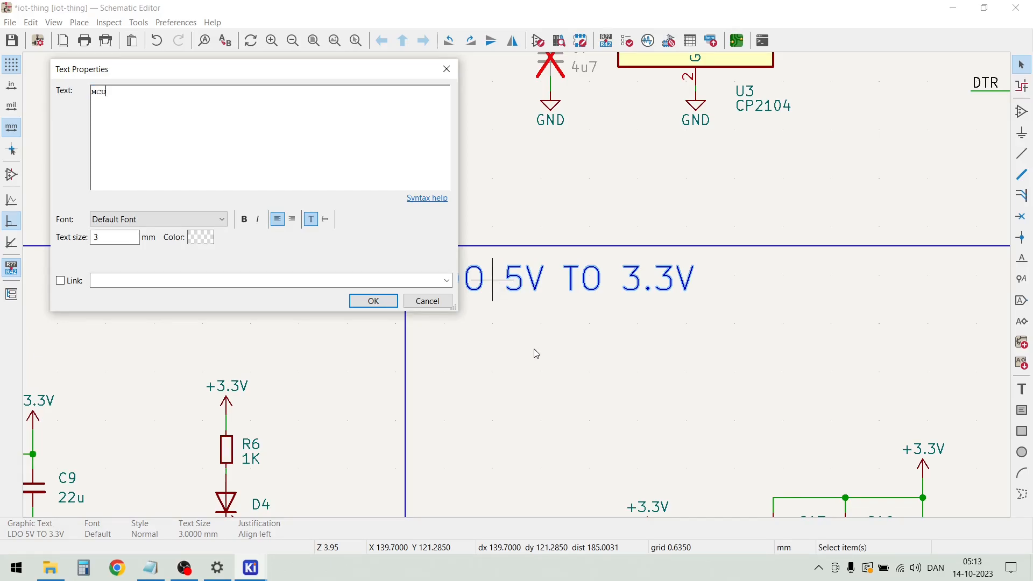
click(387, 301)
scroll(527, 290, down, 8)
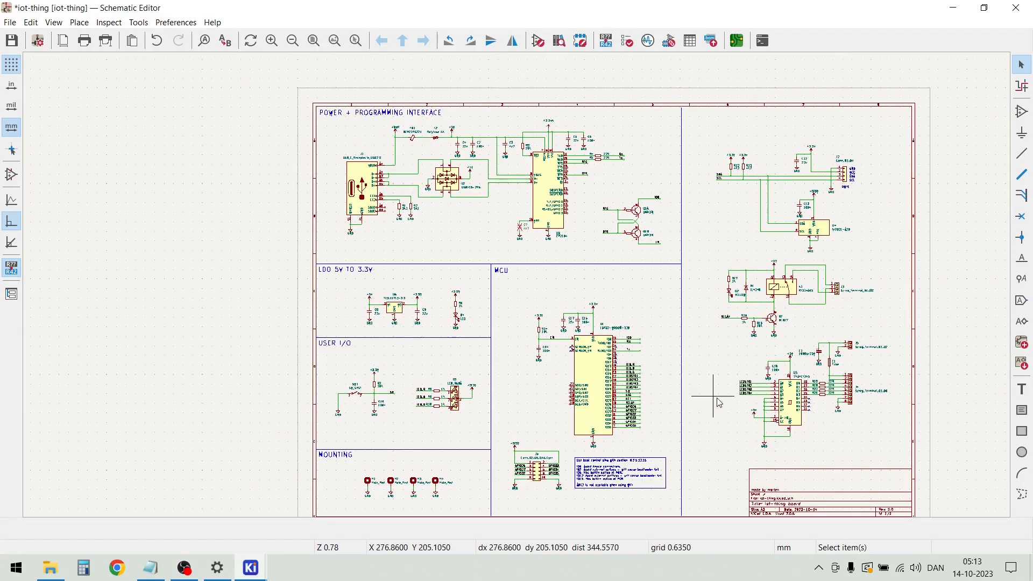
scroll(740, 384, up, 2)
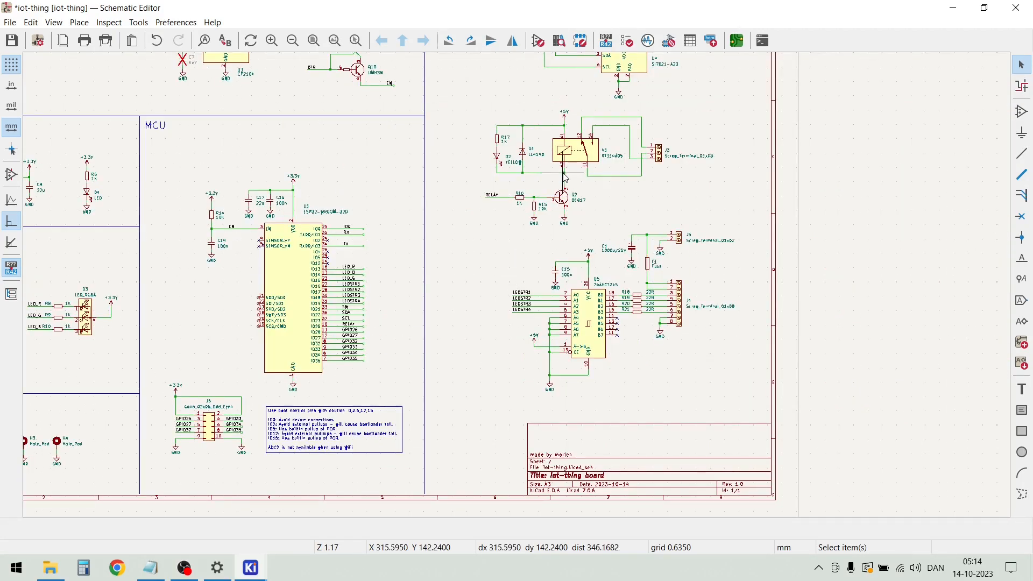
Move the I2C sensor and Qwiic connector circuit slightly up and to the right within the sheet's right-hand section
scroll(538, 283, down, 4)
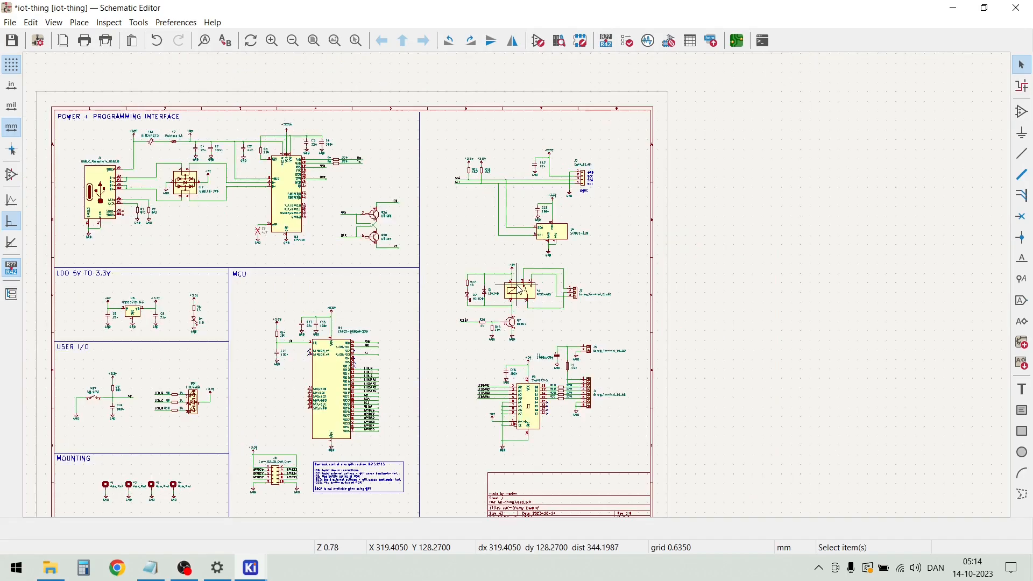
scroll(538, 284, up, 4)
scroll(538, 284, down, 4)
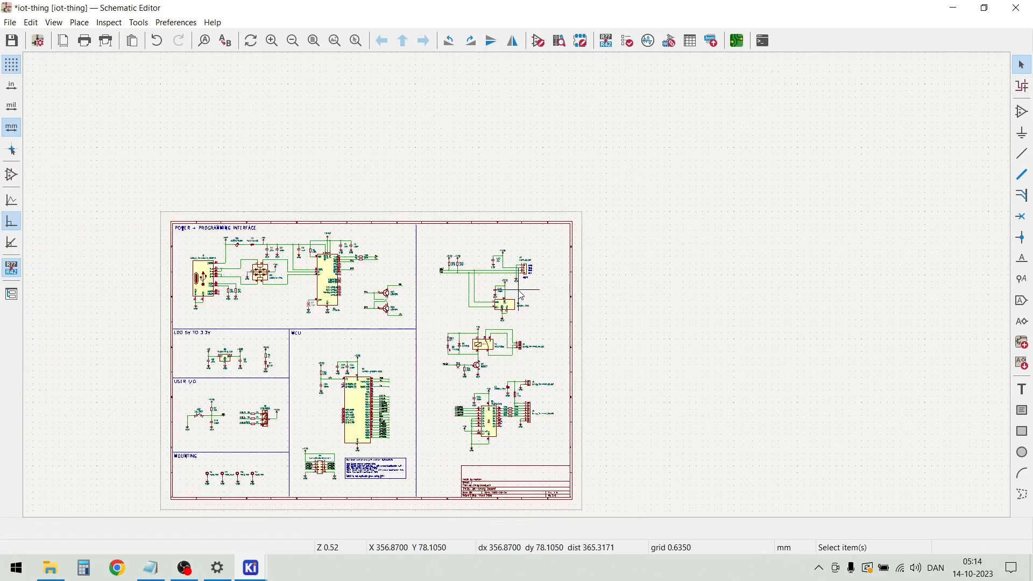
scroll(520, 291, up, 1)
scroll(519, 291, up, 1)
scroll(519, 289, up, 1)
scroll(519, 289, down, 1)
drag(326, 145, 606, 347)
drag(527, 209, 545, 177)
click(545, 304)
scroll(518, 371, down, 1)
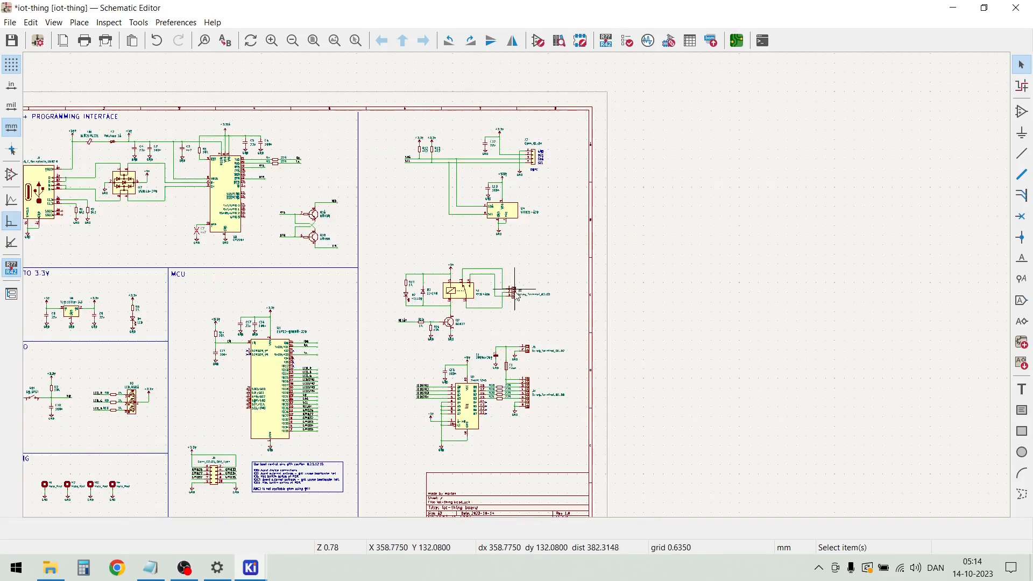
Move the relay circuit with its screw terminal slightly to the right
scroll(480, 353, up, 1)
drag(619, 312, 362, 179)
drag(461, 240, 474, 240)
click(437, 311)
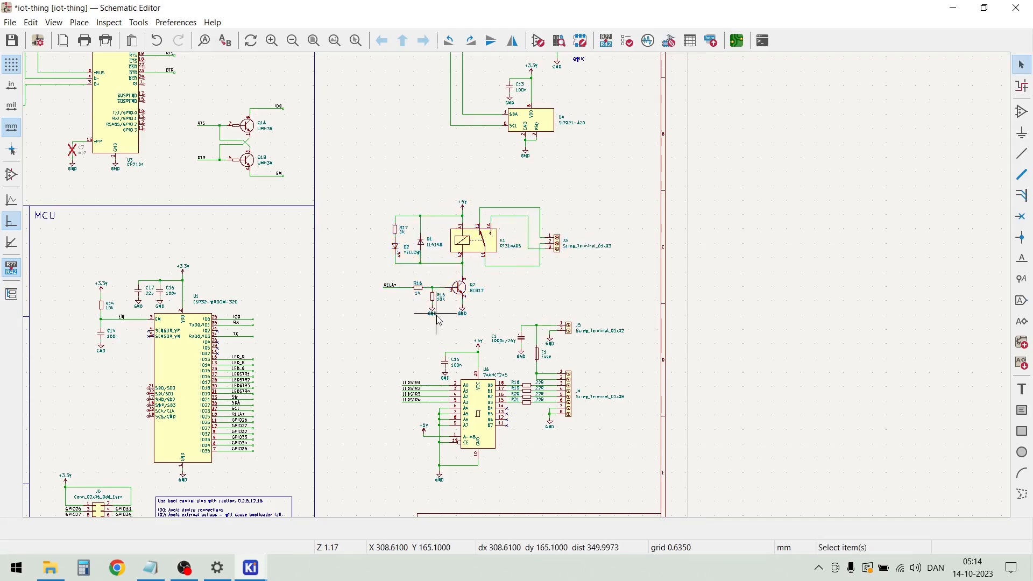
Move the 74AHCT245 LED driver circuit slightly down and to the left, away from the relay circuit
scroll(557, 470, down, 1)
drag(560, 295, 394, 178)
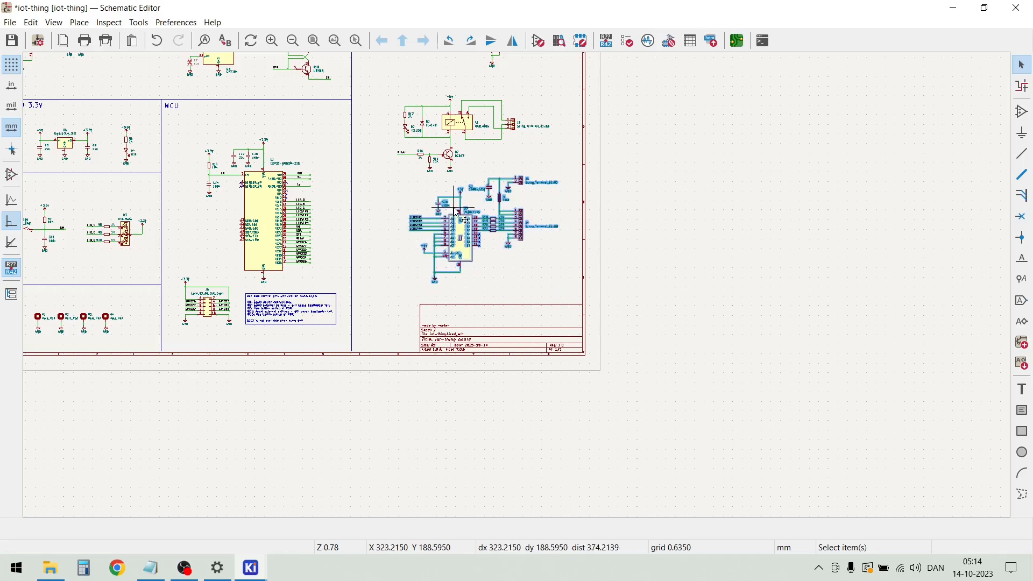
drag(454, 223, 440, 242)
key(Escape)
Move the I2C sensor and Qwiic connector circuit a little further up, closer to the sheet's upper border
scroll(520, 290, down, 2)
scroll(518, 288, down, 1)
scroll(519, 289, up, 5)
drag(523, 349, 158, 76)
drag(310, 178, 309, 167)
click(422, 384)
scroll(482, 398, down, 2)
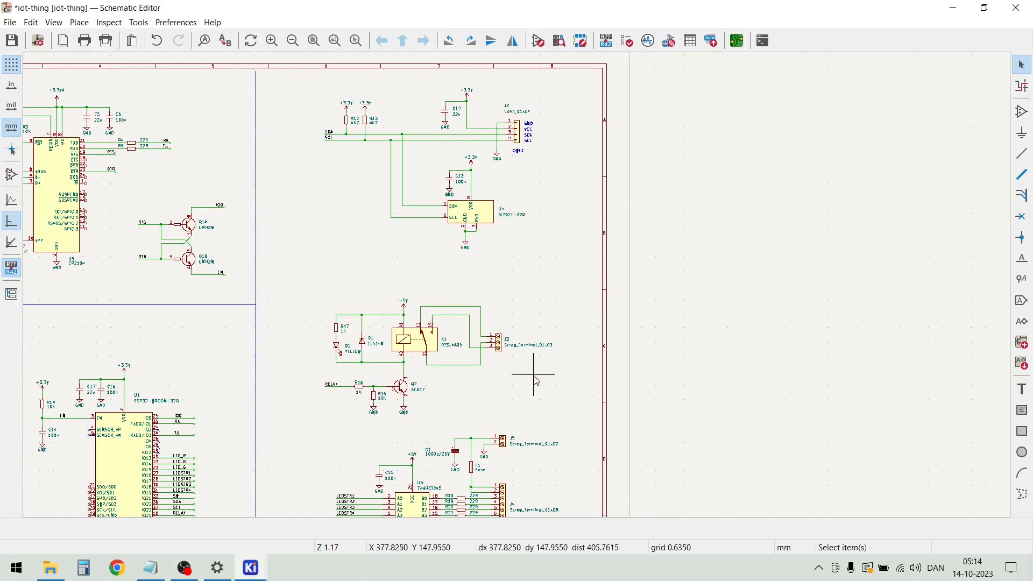
Move the relay circuit slightly up and to the right to space it between the sensor and LED driver circuits
drag(573, 407, 312, 297)
drag(402, 338, 419, 329)
key(Escape)
scroll(328, 271, up, 2)
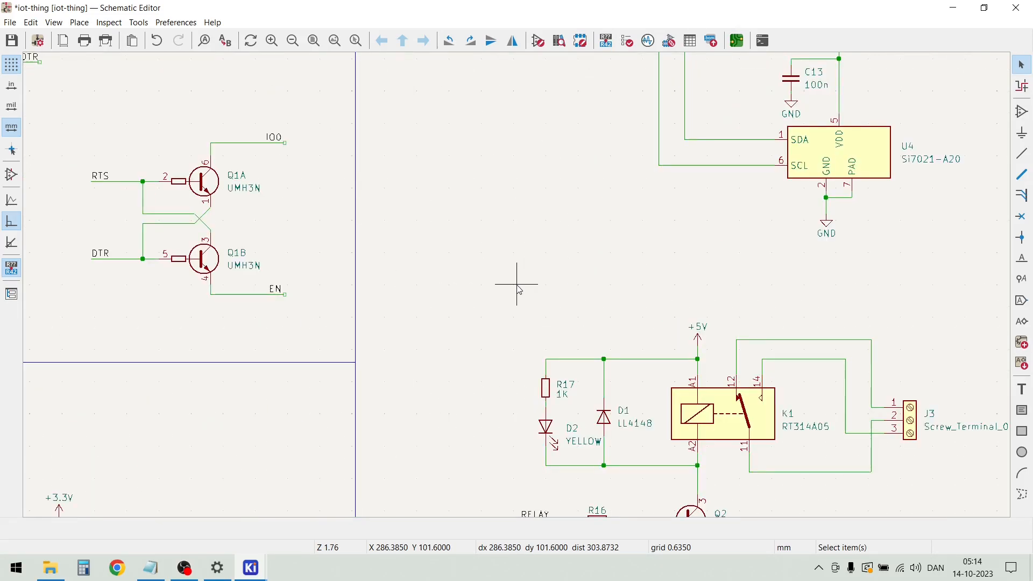
scroll(519, 290, down, 2)
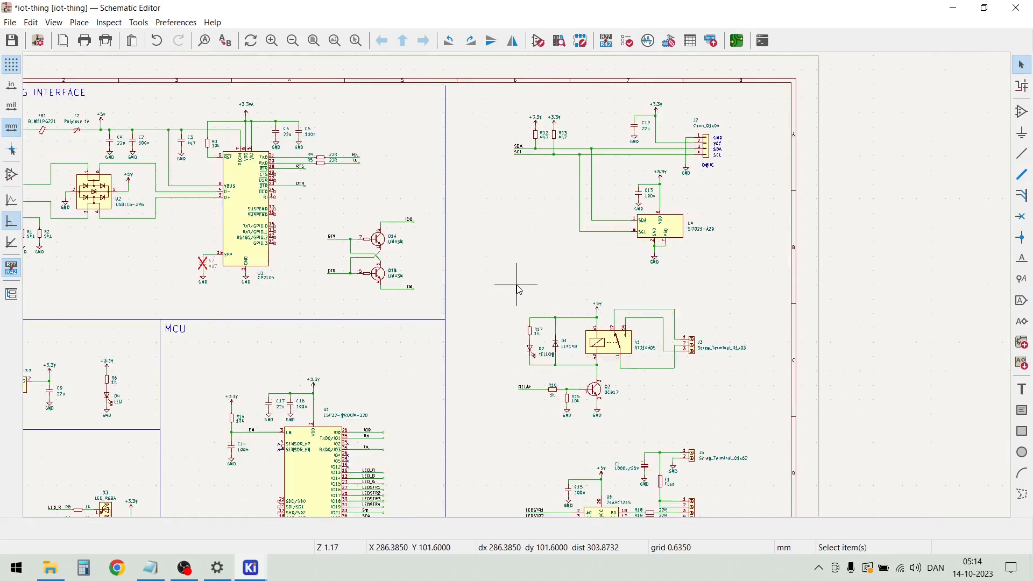
Draw a horizontal graphic line between the I2C sensor and relay circuits, from the vertical divider to the sheet's right border
click(79, 22)
click(146, 336)
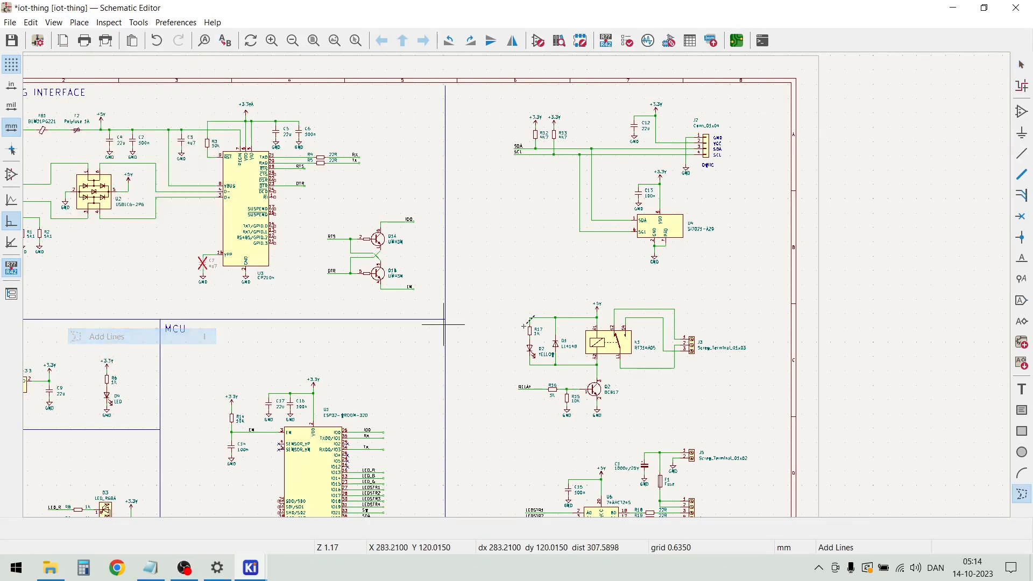
click(446, 280)
scroll(748, 279, up, 4)
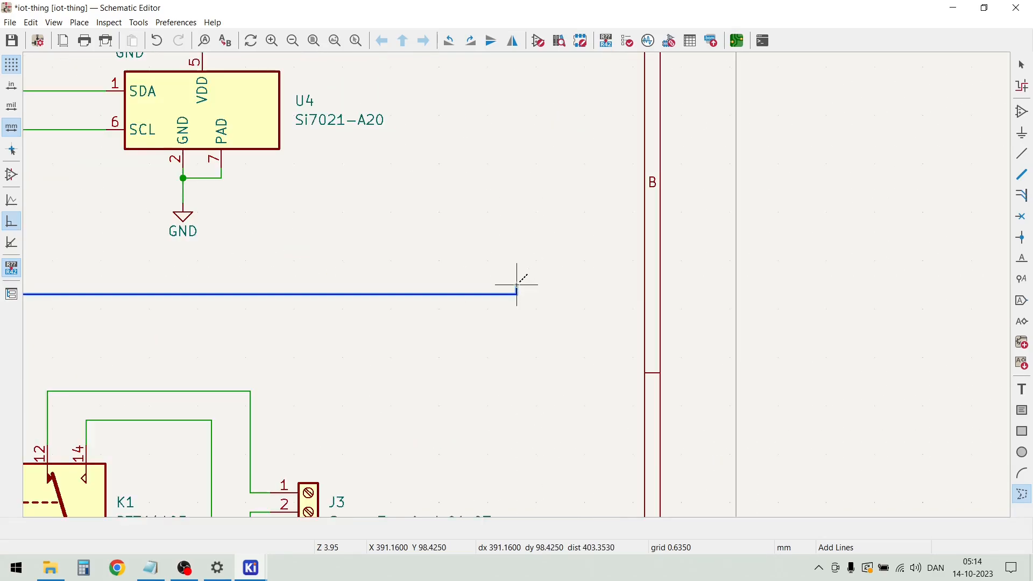
double_click(643, 294)
key(Escape)
scroll(591, 286, down, 3)
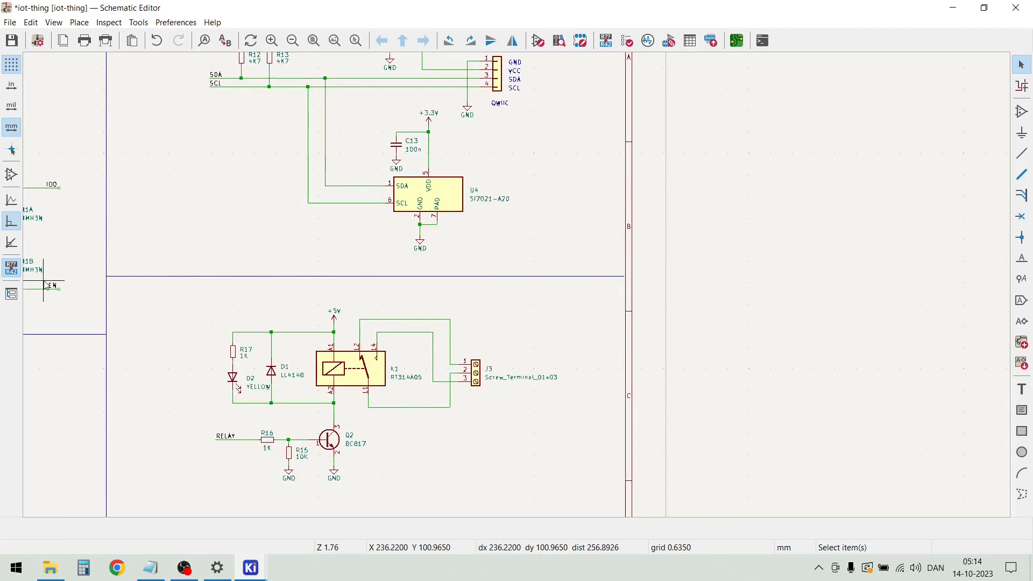
Duplicate the horizontal divider line and place the copy between the relay and LED driver circuits, starting at the vertical divider
scroll(47, 286, up, 4)
scroll(645, 293, down, 3)
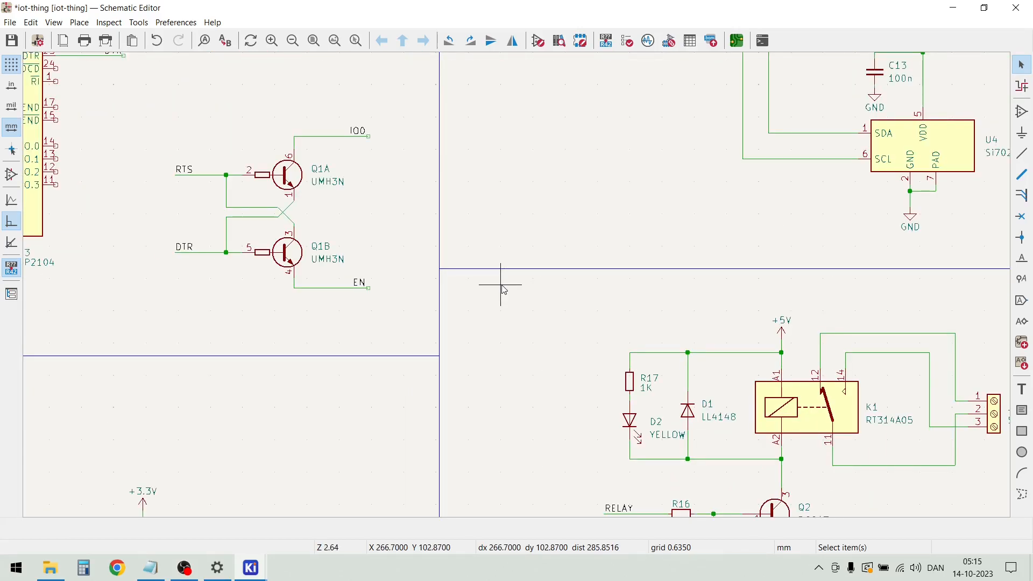
click(495, 269)
key(m)
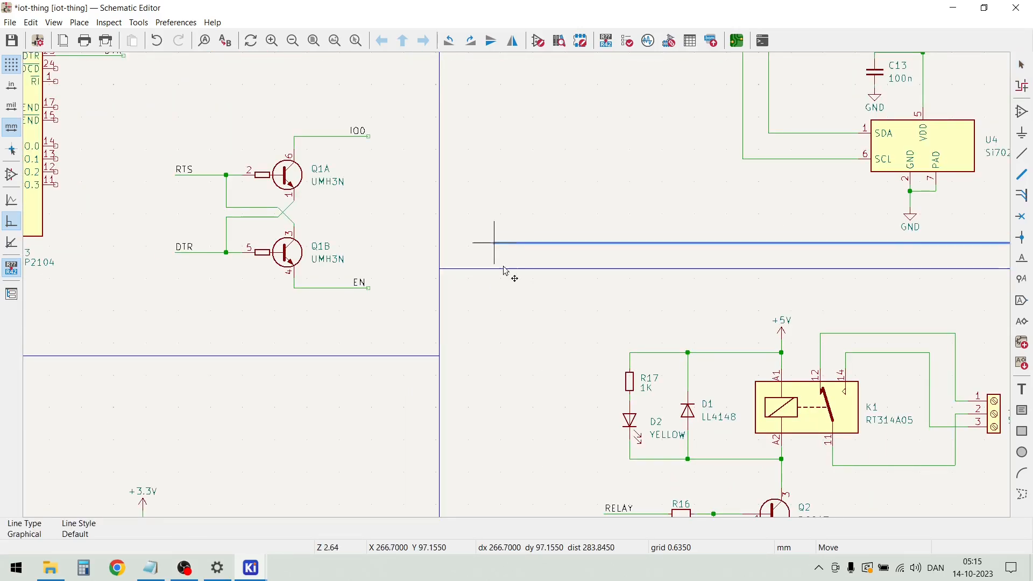
scroll(496, 234, down, 3)
scroll(498, 403, up, 2)
scroll(518, 289, up, 3)
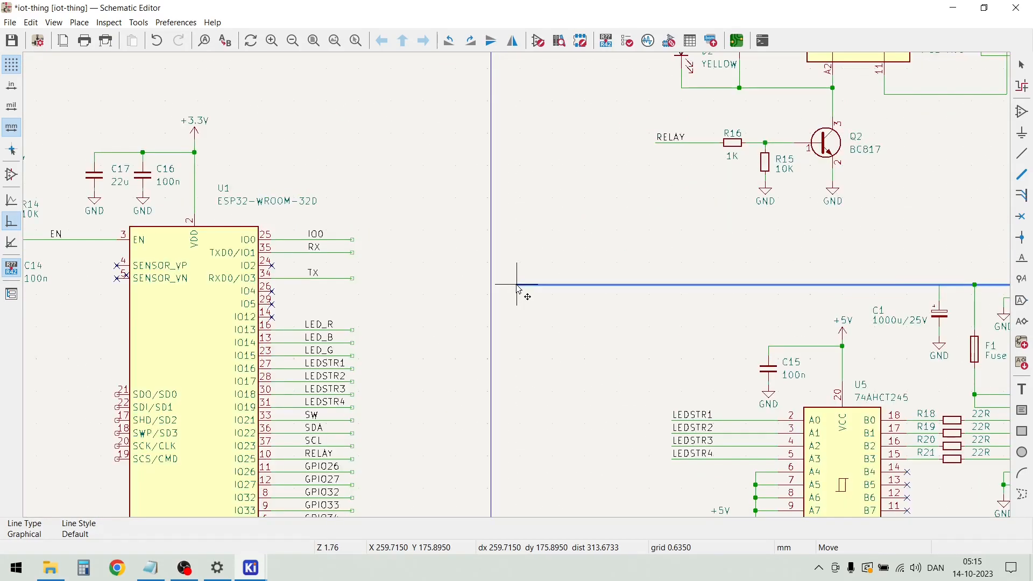
double_click(494, 256)
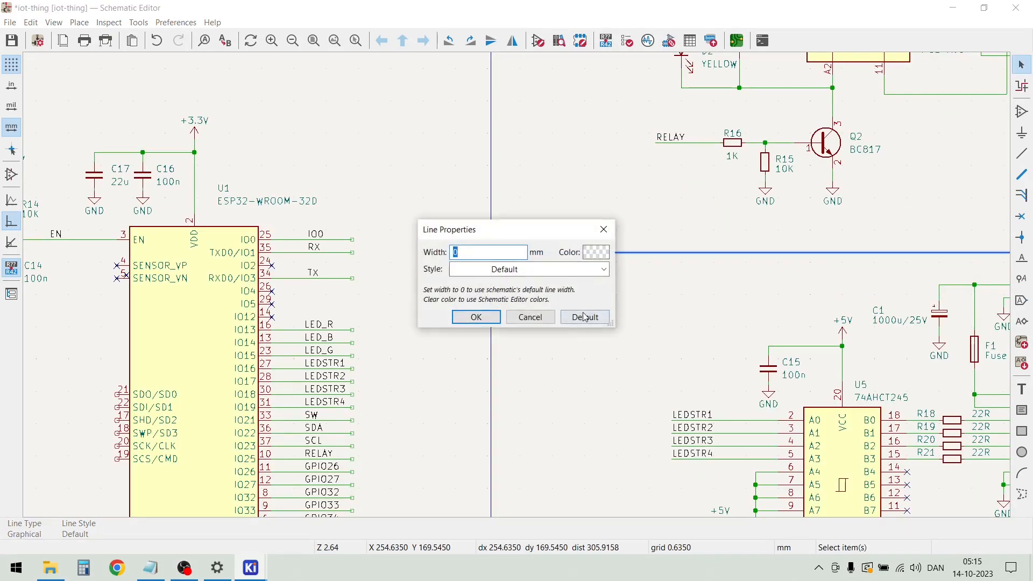
click(480, 317)
click(481, 317)
scroll(474, 315, down, 3)
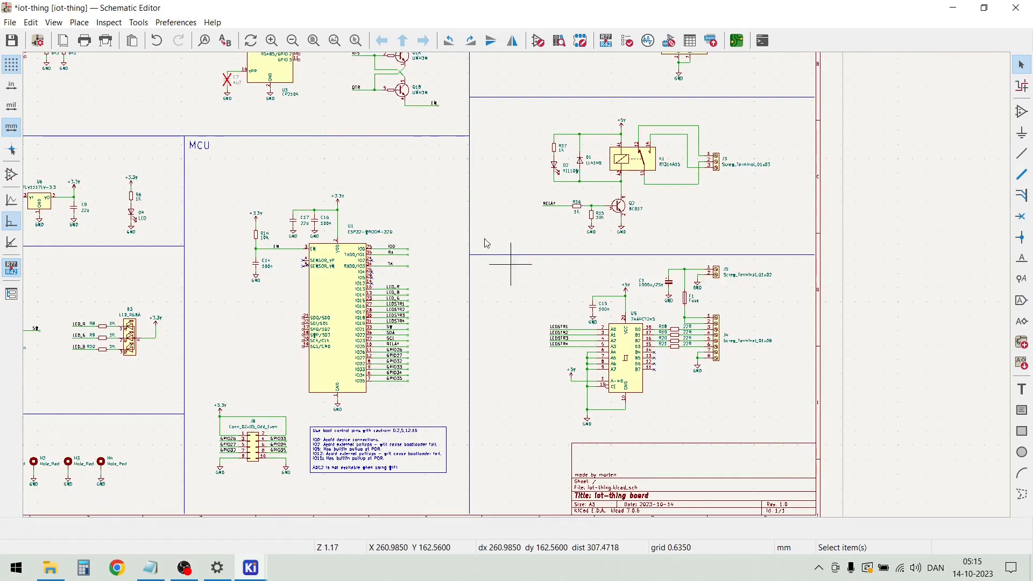
Duplicate the "MCU" heading and place the copy in the upper-left corner of the LED driver section
scroll(518, 289, up, 4)
scroll(518, 289, down, 6)
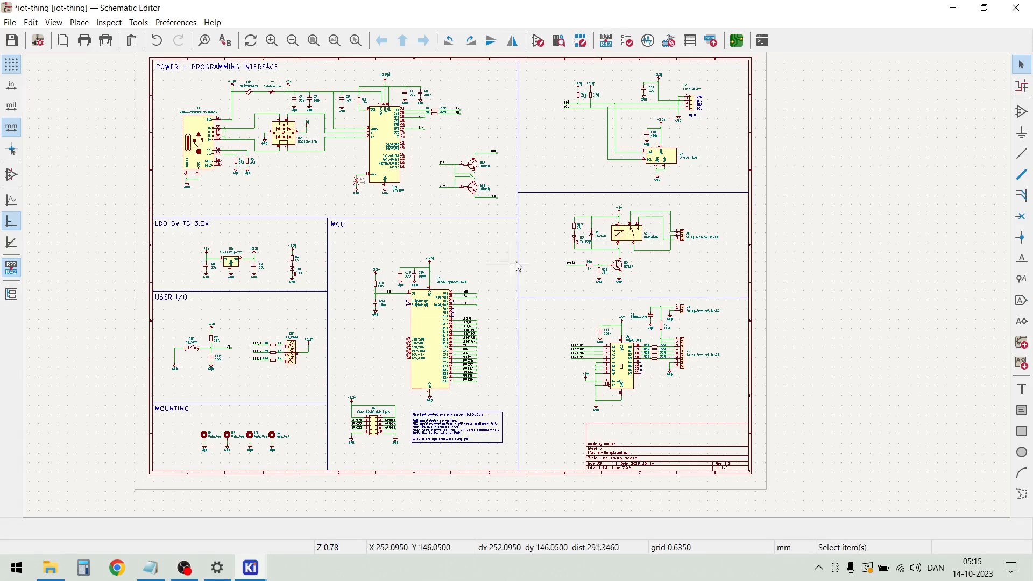
click(339, 225)
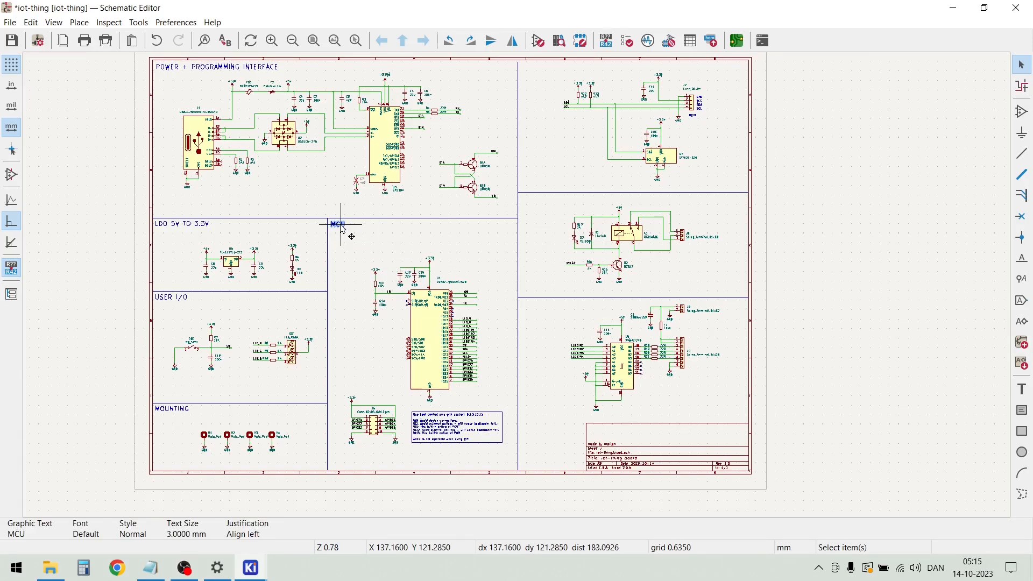
key(m)
scroll(519, 310, up, 5)
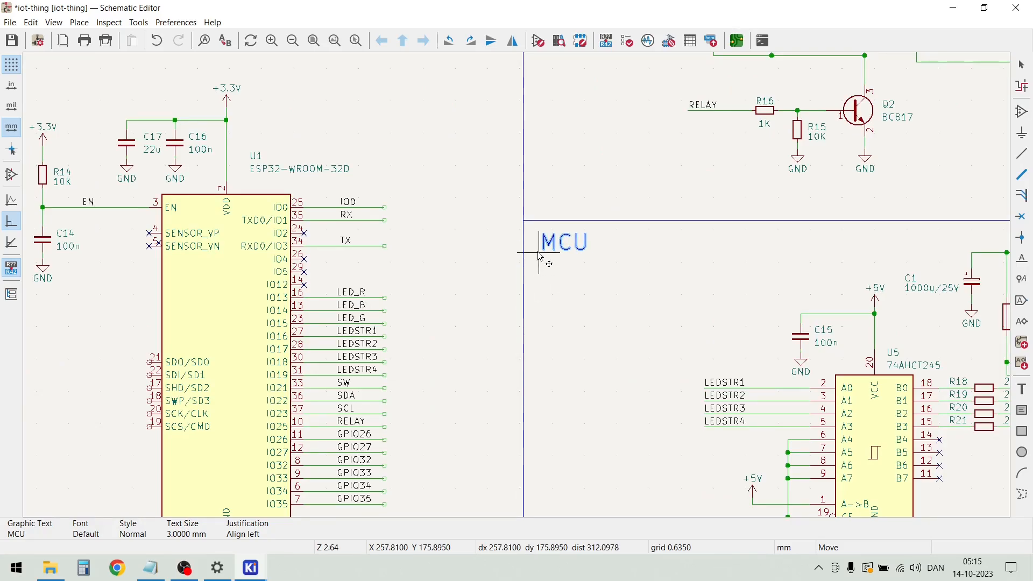
click(543, 242)
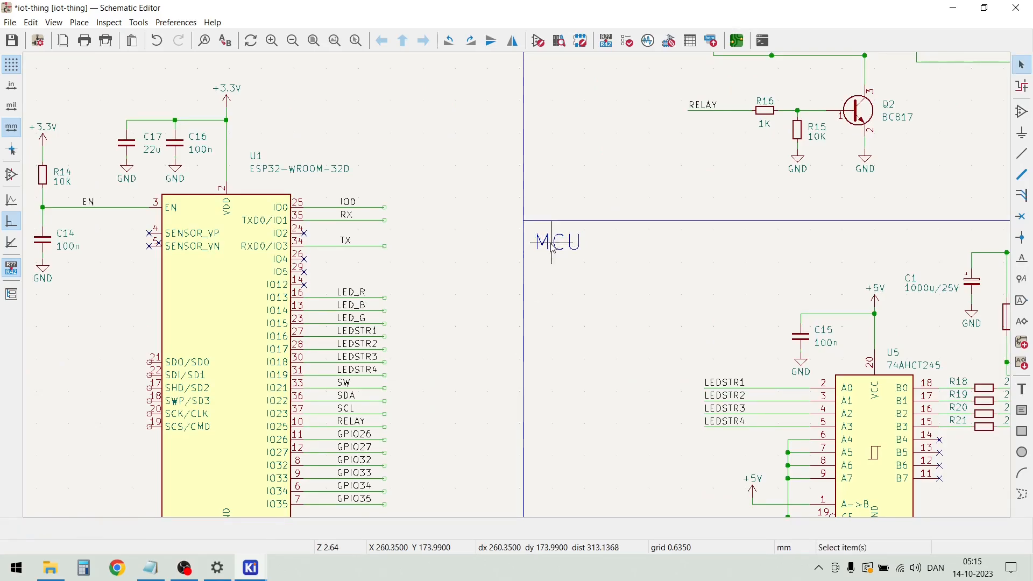
Change the text of the copied heading in the 74AHCT245 section to "LED DRIVER"
double_click(553, 246)
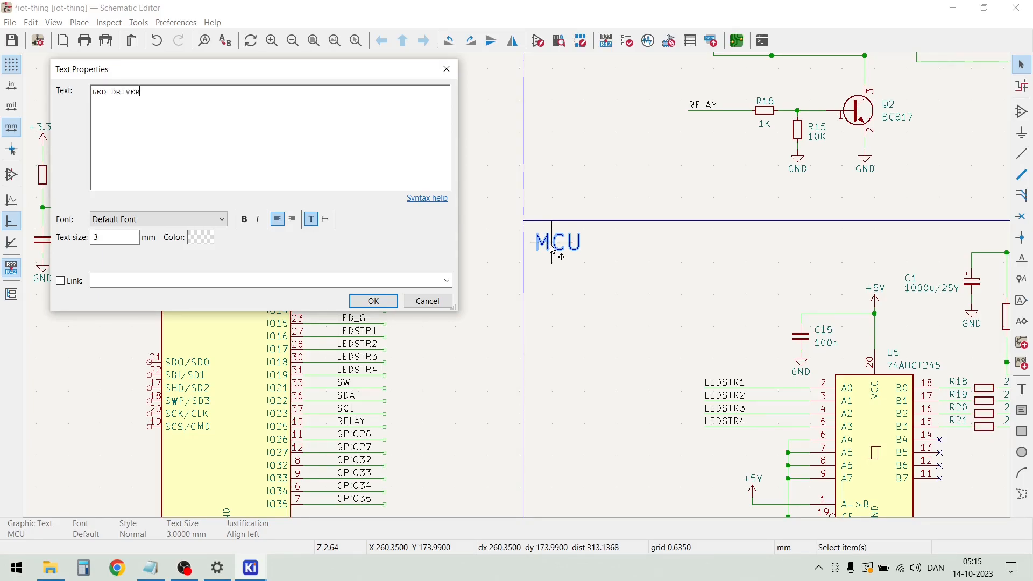
click(379, 305)
click(426, 304)
Duplicate the "LED DRIVER" heading and place the copy in the upper-left corner of the relay section
key(ctrl+d)
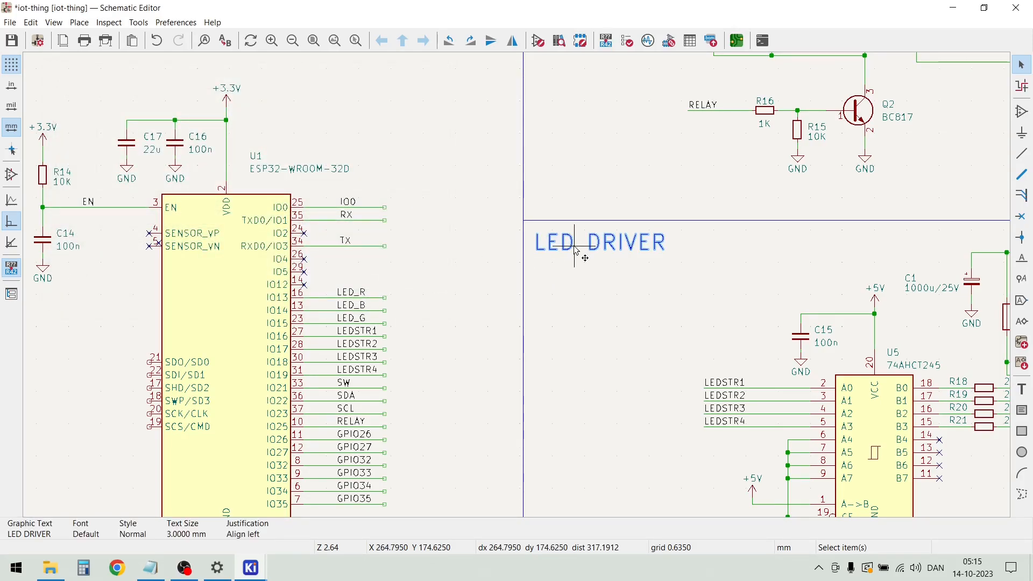
scroll(577, 244, down, 3)
scroll(513, 165, up, 2)
scroll(519, 289, up, 2)
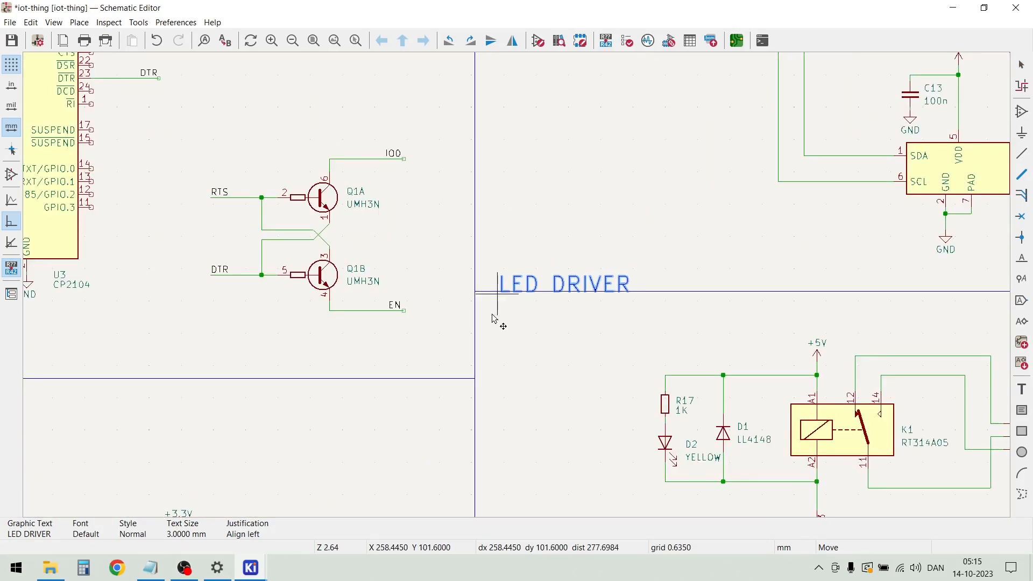
click(500, 332)
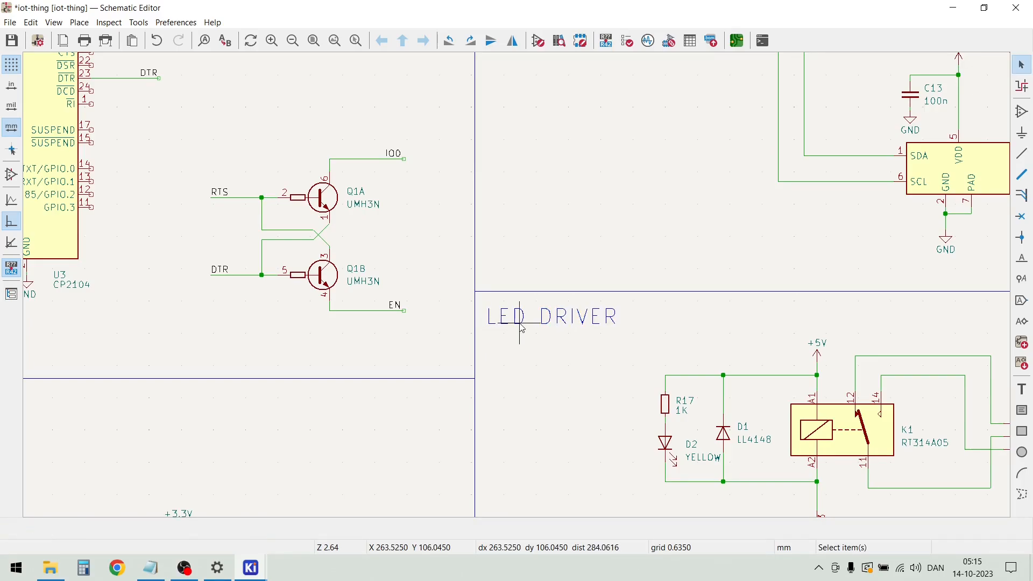
Change the text of the copied heading in the relay section to "RELAY"
double_click(521, 328)
text(RELAY)
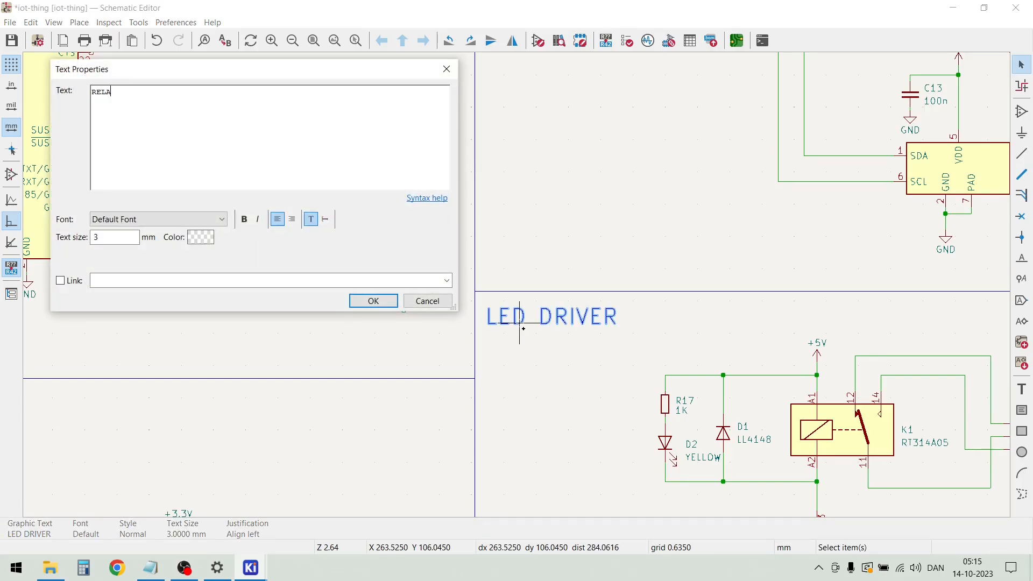
click(373, 300)
Duplicate the "RELAY" heading and place the copy in the upper-left corner of the I2C sensor section
click(511, 323)
key(m)
scroll(508, 309, down, 5)
scroll(536, 168, up, 8)
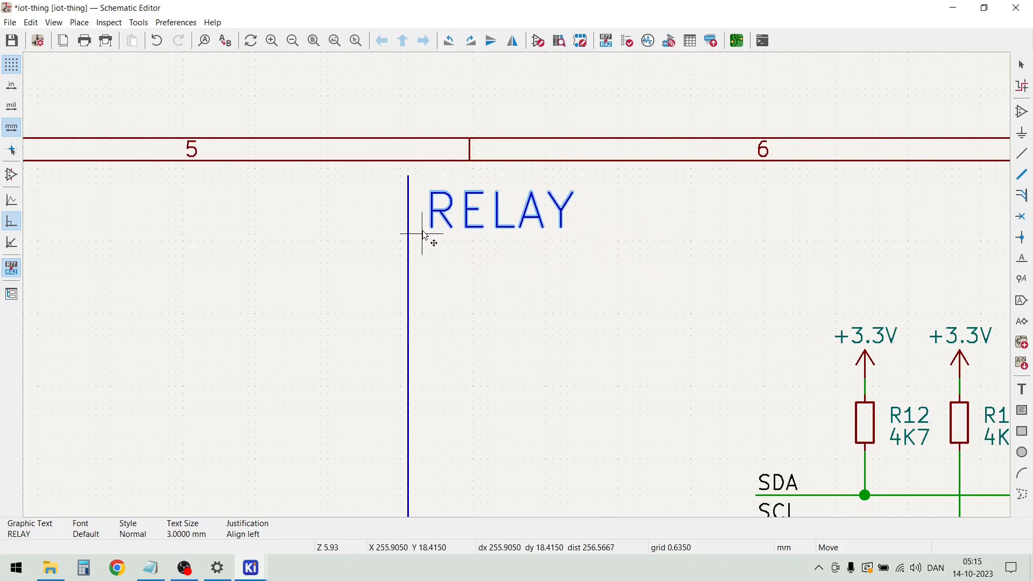
click(419, 225)
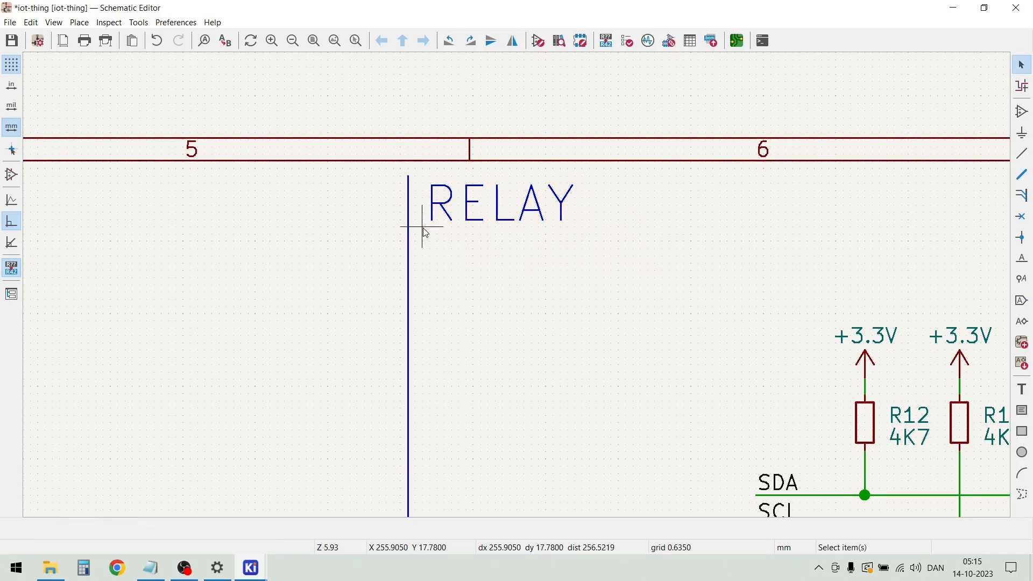
Extend the upper end of the vertical divider beside the I2C sensor section to meet the sheet border
click(408, 180)
drag(409, 176, 408, 169)
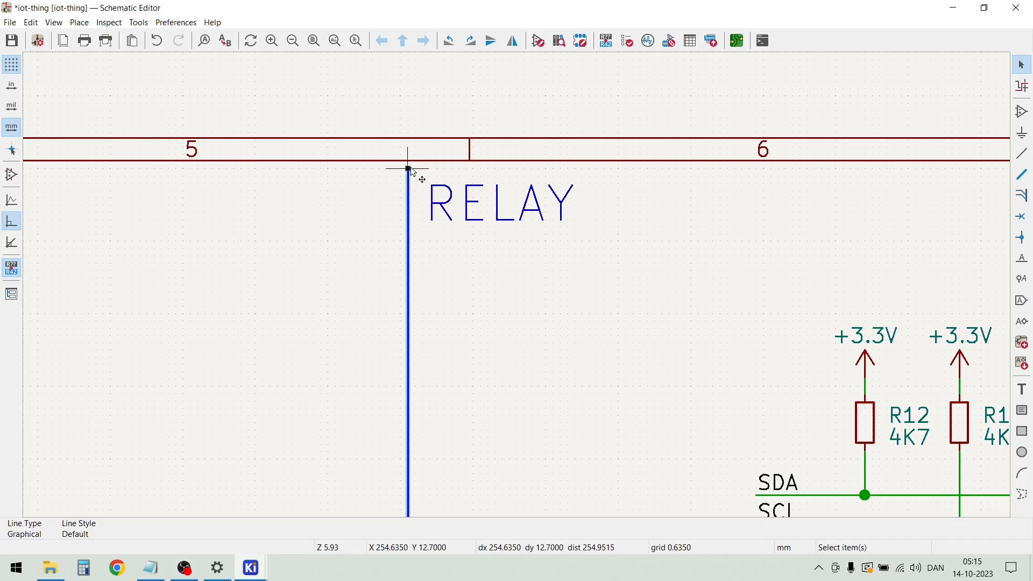
click(527, 285)
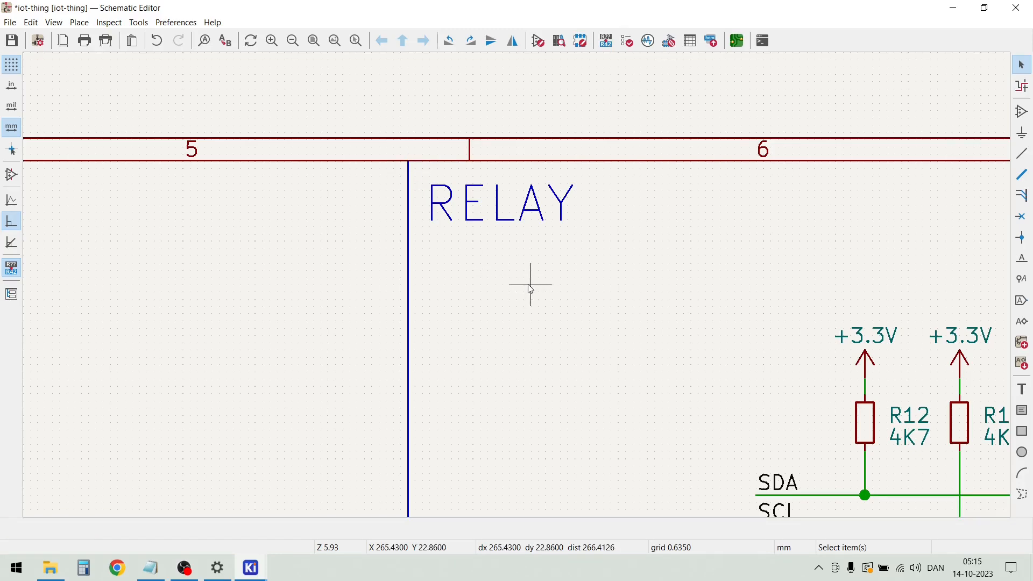
Change the text of the copied heading in the sensor section to "I2C SENSOR + QWIIC CONNECTOR"
double_click(506, 203)
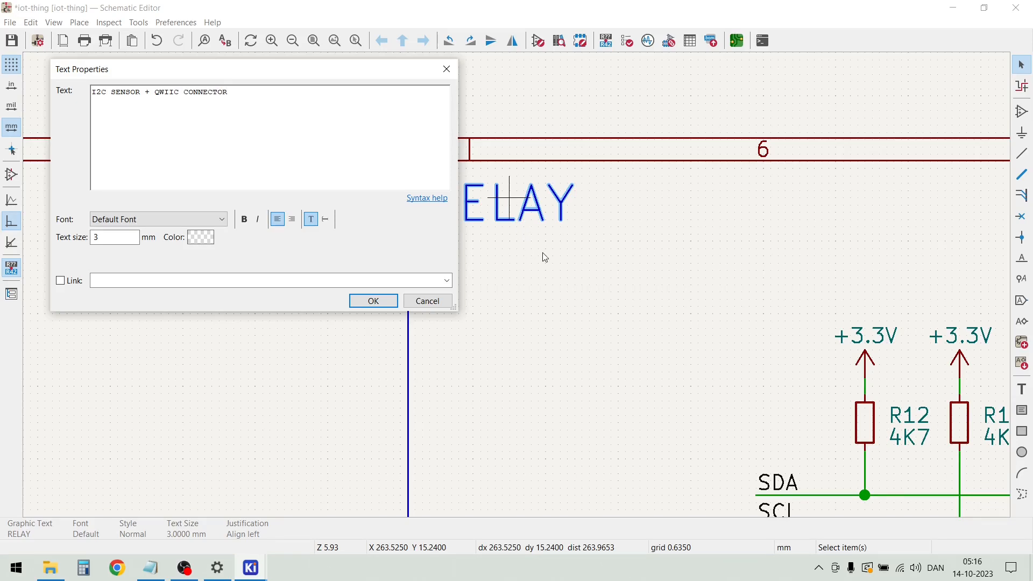
click(383, 305)
scroll(517, 285, down, 3)
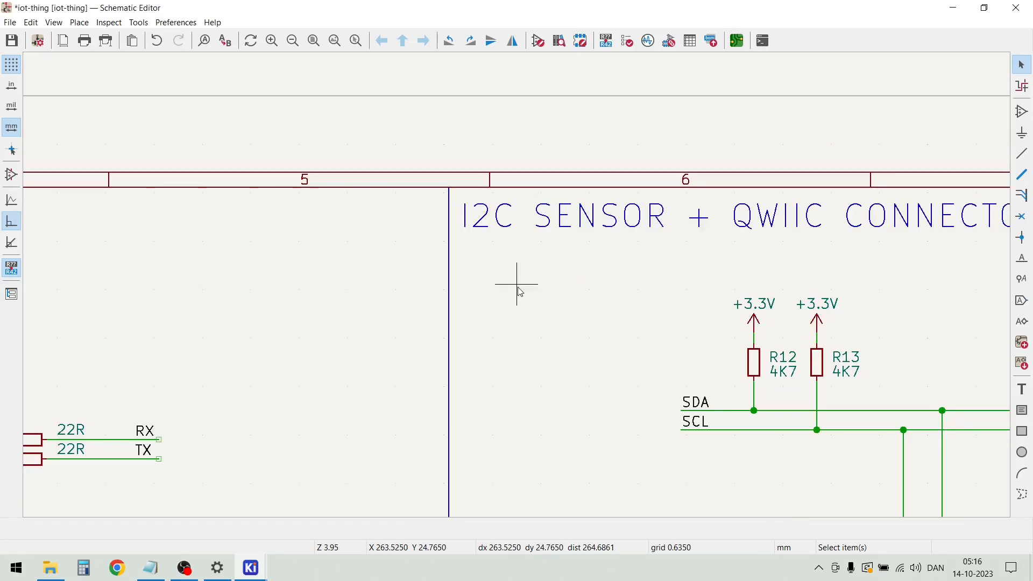
Examine the whole schematic sheet to check the section dividers, headings and circuit placement
scroll(519, 290, down, 5)
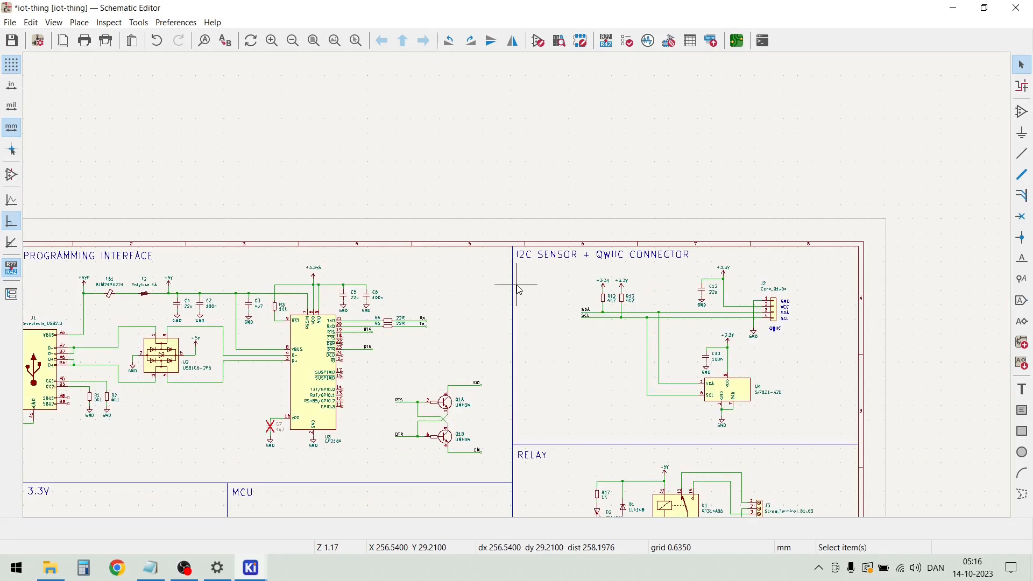
scroll(515, 315, down, 2)
scroll(517, 285, up, 4)
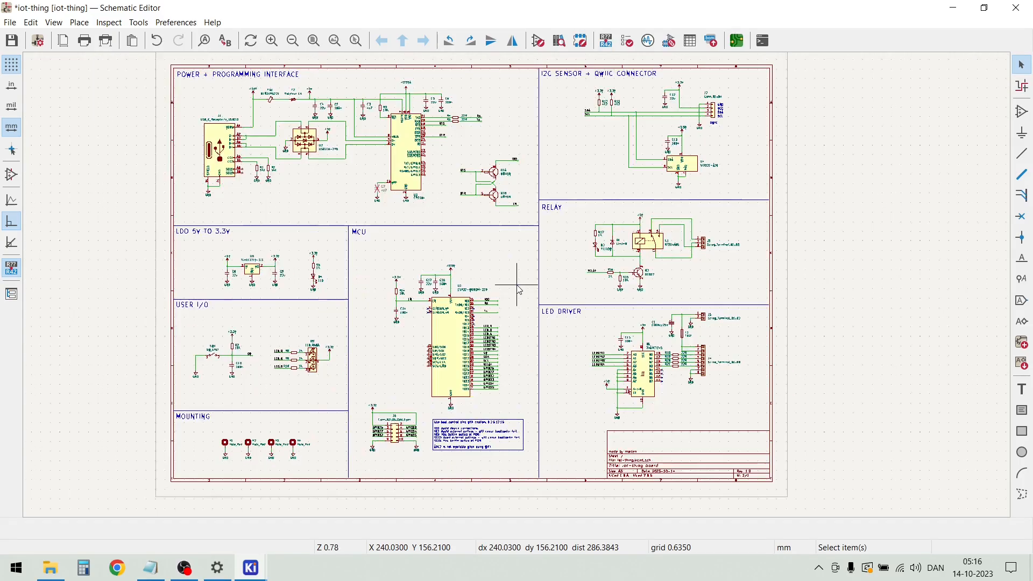
scroll(531, 288, down, 2)
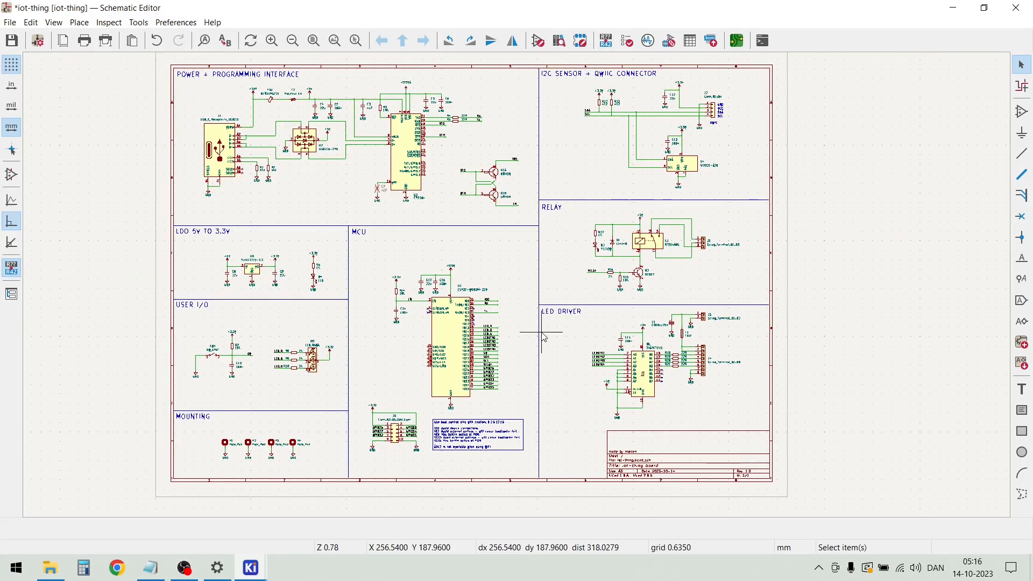
scroll(519, 291, down, 2)
scroll(519, 290, up, 2)
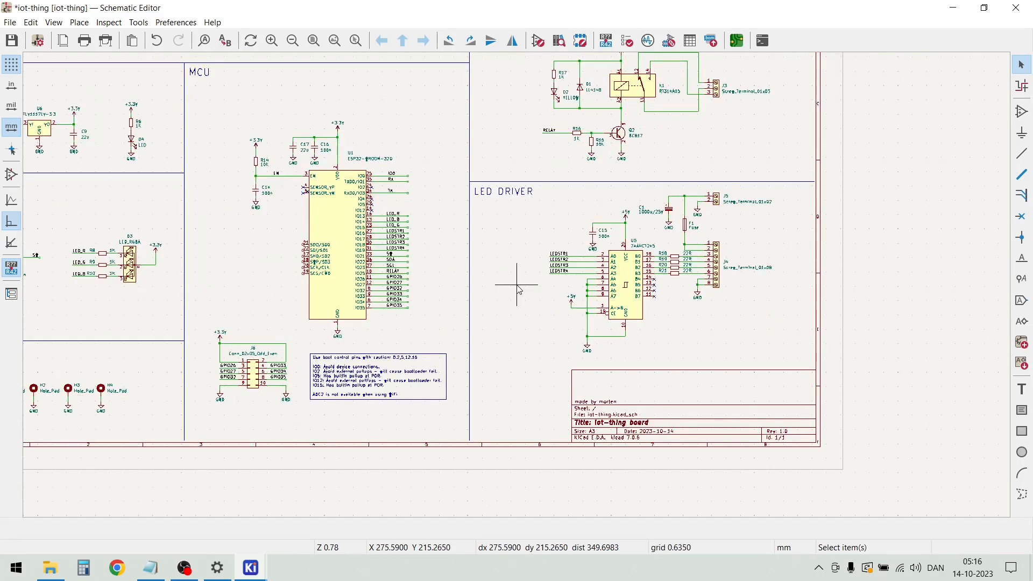
scroll(520, 291, down, 2)
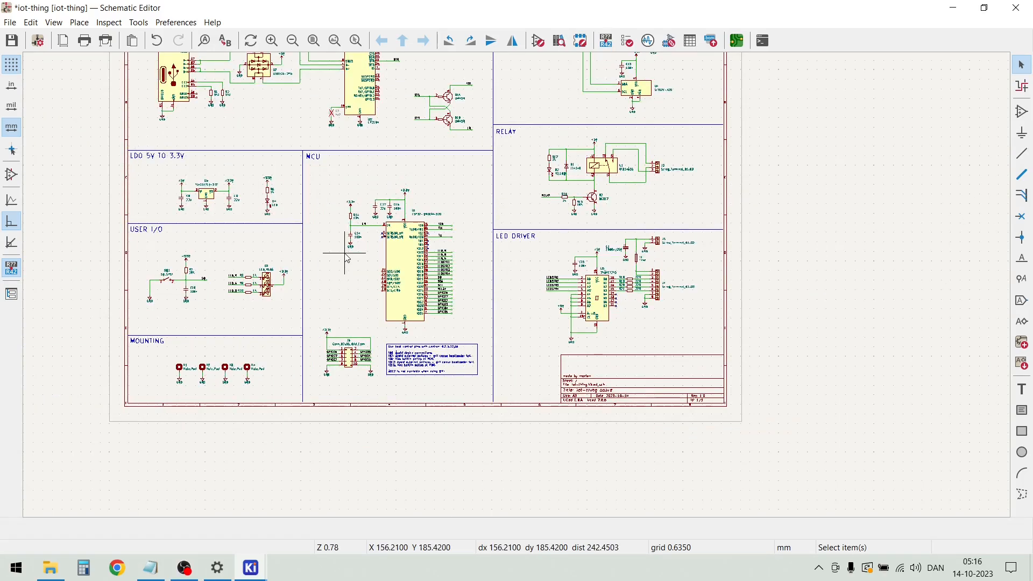
scroll(414, 196, up, 2)
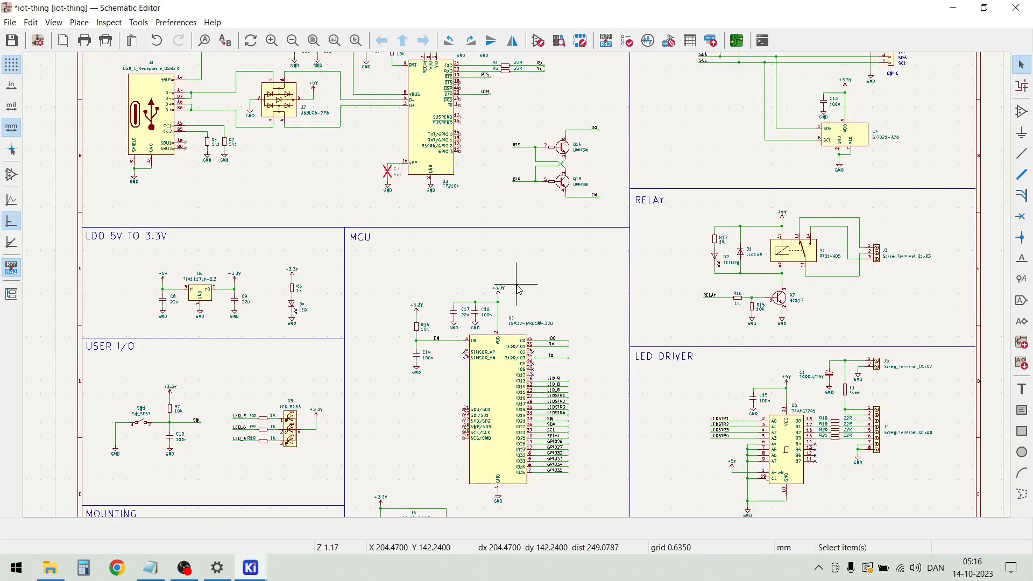
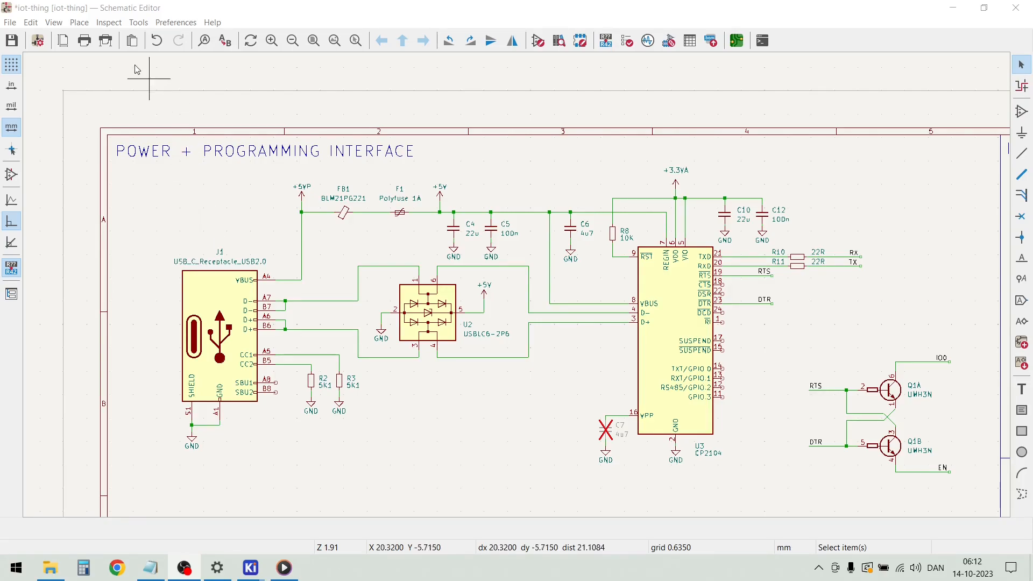
Annotate the entire schematic with existing annotations reset and symbols sorted by X position
click(109, 28)
mouse_move(137, 24)
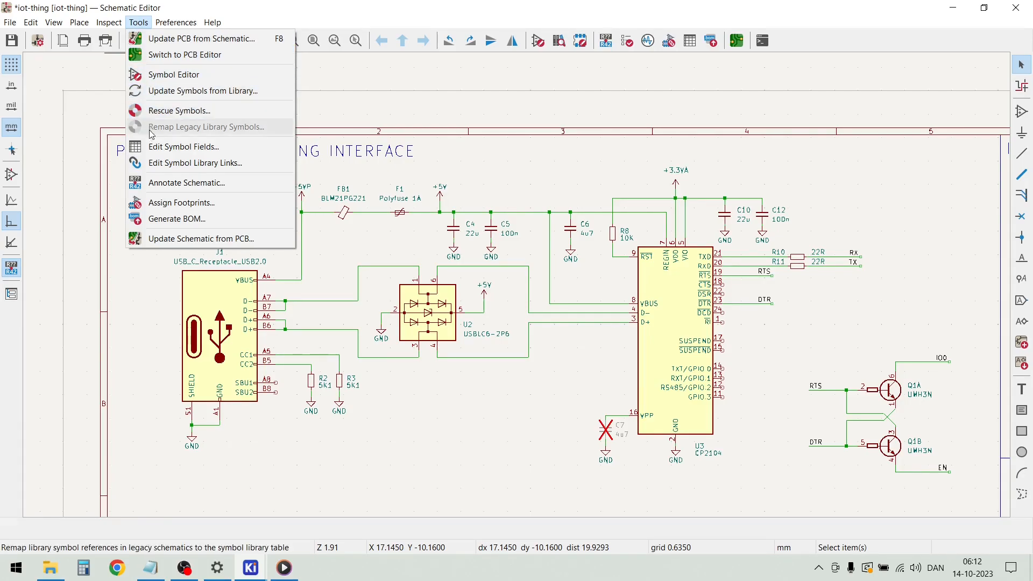
click(168, 185)
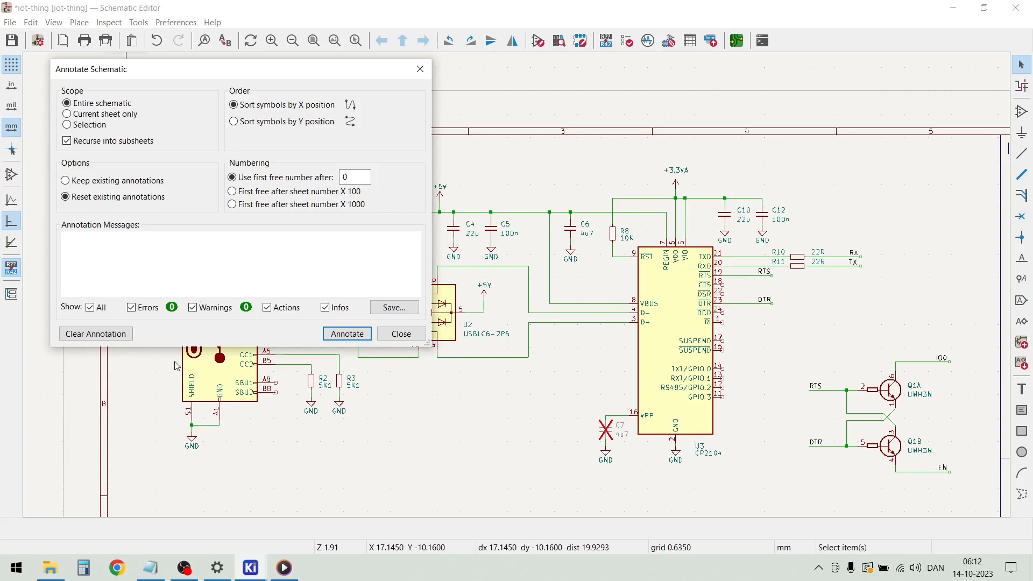
click(347, 335)
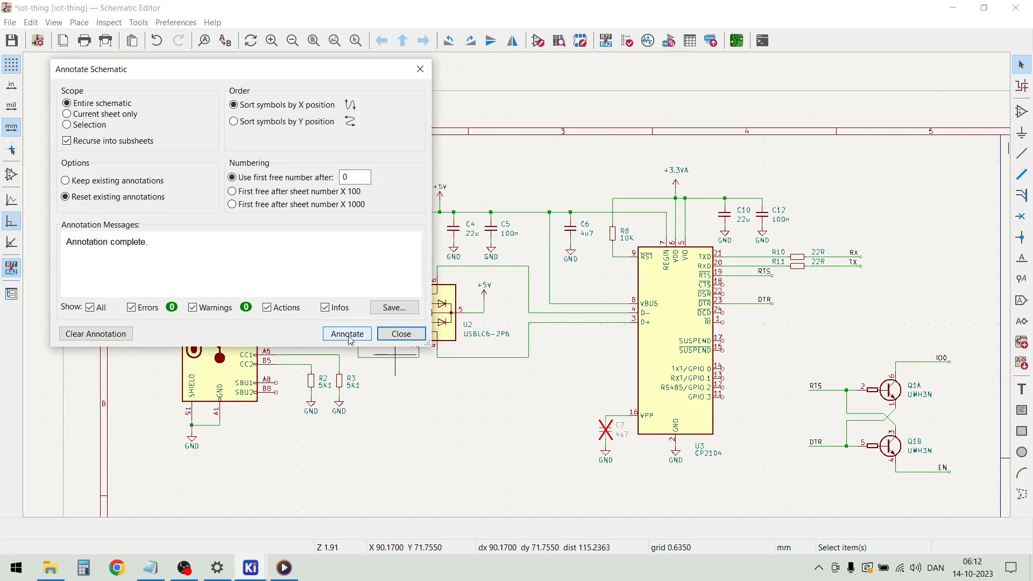
click(400, 334)
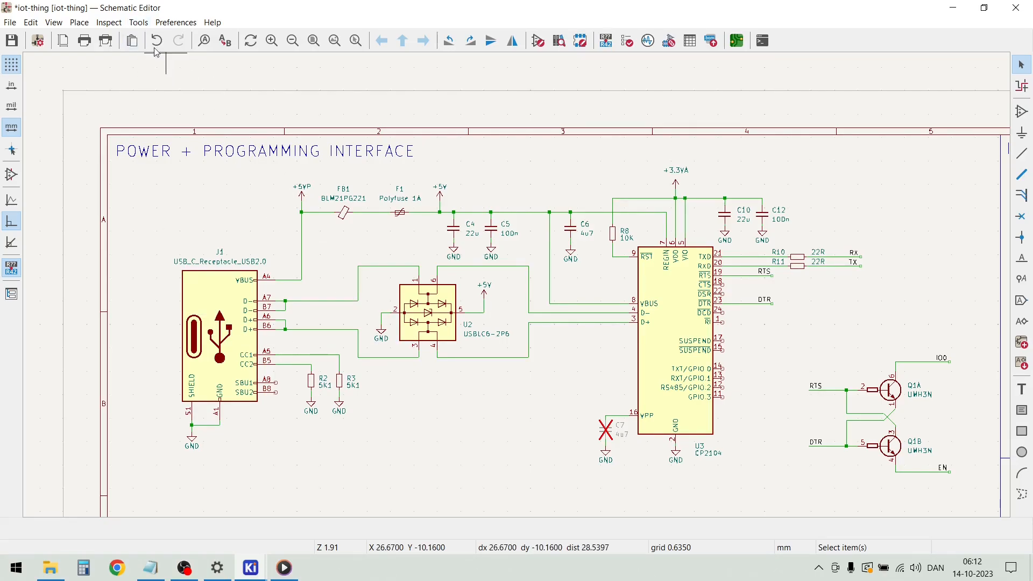
Open the symbol fields table, hide the Datasheet column, and check the footprint list for empty entries
click(139, 23)
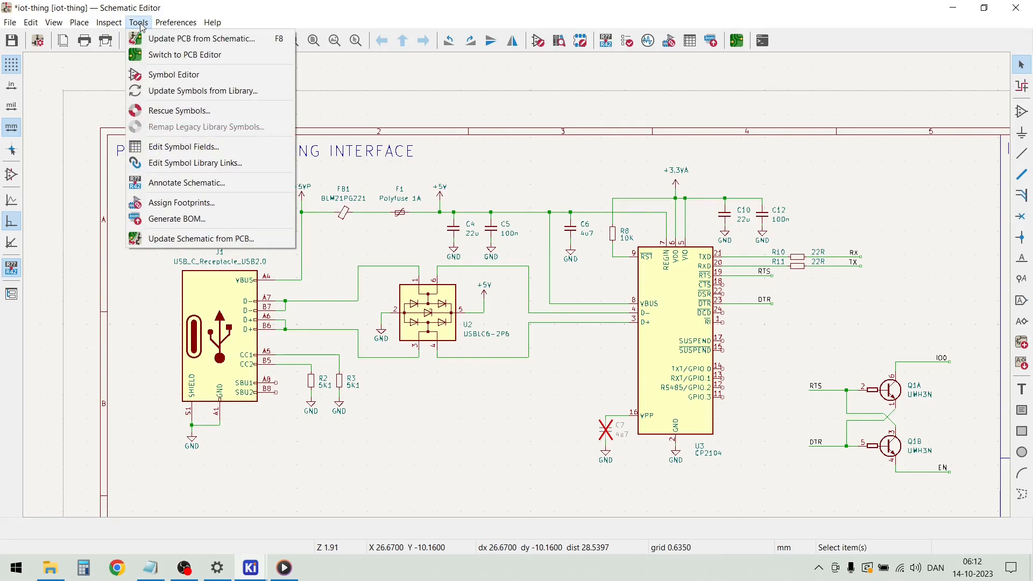
click(170, 153)
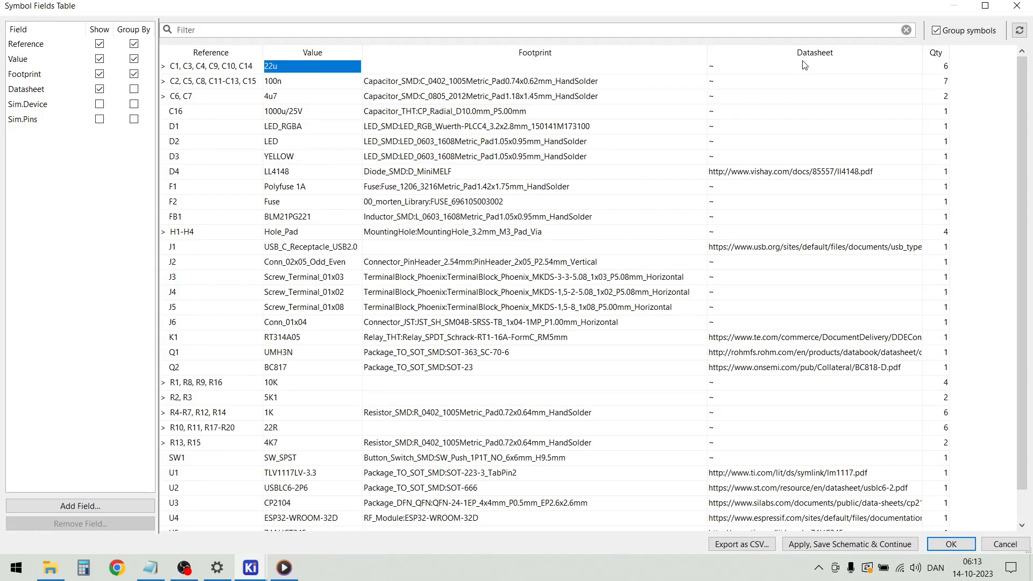
click(101, 90)
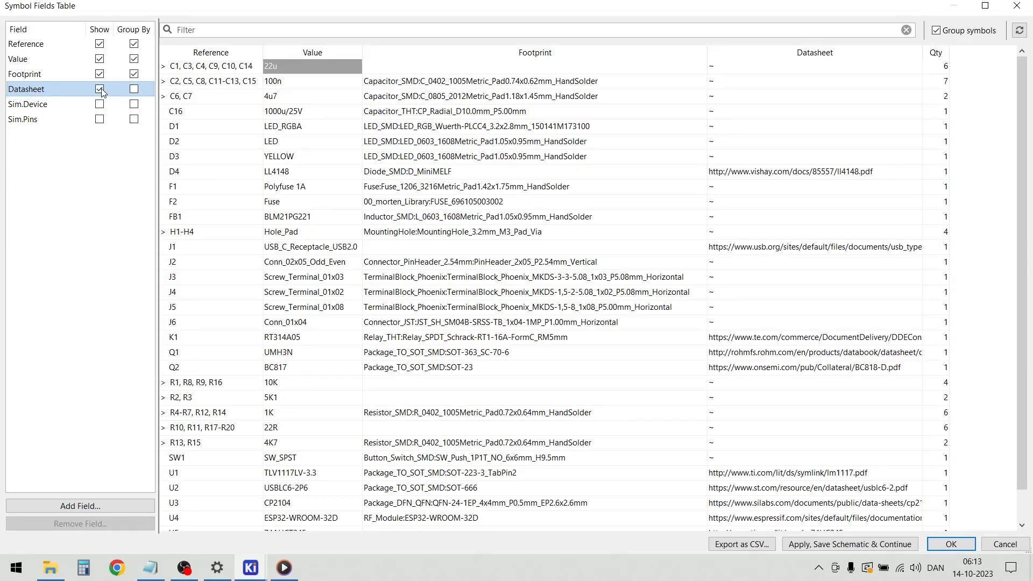
click(99, 89)
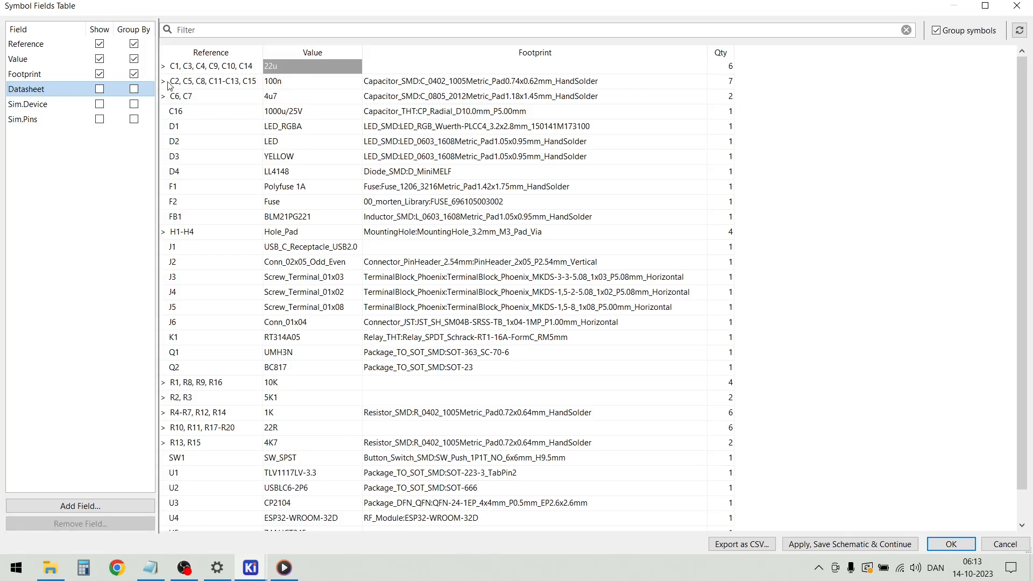
scroll(402, 205, down, 2)
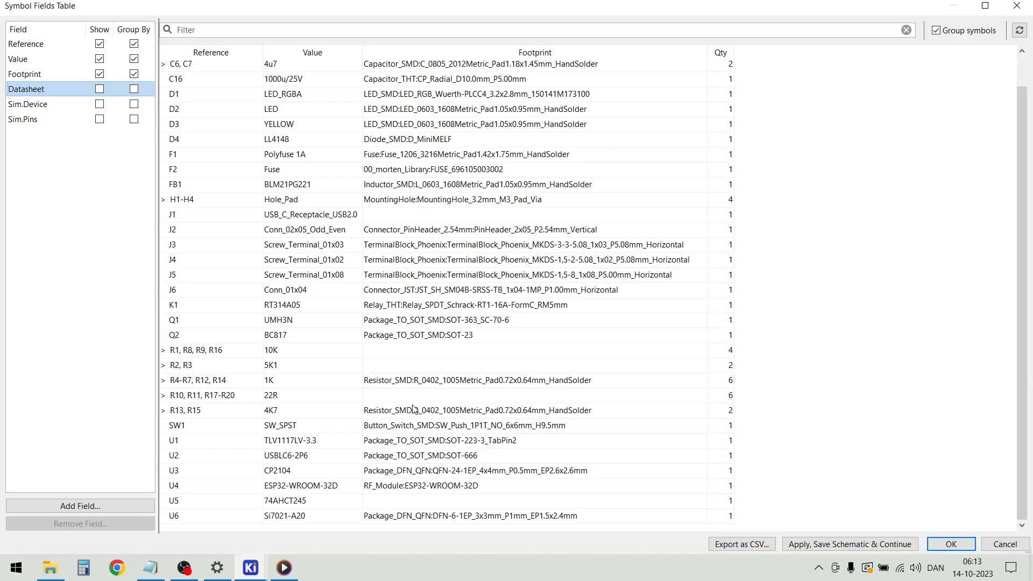
scroll(425, 327, up, 2)
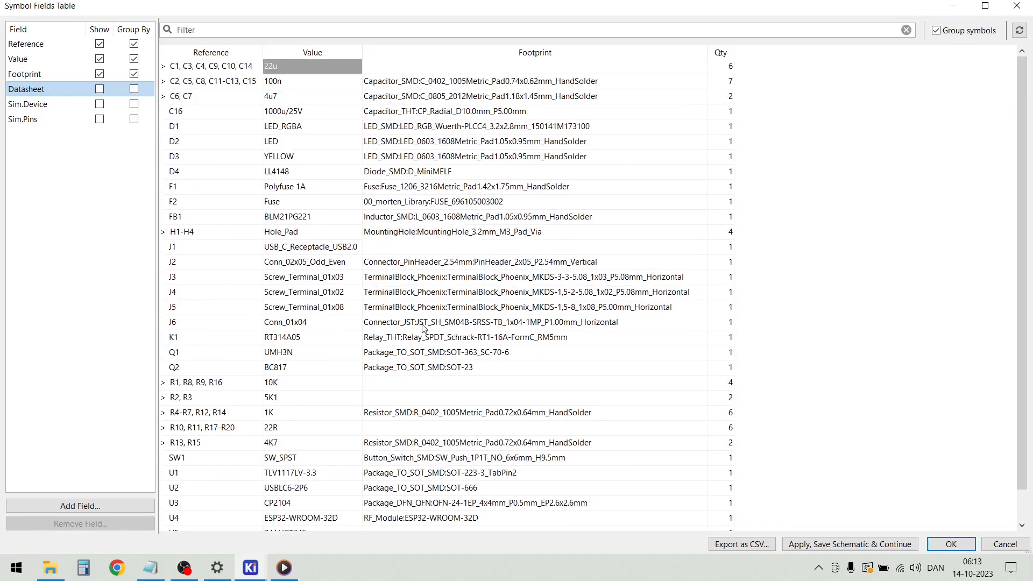
Assign the footprint USB_C_Receptacle_HRO_TYPE-C-31-M-12 from the Connector_USB library to J1
double_click(393, 247)
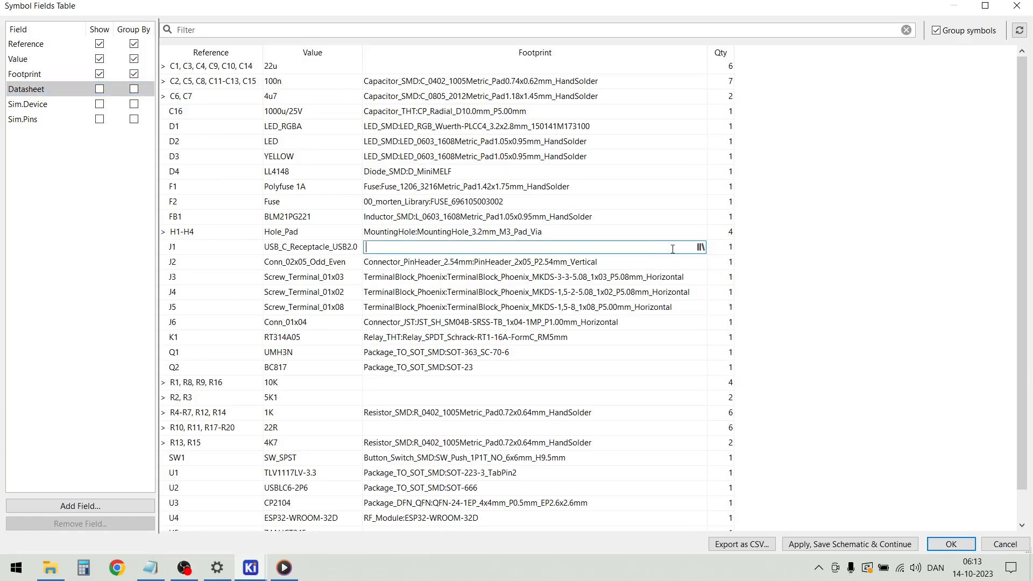
click(700, 247)
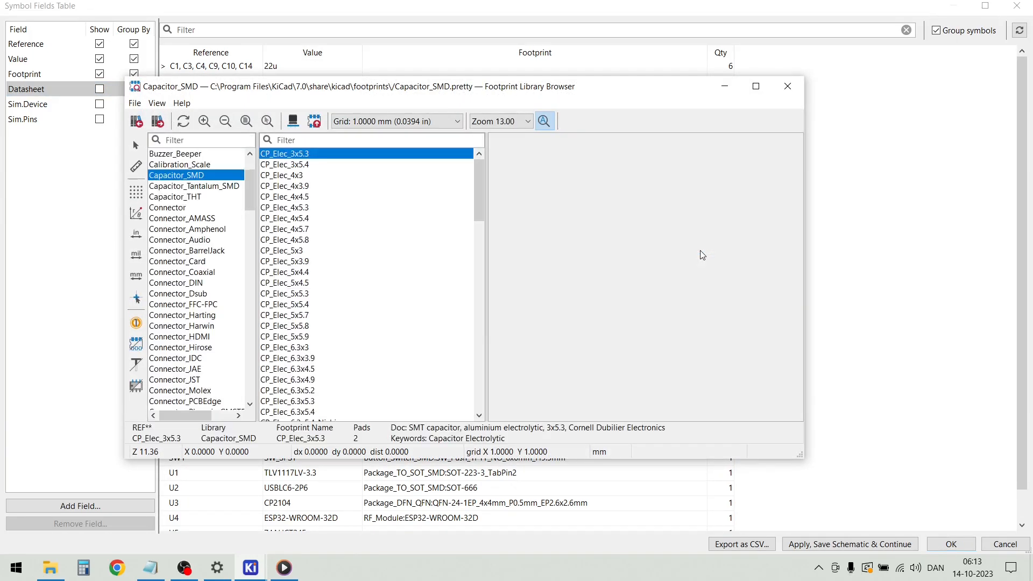
drag(251, 187, 255, 242)
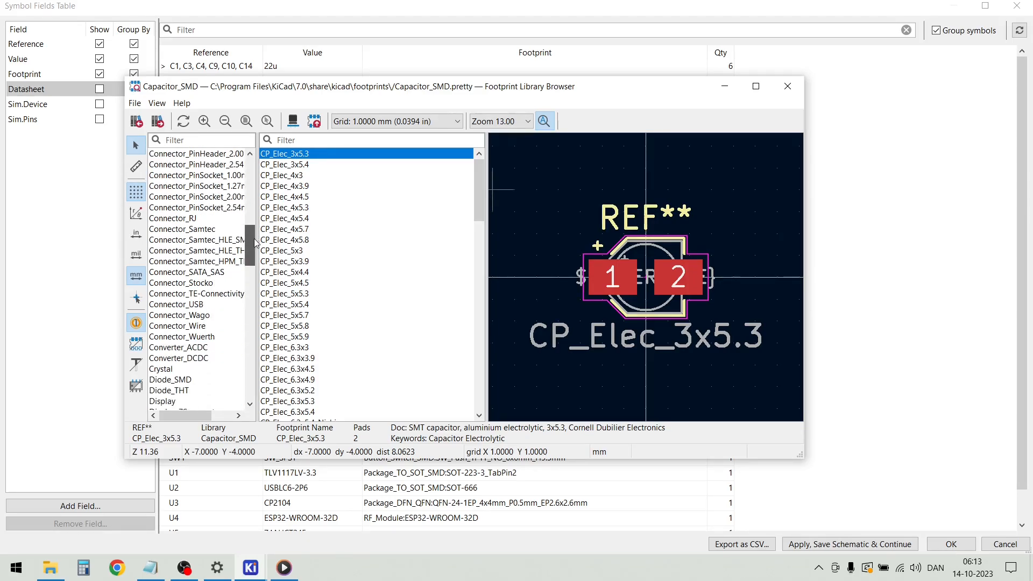
click(205, 305)
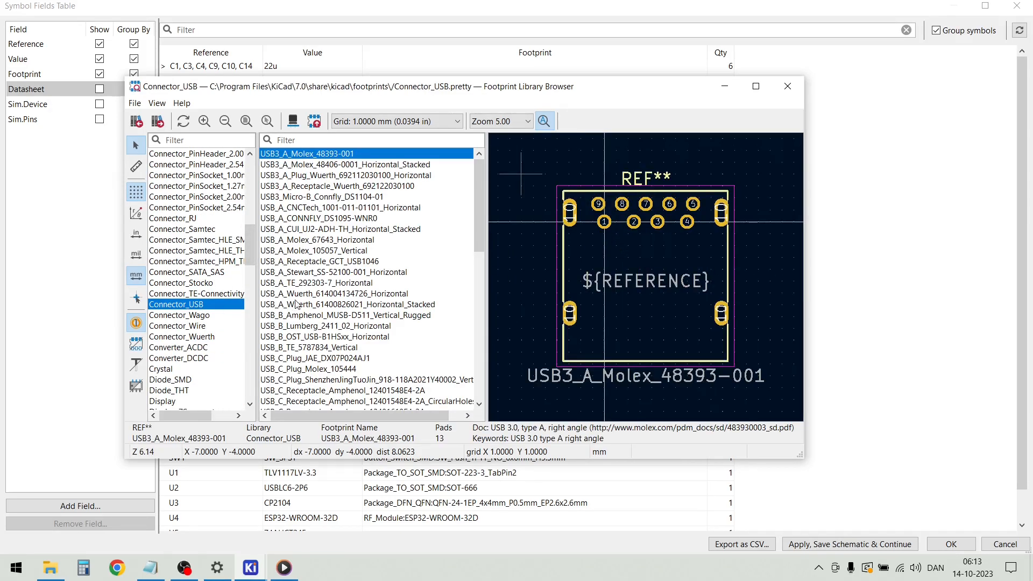
scroll(292, 305, down, 8)
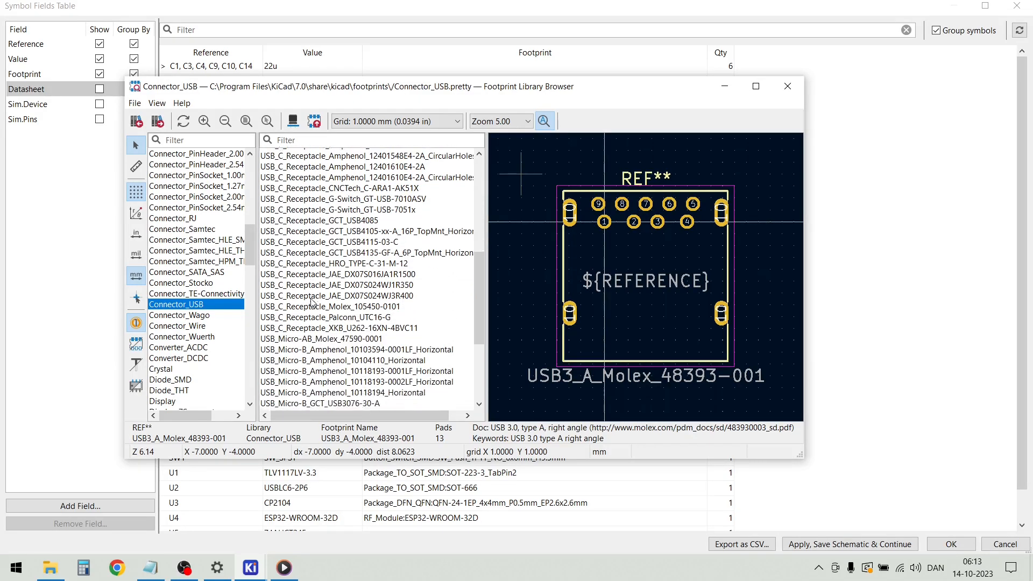
scroll(311, 302, down, 5)
scroll(312, 293, up, 3)
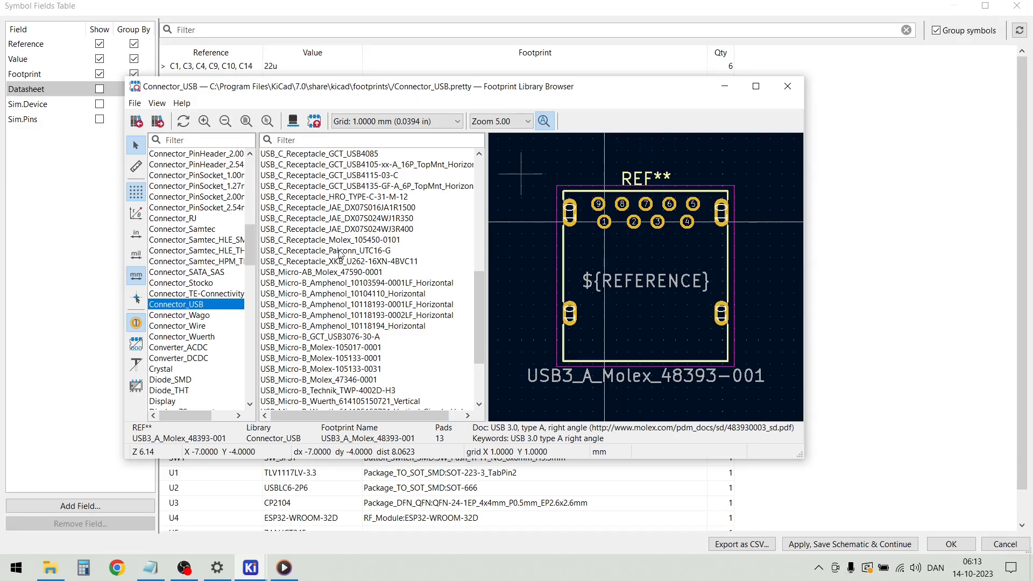
click(337, 197)
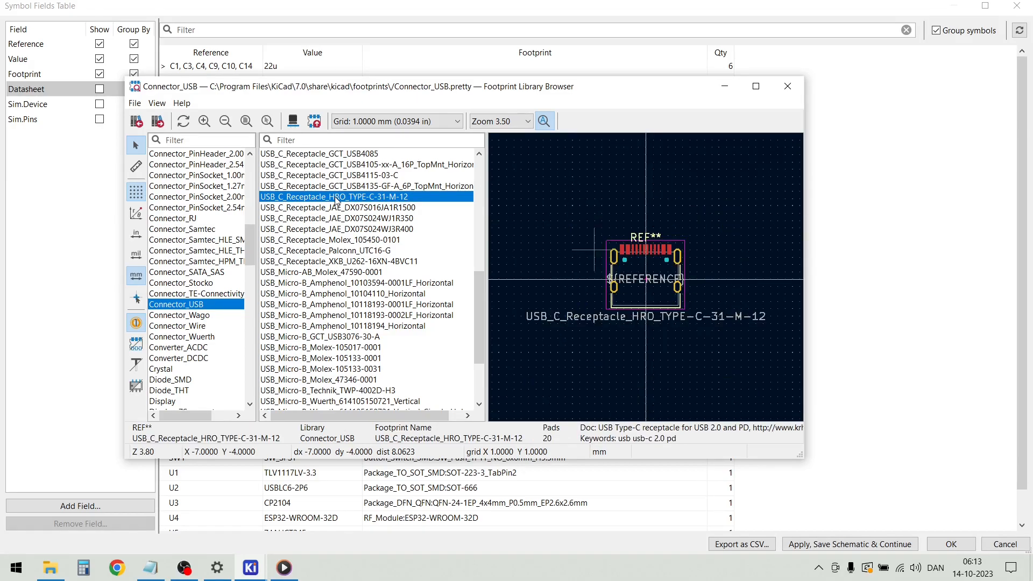
double_click(337, 197)
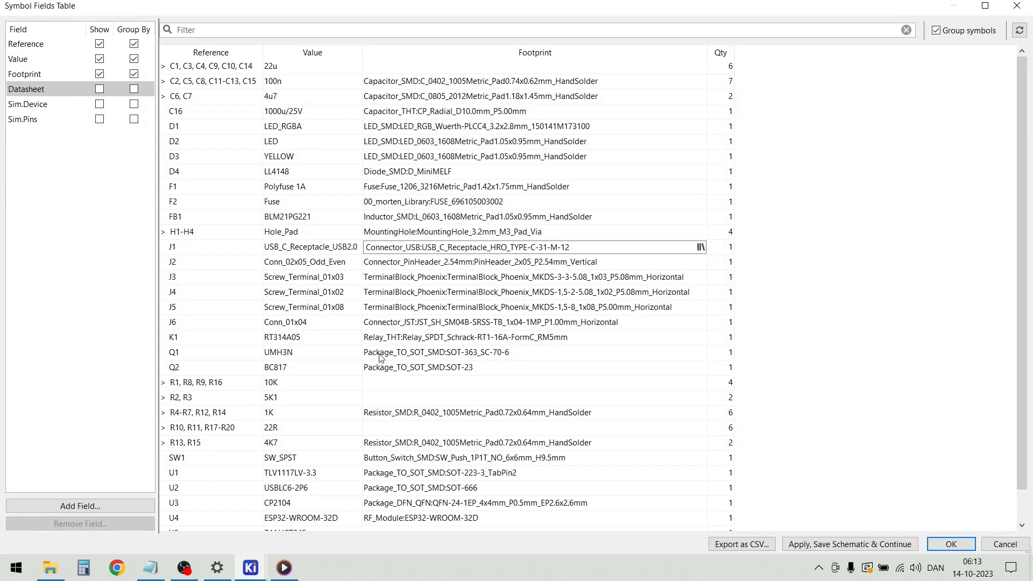
Assign the Resistor_SMD footprint R_0402_1005Metric_Pad0.72x0.64mm_HandSolder to the 10K resistors R1, R8, R9 and R16
double_click(384, 382)
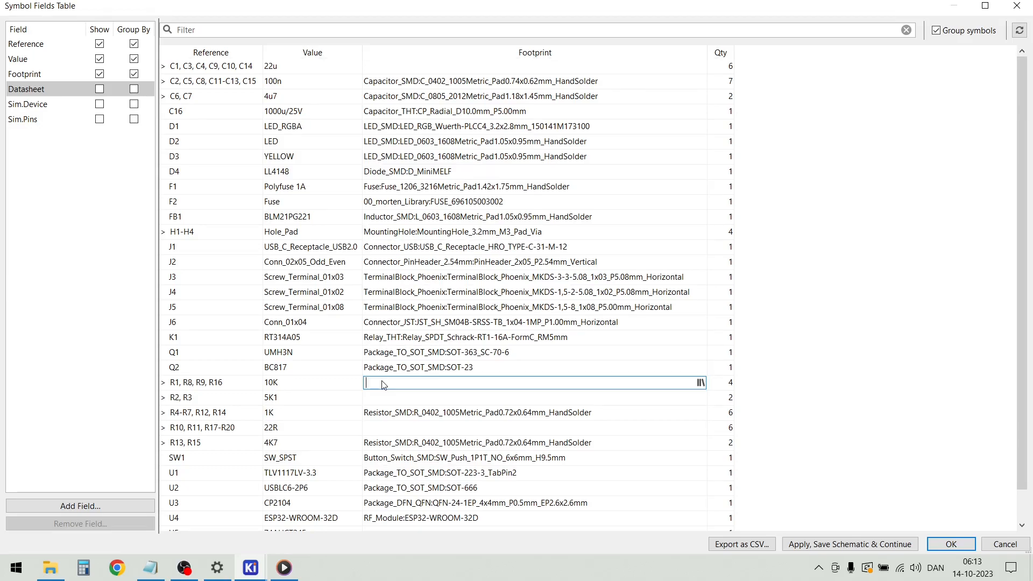
click(700, 383)
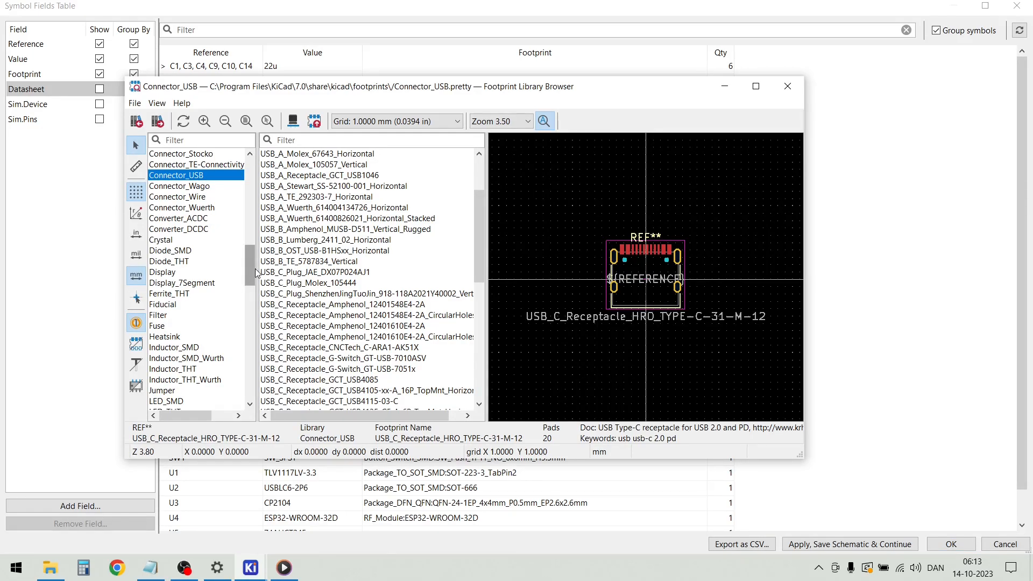
drag(251, 269, 248, 337)
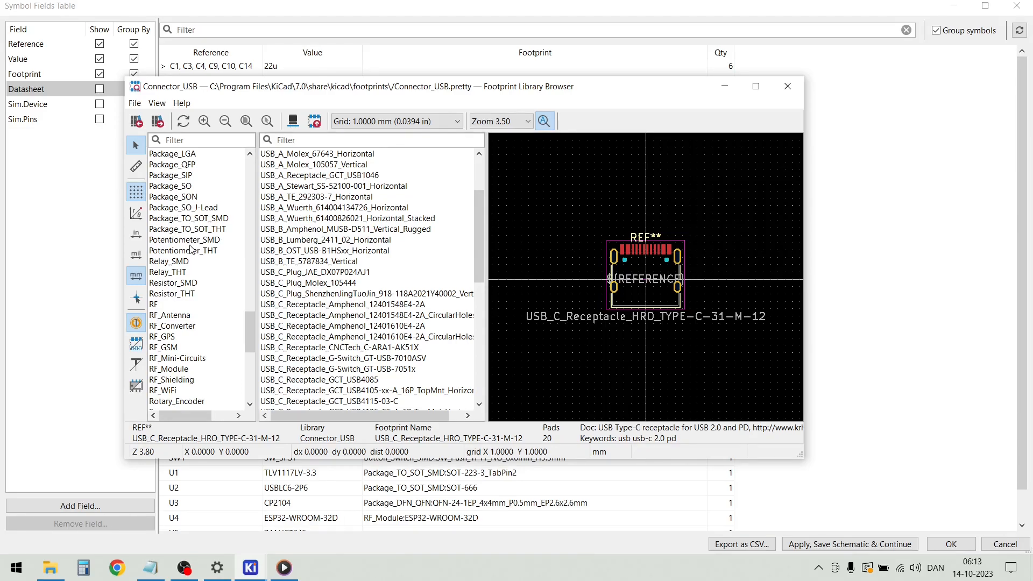
click(187, 284)
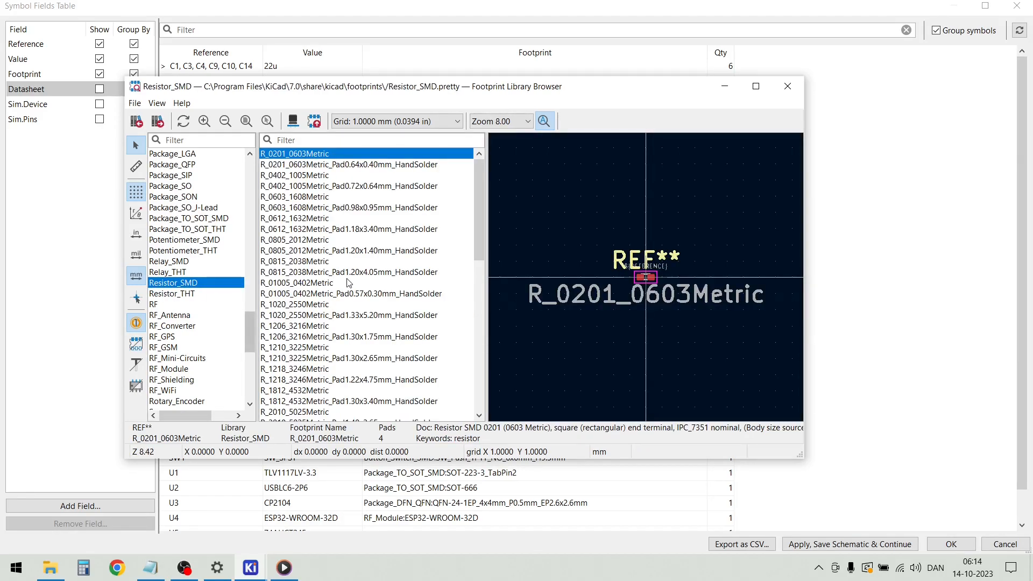
click(320, 188)
double_click(320, 188)
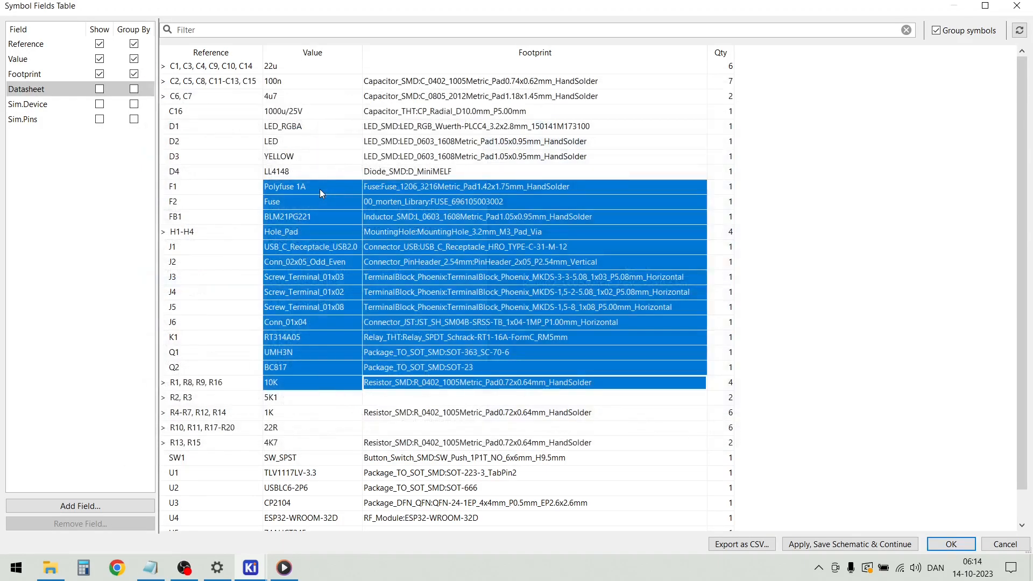
Give the 5K1 resistors R2 and R3 the footprint R_0402_1005Metric_Pad0.72x0.64mm_HandSolder
double_click(389, 400)
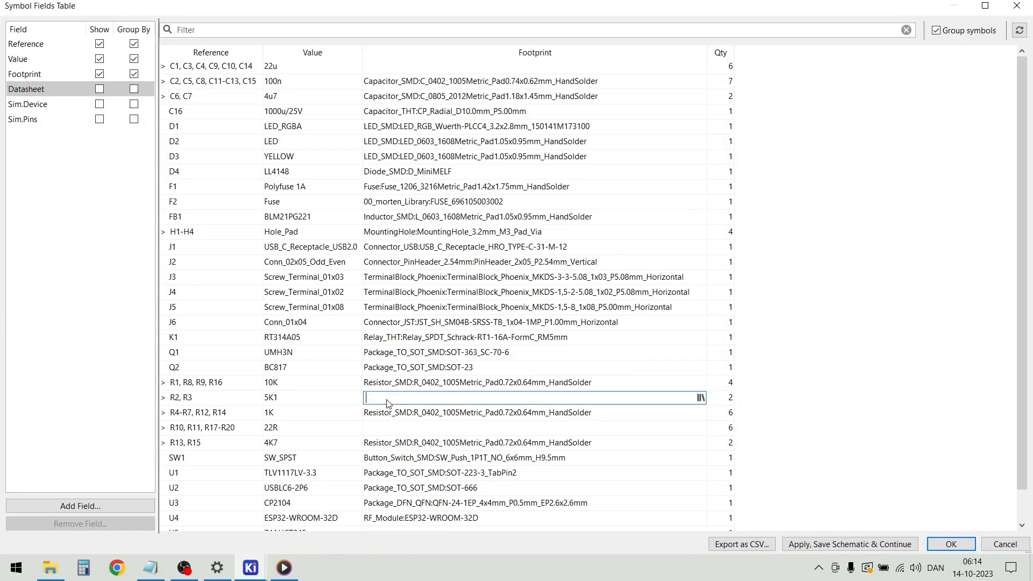
click(700, 398)
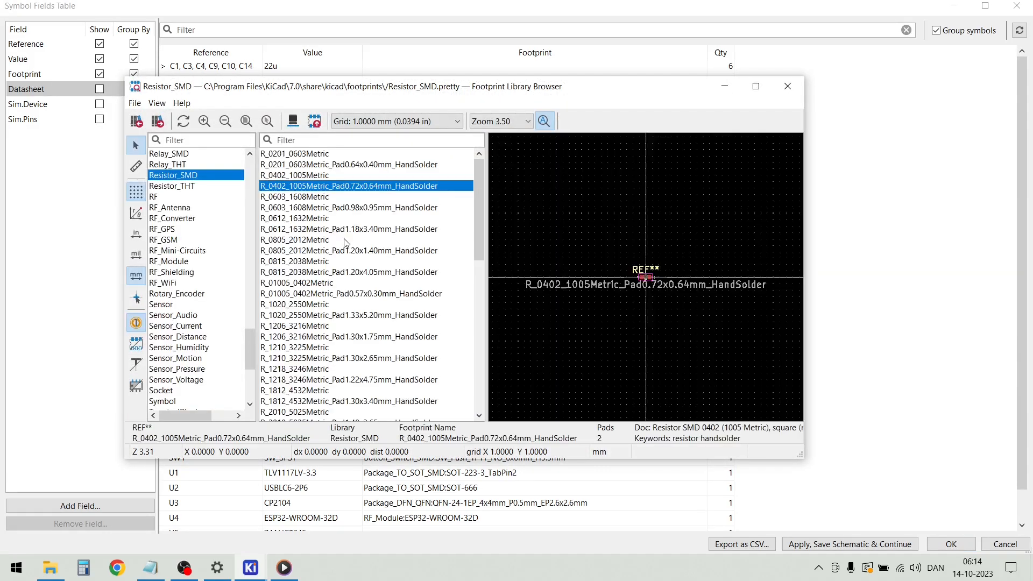
double_click(323, 186)
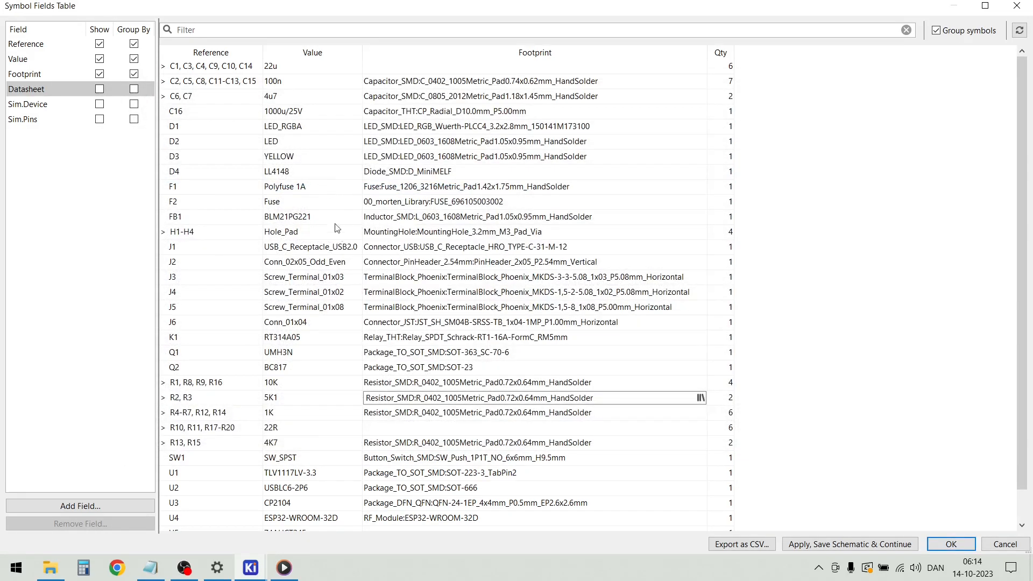
Set the footprint of the 22R resistors R10, R11 and R17-R20 to R_0402_1005Metric_Pad0.72x0.64mm_HandSolder
double_click(425, 429)
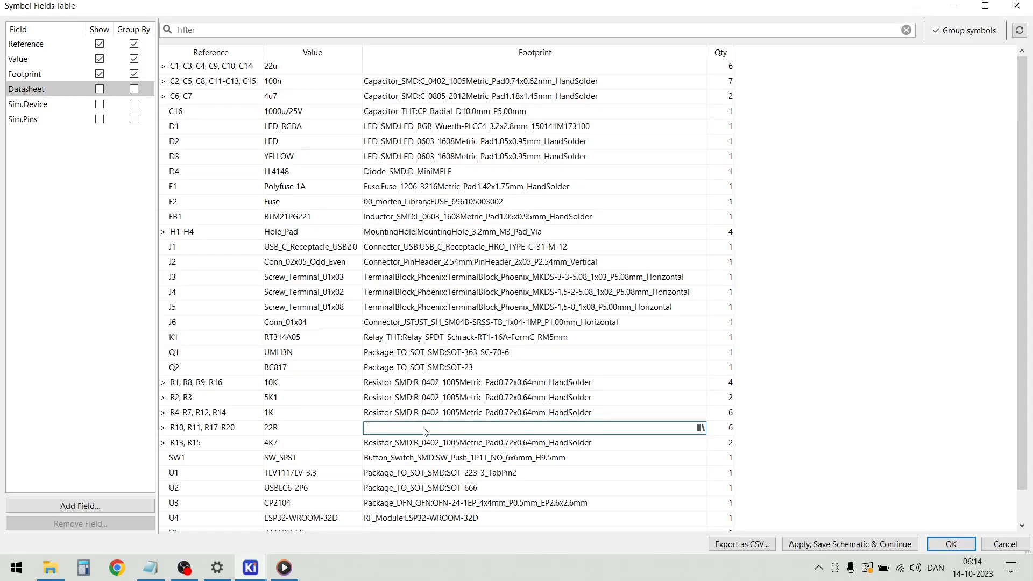
click(700, 427)
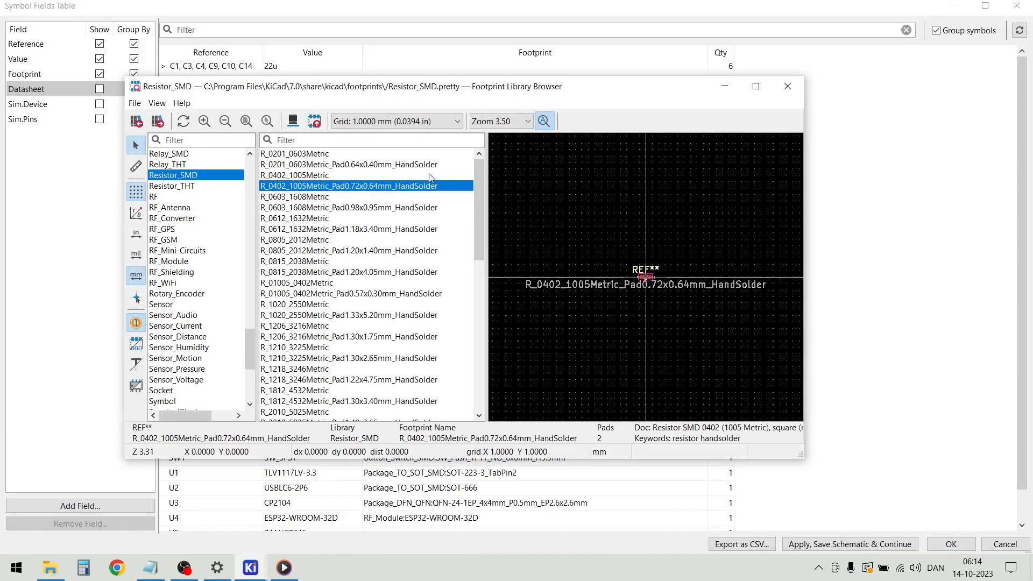
double_click(374, 187)
double_click(620, 458)
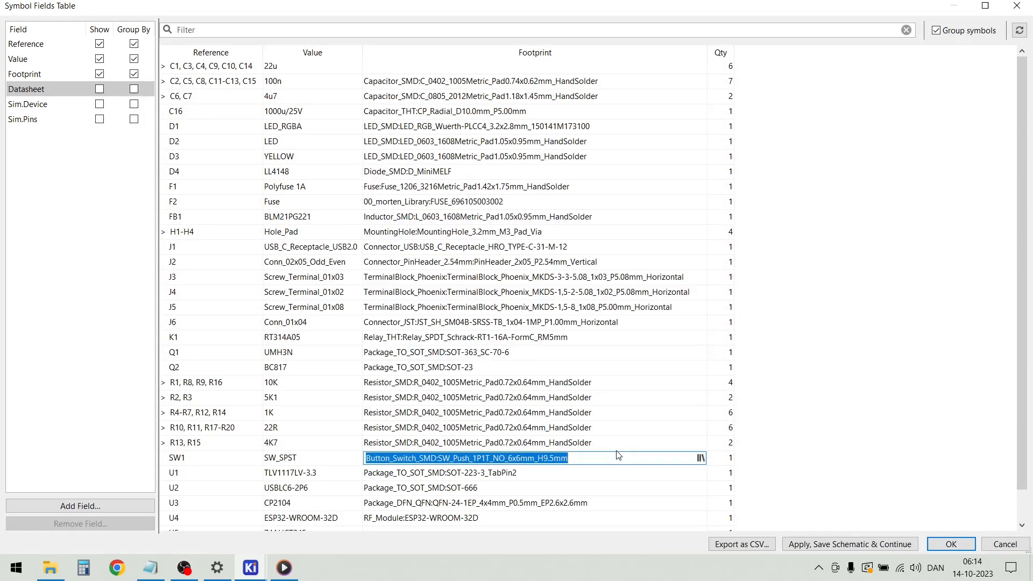
Assign the footprint DIP-20_W7.62mm from the Package_DIP library to the 74AHCT245 U5 and save the symbol field changes
scroll(576, 369, down, 1)
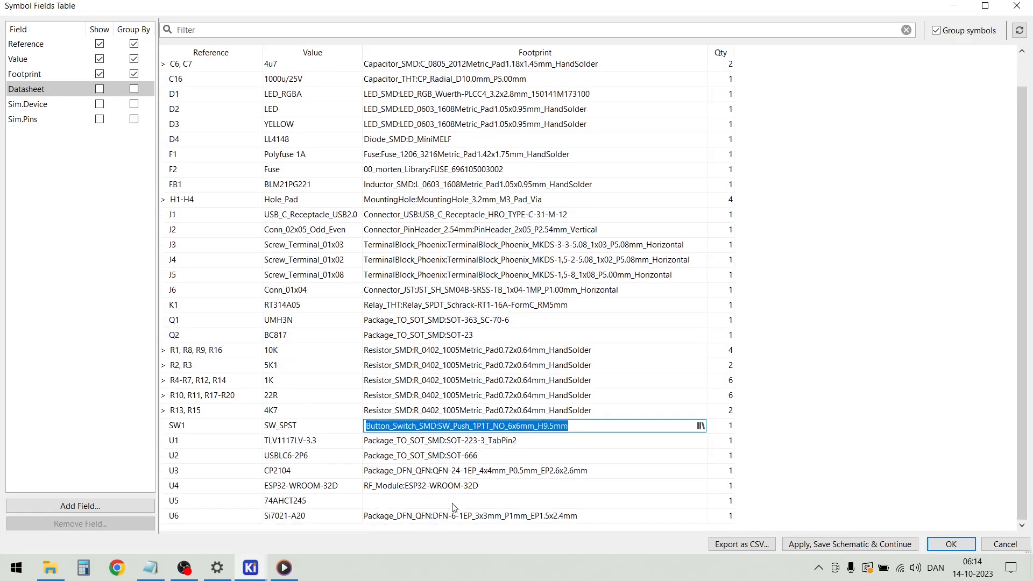
double_click(435, 501)
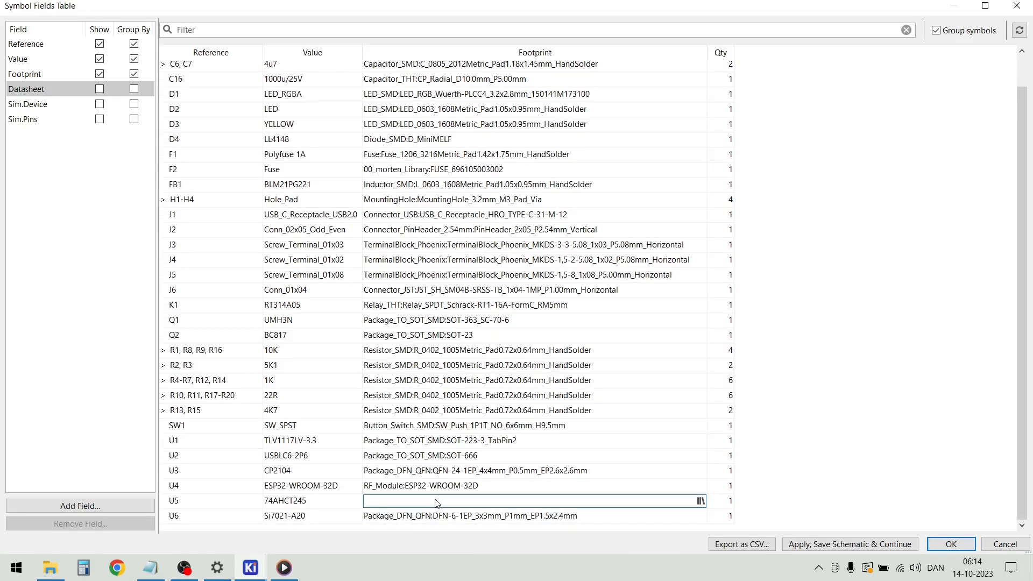
click(700, 501)
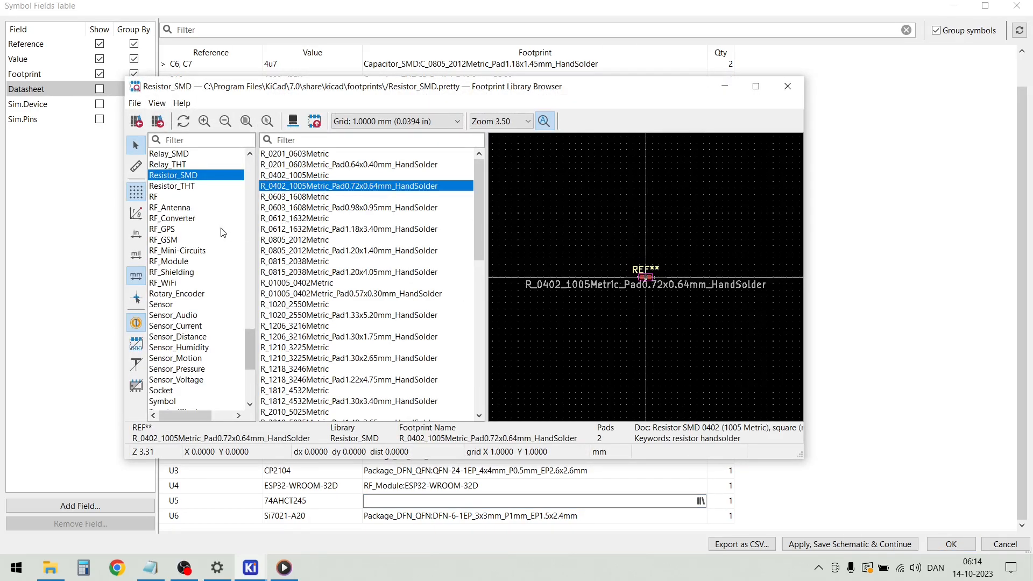
scroll(219, 245, down, 2)
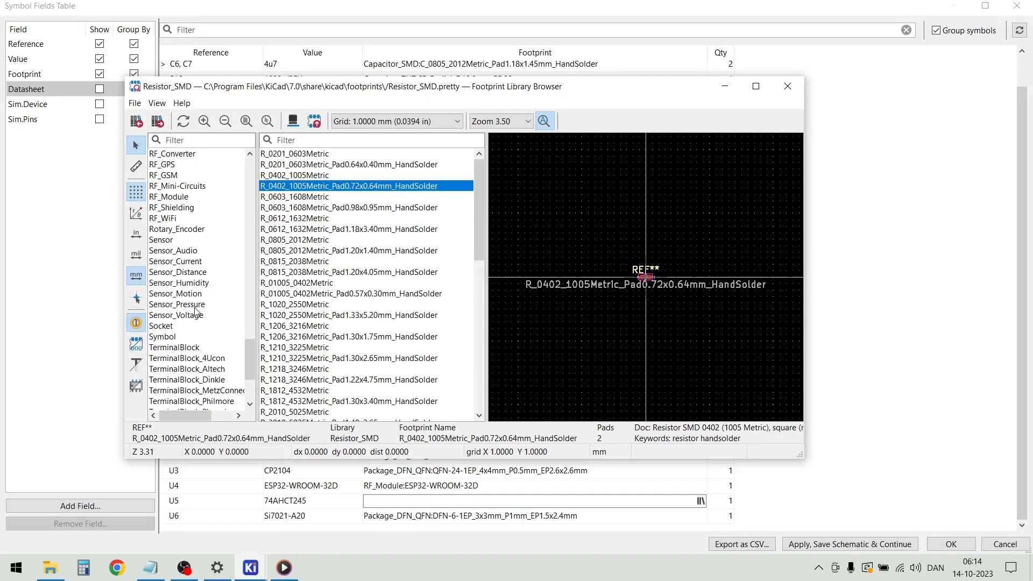
drag(250, 371, 230, 337)
scroll(230, 344, down, 10)
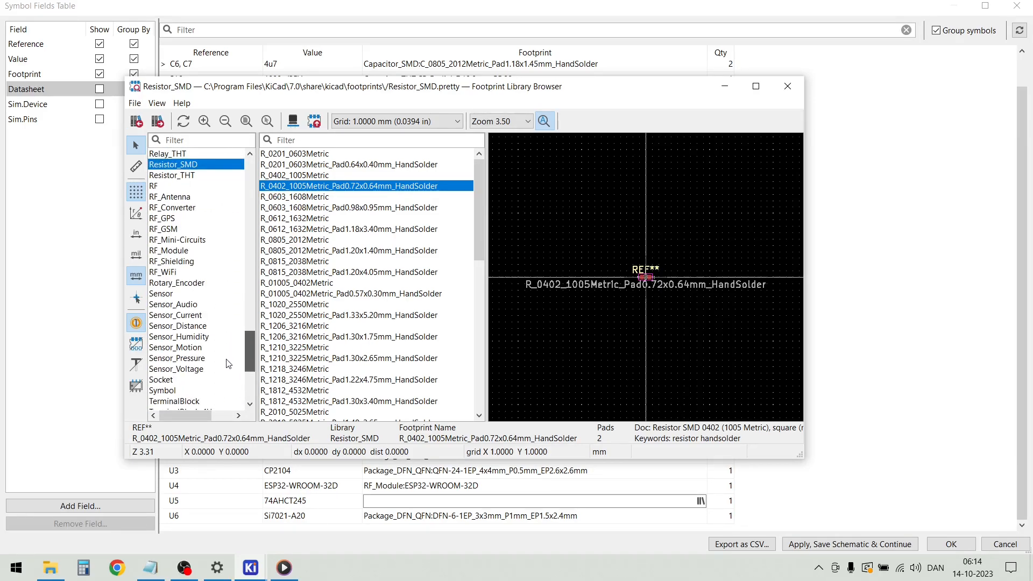
scroll(233, 395, up, 10)
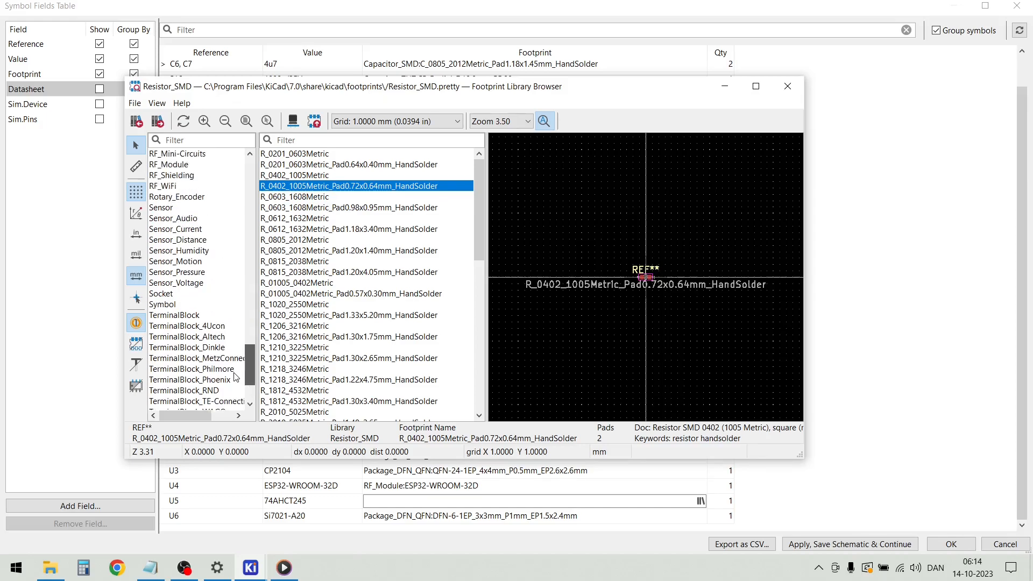
scroll(238, 337, up, 1)
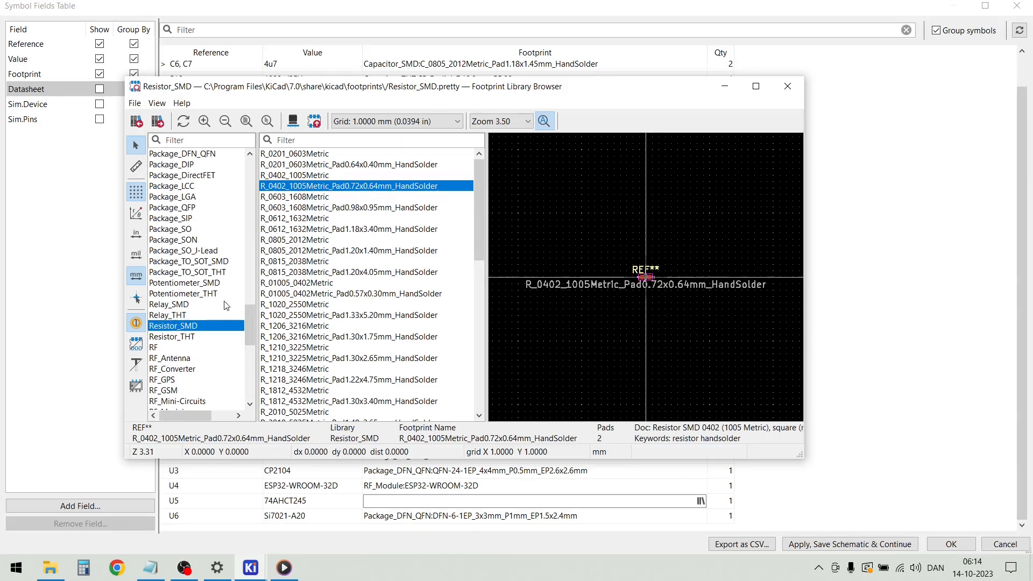
click(188, 165)
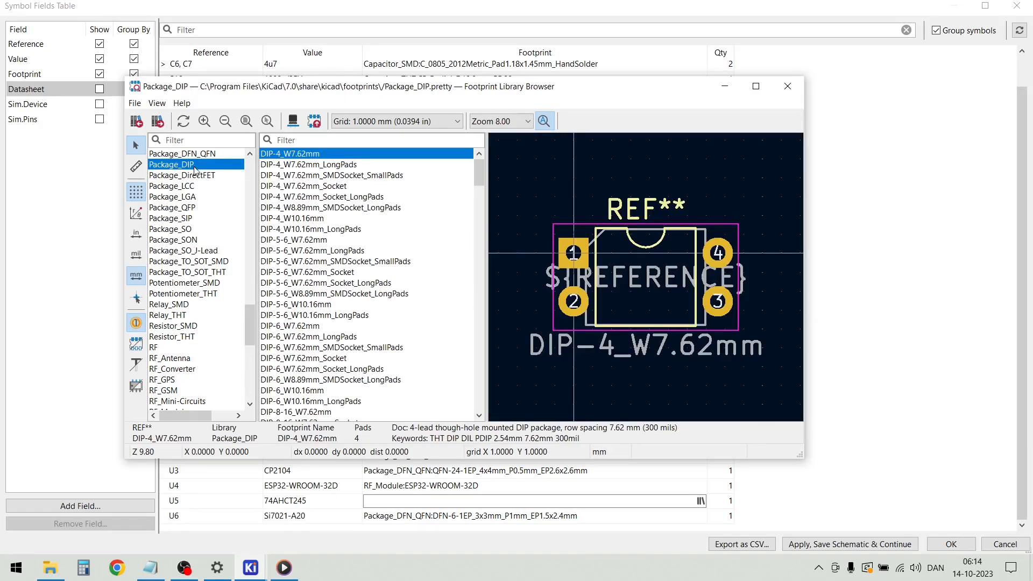
scroll(308, 315, down, 3)
scroll(308, 314, down, 5)
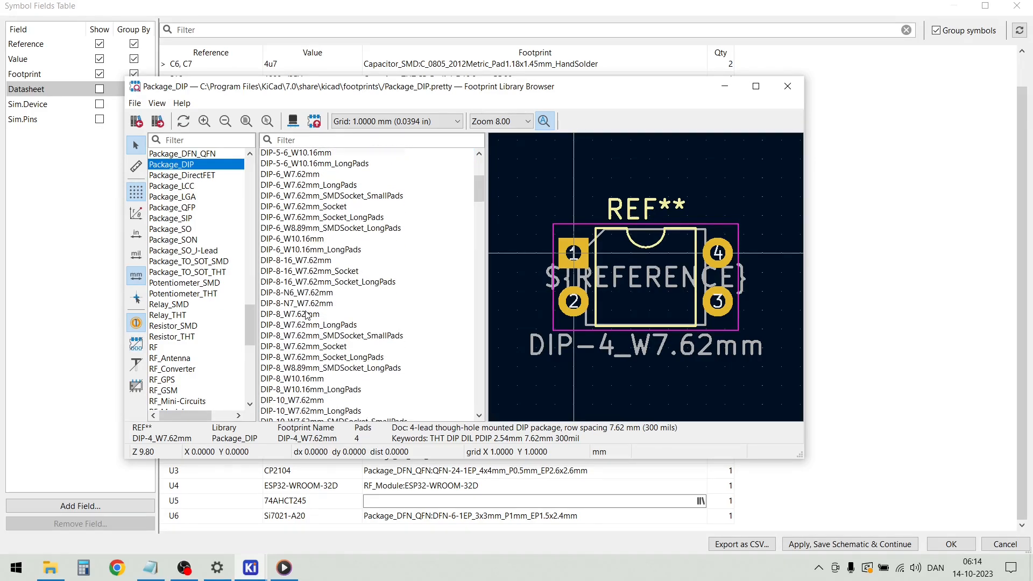
scroll(307, 316, down, 5)
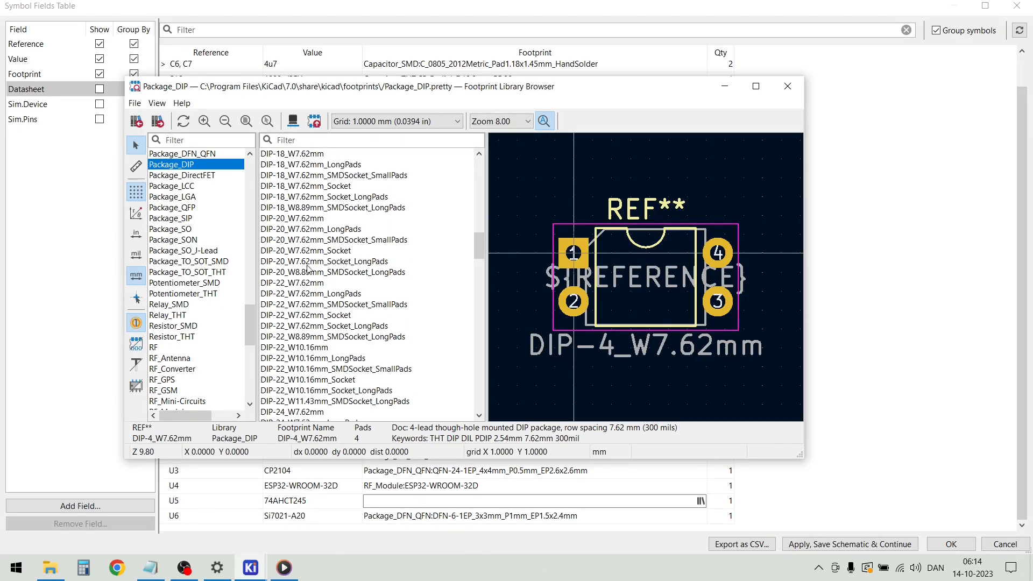
click(299, 219)
double_click(299, 219)
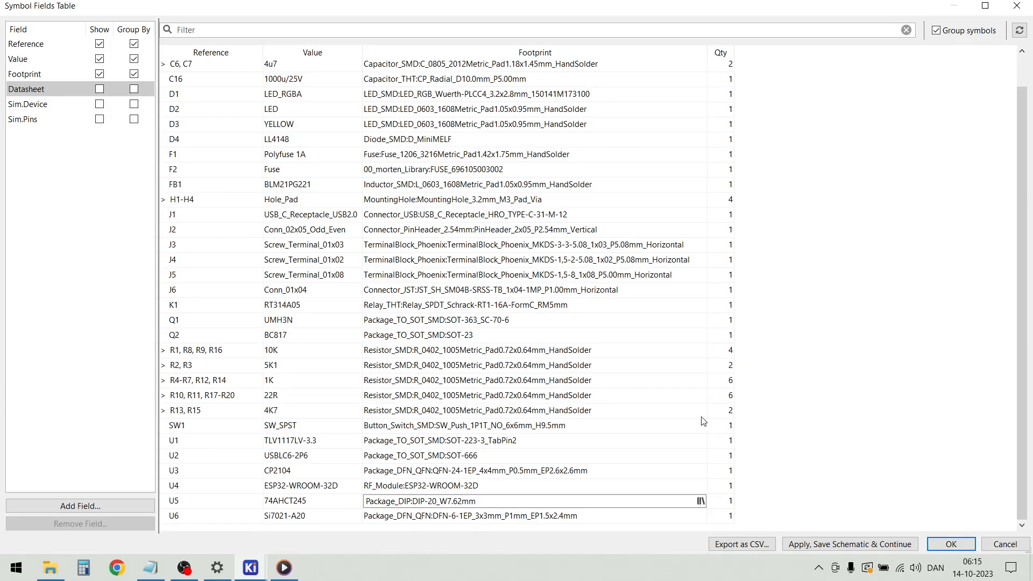
click(846, 545)
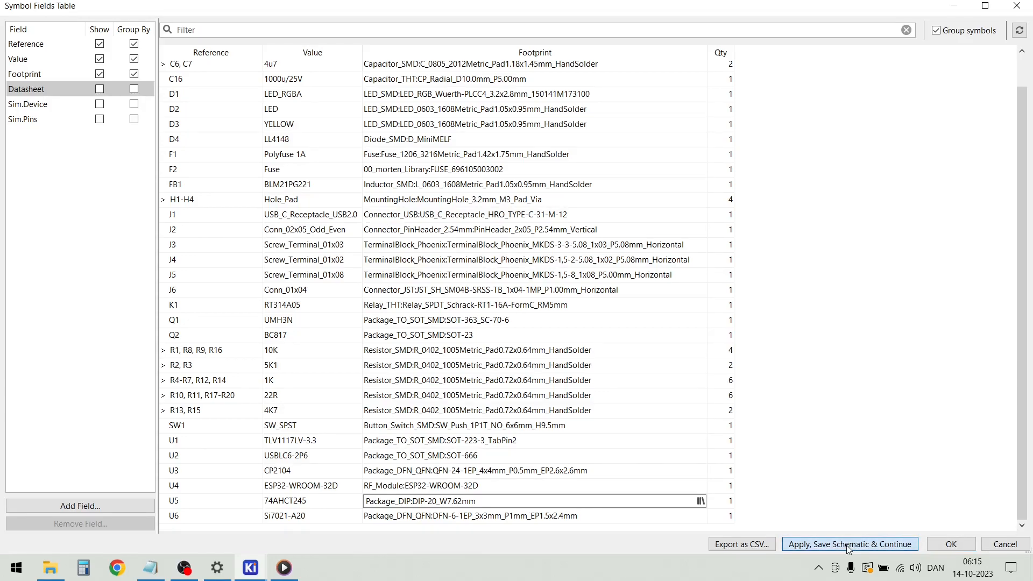
click(950, 544)
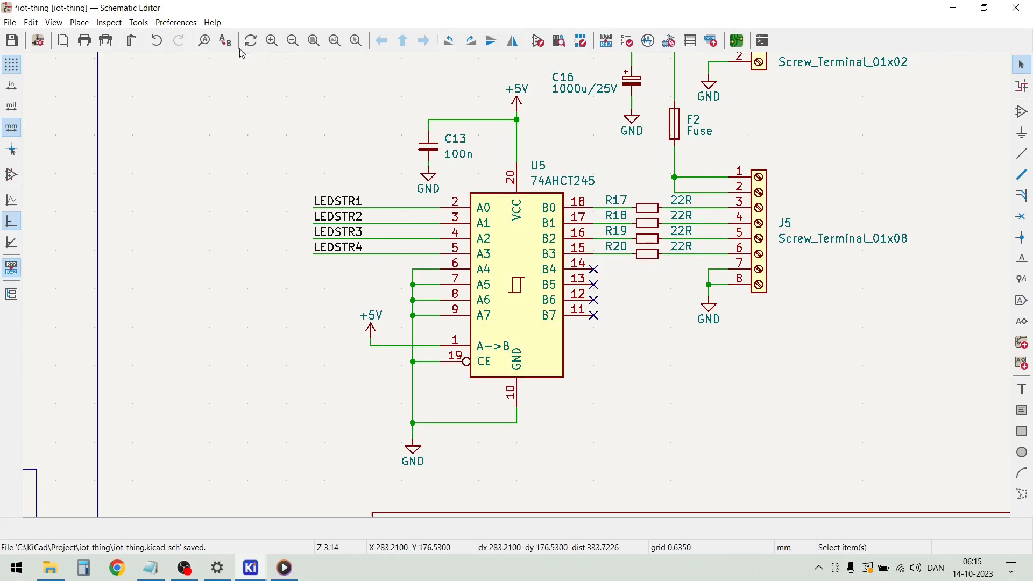
Check the pending changes and errors for updating the PCB from the schematic, without applying the update
click(139, 23)
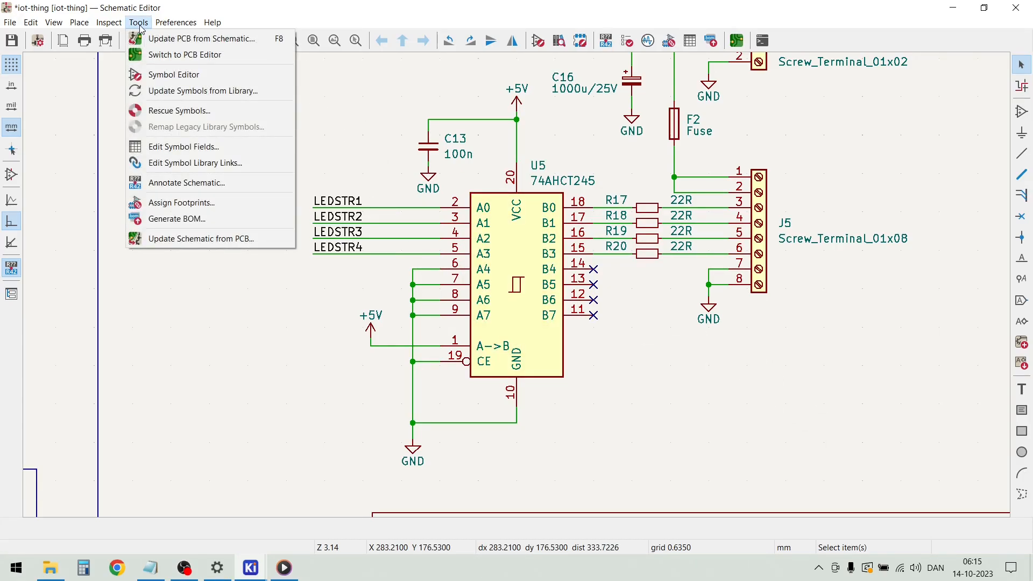
click(166, 43)
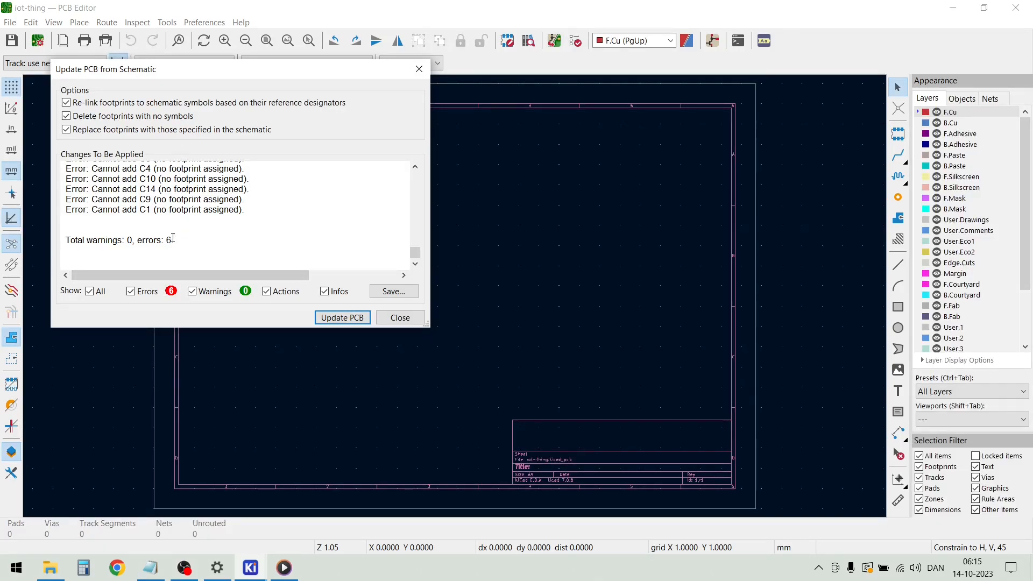
scroll(173, 211, up, 3)
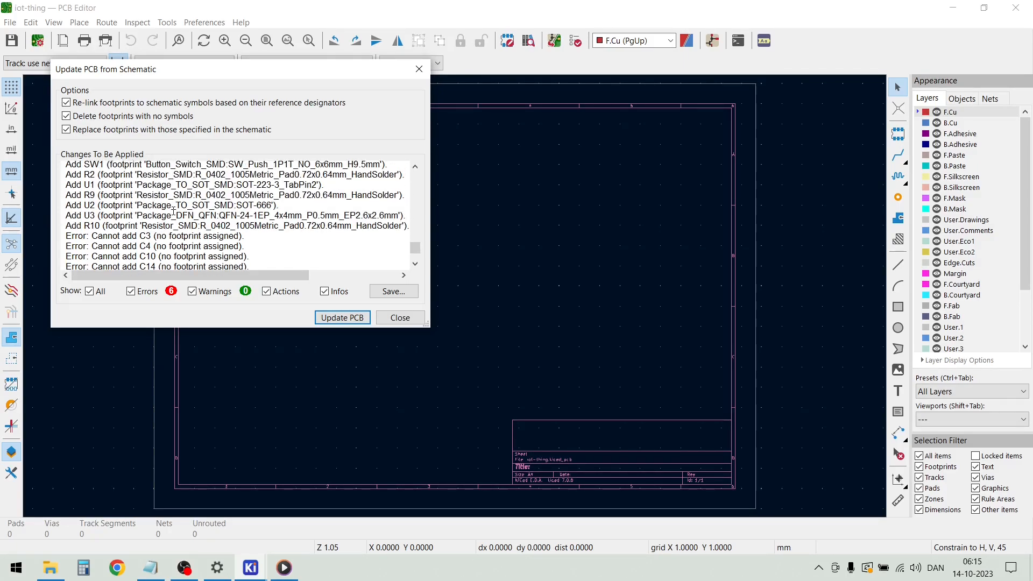
scroll(173, 211, down, 1)
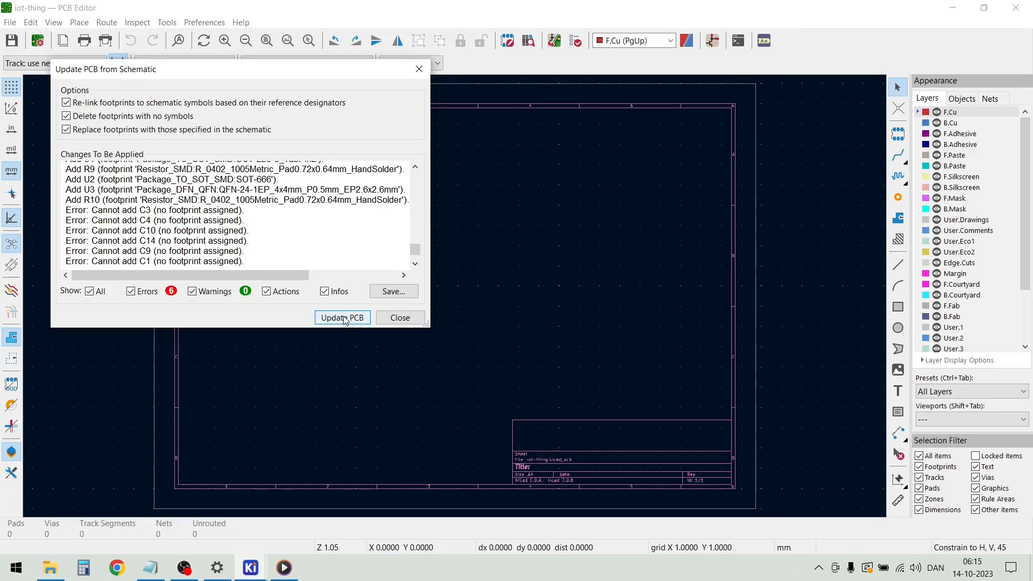
click(396, 318)
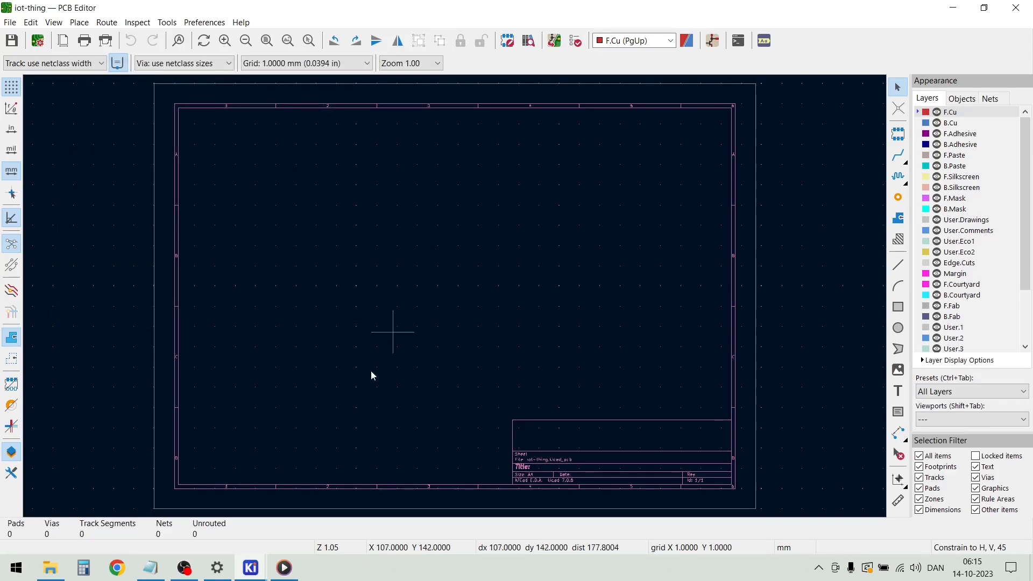
Return to the Schematic Editor and reopen the symbol fields table
mouse_move(256, 573)
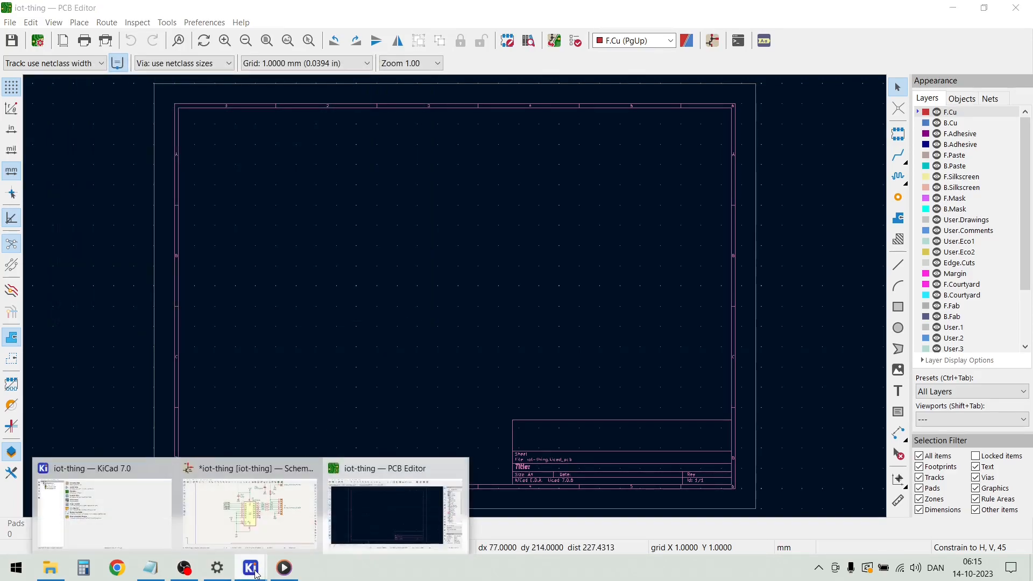
click(284, 508)
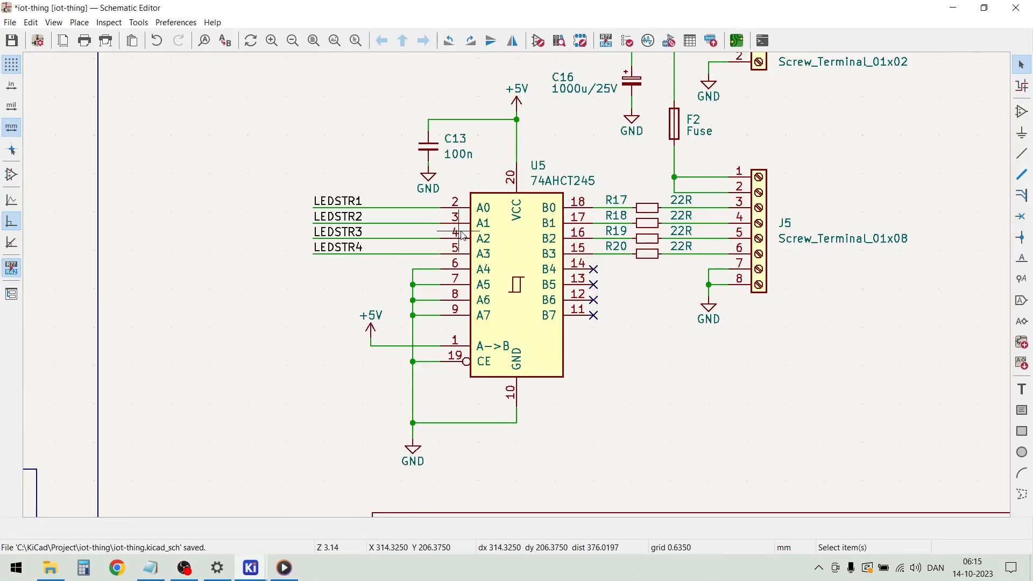
click(138, 22)
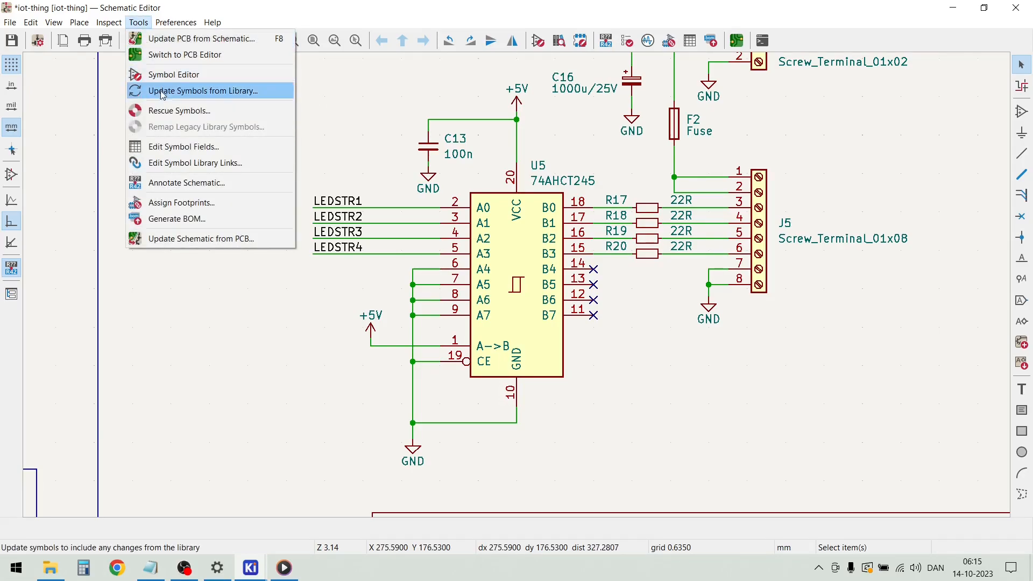
click(175, 146)
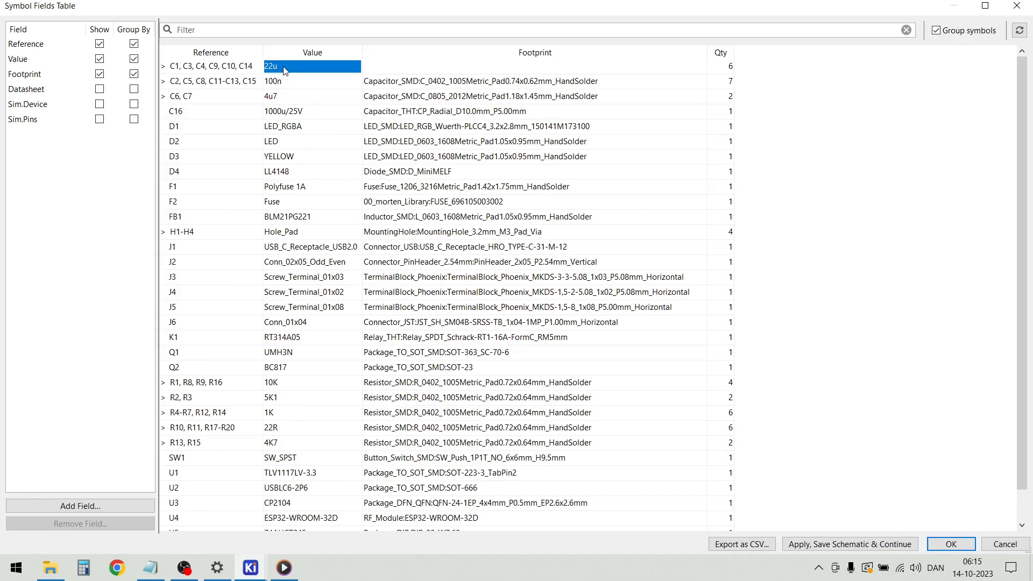
Assign the Capacitor_SMD footprint C_0805_2012Metric_Pad1.18x1.45mm_HandSolder to the 22u capacitors C1, C3, C4, C9, C10 and C14, and save the changes
double_click(386, 67)
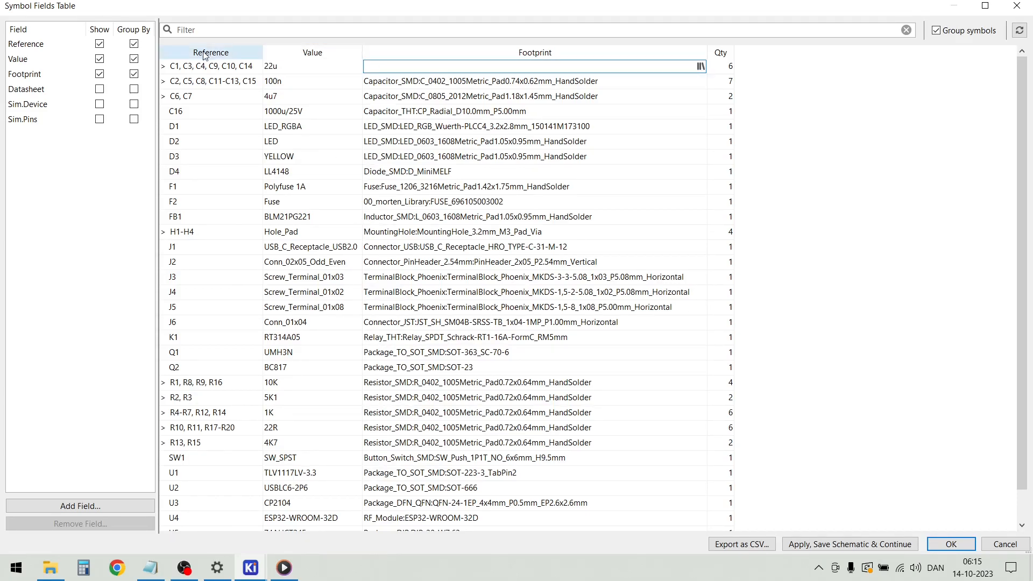
click(701, 67)
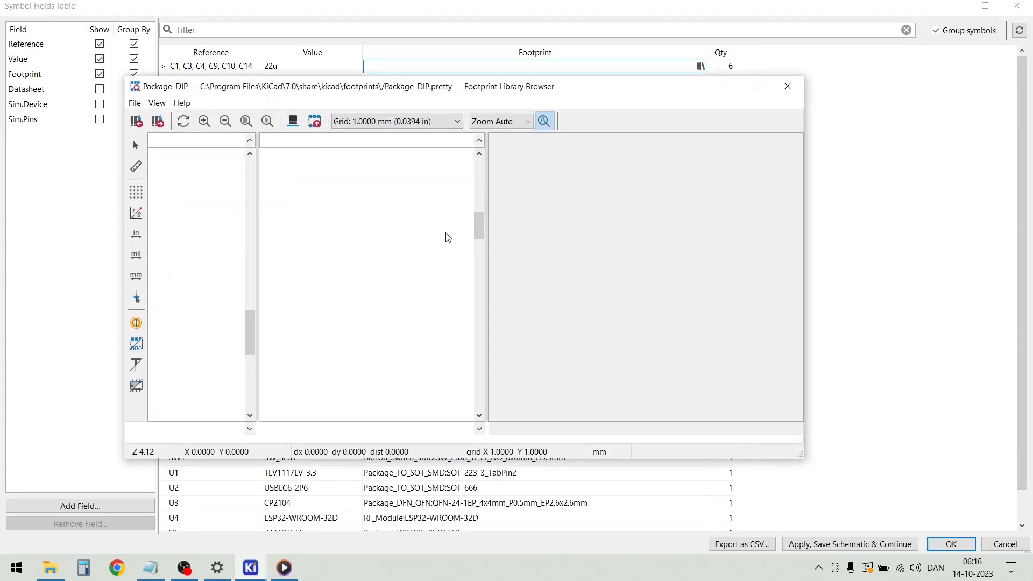
scroll(188, 229, up, 13)
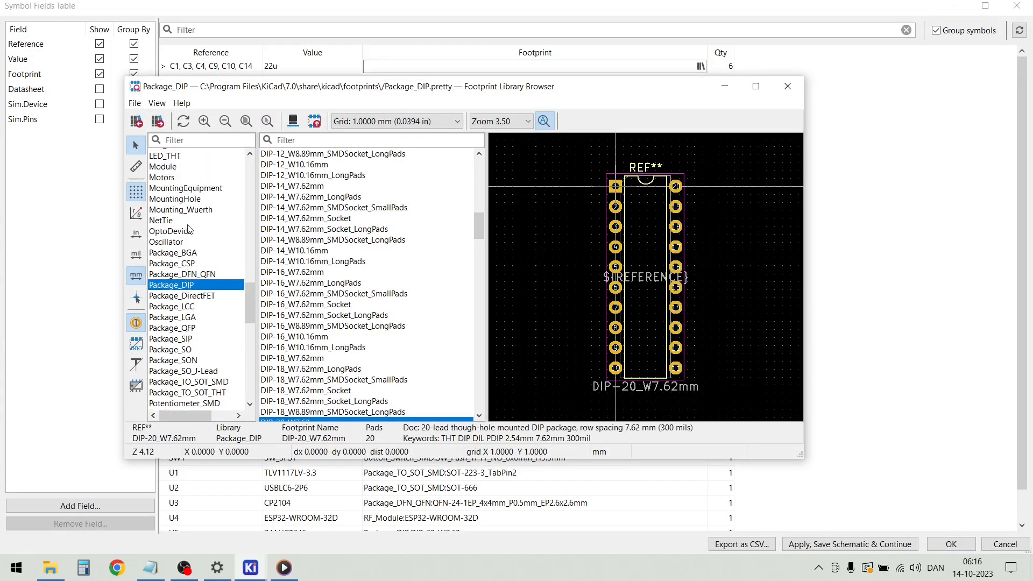
scroll(185, 230, up, 11)
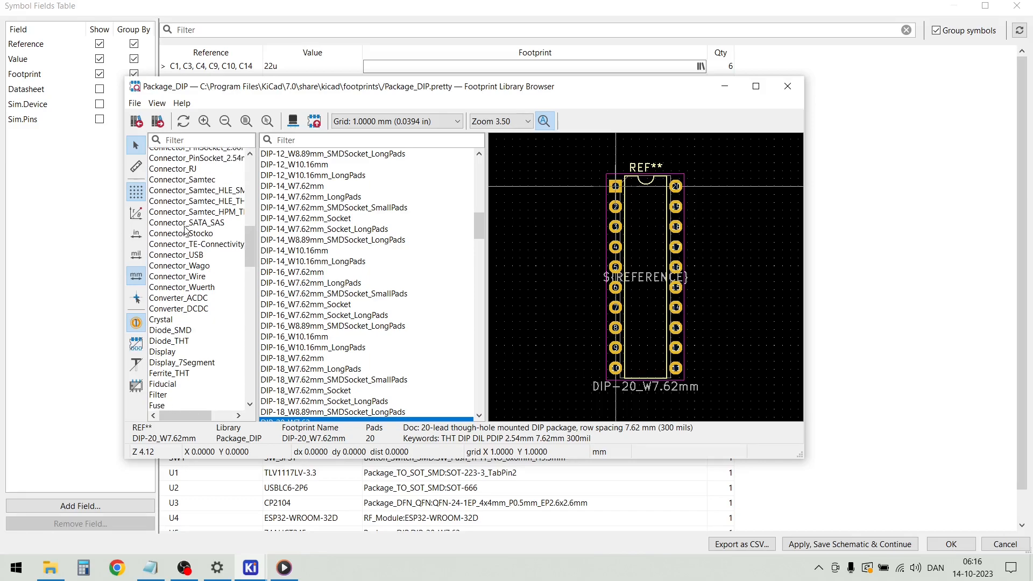
scroll(186, 230, up, 2)
scroll(185, 229, down, 1)
click(183, 209)
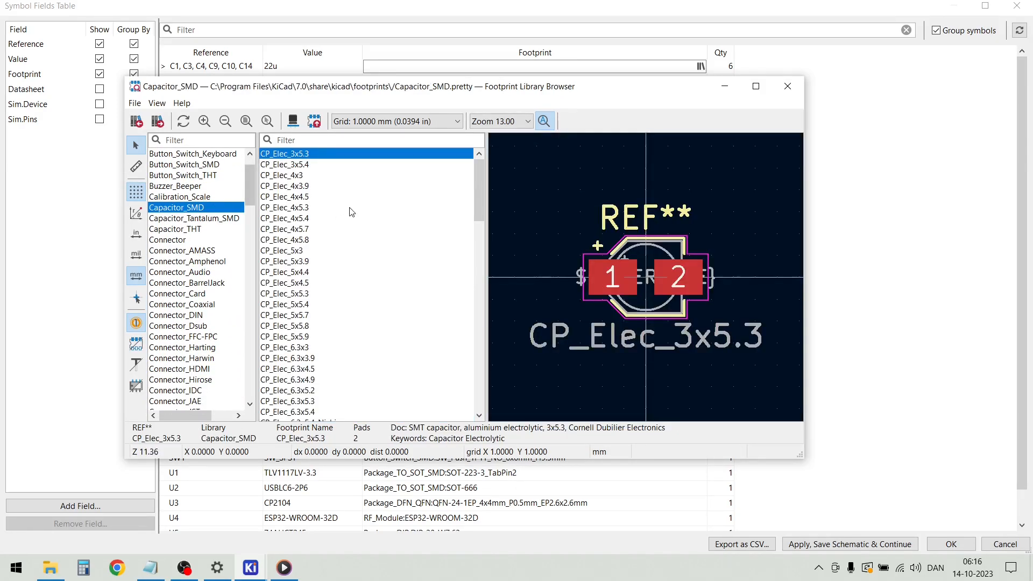
scroll(350, 220, down, 8)
scroll(350, 222, down, 8)
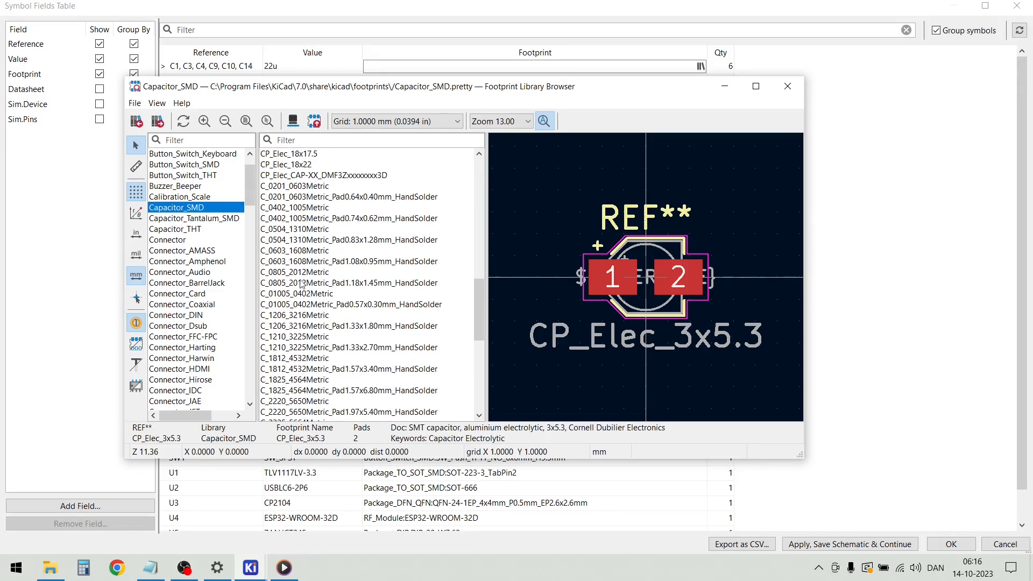
click(370, 285)
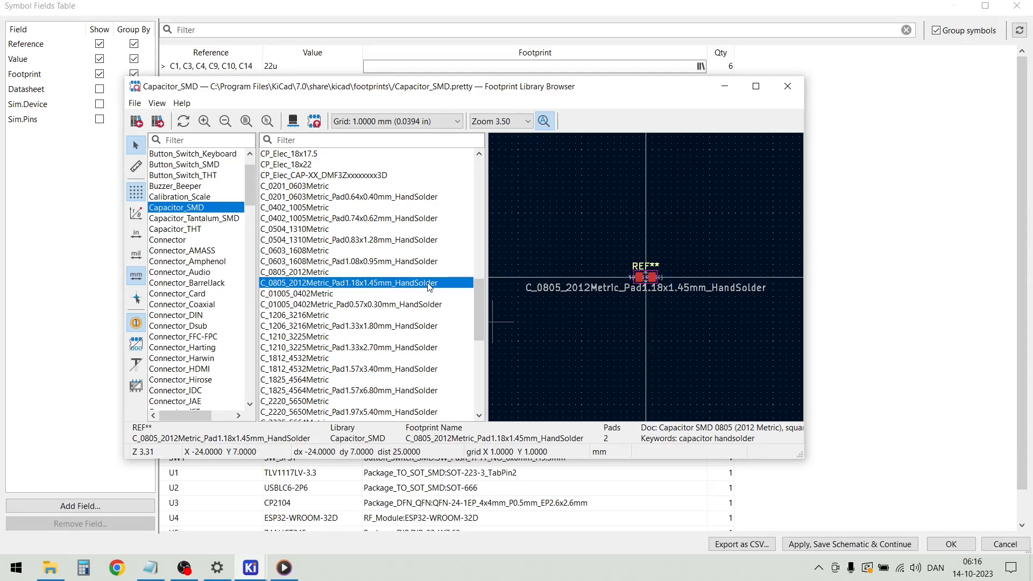
double_click(429, 283)
click(847, 542)
click(960, 544)
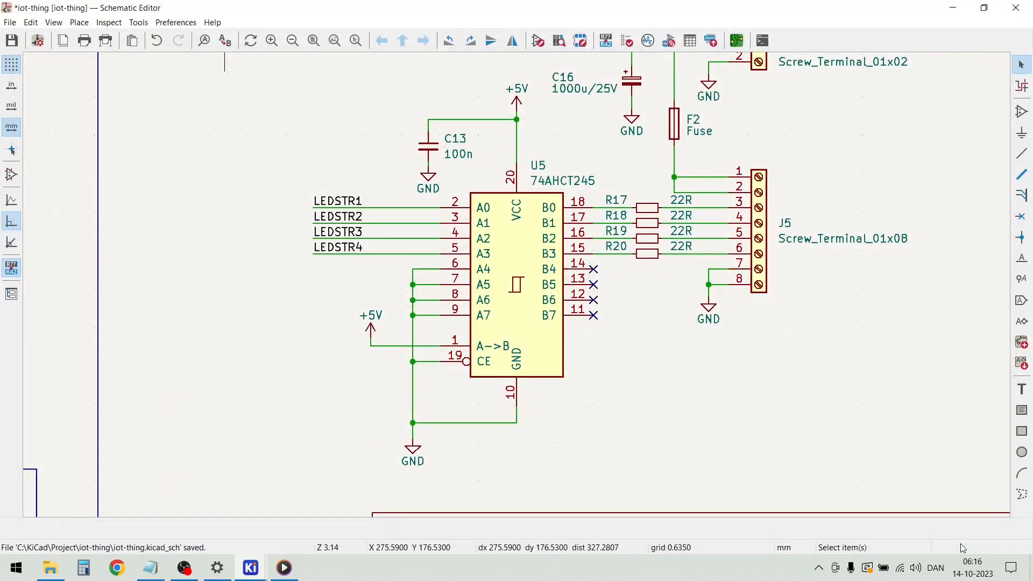
Update the PCB from the schematic and place the imported footprints as a group near the middle of the drawing sheet
click(138, 23)
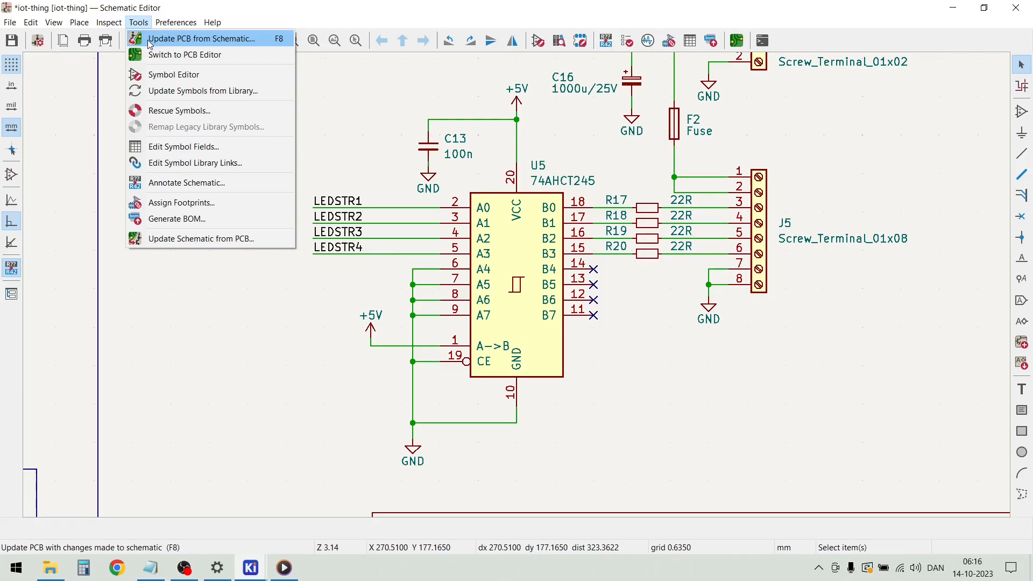
click(161, 39)
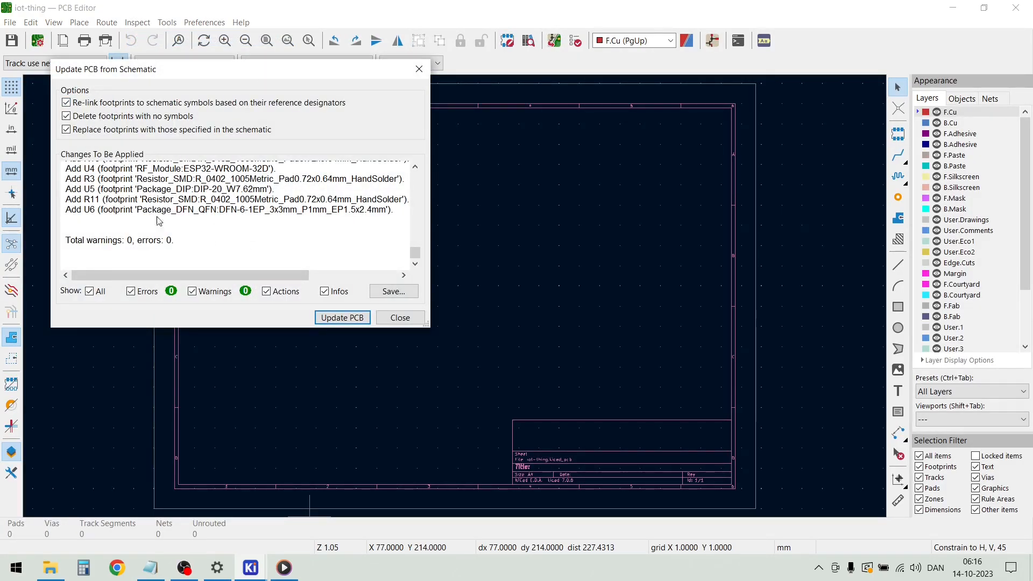
click(343, 317)
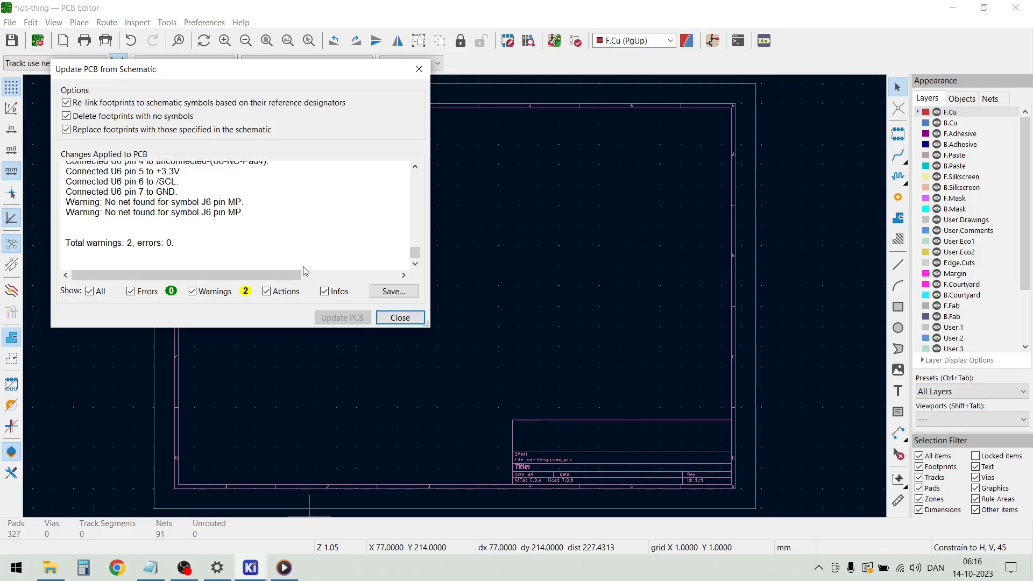
click(388, 317)
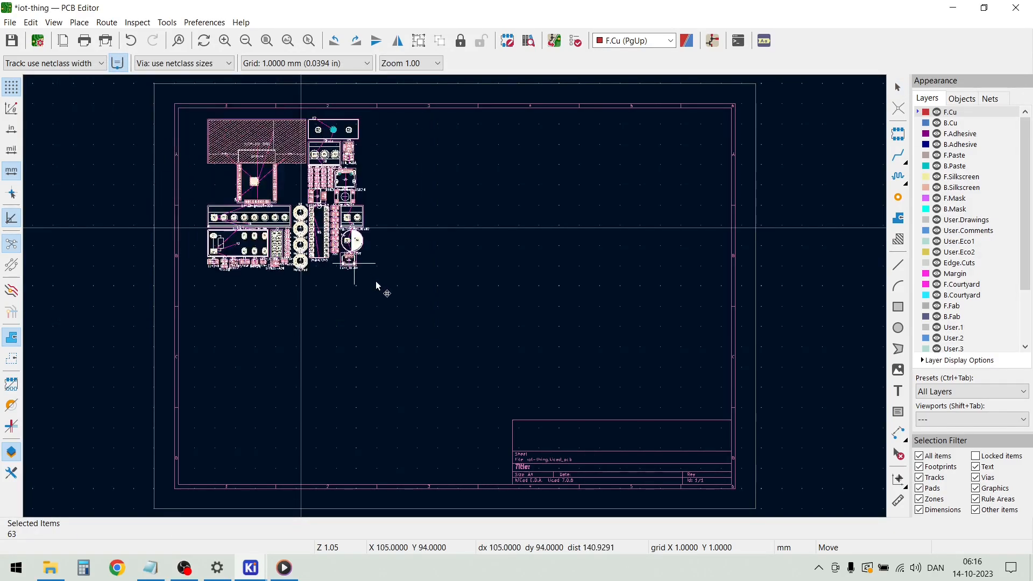
click(500, 347)
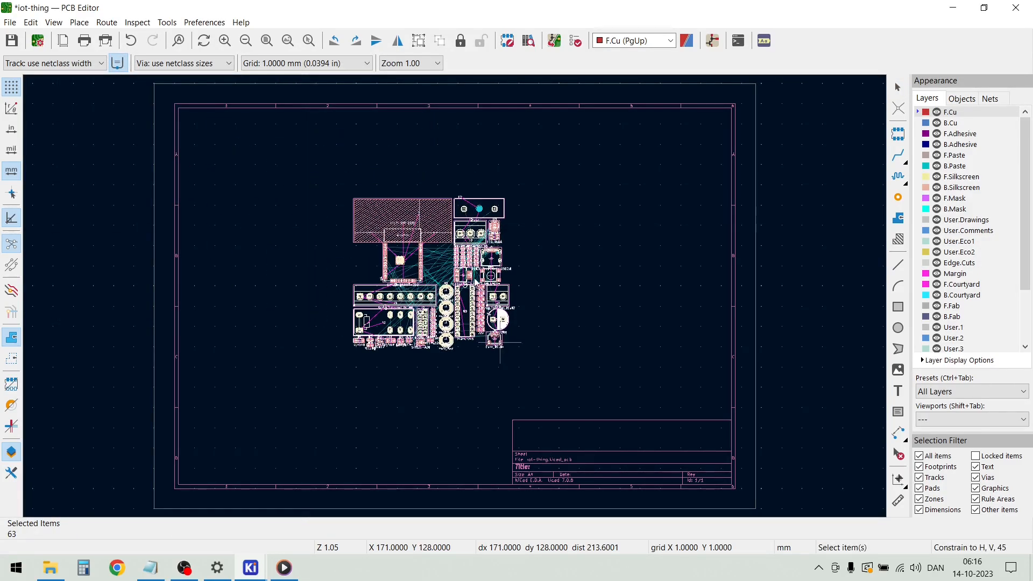
Examine the imported footprints and their ratsnest connections, including the J5 terminal, relay K1, header J2, the mounting holes and the capacitors
scroll(433, 250, up, 5)
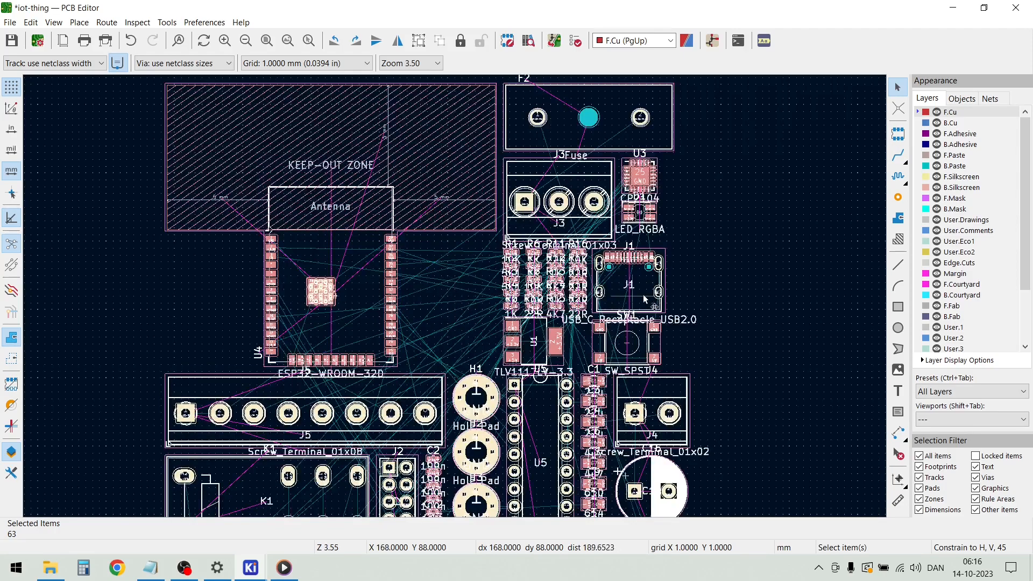
click(720, 295)
scroll(195, 267, down, 2)
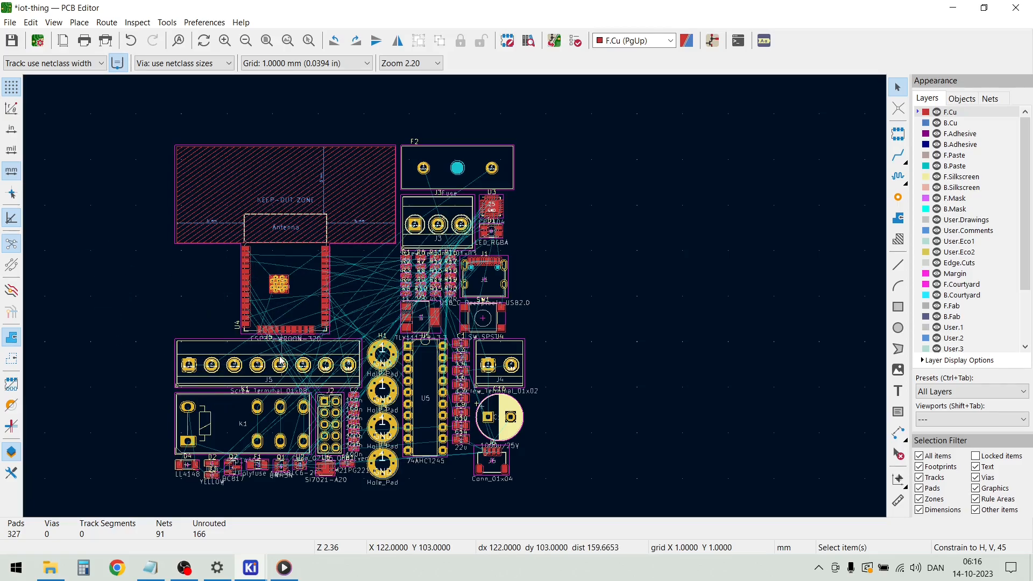
scroll(280, 361, down, 2)
scroll(456, 300, up, 4)
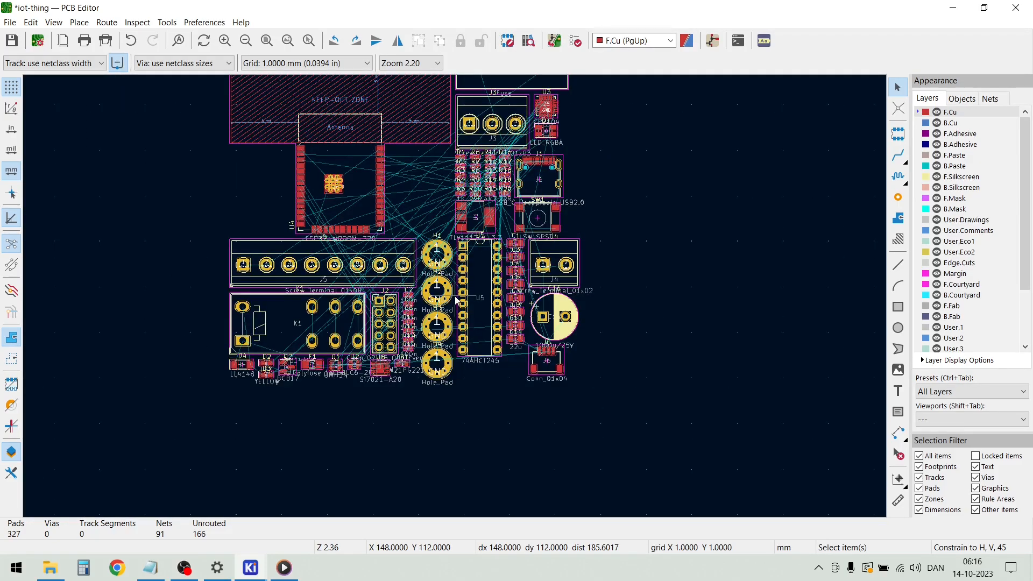
scroll(455, 300, down, 2)
scroll(455, 299, up, 3)
scroll(455, 300, down, 3)
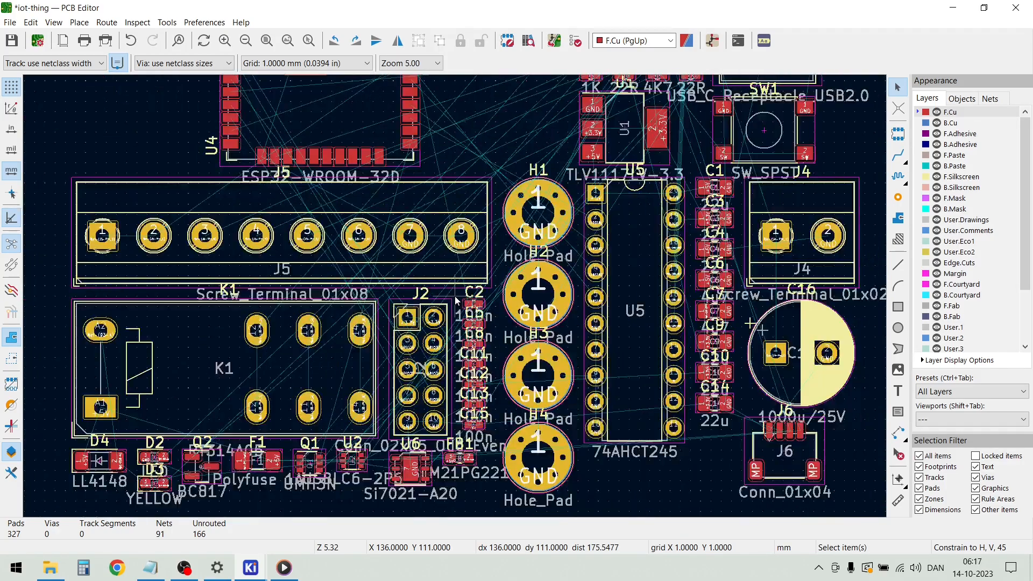
scroll(455, 300, up, 4)
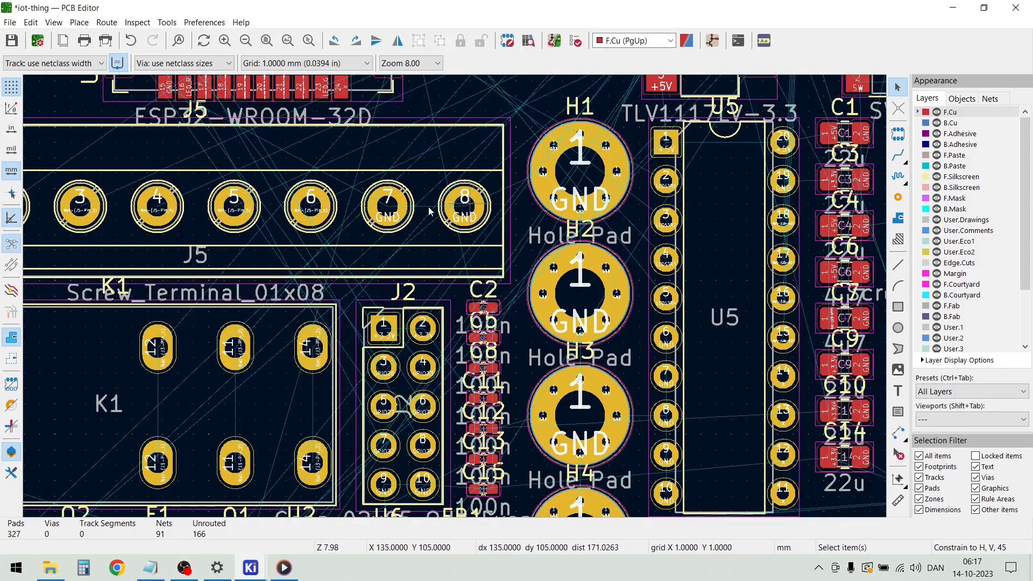
scroll(460, 210, down, 2)
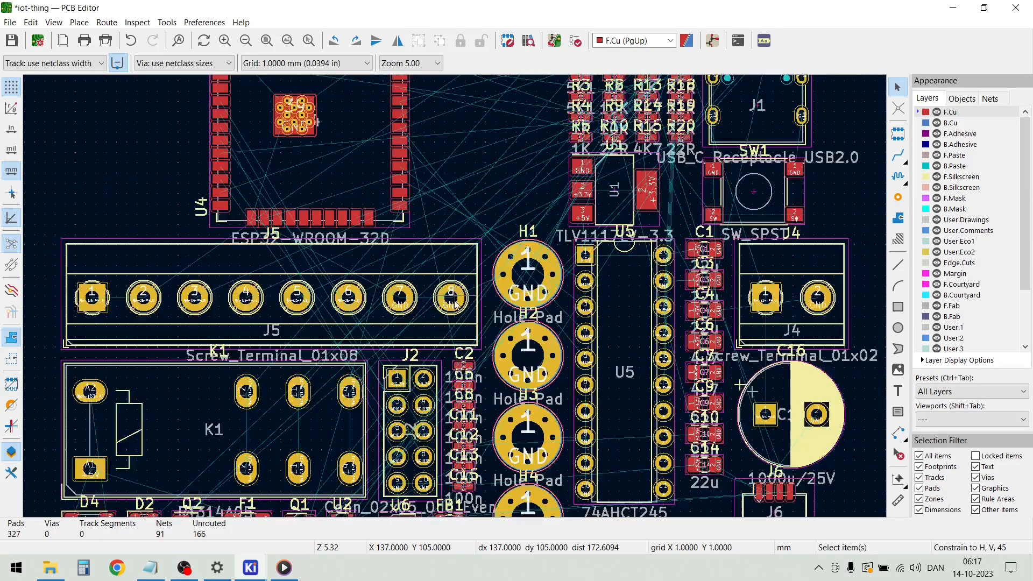
scroll(453, 302, down, 3)
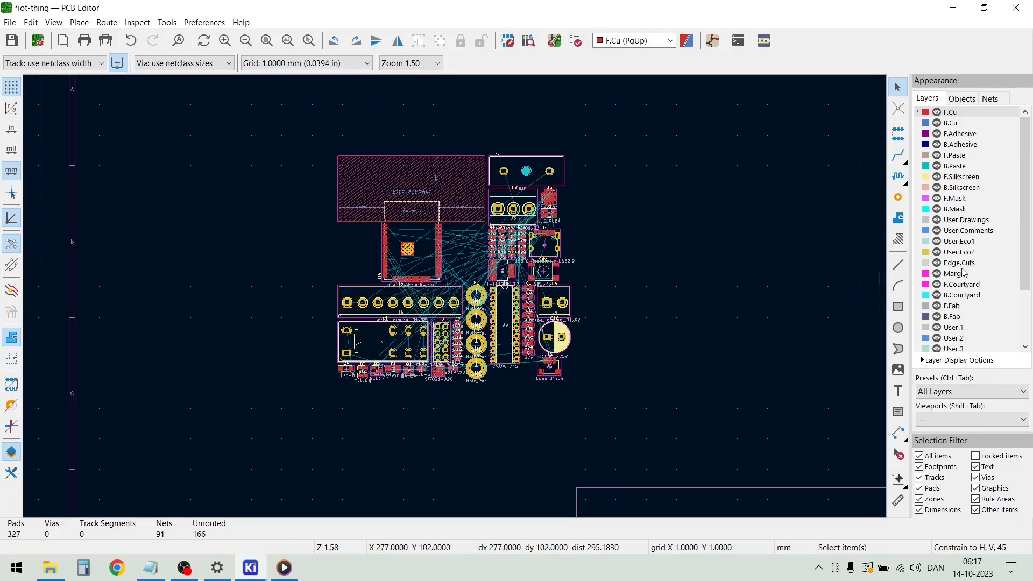
Draw a 100 × 100 mm rectangular board outline around the footprints on Edge.Cuts, from X 90, Y 49 to X 190, Y 149
click(920, 265)
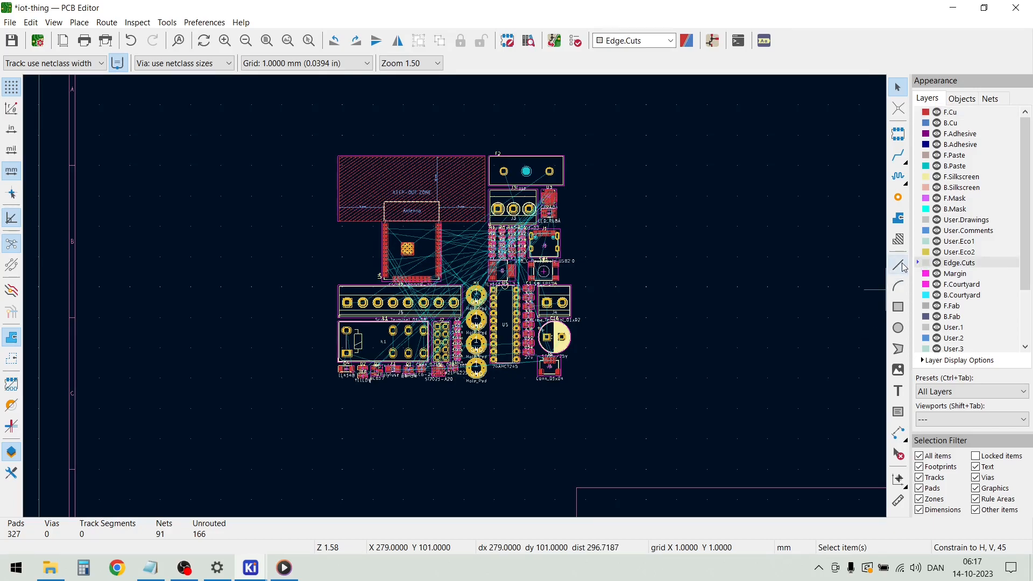
click(897, 307)
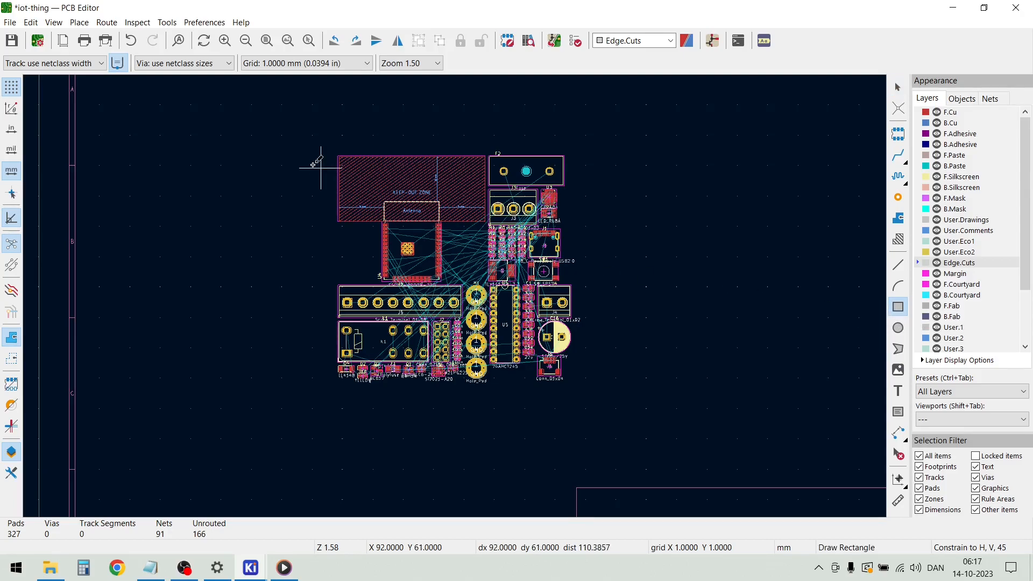
click(312, 132)
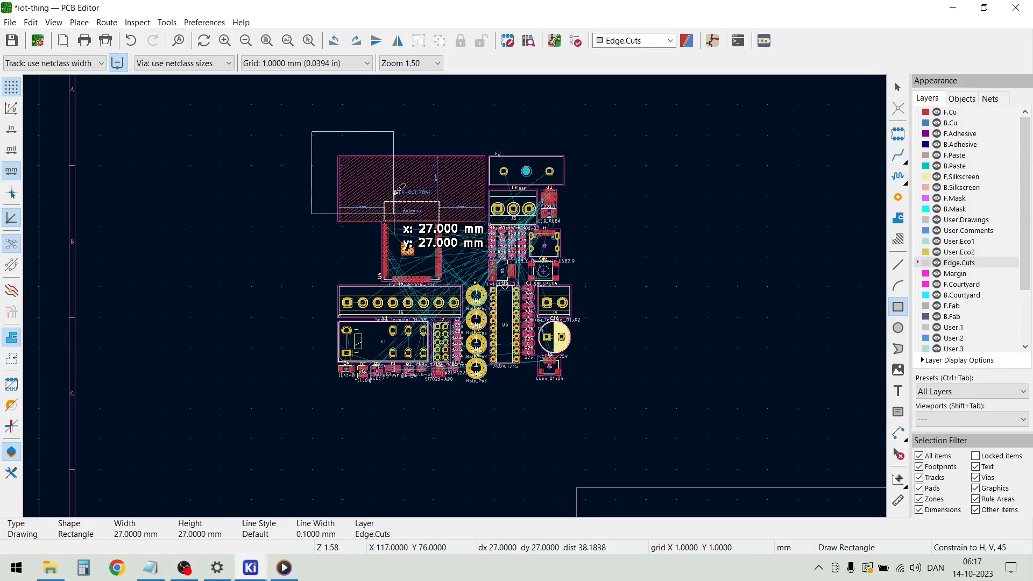
click(617, 308)
click(615, 308)
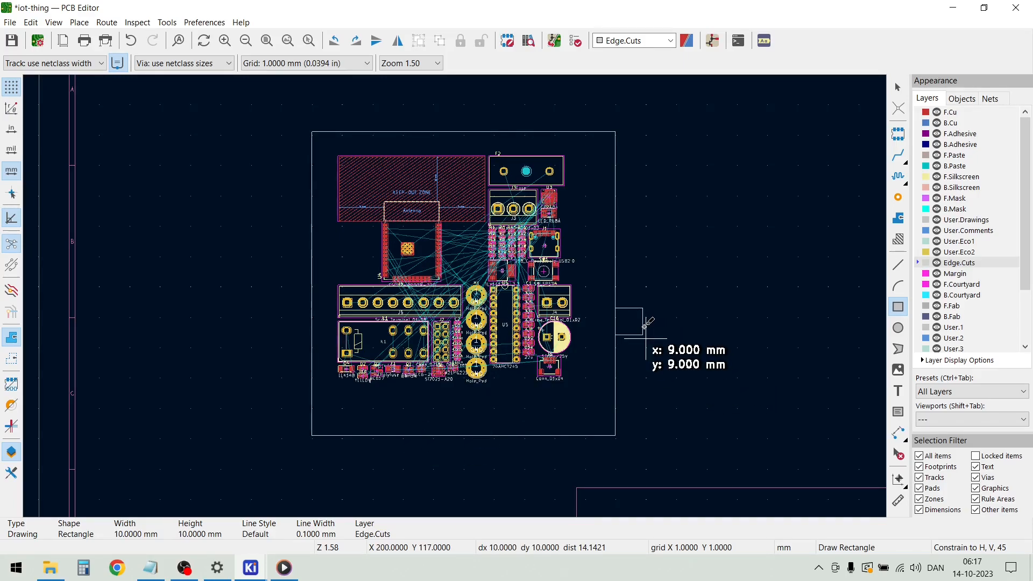
key(Escape)
key(Escape)
scroll(506, 278, up, 1)
scroll(455, 297, down, 1)
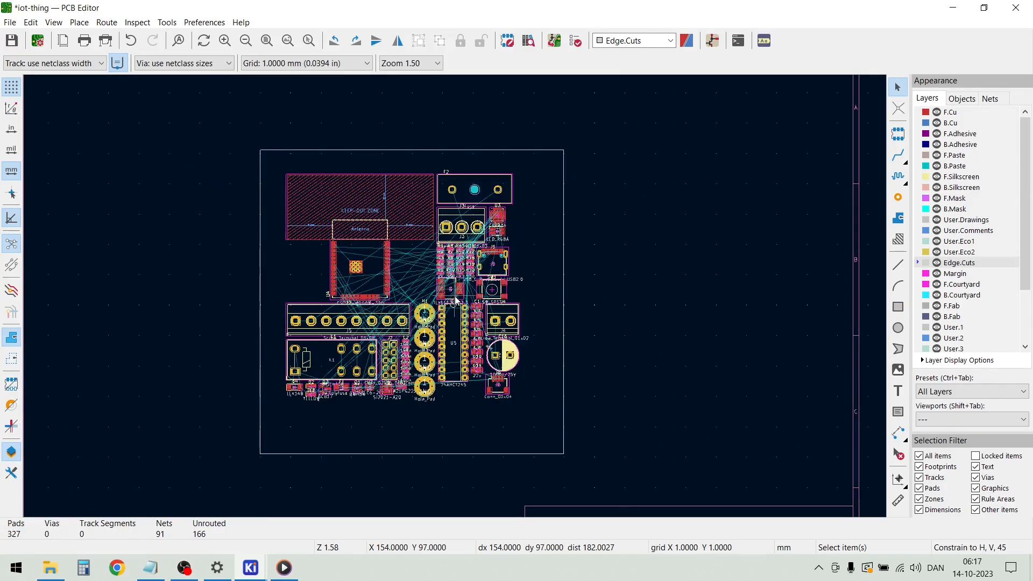
Inspect the board with its components in the 3D Viewer from several angles, and return to the PCB Editor
click(53, 23)
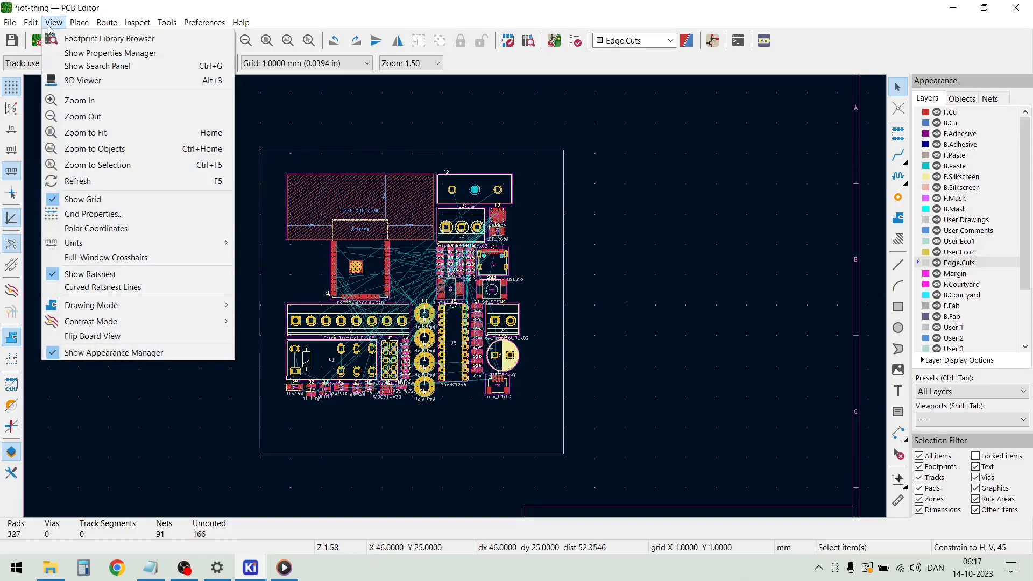
click(79, 82)
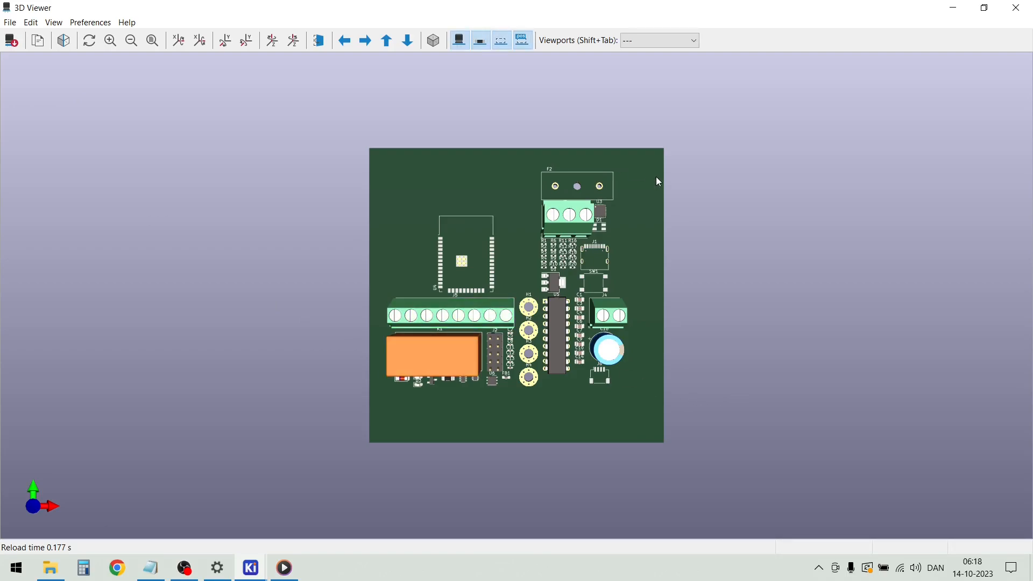
drag(589, 448, 606, 419)
drag(376, 230, 457, 272)
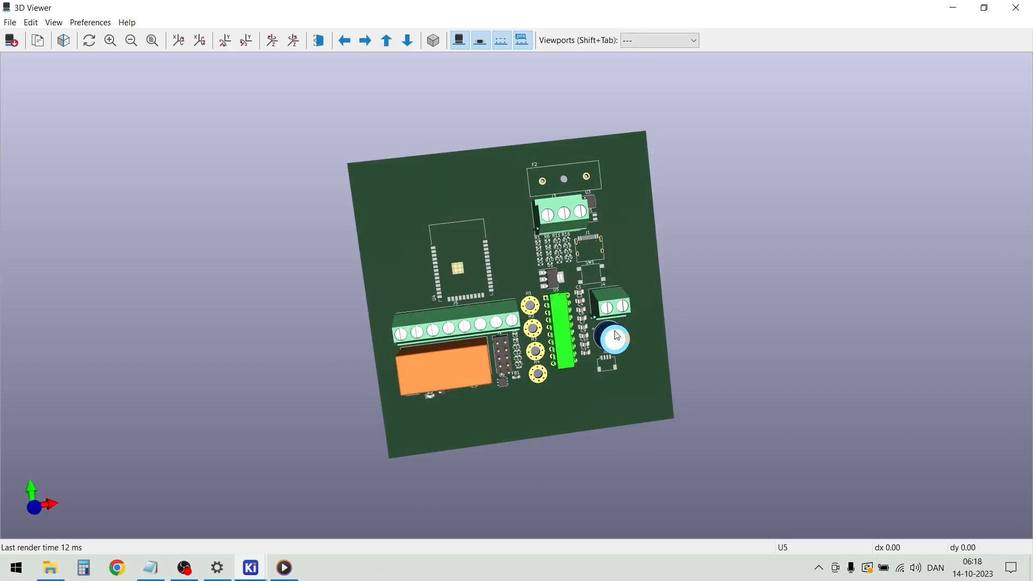
drag(475, 262, 429, 215)
drag(632, 404, 611, 414)
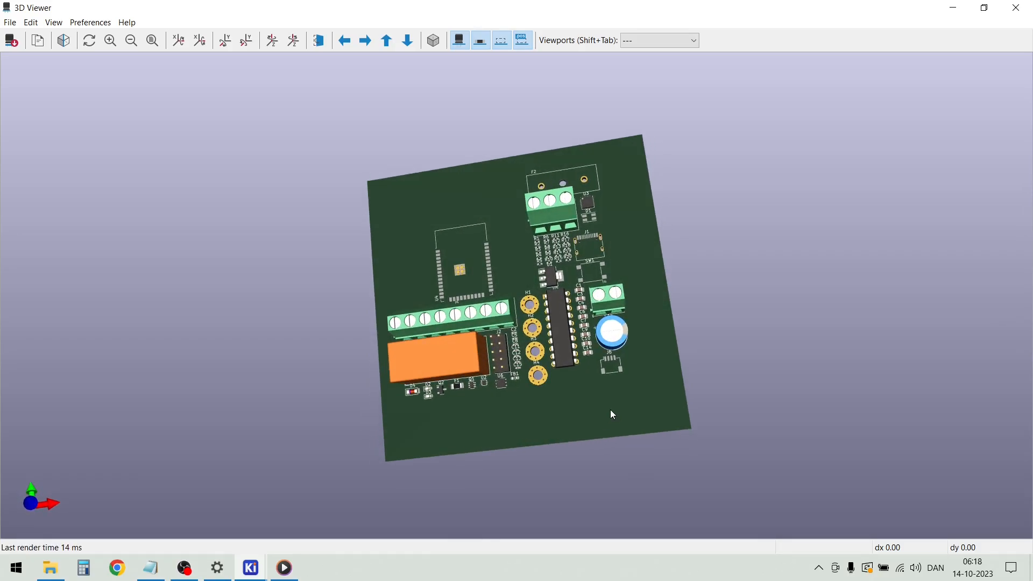
drag(408, 464, 519, 423)
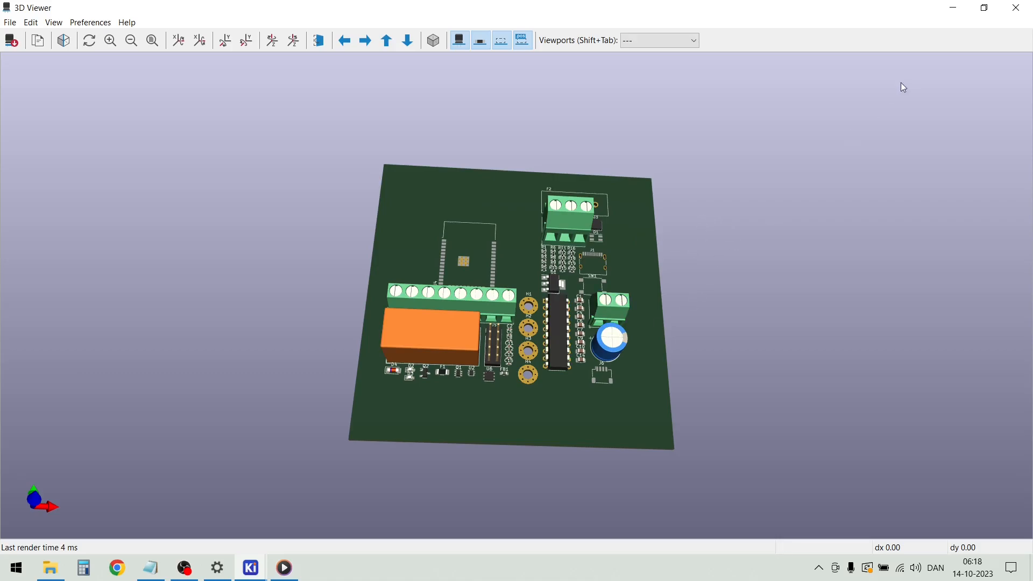
click(1015, 8)
Move the main group of footprints out of the board outline to the free area right of it
scroll(418, 327, up, 1)
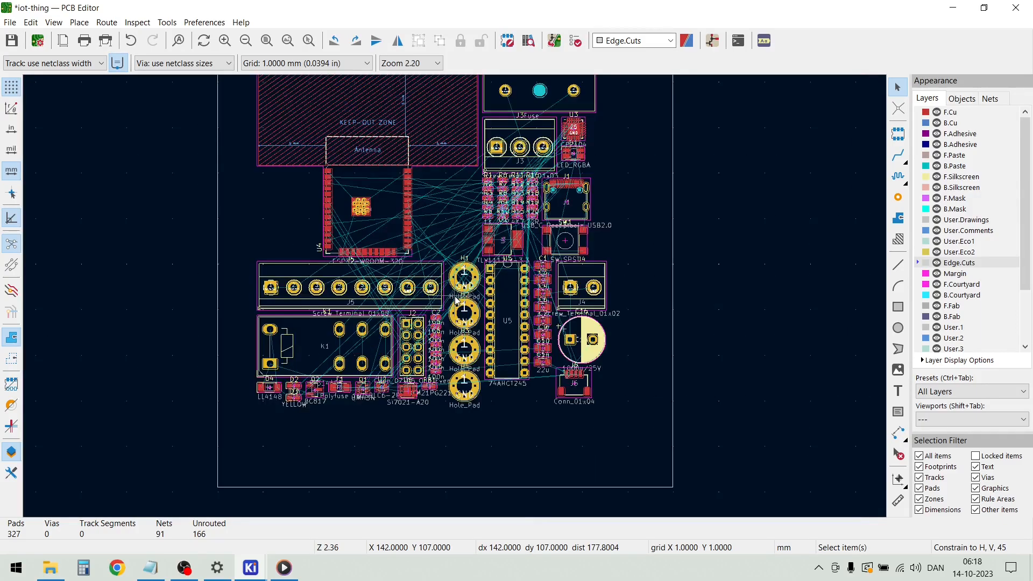
scroll(455, 297, down, 1)
scroll(455, 299, up, 1)
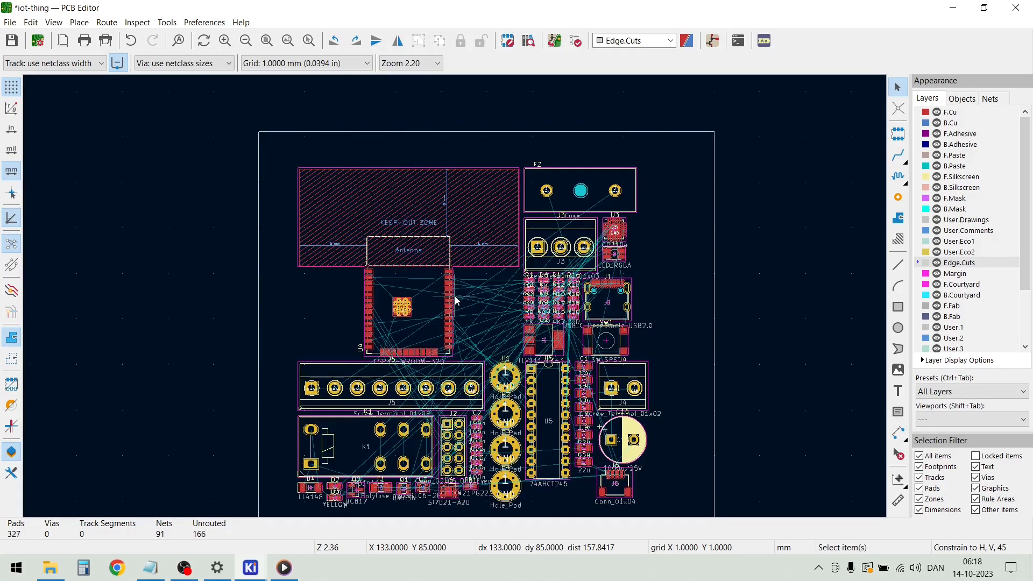
scroll(454, 298, down, 1)
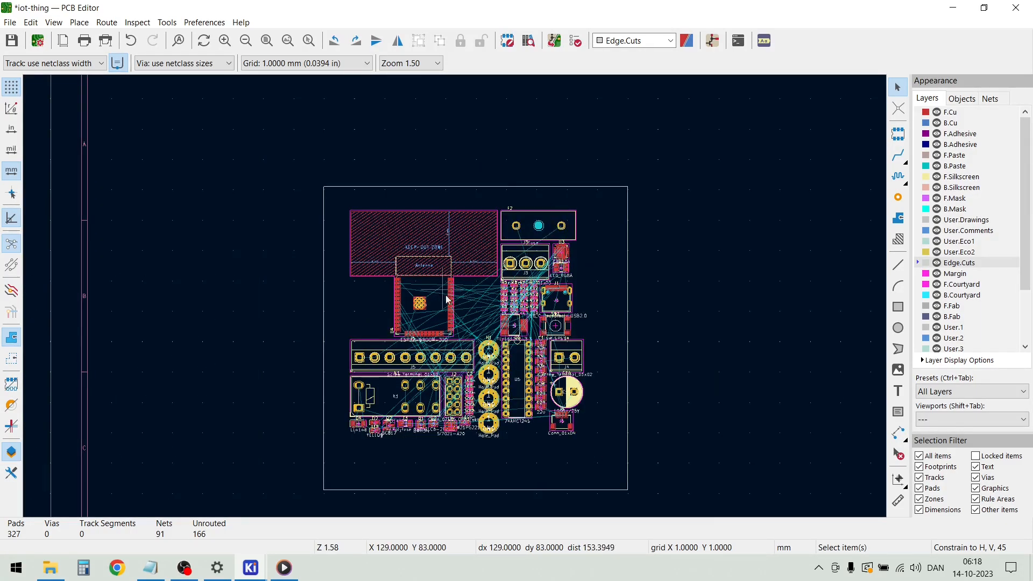
mouse_move(601, 452)
mouse_down()
mouse_move(456, 347)
mouse_move(383, 245)
mouse_up()
drag(425, 300, 745, 311)
click(605, 207)
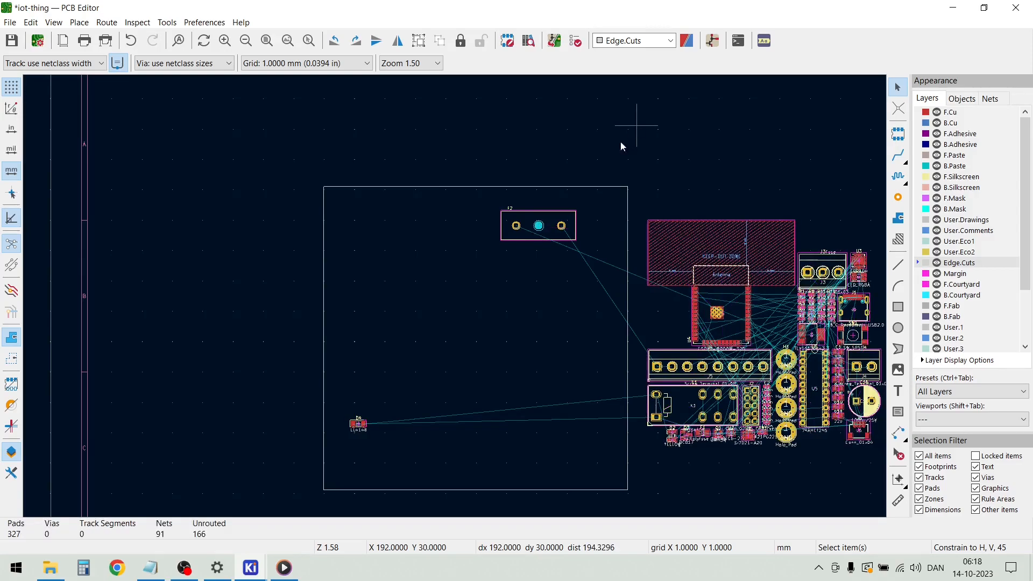
Move fuse holder F2 above the group of parked footprints and diode D4 below it, outside the board outline
drag(538, 226, 812, 200)
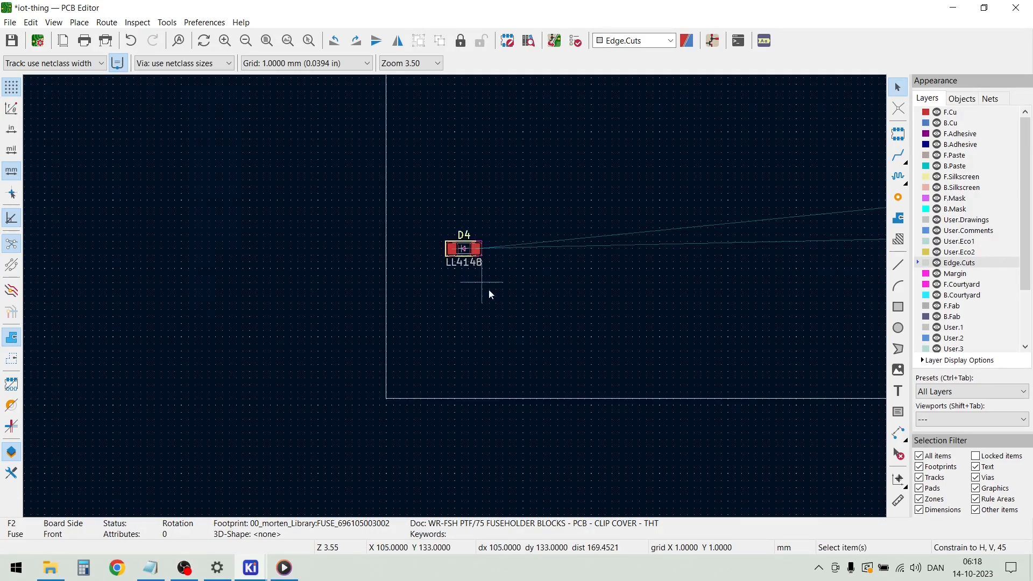
drag(463, 250, 640, 317)
drag(544, 322, 426, 198)
scroll(382, 305, down, 5)
key(m)
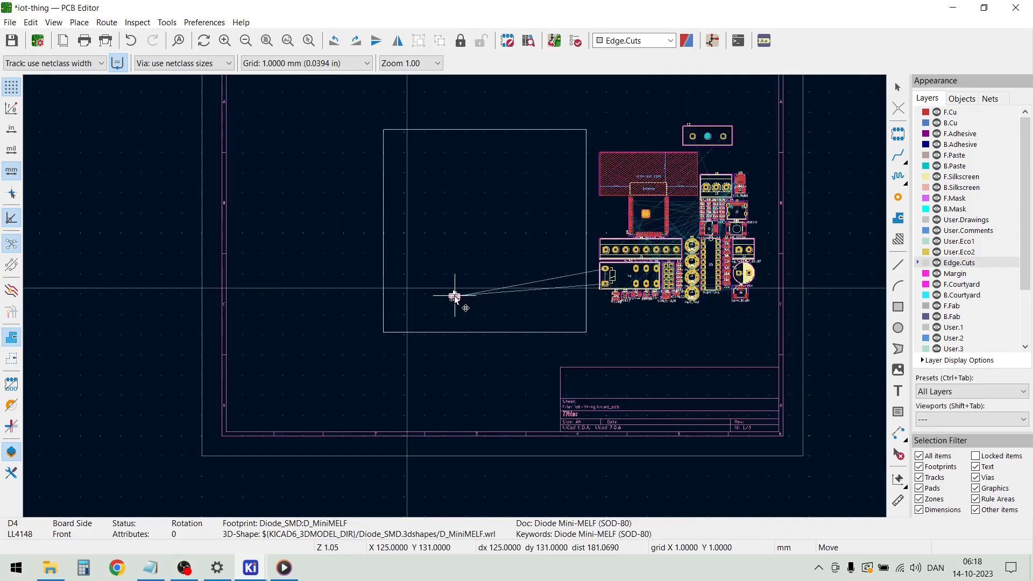
click(637, 329)
click(637, 120)
Place the ESP32-WROOM-32D module U4 at the middle of the board's upper edge, with the antenna's outer edge on the outline
click(647, 186)
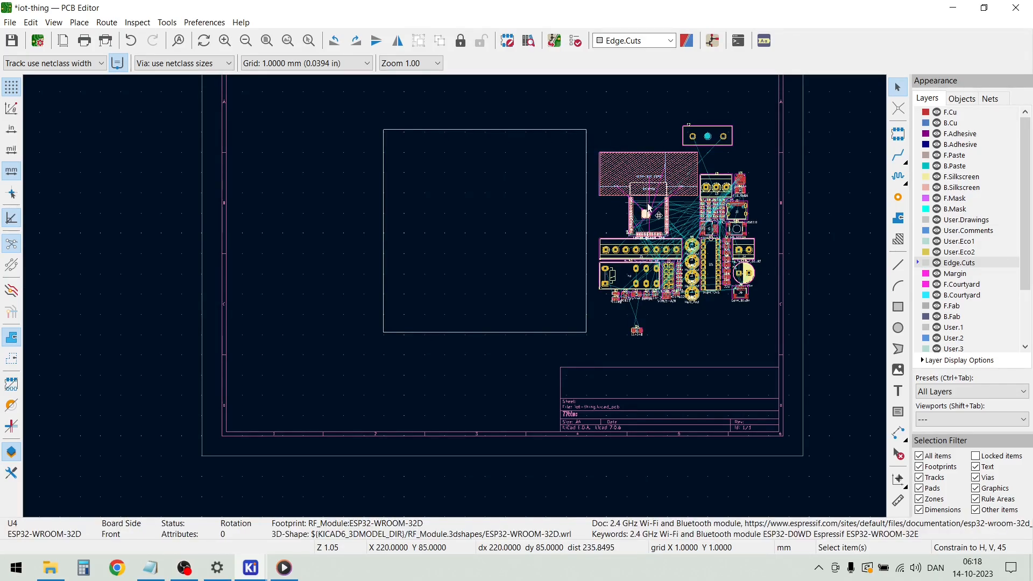
key(m)
scroll(489, 200, up, 4)
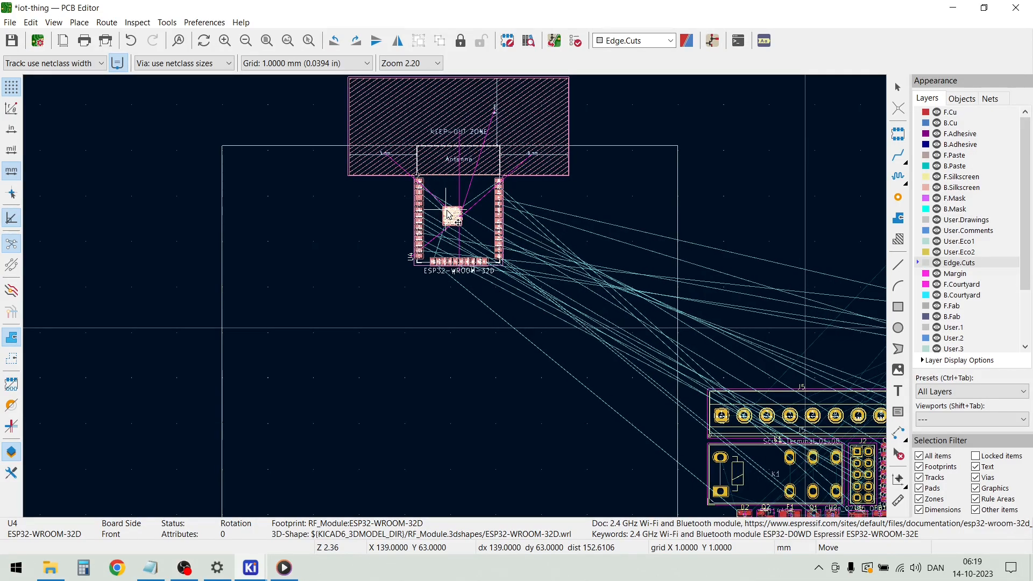
click(445, 211)
click(317, 118)
scroll(454, 296, up, 8)
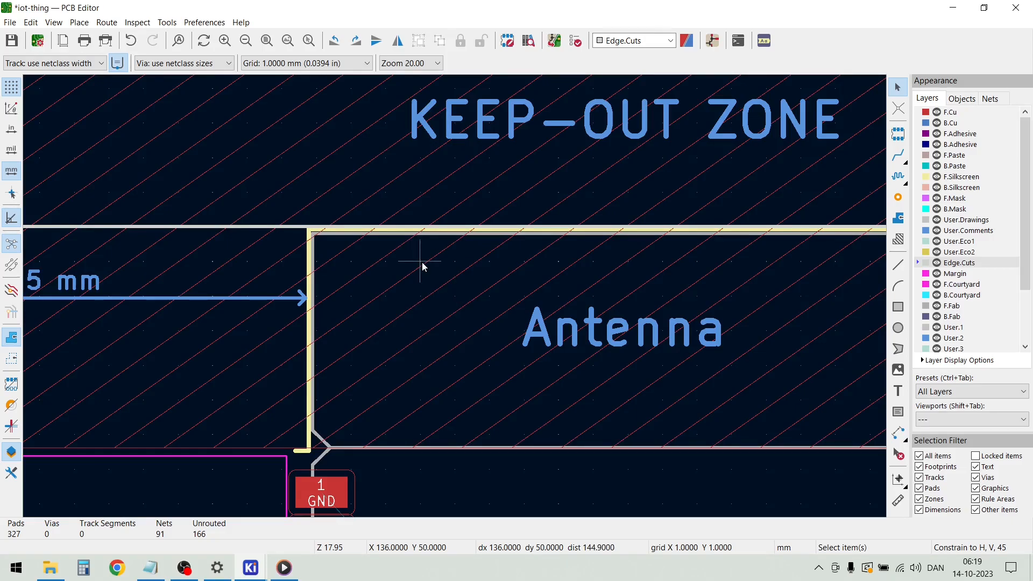
scroll(422, 263, down, 3)
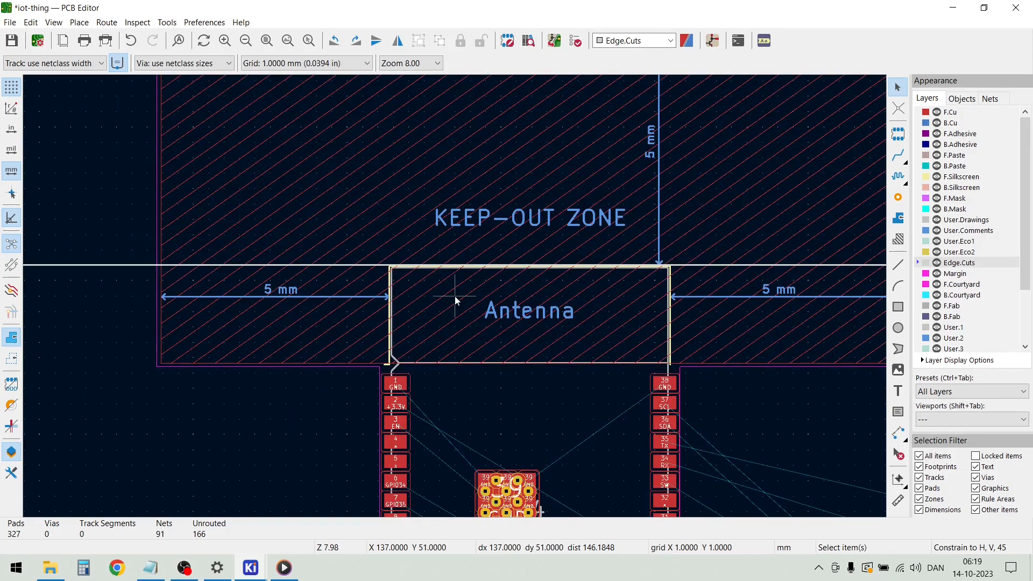
scroll(454, 296, down, 4)
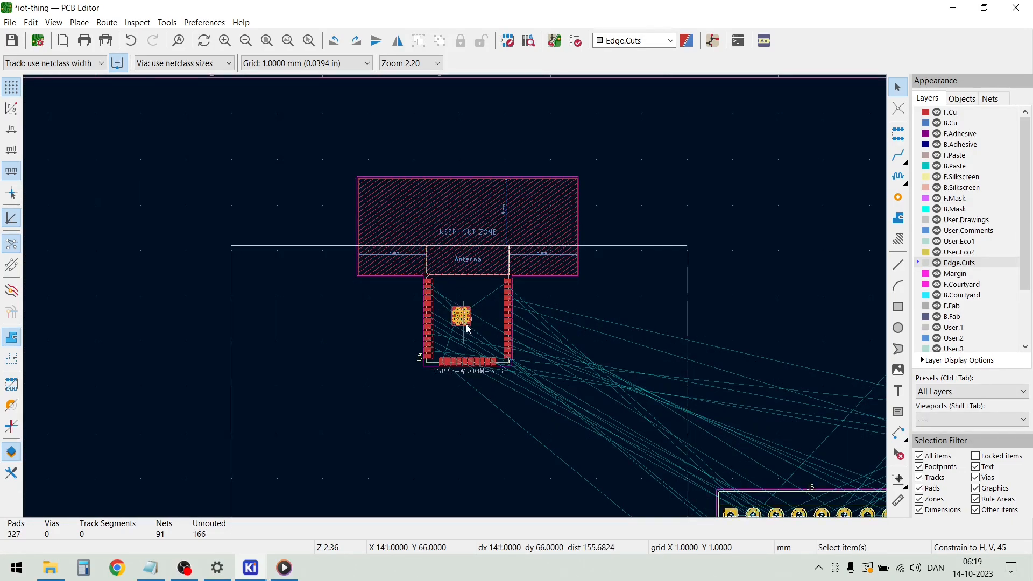
Move the stray Fuse value text back onto fuse holder F2
scroll(466, 328, down, 1)
scroll(790, 454, down, 1)
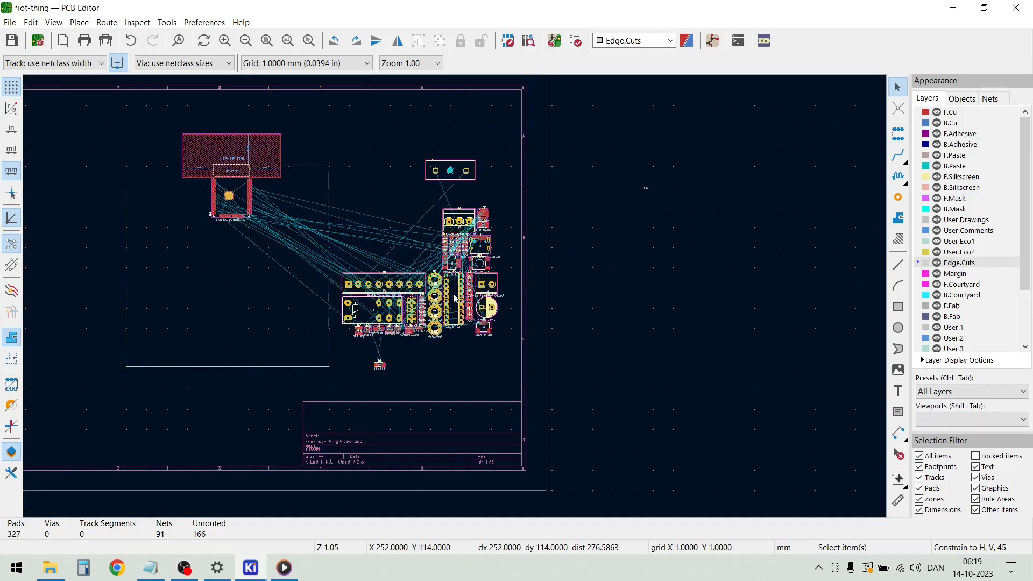
scroll(435, 283, up, 1)
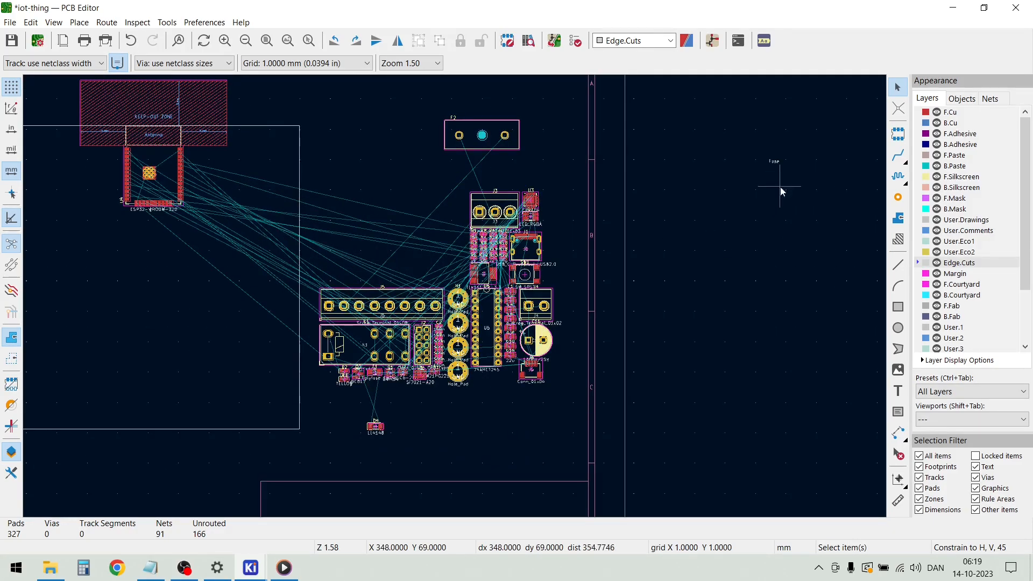
drag(780, 167, 493, 135)
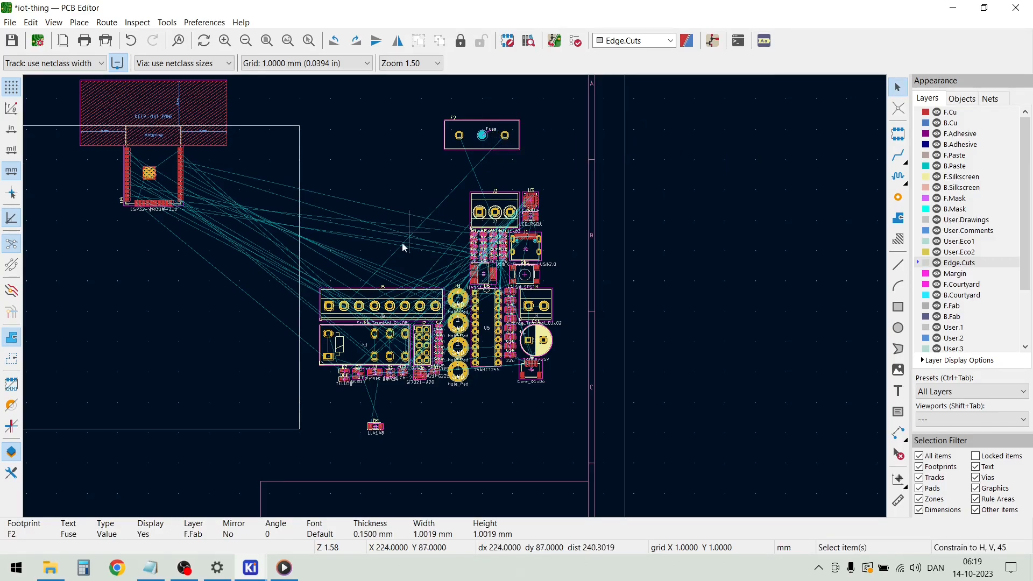
Place mounting hole H1 inside the upper-left corner of the board outline
scroll(428, 317, up, 1)
click(498, 272)
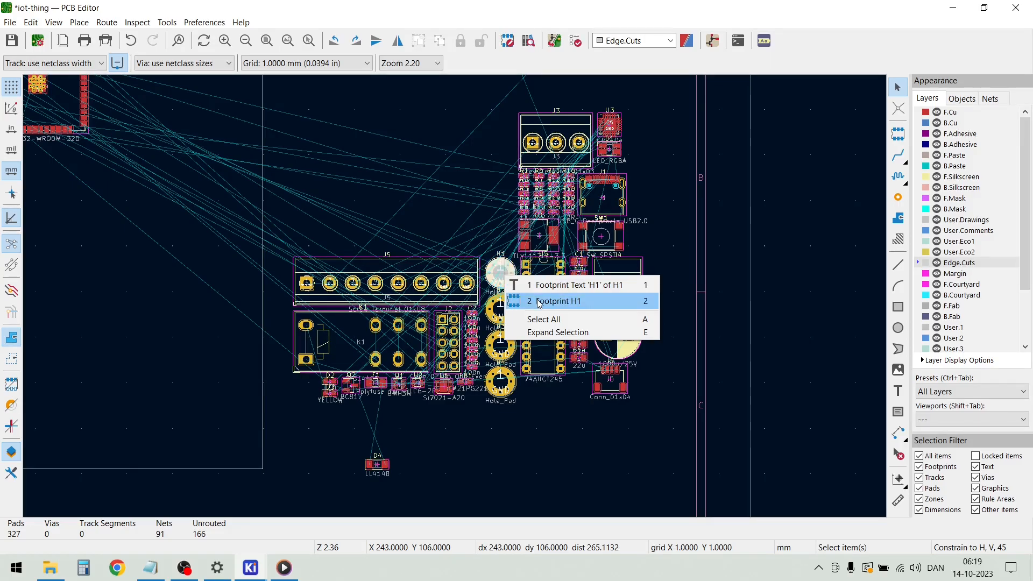
click(519, 300)
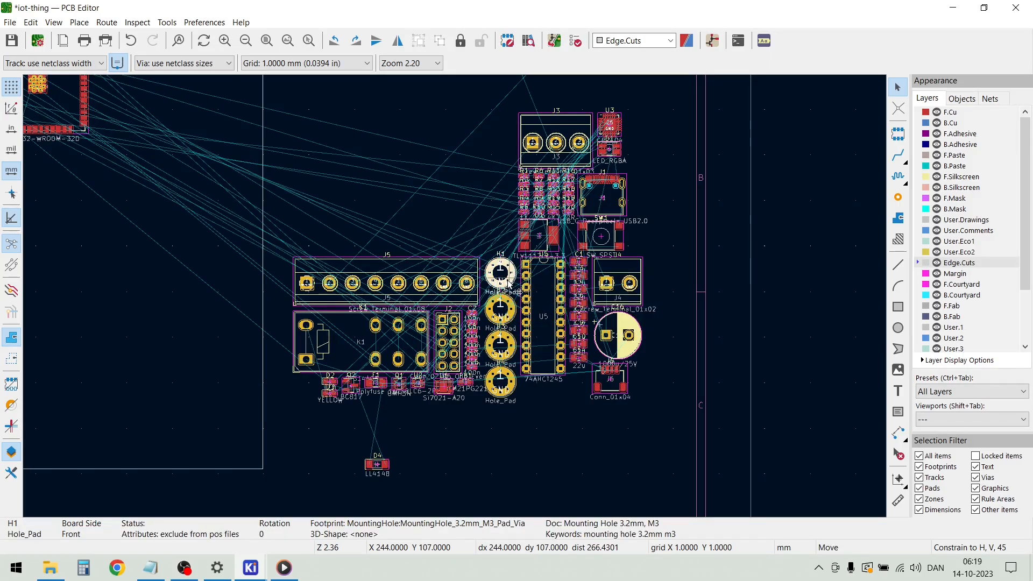
scroll(403, 269, down, 2)
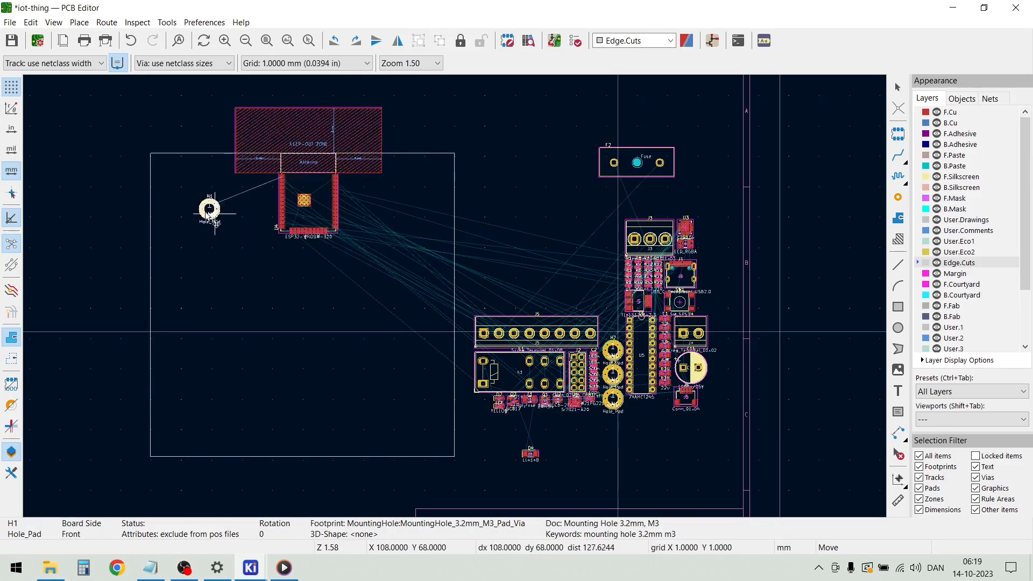
click(166, 172)
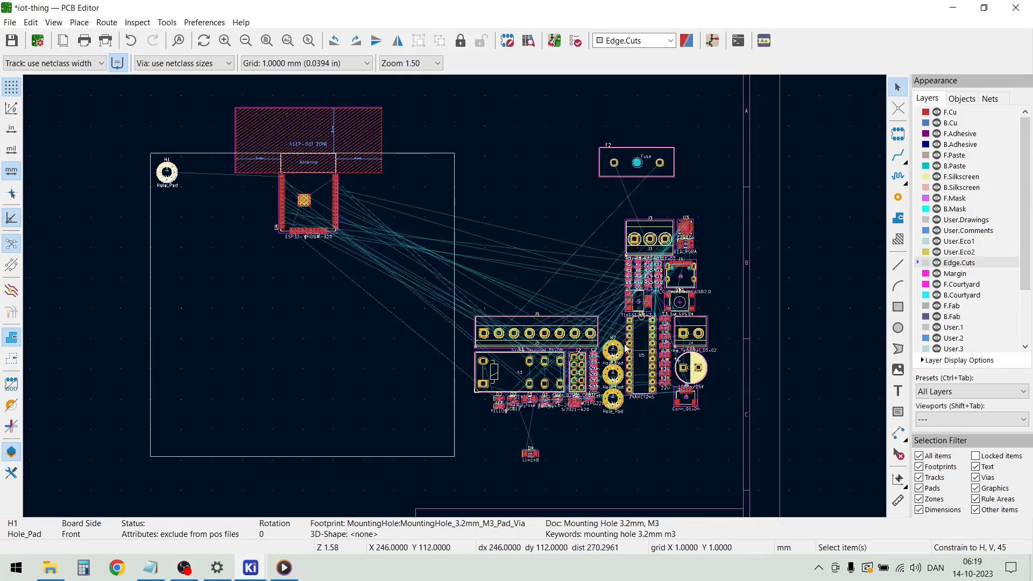
key(m)
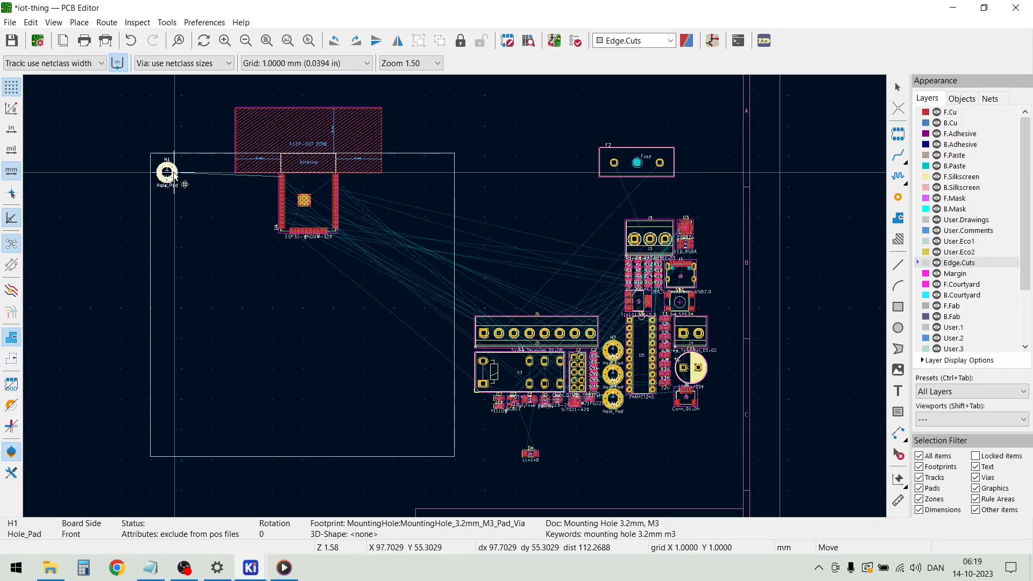
click(173, 175)
key(Escape)
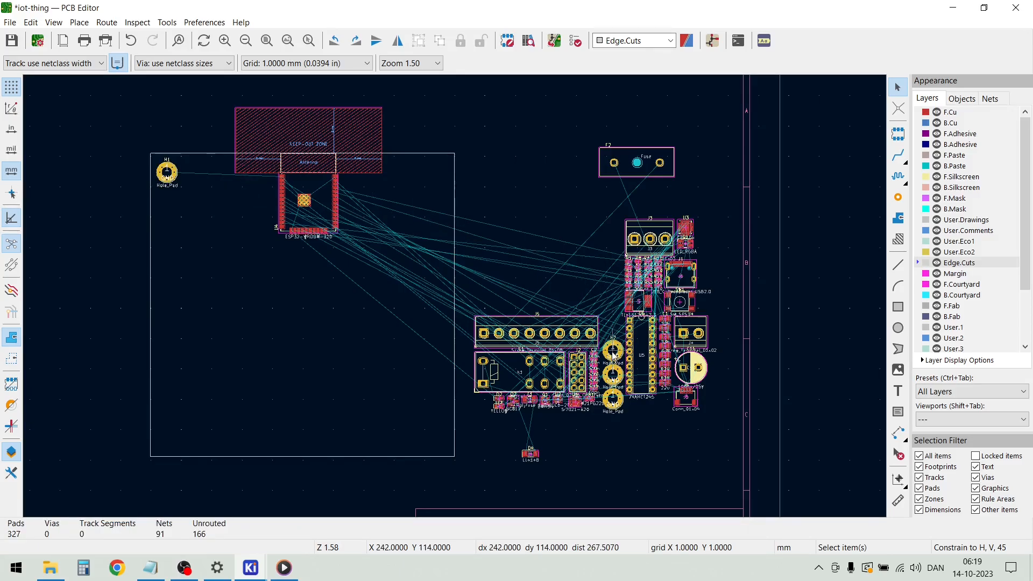
Place mounting hole H2 inside the lower-left corner of the board outline
scroll(613, 361, up, 5)
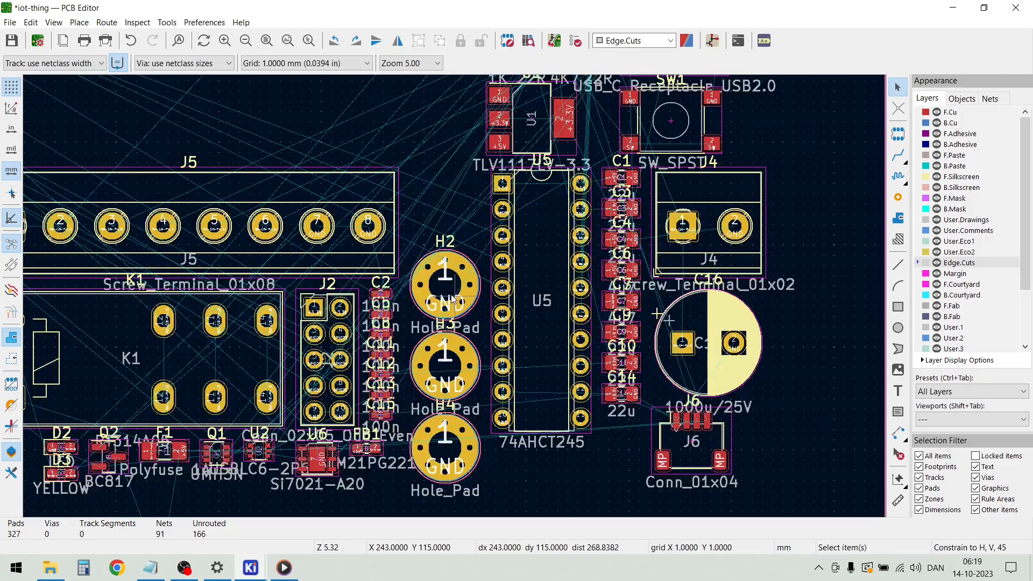
key(m)
scroll(318, 291, down, 6)
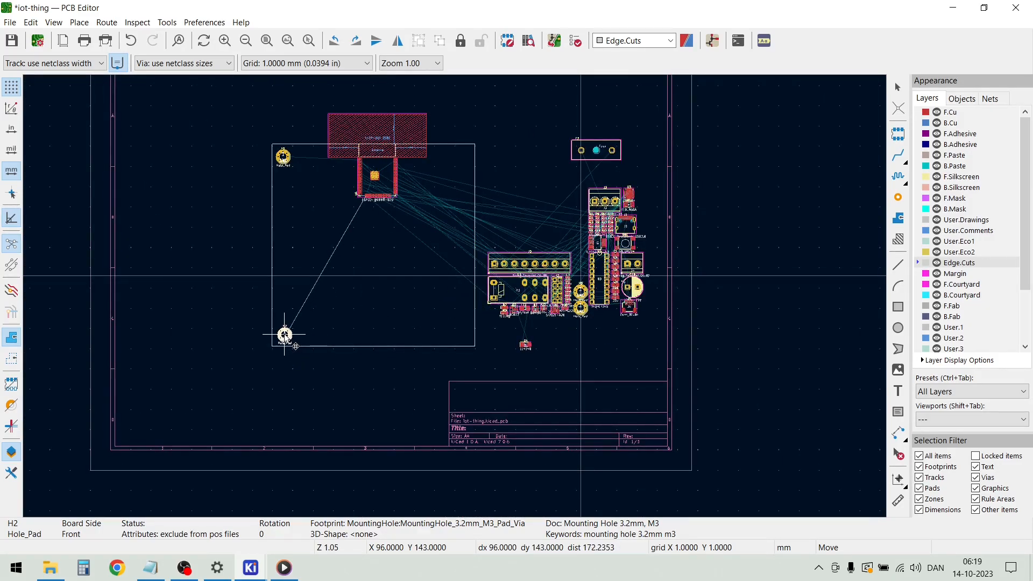
click(283, 338)
Place mounting hole H3 inside the lower-right corner of the board outline
scroll(581, 296, up, 3)
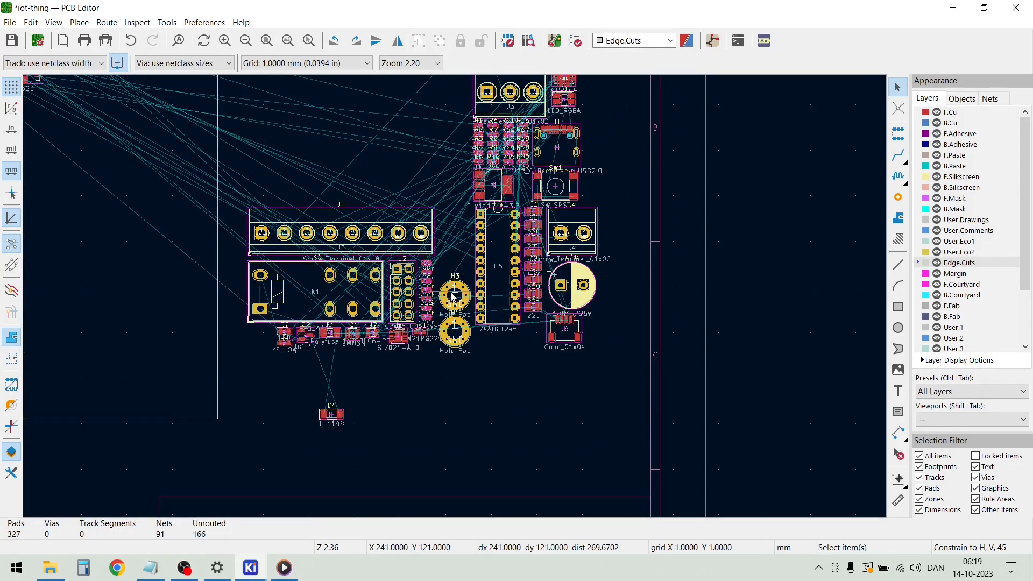
click(452, 296)
click(455, 293)
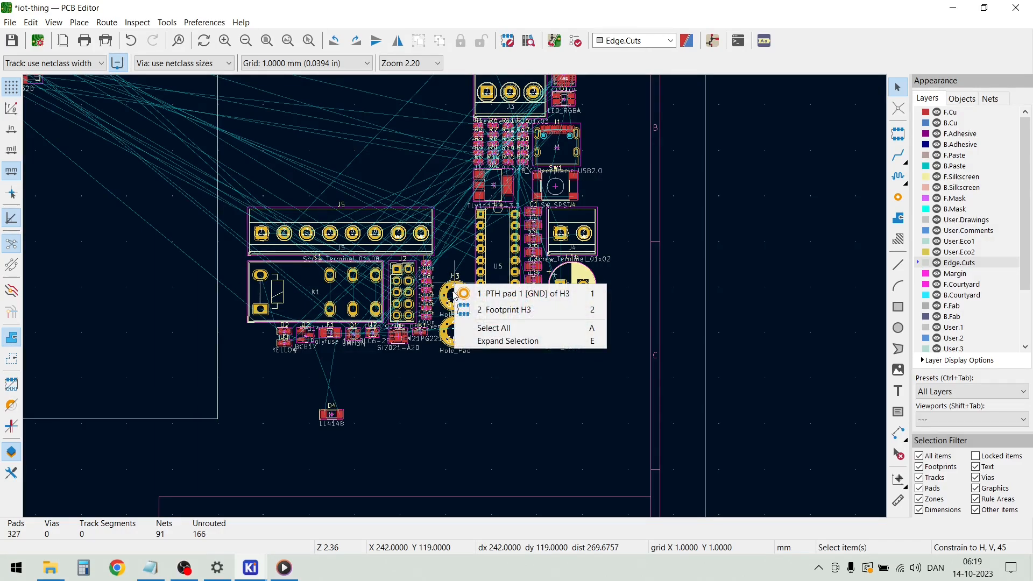
click(462, 247)
drag(460, 289, 190, 384)
Place mounting hole H4 inside the upper-right corner of the board outline
click(454, 340)
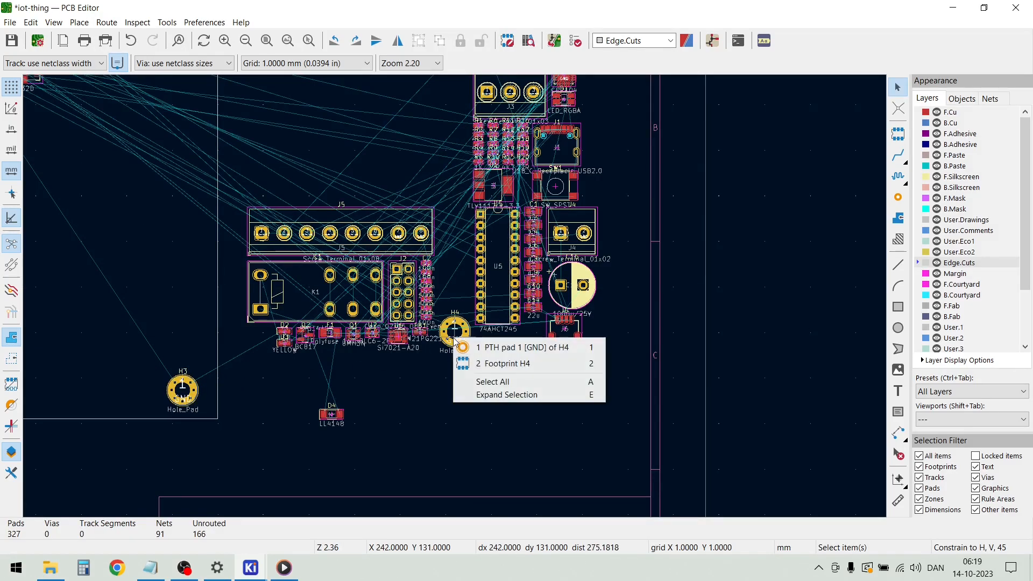
click(425, 392)
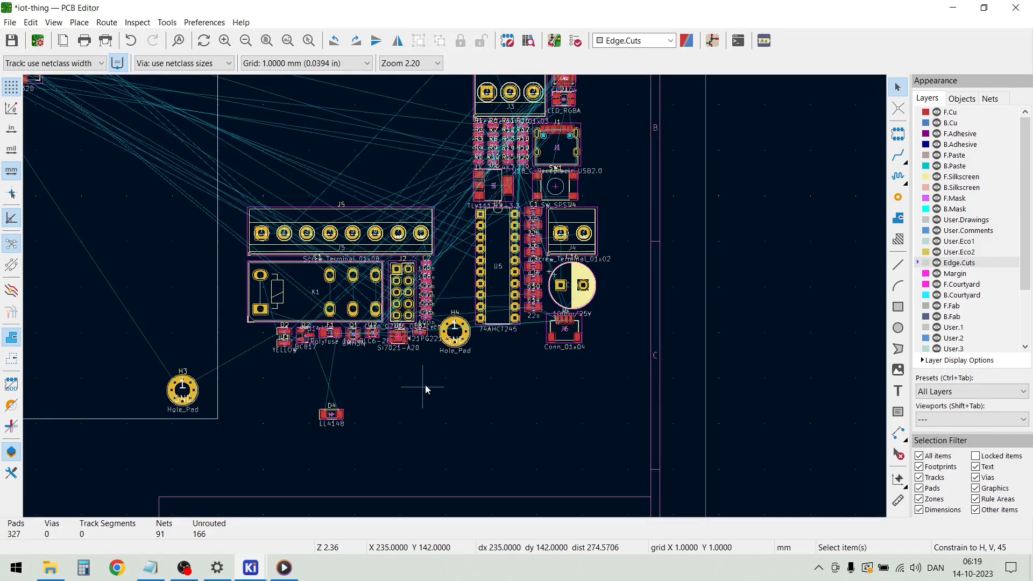
scroll(417, 333, down, 3)
drag(459, 326, 350, 146)
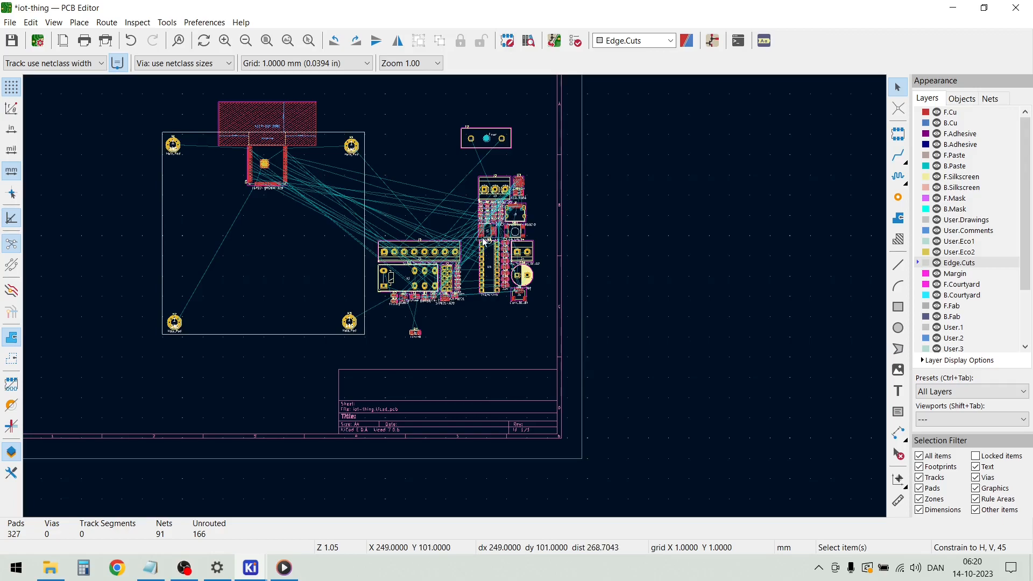
Place the three-pin screw terminal J3 vertically on the board's left edge, above mounting hole H2
drag(496, 189, 477, 310)
scroll(168, 269, up, 3)
key(r)
scroll(514, 295, down, 5)
Place the USB-C receptacle J1 on the board's left edge between H1 and J3, rotated to -90° with its opening facing outward
scroll(744, 254, up, 5)
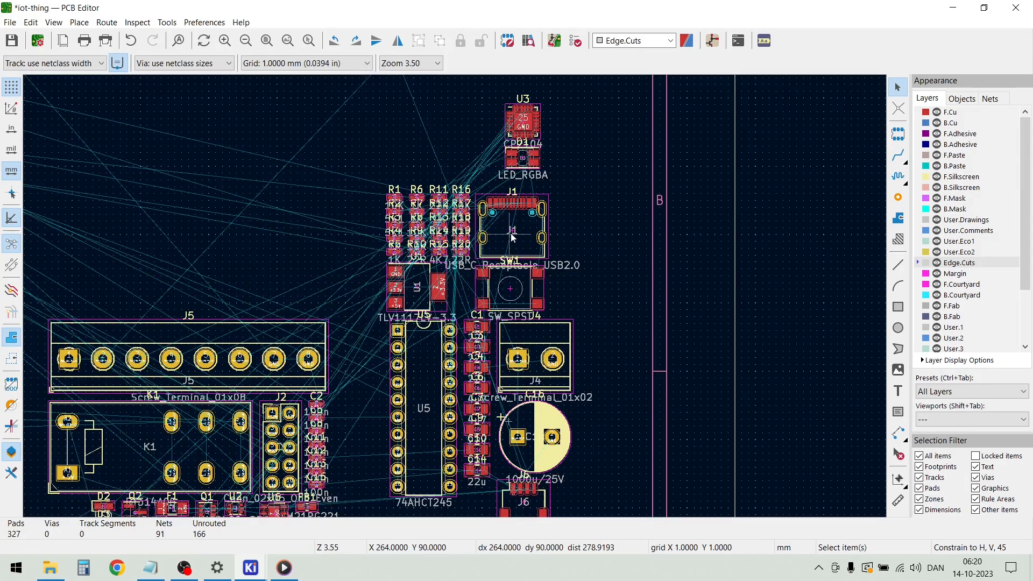
key(m)
scroll(232, 228, down, 3)
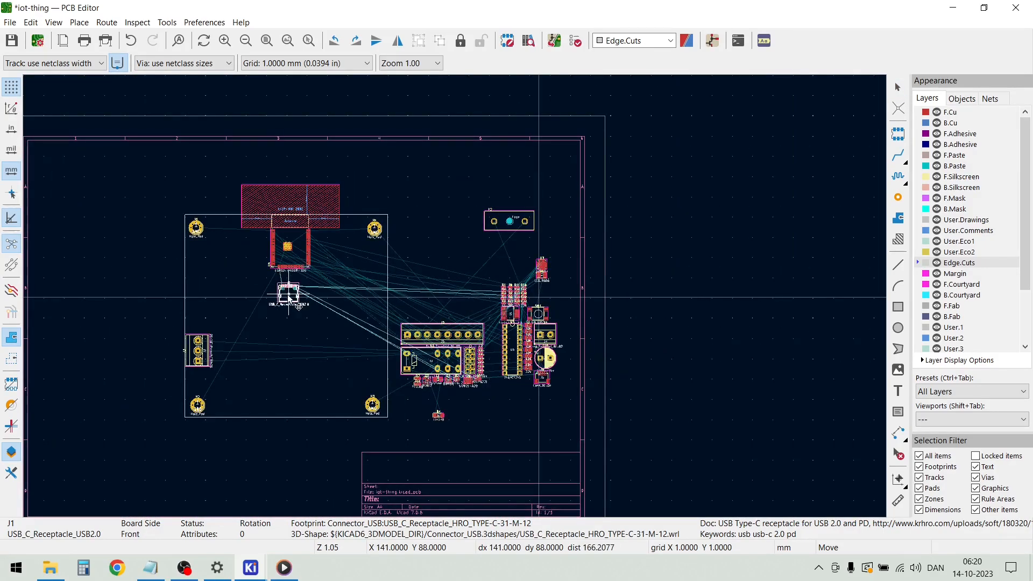
key(r)
key(r)
key(r)
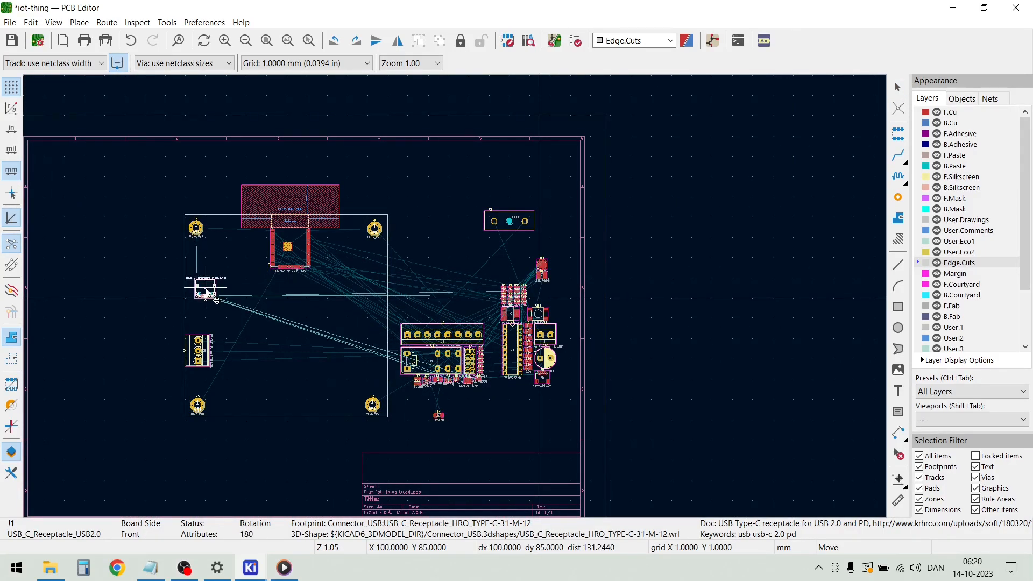
scroll(202, 291, up, 5)
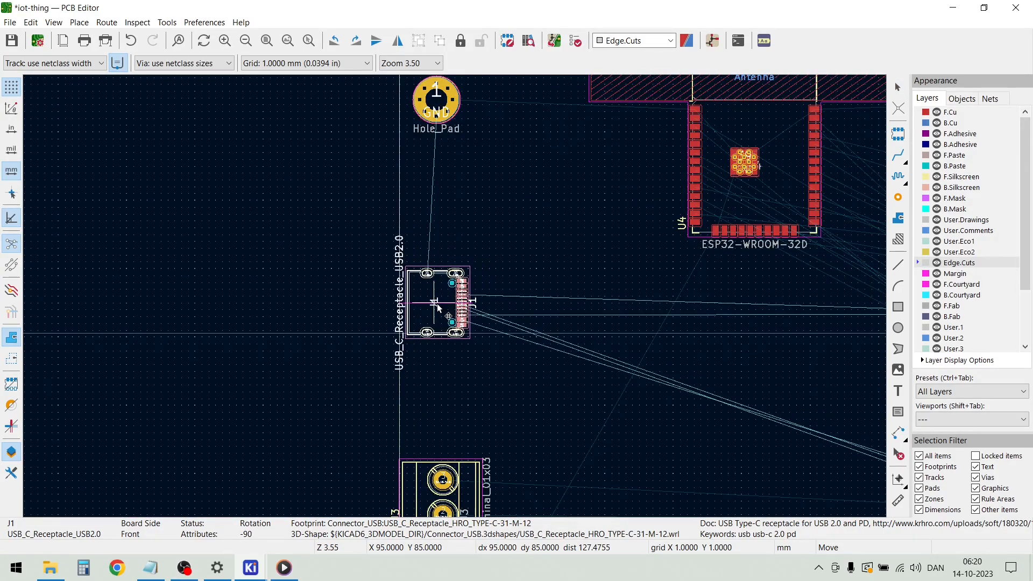
click(436, 308)
Place relay K1 in the lower-left area of the board beside J3 and H2, rotated to 180°
scroll(454, 296, down, 3)
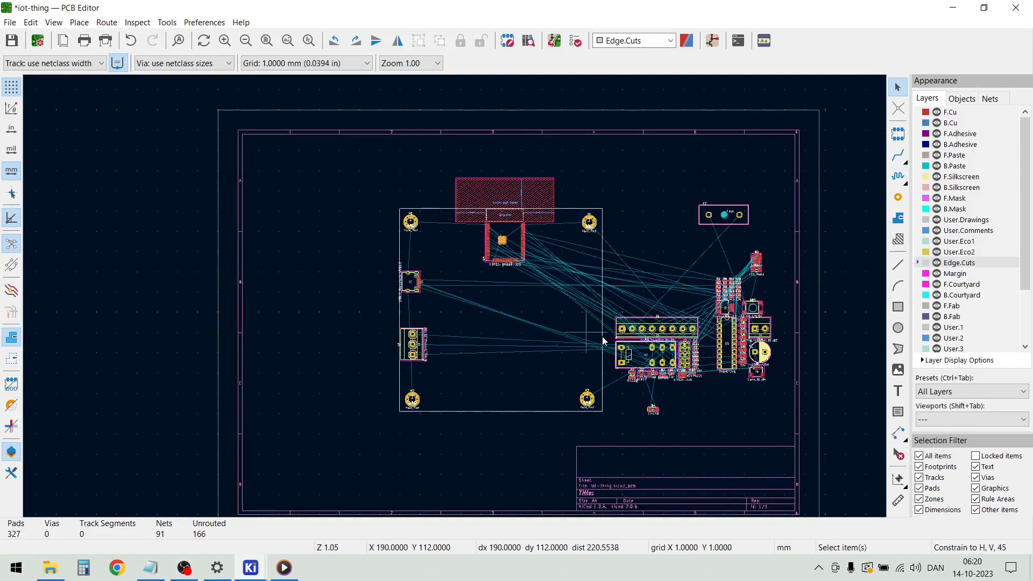
scroll(455, 300, up, 1)
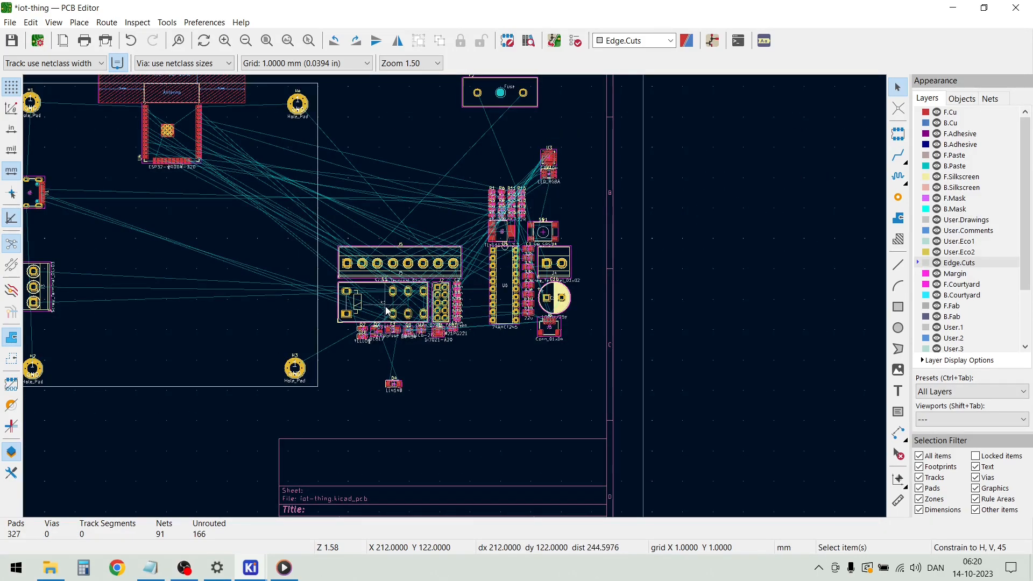
key(m)
scroll(387, 309, down, 2)
scroll(425, 296, up, 3)
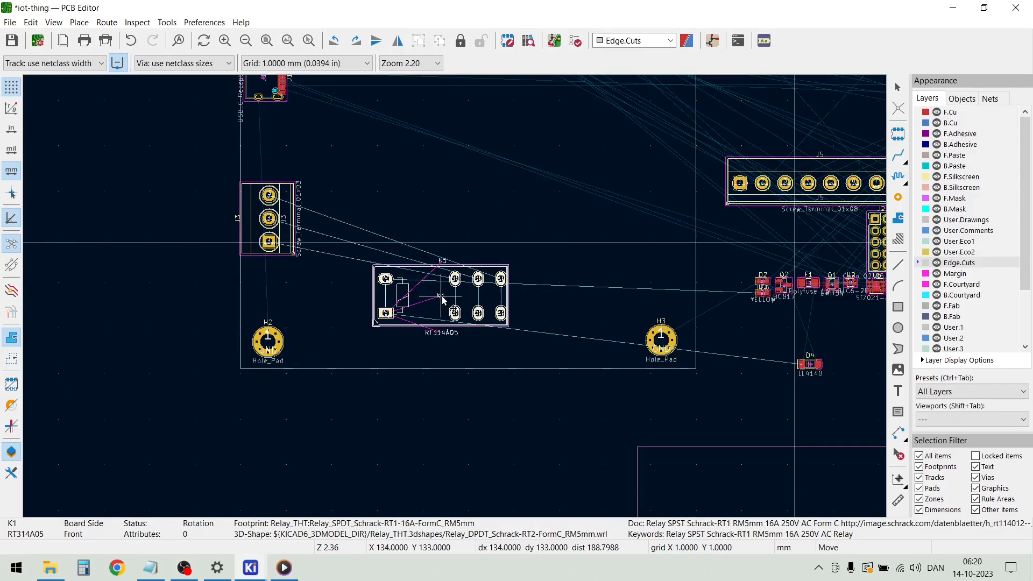
key(r)
key(r)
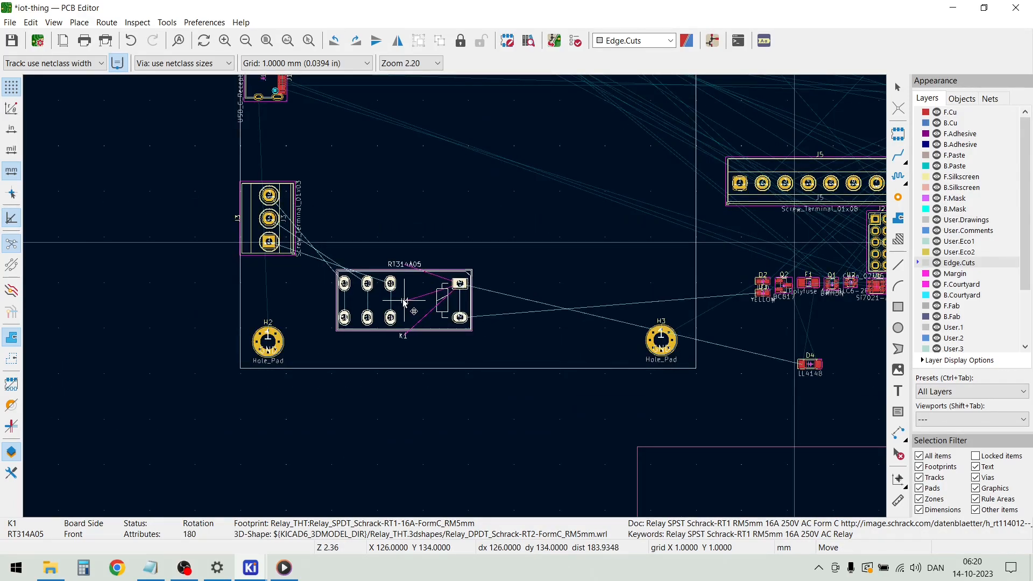
click(385, 287)
key(Escape)
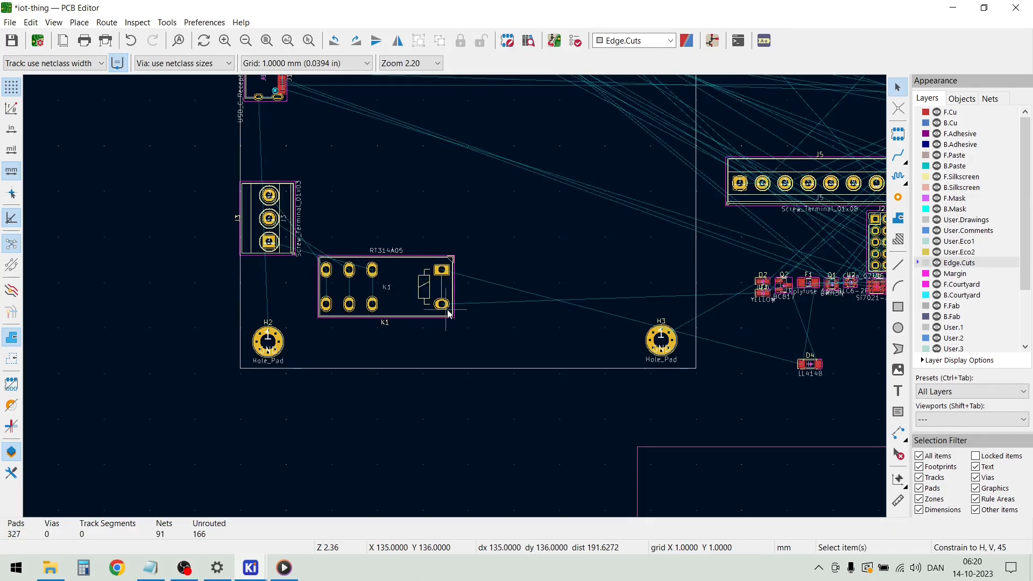
Place the eight-pin screw terminal J5 along the board's right edge just below H4, rotated to 90°
scroll(455, 300, down, 2)
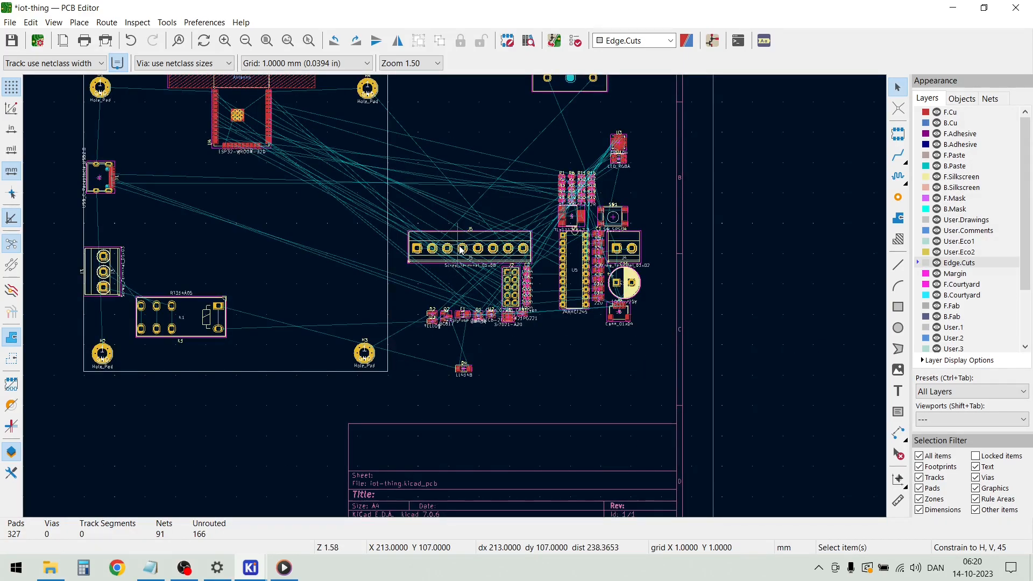
key(m)
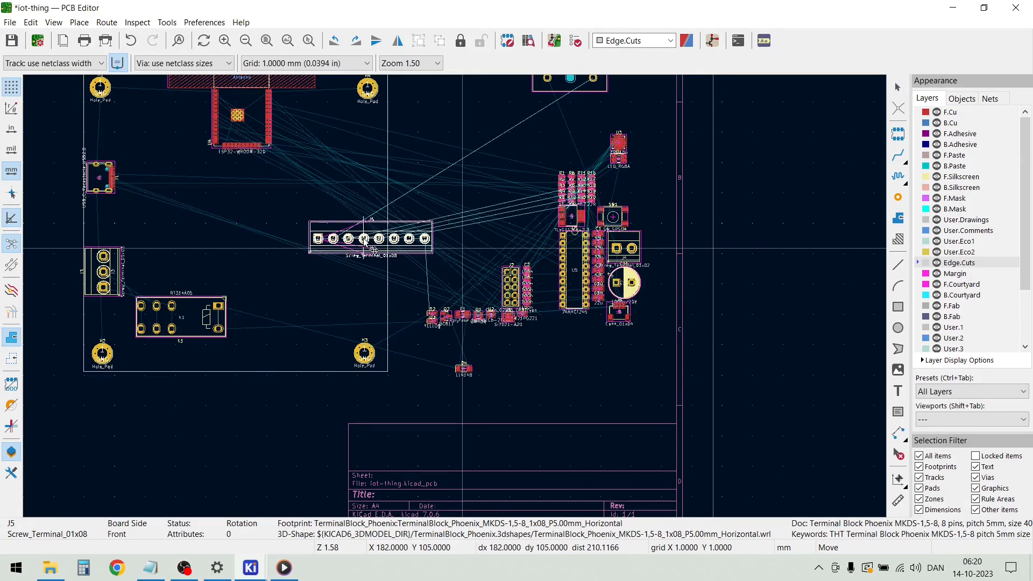
key(r)
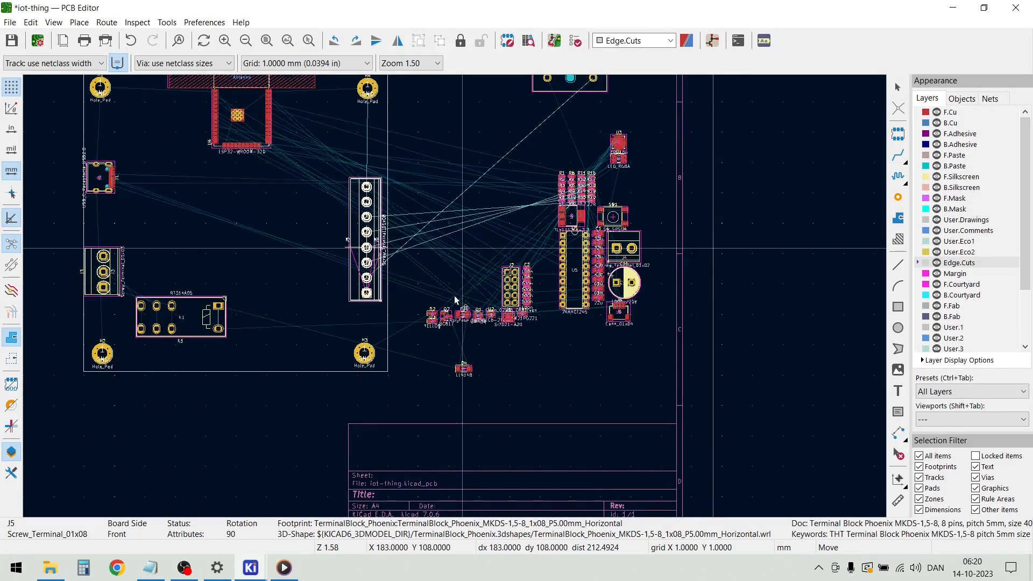
scroll(368, 249, up, 3)
scroll(454, 299, down, 4)
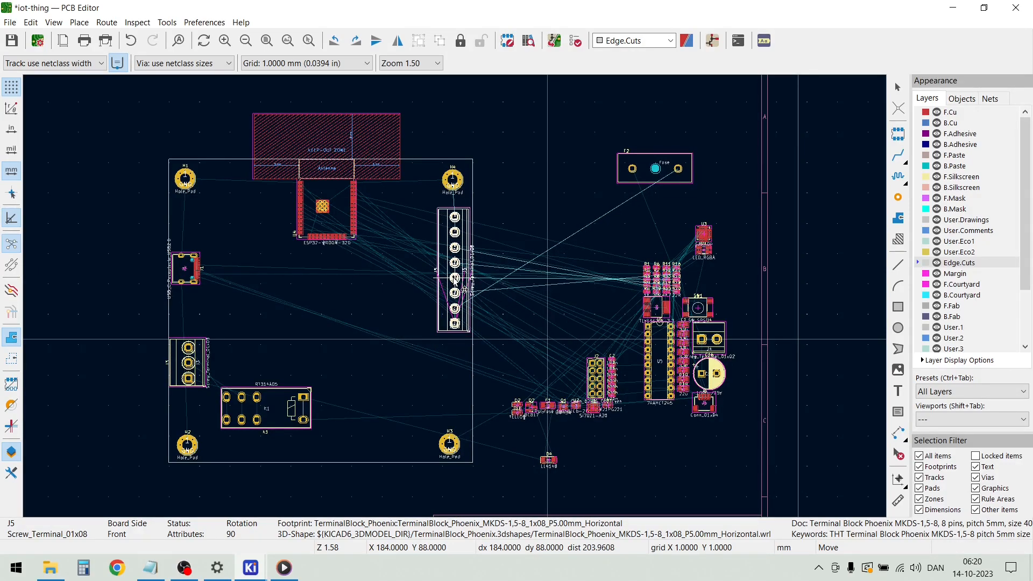
click(456, 275)
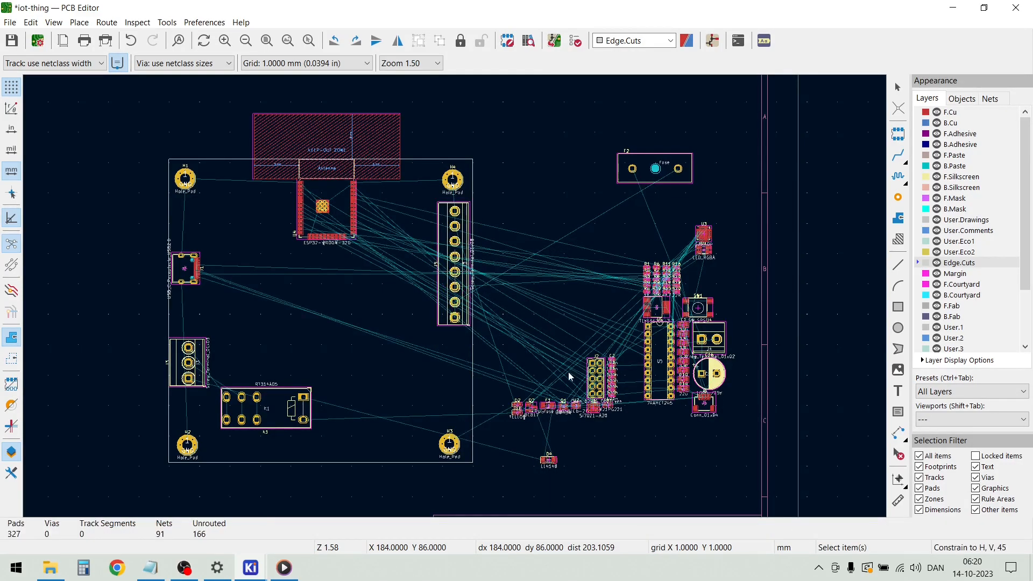
Place the 74AHCT245 chip U5 upright between the ESP32 module and screw terminal J5
key(m)
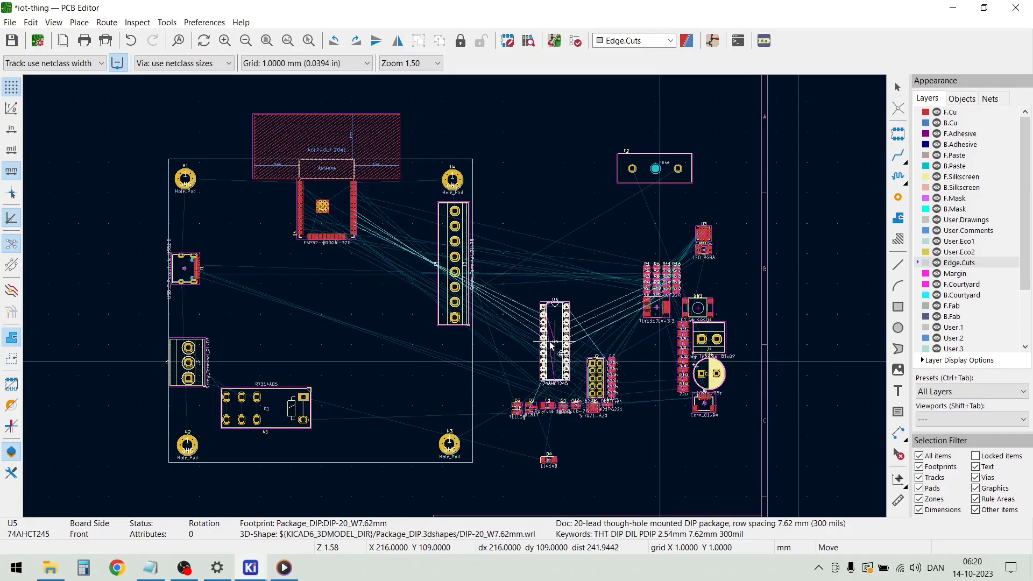
scroll(454, 304, up, 3)
scroll(454, 297, up, 2)
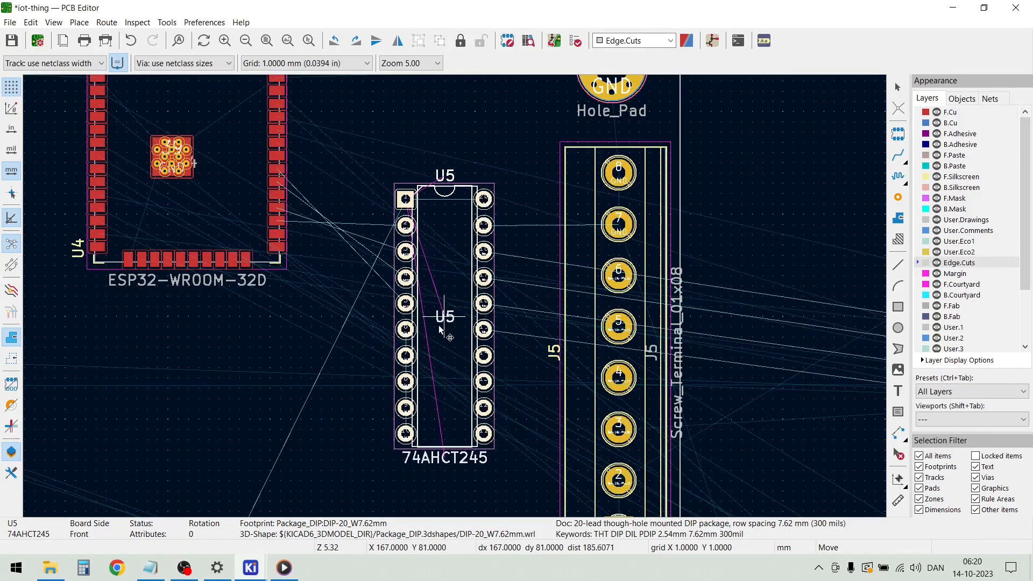
click(424, 307)
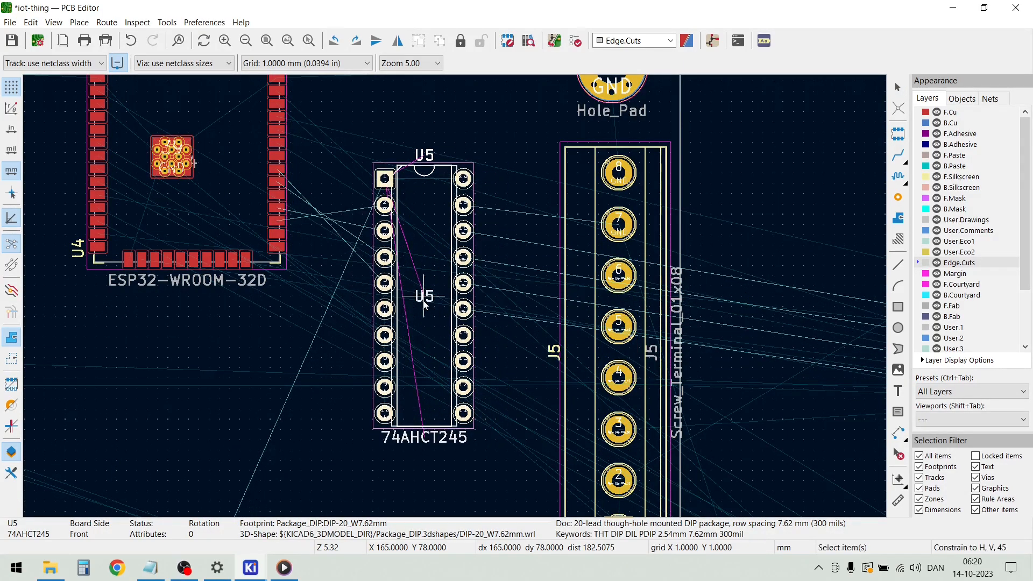
Place the two-pin screw terminal J4 on the board's right edge between J5 and mounting hole H3, rotated to 90°
scroll(423, 300, down, 5)
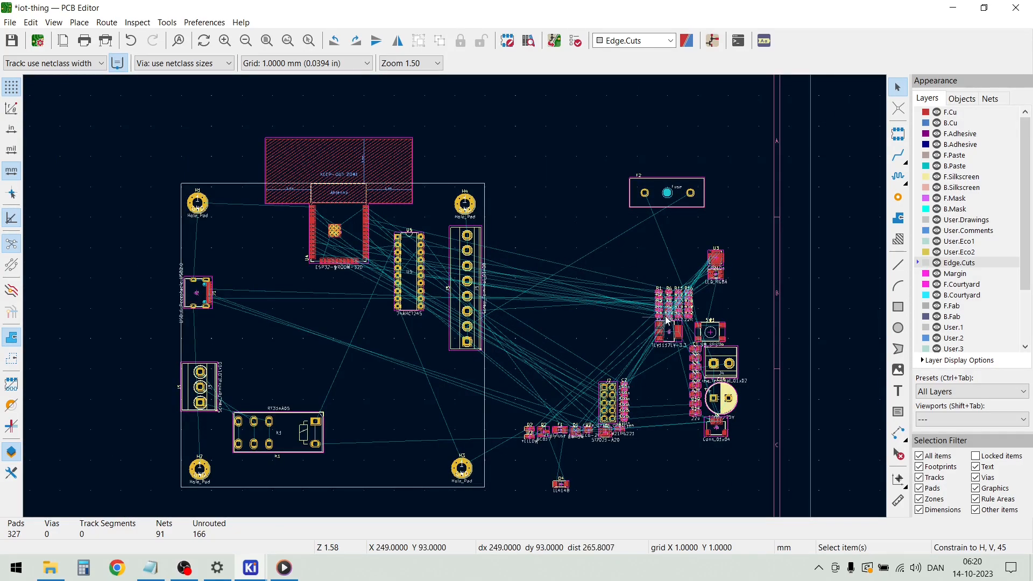
key(m)
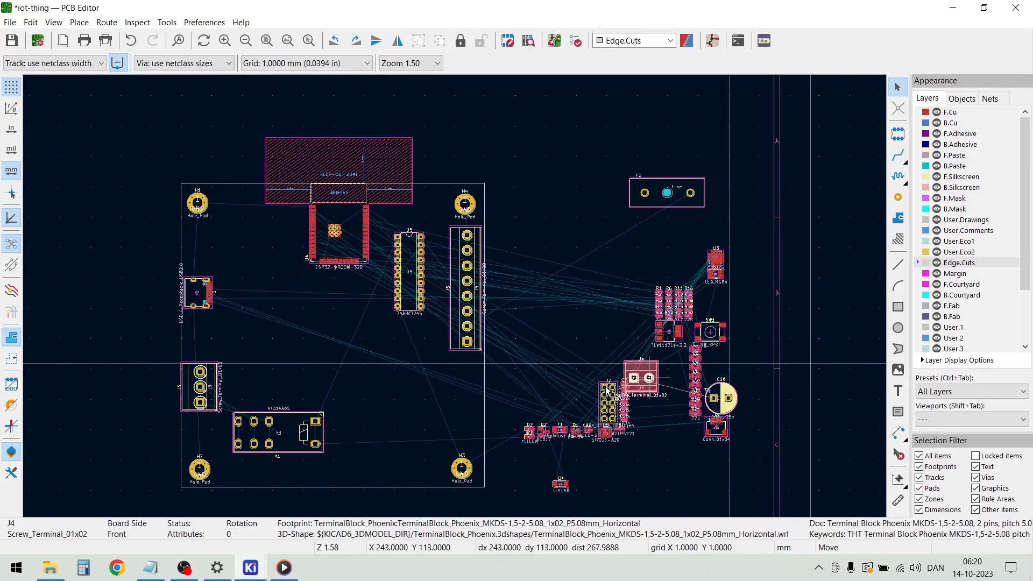
scroll(476, 420, up, 3)
key(r)
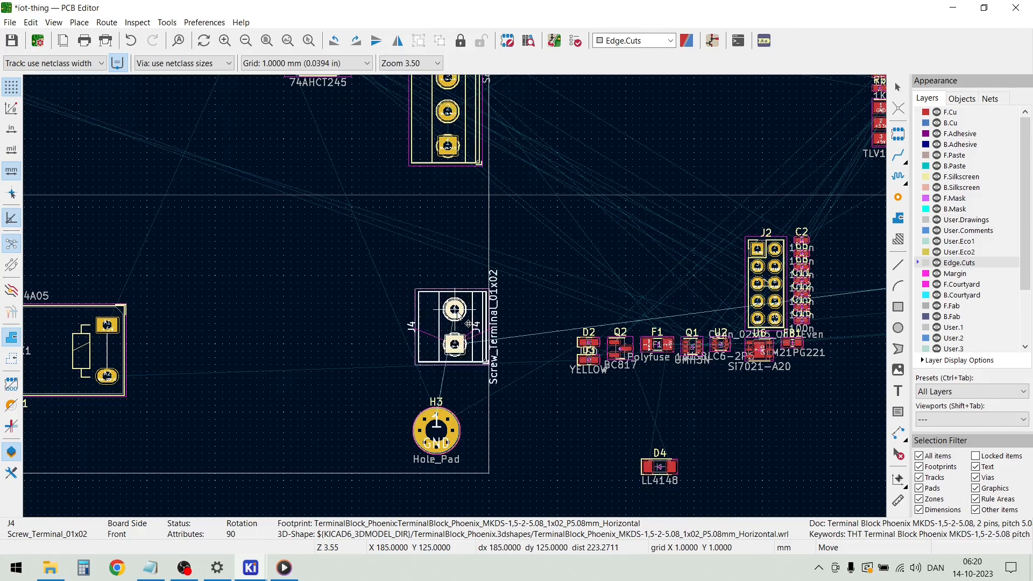
key(r)
key(r)
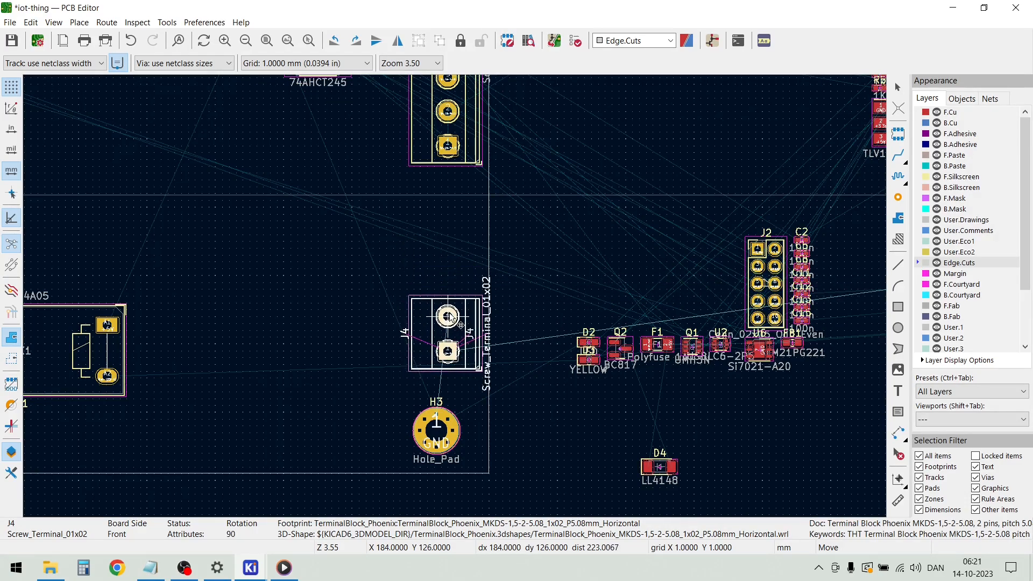
scroll(451, 318, down, 2)
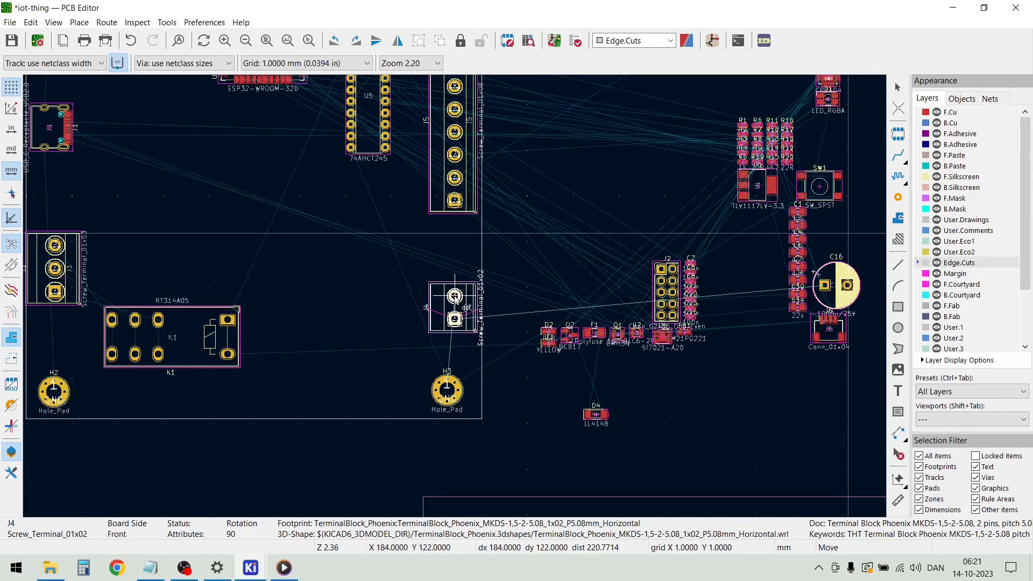
scroll(455, 298, up, 3)
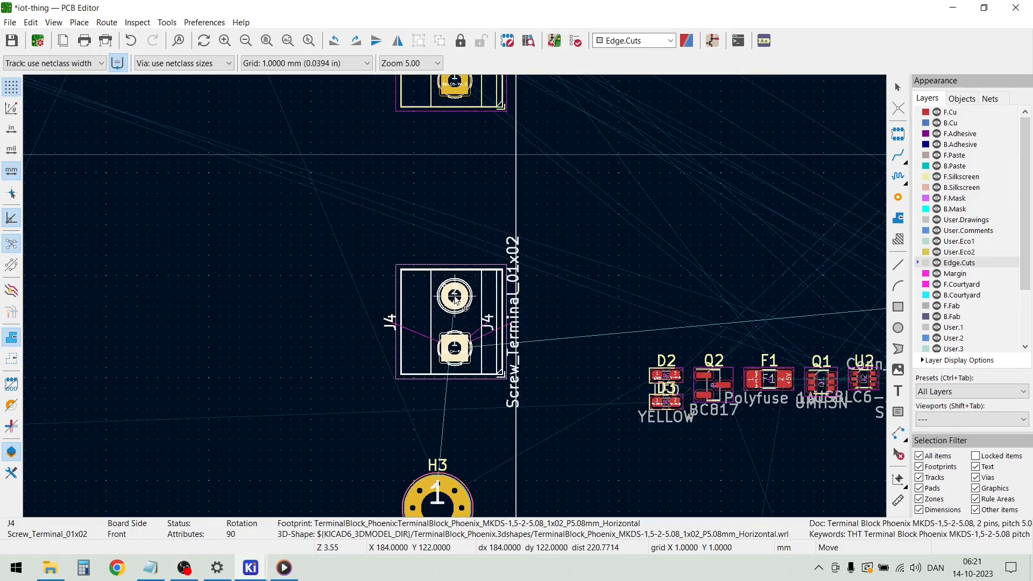
click(454, 298)
Place fuse holder F2 upright, rotated to 90°, between relay K1 and screw terminal J4, below U5
scroll(454, 295, down, 4)
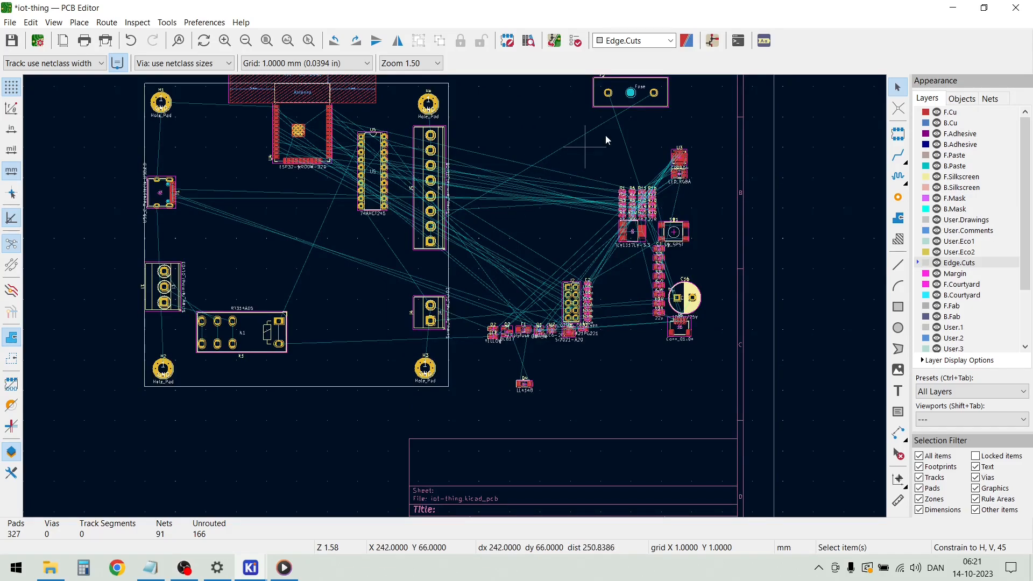
click(629, 105)
key(r)
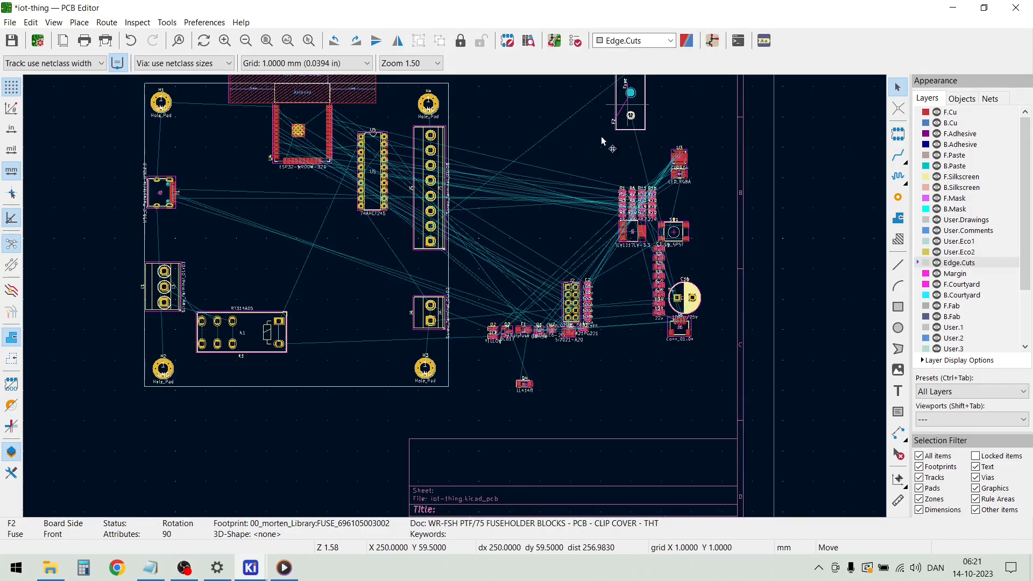
key(m)
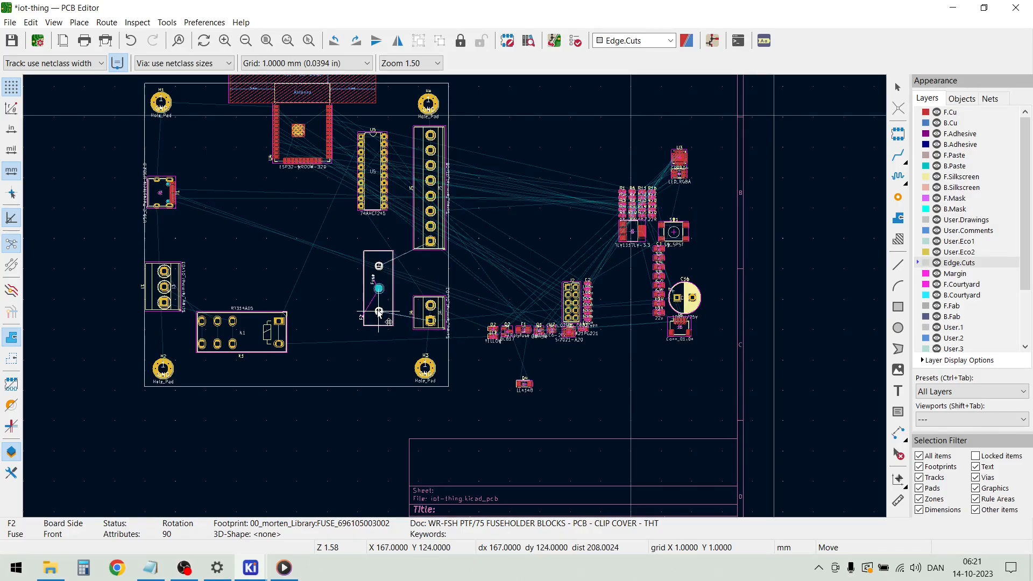
click(376, 311)
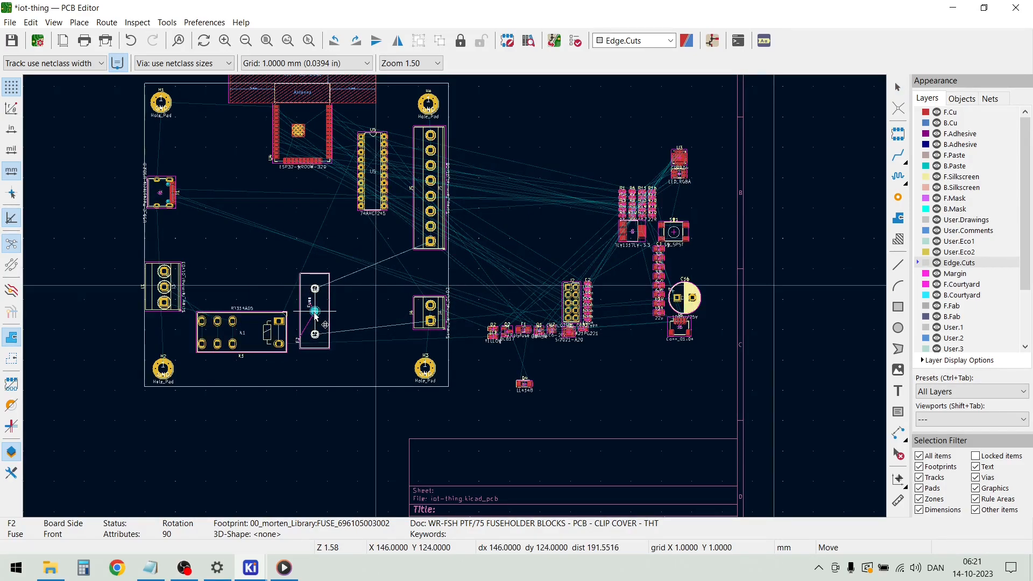
Place the 1000u/25V capacitor C16 directly below fuse holder F2, rotated to -90° and aligned with its pins
click(693, 312)
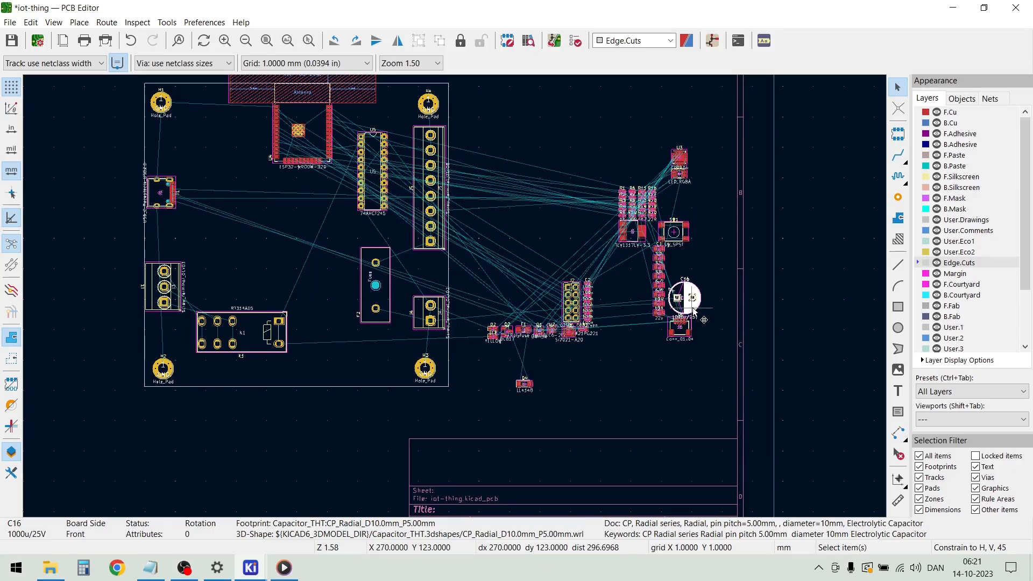
key(m)
scroll(371, 363, up, 3)
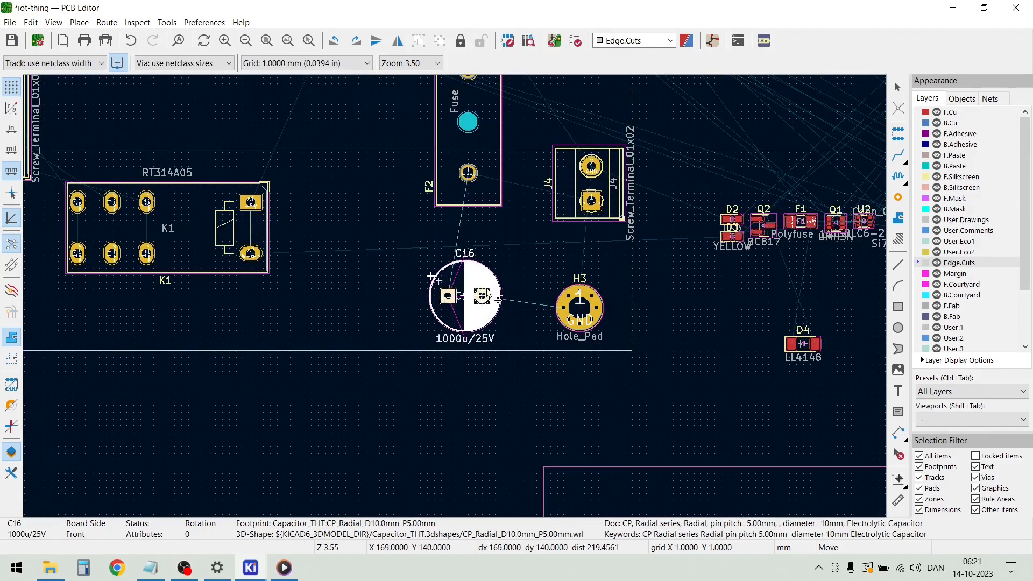
key(r)
key(r)
key(r)
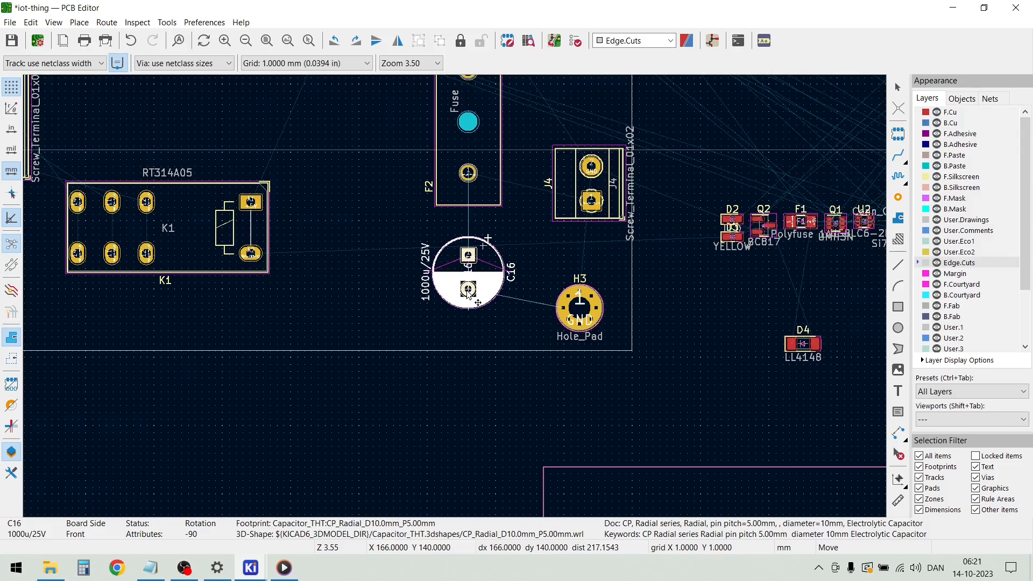
click(468, 291)
Place the CP2104 chip U3 inside the board, just right of USB-C connector J1
scroll(457, 295, down, 3)
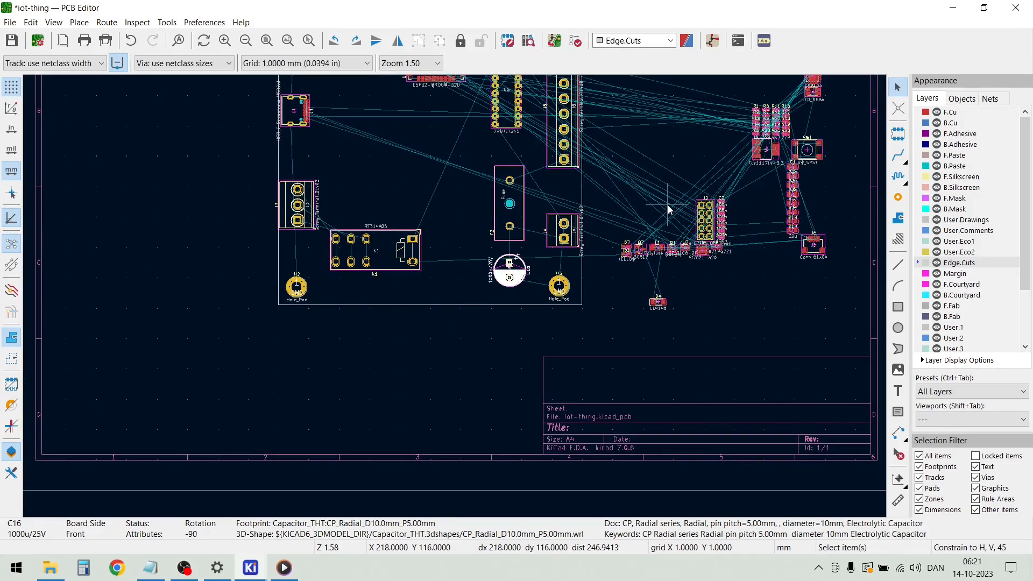
scroll(692, 173, up, 3)
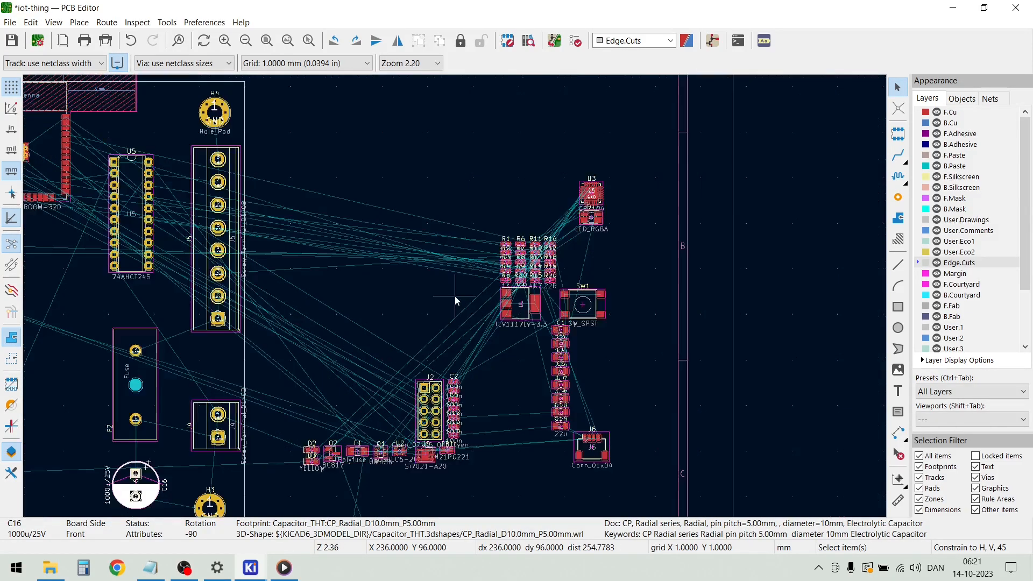
scroll(563, 214, up, 3)
click(454, 295)
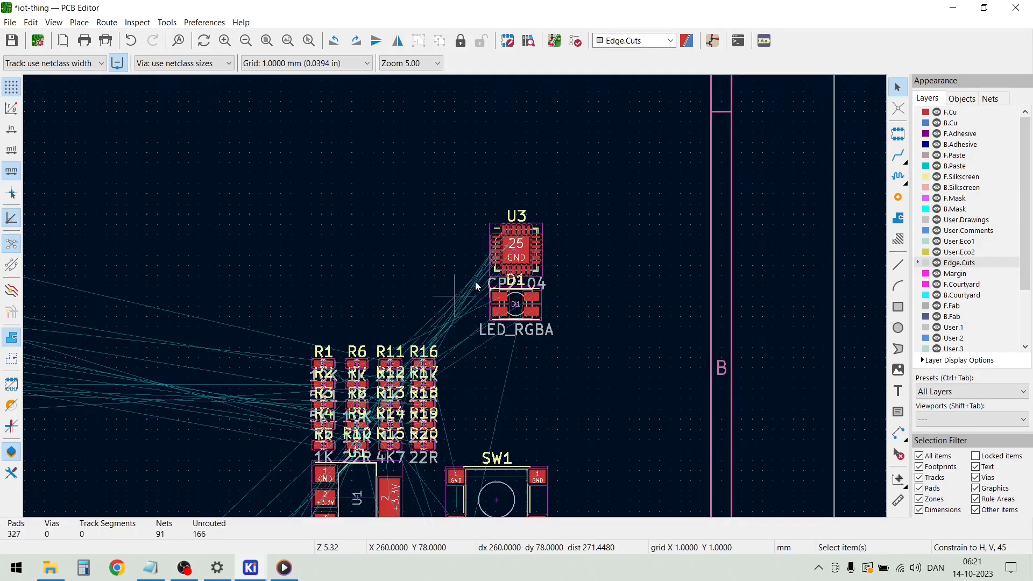
click(517, 249)
key(m)
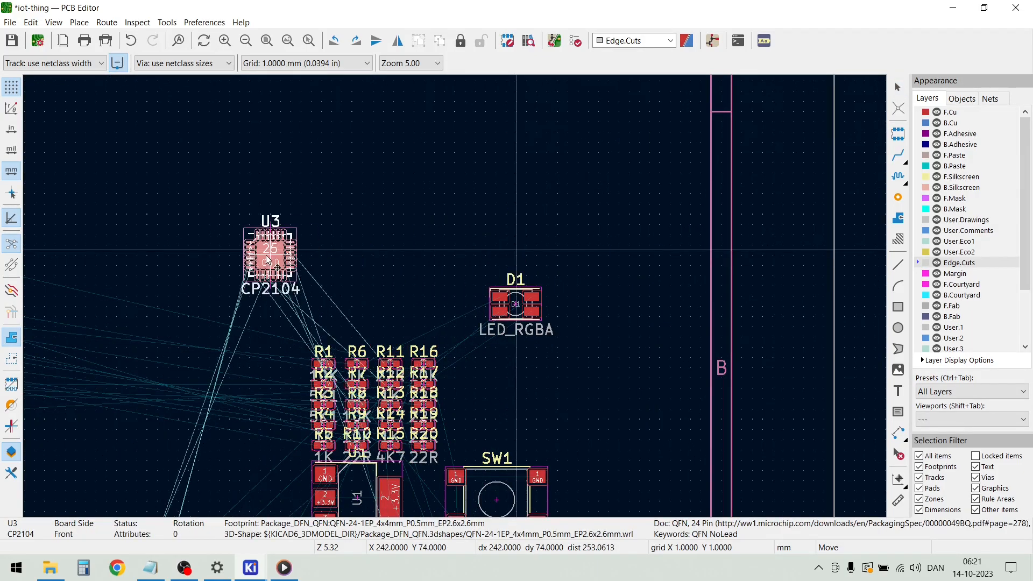
scroll(288, 231, down, 6)
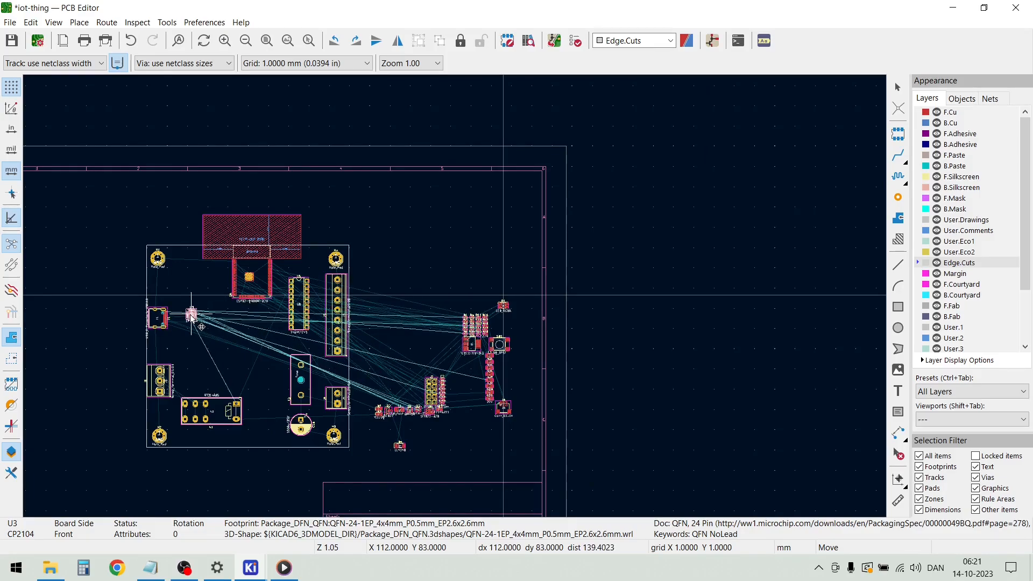
scroll(197, 314, up, 5)
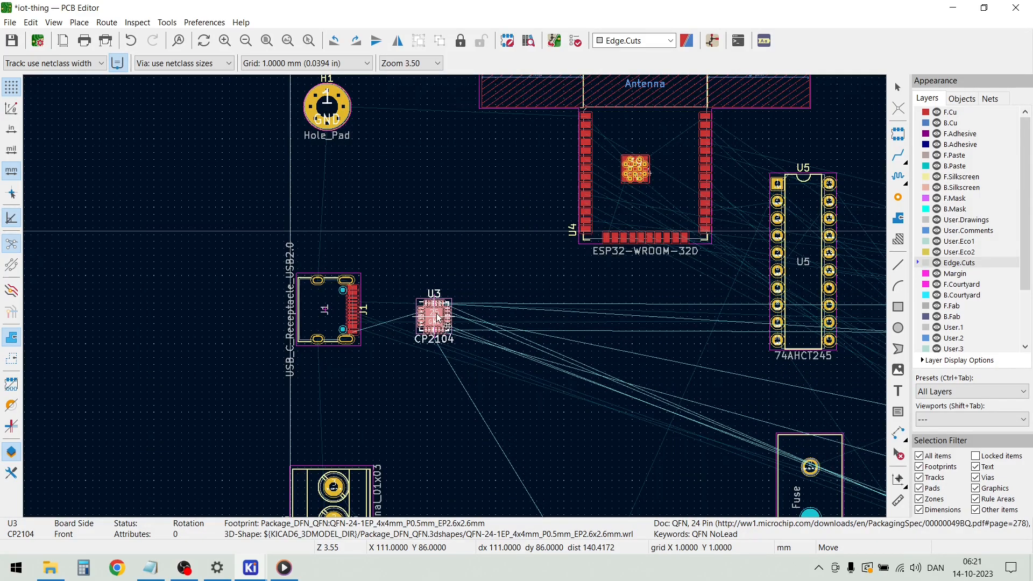
click(430, 319)
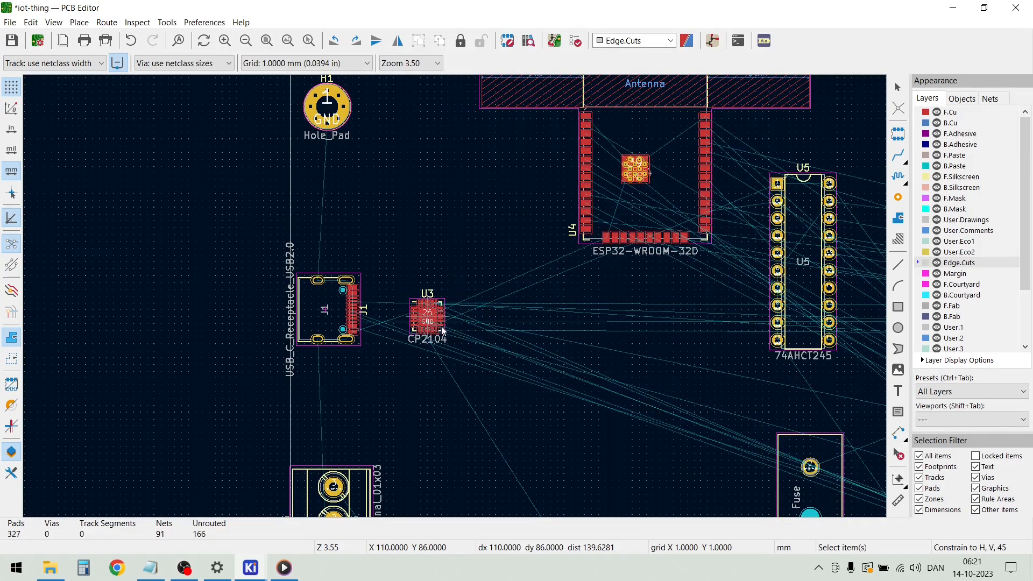
Place the four-pin connector J6 on the board's left edge between mounting hole H1 and USB connector J1, rotated to -90°
scroll(501, 330, down, 2)
scroll(812, 289, up, 1)
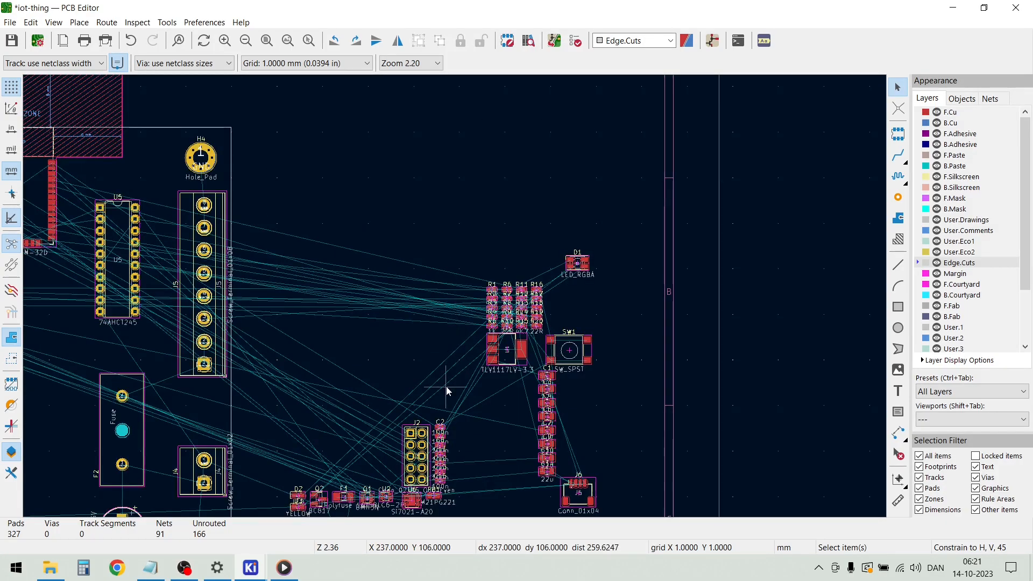
scroll(447, 388, down, 1)
scroll(541, 354, up, 2)
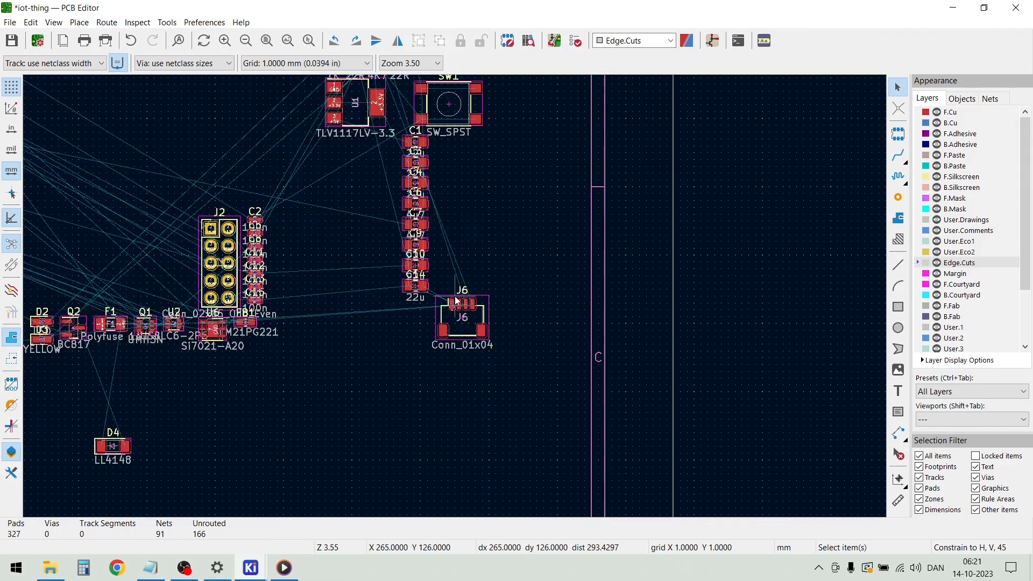
click(470, 334)
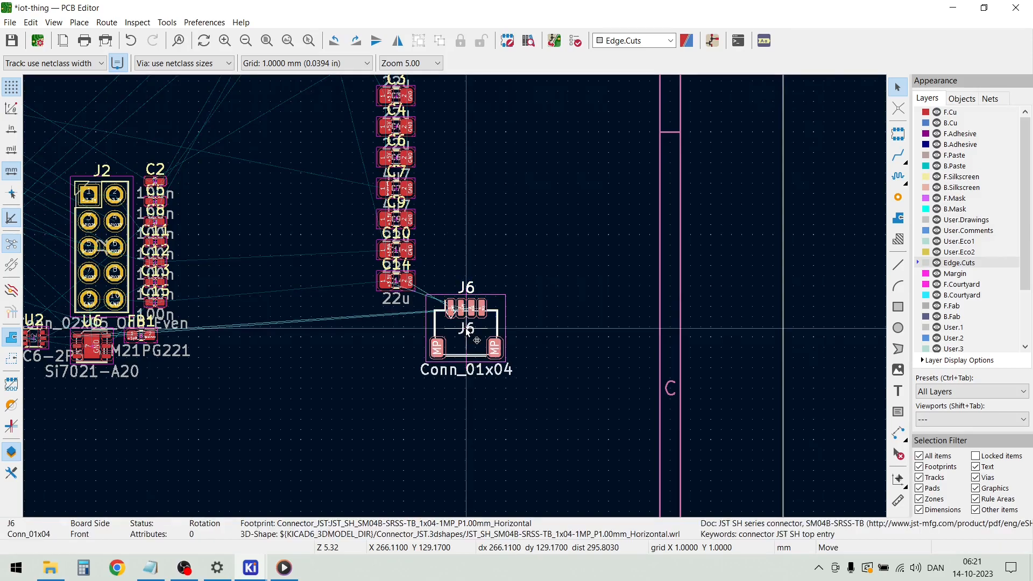
key(m)
scroll(470, 334, down, 6)
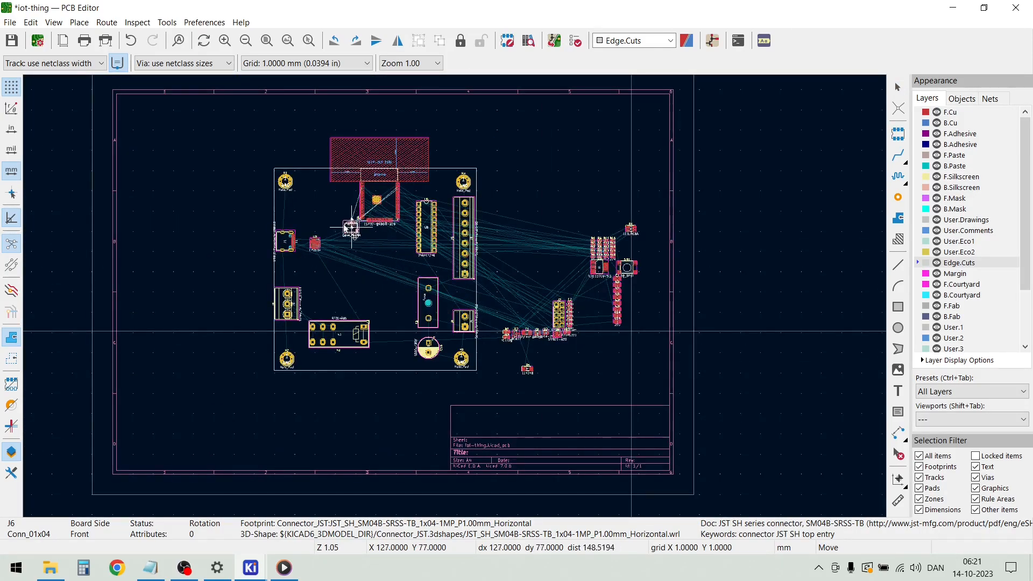
scroll(424, 288, up, 6)
key(r)
key(r)
key(r)
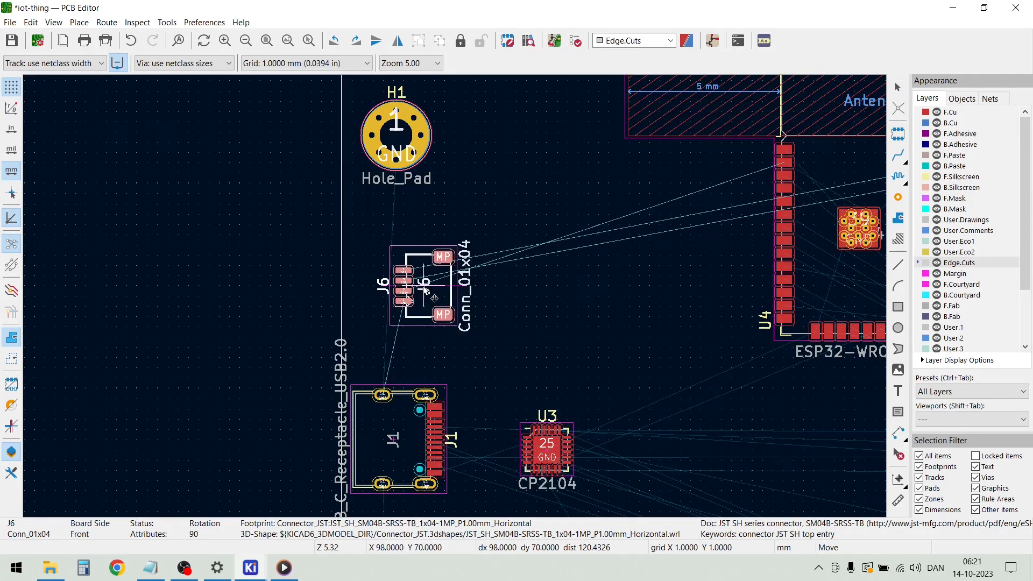
click(392, 285)
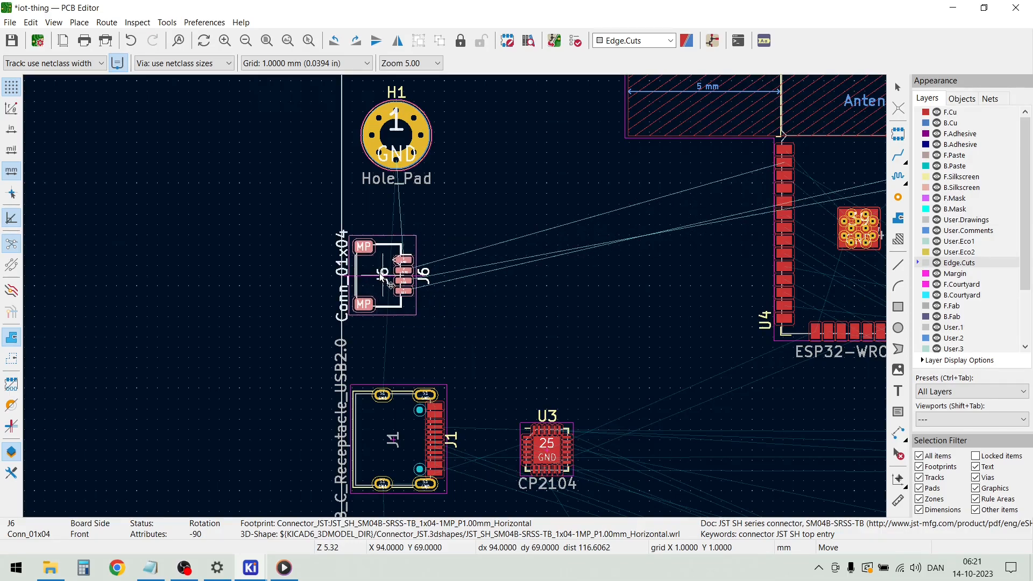
click(487, 303)
Place push button SW1 between connector J6 and the ESP32 module, level with J6
scroll(453, 296, down, 4)
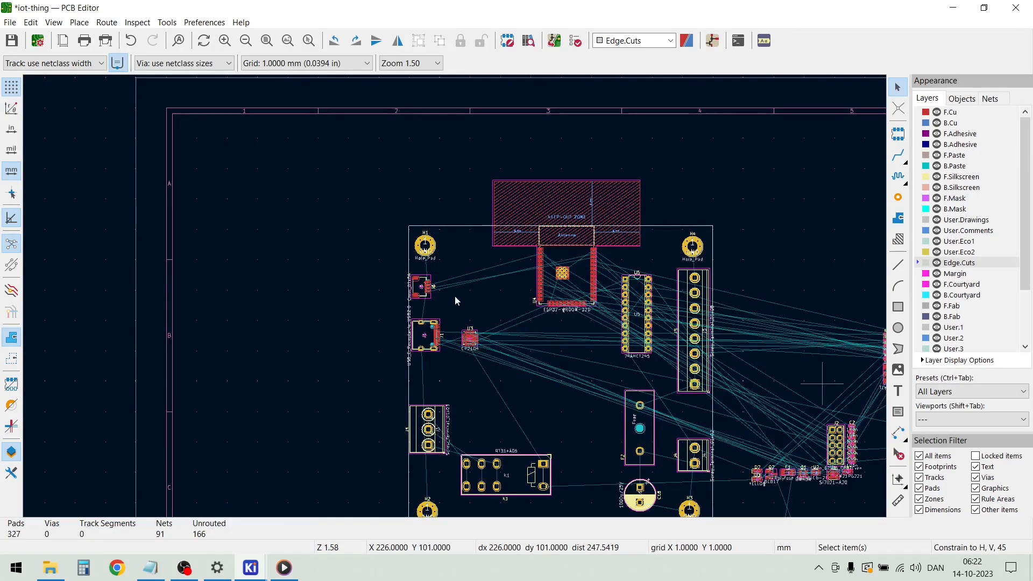
scroll(821, 385, up, 4)
scroll(457, 295, down, 1)
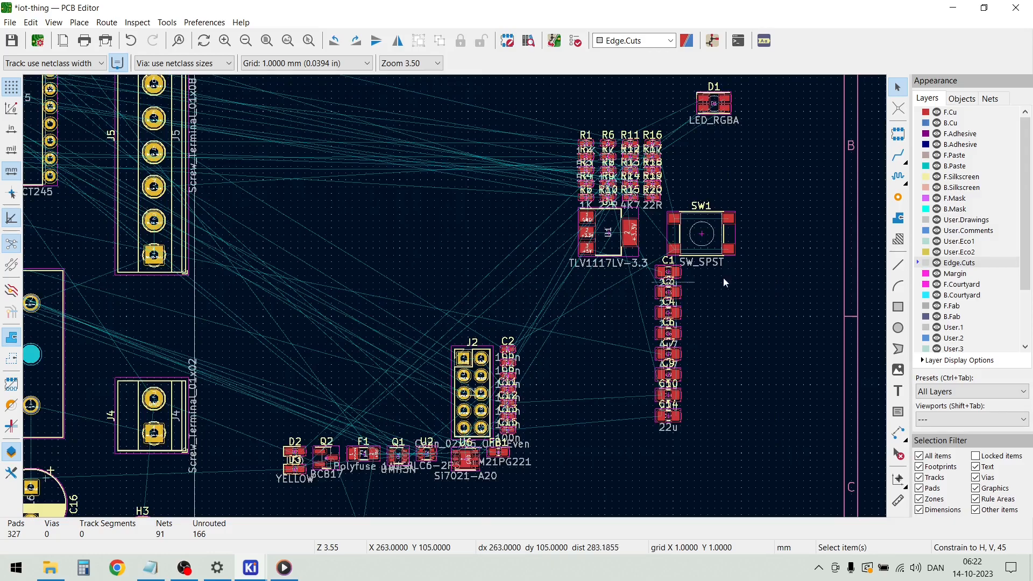
click(711, 246)
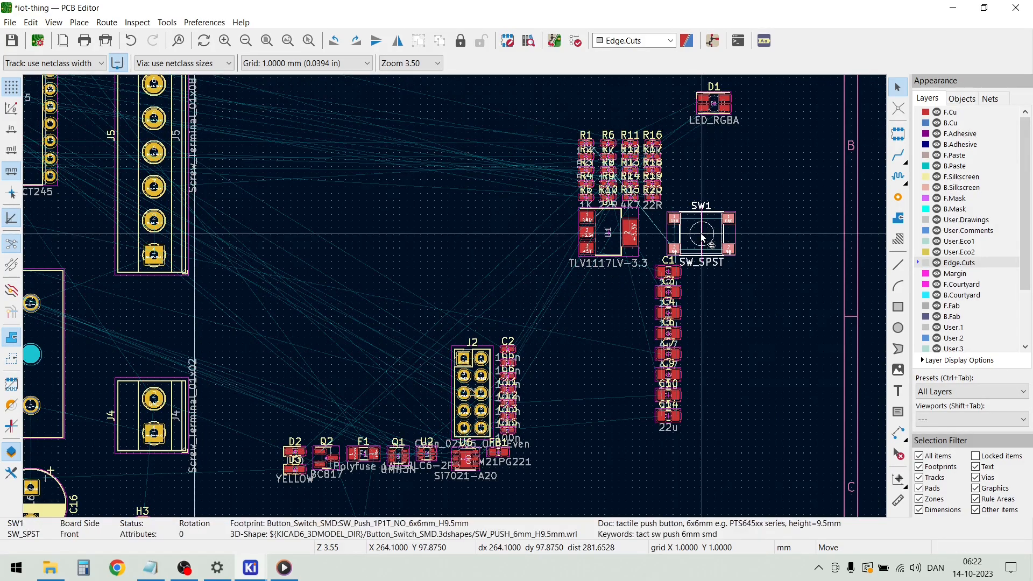
key(m)
scroll(711, 246, down, 3)
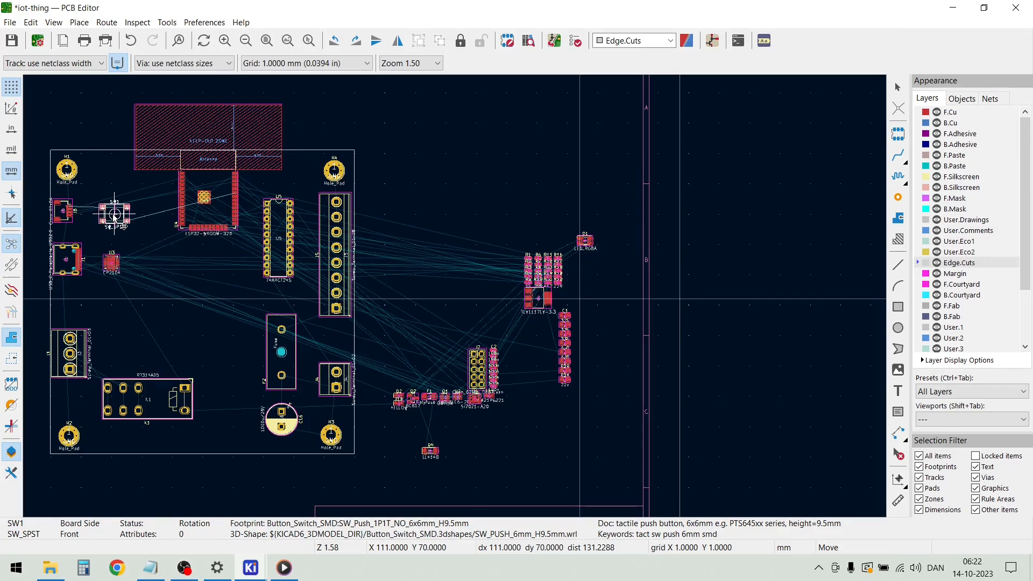
drag(115, 214, 115, 211)
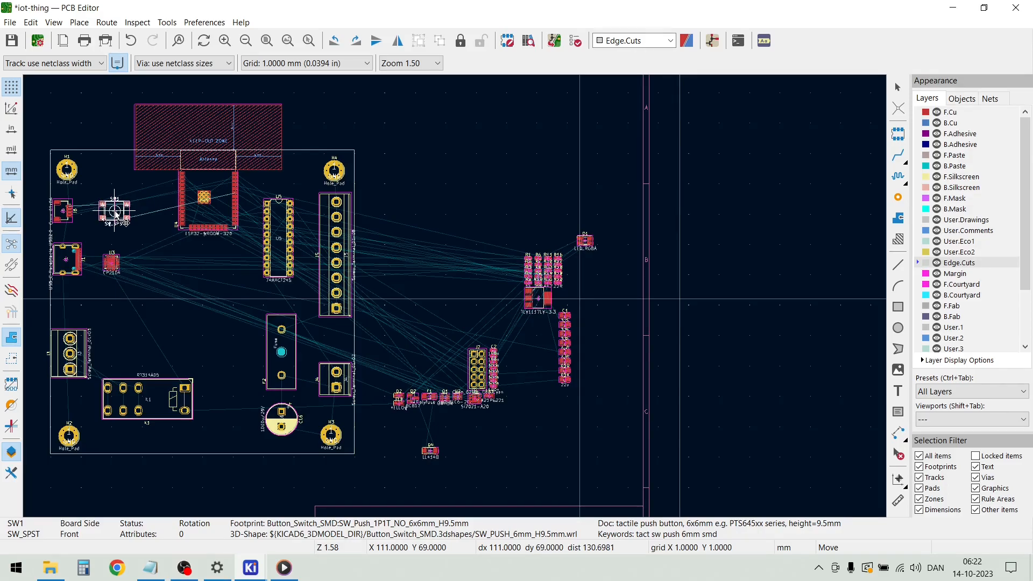
click(115, 212)
Place the RGB LED D1 between push button SW1 and the ESP32 module
scroll(572, 280, up, 4)
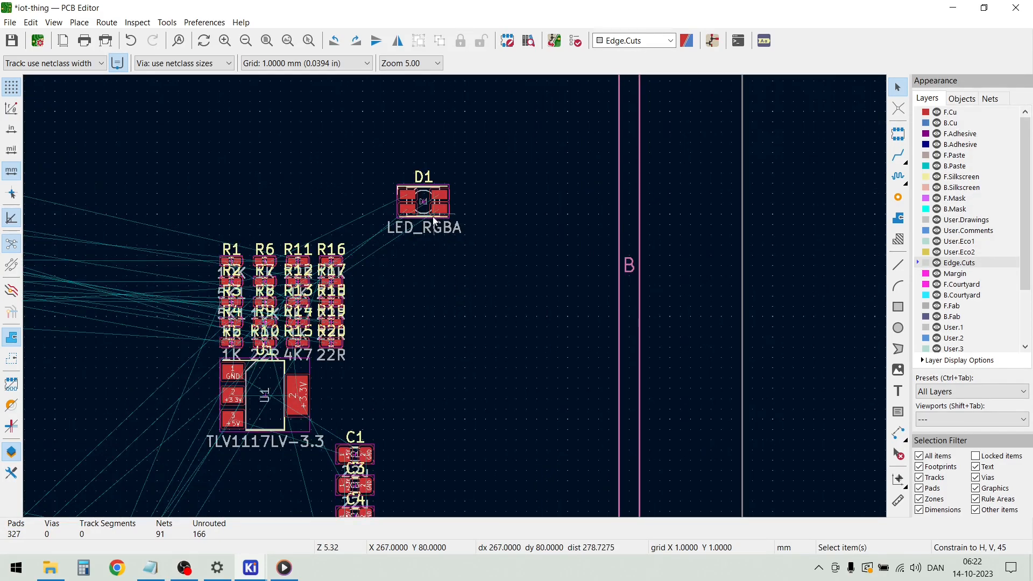
key(m)
scroll(446, 300, down, 4)
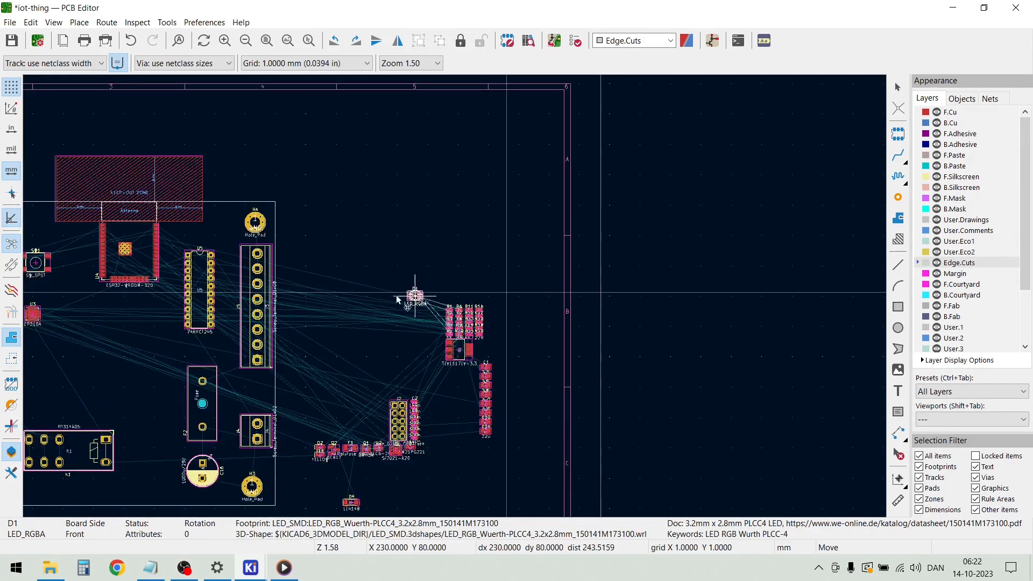
scroll(68, 279, up, 4)
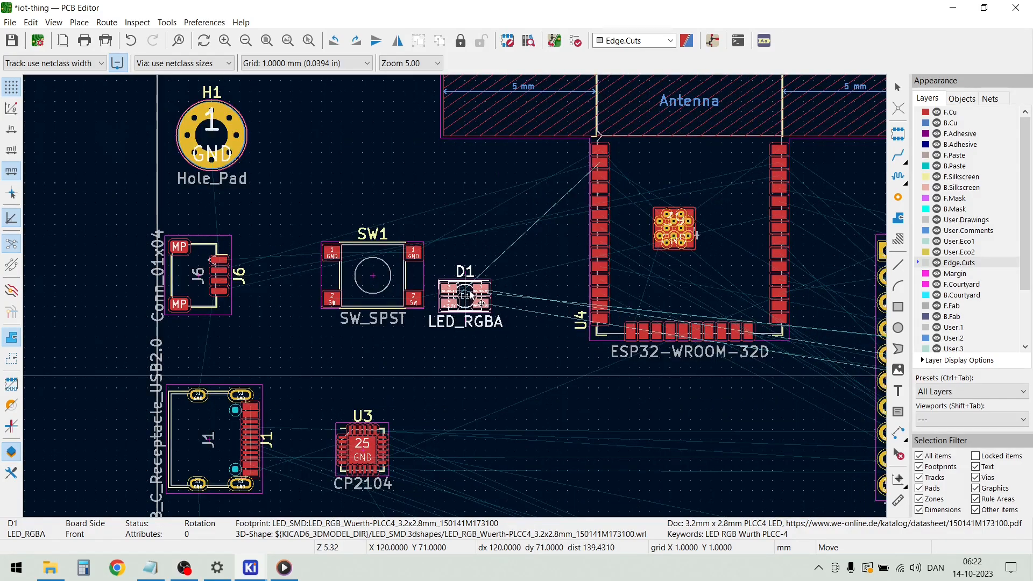
click(473, 288)
Place the TLV1117LV-3.3 regulator U1 on the board, below and to the right of the CP2104 chip U3
scroll(453, 296, down, 4)
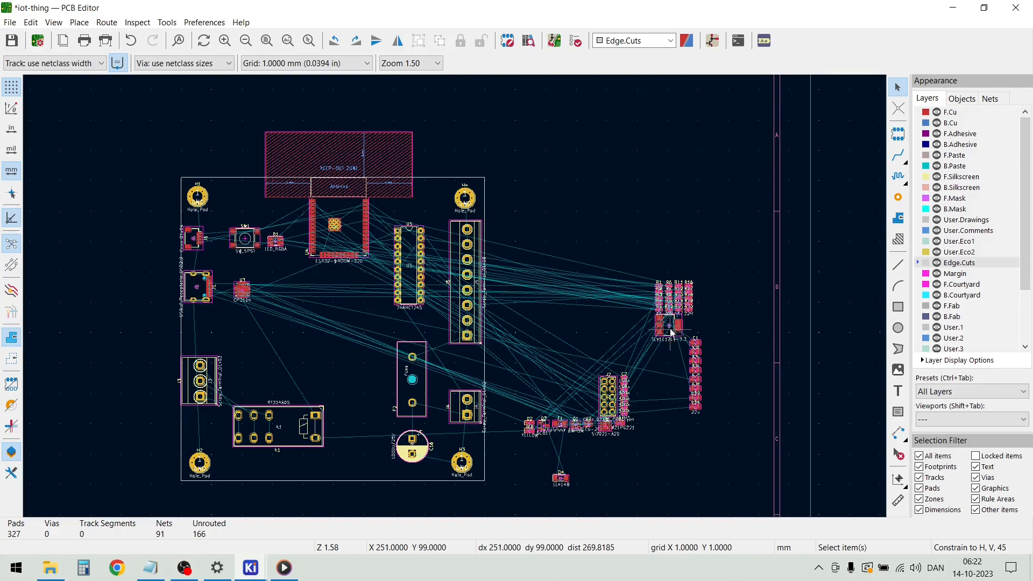
scroll(672, 333, up, 6)
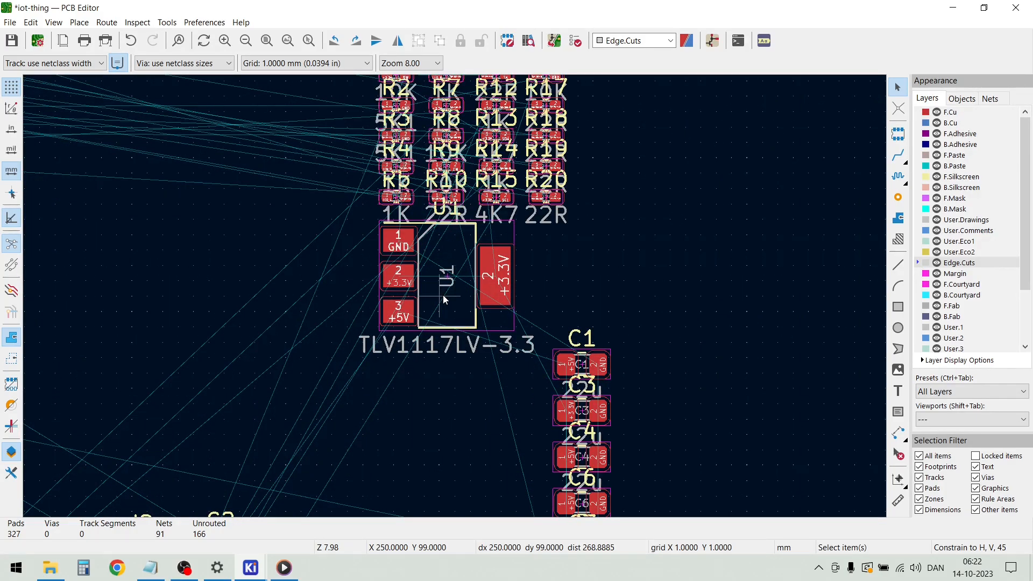
key(m)
scroll(444, 297, down, 8)
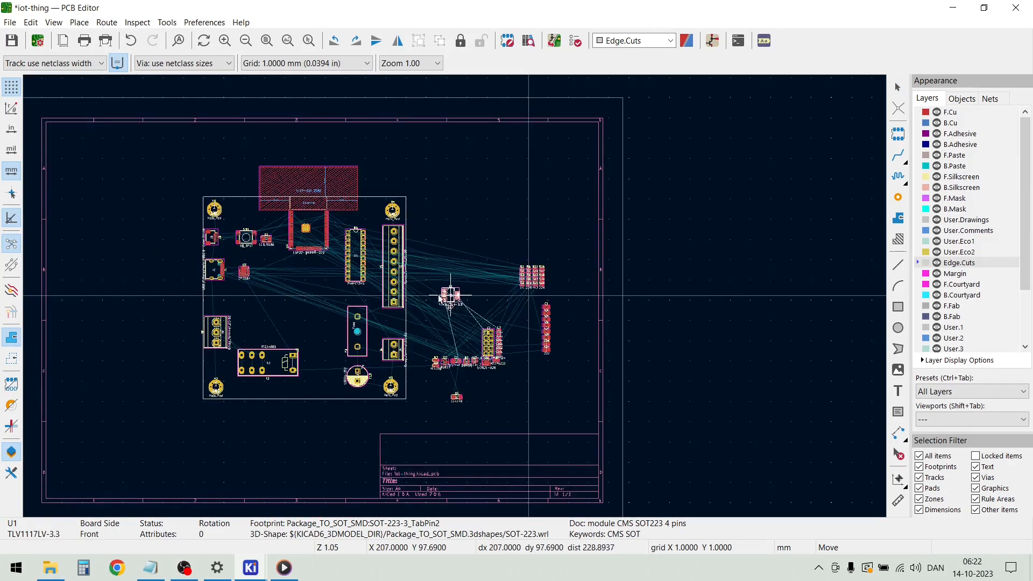
scroll(248, 299, up, 6)
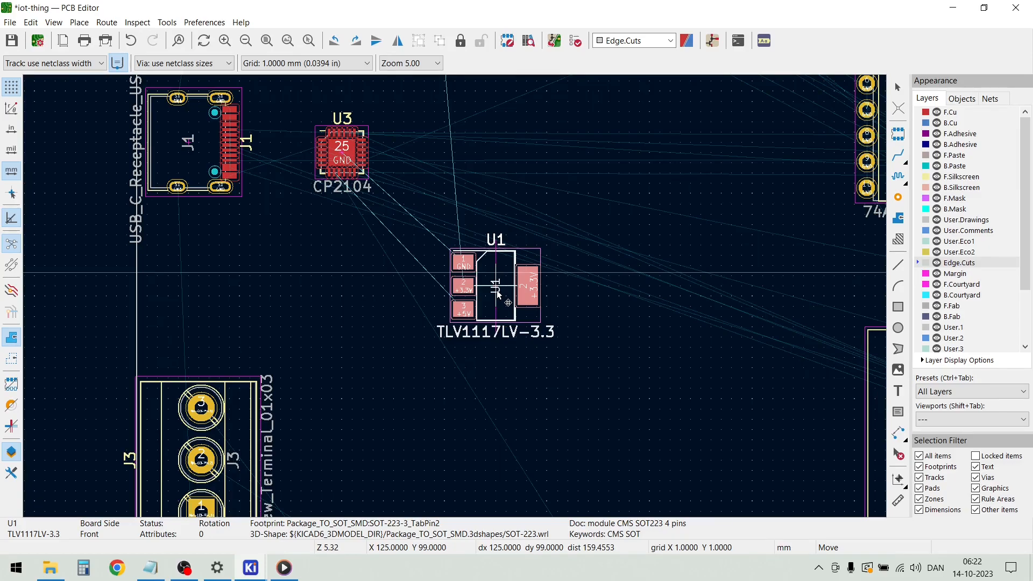
click(495, 246)
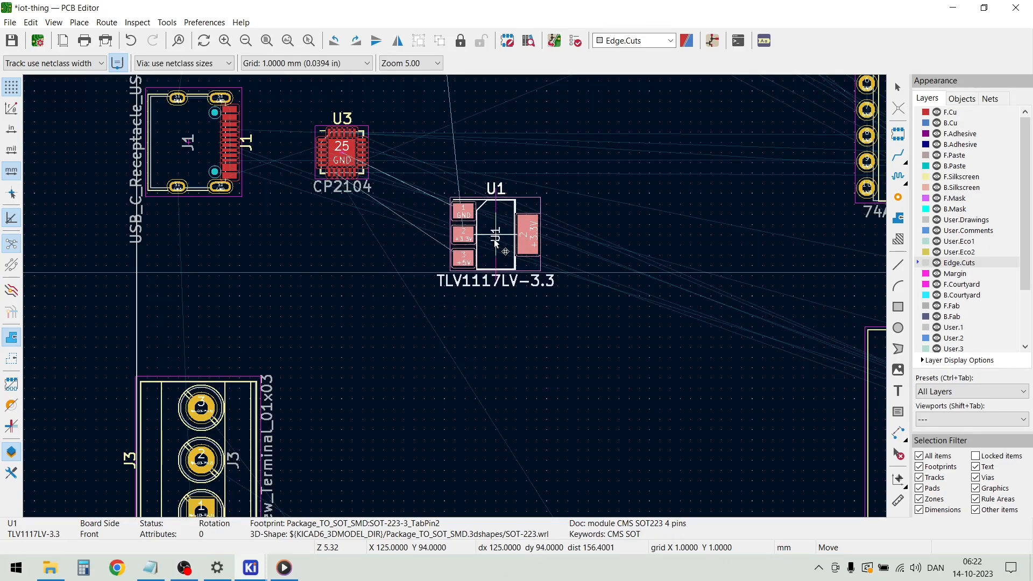
key(Escape)
key(Home)
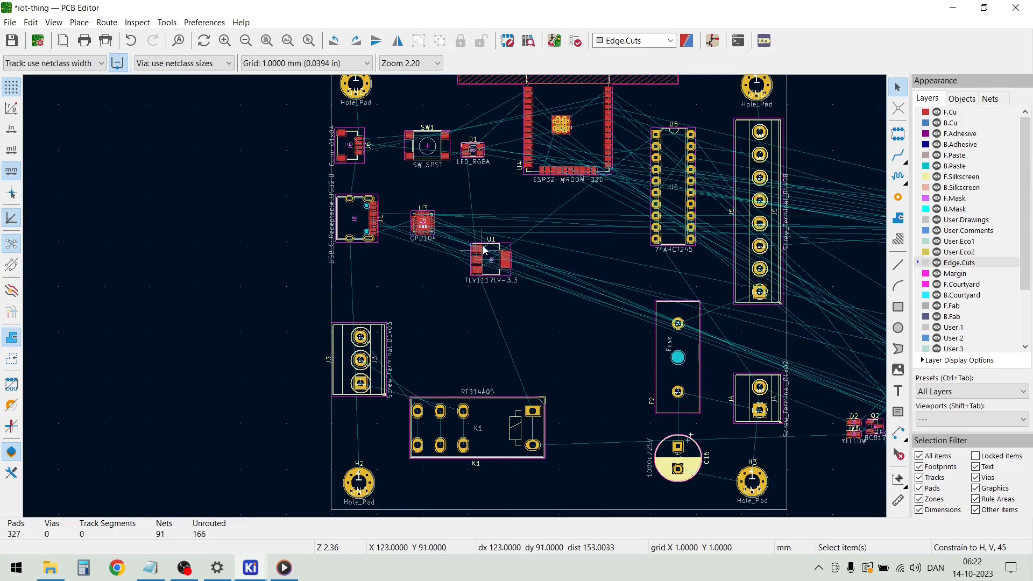
scroll(694, 344, down, 1)
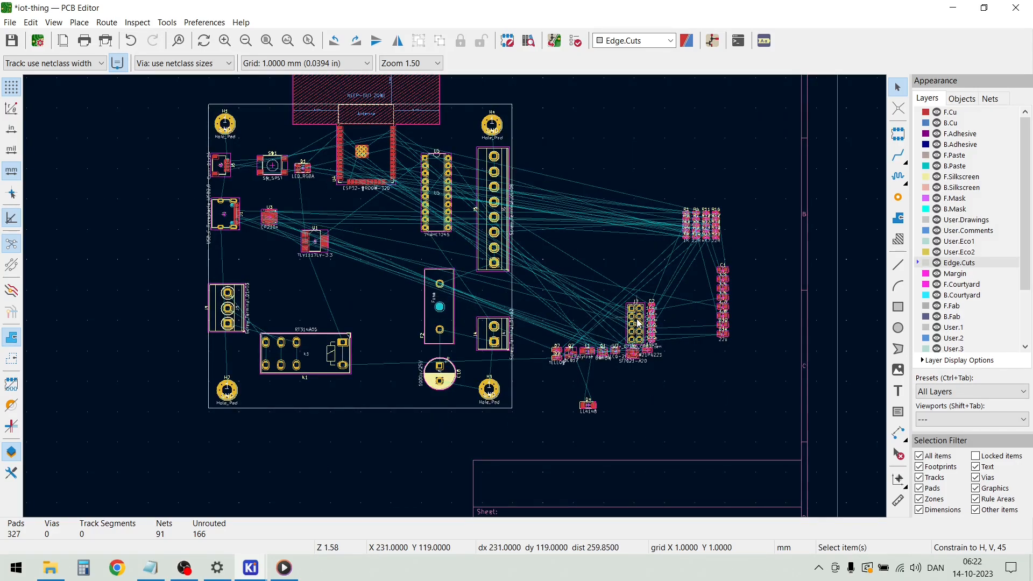
Place the 2x5 pin header J2 on the board below the ESP32 module, to the right of regulator U1
scroll(637, 321, up, 3)
click(450, 328)
key(m)
scroll(361, 253, down, 2)
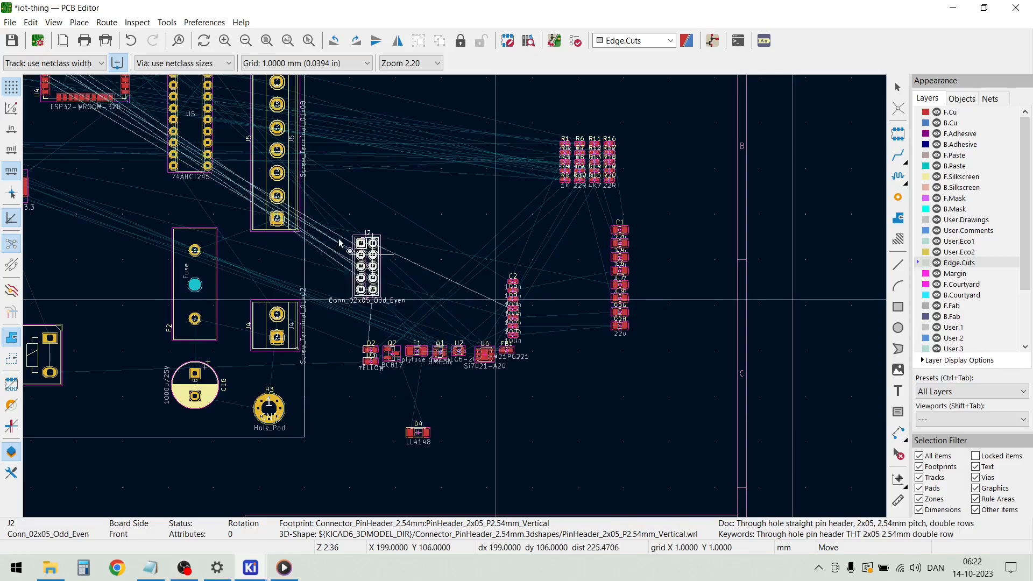
scroll(361, 253, down, 1)
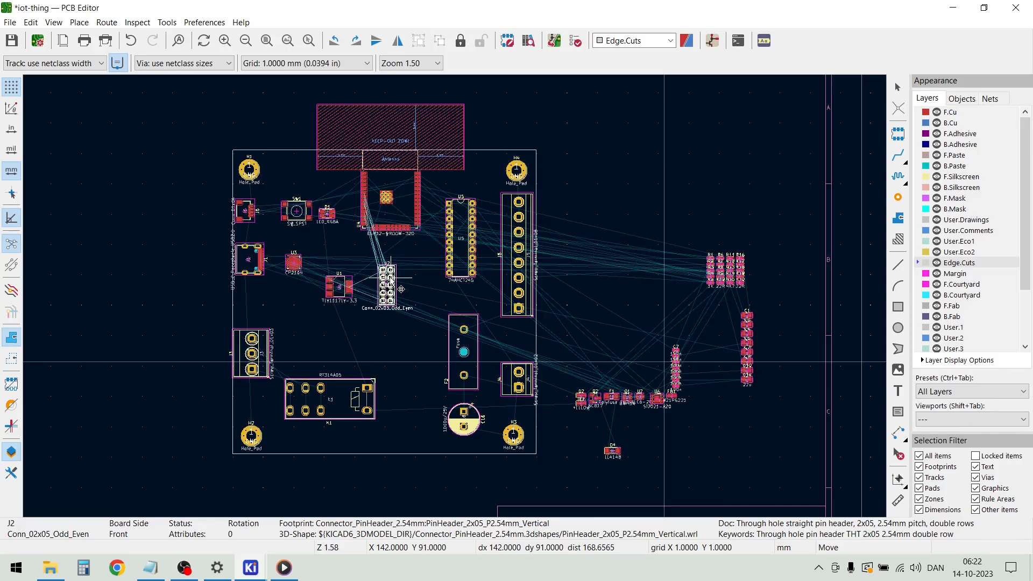
click(392, 279)
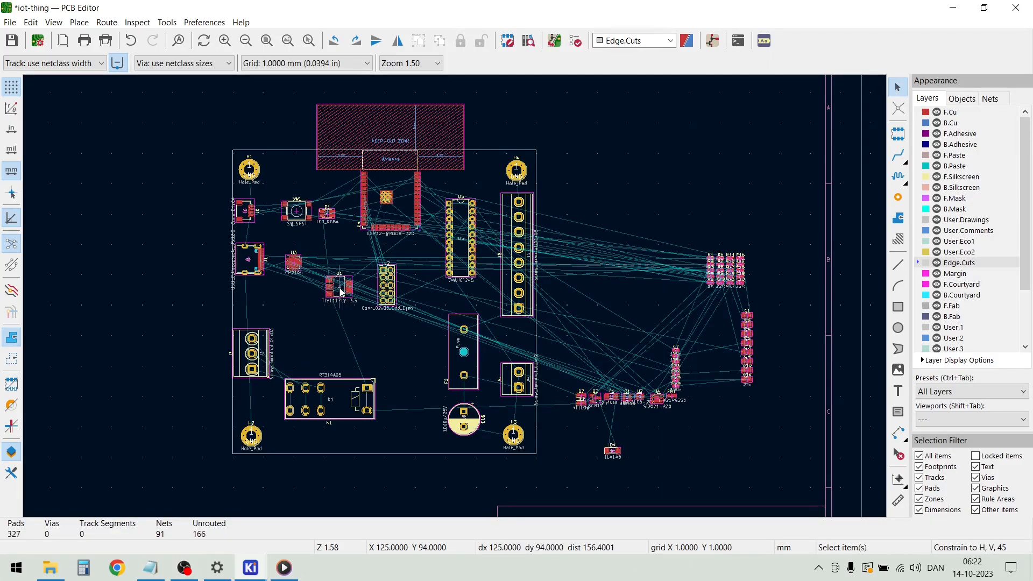
Shift regulator U1 down and left, closer to the CP2104 chip U3, and nudge U3 up slightly
key(m)
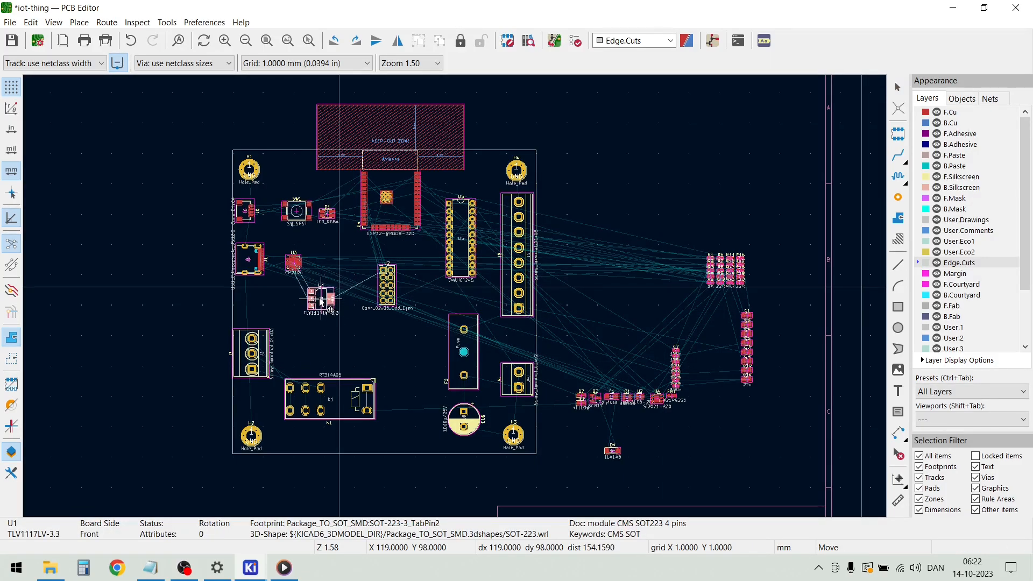
click(320, 299)
key(m)
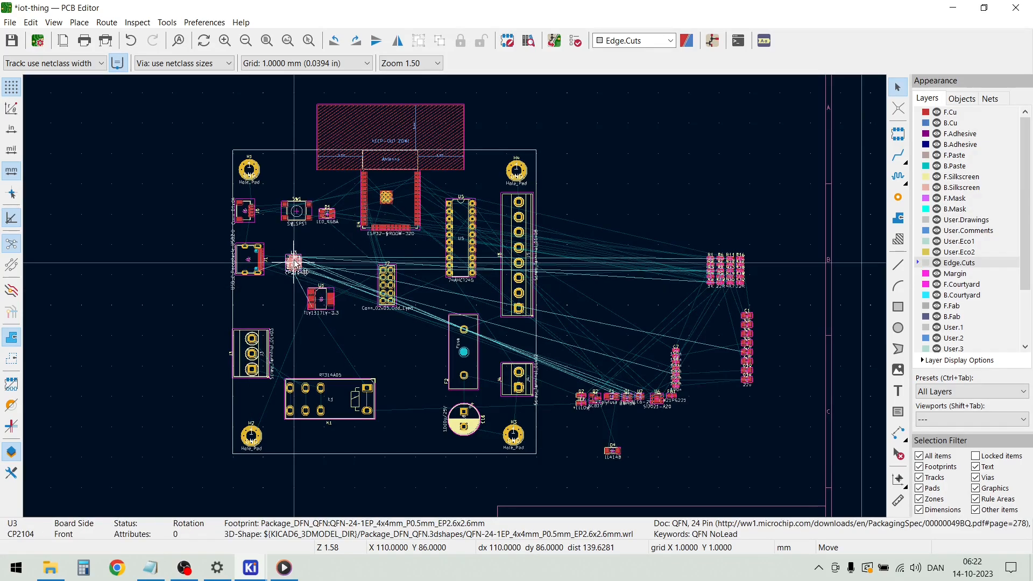
click(295, 259)
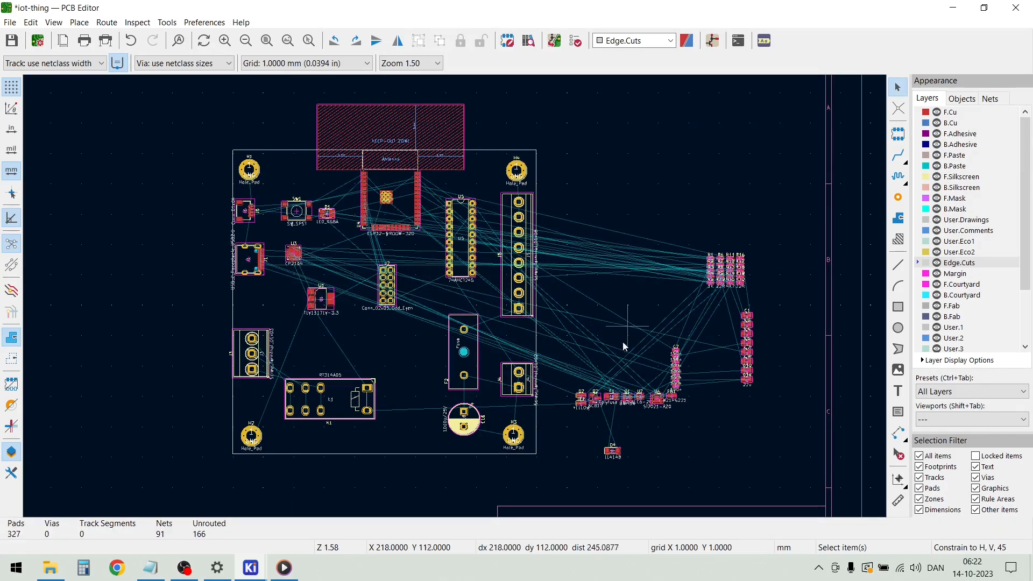
Place the 1A polyfuse F1 above and to the left of the CP2104 chip U3, between connectors J6 and J1
scroll(618, 408, up, 6)
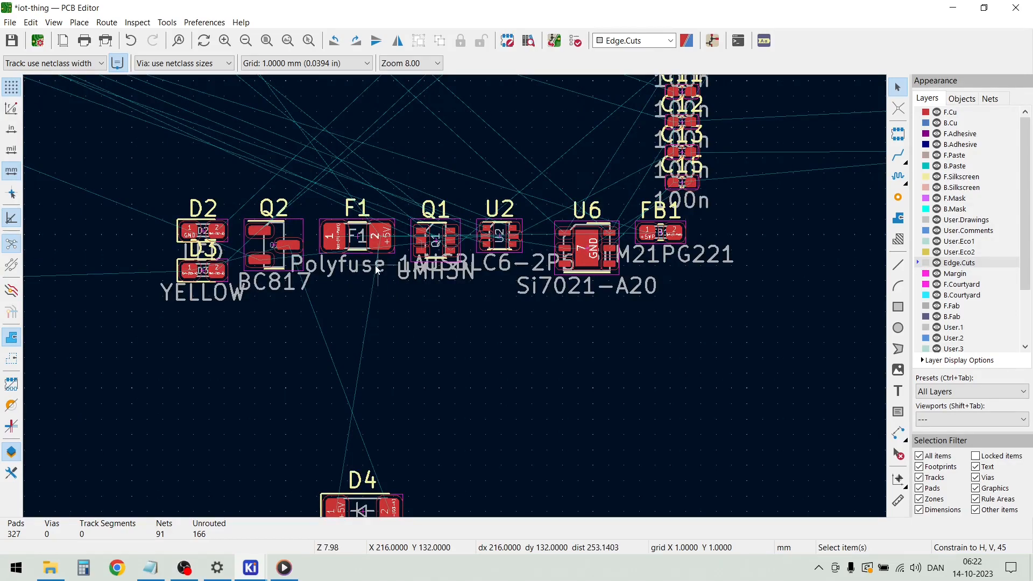
key(m)
scroll(461, 299, down, 6)
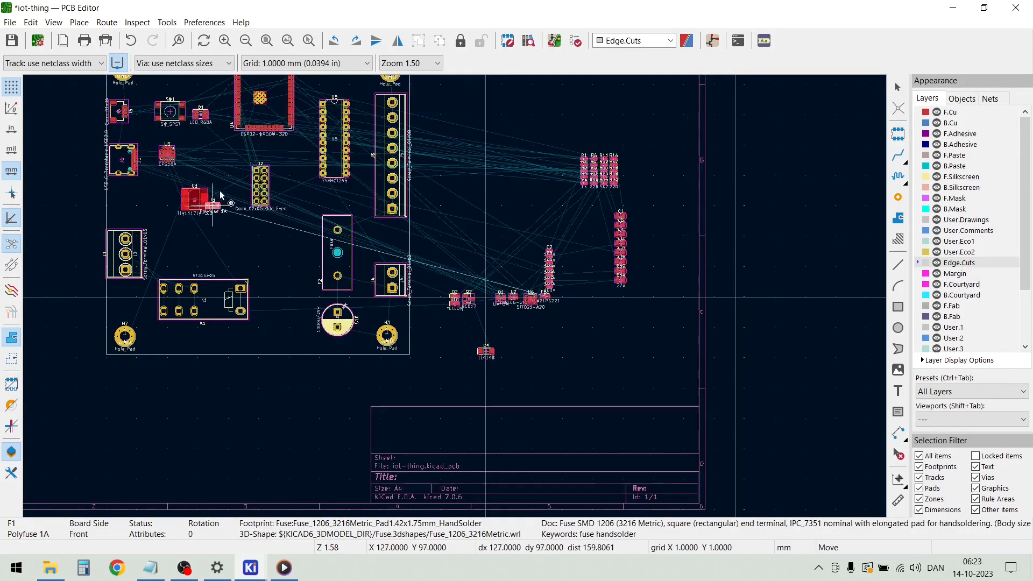
scroll(218, 200, up, 4)
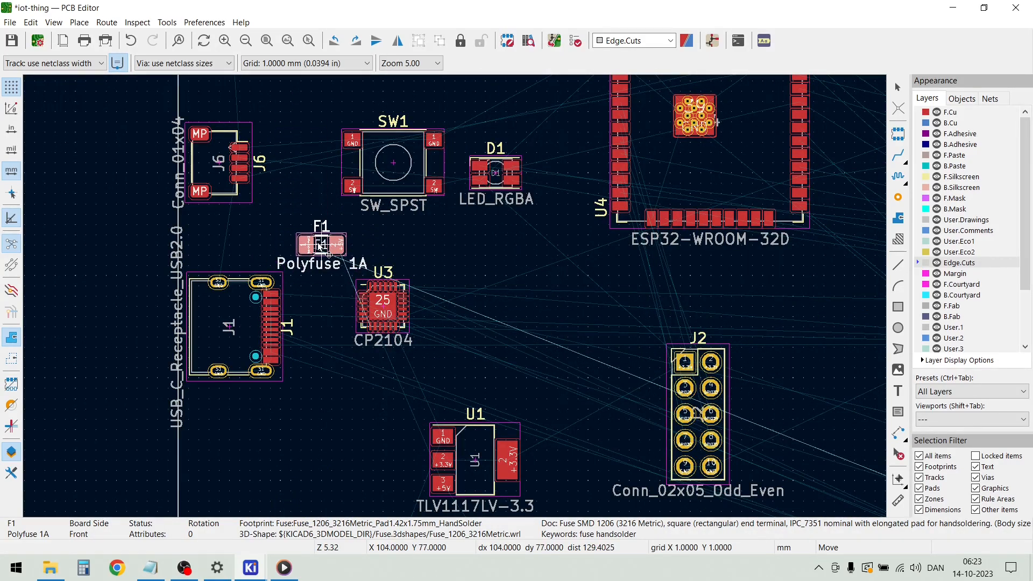
click(322, 249)
Place the UMH3N transistor pair Q1 to the right of the CP2104 chip U3, level with it
scroll(454, 279, down, 5)
scroll(456, 298, up, 5)
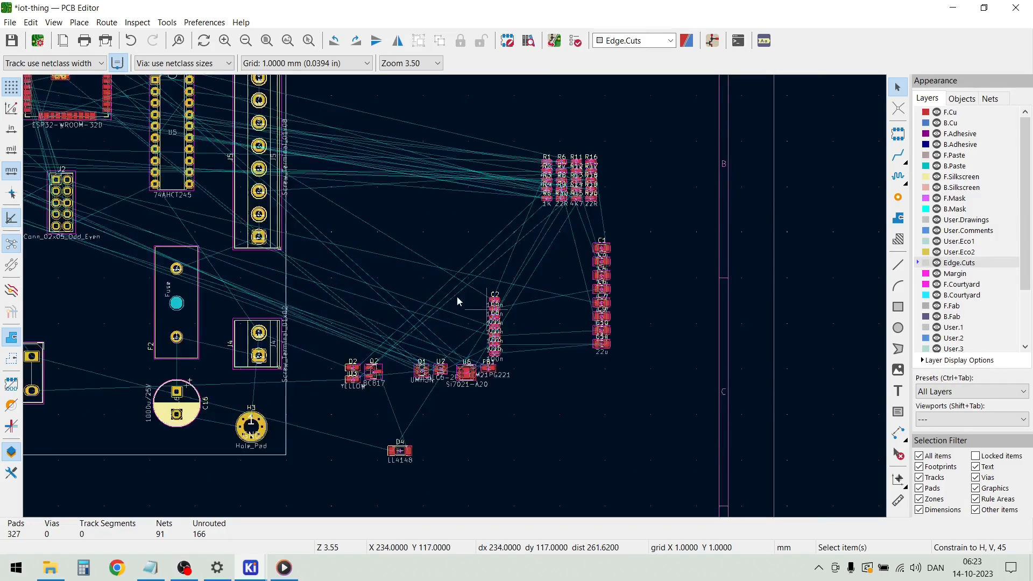
scroll(456, 301, up, 2)
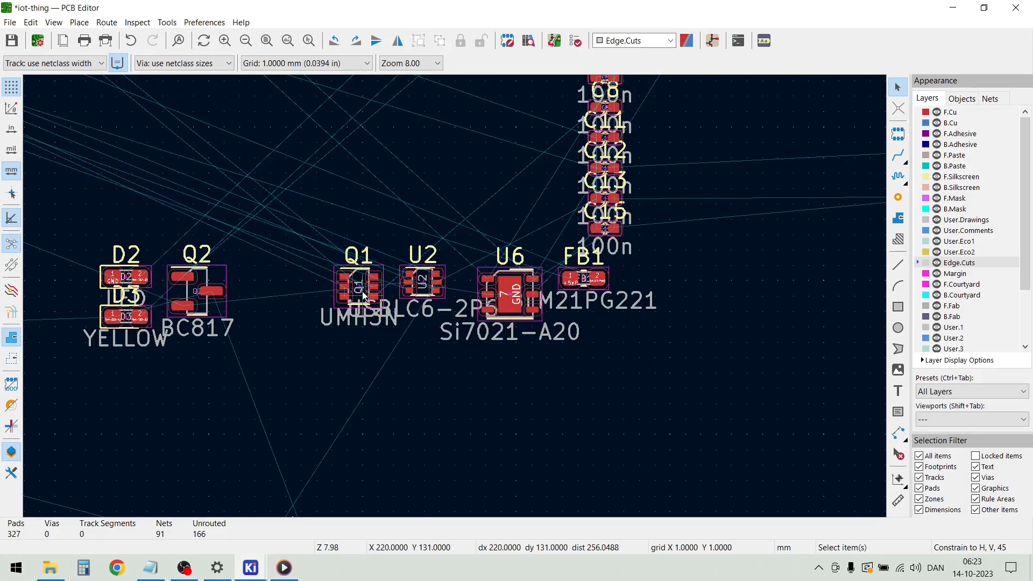
key(m)
scroll(300, 291, down, 4)
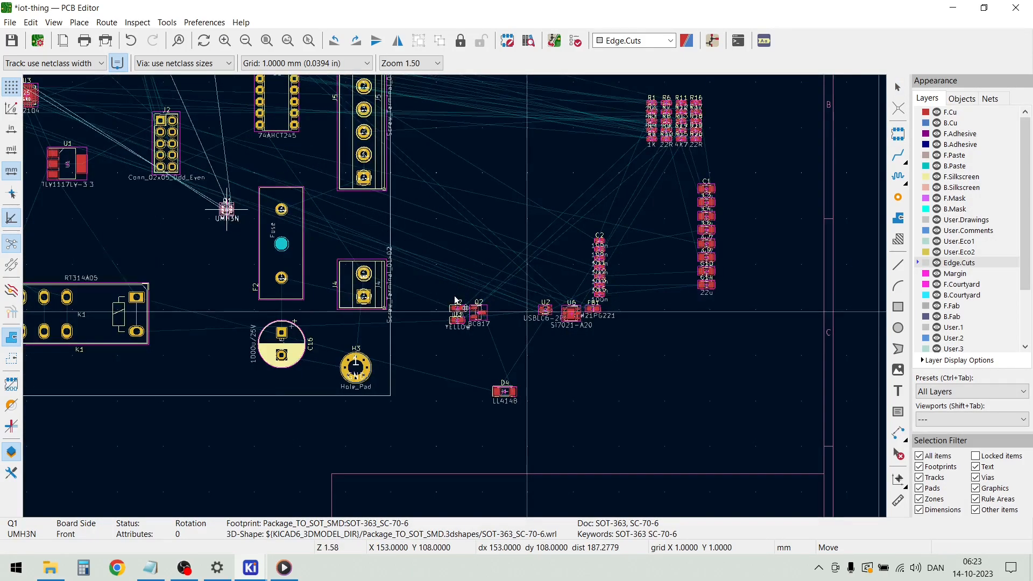
click(365, 228)
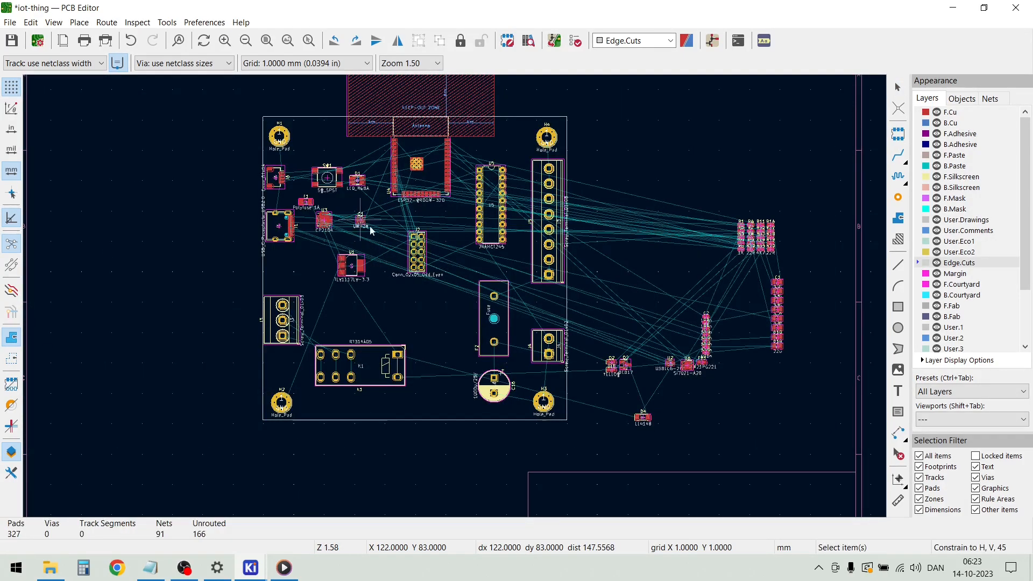
Place transistor Q2 and yellow LED D3 together just right of relay K1, with the LL4148 diode D4 directly below them
scroll(656, 361, up, 4)
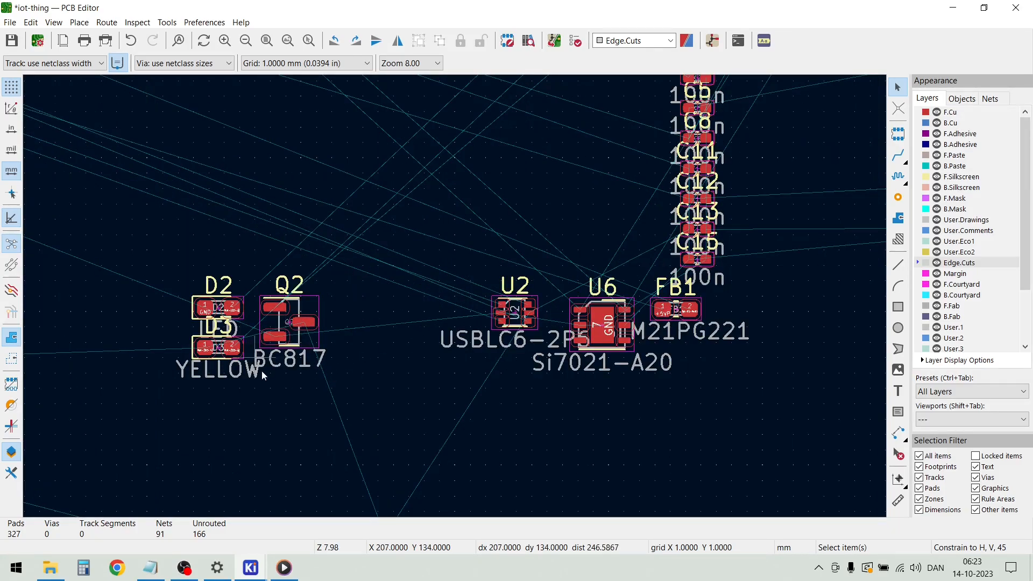
drag(223, 352, 289, 378)
drag(334, 411, 282, 299)
drag(286, 336, 143, 291)
scroll(290, 386, down, 3)
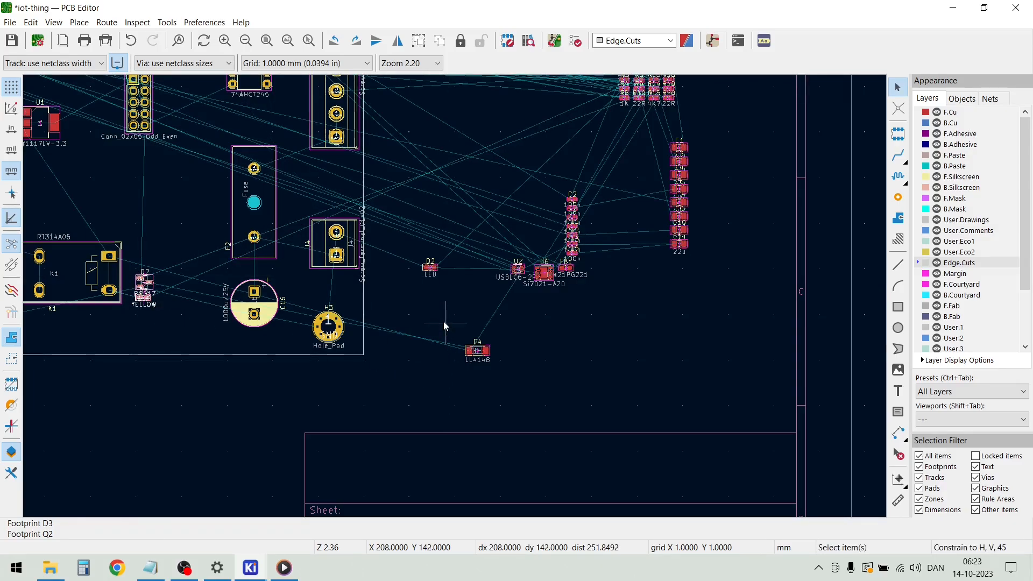
drag(477, 356, 154, 325)
Place the Si7021-A20 sensor U6 above push button SW1, between mounting hole H1 and the ESP32 module
scroll(458, 317, up, 3)
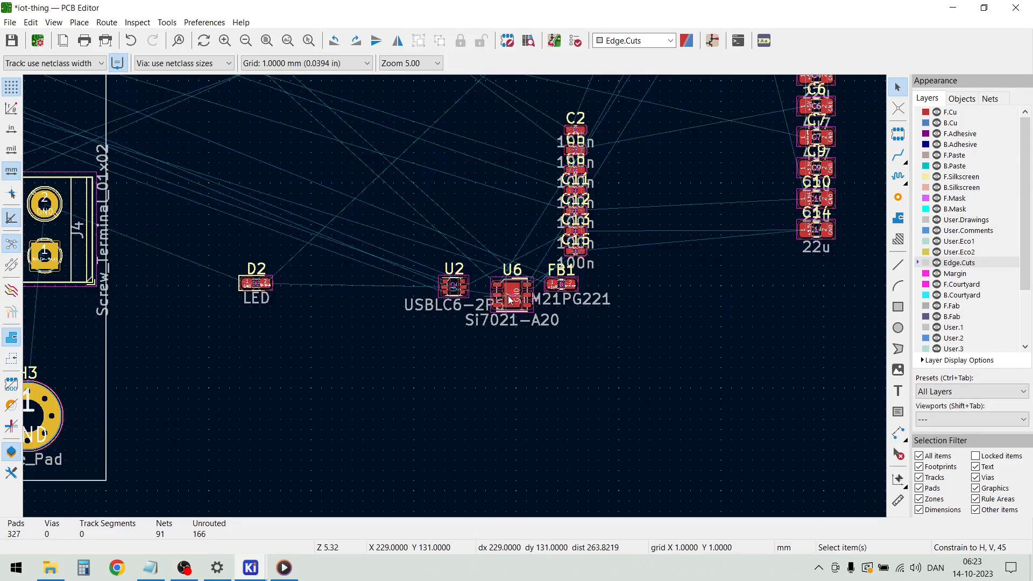
key(m)
scroll(436, 327, down, 1)
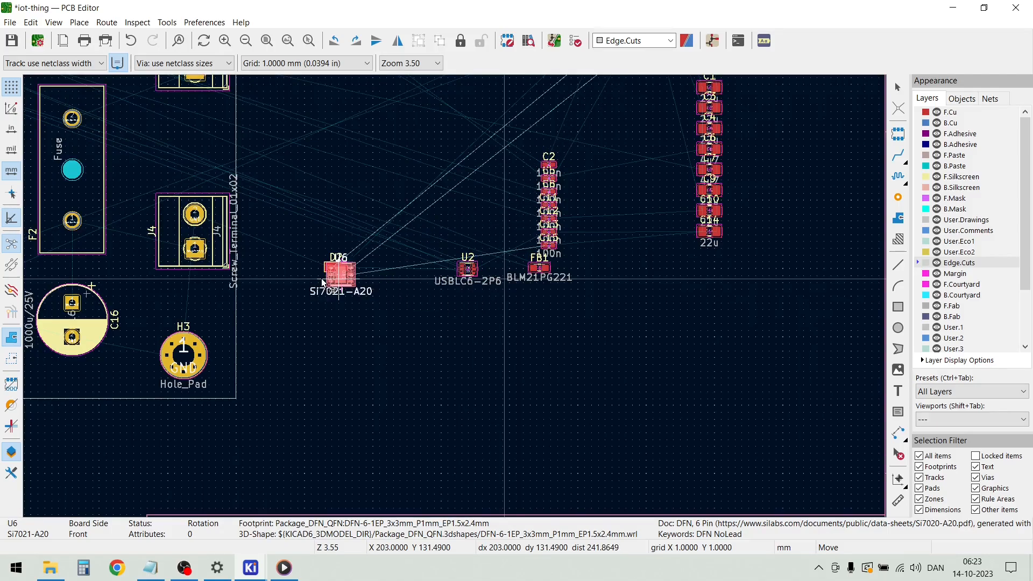
scroll(324, 281, down, 2)
scroll(286, 261, up, 1)
scroll(447, 292, up, 1)
scroll(388, 268, down, 1)
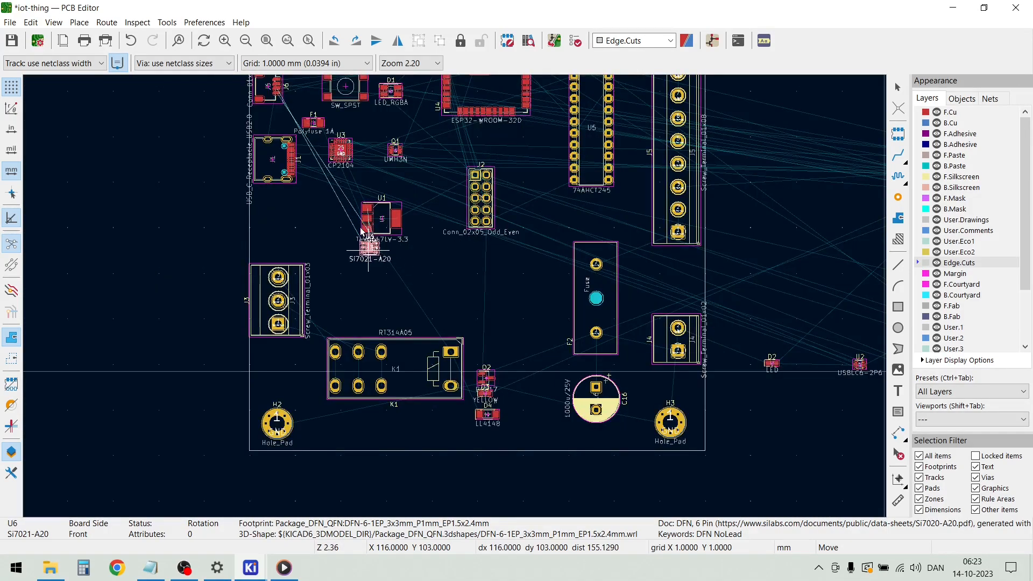
scroll(353, 221, down, 1)
scroll(414, 203, up, 5)
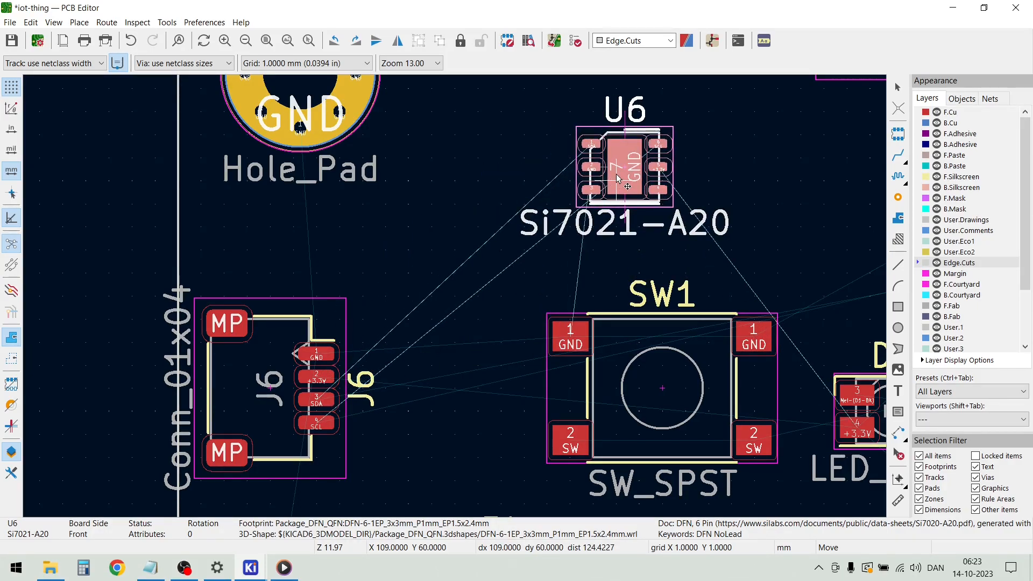
click(611, 183)
Place the USBLC6-2P6 protection chip U2 between USB connector J1 and the CP2104 chip U3
scroll(611, 184, down, 4)
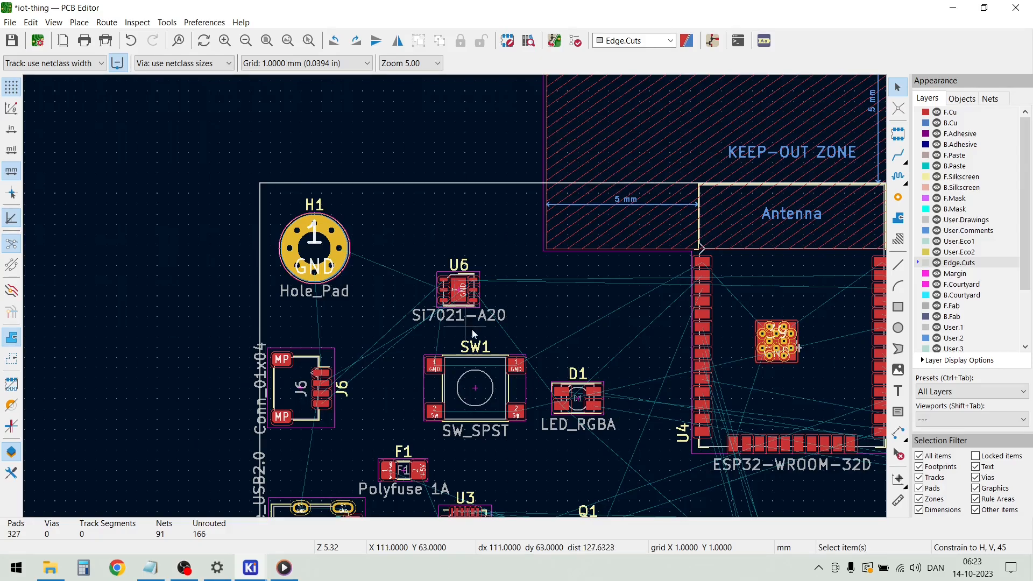
scroll(491, 400, down, 3)
scroll(454, 296, up, 2)
scroll(454, 297, down, 3)
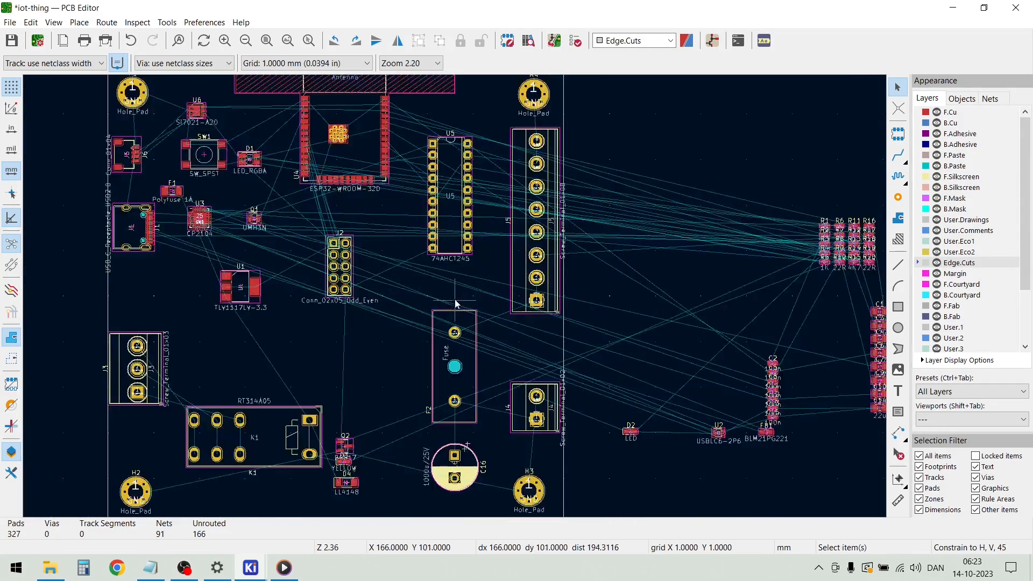
scroll(462, 301, up, 6)
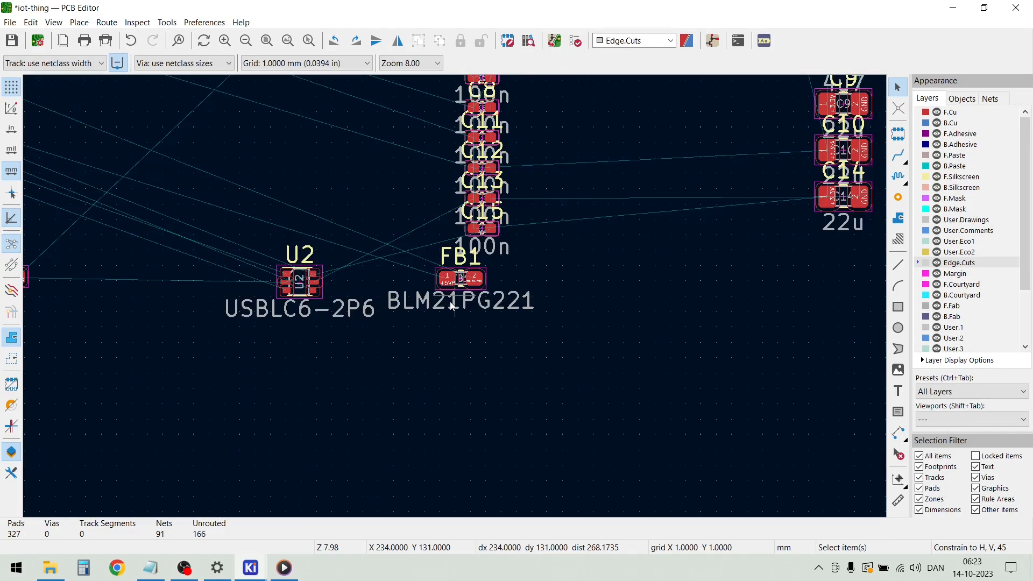
click(219, 290)
key(m)
scroll(245, 289, down, 5)
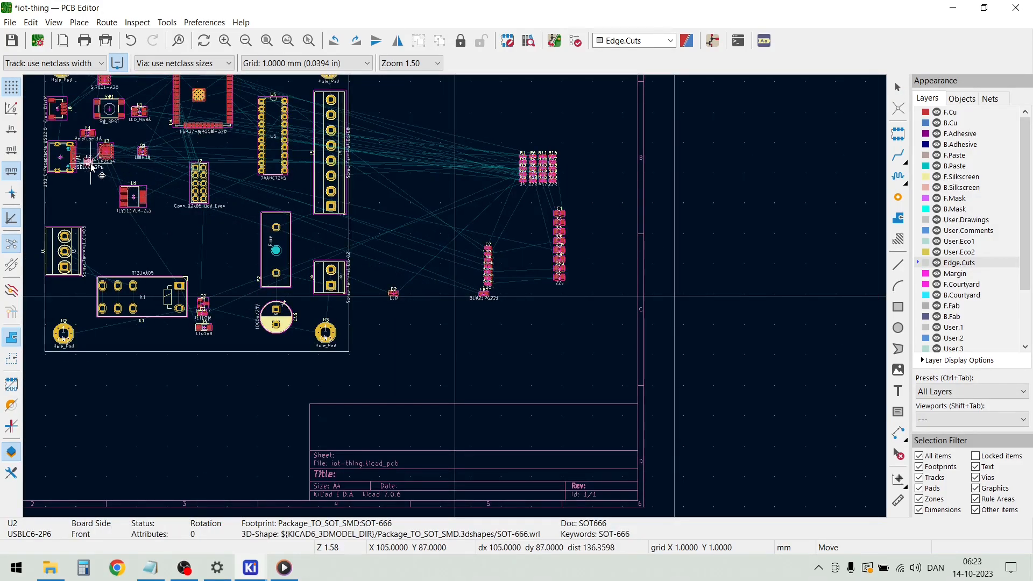
scroll(80, 157, up, 7)
scroll(456, 300, down, 2)
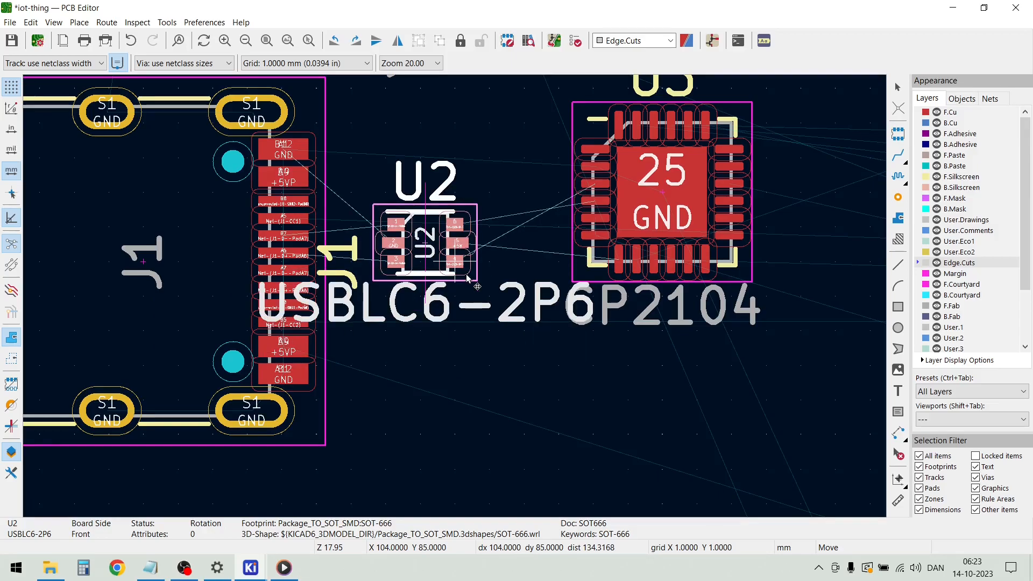
click(456, 300)
scroll(456, 300, down, 1)
scroll(455, 300, down, 3)
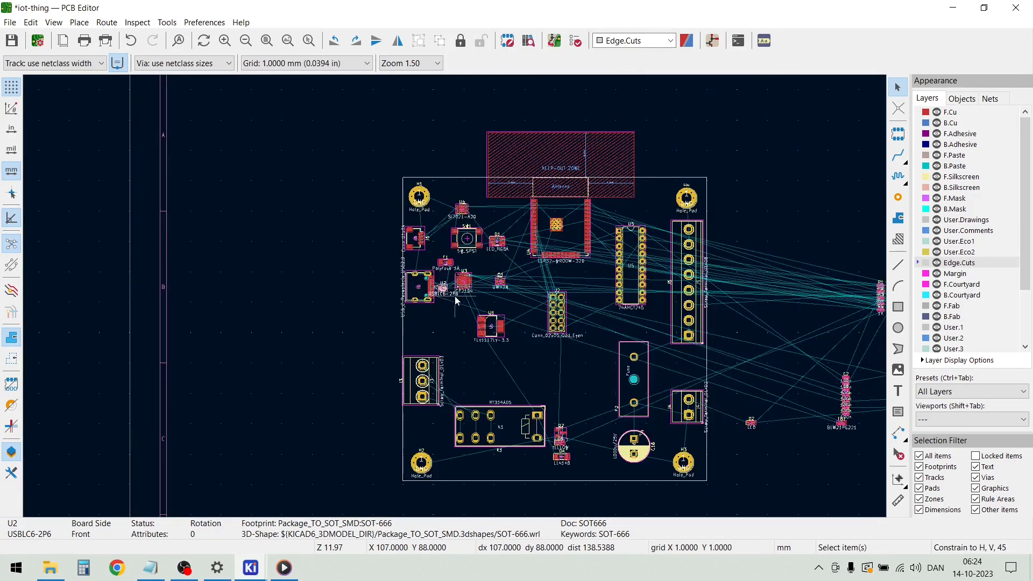
scroll(454, 295, down, 1)
scroll(454, 296, up, 7)
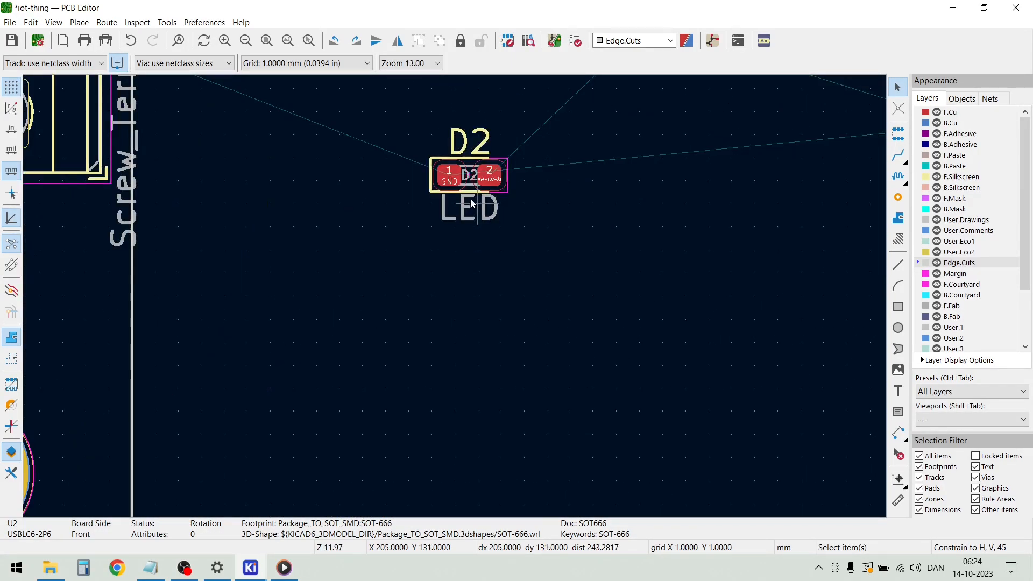
key(m)
scroll(456, 300, down, 3)
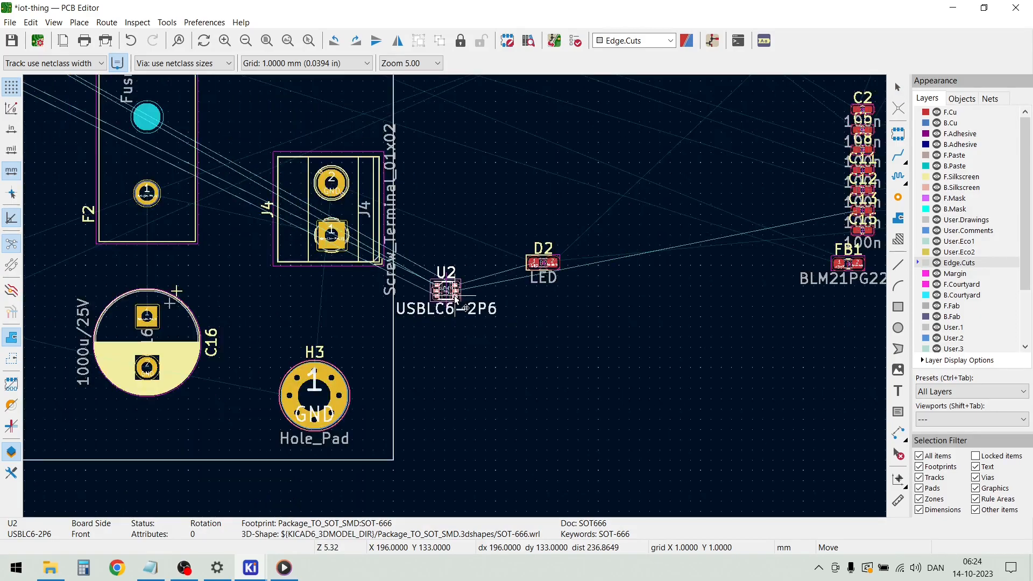
key(Escape)
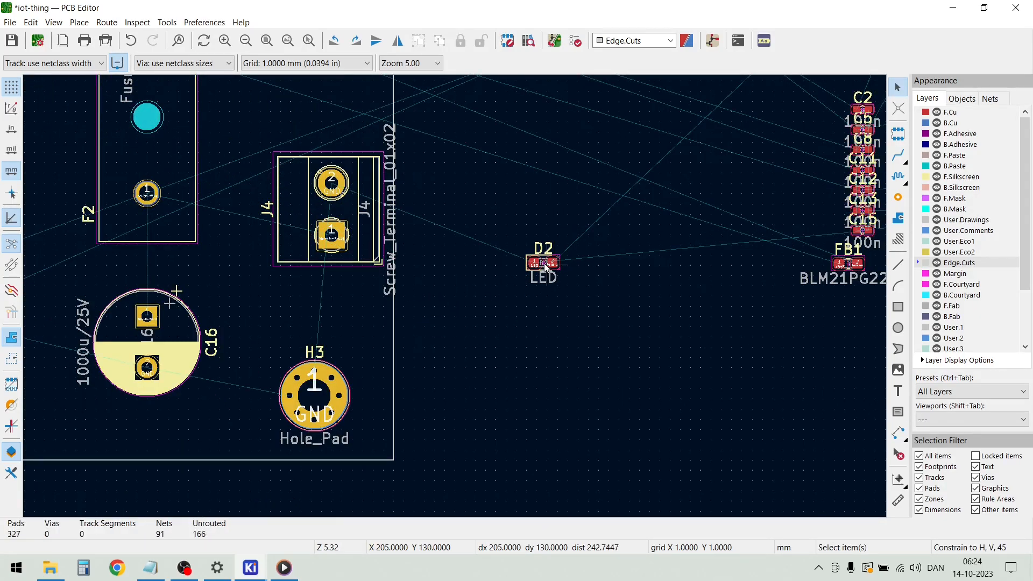
Place LED D2 to the left of regulator U1, below USB connector J1 and protection chip U2
click(544, 267)
key(m)
scroll(545, 267, down, 3)
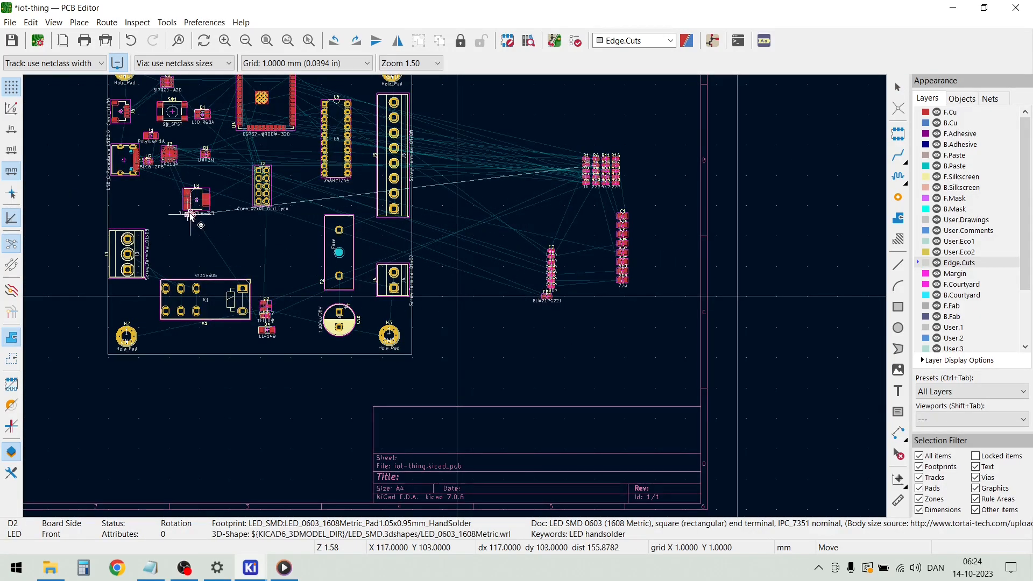
scroll(138, 208, up, 2)
scroll(455, 296, up, 1)
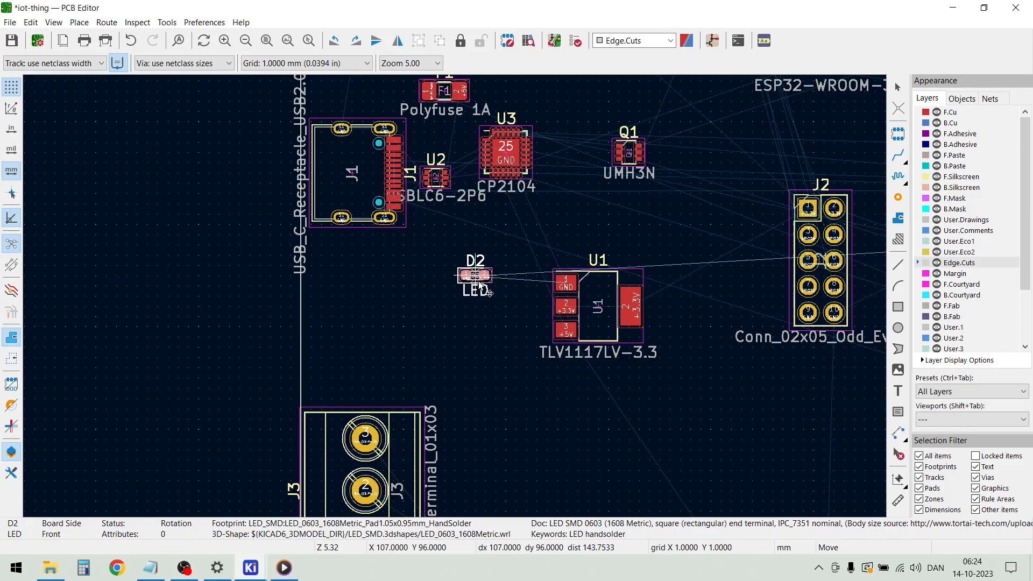
click(486, 285)
Place ferrite bead FB1 just left of polyfuse F1, above USB connector J1
key(Home)
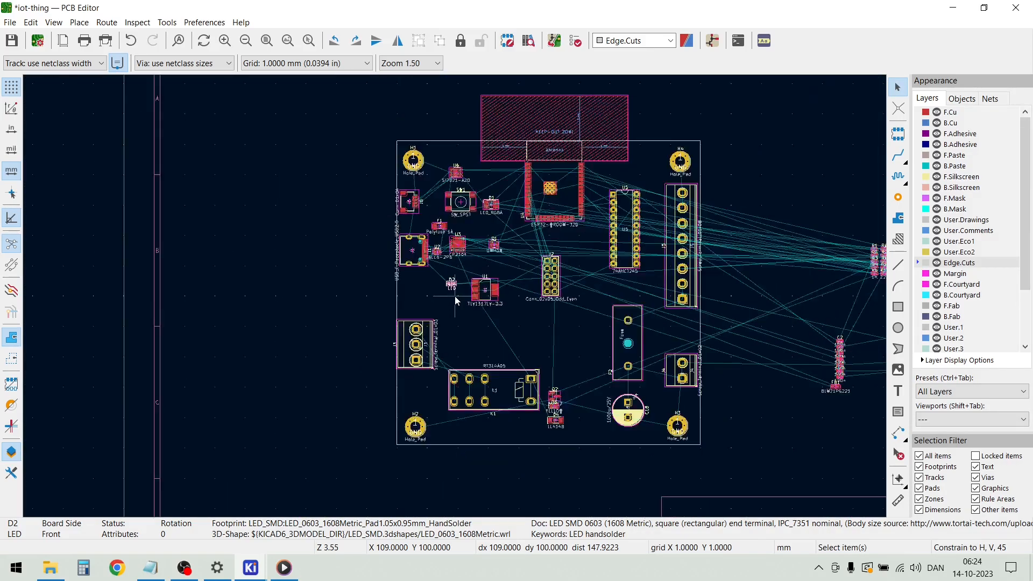
scroll(530, 314, up, 5)
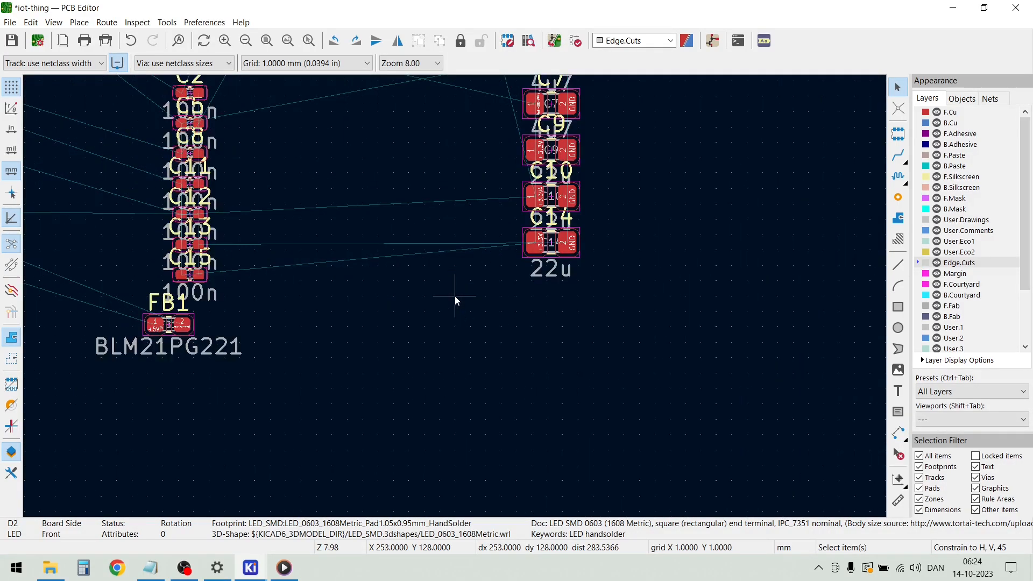
click(185, 330)
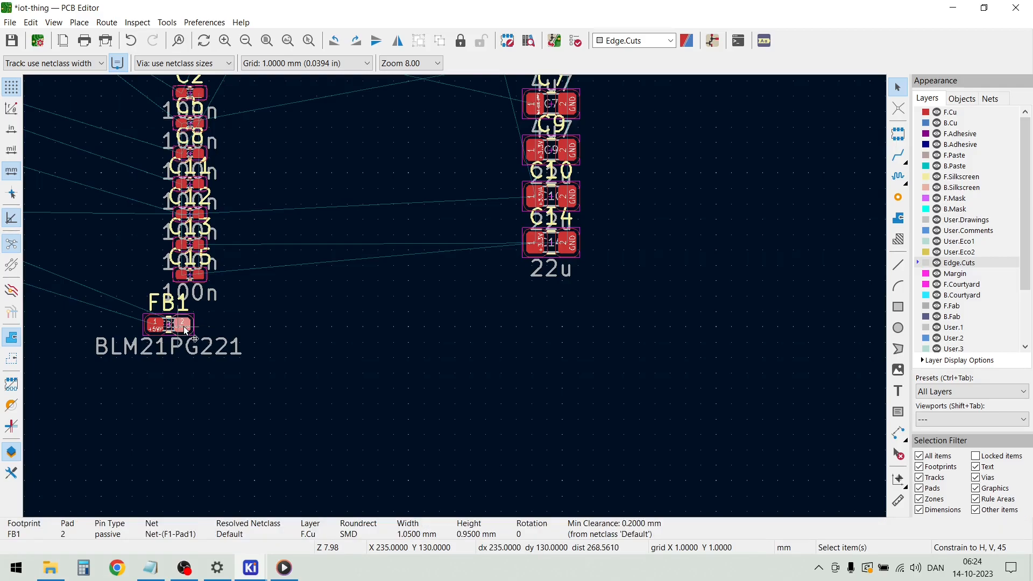
key(m)
scroll(449, 237, down, 5)
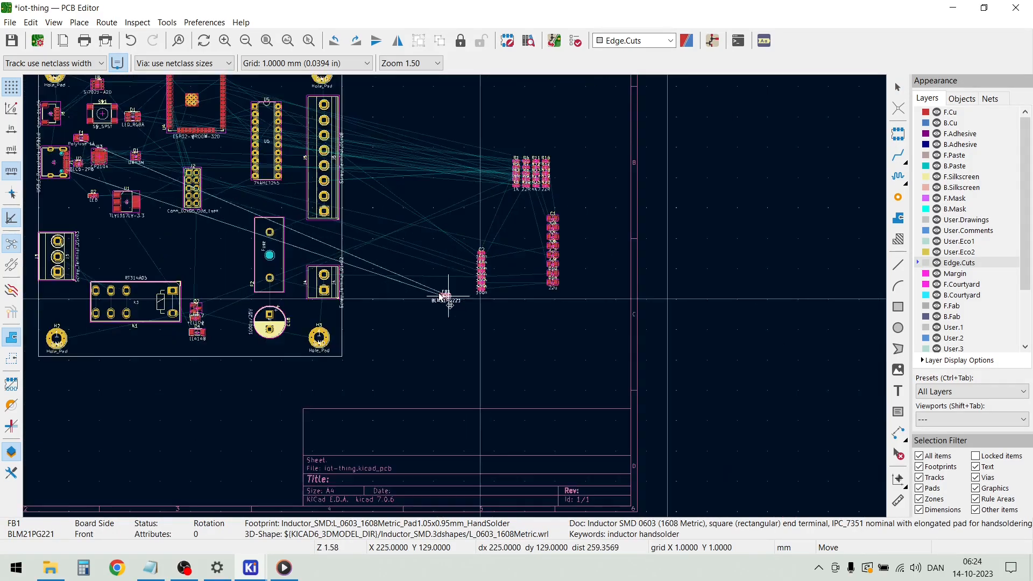
scroll(264, 237, up, 7)
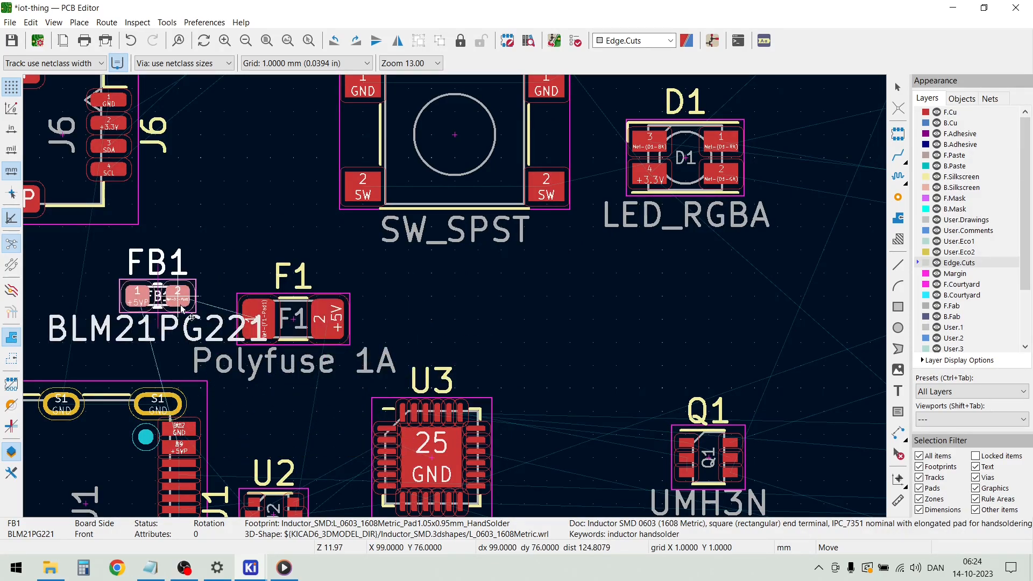
click(209, 320)
scroll(454, 301, down, 5)
scroll(454, 296, down, 4)
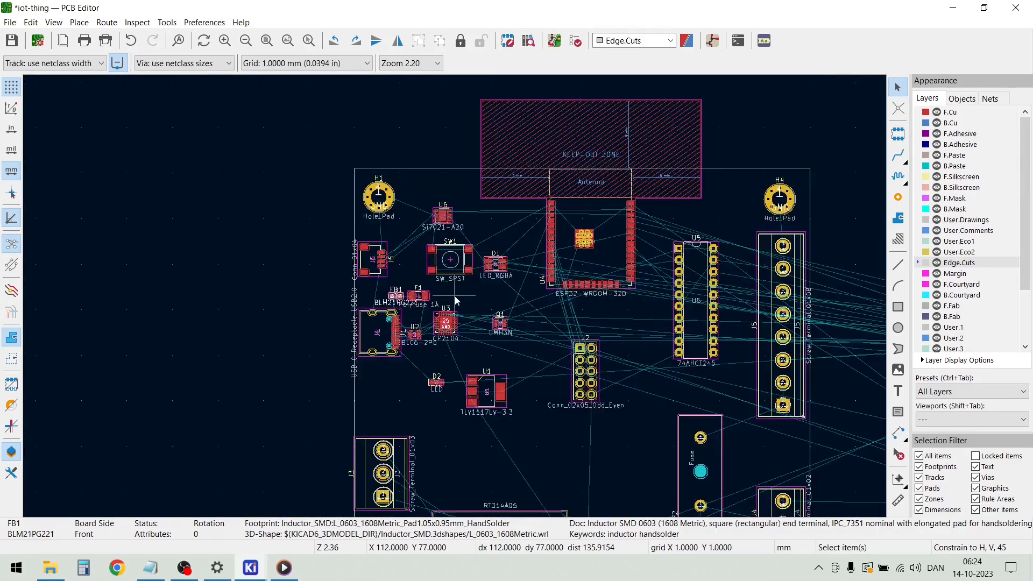
Move the 100n capacitor column and the C1–C14 column just outside the board's right edge, the C1–C14 column above the 100n parts
scroll(454, 296, up, 4)
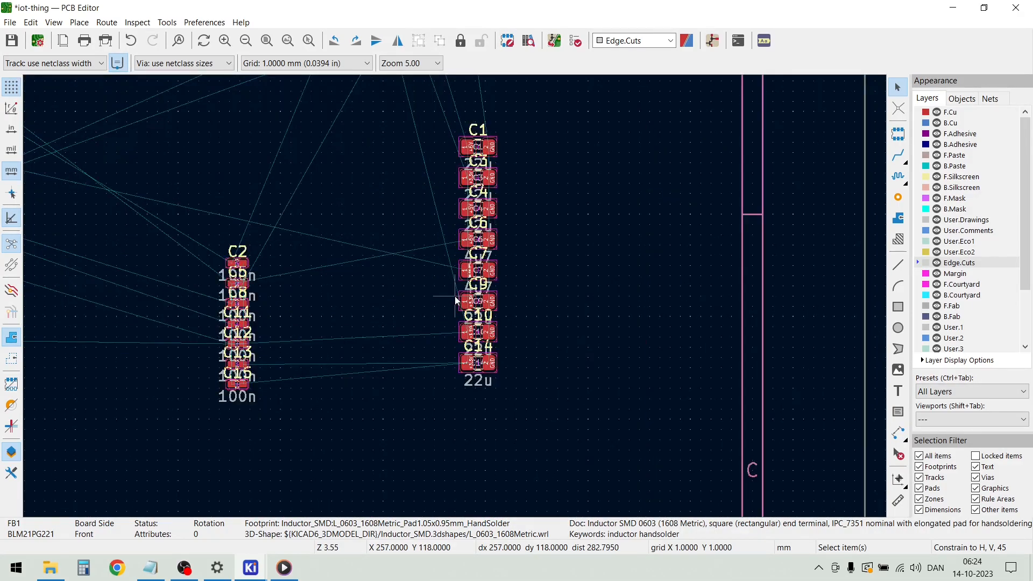
drag(345, 385, 283, 254)
drag(309, 296, 389, 231)
scroll(154, 262, down, 1)
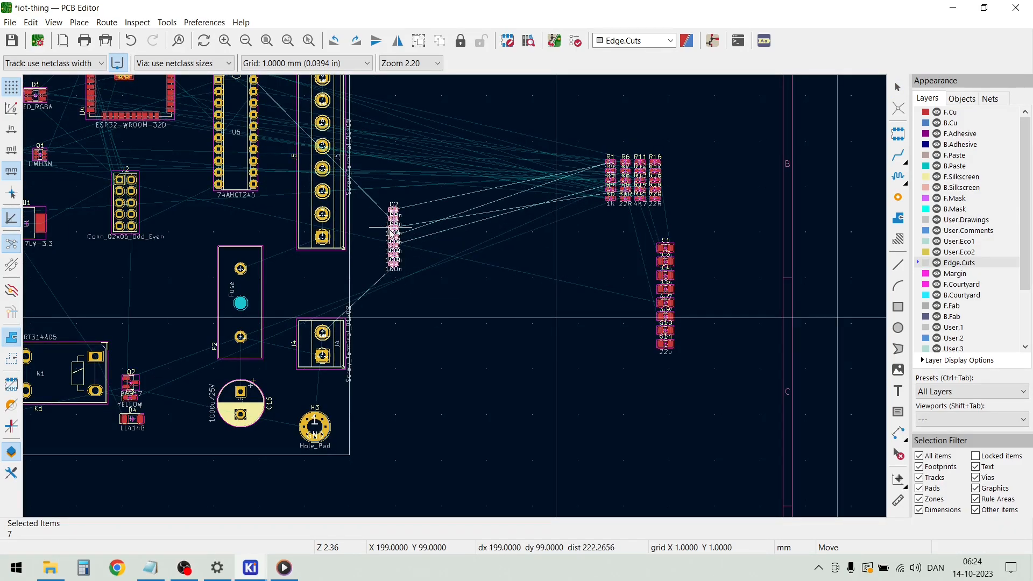
click(391, 232)
click(481, 274)
drag(698, 345, 648, 224)
drag(652, 277, 372, 107)
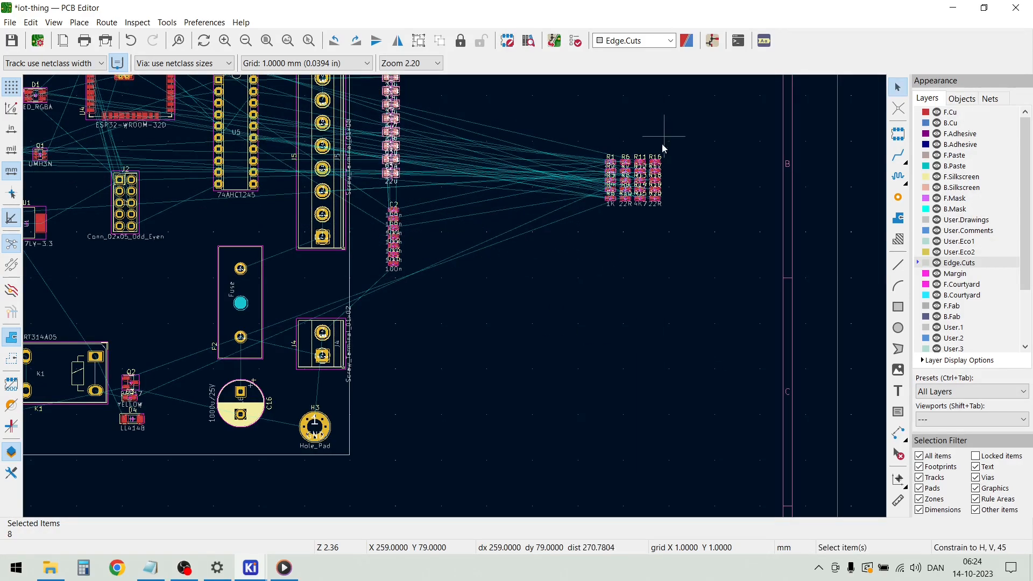
Move the block of resistors R1–R20 next to connector J4, just outside the board and below the capacitor columns
scroll(665, 144, up, 5)
drag(470, 315, 233, 109)
drag(499, 321, 228, 98)
drag(329, 167, 264, 408)
scroll(179, 280, down, 5)
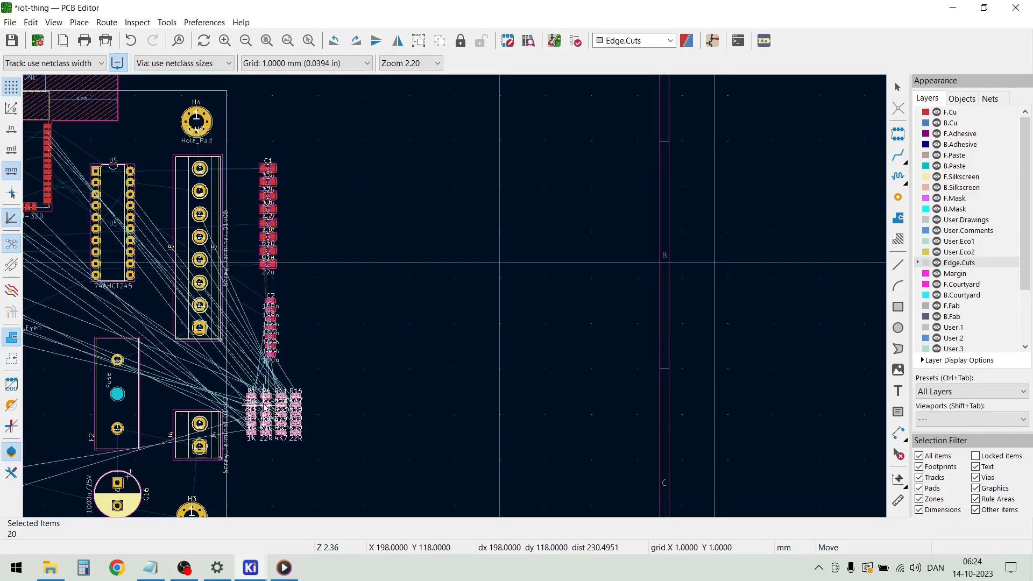
click(264, 407)
Examine the component placement on the board from several angles in the 3D viewer, and close the viewer
scroll(345, 384, down, 2)
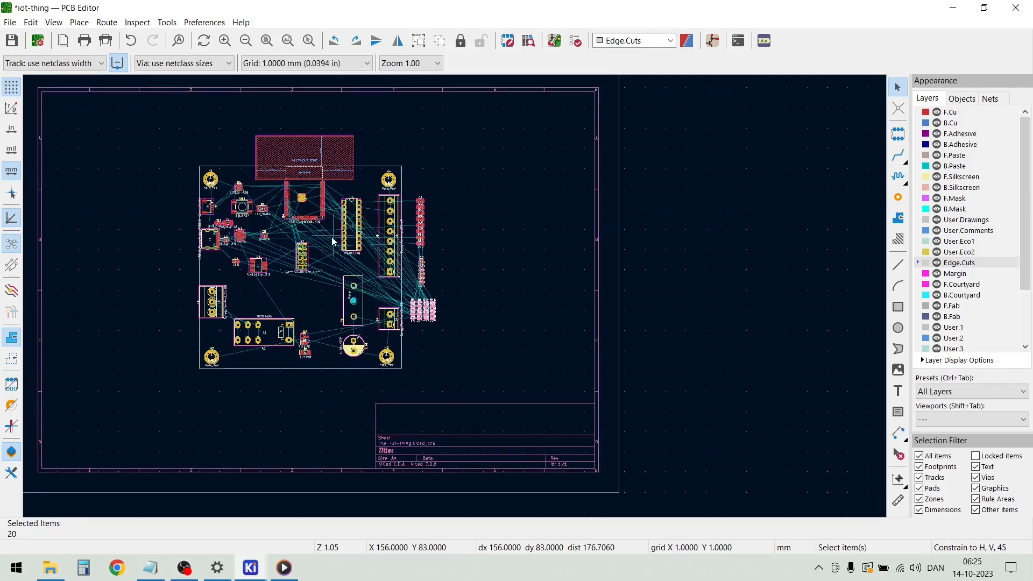
scroll(332, 240, up, 2)
scroll(454, 296, down, 2)
scroll(454, 296, up, 2)
scroll(454, 295, down, 2)
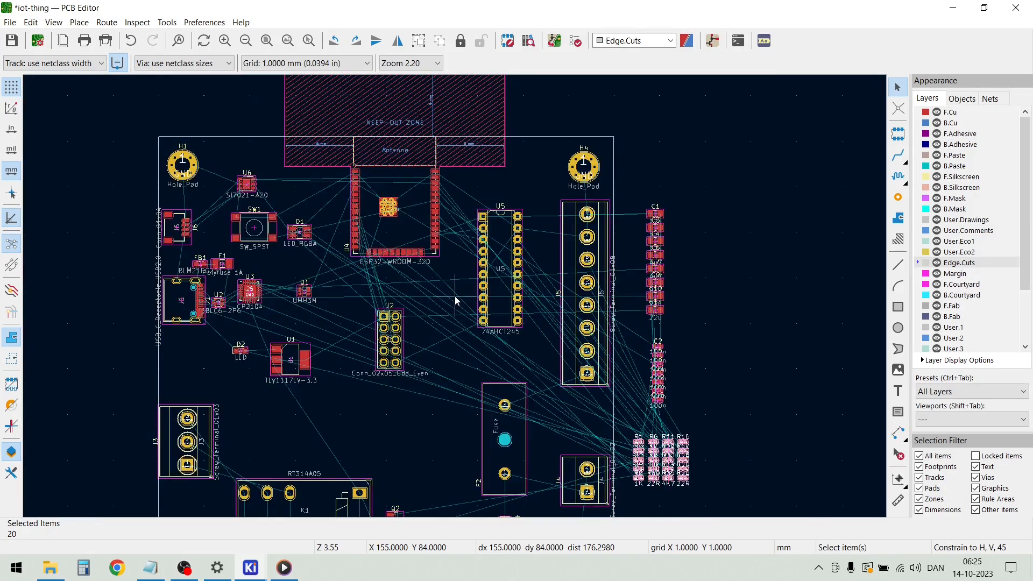
click(400, 360)
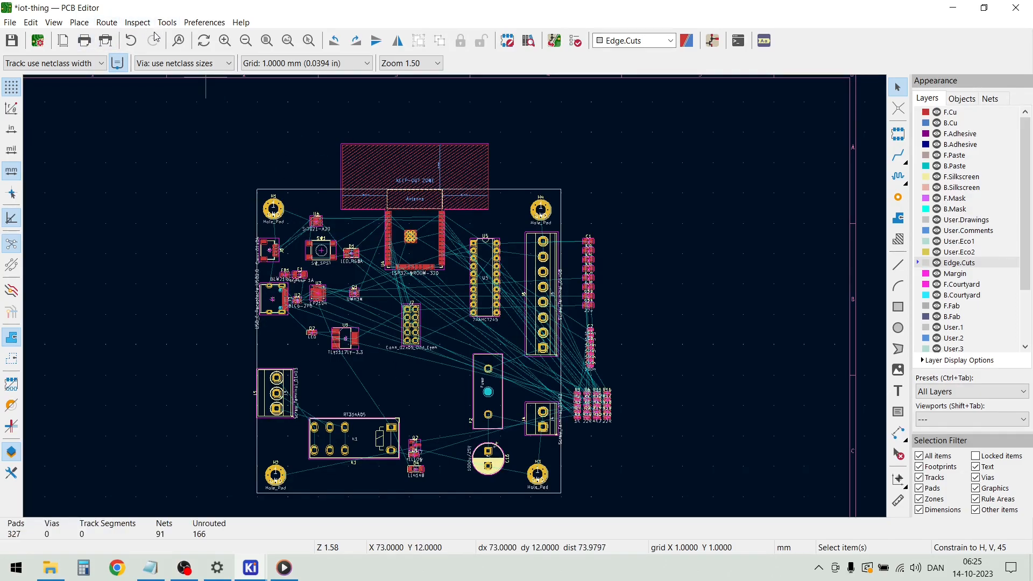
click(59, 23)
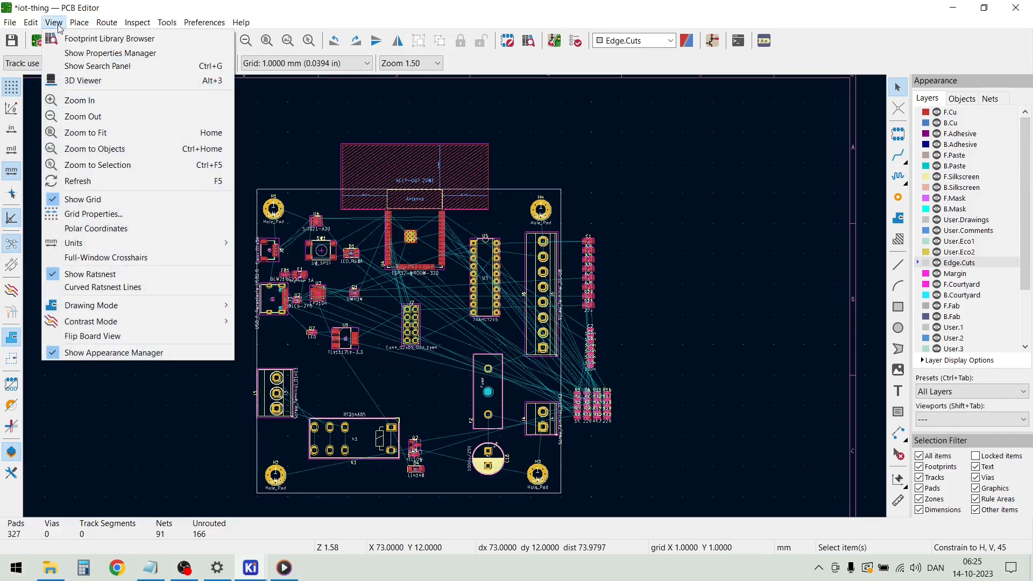
click(82, 76)
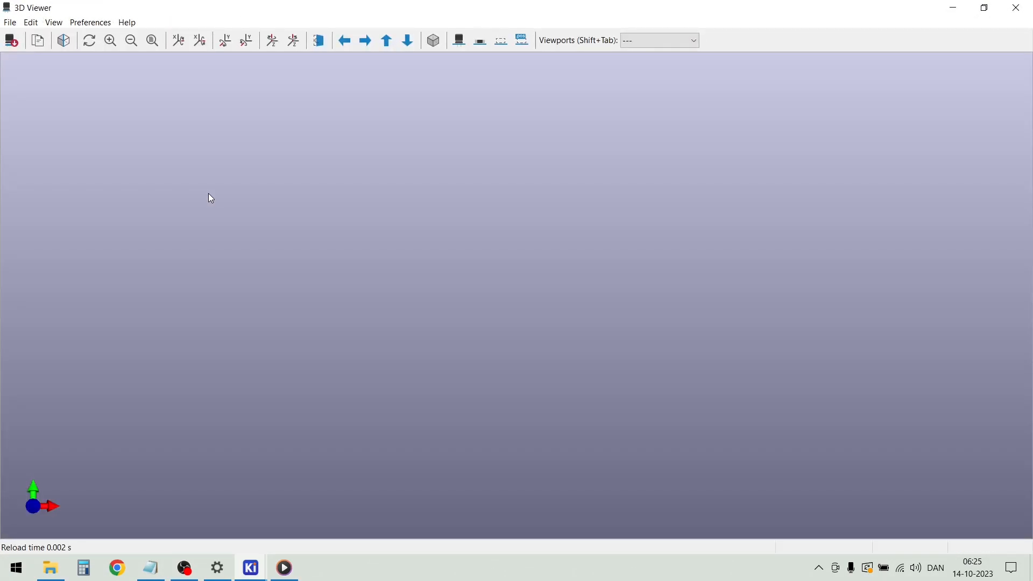
scroll(546, 298, up, 4)
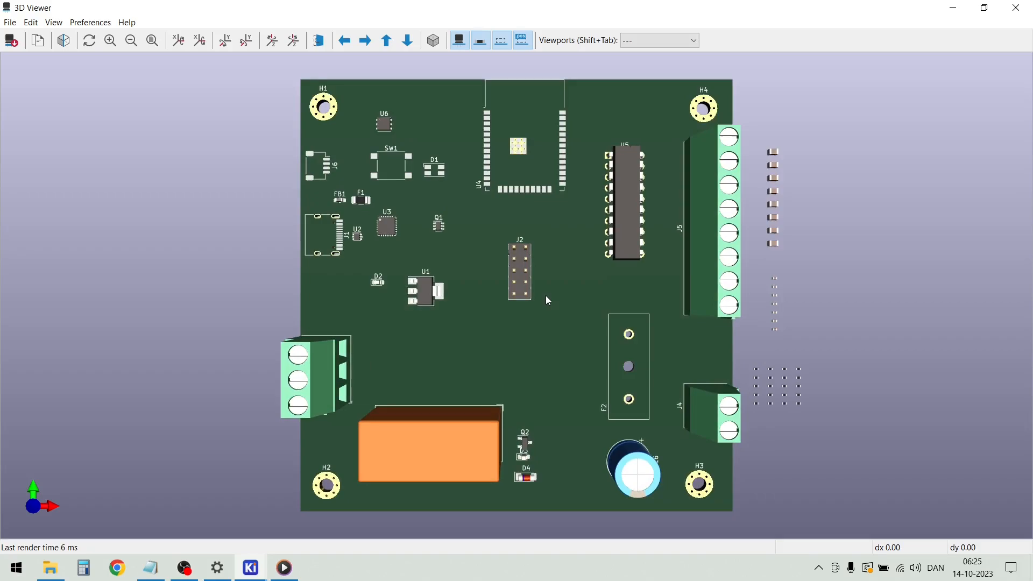
drag(533, 344, 531, 212)
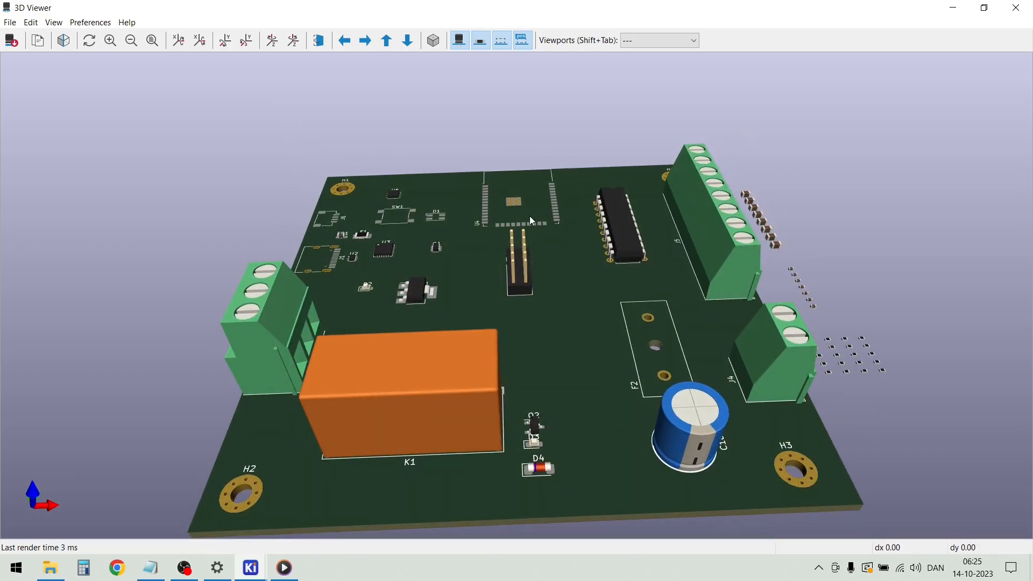
drag(460, 295, 398, 378)
drag(583, 295, 753, 349)
drag(429, 391, 644, 381)
drag(618, 441, 329, 464)
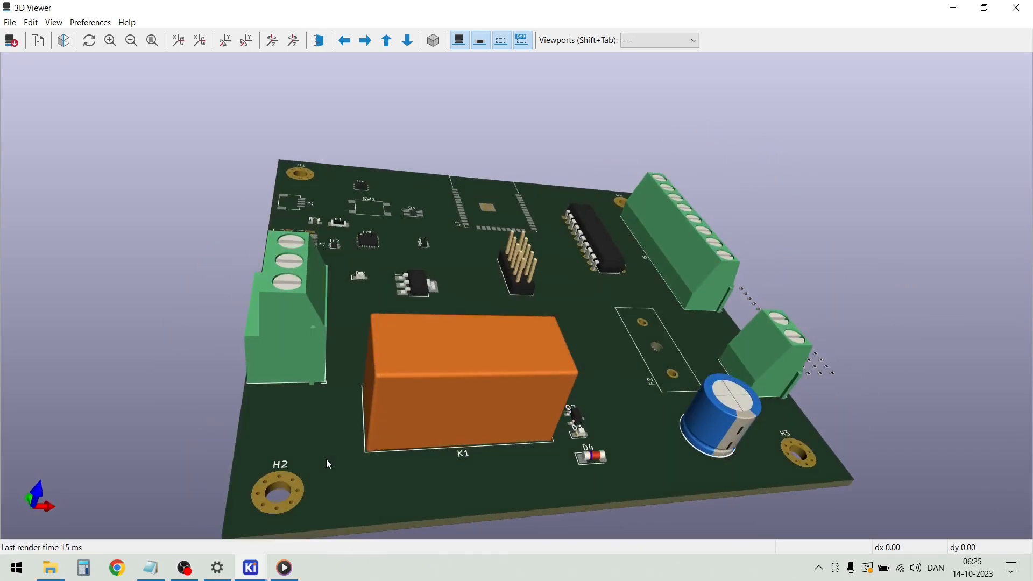
drag(515, 457, 480, 503)
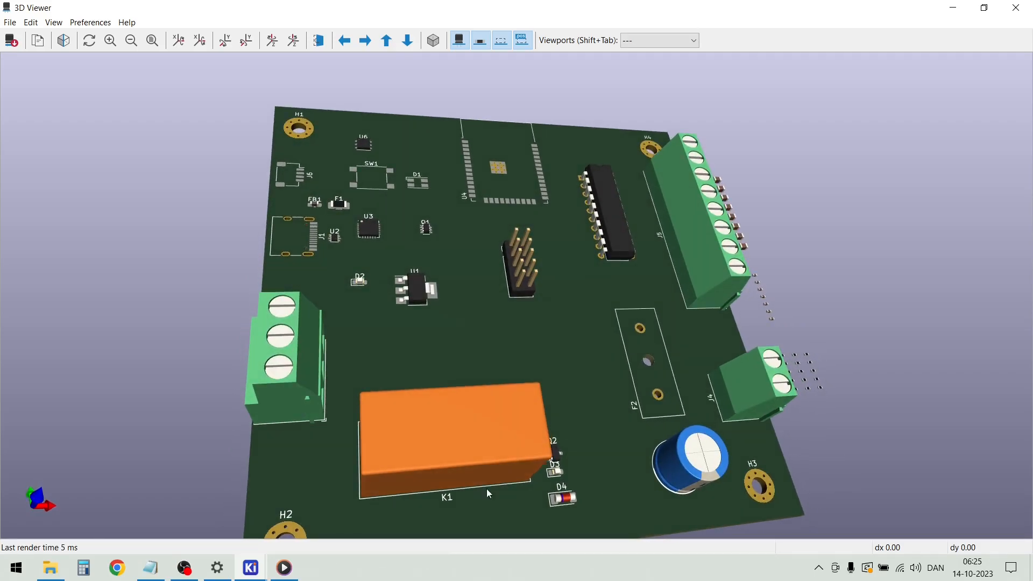
drag(622, 280, 549, 348)
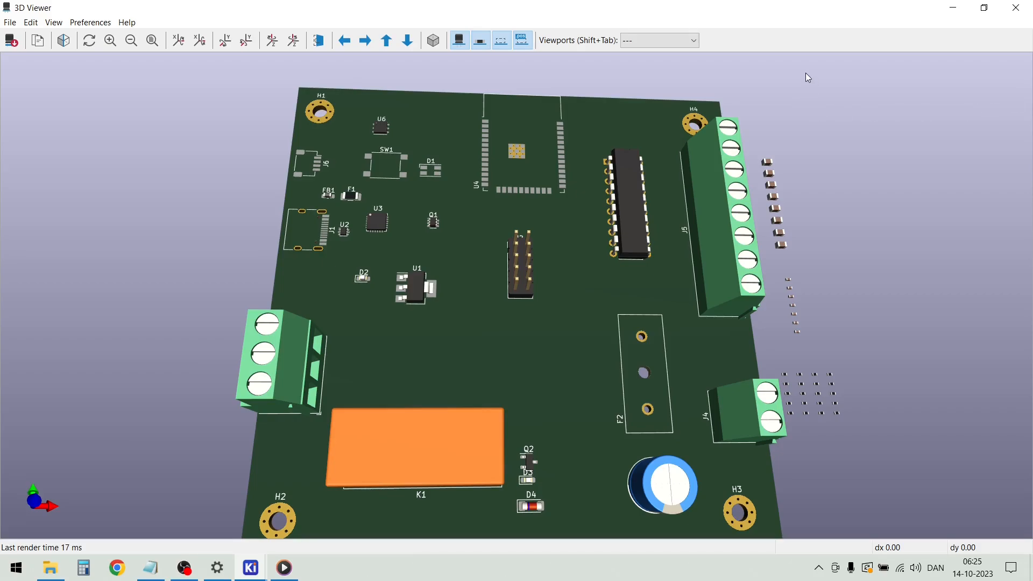
click(1016, 8)
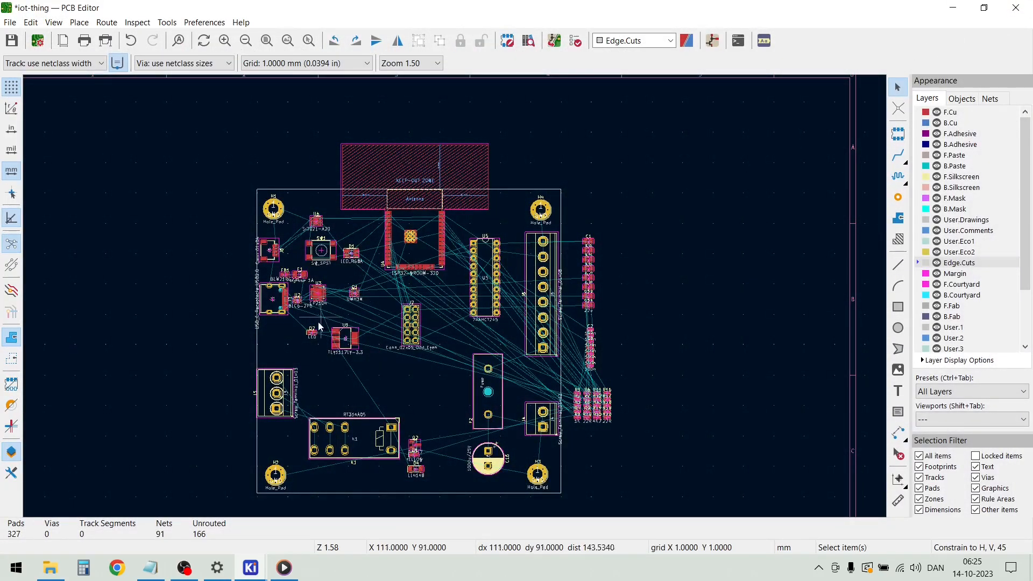
Rotate the three-pin screw terminal J3 by 180 degrees, keeping it at the board's left edge beside relay K1
scroll(455, 301, up, 3)
scroll(438, 398, down, 2)
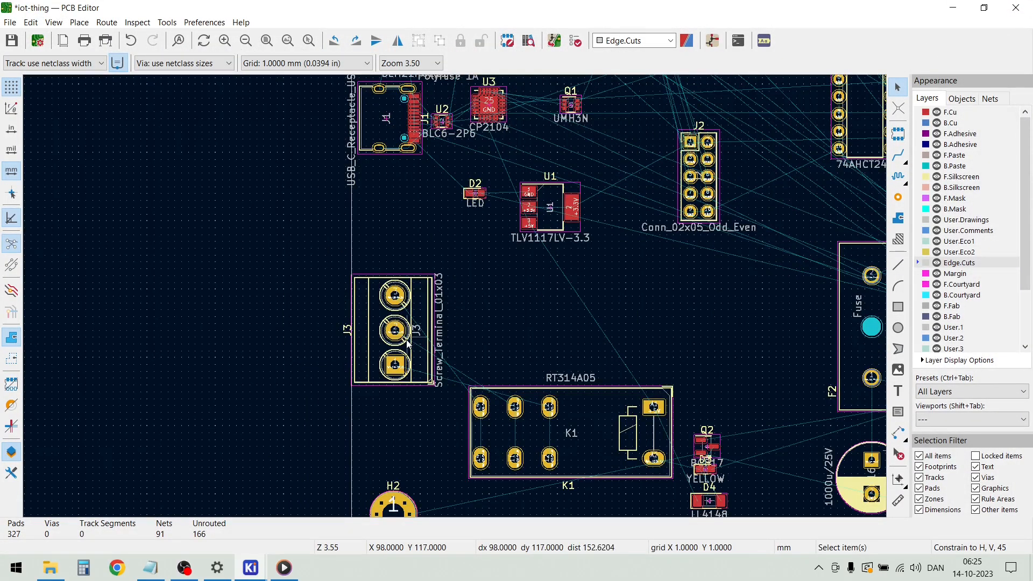
click(425, 347)
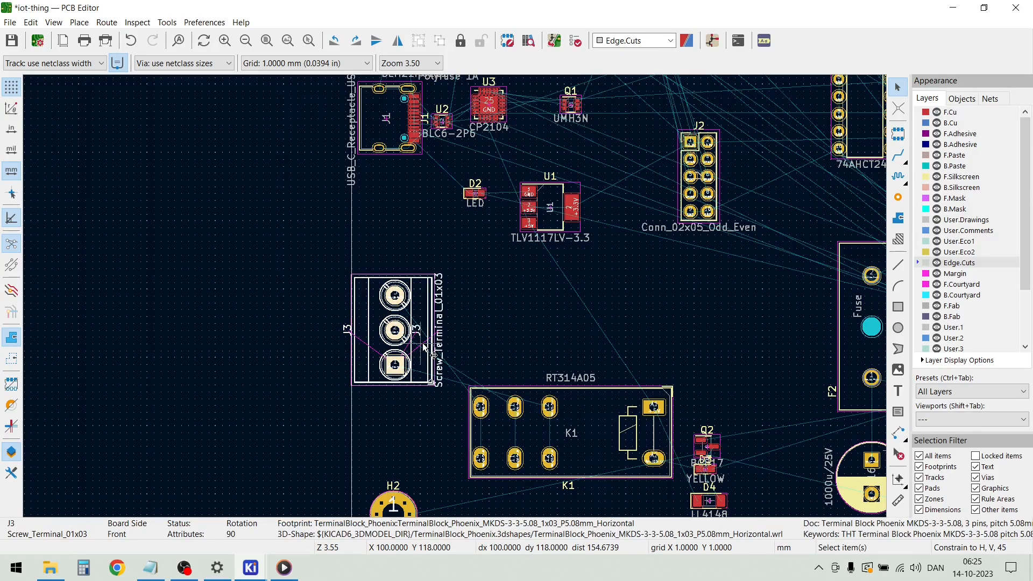
key(r)
key(r)
key(m)
click(407, 343)
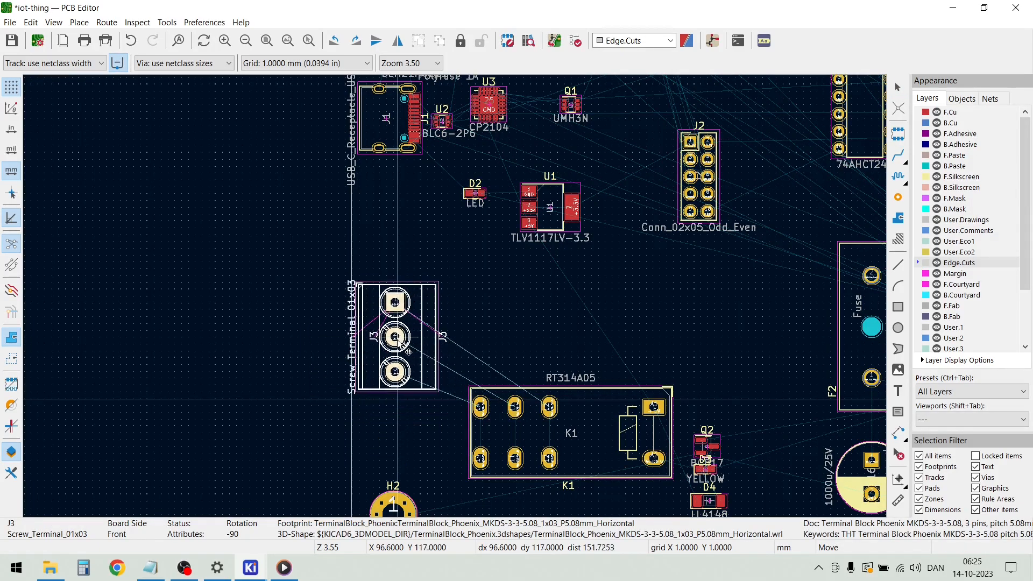
click(522, 293)
scroll(550, 279, down, 5)
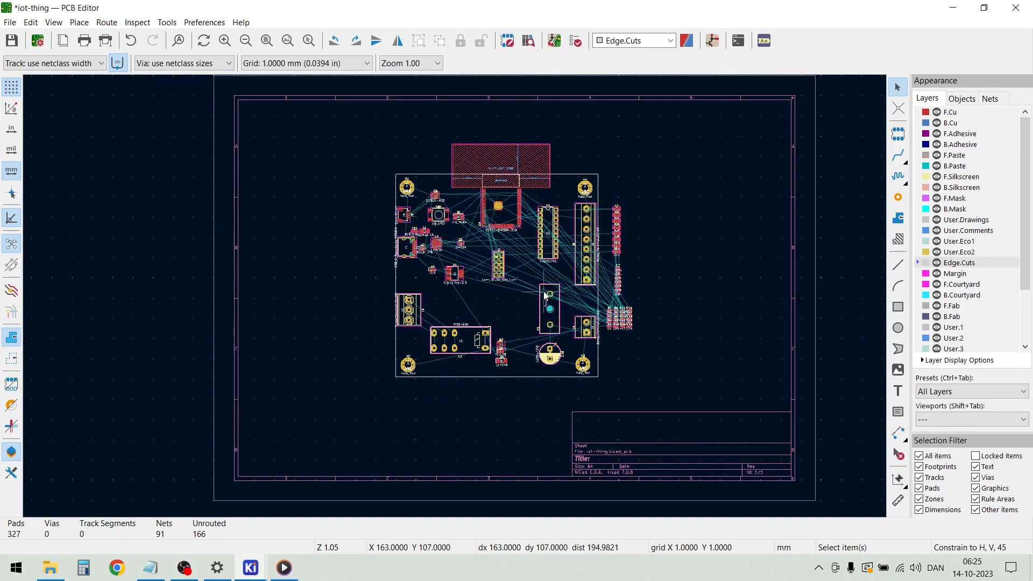
scroll(545, 295, up, 4)
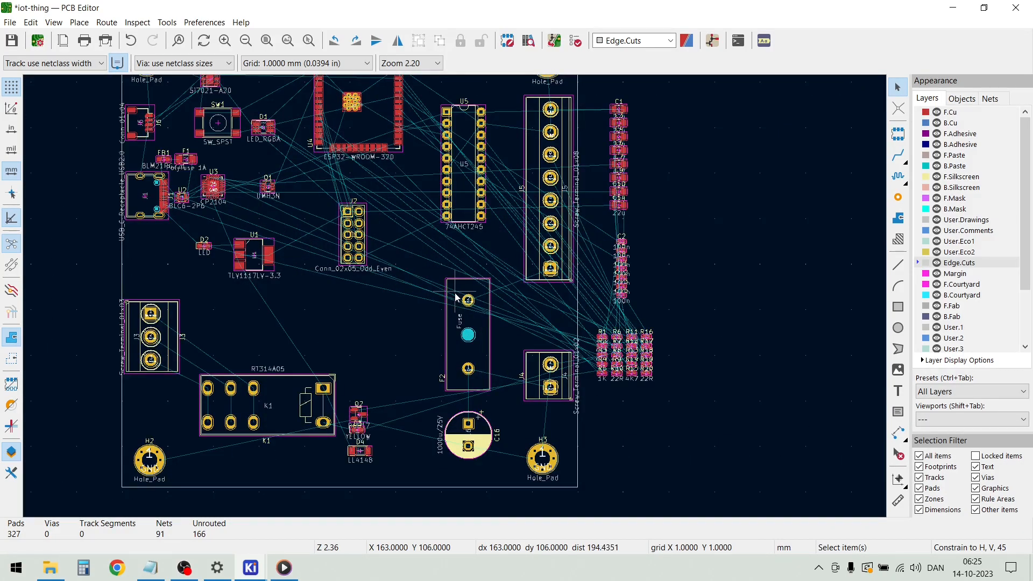
scroll(460, 297, up, 2)
scroll(460, 298, up, 1)
scroll(460, 297, down, 1)
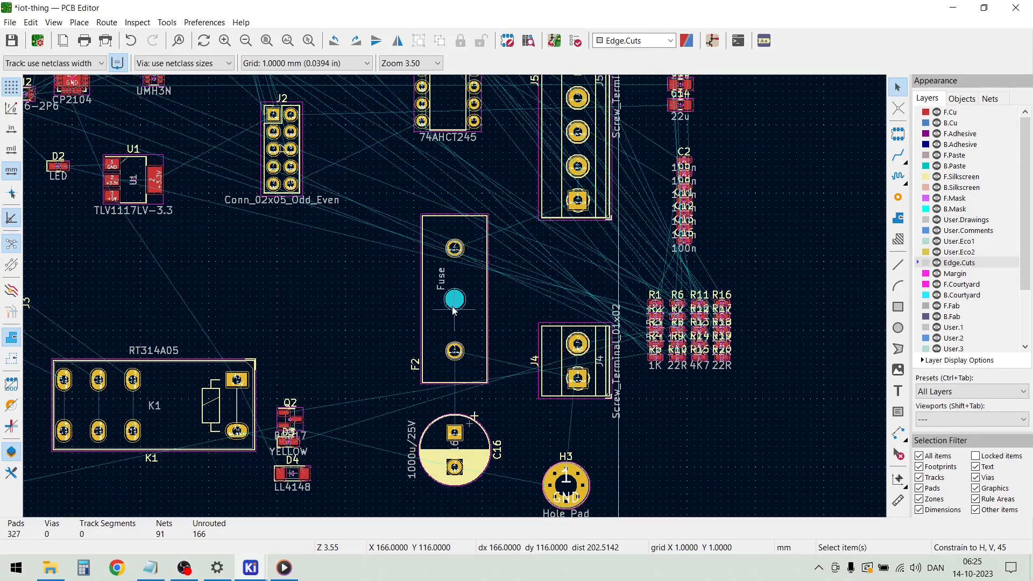
double_click(481, 318)
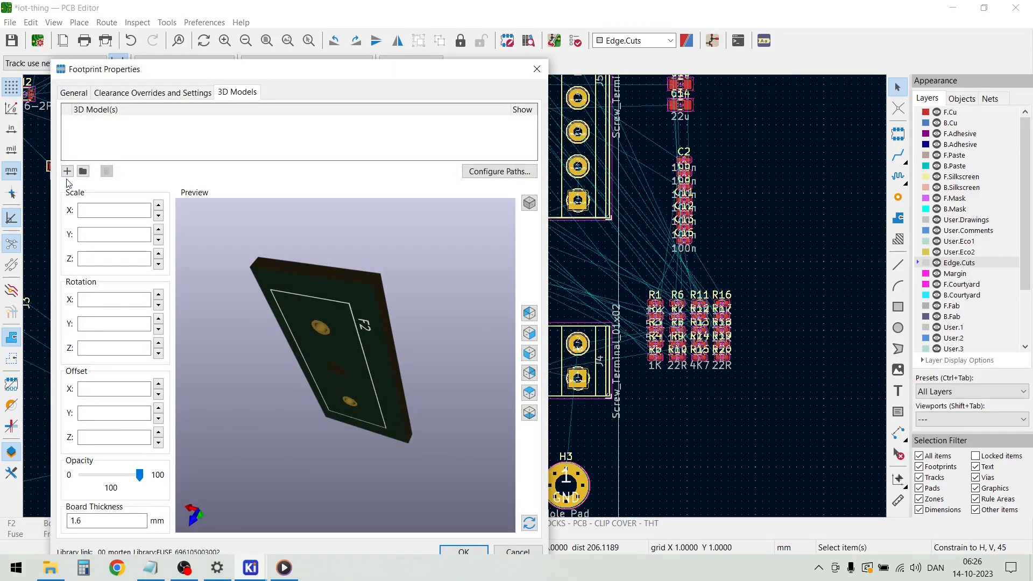
click(67, 172)
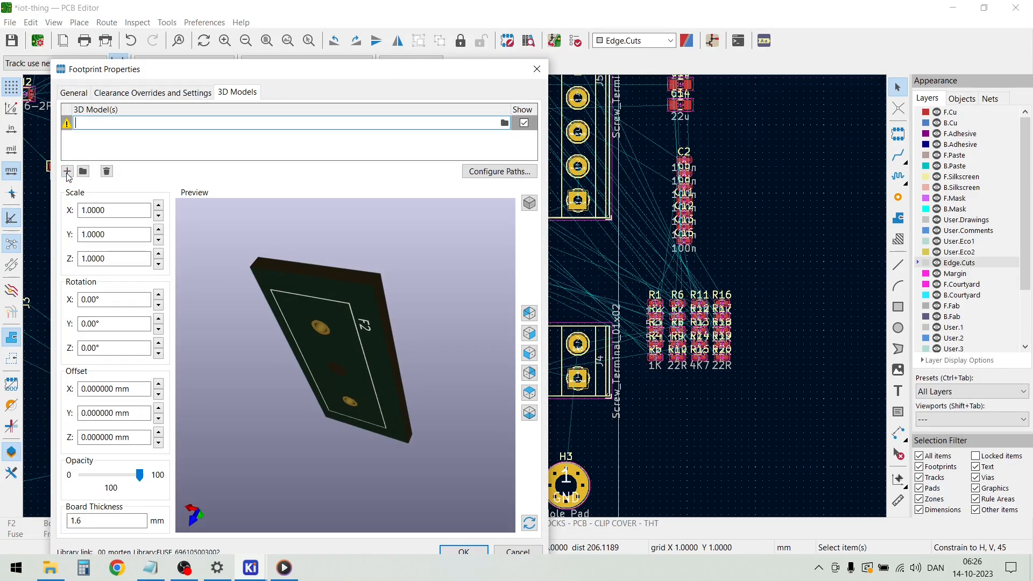
click(503, 123)
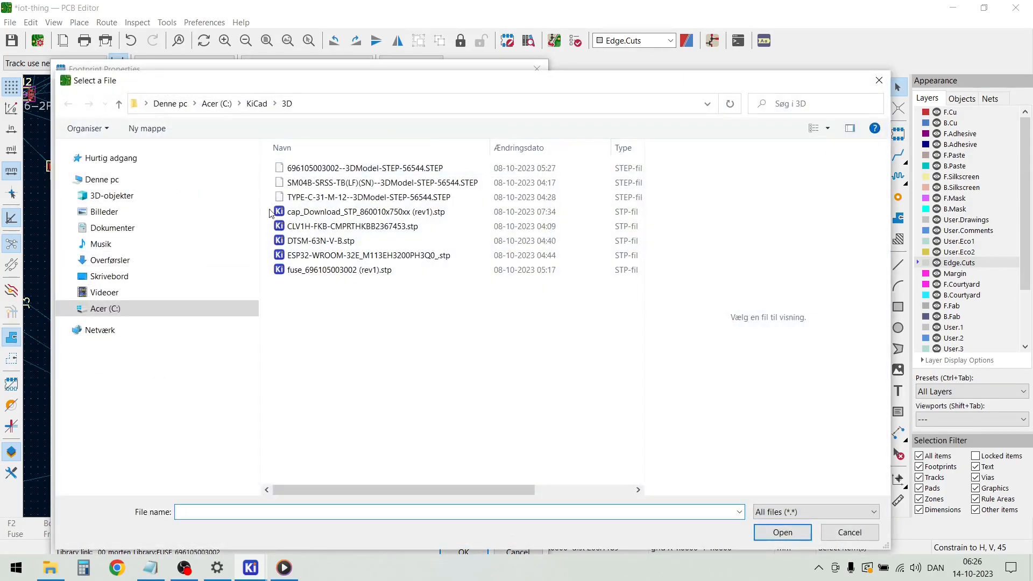
click(330, 170)
click(301, 270)
click(783, 532)
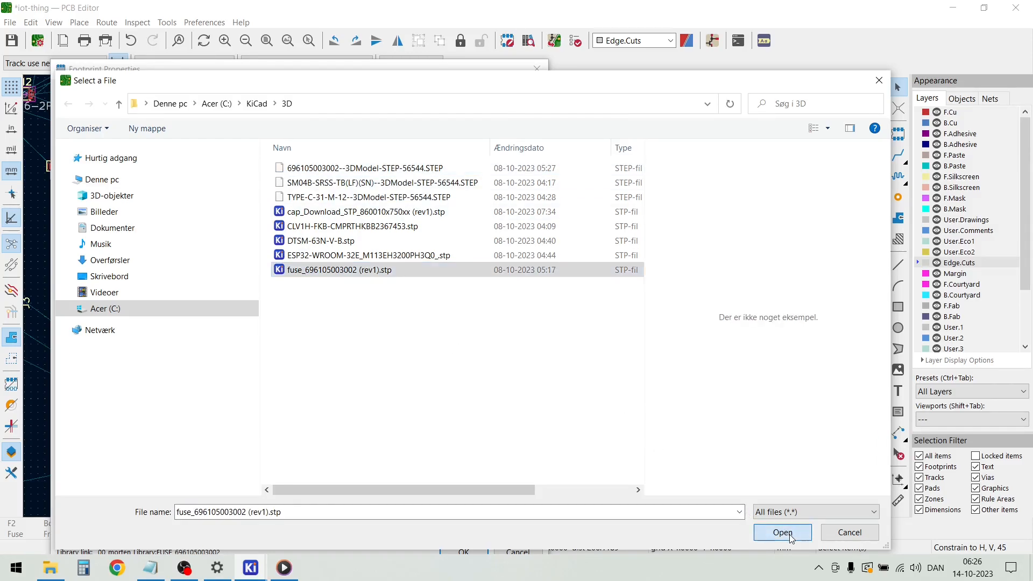
Align the fuse model's pins with the F2 holes by setting its Y offset to -4.2 mm
drag(413, 462, 420, 290)
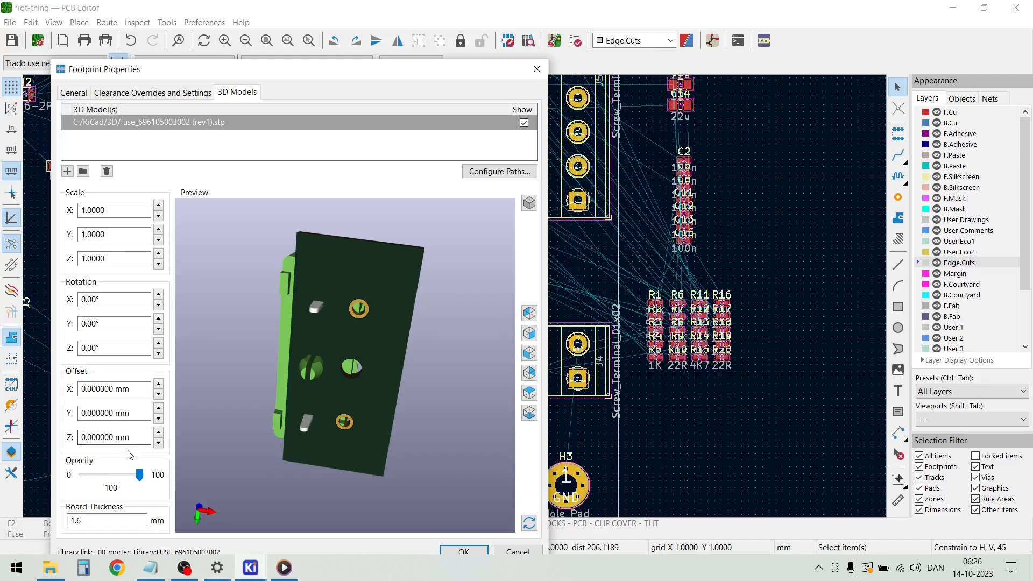
click(158, 421)
click(158, 421)
click(158, 421)
click(158, 421)
click(158, 421)
click(158, 421)
click(158, 422)
click(158, 419)
click(158, 419)
click(158, 419)
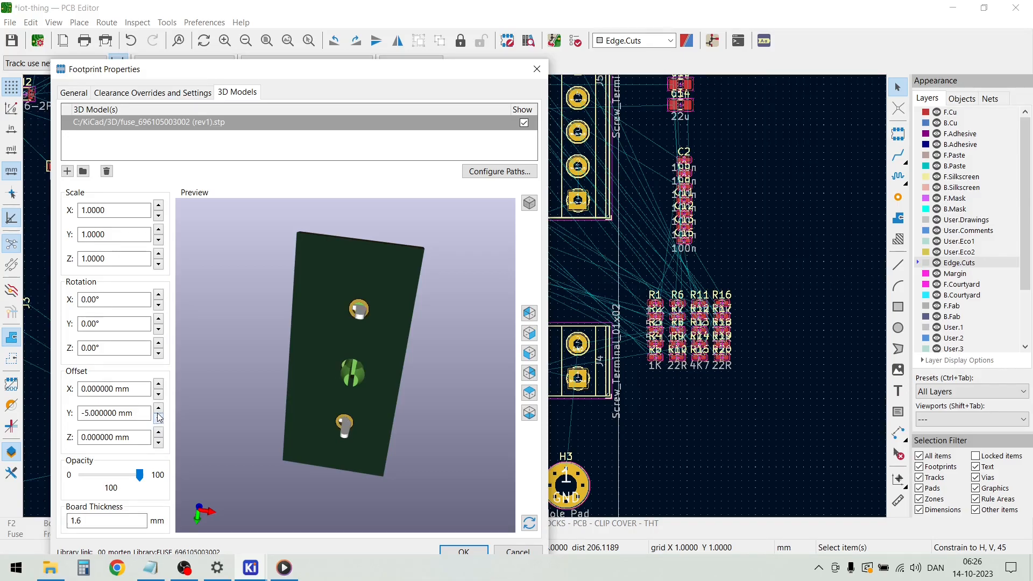
click(159, 411)
drag(191, 395, 292, 453)
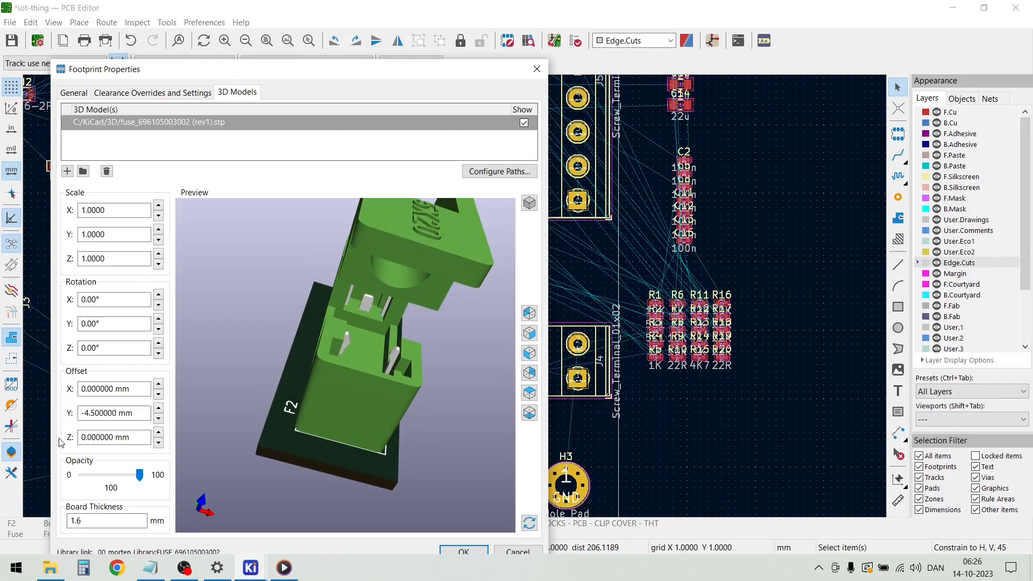
click(93, 413)
key(BackSpace)
text(2)
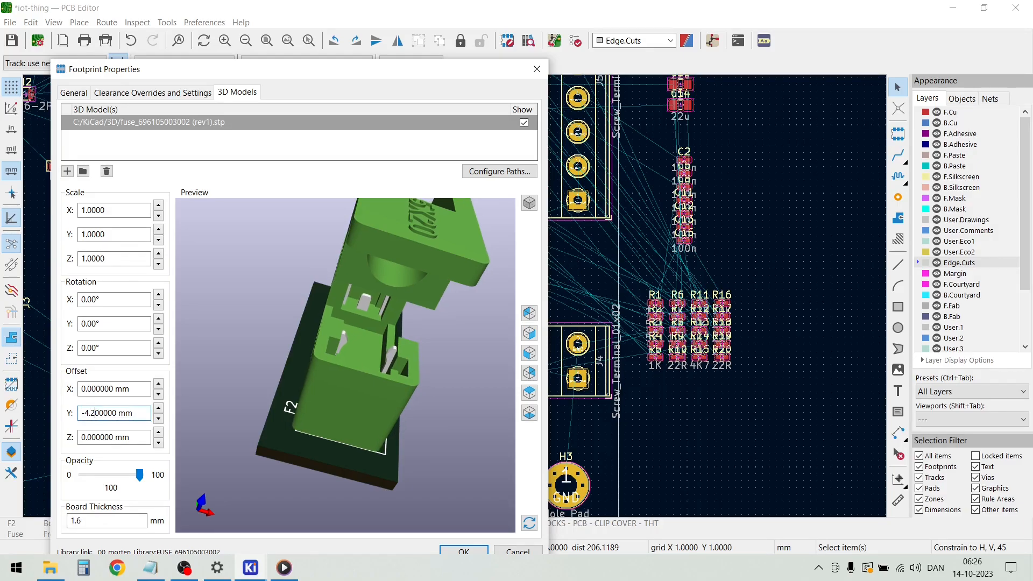
Set the fuse model's Y offset to -4.7 mm, check its fit on the F2 footprint, and apply the properties
key(BackSpace)
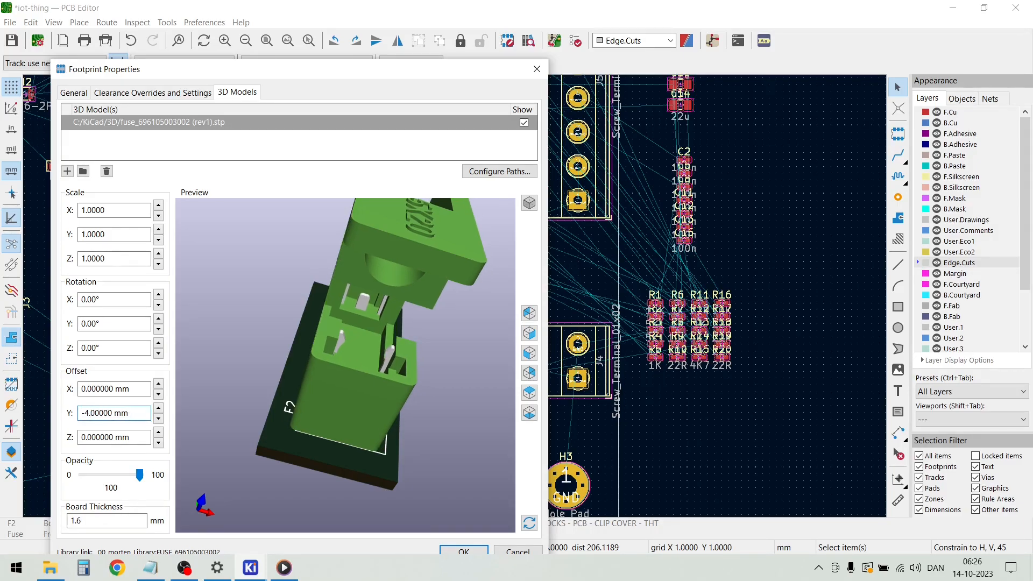
text(7)
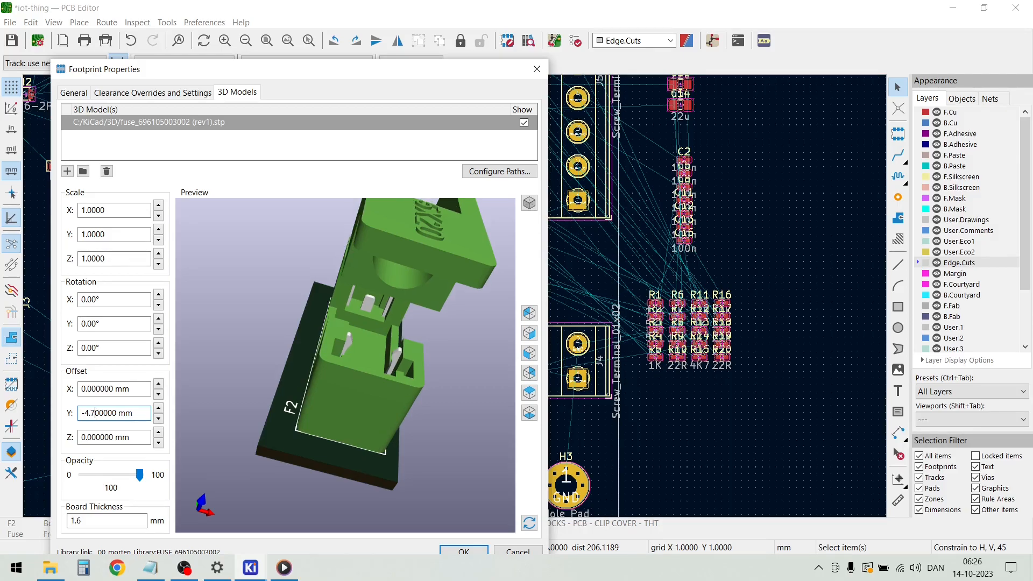
drag(314, 383, 276, 369)
drag(338, 427, 366, 457)
click(464, 552)
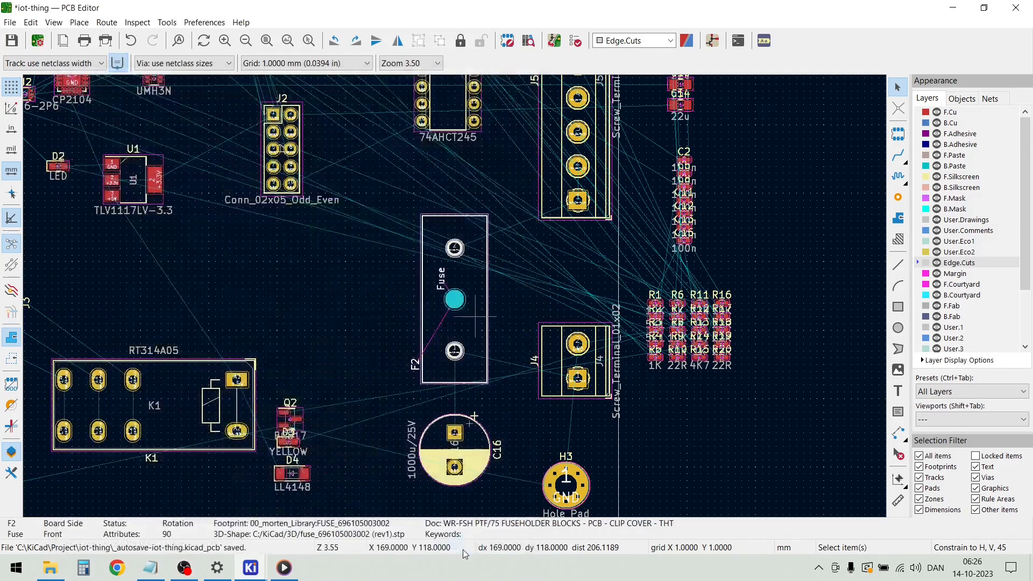
Hide the default CP_Radial_D10.0mm_P5.00mm.wrl 3D model in the footprint properties of capacitor C16
double_click(469, 450)
drag(408, 457, 354, 363)
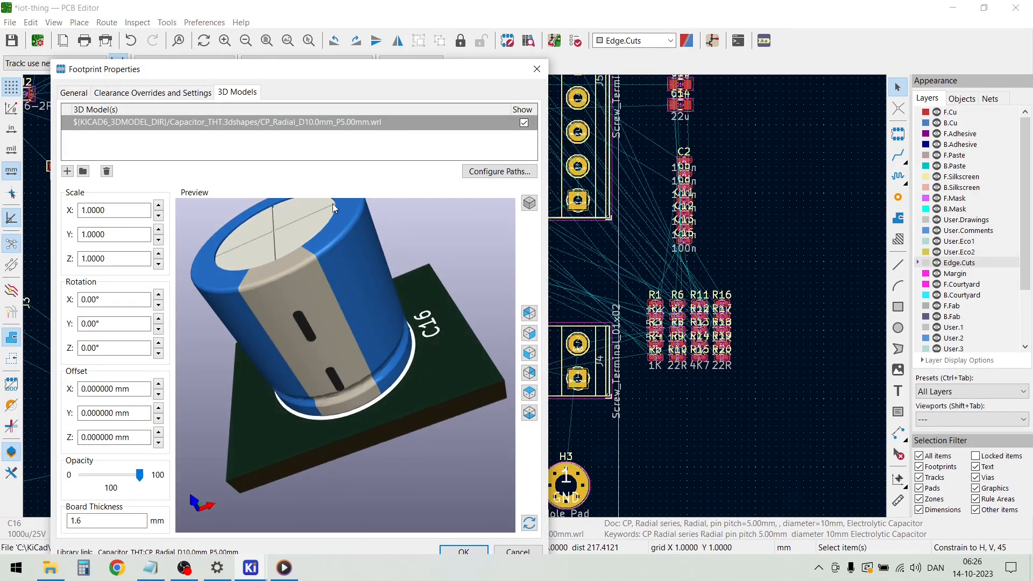
click(524, 123)
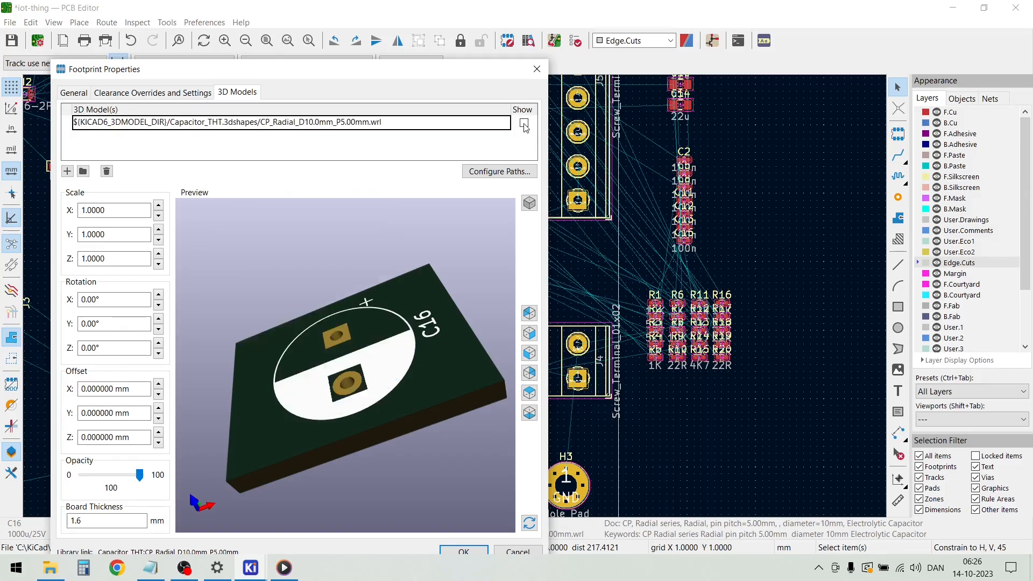
Attach the 3D model cap_Download_STP_860010x750xx (rev1).stp from C:/KiCad/3D to C16's footprint and inspect how its leads sit in the board
click(67, 171)
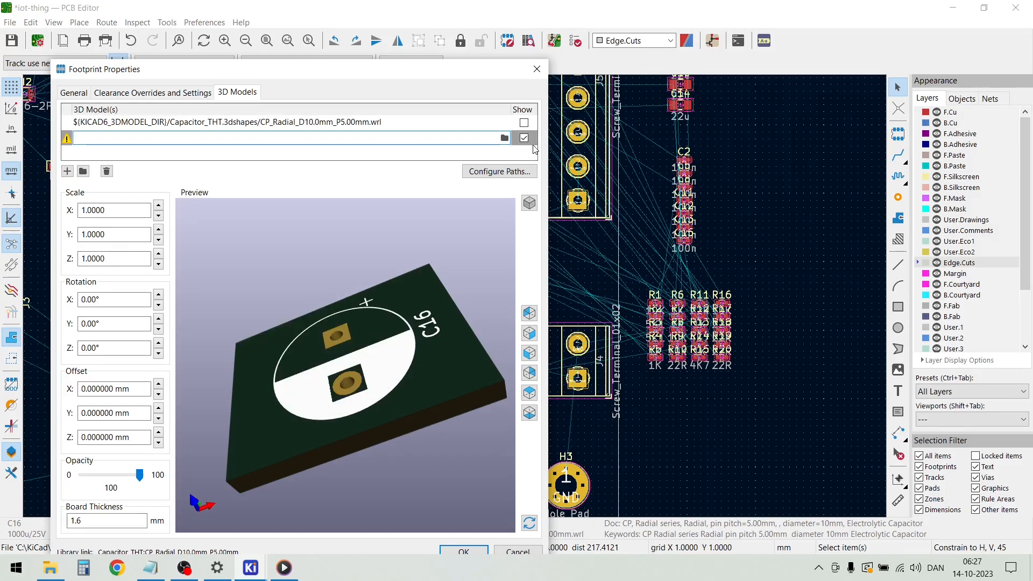
click(505, 139)
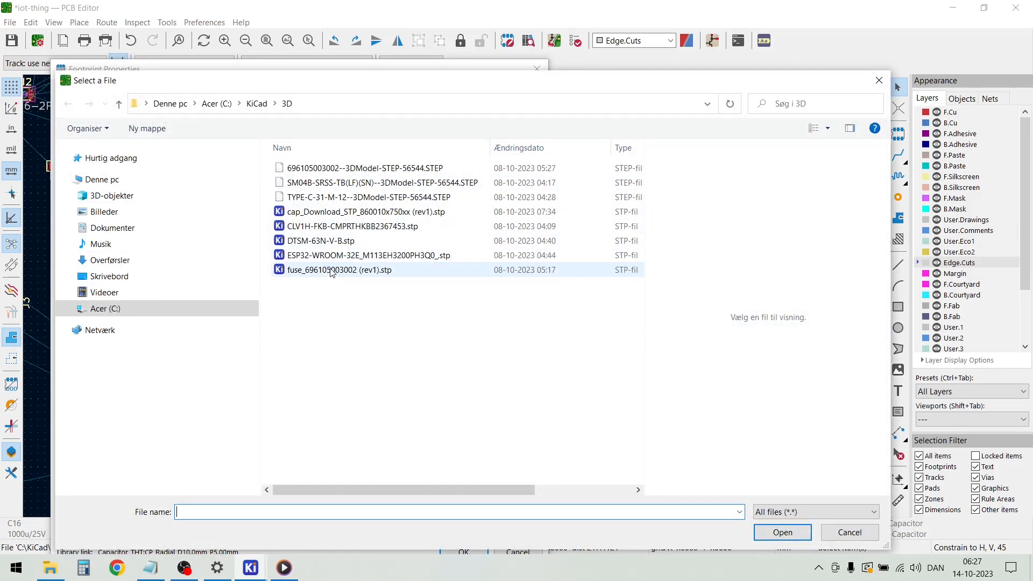
click(321, 213)
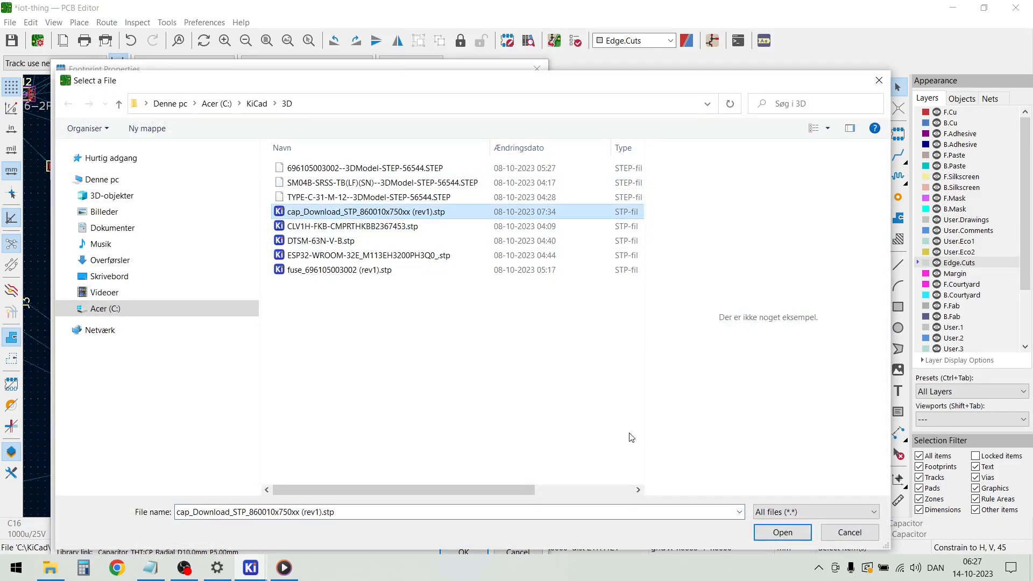
click(780, 535)
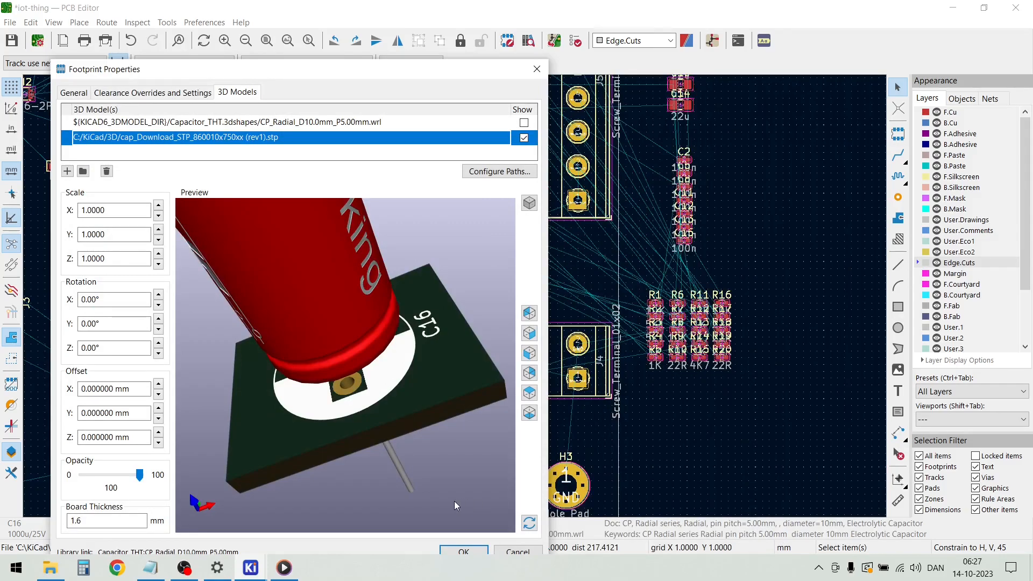
drag(320, 450, 248, 462)
drag(411, 350, 245, 448)
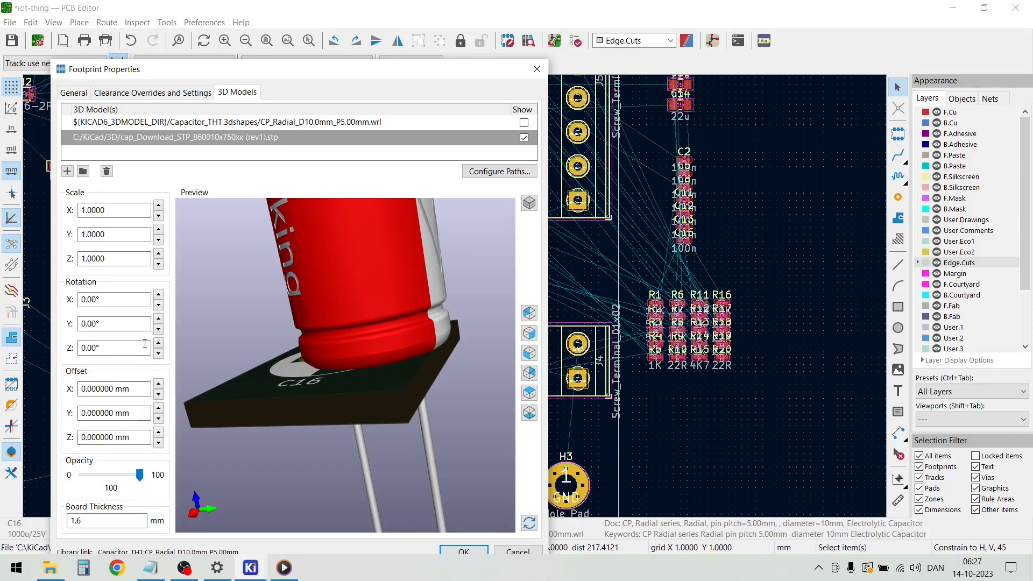
click(158, 305)
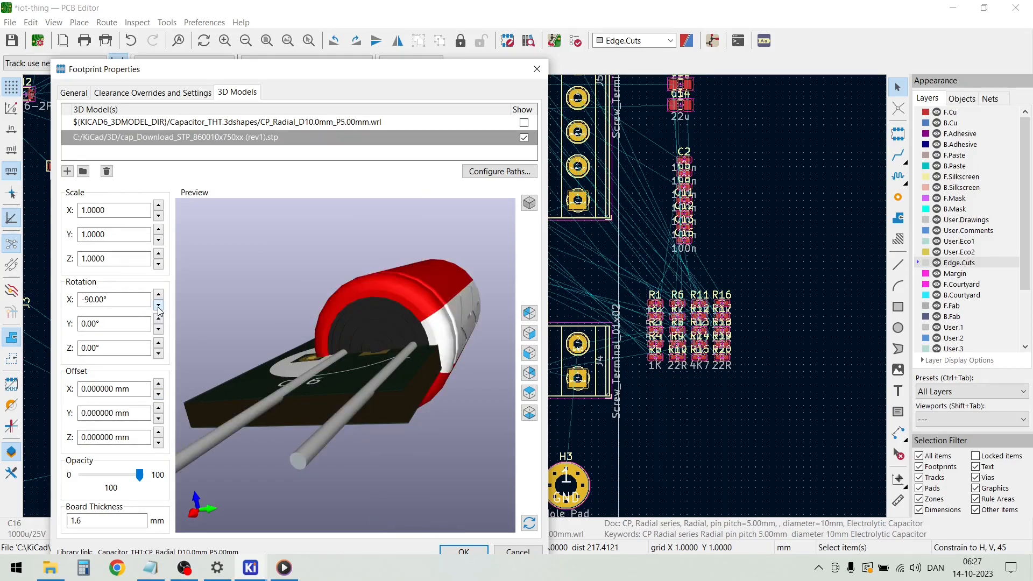
click(159, 296)
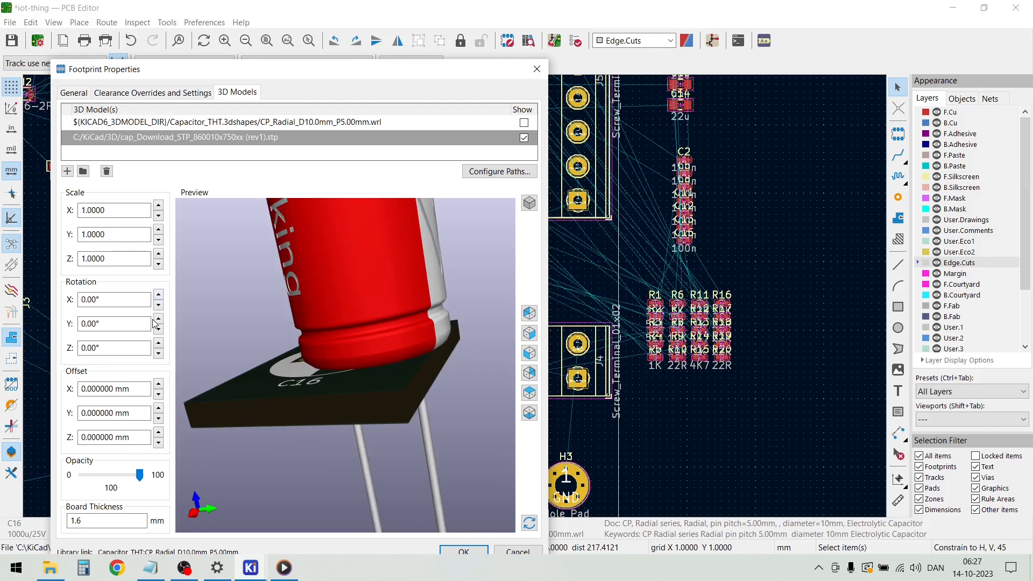
click(159, 320)
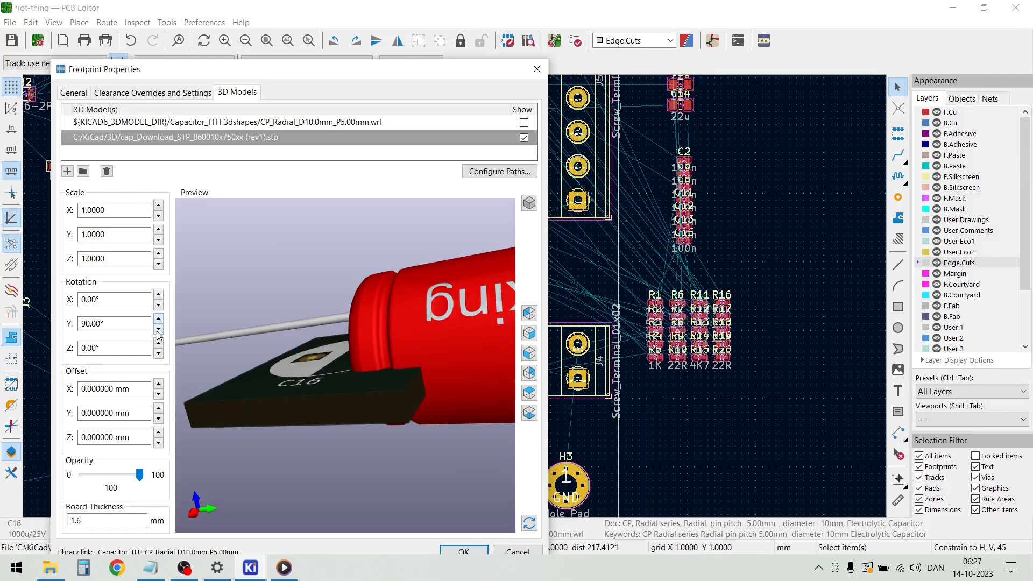
click(159, 330)
Set the Z rotation of C16's capacitor 3D model to 180° and view the model from another side
click(159, 344)
click(159, 344)
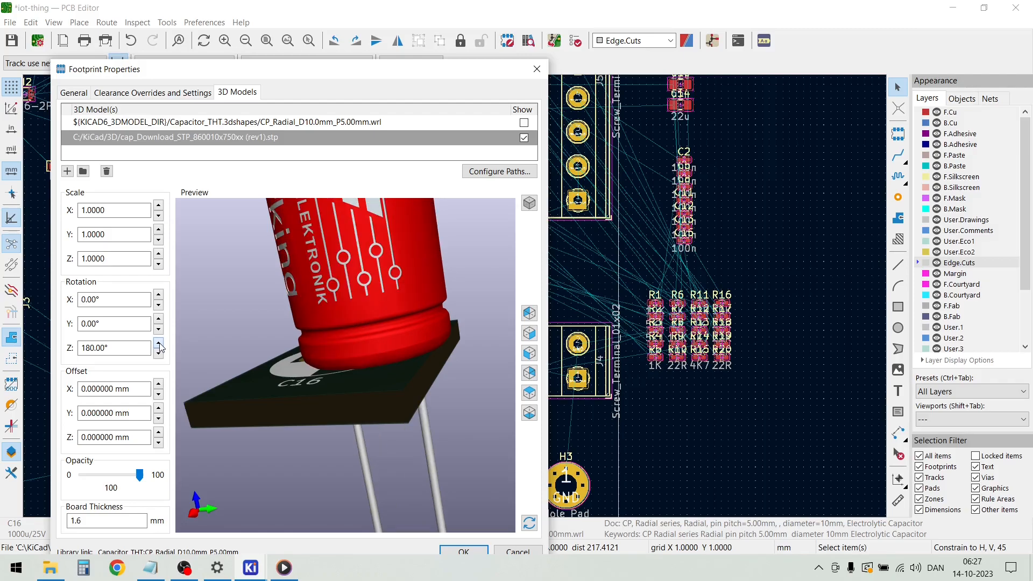
drag(183, 369, 425, 387)
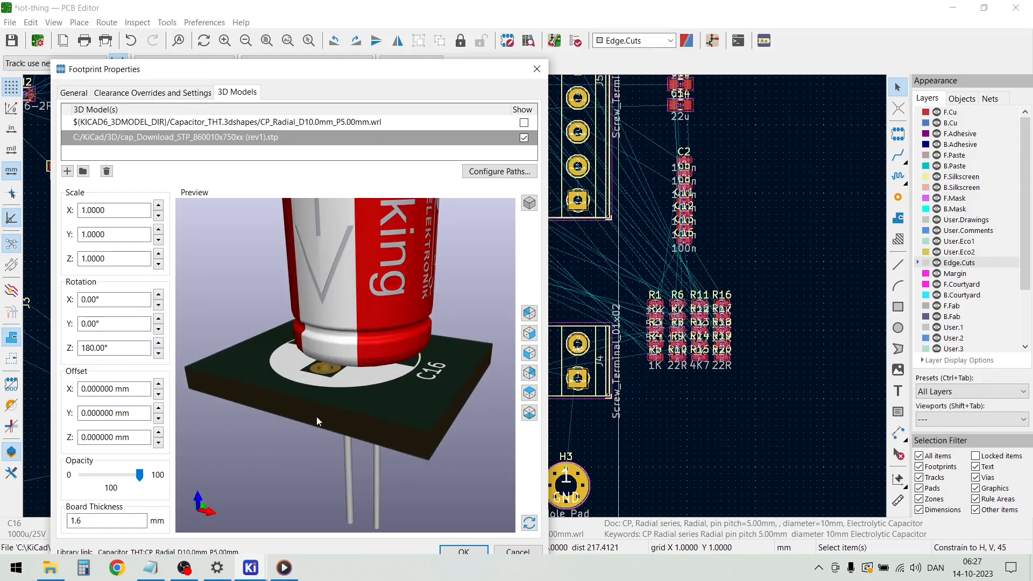
Align the capacitor model's leads with the C16 holes by setting its X offset to 2.5 mm, and apply the properties
drag(314, 428, 342, 270)
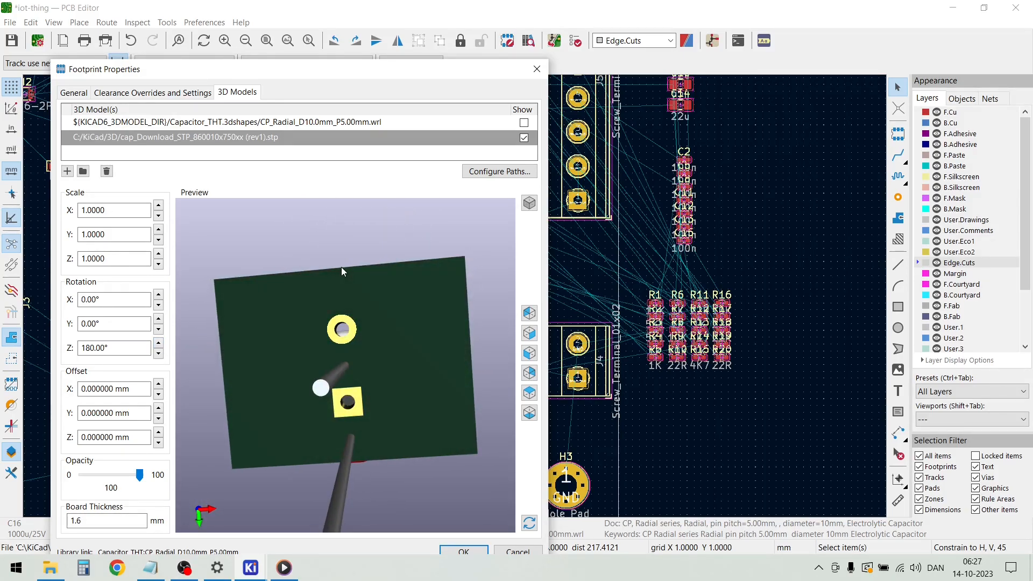
click(159, 384)
click(159, 384)
click(159, 384)
click(158, 384)
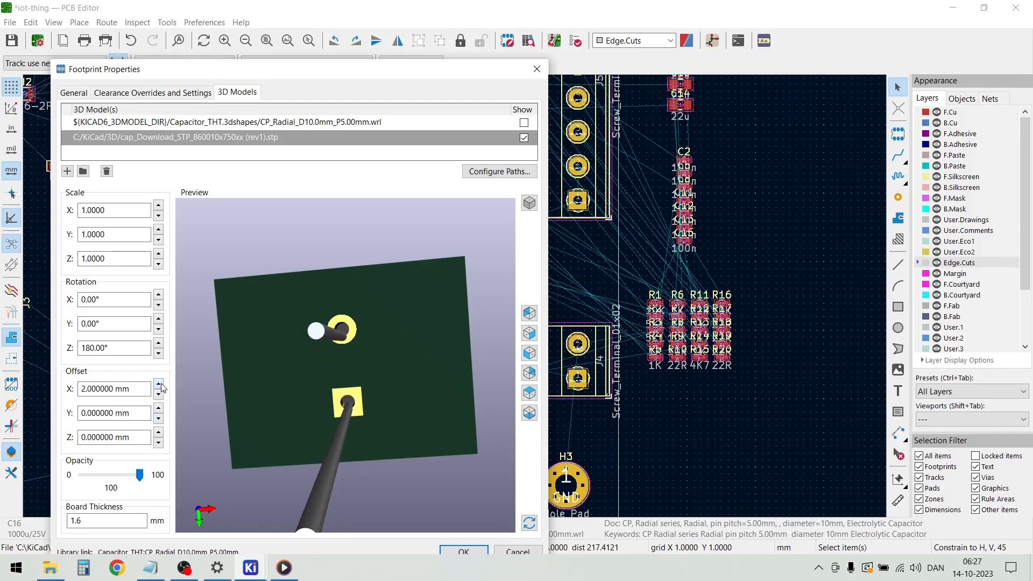
click(159, 384)
drag(226, 443, 391, 295)
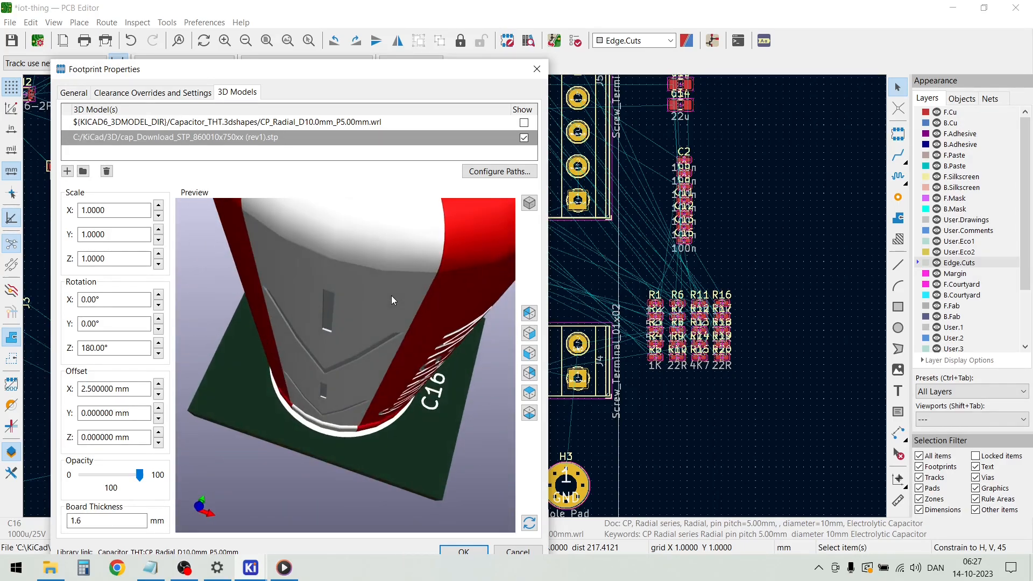
click(462, 550)
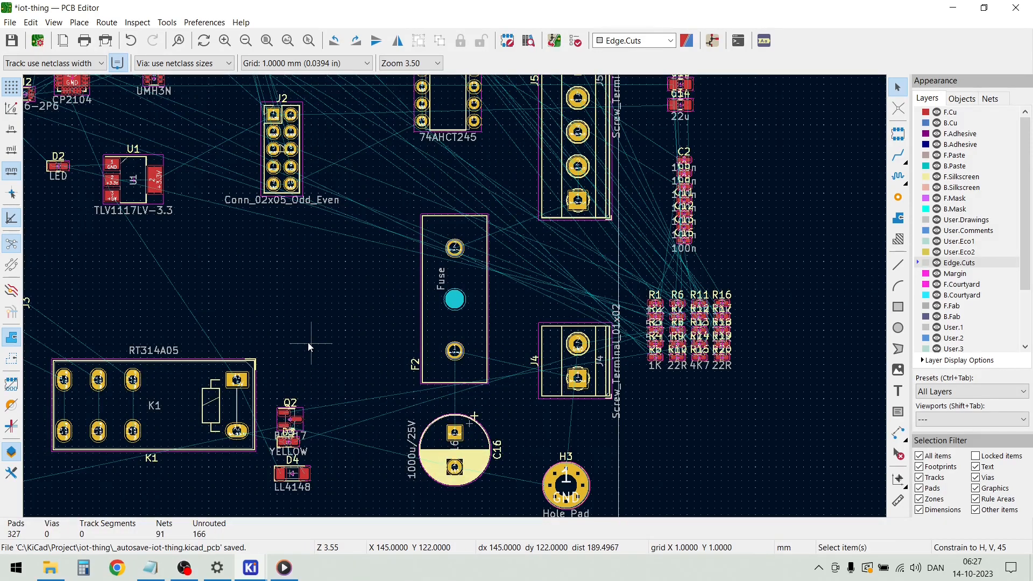
Attach the 3D model ESP32-WROOM-32E_M113EH3200PH3Q0_.stp from C:/KiCad/3D to the footprint of ESP32 module U4
scroll(307, 342, down, 2)
scroll(454, 296, down, 1)
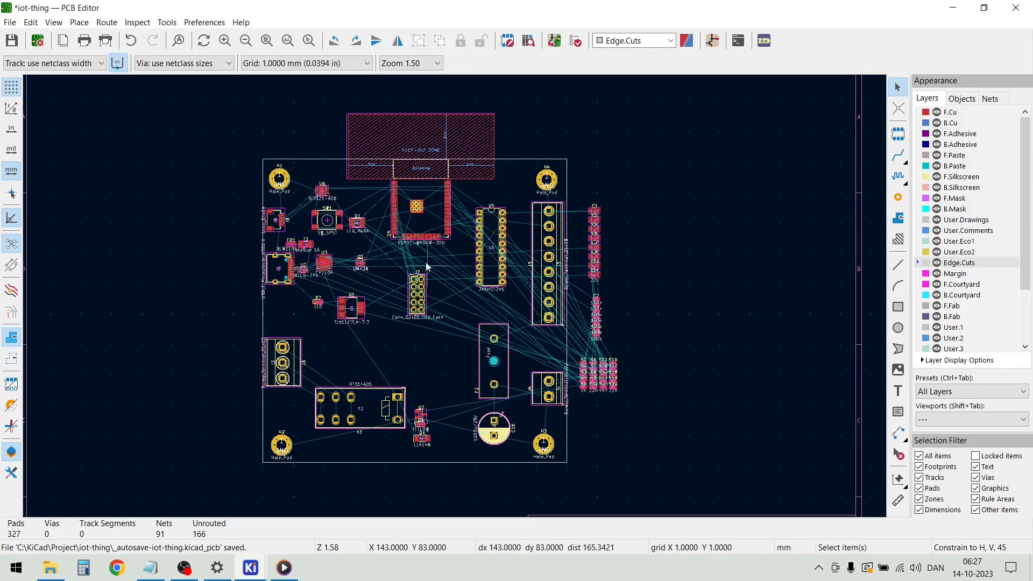
double_click(435, 235)
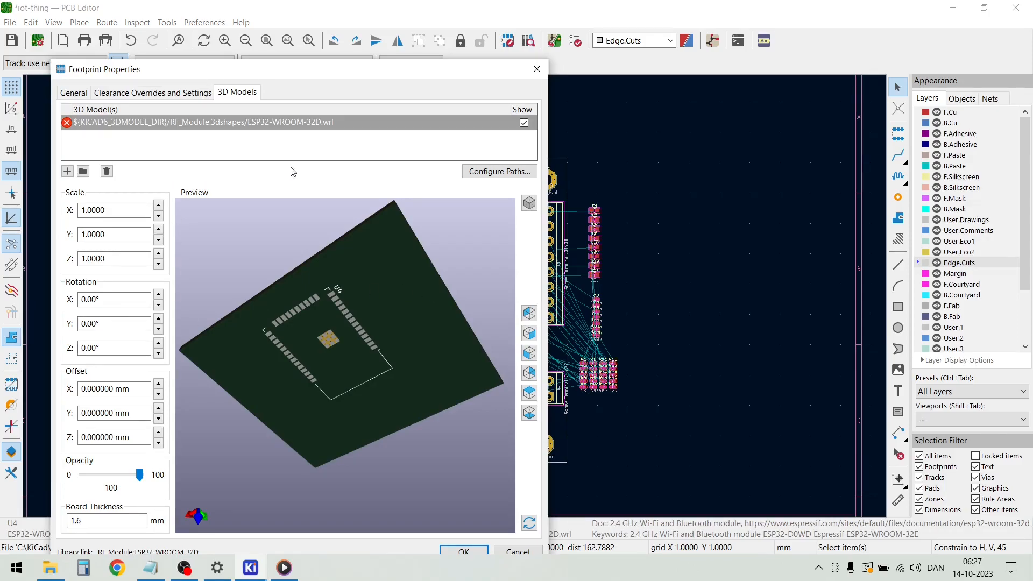
click(68, 171)
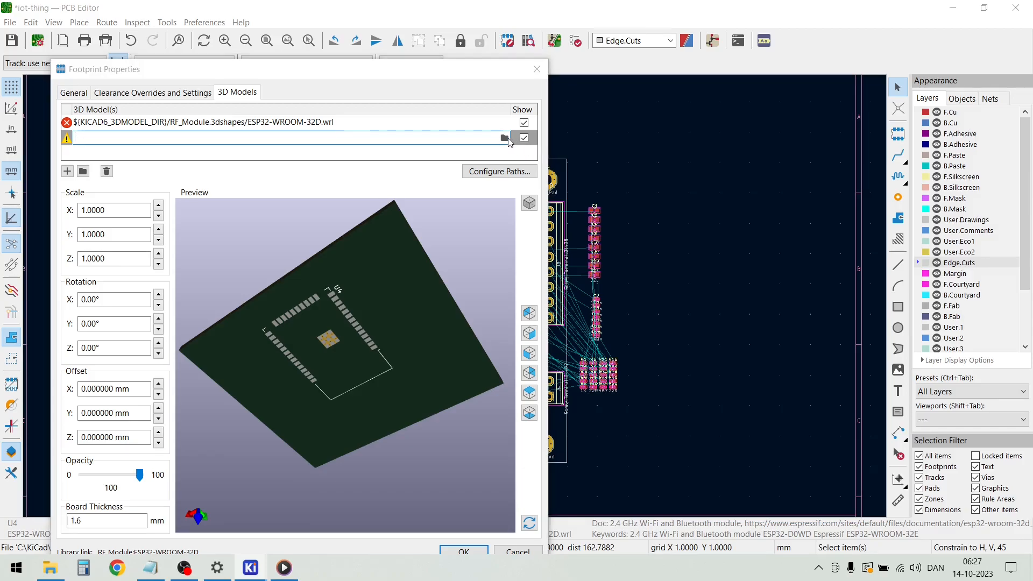
click(505, 137)
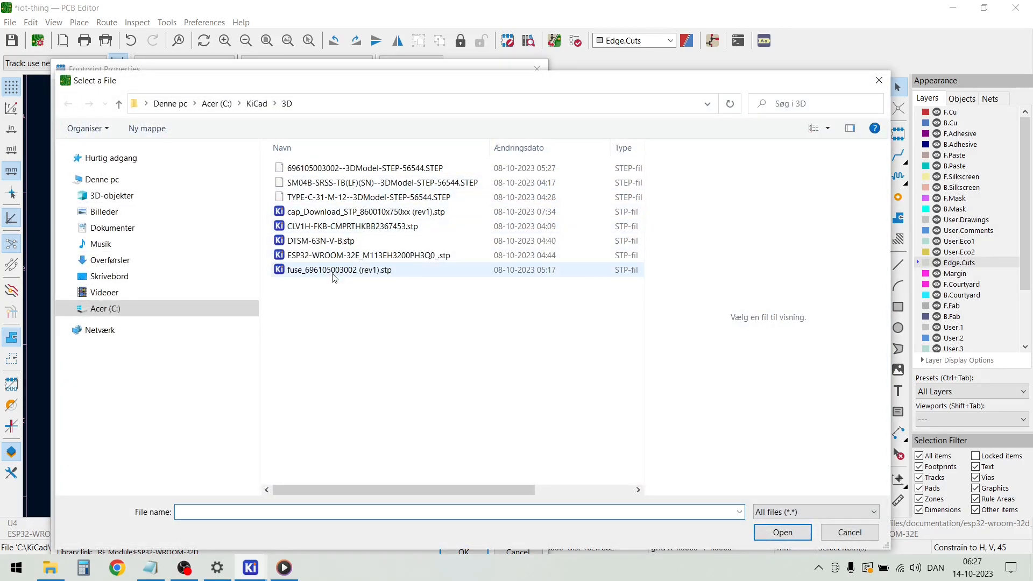
click(332, 256)
click(778, 532)
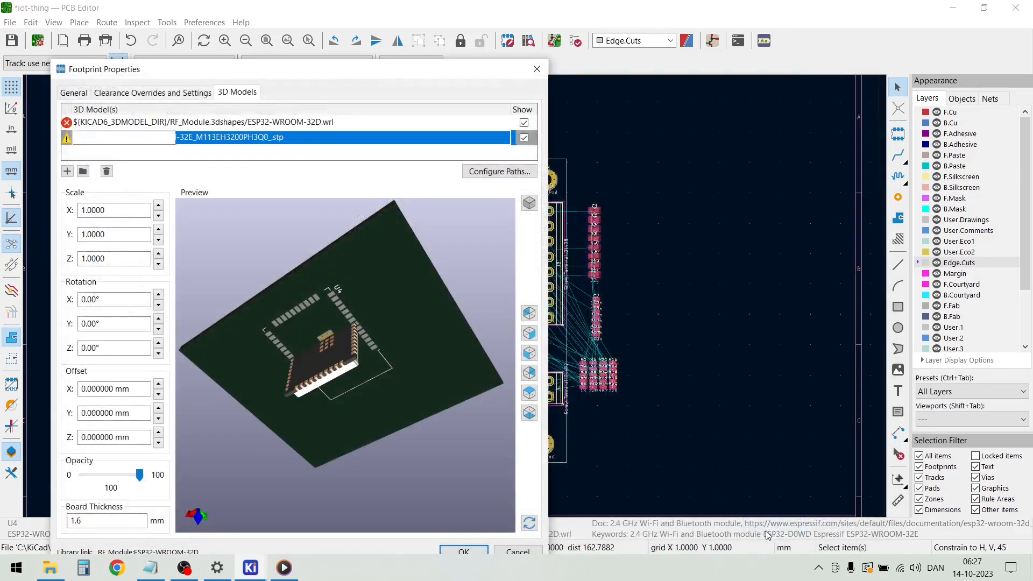
Lay the ESP32 model flat on the board by setting its X rotation to -90°
drag(254, 438, 336, 505)
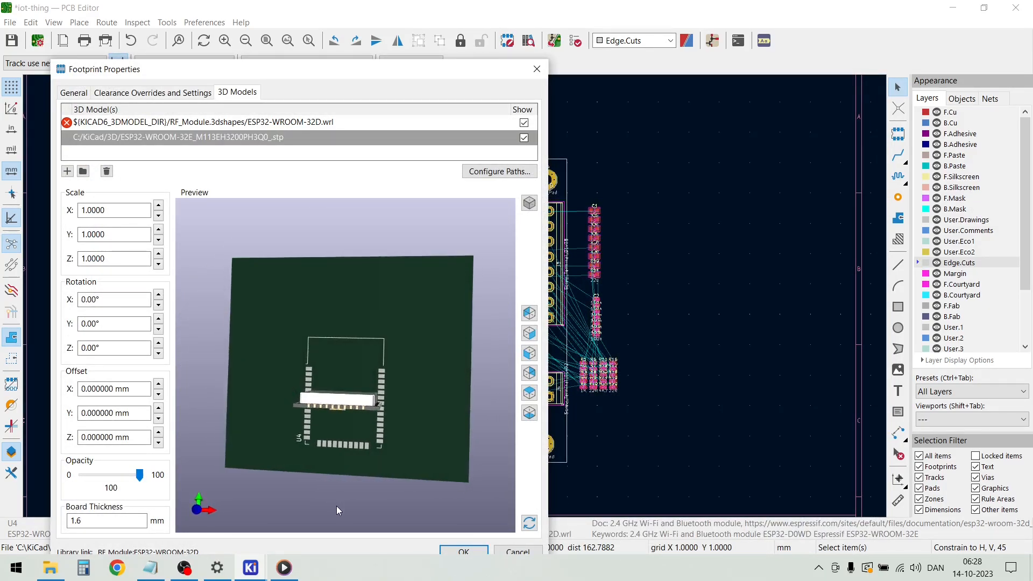
click(159, 306)
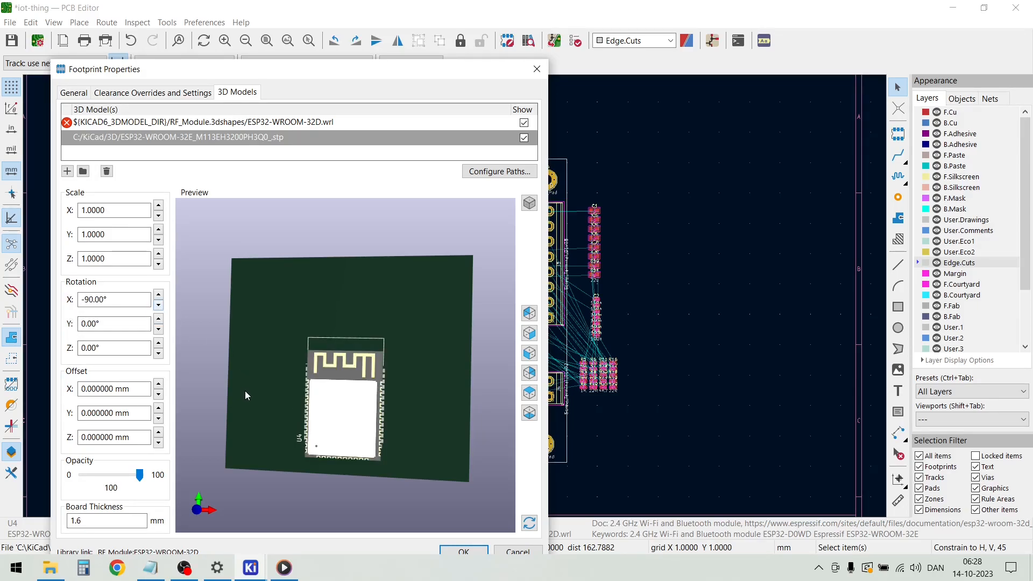
drag(244, 390, 265, 401)
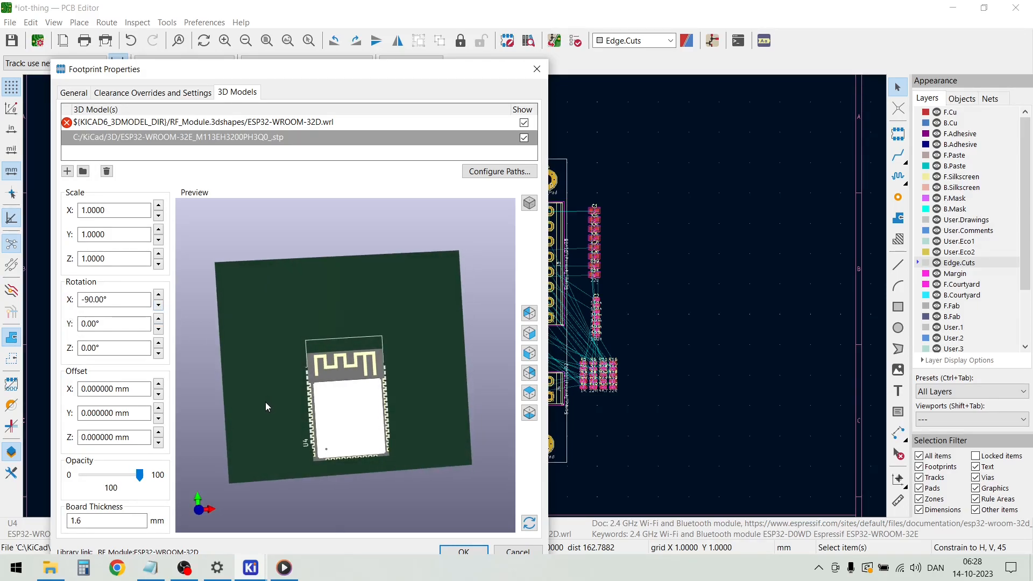
Set the ESP32 model's Y offset to 3 mm, check its fit on the U4 pads, and apply the properties
click(158, 385)
click(159, 394)
click(158, 408)
click(159, 408)
click(159, 408)
click(159, 408)
click(159, 408)
click(159, 408)
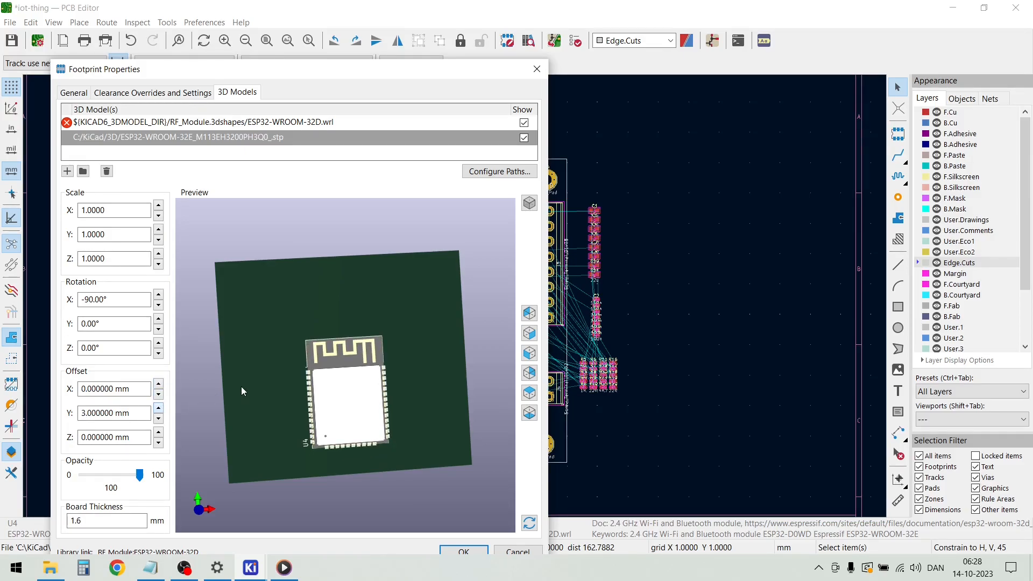
drag(385, 309, 381, 257)
scroll(312, 417, up, 5)
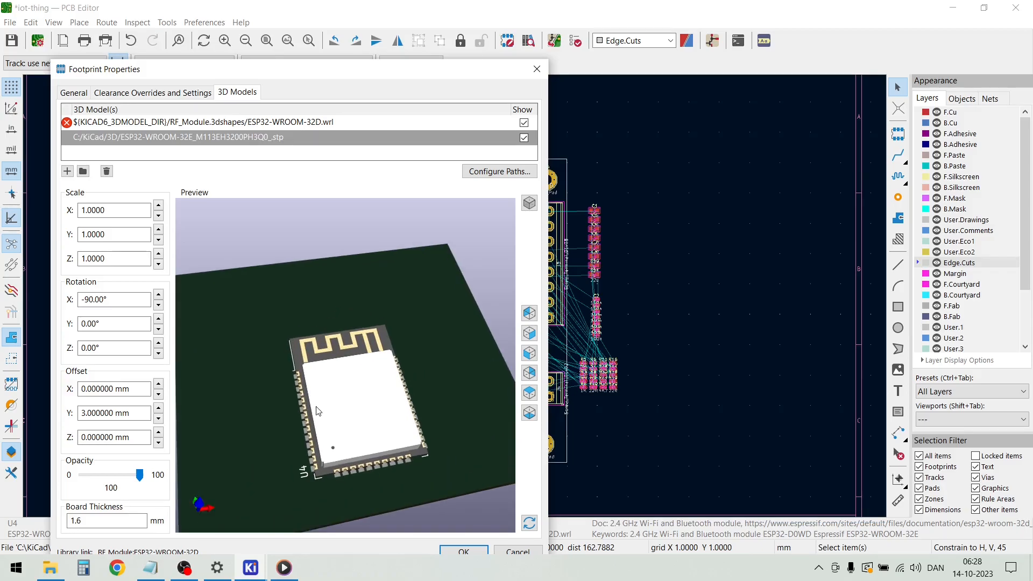
drag(314, 422, 423, 401)
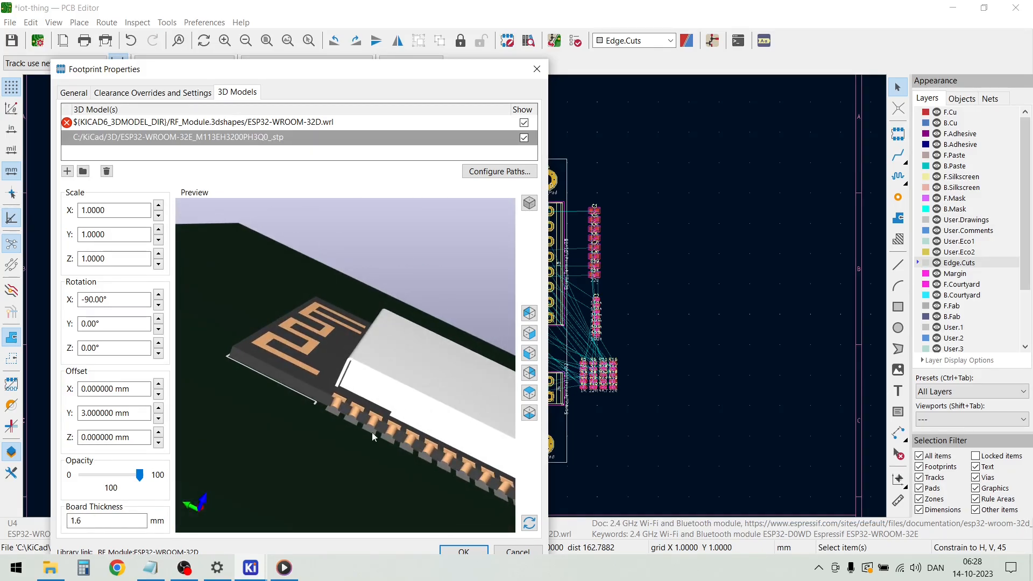
click(464, 552)
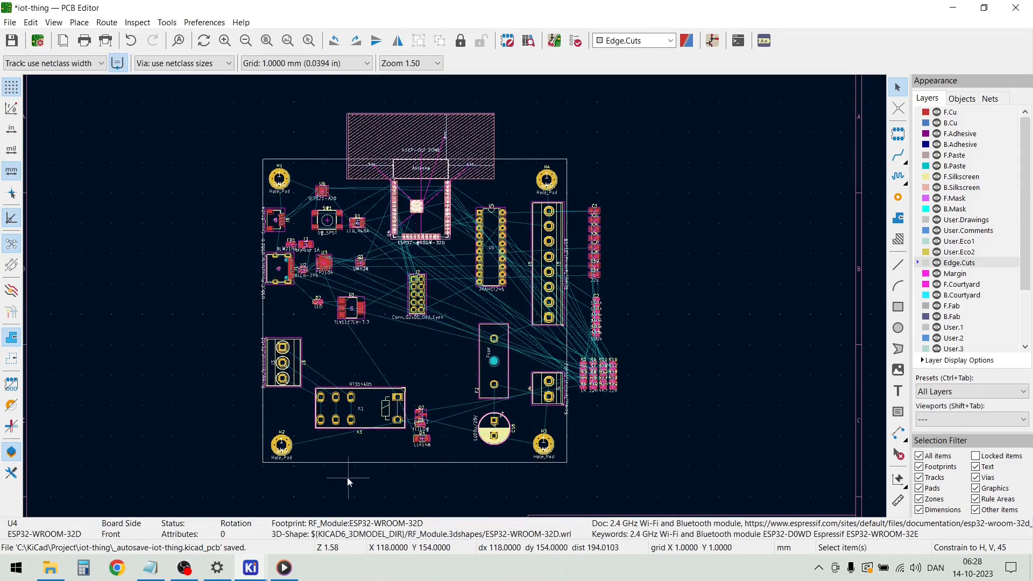
Attach the 3D model TYPE-C-31-M-12--3DModel-STEP-56544.STEP from C:/KiCad/3D to the footprint of USB-C receptacle J1
double_click(281, 274)
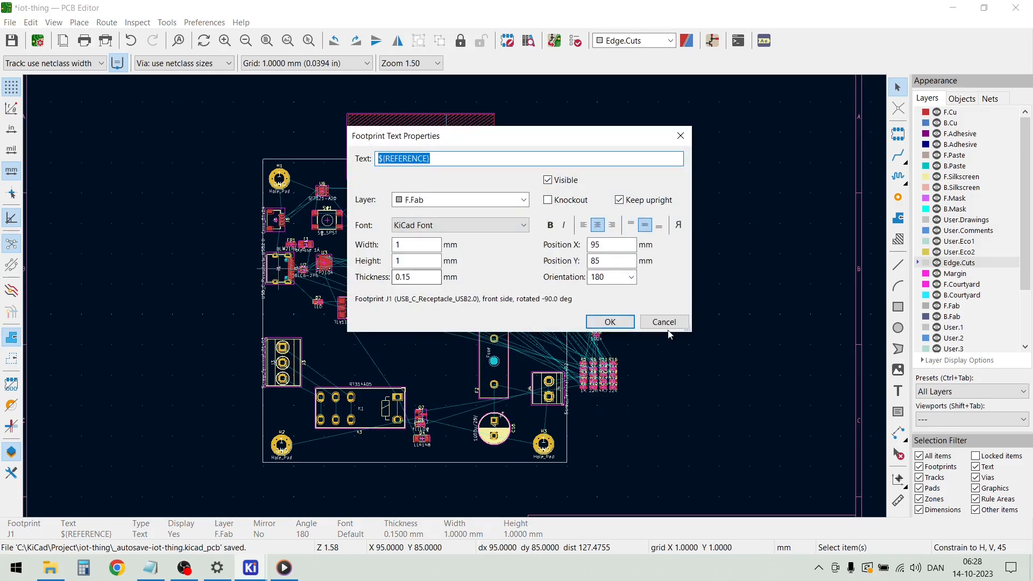
click(661, 320)
scroll(225, 268, up, 5)
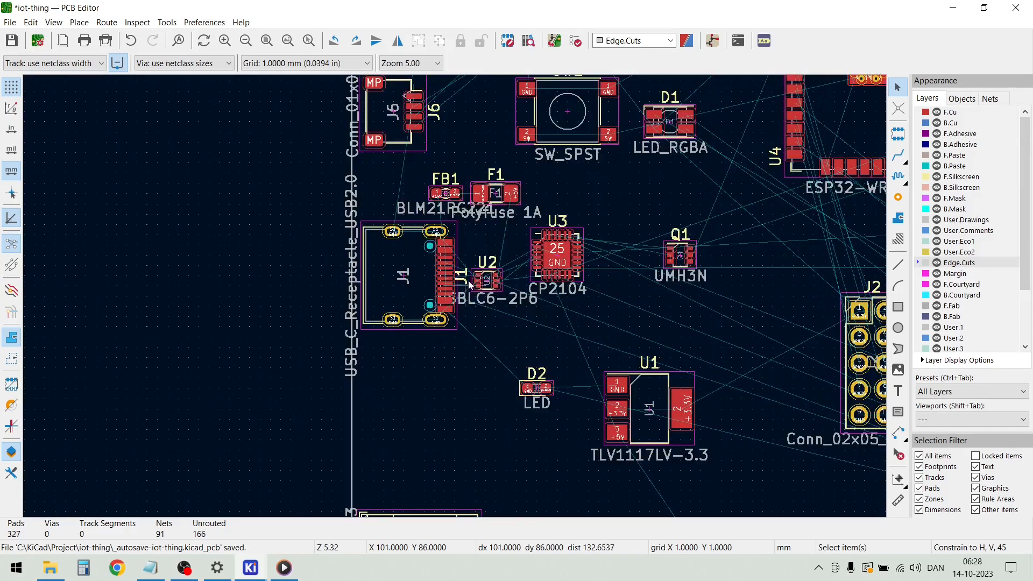
double_click(414, 269)
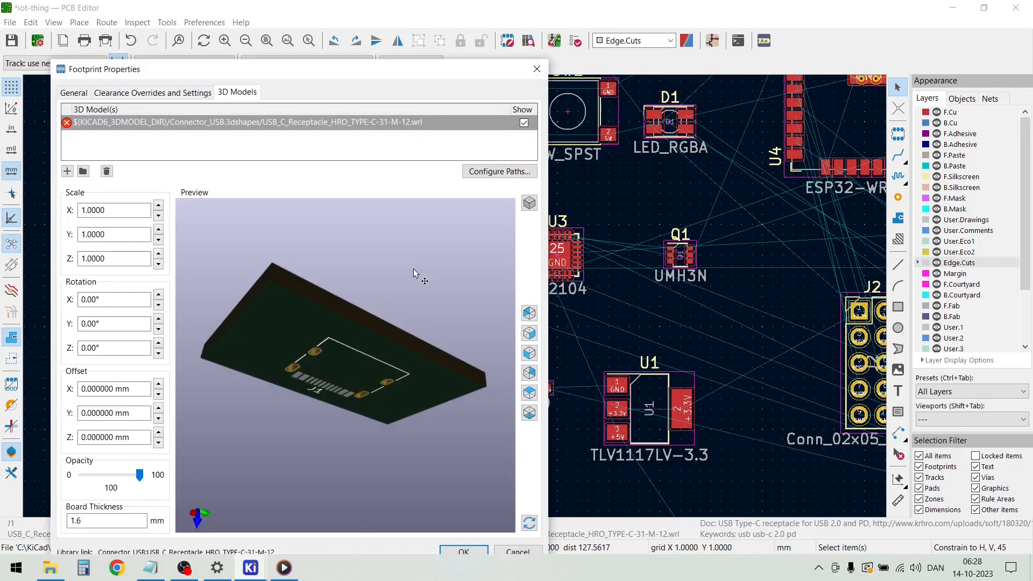
drag(333, 337, 273, 287)
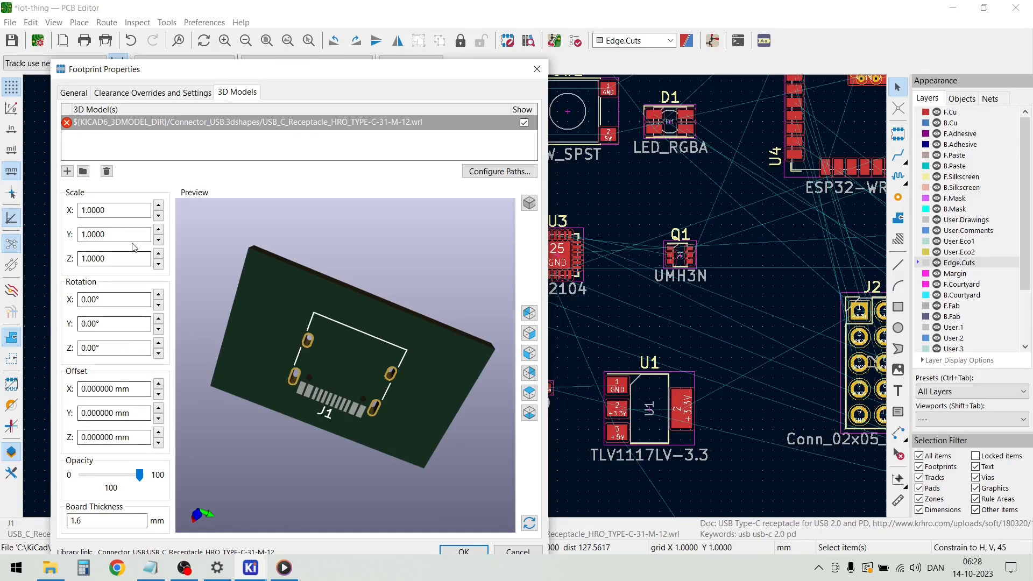
click(67, 171)
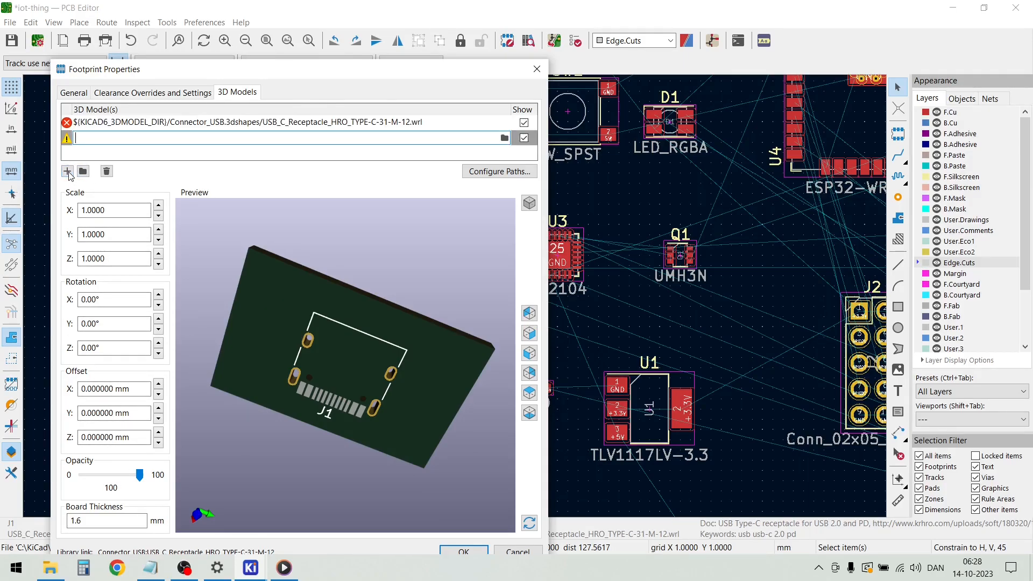
click(503, 138)
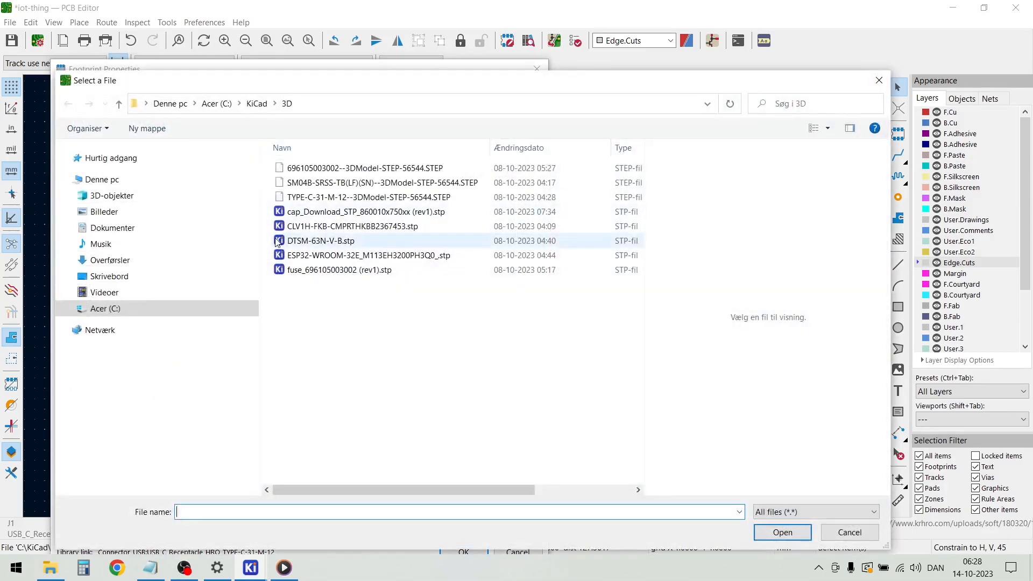
click(313, 198)
click(783, 533)
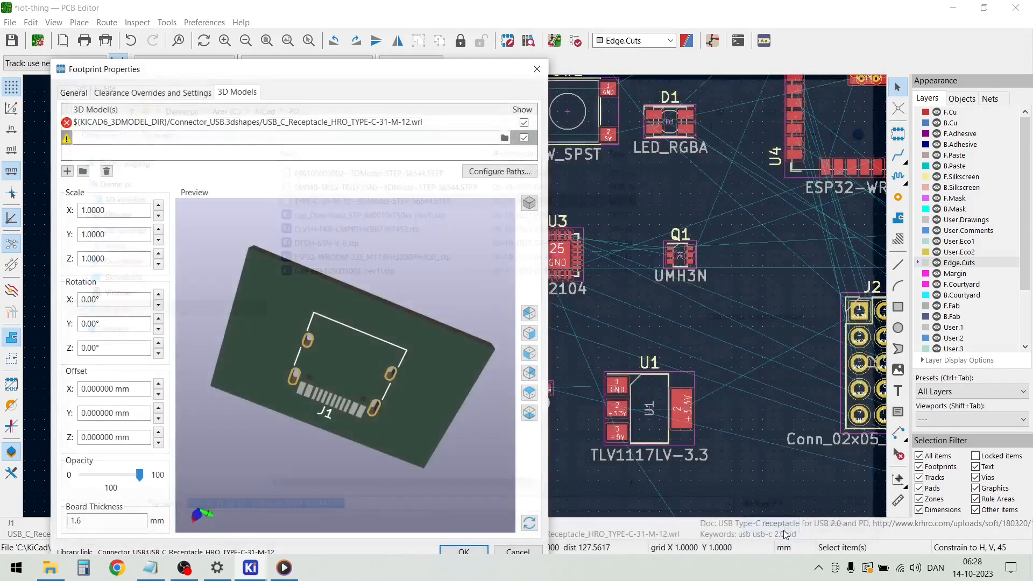
Lay the USB-C receptacle model flat on the board by setting its X rotation to -90°
drag(236, 382, 395, 502)
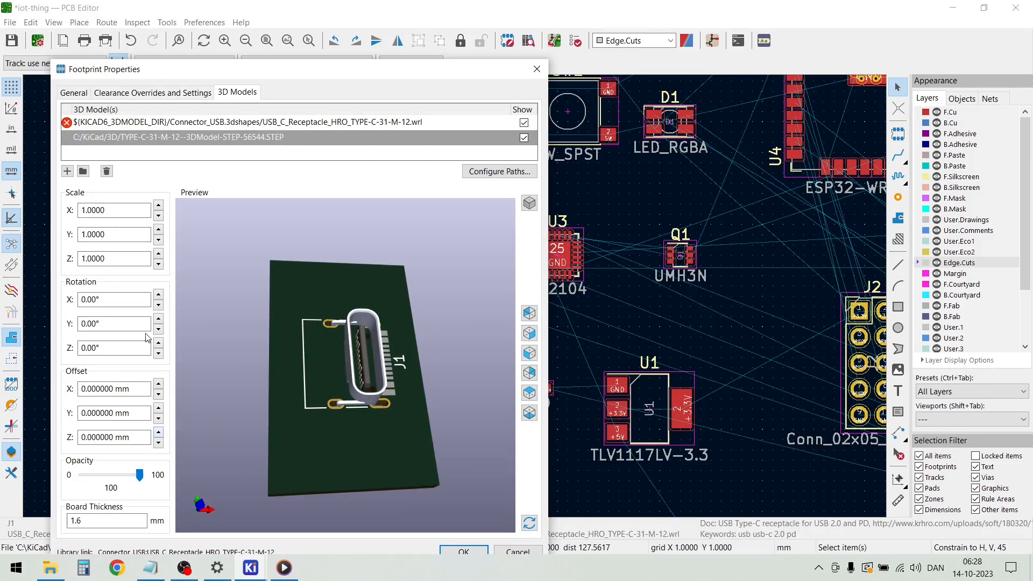
click(159, 306)
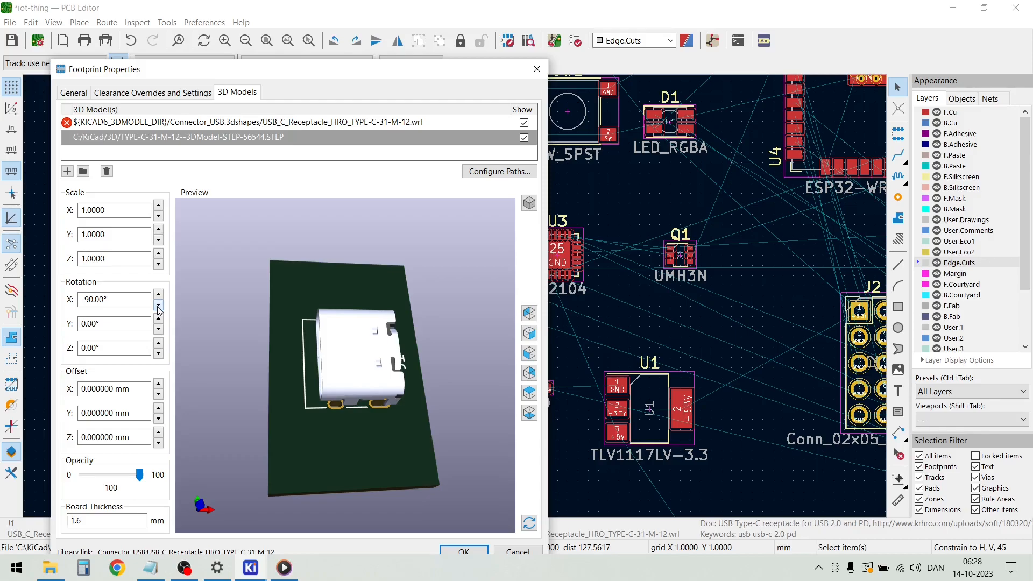
mouse_move(317, 435)
mouse_down()
mouse_move(388, 439)
mouse_move(309, 420)
mouse_up()
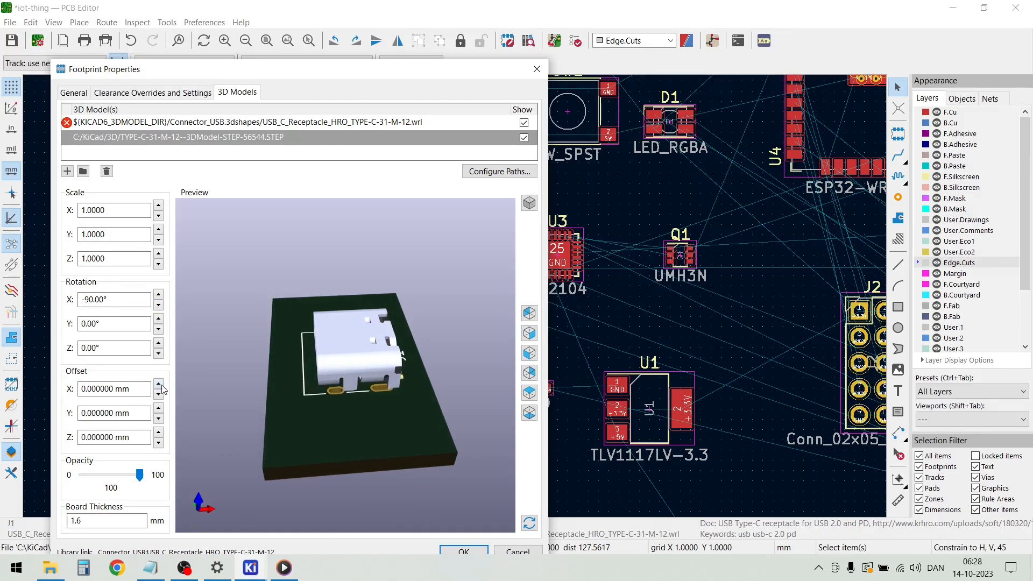
click(158, 319)
Set the USB-C receptacle model's Y offset to -1 mm and check its alignment with the J1 outline and holes
click(159, 385)
click(159, 396)
click(158, 410)
click(159, 420)
click(159, 419)
click(159, 420)
click(159, 420)
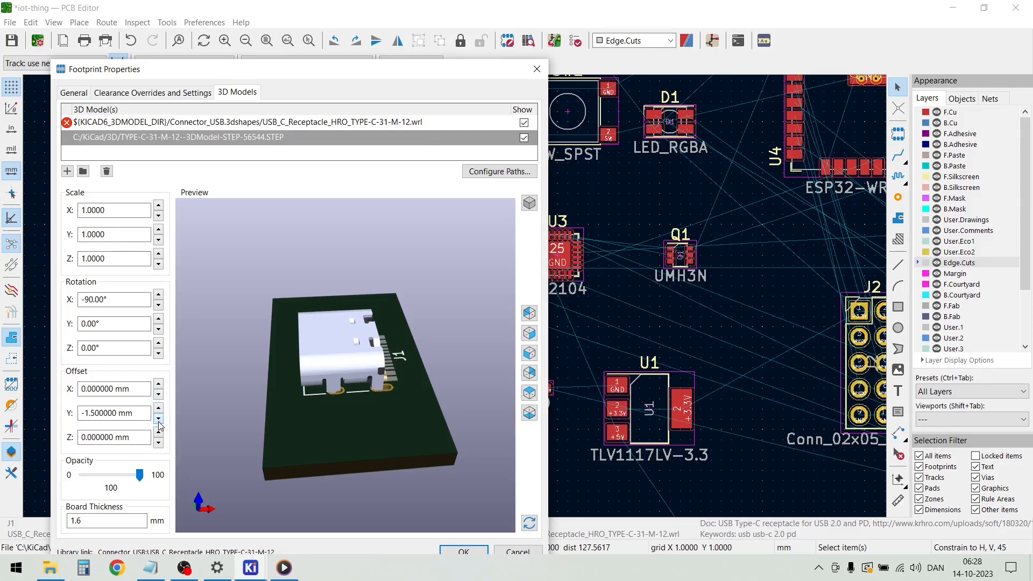
click(159, 409)
drag(318, 457, 427, 326)
scroll(283, 401, up, 5)
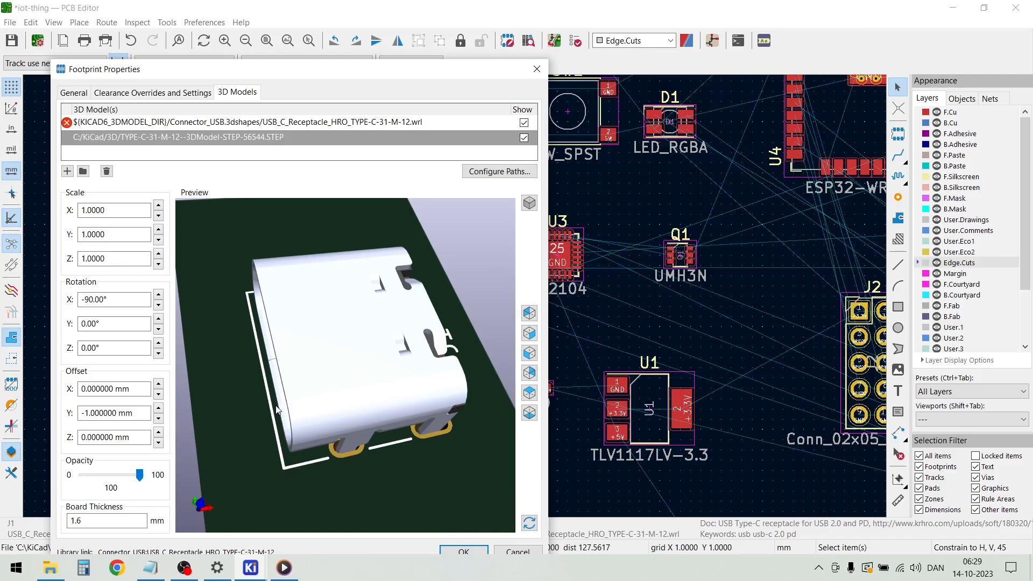
Refine the USB-C receptacle model's Y offset to -1.2 mm, inspect its fit, and apply the properties
click(91, 412)
key(BackSpace)
text(2)
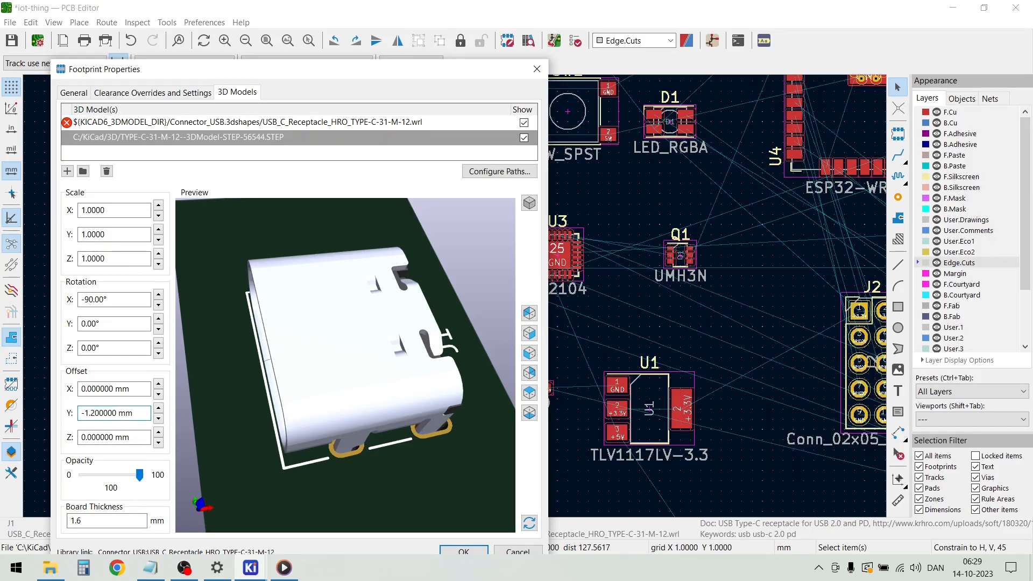
drag(202, 410, 434, 456)
click(465, 550)
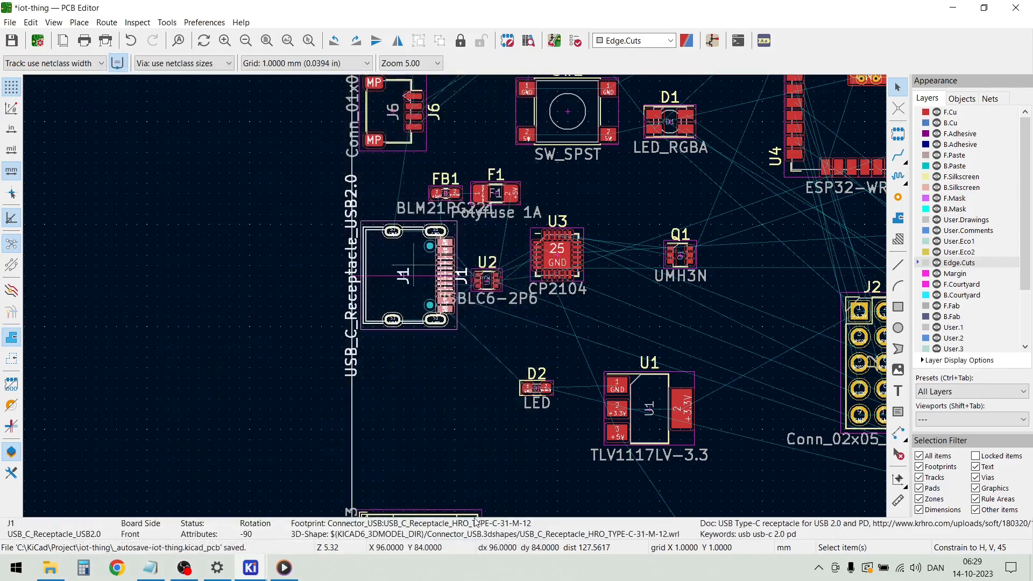
Attach the 3D model SM04B-SRSS-TB(LF)(SN)--3DModel-STEP-56544.STEP from C:/KiCad/3D to the footprint of connector J6
scroll(564, 335, down, 2)
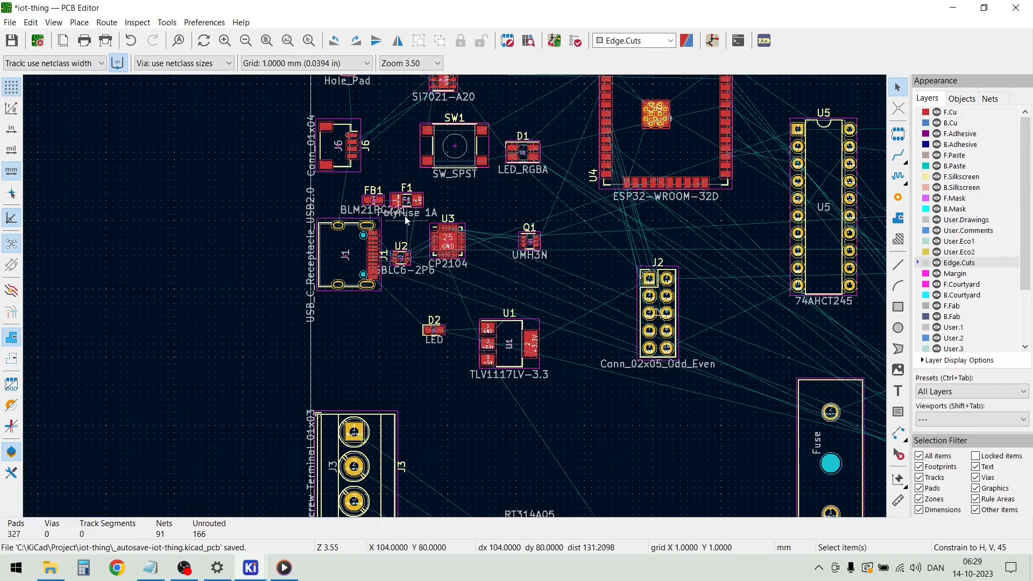
click(346, 144)
double_click(347, 144)
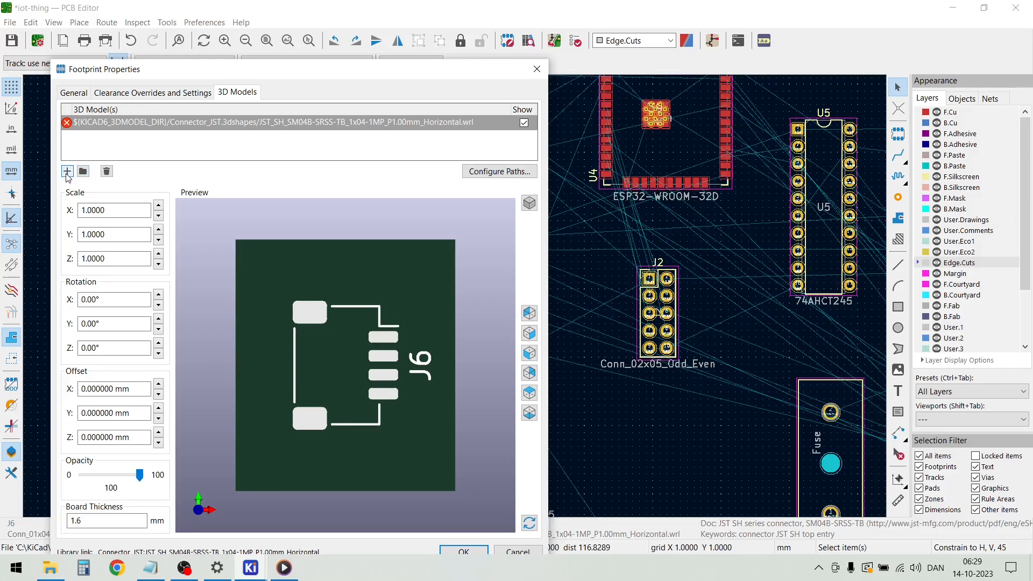
click(67, 171)
click(504, 138)
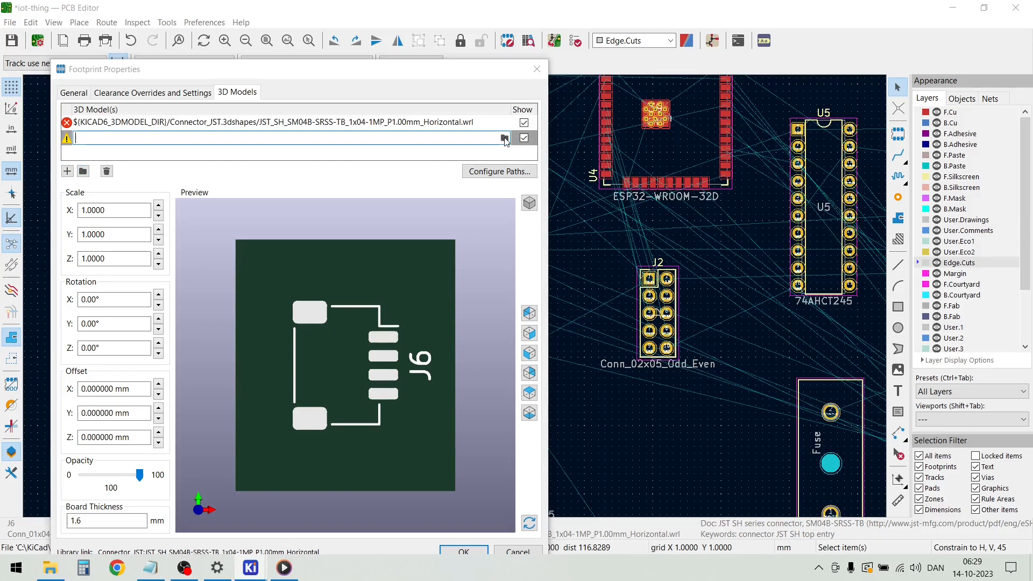
click(346, 182)
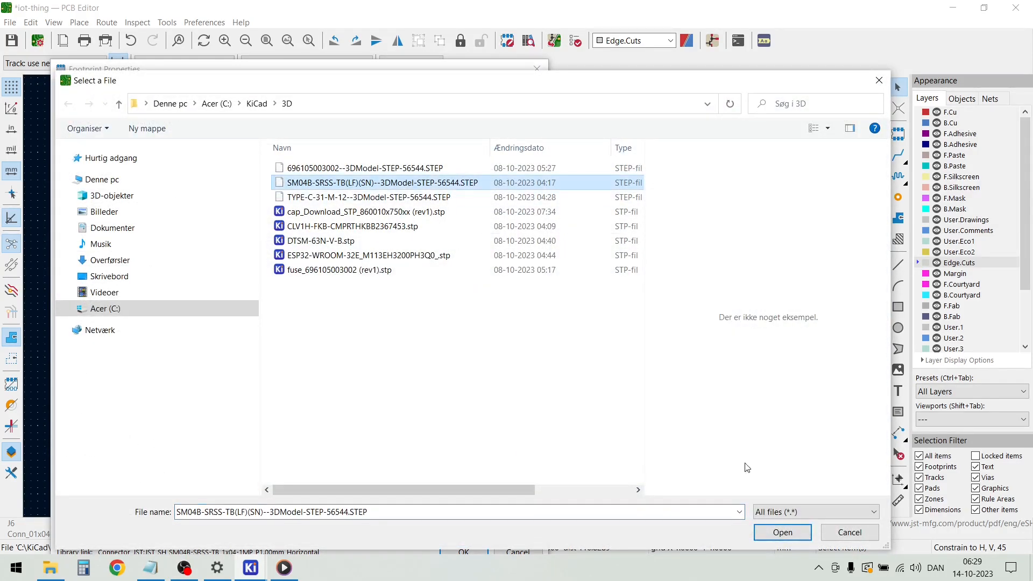
click(783, 533)
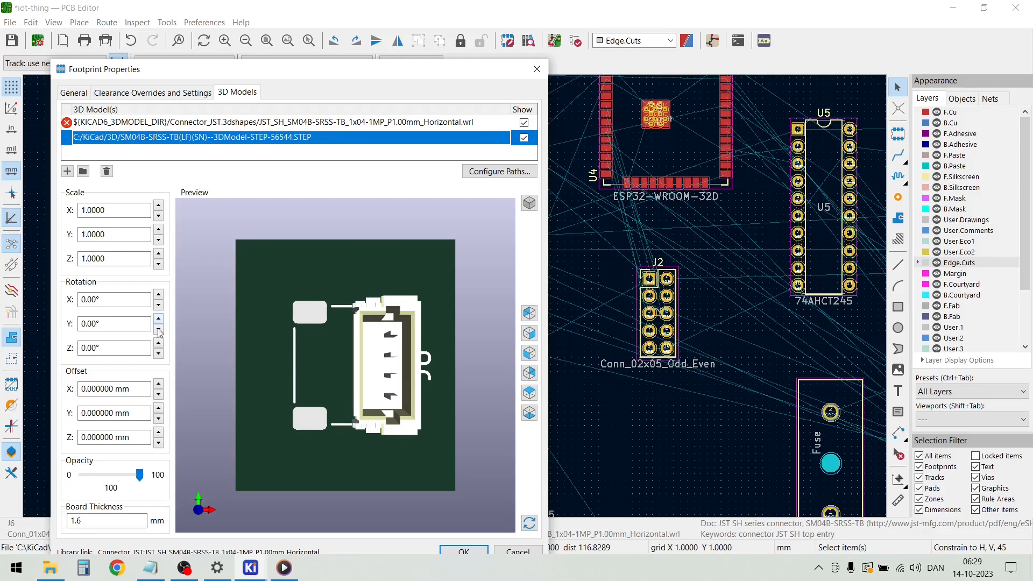
Set the J6 connector model's X rotation to -90° and its Y offset to 1.5 mm, checking its position over the pads
click(159, 305)
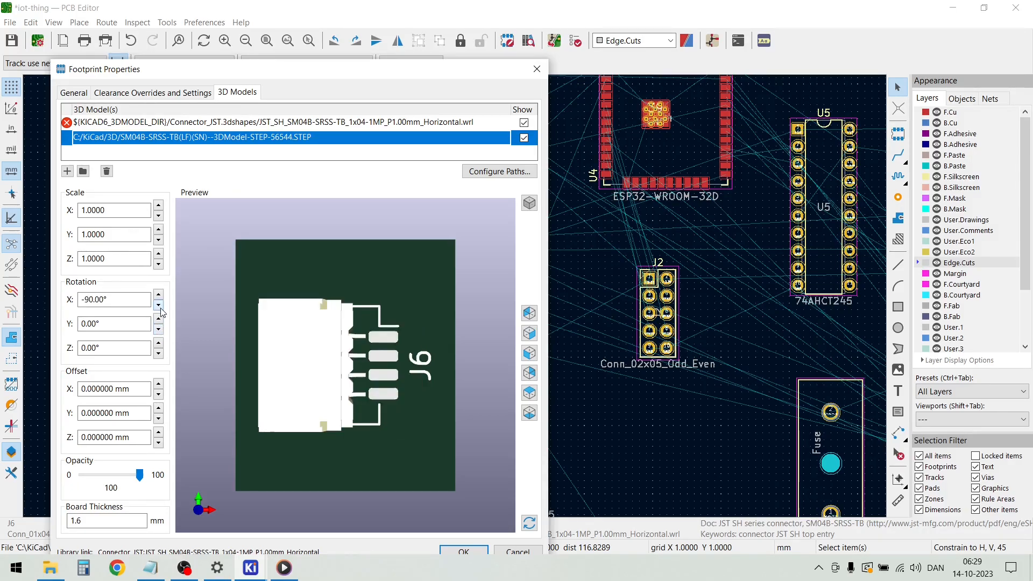
drag(395, 460, 389, 334)
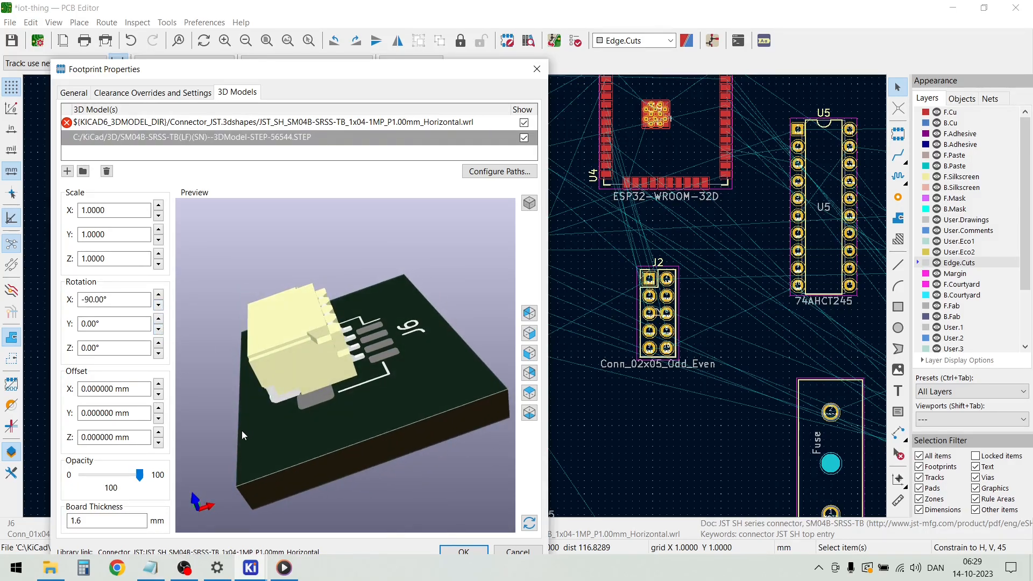
click(159, 408)
click(158, 409)
click(158, 408)
drag(231, 433, 260, 385)
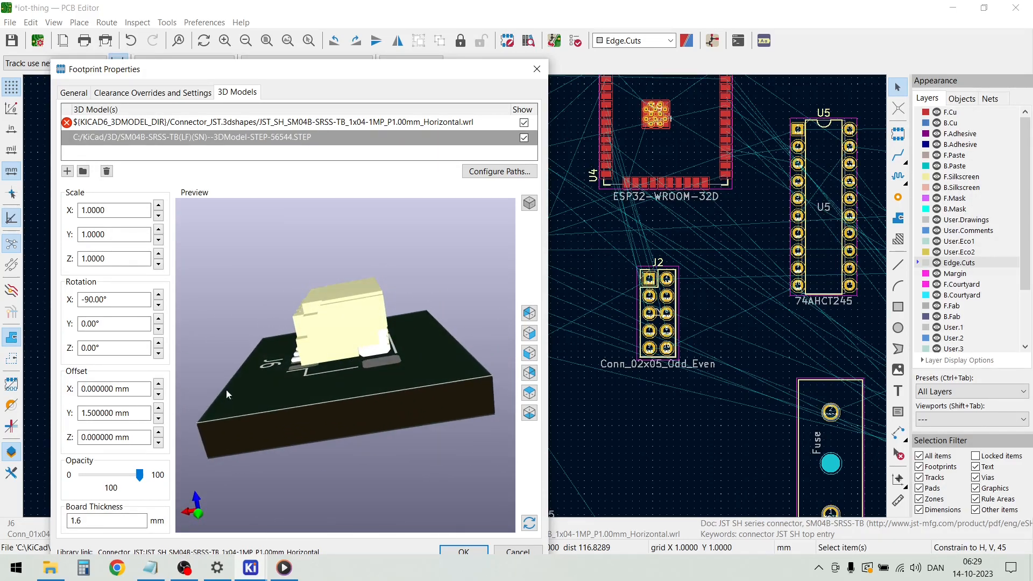
Try a Z offset of -0.5 mm for the J6 connector model and inspect how its pins meet the pads
click(158, 443)
drag(226, 438, 434, 376)
scroll(350, 388, up, 2)
scroll(349, 389, up, 1)
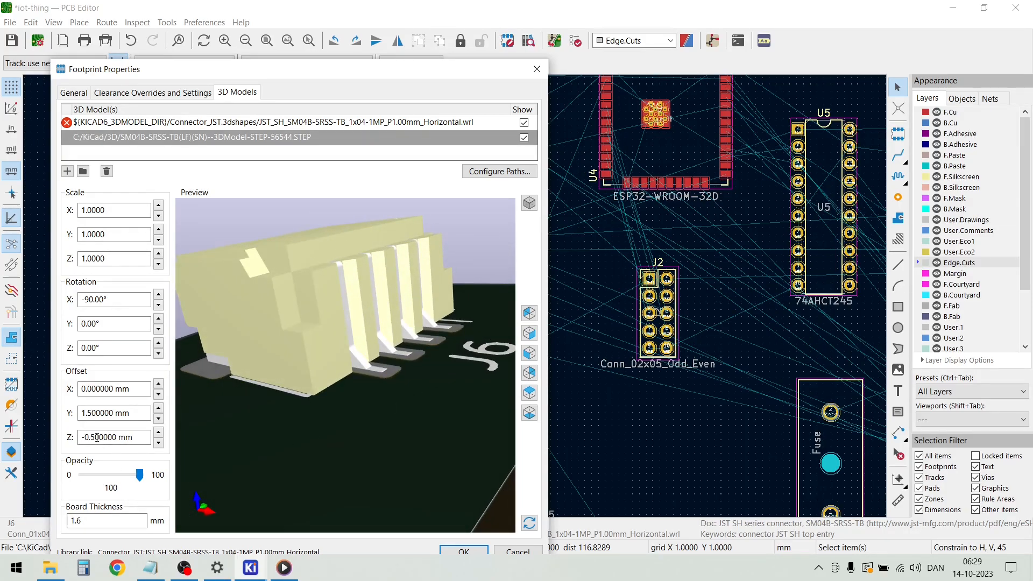
Set the J6 connector model's Z offset to -0.2 mm, refine it to -0.3 mm after a side-view check, and apply the properties
text(2)
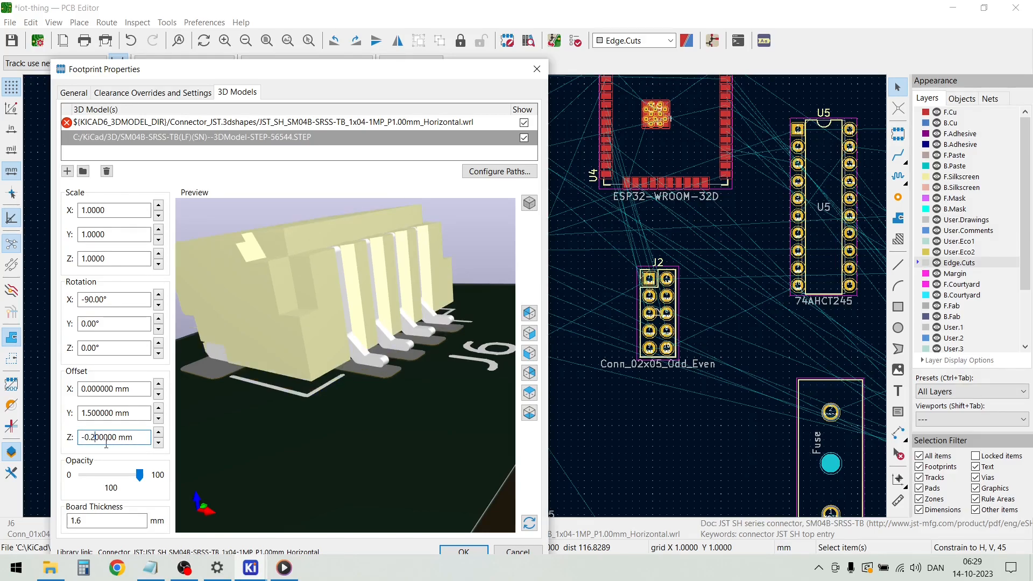
drag(187, 459, 252, 422)
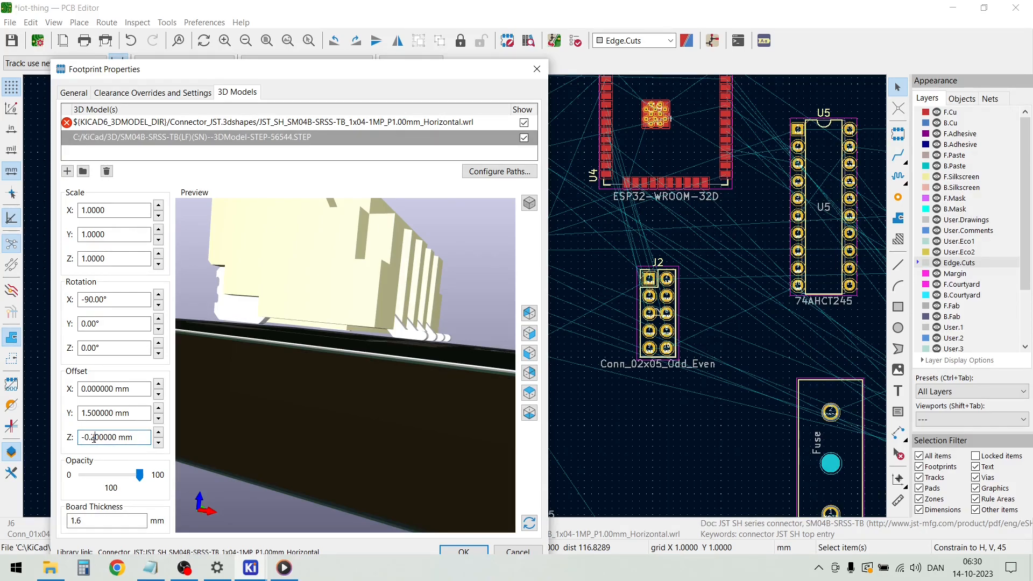
text(3)
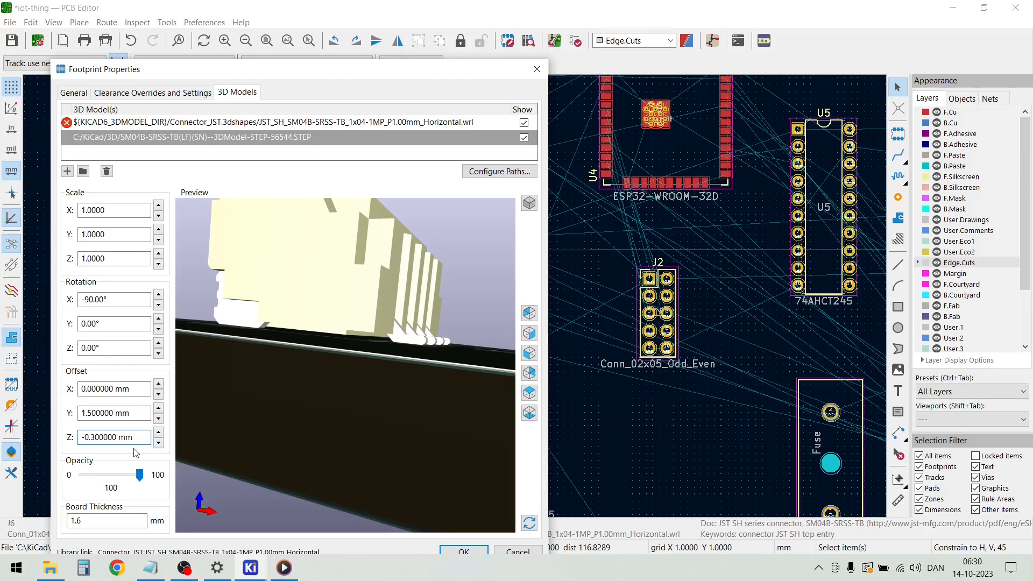
key(Return)
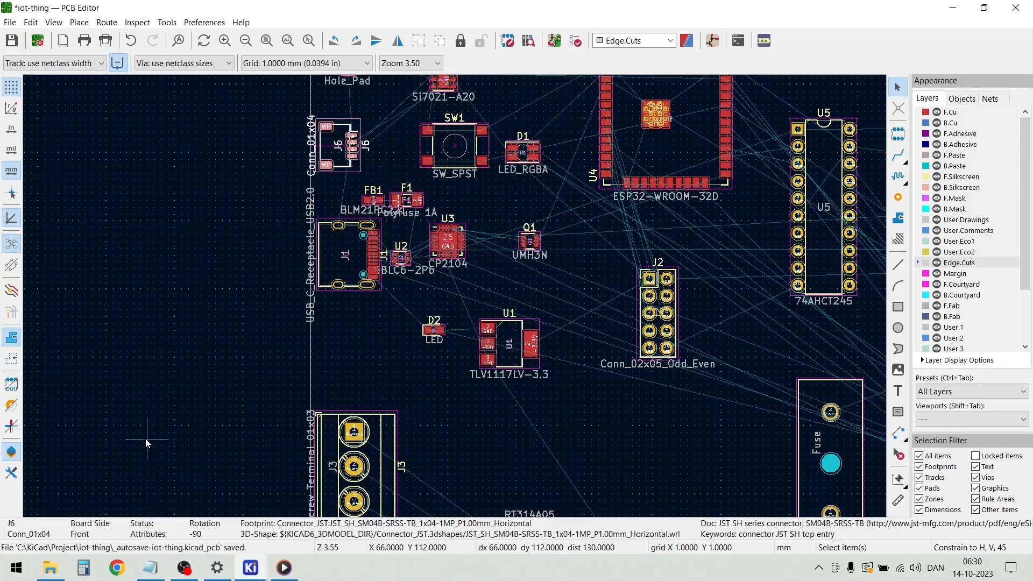
Reopen the J6 footprint's 3D model settings and inspect up close how the connector sits on its pads
double_click(348, 168)
drag(355, 407, 353, 365)
scroll(360, 358, up, 3)
drag(433, 403, 450, 376)
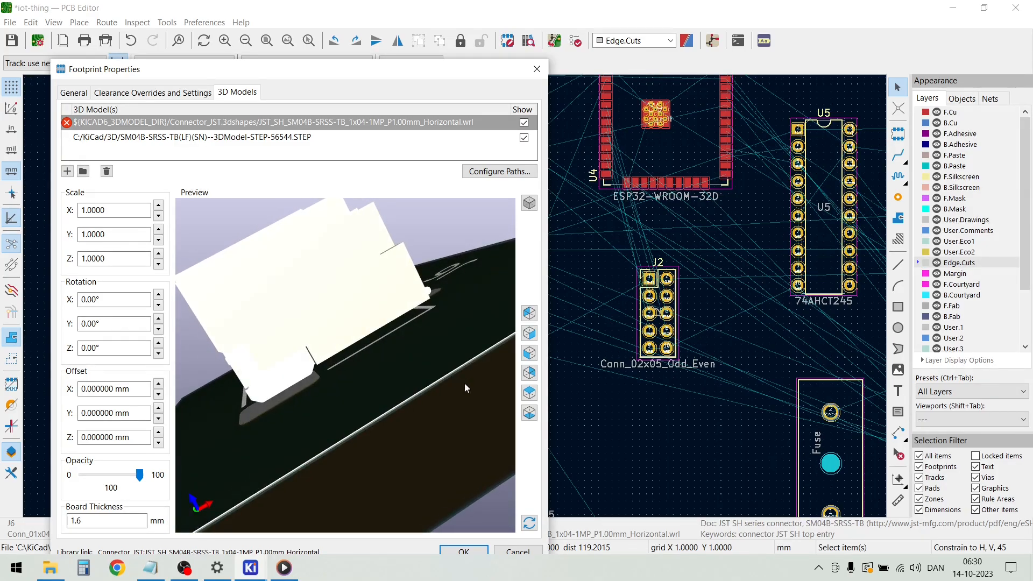
click(466, 553)
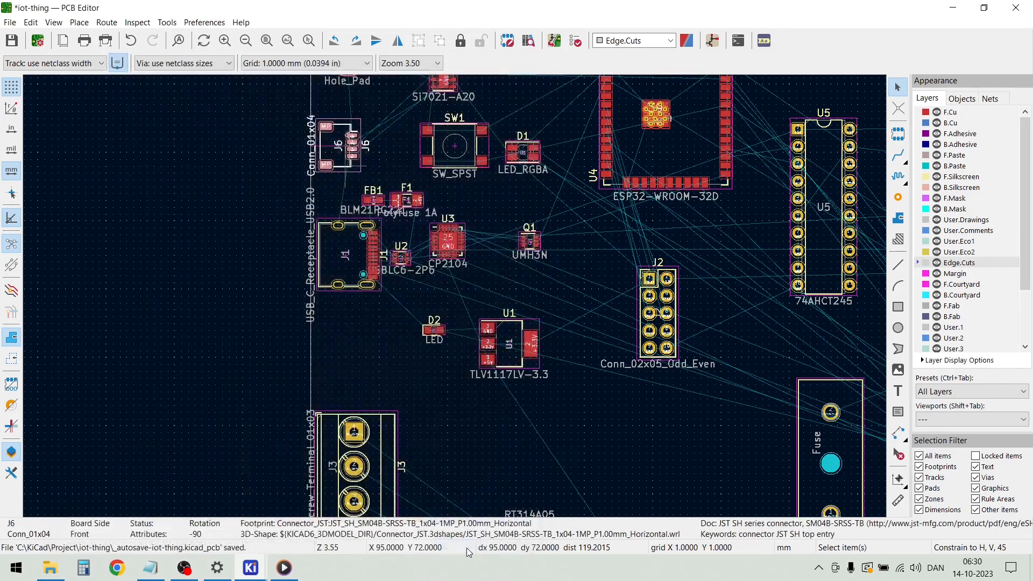
scroll(503, 408, down, 2)
scroll(454, 296, up, 8)
double_click(310, 254)
key(Escape)
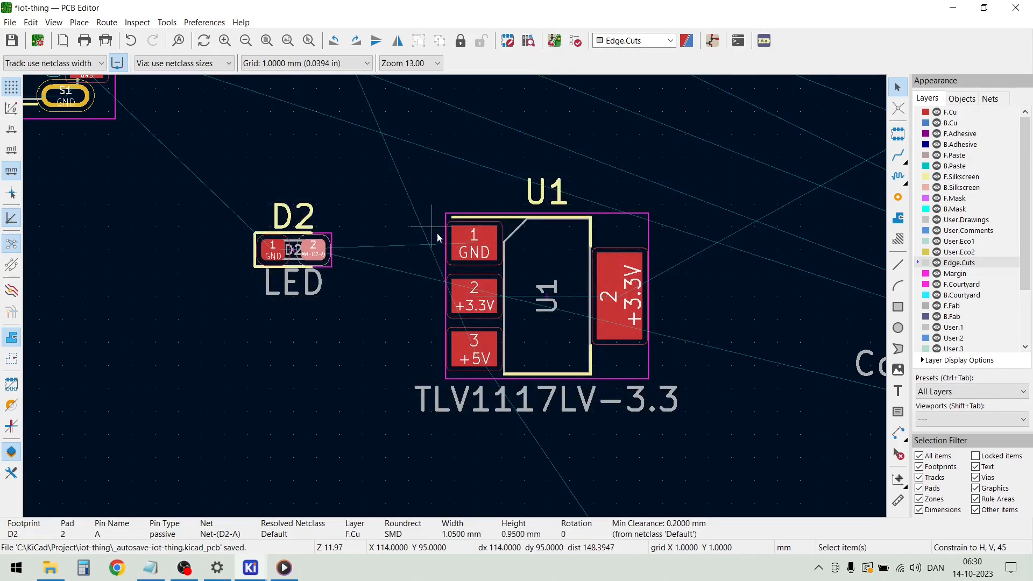
key(Escape)
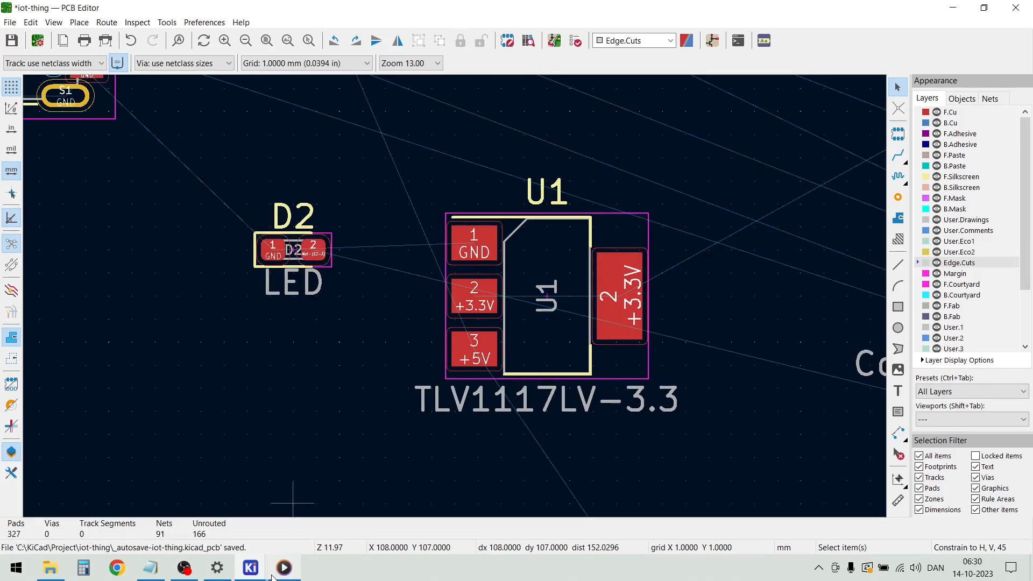
mouse_move(249, 573)
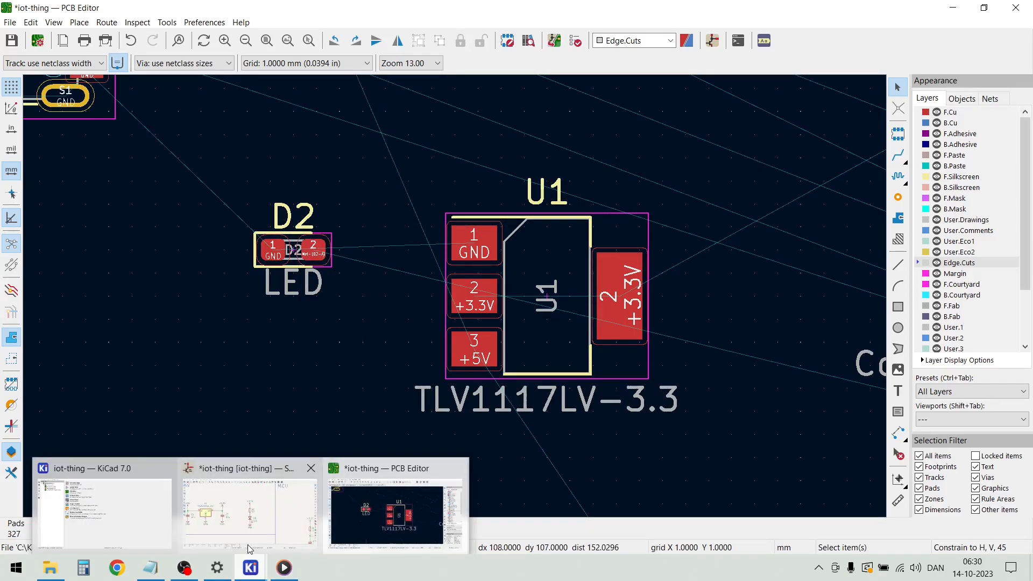
mouse_move(267, 509)
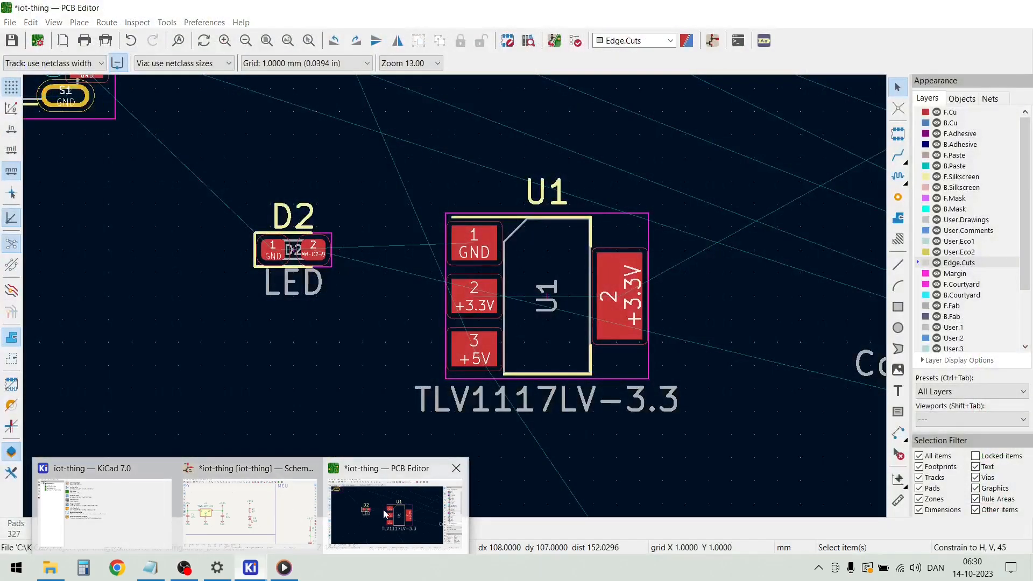
click(385, 505)
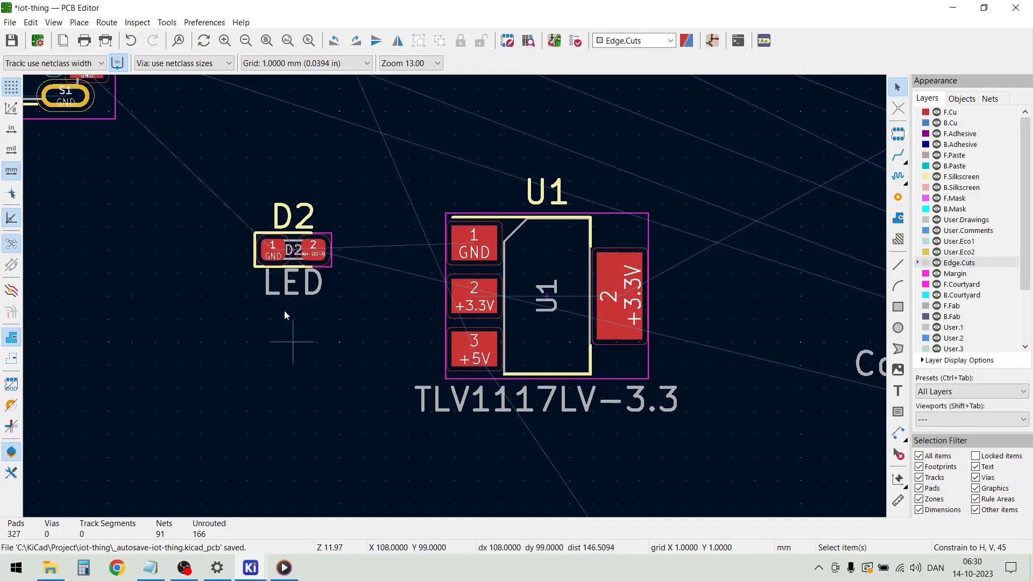
Inspect the whole board in the 3D viewer from tilted angles, focusing on the J1 and J6 connectors, and close the viewer
click(55, 22)
click(81, 81)
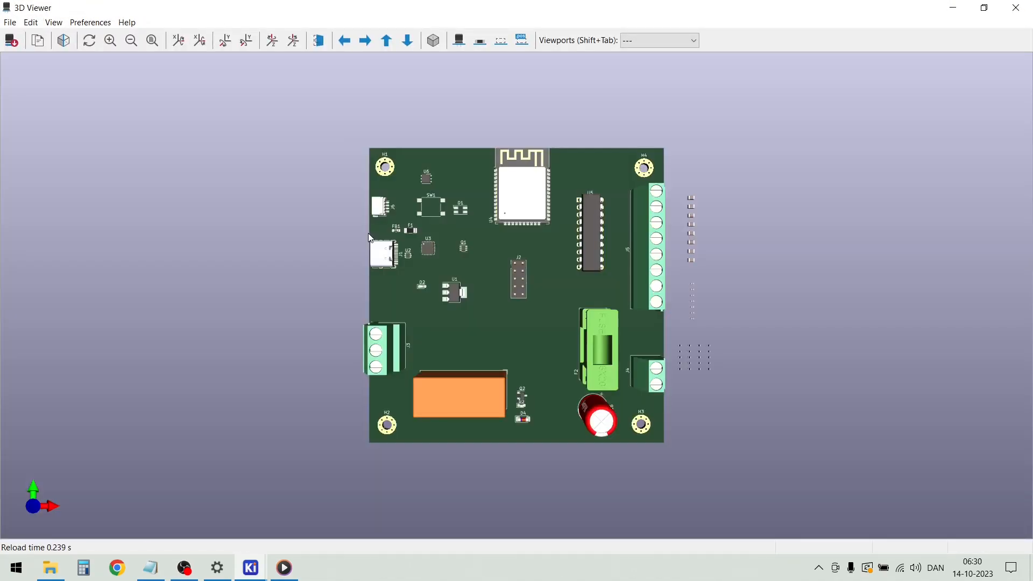
drag(480, 346, 492, 242)
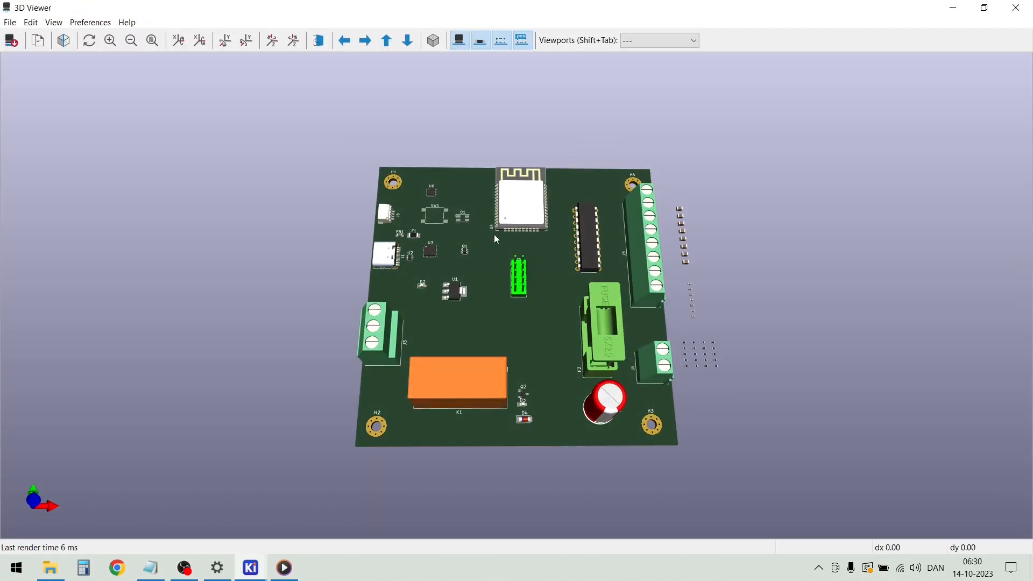
scroll(459, 216, up, 5)
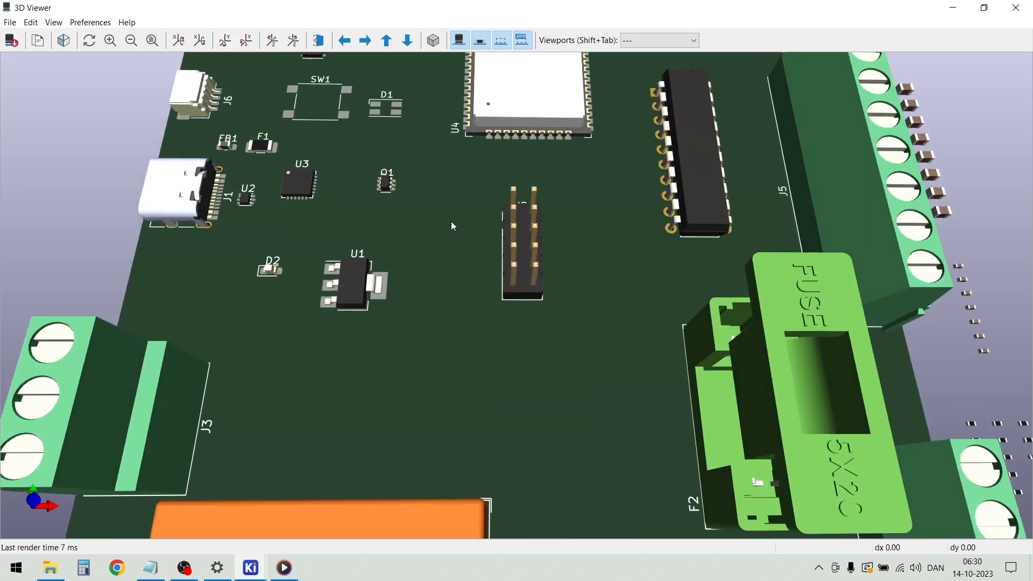
drag(296, 237, 324, 109)
drag(367, 145, 366, 90)
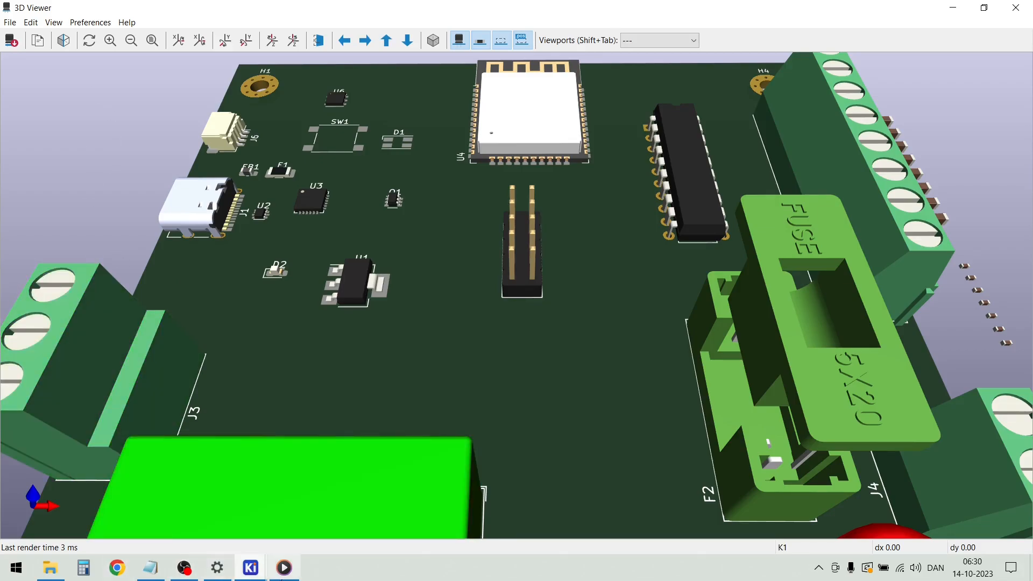
click(1016, 9)
Attach the 3D model CLV1H-FKB-CMPRTHKBB2367453.stp from C:/KiCad/3D to RGB LED D1, check its fit, and apply the properties
scroll(454, 296, down, 8)
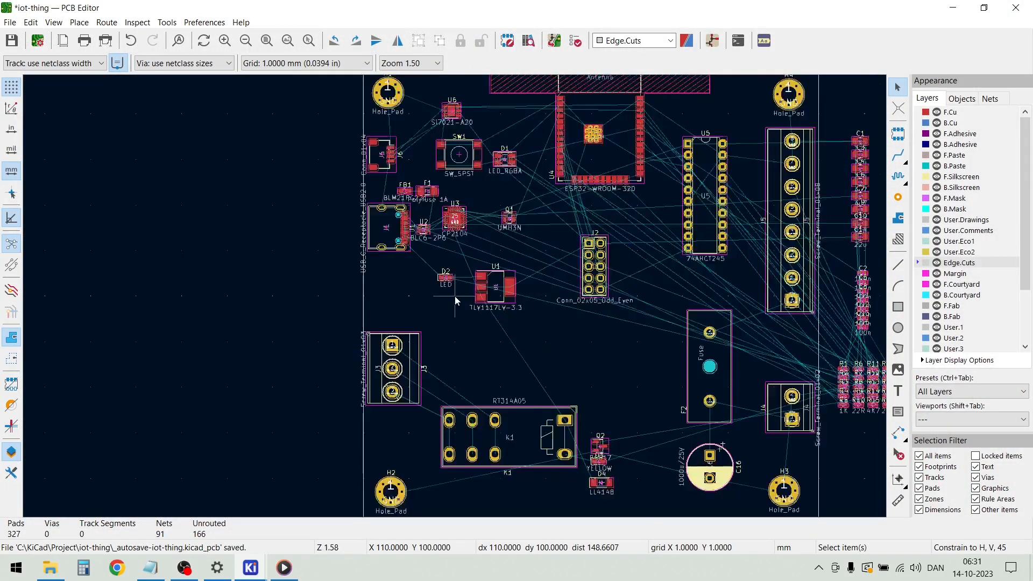
scroll(483, 197, up, 8)
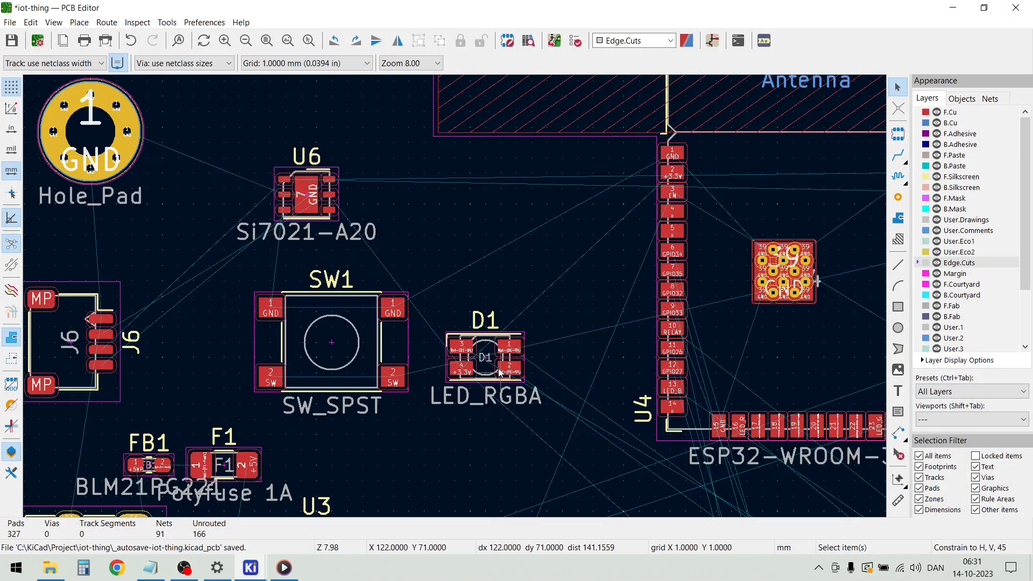
double_click(486, 375)
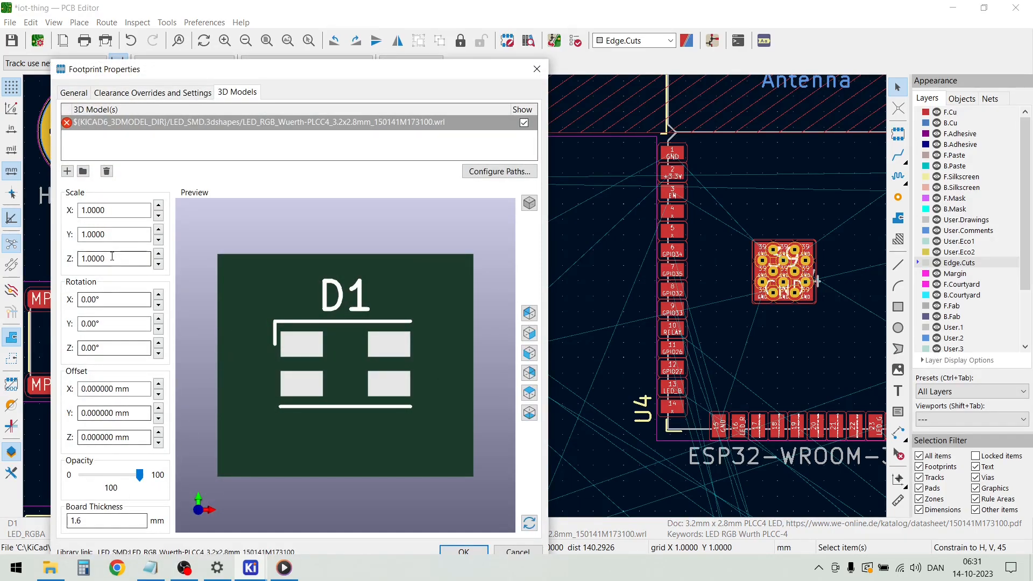
click(68, 171)
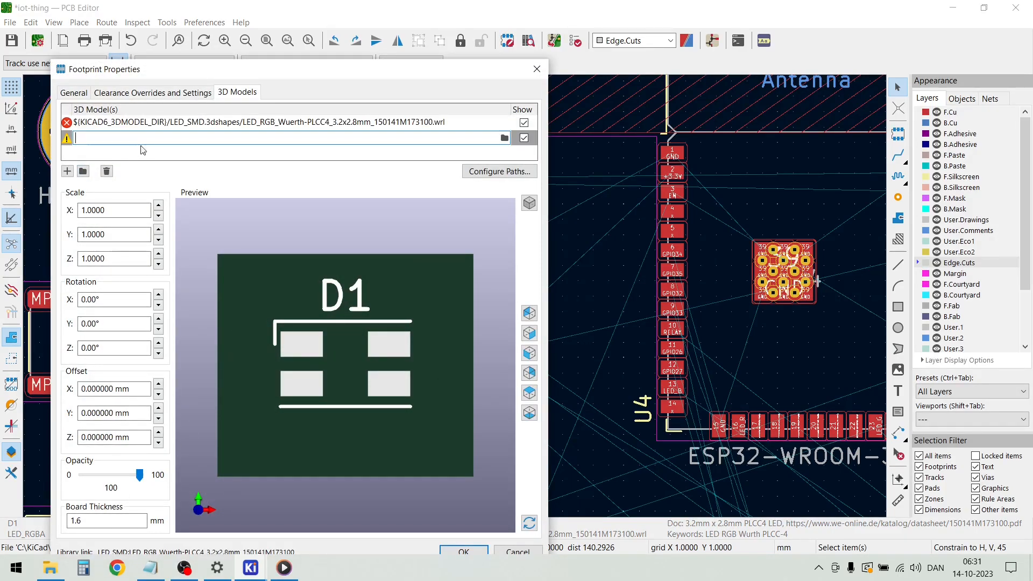
click(504, 138)
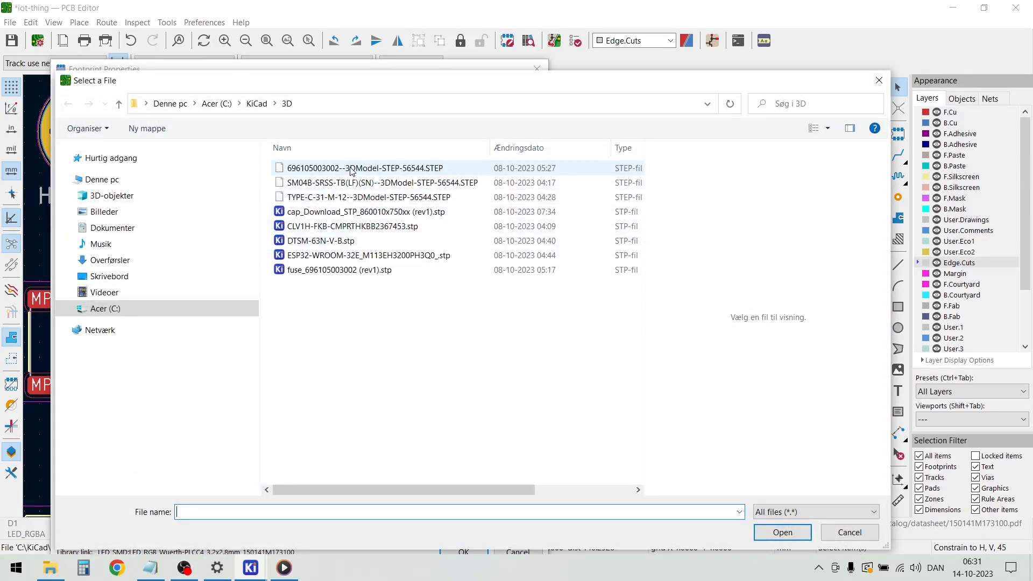
click(344, 226)
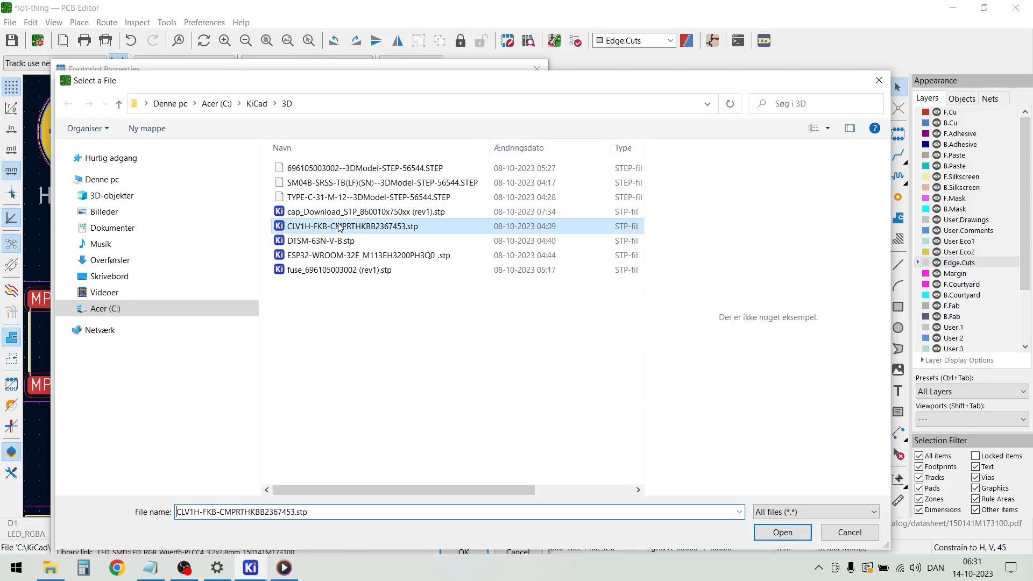
click(795, 533)
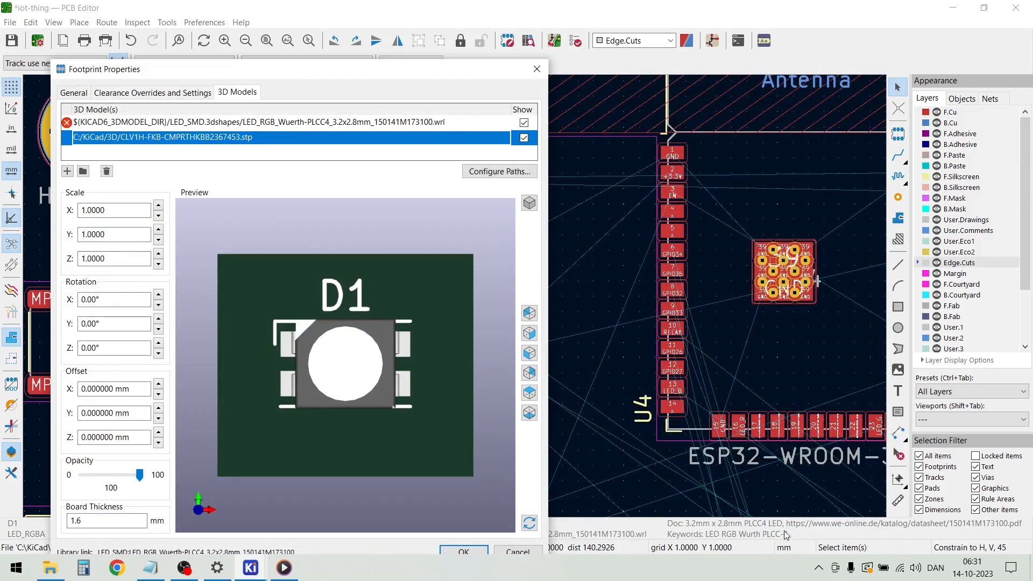
drag(445, 389, 389, 343)
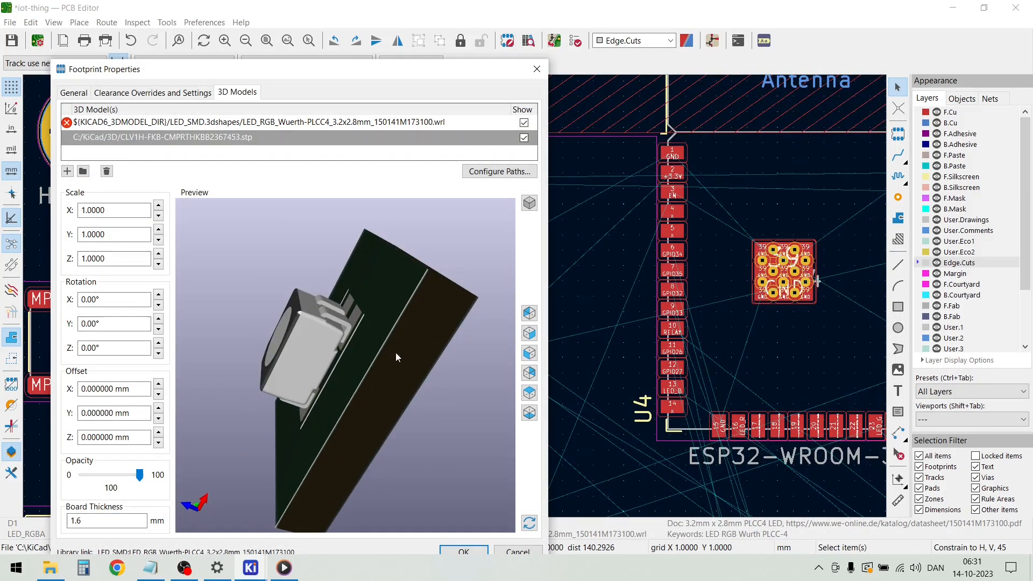
click(474, 550)
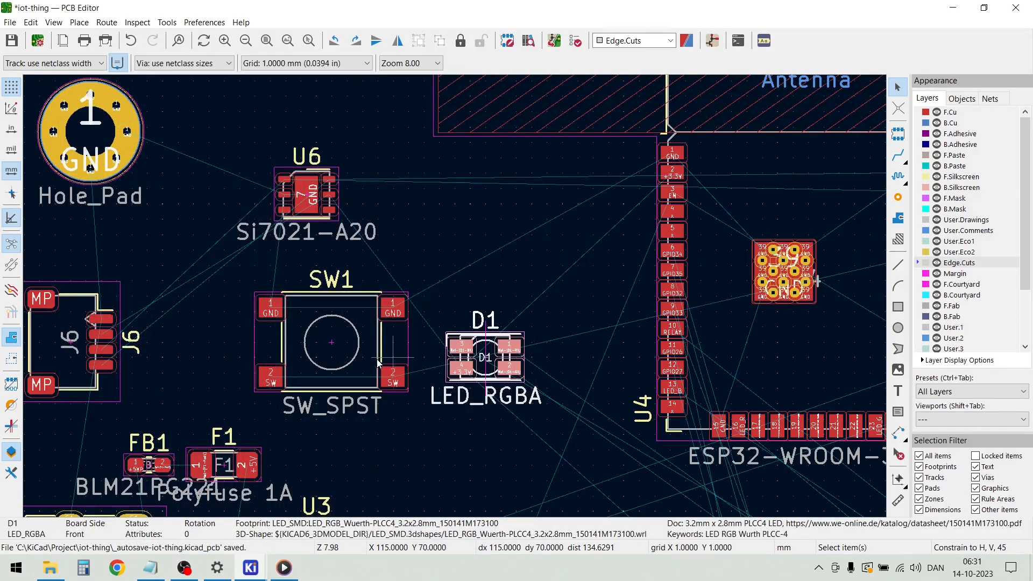
Attach the 3D model DTSM-63N-V-B.stp from C:/KiCad/3D to push button SW1, check its fit, and apply the properties
click(356, 360)
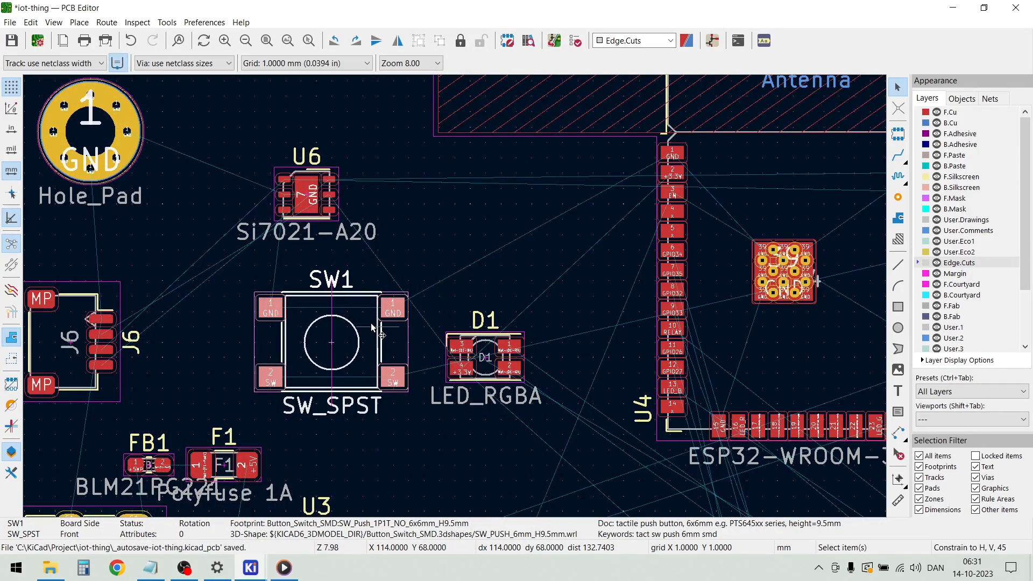
double_click(371, 327)
drag(328, 350, 301, 346)
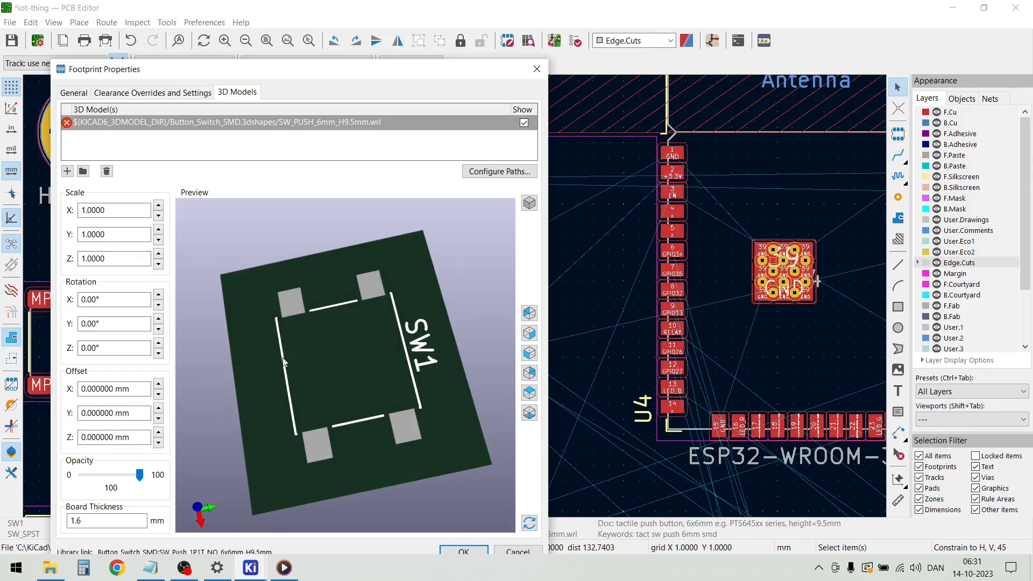
click(67, 171)
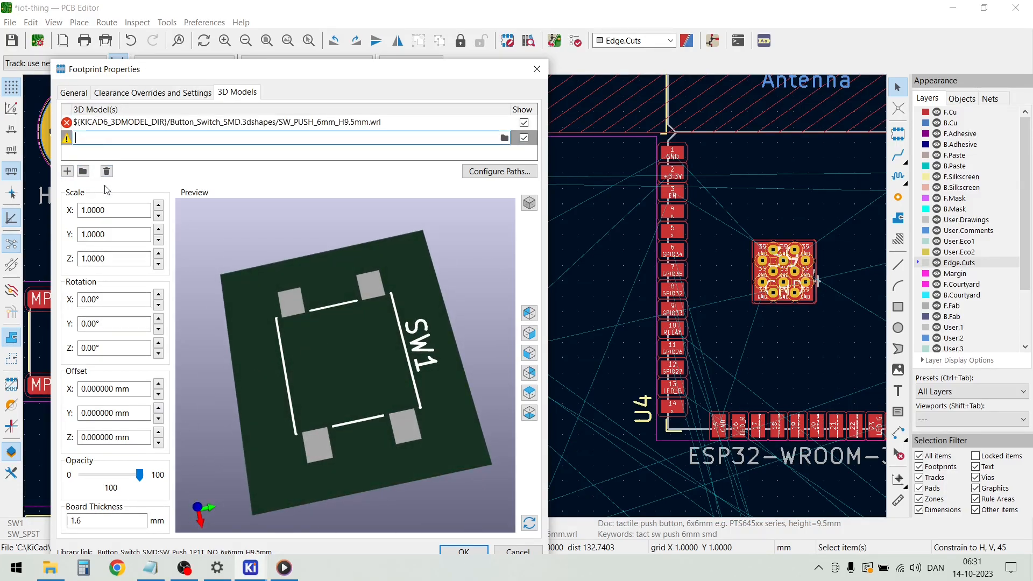
click(504, 138)
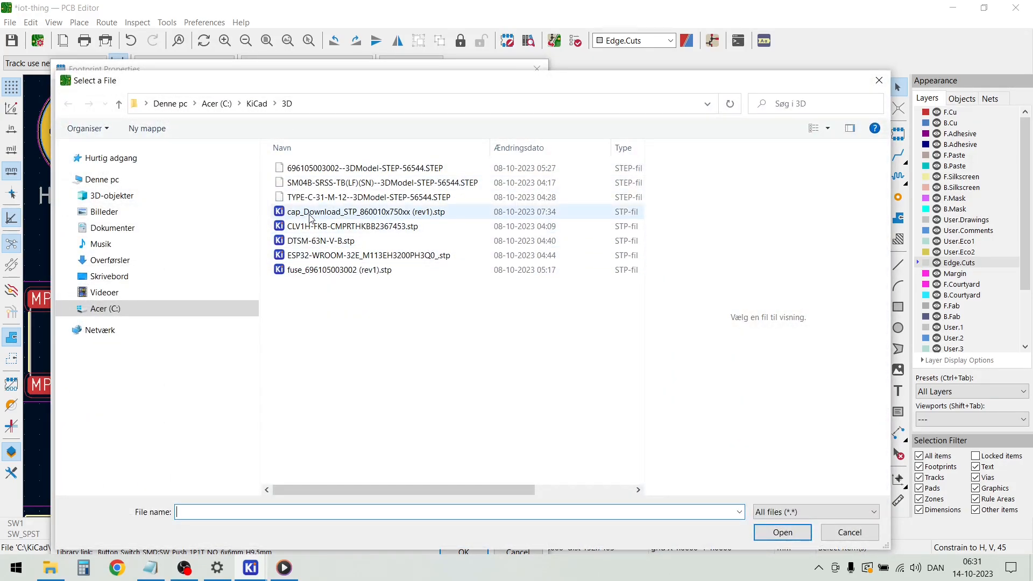
click(316, 240)
click(781, 532)
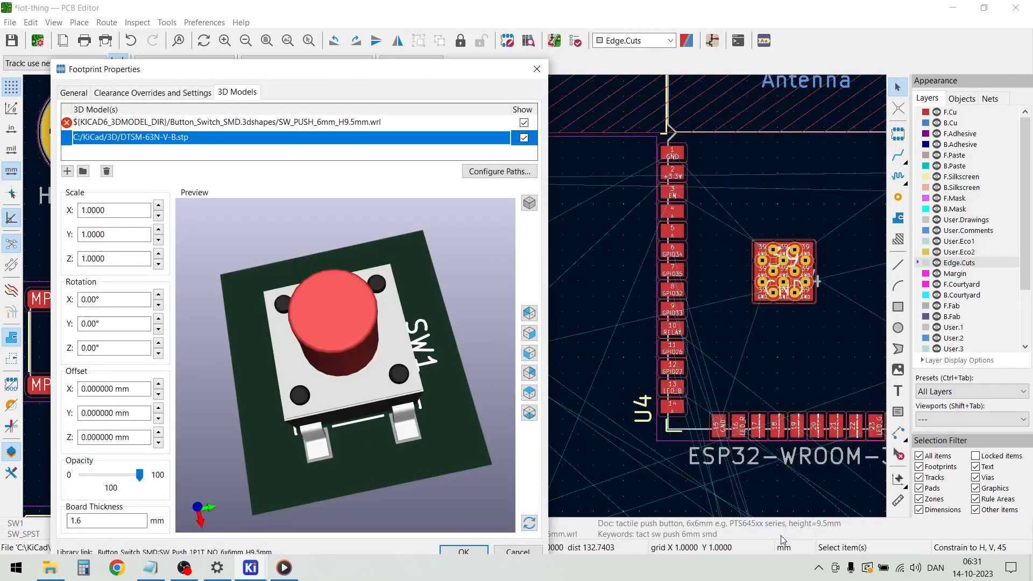
drag(440, 408, 444, 469)
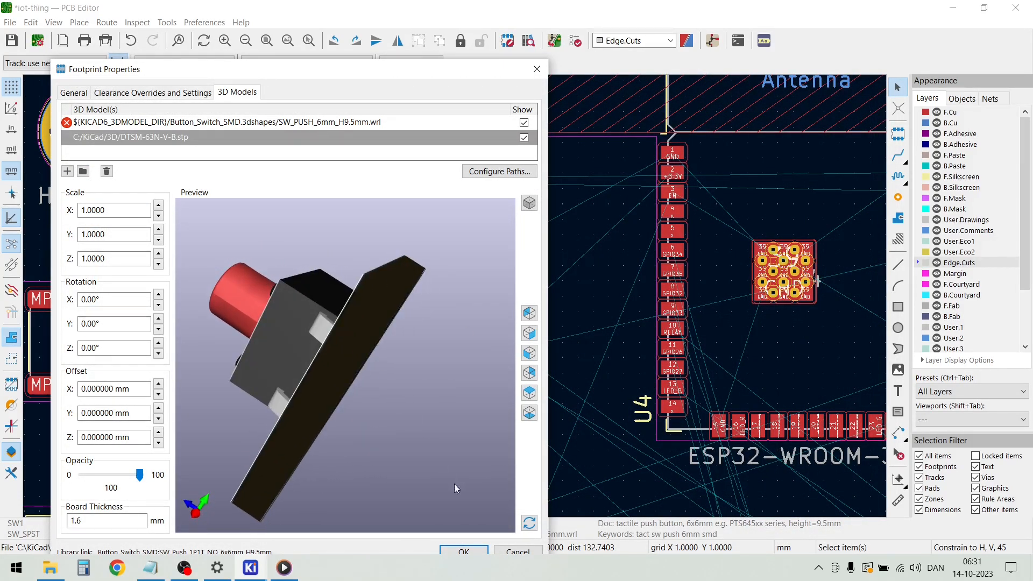
click(463, 552)
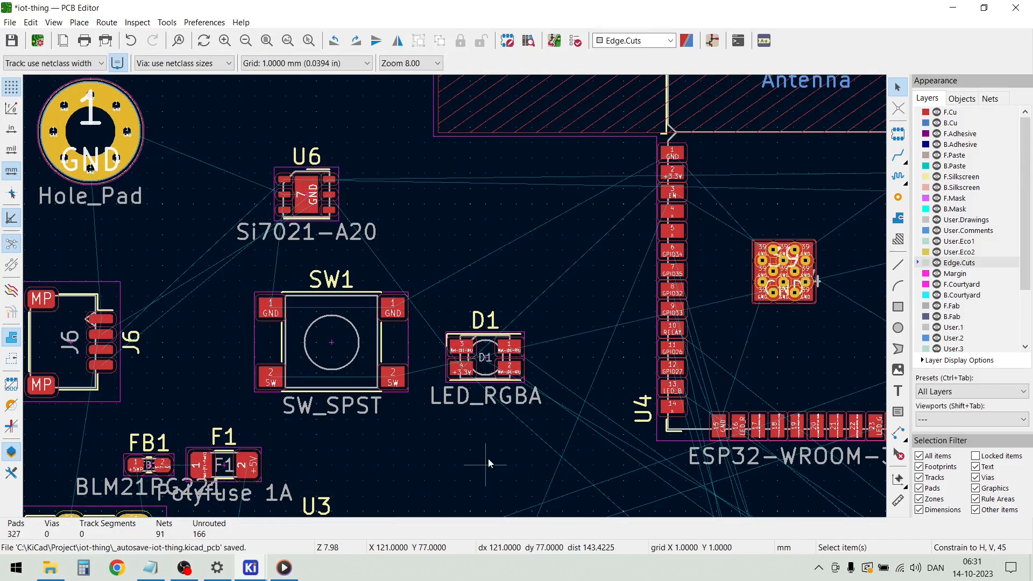
Inspect the populated board in the 3D viewer from several tilted angles, including the SW1 button and D1 LED, and close the viewer
scroll(487, 457, down, 3)
scroll(454, 296, down, 2)
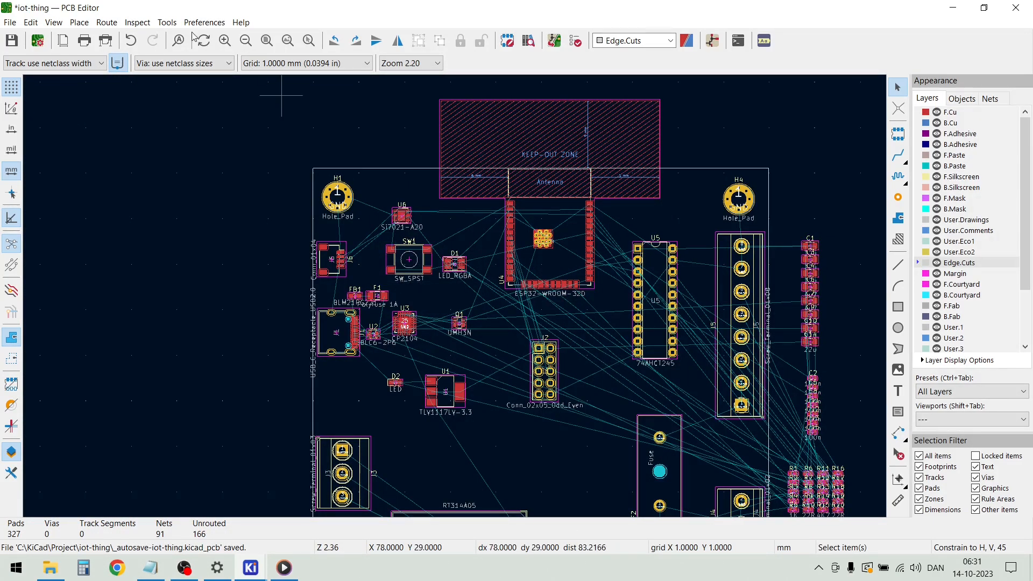
click(54, 23)
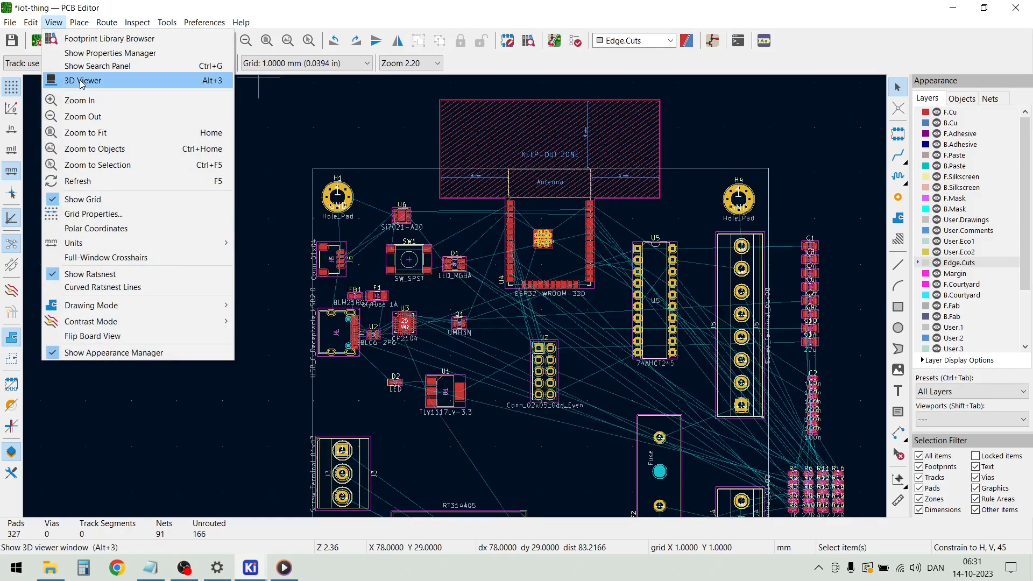
click(82, 81)
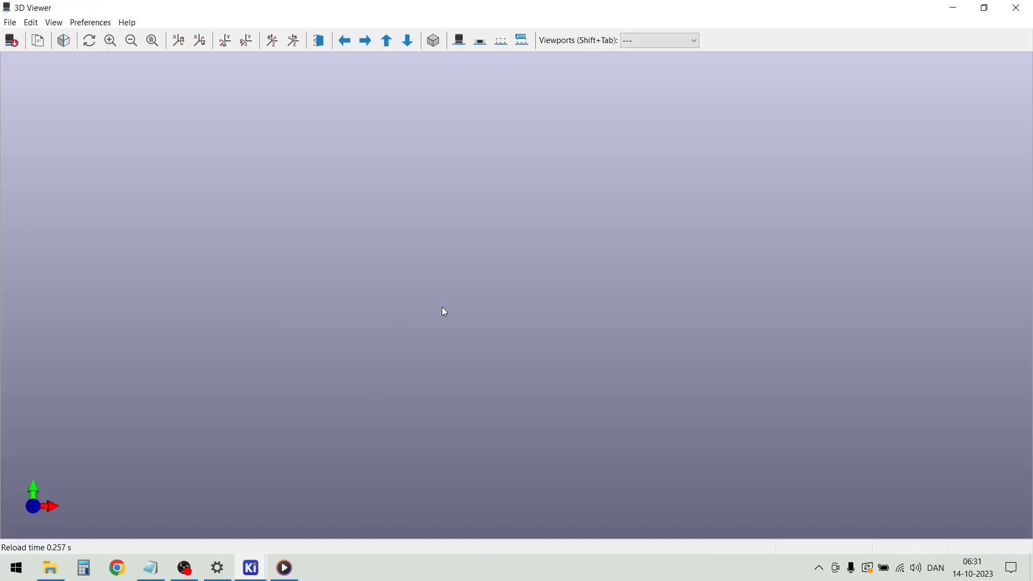
drag(494, 372, 472, 309)
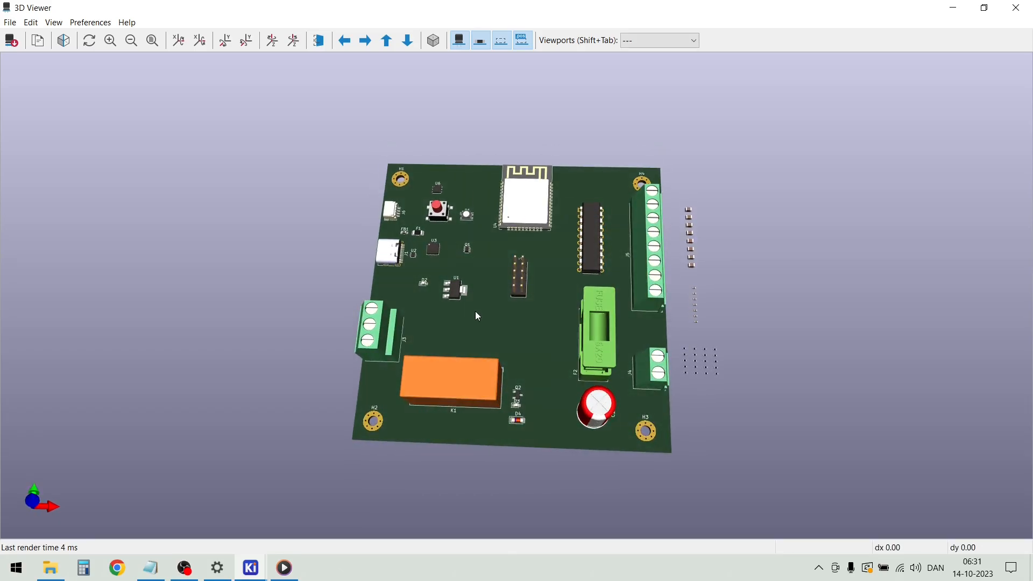
scroll(541, 278, up, 4)
scroll(541, 277, up, 5)
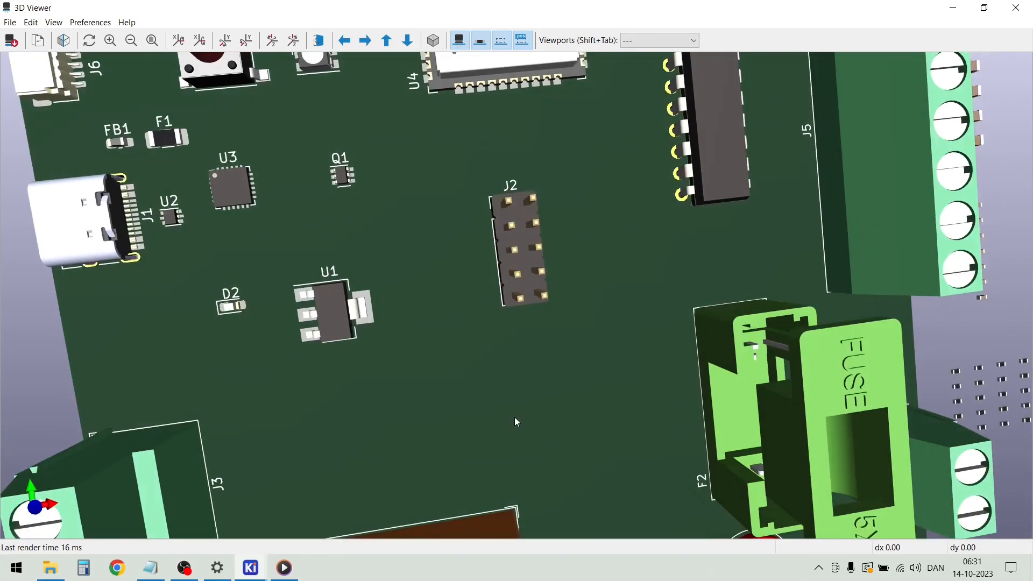
drag(506, 419, 311, 308)
scroll(311, 308, down, 8)
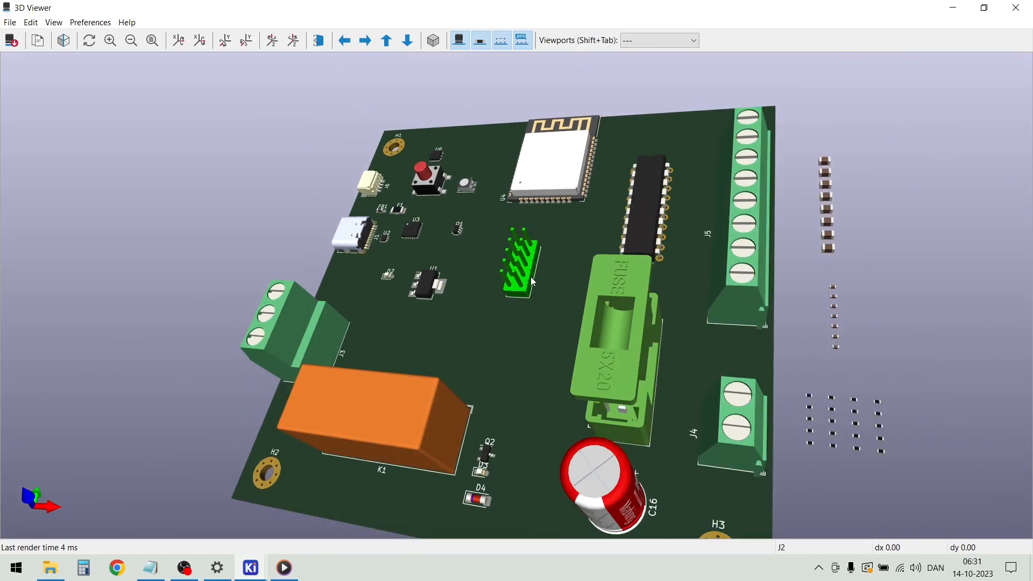
drag(526, 423, 438, 318)
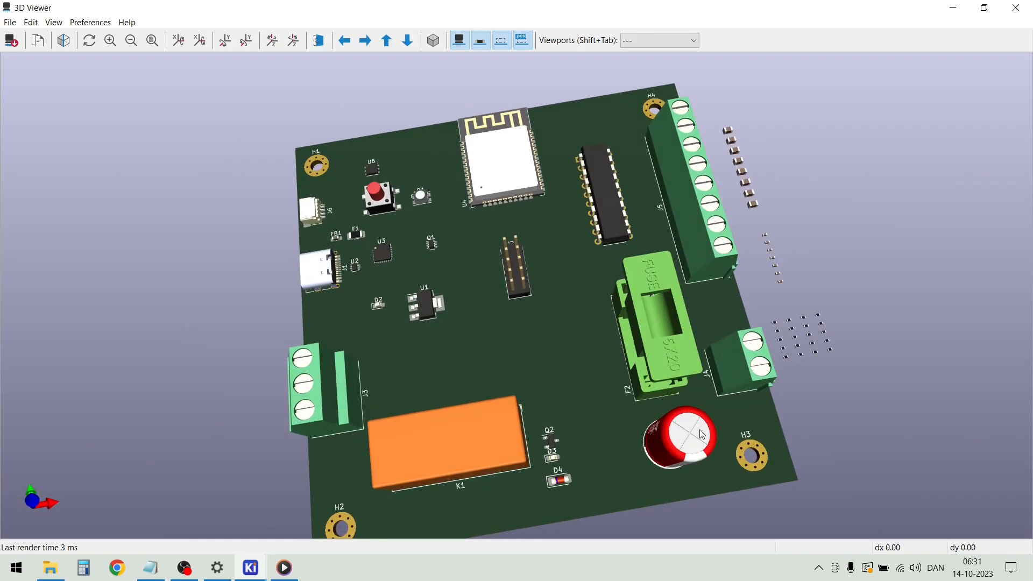
drag(460, 359, 516, 328)
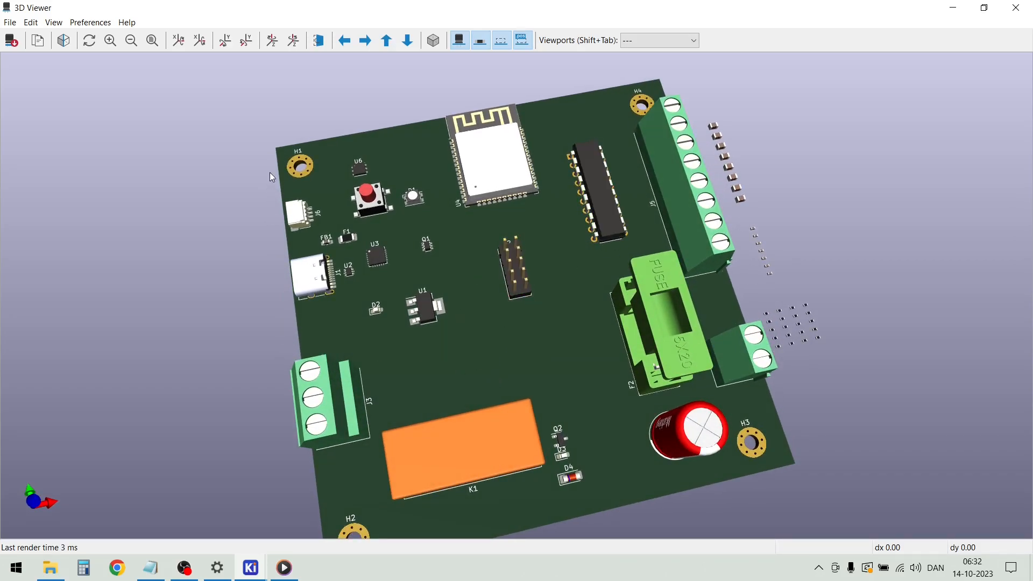
drag(556, 295, 501, 274)
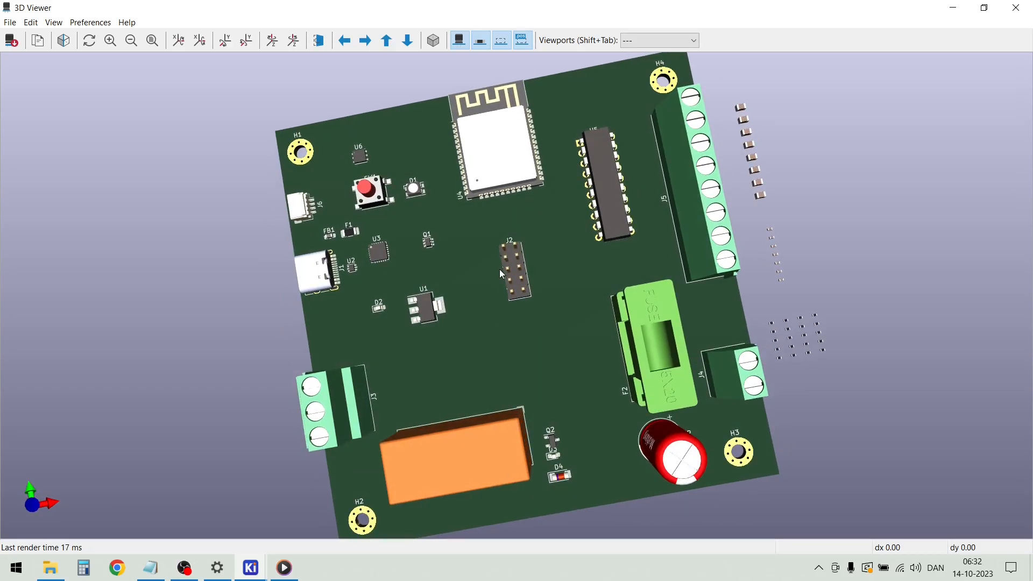
drag(476, 378, 438, 334)
drag(436, 329, 418, 311)
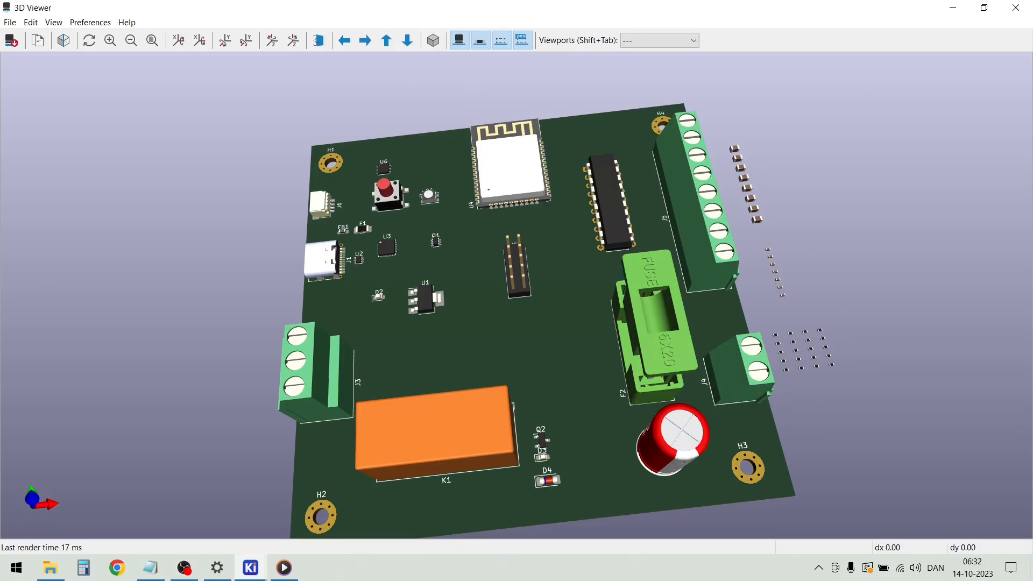
click(1022, 13)
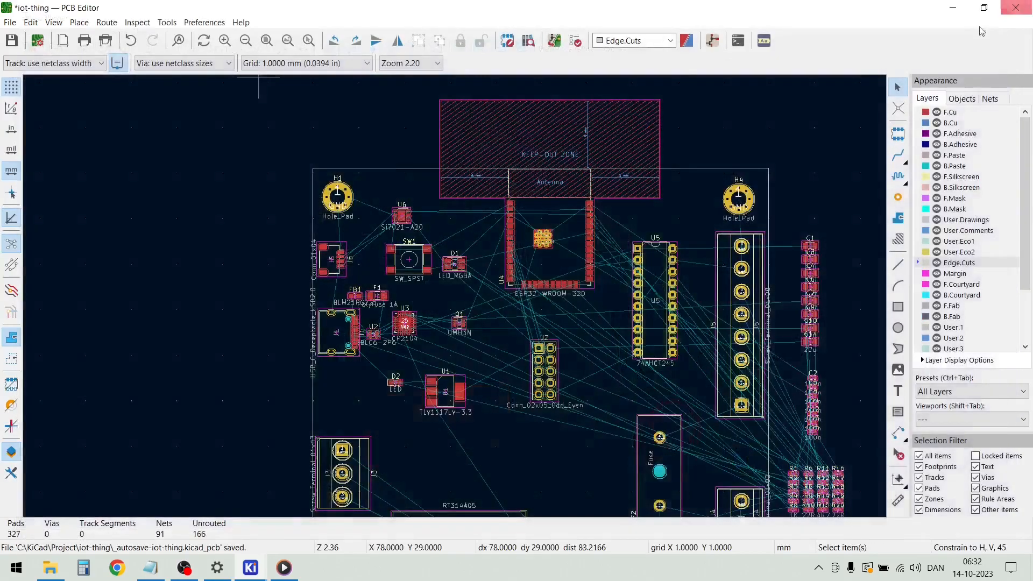
Move resistors R18, R19 and R20 together from the resistor group outside the board into the gap between U5 and J5
scroll(484, 258, down, 2)
scroll(595, 438, up, 4)
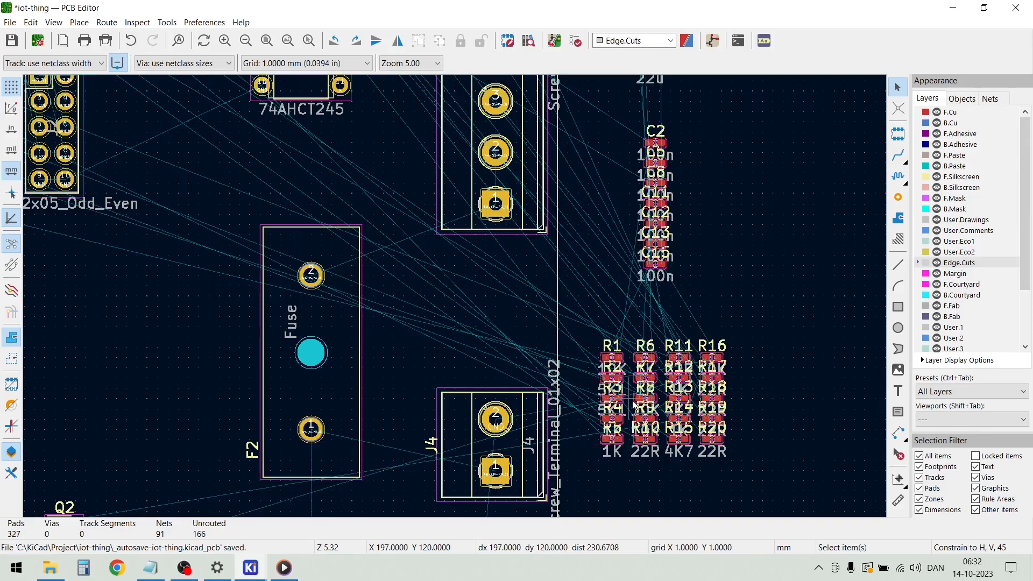
scroll(653, 371, up, 2)
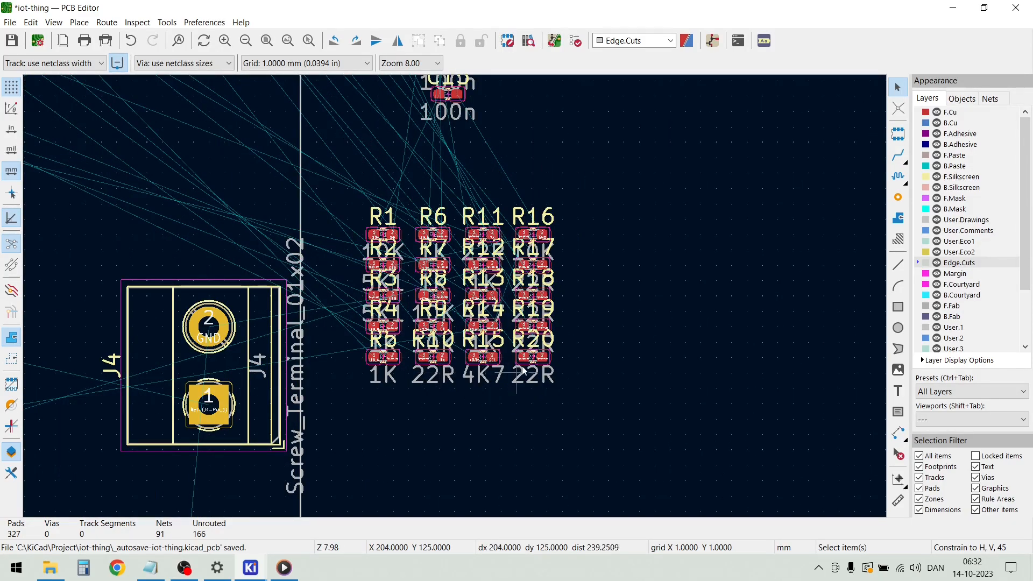
scroll(517, 373, up, 2)
scroll(456, 301, down, 2)
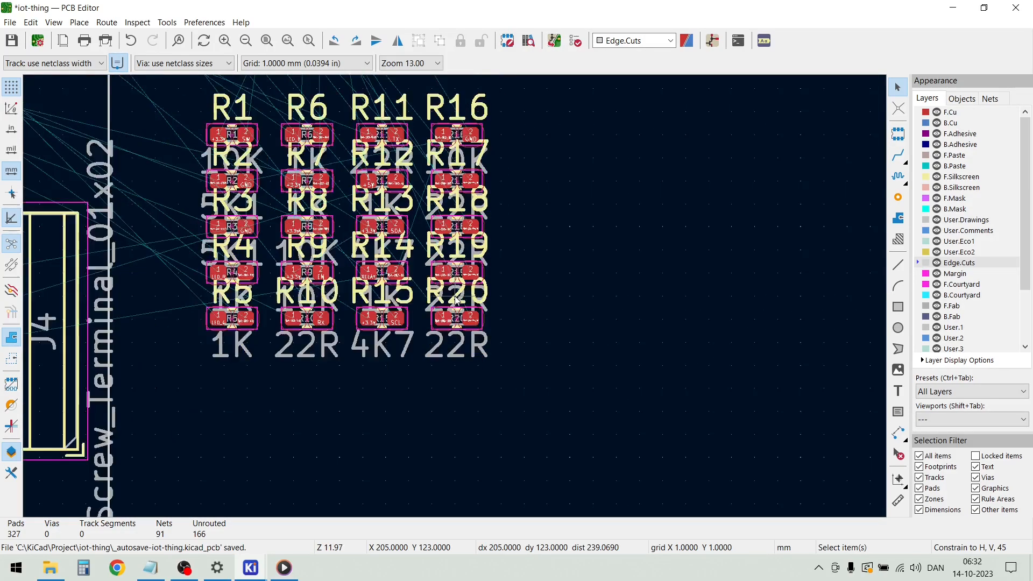
drag(500, 352, 447, 222)
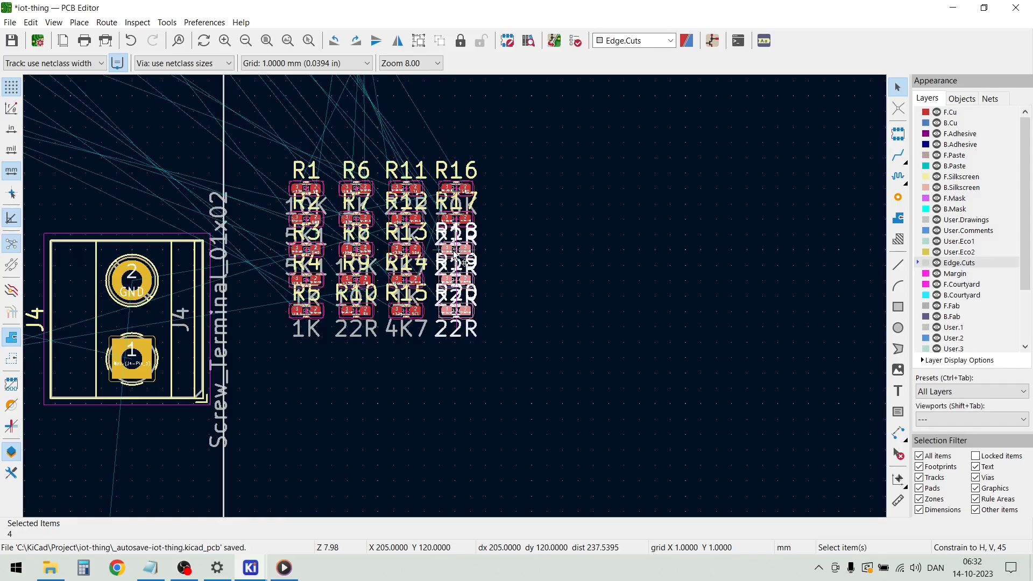
key(m)
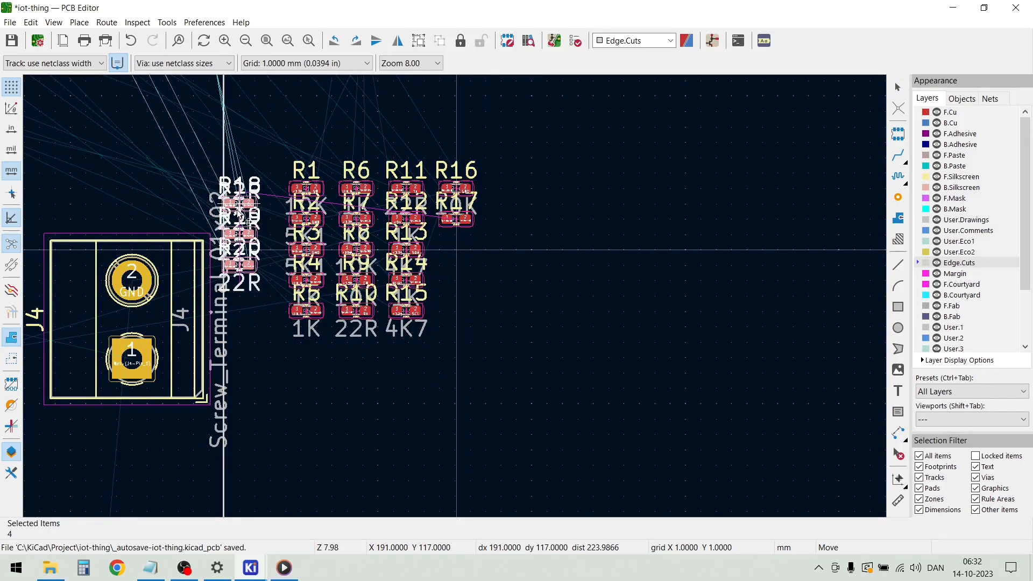
scroll(242, 215, down, 5)
click(374, 96)
Move resistor R17 into the gap between U5 and J5, directly above R18, at X 173, Y 71 mm
scroll(505, 296, up, 8)
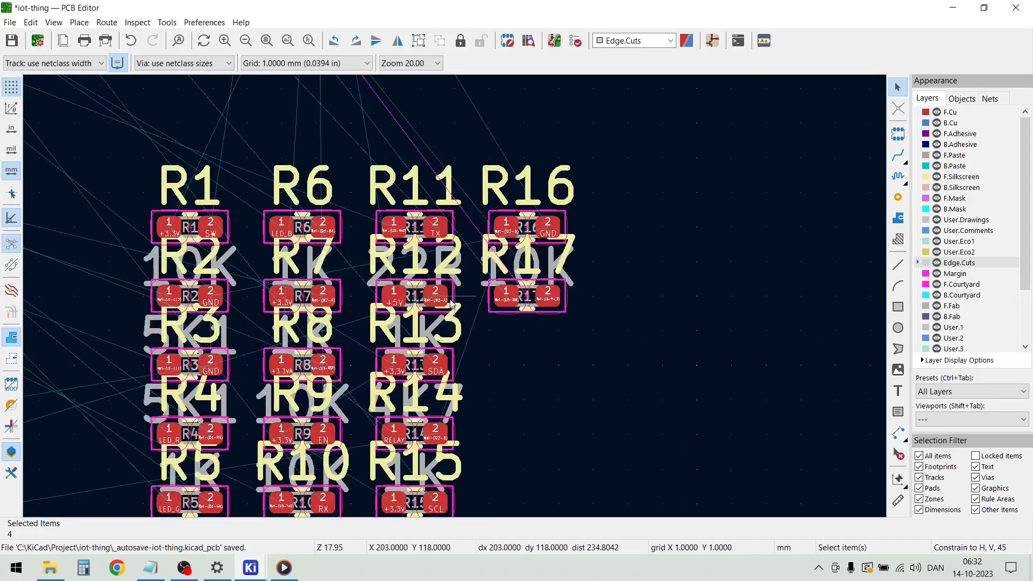
click(514, 301)
key(m)
scroll(514, 301, down, 8)
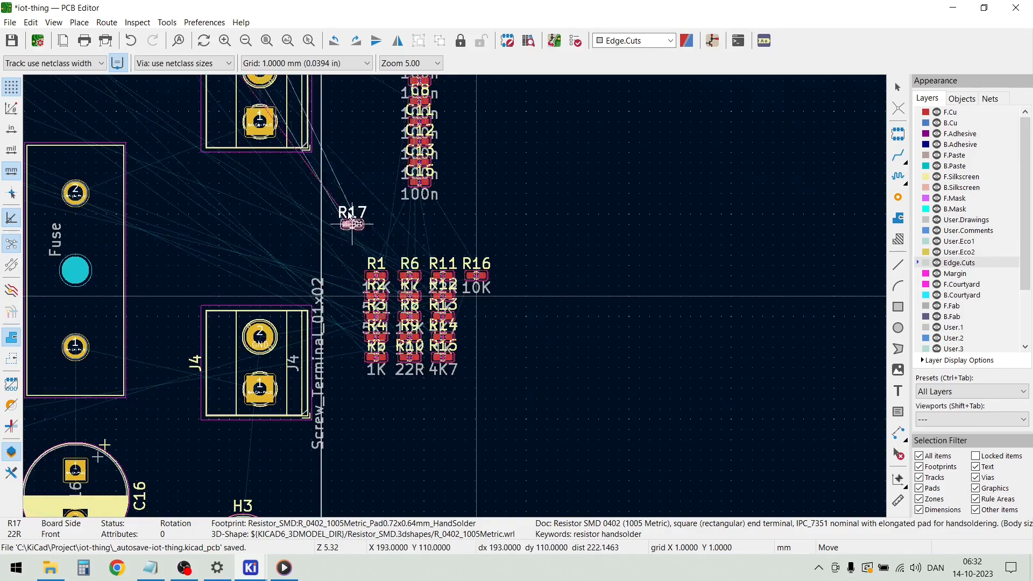
scroll(457, 301, down, 3)
scroll(379, 188, up, 4)
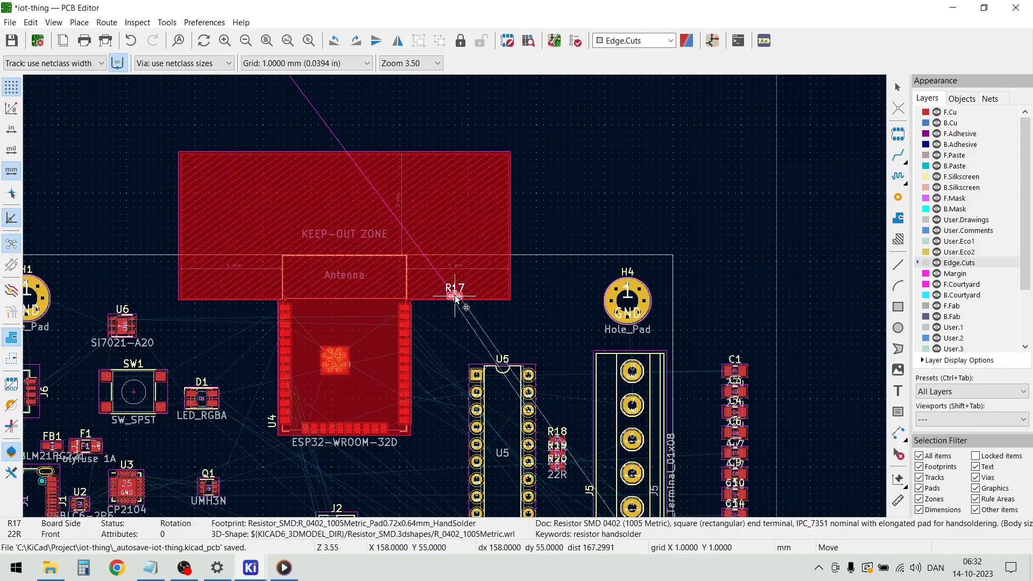
scroll(564, 349, down, 2)
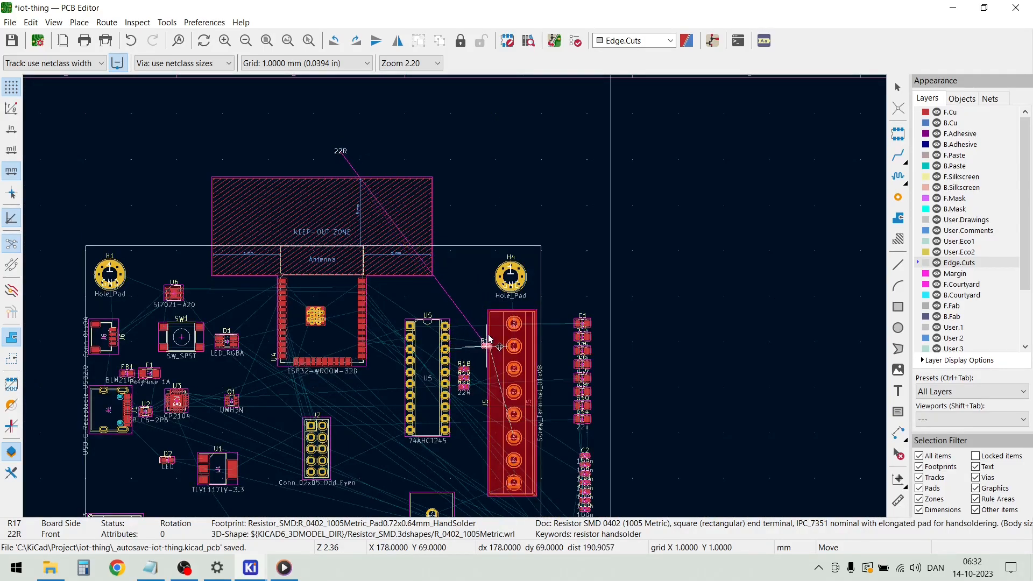
scroll(463, 337, up, 5)
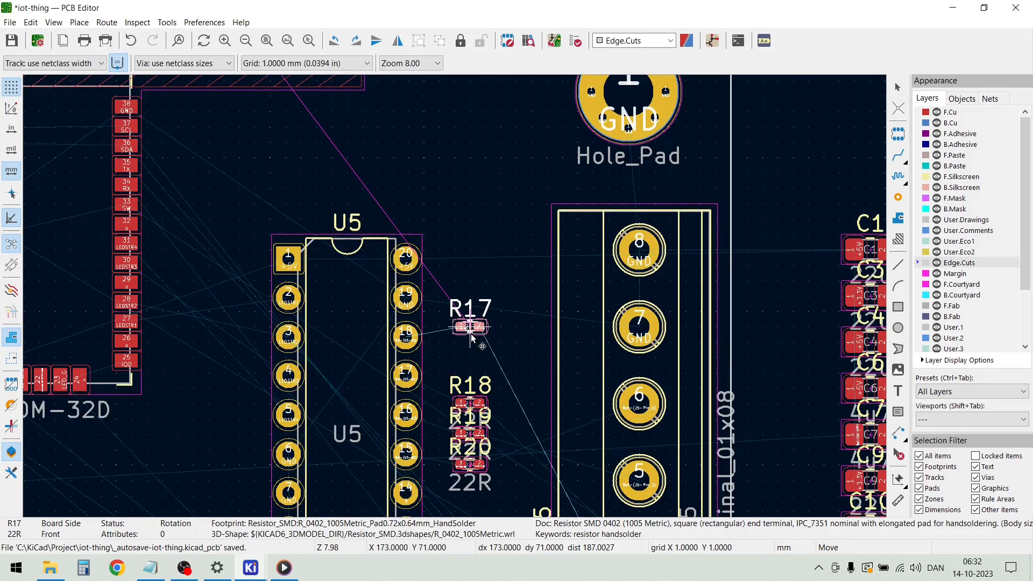
scroll(463, 334, up, 3)
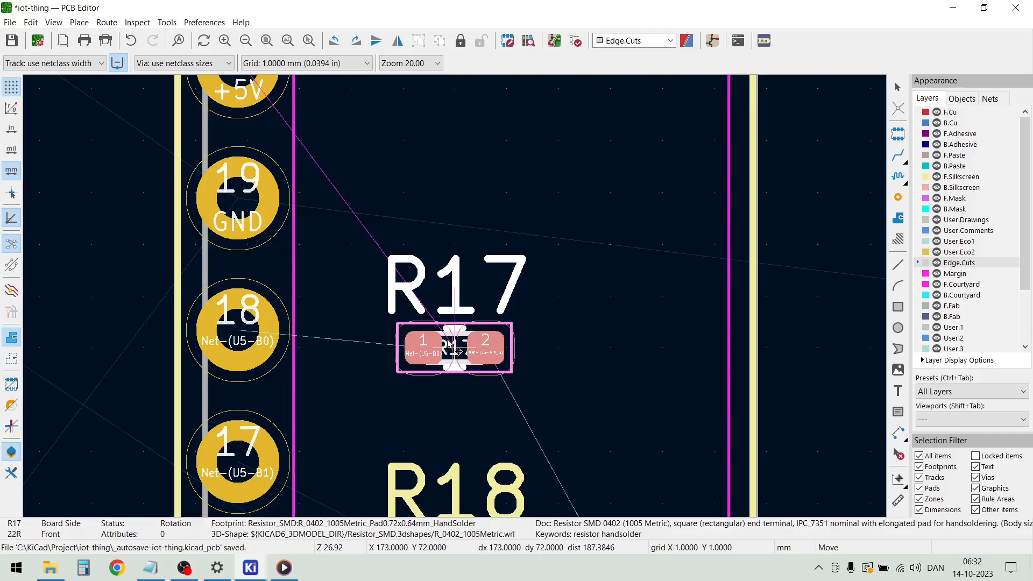
click(465, 297)
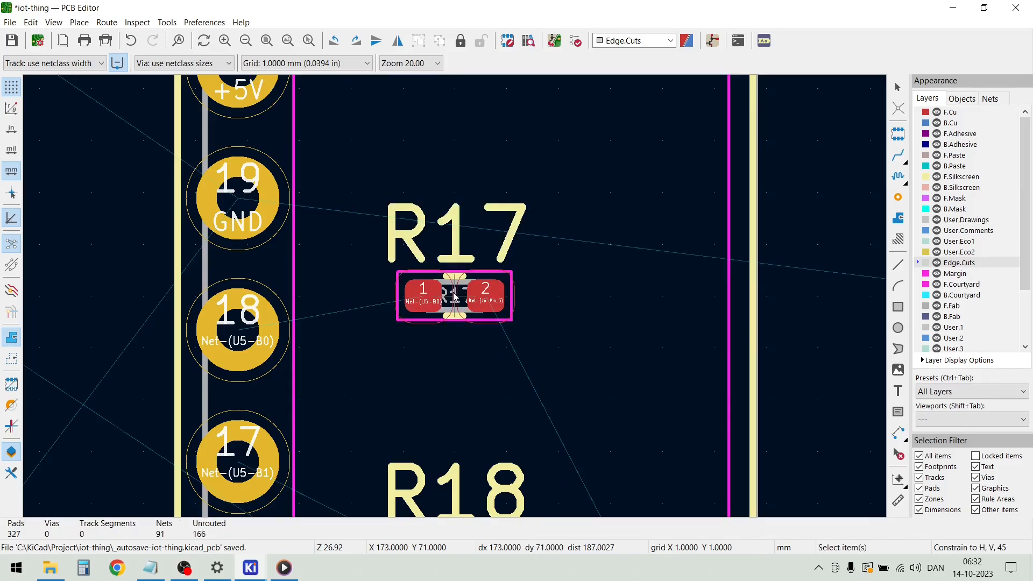
Move R17's stray 22R value text from above the antenna keep-out zone to just below the R17 footprint
scroll(454, 296, down, 6)
scroll(454, 295, down, 4)
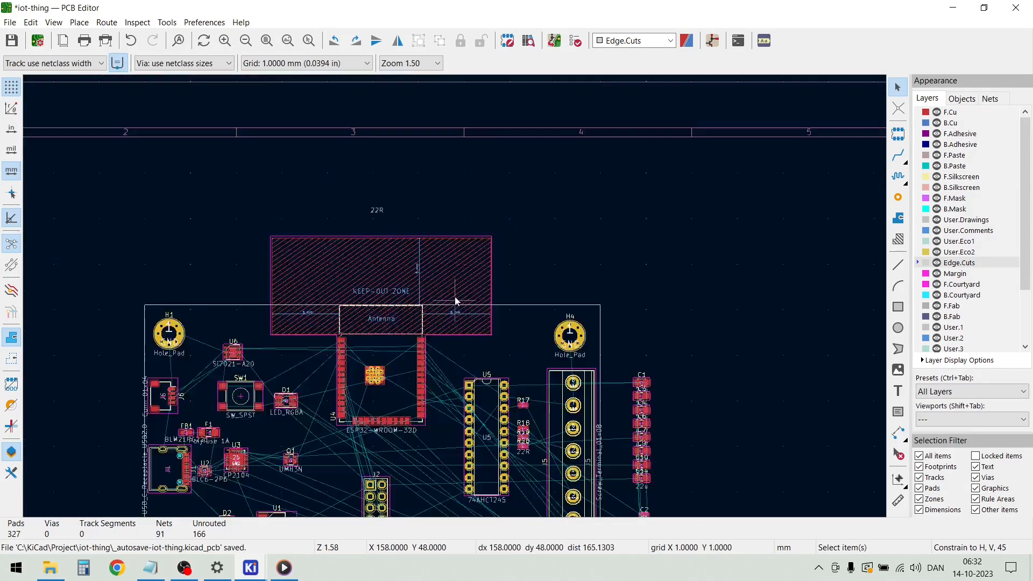
scroll(410, 272, up, 8)
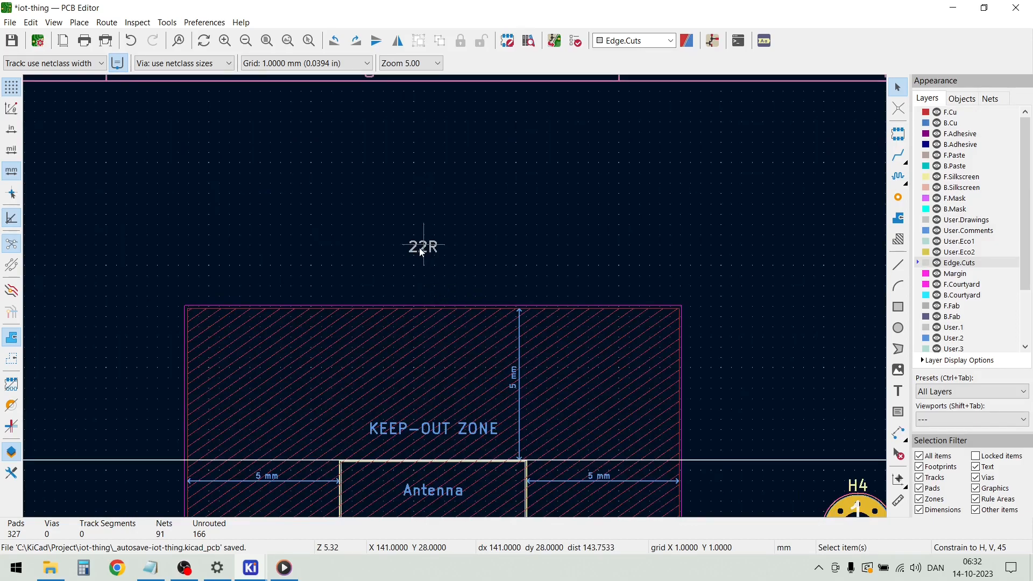
key(m)
scroll(557, 309, down, 3)
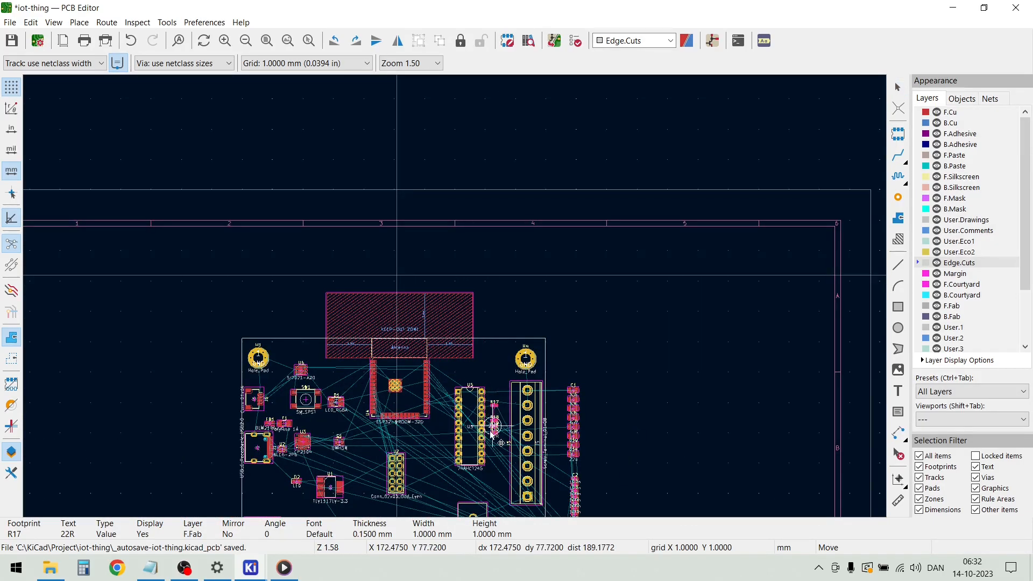
scroll(456, 299, up, 3)
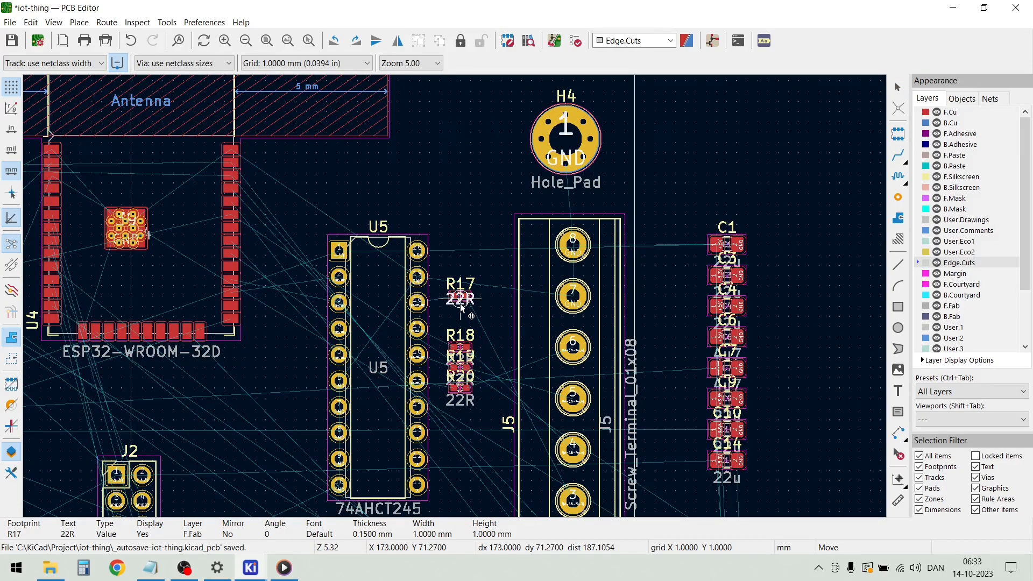
click(461, 307)
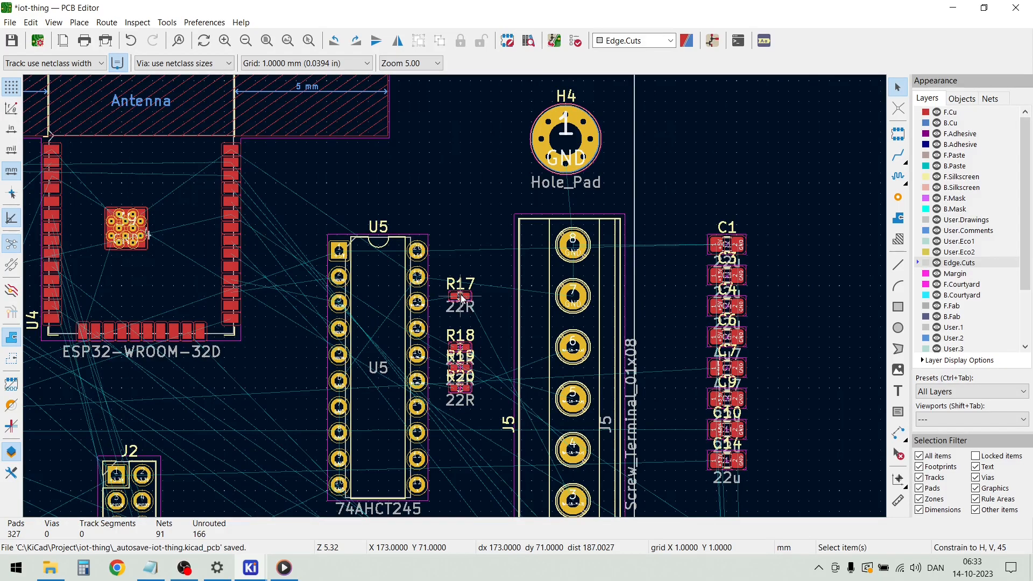
Move resistor R17 down between U5 and J5 to Y 73 mm, closer to R18
click(461, 298)
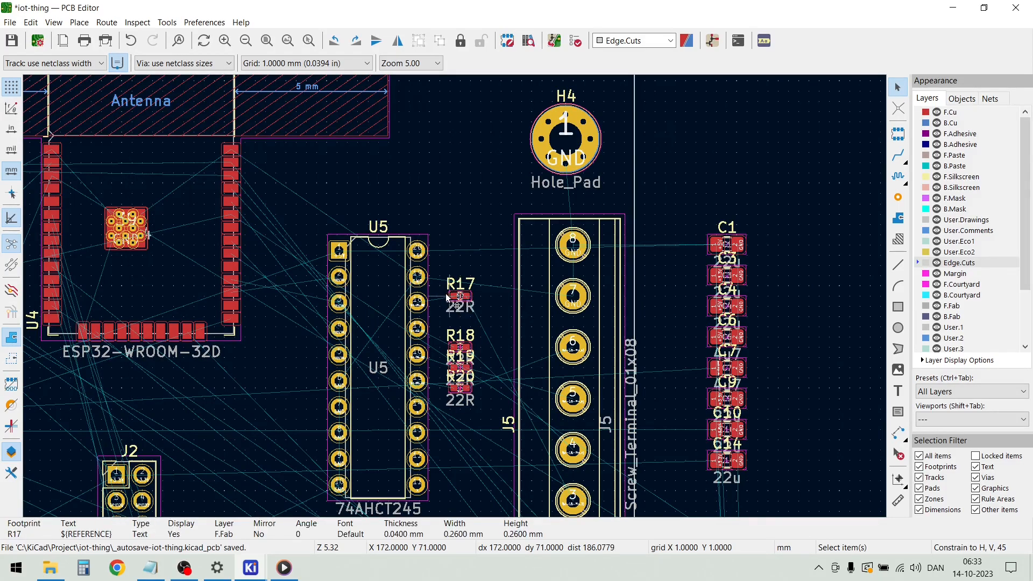
key(m)
key(Escape)
key(Escape)
scroll(456, 307, up, 5)
drag(435, 267, 442, 343)
scroll(461, 302, down, 5)
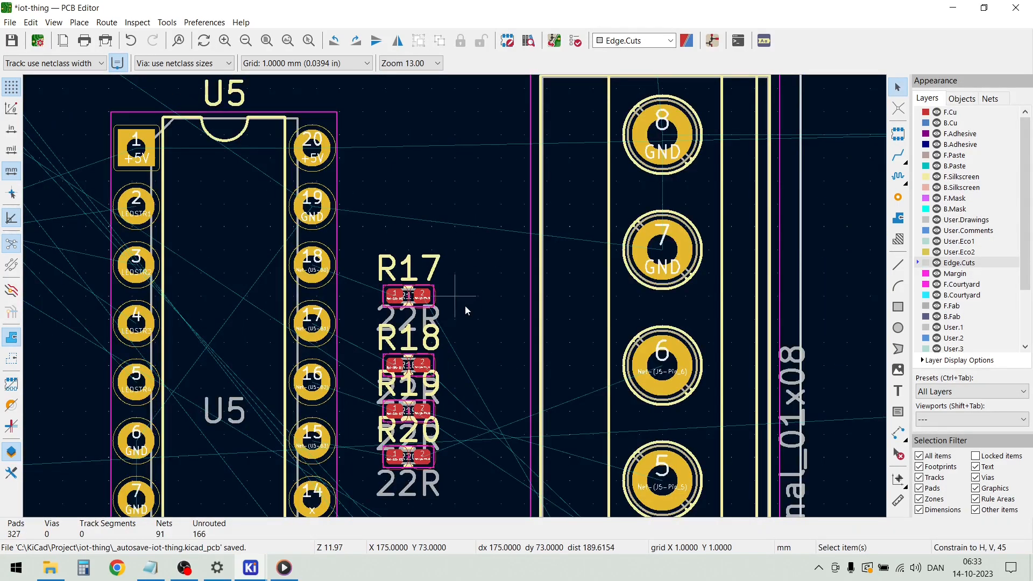
Move resistor R16 out of the resistor group outside the board to the free spot just below the group
scroll(660, 389, down, 1)
scroll(422, 417, up, 2)
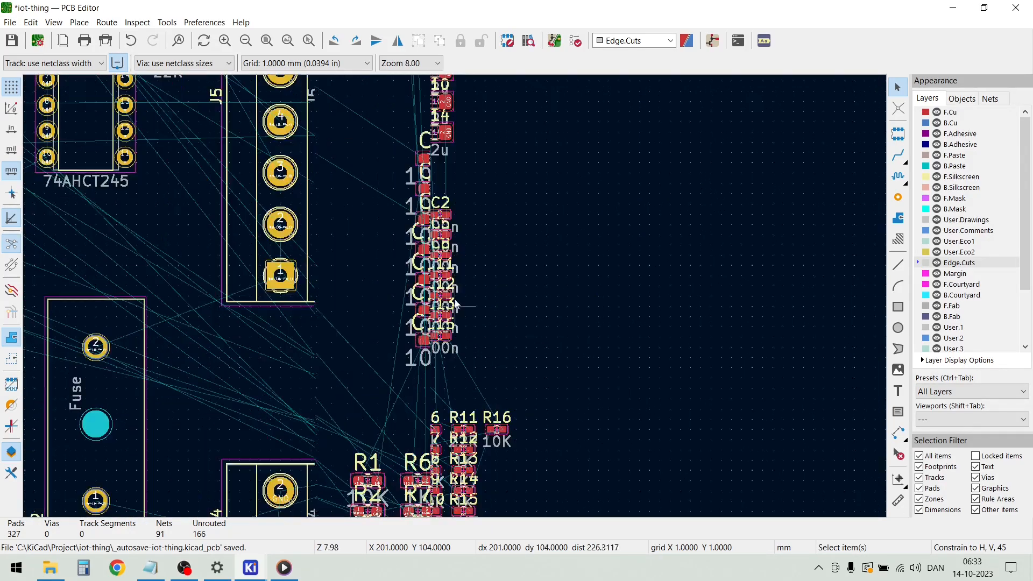
scroll(543, 435, down, 2)
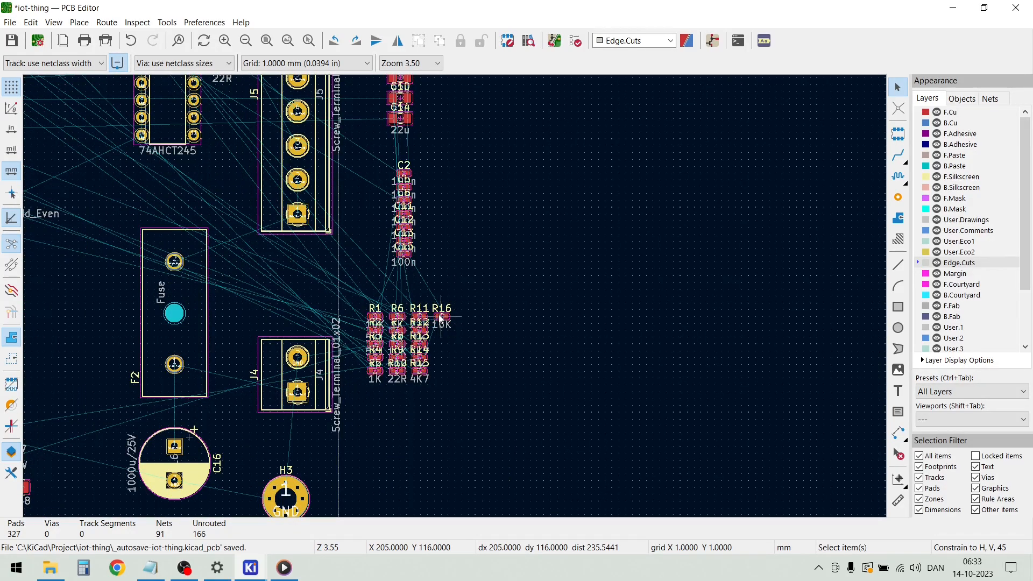
scroll(440, 318, up, 3)
drag(456, 305, 459, 364)
scroll(244, 185, down, 2)
drag(474, 403, 464, 481)
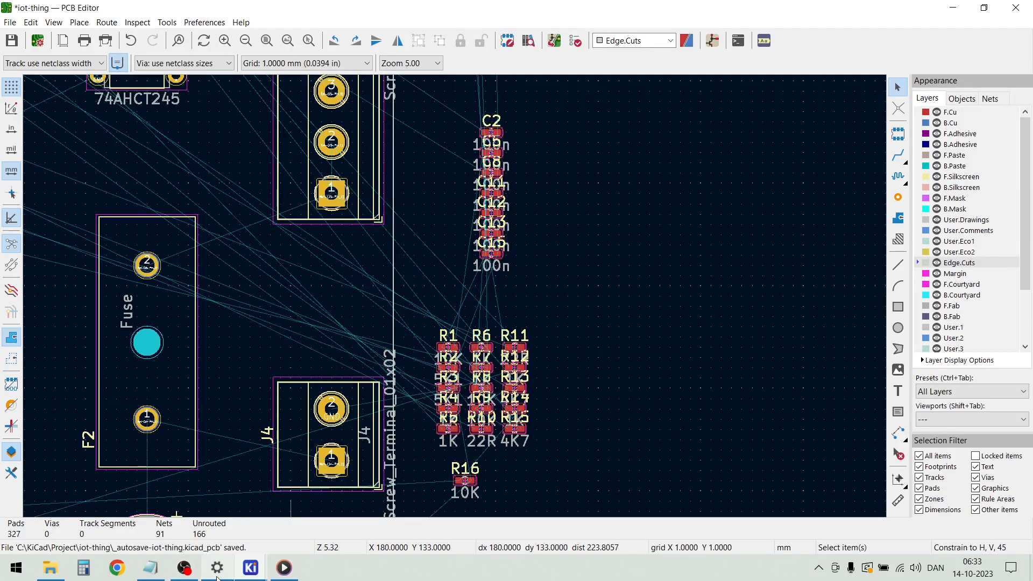
Switch to the schematic, select the relay driver parts R14, R16 and Q2, and return to the PCB
mouse_move(252, 571)
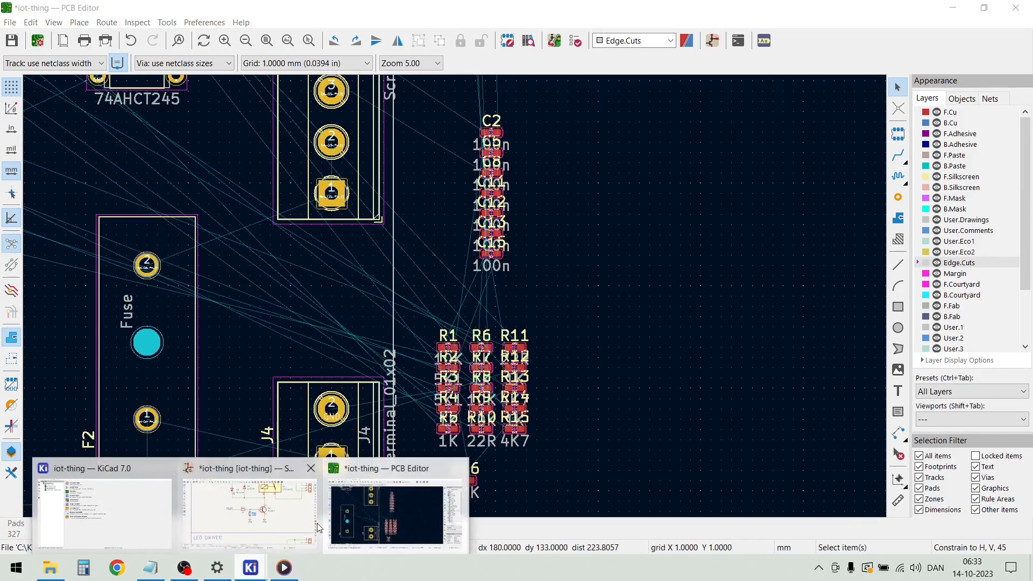
click(252, 489)
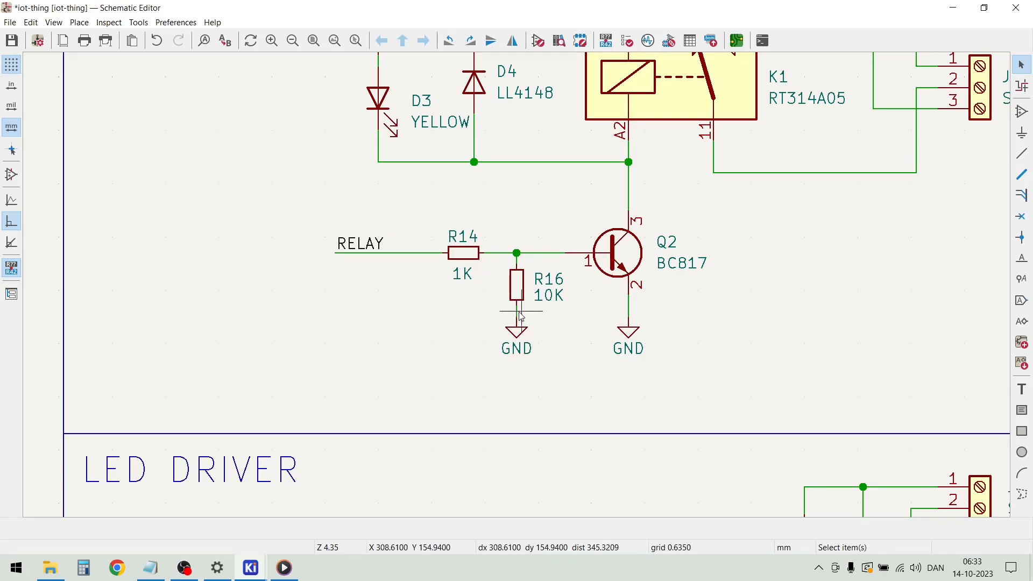
drag(740, 390, 362, 220)
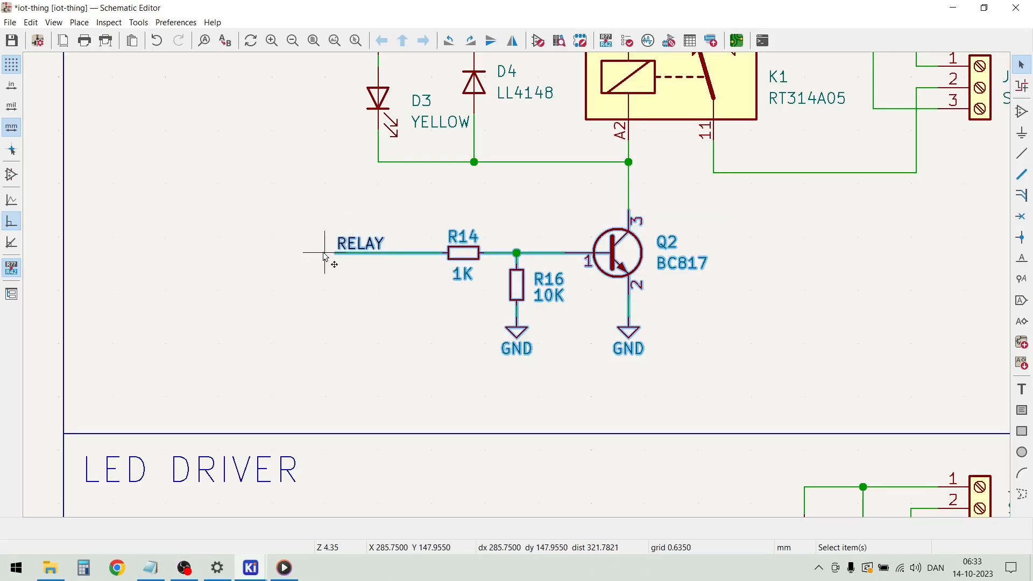
mouse_move(251, 567)
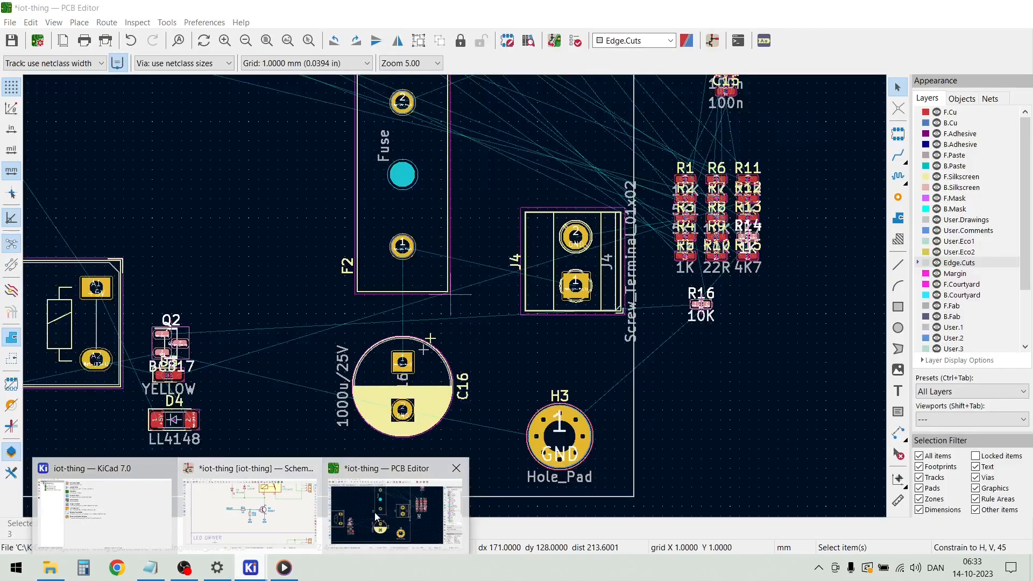
click(376, 517)
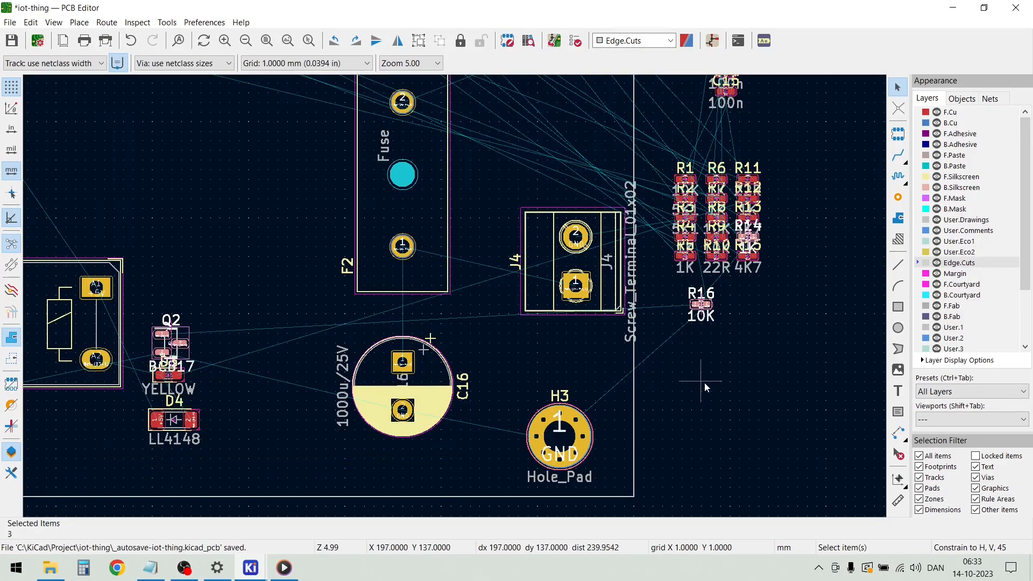
Move the selected footprints R14, R16 and Q2 together to the empty area below the board outline
drag(702, 306, 919, 274)
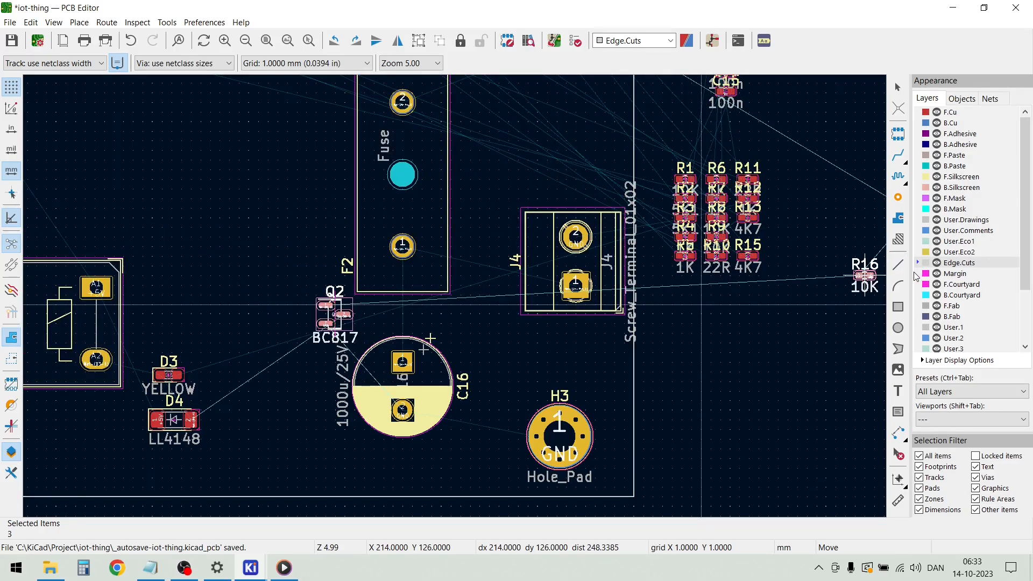
scroll(430, 379, down, 8)
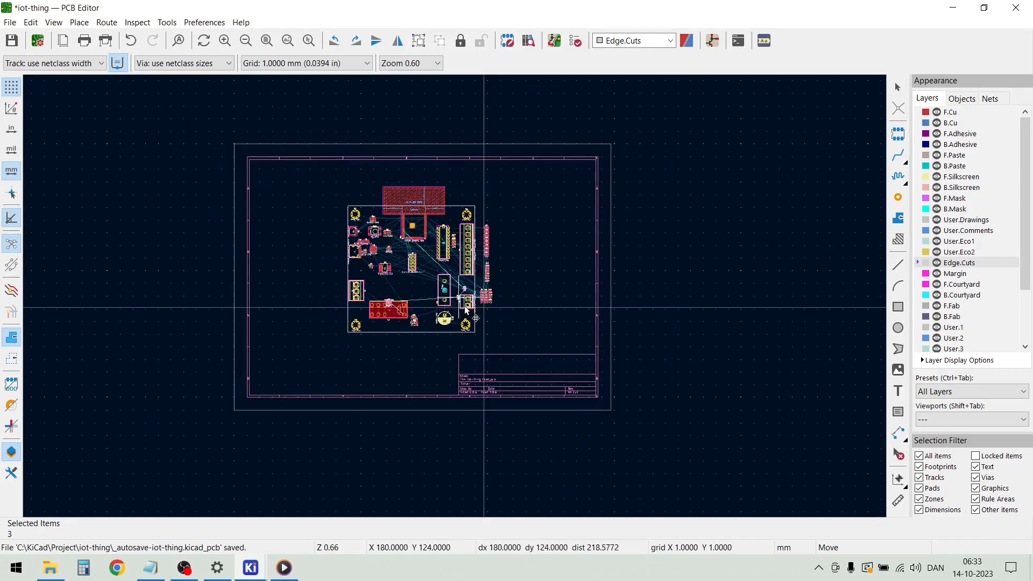
click(404, 366)
scroll(404, 366, up, 3)
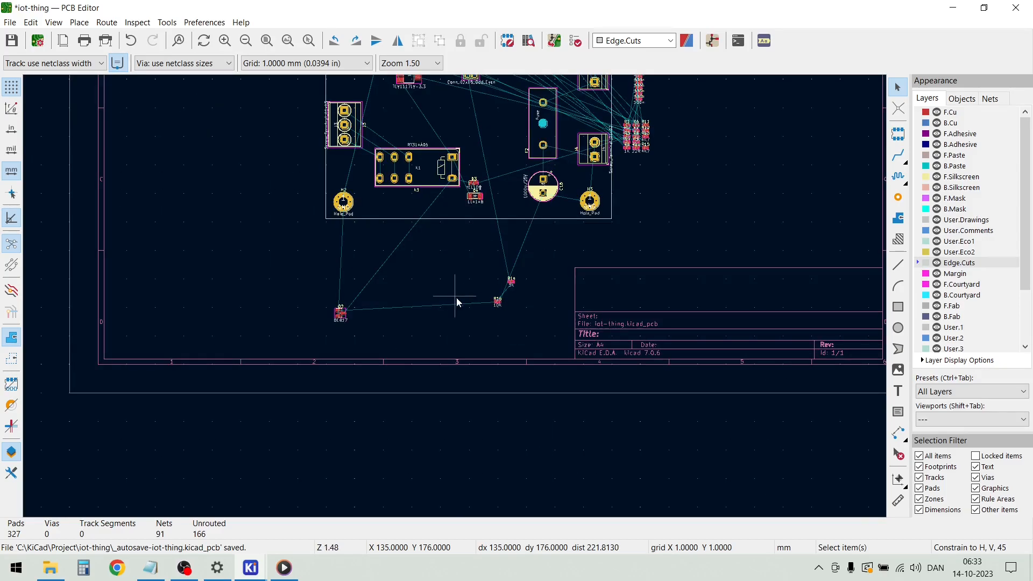
Gather the three footprints below the board into a compact cluster, with R16 left of Q2 and R14 above and left of Q2
click(341, 314)
drag(341, 319, 513, 293)
scroll(511, 293, up, 5)
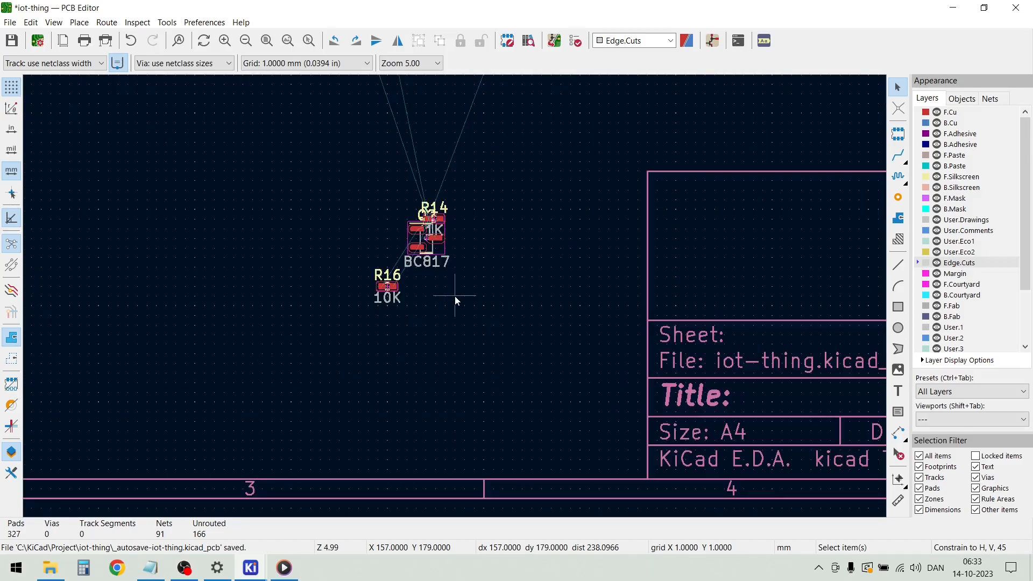
click(388, 289)
click(387, 287)
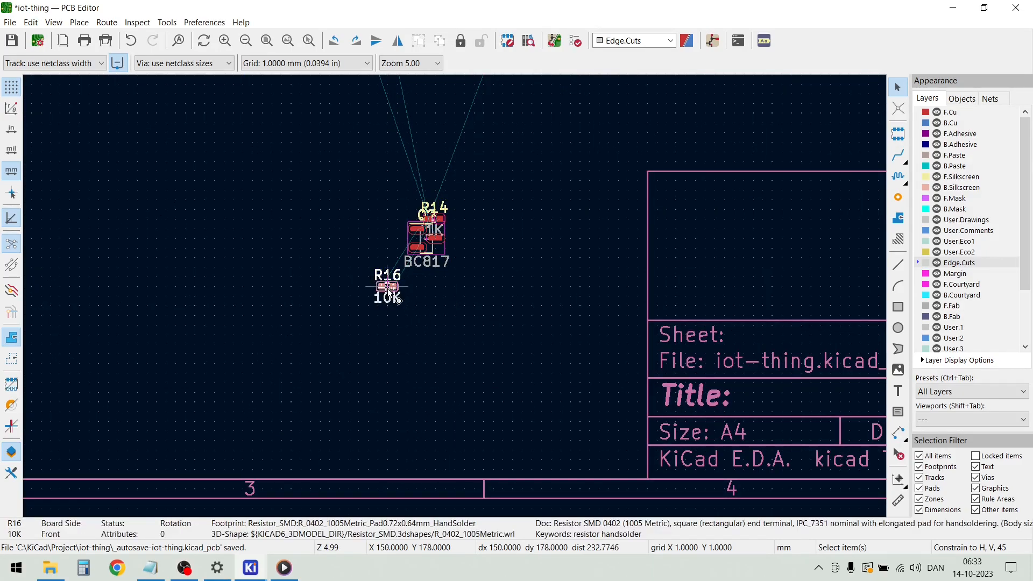
key(Escape)
drag(396, 288, 391, 240)
scroll(440, 229, up, 5)
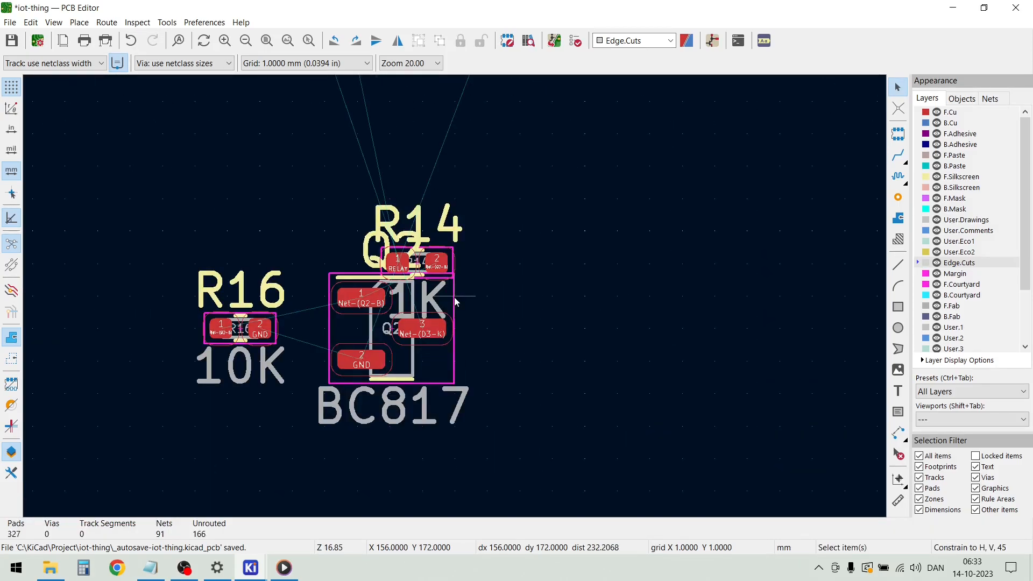
drag(433, 267, 308, 203)
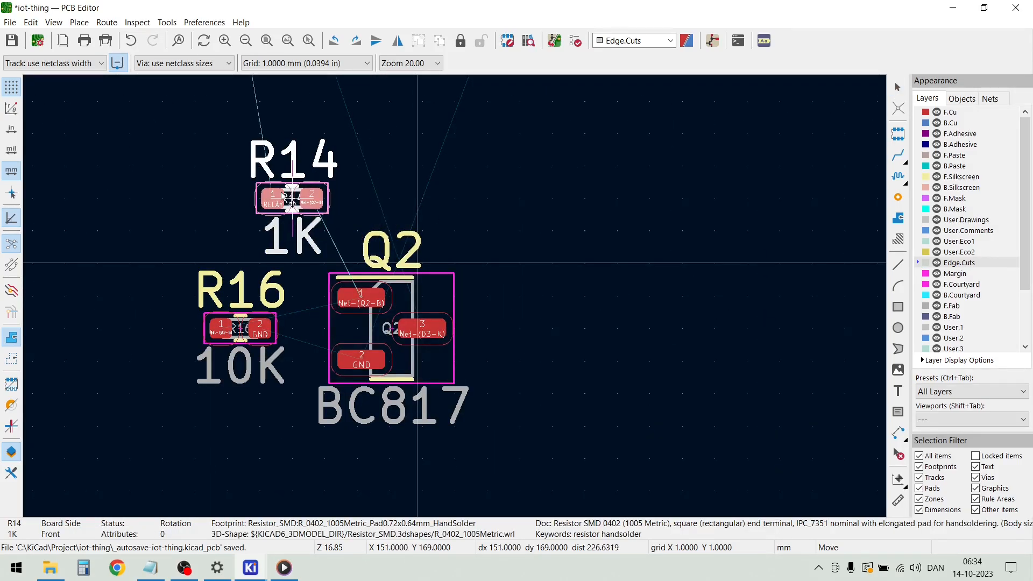
Move the R14, R16 and Q2 cluster onto the board beside relay K1, directly above D3
drag(508, 433, 179, 175)
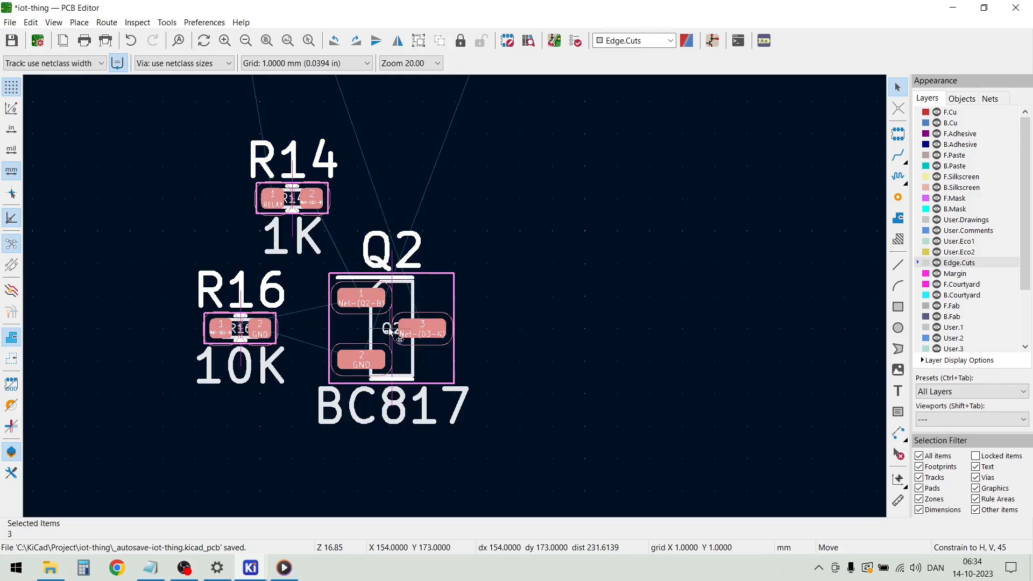
key(m)
scroll(455, 300, down, 7)
scroll(457, 258, up, 4)
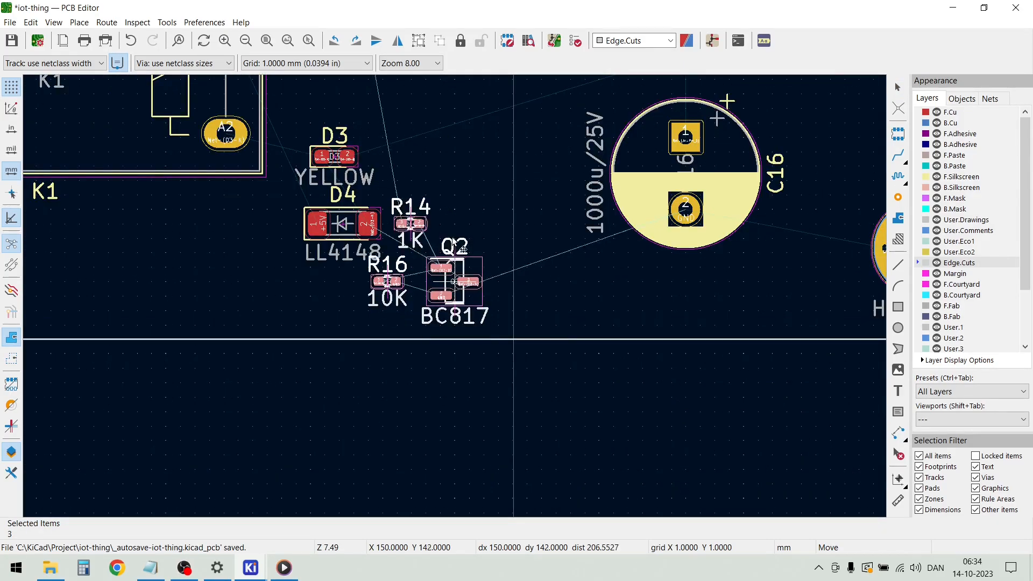
scroll(422, 141, up, 2)
click(429, 194)
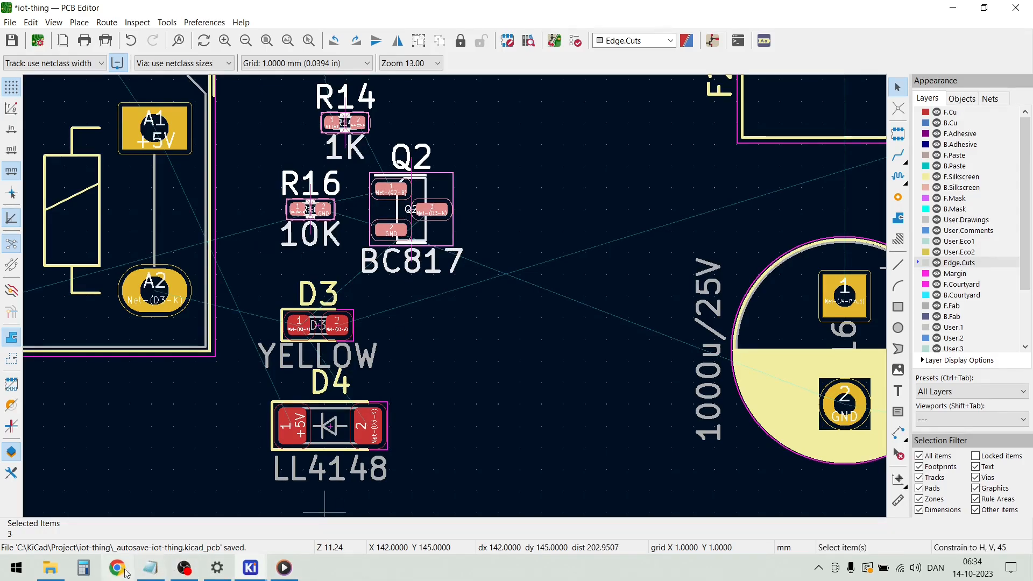
Switch to the schematic, select the ESP32's R9, C8, C9 and C11 with their wiring, and return to the PCB
mouse_move(251, 568)
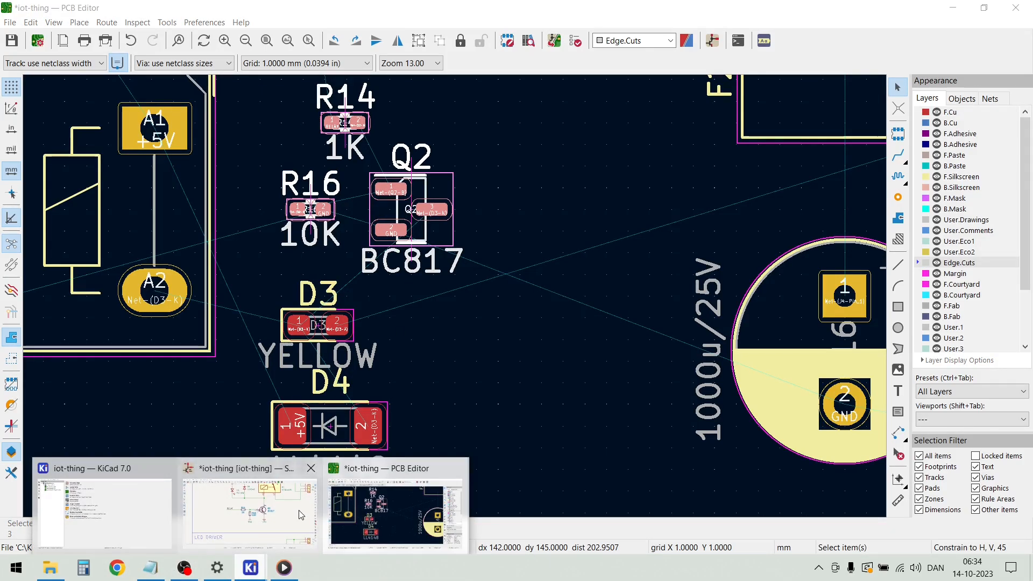
click(299, 514)
scroll(518, 290, down, 3)
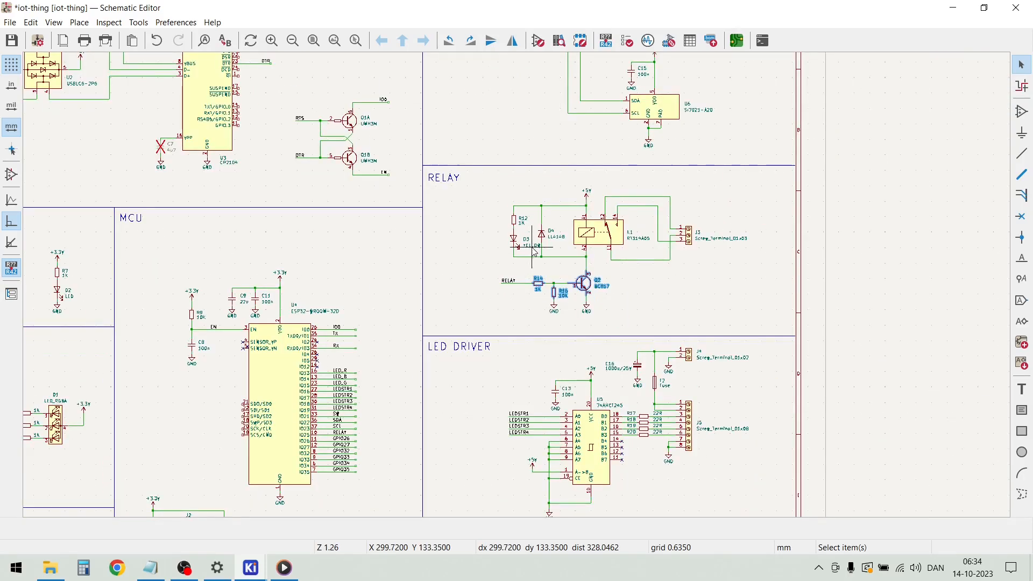
scroll(534, 365, down, 2)
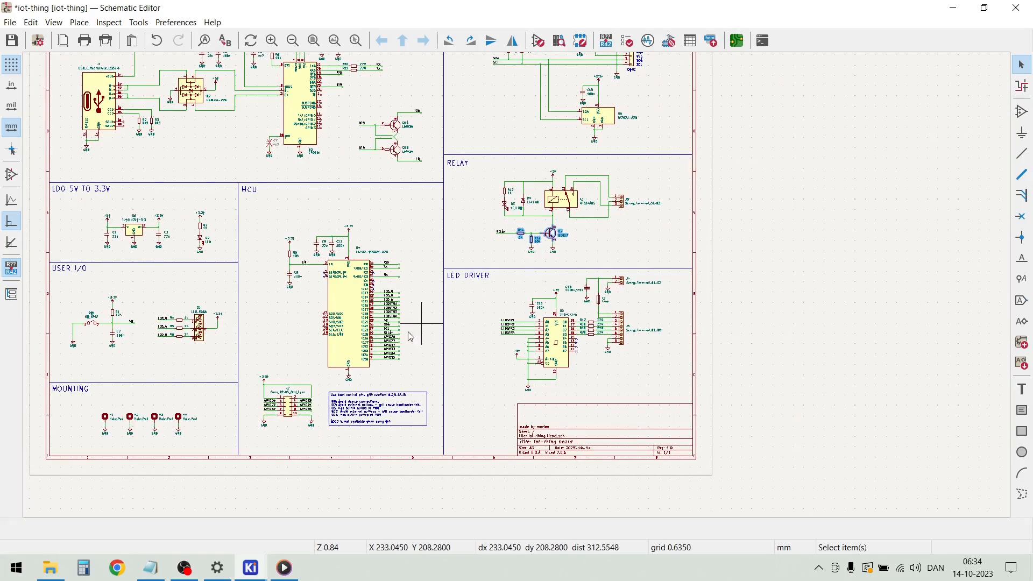
scroll(314, 286, up, 5)
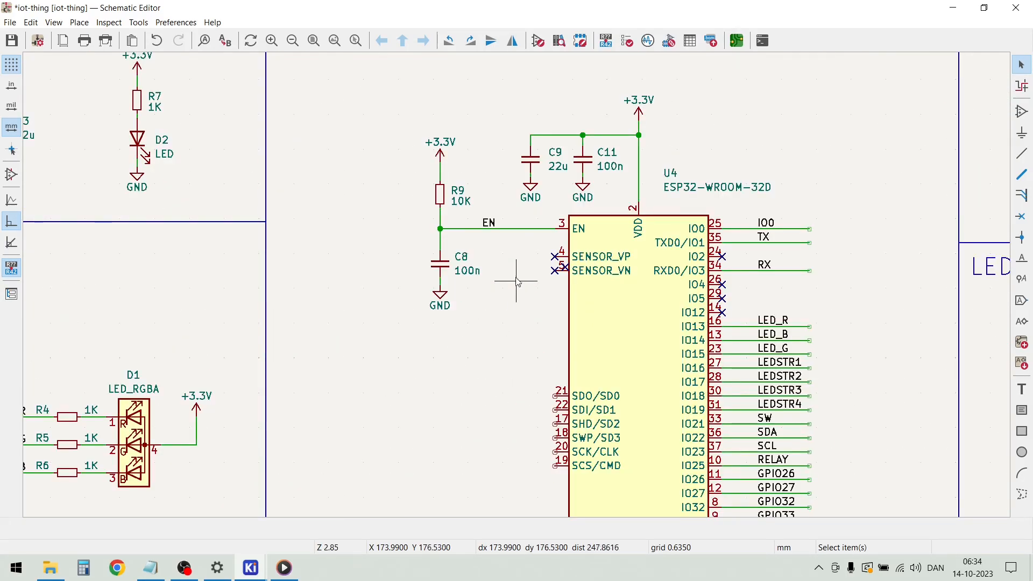
drag(621, 194, 405, 124)
drag(507, 334, 417, 243)
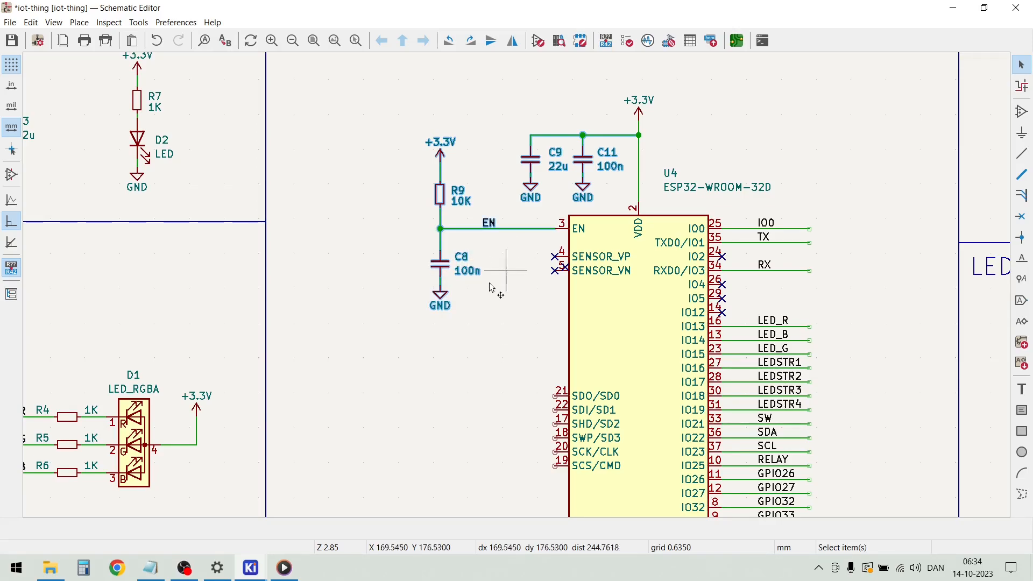
mouse_move(255, 574)
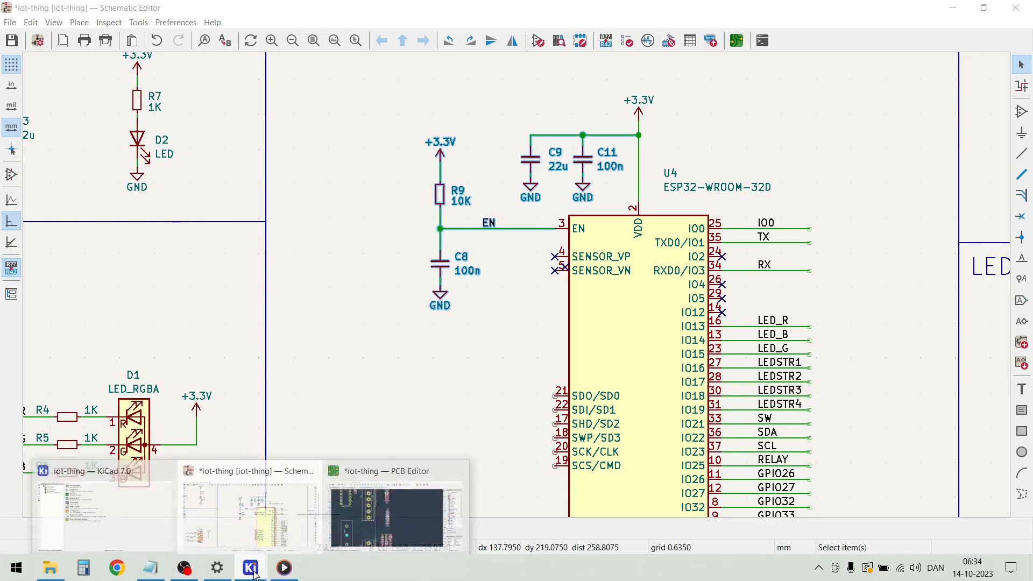
click(285, 513)
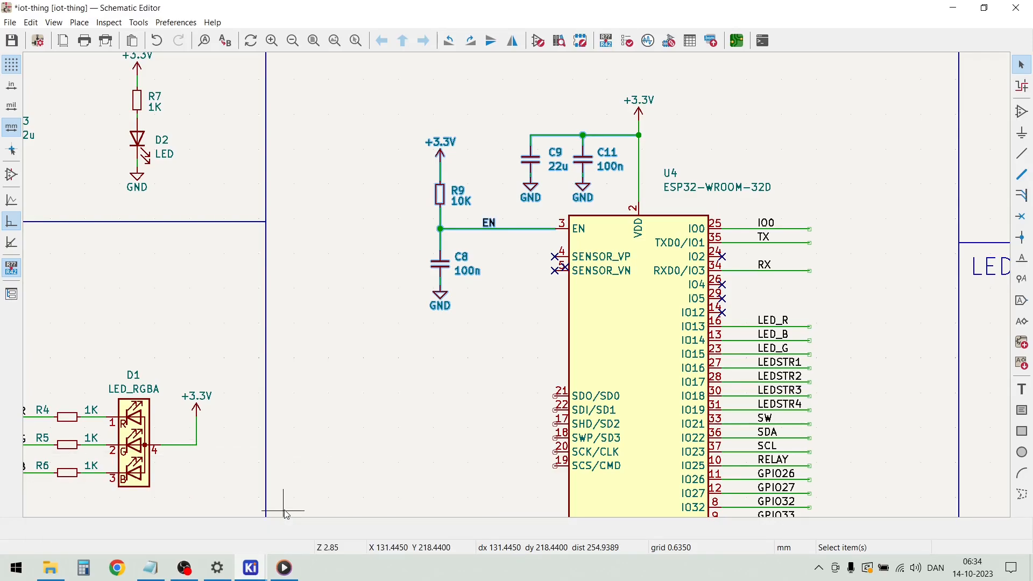
mouse_move(253, 569)
click(404, 496)
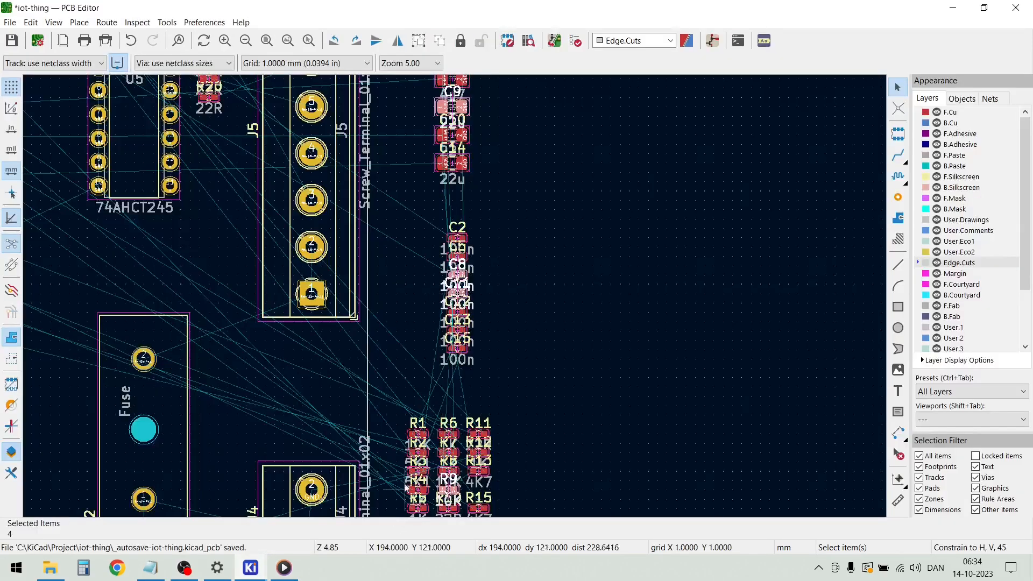
Move the selected footprints C8, C9, C11 and R9 together to the empty area right of the capacitor and resistor groups
scroll(468, 293, up, 5)
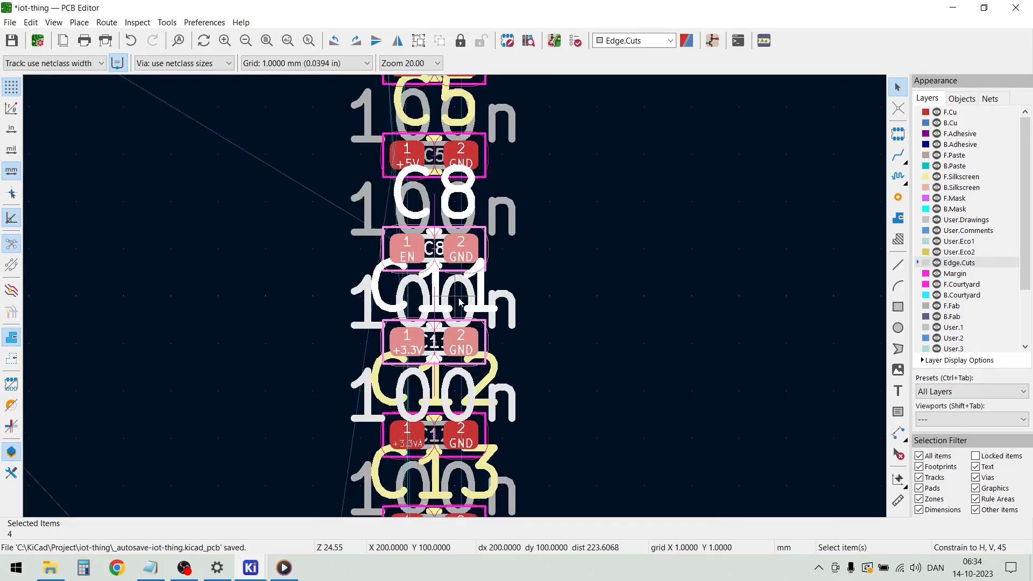
key(m)
scroll(537, 291, down, 10)
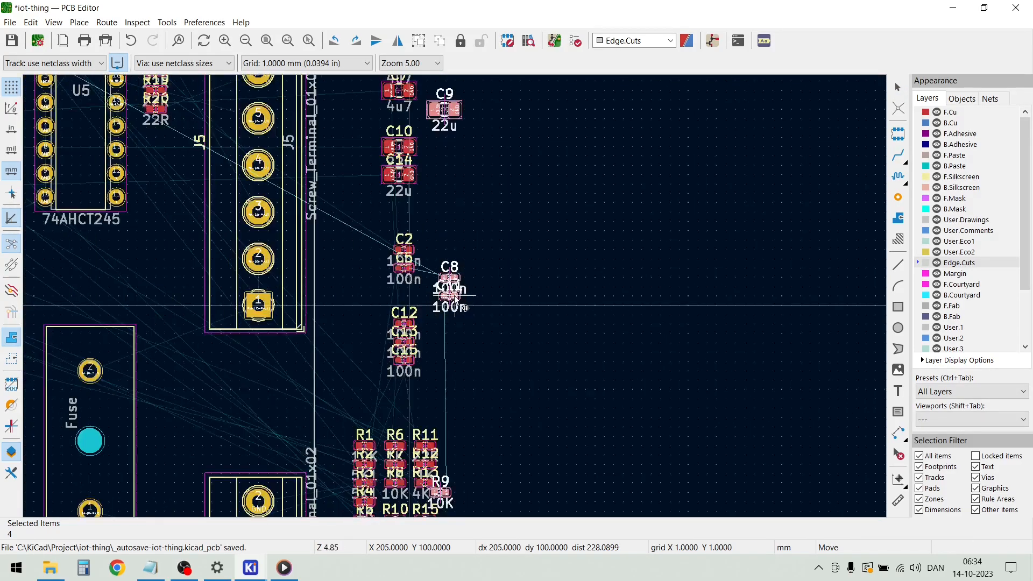
click(511, 290)
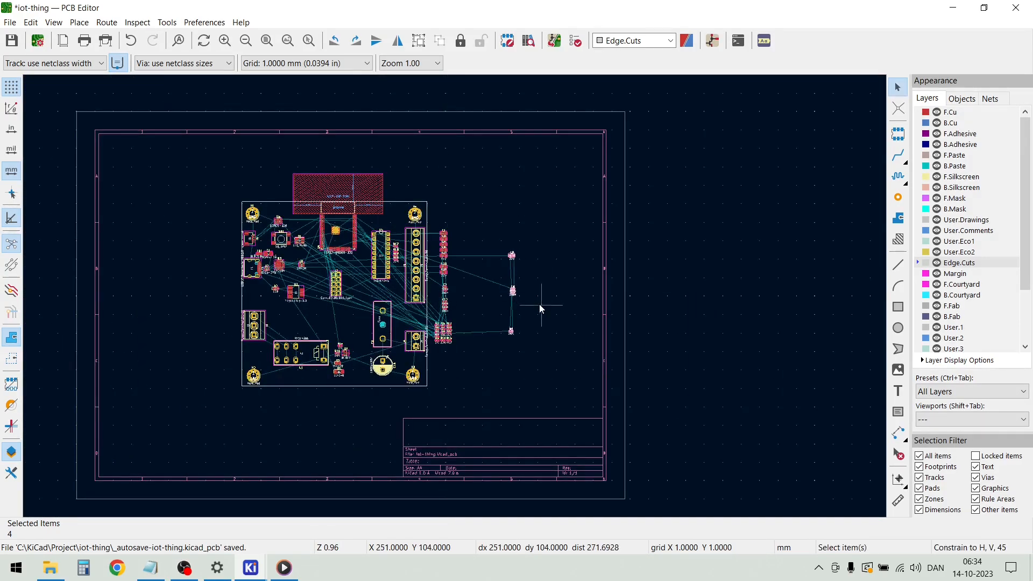
Gather the four ESP32 footprints outside the board, placing R9 just below C9 and C8 with C11 beside them
scroll(540, 304, up, 5)
scroll(453, 296, down, 2)
scroll(454, 295, down, 2)
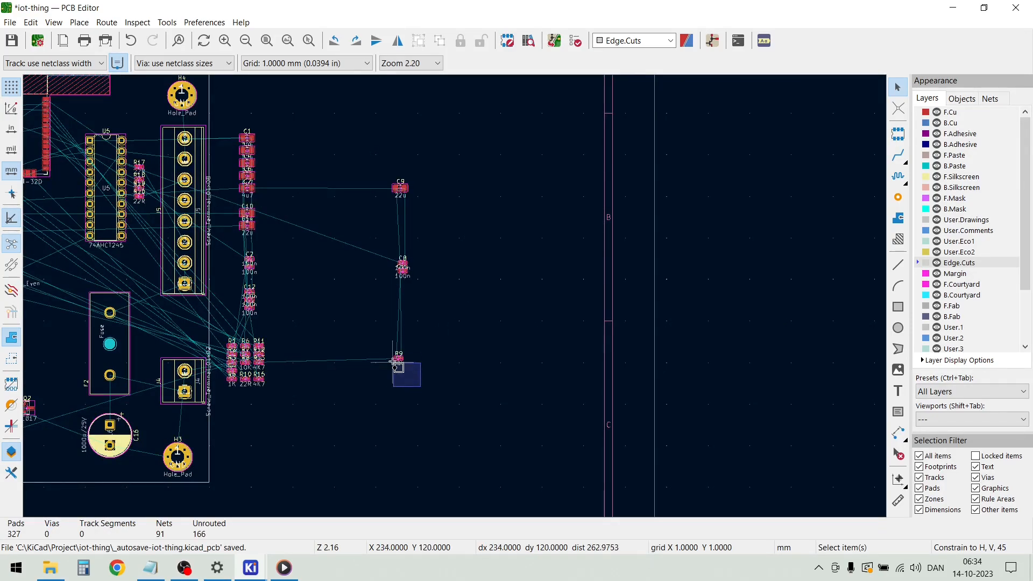
click(398, 357)
key(m)
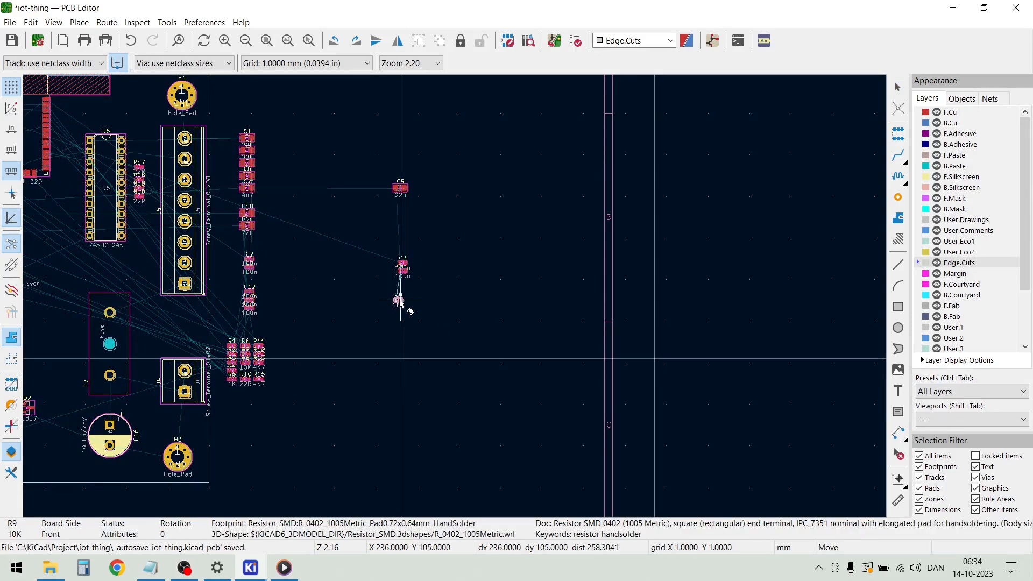
click(400, 205)
drag(423, 310, 419, 206)
Move the C9, R9, C8 and C11 cluster onto the board between U6 and U4, just below the antenna keep-out zone
drag(450, 247, 388, 245)
scroll(255, 235, down, 2)
scroll(324, 251, up, 3)
click(392, 243)
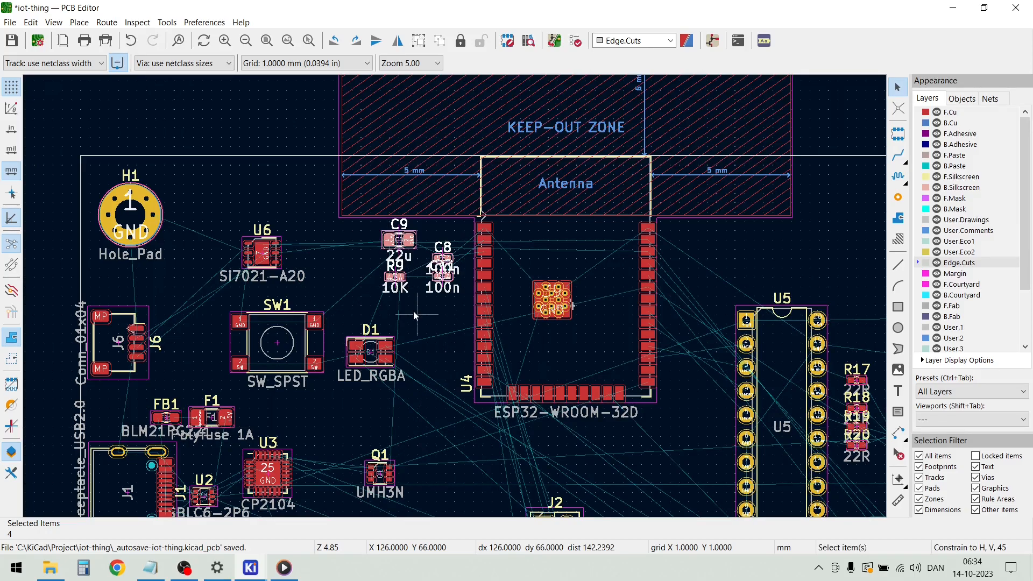
click(429, 311)
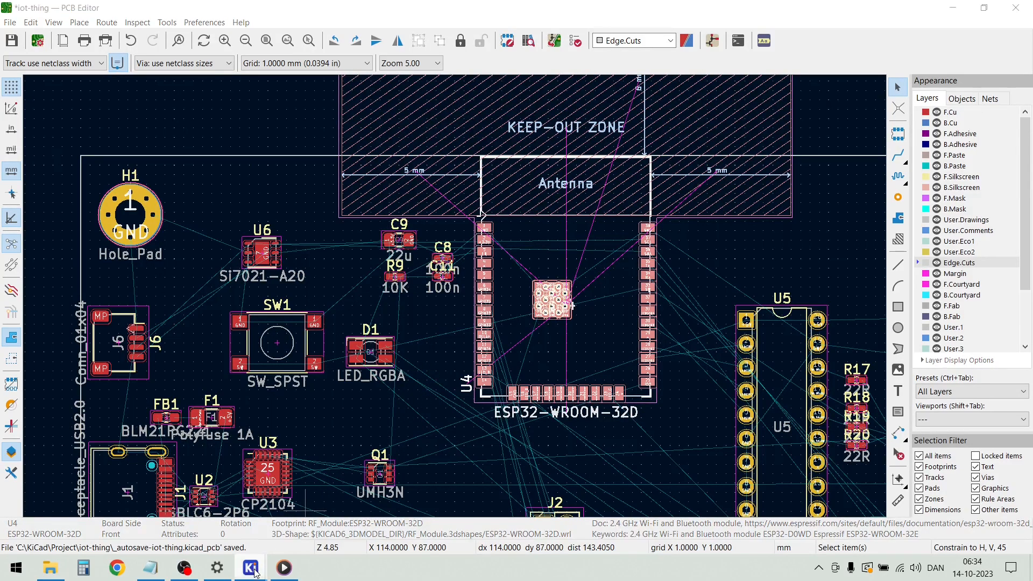
Switch to the schematic, select R4, R5 and R6 plus R1 and C2 with their wiring, and return to the PCB
mouse_move(264, 569)
click(310, 522)
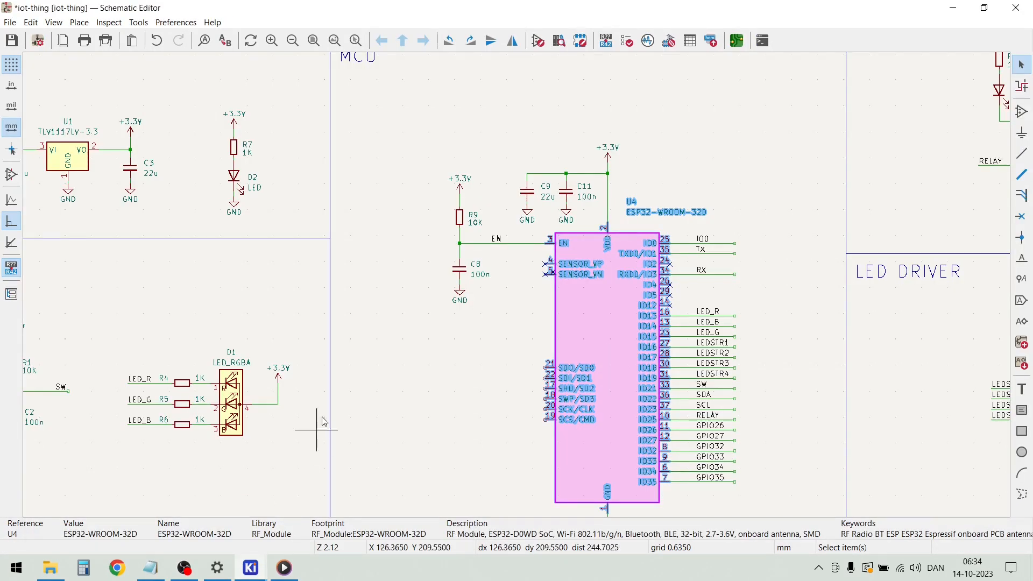
click(397, 376)
scroll(262, 453, down, 1)
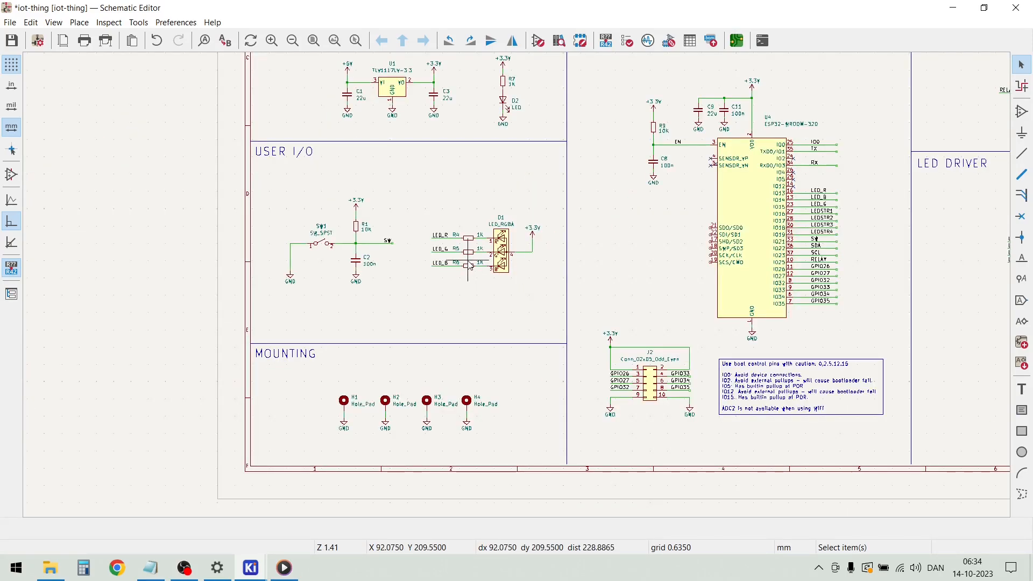
scroll(467, 262, up, 1)
drag(533, 314, 475, 215)
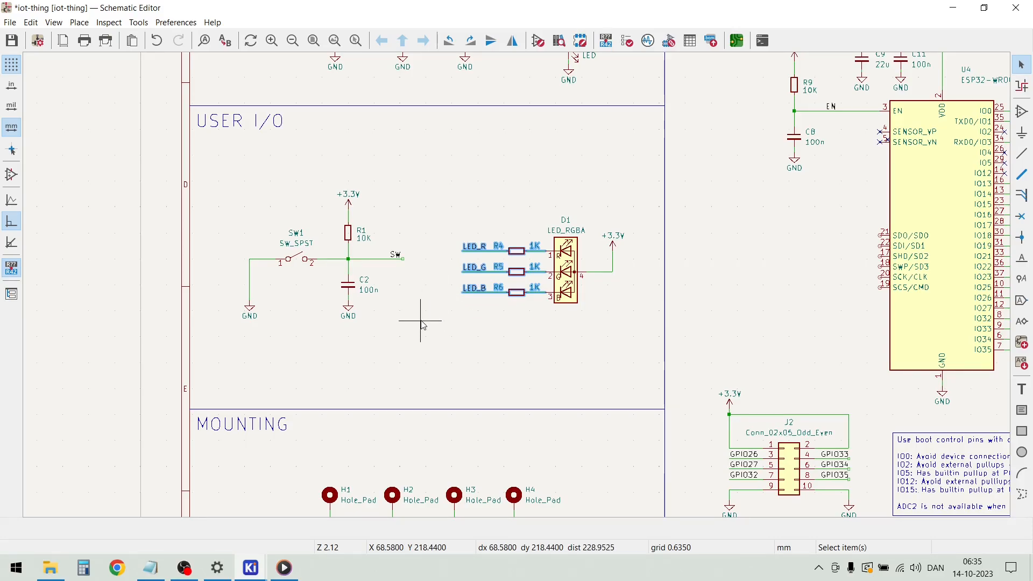
drag(415, 320, 339, 209)
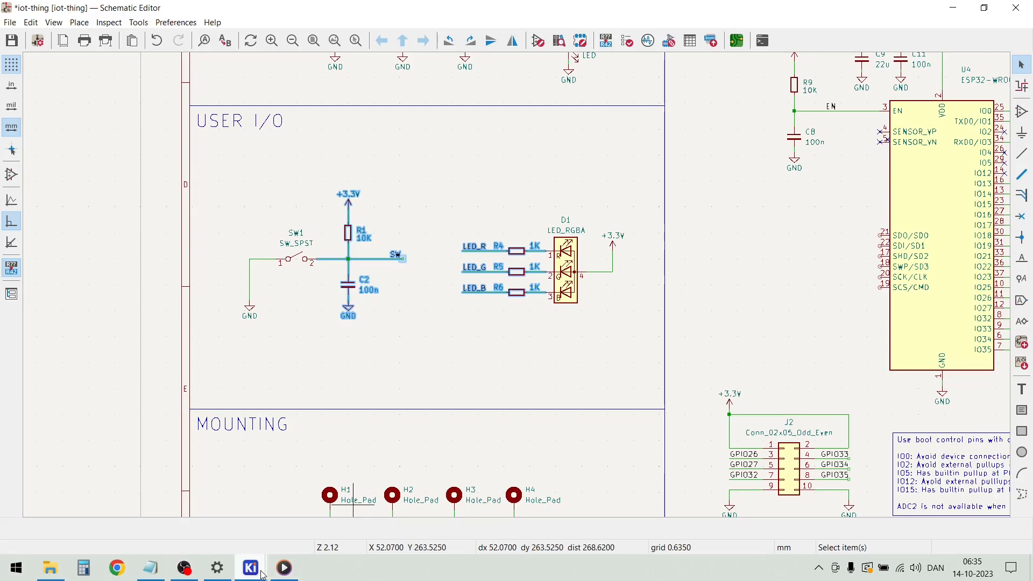
mouse_move(251, 567)
click(396, 521)
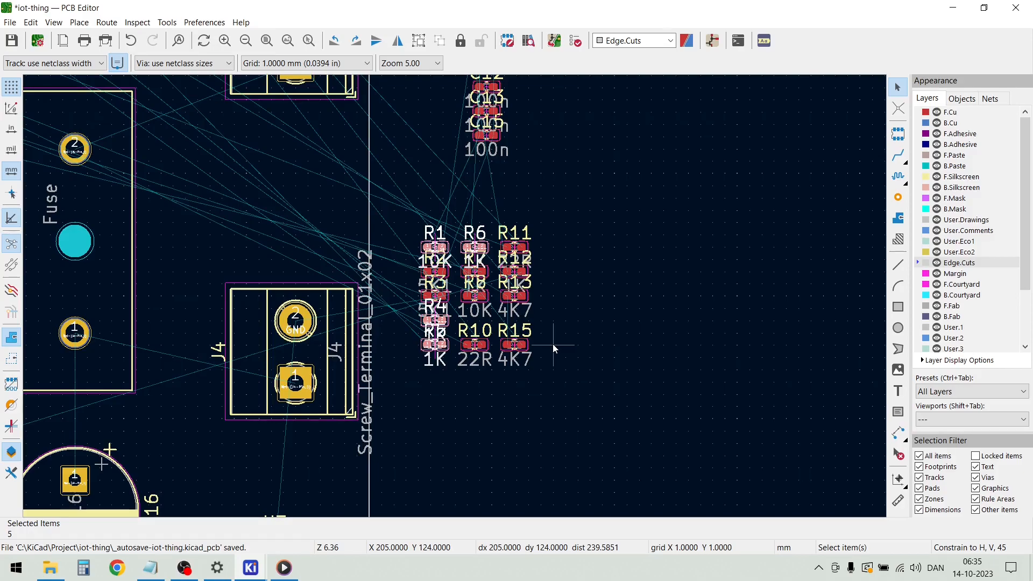
Move R1, R4, R5, R6 and C2 together to the empty area outside the board, and place C2 beside R4
drag(405, 234, 690, 305)
click(735, 283)
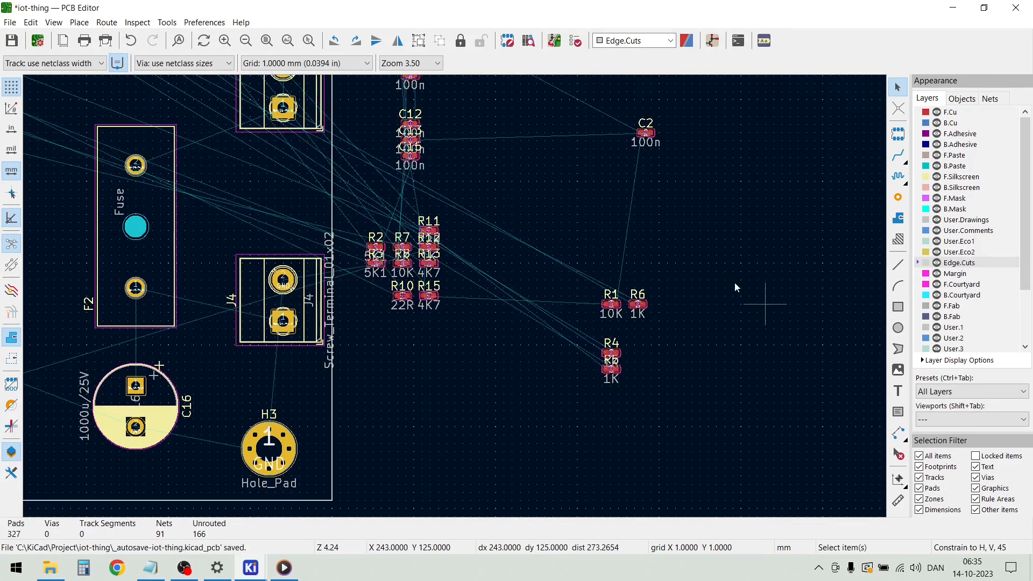
scroll(735, 282, down, 2)
mouse_move(437, 230)
mouse_down()
mouse_move(377, 184)
mouse_move(398, 199)
mouse_up()
key(m)
click(394, 352)
Move the R1, R6, R4, R5 and C2 cluster onto the board between D1 and U4, below R9 and C11
scroll(395, 350, up, 5)
drag(534, 391, 317, 129)
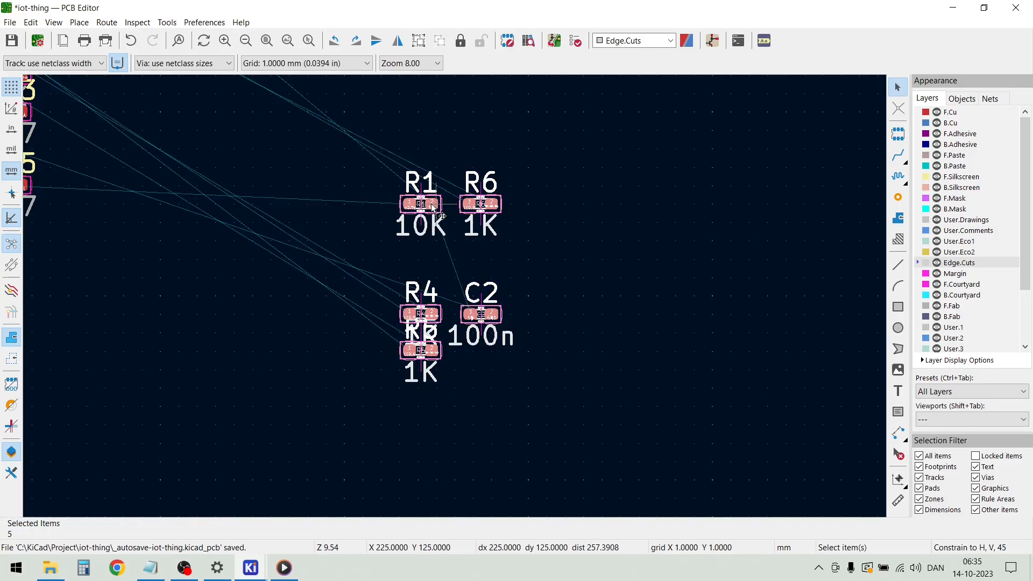
key(m)
scroll(433, 207, down, 6)
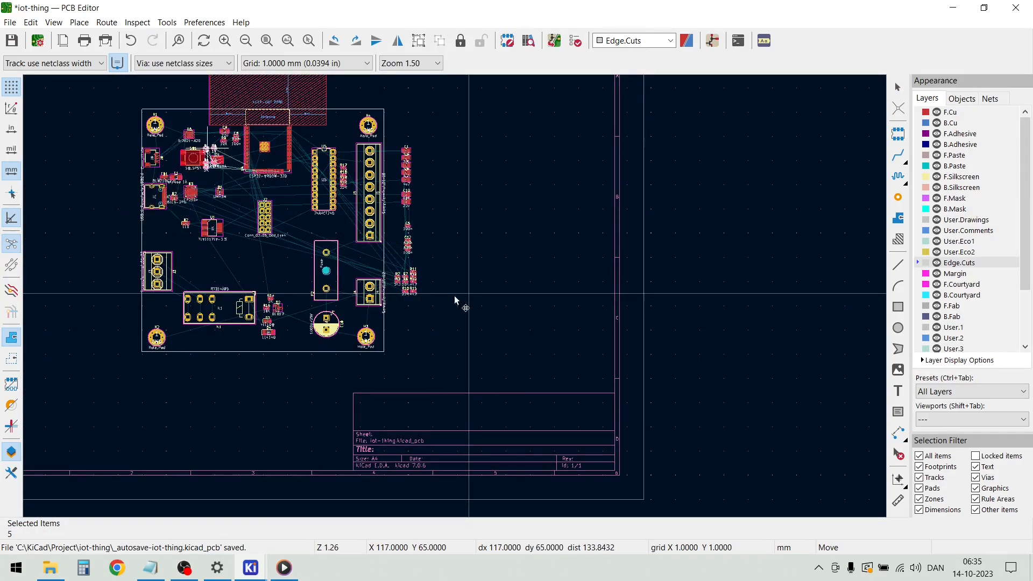
scroll(208, 152, up, 3)
drag(468, 309, 622, 339)
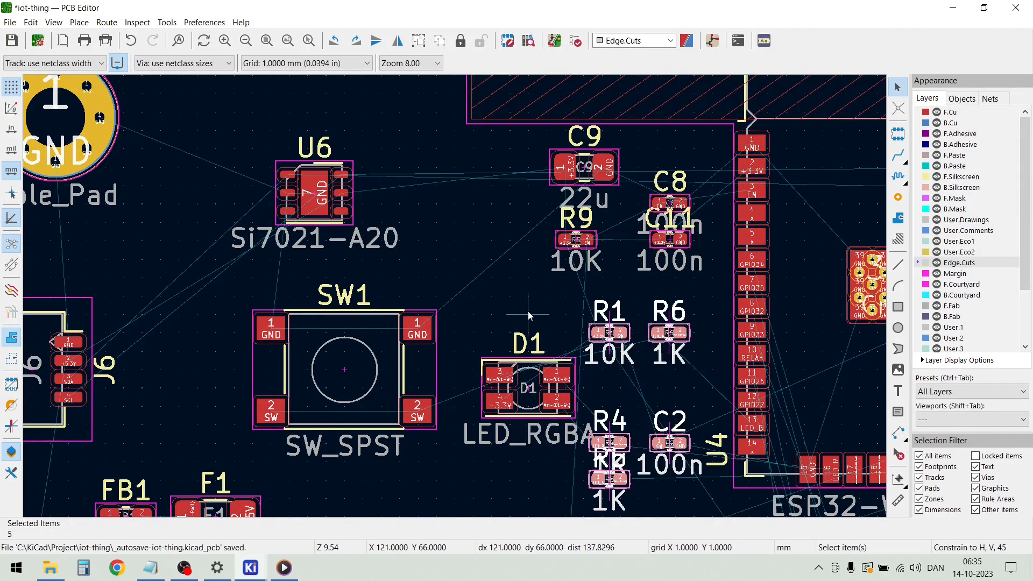
click(528, 311)
key(Home)
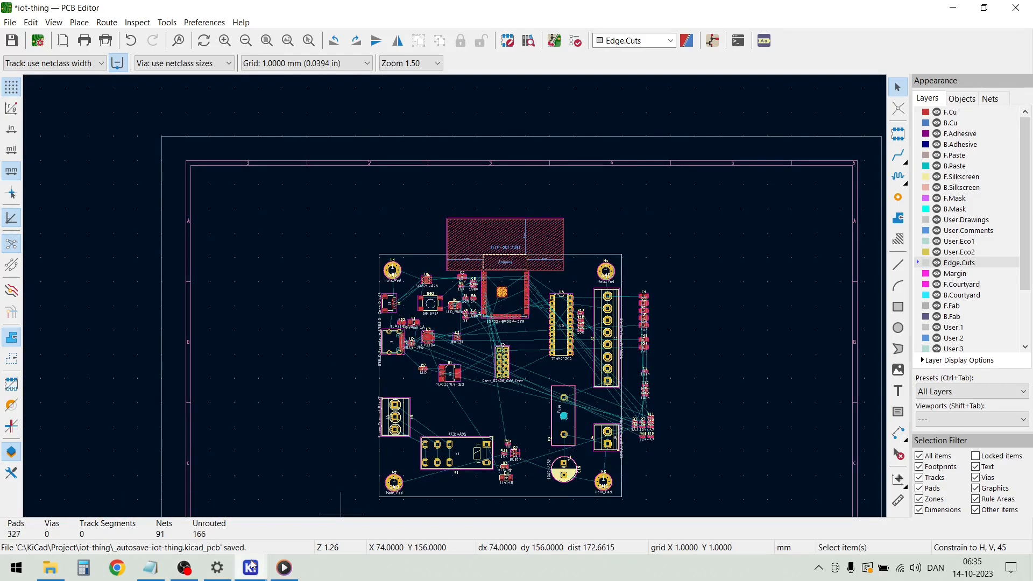
mouse_move(250, 568)
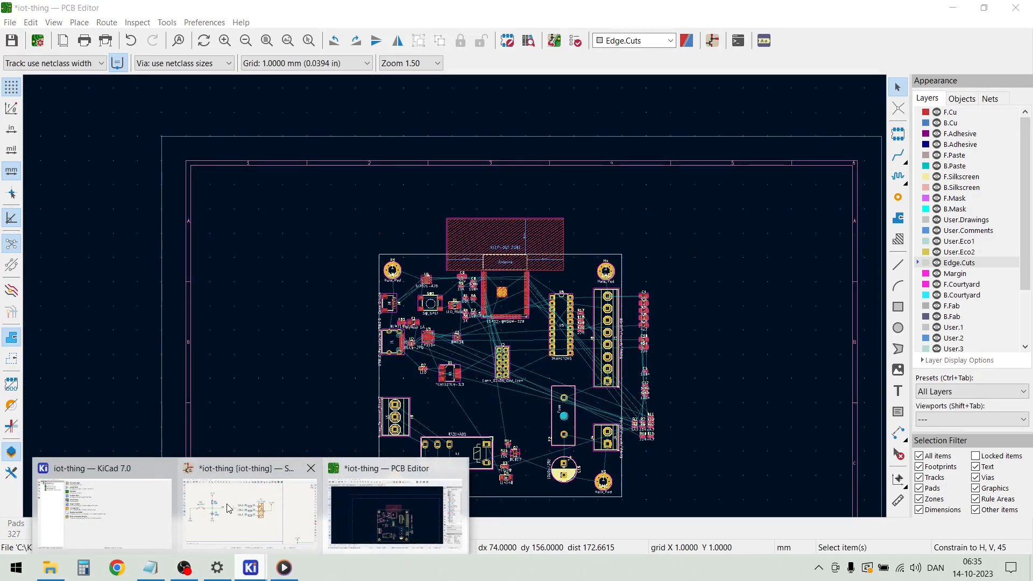
click(229, 508)
scroll(519, 280, down, 5)
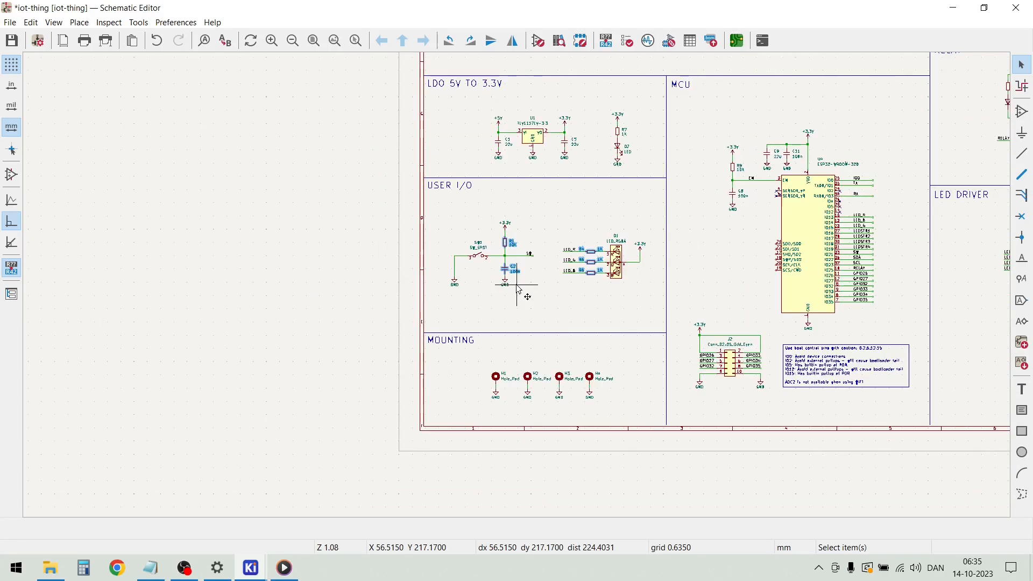
scroll(585, 134, up, 5)
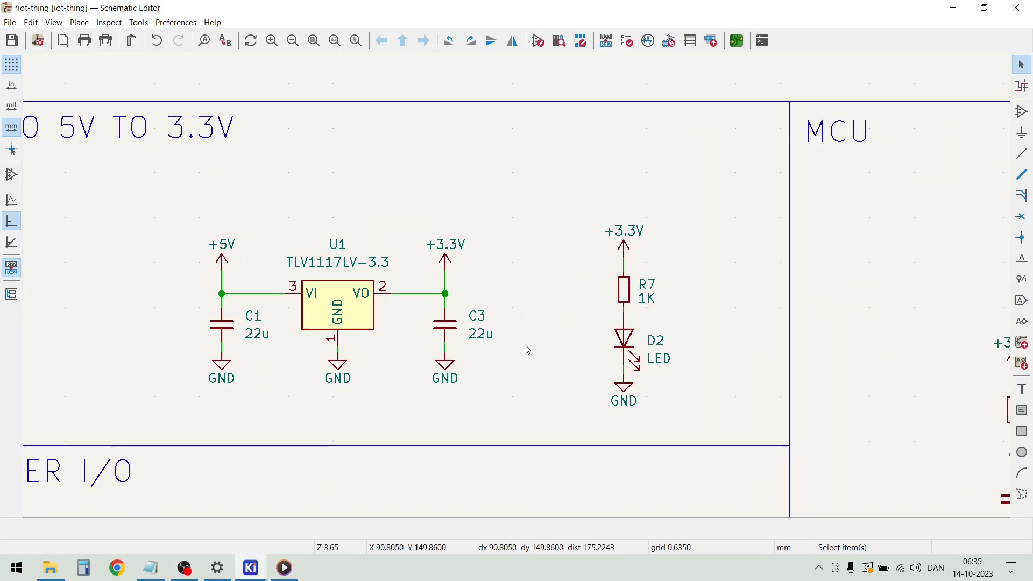
click(445, 323)
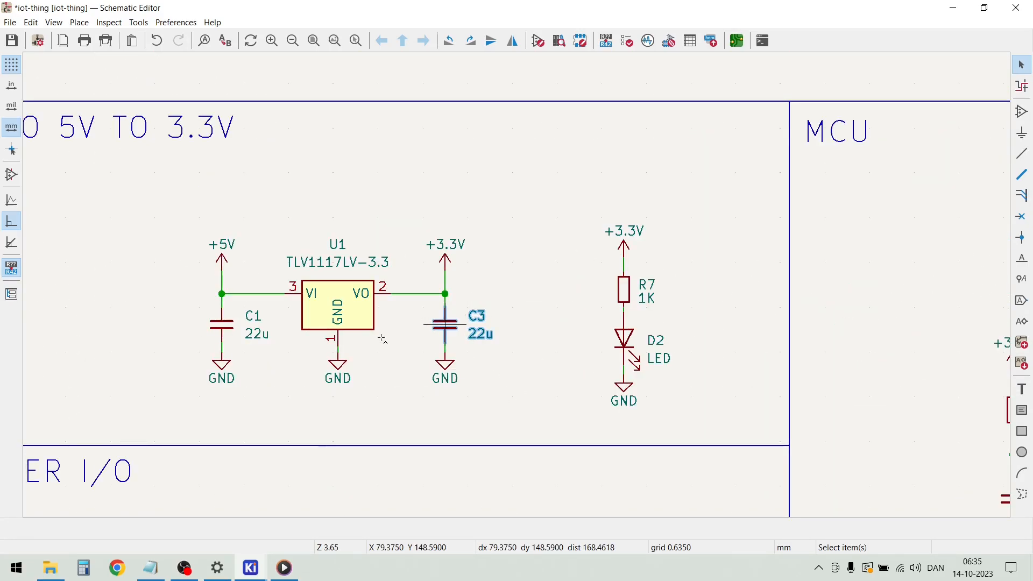
shift+click(223, 326)
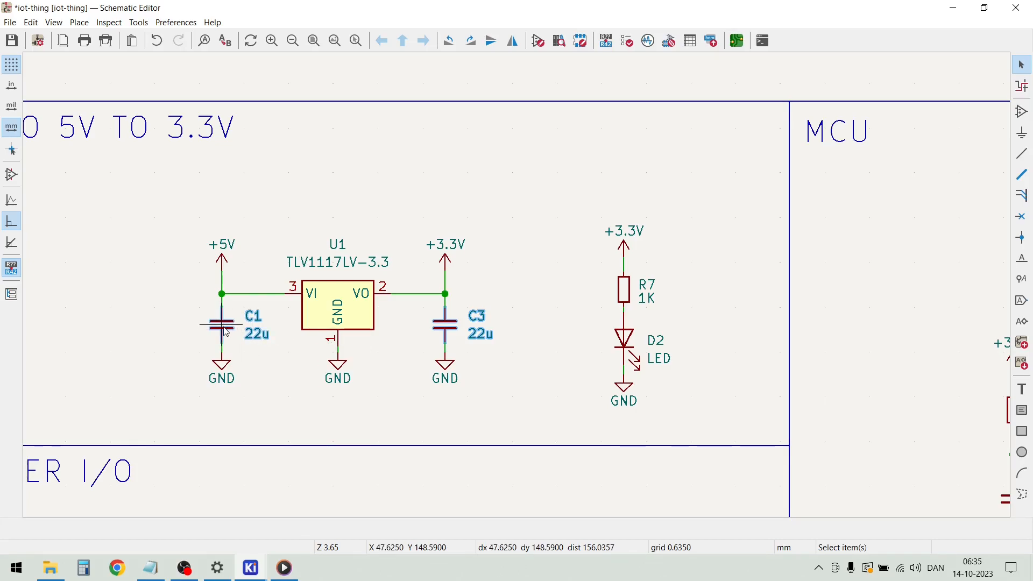
shift+click(624, 291)
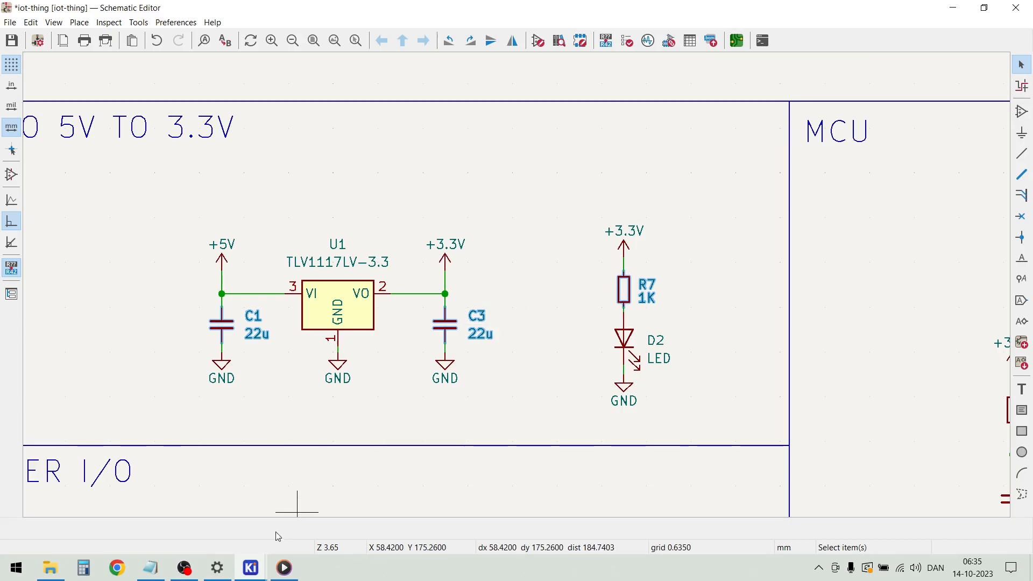
mouse_move(260, 565)
click(454, 469)
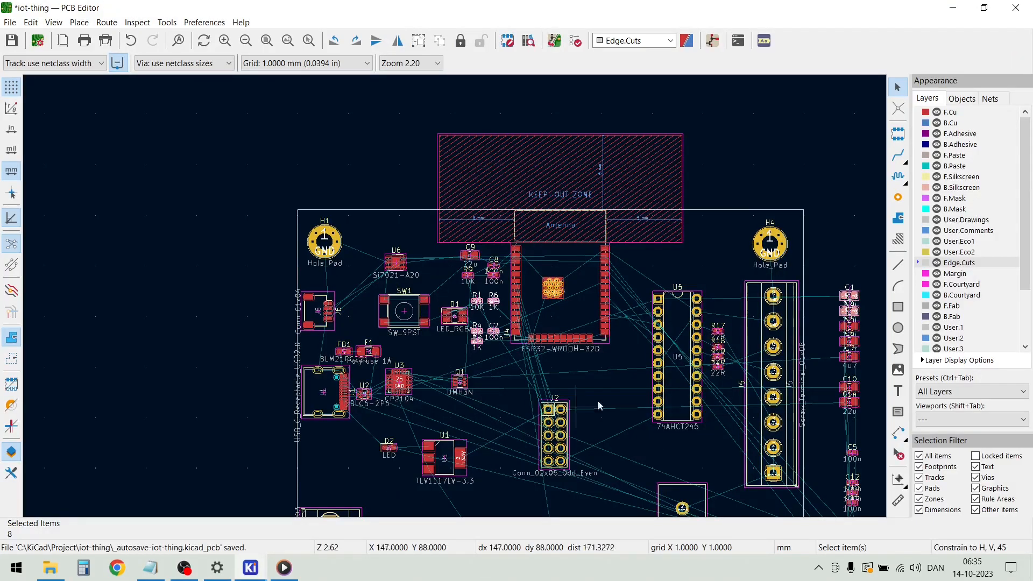
click(833, 253)
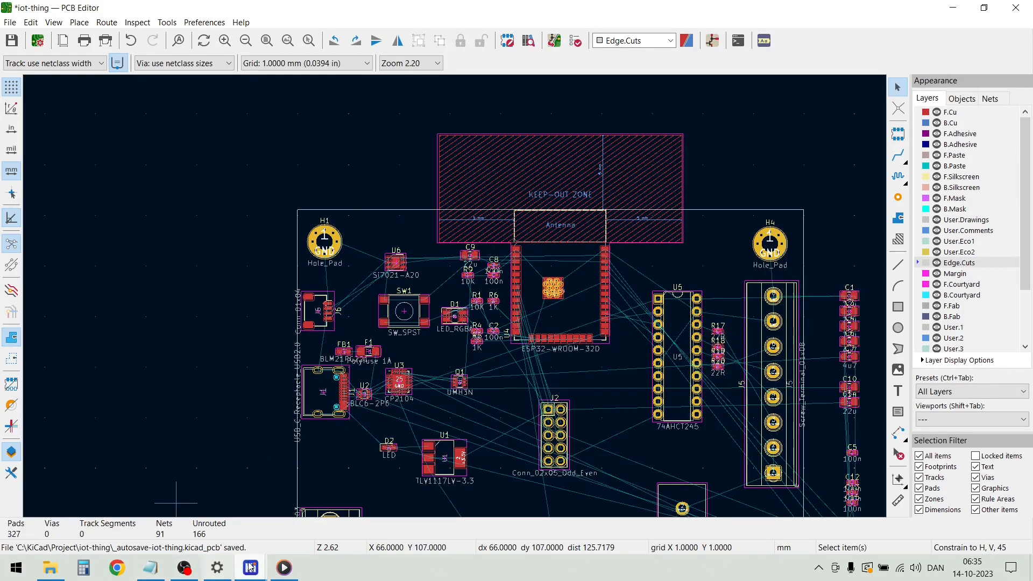
mouse_move(251, 567)
click(253, 505)
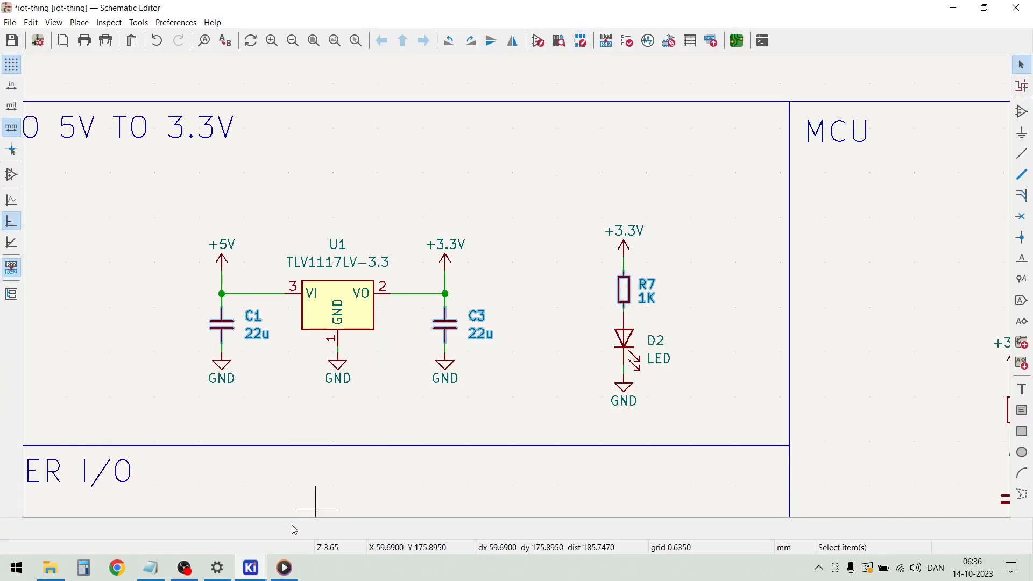
mouse_move(253, 575)
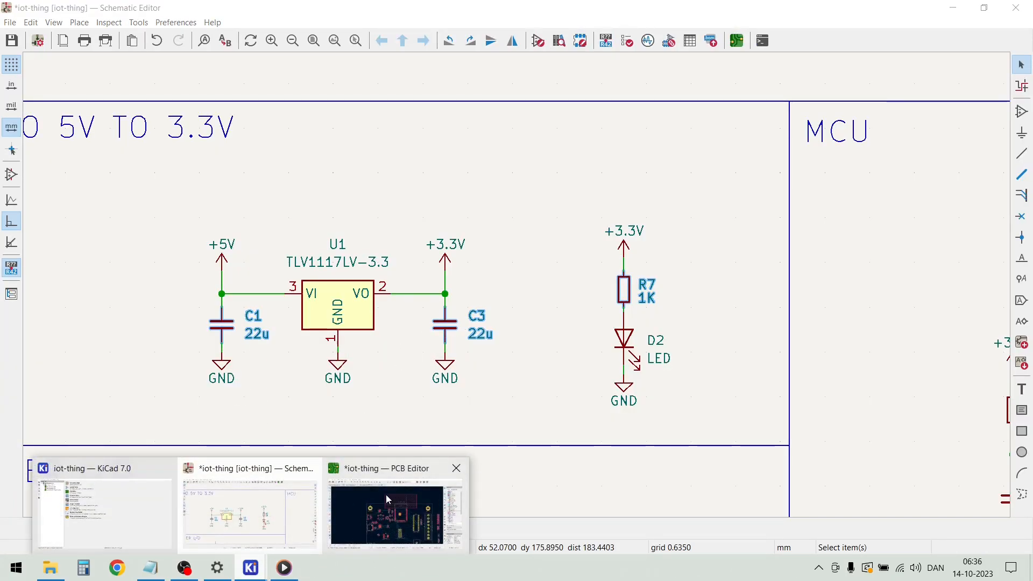
click(376, 508)
scroll(455, 300, down, 2)
scroll(462, 317, up, 4)
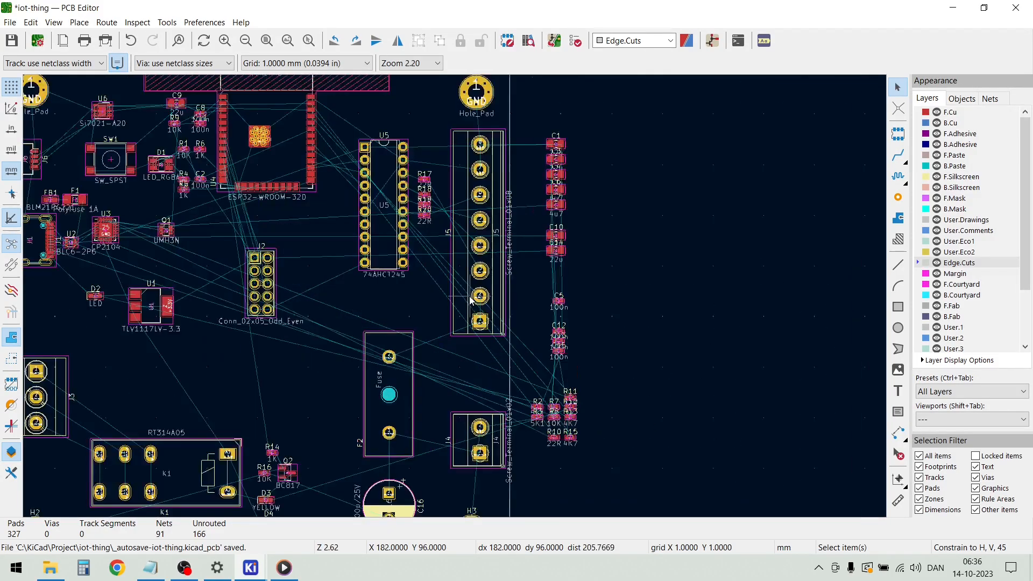
scroll(474, 305, down, 2)
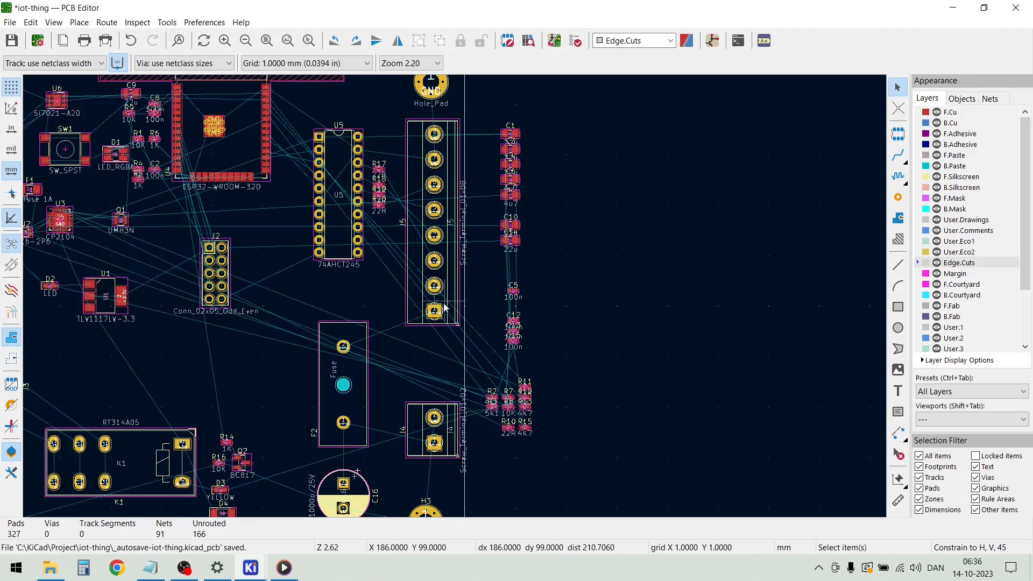
scroll(522, 281, up, 2)
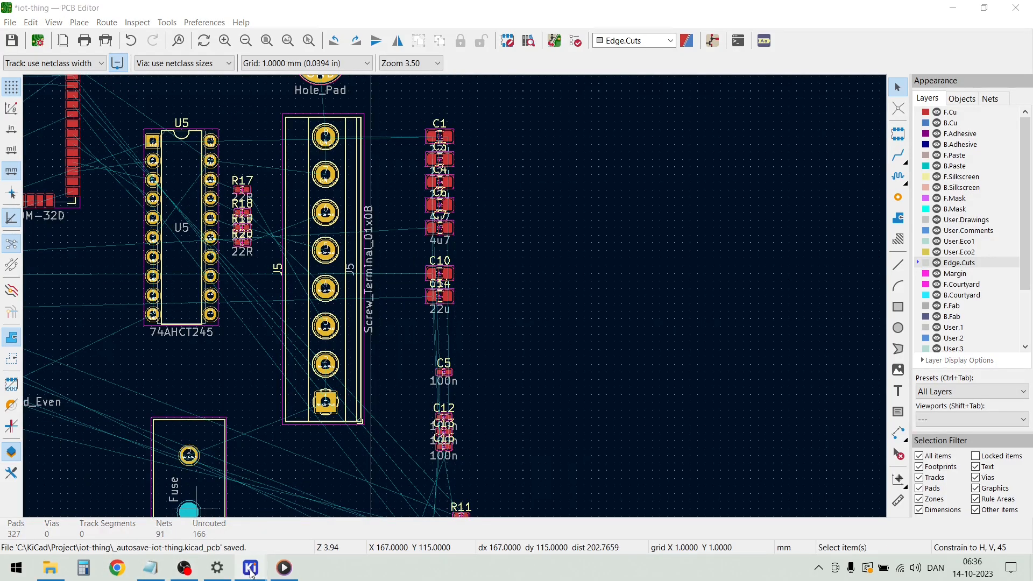
Switch to the schematic, select the regulator capacitors C1 and C3 plus the LED resistor R7, and return to the PCB
mouse_move(251, 565)
click(251, 532)
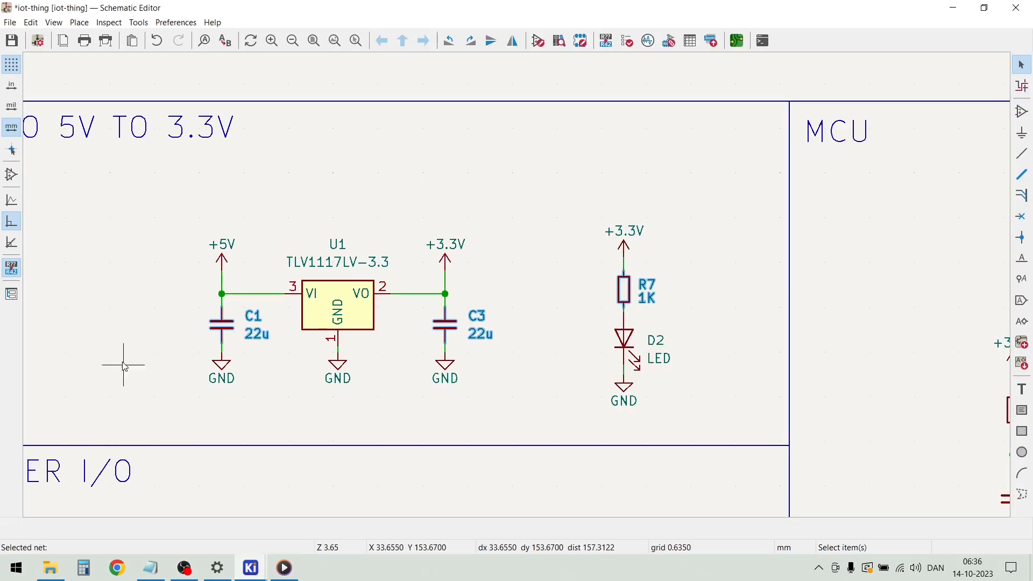
click(223, 324)
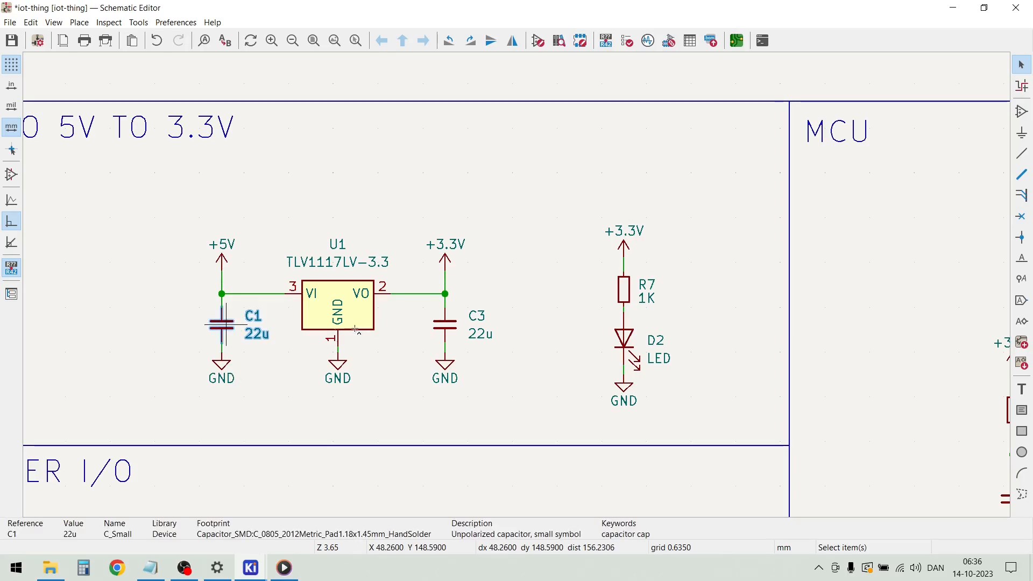
shift+click(444, 329)
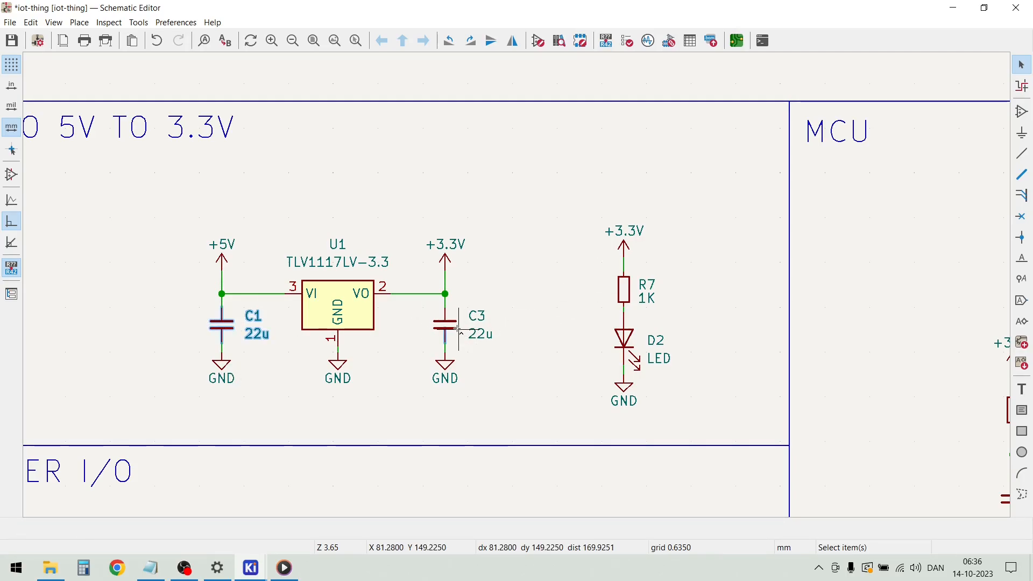
shift+click(623, 290)
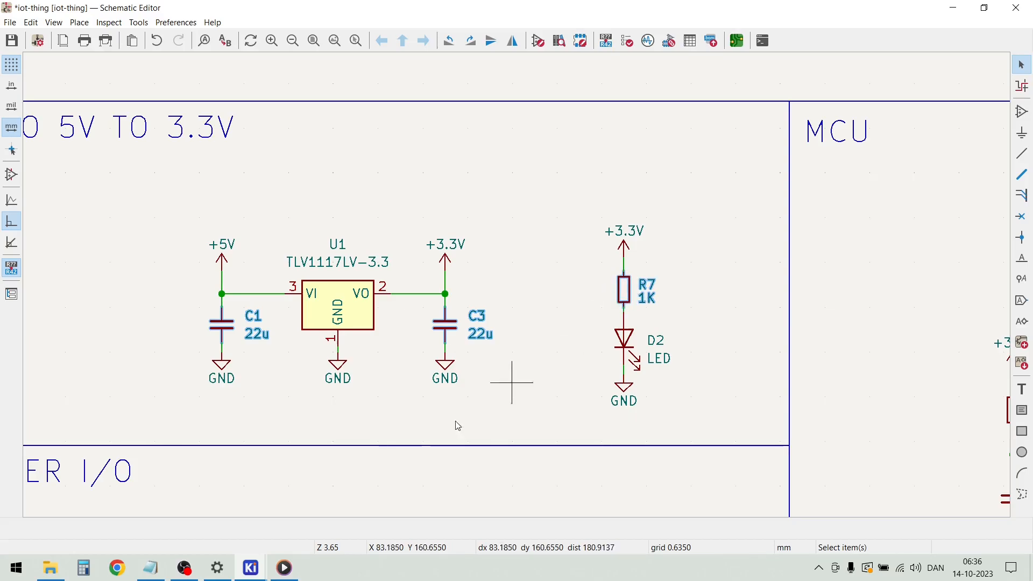
click(251, 567)
click(399, 502)
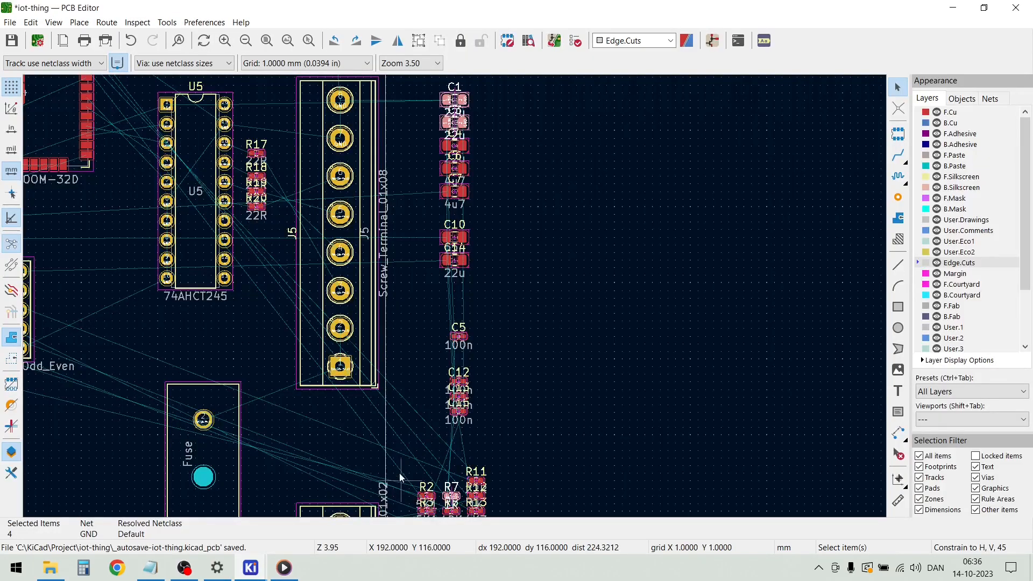
Gather C1, C3 and R7 in the empty area outside the board, with R7 beside the two capacitors
scroll(425, 305, down, 2)
drag(467, 172, 579, 176)
click(600, 356)
click(570, 439)
drag(575, 441, 600, 182)
click(609, 209)
Move the C1, C3 and R7 cluster onto the board beside D2 and U1, just above J3
mouse_move(612, 226)
mouse_down()
mouse_move(560, 153)
mouse_move(156, 234)
mouse_move(64, 336)
mouse_move(393, 294)
mouse_move(457, 304)
mouse_move(503, 347)
mouse_move(479, 326)
mouse_up()
scroll(63, 337, down, 3)
scroll(414, 295, up, 4)
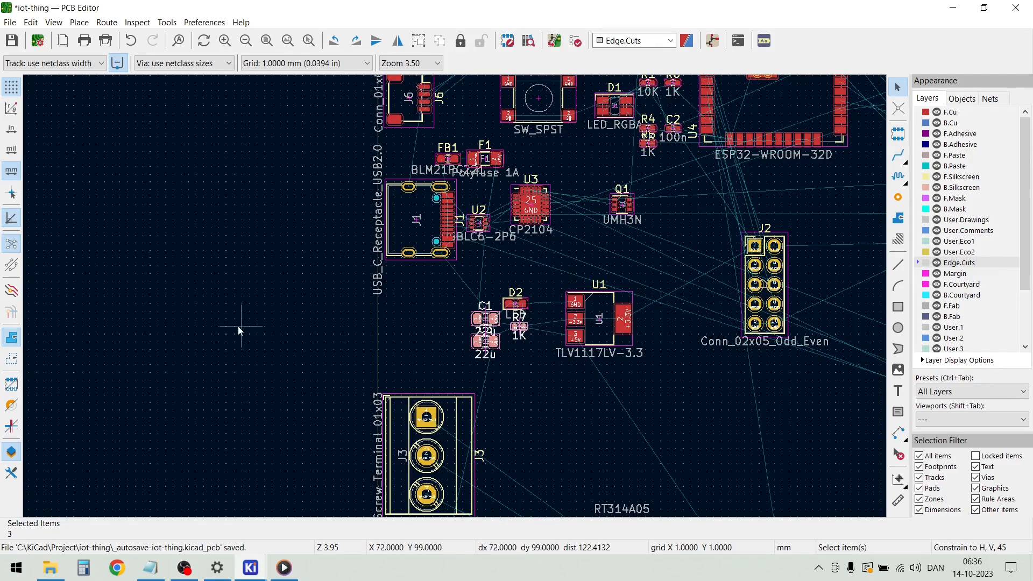
click(227, 313)
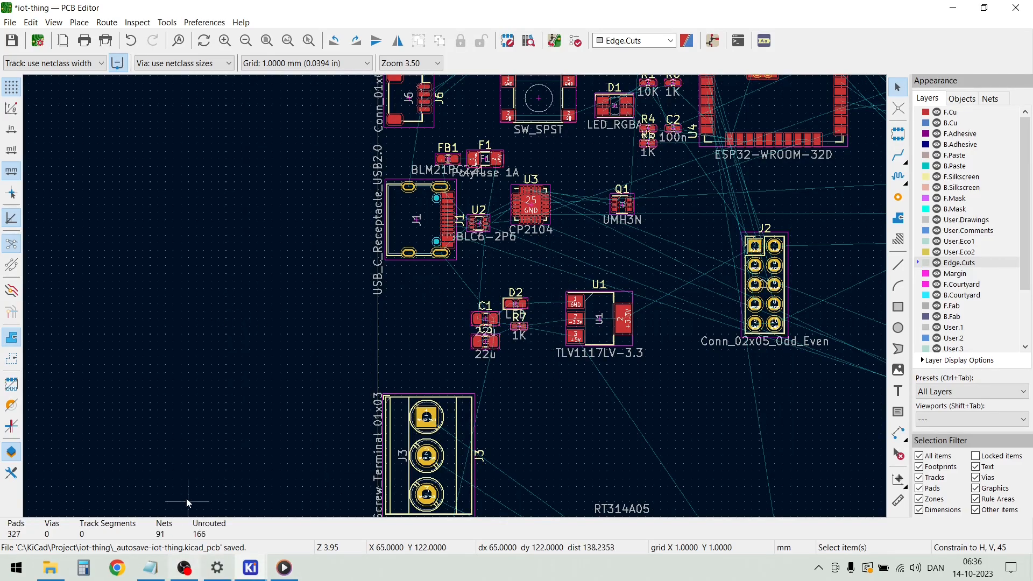
Switch to the schematic and select C4, C5, C6 and R8 in the power and programming interface section
mouse_move(251, 568)
click(259, 511)
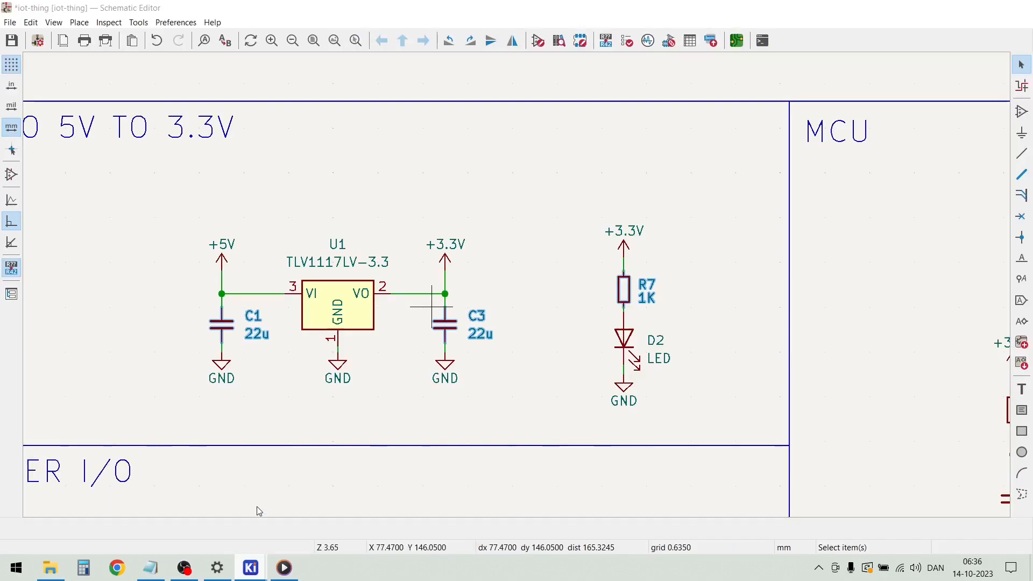
scroll(463, 275, down, 5)
scroll(535, 246, down, 2)
scroll(537, 242, up, 5)
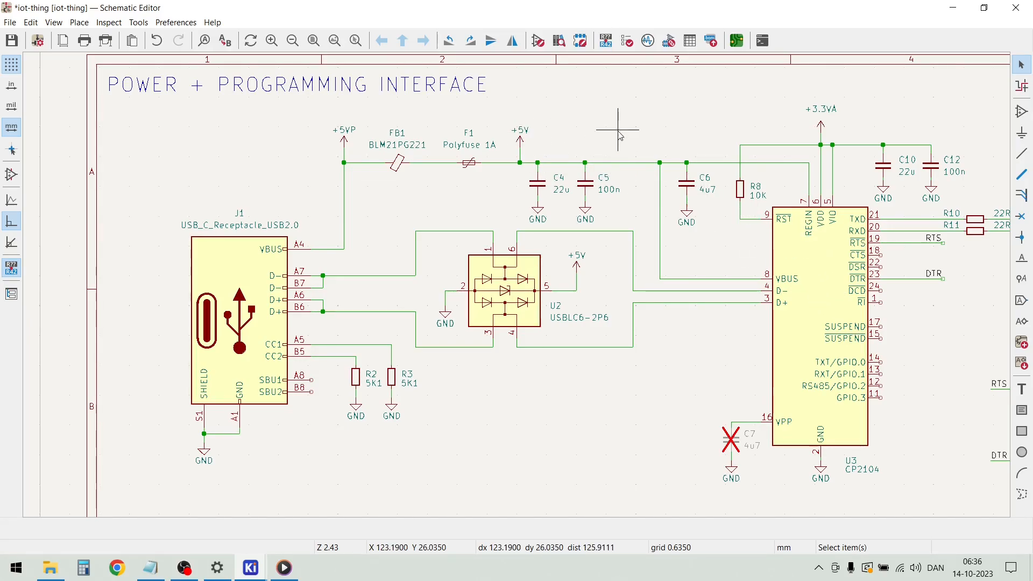
click(539, 185)
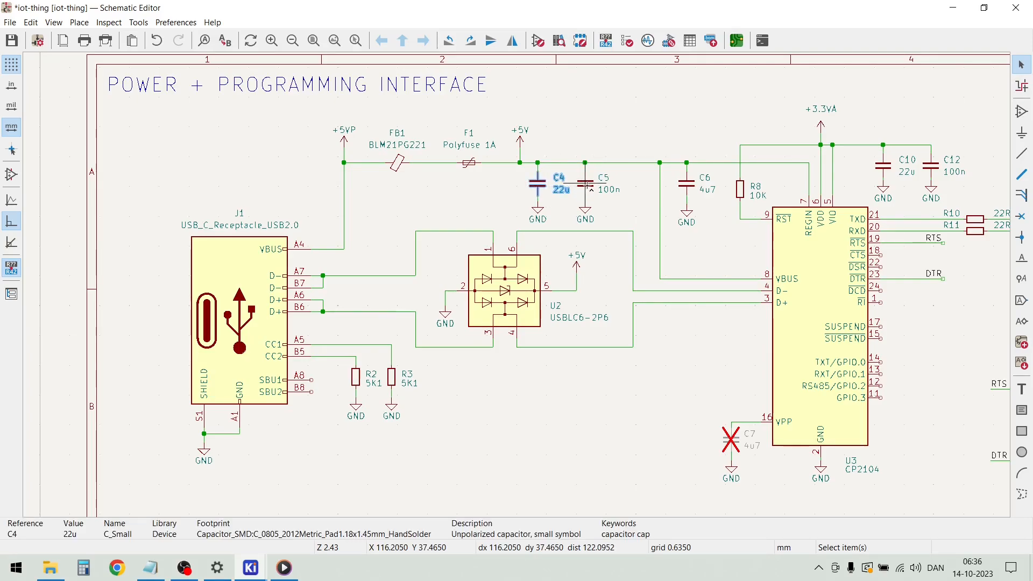
shift+click(586, 184)
shift+click(686, 184)
shift+click(741, 190)
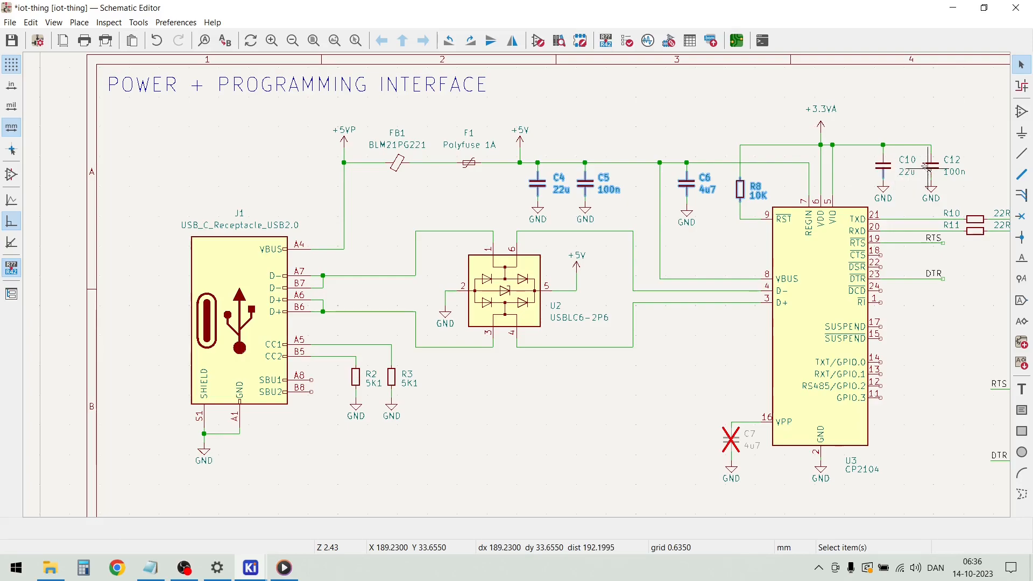
Add C10, C12, R10 and R11 to the schematic selection and return to the PCB with it
shift+click(884, 168)
shift+click(933, 168)
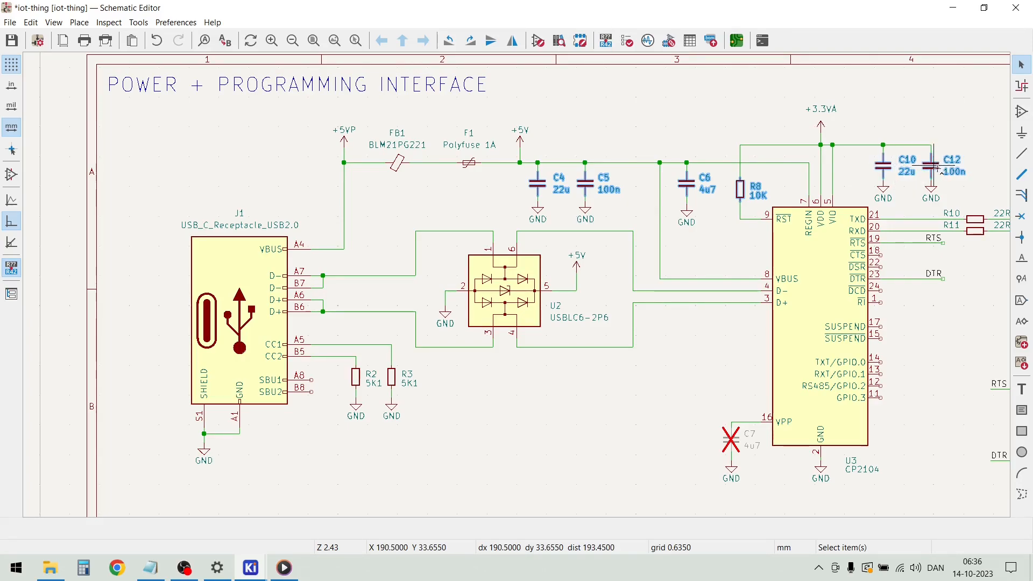
shift+click(974, 219)
shift+click(978, 232)
right_click(979, 235)
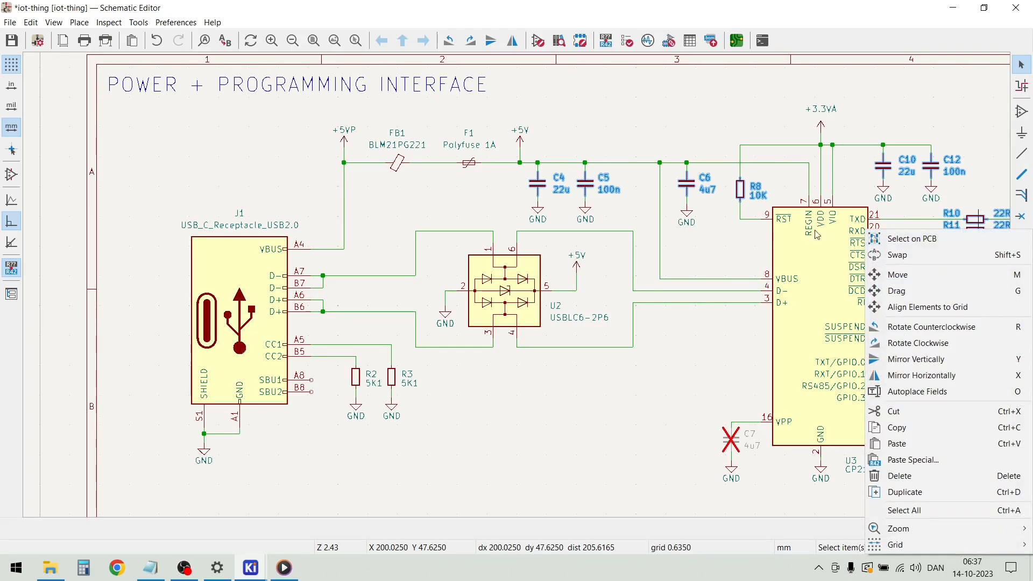
click(643, 362)
mouse_move(264, 575)
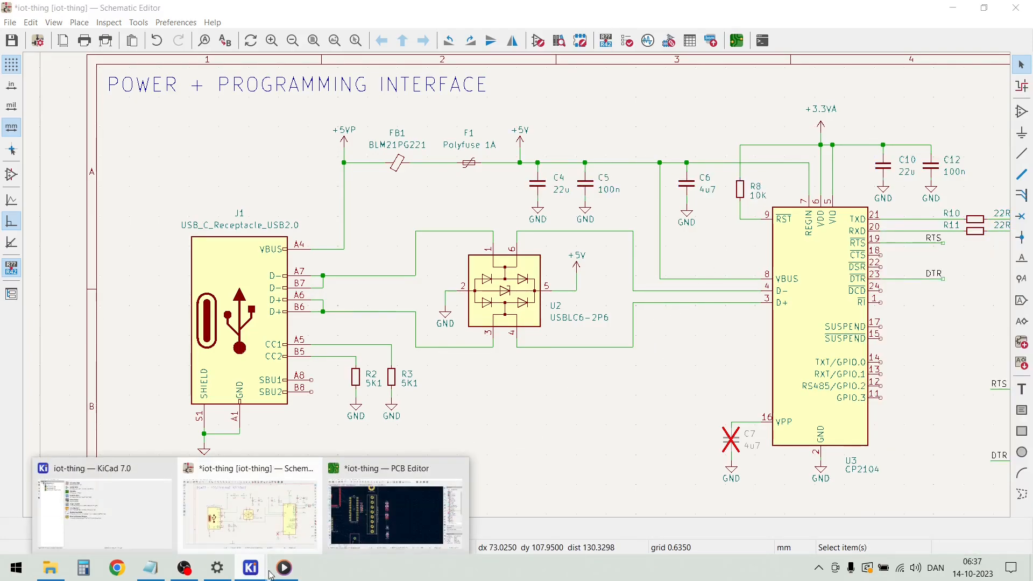
click(403, 529)
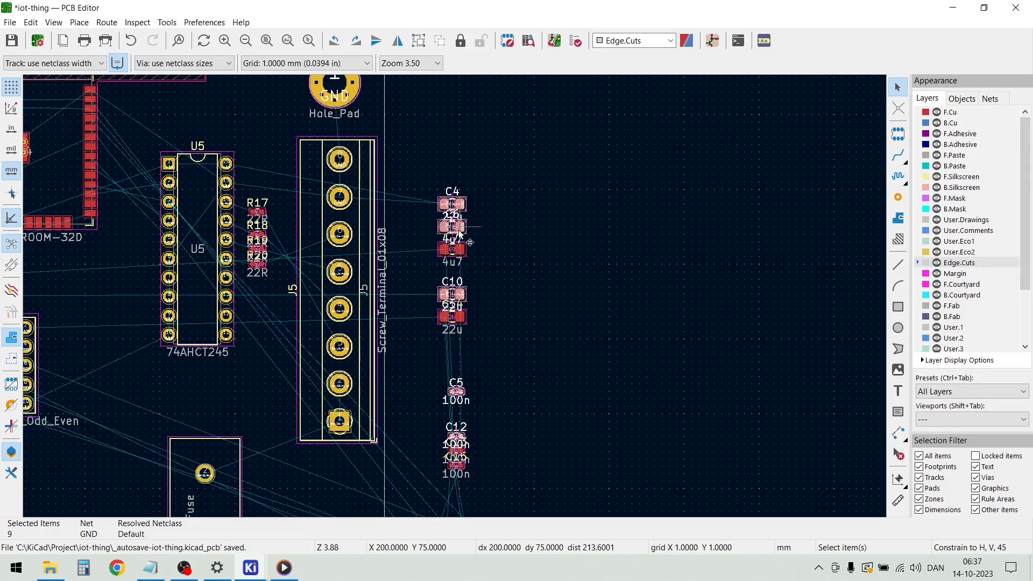
Pull the eight selected parts away from the unplaced ones and gather C5, C12, R8, R10 and R11 beside C4, C6 and C10
drag(458, 235, 659, 181)
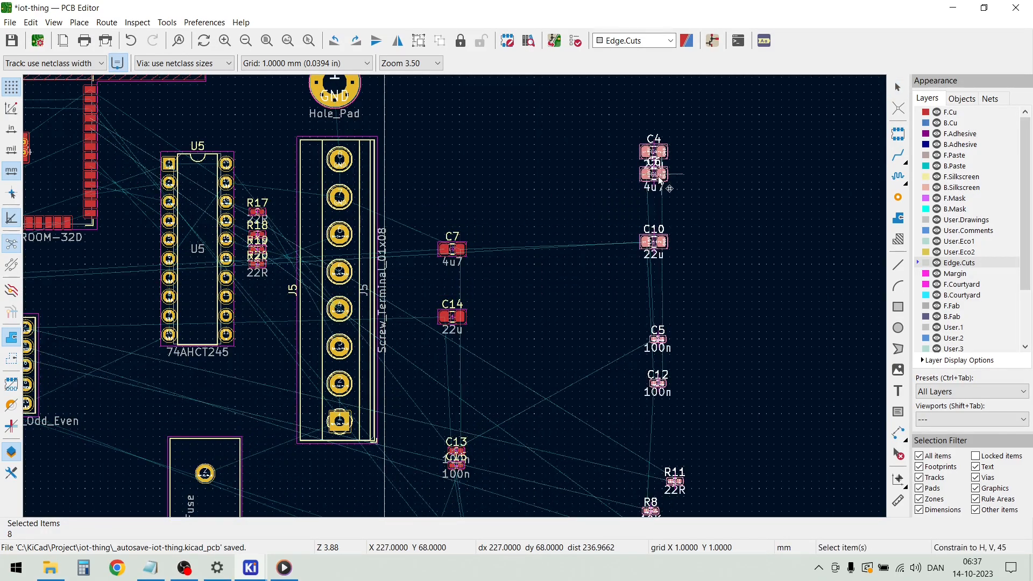
click(707, 269)
scroll(706, 269, down, 3)
drag(473, 456, 416, 309)
key(m)
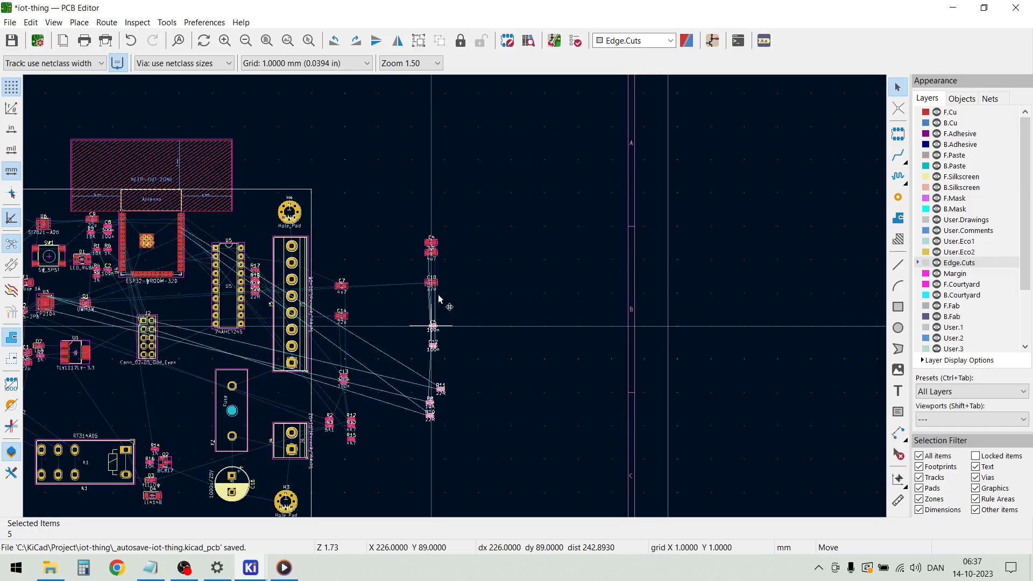
click(463, 226)
Move the eight-part cluster of C4, C6, C10, C5, C12, R8, R10 and R11 to the empty area above the board near H4
drag(519, 342, 432, 227)
key(m)
scroll(340, 264, down, 1)
scroll(339, 263, up, 1)
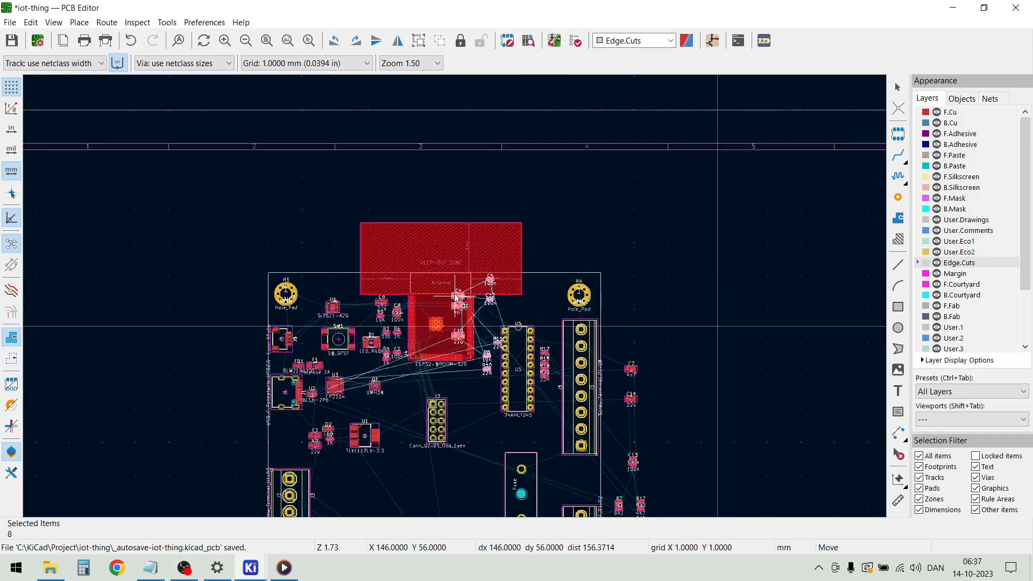
scroll(454, 295, up, 2)
scroll(620, 132, down, 1)
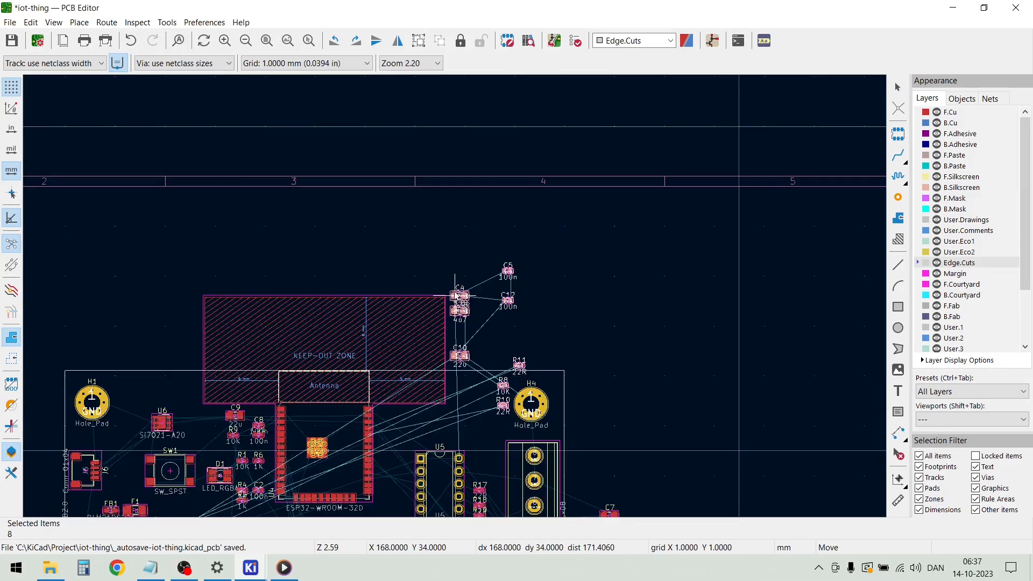
click(474, 236)
click(531, 276)
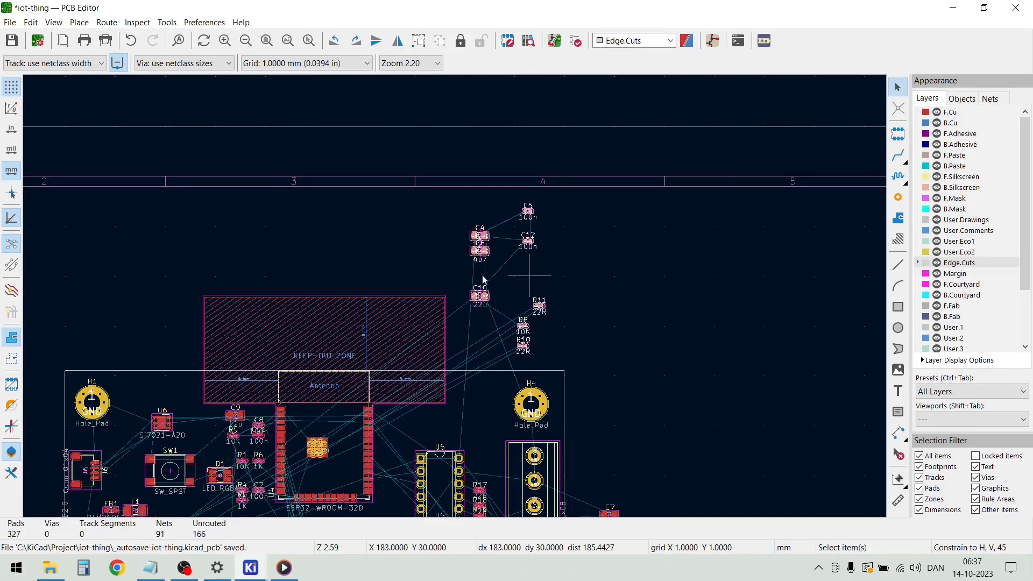
Move the eight-part cluster to the empty area just outside the board's left edge, beside J1
drag(570, 359, 466, 207)
key(m)
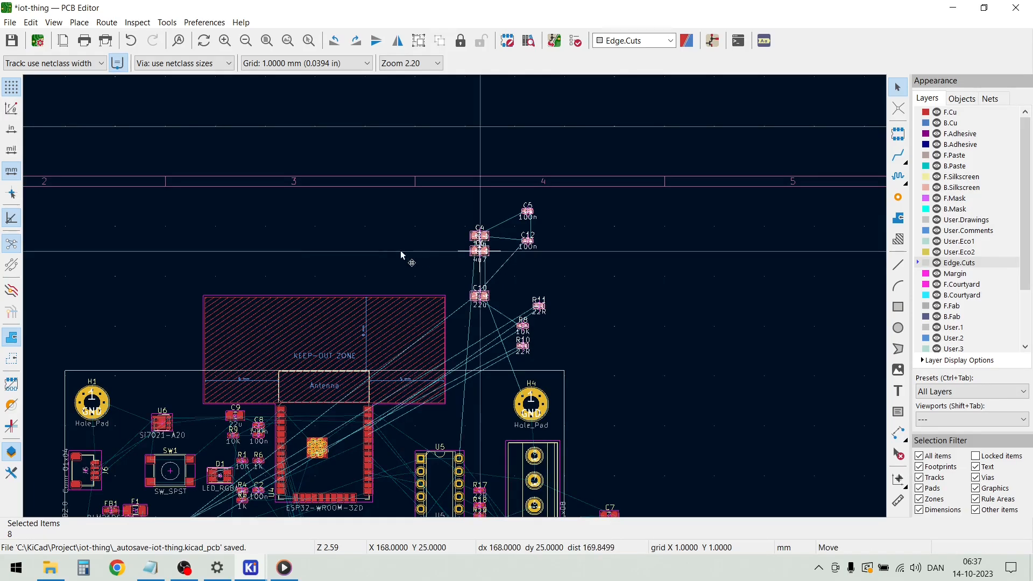
scroll(452, 304, down, 4)
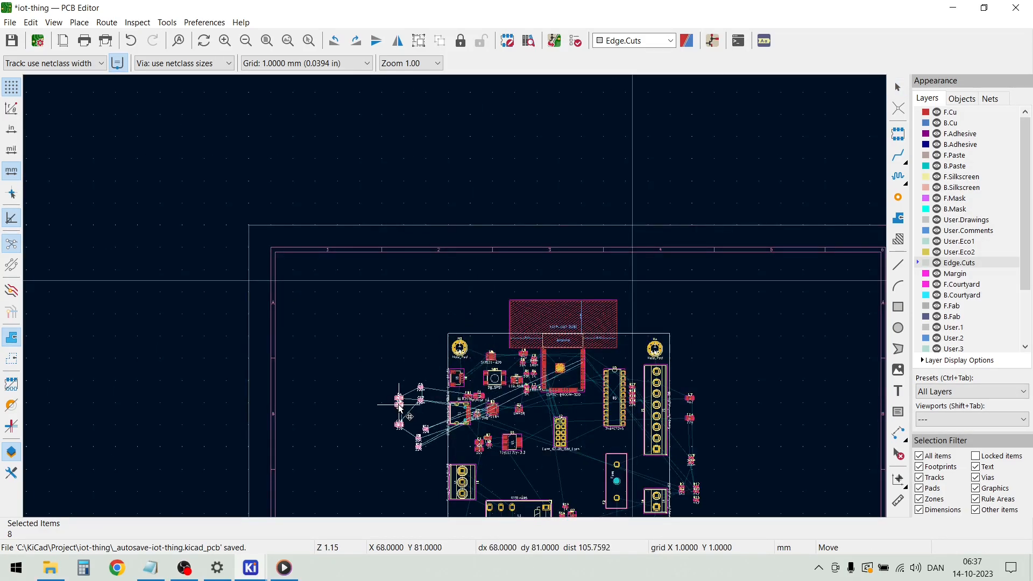
click(428, 431)
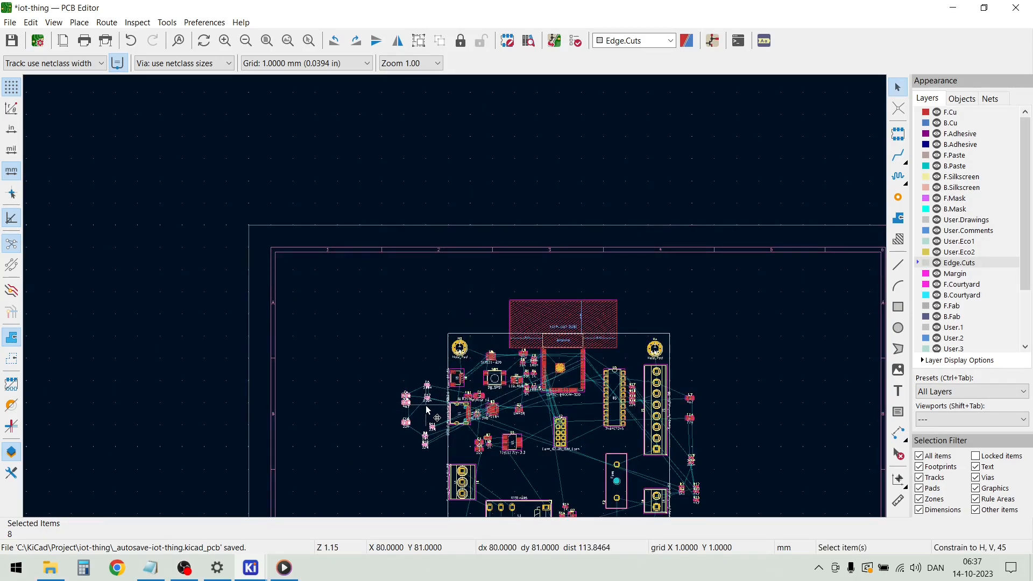
key(Escape)
Shift U3 down and to the right, away from U2, and nudge Q1 slightly to the right
scroll(454, 295, up, 6)
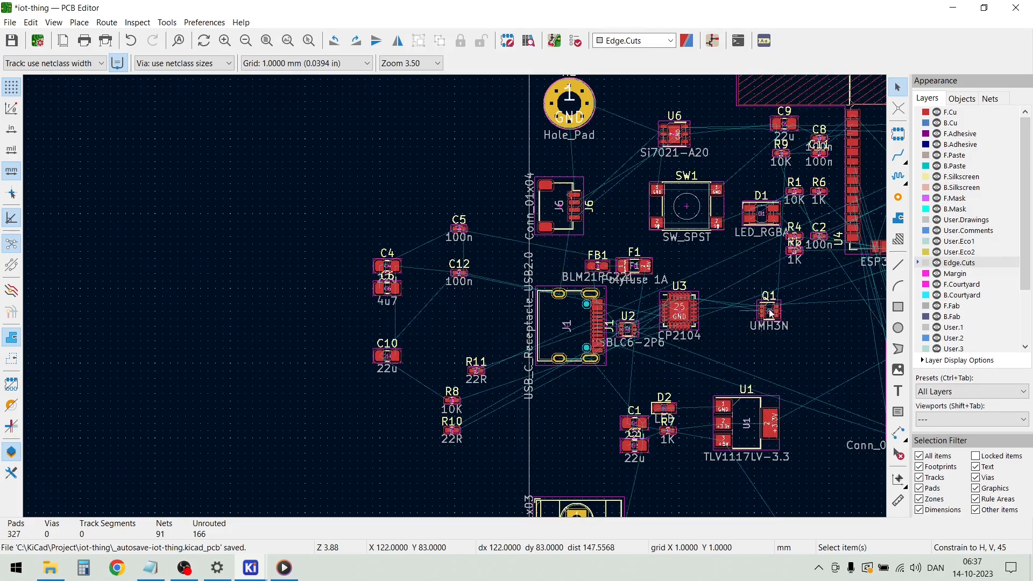
click(691, 320)
click(695, 336)
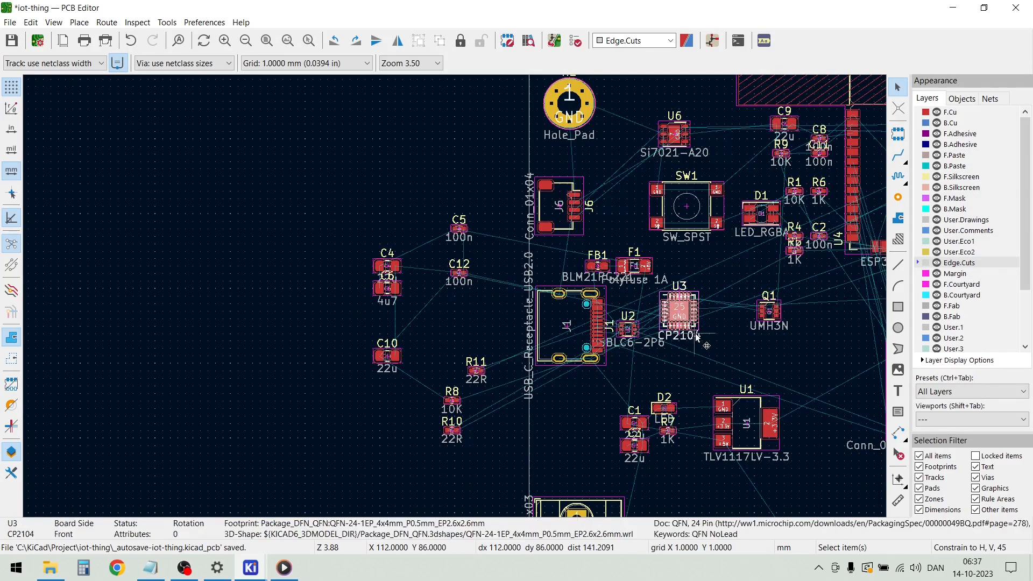
drag(698, 323, 732, 350)
click(776, 312)
drag(776, 312, 786, 313)
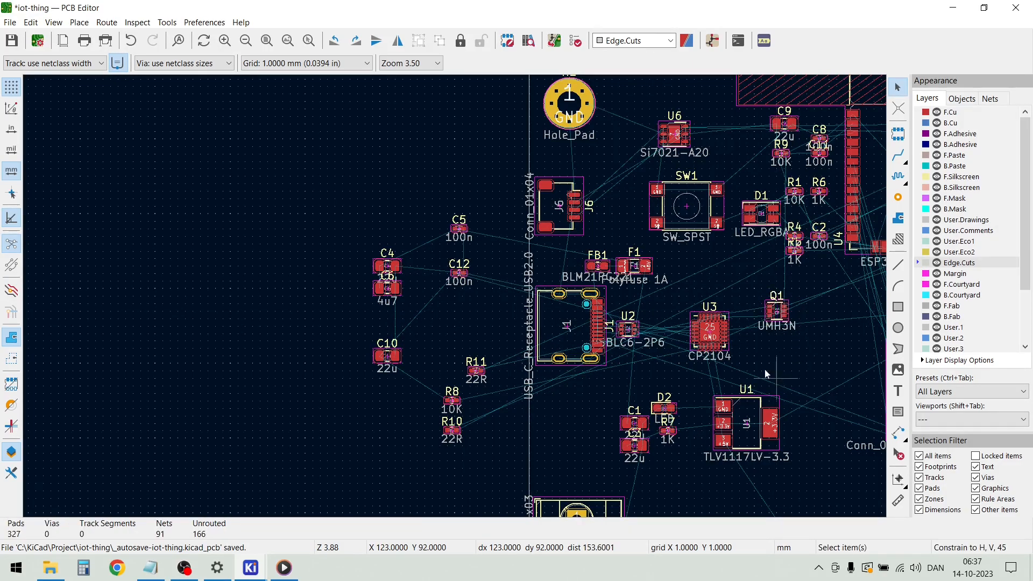
Tighten the cluster outside the board by moving R8, R10 and R11 up below C12 and C10 up below C6
click(446, 439)
drag(465, 471, 490, 416)
drag(481, 378, 488, 310)
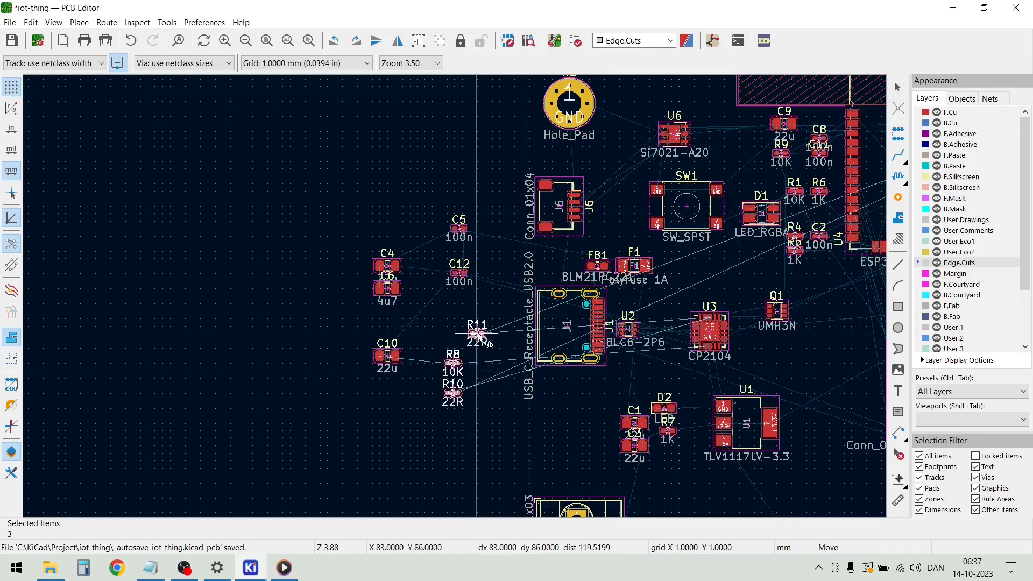
click(412, 376)
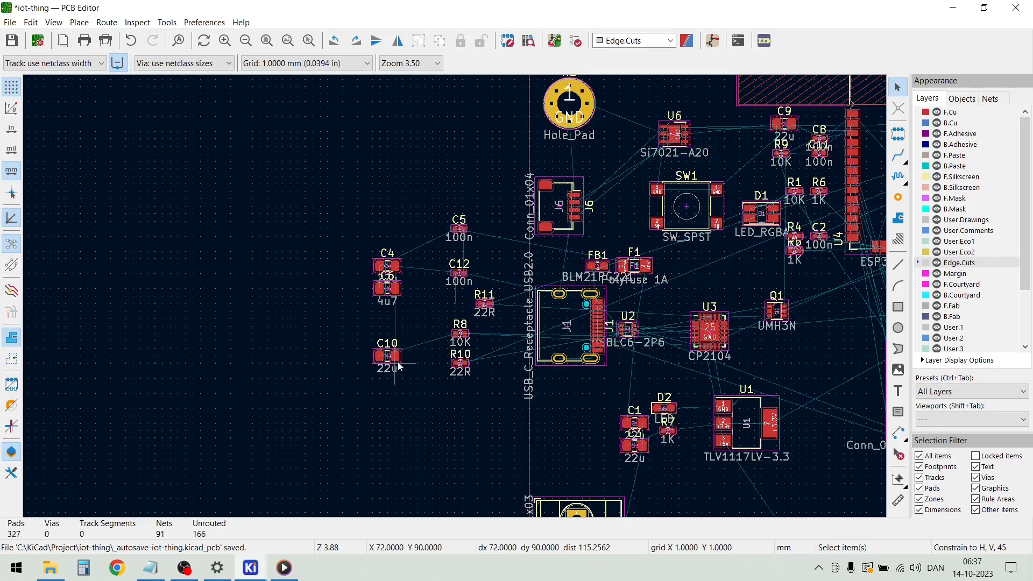
drag(396, 356, 388, 315)
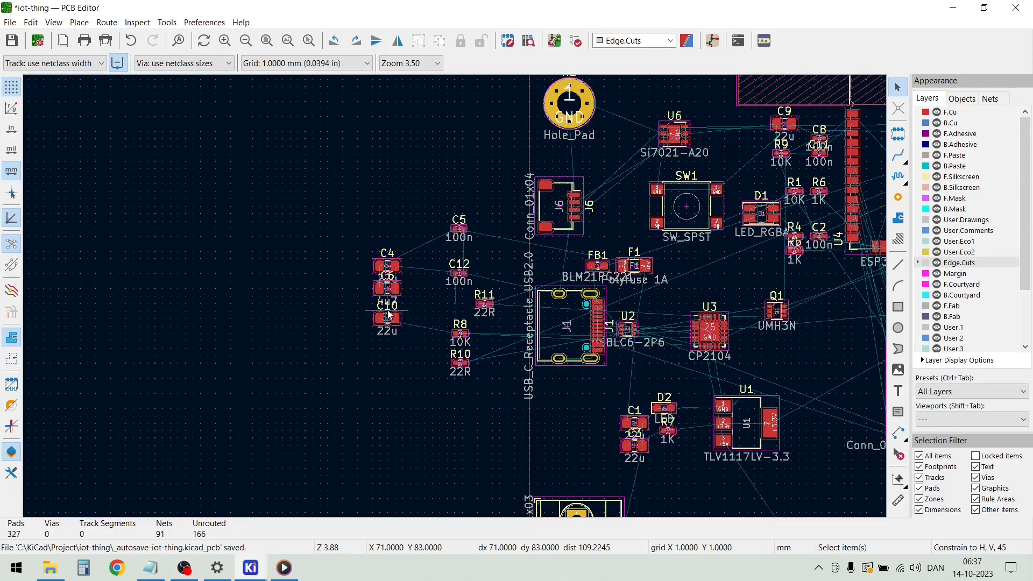
Move the 5K1 resistors R2 and R3 onto the board beside J1, just below U2
scroll(492, 295, down, 5)
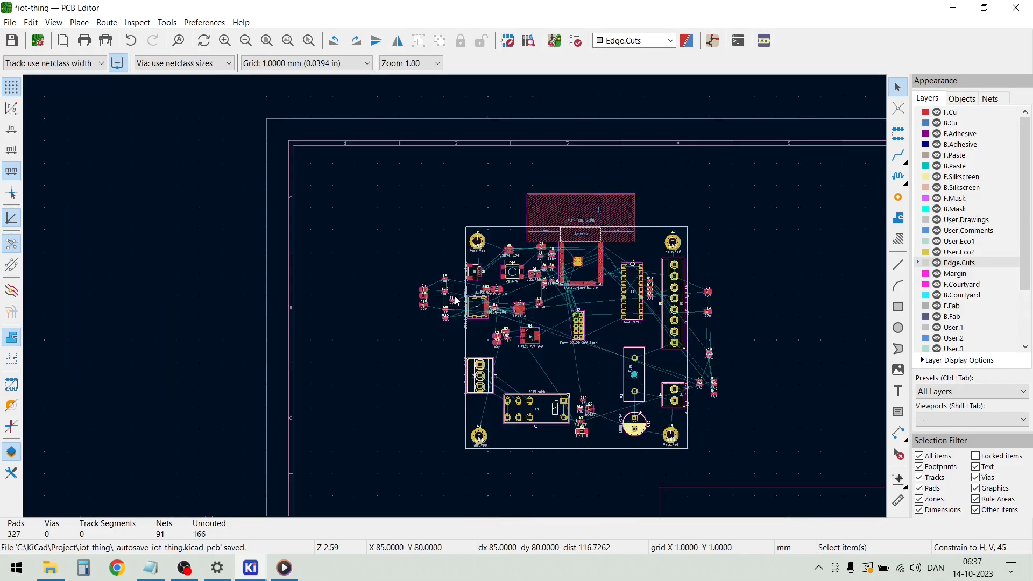
scroll(703, 390, up, 8)
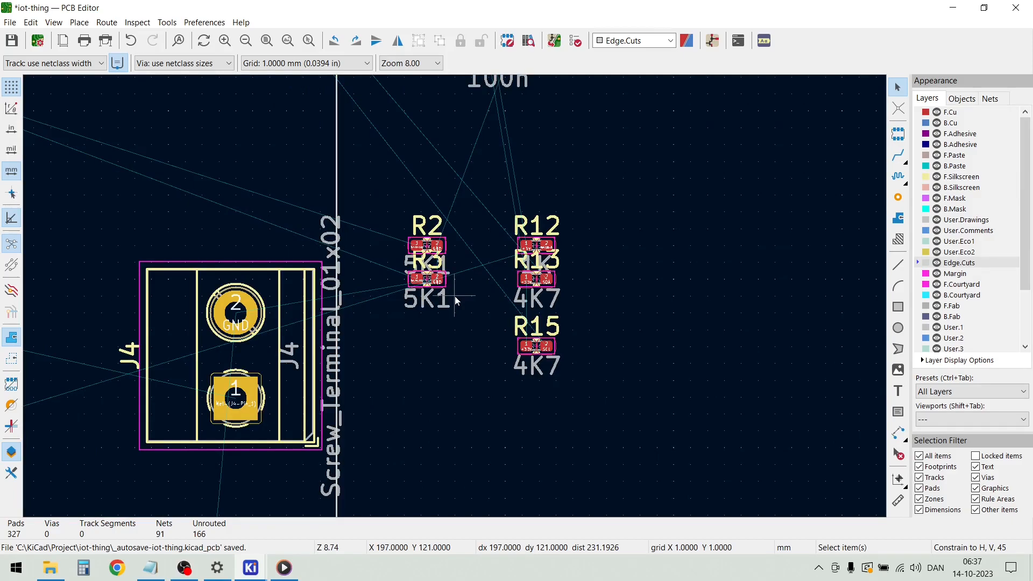
drag(452, 310, 424, 247)
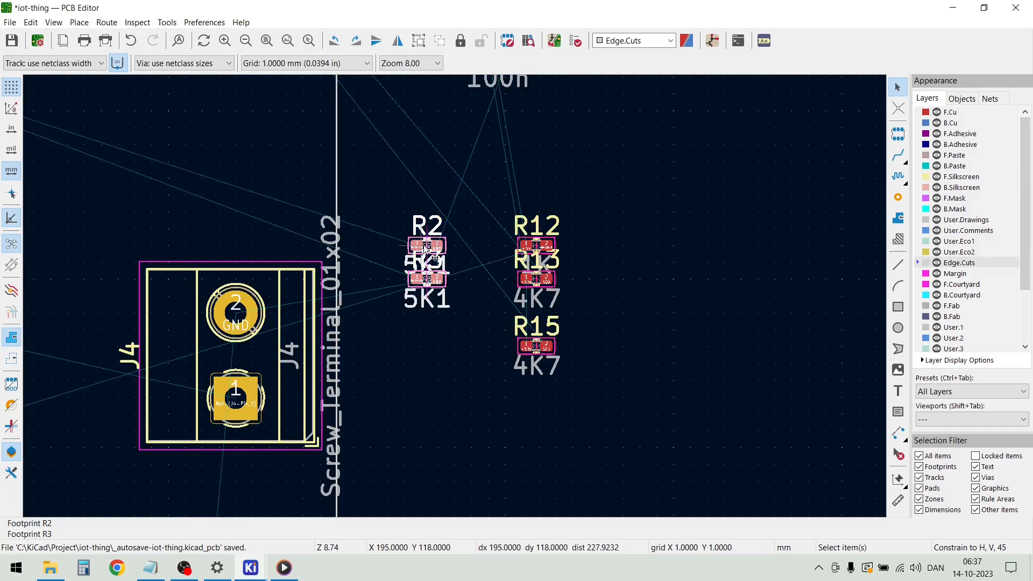
key(m)
scroll(264, 242, down, 6)
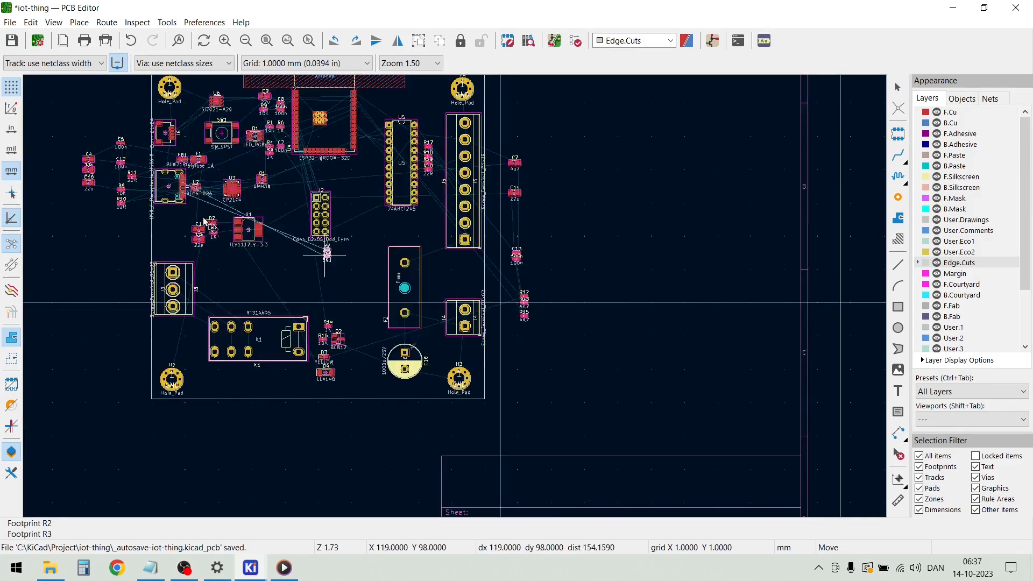
scroll(196, 187, up, 8)
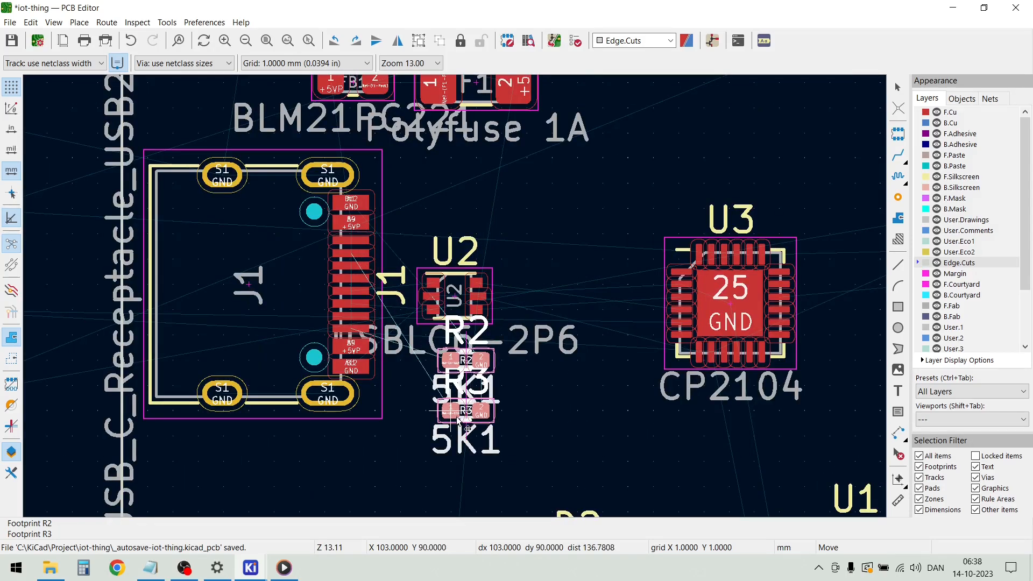
click(442, 455)
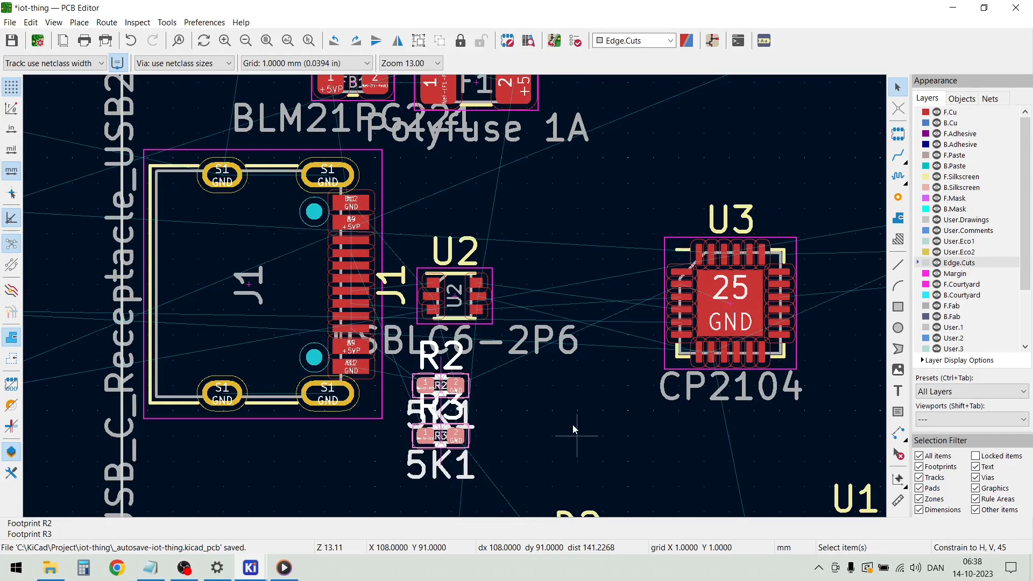
click(573, 424)
Move the 4K7 resistors R13 and R15 onto the board to the right of U6, above SW1
scroll(573, 297, down, 6)
scroll(456, 294, up, 3)
scroll(455, 299, up, 2)
scroll(454, 295, down, 2)
scroll(457, 425, up, 6)
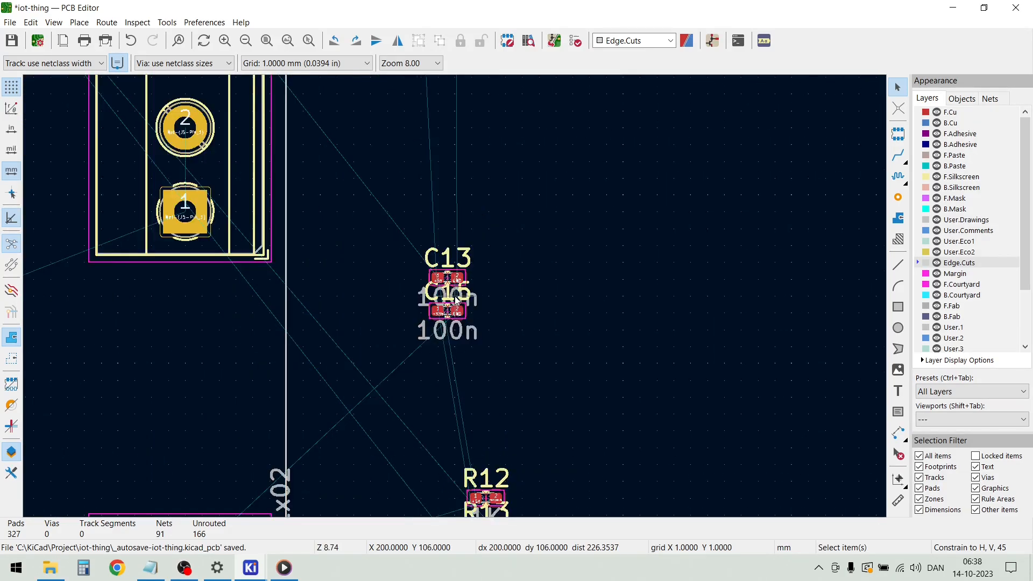
scroll(456, 300, down, 5)
scroll(455, 299, up, 2)
scroll(455, 299, up, 2)
drag(465, 414, 352, 245)
key(m)
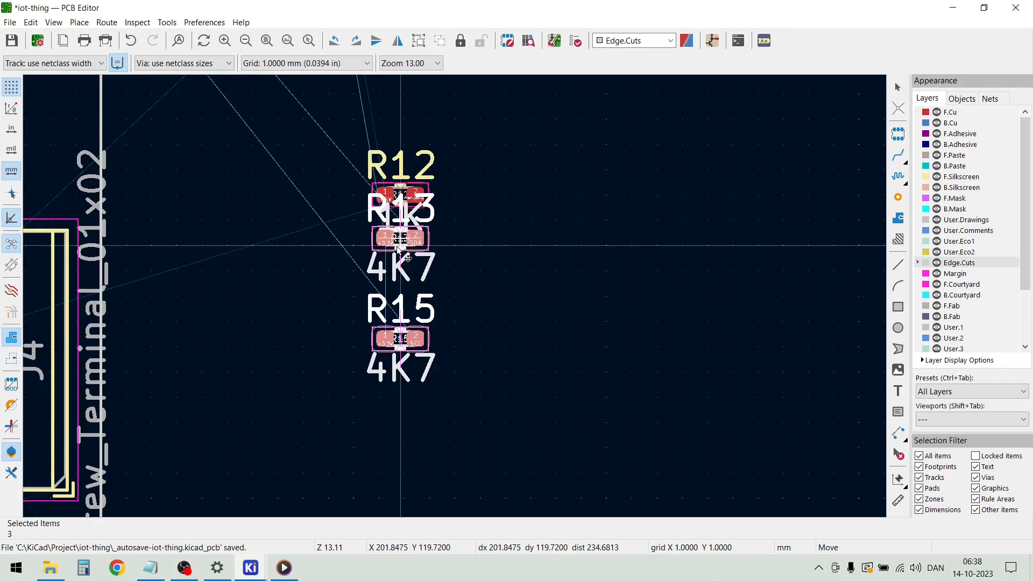
scroll(344, 264, down, 5)
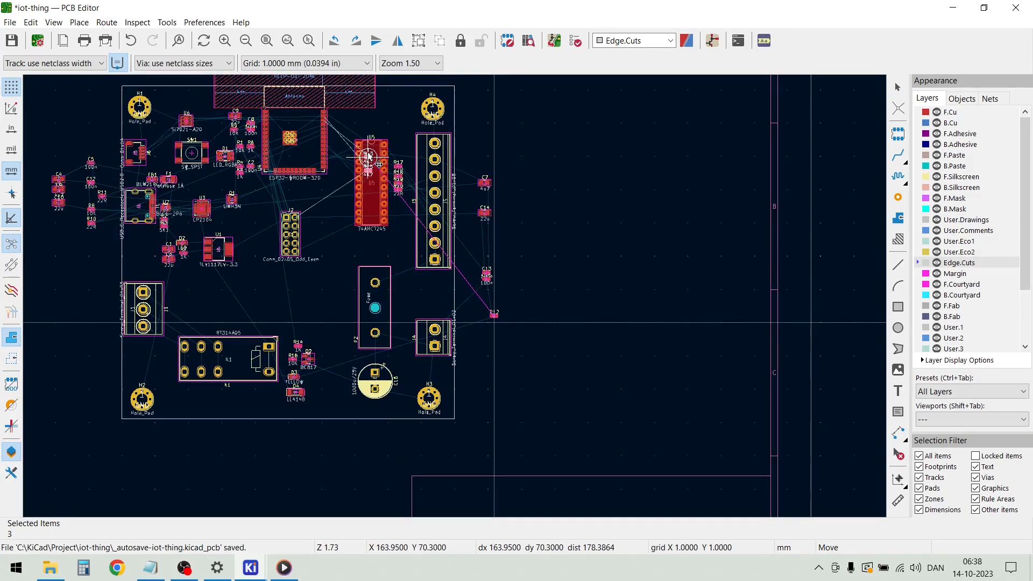
scroll(223, 134, up, 3)
scroll(456, 295, up, 2)
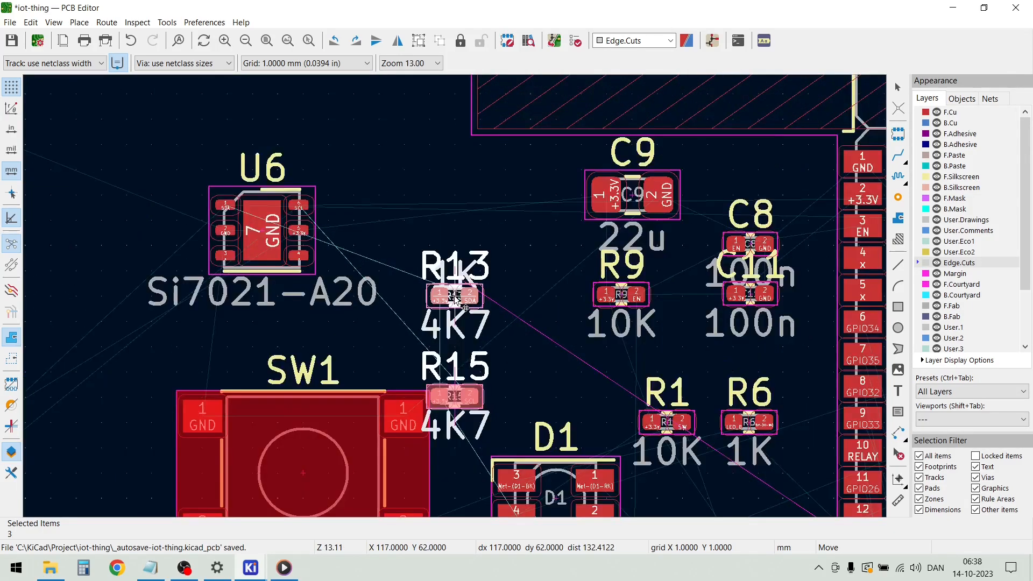
click(390, 164)
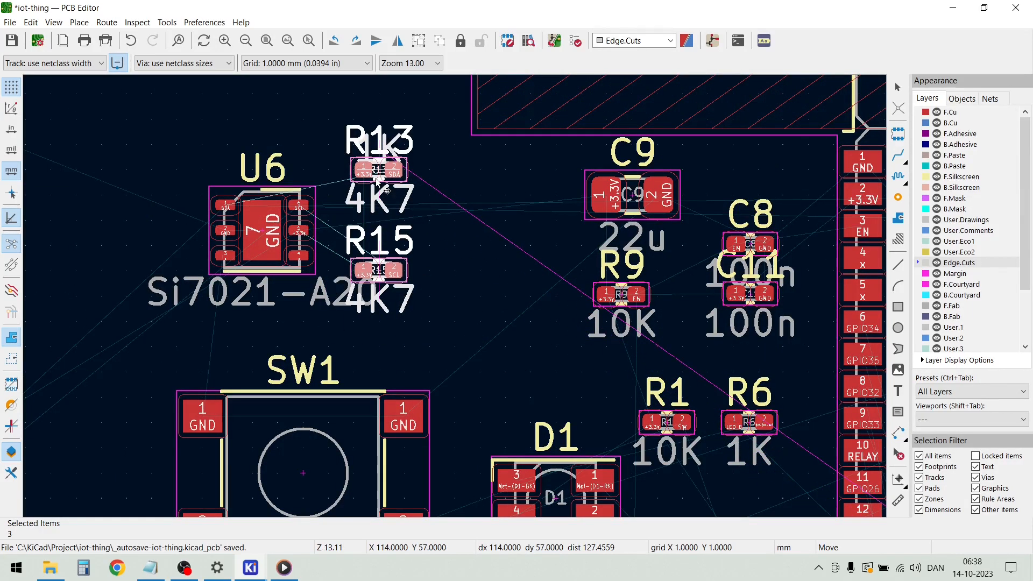
click(438, 277)
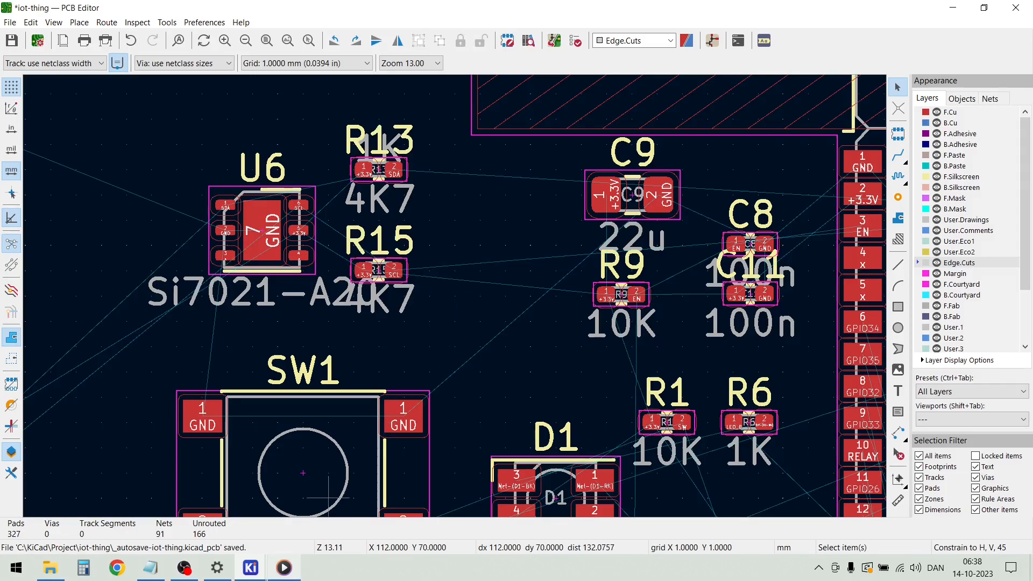
Switch to the schematic and select capacitors C14 and C15 in the I2C sensor section
mouse_move(250, 568)
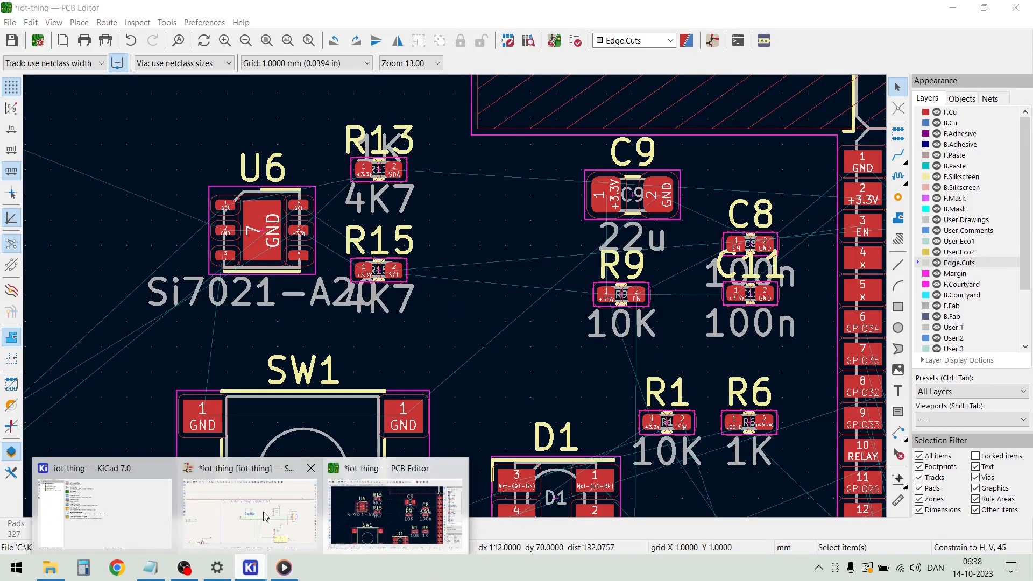
click(322, 488)
scroll(604, 393, down, 1)
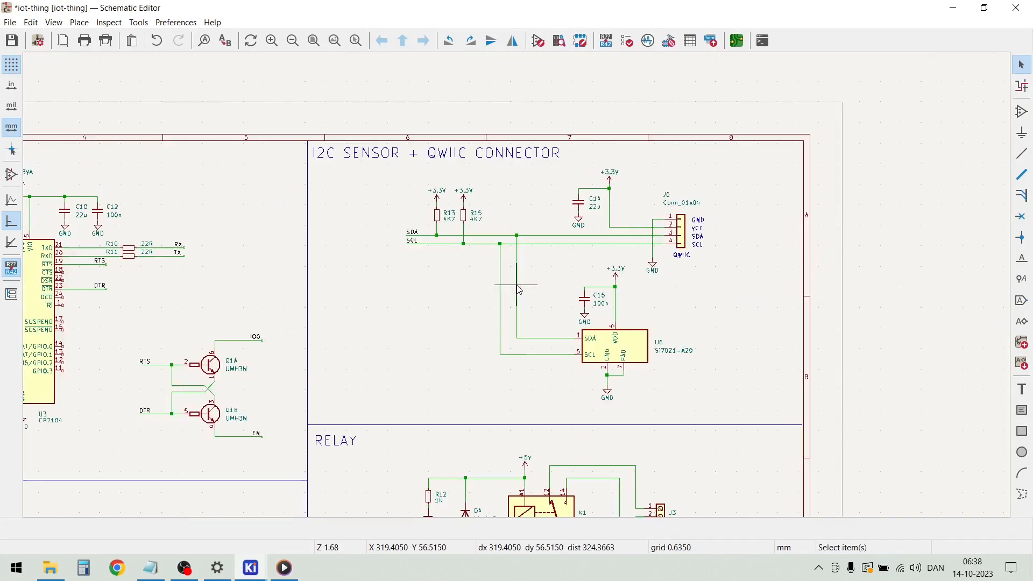
click(578, 200)
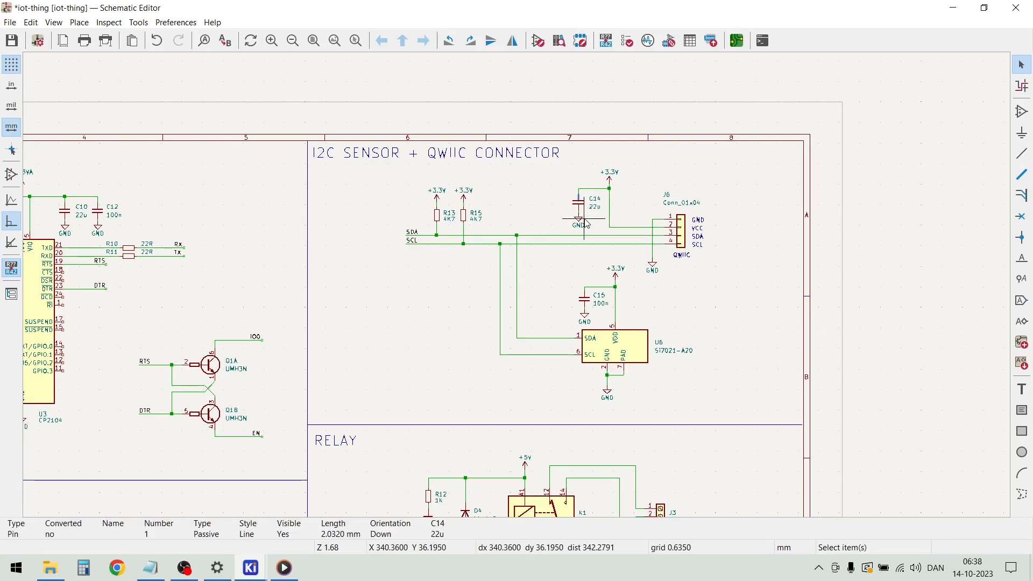
click(584, 211)
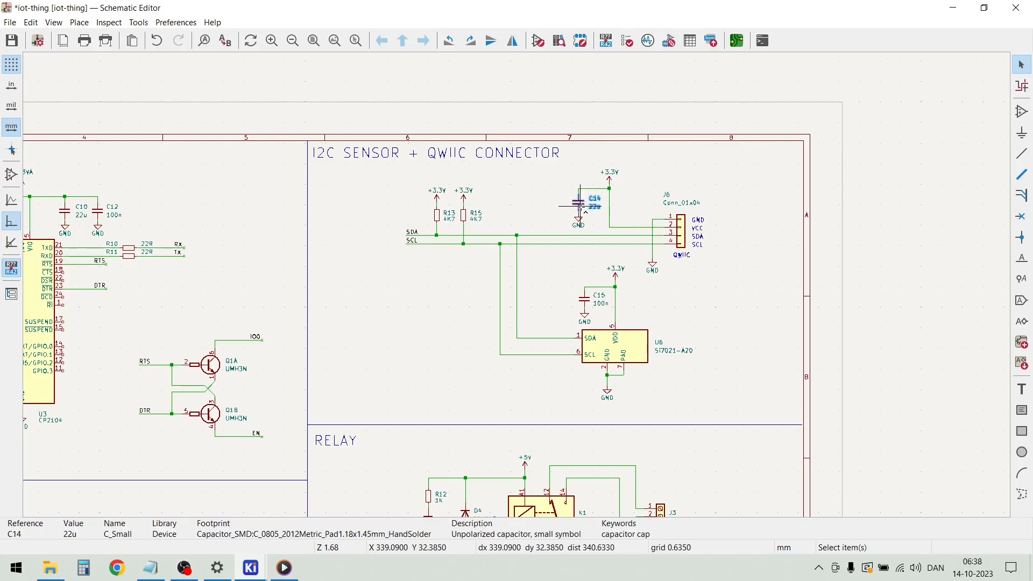
click(582, 300)
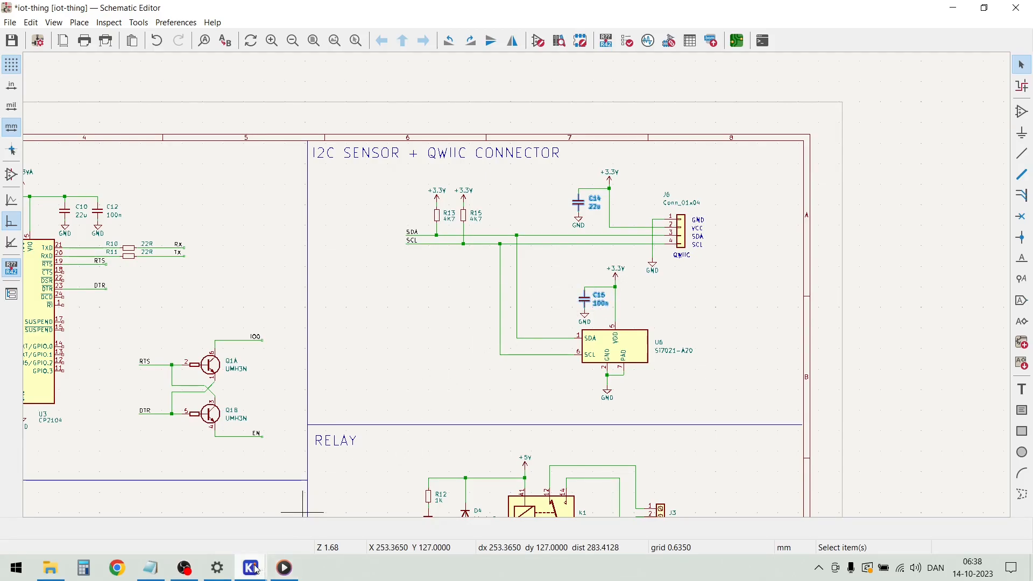
Back on the PCB, move capacitor C15 up to sit just below C14 outside the board
mouse_move(268, 566)
click(385, 518)
scroll(467, 389, down, 5)
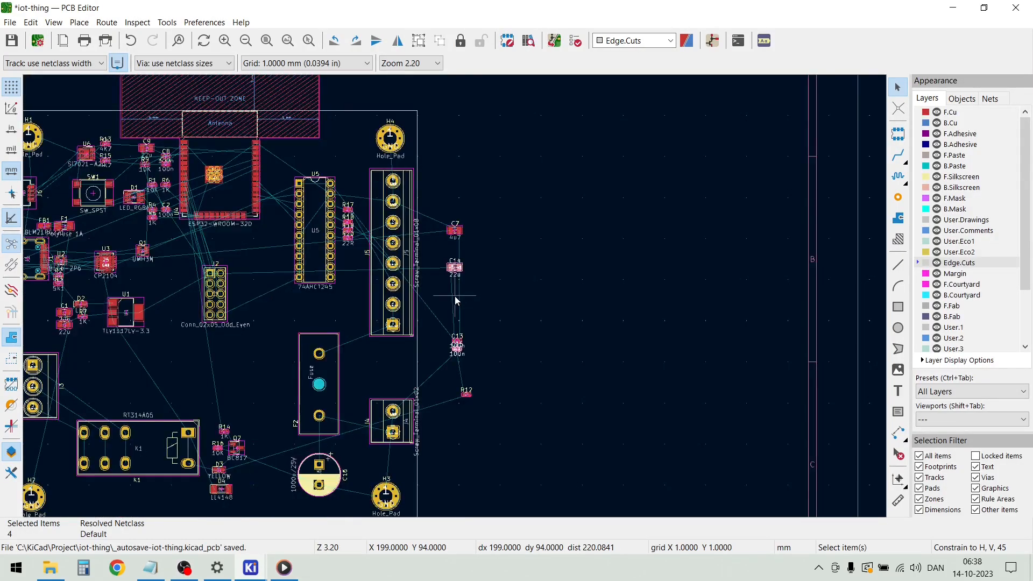
scroll(471, 335, up, 3)
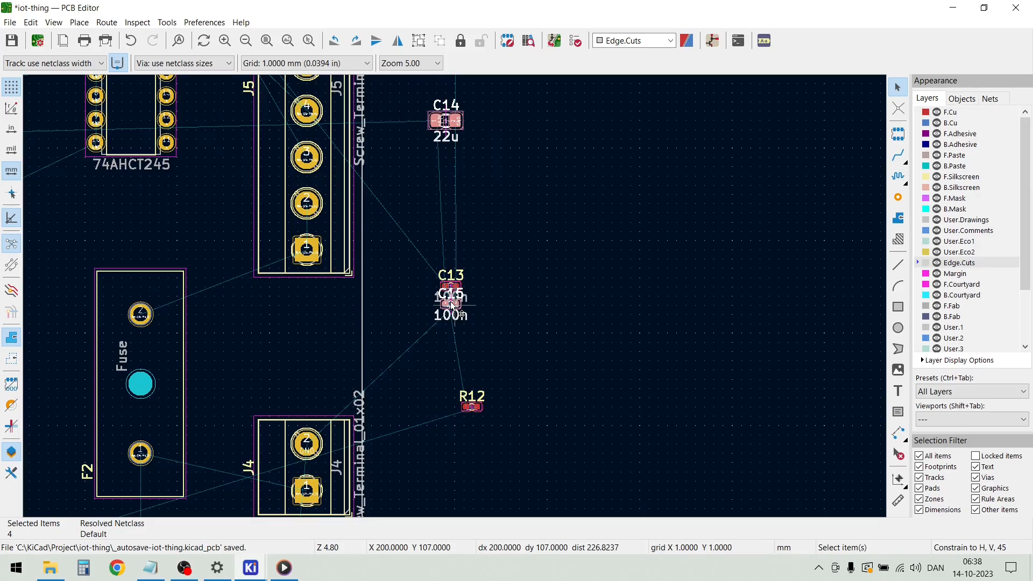
drag(450, 302, 441, 172)
scroll(557, 289, down, 2)
click(529, 259)
Move C14 and C15 together onto the board between mounting hole H1 and U6, above SW1
click(449, 297)
scroll(324, 246, down, 3)
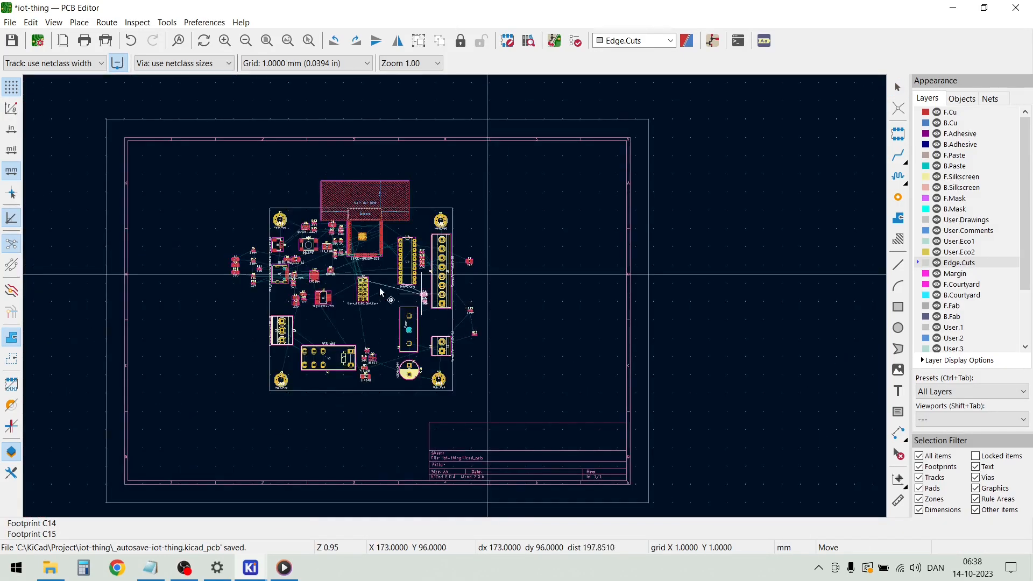
scroll(276, 264, up, 6)
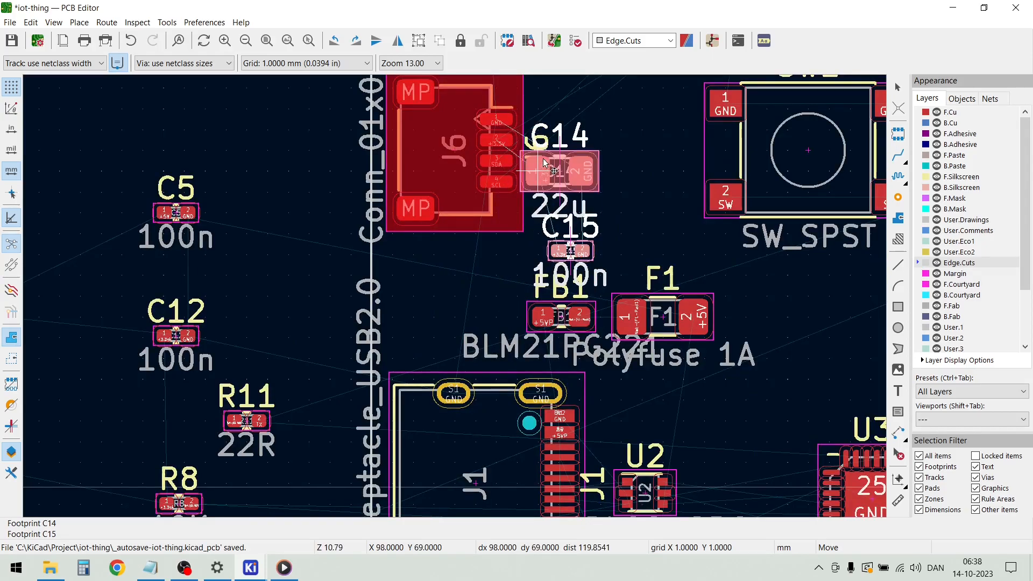
scroll(466, 268, down, 2)
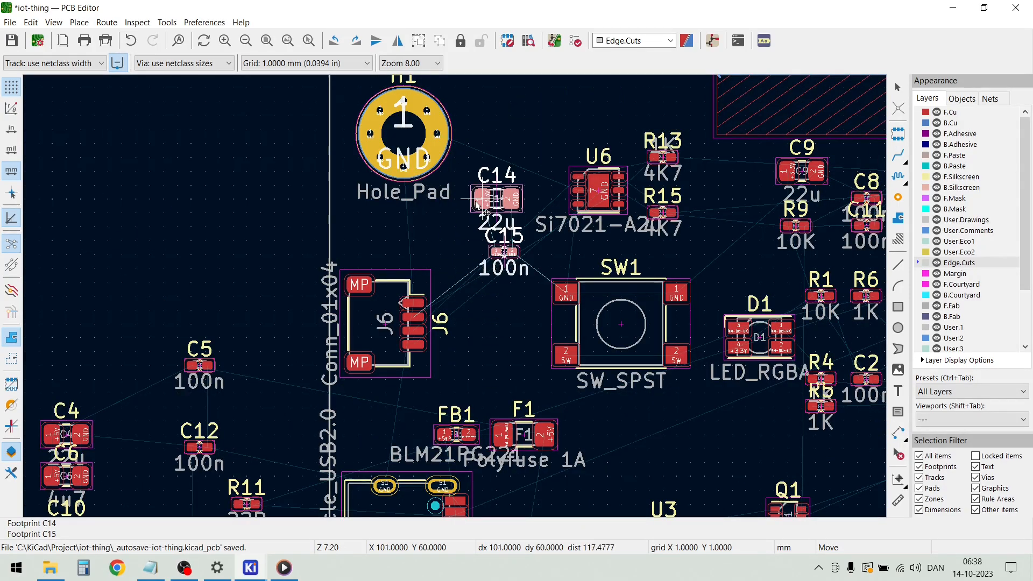
click(482, 199)
click(292, 198)
Move the 4u7 capacitor C7 onto the board to the right of U3, below Q1
scroll(454, 295, down, 5)
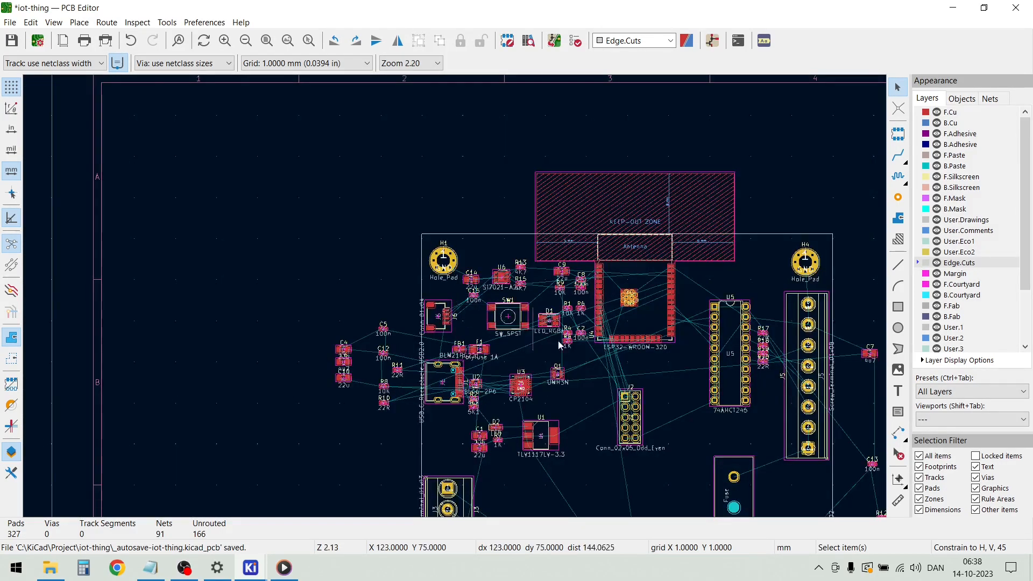
scroll(643, 353, up, 3)
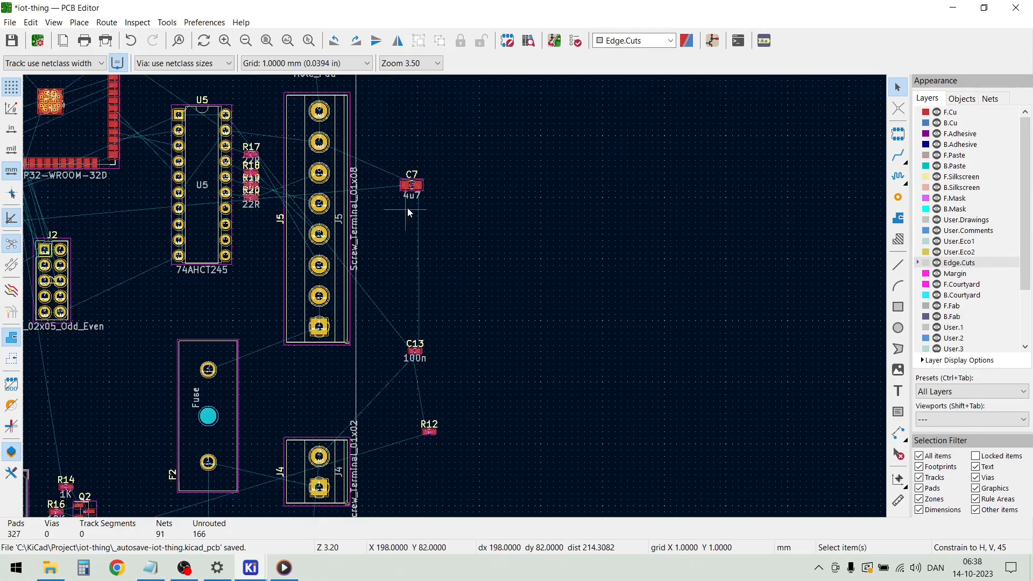
click(412, 187)
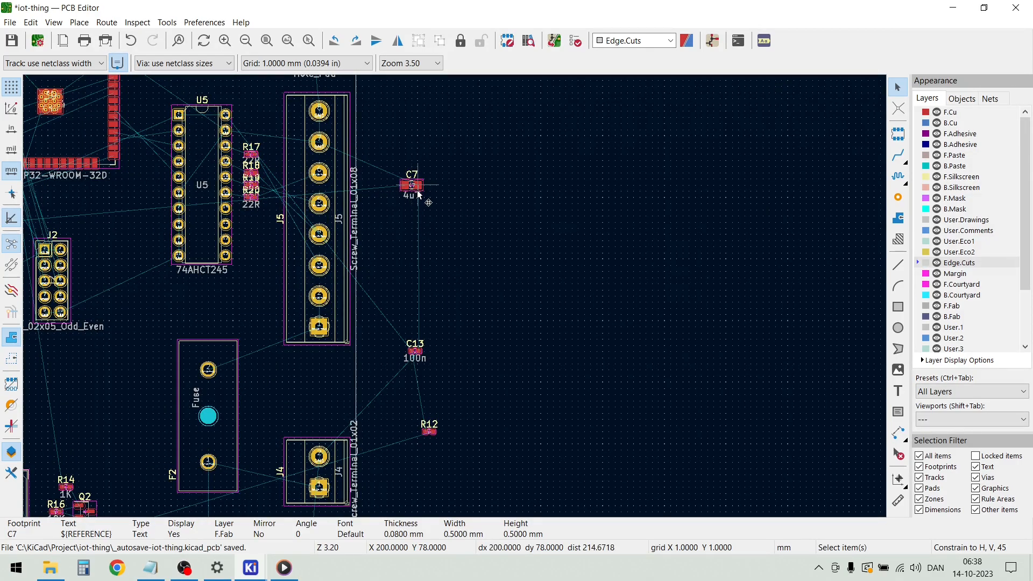
click(418, 191)
click(404, 205)
scroll(405, 205, up, 3)
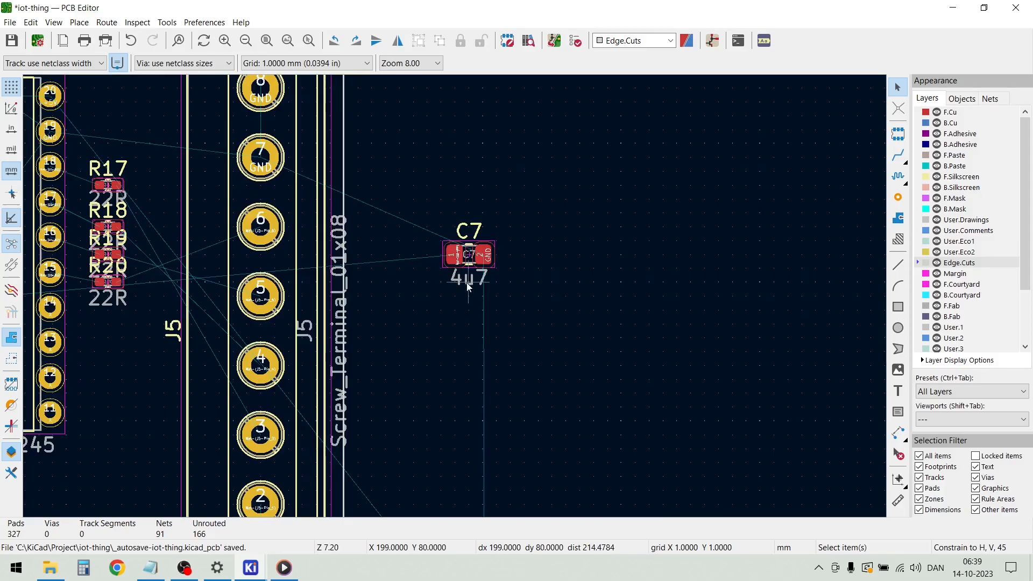
click(458, 260)
key(m)
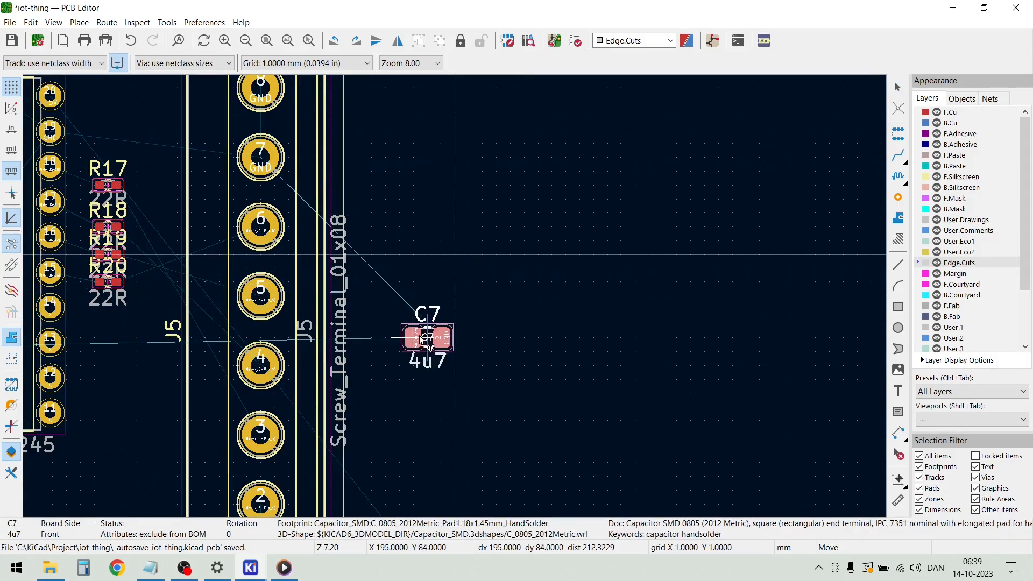
scroll(431, 295, down, 6)
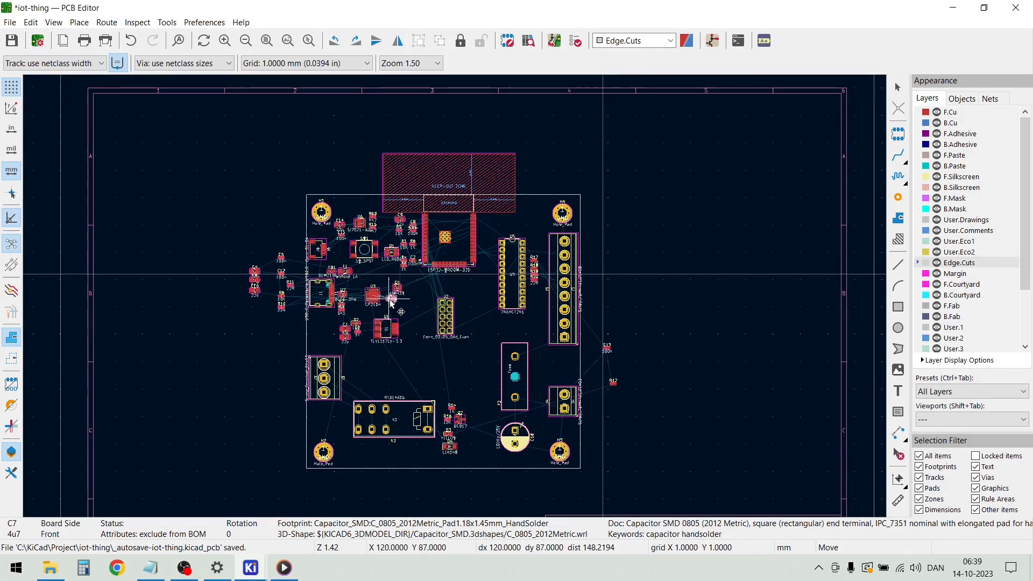
scroll(456, 300, up, 7)
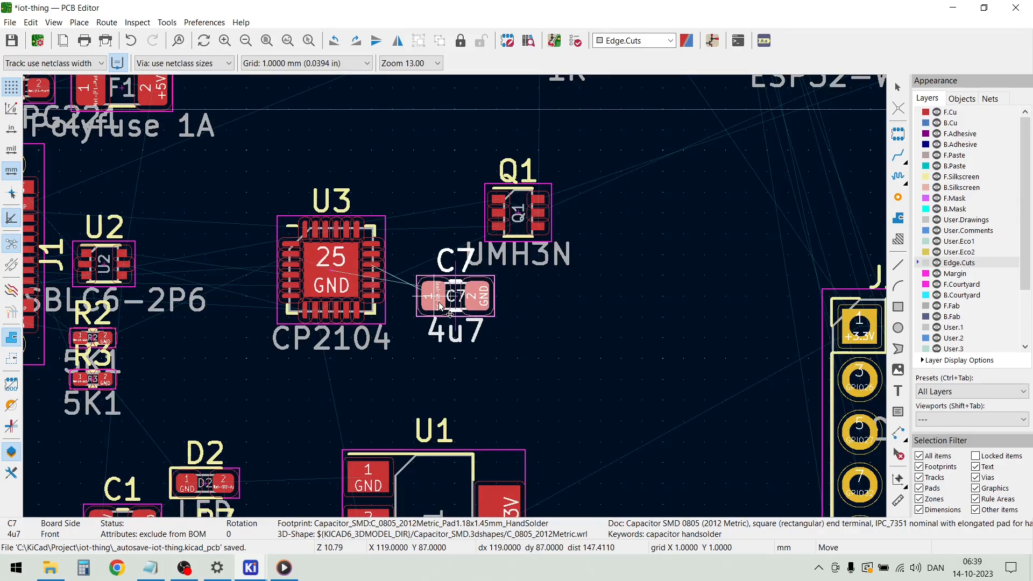
click(437, 310)
Move resistor R12 farther away from the board, toward the right edge of the drawing sheet
scroll(496, 334, down, 7)
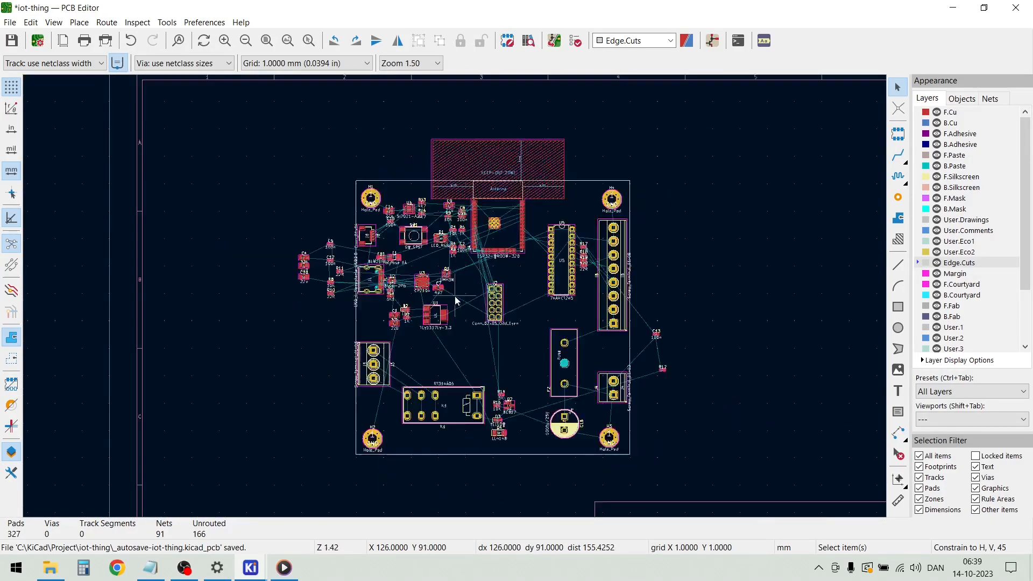
scroll(668, 358, up, 4)
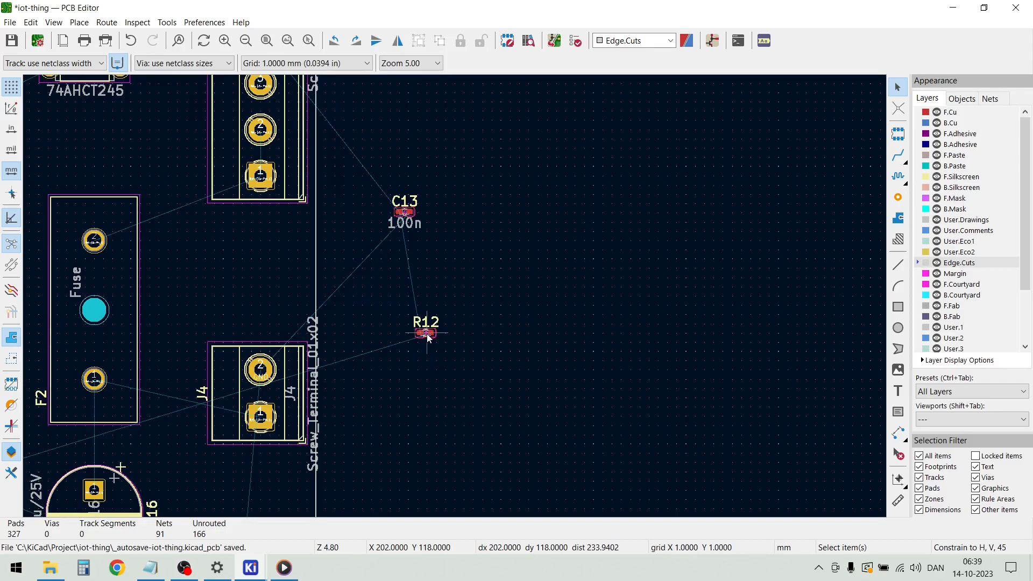
scroll(427, 335, up, 8)
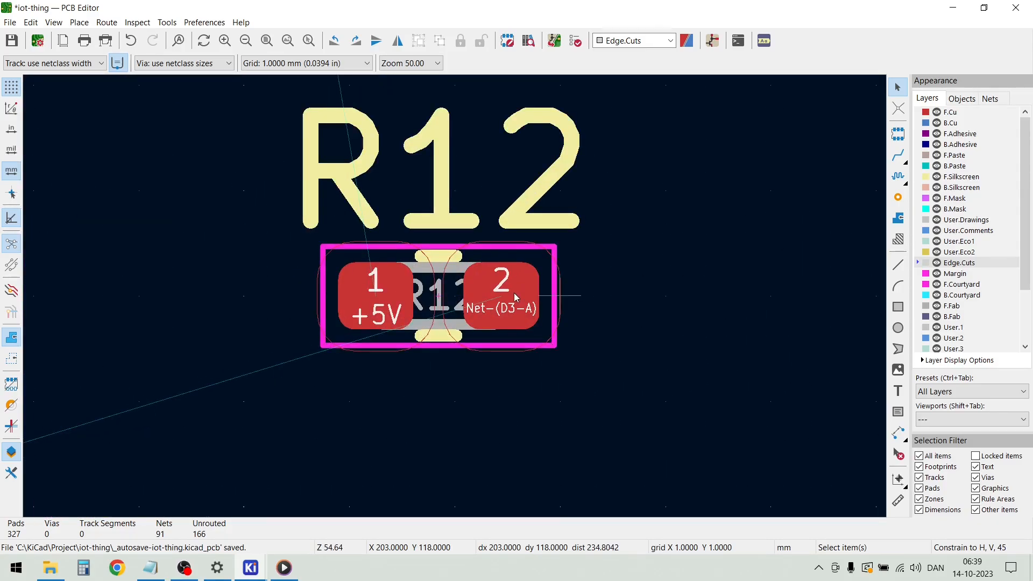
click(515, 304)
key(m)
scroll(455, 298, down, 12)
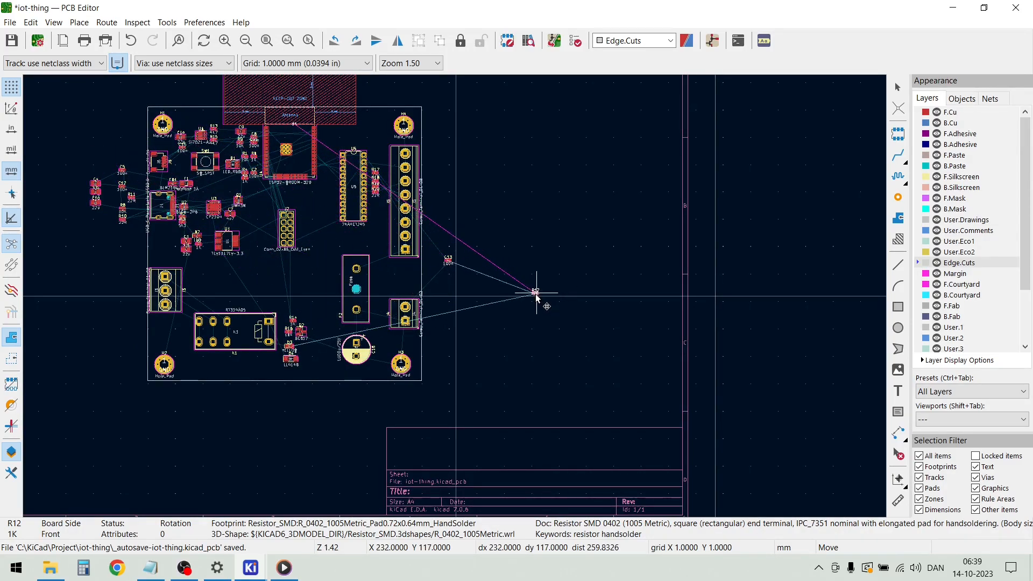
click(647, 257)
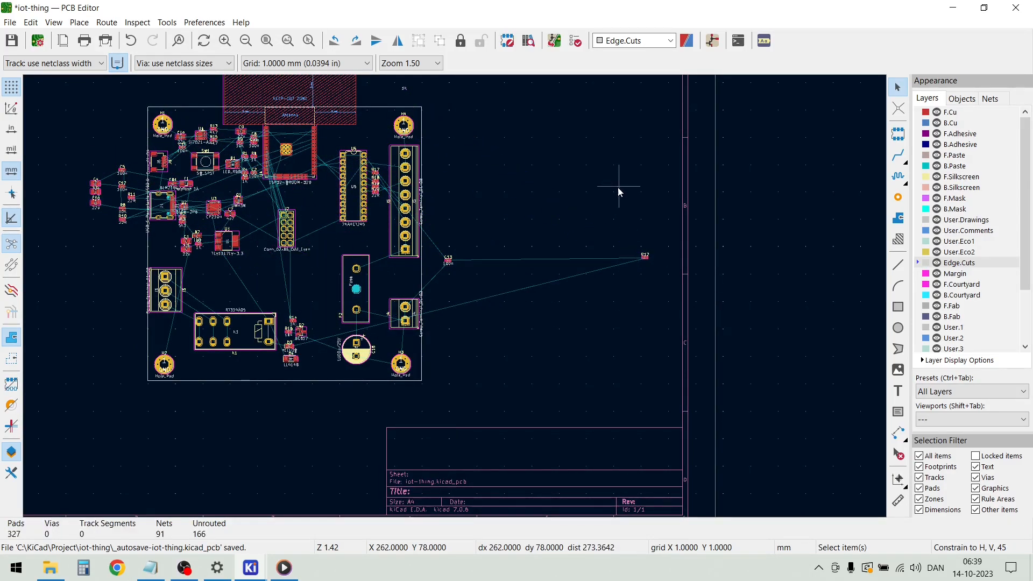
key(m)
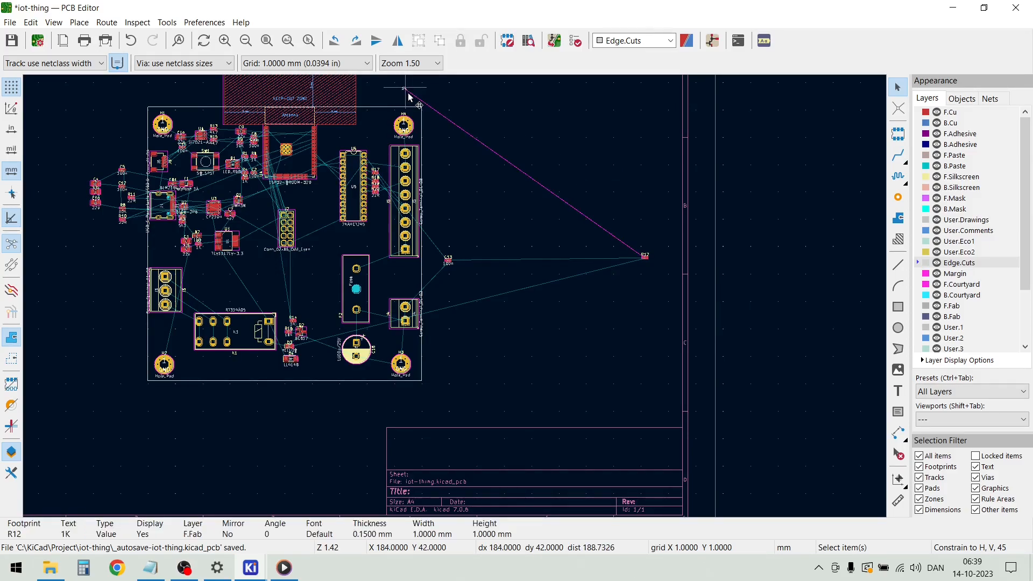
click(647, 258)
scroll(657, 267, up, 6)
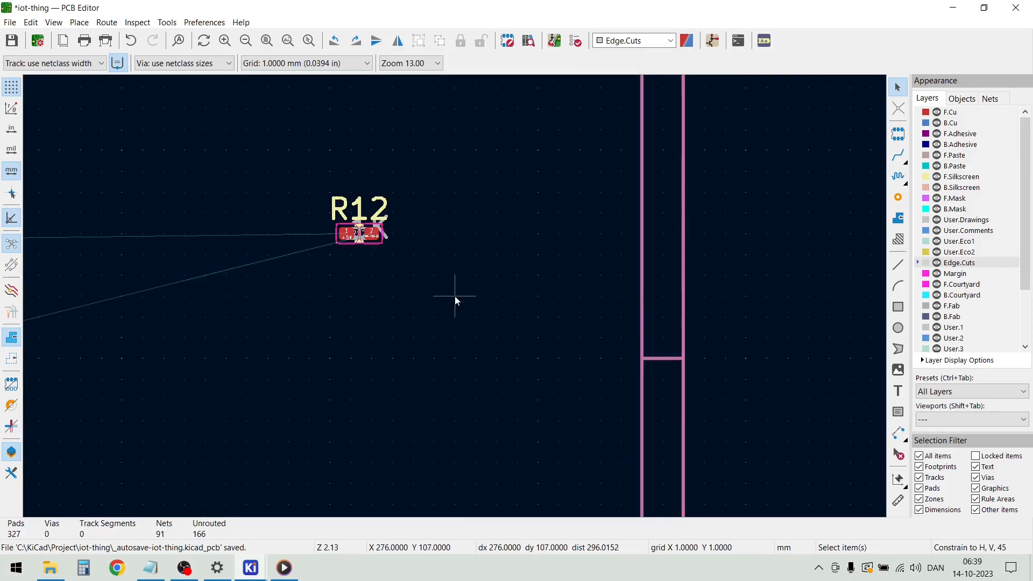
Select R12's D3-side pad and look up the resistor in the schematic's relay section
click(369, 240)
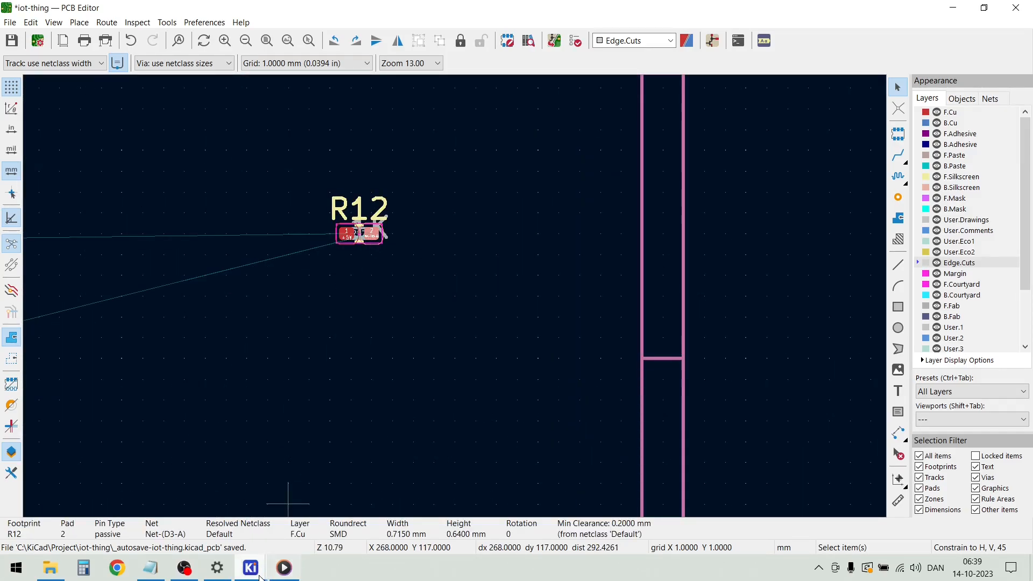
mouse_move(251, 573)
click(263, 497)
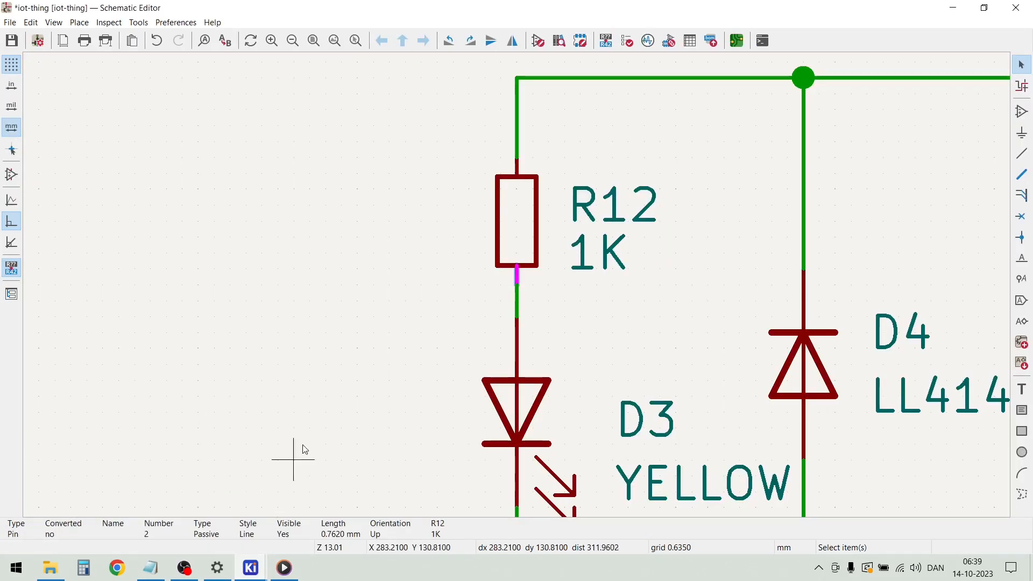
scroll(519, 290, down, 3)
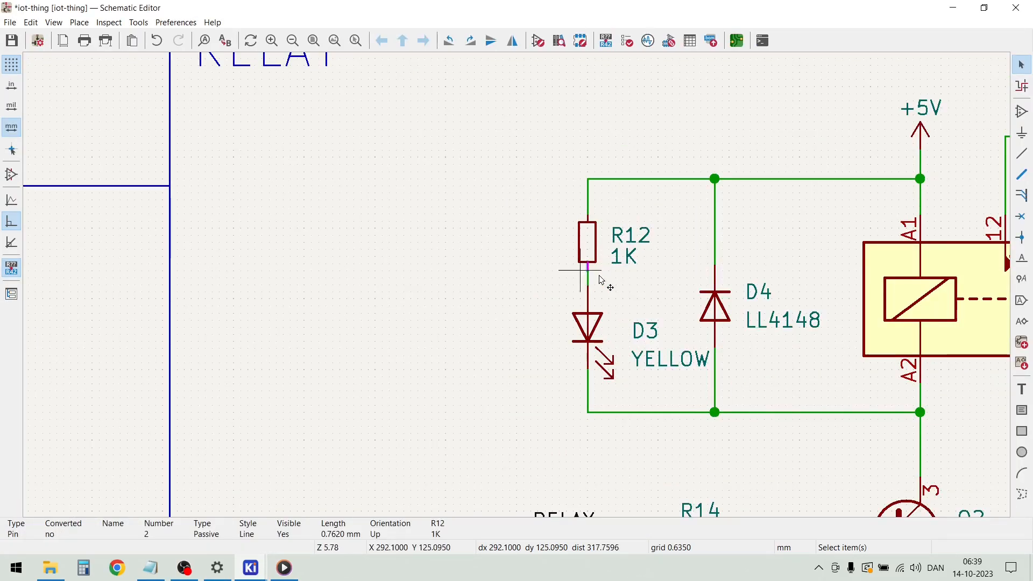
click(501, 276)
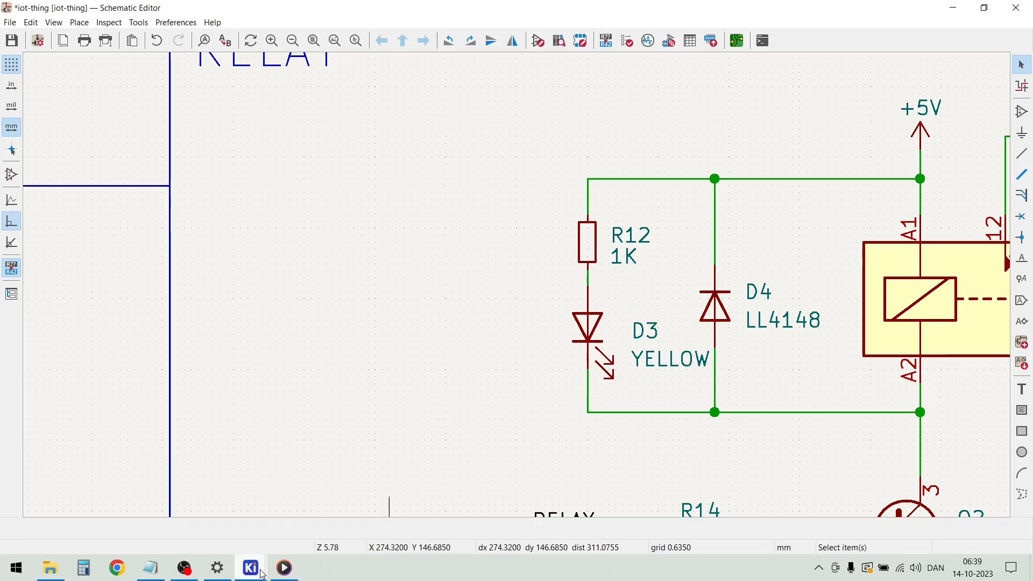
Back on the PCB, move the 1K resistor R12 onto the board beside D3, below Q2
mouse_move(260, 573)
click(370, 521)
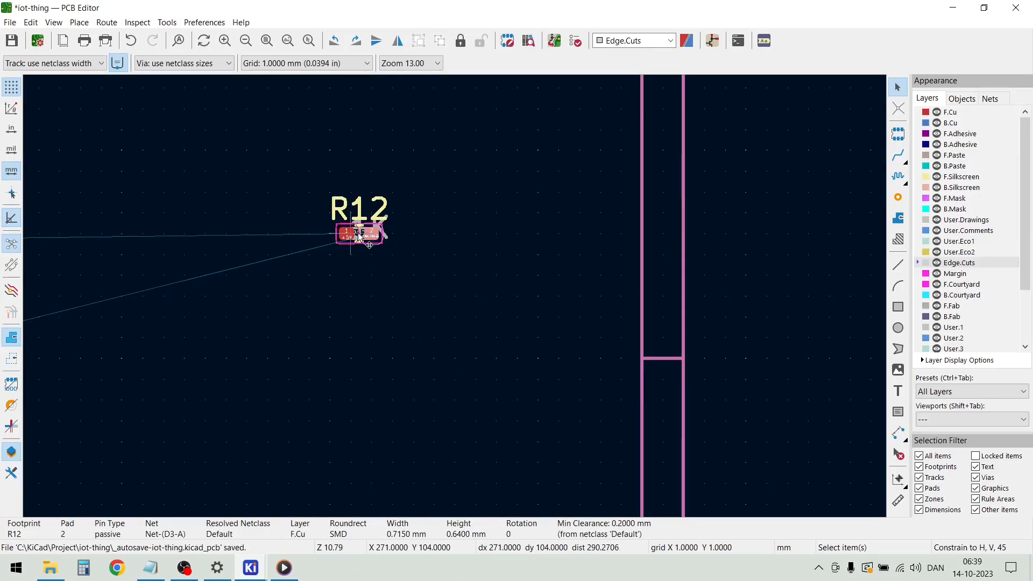
key(m)
scroll(359, 237, down, 8)
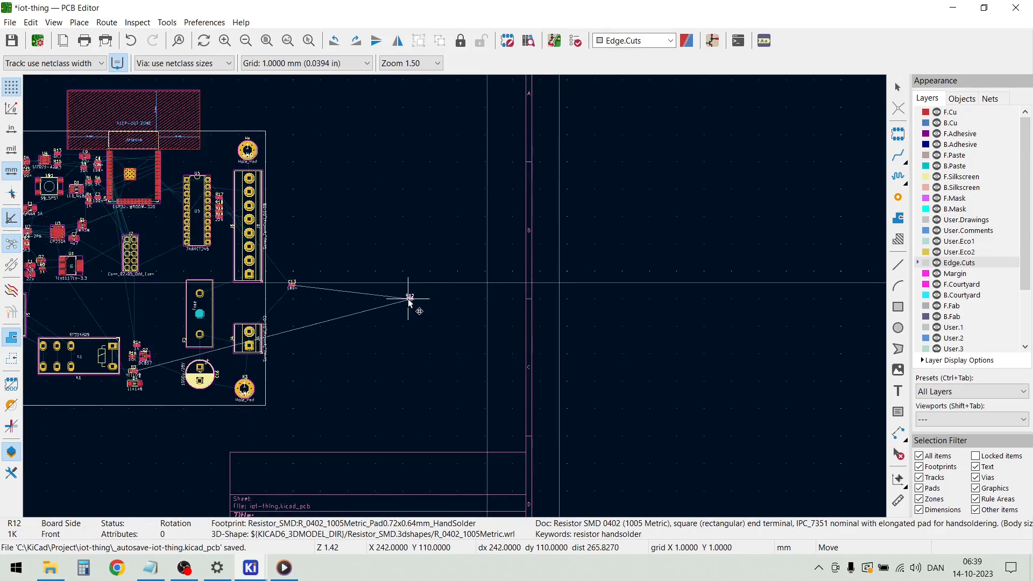
scroll(191, 367, up, 6)
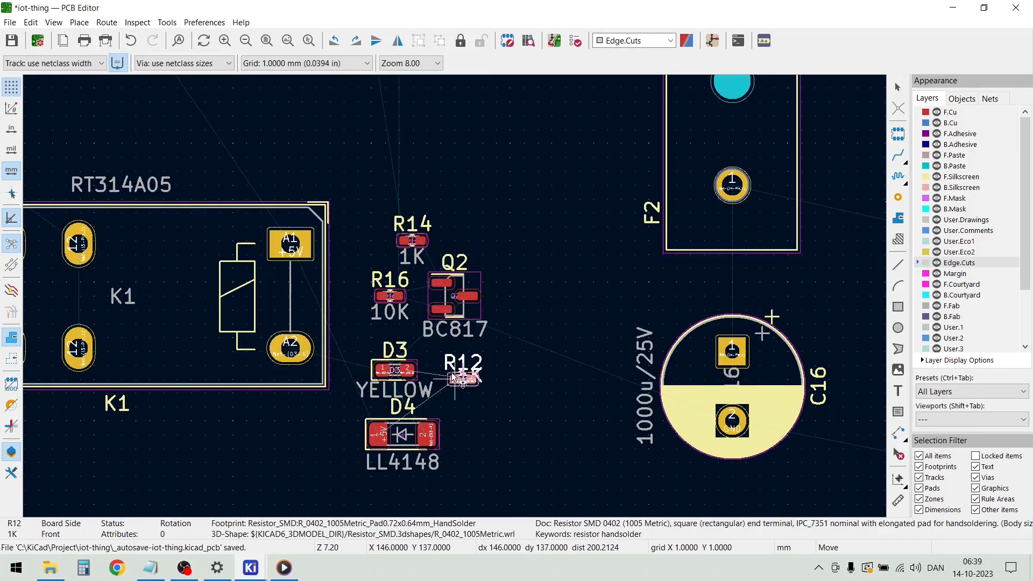
click(440, 367)
scroll(441, 367, down, 6)
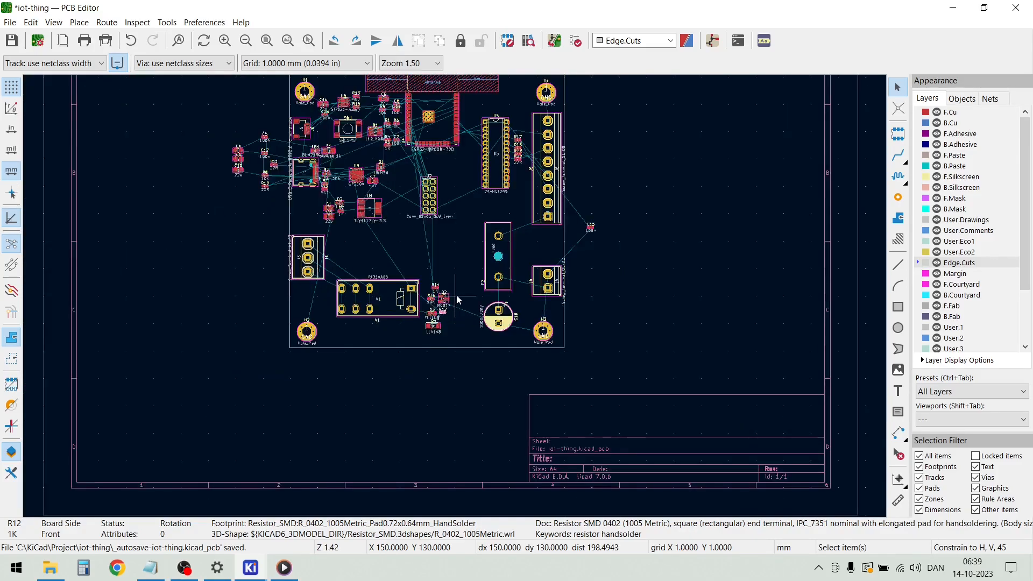
scroll(595, 228, up, 8)
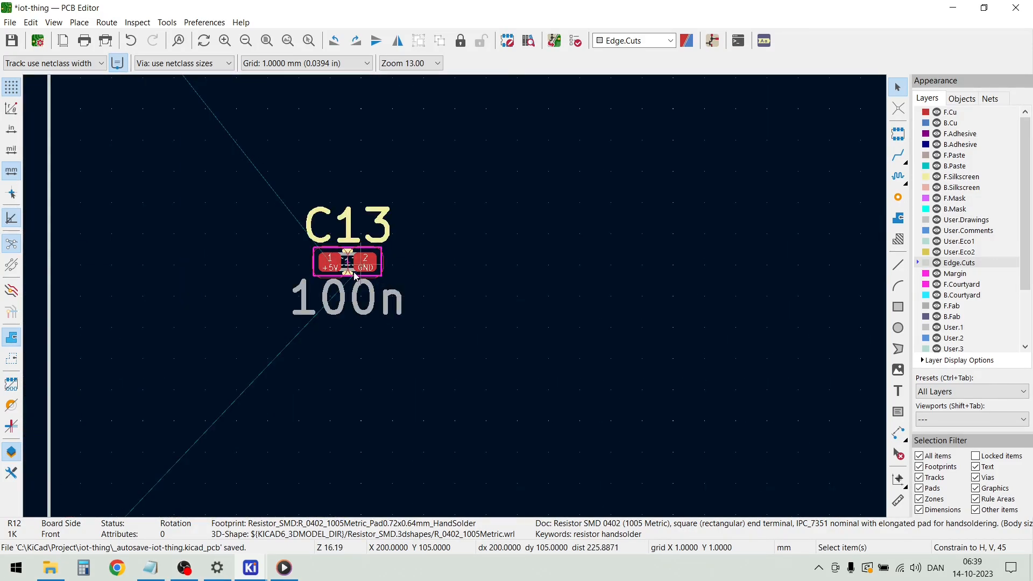
double_click(332, 270)
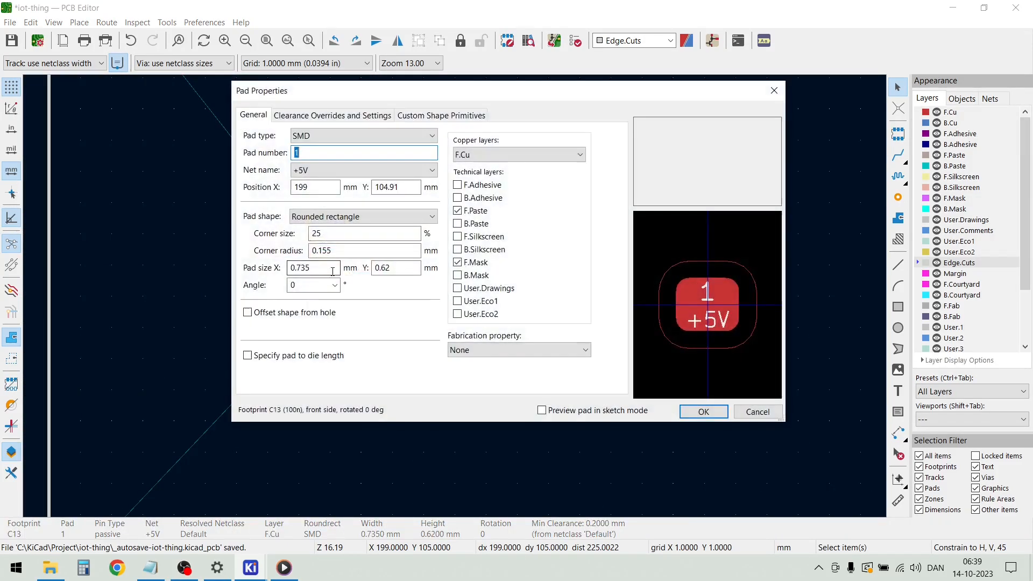
key(Escape)
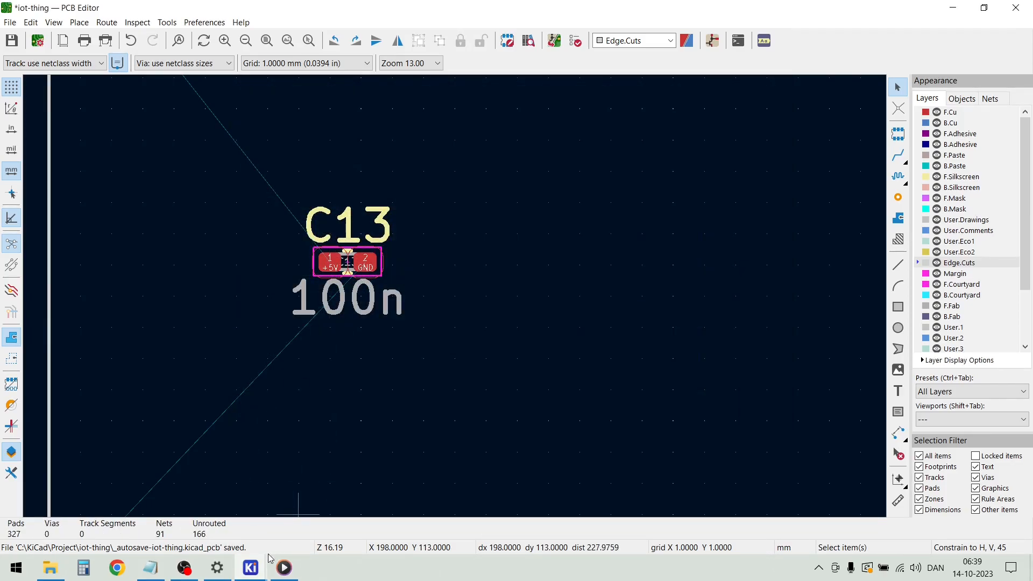
Look up capacitor C13 in the schematic's LED driver section and return to the PCB
mouse_move(251, 567)
click(250, 508)
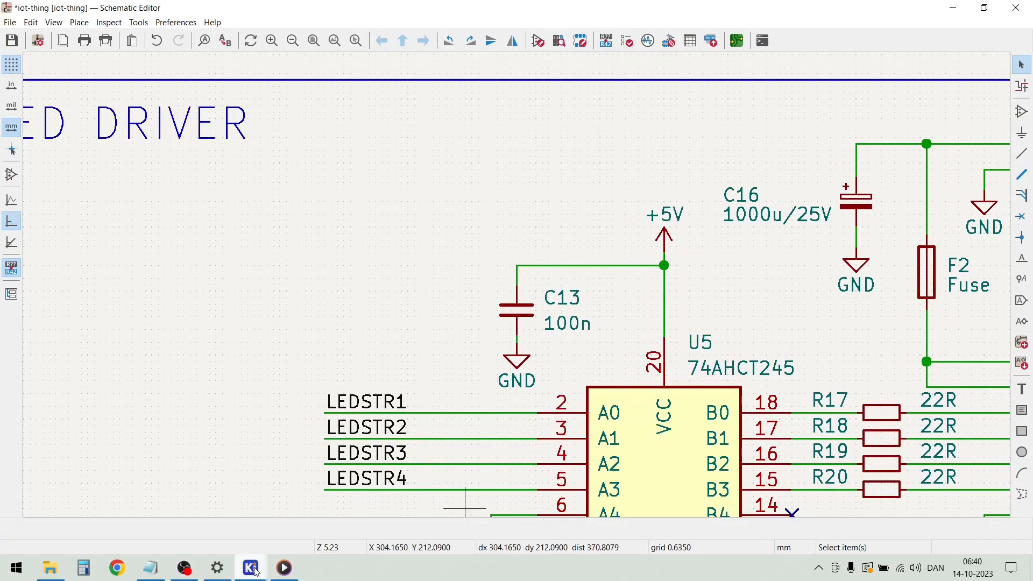
mouse_move(250, 568)
click(374, 516)
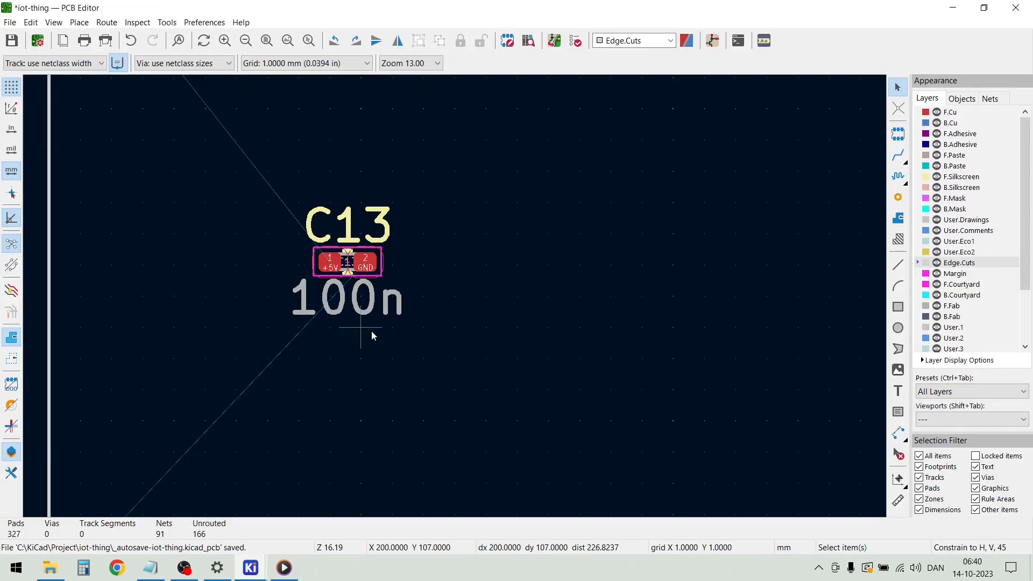
Move the 100n capacitor C13 onto the board, rotate it 90°, and place it just above pin 20 of U5
key(m)
scroll(350, 263, down, 7)
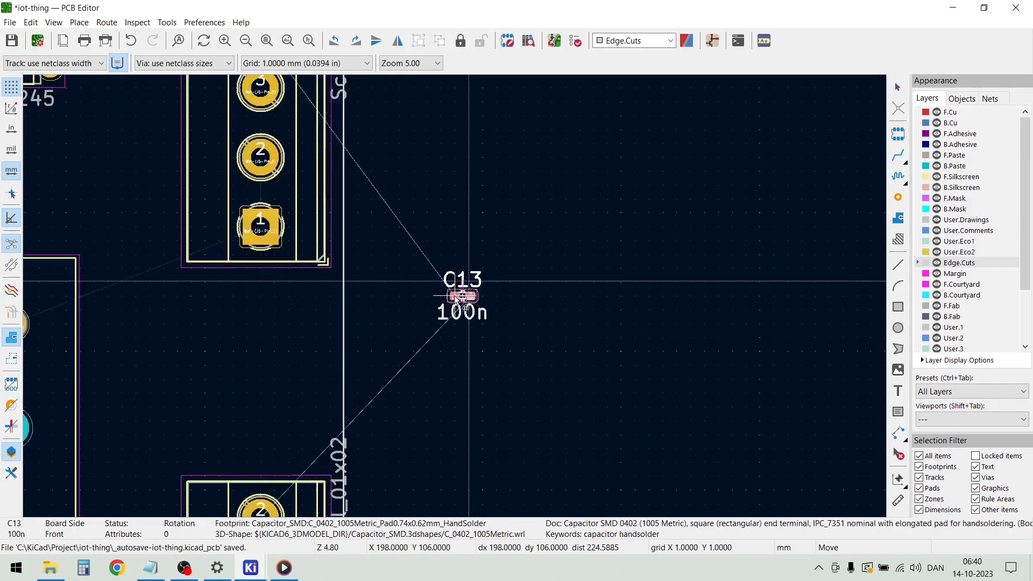
scroll(357, 132, up, 7)
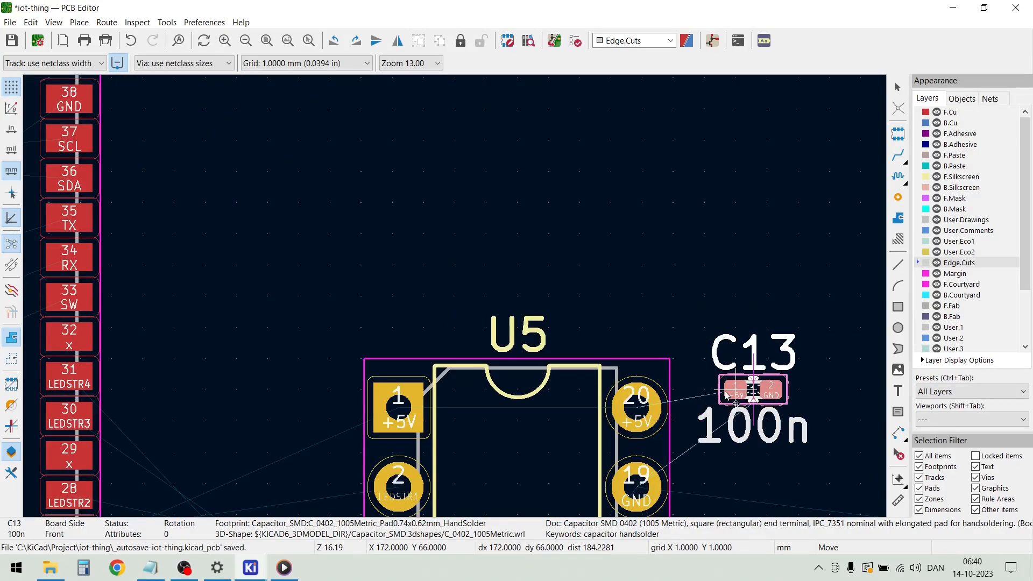
key(r)
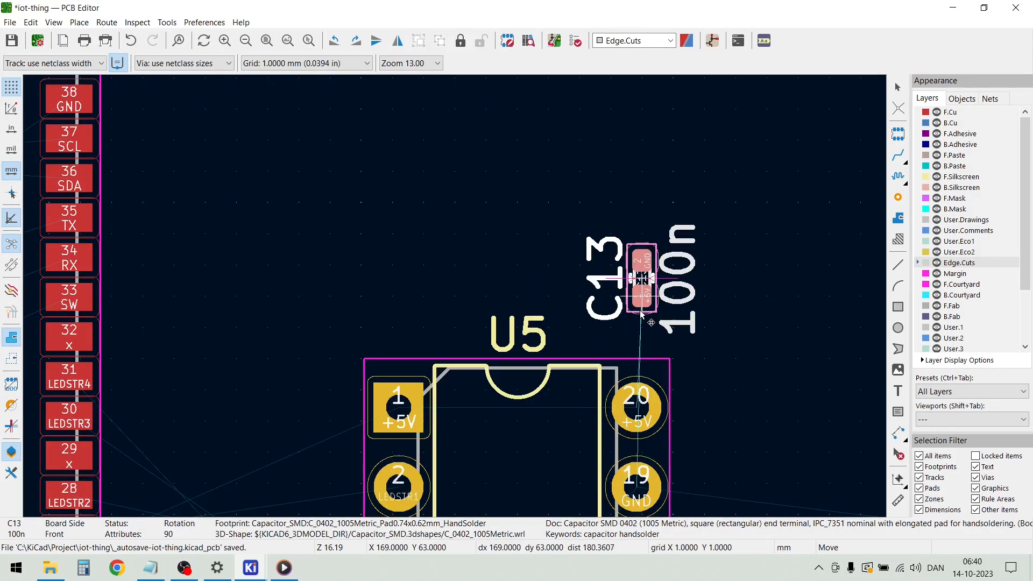
click(642, 314)
Review the component placement across the board, from the terminal blocks and relay to the corner around mounting hole H1
scroll(735, 389, down, 4)
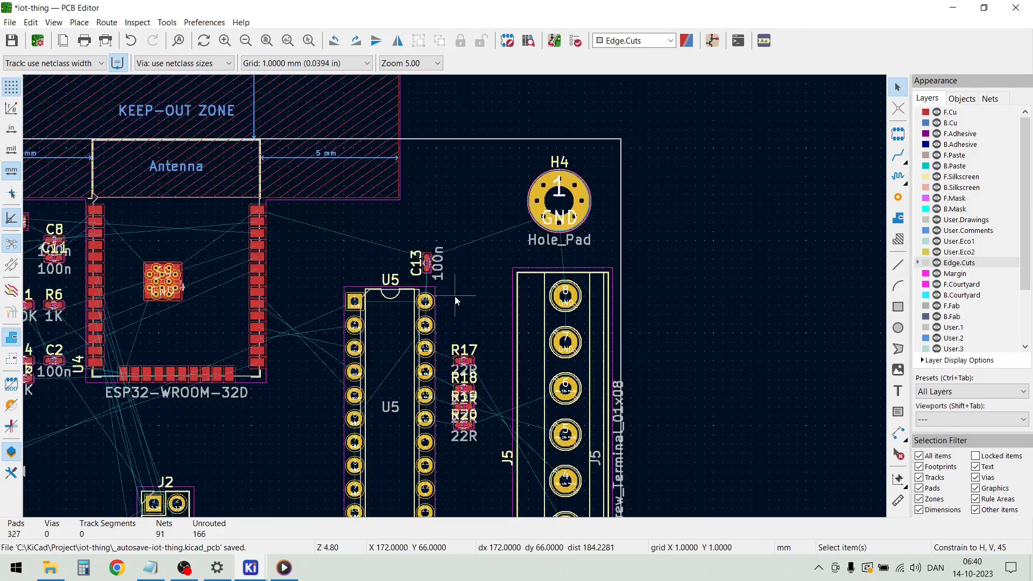
scroll(453, 294, down, 3)
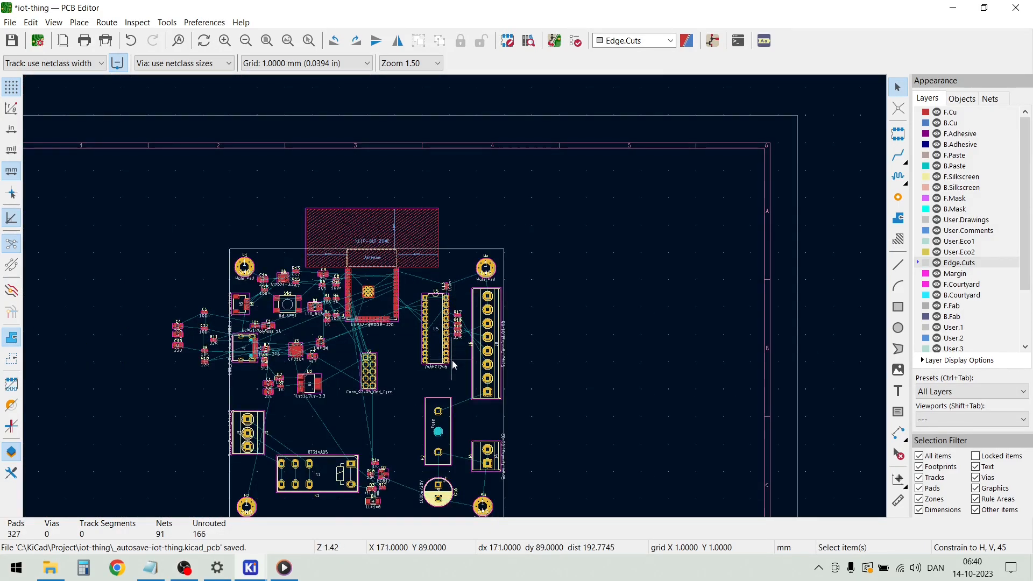
scroll(453, 296, down, 2)
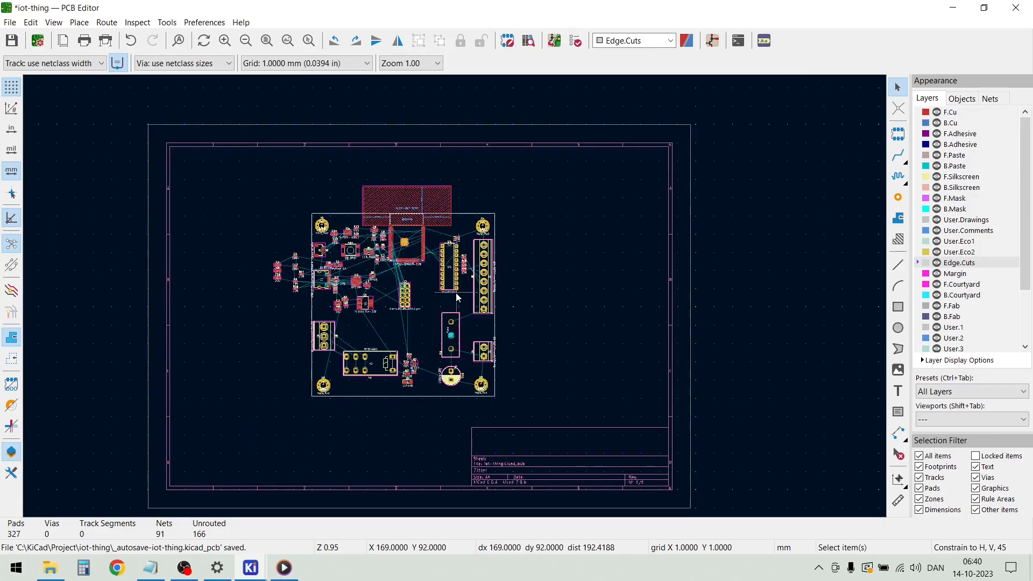
scroll(455, 294, up, 3)
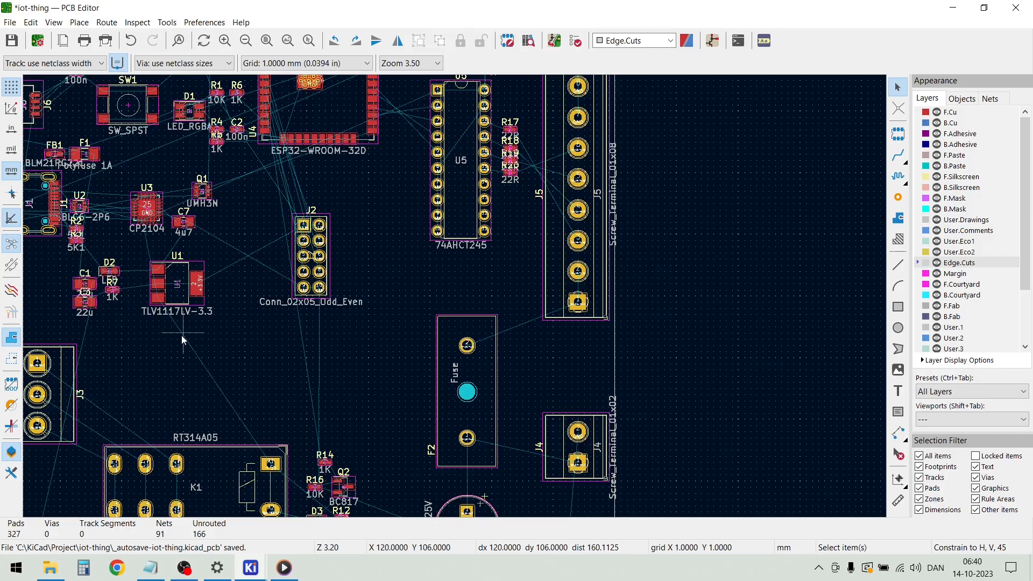
scroll(221, 193, down, 2)
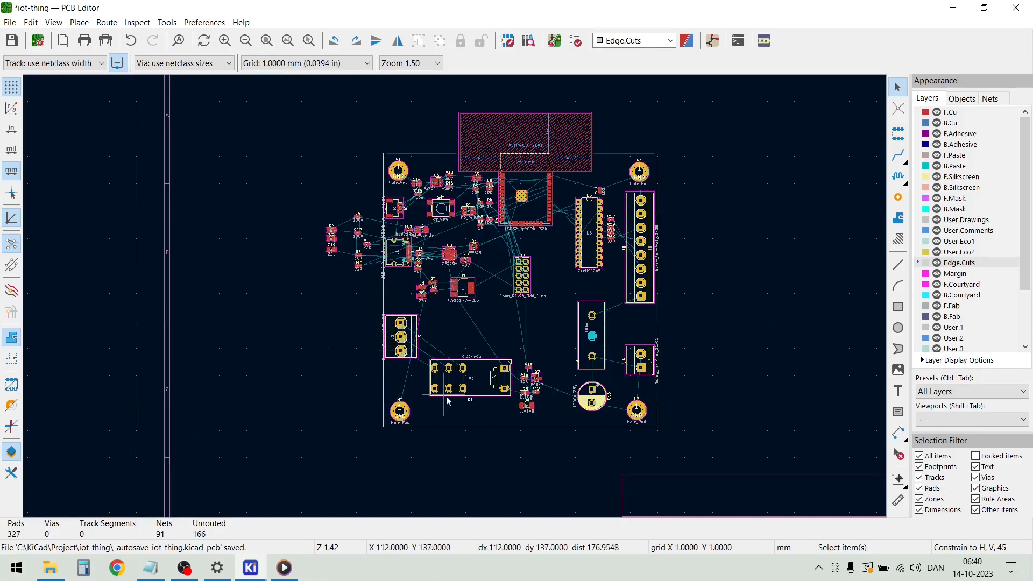
scroll(409, 199, up, 1)
scroll(455, 299, up, 2)
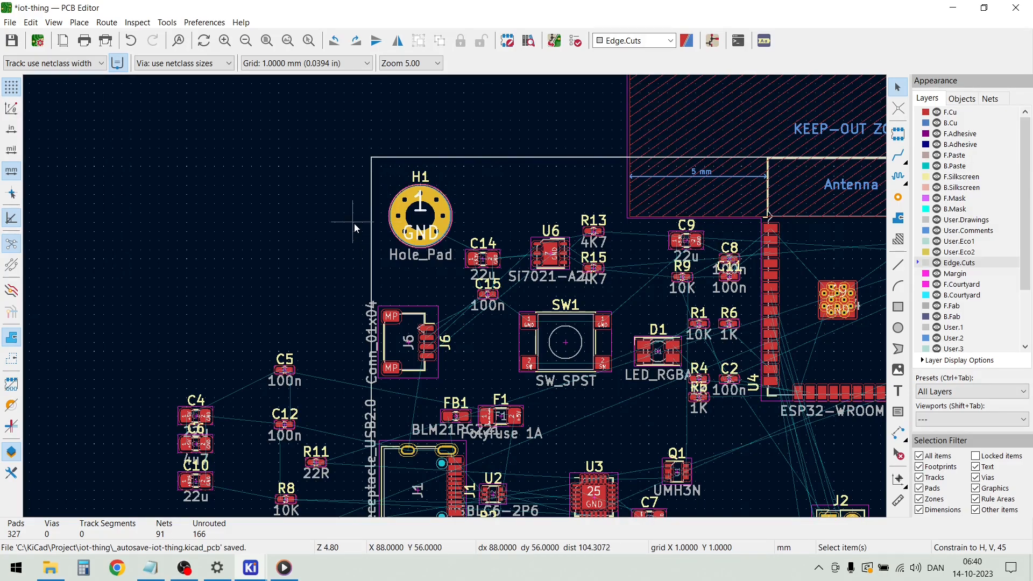
Move mounting hole H1 slightly closer to the board's upper edge
scroll(372, 194, up, 1)
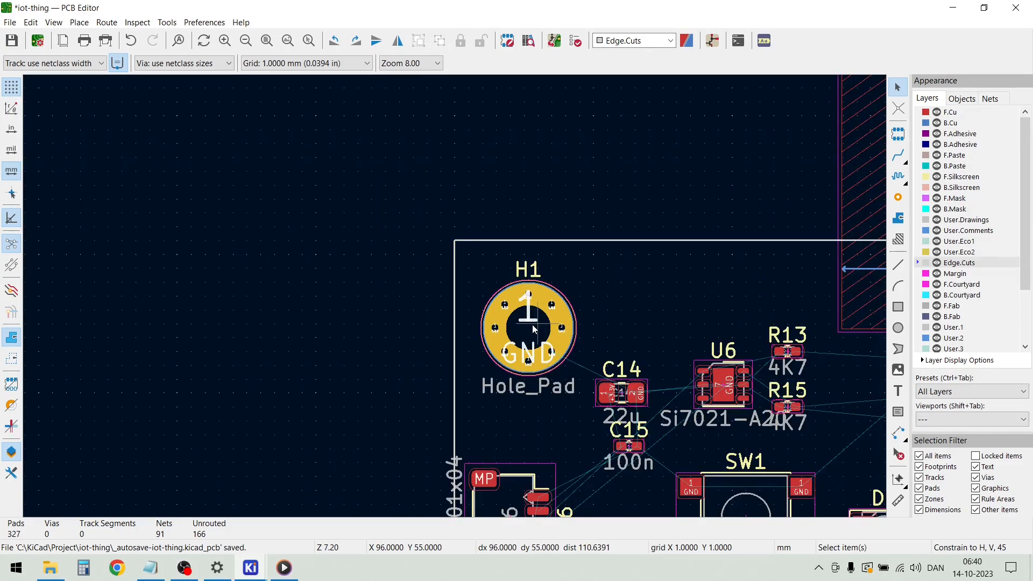
click(534, 356)
key(m)
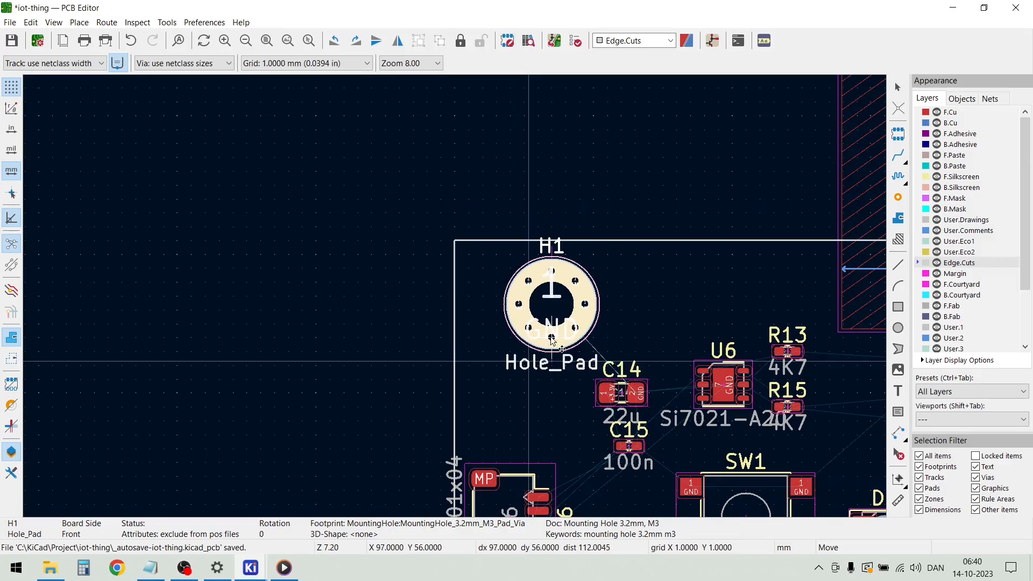
click(528, 353)
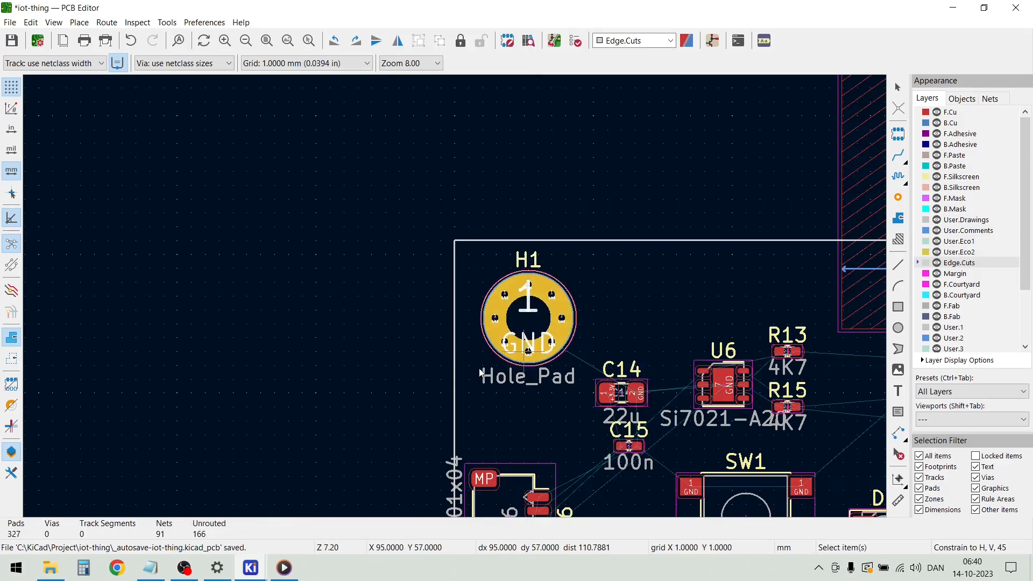
Start an aligned dimension on the board outline's left edge at (90, 55) mm, beside mounting hole H1
scroll(517, 325, up, 5)
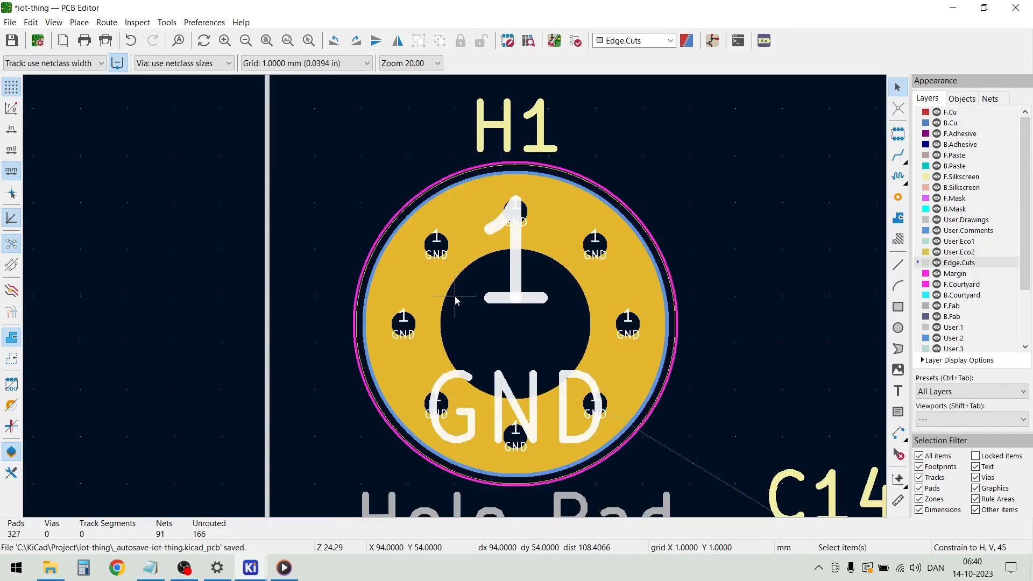
scroll(454, 297, down, 2)
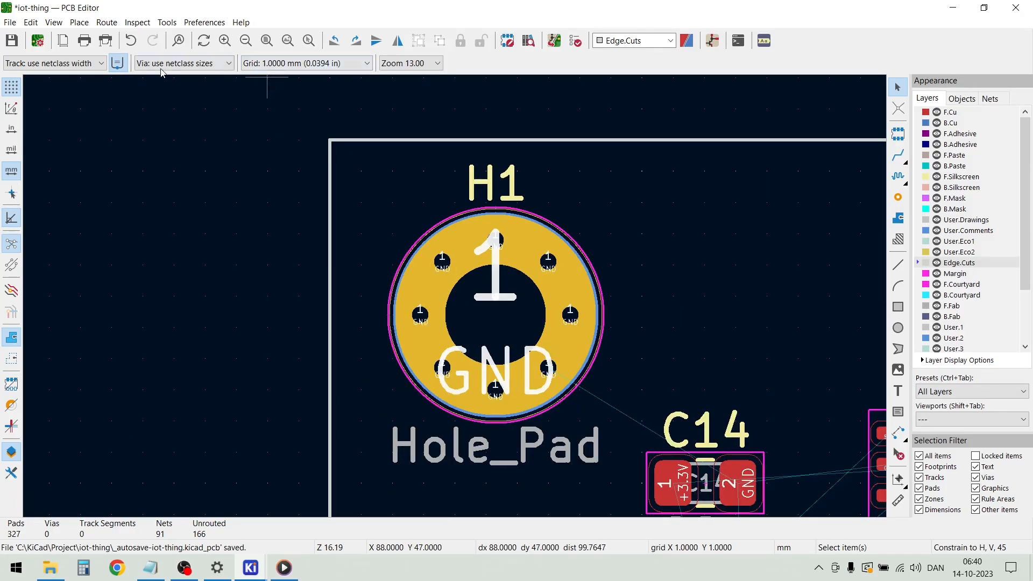
click(133, 25)
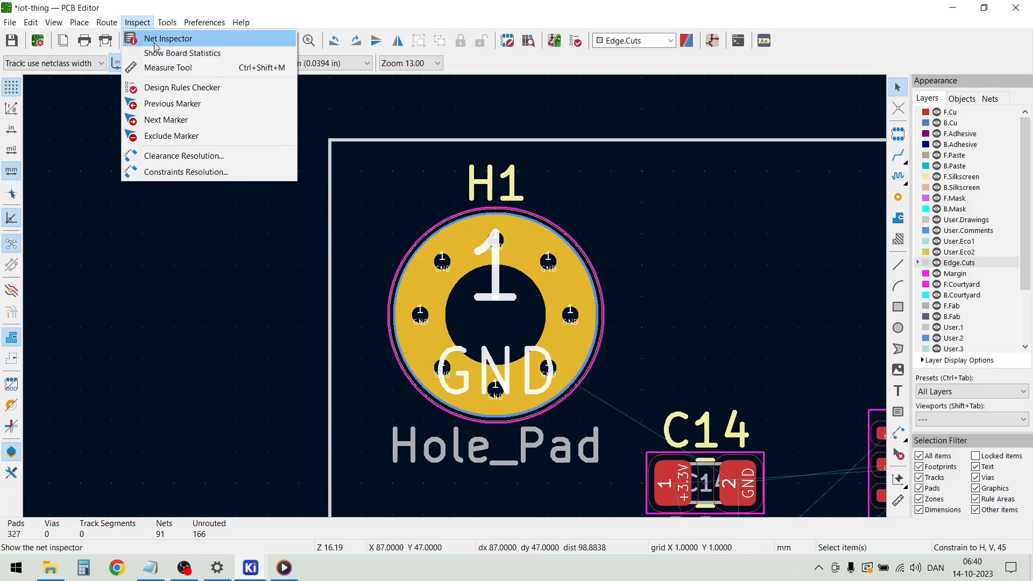
mouse_move(113, 28)
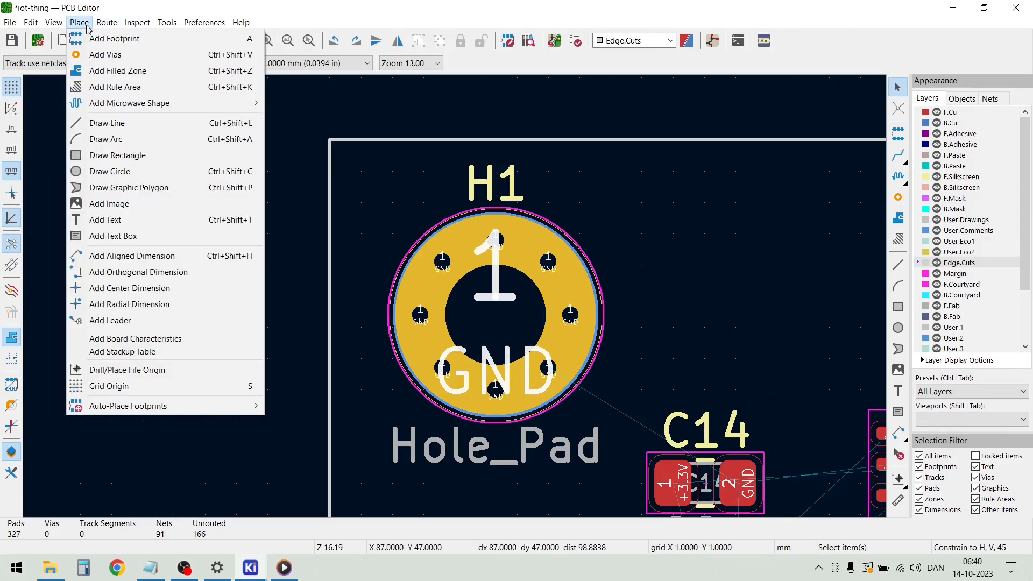
click(112, 261)
click(332, 327)
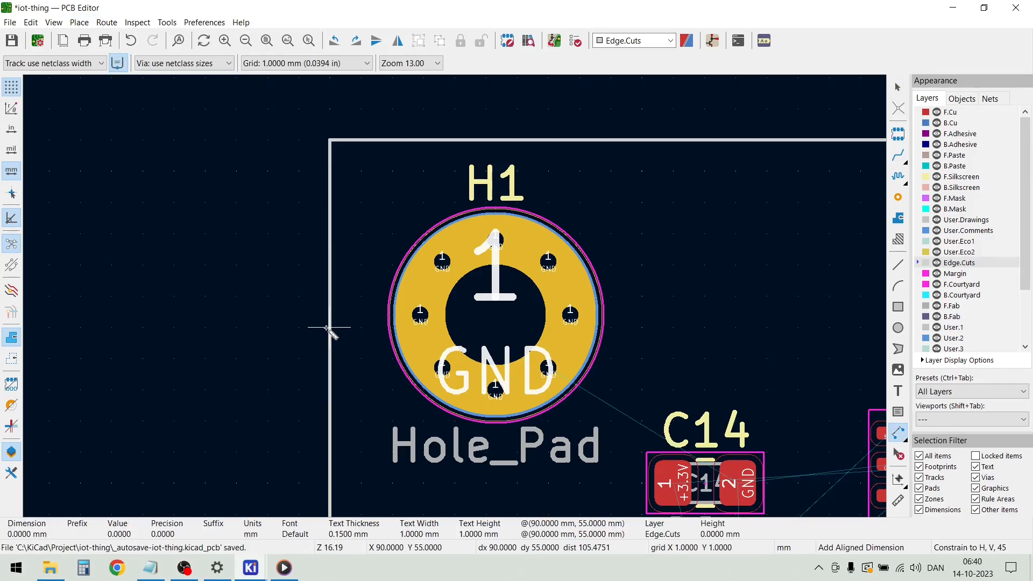
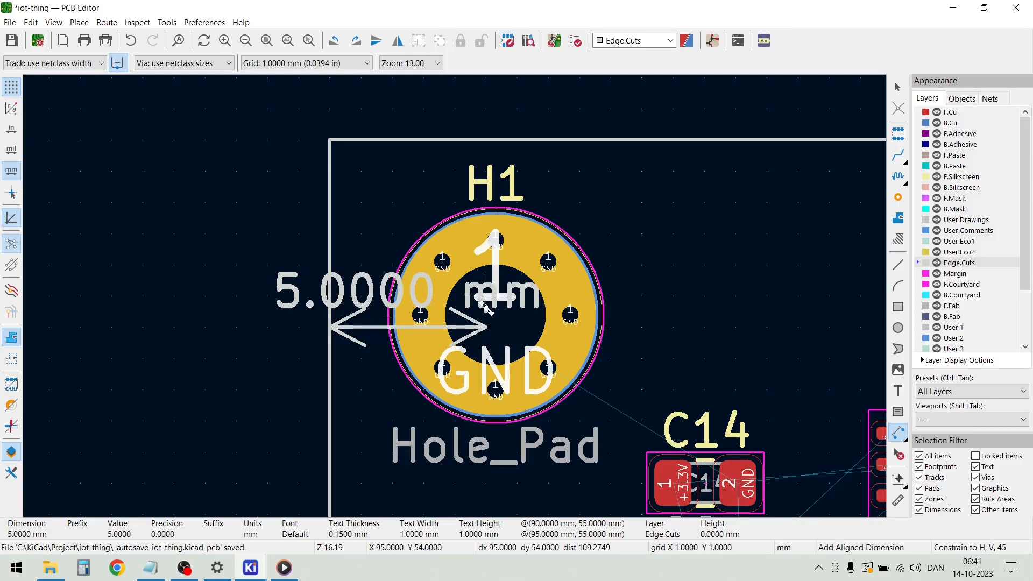
Finish the 5 mm horizontal dimension from the board's left edge at H1, with its dimension line above the board outline
click(486, 322)
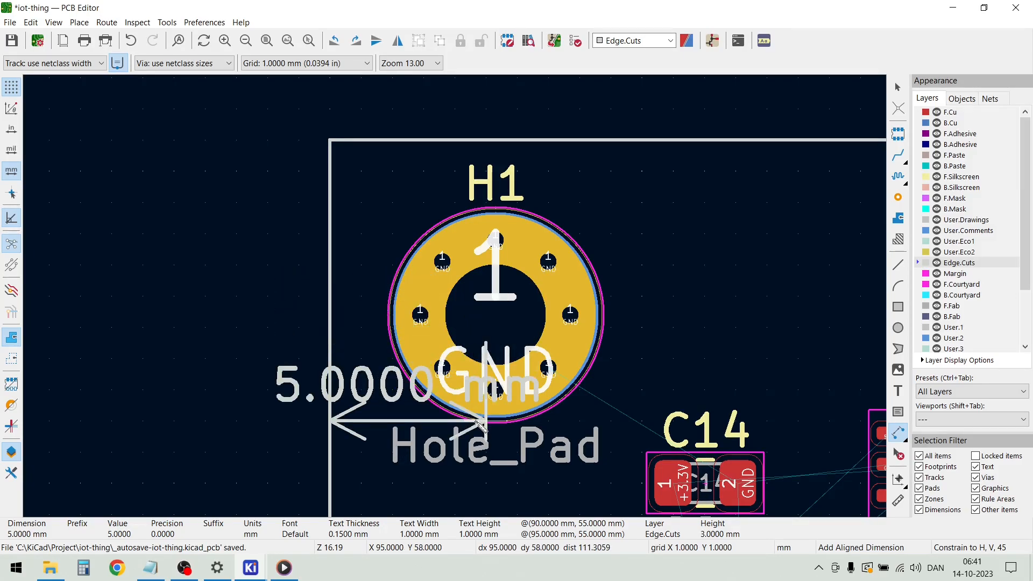
scroll(457, 229, down, 2)
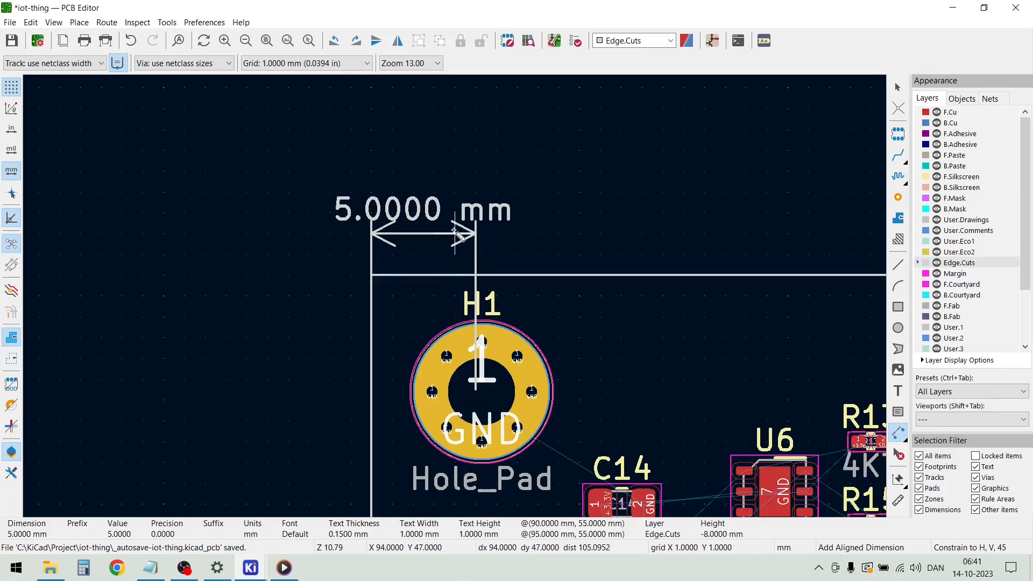
click(454, 229)
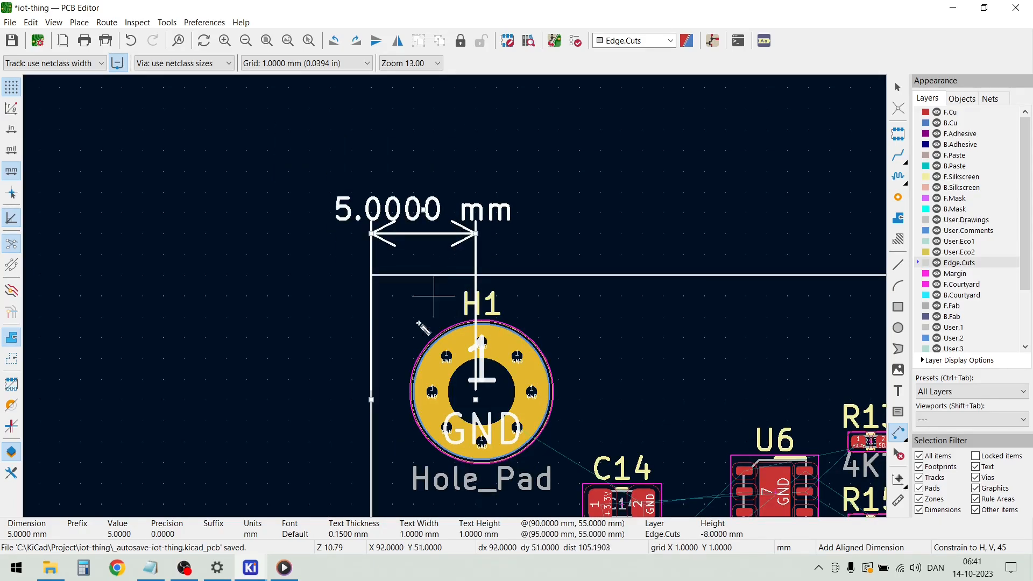
Add a 5 mm vertical dimension down from the board's upper-left corner, with its dimension line beside H1 on the board's inner side
click(369, 291)
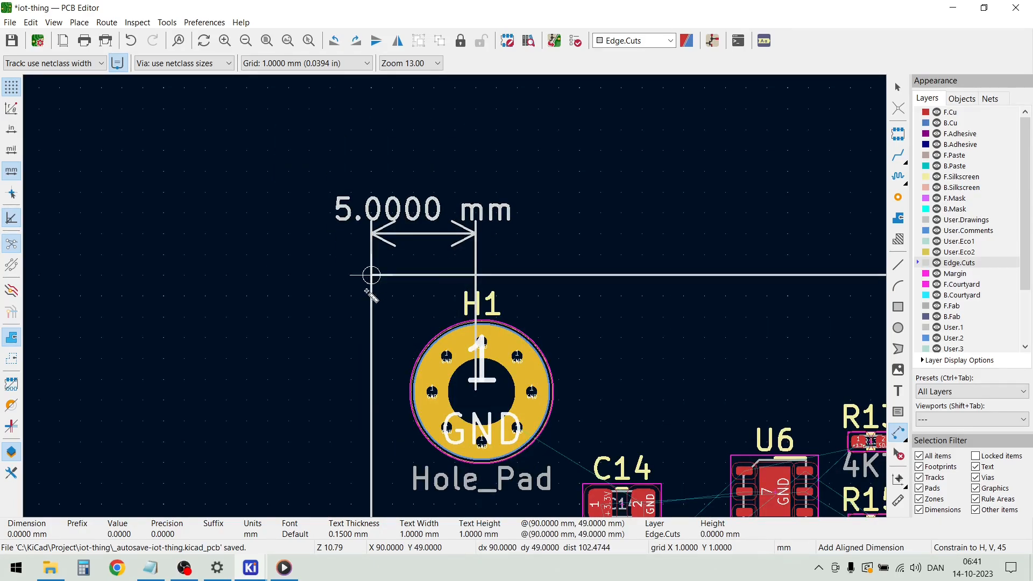
click(364, 386)
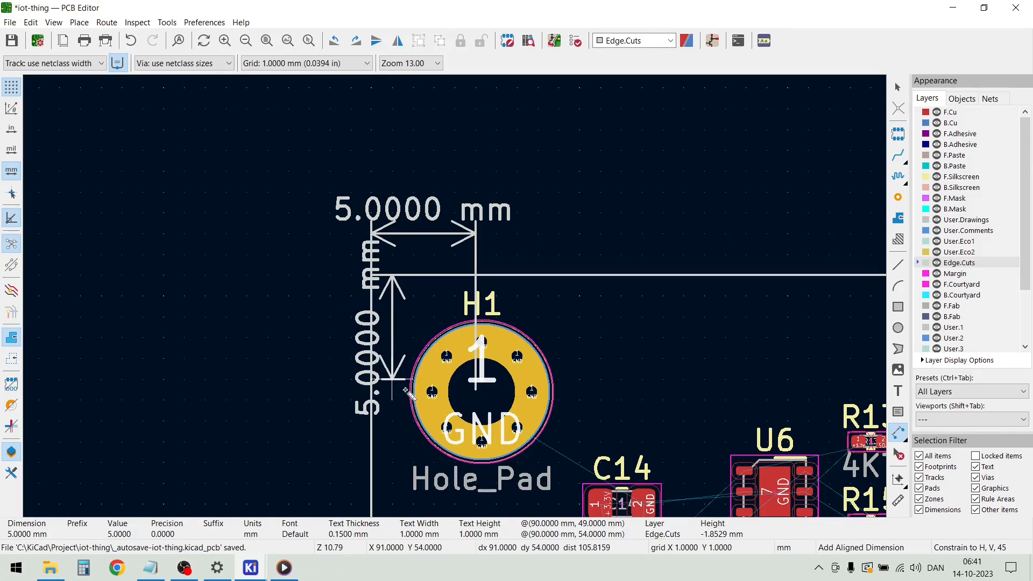
click(607, 396)
scroll(492, 445, up, 3)
key(Escape)
key(Escape)
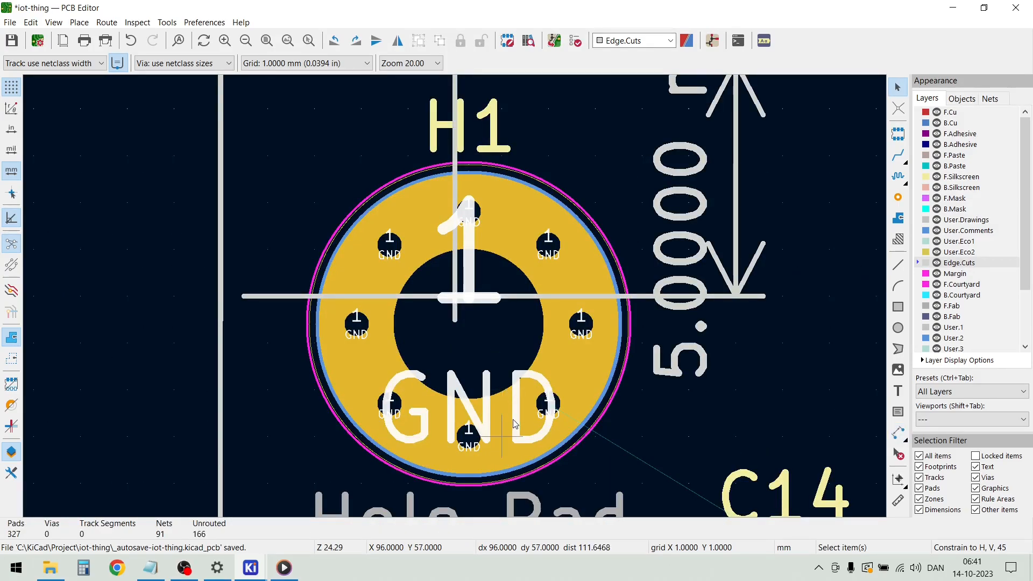
Move mounting hole H1 so its centre lies where the two 5 mm dimensions' extension lines meet
mouse_move(469, 438)
mouse_down()
mouse_move(462, 329)
mouse_move(456, 425)
mouse_up()
drag(463, 340, 462, 315)
scroll(309, 320, down, 2)
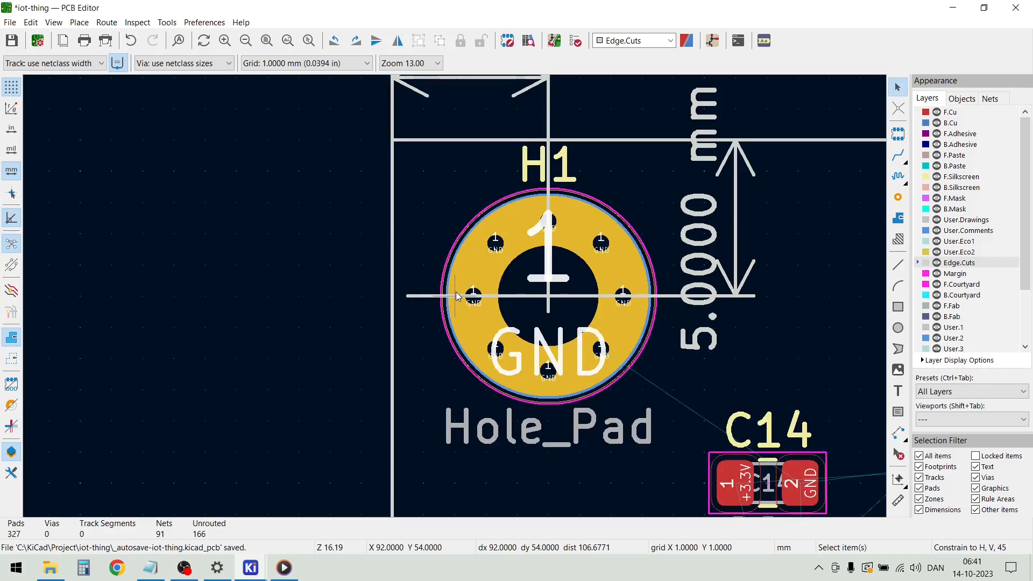
Add a 5 mm horizontal orthogonal dimension inward from the board's right edge near H4, with its line below the hole
scroll(456, 295, down, 8)
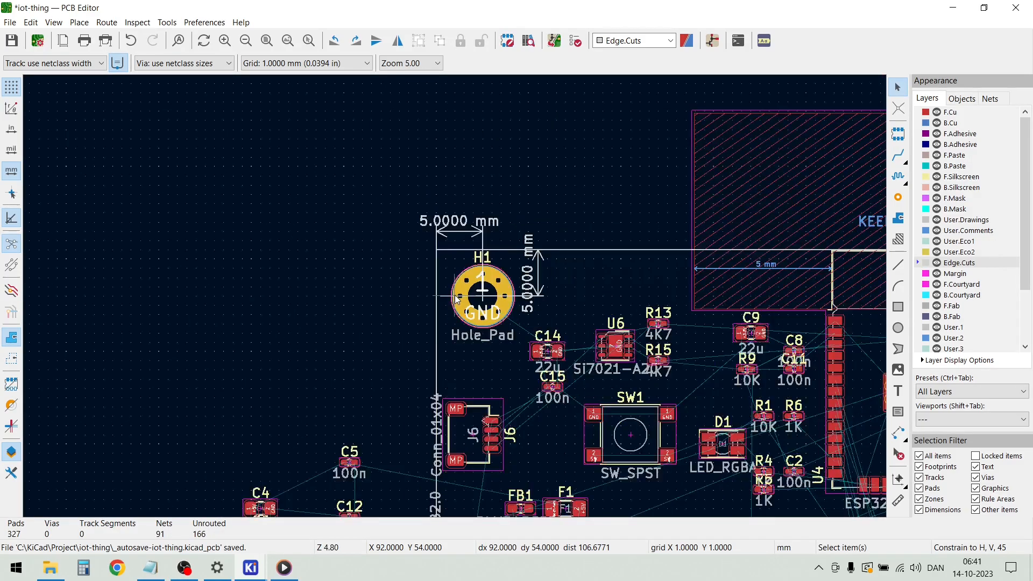
scroll(456, 307, down, 2)
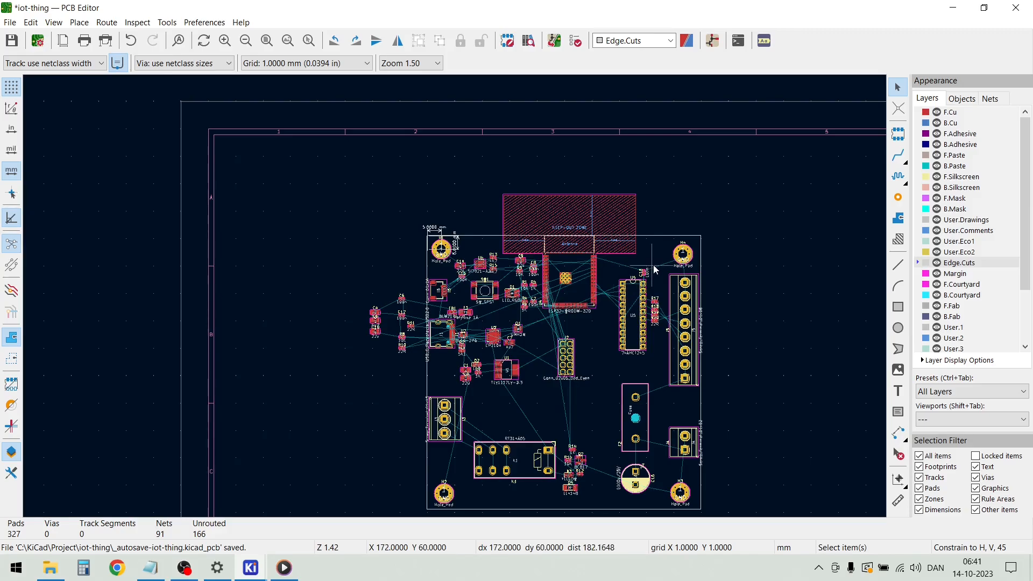
scroll(655, 250, up, 10)
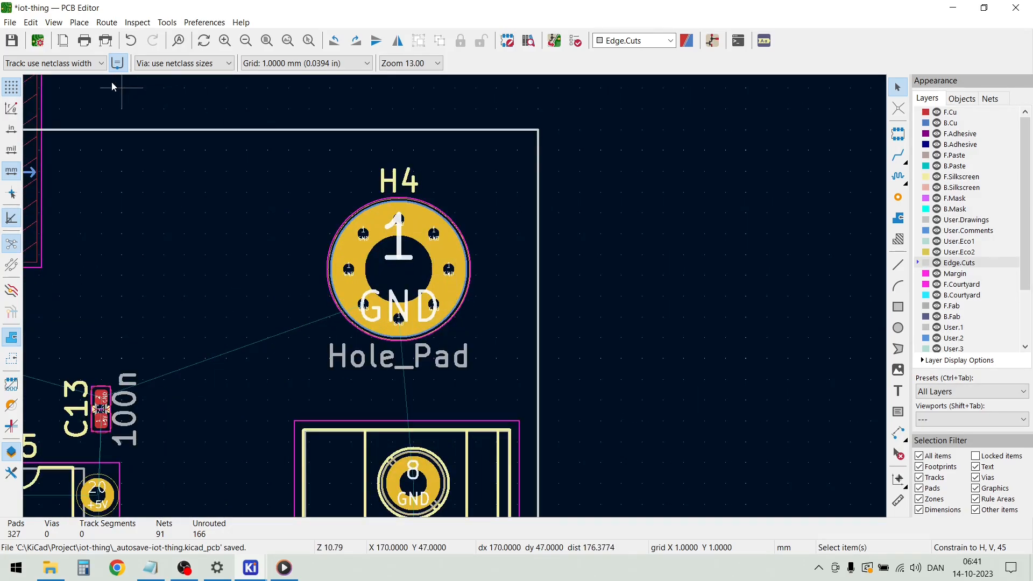
click(80, 23)
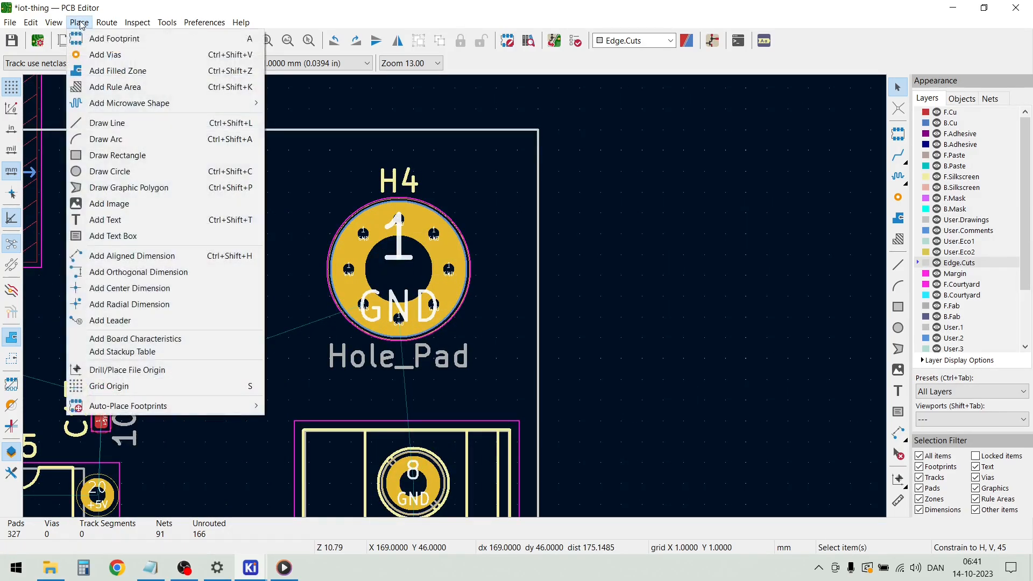
click(137, 273)
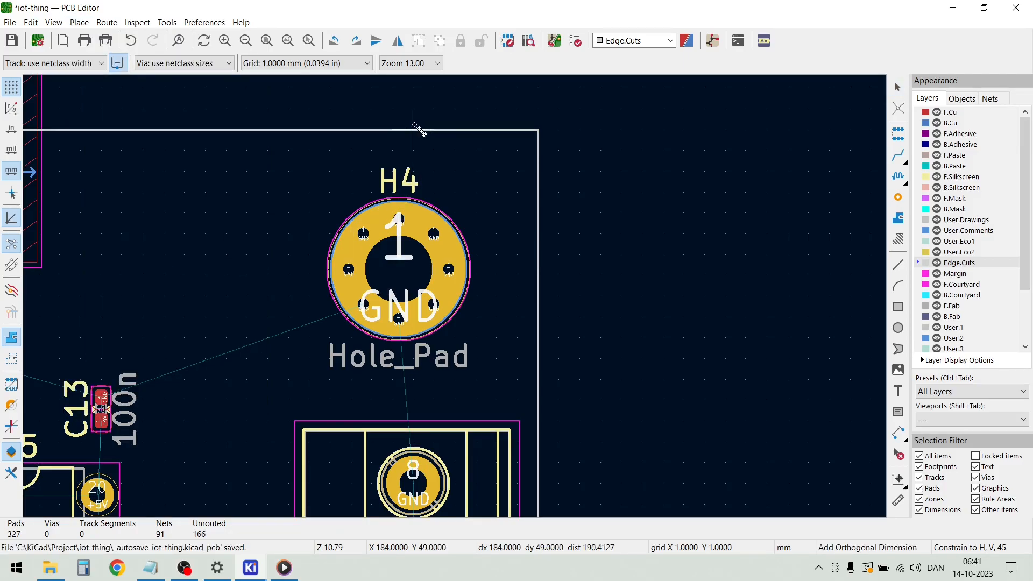
click(538, 192)
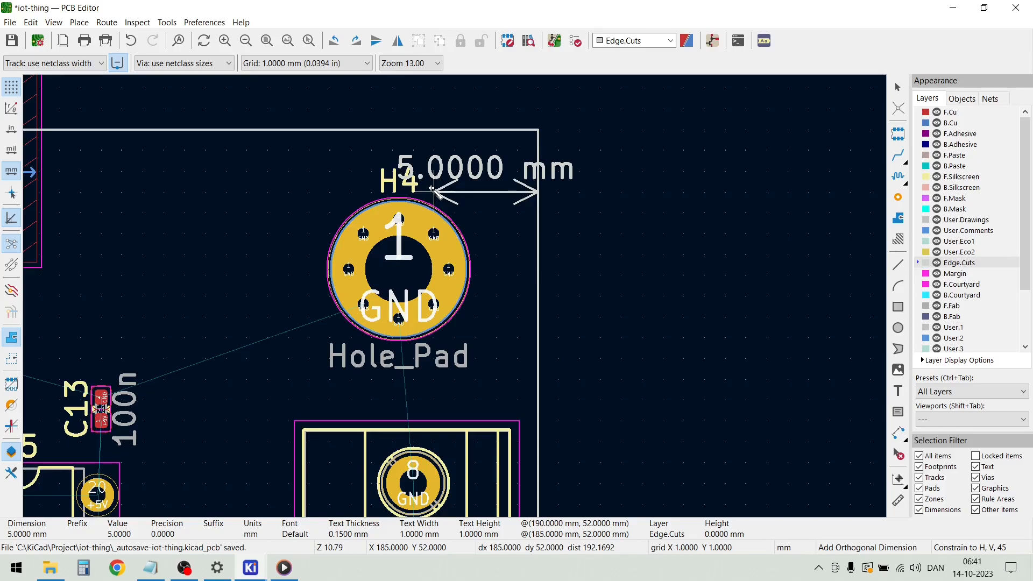
click(433, 358)
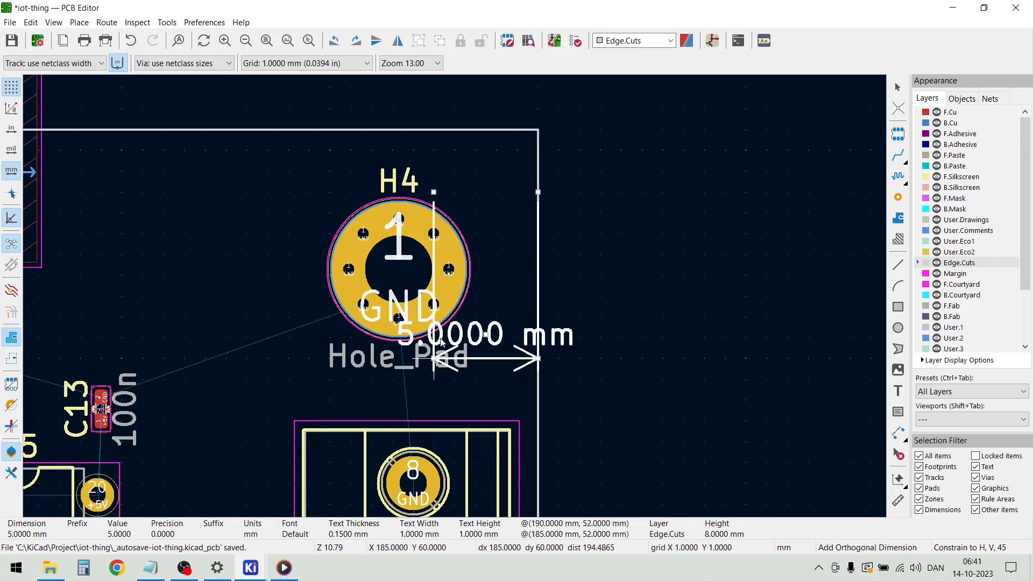
Add a 5 mm vertical orthogonal dimension down from the board's upper edge at H4, with its line outside the right edge
click(434, 130)
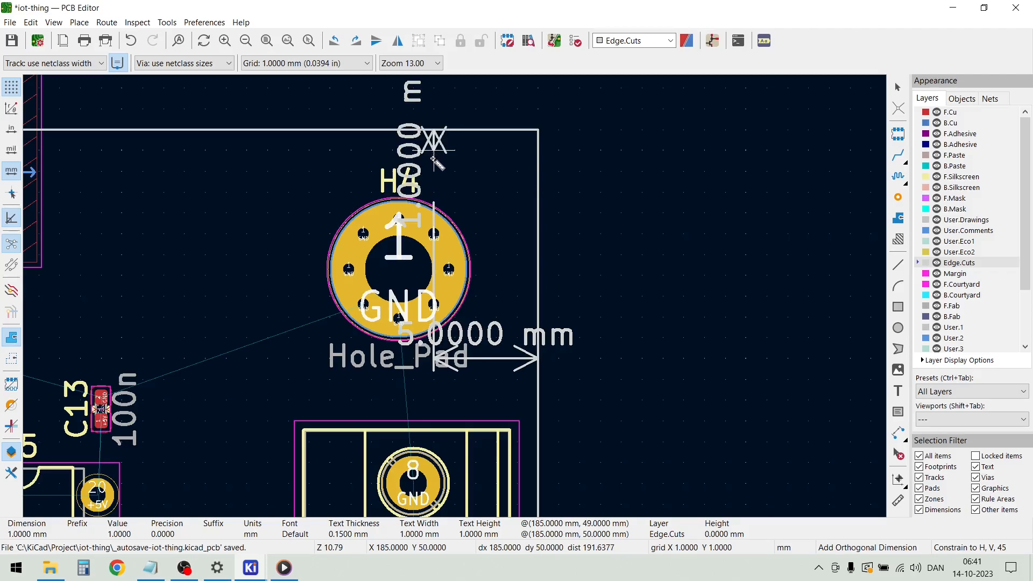
click(434, 233)
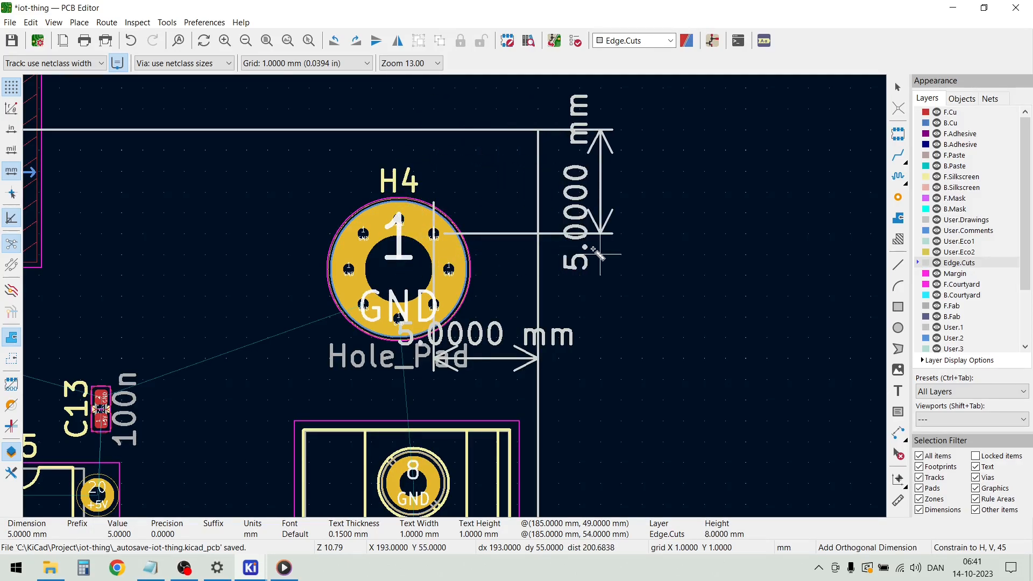
click(596, 253)
key(Escape)
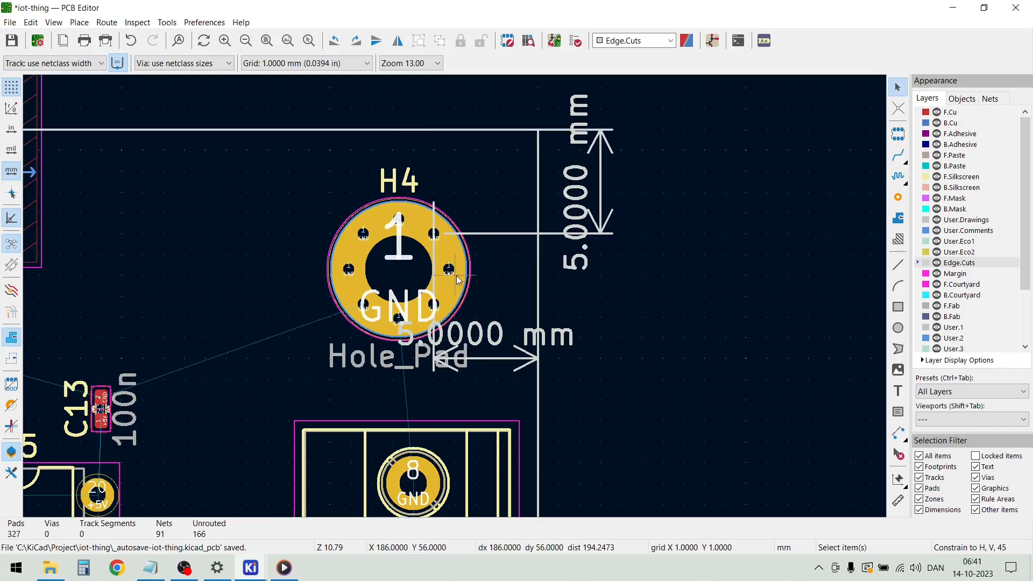
Move mounting hole H4 so its centre lies 5 mm from both the right and upper board edges, where the dimensions meet
drag(458, 280, 494, 239)
scroll(406, 254, up, 3)
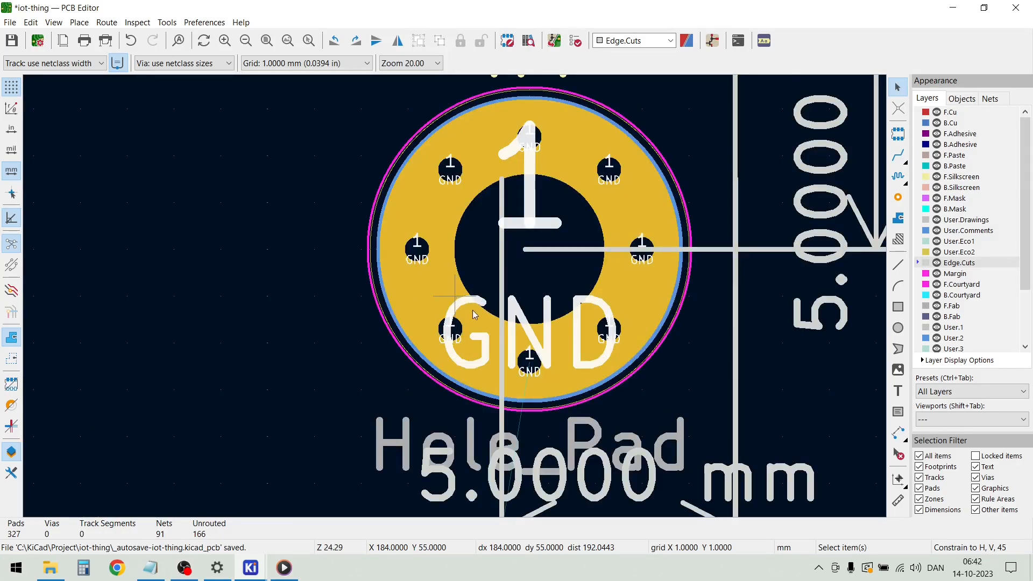
click(558, 386)
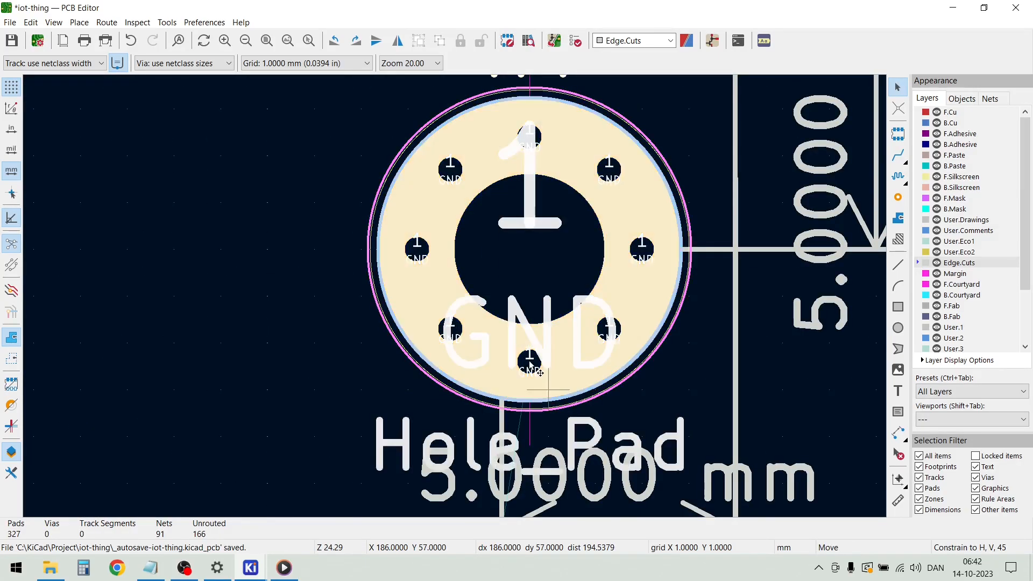
drag(559, 385, 507, 358)
mouse_move(505, 250)
mouse_down()
mouse_move(528, 251)
mouse_move(485, 247)
mouse_up()
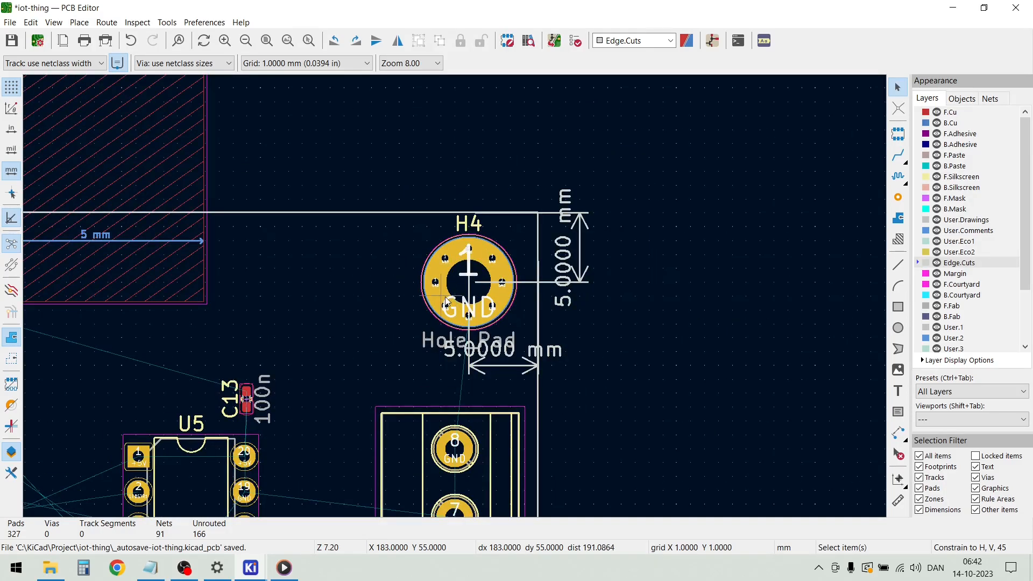
Hide the F.Fab and User.Drawings layers
scroll(445, 303, down, 6)
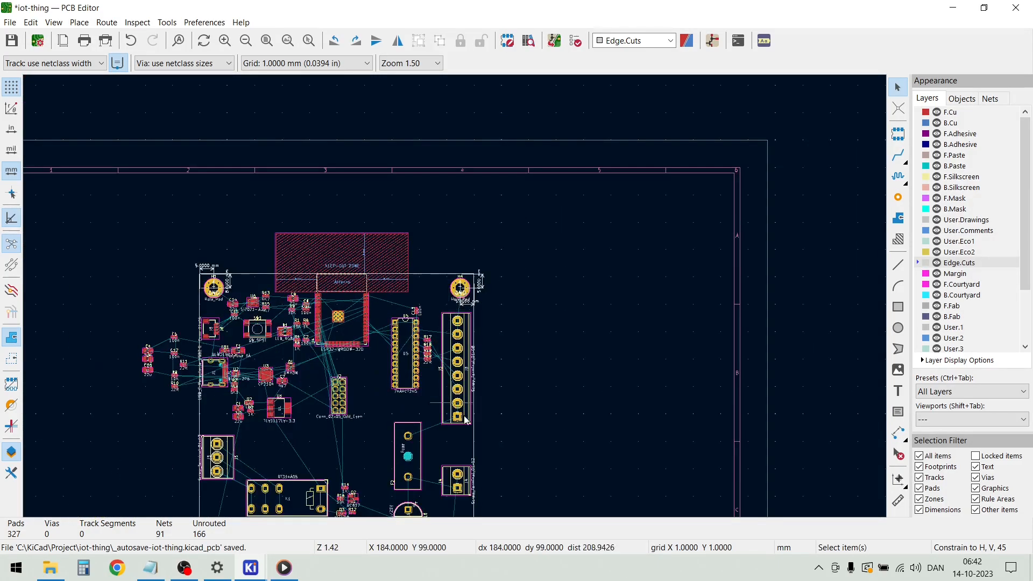
scroll(483, 280, up, 7)
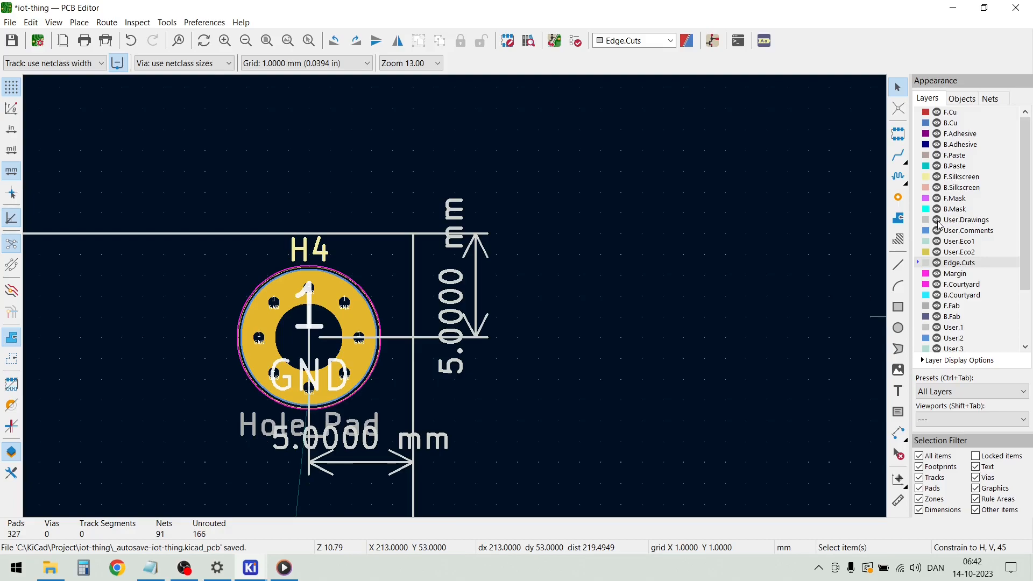
key(ctrl+Tab)
click(936, 306)
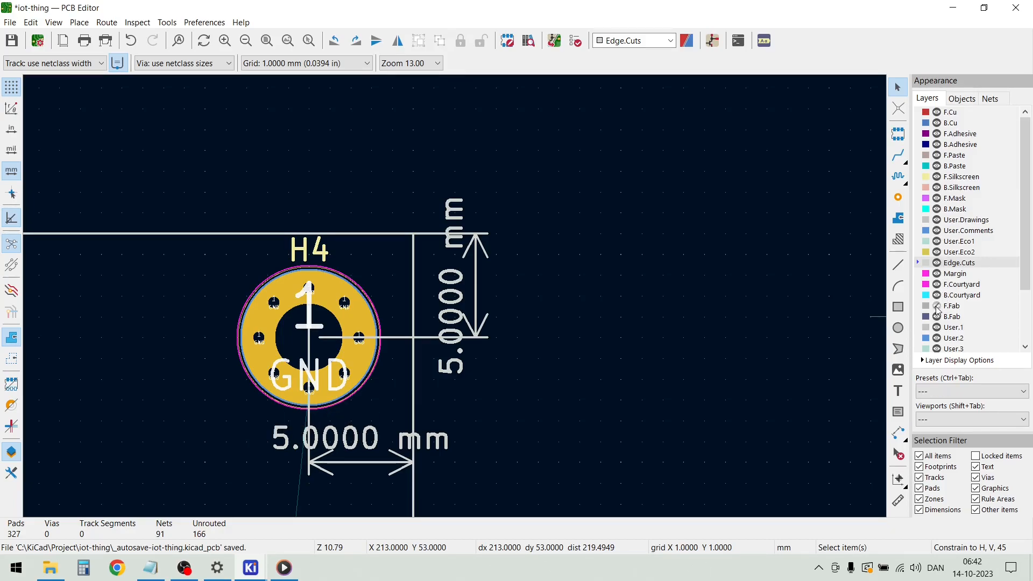
click(937, 306)
click(936, 306)
scroll(940, 265, down, 5)
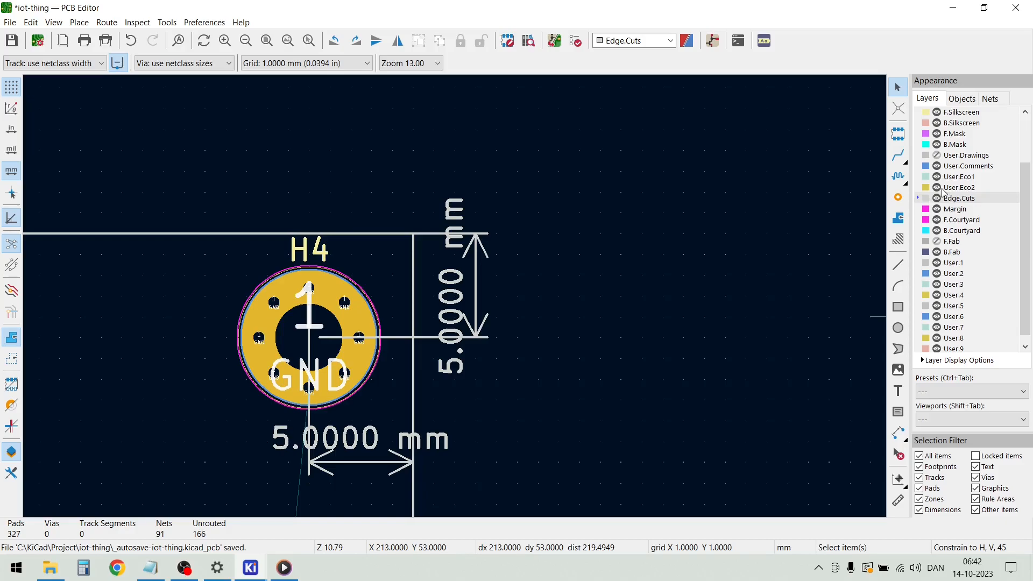
Toggle the Edge.Cuts layer's visibility to check whether the H4 dimensions lie on it
click(936, 198)
click(936, 198)
click(936, 198)
click(936, 199)
Change the layer of H4's vertical 5 mm dimension to User.Drawings
double_click(477, 296)
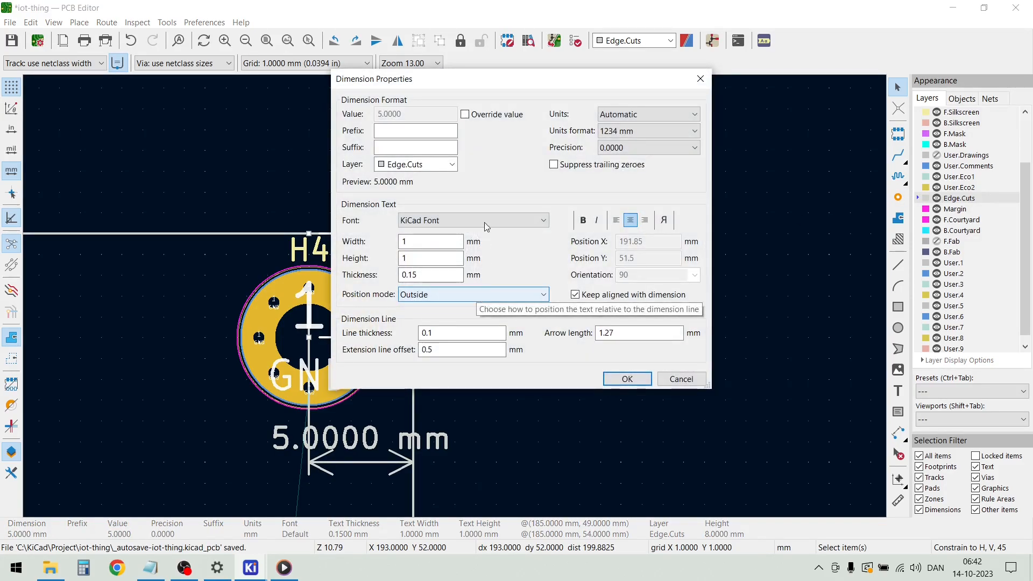
click(453, 168)
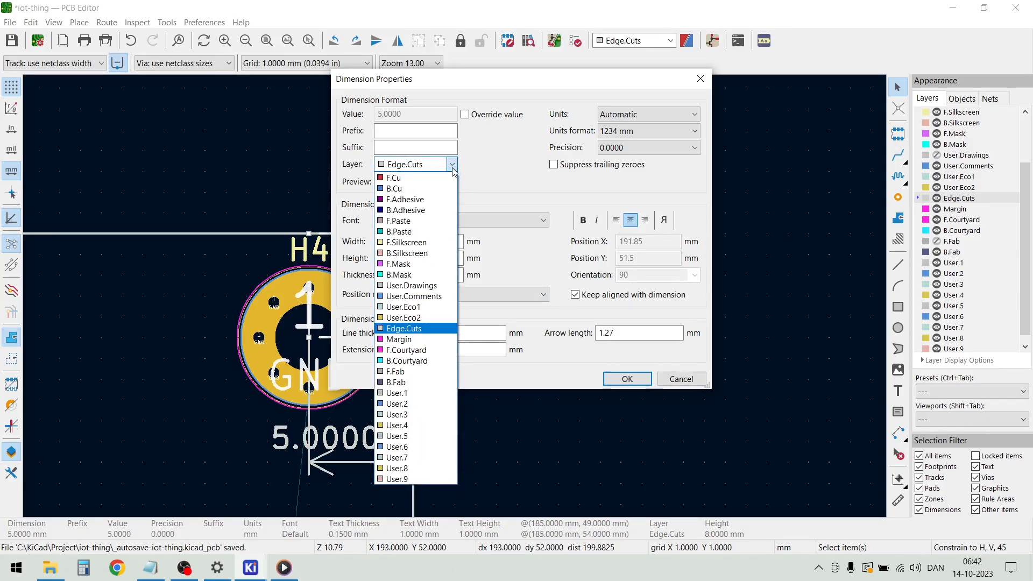
click(433, 288)
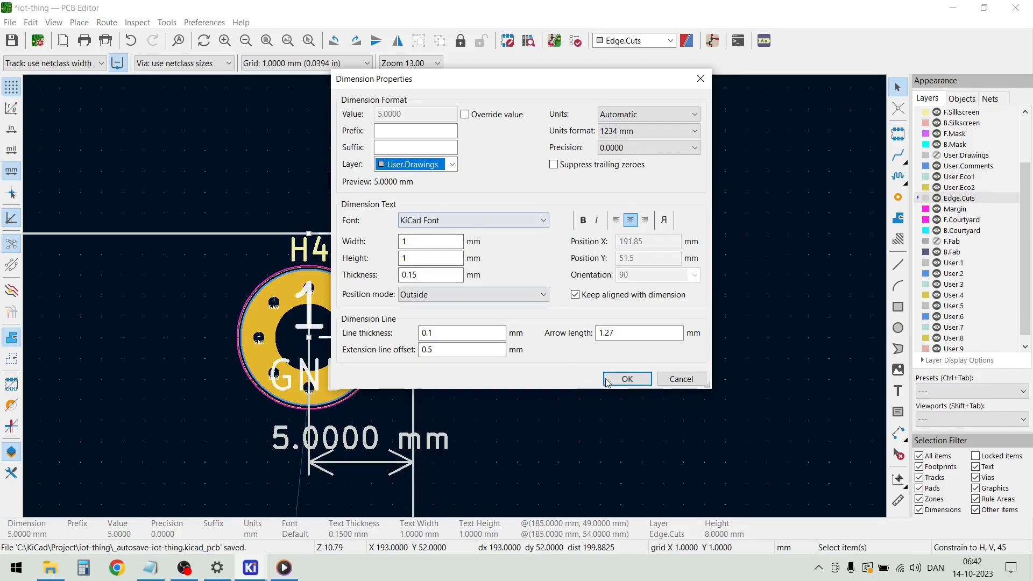
click(626, 379)
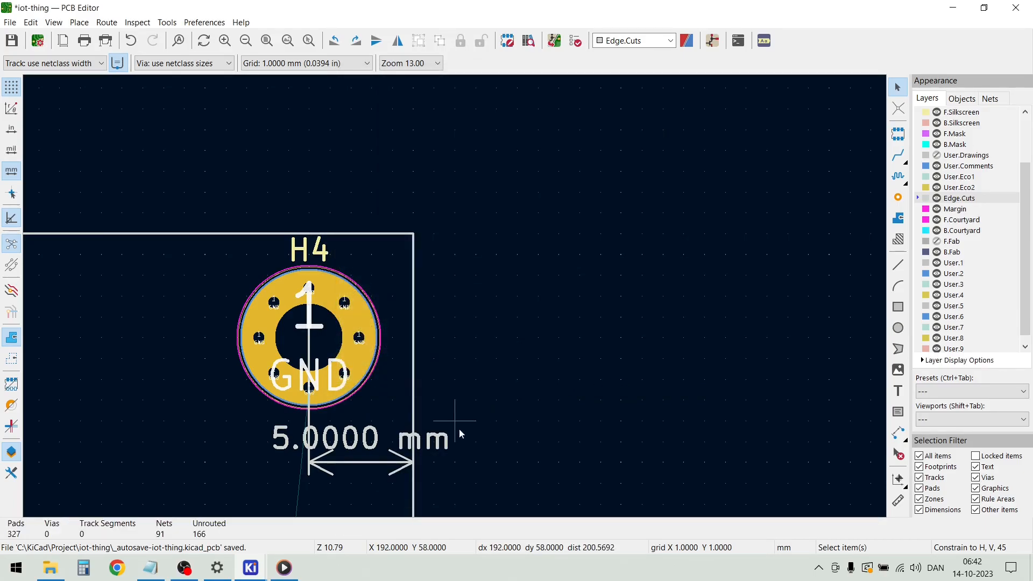
Change the layer of H4's horizontal 5 mm dimension to User.Drawings
click(379, 464)
double_click(379, 463)
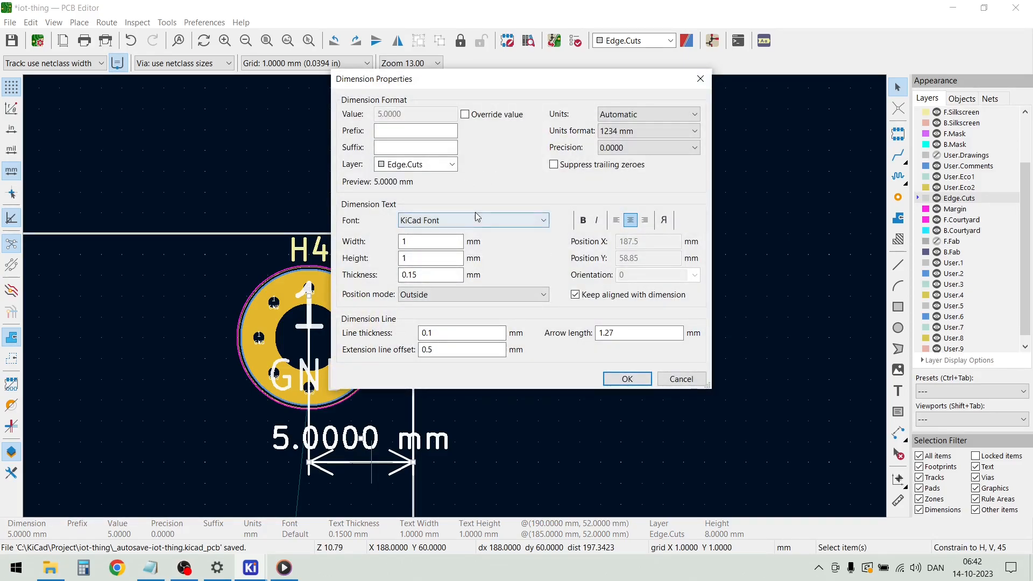
click(447, 165)
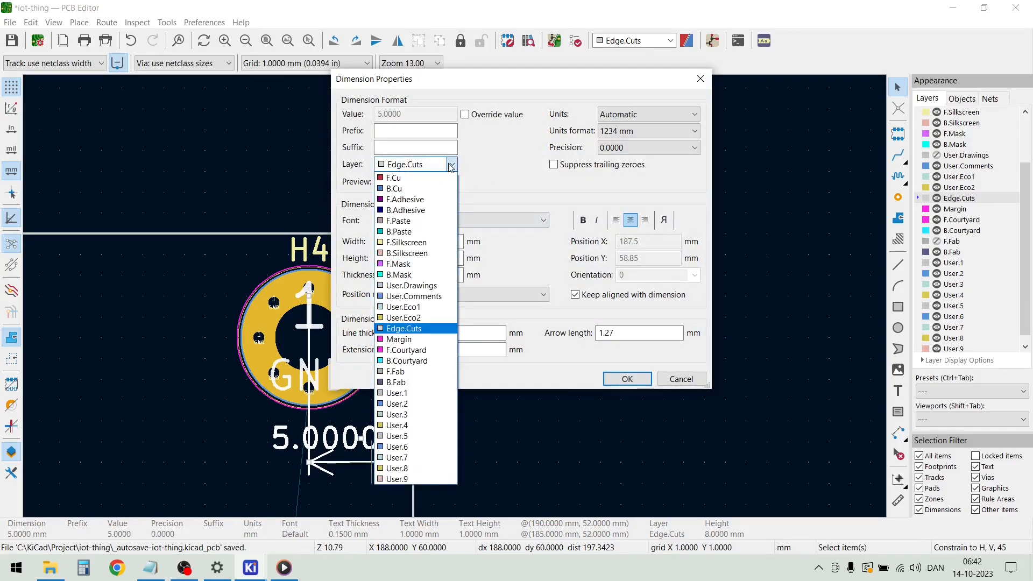
click(422, 286)
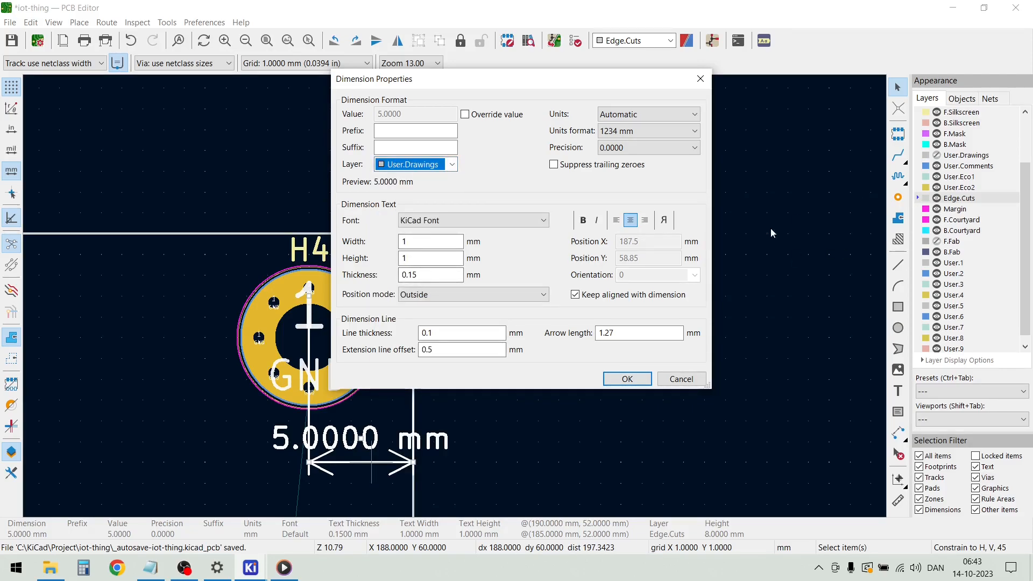
click(628, 379)
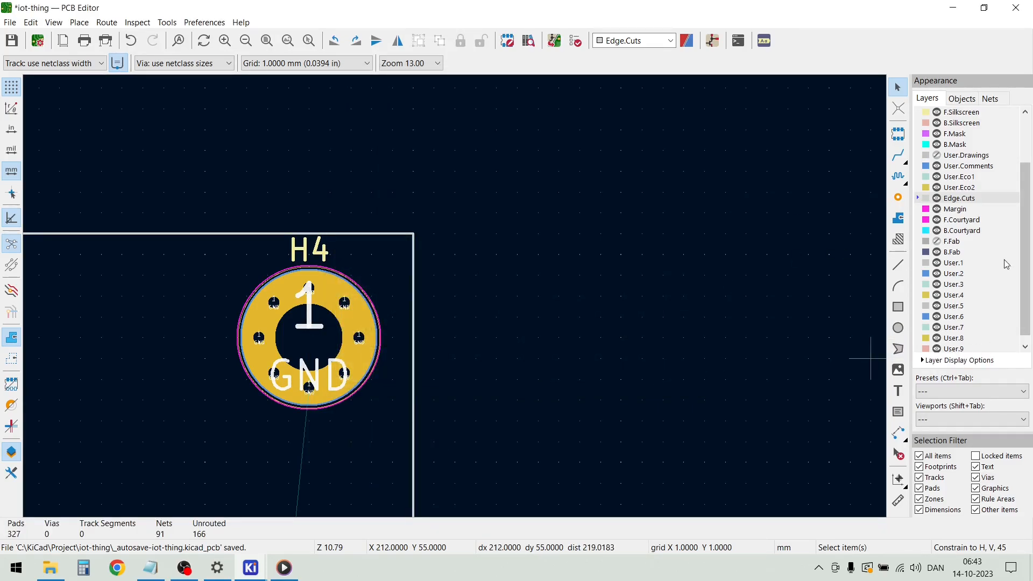
Make User.1 the active layer and toggle User.Drawings on and off to check the H4 dimensions, leaving it hidden
click(948, 266)
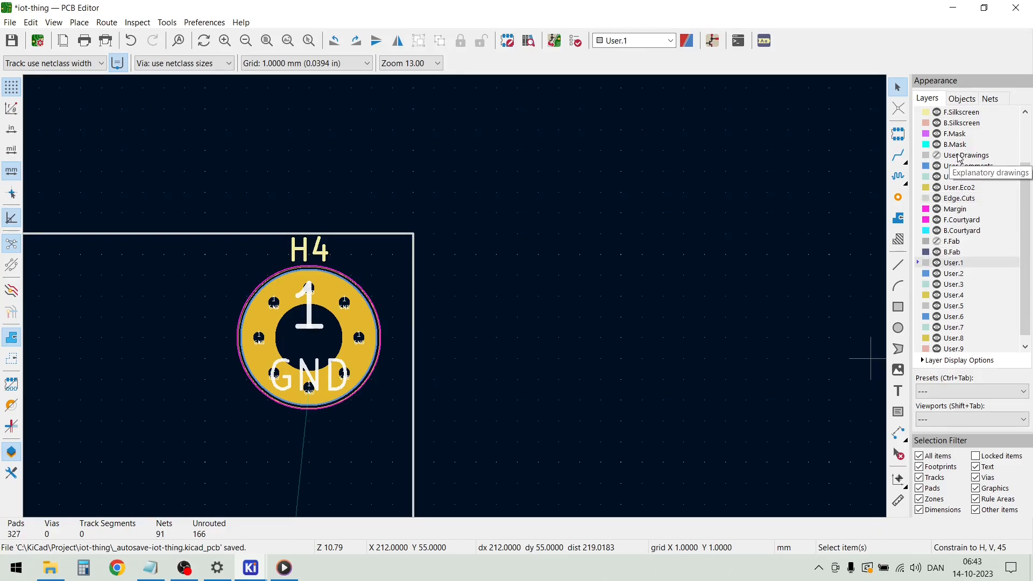
click(937, 156)
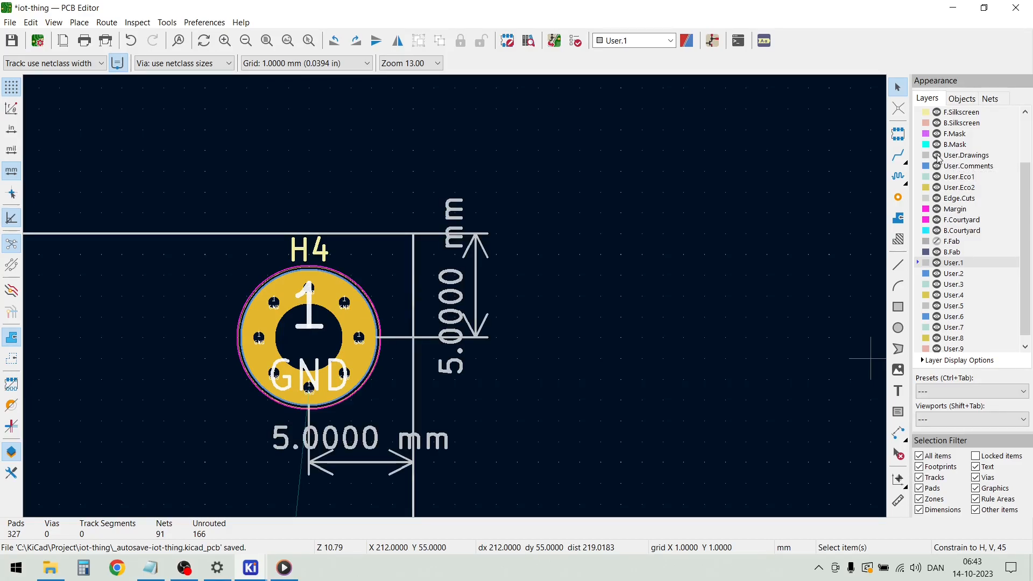
click(937, 156)
click(937, 156)
click(937, 156)
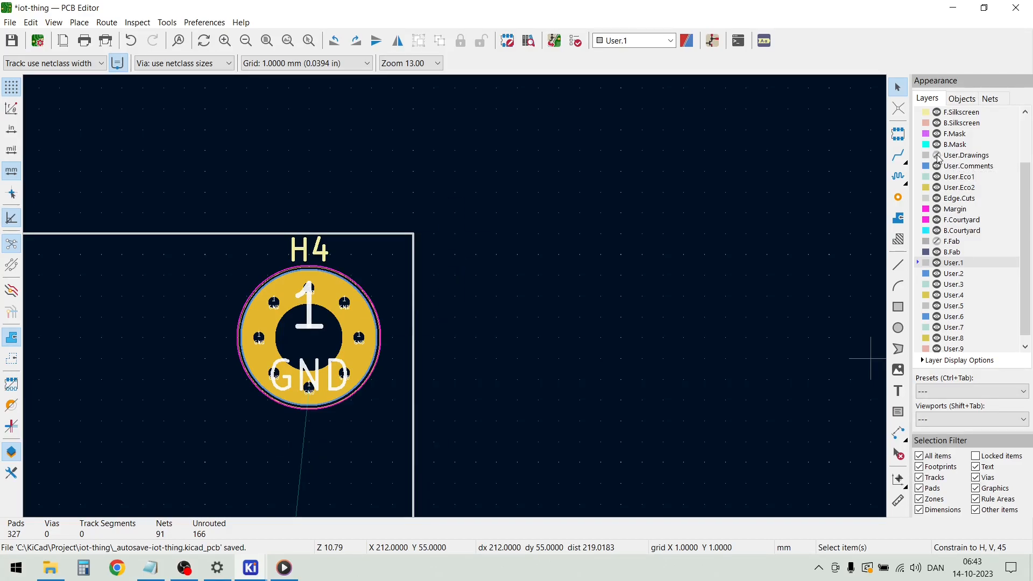
Show the User.Drawings layer again and change the layer of H1's horizontal 5 mm dimension to User.Drawings
scroll(453, 298, down, 5)
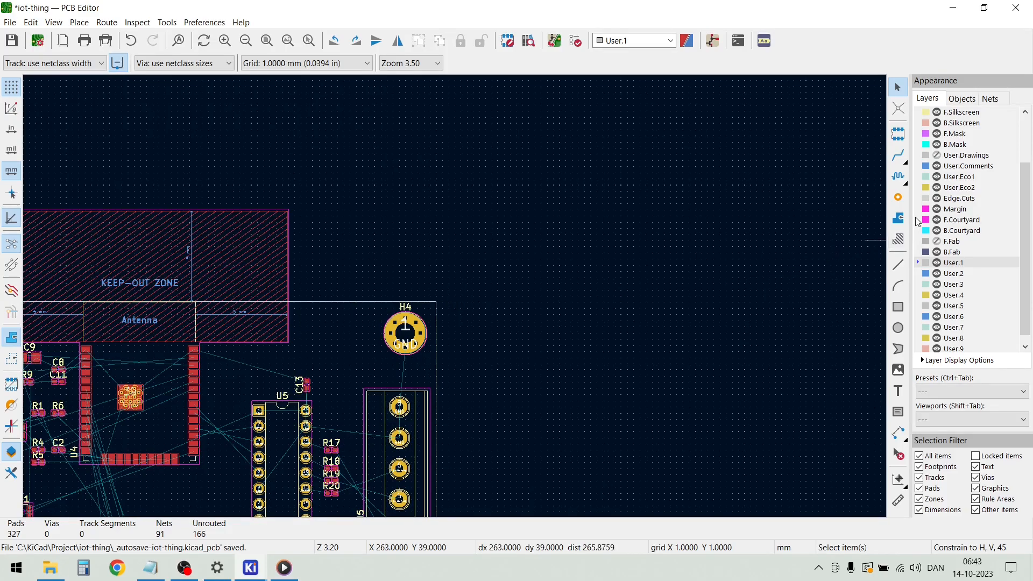
click(937, 156)
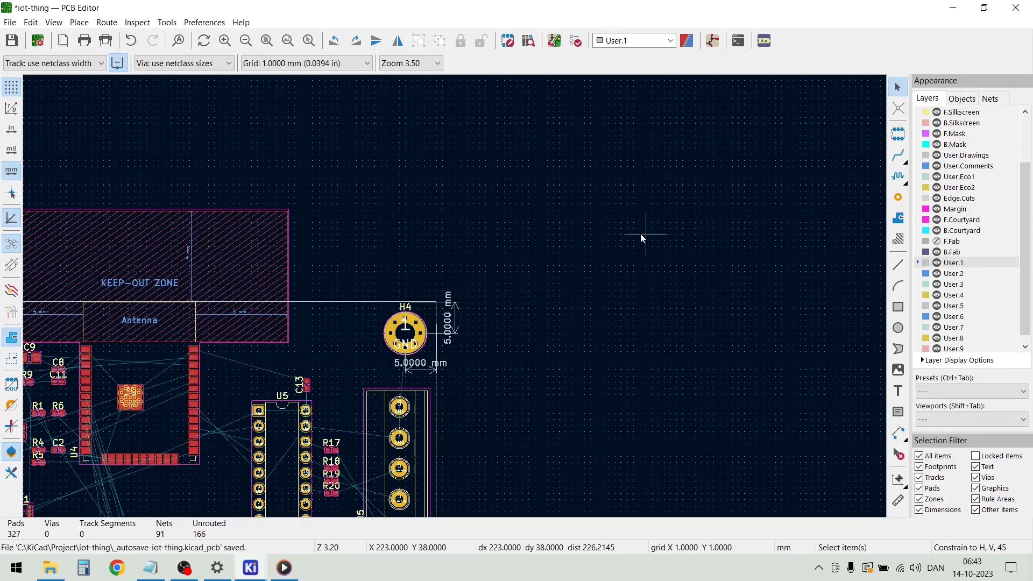
scroll(311, 325, down, 2)
scroll(68, 327, up, 3)
scroll(456, 295, up, 4)
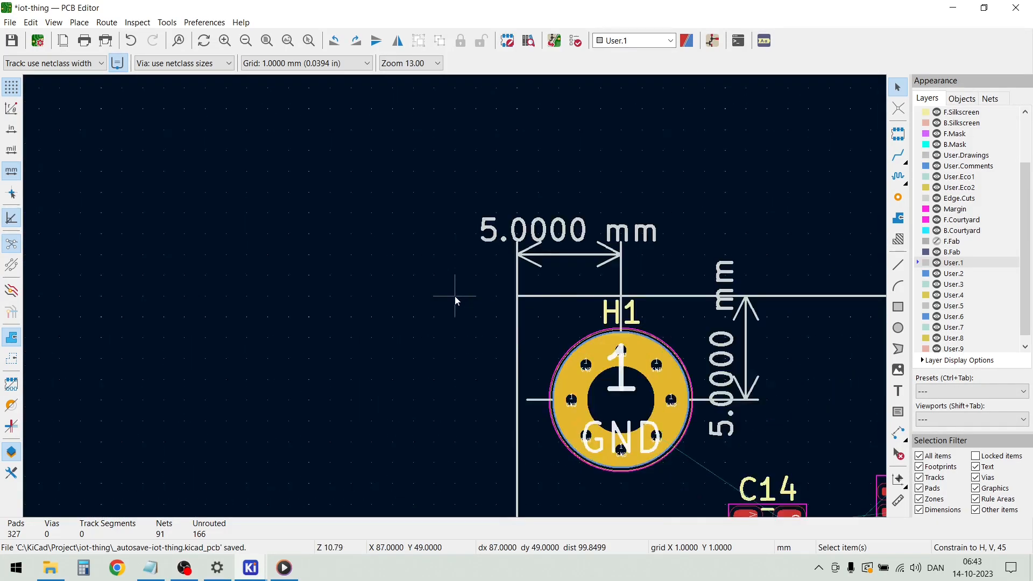
double_click(551, 266)
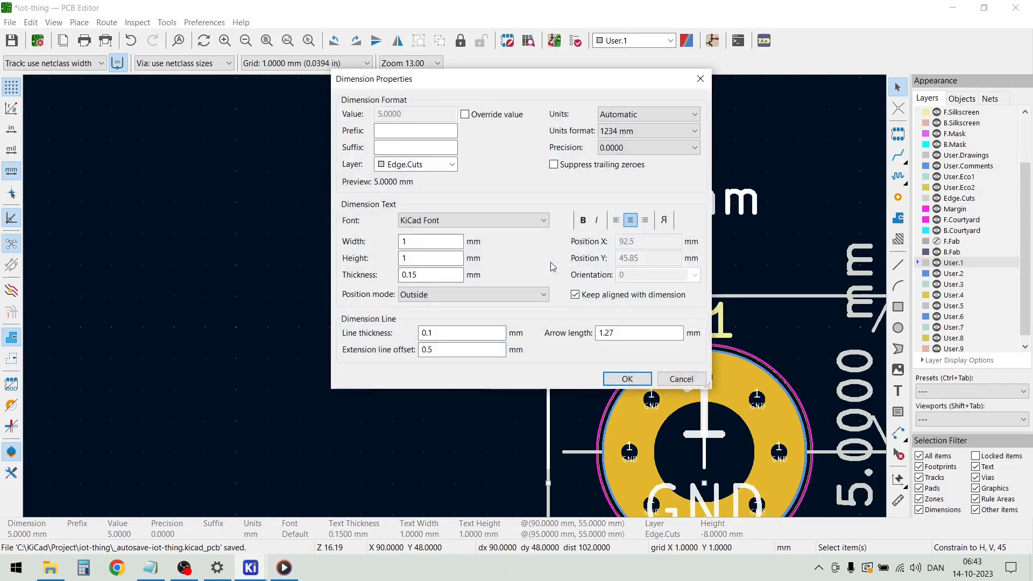
click(452, 164)
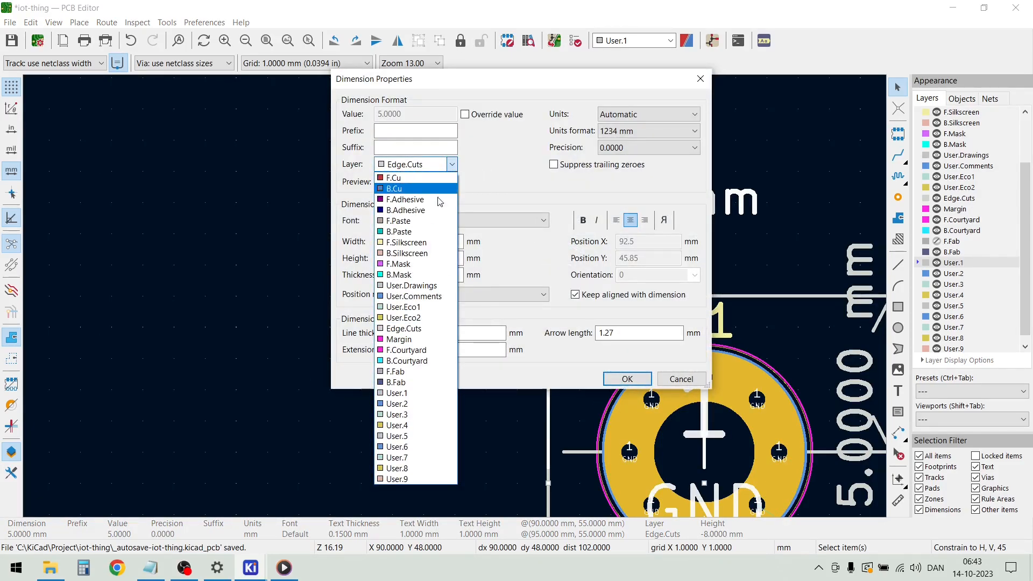
click(429, 286)
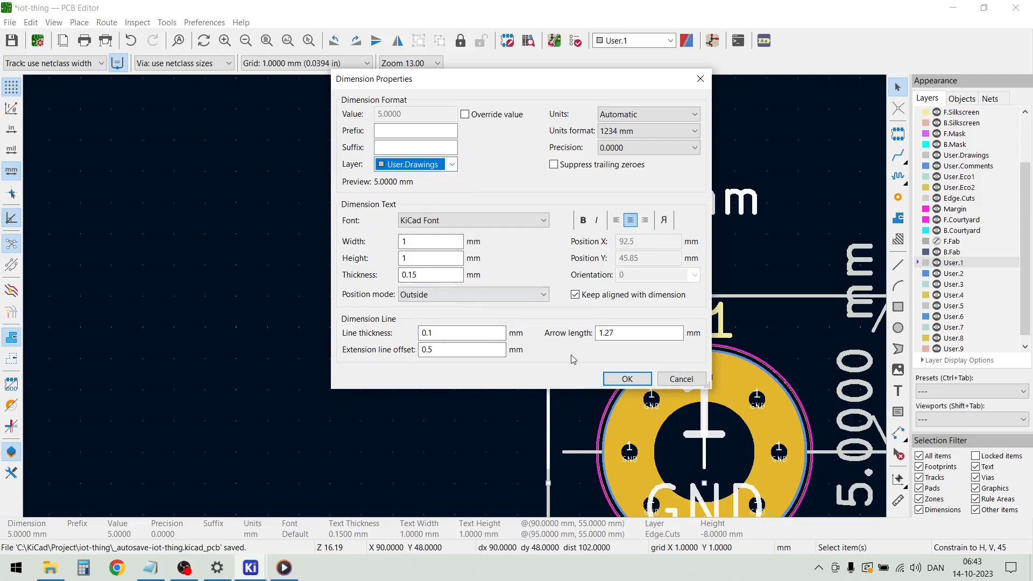
click(627, 379)
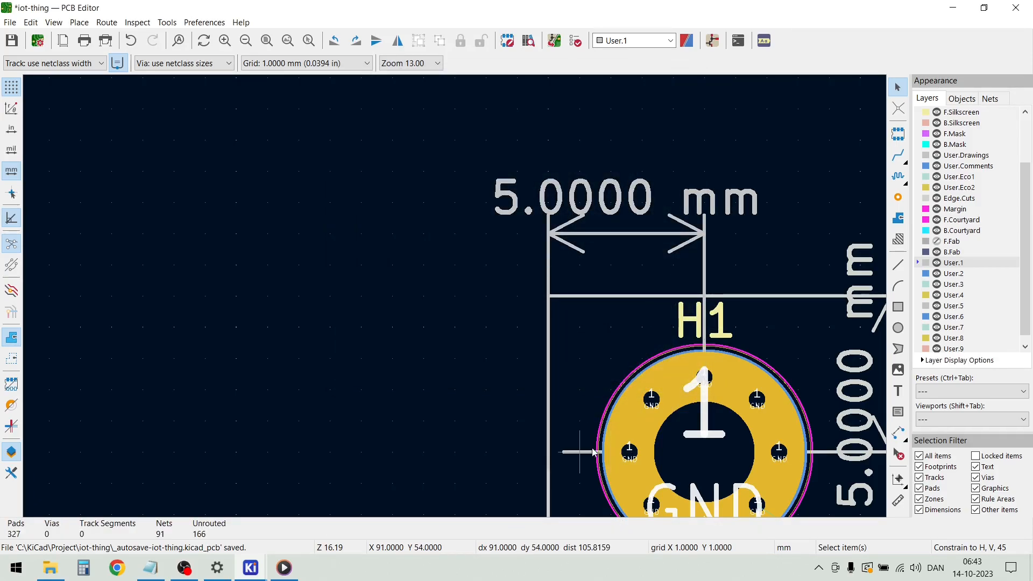
Change the layer of H1's vertical 5 mm dimension to User.Drawings
double_click(586, 453)
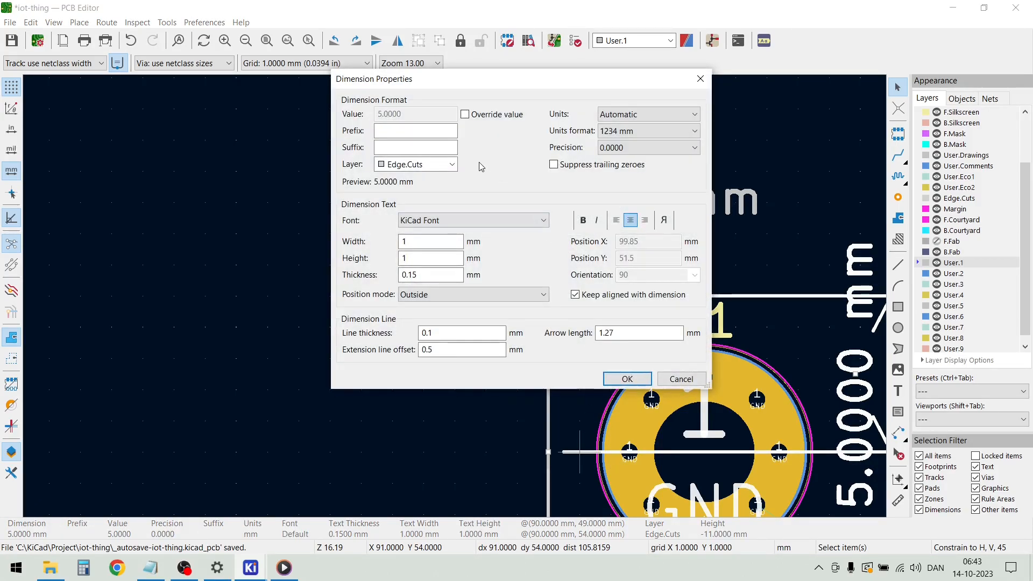
click(452, 169)
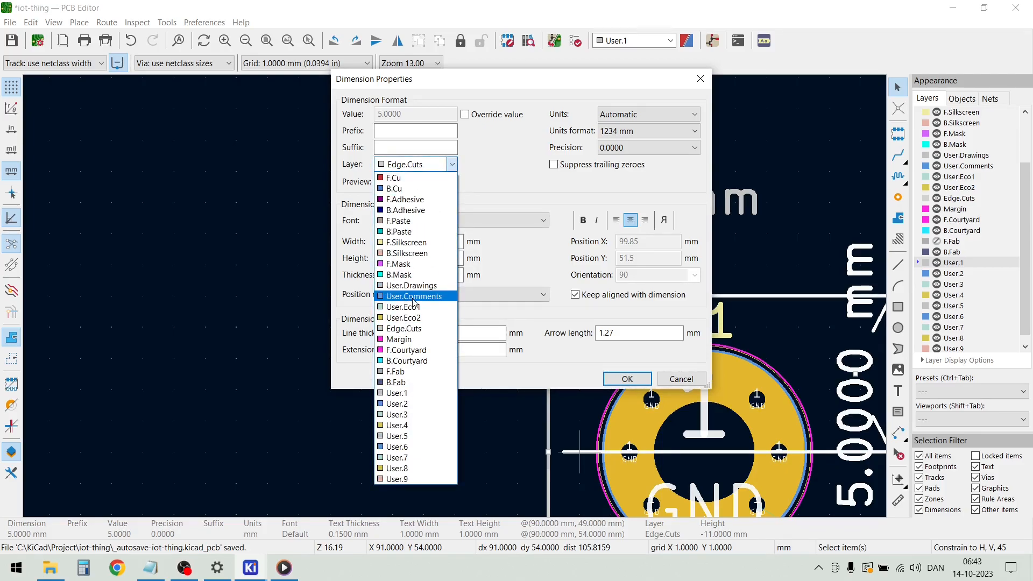
click(416, 285)
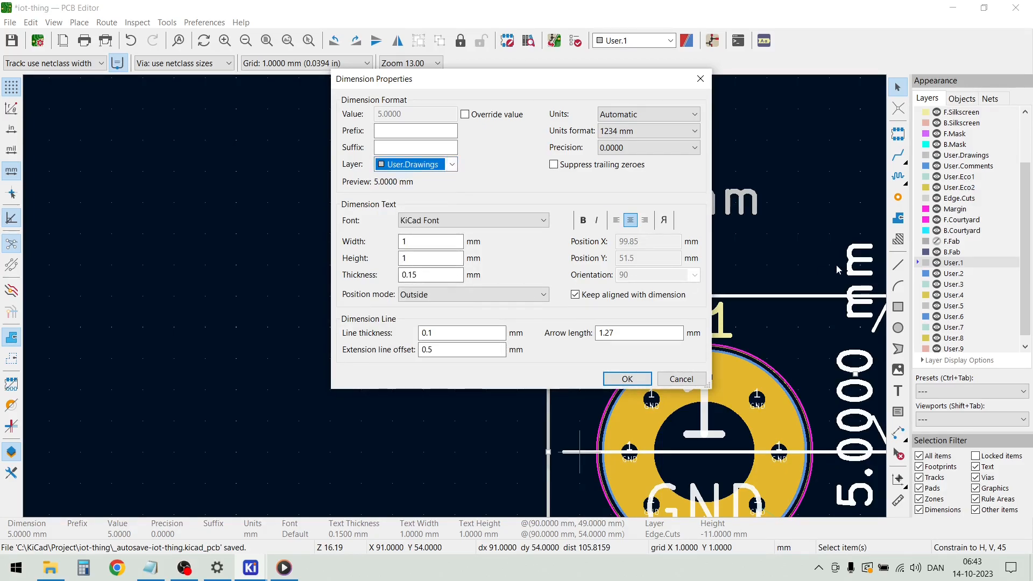
click(627, 379)
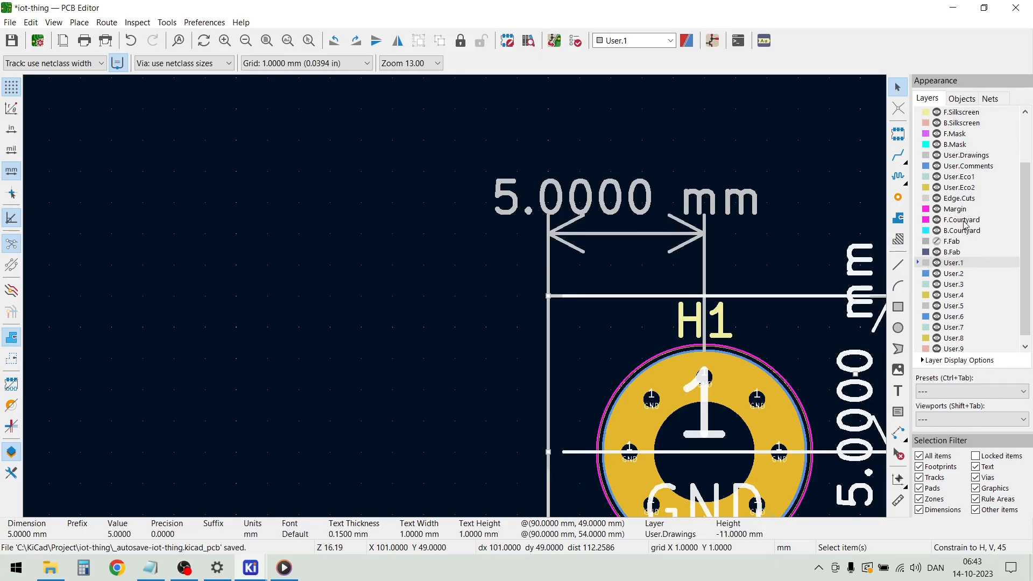
Make User.Drawings the active layer and add a 5 mm horizontal orthogonal dimension inward from the board corner at H2
click(922, 156)
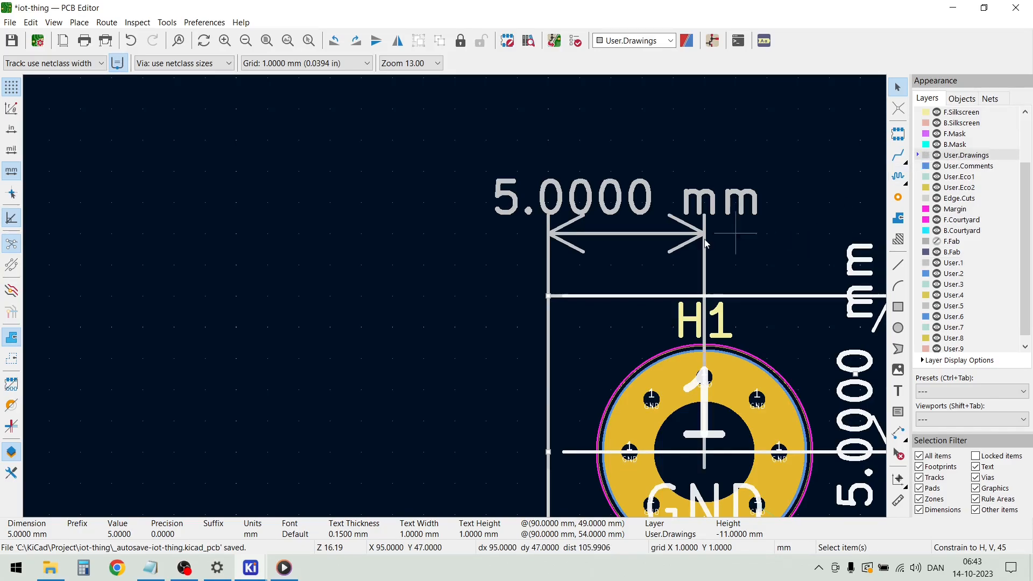
scroll(459, 304, down, 5)
scroll(474, 317, down, 3)
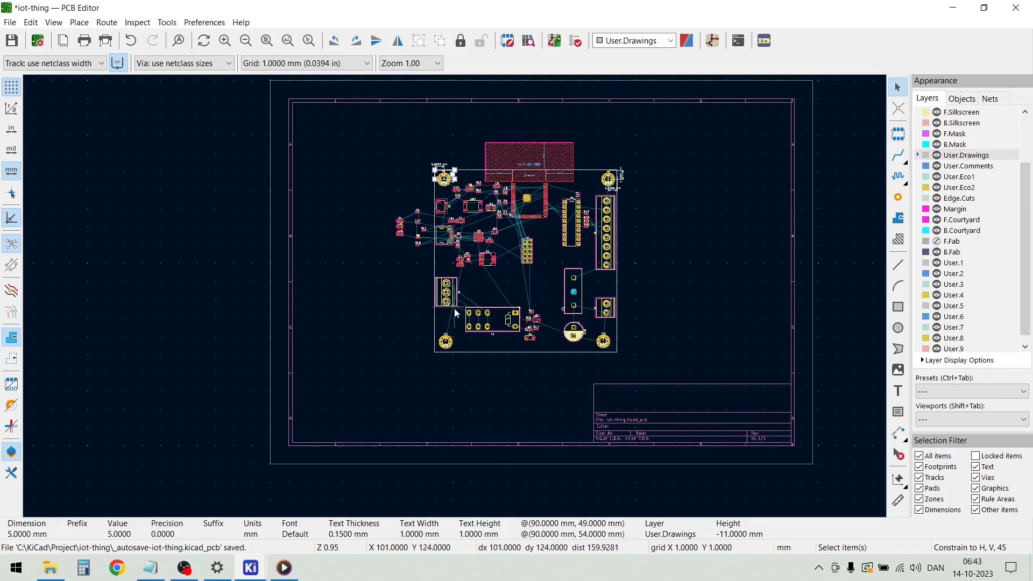
scroll(455, 304, up, 2)
scroll(455, 301, up, 6)
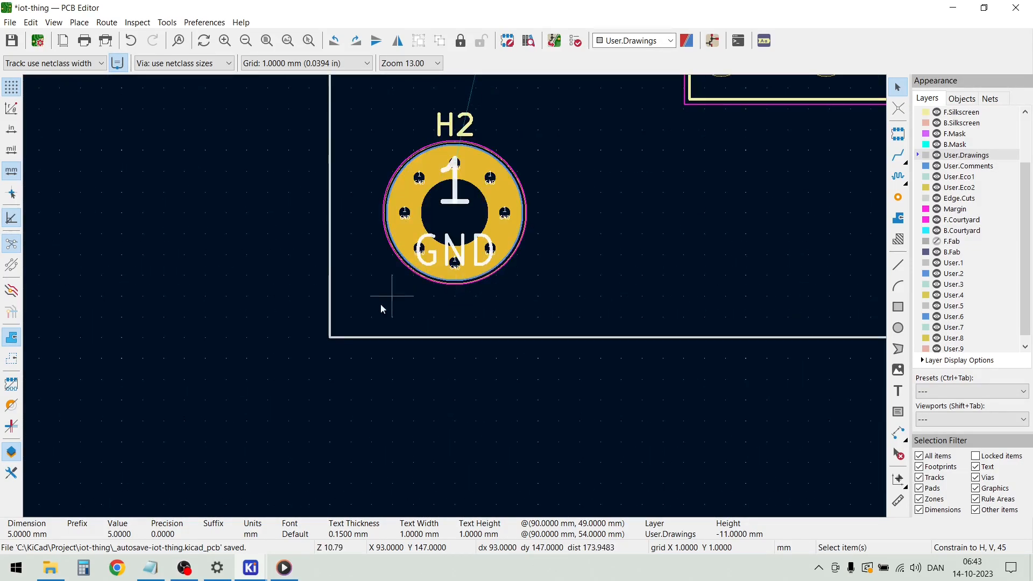
click(80, 23)
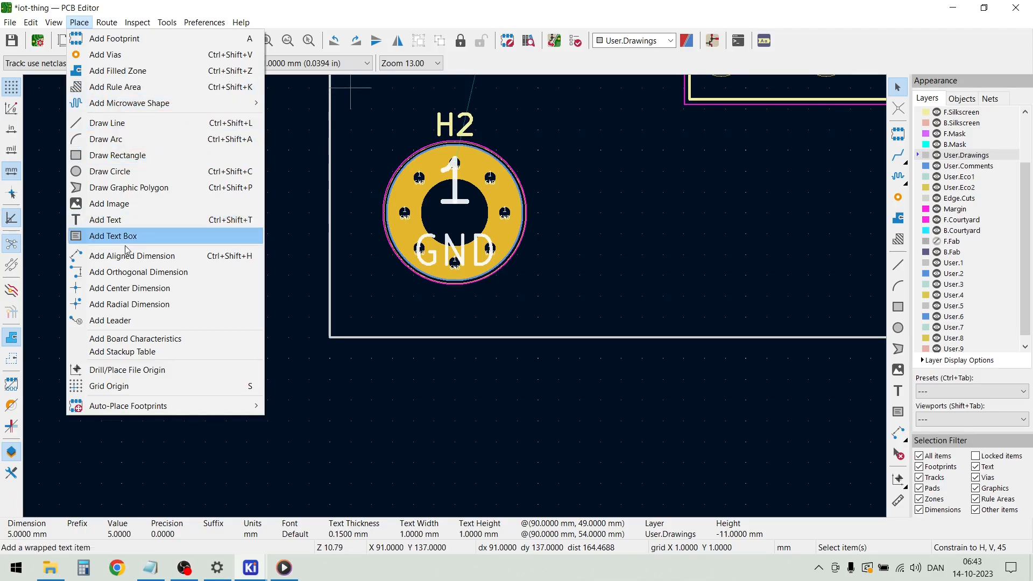
click(132, 272)
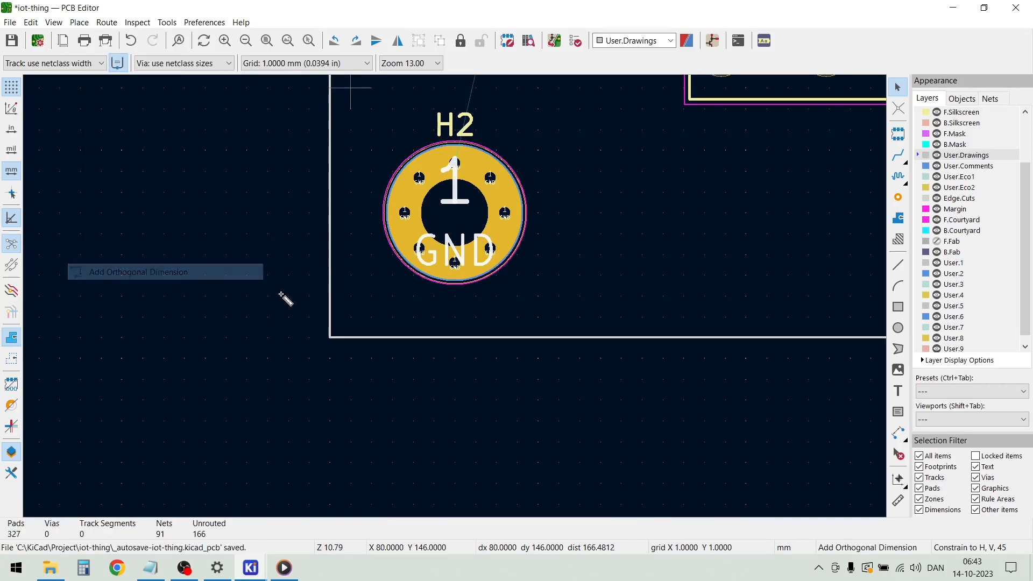
click(327, 335)
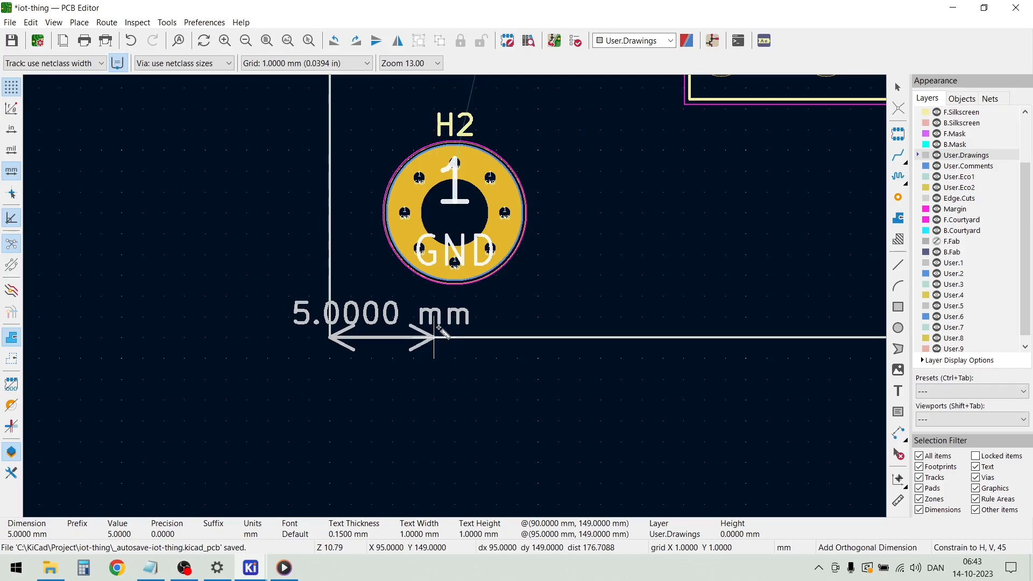
click(438, 336)
double_click(436, 111)
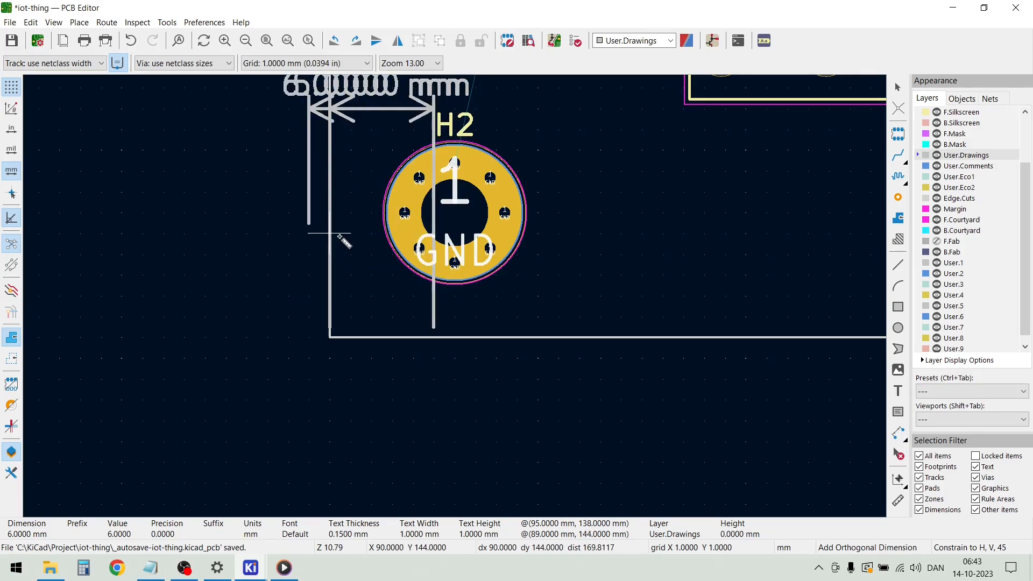
key(Escape)
key(Escape)
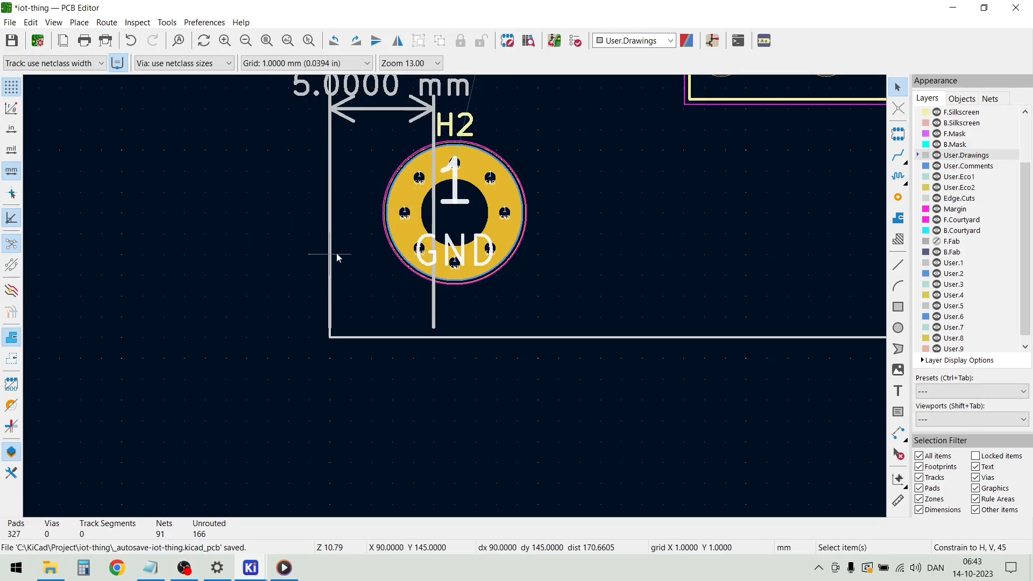
Add a 5 mm vertical orthogonal dimension upward from the board corner at H2, with its dimension line inside the board
click(329, 235)
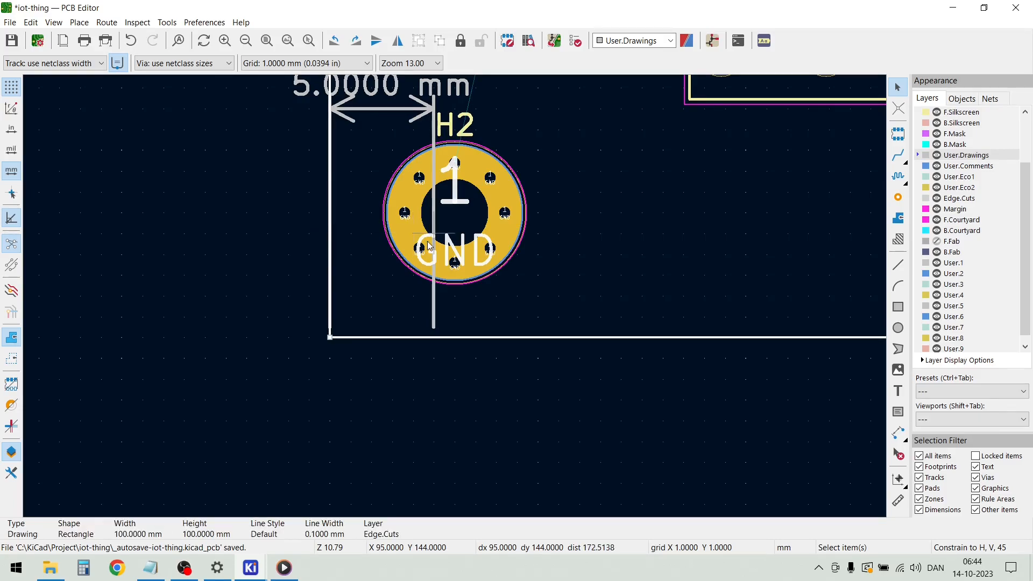
click(331, 341)
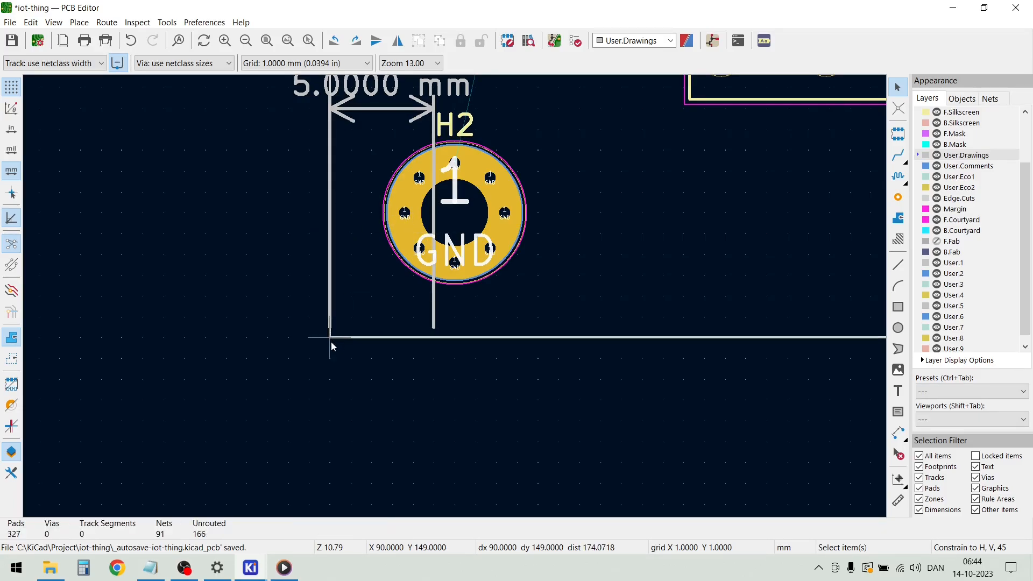
click(79, 22)
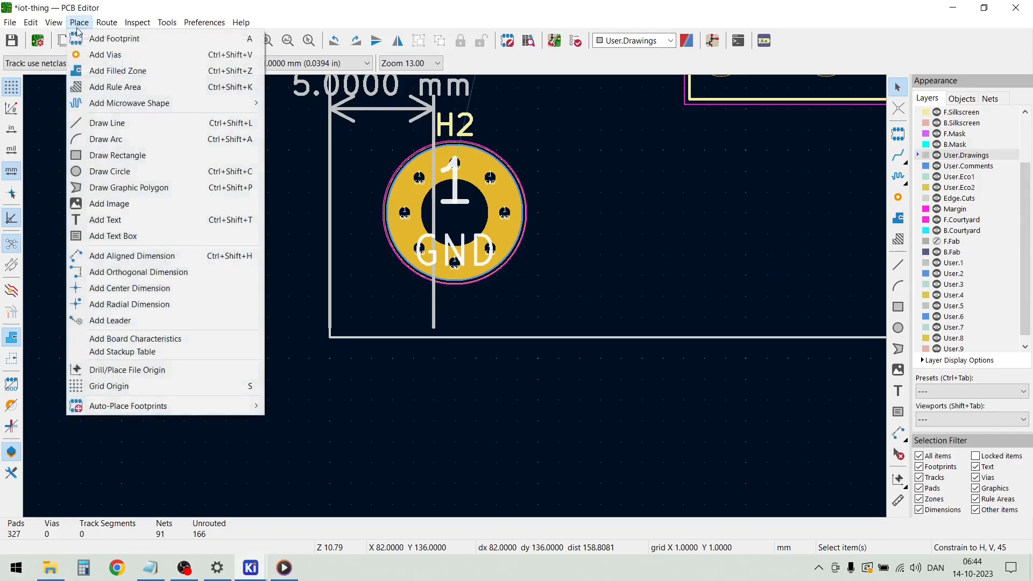
click(138, 271)
click(329, 337)
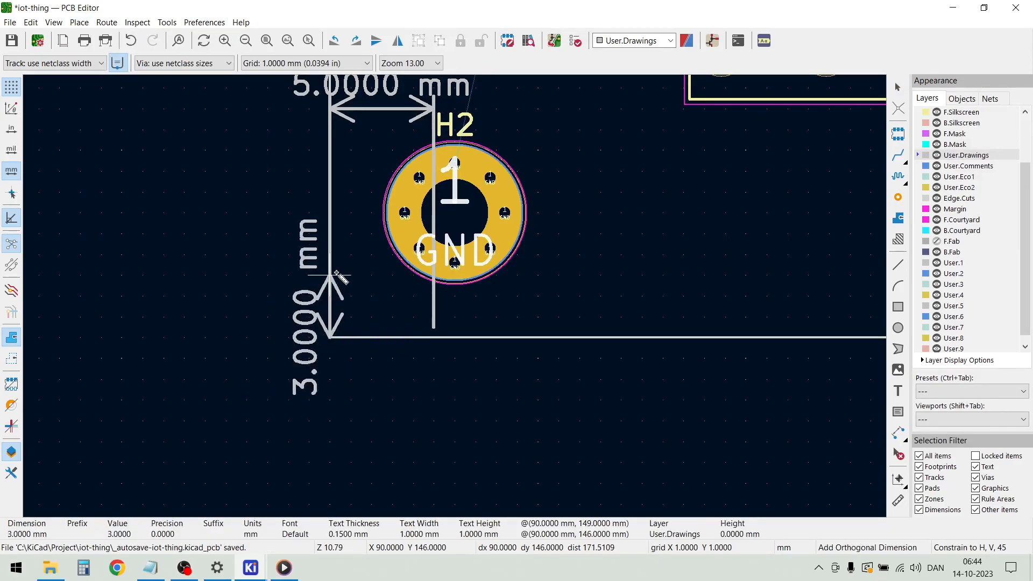
click(330, 232)
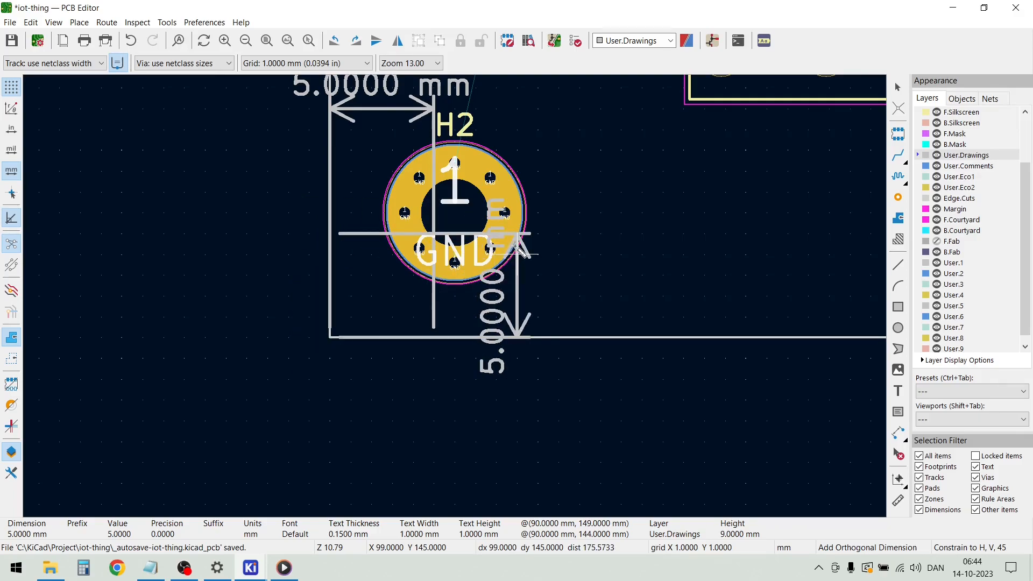
double_click(560, 253)
key(Escape)
key(Escape)
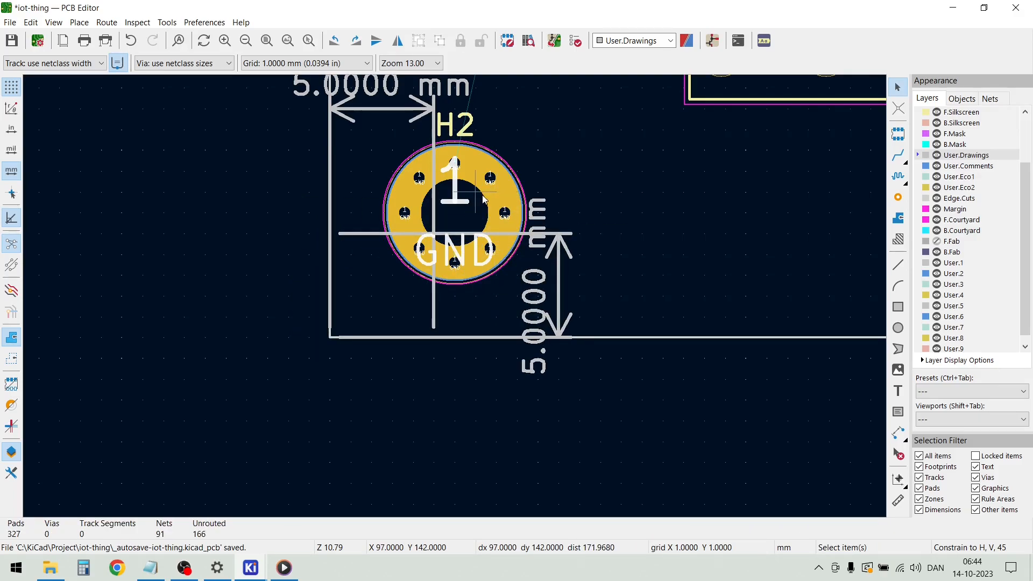
Move mounting hole H2 so its centre sits where the two 5 mm dimension extension lines cross
click(482, 194)
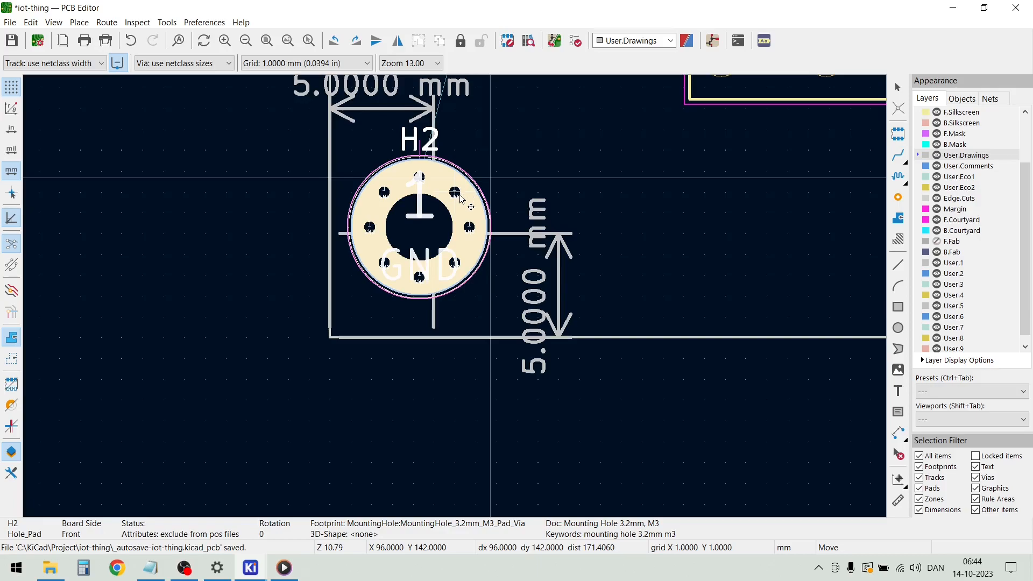
drag(458, 217, 431, 236)
click(615, 292)
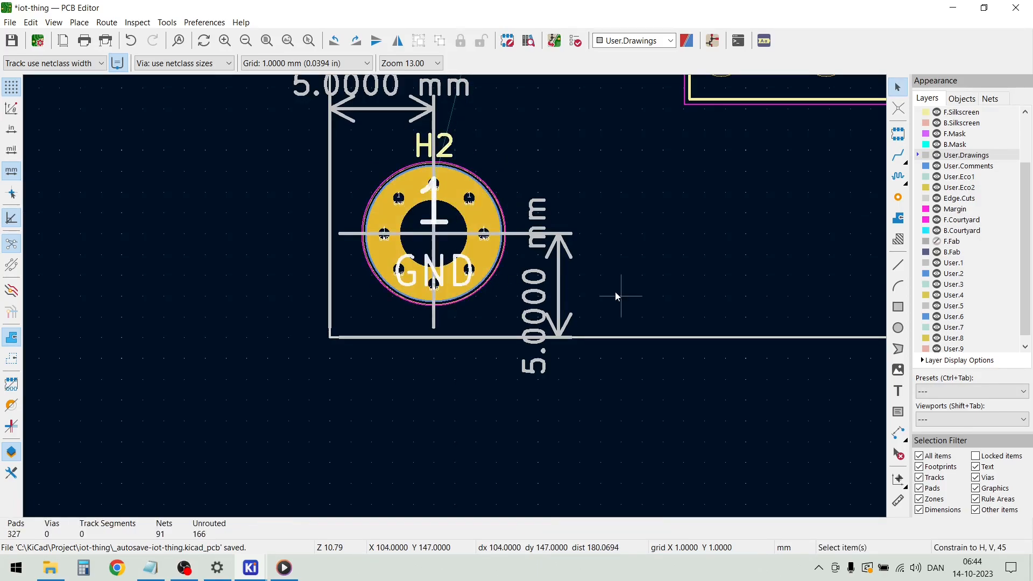
Move mounting hole H3 to X 185, Y 144 mm, 5 mm in from both board edges at its corner
scroll(614, 292, down, 4)
scroll(741, 278, up, 1)
scroll(456, 297, up, 5)
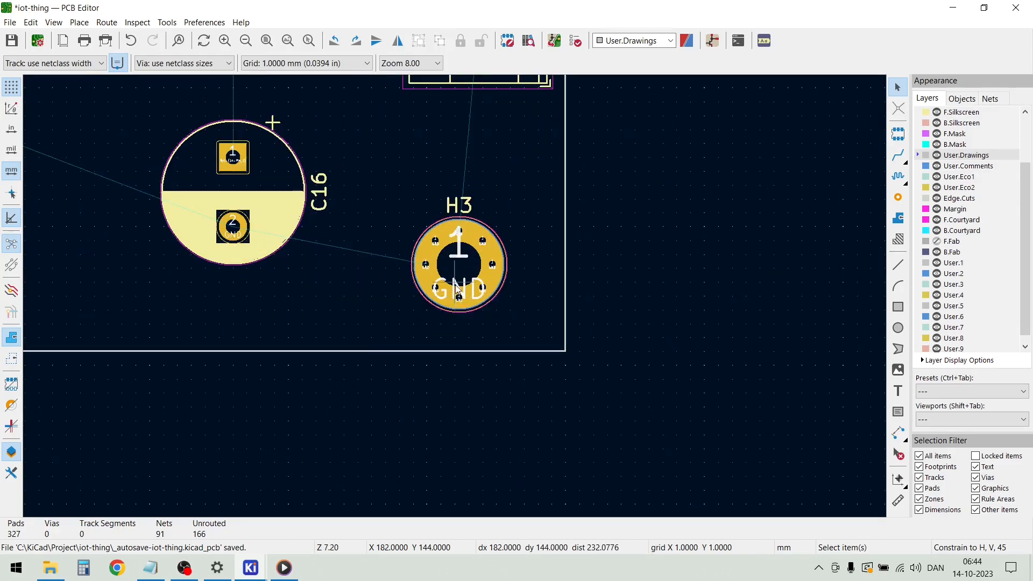
click(435, 269)
drag(436, 268, 512, 301)
click(510, 302)
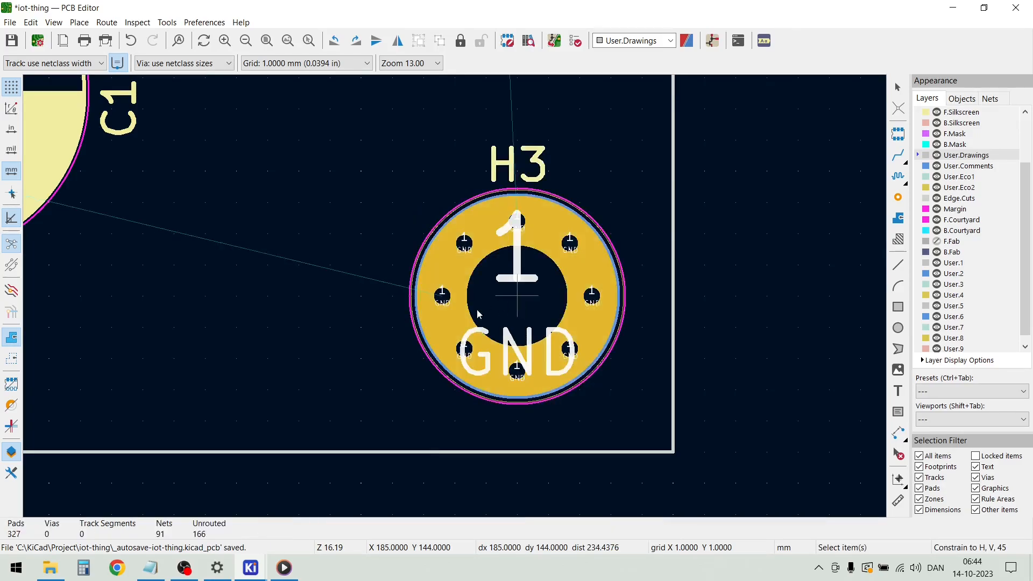
Make Edge.Cuts the active layer and draw a 90° arc of 5 mm radius centred on H3 to round its board corner
scroll(454, 296, down, 5)
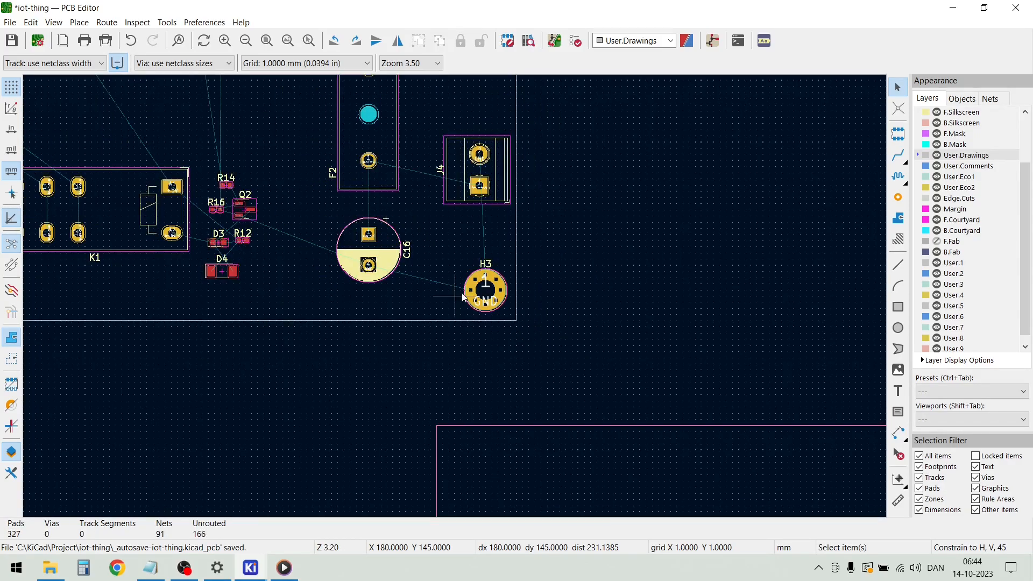
scroll(428, 298, down, 2)
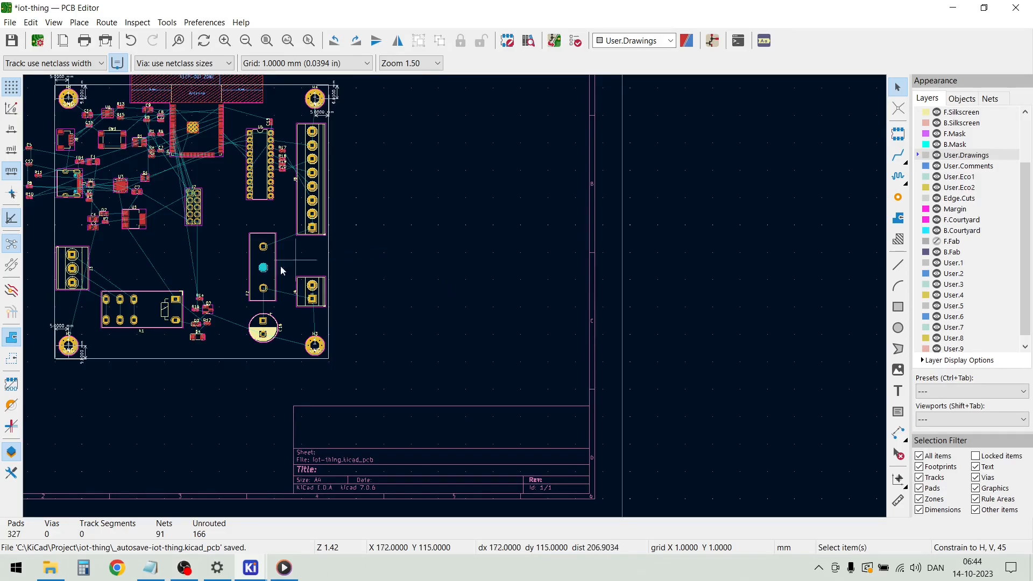
scroll(319, 342, up, 8)
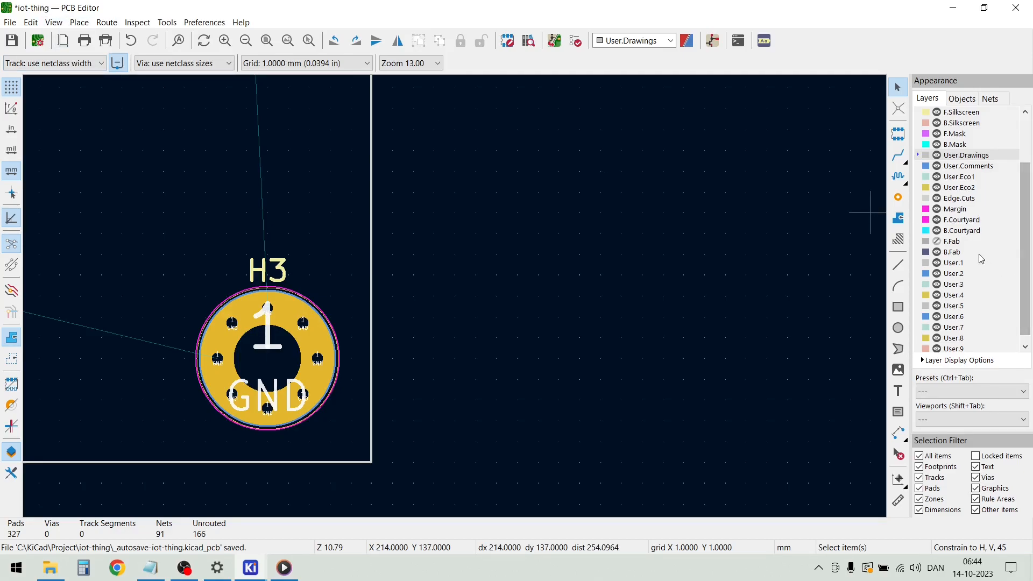
click(918, 199)
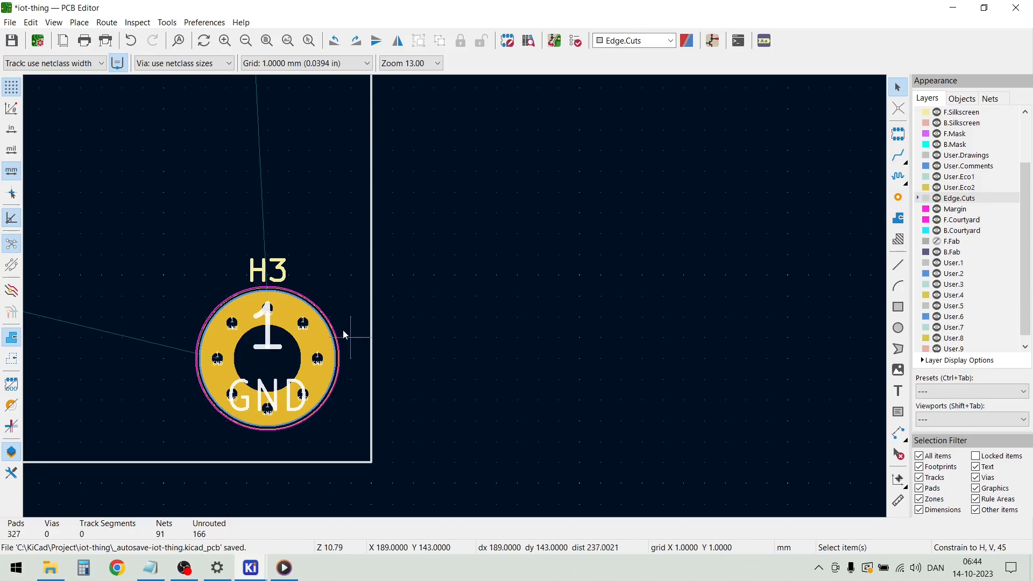
click(79, 23)
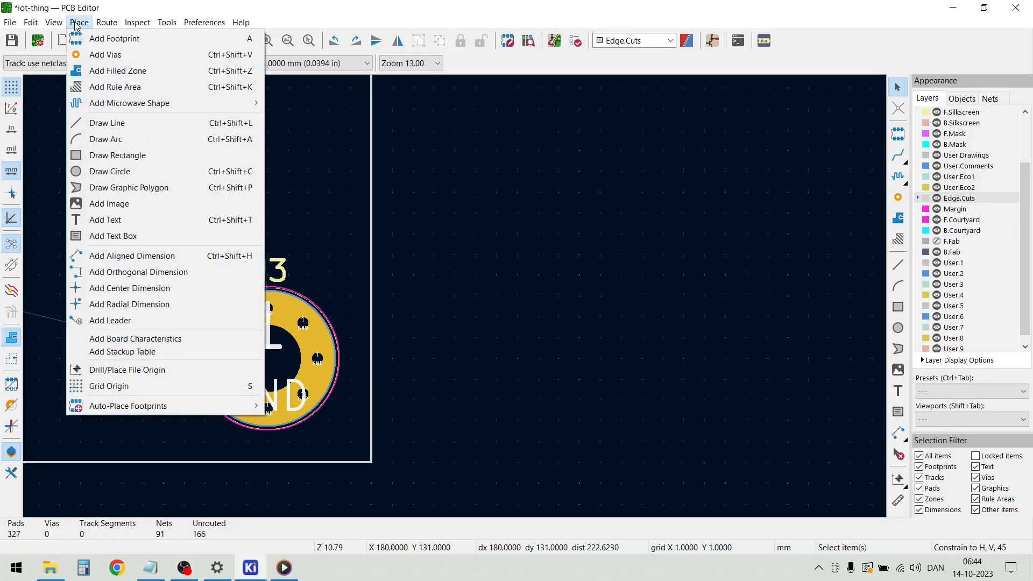
click(106, 139)
click(268, 359)
click(268, 456)
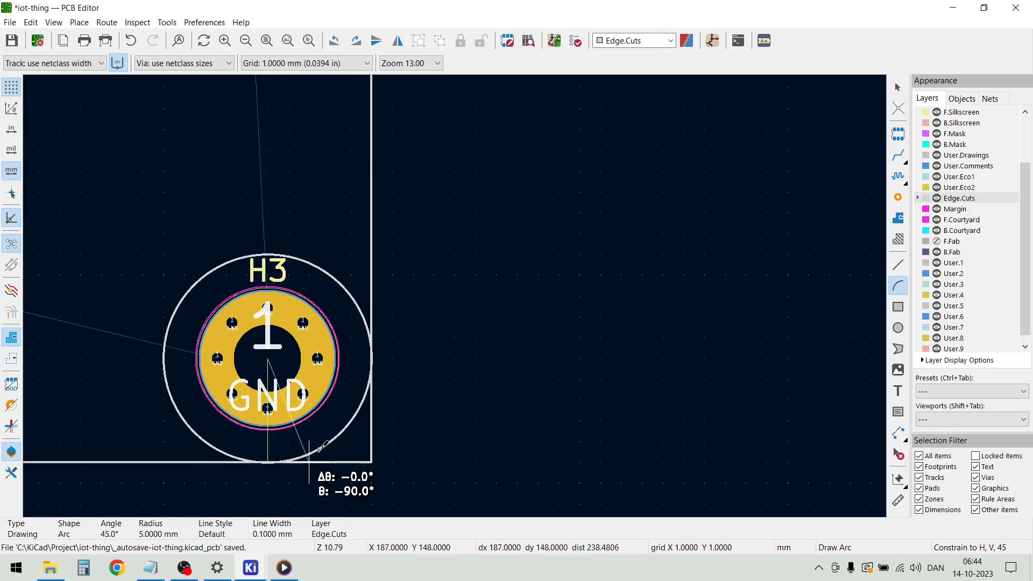
click(371, 359)
key(e)
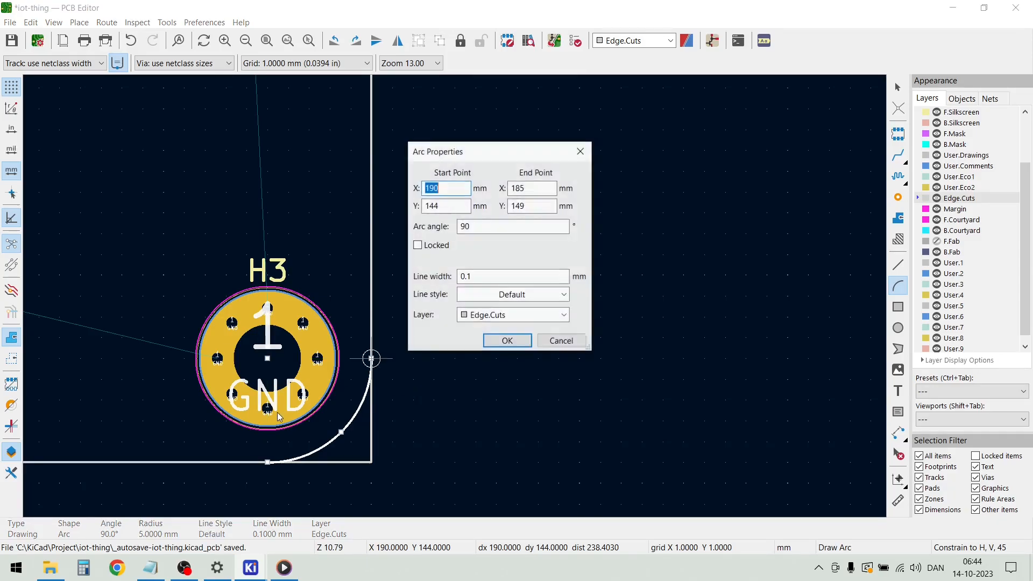
click(506, 343)
scroll(460, 289, down, 5)
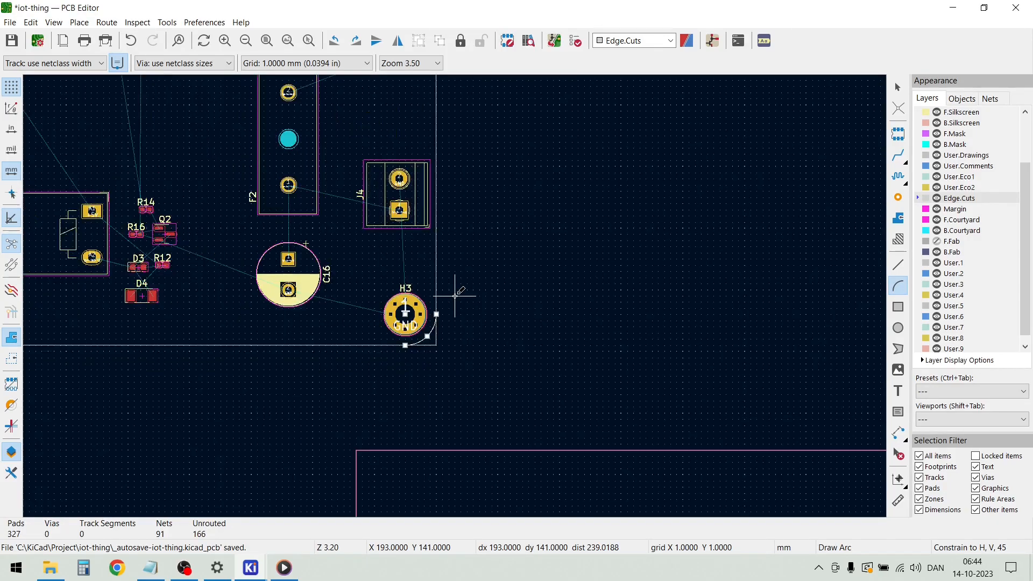
key(Escape)
key(Escape)
Draw a 90° Edge.Cuts arc of 5 mm radius centred on H4, from X 185, Y 49 to X 190, Y 54 mm
scroll(446, 215, down, 2)
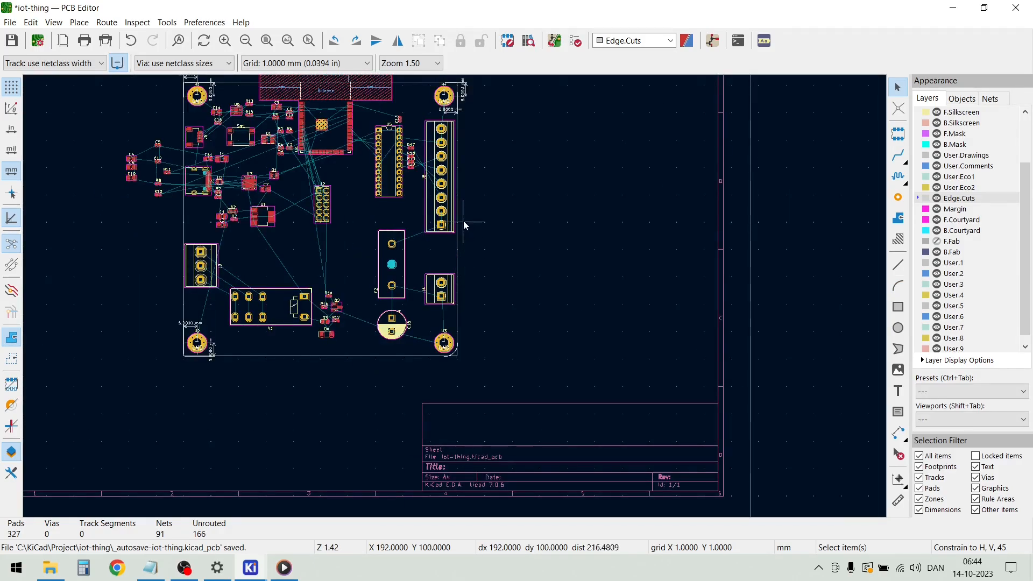
scroll(451, 121, up, 7)
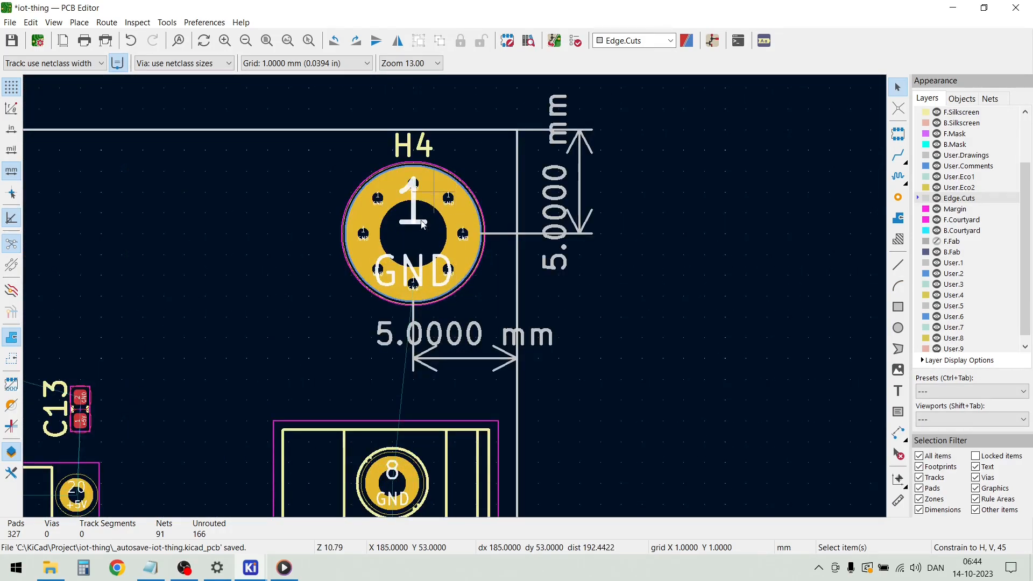
click(405, 234)
key(Escape)
click(79, 22)
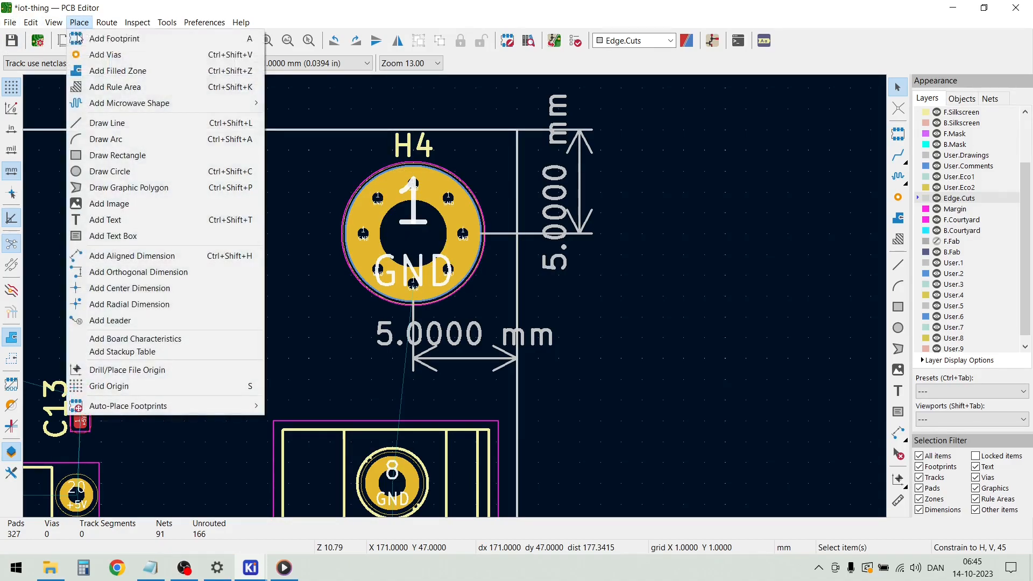
click(116, 141)
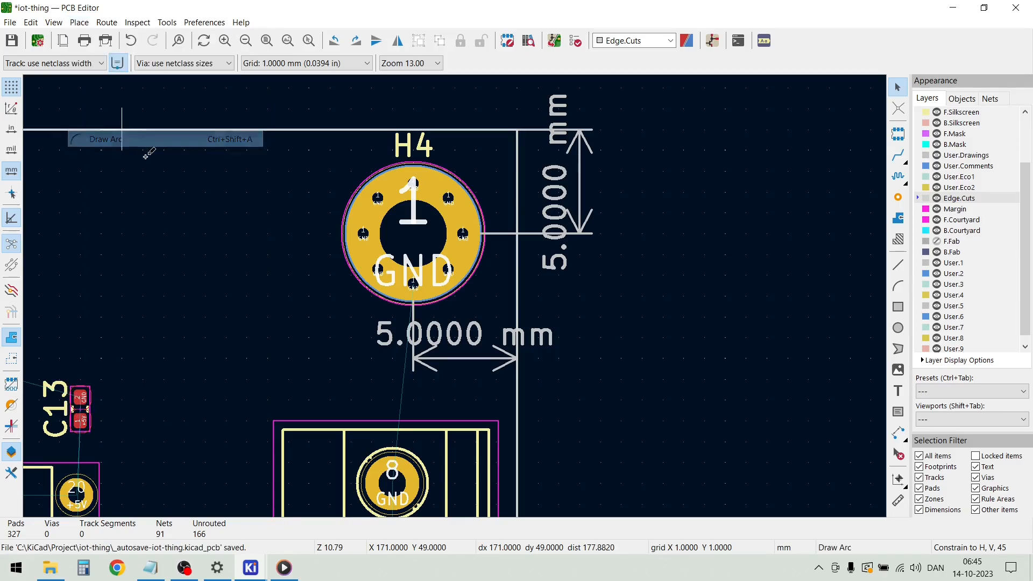
click(413, 233)
click(413, 129)
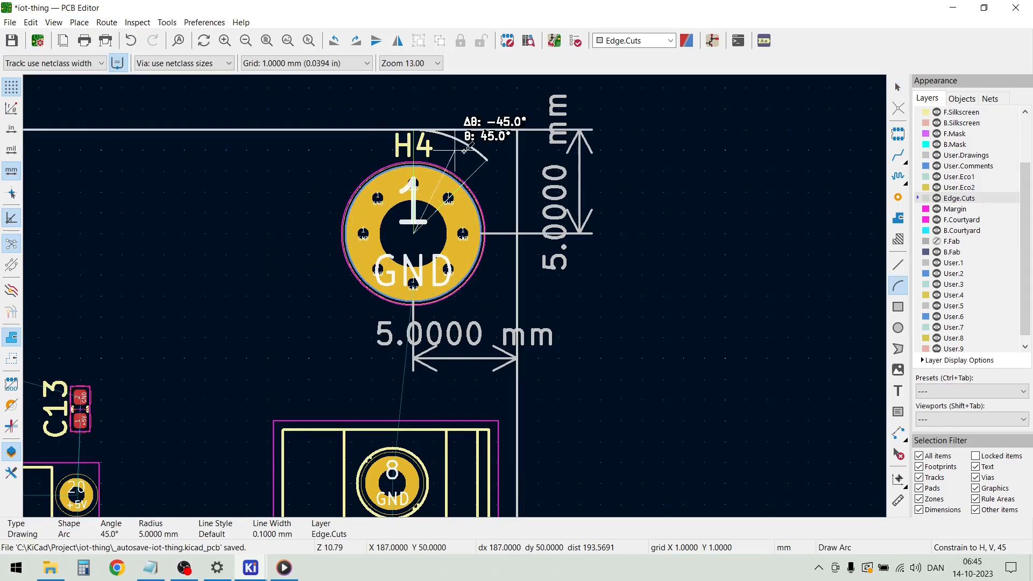
double_click(517, 234)
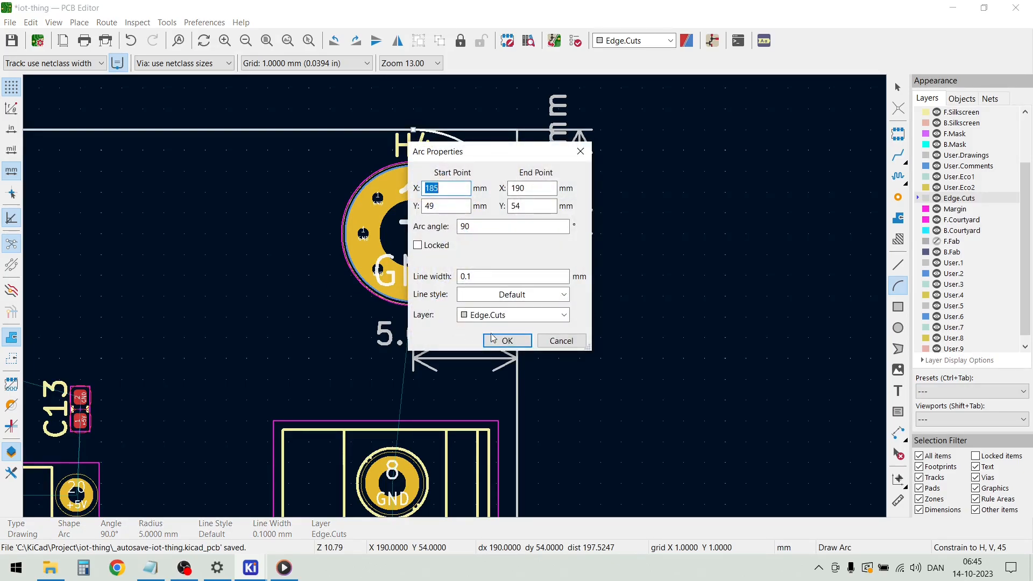
click(507, 341)
Draw a 90° Edge.Cuts arc of 5 mm radius centred on H1, meeting both board edges at that corner
scroll(458, 292, down, 5)
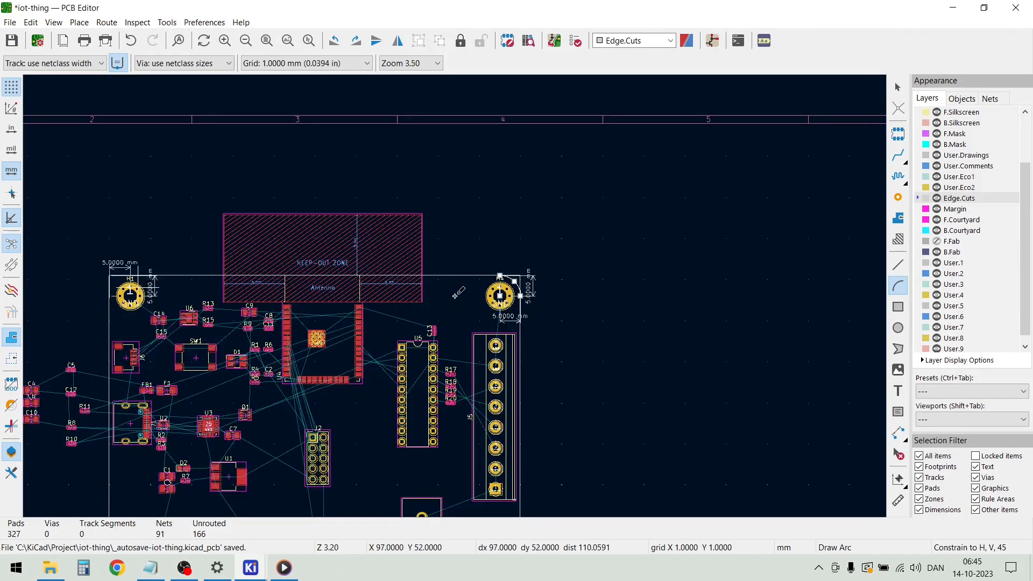
scroll(113, 295, up, 5)
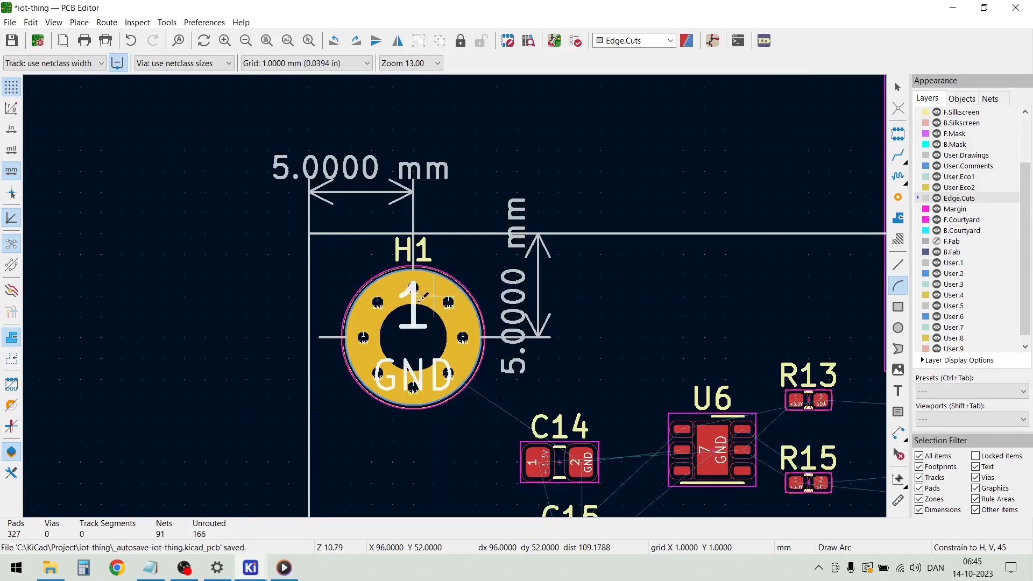
click(412, 338)
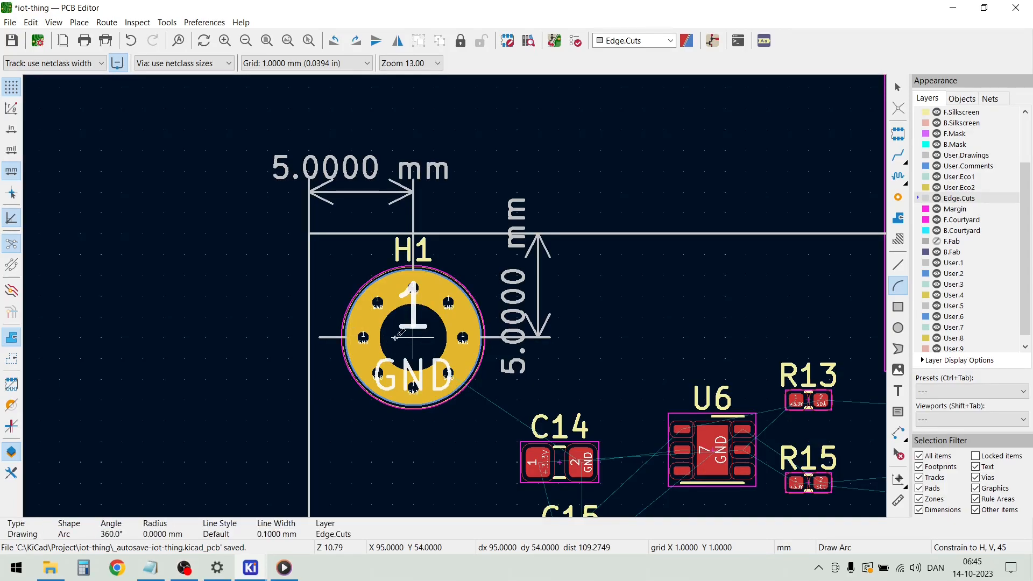
click(311, 337)
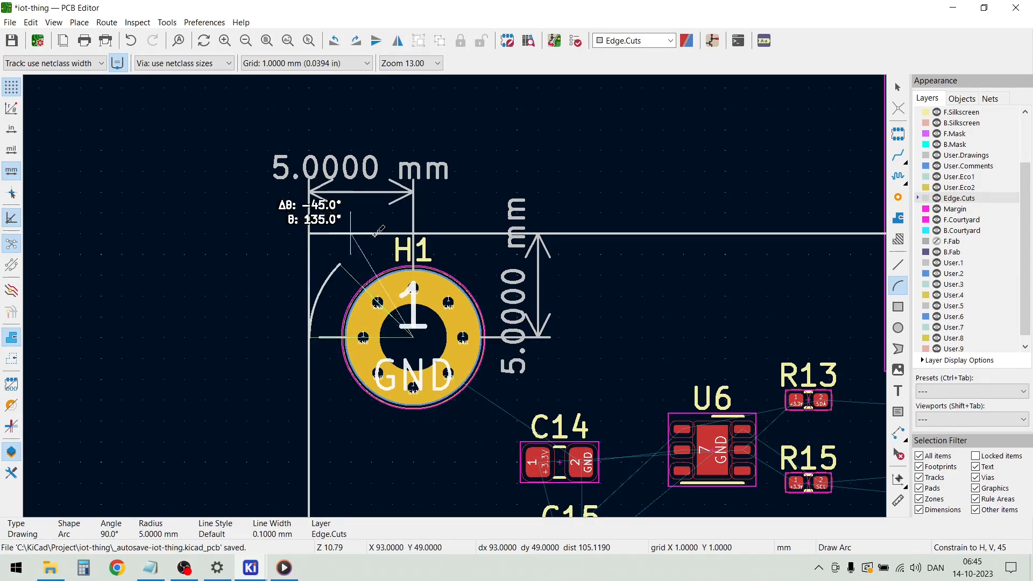
click(422, 231)
key(e)
key(Return)
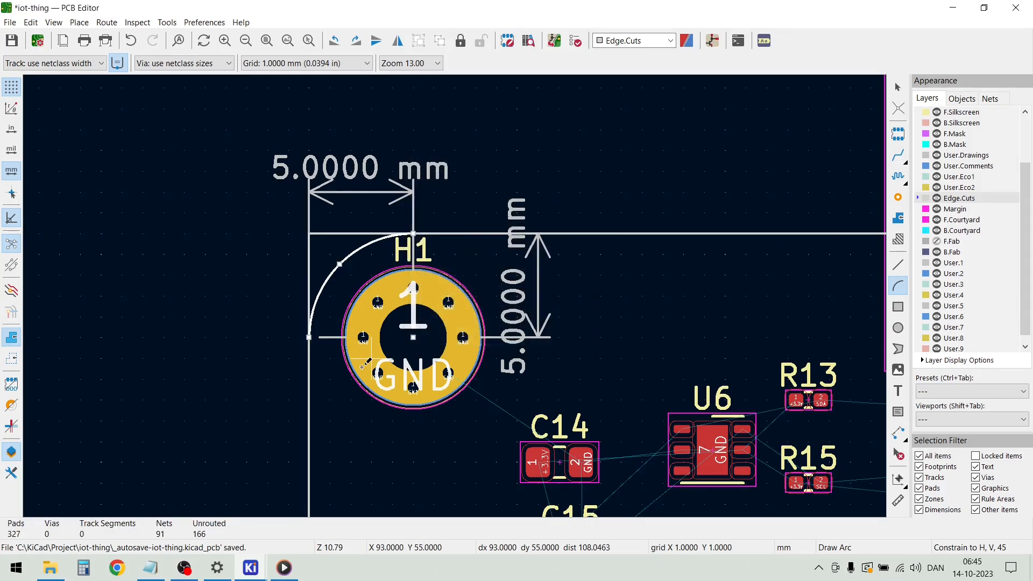
Draw a 90° Edge.Cuts arc of 5 mm radius centred on H2, from X 95, Y 149 to X 90, Y 144 mm
scroll(454, 308, down, 8)
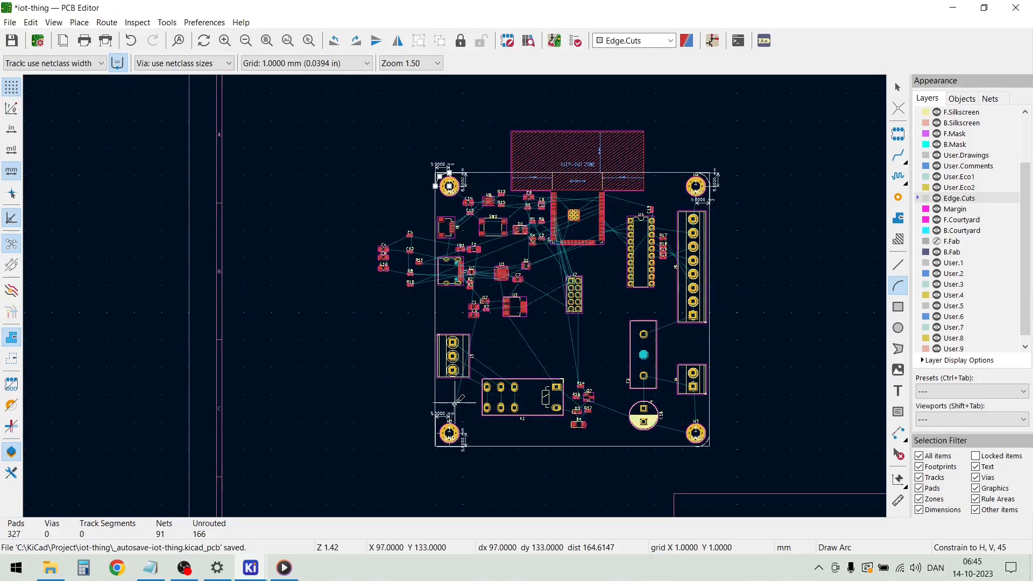
scroll(454, 404, up, 4)
scroll(412, 448, down, 2)
scroll(461, 306, up, 4)
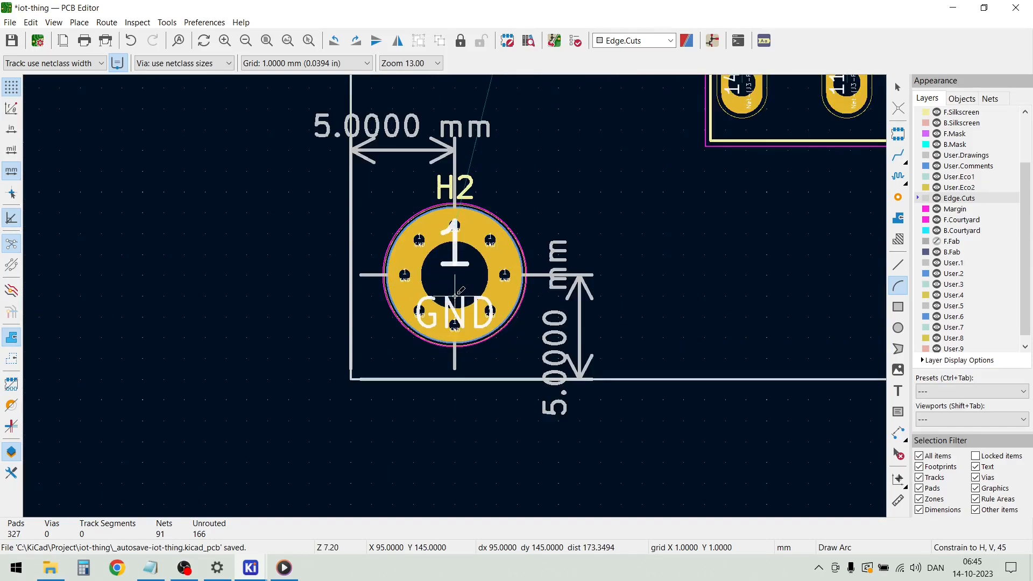
click(454, 379)
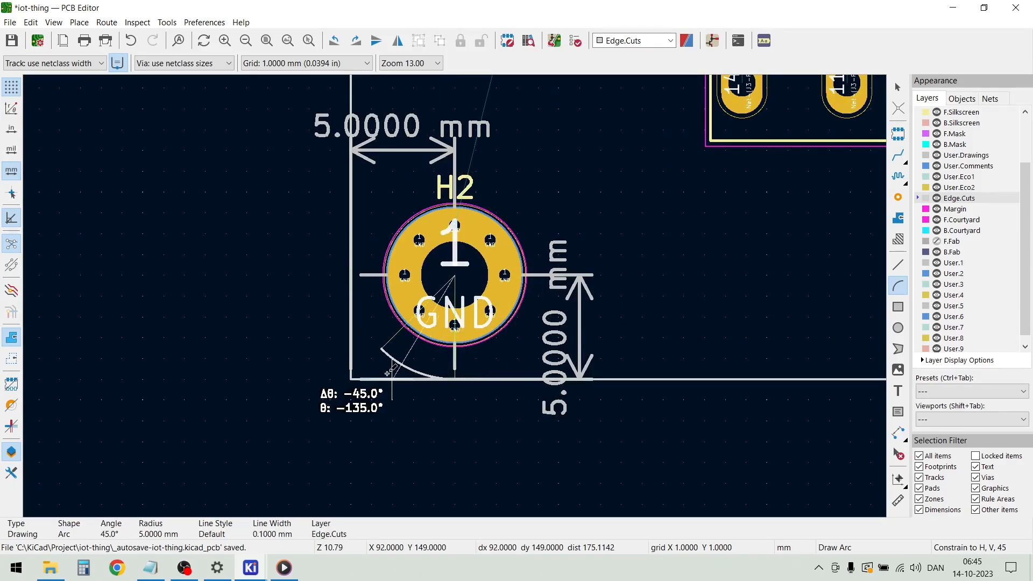
double_click(351, 275)
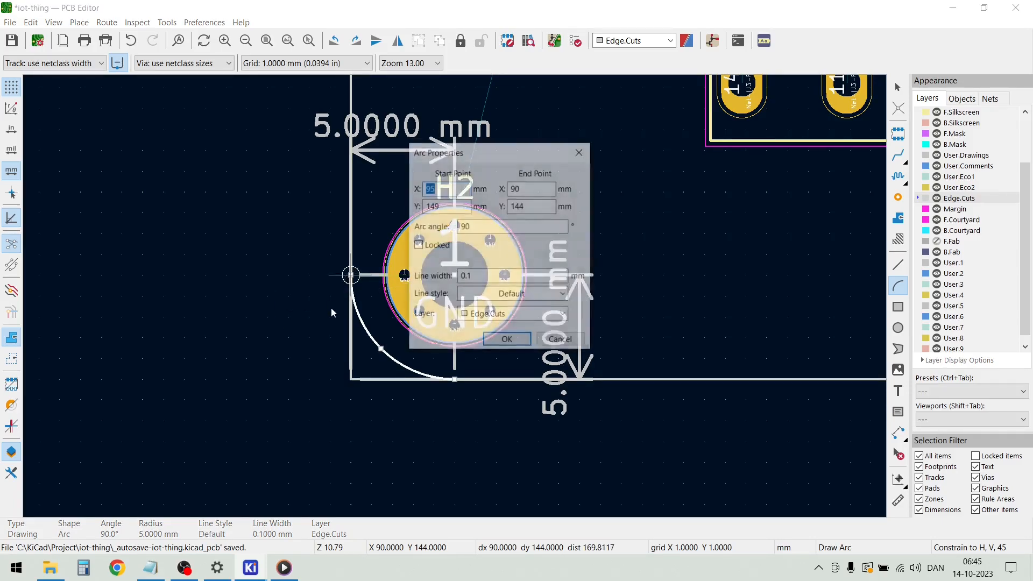
click(507, 340)
key(Escape)
Delete the rectangular board outline, keeping the corner arcs, and hide the User.Drawings layer
scroll(166, 276, down, 2)
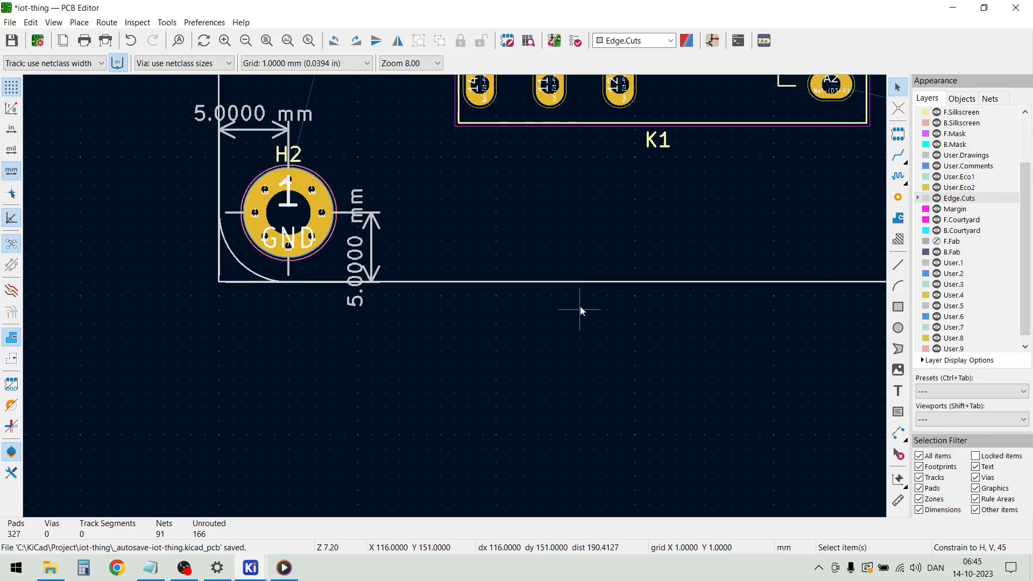
click(567, 281)
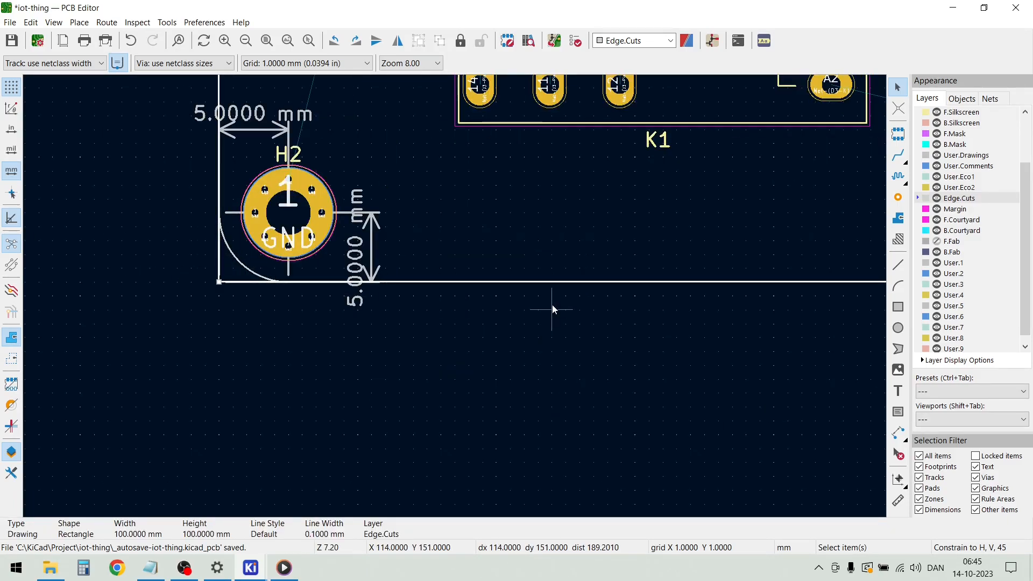
key(Delete)
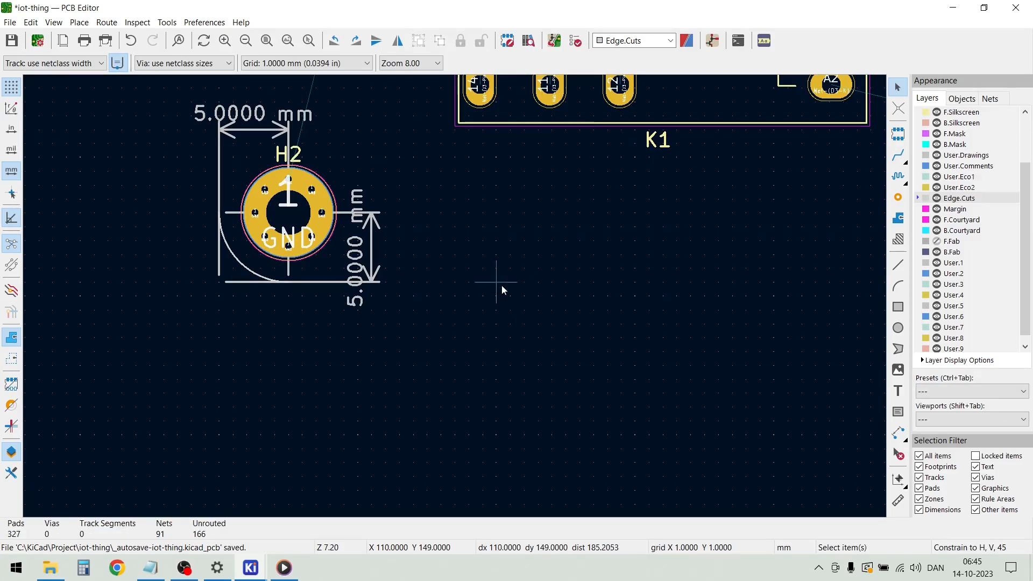
click(936, 156)
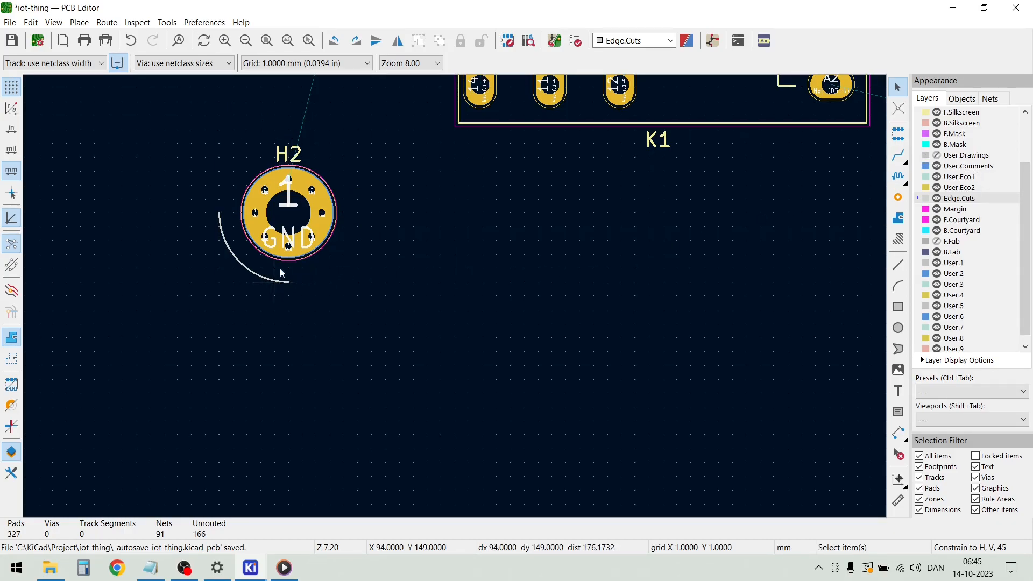
Draw a 90 mm horizontal Edge.Cuts line joining the lower ends of the corner arcs at H2 and H3
click(79, 22)
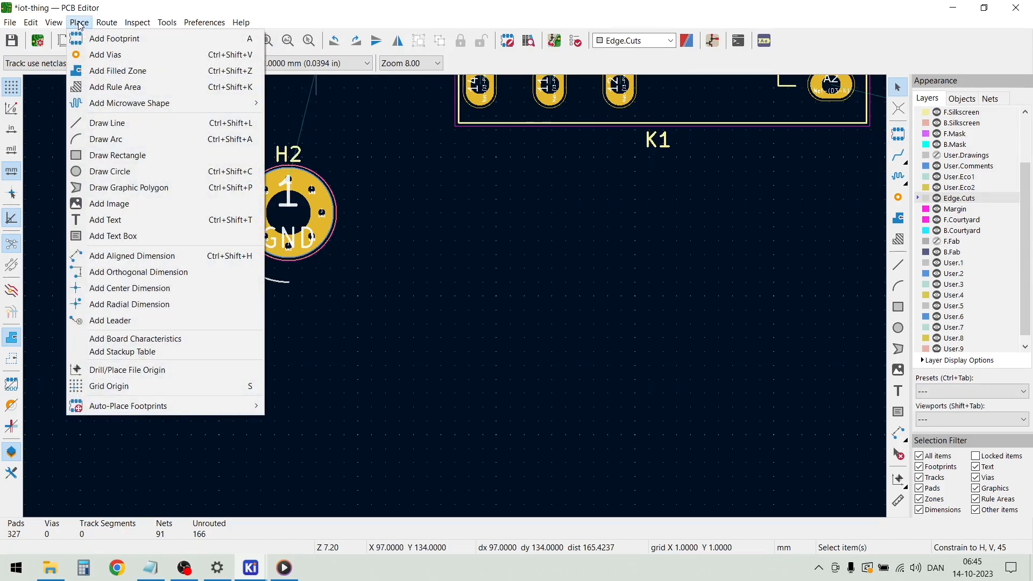
click(119, 123)
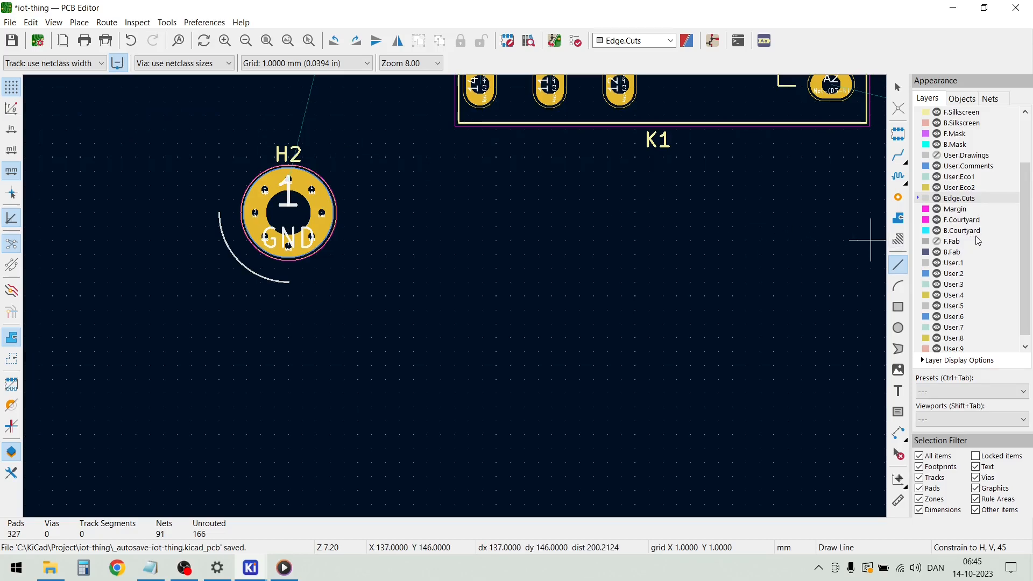
click(289, 281)
scroll(668, 293, down, 4)
scroll(678, 295, up, 5)
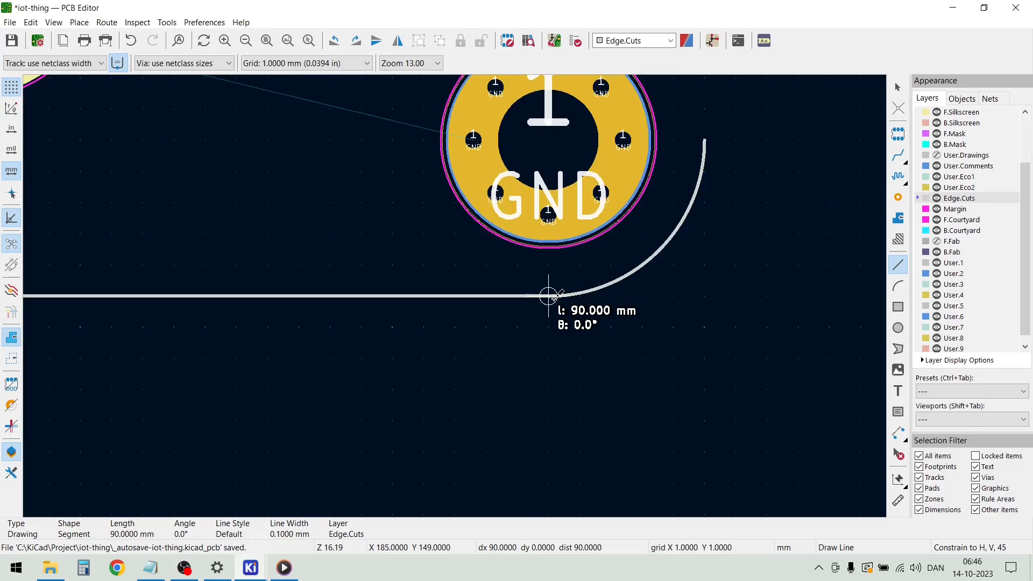
click(548, 296)
key(Escape)
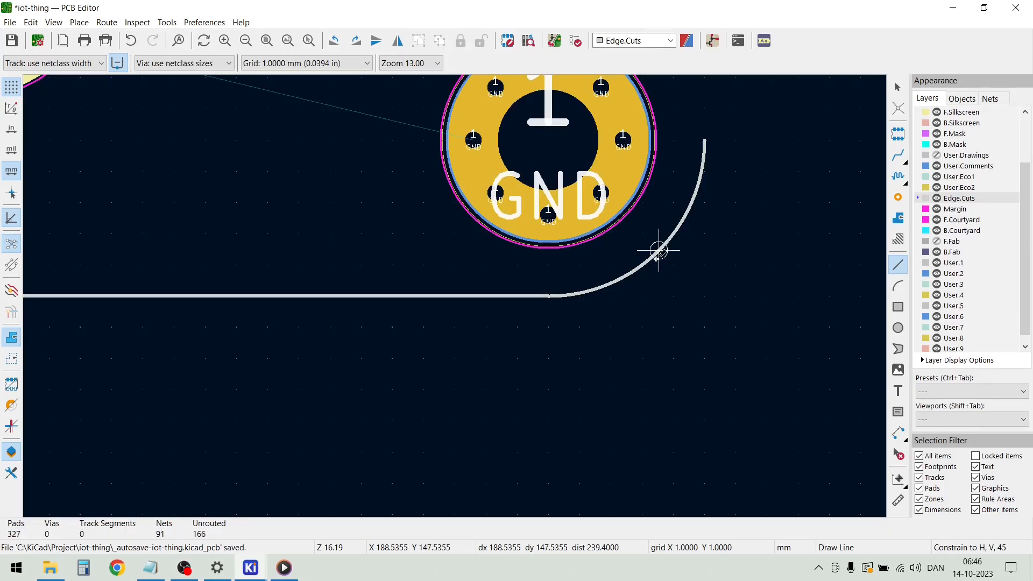
Draw a vertical Edge.Cuts line from the outer end of the H3 corner arc to the outer end of the H4 corner arc
click(704, 140)
scroll(702, 138, down, 6)
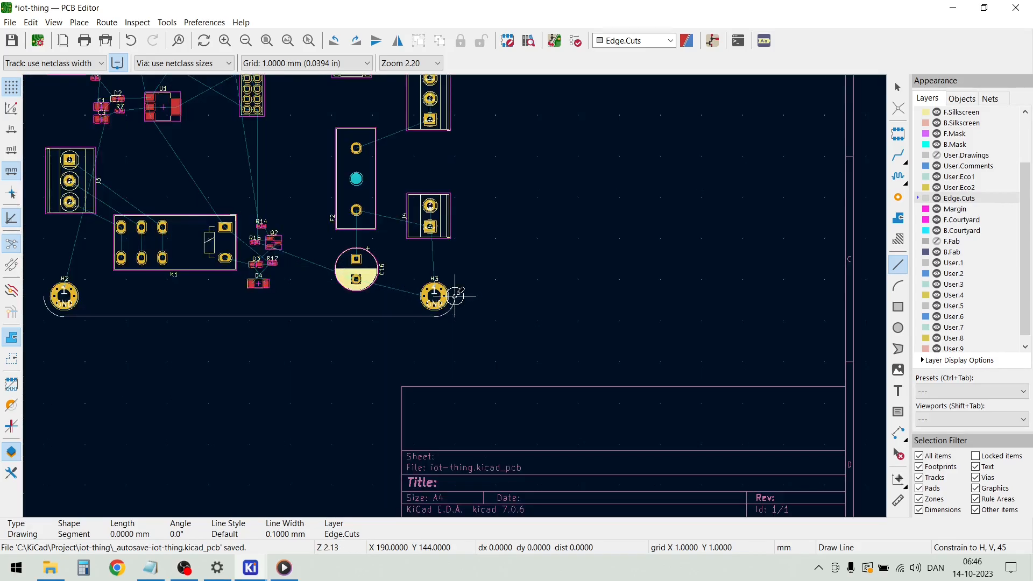
scroll(455, 199, up, 6)
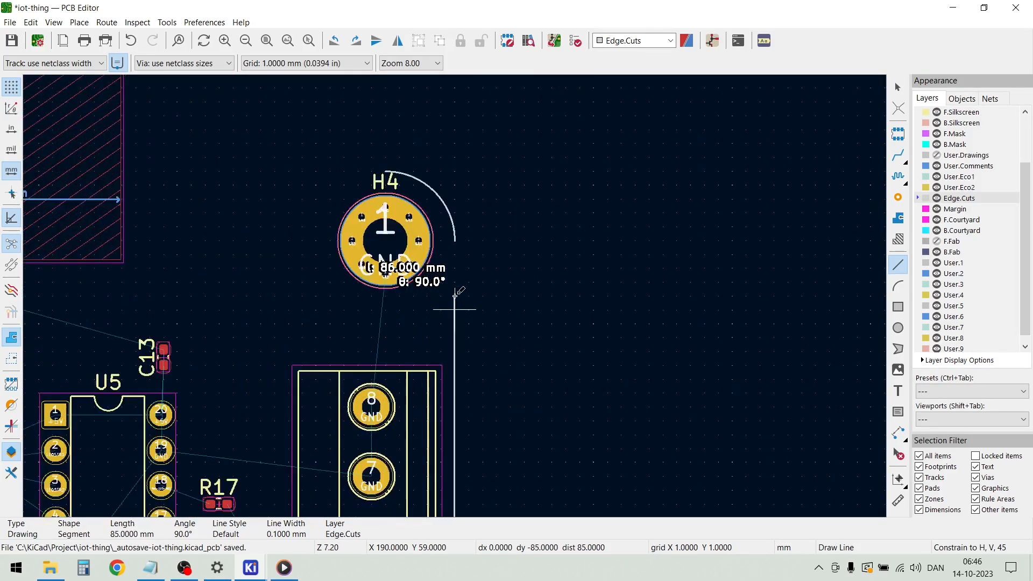
click(455, 239)
key(Escape)
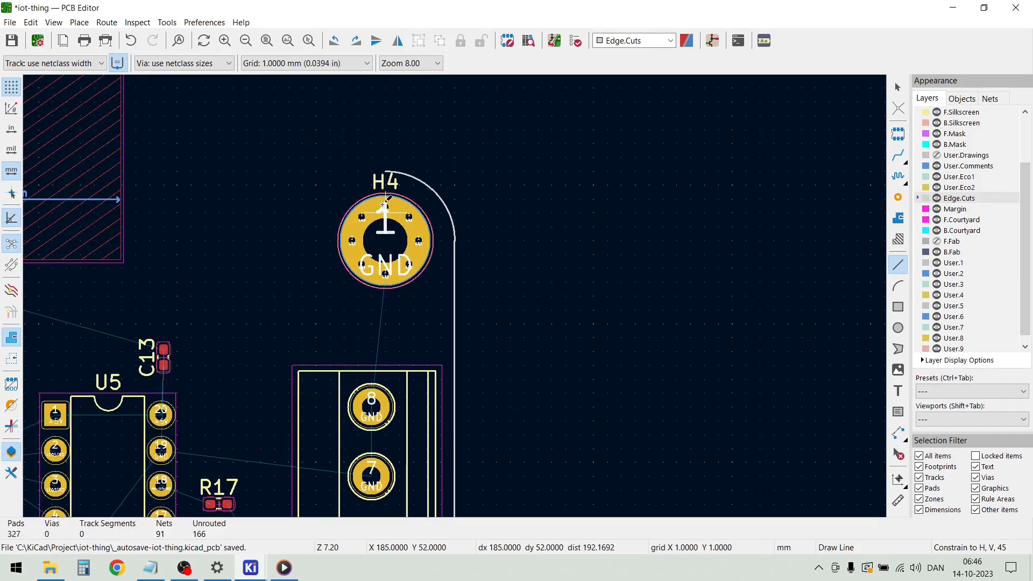
Draw a 90 mm horizontal Edge.Cuts line joining the upper ends of the corner arcs at H4 and H1
click(385, 171)
scroll(203, 161, down, 5)
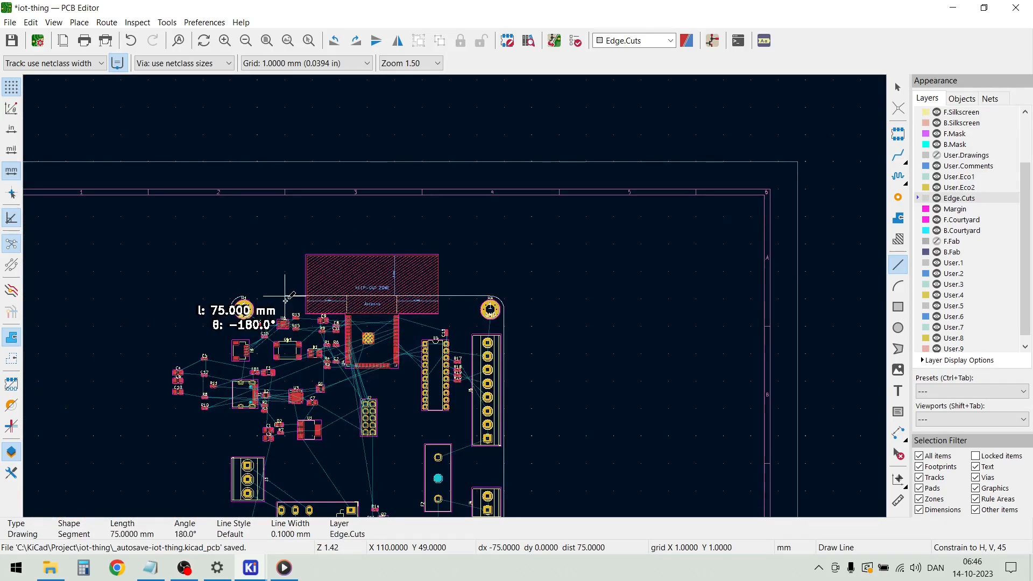
scroll(195, 299, up, 4)
scroll(455, 294, up, 3)
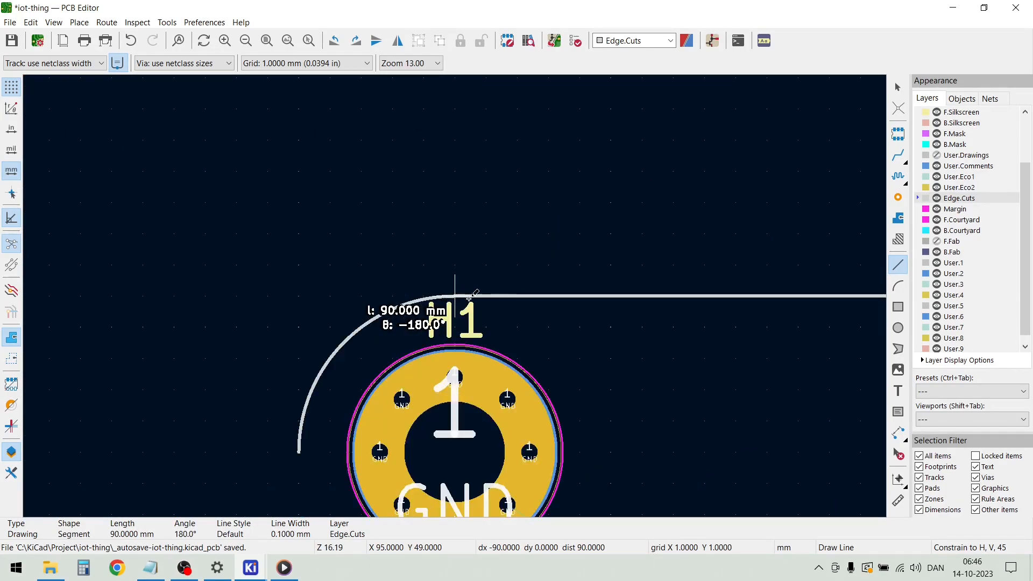
double_click(455, 295)
Draw a vertical Edge.Cuts line from the outer end of the H1 corner arc to the outer end of the H2 corner arc
scroll(357, 357, down, 1)
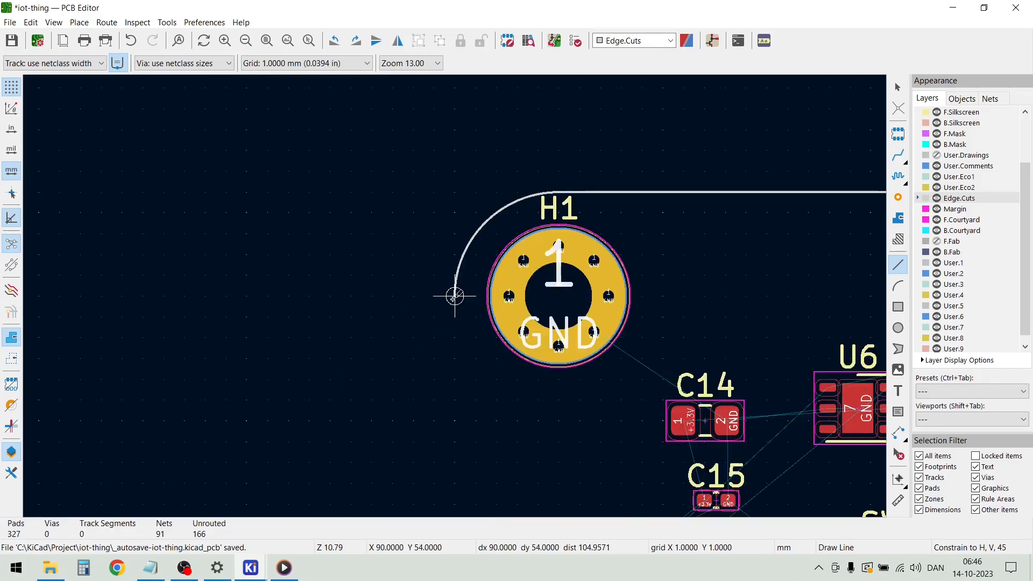
click(454, 294)
scroll(457, 317, down, 4)
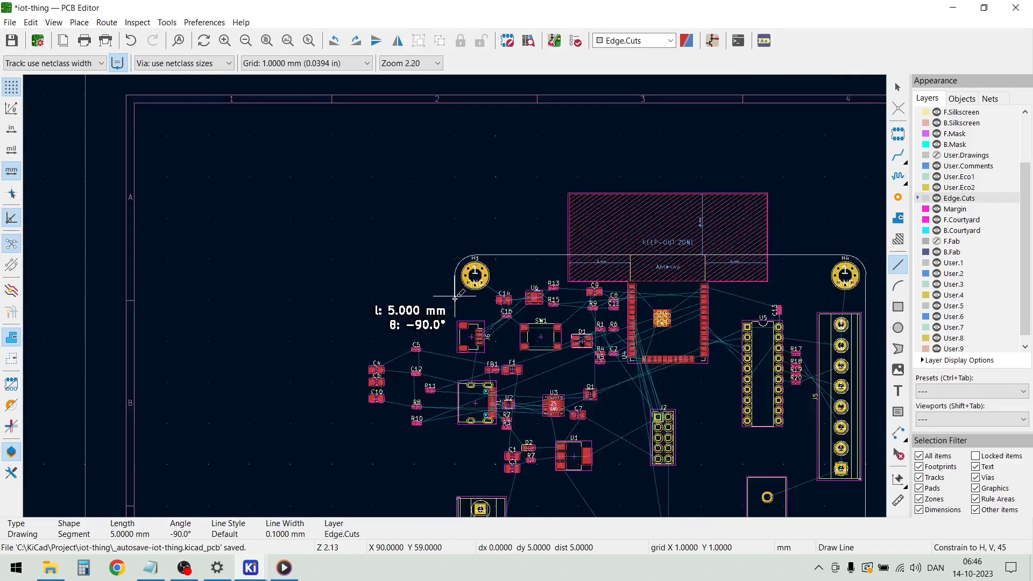
scroll(458, 472, up, 4)
scroll(461, 381, down, 4)
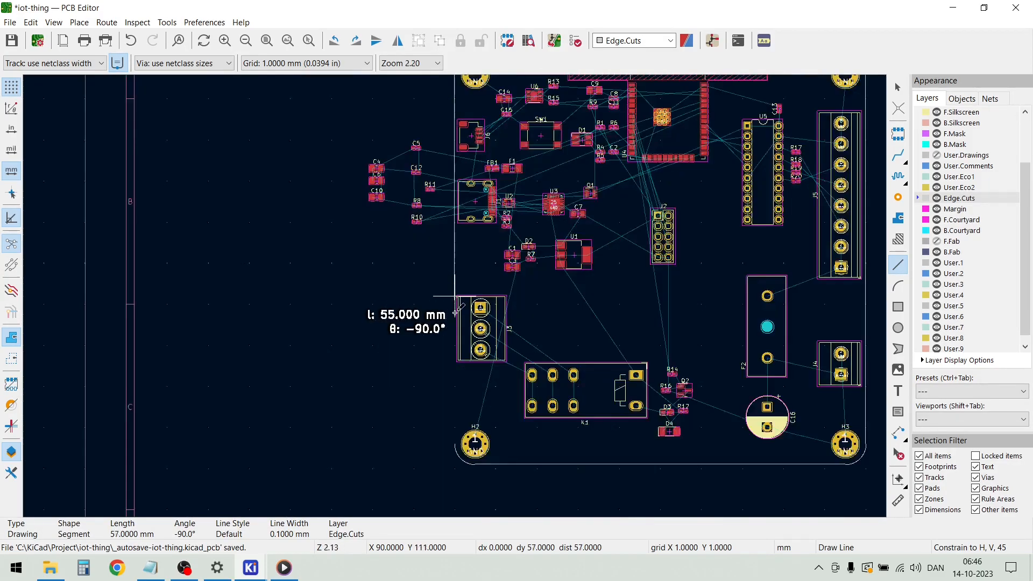
scroll(459, 460, up, 4)
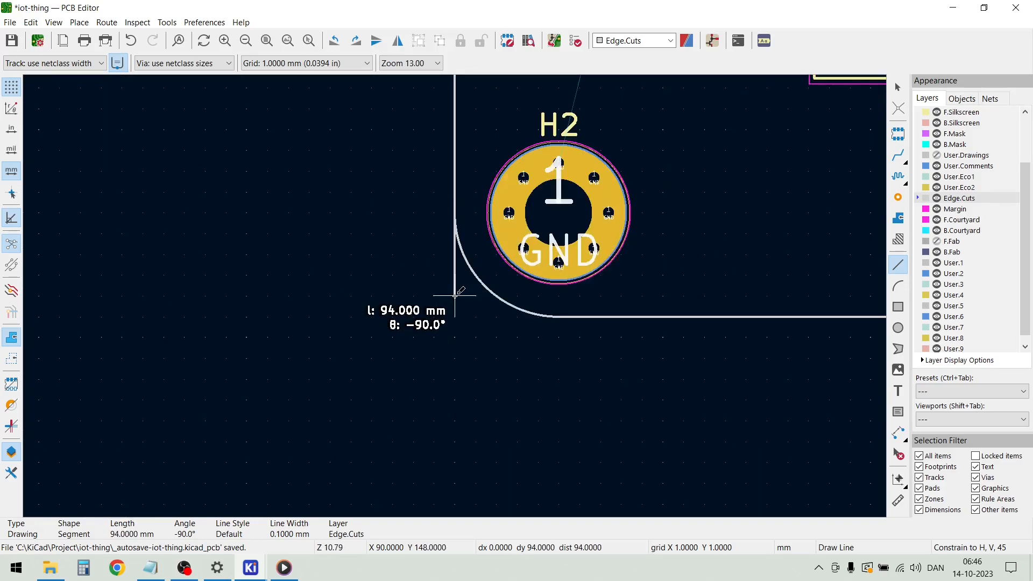
double_click(455, 214)
key(Escape)
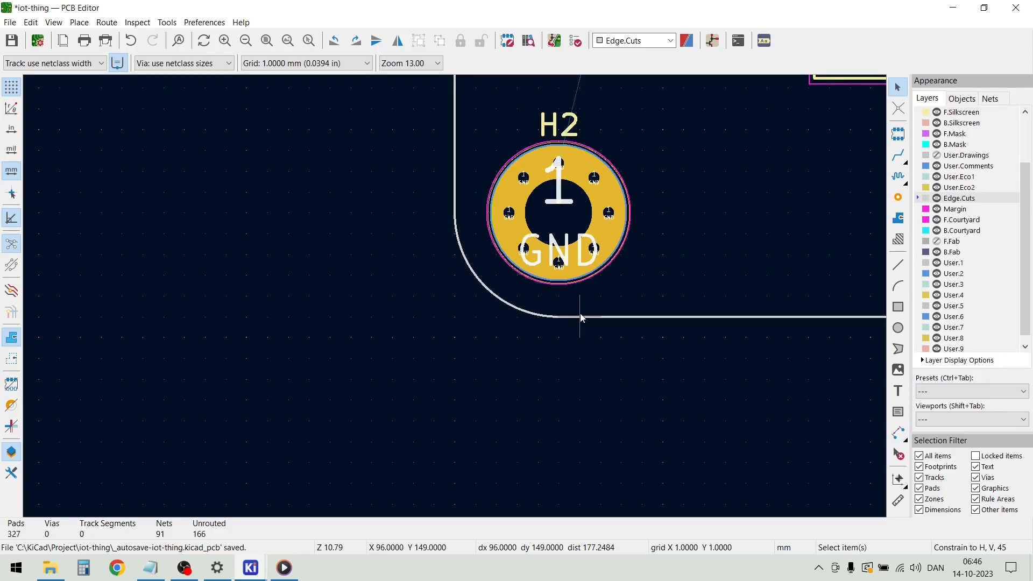
Inspect the rounded board corners and mounting holes in the 3D Viewer, and close the viewer
scroll(581, 312, down, 8)
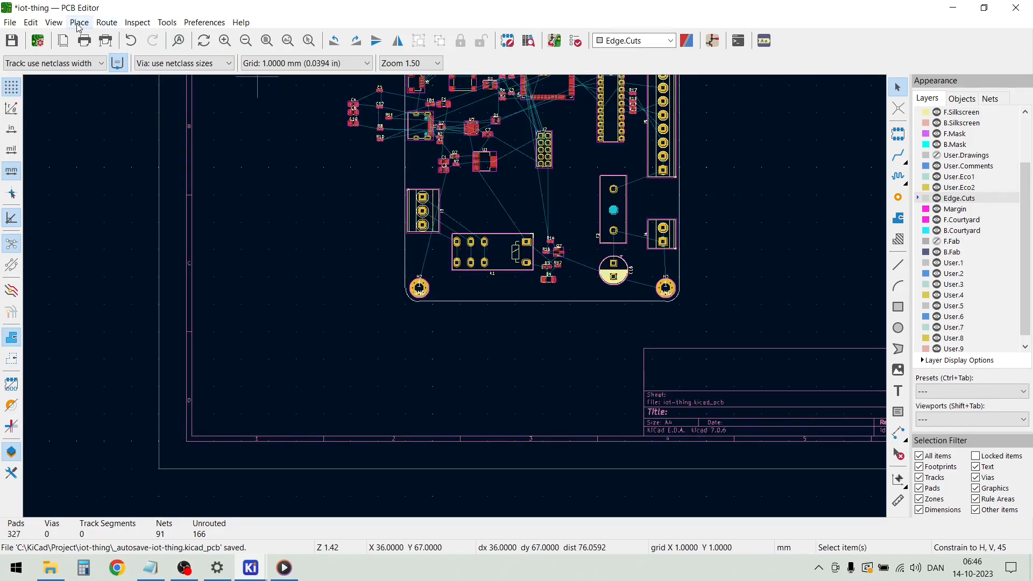
click(54, 22)
click(85, 76)
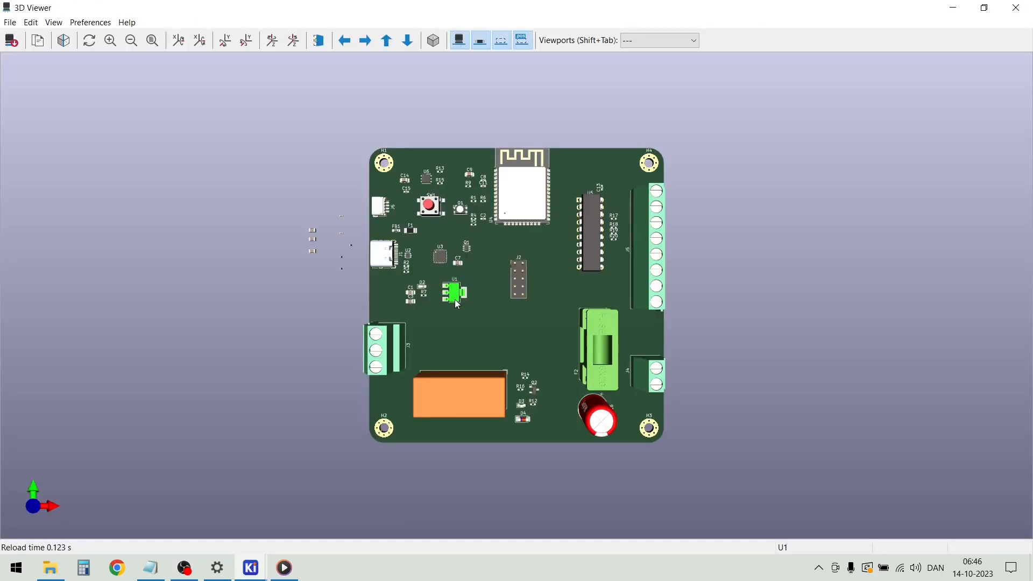
scroll(454, 299, up, 2)
scroll(452, 305, down, 1)
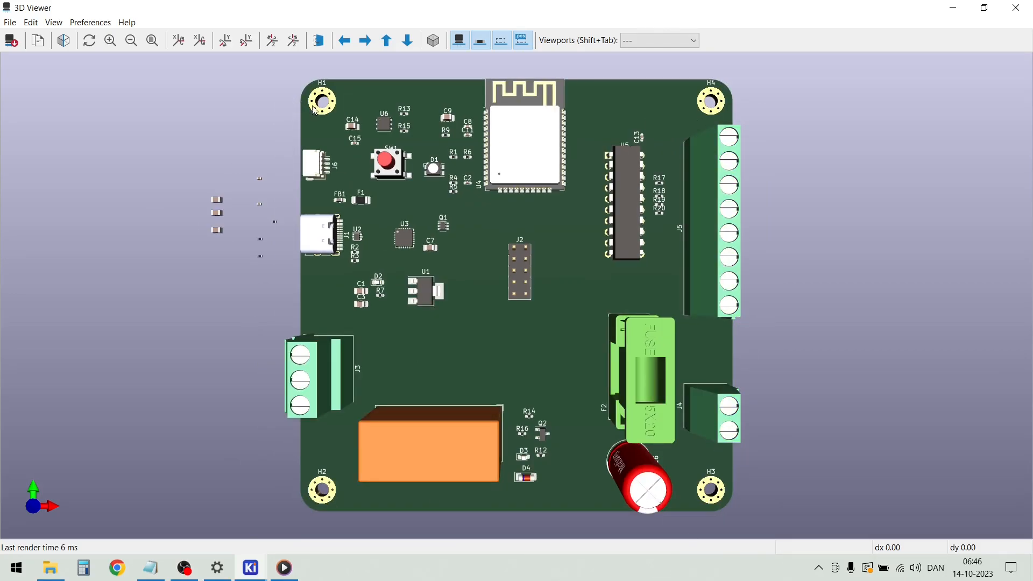
scroll(521, 295, up, 2)
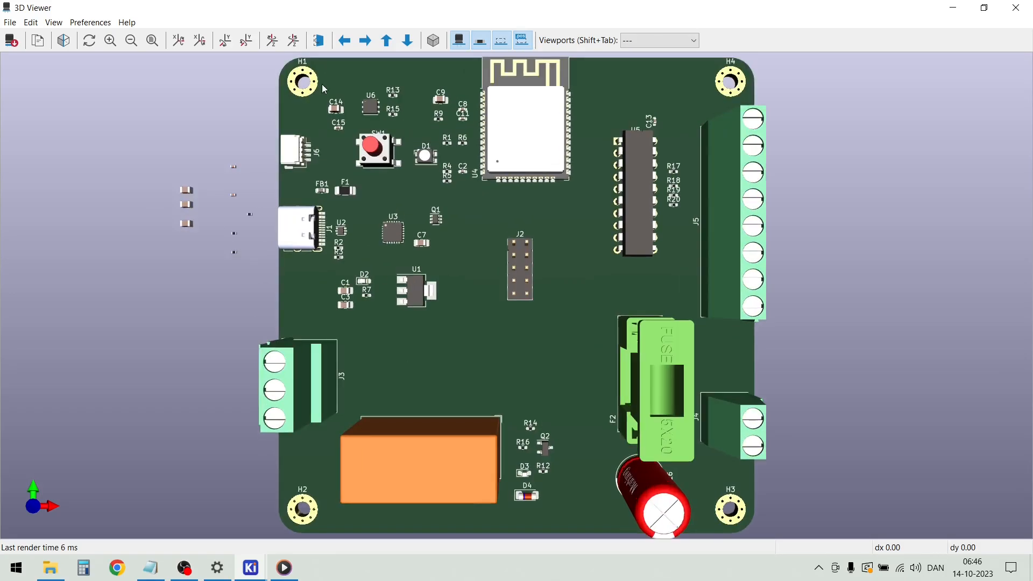
scroll(521, 294, down, 1)
click(1020, 12)
Hide the silkscreen reference text of mounting hole H1
scroll(454, 296, down, 5)
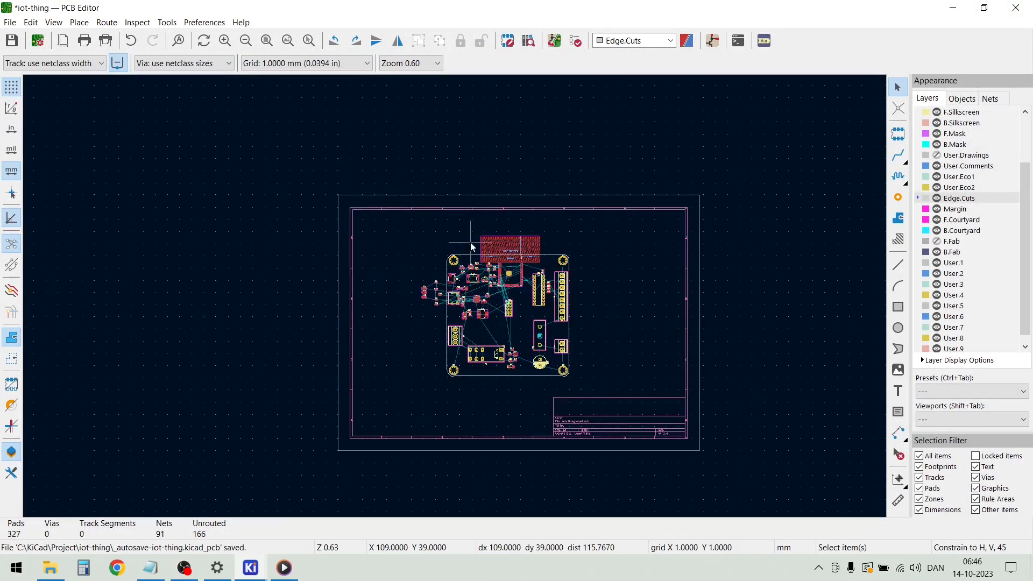
scroll(454, 296, up, 6)
scroll(454, 296, up, 3)
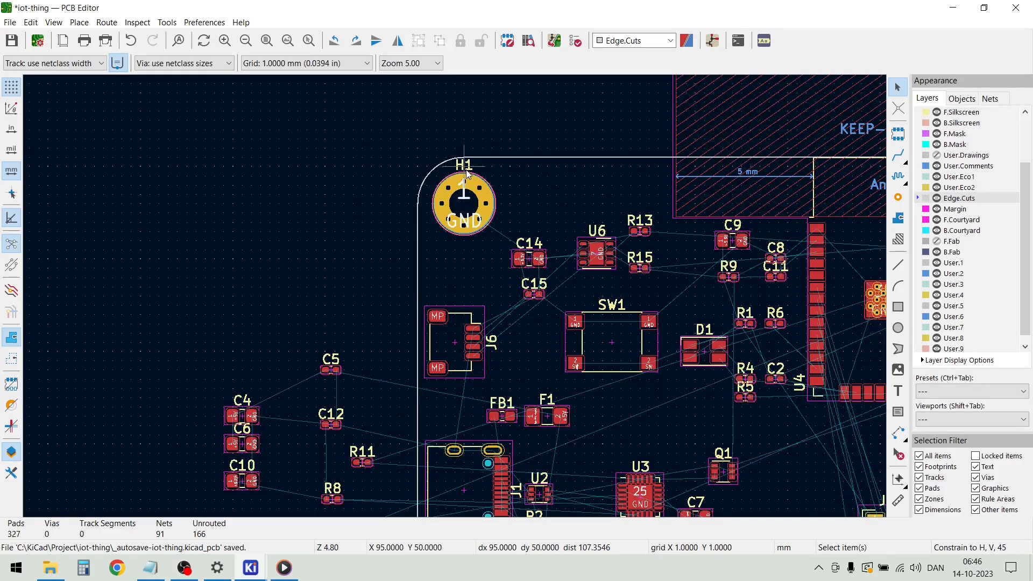
click(466, 171)
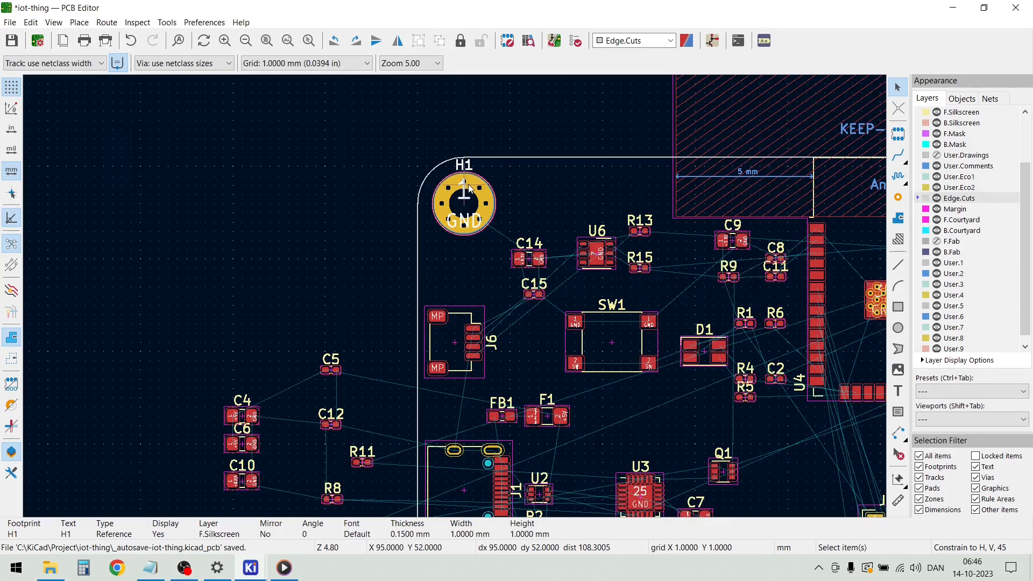
key(Escape)
Hide the silkscreen reference text of mounting hole H4
scroll(637, 191, down, 4)
scroll(454, 296, up, 4)
scroll(454, 295, up, 3)
double_click(618, 231)
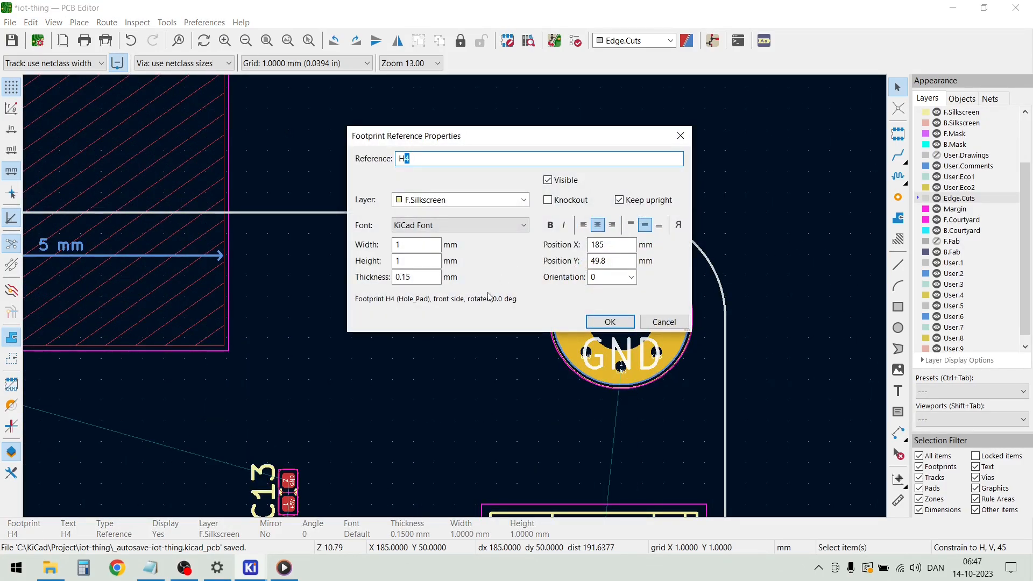
click(617, 325)
Hide the silkscreen reference text of mounting hole H3
scroll(454, 296, down, 10)
scroll(454, 296, up, 8)
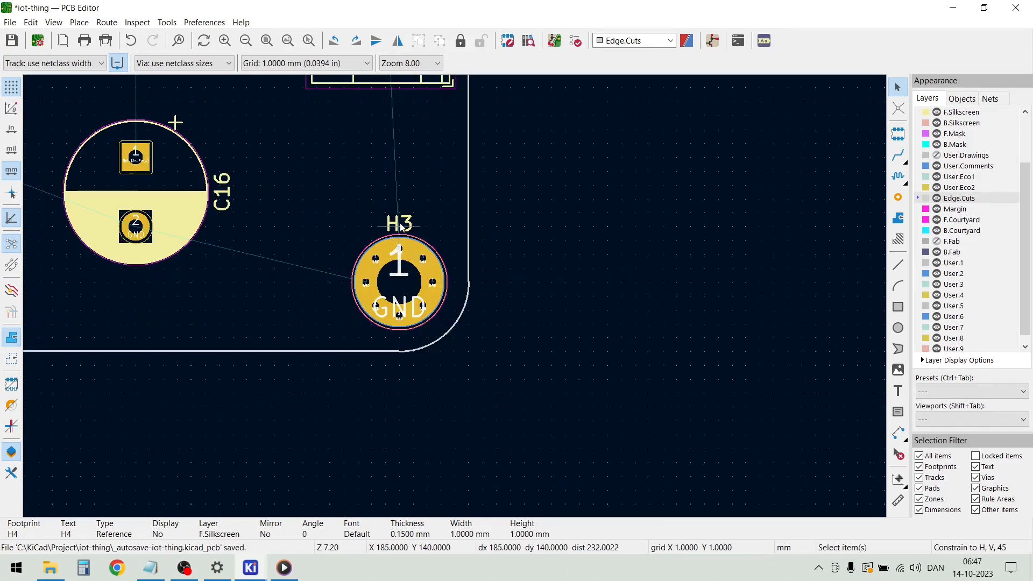
double_click(401, 227)
click(569, 183)
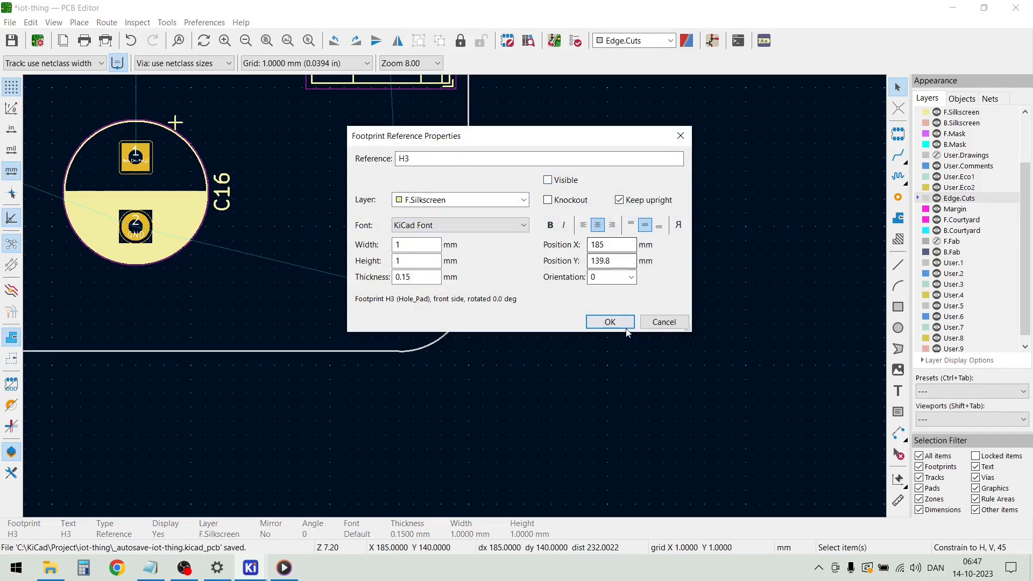
click(610, 322)
Hide the silkscreen reference text of mounting hole H2
scroll(454, 296, down, 4)
scroll(46, 277, up, 4)
click(560, 252)
double_click(572, 261)
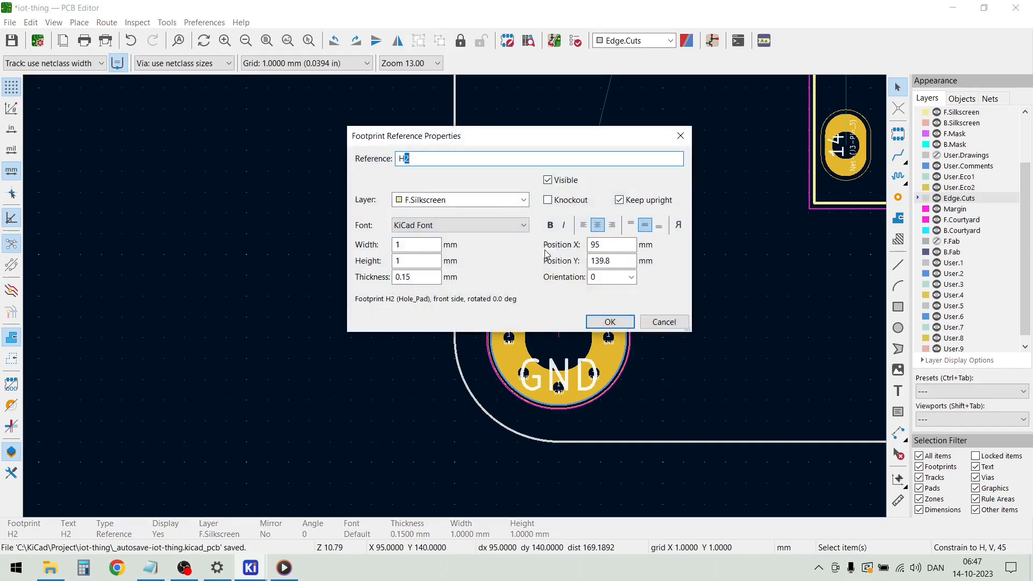
click(567, 181)
click(609, 321)
Examine the component placement and ratsnest connections across the board
scroll(718, 315, down, 2)
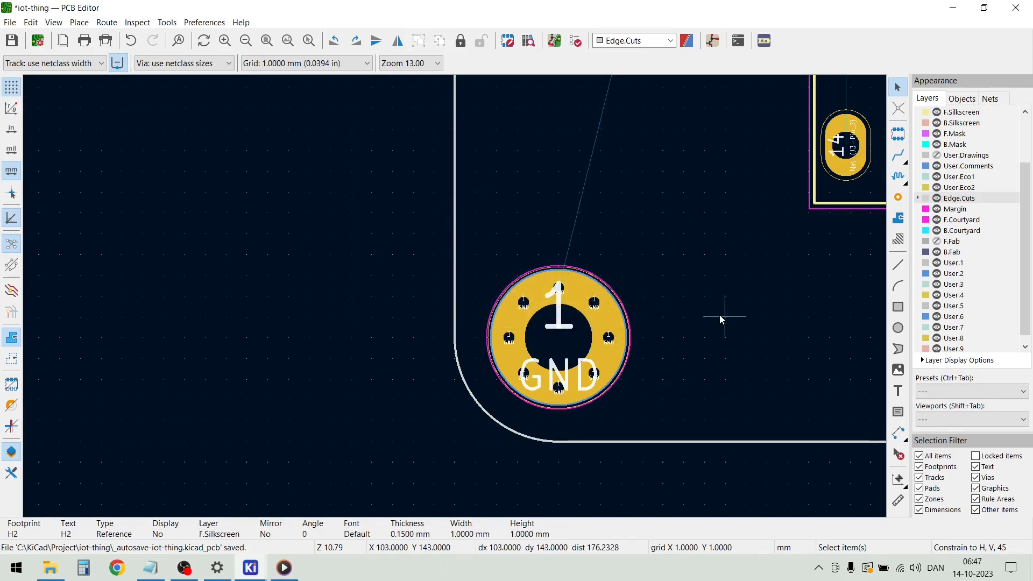
scroll(454, 296, down, 5)
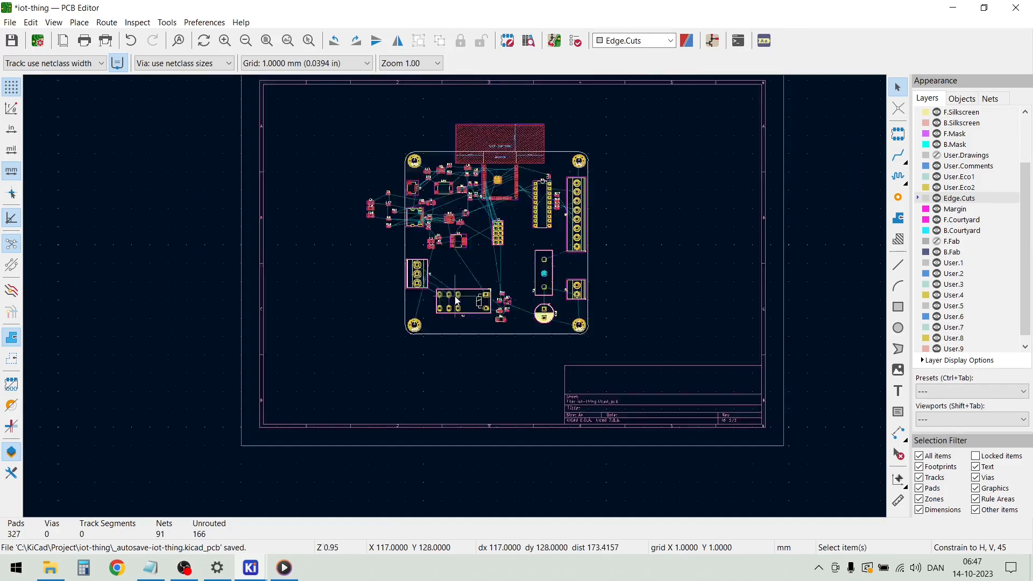
scroll(453, 260, up, 3)
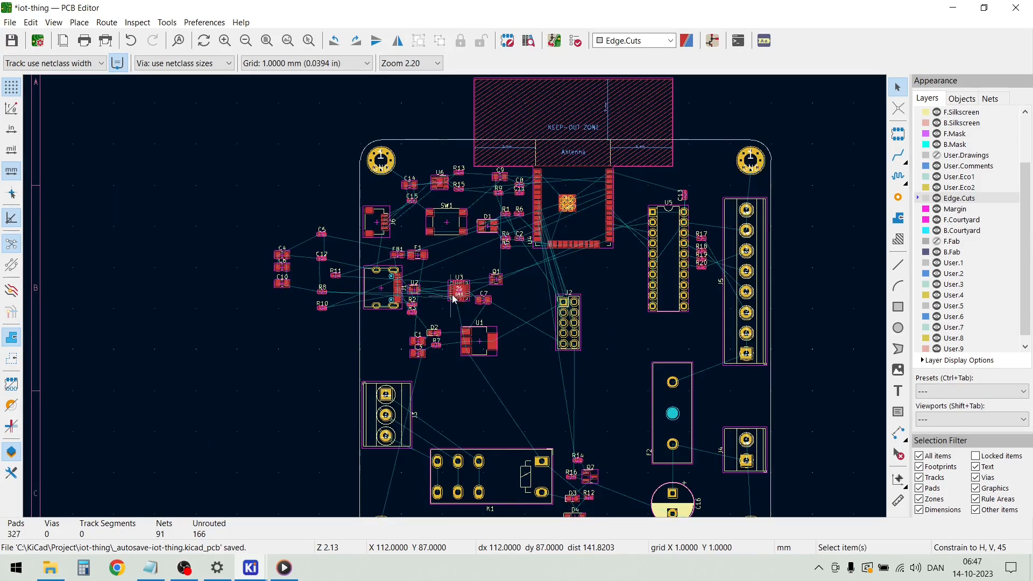
scroll(454, 299, up, 1)
scroll(454, 299, down, 1)
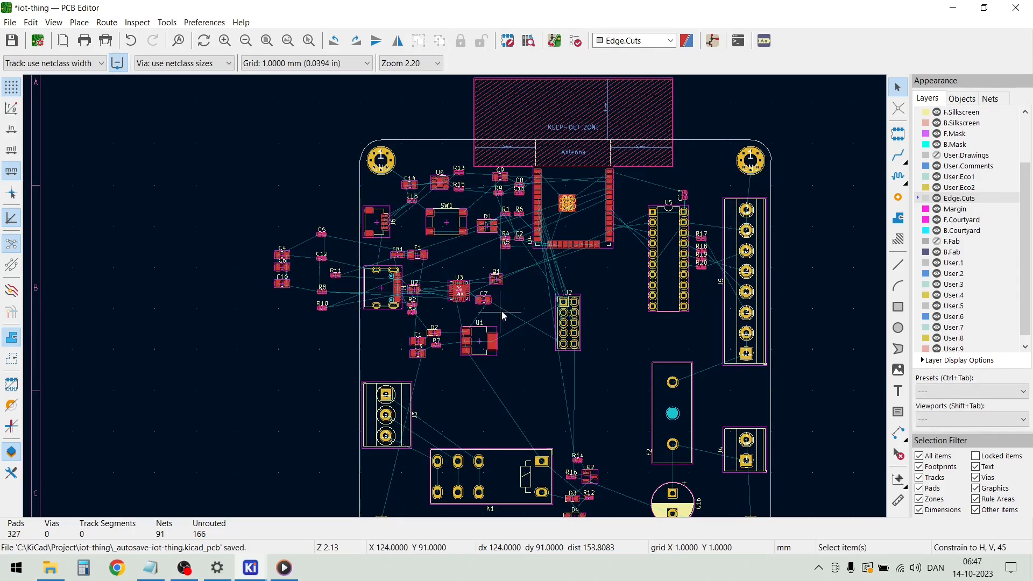
scroll(502, 311, down, 1)
scroll(456, 303, up, 2)
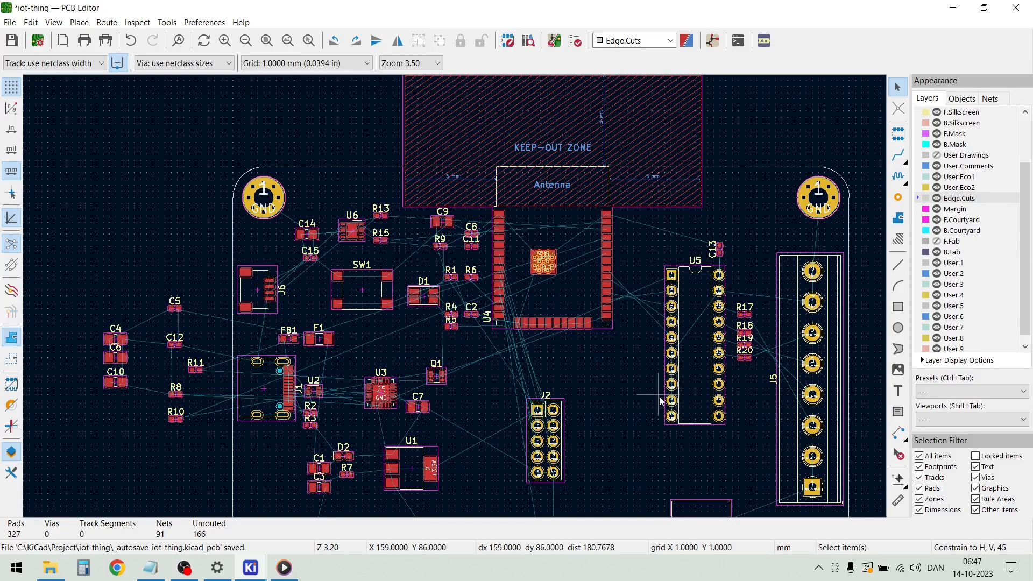
scroll(456, 300, down, 2)
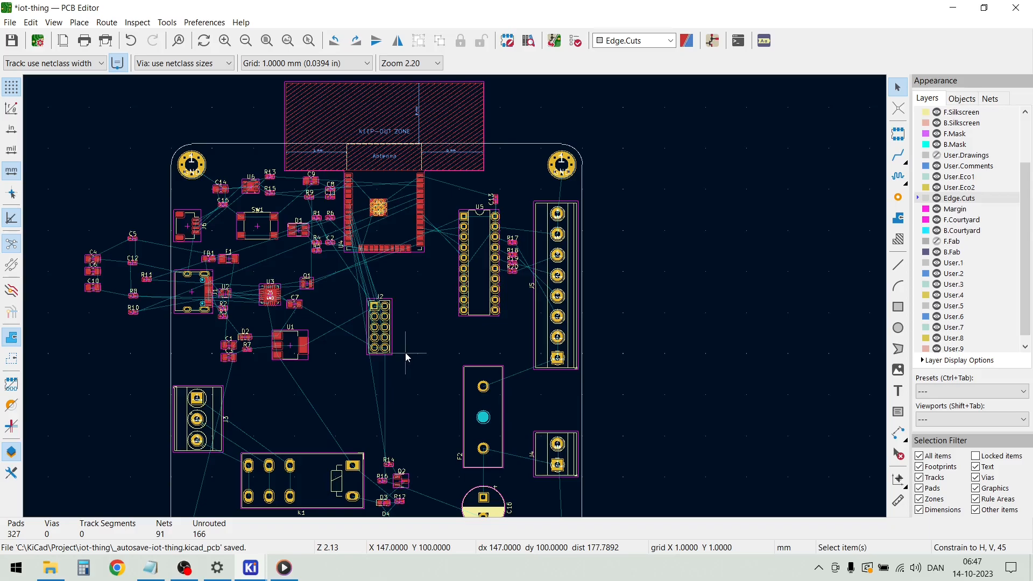
scroll(405, 353, down, 1)
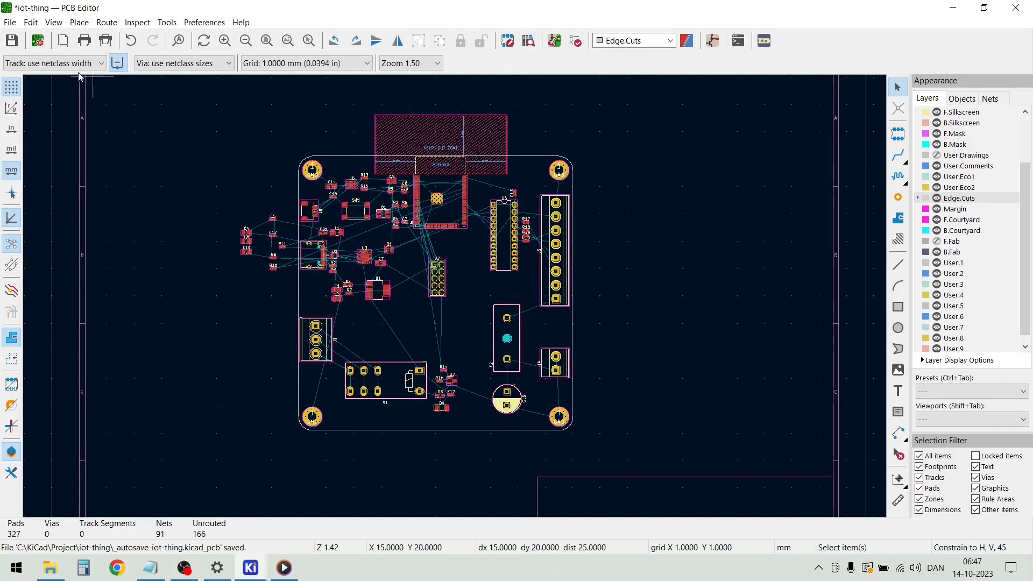
Set the board's physical stackup to 4 copper layers in Board Setup and check the copper layers in the layer list
click(10, 22)
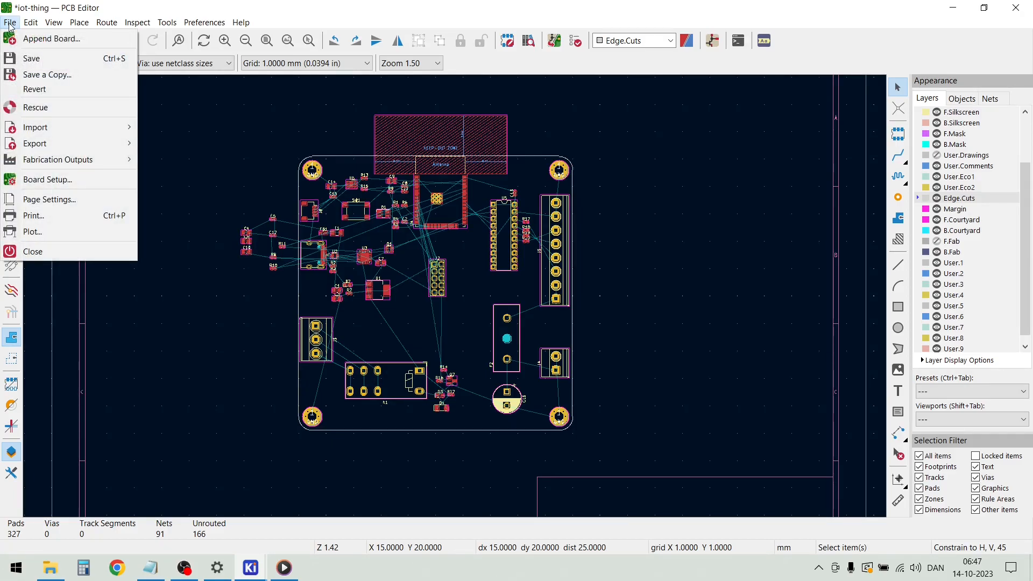
click(74, 180)
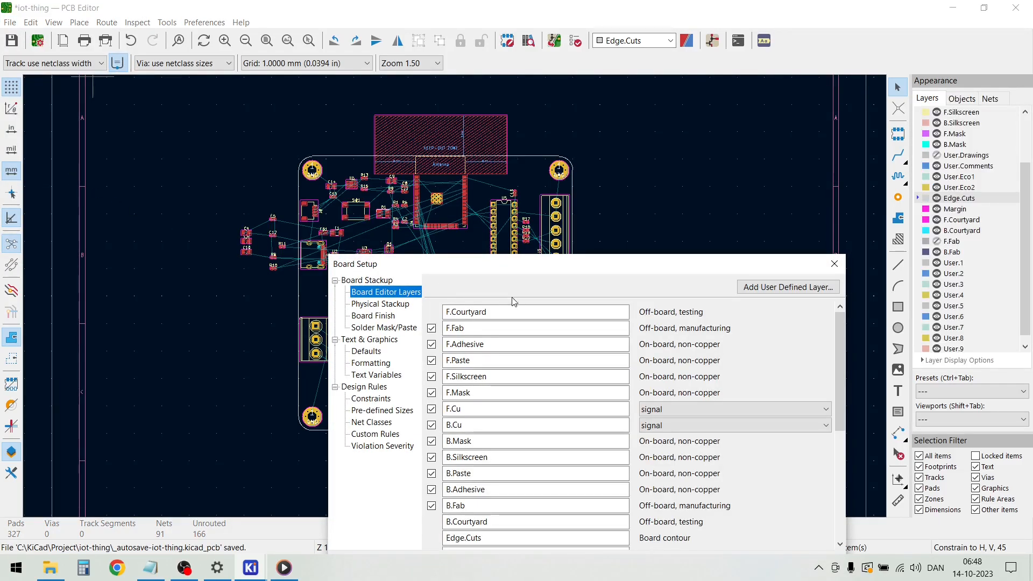
click(522, 284)
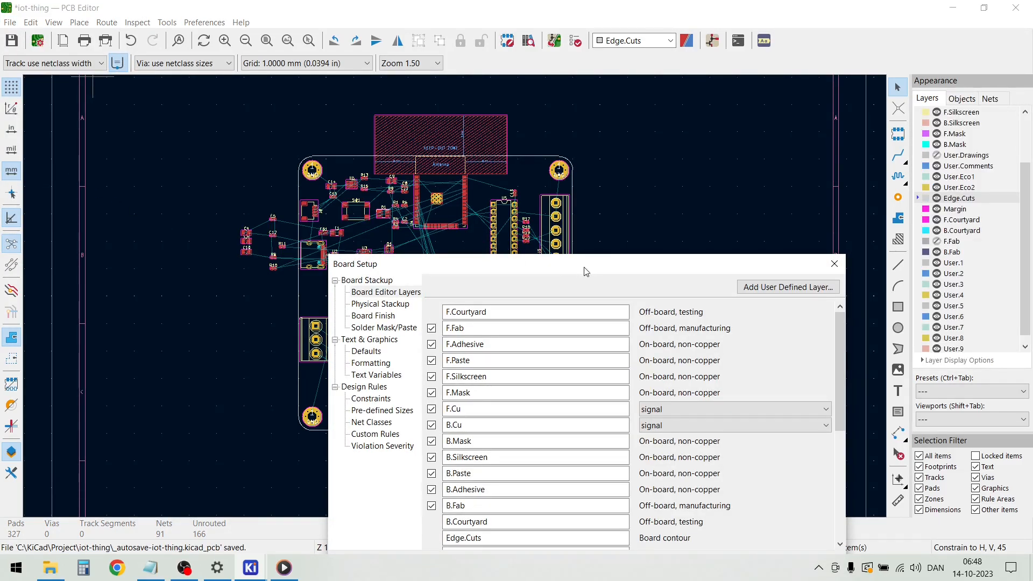
drag(585, 271, 527, 149)
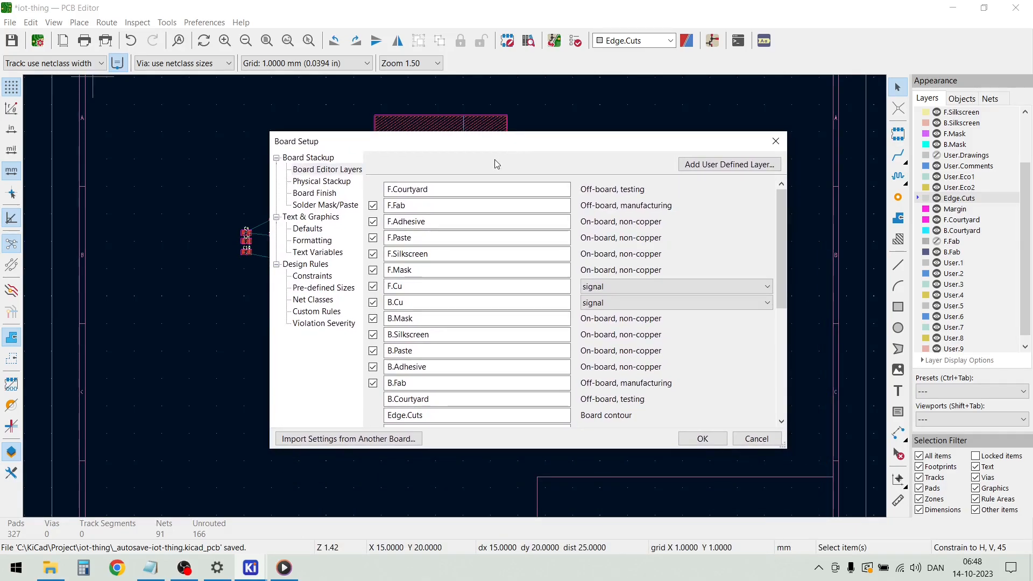
click(340, 183)
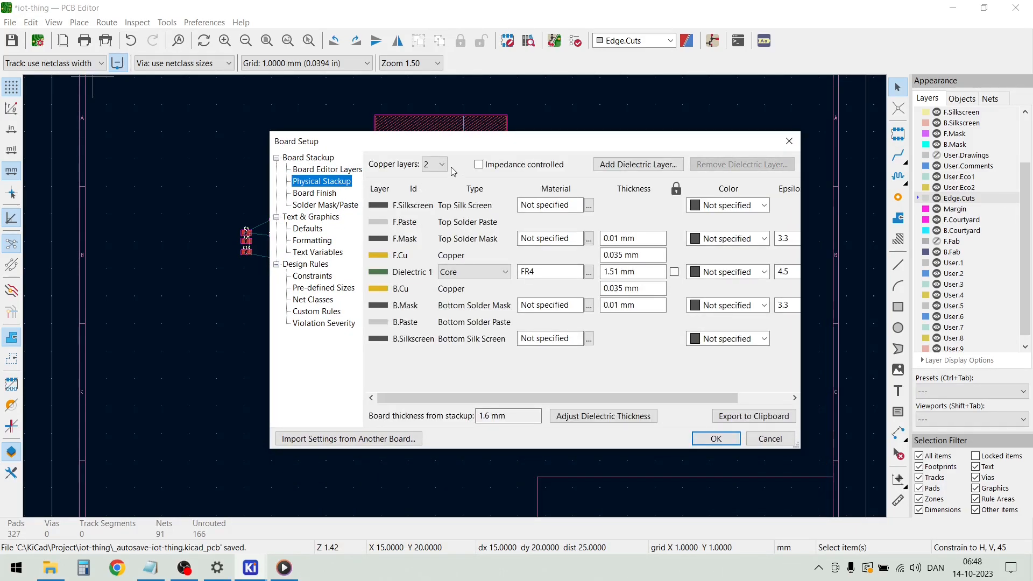
click(436, 164)
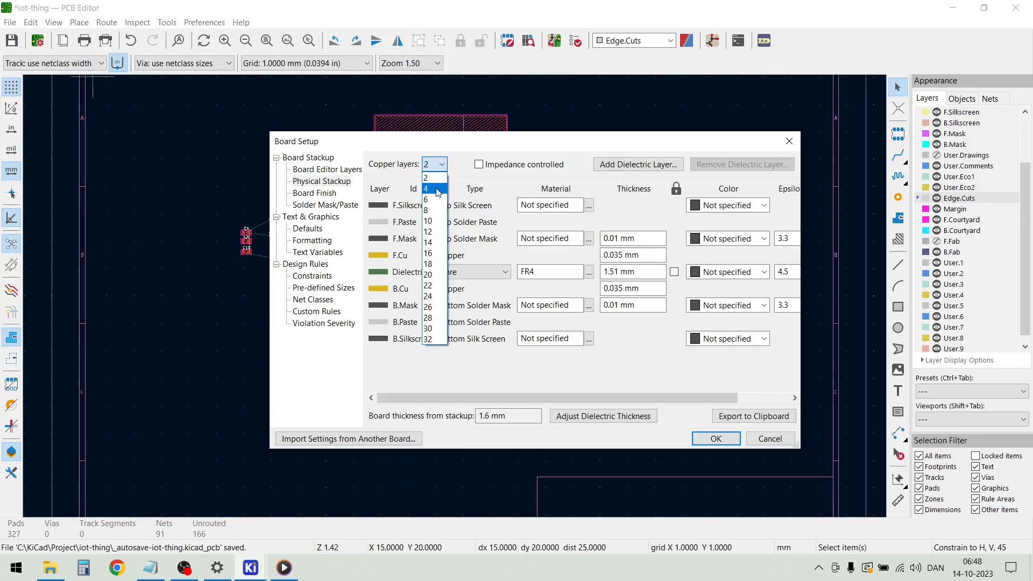
click(439, 190)
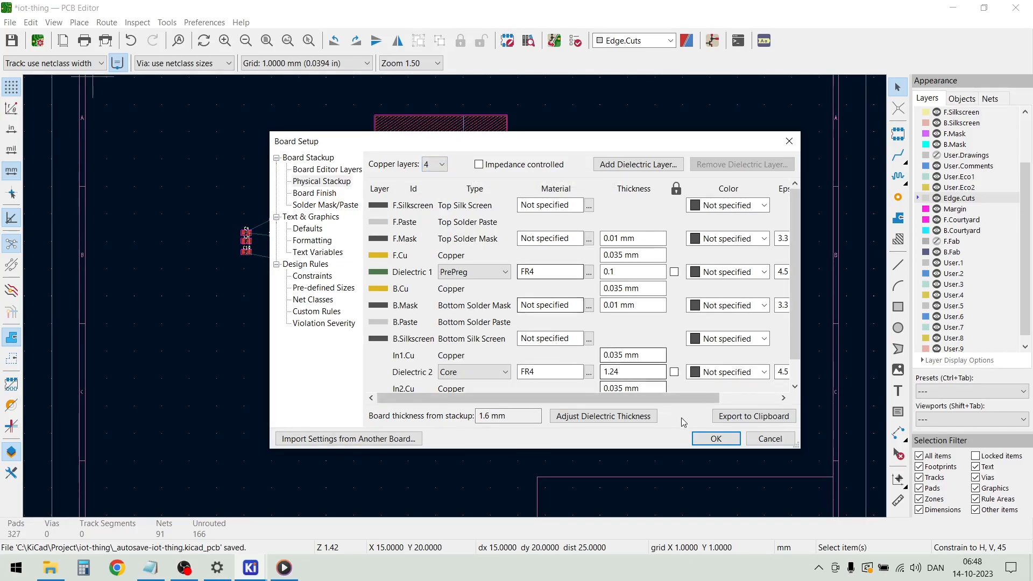
click(714, 439)
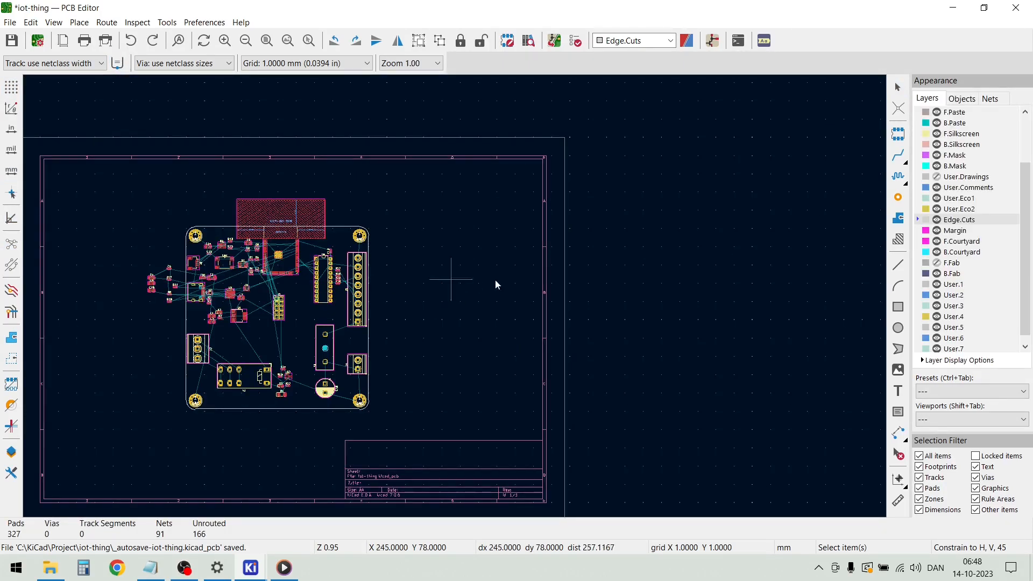
scroll(968, 146, up, 2)
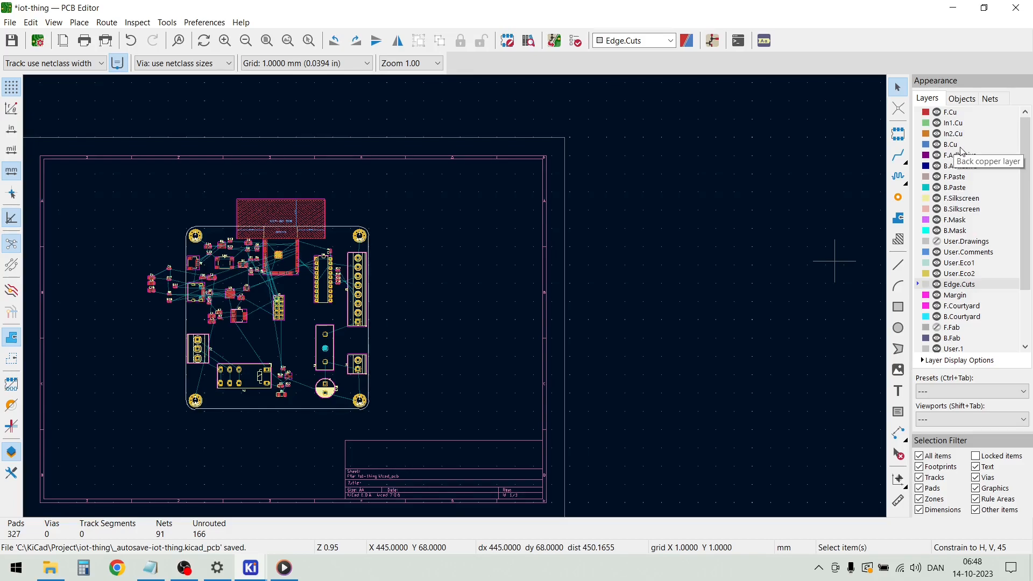
Examine the unarranged component placement and ratsnest connections within the board outline
scroll(253, 293, up, 4)
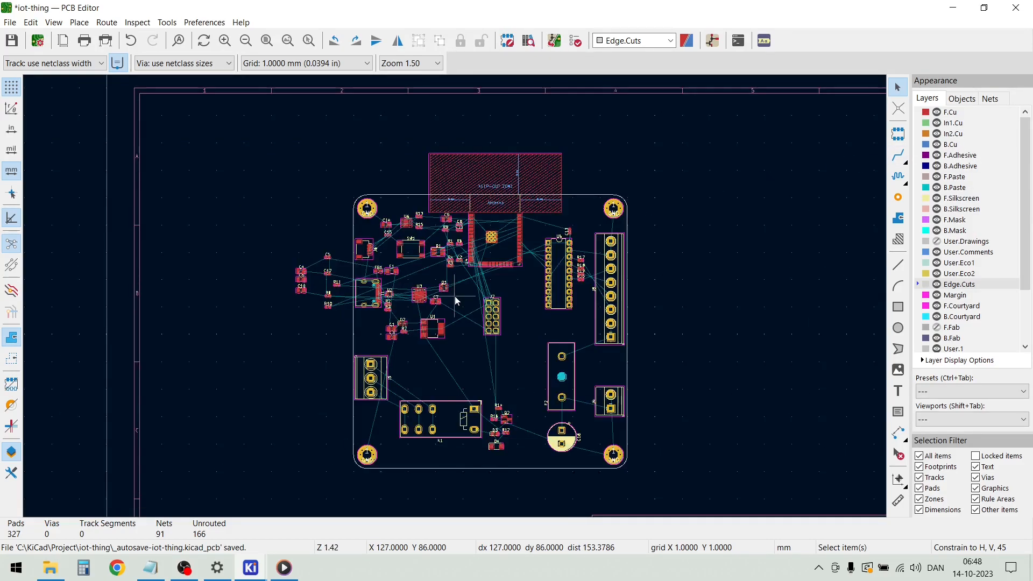
scroll(454, 295, down, 2)
scroll(454, 296, up, 4)
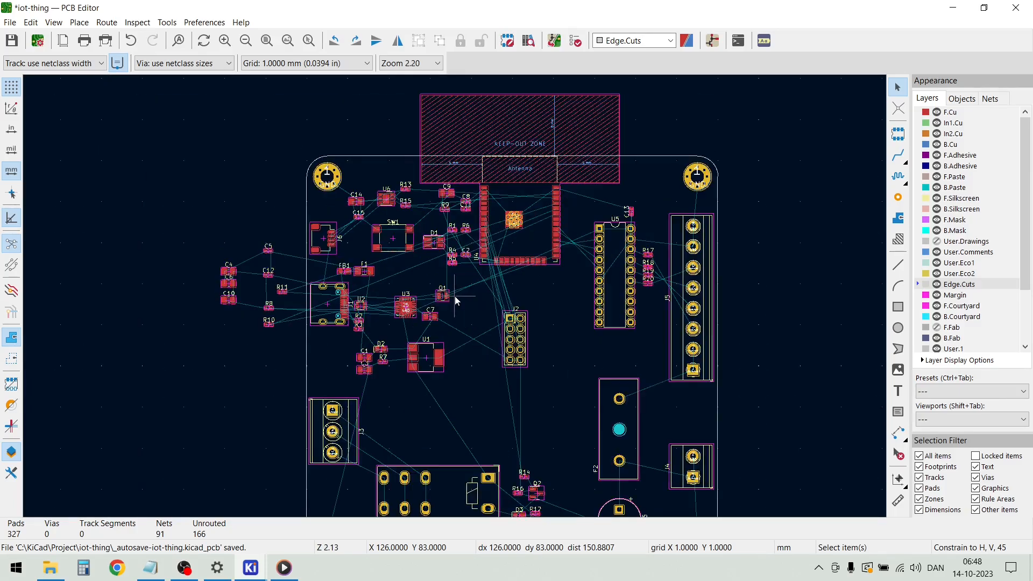
scroll(454, 301, down, 2)
scroll(454, 296, down, 2)
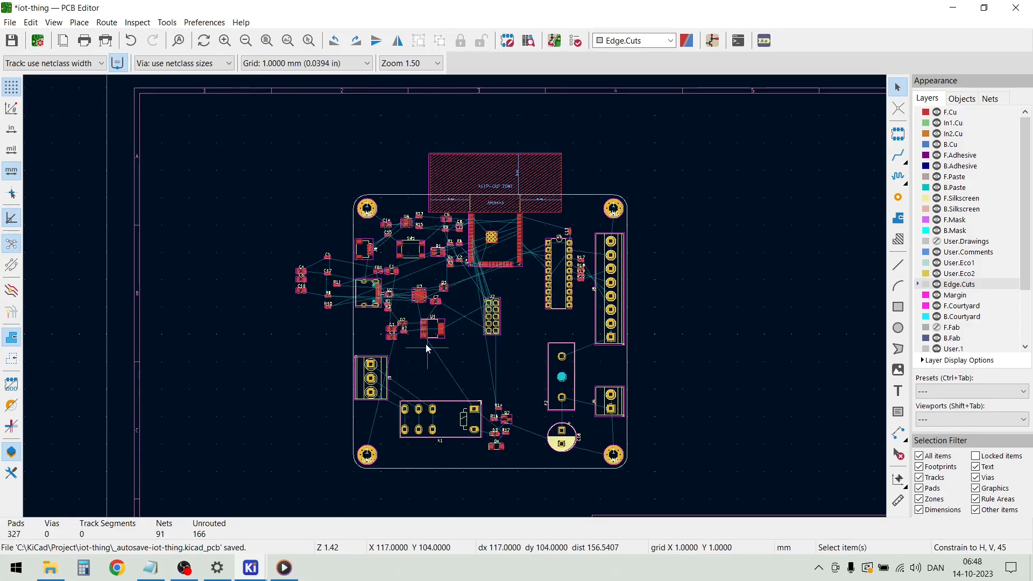
scroll(454, 296, up, 2)
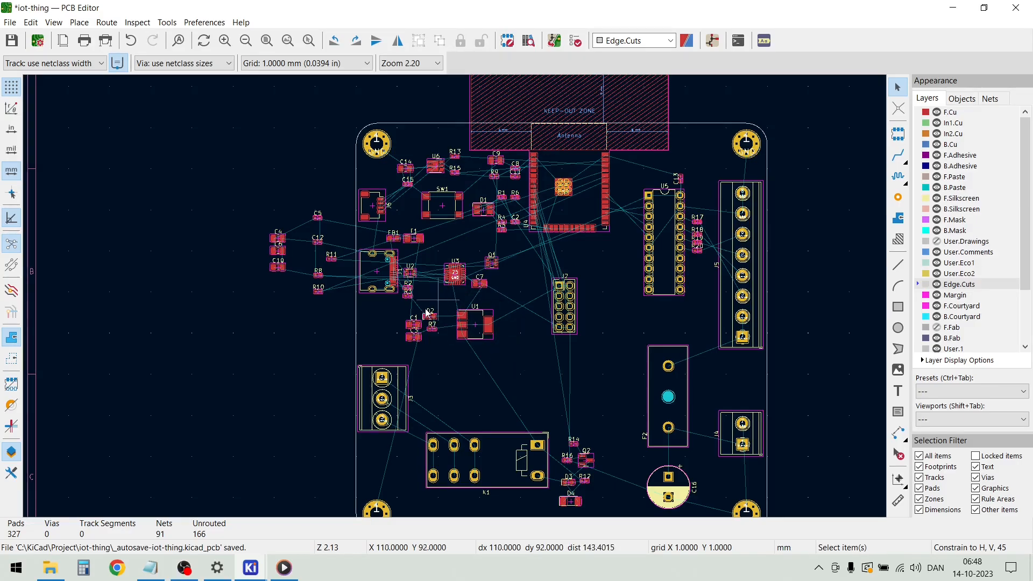
scroll(457, 304, up, 3)
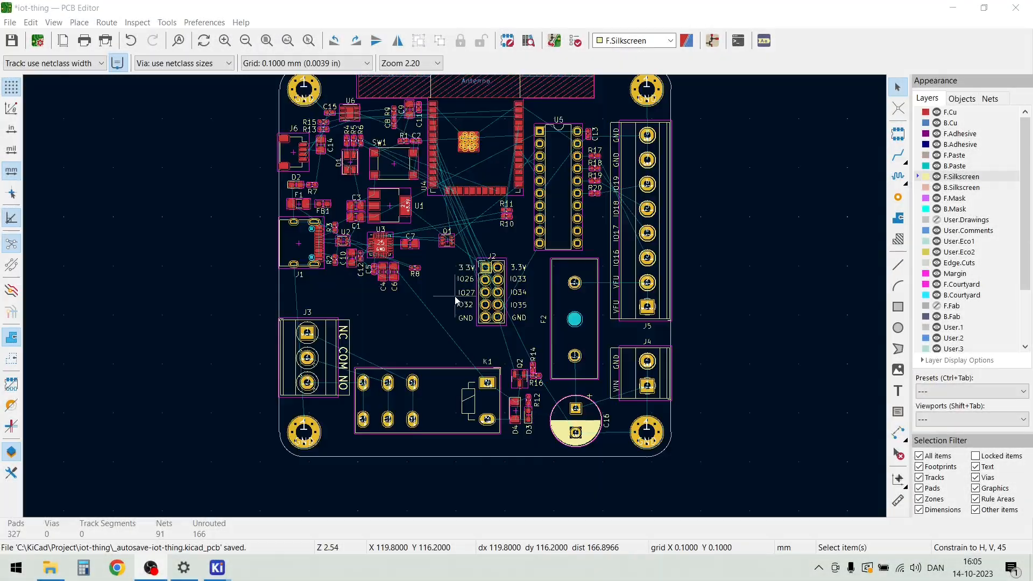
scroll(461, 272, down, 2)
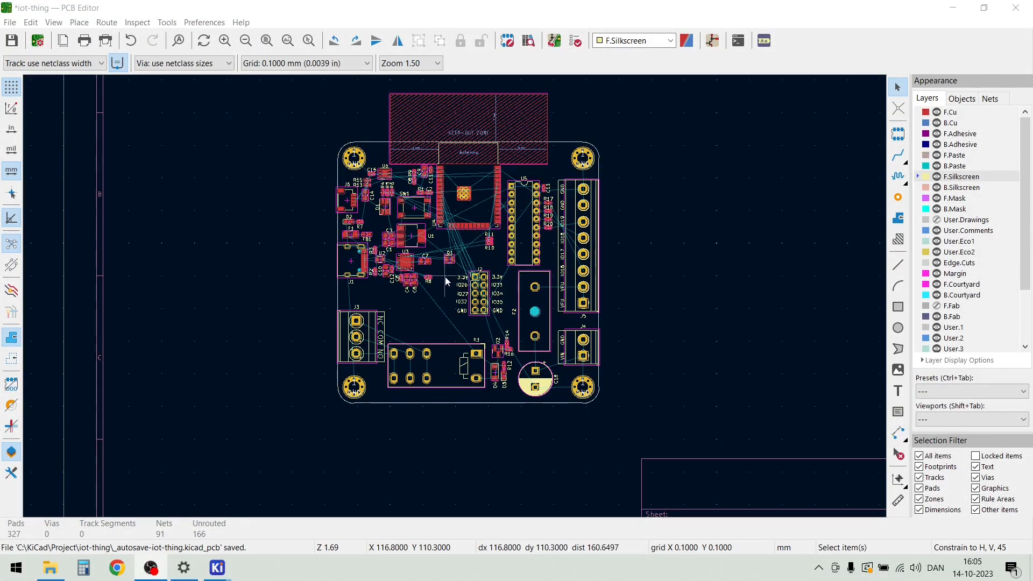
Examine the tightened component placement and the silkscreen pin labels around header J2
scroll(457, 258, up, 4)
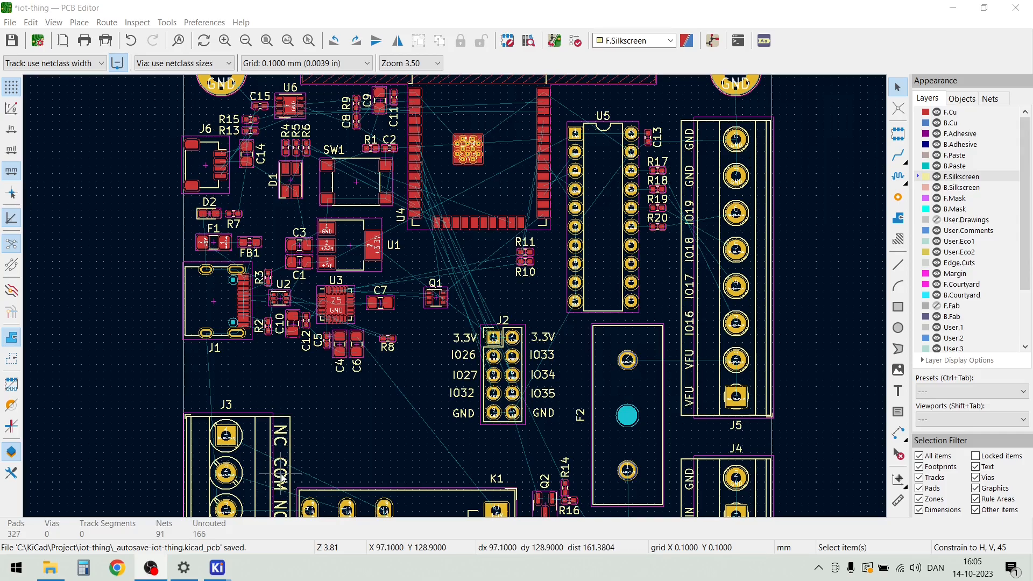
scroll(281, 477, down, 2)
scroll(454, 296, up, 5)
scroll(454, 296, down, 1)
scroll(633, 299, down, 1)
scroll(534, 183, up, 1)
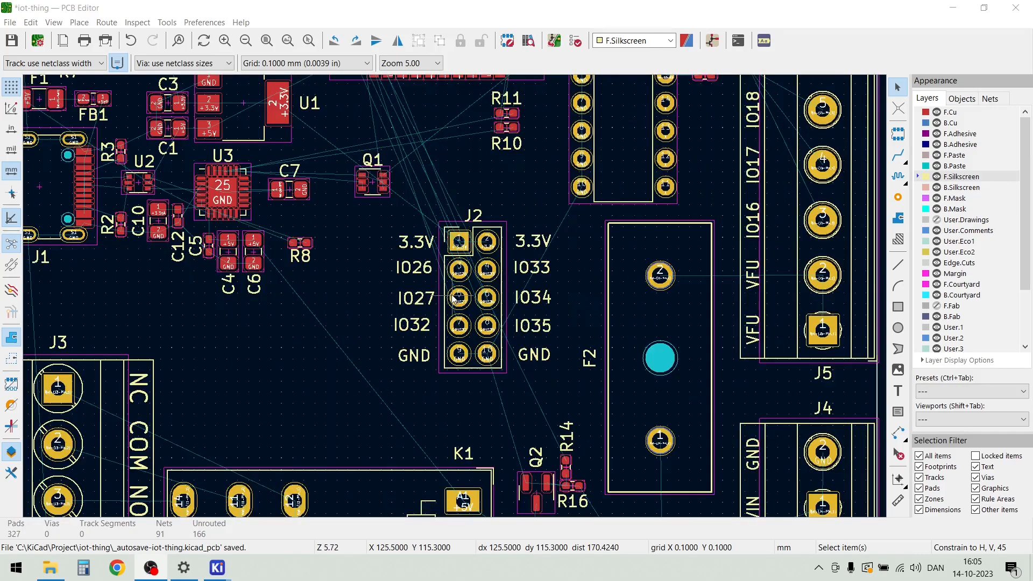
scroll(454, 299, up, 2)
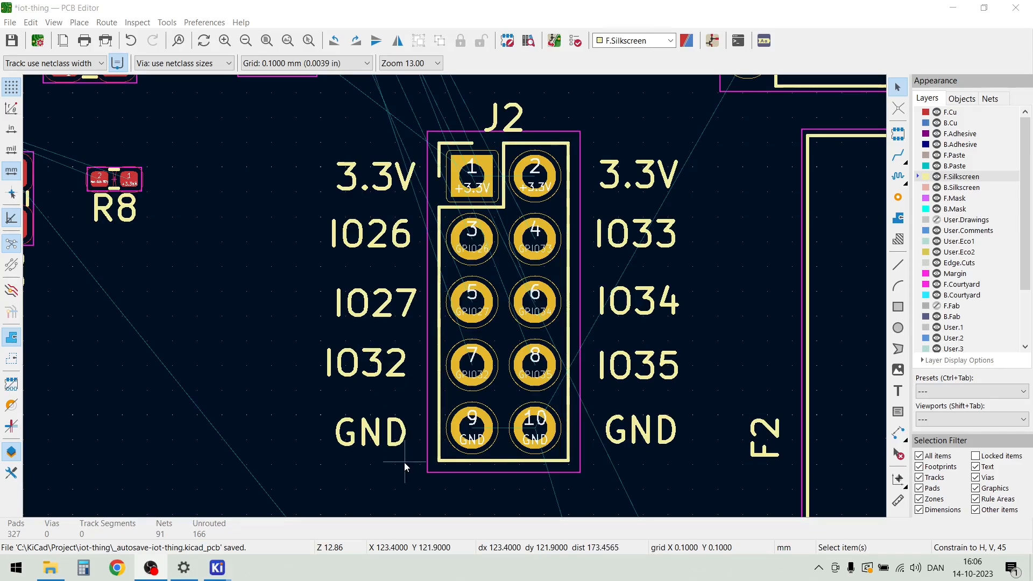
Align the 3.3V, IO26, IO27, IO32 and GND labels beside J2's odd-numbered pads to their horizontal center and distribute them vertically
drag(403, 466, 317, 155)
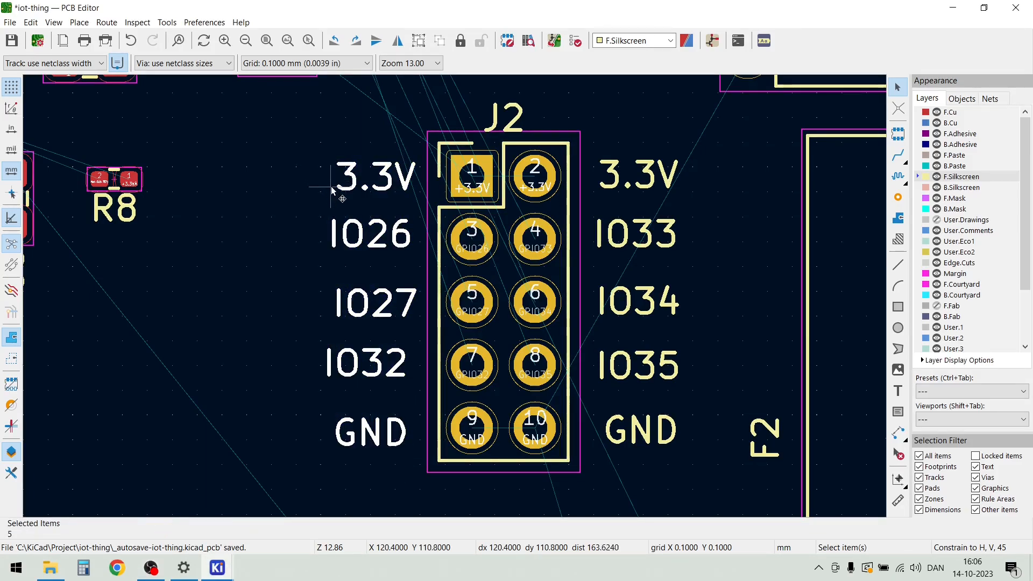
right_click(348, 232)
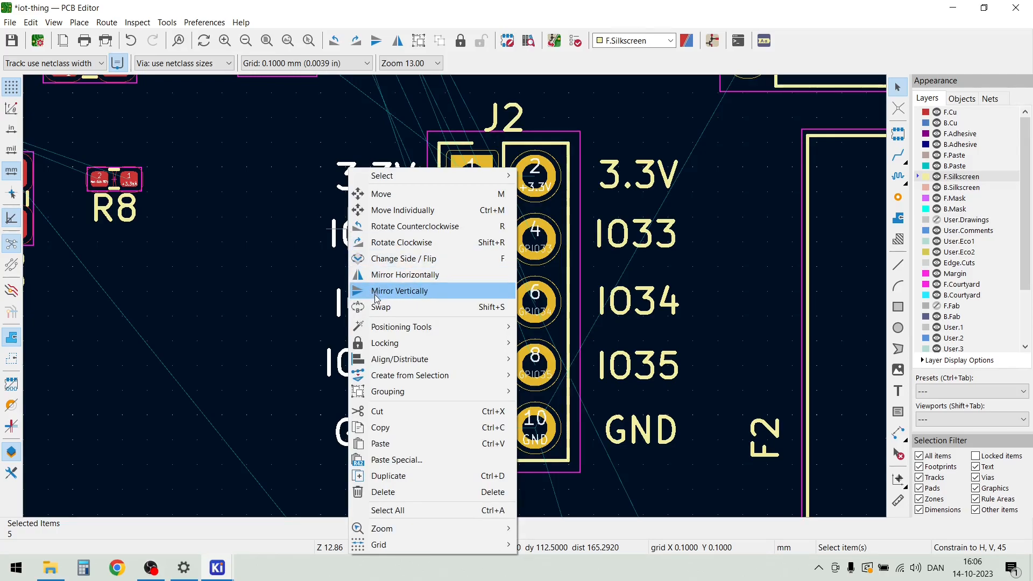
mouse_move(398, 366)
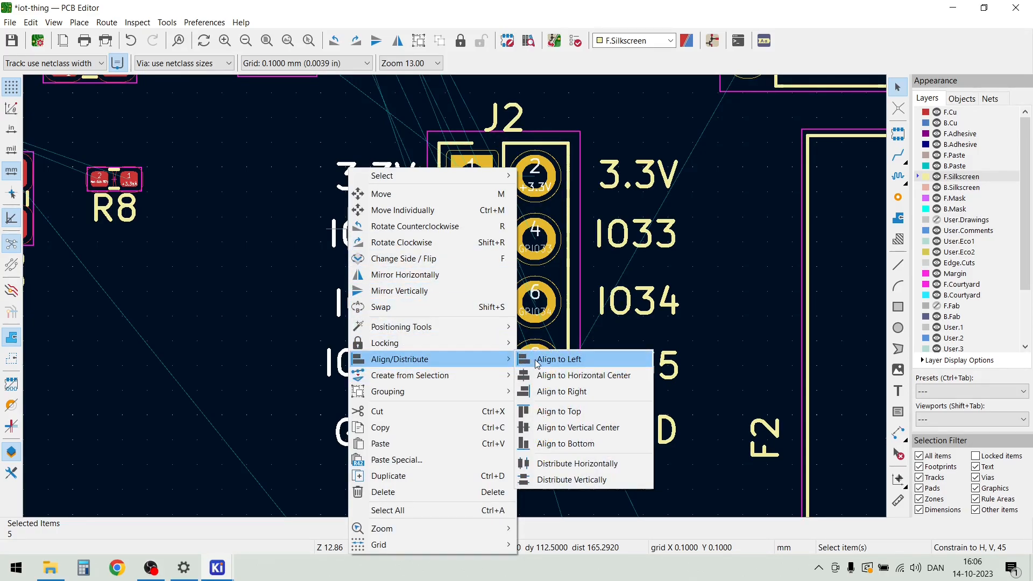
click(556, 380)
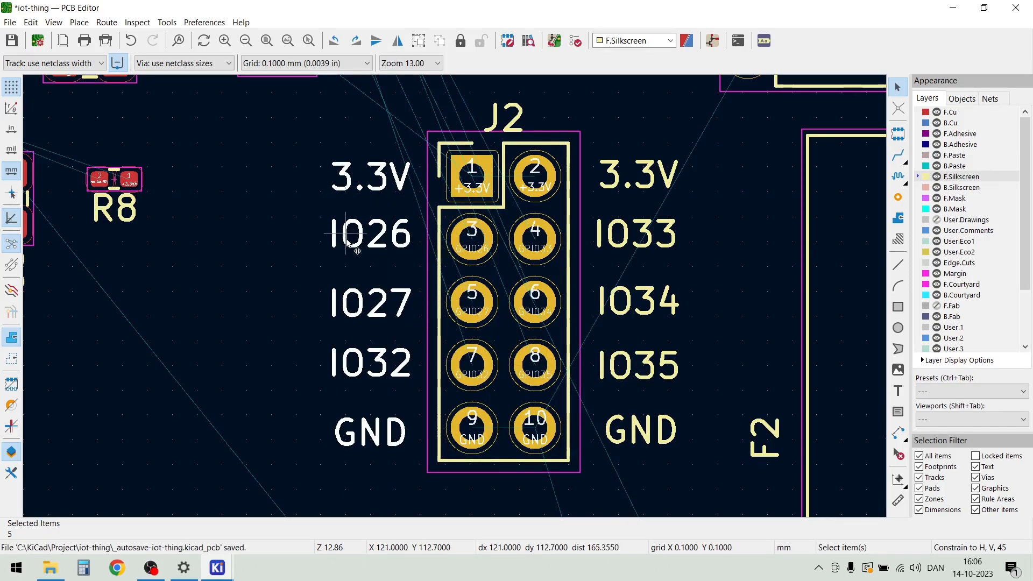
right_click(360, 302)
mouse_move(401, 347)
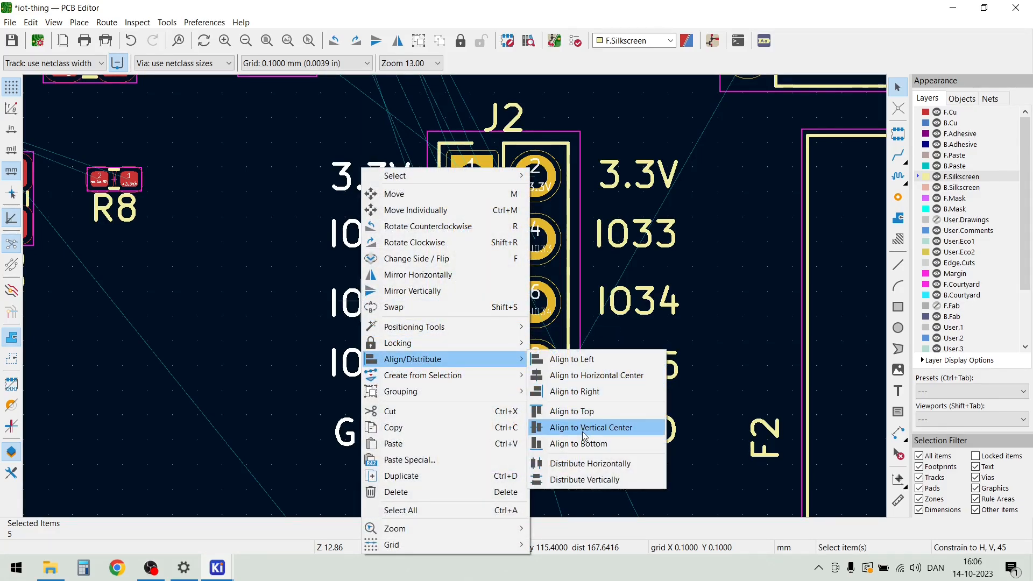
click(585, 480)
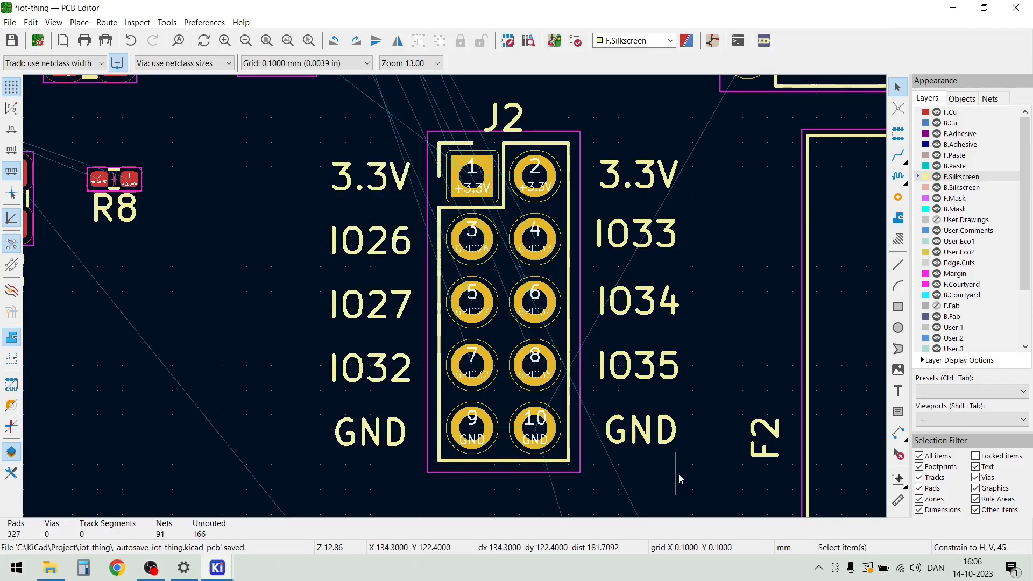
Align the 3.3V, IO33, IO34, IO35 and GND labels beside J2's even-numbered pads to their horizontal center and distribute them vertically
drag(694, 471, 601, 148)
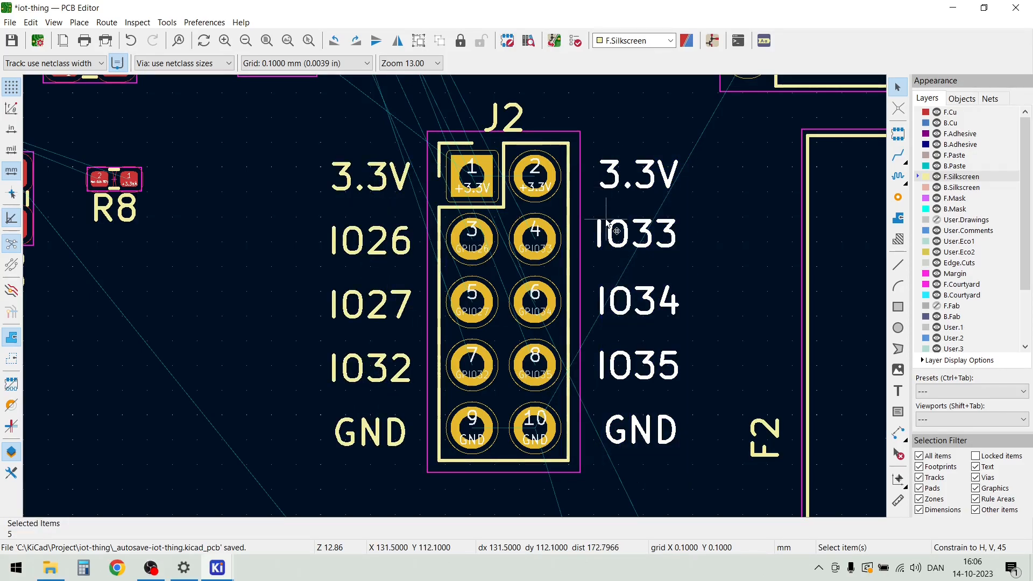
right_click(620, 168)
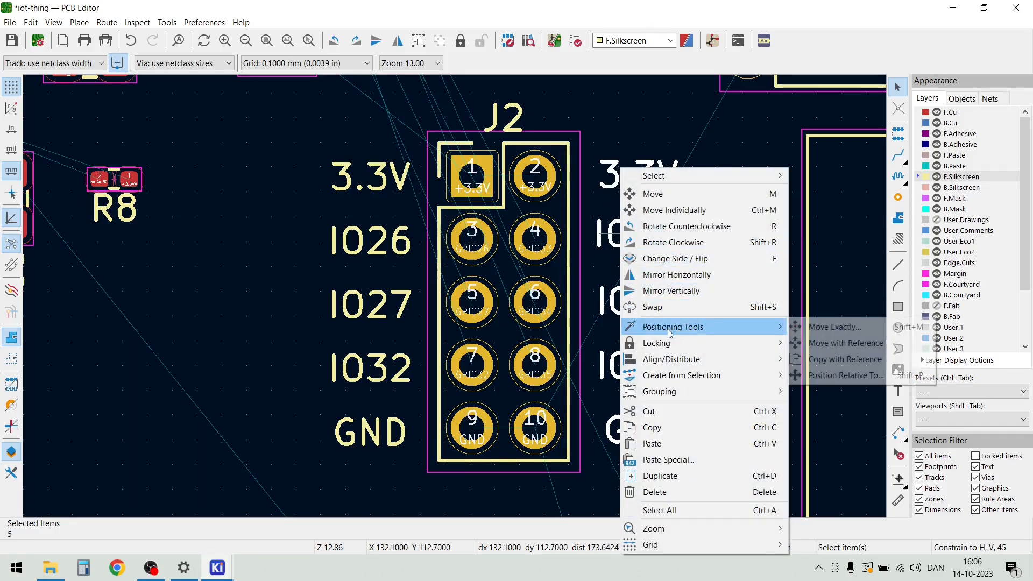
mouse_move(676, 364)
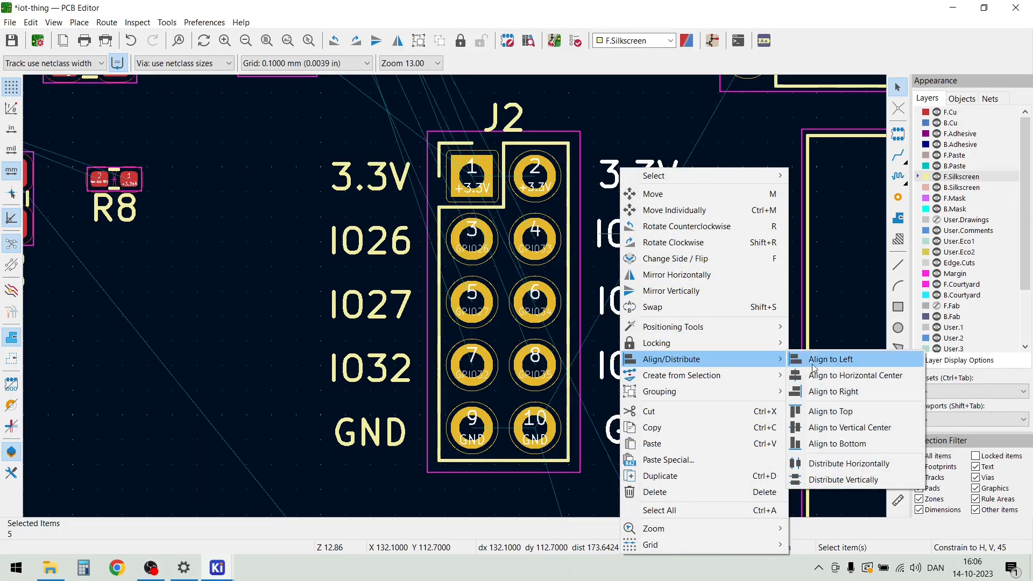
click(818, 377)
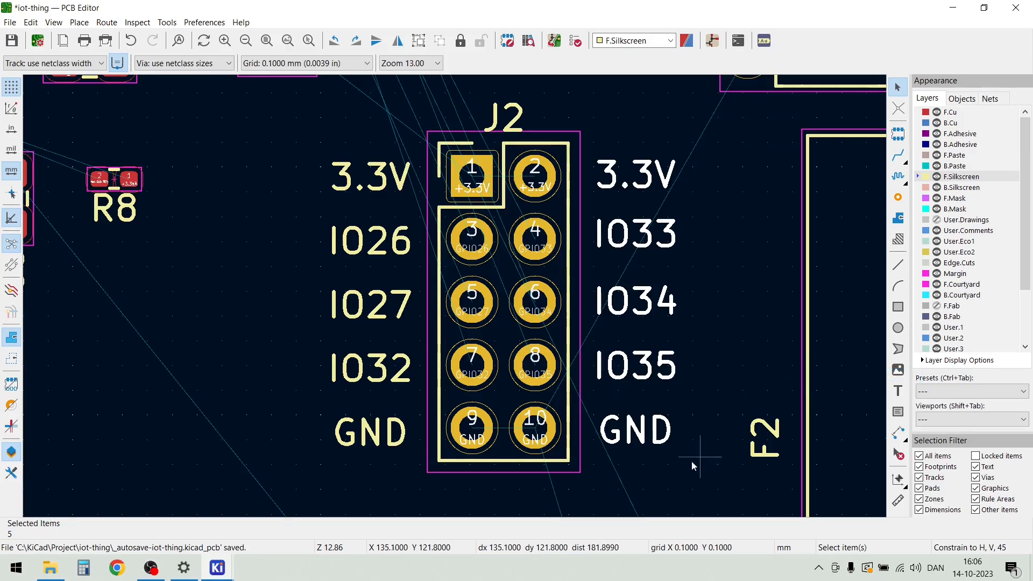
drag(681, 391, 604, 139)
right_click(624, 241)
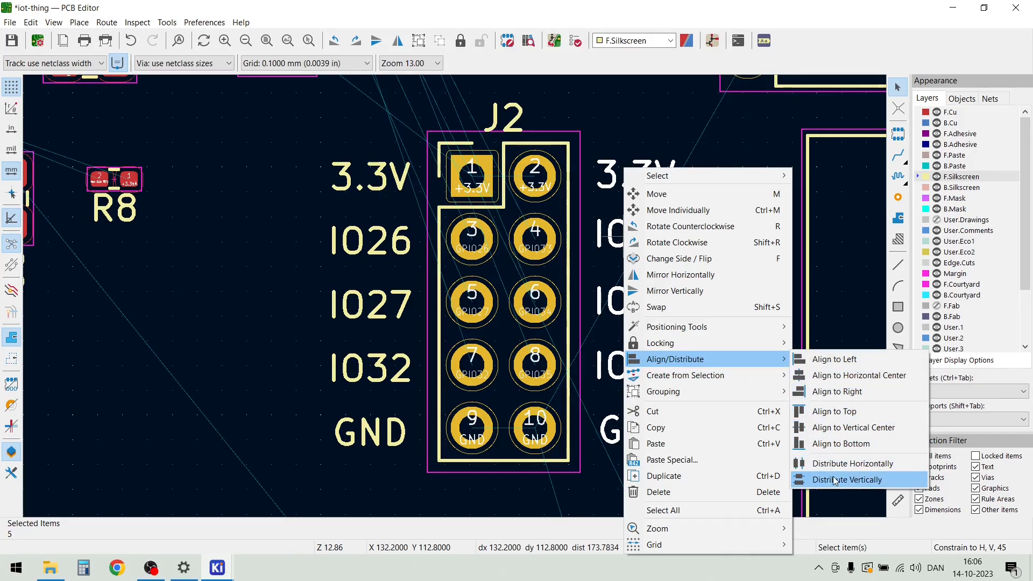
click(834, 479)
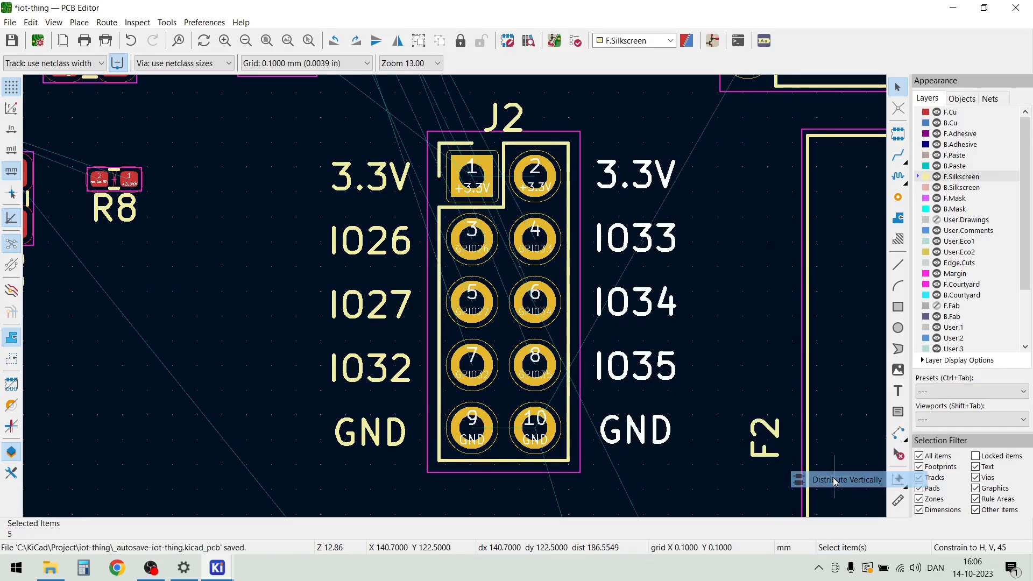
Move the 3.3V, IO26, IO27, IO32 and GND label column together to just outside J2's courtyard, level with the odd-numbered pads
scroll(350, 196, down, 3)
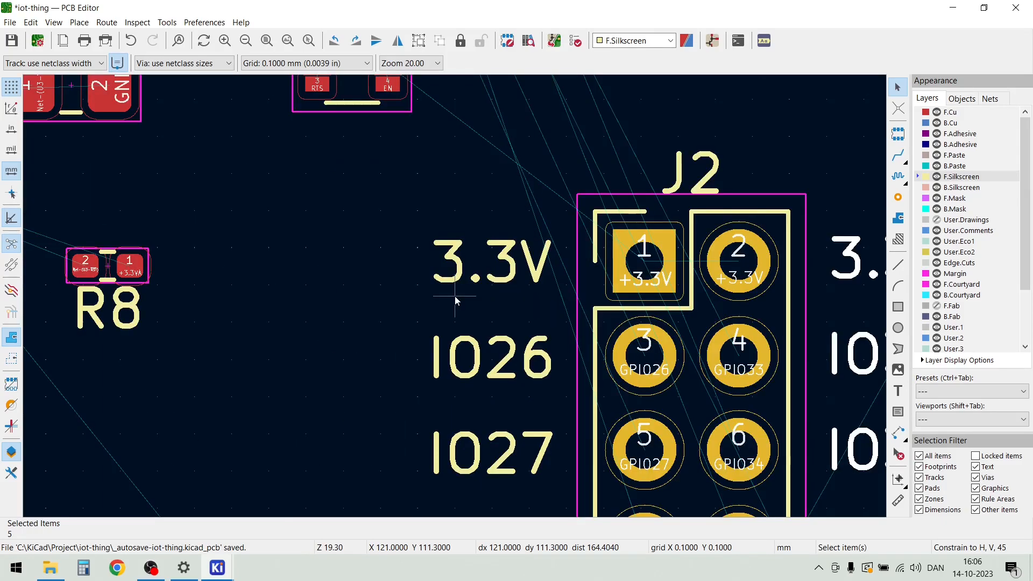
drag(495, 457, 422, 217)
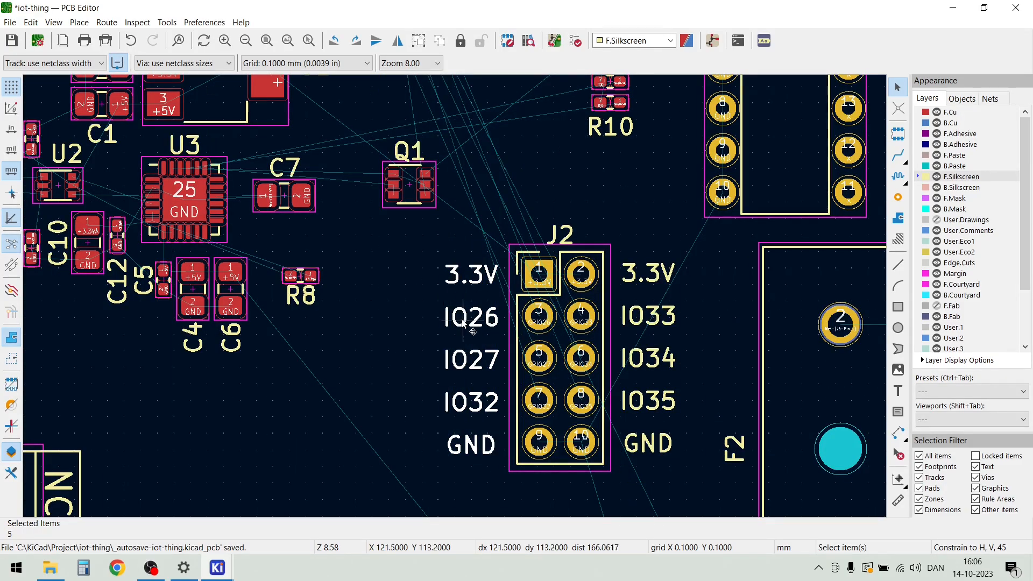
key(m)
scroll(494, 312, up, 2)
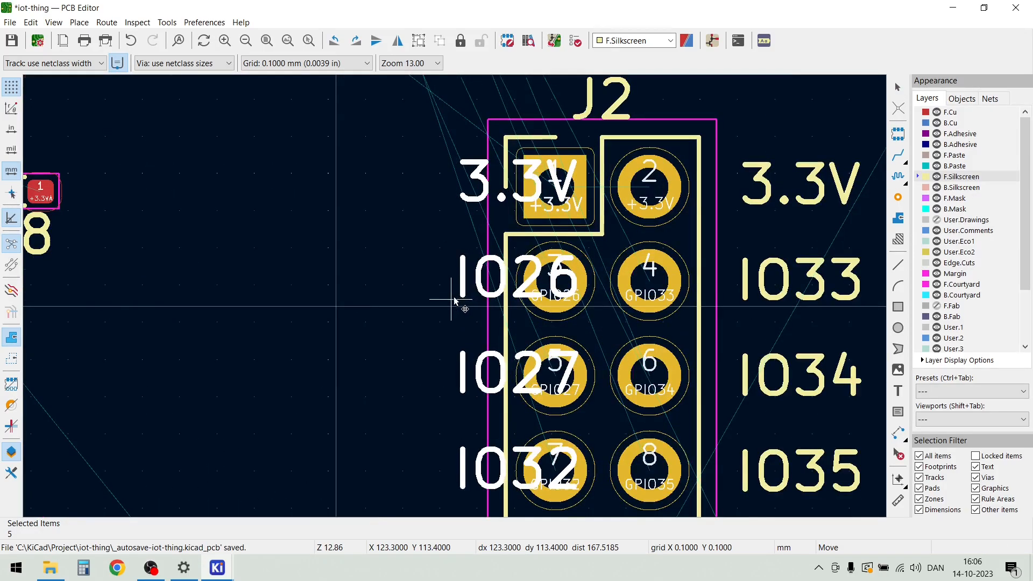
scroll(454, 301, down, 2)
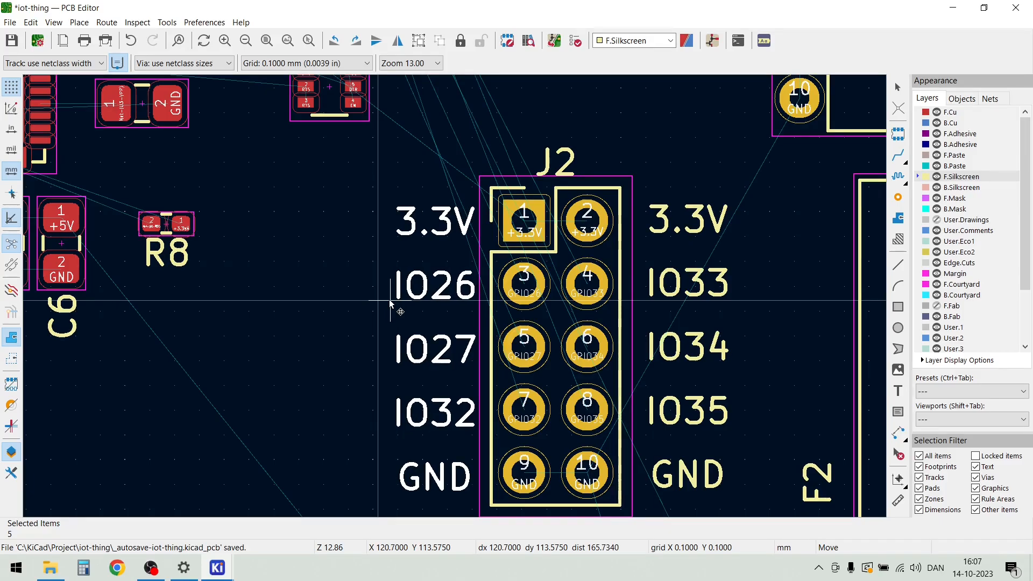
click(390, 301)
click(331, 275)
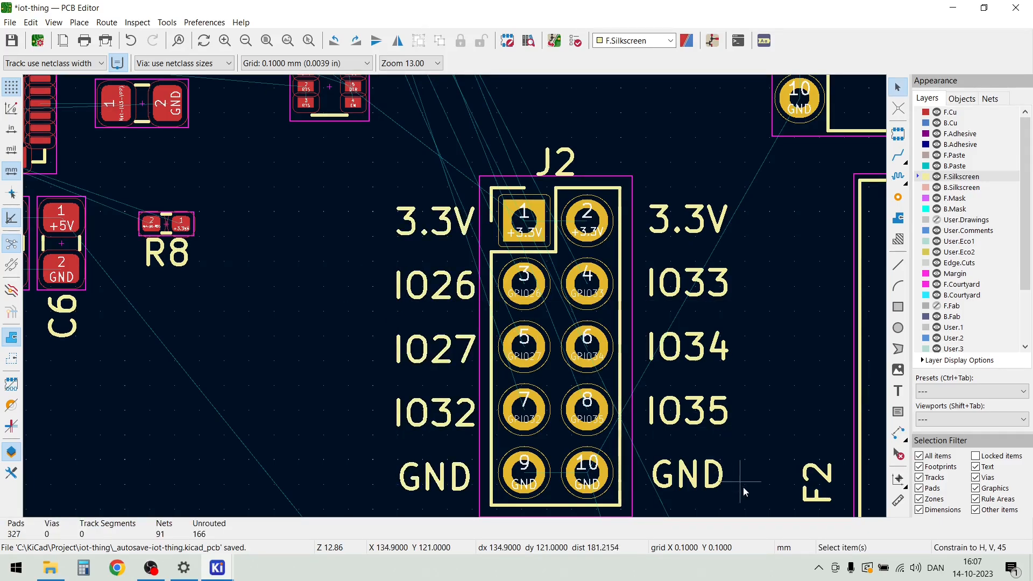
Move the 3.3V, IO33, IO34, IO35 and GND label column together to just outside J2's courtyard, level with the opposite labels
drag(749, 488, 632, 177)
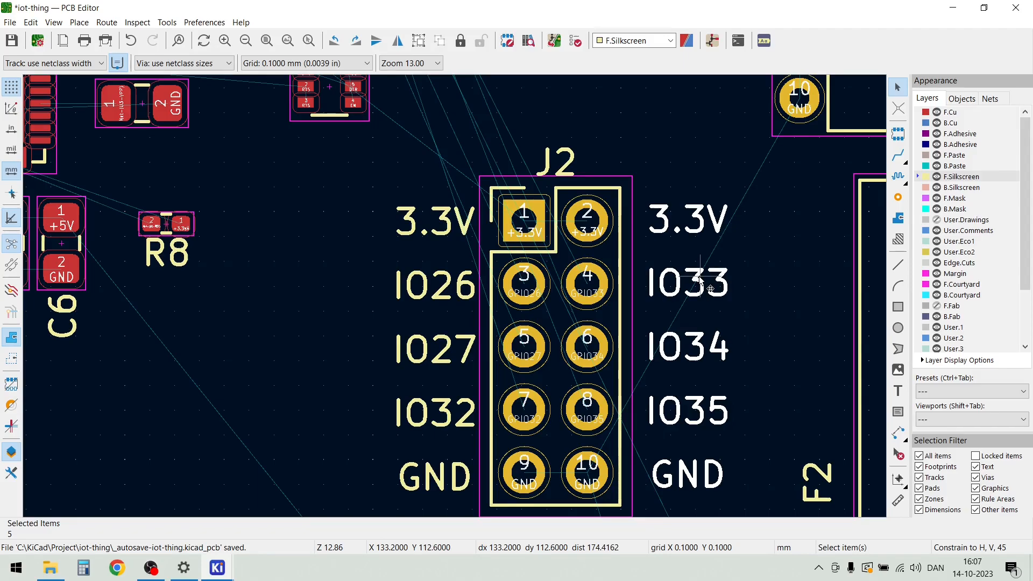
key(m)
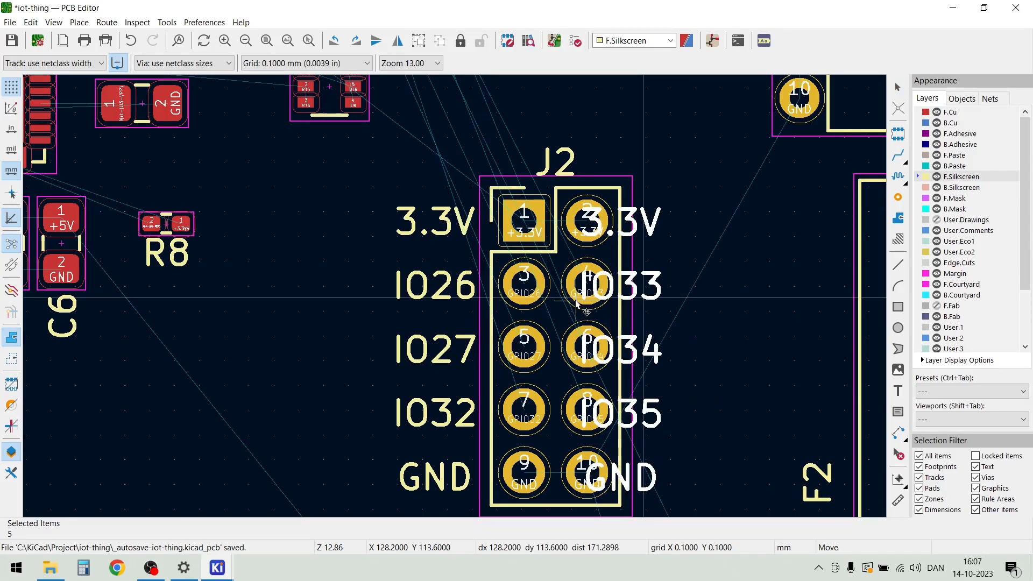
click(576, 303)
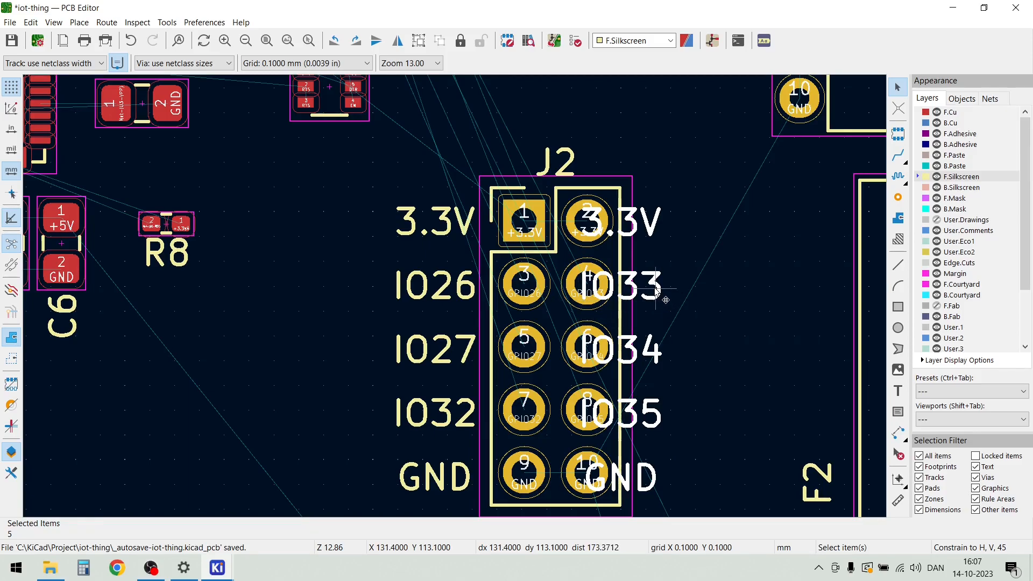
click(706, 330)
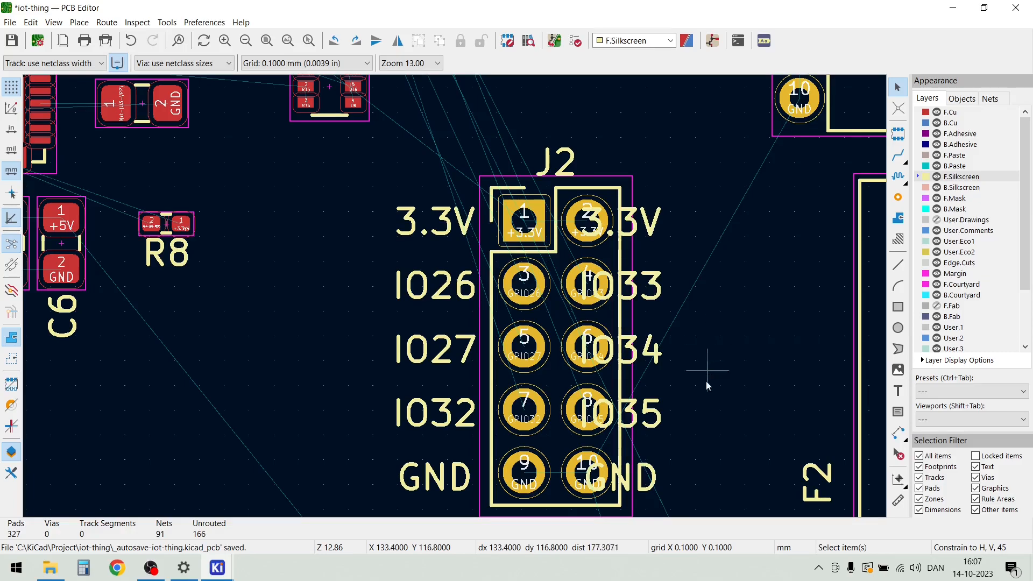
drag(686, 497, 651, 218)
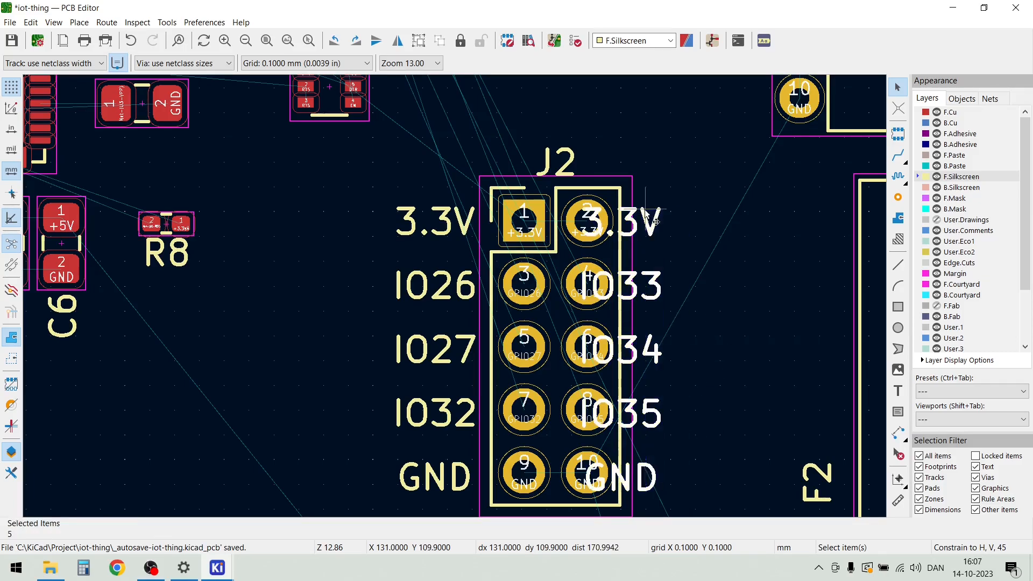
key(m)
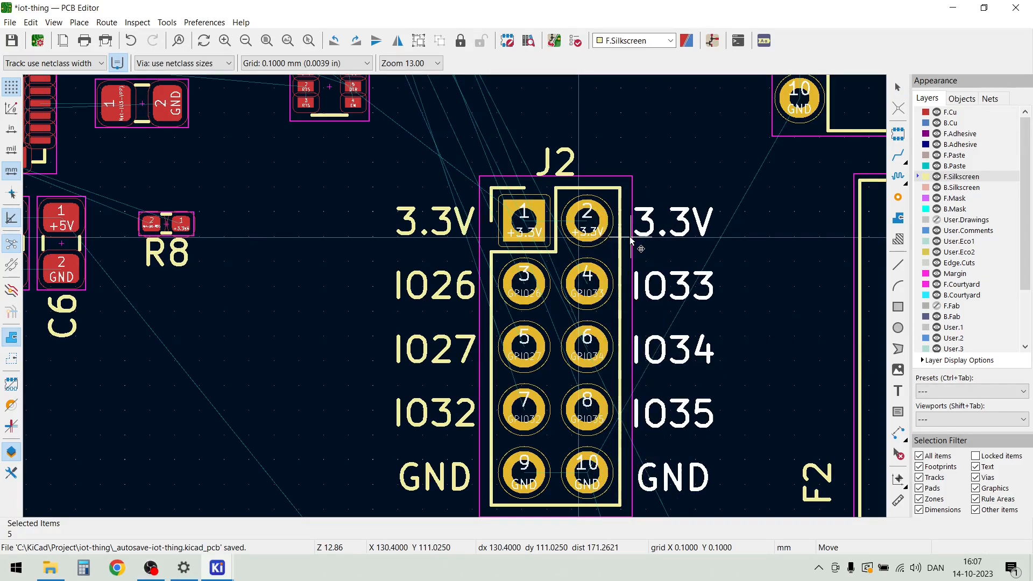
click(633, 240)
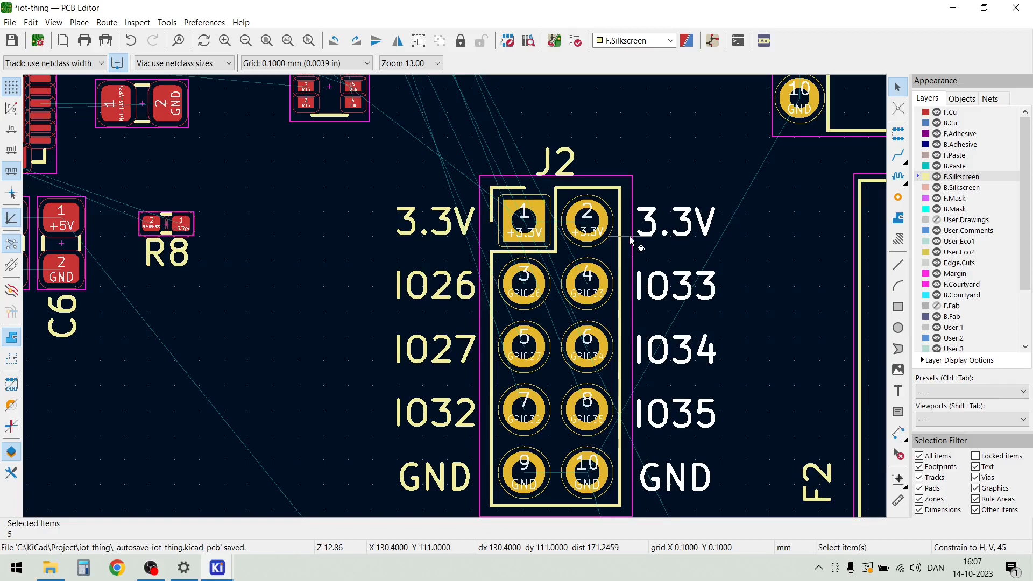
click(656, 141)
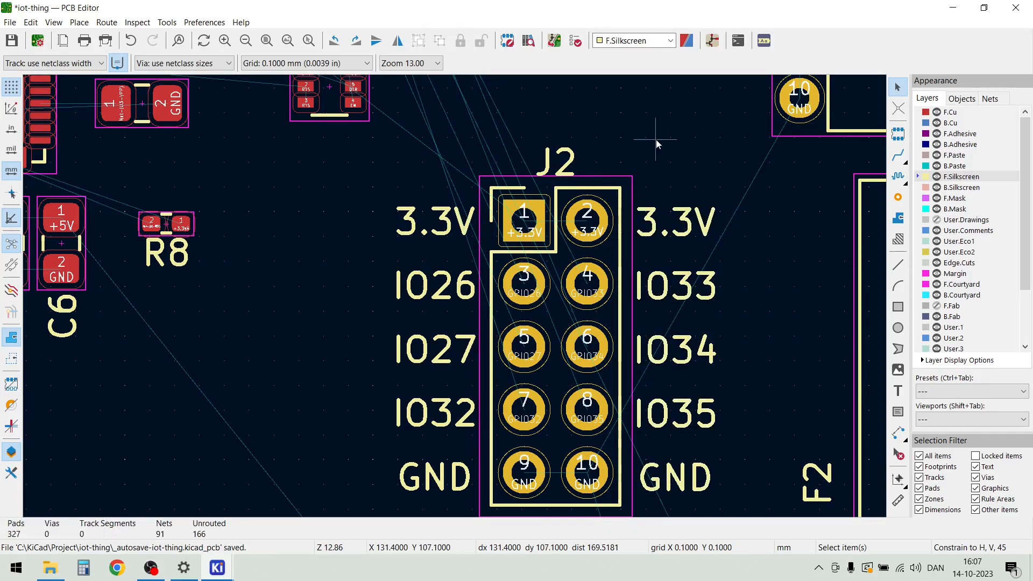
scroll(690, 284, down, 2)
scroll(454, 296, down, 2)
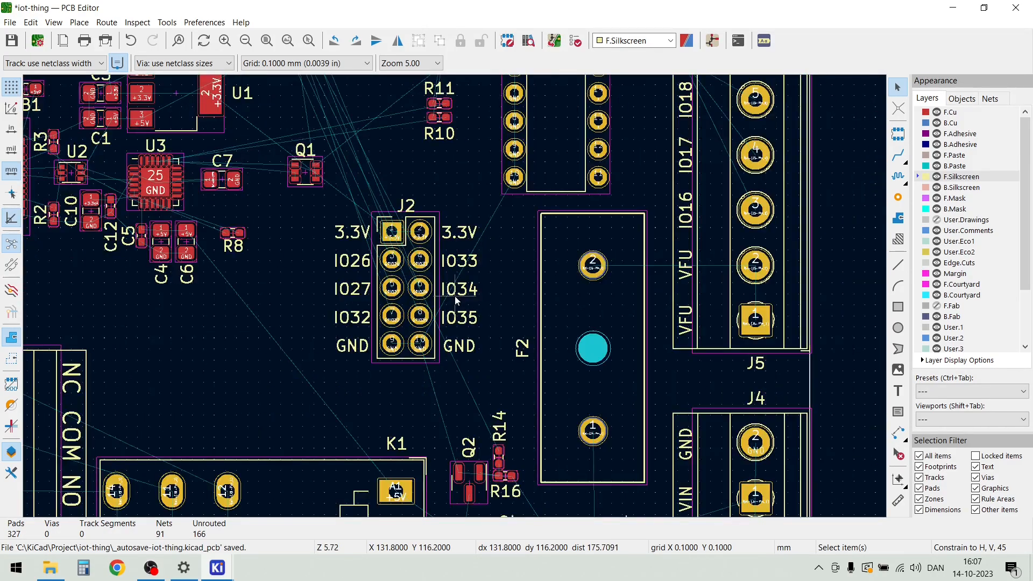
Set the board's physical stackup to 4 copper layers
scroll(461, 314, down, 1)
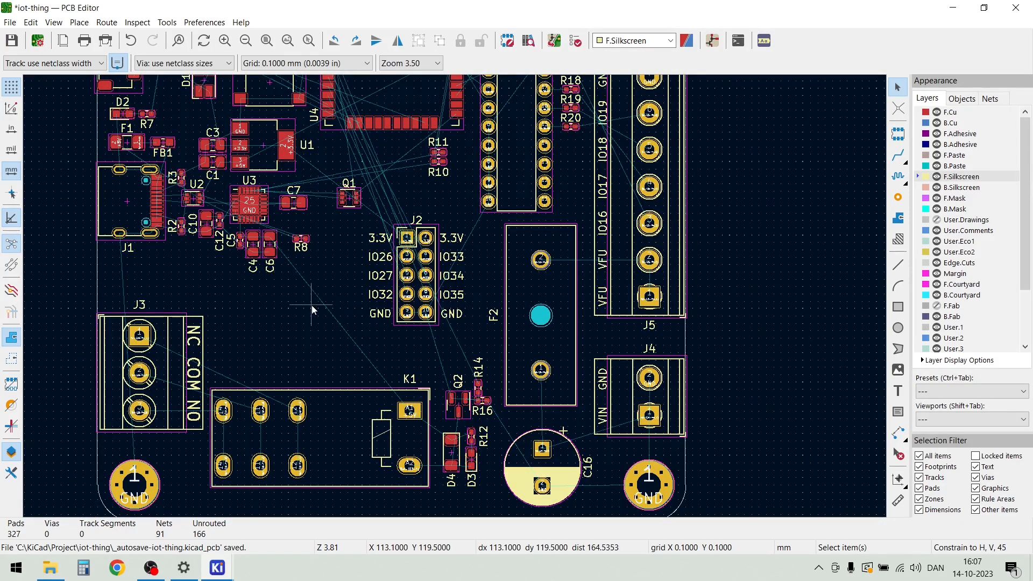
scroll(295, 324, down, 1)
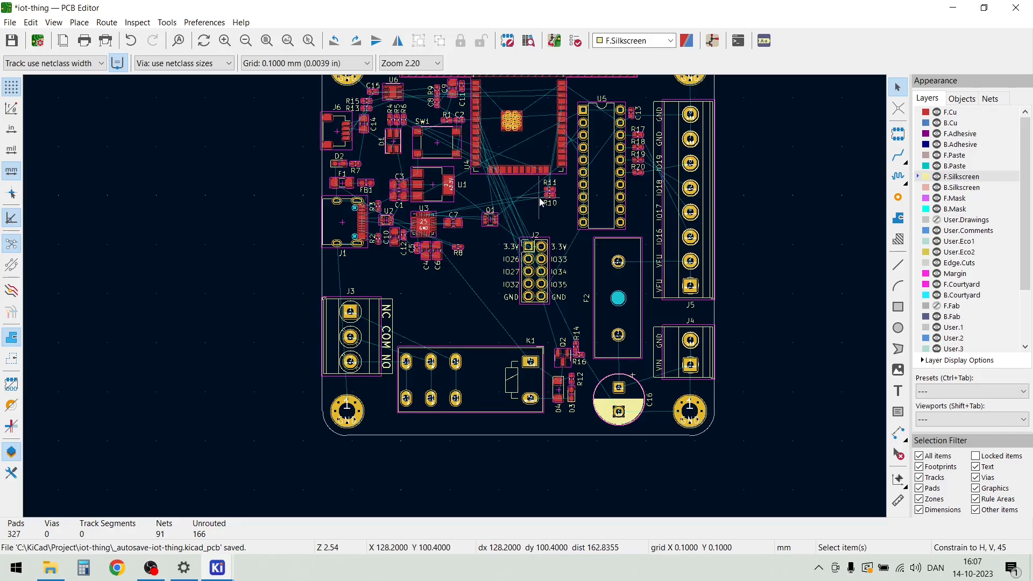
scroll(546, 196, down, 1)
scroll(455, 301, up, 1)
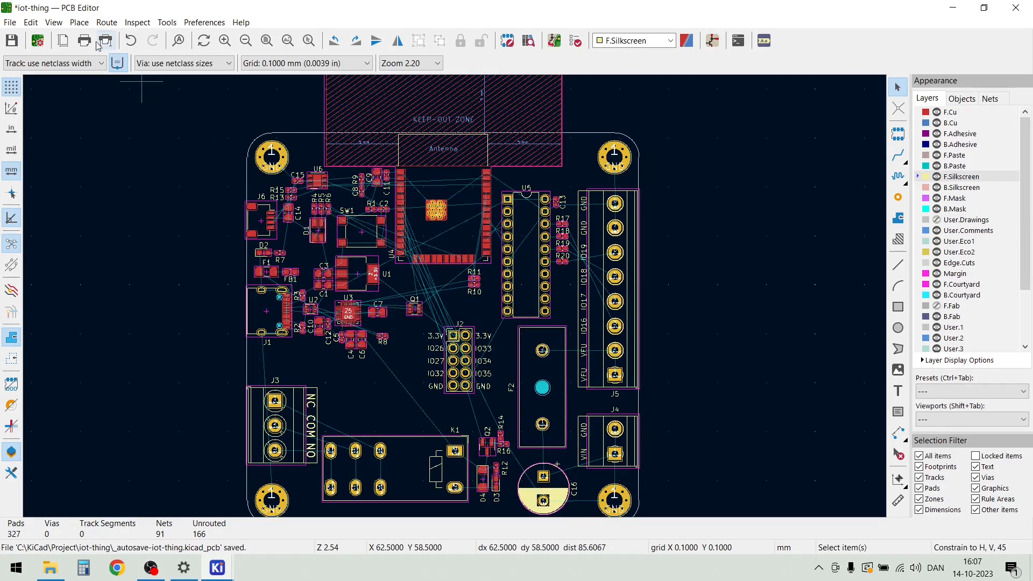
click(10, 24)
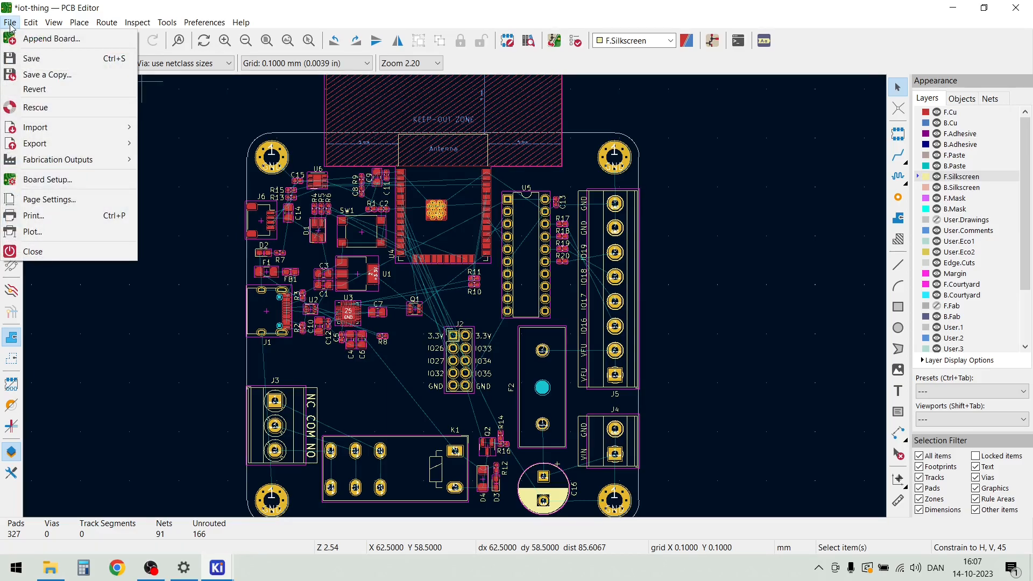
click(29, 181)
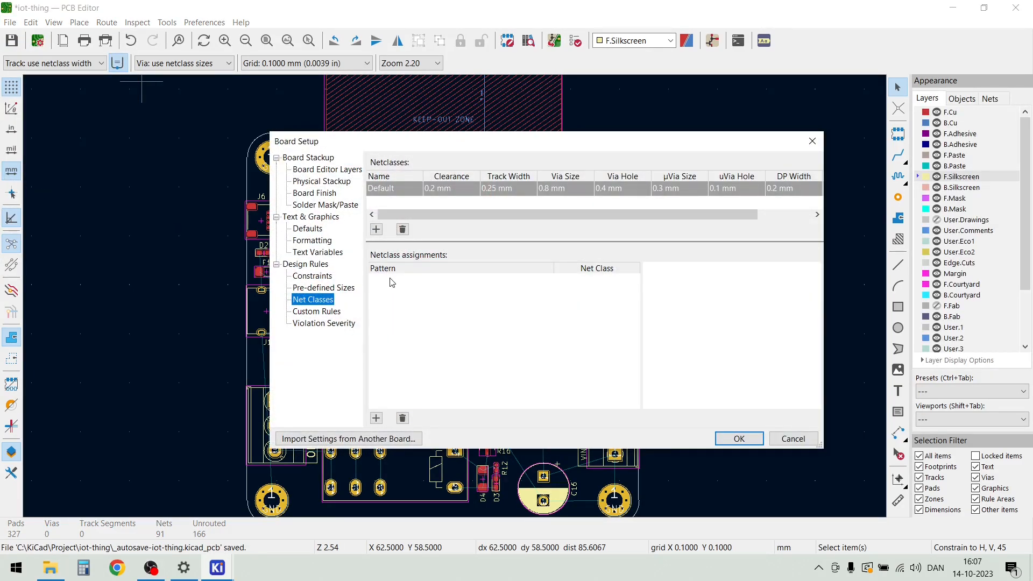
click(321, 181)
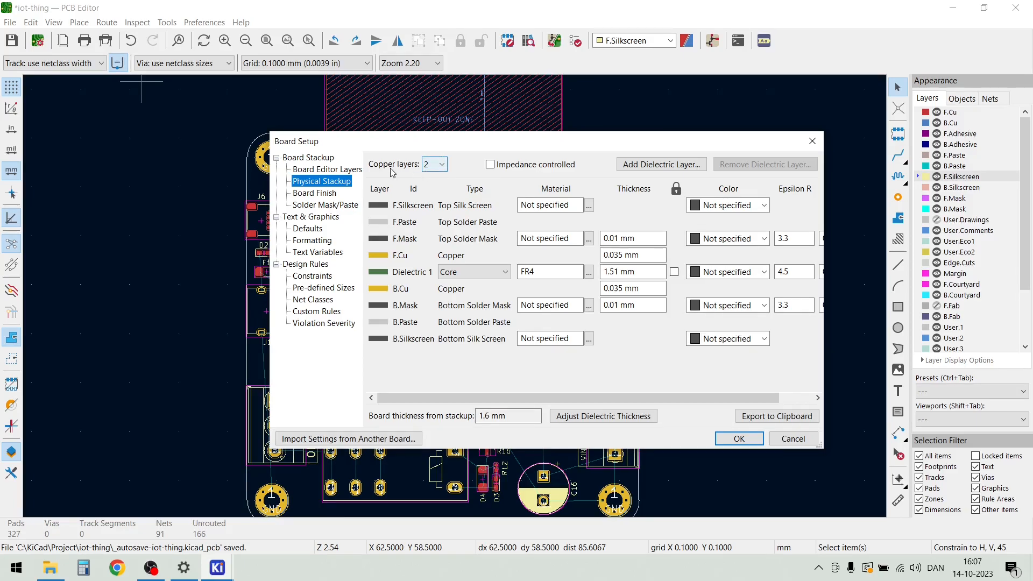
click(443, 166)
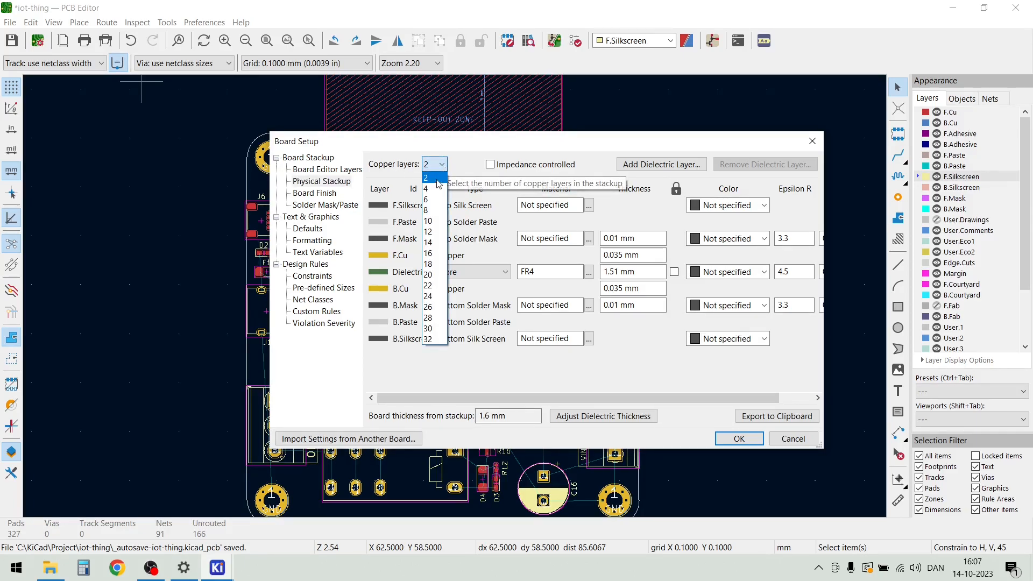
click(435, 190)
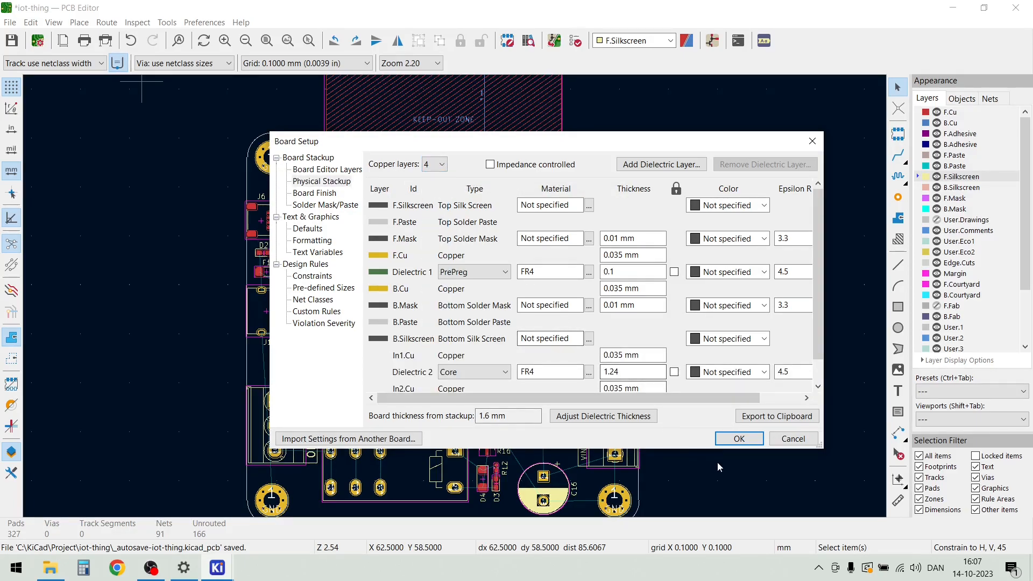
click(738, 439)
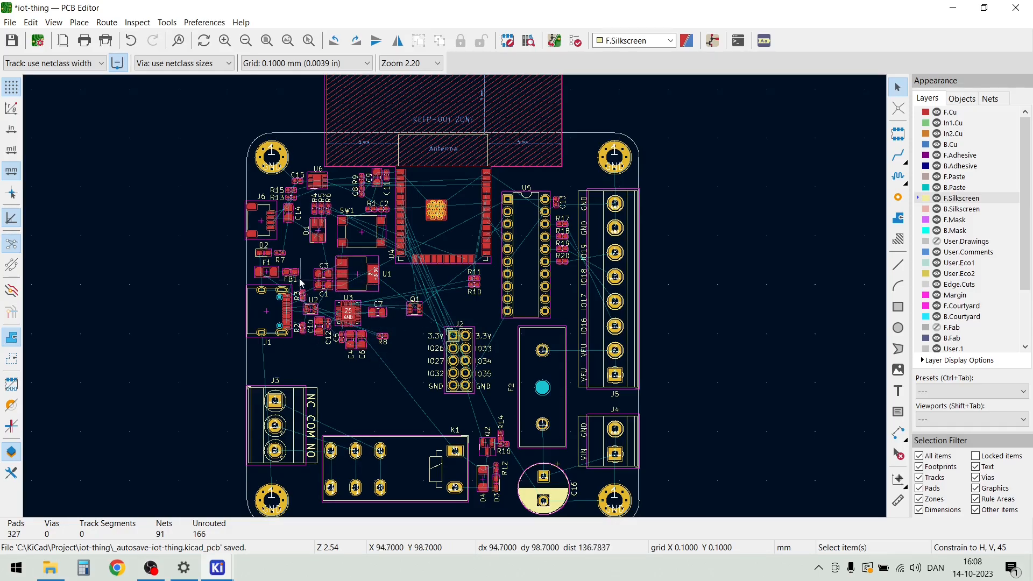
Set the Default netclass to a 0.2 mm track width, 0.7 mm via size and 0.3 mm via hole
click(10, 22)
click(51, 181)
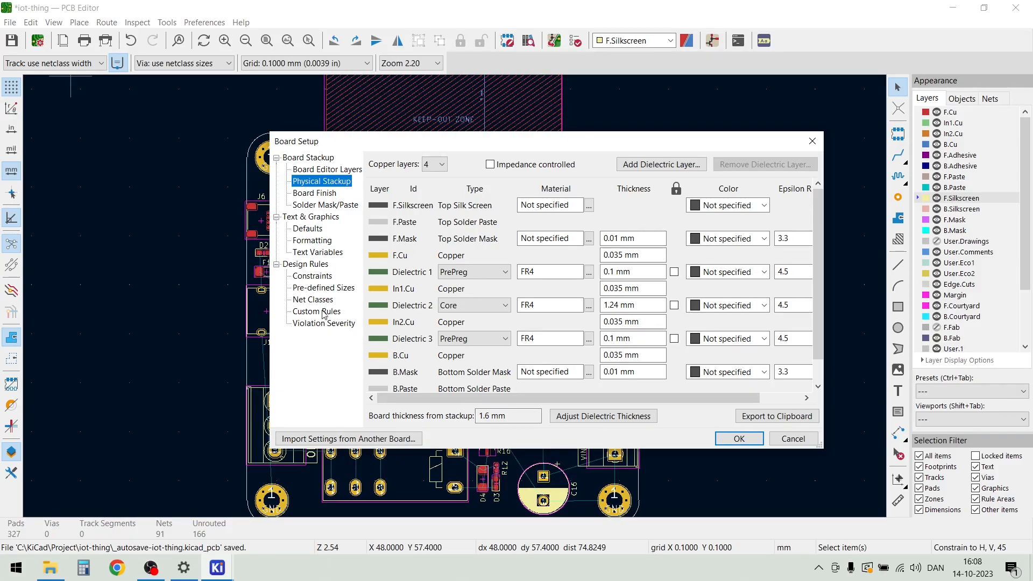
click(316, 300)
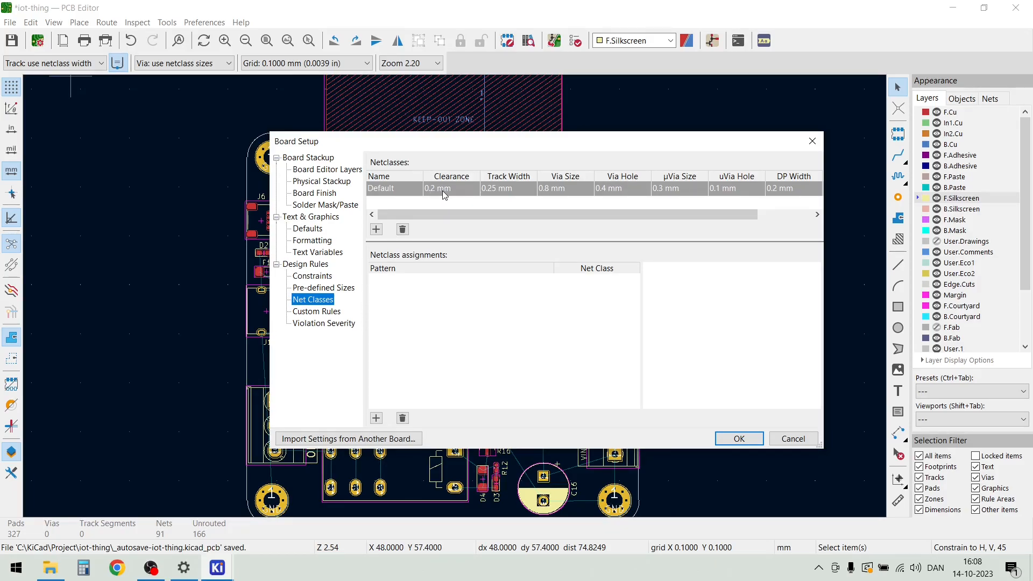
click(493, 190)
click(497, 189)
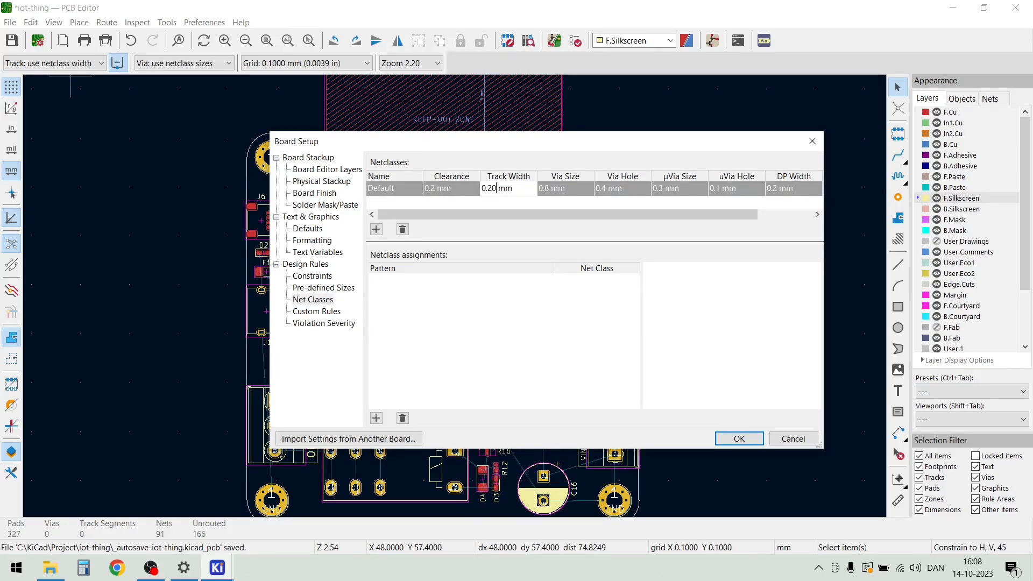
click(553, 191)
click(553, 192)
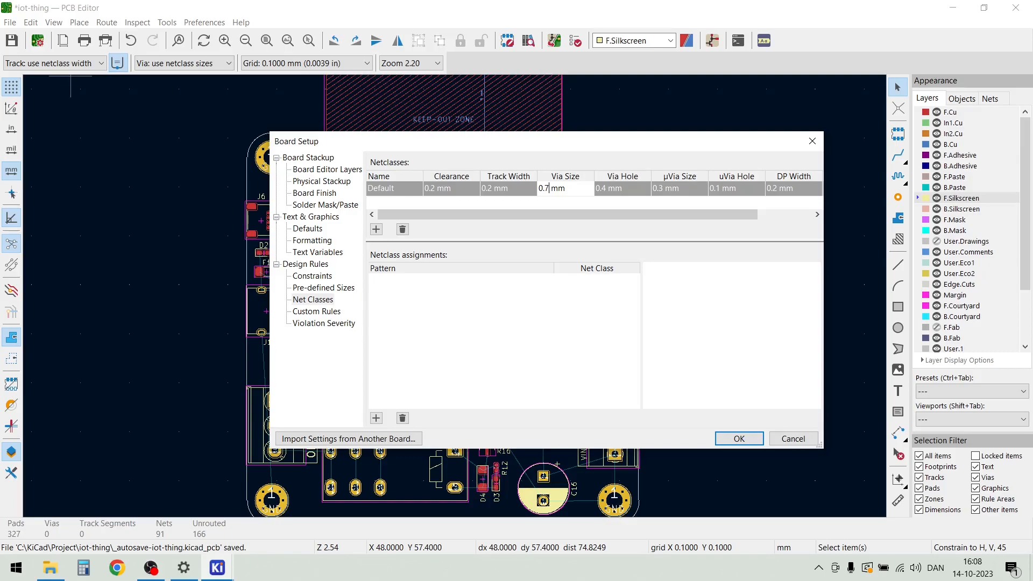
click(605, 193)
click(611, 193)
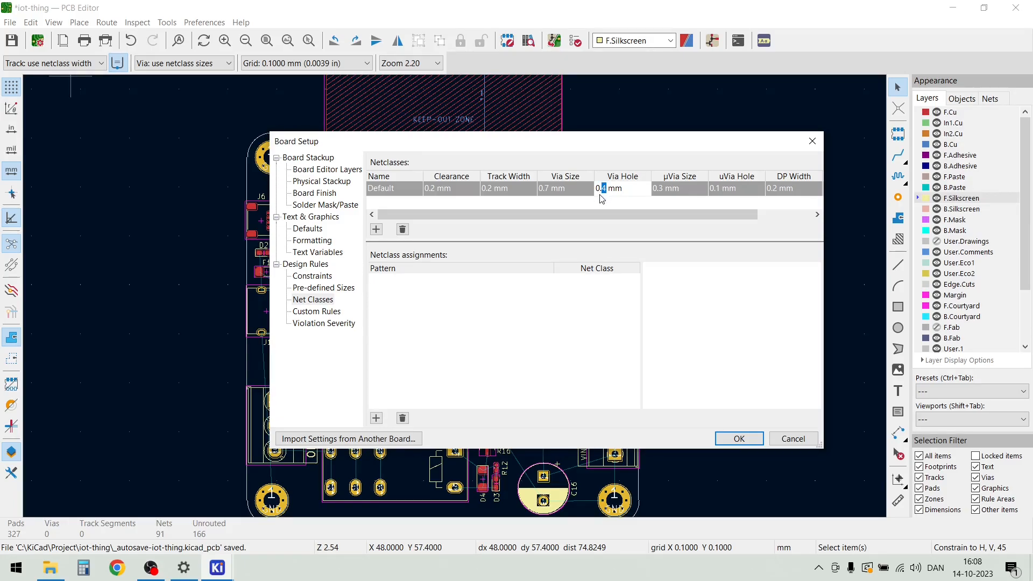
click(739, 439)
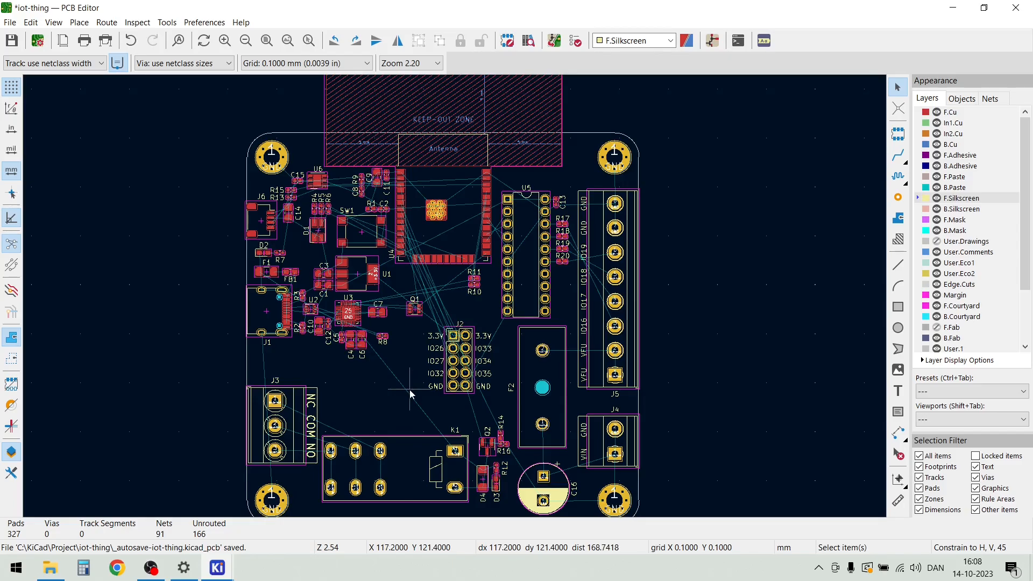
scroll(409, 389, down, 2)
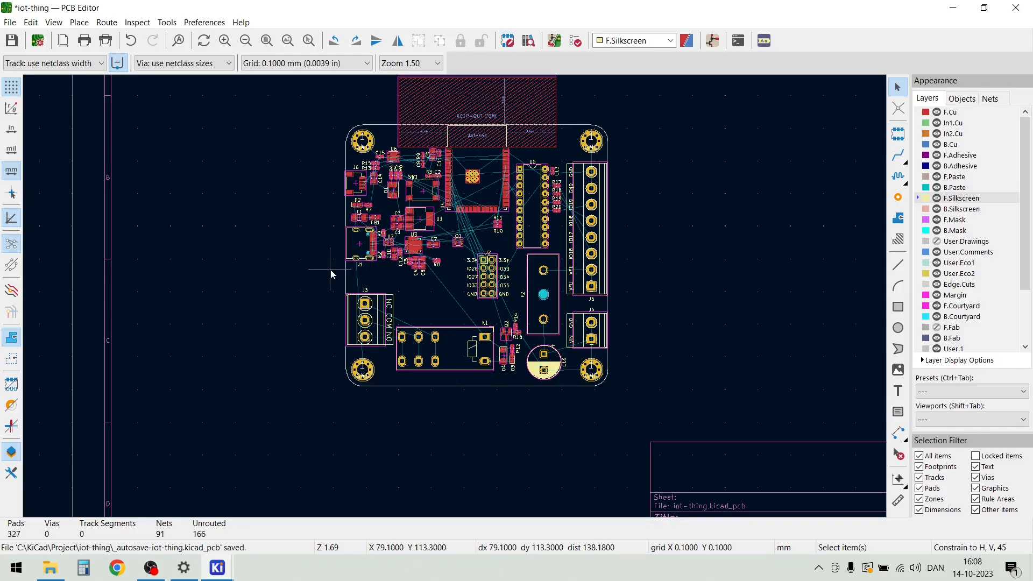
scroll(448, 385, up, 2)
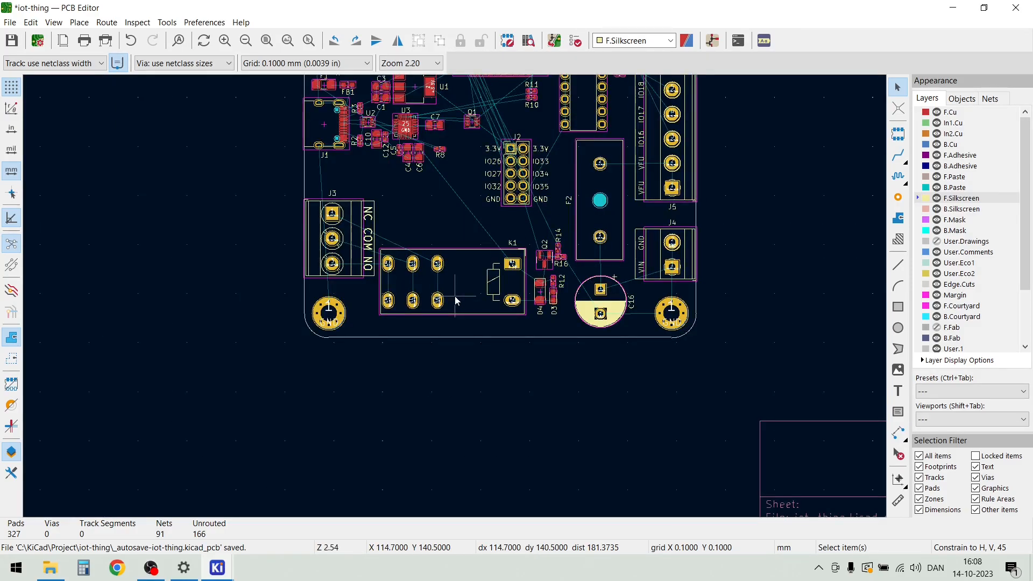
scroll(454, 296, down, 2)
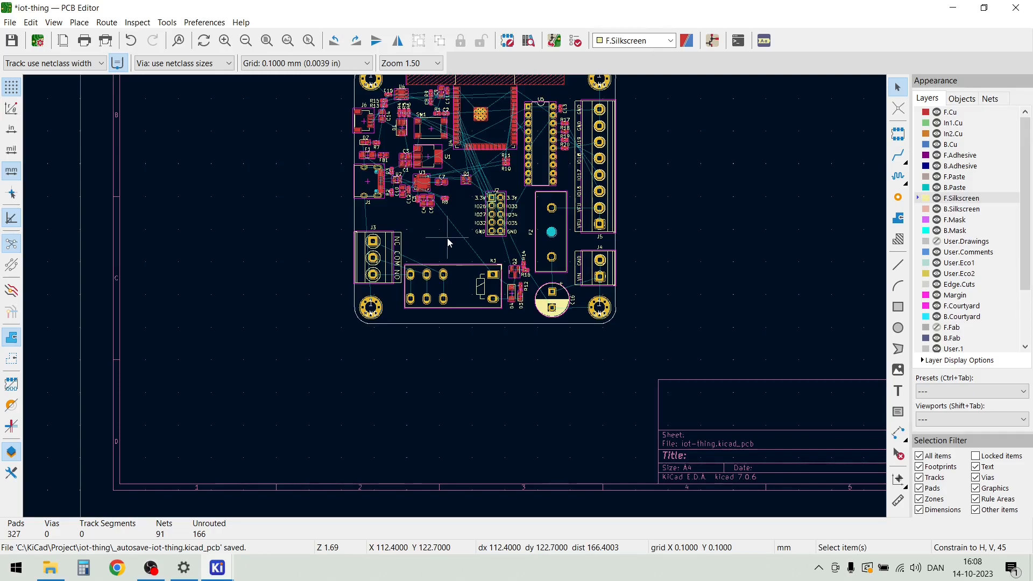
scroll(434, 224, up, 2)
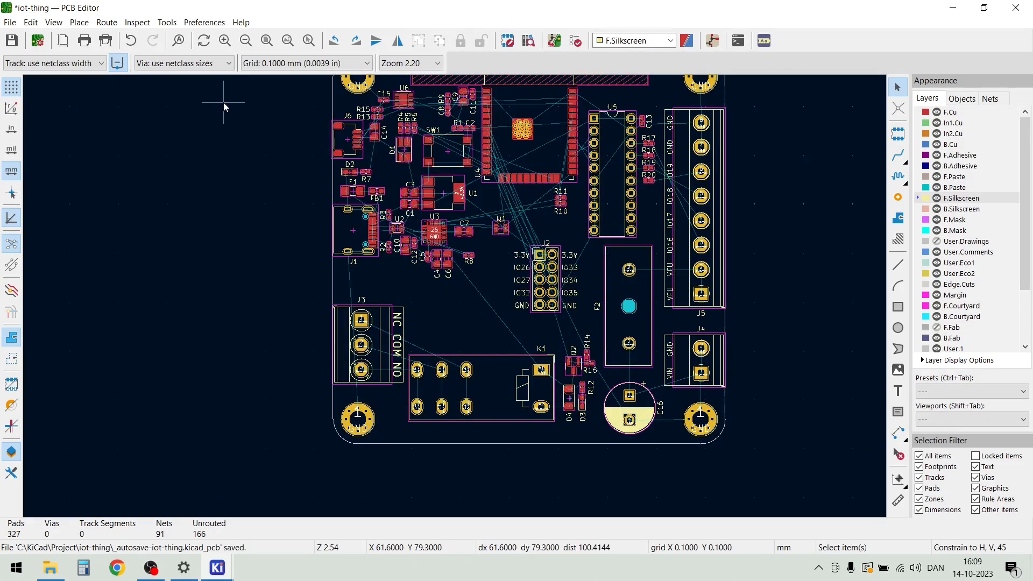
Start a rule area just outside the board edge, level with the gap between J1 and J3, and include F.Cu, In1.Cu, In2.Cu and B.Cu
click(84, 25)
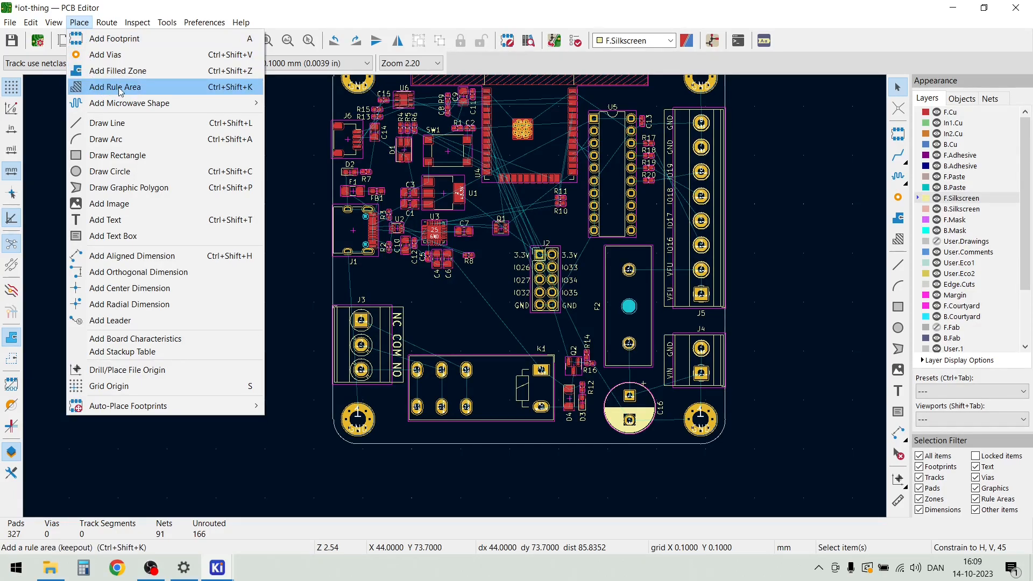
click(136, 92)
scroll(455, 295, up, 2)
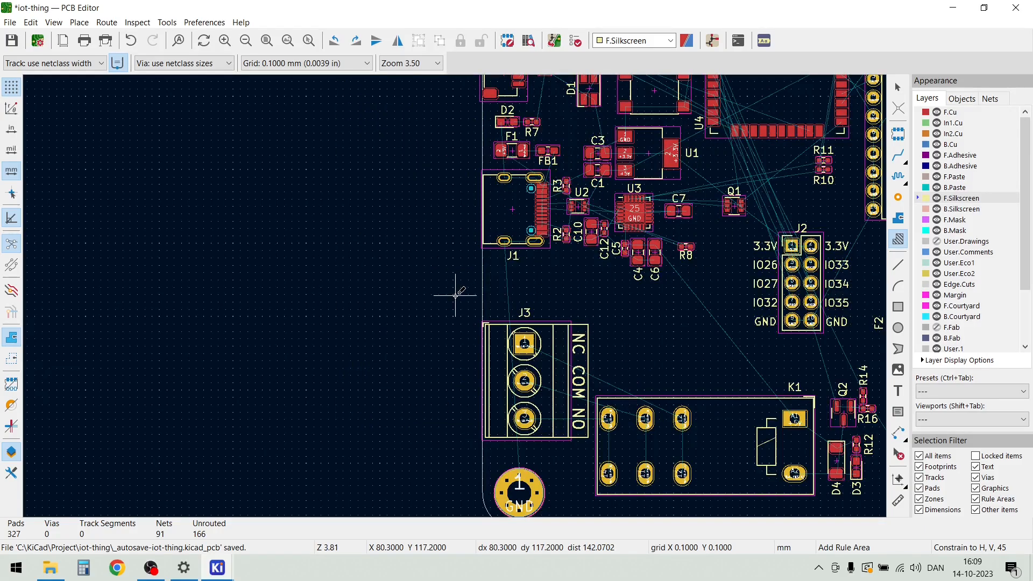
scroll(455, 295, up, 2)
click(427, 286)
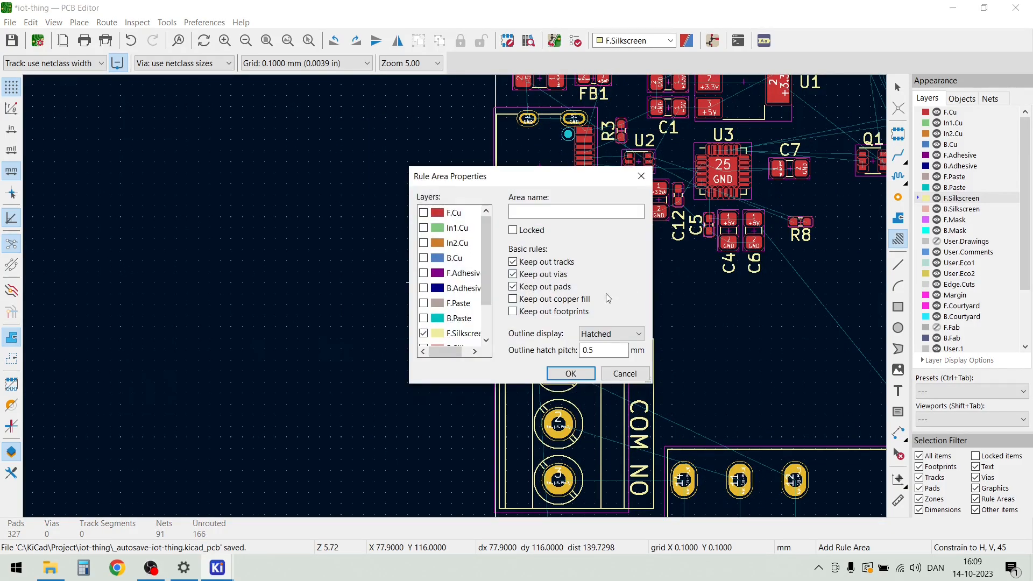
click(428, 215)
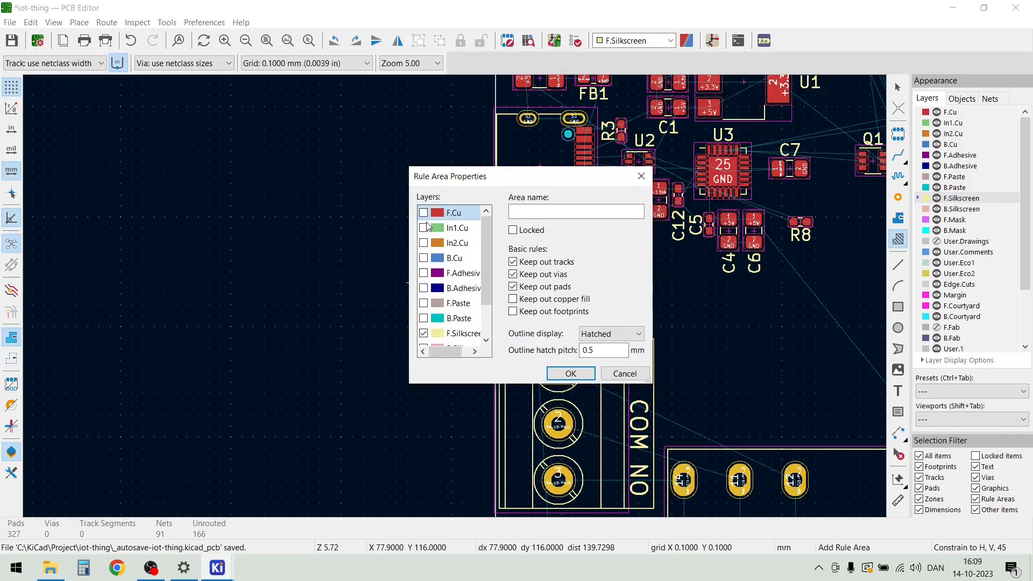
click(424, 228)
click(424, 243)
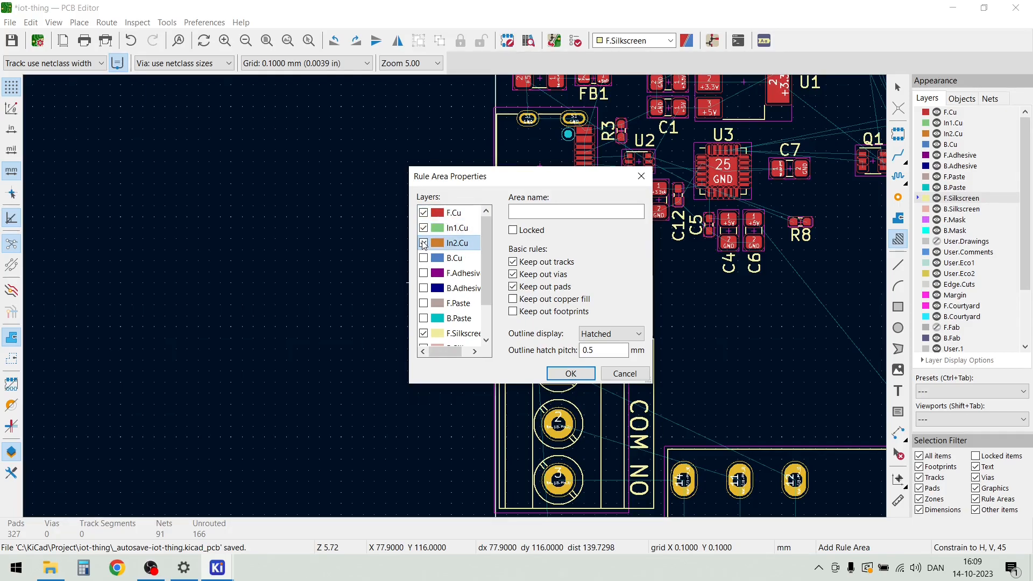
click(425, 258)
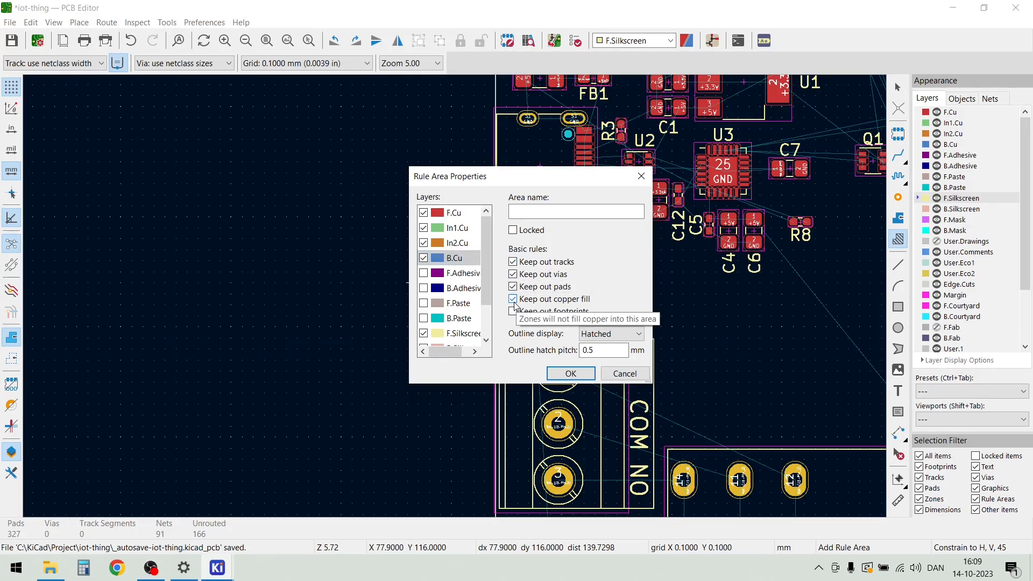
Restrict the rule area to keeping out copper fill only and exclude F.Silkscreen from its layers
click(512, 286)
click(513, 262)
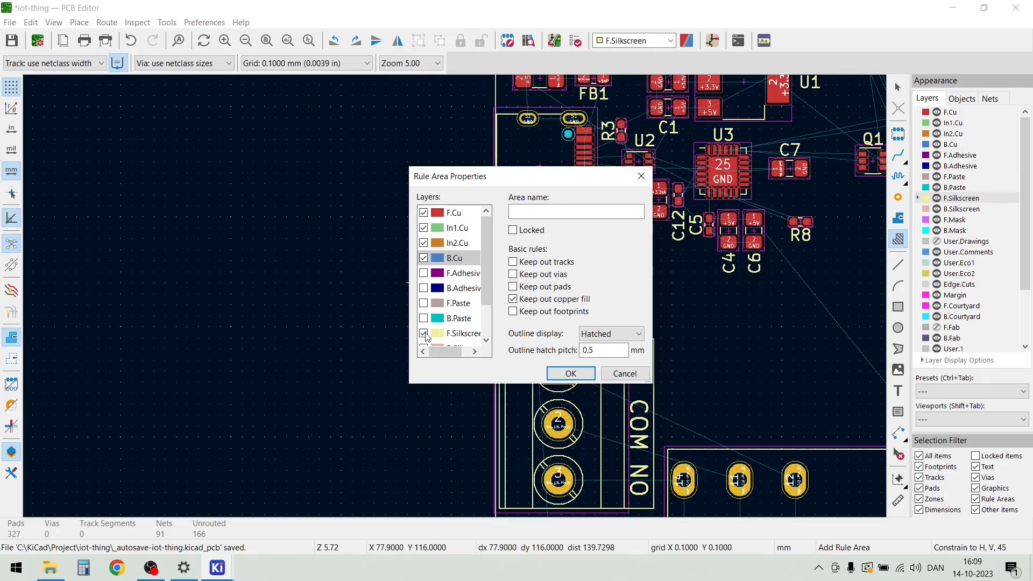
scroll(440, 293, down, 1)
click(424, 290)
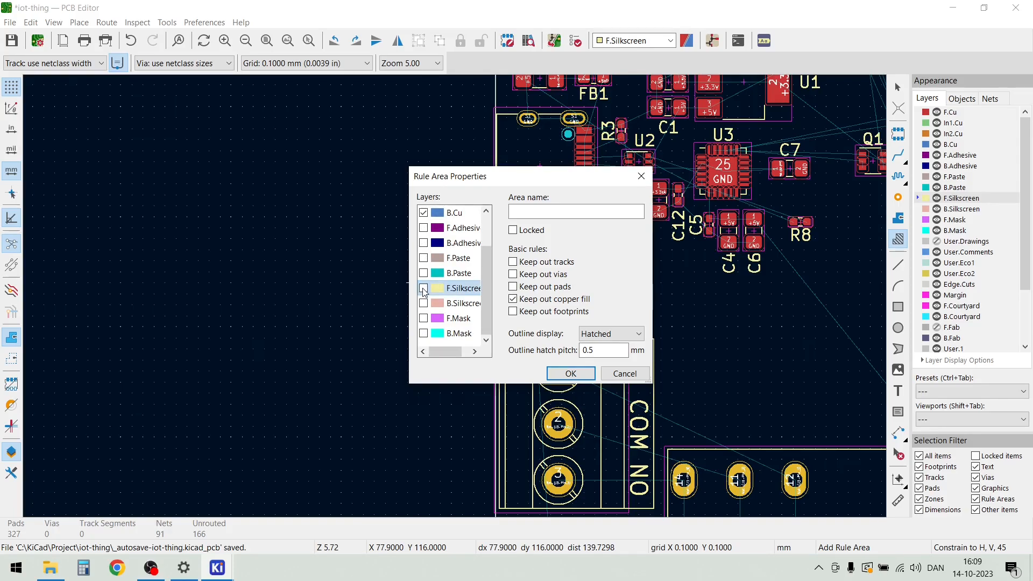
click(571, 374)
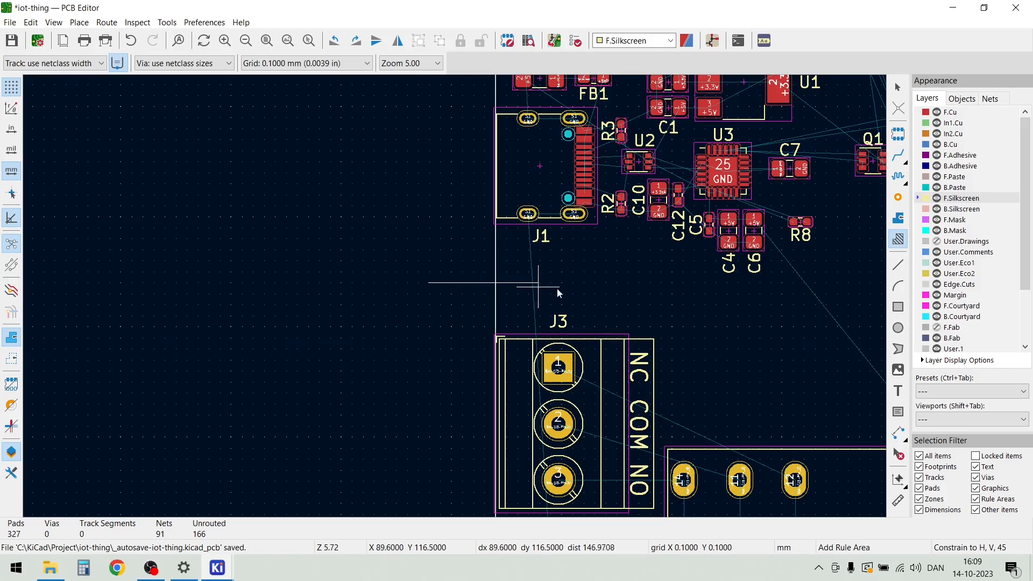
Draw the rule area as a rectangle about 39 by 35 mm enclosing J3, its nearby mounting hole and K1's contact pads, extending past the board edges
scroll(769, 289, down, 2)
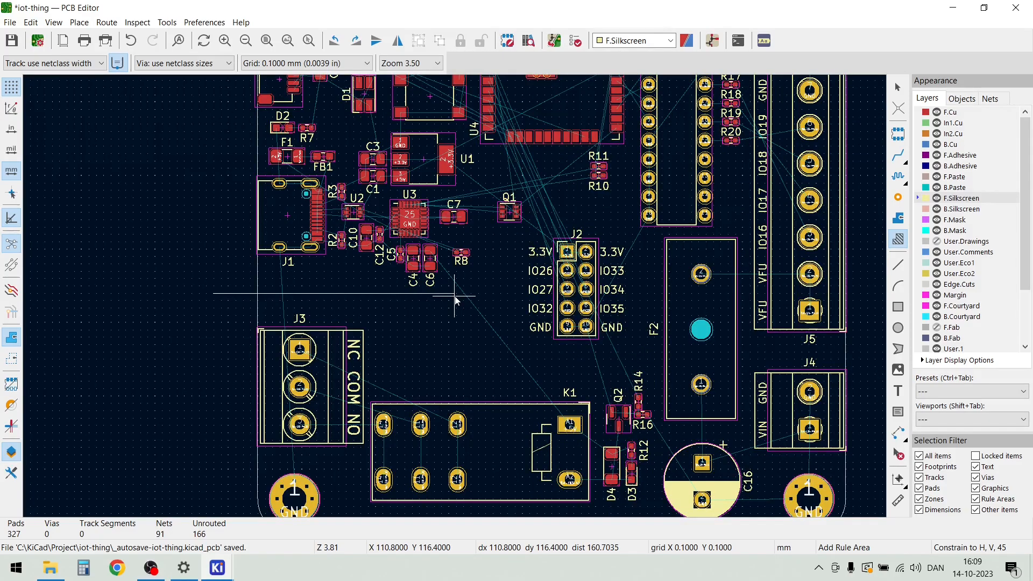
click(500, 293)
scroll(484, 301, down, 3)
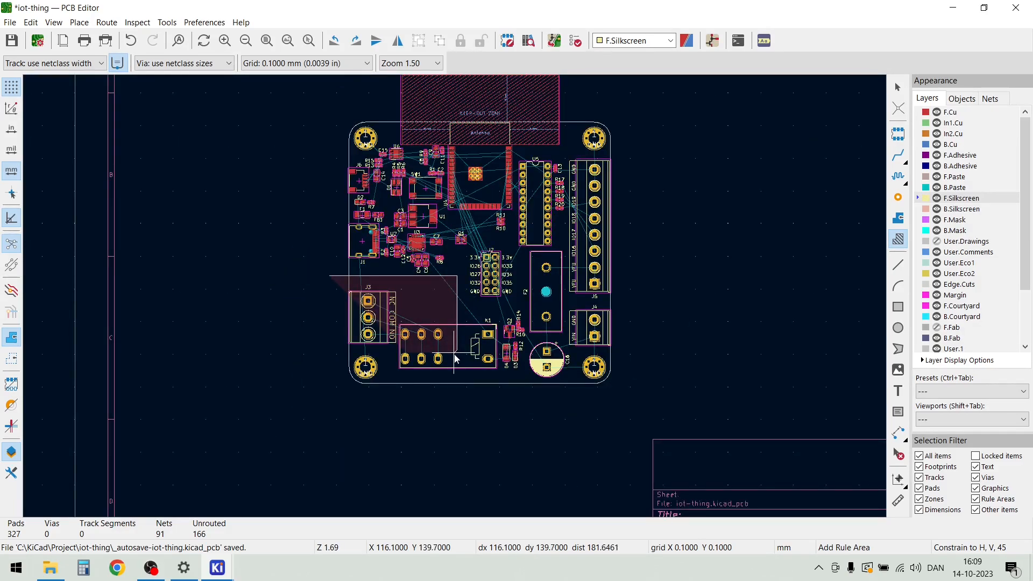
scroll(455, 297, up, 1)
scroll(454, 300, up, 2)
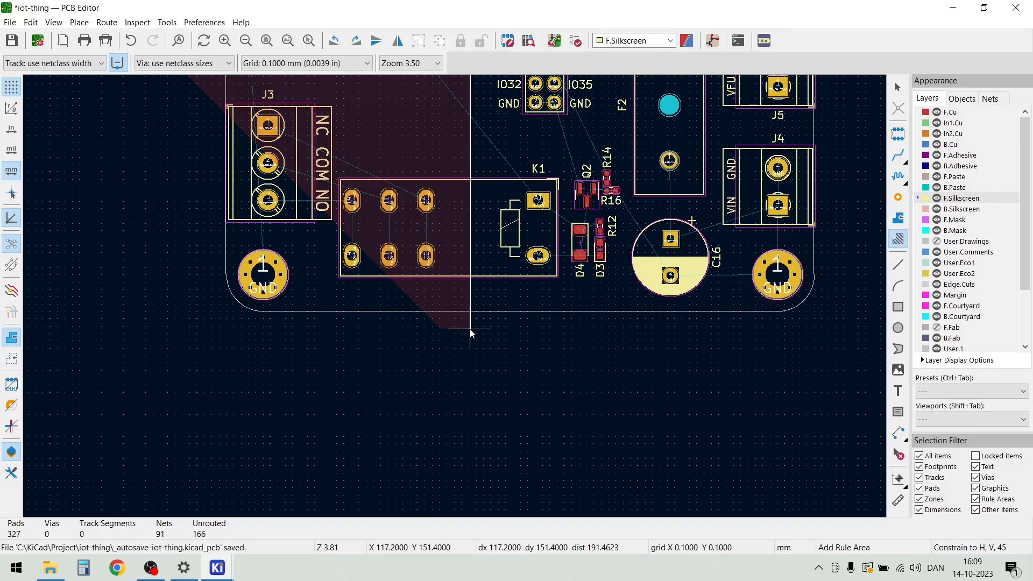
scroll(452, 293, down, 2)
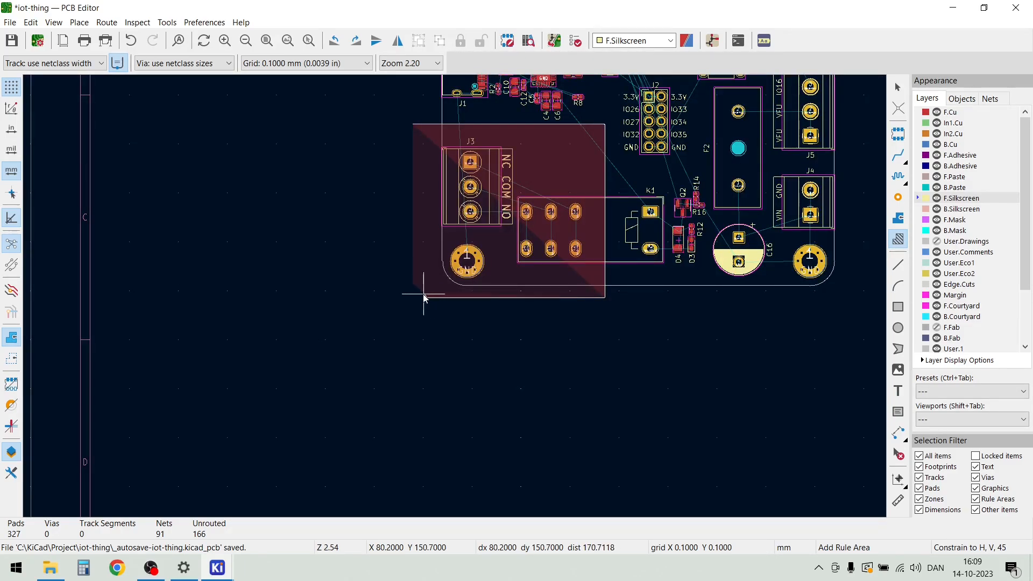
scroll(425, 298, up, 3)
scroll(455, 299, up, 2)
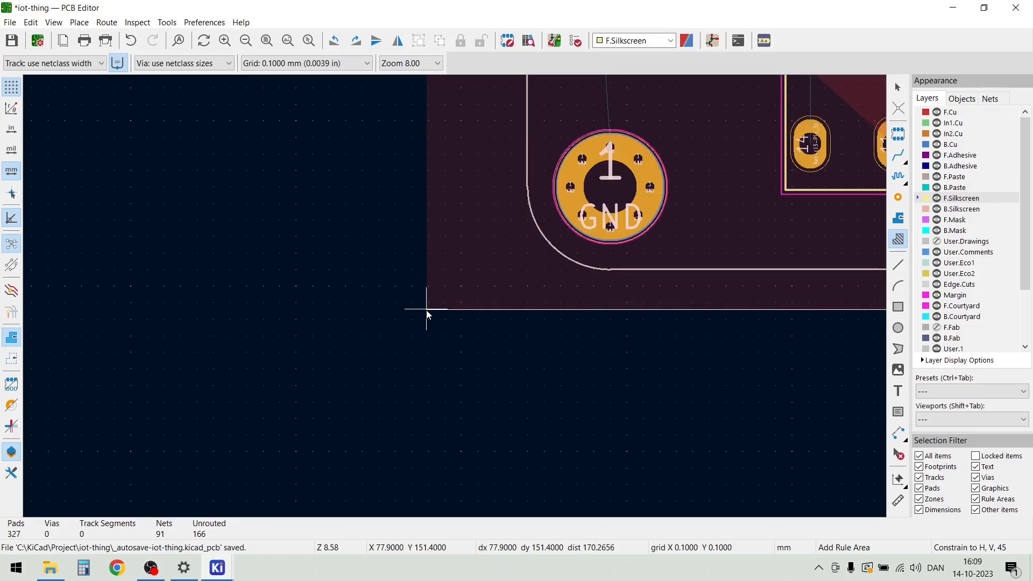
double_click(426, 311)
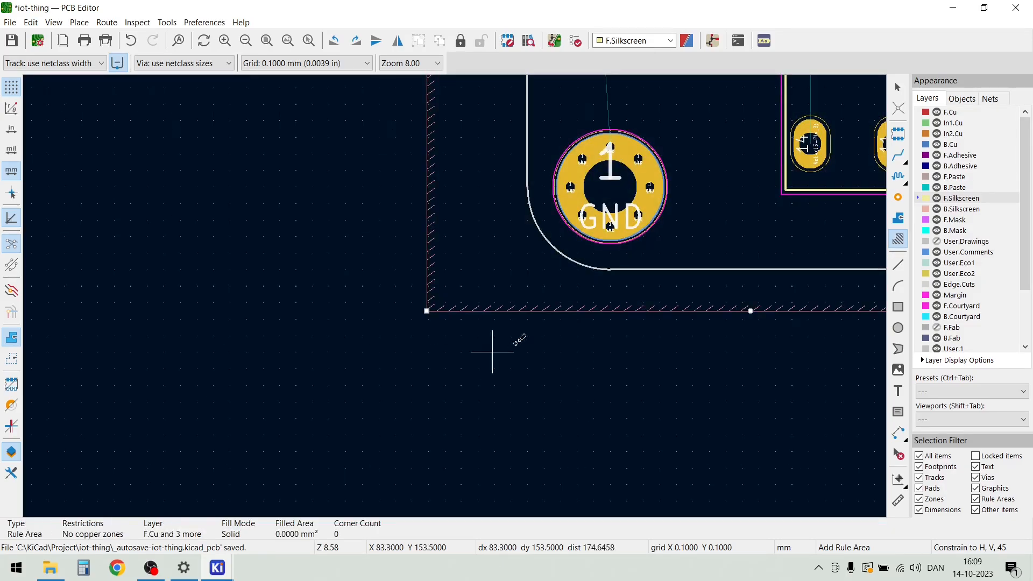
key(Escape)
scroll(454, 296, down, 5)
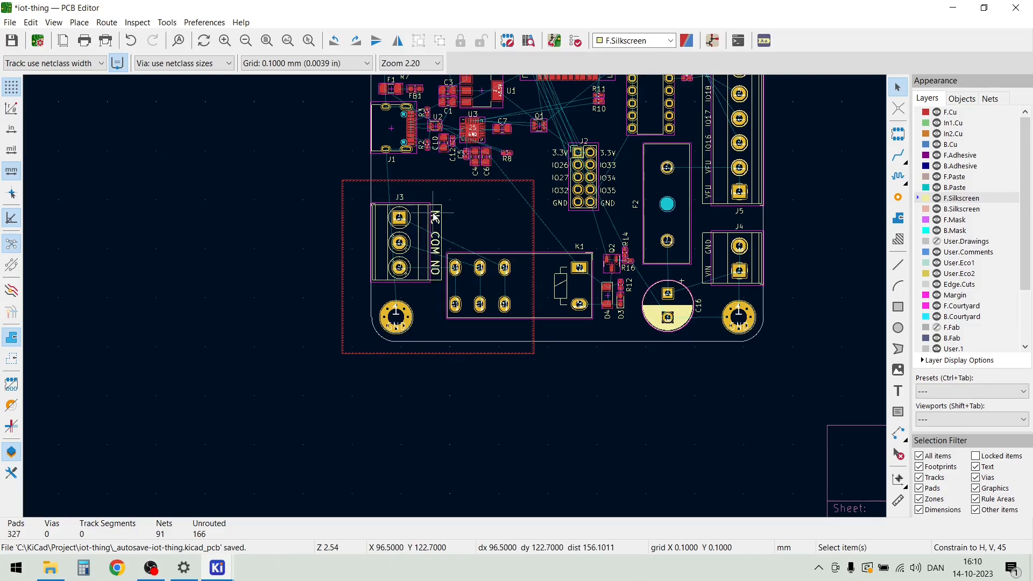
Measure from the upper edge of J3's pad 1 toward the rule area's upper boundary
scroll(425, 213, up, 2)
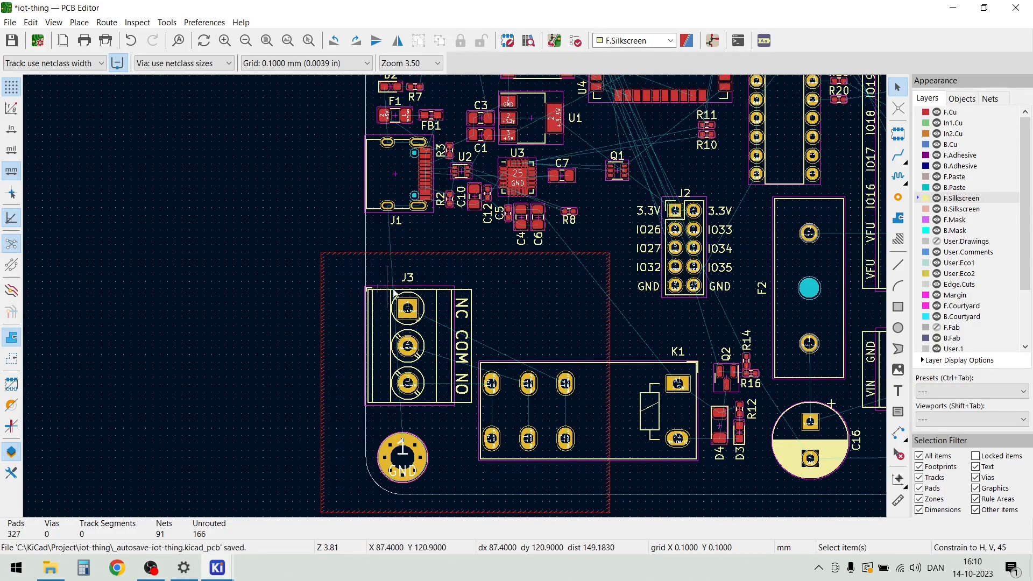
scroll(405, 293, up, 2)
scroll(455, 300, down, 1)
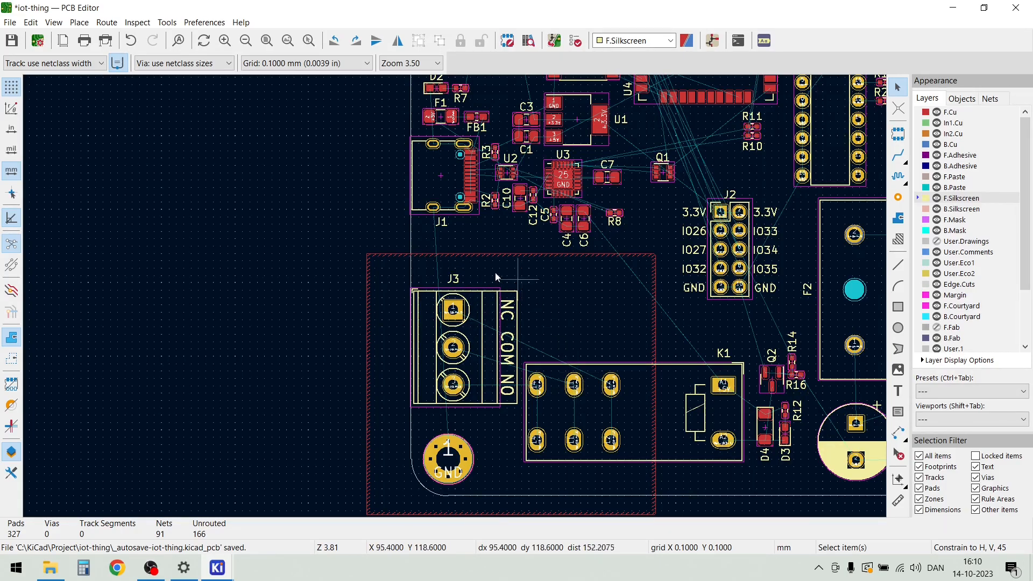
scroll(454, 295, up, 2)
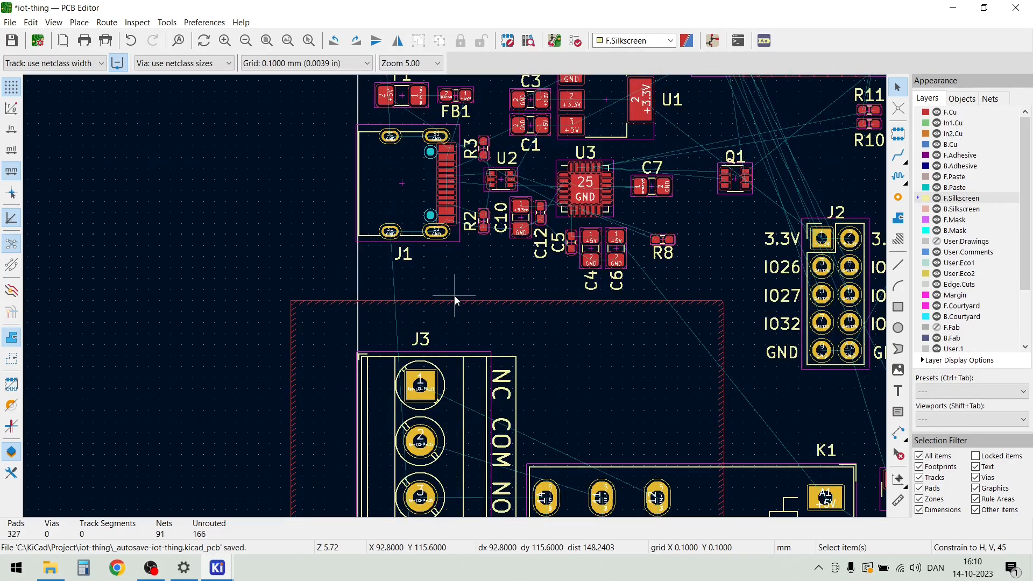
scroll(453, 296, up, 3)
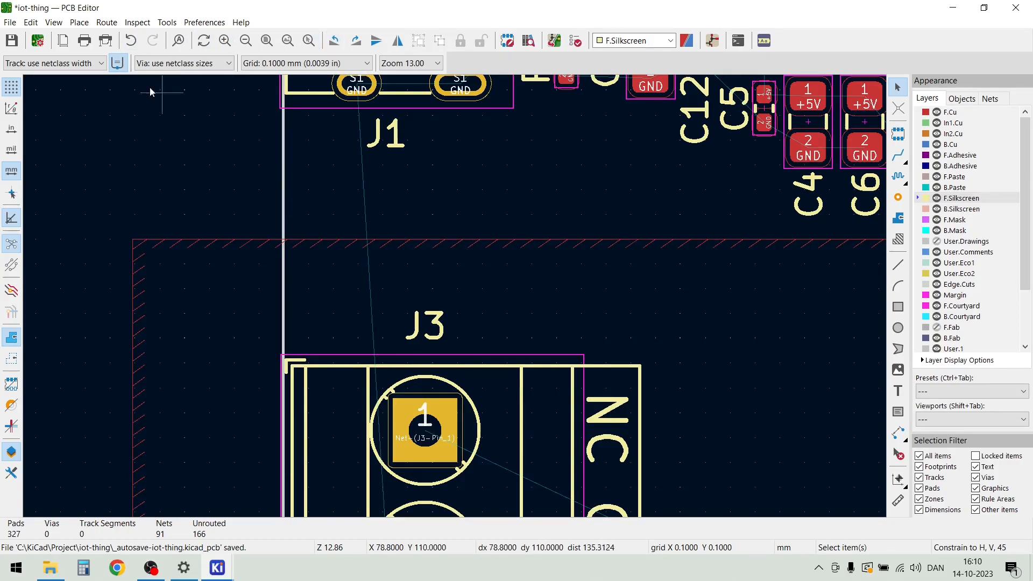
click(135, 22)
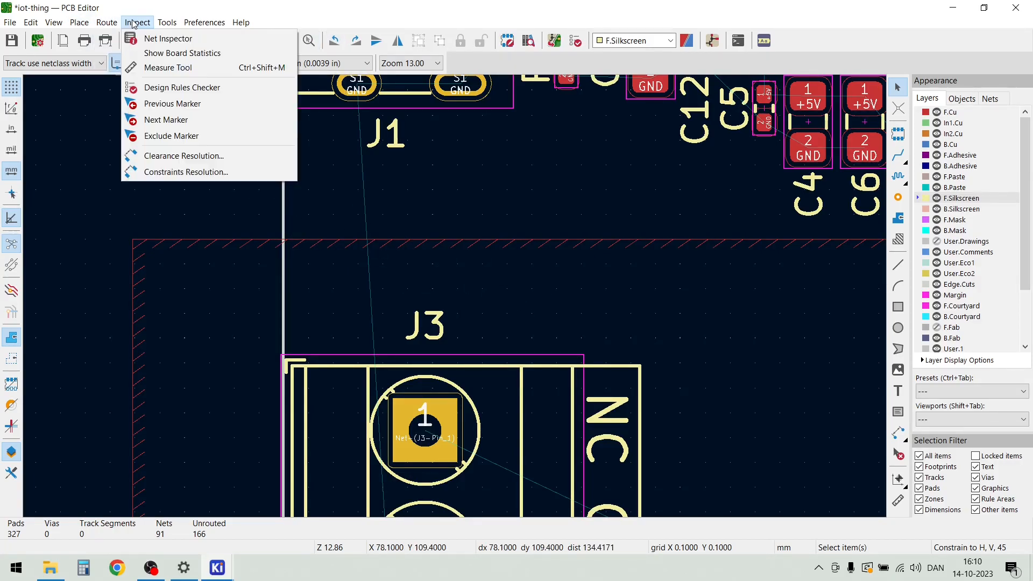
click(160, 69)
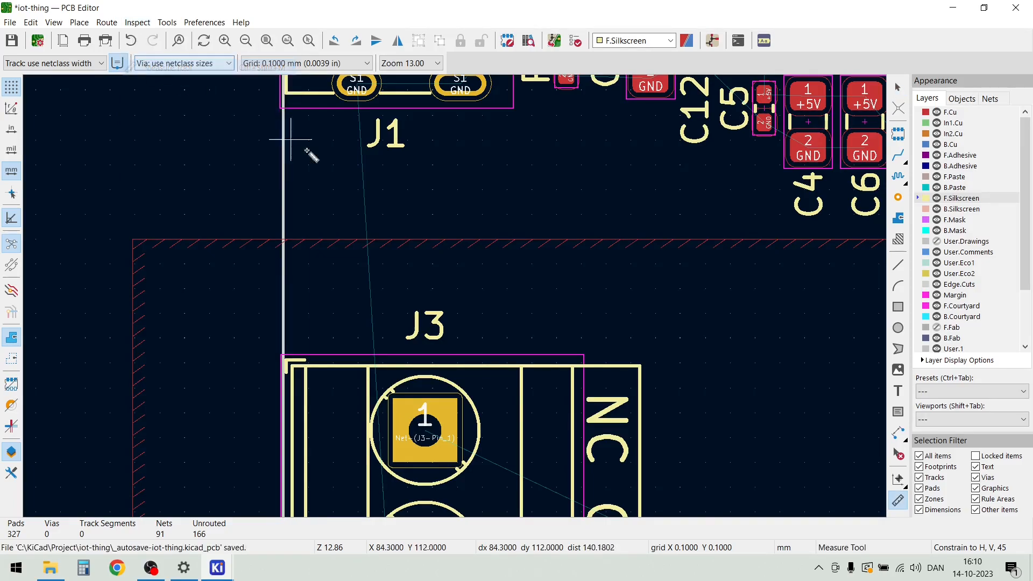
click(430, 397)
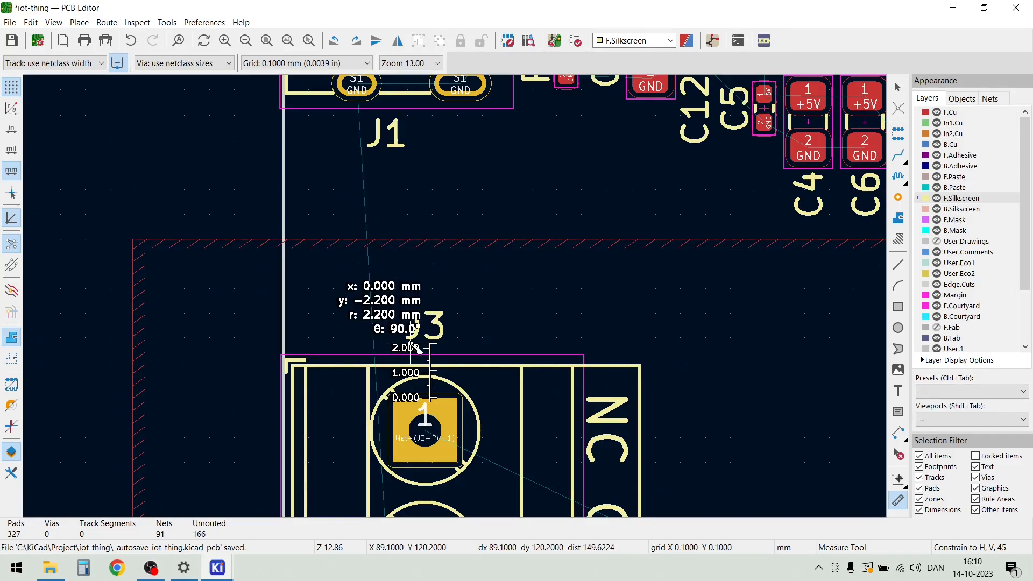
key(Escape)
Measure the horizontal clearance between K1's upper contact pad 12 and the nearby vertical edge of the rule area
scroll(657, 381, down, 2)
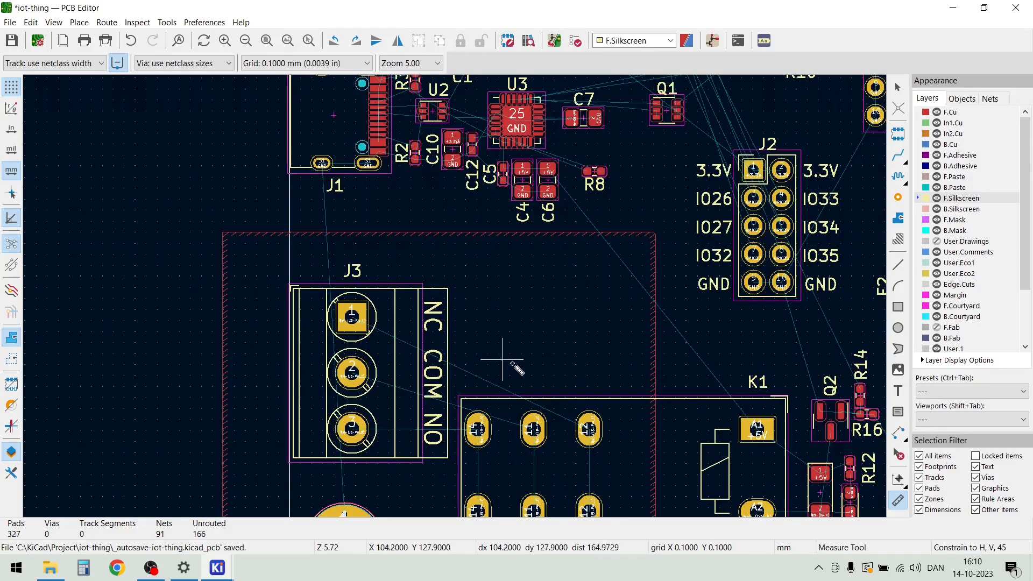
scroll(599, 461, up, 3)
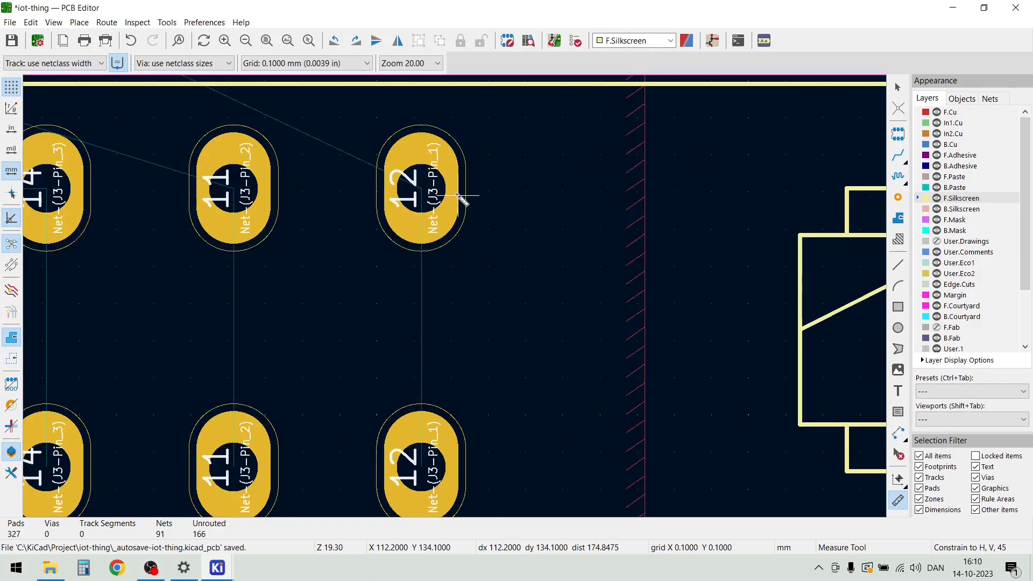
click(457, 195)
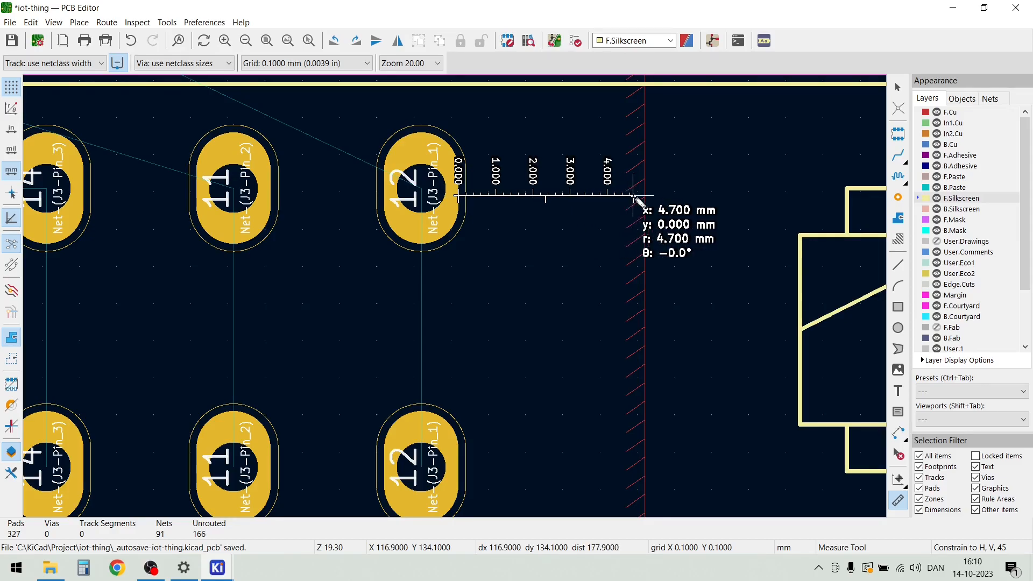
click(573, 211)
scroll(461, 295, down, 5)
key(Escape)
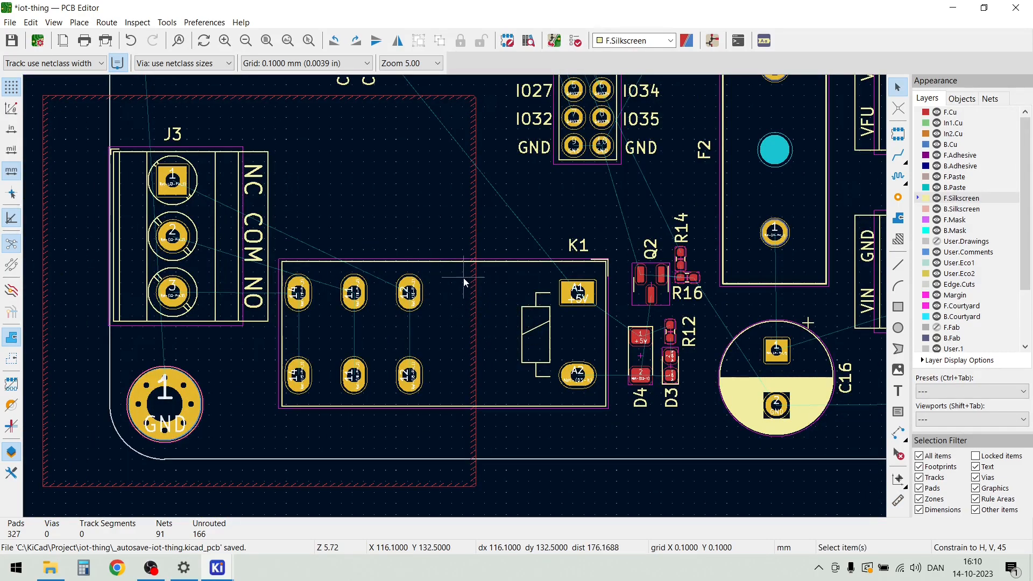
Set the grid to 1.0000 mm and shift the rule area's vertical edge across K1 about 1 mm away from the contact pads
scroll(457, 295, down, 2)
scroll(461, 263, up, 6)
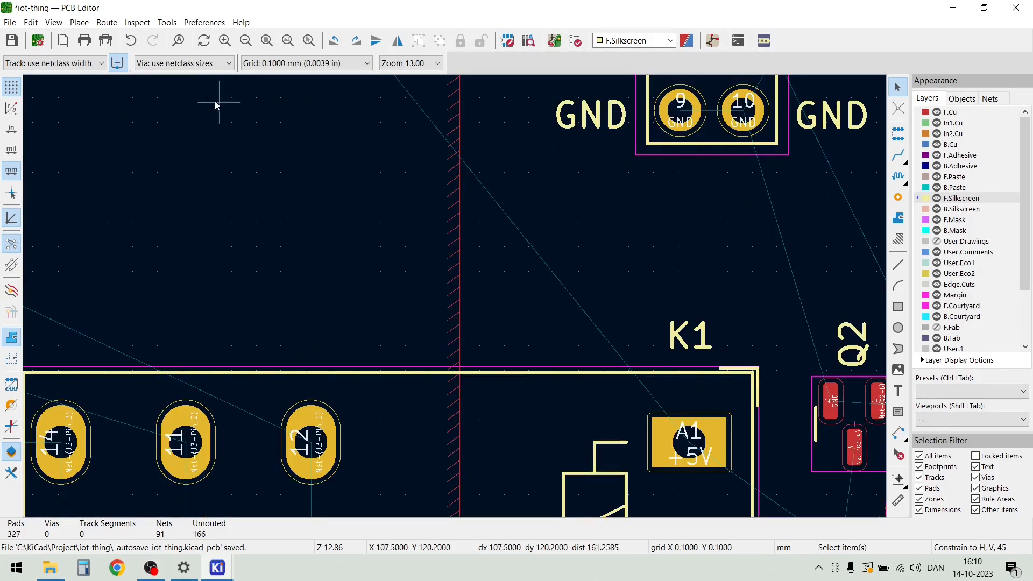
click(369, 65)
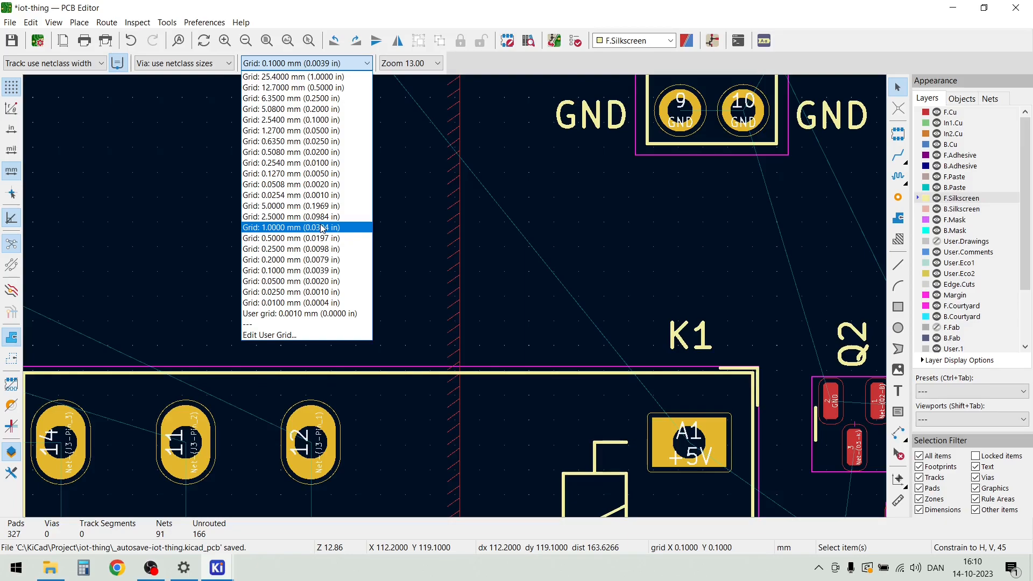
click(322, 228)
click(461, 239)
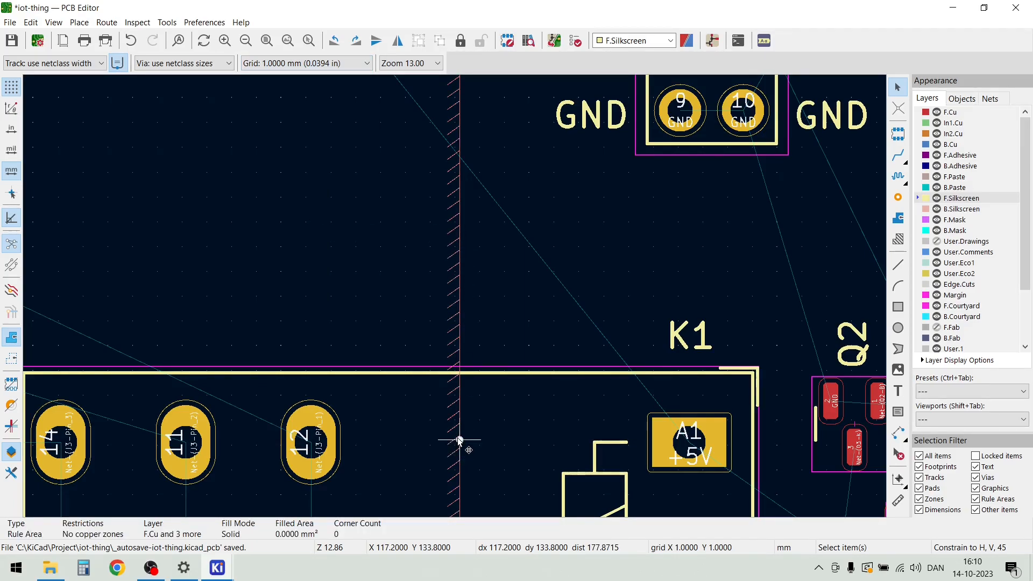
drag(459, 439, 478, 438)
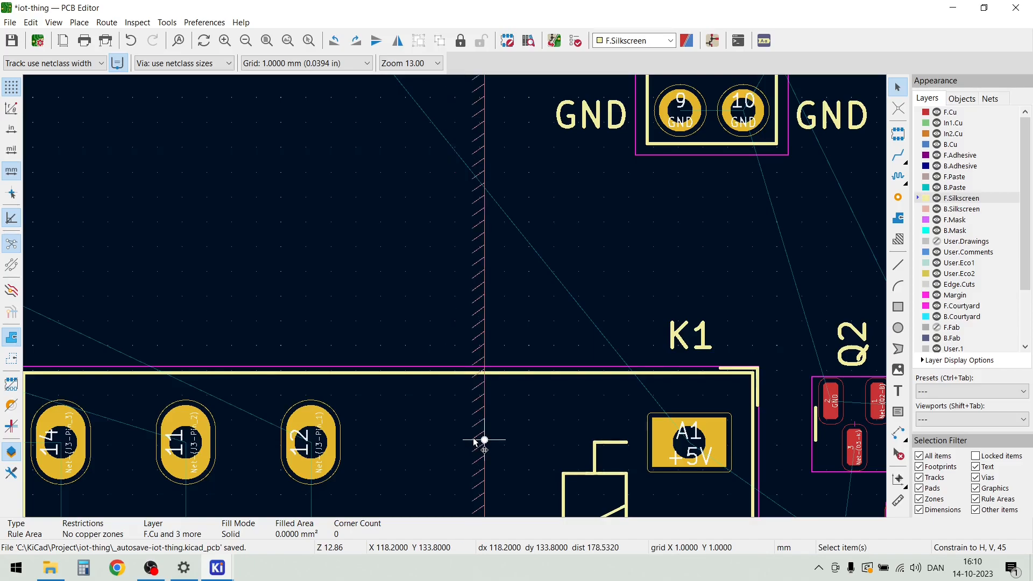
click(552, 307)
scroll(552, 311, down, 3)
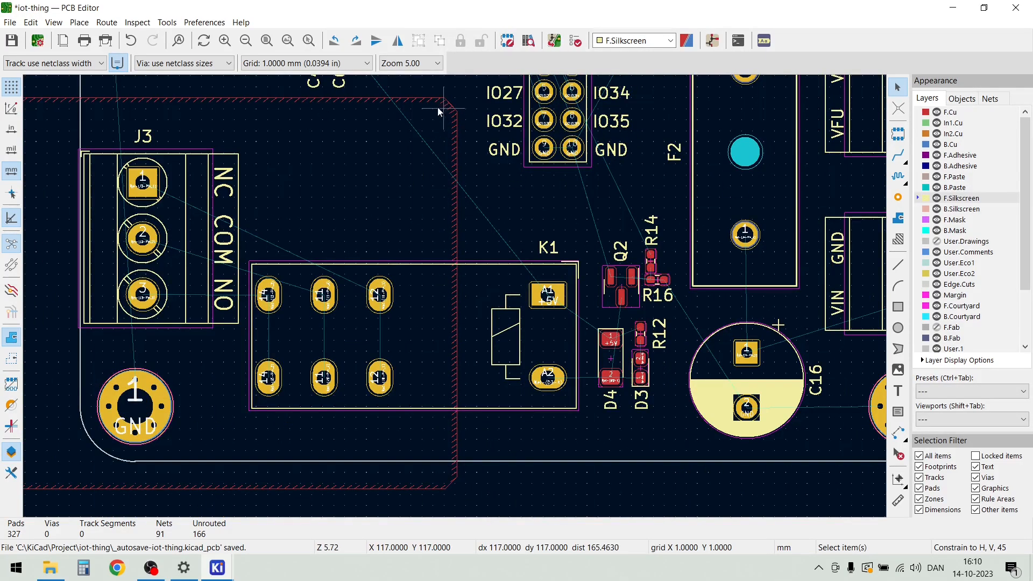
Square off the rule area's chamfered lower corner outside the board by moving its diagonal edge outward
scroll(438, 107, up, 3)
scroll(504, 282, down, 2)
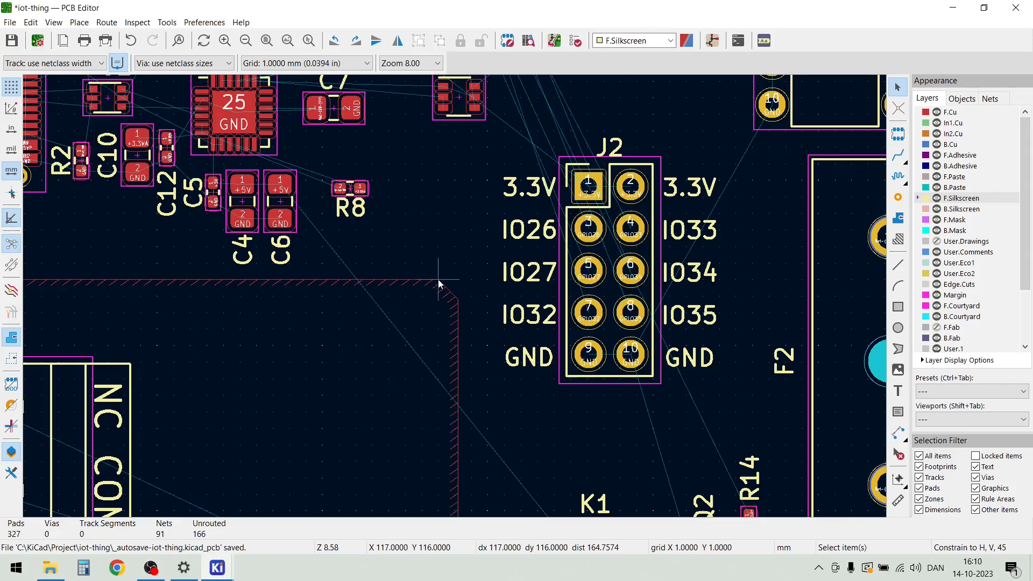
scroll(453, 298, down, 2)
scroll(454, 295, down, 1)
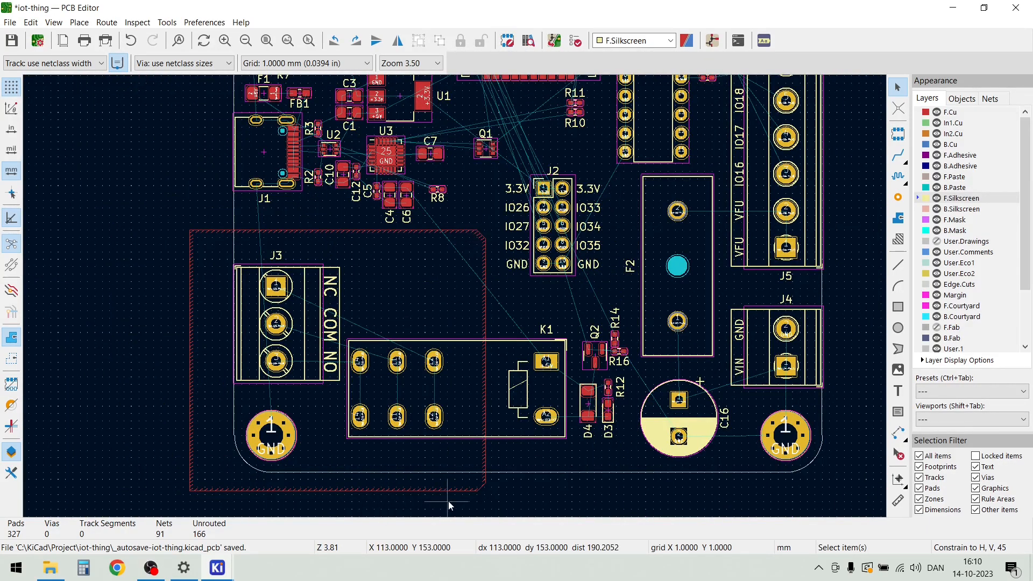
scroll(497, 508, up, 3)
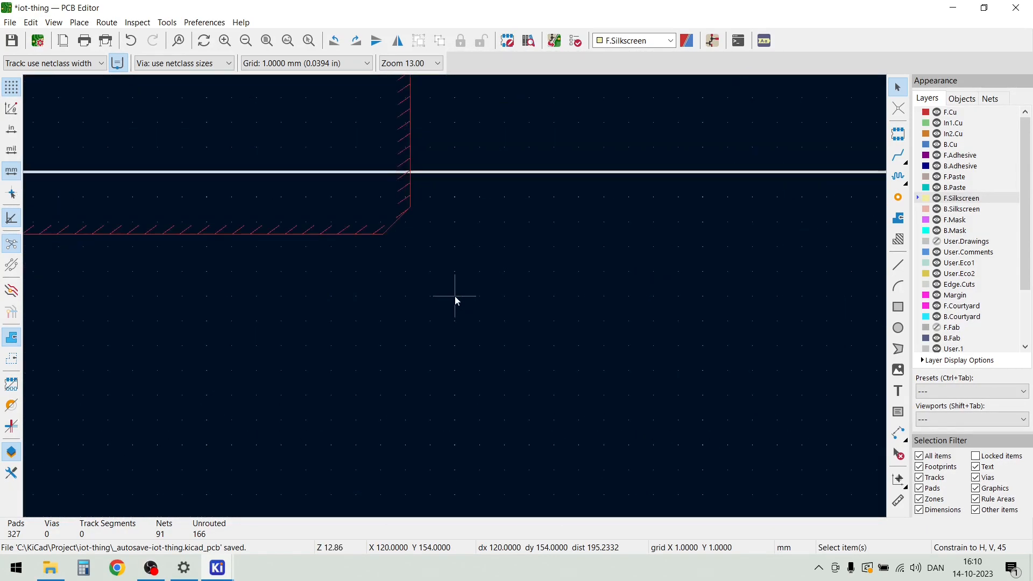
click(394, 222)
drag(398, 222, 413, 237)
click(434, 258)
scroll(435, 258, down, 3)
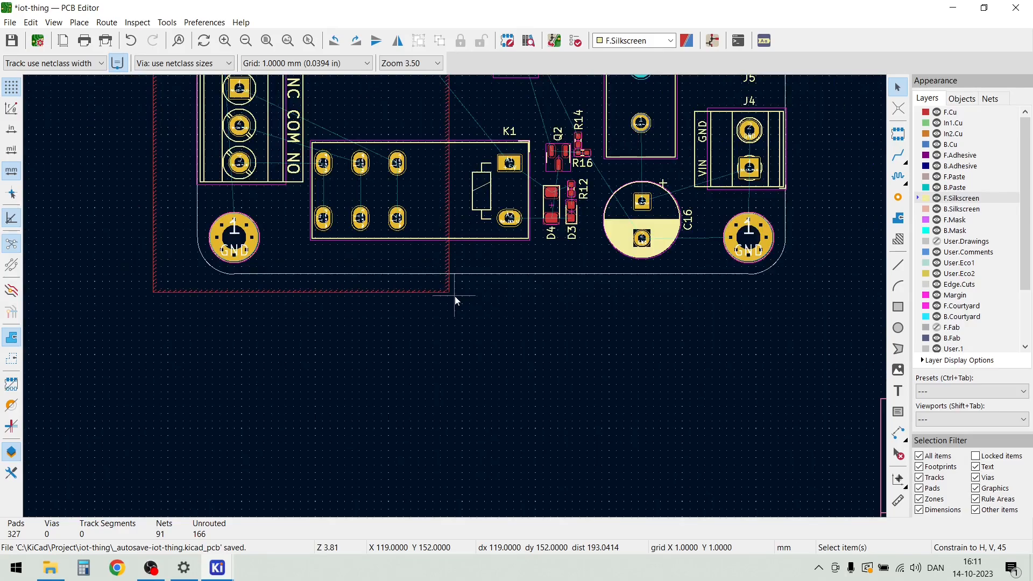
Examine the component placement and silkscreen labels on the 3D board model from above and at an angle, and close the viewer
scroll(454, 296, down, 1)
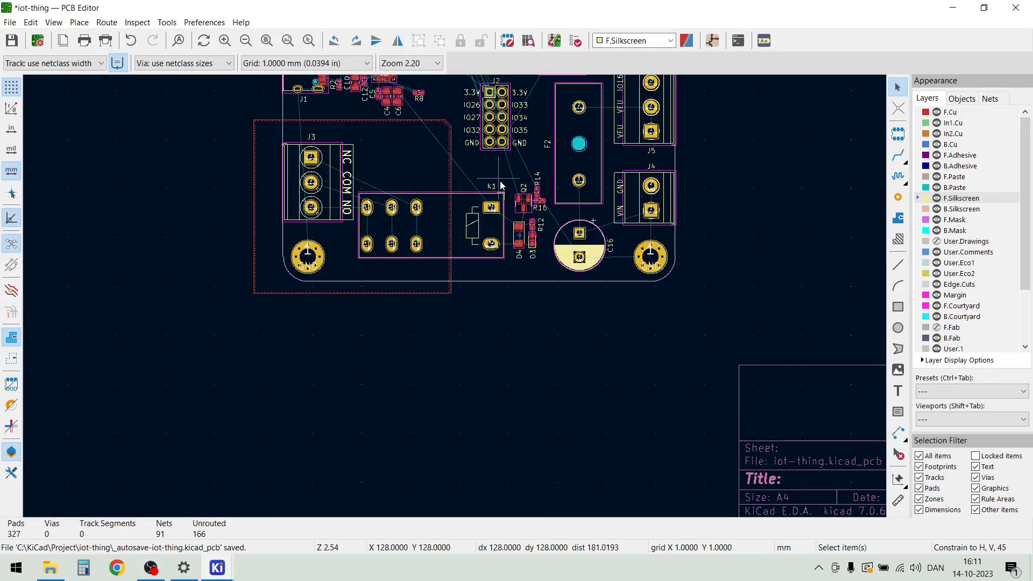
scroll(500, 182, up, 1)
scroll(453, 296, down, 2)
scroll(457, 211, up, 1)
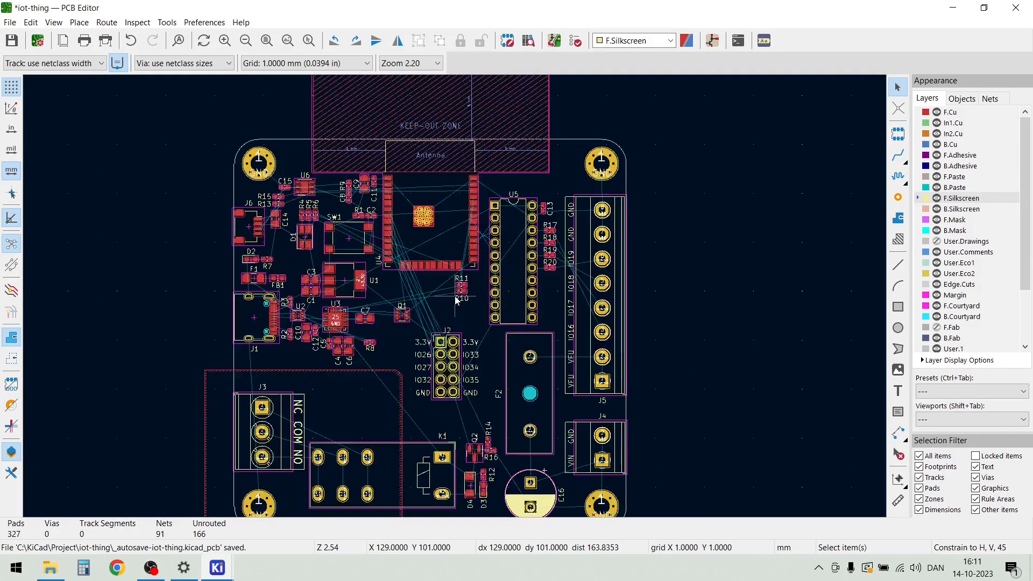
scroll(629, 328, down, 1)
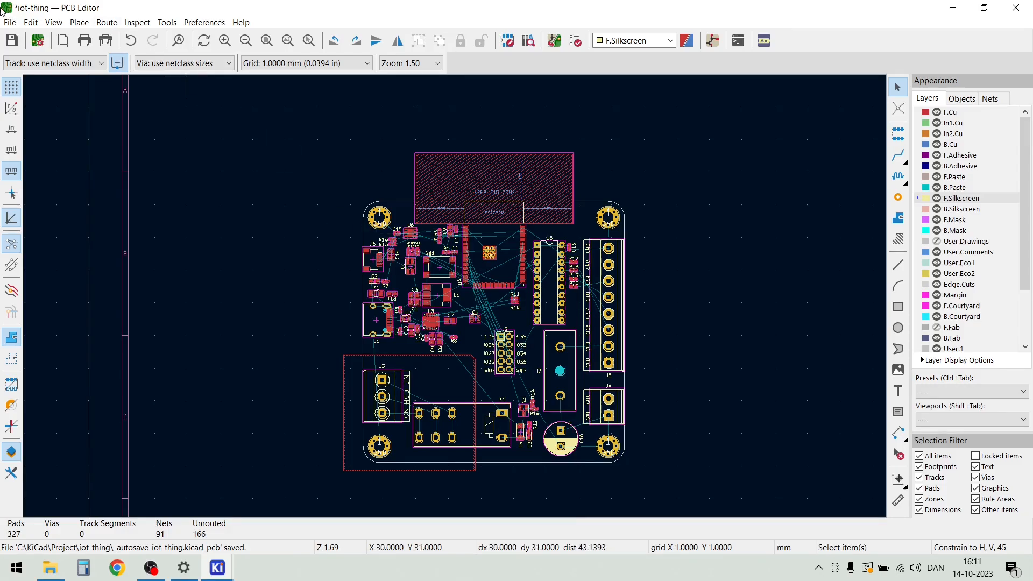
click(53, 22)
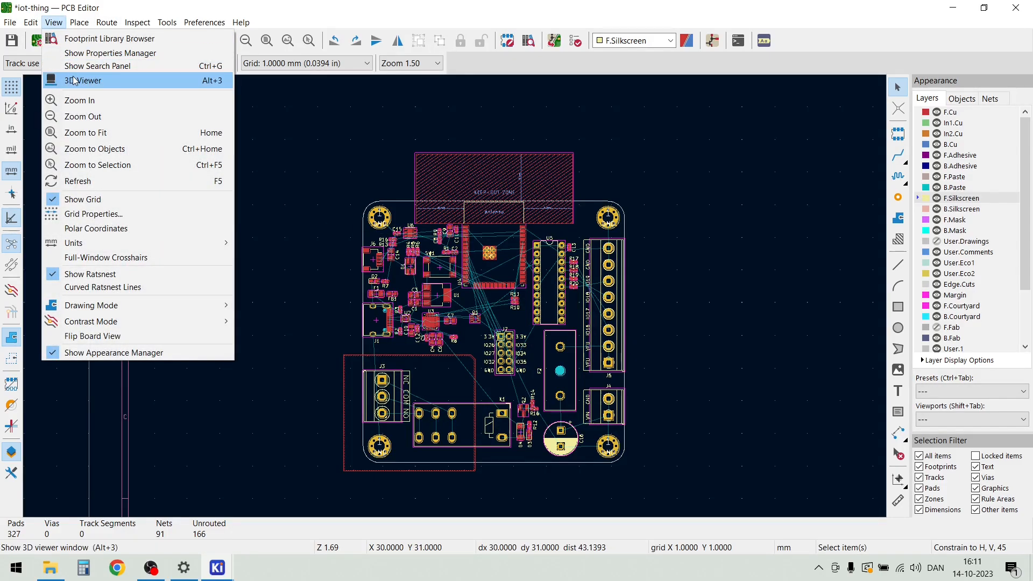
click(74, 80)
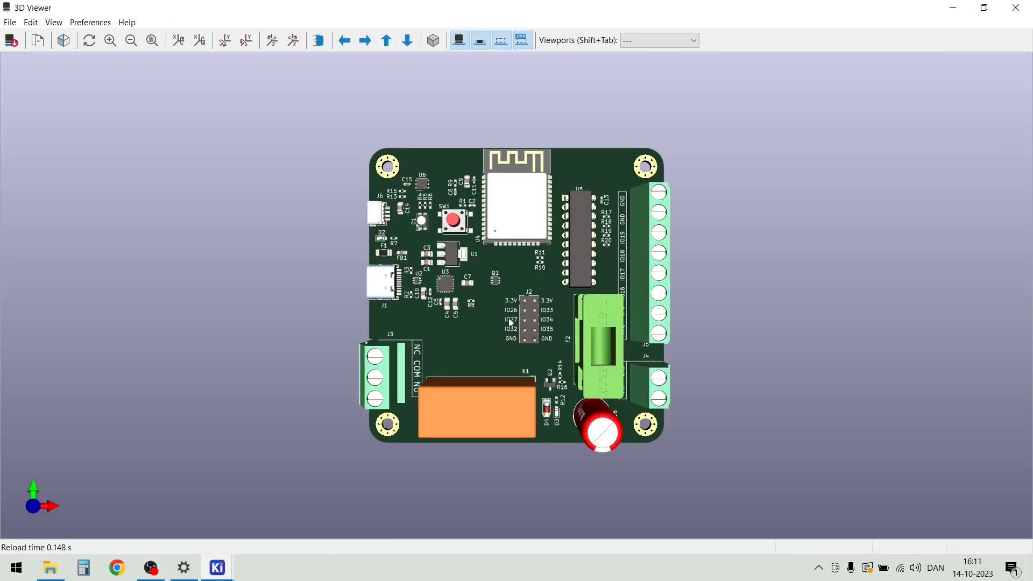
scroll(508, 320, up, 3)
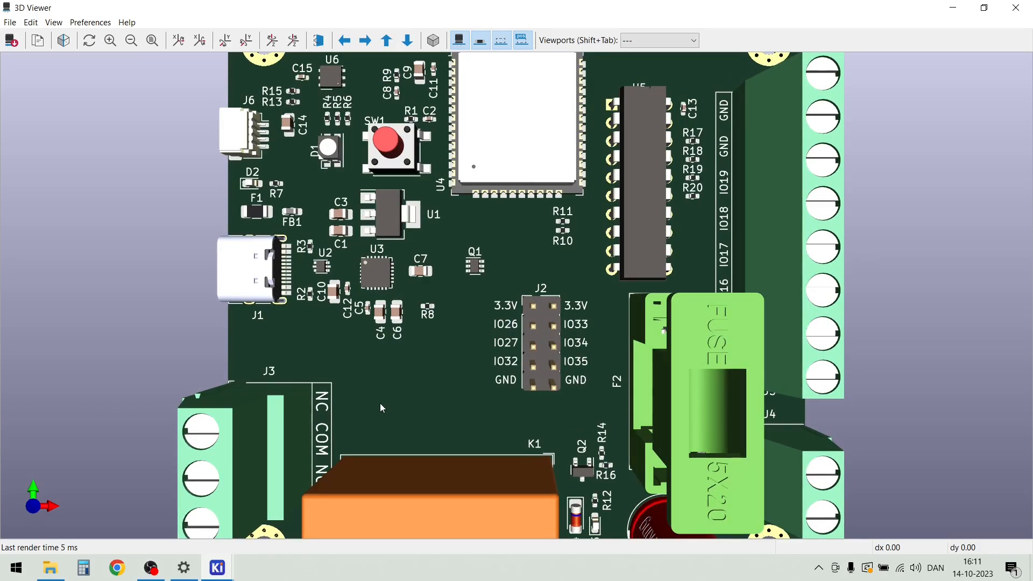
scroll(297, 159, up, 2)
drag(485, 301, 446, 283)
scroll(447, 287, down, 2)
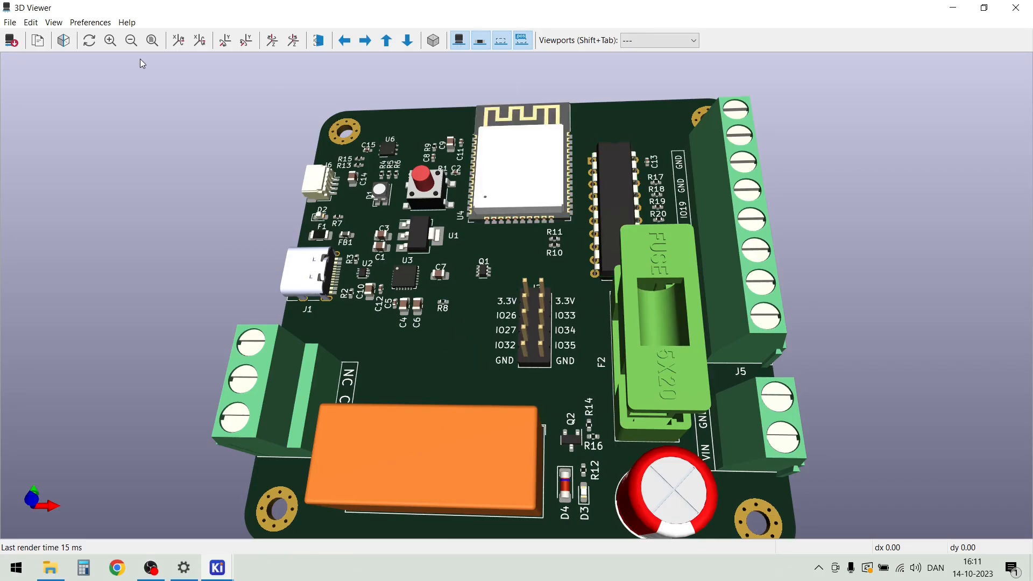
click(1017, 7)
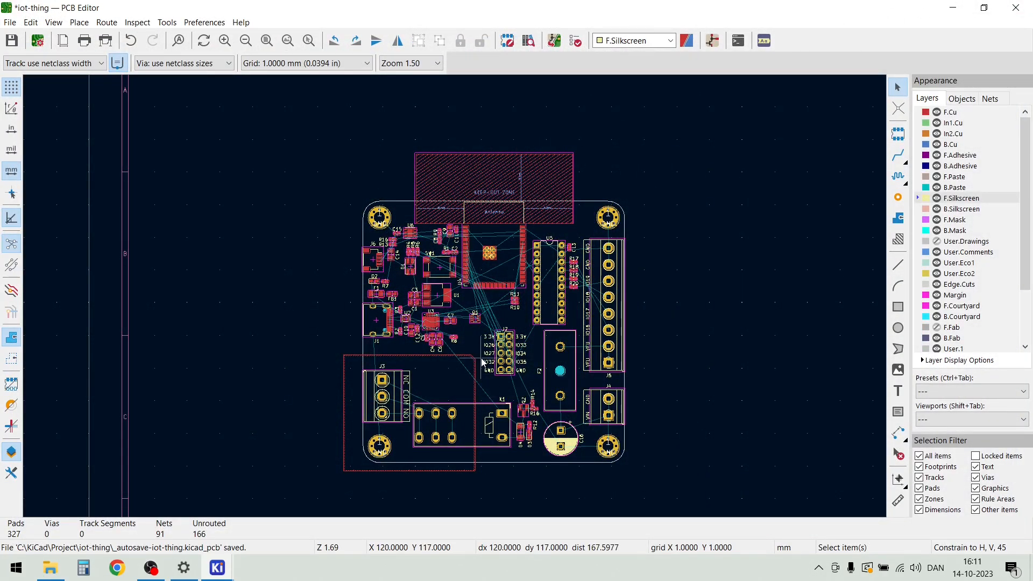
scroll(482, 362, up, 6)
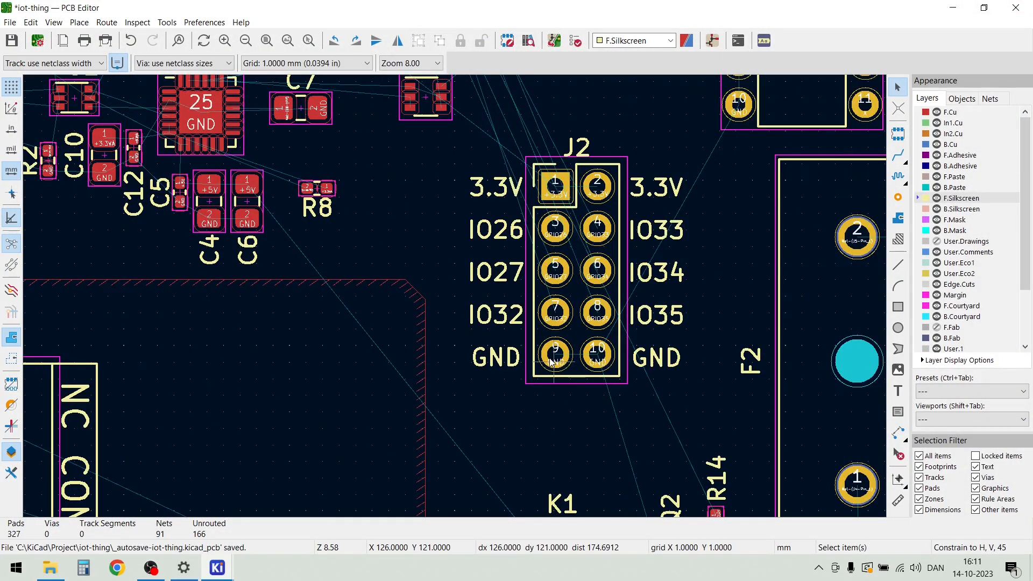
scroll(552, 361, down, 4)
scroll(456, 294, up, 4)
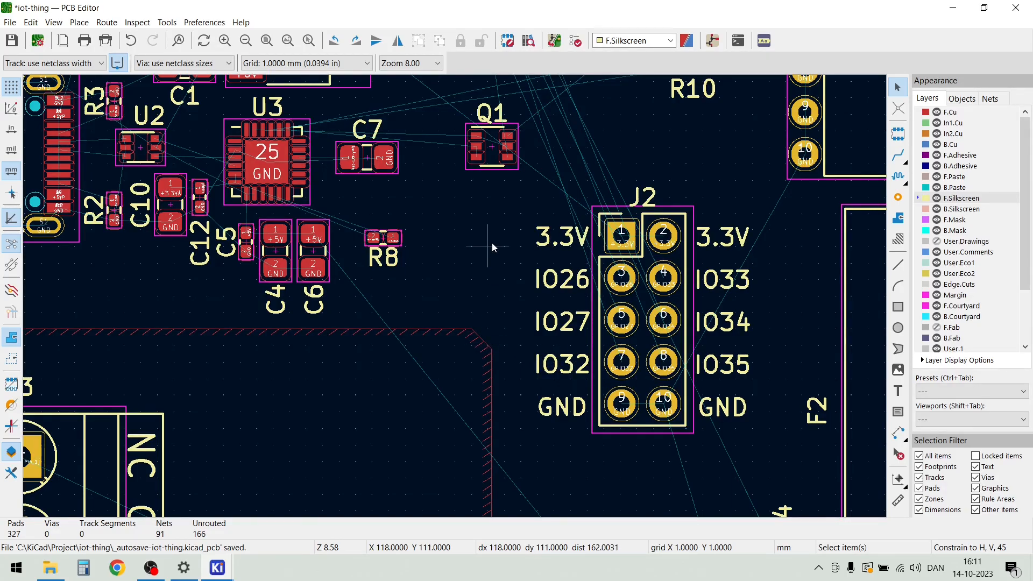
Examine the pad net names and ratsnest lines running between USB connector J1, U2 and U3
scroll(454, 296, down, 3)
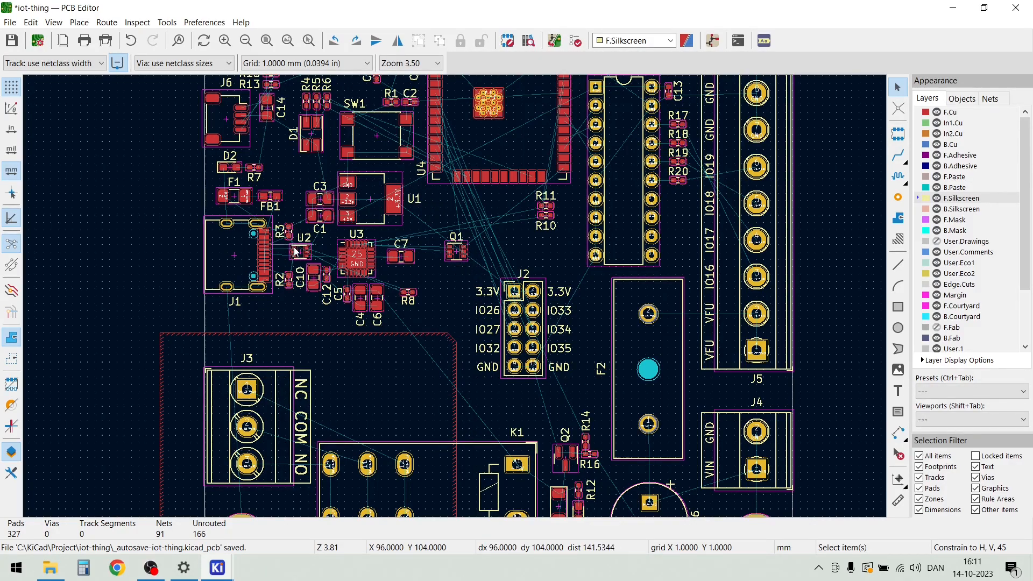
scroll(285, 251, up, 3)
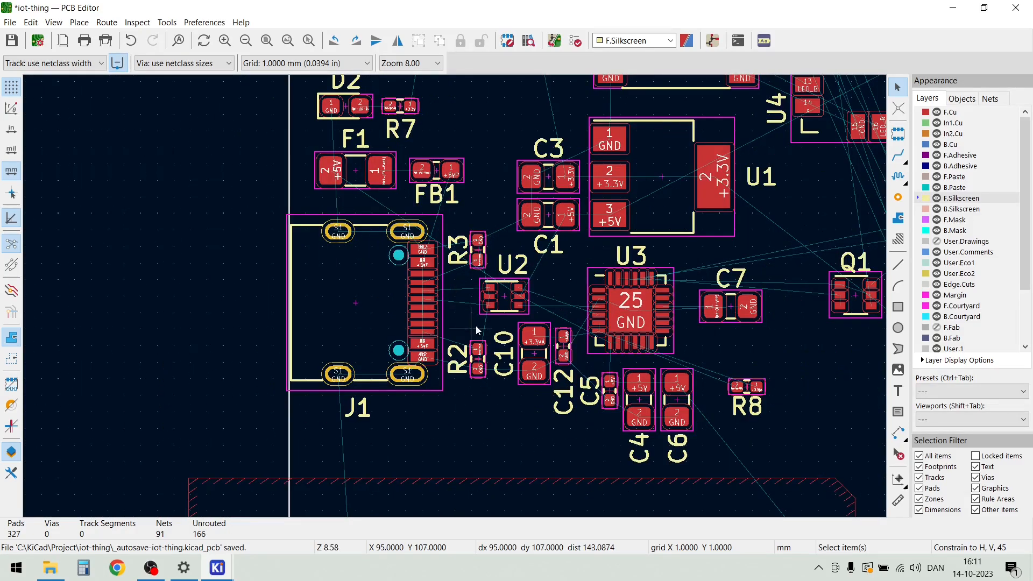
scroll(488, 311, up, 5)
scroll(489, 243, down, 1)
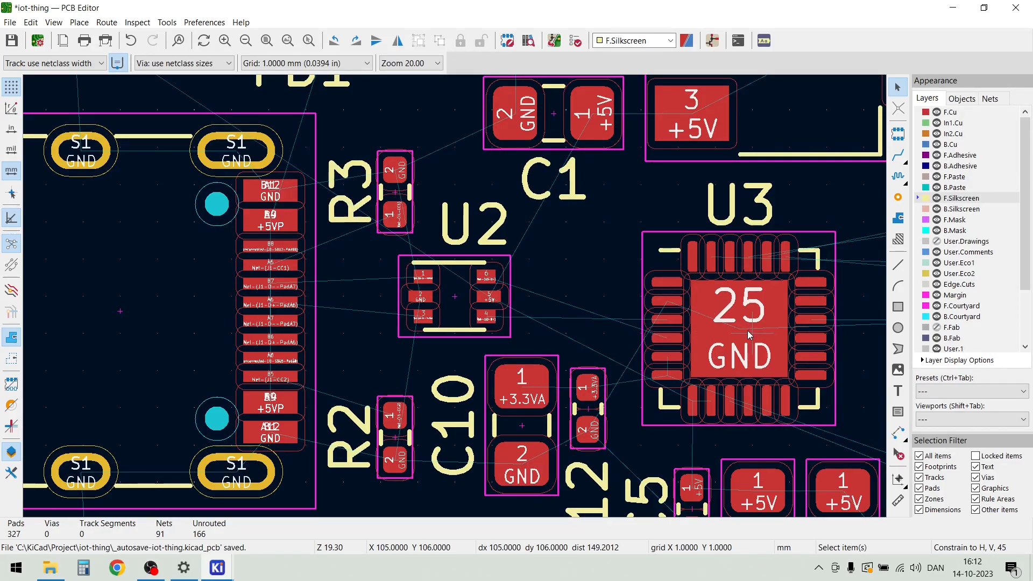
scroll(616, 323, up, 1)
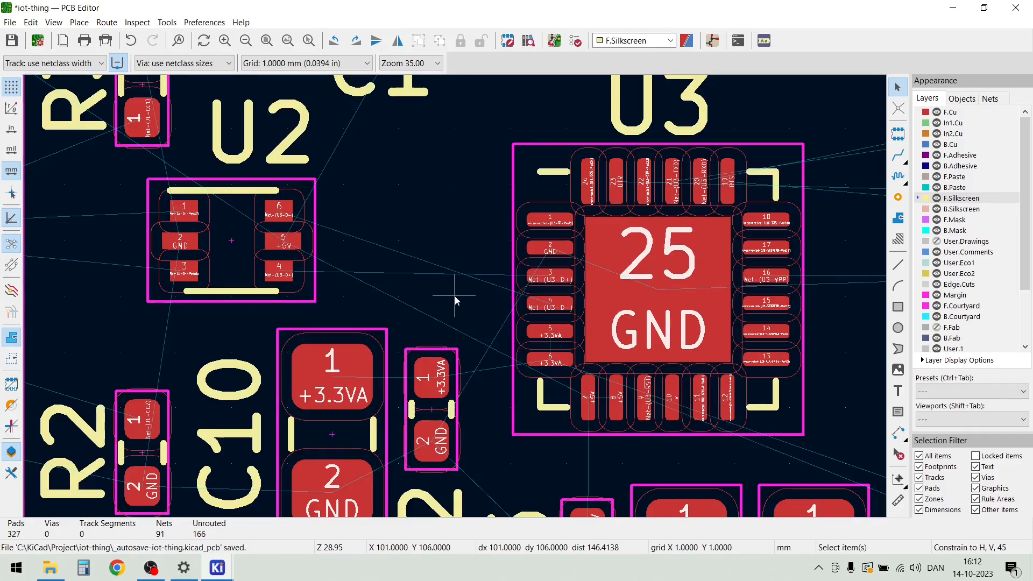
scroll(454, 296, up, 1)
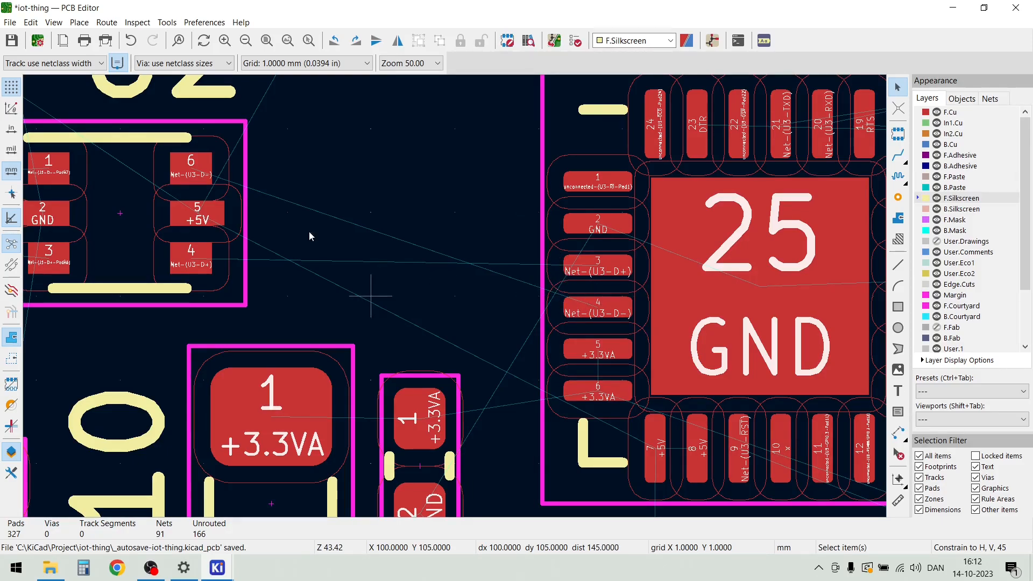
scroll(117, 213, down, 1)
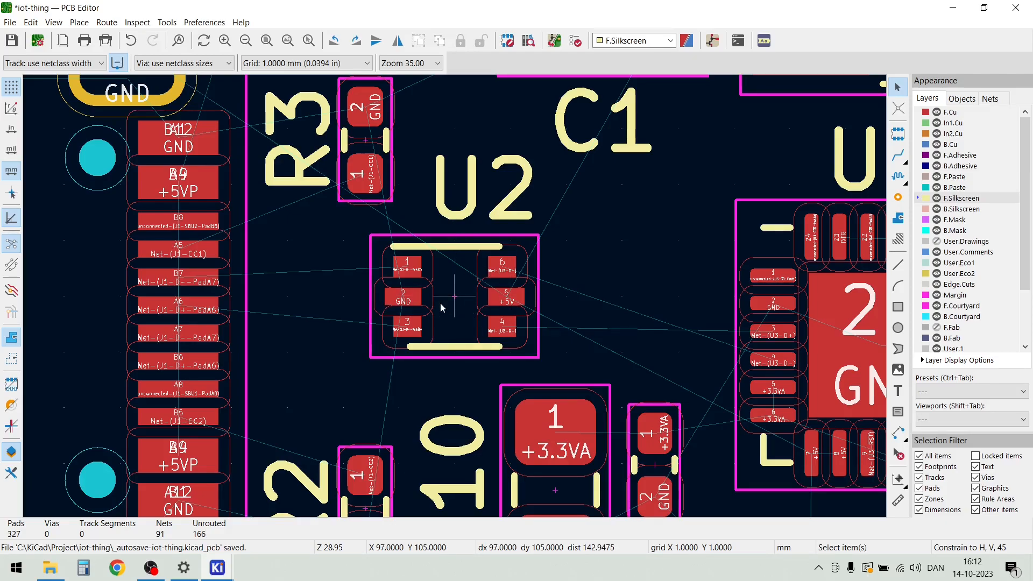
scroll(178, 299, up, 2)
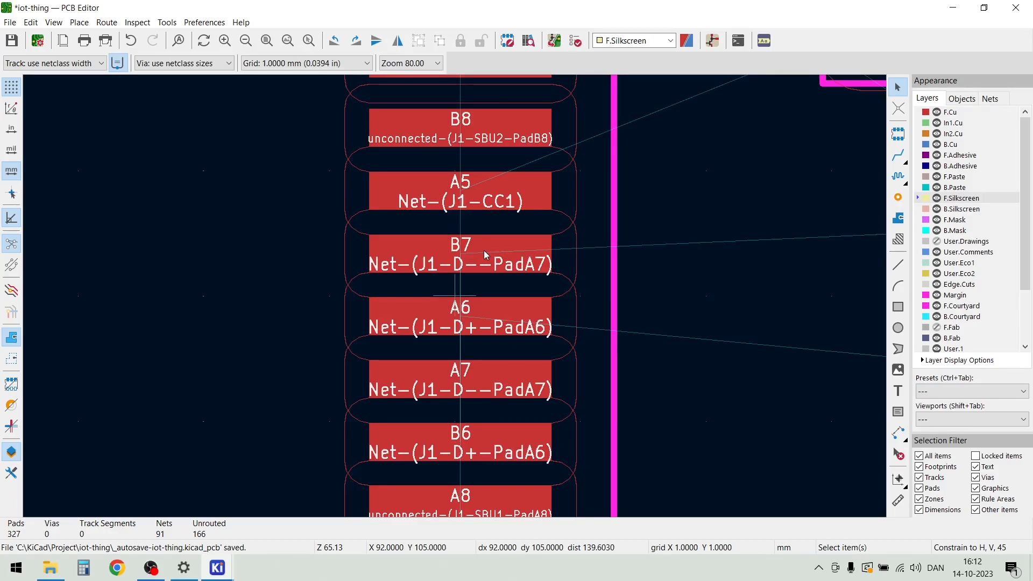
scroll(527, 383, down, 2)
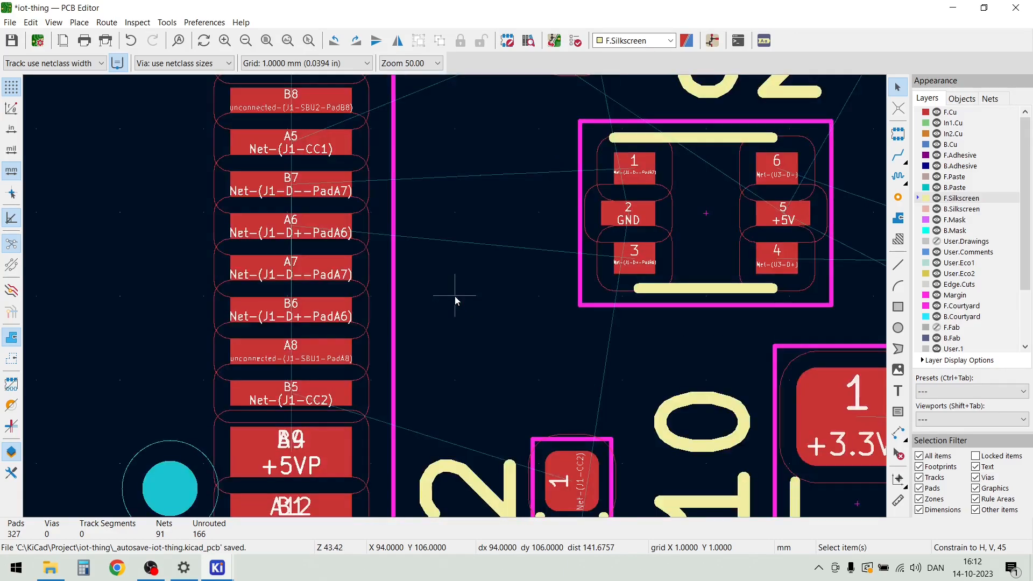
scroll(451, 296, down, 1)
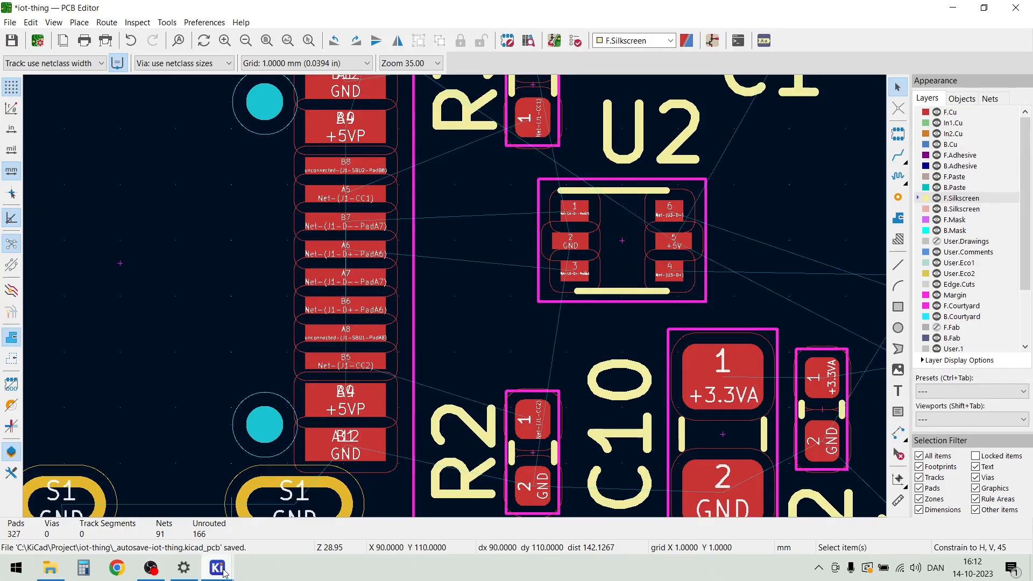
Switch to the Schematic Editor and mirror the ESD protection symbol U2 vertically
mouse_move(224, 573)
click(218, 500)
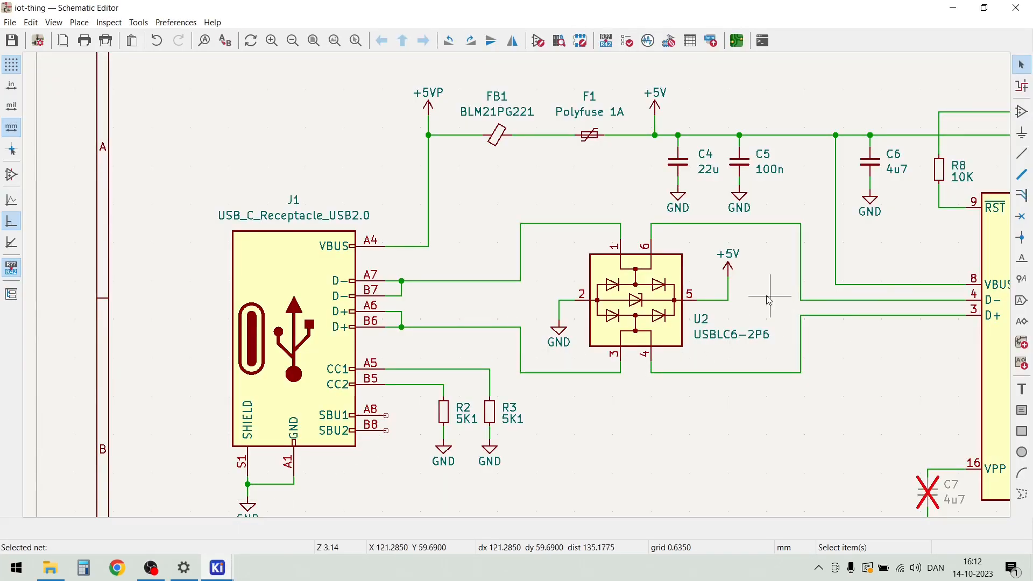
click(640, 299)
right_click(640, 299)
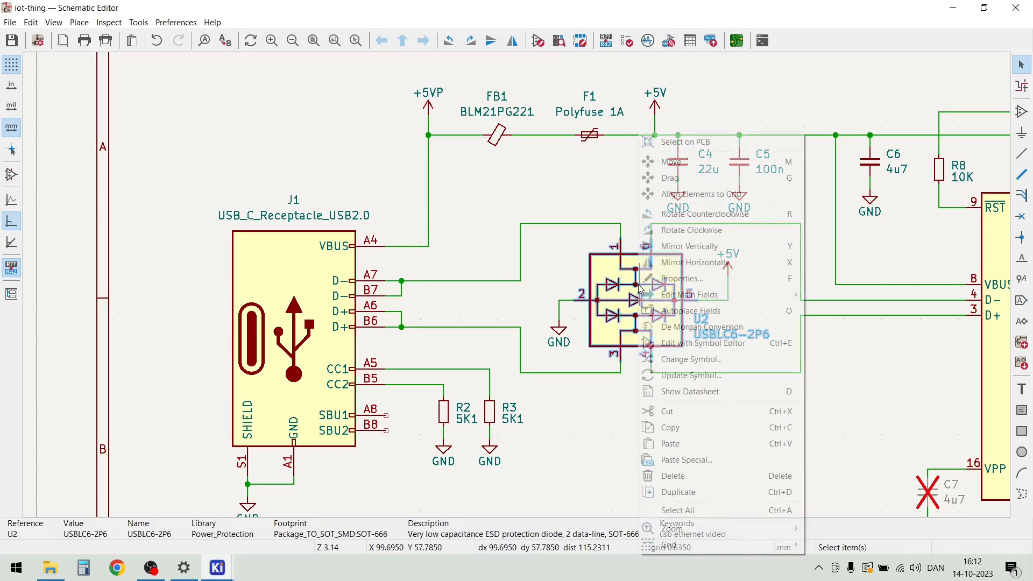
mouse_move(698, 295)
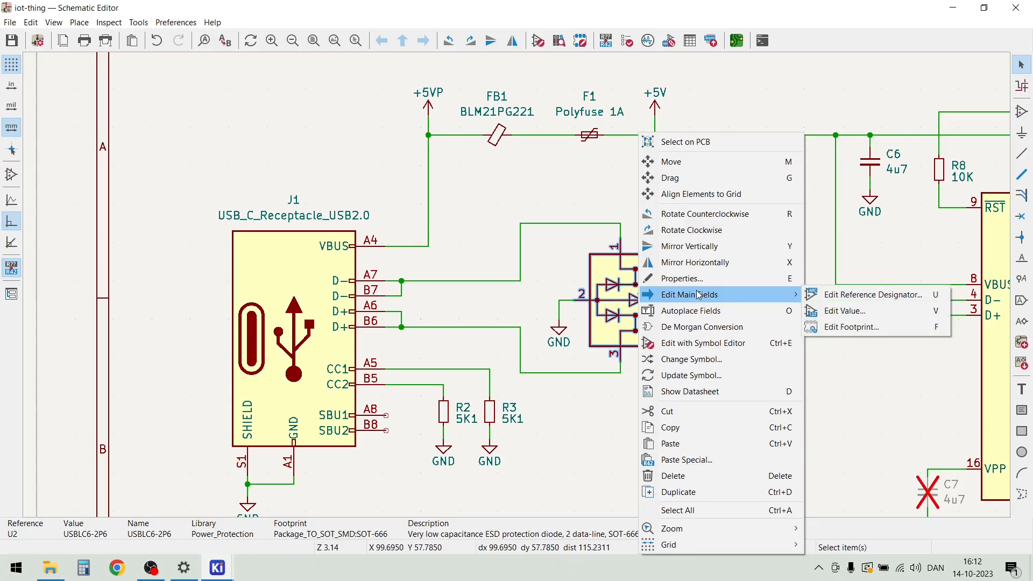
click(694, 251)
scroll(699, 279, up, 3)
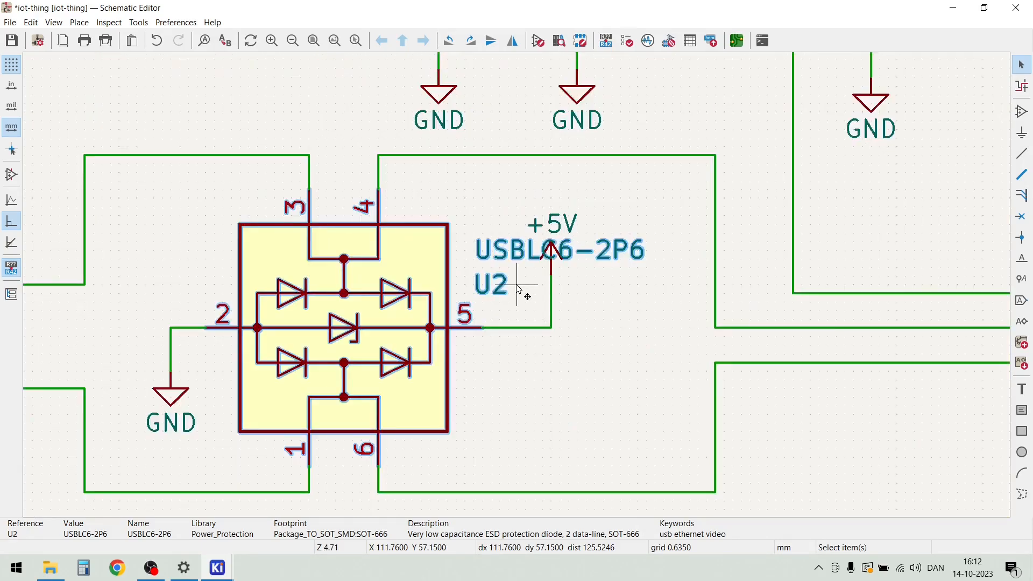
key(Escape)
Move the U2 reference and USBLC6-2P6 value text below pin 5, clear of the +5V symbol, and save the schematic
click(492, 291)
drag(492, 290, 495, 357)
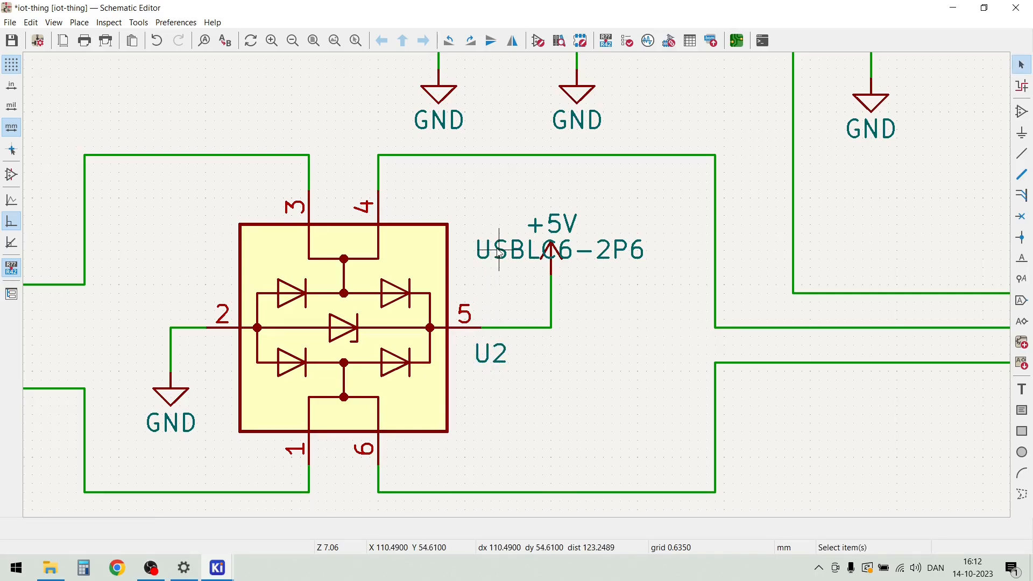
click(554, 249)
drag(553, 249, 559, 384)
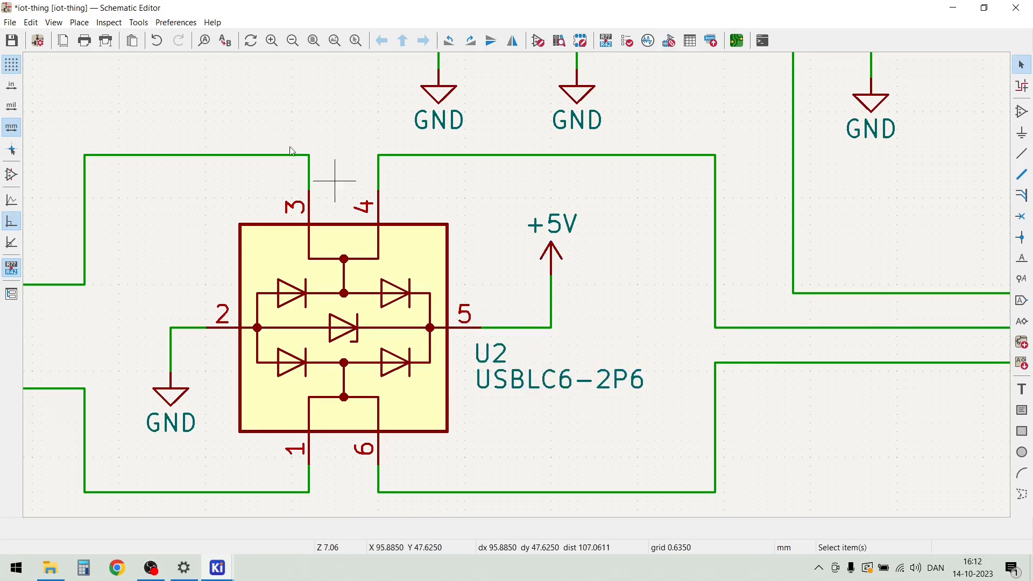
click(12, 40)
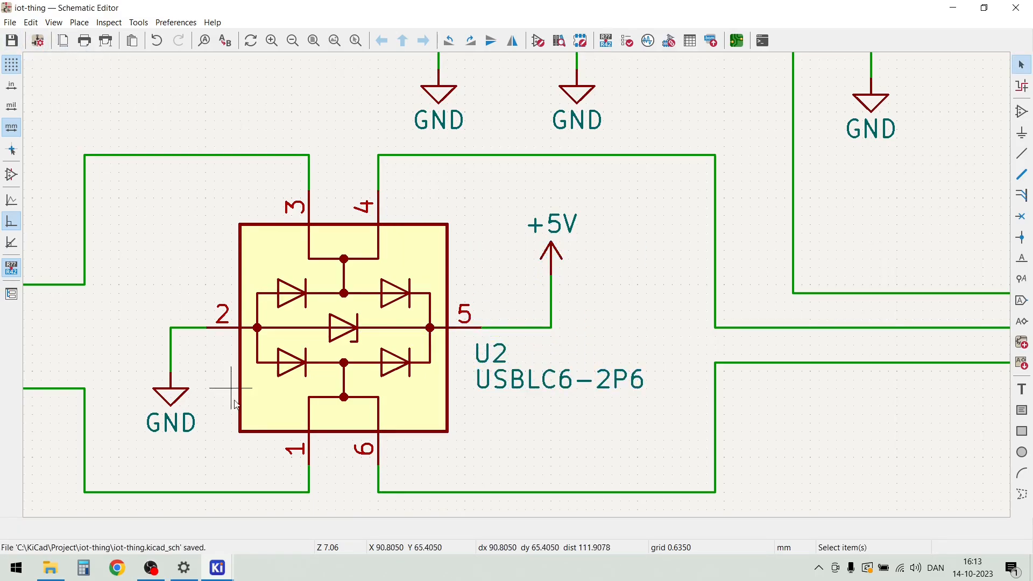
Switch back to the PCB Editor and update the PCB from the schematic with the changed U2 pin connections
mouse_move(217, 567)
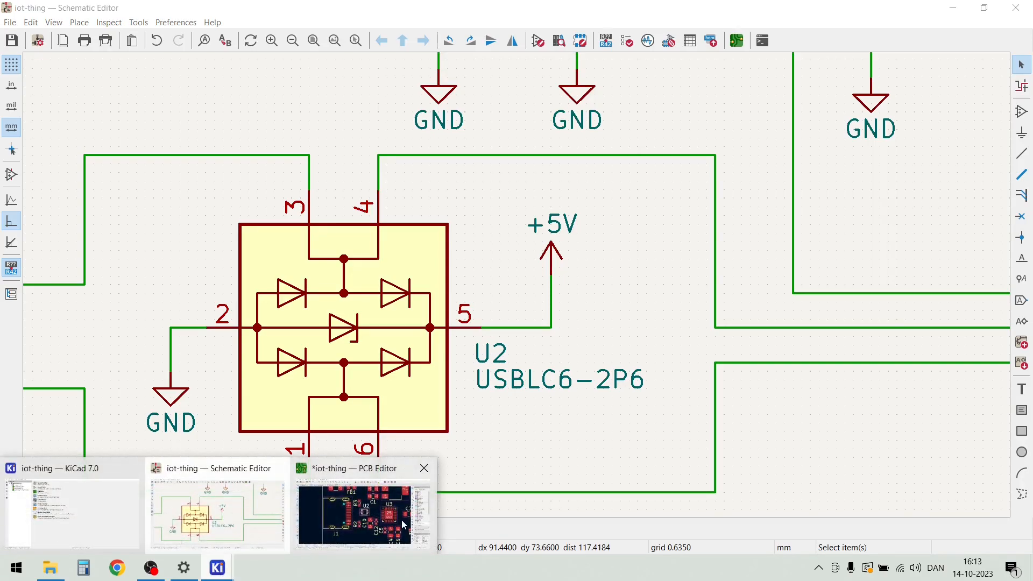
click(373, 510)
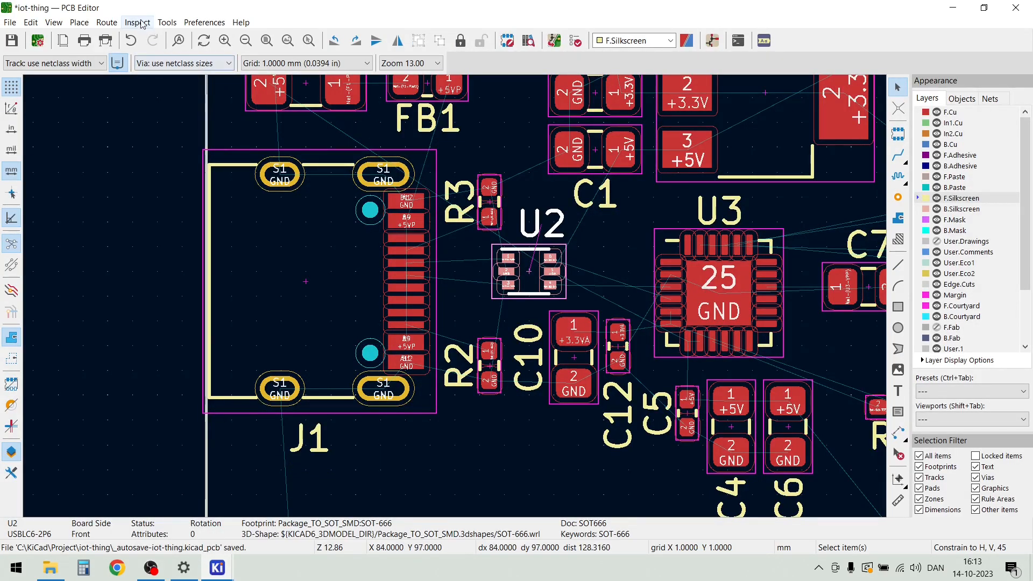
click(168, 23)
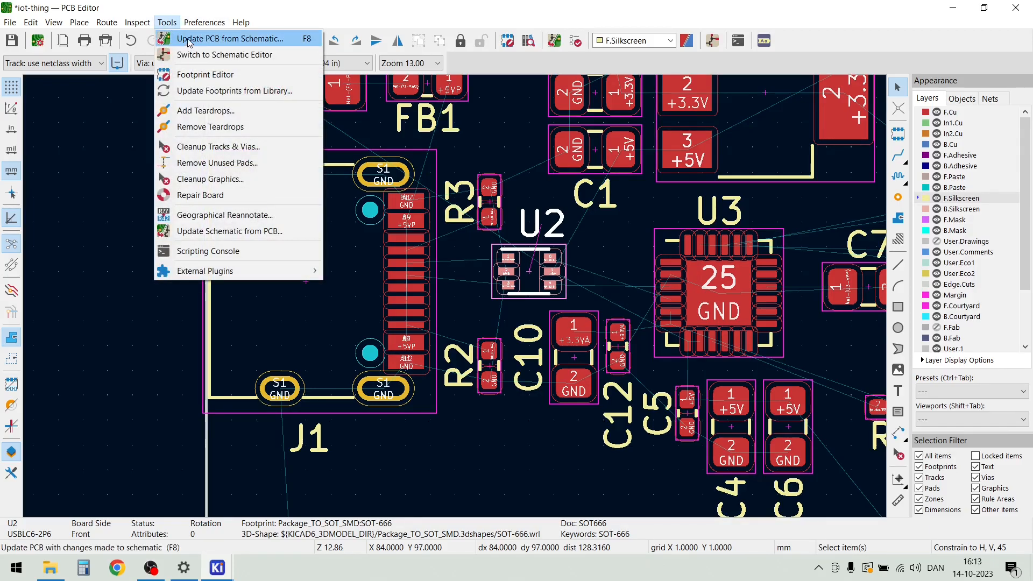
click(190, 39)
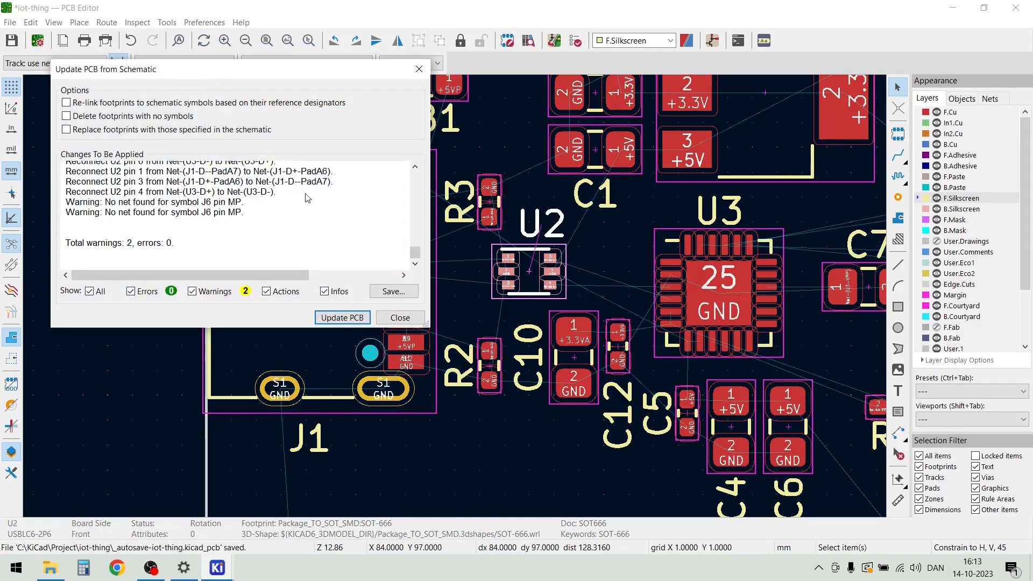
click(342, 318)
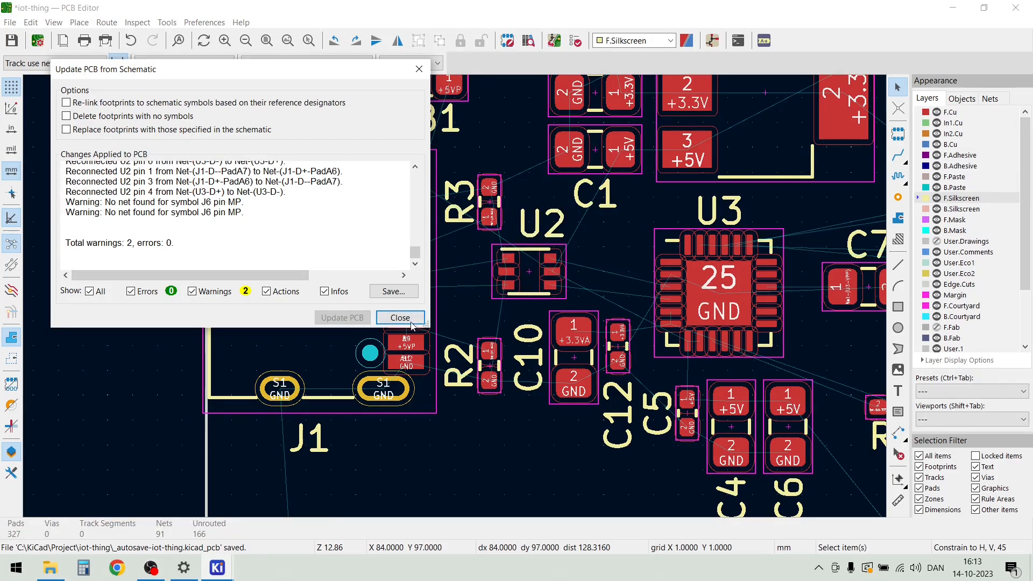
click(399, 318)
Move U2 1 mm towards J1 and, with the grid set to 0.1000 mm, shift it about 0.5 mm down
scroll(454, 295, up, 3)
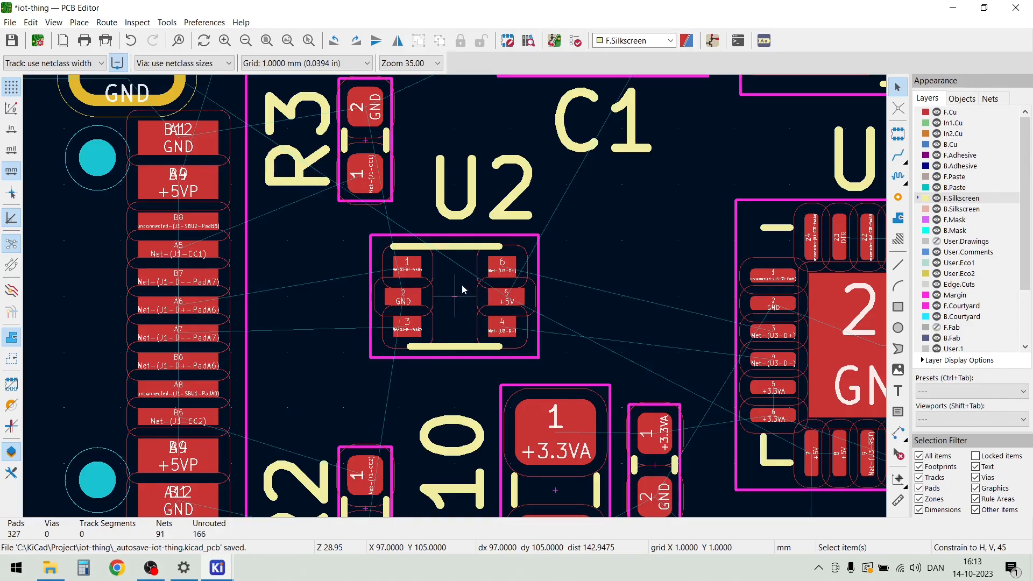
drag(461, 285, 405, 314)
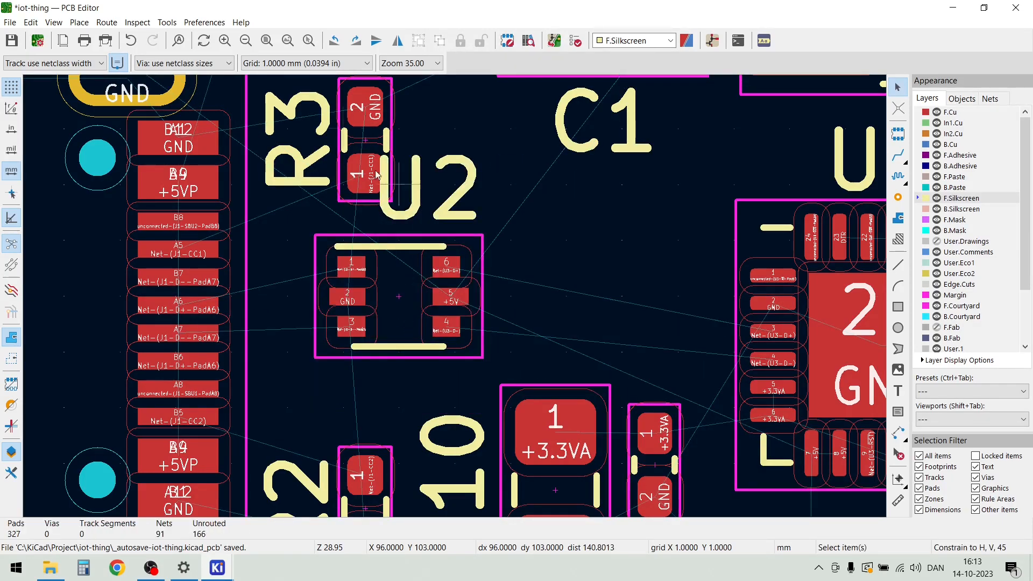
click(371, 63)
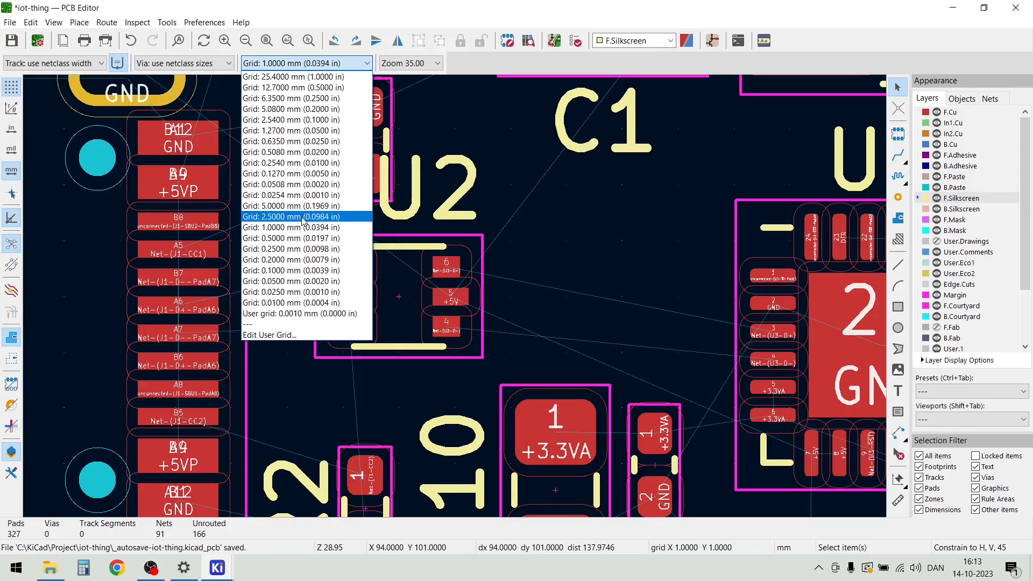
click(314, 270)
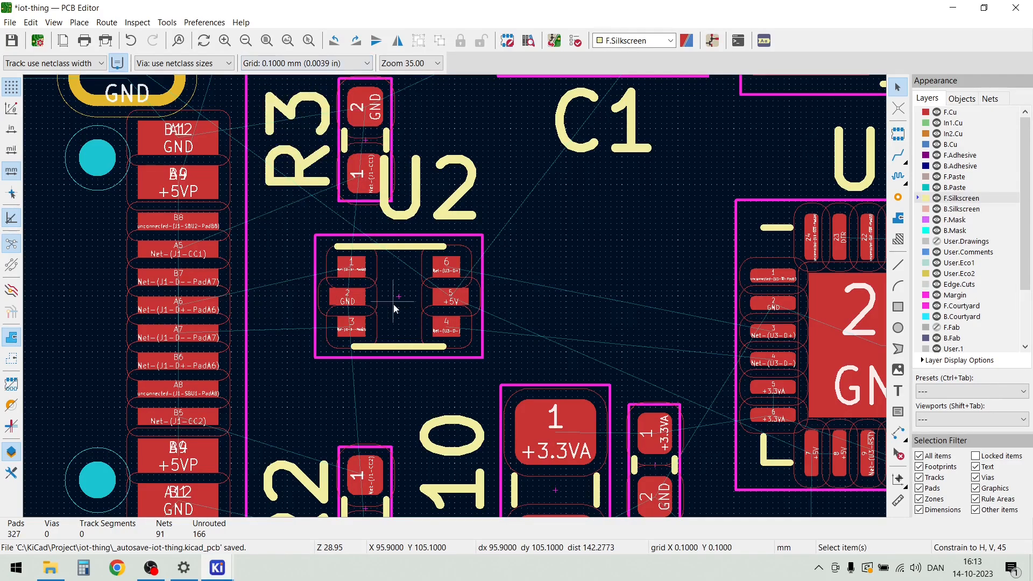
drag(393, 304, 400, 325)
key(Escape)
Route 0.2 mm F.Cu tracks from J1 pad A6 to U2 pad 1 and from J1 pad A7 to U2 pad 3
scroll(308, 319, up, 2)
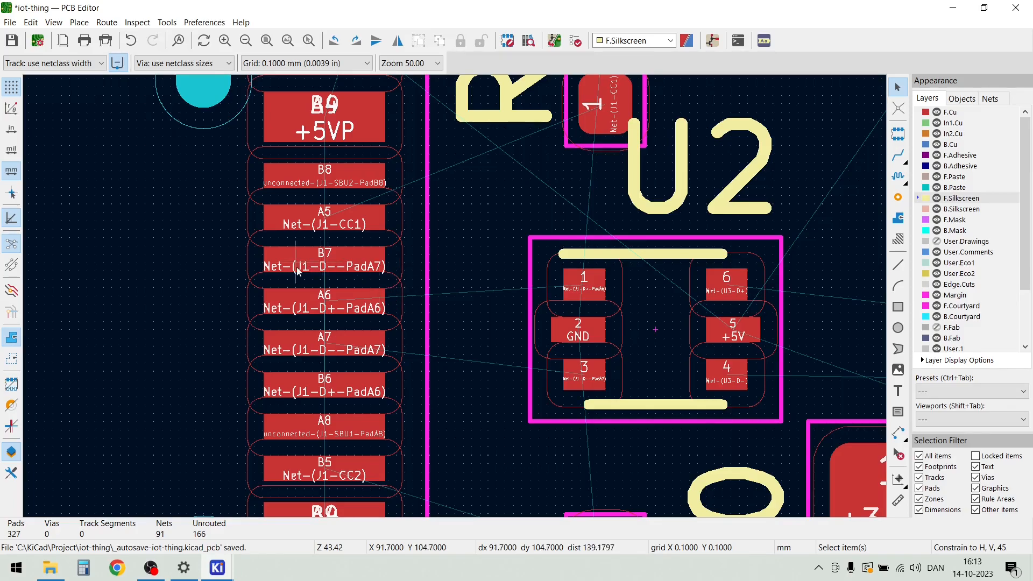
key(x)
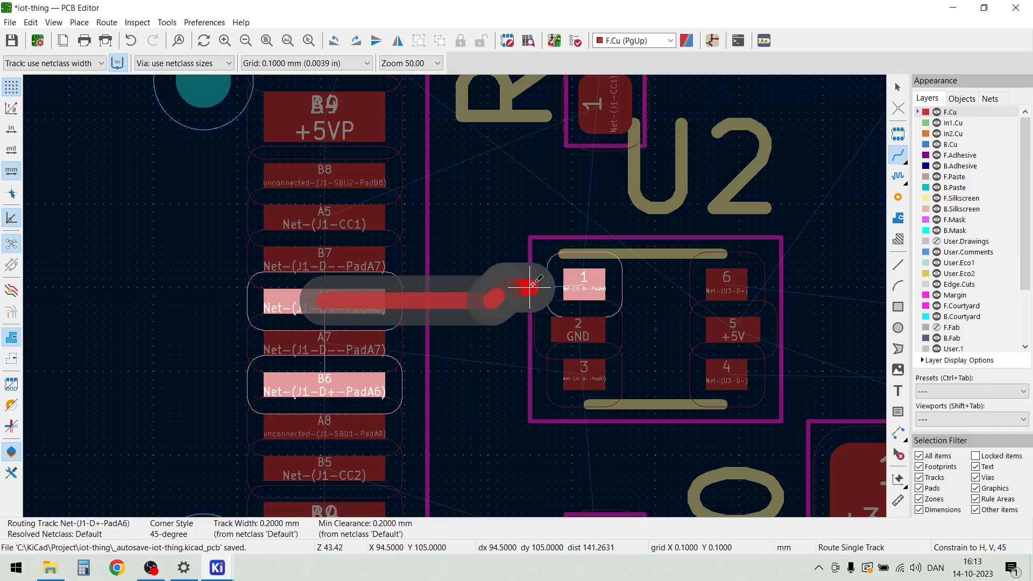
click(584, 281)
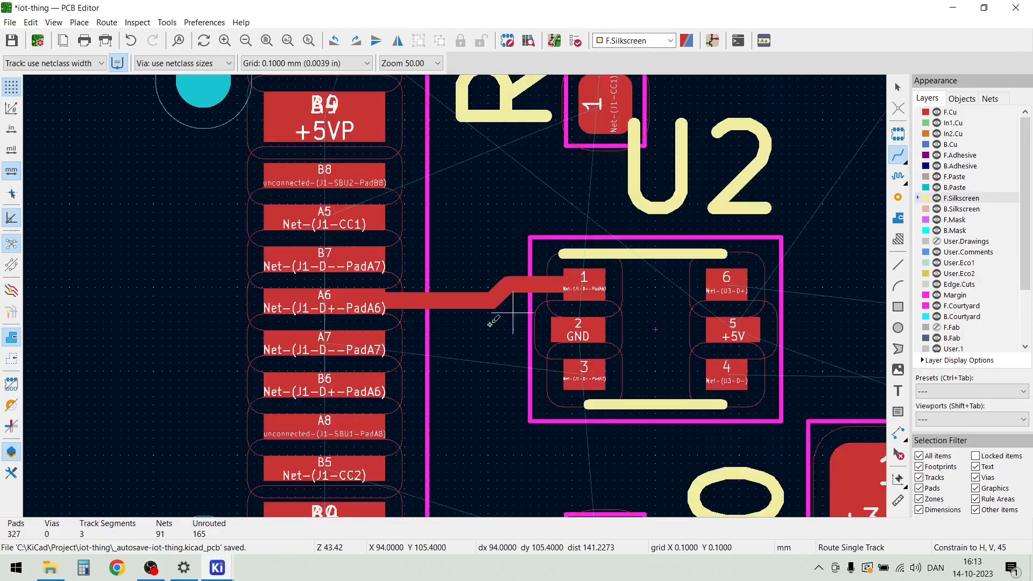
click(378, 344)
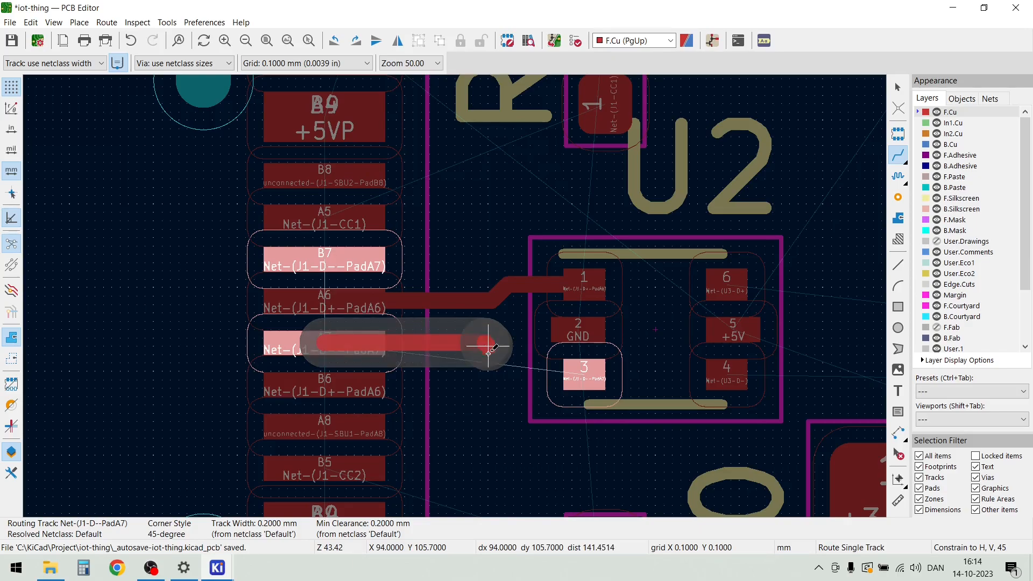
click(584, 370)
Shift U2 0.1 mm up to even out its position relative to the two J1 data tracks
scroll(585, 370, down, 2)
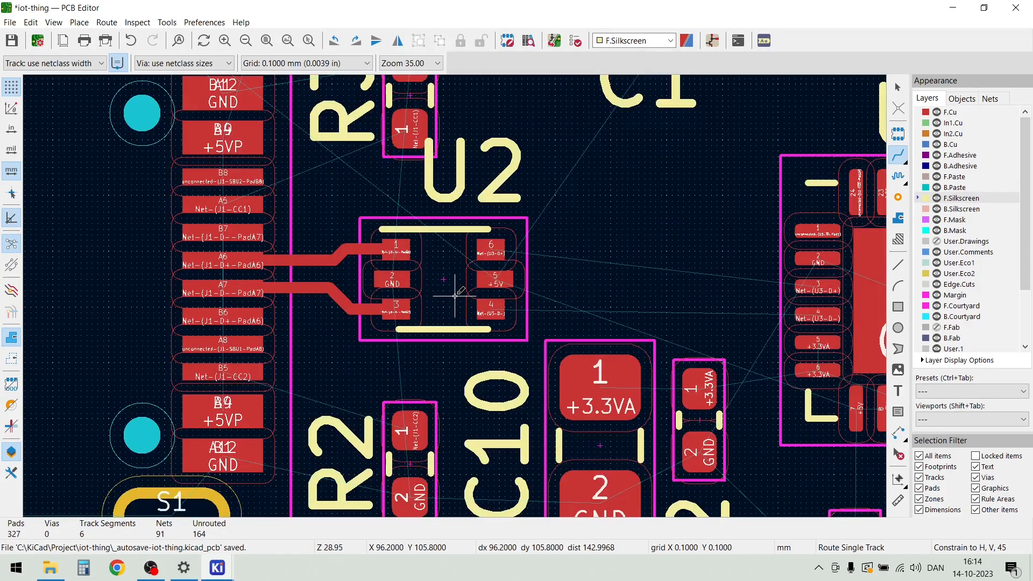
scroll(454, 295, up, 1)
key(Escape)
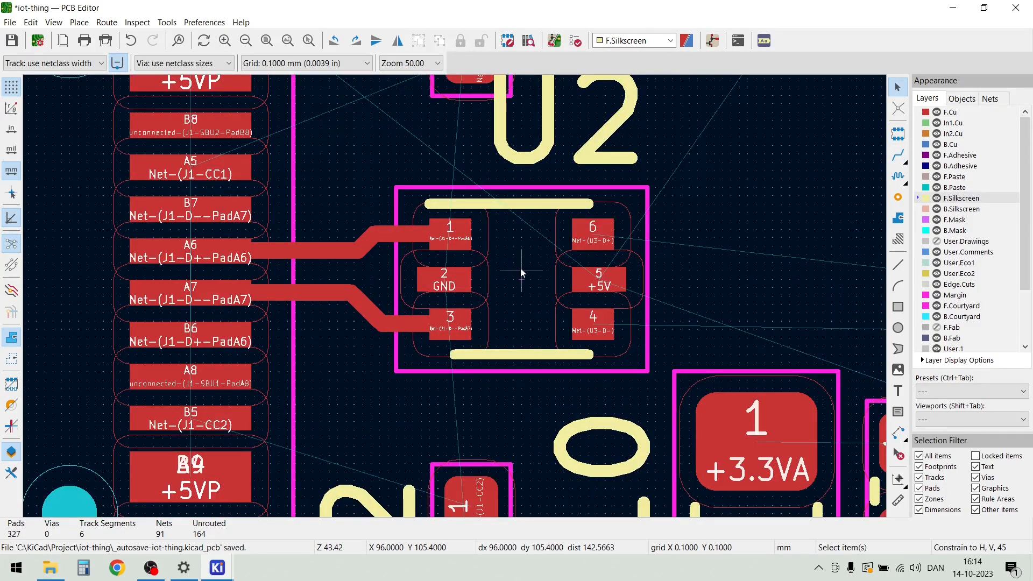
click(522, 266)
key(m)
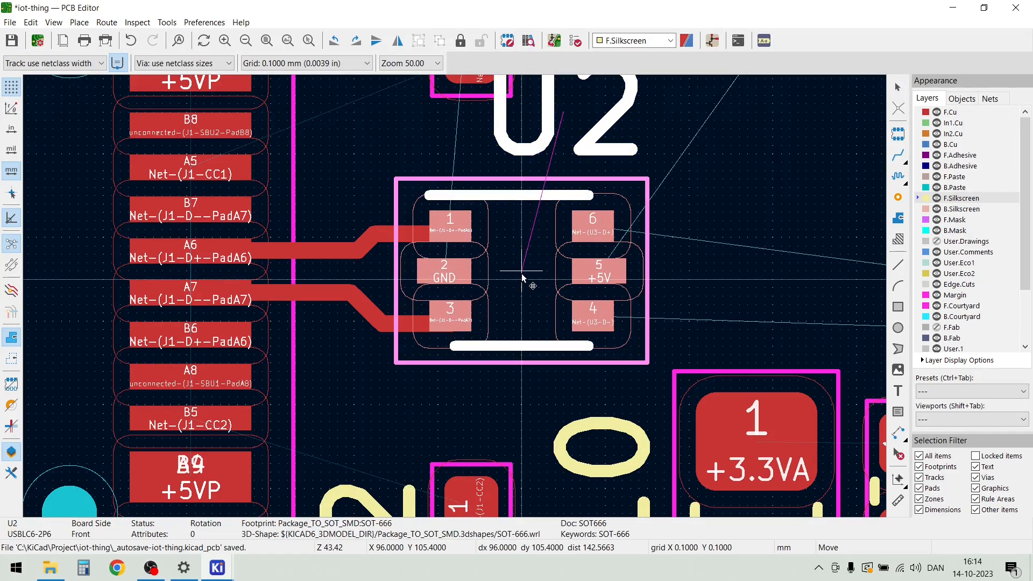
key(Escape)
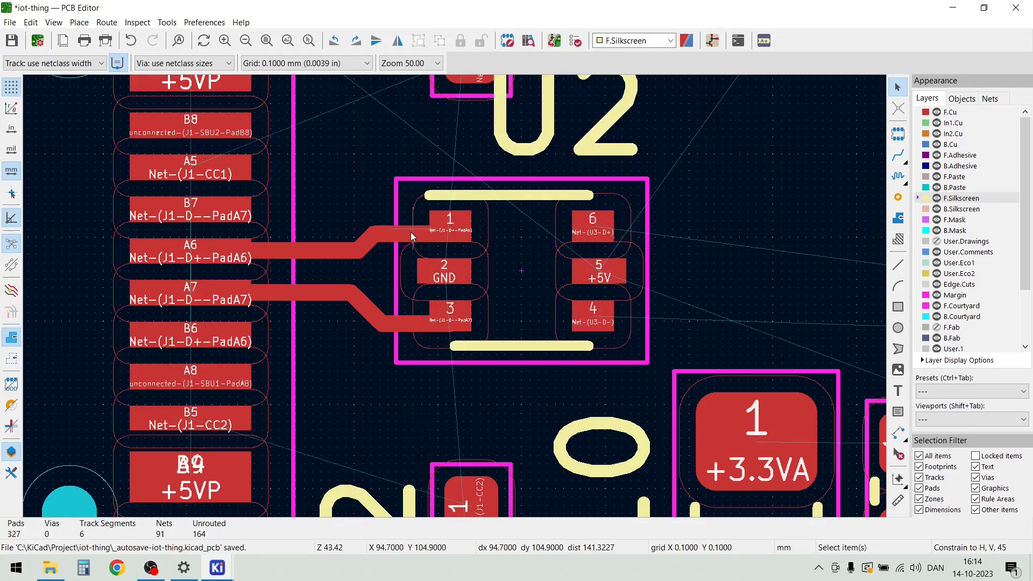
Reroute the end of the J1 A6 track so that it enters U2 pad 1 along the pad's centre
key(x)
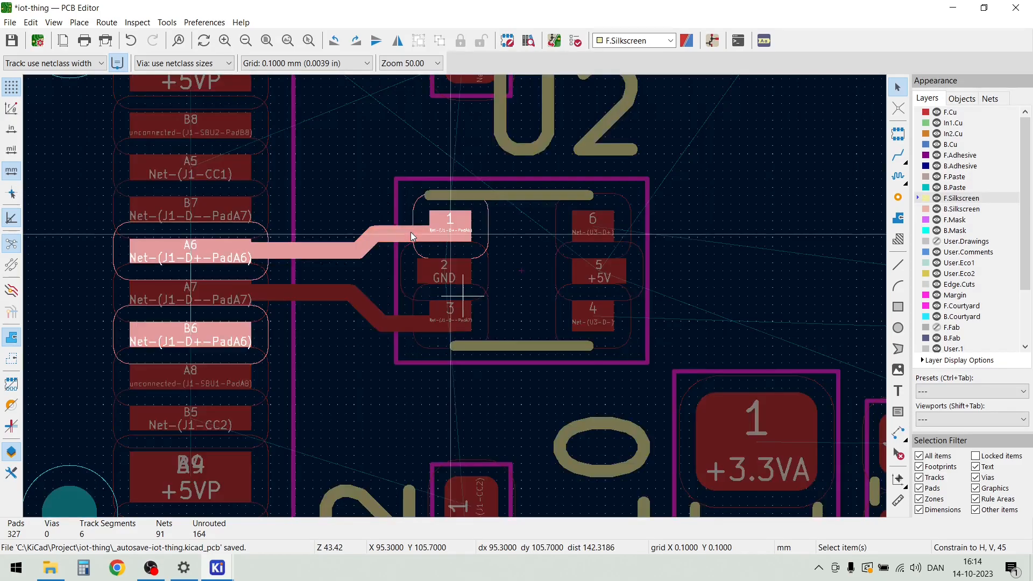
click(411, 231)
key(Escape)
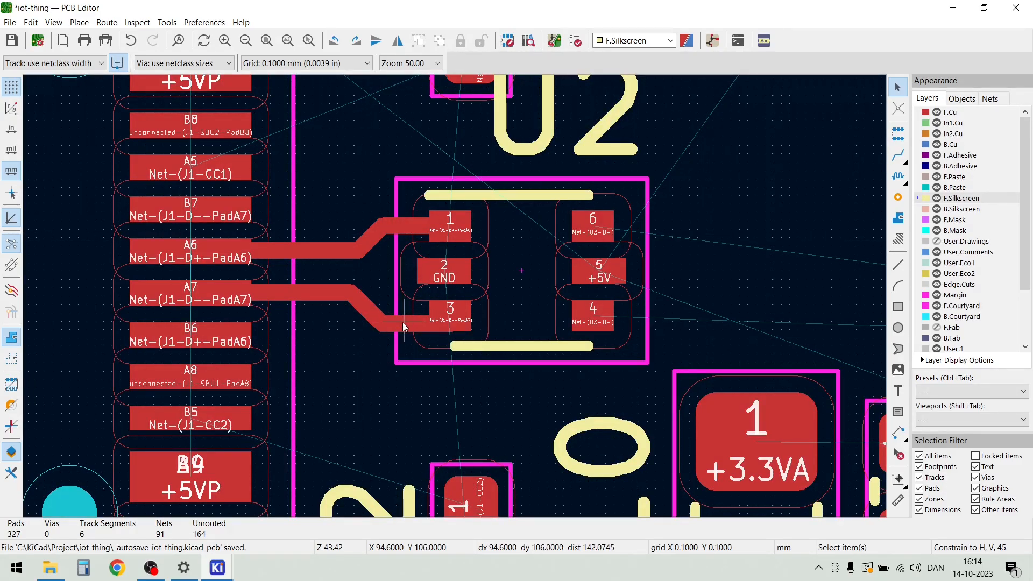
Reroute the J1 A7 track into U2 pad 3 along the pad's centre and shift its bend about 0.1 mm towards U2
key(x)
click(450, 324)
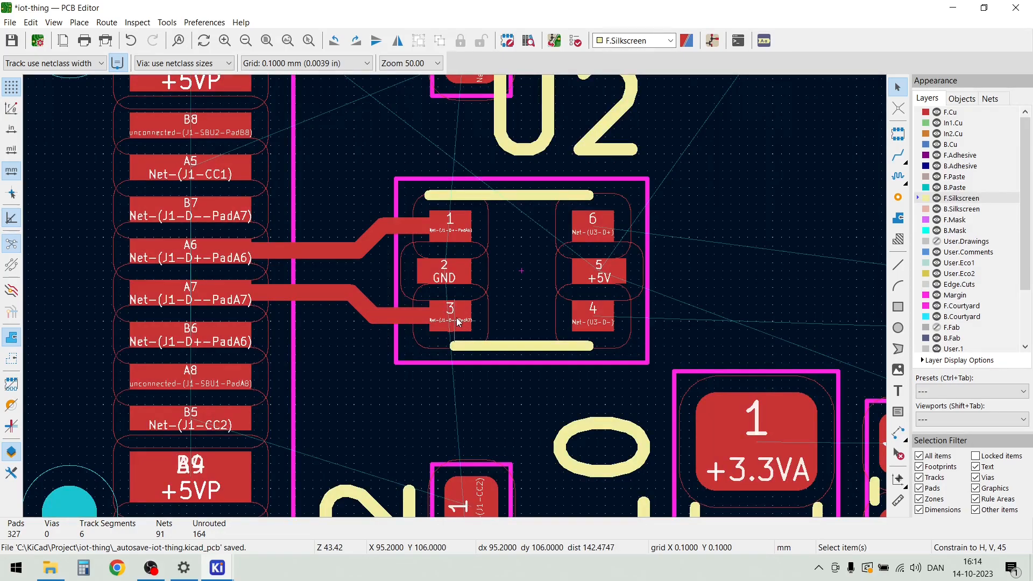
key(x)
key(Escape)
drag(353, 296, 362, 296)
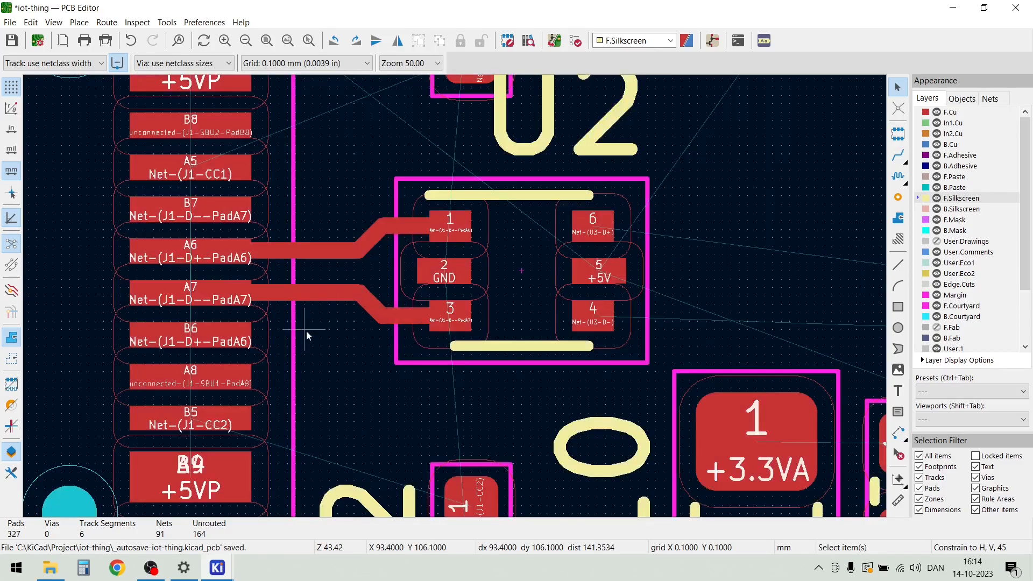
Route a straight 0.2 mm F.Cu track about 4 mm long from U2 pad 6 towards U3, ending in free space
scroll(454, 296, down, 2)
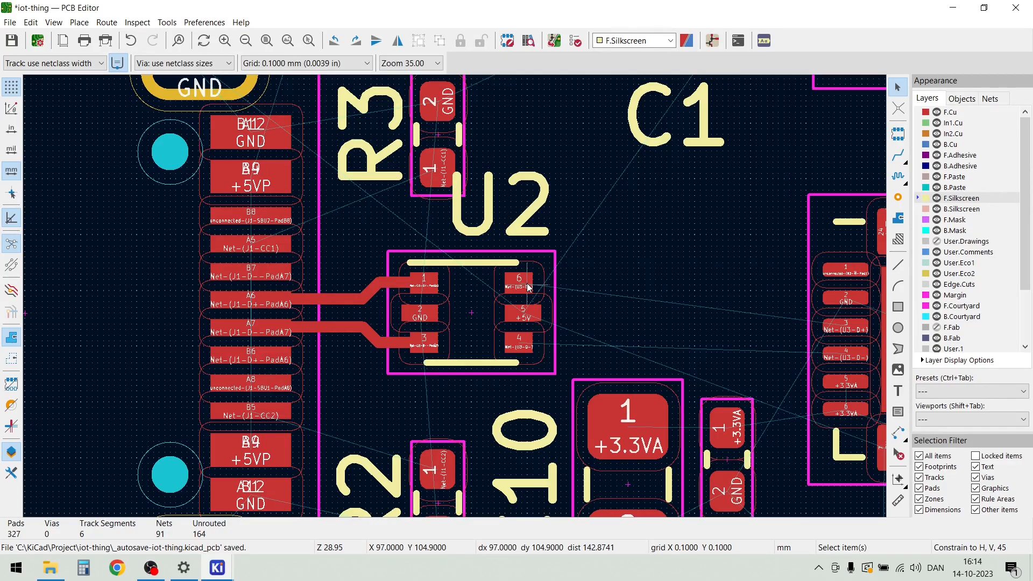
key(x)
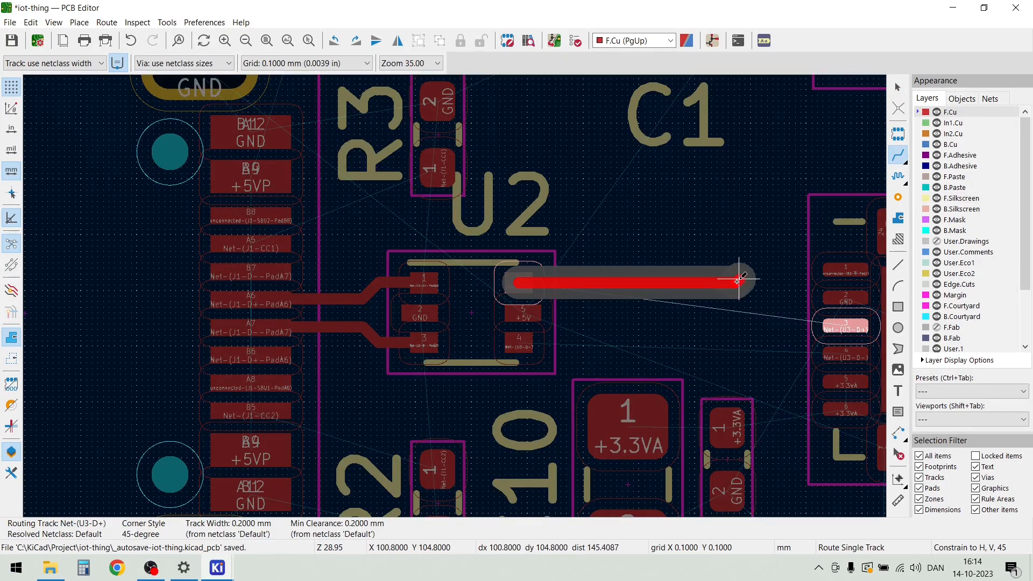
scroll(737, 280, down, 1)
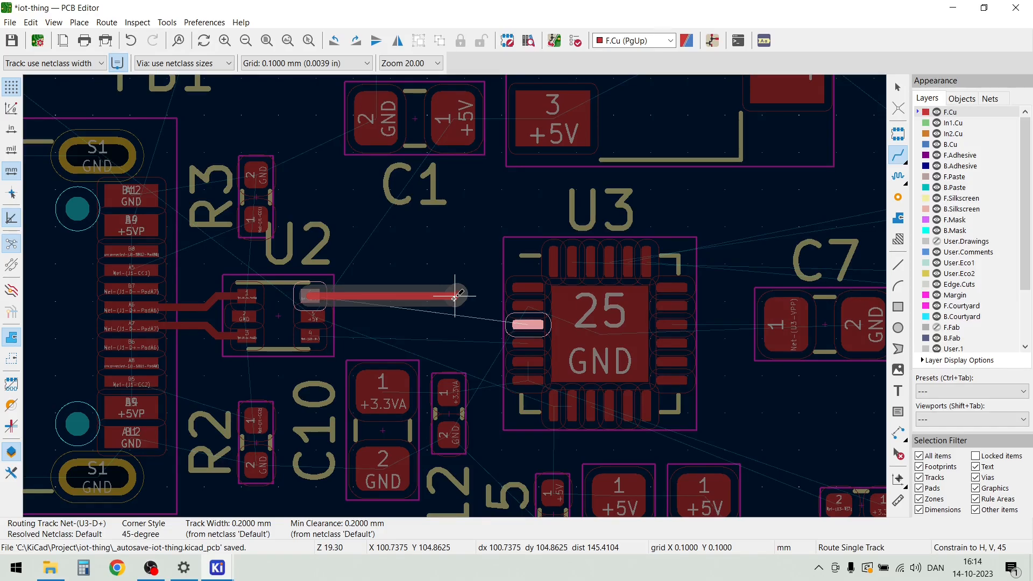
scroll(455, 296, down, 1)
key(Escape)
scroll(463, 318, up, 1)
key(Escape)
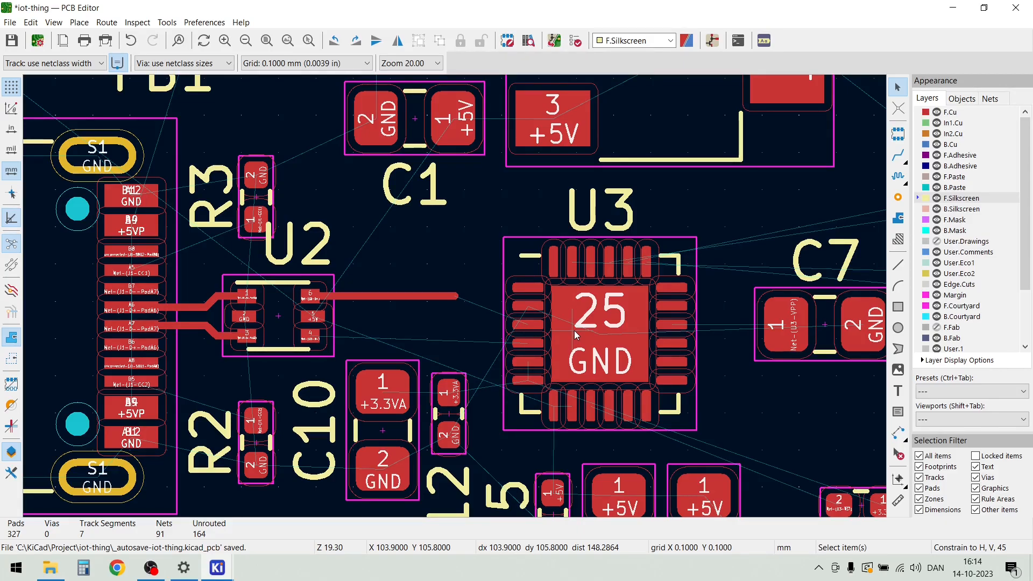
Move U3 about 0.4 mm up and 0.2 mm towards U2 to bring its D+ and D- pads between U2 pads 6 and 4
key(m)
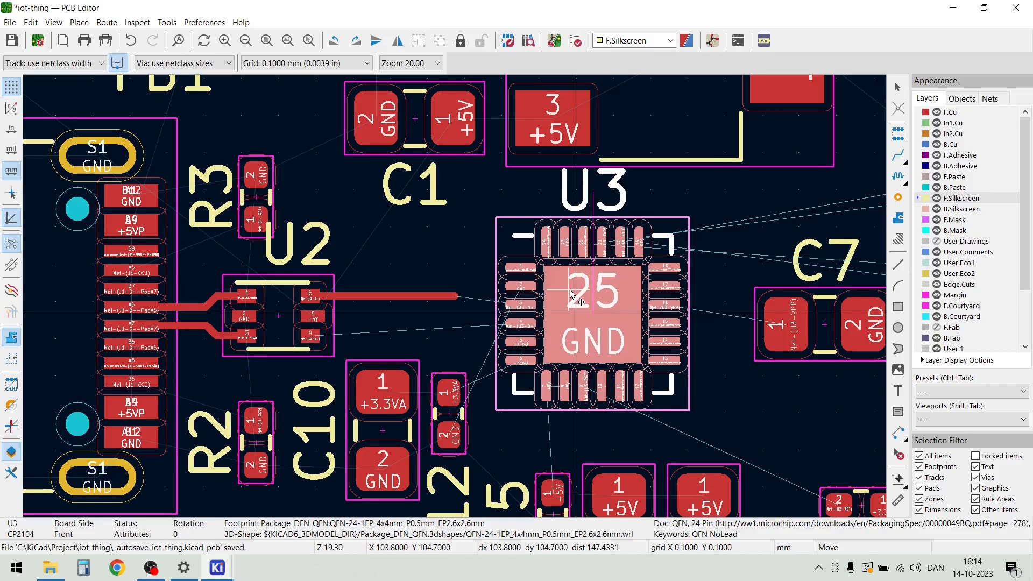
click(572, 293)
scroll(453, 296, down, 2)
scroll(454, 297, up, 4)
Route a 0.2 mm D- track from U2 pad 4 to U3 pad 4 and extend the open D+ track to U3 pad 3
scroll(395, 299, up, 2)
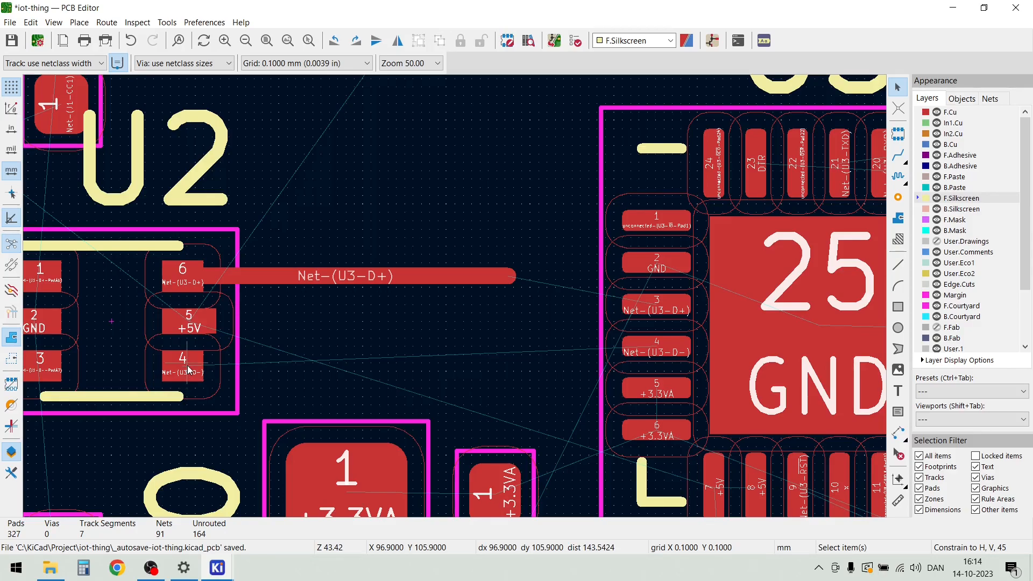
key(x)
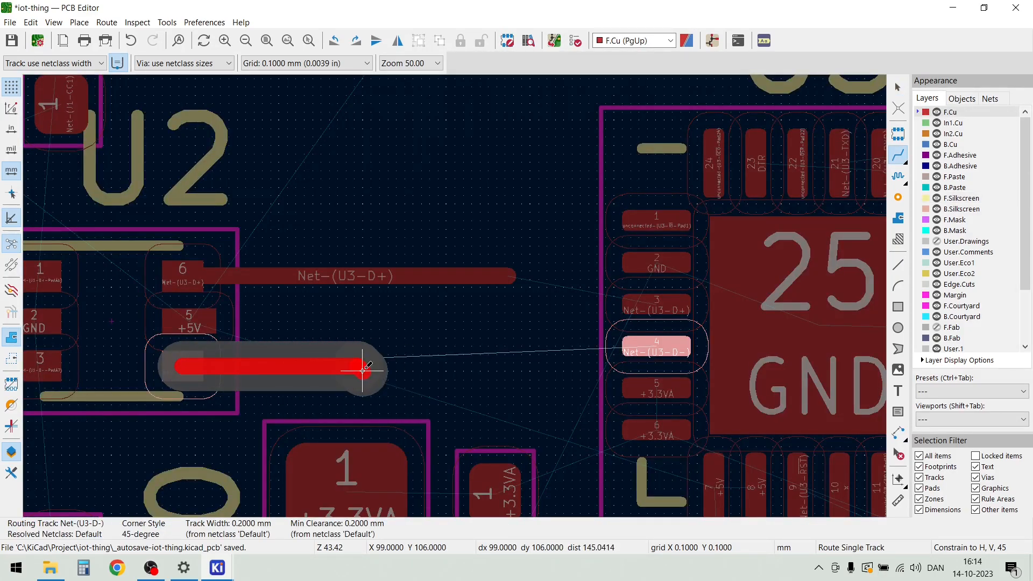
click(370, 361)
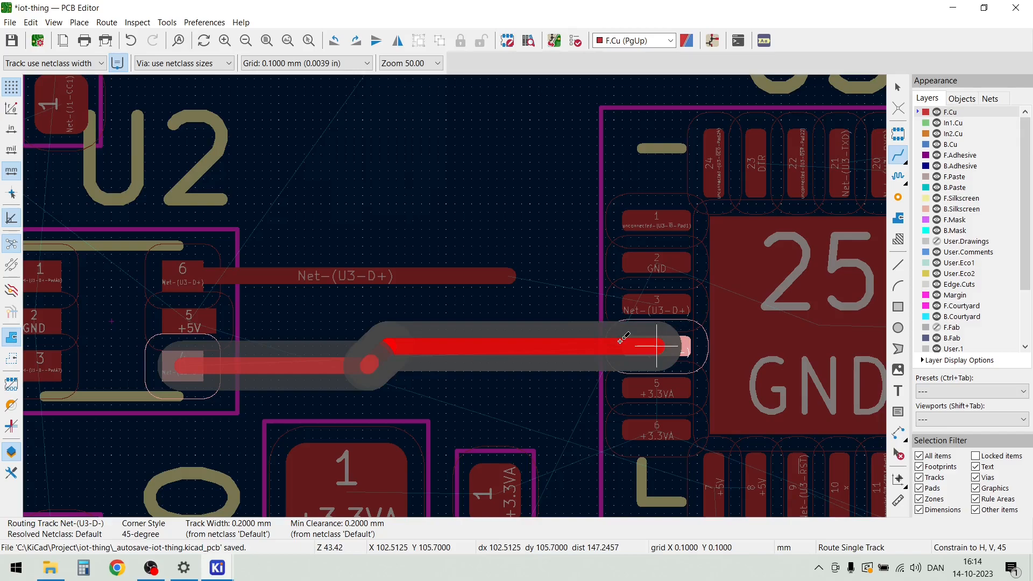
click(650, 338)
click(509, 276)
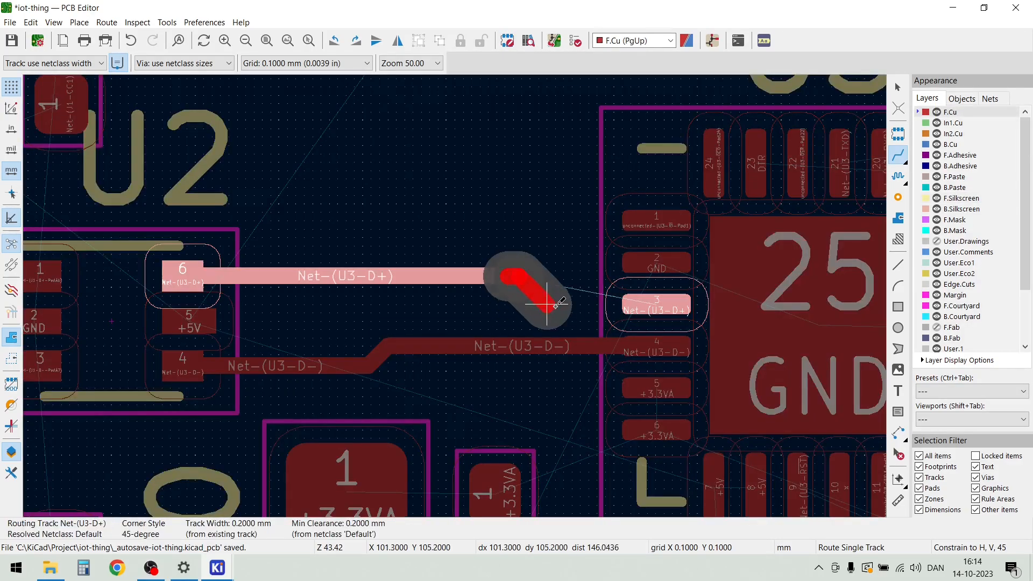
click(639, 305)
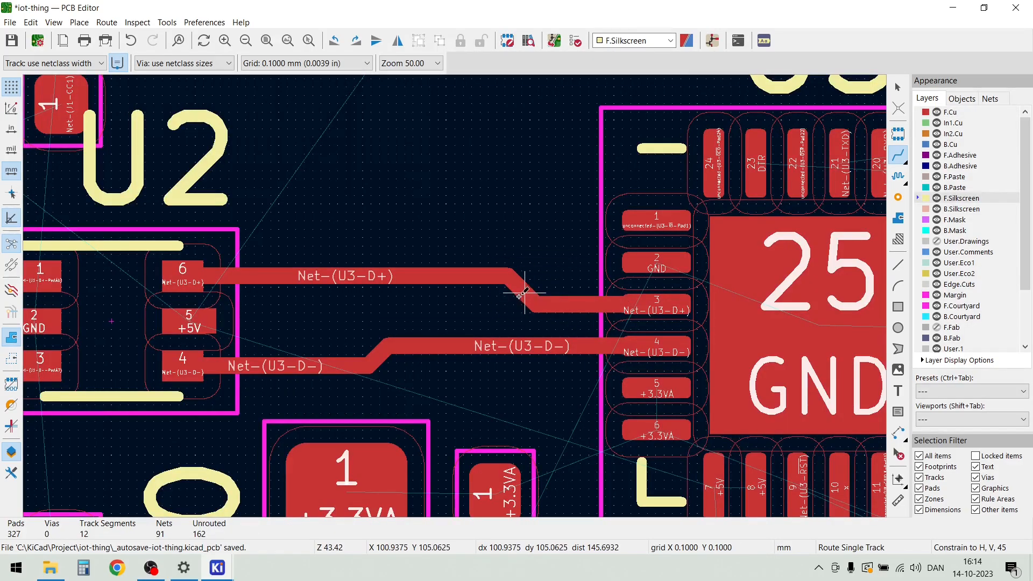
Shift the diagonal bends of the U3 D+ and D- tracks towards U2 and align them with each other
drag(522, 293, 397, 302)
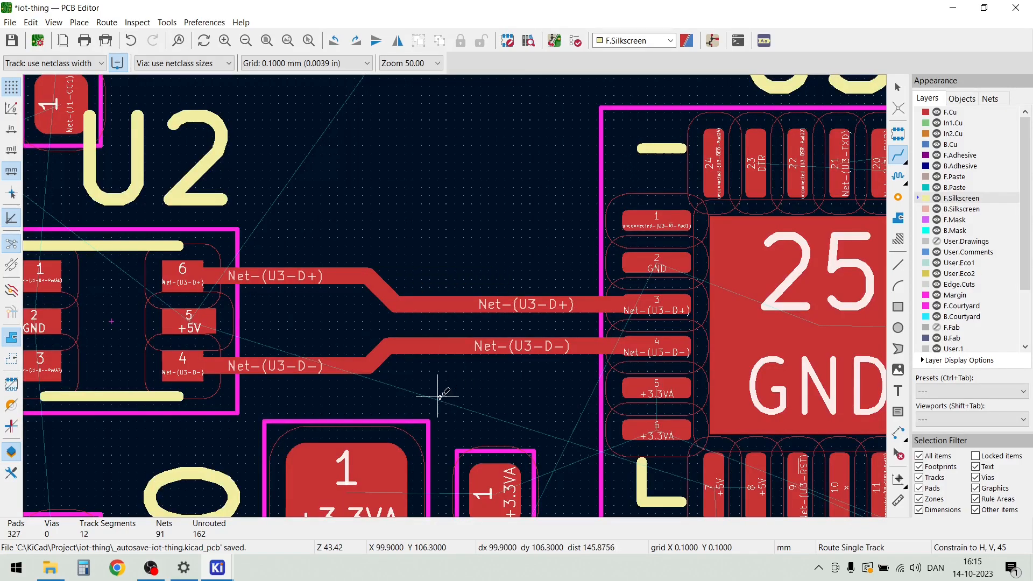
drag(380, 358, 346, 357)
drag(376, 295, 354, 294)
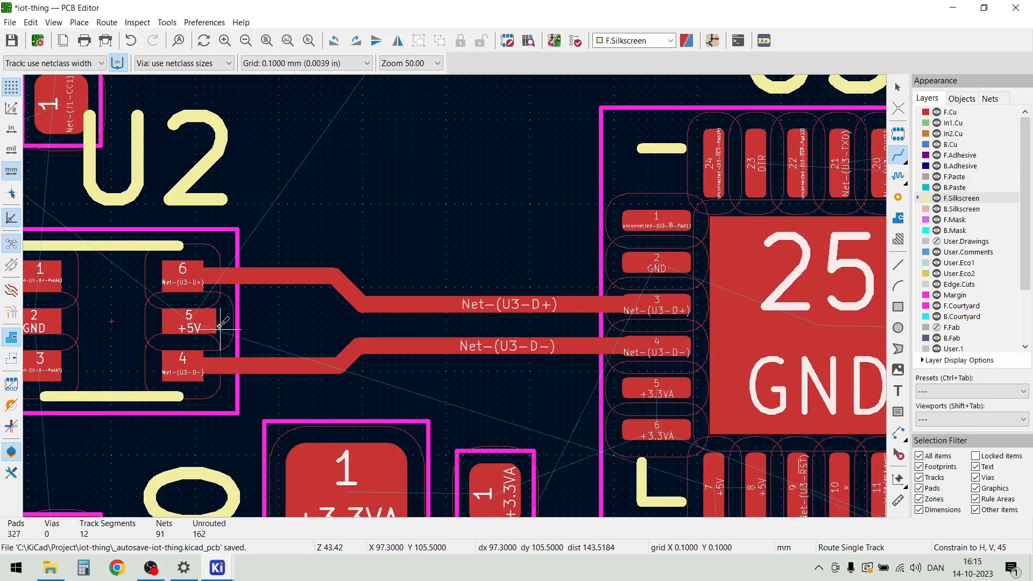
Move capacitors C5, C4 and C6 together about 0.3 mm up, closer to U3
scroll(455, 294, down, 4)
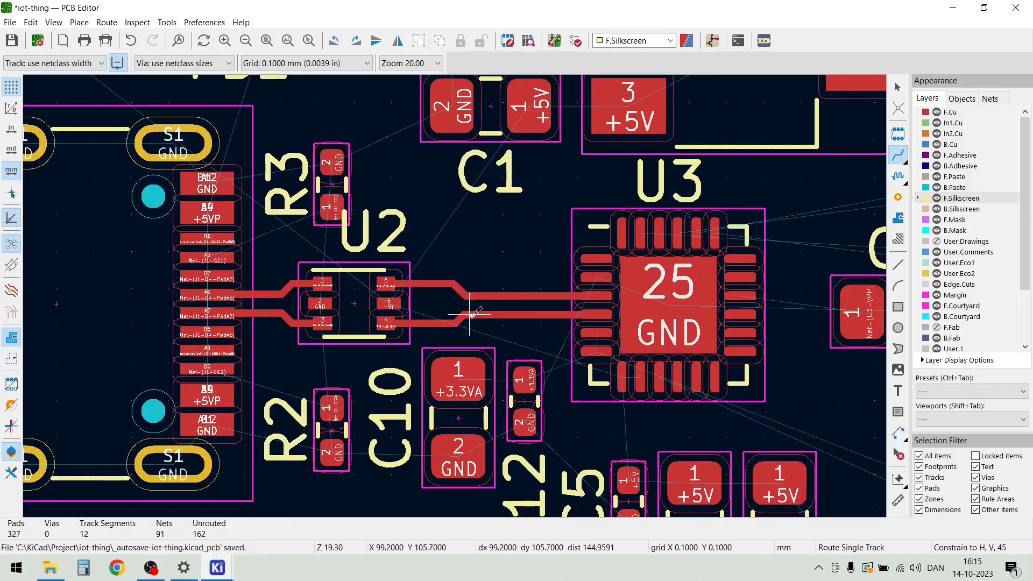
scroll(454, 322, up, 3)
scroll(455, 295, down, 2)
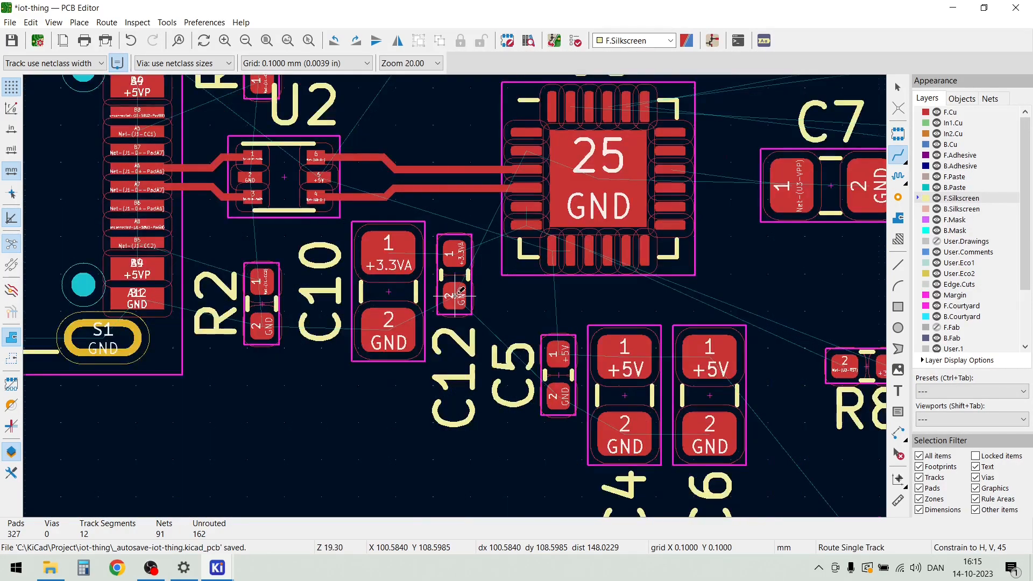
drag(742, 471, 520, 312)
drag(626, 360, 619, 348)
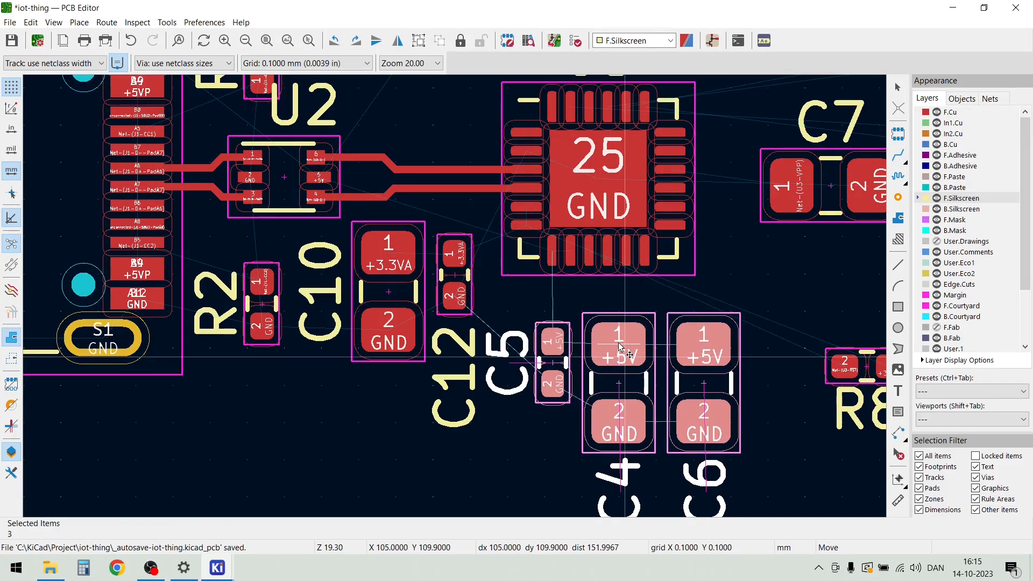
click(619, 349)
scroll(620, 349, down, 3)
key(x)
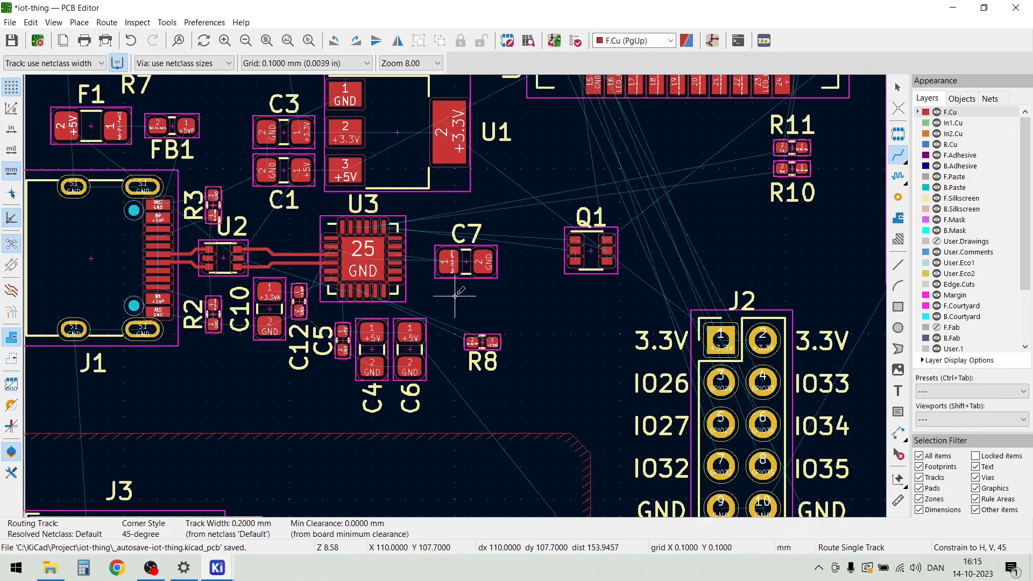
click(454, 296)
scroll(330, 263, up, 5)
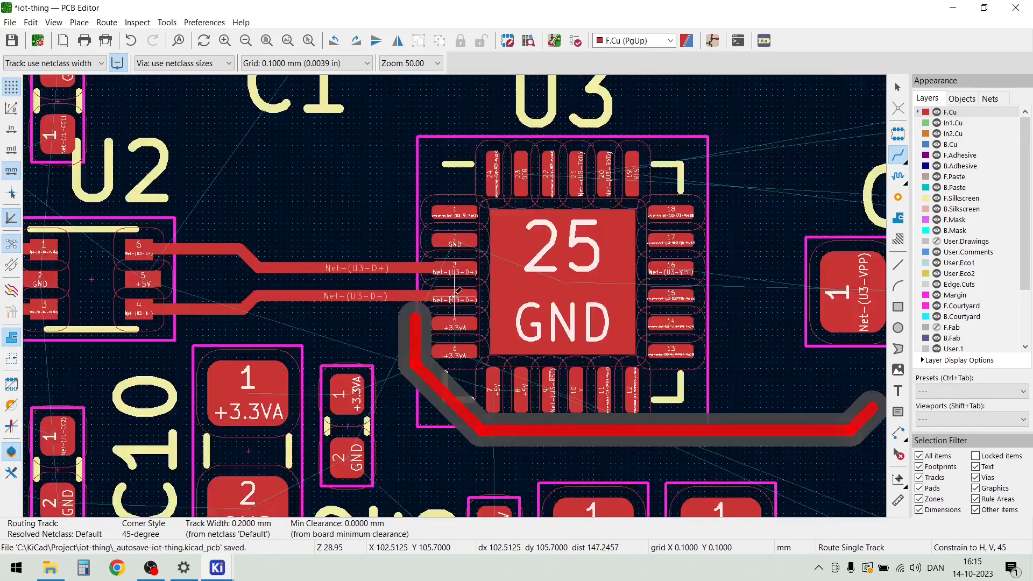
scroll(456, 292, down, 5)
scroll(461, 300, up, 4)
key(Escape)
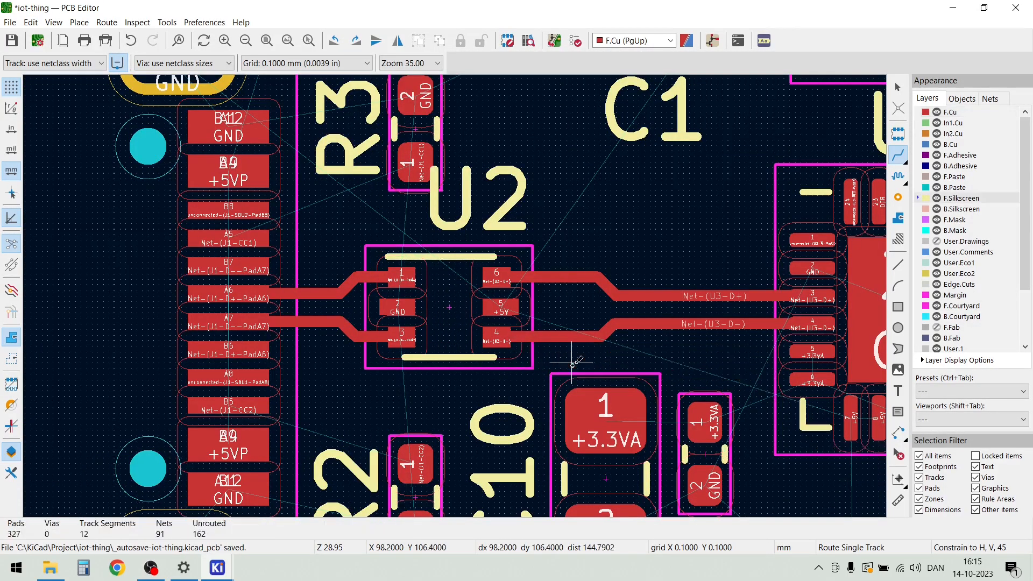
key(Escape)
Route a 0.2 mm +5V stub about 1 mm long from U2 pad 5 into the gap between the D+ and D- tracks
scroll(455, 295, up, 3)
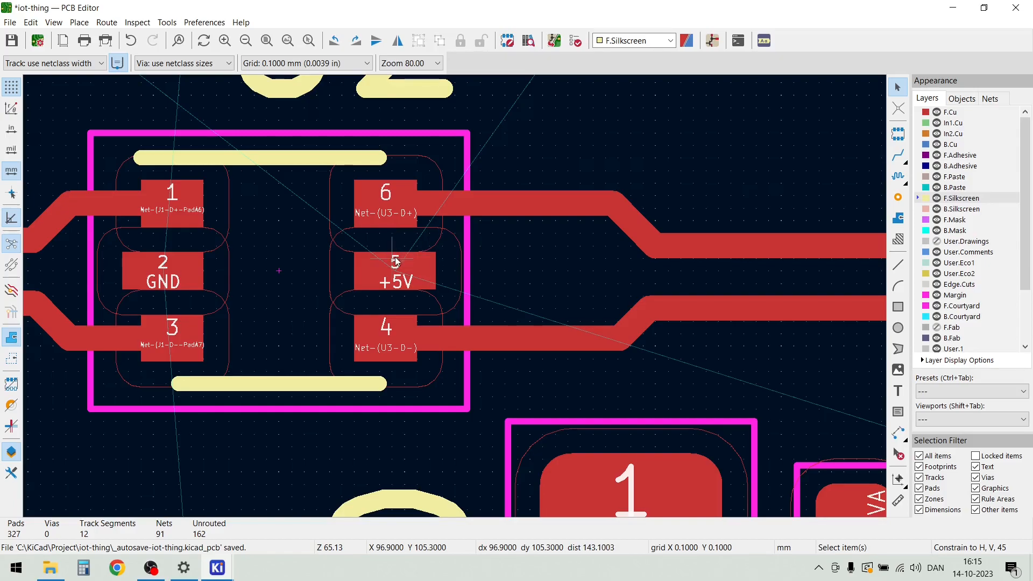
key(x)
click(515, 268)
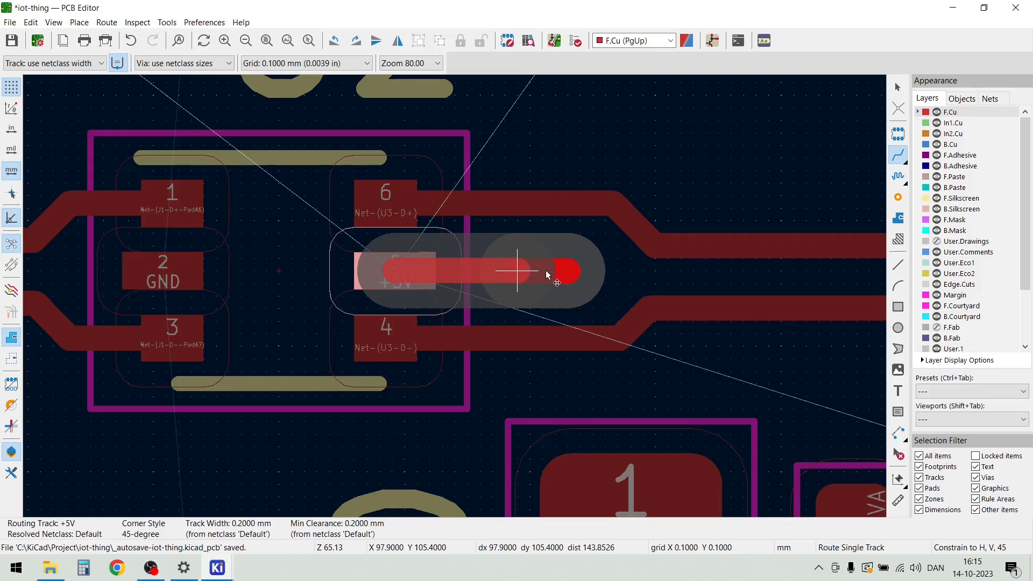
key(Escape)
Try to place a via just beyond the open end of the +5V stub from U2 pad 5
key(ctrl+shift+v)
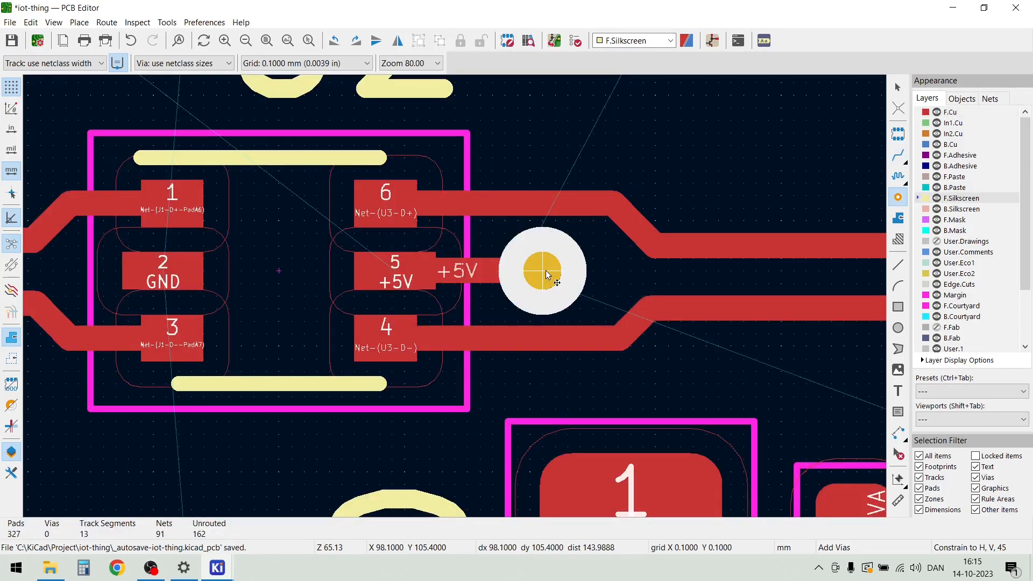
click(546, 275)
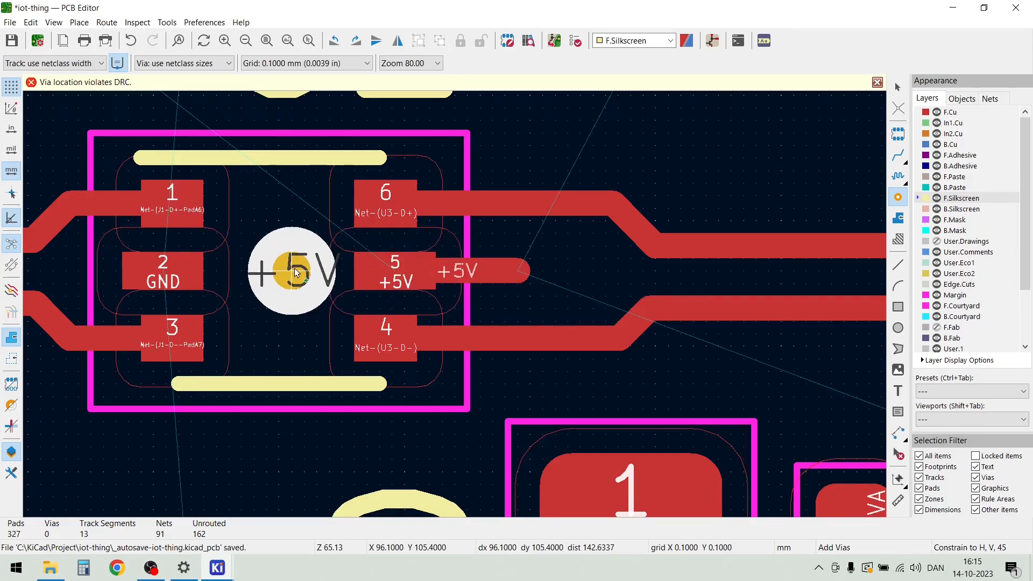
key(Escape)
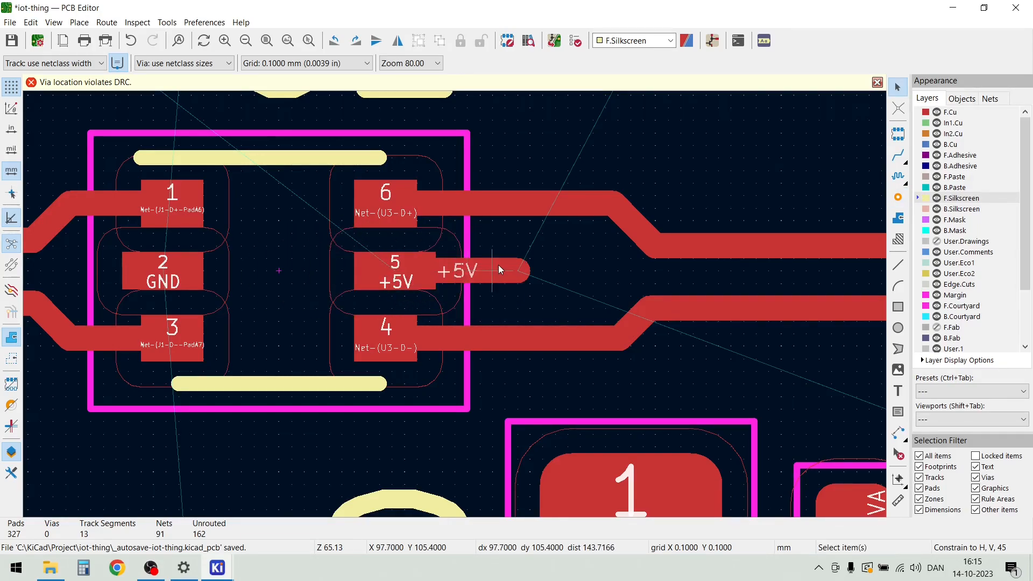
Spread the D+ track up and the D- track down by about 0.07 mm each, away from the +5V stub
click(515, 205)
key(Escape)
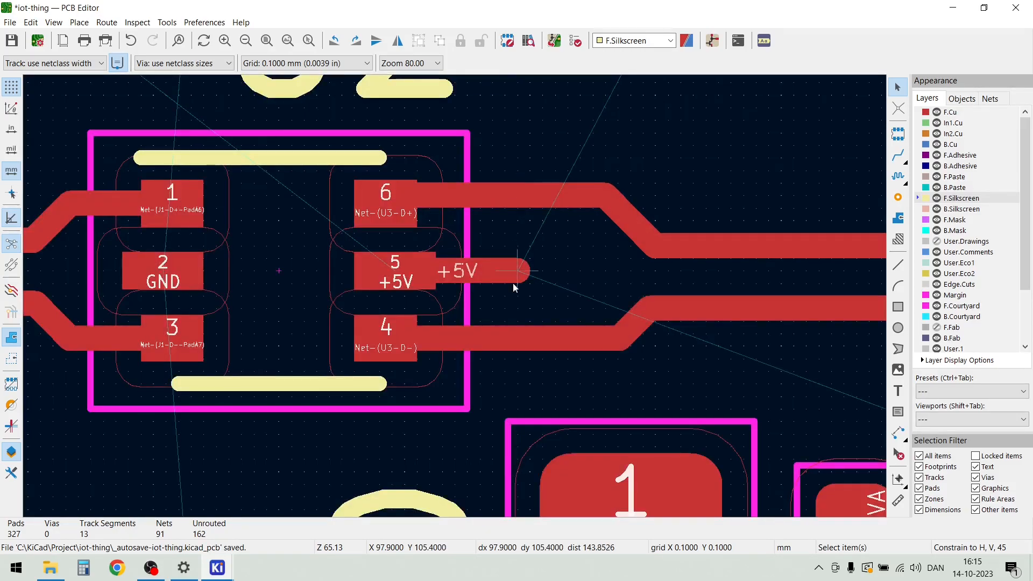
click(504, 337)
key(Escape)
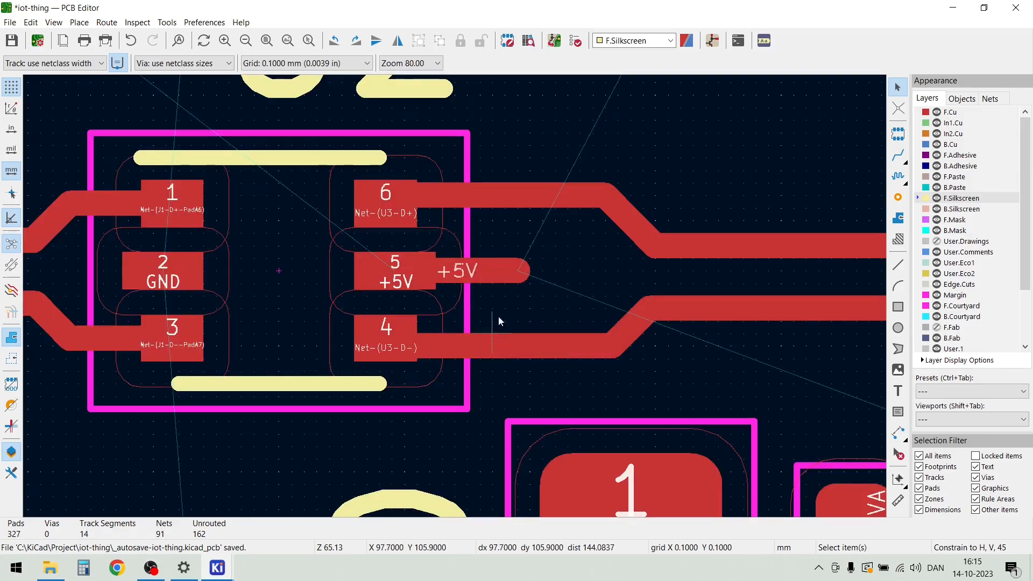
Try again to place a via at the open end of the +5V stub between the spread D+ and D- tracks
key(ctrl+shift+v)
click(517, 269)
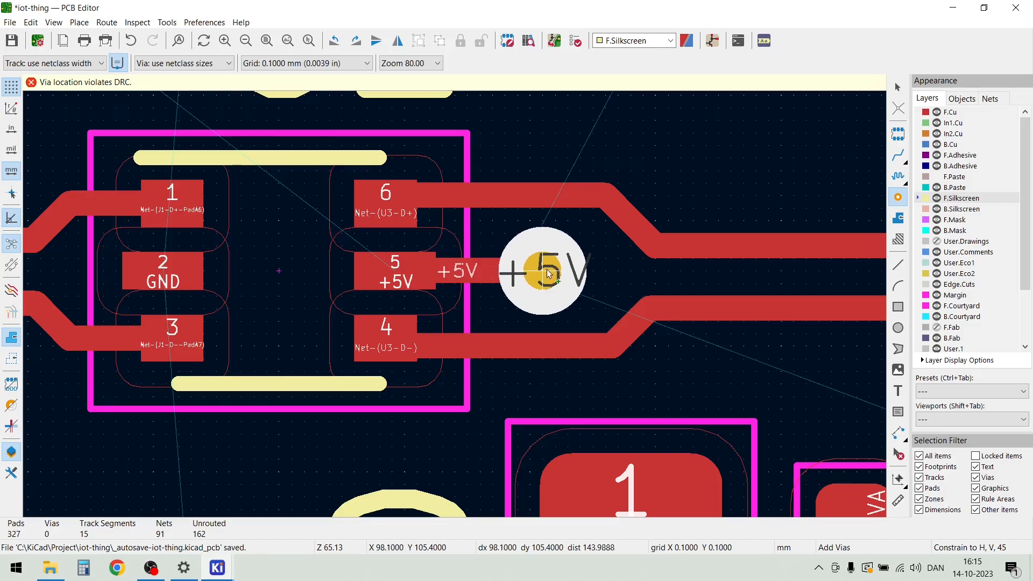
key(Escape)
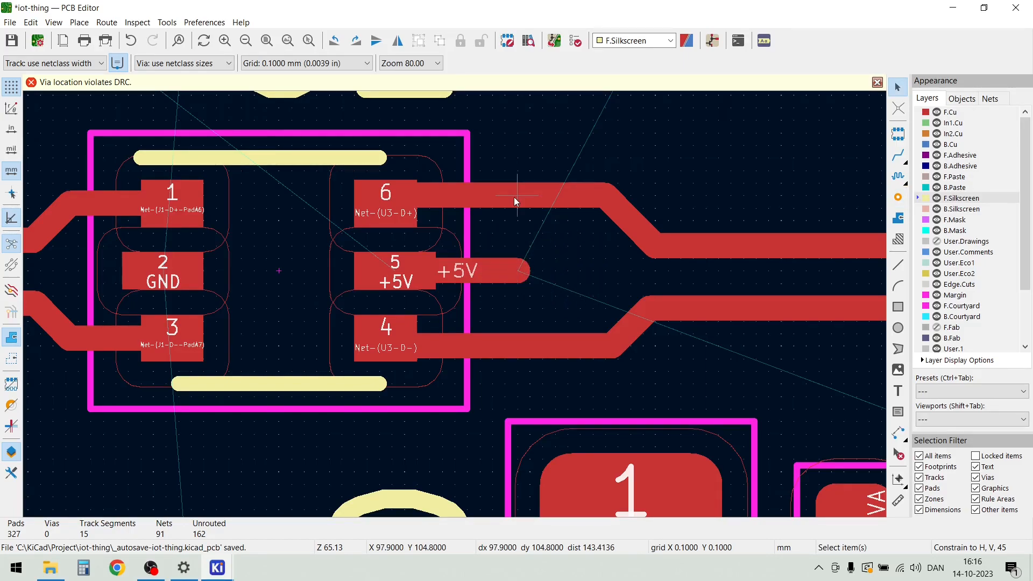
Spread the D+ and D- tracks about 0.1 mm further on each side and place a via at the end of the +5V stub
drag(514, 197, 515, 187)
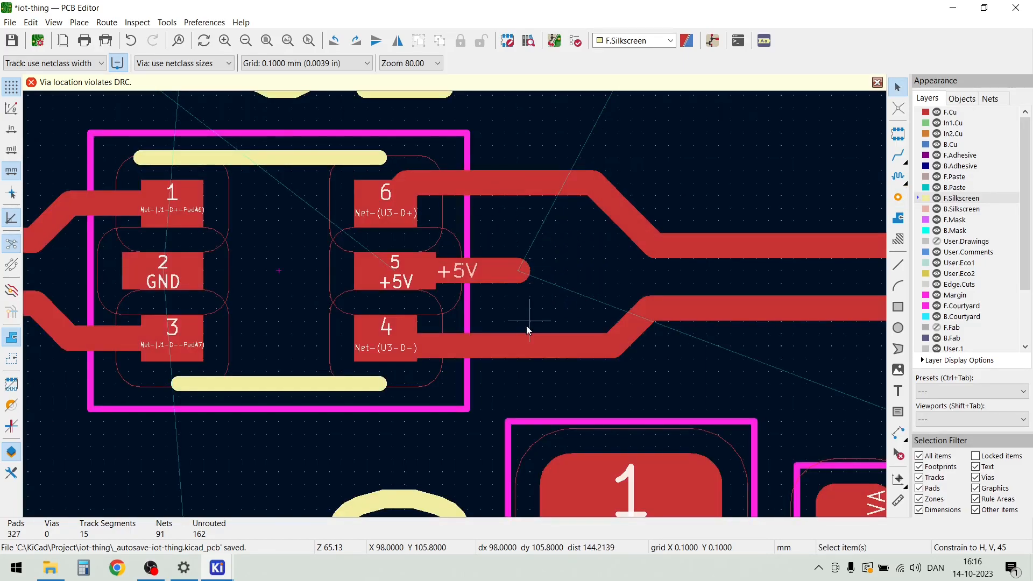
drag(529, 348, 529, 361)
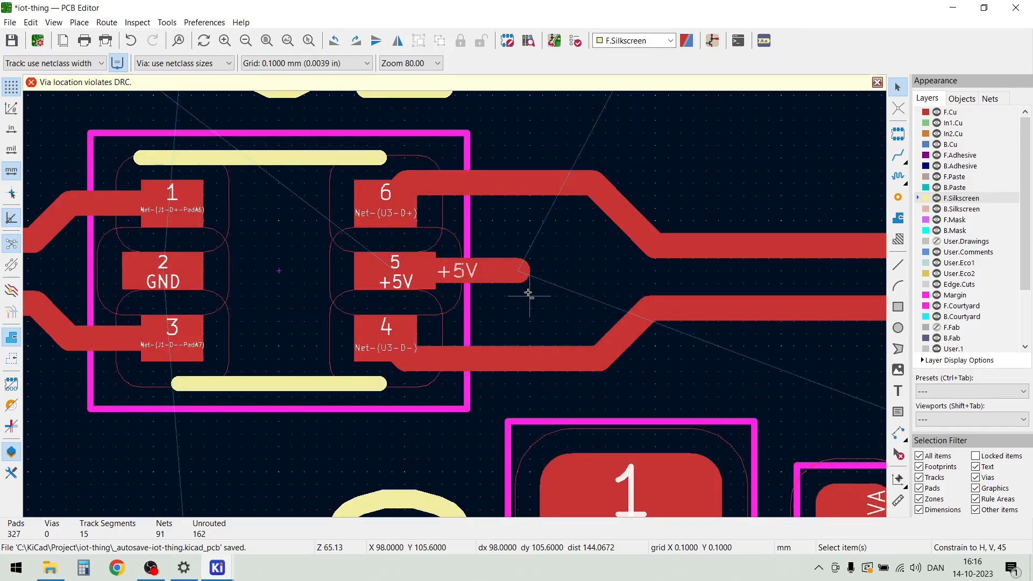
key(ctrl+shift+v)
click(517, 270)
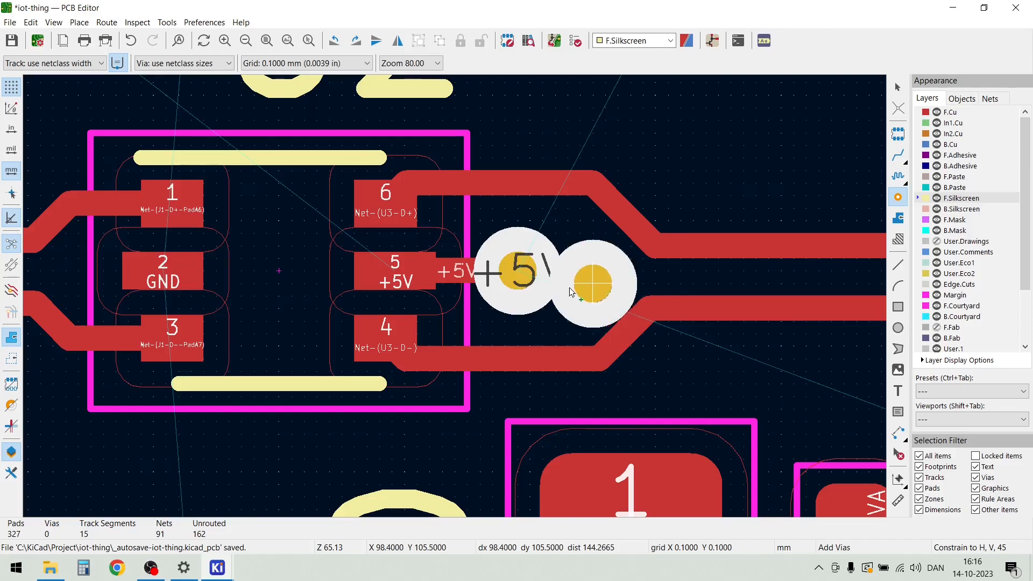
key(Escape)
Shift the D- track up and the D+ track down by about 0.05 mm each, closer to the +5V via beside U2
scroll(414, 296, down, 3)
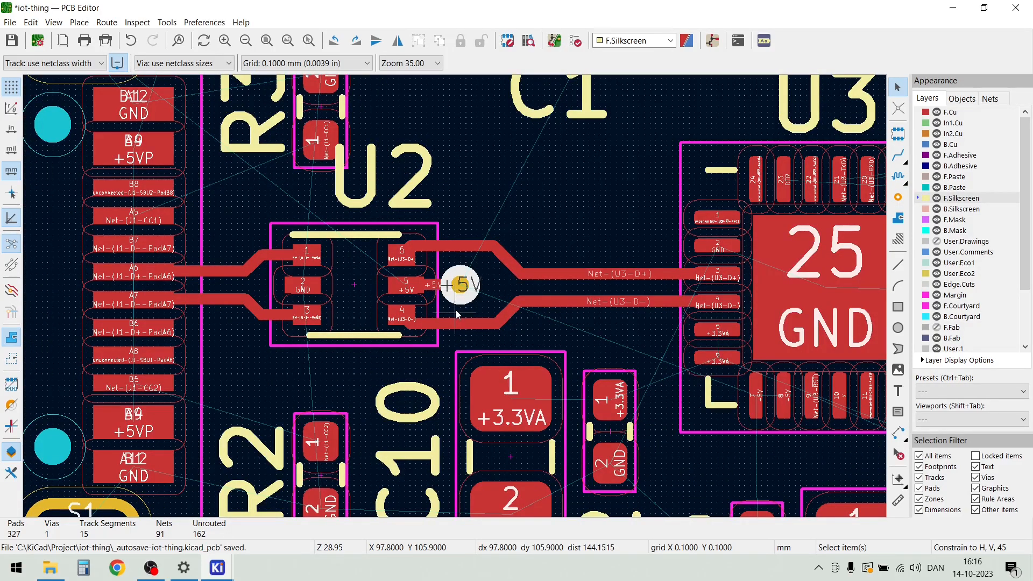
scroll(456, 310, up, 3)
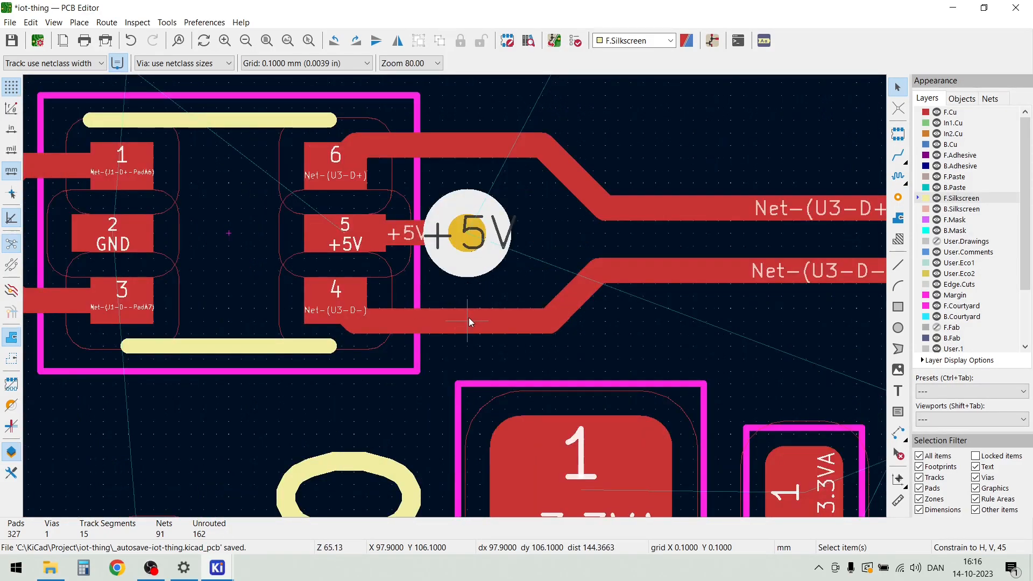
click(465, 318)
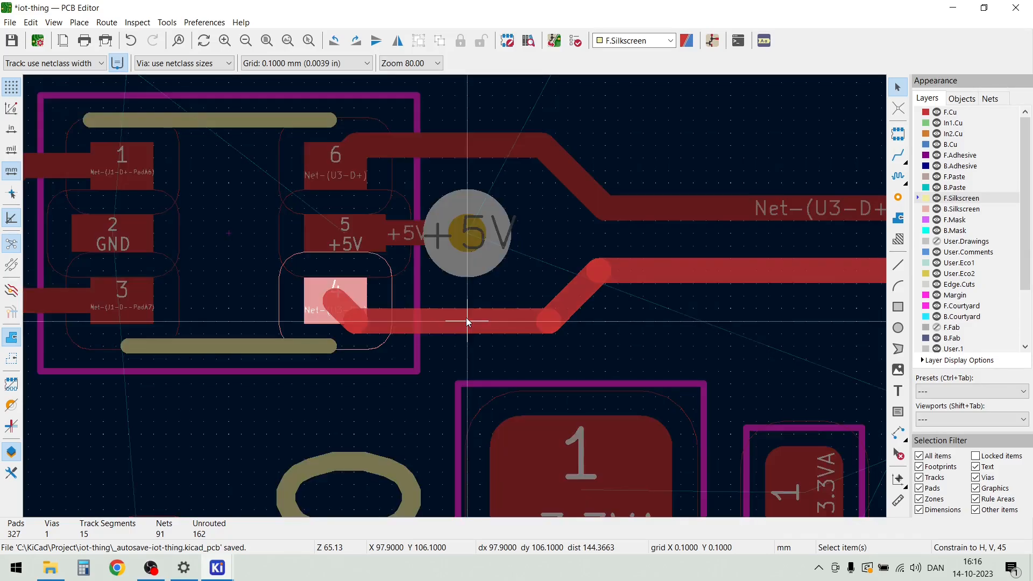
key(Escape)
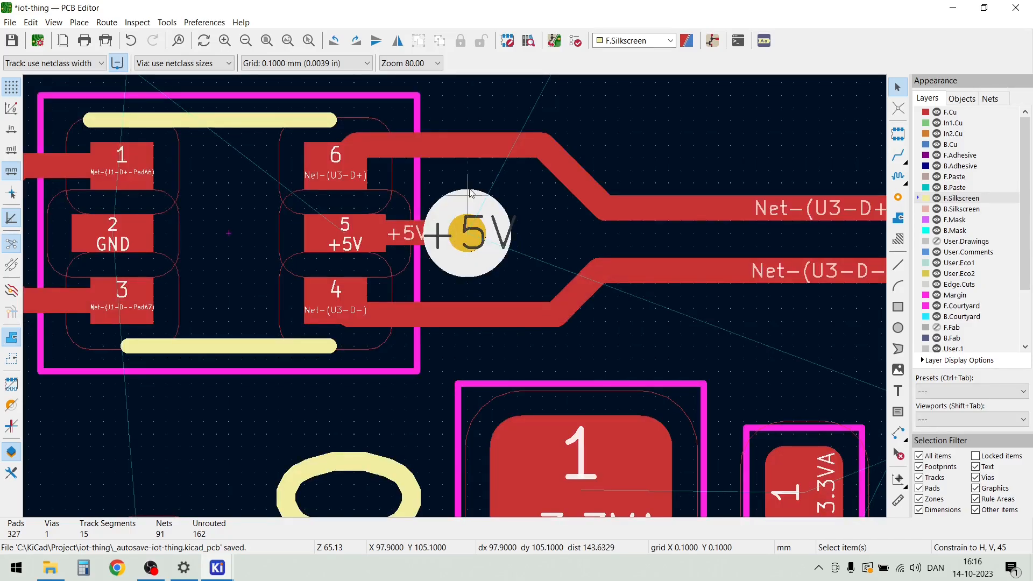
click(460, 148)
key(Escape)
scroll(462, 204, down, 3)
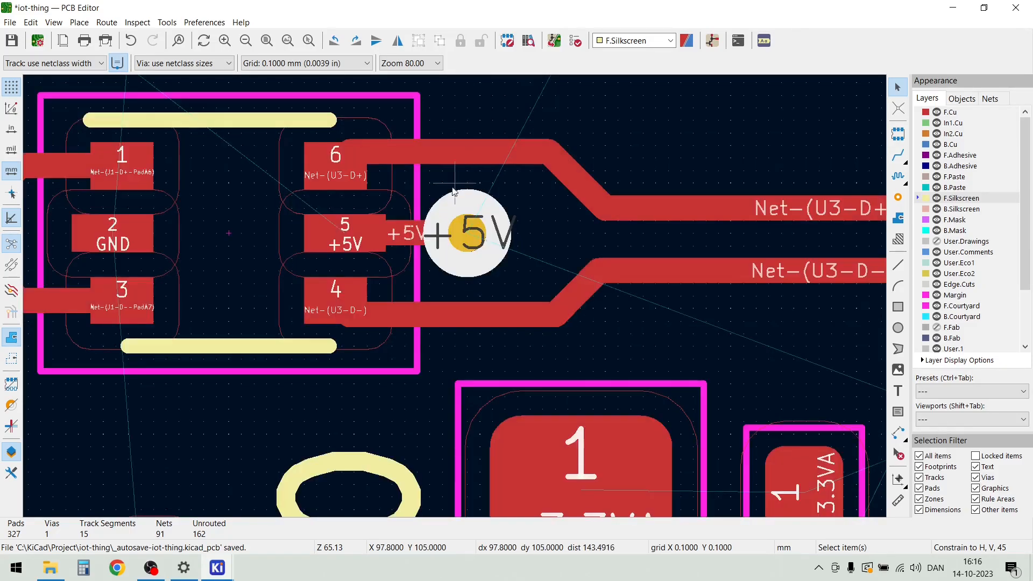
Route a short GND track from U2 pad 2 toward pad 5, ending at X 95.9, Y 105.4 mm, and place a via at its end
scroll(380, 292, up, 2)
scroll(381, 293, up, 2)
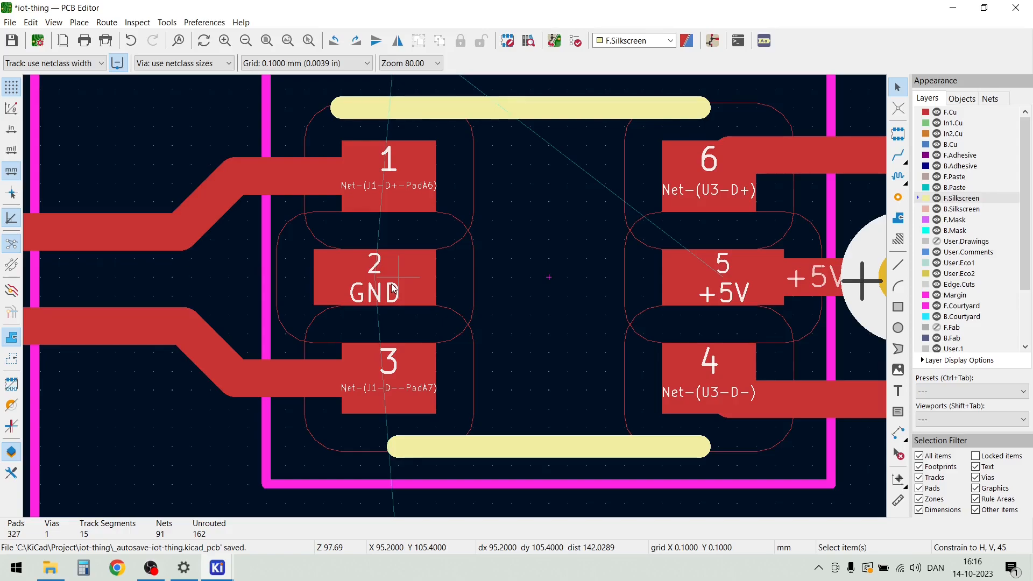
key(x)
double_click(529, 277)
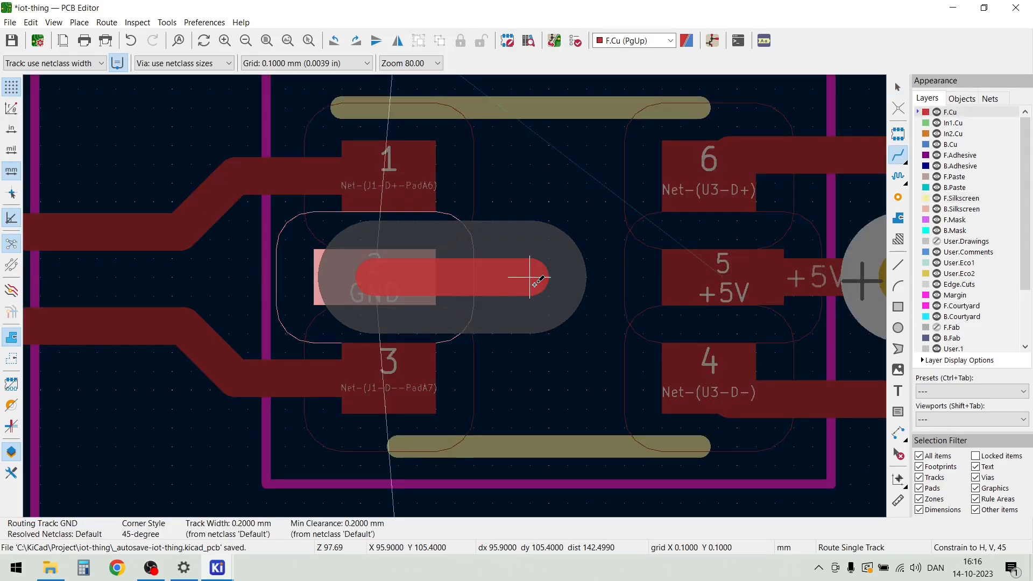
key(Escape)
key(ctrl+shift+x)
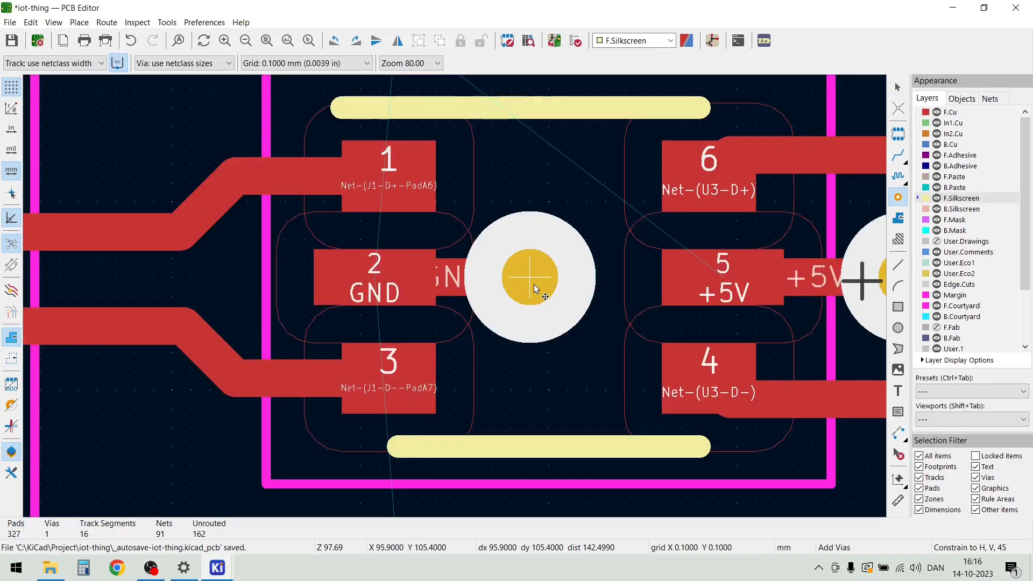
click(534, 285)
key(Escape)
Survey the components and unrouted connections across the board, from the USB section to K1, C16 and the lower connectors
scroll(540, 371, down, 5)
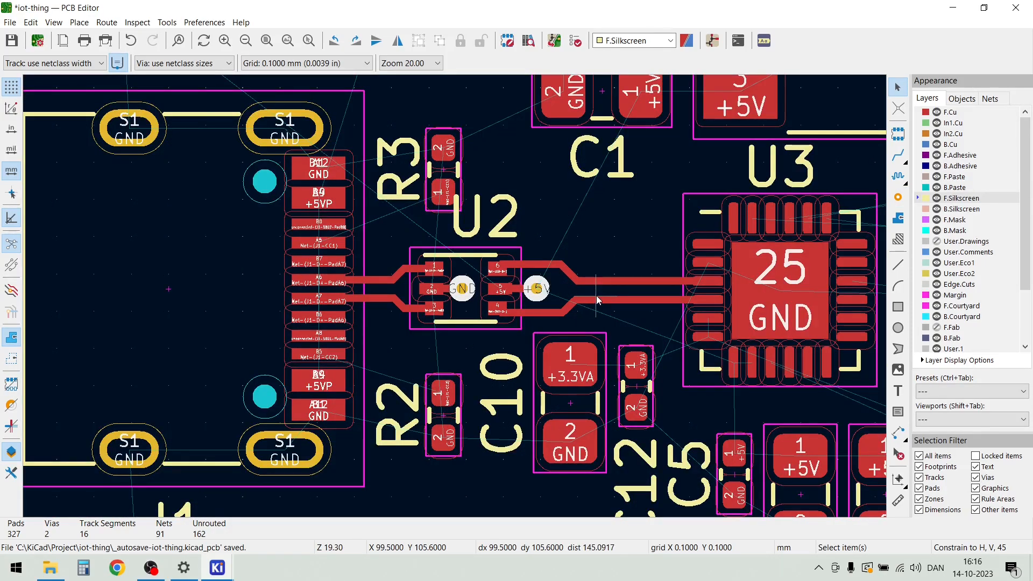
scroll(774, 353, down, 1)
scroll(456, 301, down, 1)
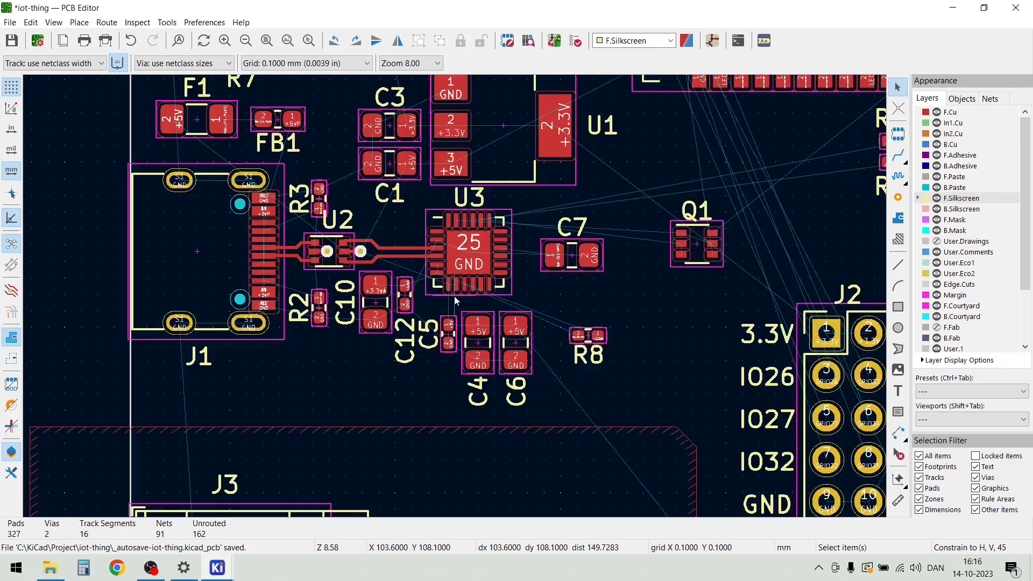
scroll(468, 296, down, 1)
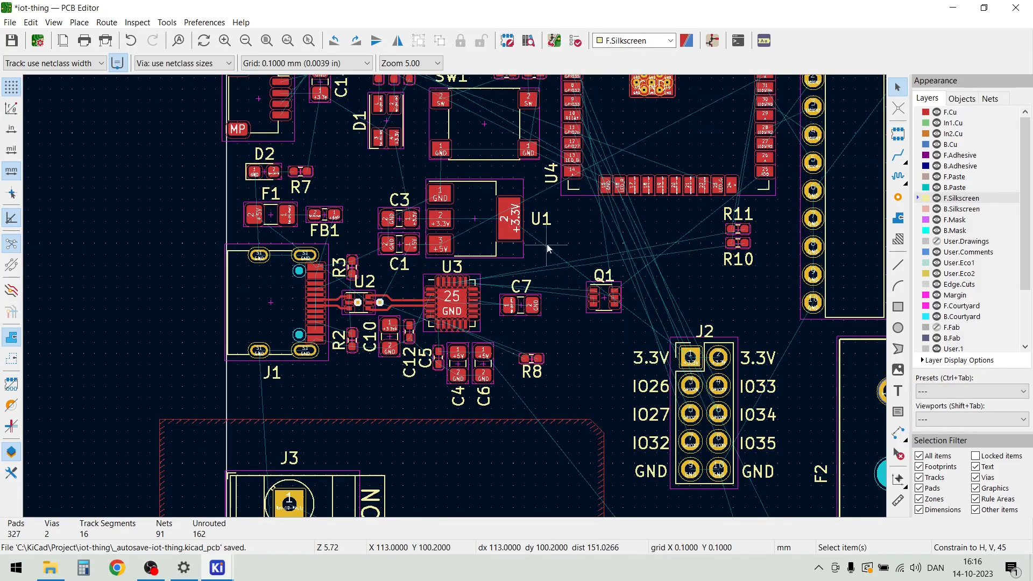
scroll(454, 295, down, 1)
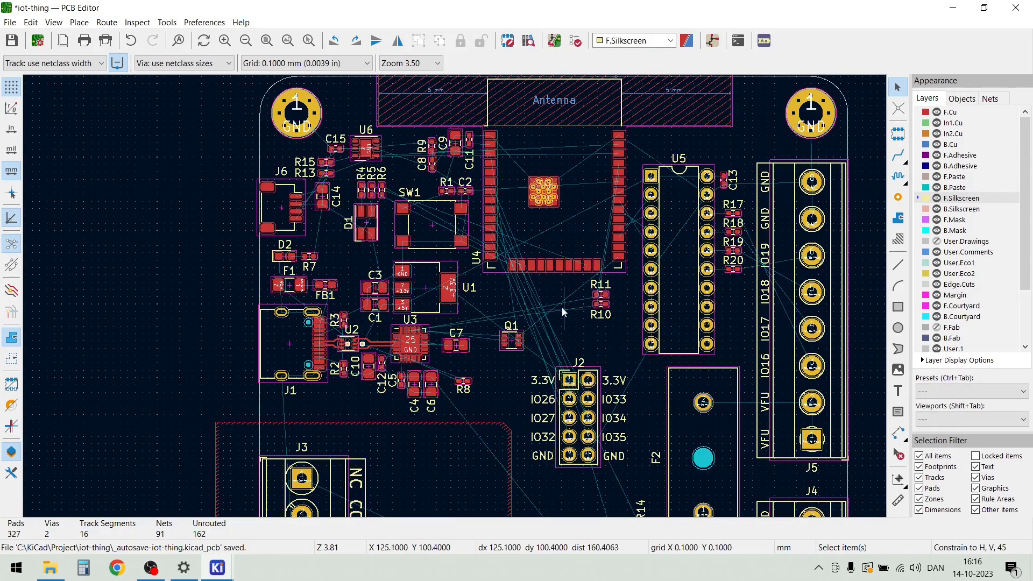
scroll(592, 387, down, 2)
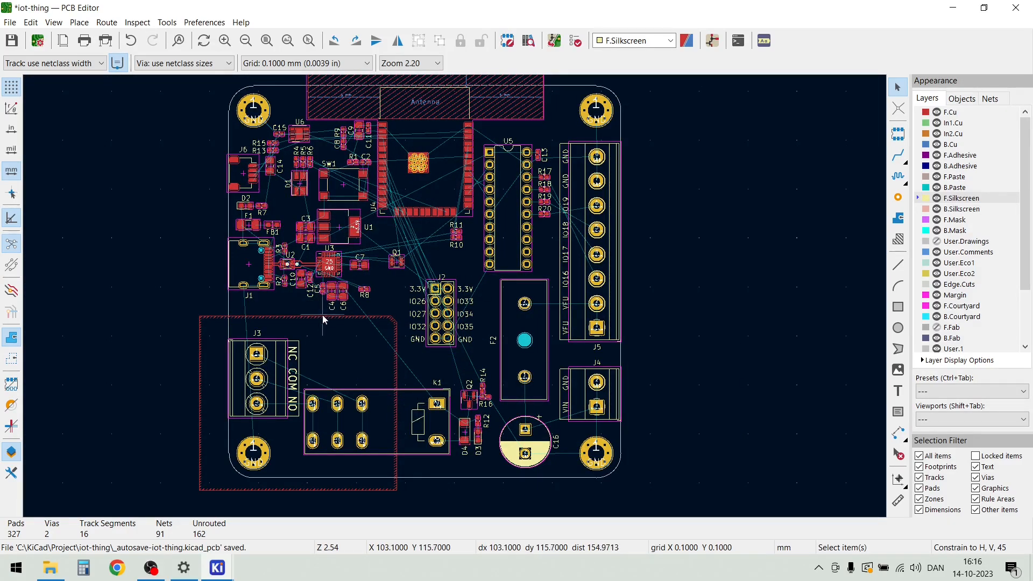
scroll(456, 441, up, 2)
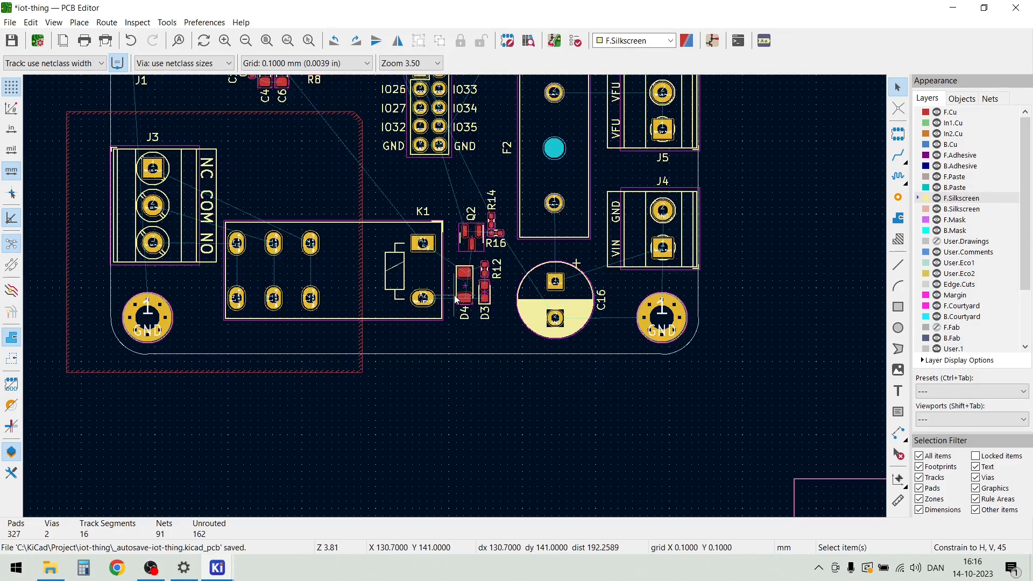
scroll(454, 296, up, 1)
scroll(692, 273, down, 1)
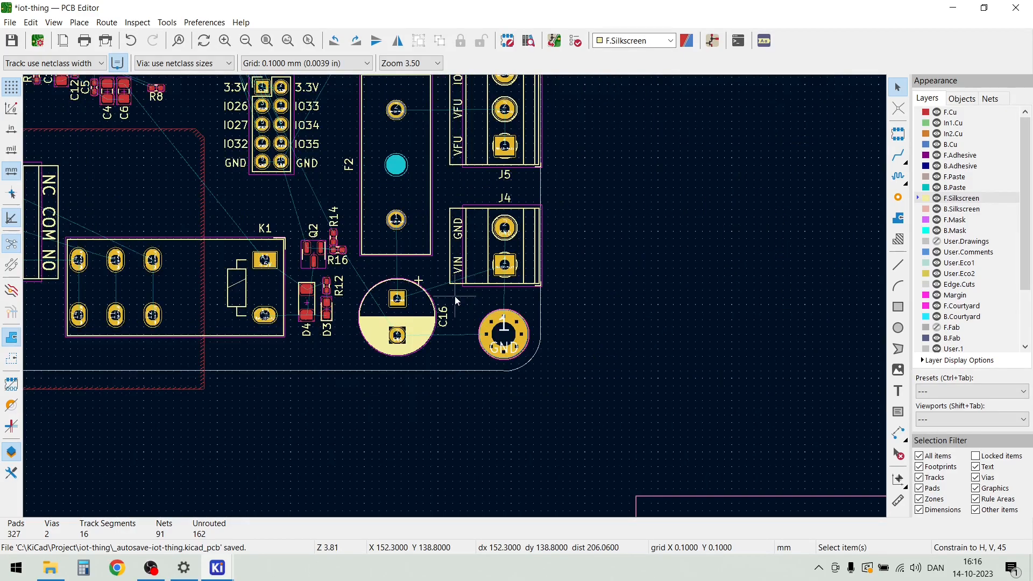
scroll(456, 240, down, 2)
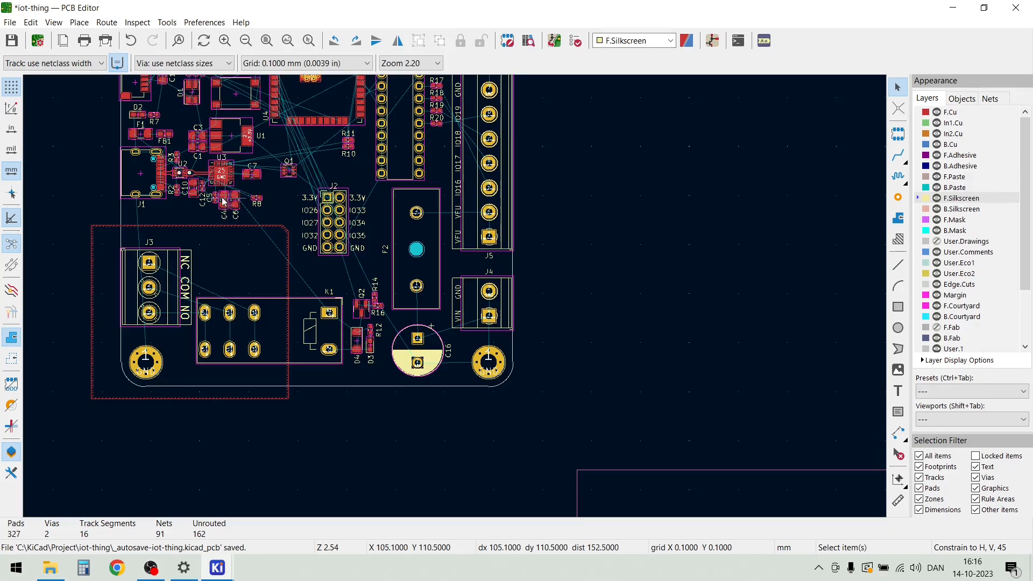
scroll(224, 191, up, 2)
scroll(454, 297, up, 1)
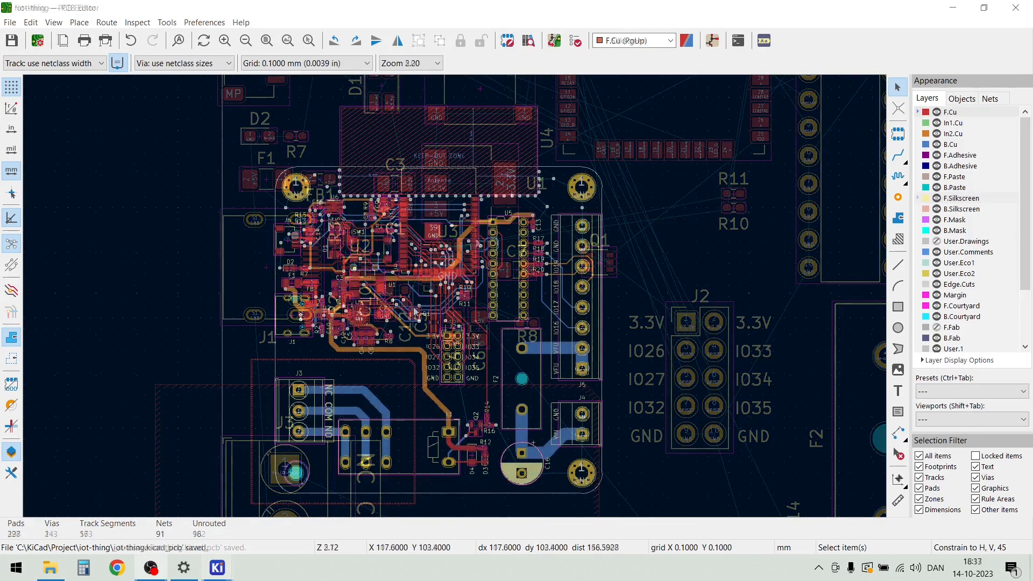
Examine the finished routing around U3, U4 and J2, including the wide +5V tracks, and across the whole board
scroll(449, 259, up, 3)
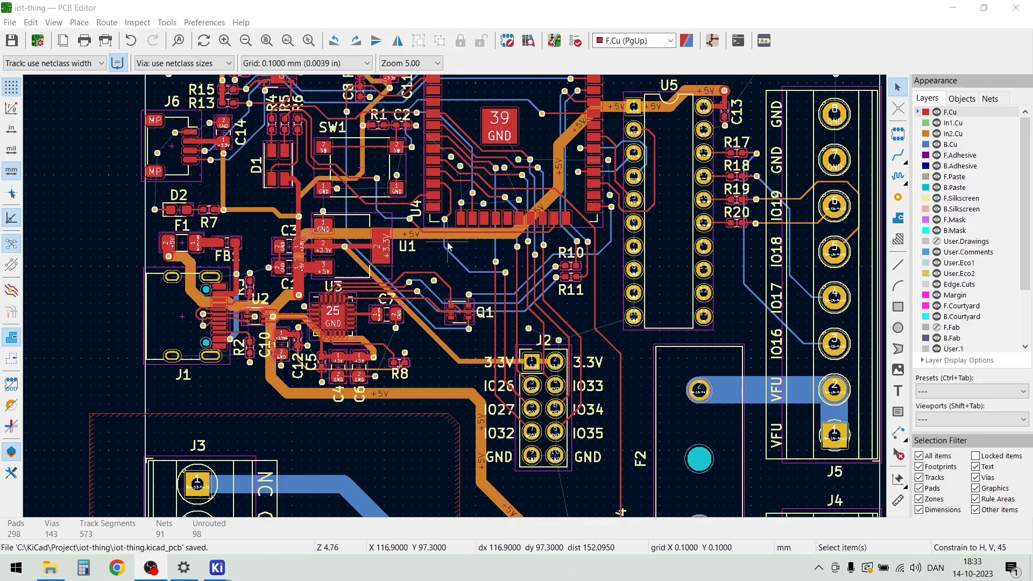
scroll(449, 246, up, 2)
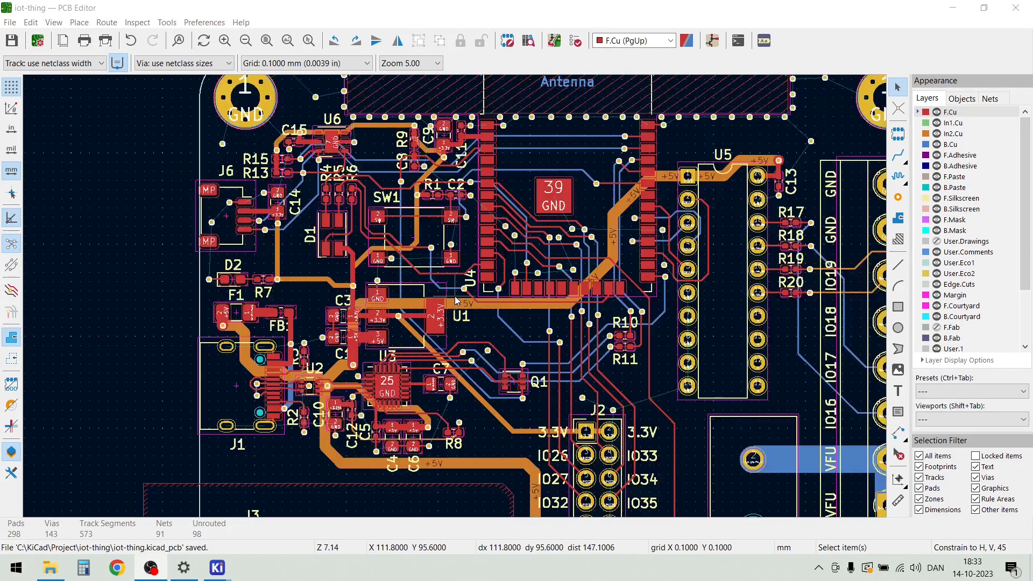
scroll(485, 329, up, 2)
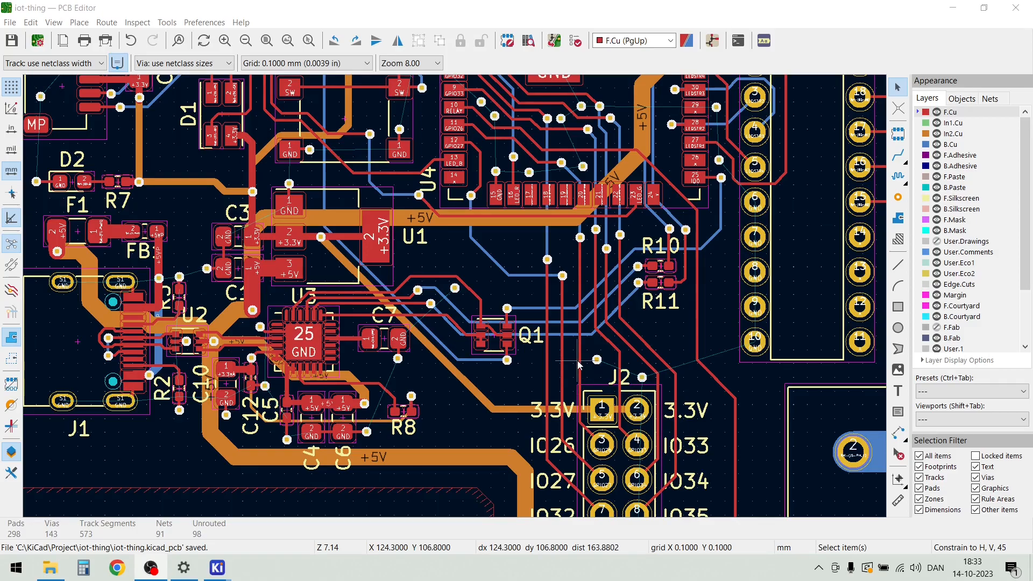
scroll(454, 295, down, 3)
scroll(453, 297, down, 2)
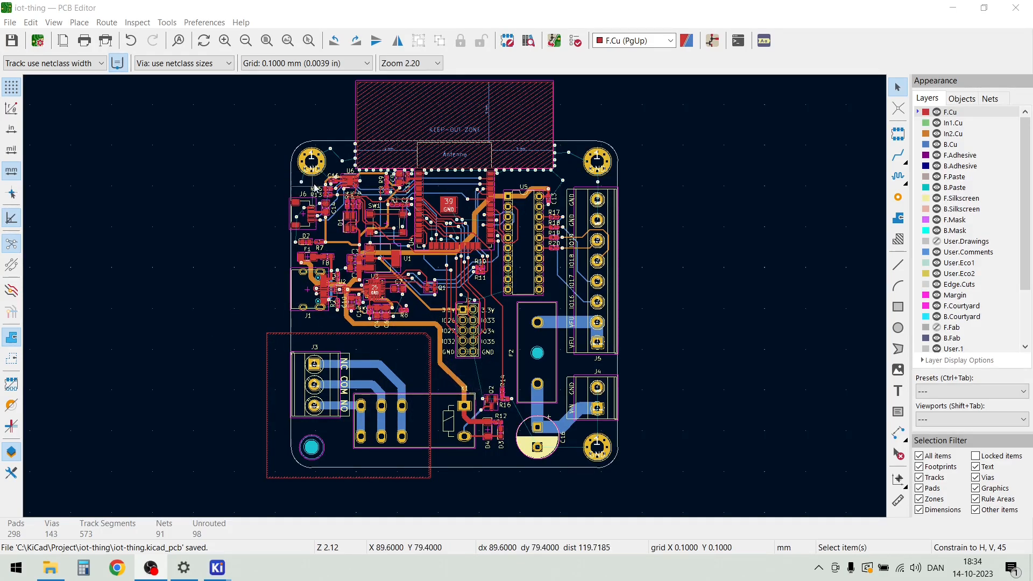
Start a filled zone on a 5 mm grid with its first corner outside the board at X 75, Y 65 mm
click(79, 23)
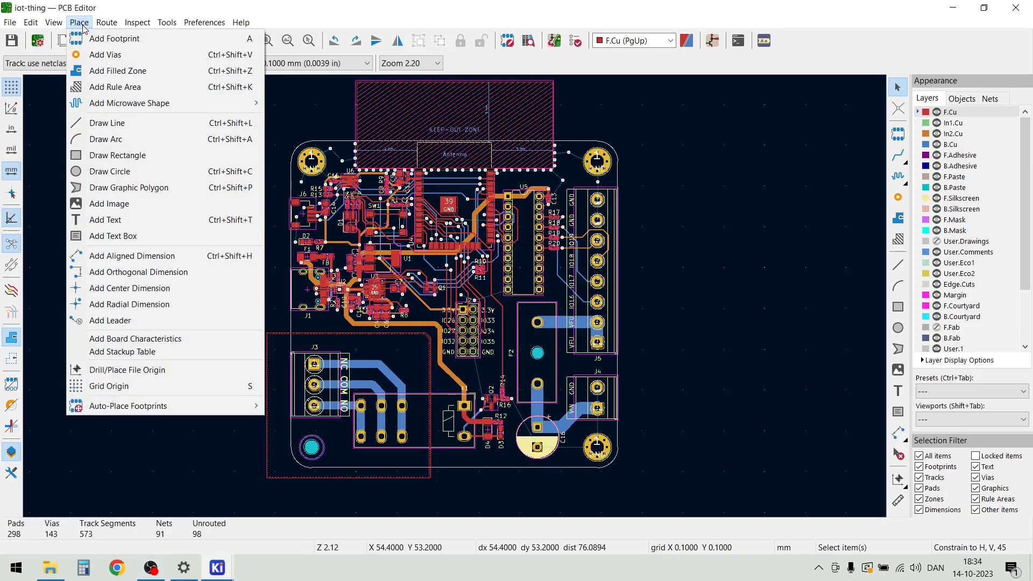
click(97, 72)
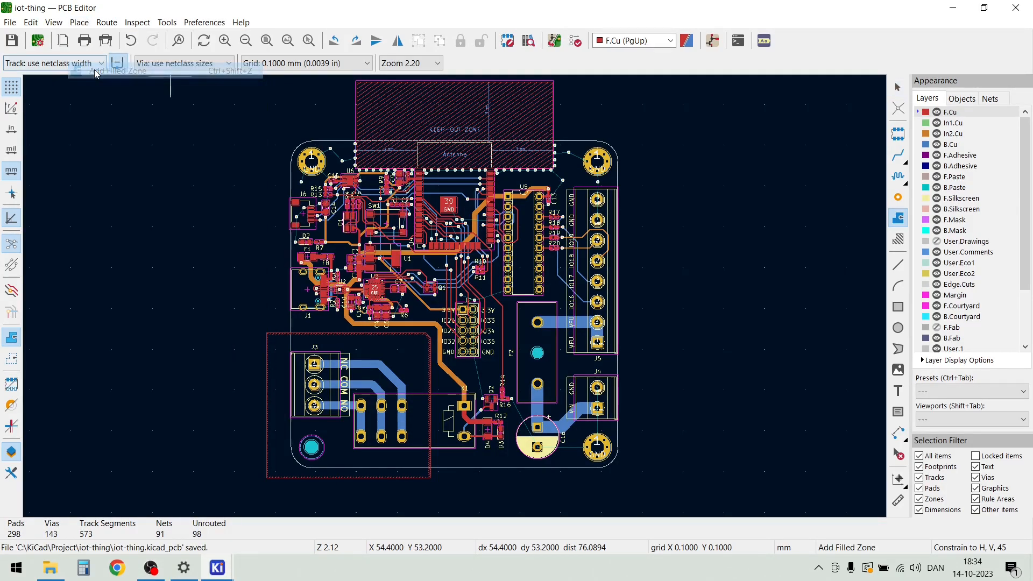
click(366, 63)
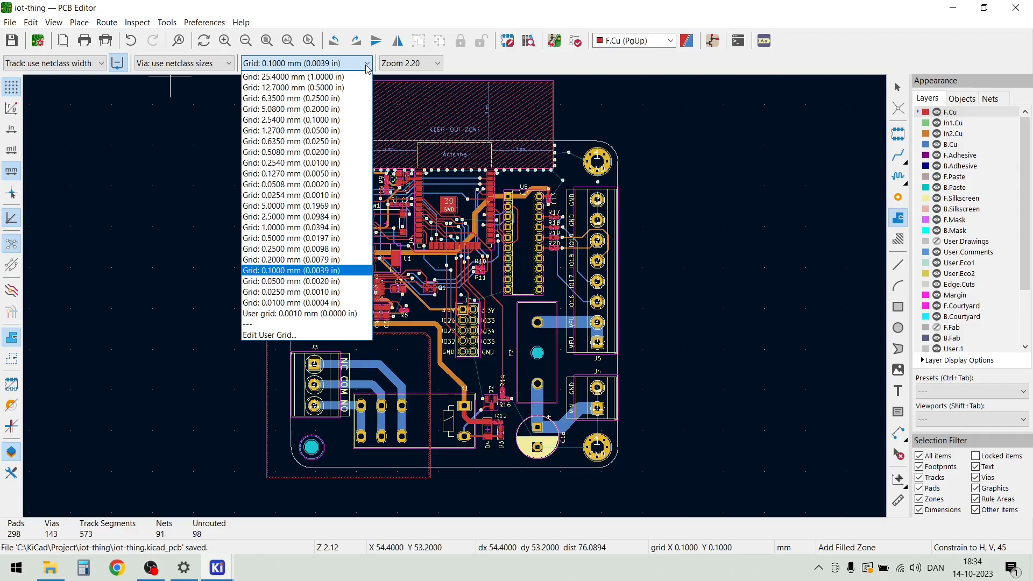
click(294, 206)
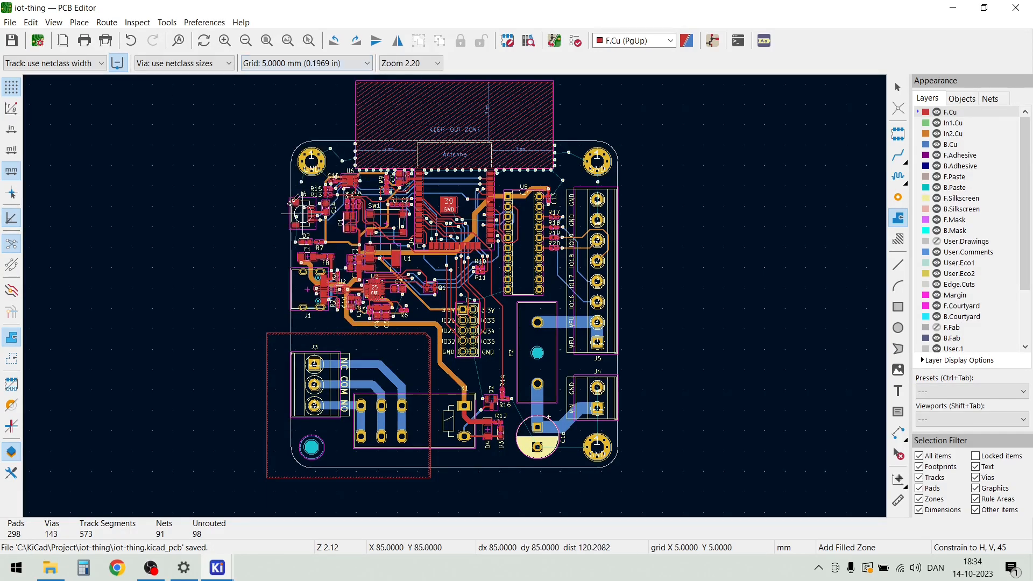
click(253, 124)
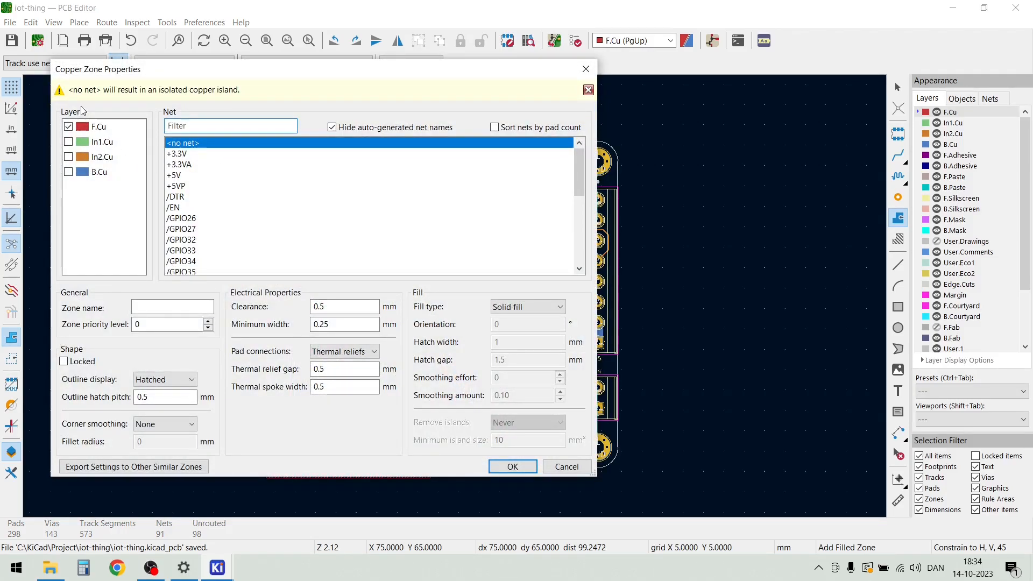
Assign the zone to the F.Cu, In1.Cu, In2.Cu and B.Cu layers and to the GND net
click(74, 143)
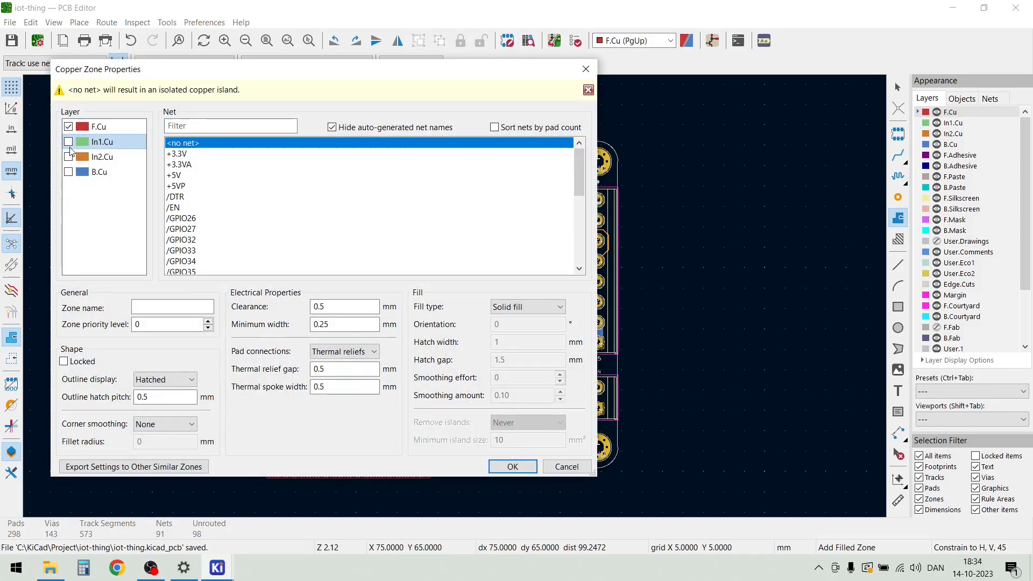
click(70, 144)
click(72, 158)
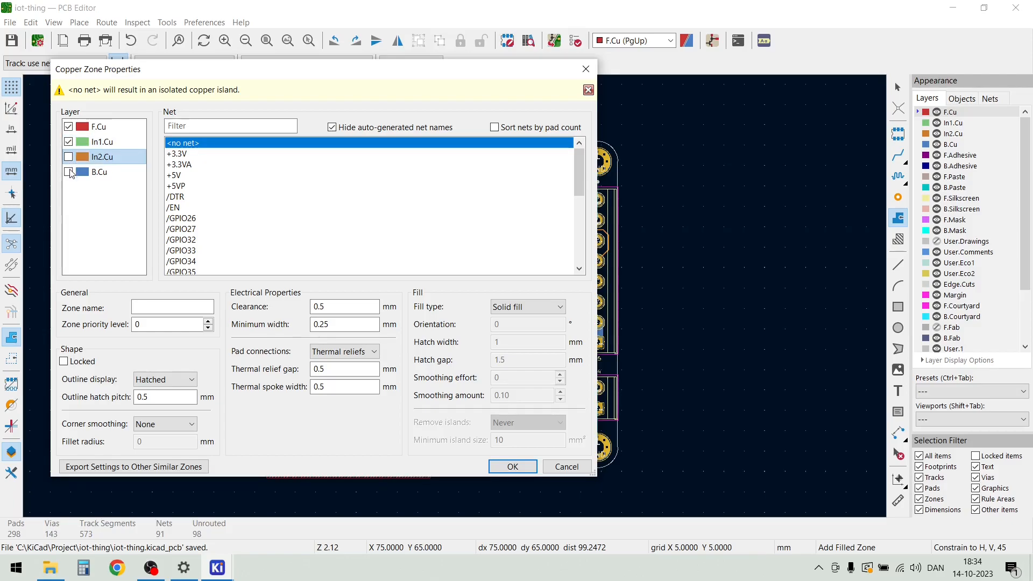
click(69, 172)
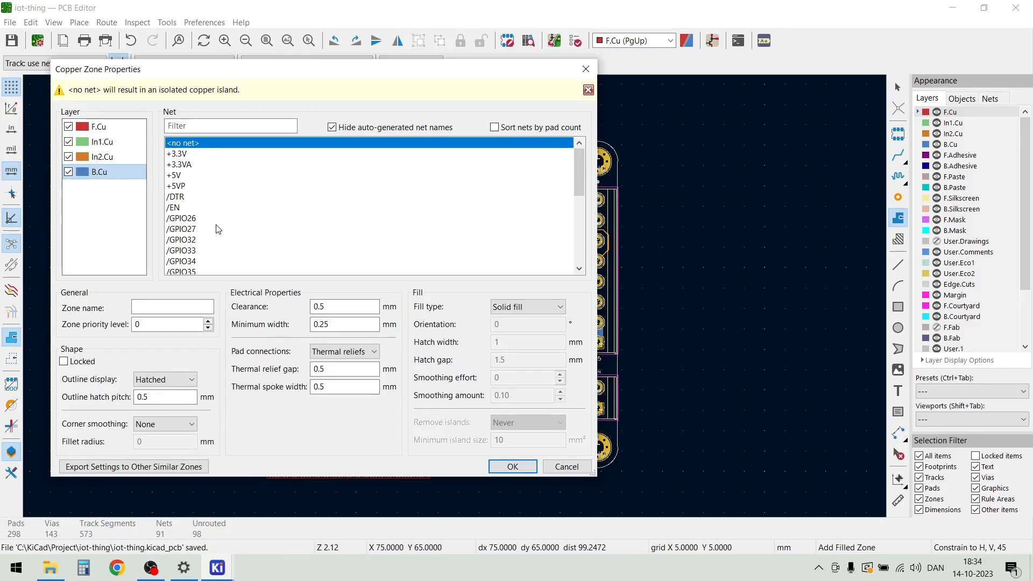
scroll(265, 201, down, 2)
scroll(264, 201, down, 3)
scroll(264, 201, down, 1)
click(174, 262)
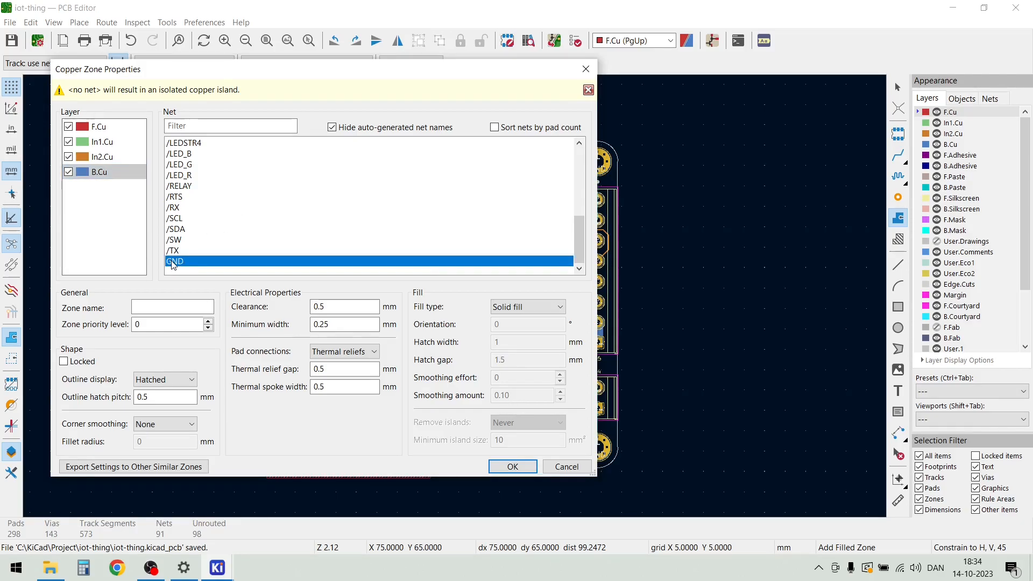
Set the zone's clearance, minimum width and thermal relief gap to 0.2 mm and its thermal spoke width to 0.3 mm, and accept the properties
click(358, 308)
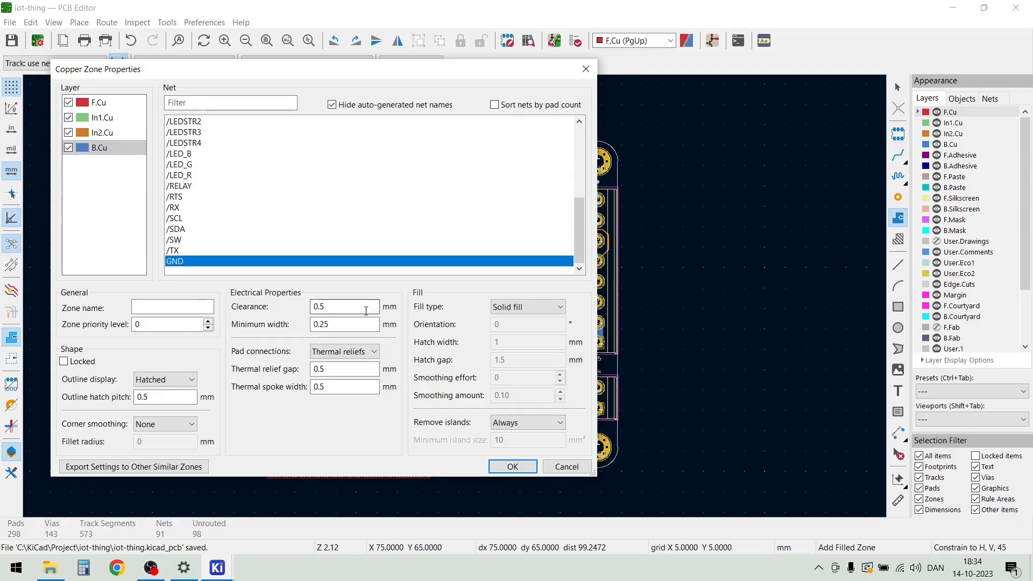
click(324, 325)
text(2)
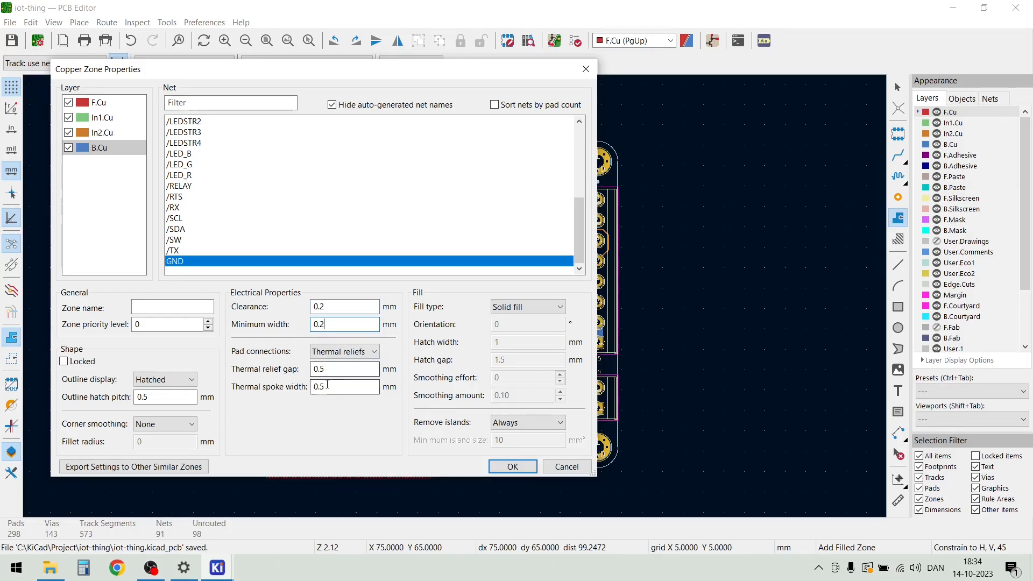
click(323, 370)
text(2)
click(321, 387)
drag(321, 387, 335, 389)
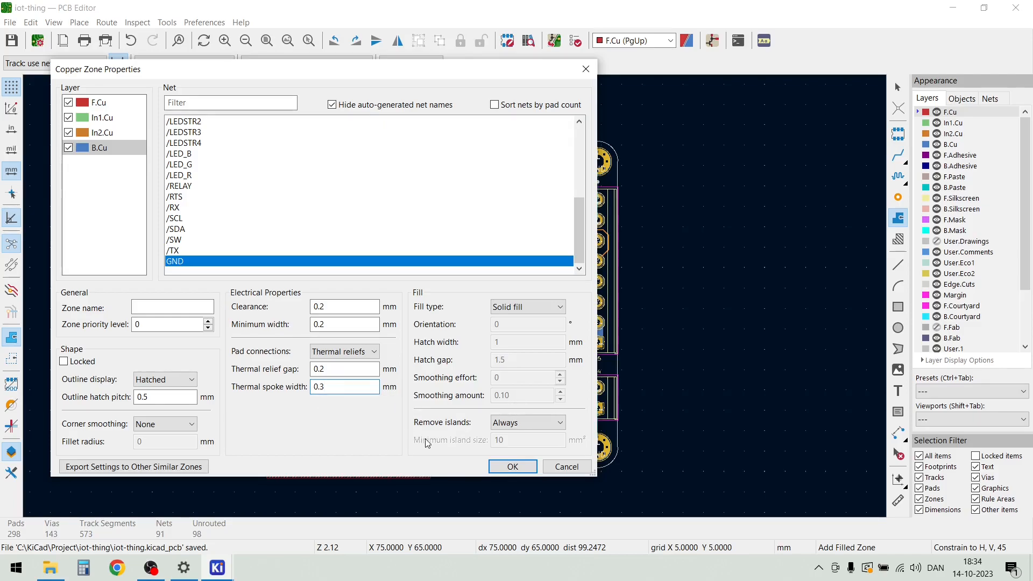
click(510, 466)
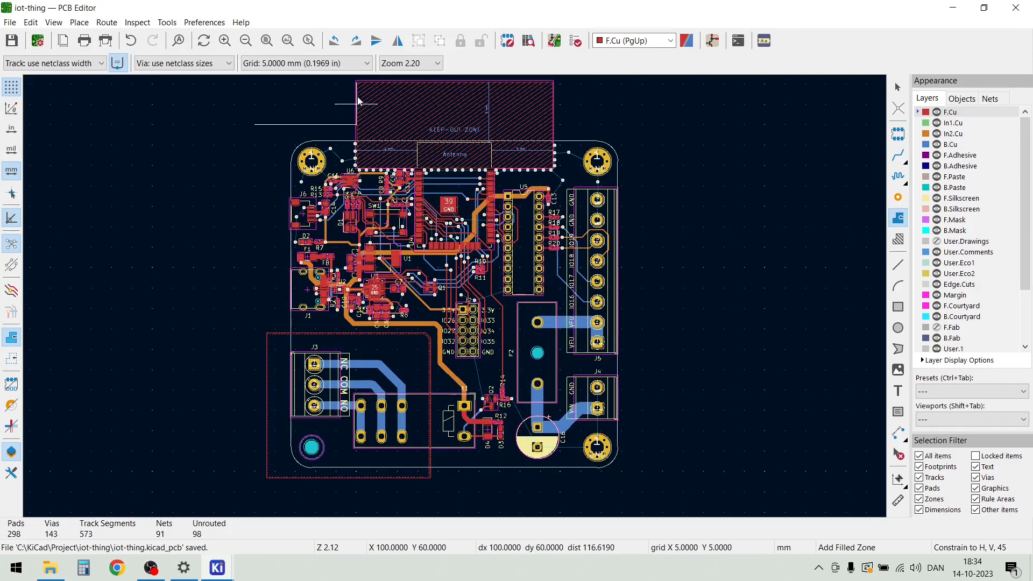
Complete the rectangular zone around the board through X 170, Y 65; X 170, Y 155 and X 75, Y 155 mm, and fill all zones
click(642, 124)
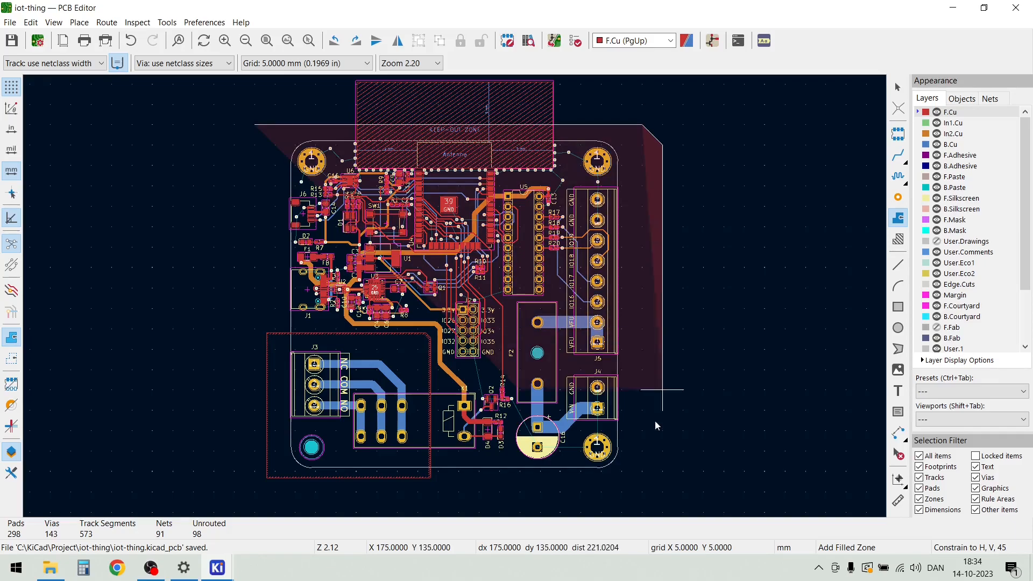
click(642, 492)
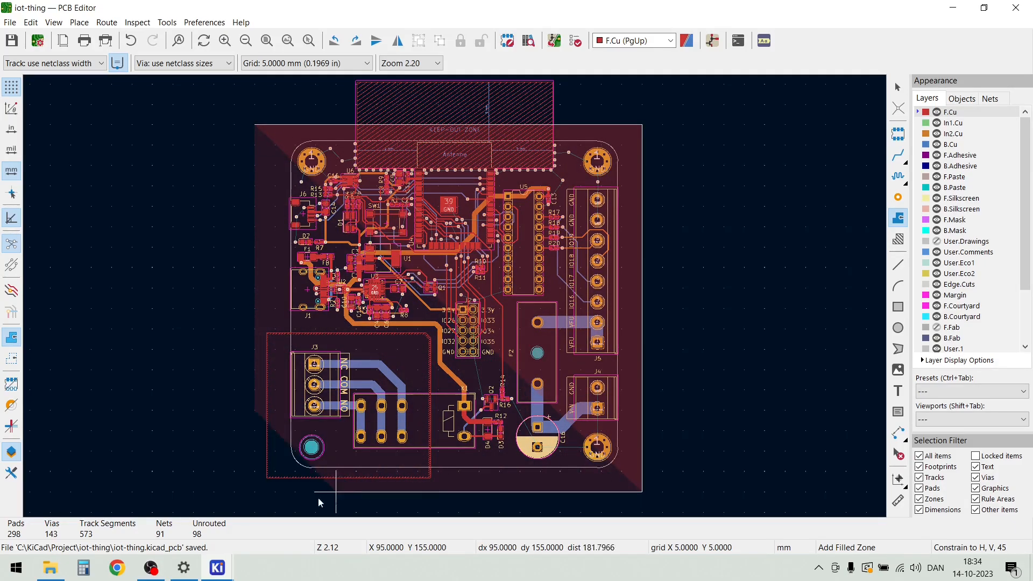
click(245, 493)
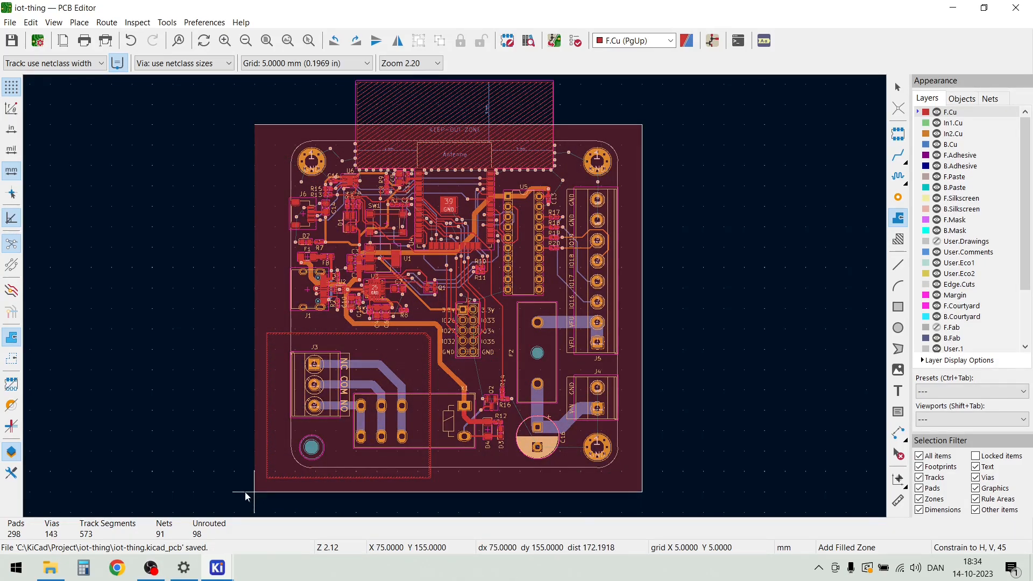
click(256, 127)
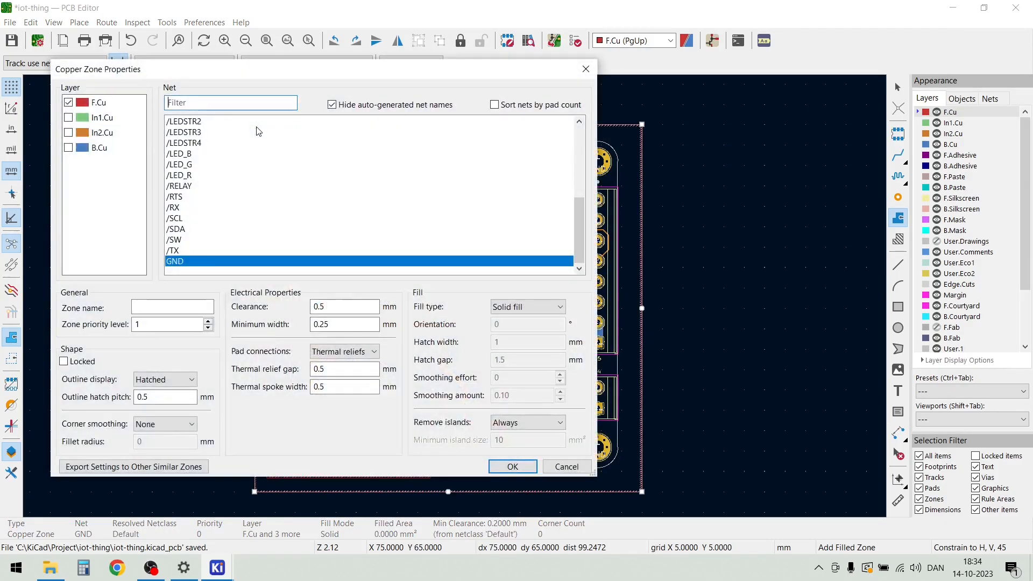
click(567, 466)
key(Escape)
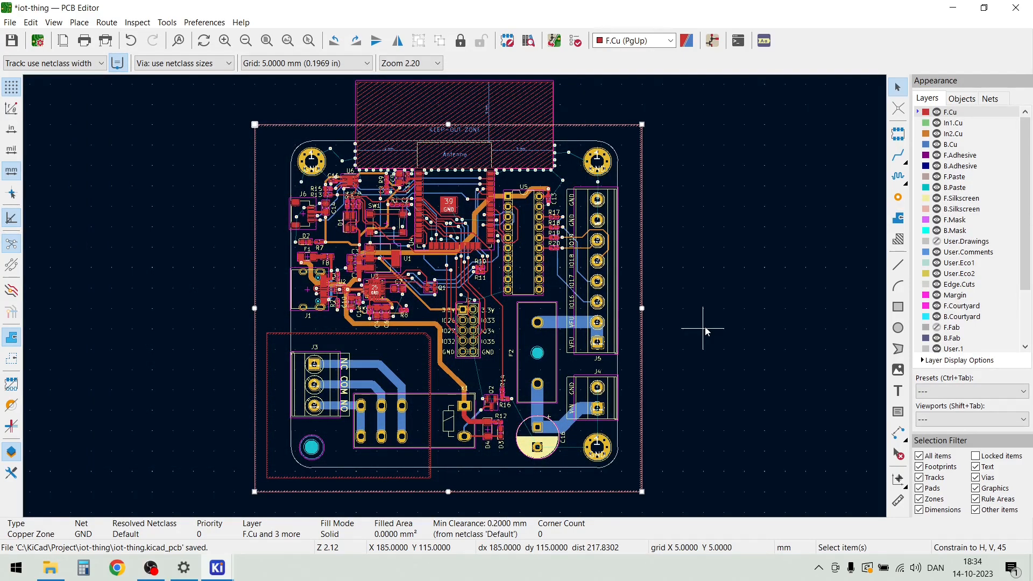
click(715, 279)
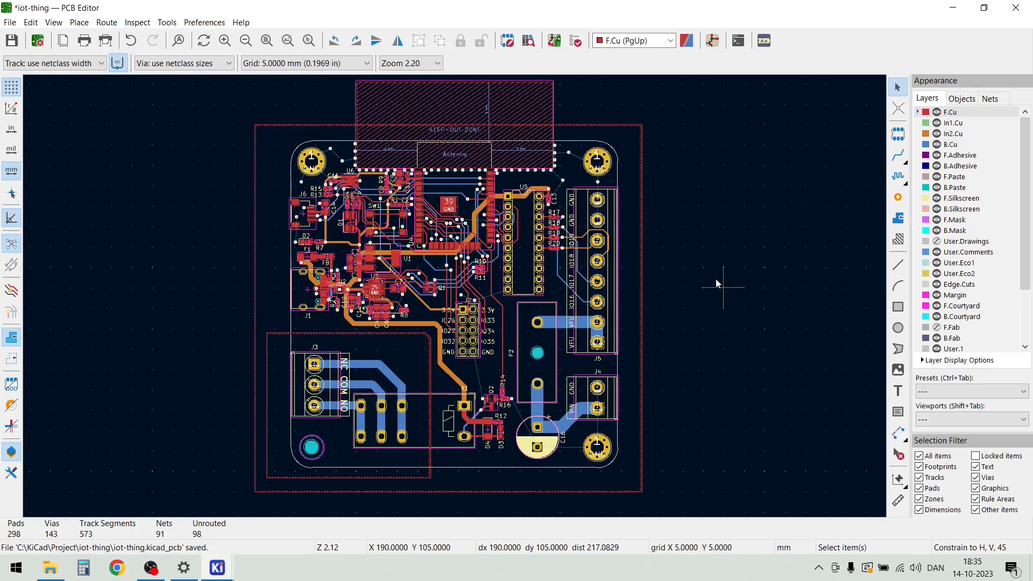
key(b)
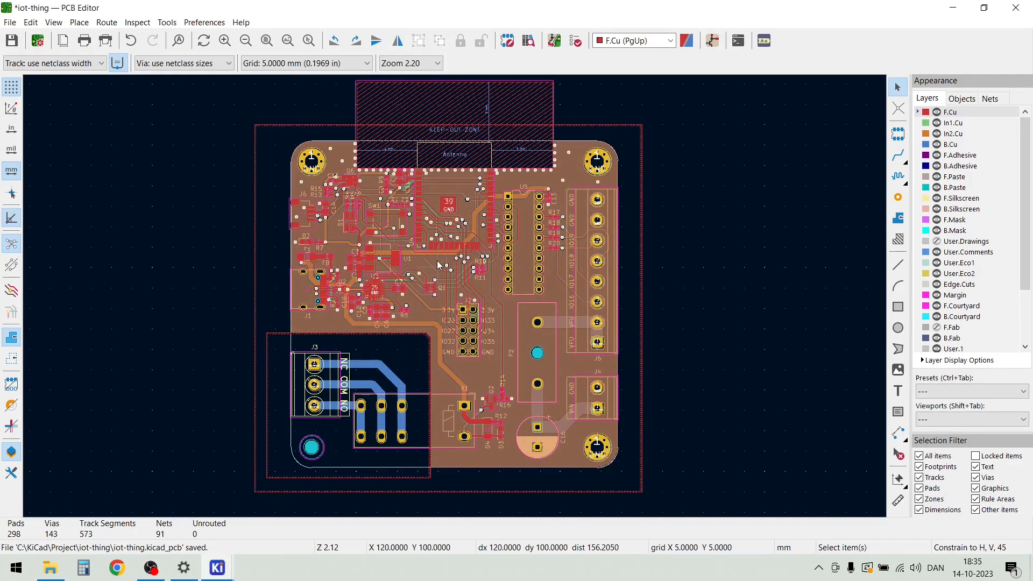
Examine the filled copper around U4, U5, the GND mounting hole near J5, and the SW1 and U1 area
scroll(438, 264, up, 5)
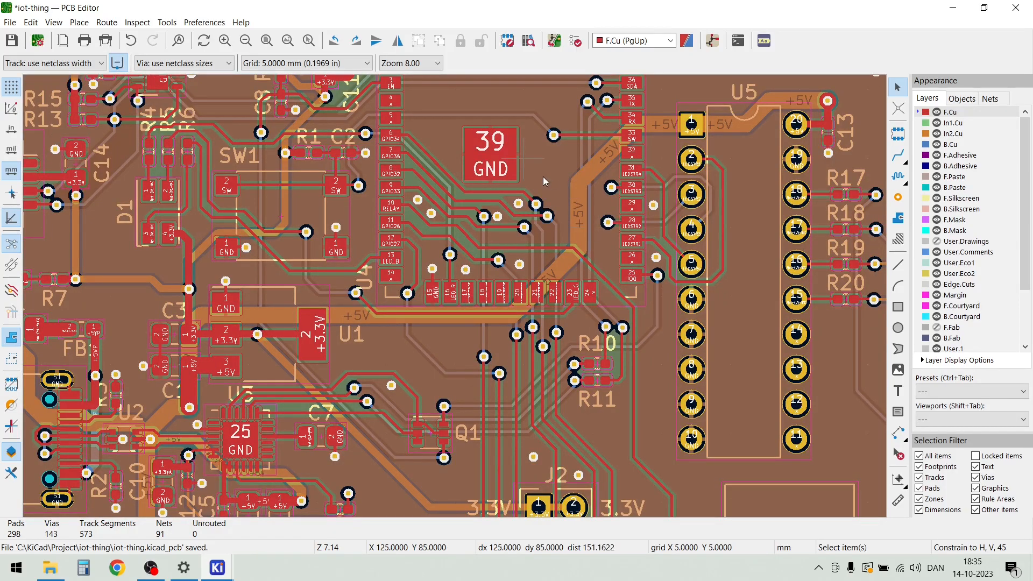
scroll(543, 175, up, 2)
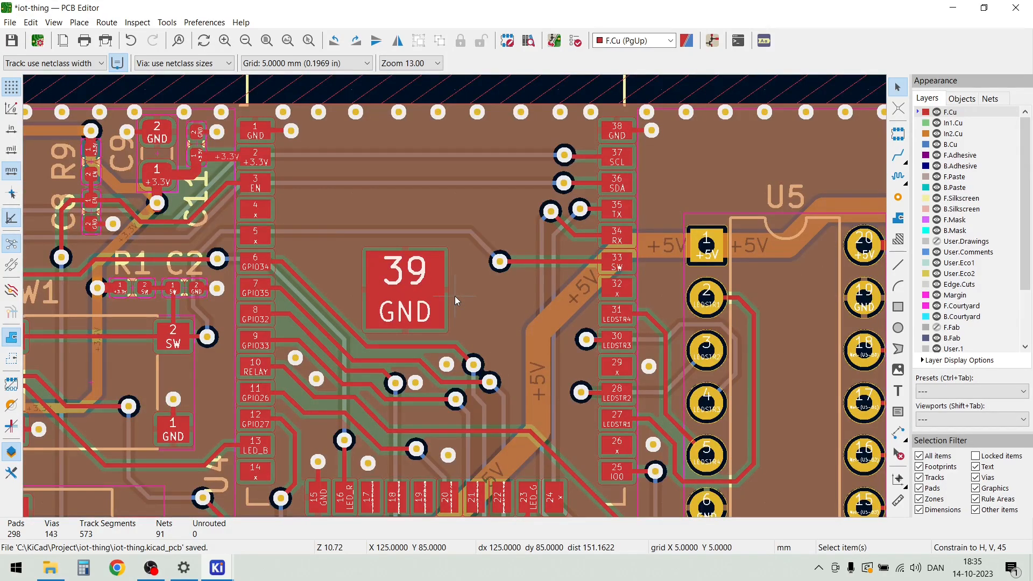
scroll(454, 296, down, 1)
scroll(709, 214, up, 1)
scroll(455, 296, down, 1)
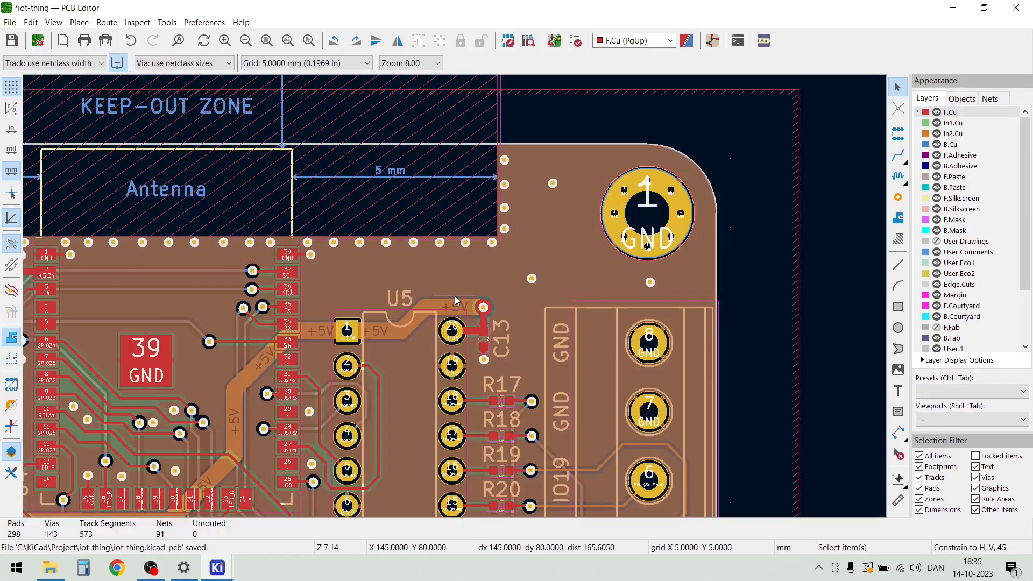
scroll(454, 297, up, 2)
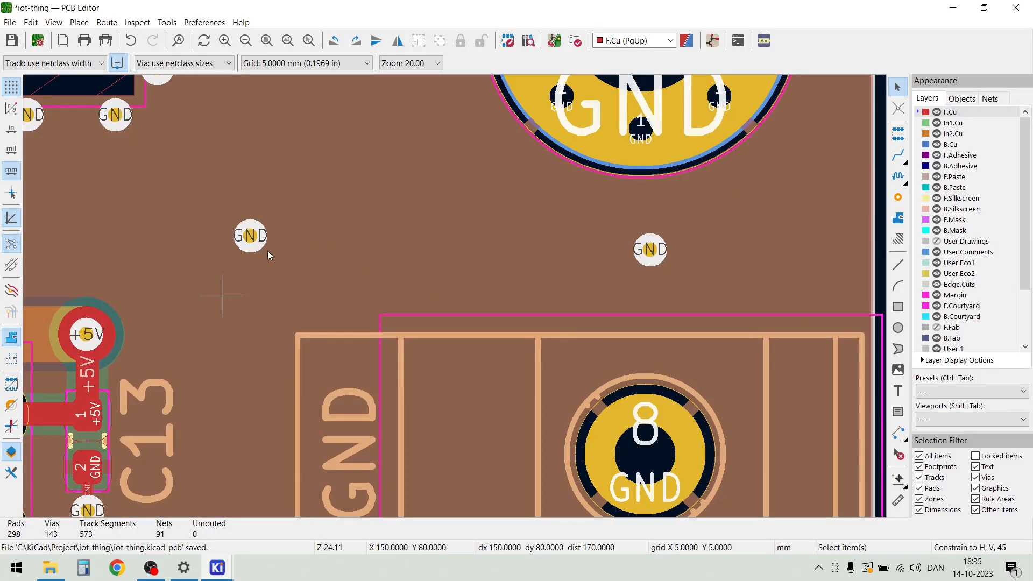
scroll(257, 242, down, 3)
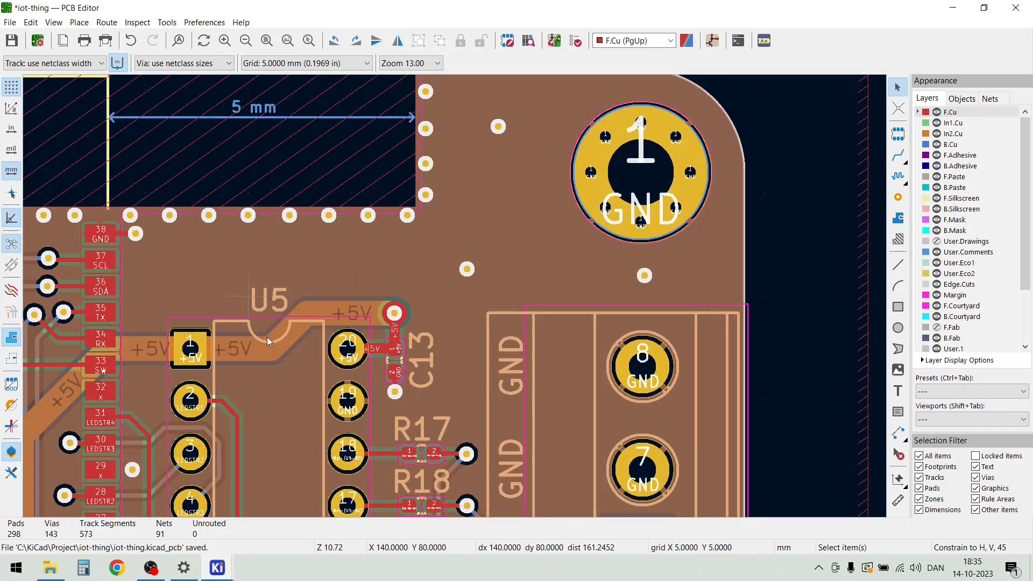
scroll(433, 313, up, 2)
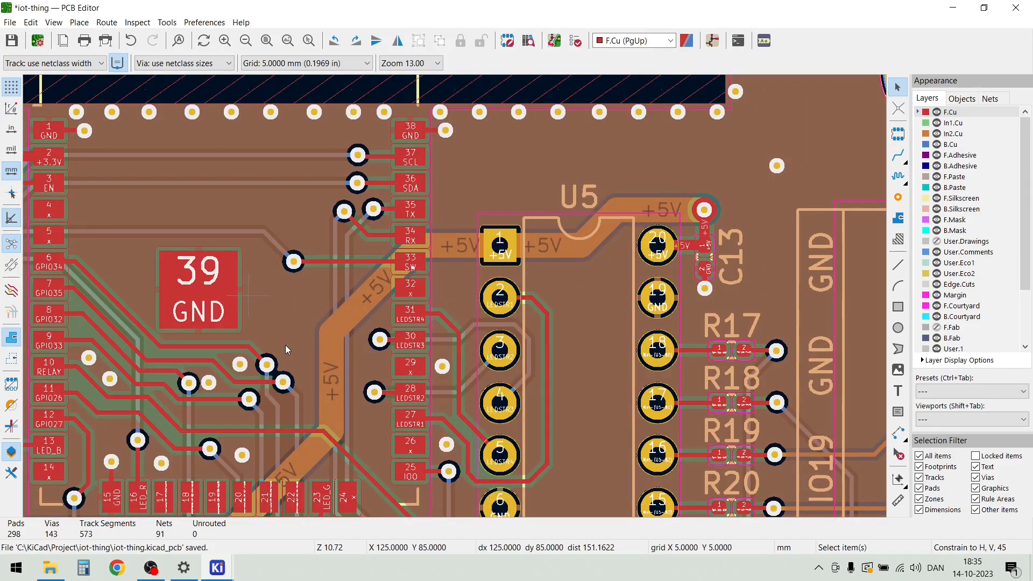
scroll(285, 349, down, 3)
scroll(454, 296, up, 2)
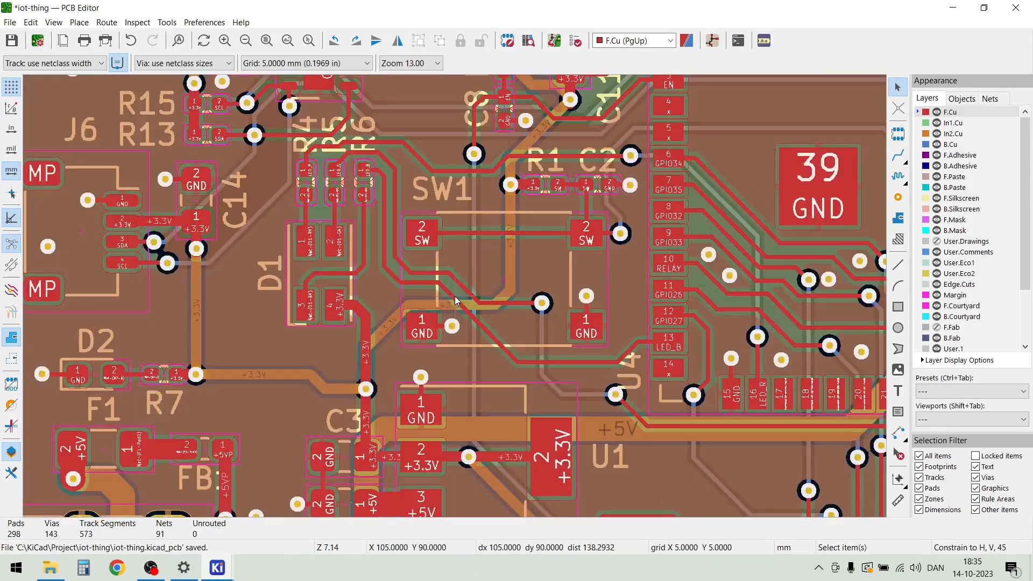
scroll(456, 300, down, 2)
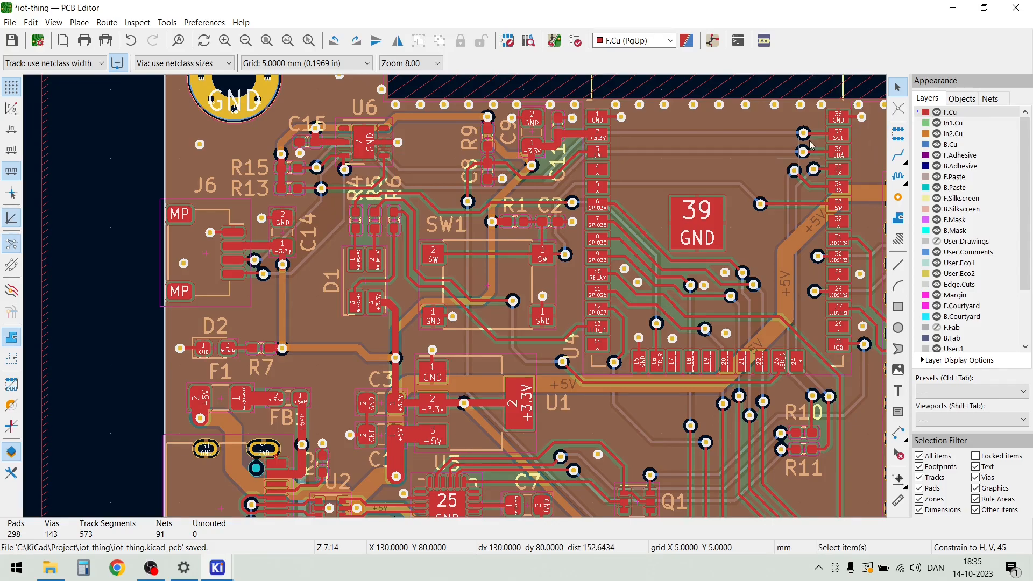
Raise the display opacity of the zones to nearly opaque
click(962, 99)
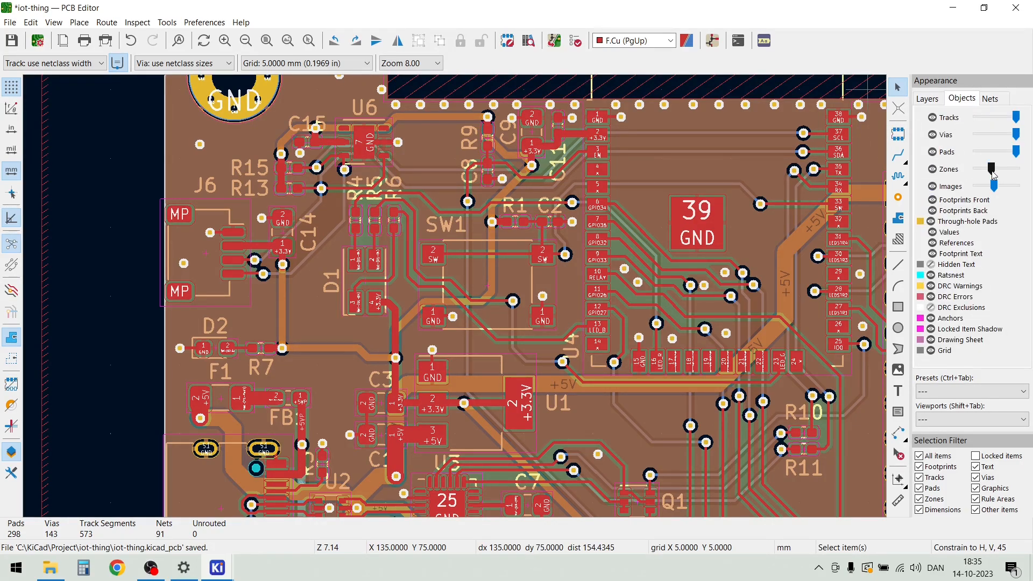
mouse_move(991, 169)
mouse_down()
mouse_move(1018, 175)
mouse_move(976, 179)
mouse_up()
drag(992, 178, 1015, 174)
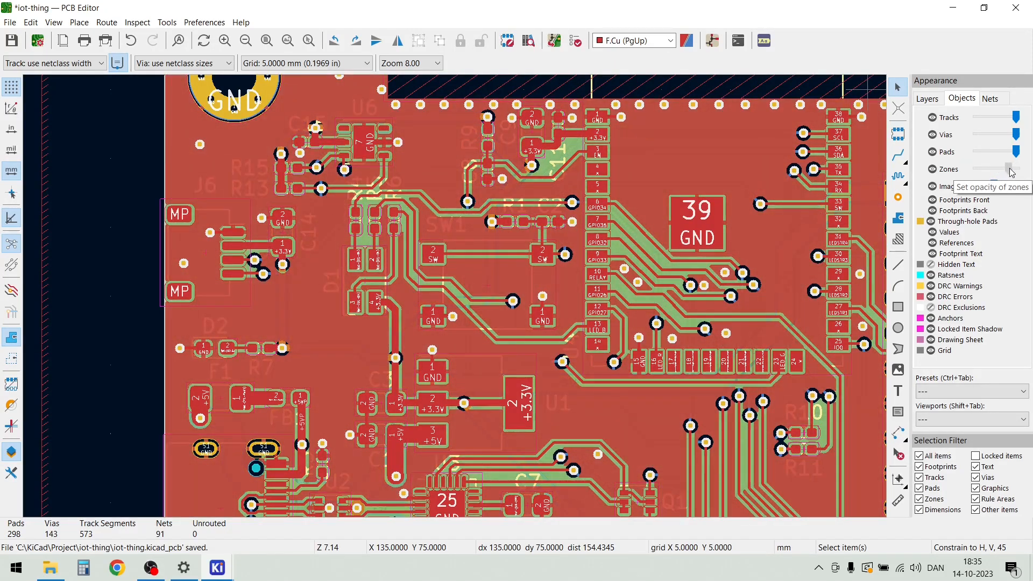
Examine the zone fill on In1.Cu, In2.Cu and B.Cu in turn, ending with F.Cu as the active layer
click(927, 99)
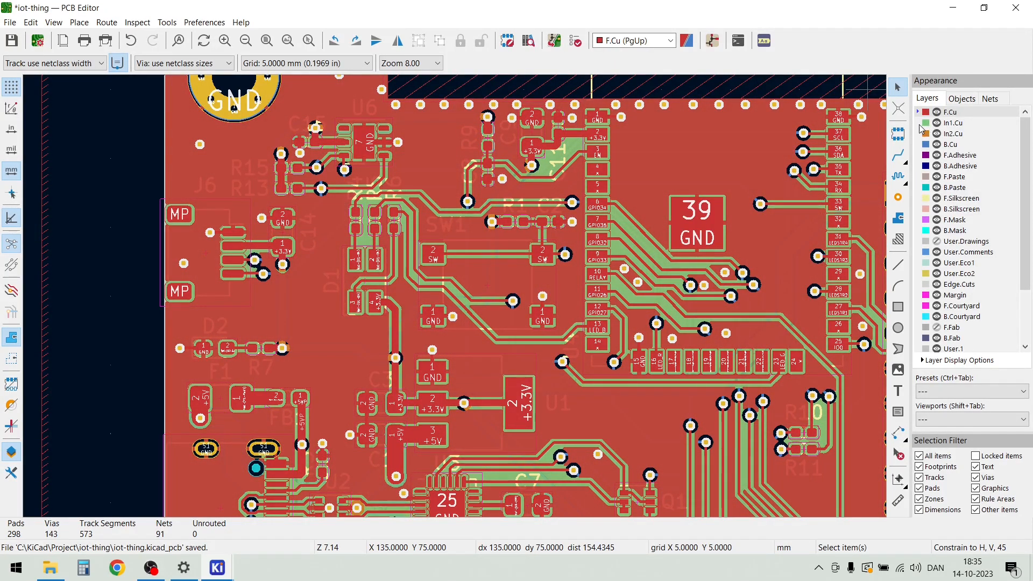
click(920, 125)
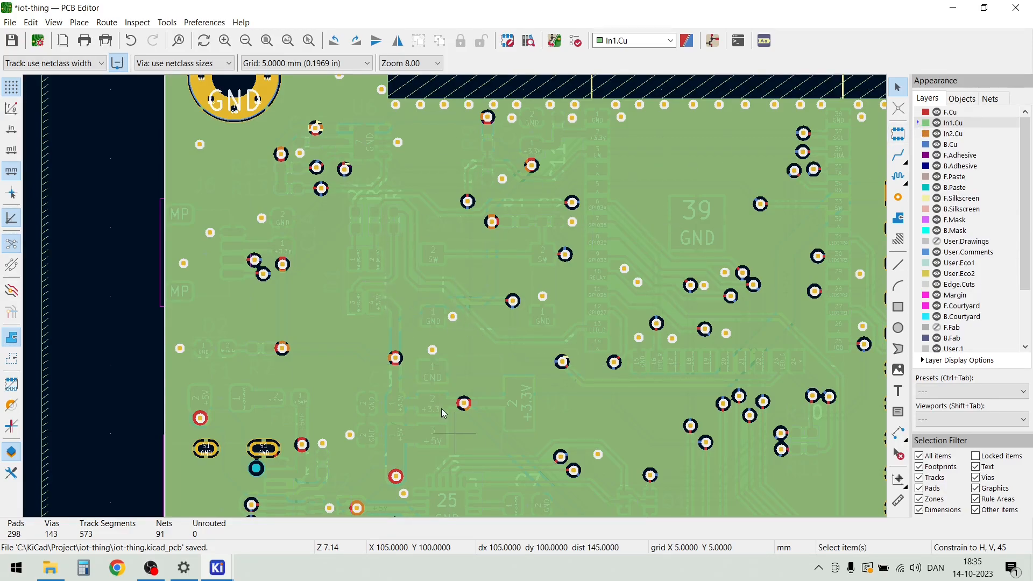
scroll(532, 422, down, 1)
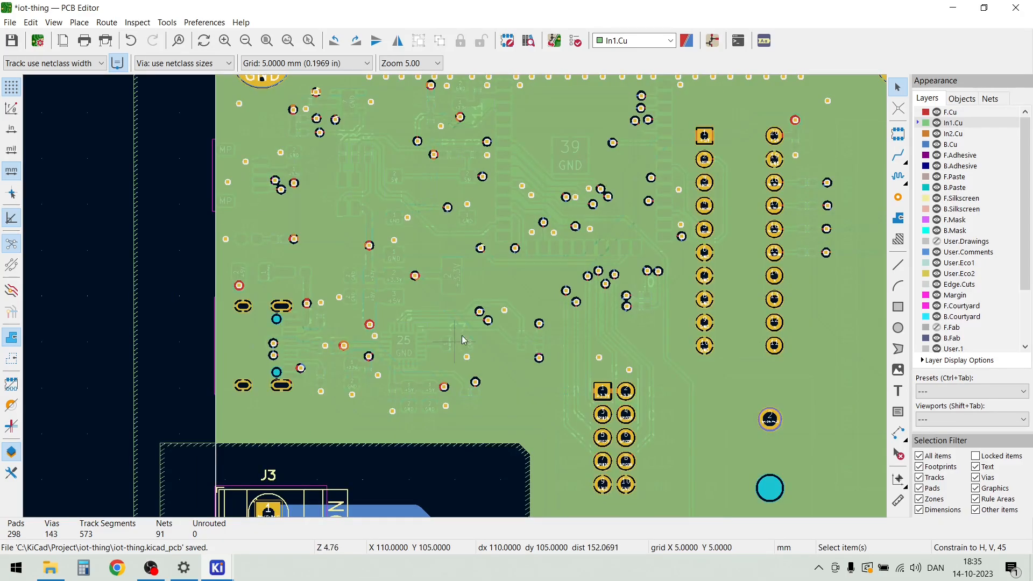
scroll(485, 382, up, 1)
scroll(454, 296, up, 1)
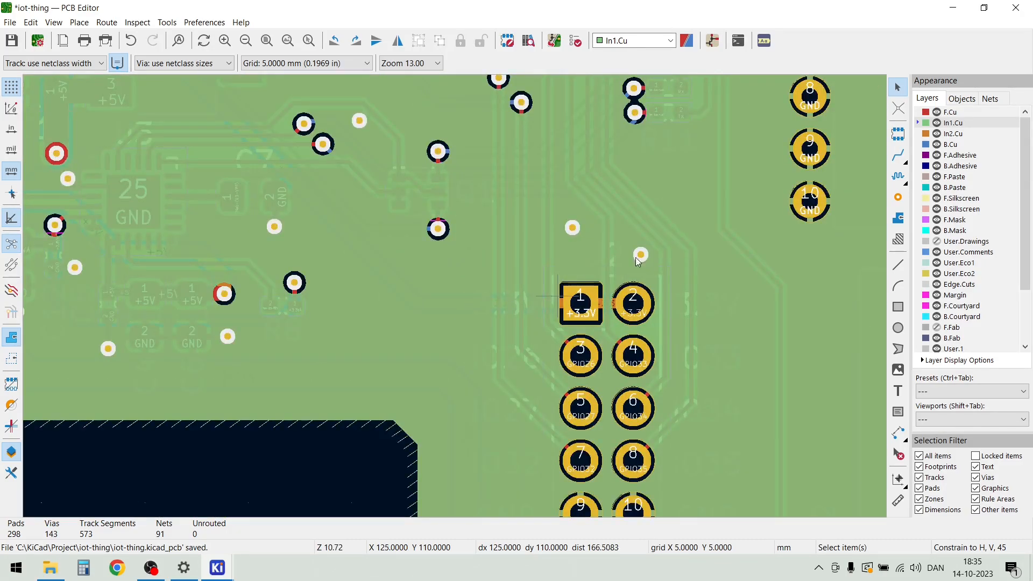
click(916, 138)
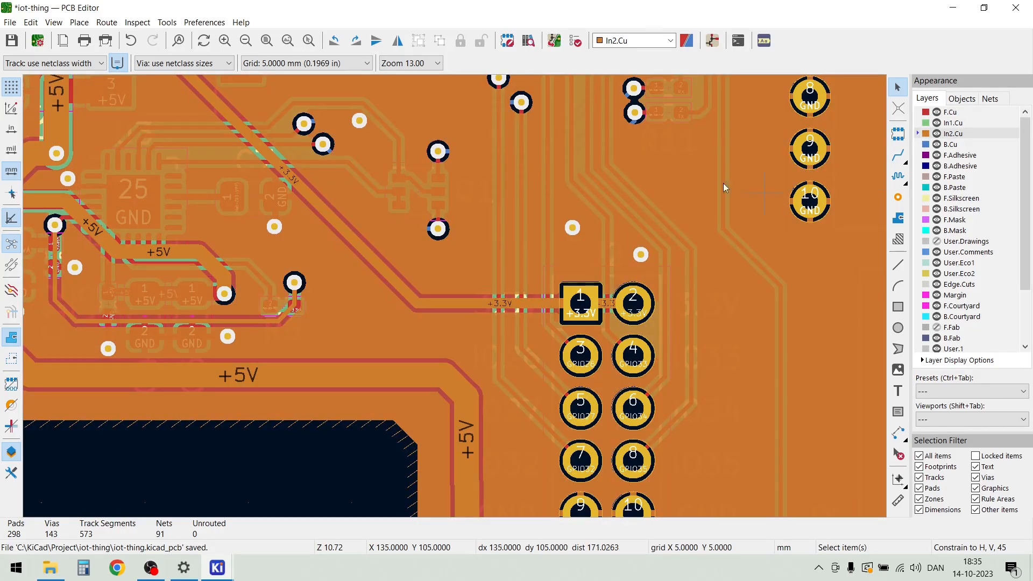
scroll(411, 415, down, 1)
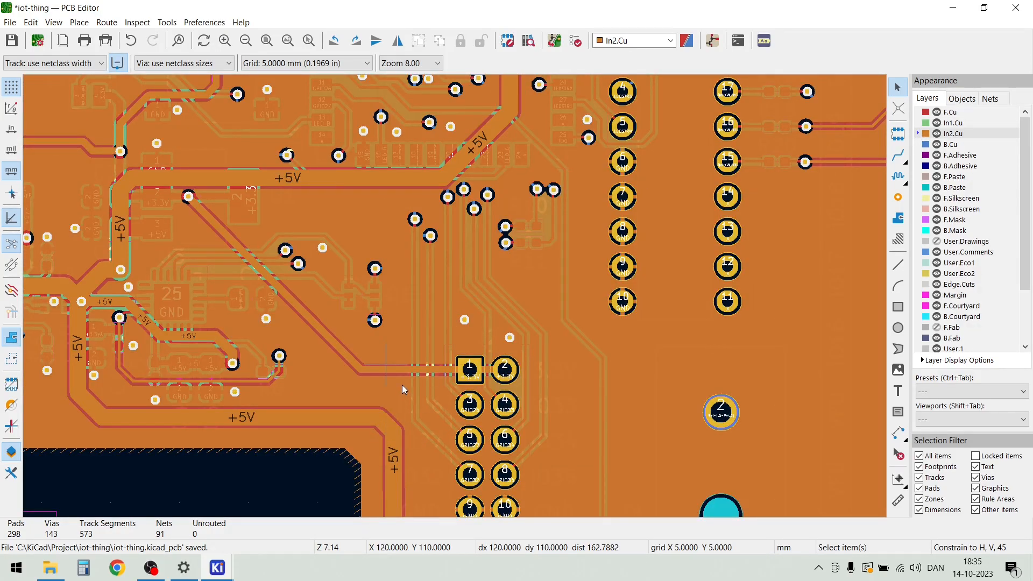
click(919, 146)
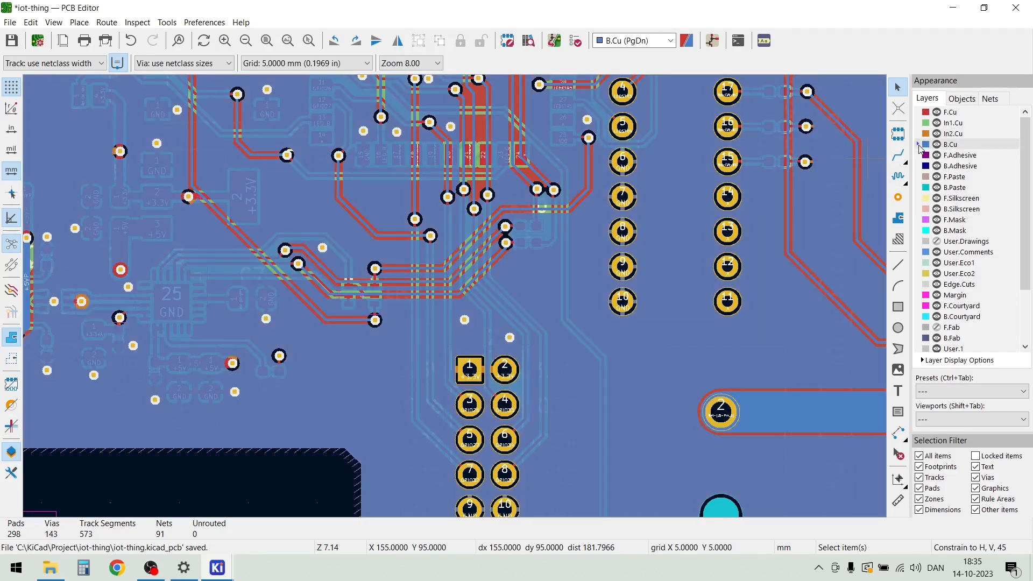
scroll(452, 330, down, 2)
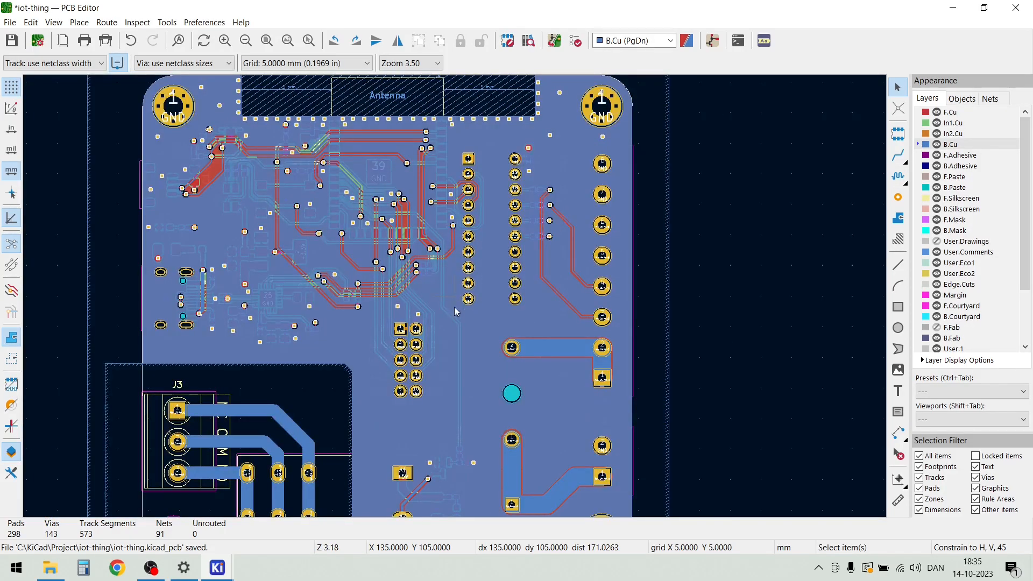
scroll(516, 269, down, 2)
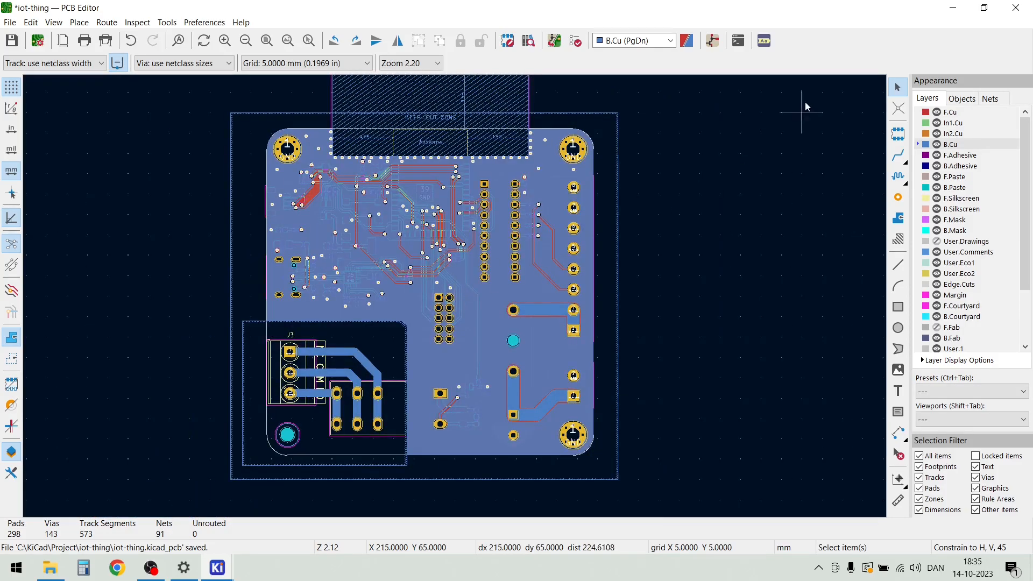
click(962, 99)
click(927, 99)
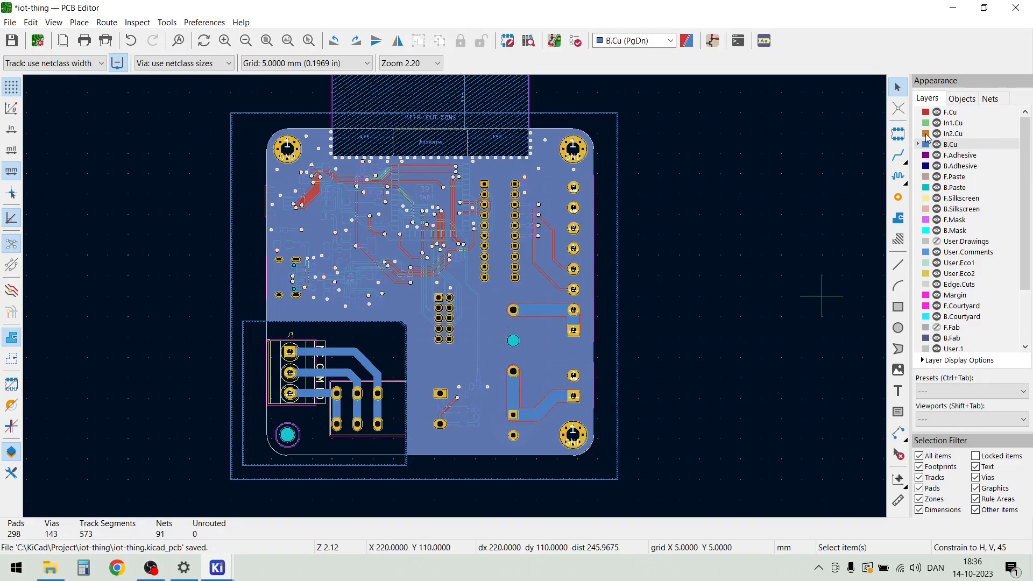
click(947, 112)
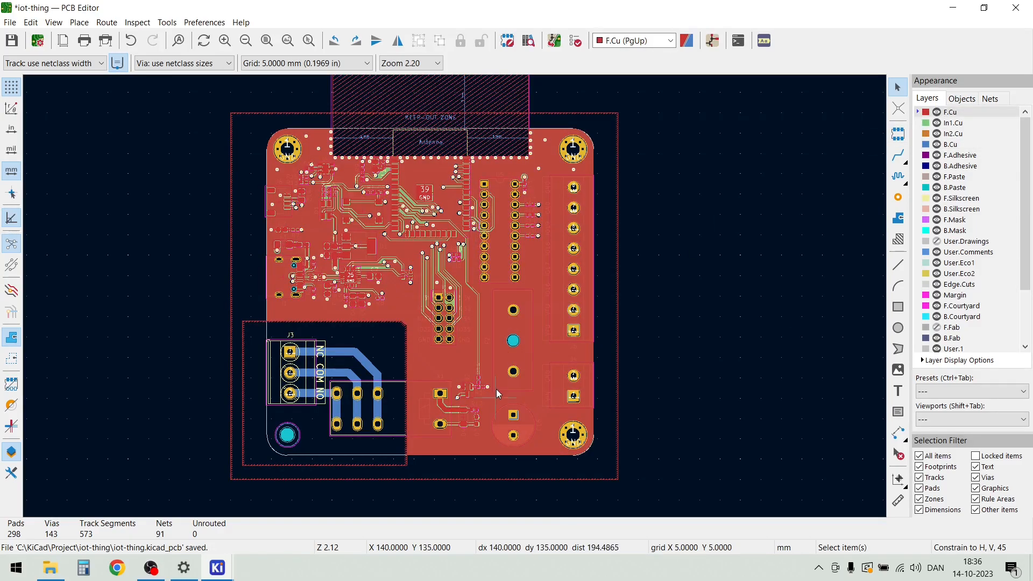
Start a board text item reading "made by", the maker's first name, and "10.23 / iot-thing v1.0"
scroll(395, 448, up, 1)
scroll(454, 296, up, 1)
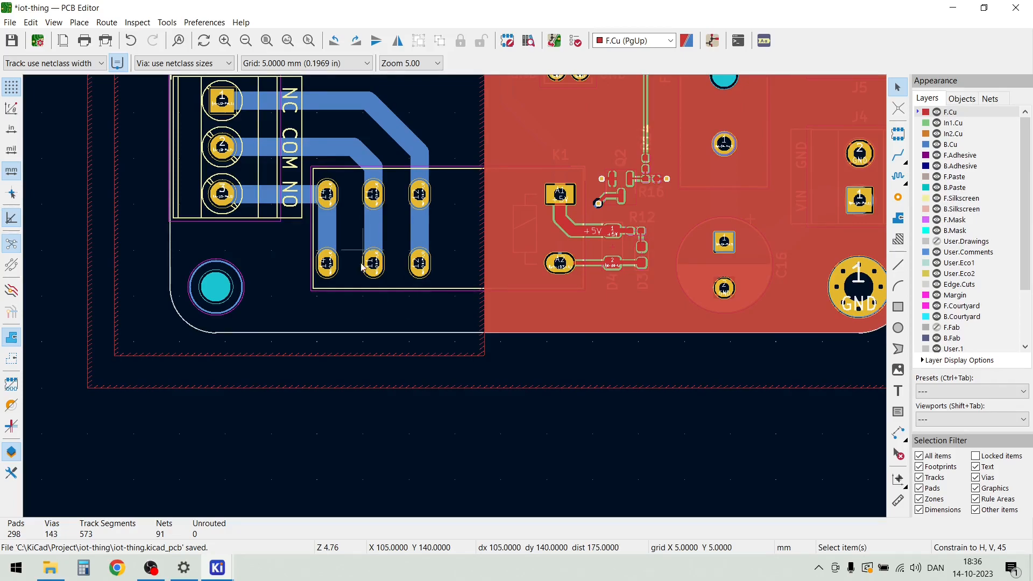
click(79, 22)
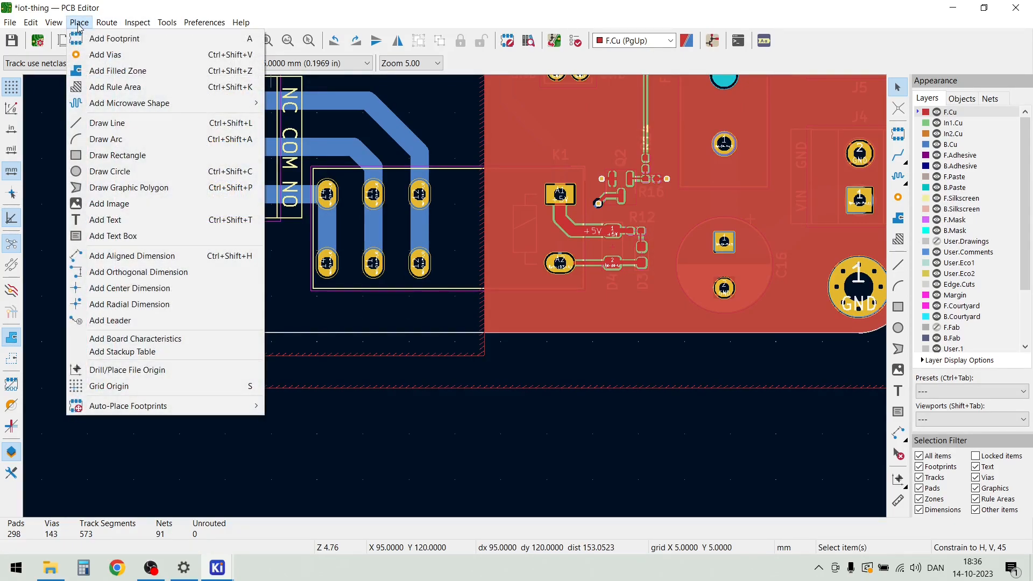
click(103, 223)
click(103, 223)
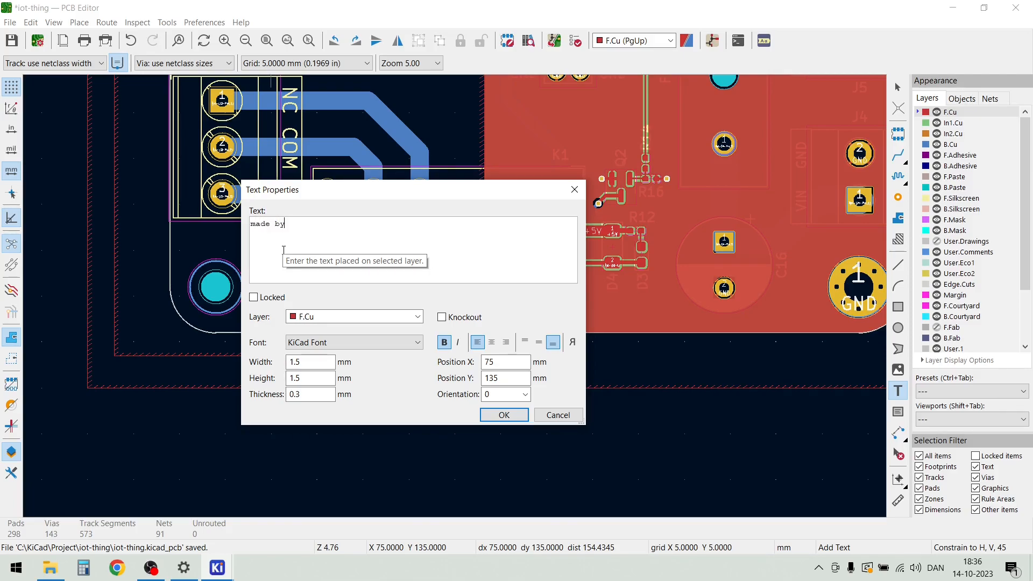
text(made by morten 10.23 / iot-thing v1.0)
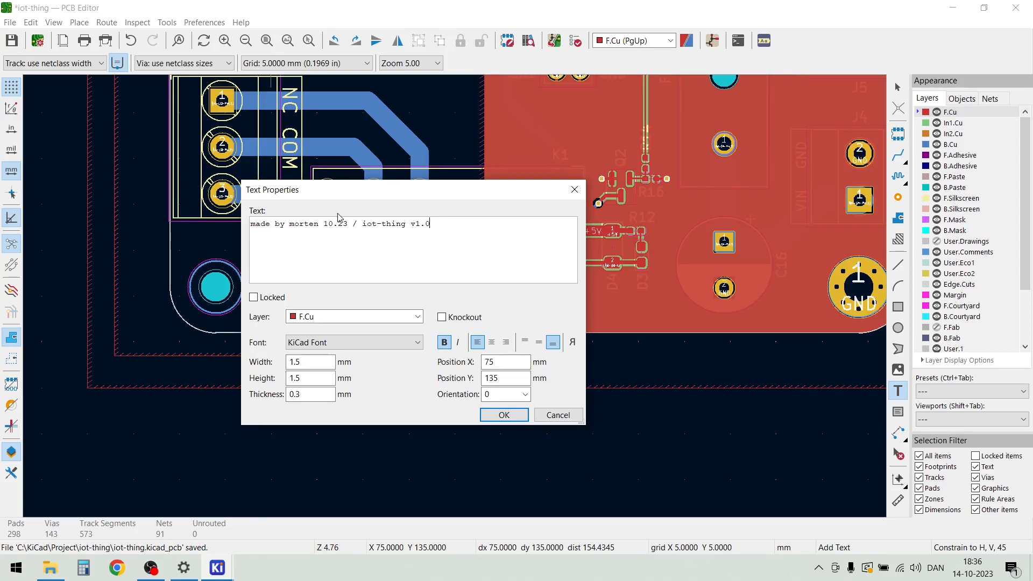
Put the maker and version text on F.Silkscreen with 0.2 mm thickness and place it just below the board outline
click(418, 317)
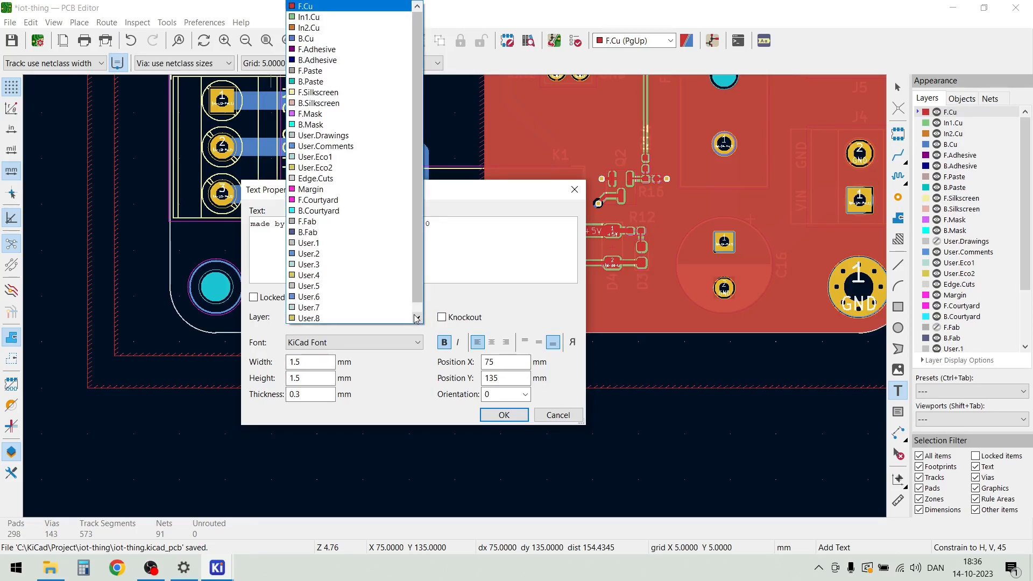
click(344, 95)
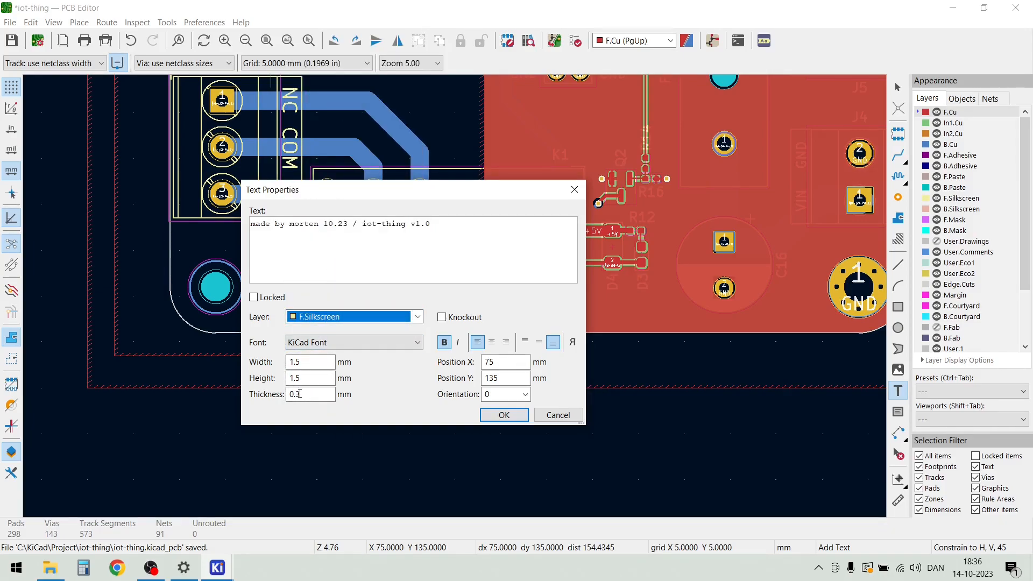
drag(297, 396, 312, 398)
text(2)
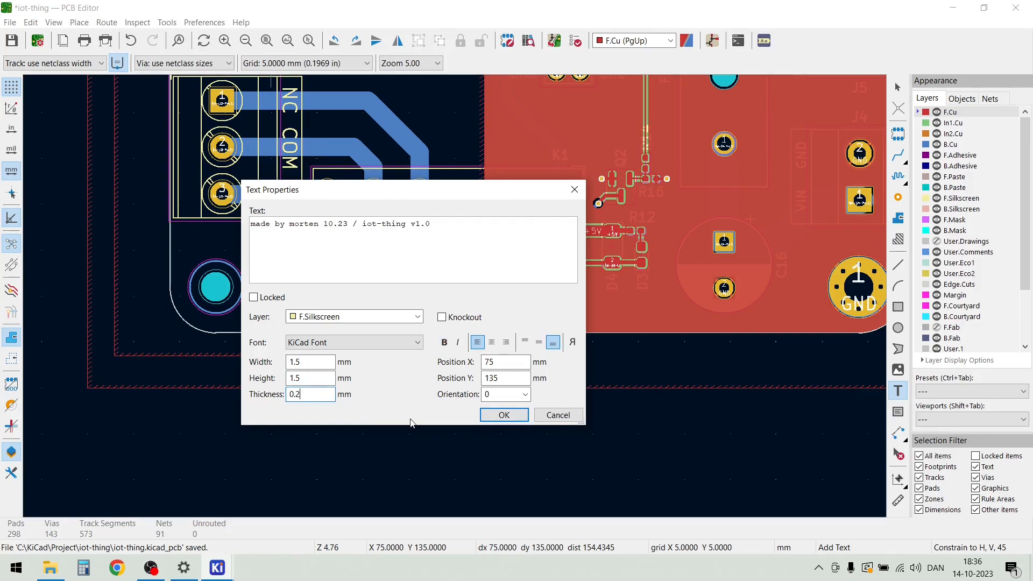
click(520, 418)
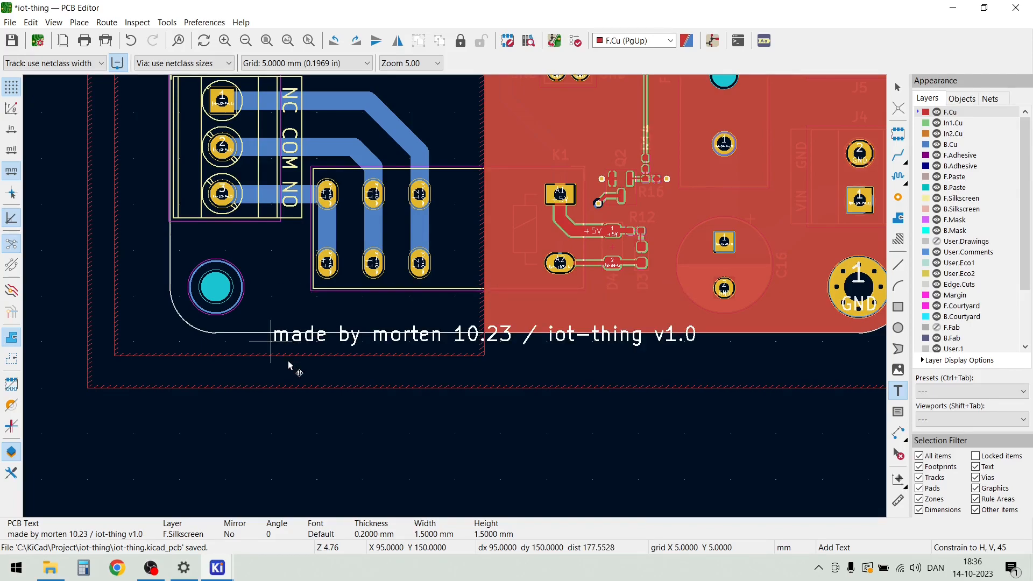
click(282, 428)
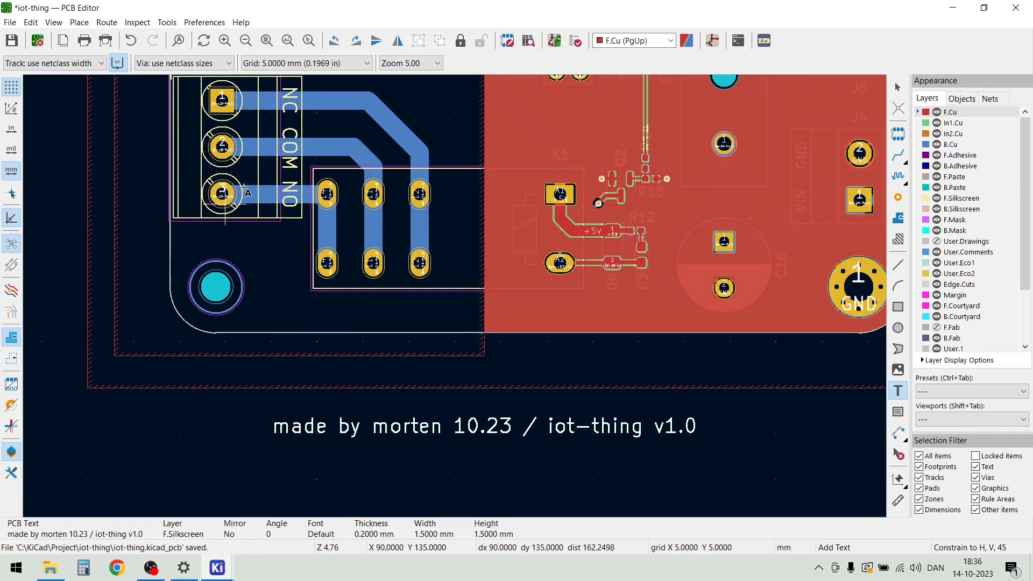
key(Escape)
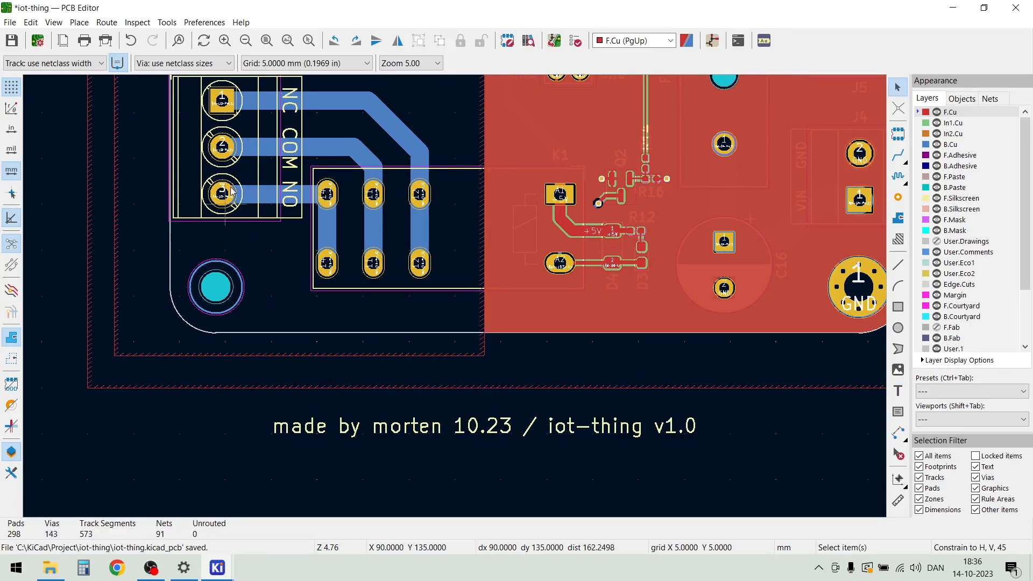
Set the grid to 0.1 mm and move the maker and version text just inside the board's lower edge, below K1
click(337, 63)
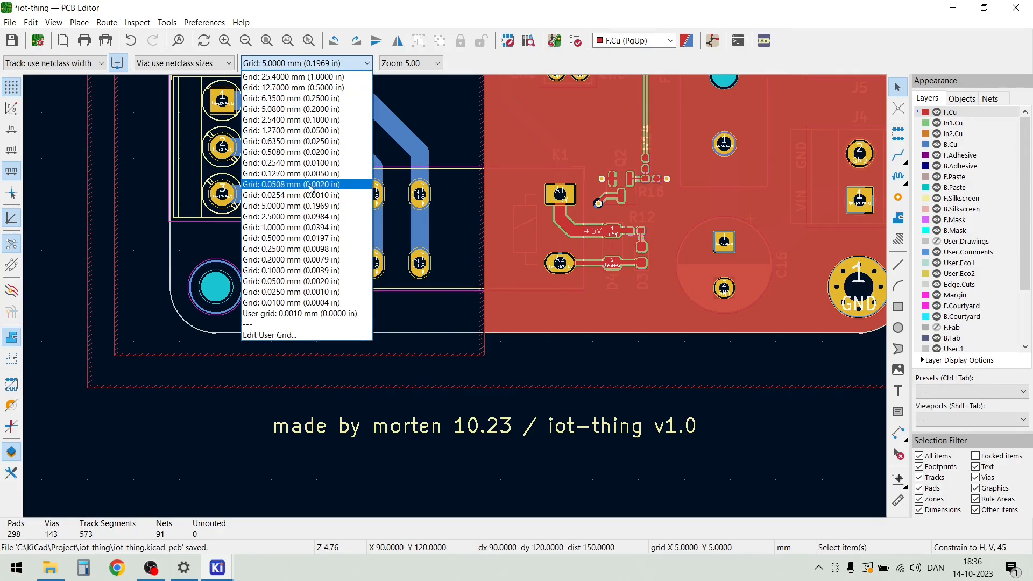
click(308, 270)
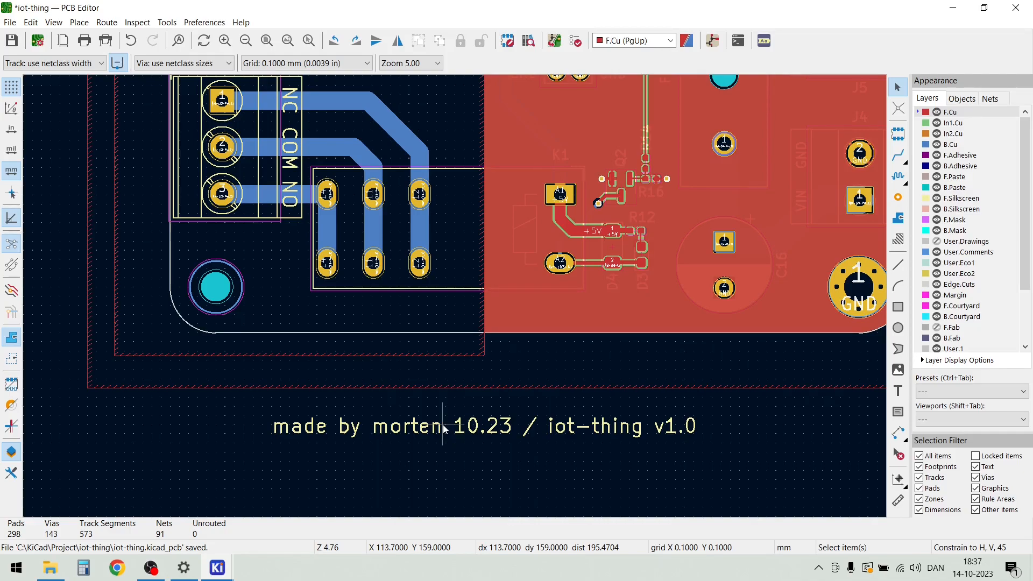
key(m)
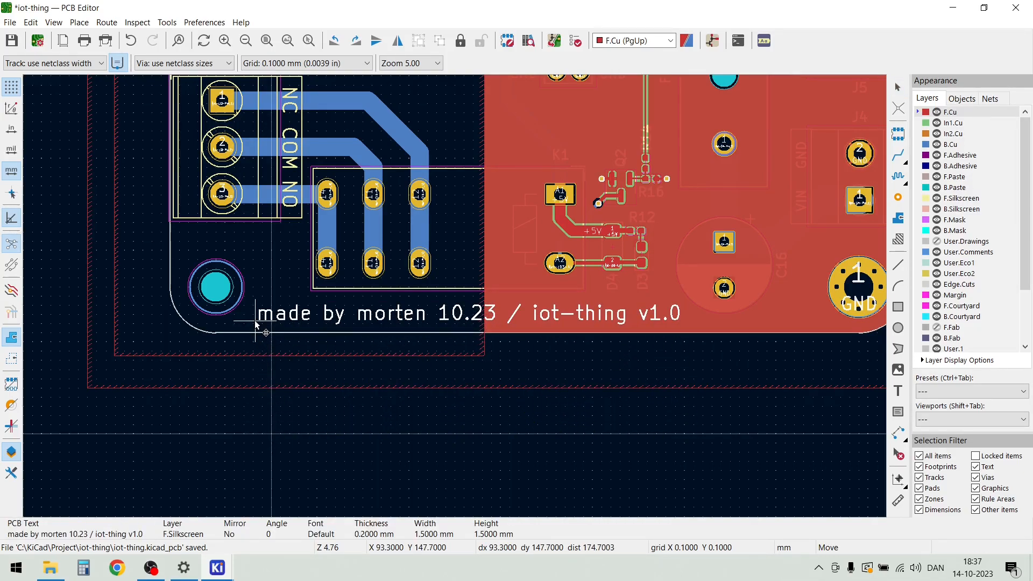
click(254, 320)
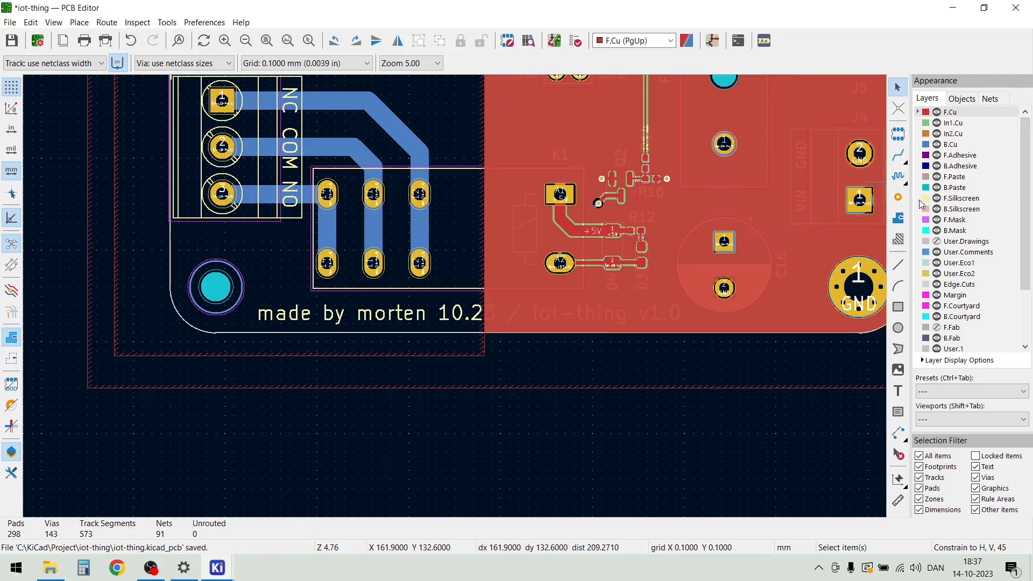
Make F.Silkscreen the active layer and raise the display opacity of the zones to fully opaque
click(918, 198)
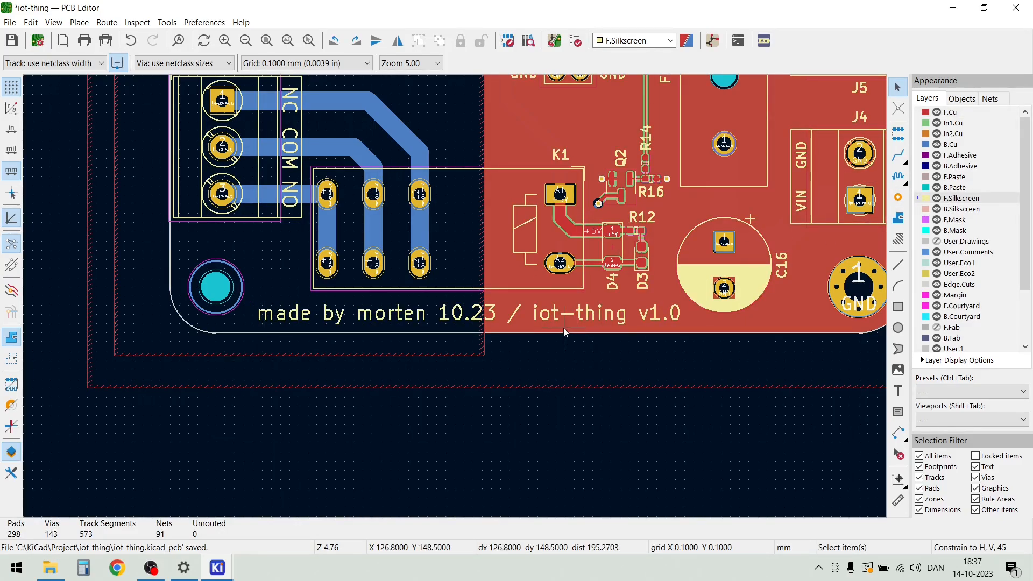
scroll(564, 327, down, 1)
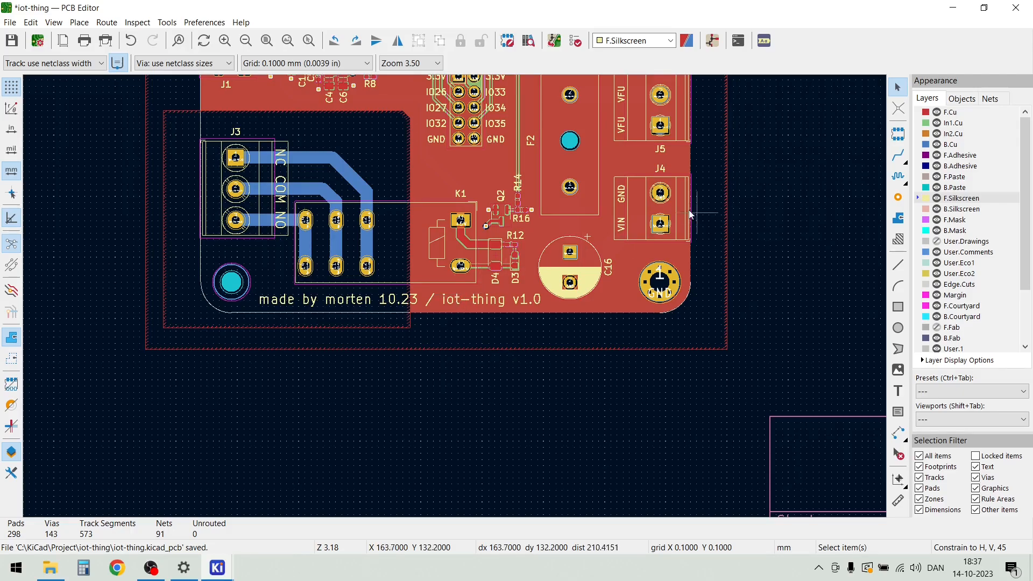
scroll(610, 210, down, 1)
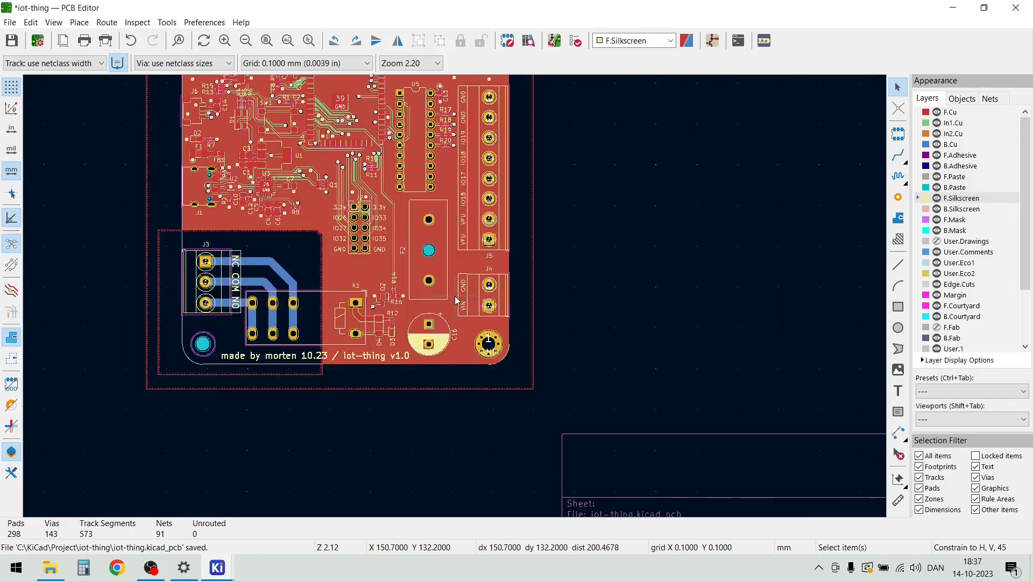
click(963, 101)
drag(1009, 174, 1016, 173)
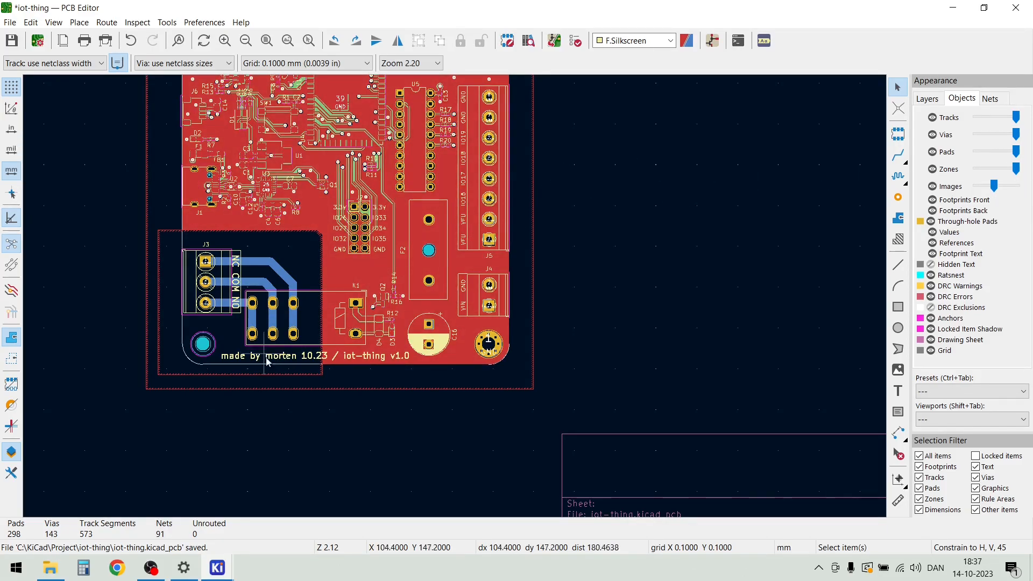
Examine the silkscreen text and K1 area up close, and view the board with F.Cu as the active layer
scroll(222, 348, up, 2)
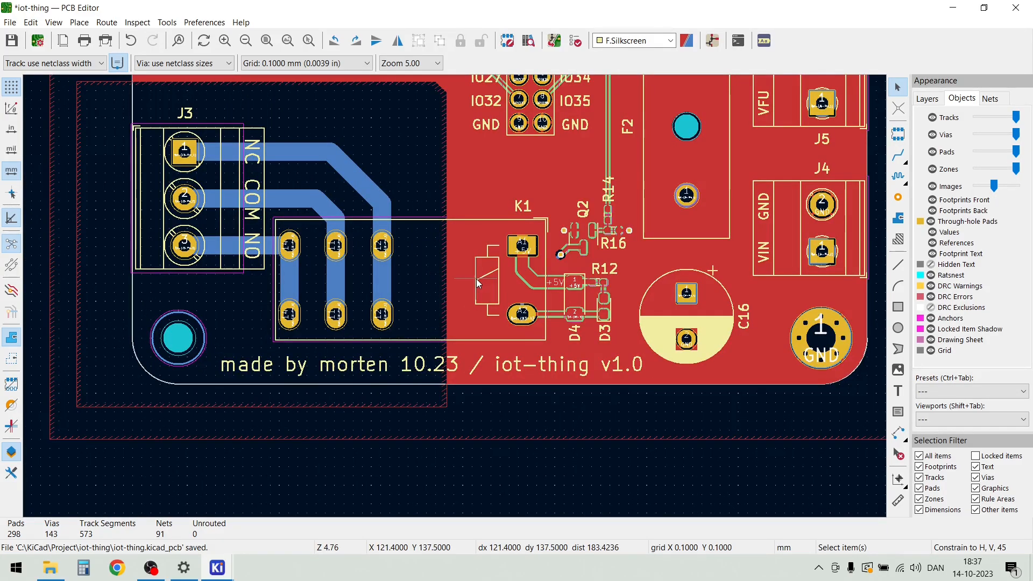
scroll(476, 279, up, 1)
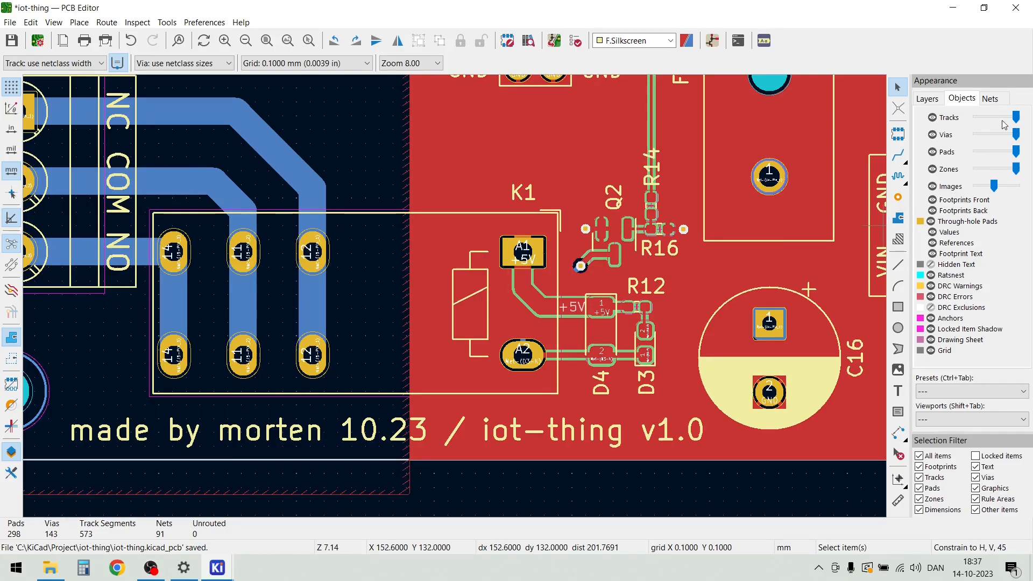
click(933, 98)
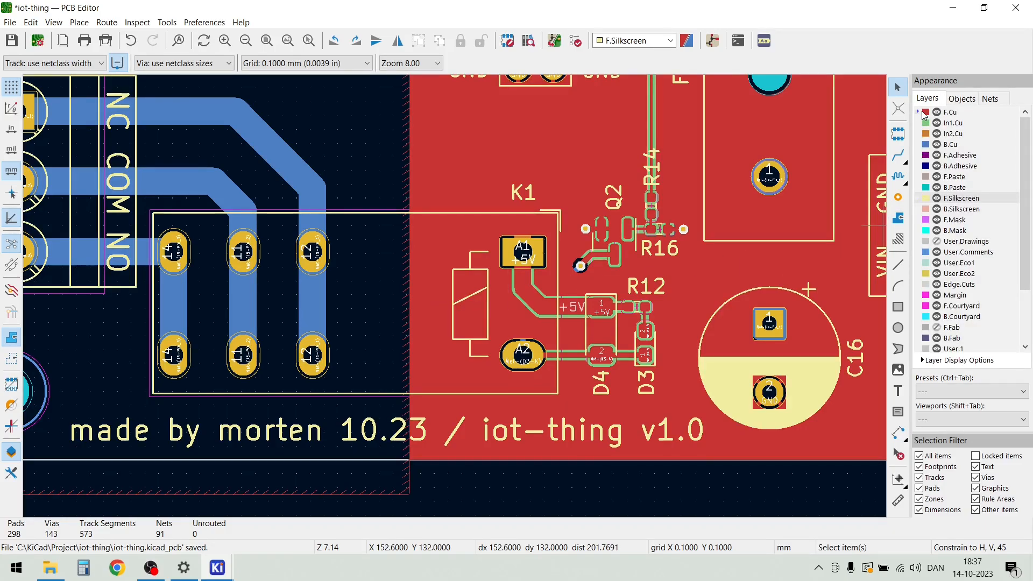
click(922, 114)
scroll(454, 296, down, 2)
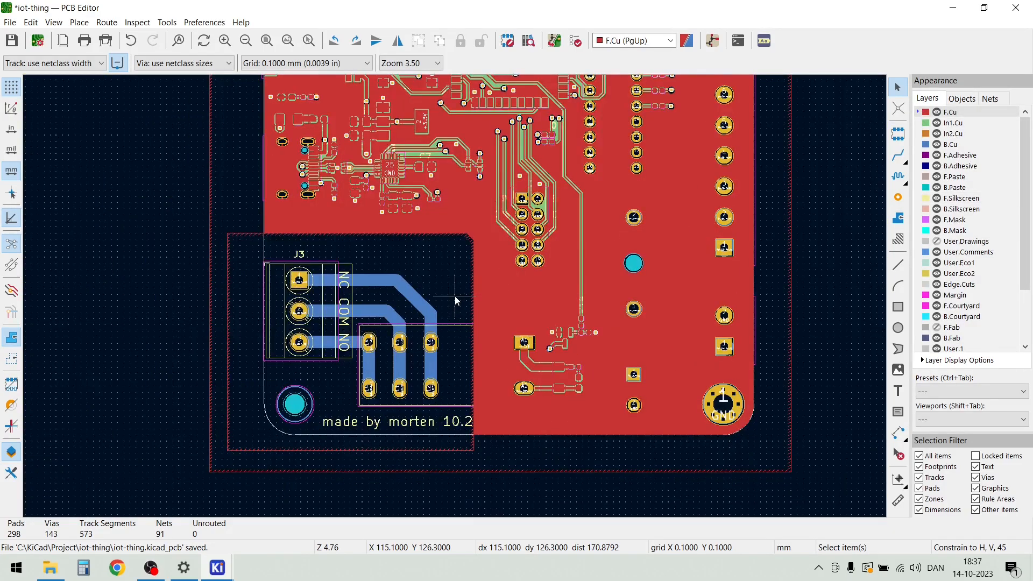
scroll(454, 295, down, 1)
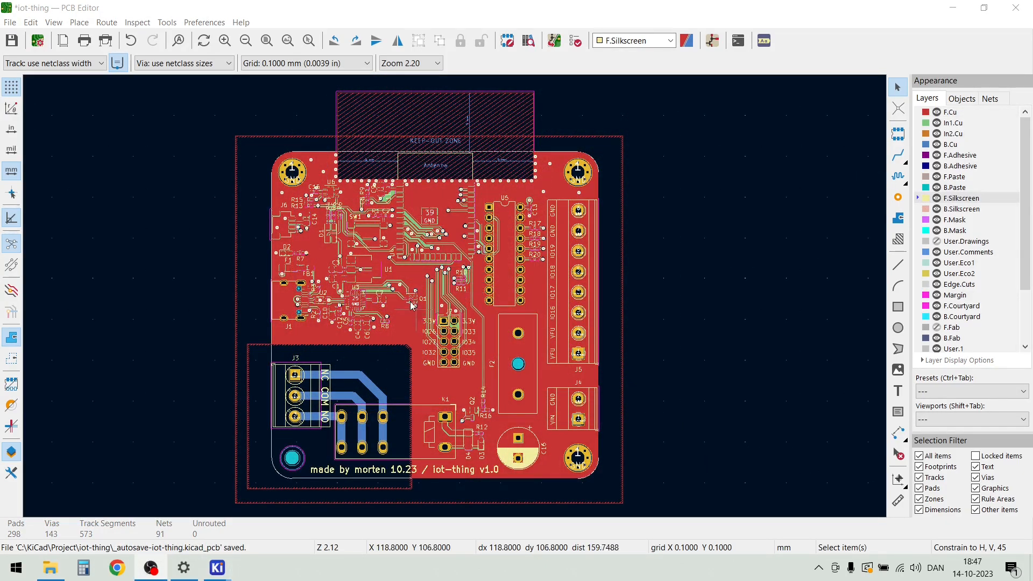
Run the design rules check with zone refill enabled and delete all of its markers
click(140, 23)
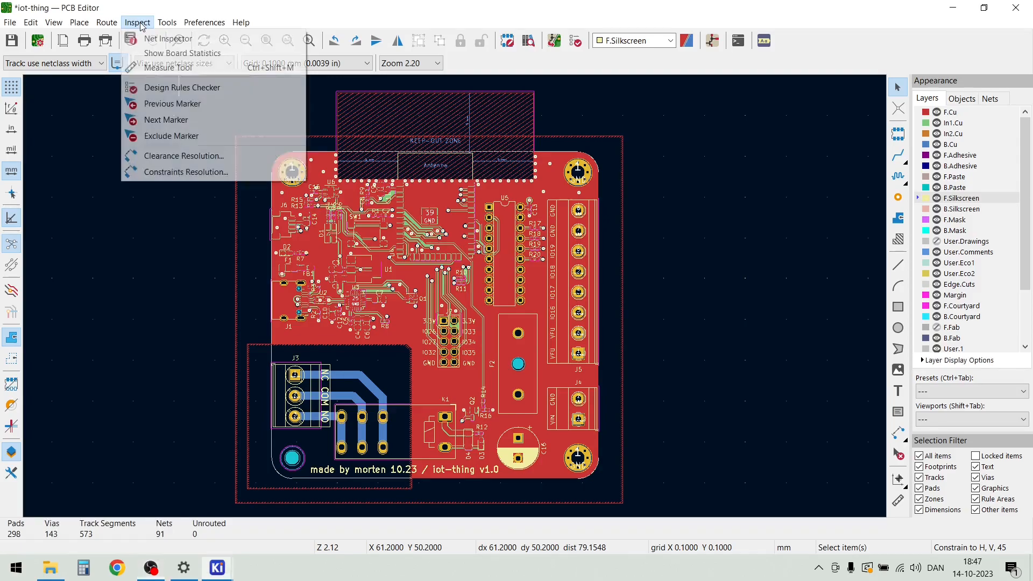
click(151, 89)
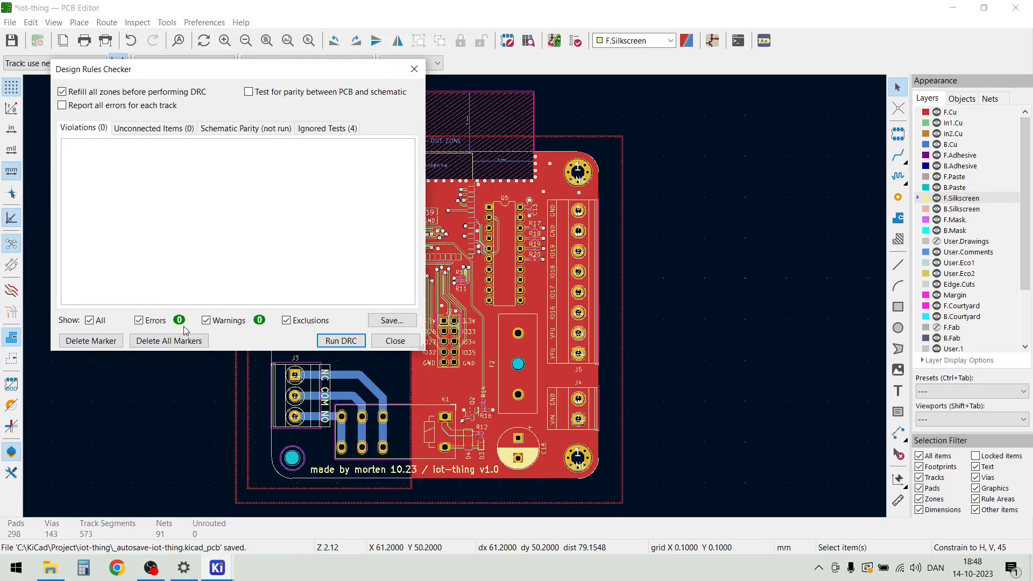
click(348, 342)
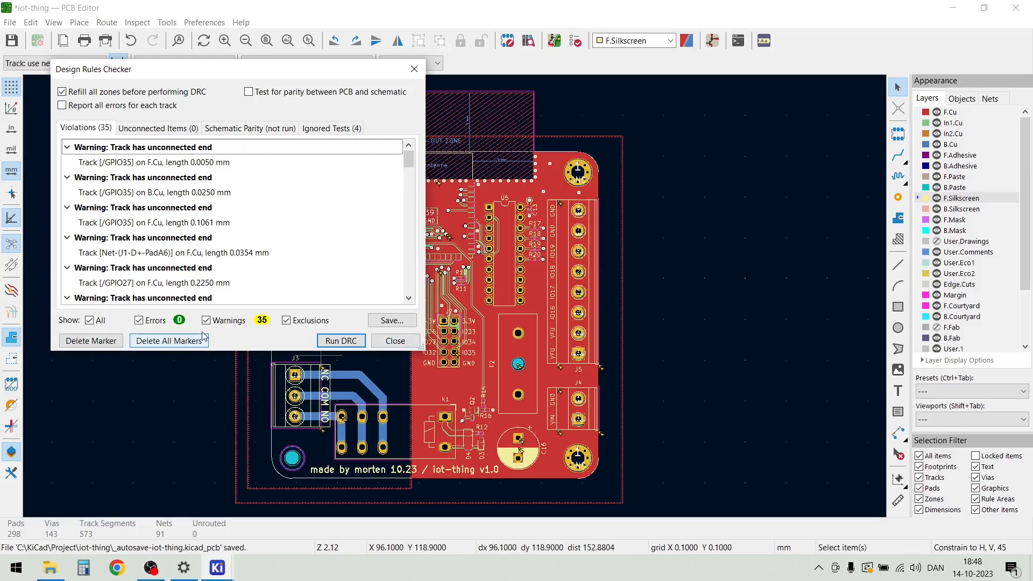
click(169, 341)
click(394, 340)
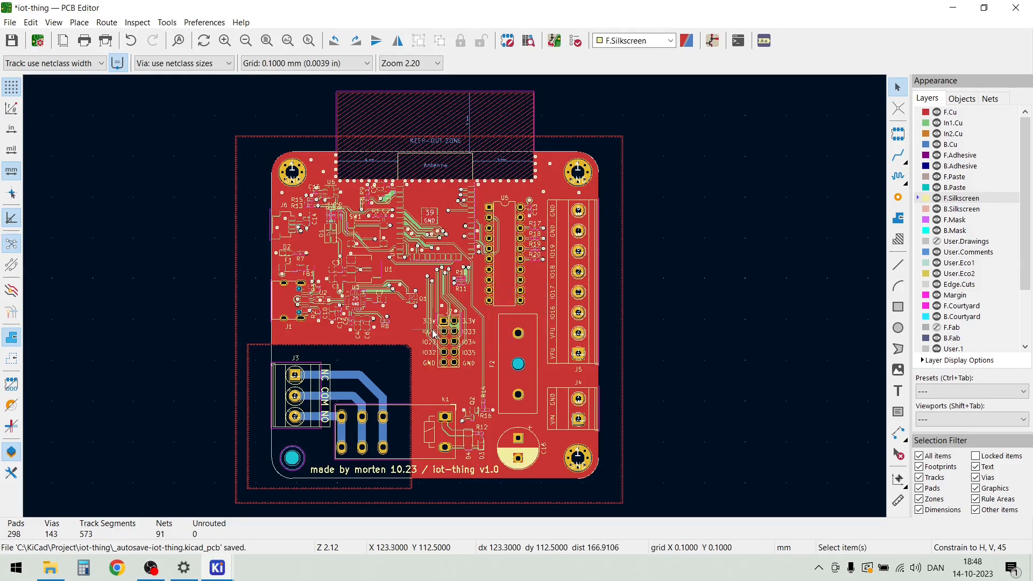
Generate the Excellon drill files in inches and plot the board's copper, paste, silkscreen, mask and Edge.Cuts layers as Gerber files
click(10, 24)
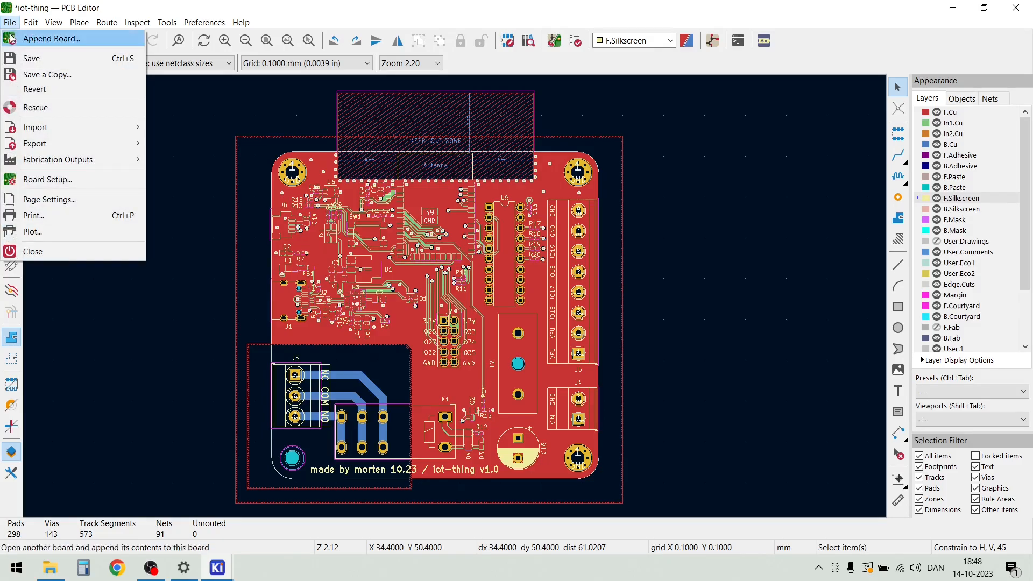
click(43, 231)
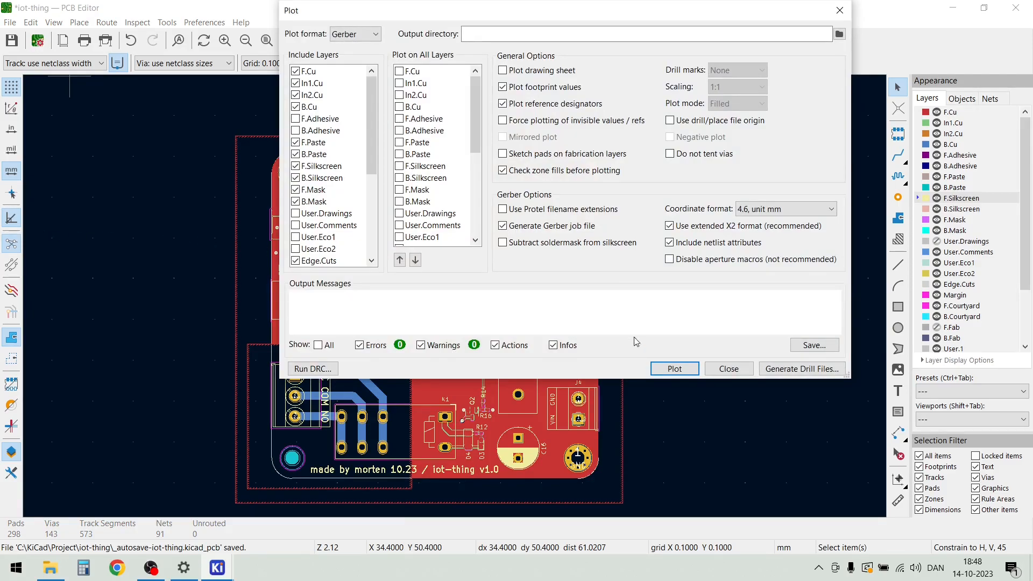
click(786, 370)
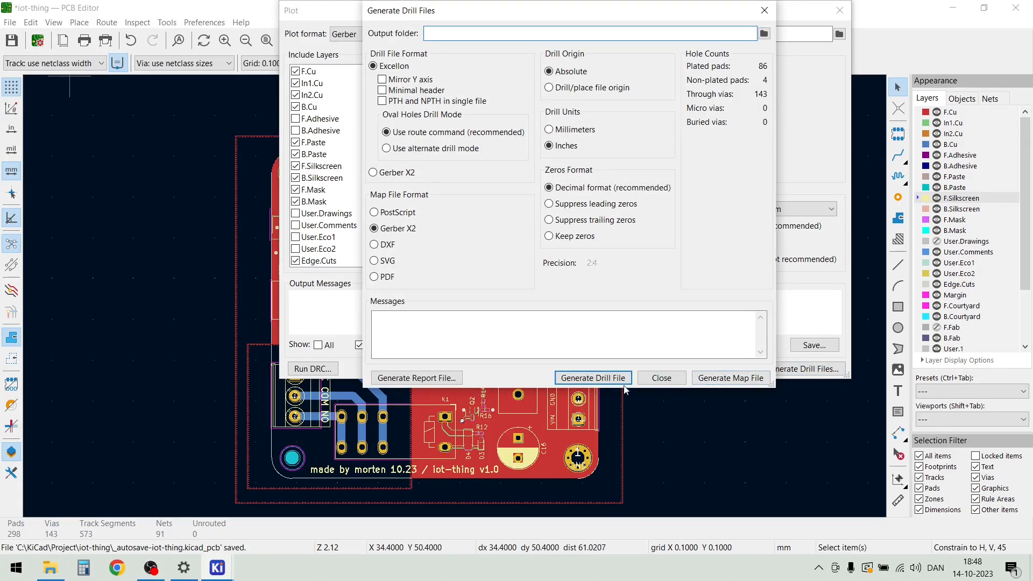
click(595, 378)
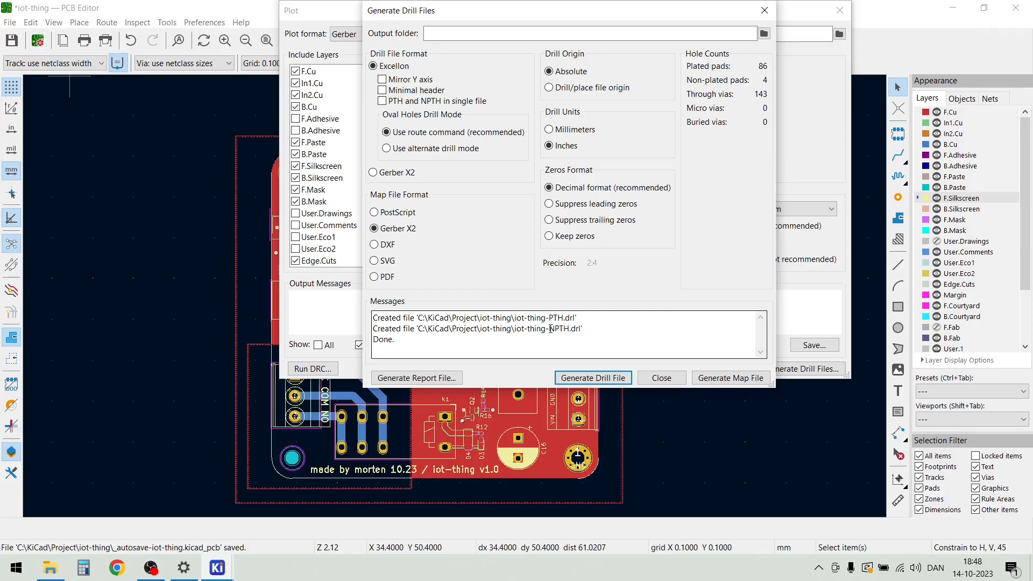
click(662, 378)
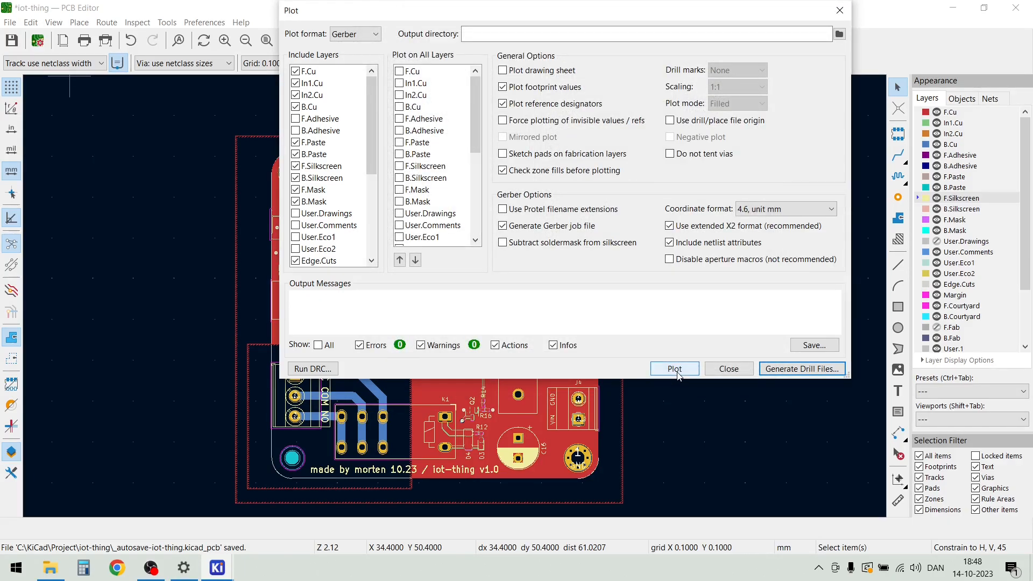
click(674, 368)
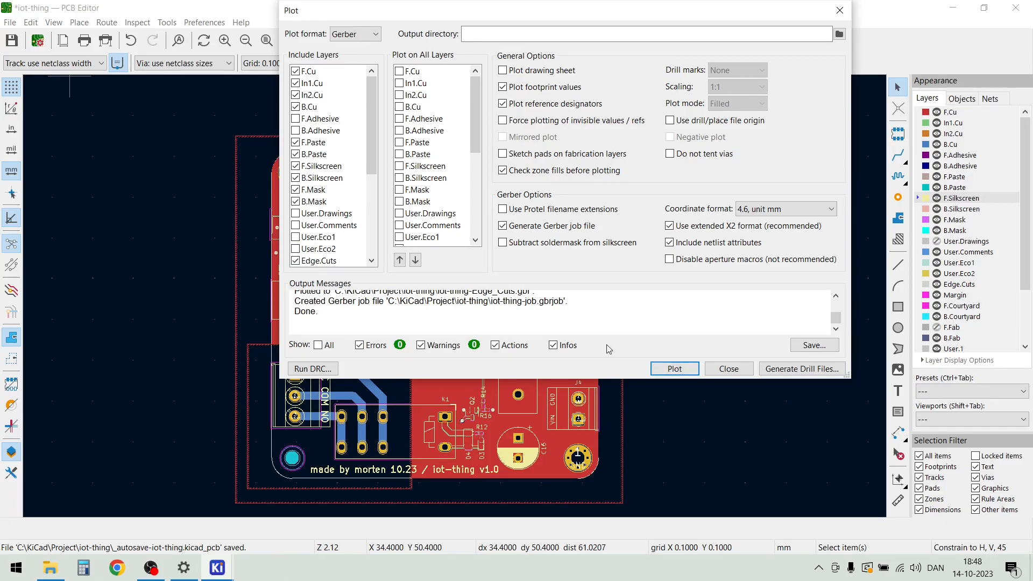
click(728, 369)
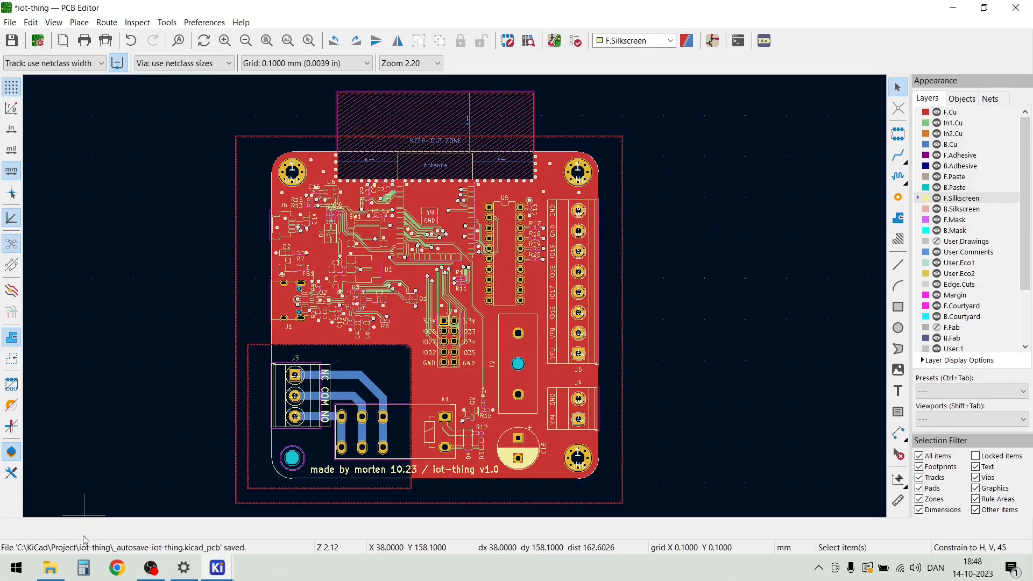
Switch to File Explorer and compress the iot-thing Gerber, job and drill files together into a ZIP archive in the project folder
click(49, 572)
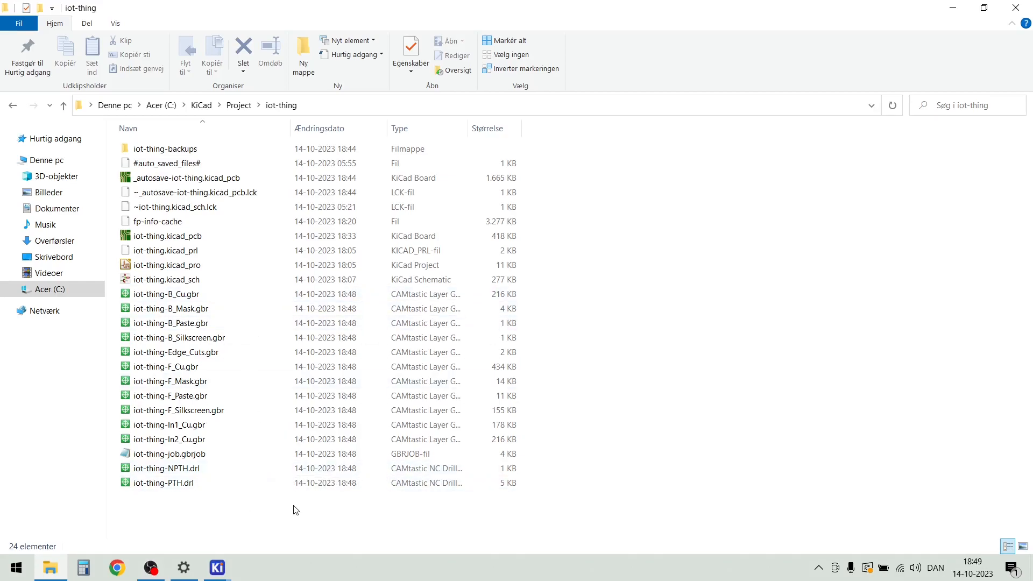
drag(295, 512, 154, 299)
right_click(162, 311)
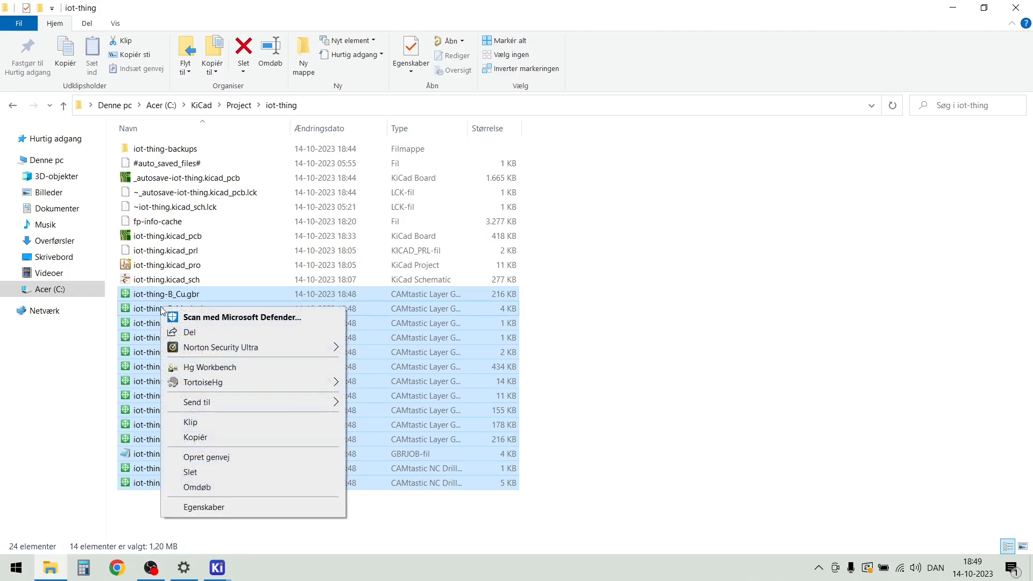
mouse_move(215, 404)
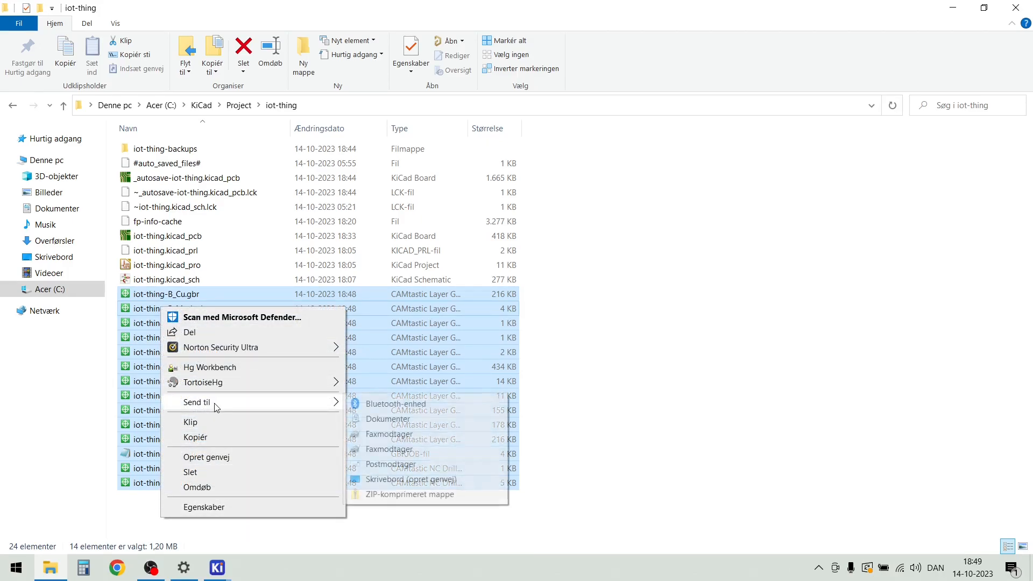
click(401, 493)
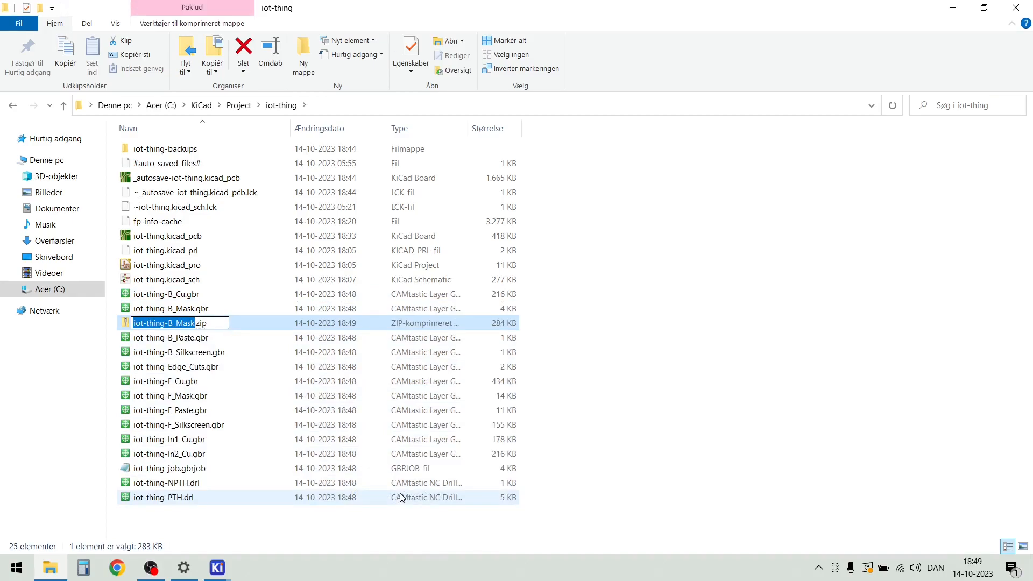
Rename the new ZIP archive as iot-thing_gerber_v10.zip
key(Right)
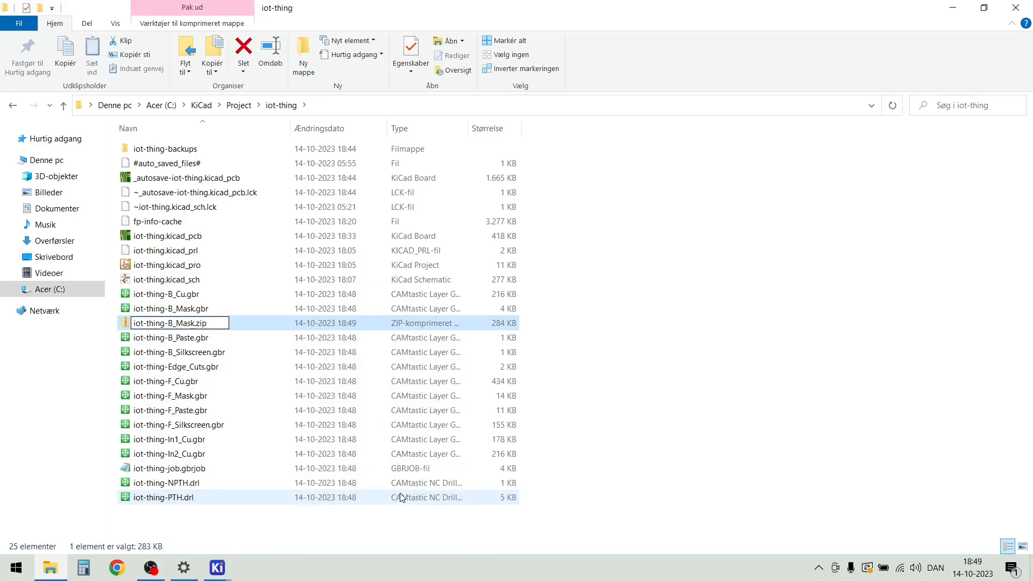
key(BackSpace)
key(BackSpace)
key(BackSpace)
key(BackSpace)
key(BackSpace)
key(BackSpace)
key(Delete)
text(_gerber_v10)
click(743, 449)
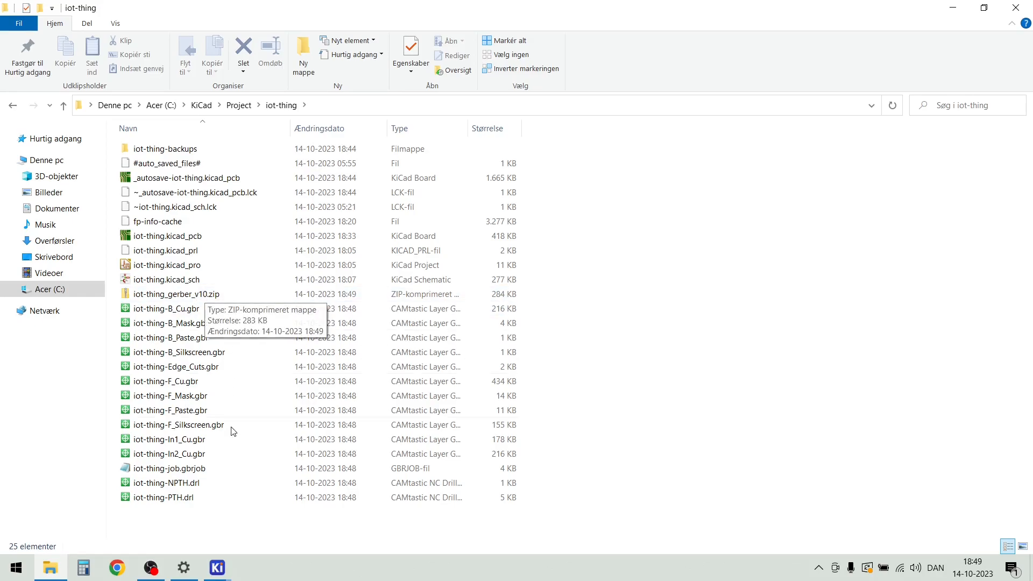
Return to the KiCad PCB Editor and examine the finished board in the 3D Viewer from several angles
mouse_move(216, 574)
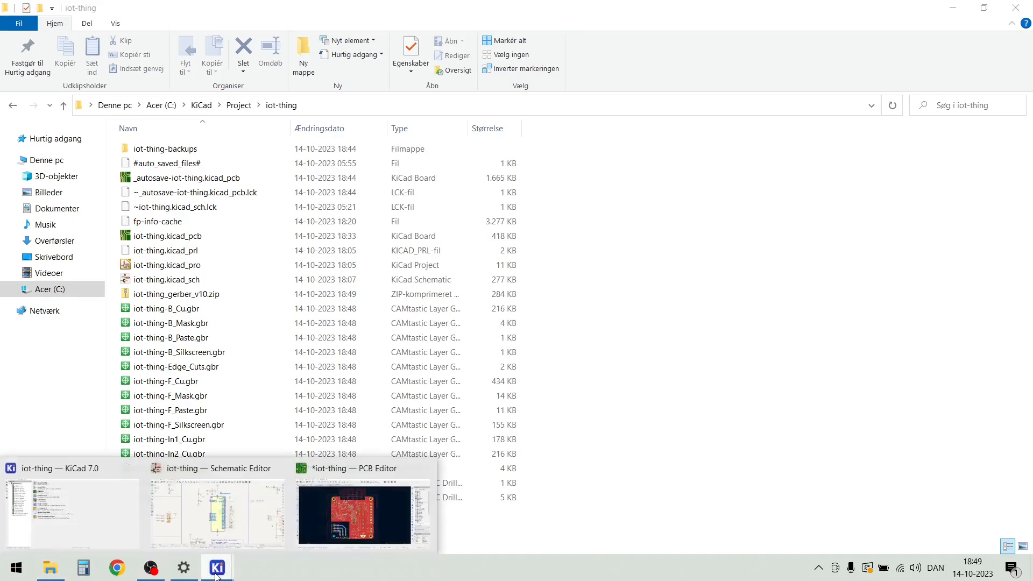
click(342, 508)
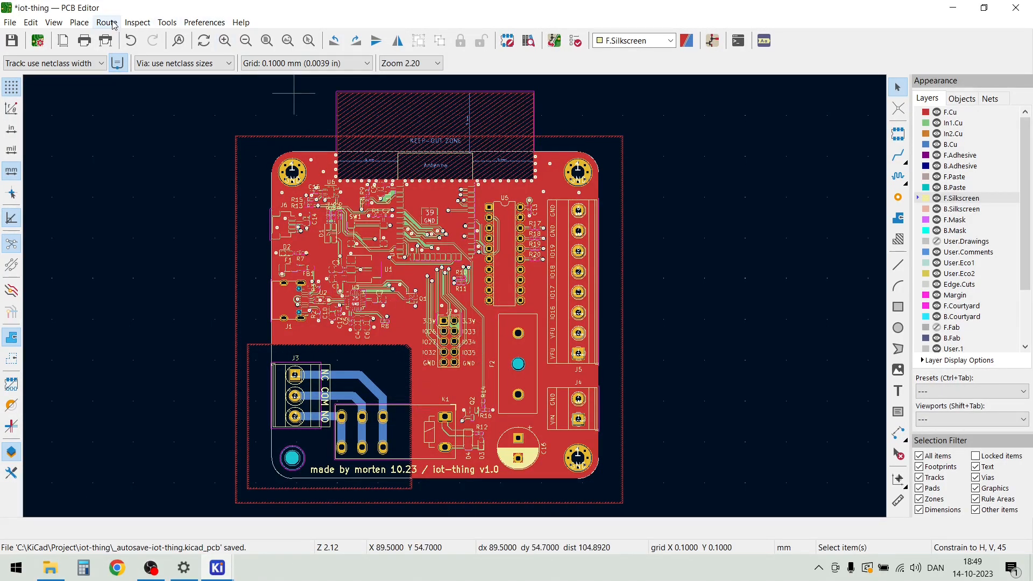
click(54, 22)
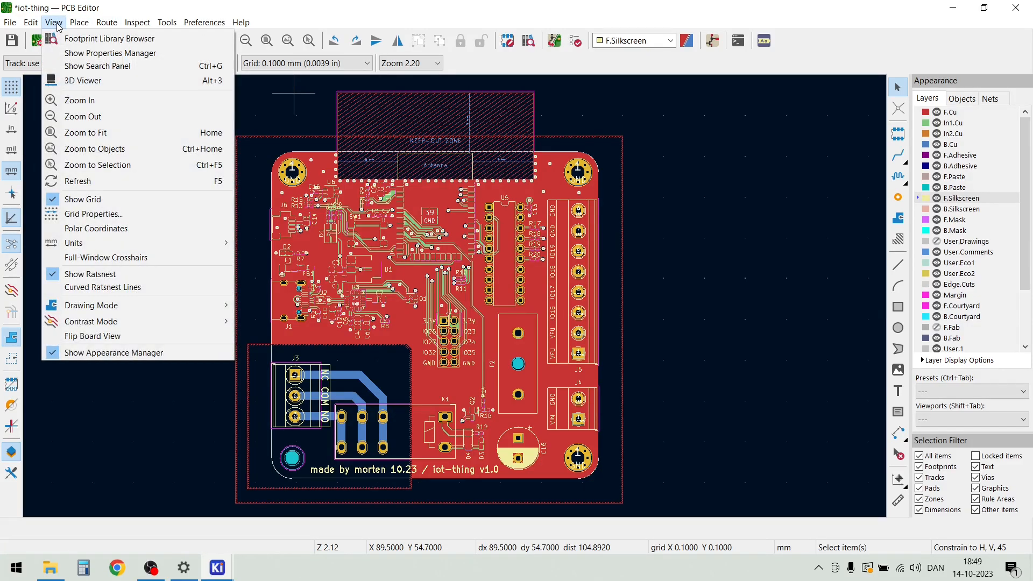
click(85, 81)
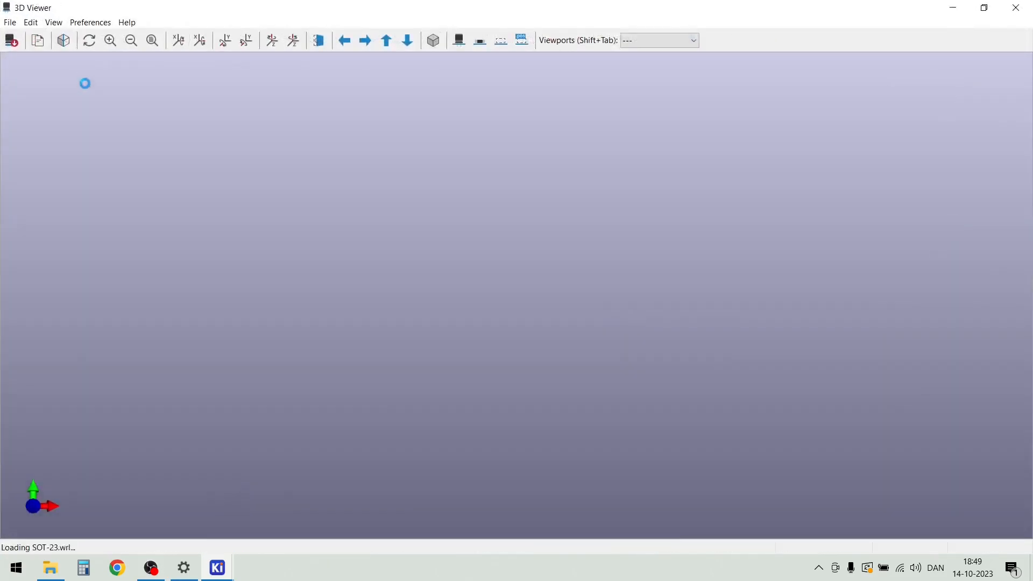
scroll(529, 320, up, 3)
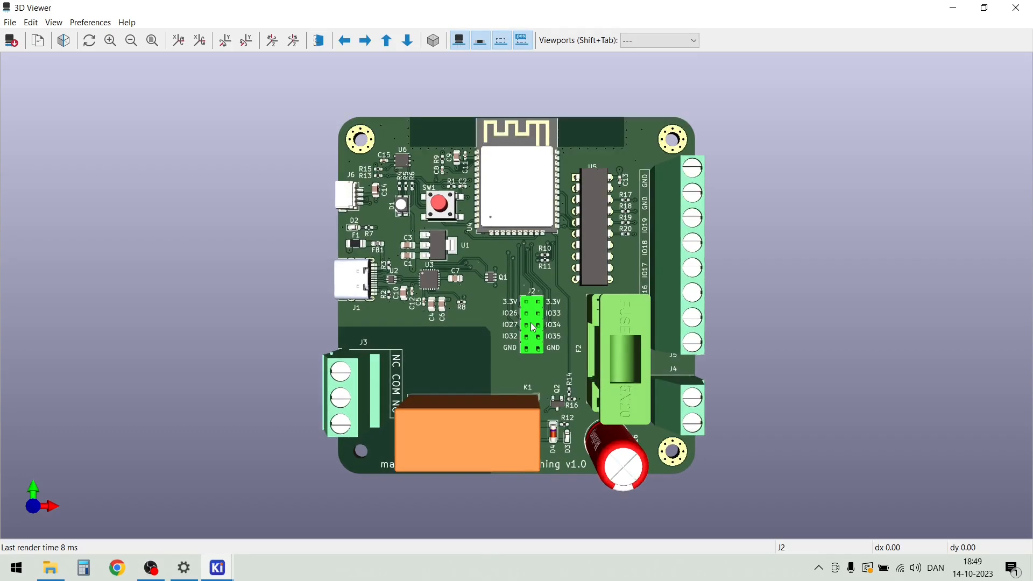
drag(426, 364, 448, 316)
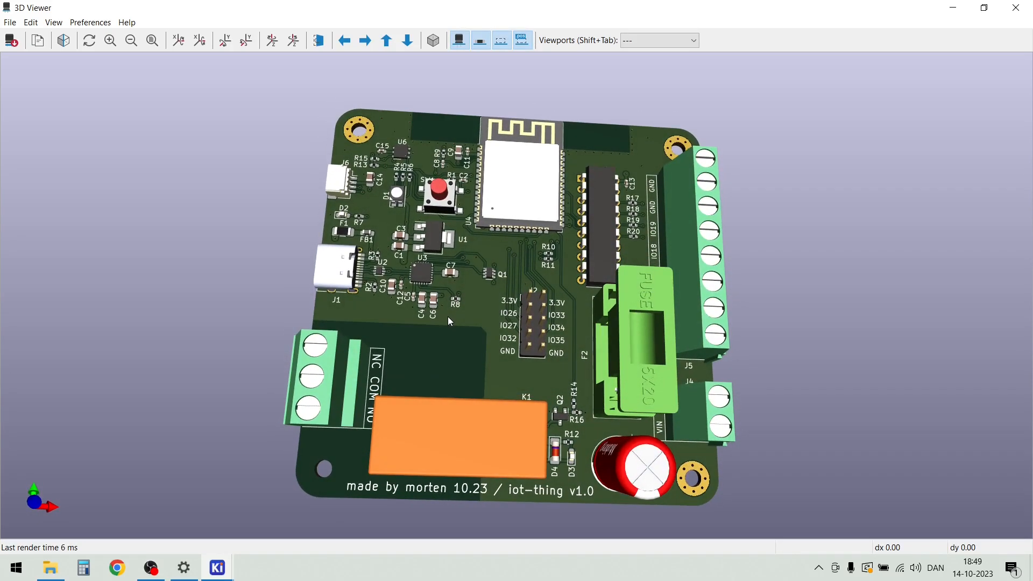
drag(824, 308, 655, 252)
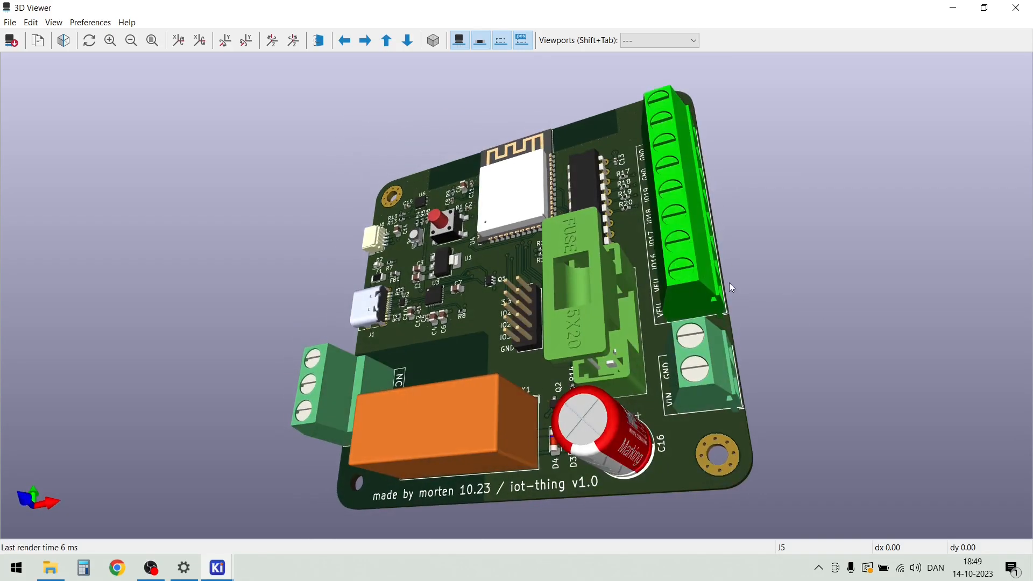
drag(804, 296, 892, 333)
drag(773, 379, 763, 446)
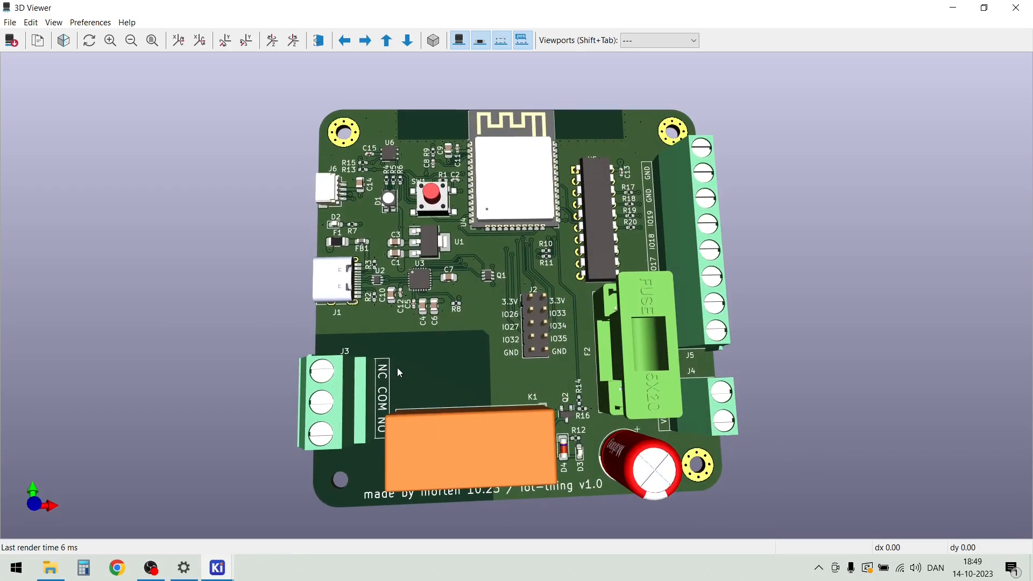